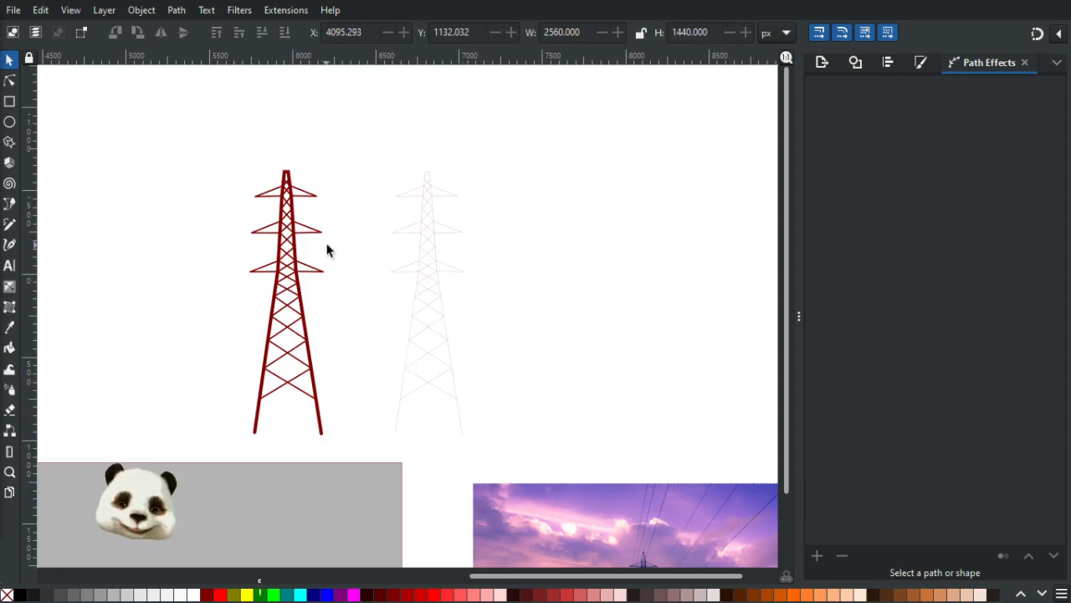
# Step: Examine the red pylon drawing, its thin-line copy, the grey rectangle and the sunset reference photo
pyautogui.keyDown('ctrl'); pyautogui.scroll(1, 310, 237); pyautogui.keyUp('ctrl')
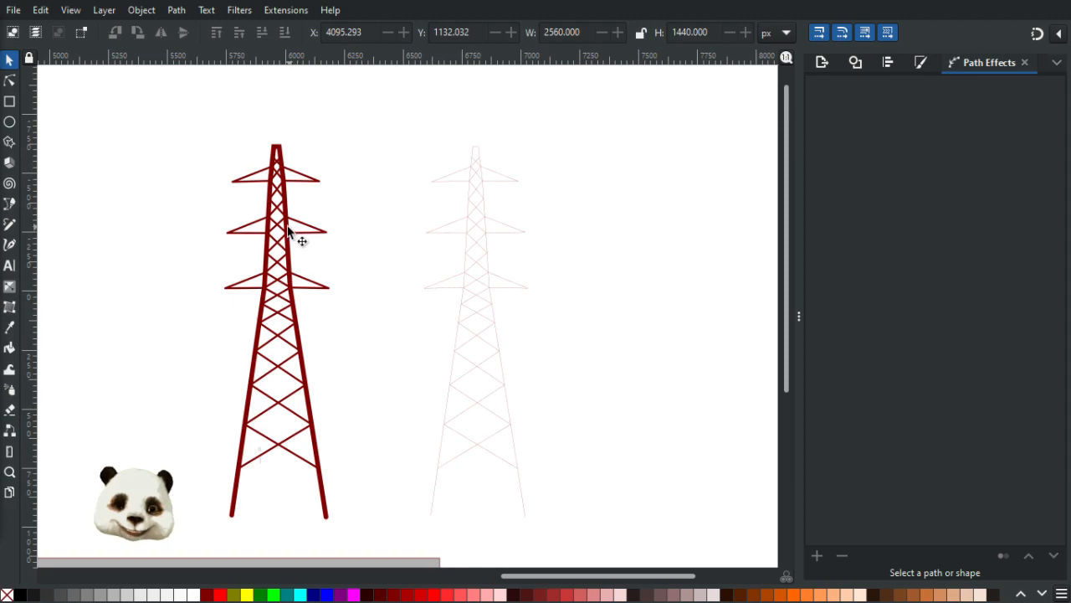
pyautogui.keyDown('ctrl'); pyautogui.scroll(-3, 293, 238); pyautogui.keyUp('ctrl')
pyautogui.keyDown('ctrl'); pyautogui.scroll(1, 521, 481); pyautogui.keyUp('ctrl')
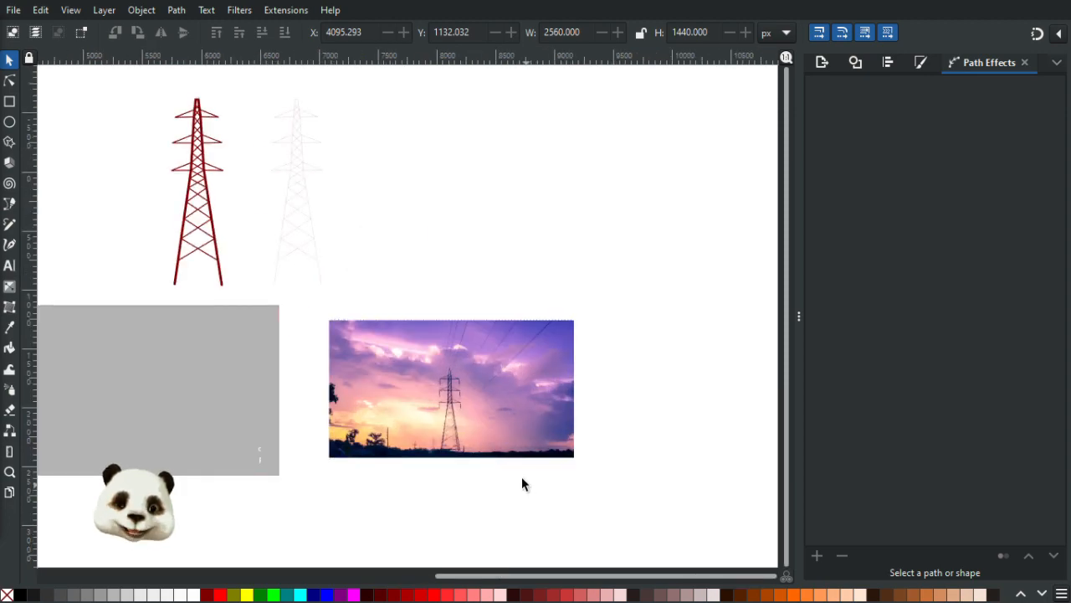
pyautogui.keyDown('ctrl'); pyautogui.scroll(2, 464, 411); pyautogui.keyUp('ctrl')
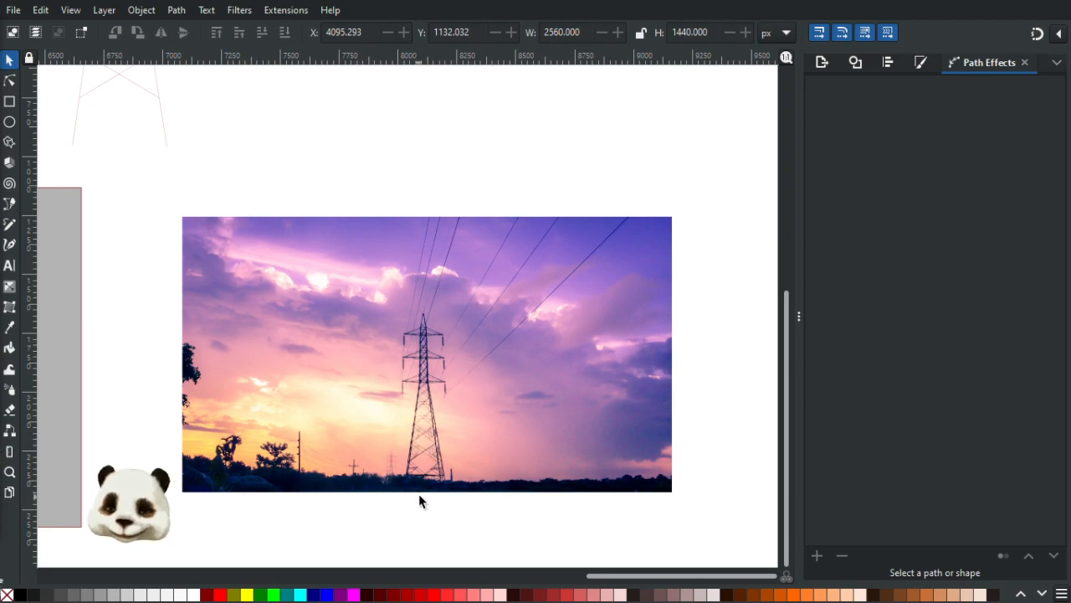
pyautogui.keyDown('ctrl'); pyautogui.scroll(-2, 397, 440); pyautogui.keyUp('ctrl')
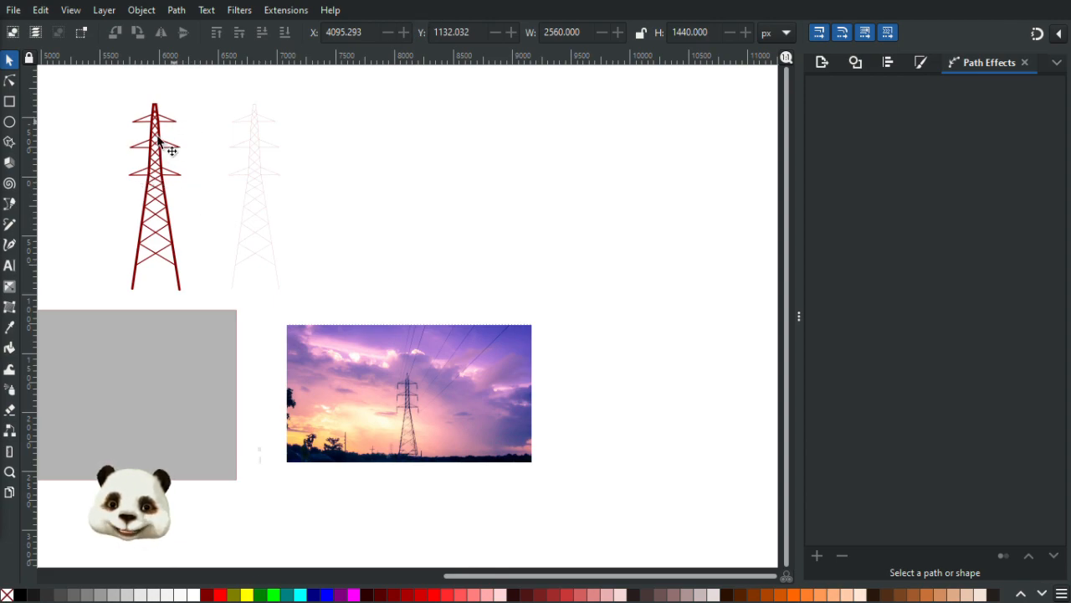
pyautogui.keyDown('shift'); pyautogui.hscroll(-5, 226, 350); pyautogui.keyUp('shift')
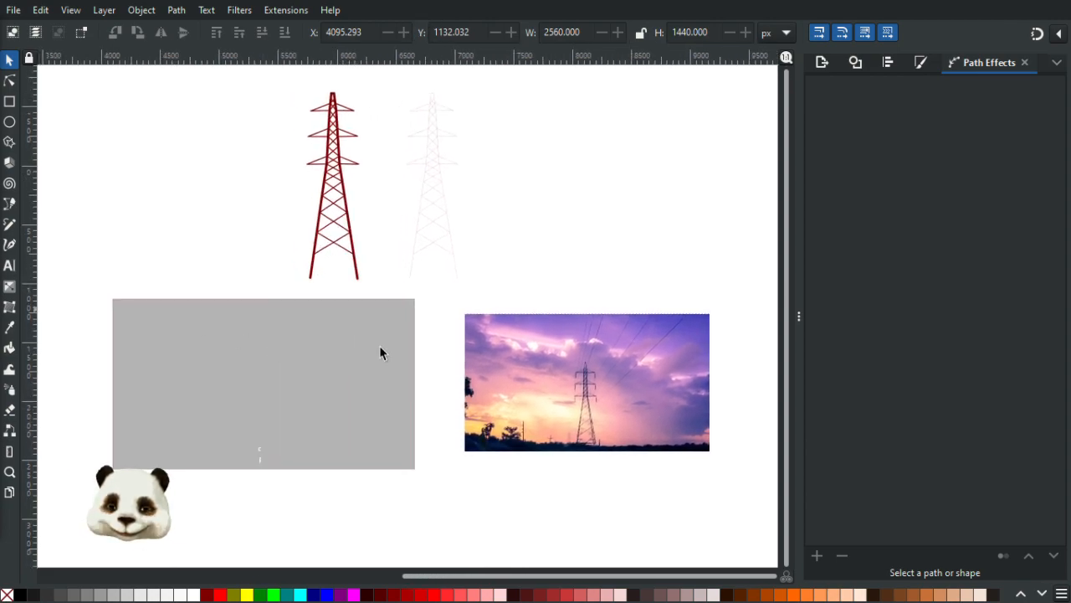
pyautogui.keyDown('ctrl'); pyautogui.scroll(2, 296, 431); pyautogui.keyUp('ctrl')
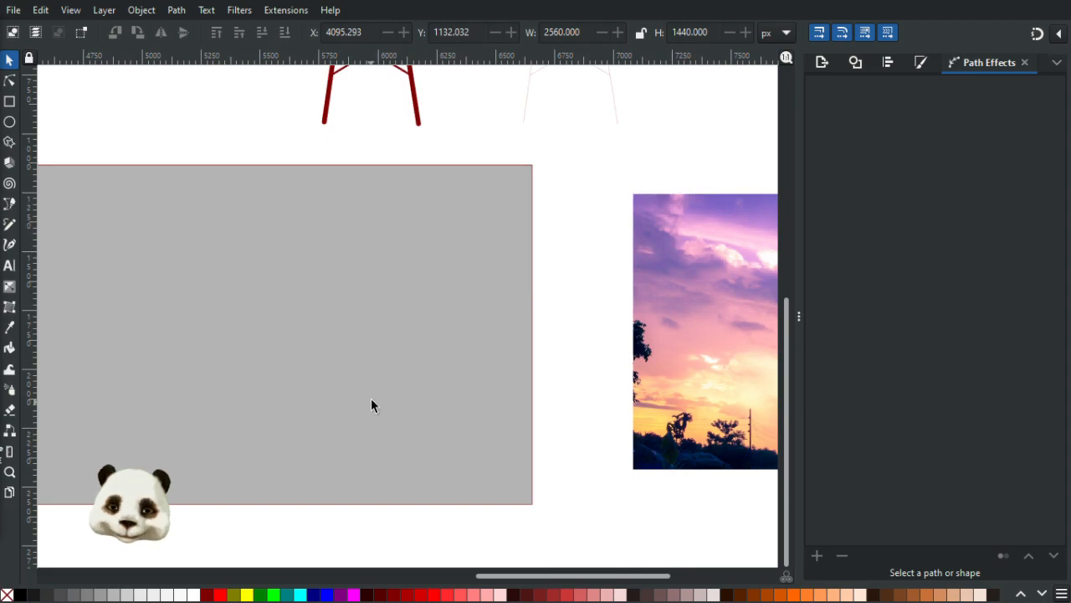
pyautogui.keyDown('ctrl'); pyautogui.scroll(-2, 371, 405); pyautogui.keyUp('ctrl')
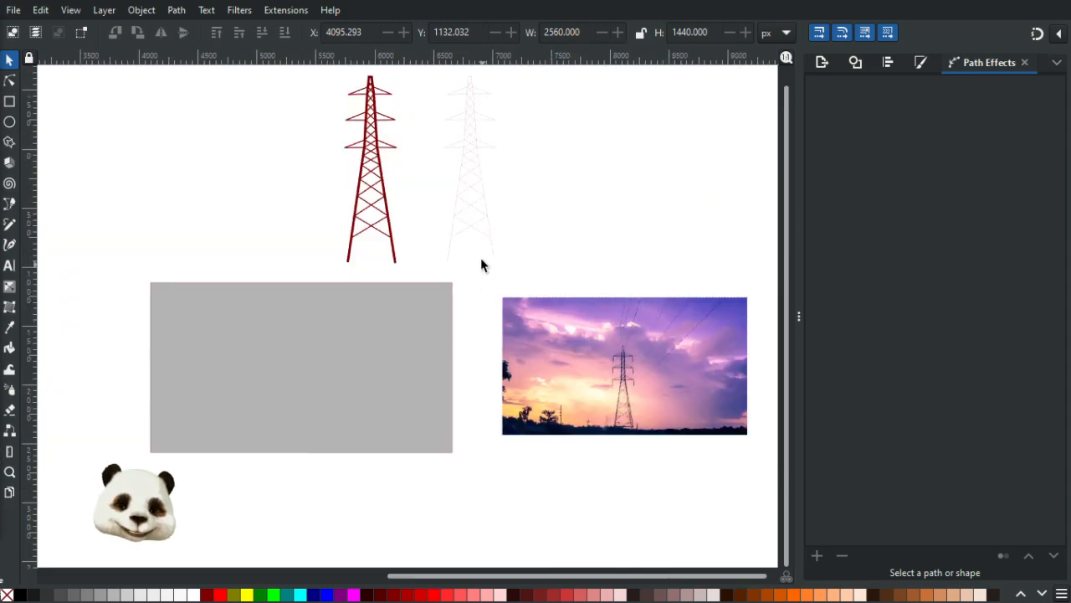
pyautogui.keyDown('ctrl'); pyautogui.scroll(3, 479, 148); pyautogui.keyUp('ctrl')
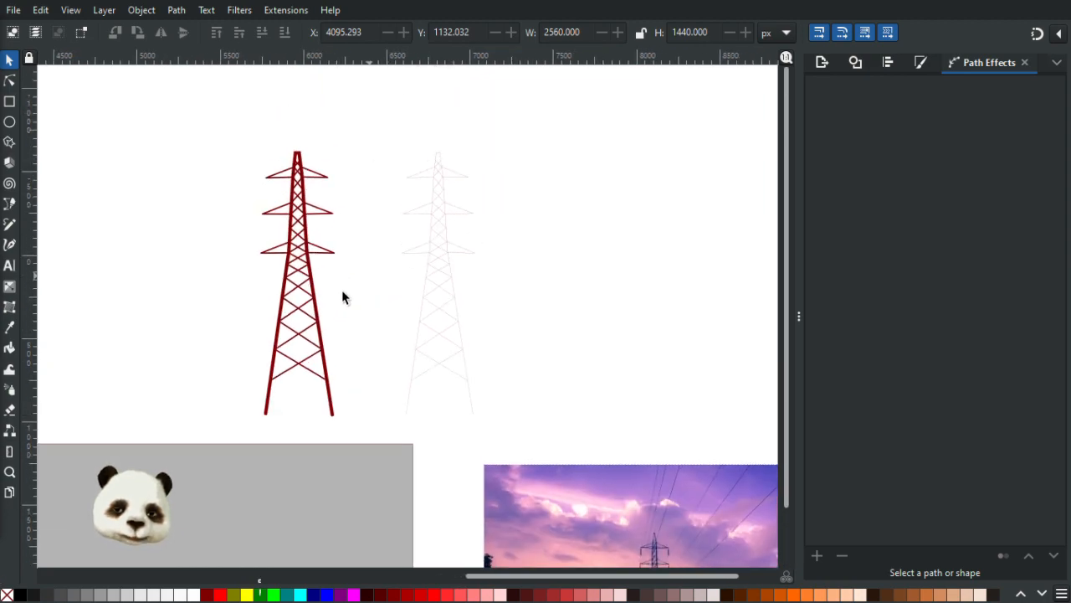
pyautogui.keyDown('ctrl'); pyautogui.scroll(3, 341, 297); pyautogui.keyUp('ctrl')
pyautogui.keyDown('ctrl'); pyautogui.scroll(-1, 329, 302); pyautogui.keyUp('ctrl')
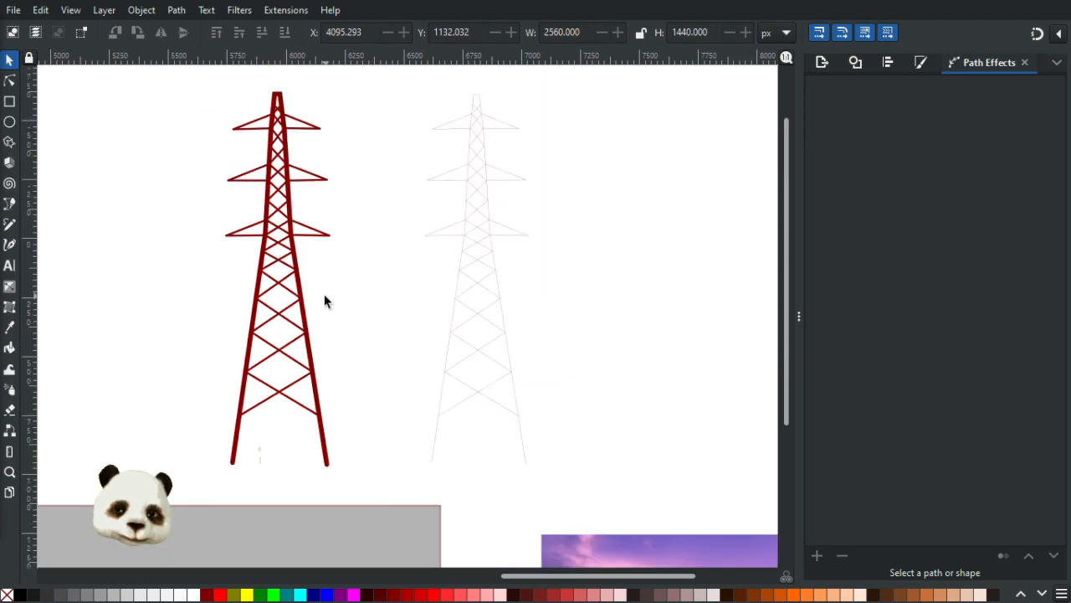
pyautogui.keyDown('ctrl'); pyautogui.scroll(-2, 324, 297); pyautogui.keyUp('ctrl')
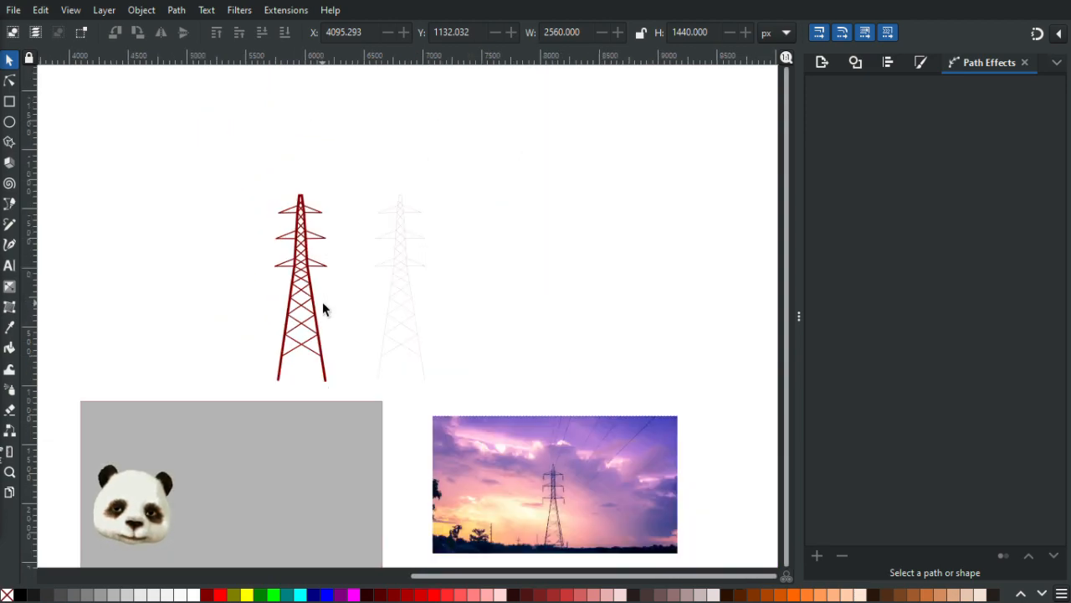
pyautogui.keyDown('ctrl'); pyautogui.scroll(2, 322, 301); pyautogui.keyUp('ctrl')
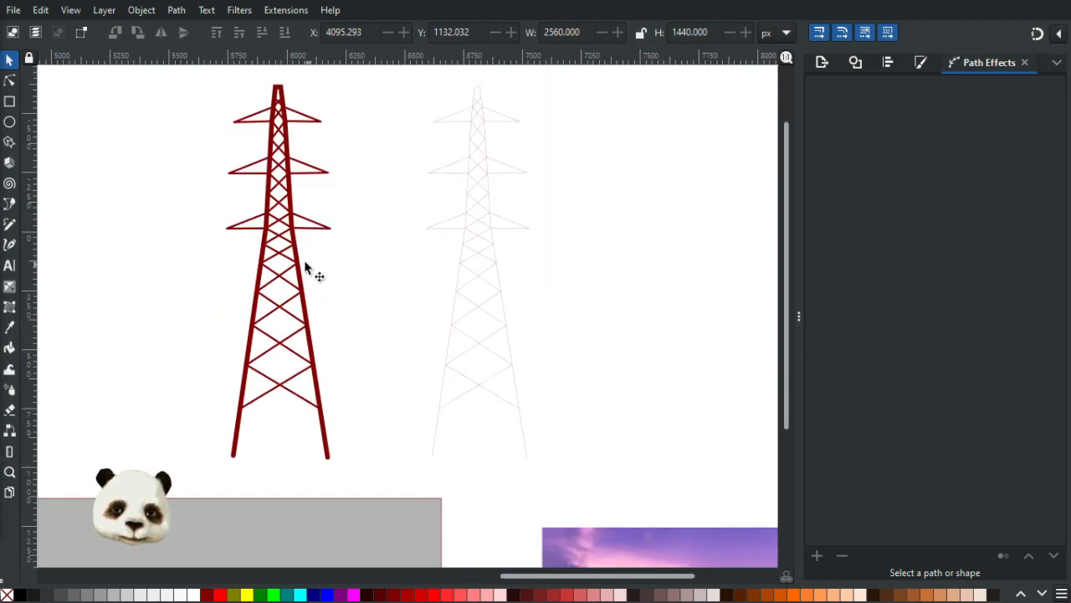
pyautogui.keyDown('ctrl'); pyautogui.scroll(-1, 304, 260); pyautogui.keyUp('ctrl')
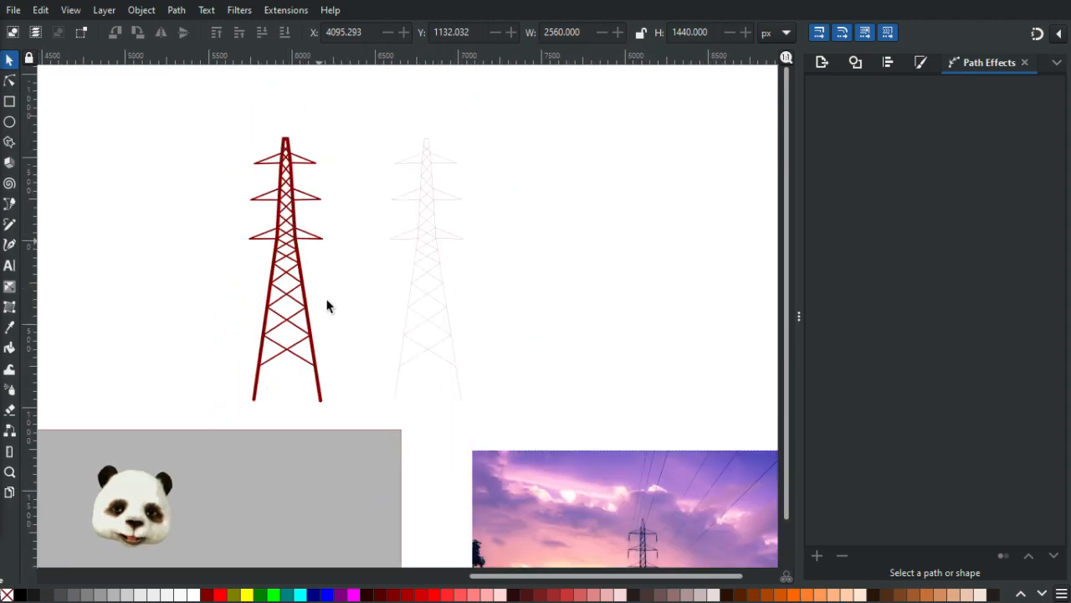
# Step: Give the main leg outline of the red pylon square stroke caps so its feet end flat
pyautogui.click(318, 378)
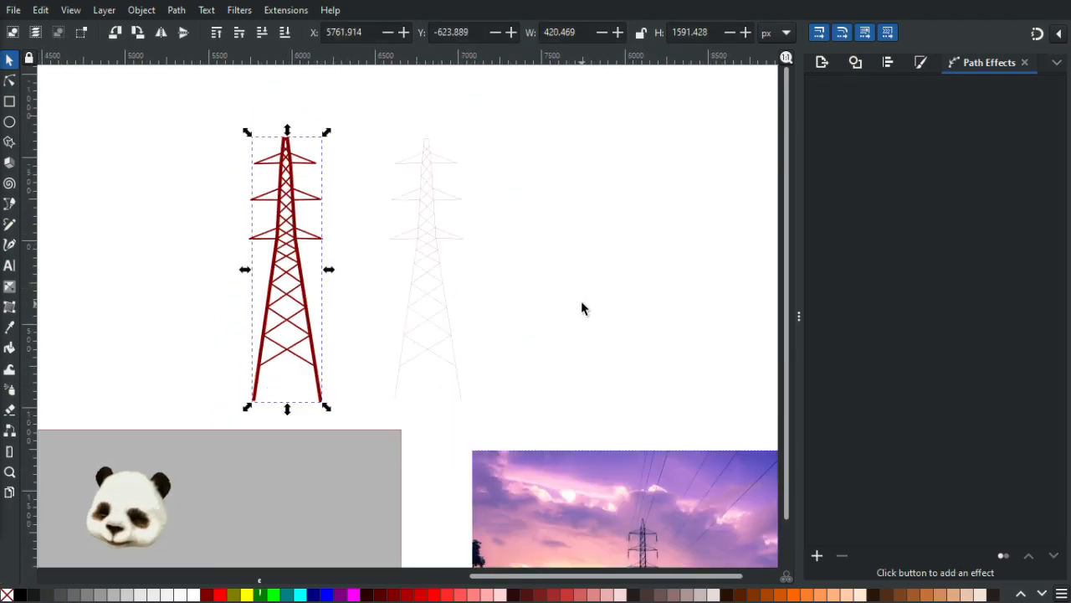
pyautogui.hotkey('ctrl', 'shift', 'f')
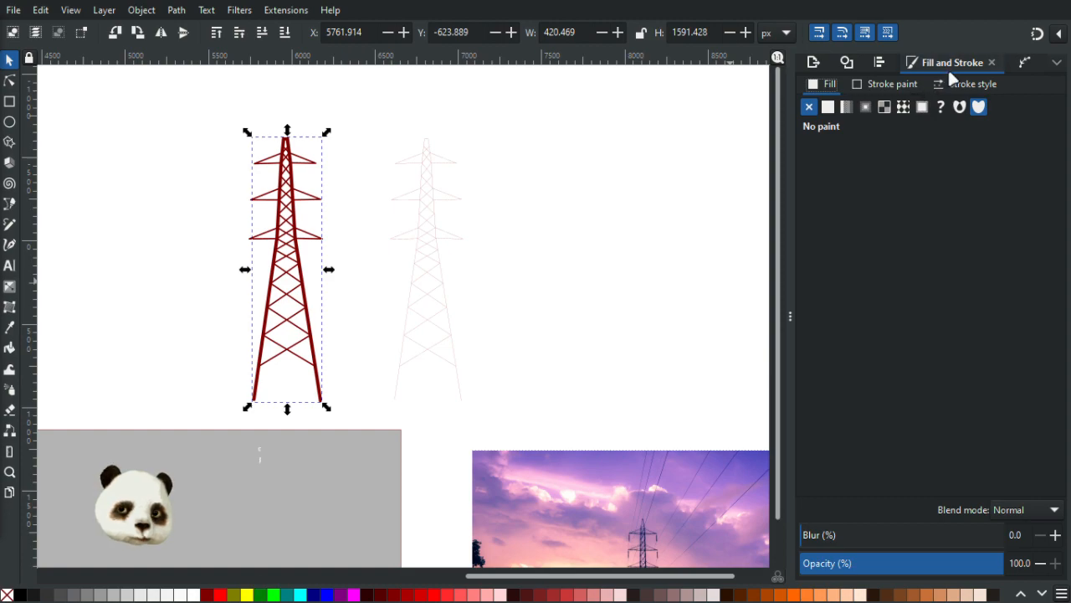
pyautogui.click(969, 84)
pyautogui.click(910, 221)
pyautogui.click(910, 221)
pyautogui.keyDown('ctrl'); pyautogui.scroll(4, 343, 417); pyautogui.keyUp('ctrl')
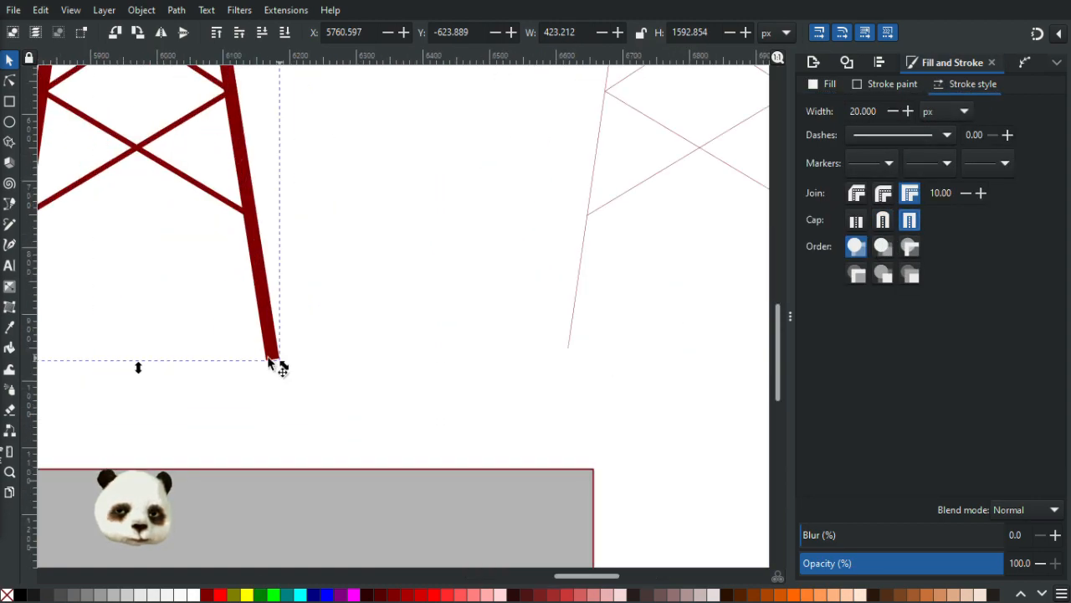
pyautogui.keyDown('ctrl'); pyautogui.scroll(-2, 285, 368); pyautogui.keyUp('ctrl')
pyautogui.scroll(5, 327, 306)
pyautogui.hscroll(-3, 327, 306)
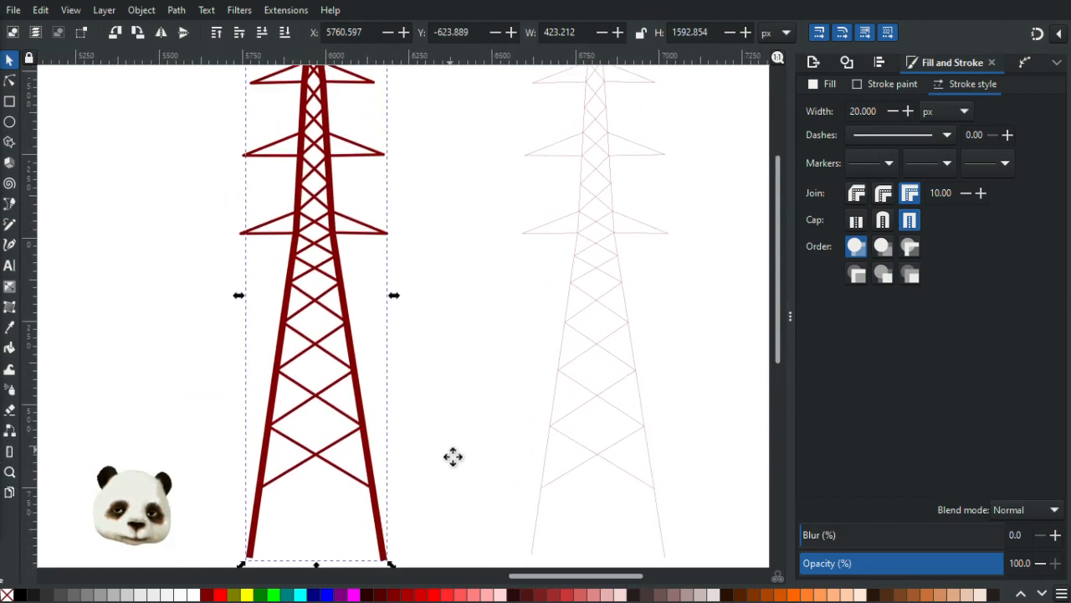
pyautogui.click(487, 283)
pyautogui.scroll(-3, 476, 287)
pyautogui.scroll(5, 477, 289)
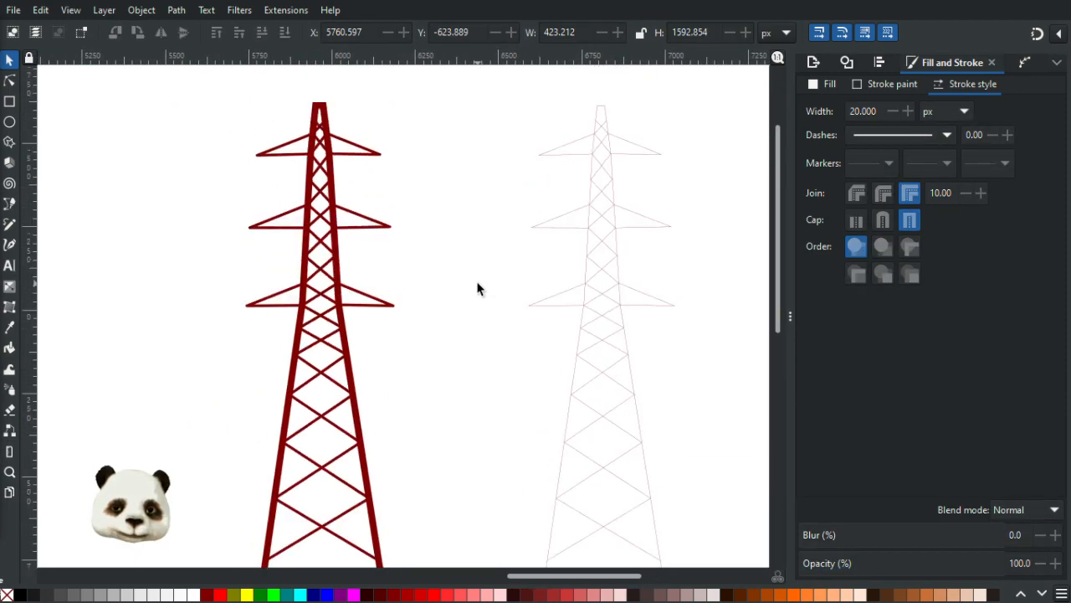
# Step: Examine the pylon in the purple sunset photo up close, from its crossarms and insulators to the lattice base
pyautogui.scroll(2, 477, 288)
pyautogui.scroll(-2, 466, 291)
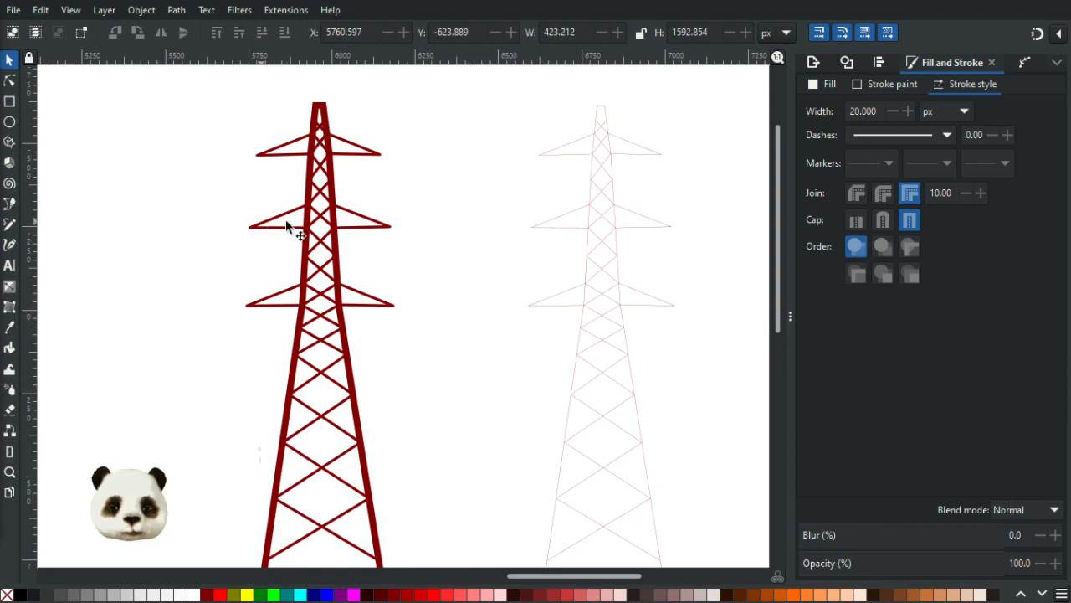
pyautogui.scroll(-1, 284, 230)
pyautogui.scroll(-2, 416, 307)
pyautogui.hscroll(1, 495, 319)
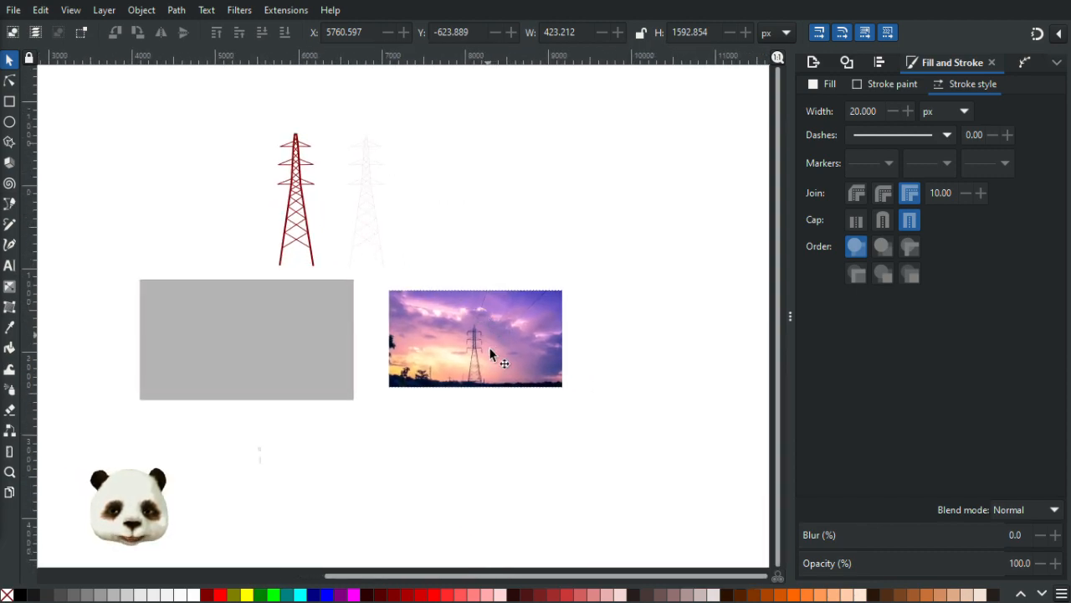
pyautogui.scroll(8, 454, 304)
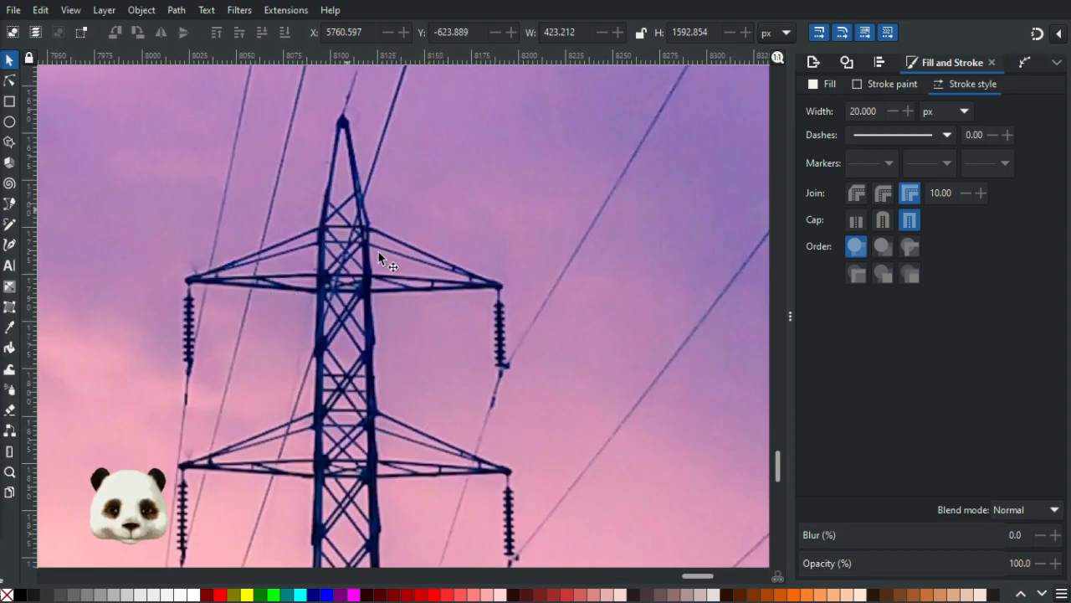
pyautogui.scroll(-5, 363, 385)
pyautogui.scroll(-6, 363, 389)
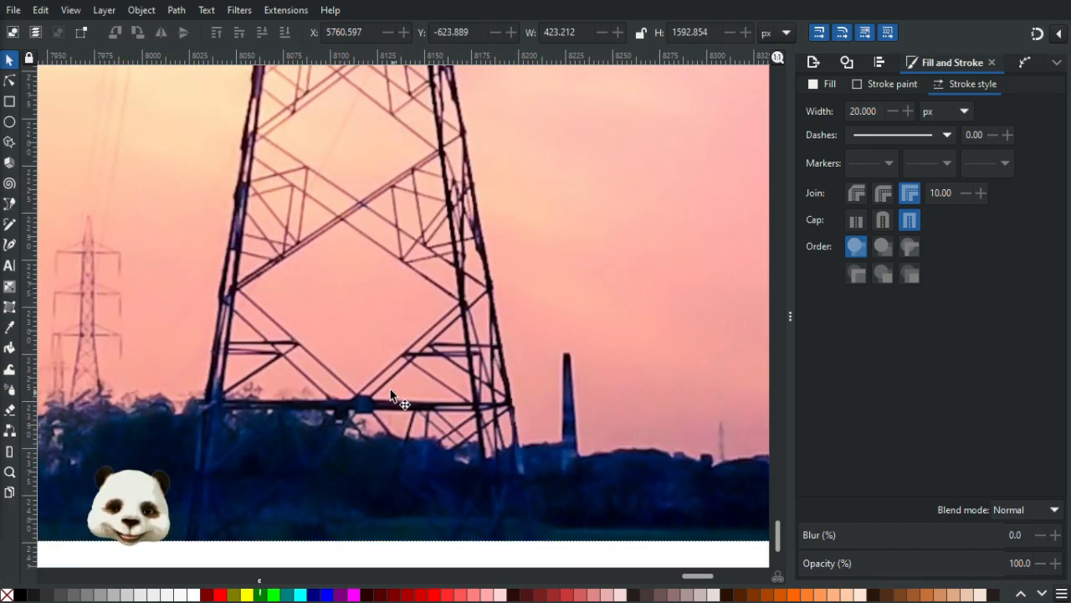
pyautogui.scroll(10, 360, 385)
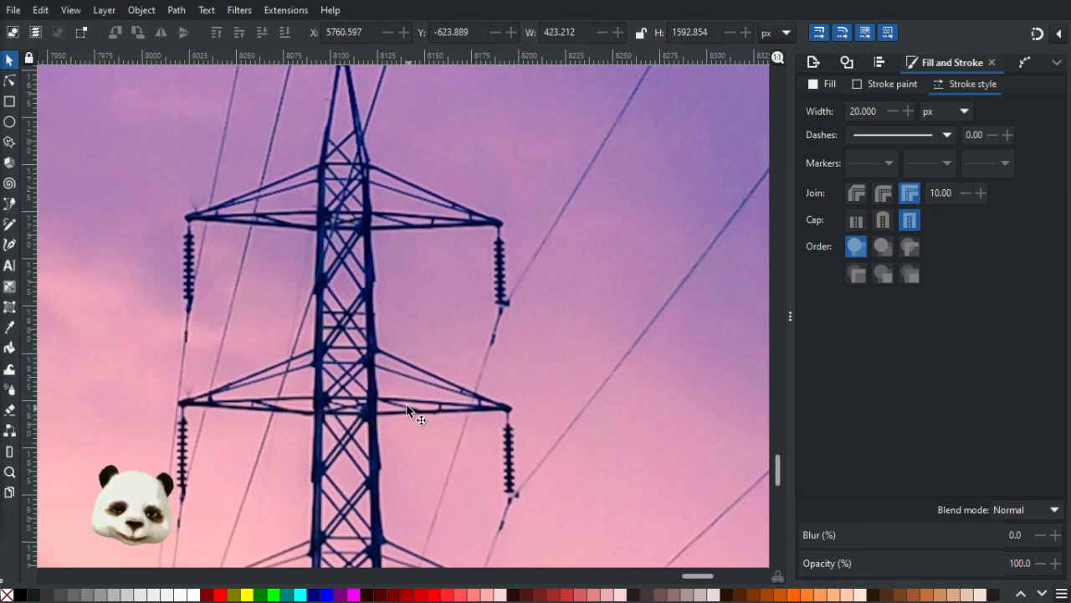
pyautogui.scroll(-4, 375, 360)
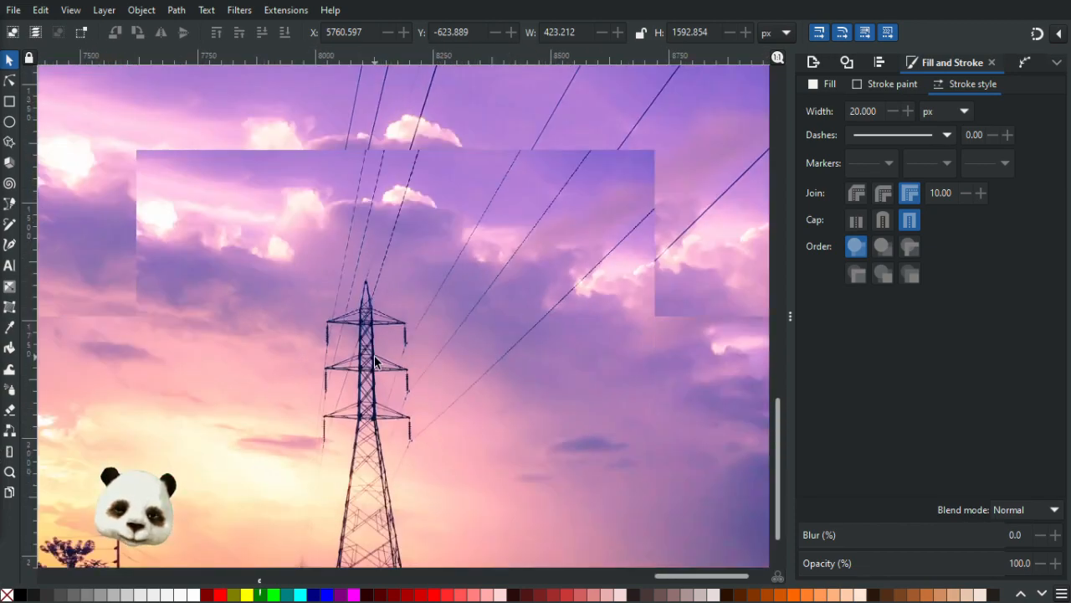
# Step: Examine the two other reference photos, the pylon over the green field and the pylons at orange dusk
pyautogui.moveTo(378, 415); pyautogui.dragTo(586, 596)
pyautogui.scroll(-3, 381, 399)
pyautogui.moveTo(134, 352); pyautogui.dragTo(587, 380)
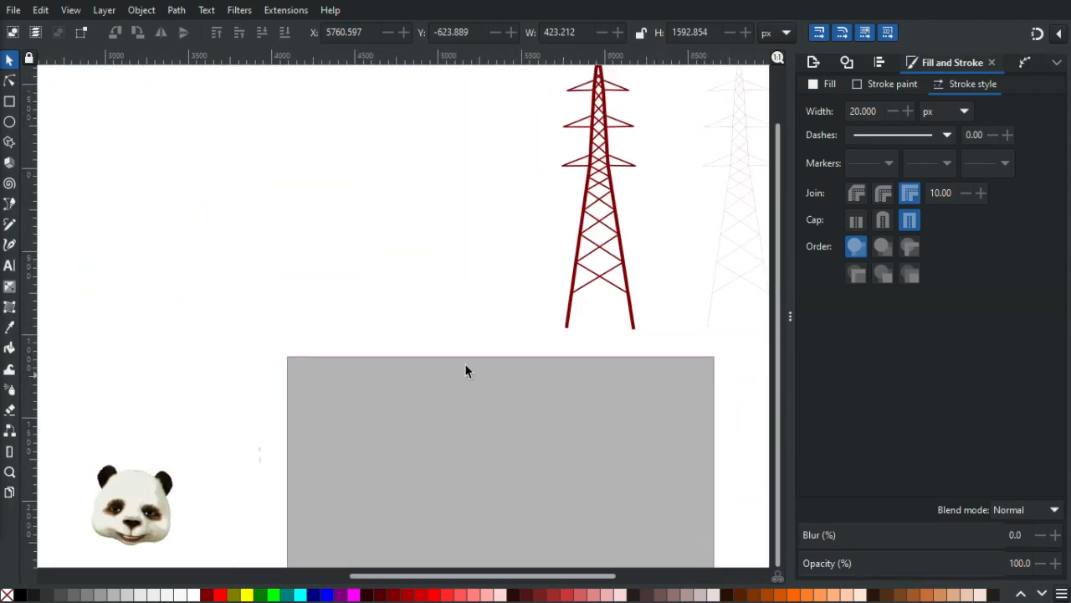
pyautogui.scroll(-3, 385, 368)
pyautogui.moveTo(210, 321); pyautogui.dragTo(498, 371)
pyautogui.scroll(1, 502, 368)
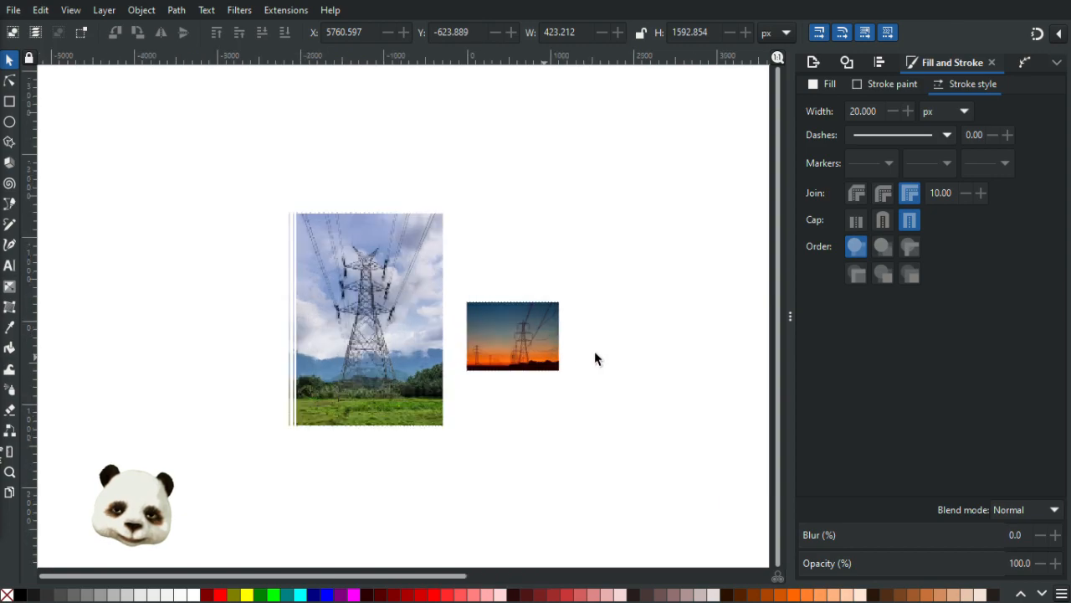
pyautogui.scroll(3, 578, 355)
pyautogui.scroll(-3, 414, 350)
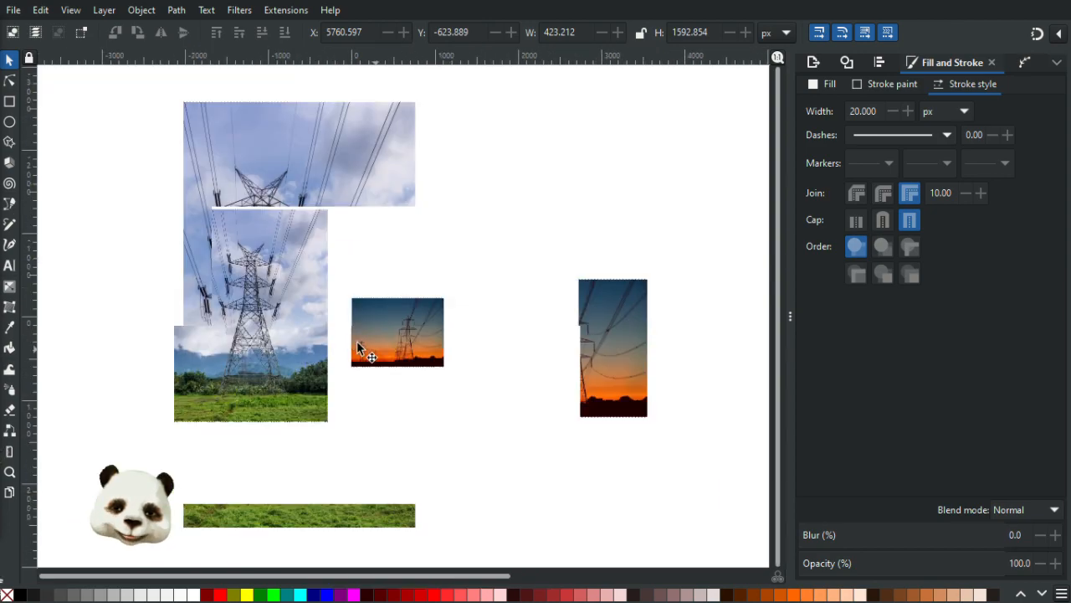
pyautogui.scroll(1, 219, 279)
pyautogui.scroll(-1, 257, 305)
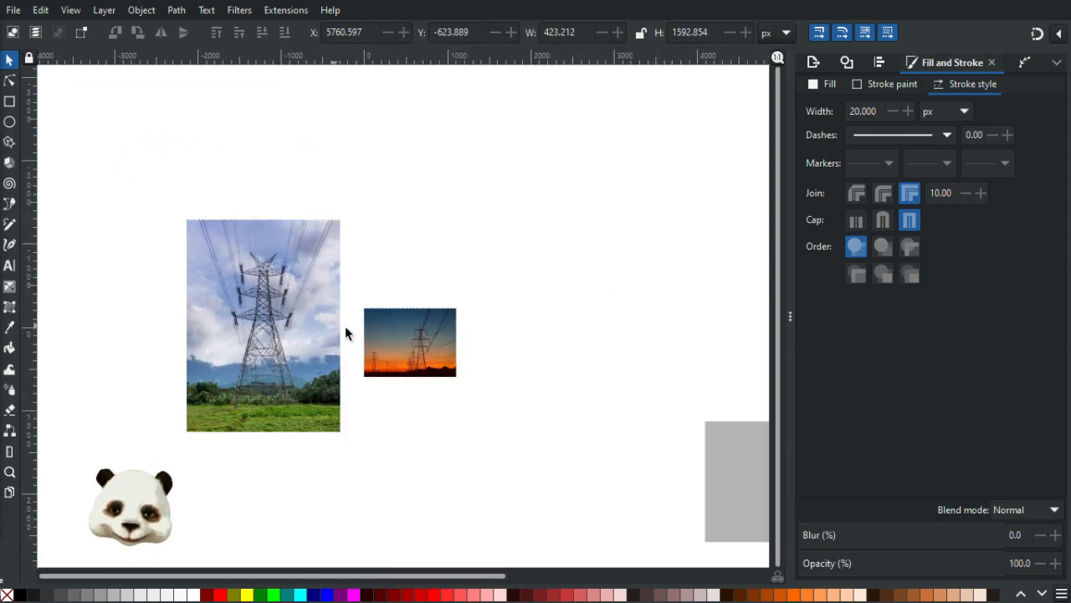
pyautogui.moveTo(592, 395); pyautogui.dragTo(230, 298)
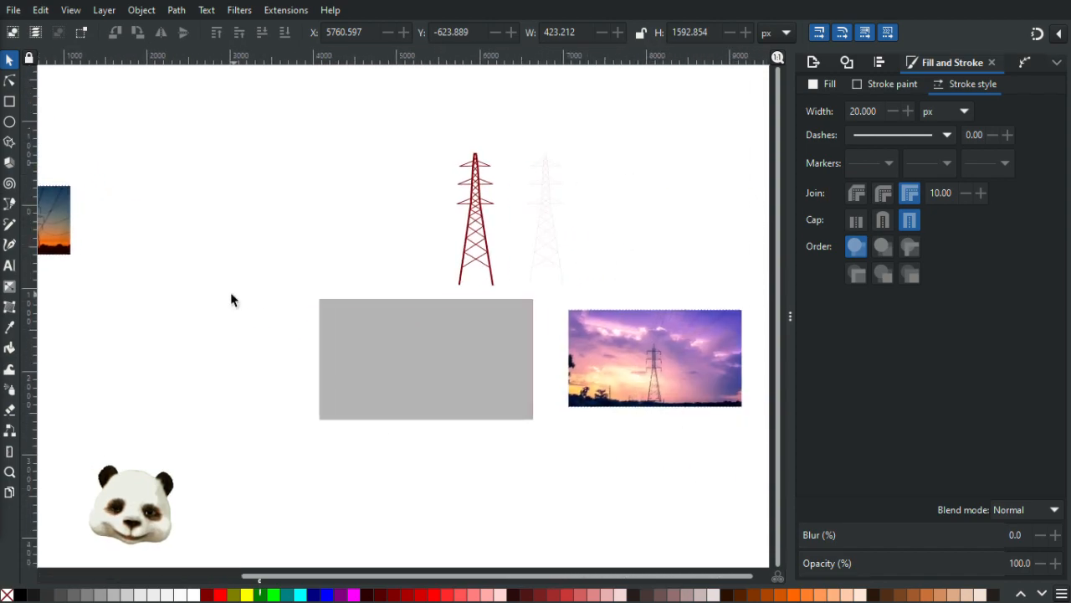
# Step: Review the red pylon and its thin-line copy, and compare them with the pylon in the purple sunset photo
pyautogui.scroll(2, 568, 168)
pyautogui.scroll(1, 568, 168)
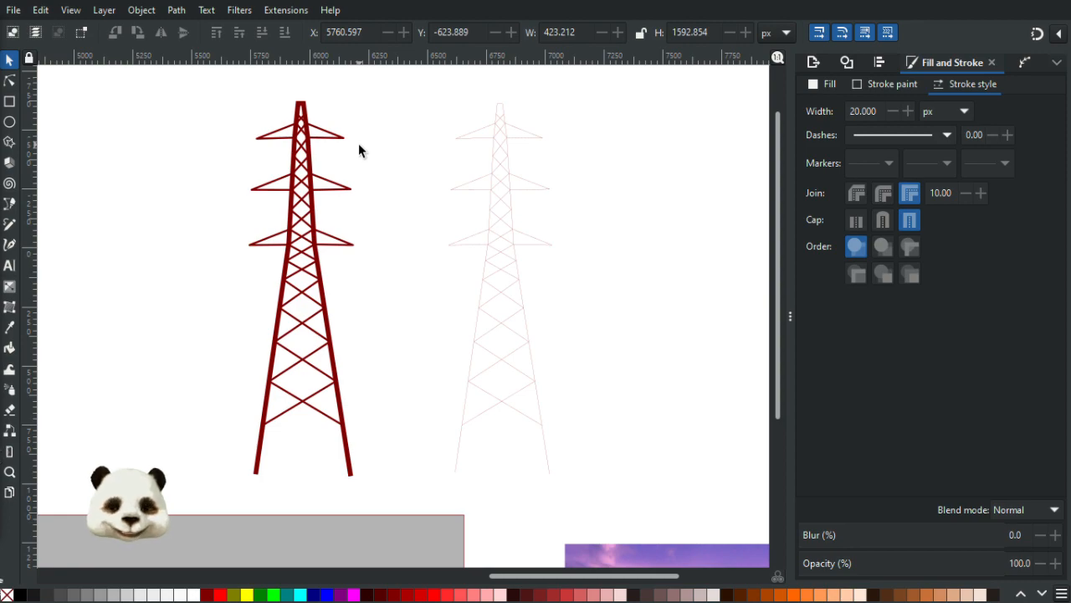
pyautogui.scroll(2, 378, 198)
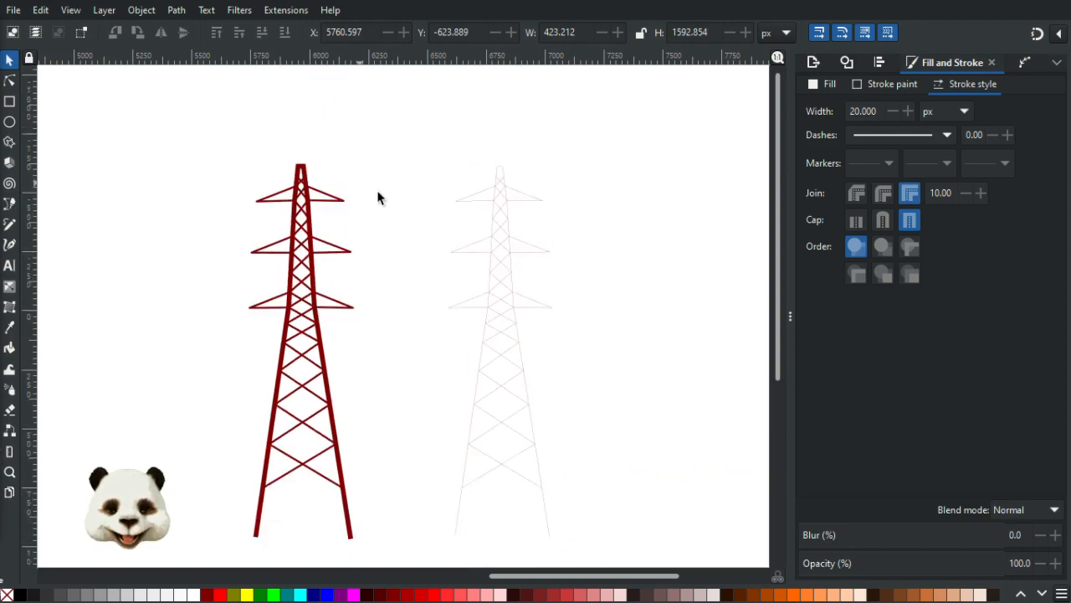
pyautogui.scroll(-2, 398, 193)
pyautogui.moveTo(283, 365); pyautogui.dragTo(271, 391)
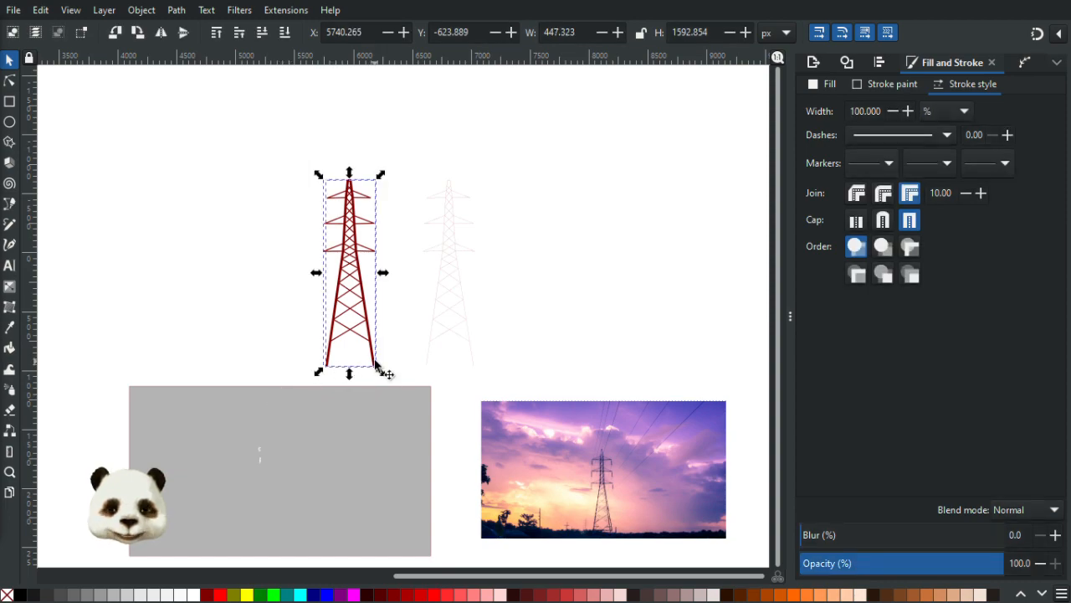
pyautogui.click(411, 290)
pyautogui.scroll(2, 516, 284)
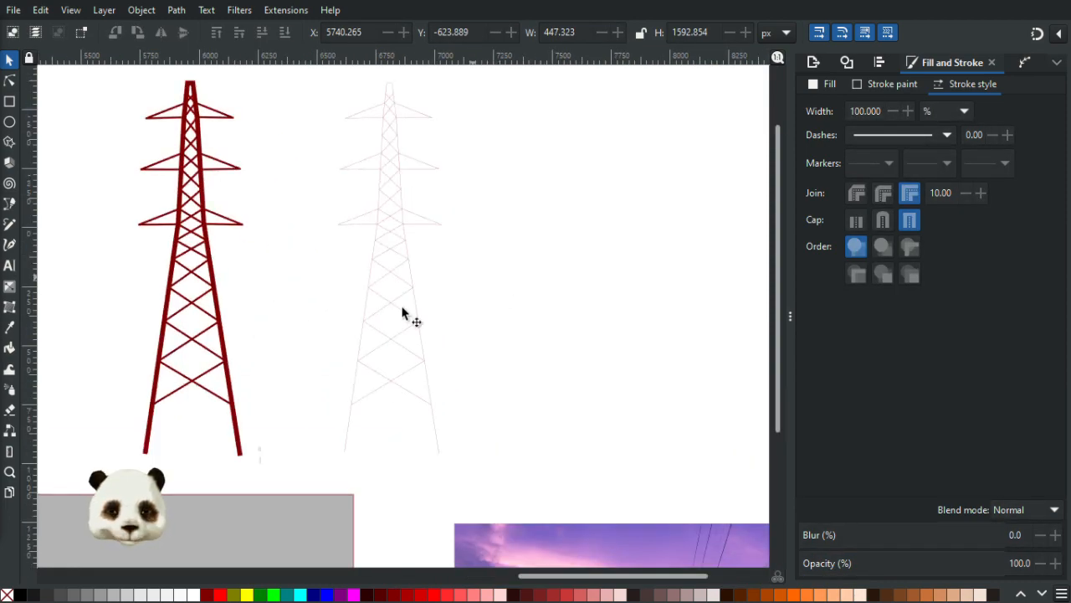
pyautogui.scroll(2, 318, 191)
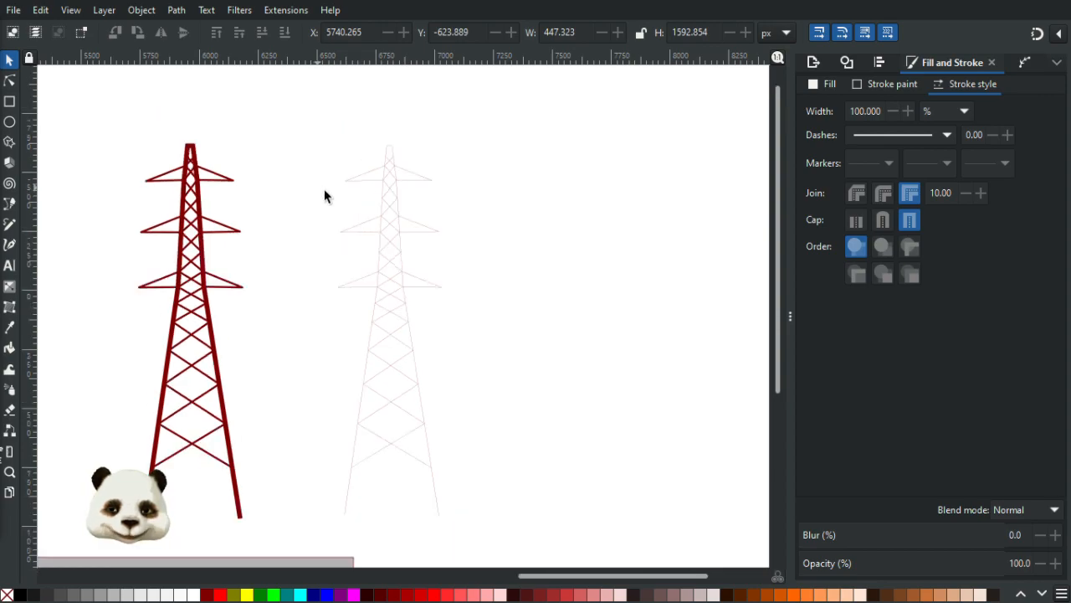
pyautogui.scroll(-6, 495, 385)
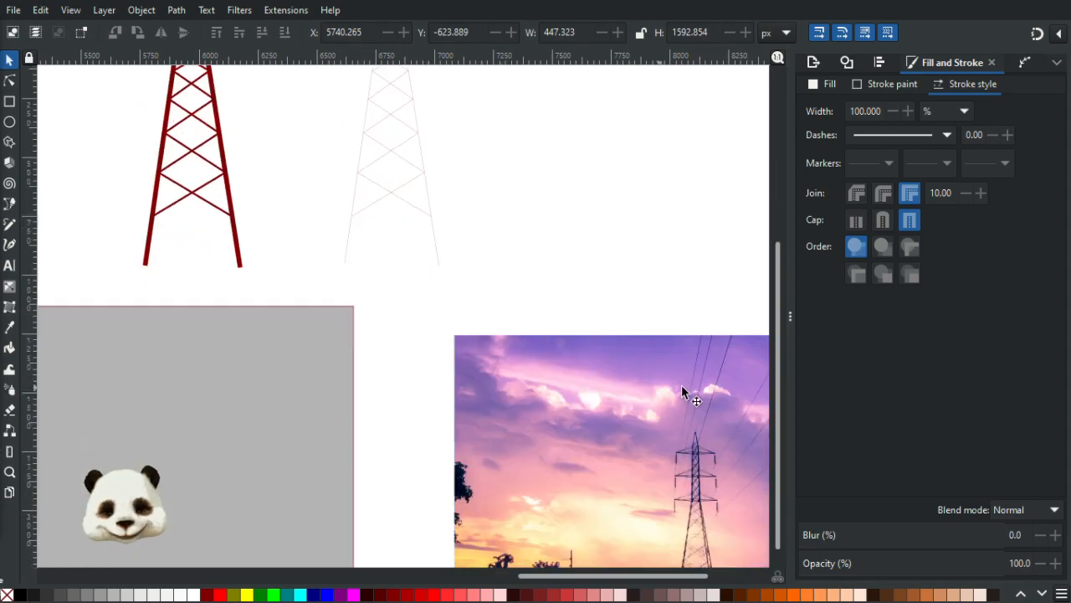
pyautogui.scroll(3, 725, 414)
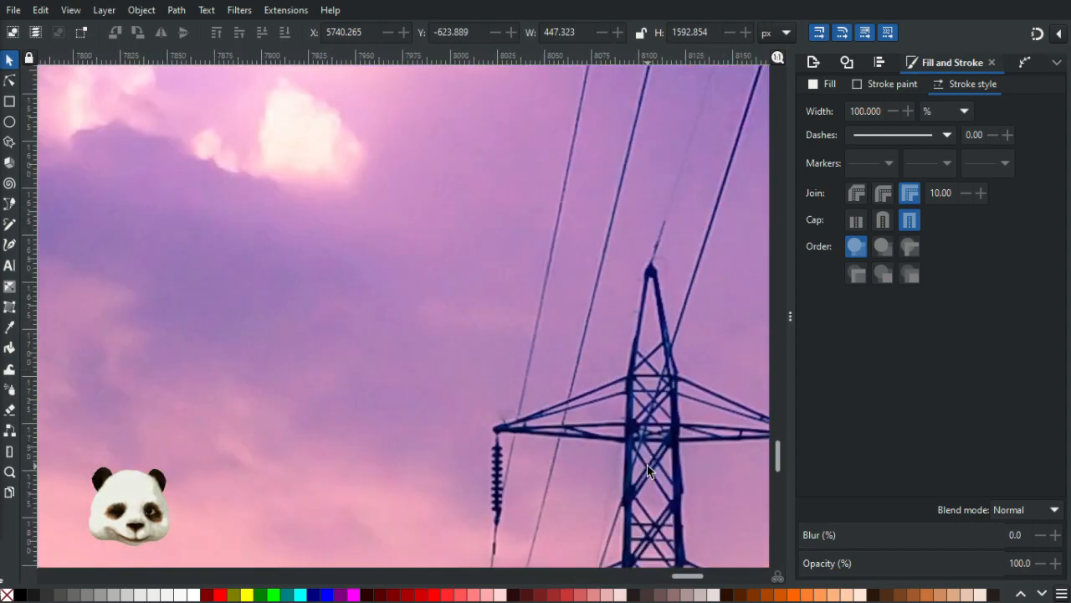
# Step: Select the whole red pylon, legs and lattice together, and move it down onto the grey rectangle
pyautogui.scroll(1, 624, 445)
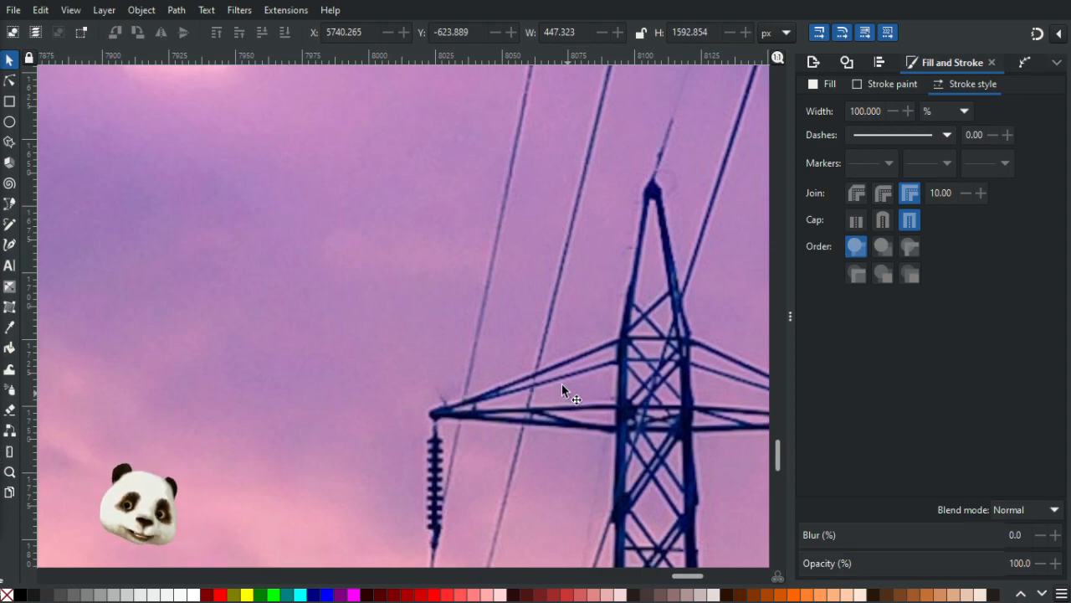
pyautogui.scroll(-7, 535, 374)
pyautogui.rightClick(392, 310)
pyautogui.click(511, 193)
pyautogui.moveTo(396, 179); pyautogui.dragTo(703, 380)
pyautogui.moveTo(473, 124); pyautogui.dragTo(362, 423)
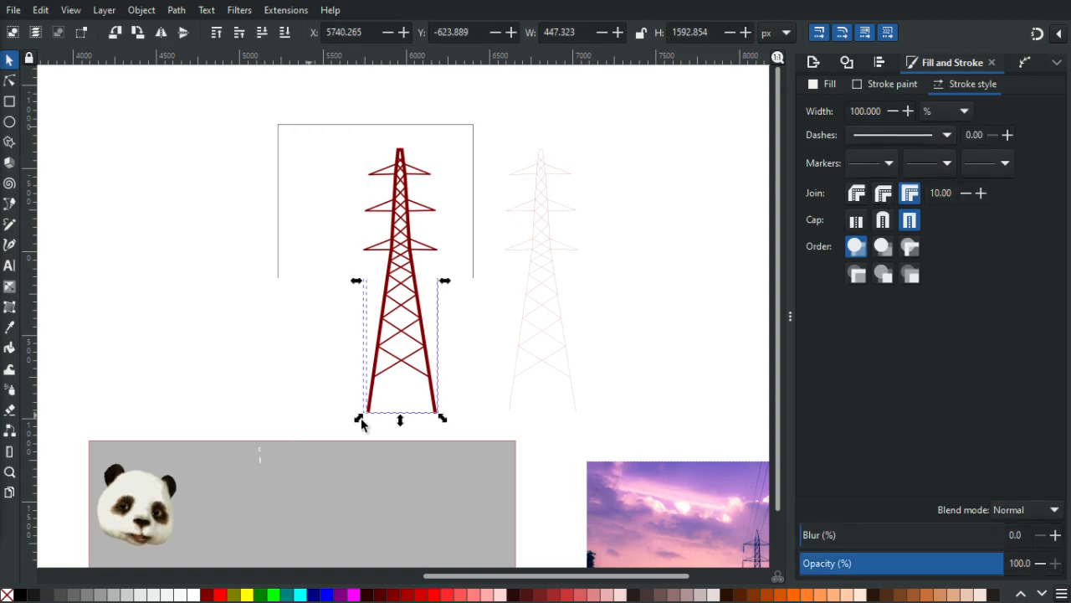
pyautogui.rightClick(545, 393)
pyautogui.click(549, 196)
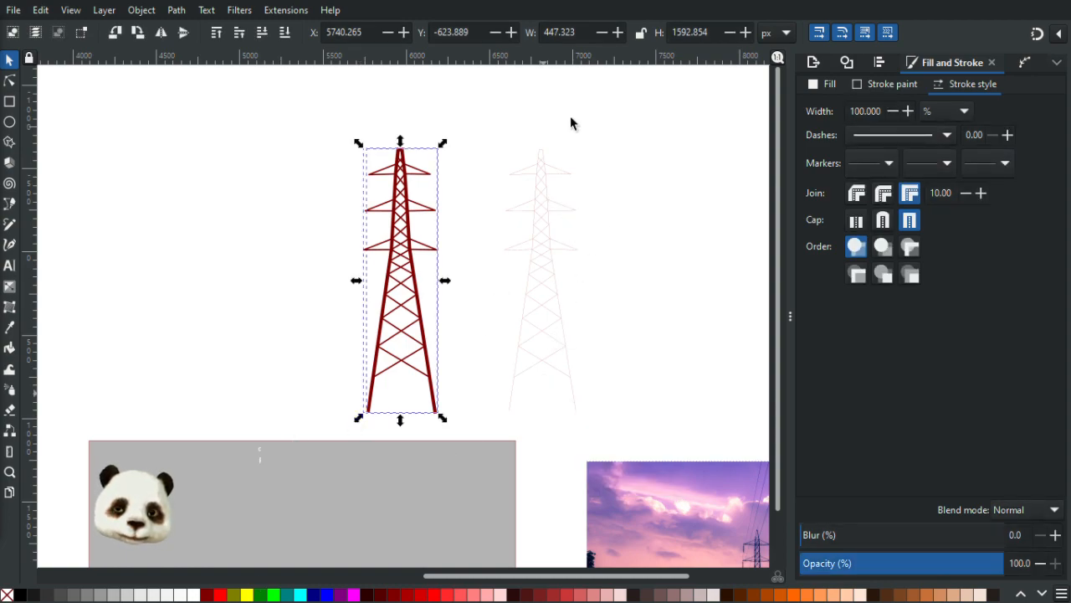
pyautogui.scroll(-4, 498, 262)
pyautogui.hscroll(-2, 504, 213)
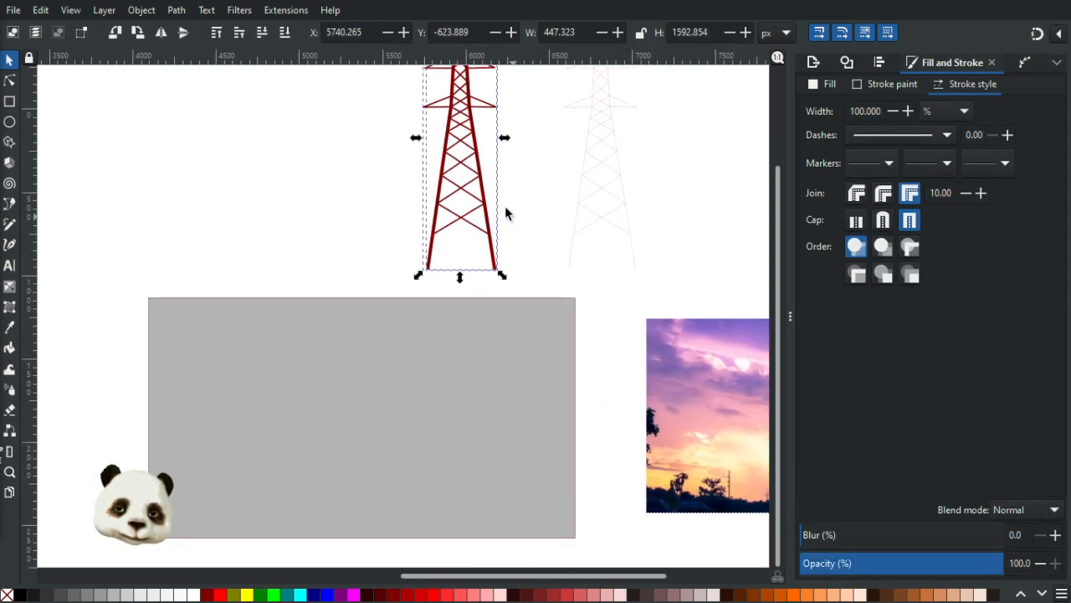
pyautogui.moveTo(482, 177); pyautogui.dragTo(364, 469)
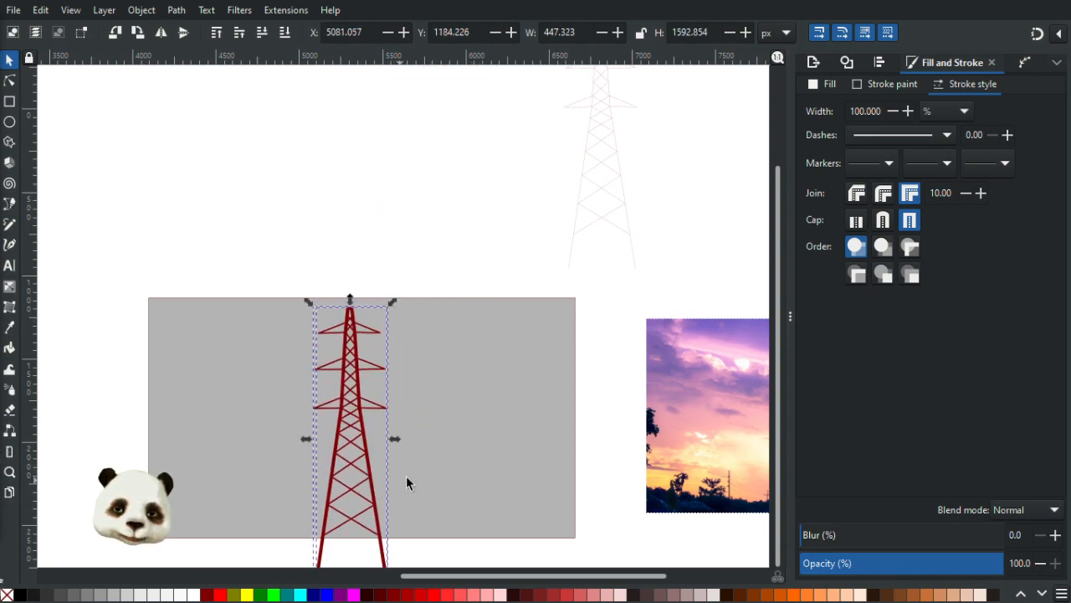
# Step: Shift the red pylon slightly down and right so its top sits inside the grey rectangle's upper edge
pyautogui.scroll(-1, 471, 349)
pyautogui.scroll(-3, 471, 349)
pyautogui.hscroll(-1, 475, 335)
pyautogui.moveTo(402, 373)
pyautogui.mouseDown()
pyautogui.moveTo(406, 398)
pyautogui.moveTo(408, 388)
pyautogui.mouseUp()
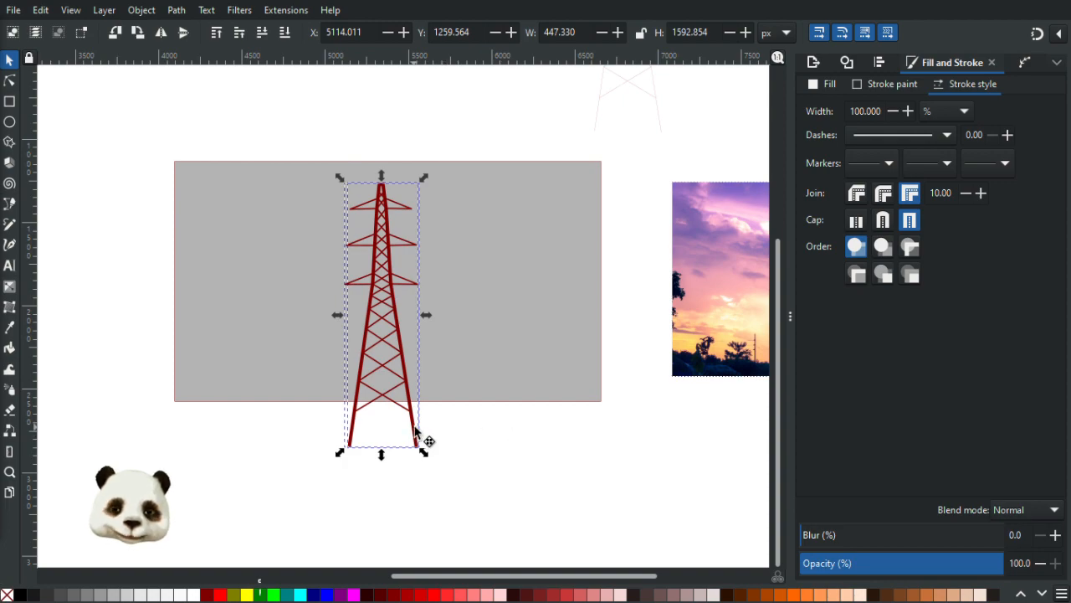
pyautogui.click(421, 431)
pyautogui.click(511, 426)
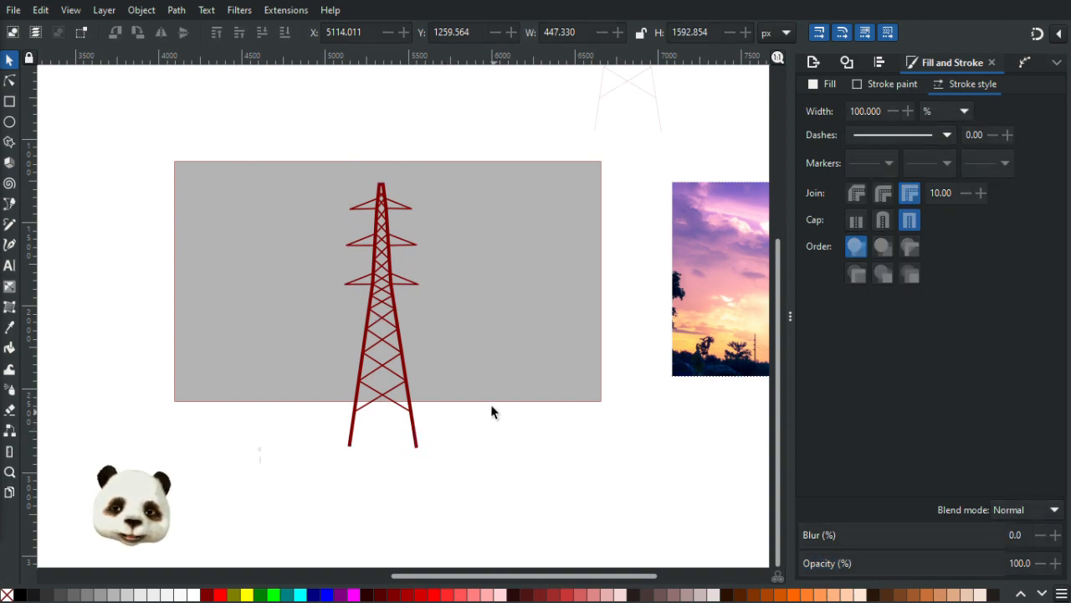
# Step: Examine the red pylon against the grey rectangle, from its top and crossarms down to its feet
pyautogui.keyDown('ctrl'); pyautogui.scroll(1, 387, 328); pyautogui.keyUp('ctrl')
pyautogui.keyDown('ctrl'); pyautogui.scroll(2, 431, 341); pyautogui.keyUp('ctrl')
pyautogui.keyDown('ctrl'); pyautogui.scroll(-1, 485, 342); pyautogui.keyUp('ctrl')
pyautogui.scroll(3, 516, 327)
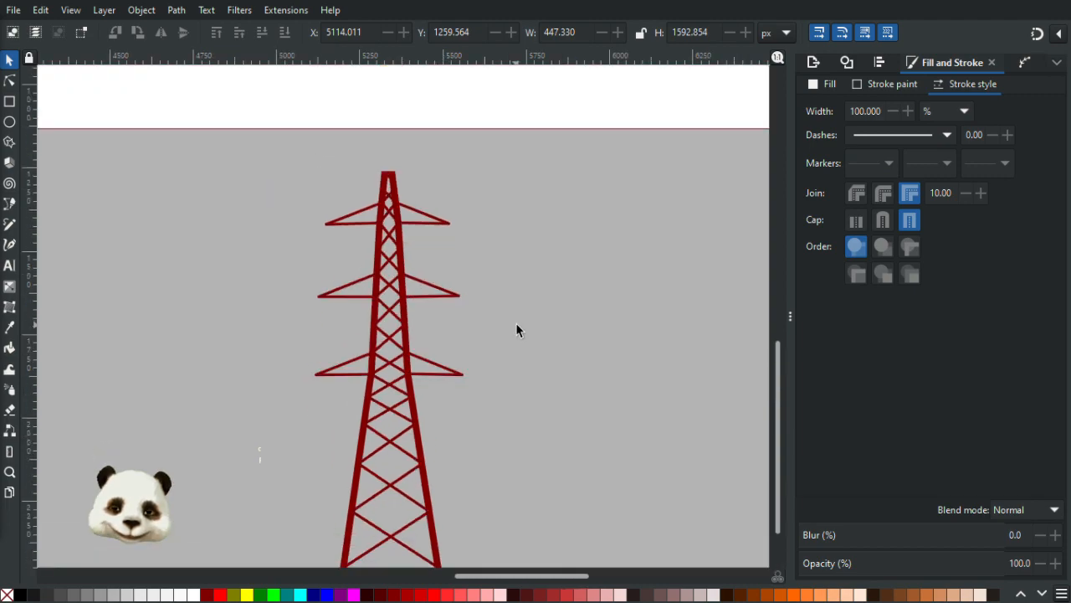
pyautogui.scroll(-2, 515, 327)
pyautogui.scroll(4, 515, 322)
pyautogui.scroll(-5, 514, 320)
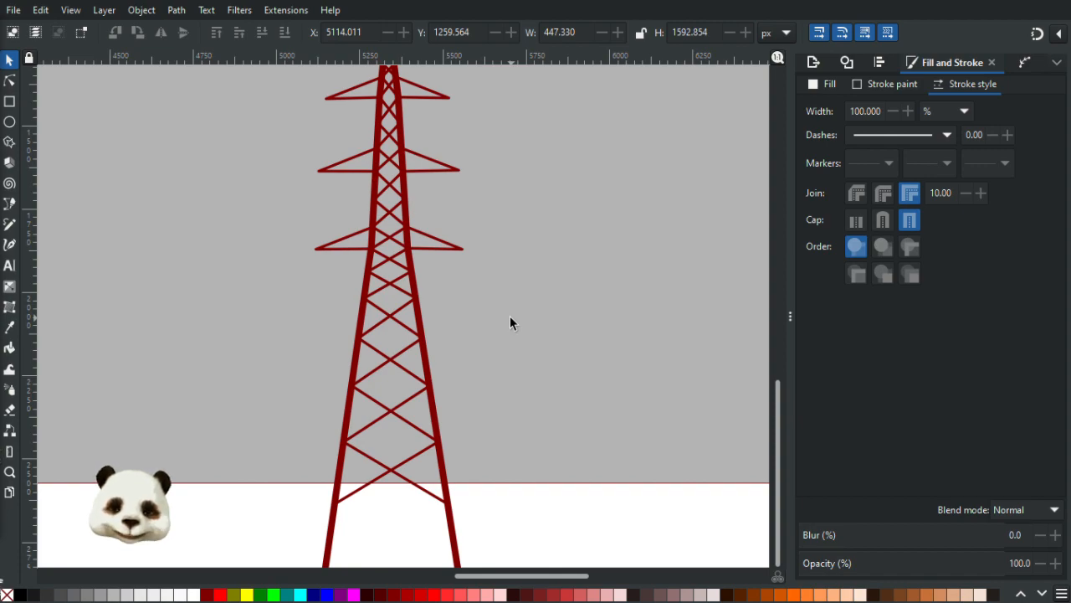
pyautogui.scroll(-2, 510, 323)
pyautogui.scroll(2, 436, 381)
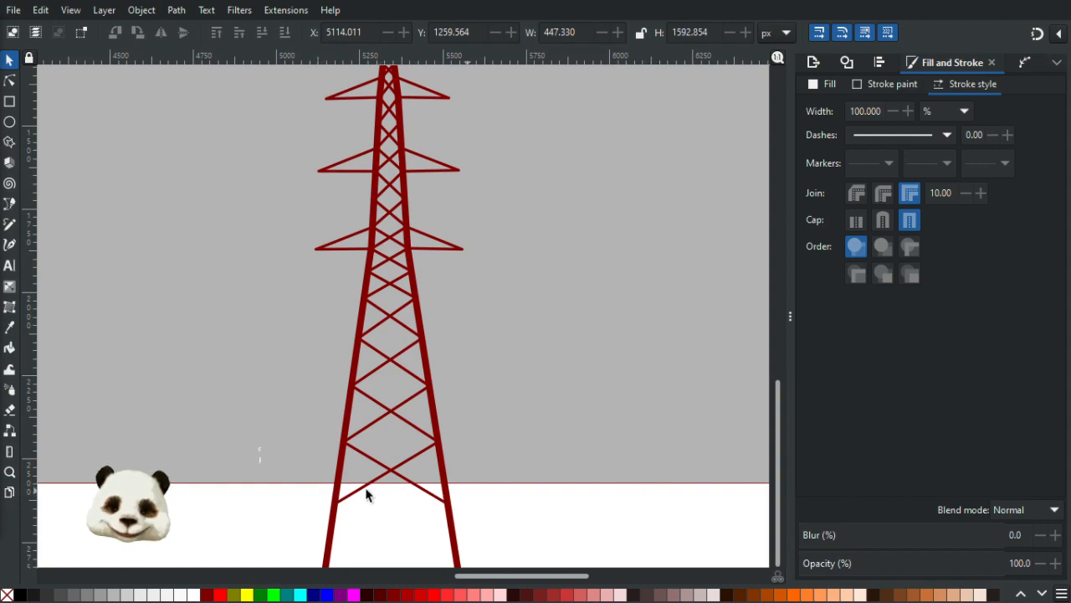
pyautogui.scroll(2, 531, 475)
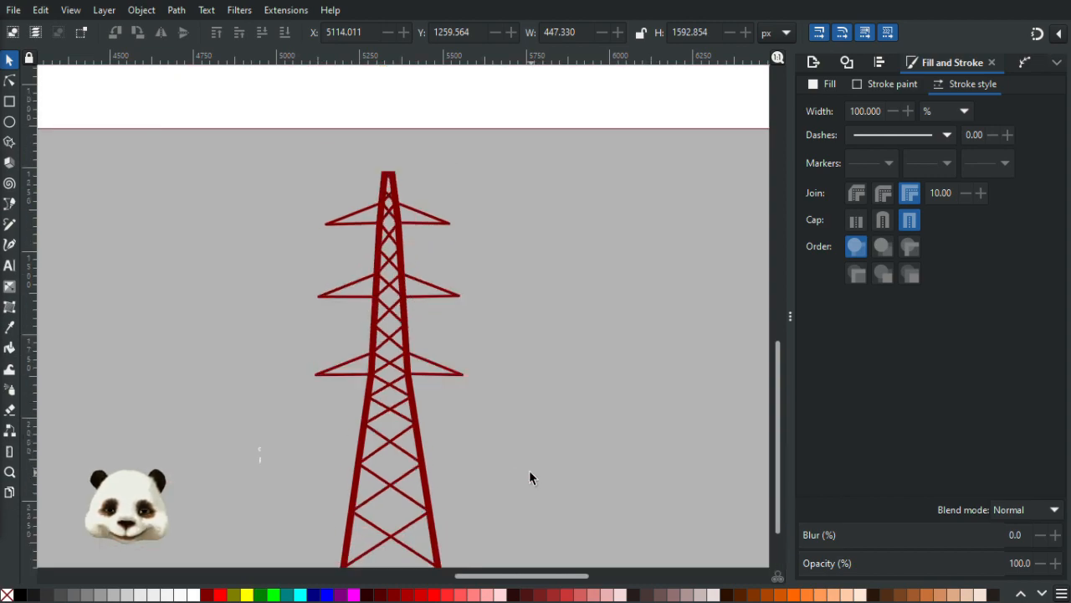
pyautogui.scroll(-2, 503, 442)
pyautogui.scroll(-3, 469, 423)
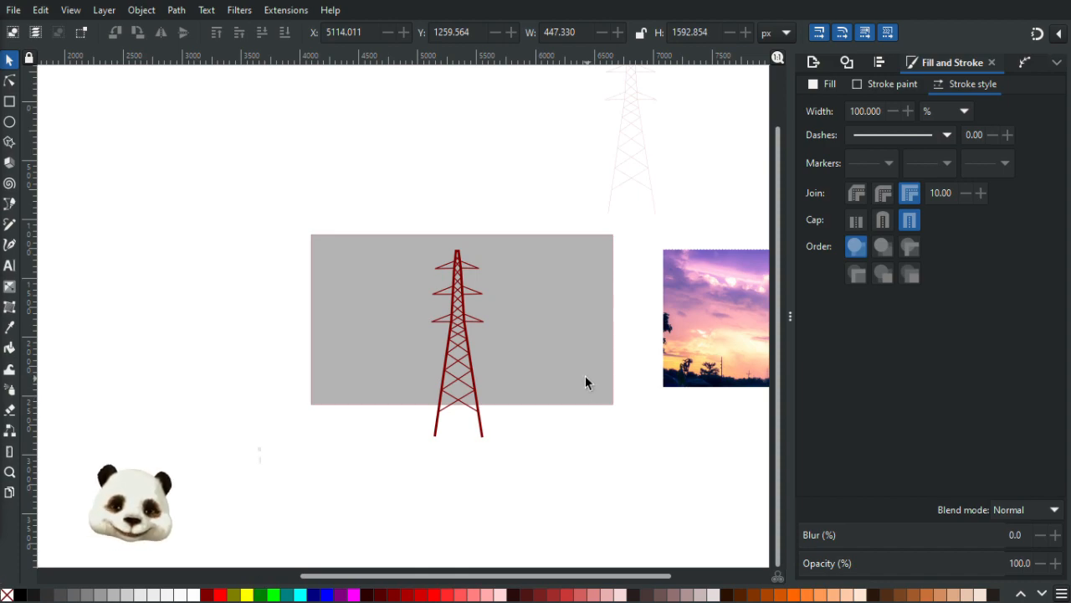
pyautogui.scroll(2, 585, 377)
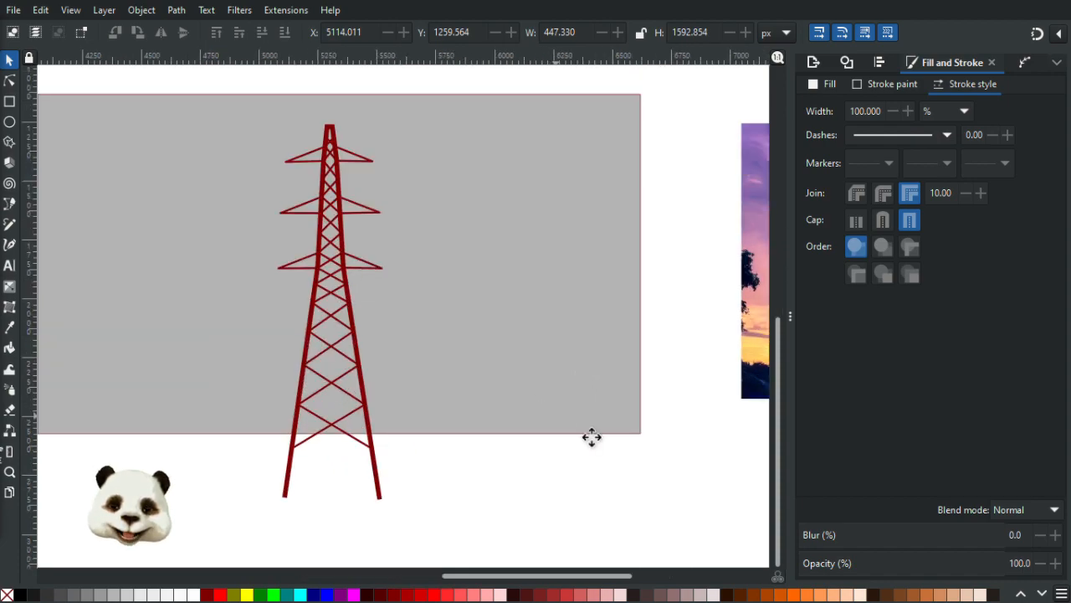
pyautogui.scroll(1, 591, 435)
pyautogui.hscroll(-2, 591, 435)
pyautogui.moveTo(620, 445); pyautogui.dragTo(626, 447)
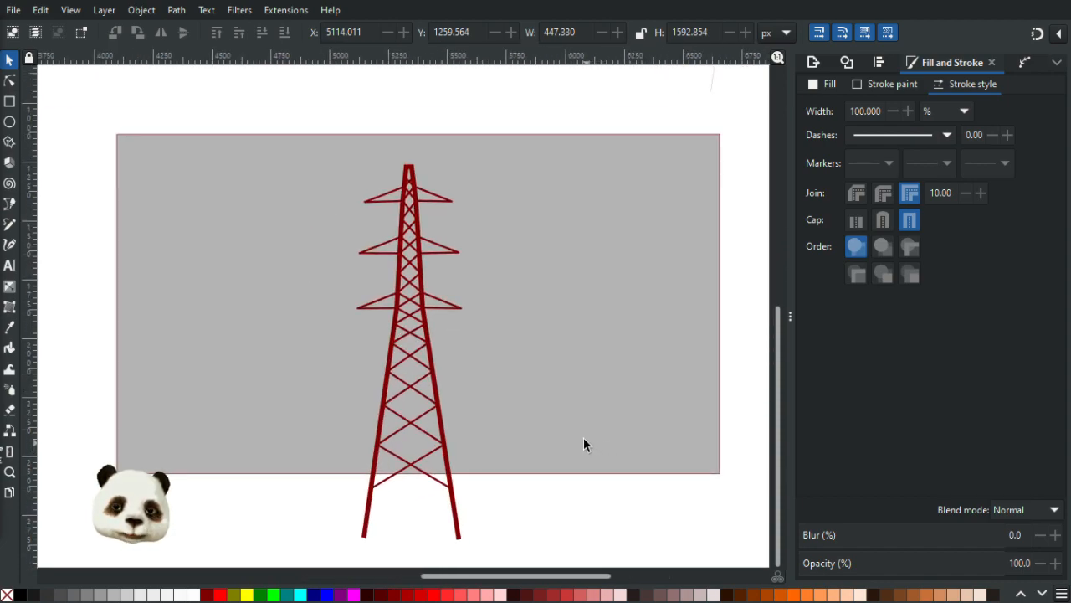
# Step: Thin the pylon's main leg outline, trying a 15 px stroke width and settling on 10 px
pyautogui.click(442, 430)
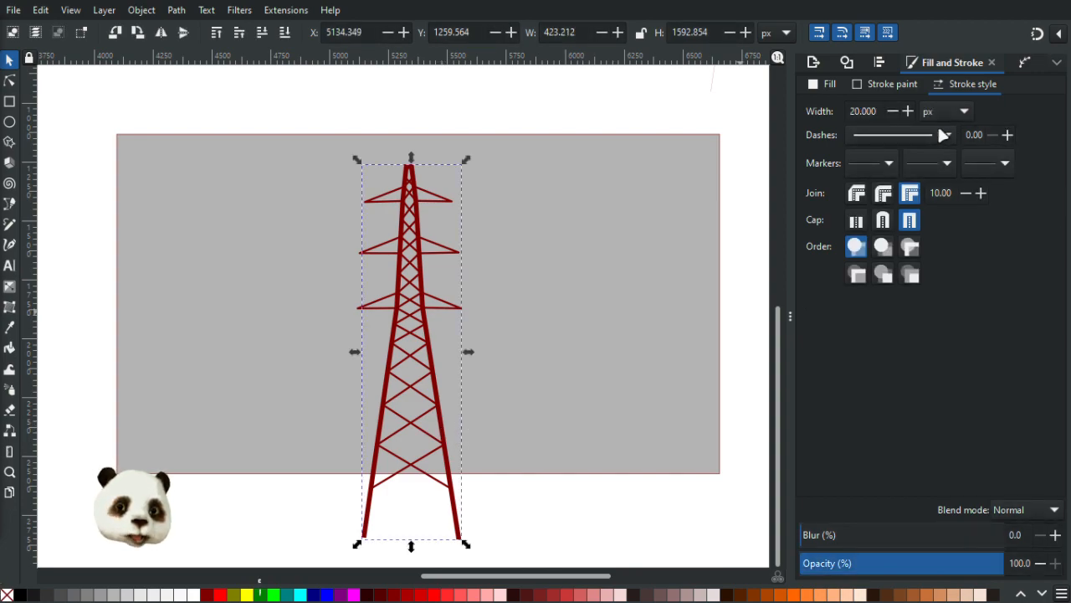
pyautogui.moveTo(880, 111); pyautogui.dragTo(804, 111)
pyautogui.write('15')
pyautogui.press('Return')
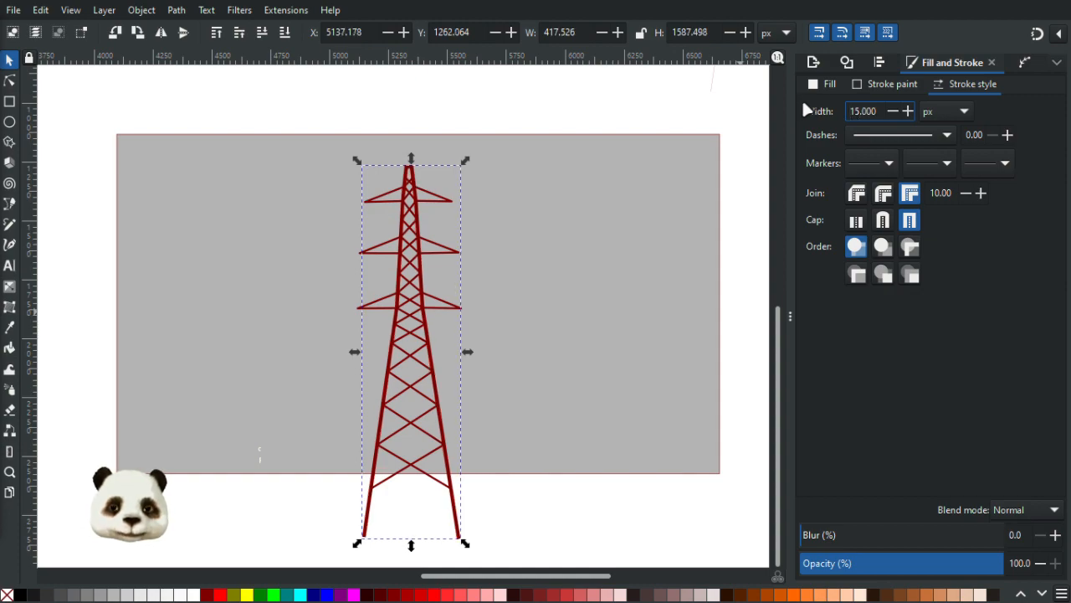
pyautogui.moveTo(883, 112); pyautogui.dragTo(820, 120)
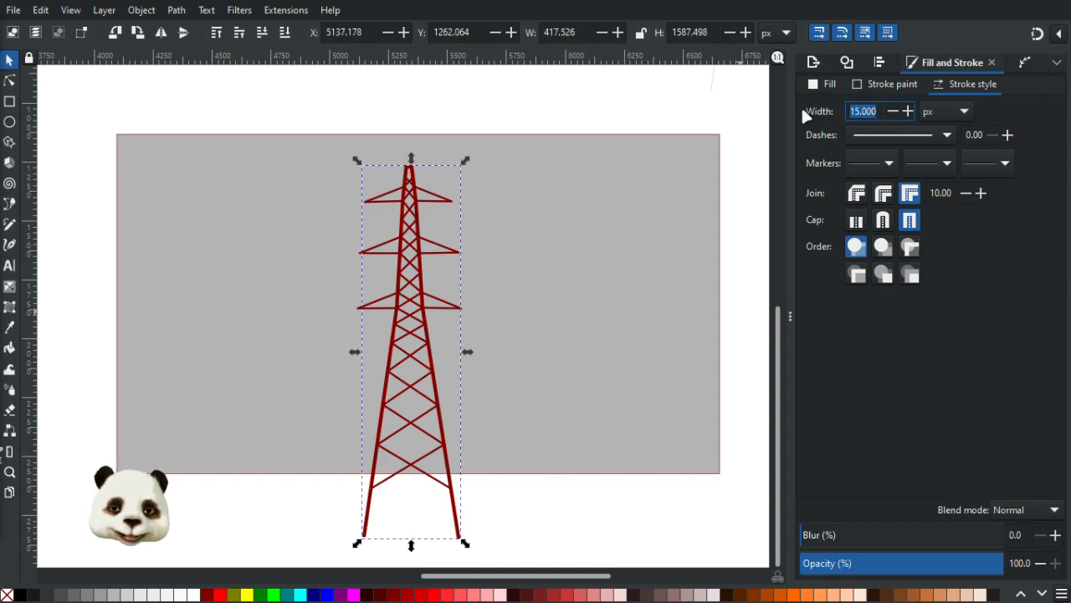
pyautogui.write('10')
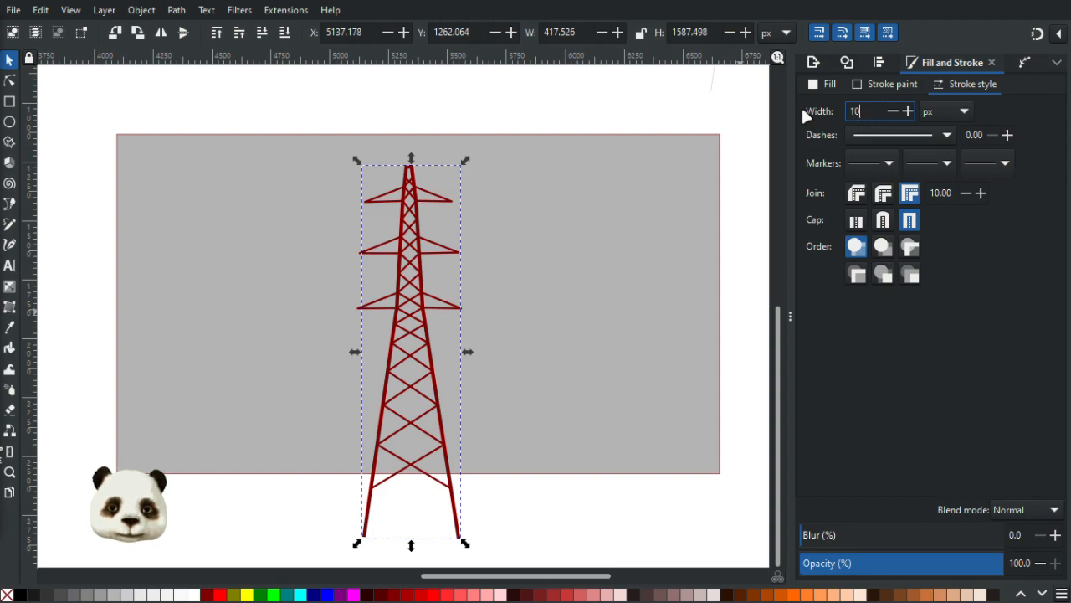
pyautogui.press('Return')
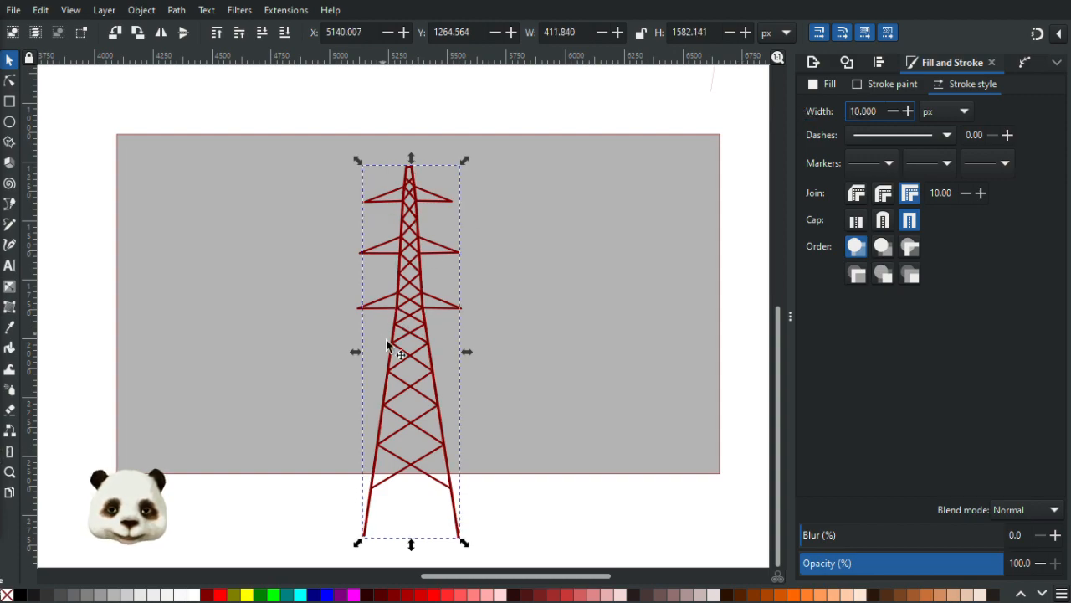
# Step: Thin the stroke of the lattice and crossarm path, trying a 2 px width and settling on 1 px
pyautogui.click(411, 342)
pyautogui.doubleClick(862, 112)
pyautogui.write('2')
pyautogui.press('Return')
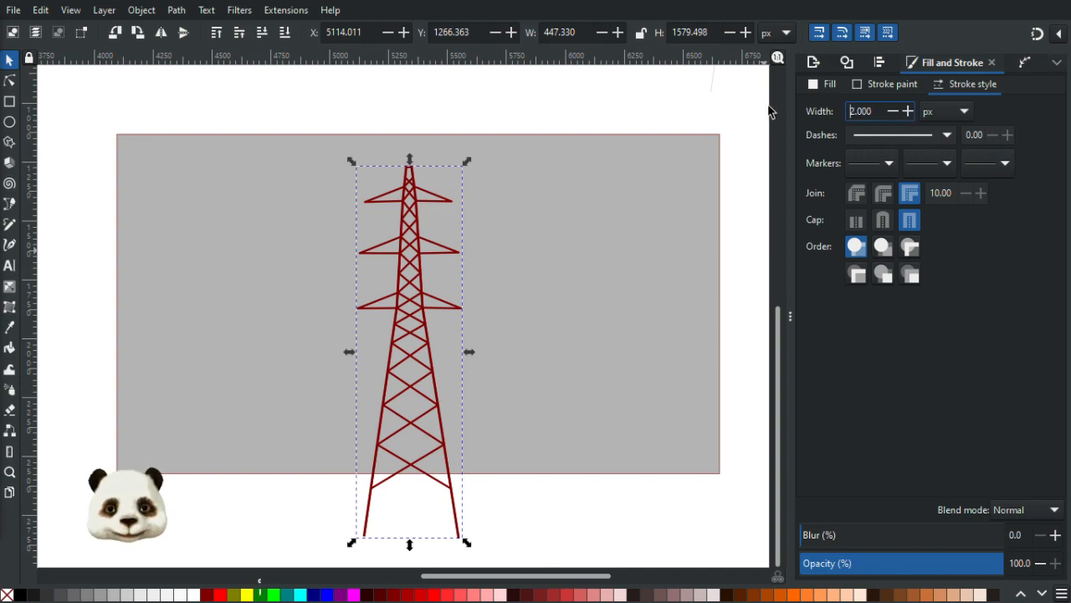
pyautogui.hotkey('ctrl', 'a')
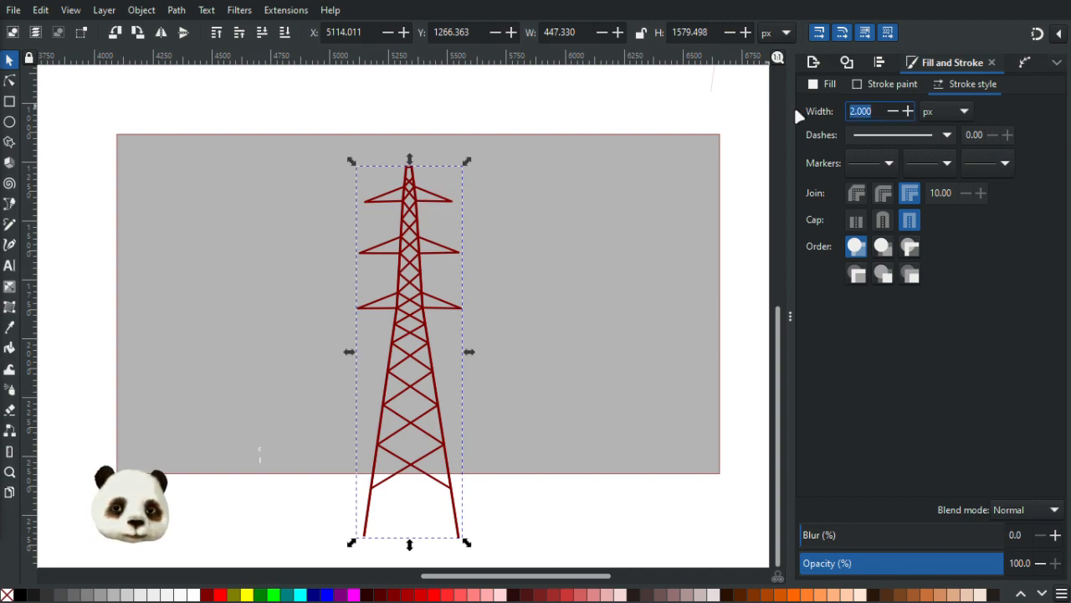
pyautogui.write('1')
pyautogui.press('Return')
pyautogui.click(536, 517)
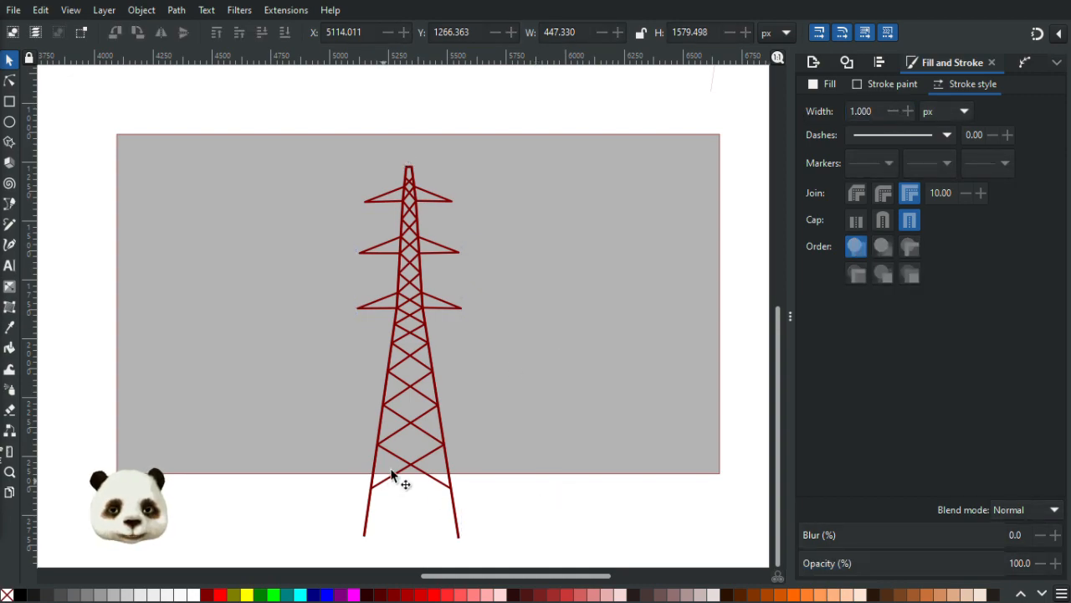
# Step: Reduce the Offset path effect on the lattice and crossarm path to 0.6 mm
pyautogui.moveTo(401, 478); pyautogui.dragTo(535, 445)
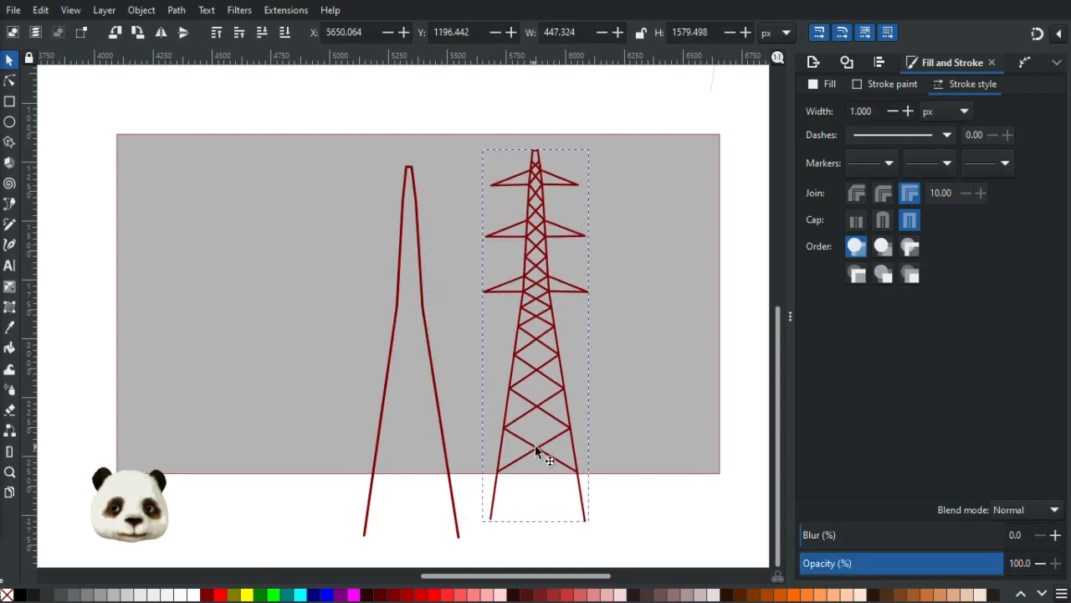
pyautogui.press('Escape')
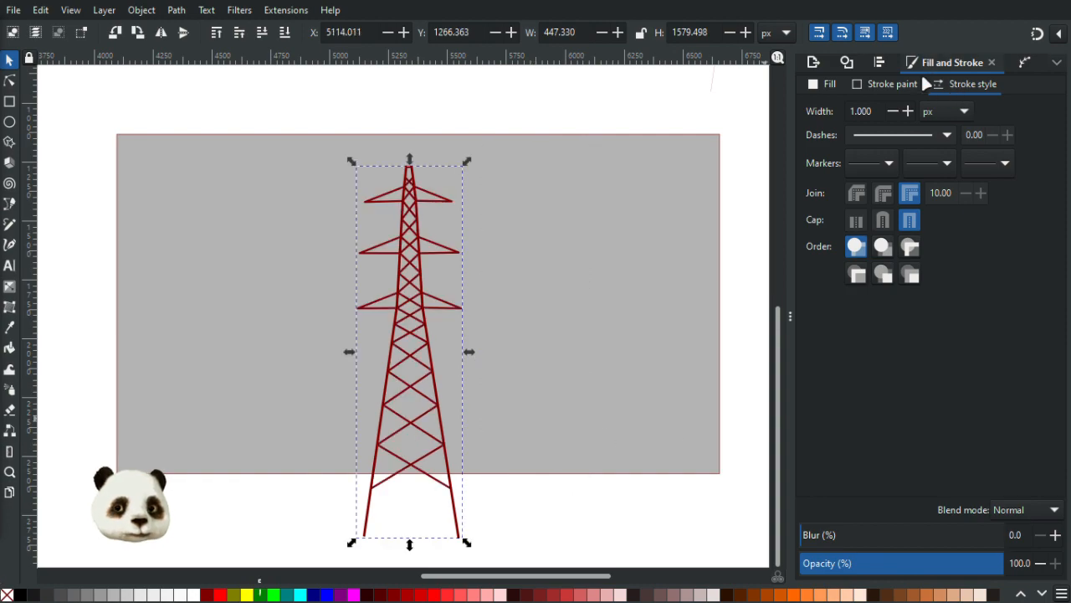
pyautogui.click(1024, 63)
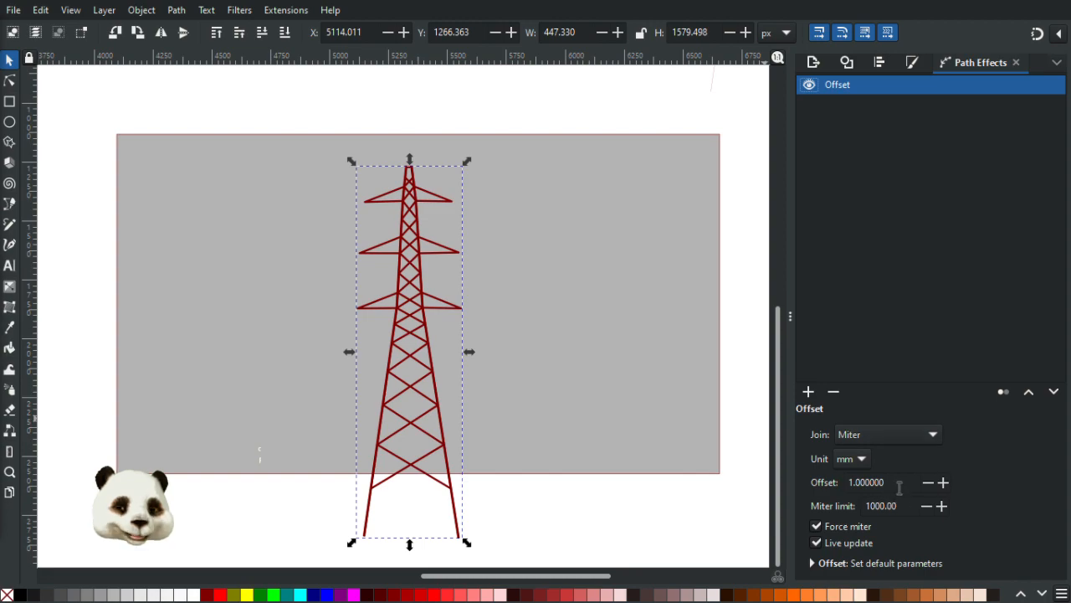
pyautogui.click(927, 482)
pyautogui.click(926, 482)
pyautogui.click(927, 482)
pyautogui.click(926, 482)
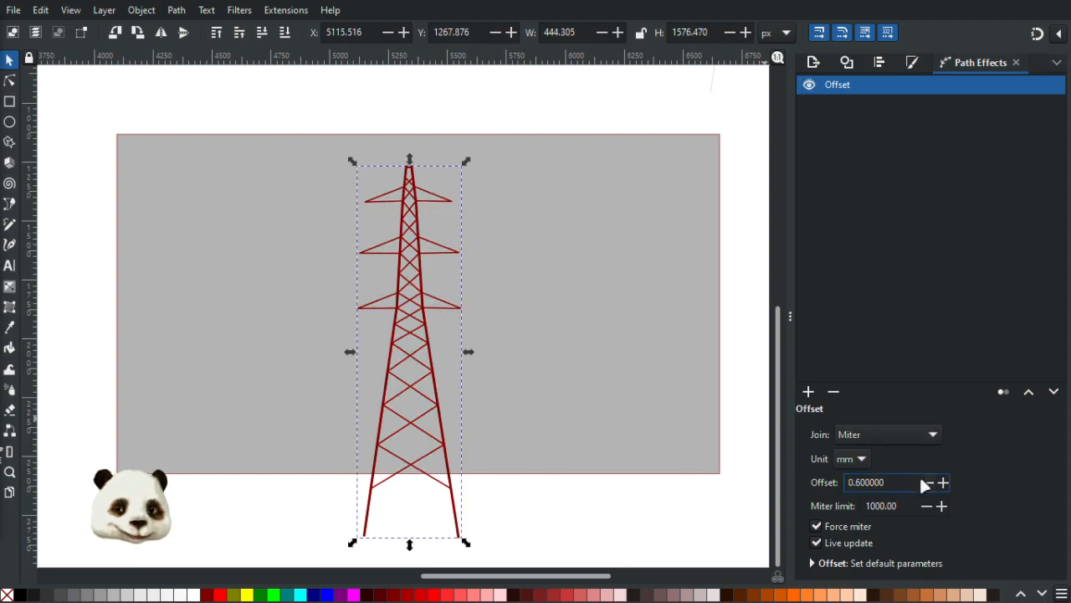
# Step: Examine the thinned crossarms and lattice bracing against the main legs, from the pylon's top to its lower bracing
pyautogui.scroll(4, 502, 419)
pyautogui.scroll(-2, 451, 374)
pyautogui.scroll(-2, 450, 335)
pyautogui.scroll(3, 450, 335)
pyautogui.scroll(-1, 448, 335)
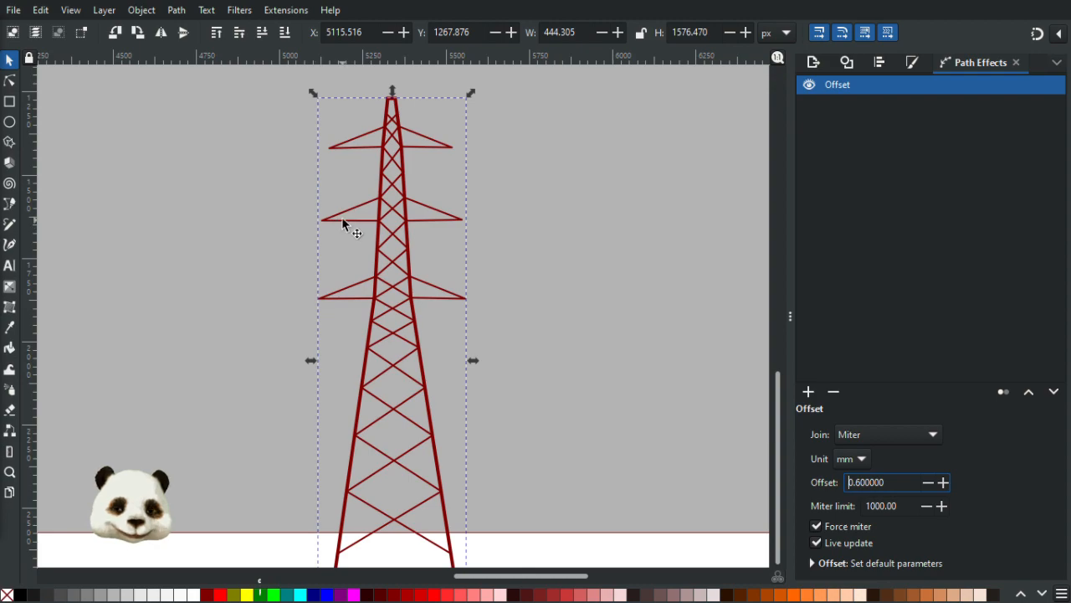
pyautogui.scroll(3, 344, 225)
pyautogui.scroll(5, 344, 226)
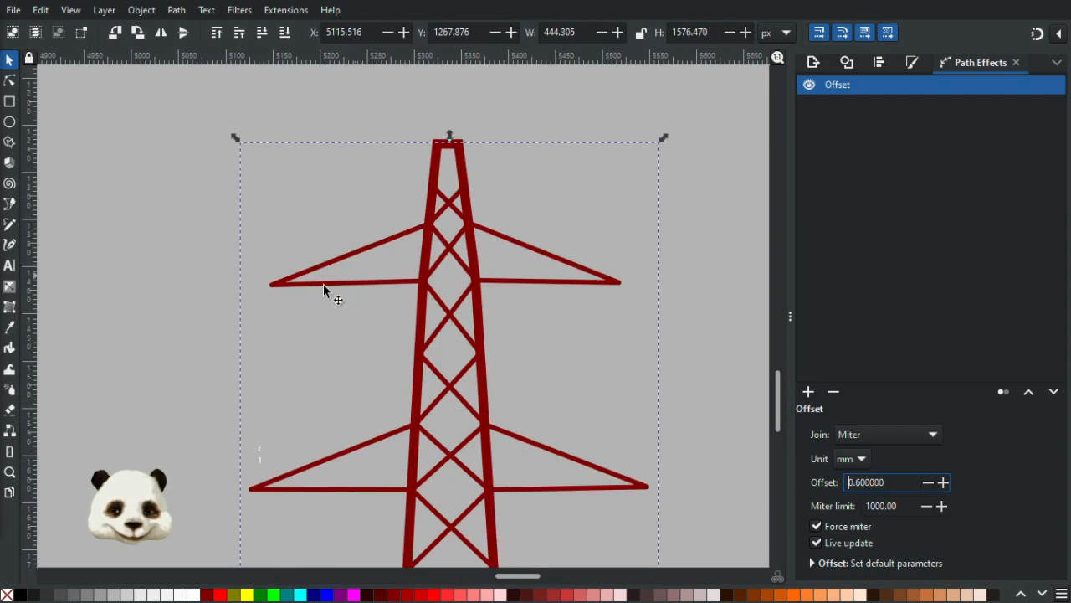
pyautogui.scroll(-5, 282, 278)
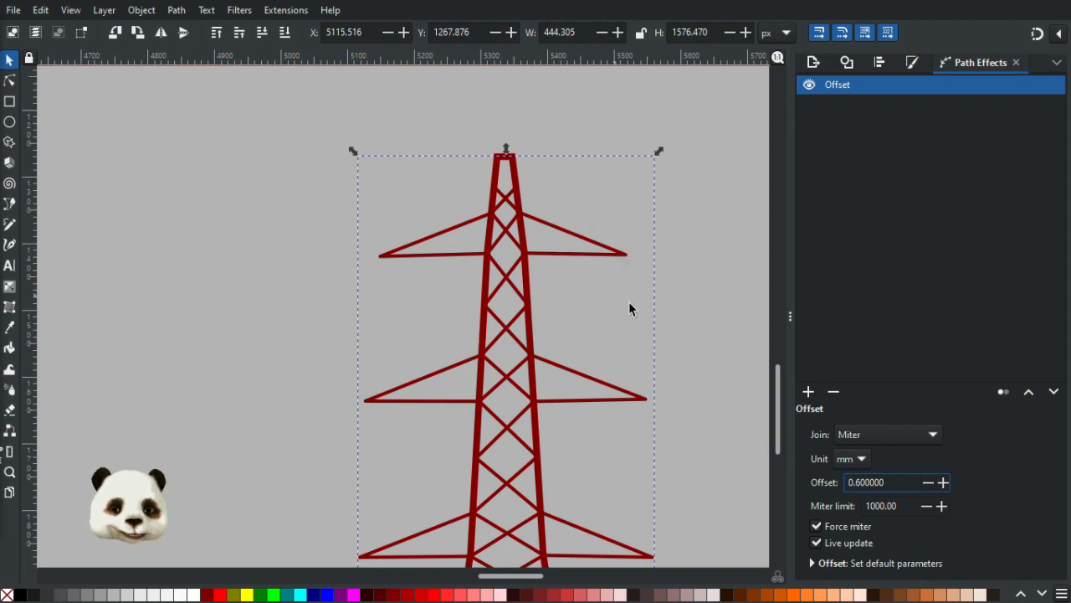
pyautogui.scroll(4, 469, 269)
pyautogui.scroll(-4, 509, 338)
pyautogui.scroll(-2, 504, 333)
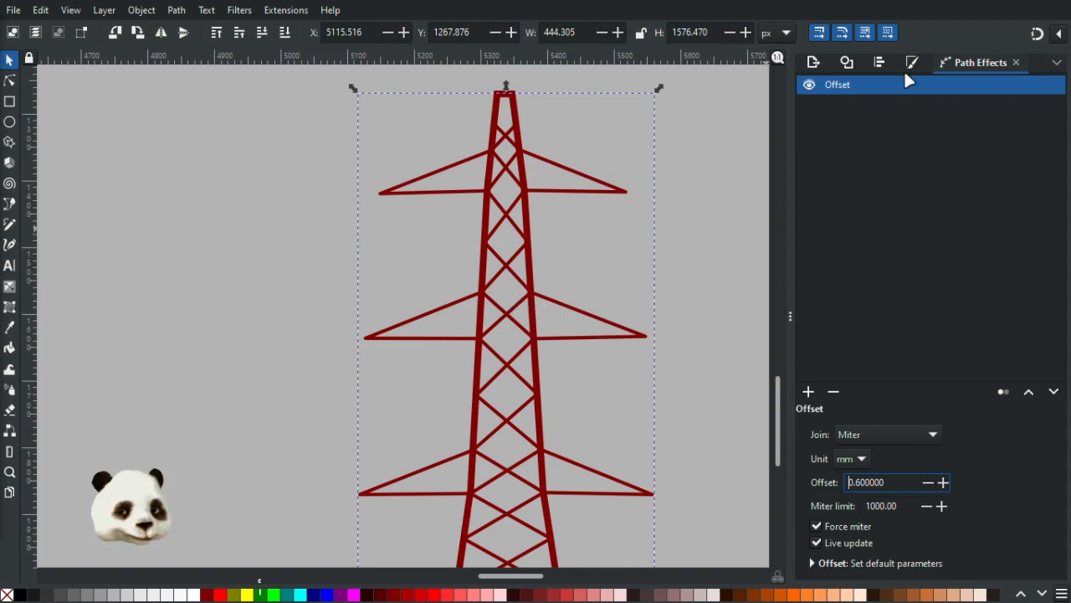
pyautogui.scroll(-5, 609, 270)
pyautogui.scroll(3, 606, 261)
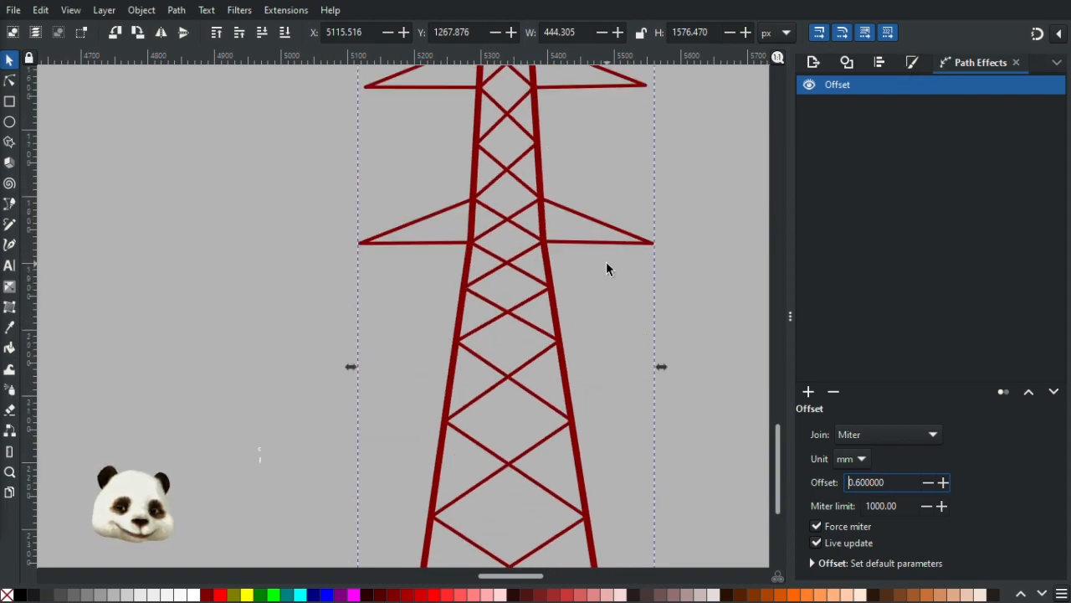
pyautogui.scroll(-2, 598, 267)
pyautogui.scroll(-2, 592, 281)
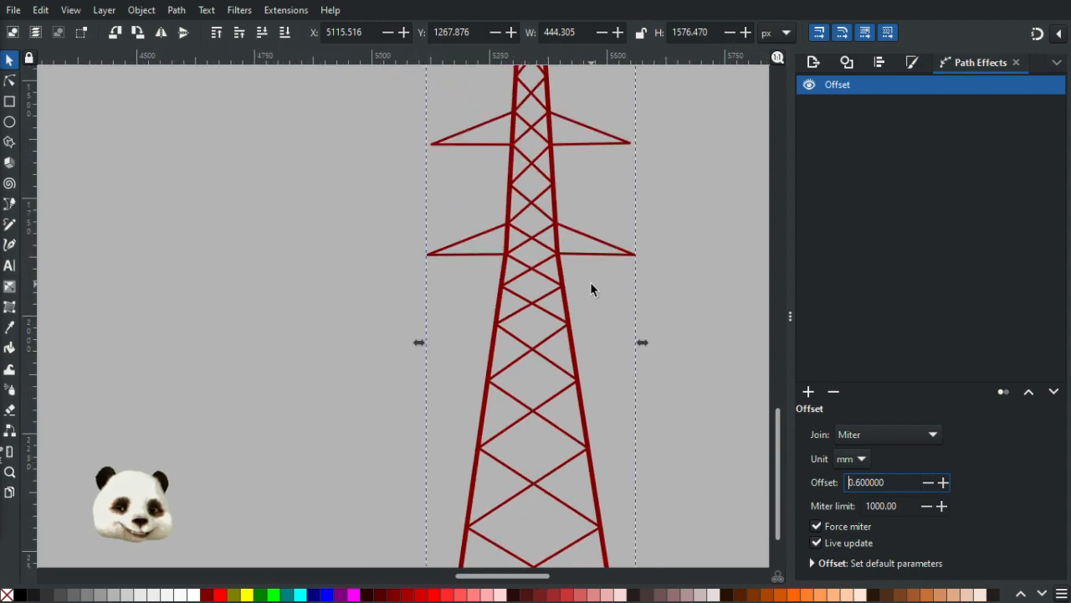
# Step: Lower the lattice and crossarm path's Offset effect to 0.4 mm while checking the bracing up close
pyautogui.scroll(1, 605, 289)
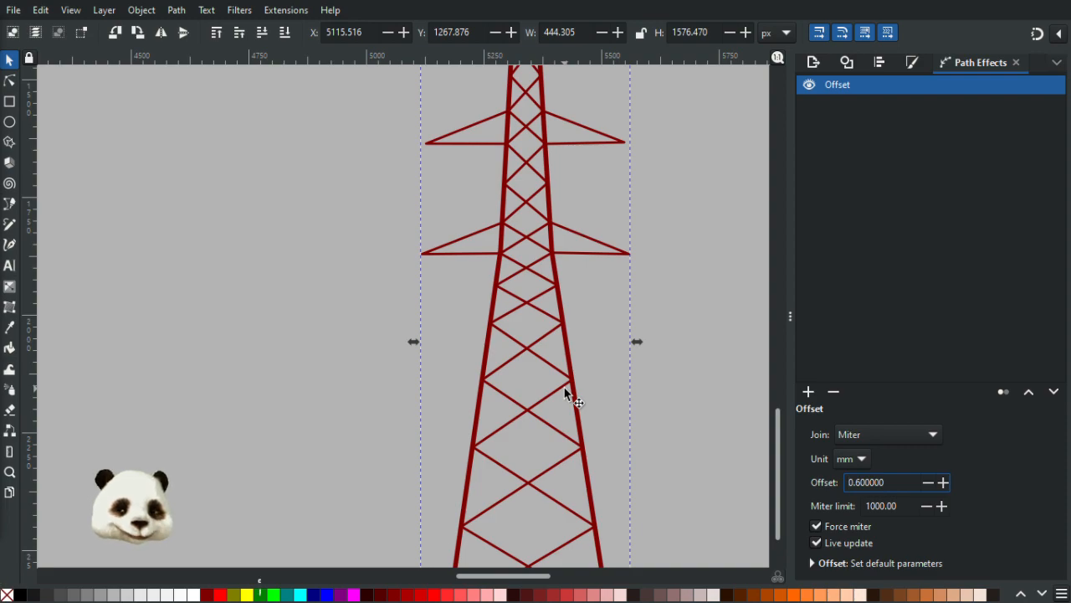
pyautogui.scroll(3, 565, 389)
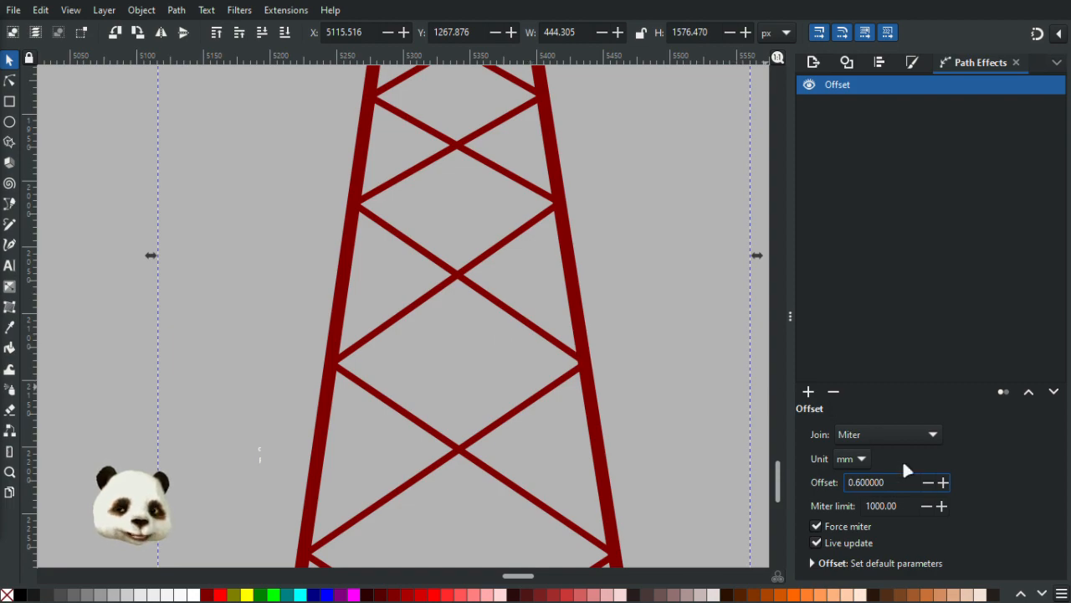
pyautogui.click(927, 483)
pyautogui.click(927, 483)
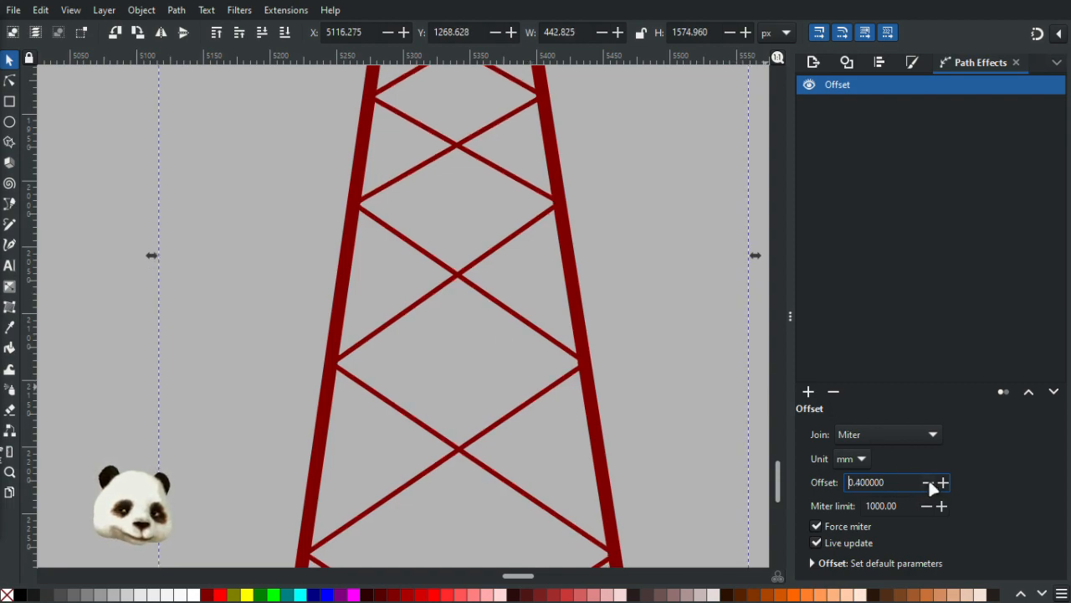
# Step: Examine the thinned lattice and crossarms up close along the tower, and then the pylon as a whole
pyautogui.scroll(3, 538, 378)
pyautogui.scroll(3, 539, 379)
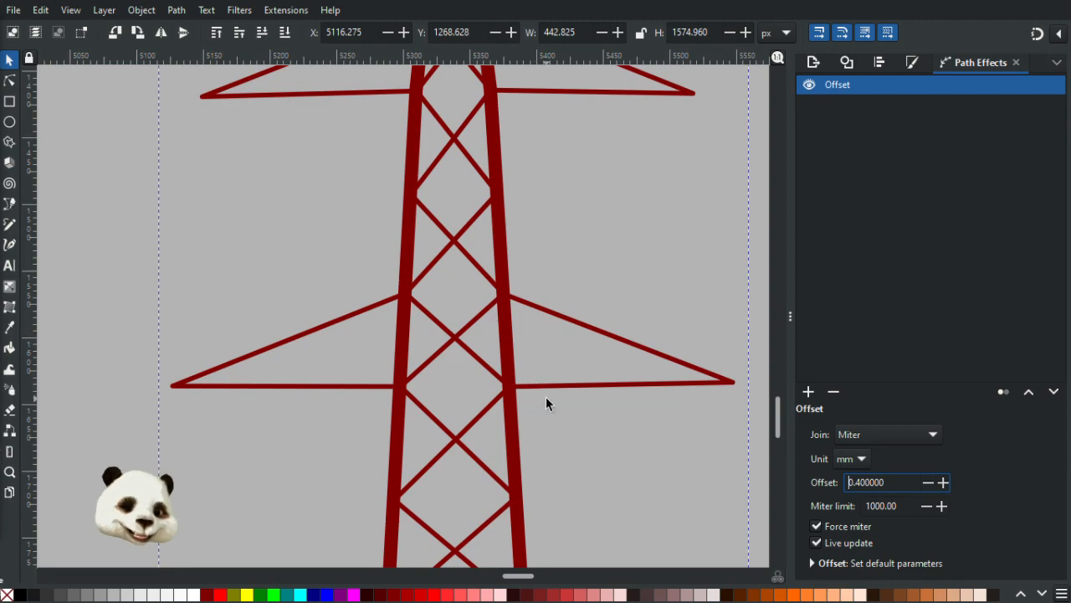
pyautogui.scroll(1, 549, 284)
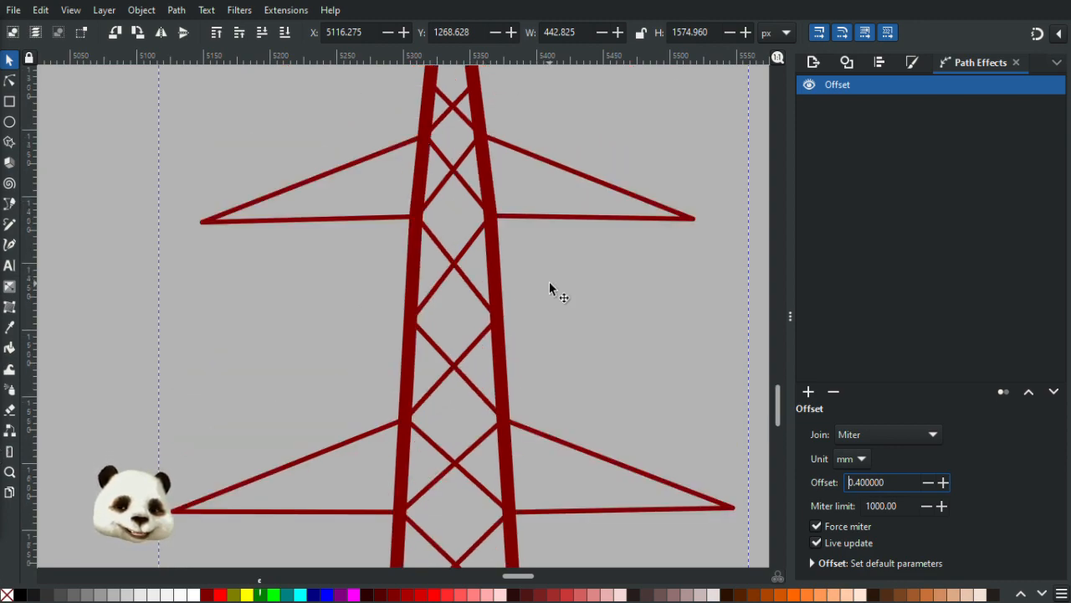
pyautogui.scroll(1, 549, 288)
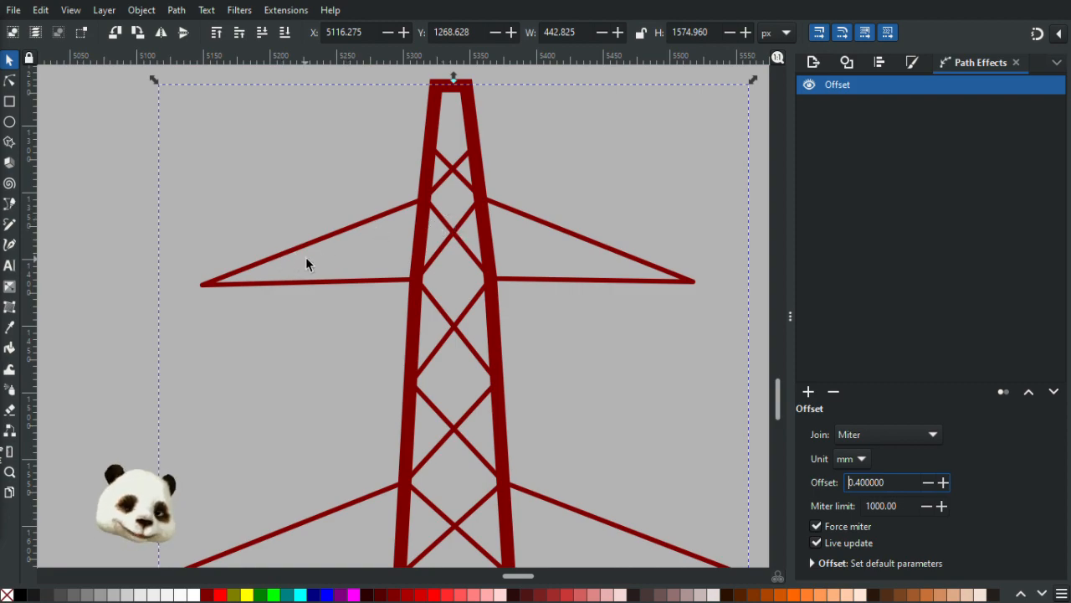
pyautogui.scroll(2, 470, 276)
pyautogui.scroll(-3, 480, 276)
pyautogui.scroll(-3, 481, 277)
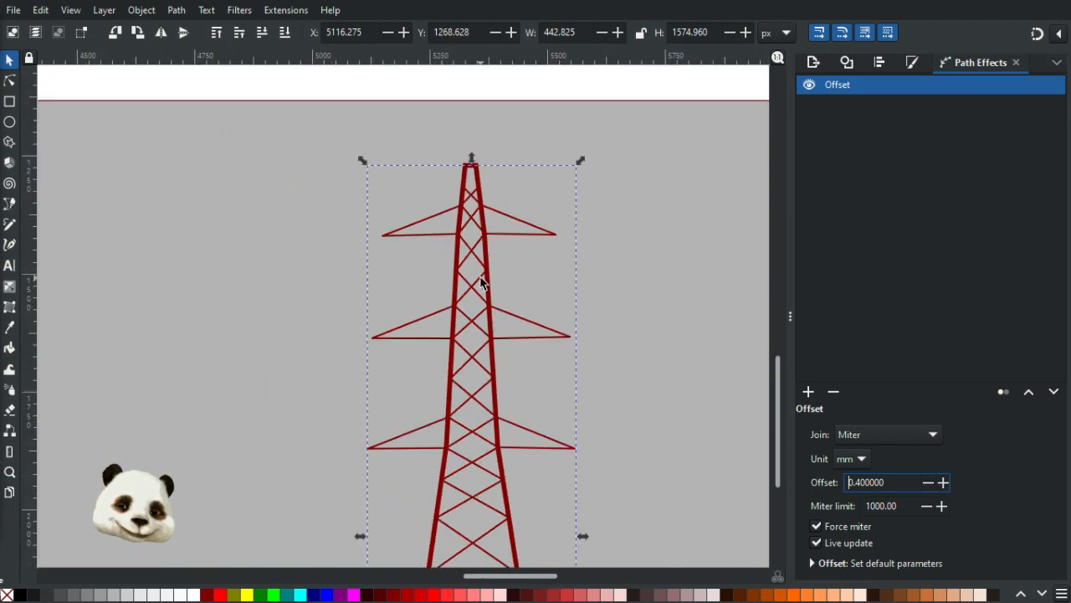
pyautogui.scroll(-1, 481, 282)
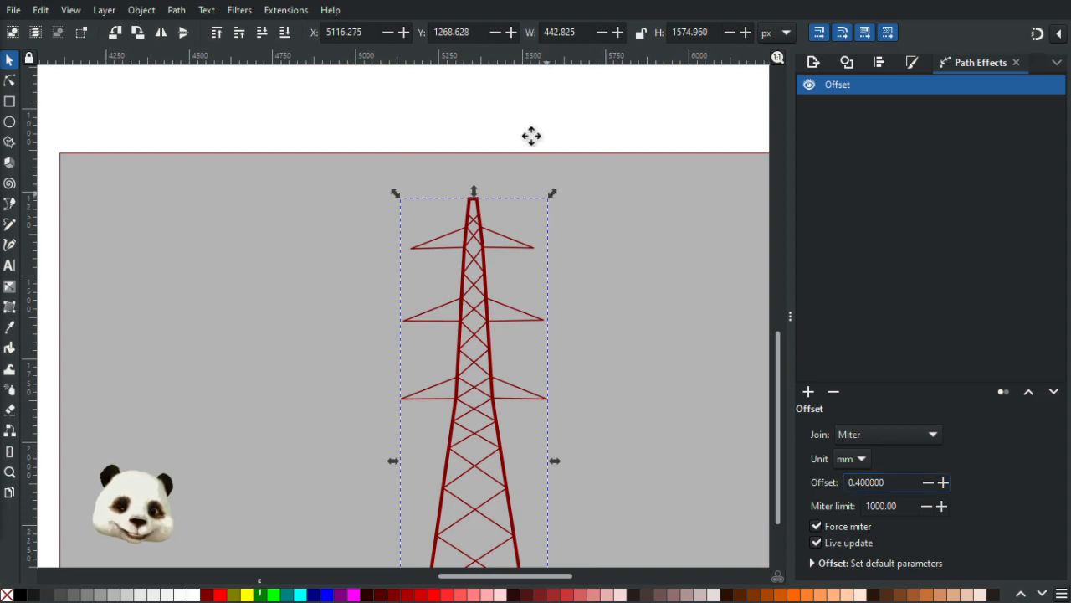
pyautogui.scroll(-3, 541, 163)
pyautogui.hscroll(1, 542, 164)
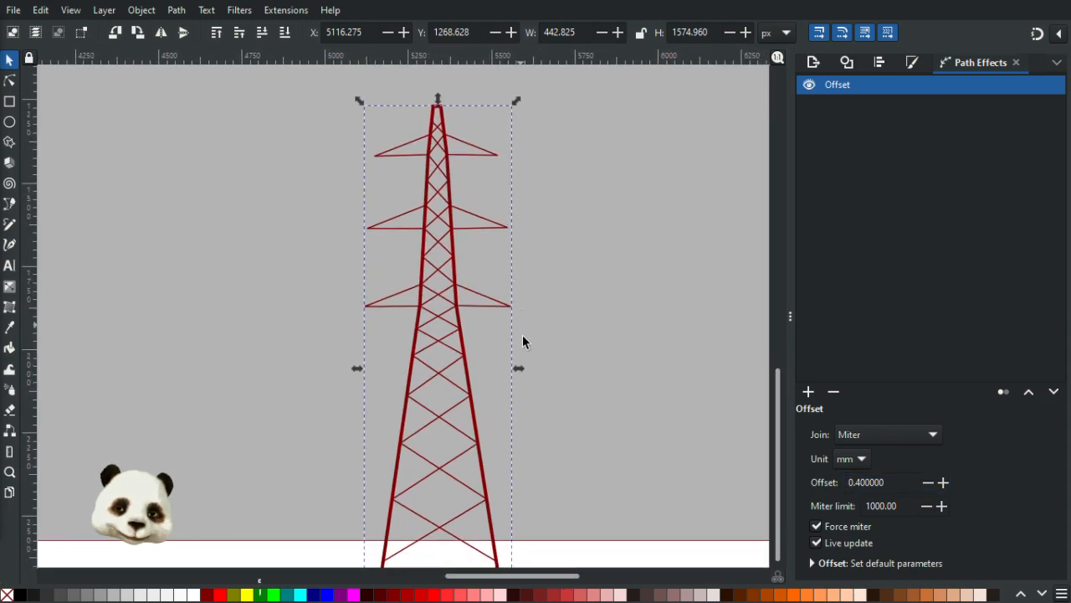
pyautogui.scroll(3, 522, 339)
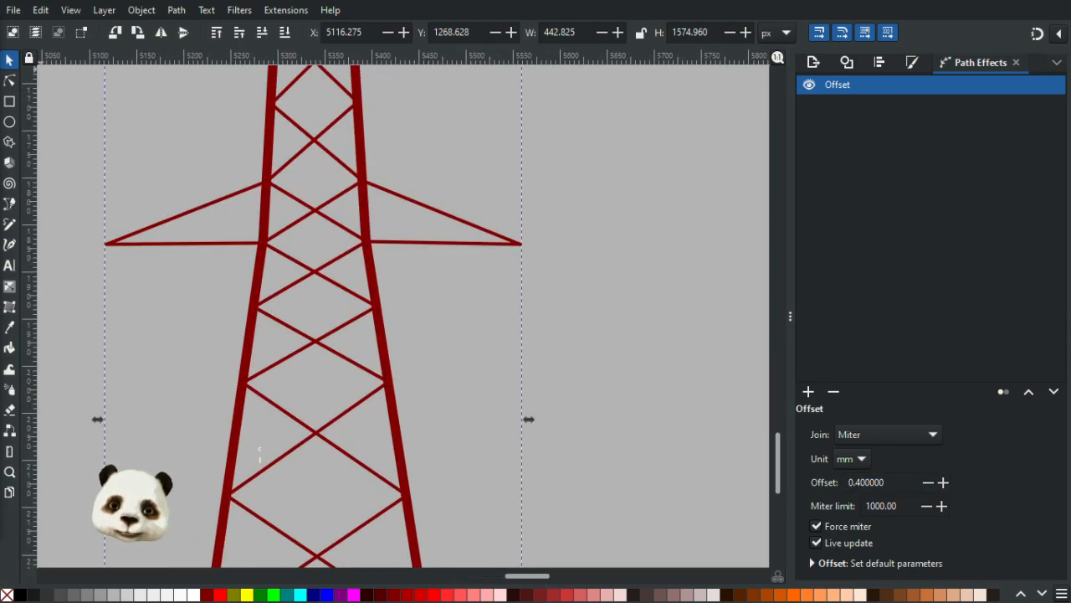
# Step: Deselect the lattice path and inspect the line weights of the entire tower against the grey background
pyautogui.press('n')
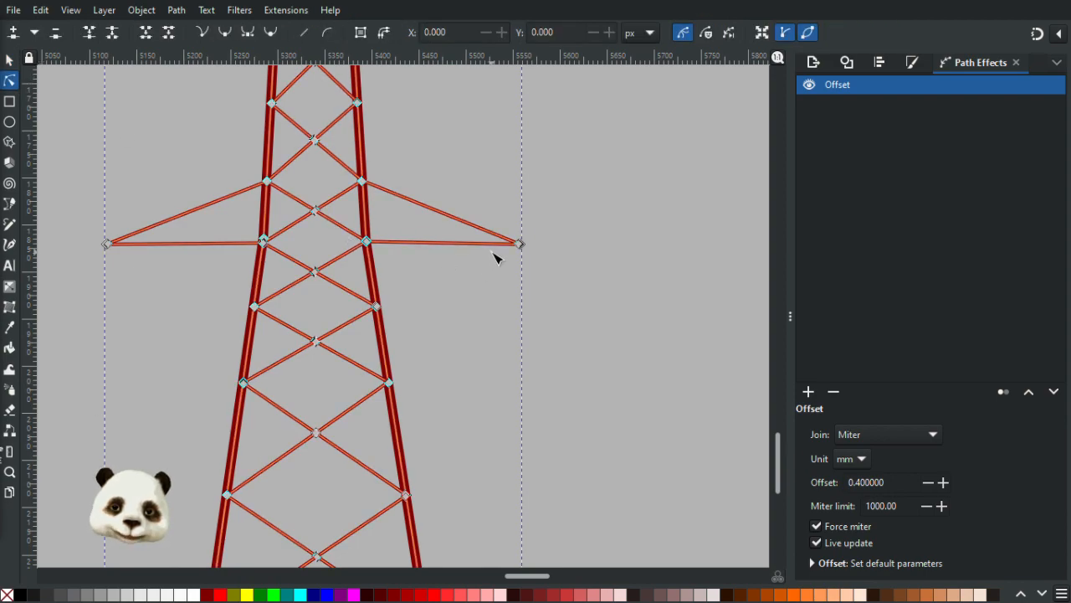
pyautogui.scroll(-2, 493, 168)
pyautogui.click(626, 161)
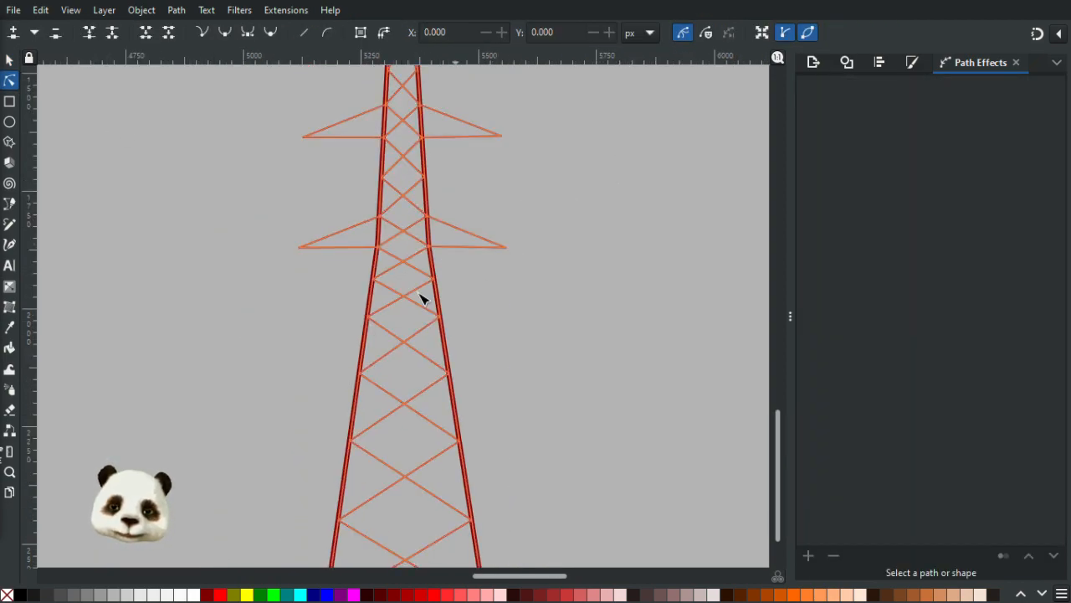
pyautogui.scroll(-2, 415, 327)
pyautogui.scroll(-3, 478, 375)
pyautogui.scroll(5, 478, 375)
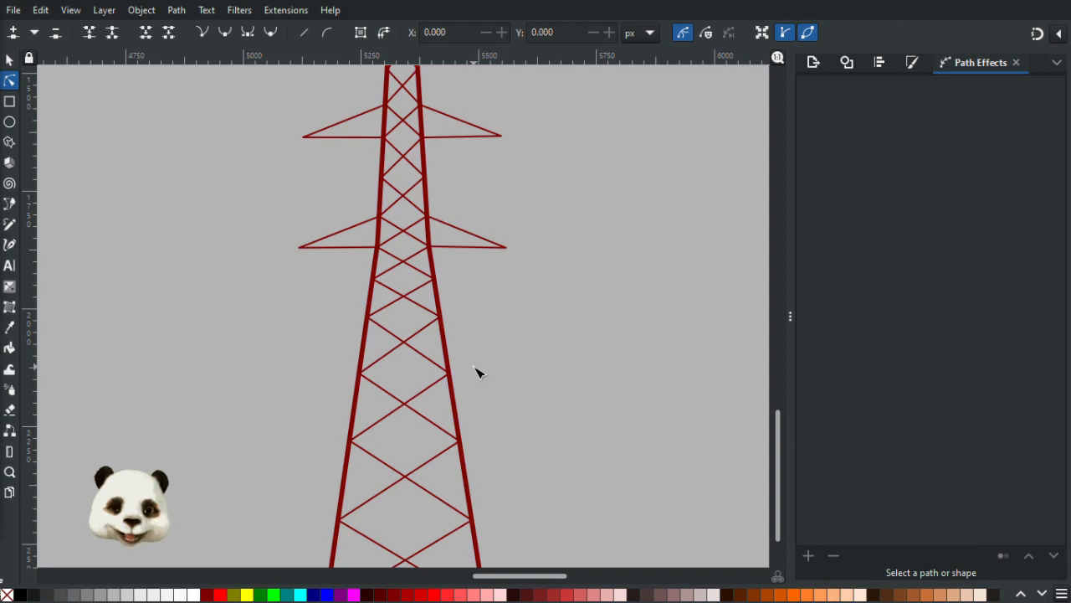
pyautogui.scroll(-2, 481, 369)
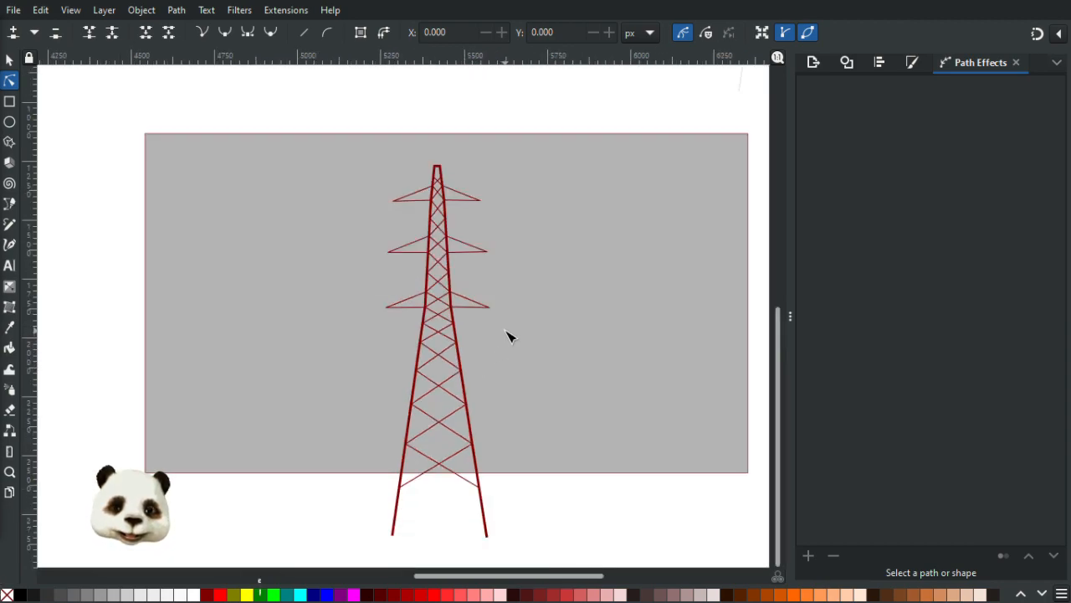
pyautogui.scroll(2, 505, 330)
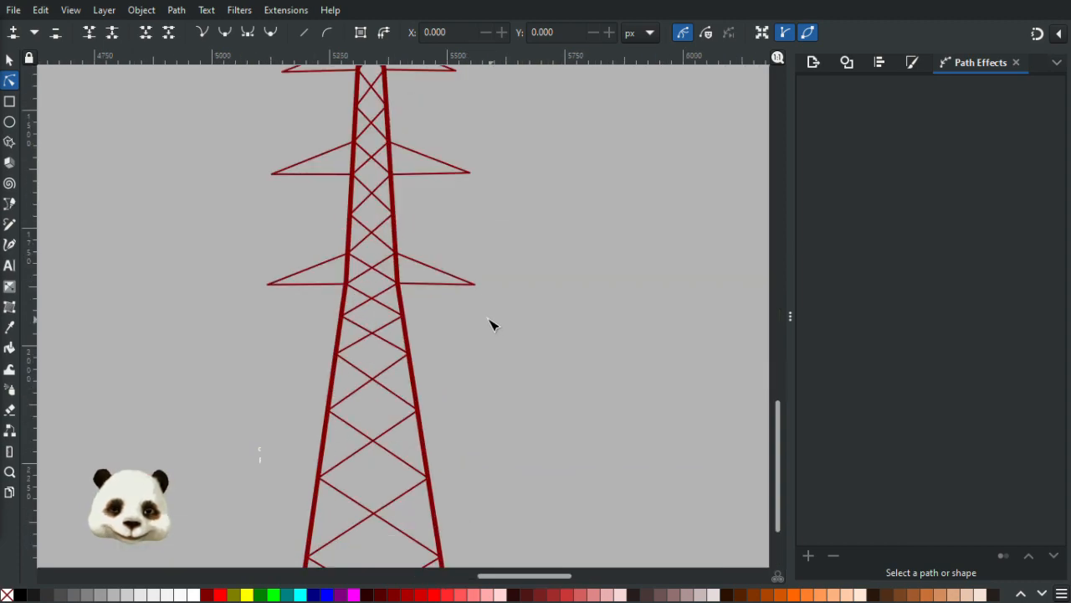
# Step: Compare the drawn tower with the sunset reference photo, examining the insulators hanging from its crossarm tips
pyautogui.scroll(-4, 489, 318)
pyautogui.moveTo(614, 318); pyautogui.dragTo(243, 281)
pyautogui.scroll(4, 414, 244)
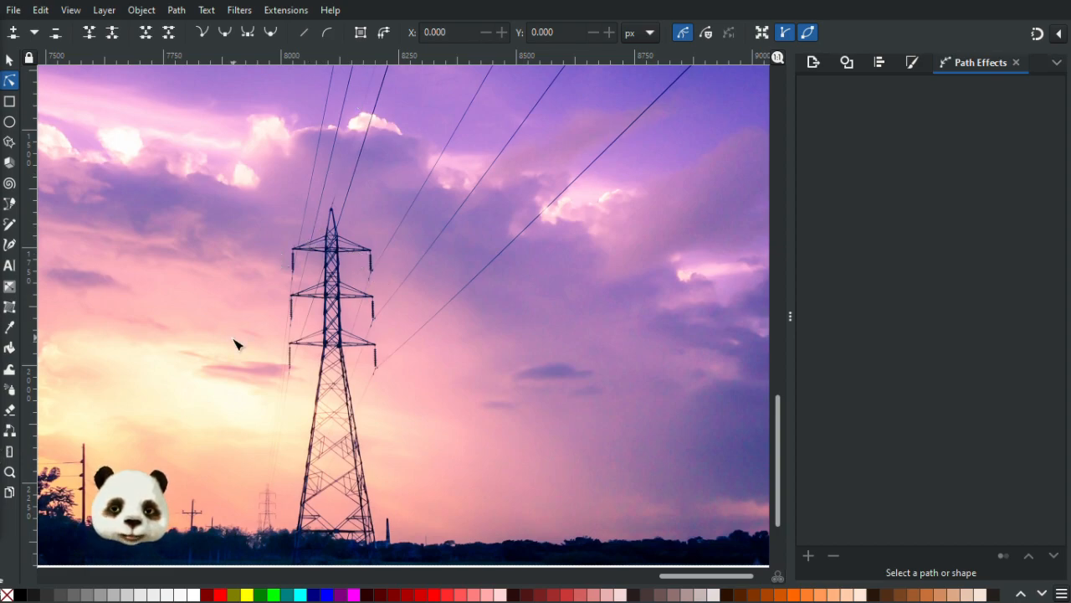
pyautogui.scroll(-5, 234, 340)
pyautogui.moveTo(128, 354)
pyautogui.mouseDown()
pyautogui.moveTo(315, 329)
pyautogui.moveTo(342, 340)
pyautogui.mouseUp()
pyautogui.scroll(3, 334, 340)
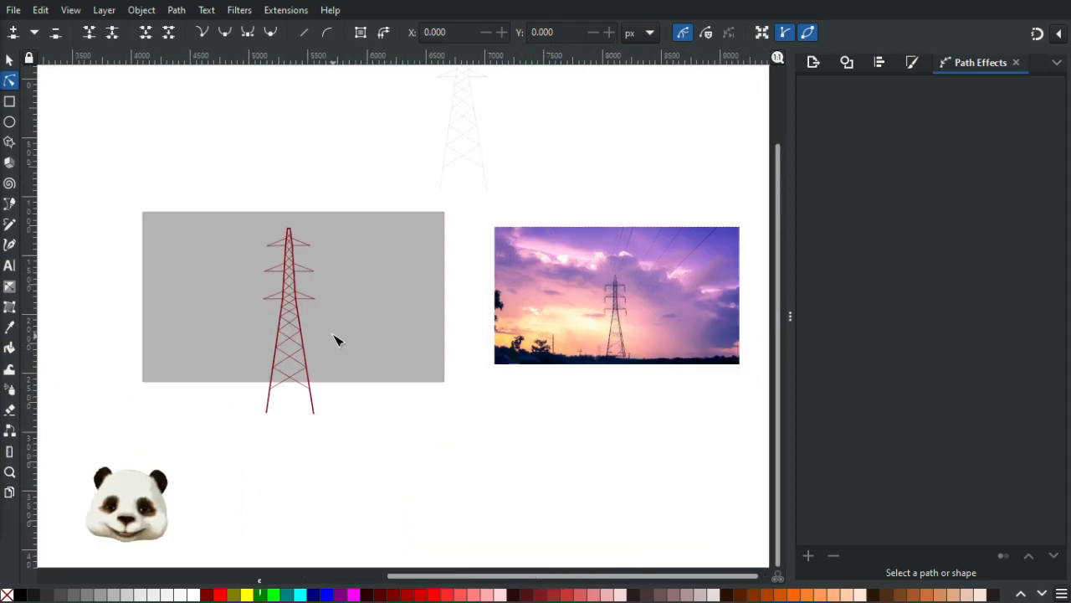
pyautogui.moveTo(261, 308); pyautogui.dragTo(409, 299)
pyautogui.scroll(2, 414, 155)
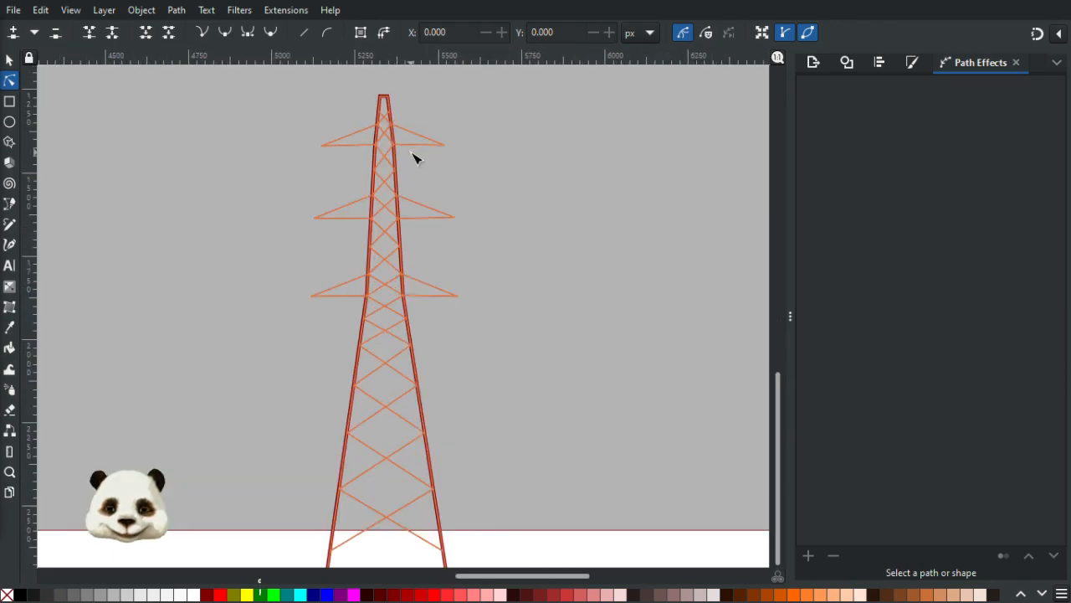
# Step: Start an insulator outline with the Pen tool at the uppermost left crossarm's tip, with a short stem and a straight vertical side about 70 px long
pyautogui.press('b')
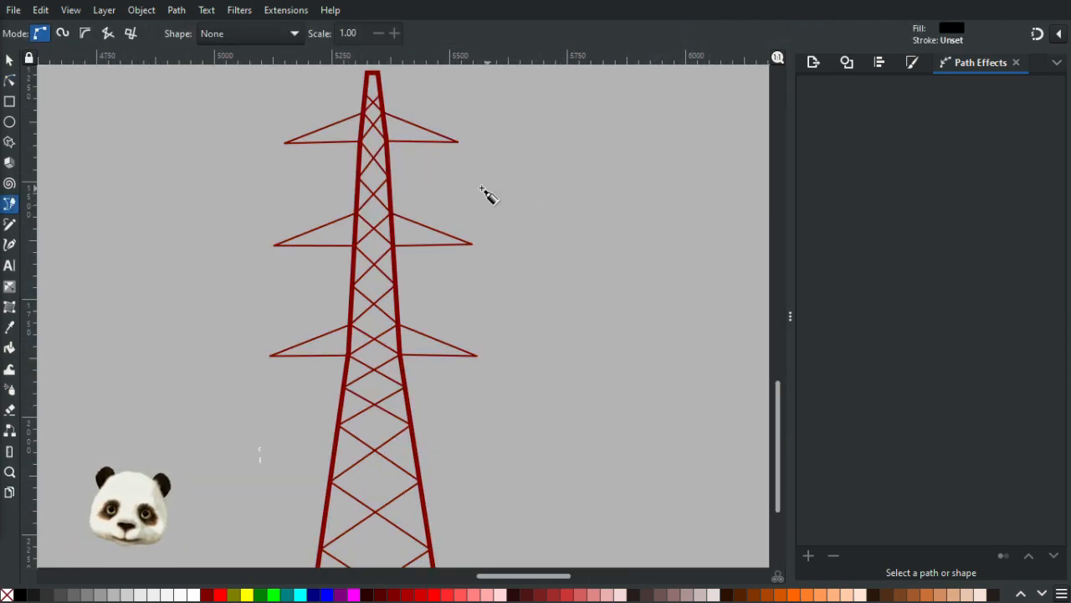
pyautogui.scroll(3, 285, 136)
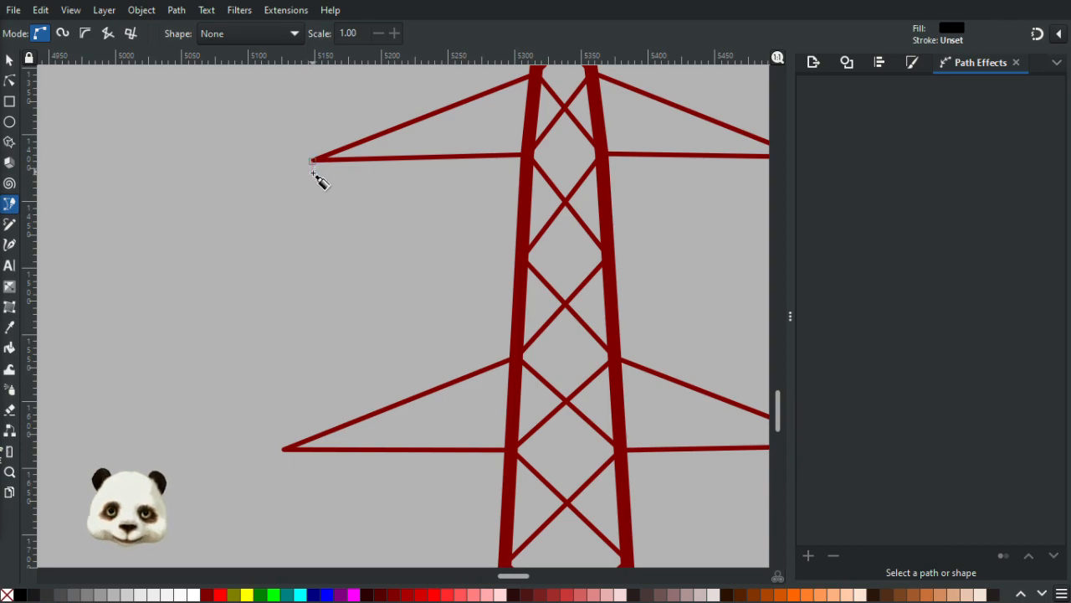
pyautogui.click(314, 173)
pyautogui.scroll(2, 317, 172)
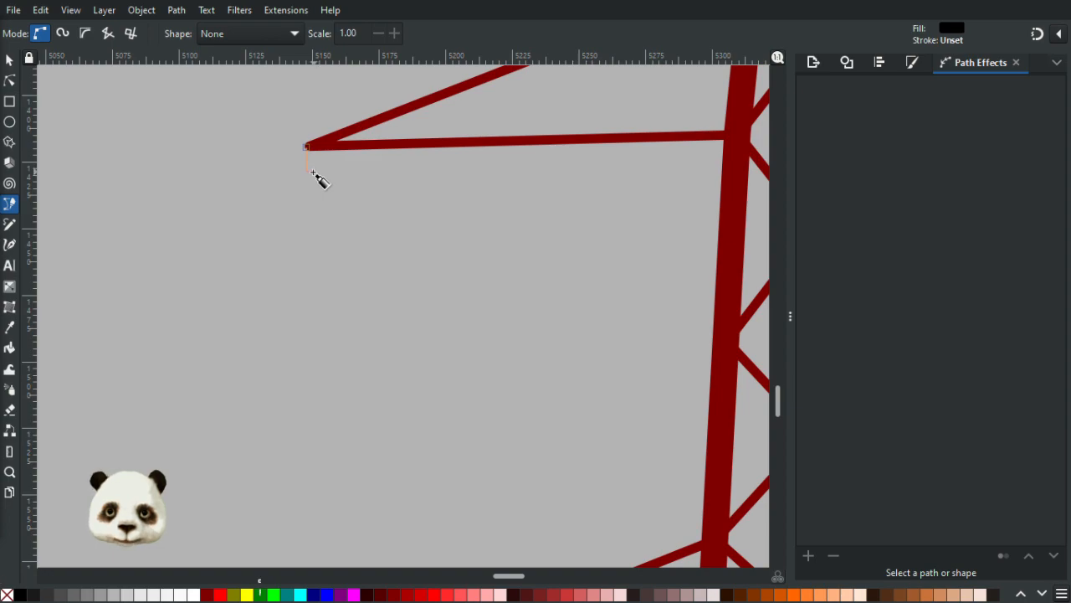
pyautogui.keyDown('ctrl'); pyautogui.click(313, 172); pyautogui.keyUp('ctrl')
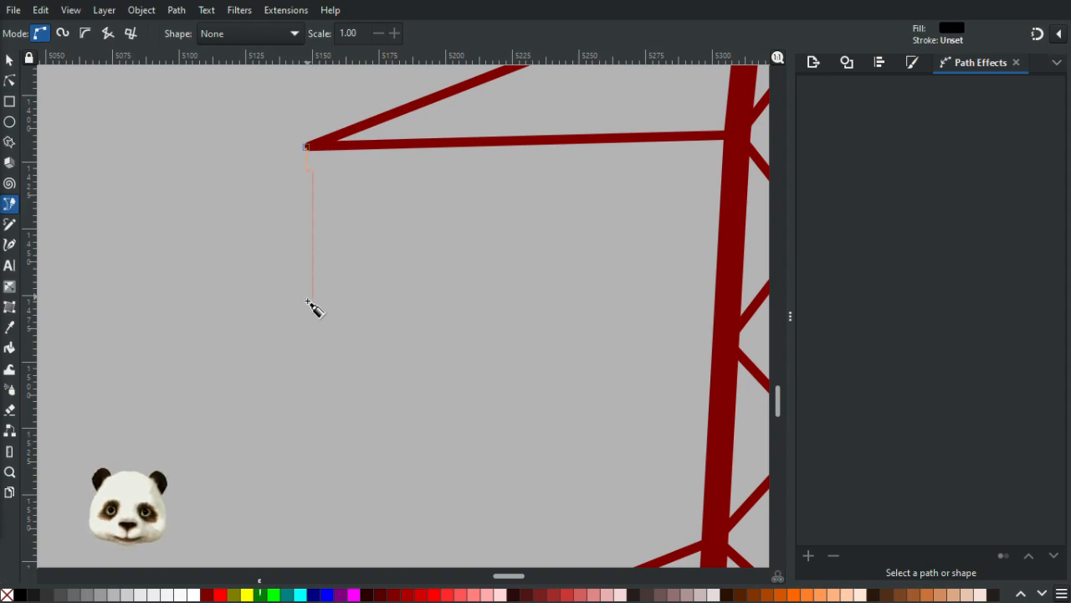
pyautogui.keyDown('ctrl'); pyautogui.click(310, 354); pyautogui.keyUp('ctrl')
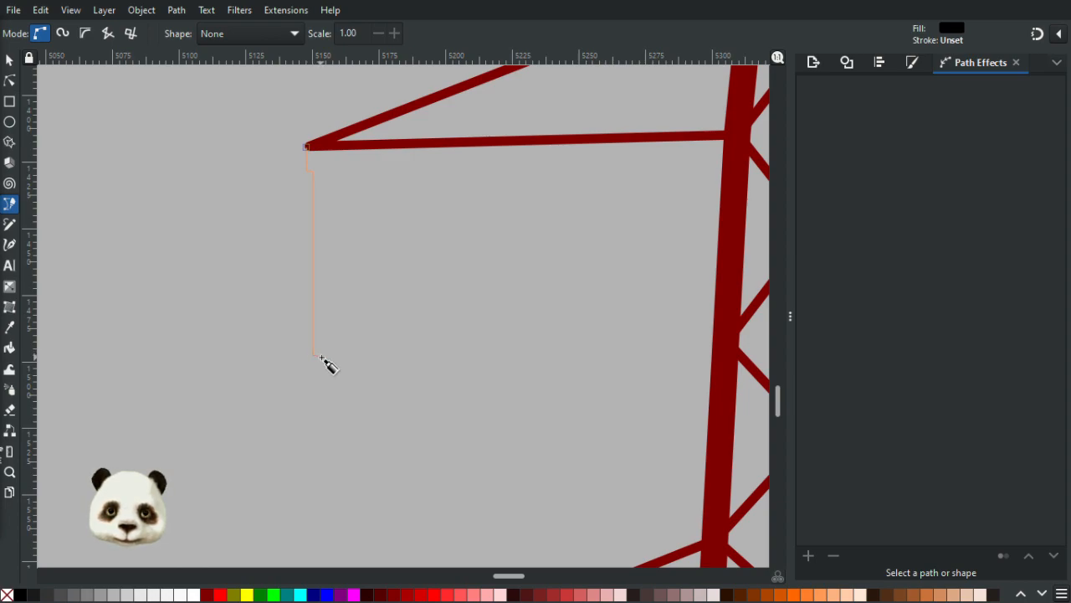
# Step: Continue the insulator outline around a rounded bulb about 16 px wide, back up the shaft's left side, and close it at the crossarm tip
pyautogui.moveTo(324, 358); pyautogui.dragTo(324, 360)
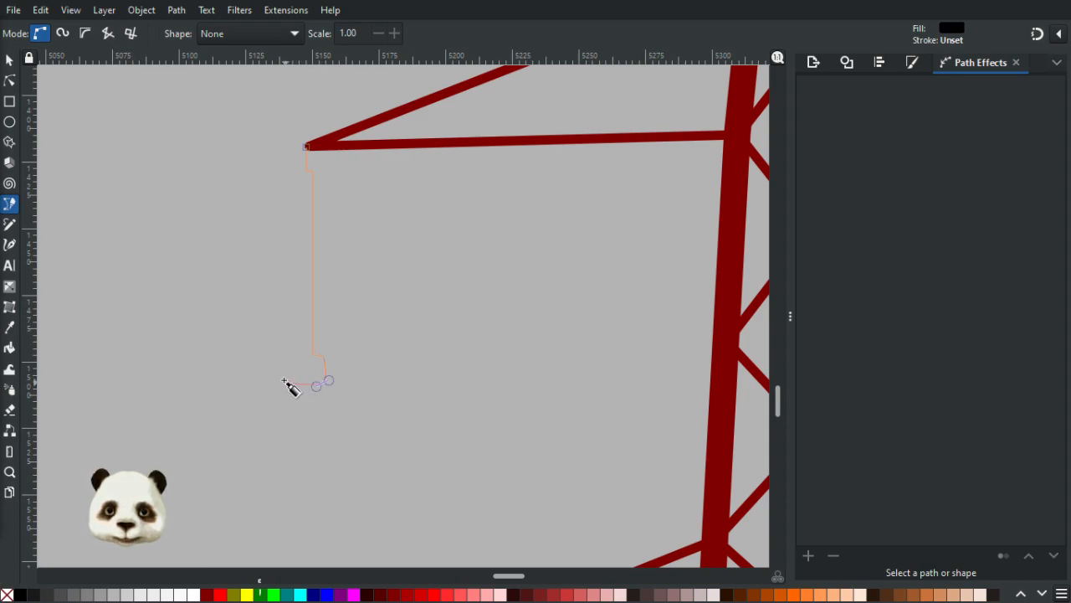
pyautogui.moveTo(283, 374); pyautogui.dragTo(300, 356)
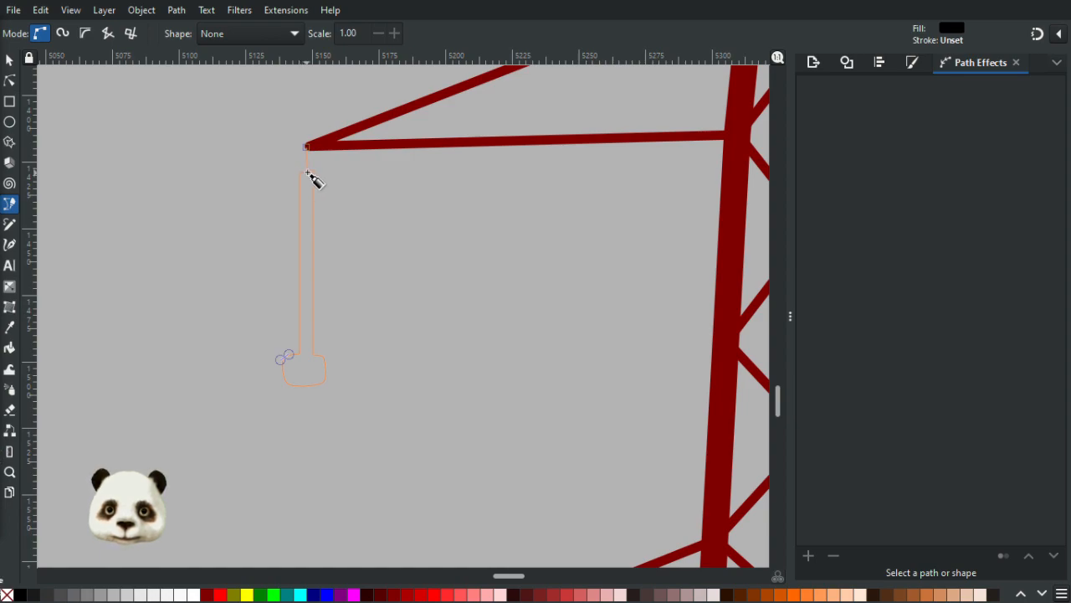
pyautogui.scroll(3, 305, 174)
pyautogui.scroll(1, 307, 174)
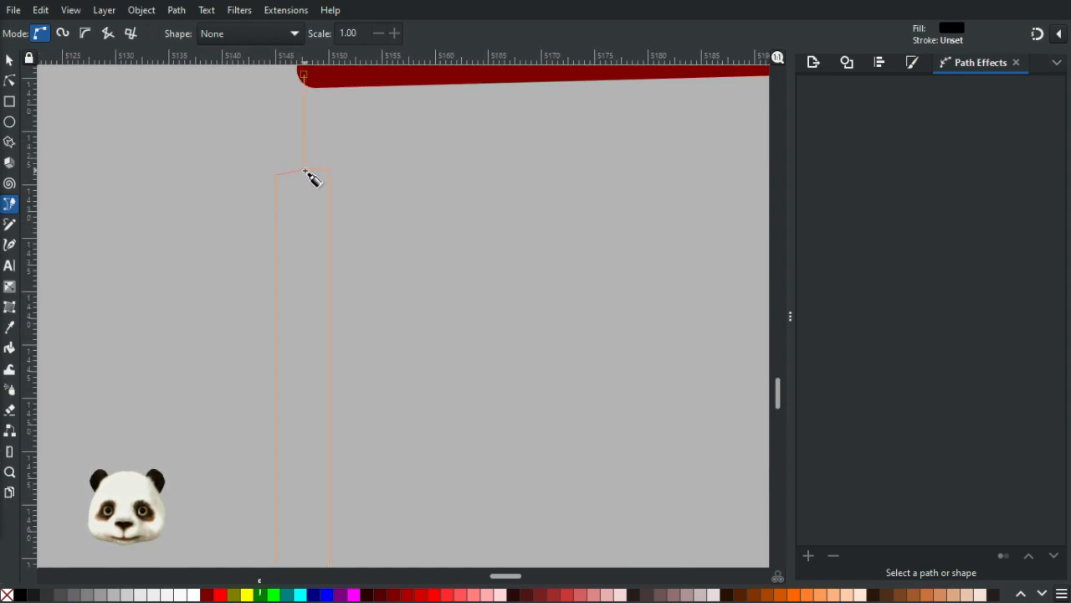
pyautogui.scroll(6, 298, 170)
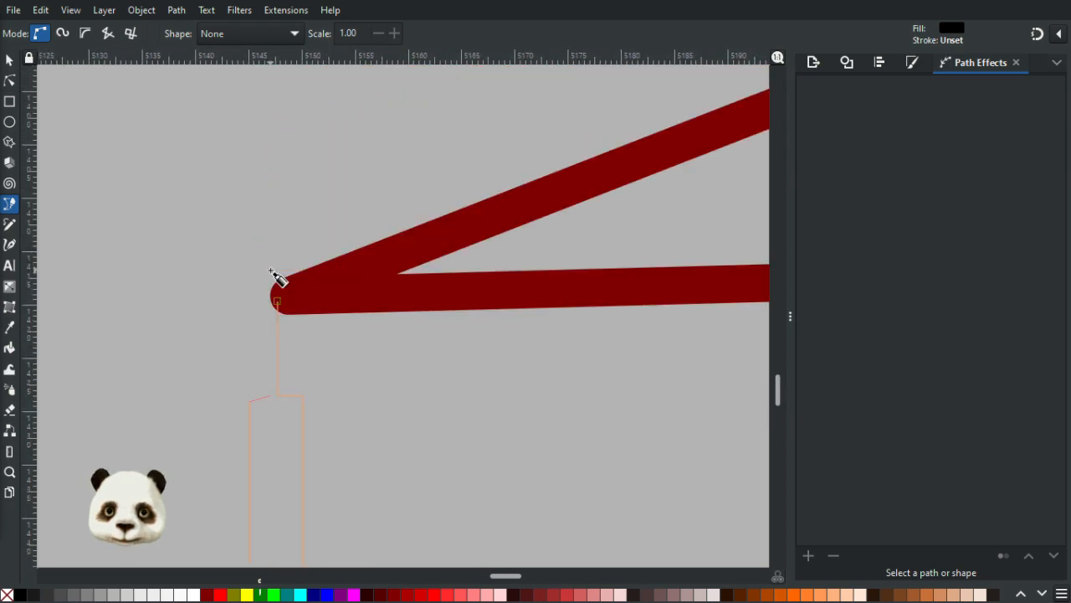
pyautogui.scroll(2, 259, 463)
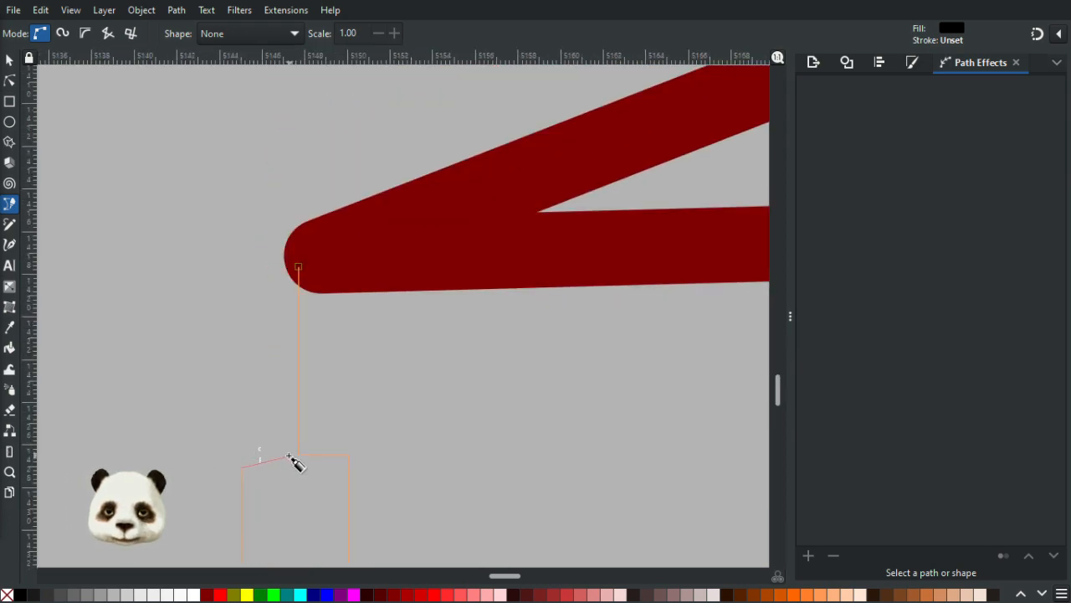
pyautogui.click(289, 457)
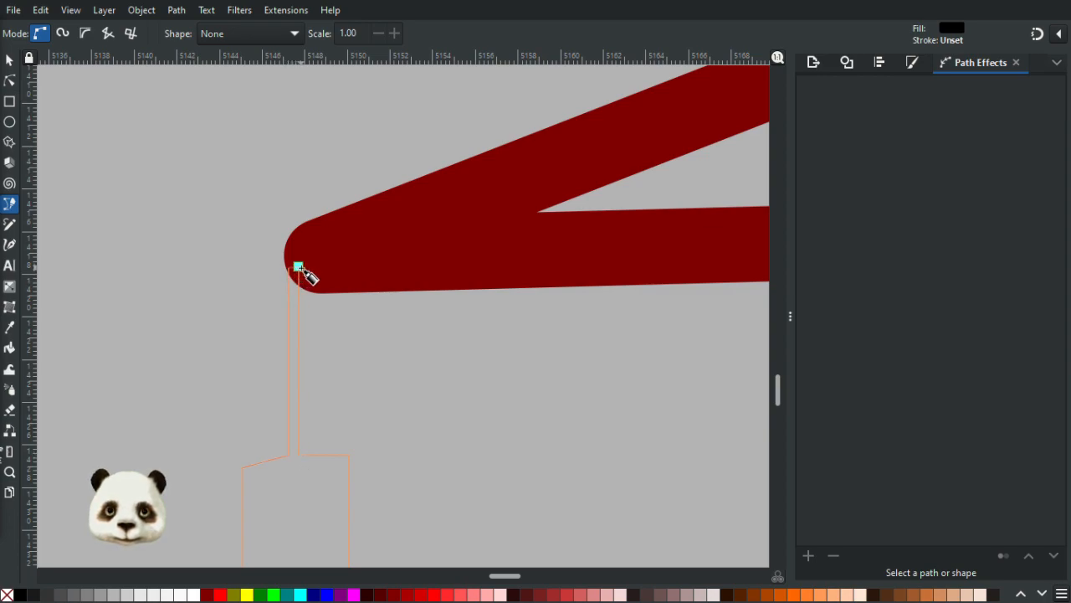
pyautogui.click(298, 268)
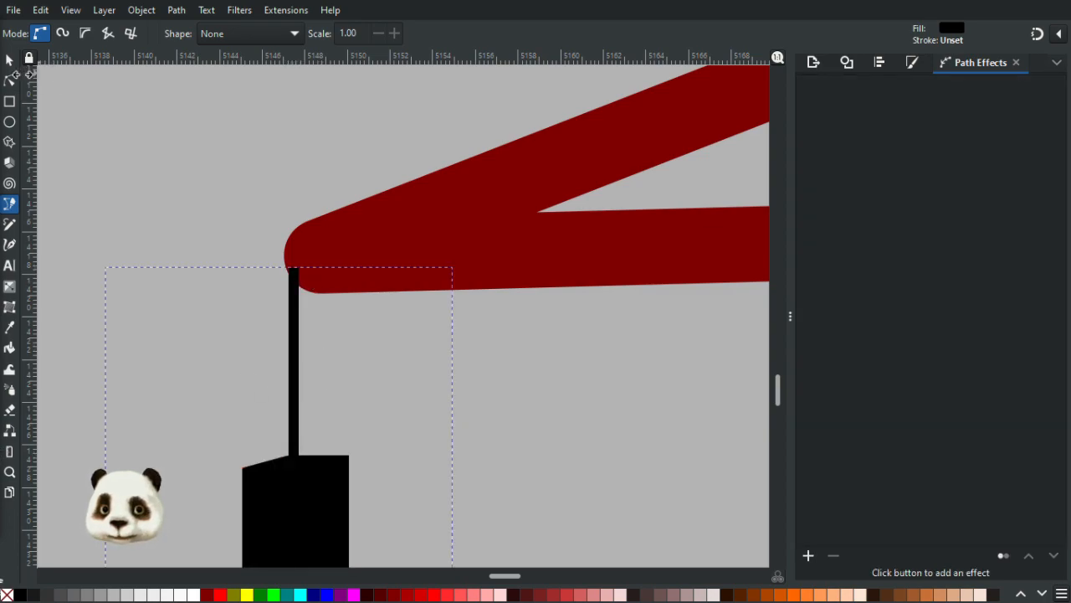
# Step: Level the insulator shaft's top-left corner node with the neighbouring stem node, aligning nodes relative to Last selected
pyautogui.click(10, 81)
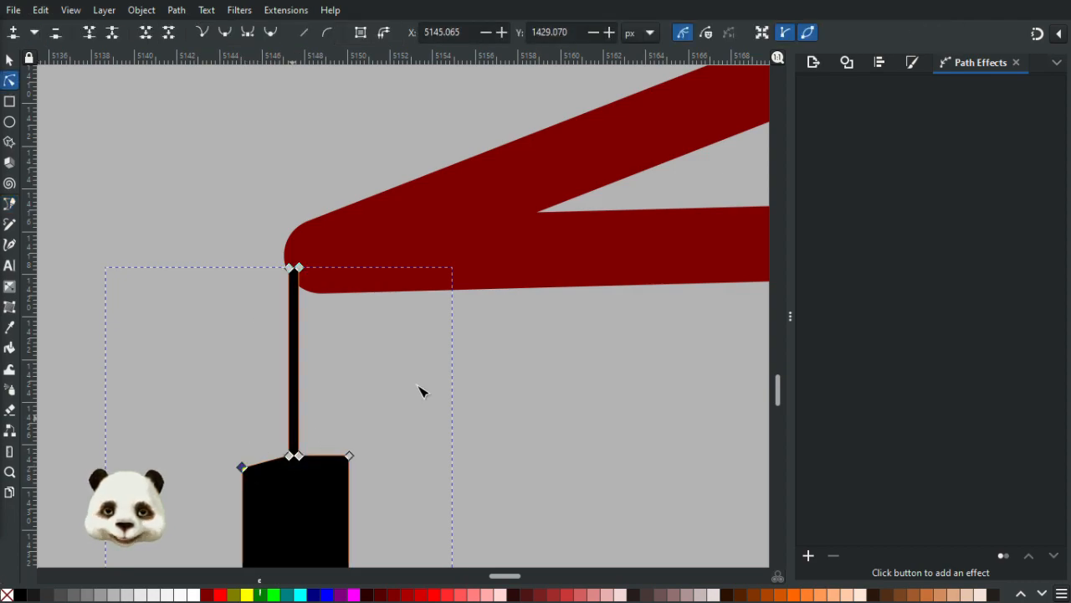
pyautogui.hotkey('ctrl', 'shift', 'a')
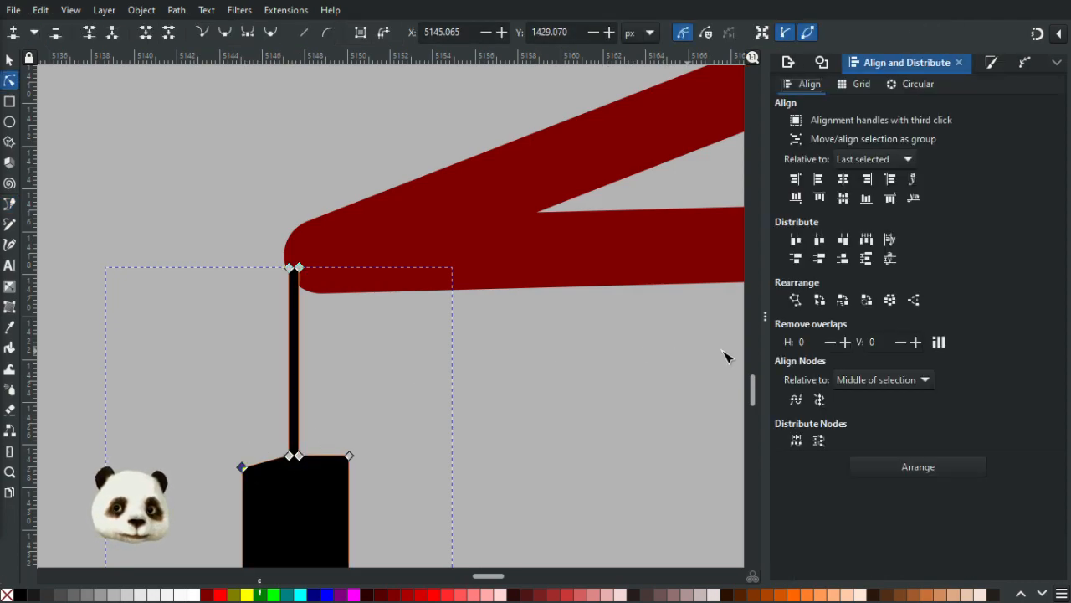
pyautogui.moveTo(194, 437); pyautogui.dragTo(301, 508)
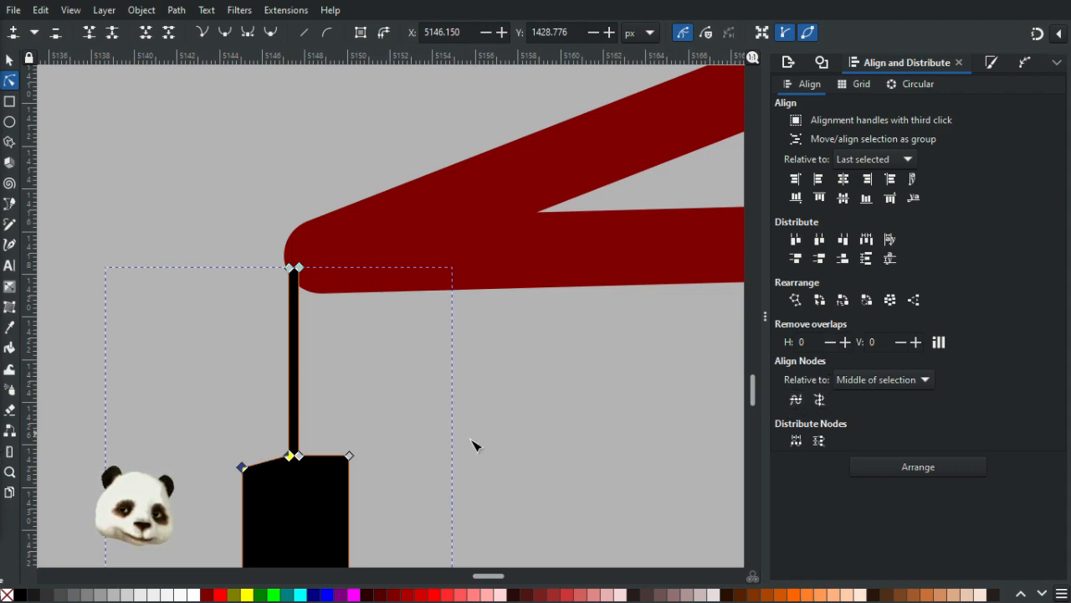
pyautogui.click(921, 379)
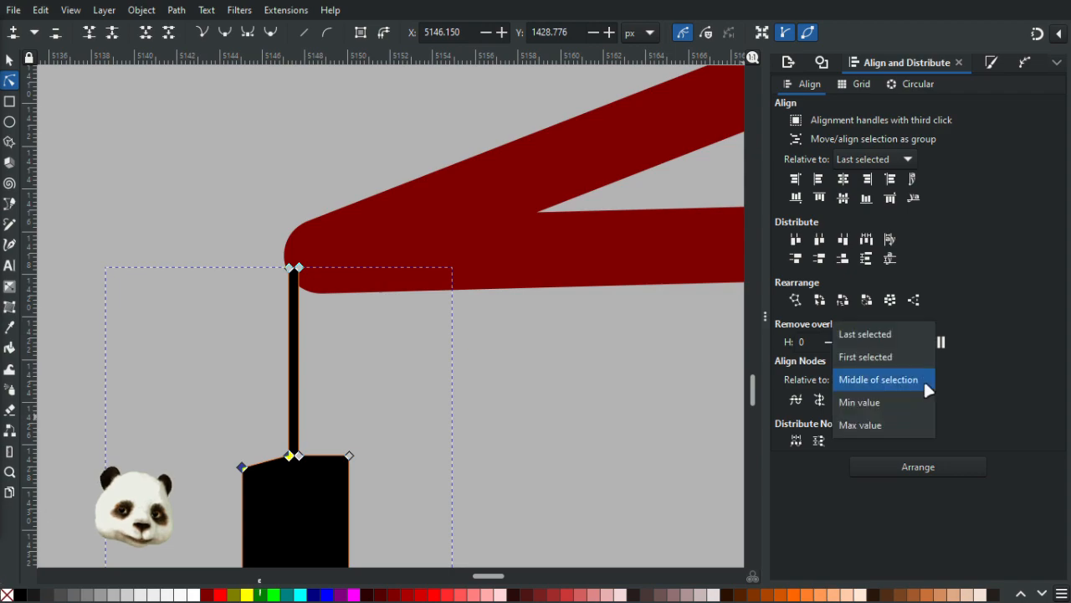
pyautogui.click(887, 334)
pyautogui.click(796, 400)
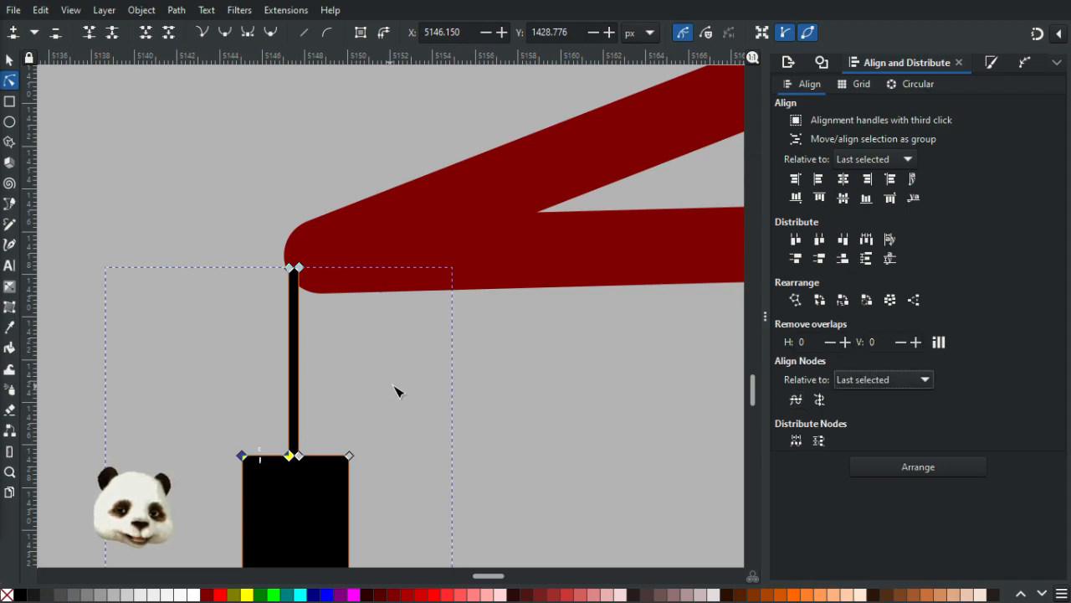
# Step: Refine the left side of the insulator's bulb by nudging its upper and lower corner nodes inward
pyautogui.scroll(-3, 441, 380)
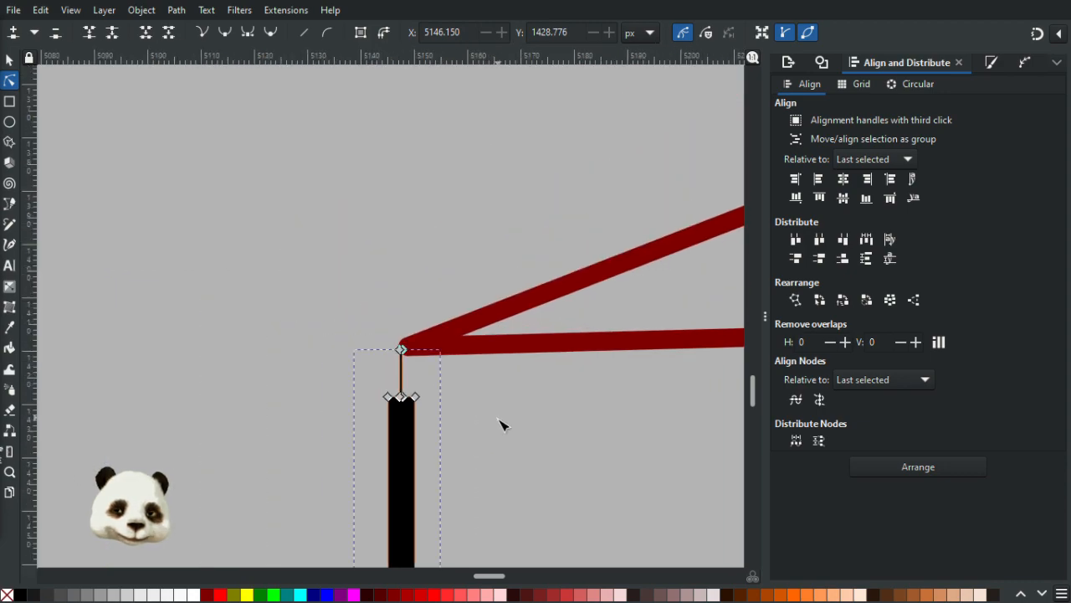
pyautogui.scroll(-6, 502, 423)
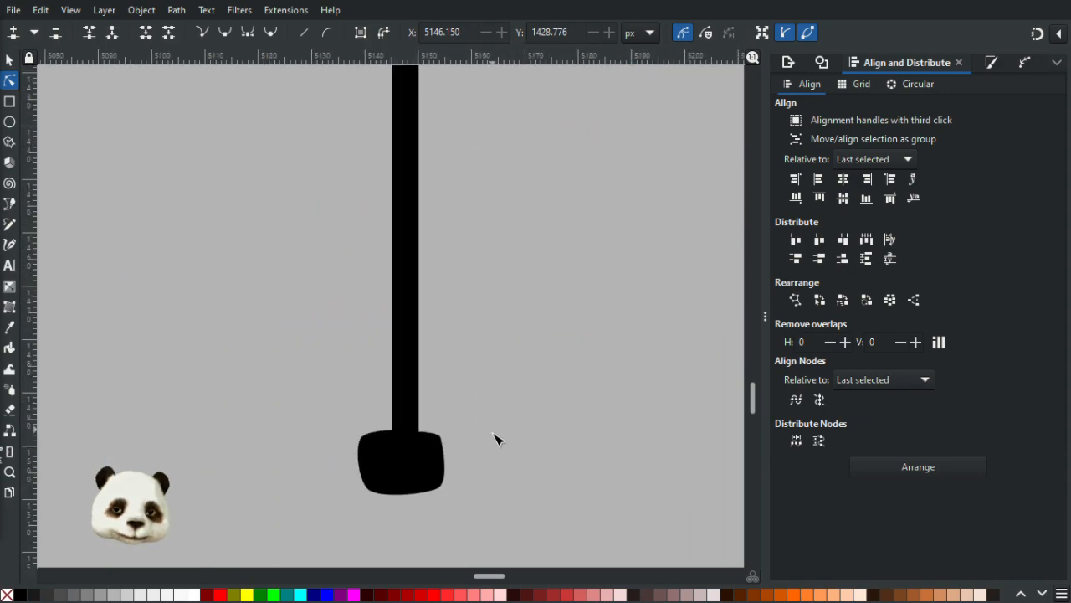
pyautogui.scroll(1, 498, 437)
pyautogui.click(318, 456)
pyautogui.click(318, 439)
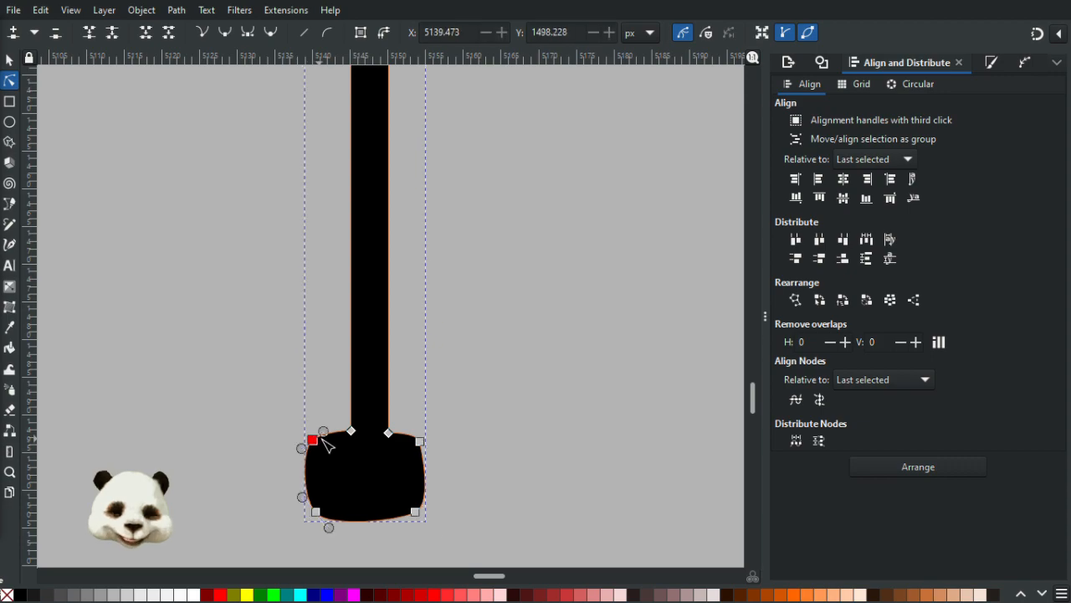
pyautogui.moveTo(322, 438); pyautogui.dragTo(321, 440)
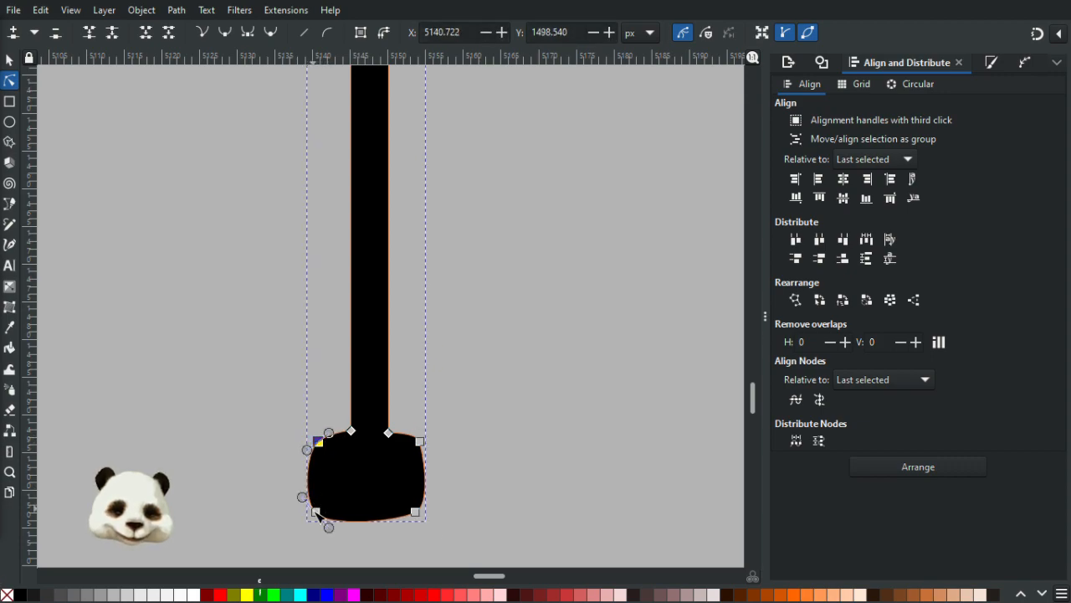
pyautogui.moveTo(319, 512)
pyautogui.mouseDown()
pyautogui.moveTo(313, 490)
pyautogui.moveTo(319, 511)
pyautogui.mouseUp()
pyautogui.click(523, 508)
# Step: Reshape the bulb's right side by adjusting the curve at its upper corner and its lower corner node to match the left side
pyautogui.click(419, 441)
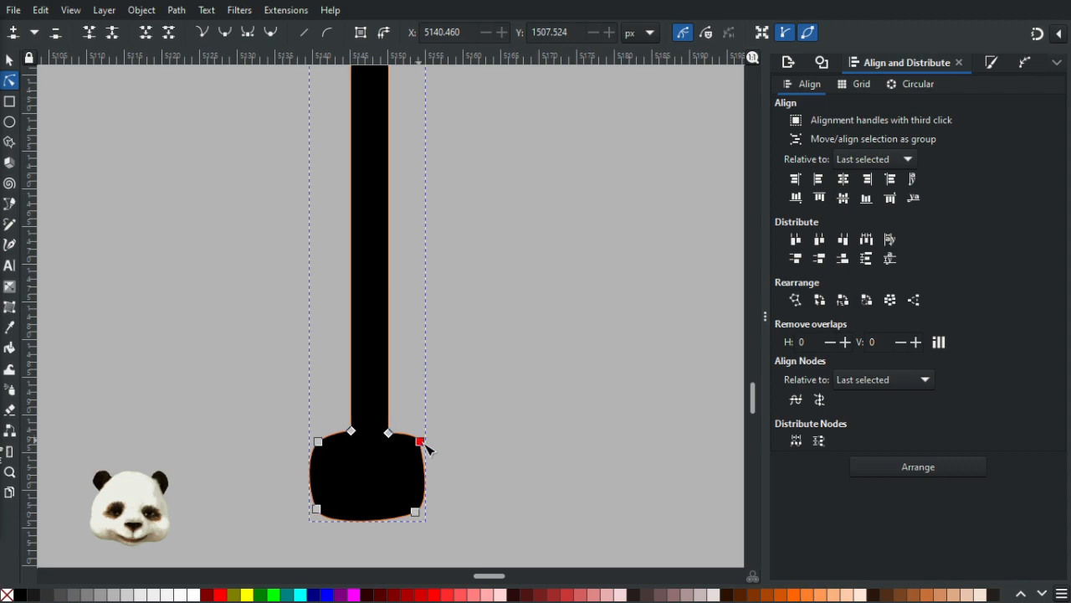
pyautogui.click(421, 443)
pyautogui.moveTo(421, 450); pyautogui.dragTo(426, 444)
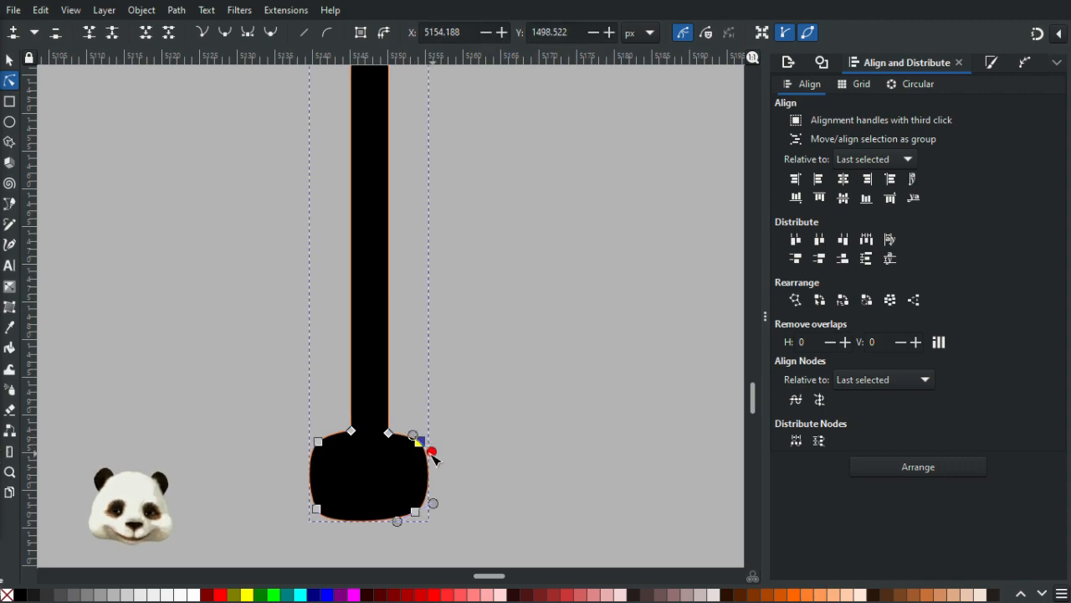
pyautogui.click(502, 459)
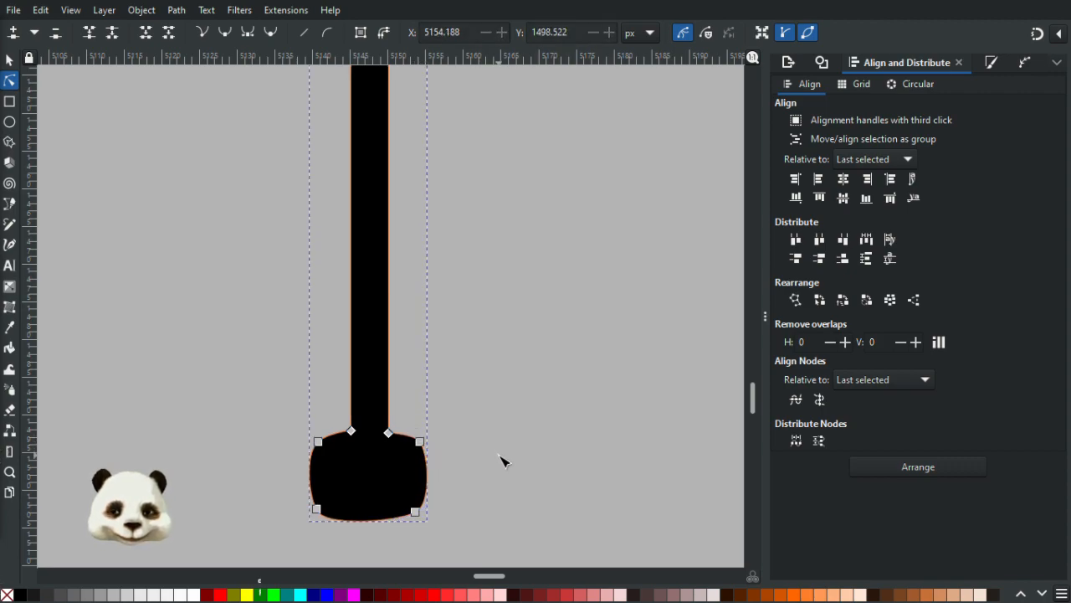
pyautogui.scroll(-3, 502, 458)
pyautogui.scroll(3, 503, 459)
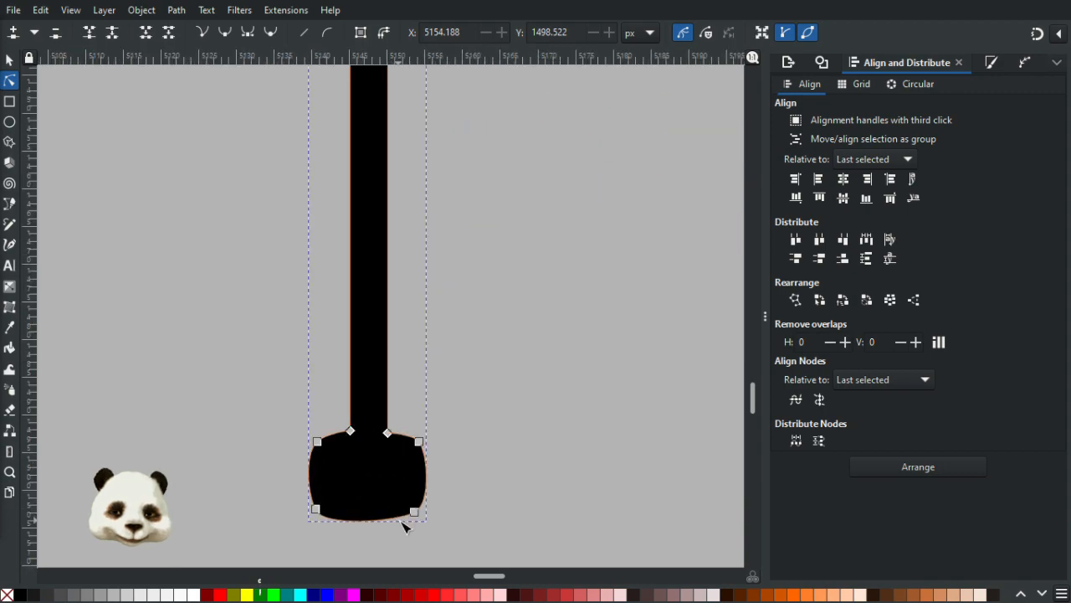
pyautogui.click(414, 513)
pyautogui.click(504, 489)
pyautogui.click(507, 487)
pyautogui.scroll(-3, 540, 474)
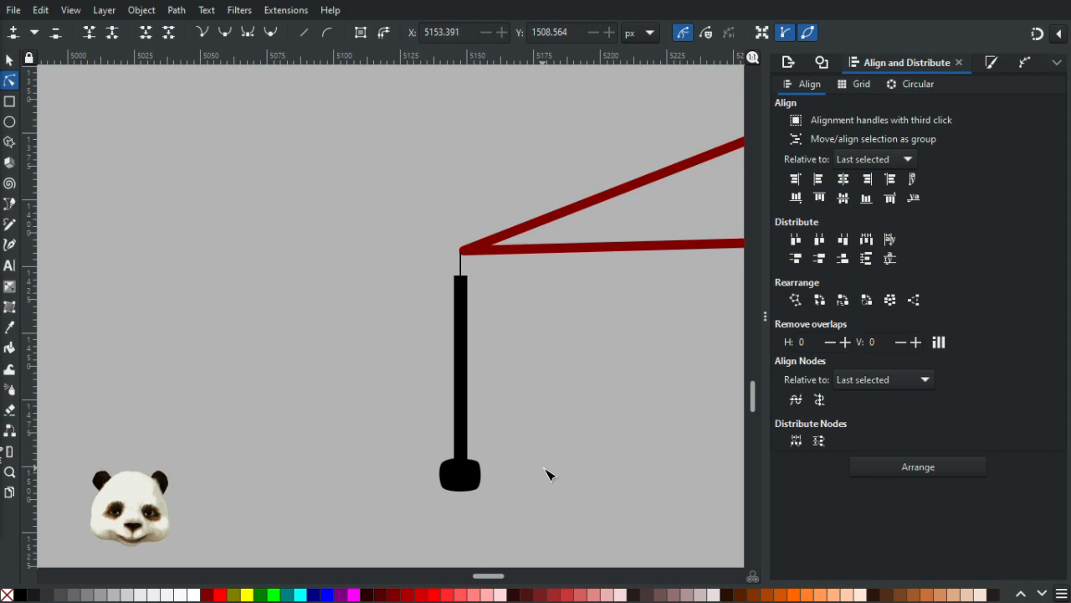
# Step: Widen the insulator's thin stem to about 1.8 px by moving its right node pair and left node pair outward
pyautogui.scroll(-3, 546, 474)
pyautogui.scroll(1, 472, 344)
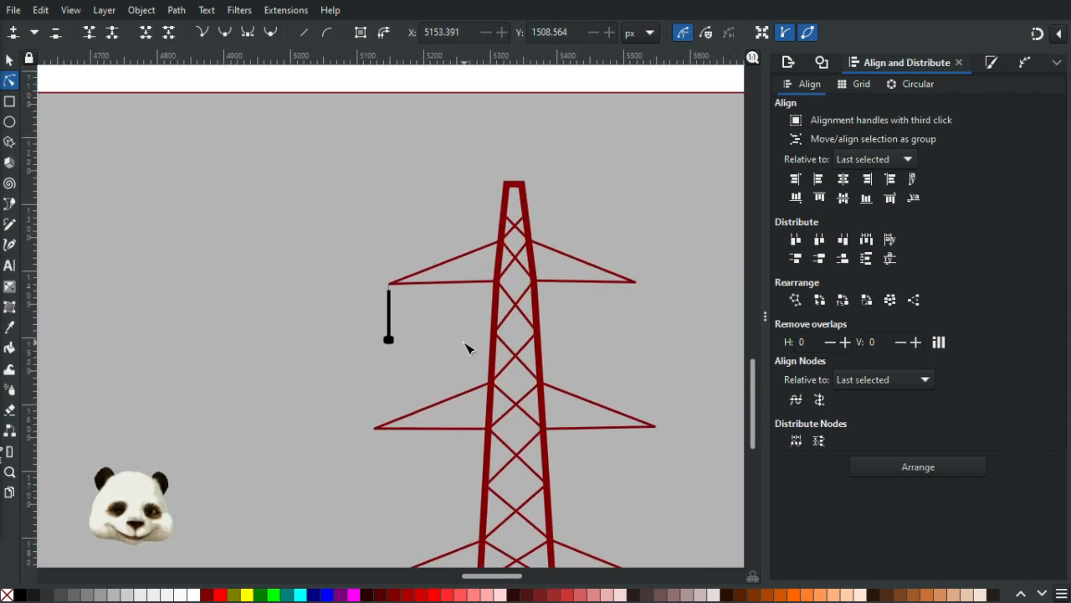
pyautogui.scroll(9, 390, 313)
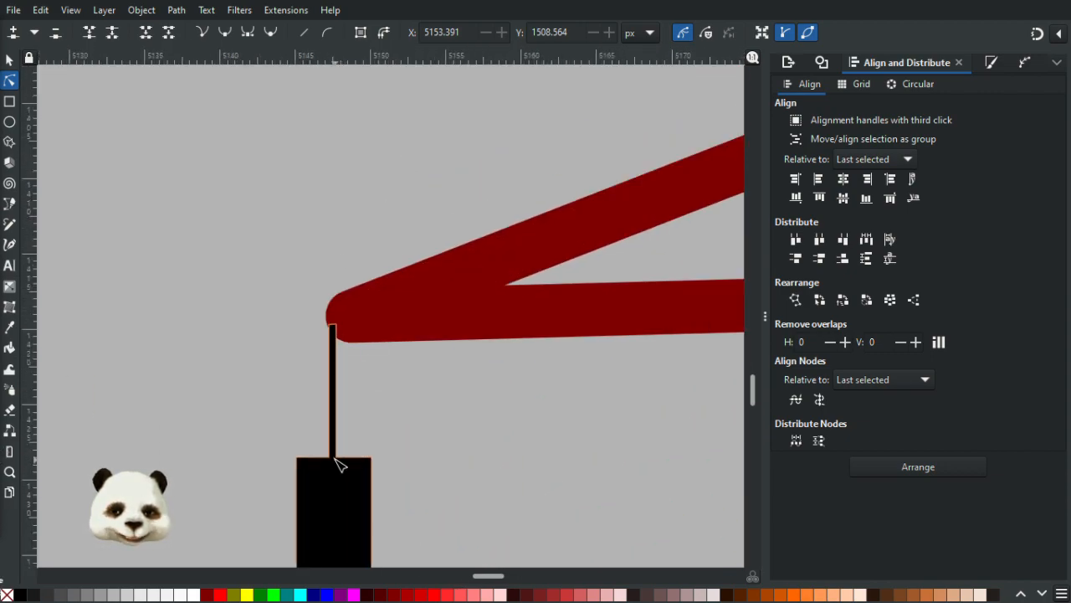
pyautogui.click(333, 410)
pyautogui.moveTo(336, 358); pyautogui.dragTo(349, 459)
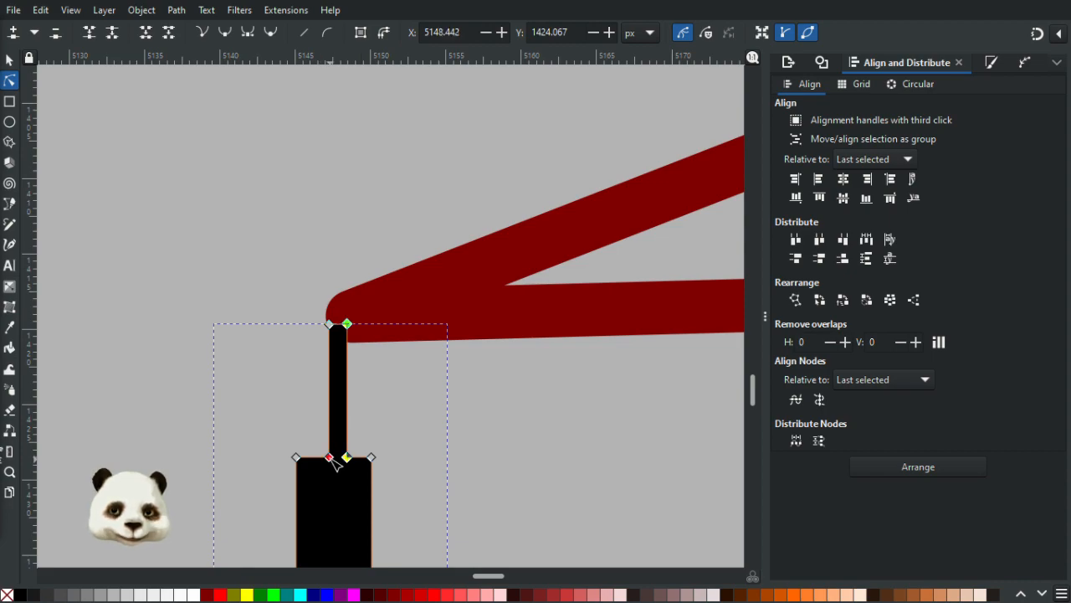
pyautogui.moveTo(307, 276); pyautogui.dragTo(322, 457)
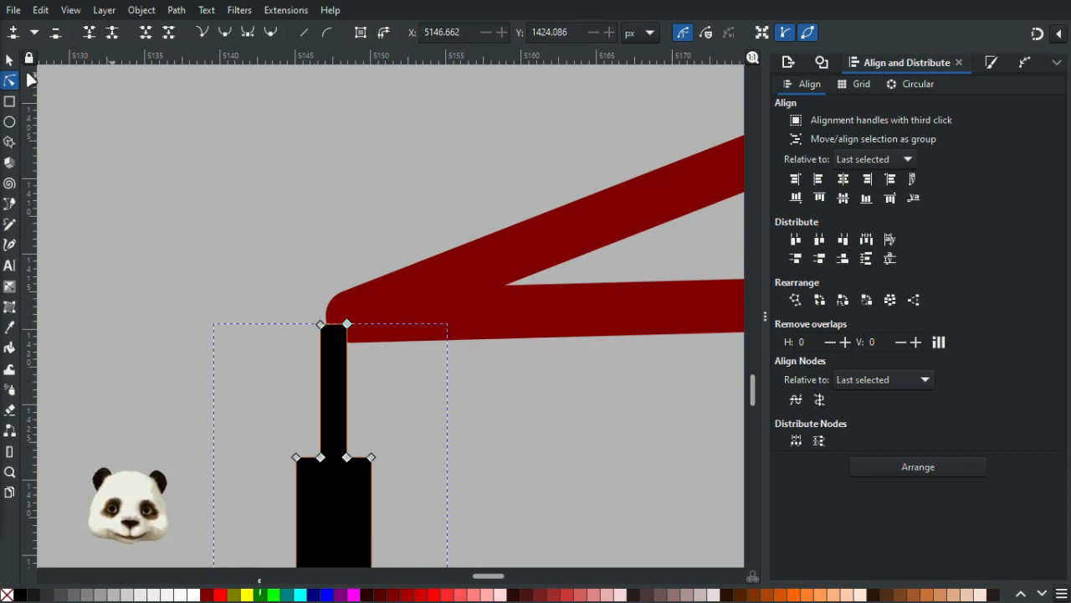
# Step: Move the insulator slightly toward the tower so its stem hangs beneath the uppermost left crossarm's tip
pyautogui.click(10, 60)
pyautogui.moveTo(345, 500); pyautogui.dragTo(374, 500)
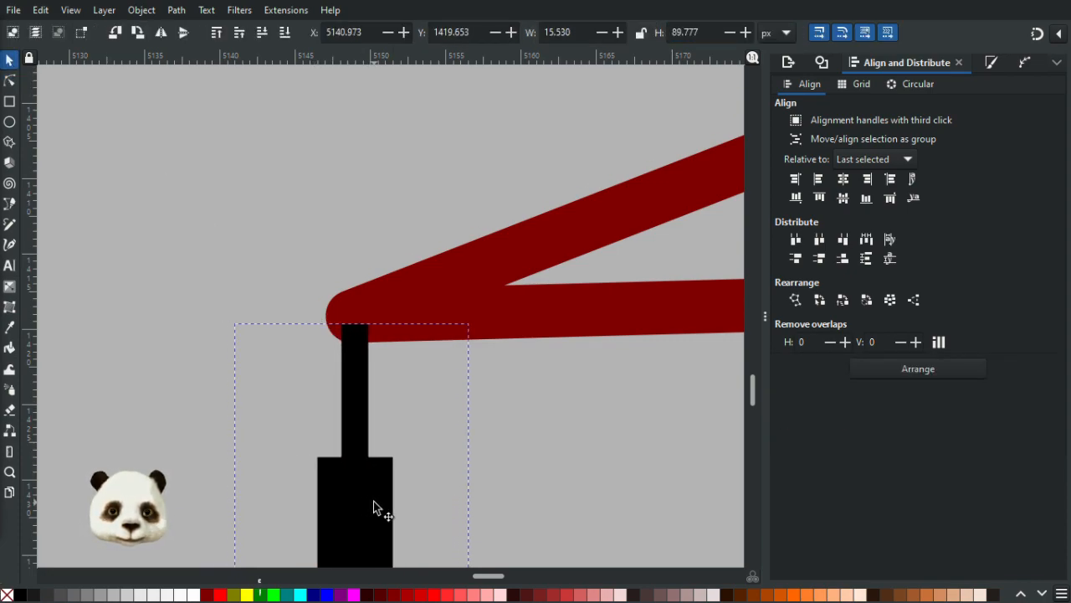
pyautogui.click(214, 353)
# Step: Enlarge the insulator proportionally to about 21.7 by 125.7 px, keeping its upper end at the crossarm tip
pyautogui.keyDown('ctrl'); pyautogui.scroll(-10, 213, 359); pyautogui.keyUp('ctrl')
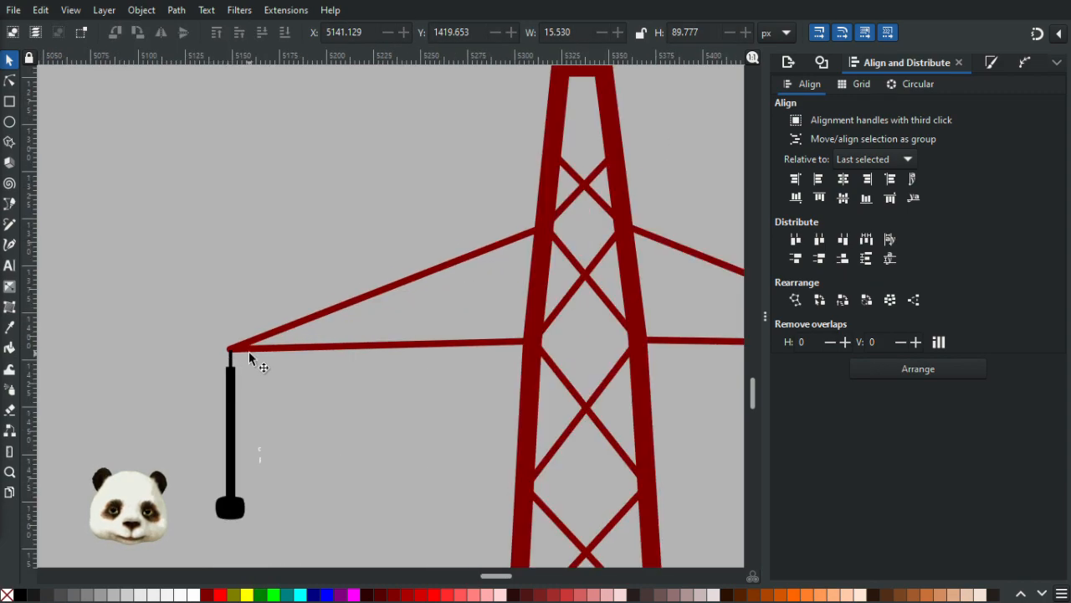
pyautogui.keyDown('ctrl'); pyautogui.scroll(2, 322, 407); pyautogui.keyUp('ctrl')
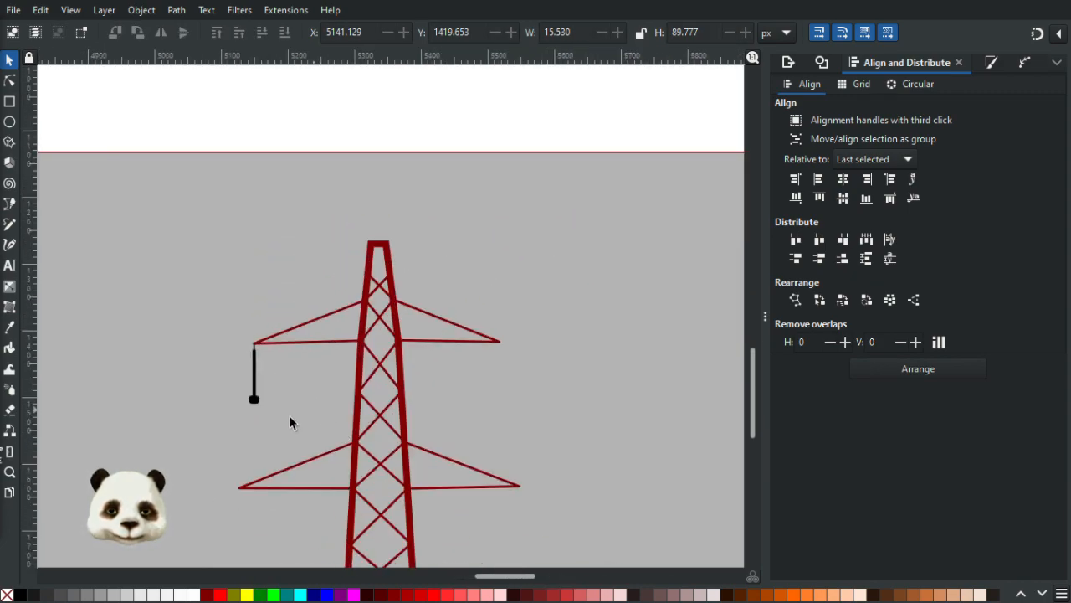
pyautogui.keyDown('ctrl'); pyautogui.scroll(3, 245, 419); pyautogui.keyUp('ctrl')
pyautogui.click(262, 392)
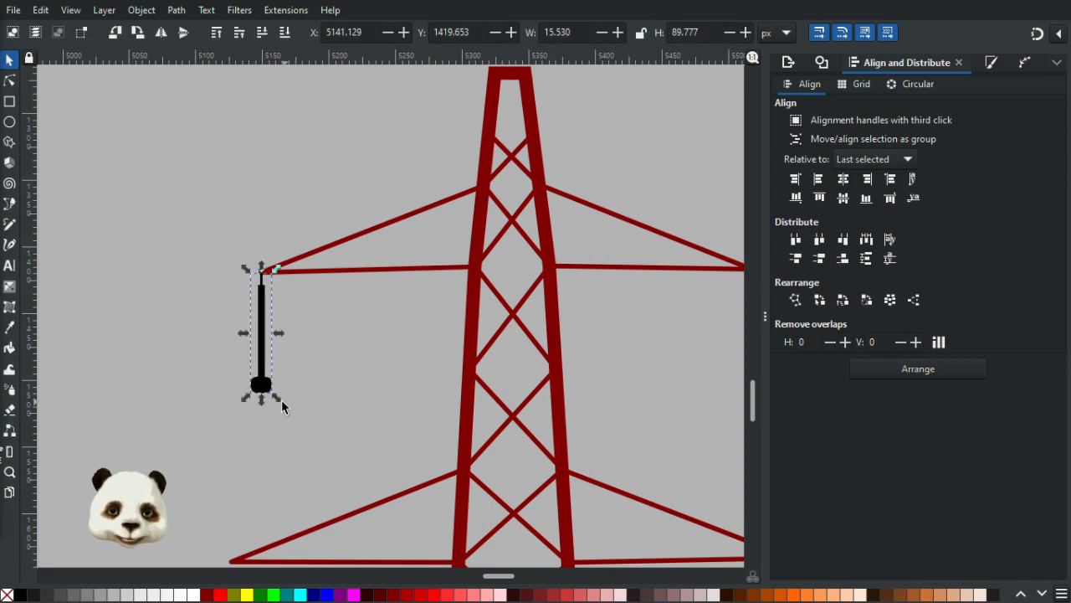
pyautogui.moveTo(278, 404); pyautogui.dragTo(336, 444)
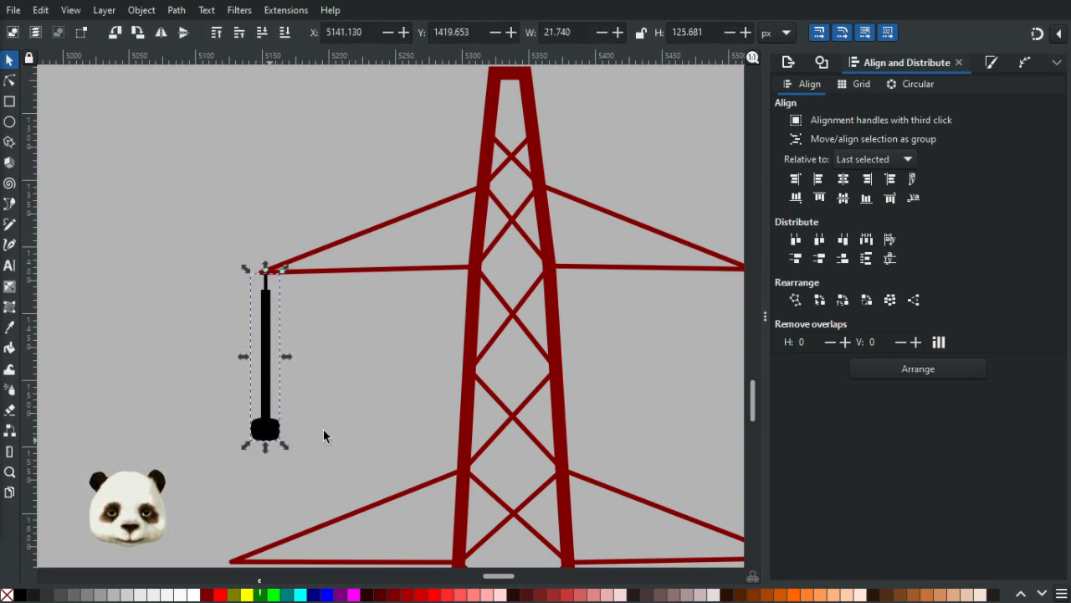
pyautogui.click(335, 410)
# Step: Compare the insulator's size on the drawn tower with the insulators in the sunset reference photo
pyautogui.keyDown('ctrl'); pyautogui.scroll(-5, 311, 411); pyautogui.keyUp('ctrl')
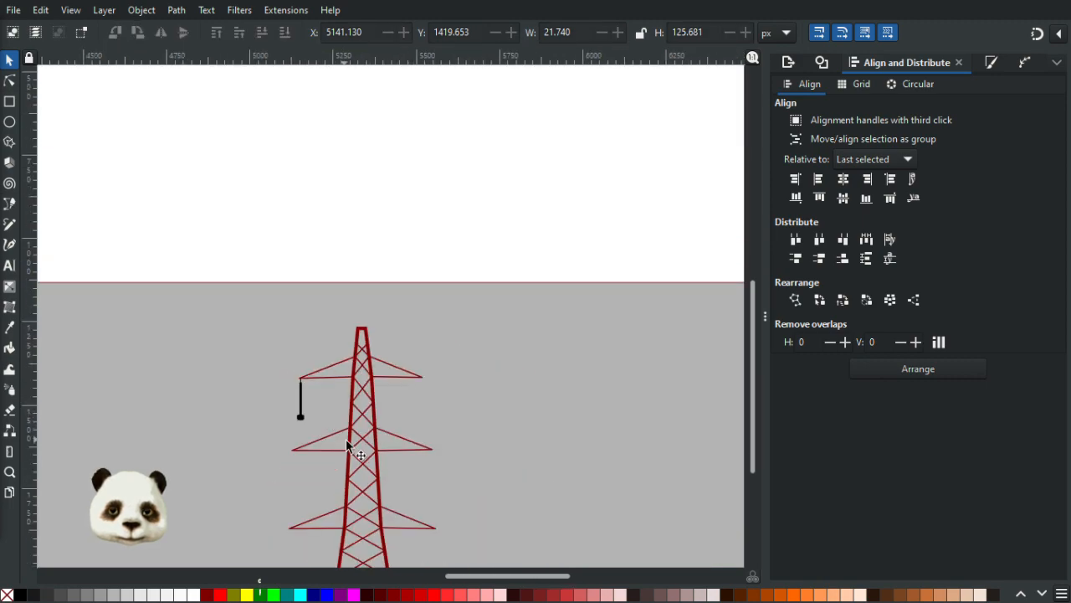
pyautogui.keyDown('ctrl'); pyautogui.scroll(-1, 348, 446); pyautogui.keyUp('ctrl')
pyautogui.scroll(-4, 418, 377)
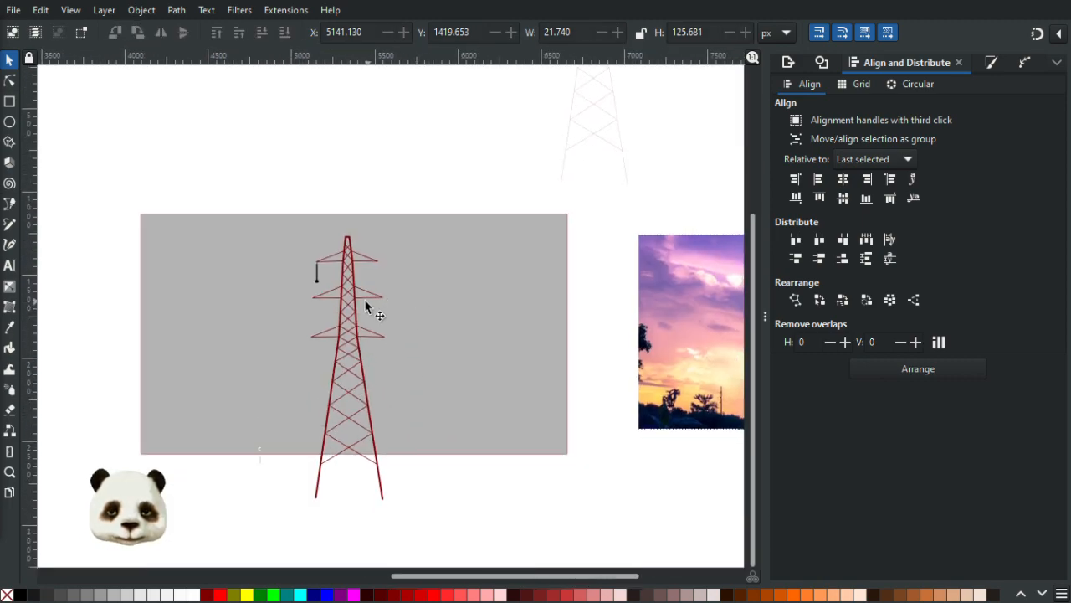
pyautogui.keyDown('ctrl'); pyautogui.scroll(2, 360, 303); pyautogui.keyUp('ctrl')
pyautogui.keyDown('ctrl'); pyautogui.scroll(1, 271, 270); pyautogui.keyUp('ctrl')
pyautogui.keyDown('ctrl'); pyautogui.scroll(-3, 268, 251); pyautogui.keyUp('ctrl')
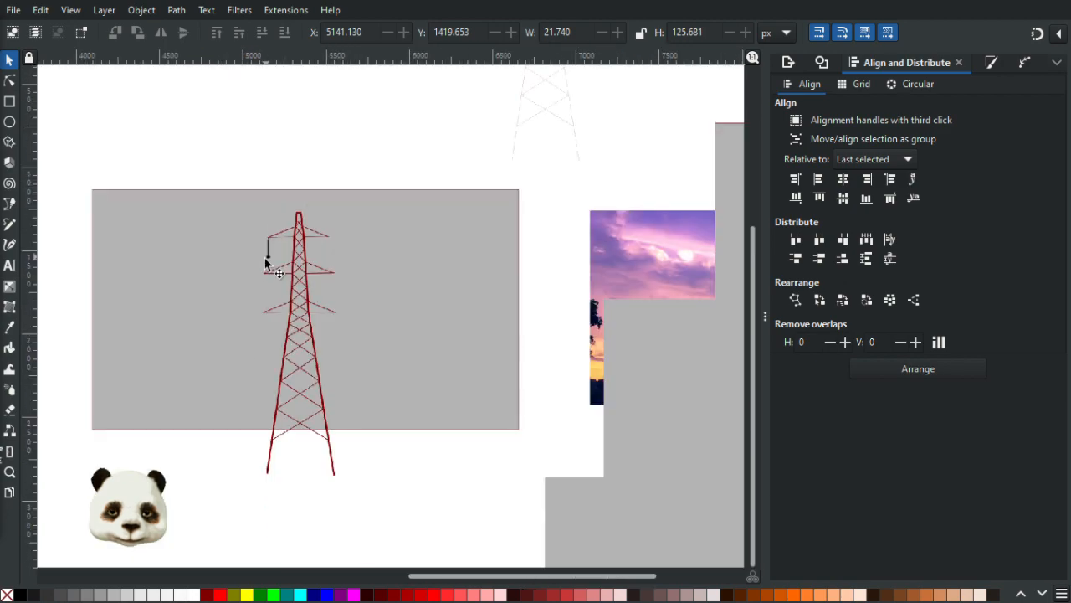
pyautogui.keyDown('ctrl'); pyautogui.scroll(-1, 268, 251); pyautogui.keyUp('ctrl')
pyautogui.hscroll(-10, 209, 297)
pyautogui.scroll(3, 209, 297)
pyautogui.keyDown('ctrl'); pyautogui.scroll(3, 167, 179); pyautogui.keyUp('ctrl')
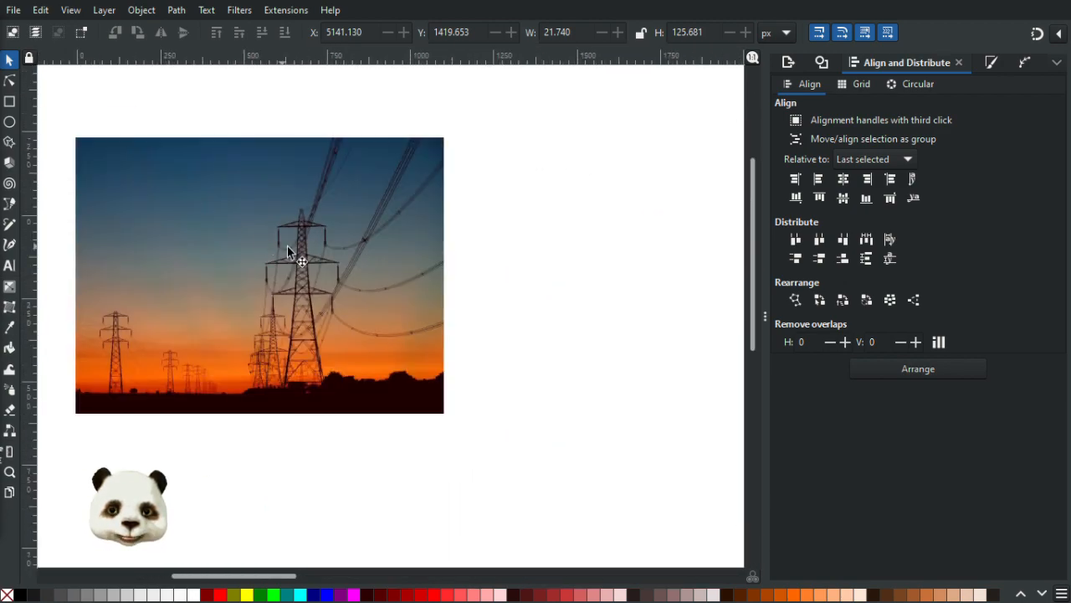
pyautogui.keyDown('ctrl'); pyautogui.scroll(3, 287, 249); pyautogui.keyUp('ctrl')
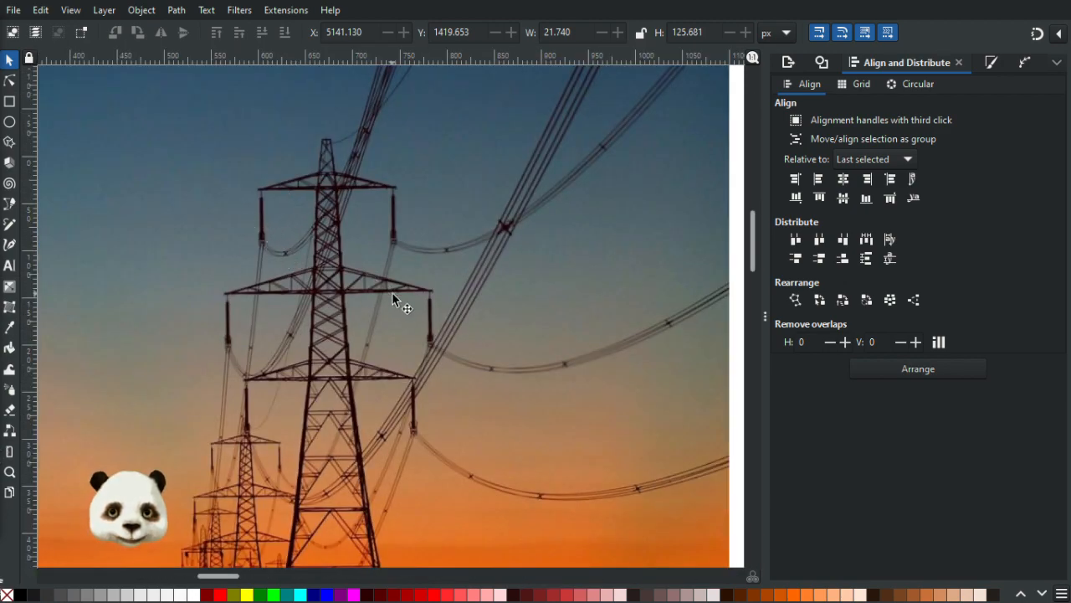
pyautogui.keyDown('ctrl'); pyautogui.scroll(-2, 388, 303); pyautogui.keyUp('ctrl')
pyautogui.keyDown('ctrl'); pyautogui.scroll(-2, 426, 329); pyautogui.keyUp('ctrl')
pyautogui.keyDown('ctrl'); pyautogui.scroll(-3, 612, 415); pyautogui.keyUp('ctrl')
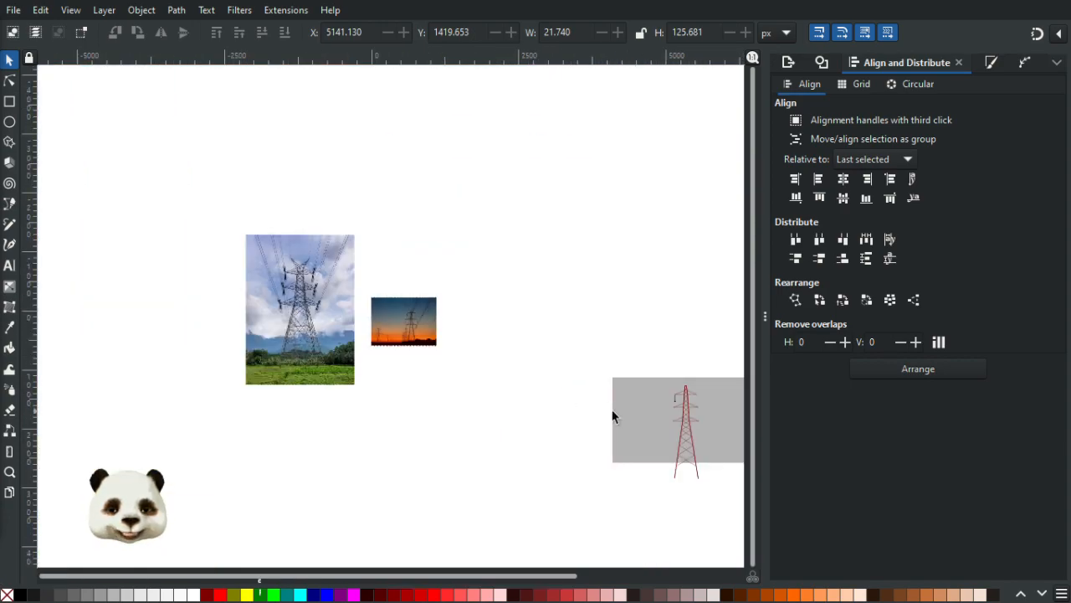
# Step: Enlarge the insulator proportionally again to about 26.9 by 155.6 px, keeping its upper end at the crossarm tip
pyautogui.hscroll(10, 292, 318)
pyautogui.scroll(-3, 292, 319)
pyautogui.keyDown('ctrl'); pyautogui.scroll(1, 291, 316); pyautogui.keyUp('ctrl')
pyautogui.keyDown('ctrl'); pyautogui.scroll(2, 346, 232); pyautogui.keyUp('ctrl')
pyautogui.keyDown('ctrl'); pyautogui.scroll(3, 218, 298); pyautogui.keyUp('ctrl')
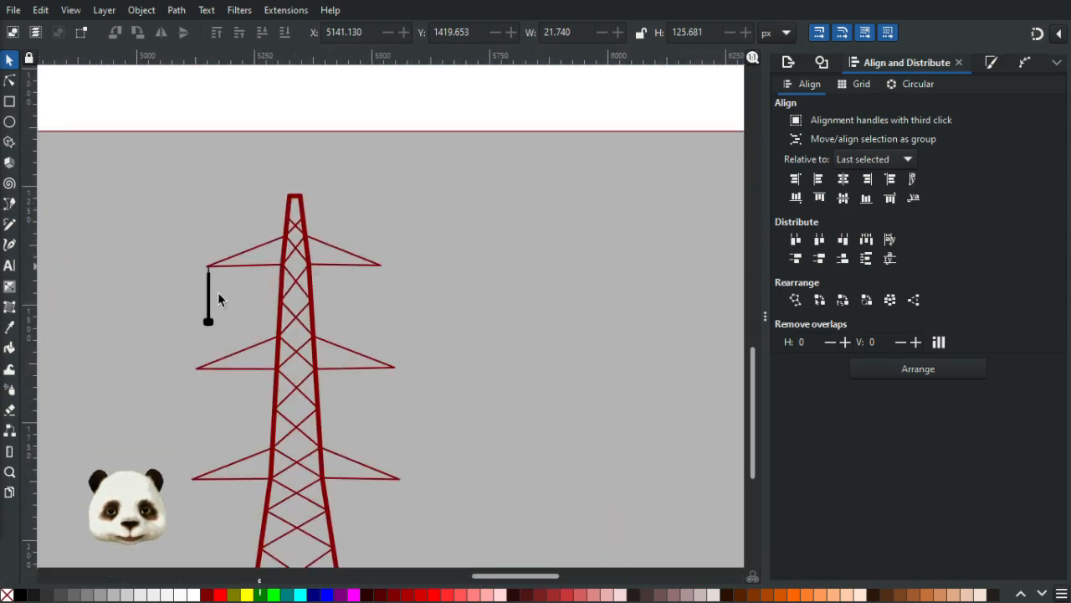
pyautogui.click(208, 324)
pyautogui.moveTo(230, 343); pyautogui.dragTo(237, 346)
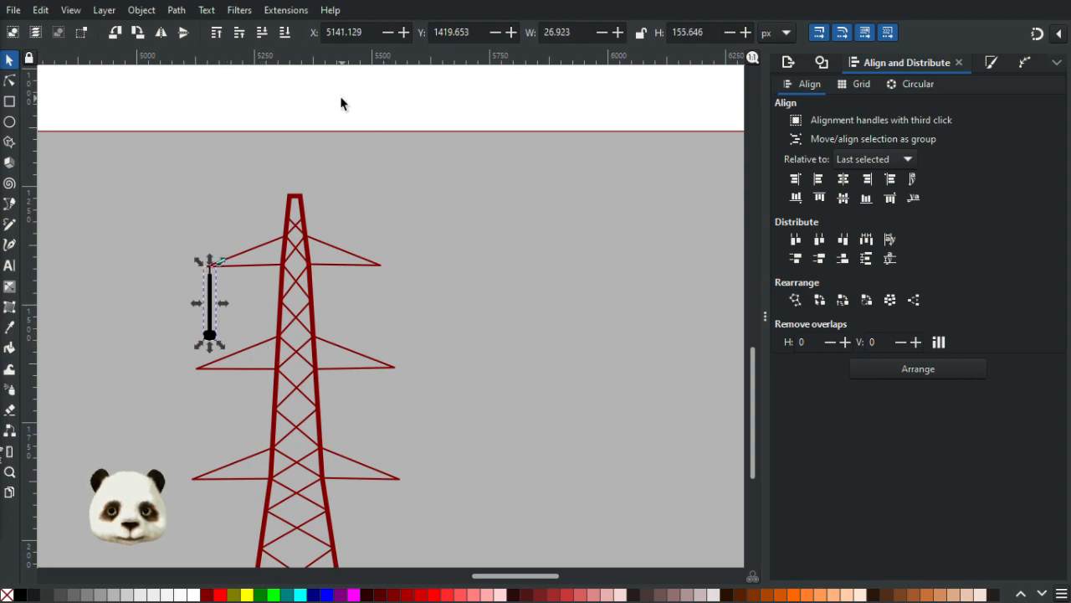
pyautogui.click(340, 103)
# Step: Duplicate the insulator and place the copy level with it under the uppermost right crossarm's tip
pyautogui.click(213, 331)
pyautogui.hotkey('ctrl', 'd')
pyautogui.moveTo(213, 330); pyautogui.dragTo(382, 319)
pyautogui.click(382, 320)
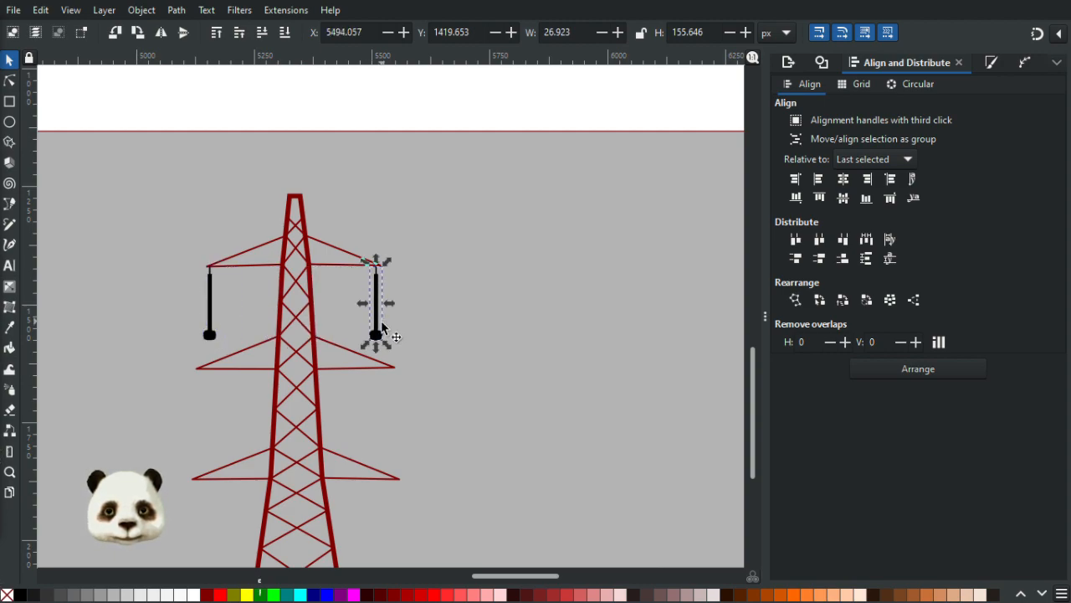
# Step: Duplicate both upper insulators down onto the middle crossarms and shift each copy outward toward its tip
pyautogui.keyDown('shift'); pyautogui.click(209, 335); pyautogui.keyUp('shift')
pyautogui.hotkey('ctrl', 'd')
pyautogui.moveTo(375, 365); pyautogui.dragTo(389, 439)
pyautogui.click(376, 437)
pyautogui.click(375, 439)
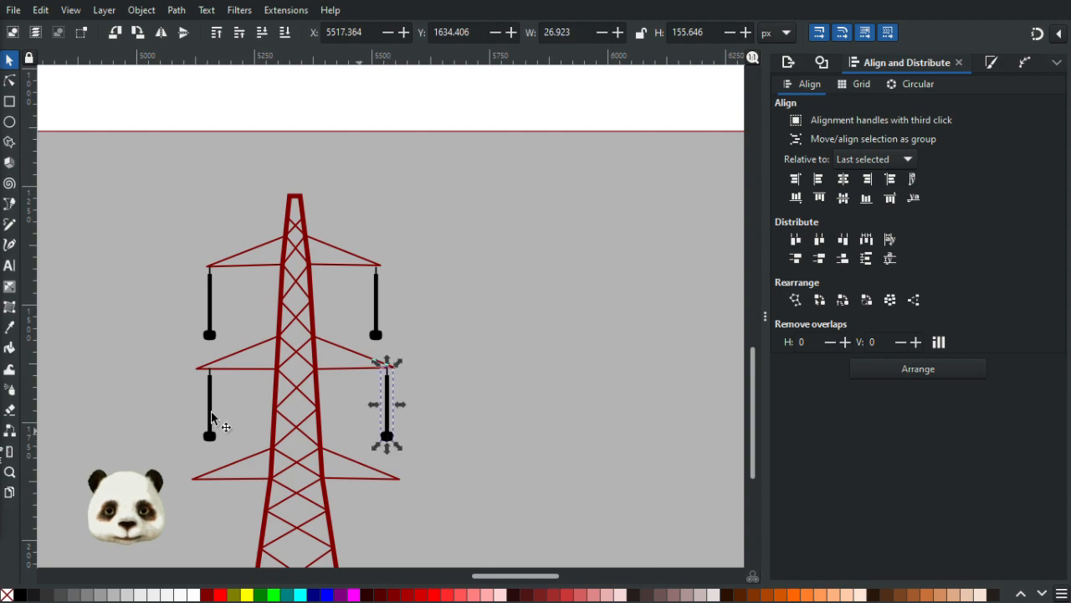
pyautogui.click(208, 437)
pyautogui.moveTo(208, 438)
pyautogui.mouseDown()
pyautogui.moveTo(197, 439)
pyautogui.moveTo(218, 445)
pyautogui.mouseUp()
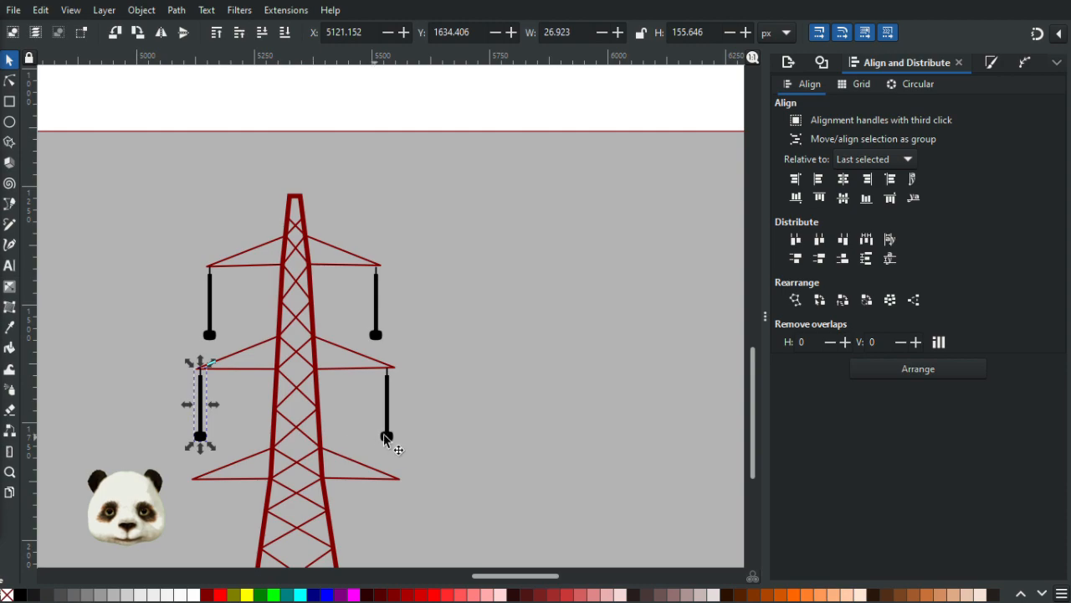
# Step: Duplicate the middle insulator pair down onto the lowest crossarms and shift each copy outward to its crossarm's tip
pyautogui.keyDown('shift'); pyautogui.click(385, 436); pyautogui.keyUp('shift')
pyautogui.moveTo(386, 437); pyautogui.dragTo(392, 561)
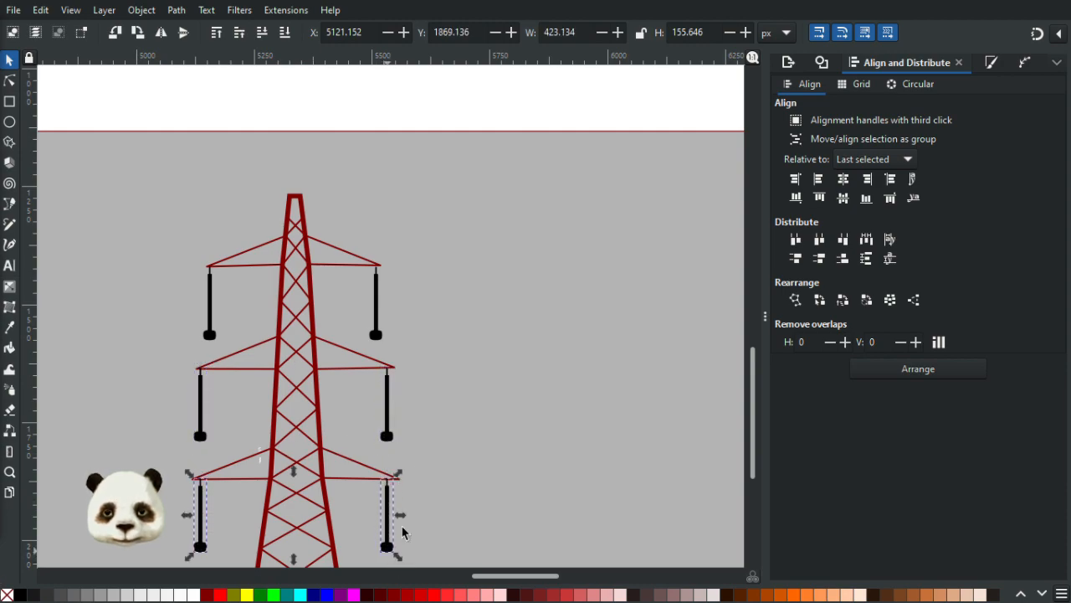
pyautogui.scroll(-5, 442, 339)
pyautogui.keyDown('ctrl'); pyautogui.scroll(2, 442, 343); pyautogui.keyUp('ctrl')
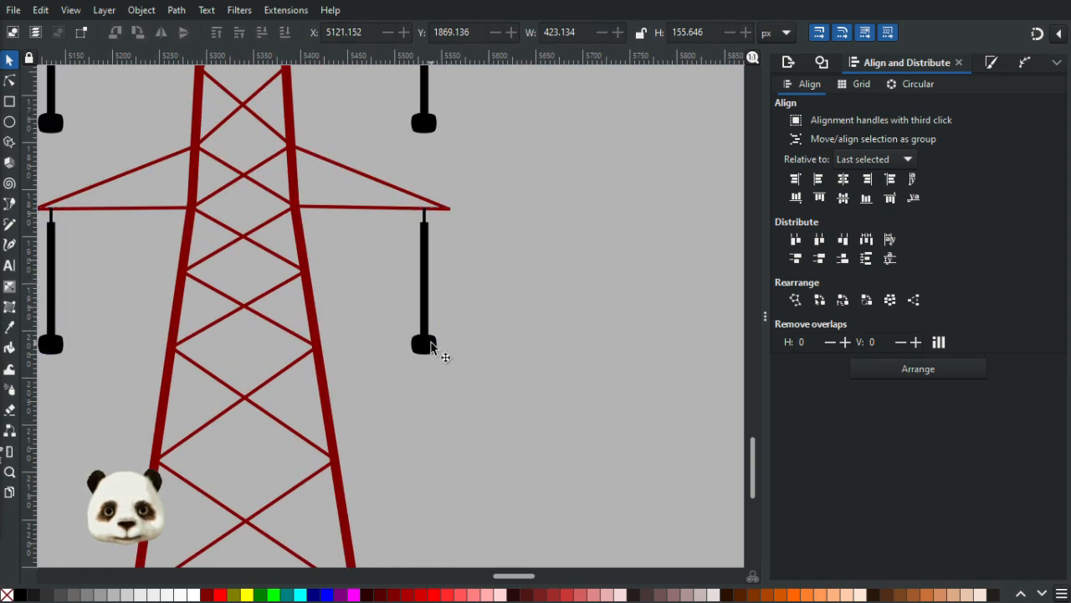
pyautogui.doubleClick(437, 348)
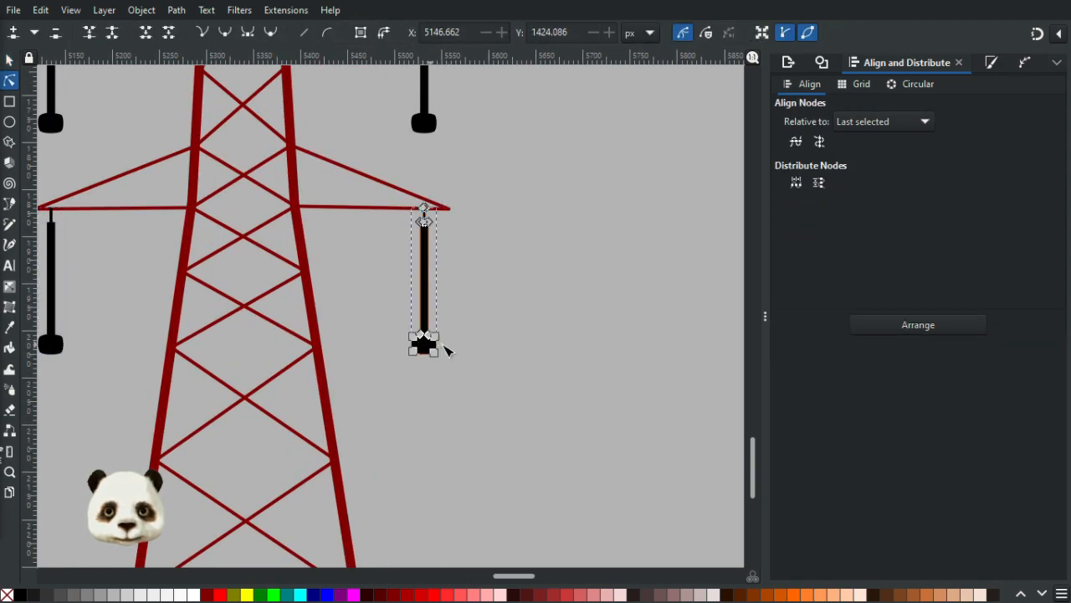
pyautogui.click(10, 60)
pyautogui.moveTo(424, 348); pyautogui.dragTo(445, 349)
pyautogui.hscroll(-5, 304, 350)
pyautogui.click(297, 368)
pyautogui.moveTo(296, 369); pyautogui.dragTo(287, 370)
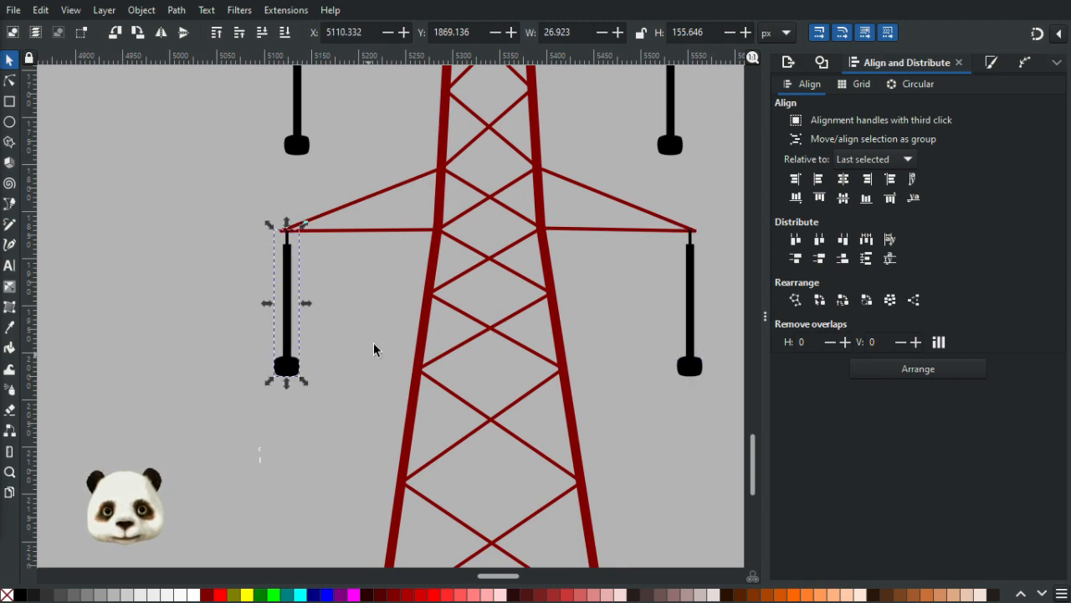
pyautogui.click(375, 341)
# Step: Inspect the insulators' placement at the crossarm tips and compare the whole tower with the reference photo
pyautogui.scroll(-2, 419, 292)
pyautogui.scroll(2, 492, 225)
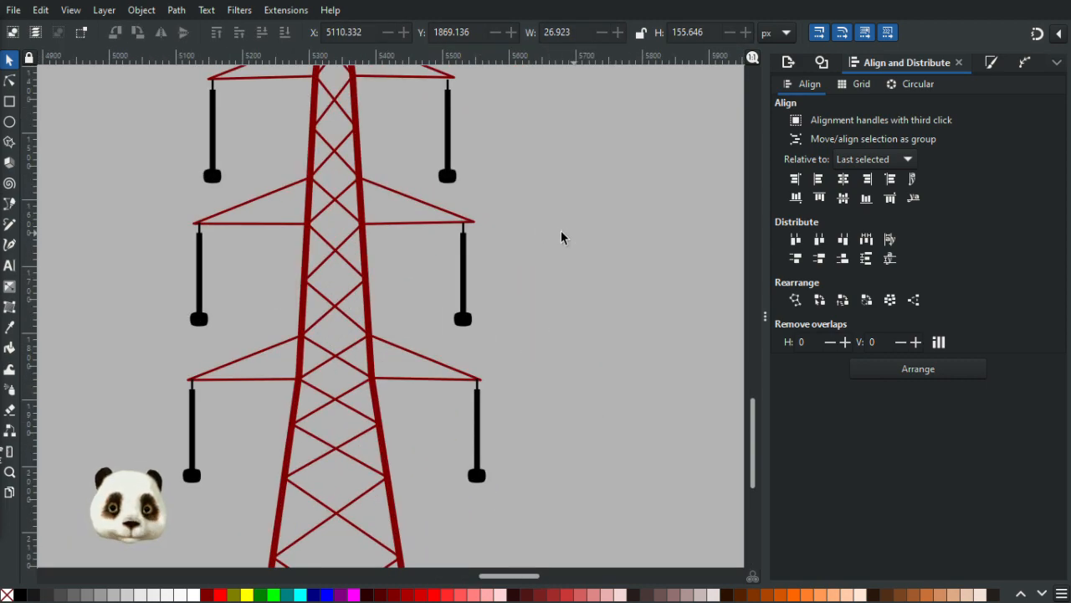
pyautogui.doubleClick(464, 318)
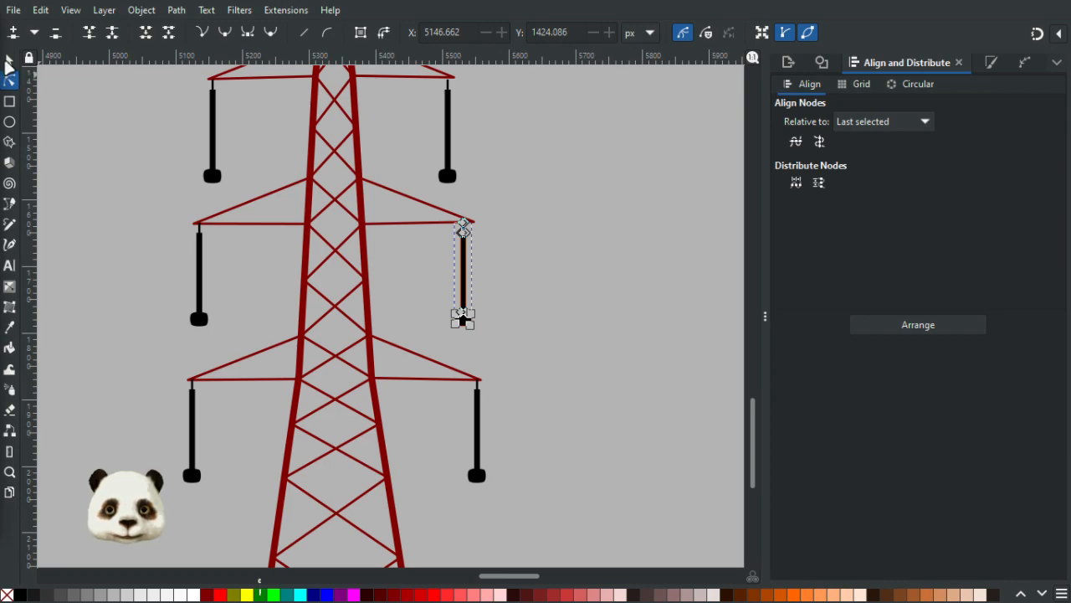
pyautogui.press('s')
pyautogui.scroll(2, 489, 279)
pyautogui.moveTo(444, 358); pyautogui.dragTo(491, 359)
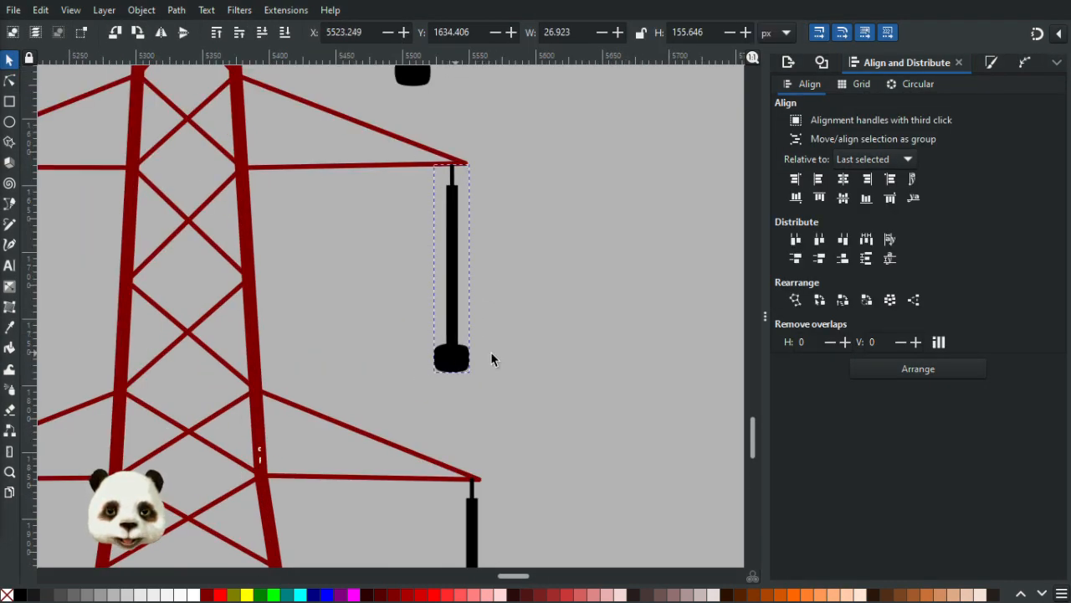
pyautogui.scroll(-5, 583, 334)
pyautogui.moveTo(558, 193); pyautogui.dragTo(313, 95)
pyautogui.scroll(-3, 327, 160)
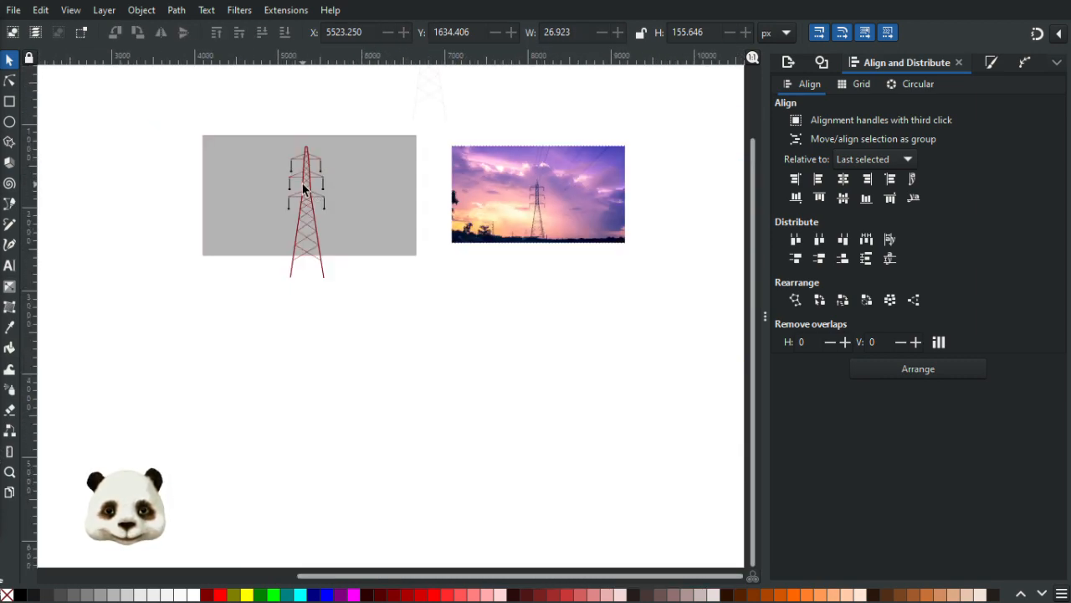
pyautogui.scroll(2, 304, 188)
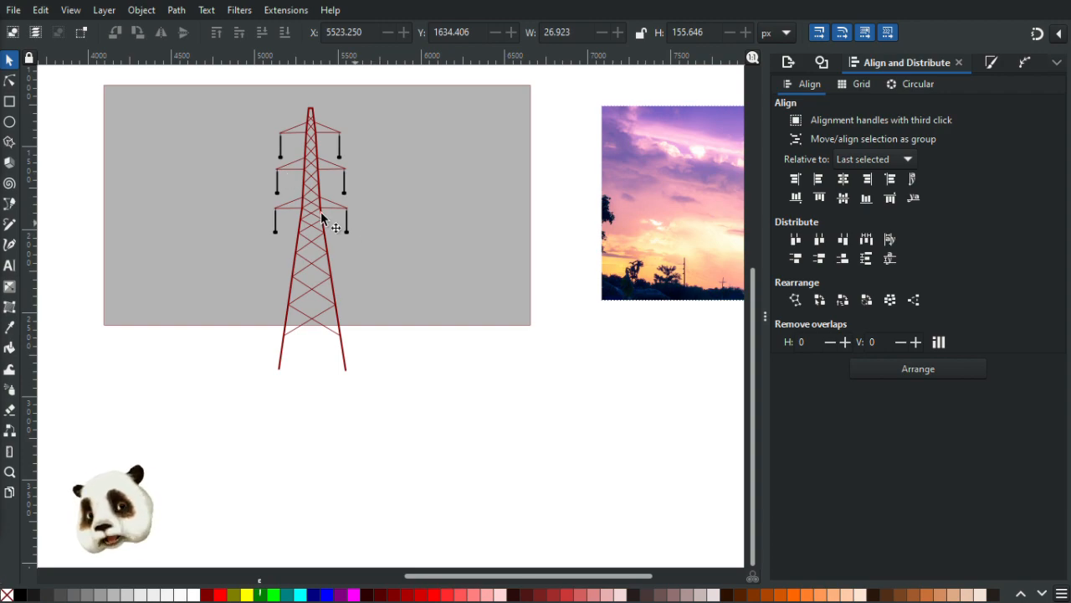
pyautogui.scroll(5, 320, 220)
pyautogui.scroll(2, 365, 431)
pyautogui.scroll(1, 365, 427)
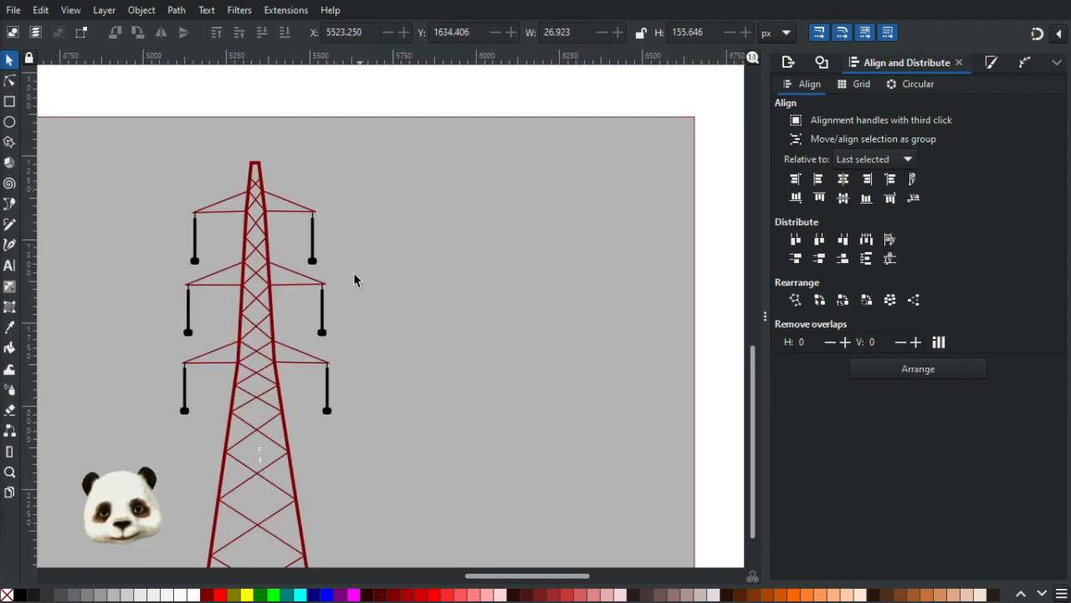
# Step: Group all six insulators hanging from the crossarms into one object, keeping them in front of the grey background
pyautogui.click(312, 250)
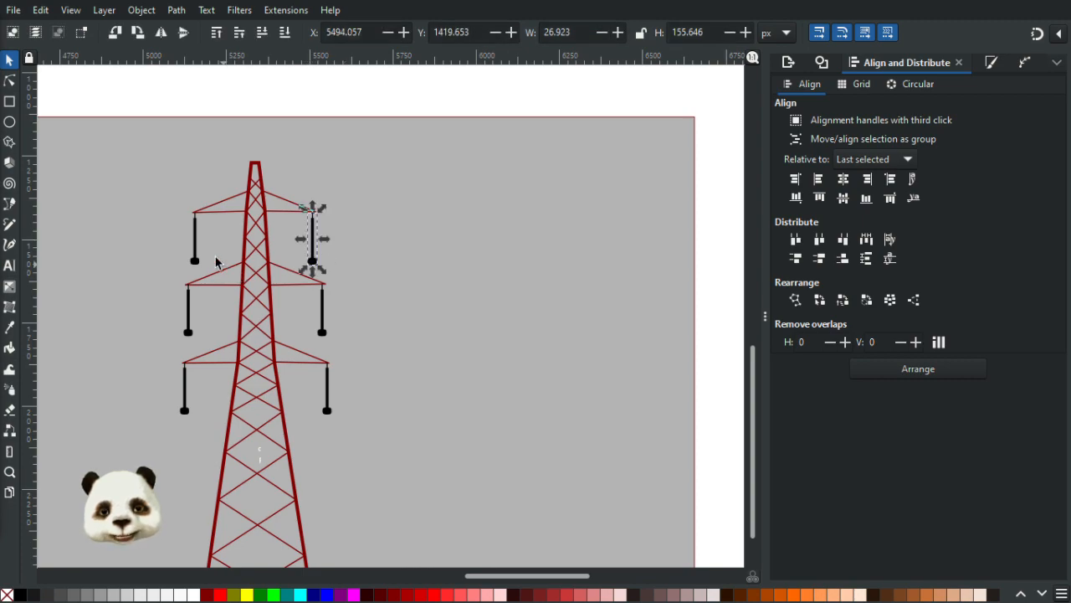
pyautogui.keyDown('shift'); pyautogui.click(195, 266); pyautogui.keyUp('shift')
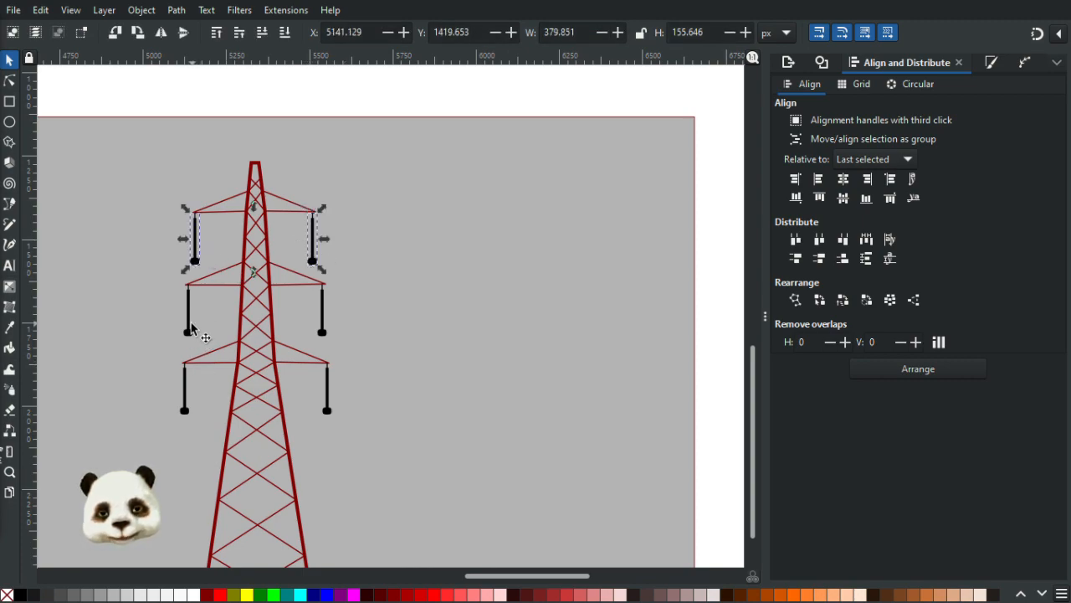
pyautogui.keyDown('shift'); pyautogui.click(189, 323); pyautogui.keyUp('shift')
pyautogui.keyDown('shift'); pyautogui.click(322, 330); pyautogui.keyUp('shift')
pyautogui.keyDown('shift'); pyautogui.click(327, 404); pyautogui.keyUp('shift')
pyautogui.keyDown('shift'); pyautogui.click(185, 410); pyautogui.keyUp('shift')
pyautogui.press('End')
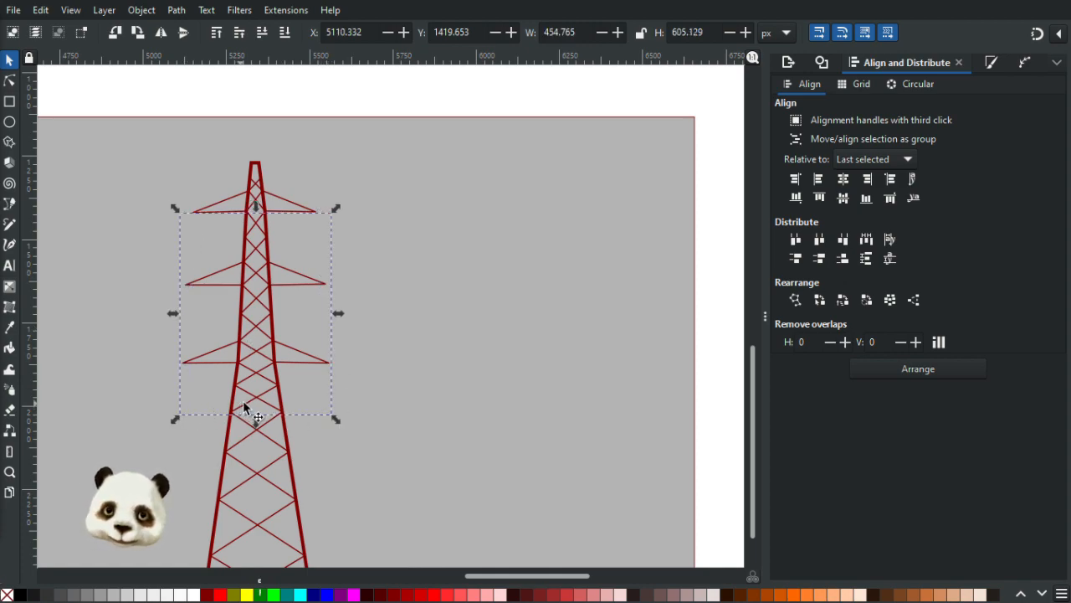
pyautogui.hotkey('ctrl', 'z')
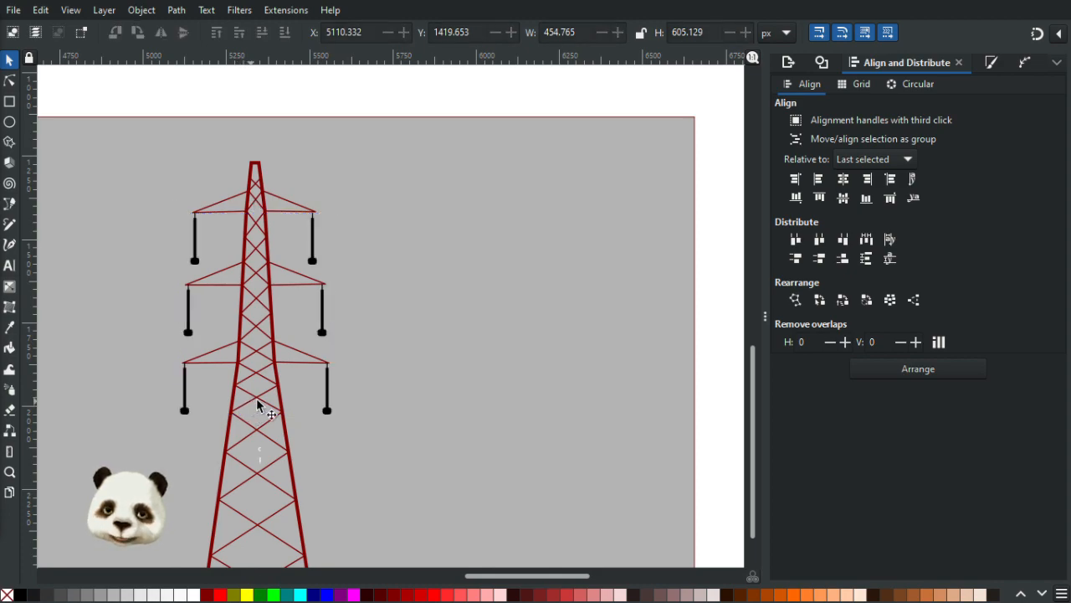
pyautogui.moveTo(164, 71); pyautogui.dragTo(376, 459)
pyautogui.hotkey('ctrl', 'g')
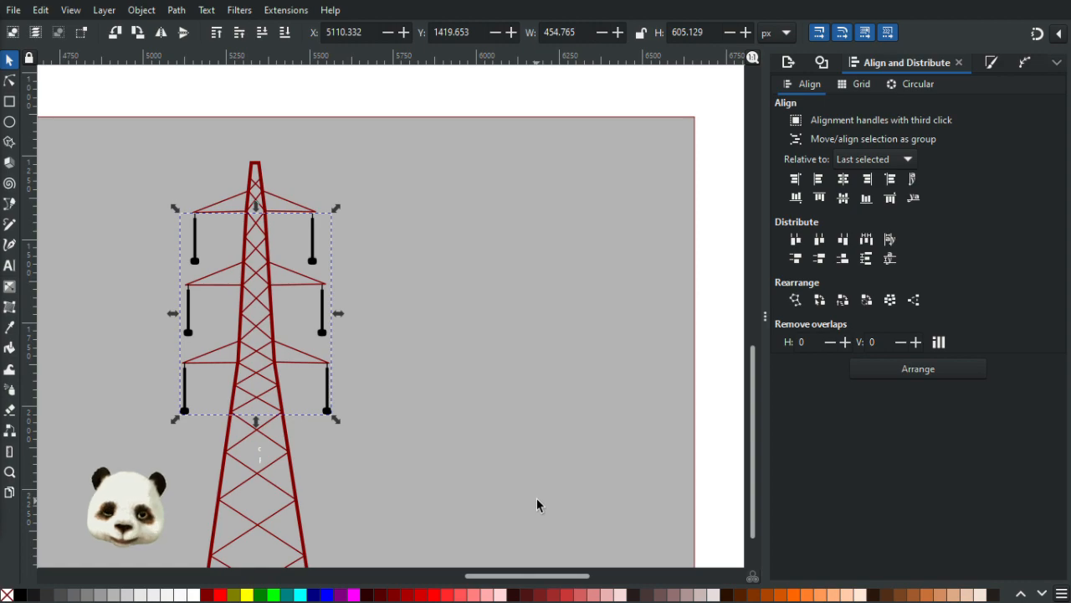
# Step: Give the insulator group a flat dark blue fill of about hue 223, saturation 46 and lightness 27
pyautogui.hotkey('ctrl', 'shift', 'f')
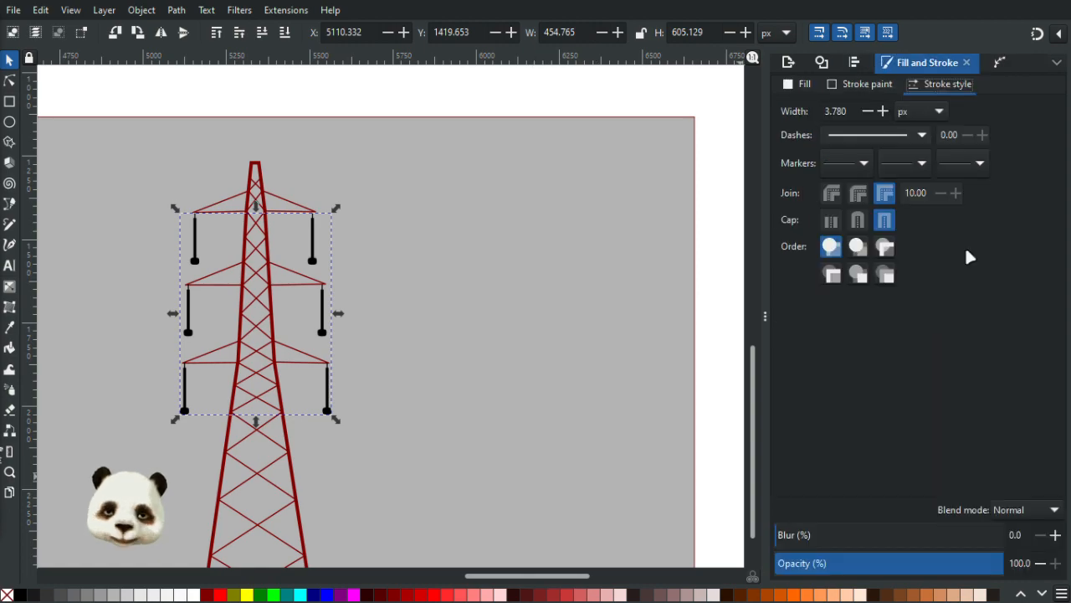
pyautogui.click(802, 84)
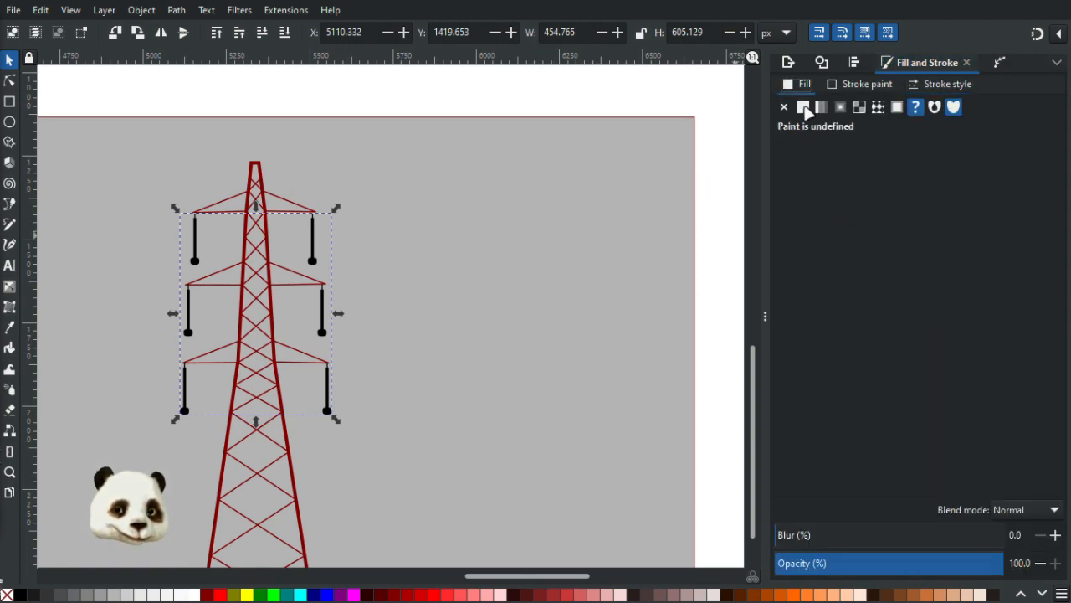
pyautogui.click(803, 106)
pyautogui.click(905, 179)
pyautogui.moveTo(909, 178); pyautogui.dragTo(931, 182)
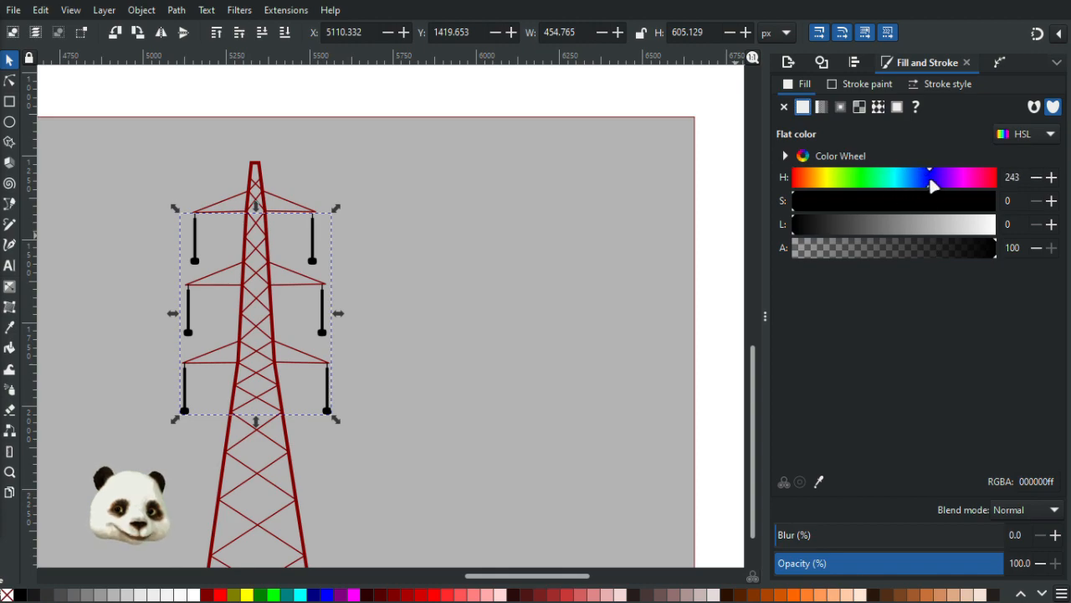
pyautogui.moveTo(826, 224); pyautogui.dragTo(874, 208)
pyautogui.click(917, 180)
pyautogui.moveTo(881, 208)
pyautogui.mouseDown()
pyautogui.moveTo(895, 208)
pyautogui.moveTo(886, 201)
pyautogui.moveTo(841, 226)
pyautogui.mouseUp()
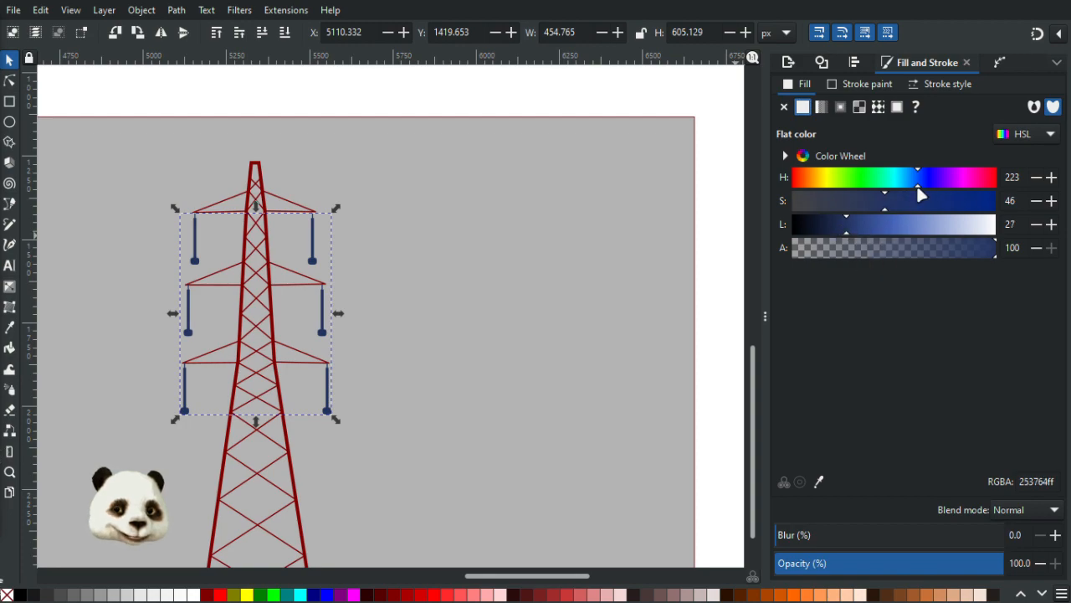
pyautogui.moveTo(883, 201); pyautogui.dragTo(842, 230)
pyautogui.click(519, 87)
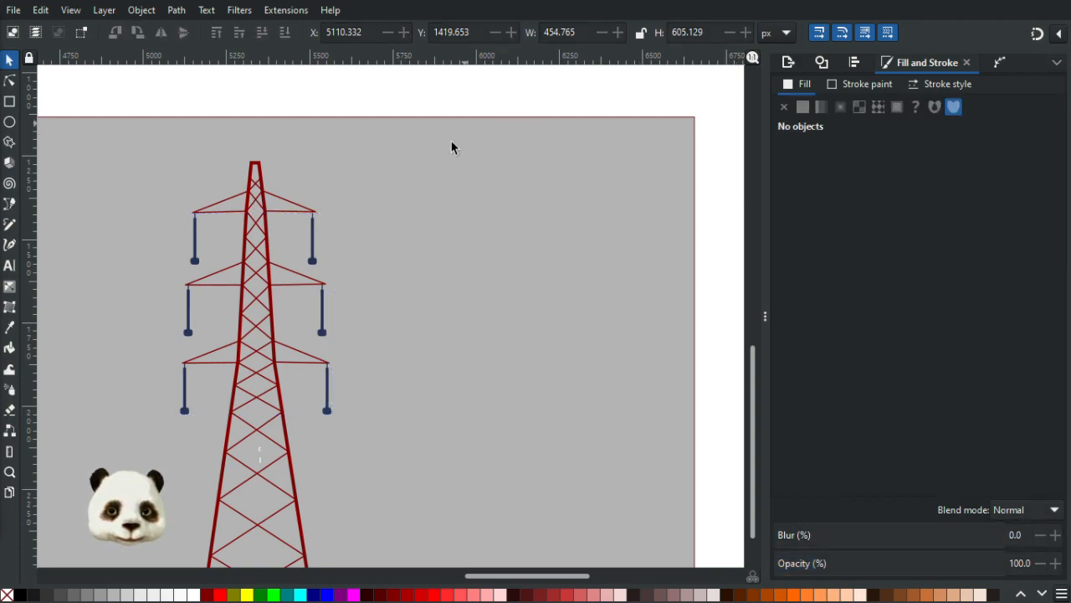
# Step: Darken the insulator group's blue fill to lightness 20 (1c2a4aff)
pyautogui.keyDown('ctrl'); pyautogui.scroll(-5, 425, 158); pyautogui.keyUp('ctrl')
pyautogui.keyDown('ctrl'); pyautogui.scroll(4, 424, 158); pyautogui.keyUp('ctrl')
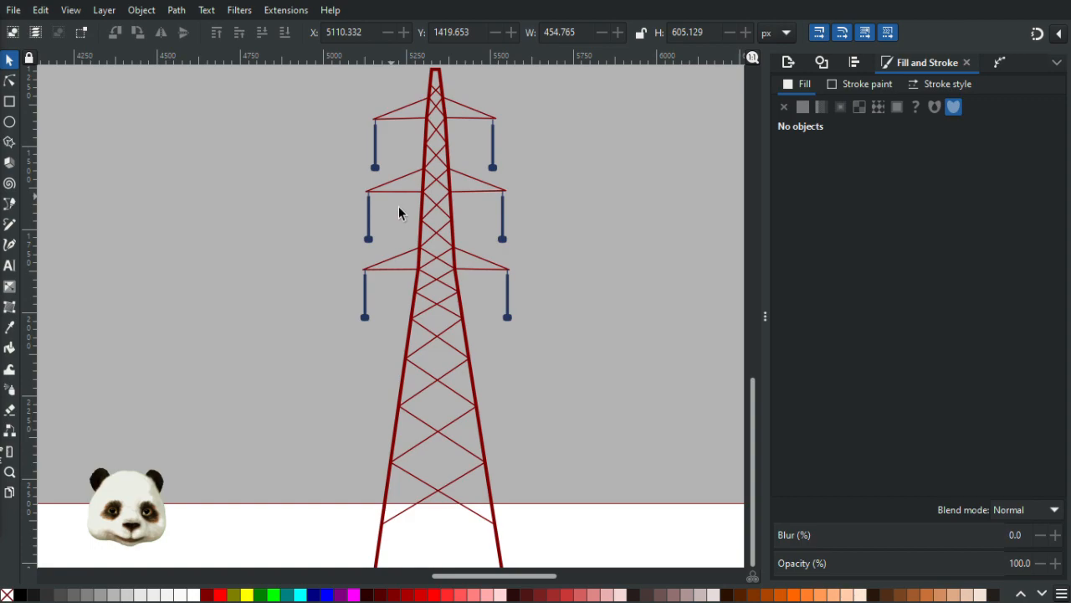
pyautogui.click(509, 321)
pyautogui.click(833, 226)
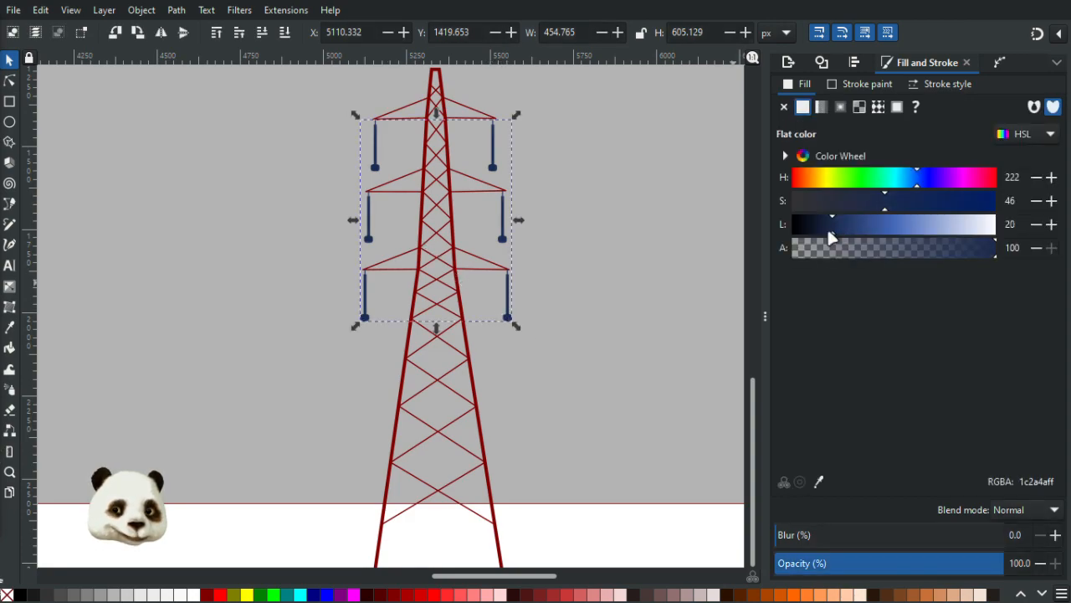
pyautogui.click(647, 407)
pyautogui.keyDown('ctrl'); pyautogui.scroll(-2, 597, 298); pyautogui.keyUp('ctrl')
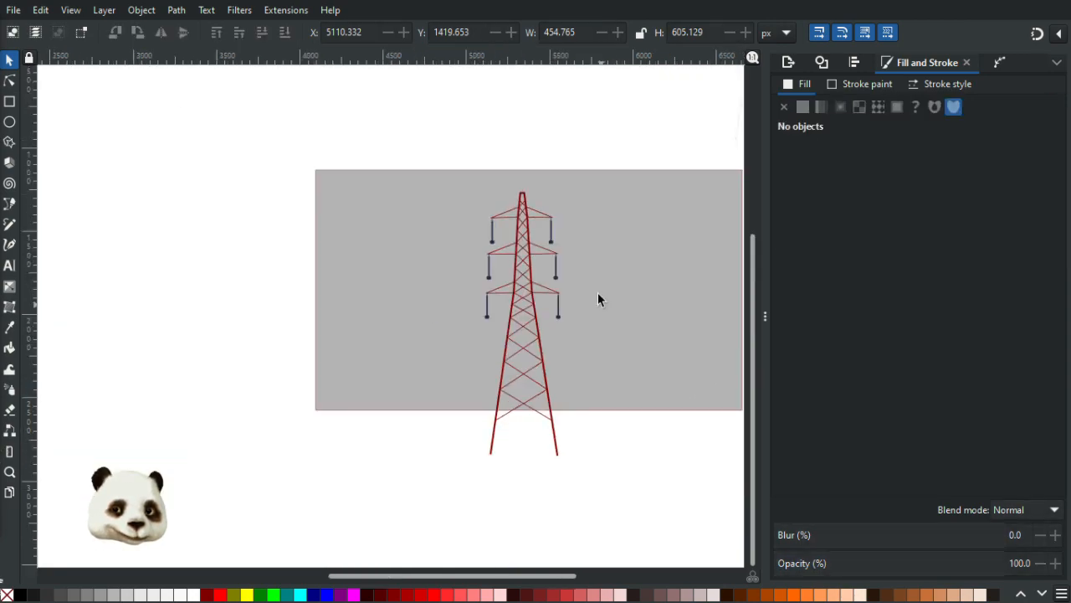
# Step: Try filling the tower's outer outline with flat dark blue 1c2a4aff, and undo it together with the insulators' blue fill
pyautogui.hscroll(5, 594, 275)
pyautogui.keyDown('ctrl'); pyautogui.scroll(2, 356, 383); pyautogui.keyUp('ctrl')
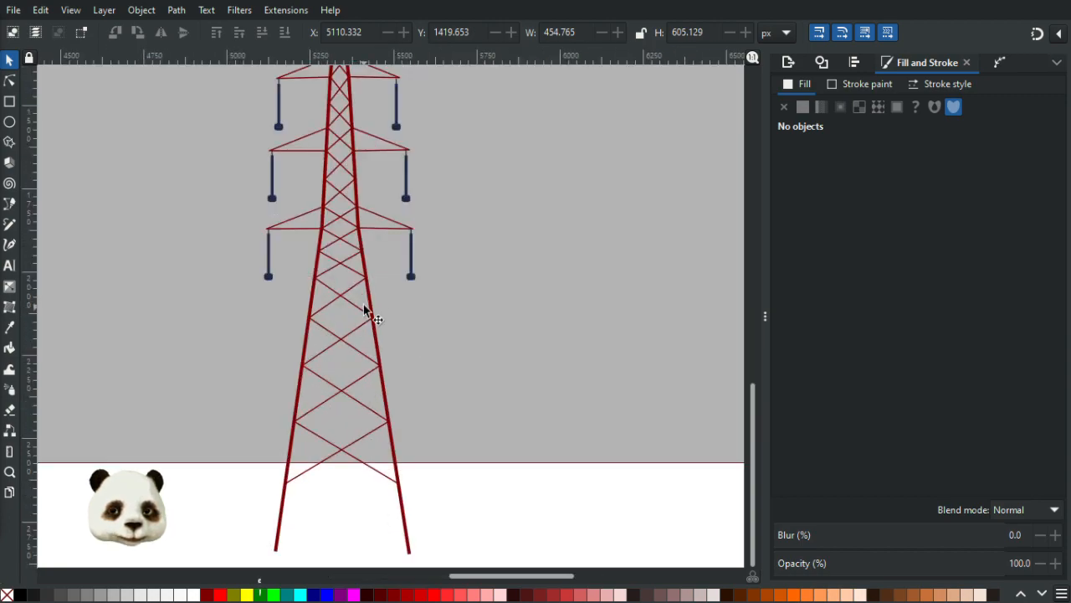
pyautogui.click(369, 295)
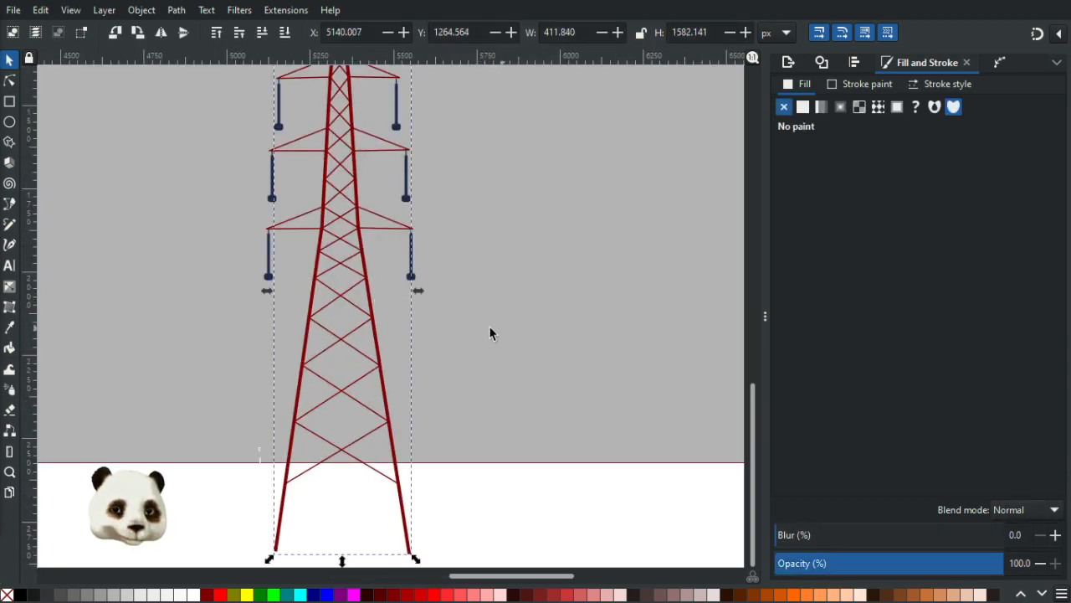
pyautogui.scroll(3, 474, 332)
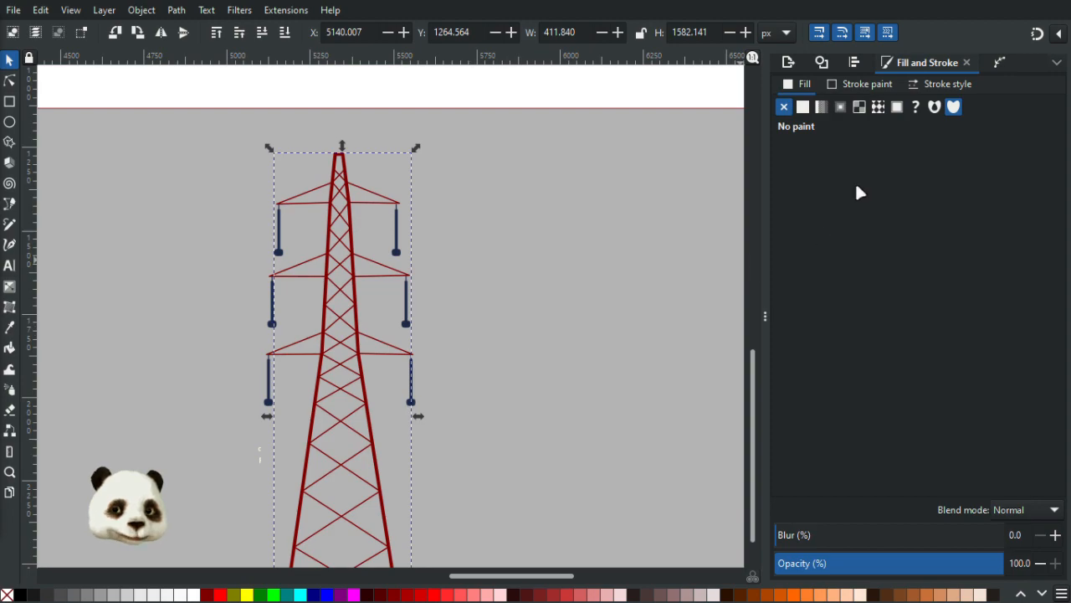
pyautogui.click(803, 107)
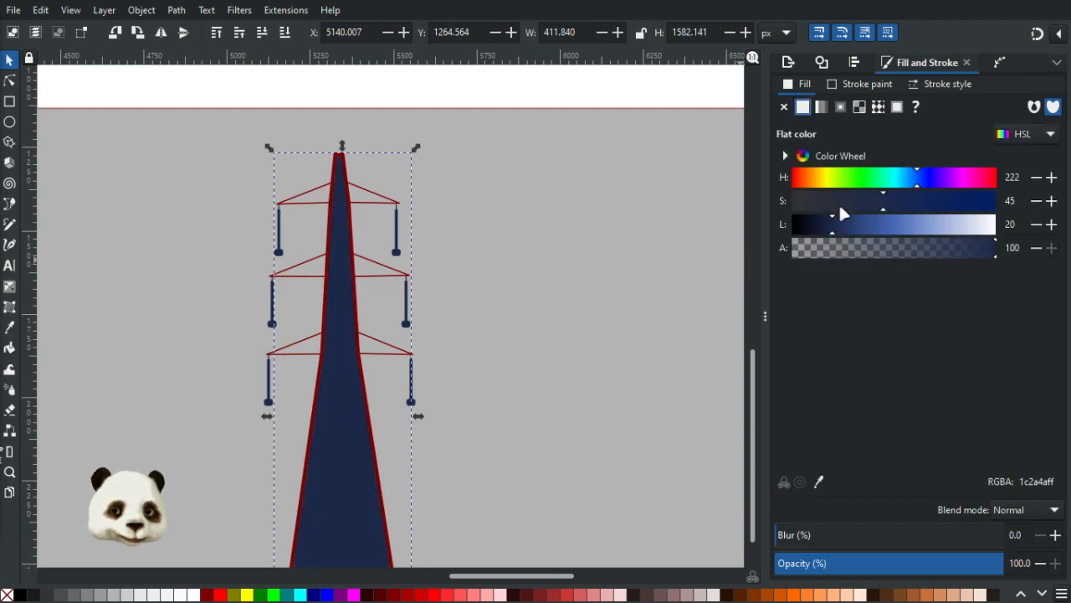
pyautogui.hotkey('ctrl', 'z')
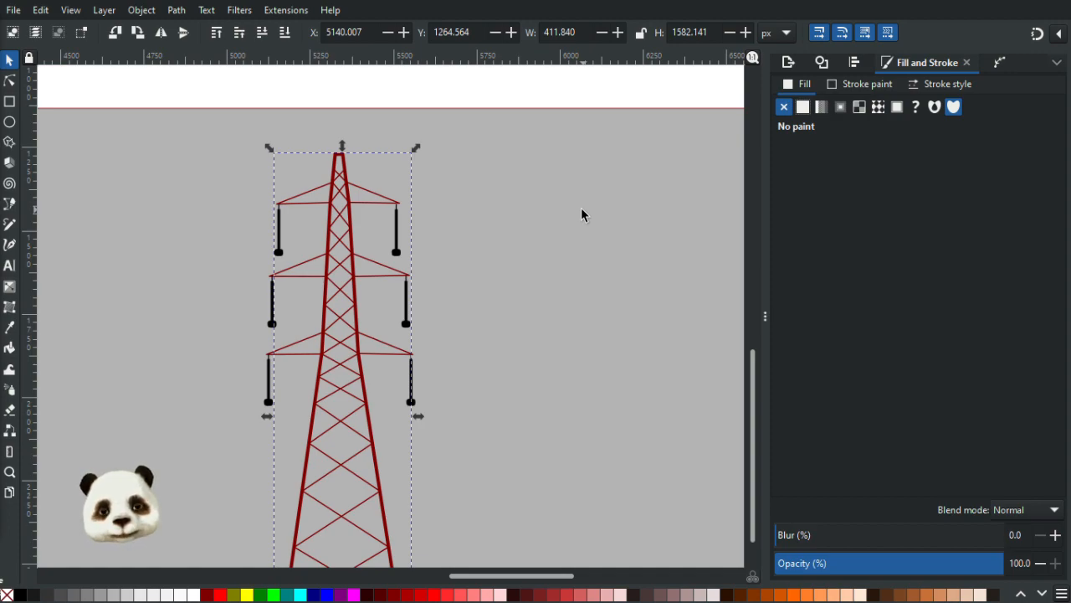
# Step: Try colouring the tower's outer outline with black sampled from the middle right insulator, undoing each attempt
pyautogui.scroll(-7, 427, 311)
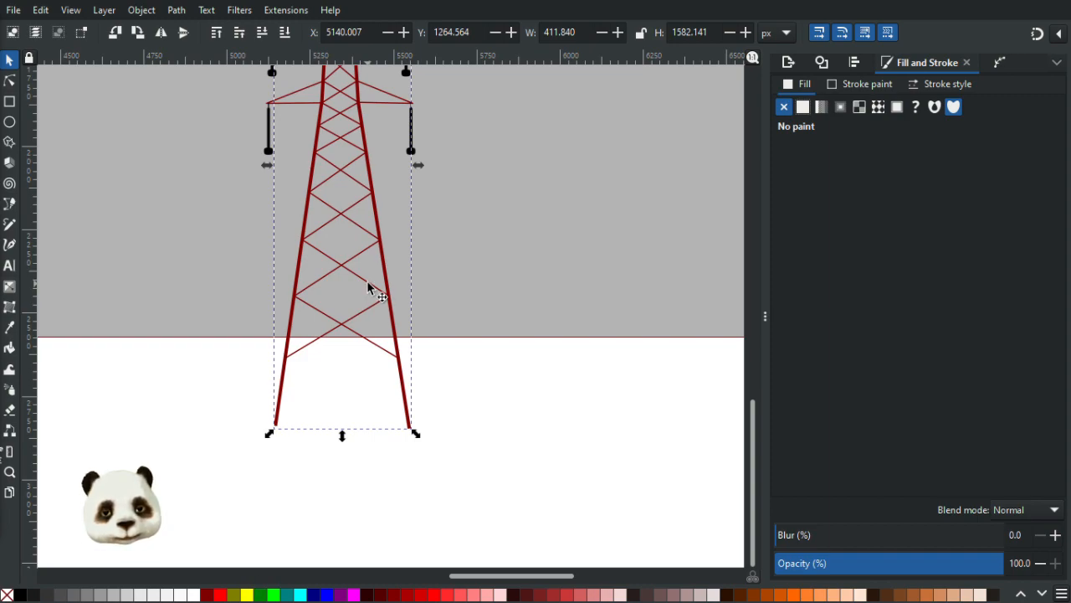
pyautogui.scroll(12, 370, 289)
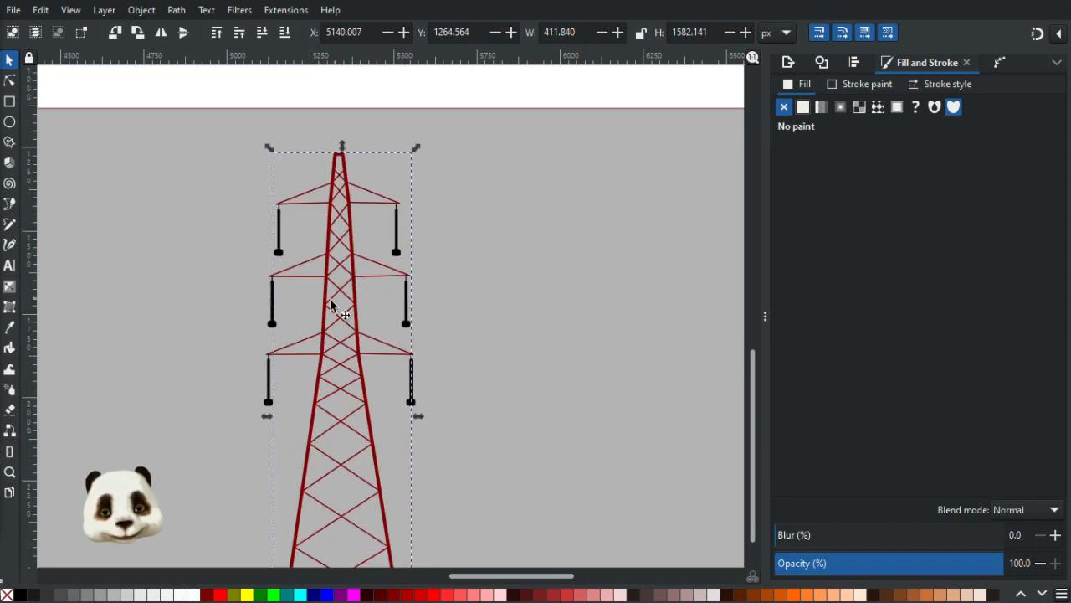
pyautogui.scroll(-7, 351, 297)
pyautogui.scroll(-2, 377, 289)
pyautogui.scroll(2, 374, 284)
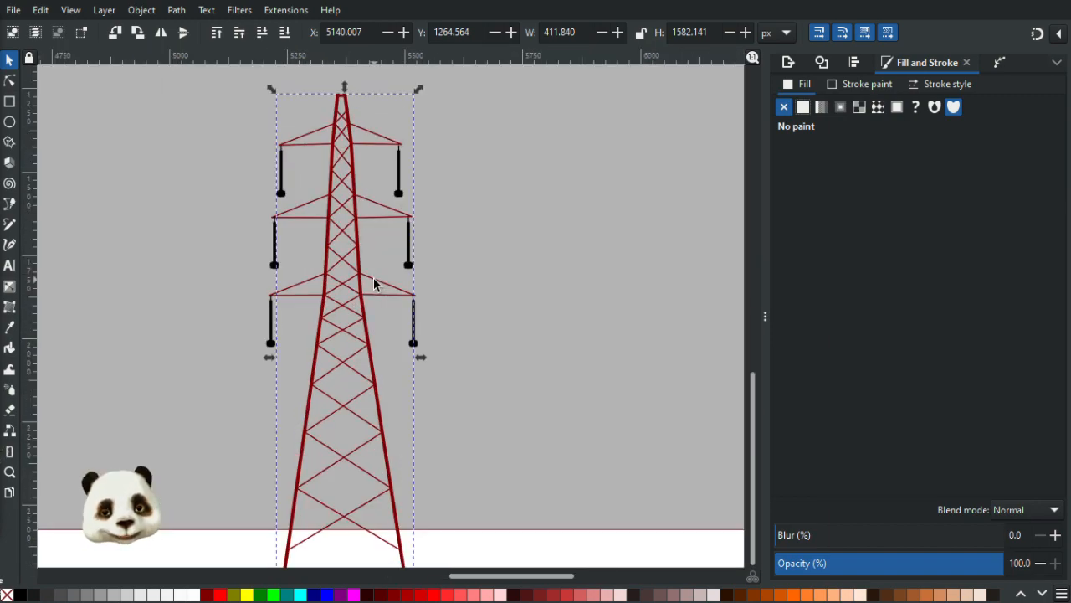
pyautogui.scroll(1, 374, 285)
pyautogui.click(865, 88)
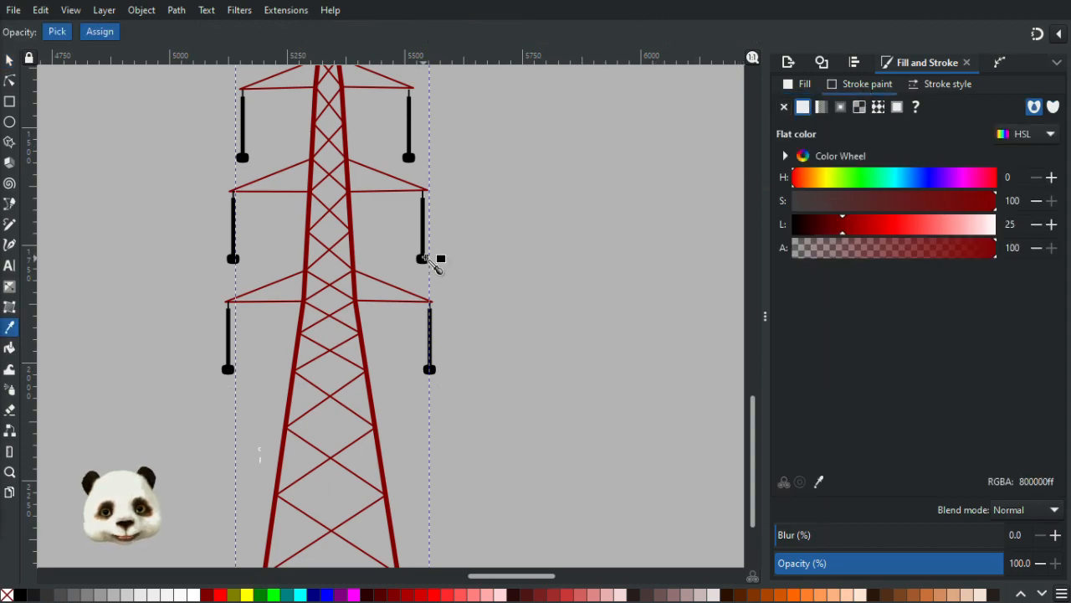
pyautogui.click(425, 257)
pyautogui.hotkey('ctrl', 'z')
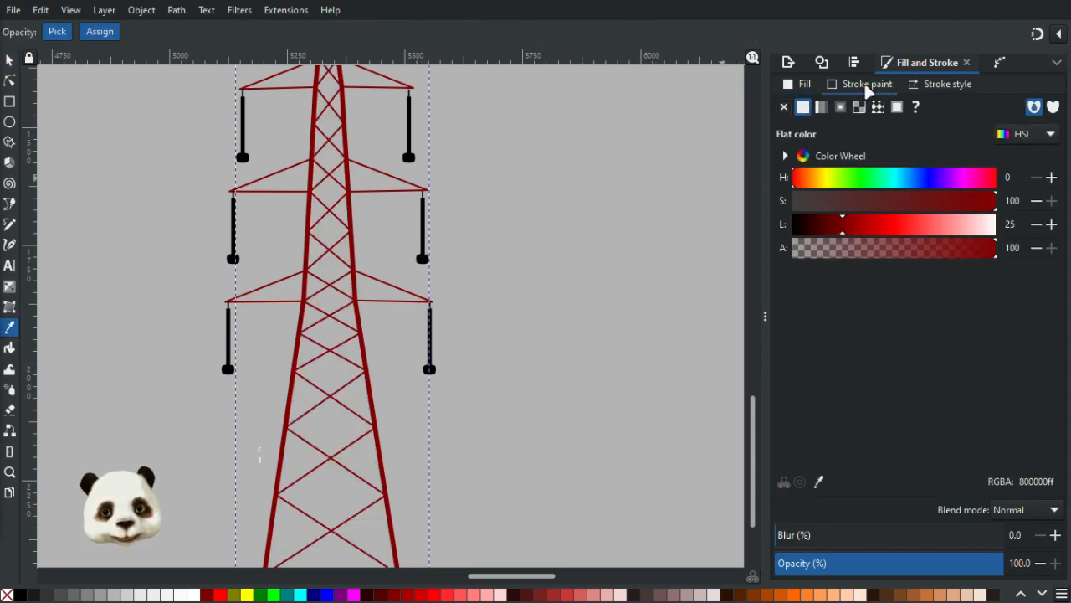
pyautogui.click(423, 258)
pyautogui.hotkey('ctrl', 'z')
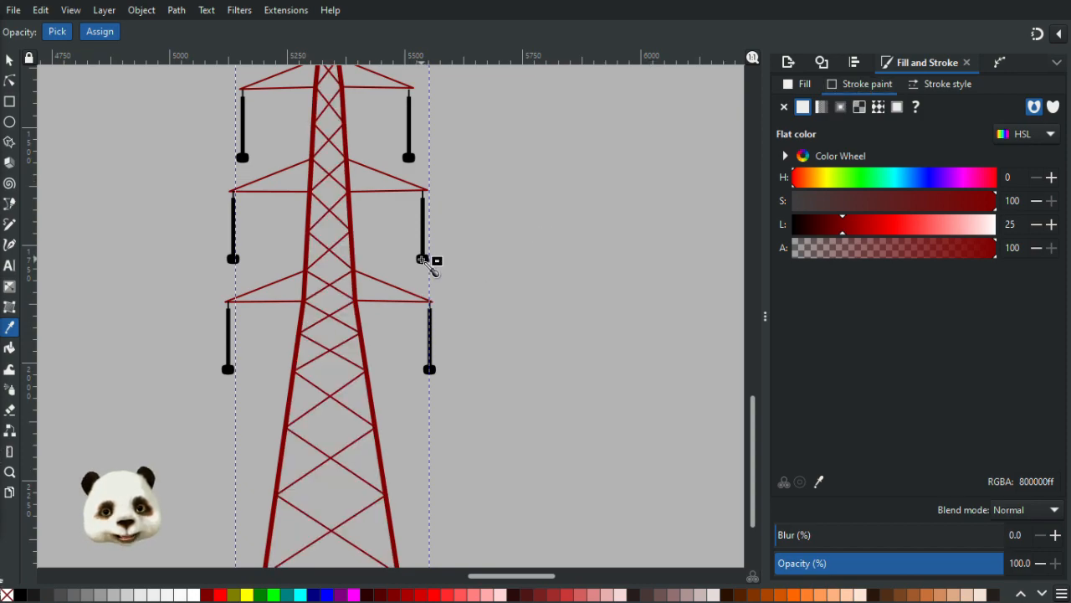
# Step: Apply the middle right insulator's black to the tower outline's stroke and set the stroke's hue to 240
pyautogui.keyDown('shift'); pyautogui.click(423, 260); pyautogui.keyUp('shift')
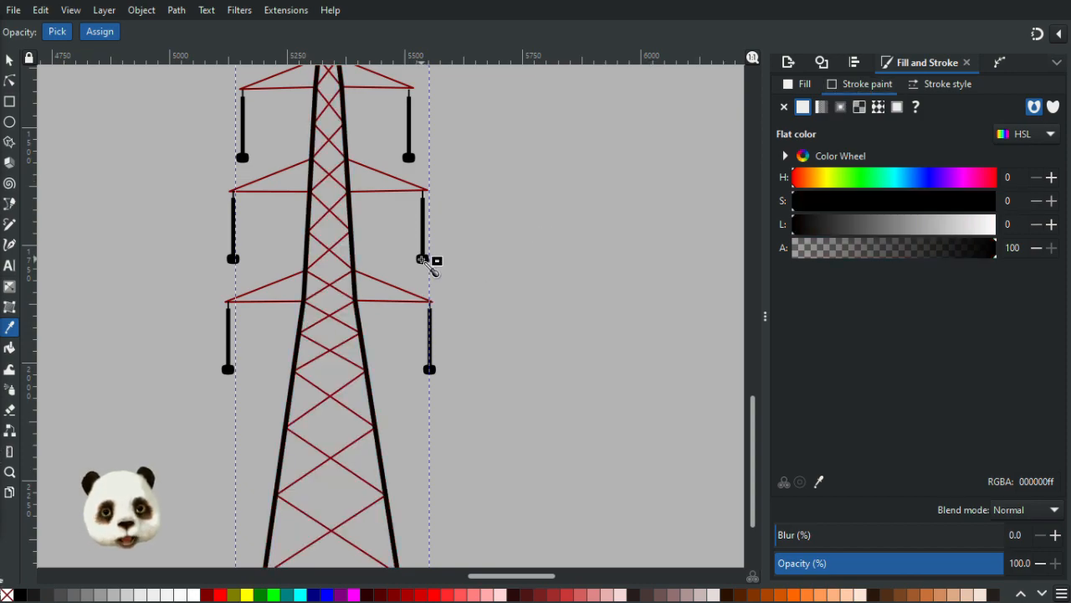
pyautogui.click(927, 177)
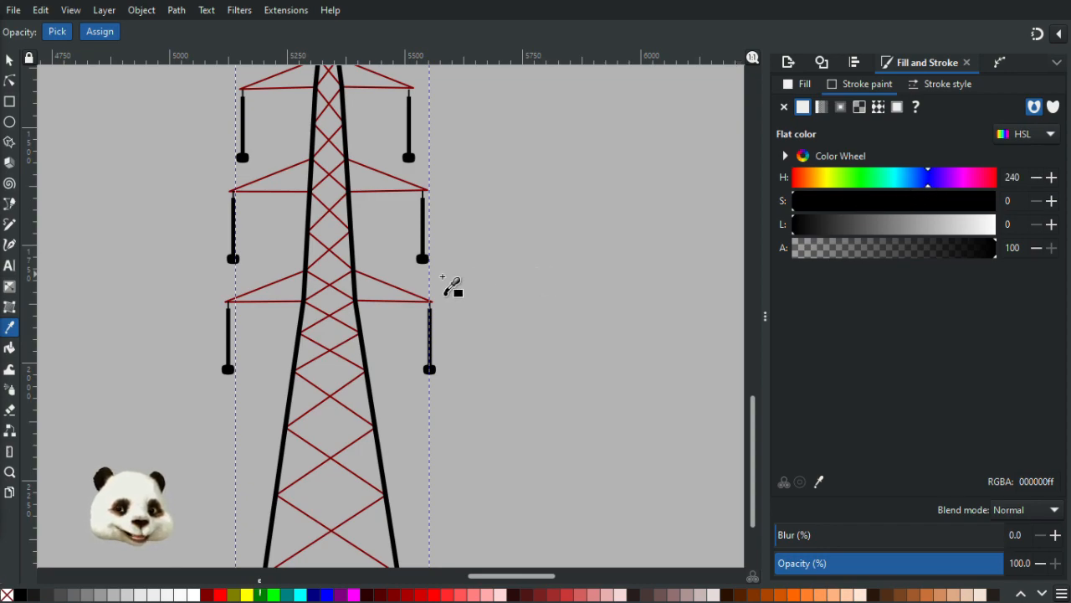
pyautogui.scroll(4, 439, 282)
pyautogui.scroll(-2, 433, 282)
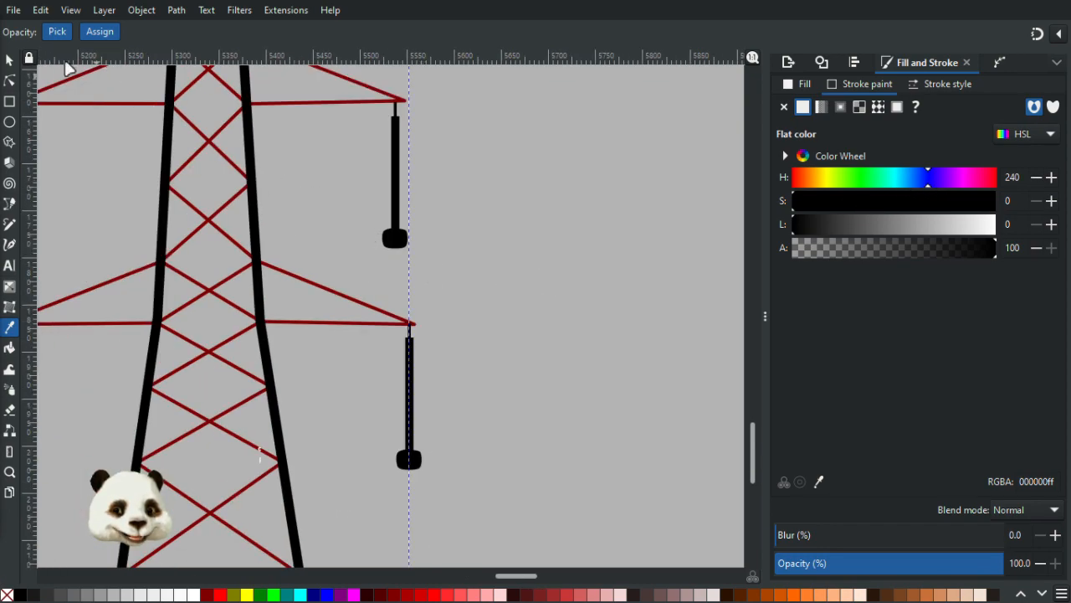
# Step: Try giving the insulator group a flat blue stroke with hue 230, saturation 53 and lightness 27 (202c68ff), and remove the stroke again
pyautogui.press('s')
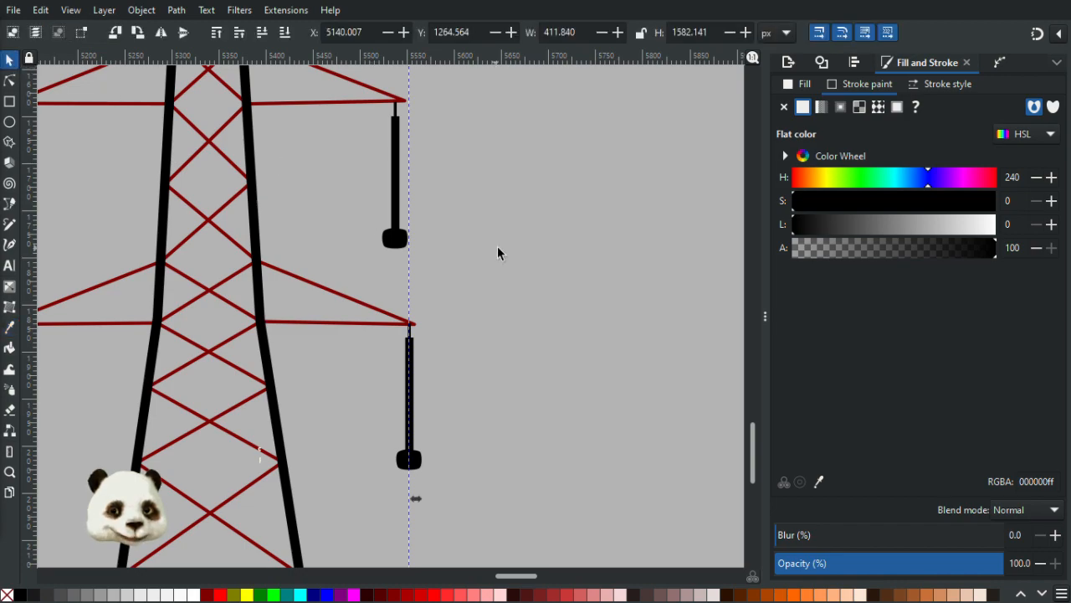
pyautogui.click(497, 251)
pyautogui.click(406, 241)
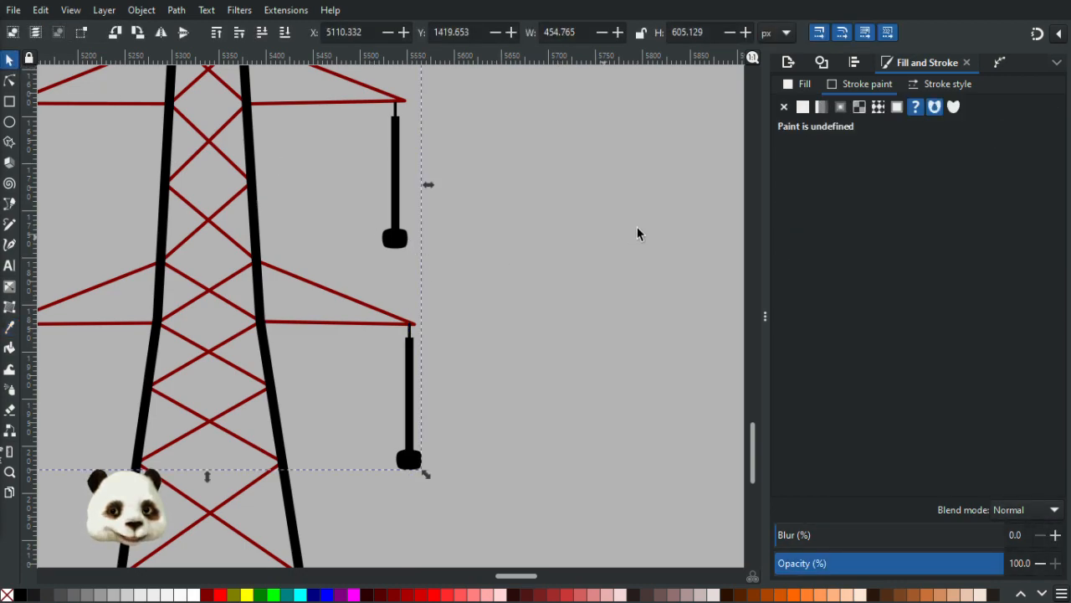
pyautogui.click(803, 106)
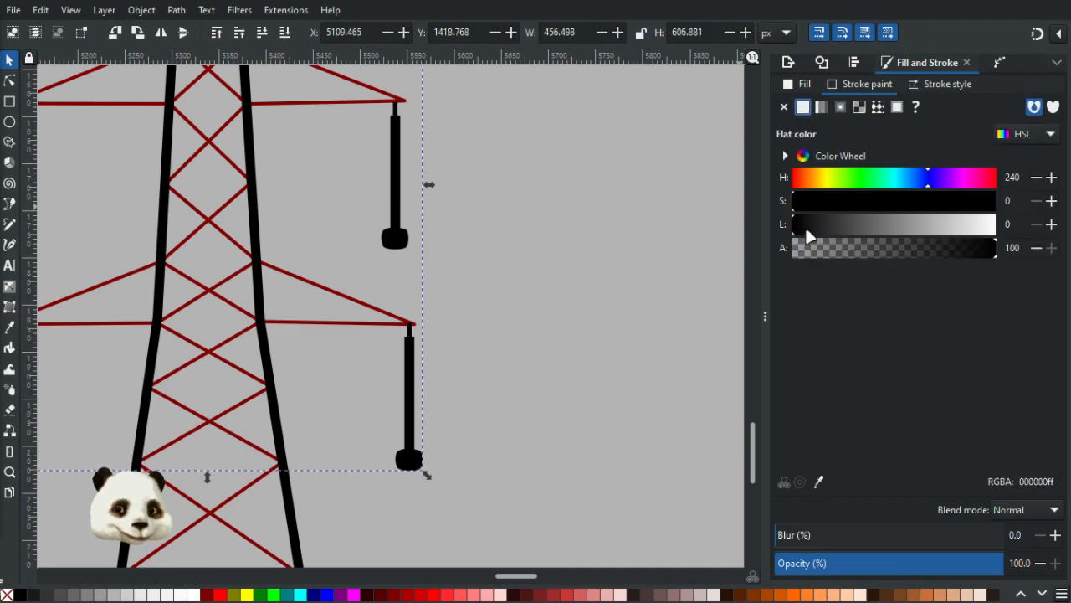
pyautogui.click(827, 224)
pyautogui.moveTo(840, 211); pyautogui.dragTo(862, 210)
pyautogui.click(924, 178)
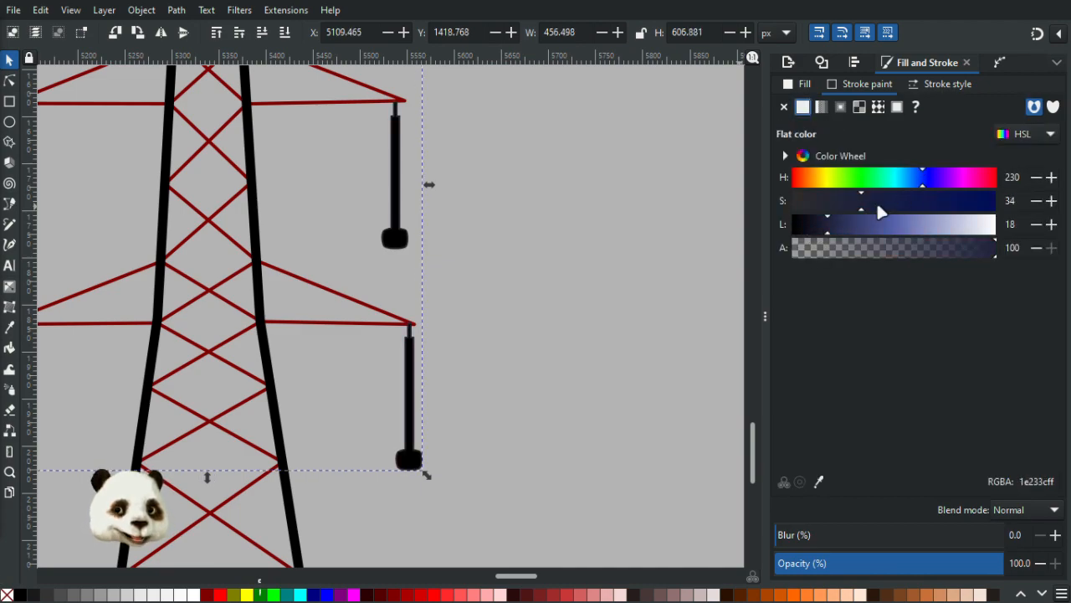
pyautogui.click(899, 201)
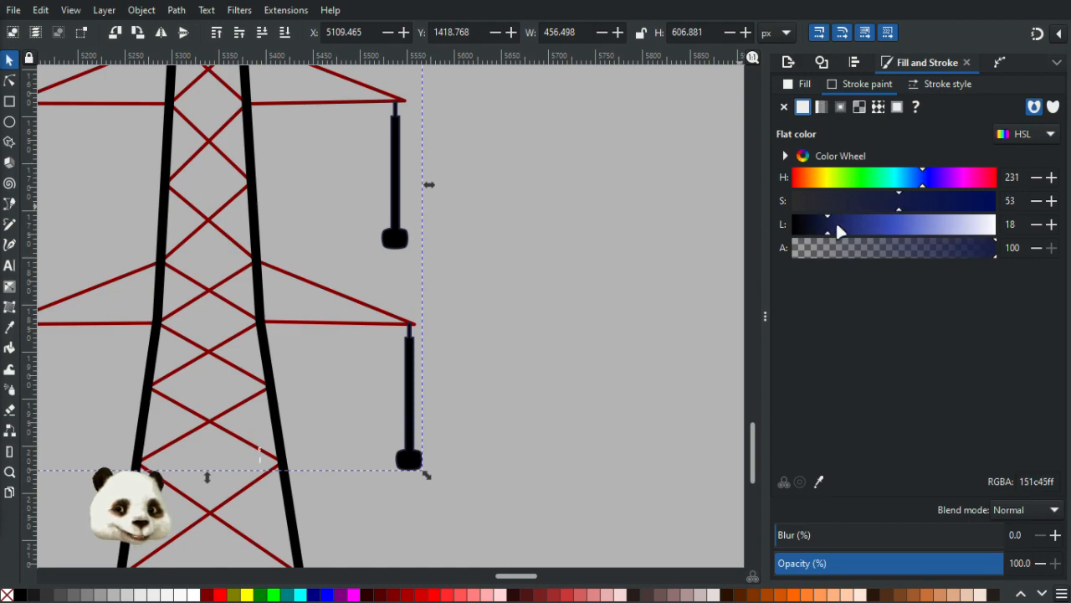
pyautogui.moveTo(844, 226); pyautogui.dragTo(846, 227)
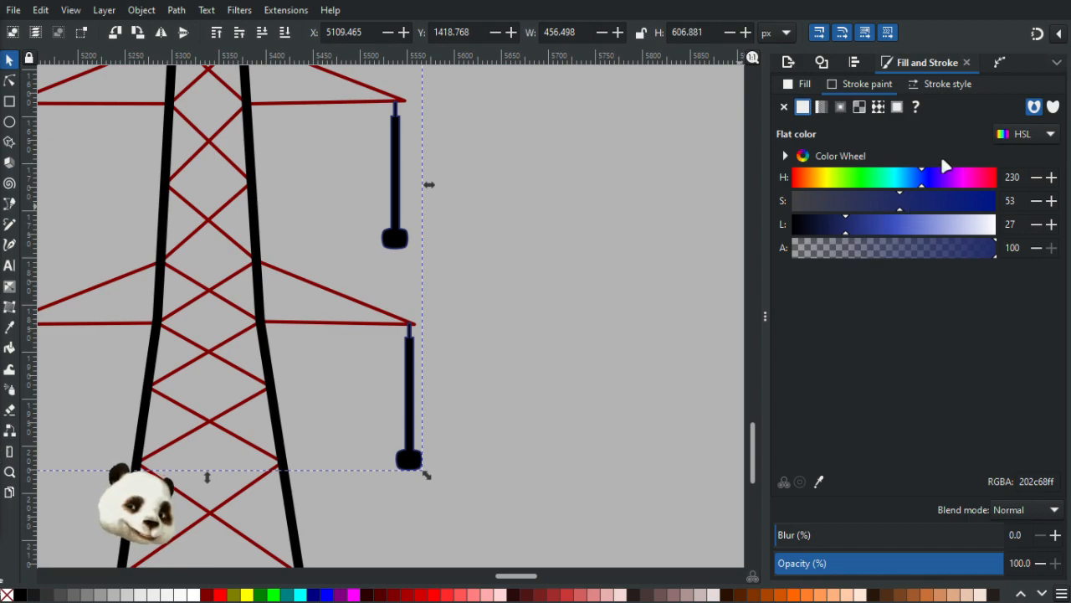
pyautogui.click(785, 106)
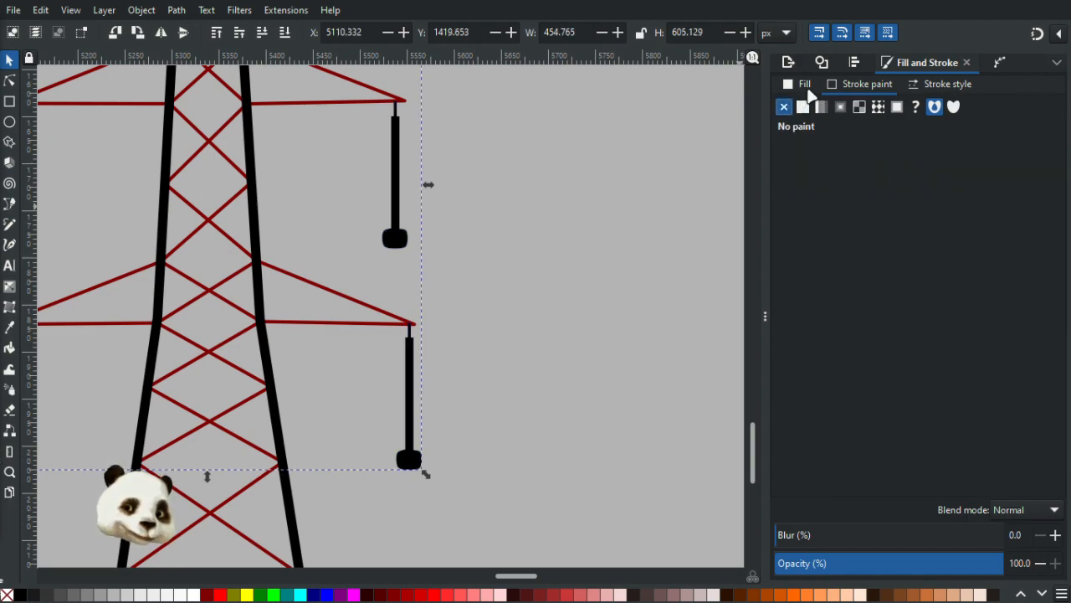
# Step: Set the insulator group's flat fill to dark blue with hue 234, saturation 55 and lightness 18 (141946ff)
pyautogui.click(799, 83)
pyautogui.click(924, 177)
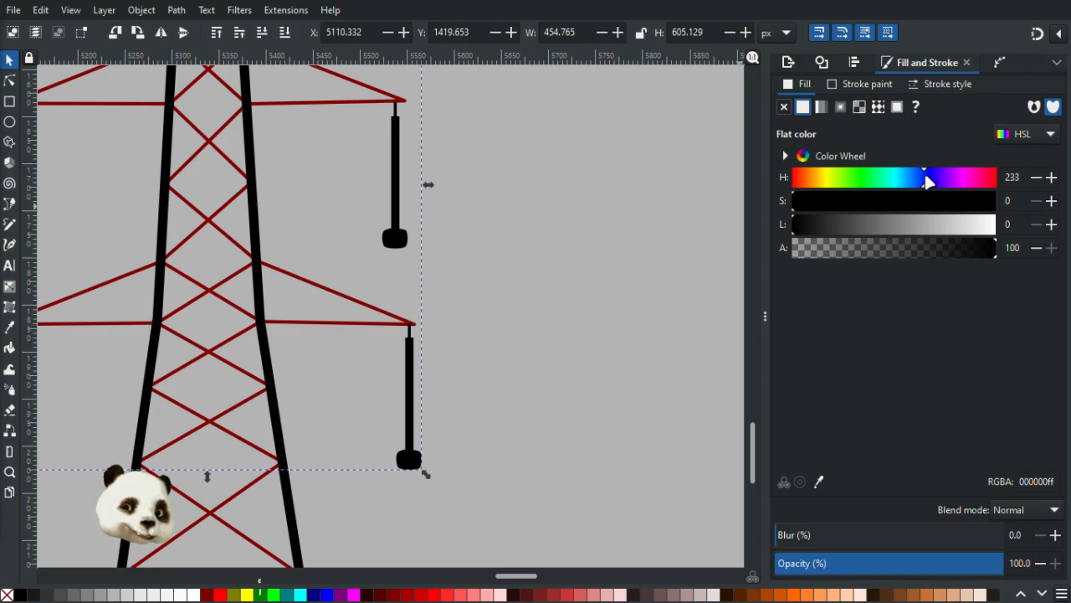
pyautogui.click(847, 209)
pyautogui.click(840, 225)
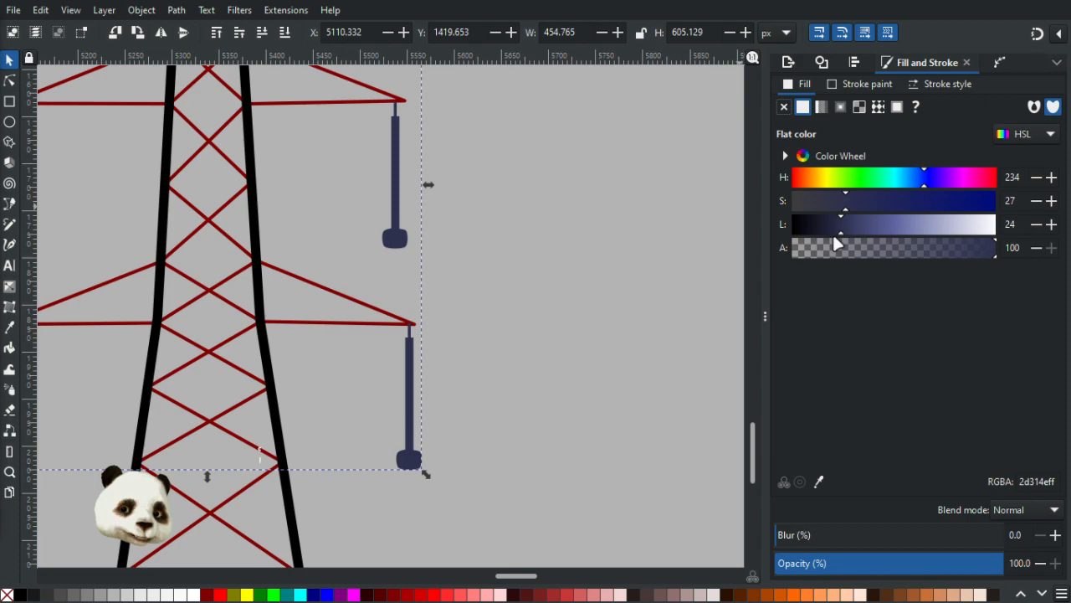
pyautogui.click(904, 205)
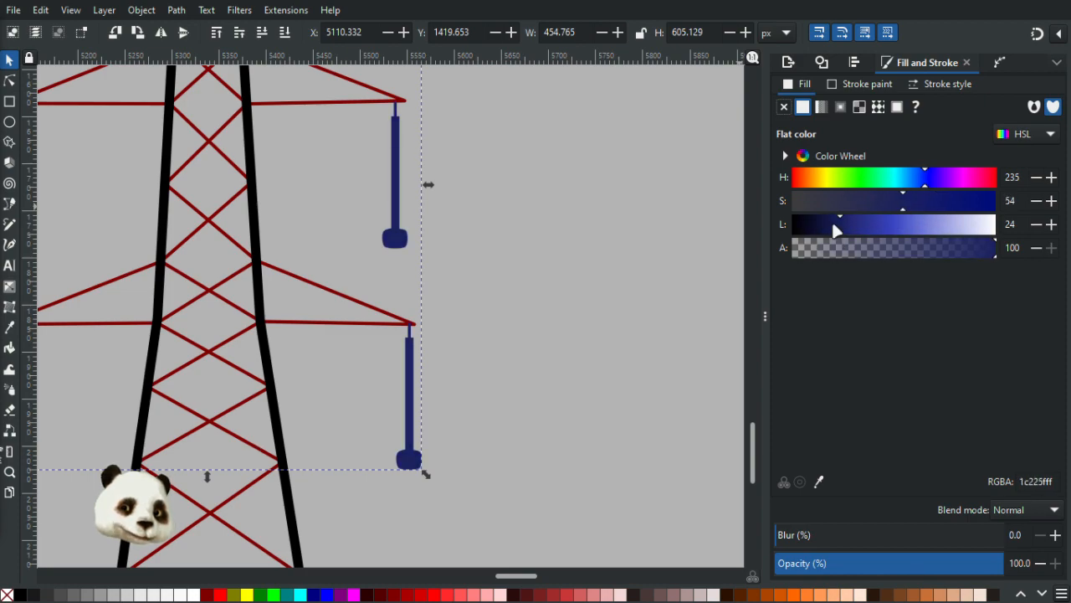
pyautogui.click(823, 224)
pyautogui.moveTo(823, 224); pyautogui.dragTo(827, 228)
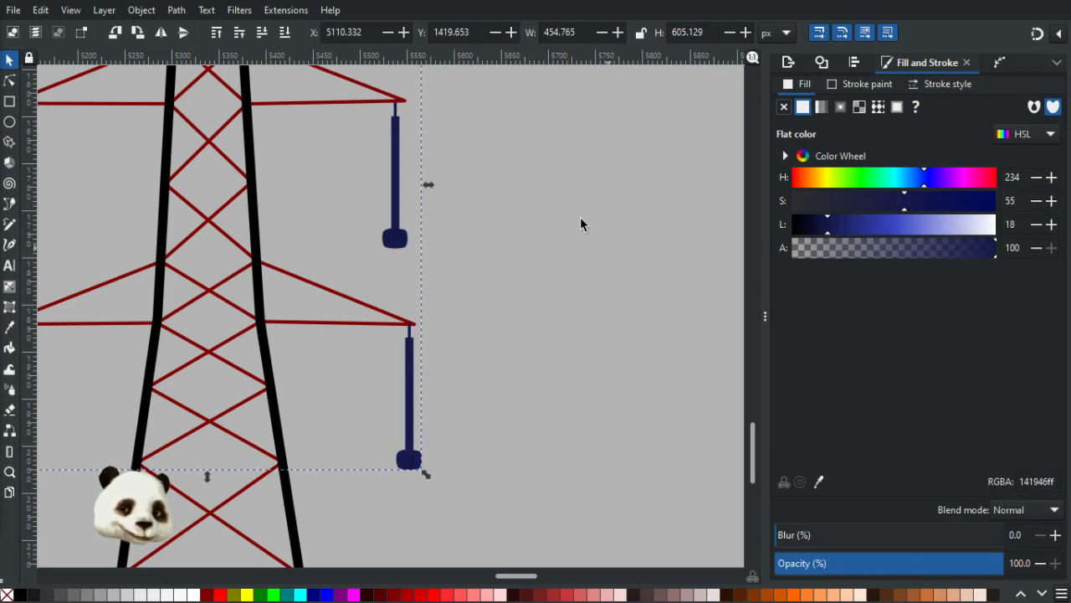
# Step: Apply the dark blue sampled from the middle right insulator to the tower outline's stroke
pyautogui.click(560, 225)
pyautogui.click(254, 197)
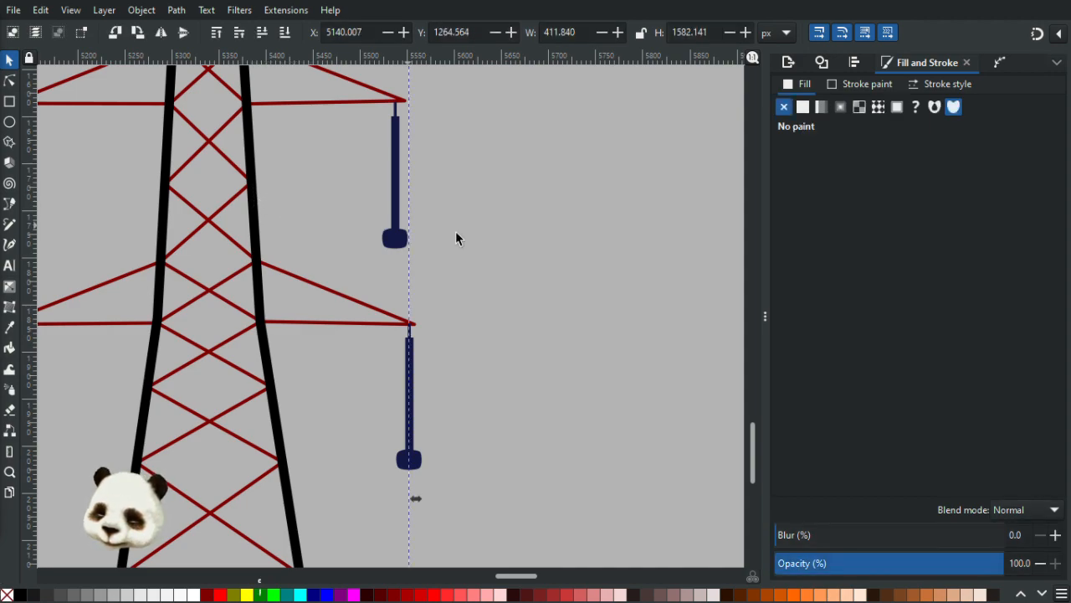
pyautogui.press('d')
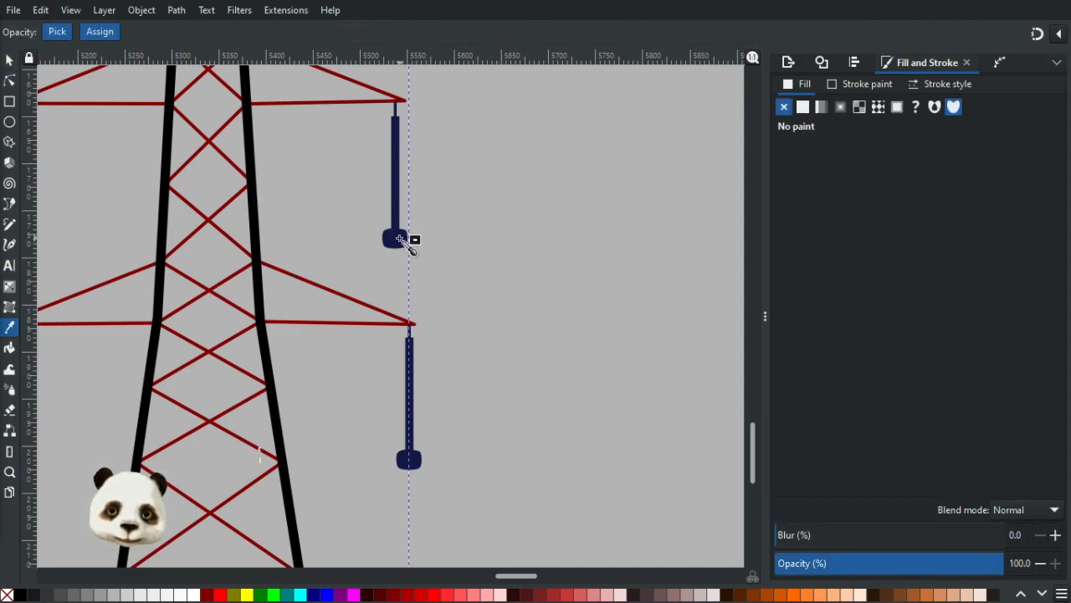
pyautogui.keyDown('shift'); pyautogui.click(401, 240); pyautogui.keyUp('shift')
pyautogui.scroll(-2, 429, 245)
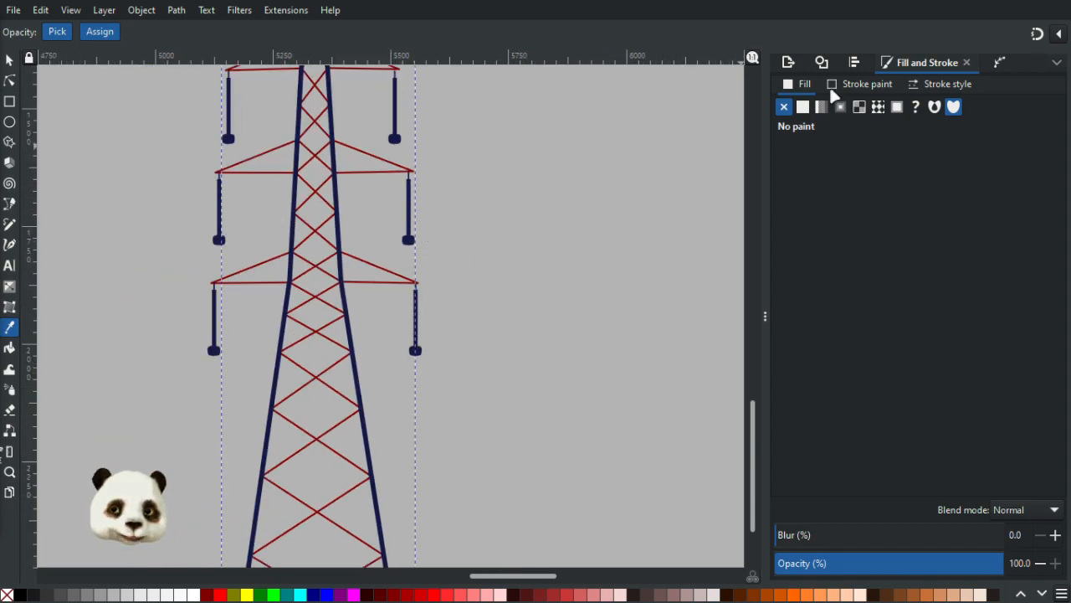
# Step: Recolour the tower outline's stroke to steel blue with hue 199, saturation 32 and lightness 37 (406a7dff)
pyautogui.click(862, 86)
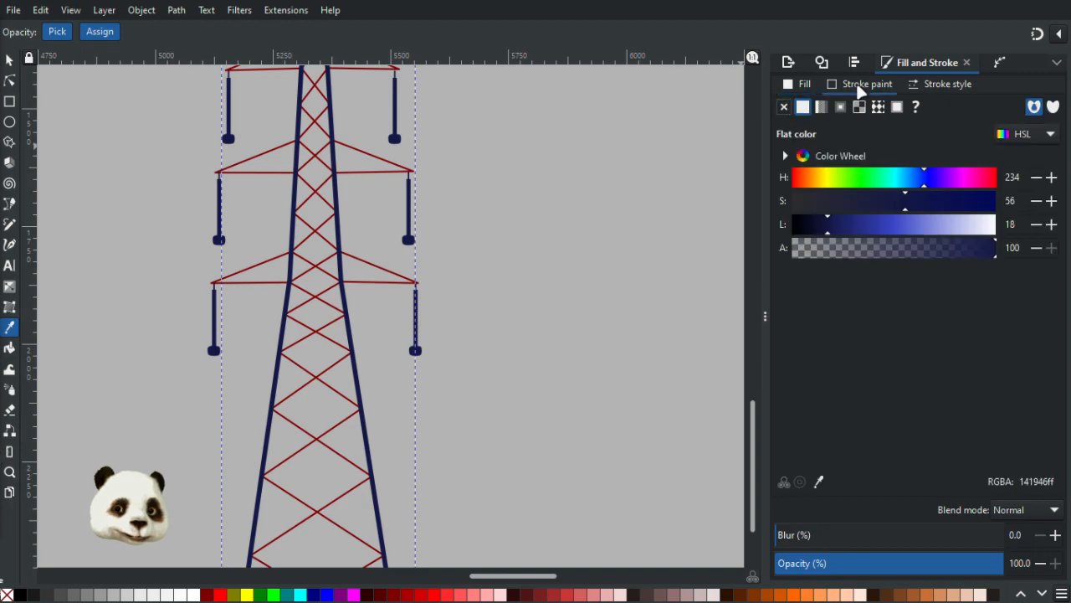
pyautogui.moveTo(914, 186); pyautogui.dragTo(906, 181)
pyautogui.moveTo(870, 219)
pyautogui.mouseDown()
pyautogui.moveTo(884, 203)
pyautogui.moveTo(863, 210)
pyautogui.moveTo(866, 226)
pyautogui.mouseUp()
pyautogui.click(871, 222)
pyautogui.moveTo(896, 190)
pyautogui.mouseDown()
pyautogui.moveTo(902, 181)
pyautogui.moveTo(905, 191)
pyautogui.mouseUp()
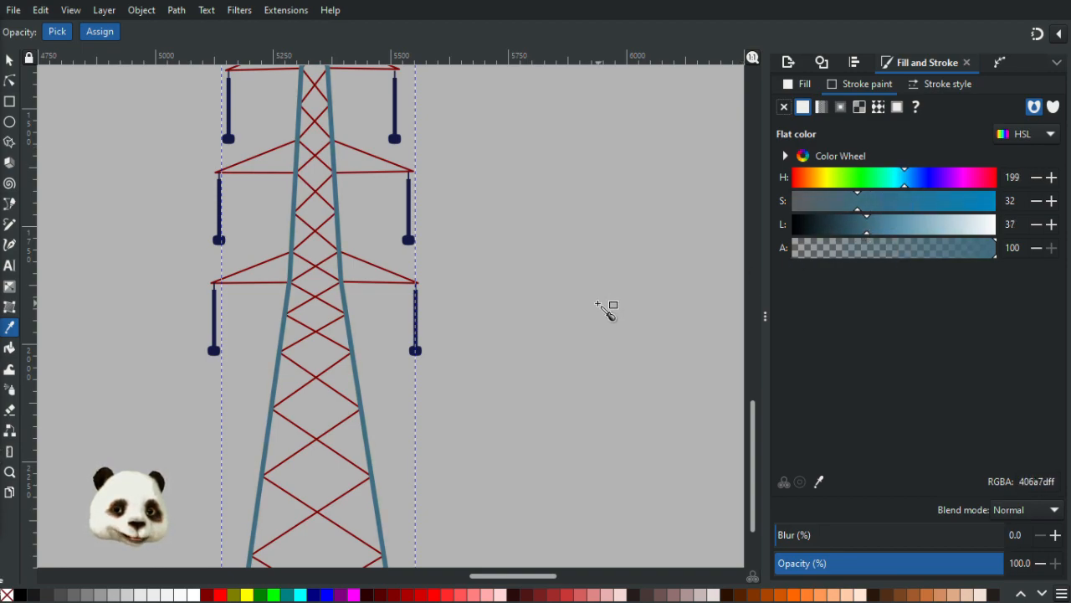
# Step: Try moving the red lattice and crossarm group to the right of the tower outline, and undo the move
pyautogui.scroll(-4, 599, 294)
pyautogui.scroll(3, 586, 295)
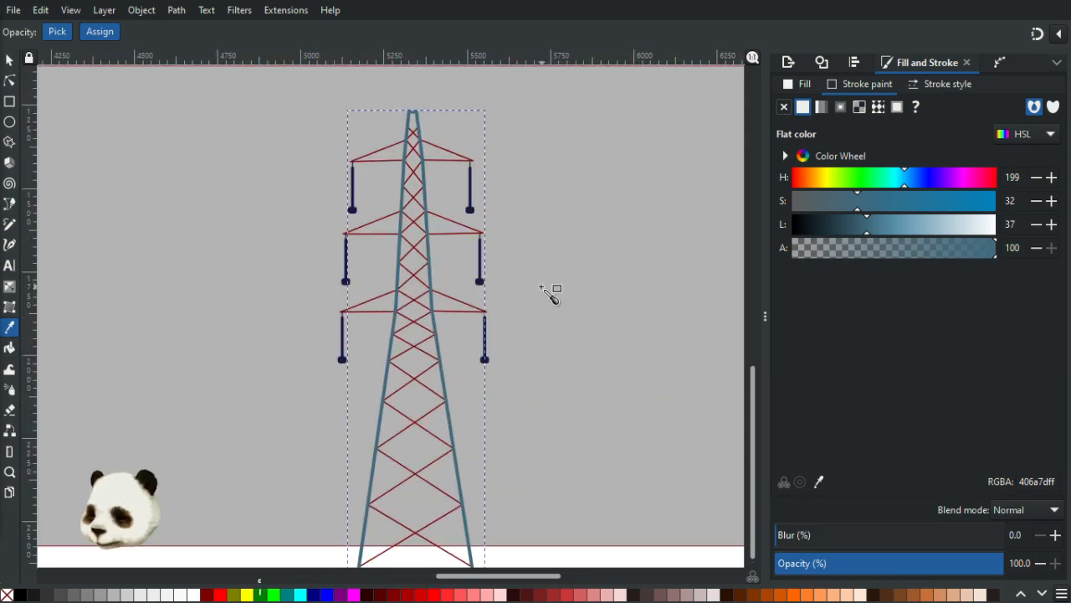
pyautogui.click(9, 60)
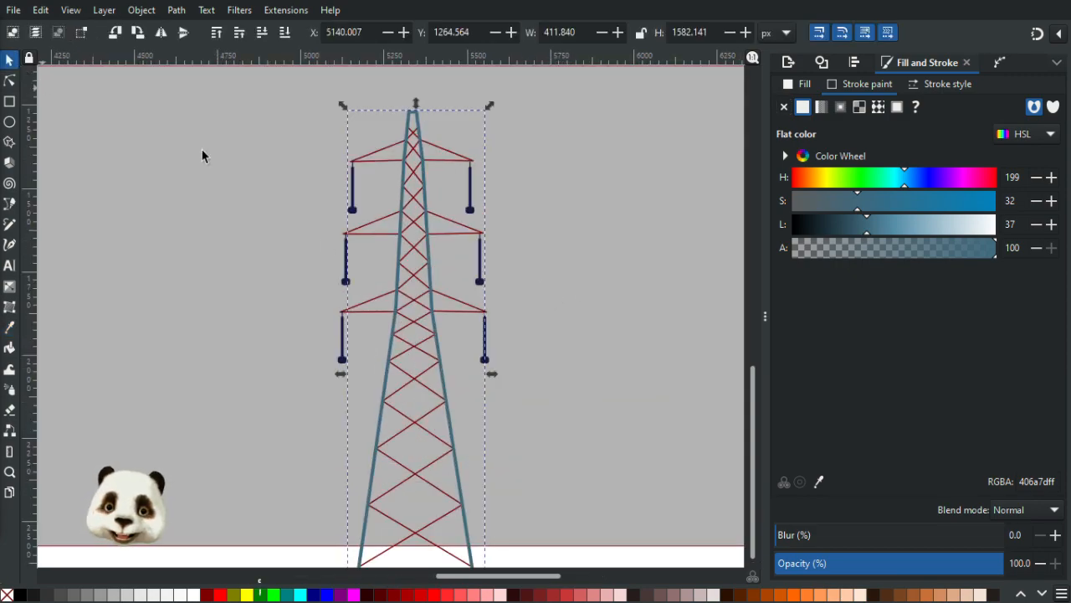
pyautogui.click(409, 375)
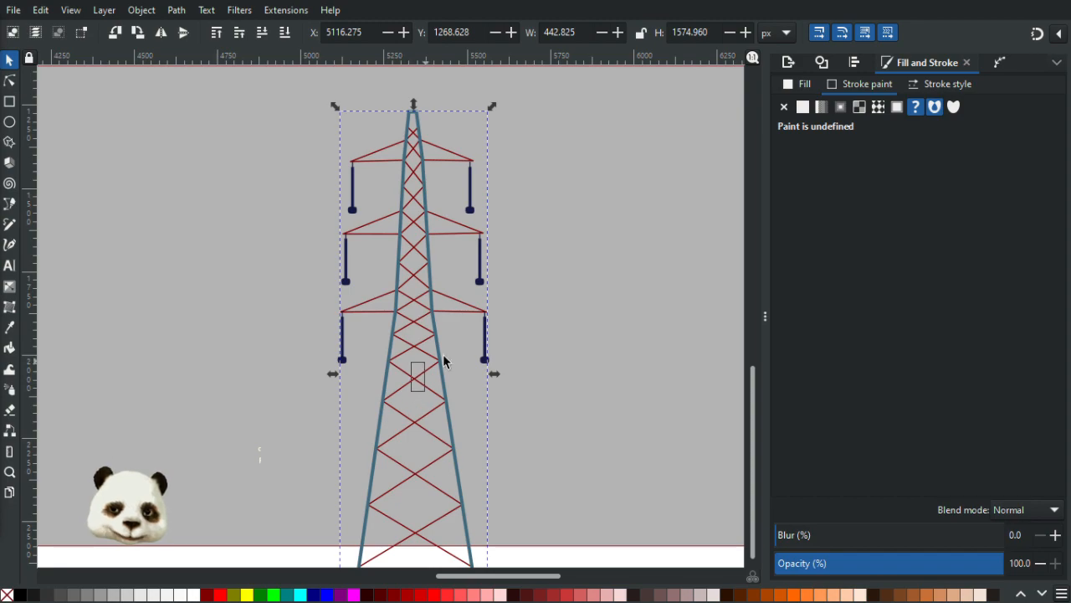
pyautogui.click(434, 397)
pyautogui.click(418, 390)
pyautogui.moveTo(419, 390)
pyautogui.mouseDown()
pyautogui.moveTo(491, 351)
pyautogui.moveTo(532, 364)
pyautogui.mouseUp()
pyautogui.press('Escape')
pyautogui.moveTo(421, 382); pyautogui.dragTo(582, 393)
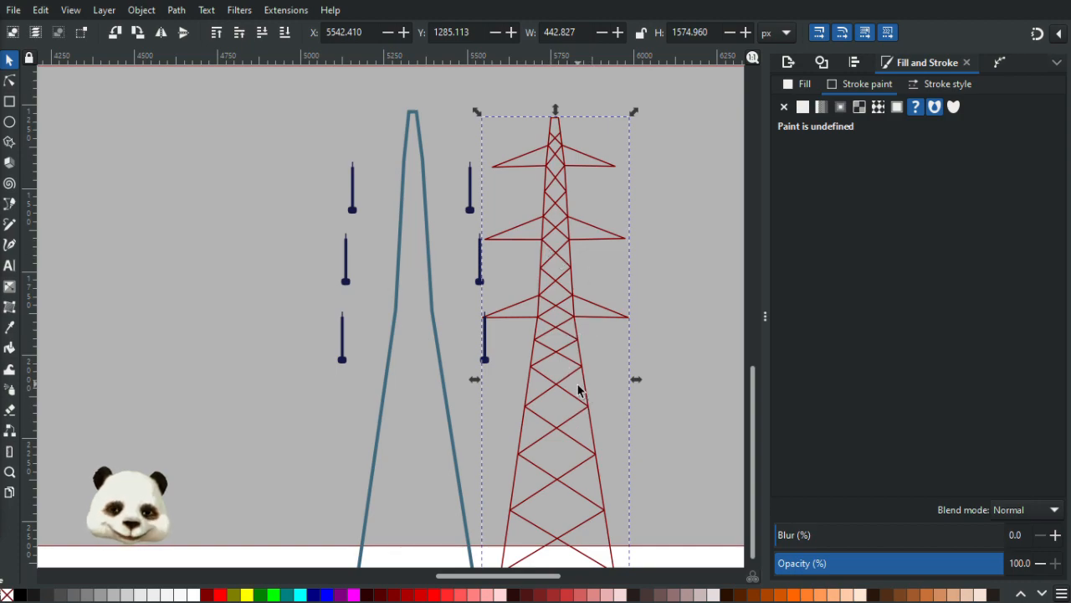
pyautogui.hotkey('ctrl', 'z')
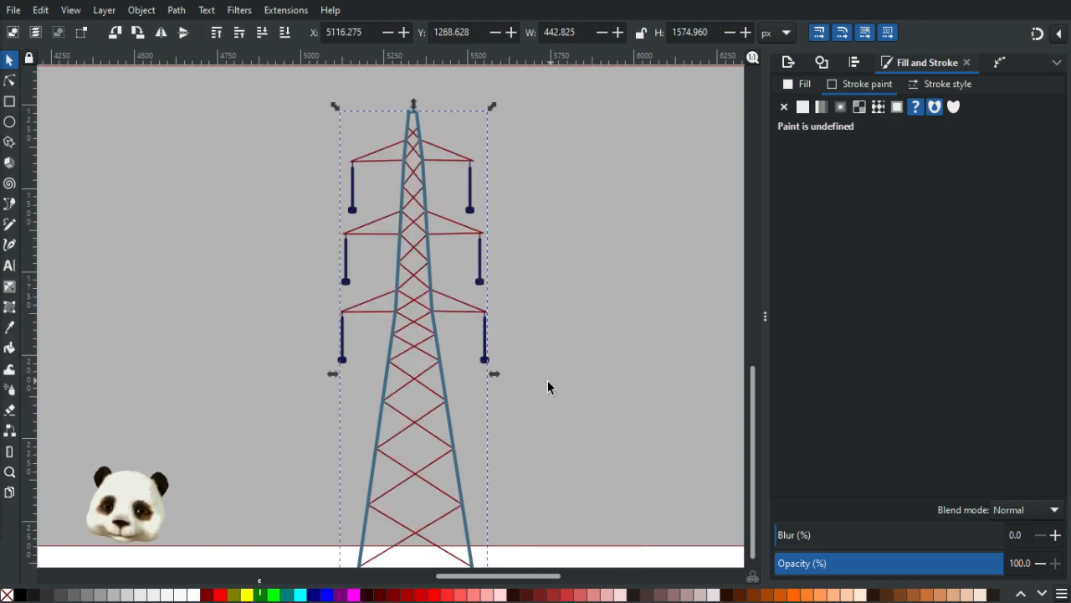
# Step: Move the red lattice and crossarm group straight up above the gray rectangle, to about X 5116.3 and Y -619.5 px
pyautogui.scroll(-4, 490, 302)
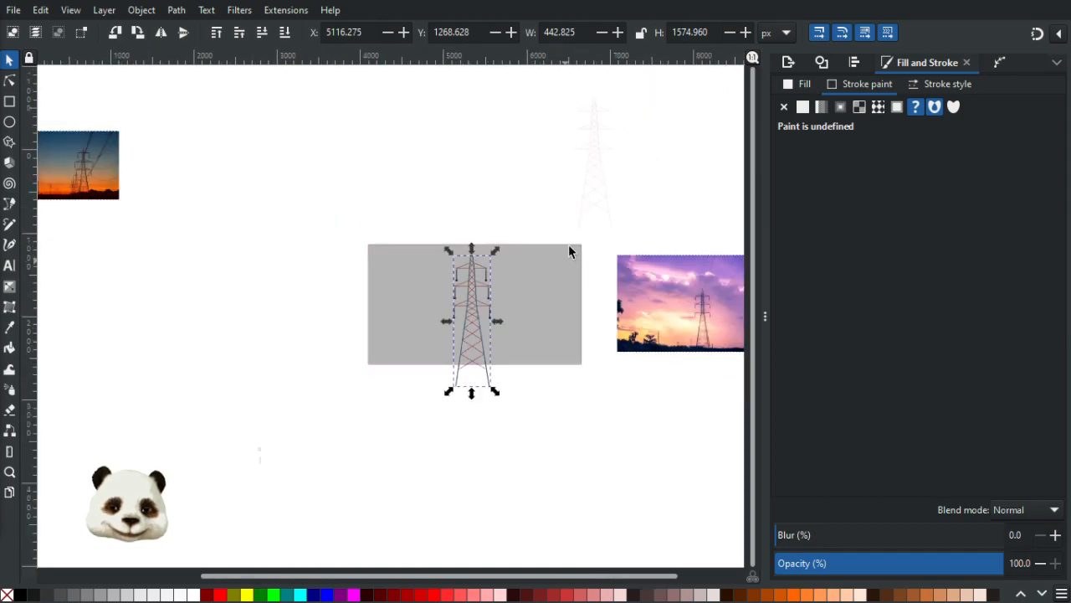
pyautogui.scroll(2, 522, 325)
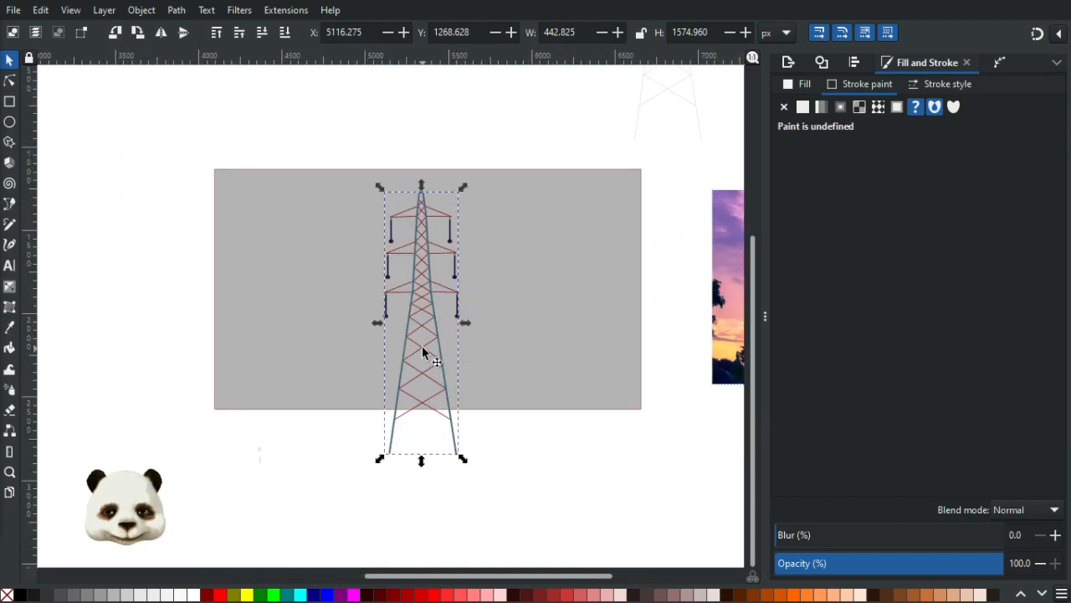
pyautogui.moveTo(490, 306); pyautogui.dragTo(398, 390)
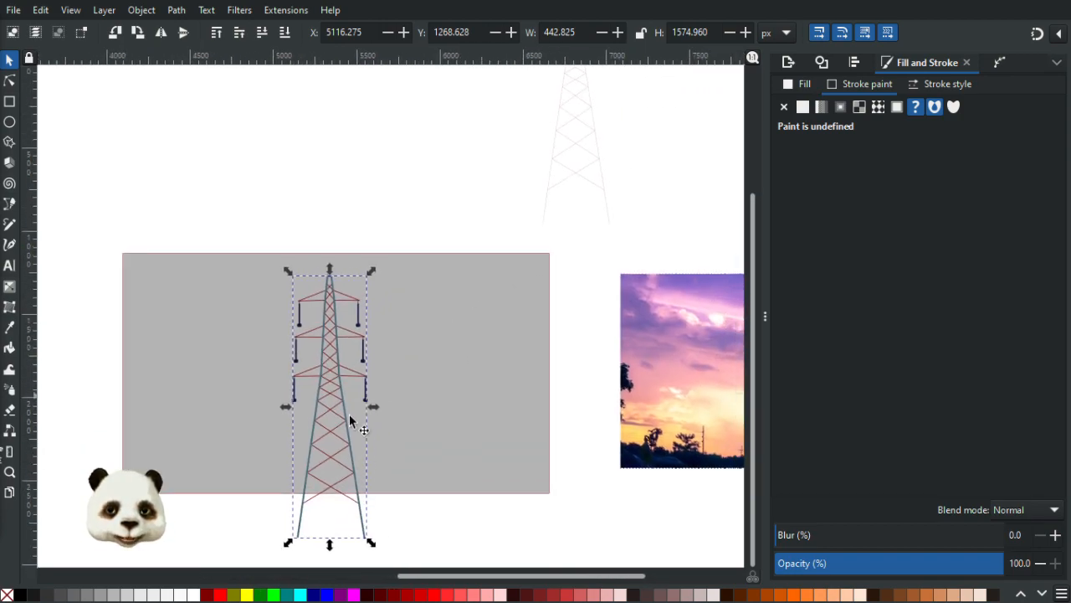
pyautogui.moveTo(333, 431); pyautogui.dragTo(353, 102)
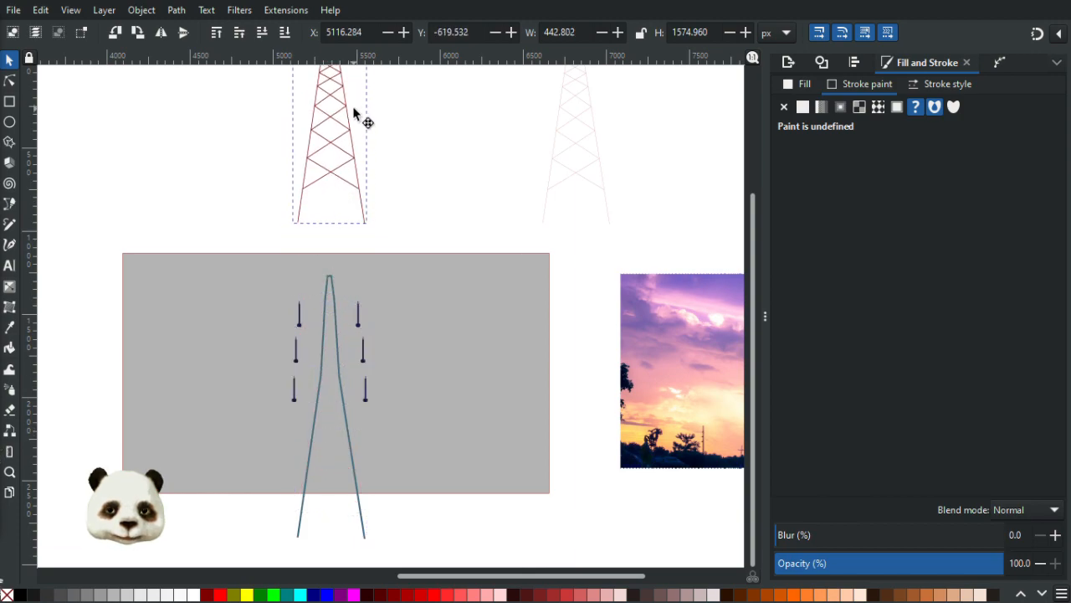
# Step: Move the faint spare lattice group from the upper right of the canvas onto the tower outline, at about X 5110.8 and Y 1256.0 px
pyautogui.click(567, 170)
pyautogui.scroll(5, 645, 222)
pyautogui.moveTo(538, 132); pyautogui.dragTo(646, 431)
pyautogui.scroll(-5, 659, 320)
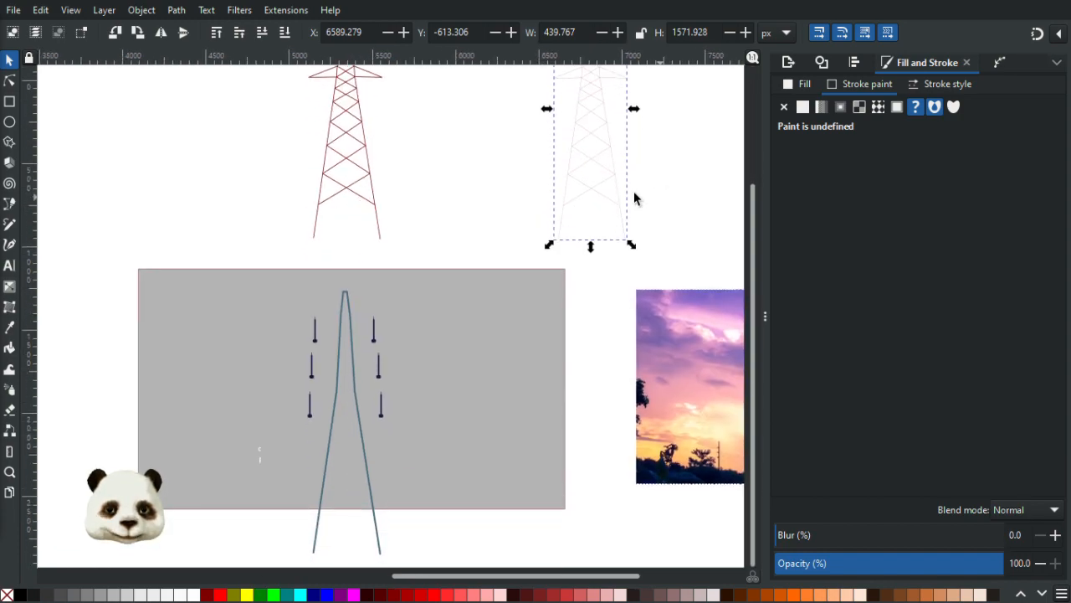
pyautogui.moveTo(621, 179); pyautogui.dragTo(369, 487)
pyautogui.scroll(2, 400, 476)
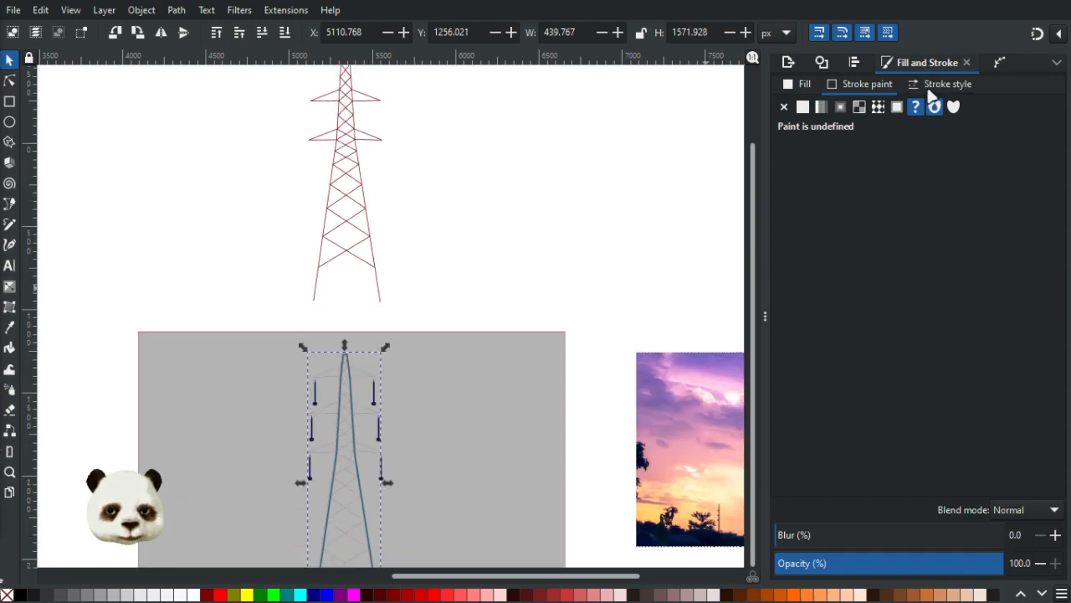
# Step: Nudge the faint lattice group into alignment with the tower outline, at about X 5119.1 and Y 1264.3 px
pyautogui.click(999, 65)
pyautogui.click(891, 63)
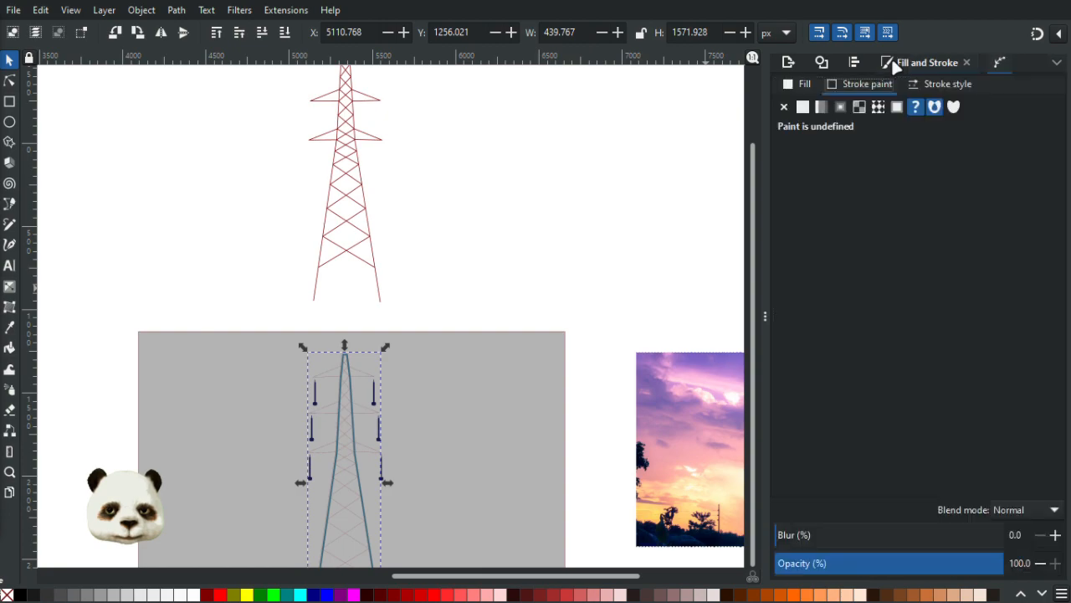
pyautogui.moveTo(527, 406); pyautogui.dragTo(591, 201)
pyautogui.scroll(4, 505, 313)
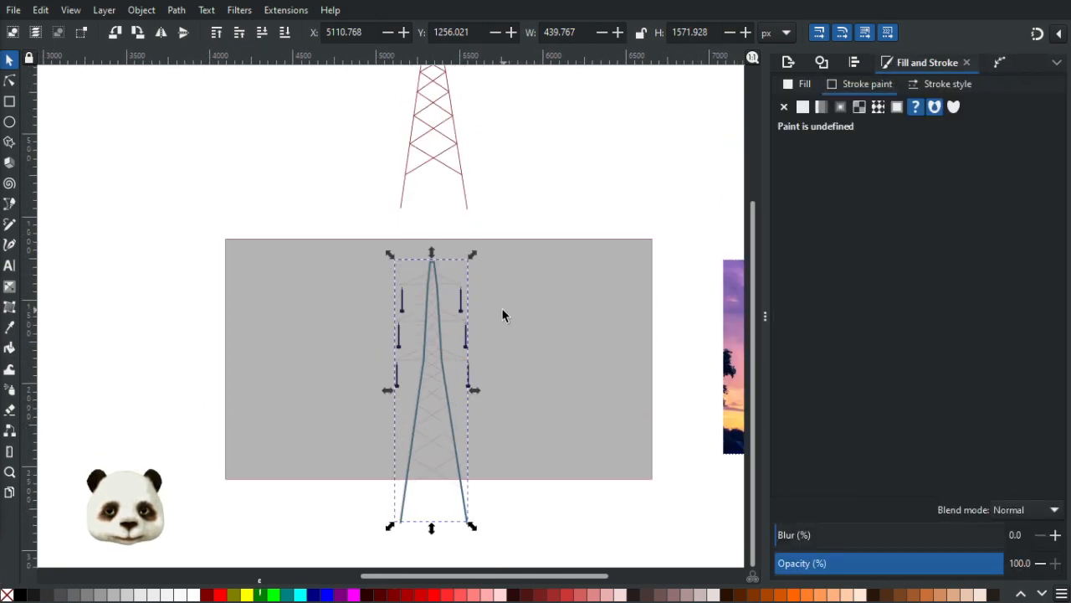
pyautogui.scroll(2, 474, 335)
pyautogui.scroll(1, 424, 259)
pyautogui.moveTo(424, 222); pyautogui.dragTo(430, 225)
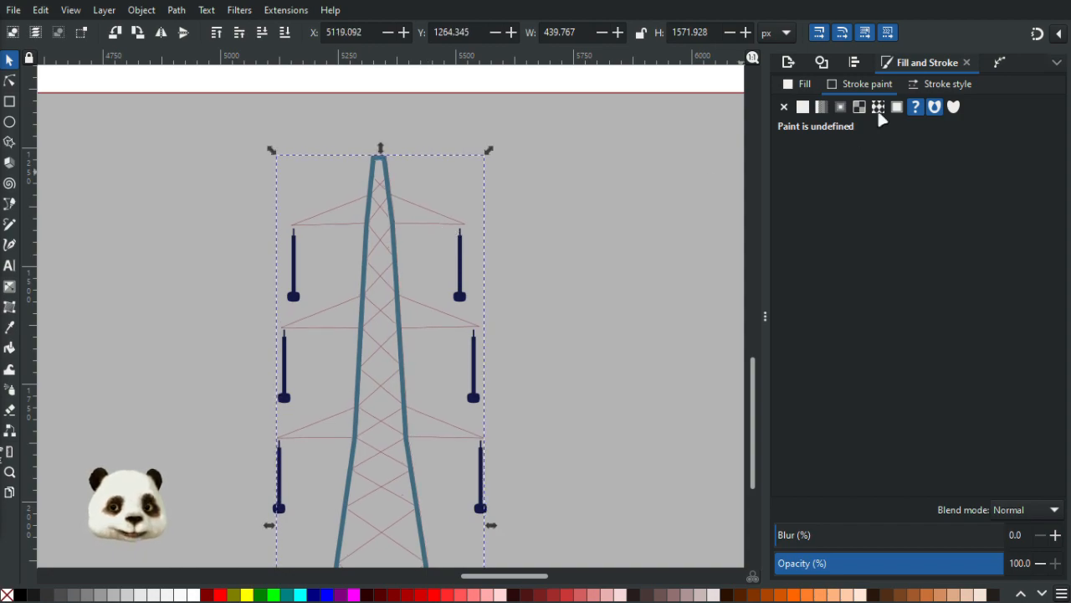
# Step: Set the placed lattice group's stroke width to 5 px
pyautogui.click(939, 84)
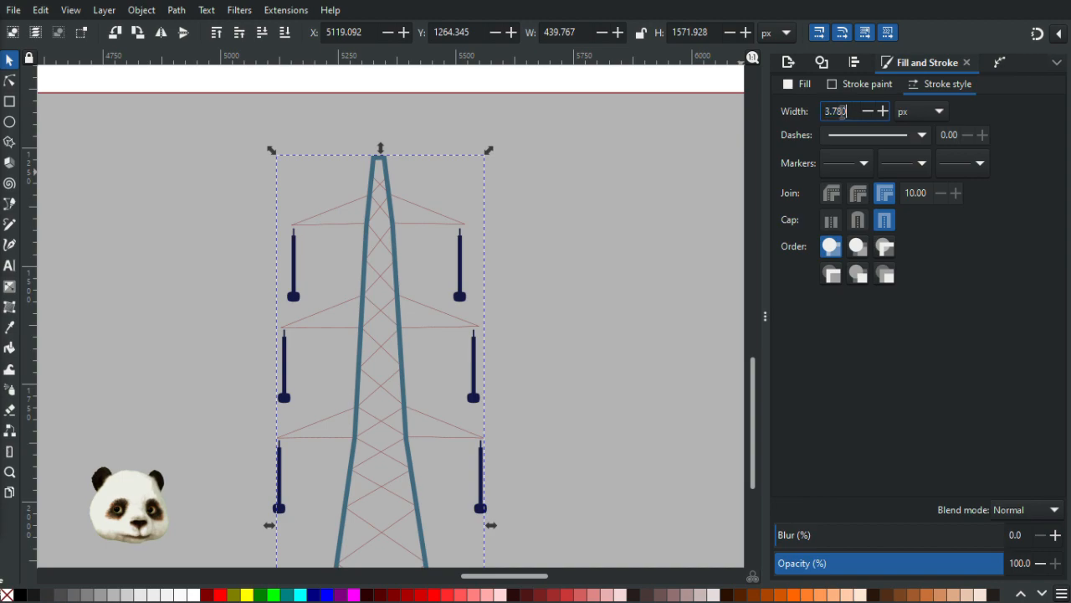
pyautogui.write('5')
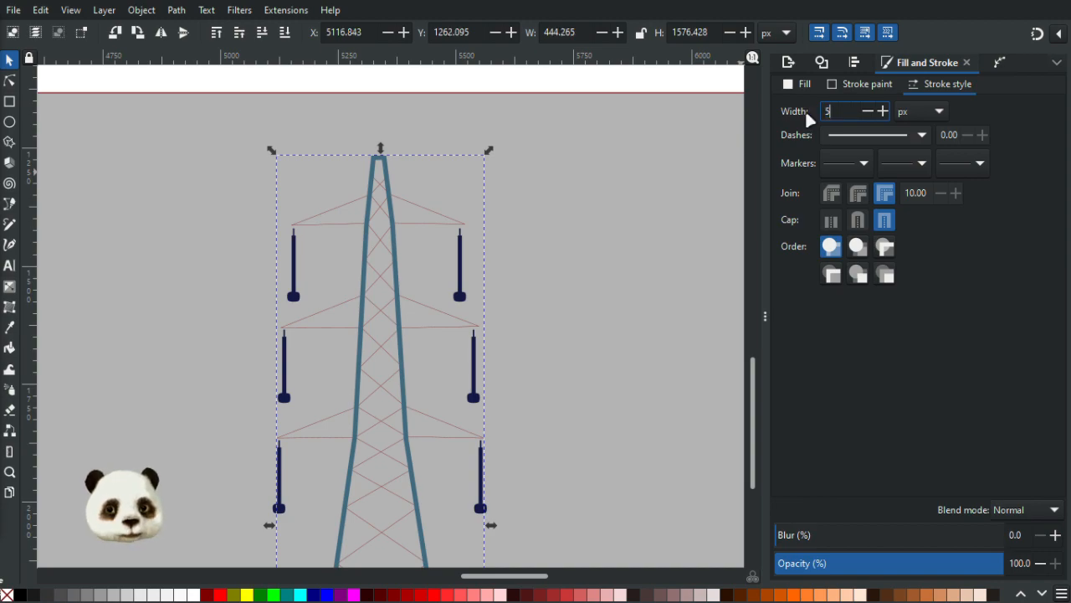
pyautogui.press('Return')
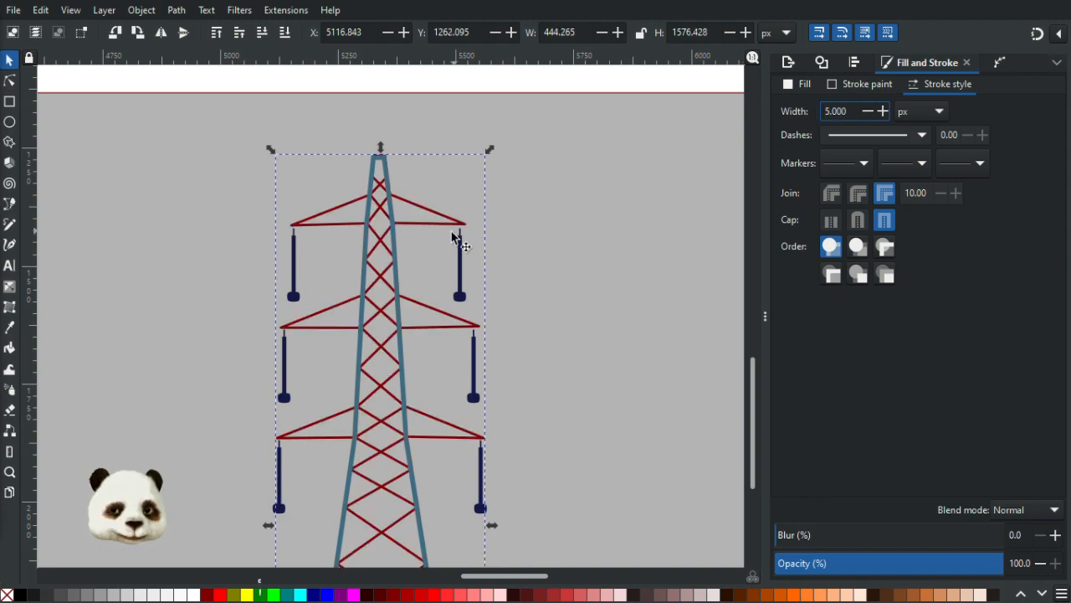
# Step: Thin the placed lattice group's stroke width to 2 px and check the lines along the tower
pyautogui.click(865, 107)
pyautogui.click(865, 108)
pyautogui.click(866, 107)
pyautogui.click(866, 107)
pyautogui.moveTo(852, 113); pyautogui.dragTo(777, 117)
pyautogui.write('2')
pyautogui.press('Return')
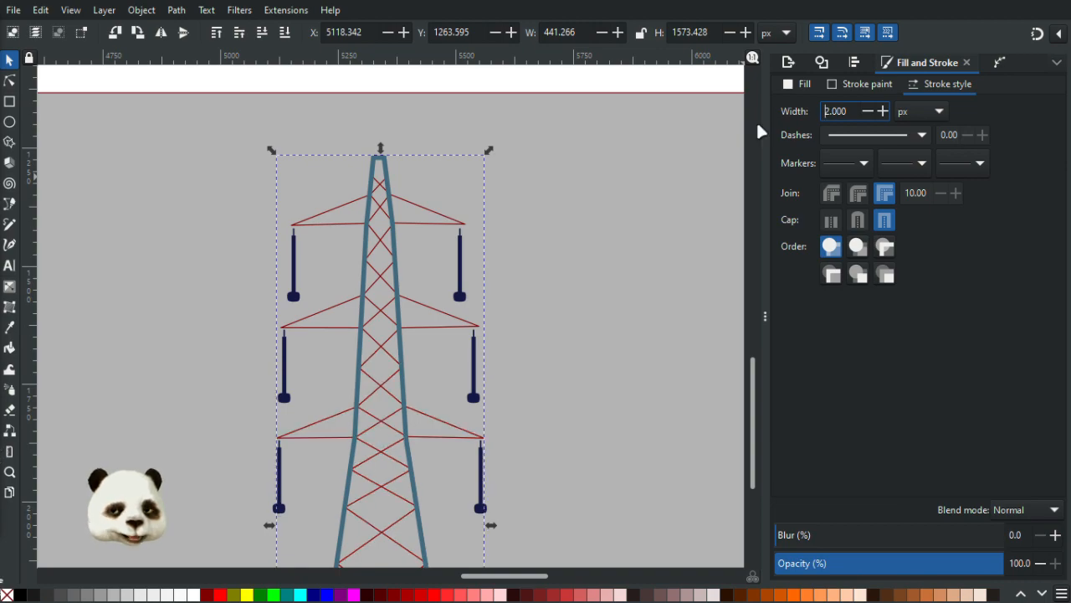
pyautogui.scroll(-3, 566, 241)
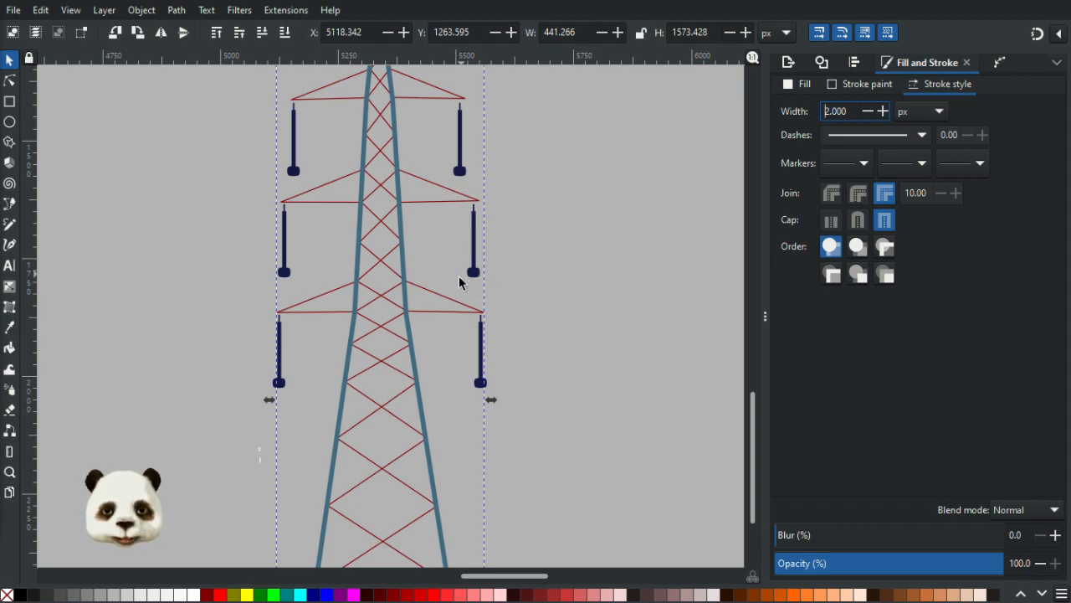
# Step: Set the lattice group's stroke width to 3 px and shift it slightly down to about X 5119.5, Y 1266.4 px
pyautogui.moveTo(849, 113); pyautogui.dragTo(744, 102)
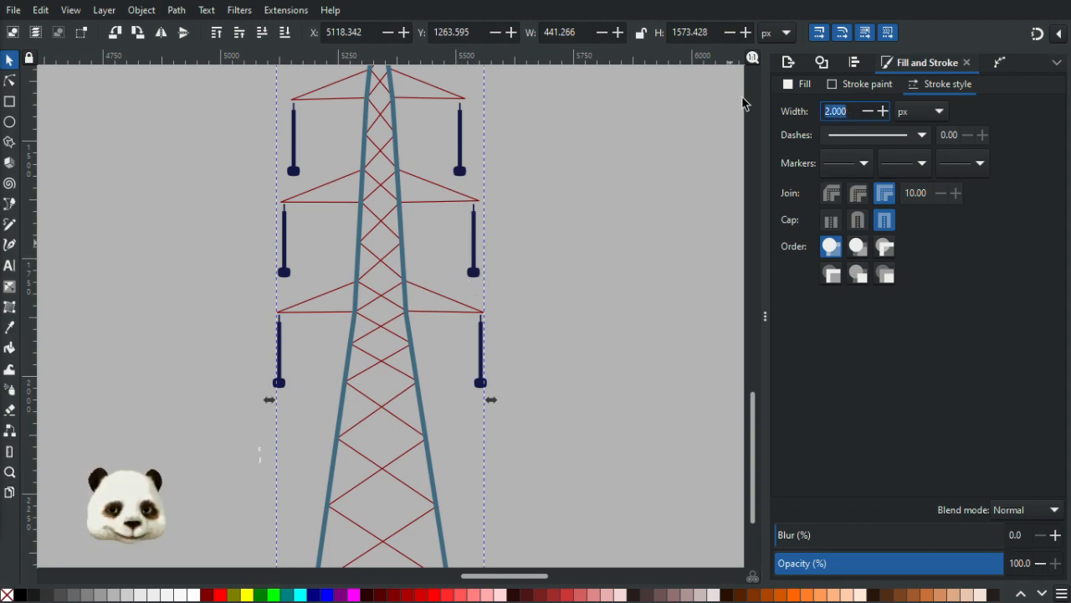
pyautogui.write('3')
pyautogui.press('Return')
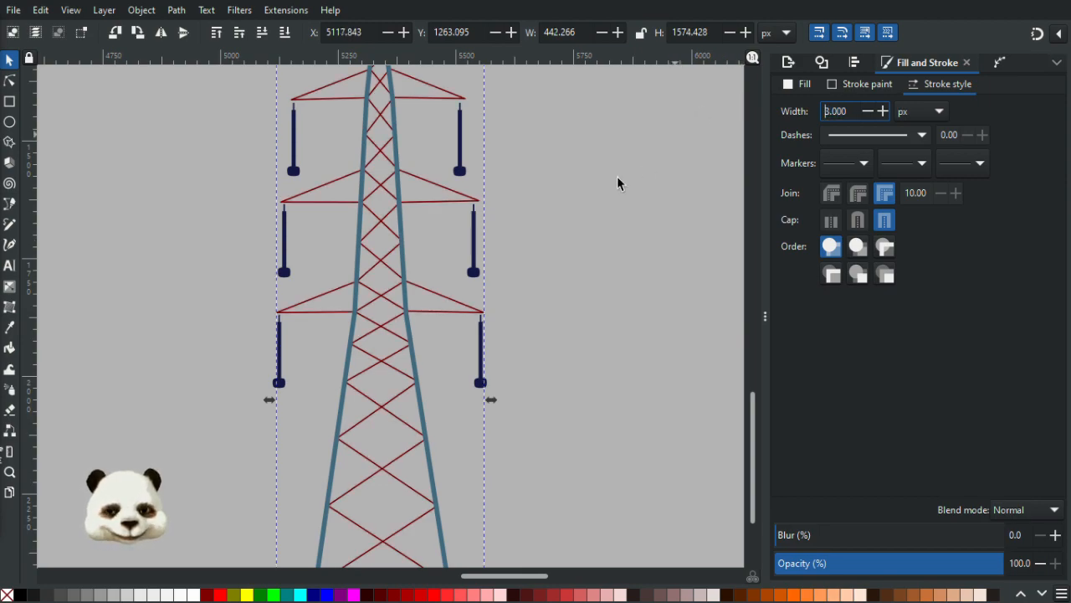
pyautogui.moveTo(446, 312); pyautogui.dragTo(446, 318)
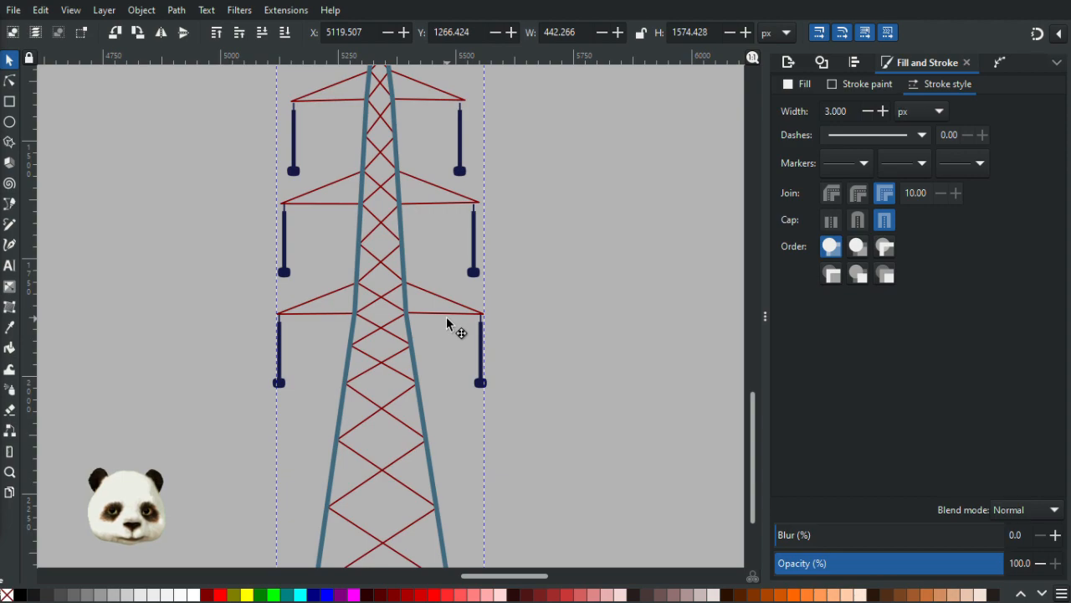
# Step: Select all six triangular crossarms inside the lattice group and group them together
pyautogui.keyDown('ctrl'); pyautogui.click(446, 316); pyautogui.keyUp('ctrl')
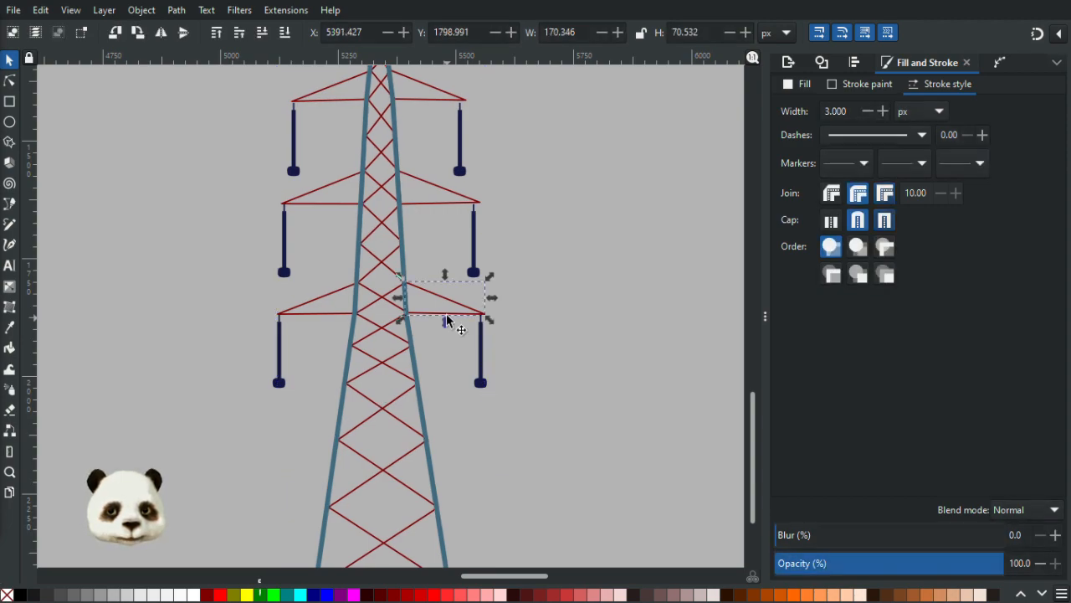
pyautogui.moveTo(491, 298); pyautogui.dragTo(503, 295)
pyautogui.hotkey('ctrl', 'z')
pyautogui.keyDown('ctrl'); pyautogui.keyDown('shift'); pyautogui.click(326, 315); pyautogui.keyUp('shift'); pyautogui.keyUp('ctrl')
pyautogui.keyDown('ctrl'); pyautogui.keyDown('shift'); pyautogui.click(333, 183); pyautogui.keyUp('shift'); pyautogui.keyUp('ctrl')
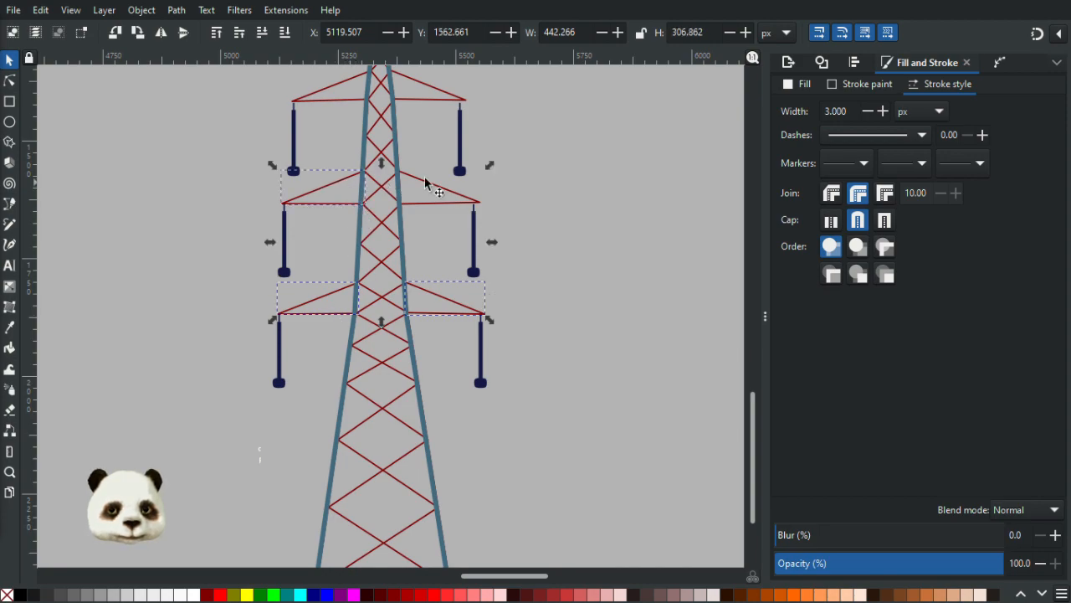
pyautogui.keyDown('ctrl'); pyautogui.keyDown('shift'); pyautogui.click(446, 189); pyautogui.keyUp('shift'); pyautogui.keyUp('ctrl')
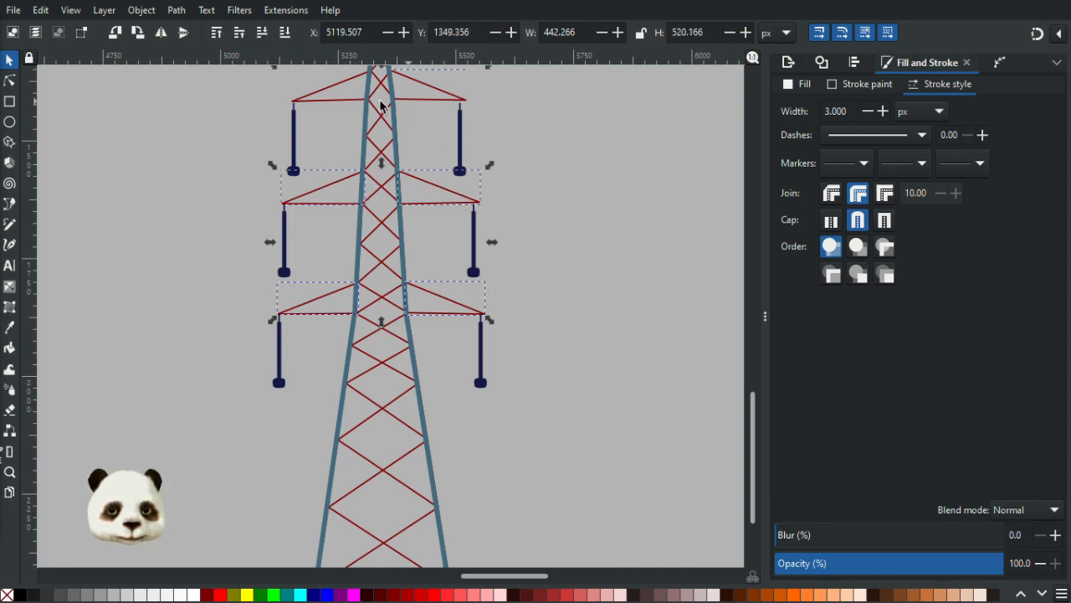
pyautogui.keyDown('ctrl'); pyautogui.keyDown('shift'); pyautogui.click(333, 98); pyautogui.keyUp('shift'); pyautogui.keyUp('ctrl')
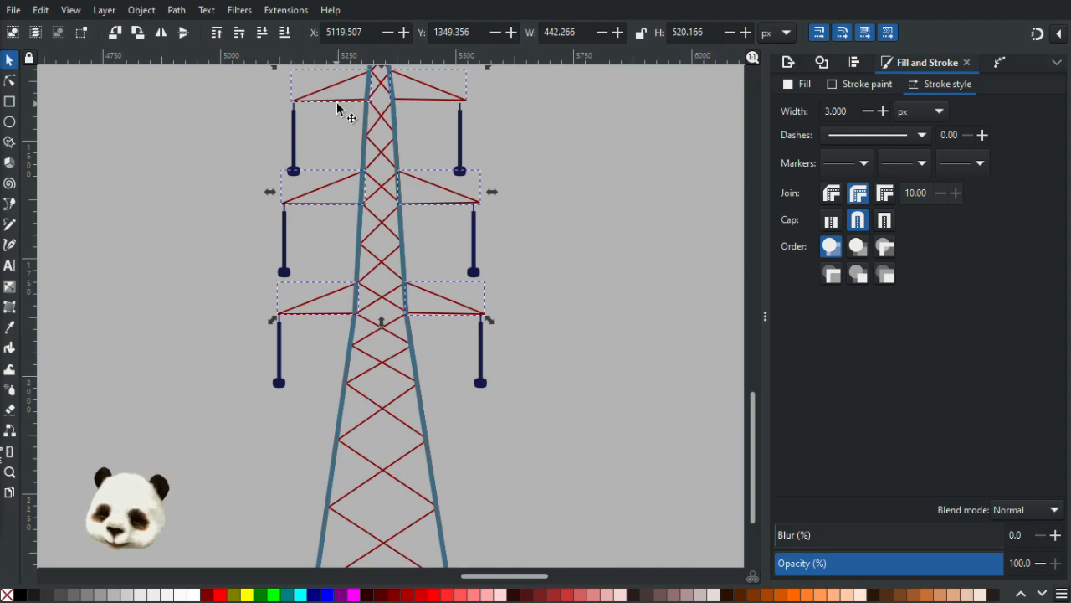
pyautogui.hotkey('ctrl', 'g')
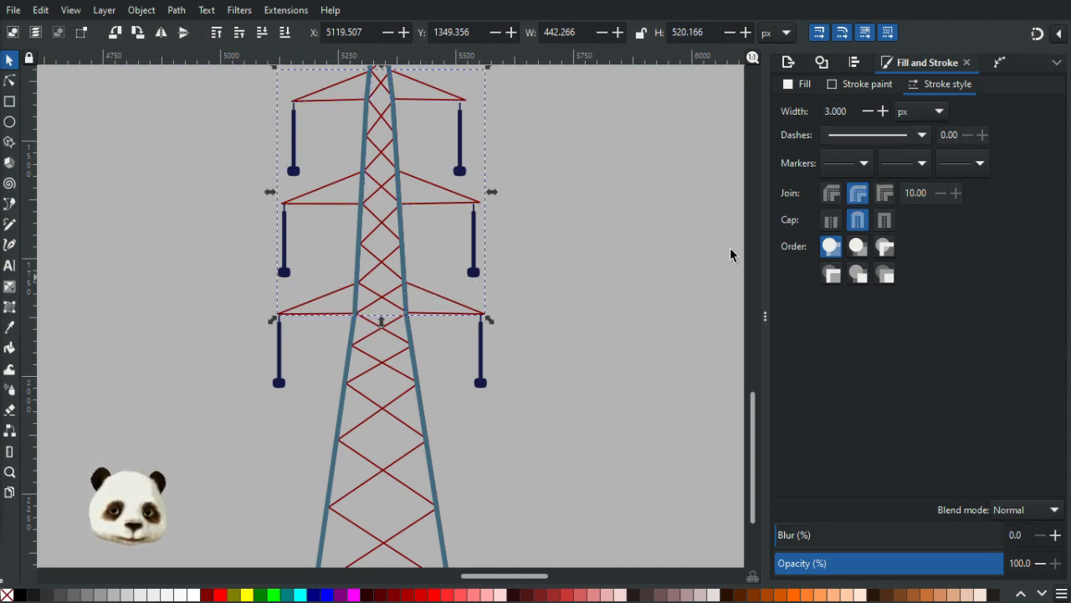
# Step: Set the crossarm group's stroke width to 4 px and deselect it
pyautogui.click(883, 110)
pyautogui.click(883, 111)
pyautogui.click(883, 111)
pyautogui.click(883, 110)
pyautogui.moveTo(851, 112); pyautogui.dragTo(757, 121)
pyautogui.write('4')
pyautogui.press('Return')
pyautogui.scroll(-3, 575, 182)
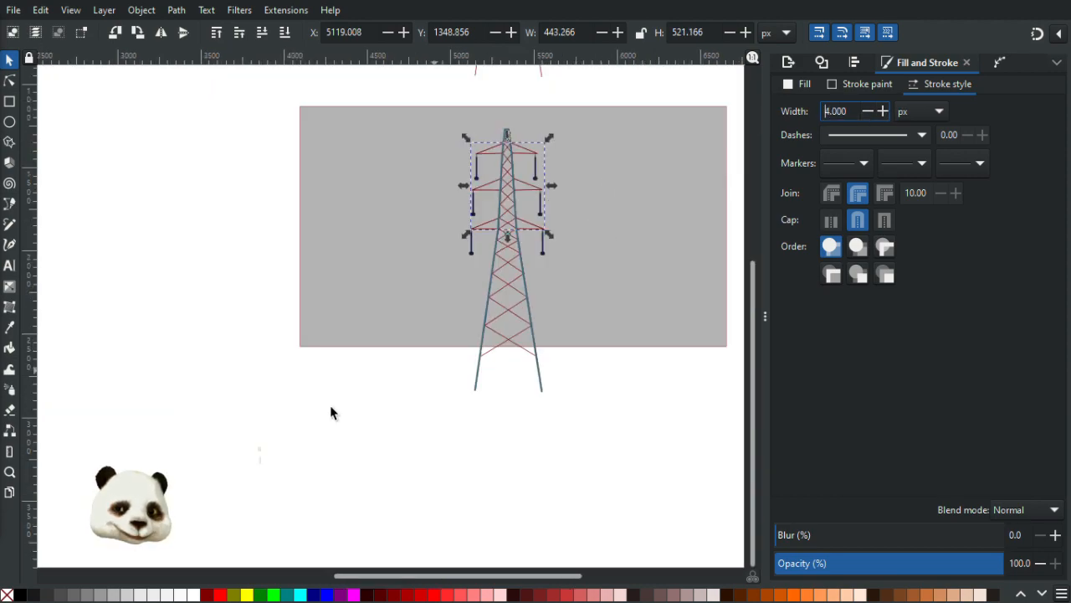
pyautogui.click(318, 409)
pyautogui.moveTo(583, 354); pyautogui.dragTo(548, 392)
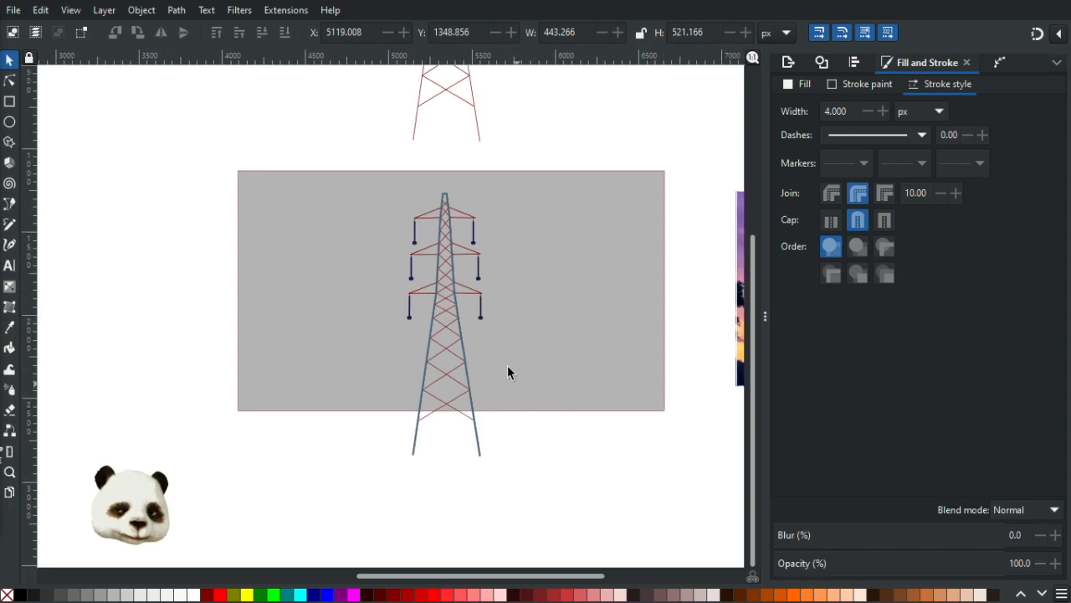
pyautogui.scroll(3, 488, 318)
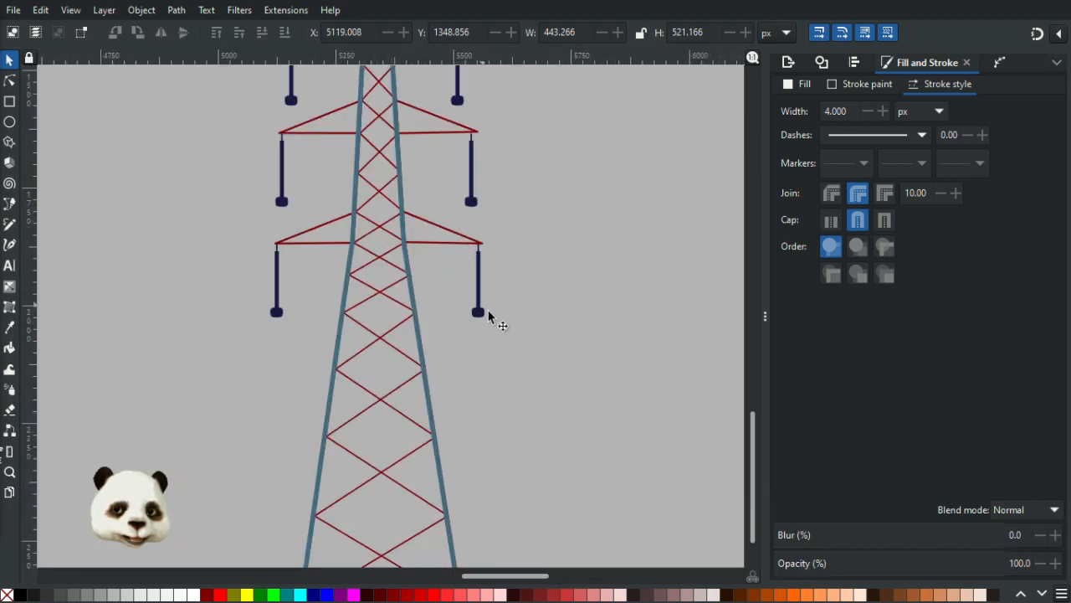
pyautogui.hotkey('ctrl', 'a')
pyautogui.click(524, 388)
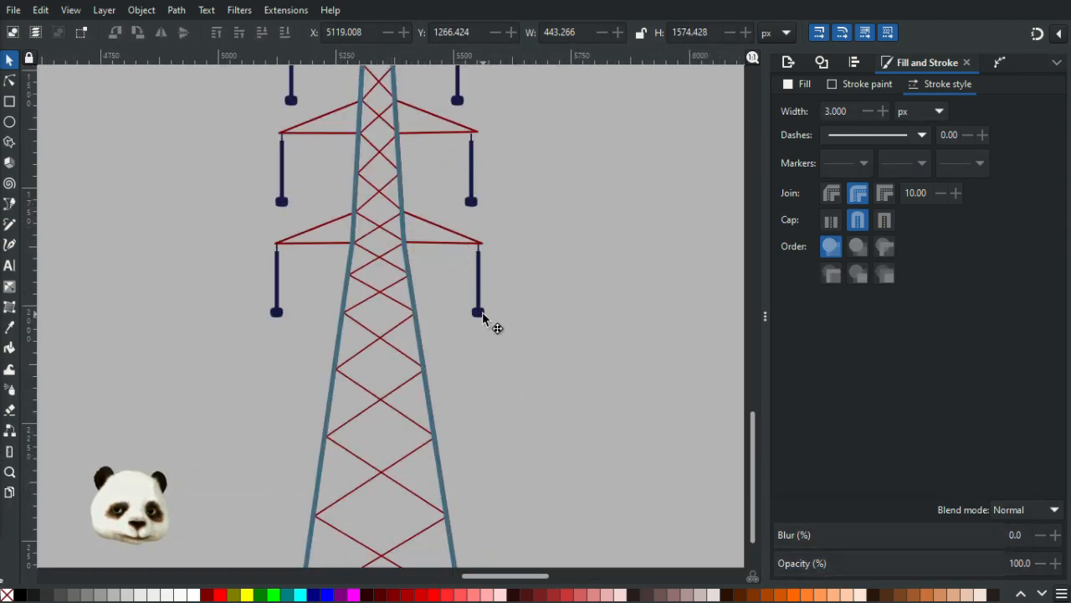
pyautogui.click(483, 315)
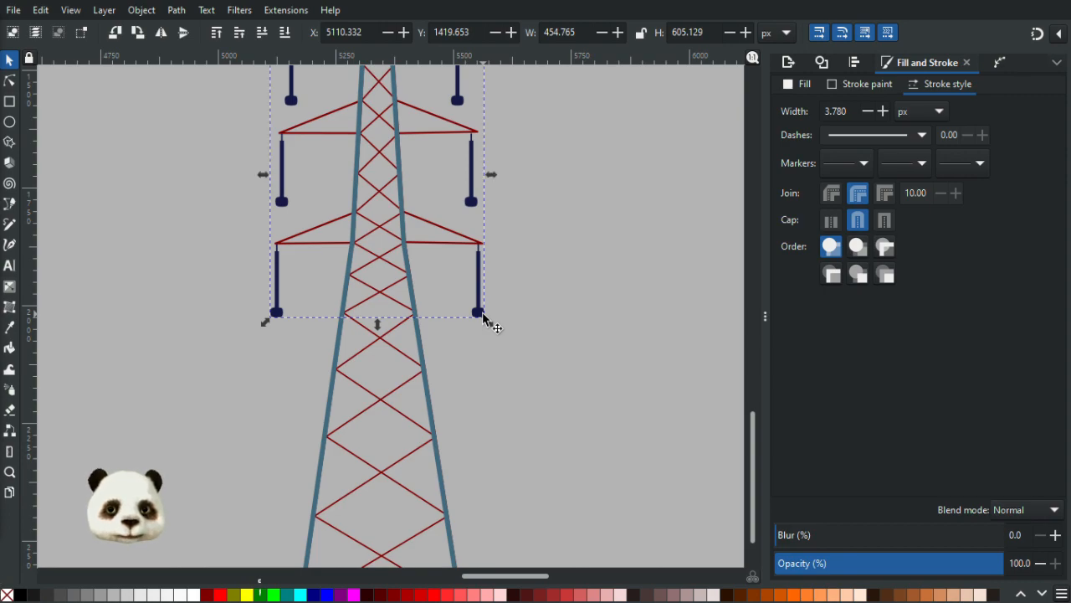
pyautogui.press('Delete')
pyautogui.hotkey('ctrl', 'z')
# Step: Examine how the insulators meet the crossarm tips at each level of the tower
pyautogui.keyDown('ctrl'); pyautogui.scroll(3, 495, 243); pyautogui.keyUp('ctrl')
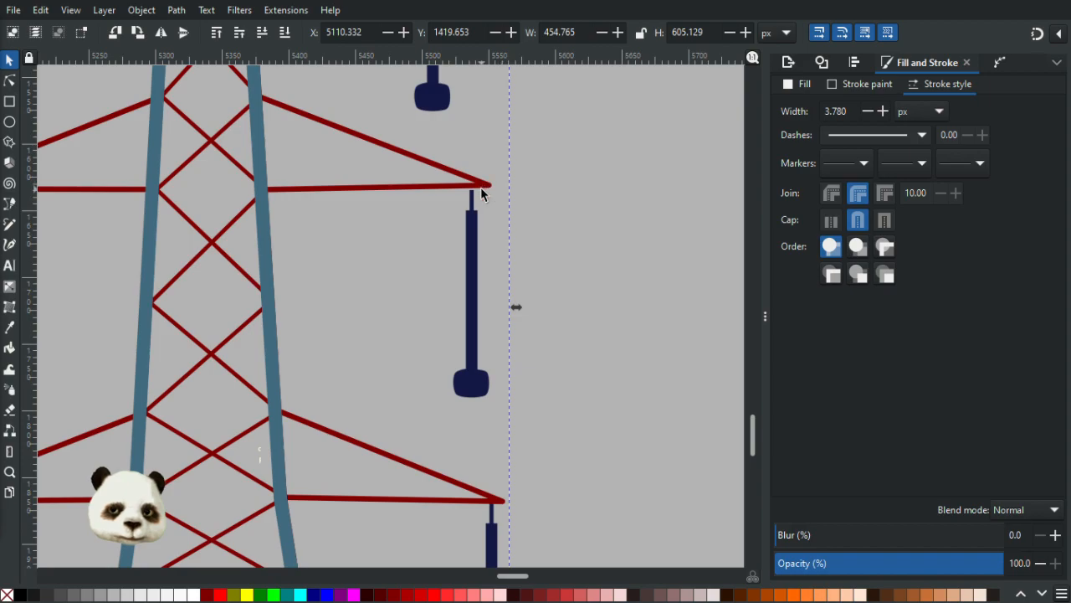
pyautogui.keyDown('ctrl'); pyautogui.scroll(-2, 478, 191); pyautogui.keyUp('ctrl')
pyautogui.keyDown('ctrl'); pyautogui.scroll(1, 474, 197); pyautogui.keyUp('ctrl')
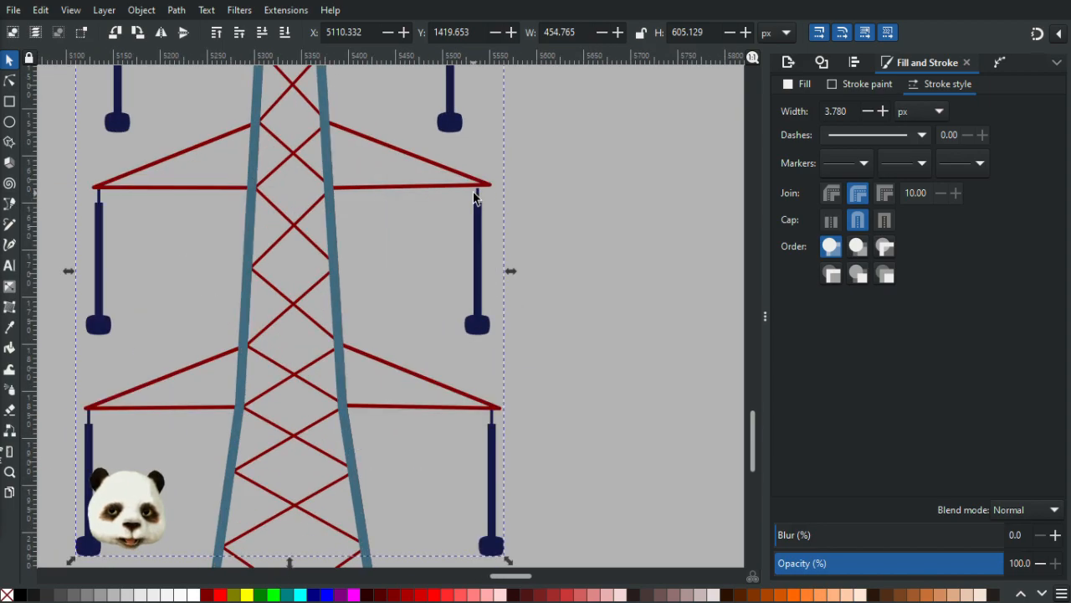
pyautogui.keyDown('ctrl'); pyautogui.scroll(-1, 474, 196); pyautogui.keyUp('ctrl')
pyautogui.keyDown('ctrl'); pyautogui.scroll(1, 475, 196); pyautogui.keyUp('ctrl')
pyautogui.scroll(5, 471, 197)
pyautogui.scroll(2, 452, 277)
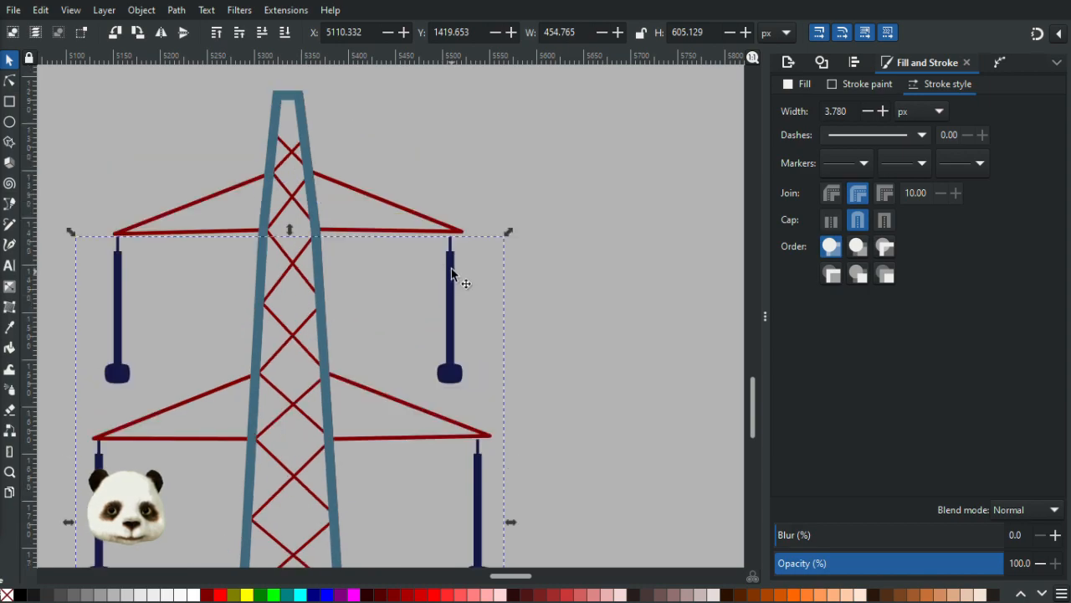
pyautogui.scroll(-5, 452, 270)
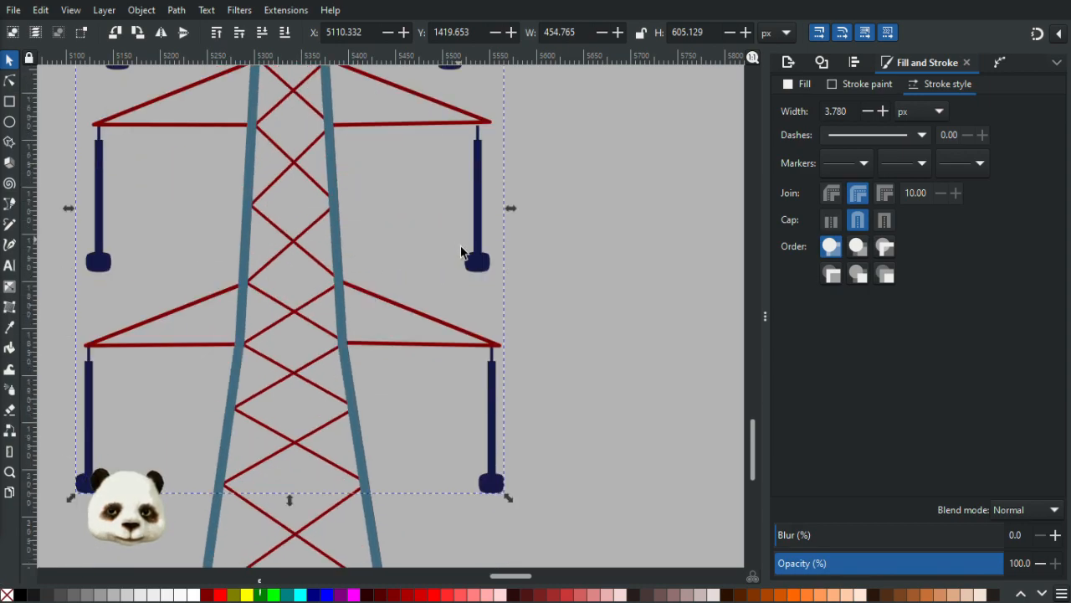
# Step: Enter the insulator group and nudge the middle pair of insulators up to about Y 1630.4 px, against their crossarms
pyautogui.click(483, 261)
pyautogui.doubleClick(482, 261)
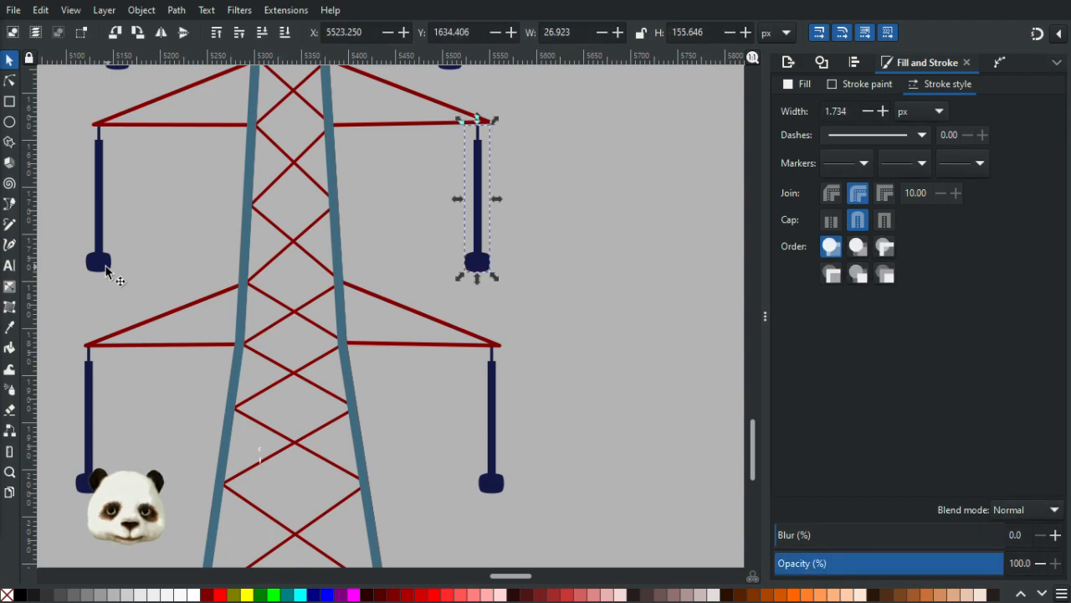
pyautogui.keyDown('shift'); pyautogui.click(107, 264); pyautogui.keyUp('shift')
pyautogui.press('Up')
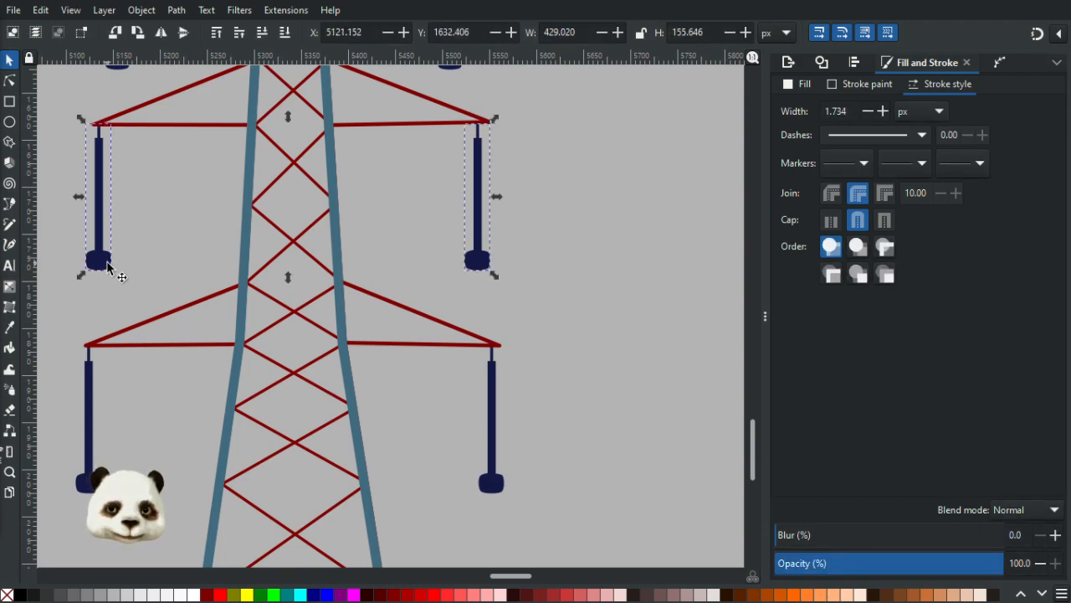
pyautogui.press('Up')
pyautogui.scroll(3, 240, 208)
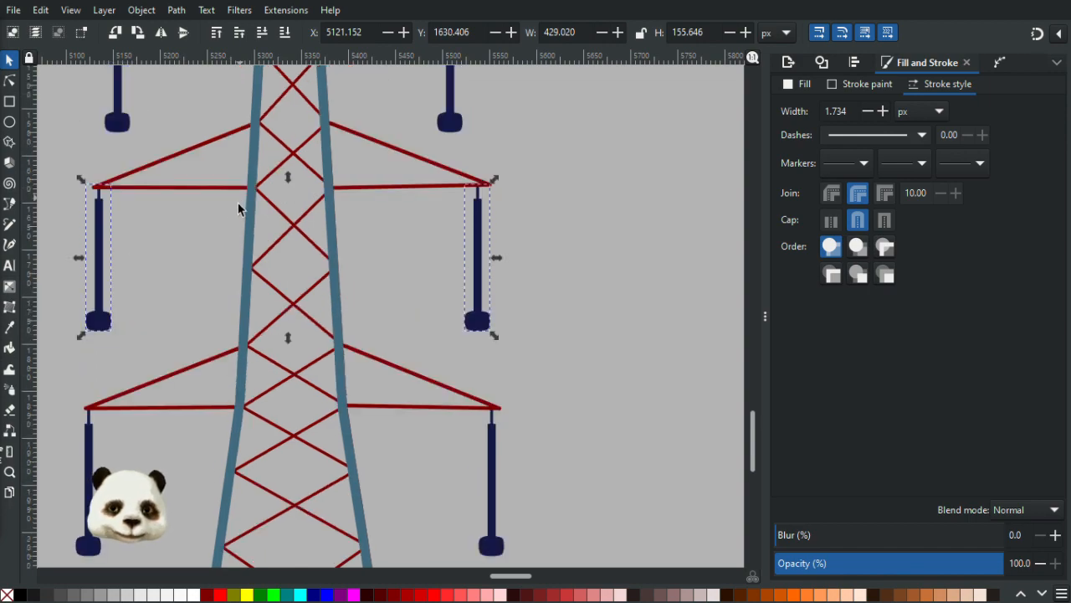
# Step: Nudge only the middle right insulator outward toward its crossarm tip, to about X 5527.3 px
pyautogui.click(477, 350)
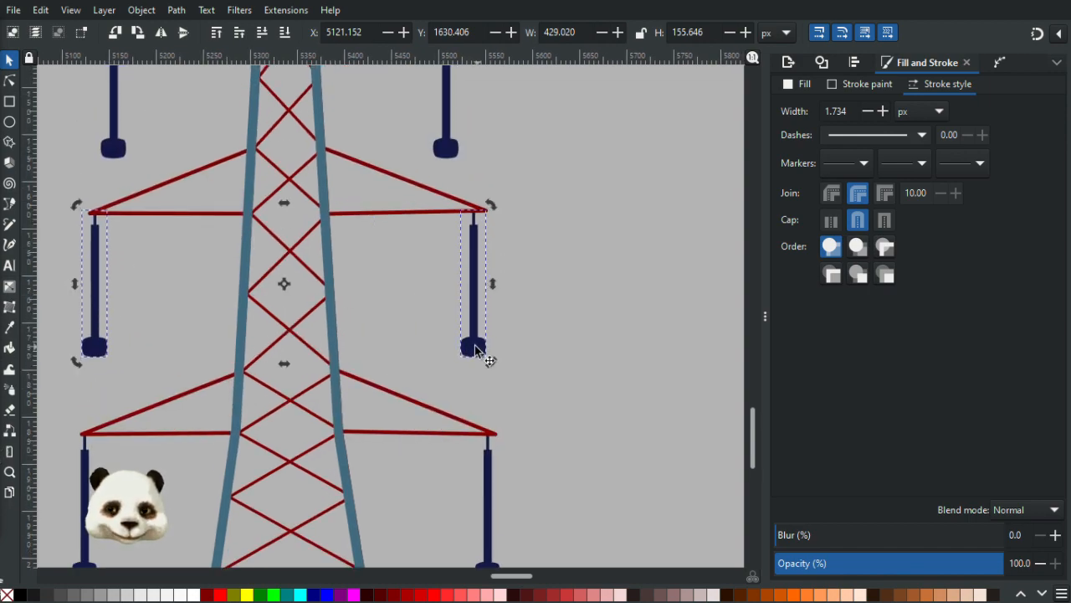
pyautogui.press('Escape')
pyautogui.click(475, 349)
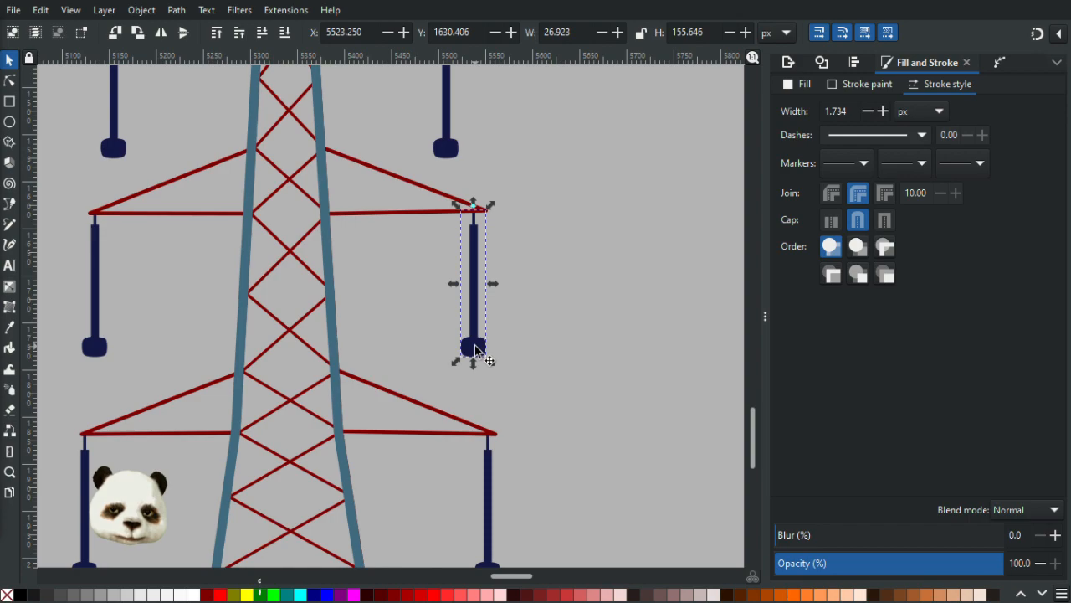
pyautogui.press('Right')
# Step: Nudge the top right insulator outward toward its crossarm tip, to about X 5500.1 px
pyautogui.moveTo(454, 277); pyautogui.dragTo(534, 546)
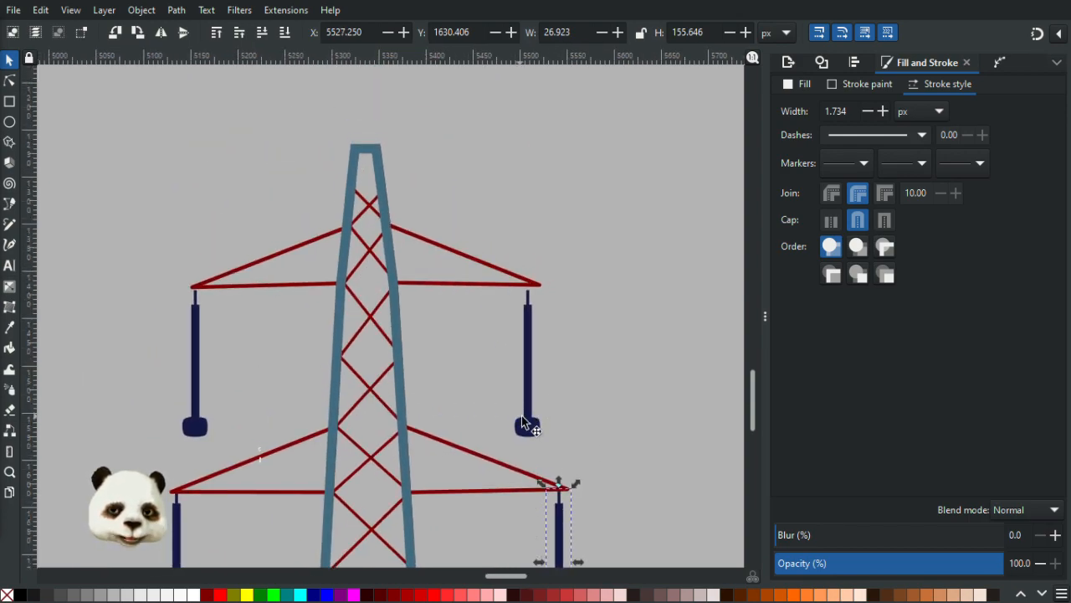
pyautogui.click(528, 427)
pyautogui.press('Right')
pyautogui.press('Right')
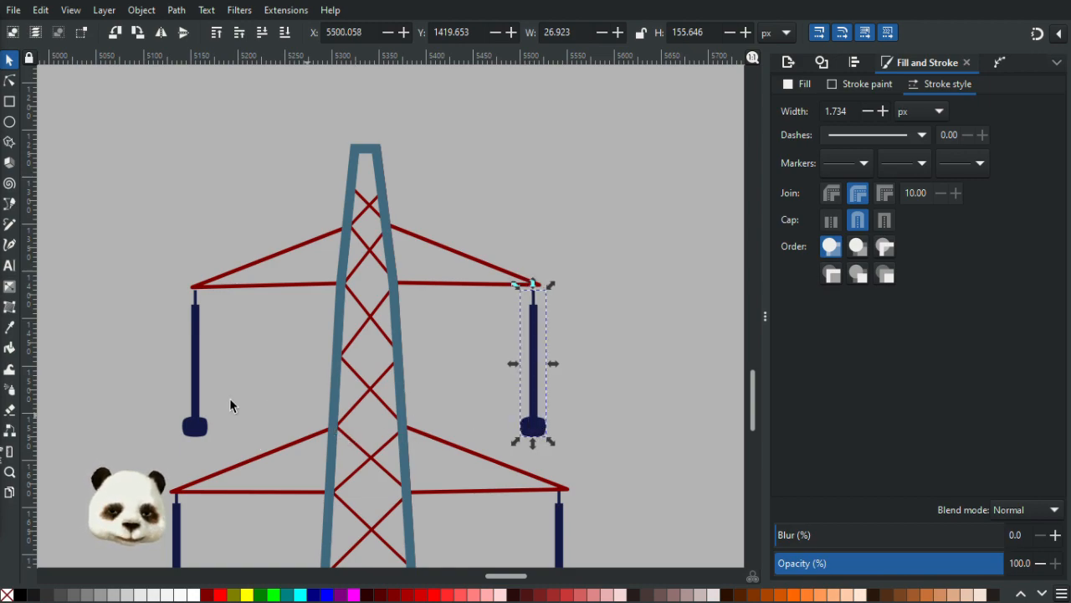
# Step: Nudge the top pair of insulators up to about Y 1413.7 px so they touch the crossarms, and deselect them
pyautogui.keyDown('shift'); pyautogui.click(190, 427); pyautogui.keyUp('shift')
pyautogui.press('Up')
pyautogui.press('Up')
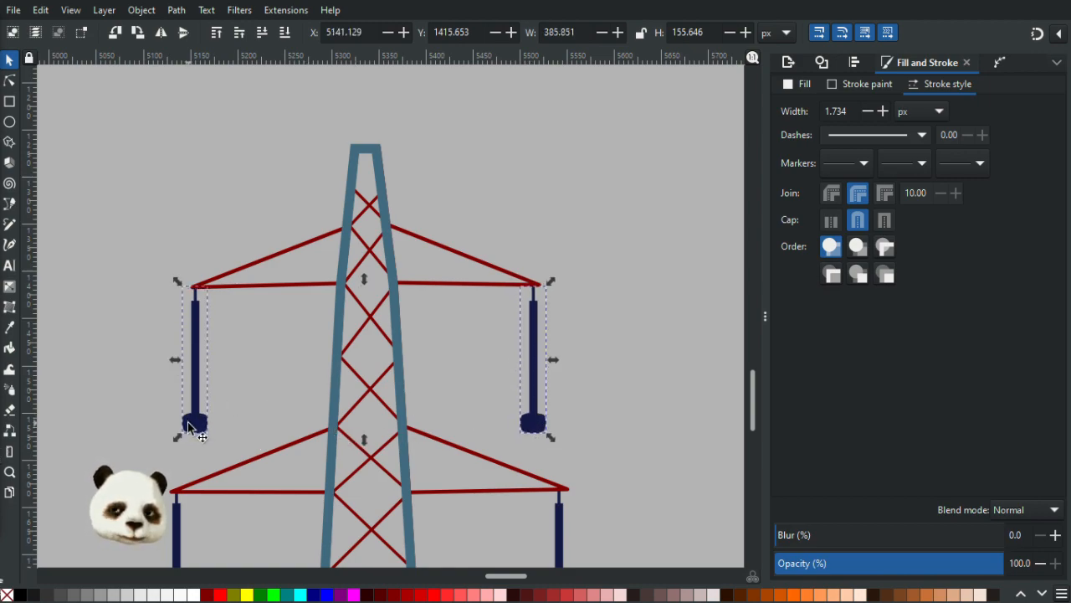
pyautogui.press('Up')
pyautogui.press('Escape')
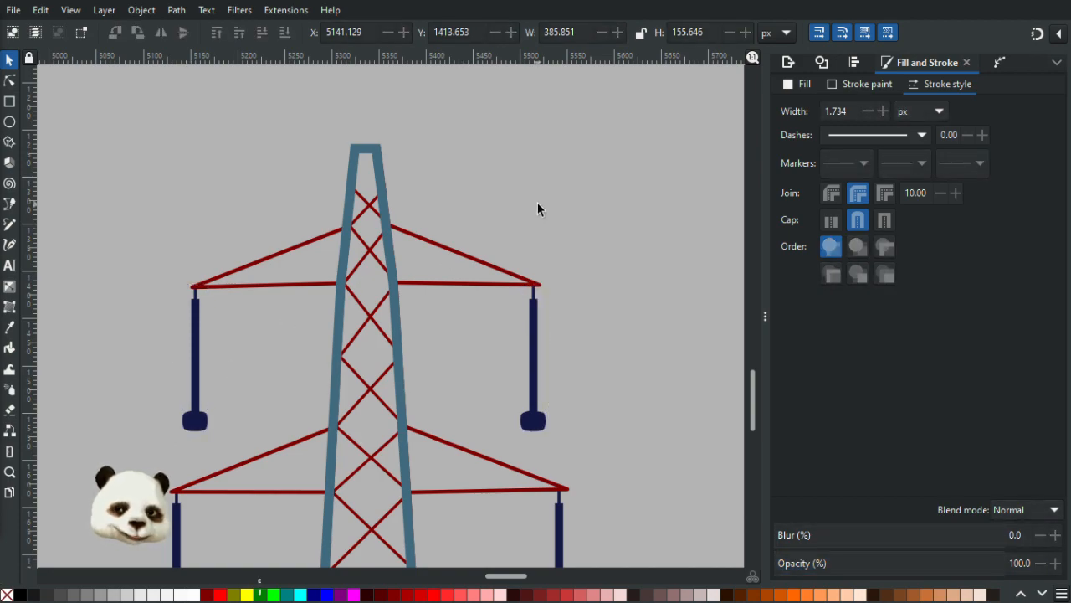
# Step: Nudge the bottom left insulator inward along its crossarm to about X 5112.3 px and check the whole tower
pyautogui.keyDown('ctrl'); pyautogui.scroll(-4, 538, 209); pyautogui.keyUp('ctrl')
pyautogui.hscroll(5, 590, 243)
pyautogui.scroll(-1, 590, 243)
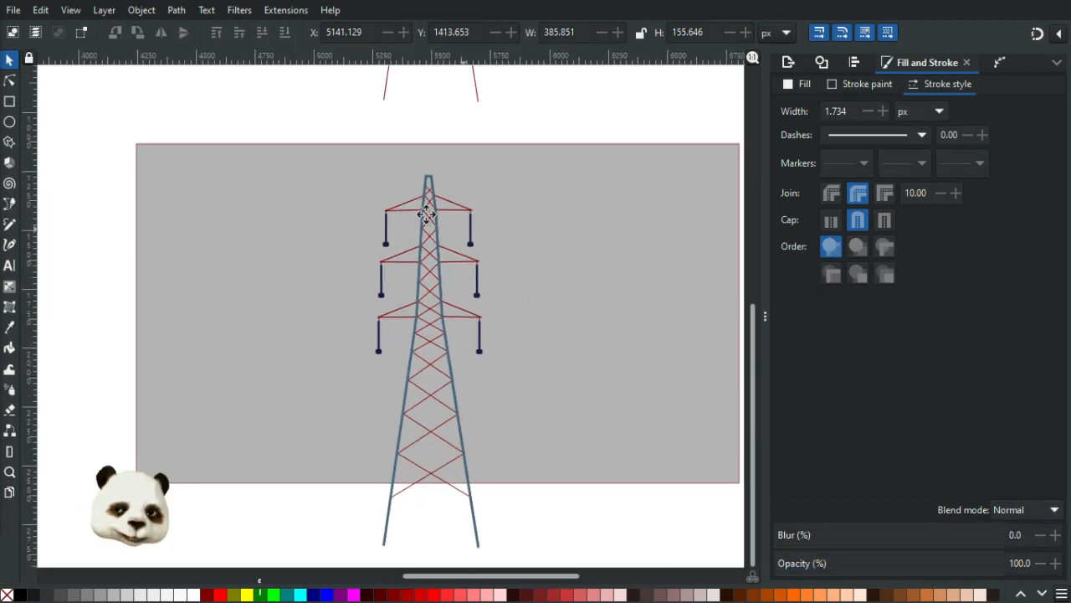
pyautogui.click(327, 272)
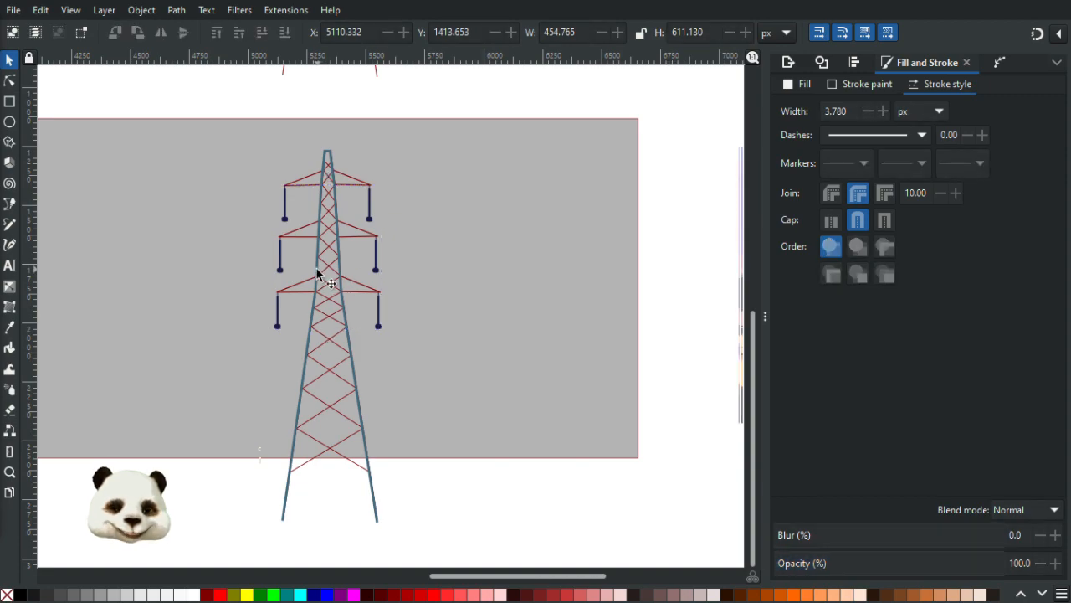
pyautogui.keyDown('ctrl'); pyautogui.scroll(5, 339, 243); pyautogui.keyUp('ctrl')
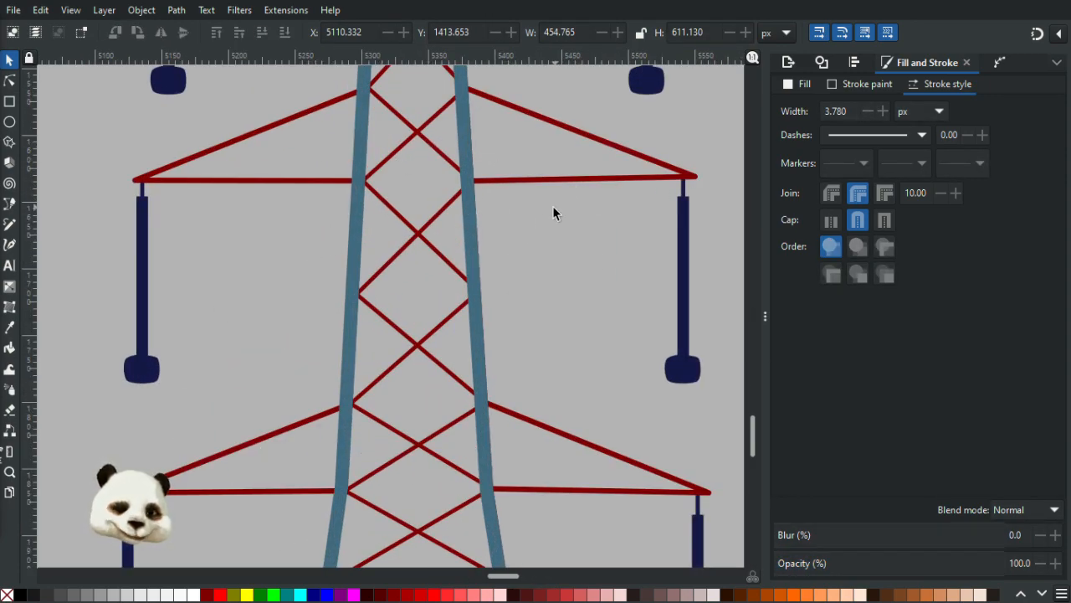
pyautogui.scroll(-4, 518, 228)
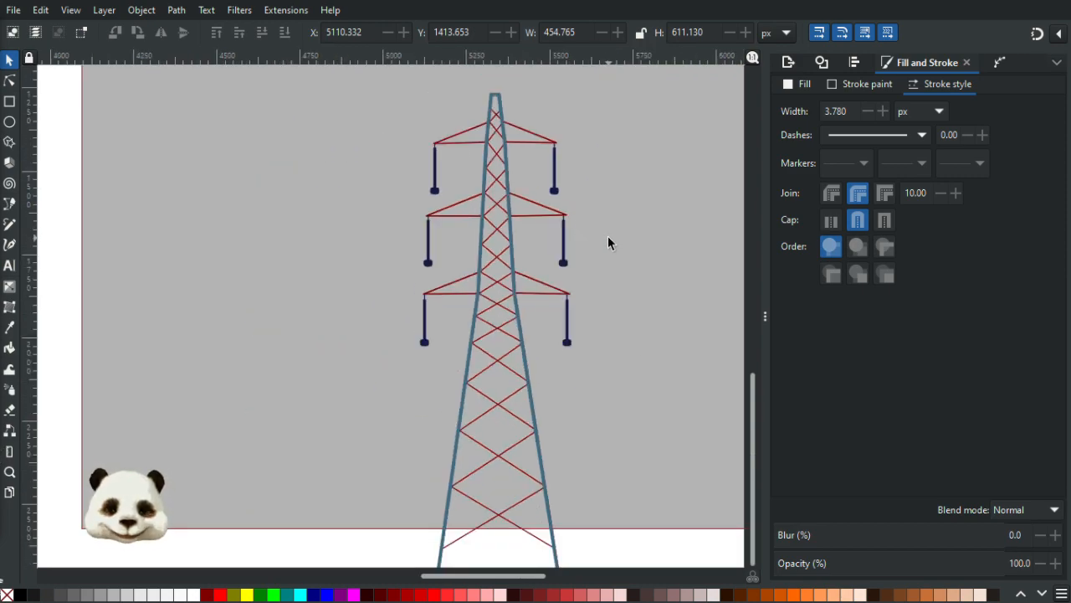
pyautogui.scroll(3, 485, 394)
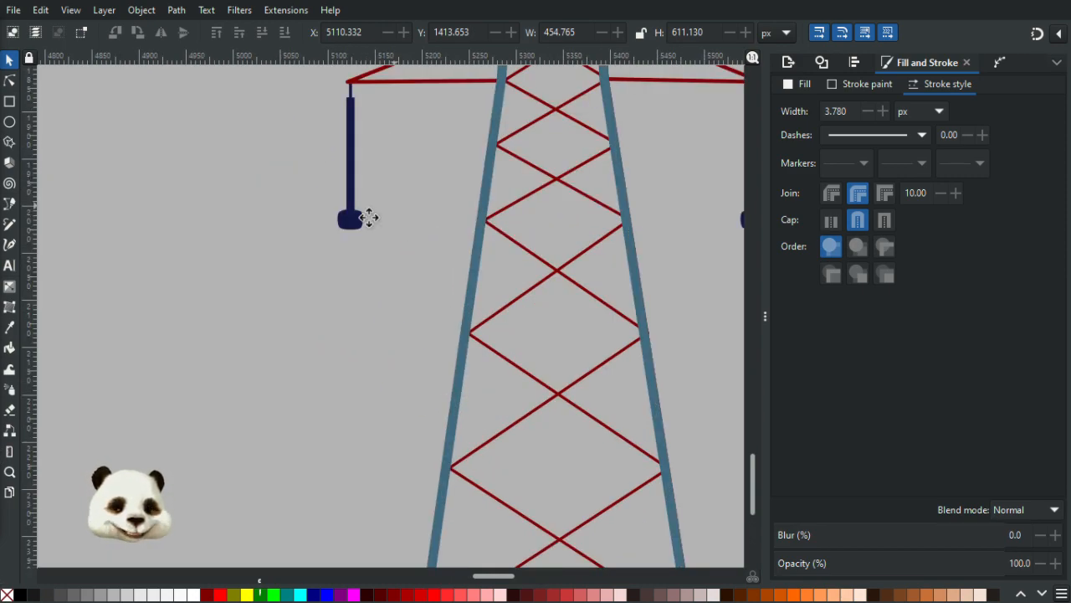
pyautogui.moveTo(369, 217); pyautogui.dragTo(160, 307)
pyautogui.click(119, 286)
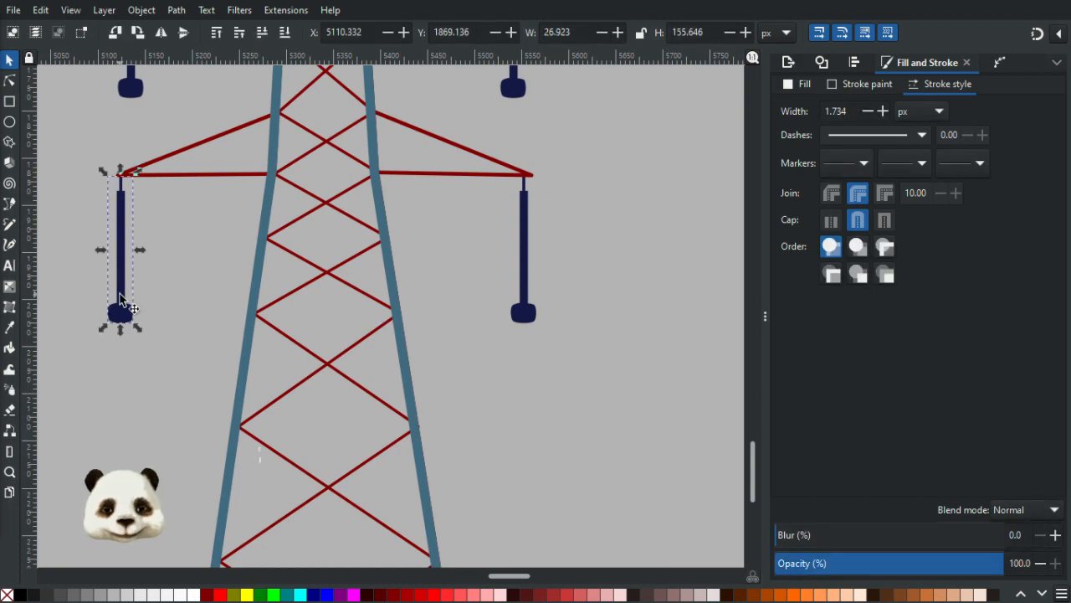
pyautogui.click(193, 327)
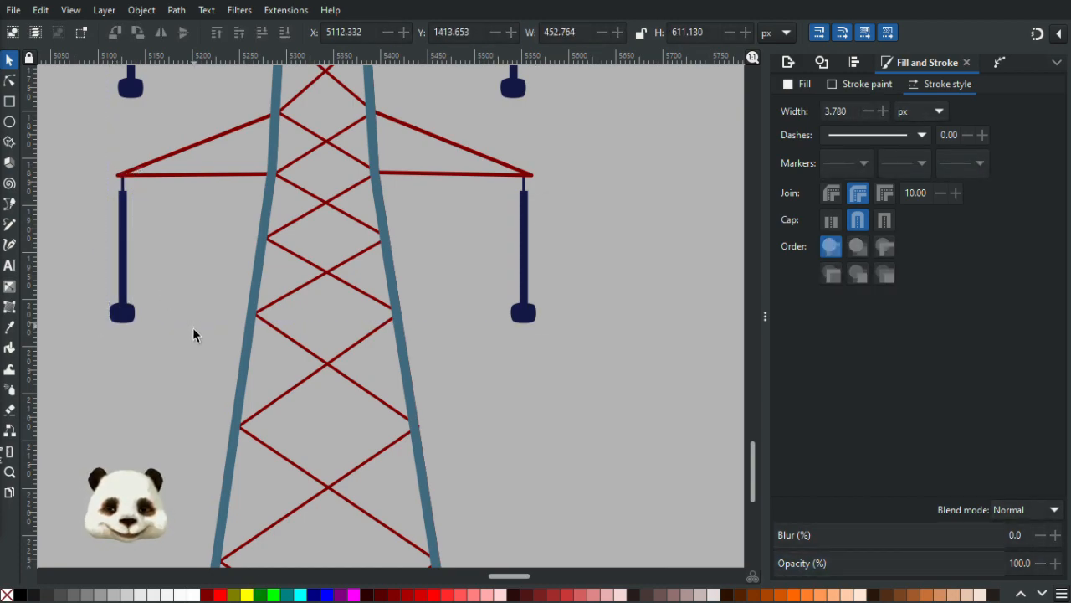
pyautogui.keyDown('ctrl'); pyautogui.scroll(-3, 193, 332); pyautogui.keyUp('ctrl')
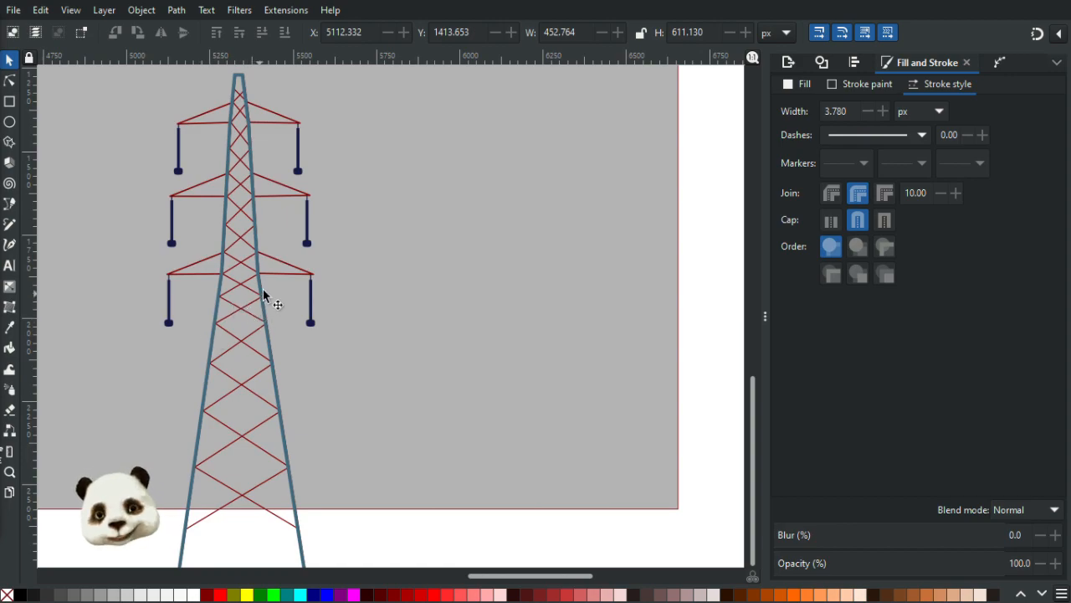
pyautogui.scroll(3, 295, 269)
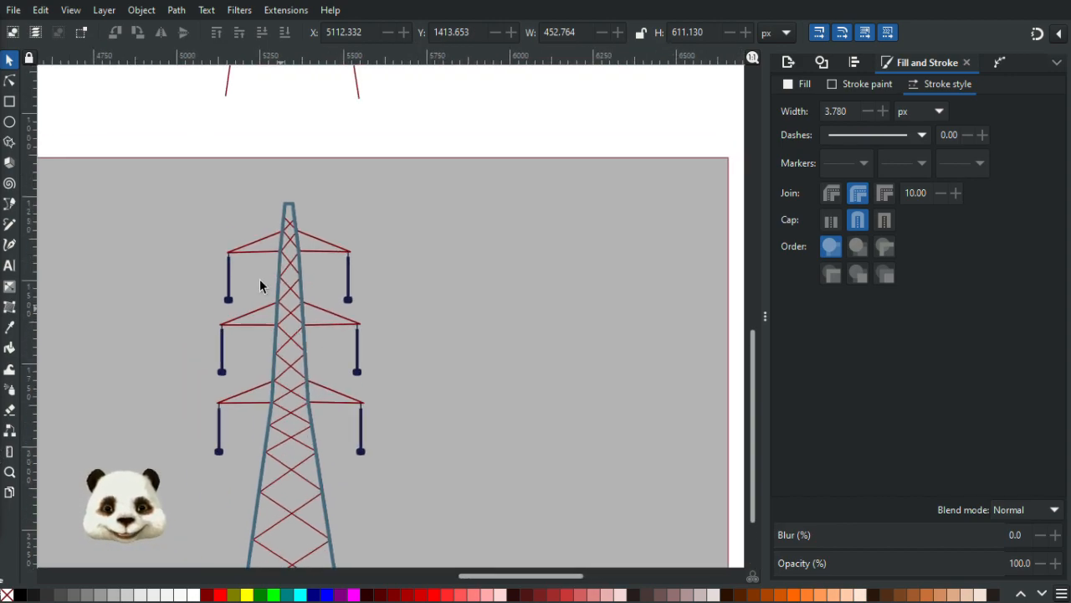
# Step: Nudge only the top left insulator slightly inward along its crossarm and check its placement on the tower
pyautogui.keyDown('ctrl'); pyautogui.scroll(2, 204, 322); pyautogui.keyUp('ctrl')
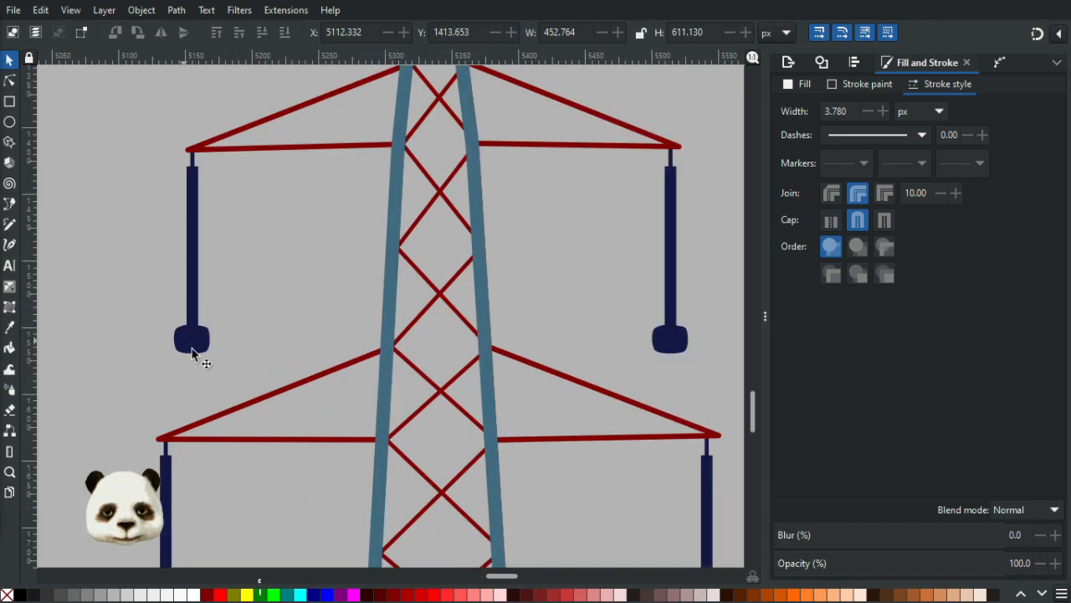
pyautogui.click(194, 343)
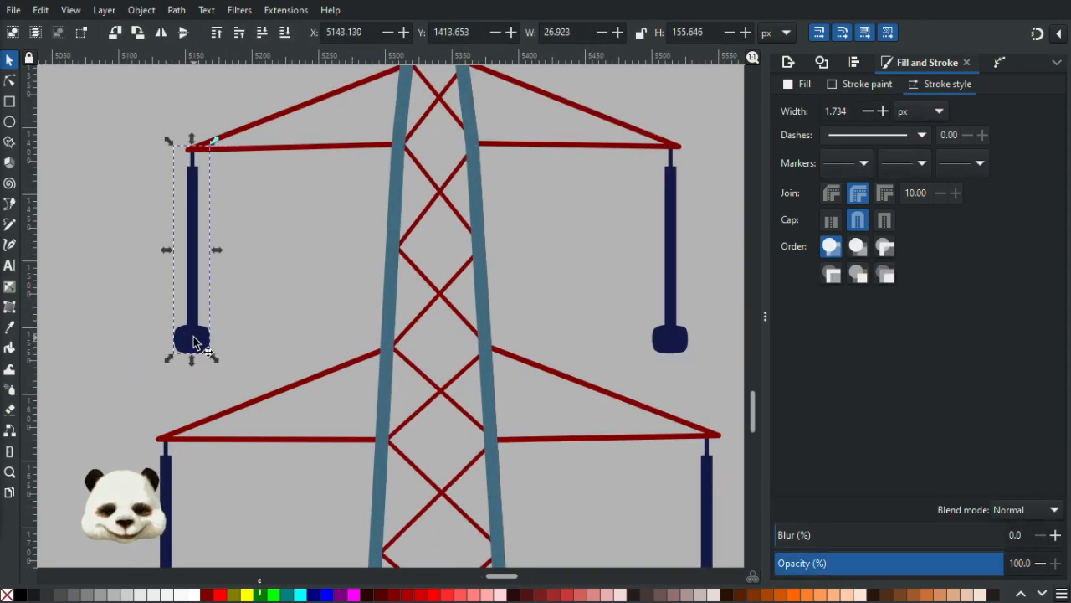
pyautogui.press('Right')
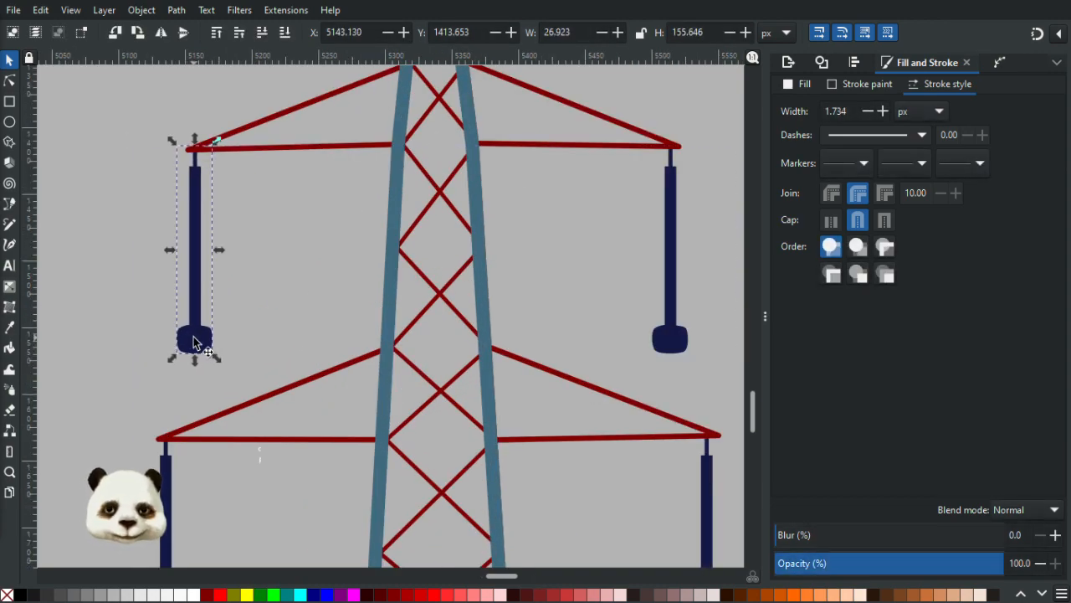
pyautogui.hotkey('ctrl', 'a')
pyautogui.scroll(-5, 302, 256)
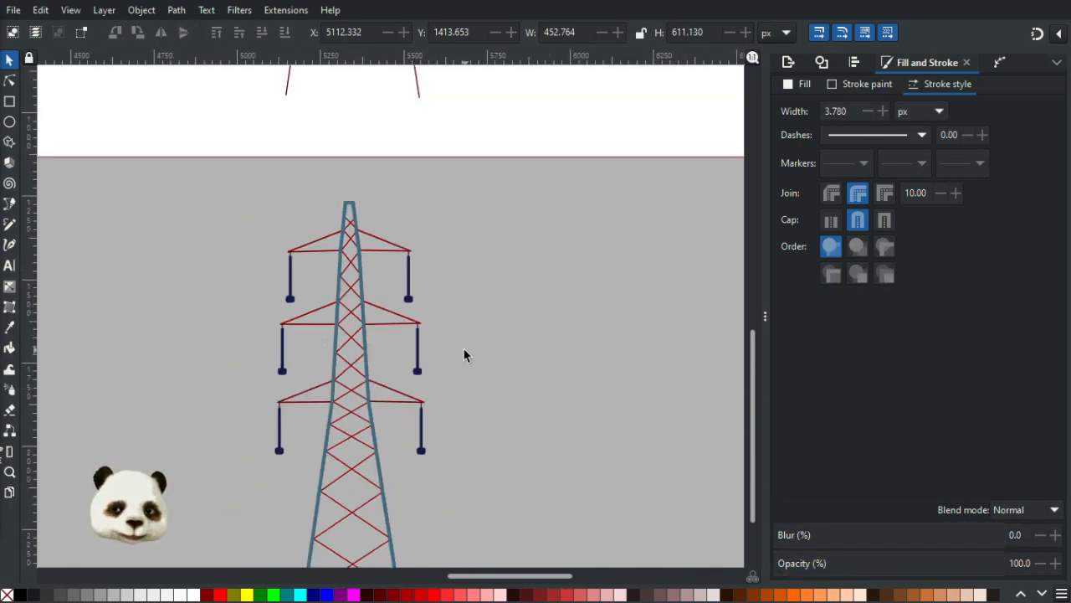
pyautogui.scroll(3, 467, 354)
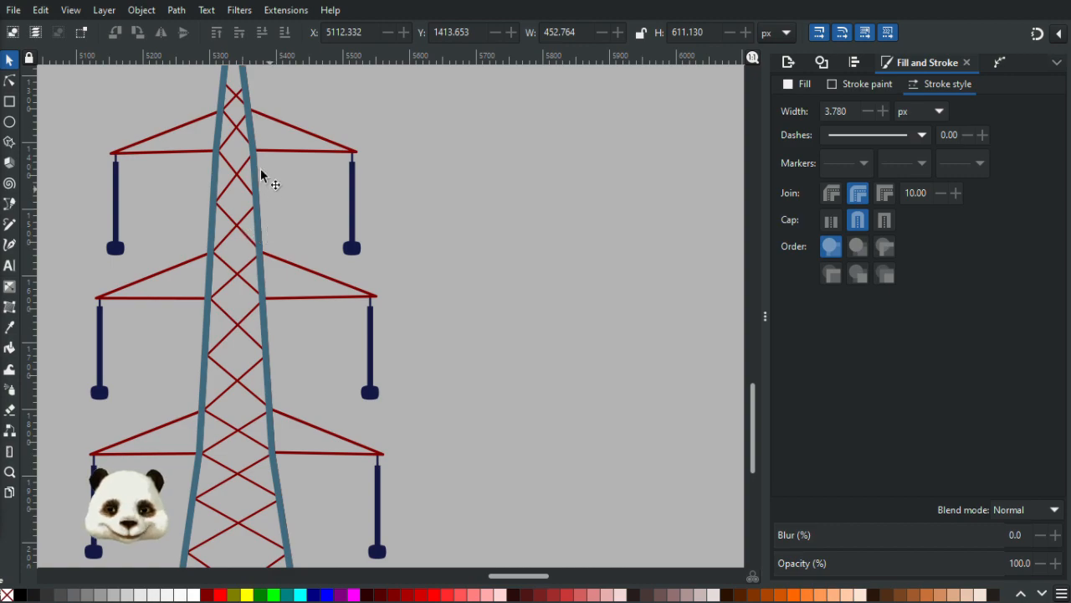
# Step: Try moving the red lattice away from the blue tower legs, undoing each move
pyautogui.click(282, 152)
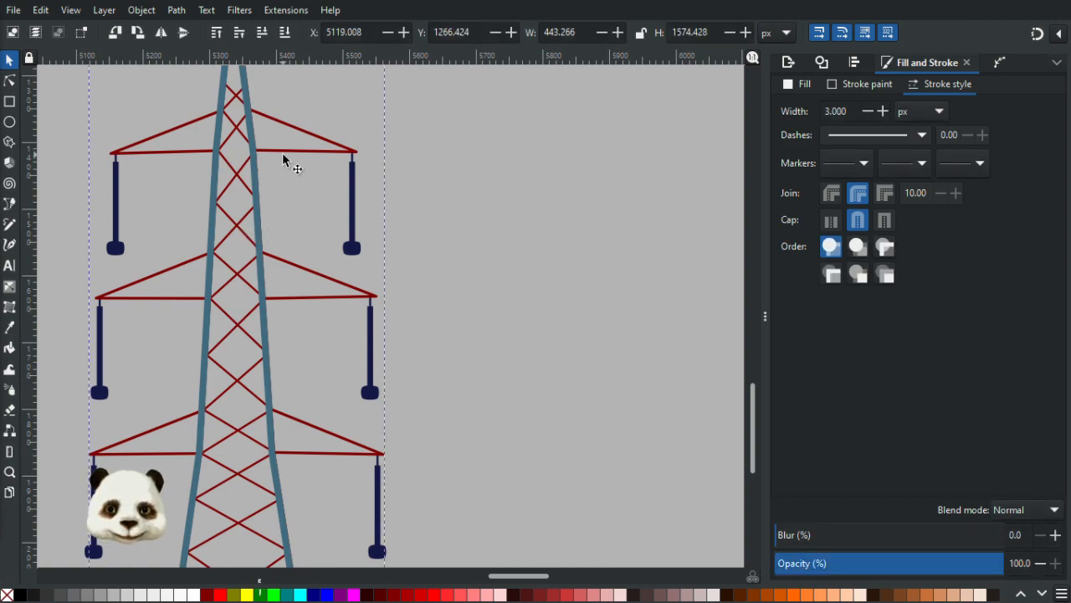
pyautogui.moveTo(282, 153); pyautogui.dragTo(338, 118)
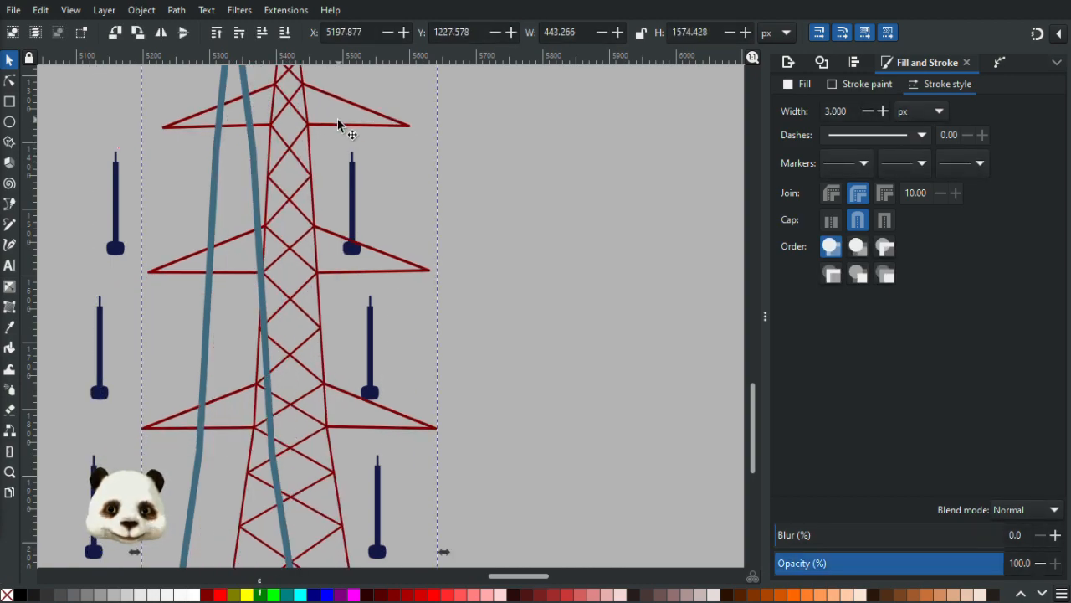
pyautogui.hotkey('ctrl', 'z')
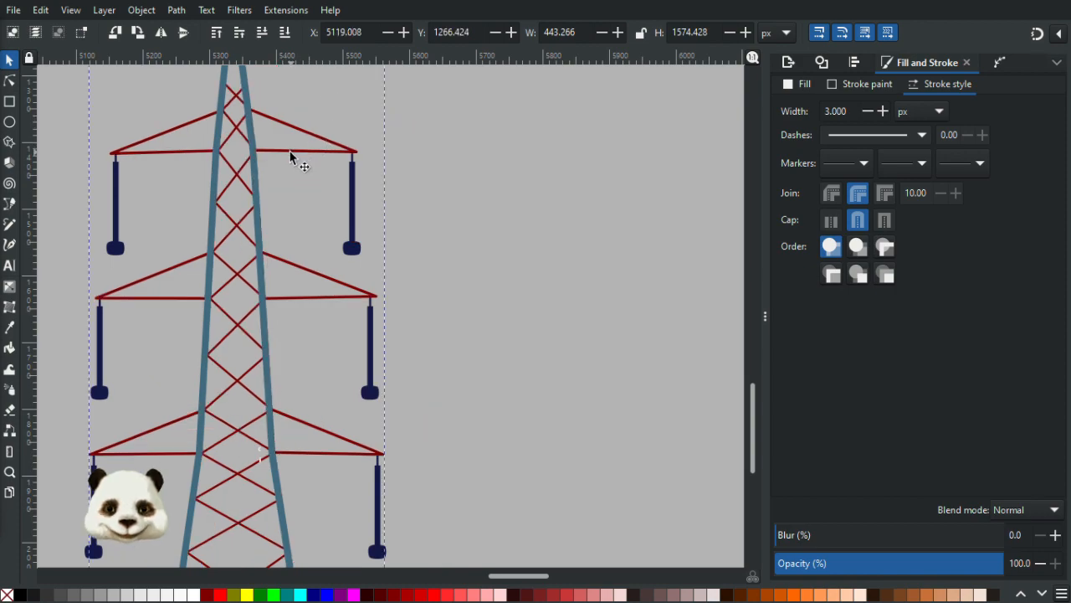
pyautogui.moveTo(290, 157); pyautogui.dragTo(431, 120)
pyautogui.hotkey('ctrl', 'z')
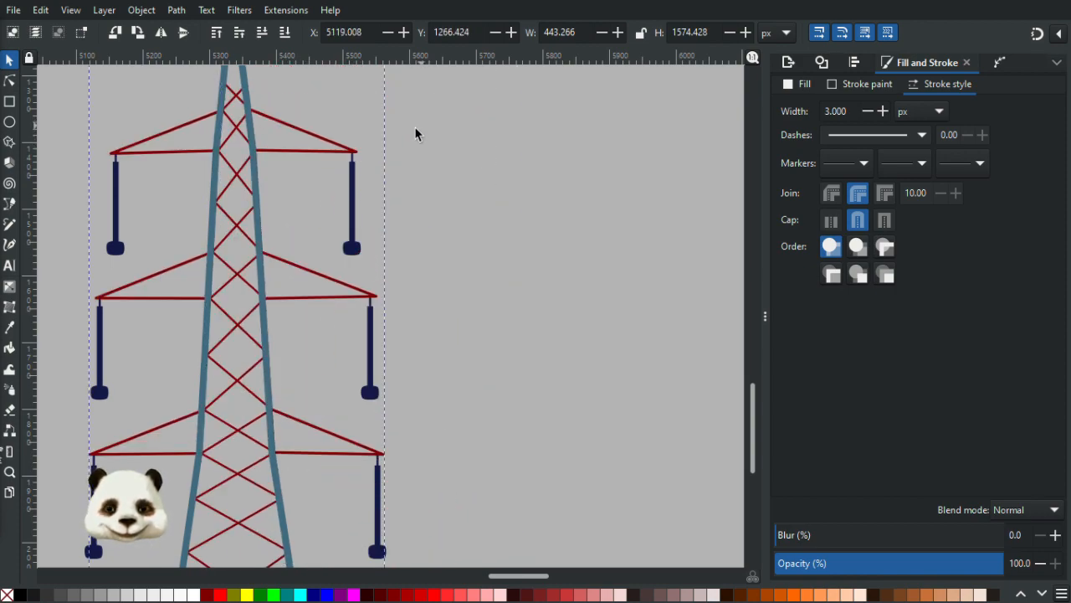
pyautogui.moveTo(275, 159); pyautogui.dragTo(368, 144)
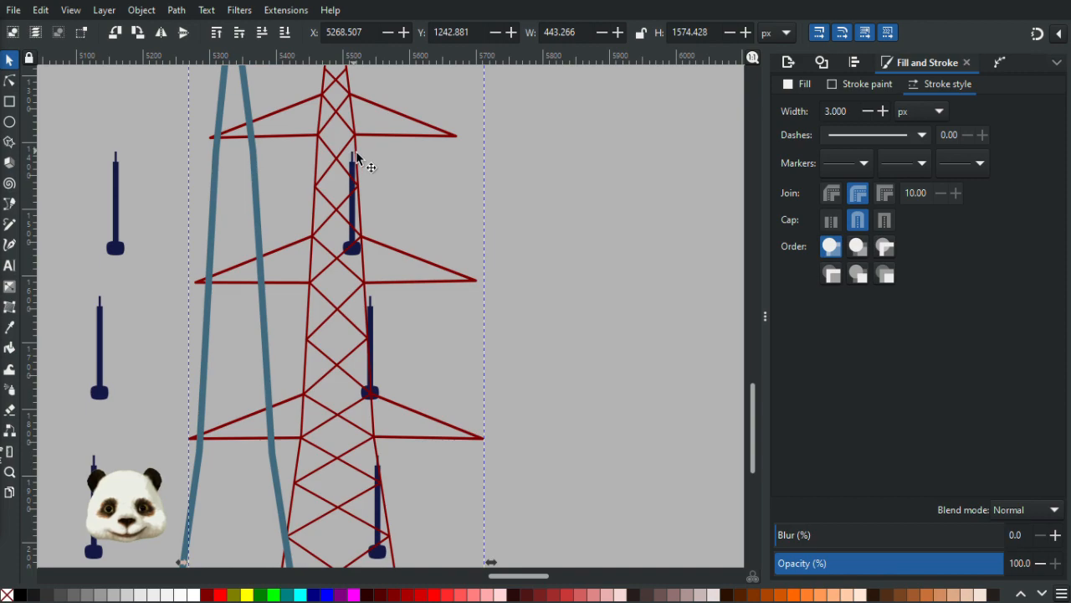
pyautogui.hotkey('ctrl', 'z')
# Step: Isolate the thin red leg outline hidden beneath the blue tower legs and delete it, keeping the lattice and blue legs
pyautogui.scroll(2, 257, 186)
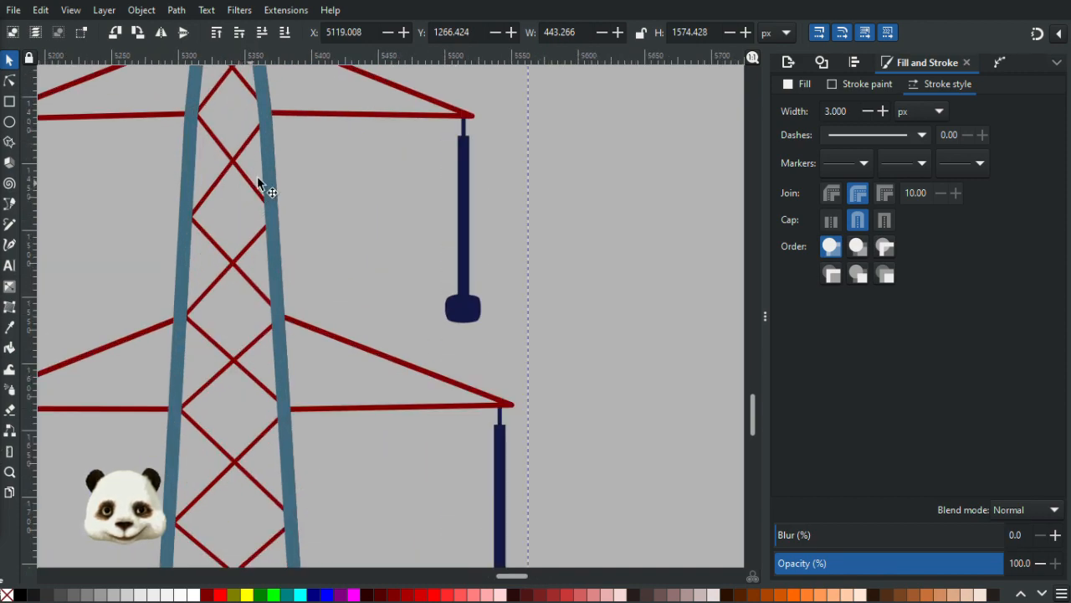
pyautogui.hotkey('ctrl', 'z')
pyautogui.hotkey('ctrl', 'z')
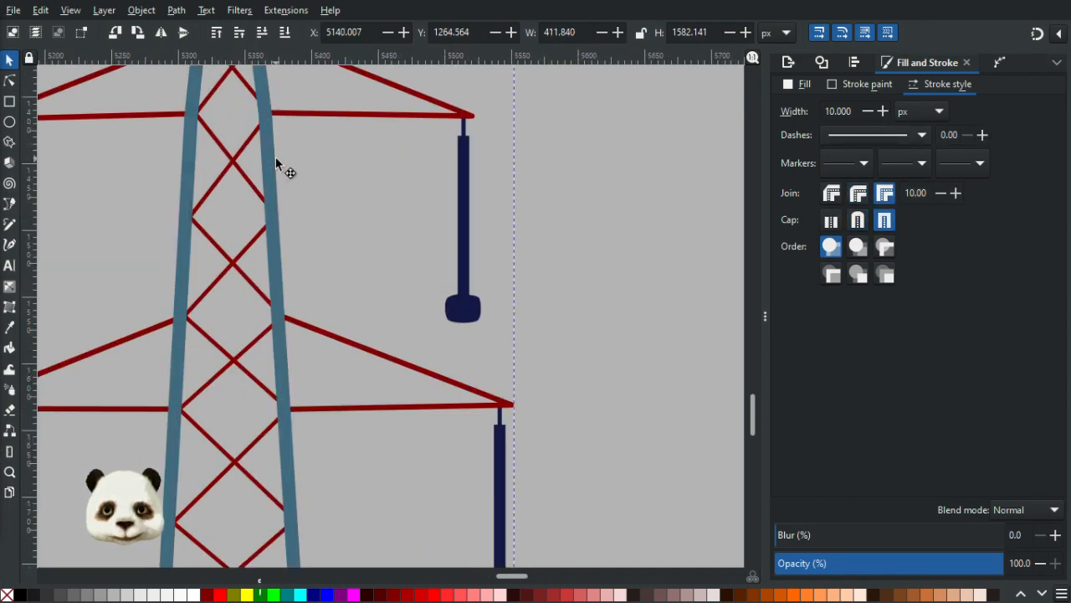
pyautogui.hotkey('ctrl', 'z')
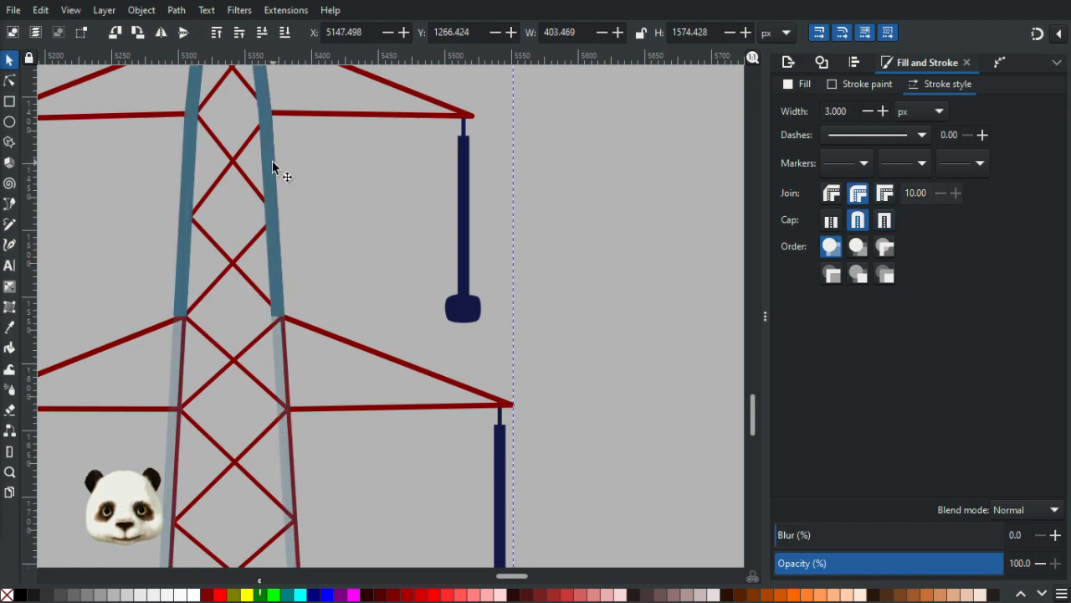
pyautogui.hotkey('ctrl', 'z')
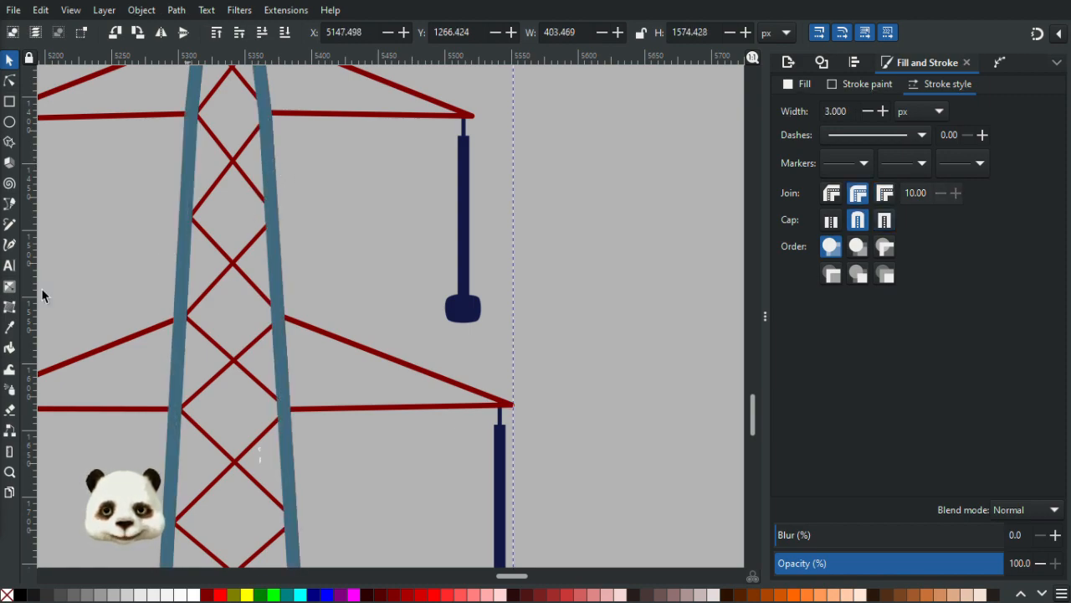
pyautogui.click(269, 153)
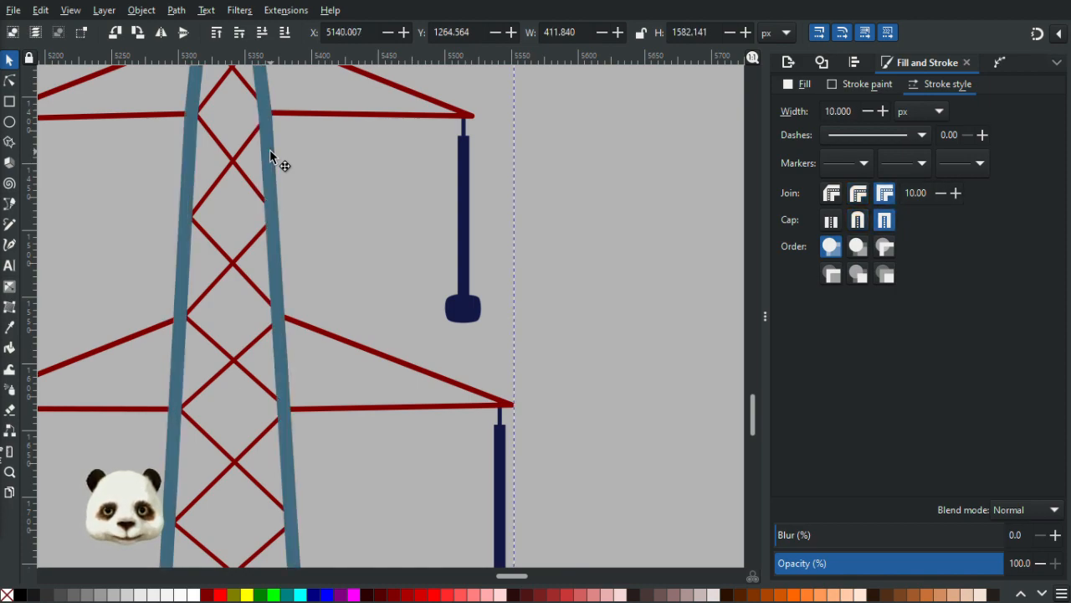
pyautogui.hotkey('ctrl', 'z')
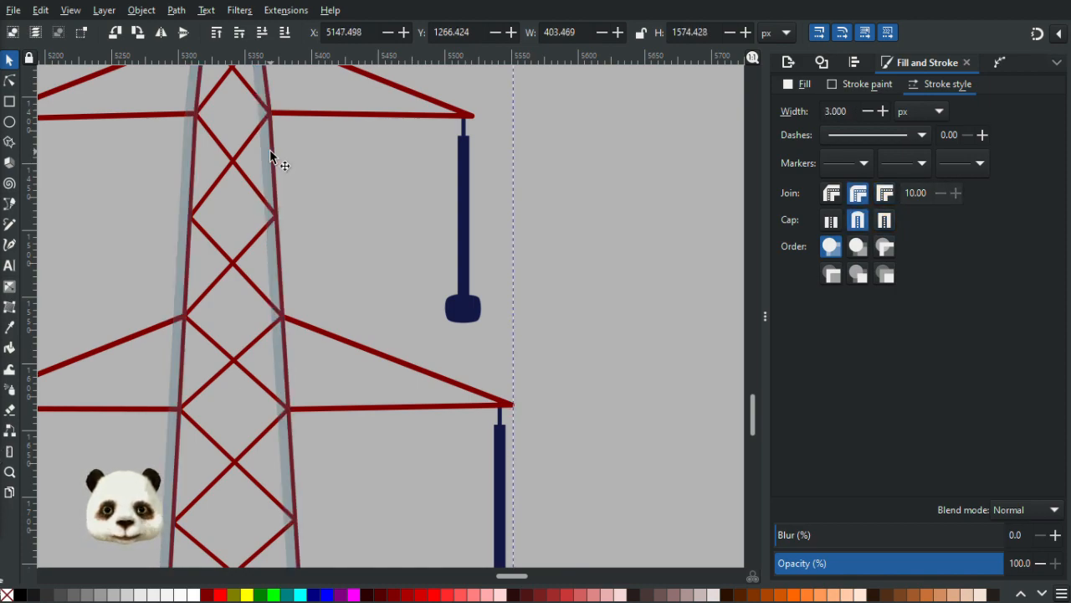
pyautogui.hotkey('ctrl', 'shift', 'z')
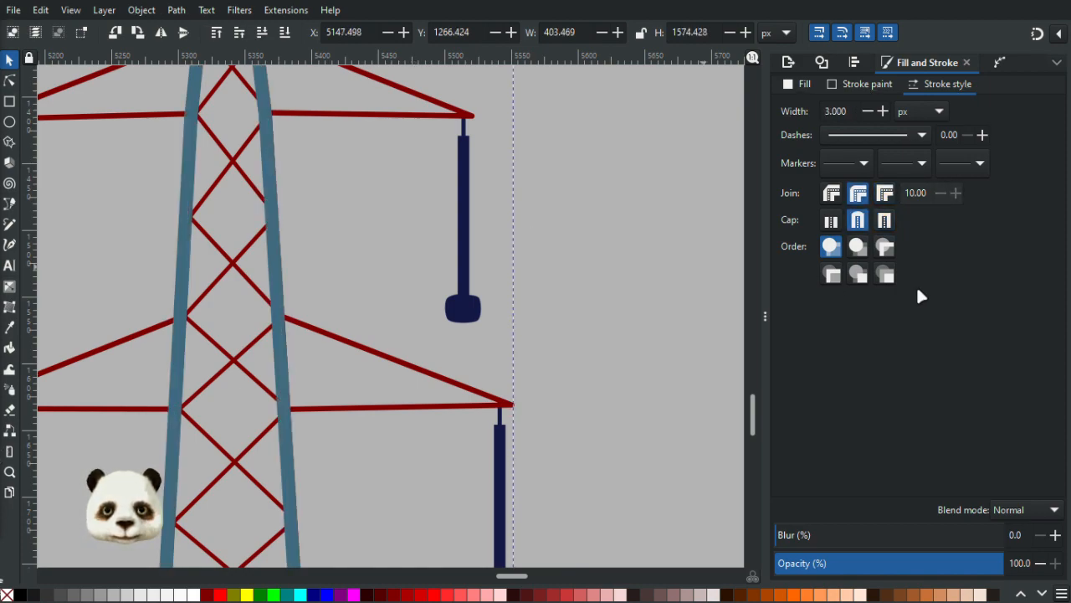
pyautogui.click(680, 252)
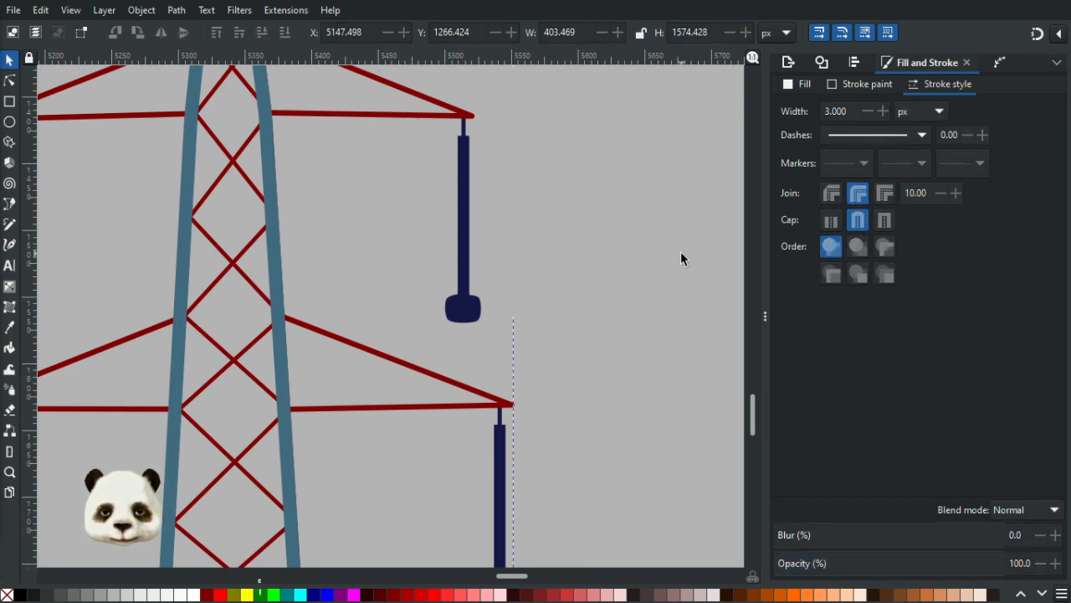
# Step: Select the lattice with its crossarms and nudge it left to about X 5117.0 px, centring it between the blue legs
pyautogui.moveTo(358, 115); pyautogui.dragTo(443, 203)
pyautogui.press('Escape')
pyautogui.scroll(-3, 442, 197)
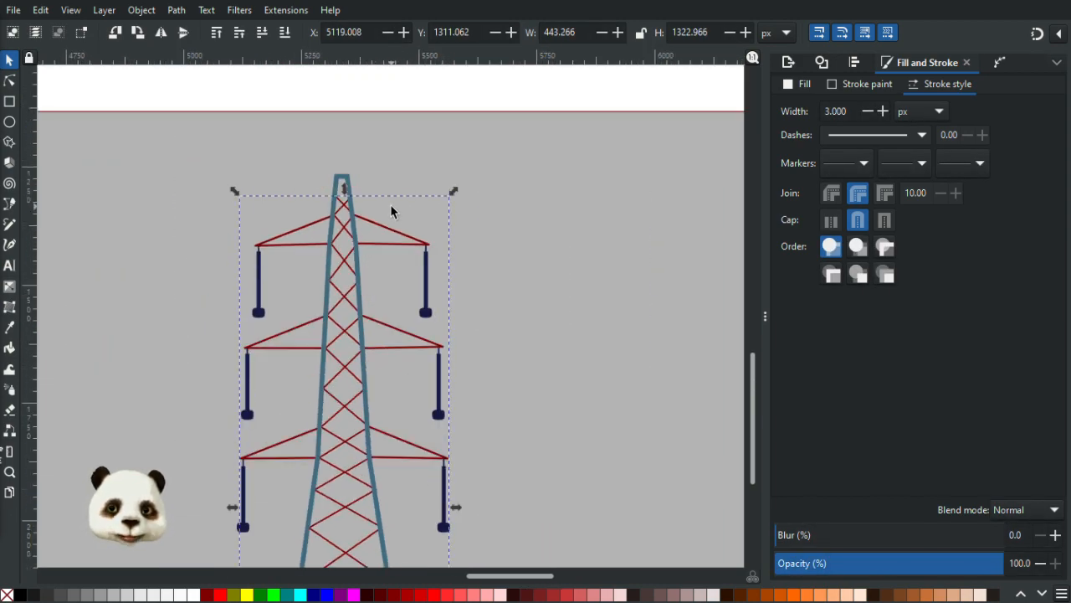
pyautogui.scroll(2, 395, 316)
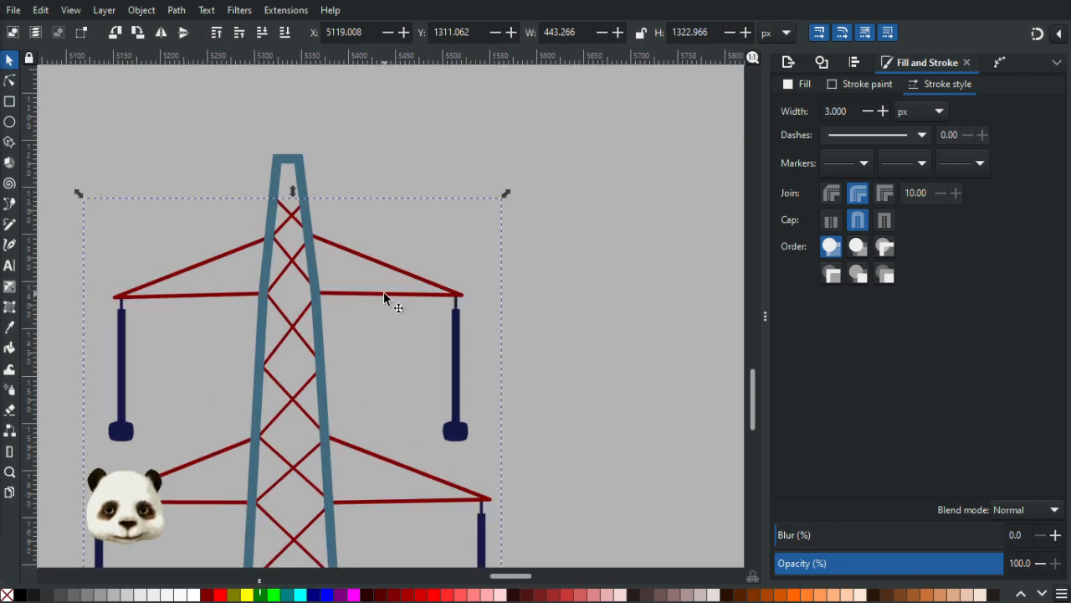
pyautogui.scroll(-5, 384, 292)
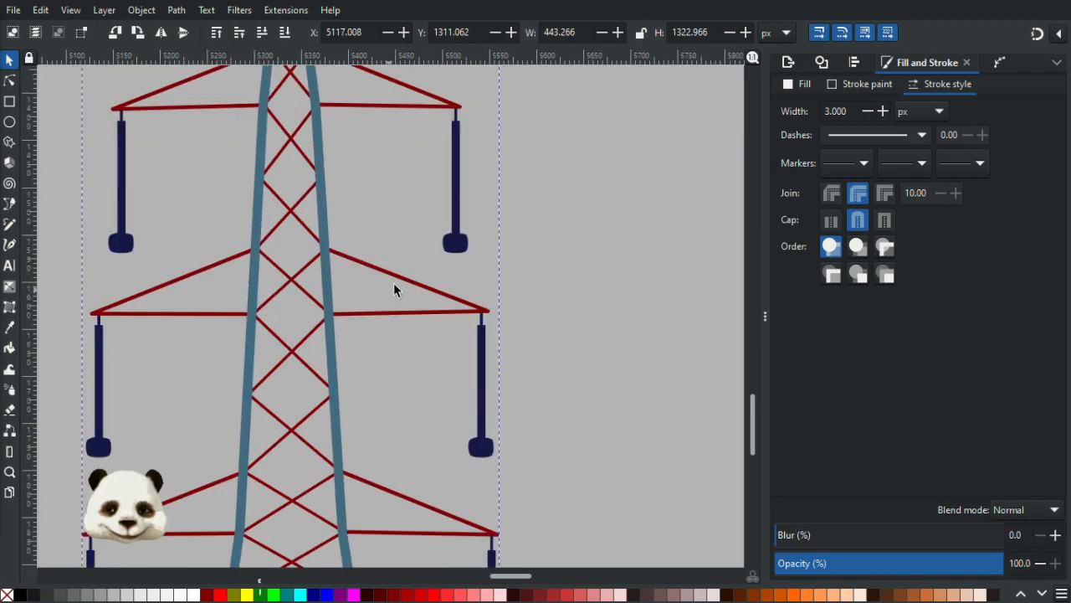
# Step: Nudge the whole set of insulators left to about X 5110.3 px, matching the shifted crossarms, and deselect it
pyautogui.click(483, 448)
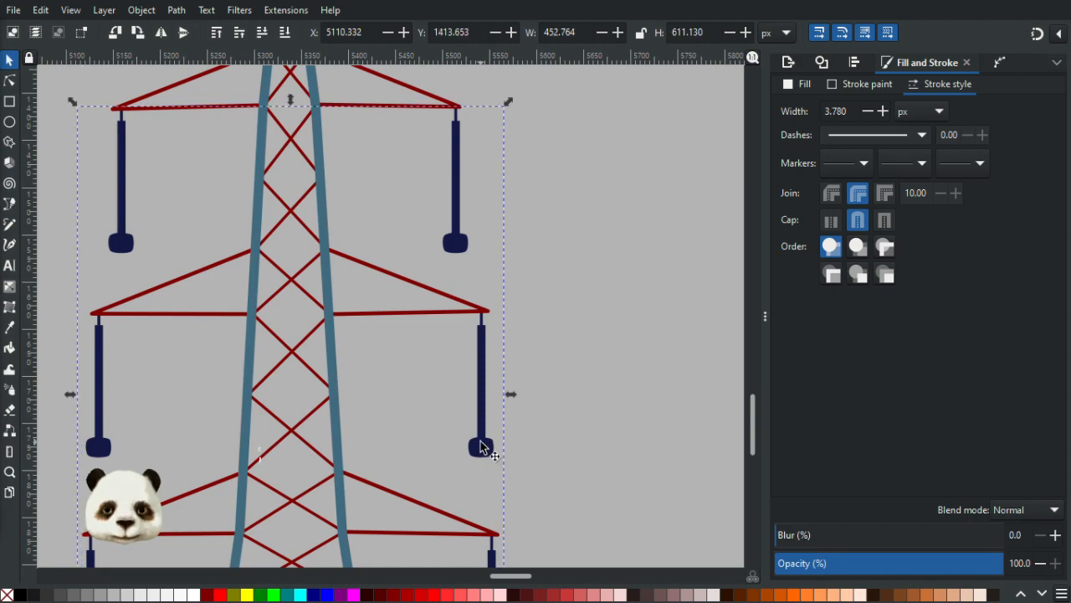
pyautogui.click(582, 338)
pyautogui.scroll(-3, 629, 318)
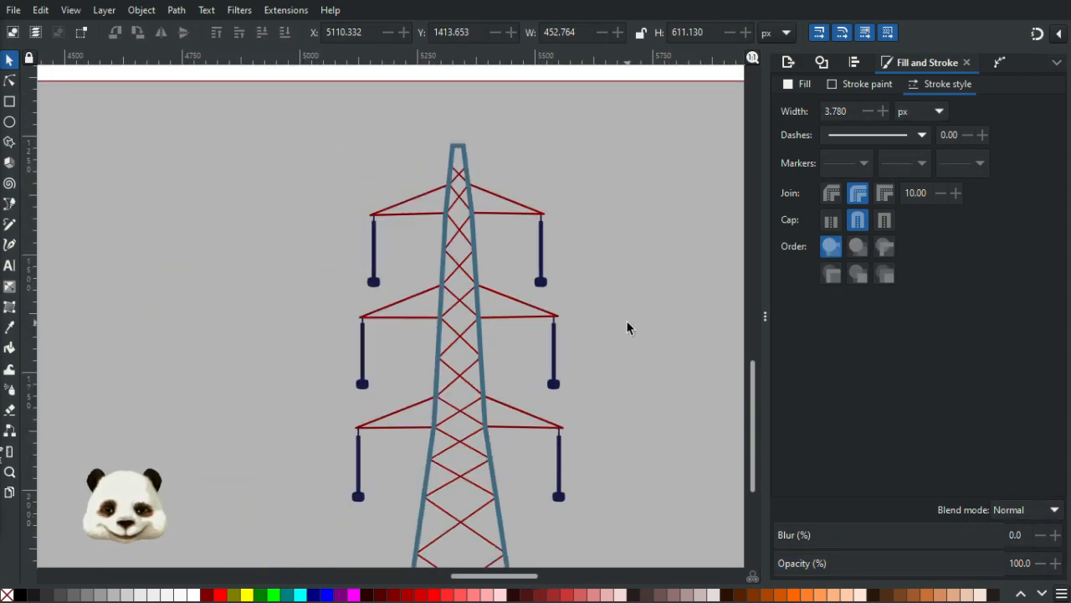
pyautogui.scroll(2, 645, 218)
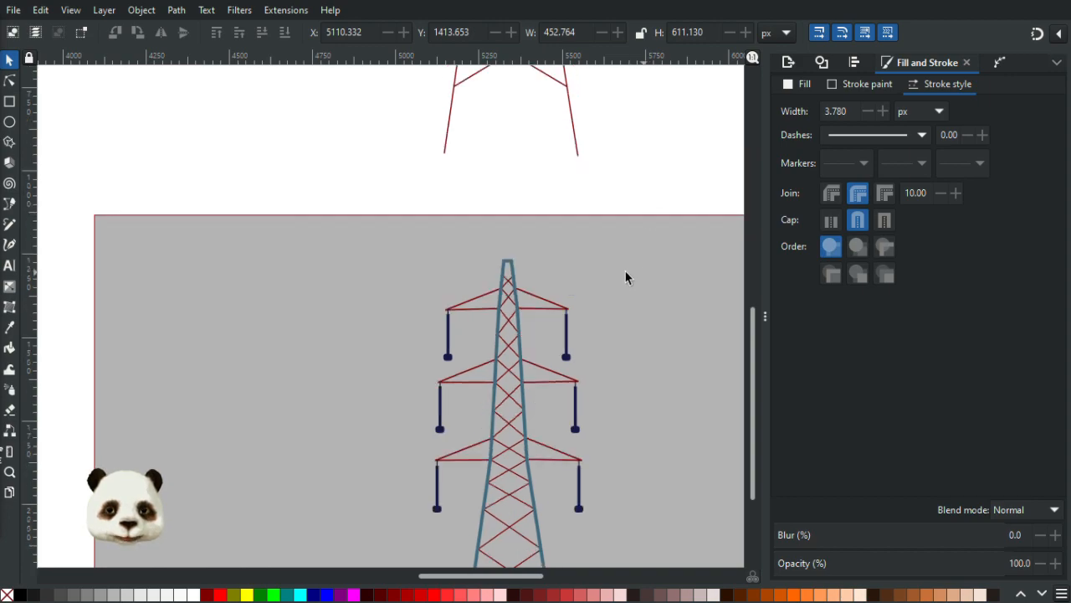
pyautogui.moveTo(626, 277); pyautogui.dragTo(495, 233)
pyautogui.scroll(3, 418, 247)
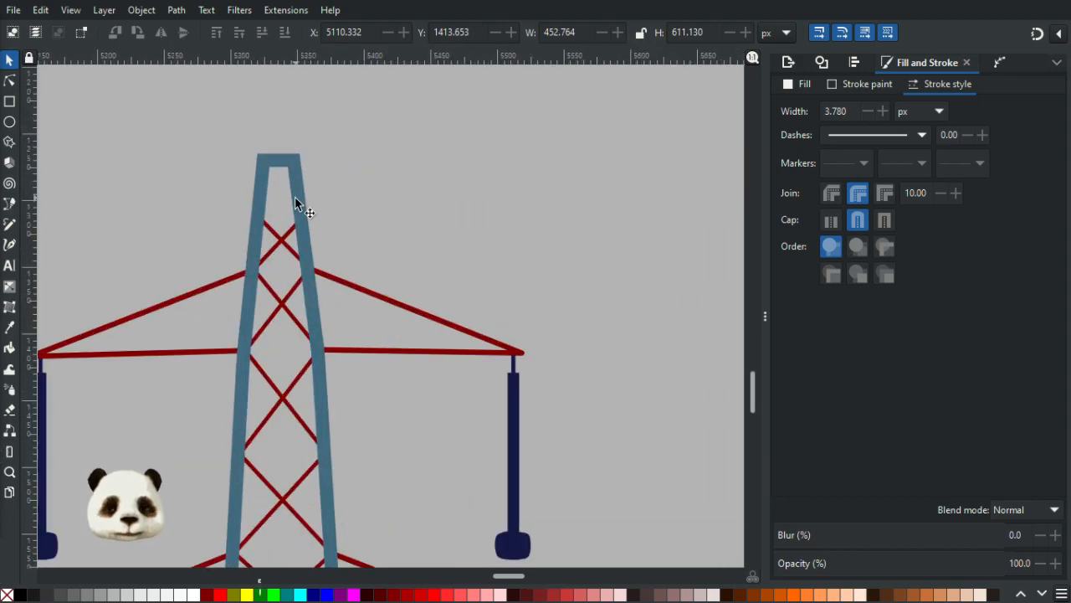
# Step: Recolour the red lattice and crossarm strokes with the blue sampled from the tower legs
pyautogui.scroll(-4, 309, 236)
pyautogui.click(355, 278)
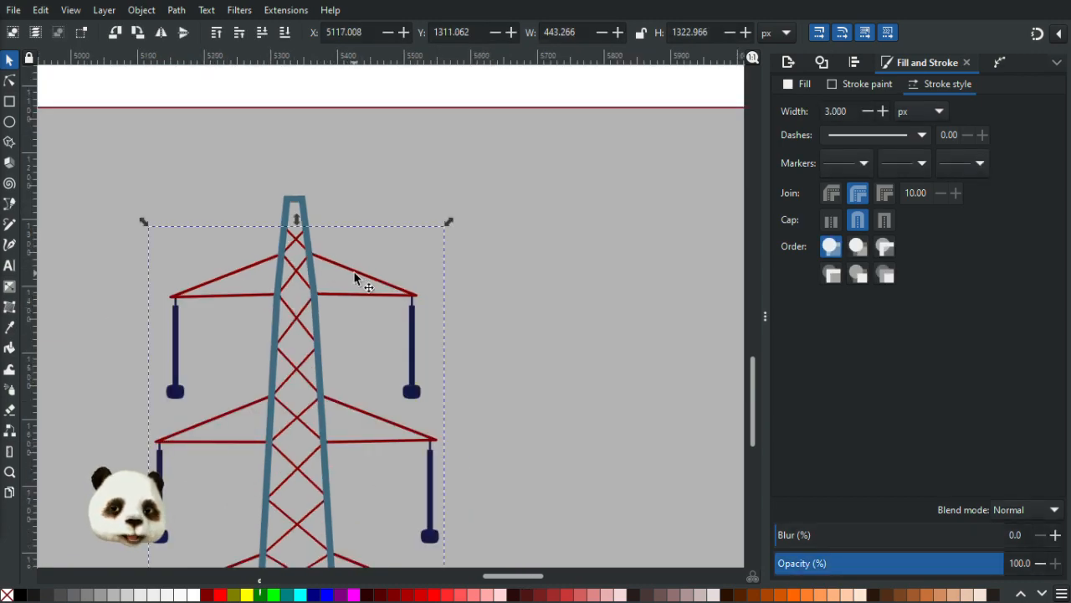
pyautogui.press('d')
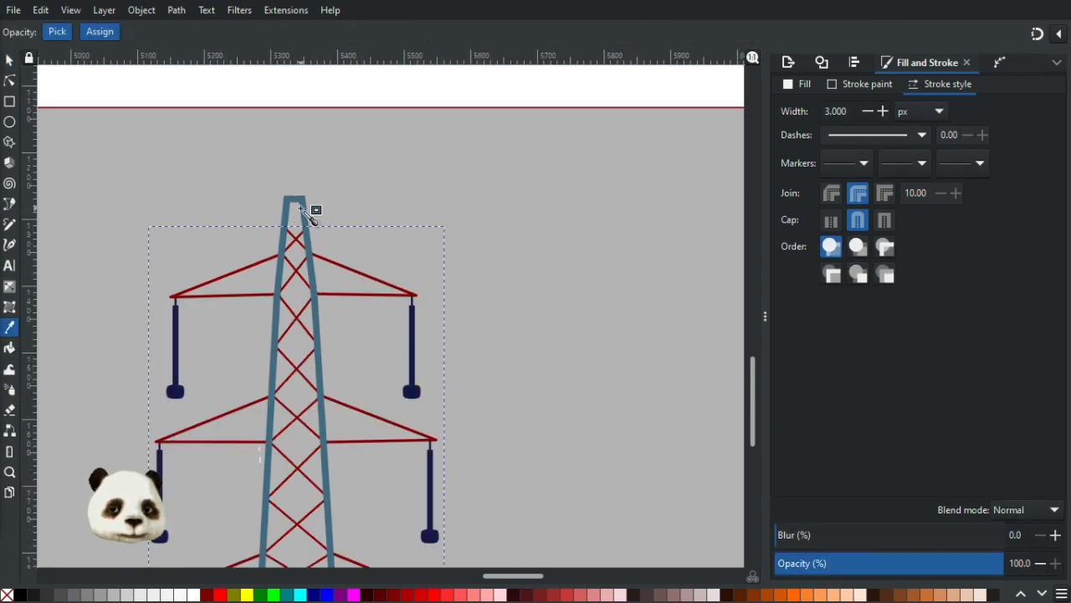
pyautogui.click(304, 212)
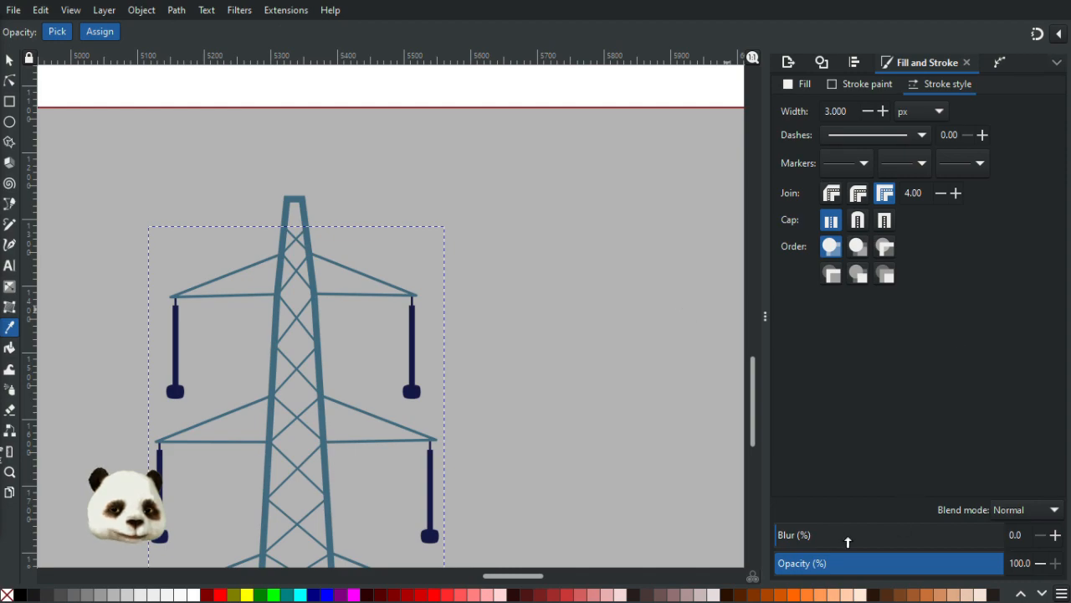
# Step: Darken the lattice and crossarm stroke colour to a lightness of 10 (RGBA 121d23ff), and deselect to check the whole tower
pyautogui.click(858, 87)
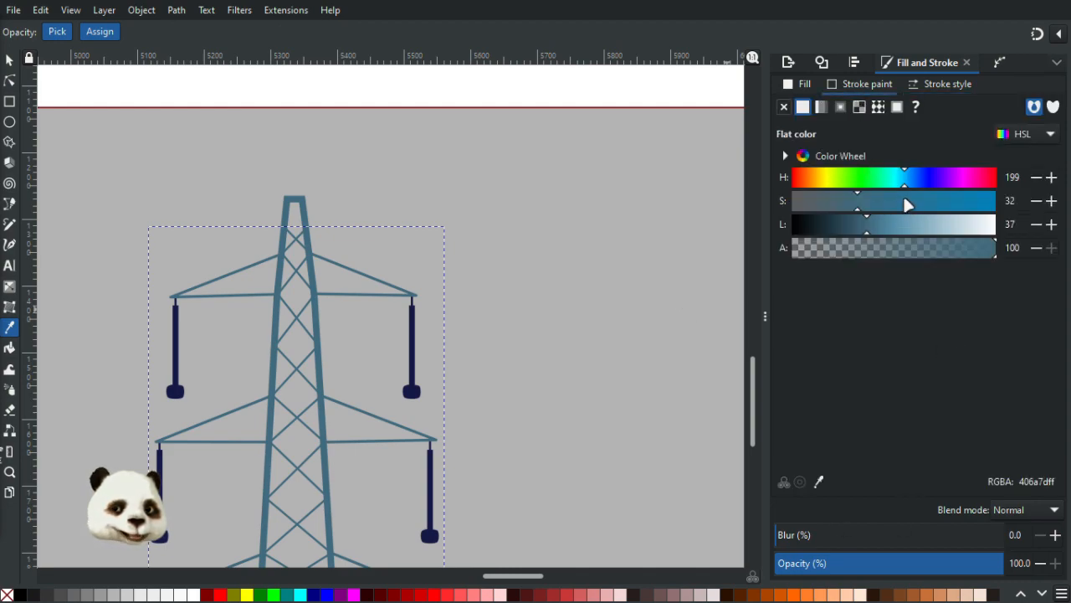
pyautogui.moveTo(854, 224); pyautogui.dragTo(842, 225)
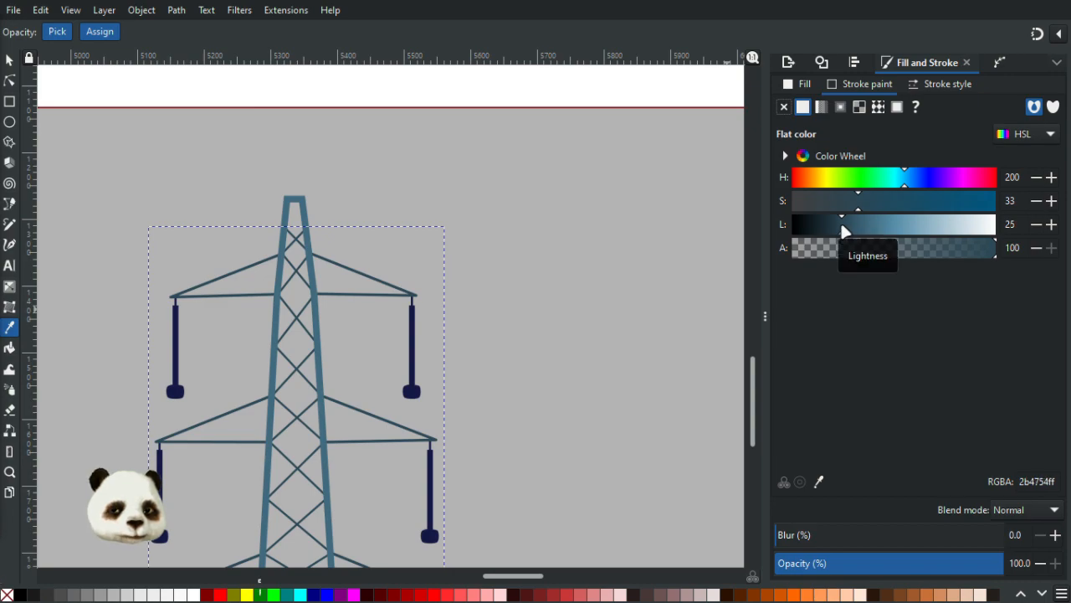
pyautogui.scroll(-3, 660, 227)
pyautogui.scroll(2, 666, 235)
pyautogui.scroll(1, 661, 238)
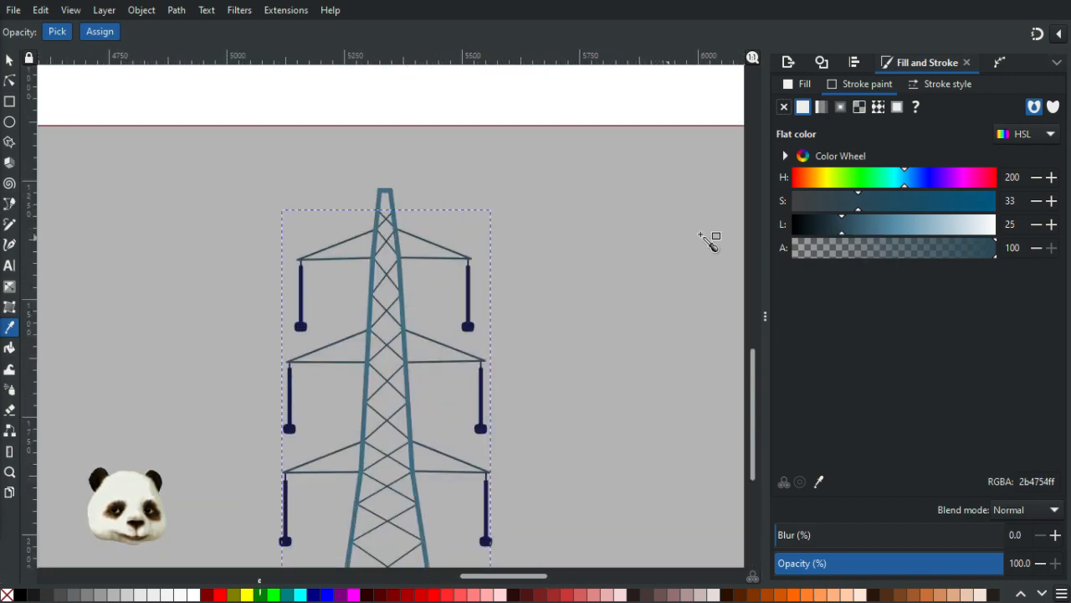
pyautogui.click(827, 225)
pyautogui.moveTo(828, 232); pyautogui.dragTo(811, 224)
pyautogui.scroll(-2, 674, 254)
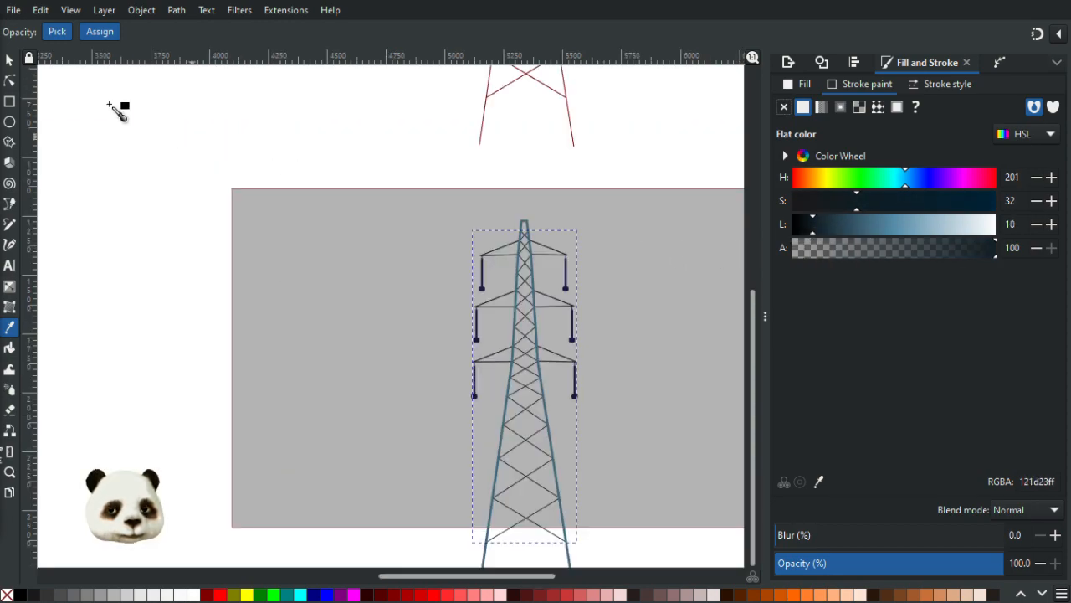
pyautogui.click(9, 59)
pyautogui.click(590, 183)
pyautogui.moveTo(588, 176); pyautogui.dragTo(441, 113)
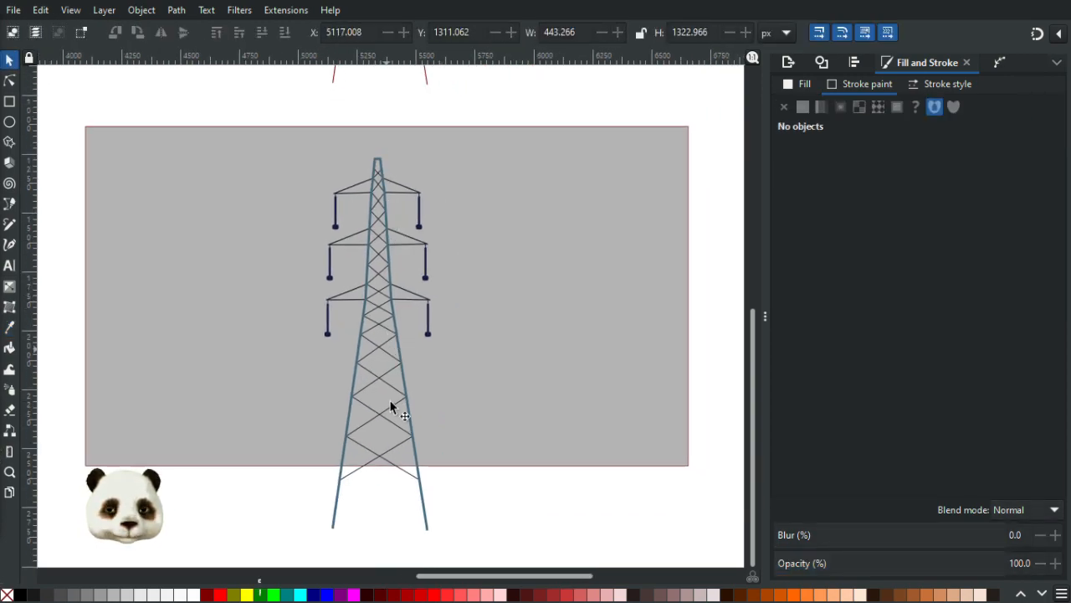
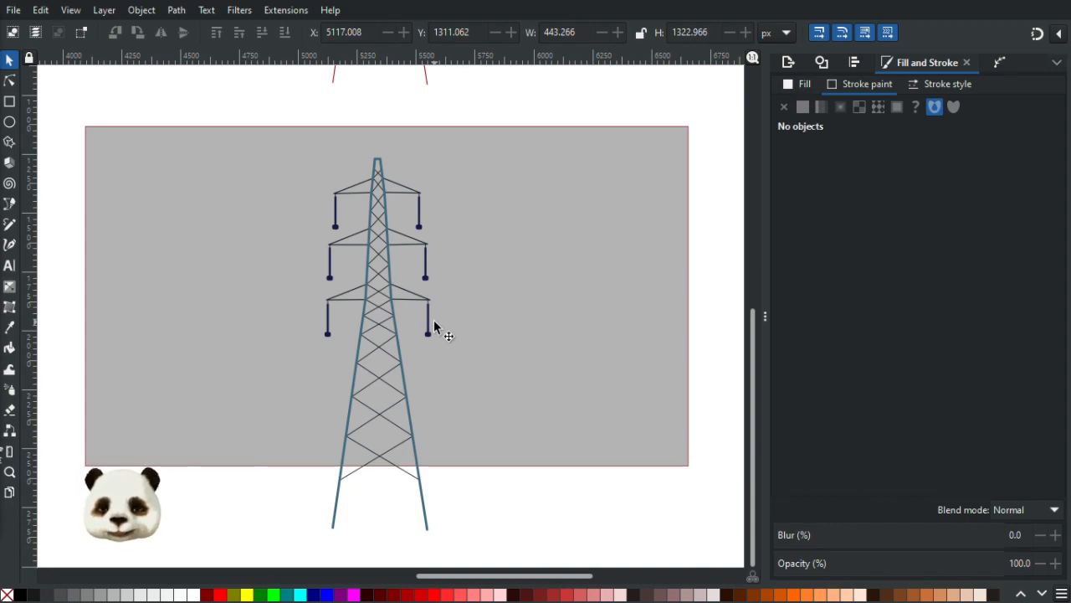
pyautogui.scroll(2, 450, 243)
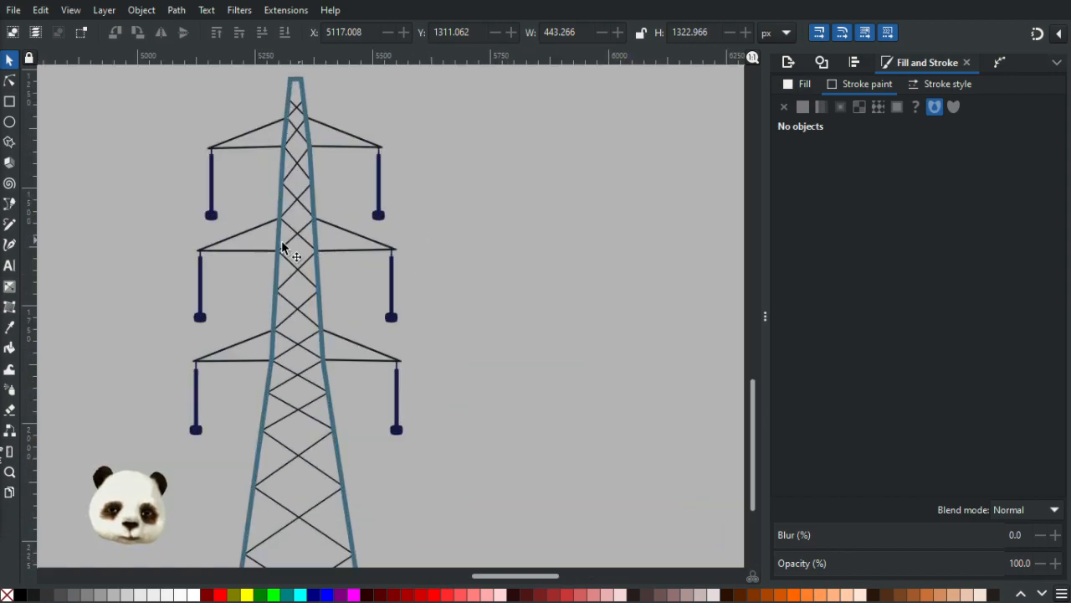
# Step: Compare the overall proportions of the recoloured tower with the purple and orange sunset reference photos
pyautogui.scroll(-2, 282, 246)
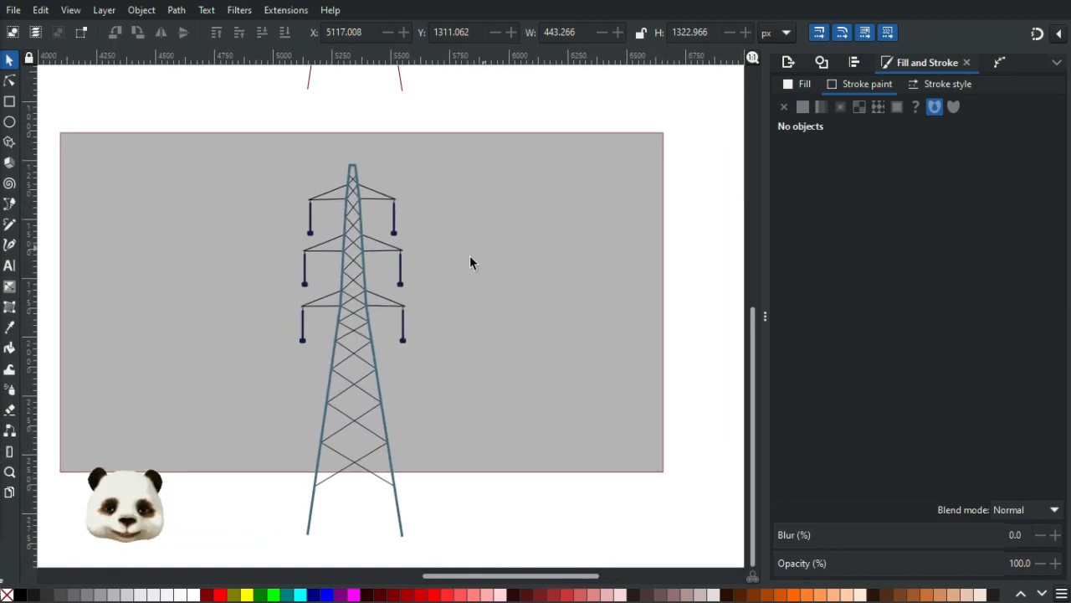
pyautogui.scroll(-2, 470, 262)
pyautogui.scroll(5, 441, 262)
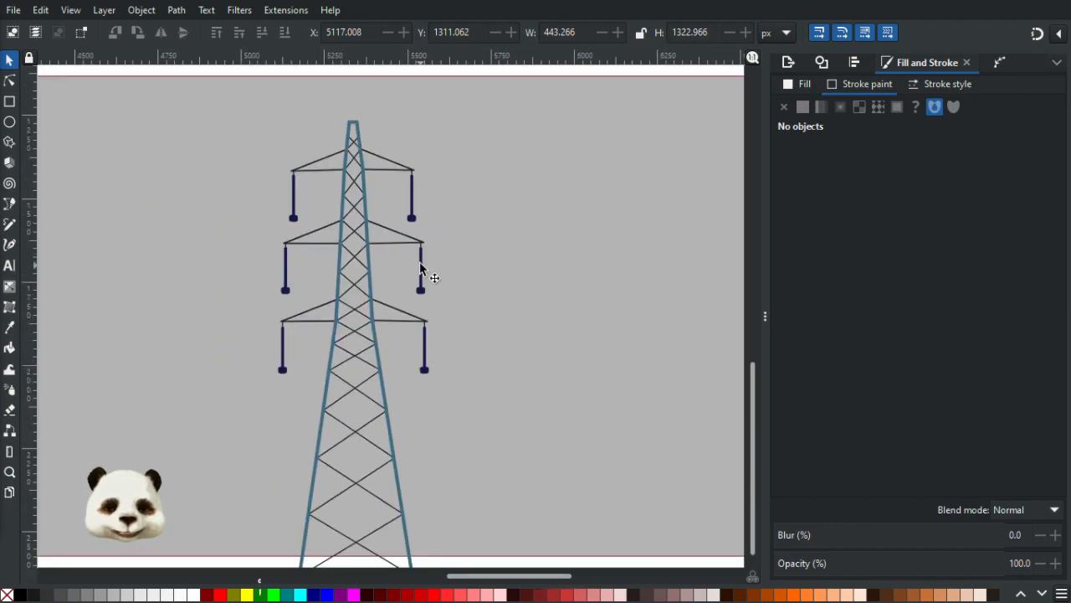
pyautogui.scroll(-3, 419, 267)
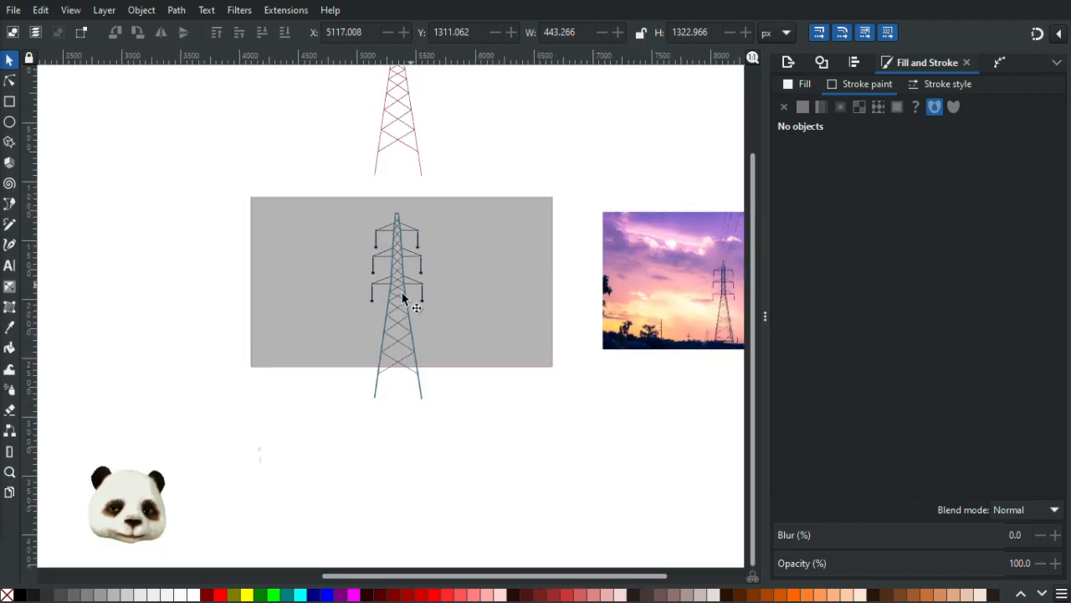
pyautogui.scroll(2, 399, 297)
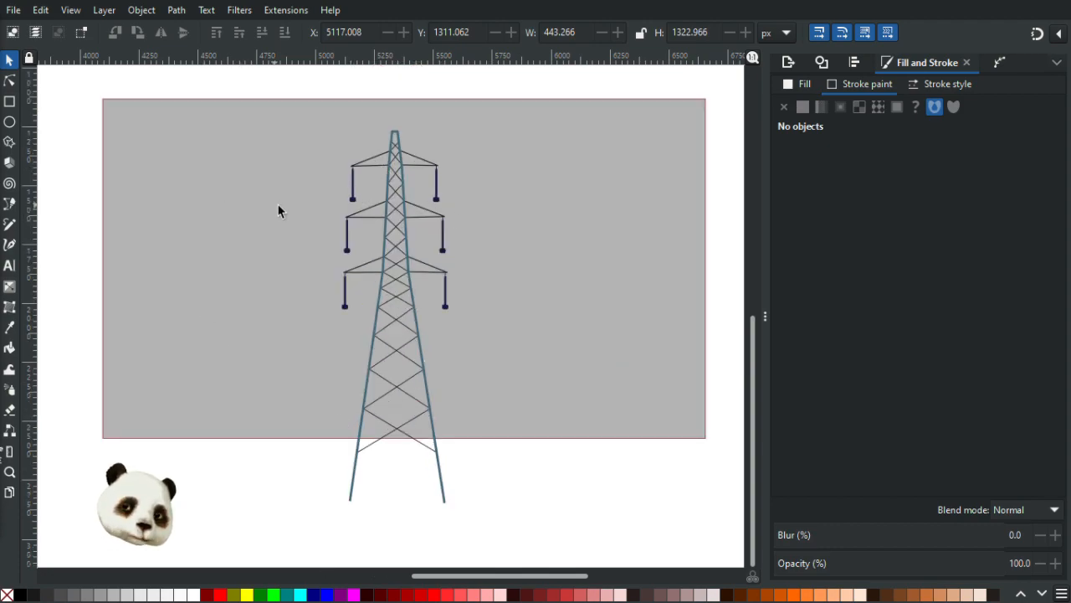
pyautogui.scroll(-3, 283, 213)
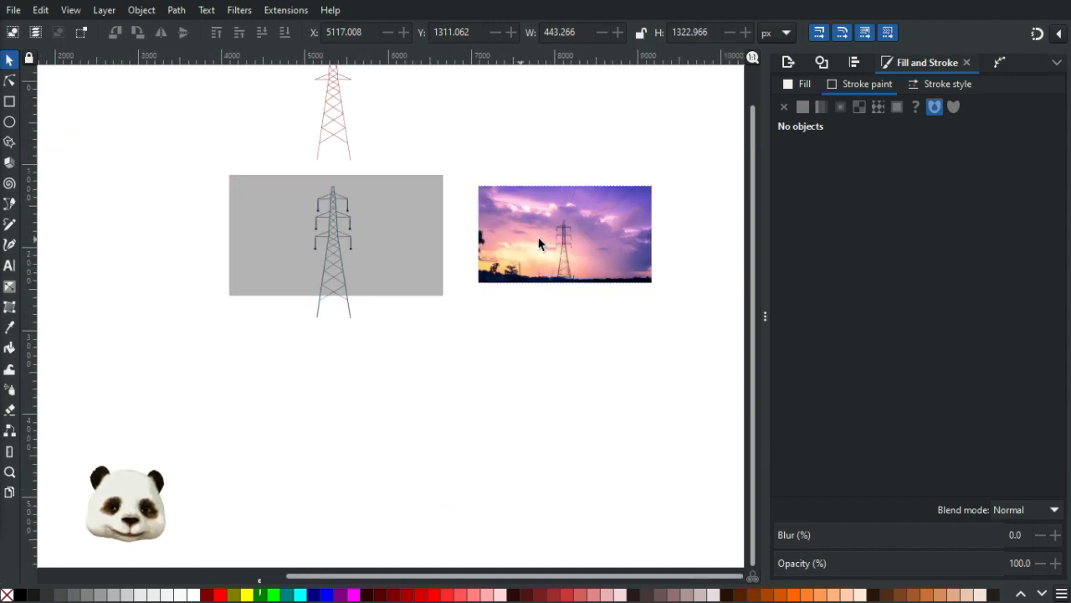
pyautogui.scroll(3, 539, 243)
pyautogui.scroll(-1, 571, 237)
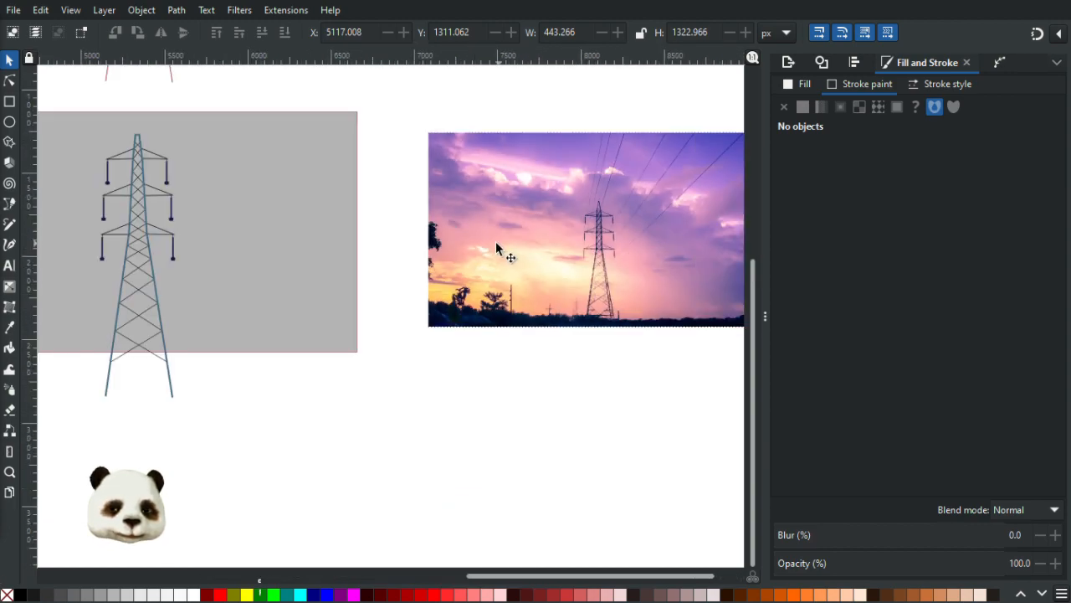
pyautogui.moveTo(242, 265); pyautogui.dragTo(677, 395)
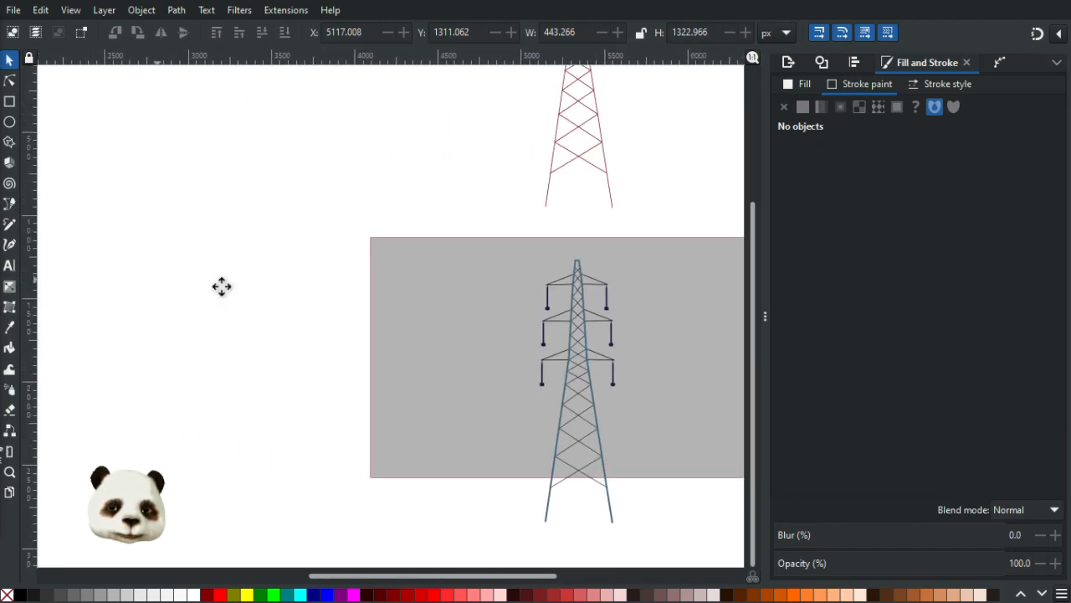
pyautogui.moveTo(220, 287); pyautogui.dragTo(580, 369)
pyautogui.scroll(3, 164, 176)
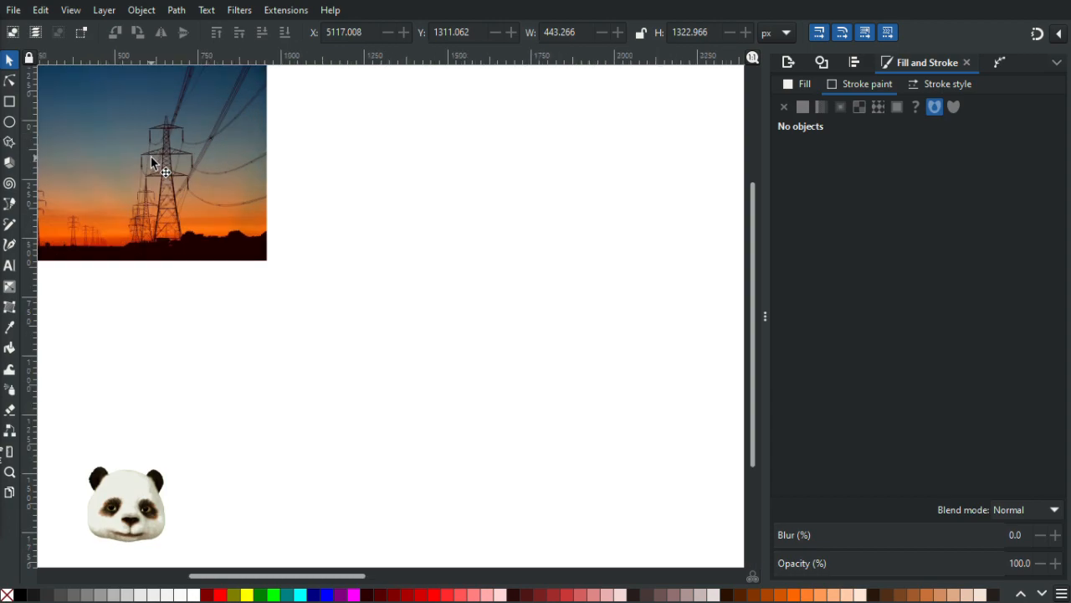
pyautogui.scroll(-5, 155, 167)
pyautogui.scroll(4, 467, 317)
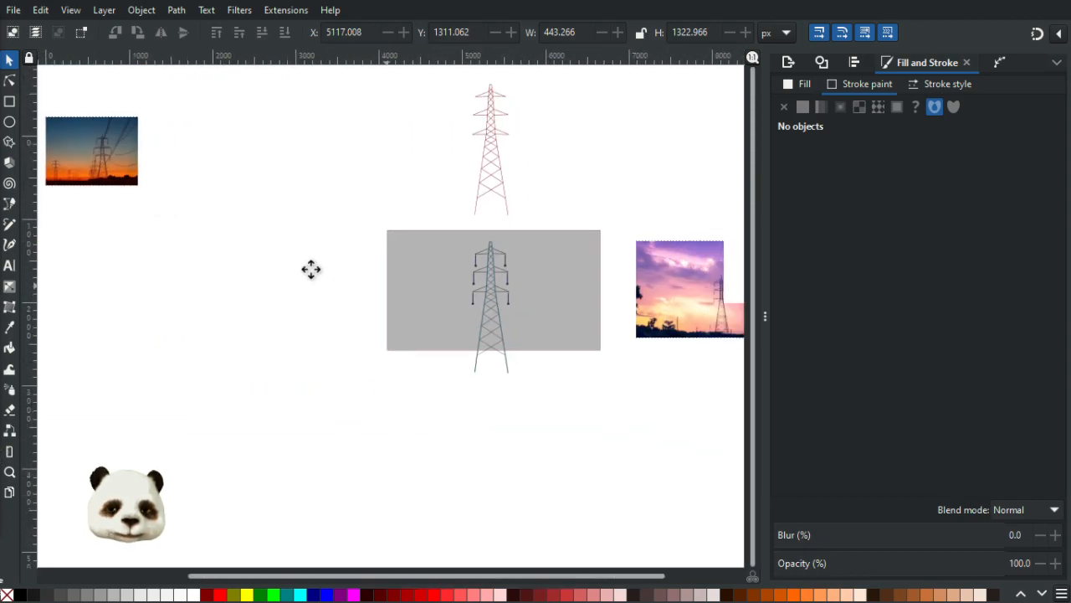
pyautogui.scroll(3, 376, 203)
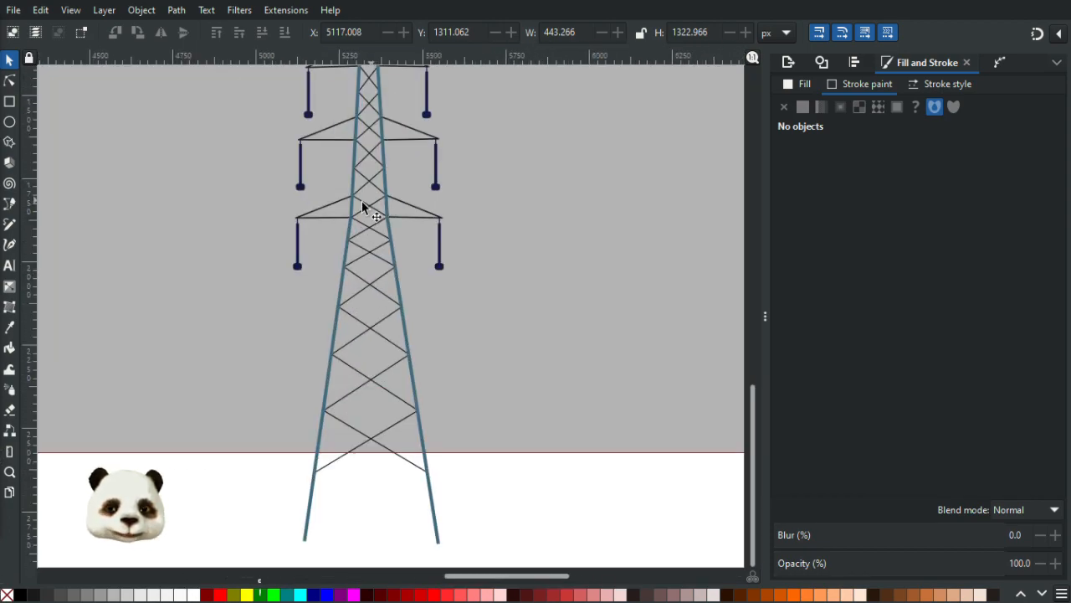
# Step: Examine the shape of the tower's insulator ends against those on the pylons in the orange sunset reference photo
pyautogui.scroll(2, 263, 296)
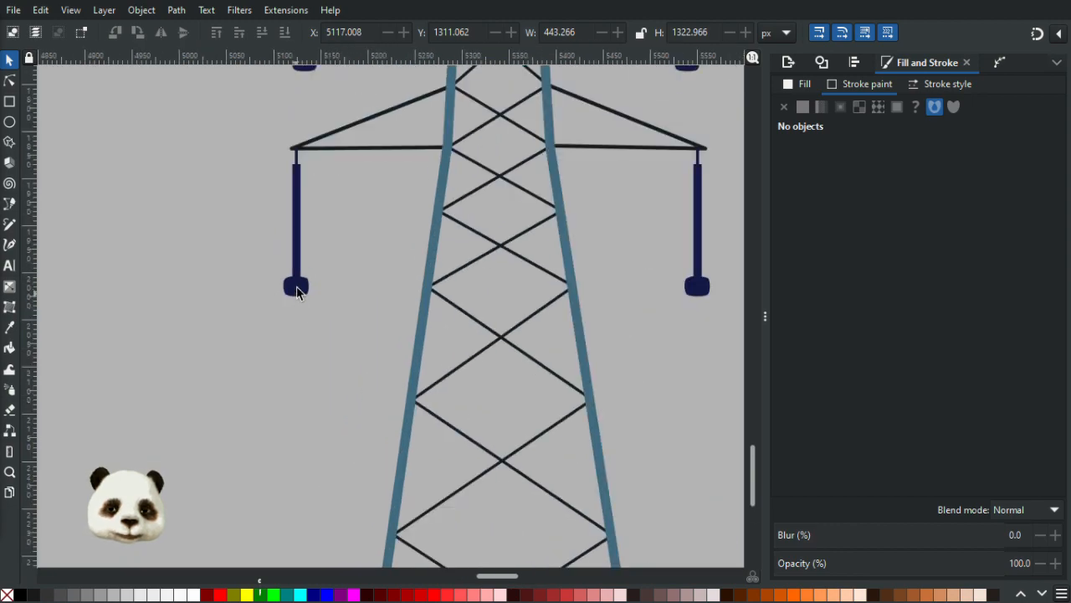
pyautogui.scroll(-5, 251, 276)
pyautogui.scroll(-3, 402, 326)
pyautogui.moveTo(637, 362); pyautogui.dragTo(760, 402)
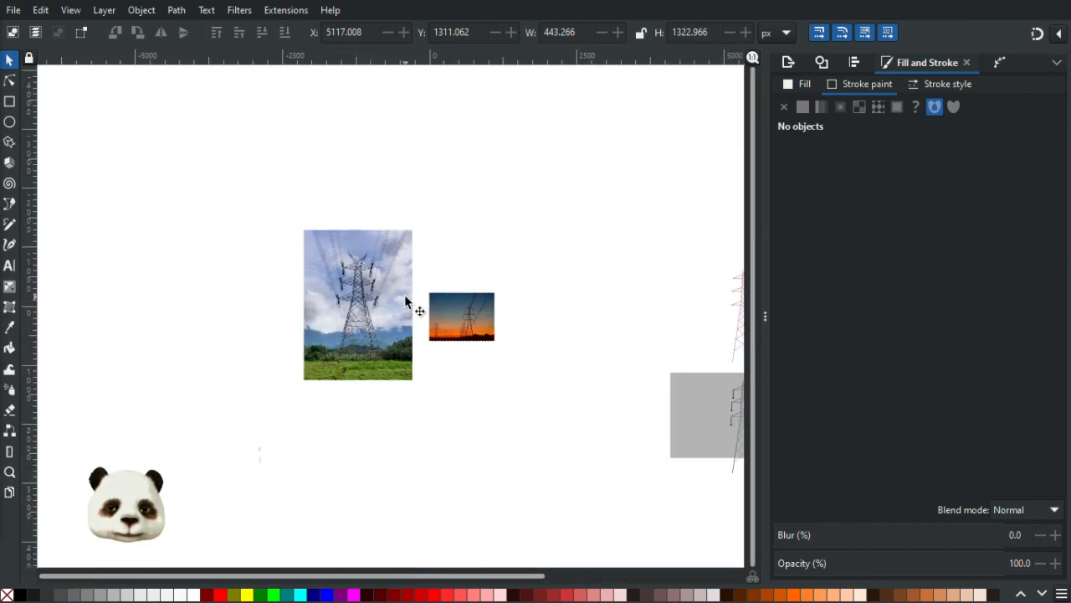
pyautogui.scroll(9, 425, 306)
pyautogui.scroll(-1, 539, 326)
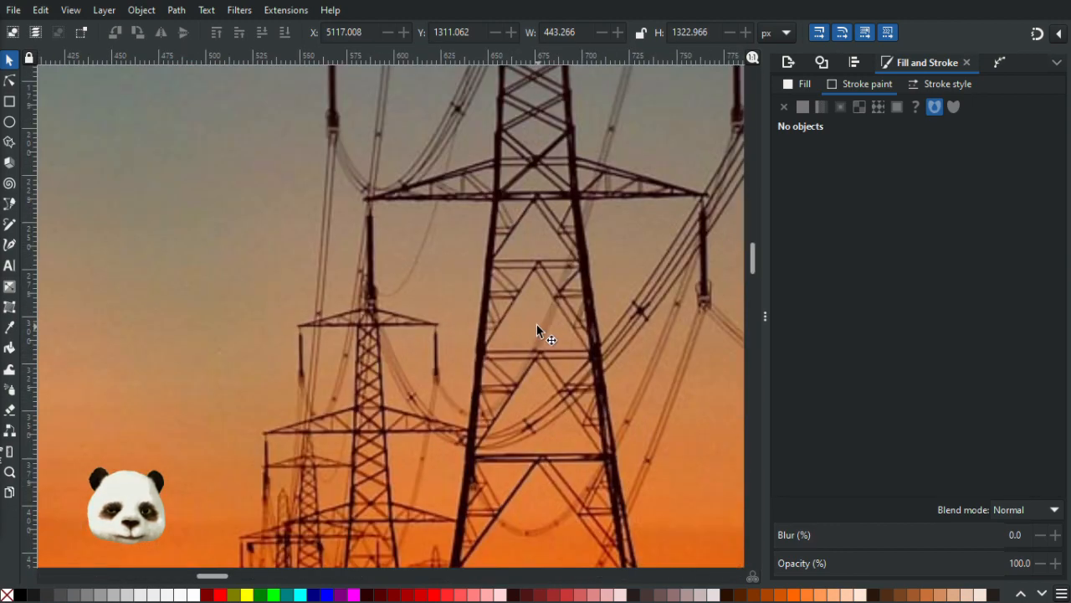
pyautogui.scroll(-4, 536, 324)
pyautogui.scroll(-3, 535, 324)
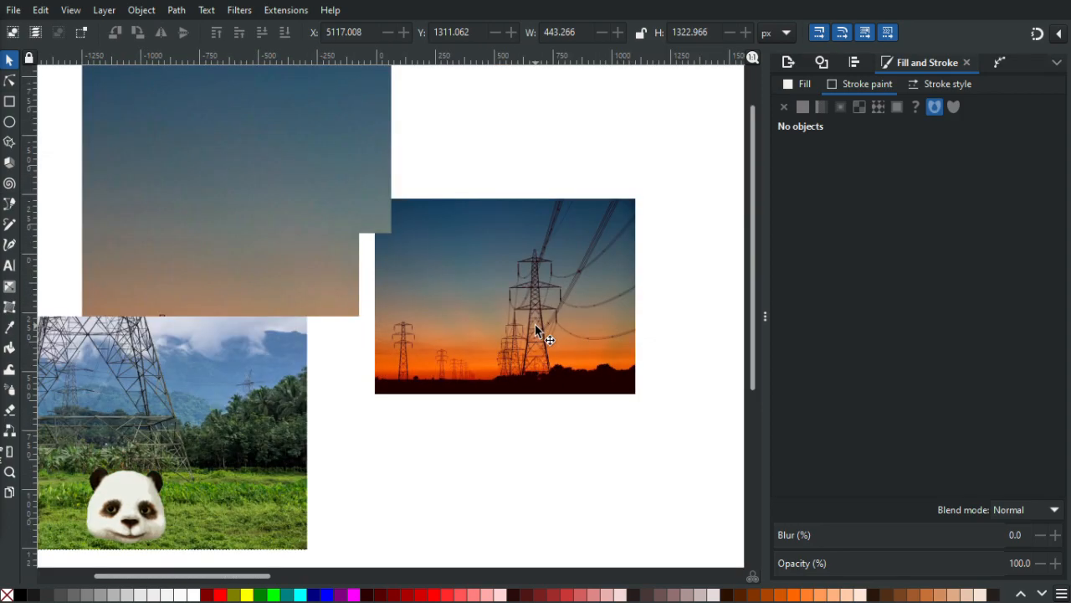
# Step: Narrow the end cap of the upper-left insulator by moving its right and left pairs of nodes inward, and deselect it
pyautogui.moveTo(672, 402); pyautogui.dragTo(189, 156)
pyautogui.scroll(1, 500, 248)
pyautogui.moveTo(500, 248); pyautogui.dragTo(407, 331)
pyautogui.scroll(6, 296, 272)
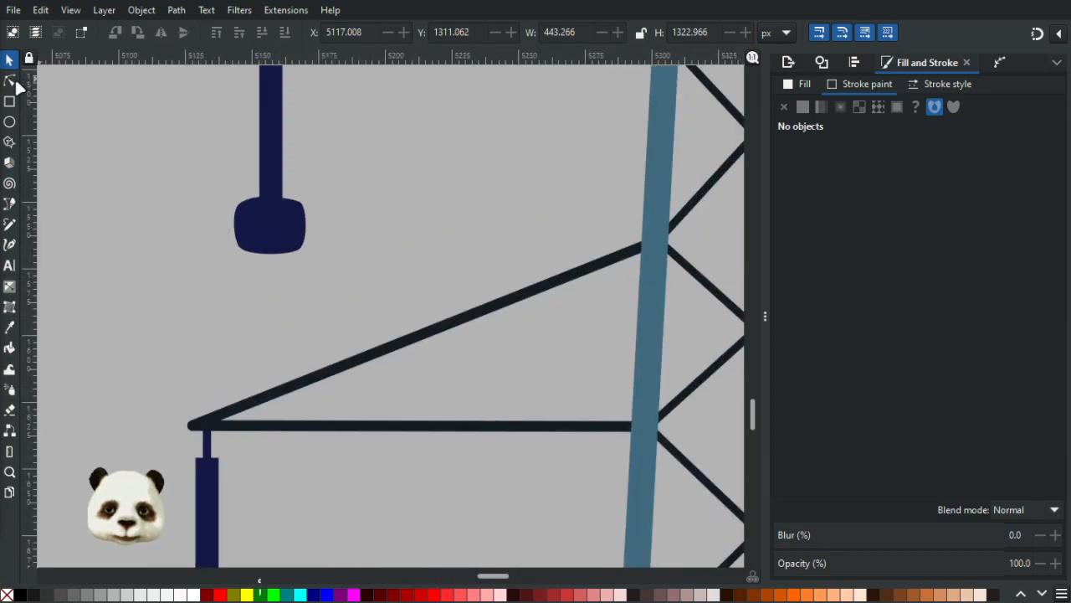
pyautogui.click(10, 82)
pyautogui.click(292, 229)
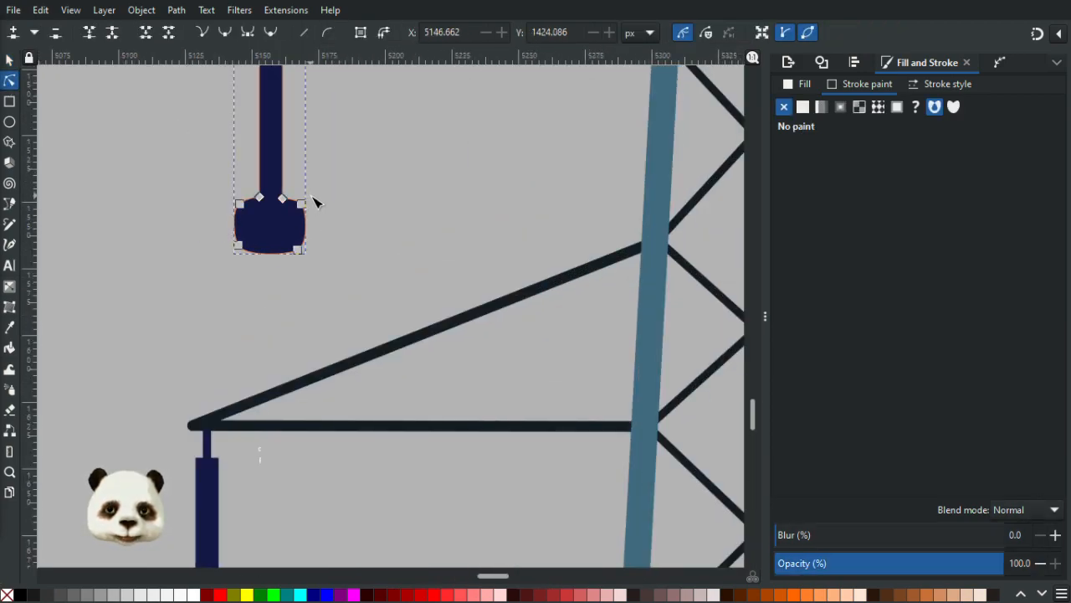
pyautogui.click(298, 250)
pyautogui.moveTo(297, 250); pyautogui.dragTo(293, 246)
pyautogui.moveTo(223, 181); pyautogui.dragTo(245, 245)
pyautogui.click(370, 208)
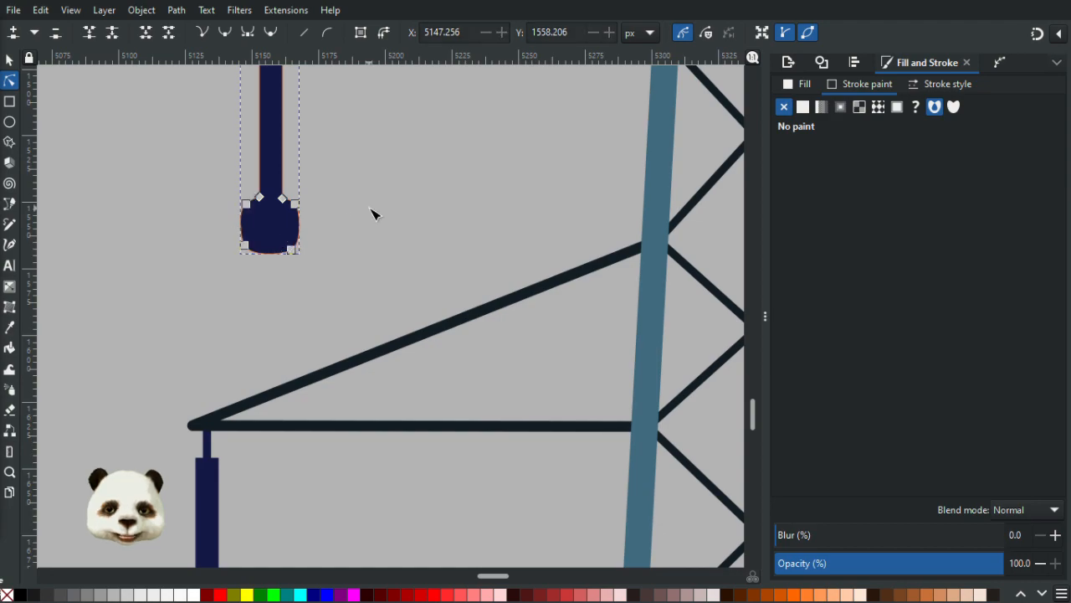
pyautogui.click(371, 213)
# Step: Move the two right-hand nodes of the upper-left insulator's end cap further inward
pyautogui.scroll(-7, 410, 218)
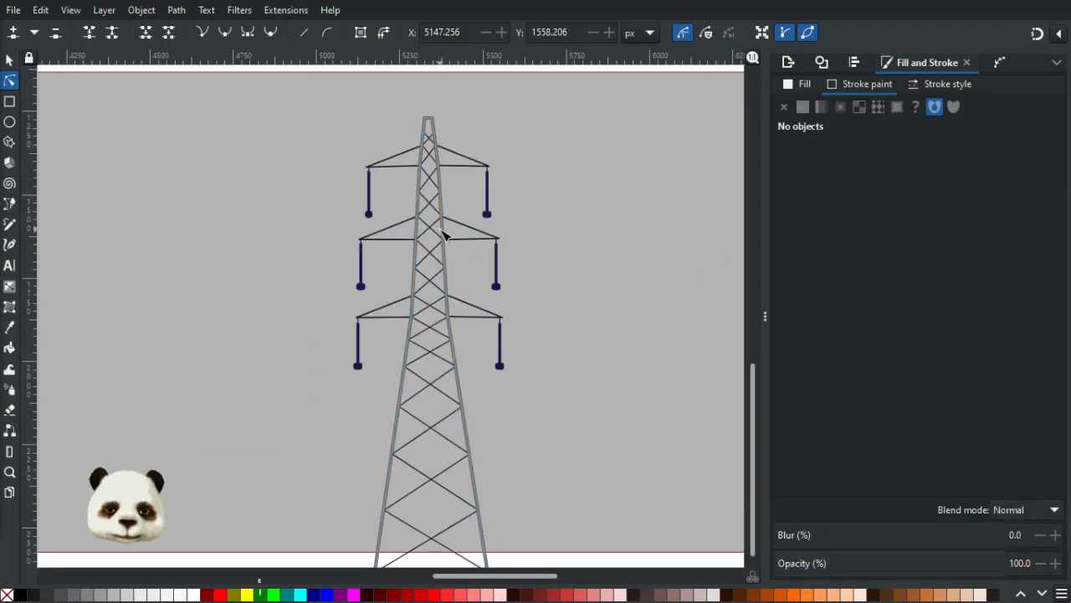
pyautogui.scroll(-2, 477, 245)
pyautogui.scroll(8, 468, 230)
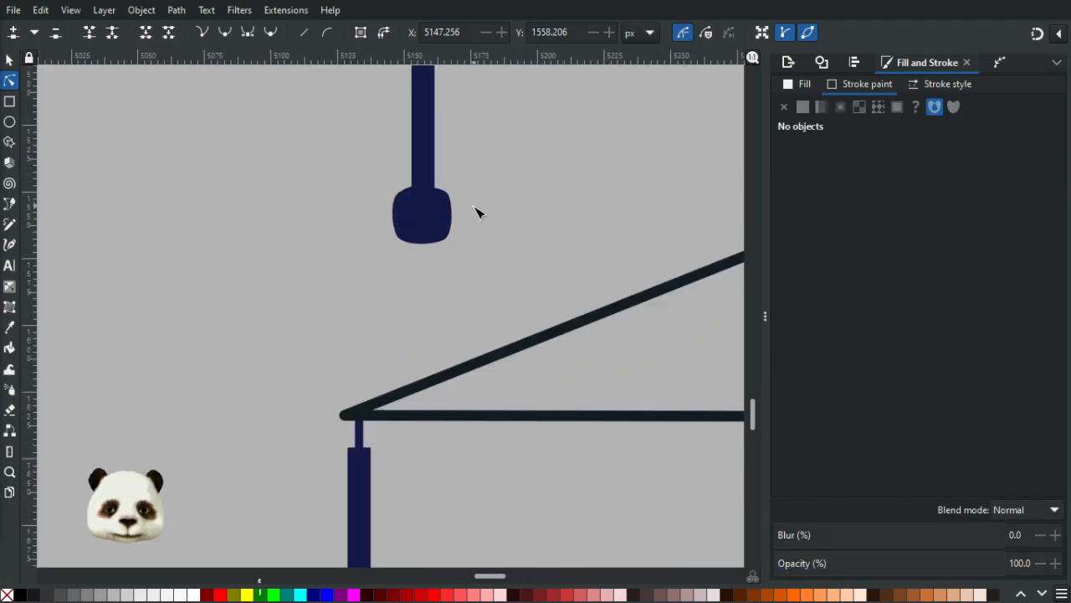
pyautogui.click(446, 220)
pyautogui.scroll(3, 492, 221)
pyautogui.moveTo(390, 143); pyautogui.dragTo(336, 273)
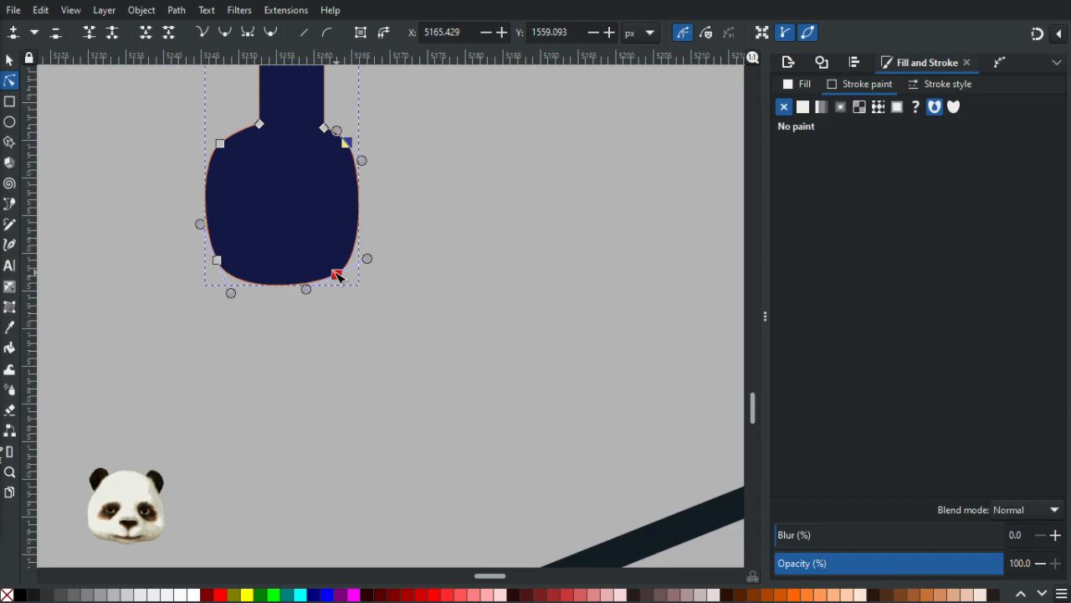
# Step: Move the two left-hand nodes of the same end cap inward to about X 5149.5 px, and deselect the insulator
pyautogui.moveTo(189, 124); pyautogui.dragTo(232, 259)
pyautogui.hotkey('ctrl', 'z')
pyautogui.click(178, 72)
pyautogui.moveTo(198, 137); pyautogui.dragTo(237, 259)
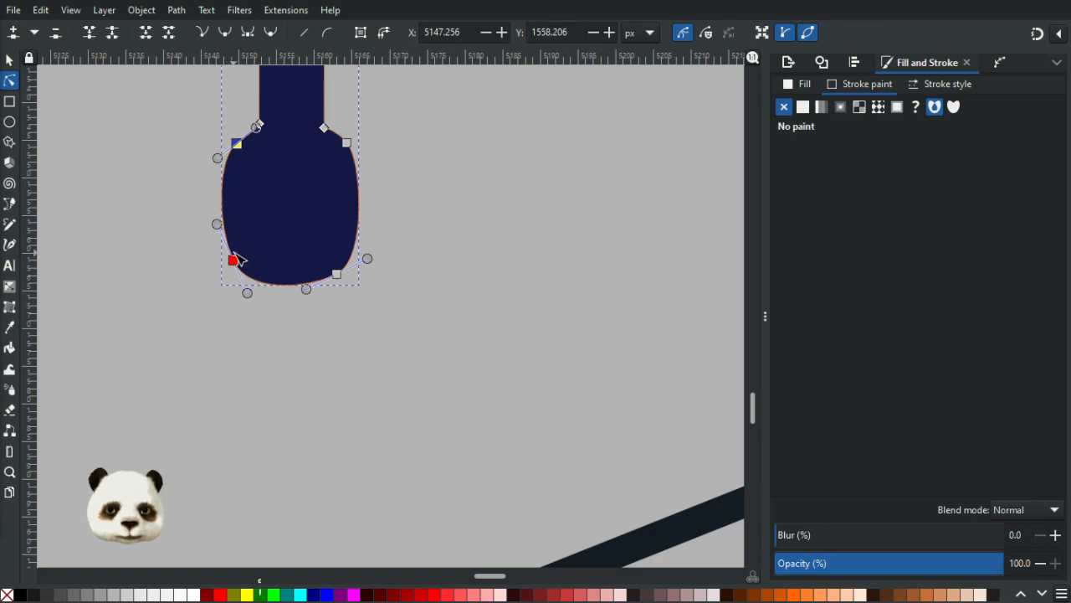
pyautogui.click(407, 201)
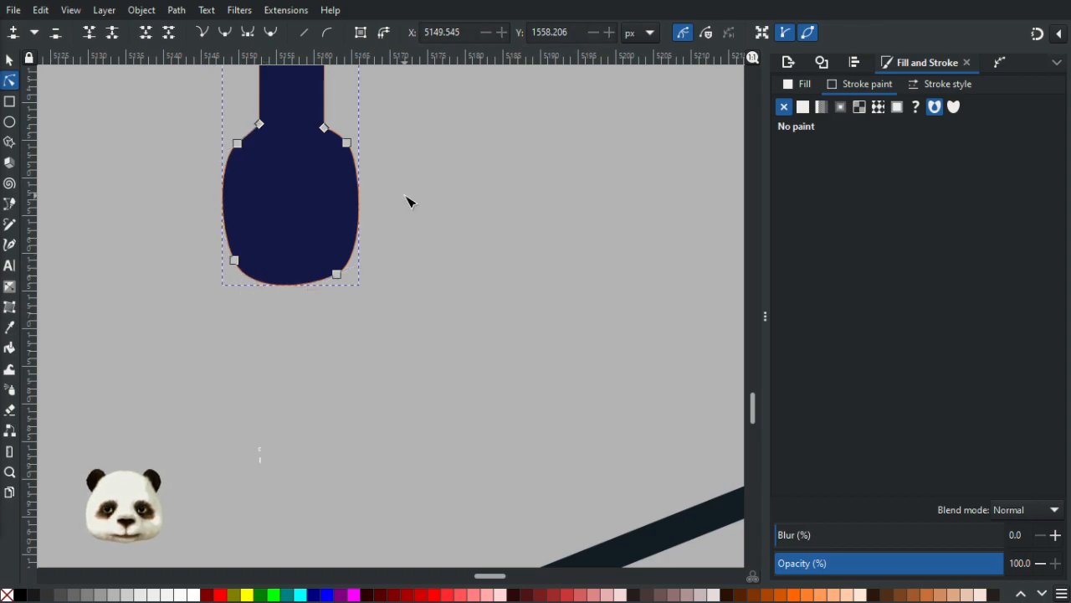
pyautogui.click(407, 201)
# Step: Flatten the bottom edge of the upper-left insulator's end cap by adjusting the handles of its two lower corner nodes
pyautogui.scroll(-9, 493, 223)
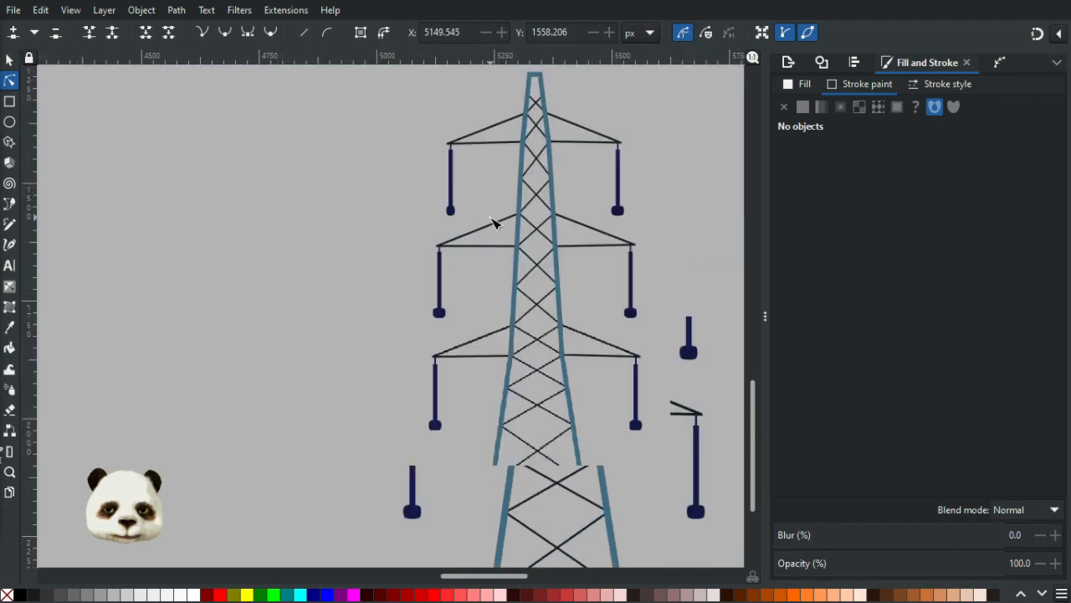
pyautogui.scroll(-2, 600, 234)
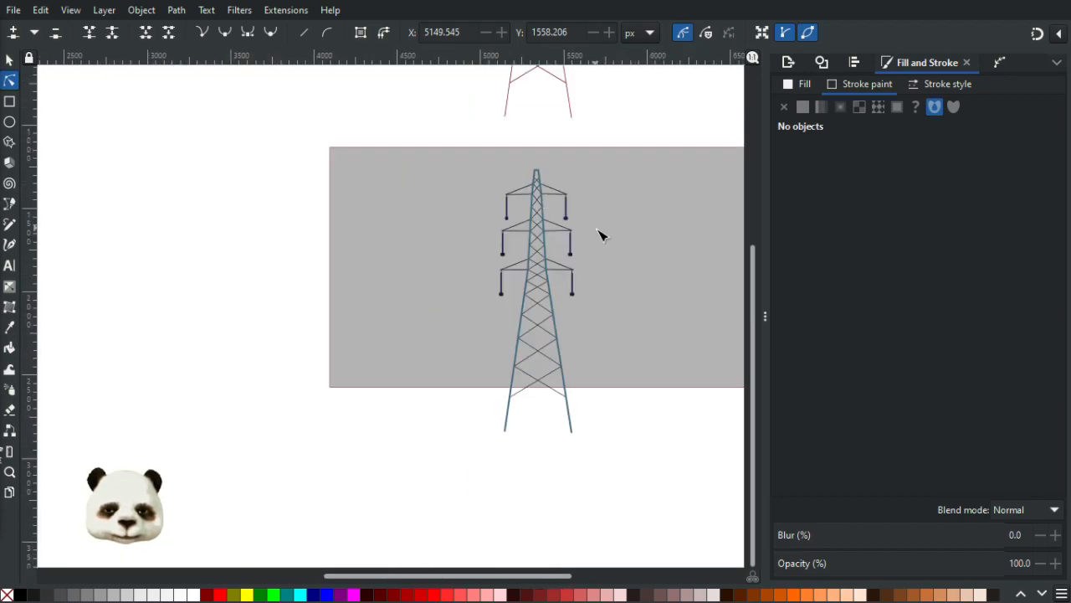
pyautogui.scroll(8, 555, 227)
pyautogui.scroll(5, 390, 265)
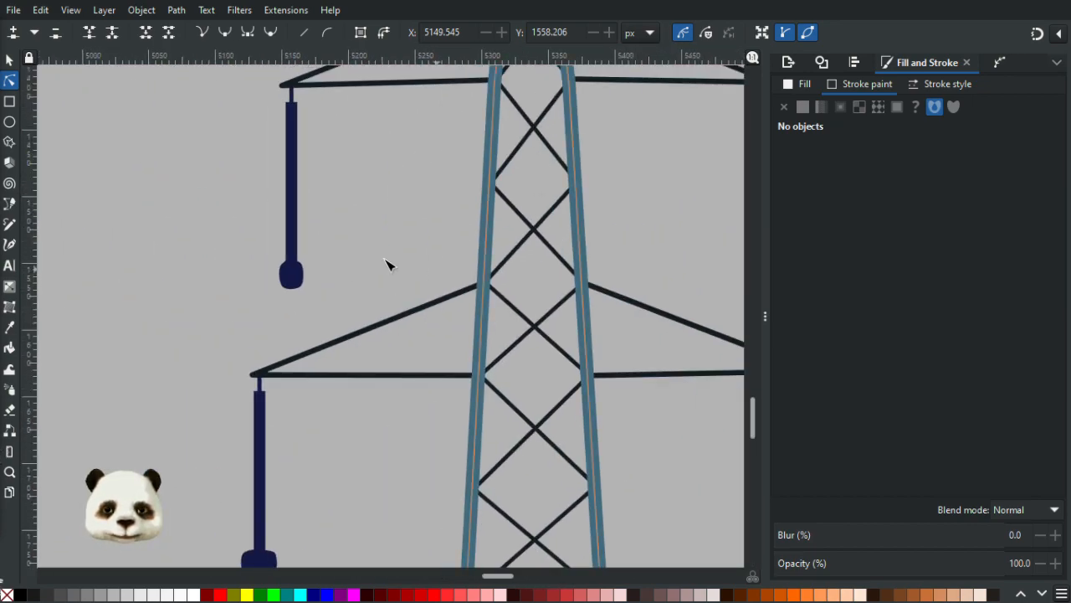
pyautogui.click(202, 316)
pyautogui.scroll(3, 189, 324)
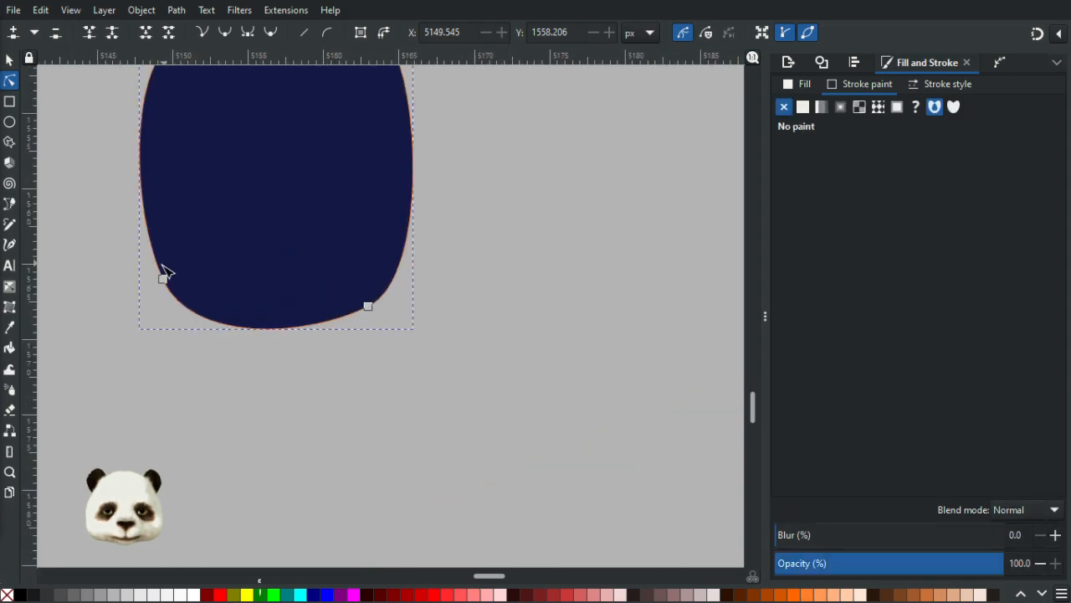
pyautogui.click(163, 279)
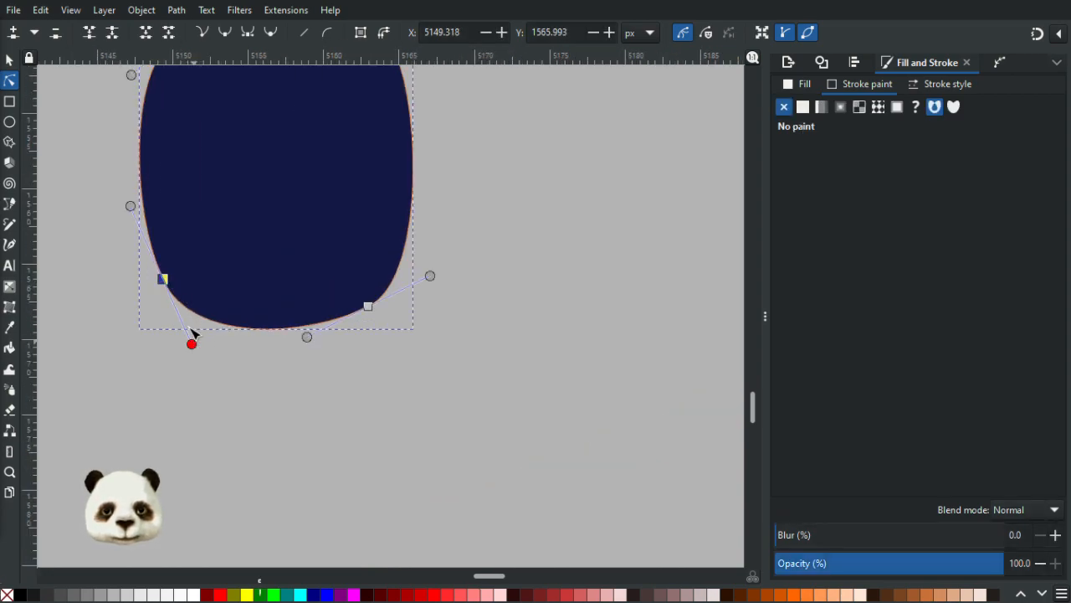
pyautogui.moveTo(191, 330); pyautogui.dragTo(176, 310)
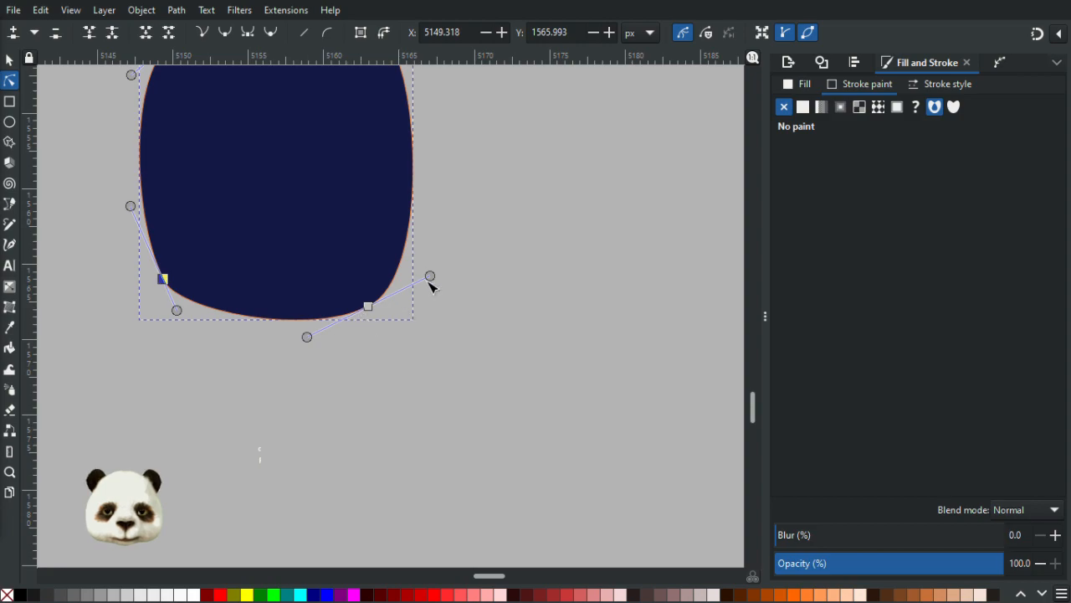
pyautogui.moveTo(429, 276); pyautogui.dragTo(426, 258)
pyautogui.moveTo(331, 340); pyautogui.dragTo(379, 297)
pyautogui.moveTo(435, 246); pyautogui.dragTo(411, 259)
# Step: Smooth the cap's left side and shoulder curves by adjusting the handles of the lower-left, upper and left neck nodes
pyautogui.scroll(2, 359, 301)
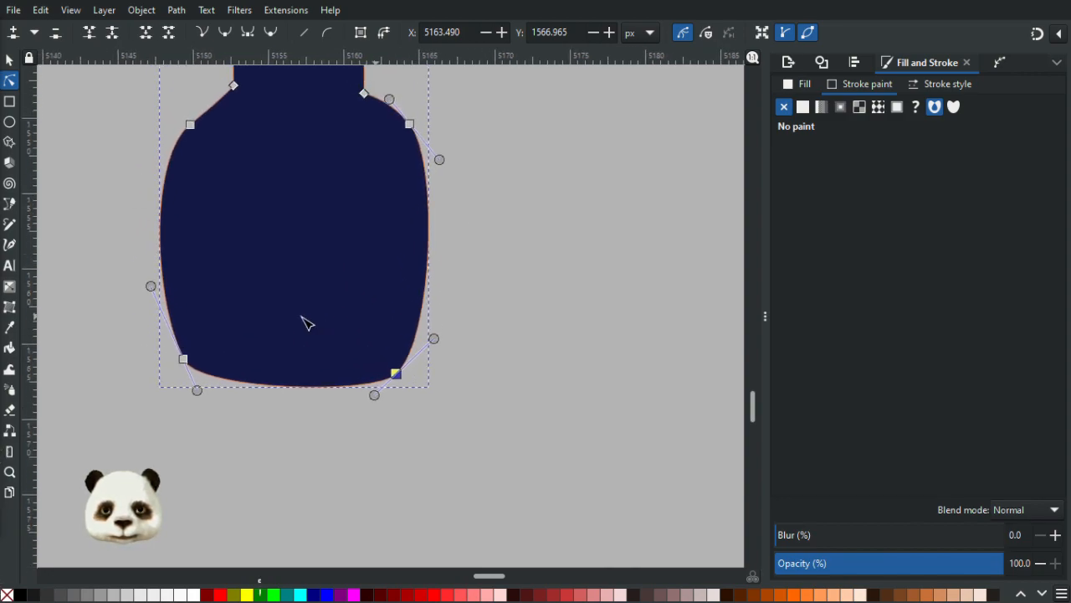
pyautogui.moveTo(151, 287); pyautogui.dragTo(161, 306)
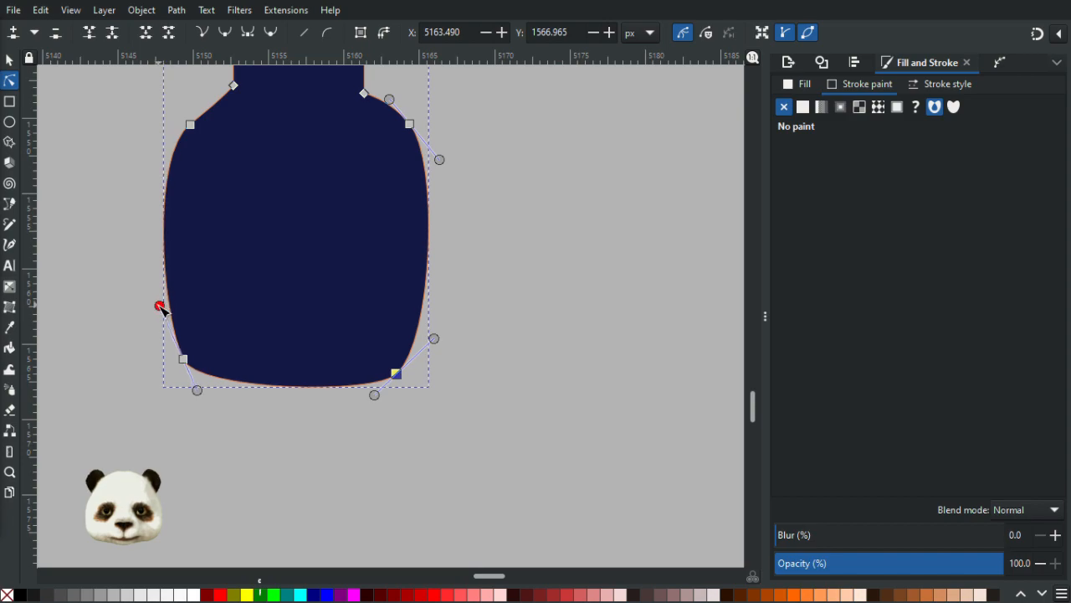
pyautogui.click(190, 127)
pyautogui.moveTo(152, 157); pyautogui.dragTo(165, 143)
pyautogui.click(411, 125)
pyautogui.moveTo(441, 161); pyautogui.dragTo(468, 261)
pyautogui.click(329, 204)
pyautogui.moveTo(326, 216); pyautogui.dragTo(312, 217)
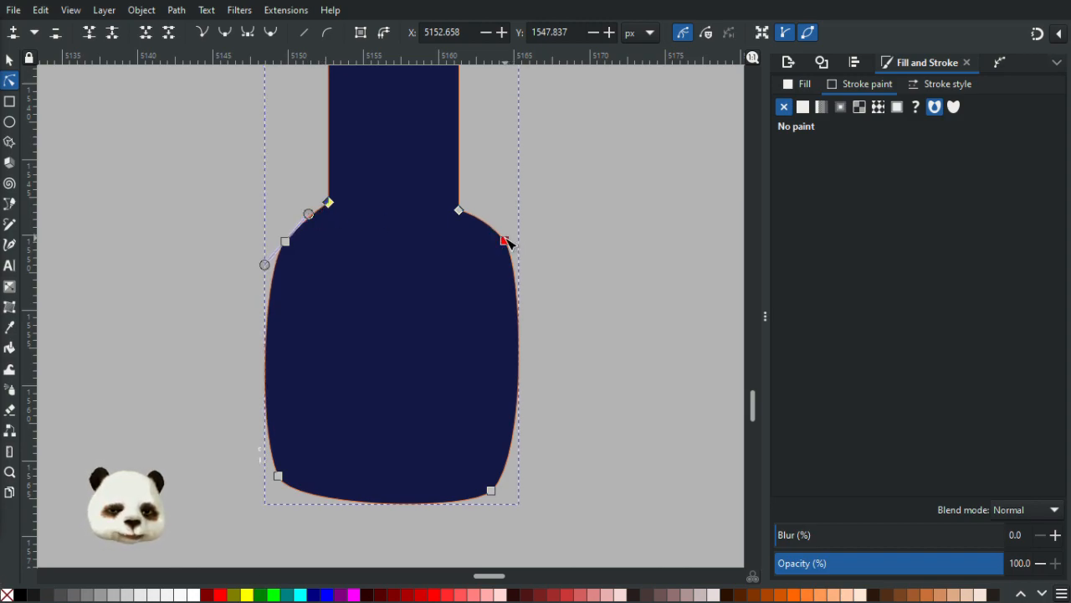
# Step: Shift the cap's upper-right and lower-right nodes and adjust their handles to match the left side, and deselect the insulator
pyautogui.click(506, 241)
pyautogui.moveTo(486, 215); pyautogui.dragTo(501, 246)
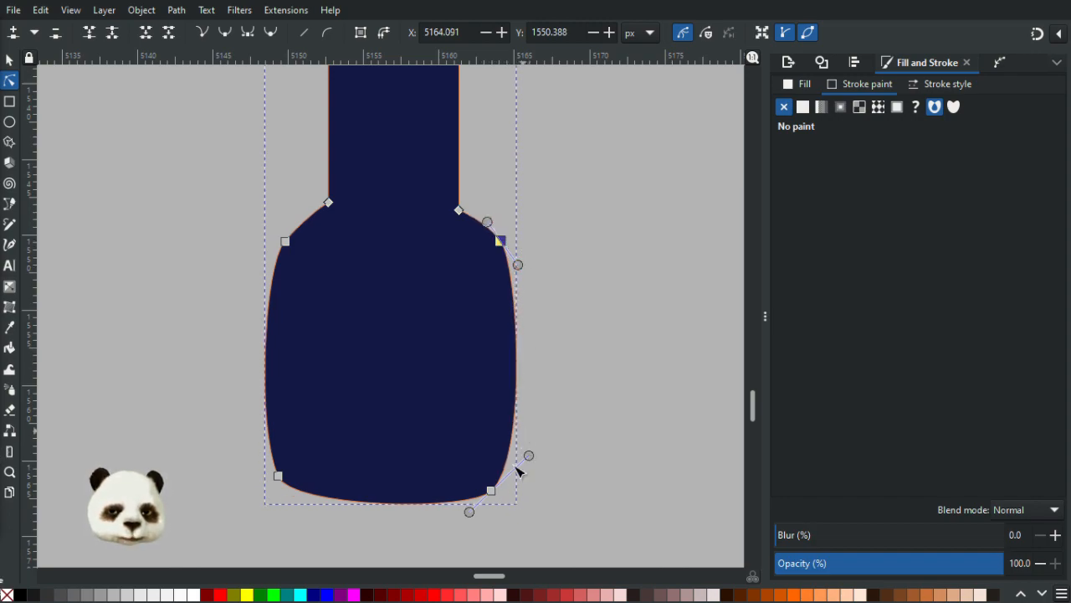
pyautogui.moveTo(529, 456); pyautogui.dragTo(524, 445)
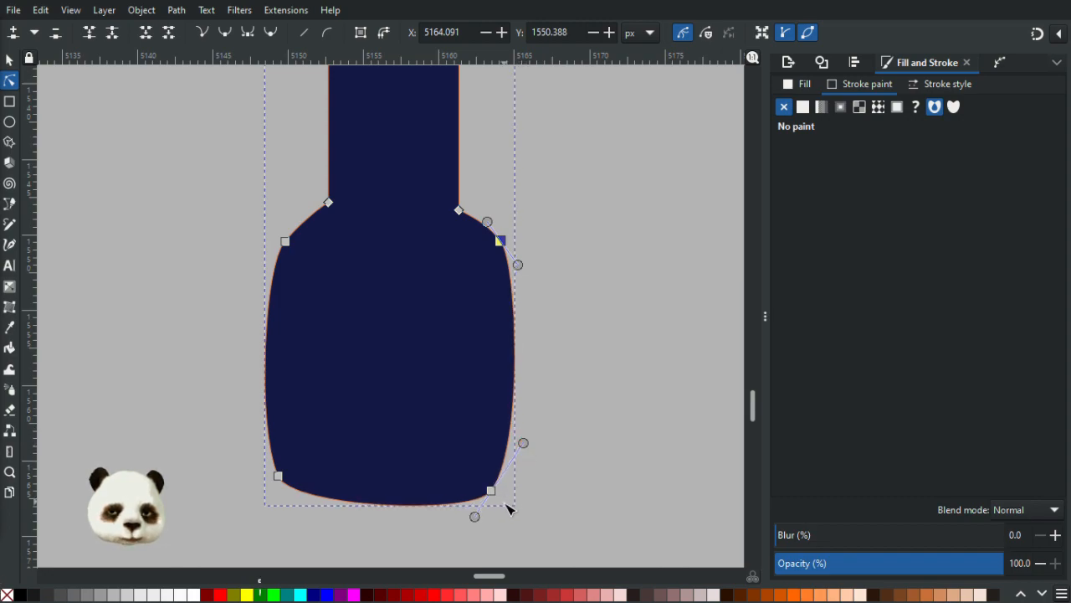
pyautogui.moveTo(491, 492); pyautogui.dragTo(480, 511)
pyautogui.moveTo(521, 431); pyautogui.dragTo(519, 430)
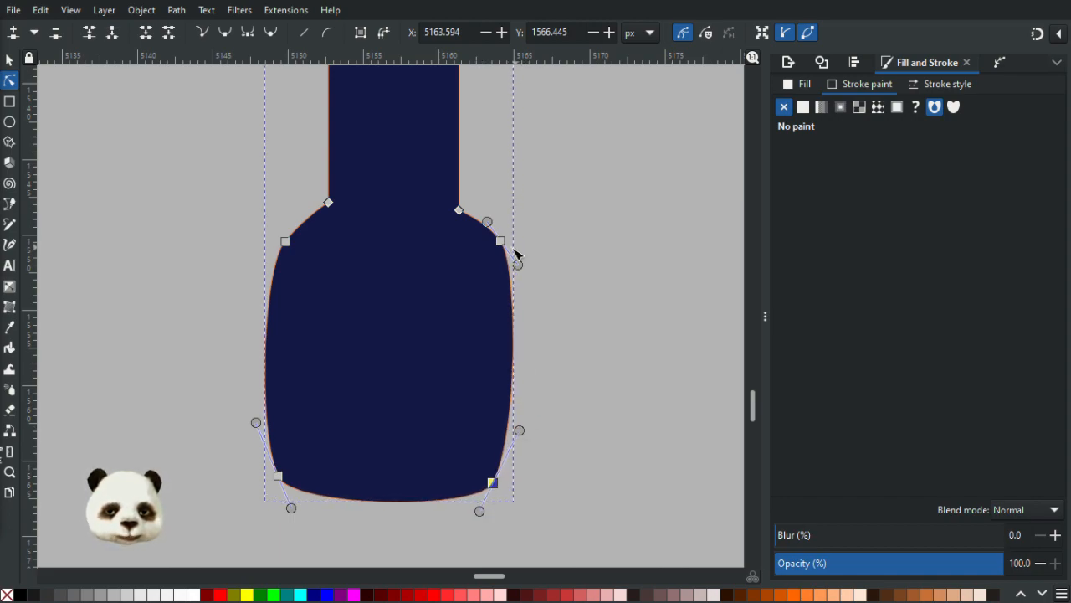
pyautogui.moveTo(520, 267); pyautogui.dragTo(517, 263)
pyautogui.moveTo(494, 486); pyautogui.dragTo(497, 483)
pyautogui.click(585, 433)
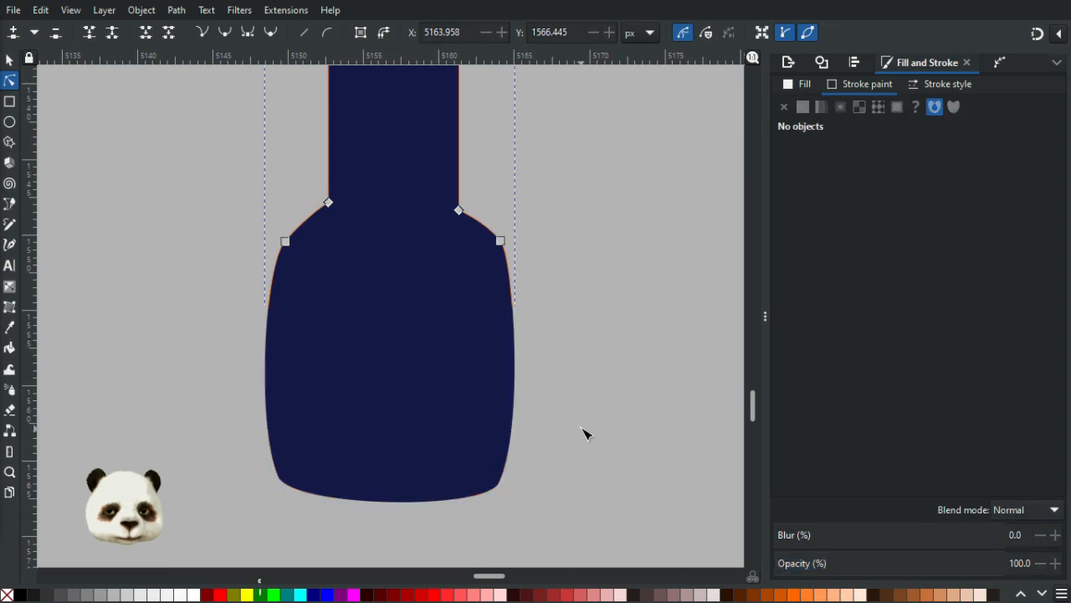
# Step: Move the upper-right node of the upper-left insulator's end cap to about X 5163.87, Y 1550.32 px, round its shoulder curve, and deselect
pyautogui.scroll(-8, 585, 433)
pyautogui.scroll(-5, 636, 416)
pyautogui.moveTo(662, 414); pyautogui.dragTo(272, 221)
pyautogui.scroll(4, 219, 242)
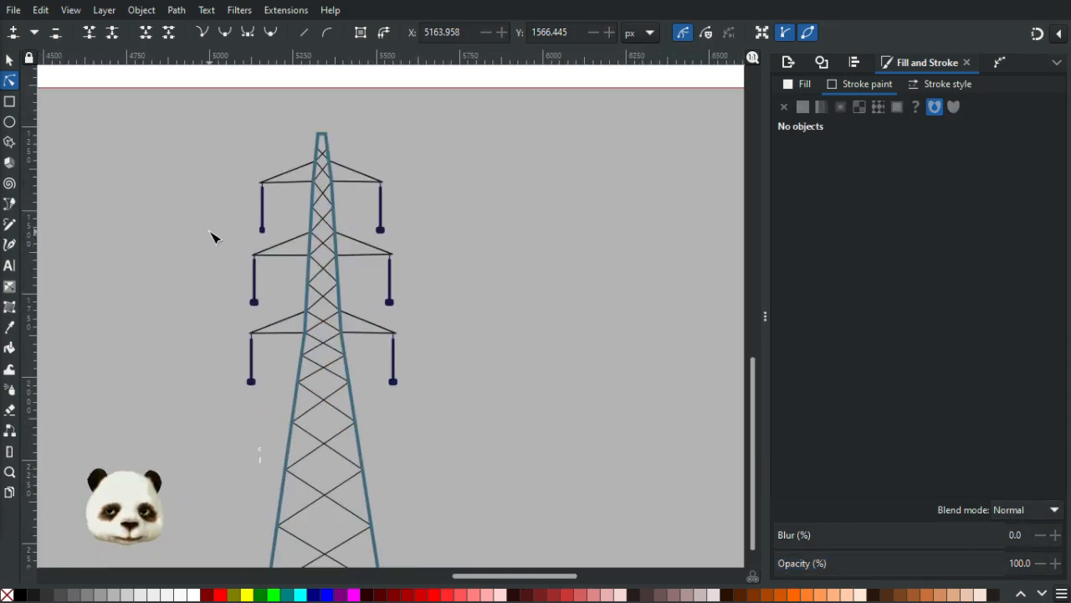
pyautogui.scroll(4, 276, 229)
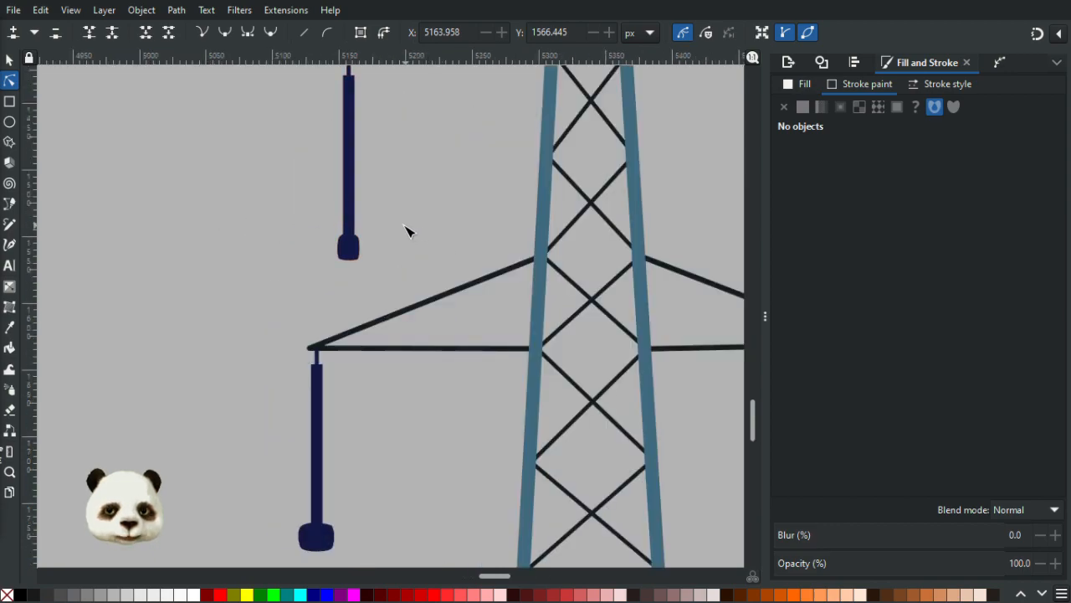
pyautogui.scroll(6, 352, 258)
pyautogui.click(338, 270)
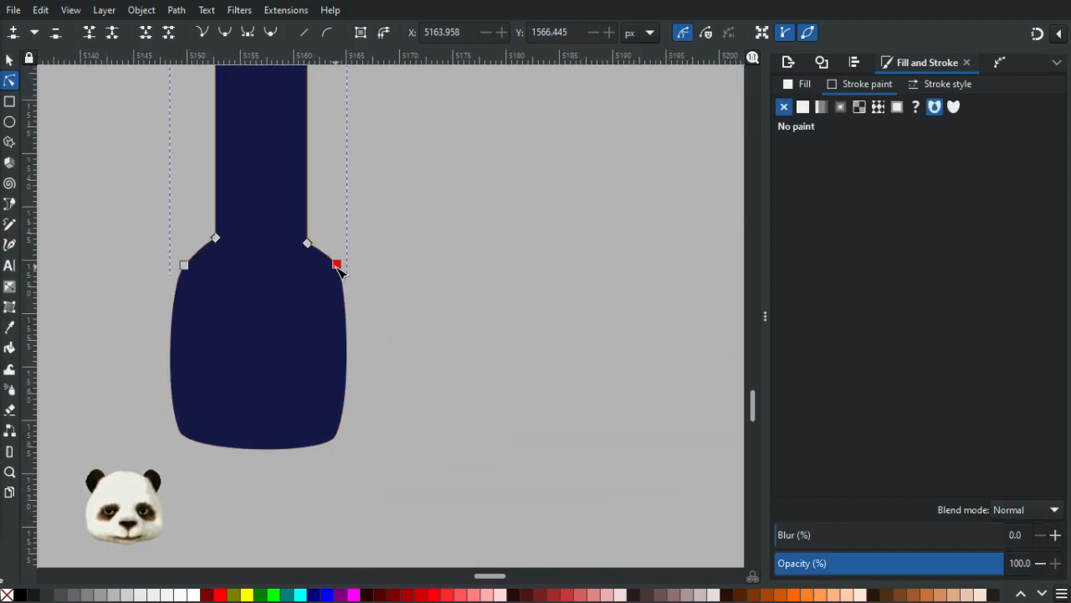
pyautogui.doubleClick(336, 264)
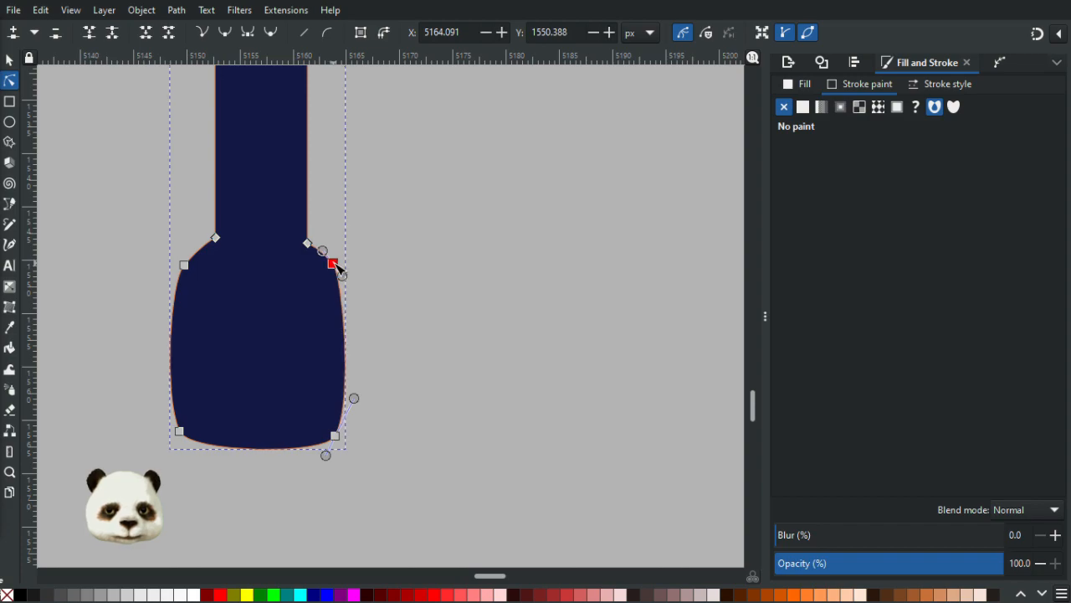
pyautogui.moveTo(344, 276); pyautogui.dragTo(332, 249)
pyautogui.click(418, 284)
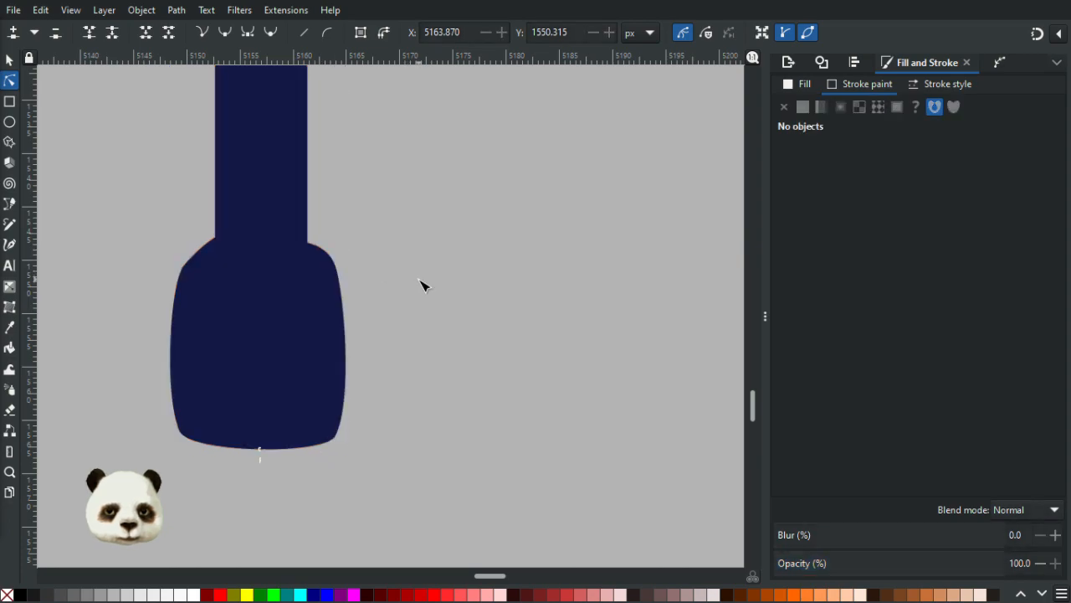
# Step: Delete the five other insulators on the three crossarm pairs, keeping only the reshaped upper-left one
pyautogui.scroll(-3, 432, 309)
pyautogui.scroll(-6, 452, 309)
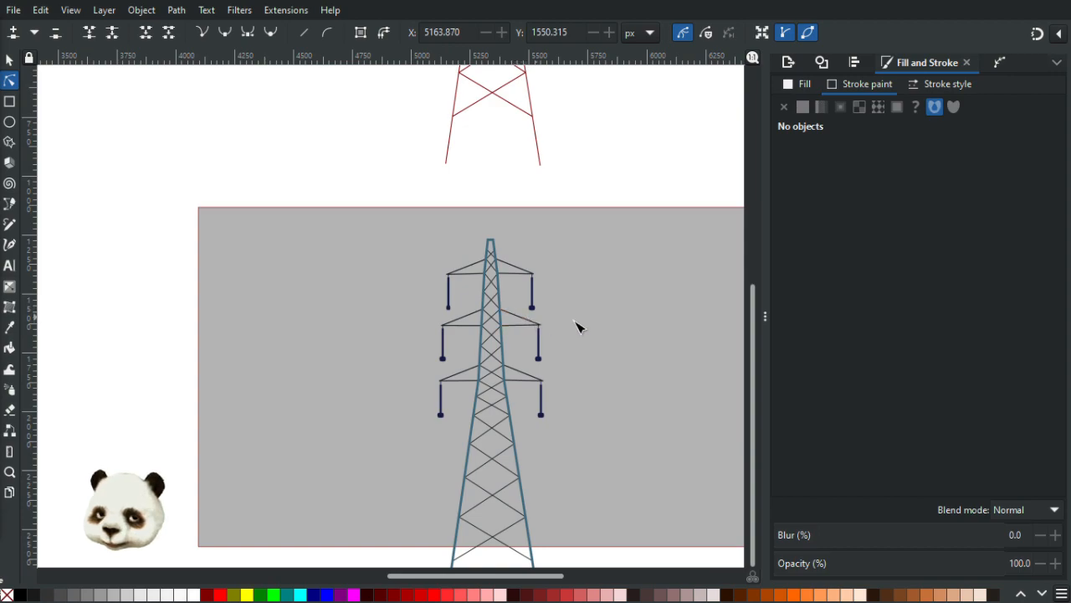
pyautogui.scroll(5, 590, 311)
pyautogui.click(10, 60)
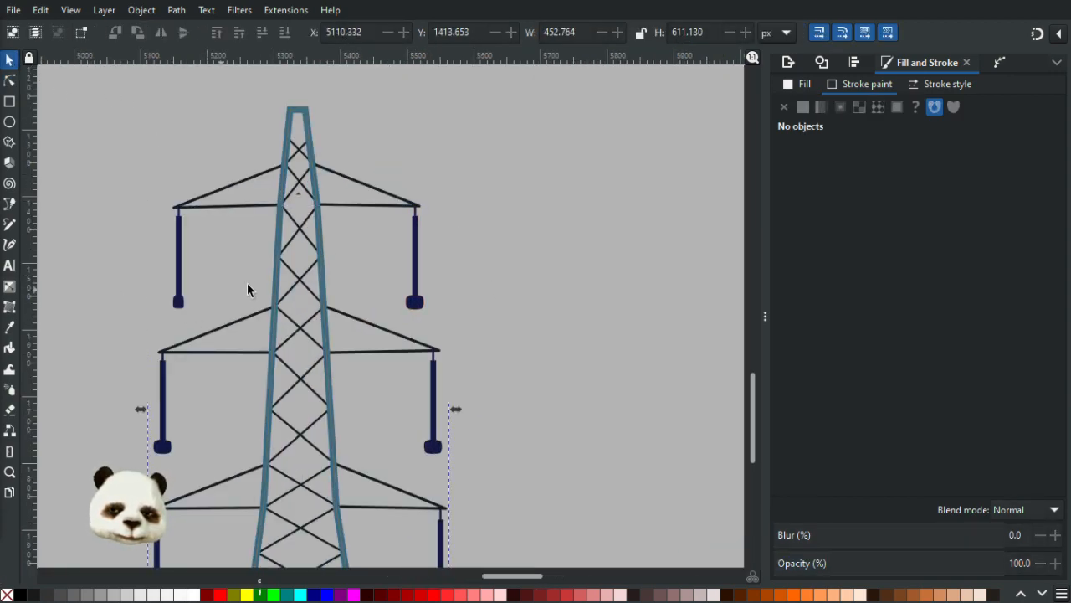
pyautogui.click(186, 311)
pyautogui.click(415, 301)
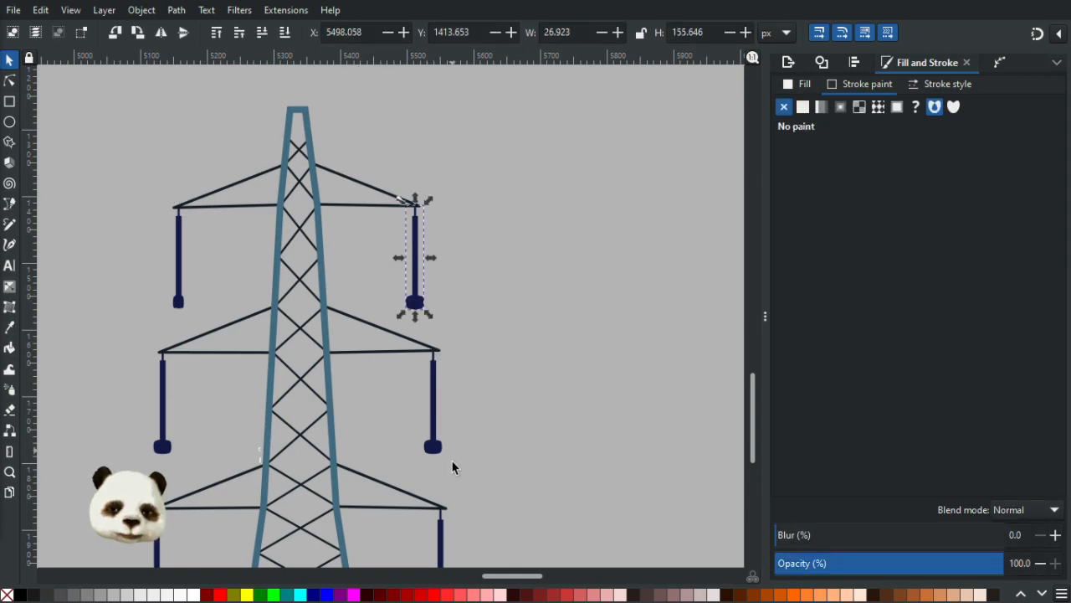
pyautogui.keyDown('shift'); pyautogui.click(434, 447); pyautogui.keyUp('shift')
pyautogui.keyDown('shift'); pyautogui.click(161, 446); pyautogui.keyUp('shift')
pyautogui.scroll(-9, 201, 376)
pyautogui.hscroll(-3, 201, 377)
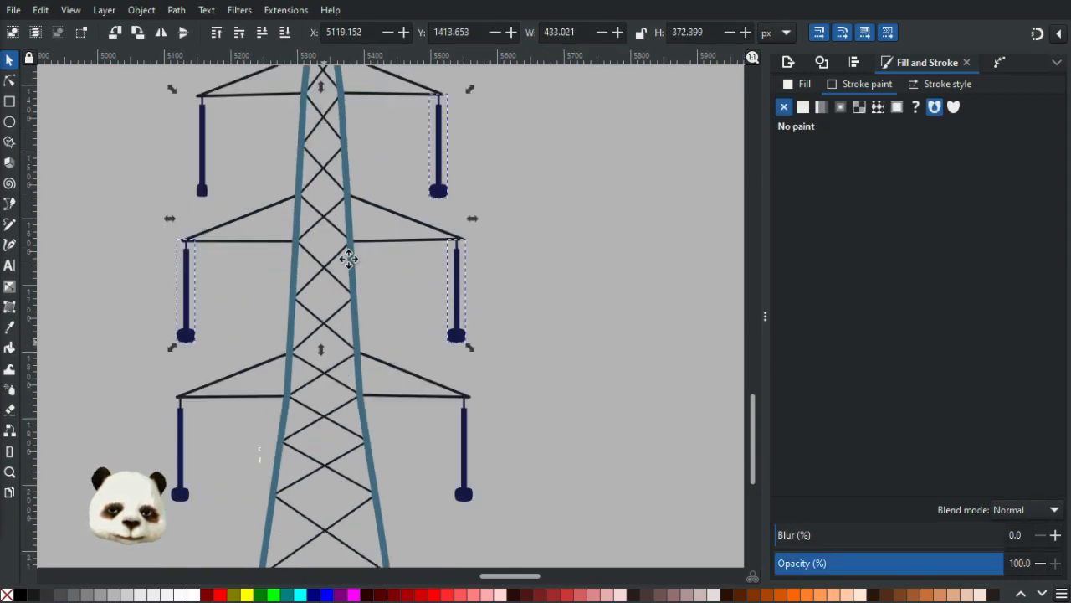
pyautogui.keyDown('shift'); pyautogui.click(252, 303); pyautogui.keyUp('shift')
pyautogui.keyDown('shift'); pyautogui.click(534, 297); pyautogui.keyUp('shift')
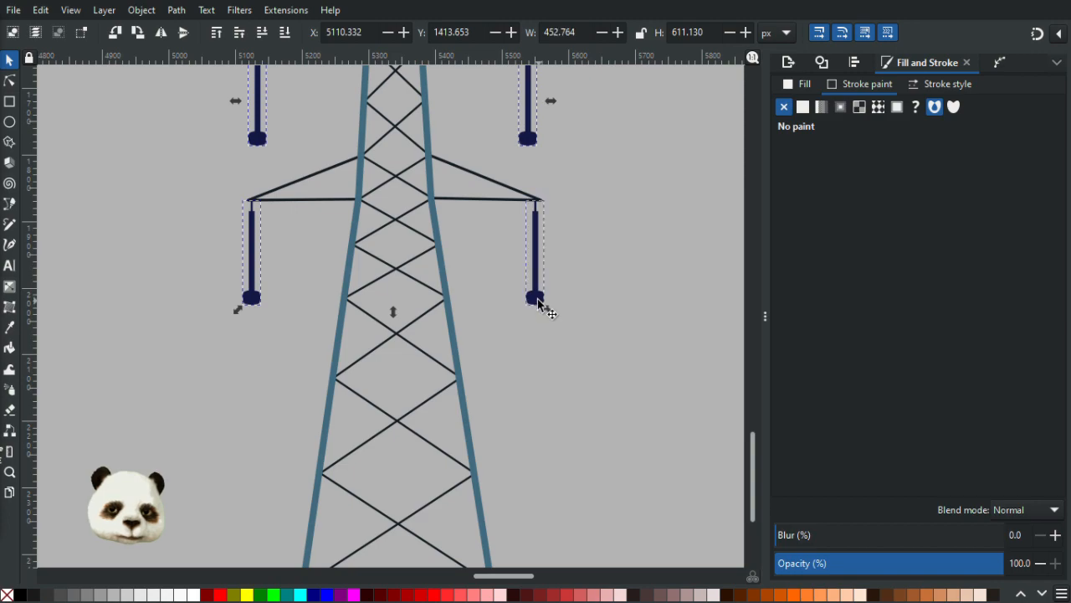
pyautogui.press('Delete')
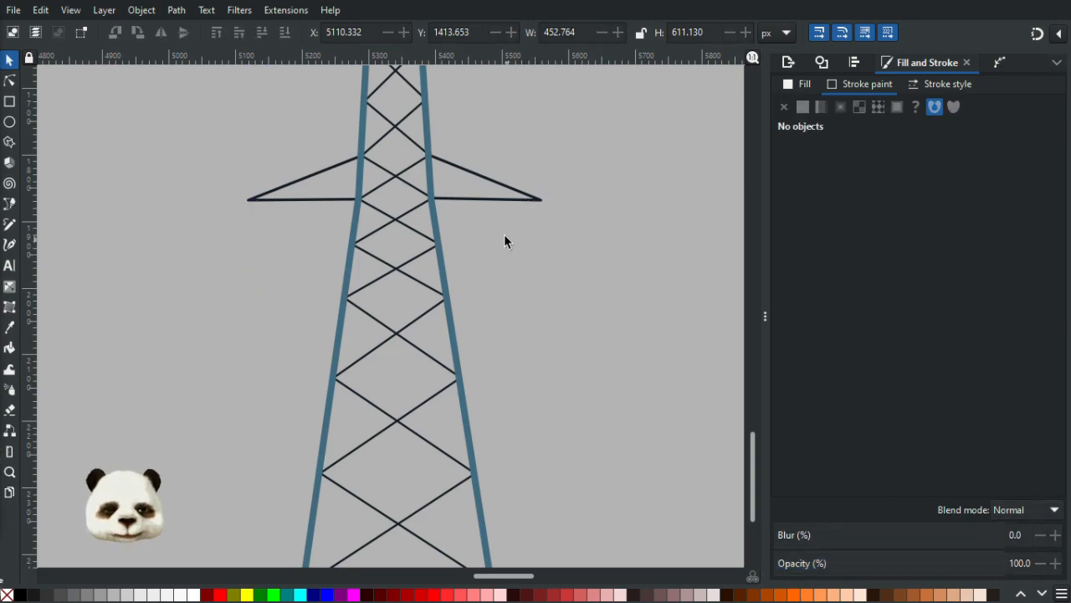
# Step: Create clones of the upper-left insulator and hang them from the tips of the upper-right and middle-left crossarms
pyautogui.scroll(8, 505, 240)
pyautogui.scroll(4, 317, 250)
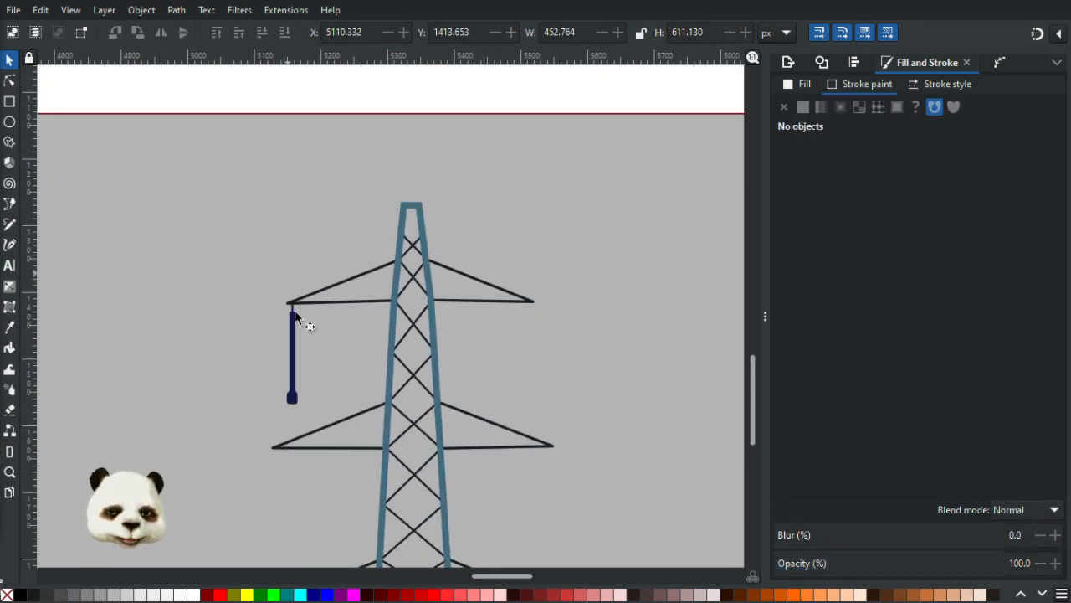
pyautogui.click(292, 354)
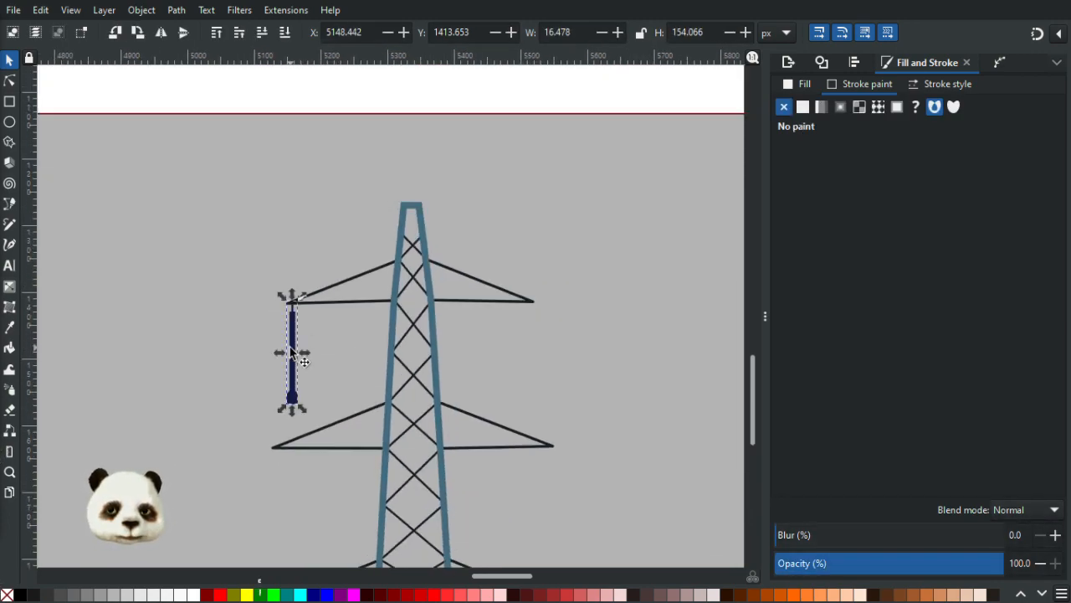
pyautogui.click(41, 12)
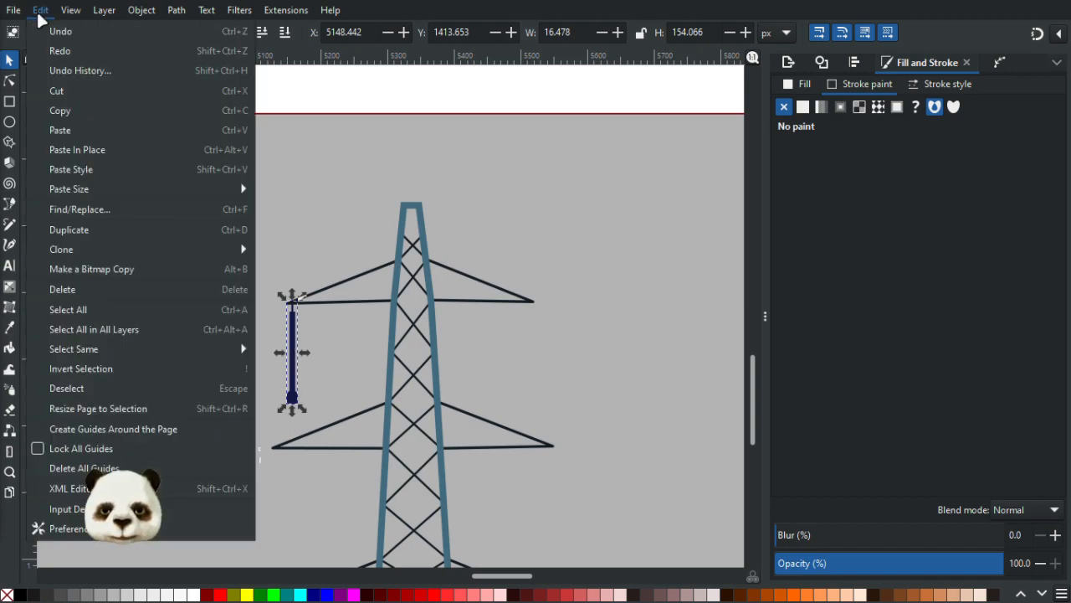
pyautogui.moveTo(68, 13)
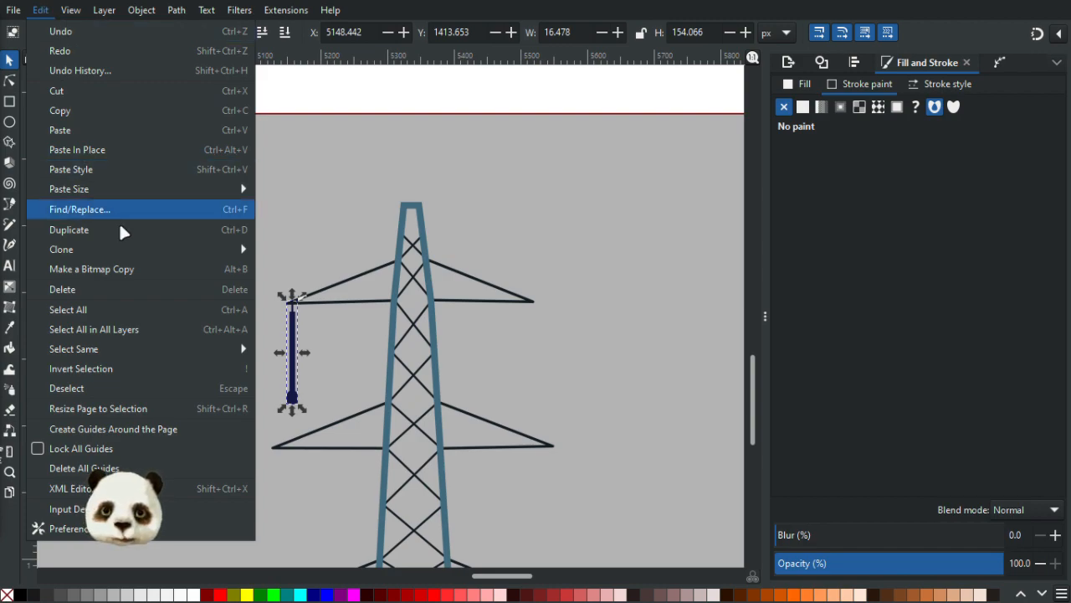
pyautogui.moveTo(140, 250)
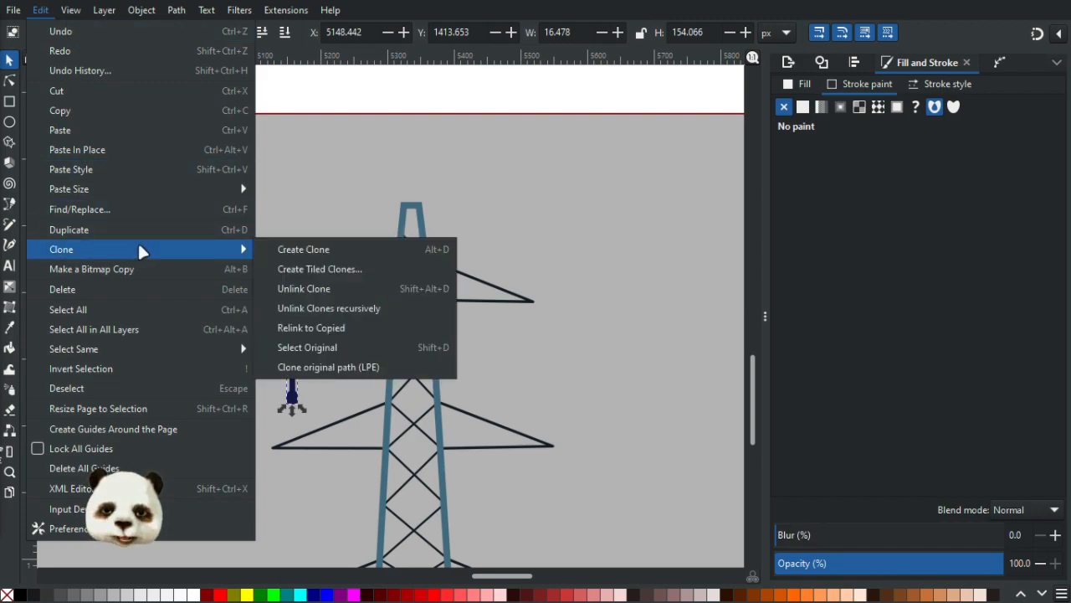
pyautogui.click(370, 249)
pyautogui.moveTo(308, 401); pyautogui.dragTo(536, 392)
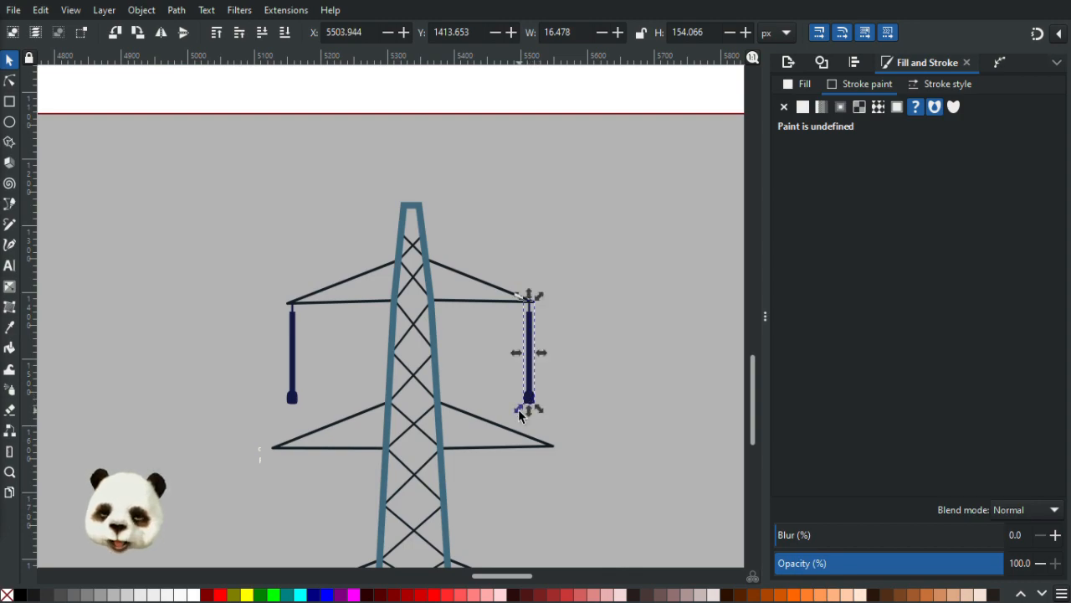
pyautogui.moveTo(528, 392); pyautogui.dragTo(276, 539)
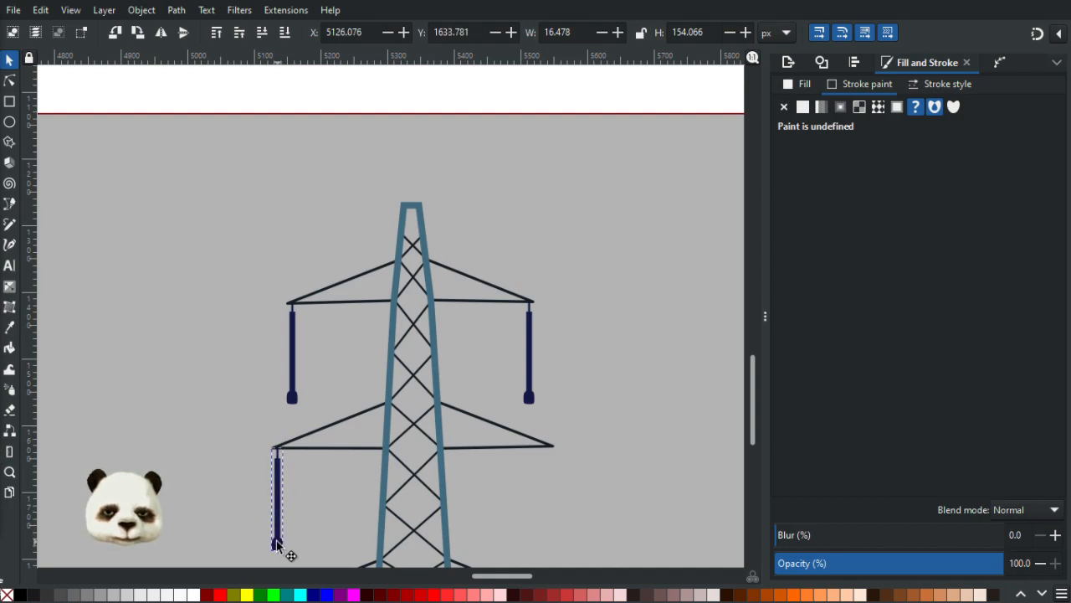
# Step: Try resizing the original upper-left insulator twice, undoing each resize
pyautogui.click(294, 374)
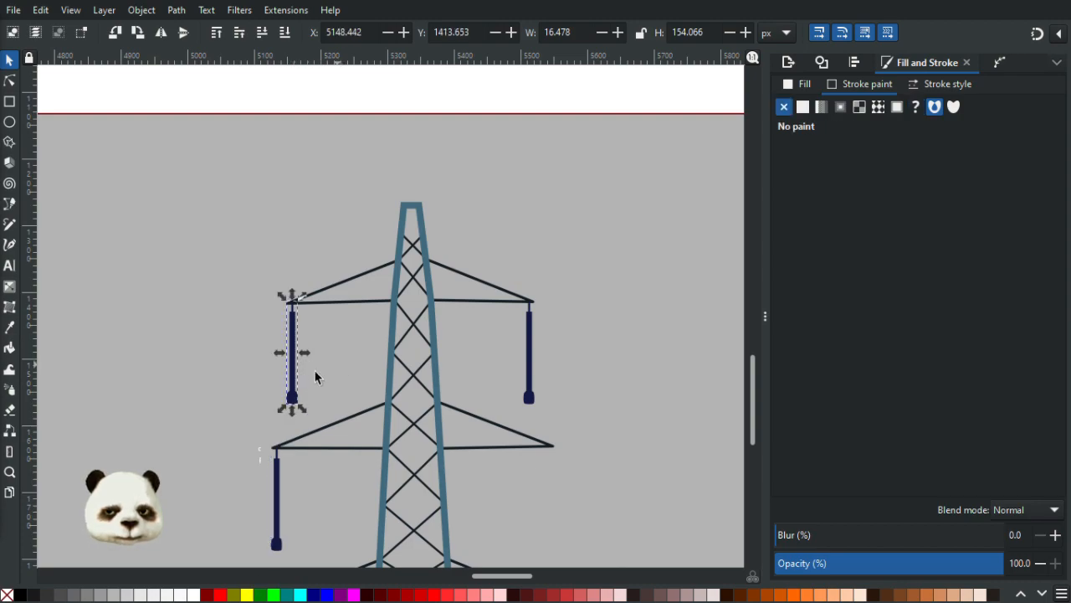
pyautogui.moveTo(303, 411); pyautogui.dragTo(319, 436)
pyautogui.hotkey('ctrl', 'z')
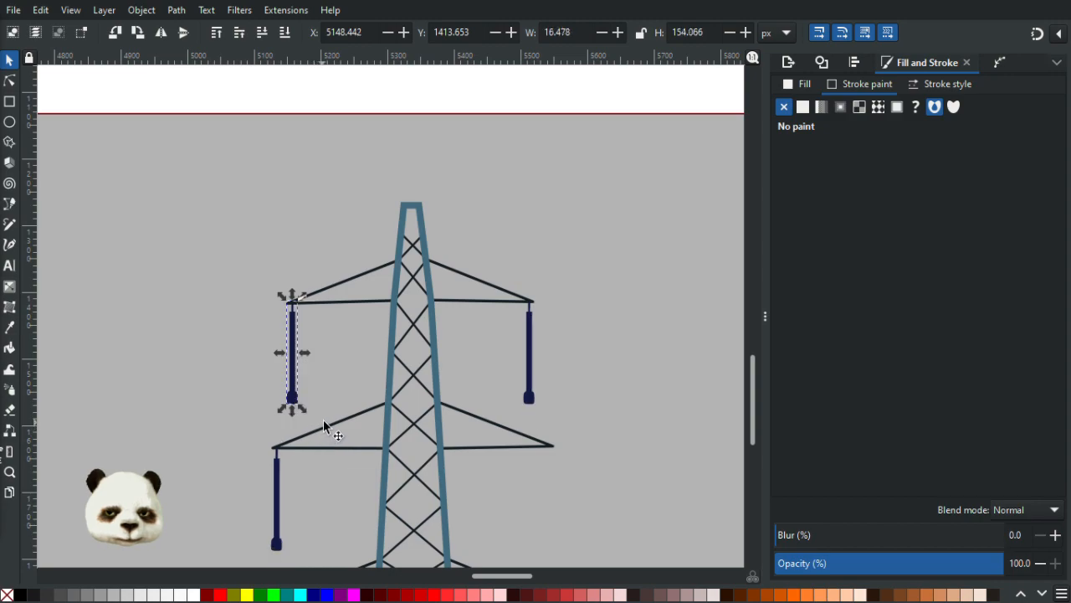
pyautogui.scroll(-4, 316, 339)
pyautogui.moveTo(275, 264); pyautogui.dragTo(293, 298)
pyautogui.hotkey('ctrl', 'z')
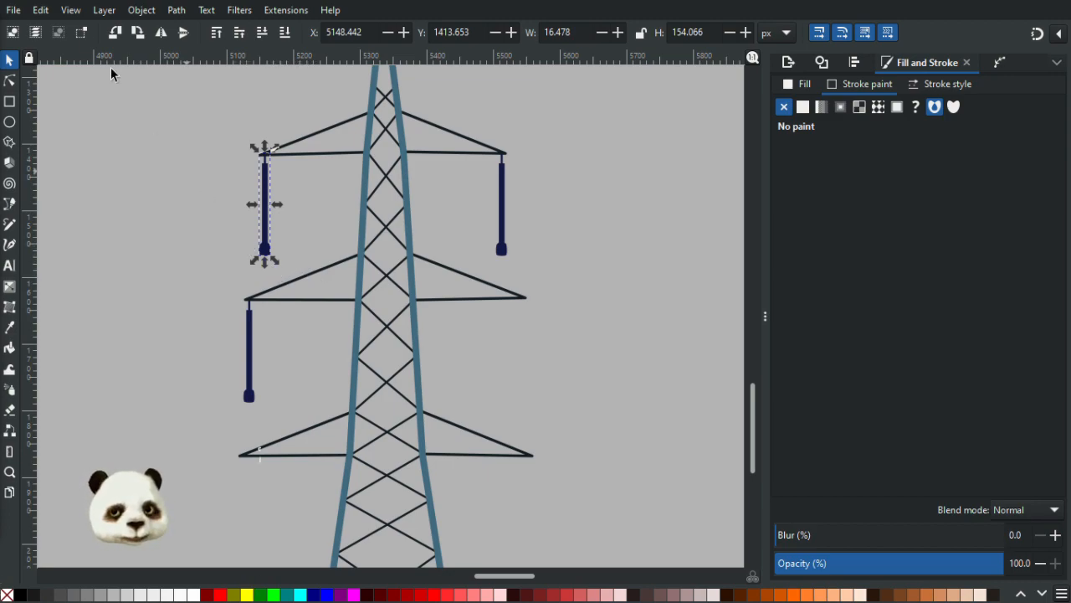
pyautogui.click(42, 12)
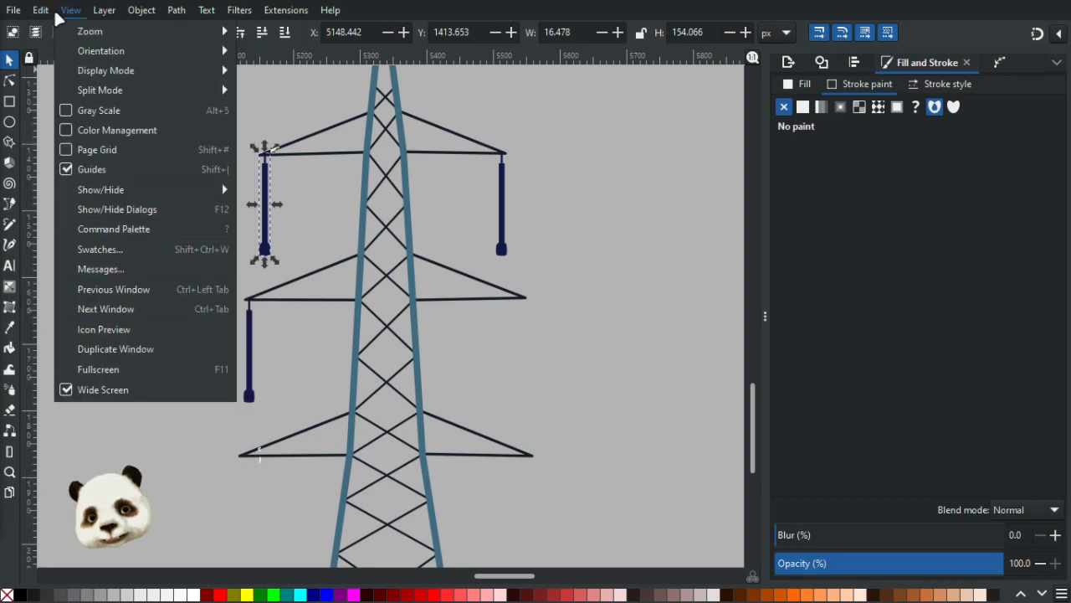
pyautogui.moveTo(110, 245)
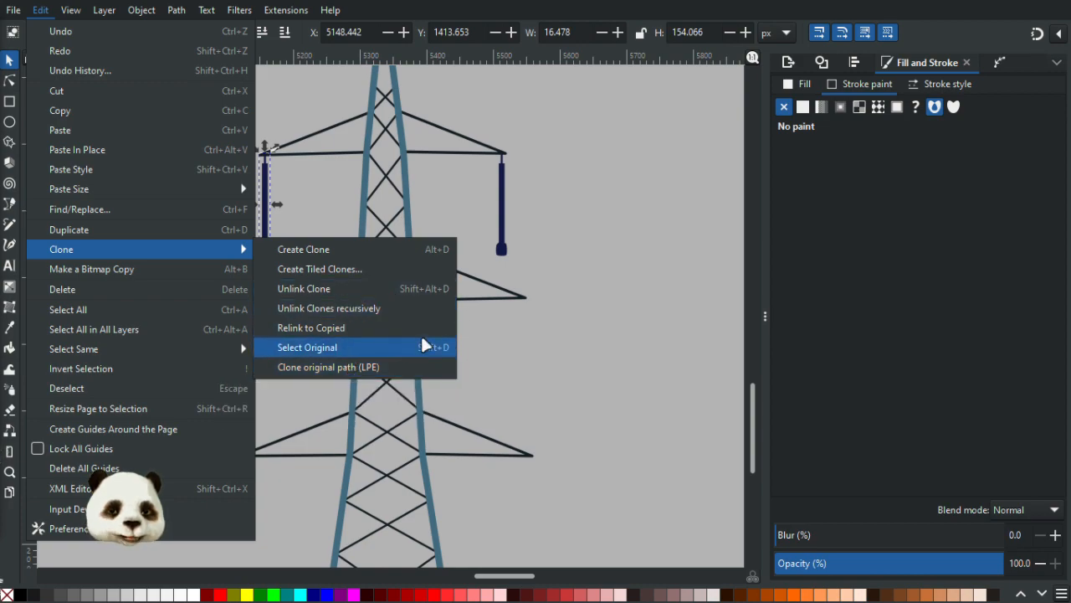
pyautogui.click(576, 261)
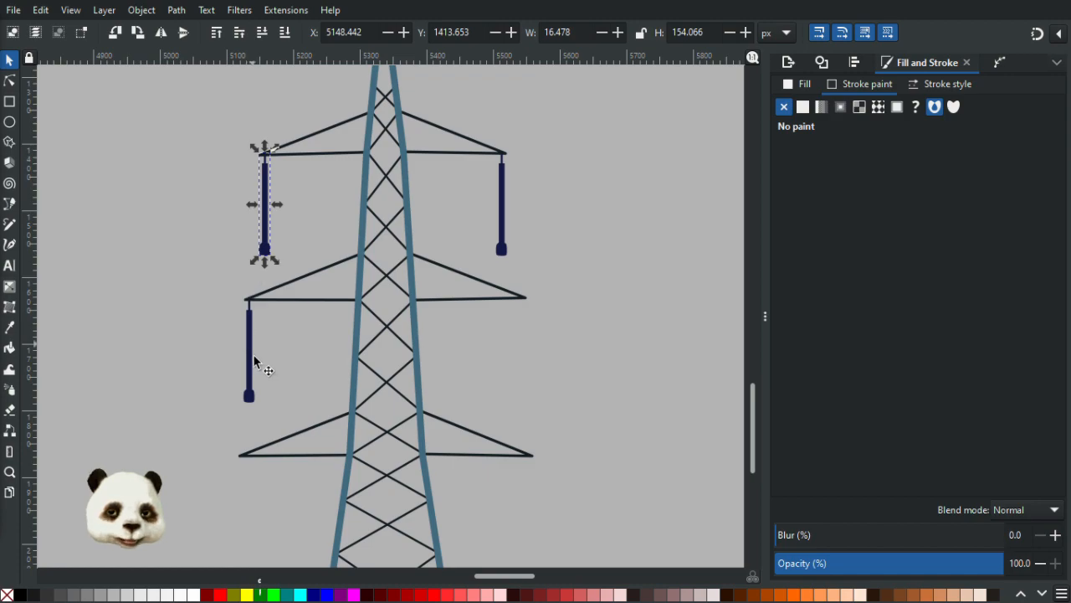
# Step: Duplicate the middle-left insulator clone and hang copies from the tips of the lower-left, lower-right and middle-right crossarms
pyautogui.click(253, 393)
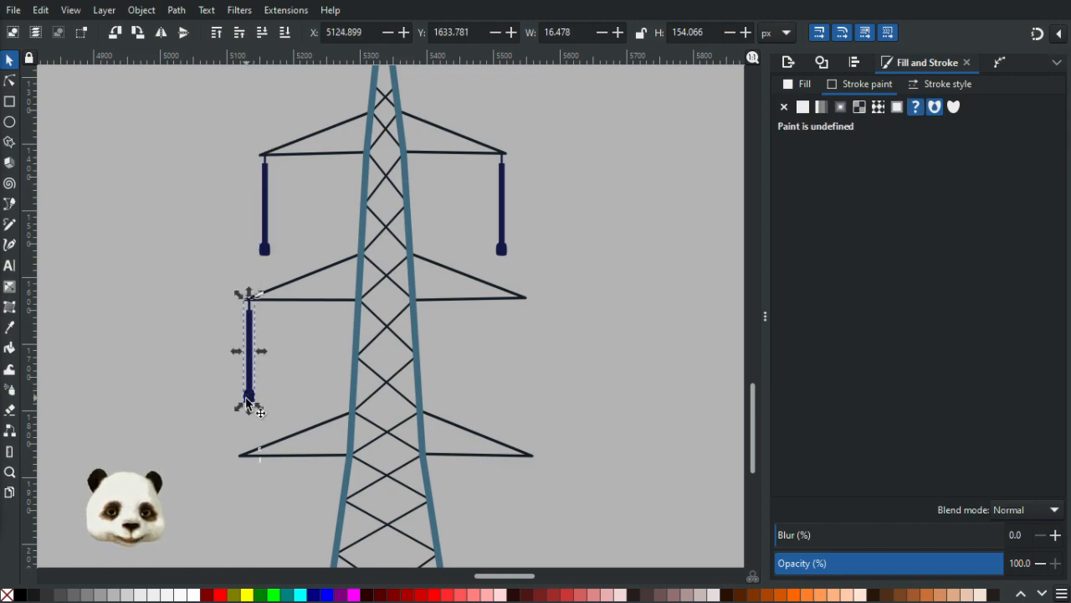
pyautogui.hotkey('ctrl', 'd')
pyautogui.moveTo(249, 402); pyautogui.dragTo(232, 545)
pyautogui.hotkey('ctrl', 'd')
pyautogui.hotkey('ctrl', 'd')
# Step: Move the upper-left node of the original insulator's end cap to about X 5149.55, Y 1549.83 px, and deselect the insulator
pyautogui.scroll(5, 246, 220)
pyautogui.click(375, 366)
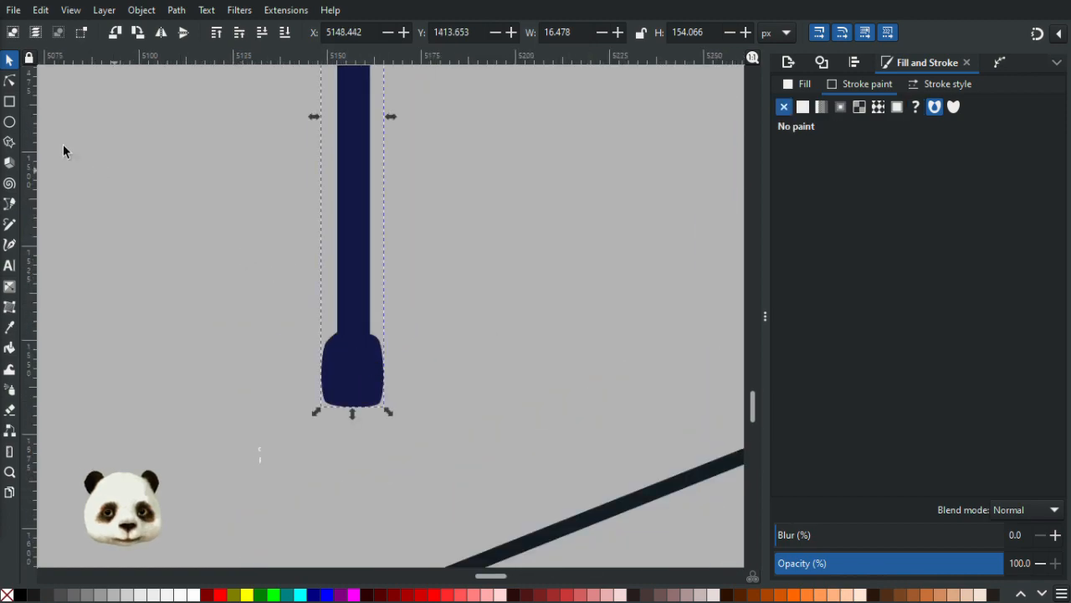
pyautogui.click(10, 82)
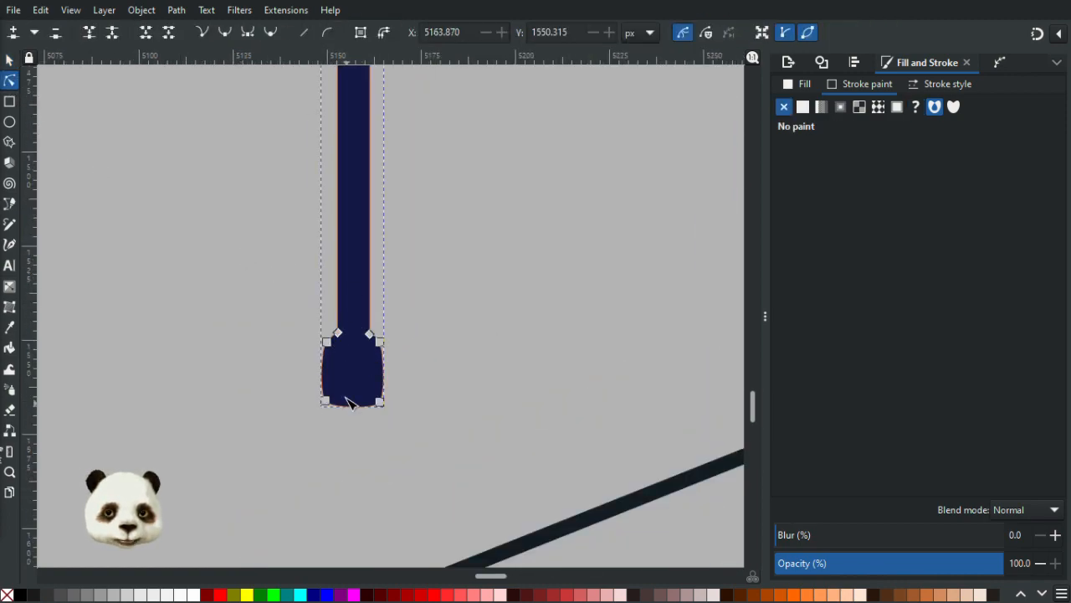
pyautogui.scroll(3, 348, 385)
pyautogui.click(287, 268)
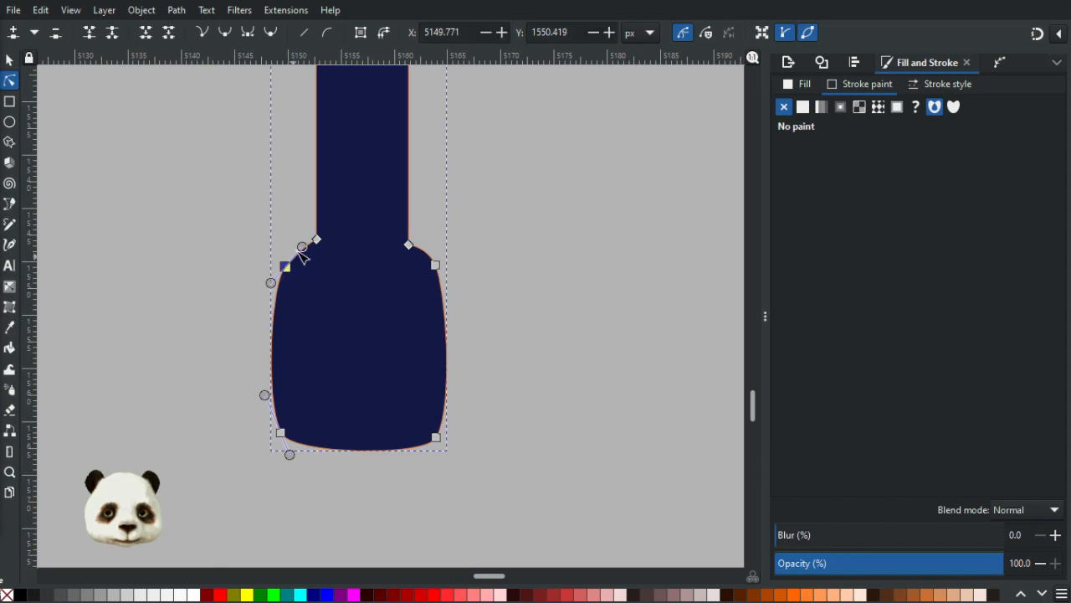
pyautogui.moveTo(288, 268); pyautogui.dragTo(285, 263)
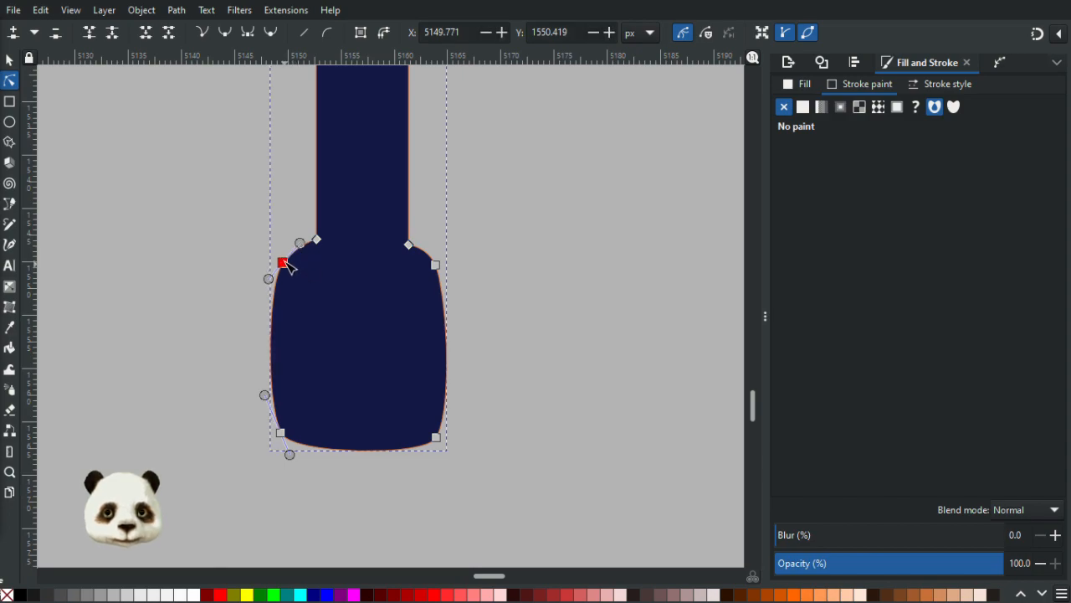
pyautogui.click(547, 274)
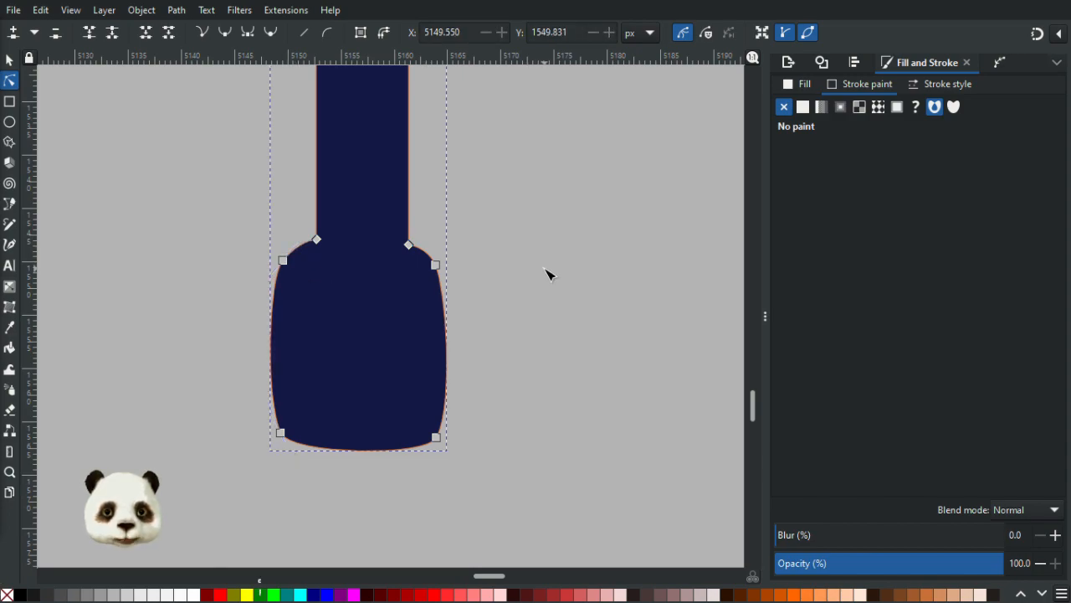
pyautogui.click(548, 275)
# Step: Nudge the middle-right insulator clone up to Y 1629.781 px so it meets its crossarm tip
pyautogui.scroll(-8, 547, 274)
pyautogui.scroll(5, 330, 313)
pyautogui.scroll(-8, 552, 306)
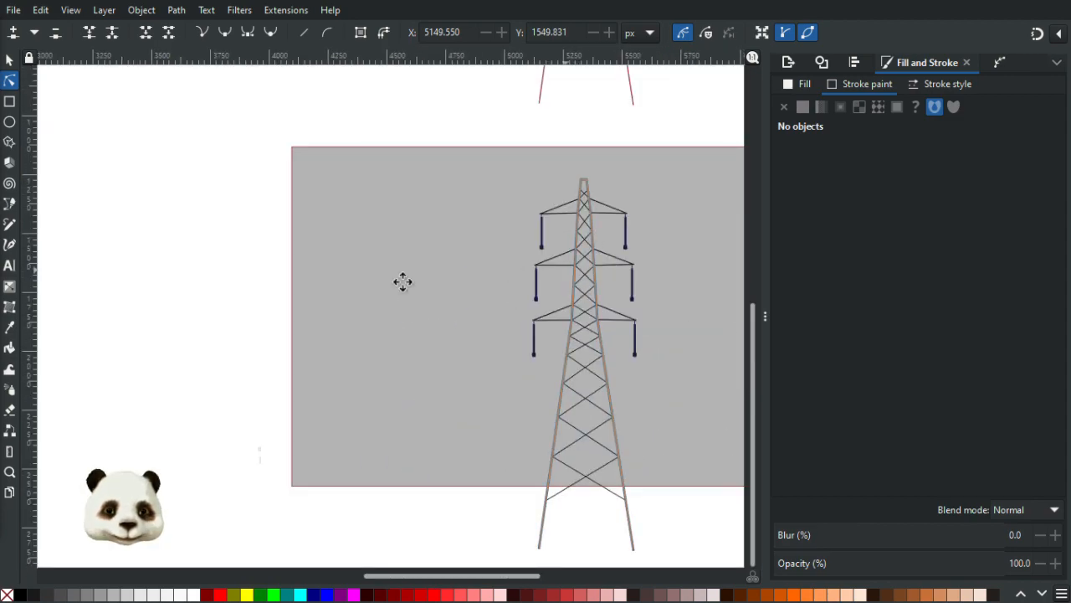
pyautogui.moveTo(402, 282); pyautogui.dragTo(239, 300)
pyautogui.scroll(2, 226, 267)
pyautogui.scroll(2, 255, 256)
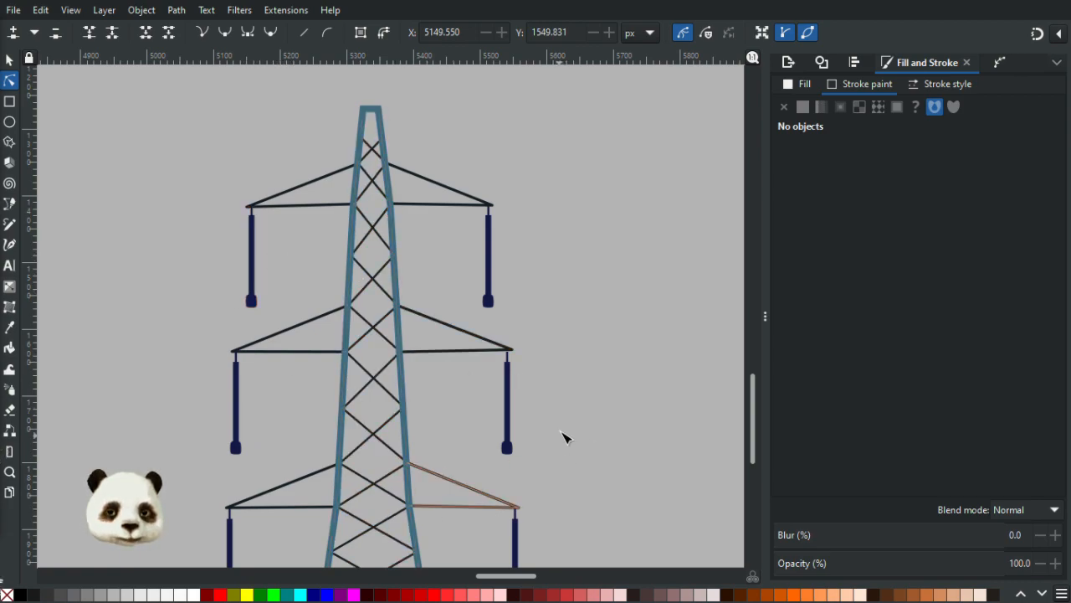
pyautogui.click(9, 60)
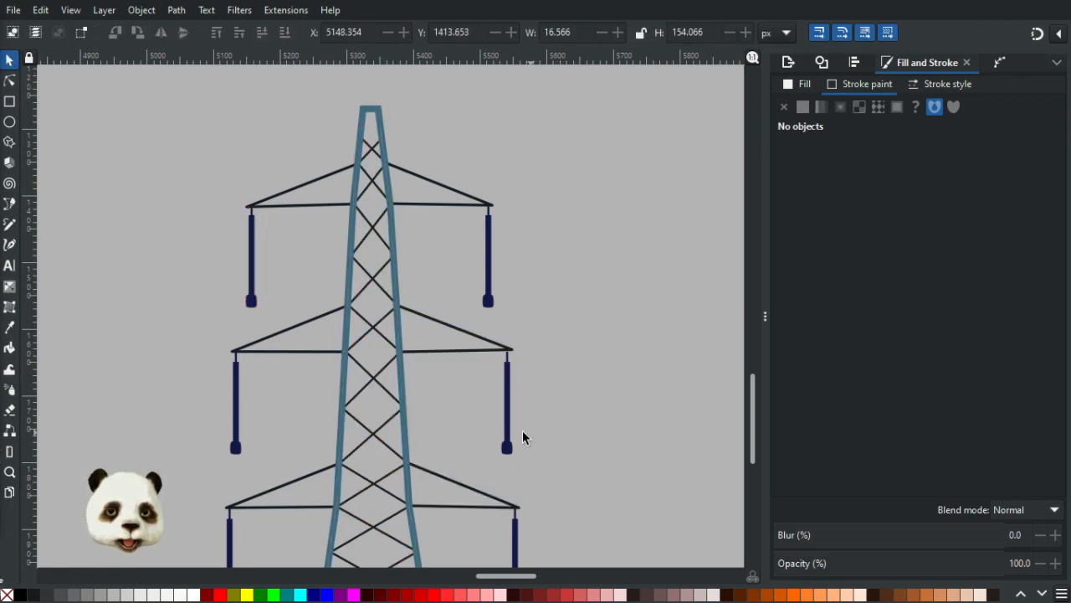
pyautogui.click(507, 439)
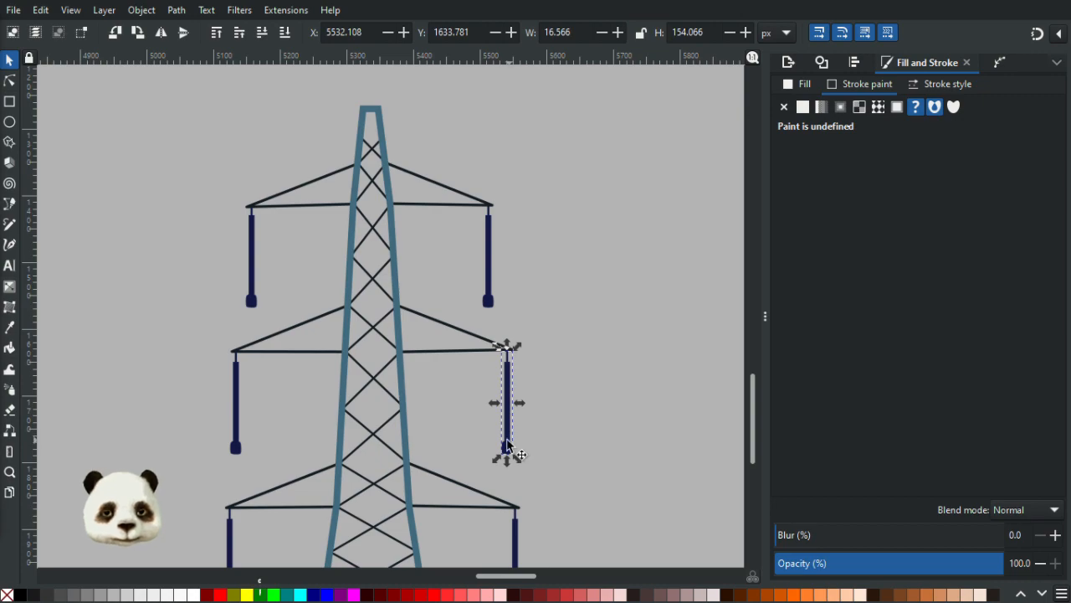
pyautogui.press('Up')
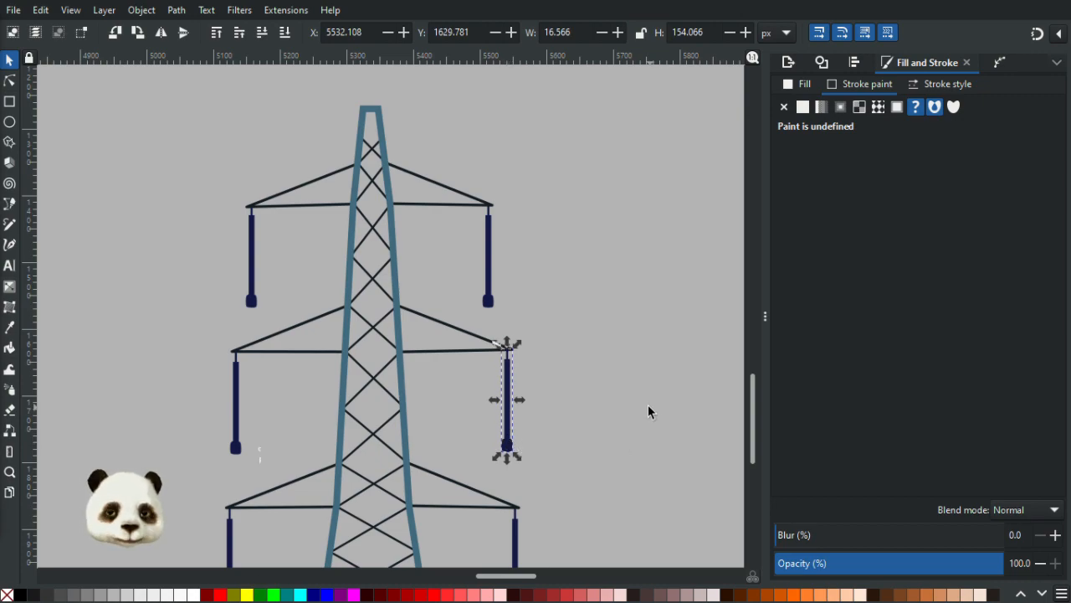
# Step: Deselect the middle-right insulator clone and examine how all the insulators hang from the tower's crossarm tips
pyautogui.click(645, 405)
pyautogui.scroll(-3, 646, 404)
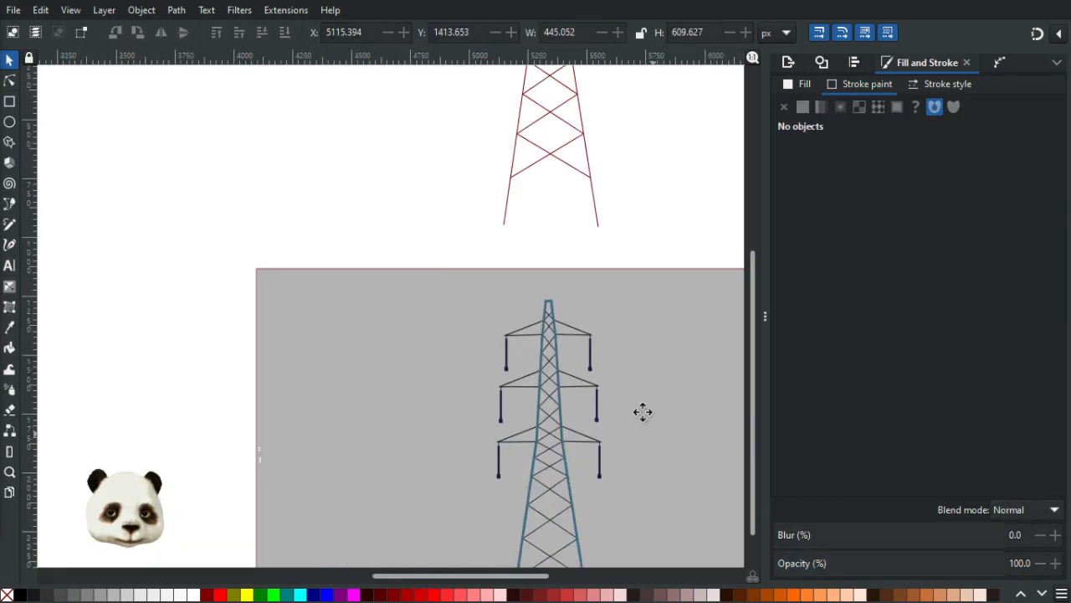
pyautogui.scroll(5, 643, 411)
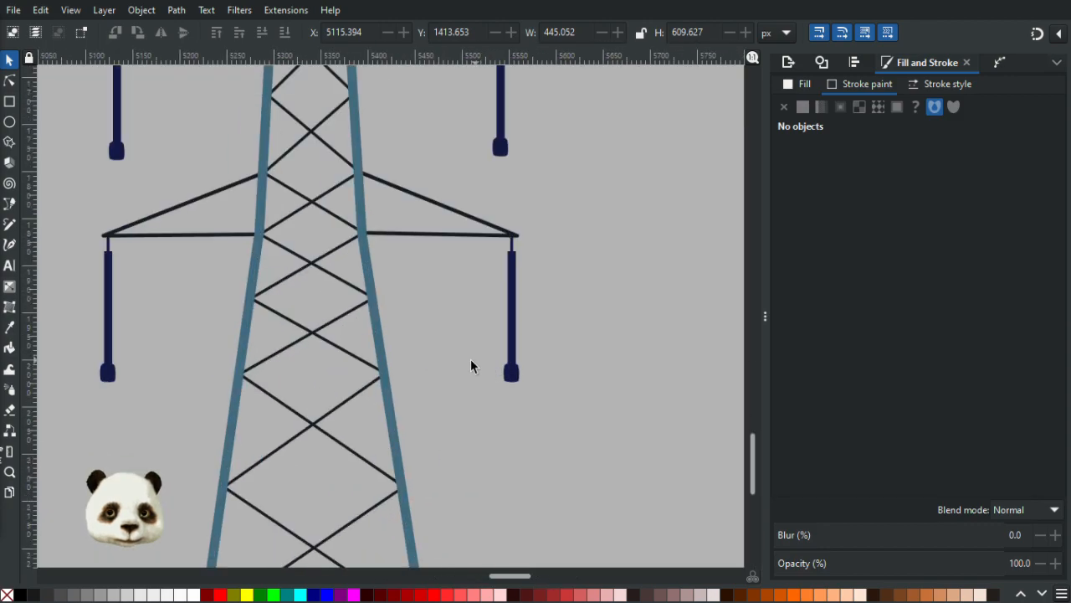
pyautogui.scroll(-3, 469, 360)
pyautogui.scroll(2, 391, 376)
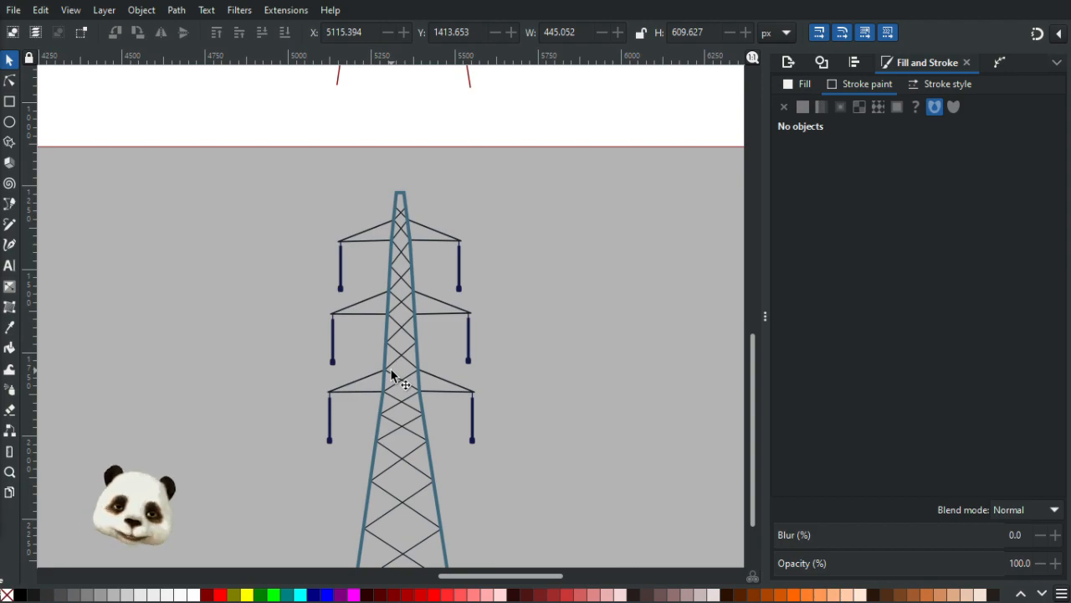
pyautogui.scroll(-5, 391, 375)
pyautogui.scroll(3, 444, 376)
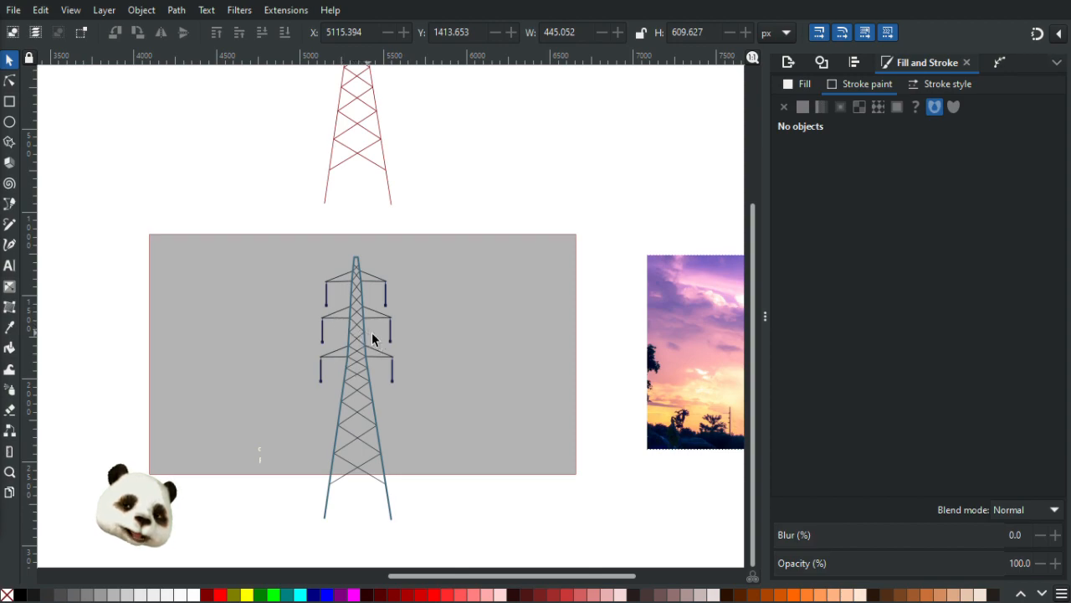
# Step: Examine the crossarms, insulators and power lines of the pylons in the purple and orange sunset reference photos
pyautogui.scroll(-2, 373, 335)
pyautogui.scroll(6, 658, 355)
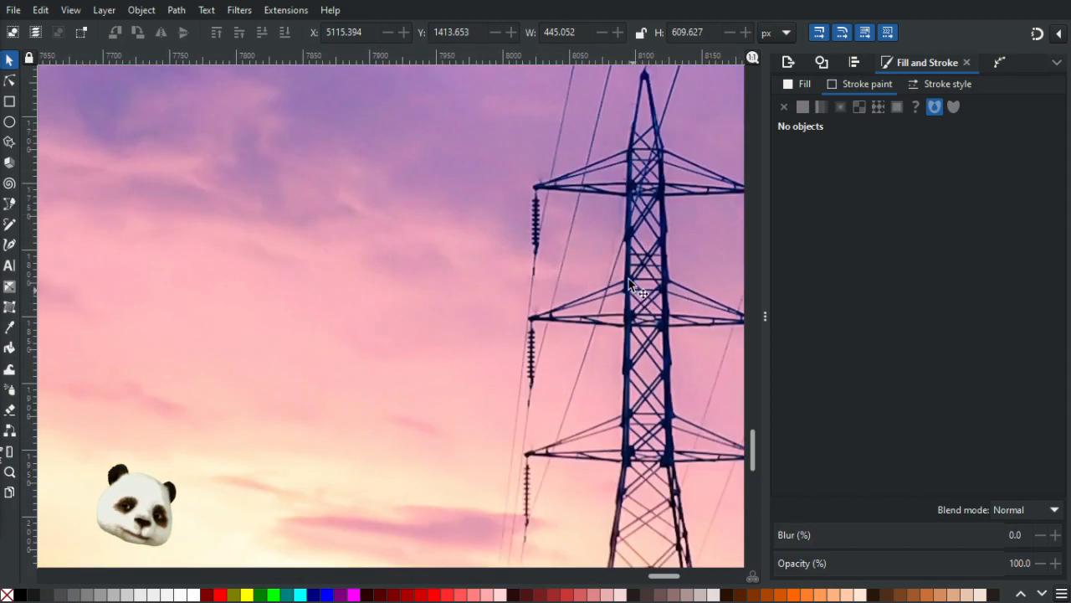
pyautogui.scroll(-2, 629, 285)
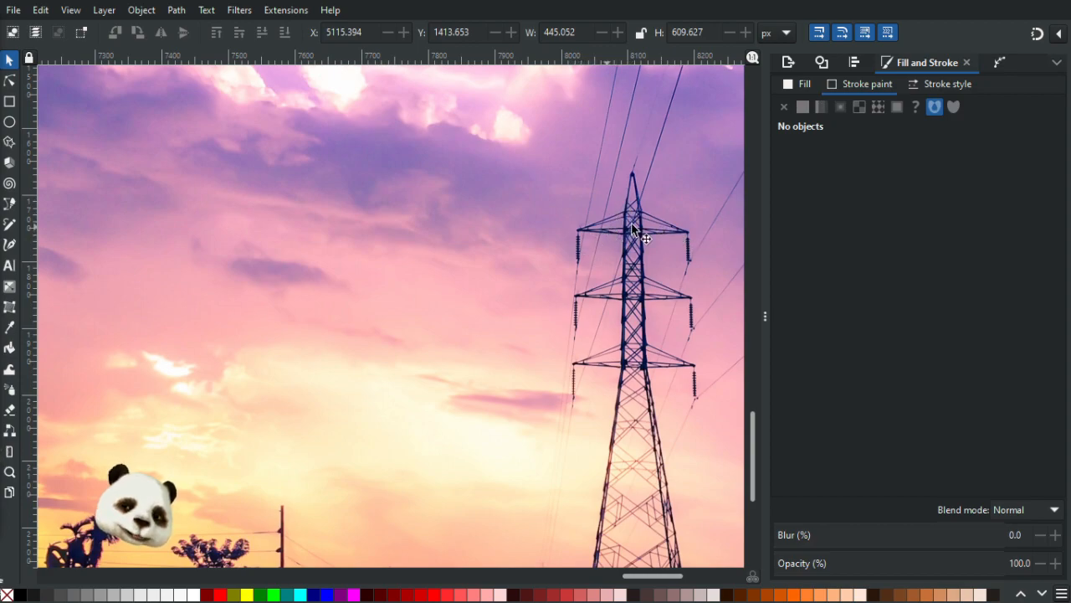
pyautogui.scroll(-5, 354, 349)
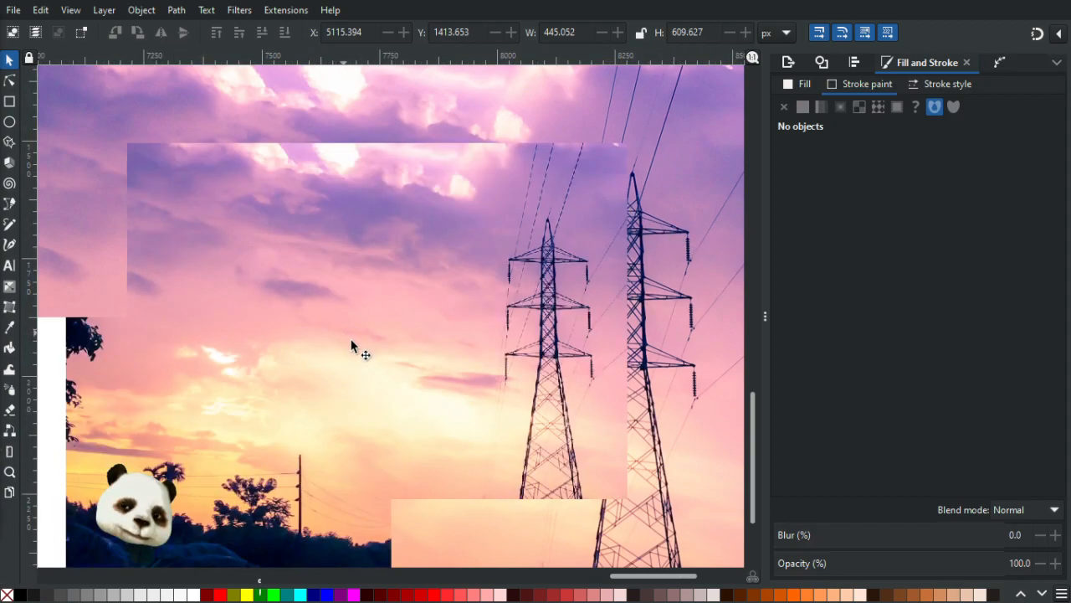
pyautogui.hscroll(-8, 230, 340)
pyautogui.scroll(2, 233, 231)
pyautogui.scroll(10, 176, 228)
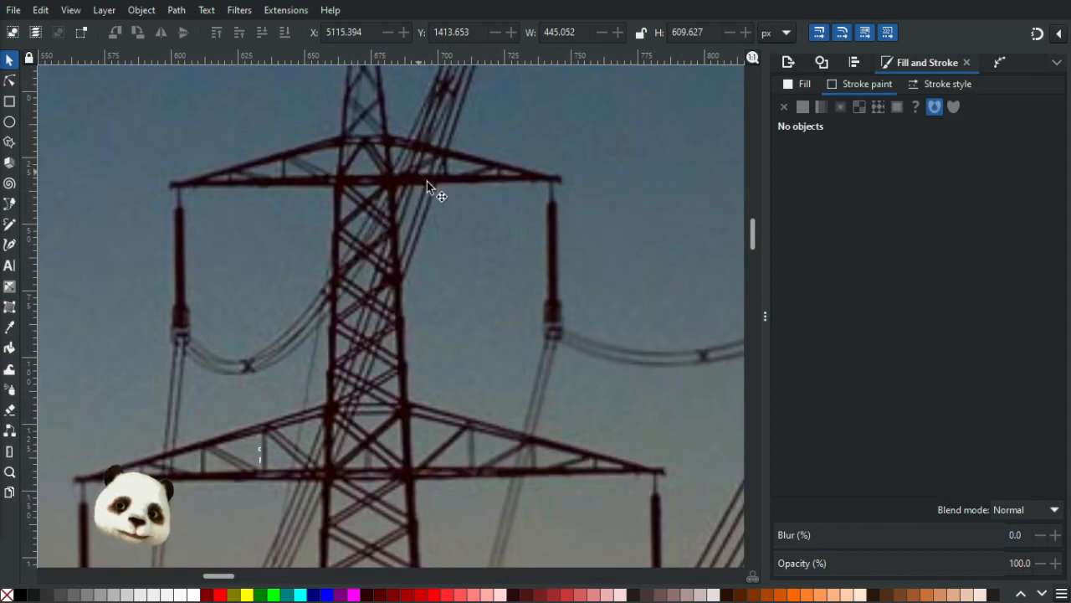
pyautogui.scroll(-6, 569, 334)
pyautogui.scroll(-3, 591, 358)
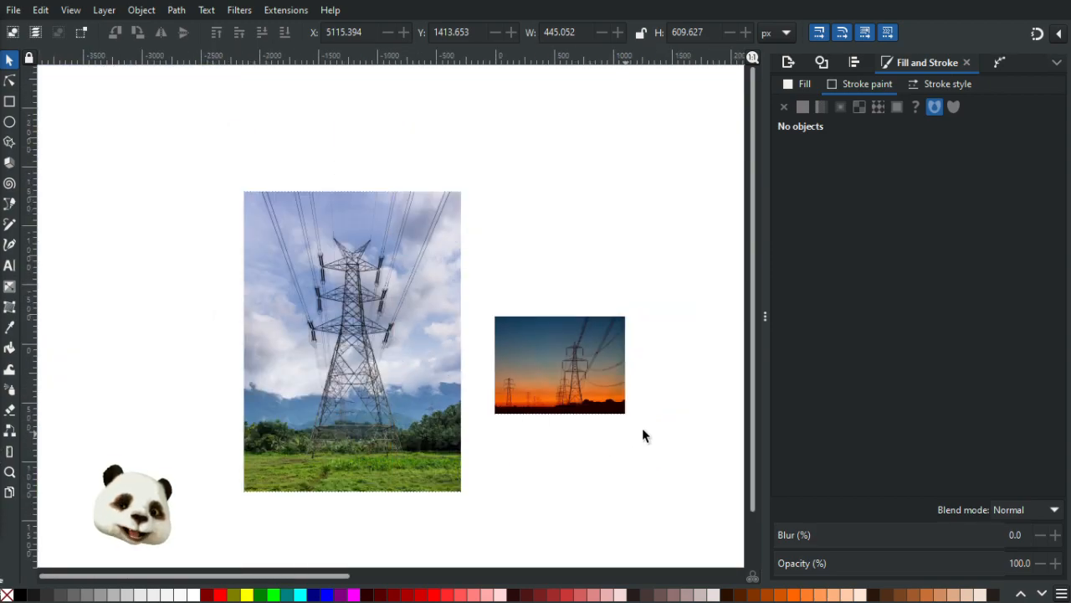
pyautogui.hscroll(15, 271, 363)
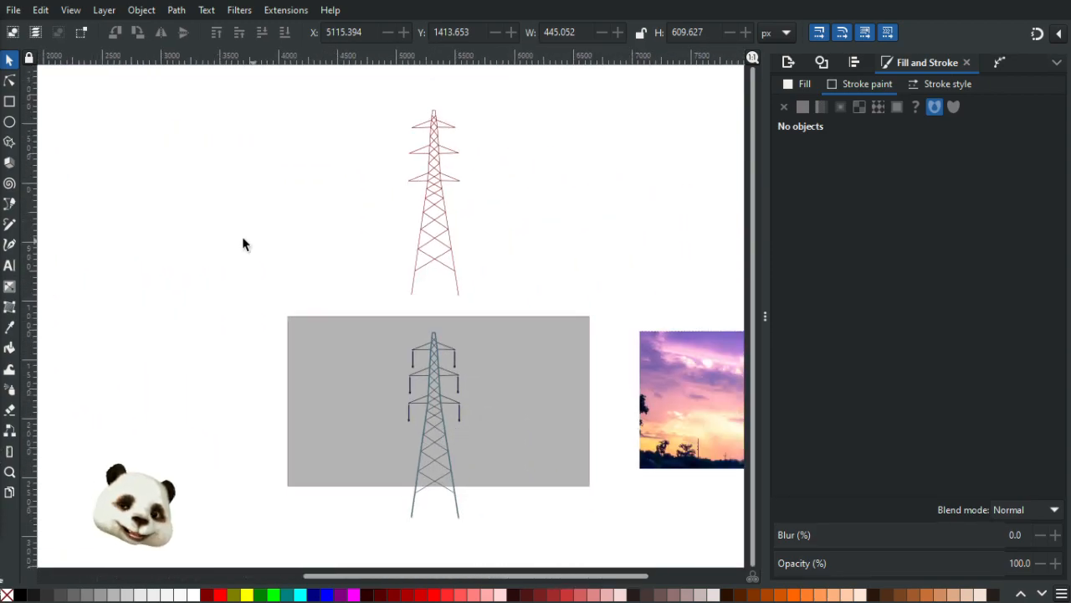
pyautogui.scroll(3, 486, 407)
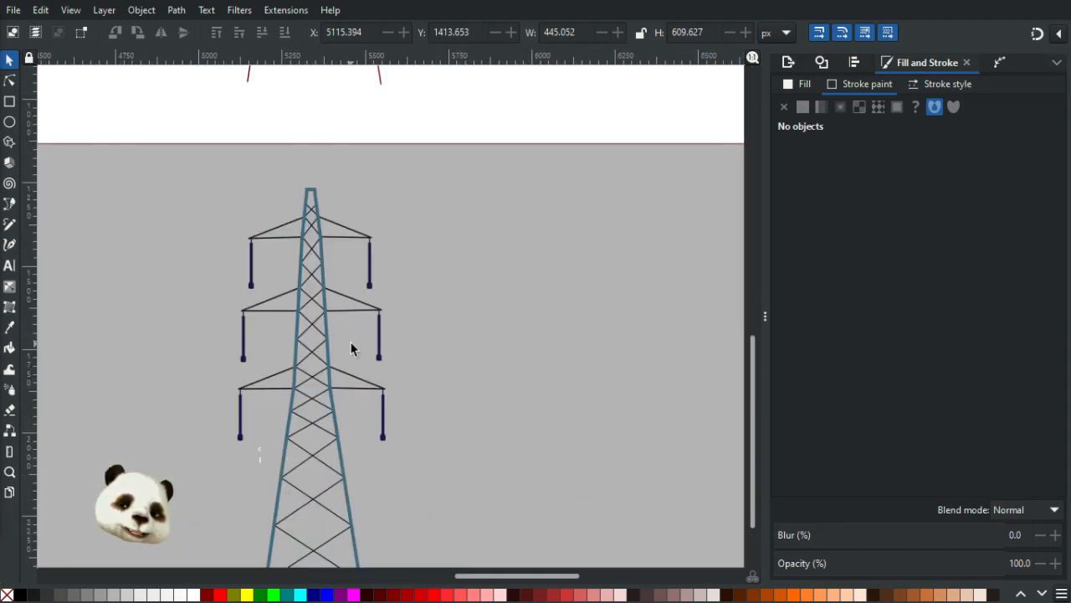
pyautogui.scroll(-3, 352, 349)
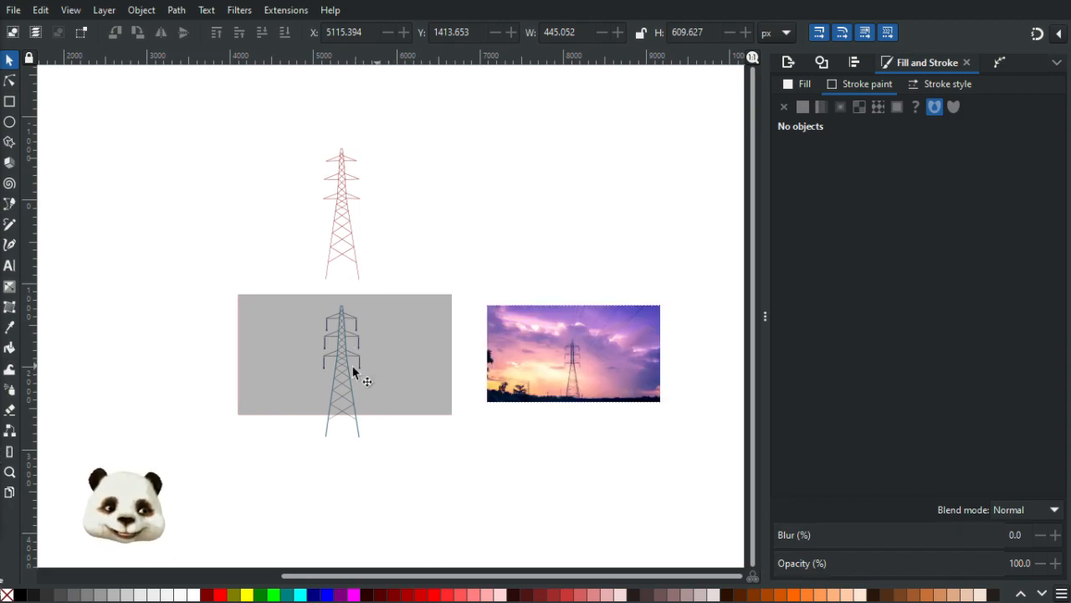
pyautogui.scroll(2, 325, 382)
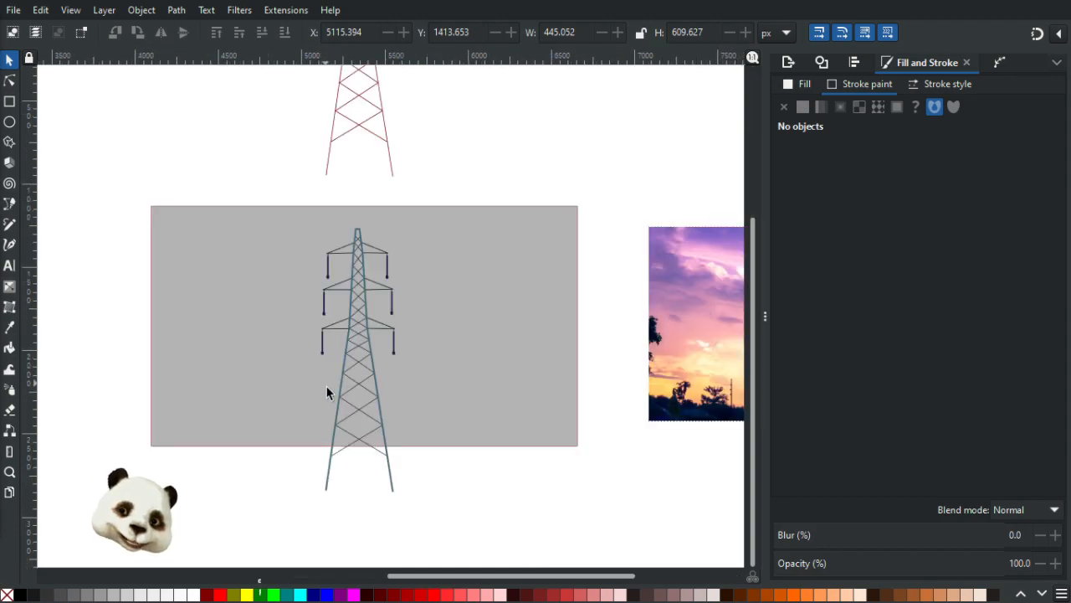
pyautogui.scroll(1, 325, 387)
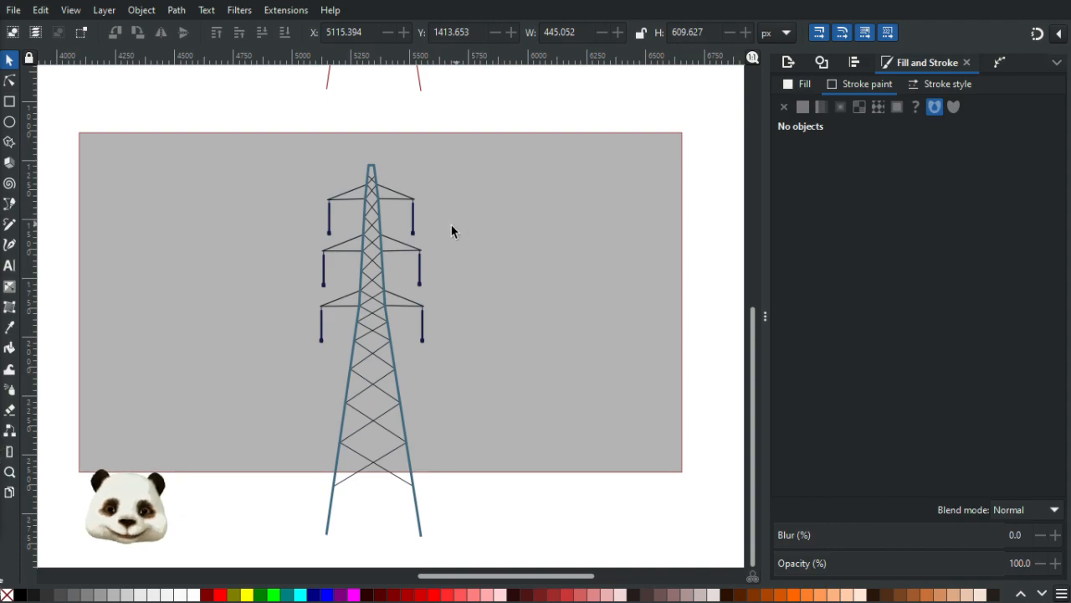
pyautogui.scroll(-3, 417, 255)
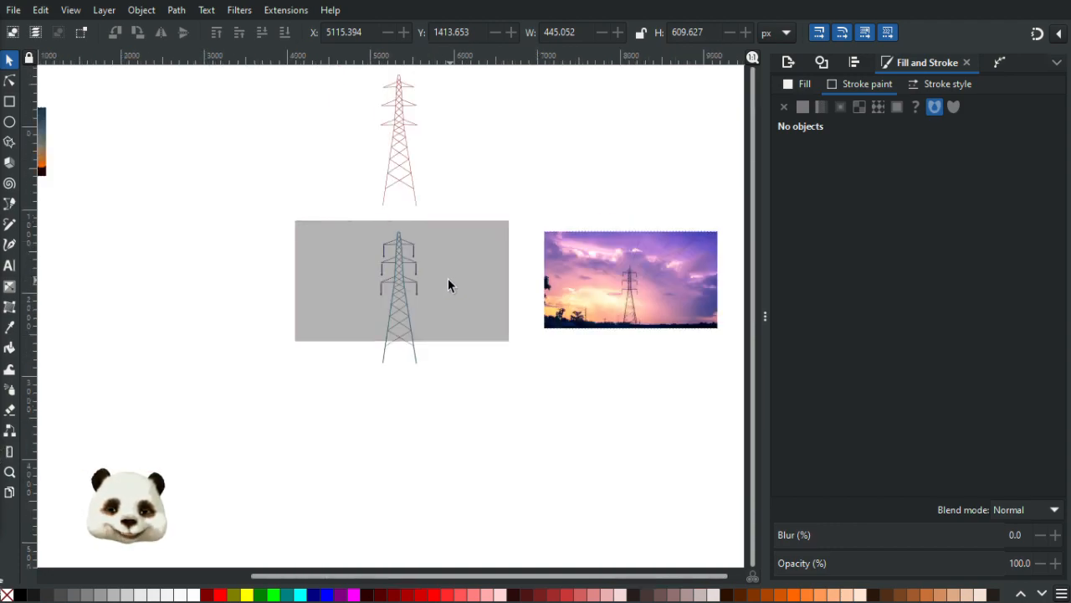
pyautogui.scroll(5, 449, 285)
pyautogui.scroll(1, 410, 237)
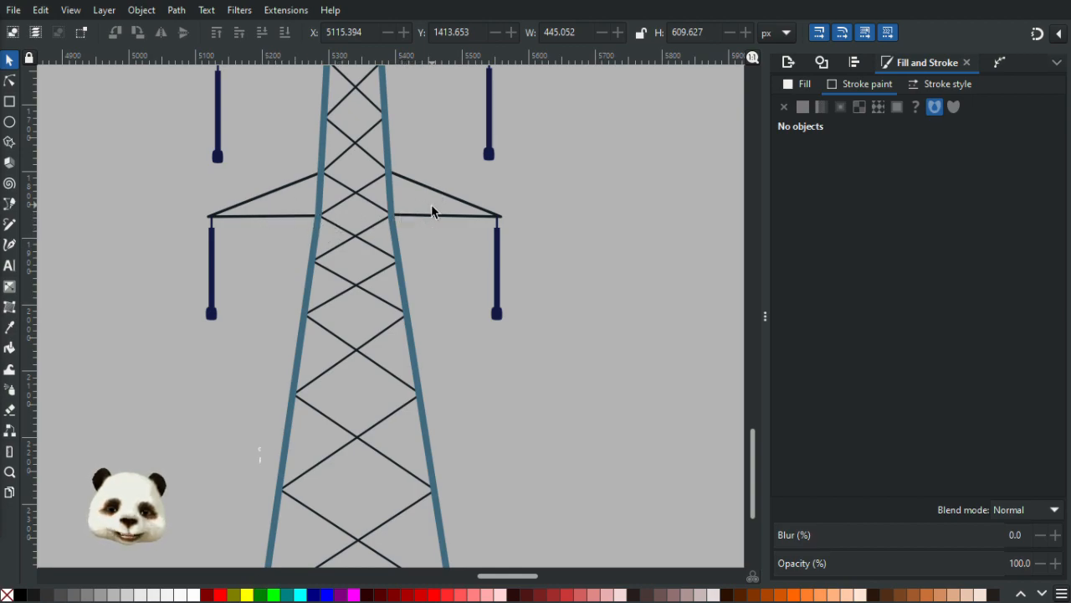
pyautogui.keyDown('ctrl'); pyautogui.scroll(-3, 431, 205); pyautogui.keyUp('ctrl')
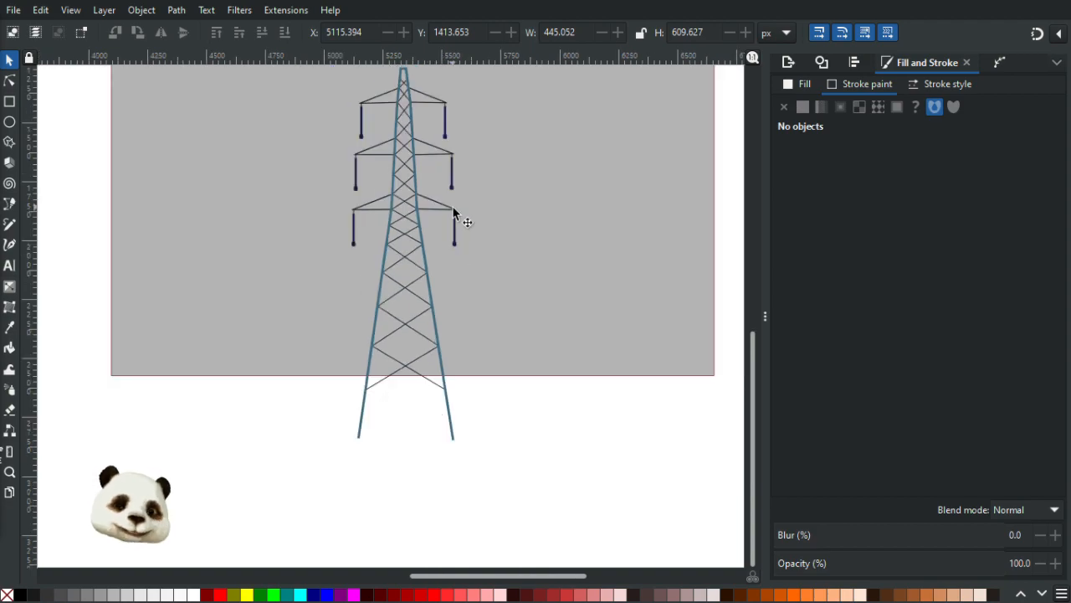
pyautogui.keyDown('ctrl'); pyautogui.scroll(-2, 431, 204); pyautogui.keyUp('ctrl')
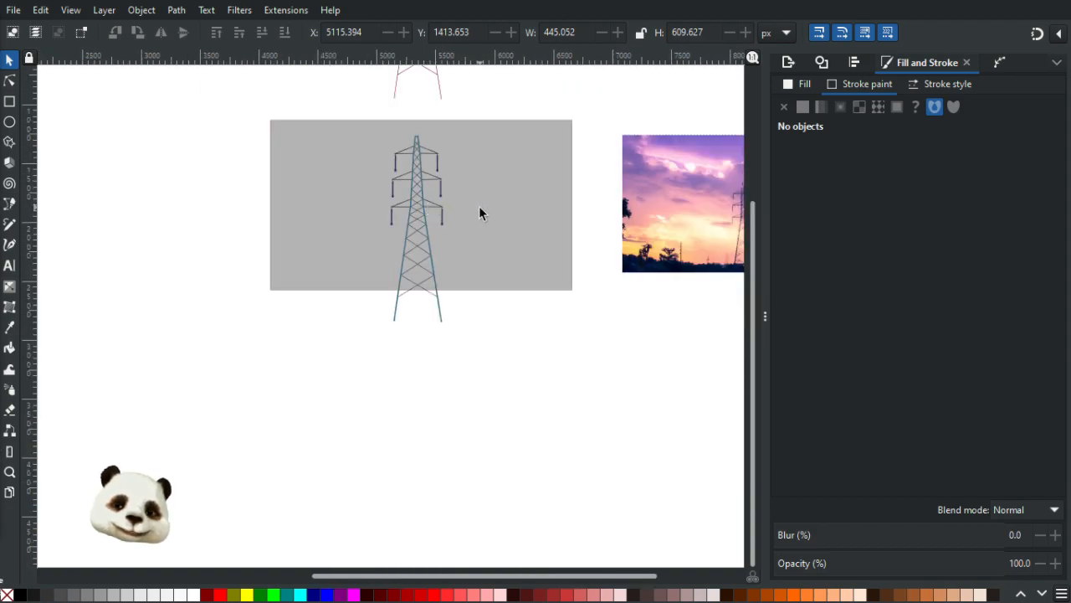
pyautogui.keyDown('ctrl'); pyautogui.scroll(-4, 479, 206); pyautogui.keyUp('ctrl')
pyautogui.keyDown('ctrl'); pyautogui.scroll(1, 474, 201); pyautogui.keyUp('ctrl')
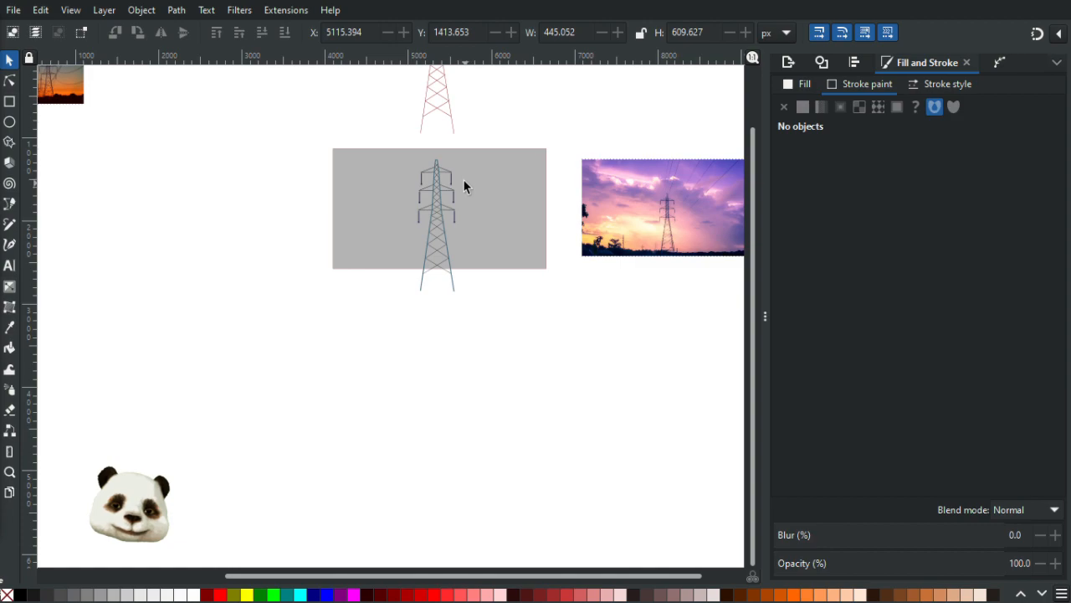
pyautogui.keyDown('ctrl'); pyautogui.scroll(1, 465, 185); pyautogui.keyUp('ctrl')
pyautogui.keyDown('ctrl'); pyautogui.scroll(1, 465, 185); pyautogui.keyUp('ctrl')
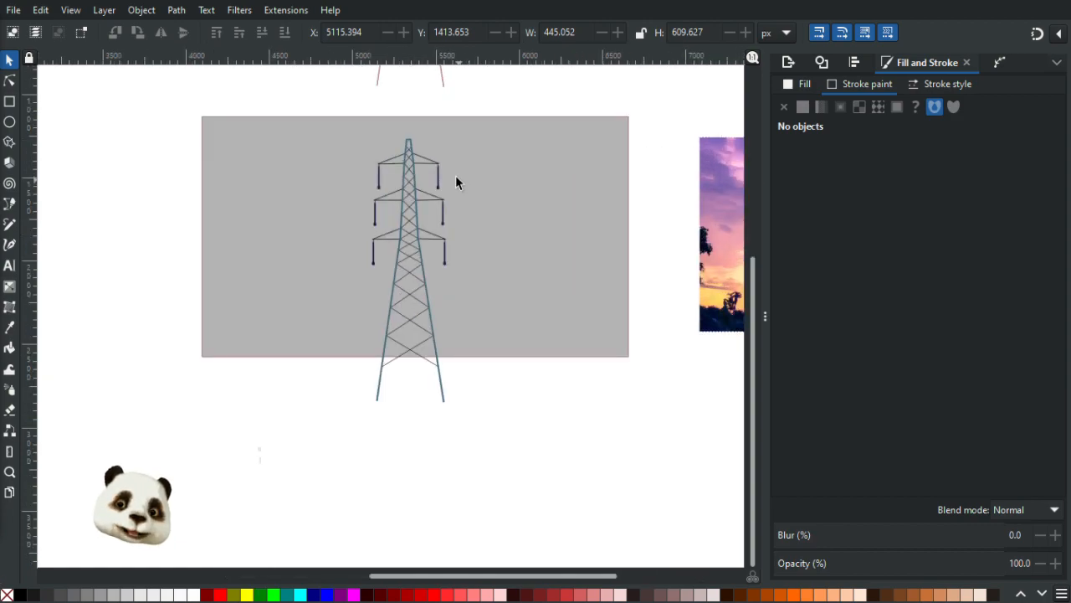
# Step: Draw a sagging curved cable with the Pen tool from the tower's upper right-hand insulator to above the grey rectangle's upper edge
pyautogui.moveTo(459, 239); pyautogui.dragTo(426, 296)
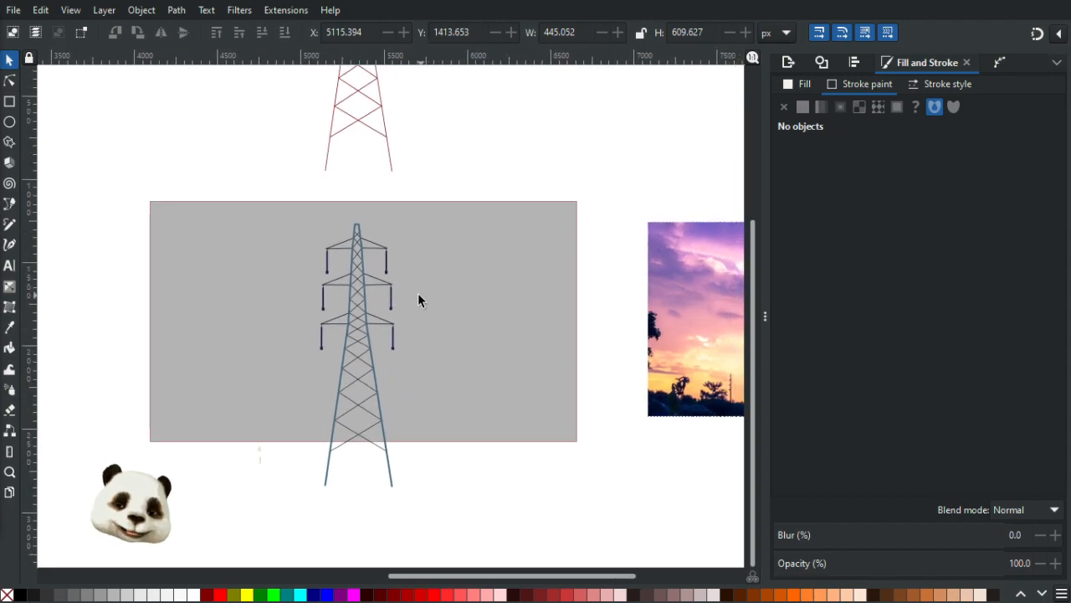
pyautogui.keyDown('ctrl'); pyautogui.scroll(3, 403, 352); pyautogui.keyUp('ctrl')
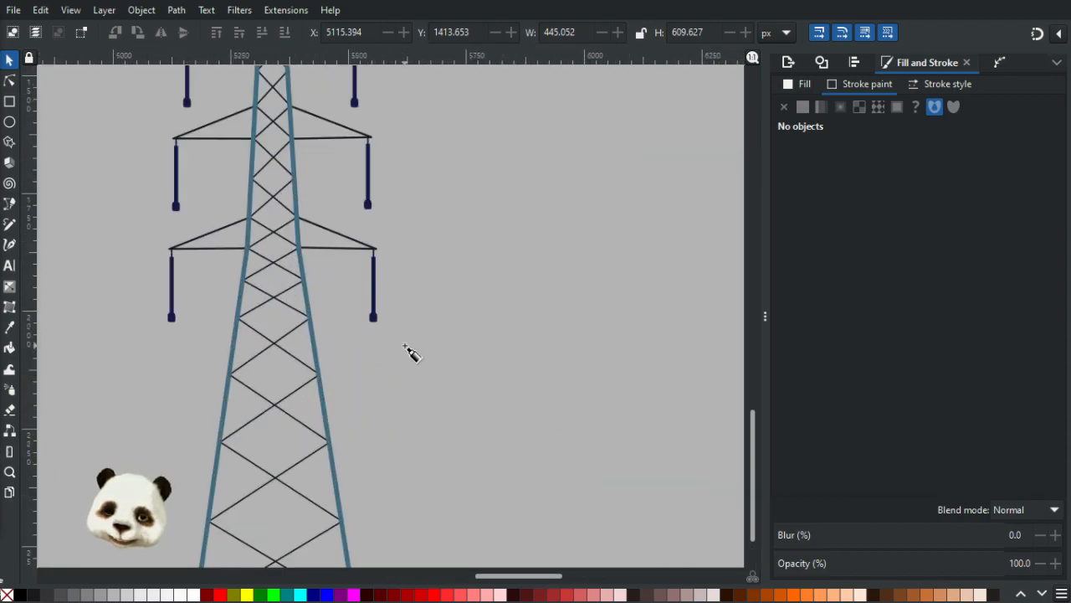
pyautogui.press('b')
pyautogui.keyDown('ctrl'); pyautogui.scroll(-2, 408, 308); pyautogui.keyUp('ctrl')
pyautogui.keyDown('ctrl'); pyautogui.scroll(-1, 411, 311); pyautogui.keyUp('ctrl')
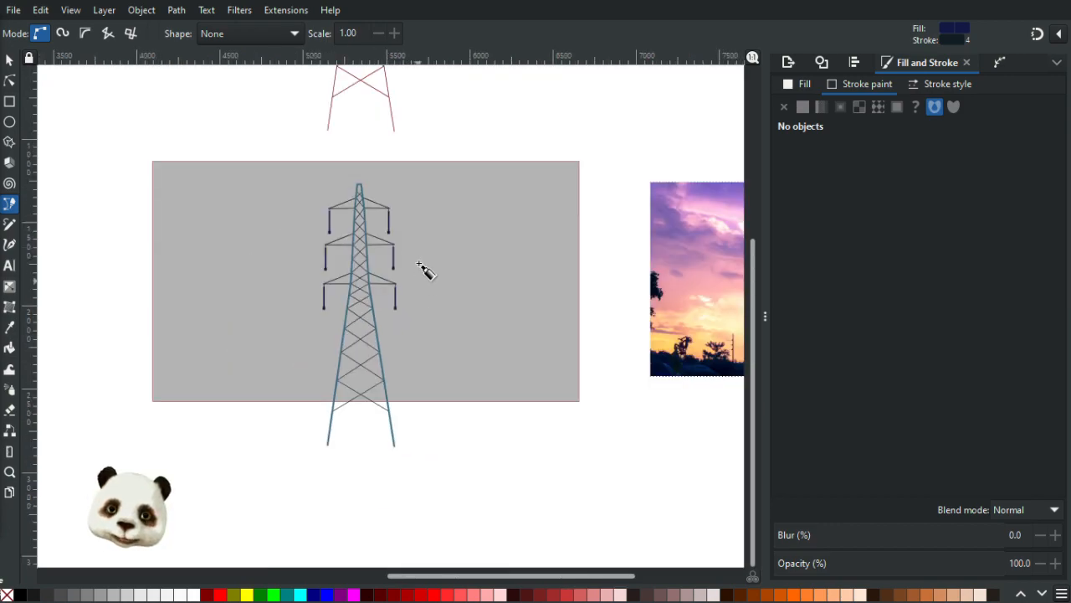
pyautogui.click(389, 232)
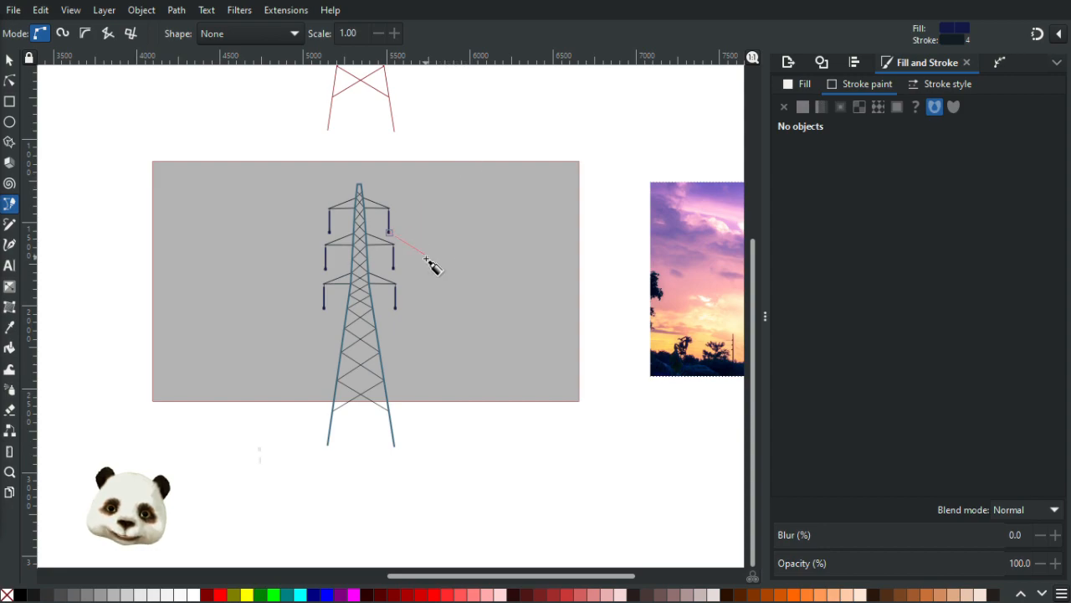
pyautogui.moveTo(441, 236); pyautogui.dragTo(471, 222)
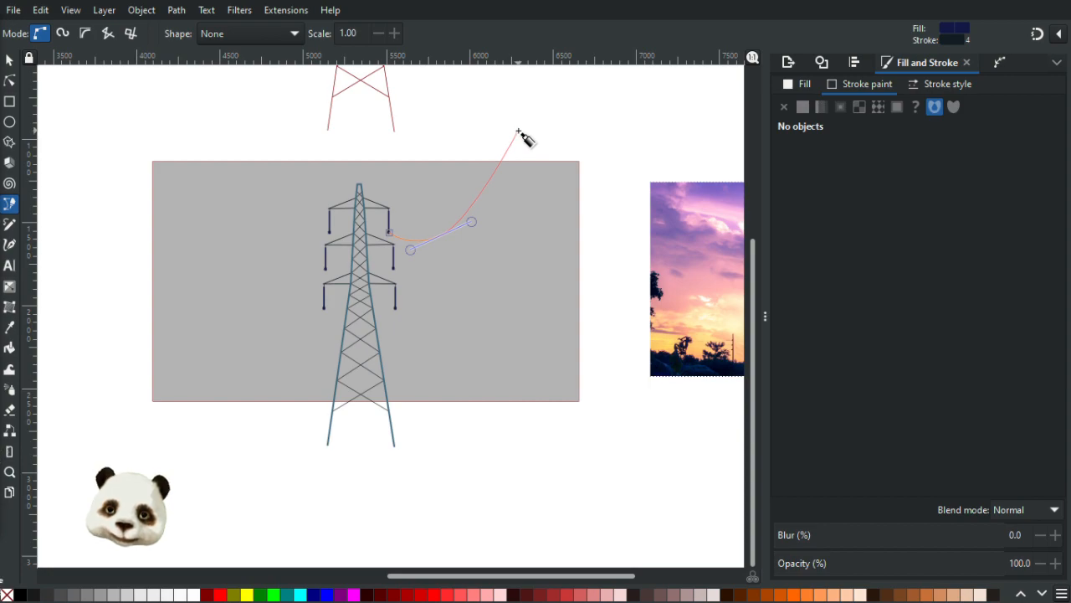
pyautogui.doubleClick(519, 132)
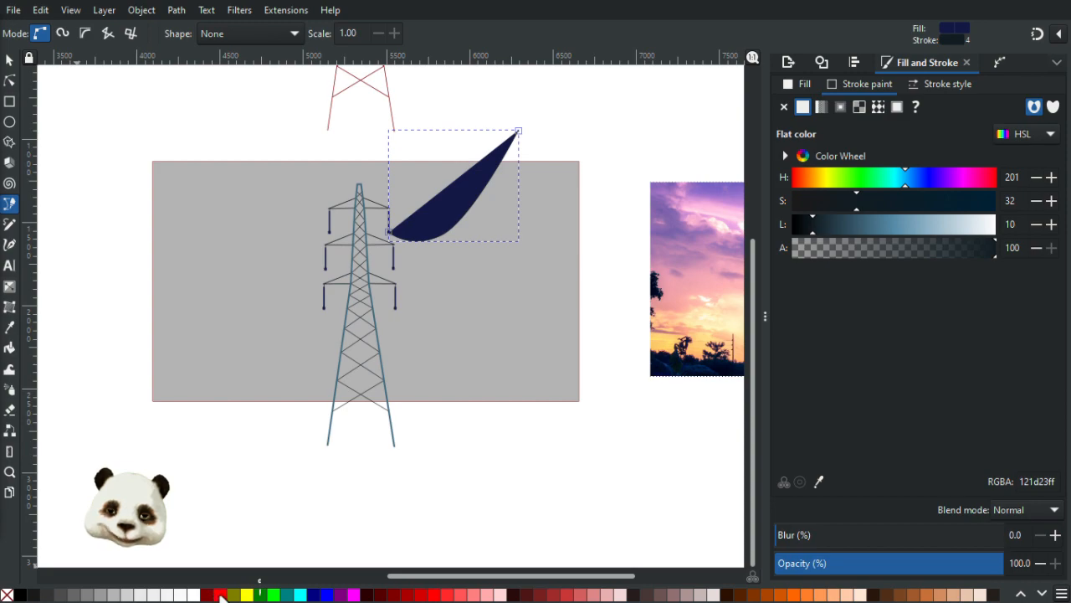
# Step: Try the cable curve with a red stroke and no fill, and delete the curve
pyautogui.keyDown('shift'); pyautogui.click(222, 596); pyautogui.keyUp('shift')
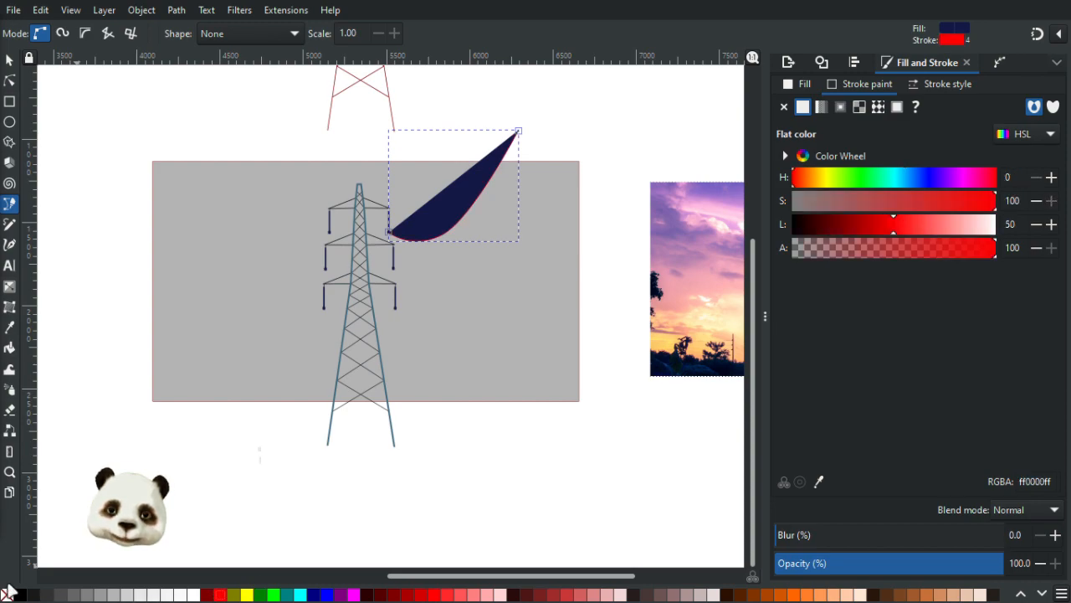
pyautogui.click(6, 595)
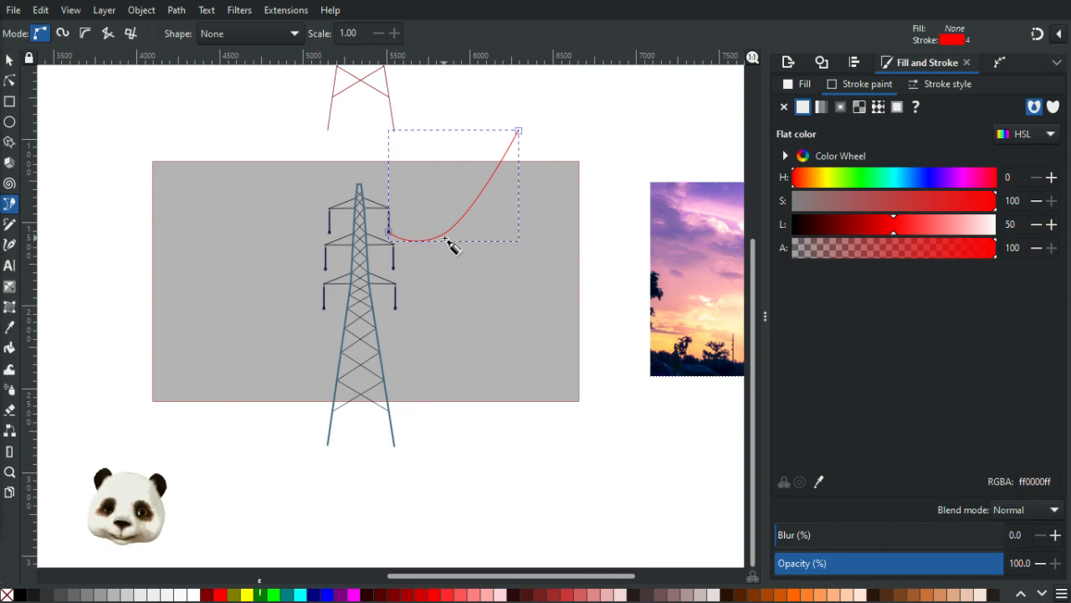
pyautogui.scroll(3, 452, 247)
pyautogui.scroll(-2, 444, 240)
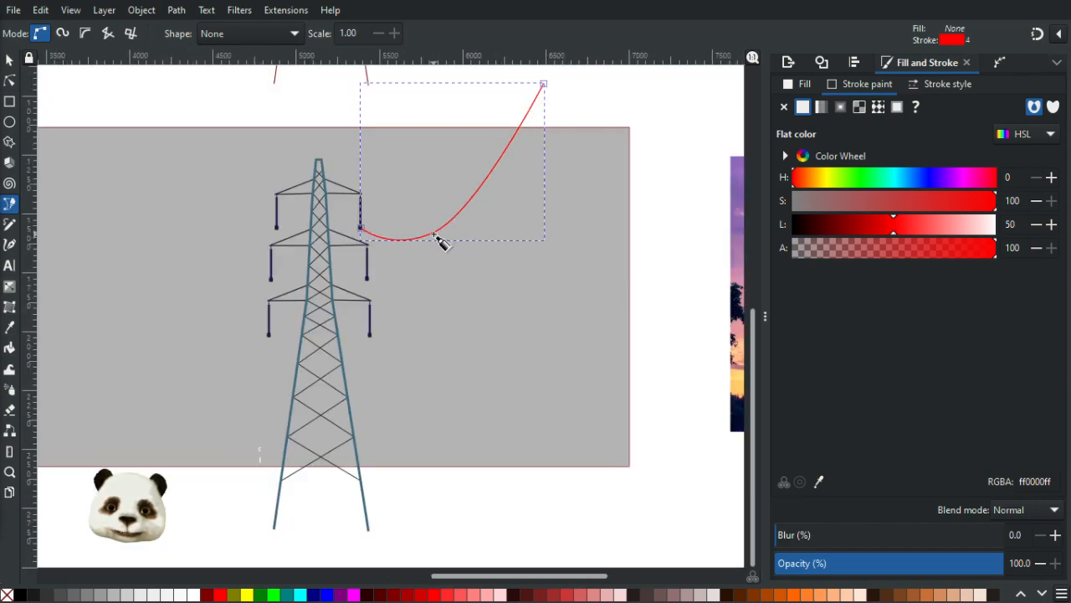
pyautogui.scroll(-1, 441, 242)
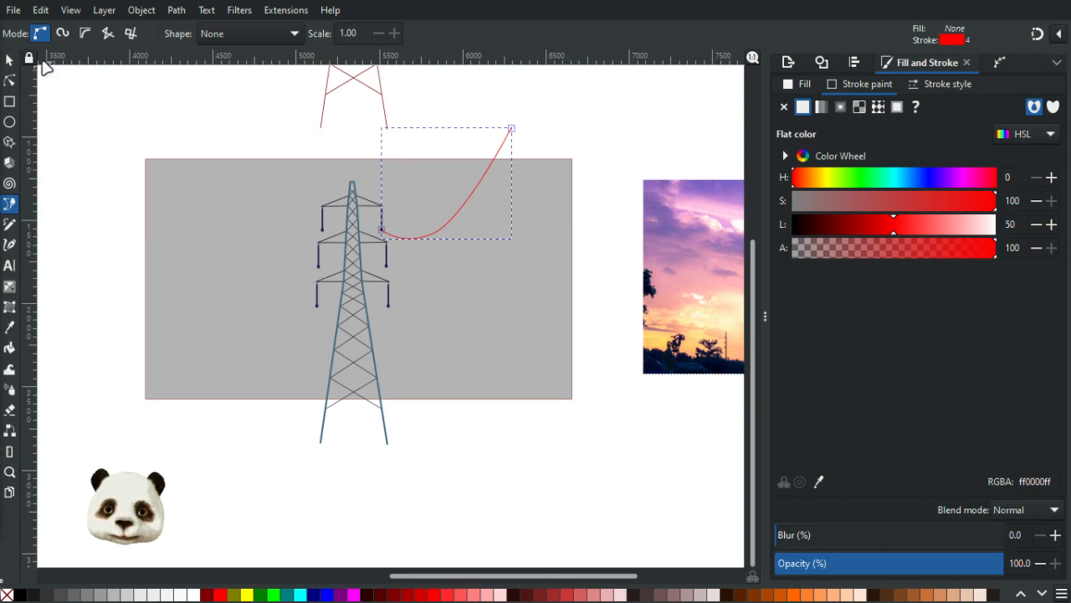
pyautogui.press('Delete')
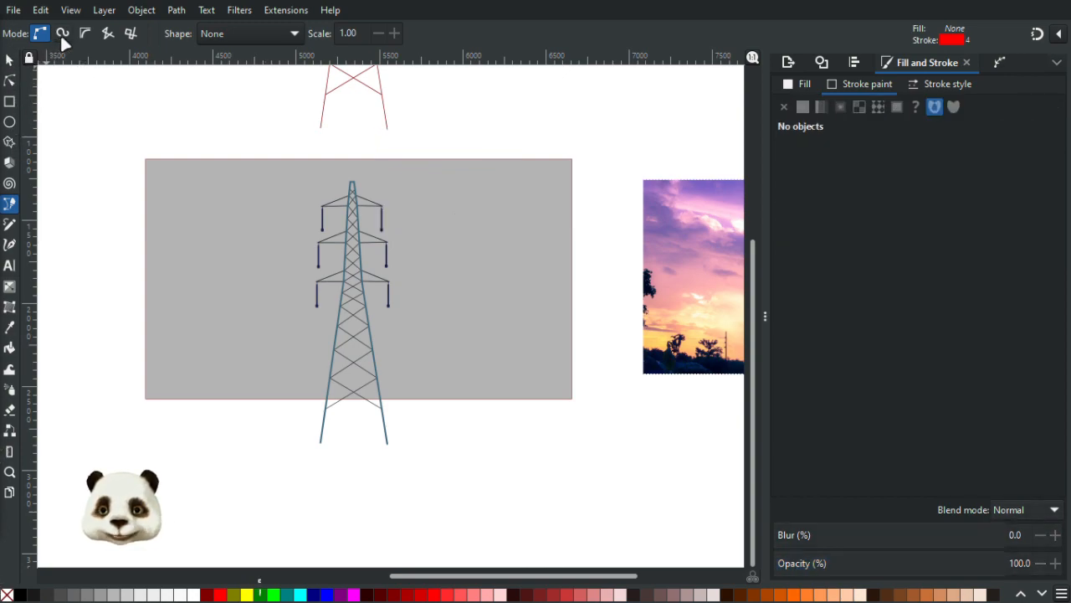
# Step: Try drawing the sagging cable from the upper right-hand insulator with the Triangle in shape, and undo it
pyautogui.click(260, 32)
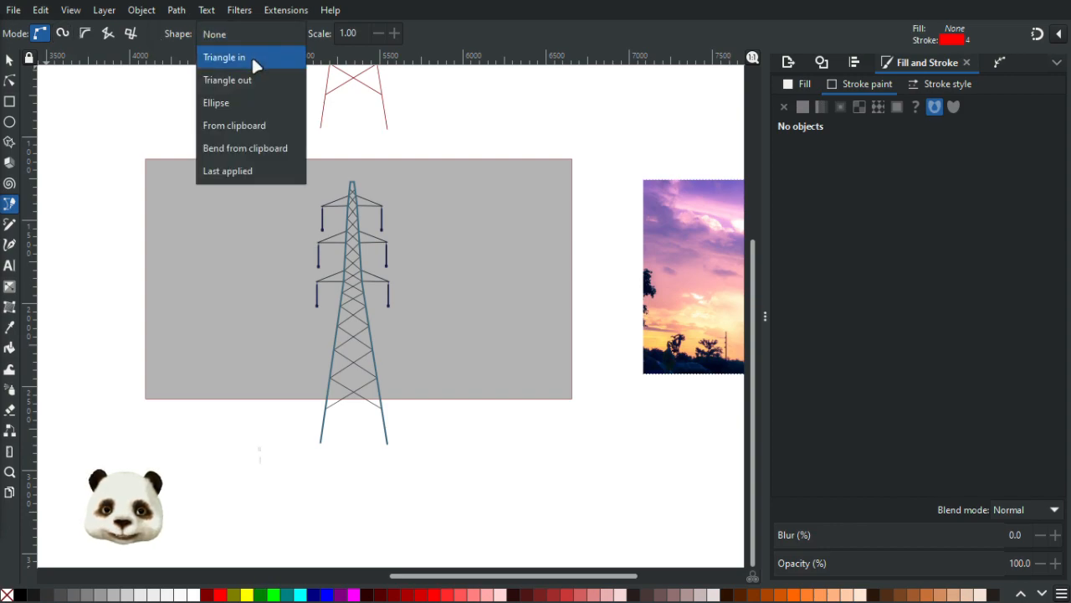
pyautogui.click(252, 58)
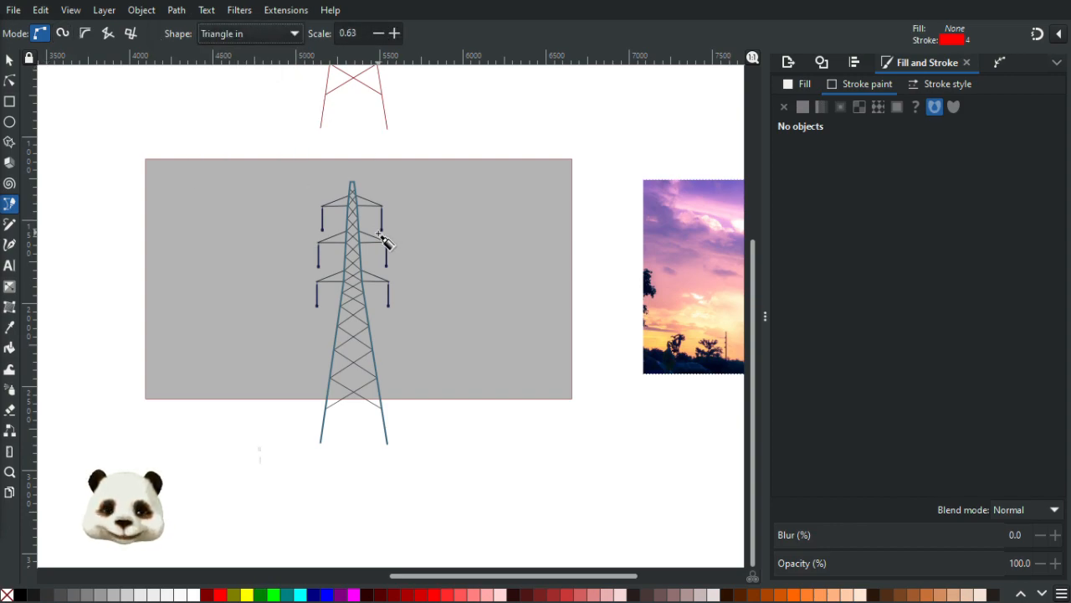
pyautogui.click(381, 227)
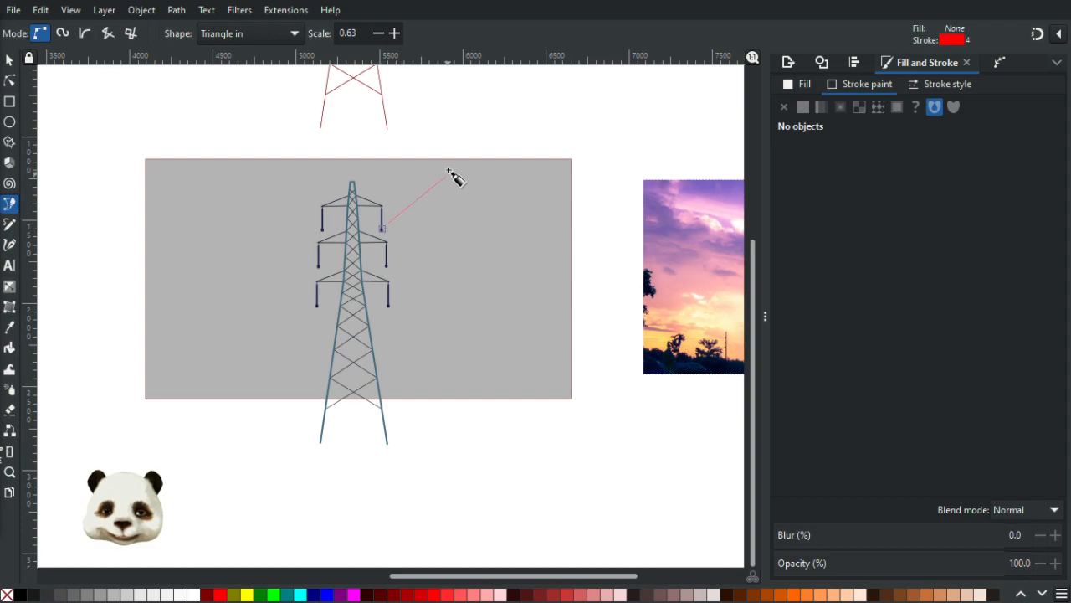
pyautogui.moveTo(420, 226); pyautogui.dragTo(442, 209)
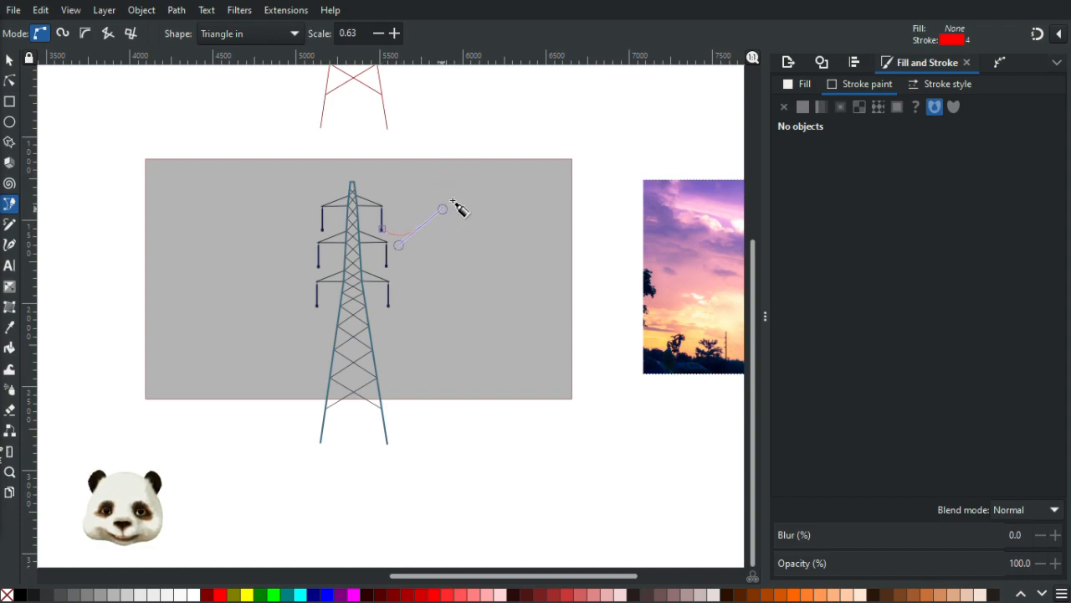
pyautogui.doubleClick(477, 142)
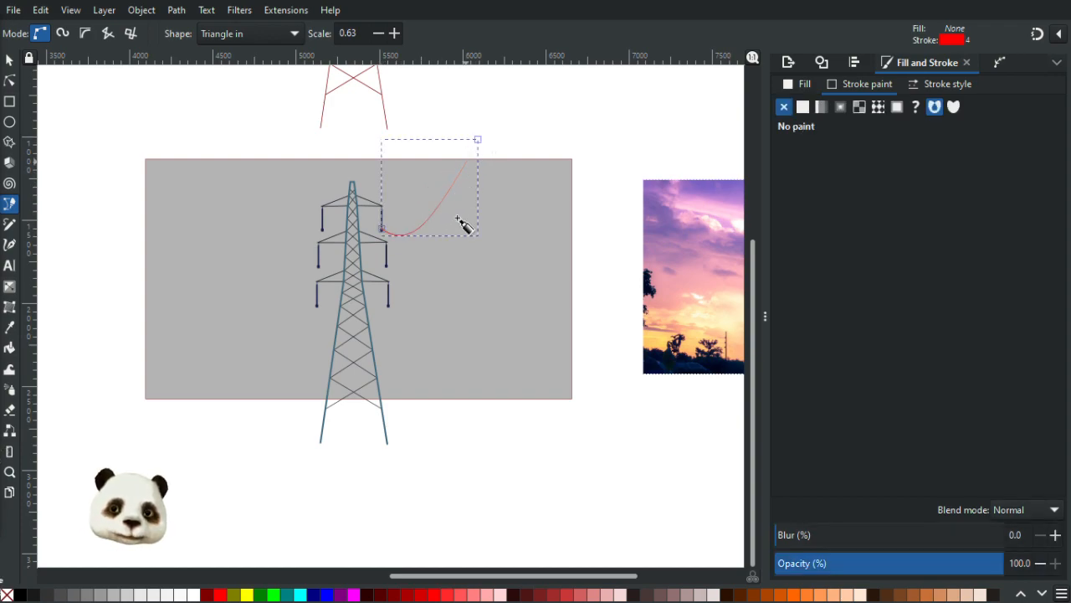
pyautogui.scroll(1, 432, 201)
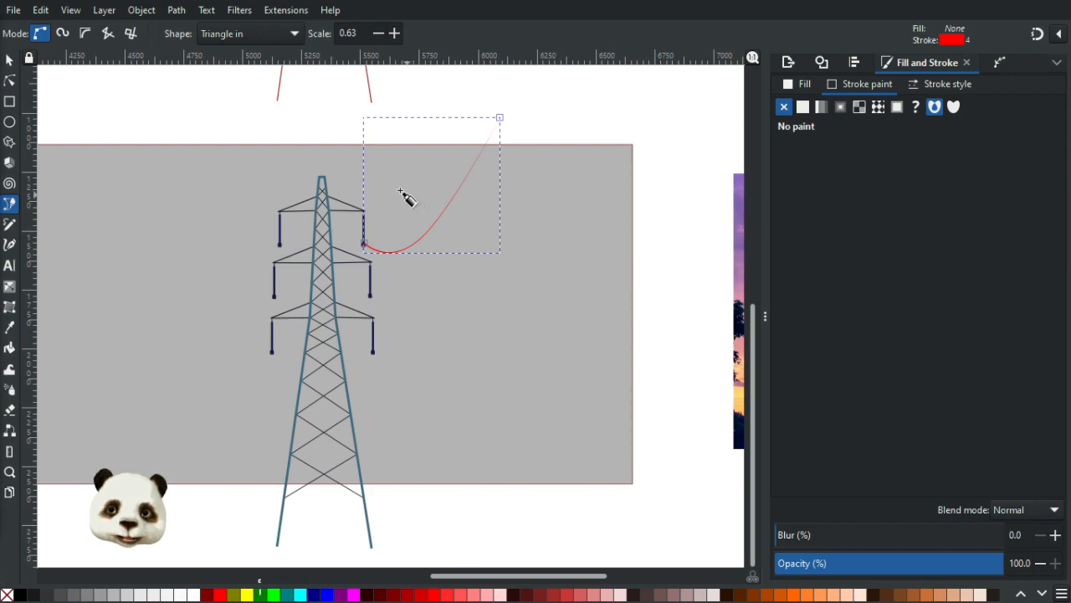
pyautogui.hotkey('ctrl', 'z')
# Step: Draw the sagging cable with the Triangle out shape from the upper right-hand insulator to above the grey rectangle's upper edge
pyautogui.click(283, 39)
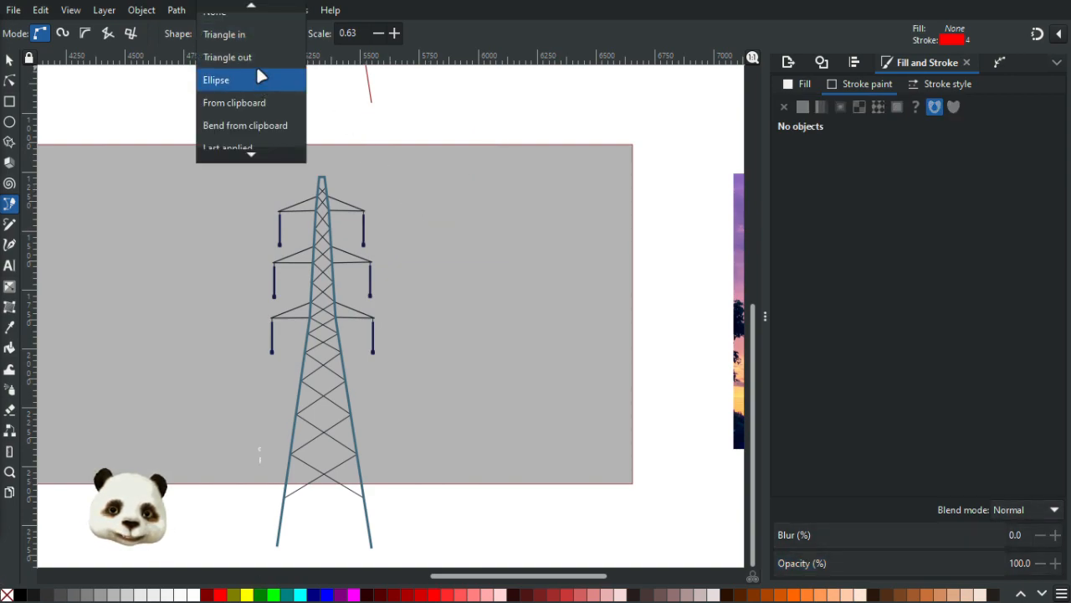
pyautogui.click(251, 55)
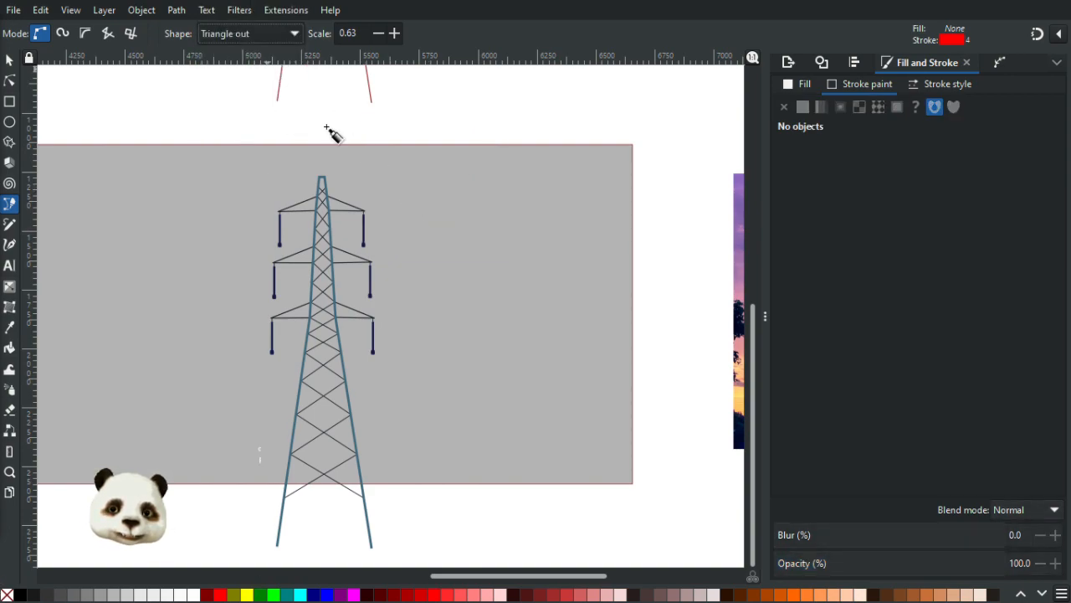
pyautogui.click(363, 245)
pyautogui.moveTo(416, 252); pyautogui.dragTo(439, 236)
pyautogui.click(526, 99)
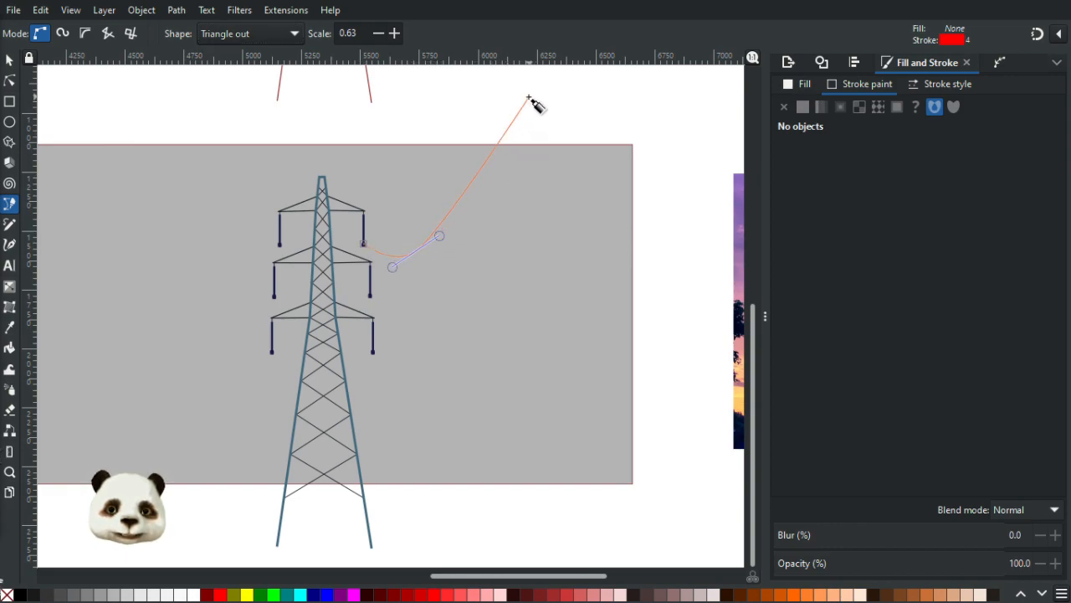
pyautogui.press('Return')
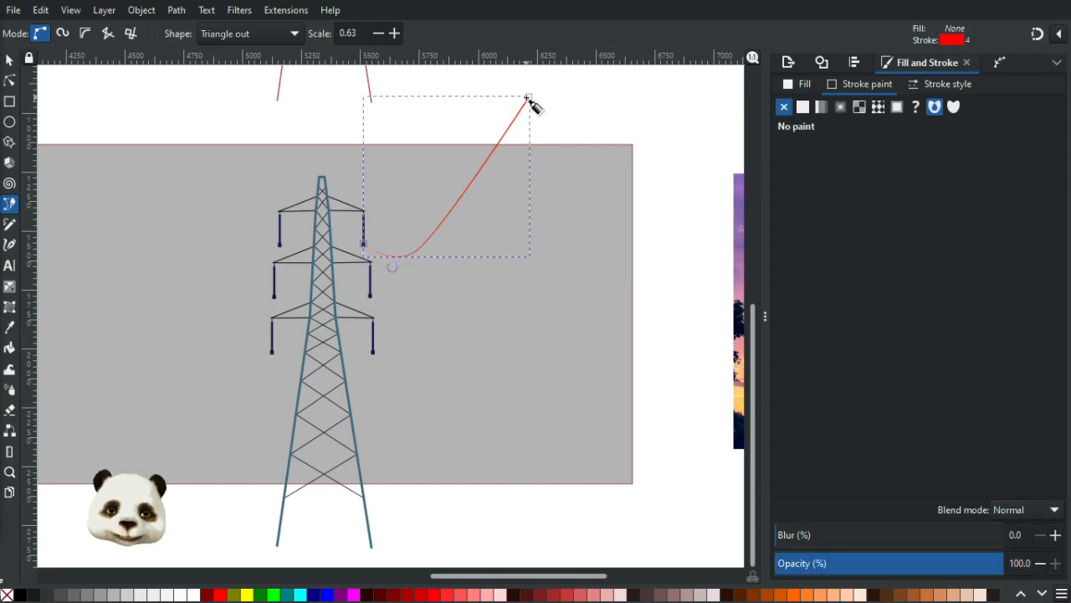
# Step: Widen the cable's far end with its width handle so that it tapers towards the insulator
pyautogui.click(10, 81)
pyautogui.scroll(4, 617, 126)
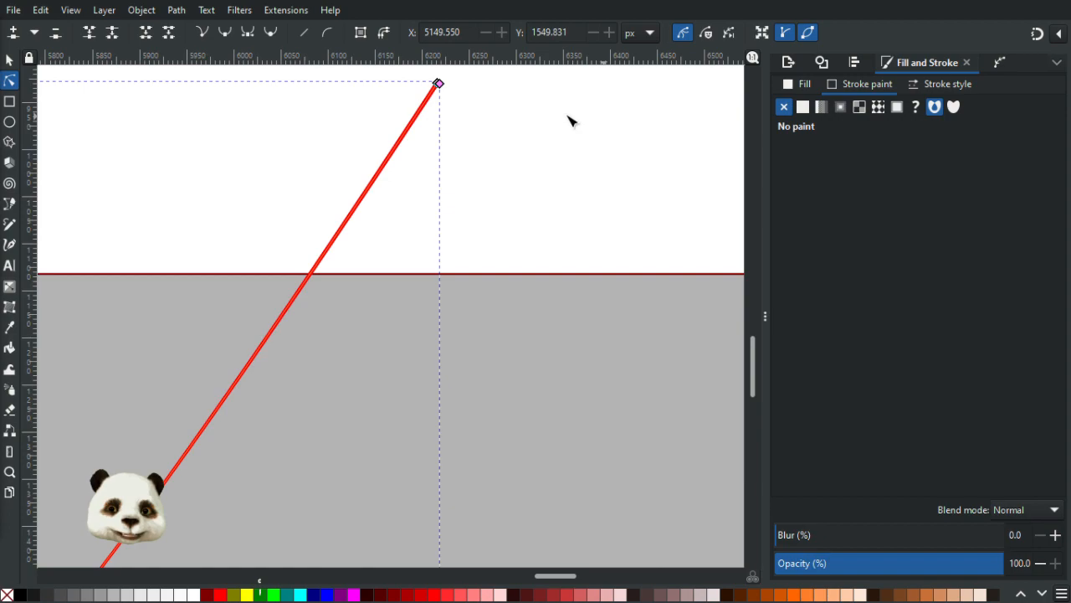
pyautogui.moveTo(439, 85); pyautogui.dragTo(442, 104)
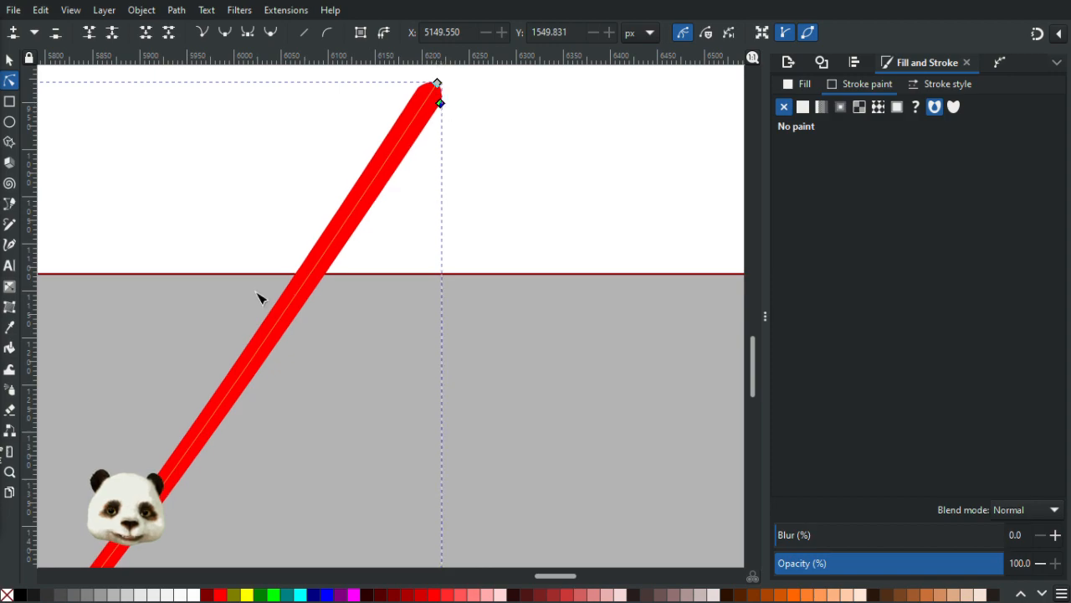
pyautogui.scroll(-9, 215, 343)
pyautogui.scroll(-2, 207, 306)
pyautogui.moveTo(192, 320)
pyautogui.mouseDown()
pyautogui.moveTo(317, 312)
pyautogui.moveTo(389, 324)
pyautogui.mouseUp()
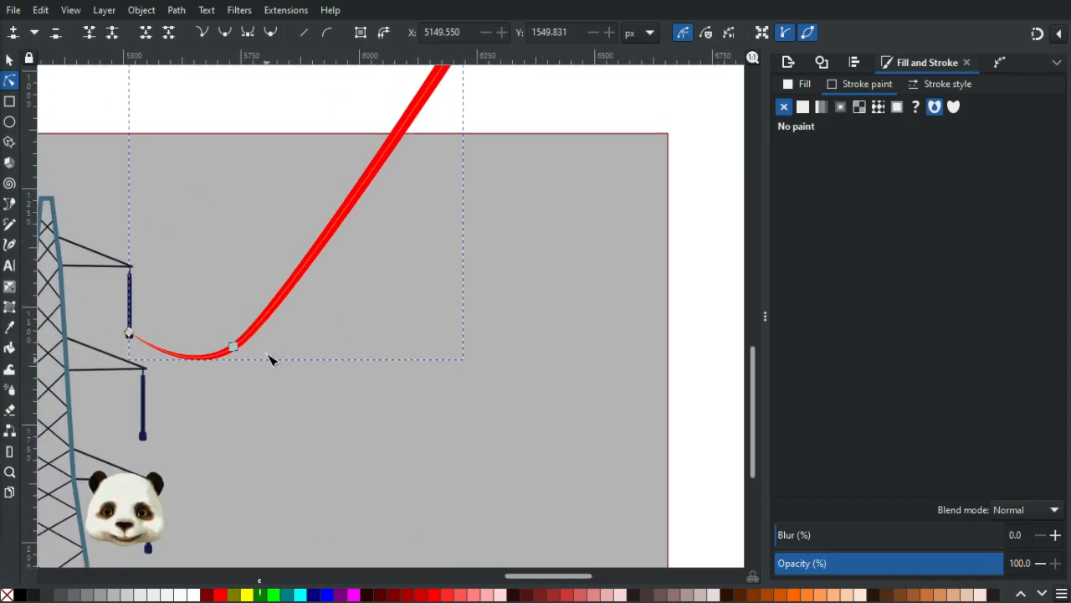
pyautogui.scroll(6, 367, 179)
pyautogui.scroll(6, 429, 268)
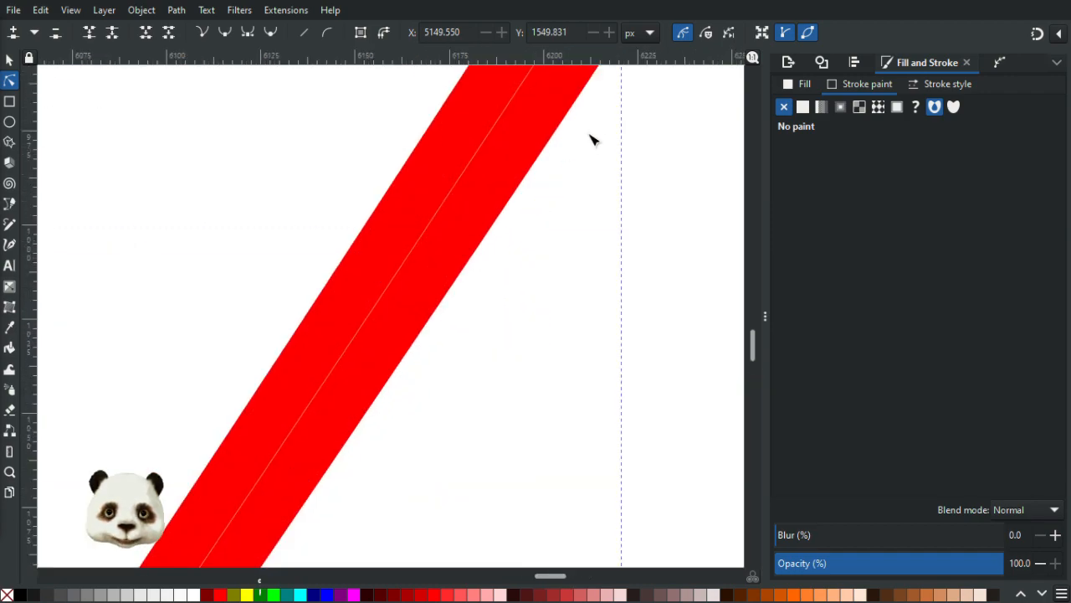
pyautogui.scroll(-3, 582, 137)
pyautogui.moveTo(597, 113)
pyautogui.mouseDown()
pyautogui.moveTo(608, 256)
pyautogui.moveTo(608, 141)
pyautogui.moveTo(641, 88)
pyautogui.moveTo(629, 86)
pyautogui.mouseUp()
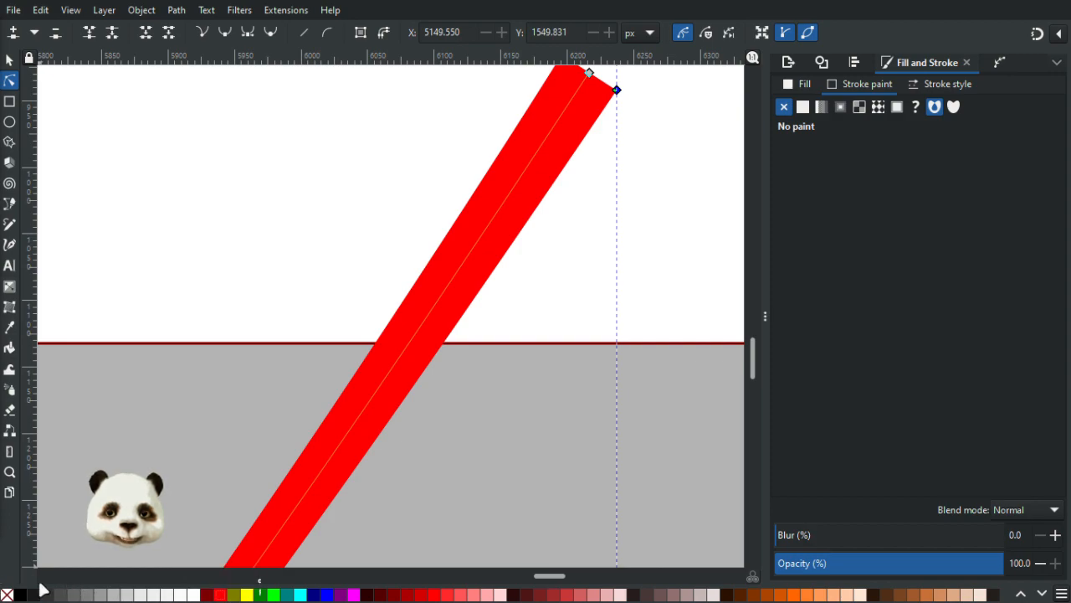
# Step: Remove the cable's fill and give it a dark red 800000 stroke
pyautogui.click(6, 595)
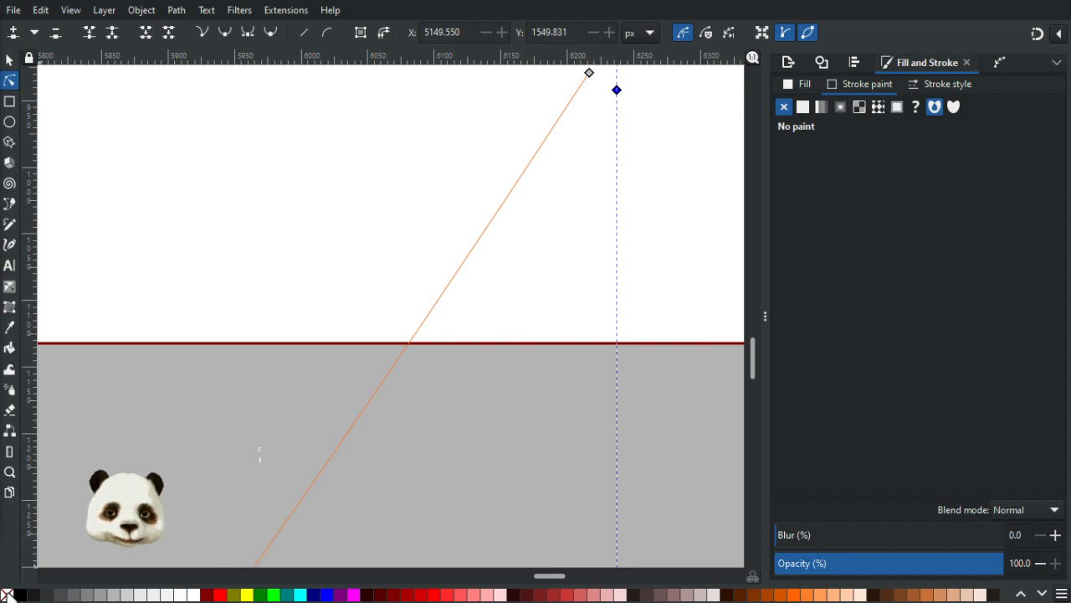
pyautogui.scroll(-8, 433, 394)
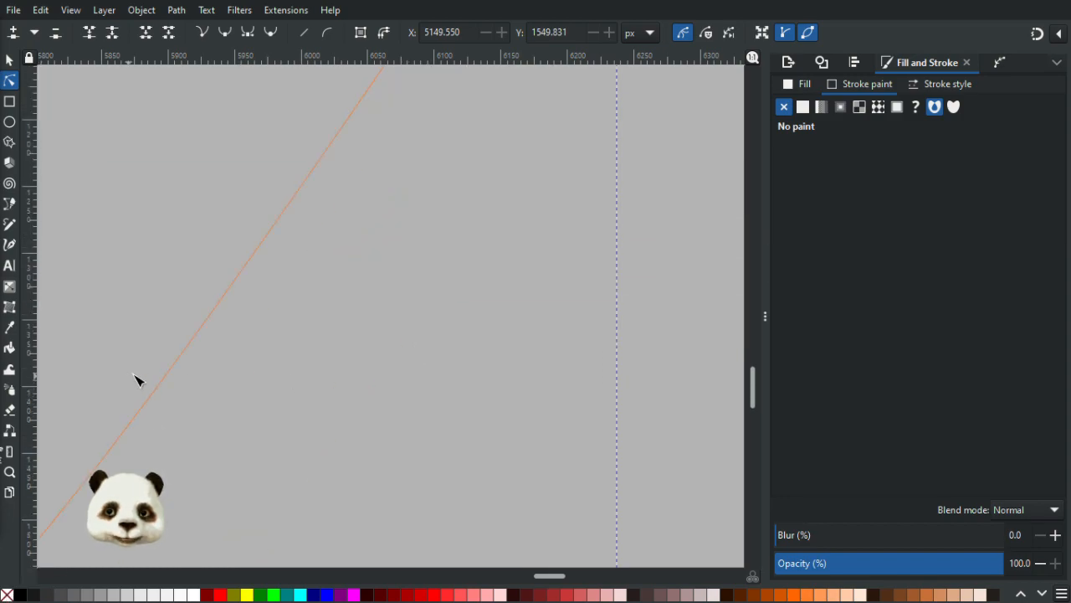
pyautogui.hscroll(-8, 137, 377)
pyautogui.keyDown('ctrl'); pyautogui.scroll(-3, 428, 248); pyautogui.keyUp('ctrl')
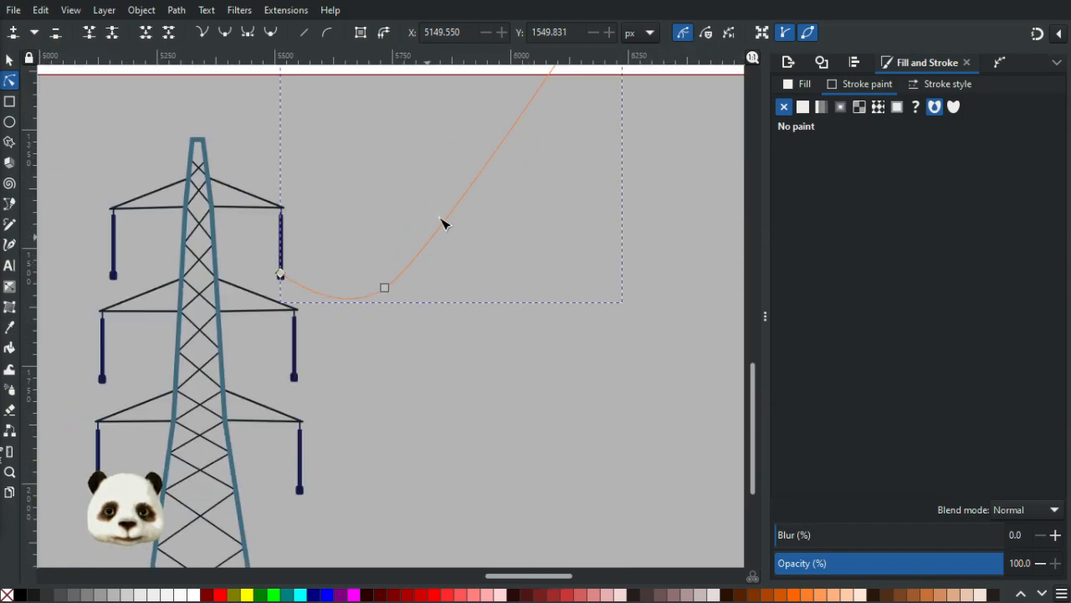
pyautogui.scroll(4, 452, 217)
pyautogui.moveTo(467, 152); pyautogui.dragTo(363, 260)
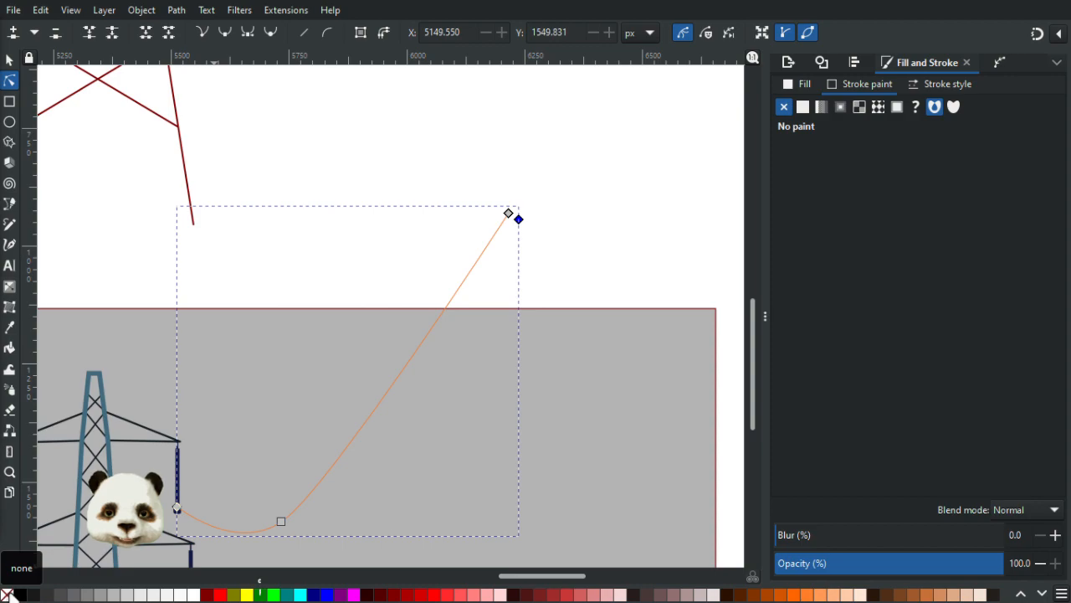
pyautogui.keyDown('shift'); pyautogui.click(208, 594); pyautogui.keyUp('shift')
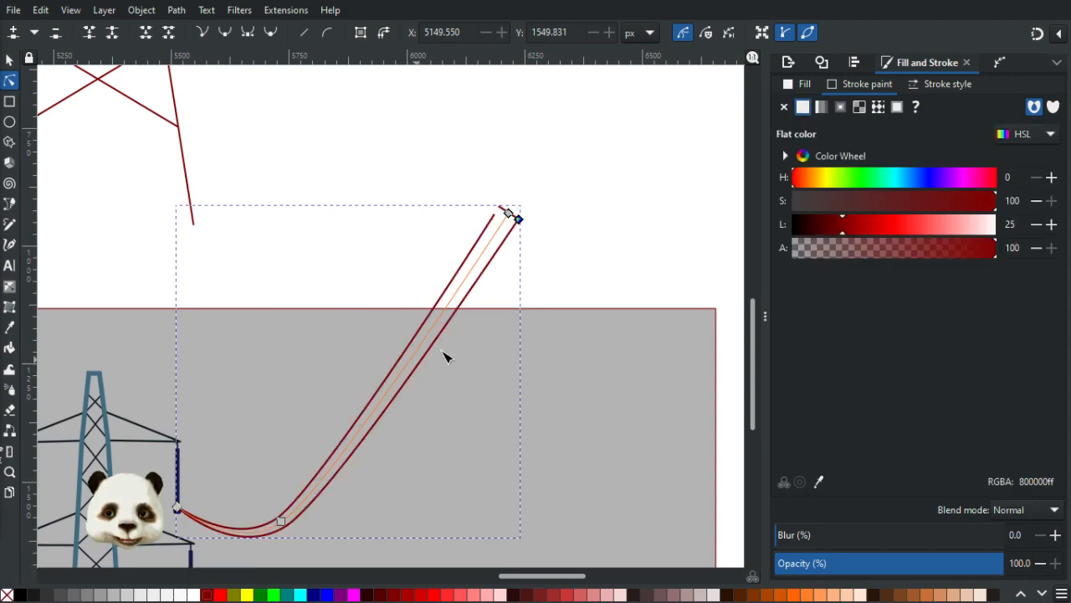
# Step: Fill the tapered cable with a very dark red, almost black
pyautogui.keyDown('ctrl'); pyautogui.scroll(1, 498, 302); pyautogui.keyUp('ctrl')
pyautogui.keyDown('ctrl'); pyautogui.scroll(1, 498, 297); pyautogui.keyUp('ctrl')
pyautogui.keyDown('ctrl'); pyautogui.scroll(-2, 471, 243); pyautogui.keyUp('ctrl')
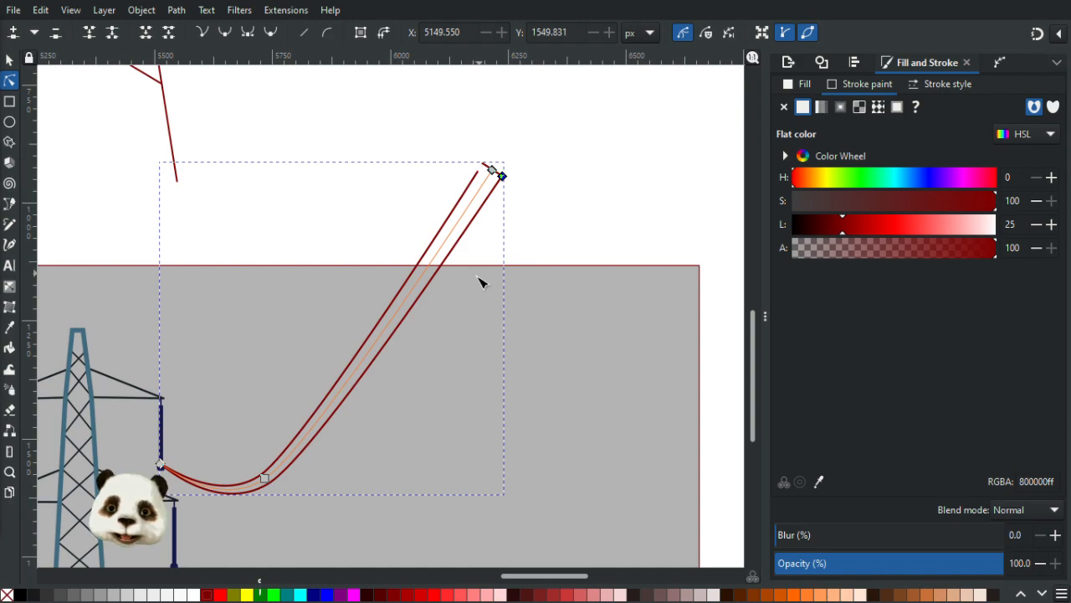
pyautogui.click(371, 594)
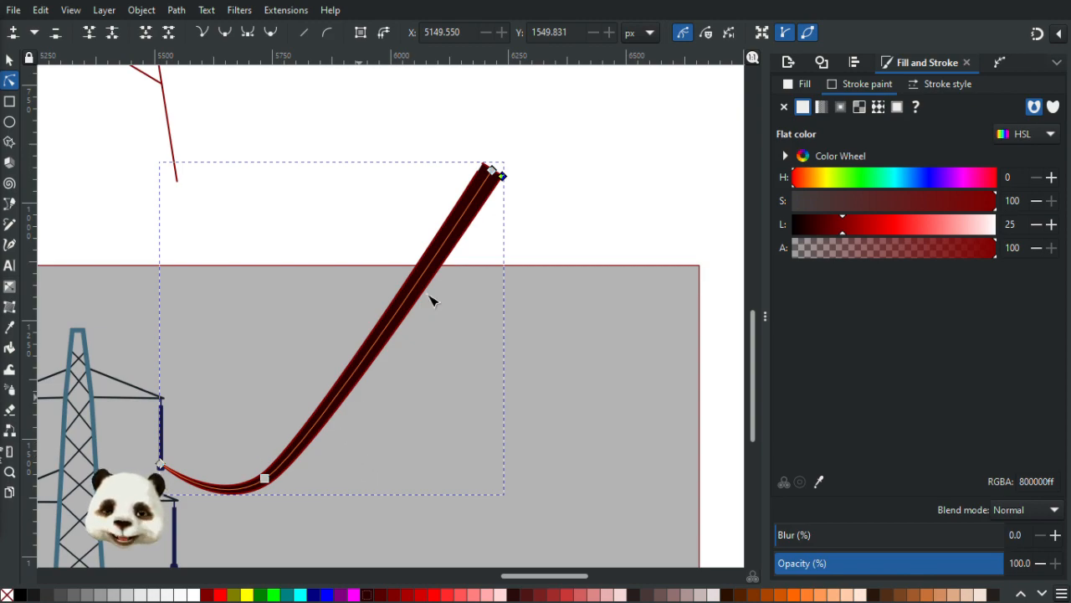
pyautogui.scroll(2, 499, 171)
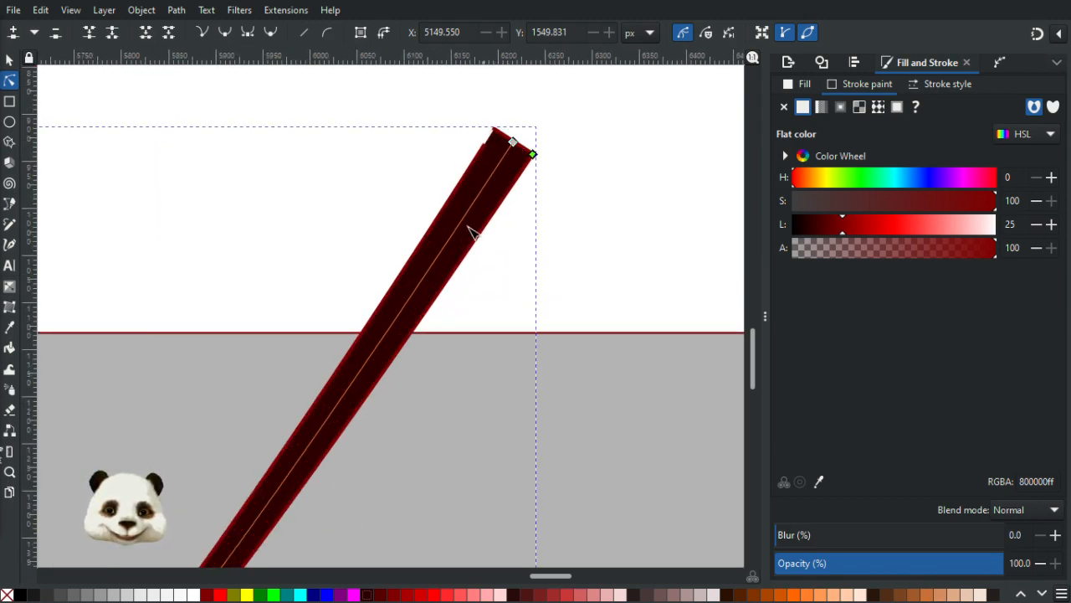
pyautogui.scroll(-4, 469, 227)
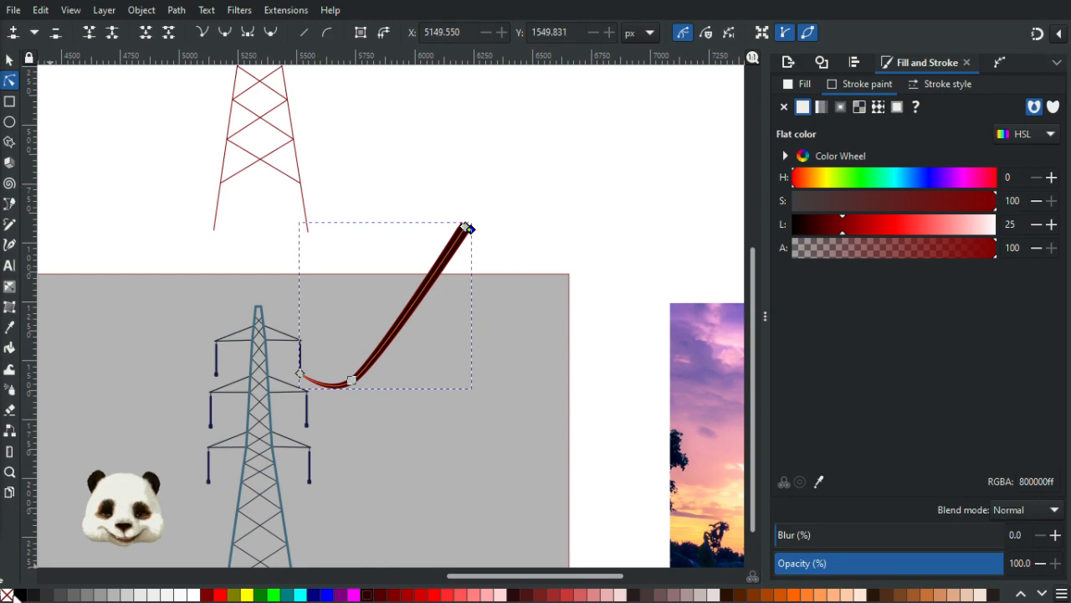
# Step: Remove the stroke from the tapered cable hanging from the upper right-hand insulator
pyautogui.keyDown('shift'); pyautogui.click(7, 595); pyautogui.keyUp('shift')
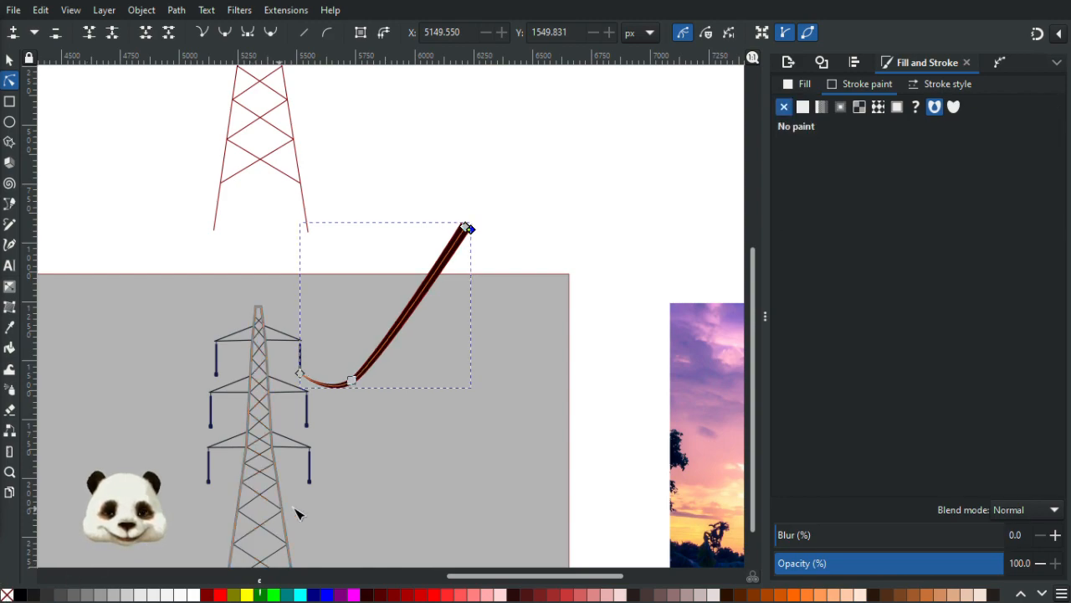
pyautogui.scroll(2, 452, 352)
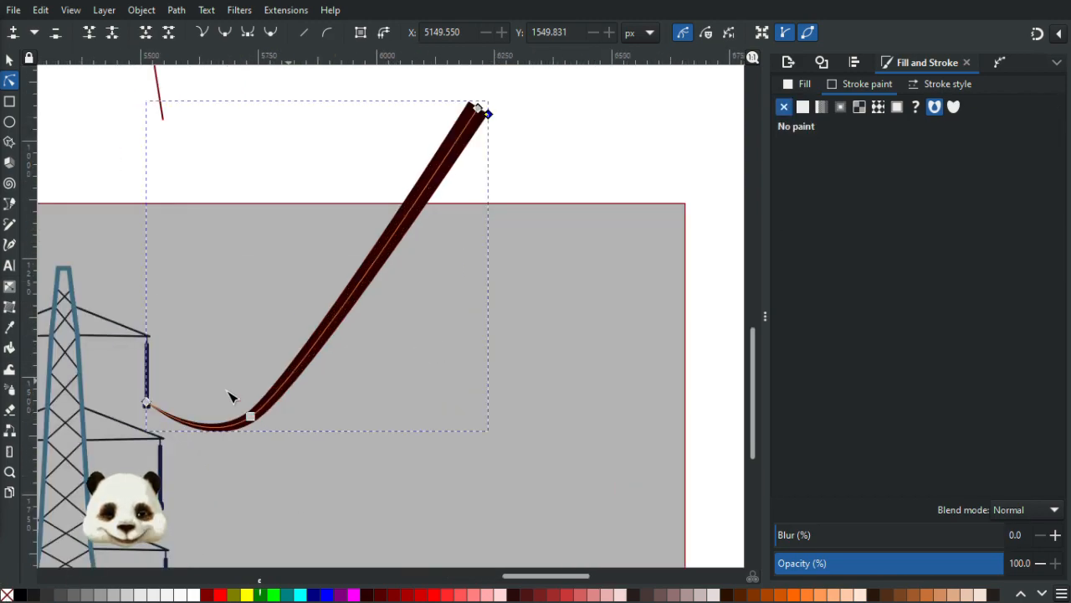
pyautogui.scroll(1, 149, 441)
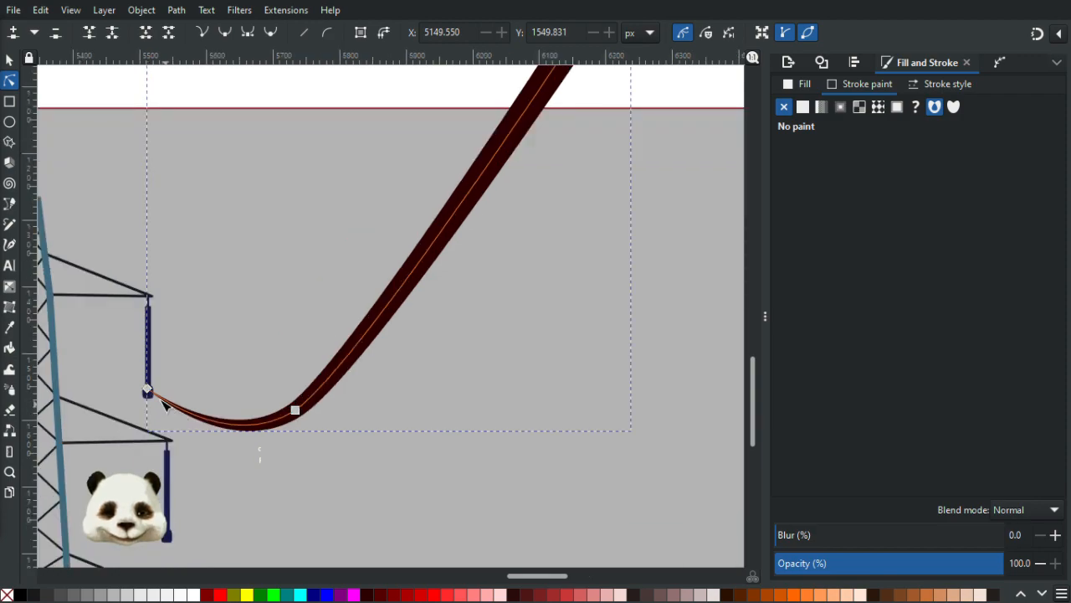
pyautogui.scroll(-3, 414, 260)
pyautogui.click(315, 339)
pyautogui.scroll(2, 316, 339)
pyautogui.scroll(1, 309, 333)
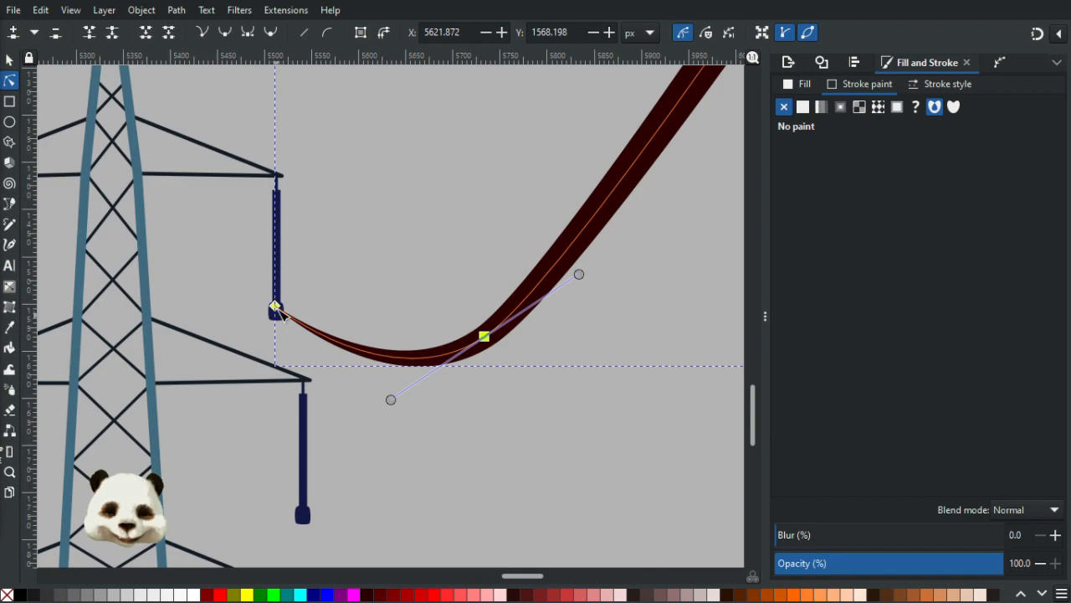
pyautogui.scroll(-4, 292, 320)
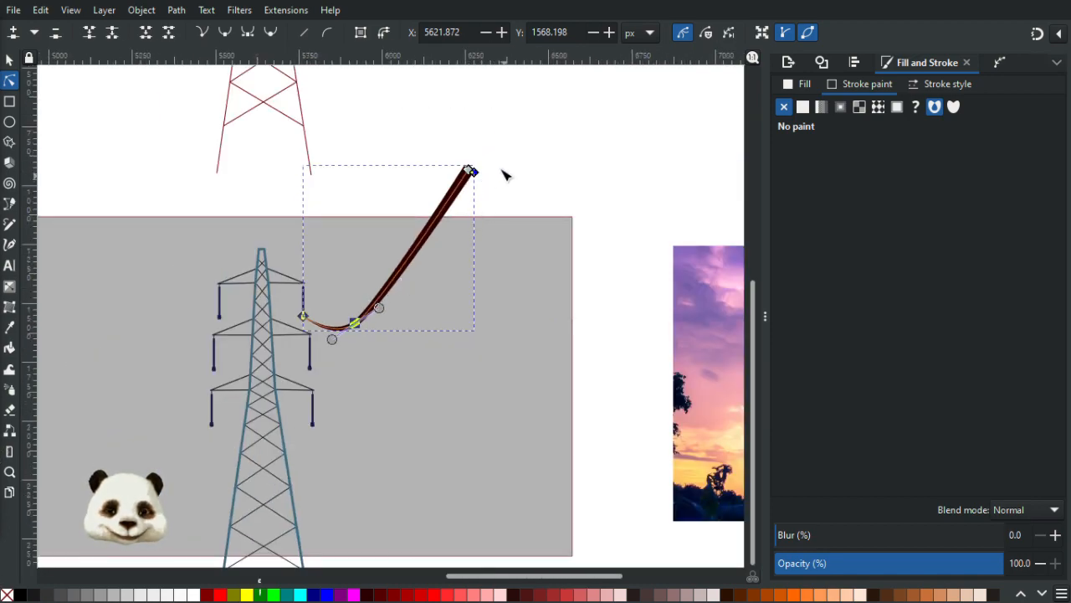
# Step: Narrow the cable's far end slightly with its width handle
pyautogui.scroll(3, 508, 177)
pyautogui.moveTo(423, 172); pyautogui.dragTo(413, 166)
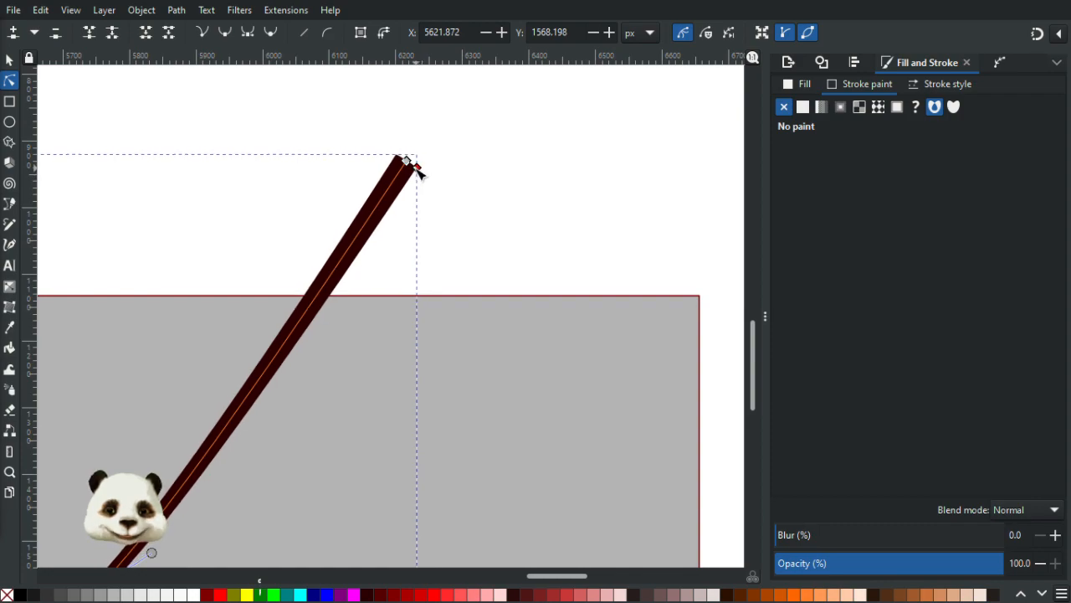
pyautogui.click(469, 209)
pyautogui.scroll(-3, 469, 208)
pyautogui.scroll(1, 292, 284)
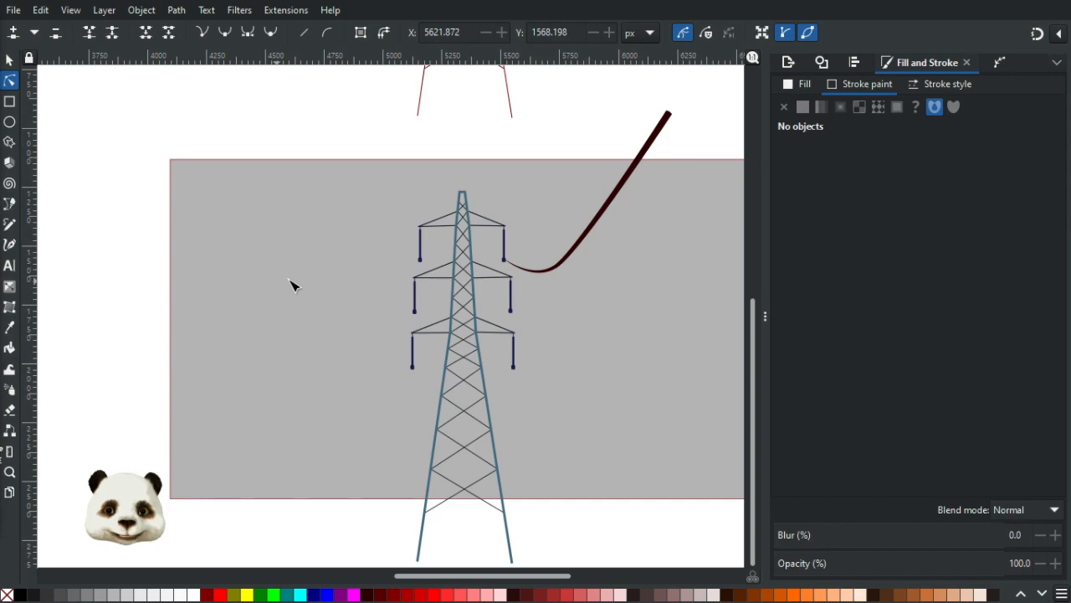
pyautogui.scroll(1, 285, 294)
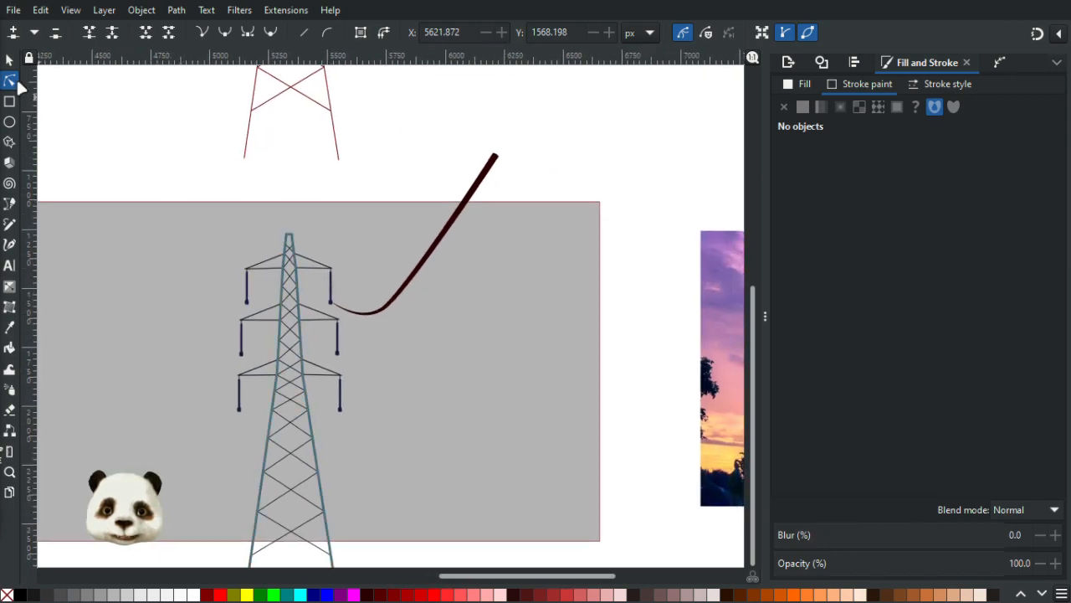
# Step: Reshape the cable's bend with the middle node's handles so that it rises in a gentler, rounder curve
pyautogui.click(351, 311)
pyautogui.scroll(2, 416, 347)
pyautogui.click(358, 276)
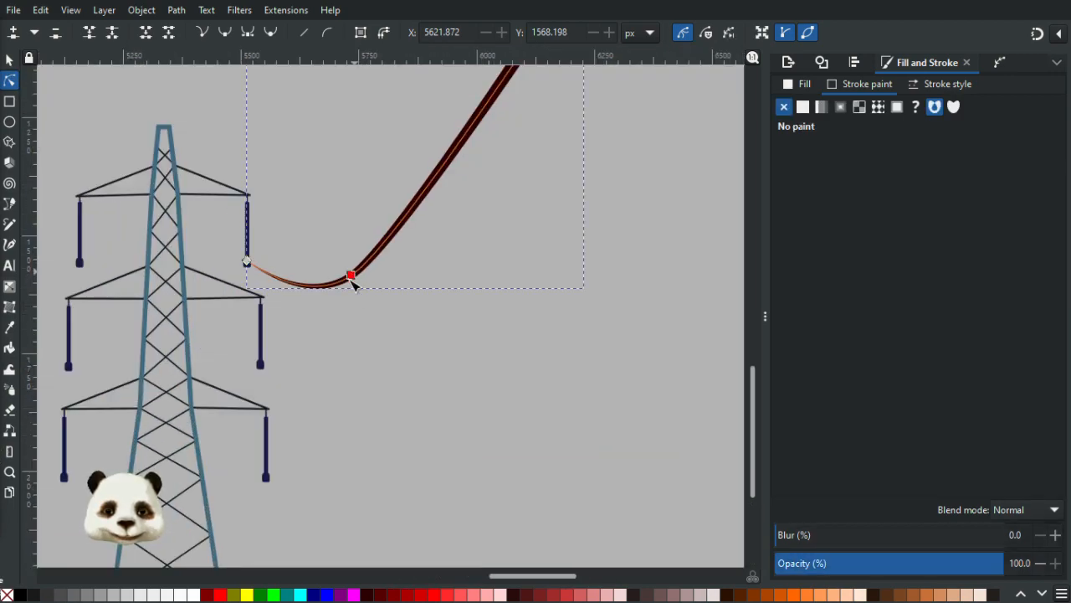
pyautogui.click(352, 277)
pyautogui.moveTo(305, 307); pyautogui.dragTo(298, 293)
pyautogui.moveTo(405, 258); pyautogui.dragTo(467, 235)
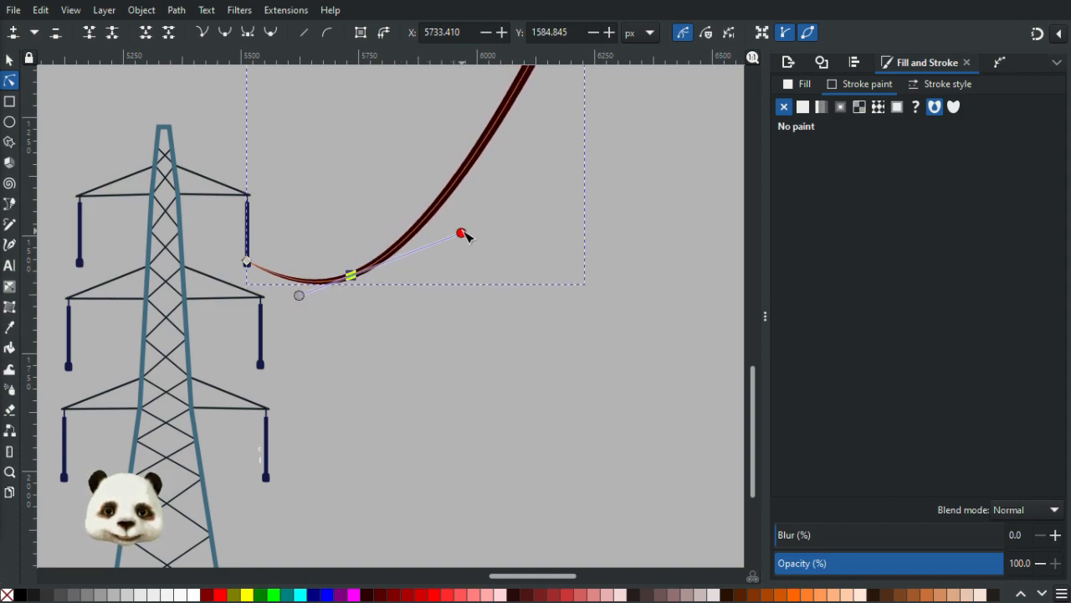
pyautogui.scroll(-3, 468, 235)
pyautogui.press('Escape')
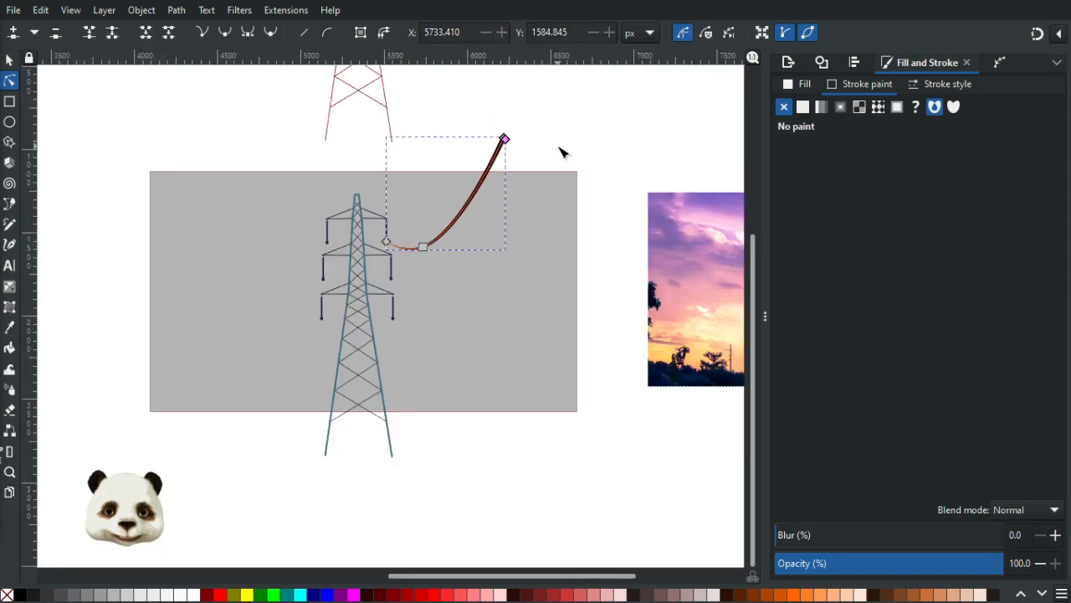
pyautogui.press('Escape')
# Step: Make the reshaped cable thinner at its far end with the width handle
pyautogui.scroll(-2, 561, 163)
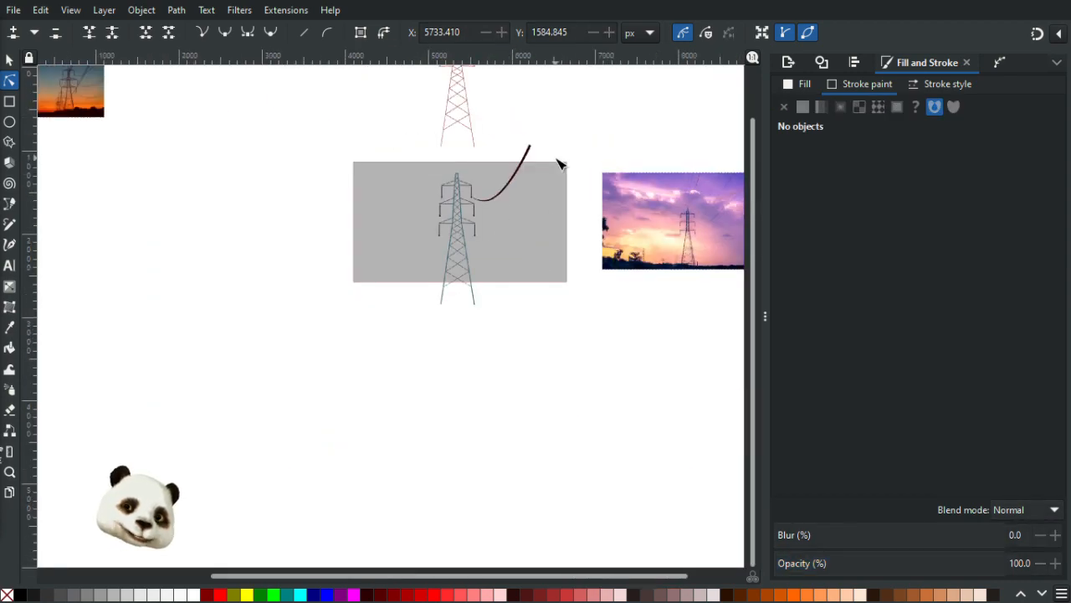
pyautogui.scroll(2, 561, 163)
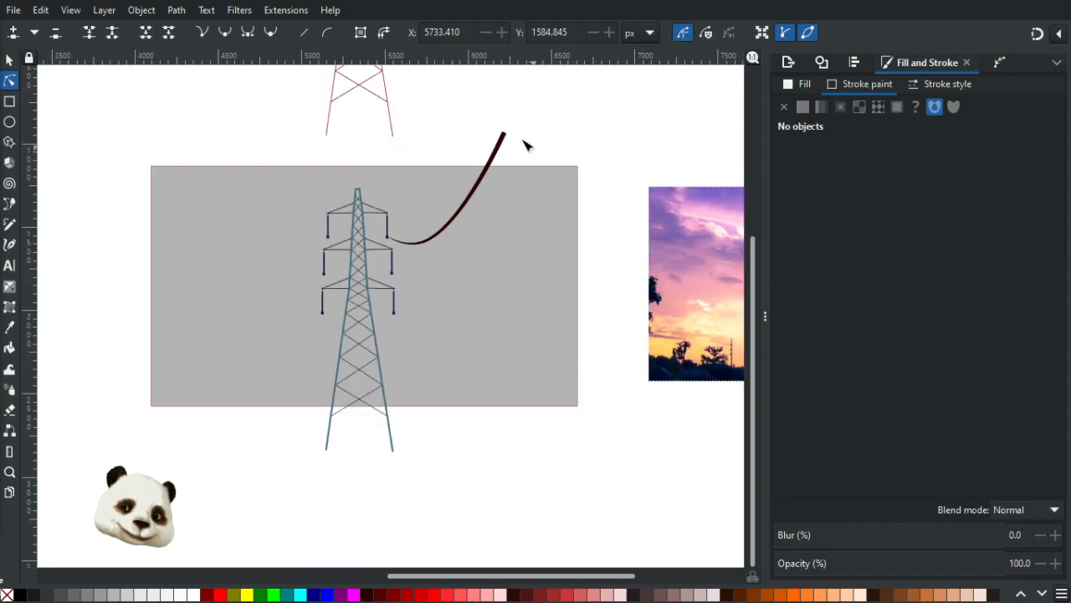
pyautogui.scroll(3, 527, 141)
pyautogui.click(480, 132)
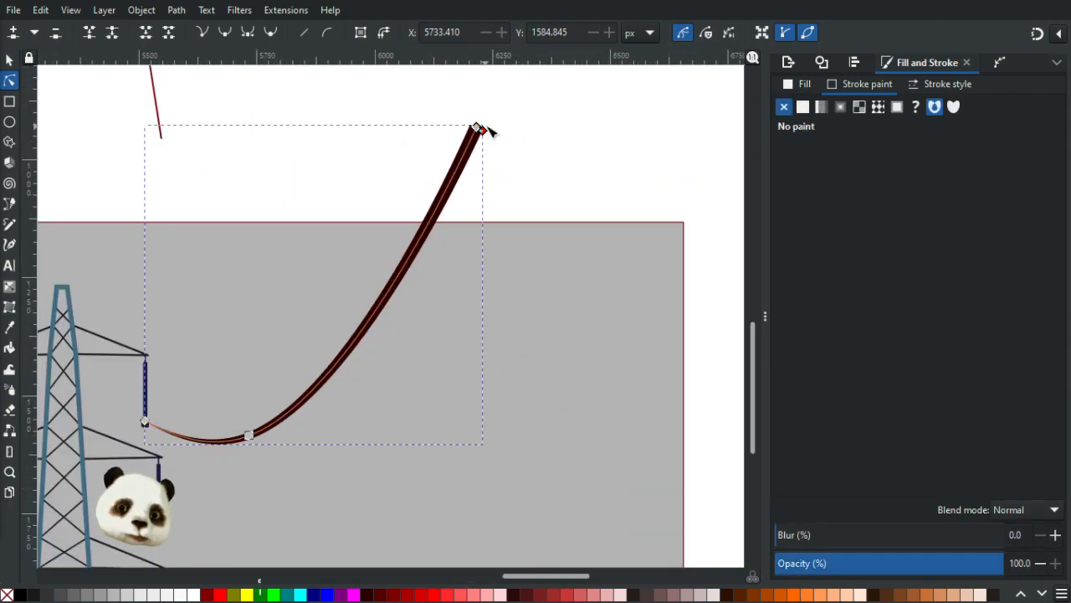
pyautogui.scroll(3, 486, 135)
pyautogui.moveTo(473, 148); pyautogui.dragTo(466, 138)
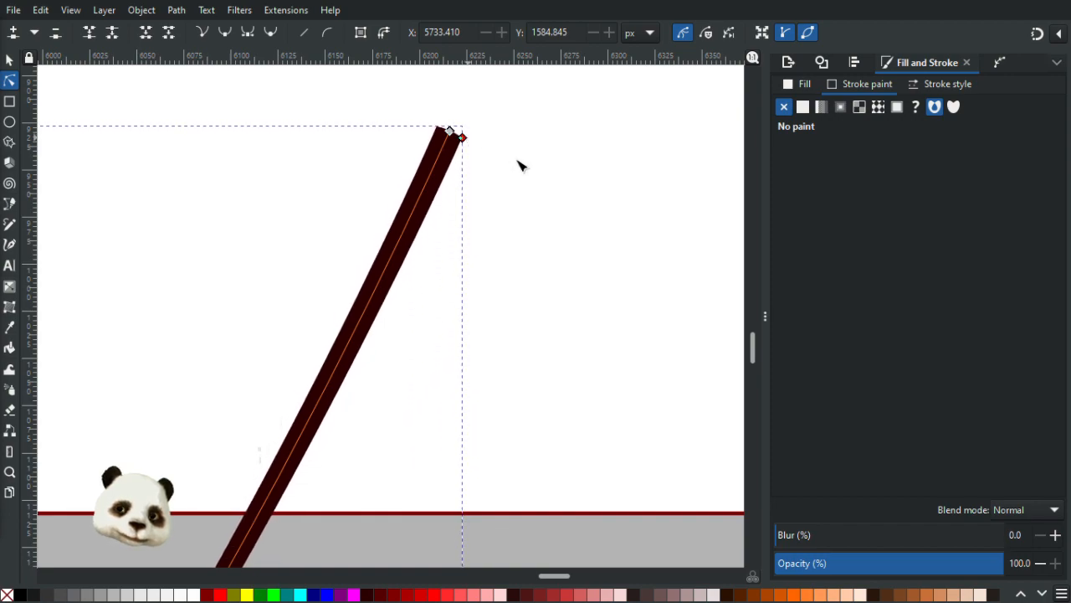
pyautogui.click(490, 162)
pyautogui.scroll(-5, 555, 282)
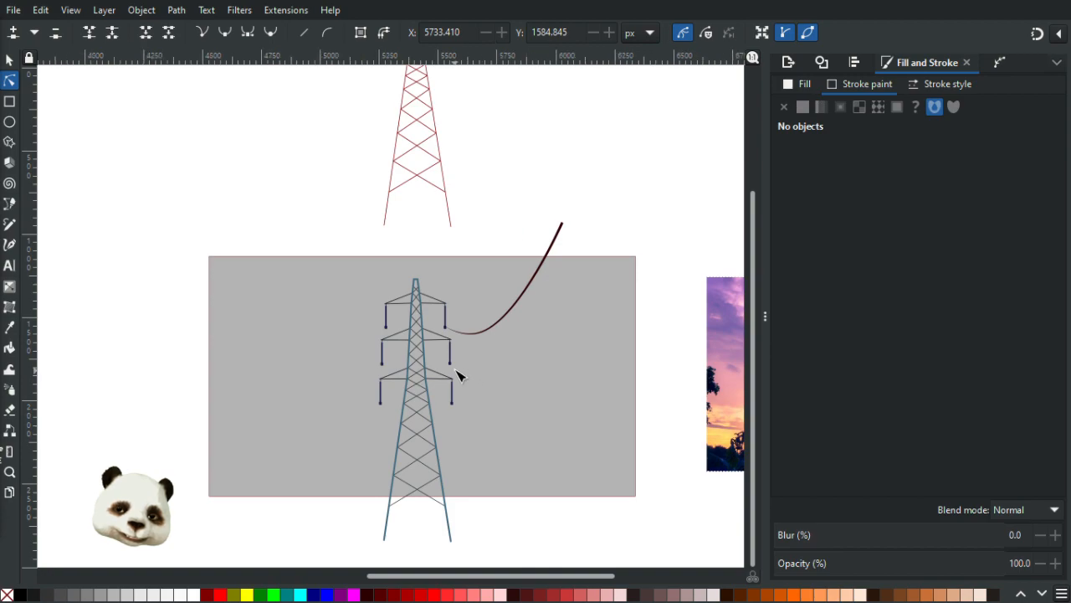
# Step: Duplicate the cable, flip the copy horizontally and attach it to the upper left-hand insulator
pyautogui.scroll(1, 456, 373)
pyautogui.click(9, 59)
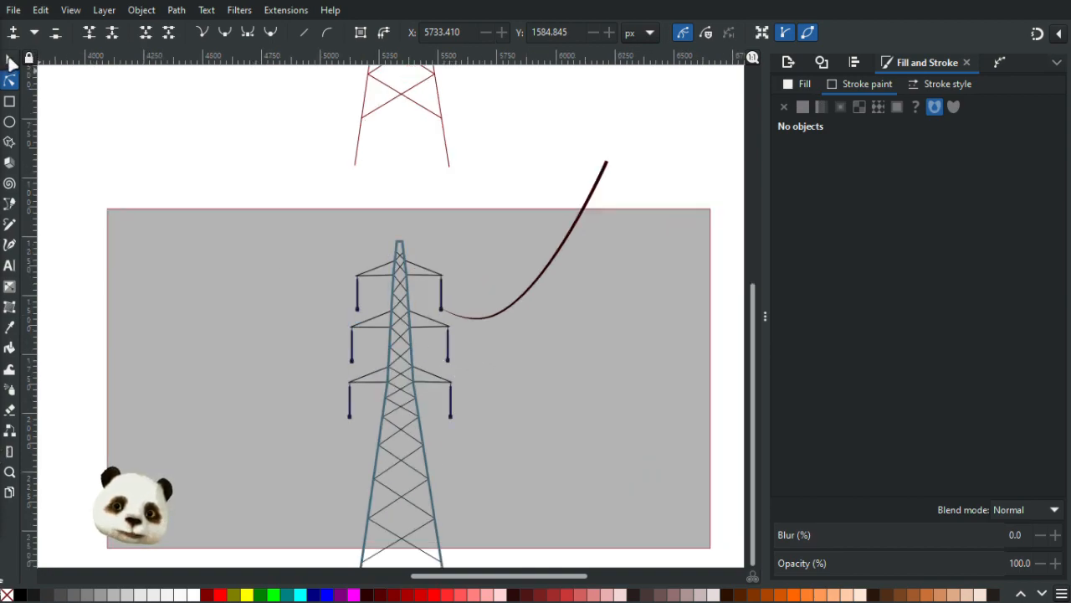
pyautogui.click(605, 183)
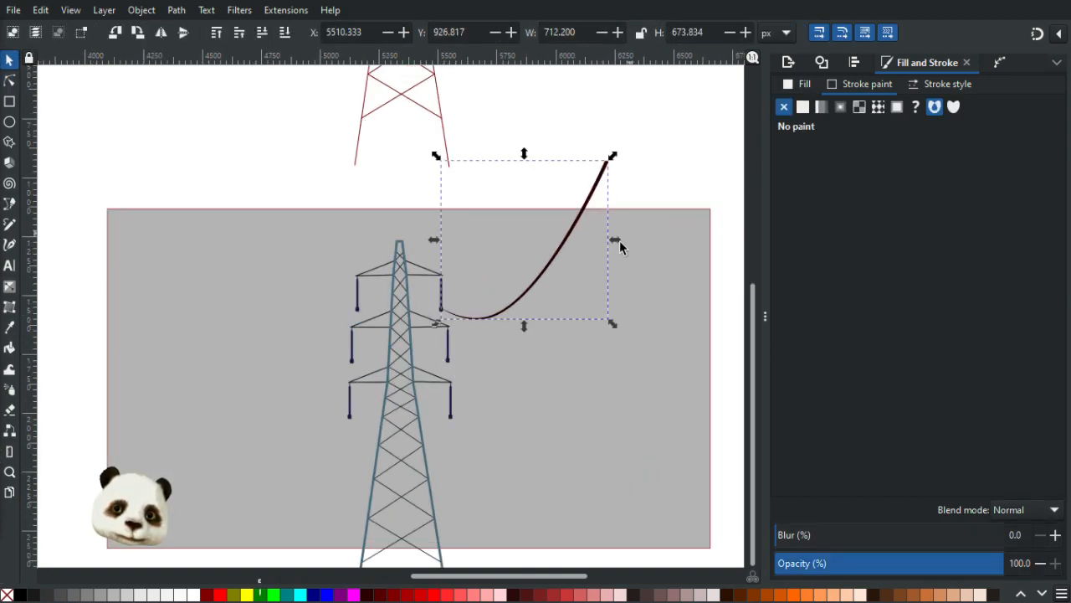
pyautogui.moveTo(629, 253)
pyautogui.mouseDown()
pyautogui.moveTo(226, 253)
pyautogui.moveTo(243, 249)
pyautogui.mouseUp()
# Step: Duplicate both cables and position the copies at the ends of the middle pair of insulators
pyautogui.keyDown('shift'); pyautogui.click(571, 221); pyautogui.keyUp('shift')
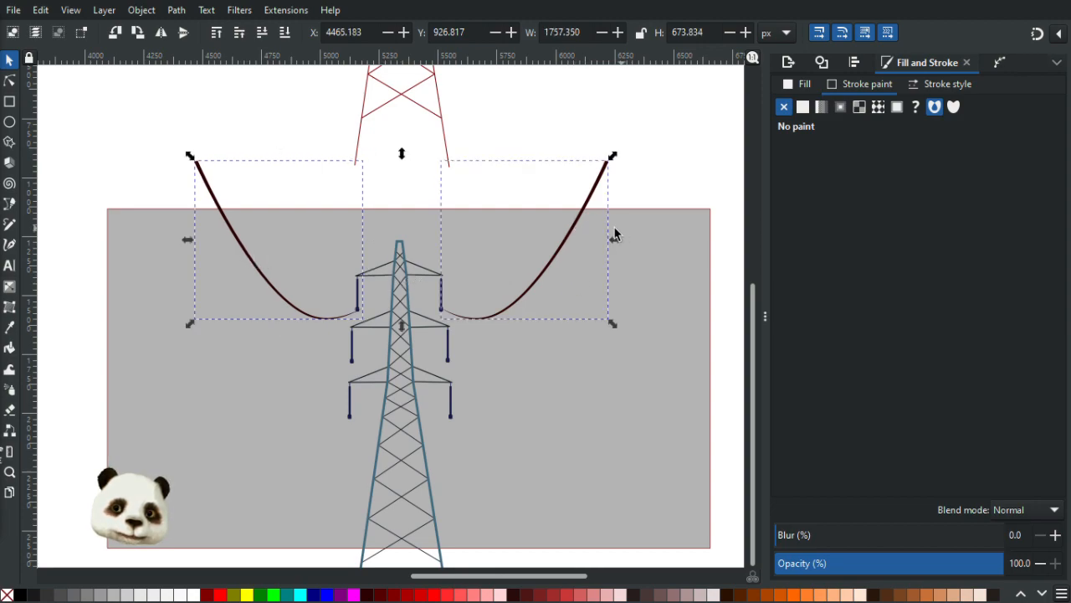
pyautogui.hotkey('ctrl', 'd')
pyautogui.moveTo(594, 223); pyautogui.dragTo(583, 278)
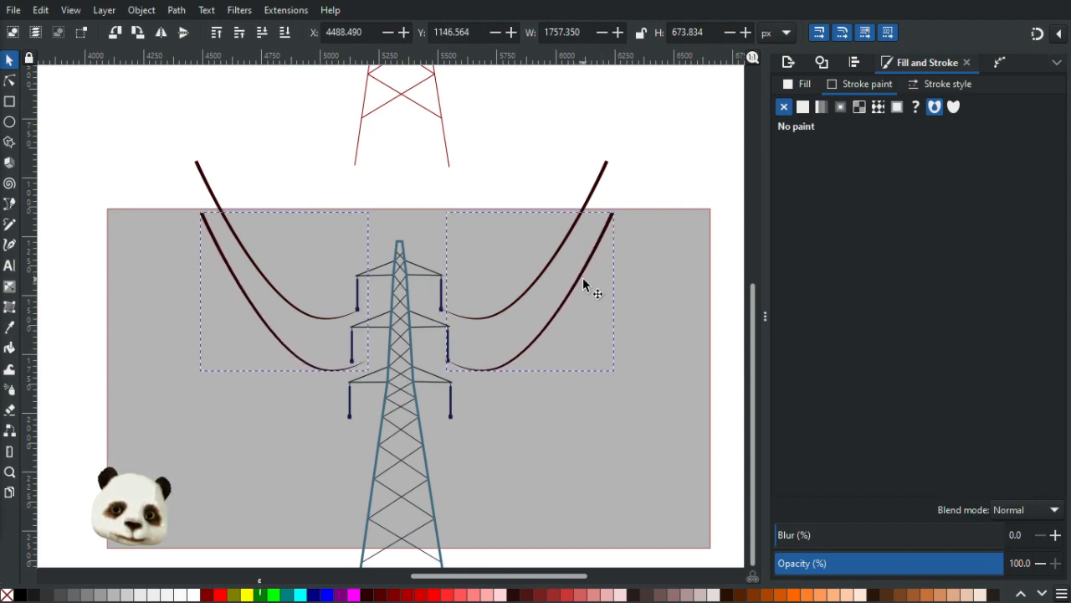
pyautogui.press('Escape')
pyautogui.click(576, 280)
pyautogui.moveTo(576, 280); pyautogui.dragTo(587, 279)
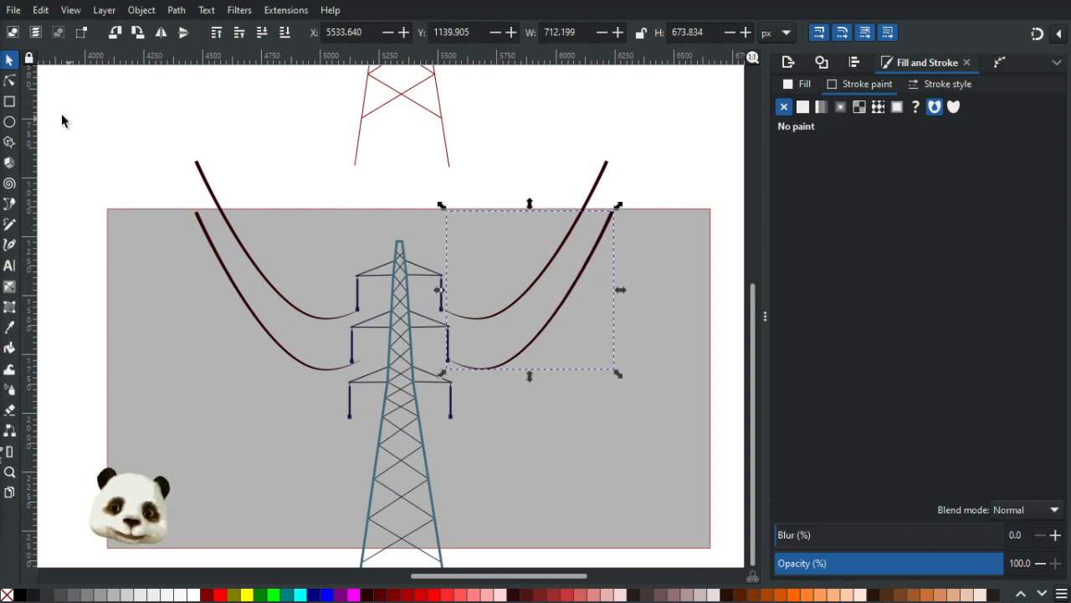
# Step: Wait for the frozen program to respond and close it
pyautogui.click(9, 81)
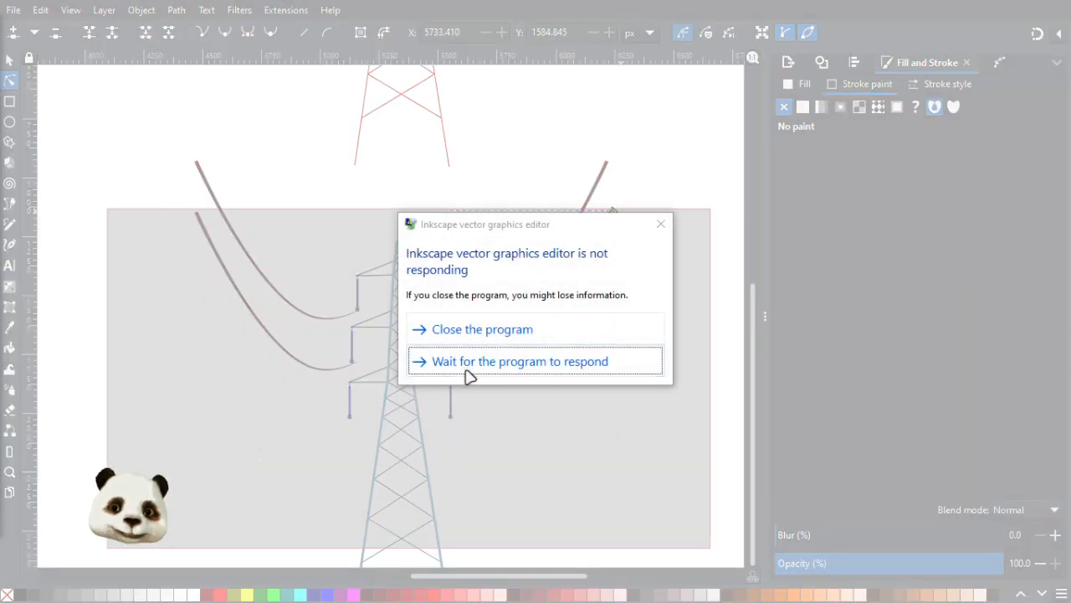
pyautogui.click(474, 370)
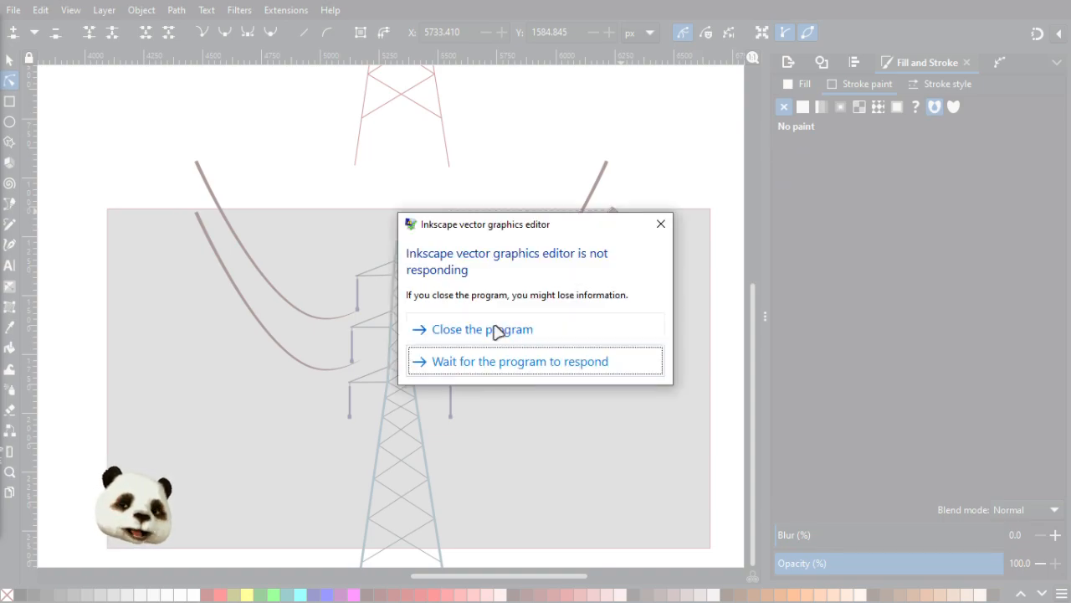
pyautogui.click(493, 330)
pyautogui.click(635, 349)
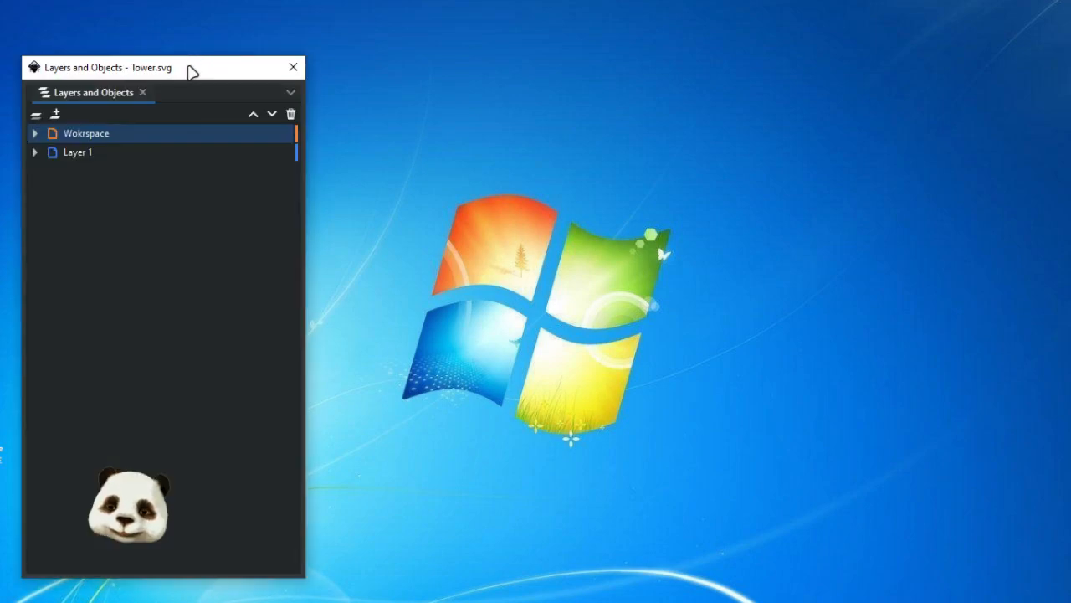
# Step: Move the Layers and Objects window off the screen and bring the Tower.svg drawing into view at the tower's upper arms
pyautogui.moveTo(179, 72); pyautogui.dragTo(0, 77)
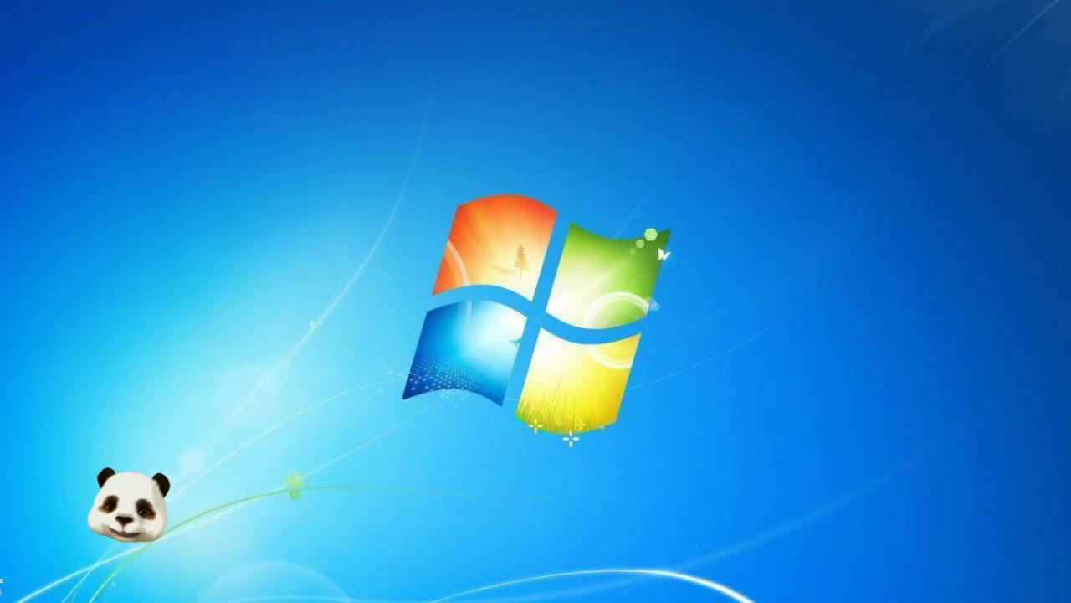
pyautogui.moveTo(0, 30); pyautogui.dragTo(557, 1)
pyautogui.scroll(-4, 560, 203)
pyautogui.scroll(2, 565, 211)
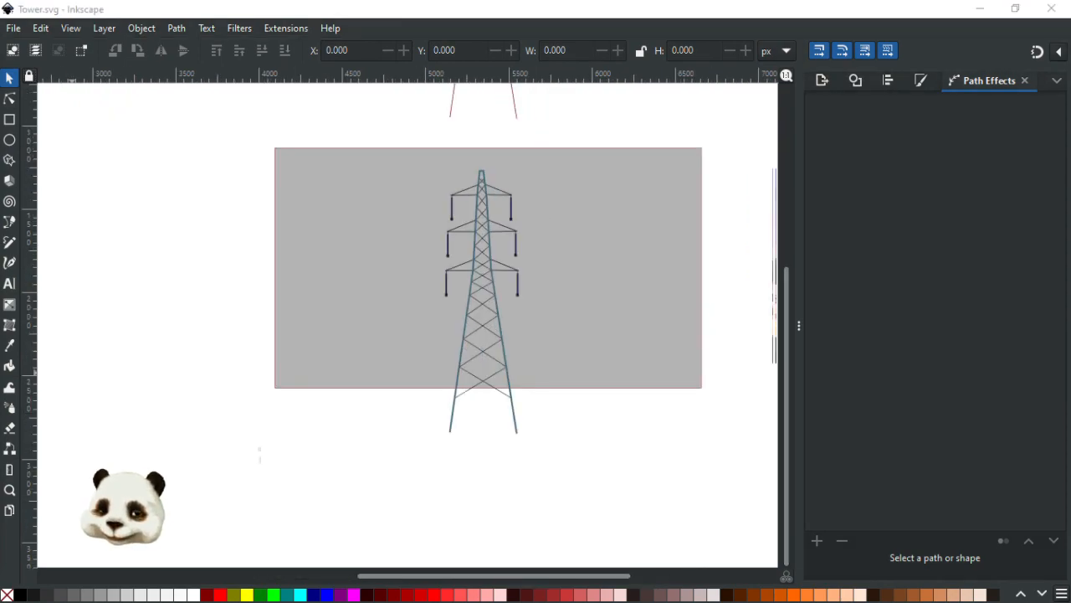
pyautogui.scroll(3, 590, 134)
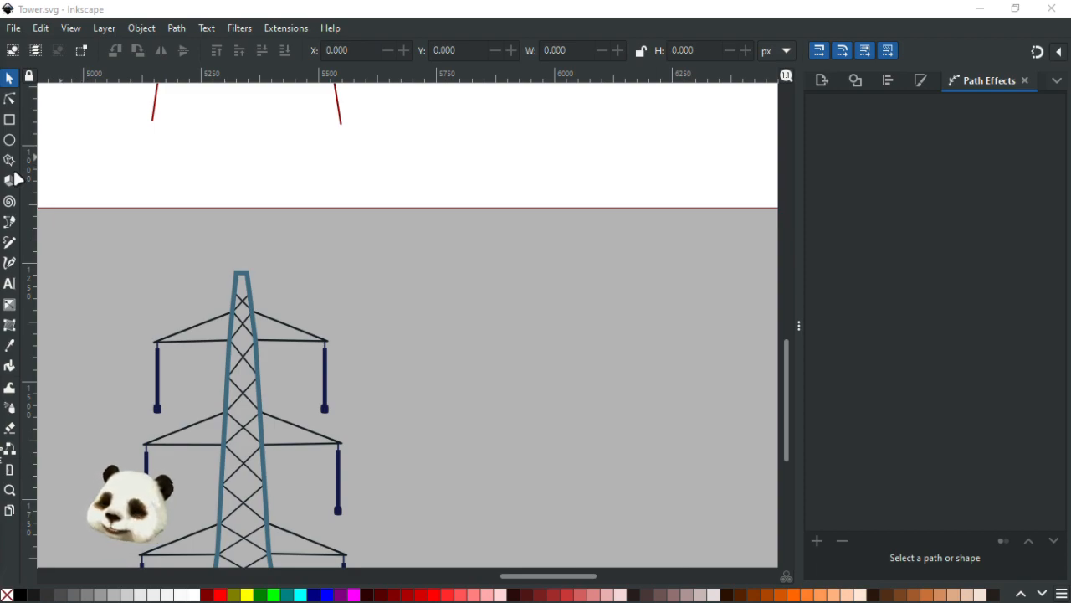
# Step: Draw a sagging cable with the Triangle out shape from the upper right-hand insulator to above the grey rectangle's upper edge
pyautogui.click(10, 263)
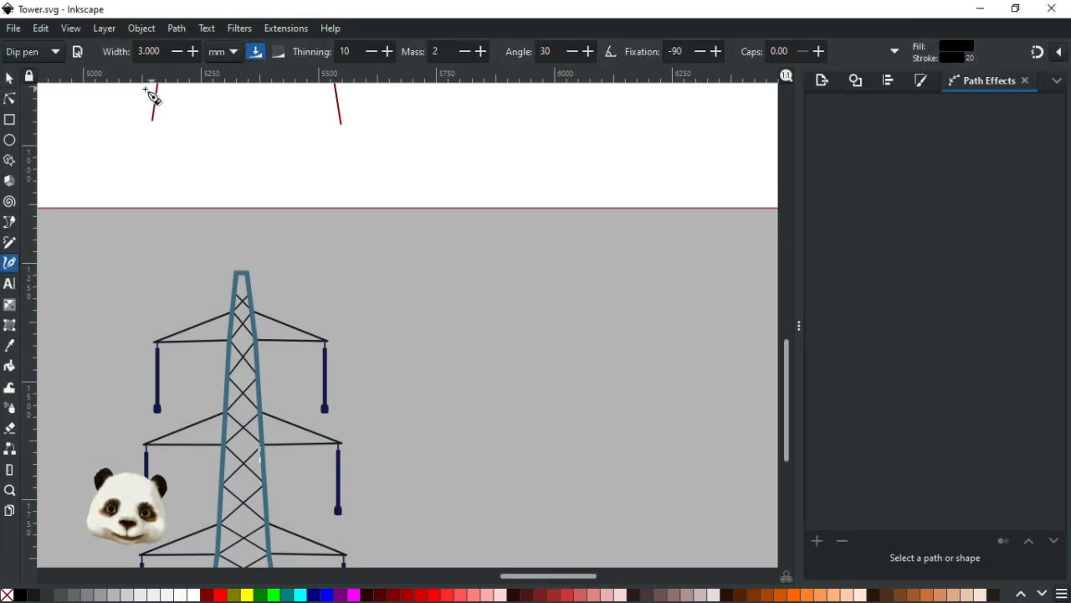
pyautogui.click(10, 222)
pyautogui.click(282, 51)
pyautogui.click(235, 99)
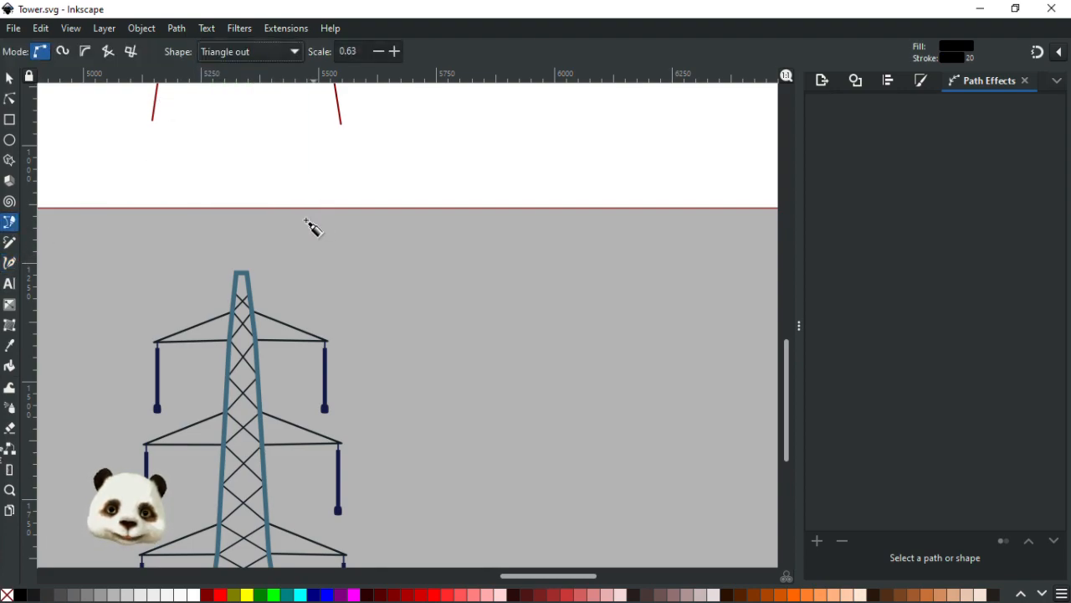
pyautogui.click(325, 407)
pyautogui.moveTo(427, 391); pyautogui.dragTo(502, 351)
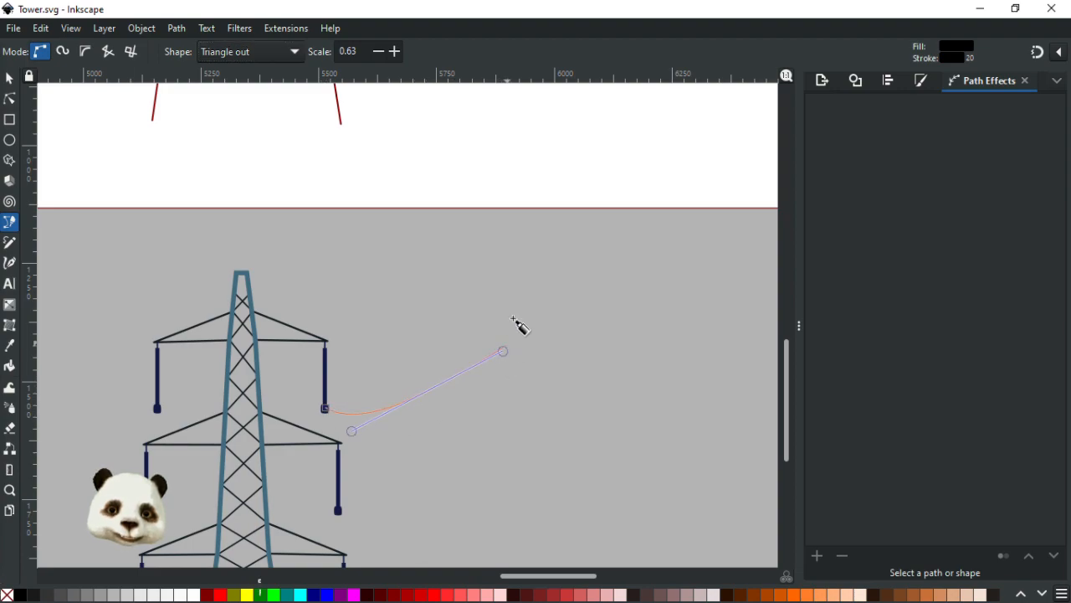
pyautogui.click(587, 108)
pyautogui.press('Return')
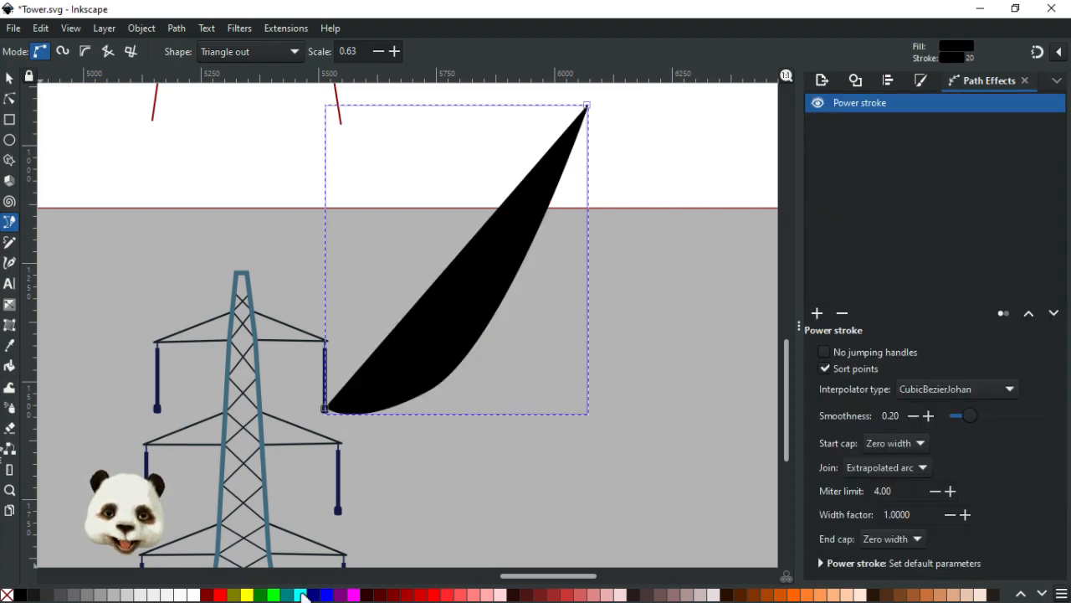
# Step: Try a very dark red stroke on the new cable and remove both its fill and its stroke
pyautogui.keyDown('shift'); pyautogui.click(368, 596); pyautogui.keyUp('shift')
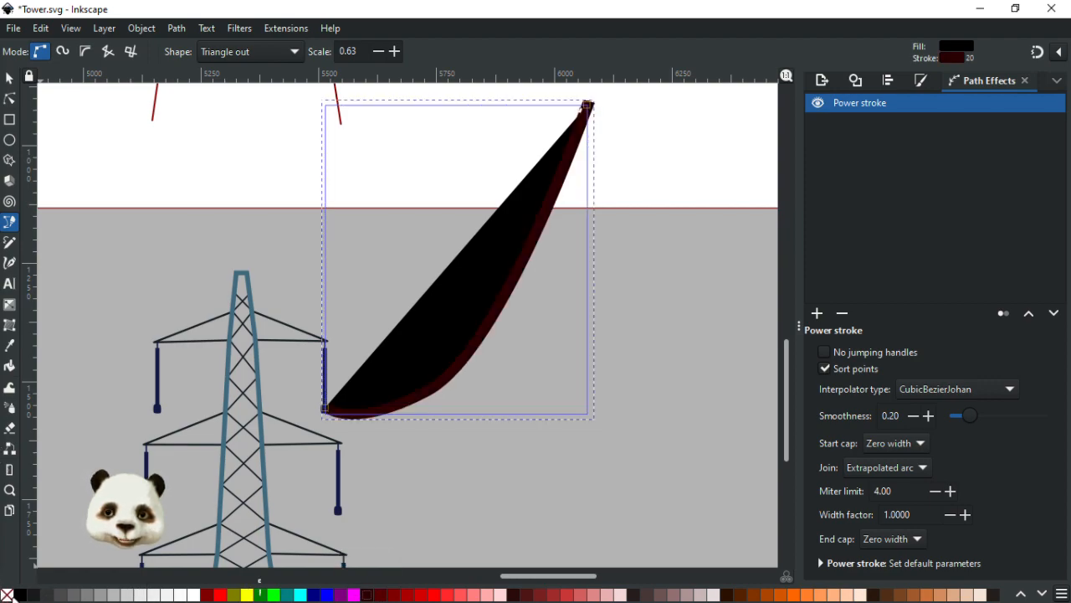
pyautogui.click(7, 595)
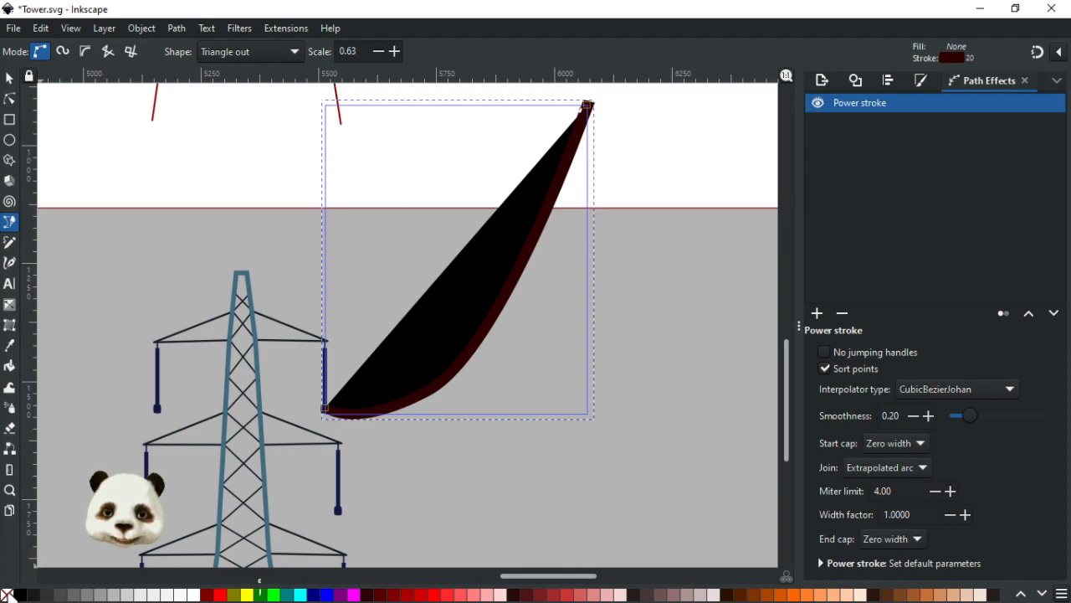
pyautogui.keyDown('shift'); pyautogui.click(7, 595); pyautogui.keyUp('shift')
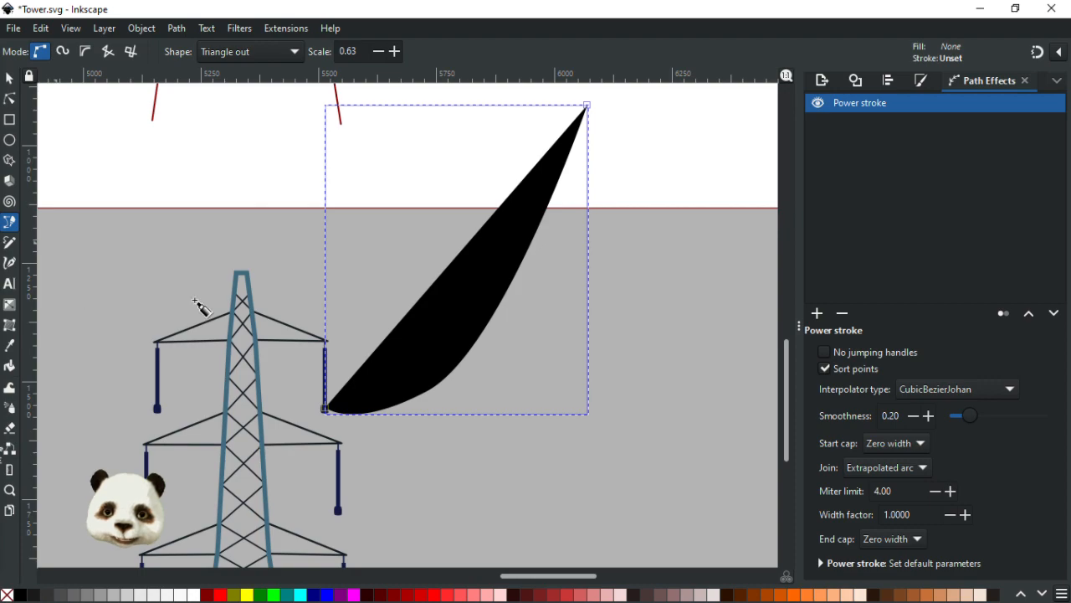
pyautogui.scroll(-3, 249, 319)
pyautogui.scroll(2, 248, 320)
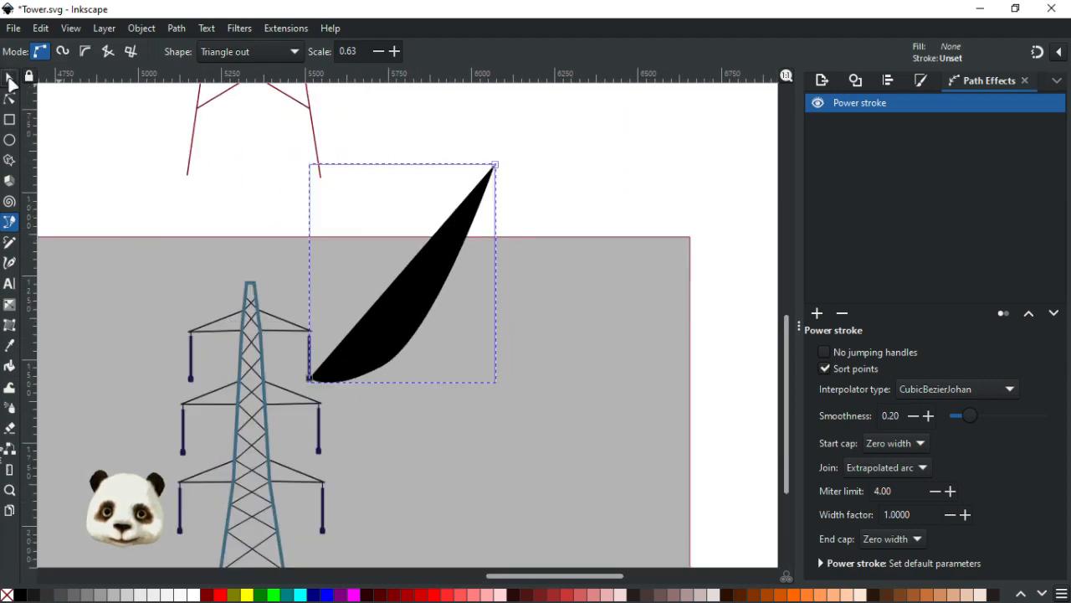
# Step: Give the selected cable a red stroke, remove that stroke, and apply the red stroke again
pyautogui.click(10, 81)
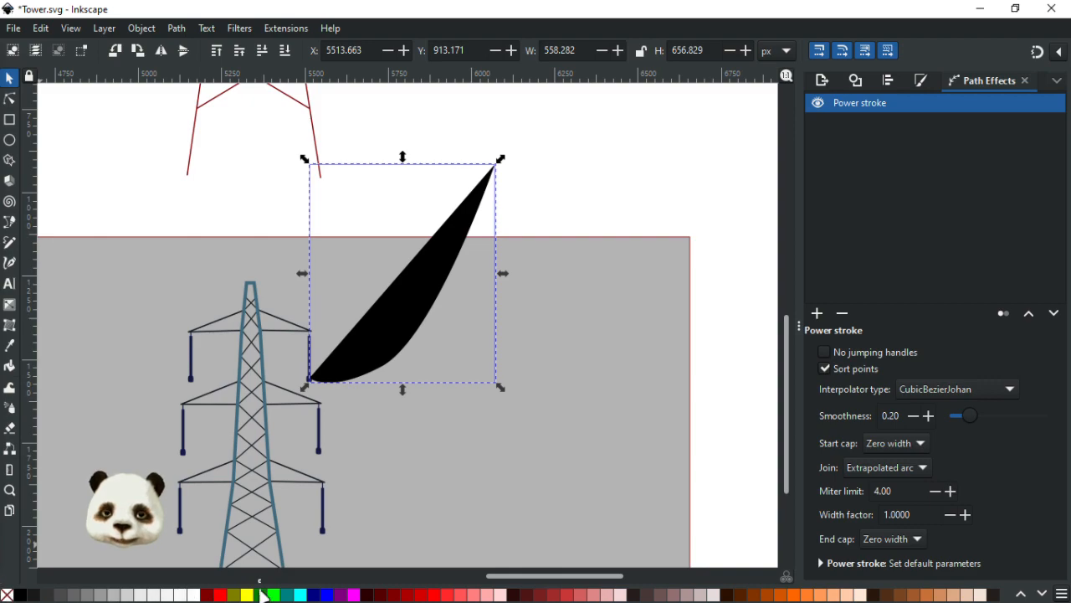
pyautogui.keyDown('shift'); pyautogui.click(222, 595); pyautogui.keyUp('shift')
pyautogui.scroll(4, 473, 216)
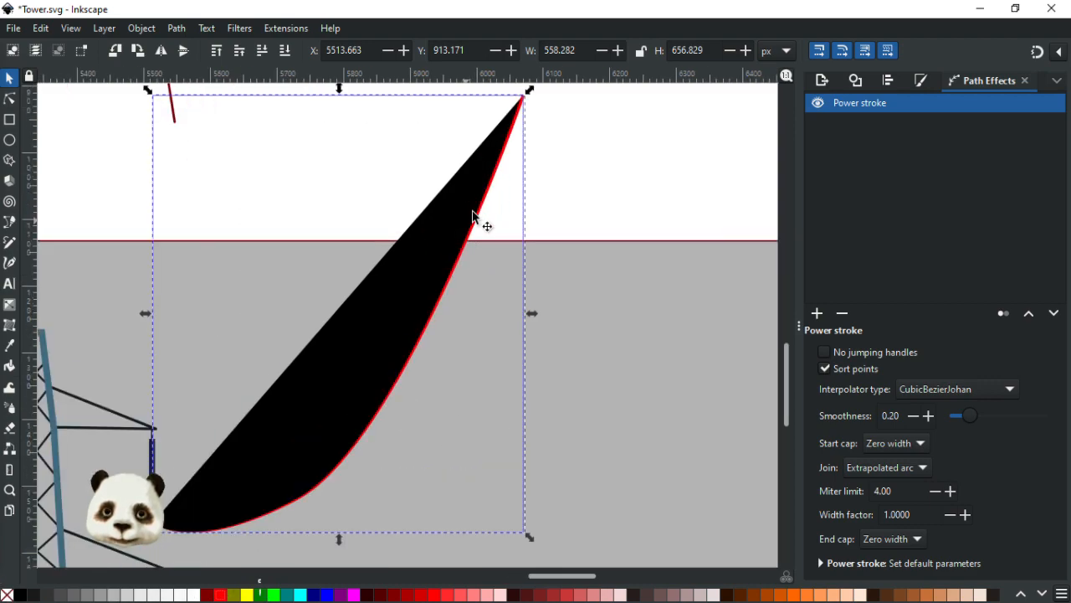
pyautogui.scroll(-3, 473, 216)
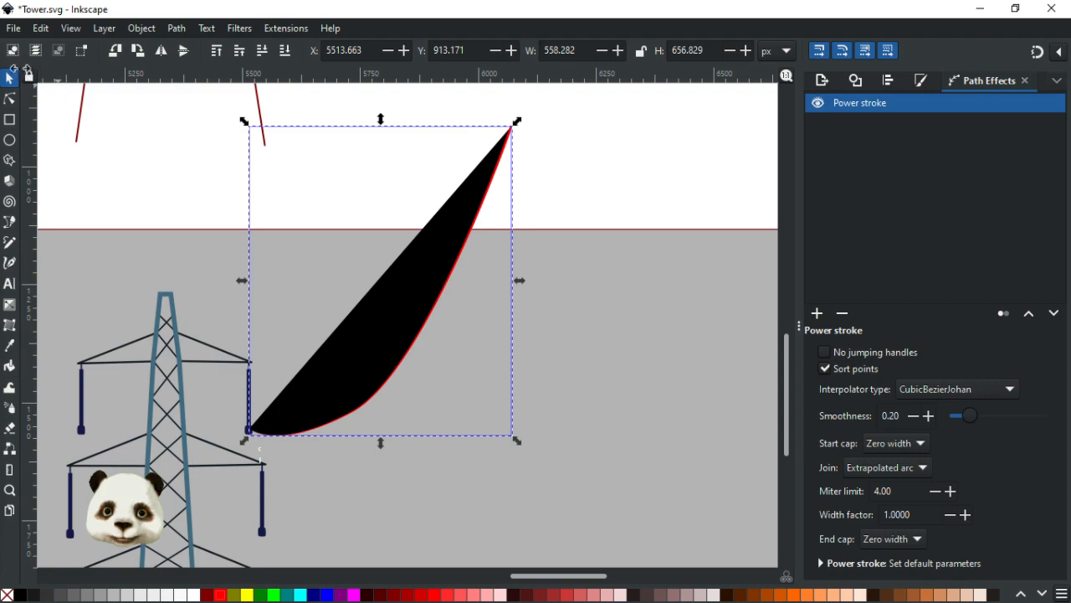
pyautogui.keyDown('shift'); pyautogui.click(8, 596); pyautogui.keyUp('shift')
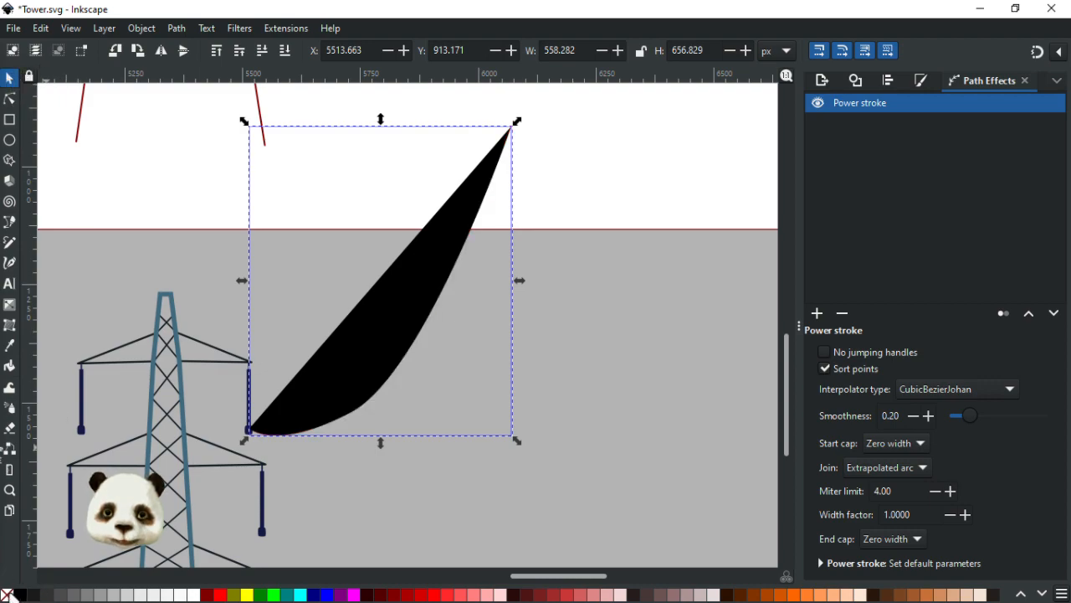
pyautogui.keyDown('shift'); pyautogui.click(221, 596); pyautogui.keyUp('shift')
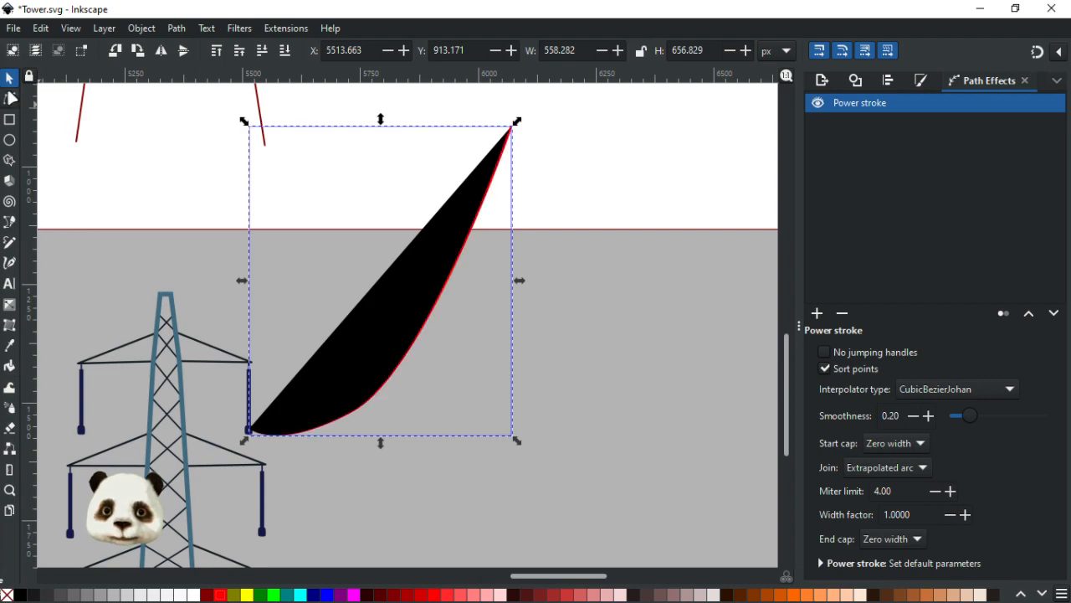
# Step: Switch to node editing and select the middle node at the cable's lower bend
pyautogui.click(9, 98)
pyautogui.scroll(2, 407, 390)
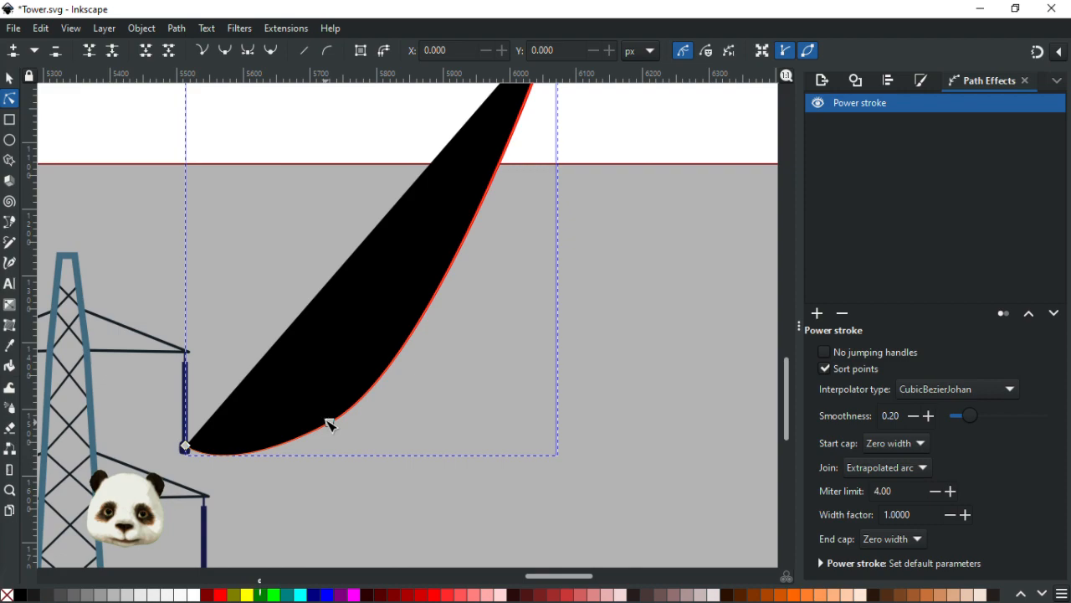
pyautogui.click(331, 425)
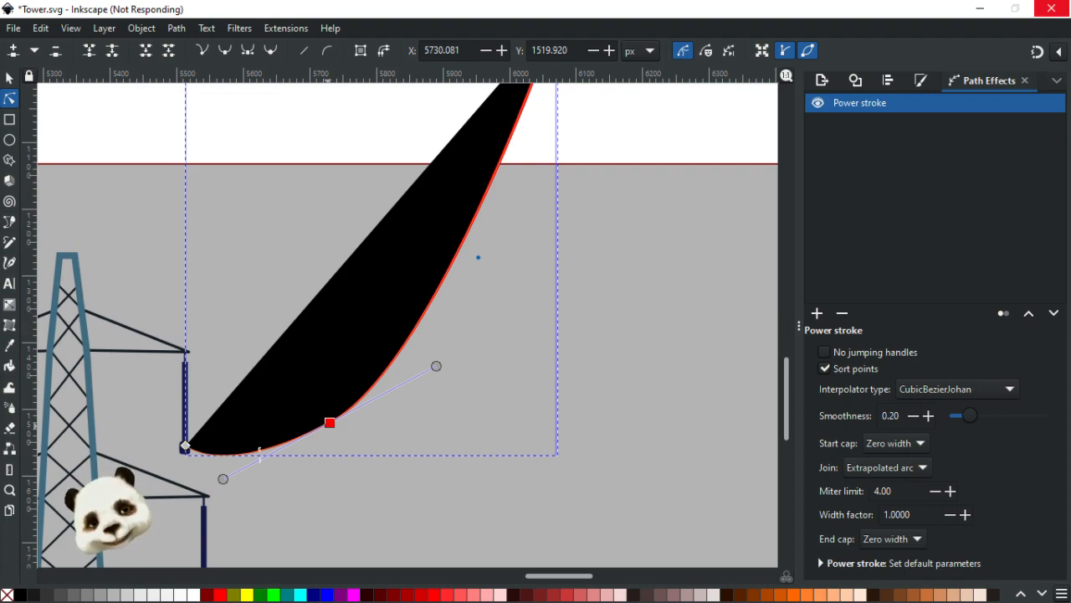
# Step: Close the frozen program and cancel the problem report to Microsoft
pyautogui.click(1053, 10)
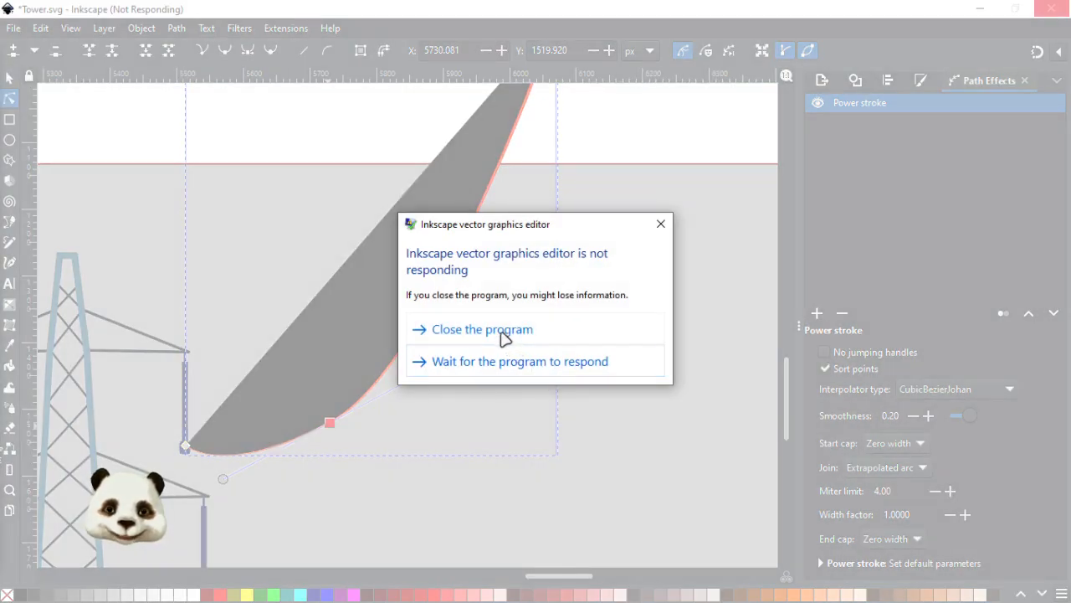
pyautogui.click(506, 339)
pyautogui.click(627, 348)
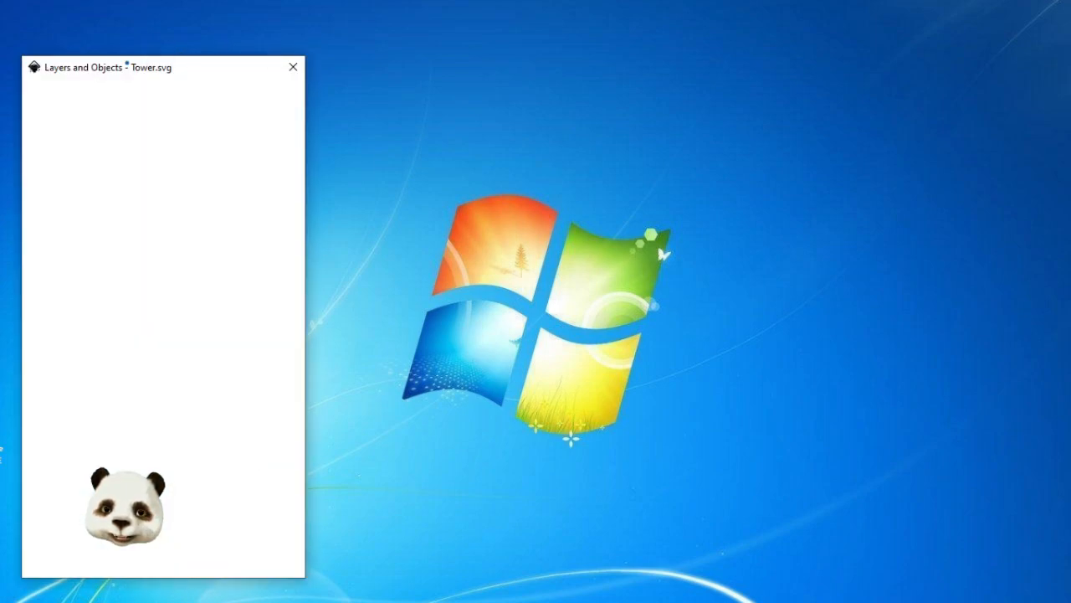
# Step: Clear the leftover Layers and Objects window off the screen and bring the reopened Tower.svg drawing into view at the tower's upper arms
pyautogui.moveTo(148, 71); pyautogui.dragTo(0, 59)
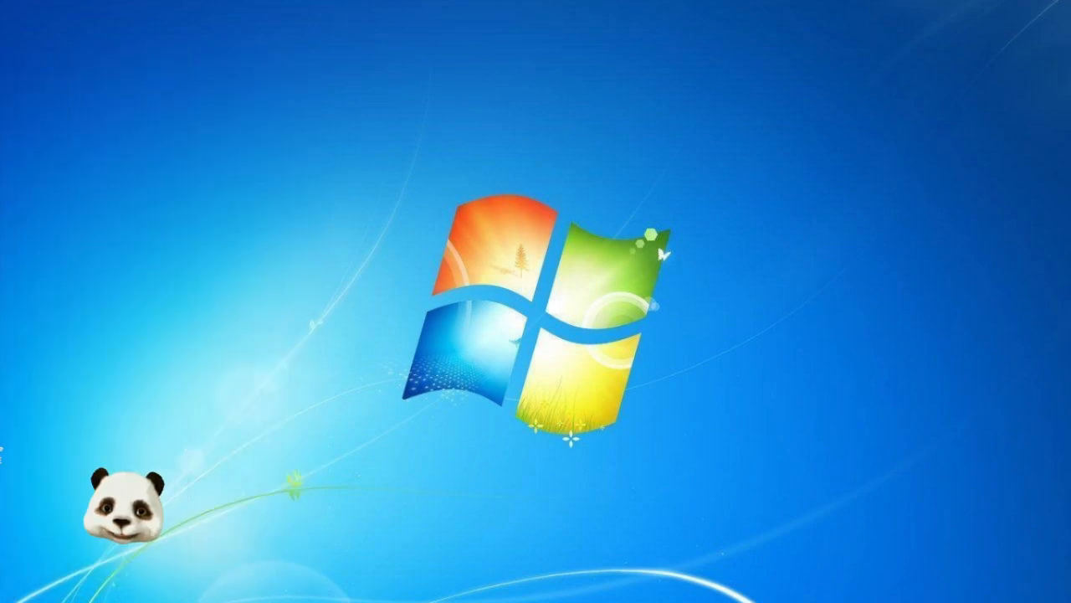
pyautogui.moveTo(673, 58); pyautogui.dragTo(734, 0)
pyautogui.scroll(-3, 632, 190)
pyautogui.moveTo(619, 199); pyautogui.dragTo(281, 304)
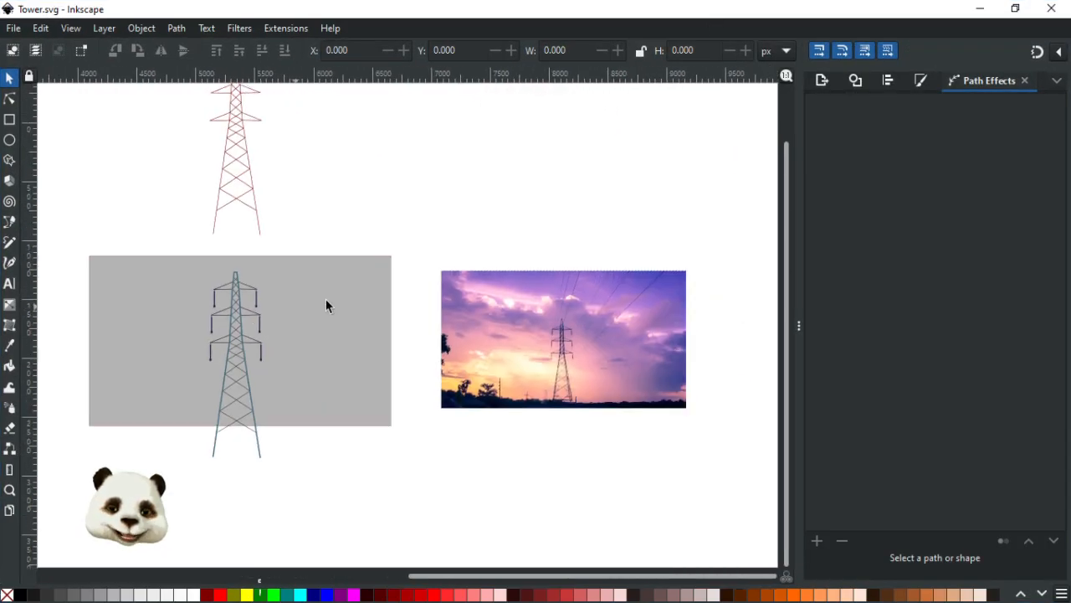
pyautogui.scroll(3, 299, 316)
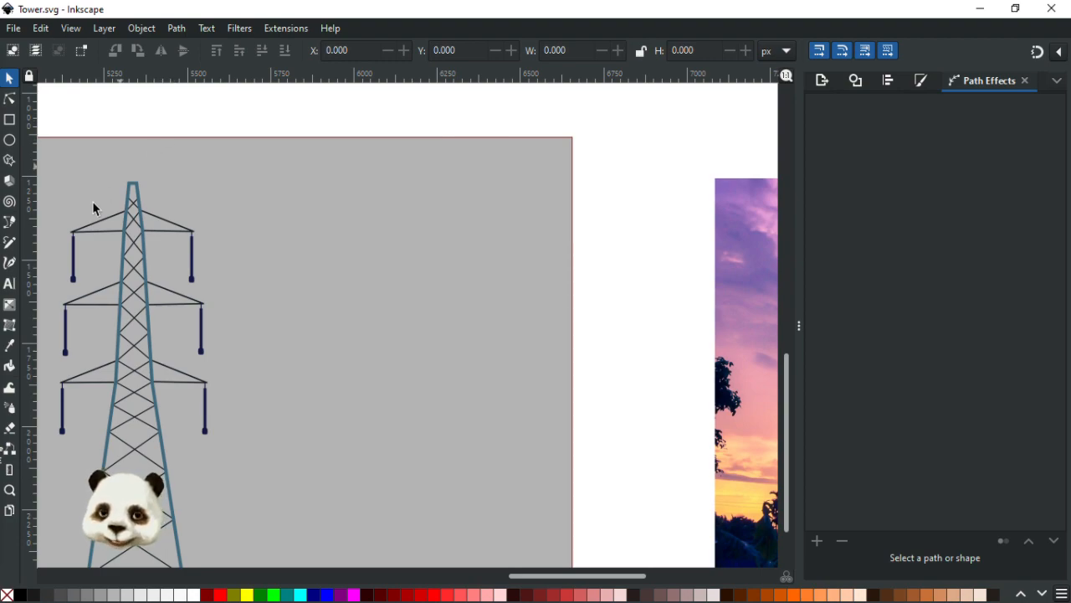
# Step: Draw a sagging Bezier cable with the Triangle out shape from the upper right-hand insulator to just above the grey rectangle
pyautogui.press('b')
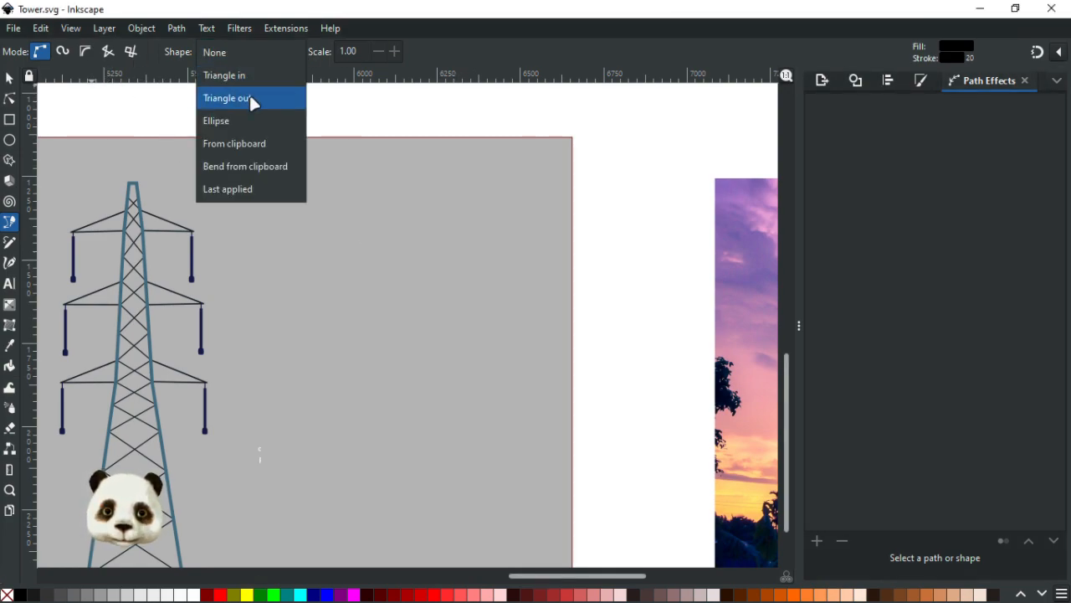
pyautogui.click(251, 99)
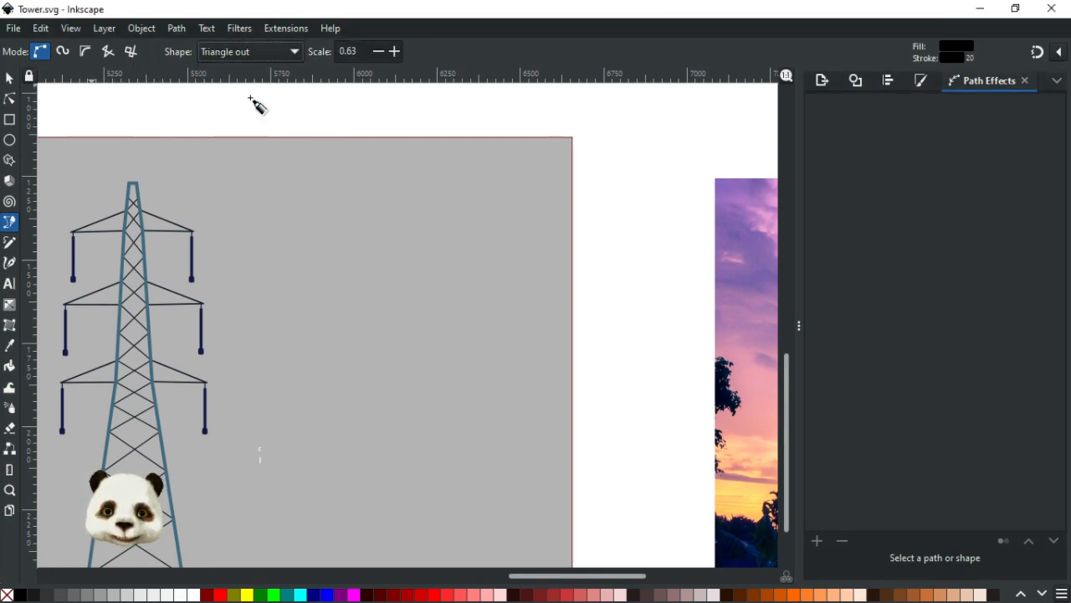
pyautogui.click(192, 278)
pyautogui.moveTo(294, 282); pyautogui.dragTo(354, 246)
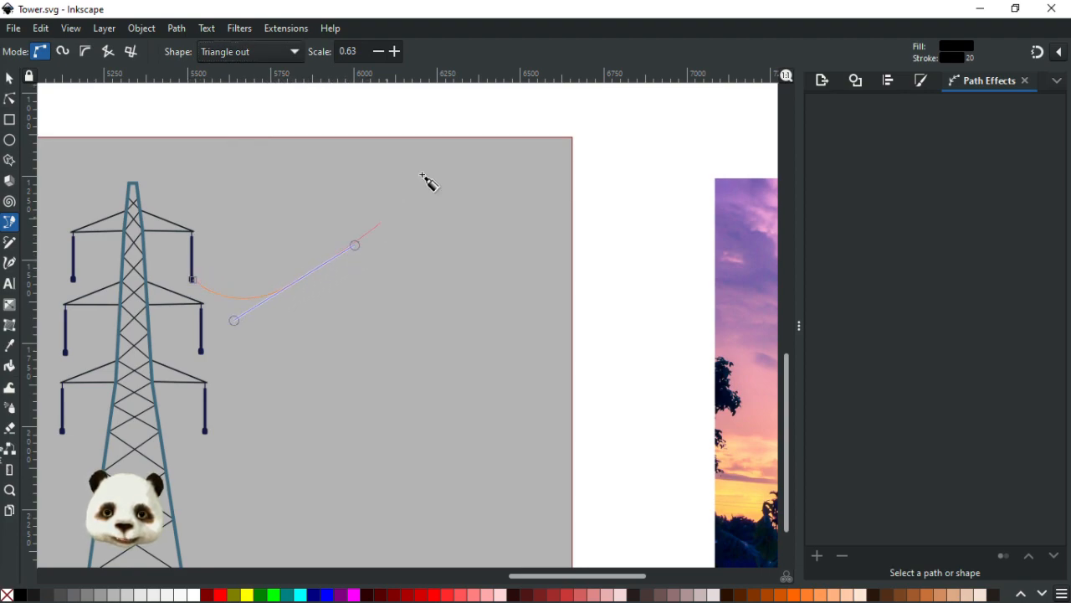
pyautogui.click(436, 106)
pyautogui.press('Return')
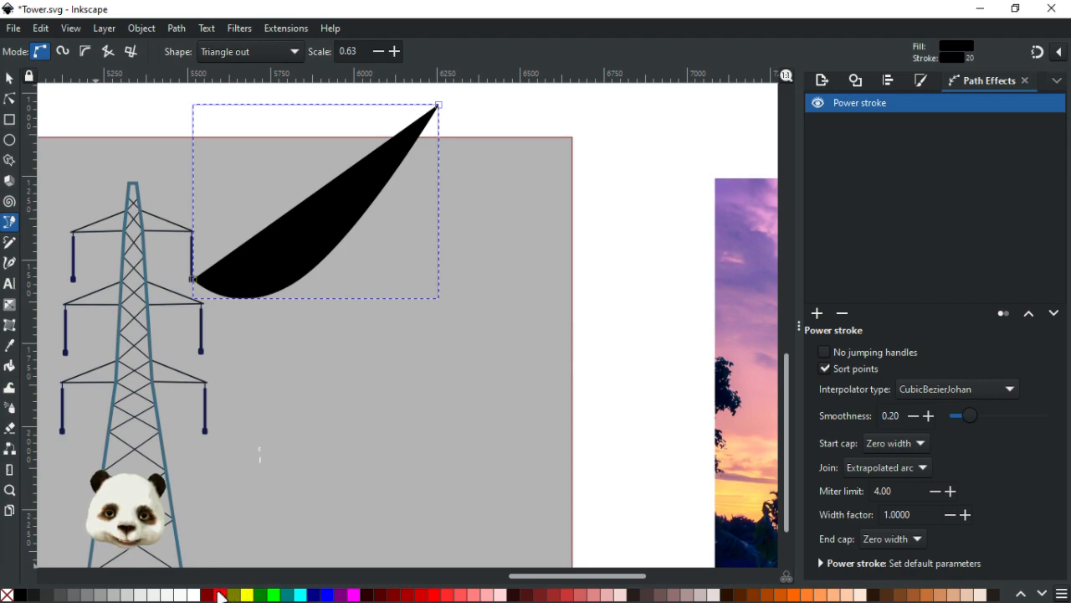
# Step: Give the new cable a red stroke and remove its fill
pyautogui.keyDown('shift'); pyautogui.click(220, 595); pyautogui.keyUp('shift')
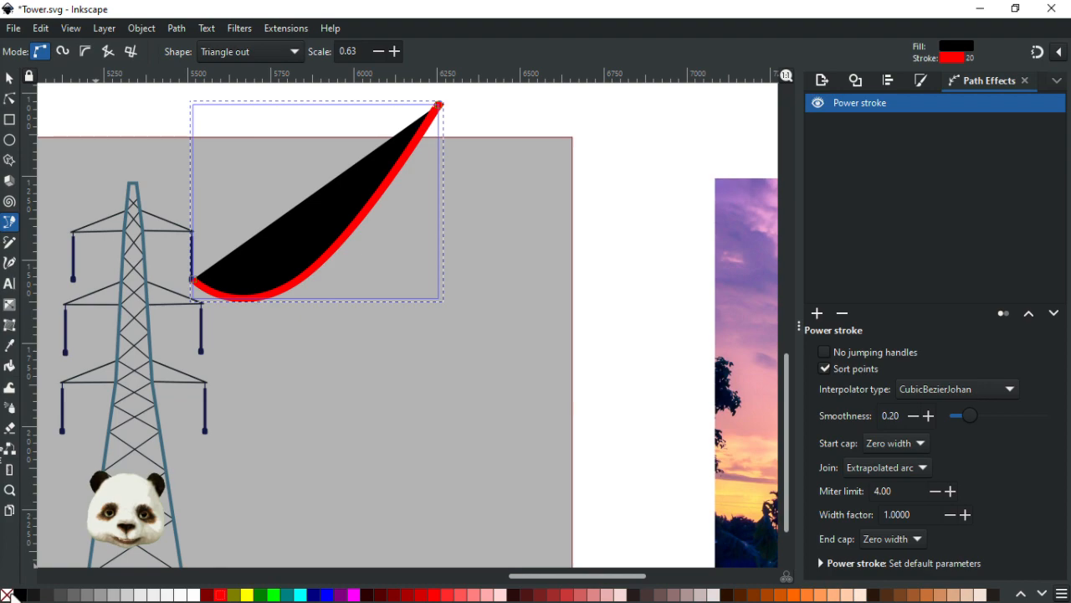
pyautogui.click(7, 595)
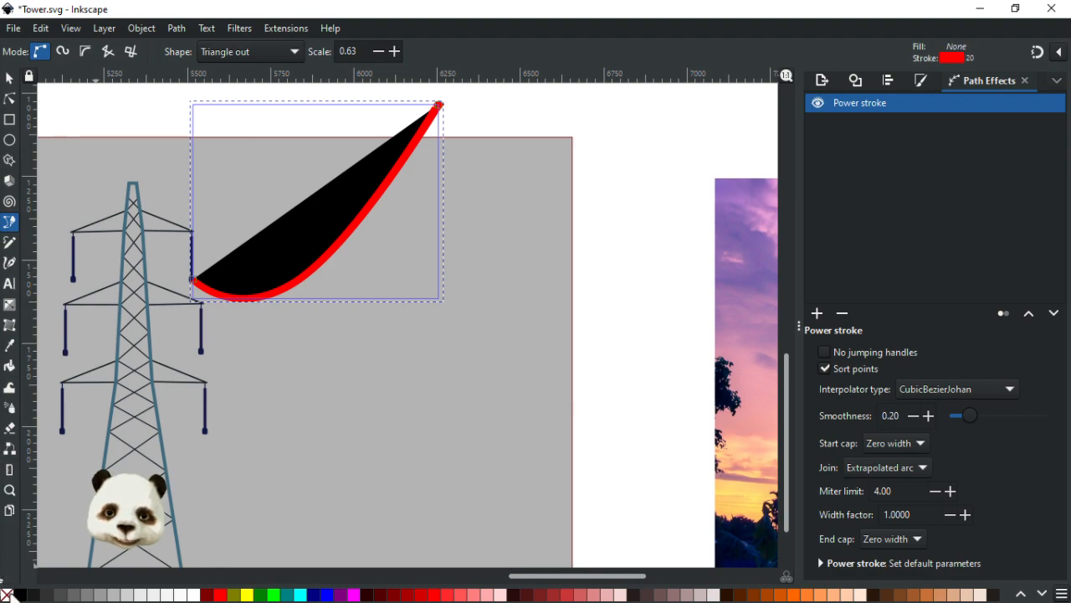
pyautogui.scroll(-4, 337, 300)
pyautogui.scroll(3, 320, 291)
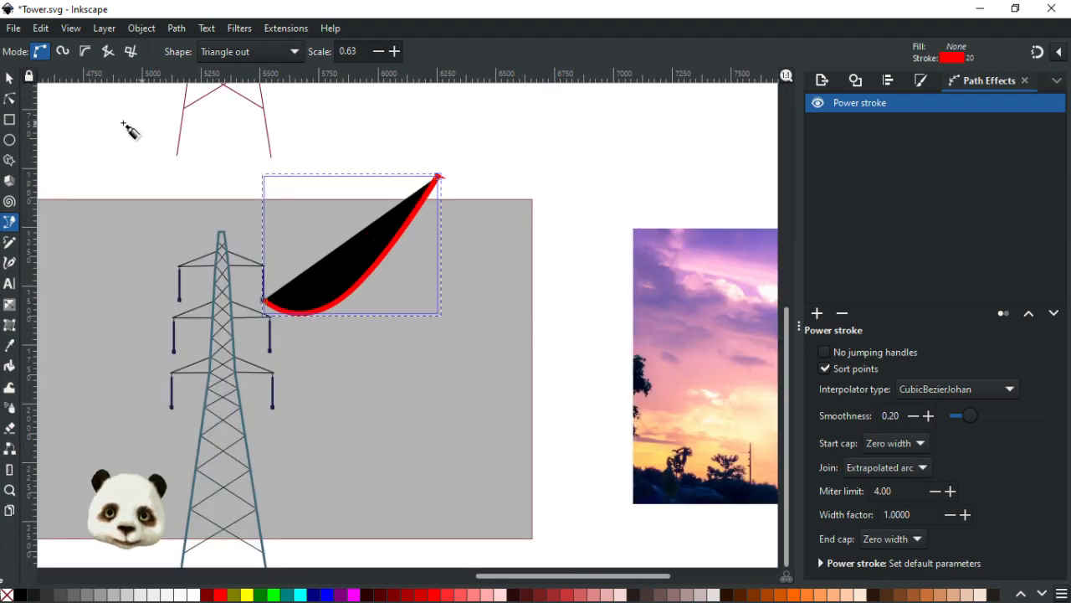
# Step: Select the black shape beside the red cable line, try moving it up toward the tower, and undo the move
pyautogui.click(9, 78)
pyautogui.scroll(4, 379, 258)
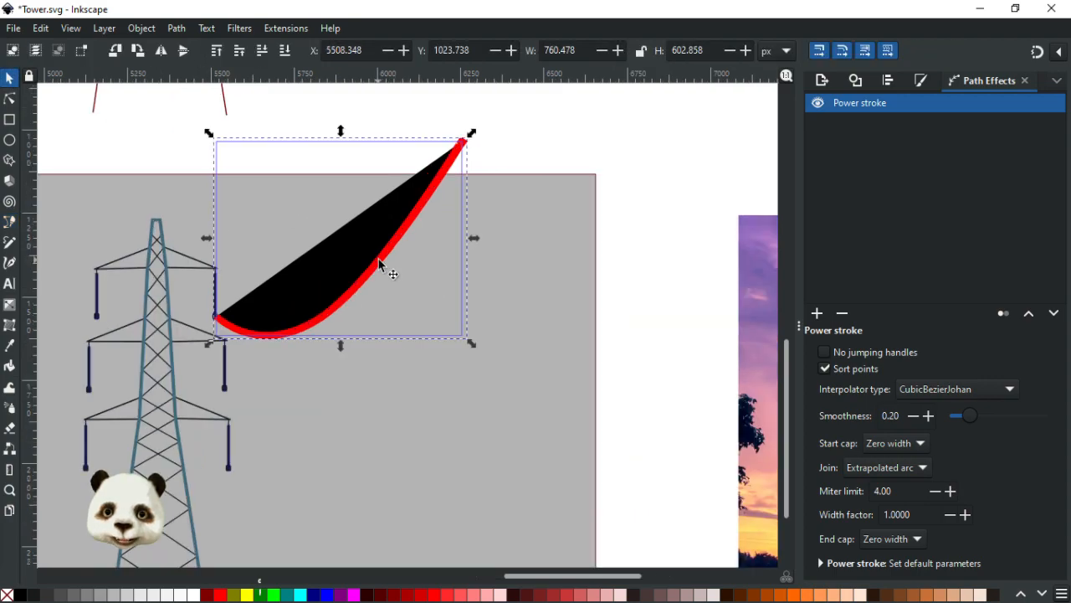
pyautogui.scroll(-2, 366, 257)
pyautogui.hscroll(-3, 374, 247)
pyautogui.scroll(-1, 368, 253)
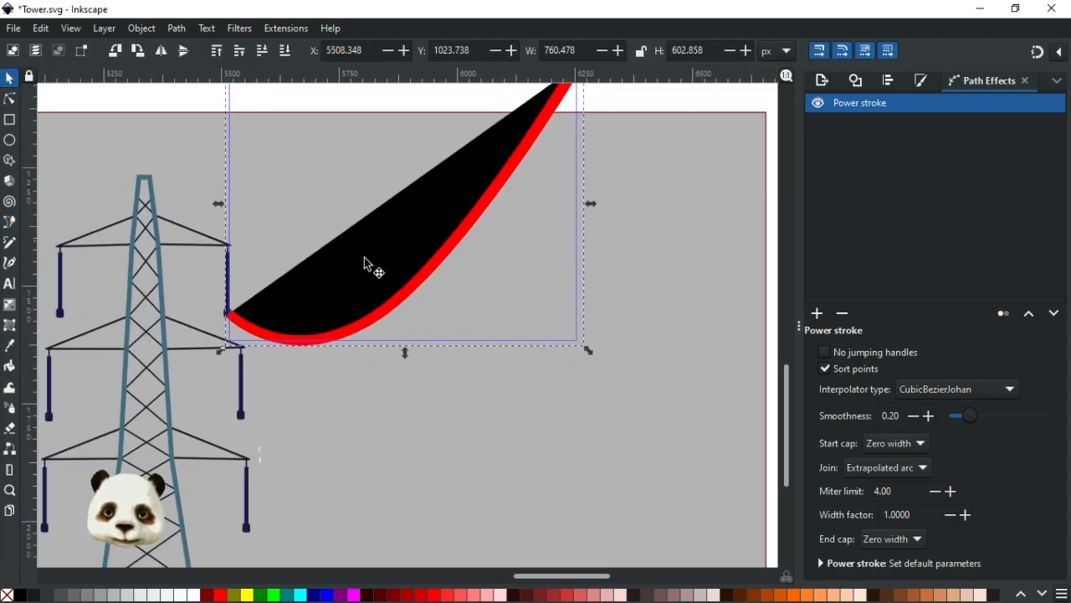
pyautogui.scroll(2, 406, 232)
pyautogui.scroll(-1, 406, 232)
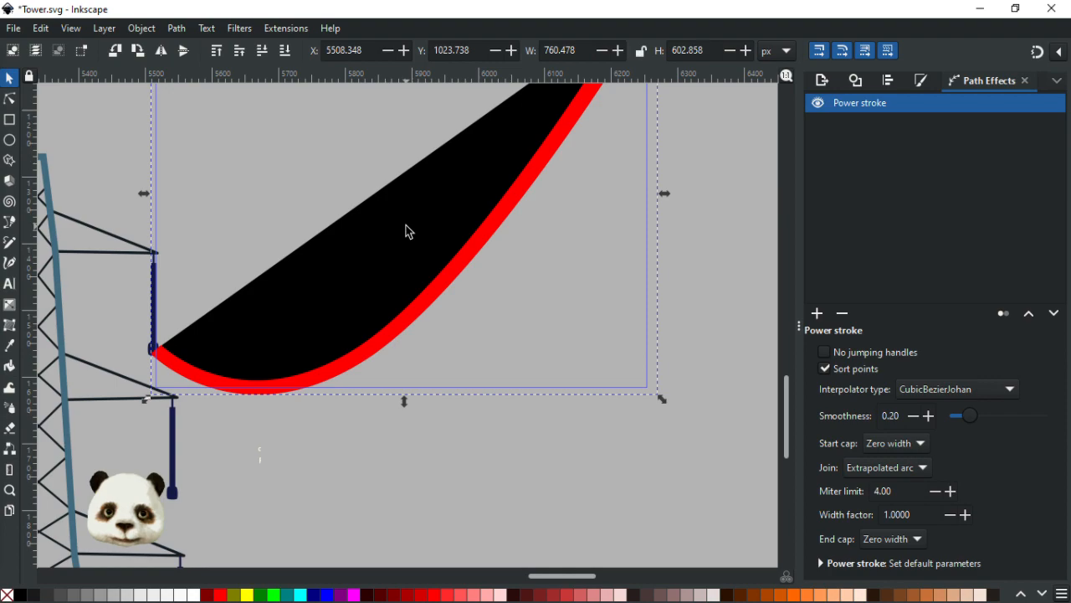
pyautogui.scroll(-2, 406, 232)
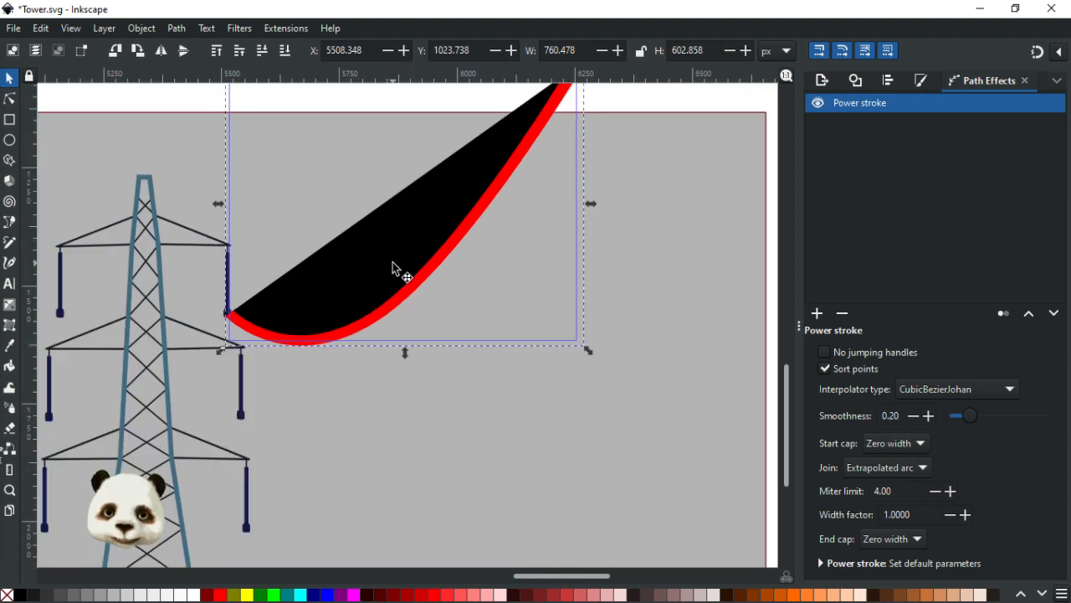
pyautogui.click(393, 262)
pyautogui.moveTo(395, 220); pyautogui.dragTo(352, 170)
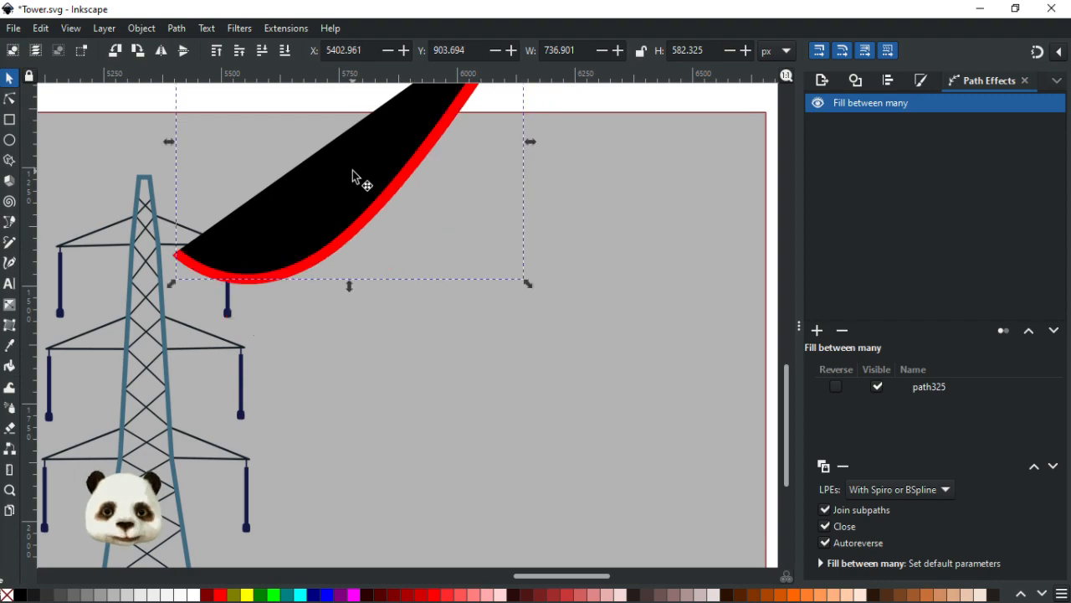
pyautogui.hotkey('ctrl', 'z')
pyautogui.scroll(4, 397, 197)
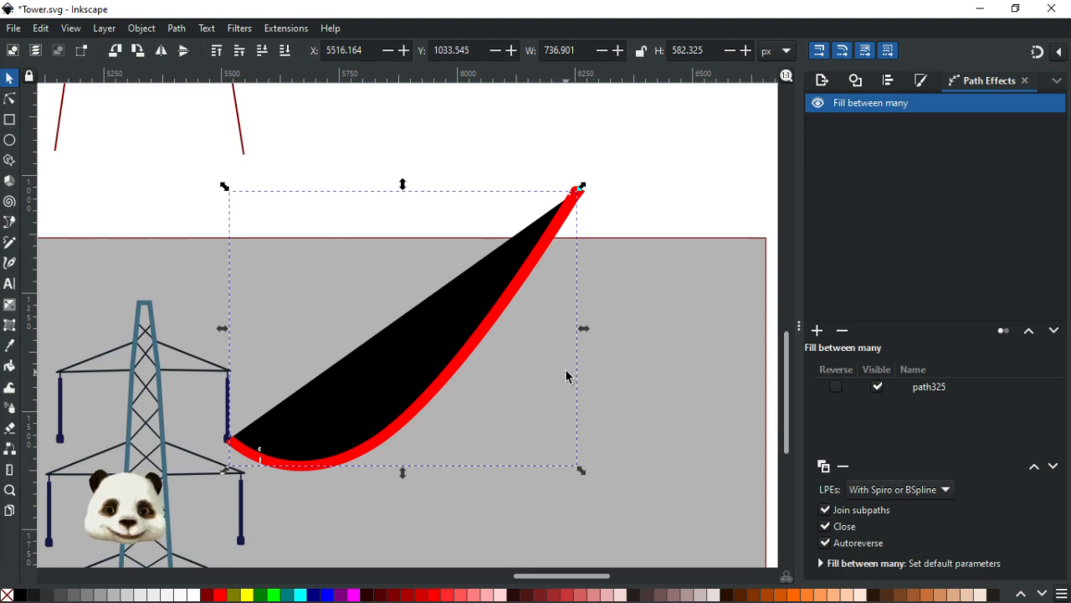
# Step: Deselect the cable and draw a wavy Triangle out test curve on the white area above the grey rectangle
pyautogui.click(373, 132)
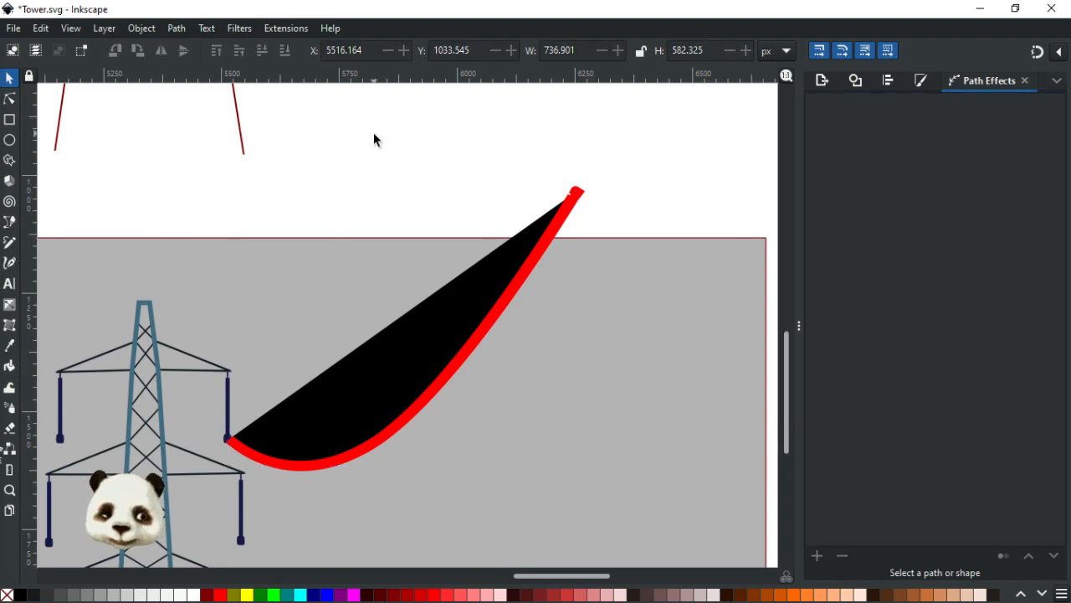
pyautogui.press('b')
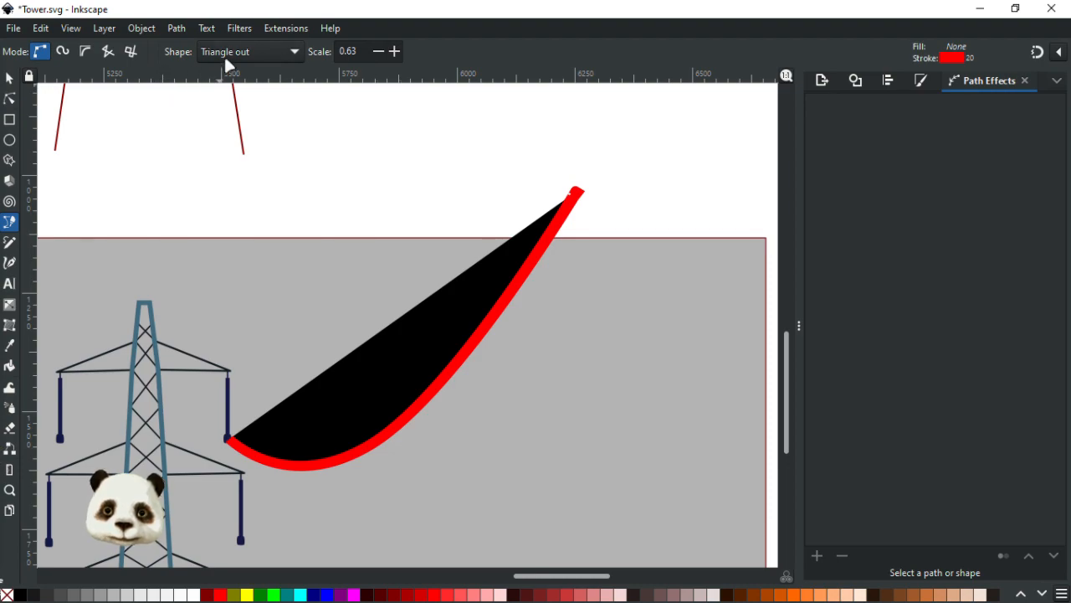
pyautogui.click(364, 140)
pyautogui.moveTo(445, 112); pyautogui.dragTo(527, 138)
pyautogui.moveTo(643, 145); pyautogui.dragTo(703, 112)
pyautogui.press('Return')
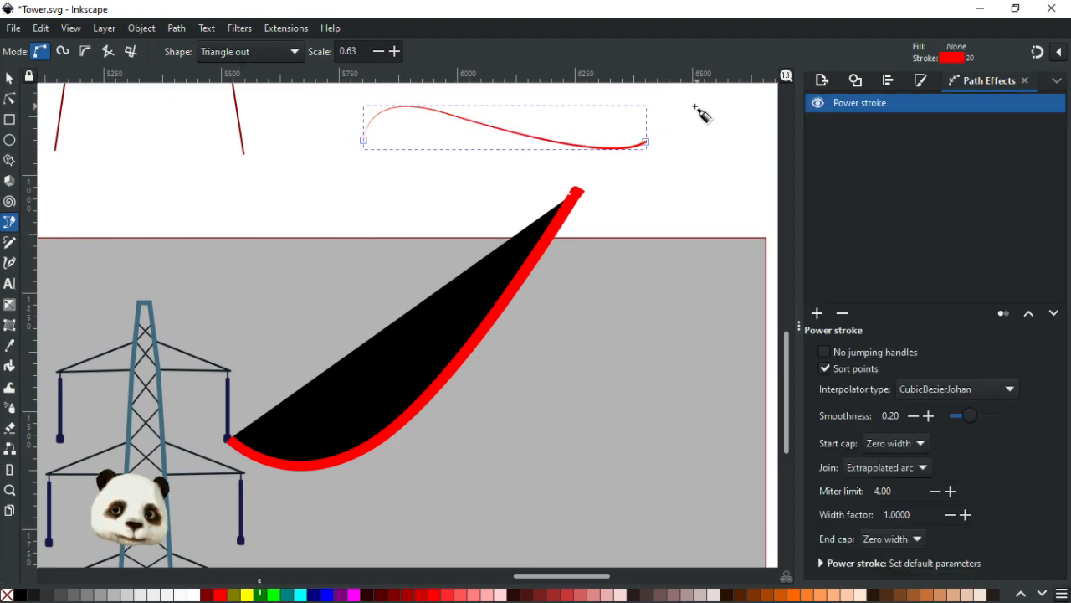
# Step: Delete the red cable with the black fill that hangs from the upper right-hand insulator
pyautogui.click(9, 79)
pyautogui.click(500, 309)
pyautogui.press('Delete')
# Step: Draw a new sagging Triangle out cable from the upper right-hand insulator up past the grey rectangle's upper edge
pyautogui.press('b')
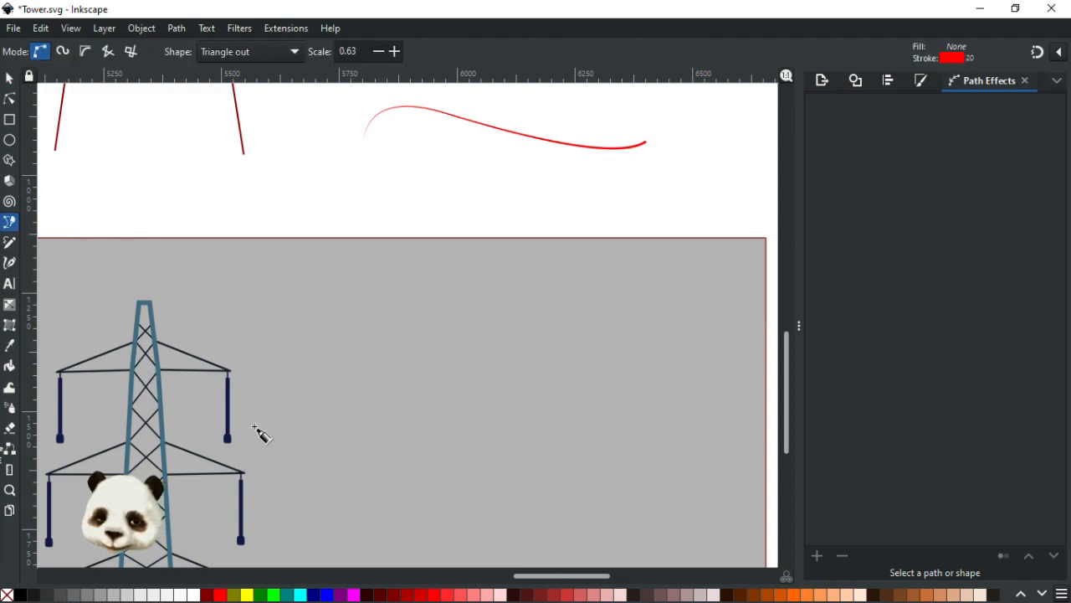
pyautogui.click(227, 438)
pyautogui.moveTo(344, 441); pyautogui.dragTo(405, 401)
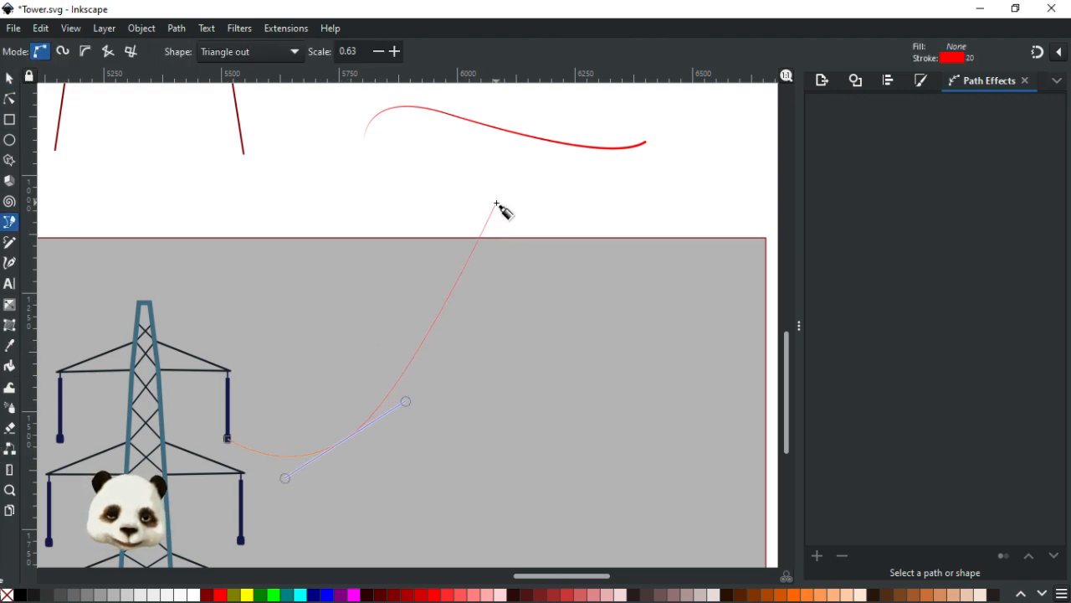
pyautogui.click(497, 204)
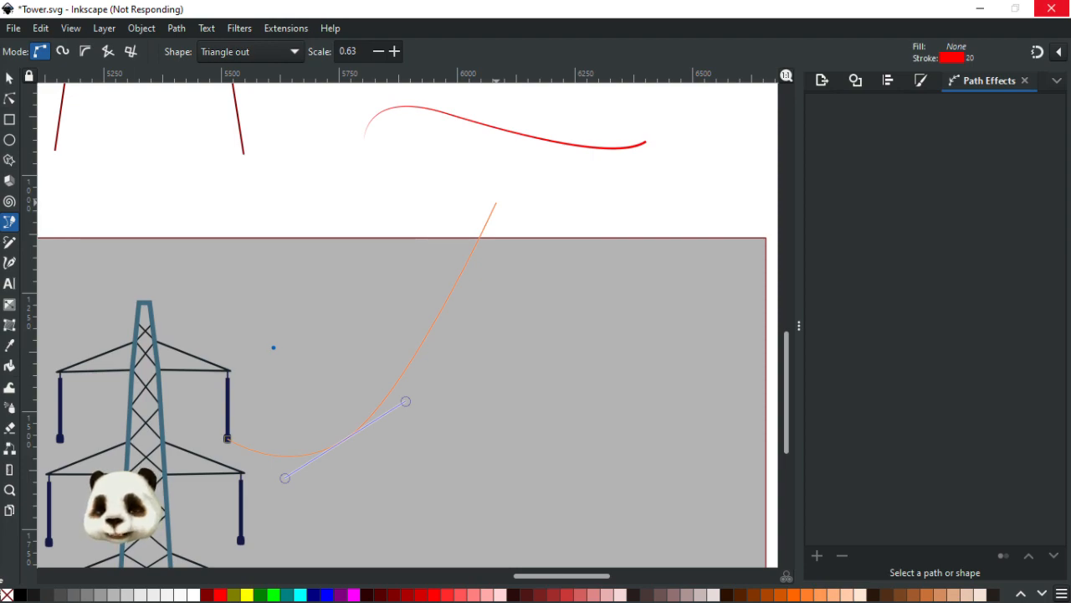
# Step: Force the unresponsive program to close and skip the problem report
pyautogui.click(1053, 10)
pyautogui.click(461, 329)
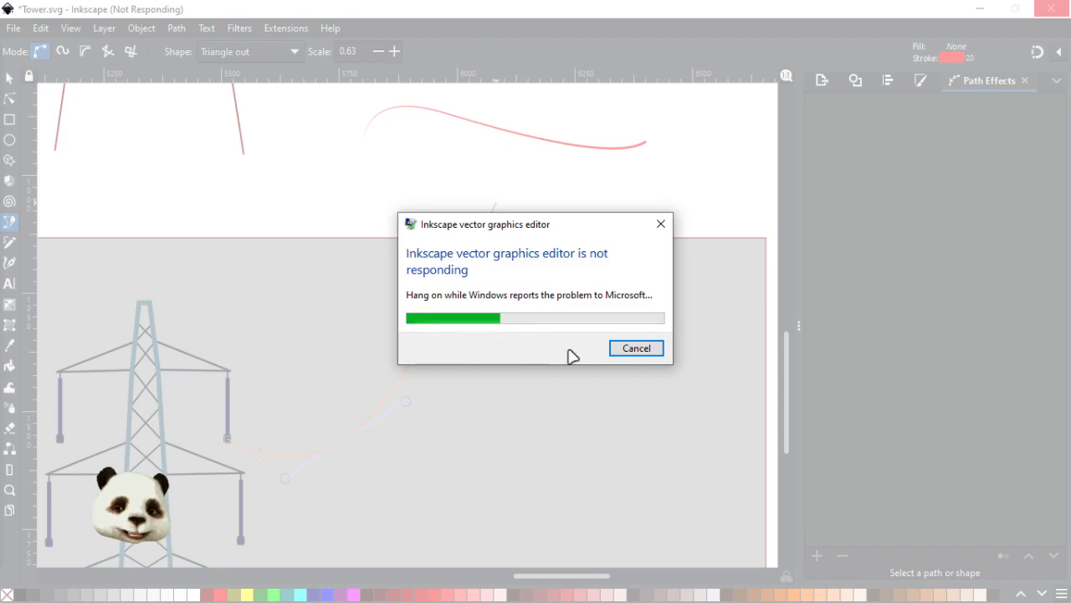
pyautogui.click(644, 348)
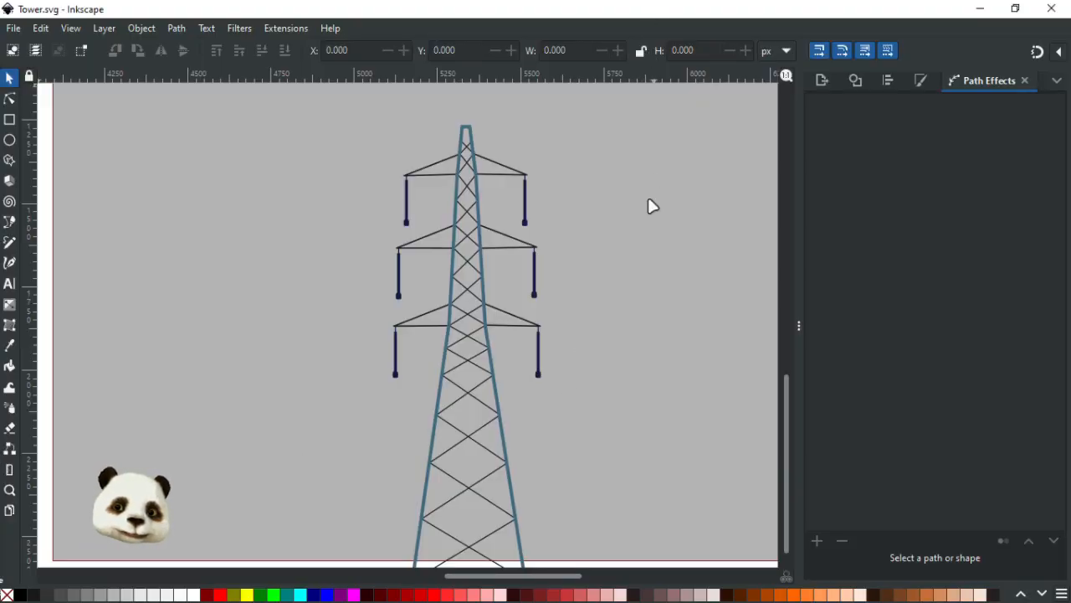
# Step: Draw the cable's upper edge with shape None, sagging from the upper right-hand insulator and rising past the grey rectangle's upper edge
pyautogui.scroll(3, 454, 397)
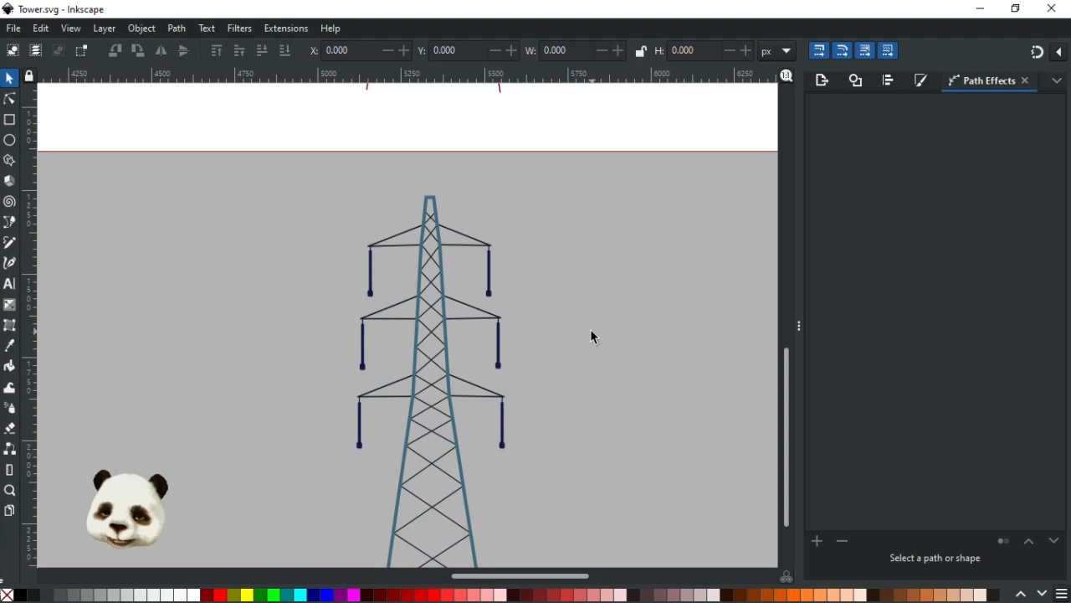
pyautogui.press('b')
pyautogui.scroll(2, 577, 313)
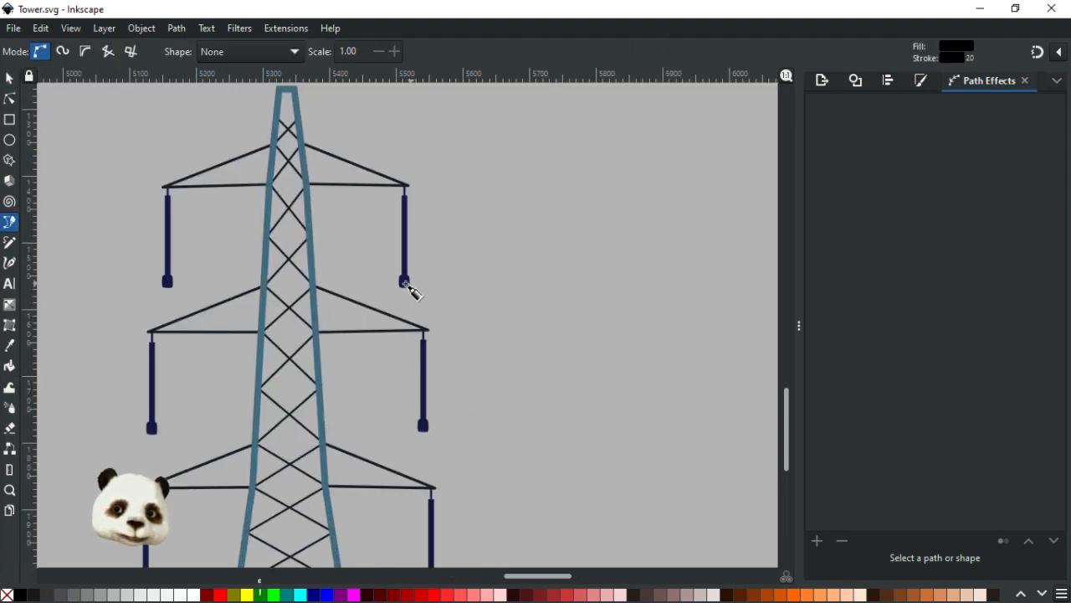
pyautogui.click(405, 282)
pyautogui.moveTo(520, 292); pyautogui.dragTo(590, 266)
pyautogui.scroll(-1, 611, 216)
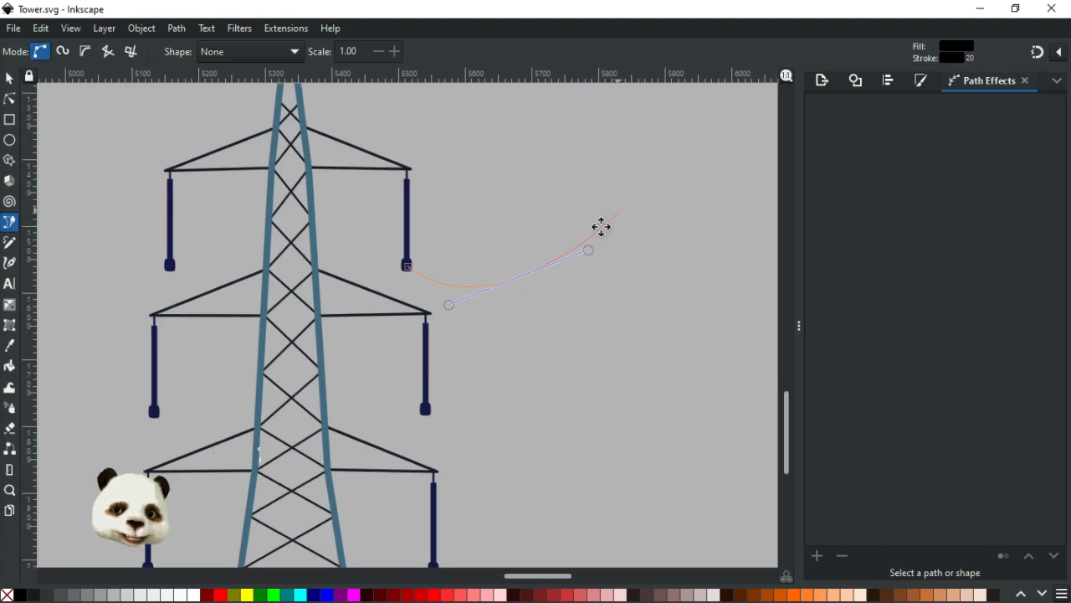
pyautogui.scroll(-2, 611, 216)
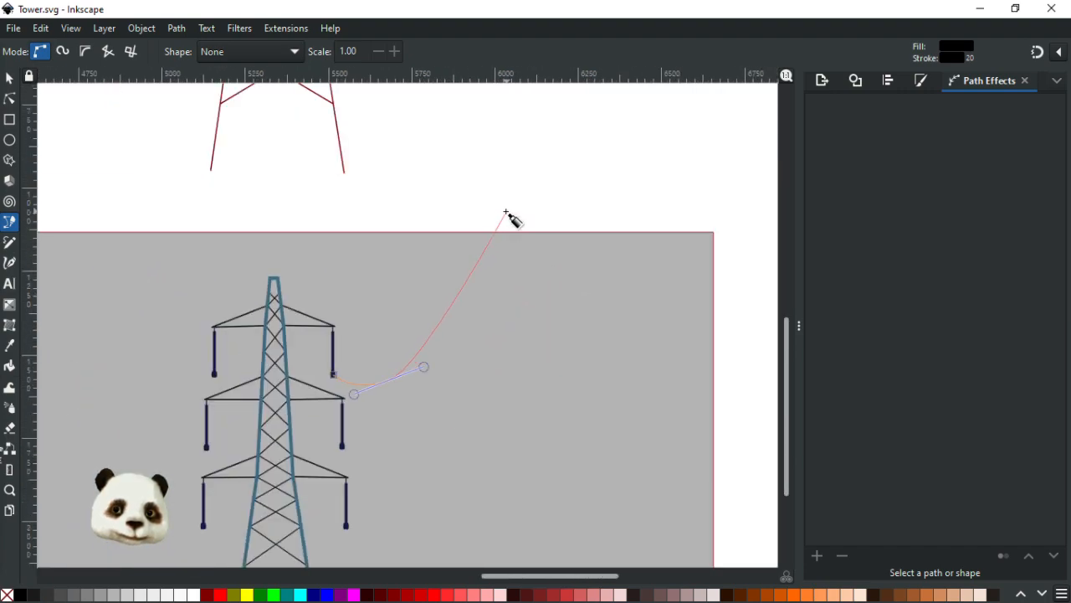
pyautogui.click(503, 218)
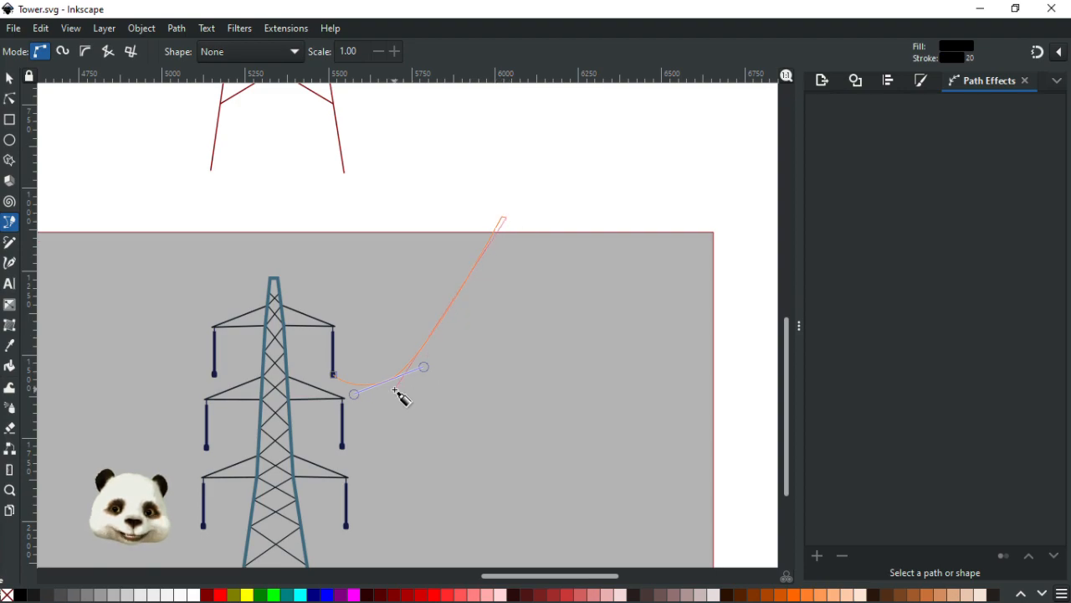
# Step: Draw the cable's lower edge back to the starting point on the insulator, closing the outline, and remove the shape's stroke
pyautogui.scroll(2, 396, 390)
pyautogui.moveTo(355, 404); pyautogui.dragTo(288, 404)
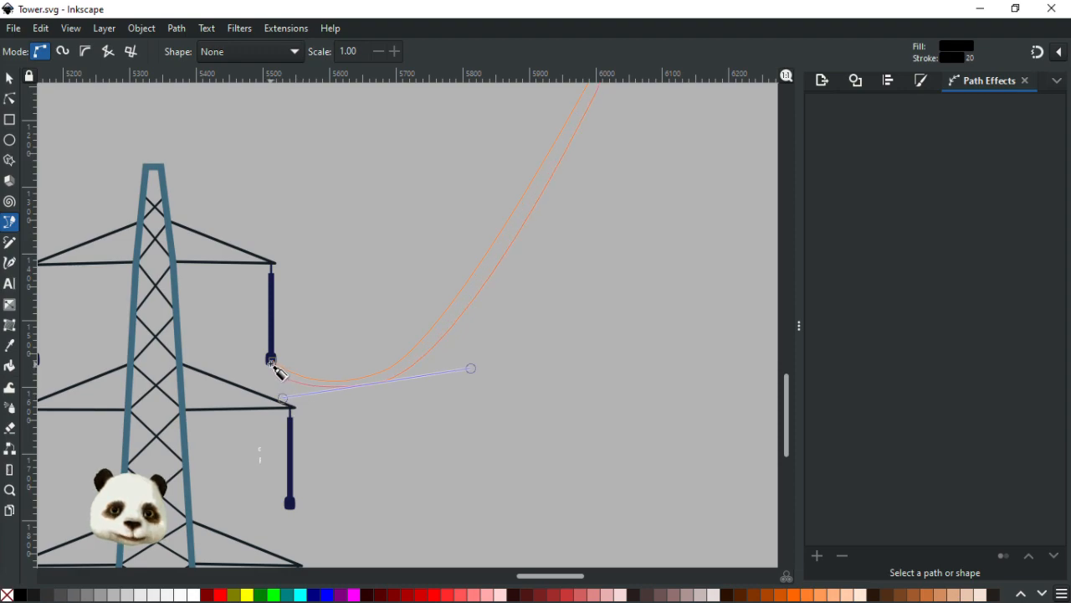
pyautogui.scroll(2, 272, 365)
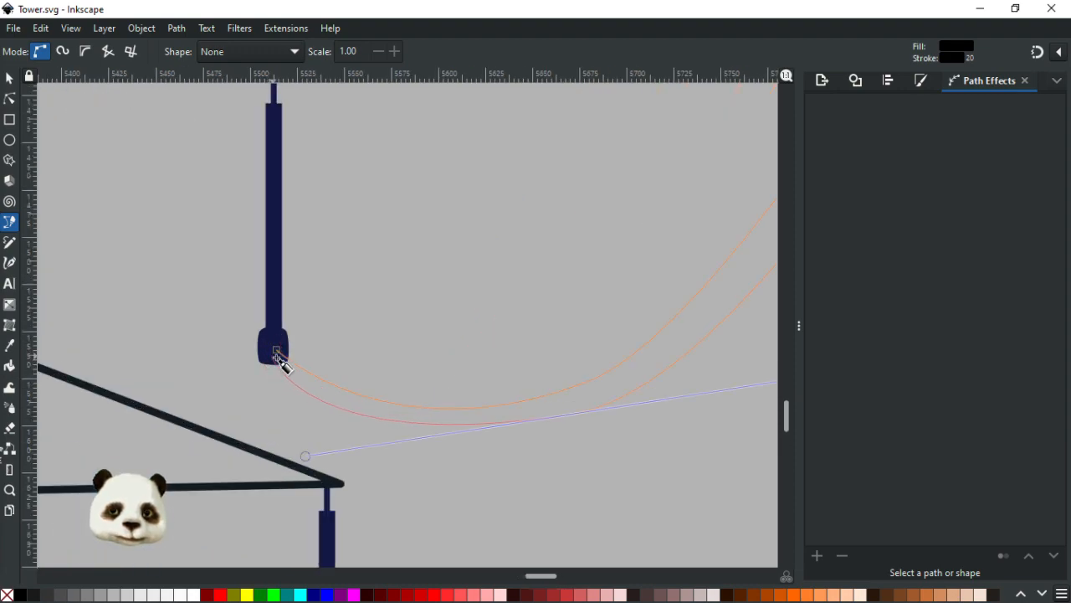
pyautogui.click(277, 350)
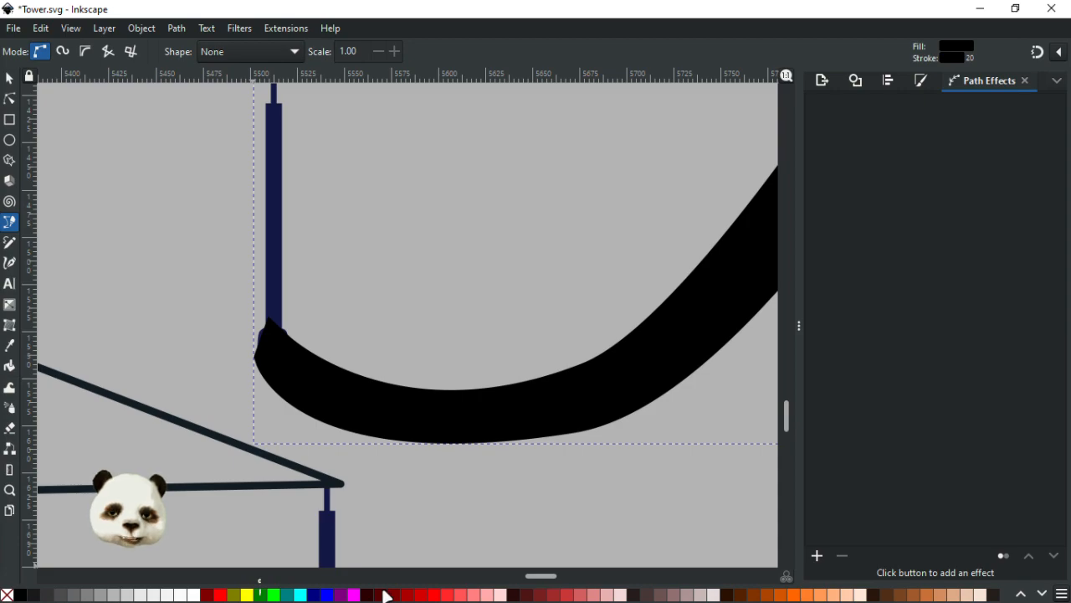
pyautogui.keyDown('shift'); pyautogui.click(8, 595); pyautogui.keyUp('shift')
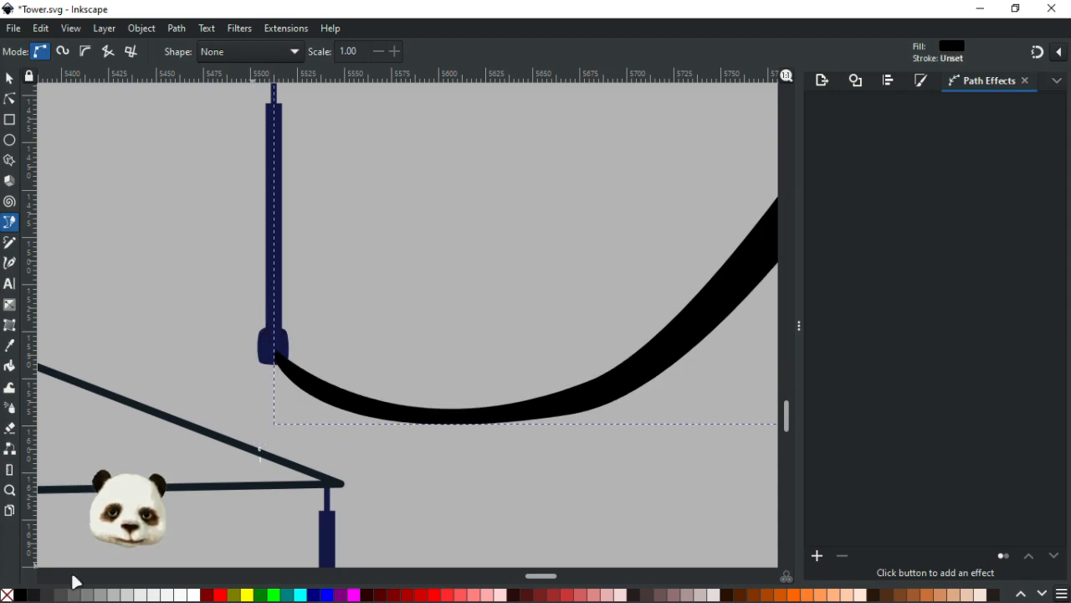
# Step: Move the lower node at the cable's bend to about X 5689, Y 1587 px and adjust its handle for a smoother underside
pyautogui.click(9, 99)
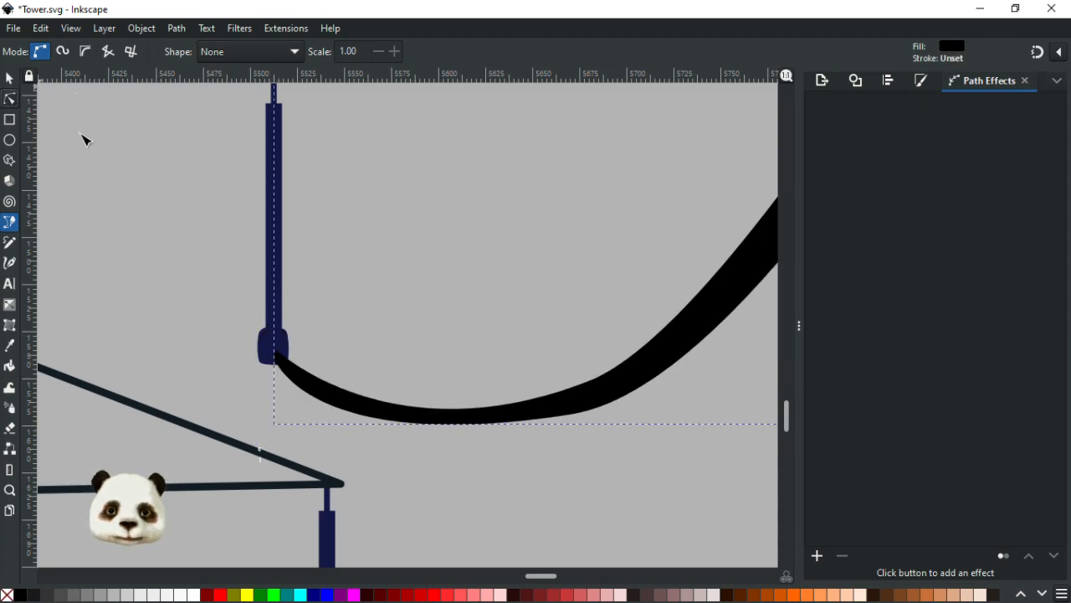
pyautogui.click(571, 413)
pyautogui.moveTo(572, 414); pyautogui.dragTo(601, 409)
pyautogui.moveTo(335, 453); pyautogui.dragTo(348, 472)
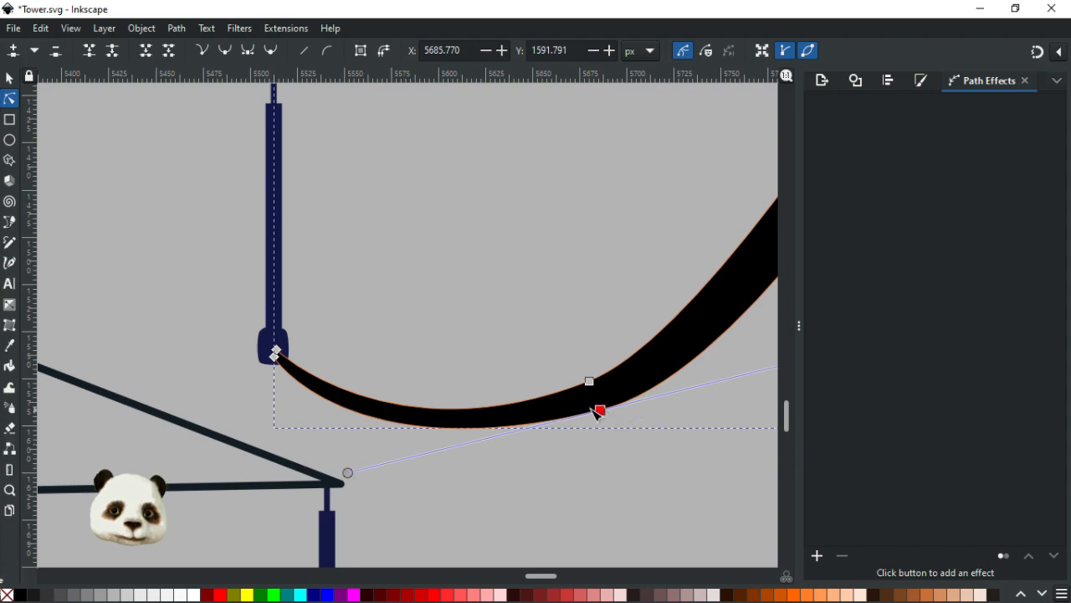
pyautogui.moveTo(604, 412); pyautogui.dragTo(614, 405)
pyautogui.moveTo(679, 402); pyautogui.dragTo(476, 444)
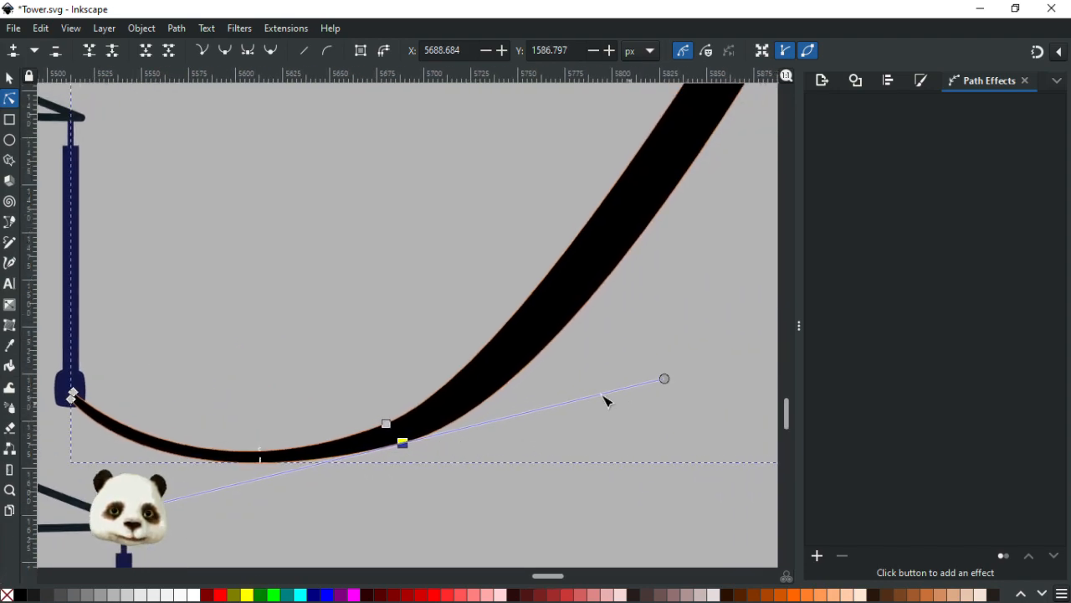
# Step: Thin the cable's bend by moving its lower node to about X 5689, Y 1582 px and shortening both handles, then deselect the cable
pyautogui.click(661, 365)
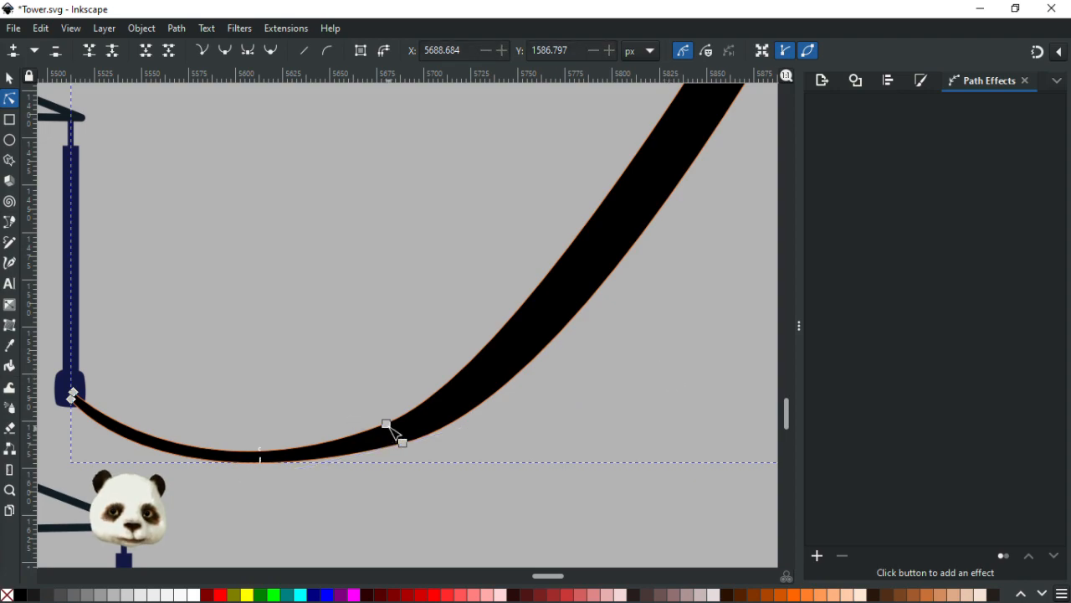
pyautogui.click(402, 442)
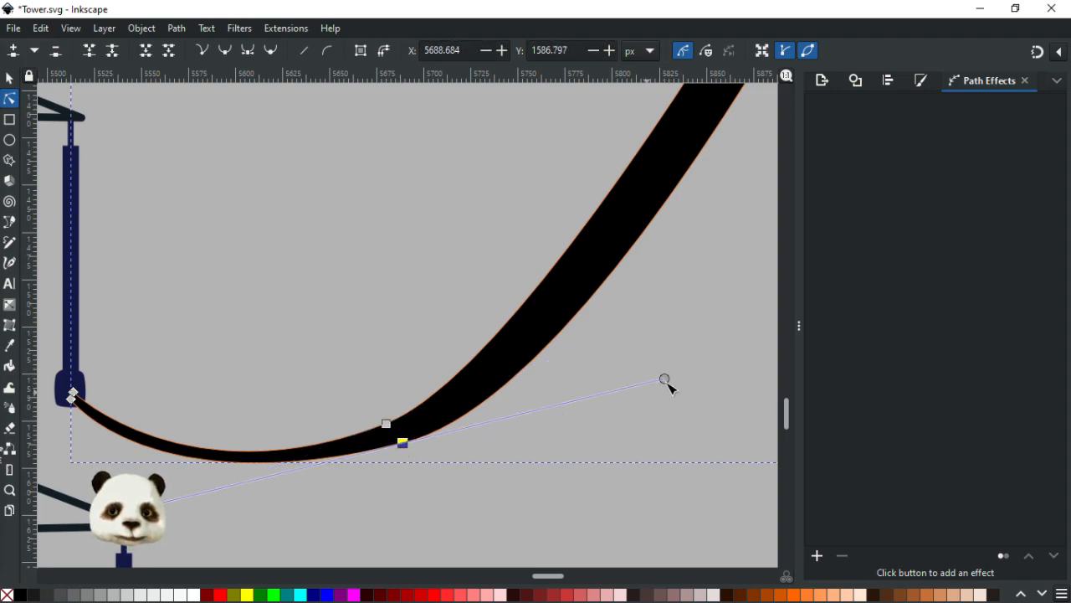
pyautogui.moveTo(666, 379); pyautogui.dragTo(650, 361)
pyautogui.moveTo(405, 442)
pyautogui.mouseDown()
pyautogui.moveTo(416, 433)
pyautogui.moveTo(403, 434)
pyautogui.mouseUp()
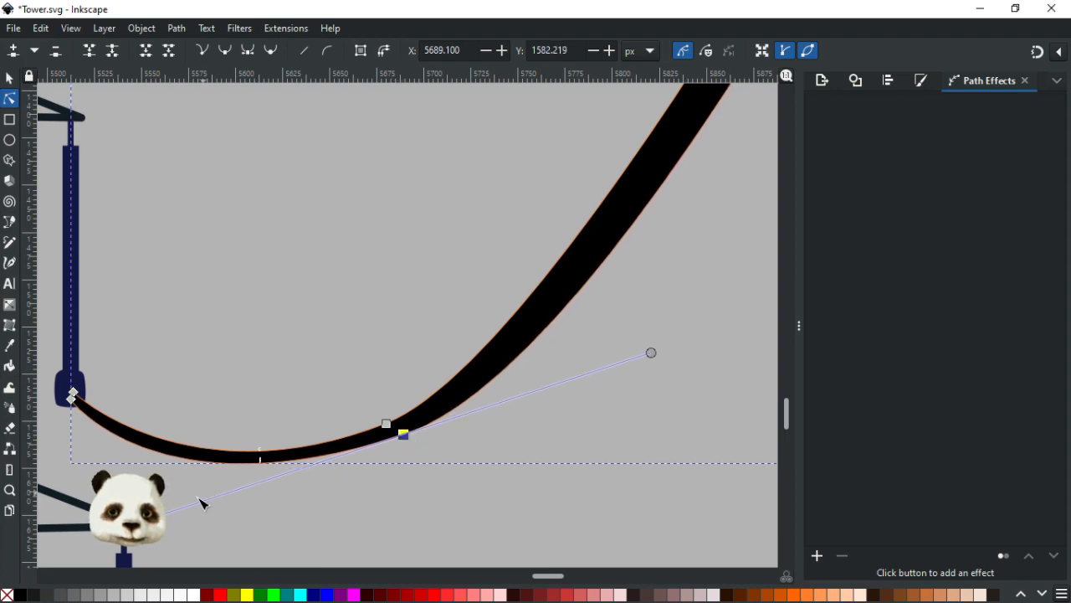
pyautogui.moveTo(165, 513); pyautogui.dragTo(180, 509)
pyautogui.moveTo(653, 354); pyautogui.dragTo(632, 360)
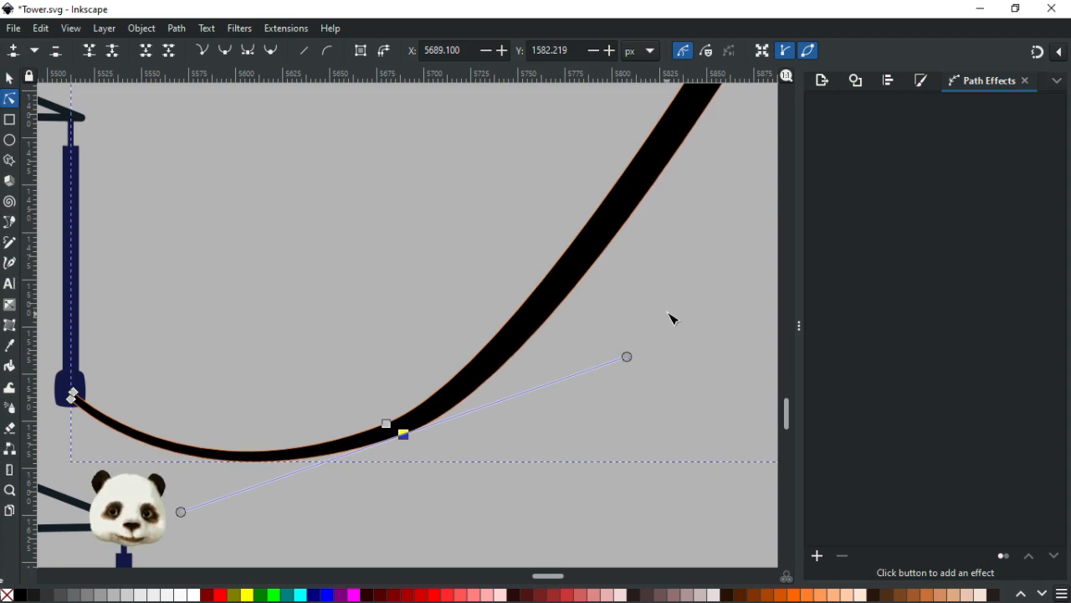
pyautogui.press('Escape')
pyautogui.press('Escape')
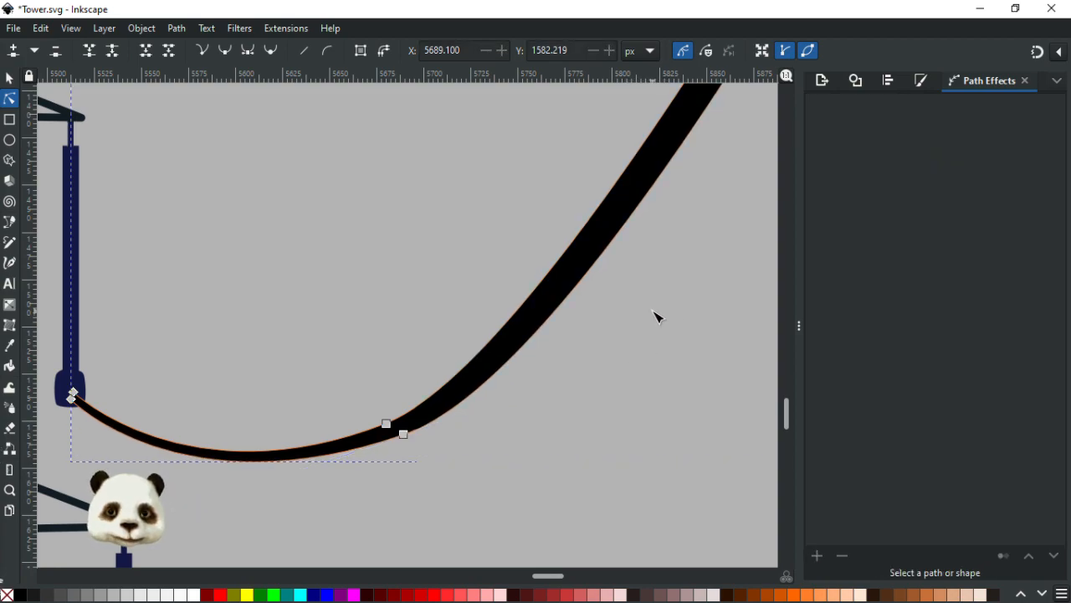
# Step: Shift the lower bend node to about X 5699, Y 1579 px and narrow the cable's upper end by moving its node inward
pyautogui.scroll(-4, 654, 312)
pyautogui.moveTo(711, 276); pyautogui.dragTo(471, 403)
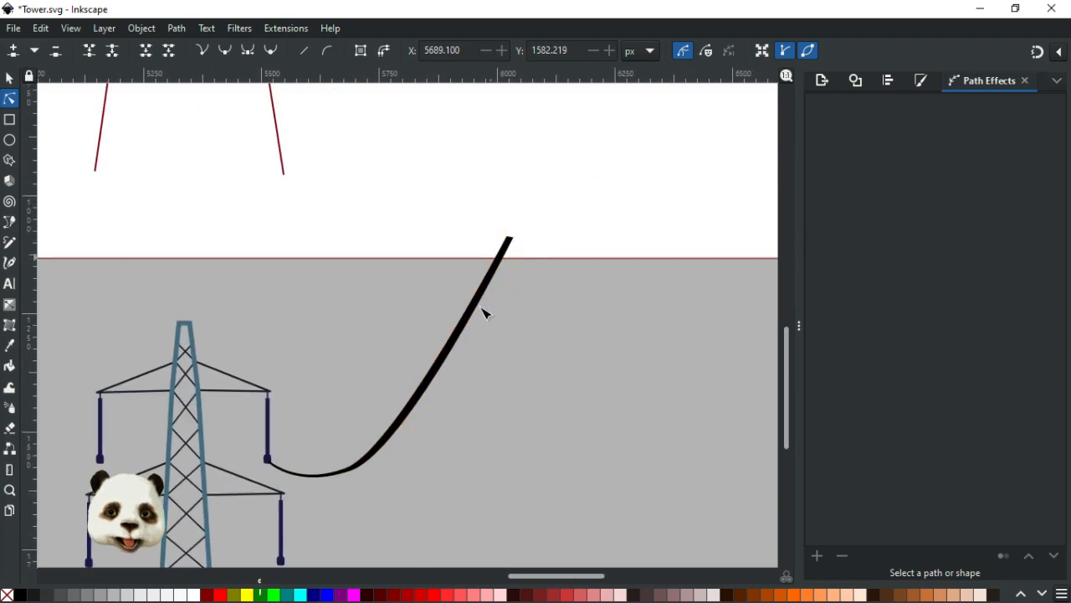
pyautogui.scroll(2, 431, 373)
pyautogui.scroll(-2, 402, 440)
pyautogui.click(399, 444)
pyautogui.click(335, 511)
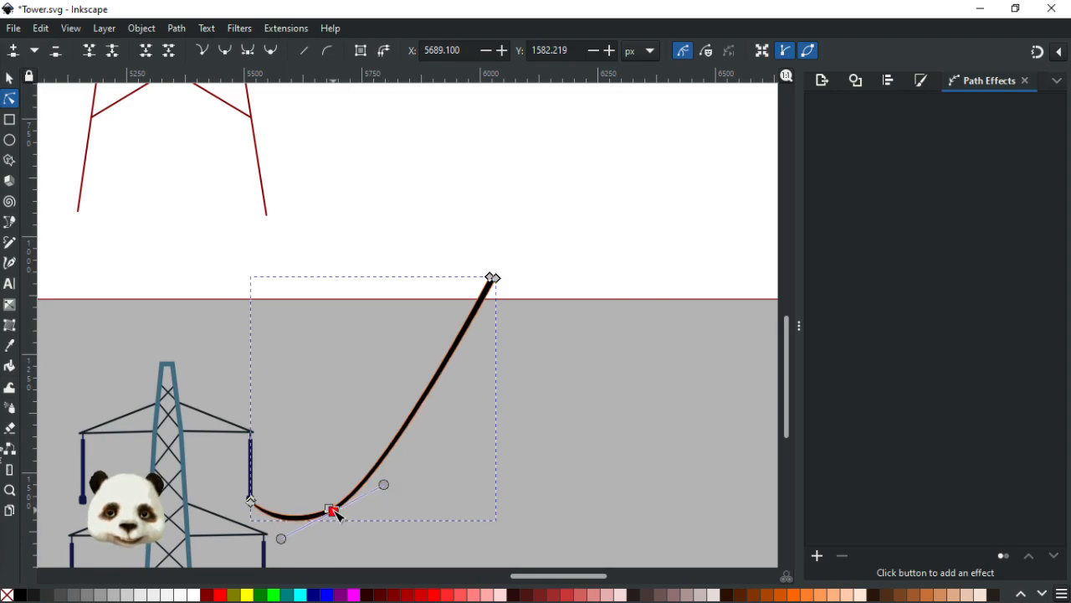
pyautogui.moveTo(335, 511); pyautogui.dragTo(339, 508)
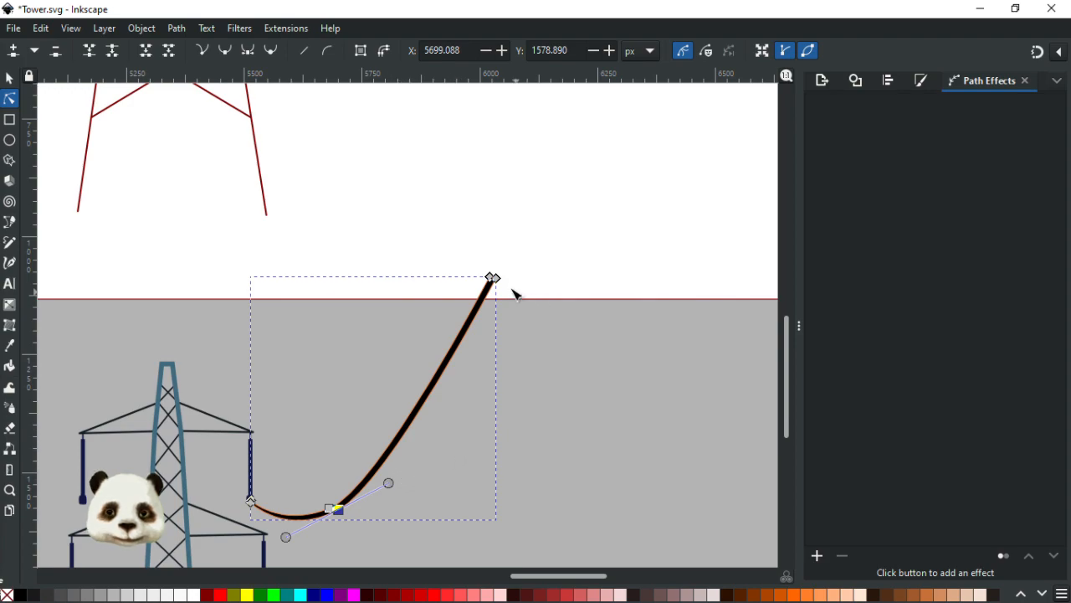
pyautogui.scroll(3, 515, 293)
pyautogui.moveTo(462, 261); pyautogui.dragTo(461, 260)
pyautogui.scroll(-4, 421, 373)
# Step: Thin the cable by moving the lower bend node to about X 5691, Y 1578 px and raising its insulator-side handle, then deselect it
pyautogui.moveTo(291, 395); pyautogui.dragTo(685, 194)
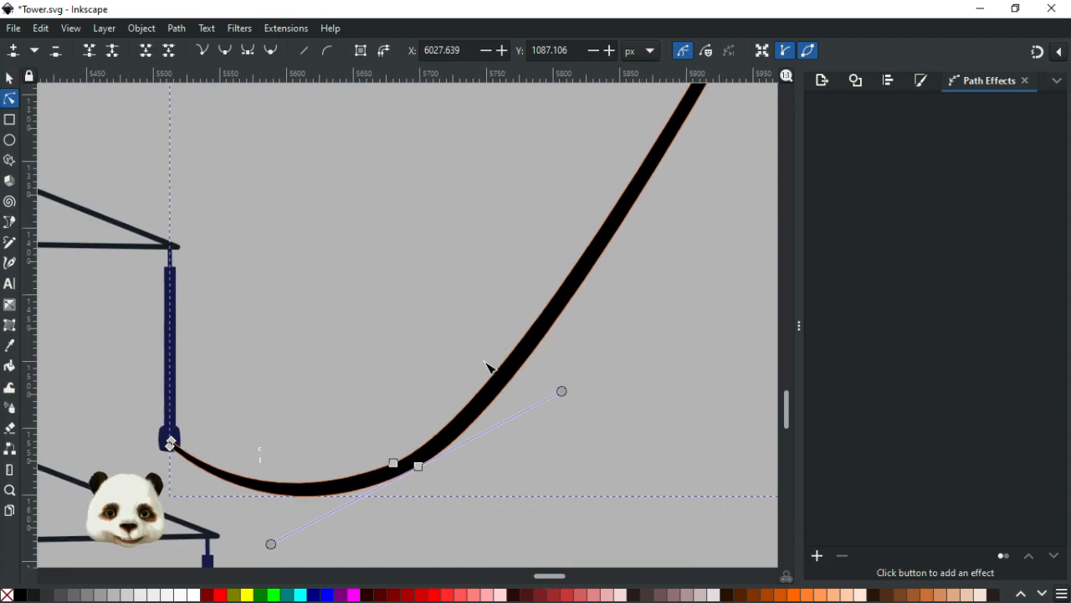
pyautogui.moveTo(418, 466); pyautogui.dragTo(404, 468)
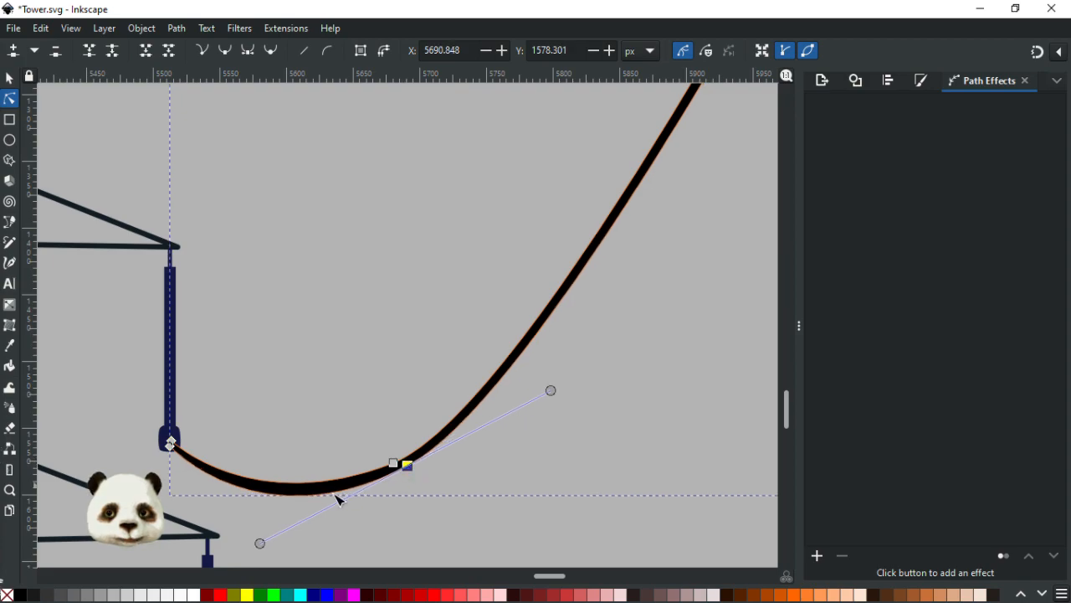
pyautogui.moveTo(260, 544)
pyautogui.mouseDown()
pyautogui.moveTo(280, 529)
pyautogui.moveTo(268, 531)
pyautogui.mouseUp()
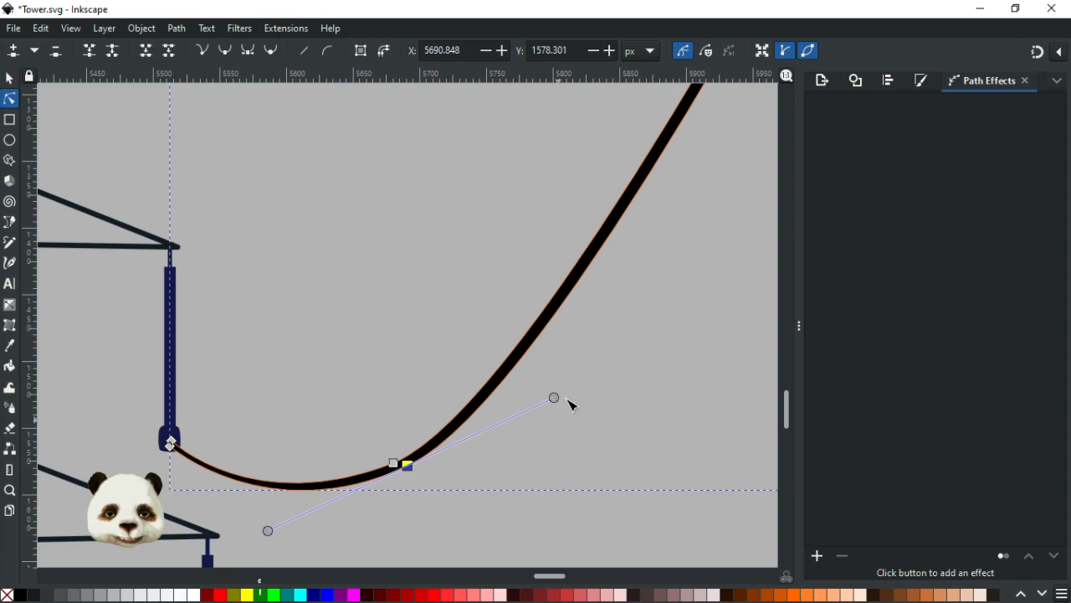
pyautogui.scroll(-3, 590, 386)
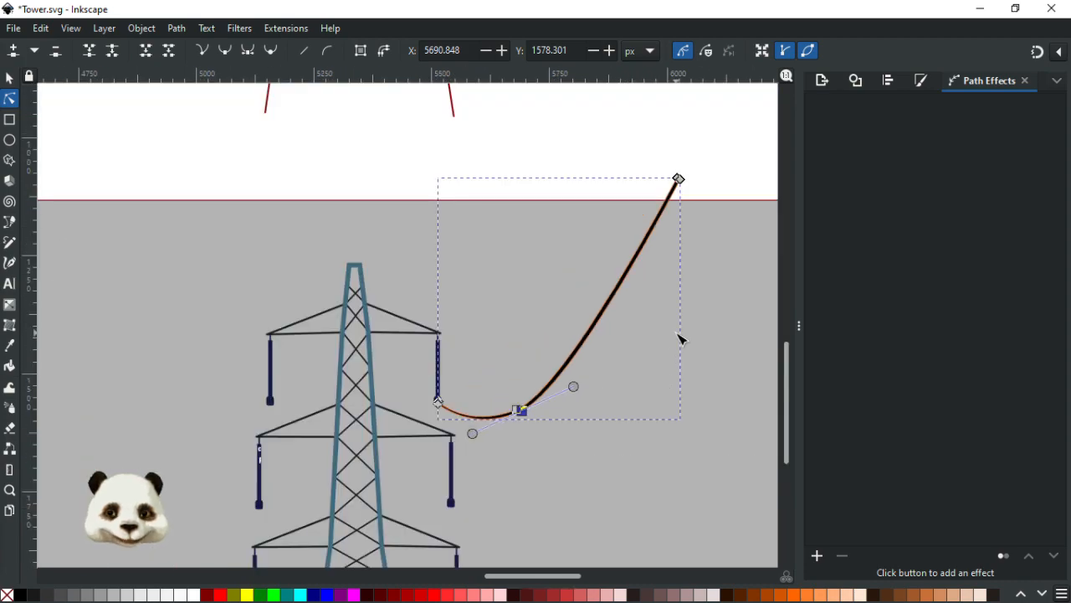
pyautogui.scroll(2, 678, 335)
pyautogui.press('Escape')
# Step: Bend the cable's rising section outward near its upper end so it curves more steeply, then deselect it
pyautogui.click(537, 410)
pyautogui.scroll(-3, 586, 411)
pyautogui.scroll(2, 602, 419)
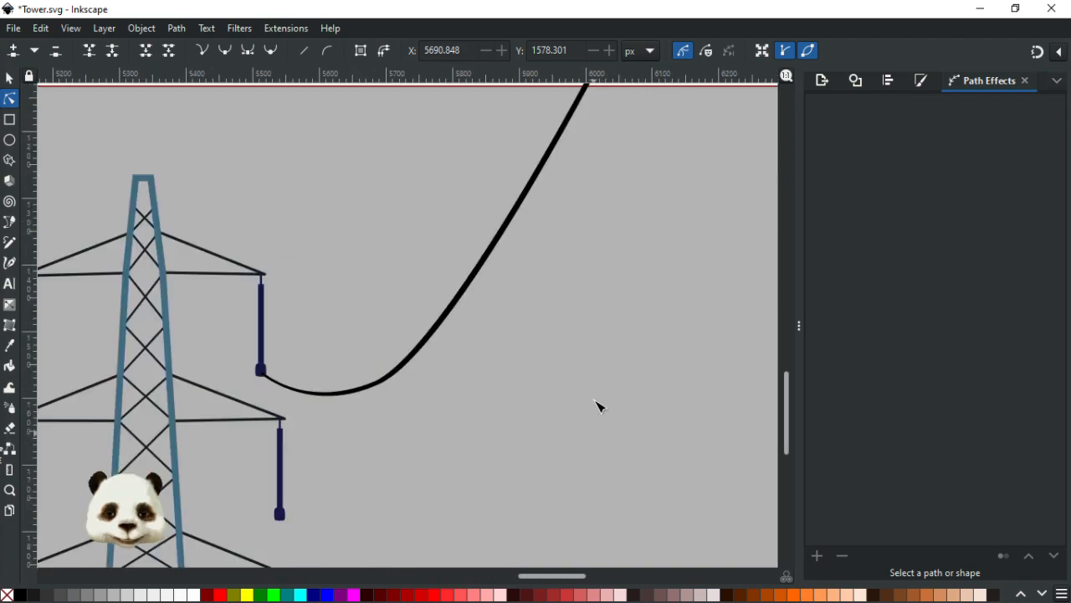
pyautogui.scroll(-2, 595, 406)
pyautogui.click(521, 364)
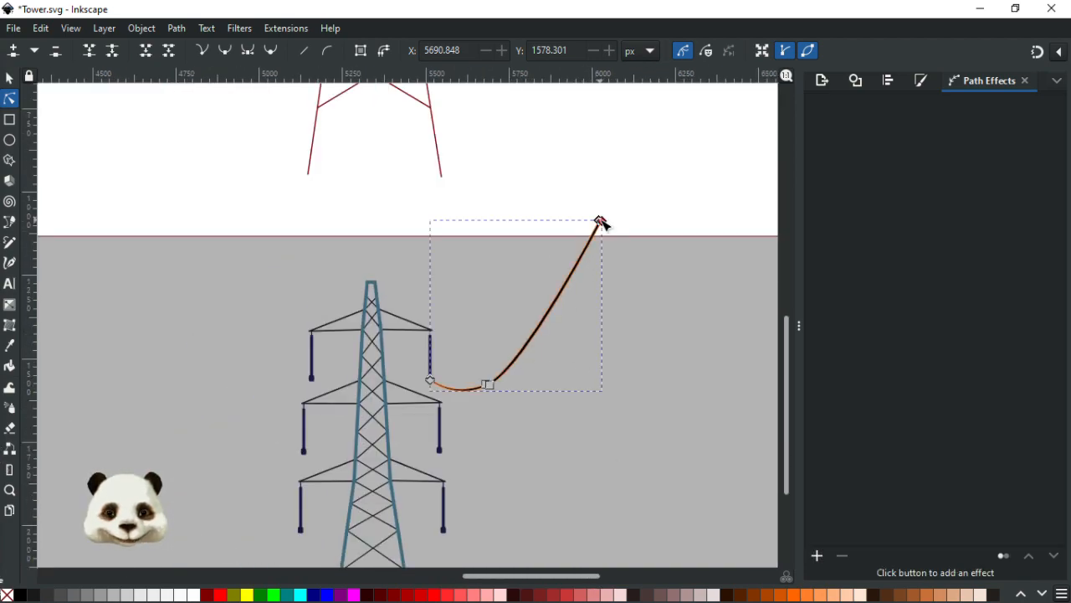
pyautogui.scroll(1, 603, 278)
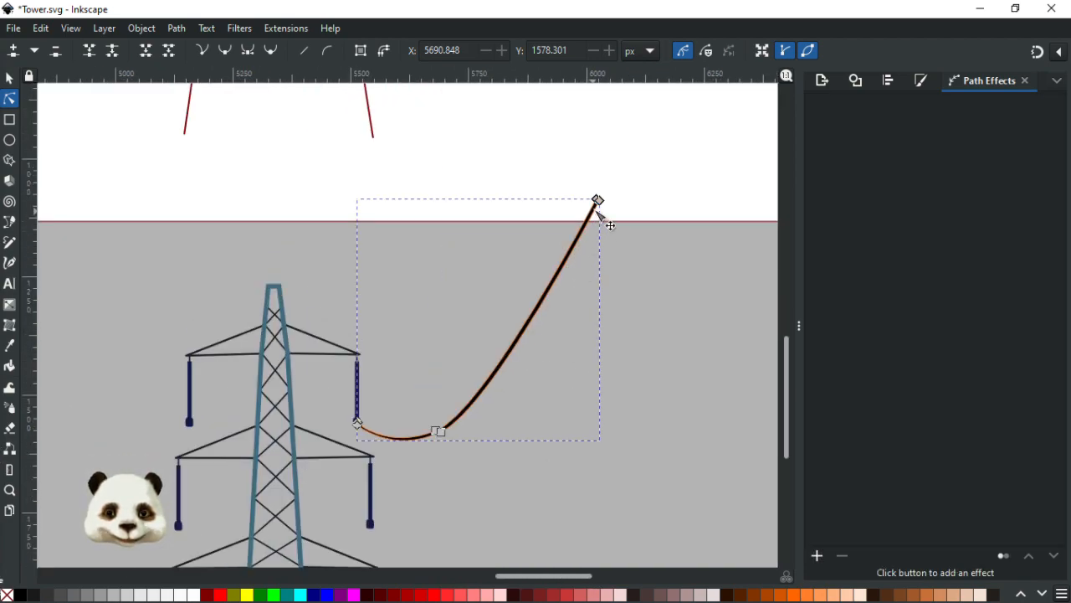
pyautogui.moveTo(597, 214); pyautogui.dragTo(586, 241)
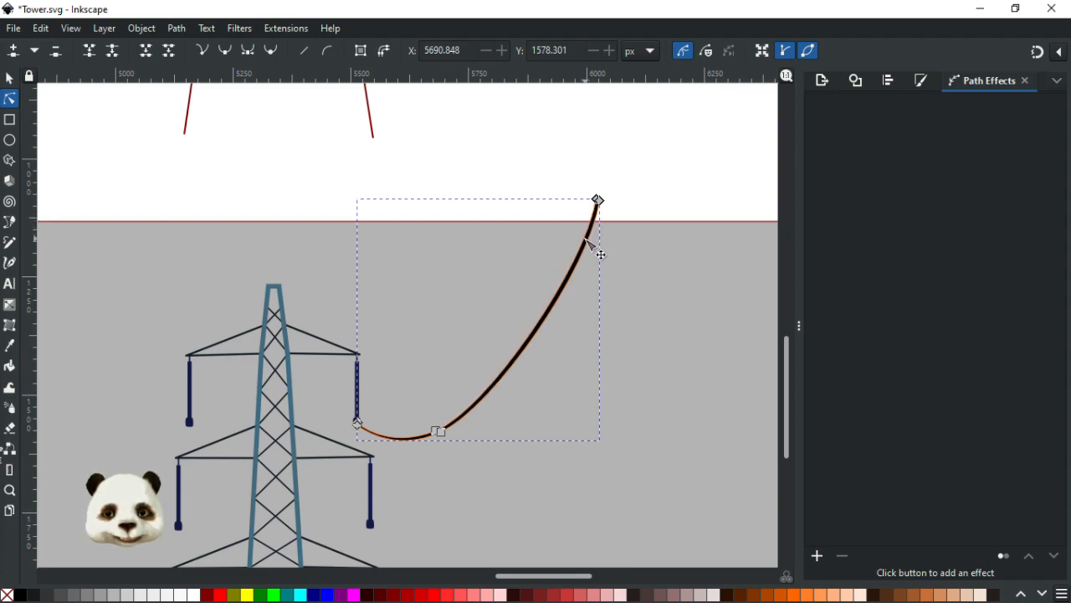
pyautogui.click(524, 193)
# Step: Flatten the cable's sag between the upper right-hand insulator and the bend nodes
pyautogui.keyDown('ctrl'); pyautogui.scroll(-1, 640, 298); pyautogui.keyUp('ctrl')
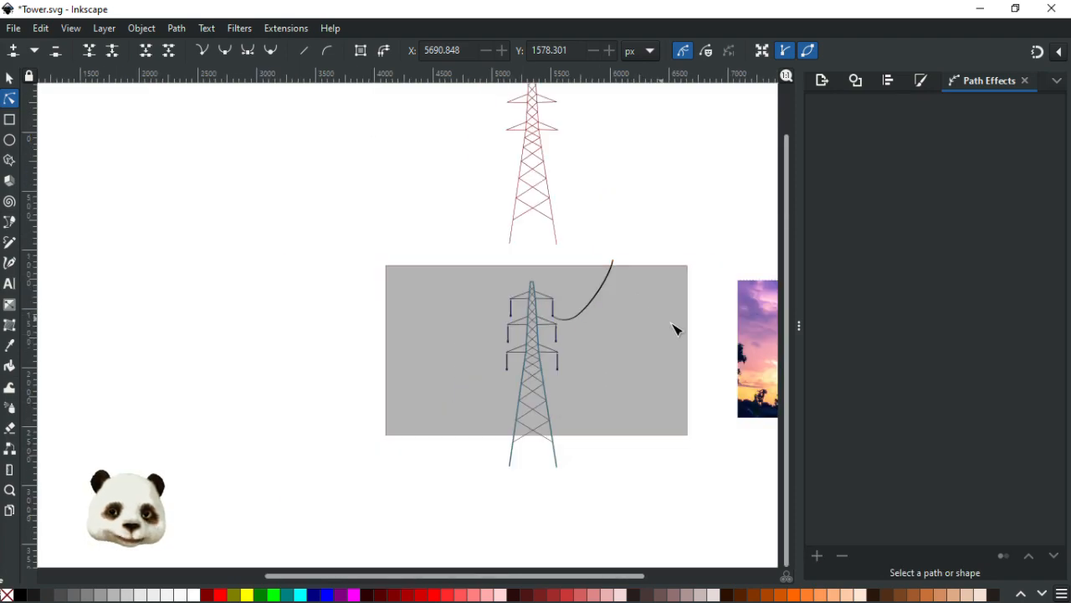
pyautogui.keyDown('ctrl'); pyautogui.scroll(2, 674, 335); pyautogui.keyUp('ctrl')
pyautogui.keyDown('ctrl'); pyautogui.scroll(3, 490, 225); pyautogui.keyUp('ctrl')
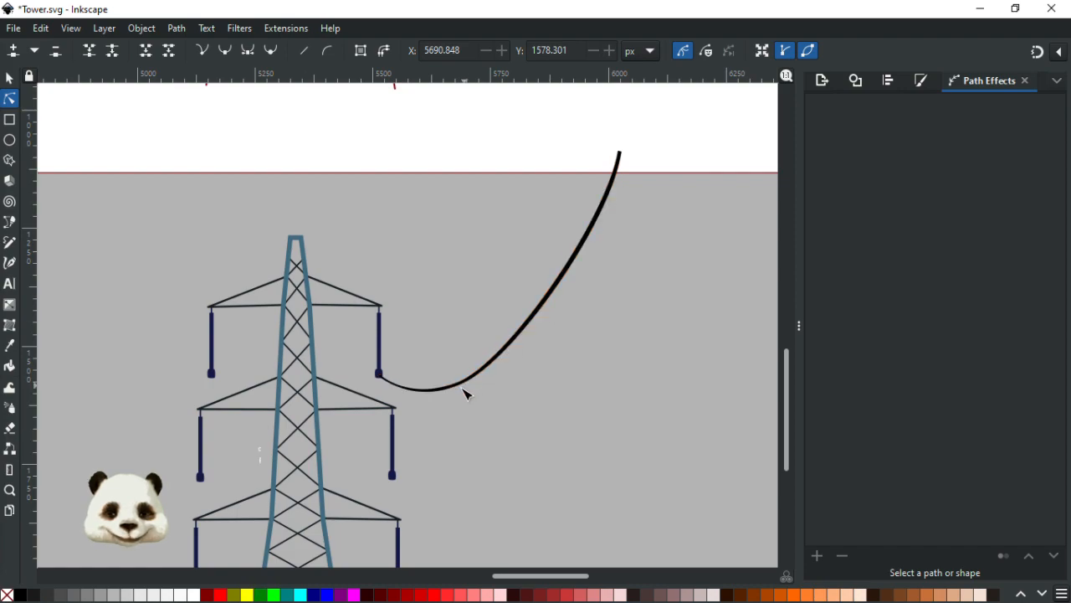
pyautogui.click(557, 303)
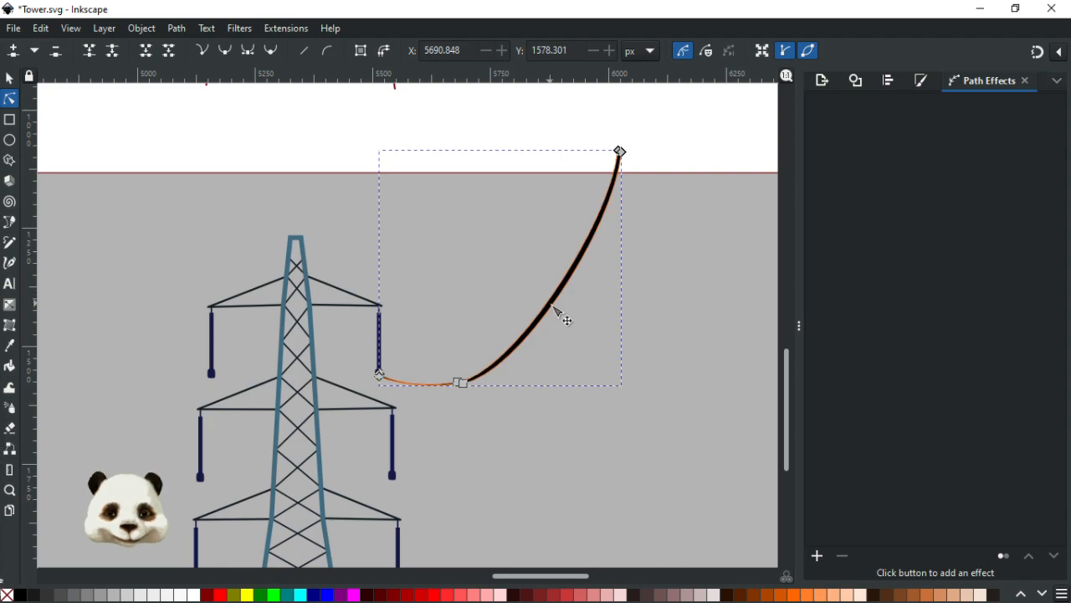
# Step: Move the cable's lower bend node slightly closer to the upper one, to about X 5689, Y 1578 px, undoing an oversized shift
pyautogui.scroll(3, 478, 418)
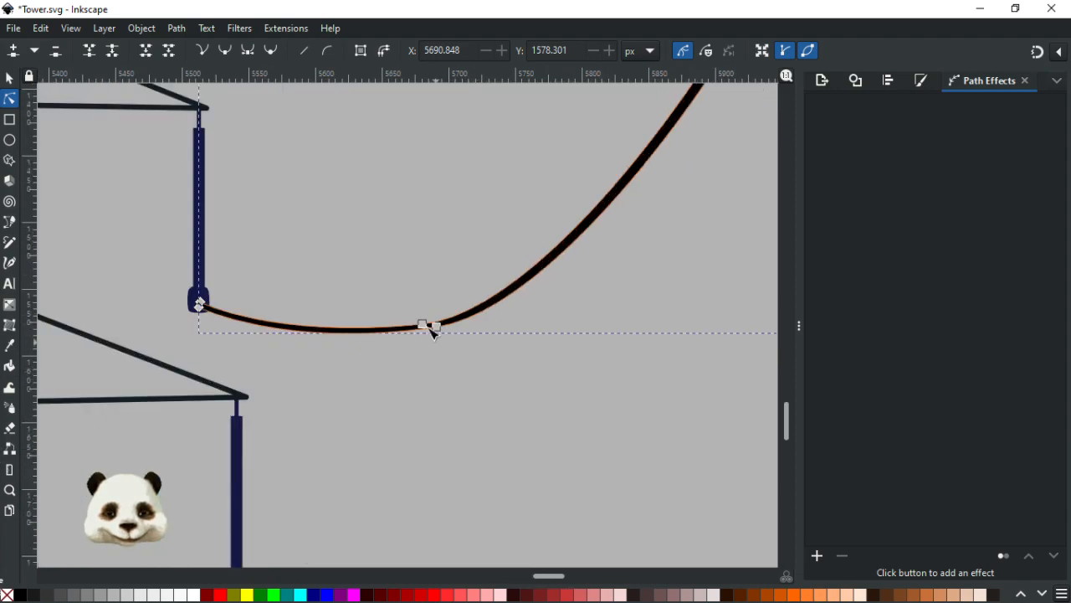
pyautogui.click(437, 327)
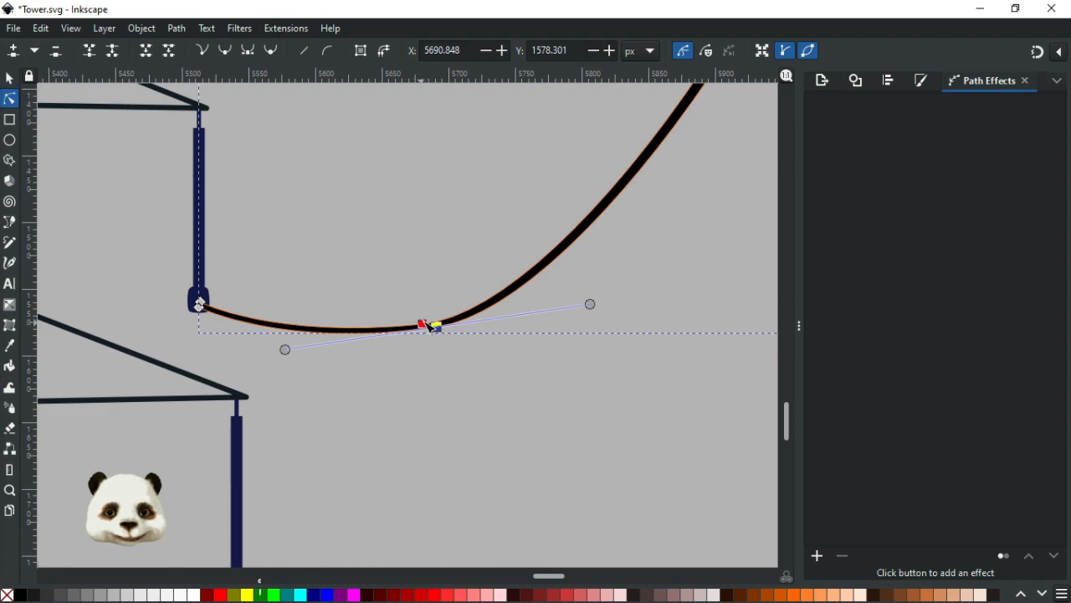
pyautogui.moveTo(435, 326); pyautogui.dragTo(422, 324)
pyautogui.hotkey('ctrl', 'z')
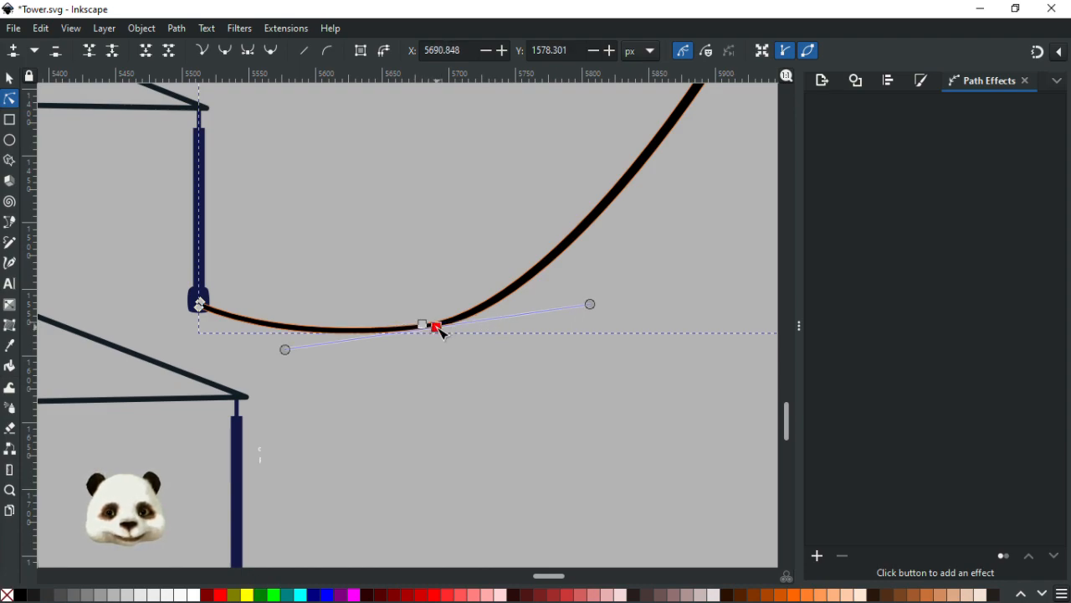
pyautogui.moveTo(436, 329); pyautogui.dragTo(435, 329)
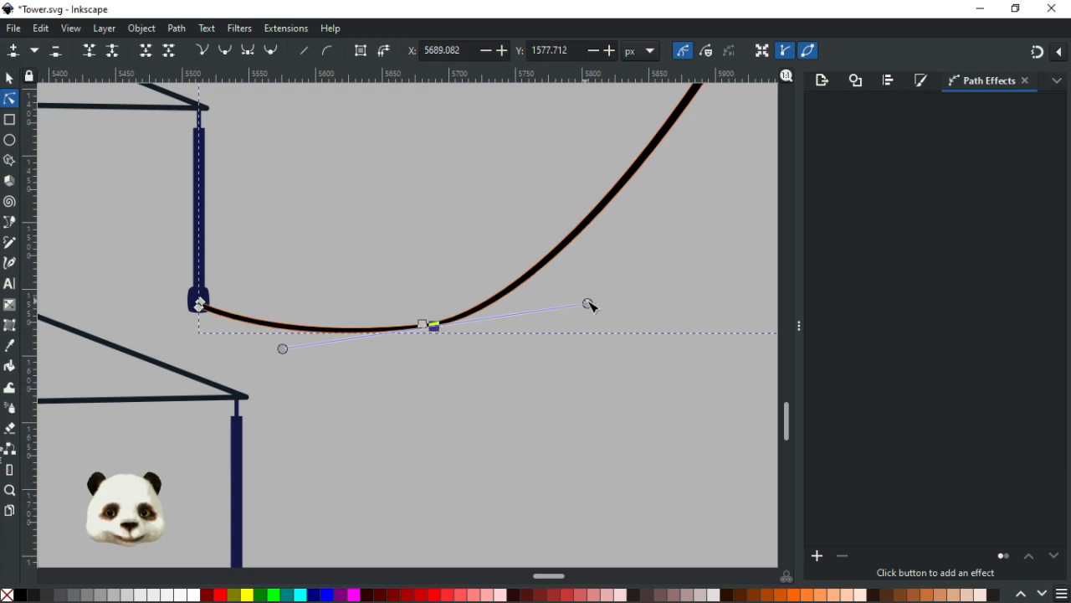
# Step: Lengthen the outer handles of both bend nodes so the cable's rising section curves outward more, then deselect it
pyautogui.moveTo(588, 304); pyautogui.dragTo(641, 288)
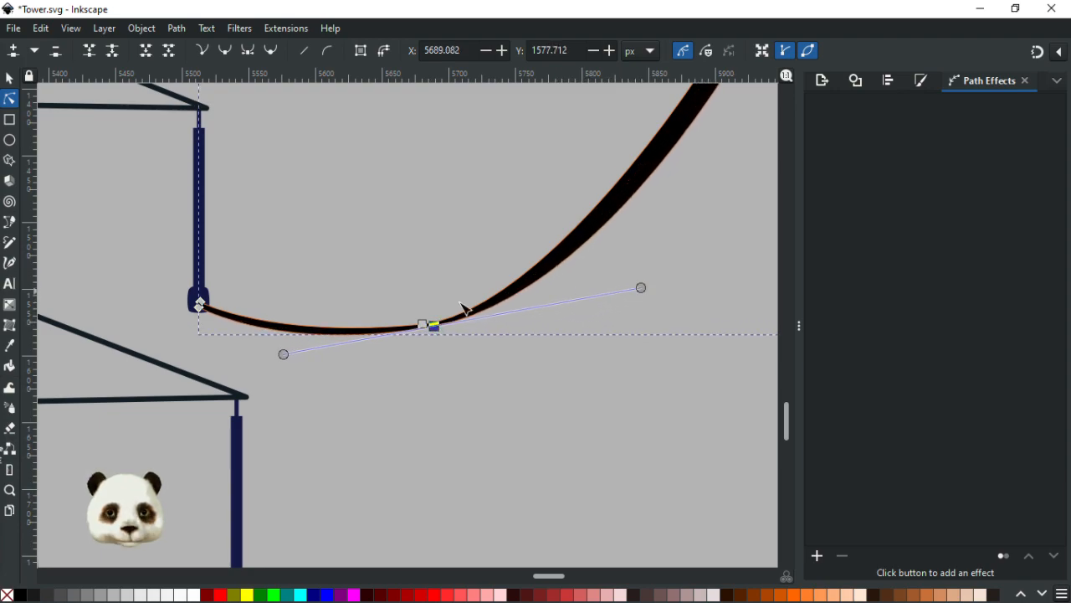
pyautogui.click(424, 323)
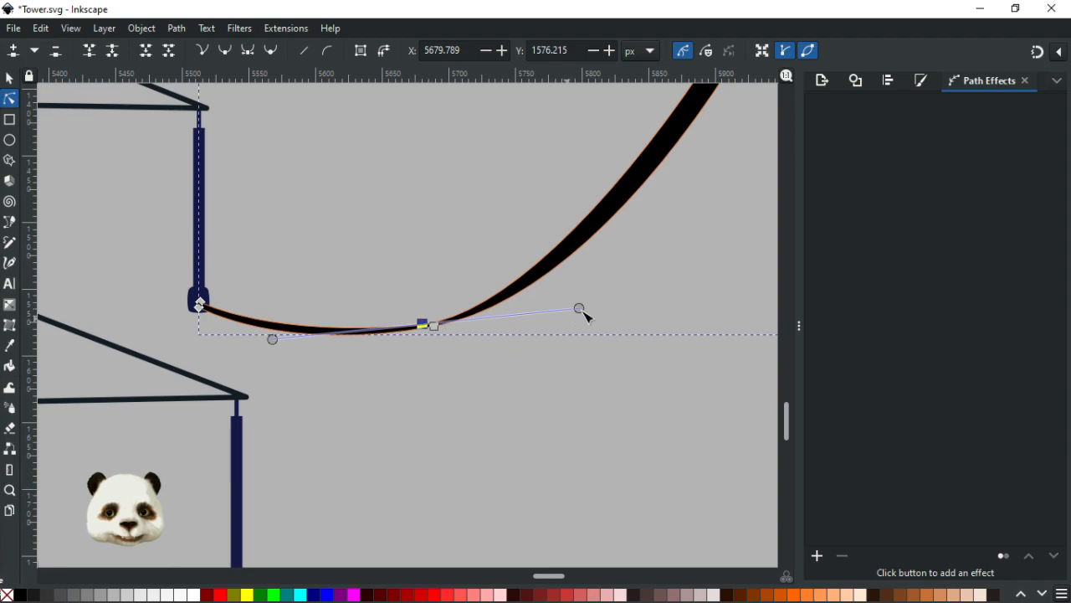
pyautogui.moveTo(579, 309); pyautogui.dragTo(620, 294)
pyautogui.scroll(-5, 600, 305)
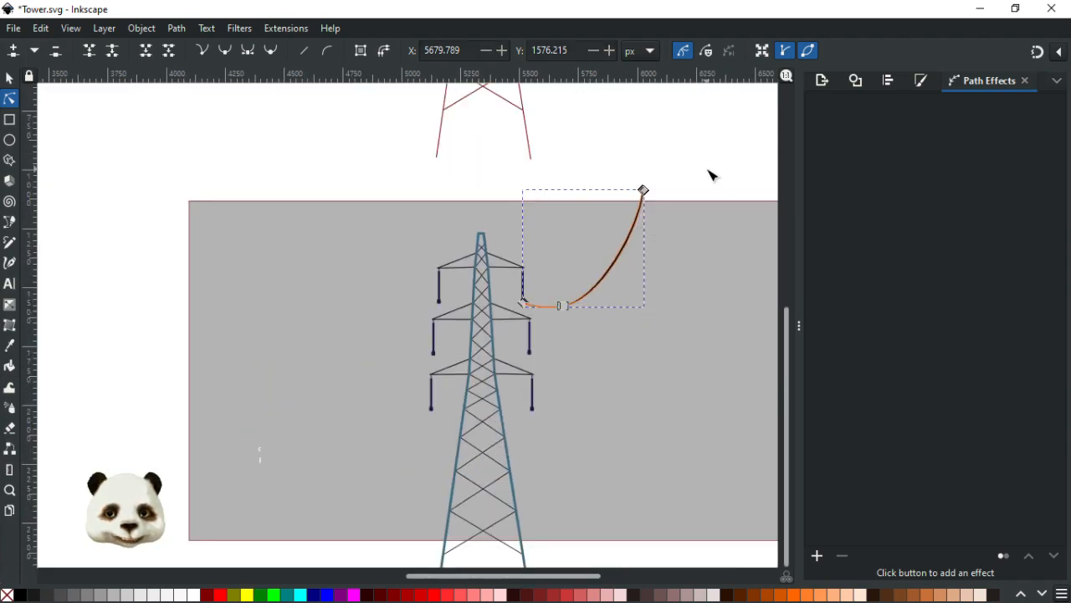
pyautogui.click(710, 175)
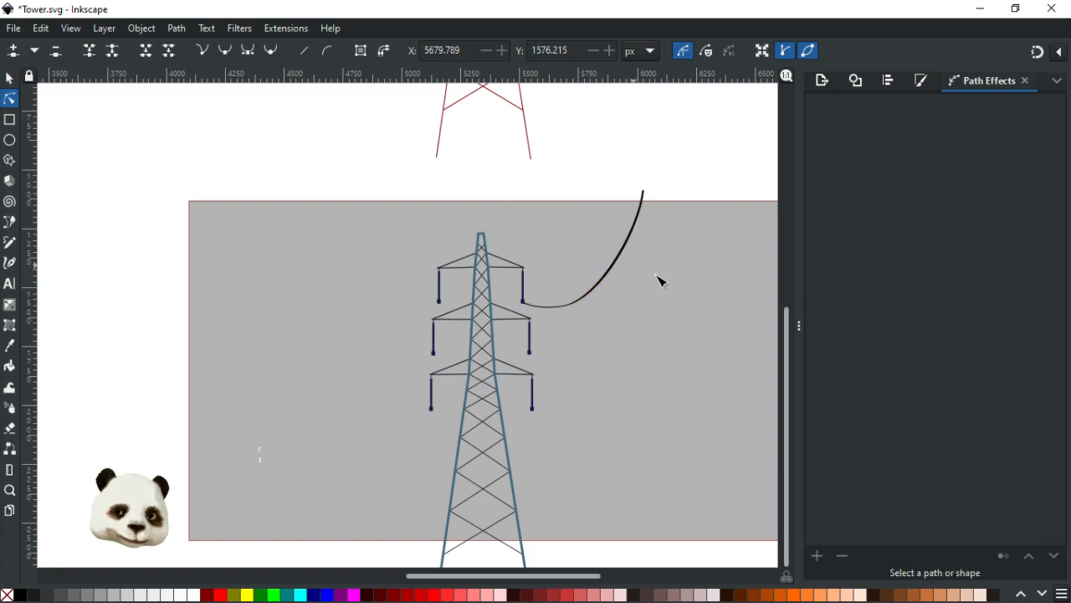
# Step: Extend both upper-end node handles straight downward so the cable rises vertically at its end, then deselect it
pyautogui.scroll(1, 679, 283)
pyautogui.scroll(1, 628, 350)
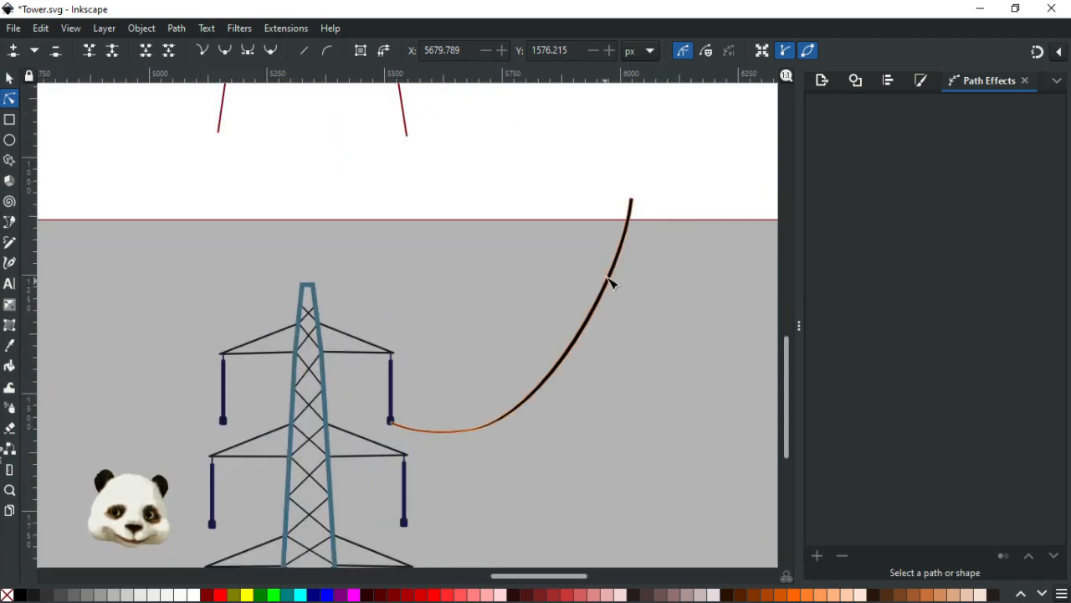
pyautogui.click(633, 239)
pyautogui.click(632, 200)
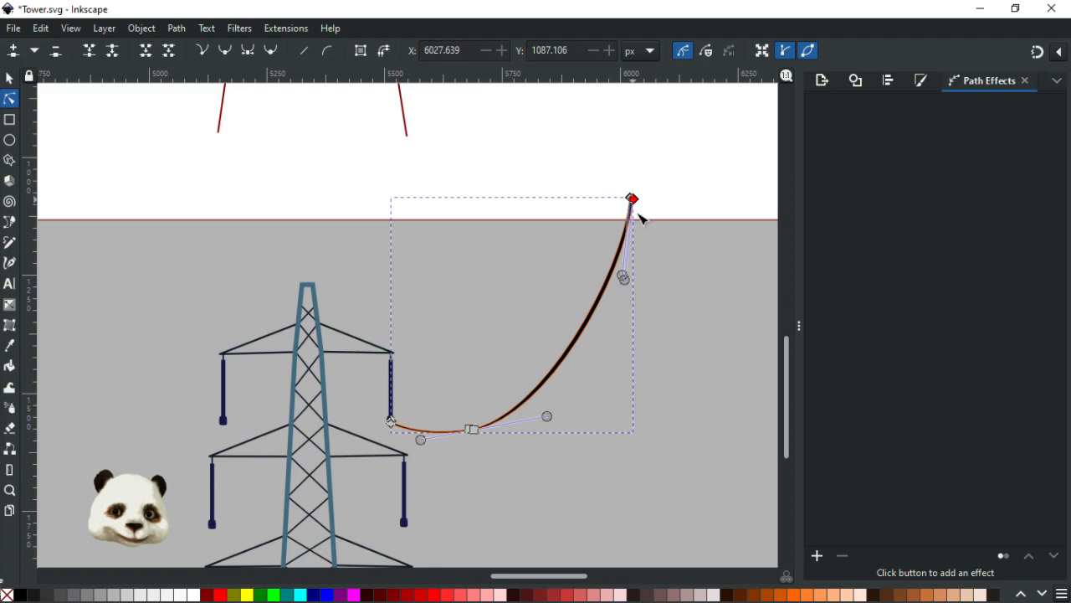
pyautogui.moveTo(628, 285); pyautogui.dragTo(635, 330)
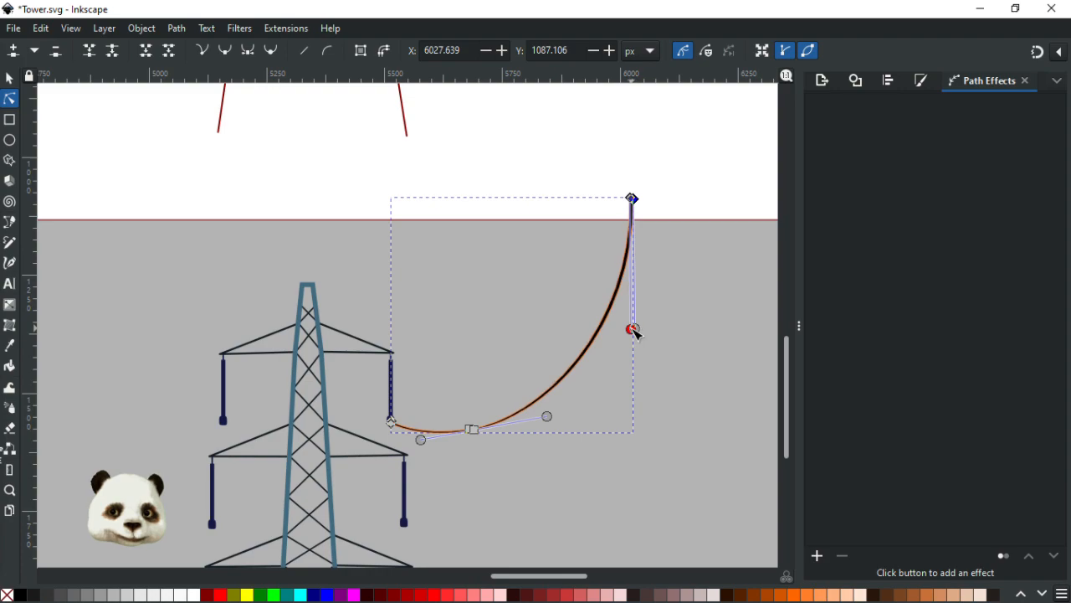
pyautogui.click(678, 201)
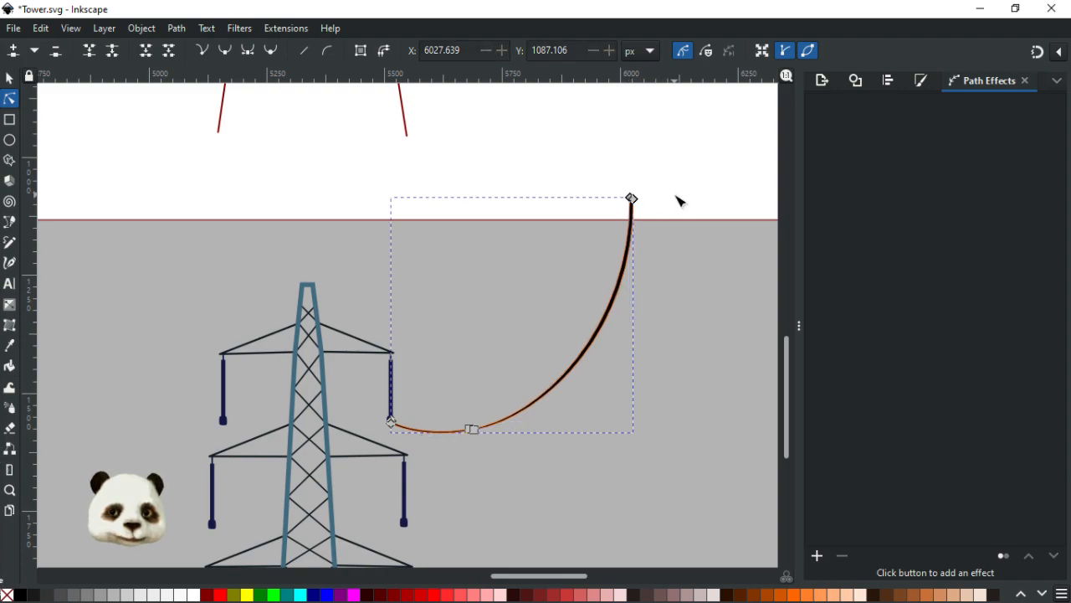
pyautogui.click(678, 201)
pyautogui.scroll(-3, 691, 226)
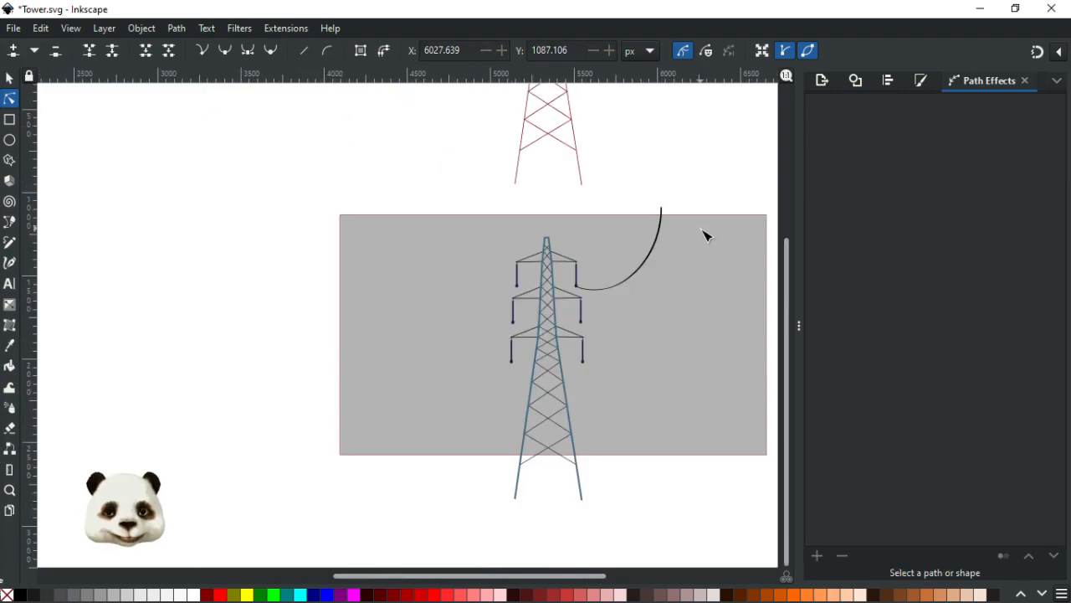
# Step: Swing the upper-end node handles outward to bulge the cable's rising section, then deselect it
pyautogui.scroll(1, 691, 241)
pyautogui.scroll(2, 661, 205)
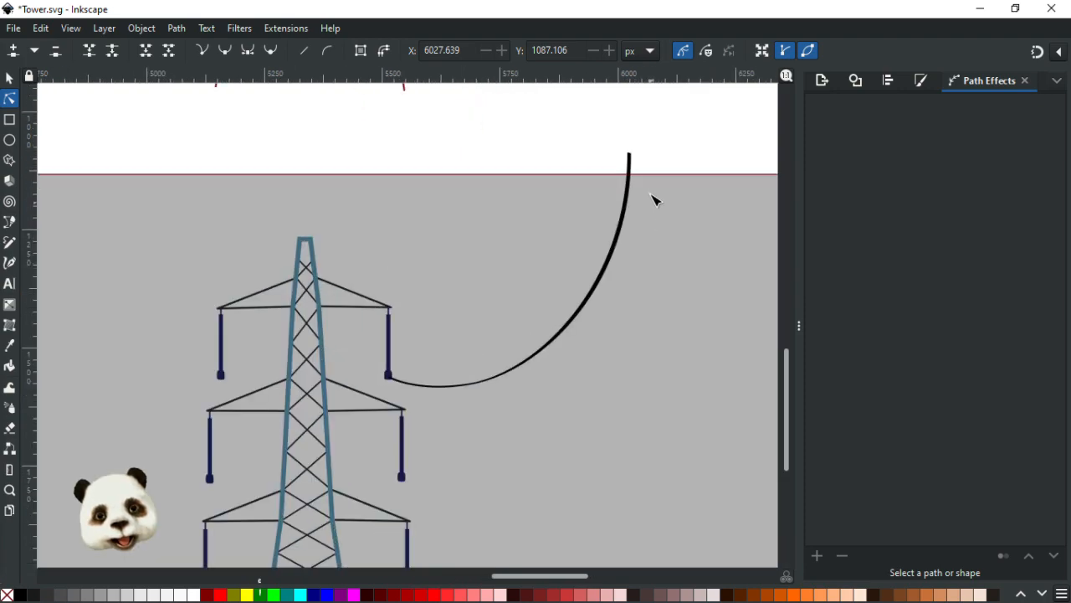
pyautogui.click(631, 154)
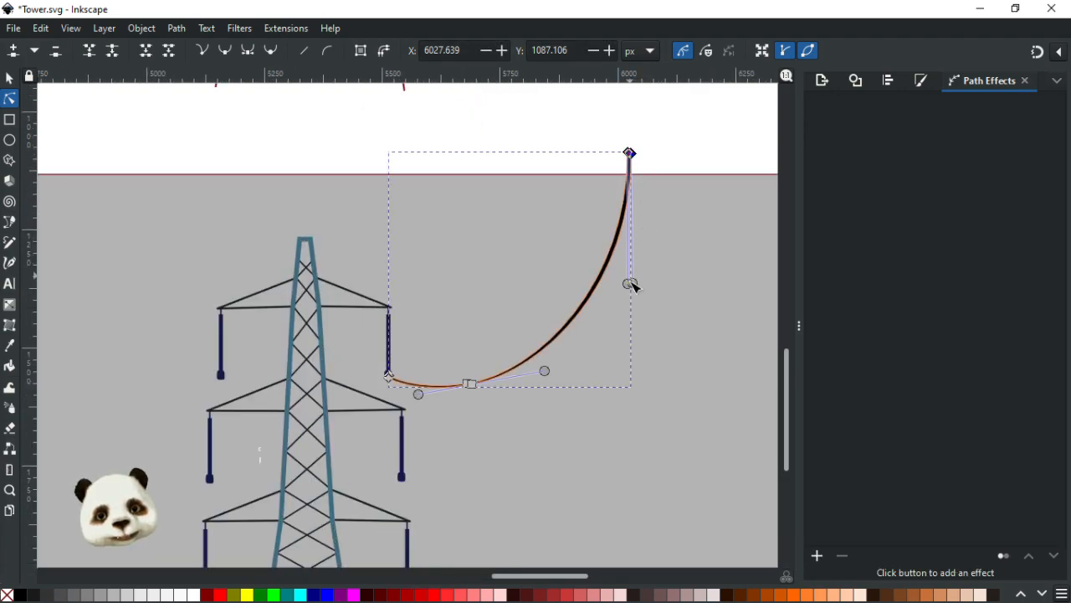
pyautogui.moveTo(637, 289); pyautogui.dragTo(658, 273)
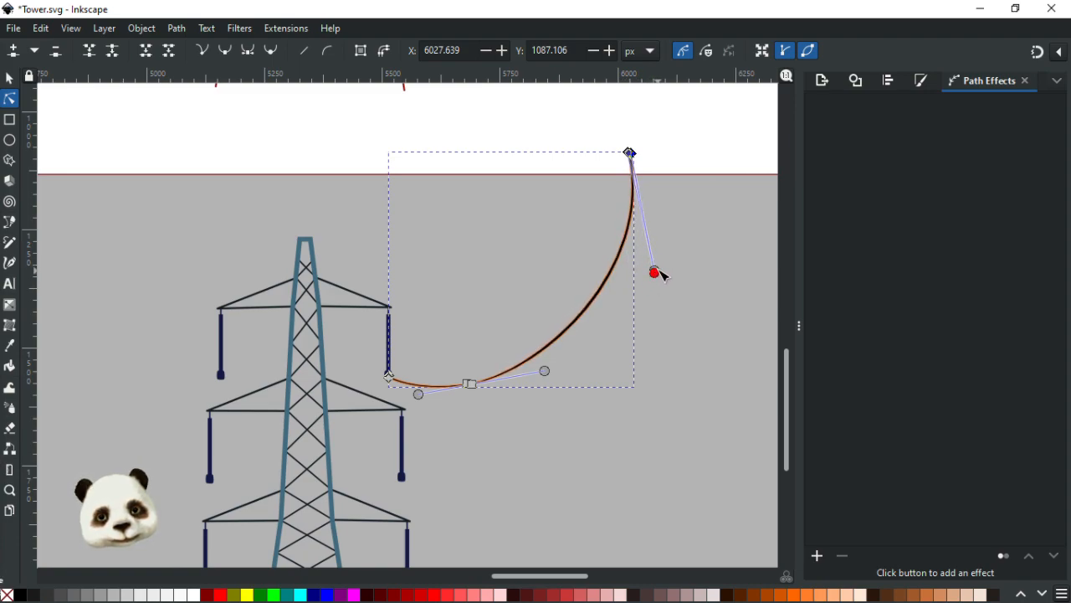
pyautogui.click(702, 172)
pyautogui.click(701, 171)
pyautogui.keyDown('ctrl'); pyautogui.scroll(-4, 686, 232); pyautogui.keyUp('ctrl')
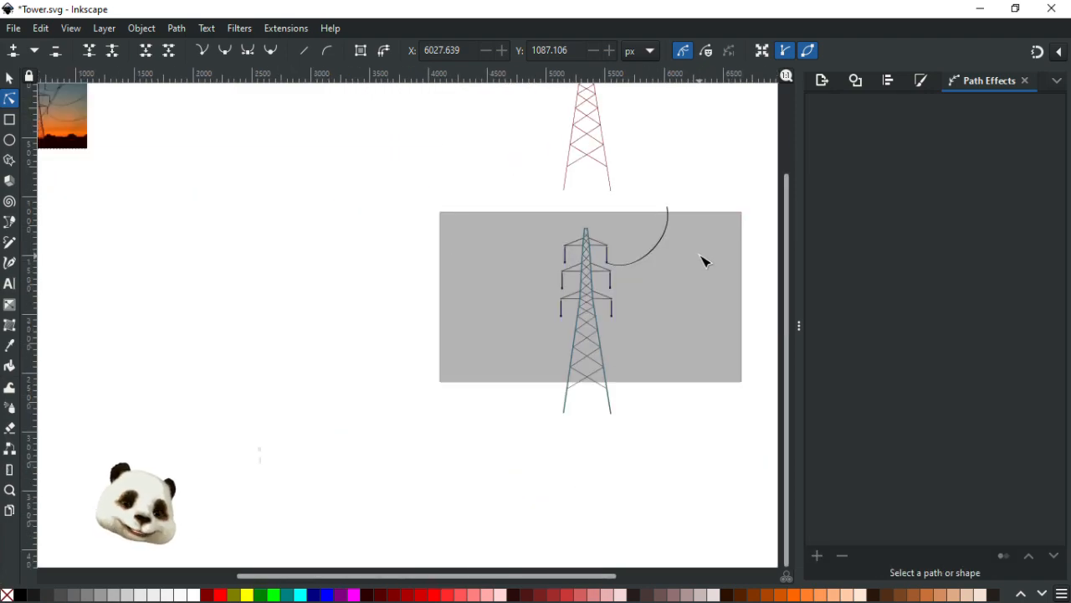
# Step: Move the cable's upper end nodes farther away from the tower, to about X 6137, Y 1076 px
pyautogui.keyDown('ctrl'); pyautogui.scroll(2, 694, 223); pyautogui.keyUp('ctrl')
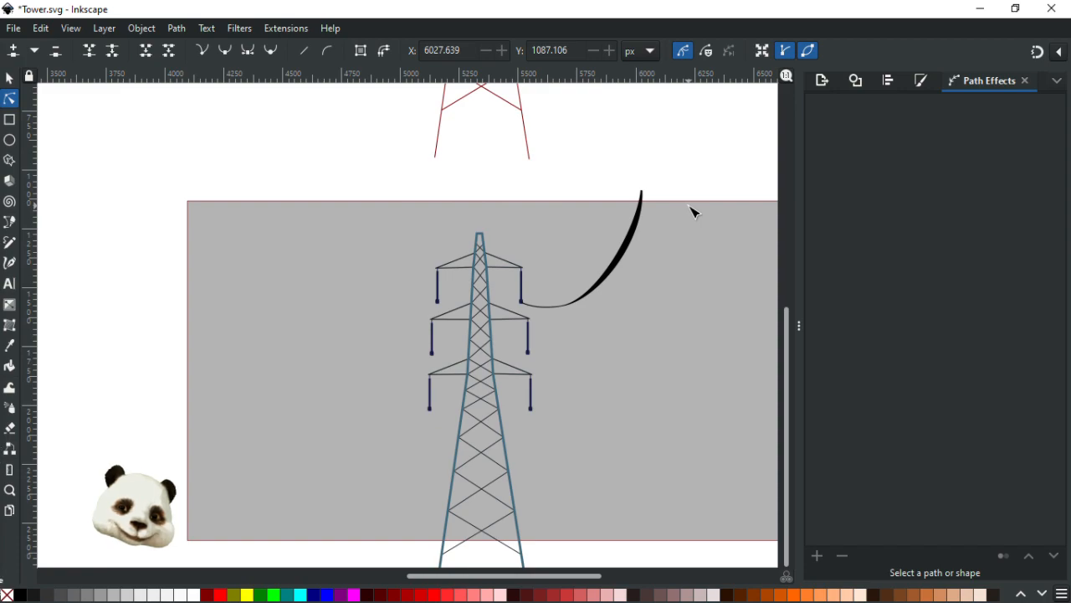
pyautogui.moveTo(660, 208); pyautogui.dragTo(522, 221)
pyautogui.click(493, 227)
pyautogui.click(580, 212)
pyautogui.scroll(3, 553, 266)
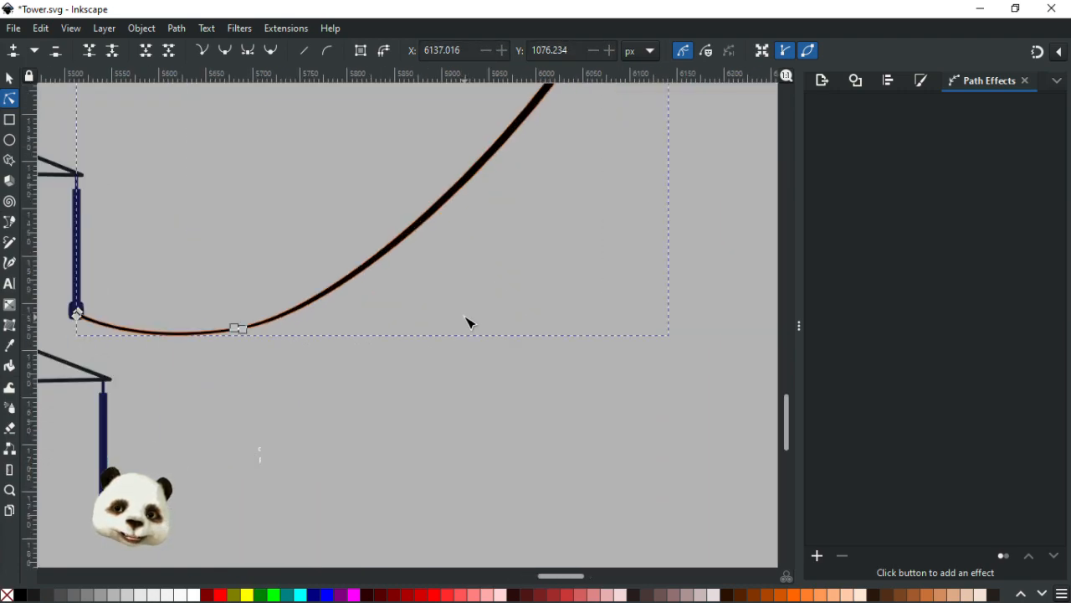
pyautogui.scroll(-3, 548, 270)
pyautogui.scroll(1, 551, 264)
pyautogui.press('Escape')
# Step: Retract the curve handles at the cable's upper end nodes
pyautogui.click(536, 172)
pyautogui.scroll(3, 524, 157)
pyautogui.moveTo(521, 157); pyautogui.dragTo(509, 265)
pyautogui.keyDown('ctrl'); pyautogui.click(509, 265); pyautogui.keyUp('ctrl')
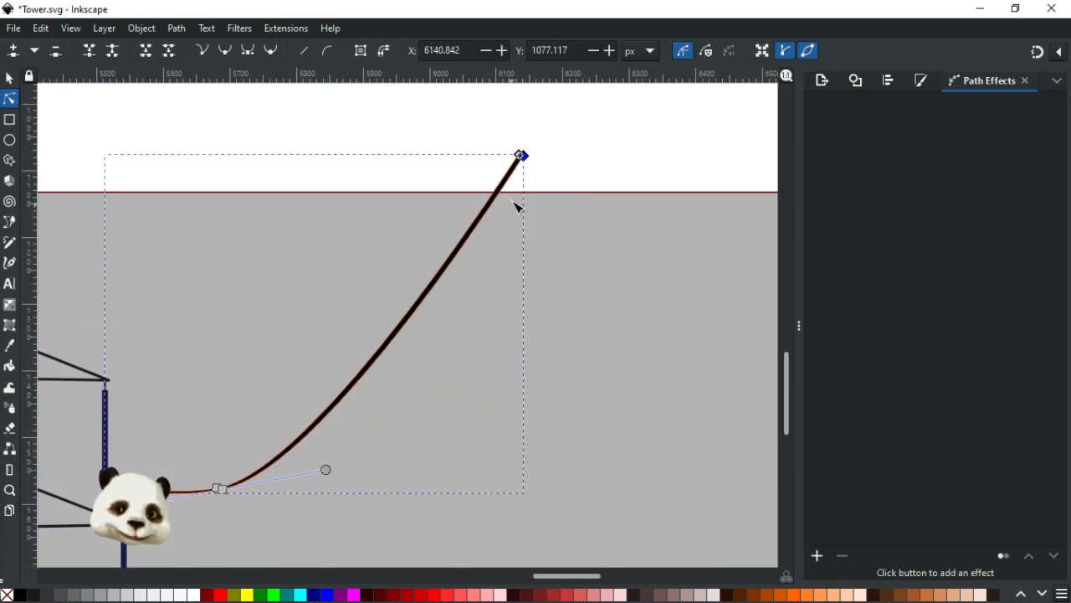
# Step: Pull out the outer handles of both bend nodes to give the rising section an even curve, then deselect the cable
pyautogui.moveTo(328, 473); pyautogui.dragTo(446, 421)
pyautogui.click(218, 489)
pyautogui.moveTo(315, 473); pyautogui.dragTo(444, 415)
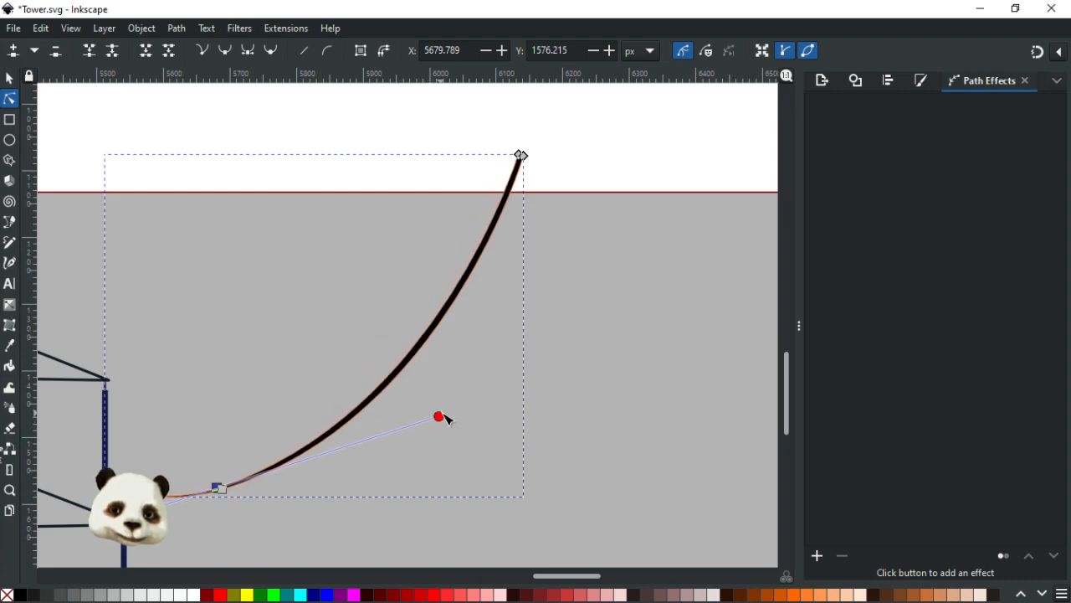
pyautogui.press('Escape')
pyautogui.press('Escape')
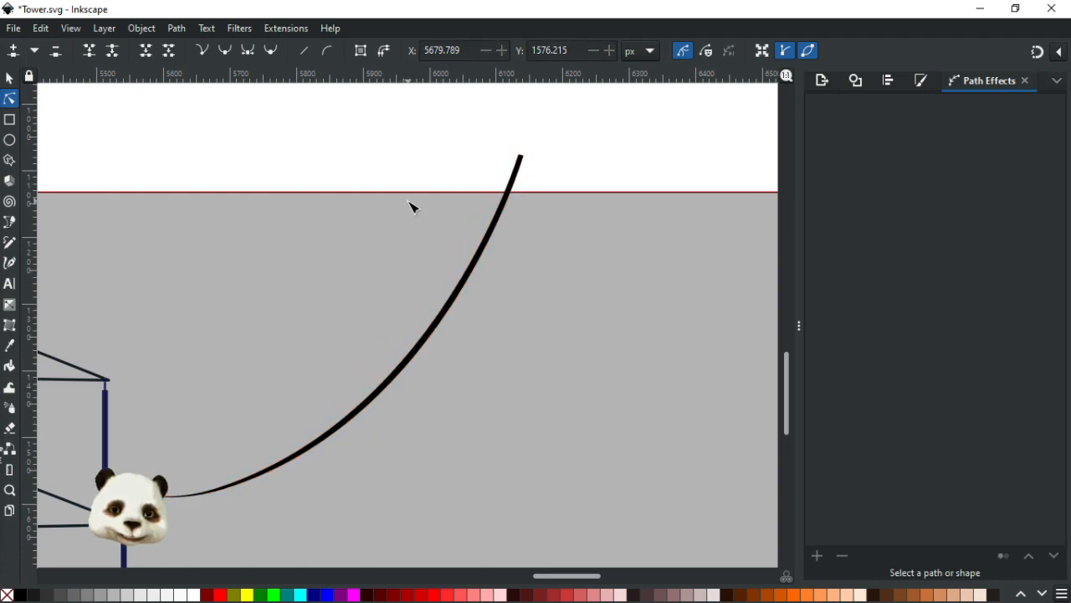
pyautogui.scroll(-4, 366, 376)
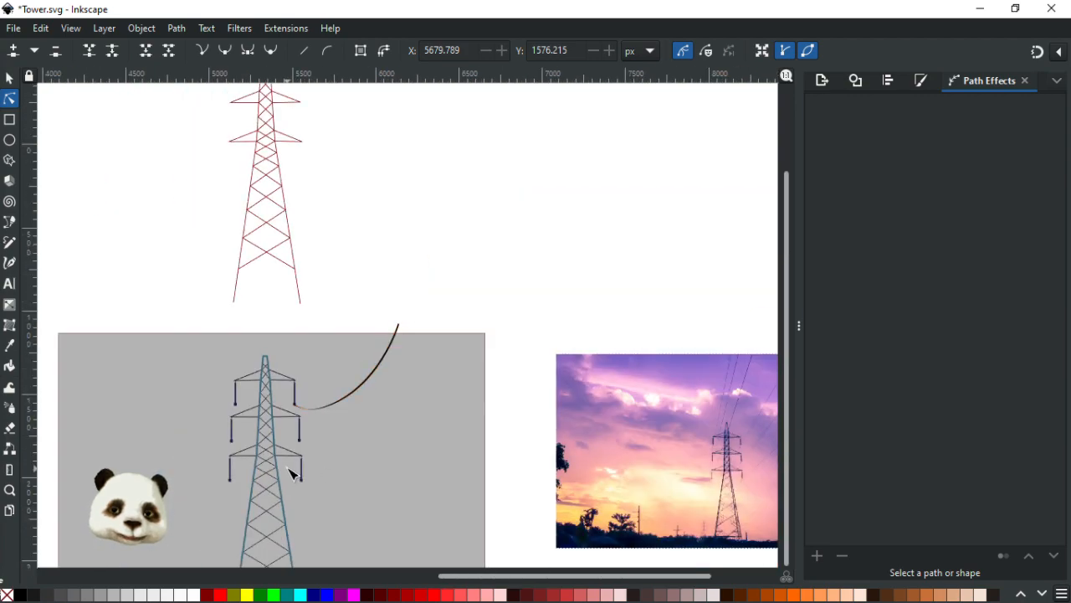
# Step: Thin the cable at its bend by moving the upper bend node to about X 5687, Y 1575 px
pyautogui.scroll(2, 291, 475)
pyautogui.scroll(3, 368, 354)
pyautogui.click(292, 360)
pyautogui.scroll(2, 339, 380)
pyautogui.moveTo(397, 313); pyautogui.dragTo(409, 310)
pyautogui.click(482, 338)
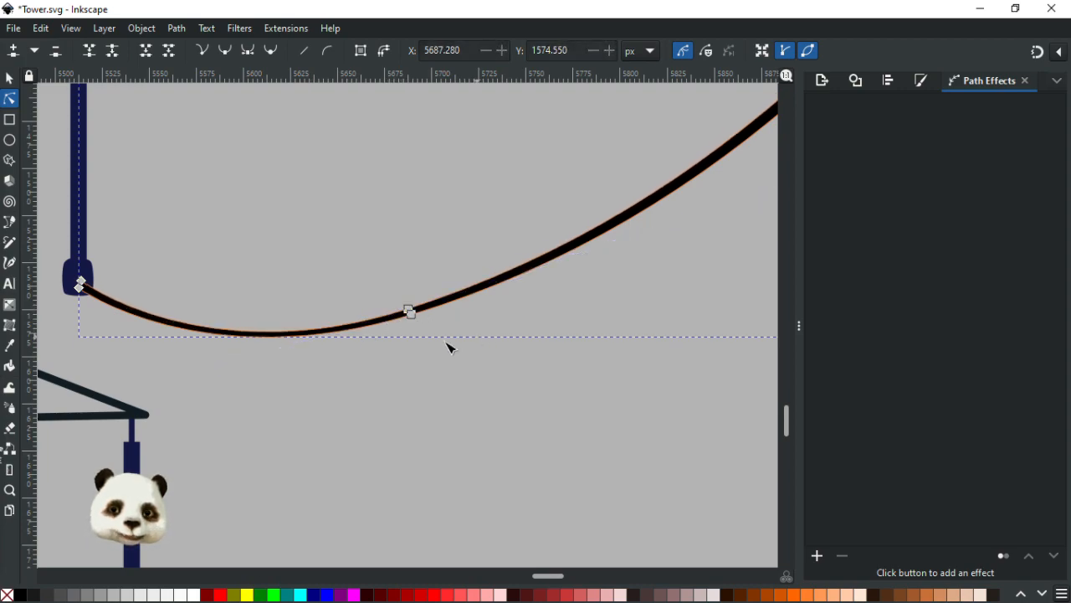
# Step: Narrow the cable's insulator end by moving its upper node to about X 5513, Y 1561 px, then save the drawing
pyautogui.click(81, 286)
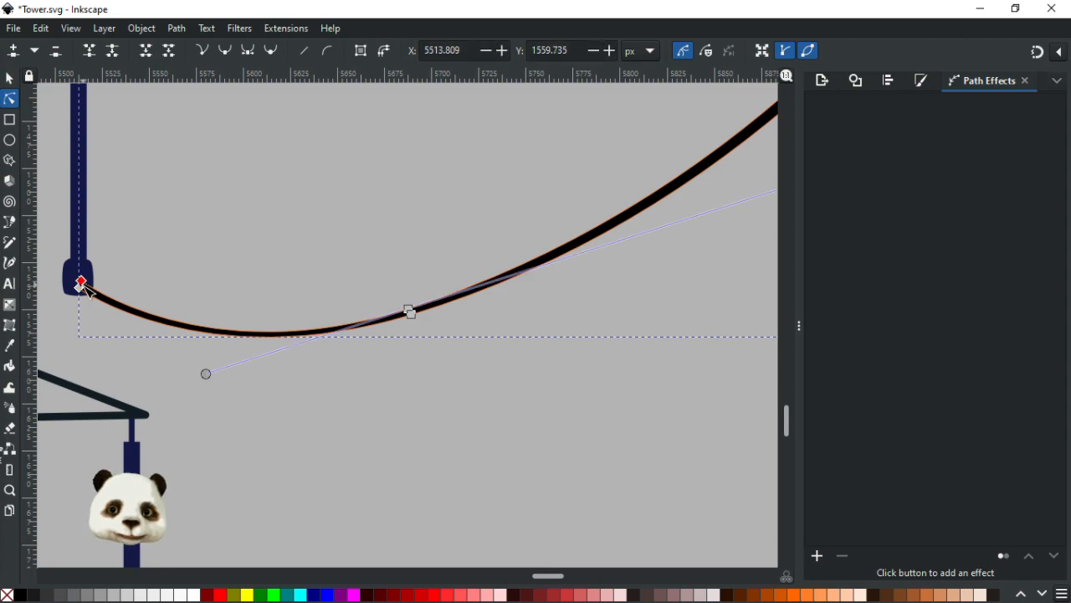
pyautogui.moveTo(83, 285); pyautogui.dragTo(82, 287)
pyautogui.click(218, 259)
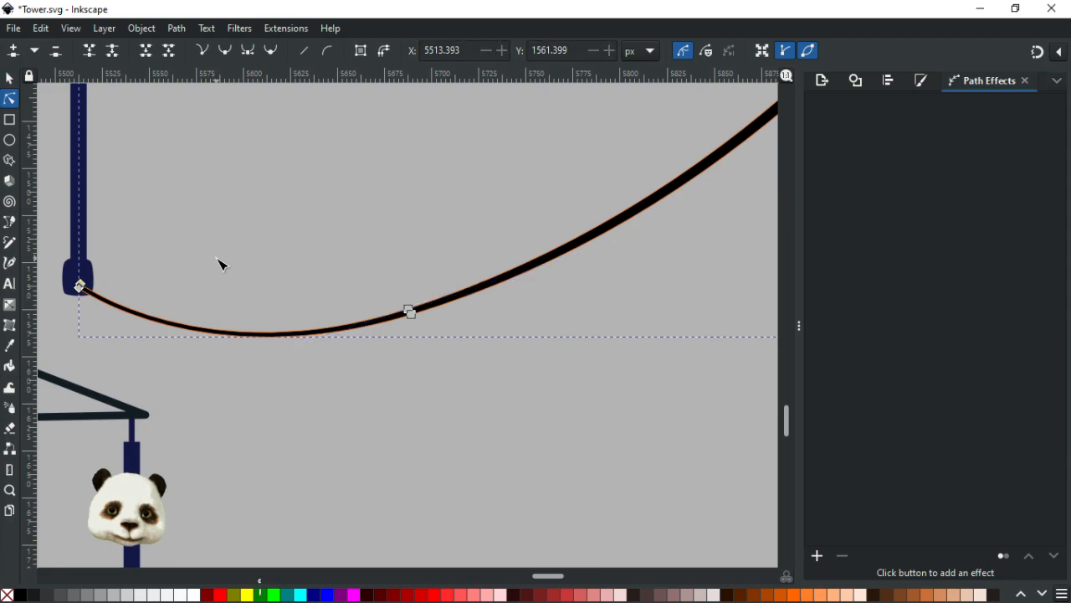
pyautogui.click(221, 264)
pyautogui.keyDown('ctrl'); pyautogui.scroll(-7, 228, 276); pyautogui.keyUp('ctrl')
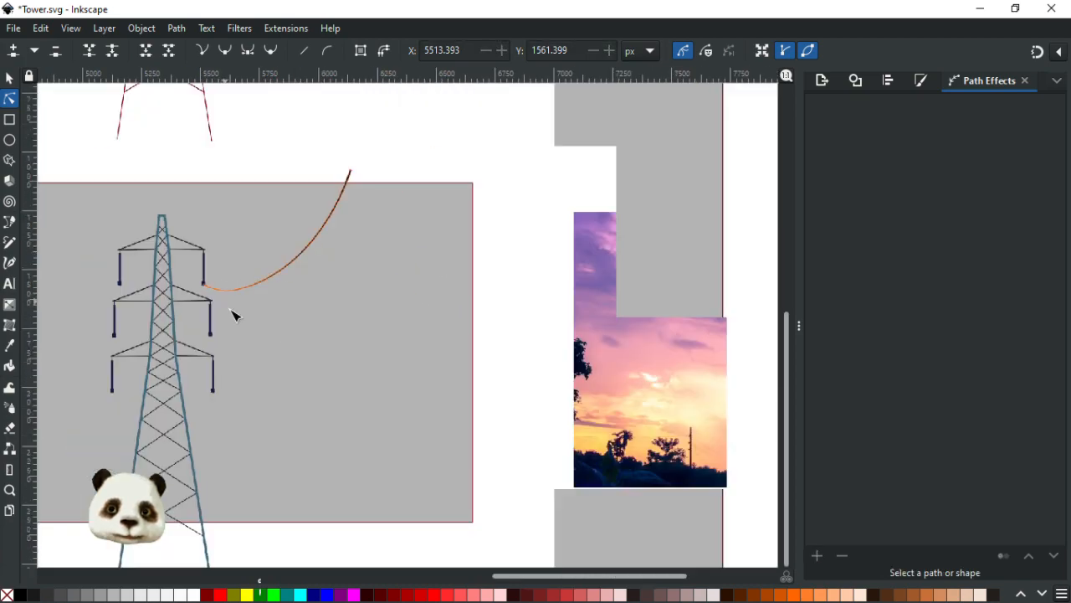
pyautogui.hotkey('ctrl', 's')
# Step: Raise the insulator-side handles of both bend nodes slightly to reduce the cable's sag, then save the drawing
pyautogui.moveTo(269, 360); pyautogui.dragTo(487, 386)
pyautogui.keyDown('ctrl'); pyautogui.scroll(2, 491, 392); pyautogui.keyUp('ctrl')
pyautogui.keyDown('ctrl'); pyautogui.scroll(2, 429, 272); pyautogui.keyUp('ctrl')
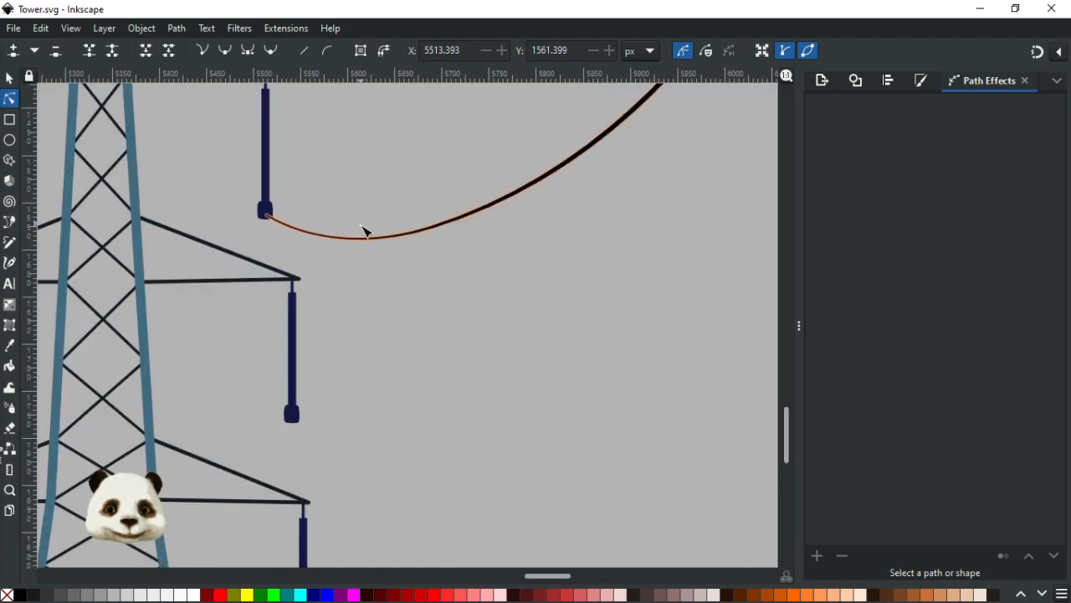
pyautogui.click(376, 243)
pyautogui.keyDown('ctrl'); pyautogui.scroll(2, 429, 242); pyautogui.keyUp('ctrl')
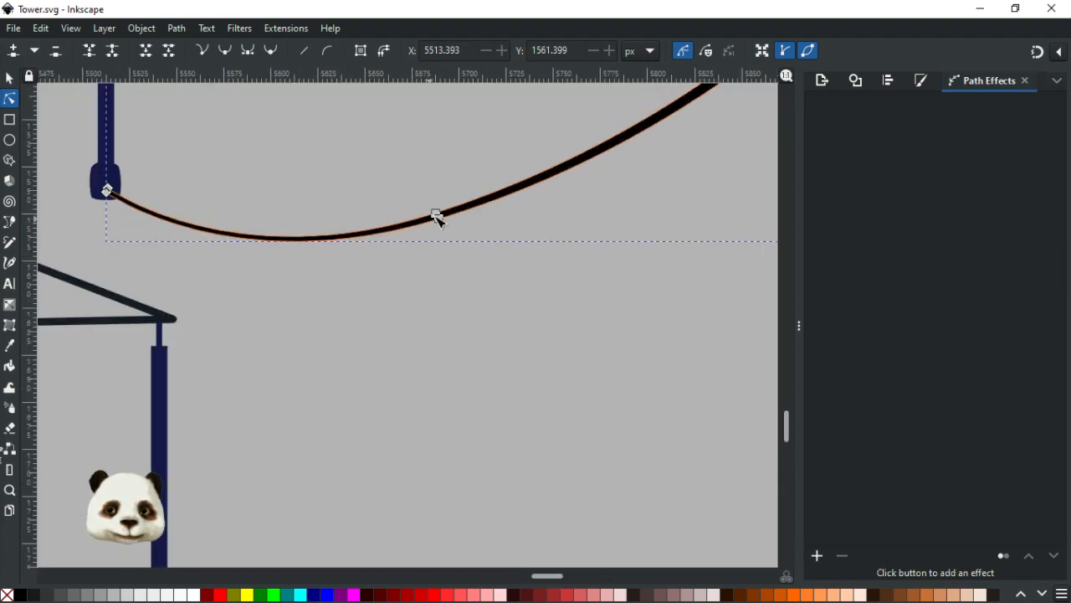
pyautogui.click(437, 218)
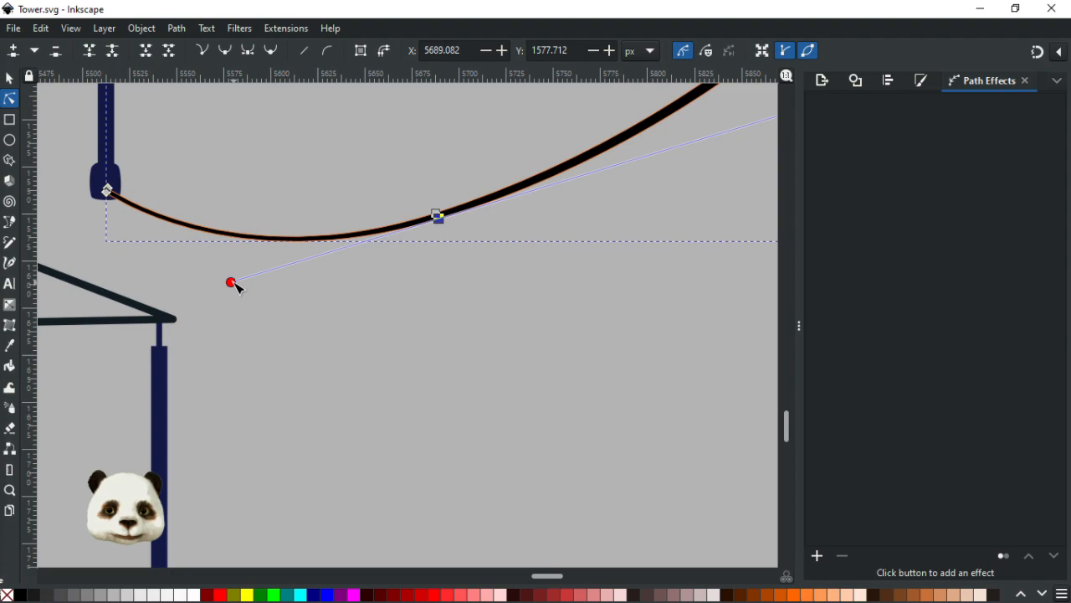
pyautogui.moveTo(231, 283); pyautogui.dragTo(229, 276)
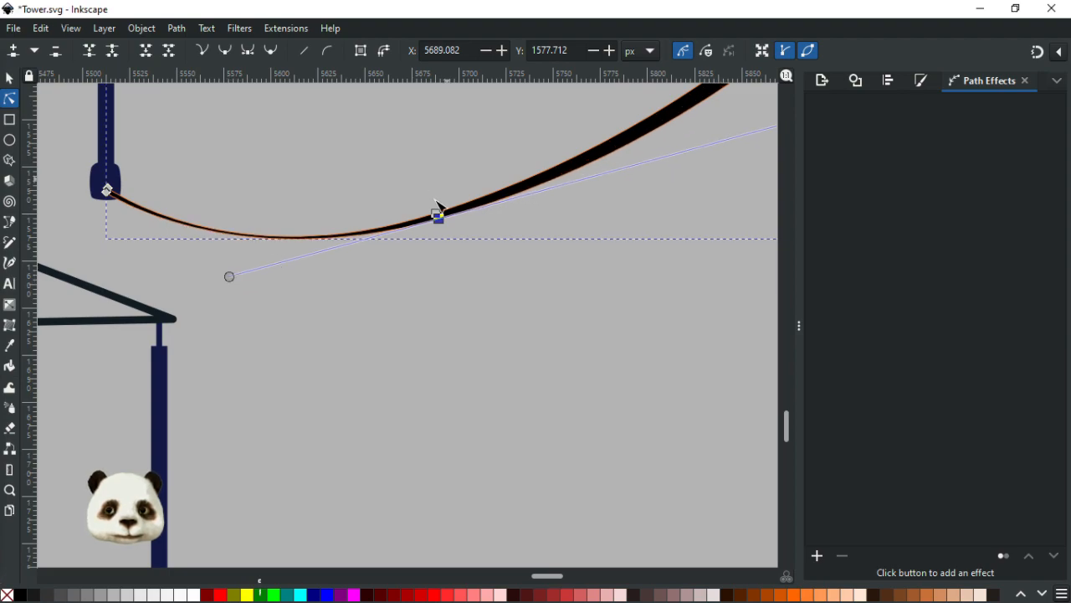
pyautogui.click(435, 212)
pyautogui.moveTo(234, 278); pyautogui.dragTo(234, 271)
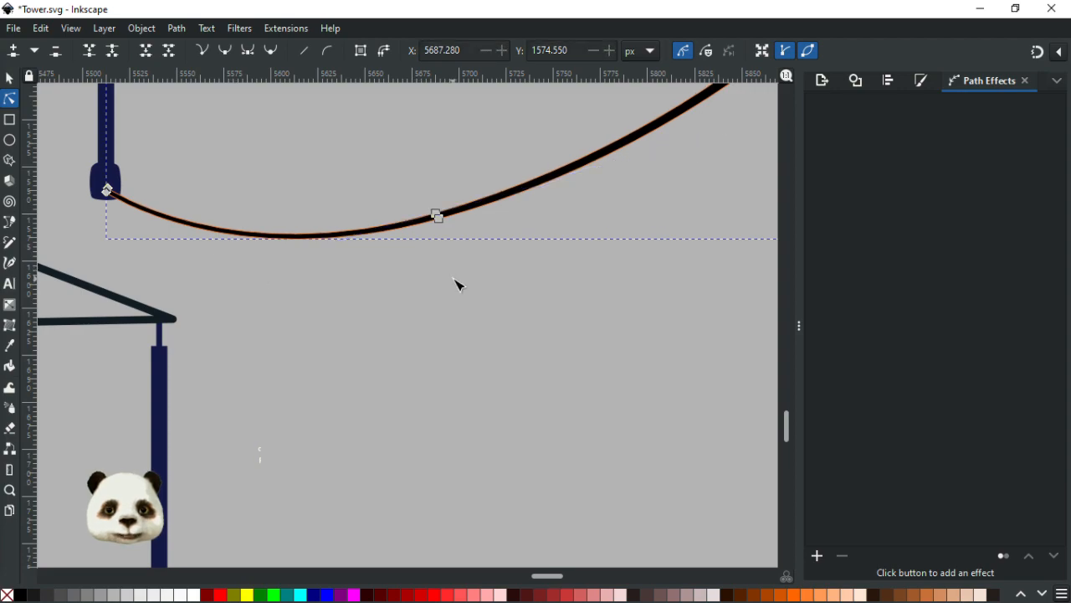
pyautogui.click(457, 285)
pyautogui.keyDown('ctrl'); pyautogui.scroll(-5, 461, 290); pyautogui.keyUp('ctrl')
pyautogui.keyDown('ctrl'); pyautogui.scroll(-3, 590, 319); pyautogui.keyUp('ctrl')
pyautogui.hotkey('ctrl', 's')
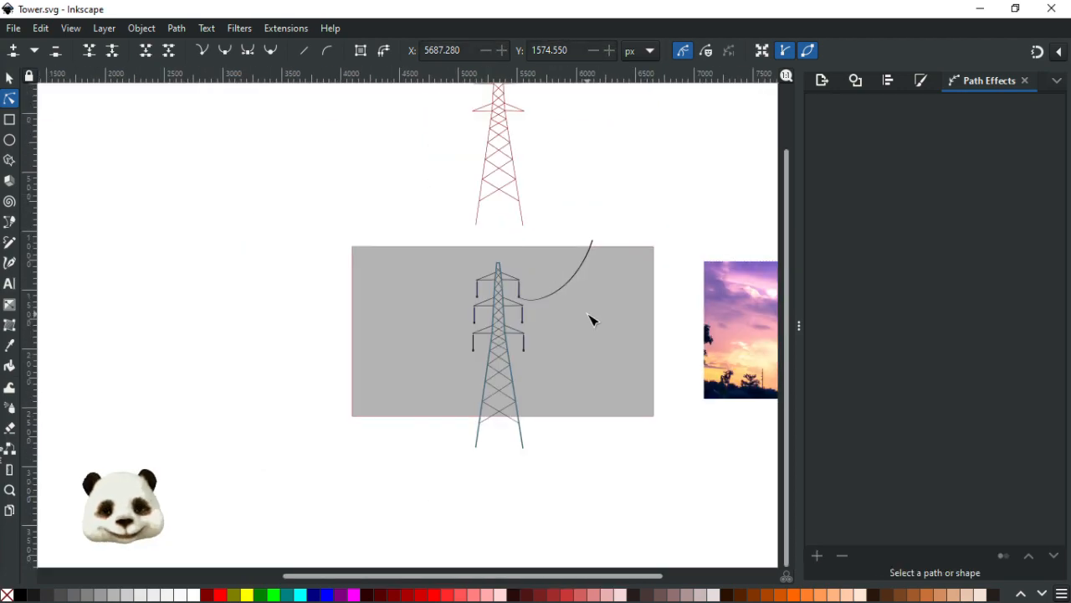
# Step: Duplicate the cable, flip the copy horizontally and attach it to the upper left-hand insulator, at about X 4531 px
pyautogui.keyDown('ctrl'); pyautogui.scroll(3, 590, 315); pyautogui.keyUp('ctrl')
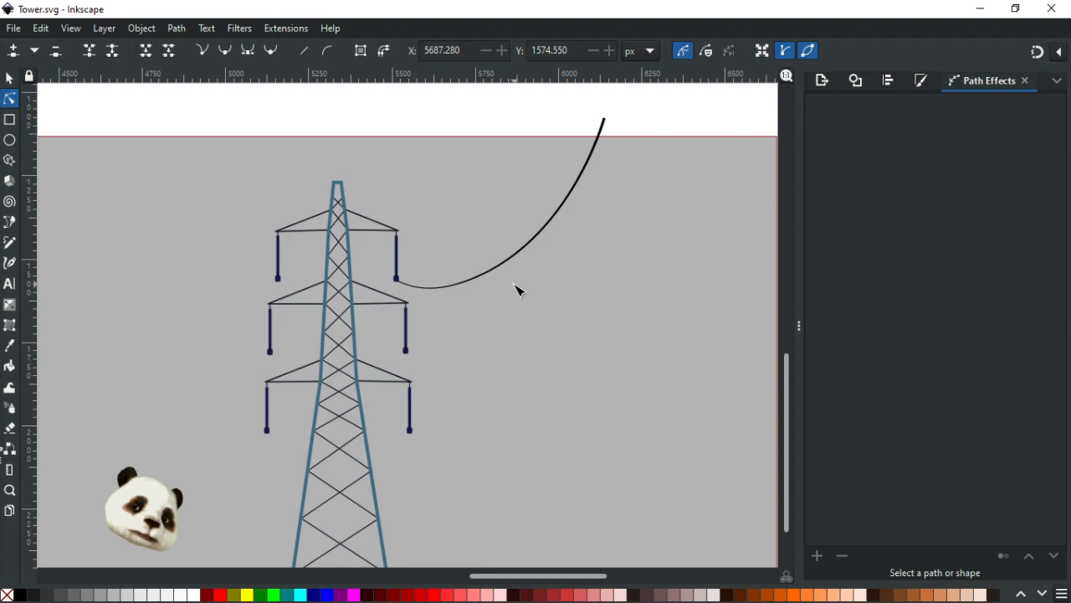
pyautogui.keyDown('ctrl'); pyautogui.scroll(-2, 516, 290); pyautogui.keyUp('ctrl')
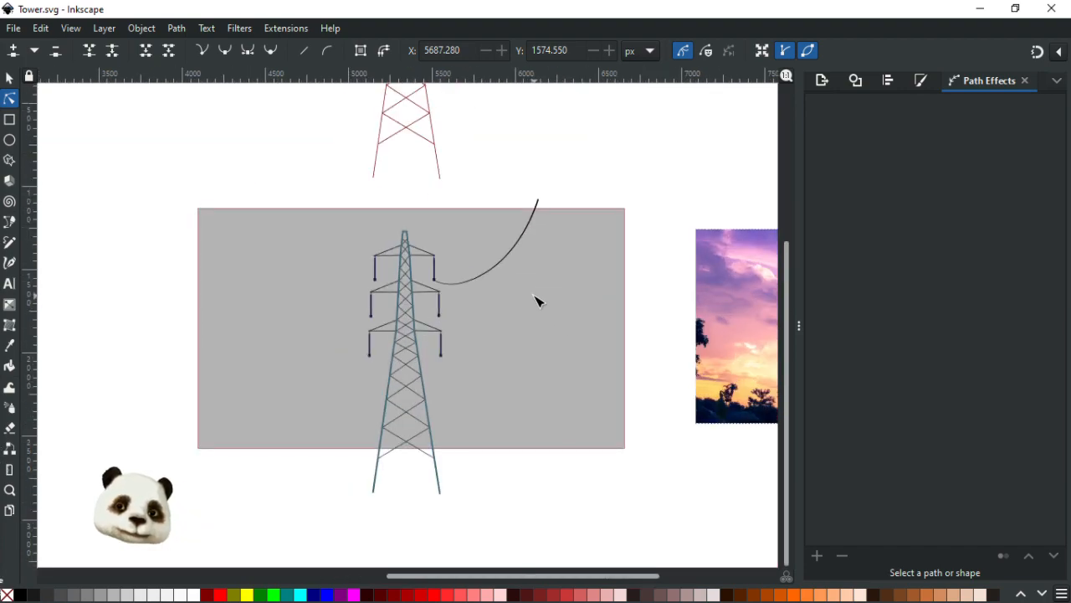
pyautogui.click(9, 78)
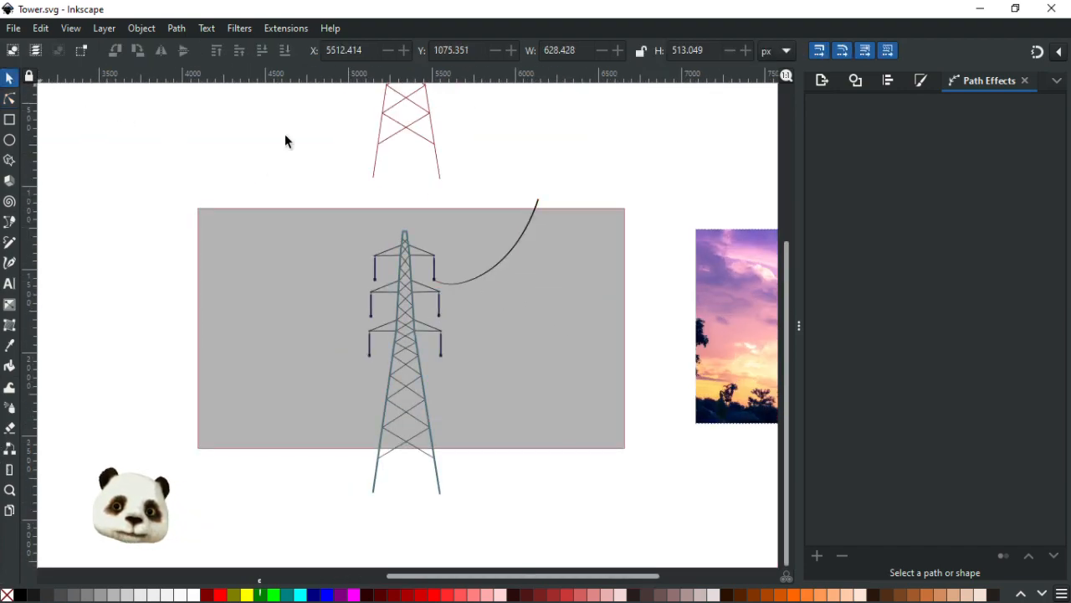
pyautogui.click(539, 239)
pyautogui.hotkey('ctrl', 'd')
pyautogui.moveTo(548, 242); pyautogui.dragTo(298, 242)
pyautogui.click(530, 185)
pyautogui.scroll(4, 380, 281)
pyautogui.scroll(-4, 380, 287)
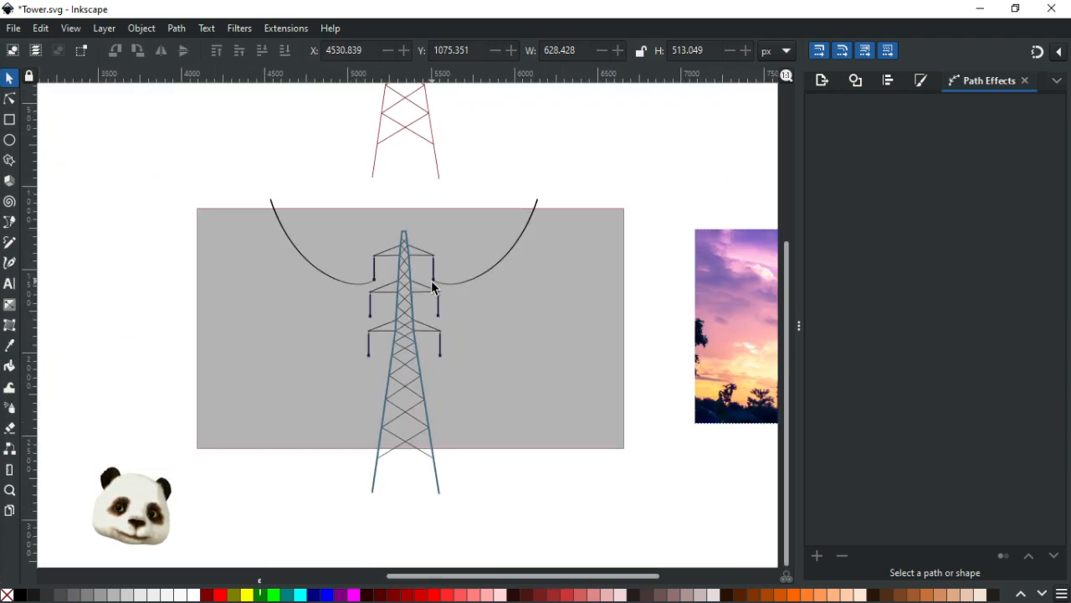
# Step: Duplicate the upper right-hand cable and attach the copy to the middle right-hand insulator
pyautogui.scroll(-2, 436, 286)
pyautogui.scroll(1, 444, 292)
pyautogui.scroll(2, 446, 291)
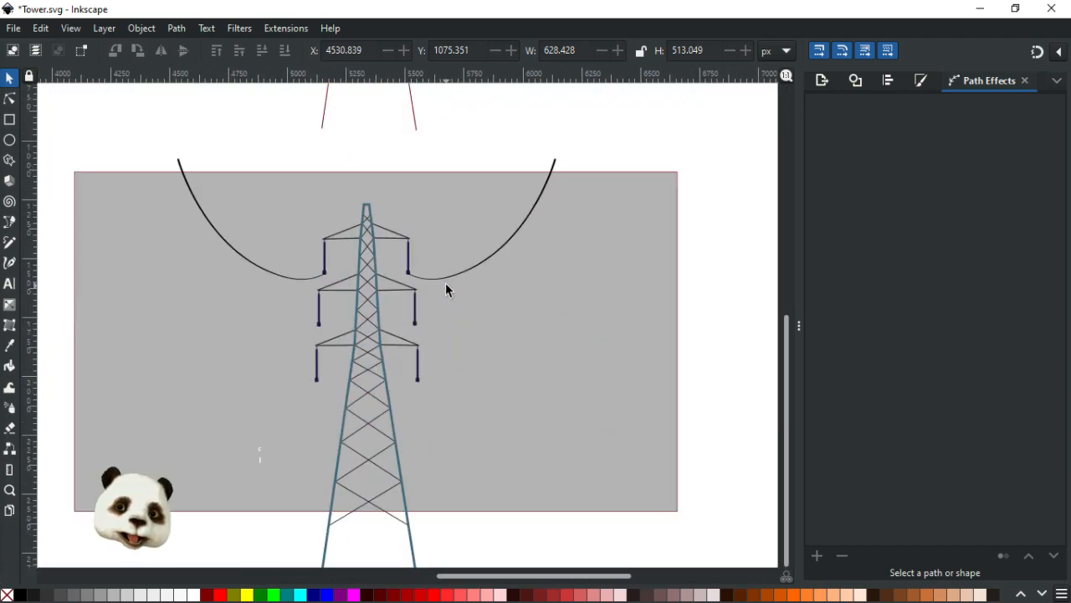
pyautogui.click(492, 255)
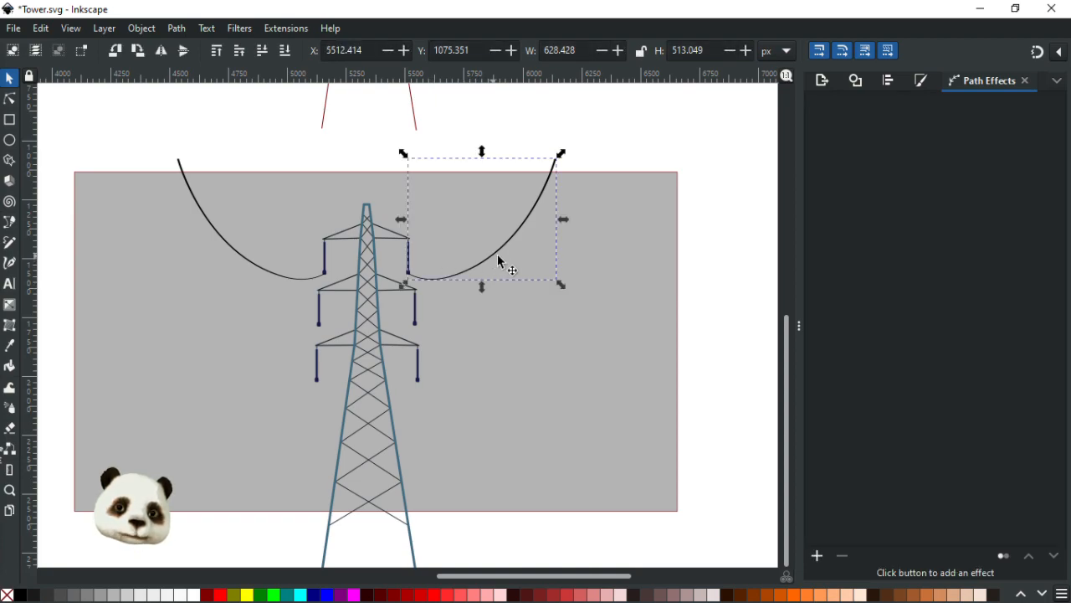
pyautogui.hotkey('ctrl', 'd')
pyautogui.moveTo(497, 253); pyautogui.dragTo(503, 309)
# Step: Extend the copied cable's free end upward past the grey rectangle's top edge and shift its bend node to about X 5749, Y 1768 px
pyautogui.doubleClick(555, 232)
pyautogui.moveTo(555, 199); pyautogui.dragTo(572, 154)
pyautogui.scroll(3, 507, 376)
pyautogui.moveTo(364, 219); pyautogui.dragTo(395, 219)
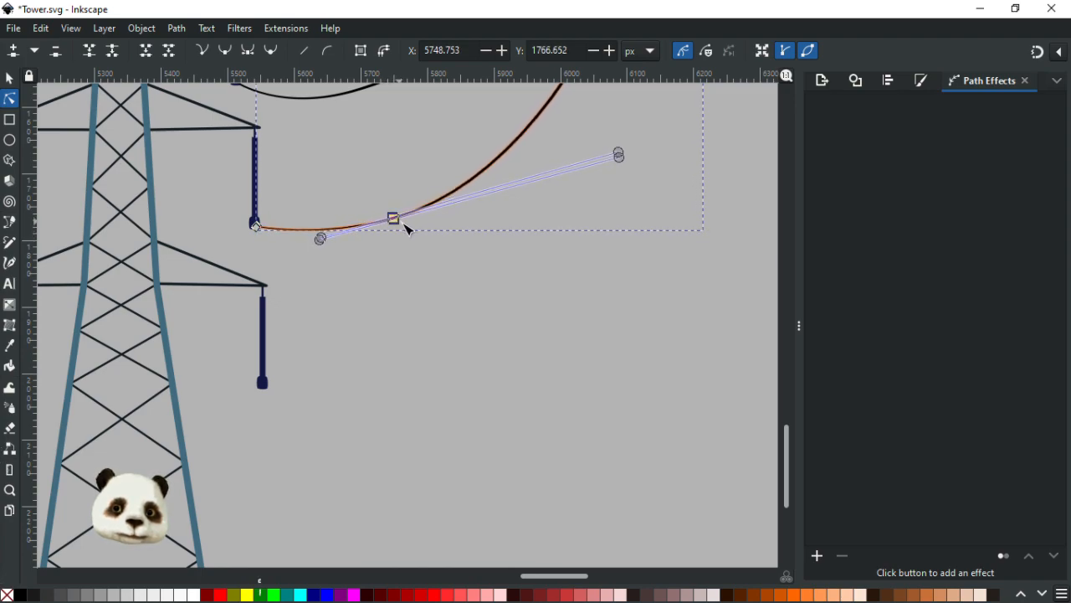
pyautogui.scroll(-3, 400, 223)
pyautogui.moveTo(400, 279); pyautogui.dragTo(415, 364)
pyautogui.click(445, 142)
pyautogui.click(448, 147)
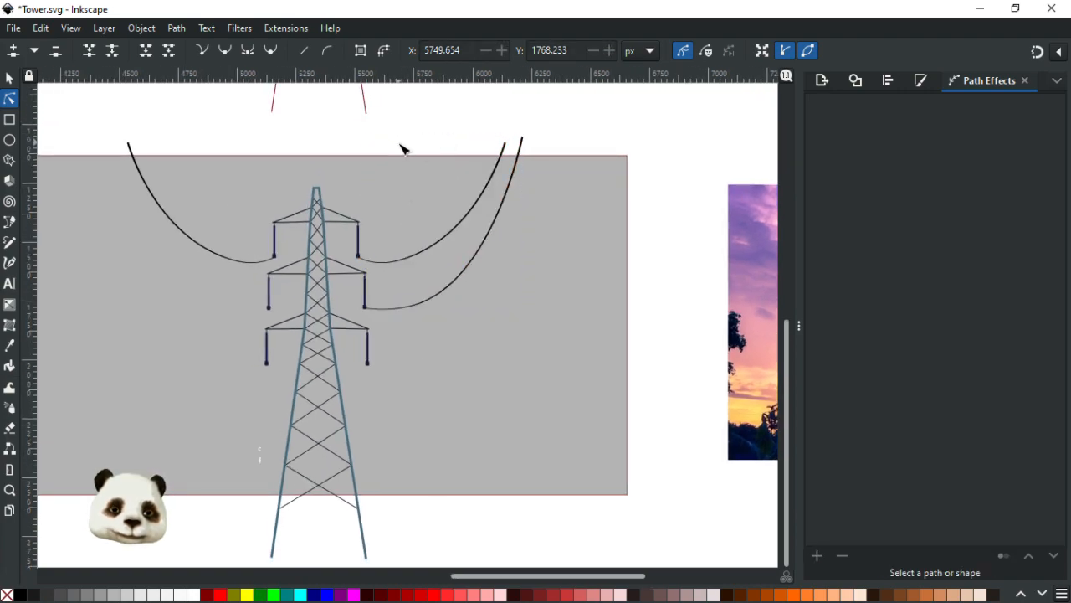
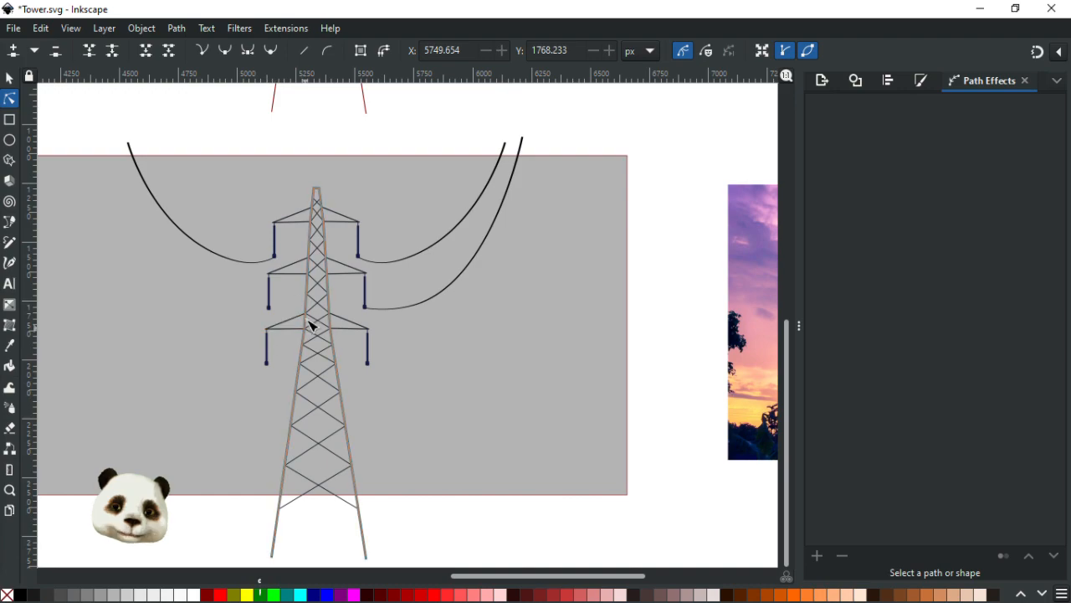
# Step: Duplicate the middle right-hand cable, flip the copy horizontally and attach it to the middle left-hand insulator, at about X 4461 px
pyautogui.click(9, 78)
pyautogui.scroll(-2, 343, 292)
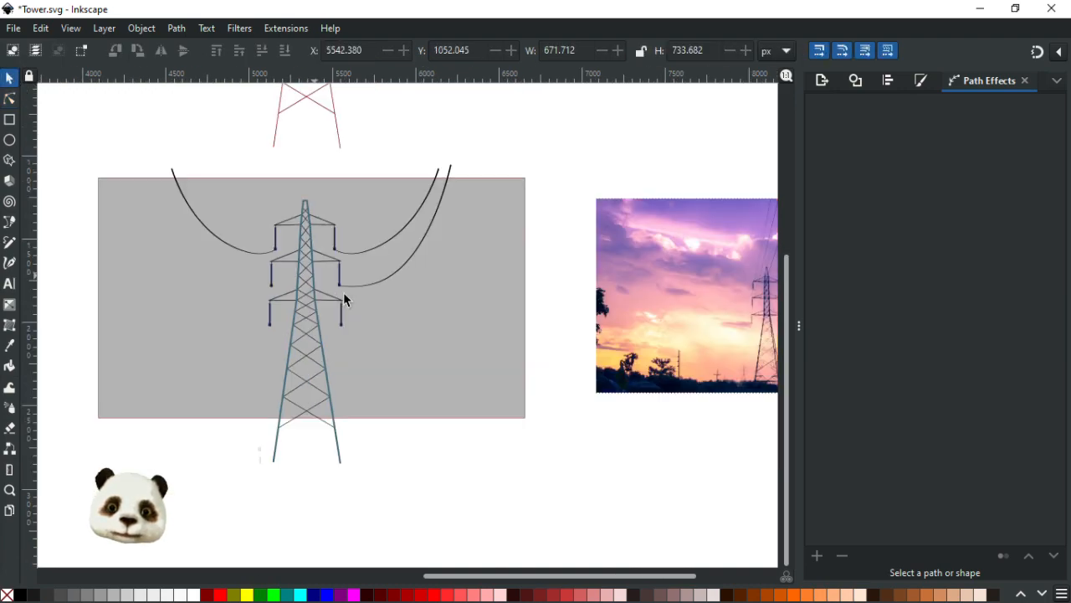
pyautogui.scroll(2, 398, 260)
pyautogui.click(399, 249)
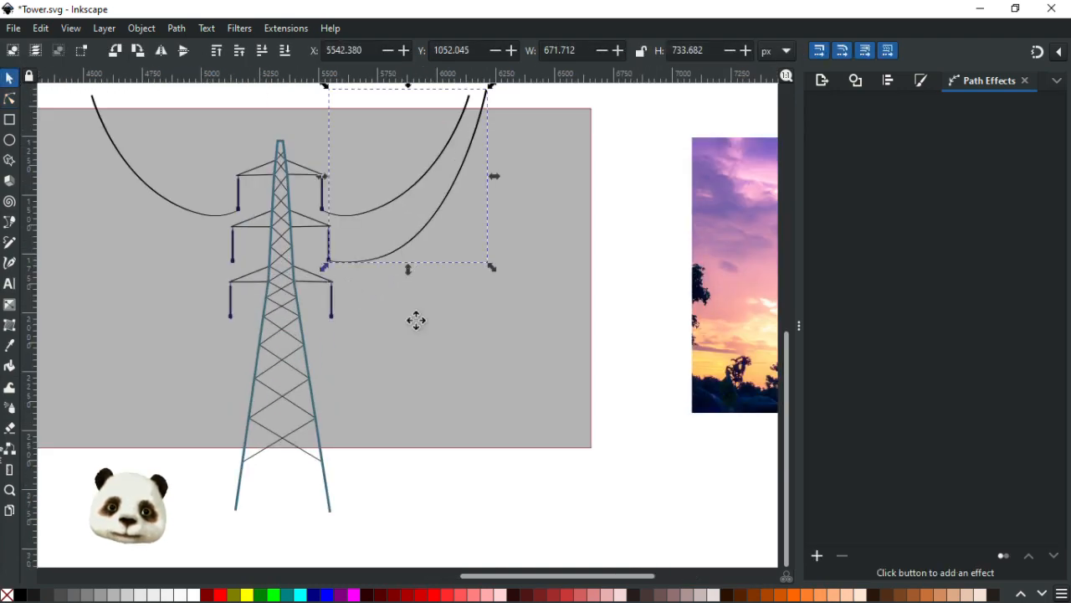
pyautogui.moveTo(342, 285); pyautogui.dragTo(576, 343)
pyautogui.moveTo(671, 248); pyautogui.dragTo(423, 265)
pyautogui.hotkey('ctrl', 'z')
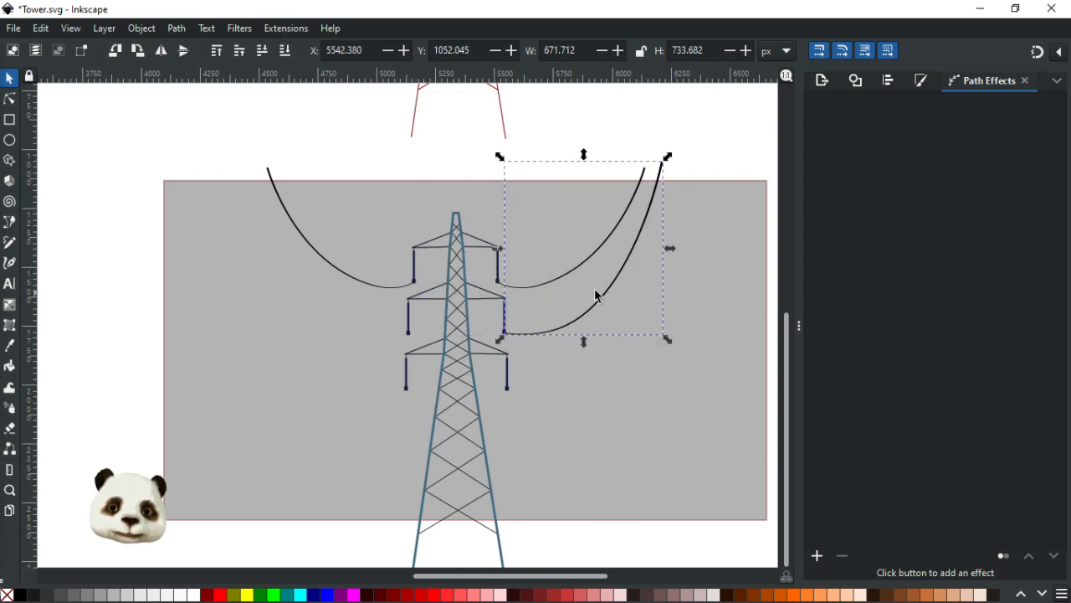
pyautogui.hotkey('ctrl', 'd')
pyautogui.moveTo(574, 270); pyautogui.dragTo(385, 256)
pyautogui.press('h')
pyautogui.moveTo(305, 249); pyautogui.dragTo(270, 250)
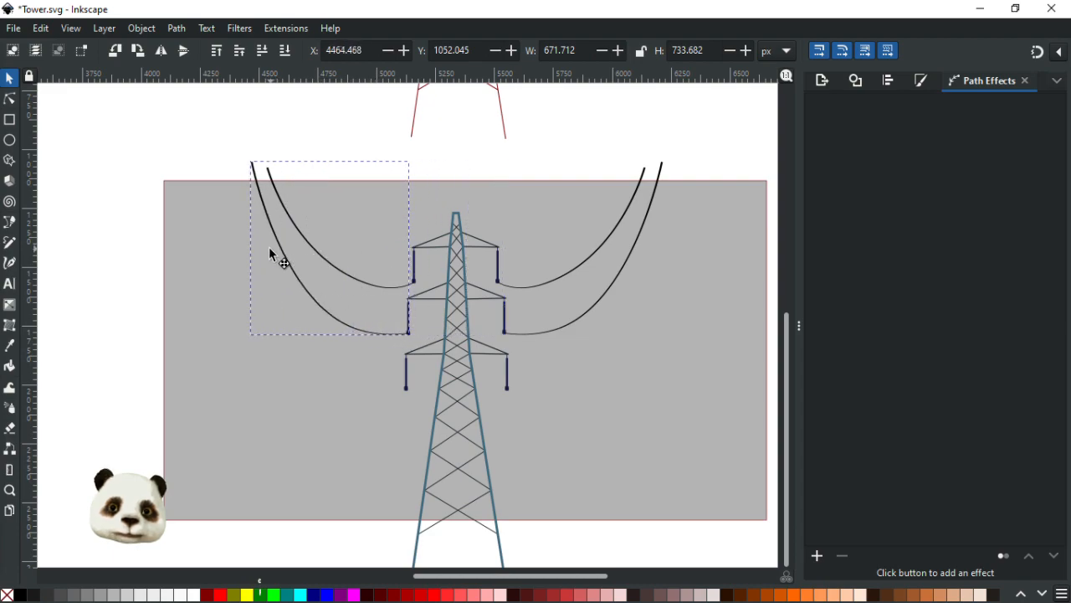
pyautogui.moveTo(269, 247); pyautogui.dragTo(268, 247)
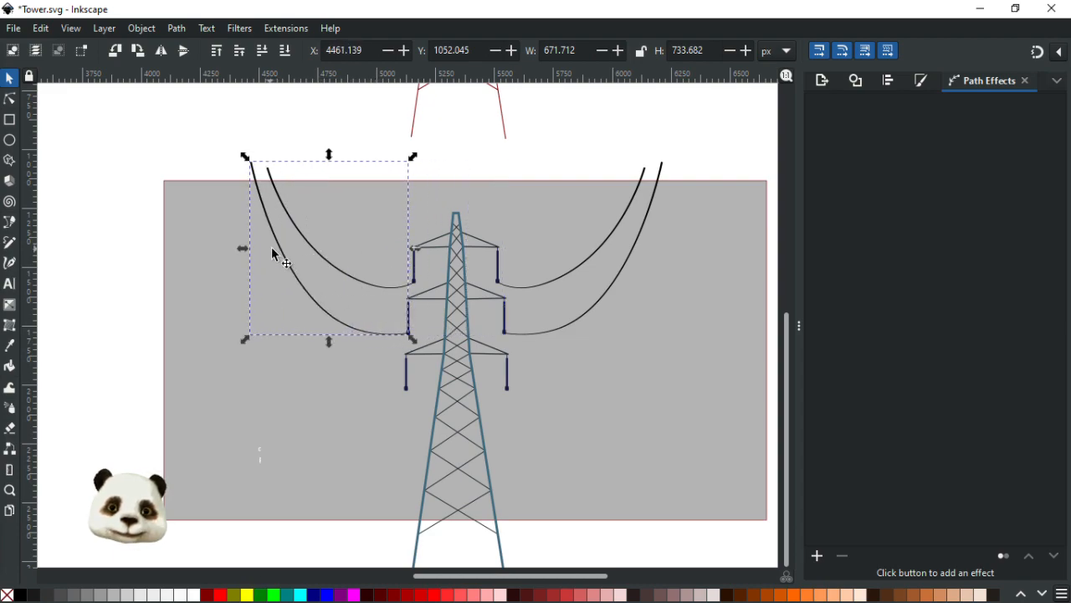
# Step: Try to place a copy of the middle left-hand cable on the lower left-hand insulator
pyautogui.moveTo(528, 300); pyautogui.dragTo(380, 247)
pyautogui.hotkey('ctrl', 'd')
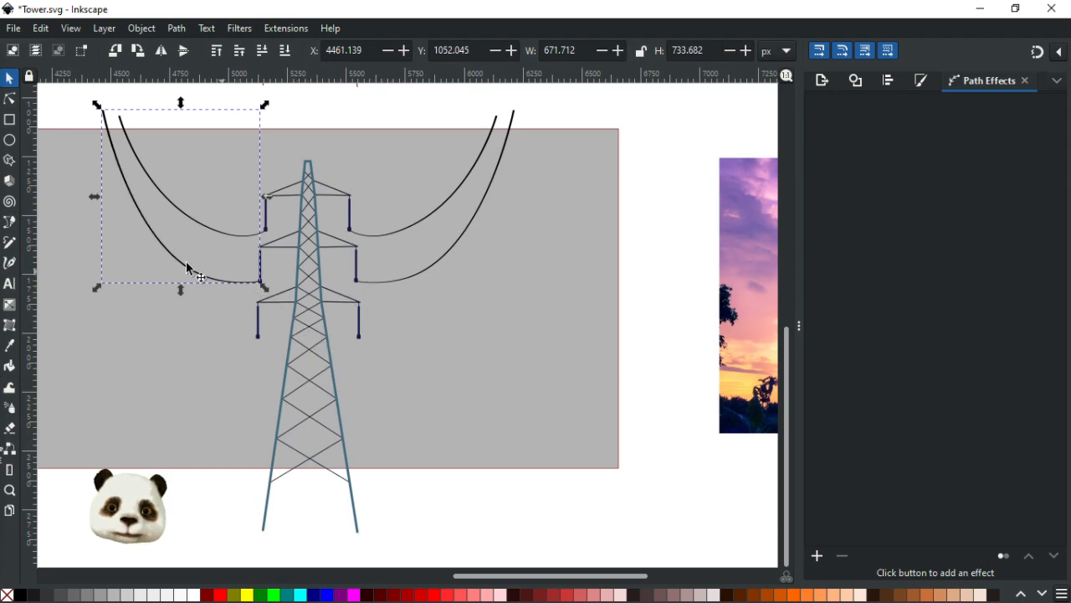
pyautogui.moveTo(185, 265); pyautogui.dragTo(203, 319)
pyautogui.press('Up')
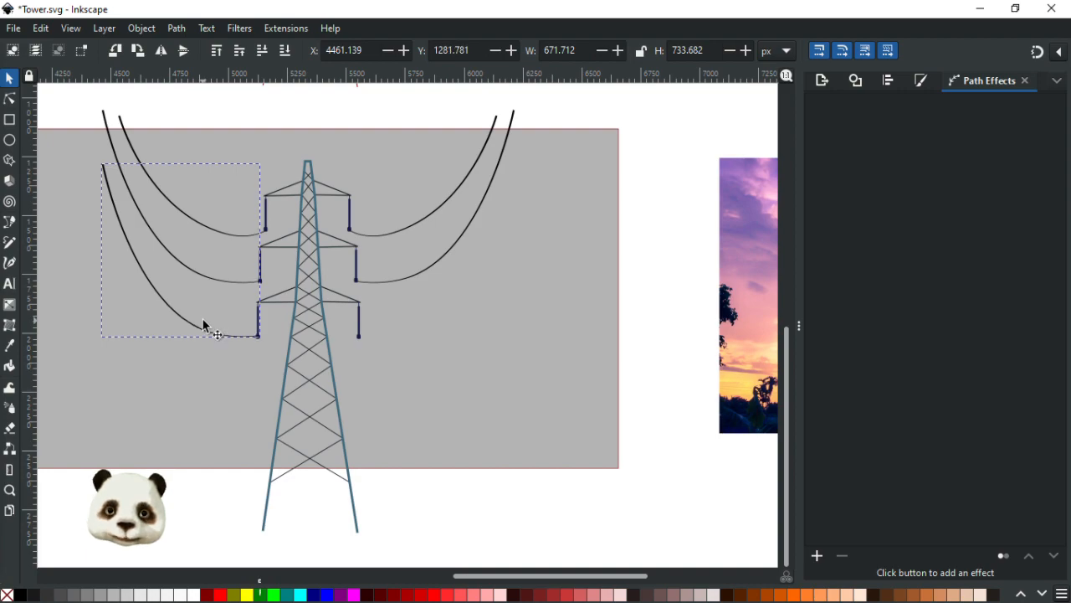
pyautogui.press('Escape')
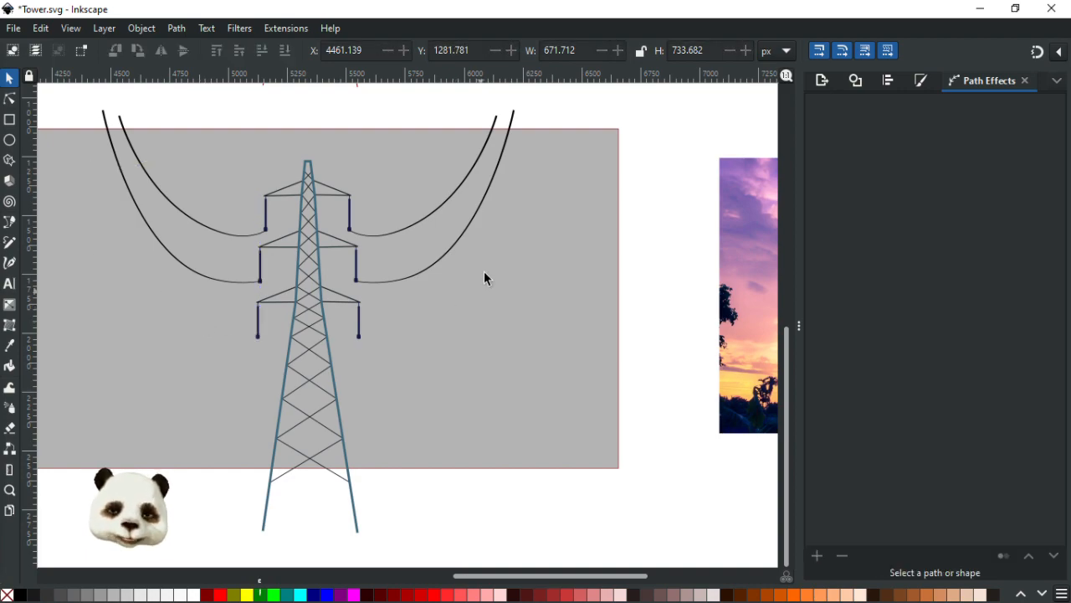
# Step: Duplicate the middle right-hand cable onto the lower right-hand insulator and raise its free end to about X 6260, Y 1063 px
pyautogui.click(462, 239)
pyautogui.moveTo(468, 229); pyautogui.dragTo(469, 286)
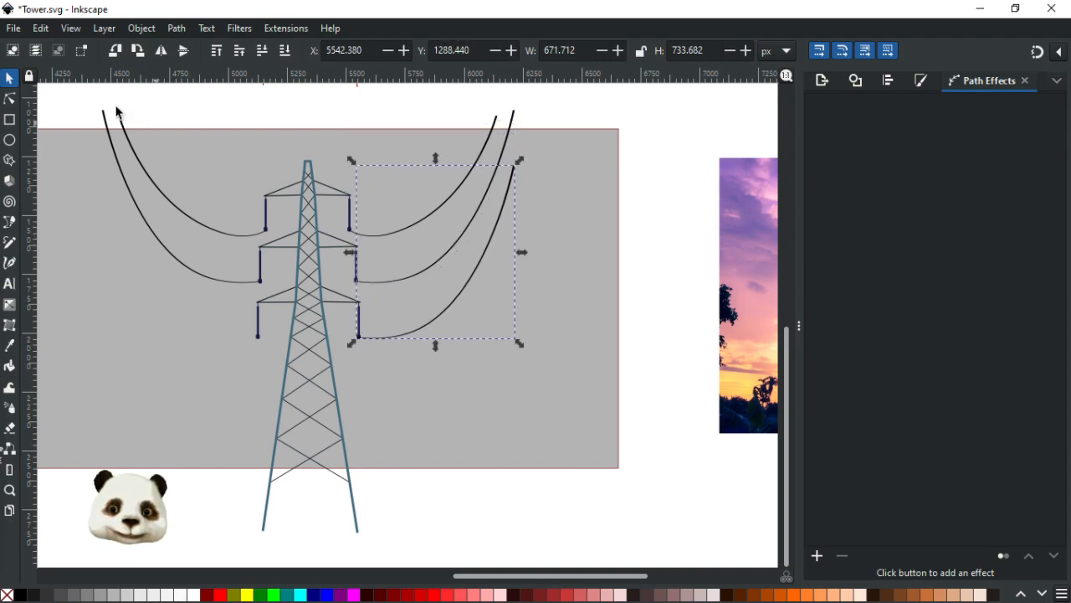
pyautogui.click(9, 99)
pyautogui.click(515, 165)
pyautogui.moveTo(518, 164); pyautogui.dragTo(527, 110)
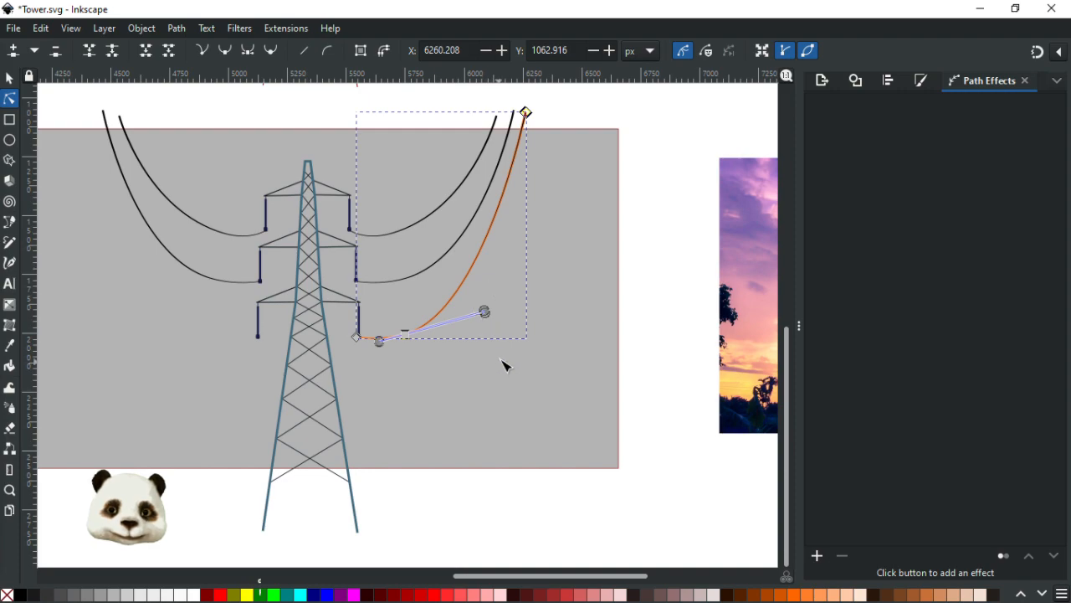
# Step: Move the lower right-hand cable's bend node to about X 5801, Y 1972 px and raise its outer handles slightly
pyautogui.keyDown('ctrl'); pyautogui.scroll(1, 503, 364); pyautogui.keyUp('ctrl')
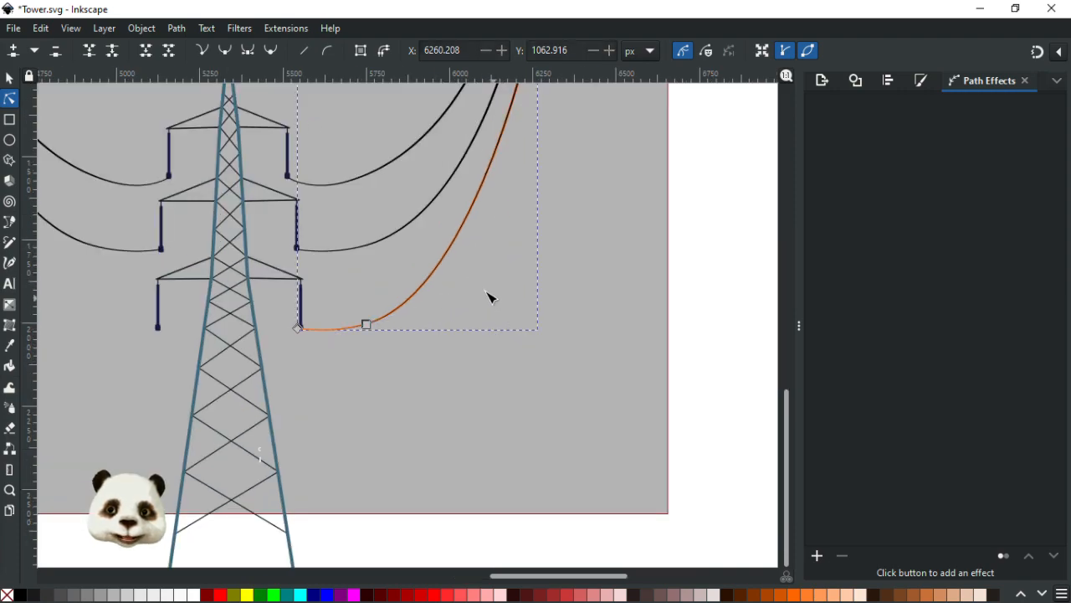
pyautogui.click(367, 325)
pyautogui.moveTo(351, 308); pyautogui.dragTo(387, 319)
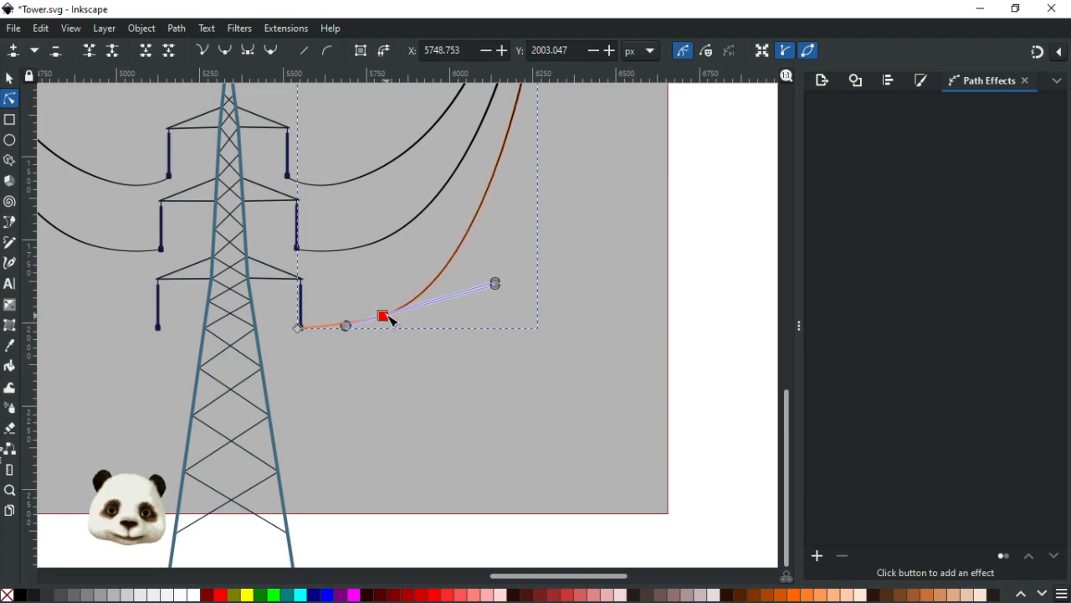
pyautogui.moveTo(503, 287); pyautogui.dragTo(499, 273)
pyautogui.press('Escape')
pyautogui.press('Escape')
pyautogui.scroll(-2, 637, 281)
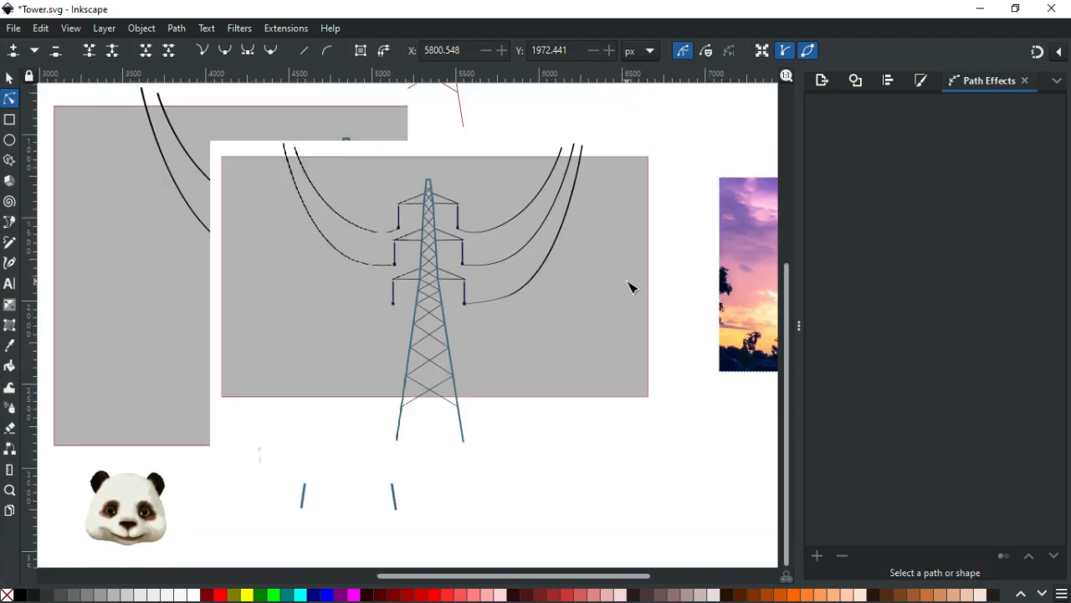
# Step: Move the lower right-hand cable's free end outward to about X 6303, Y 1051 px and lengthen the bend node's outer handles
pyautogui.scroll(2, 647, 107)
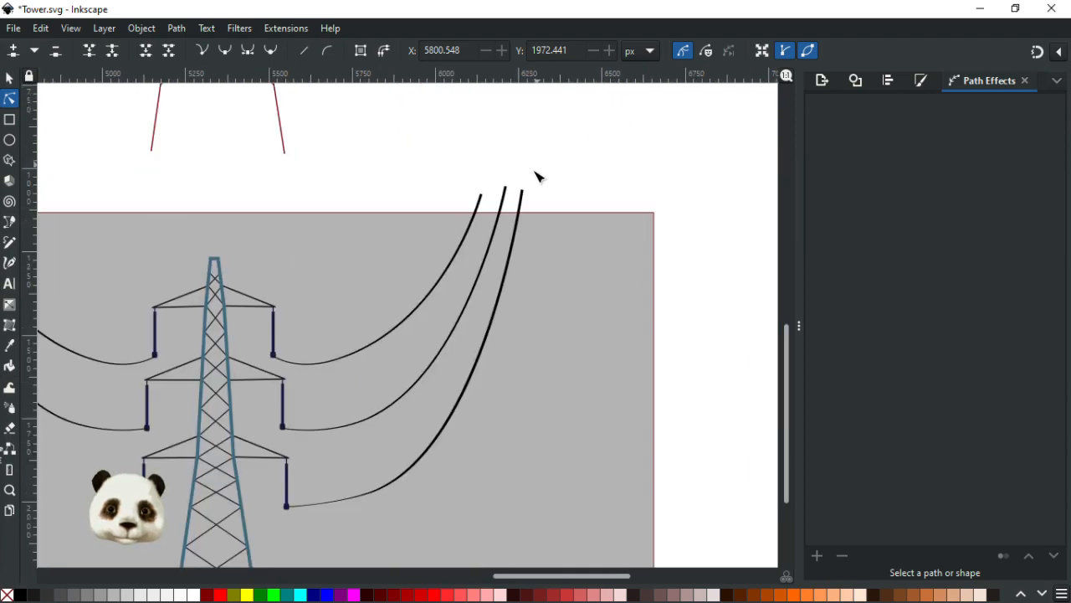
pyautogui.click(520, 192)
pyautogui.click(522, 189)
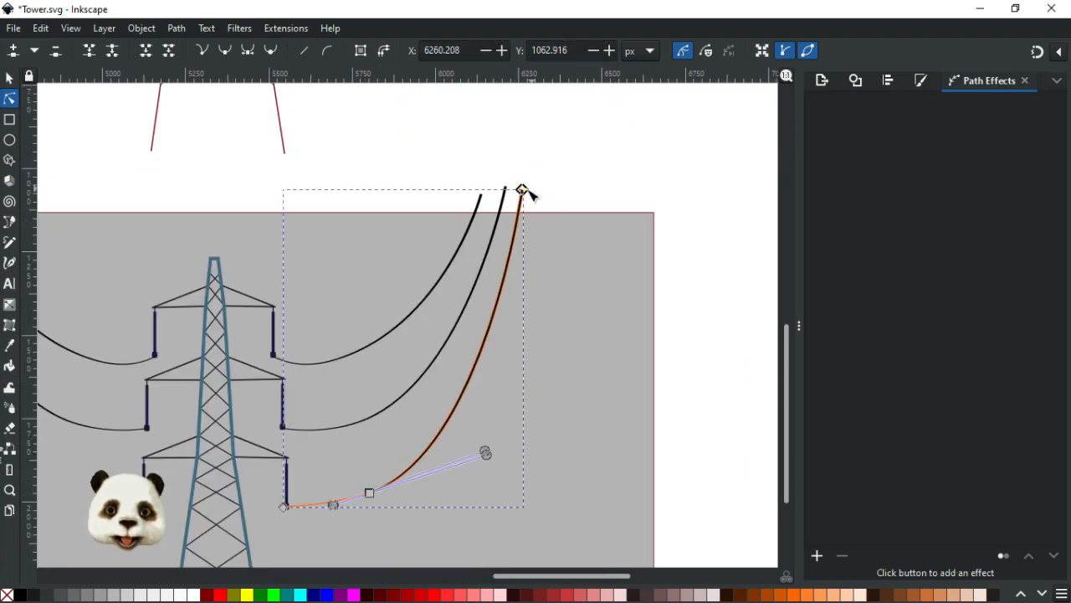
pyautogui.moveTo(526, 190); pyautogui.dragTo(536, 186)
pyautogui.moveTo(486, 453); pyautogui.dragTo(509, 440)
pyautogui.click(676, 394)
pyautogui.click(655, 399)
pyautogui.scroll(-4, 611, 352)
pyautogui.hscroll(-2, 611, 351)
pyautogui.scroll(-3, 433, 358)
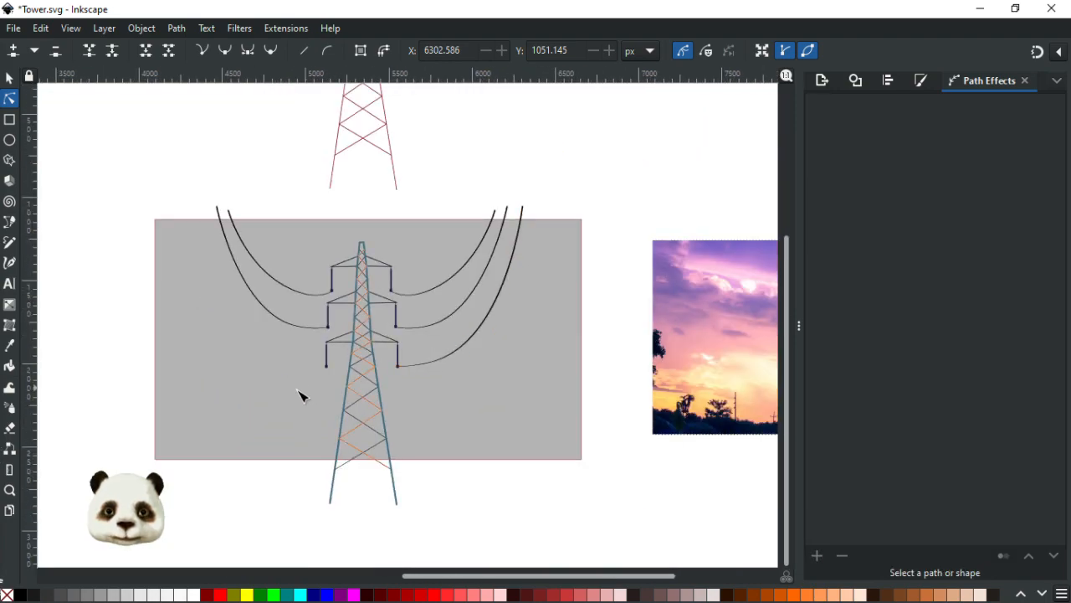
# Step: Move the middle right-hand cable's free end outward to about X 6224, Y 1053 px to space the cables more evenly
pyautogui.scroll(3, 378, 343)
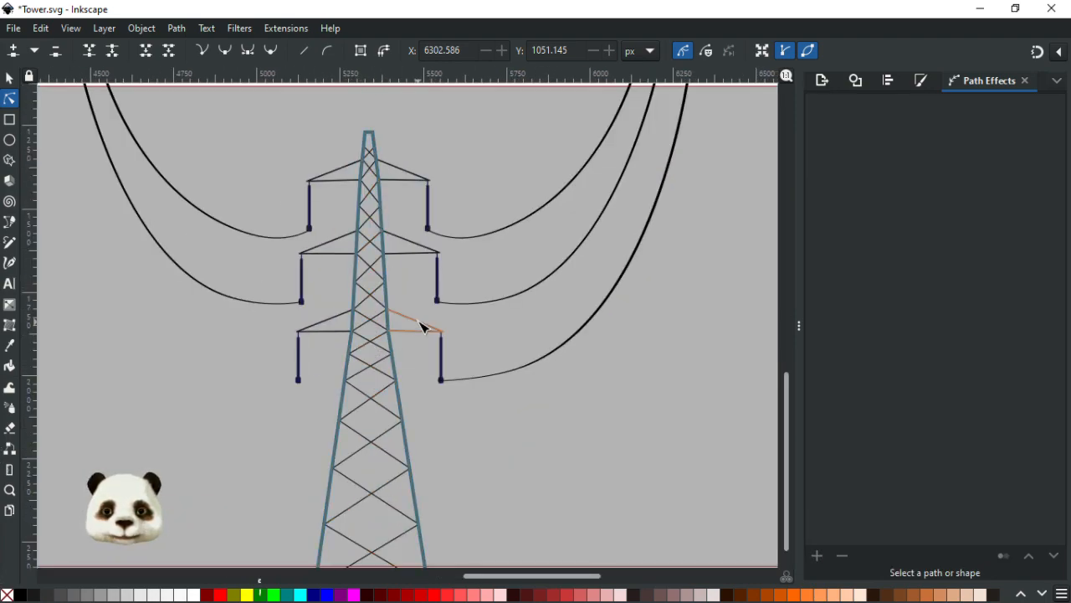
pyautogui.moveTo(579, 246); pyautogui.dragTo(342, 452)
pyautogui.scroll(1, 402, 355)
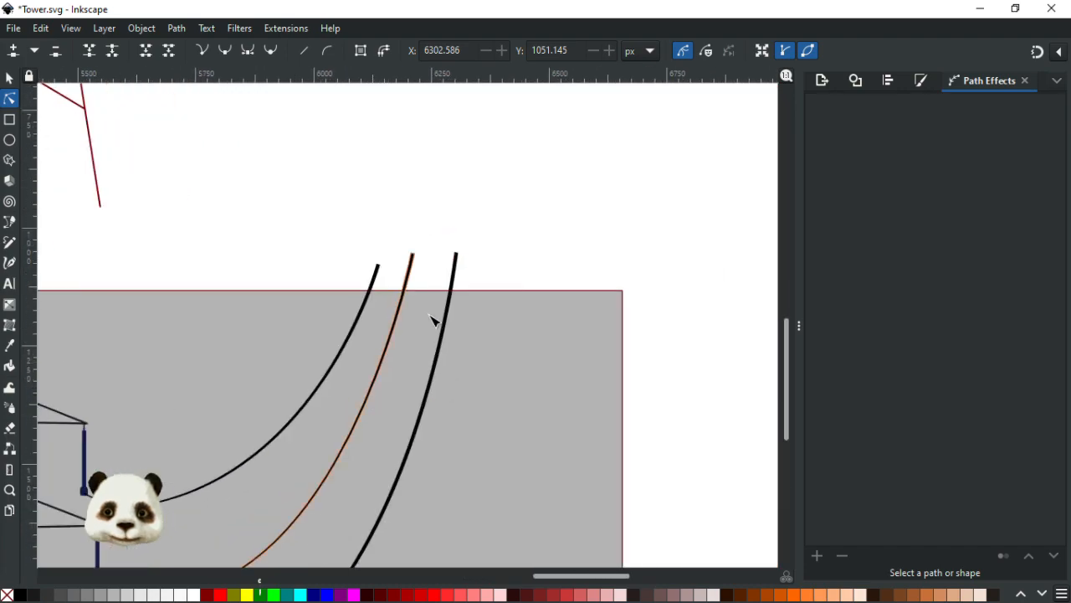
pyautogui.click(421, 251)
pyautogui.moveTo(413, 252); pyautogui.dragTo(431, 256)
pyautogui.click(282, 267)
pyautogui.moveTo(136, 310); pyautogui.dragTo(734, 348)
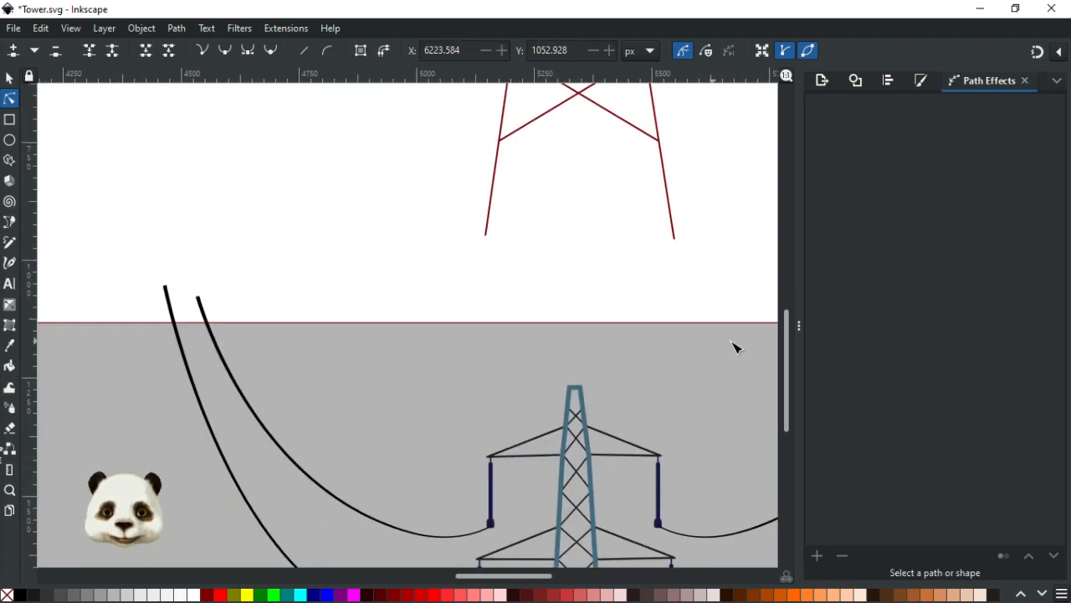
pyautogui.scroll(-4, 289, 267)
pyautogui.keyDown('ctrl'); pyautogui.scroll(-3, 276, 215); pyautogui.keyUp('ctrl')
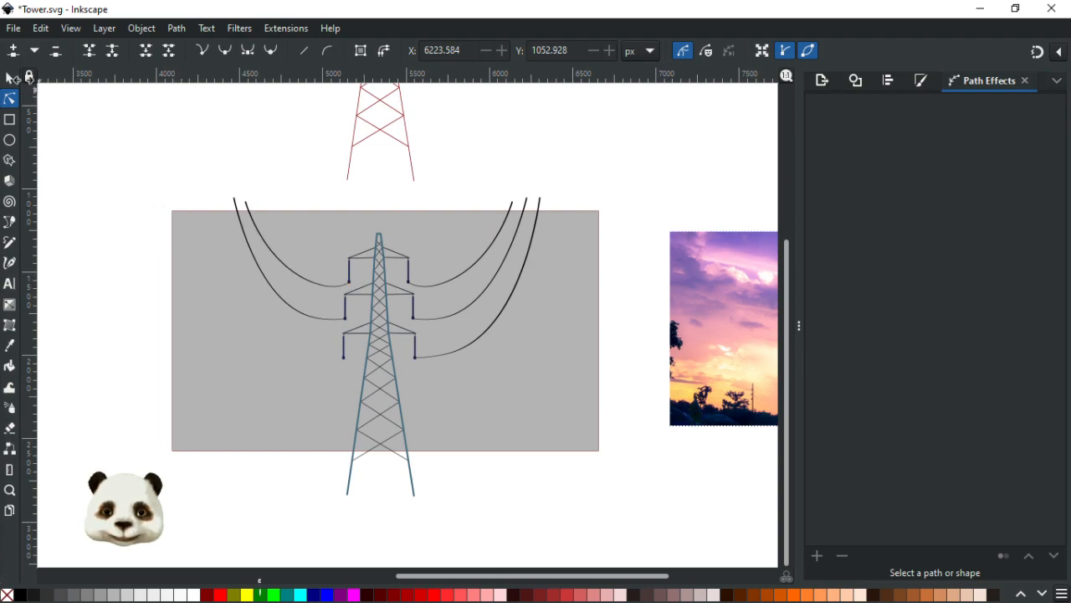
# Step: Delete the middle left-hand cable
pyautogui.click(9, 78)
pyautogui.click(272, 288)
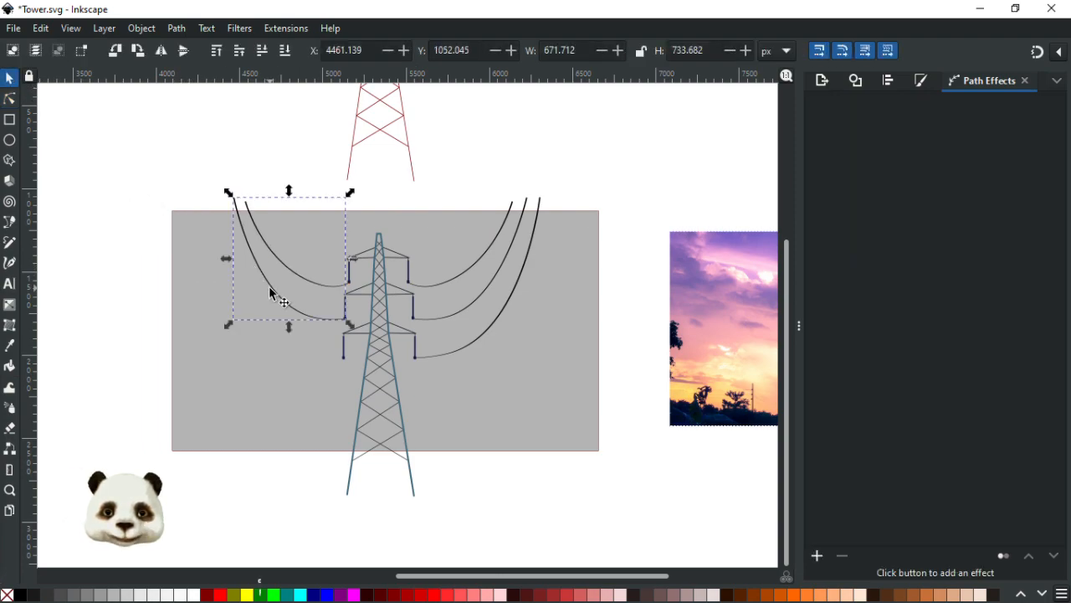
pyautogui.press('Delete')
# Step: Duplicate the middle and lower right-hand cables, mirror the copies onto the left-hand insulators at about X 4355 px, then save the drawing
pyautogui.click(489, 298)
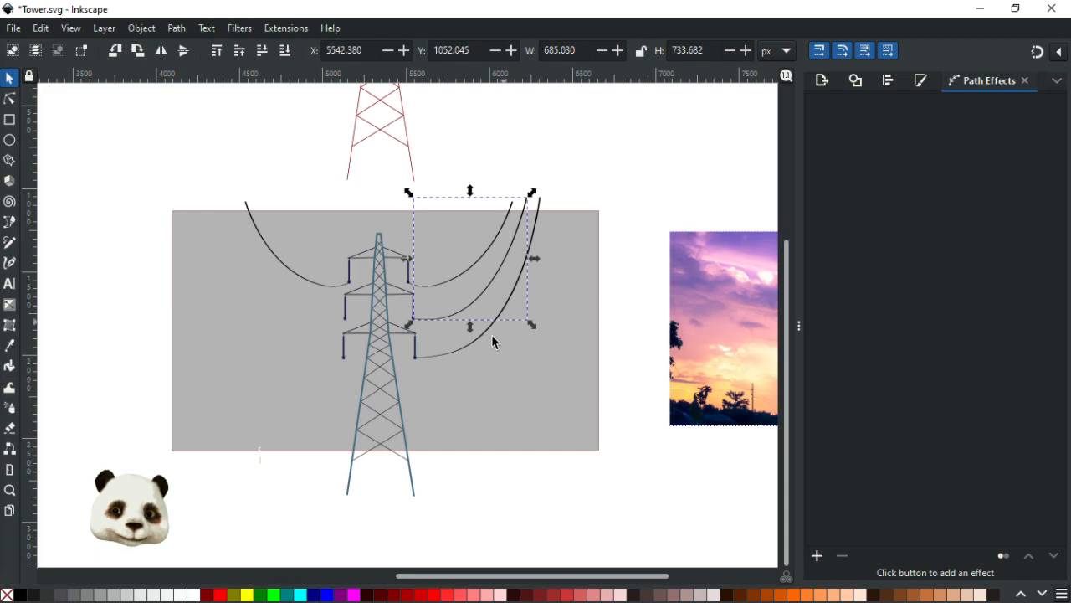
pyautogui.keyDown('shift'); pyautogui.click(478, 342); pyautogui.keyUp('shift')
pyautogui.hotkey('ctrl', 'd')
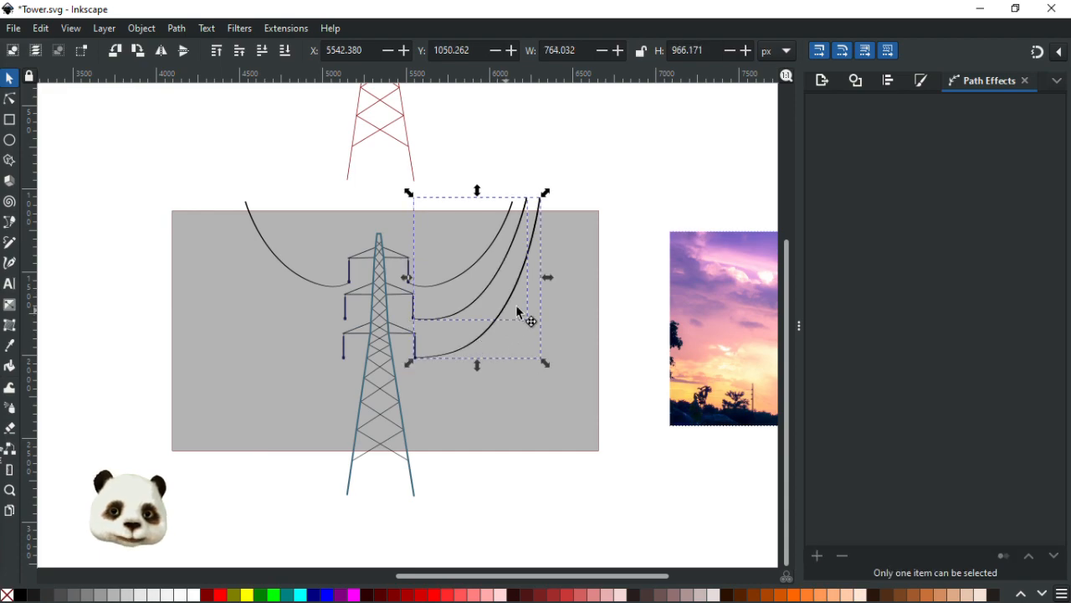
pyautogui.moveTo(546, 278); pyautogui.dragTo(284, 295)
pyautogui.hotkey('ctrl', 'z')
pyautogui.moveTo(548, 279); pyautogui.dragTo(235, 282)
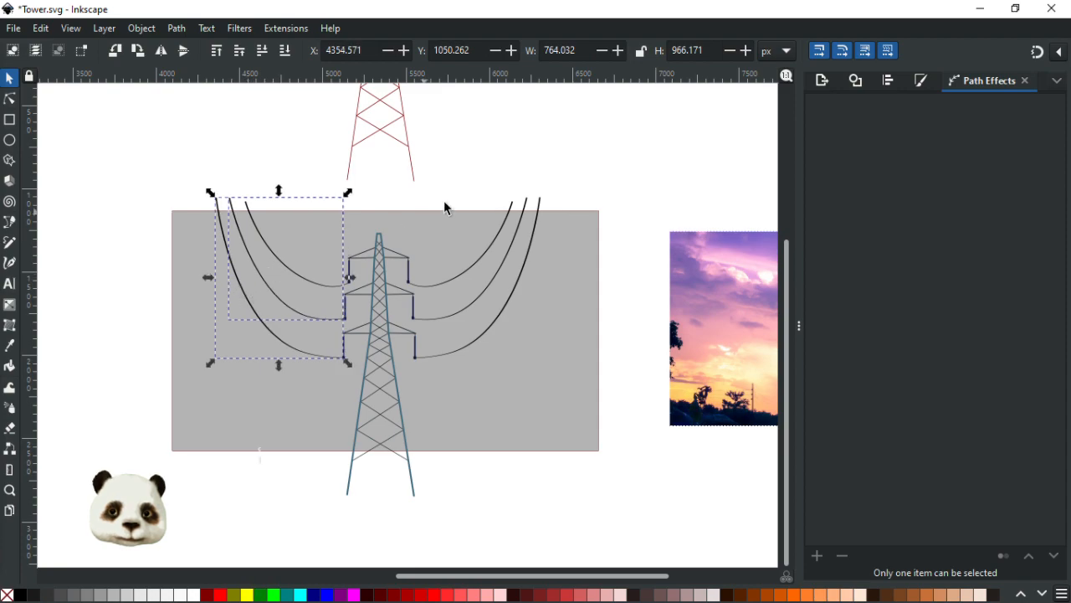
pyautogui.click(476, 202)
pyautogui.hotkey('ctrl', 's')
# Step: Select all six power cables on both sides of the tower and group them
pyautogui.keyDown('ctrl'); pyautogui.scroll(3, 481, 238); pyautogui.keyUp('ctrl')
pyautogui.keyDown('ctrl'); pyautogui.scroll(-2, 493, 239); pyautogui.keyUp('ctrl')
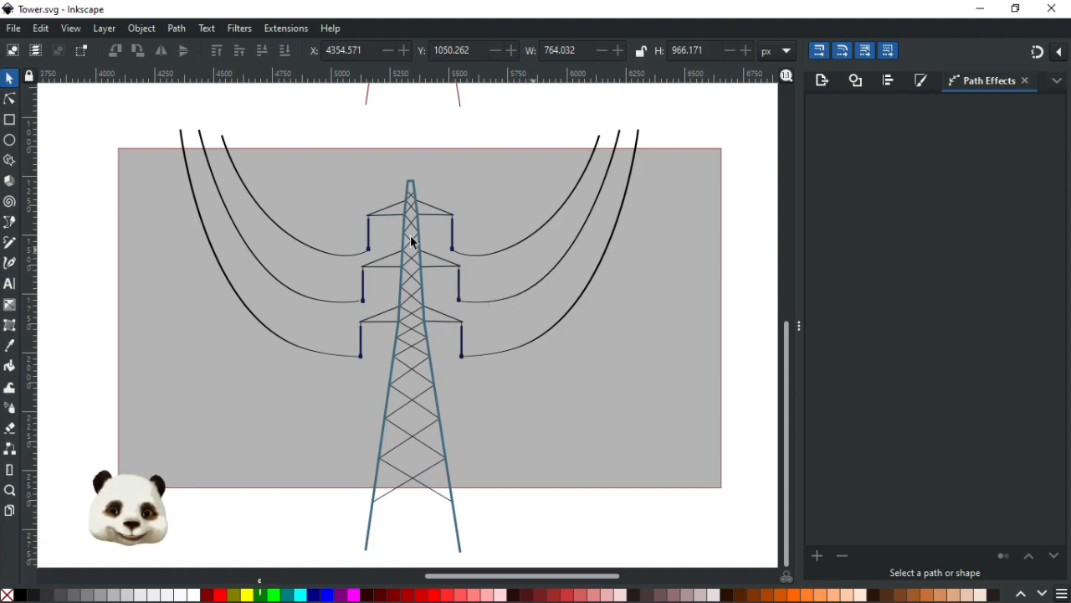
pyautogui.moveTo(295, 131); pyautogui.dragTo(127, 219)
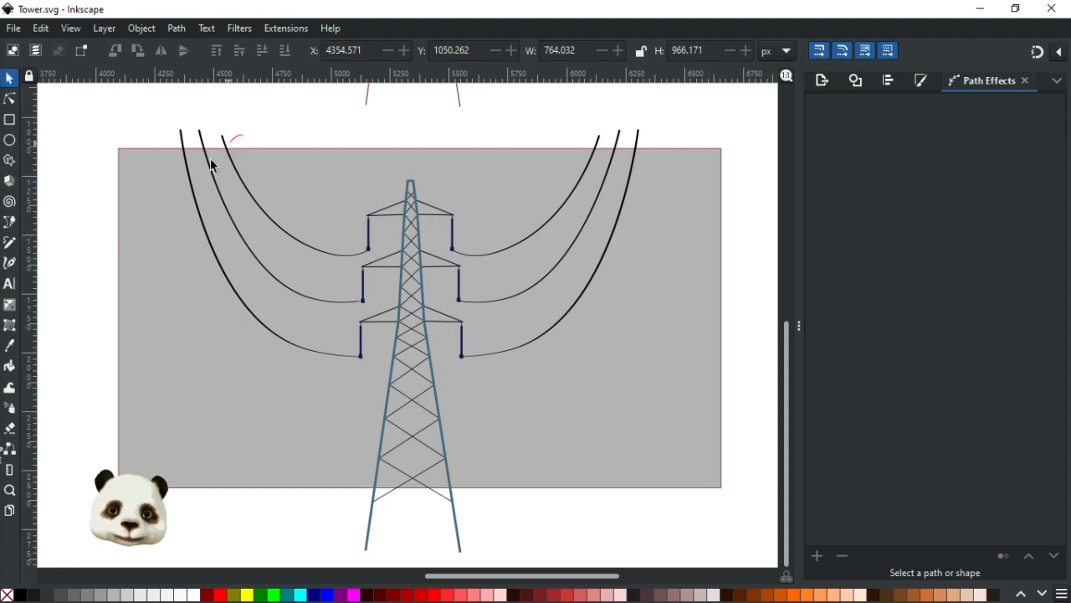
pyautogui.click(209, 165)
pyautogui.moveTo(588, 155); pyautogui.dragTo(637, 221)
pyautogui.hotkey('ctrl', 'z')
pyautogui.keyDown('shift'); pyautogui.click(590, 159); pyautogui.keyUp('shift')
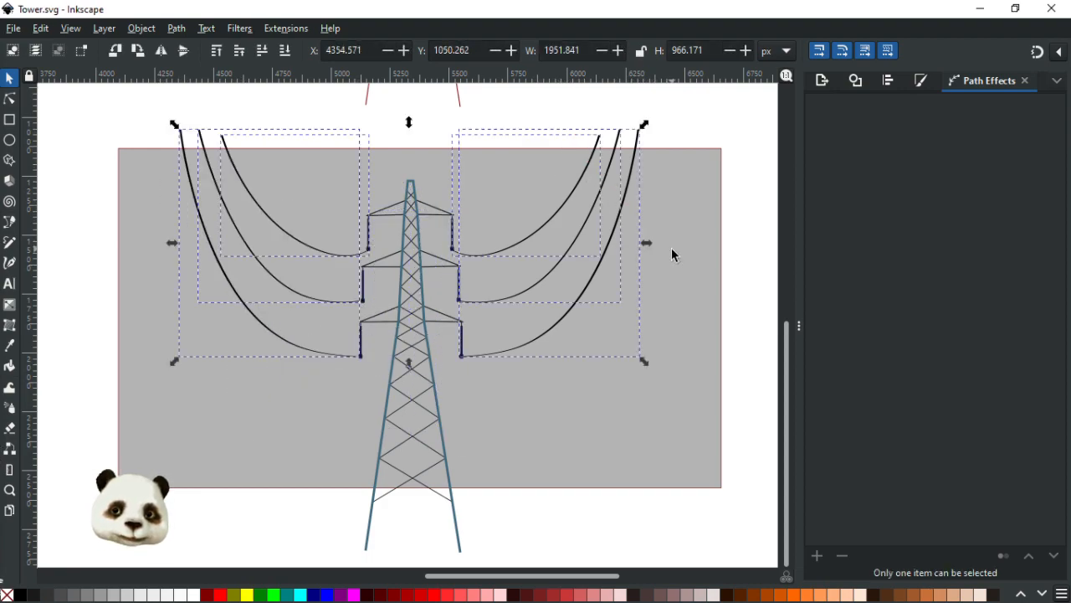
pyautogui.hotkey('ctrl', 'g')
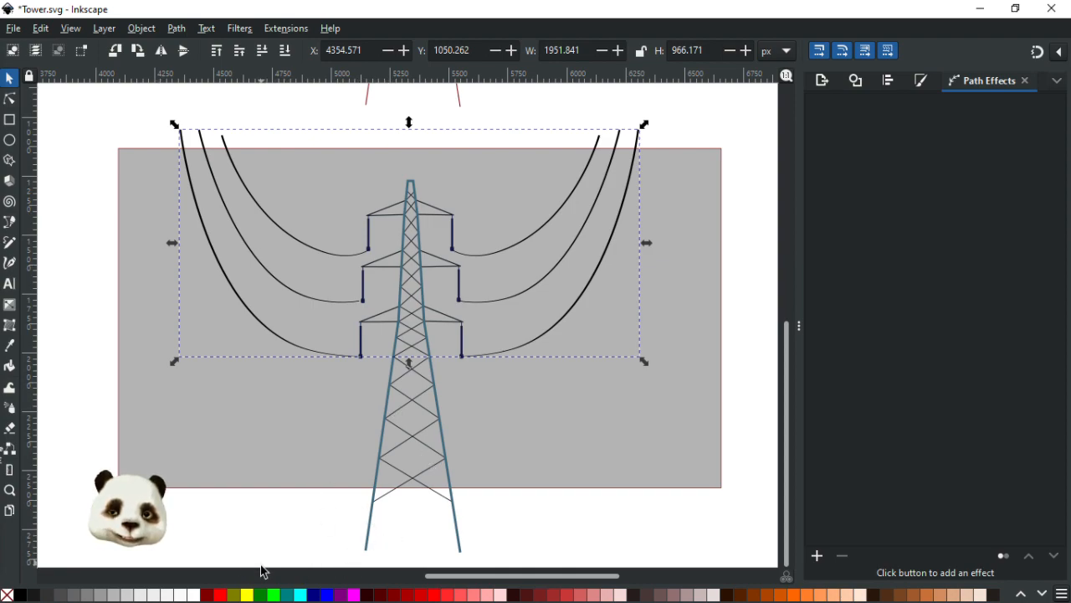
# Step: Recolour the grouped cables medium grey, deselect them and save the drawing
pyautogui.keyDown('shift'); pyautogui.click(89, 595); pyautogui.keyUp('shift')
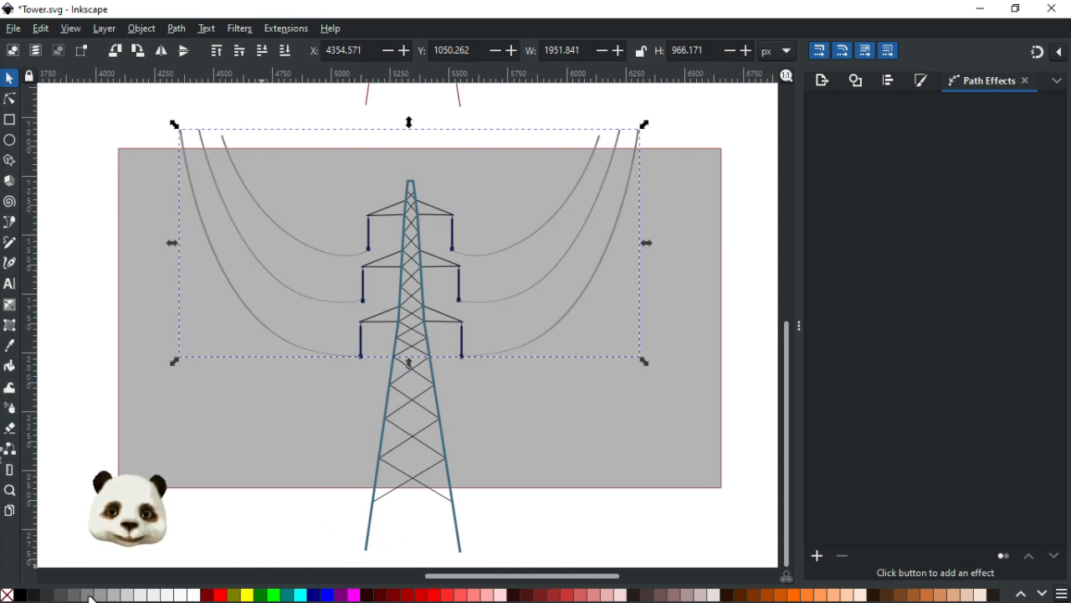
pyautogui.click(586, 523)
pyautogui.hotkey('ctrl', 's')
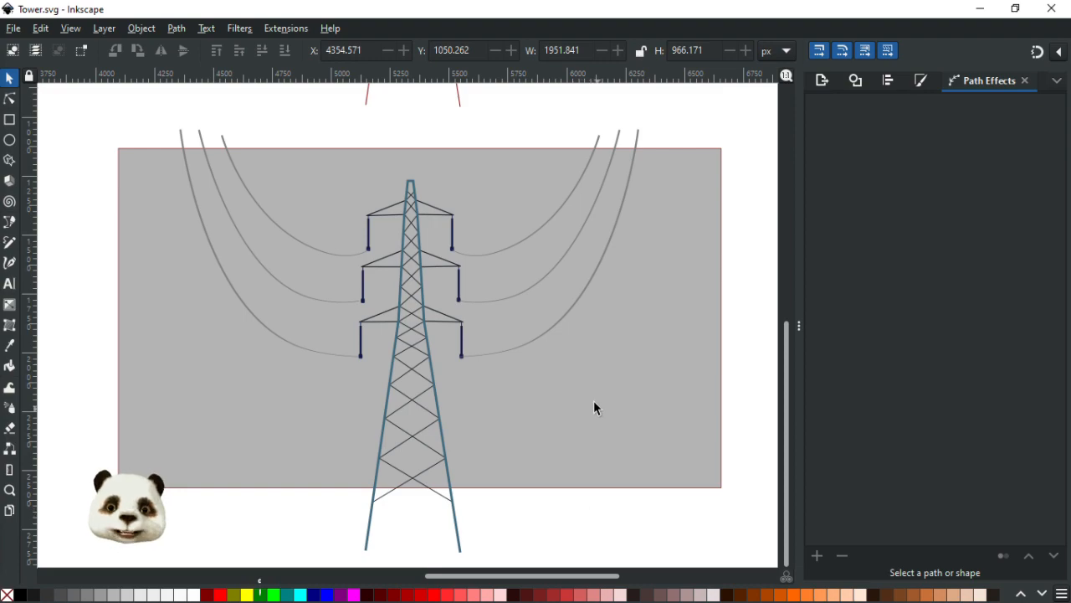
# Step: Select the tower together with its cables, move them slightly sideways to X 4387.531 px, then deselect
pyautogui.scroll(-2, 595, 403)
pyautogui.scroll(4, 565, 413)
pyautogui.scroll(-2, 537, 446)
pyautogui.moveTo(520, 431); pyautogui.dragTo(520, 341)
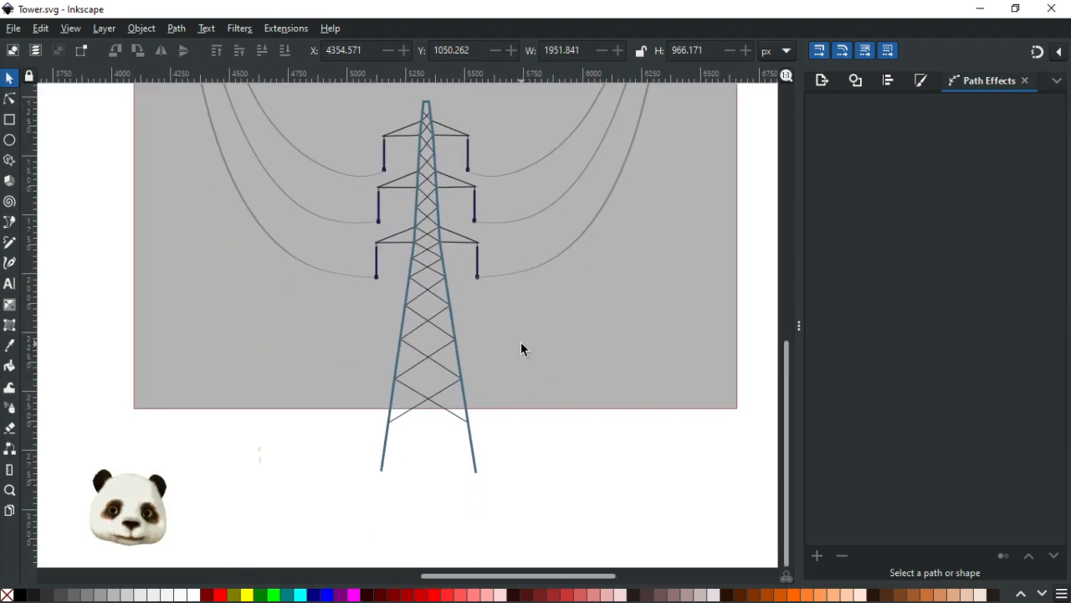
pyautogui.scroll(-1, 498, 357)
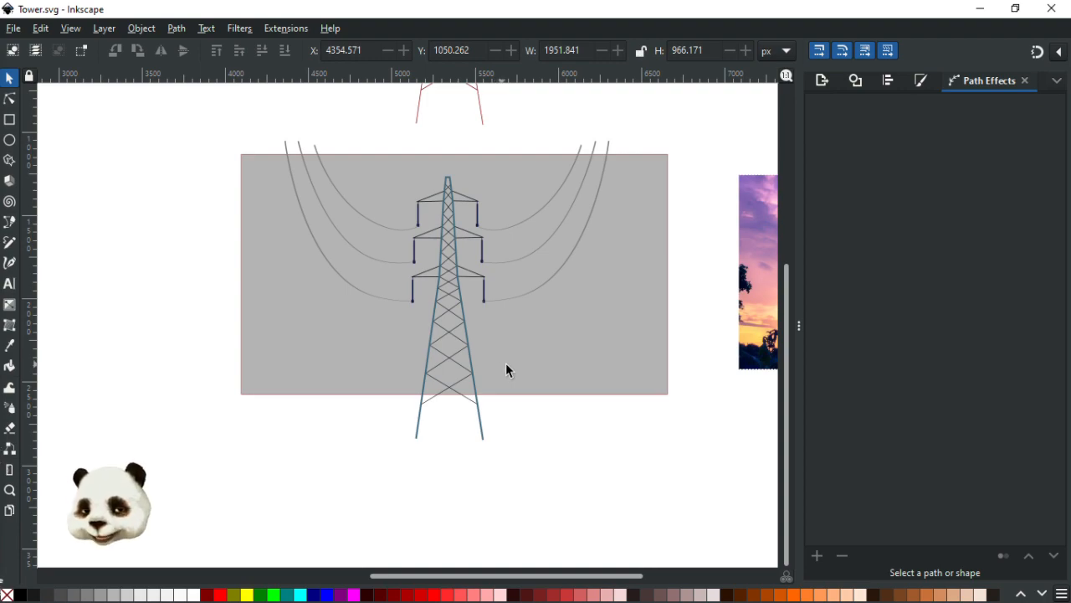
pyautogui.moveTo(601, 343); pyautogui.dragTo(527, 364)
pyautogui.moveTo(191, 142); pyautogui.dragTo(581, 484)
pyautogui.moveTo(421, 449); pyautogui.dragTo(424, 450)
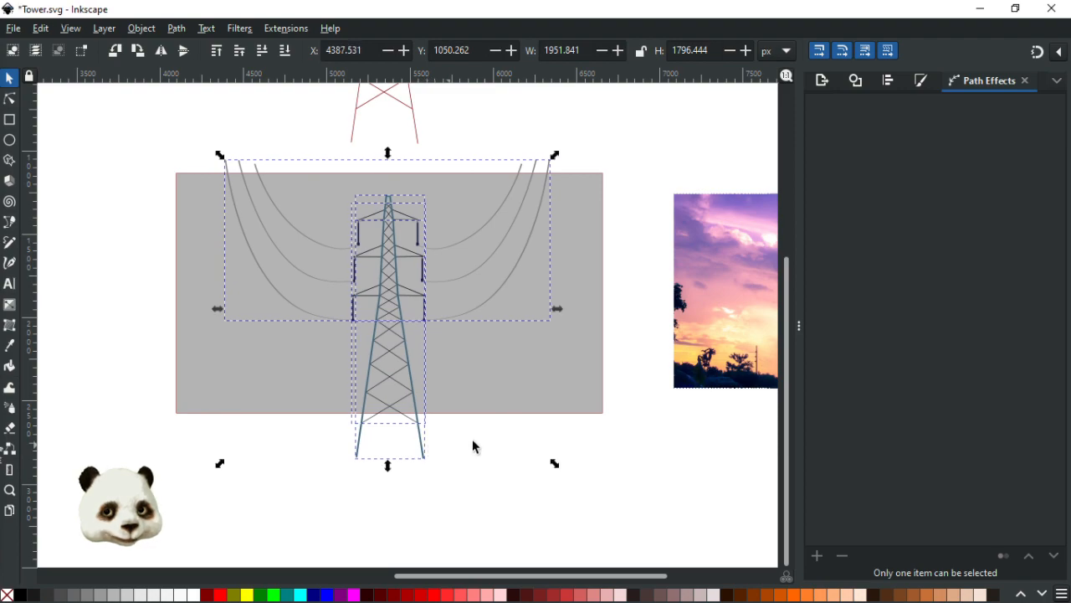
pyautogui.click(544, 428)
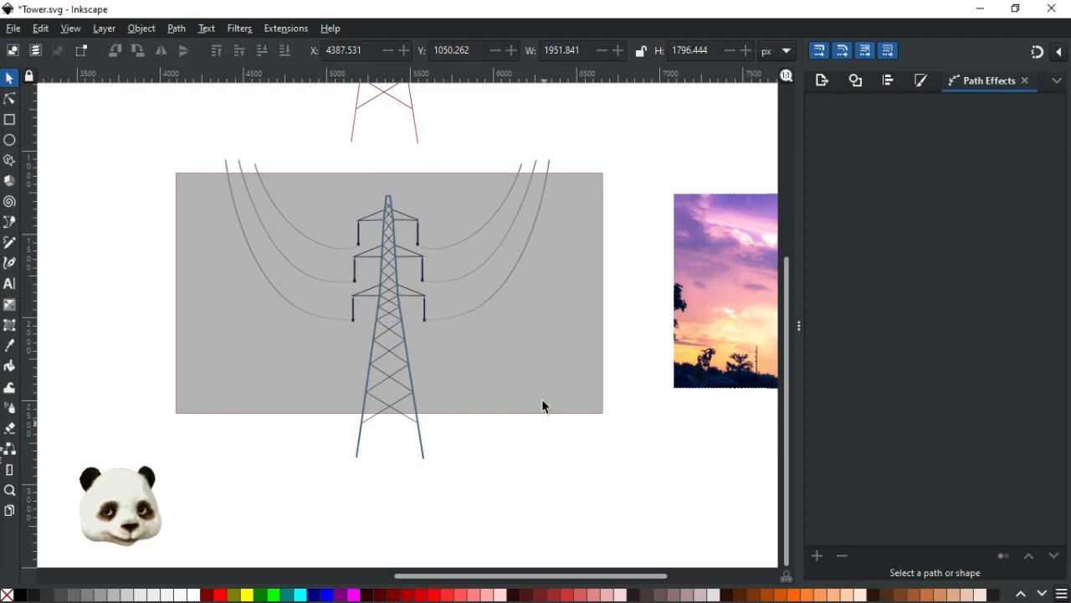
# Step: Try to pull the upper end node of the lowest right-hand cable outward past the grey rectangle's right edge
pyautogui.scroll(1, 493, 318)
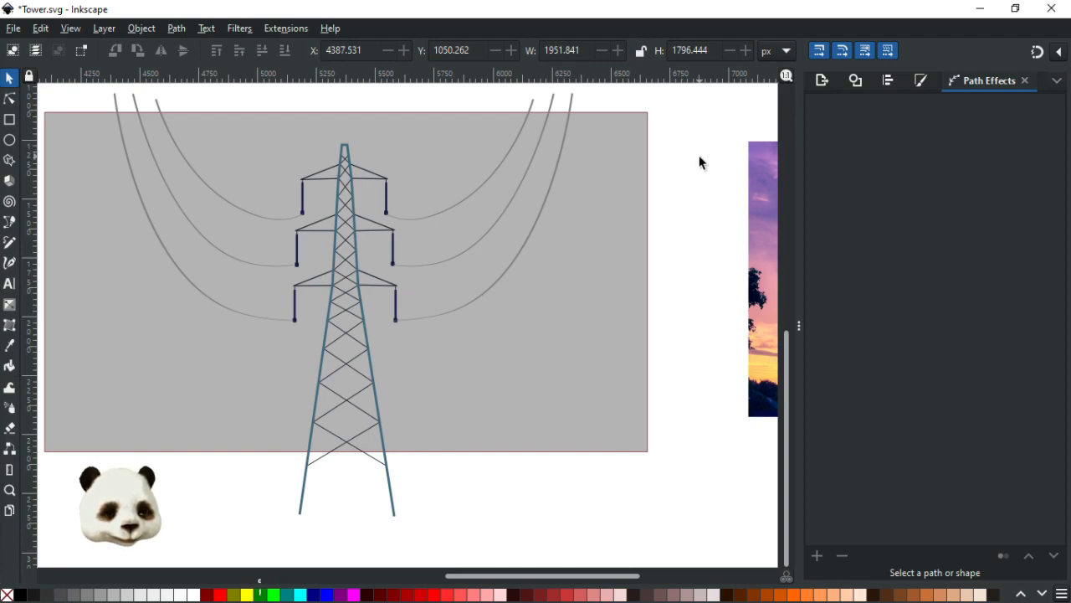
pyautogui.click(9, 98)
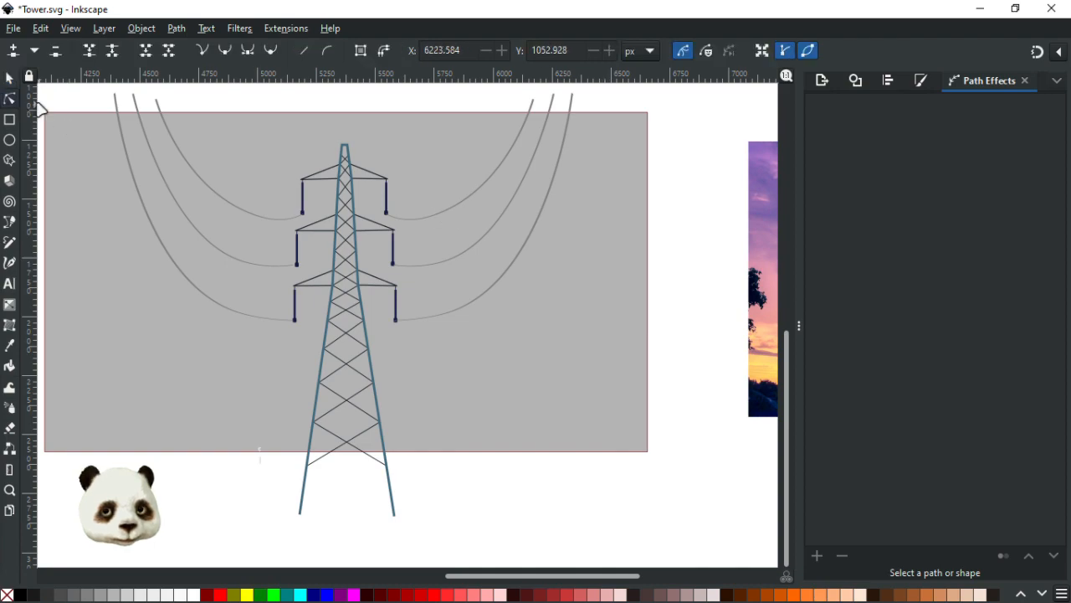
pyautogui.moveTo(395, 222); pyautogui.dragTo(268, 313)
pyautogui.click(440, 199)
pyautogui.click(446, 184)
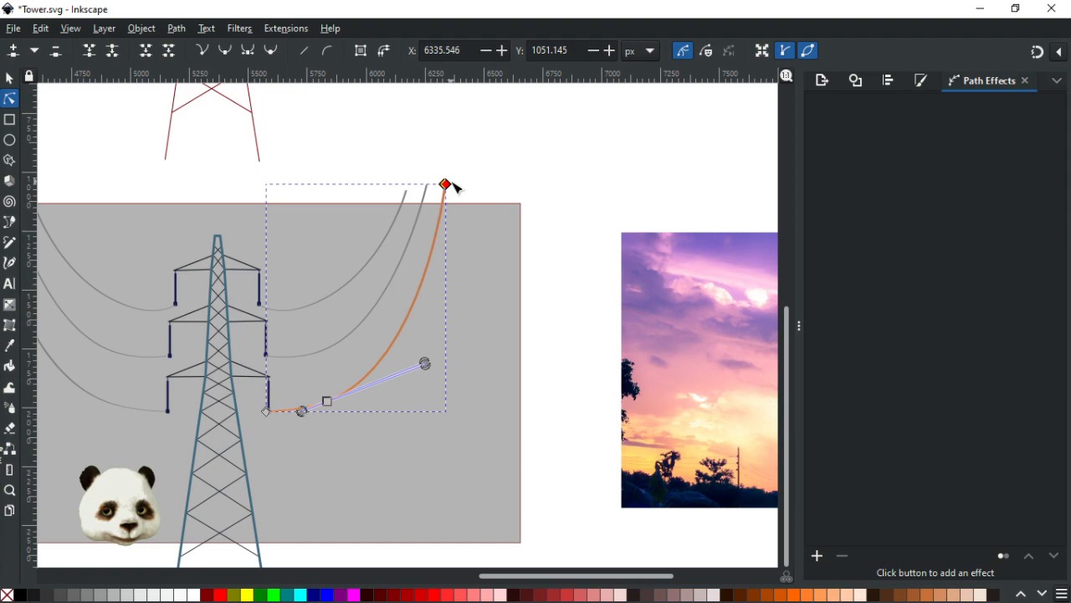
pyautogui.moveTo(445, 184); pyautogui.dragTo(541, 258)
pyautogui.click(551, 327)
pyautogui.click(550, 452)
pyautogui.moveTo(549, 450); pyautogui.dragTo(653, 441)
# Step: Try to pull the upper end nodes of the middle and top right-hand cables outward past the rectangle's right edge
pyautogui.click(530, 182)
pyautogui.click(531, 184)
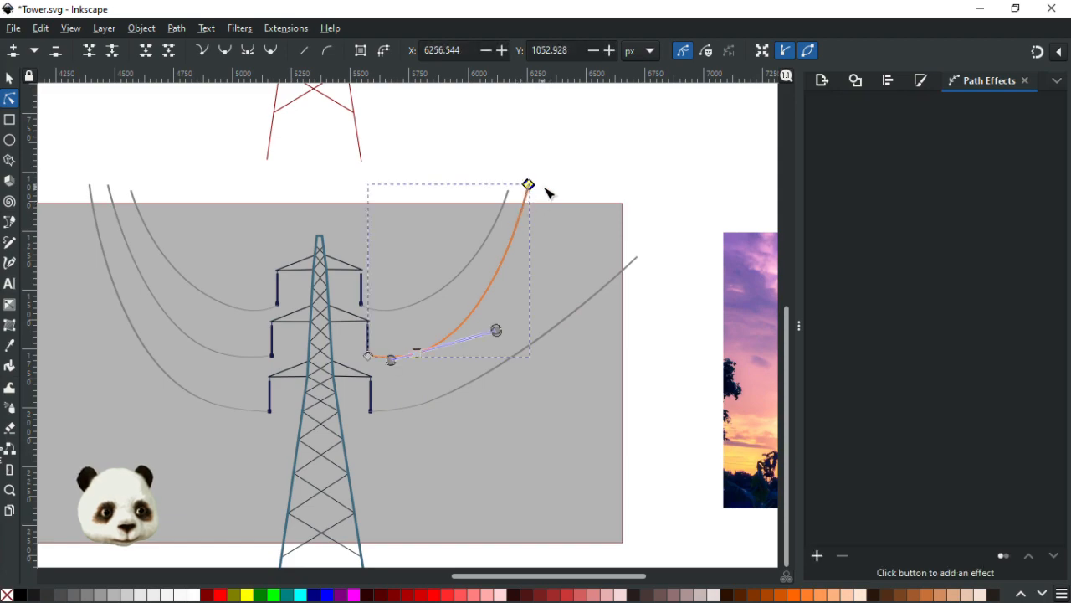
pyautogui.moveTo(529, 185); pyautogui.dragTo(630, 236)
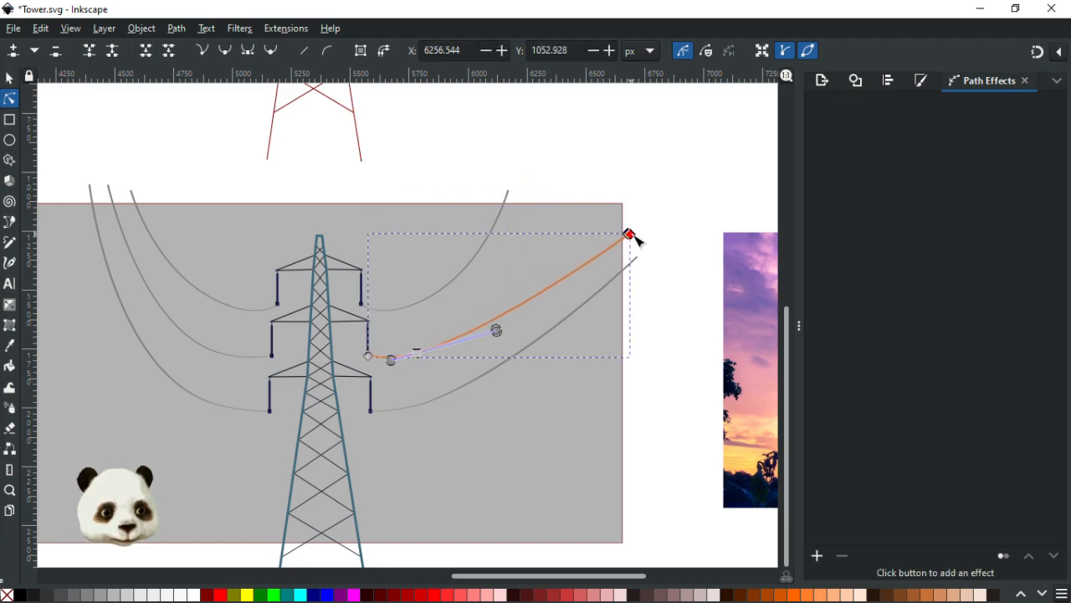
pyautogui.click(509, 194)
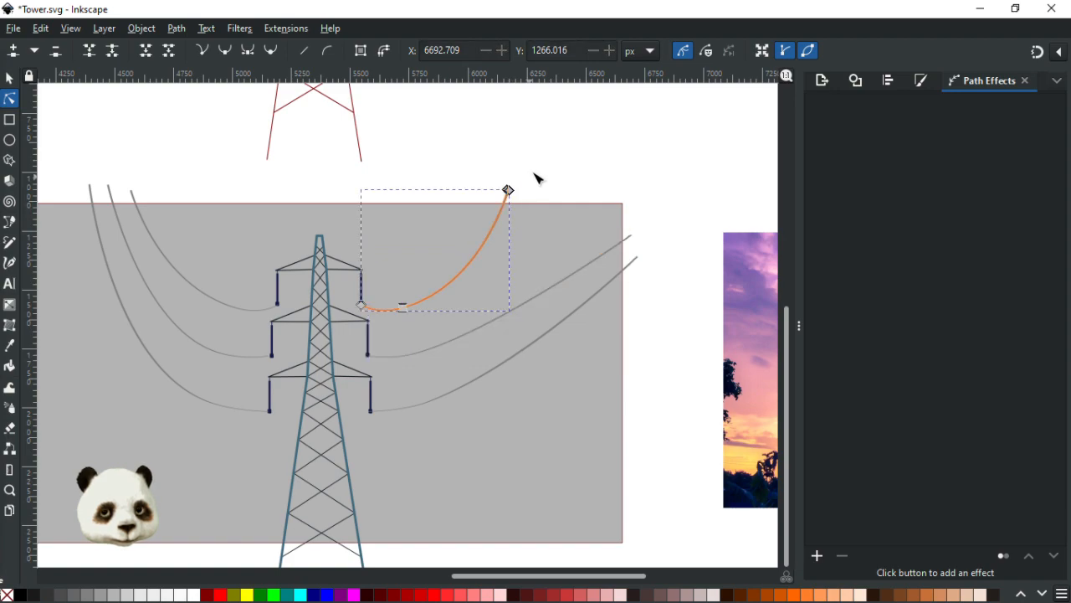
pyautogui.moveTo(510, 190); pyautogui.dragTo(630, 220)
pyautogui.click(636, 314)
pyautogui.click(634, 332)
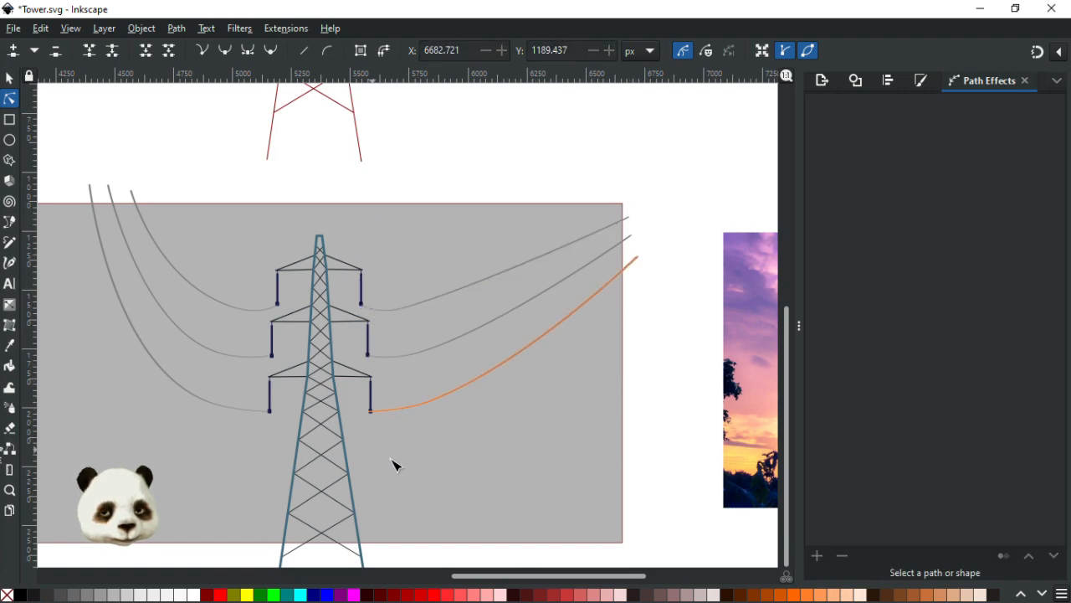
# Step: Undo the outward moves of the three right-hand cable ends
pyautogui.scroll(-1, 397, 466)
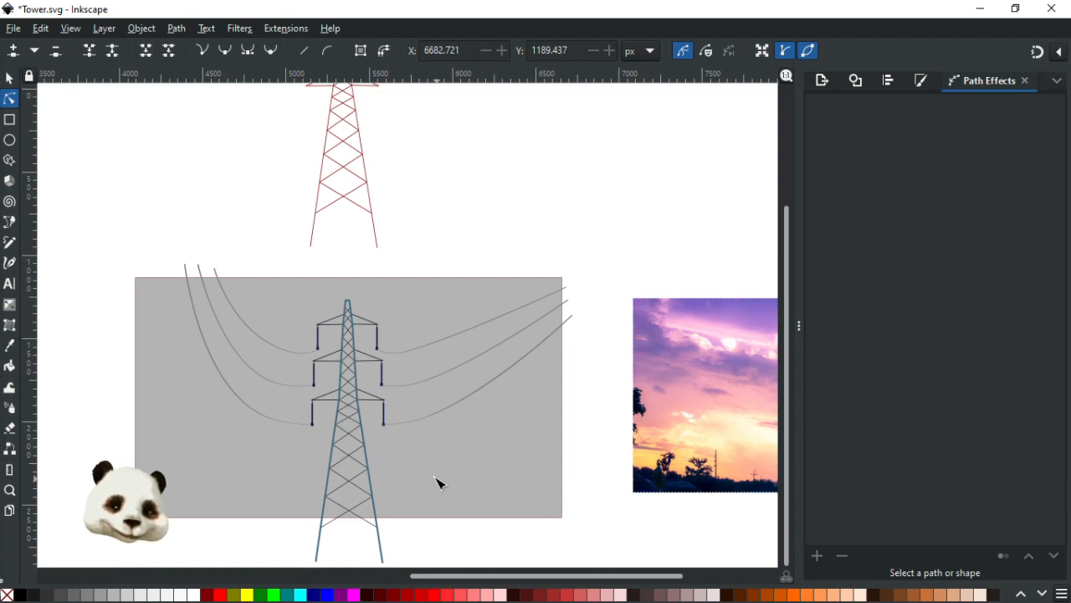
pyautogui.hotkey('ctrl', 'z')
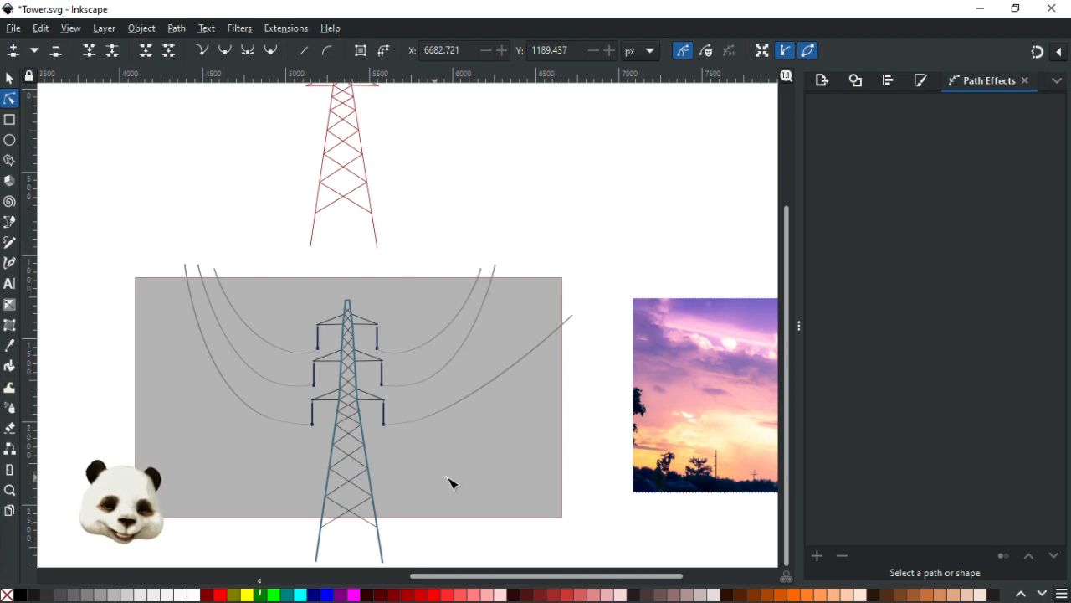
pyautogui.scroll(1, 519, 297)
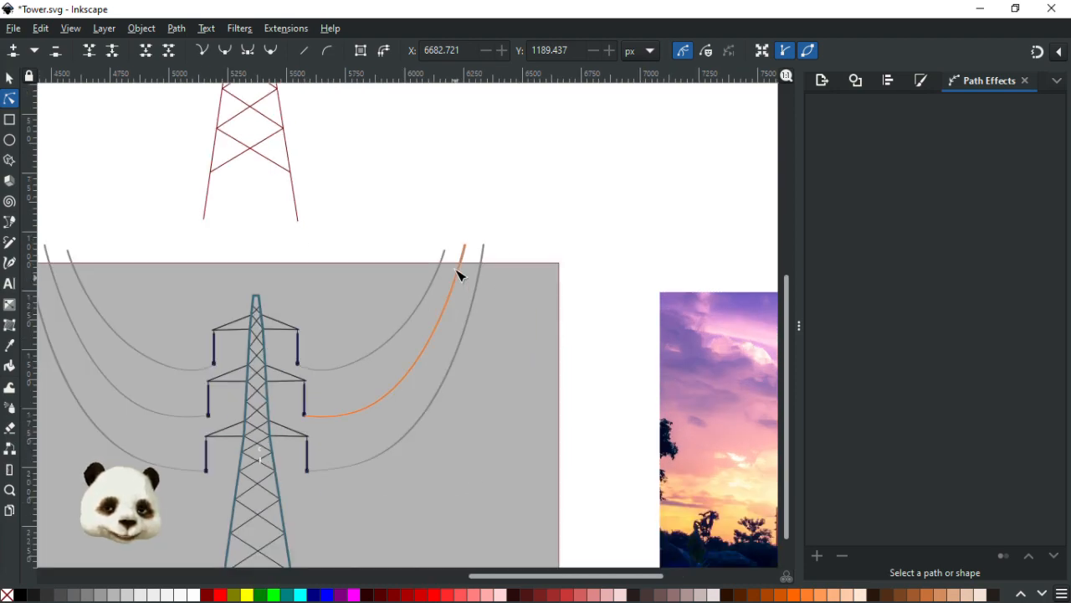
# Step: Select the upper end nodes of all three right-hand cables, shift them together slightly outward to X 6316.022, Y 1080.337 px, and deselect
pyautogui.moveTo(430, 244); pyautogui.dragTo(521, 318)
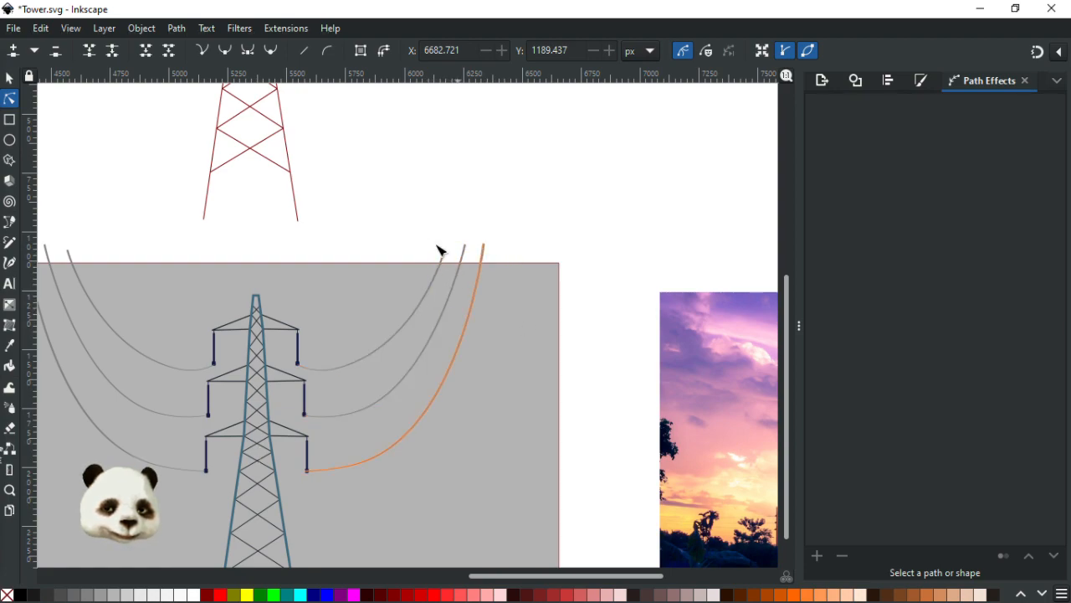
pyautogui.click(443, 256)
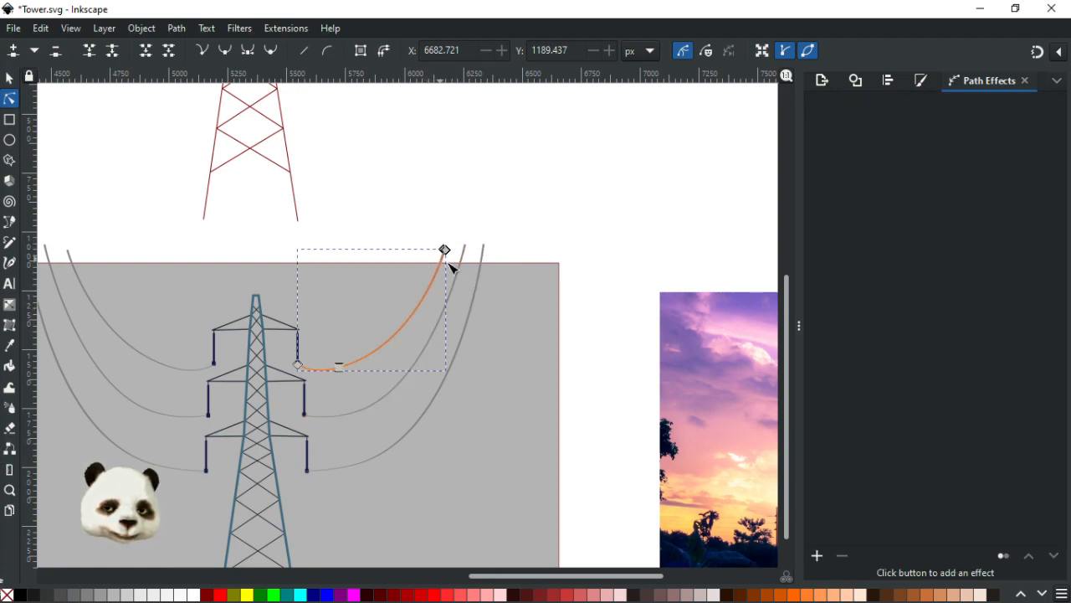
pyautogui.keyDown('shift'); pyautogui.click(467, 261); pyautogui.keyUp('shift')
pyautogui.keyDown('shift'); pyautogui.click(483, 260); pyautogui.keyUp('shift')
pyautogui.moveTo(439, 231); pyautogui.dragTo(500, 252)
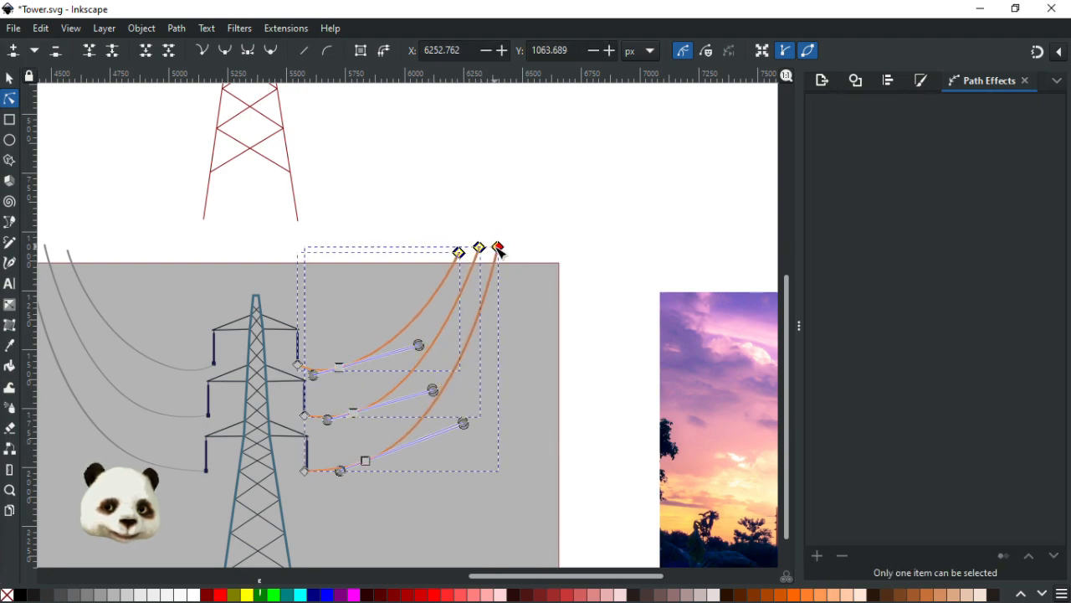
pyautogui.click(555, 229)
pyautogui.click(555, 229)
# Step: Select the middle nodes of the middle and lowest right-hand cables and move them down together to Y 1949.593 px for a deeper sag
pyautogui.scroll(-2, 490, 345)
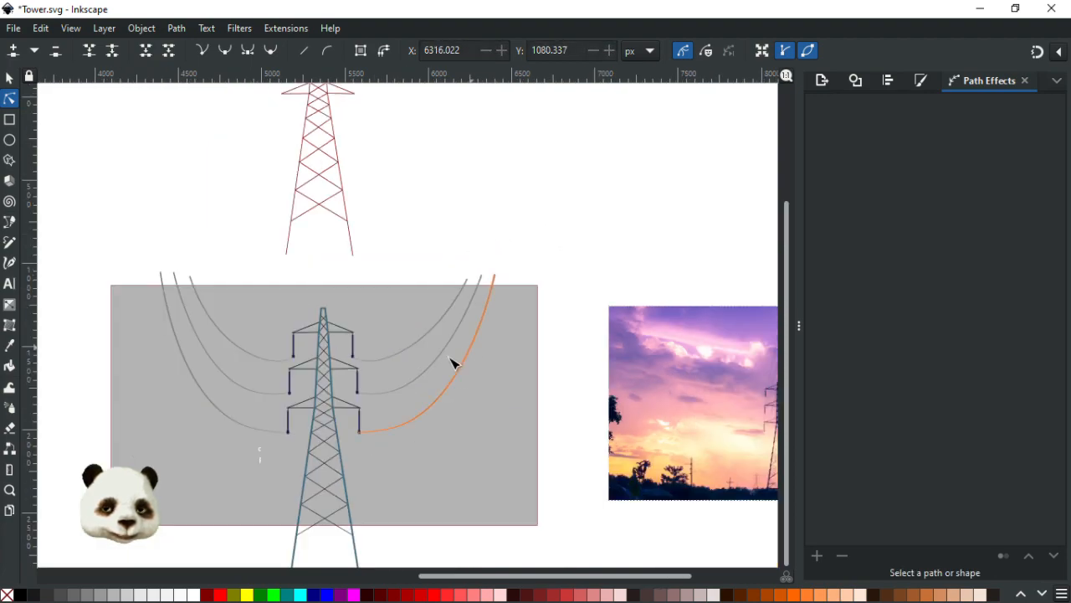
pyautogui.scroll(-2, 331, 410)
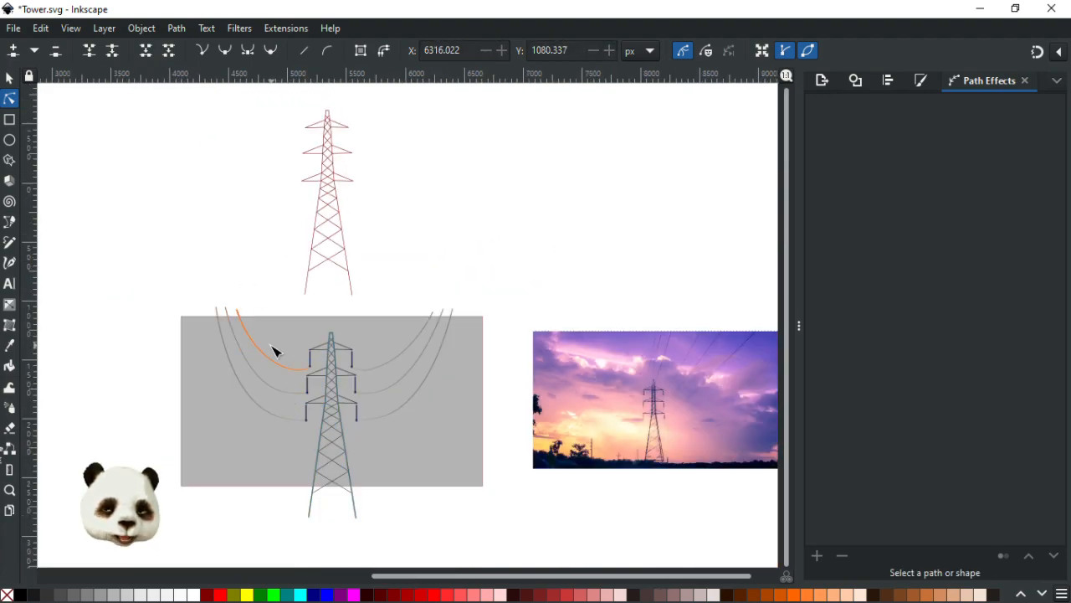
pyautogui.scroll(1, 261, 375)
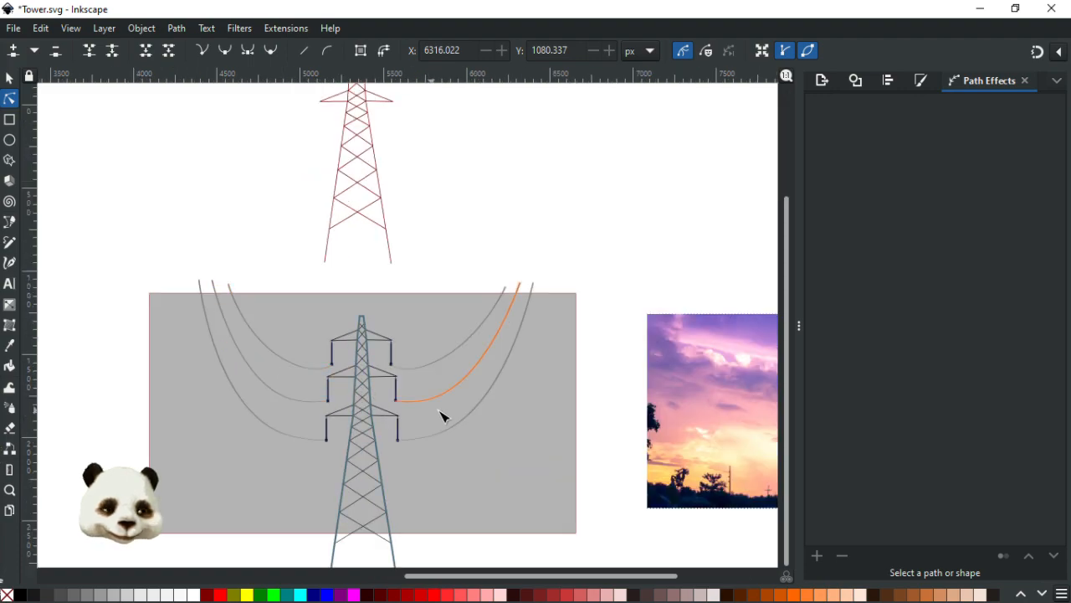
pyautogui.scroll(1, 435, 414)
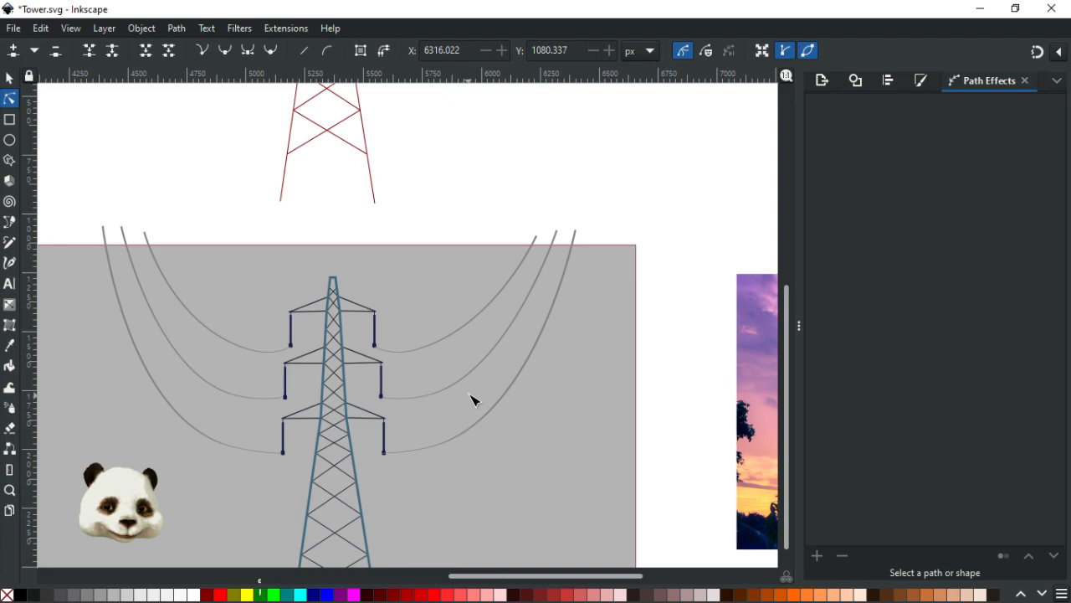
pyautogui.scroll(-1, 469, 406)
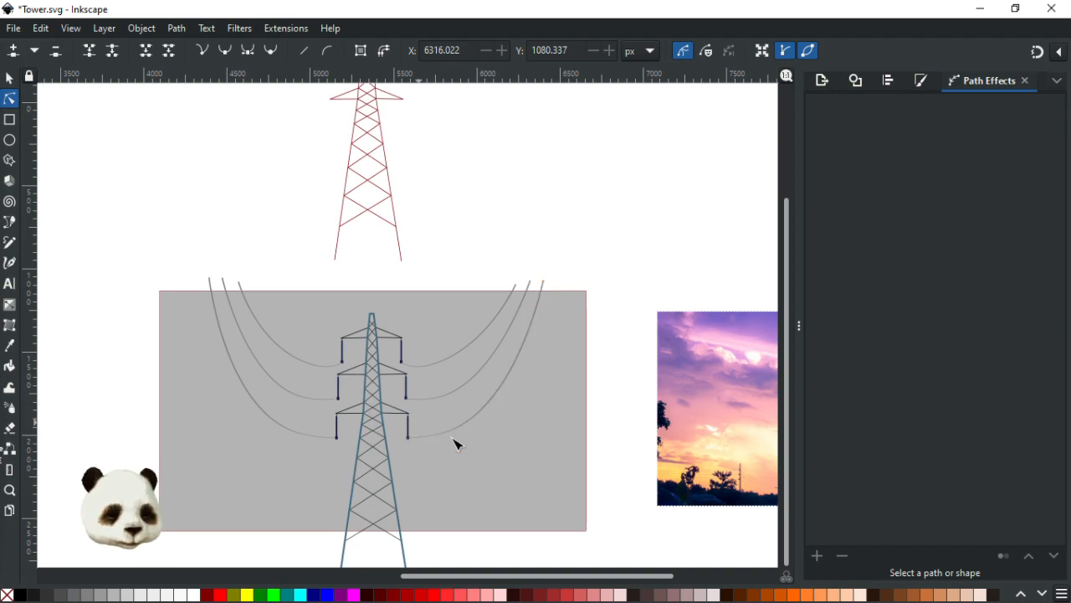
pyautogui.scroll(2, 468, 457)
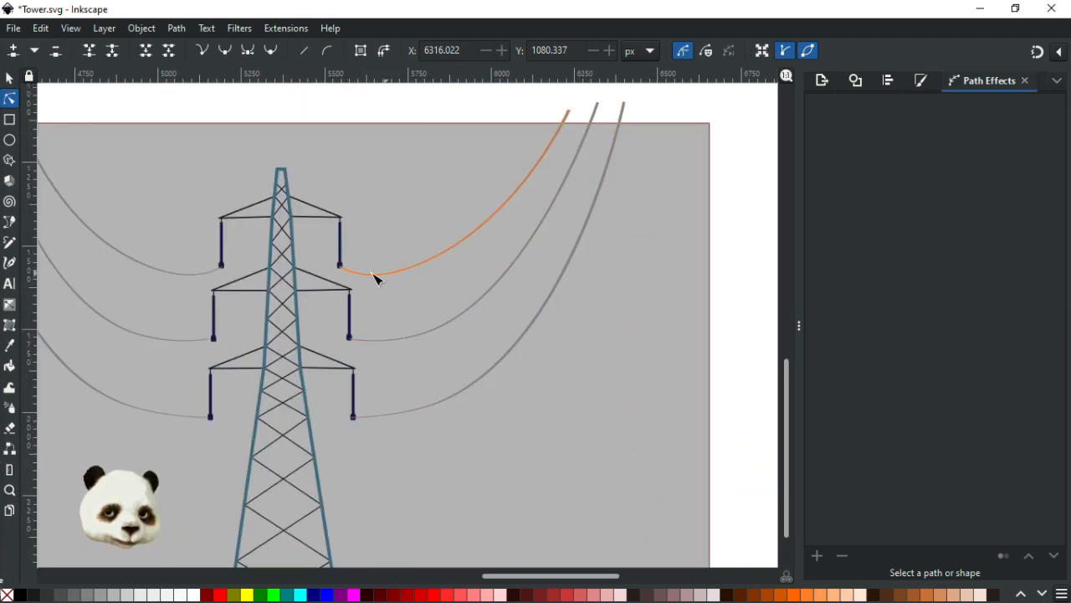
pyautogui.click(418, 339)
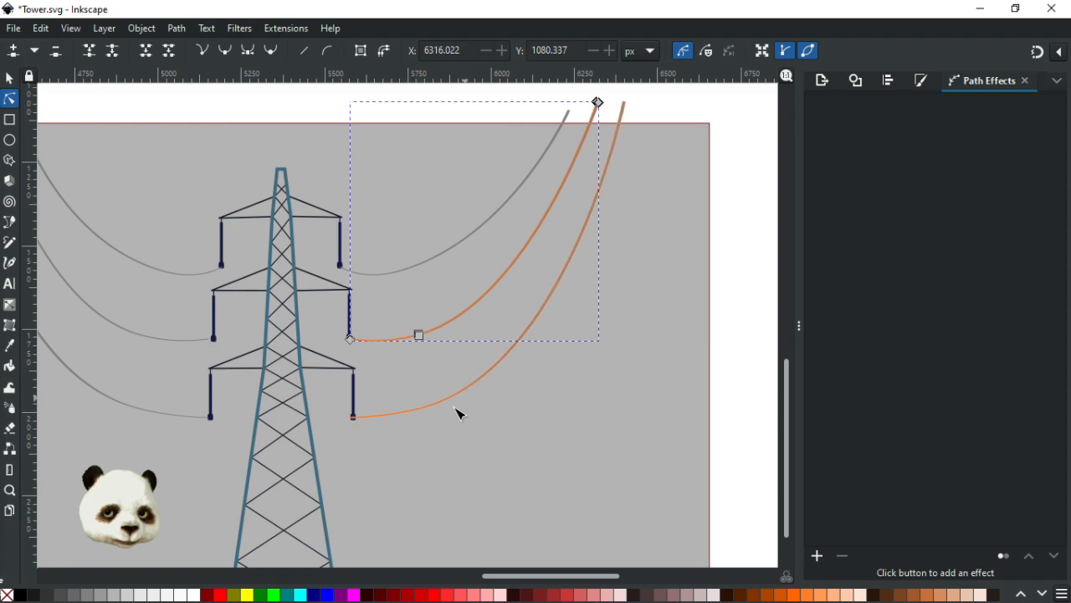
pyautogui.click(438, 410)
pyautogui.keyDown('shift'); pyautogui.click(422, 337); pyautogui.keyUp('shift')
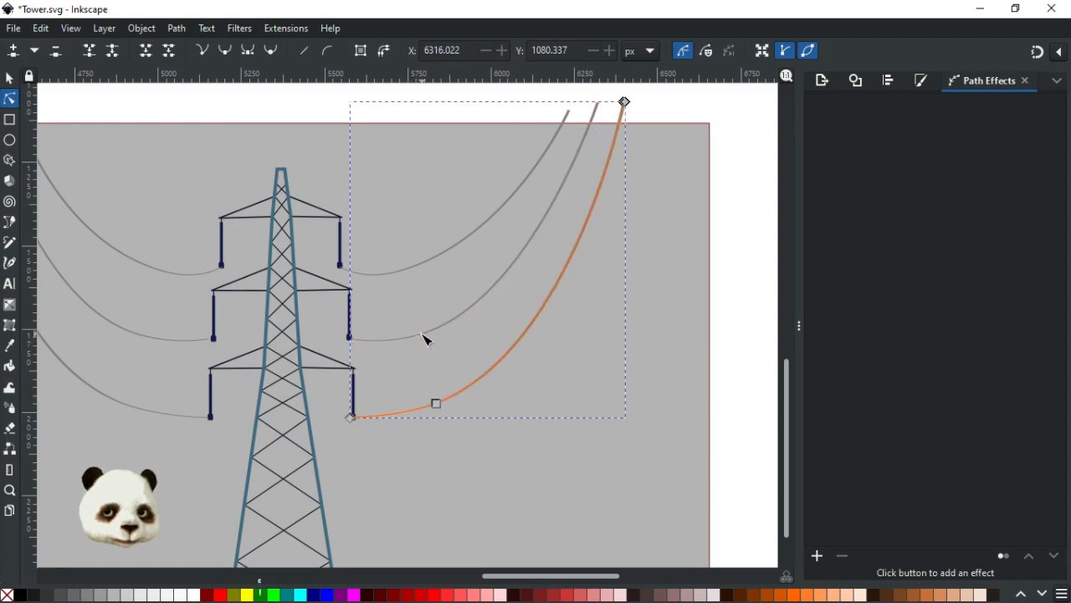
pyautogui.moveTo(395, 316); pyautogui.dragTo(449, 435)
pyautogui.click(460, 360)
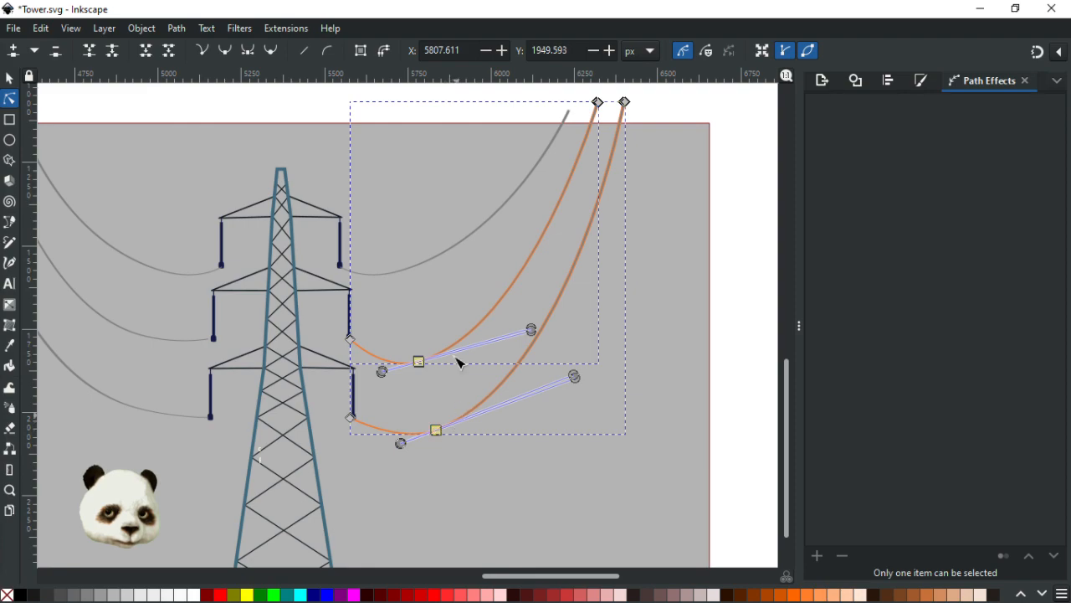
# Step: Lower the middle node of the top right-hand cable to X 5721.142, Y 1627.926 px so it sags more, then deselect
pyautogui.click(398, 266)
pyautogui.moveTo(400, 271); pyautogui.dragTo(420, 294)
pyautogui.hotkey('ctrl', 'z')
pyautogui.moveTo(387, 254); pyautogui.dragTo(421, 297)
pyautogui.click(734, 249)
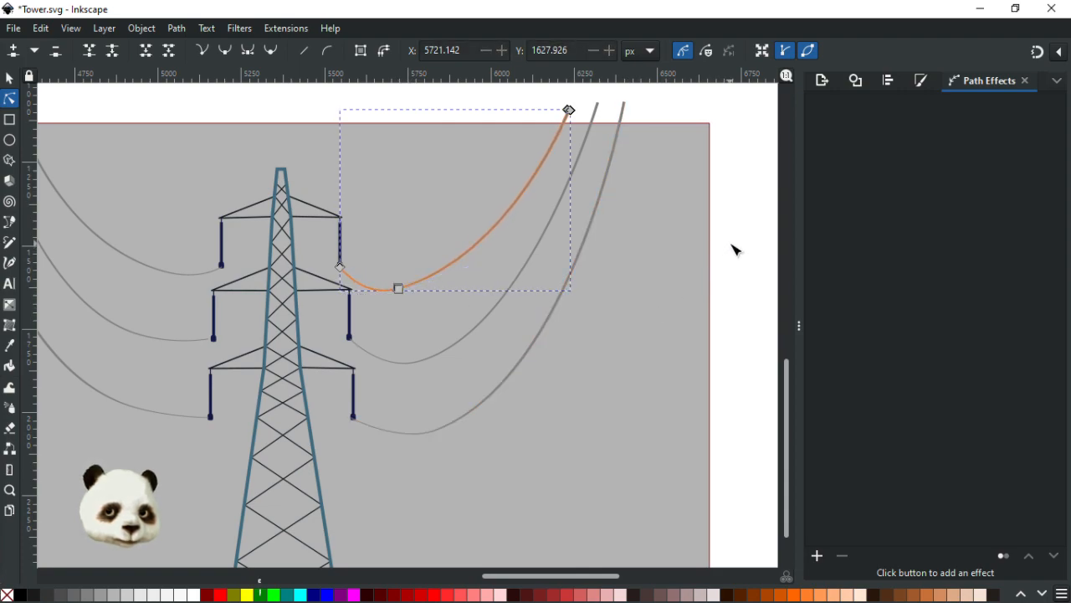
pyautogui.click(734, 250)
# Step: Move the top right-hand cable's middle node outward from the tower to X 5745.862 px and deselect the cable
pyautogui.scroll(-3, 664, 271)
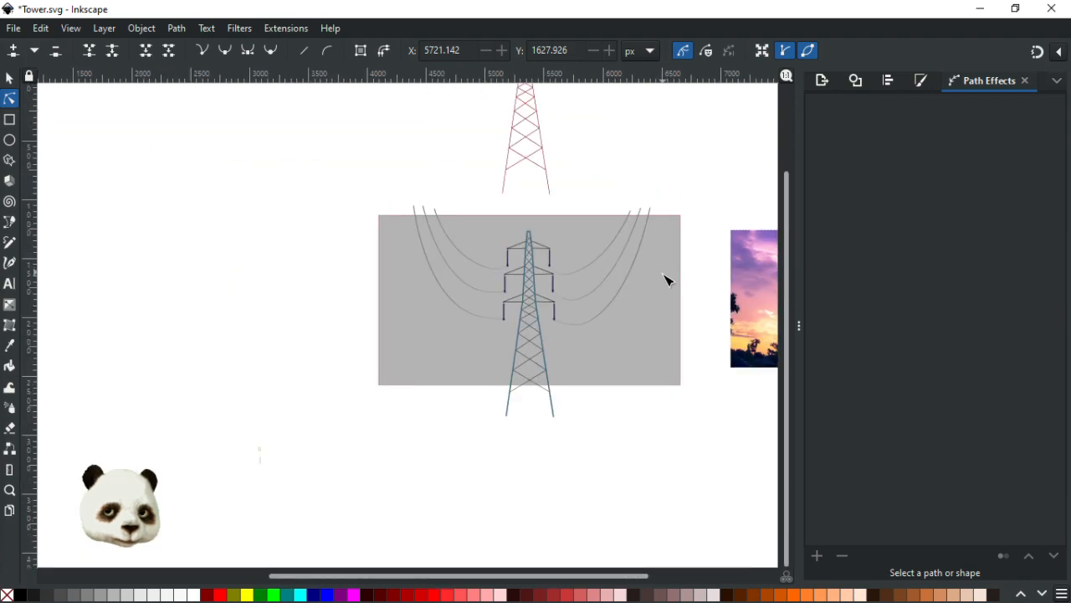
pyautogui.scroll(2, 488, 282)
pyautogui.click(480, 279)
pyautogui.scroll(4, 484, 280)
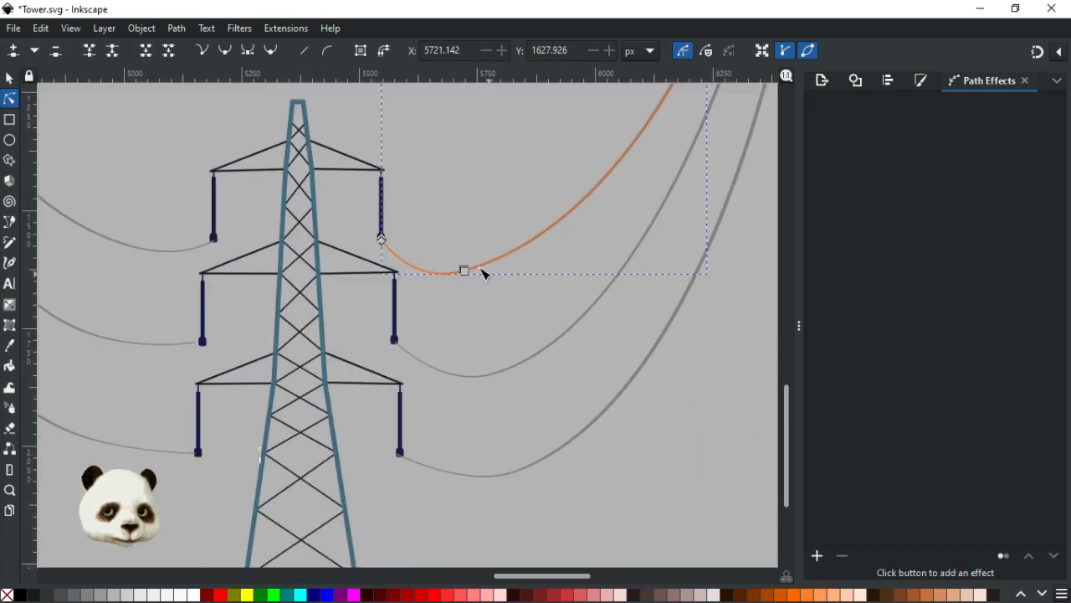
pyautogui.moveTo(453, 269); pyautogui.dragTo(479, 277)
pyautogui.click(569, 306)
pyautogui.click(570, 310)
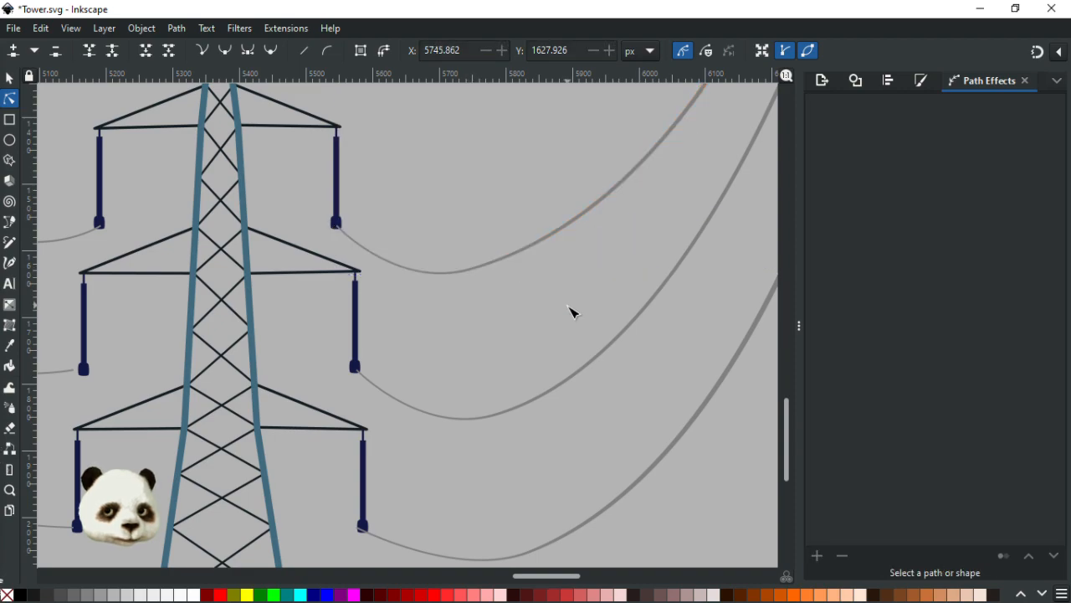
# Step: Smooth the top right-hand cable by lengthening its middle node's tower-side handle and nudging the node to X 5744.961, Y 1626.345 px, then deselect
pyautogui.scroll(-3, 569, 313)
pyautogui.scroll(2, 606, 327)
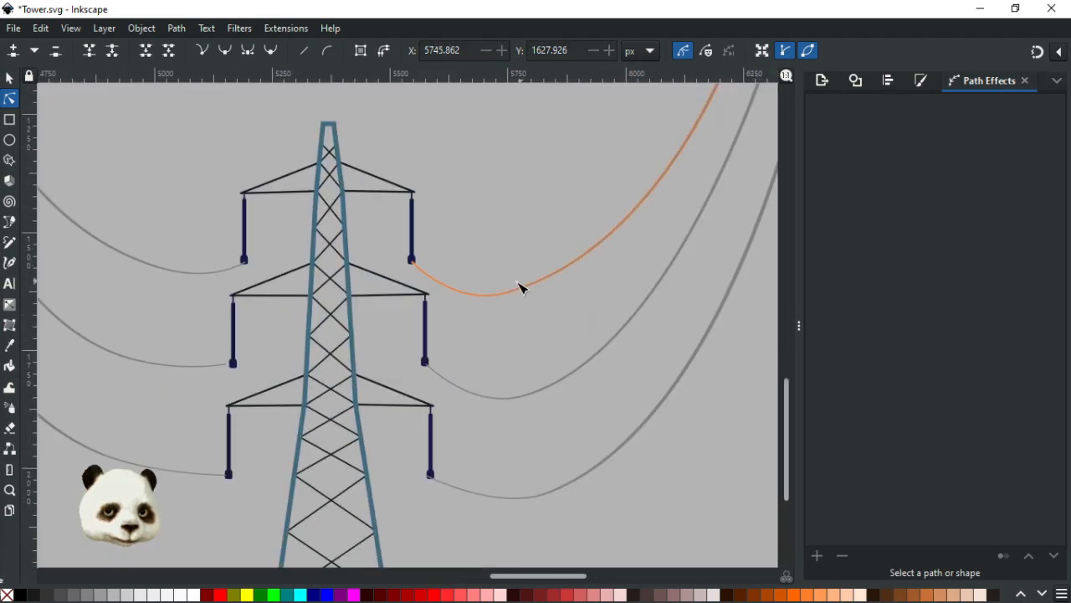
pyautogui.click(506, 294)
pyautogui.click(512, 294)
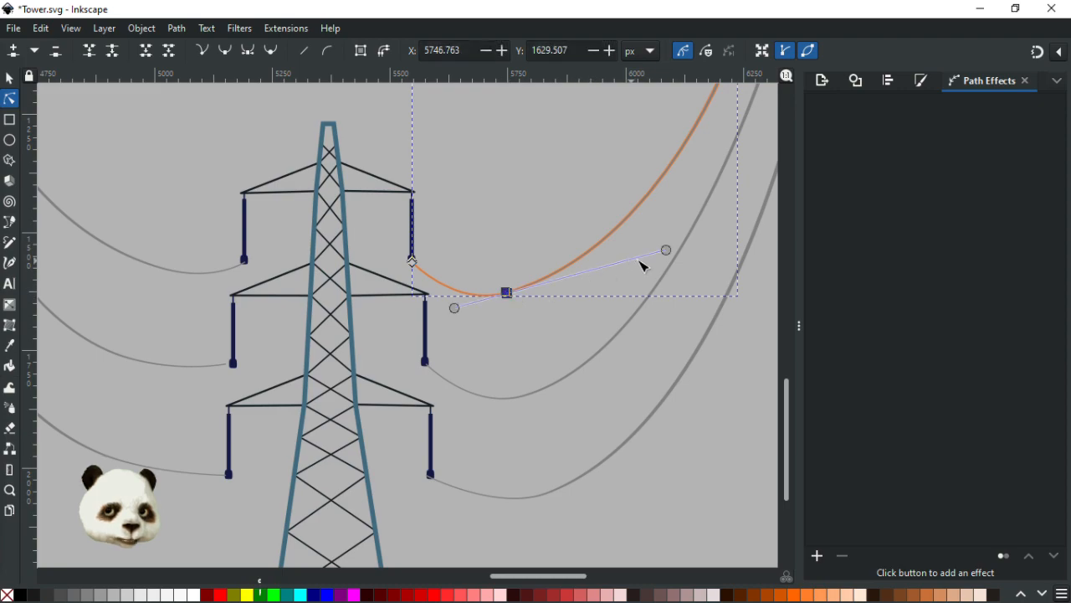
pyautogui.moveTo(455, 310); pyautogui.dragTo(438, 312)
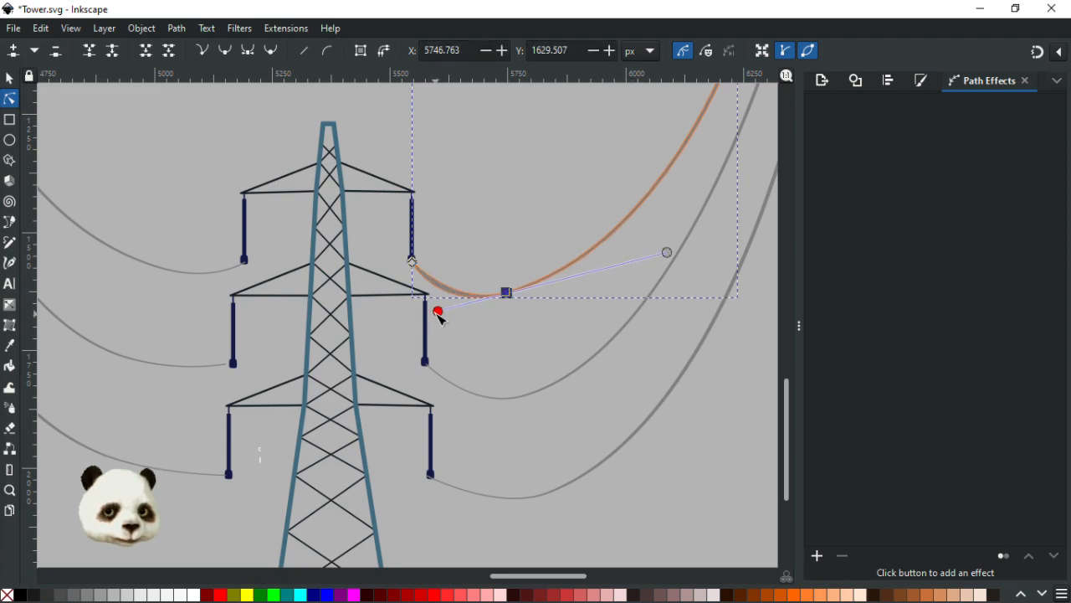
pyautogui.scroll(1, 520, 297)
pyautogui.moveTo(502, 293); pyautogui.dragTo(502, 294)
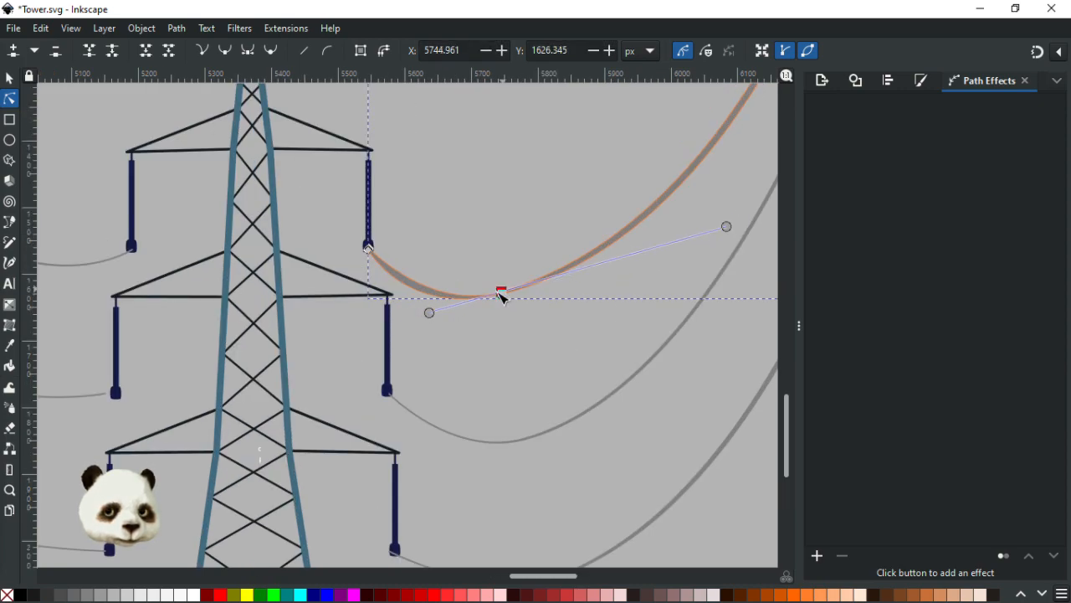
pyautogui.moveTo(425, 315); pyautogui.dragTo(407, 318)
pyautogui.click(483, 253)
pyautogui.click(488, 253)
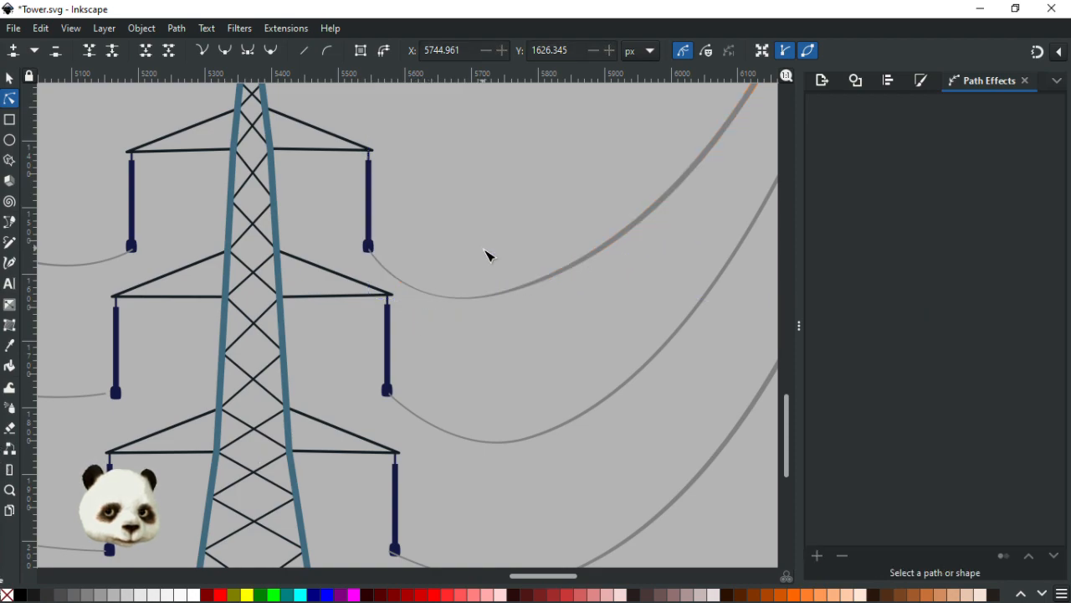
# Step: Move the top right-hand cable's middle node to X 5746.763, Y 1629.507 px, raise its outer handle slightly and deselect the cable
pyautogui.scroll(-2, 495, 282)
pyautogui.scroll(3, 418, 362)
pyautogui.scroll(2, 365, 387)
pyautogui.click(363, 389)
pyautogui.click(339, 390)
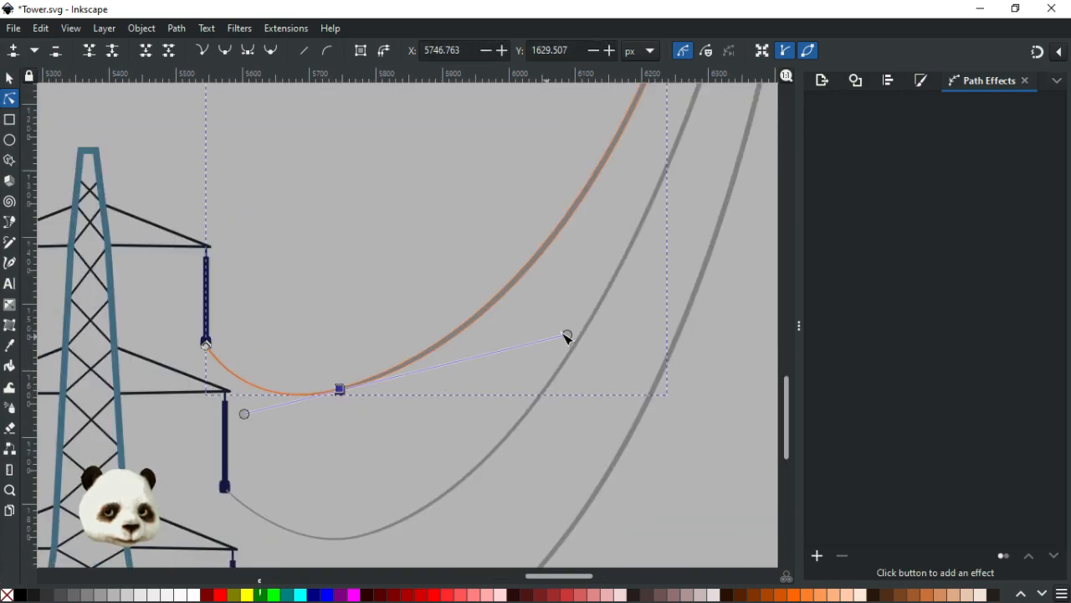
pyautogui.moveTo(569, 334); pyautogui.dragTo(569, 328)
pyautogui.click(463, 408)
pyautogui.click(459, 433)
# Step: Lower the lowest right-hand cable's middle node to X 5833.508, Y 2063.308 px, lengthen its tower-side handle and deselect the cable
pyautogui.scroll(-4, 459, 433)
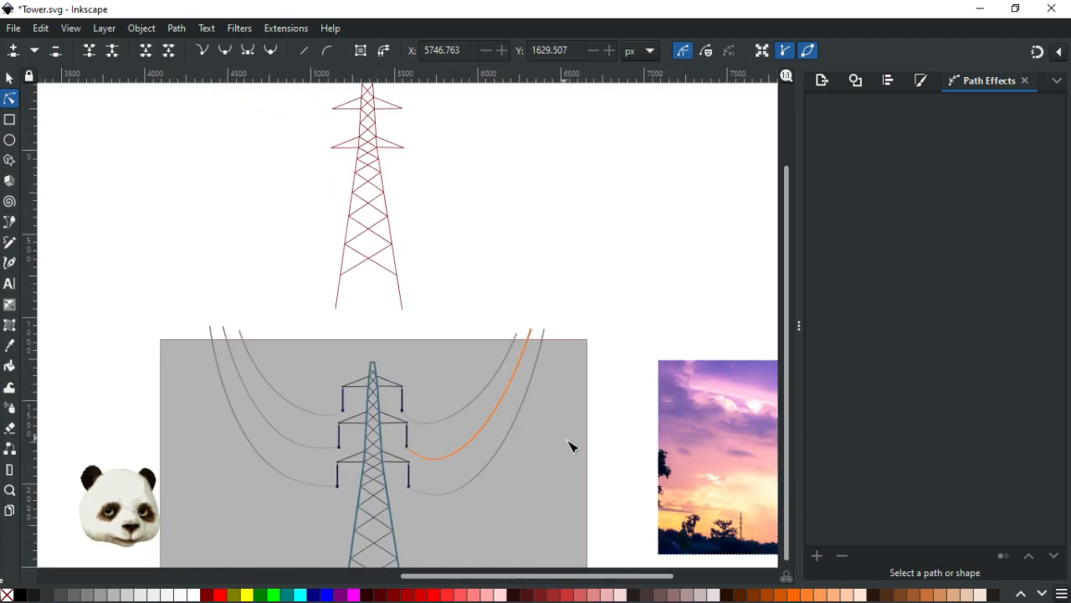
pyautogui.moveTo(550, 421); pyautogui.dragTo(578, 286)
pyautogui.scroll(3, 459, 334)
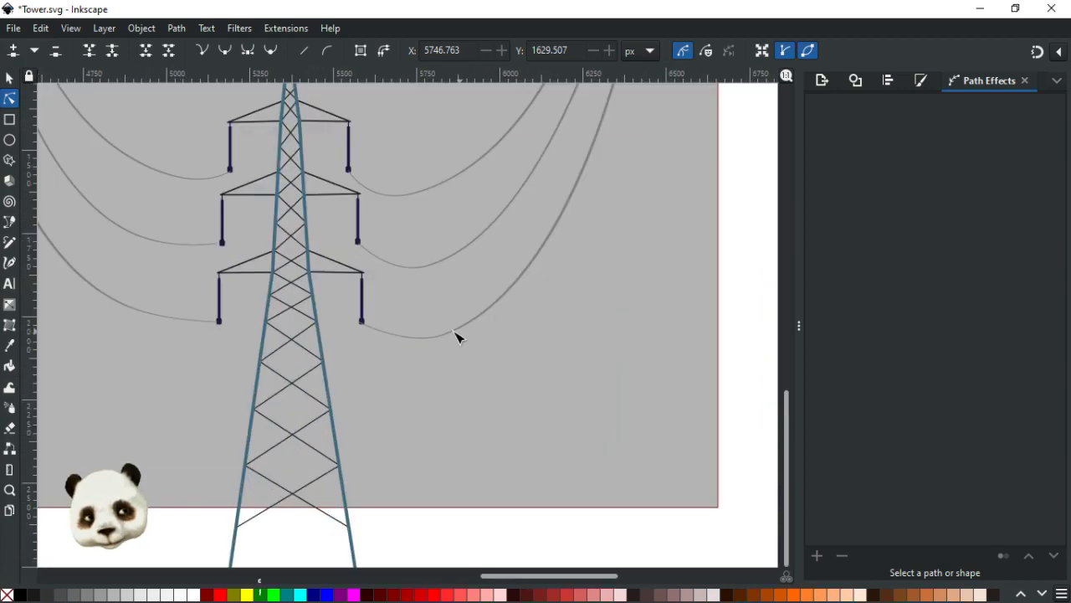
pyautogui.click(444, 335)
pyautogui.scroll(4, 447, 333)
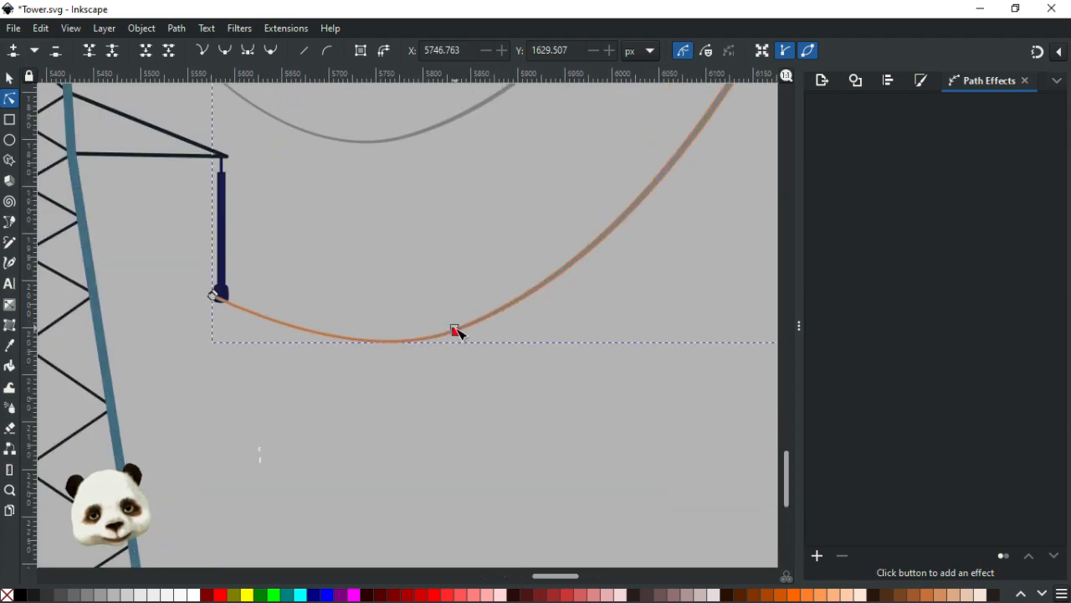
pyautogui.click(456, 331)
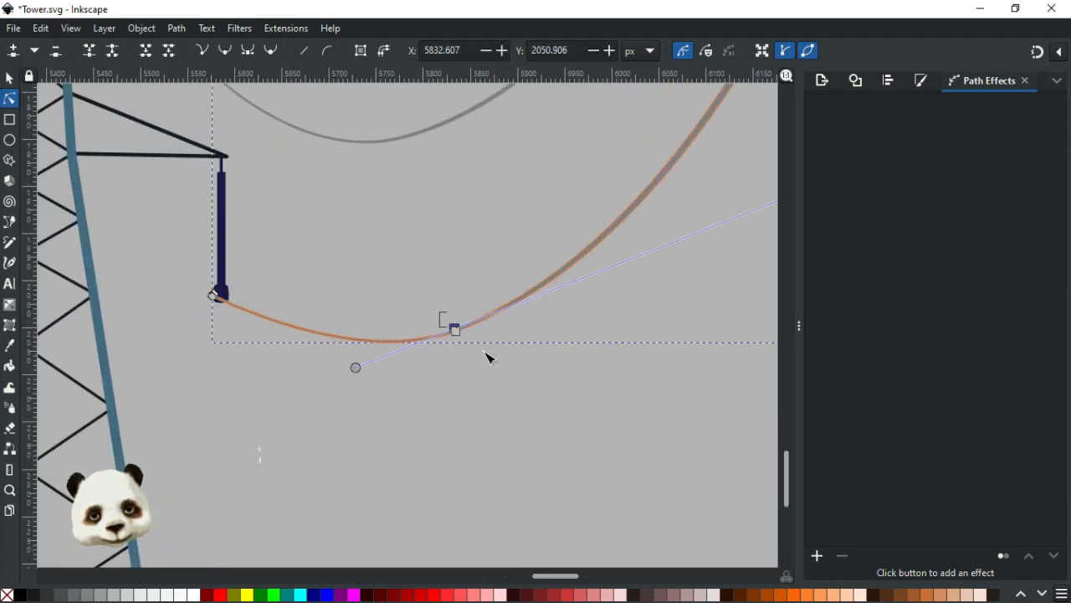
pyautogui.moveTo(463, 338); pyautogui.dragTo(464, 353)
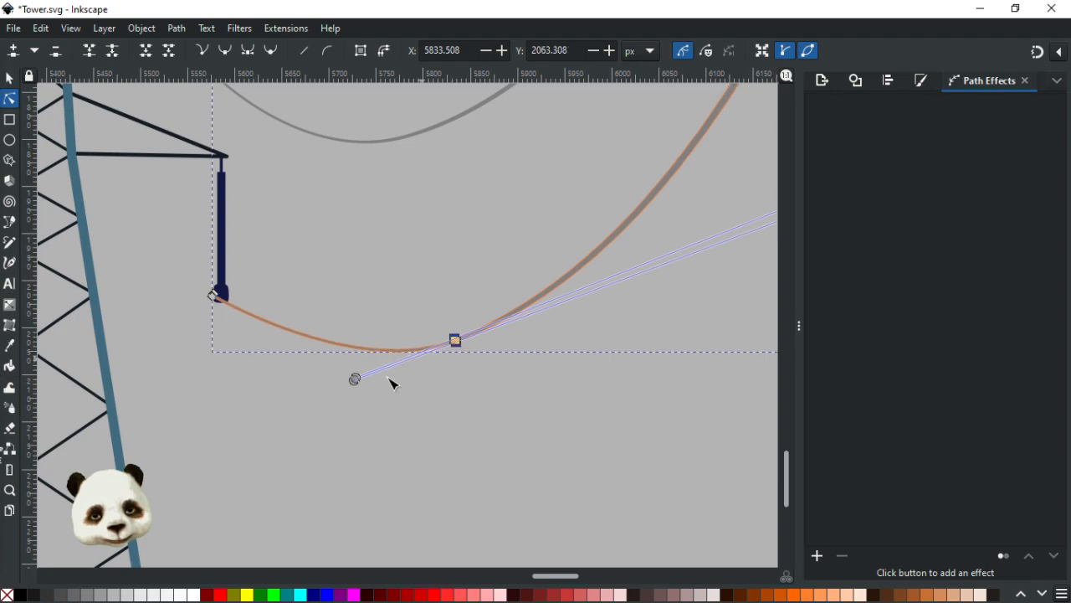
pyautogui.moveTo(358, 381); pyautogui.dragTo(345, 387)
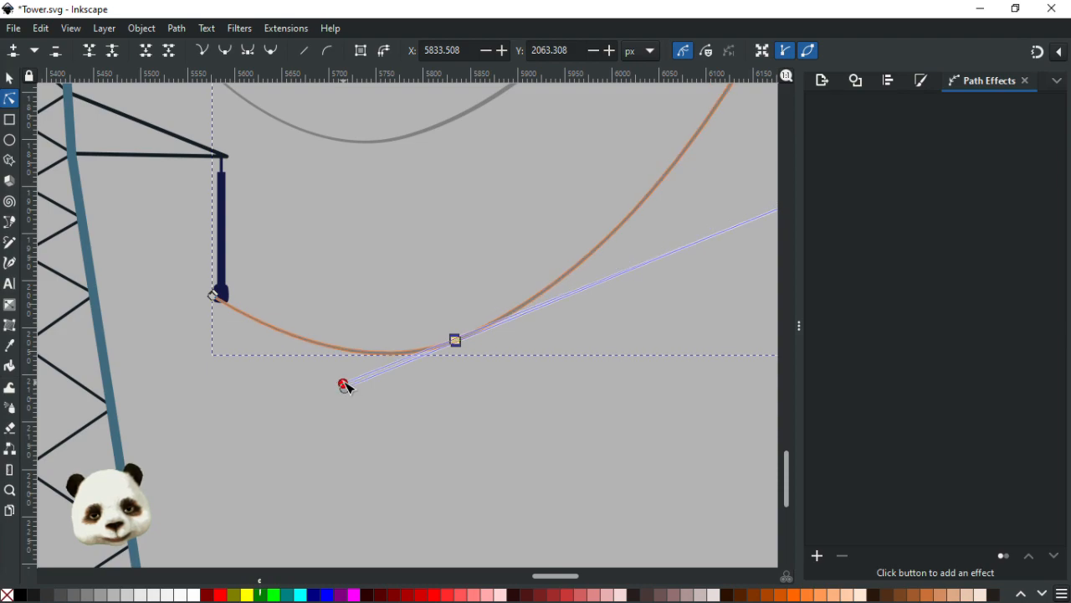
pyautogui.click(483, 393)
pyautogui.click(486, 393)
# Step: Nudge the lowest right-hand cable's middle node to X 5832.607, Y 2061.727 px, fine-tune its outer handle and deselect the cable
pyautogui.scroll(-4, 486, 394)
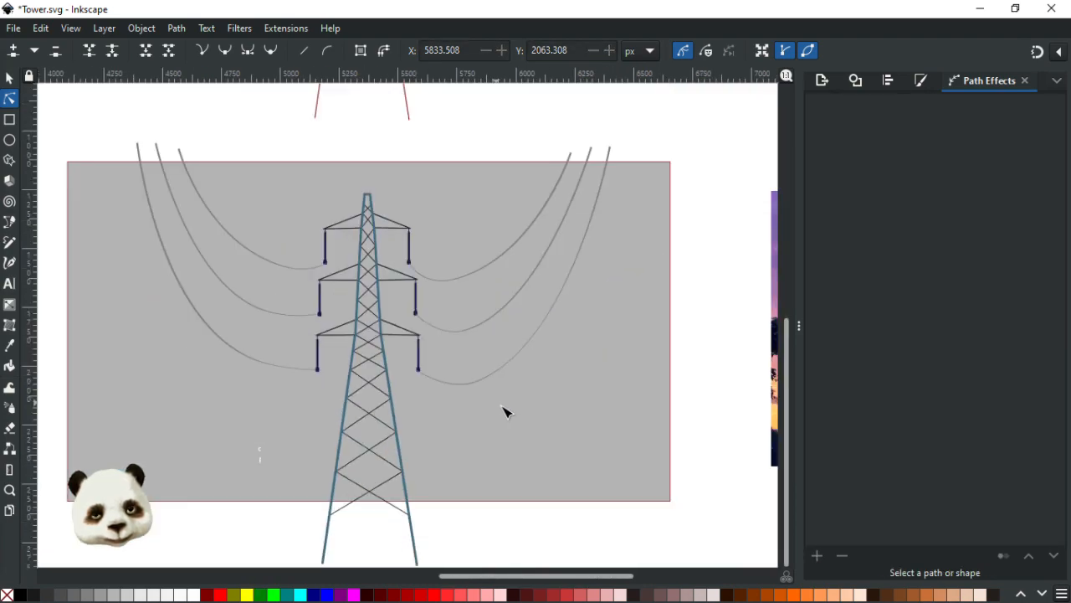
pyautogui.scroll(1, 510, 402)
pyautogui.click(463, 376)
pyautogui.click(465, 373)
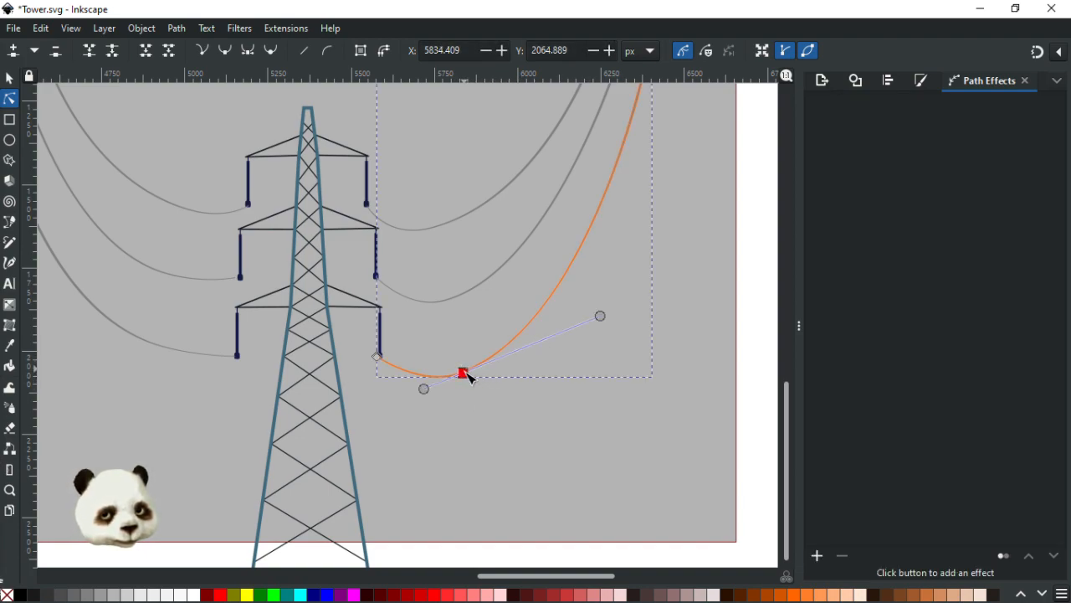
pyautogui.scroll(2, 497, 363)
pyautogui.click(432, 387)
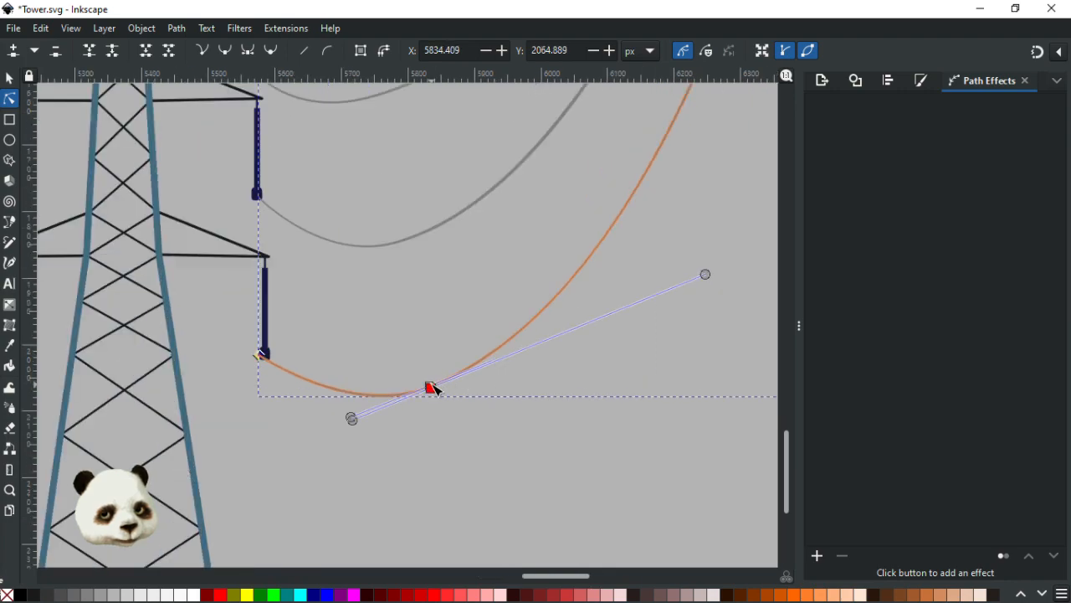
pyautogui.click(428, 380)
pyautogui.click(430, 386)
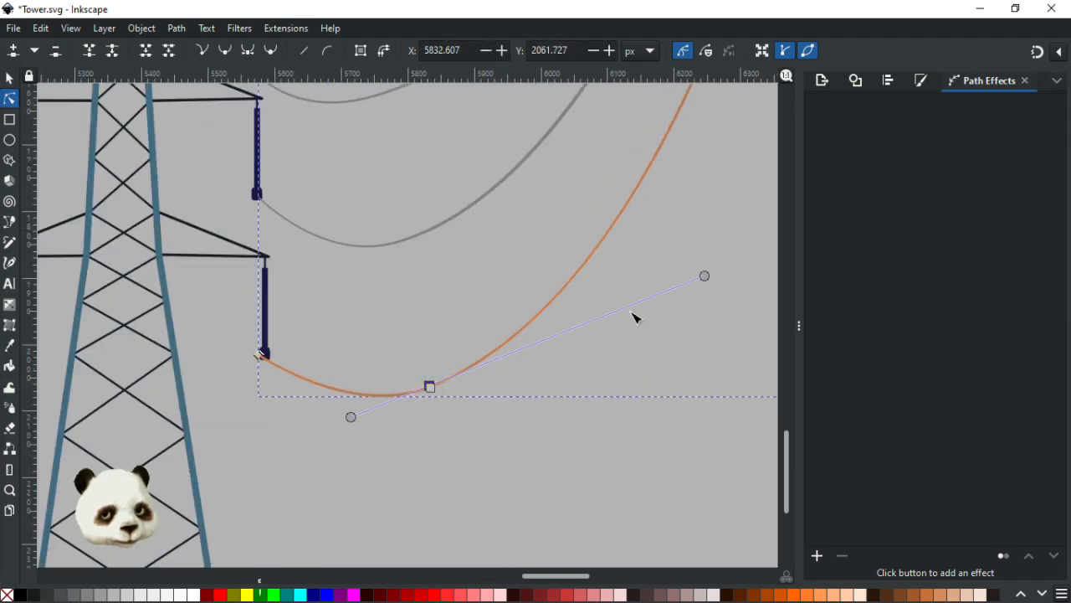
pyautogui.moveTo(706, 277)
pyautogui.mouseDown()
pyautogui.moveTo(697, 278)
pyautogui.moveTo(705, 276)
pyautogui.mouseUp()
pyautogui.click(636, 424)
pyautogui.click(636, 424)
# Step: Select the three left-hand cables and delete them
pyautogui.scroll(-2, 627, 420)
pyautogui.scroll(-2, 620, 425)
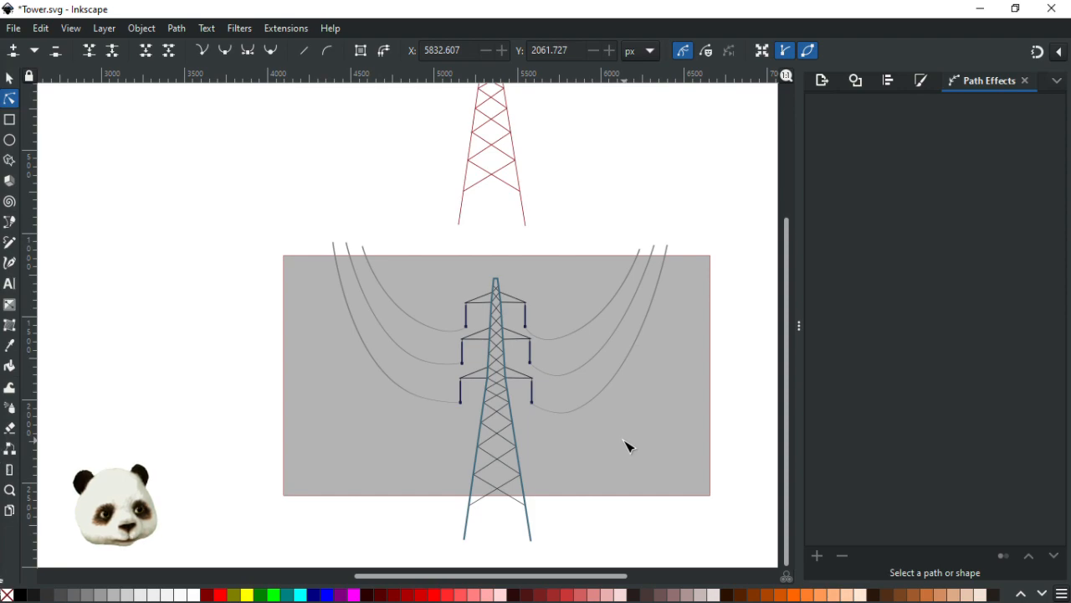
pyautogui.scroll(-1, 327, 296)
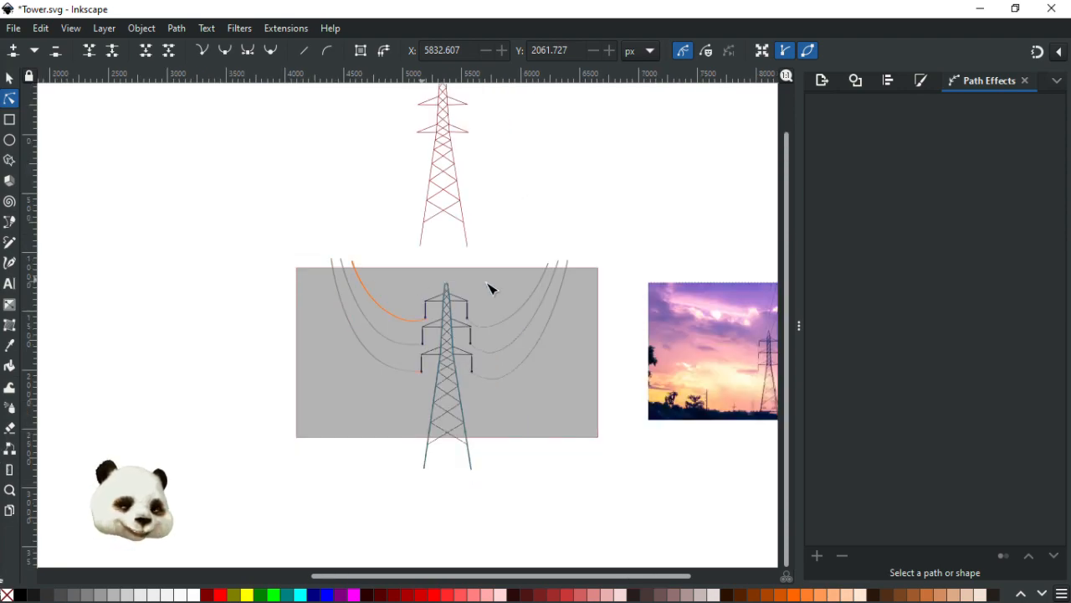
pyautogui.scroll(1, 502, 316)
pyautogui.scroll(1, 536, 324)
pyautogui.click(9, 78)
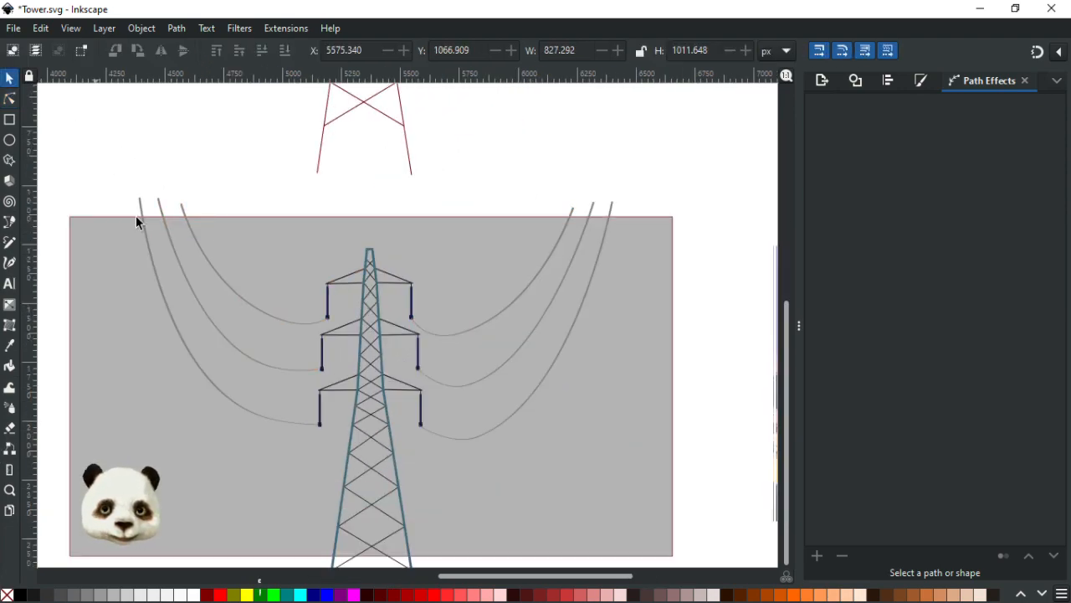
pyautogui.moveTo(220, 200); pyautogui.dragTo(140, 322)
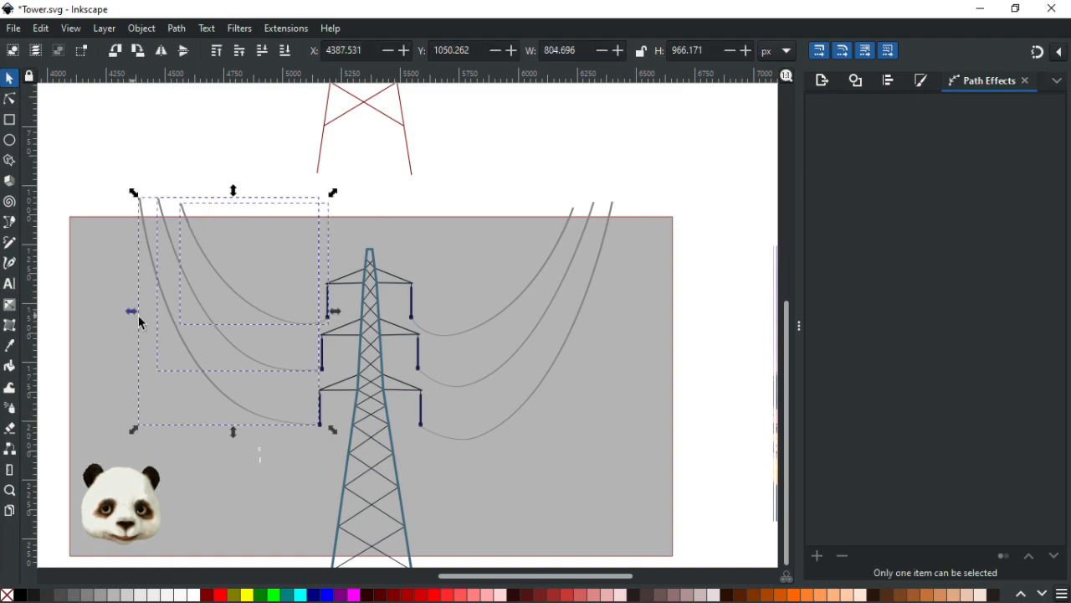
pyautogui.press('Delete')
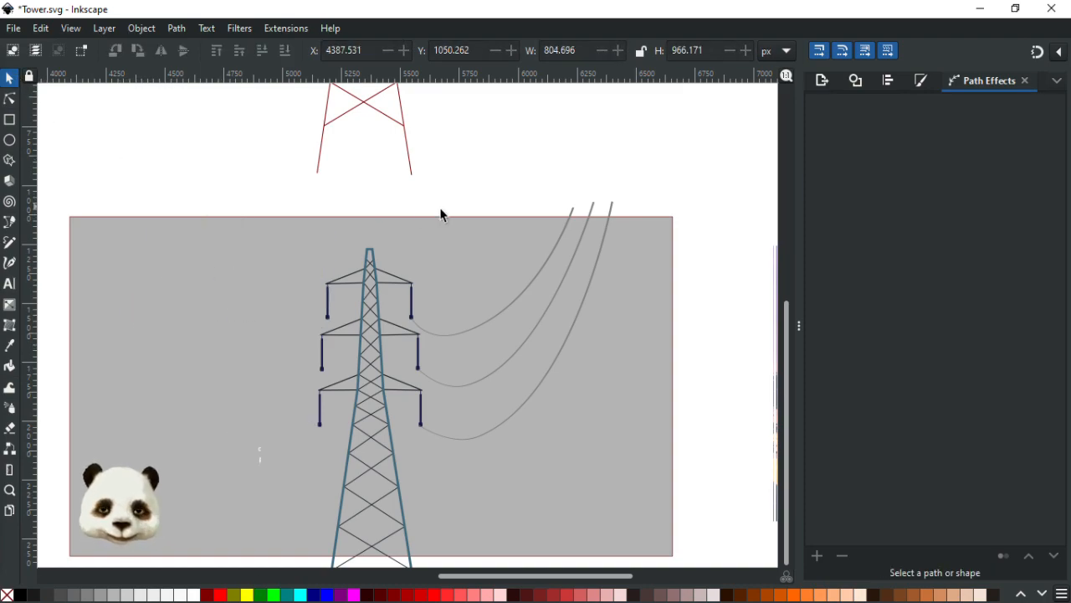
# Step: Duplicate the three right-hand cables, flip the copies horizontally and place them at the left-hand insulators at X 4328.530, Y 1066.909 px
pyautogui.moveTo(517, 211); pyautogui.dragTo(238, 328)
pyautogui.moveTo(296, 295); pyautogui.dragTo(207, 288)
pyautogui.click(589, 170)
# Step: Examine the mirrored cables' overall balance and how their ends meet the left-hand insulators
pyautogui.keyDown('ctrl'); pyautogui.scroll(-2, 594, 201); pyautogui.keyUp('ctrl')
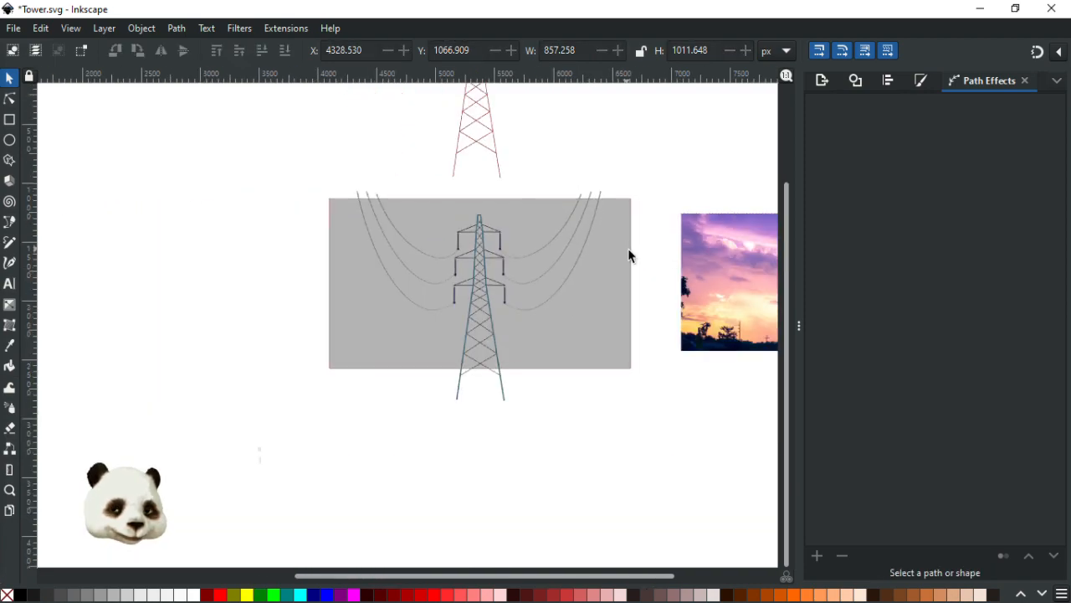
pyautogui.keyDown('ctrl'); pyautogui.scroll(1, 629, 255); pyautogui.keyUp('ctrl')
pyautogui.keyDown('ctrl'); pyautogui.scroll(1, 503, 324); pyautogui.keyUp('ctrl')
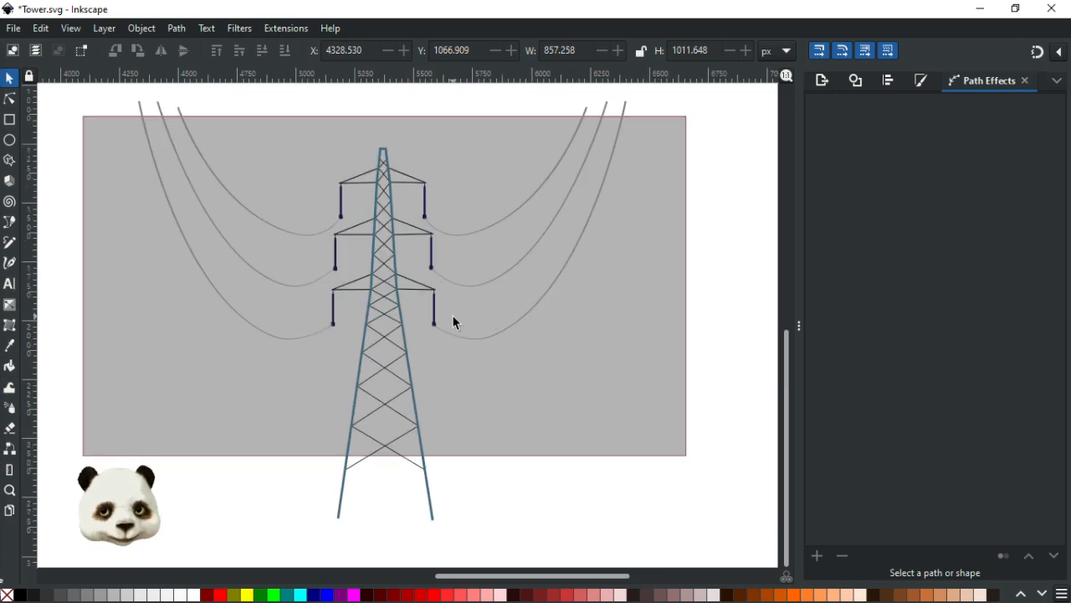
pyautogui.keyDown('ctrl'); pyautogui.scroll(2, 429, 310); pyautogui.keyUp('ctrl')
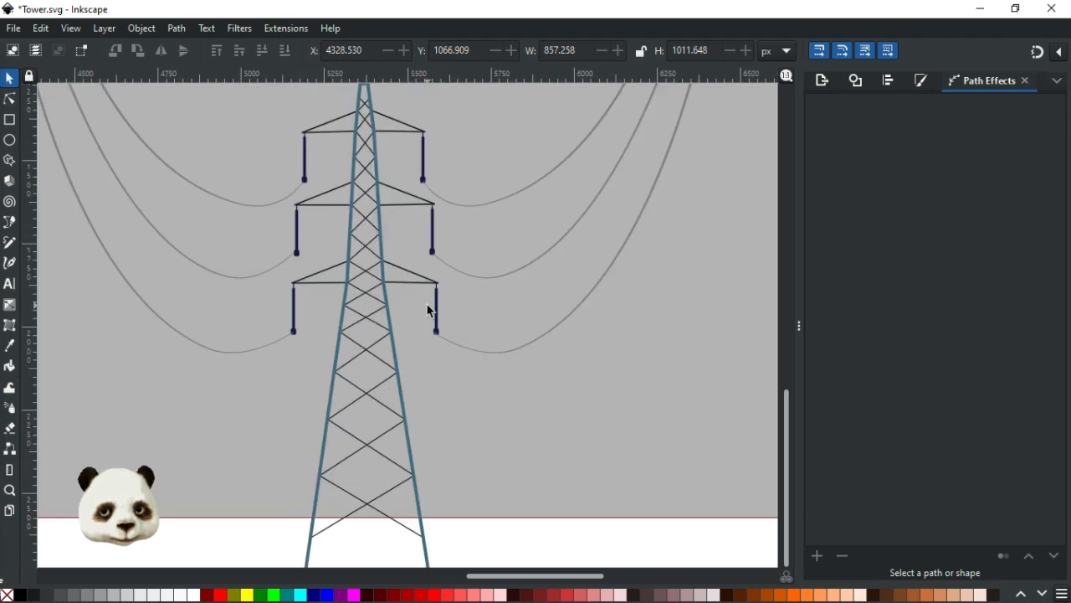
pyautogui.keyDown('ctrl'); pyautogui.scroll(-3, 416, 303); pyautogui.keyUp('ctrl')
pyautogui.keyDown('ctrl'); pyautogui.scroll(3, 383, 297); pyautogui.keyUp('ctrl')
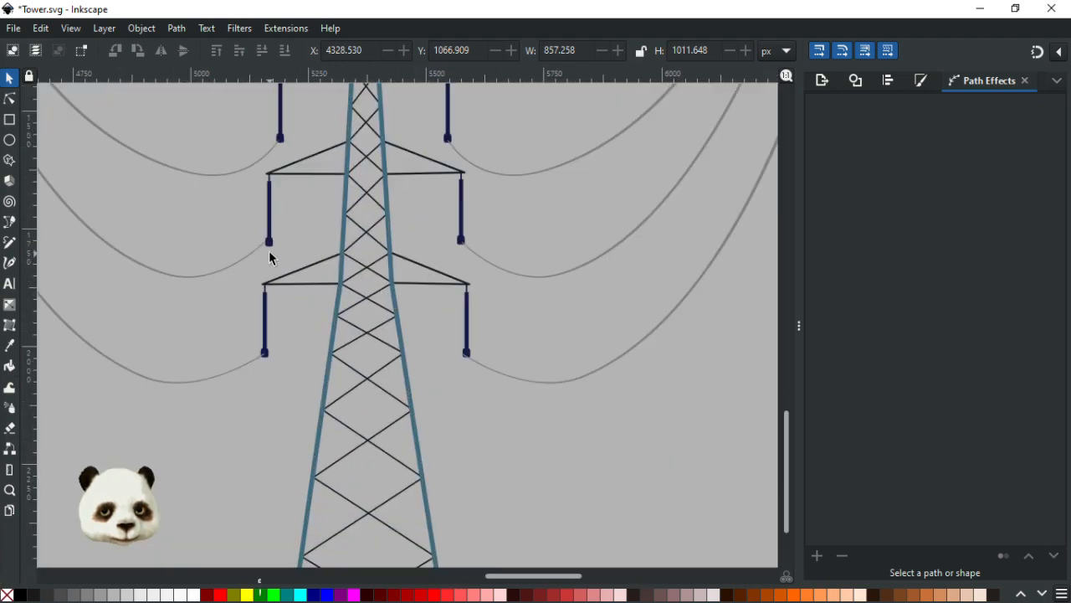
pyautogui.keyDown('ctrl'); pyautogui.scroll(2, 269, 250); pyautogui.keyUp('ctrl')
pyautogui.keyDown('ctrl'); pyautogui.scroll(-2, 268, 250); pyautogui.keyUp('ctrl')
pyautogui.keyDown('ctrl'); pyautogui.scroll(-1, 269, 251); pyautogui.keyUp('ctrl')
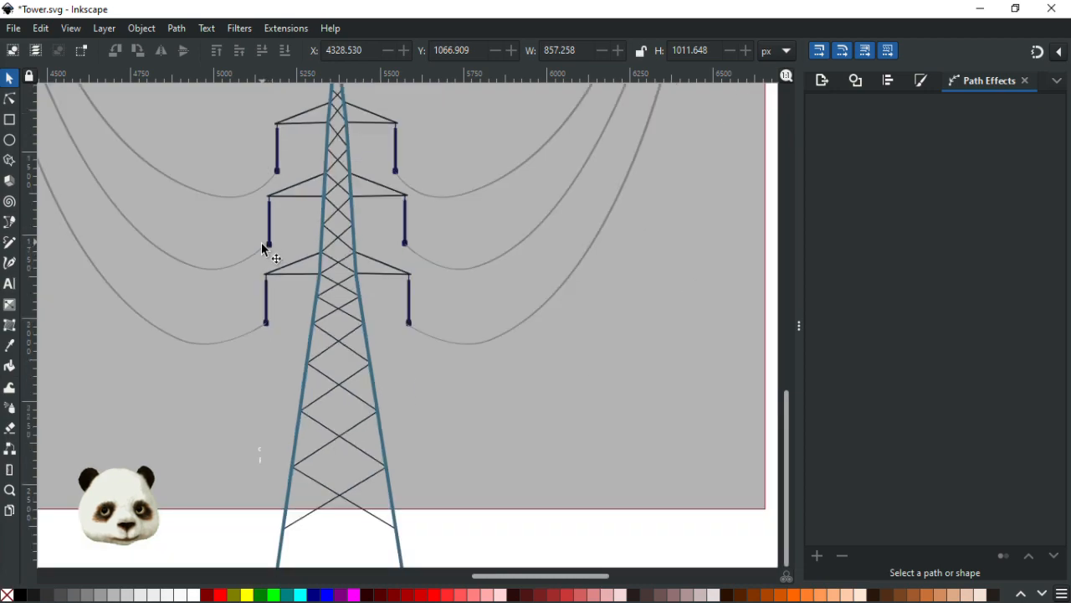
pyautogui.keyDown('ctrl'); pyautogui.scroll(-1, 236, 260); pyautogui.keyUp('ctrl')
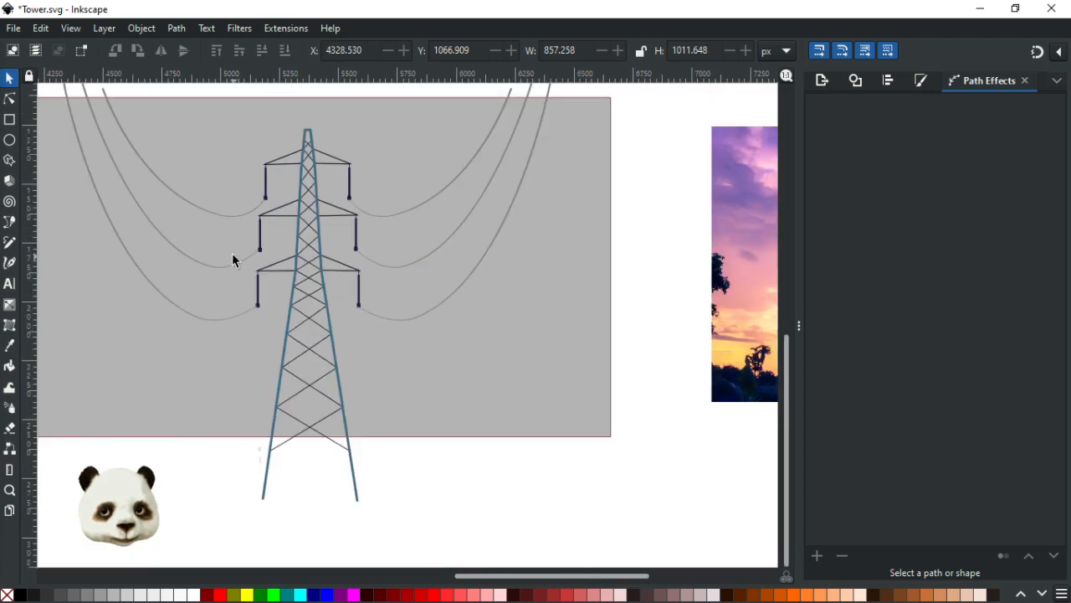
pyautogui.keyDown('ctrl'); pyautogui.scroll(1, 238, 258); pyautogui.keyUp('ctrl')
pyautogui.keyDown('ctrl'); pyautogui.scroll(1, 239, 257); pyautogui.keyUp('ctrl')
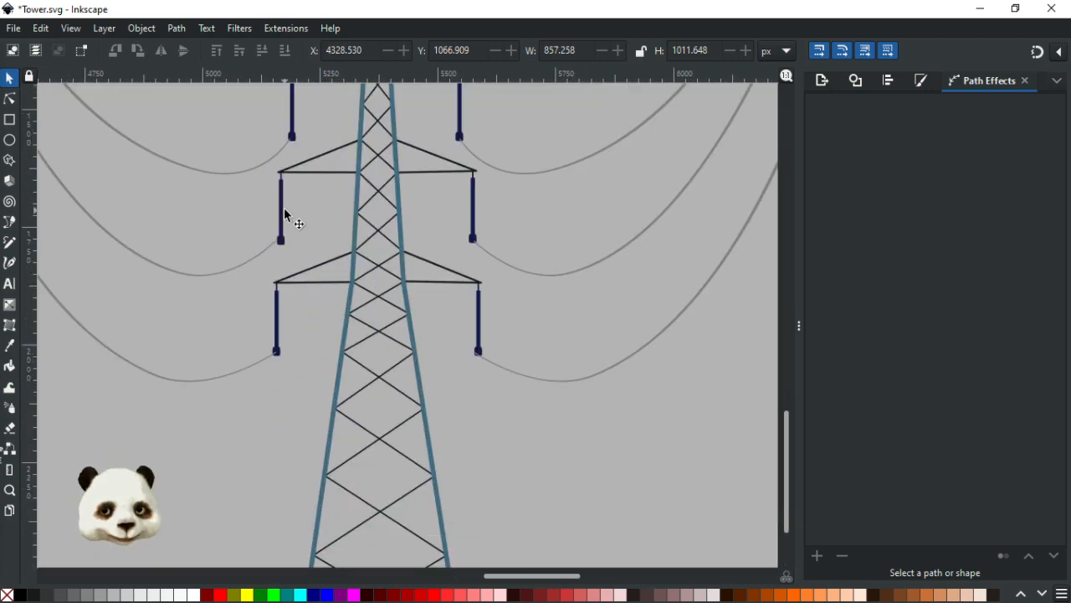
pyautogui.keyDown('ctrl'); pyautogui.scroll(1, 284, 214); pyautogui.keyUp('ctrl')
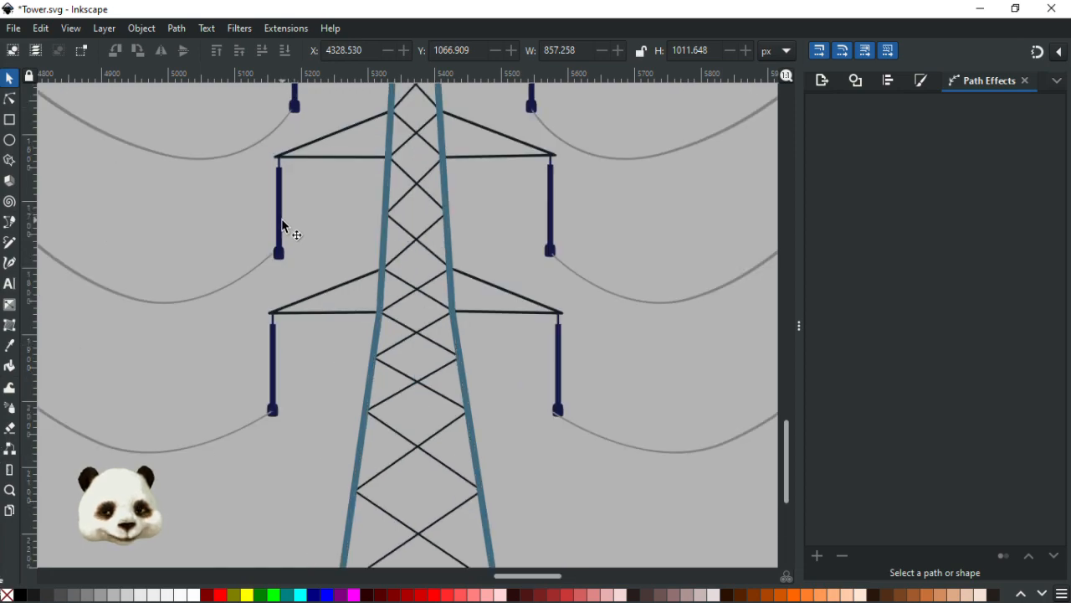
pyautogui.keyDown('ctrl'); pyautogui.scroll(-2, 289, 243); pyautogui.keyUp('ctrl')
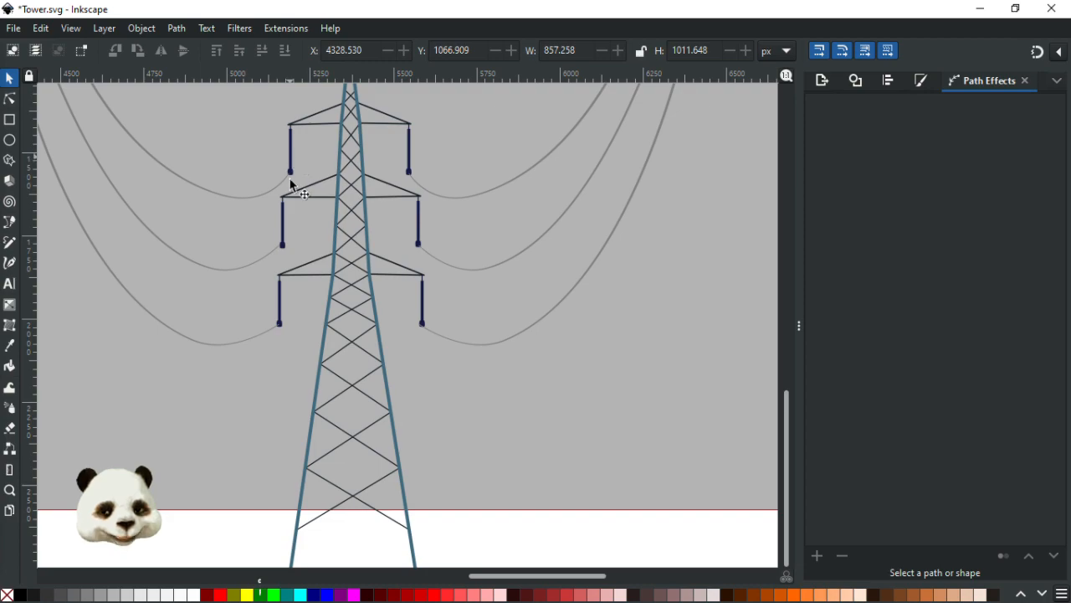
pyautogui.click(260, 192)
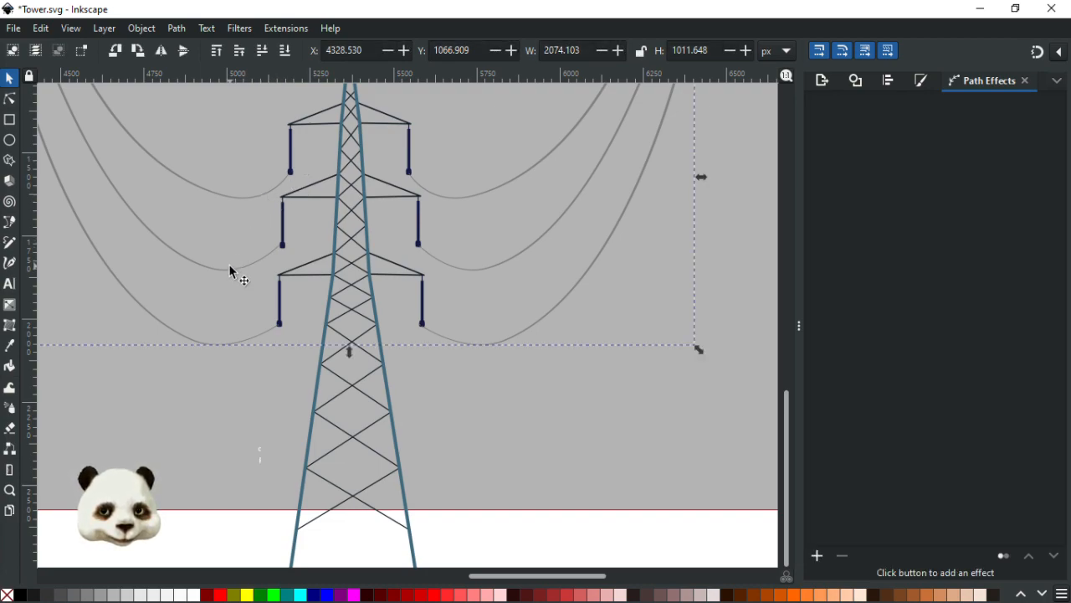
pyautogui.scroll(3, 242, 260)
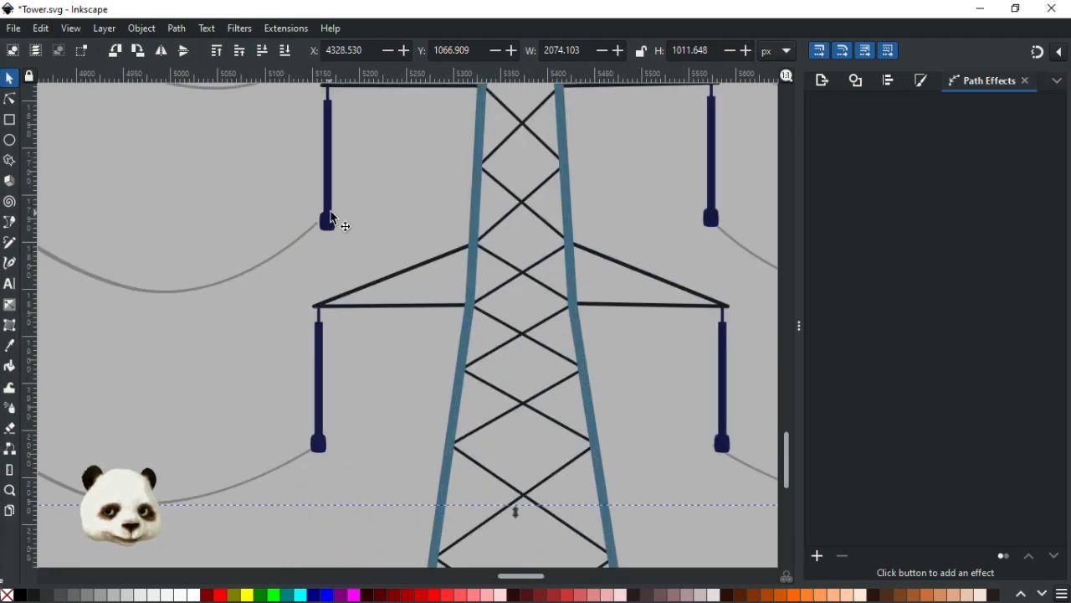
pyautogui.click(331, 219)
pyautogui.keyDown('ctrl'); pyautogui.click(328, 223); pyautogui.keyUp('ctrl')
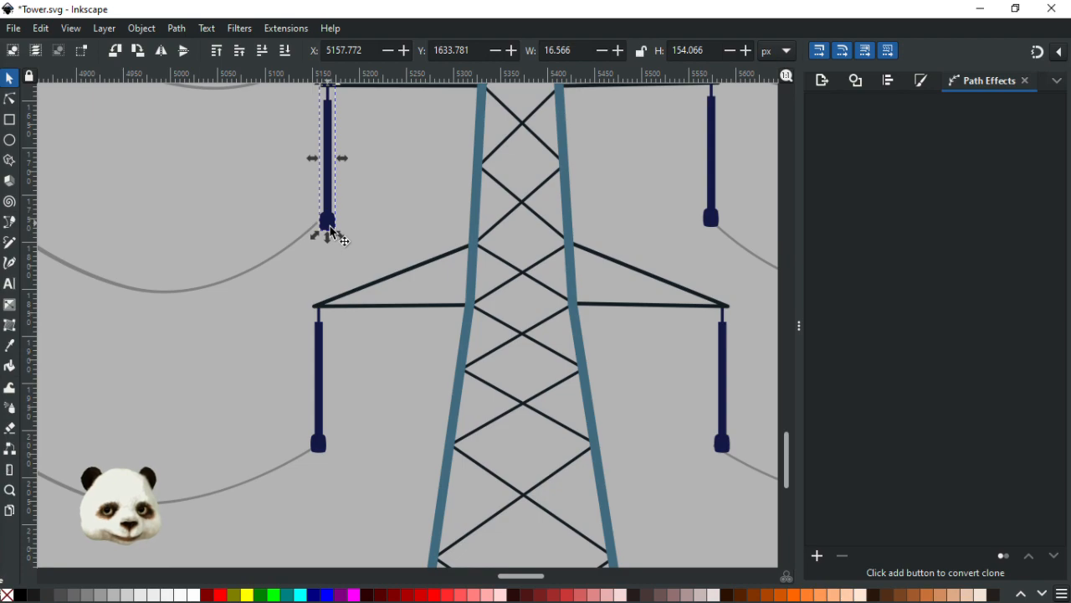
pyautogui.press('Left')
pyautogui.press('Left')
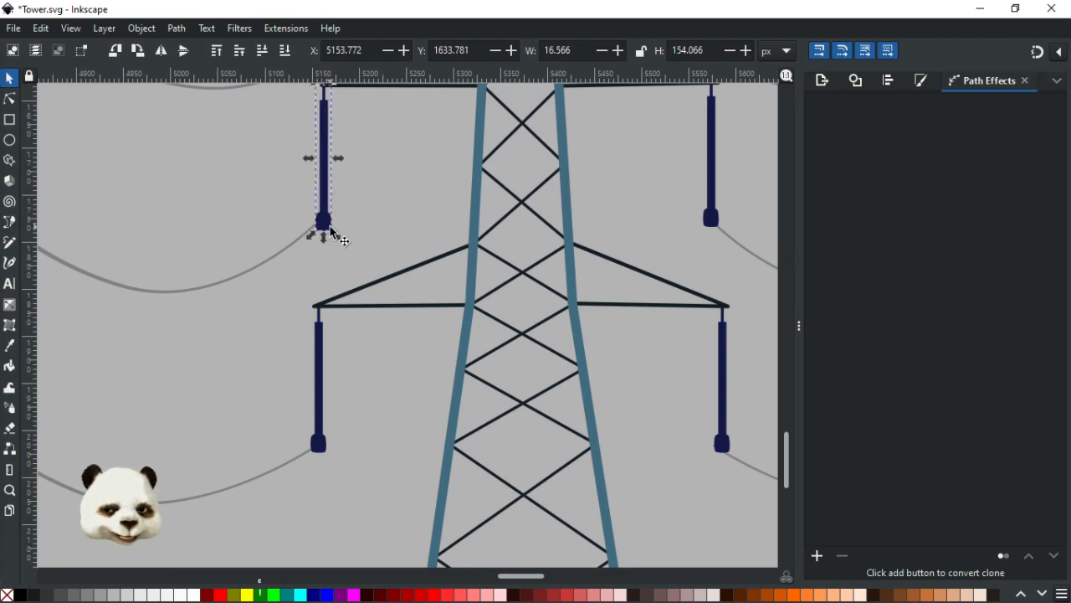
pyautogui.press('Right')
pyautogui.press('Right')
# Step: Nudge the middle left-hand cable horizontally toward the tower to X 4423.533 px so its end meets the insulator
pyautogui.click(286, 248)
pyautogui.keyDown('ctrl'); pyautogui.click(282, 251); pyautogui.keyUp('ctrl')
pyautogui.press('Right')
pyautogui.press('Right')
pyautogui.press('Right')
pyautogui.press('Right')
pyautogui.press('Right')
pyautogui.press('Right')
pyautogui.press('Right')
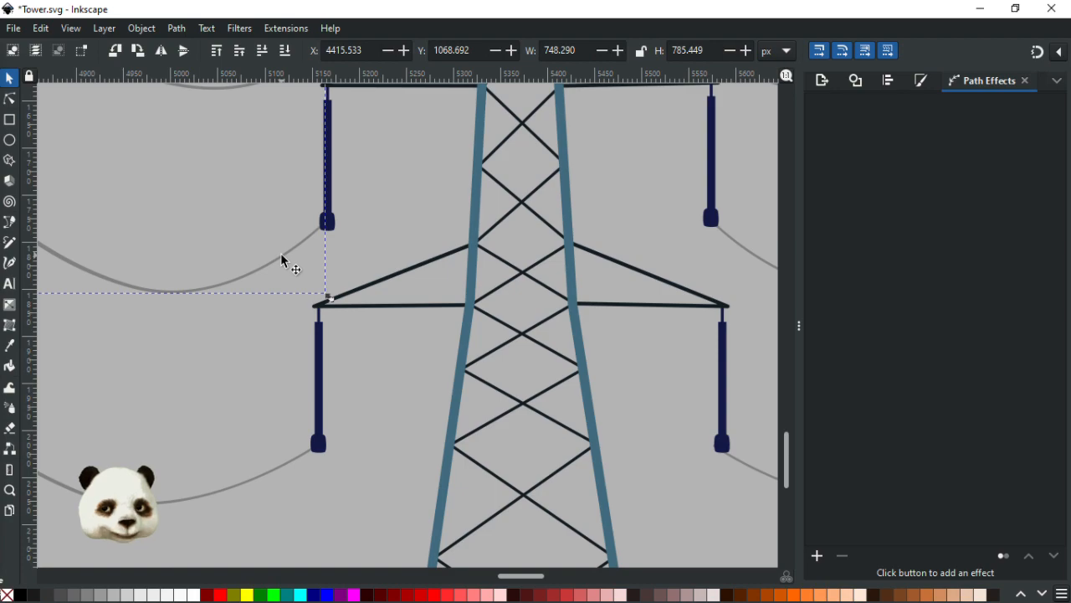
pyautogui.press('Right')
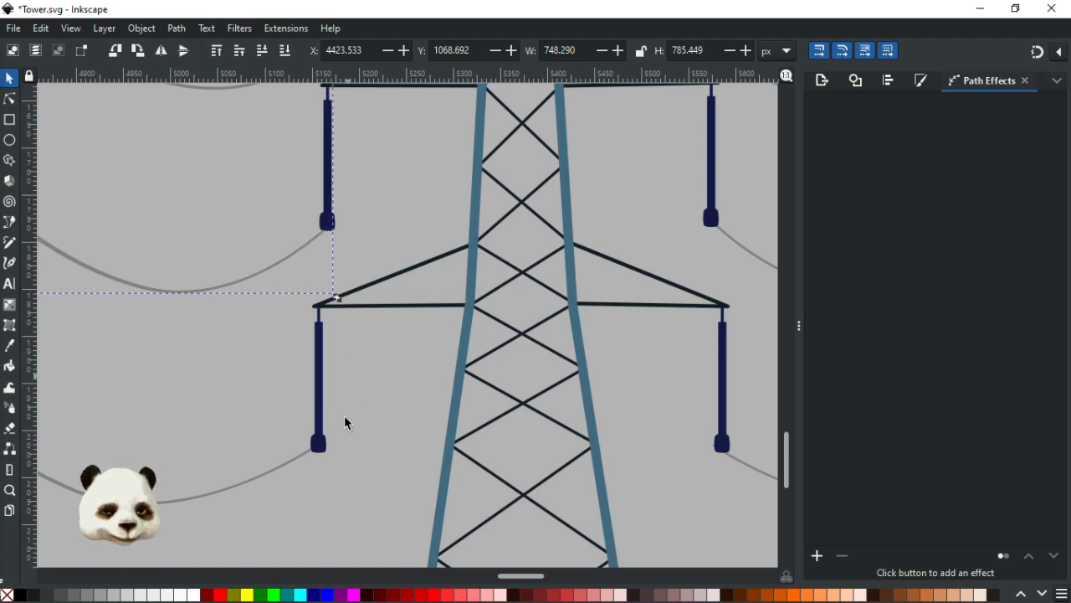
# Step: Nudge the lowest left-hand cable toward the tower to X 4340.531 px and the top left-hand cable to X 4498.100 px
pyautogui.click(276, 469)
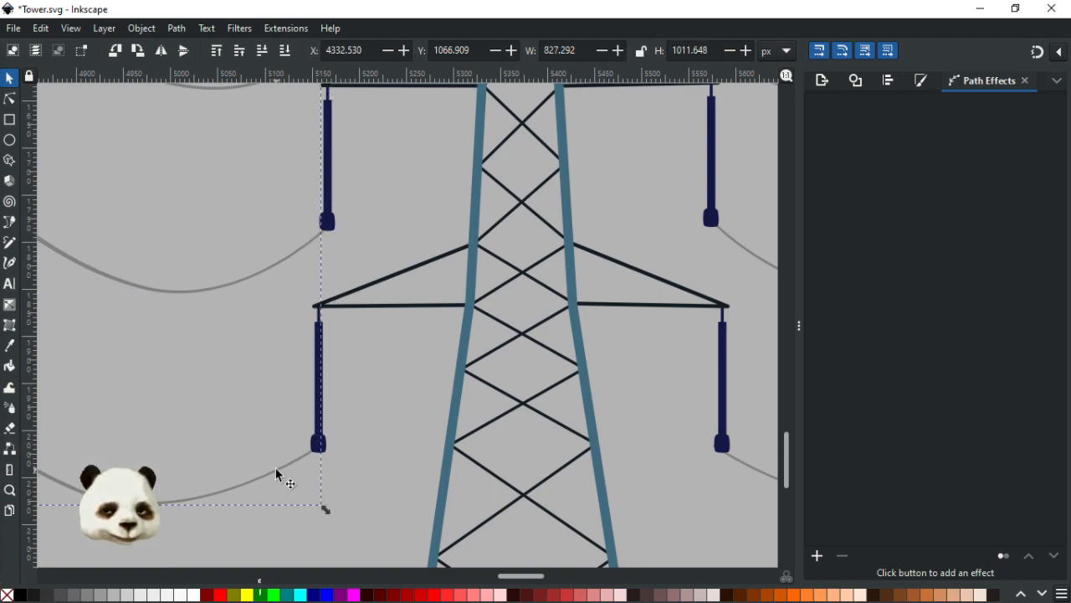
pyautogui.press('Right')
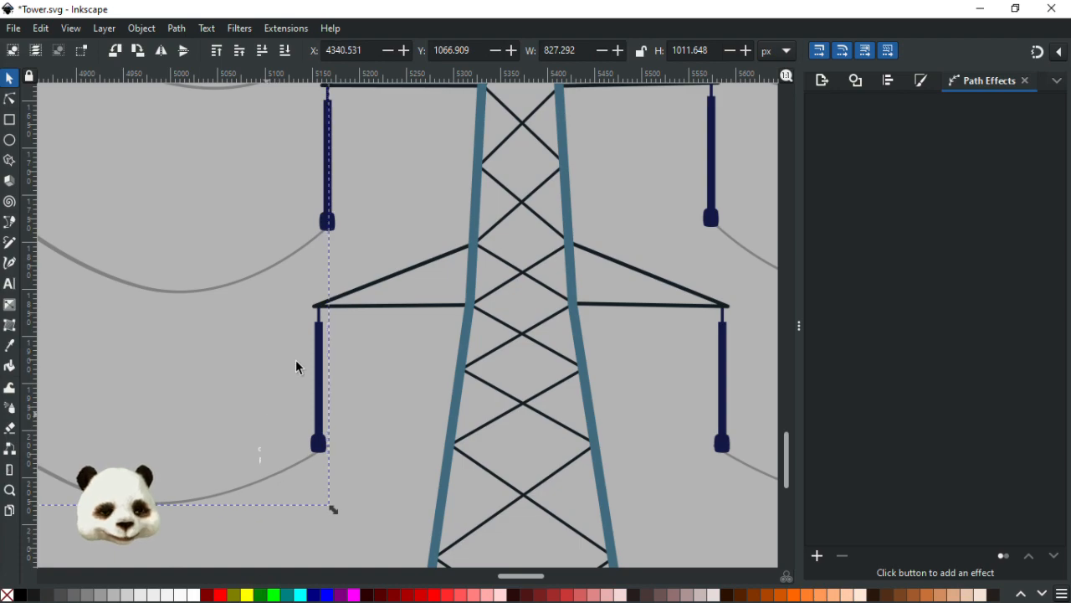
pyautogui.scroll(-6, 323, 306)
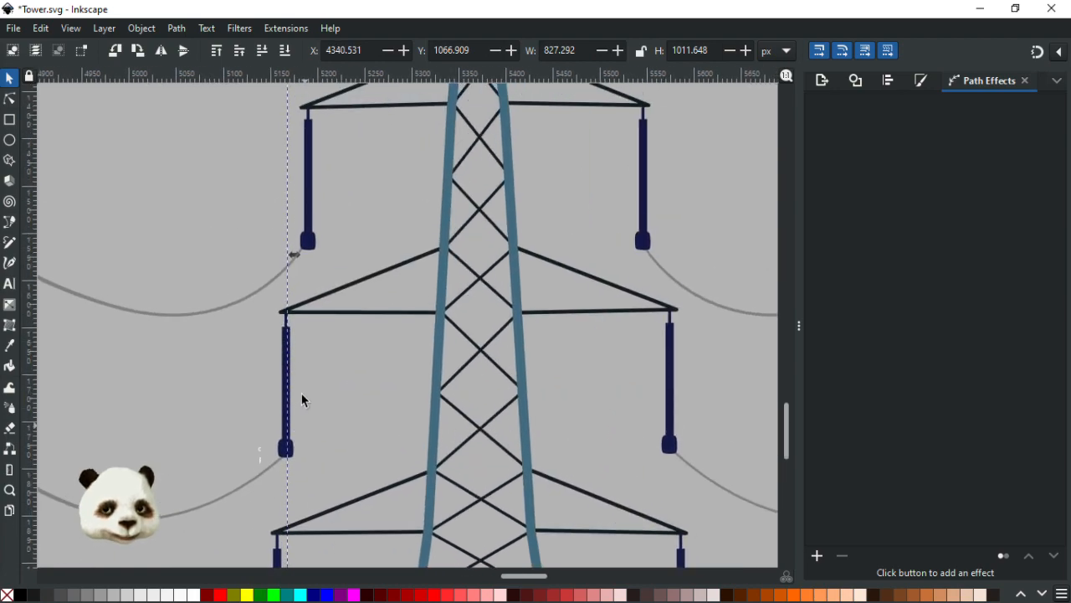
pyautogui.click(249, 297)
pyautogui.press('Right')
pyautogui.press('Right')
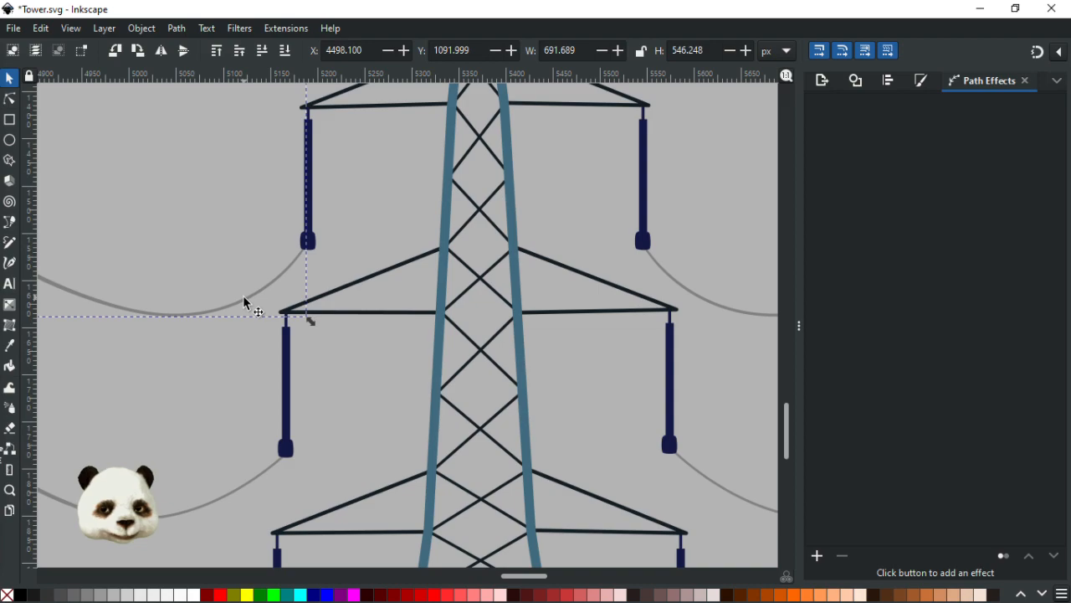
# Step: Nudge the top left-hand cable to X 4500.100 px and the lowest left-hand cable to X 4336.531 px
pyautogui.press('Right')
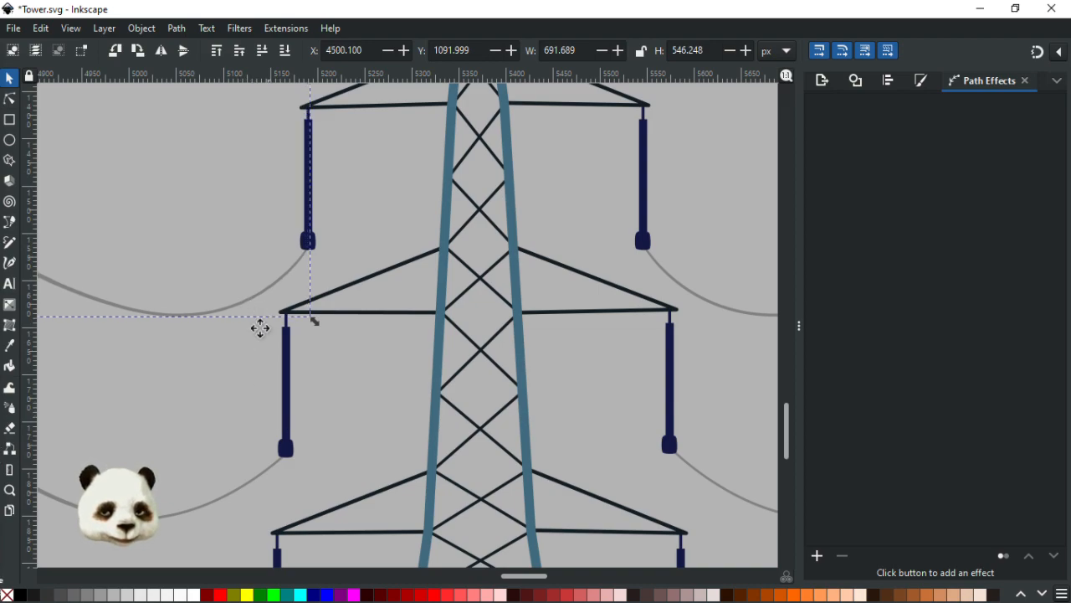
pyautogui.scroll(-5, 249, 341)
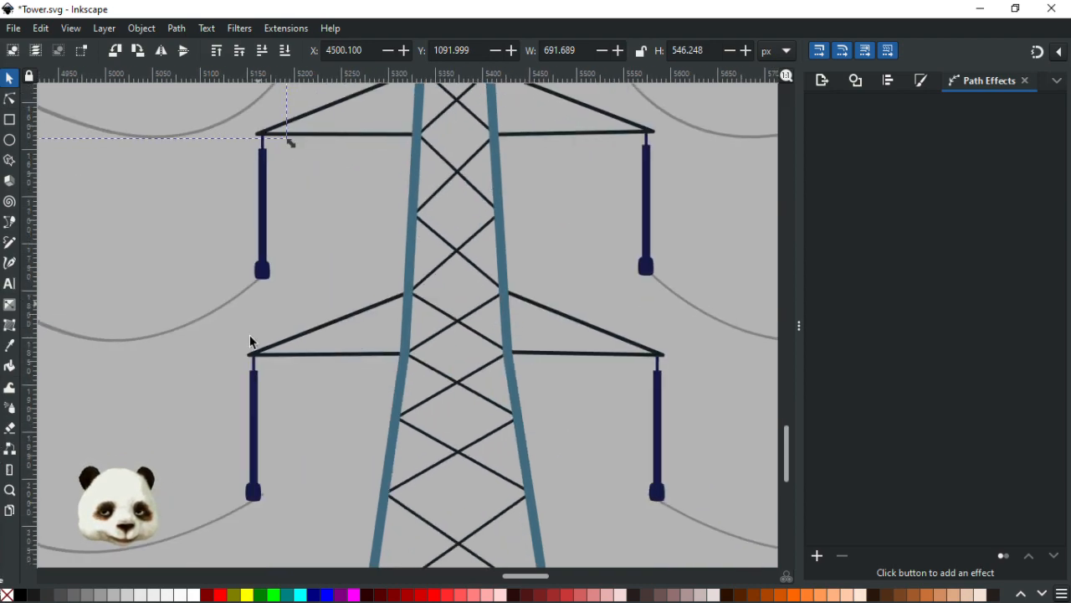
pyautogui.click(235, 515)
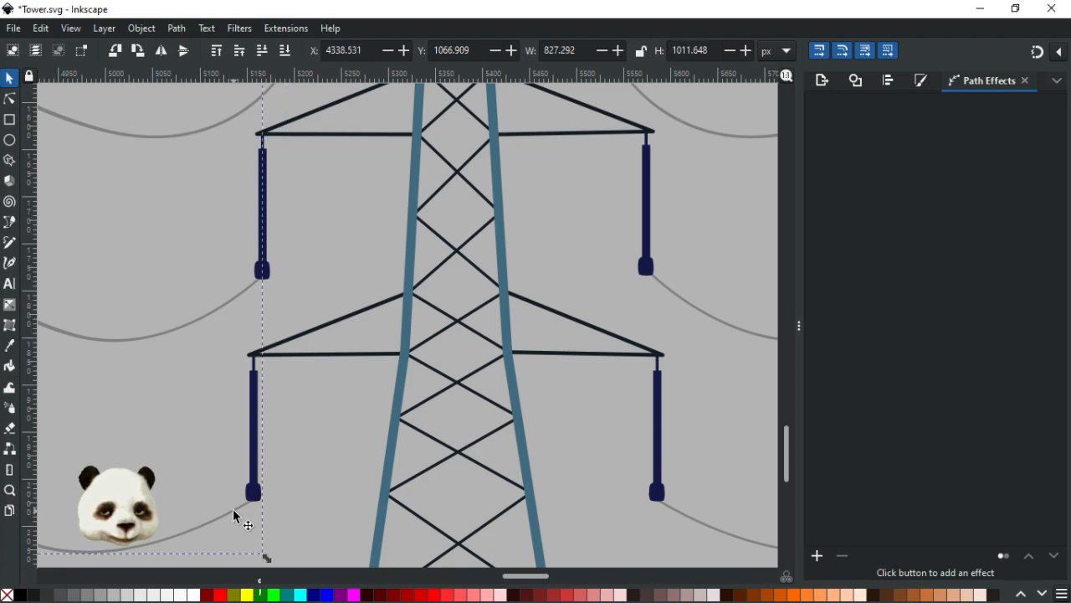
pyautogui.press('Left')
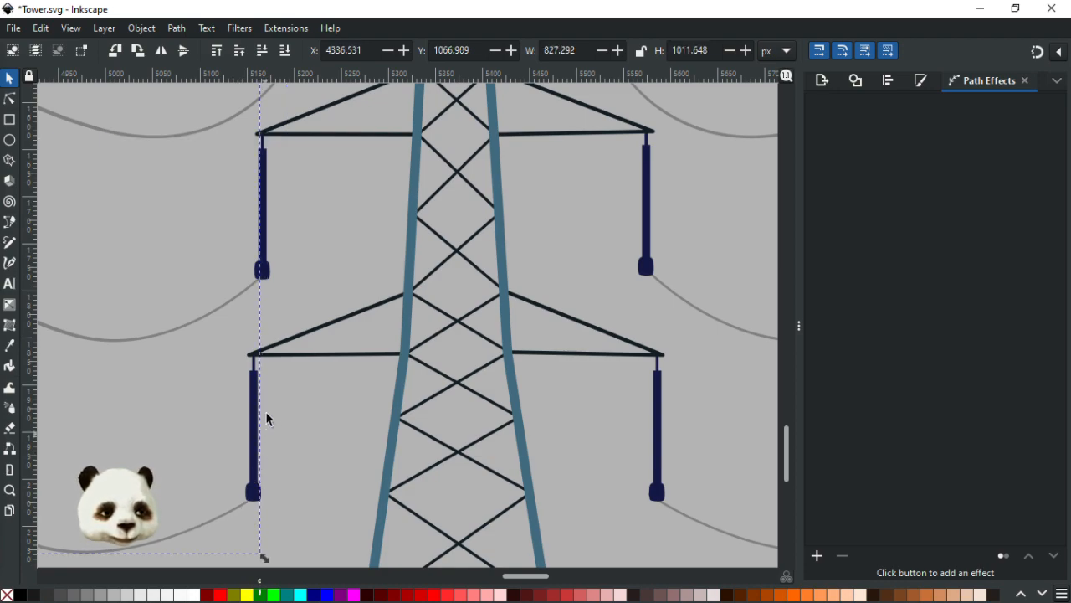
# Step: Check the middle left-hand cable's fit at its insulator, clear the selection and save the drawing
pyautogui.click(212, 318)
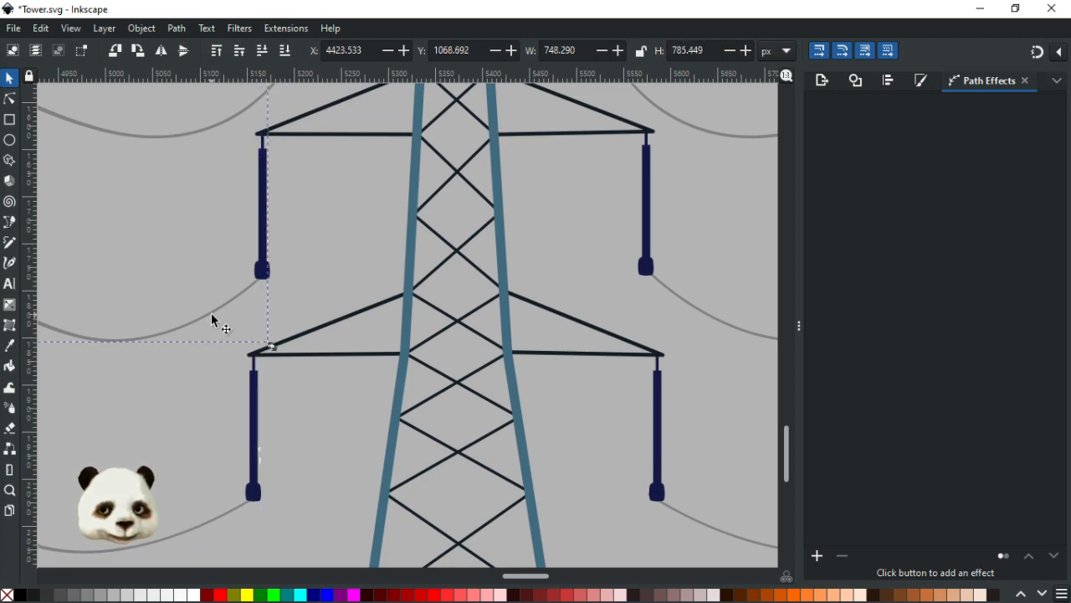
pyautogui.scroll(-5, 246, 303)
pyautogui.doubleClick(469, 154)
pyautogui.hotkey('ctrl', 's')
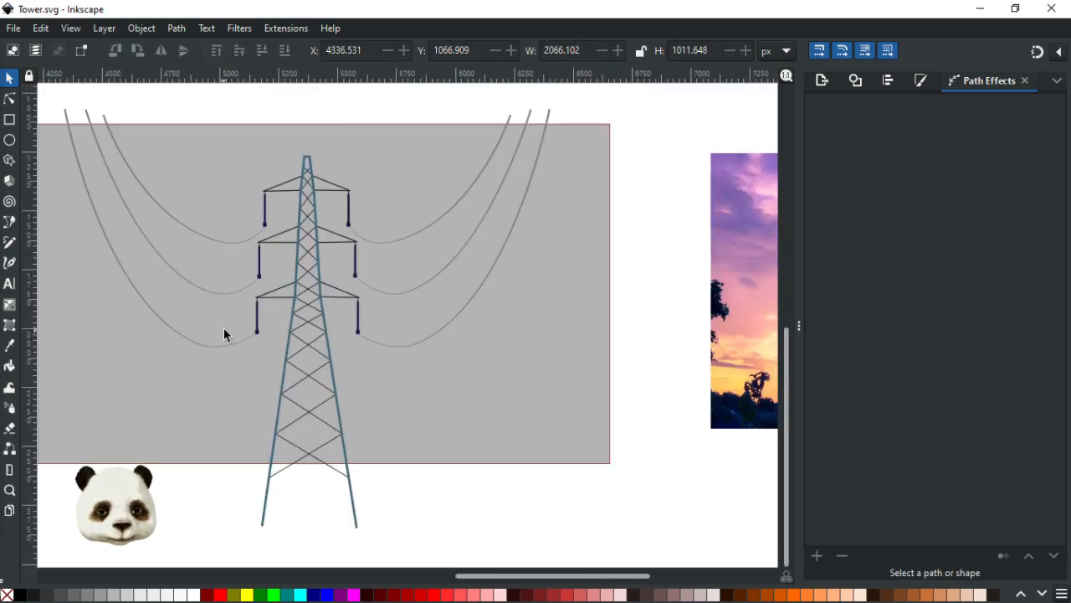
pyautogui.scroll(-2, 223, 331)
pyautogui.scroll(1, 317, 381)
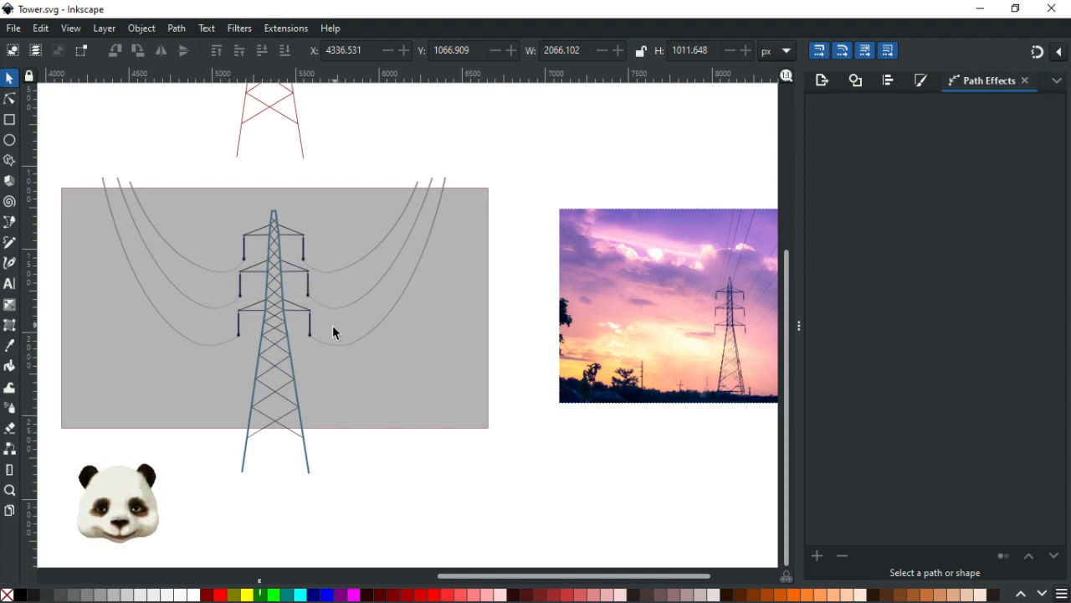
pyautogui.scroll(2, 291, 344)
pyautogui.scroll(-3, 291, 344)
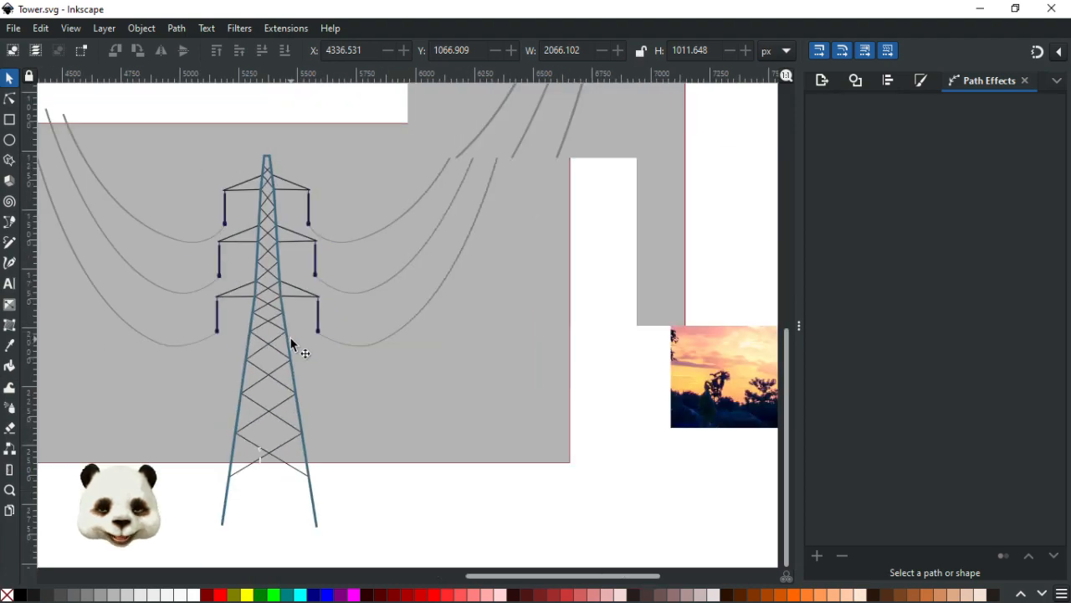
pyautogui.scroll(2, 291, 343)
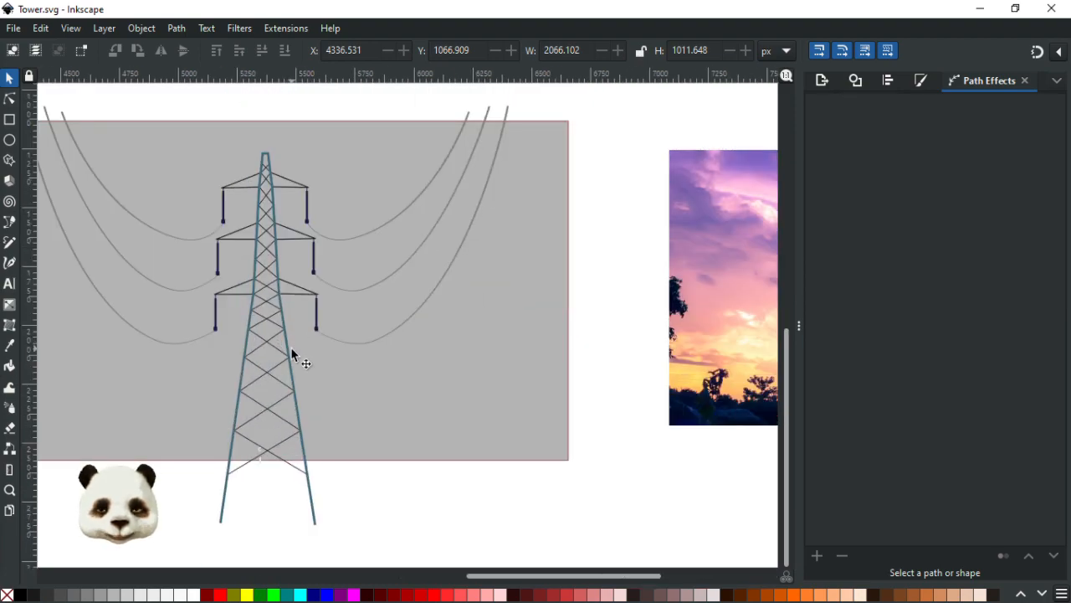
pyautogui.scroll(-2, 291, 347)
pyautogui.scroll(2, 285, 355)
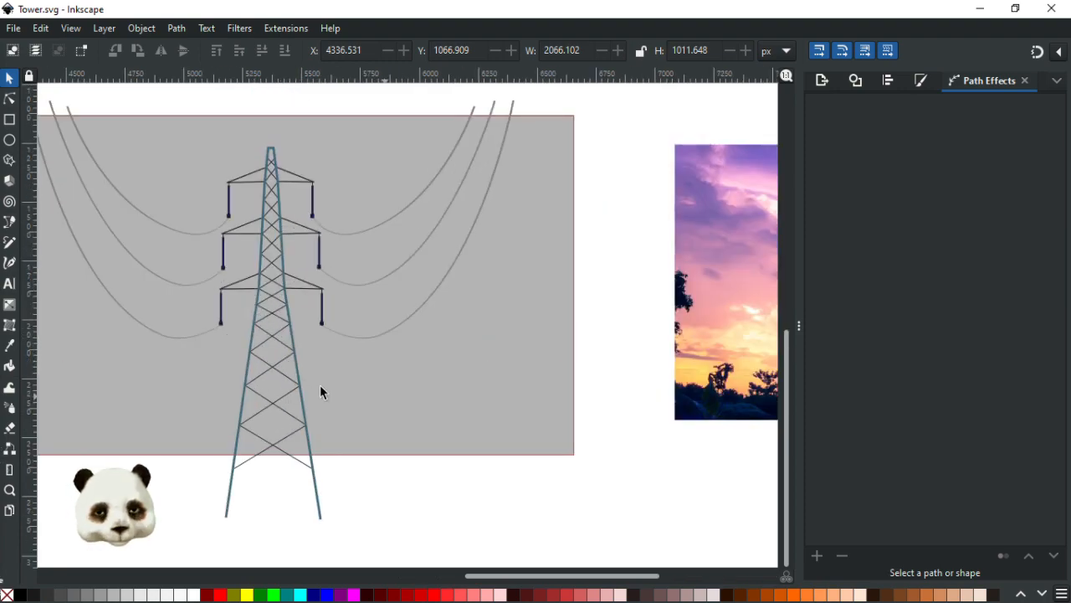
# Step: Remove the stroke from the grey background rectangle behind the tower and save the drawing
pyautogui.click(435, 393)
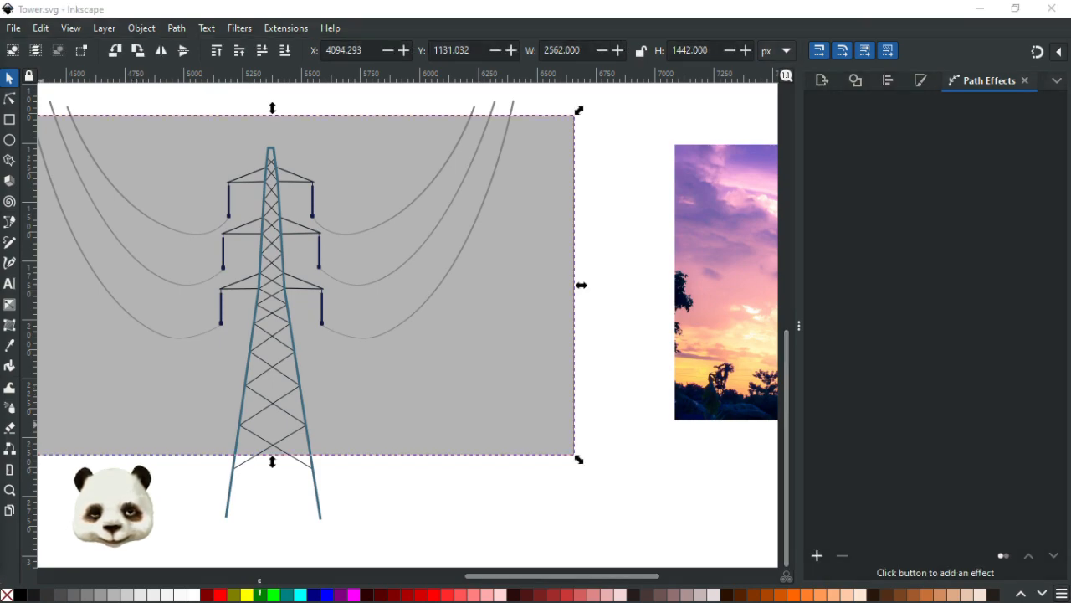
pyautogui.keyDown('shift'); pyautogui.click(8, 596); pyautogui.keyUp('shift')
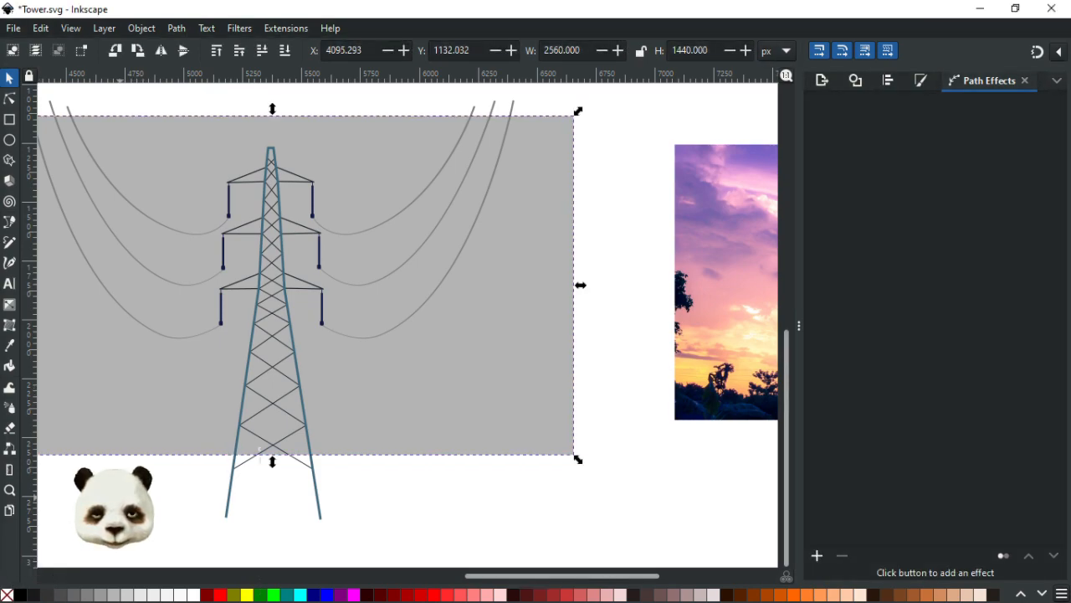
pyautogui.press('Escape')
pyautogui.hotkey('ctrl', 's')
# Step: Start a pen path for a mountain outline just outside the left edge of the grey background rectangle, level with its lower half
pyautogui.hscroll(-2, 213, 460)
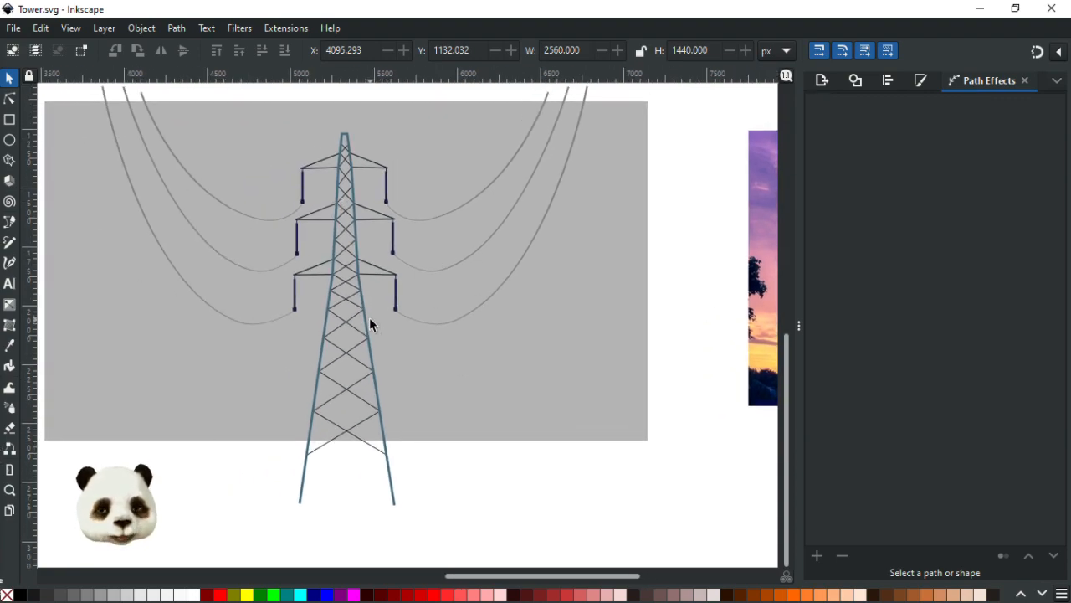
pyautogui.scroll(-1, 370, 320)
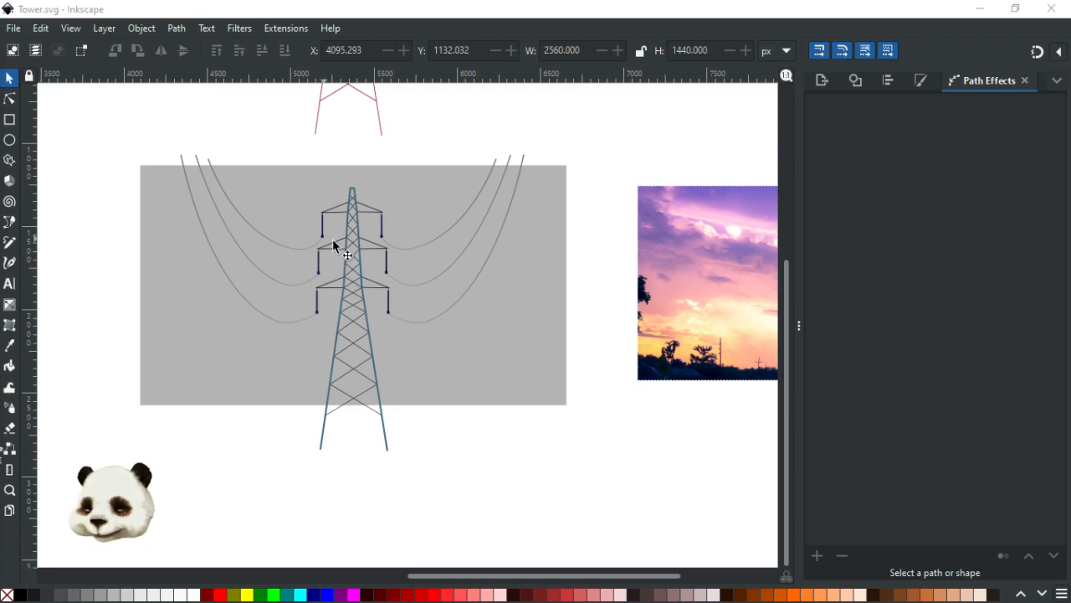
pyautogui.scroll(1, 362, 253)
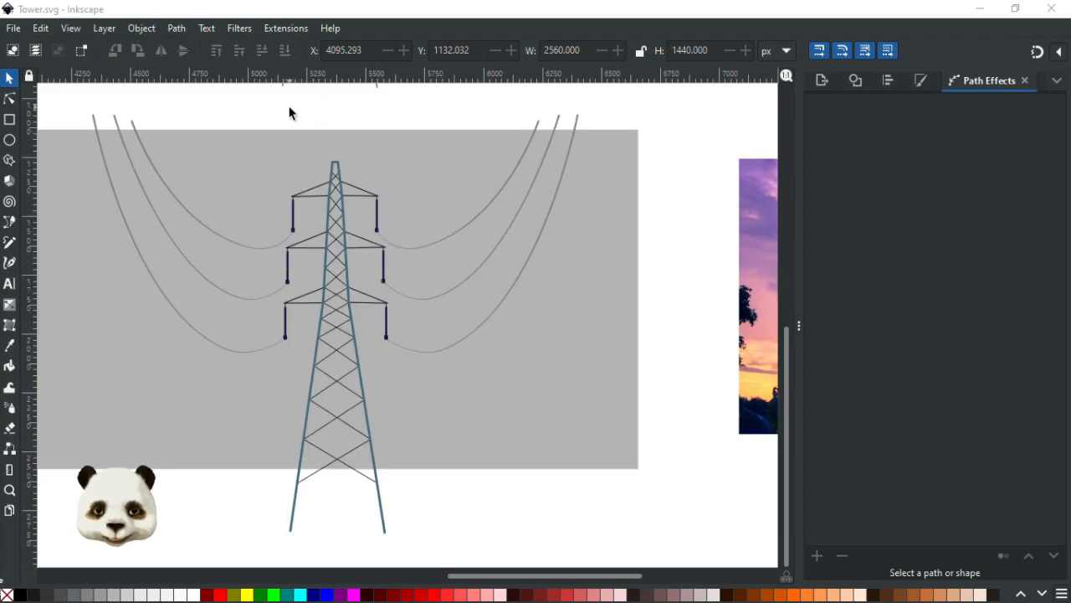
pyautogui.press('b')
pyautogui.hscroll(-3, 151, 343)
pyautogui.scroll(-1, 151, 342)
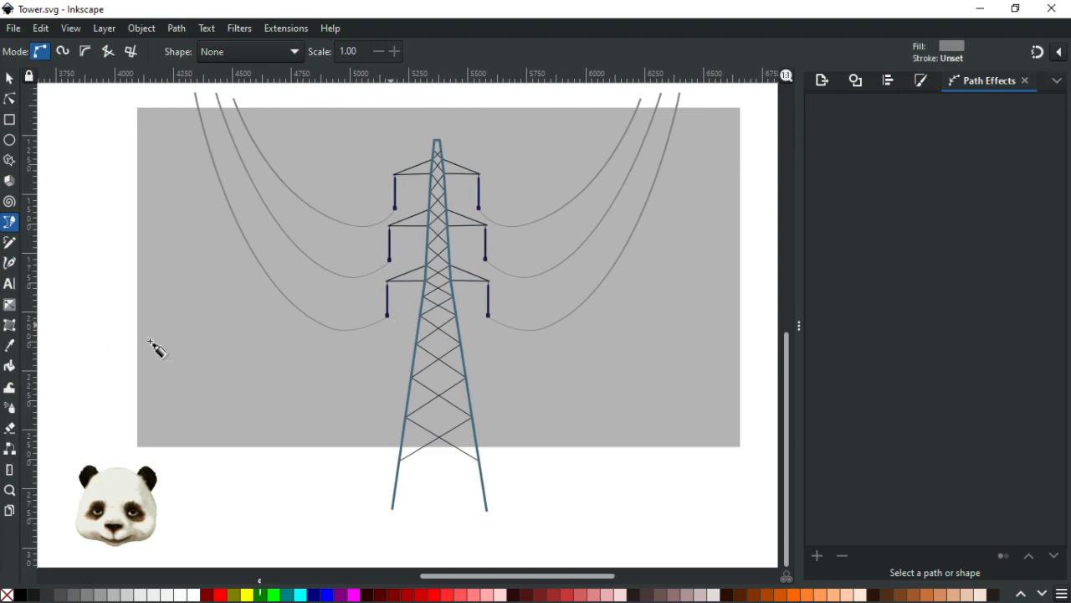
pyautogui.click(101, 362)
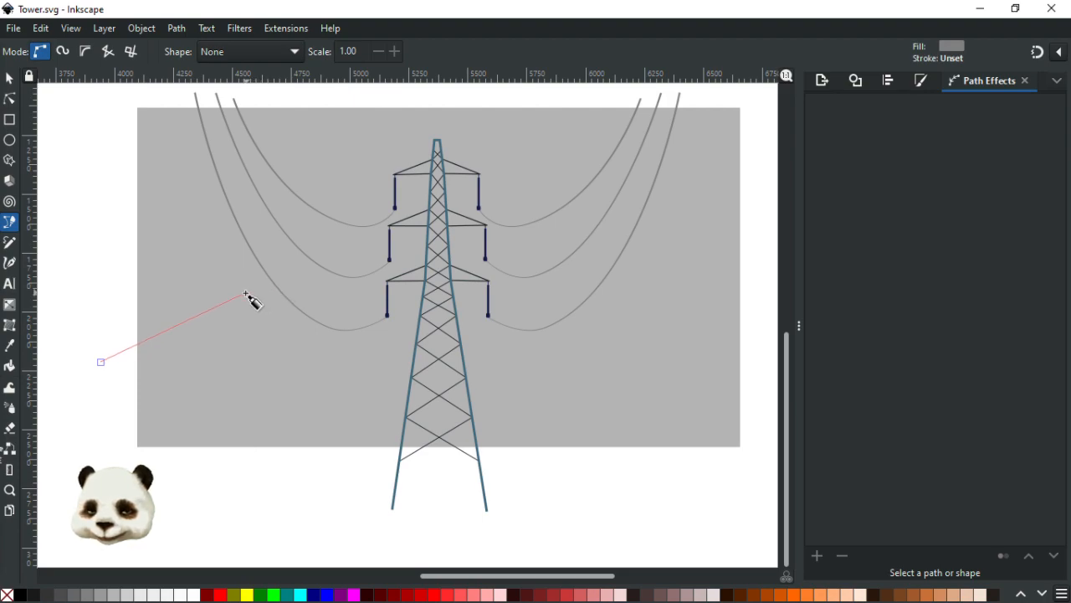
pyautogui.moveTo(235, 298); pyautogui.dragTo(261, 275)
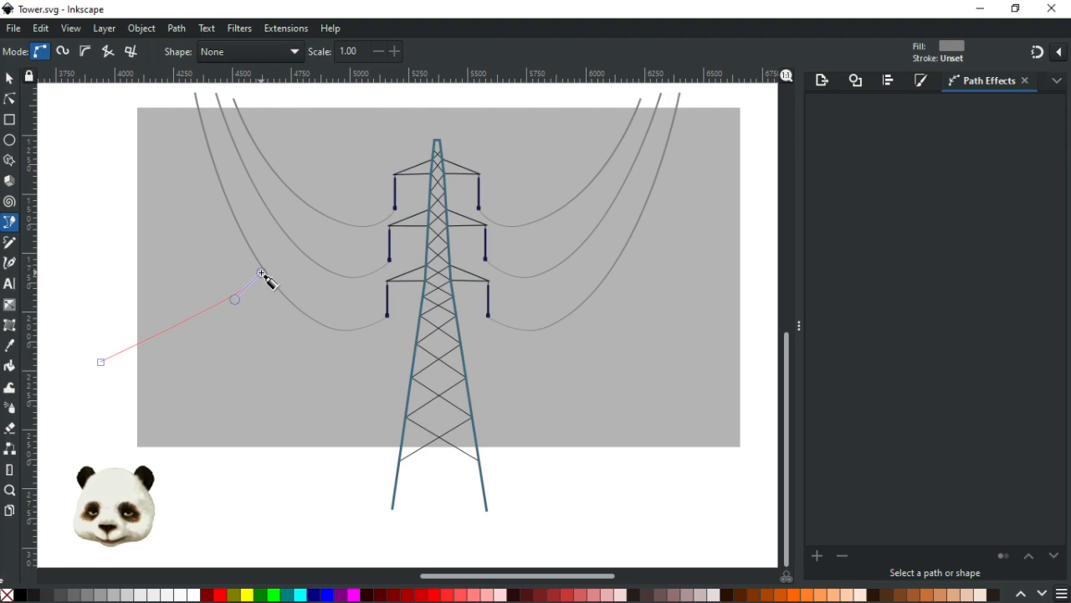
pyautogui.scroll(1, 261, 274)
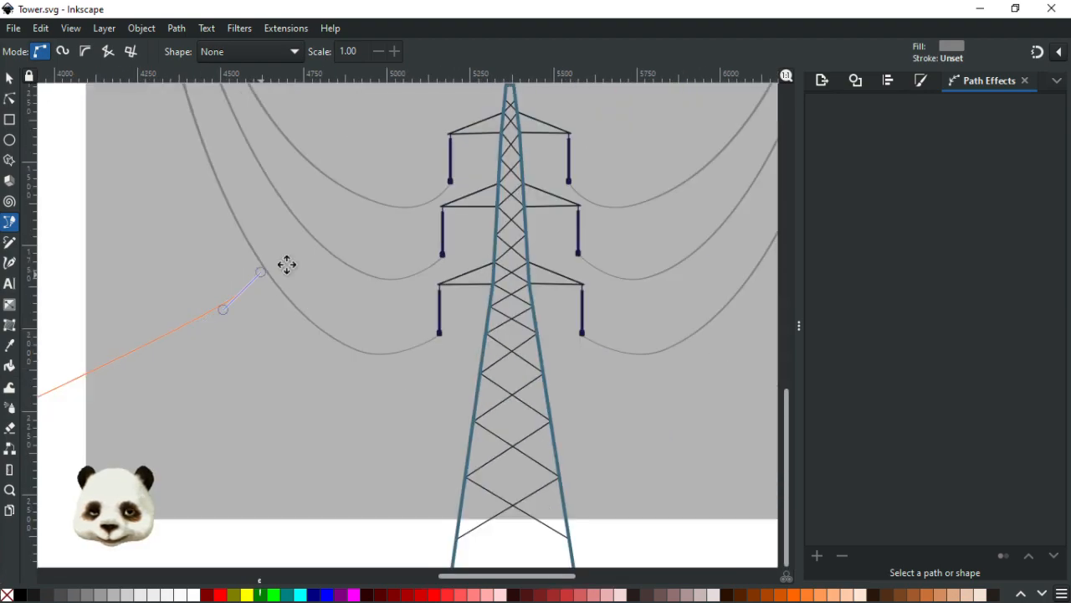
pyautogui.moveTo(264, 275); pyautogui.dragTo(293, 261)
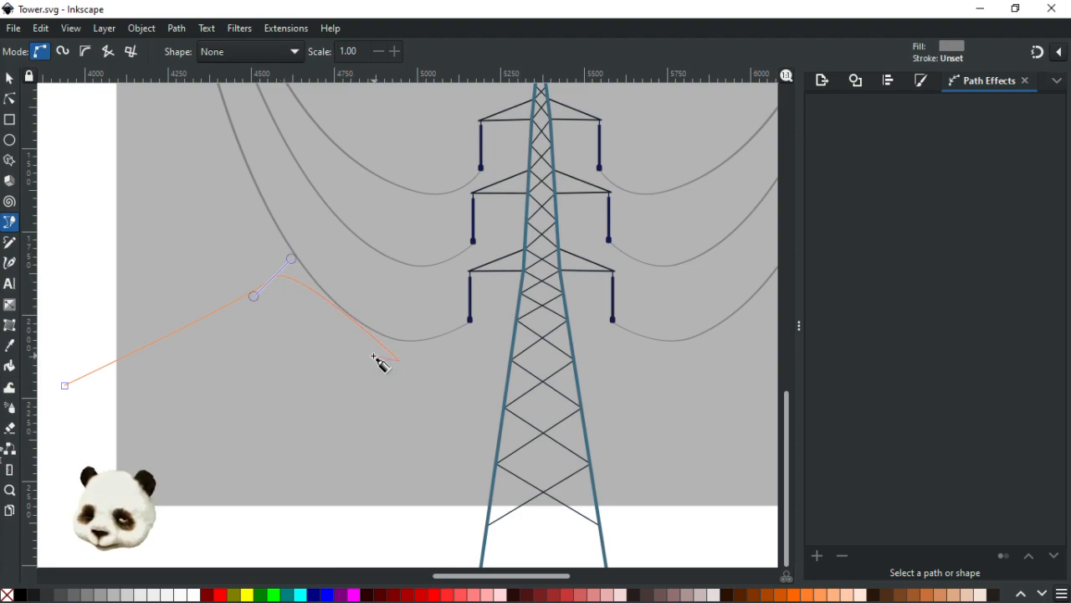
pyautogui.press('BackSpace')
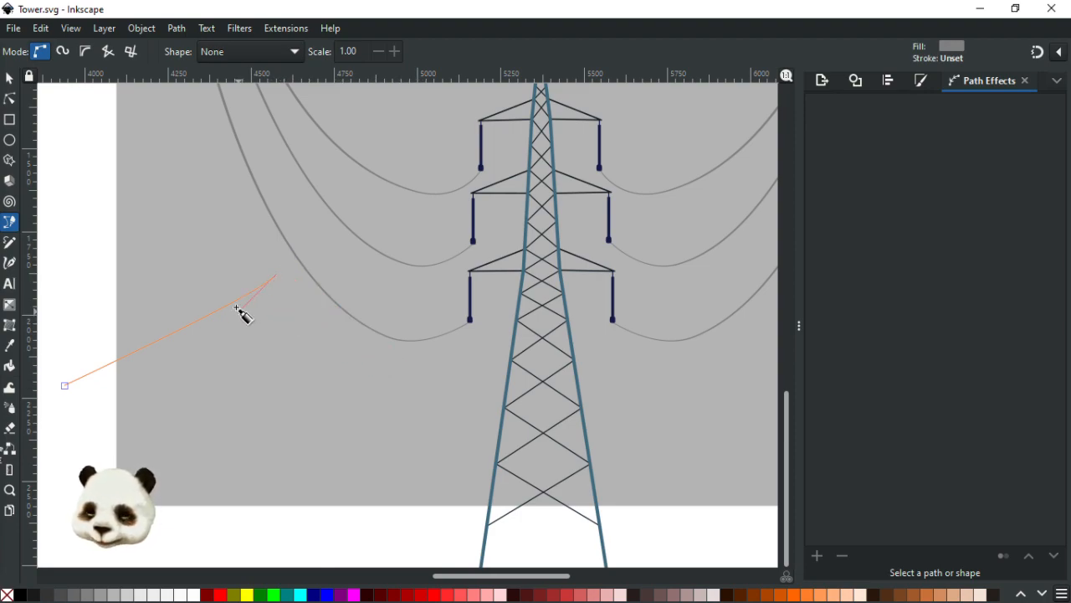
# Step: Draw the mountain's uneven left slope with small irregular curve segments, rising from the starting point to a pointed peak
pyautogui.scroll(3, 164, 344)
pyautogui.moveTo(131, 345); pyautogui.dragTo(306, 297)
pyautogui.scroll(1, 239, 322)
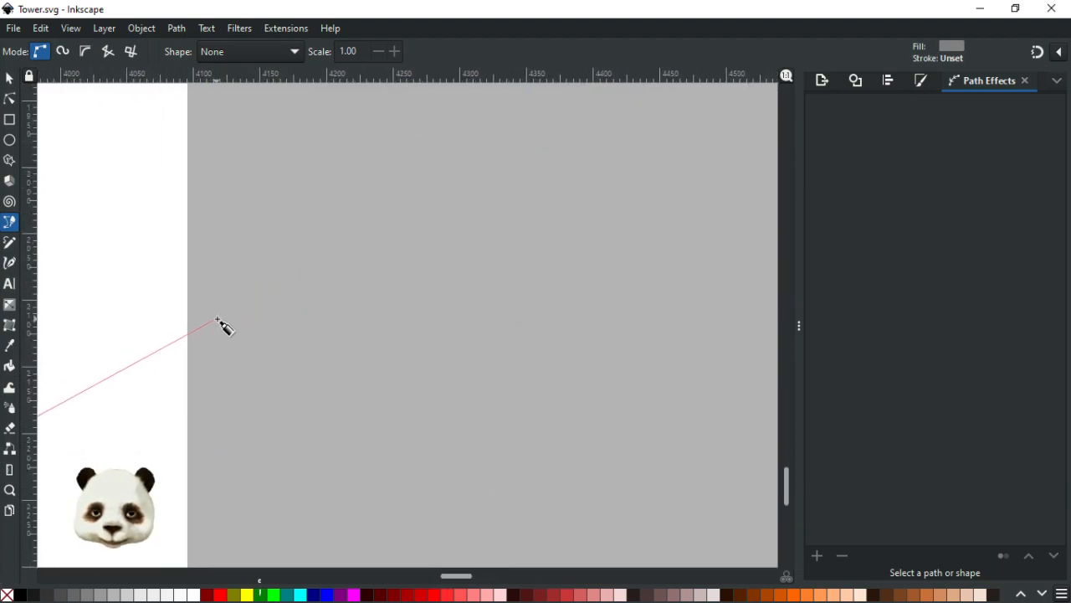
pyautogui.moveTo(300, 283); pyautogui.dragTo(275, 294)
pyautogui.click(292, 292)
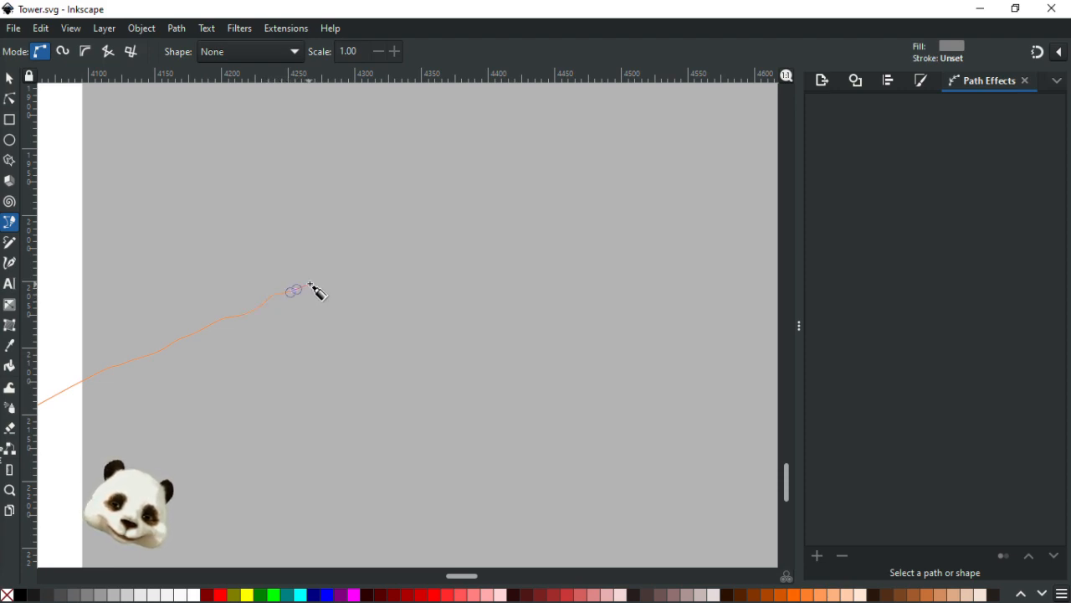
pyautogui.click(351, 266)
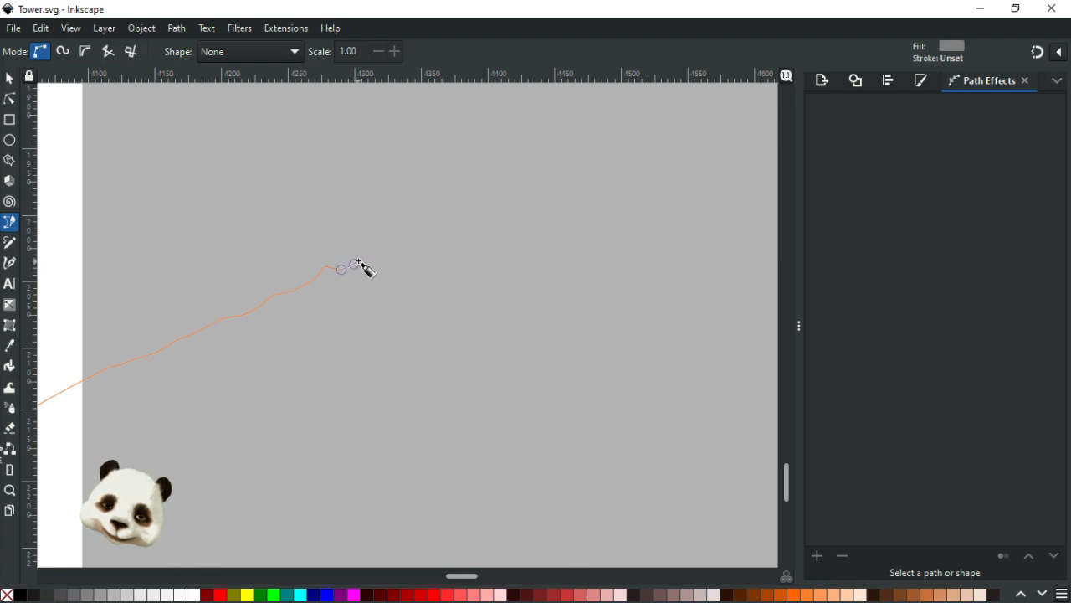
pyautogui.click(367, 258)
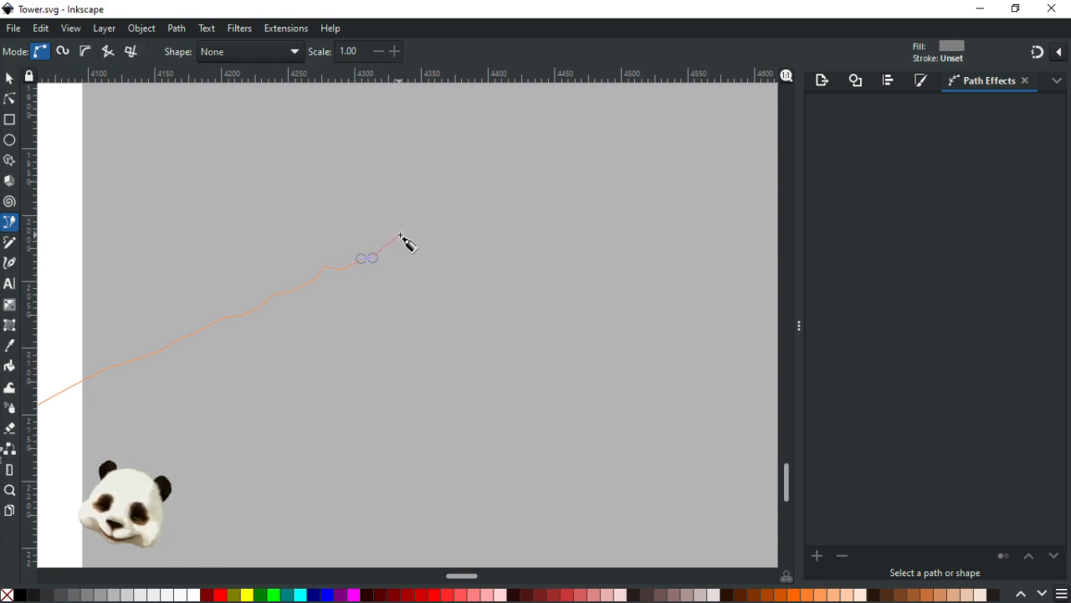
pyautogui.click(401, 234)
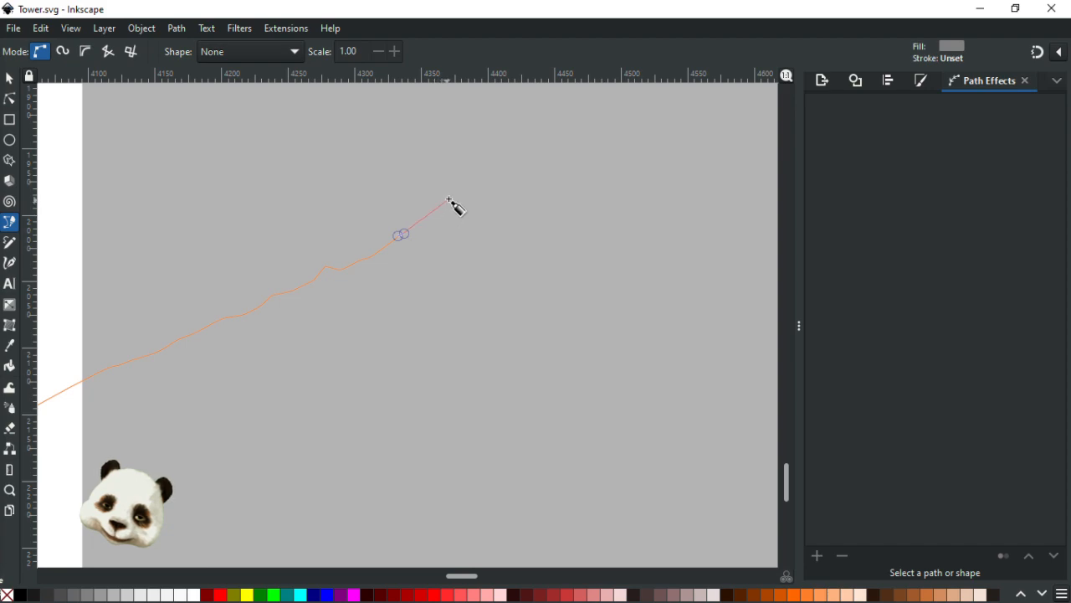
pyautogui.click(454, 198)
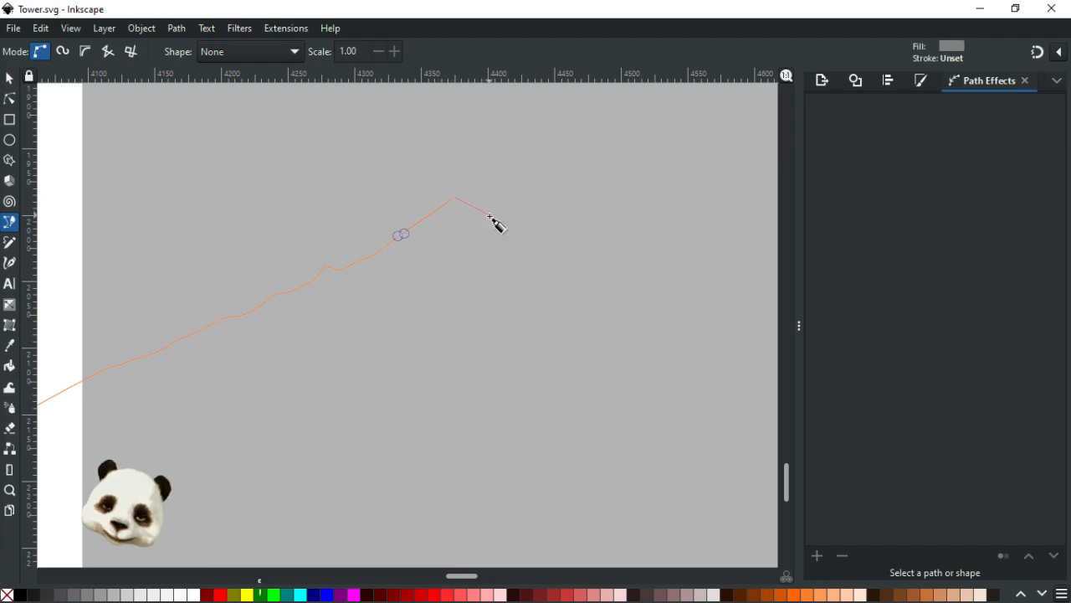
# Step: Continue the outline down the mountain's right slope with slightly uneven curves, ending below the lowest left-hand cable
pyautogui.moveTo(496, 229); pyautogui.dragTo(688, 319)
pyautogui.moveTo(707, 280); pyautogui.dragTo(473, 169)
pyautogui.moveTo(553, 243); pyautogui.dragTo(560, 293)
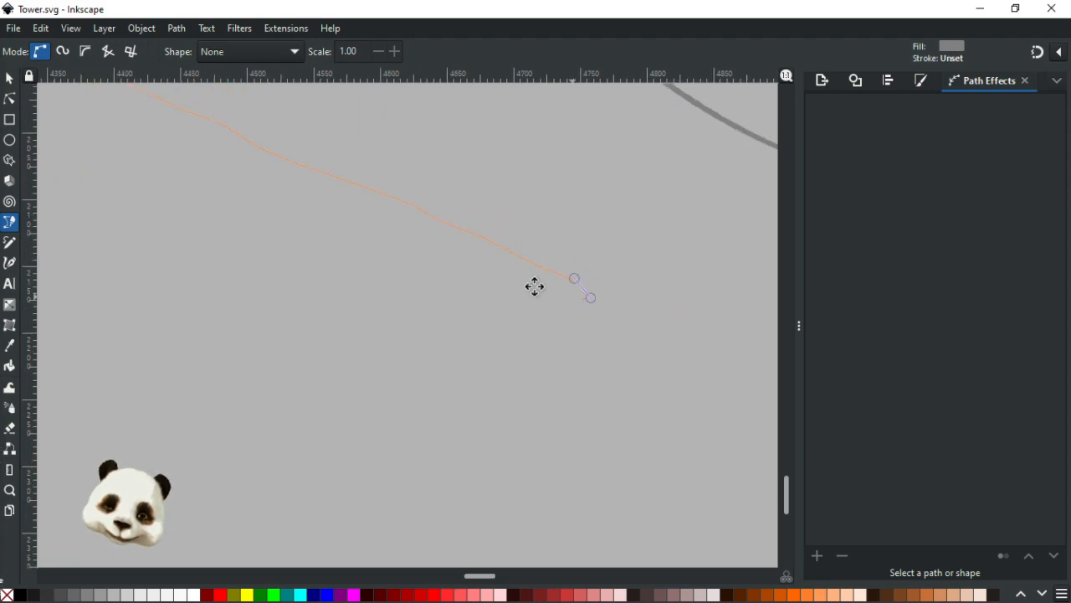
pyautogui.moveTo(651, 319); pyautogui.dragTo(663, 328)
pyautogui.scroll(-2, 674, 345)
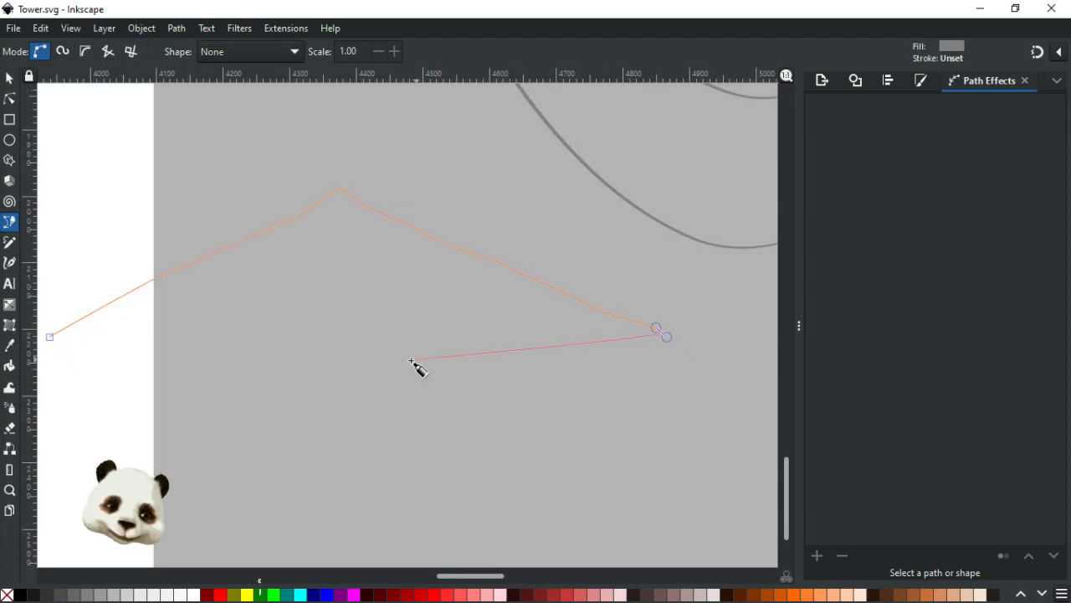
# Step: Run a nearly flat base back to the left and close the outline at its starting point, completing the grey mountain
pyautogui.click(699, 350)
pyautogui.click(438, 351)
pyautogui.hscroll(-5, 140, 360)
pyautogui.click(207, 339)
pyautogui.click(239, 324)
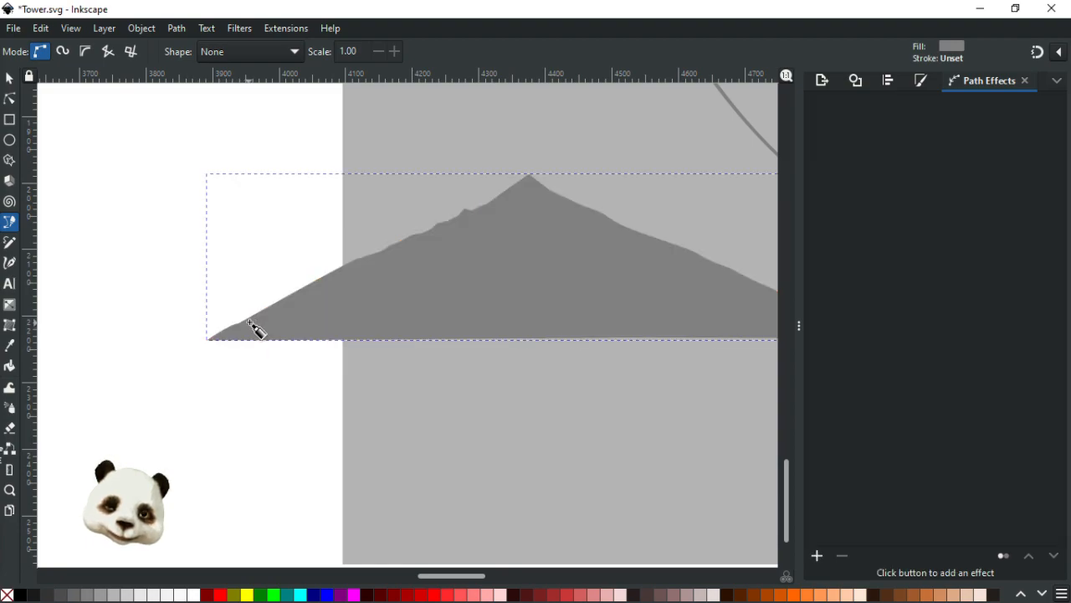
pyautogui.keyDown('ctrl'); pyautogui.scroll(-2, 293, 319); pyautogui.keyUp('ctrl')
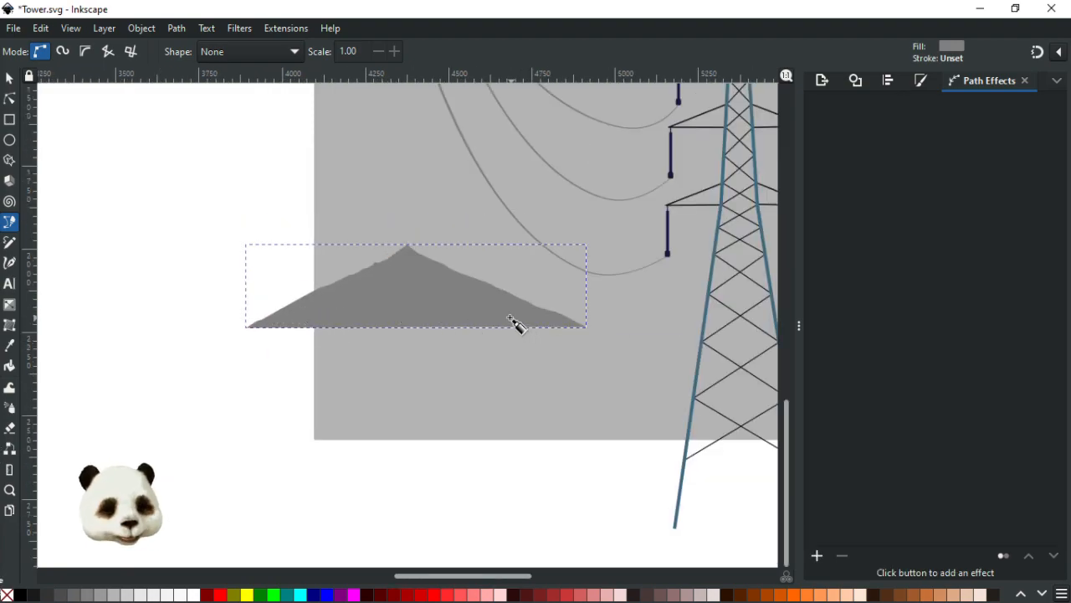
pyautogui.keyDown('ctrl'); pyautogui.scroll(-1, 495, 323); pyautogui.keyUp('ctrl')
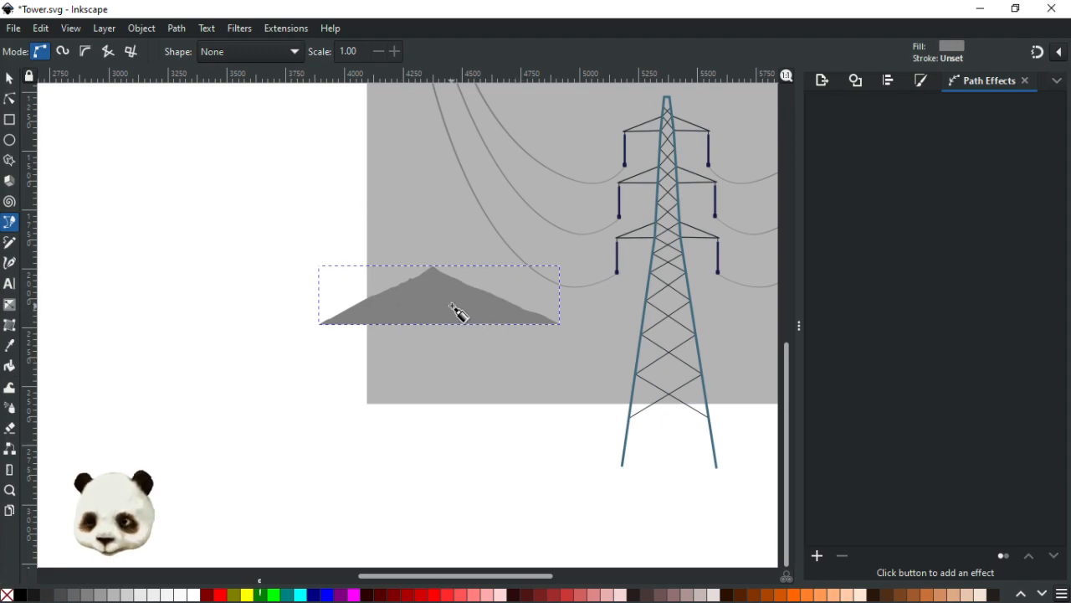
pyautogui.keyDown('ctrl'); pyautogui.scroll(1, 460, 311); pyautogui.keyUp('ctrl')
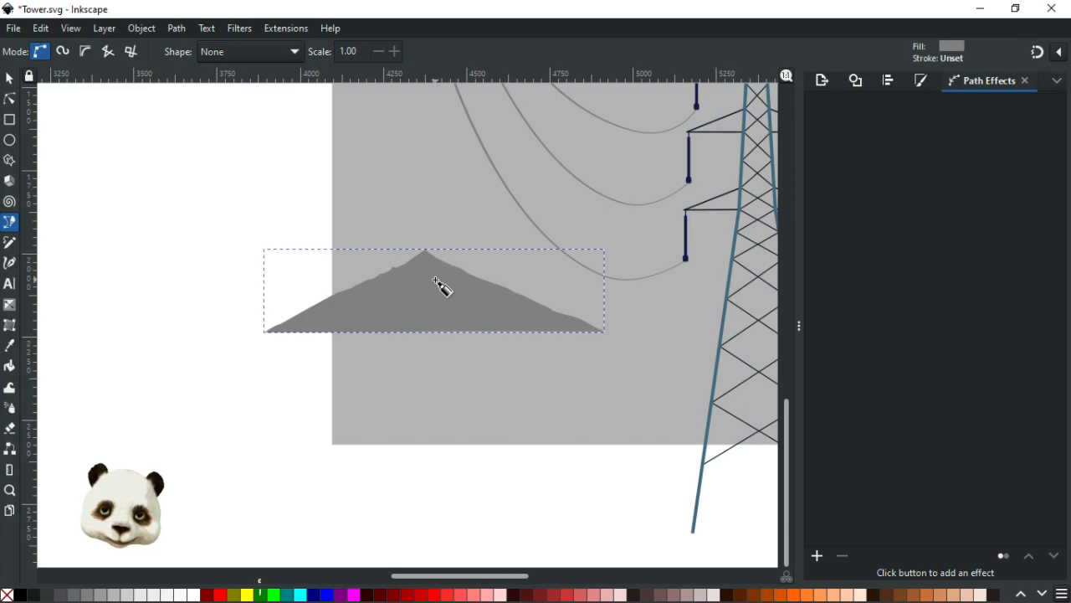
pyautogui.keyDown('ctrl'); pyautogui.scroll(1, 441, 288); pyautogui.keyUp('ctrl')
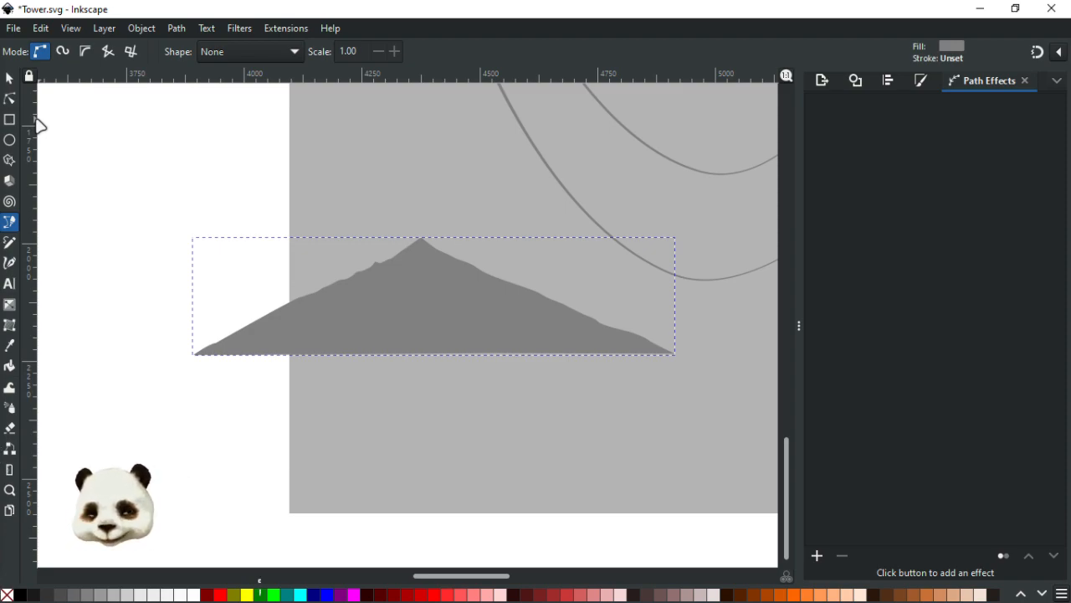
pyautogui.keyDown('ctrl'); pyautogui.scroll(3, 382, 306); pyautogui.keyUp('ctrl')
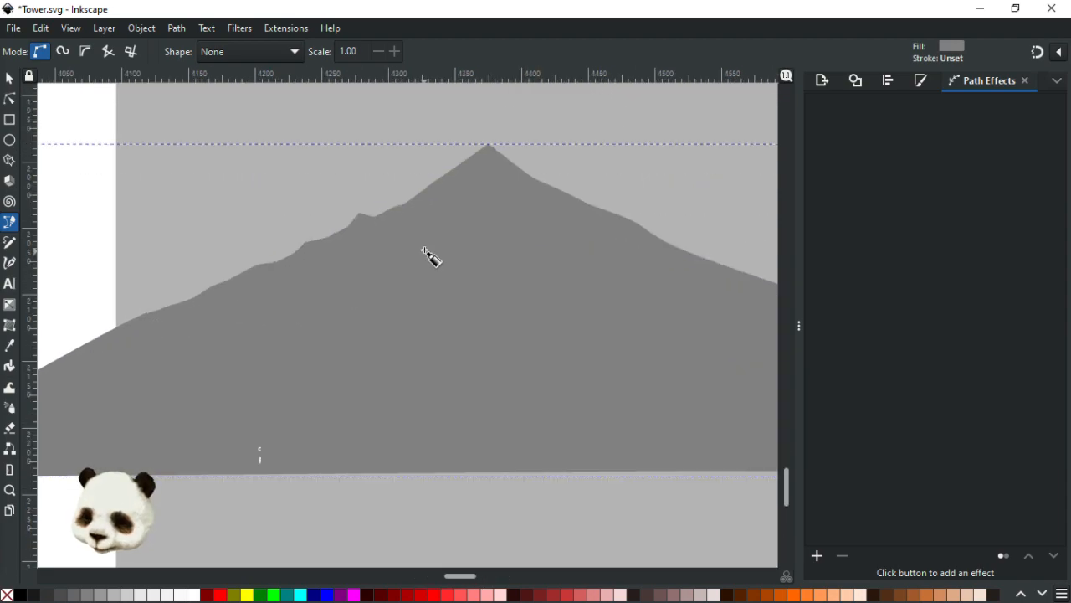
# Step: Start a pen path just above the mountain's peak and draw a jagged ridge line down to just below its base
pyautogui.click(485, 136)
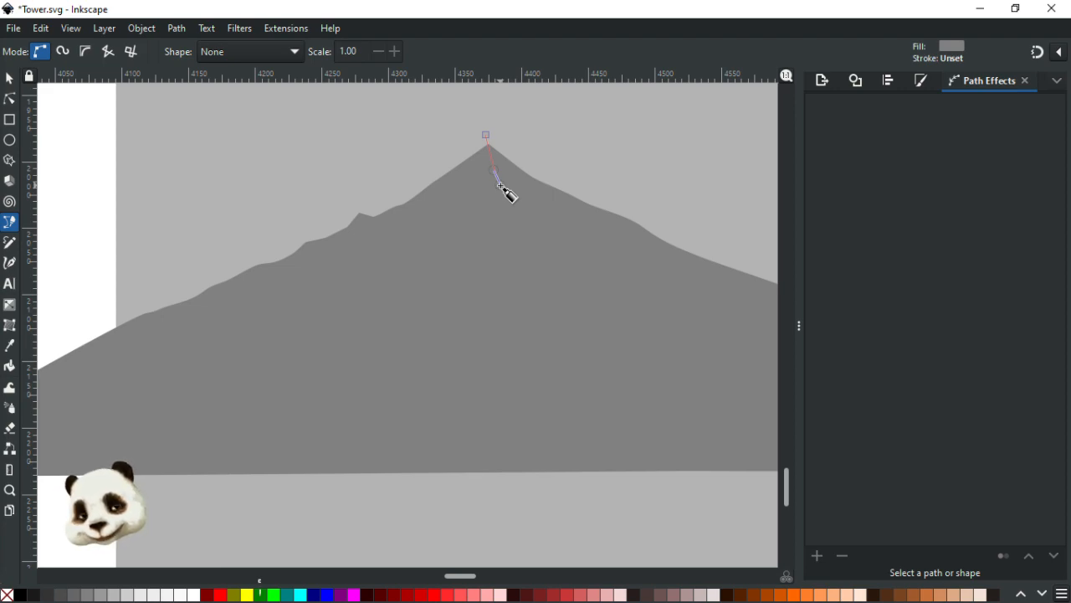
pyautogui.moveTo(498, 199); pyautogui.dragTo(497, 210)
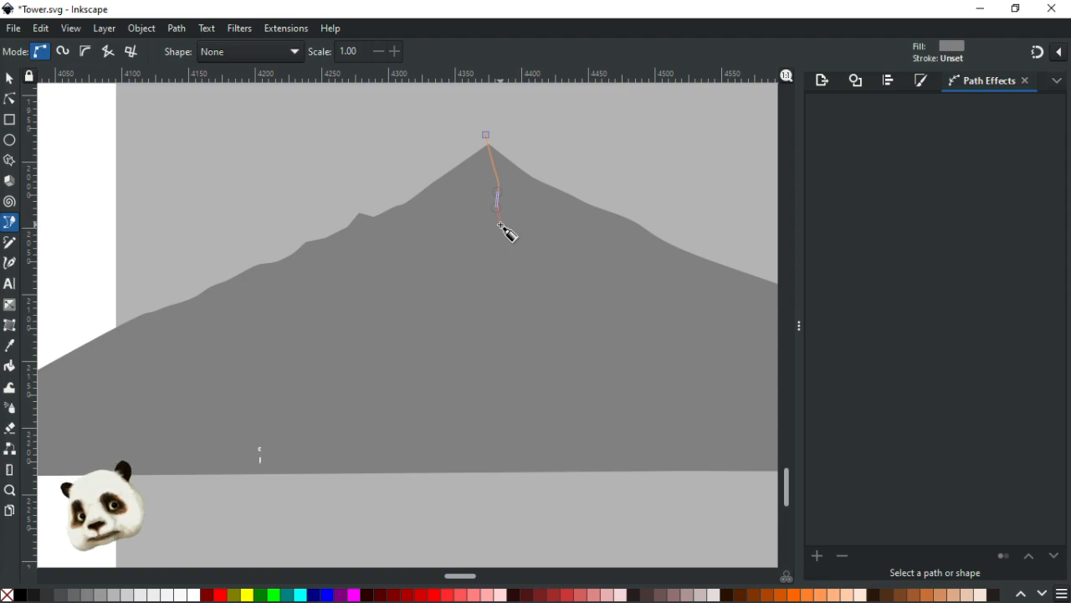
pyautogui.moveTo(489, 240); pyautogui.dragTo(484, 248)
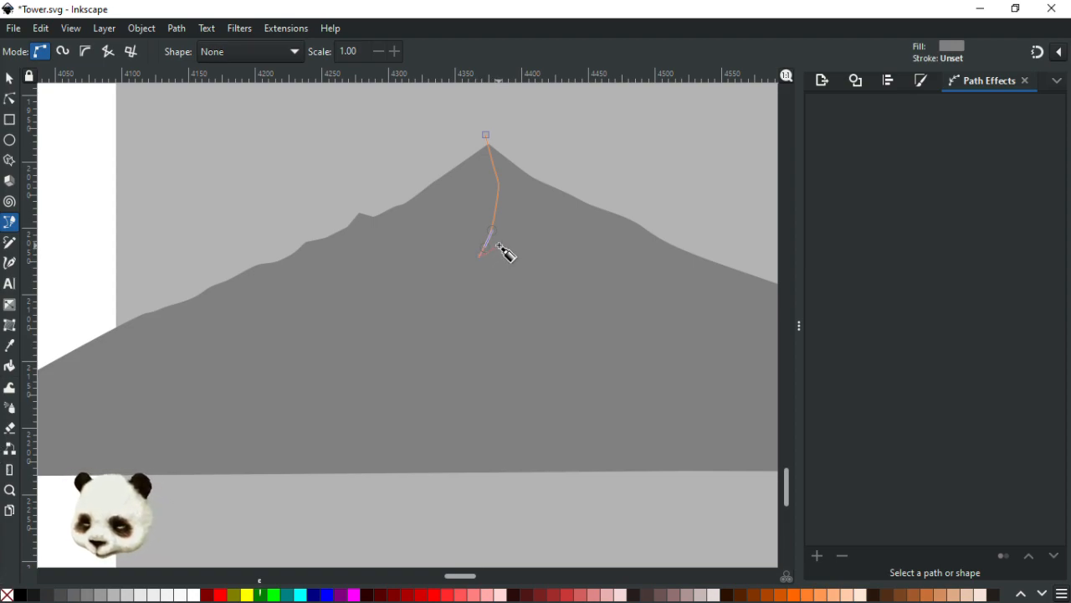
pyautogui.moveTo(503, 231); pyautogui.dragTo(508, 224)
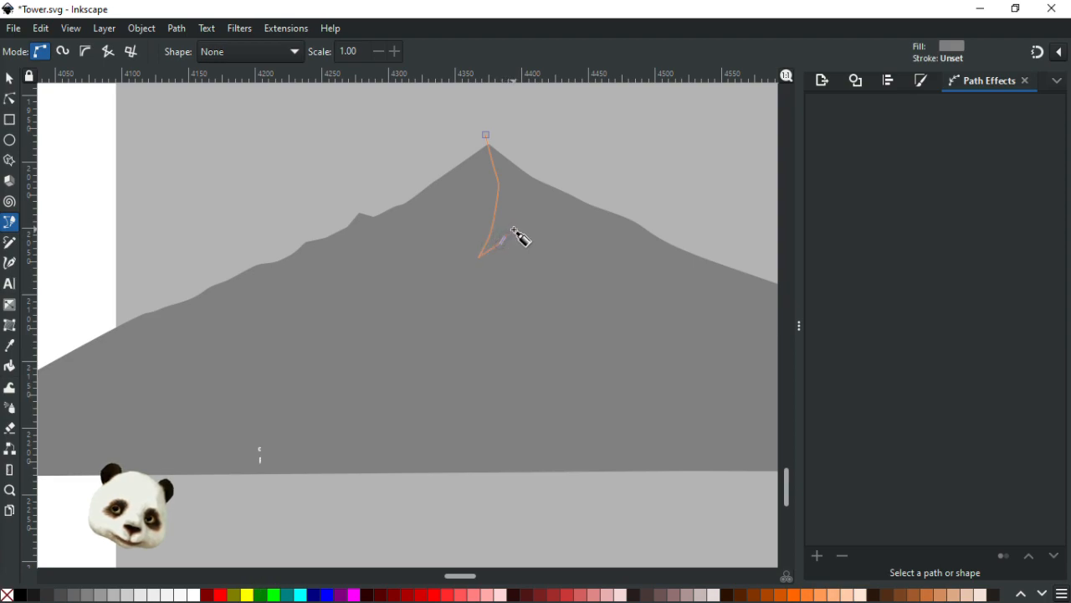
pyautogui.click(502, 267)
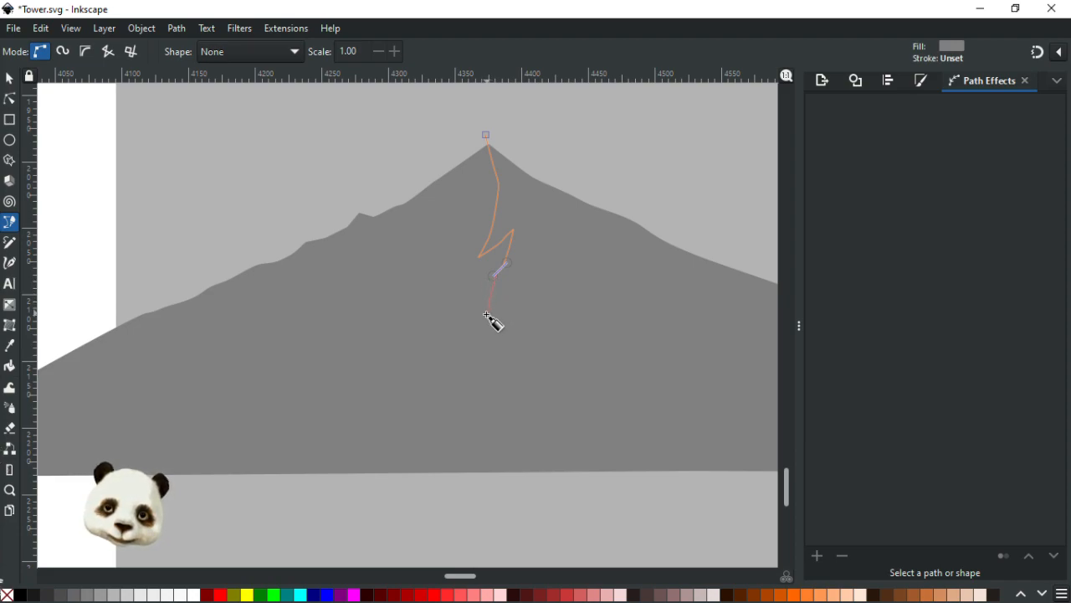
pyautogui.click(487, 316)
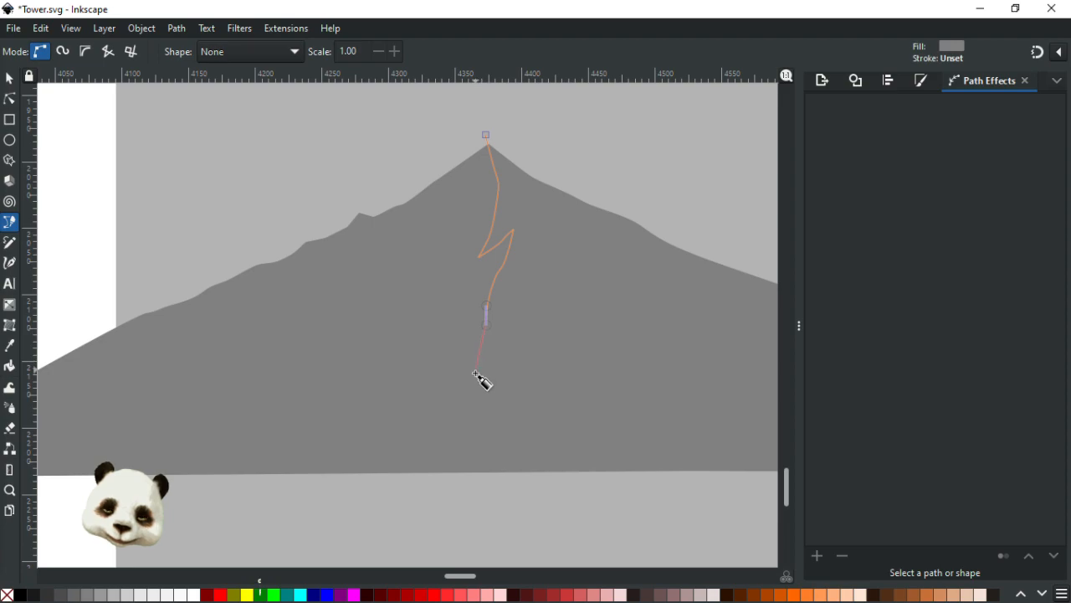
pyautogui.click(446, 399)
pyautogui.moveTo(404, 425)
pyautogui.mouseDown()
pyautogui.moveTo(395, 430)
pyautogui.moveTo(418, 425)
pyautogui.mouseUp()
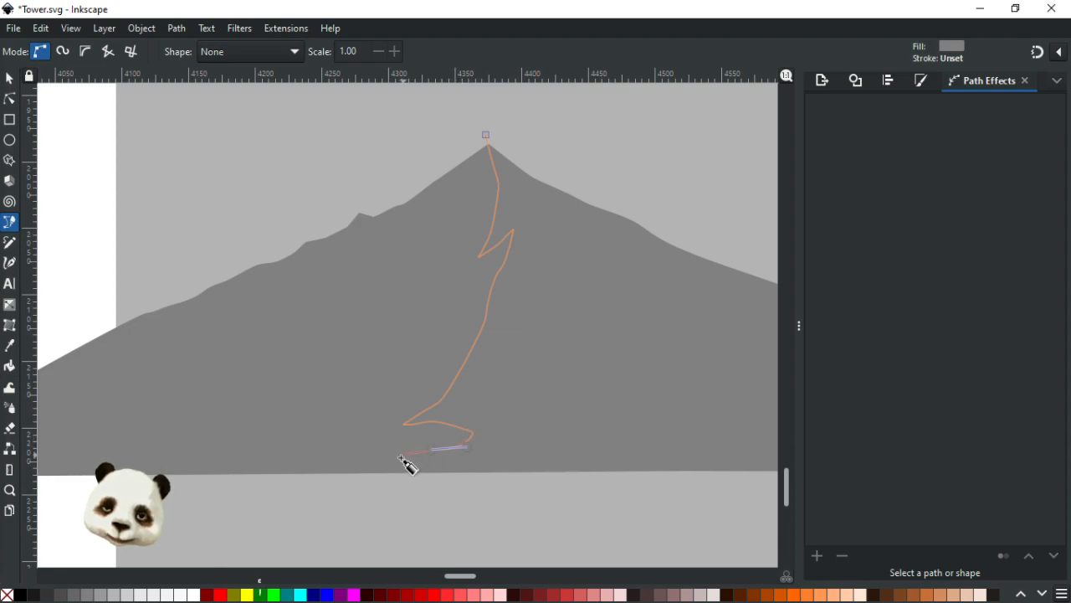
pyautogui.moveTo(360, 482); pyautogui.dragTo(348, 485)
# Step: Close the path around the outside of the mountain's base and right slope back to the peak, and fill the shadow shape dark grey
pyautogui.moveTo(587, 470); pyautogui.dragTo(317, 393)
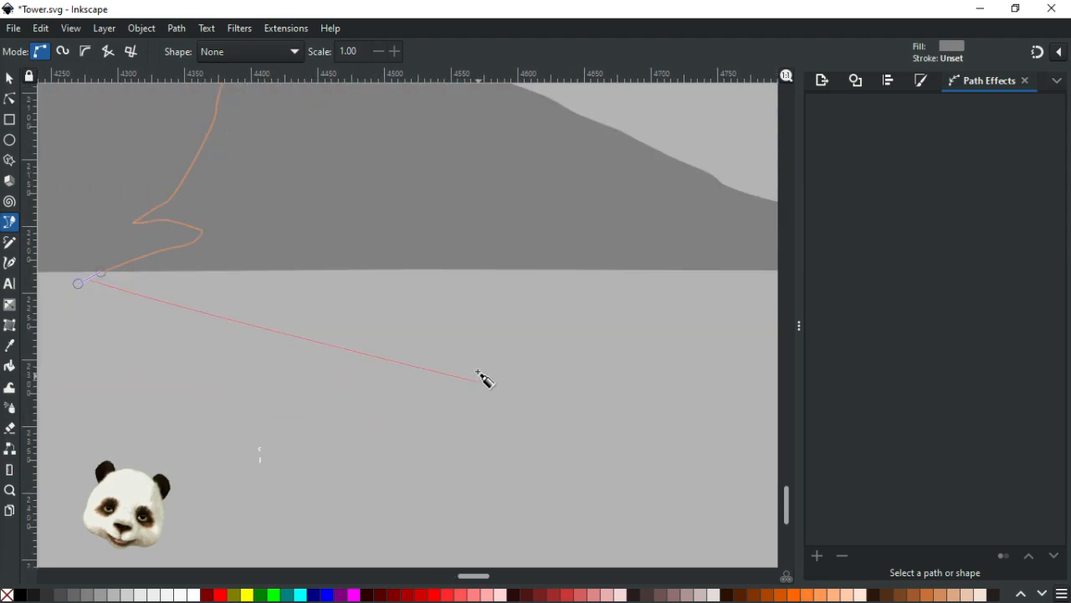
pyautogui.scroll(-2, 481, 378)
pyautogui.click(666, 341)
pyautogui.click(728, 322)
pyautogui.moveTo(652, 258); pyautogui.dragTo(617, 252)
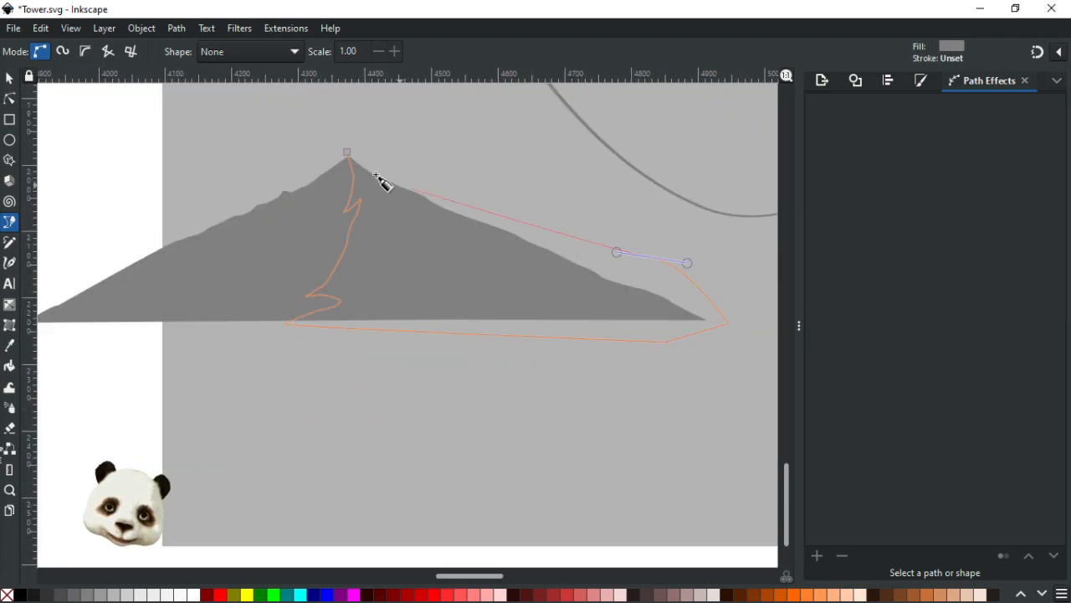
pyautogui.click(347, 152)
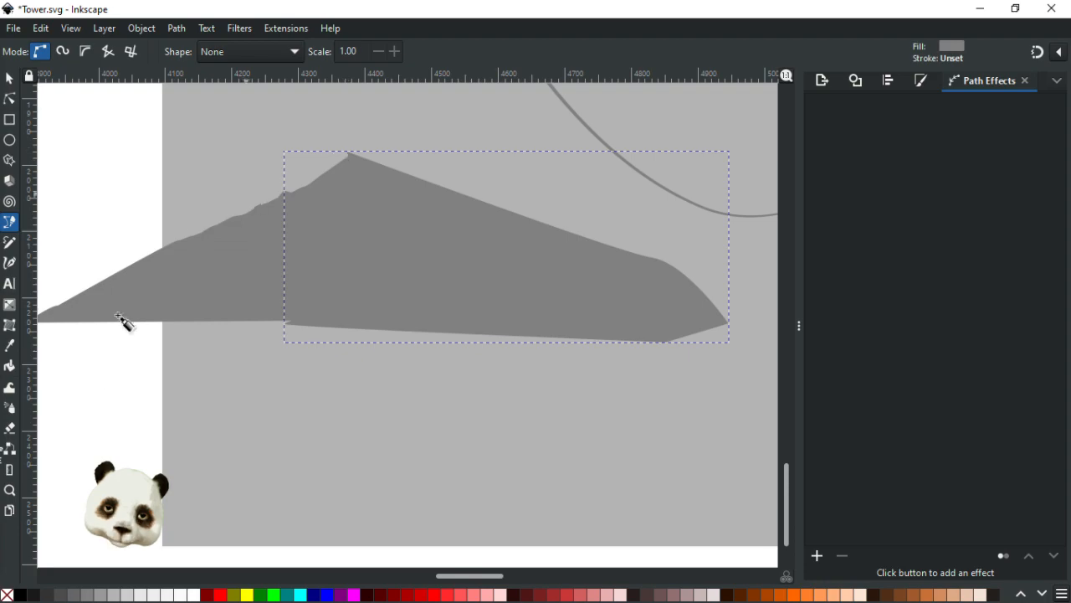
pyautogui.click(48, 594)
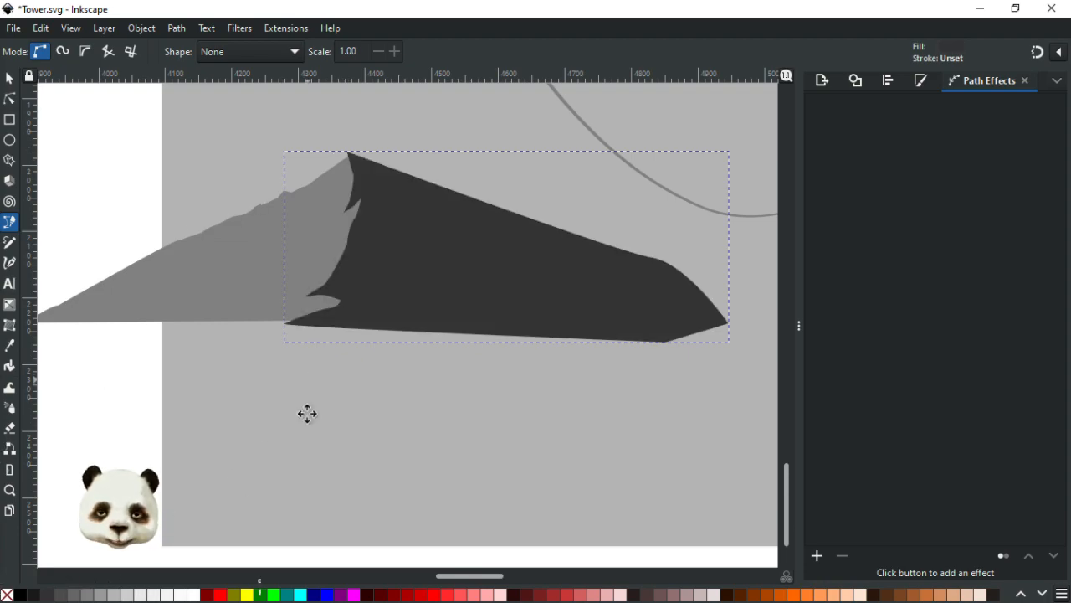
pyautogui.scroll(3, 307, 413)
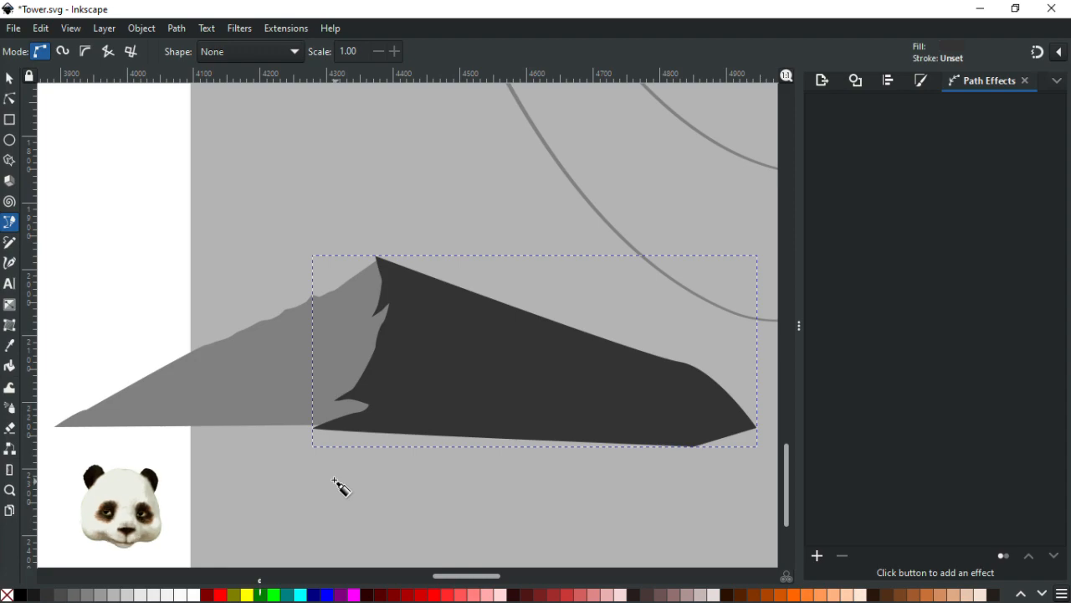
# Step: Enlarge the mountain and its shadow together to about 2350 by 637 px and move them over the middle of the grey background
pyautogui.click(9, 78)
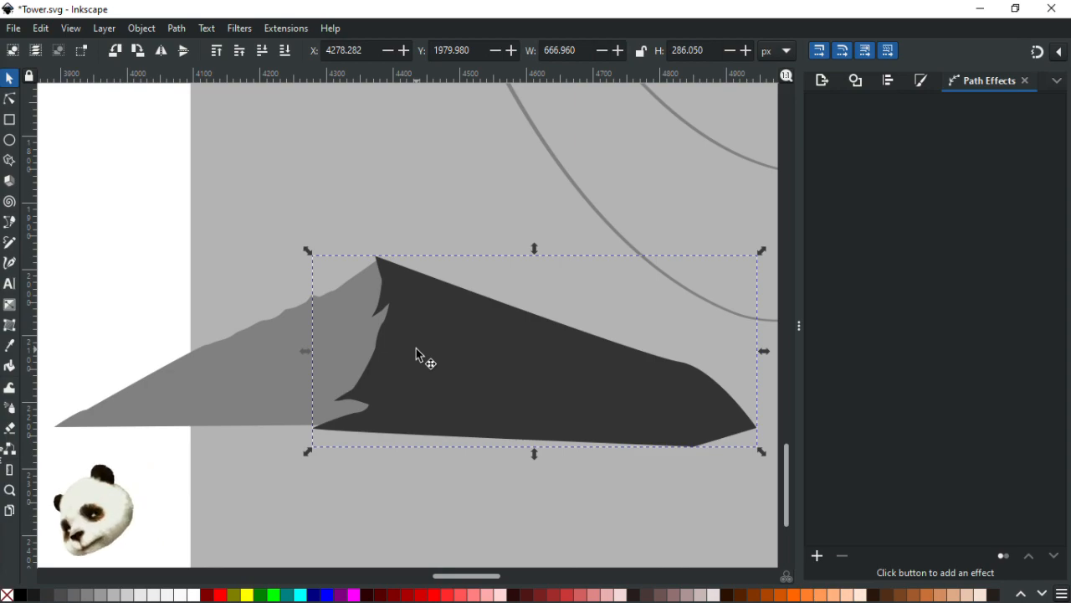
pyautogui.scroll(-3, 401, 321)
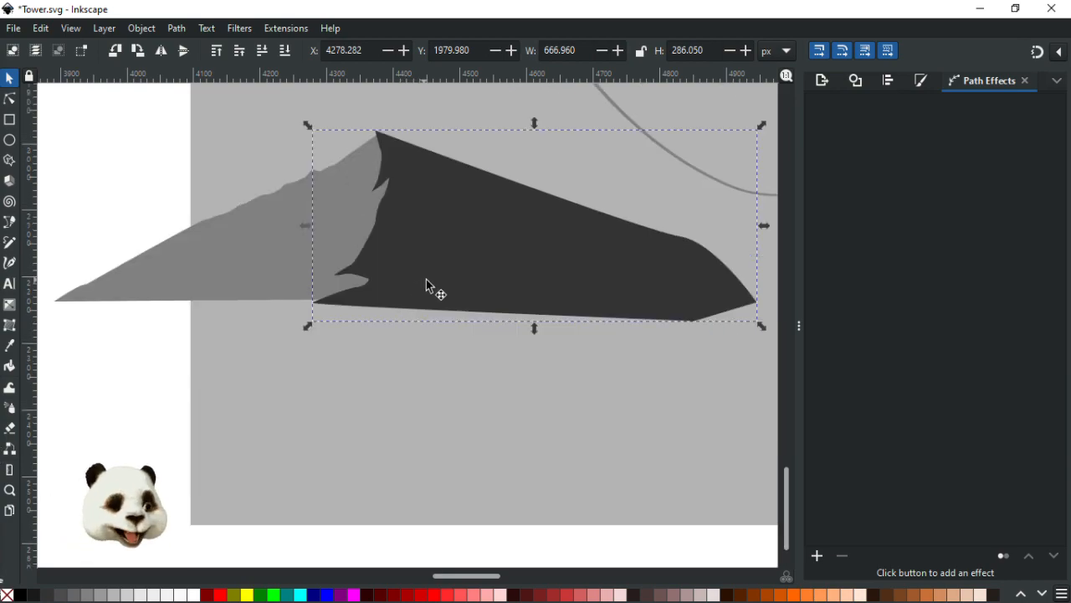
pyautogui.keyDown('ctrl'); pyautogui.scroll(-3, 426, 279); pyautogui.keyUp('ctrl')
pyautogui.moveTo(538, 331); pyautogui.dragTo(449, 429)
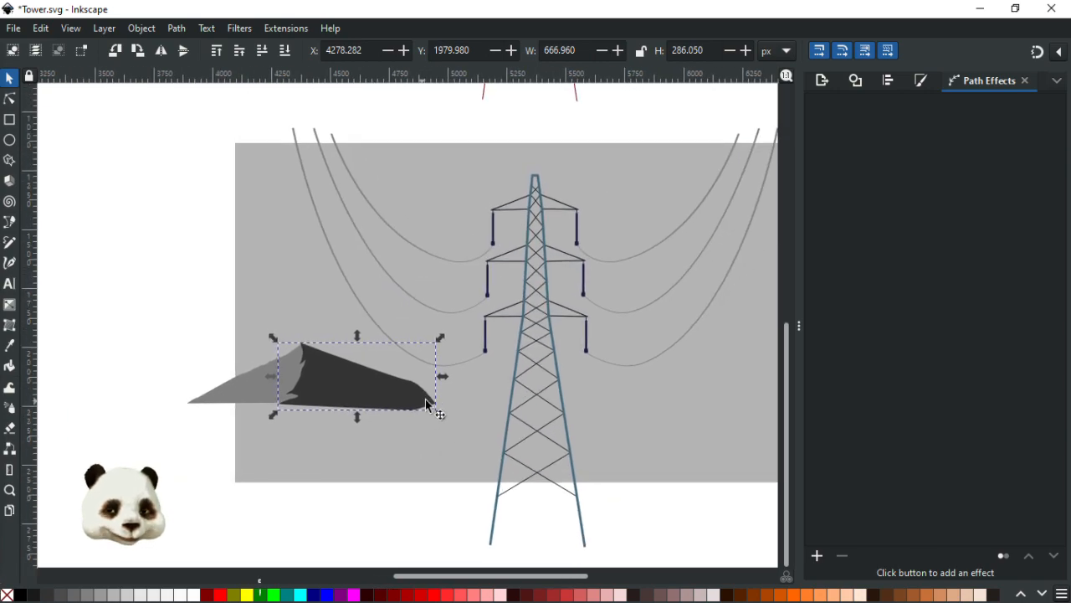
pyautogui.keyDown('ctrl'); pyautogui.scroll(-1, 427, 404); pyautogui.keyUp('ctrl')
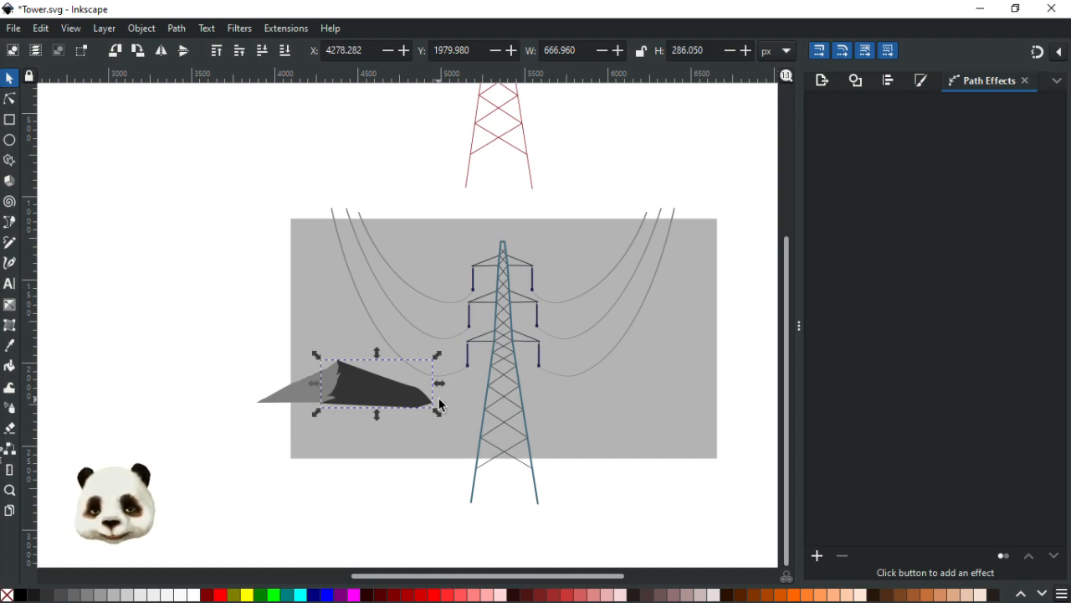
pyautogui.keyDown('shift'); pyautogui.click(301, 396); pyautogui.keyUp('shift')
pyautogui.moveTo(250, 413); pyautogui.dragTo(17, 553)
pyautogui.moveTo(282, 438); pyautogui.dragTo(542, 369)
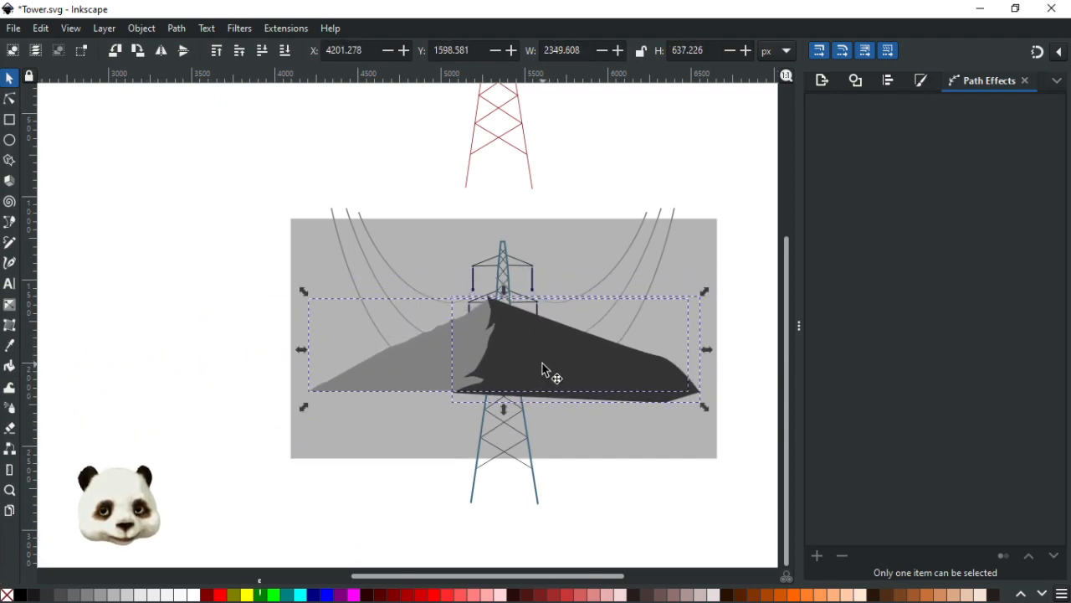
# Step: Stack the mountain and its shadow behind the tower and cables but above the grey background rectangle
pyautogui.press('End')
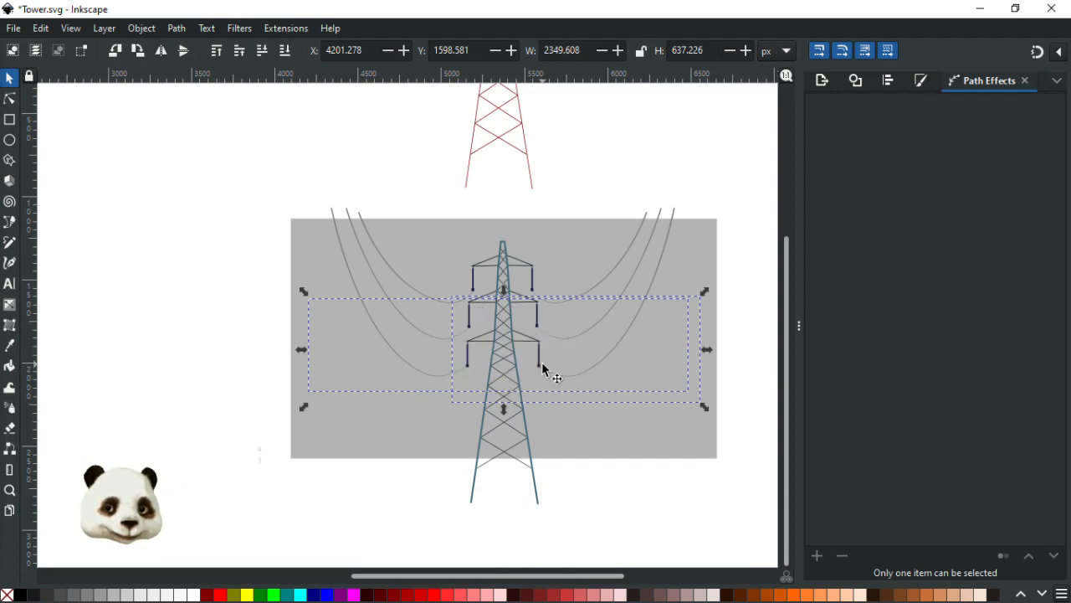
pyautogui.press('pageup')
pyautogui.press('pageup')
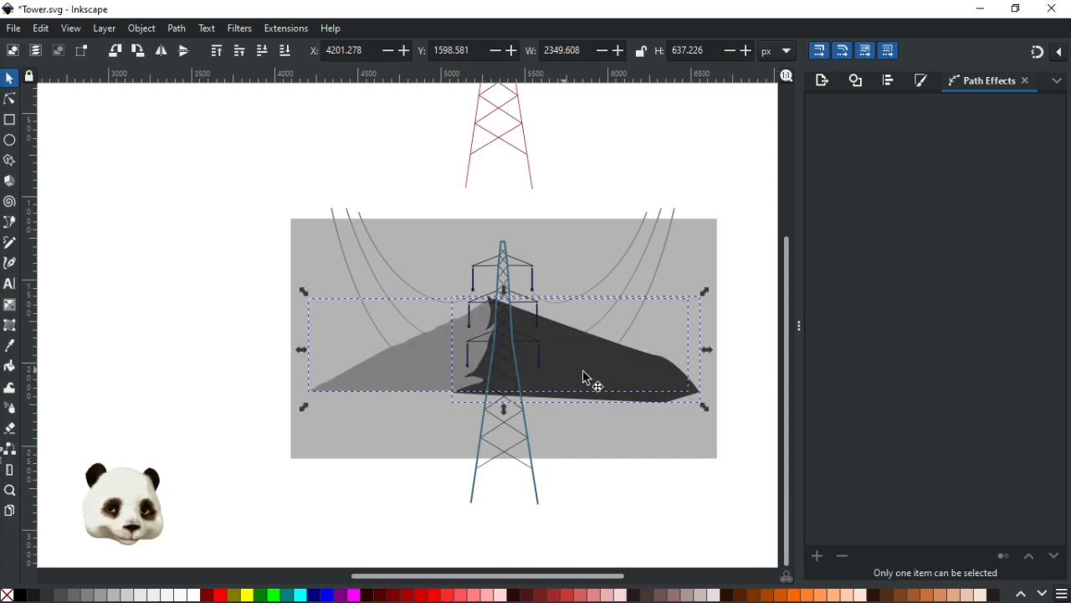
# Step: Try the mountain pair enlarged to about 3612 by 979 px, extending past the right edge of the grey background
pyautogui.moveTo(662, 390); pyautogui.dragTo(714, 366)
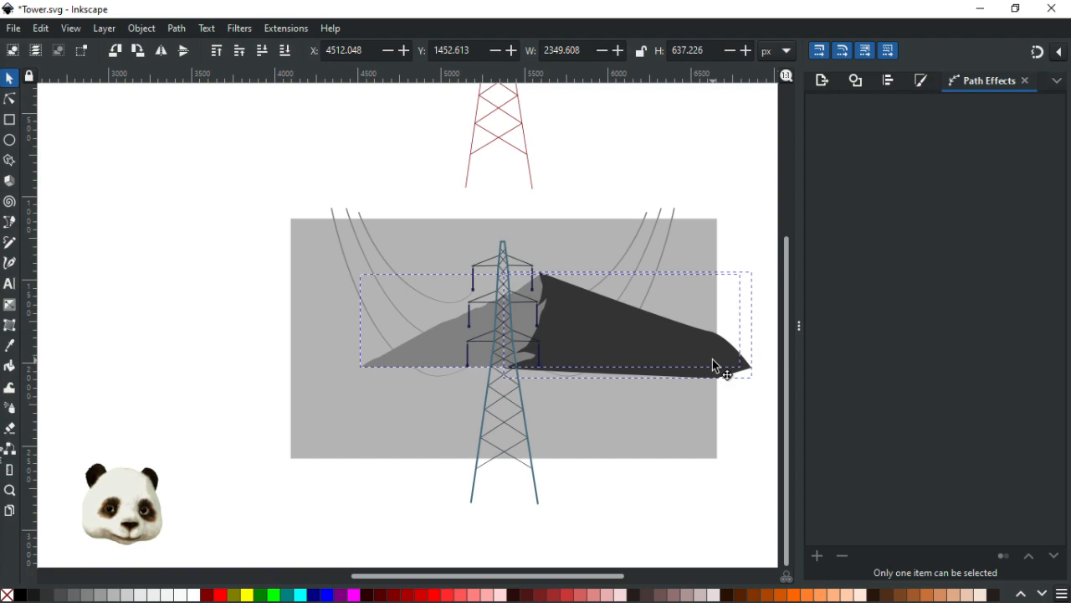
pyautogui.moveTo(712, 359); pyautogui.dragTo(713, 359)
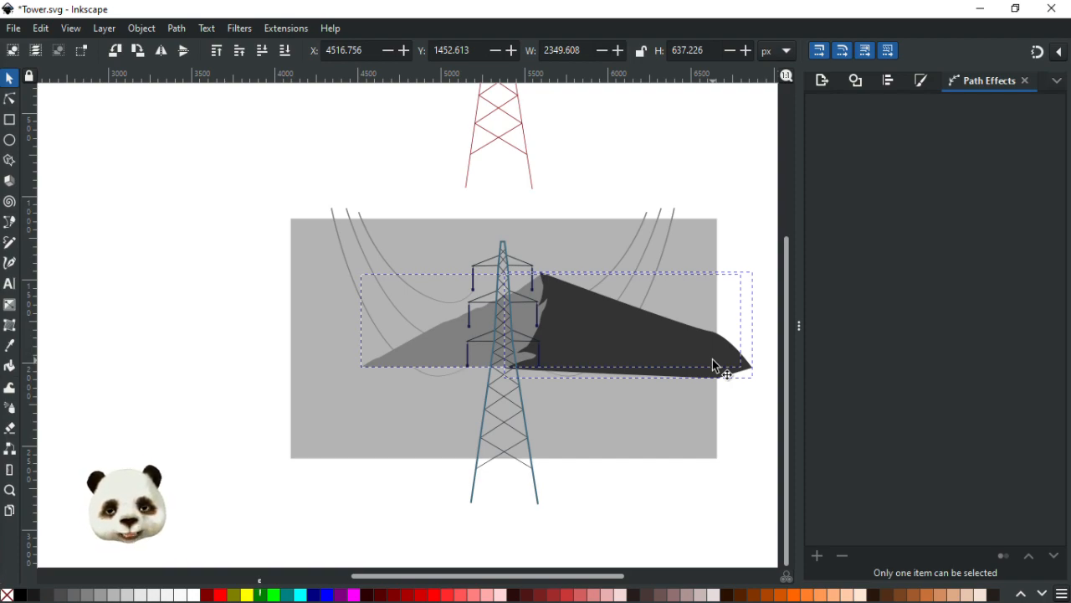
pyautogui.moveTo(712, 359); pyautogui.dragTo(712, 359)
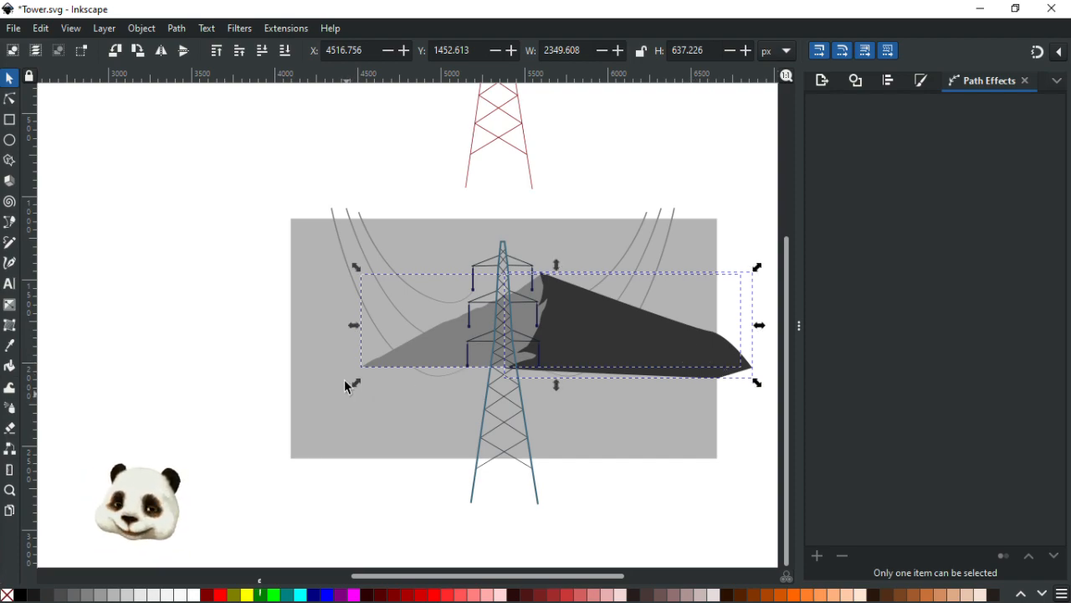
pyautogui.moveTo(356, 383); pyautogui.dragTo(144, 223)
pyautogui.scroll(5, 192, 424)
pyautogui.moveTo(280, 394); pyautogui.dragTo(437, 338)
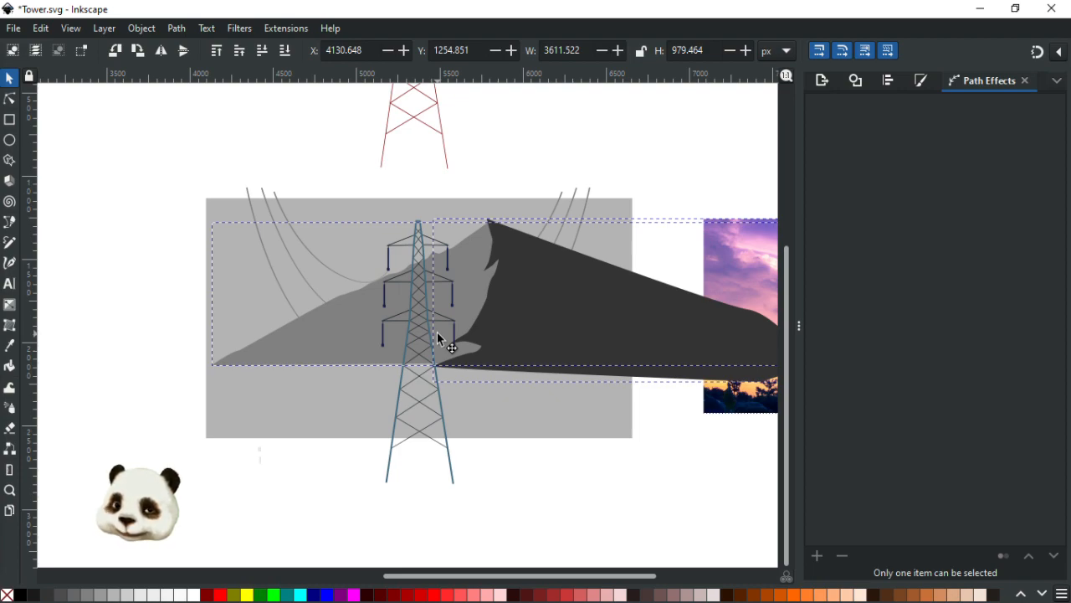
pyautogui.moveTo(438, 338); pyautogui.dragTo(443, 345)
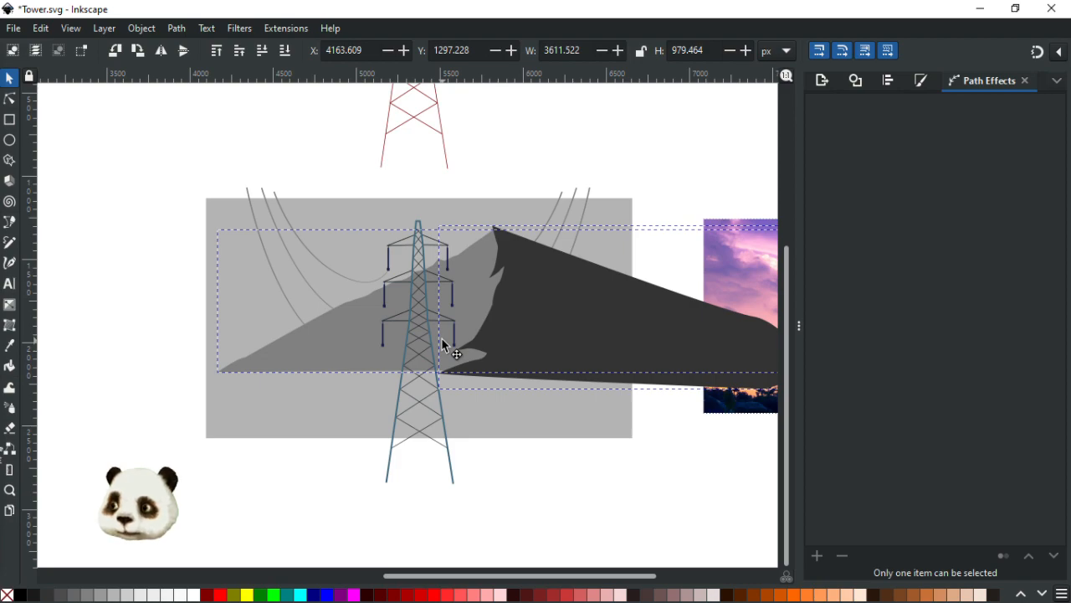
pyautogui.moveTo(442, 339); pyautogui.dragTo(444, 340)
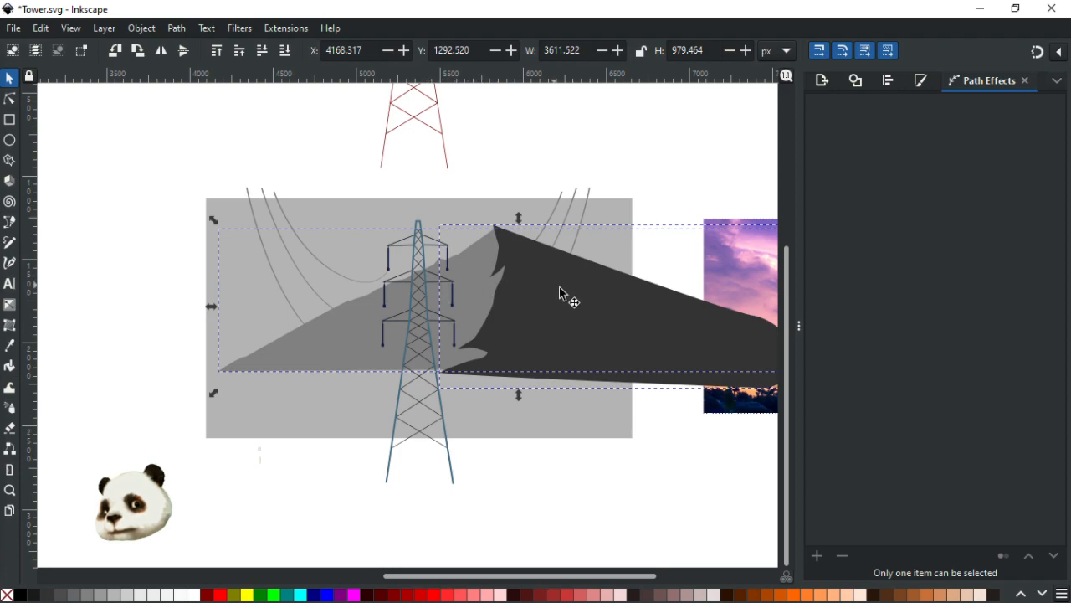
pyautogui.moveTo(611, 328); pyautogui.dragTo(609, 362)
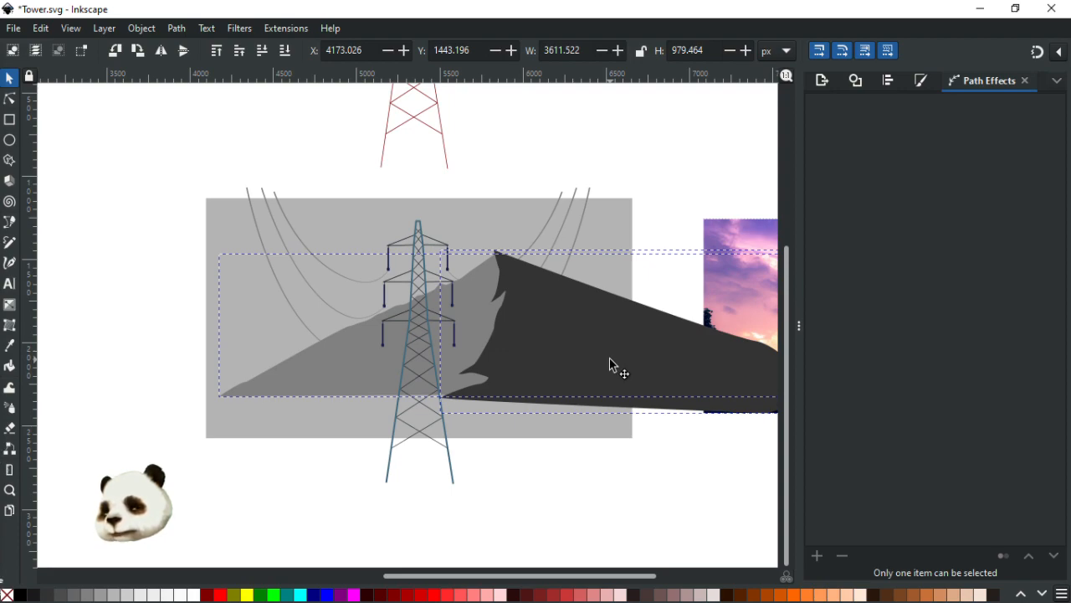
pyautogui.moveTo(609, 358); pyautogui.dragTo(547, 365)
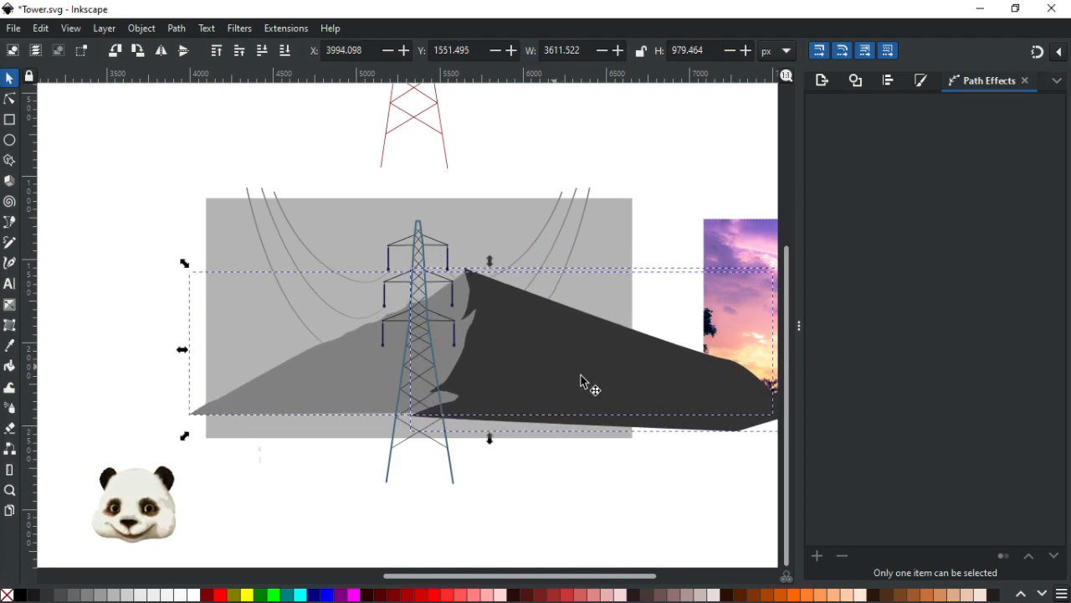
# Step: Scale the mountain pair to about 2170 by 589 px and place it behind the tower, its right tip at the background's right edge
pyautogui.moveTo(186, 435); pyautogui.dragTo(323, 374)
pyautogui.moveTo(610, 352); pyautogui.dragTo(458, 366)
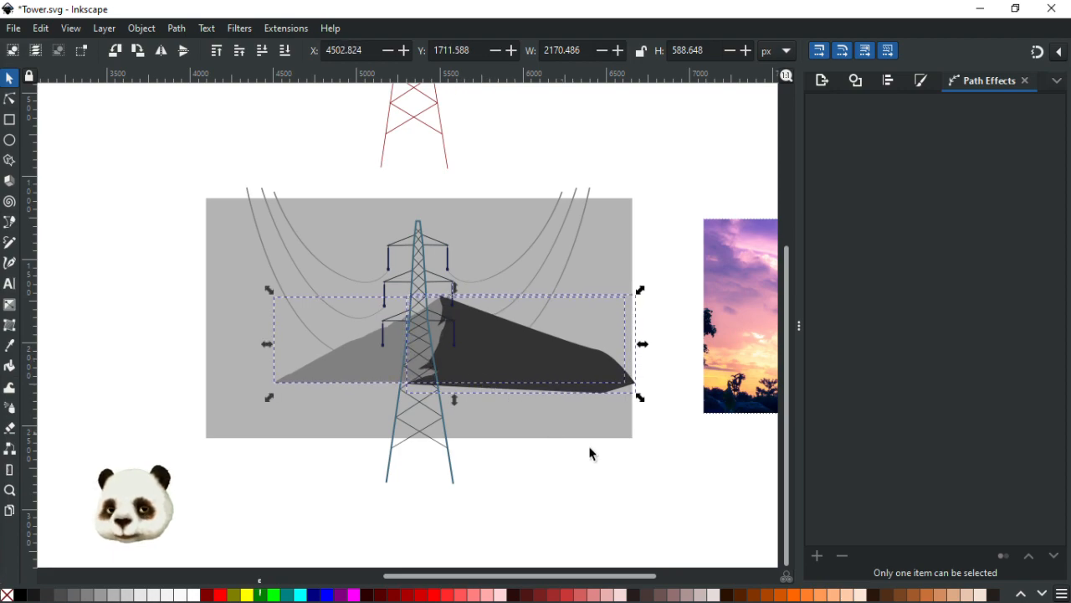
pyautogui.click(604, 472)
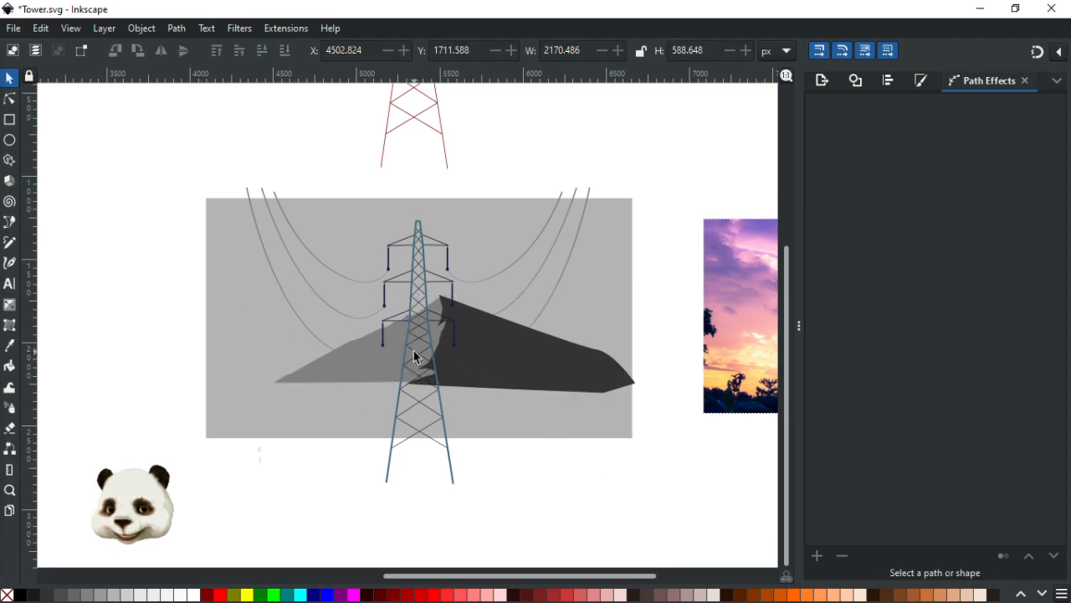
pyautogui.scroll(2, 414, 353)
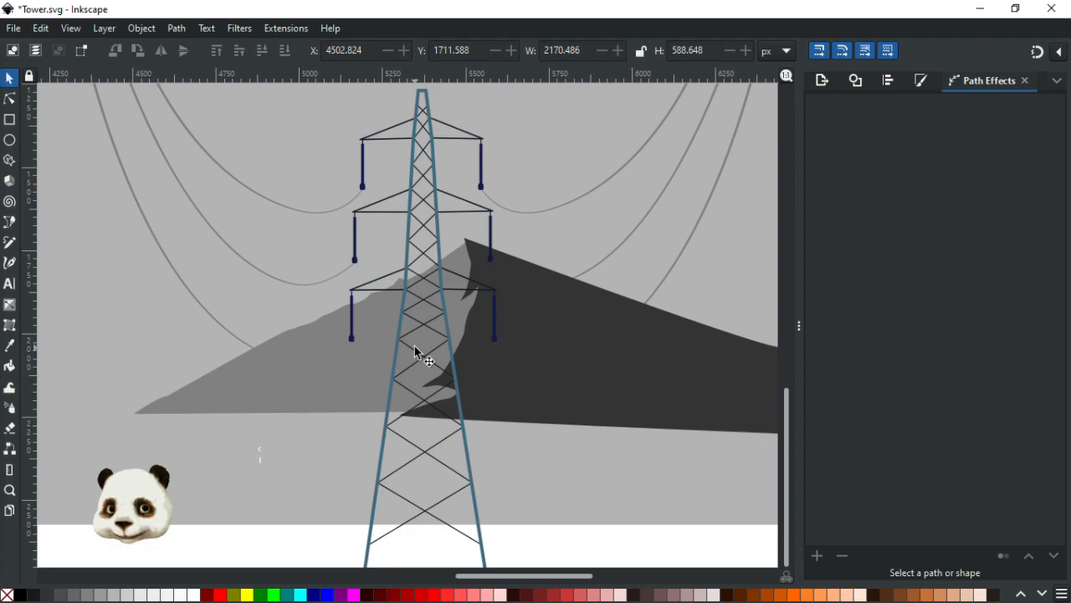
pyautogui.click(617, 377)
pyautogui.keyDown('shift'); pyautogui.click(332, 378); pyautogui.keyUp('shift')
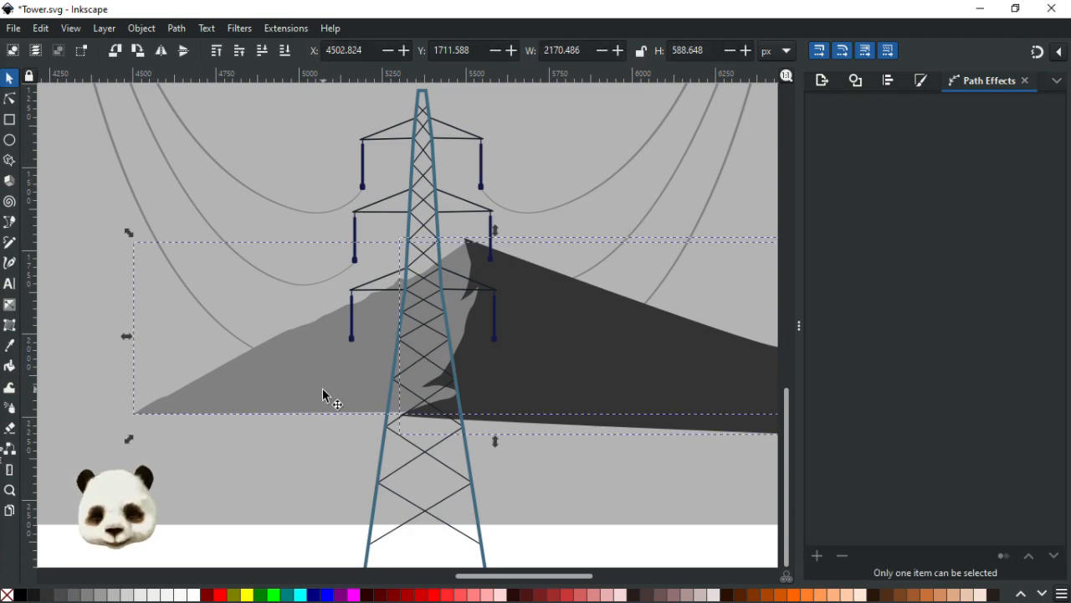
pyautogui.click(303, 388)
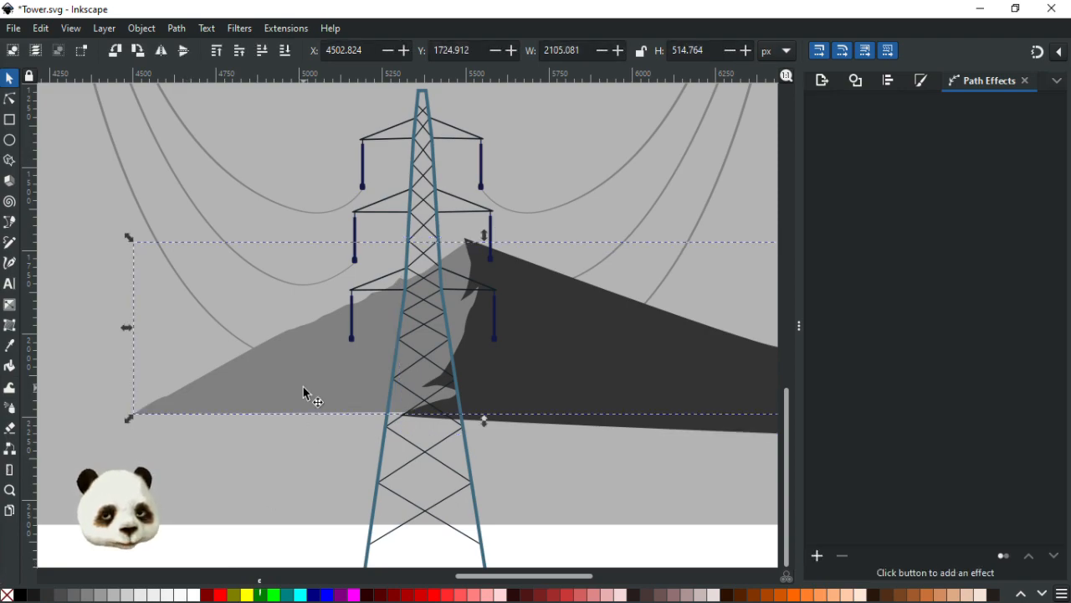
pyautogui.press('Home')
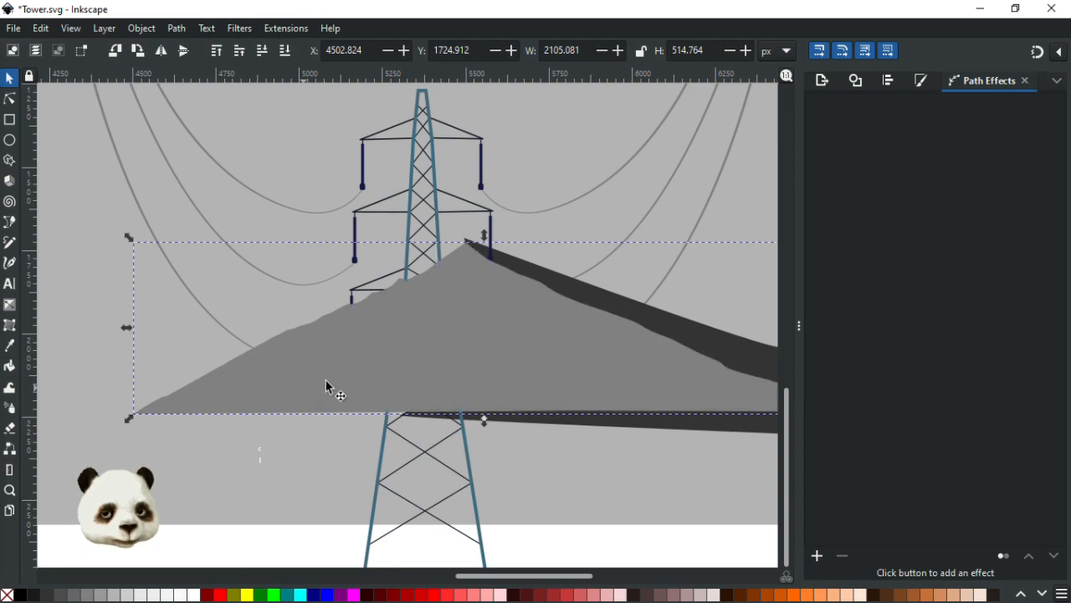
pyautogui.press('Escape')
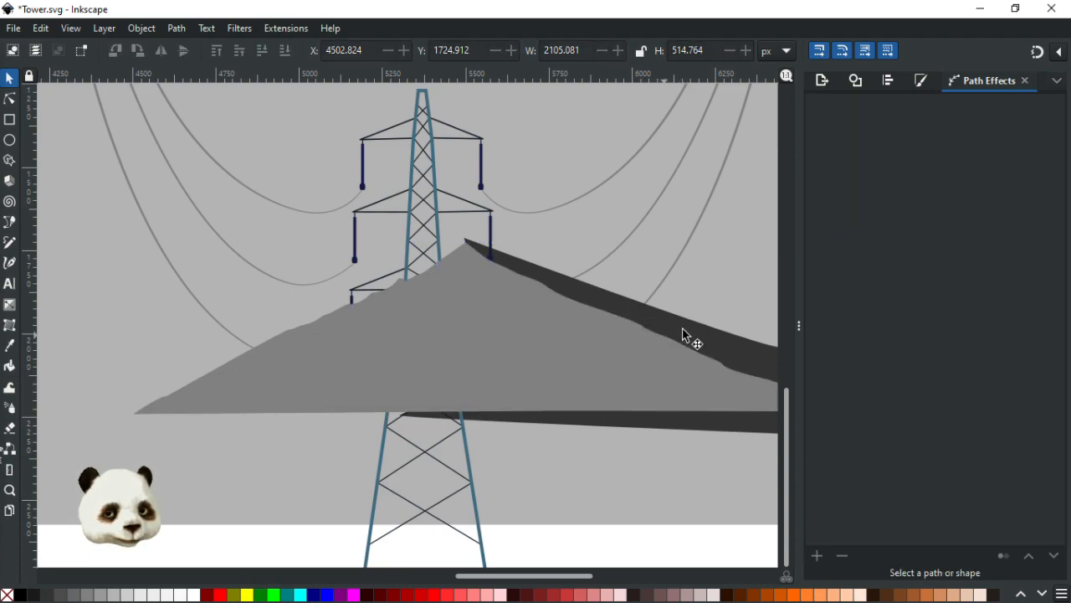
pyautogui.click(682, 334)
pyautogui.keyDown('shift'); pyautogui.click(293, 333); pyautogui.keyUp('shift')
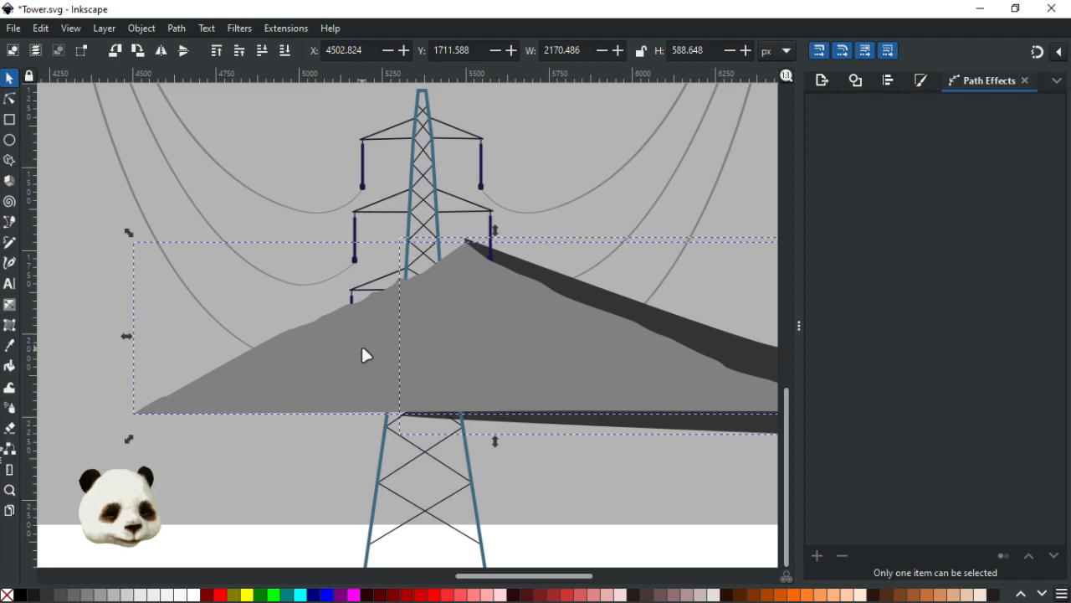
pyautogui.rightClick(364, 354)
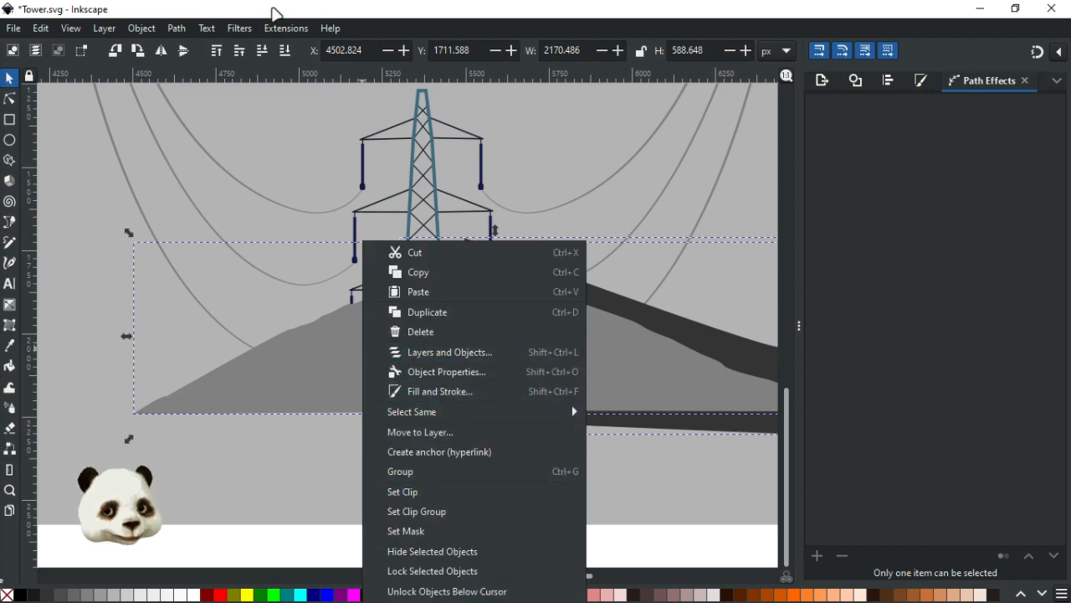
pyautogui.hotkey('ctrl', 'z')
pyautogui.hotkey('ctrl', 'z')
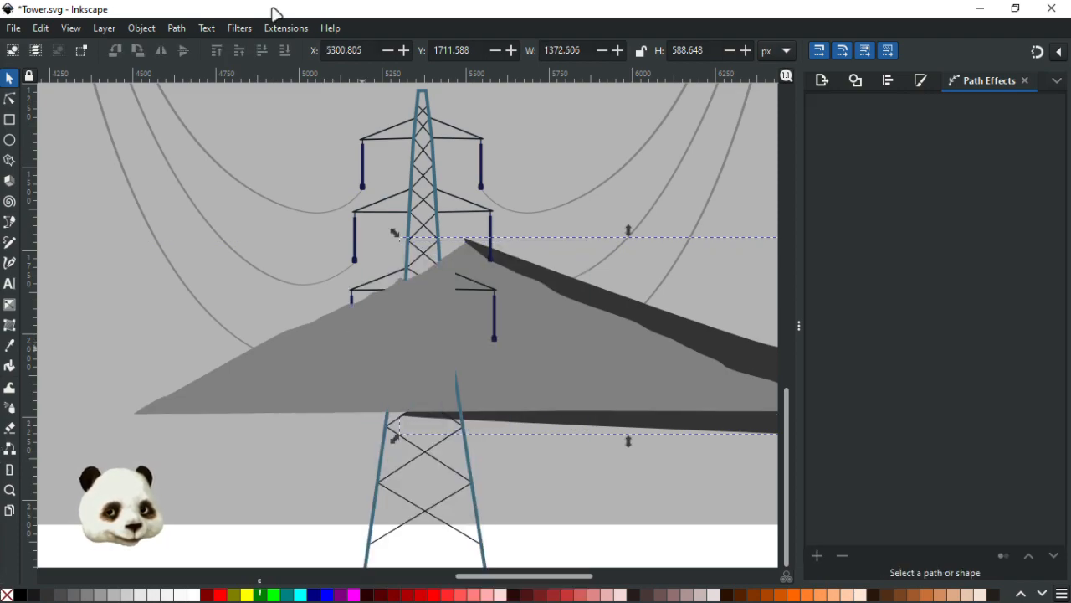
pyautogui.hotkey('ctrl', 'z')
# Step: Duplicate the light mountain on top of the stack and intersect the copy with the dark shadow, trimming the shadow to the mountain's outline
pyautogui.click(332, 352)
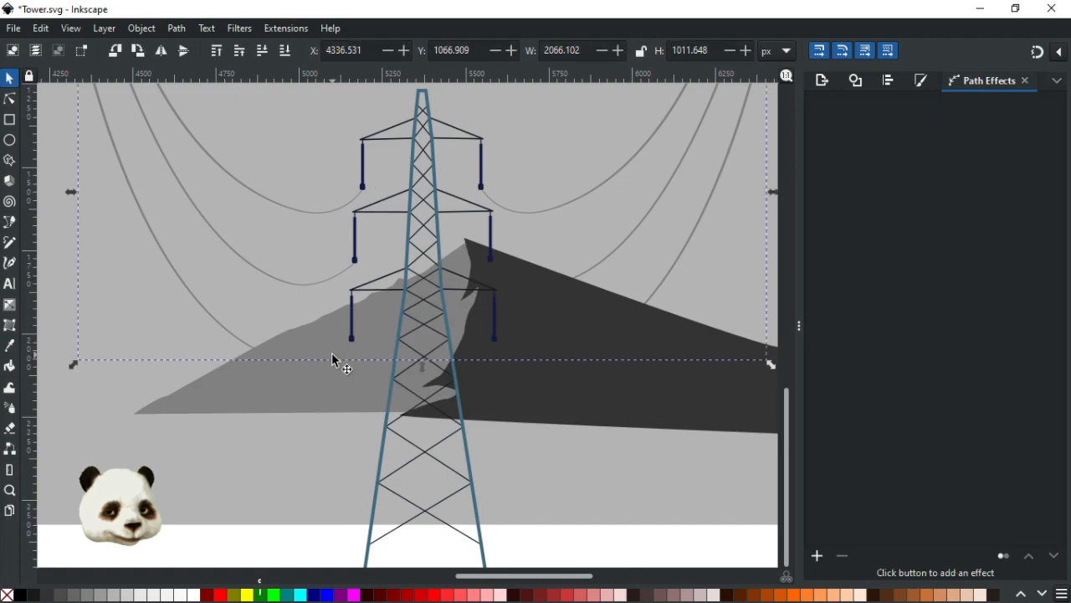
pyautogui.click(320, 381)
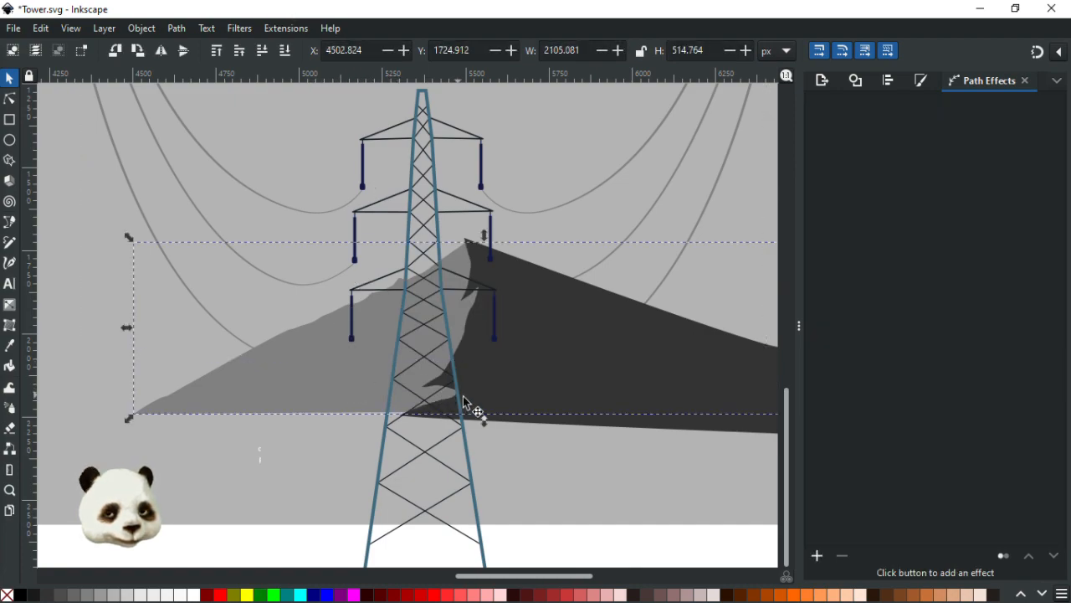
pyautogui.moveTo(601, 451); pyautogui.dragTo(464, 453)
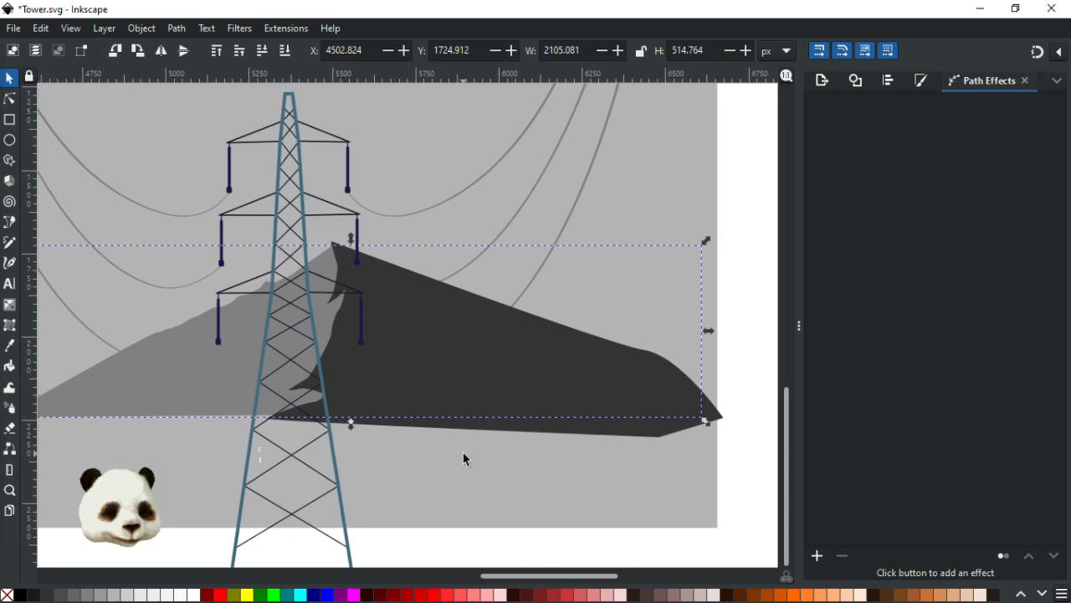
pyautogui.press('Home')
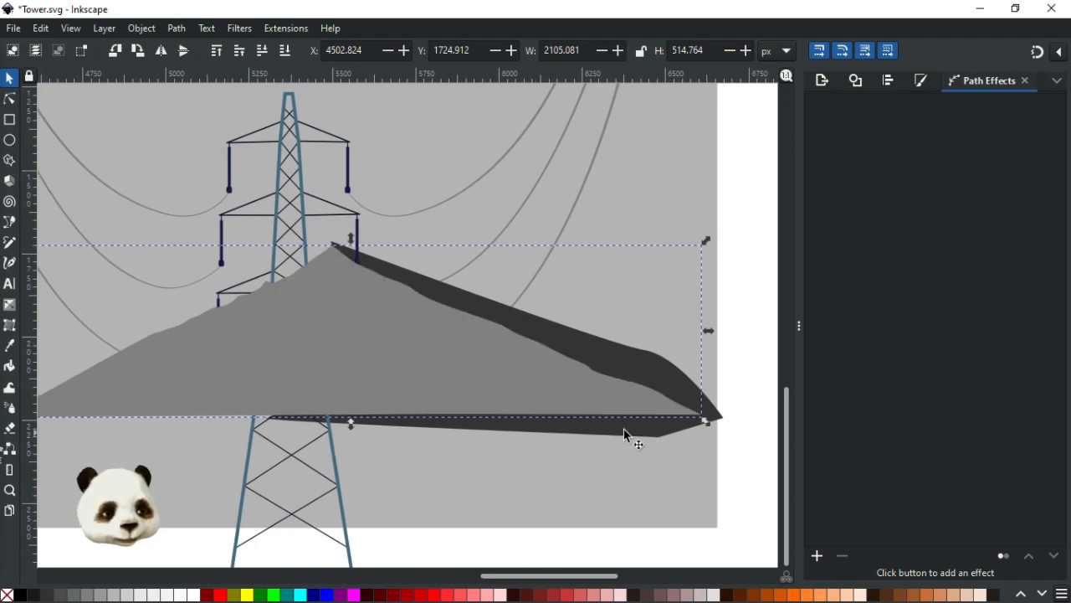
pyautogui.keyDown('shift'); pyautogui.click(624, 428); pyautogui.keyUp('shift')
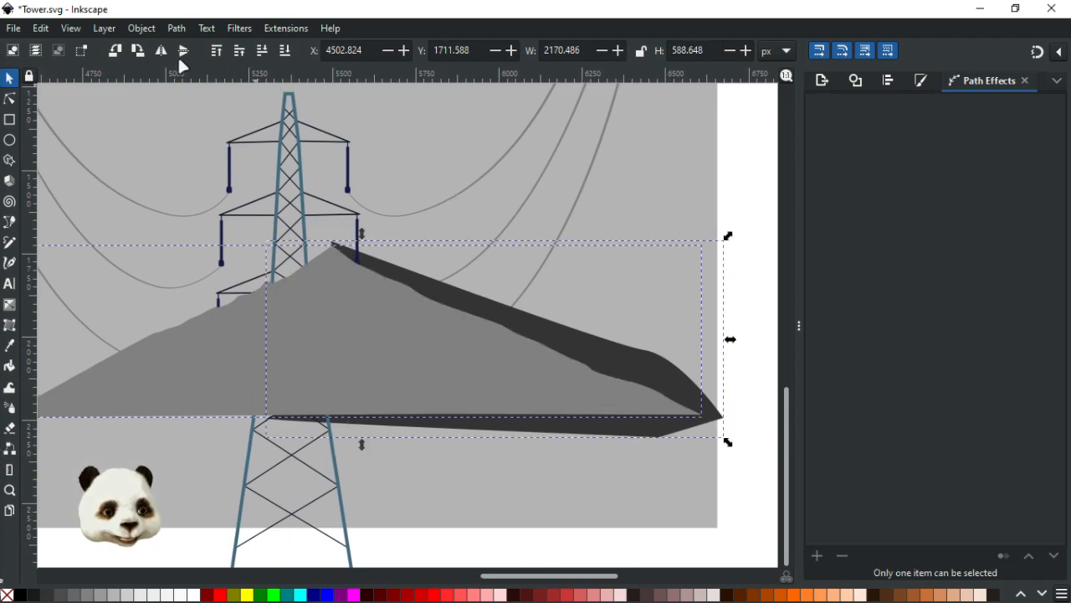
pyautogui.click(137, 28)
pyautogui.moveTo(175, 27)
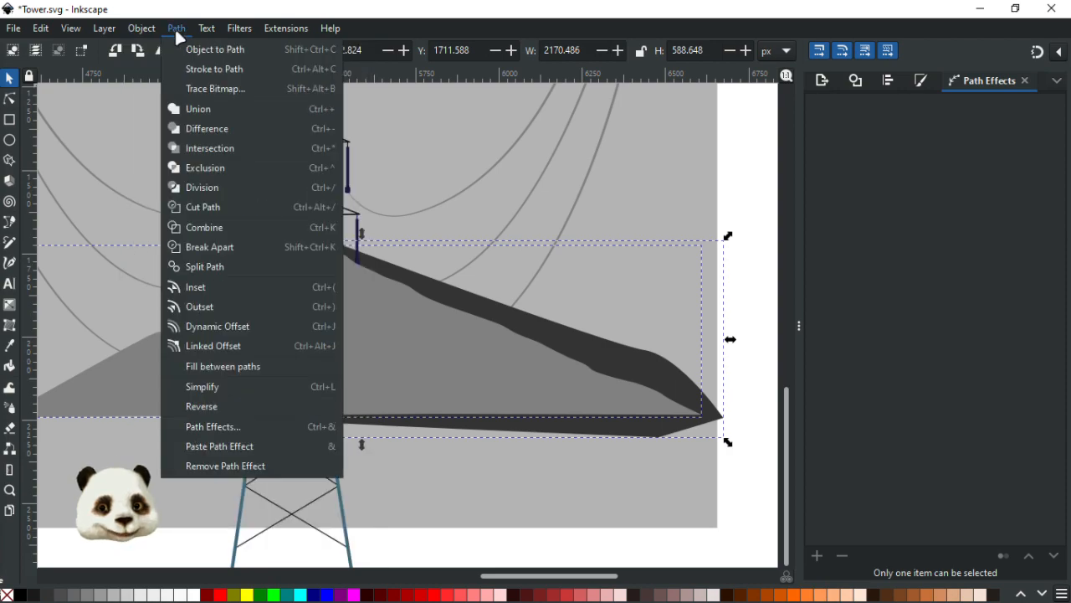
pyautogui.click(228, 149)
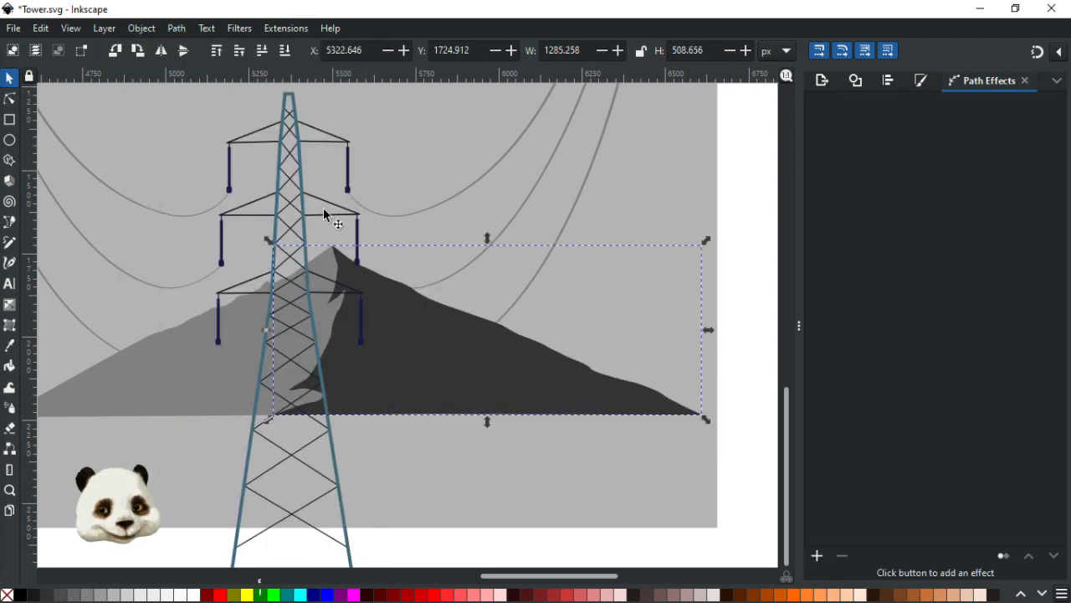
pyautogui.keyDown('ctrl'); pyautogui.scroll(-2, 588, 454); pyautogui.keyUp('ctrl')
pyautogui.click(129, 239)
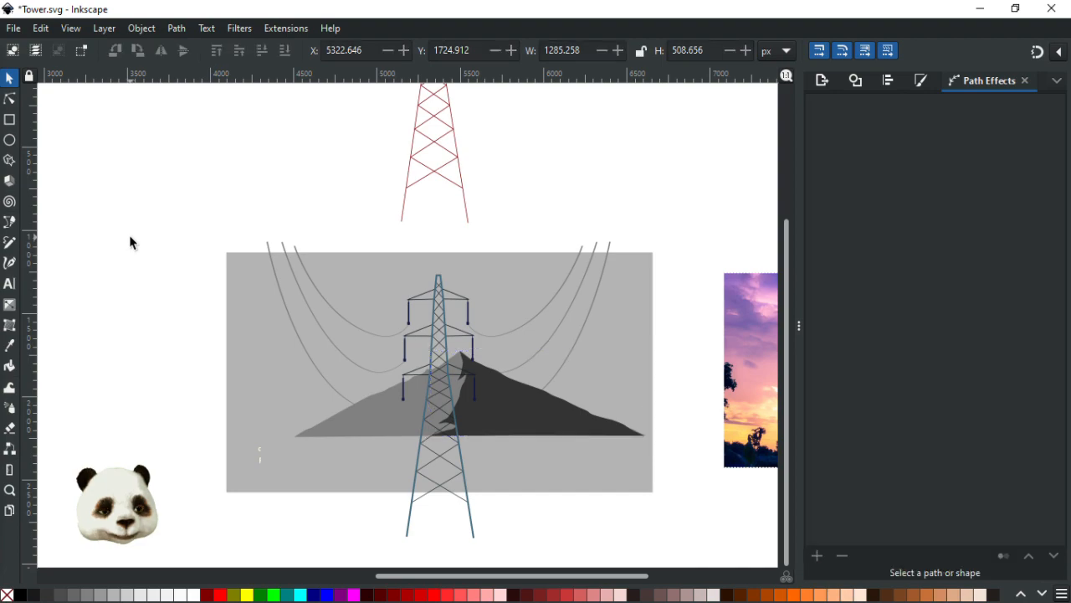
# Step: Reshape the shadow's inner edge by moving a node midway down it slightly to the right, into the dark area
pyautogui.keyDown('ctrl'); pyautogui.scroll(3, 627, 428); pyautogui.keyUp('ctrl')
pyautogui.keyDown('ctrl'); pyautogui.scroll(-1, 604, 421); pyautogui.keyUp('ctrl')
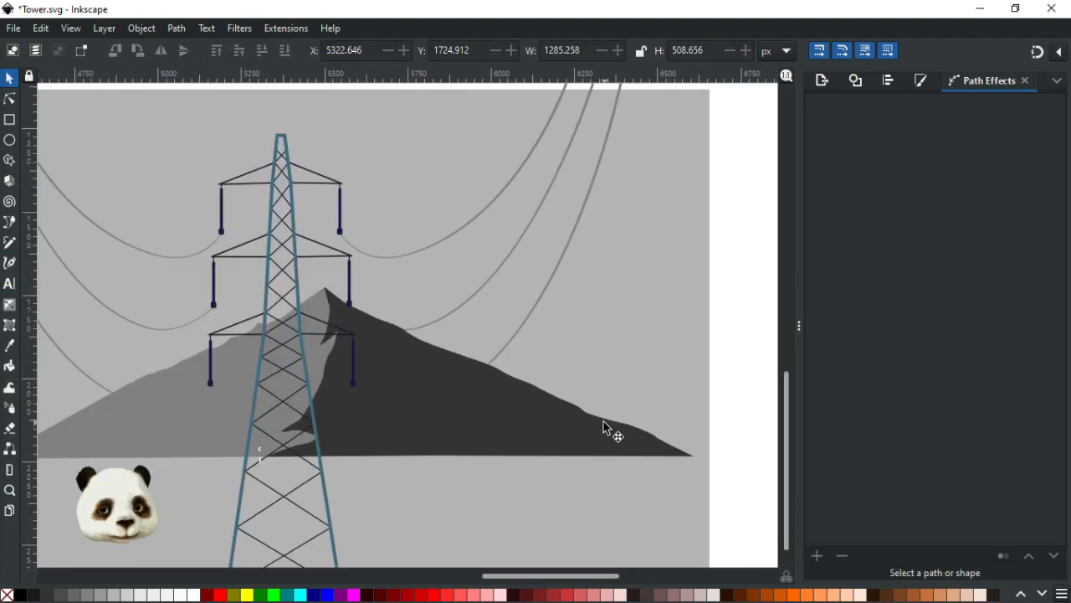
pyautogui.keyDown('ctrl'); pyautogui.scroll(3, 598, 422); pyautogui.keyUp('ctrl')
pyautogui.keyDown('ctrl'); pyautogui.scroll(-4, 578, 415); pyautogui.keyUp('ctrl')
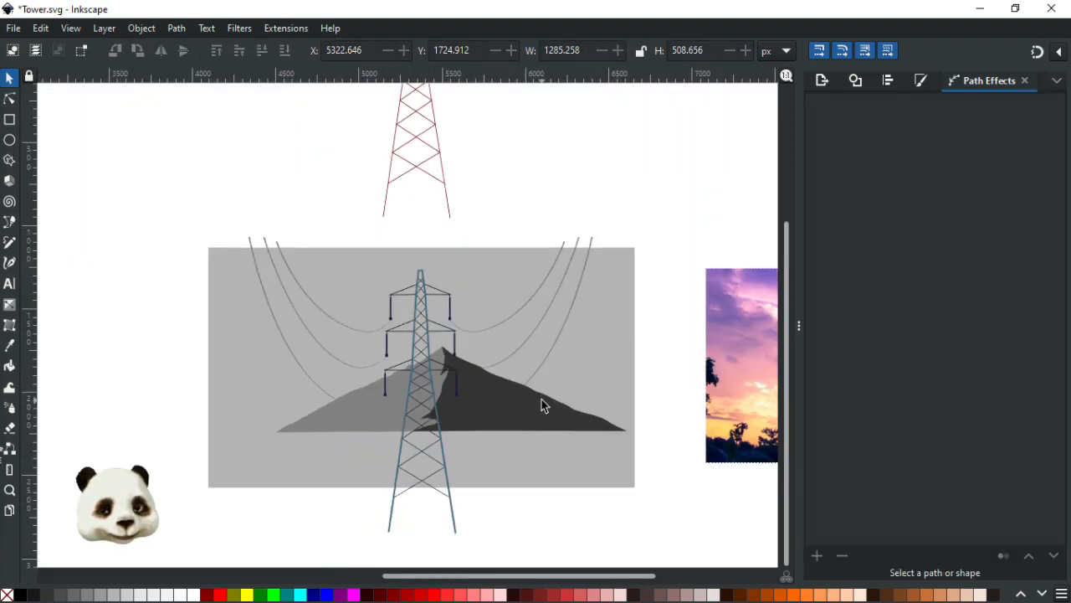
pyautogui.keyDown('ctrl'); pyautogui.scroll(3, 541, 399); pyautogui.keyUp('ctrl')
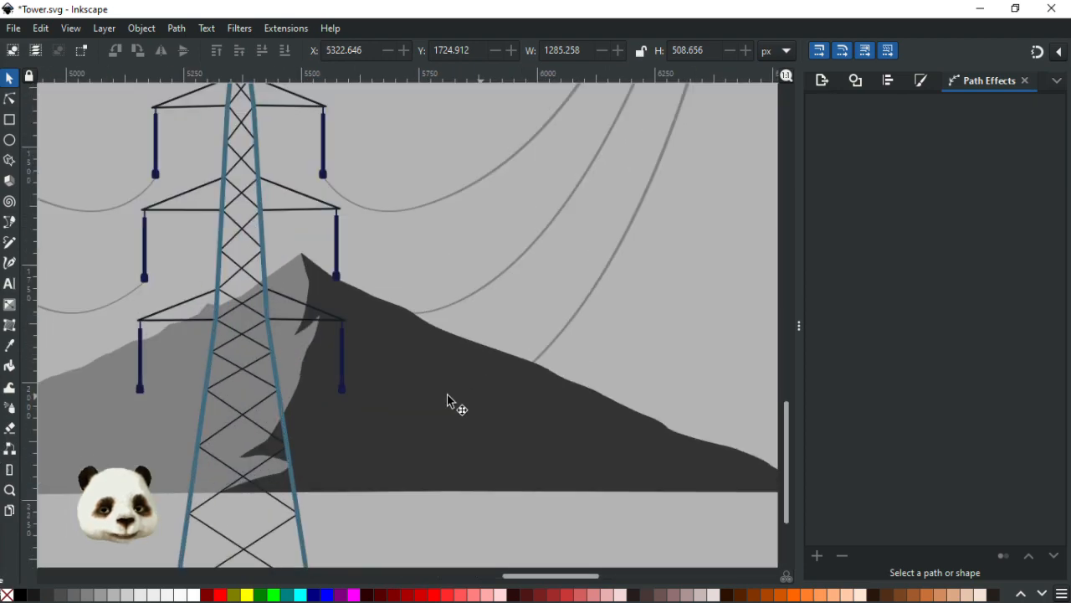
pyautogui.click(9, 99)
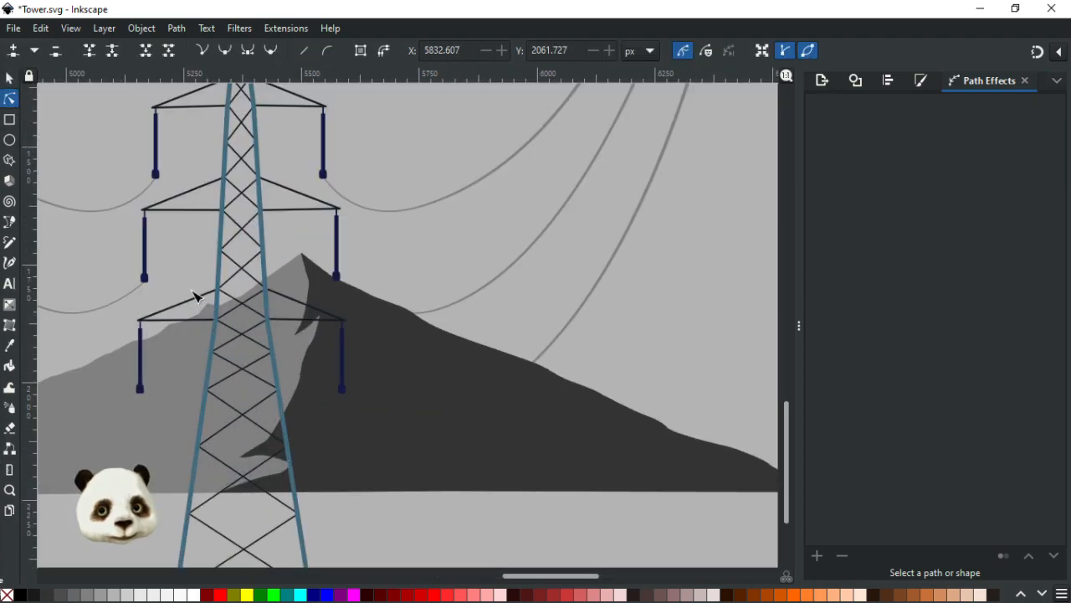
pyautogui.click(309, 369)
pyautogui.click(303, 377)
pyautogui.moveTo(301, 371); pyautogui.dragTo(322, 370)
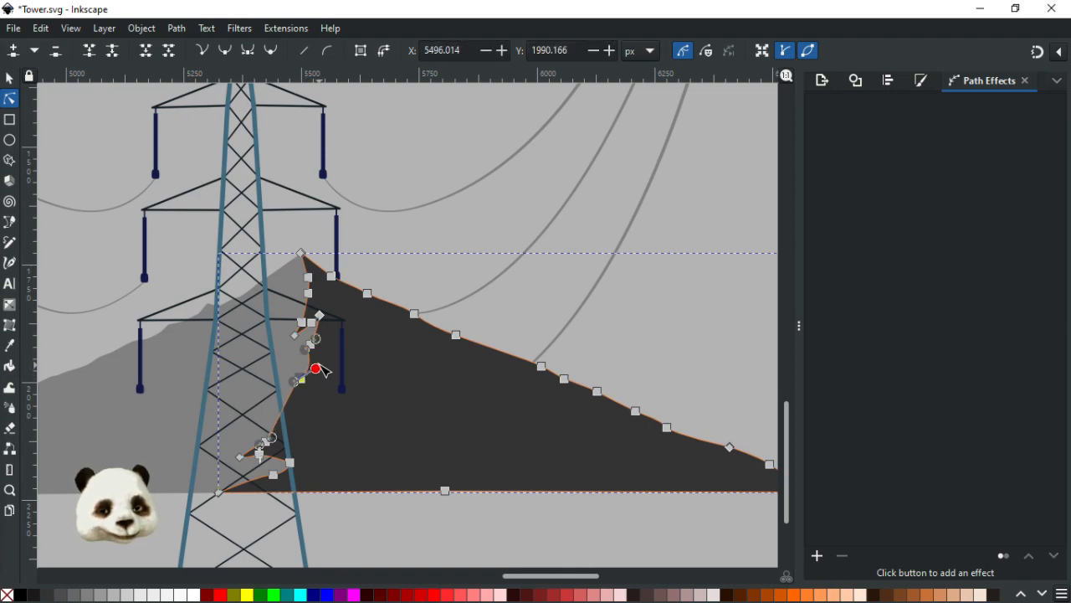
pyautogui.click(480, 239)
pyautogui.click(480, 239)
pyautogui.scroll(-3, 462, 256)
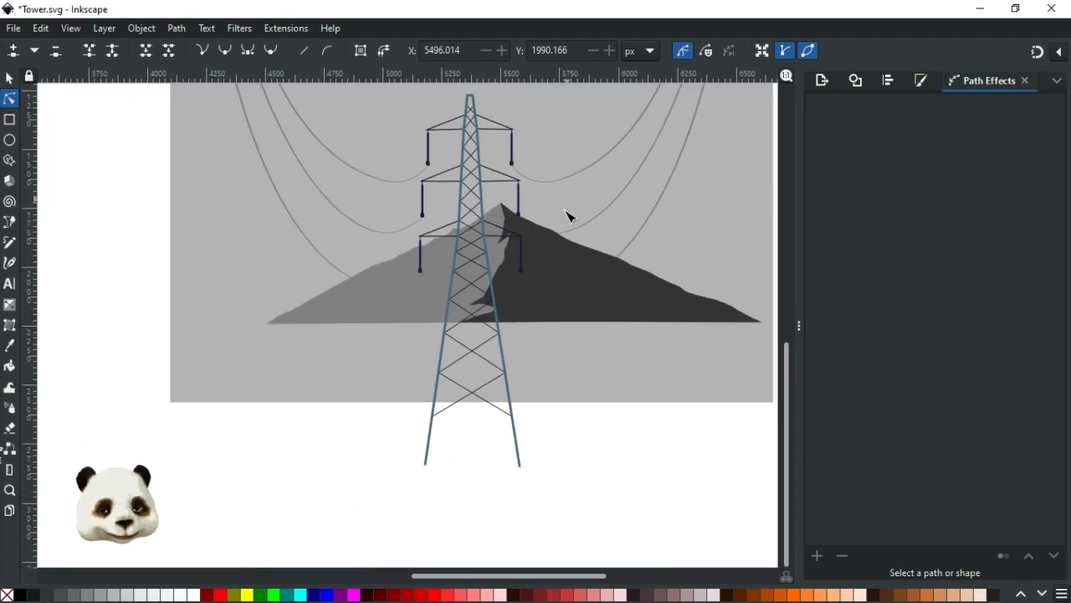
pyautogui.scroll(2, 567, 220)
pyautogui.scroll(-2, 562, 226)
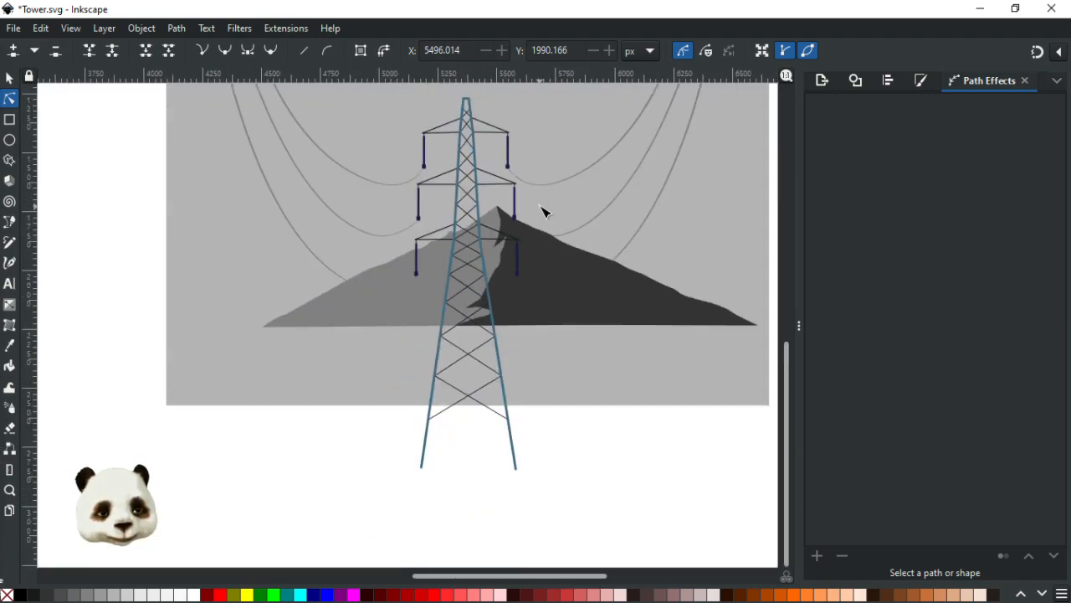
# Step: Group the transmission tower together with its hanging power lines
pyautogui.scroll(1, 542, 211)
pyautogui.scroll(-3, 540, 210)
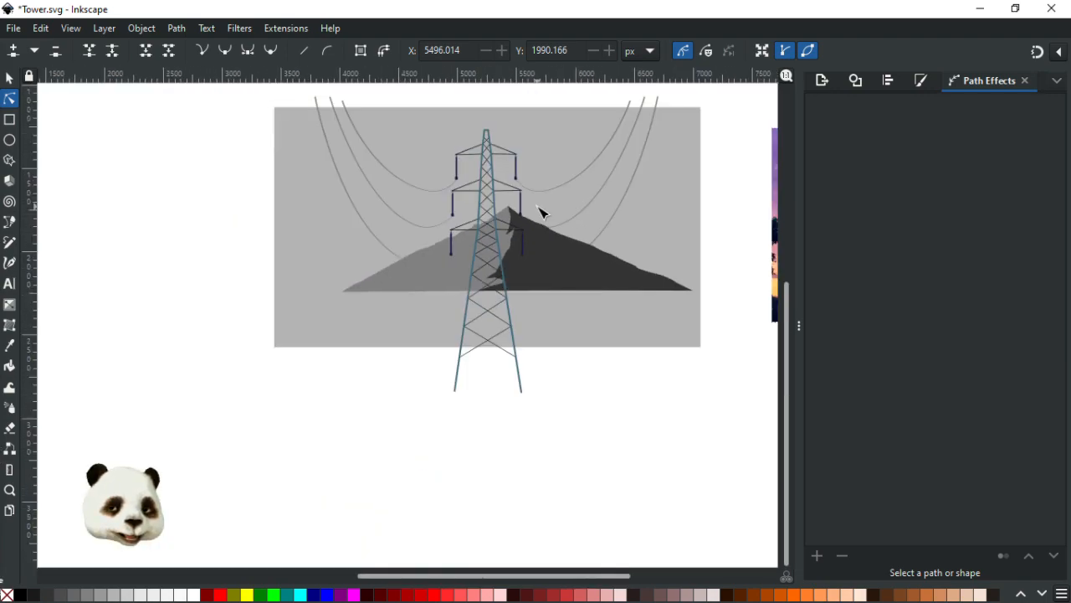
pyautogui.click(10, 78)
pyautogui.moveTo(347, 214); pyautogui.dragTo(188, 300)
pyautogui.moveTo(183, 190); pyautogui.dragTo(472, 441)
pyautogui.hotkey('ctrl', 'g')
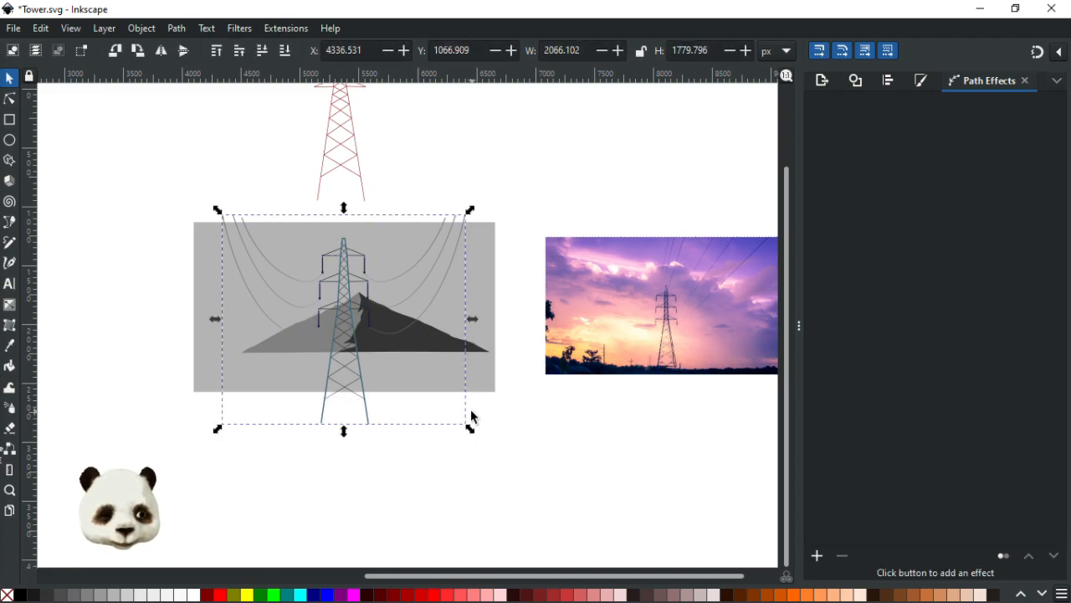
# Step: Lower the tower group behind the gray background and mountain, and save the drawing
pyautogui.press('pagedown')
pyautogui.keyDown('ctrl'); pyautogui.scroll(2, 385, 348); pyautogui.keyUp('ctrl')
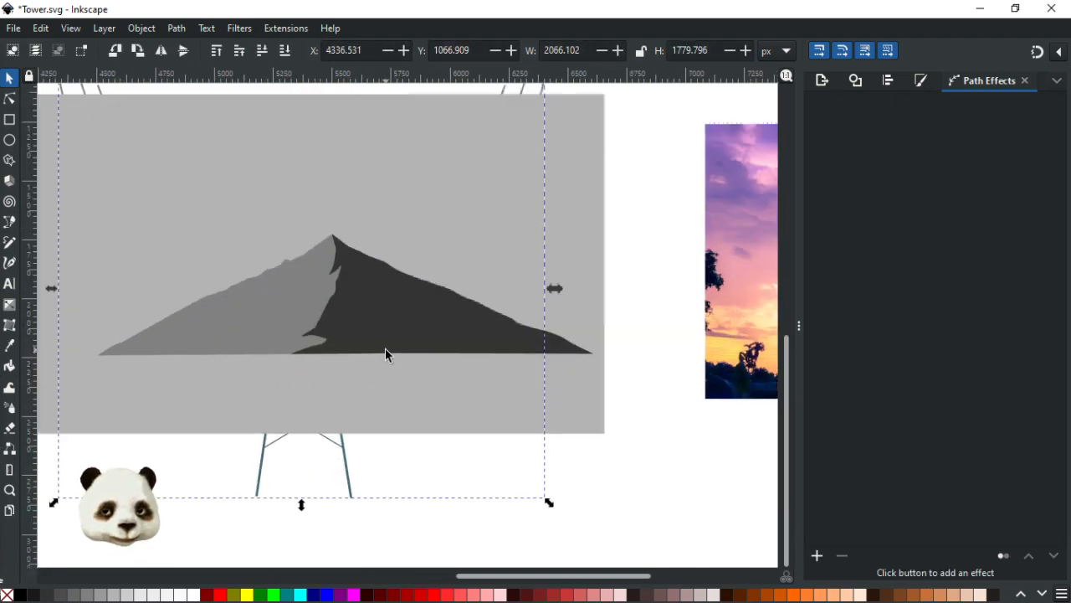
pyautogui.click(690, 473)
pyautogui.hotkey('ctrl', 's')
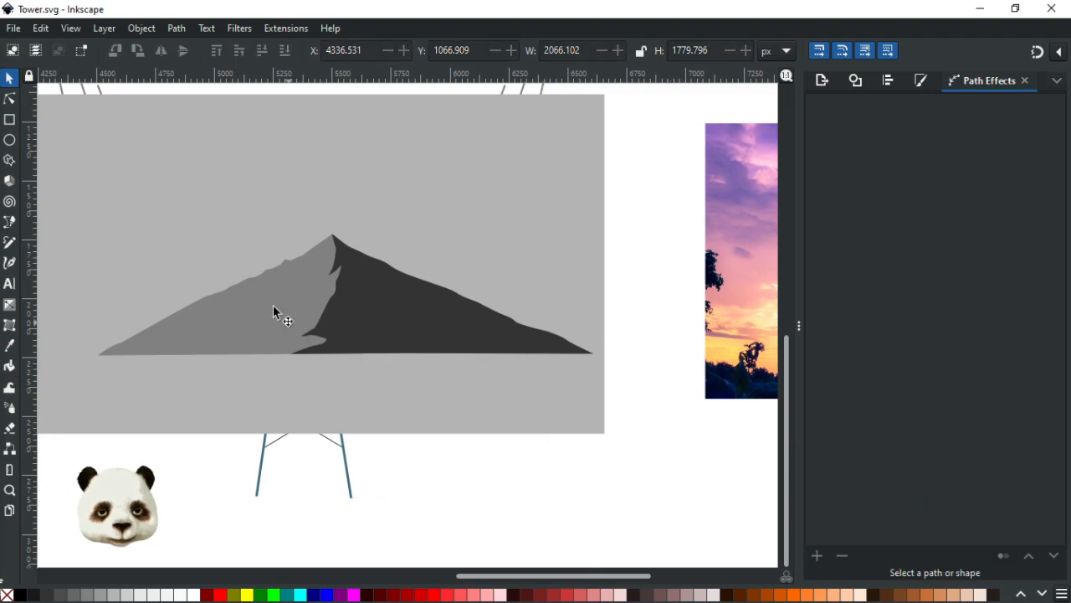
# Step: Draw a small closed shadow shape with the Pen tool over the pointed bump on the light gray slope's ridge
pyautogui.keyDown('ctrl'); pyautogui.scroll(3, 244, 287); pyautogui.keyUp('ctrl')
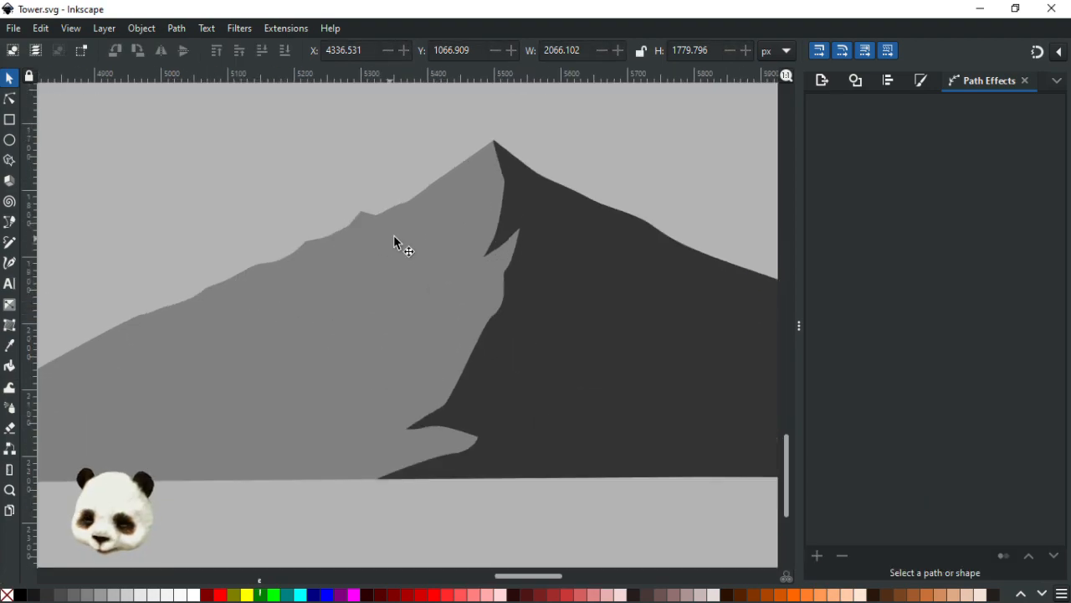
pyautogui.press('b')
pyautogui.keyDown('ctrl'); pyautogui.scroll(4, 373, 212); pyautogui.keyUp('ctrl')
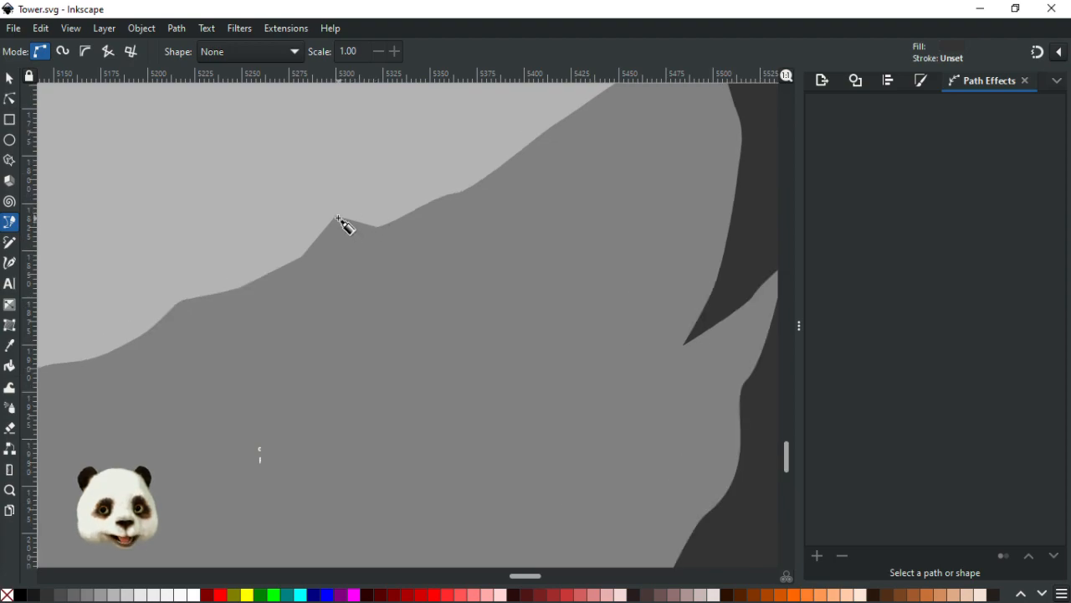
pyautogui.click(333, 214)
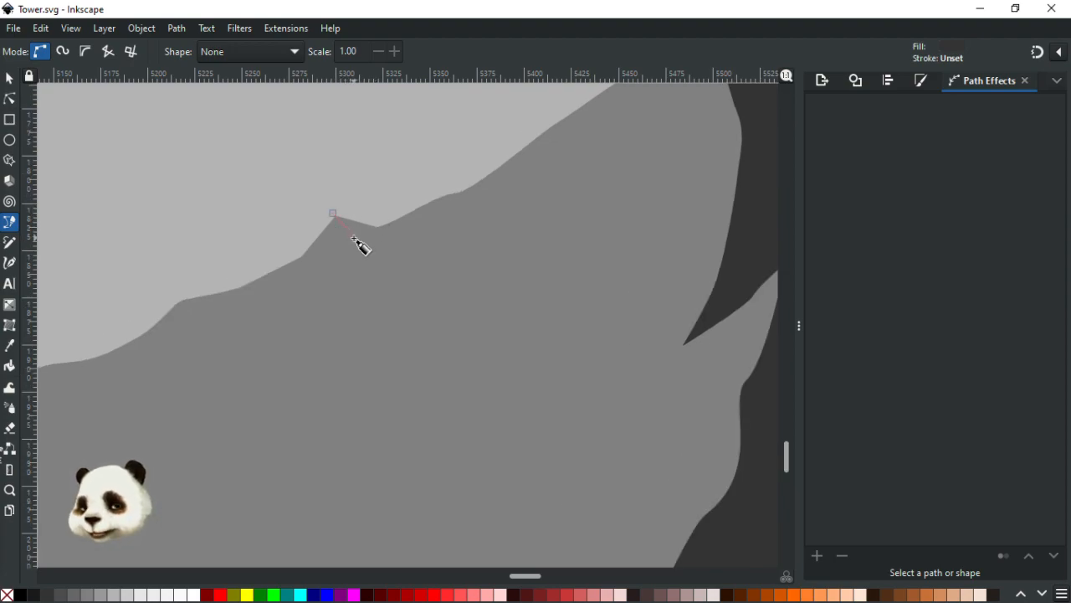
pyautogui.moveTo(344, 226); pyautogui.dragTo(344, 234)
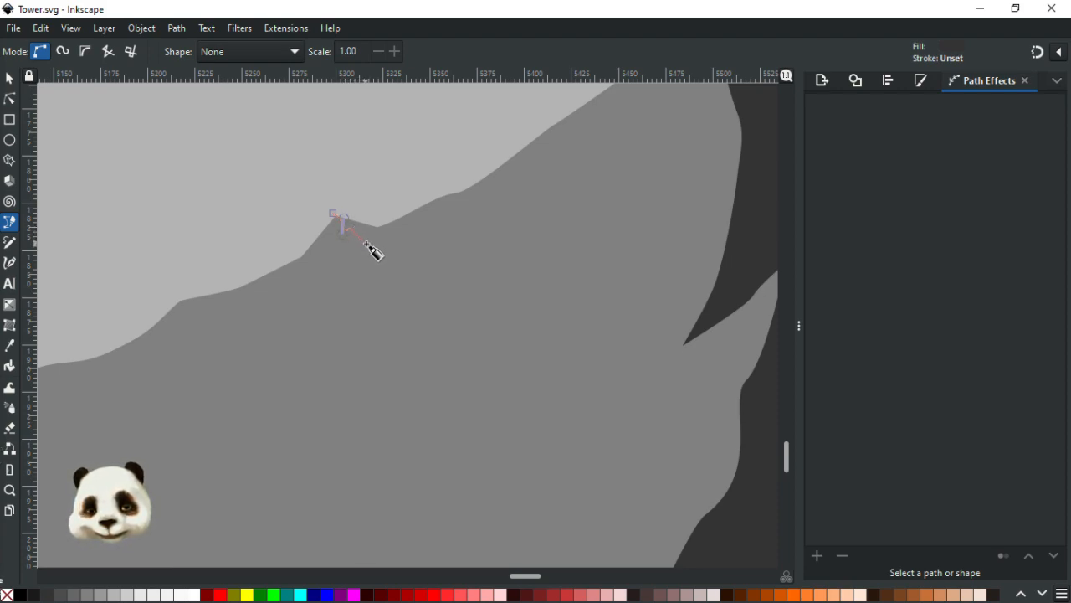
pyautogui.click(410, 248)
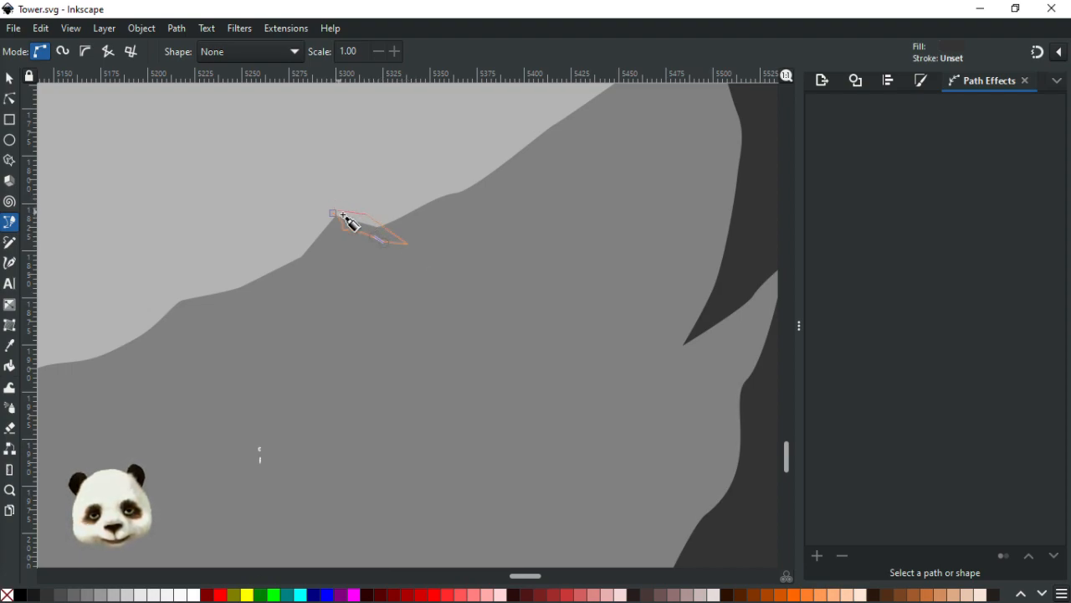
pyautogui.click(334, 214)
pyautogui.scroll(3, 339, 219)
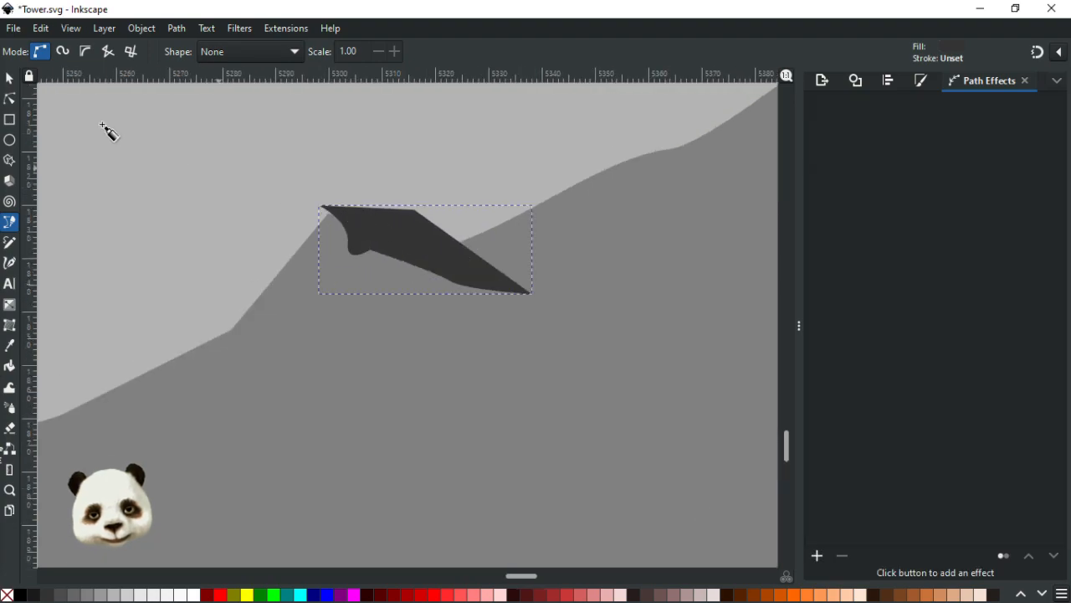
# Step: Trim the shadow shape to the ridge outline with a path Intersection against a copy of the light gray slope, and deselect it
pyautogui.click(9, 99)
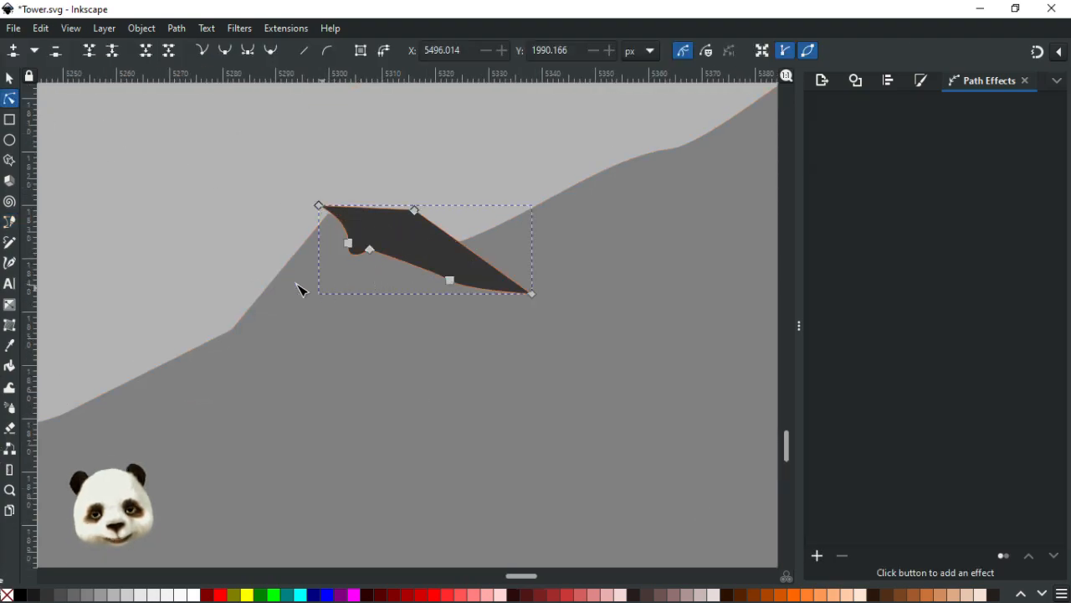
pyautogui.click(10, 79)
pyautogui.click(347, 371)
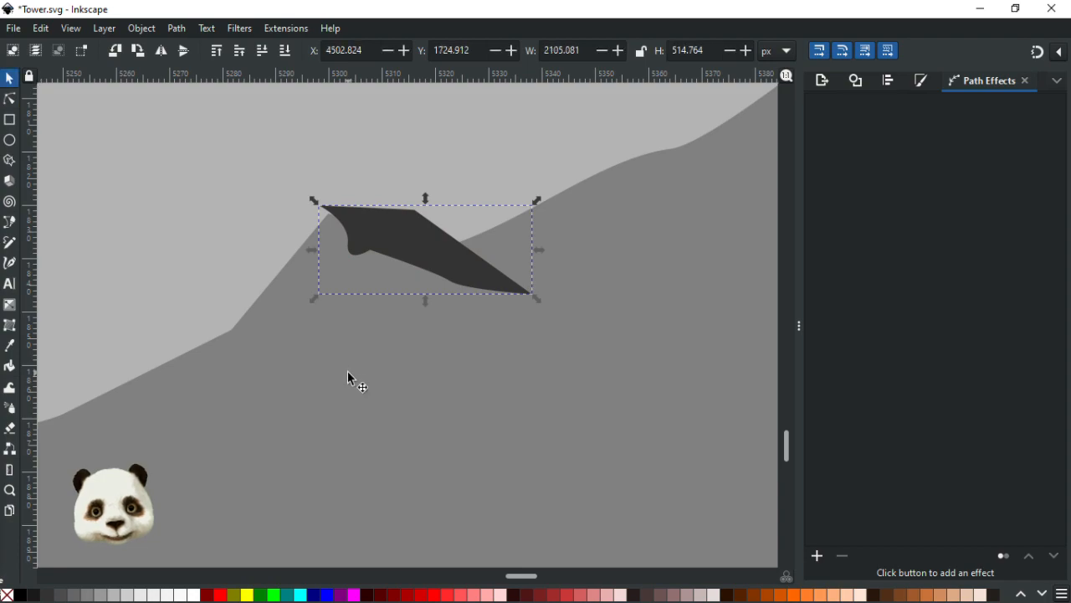
pyautogui.press('pageup')
pyautogui.keyDown('shift'); pyautogui.click(410, 219); pyautogui.keyUp('shift')
pyautogui.rightClick(420, 229)
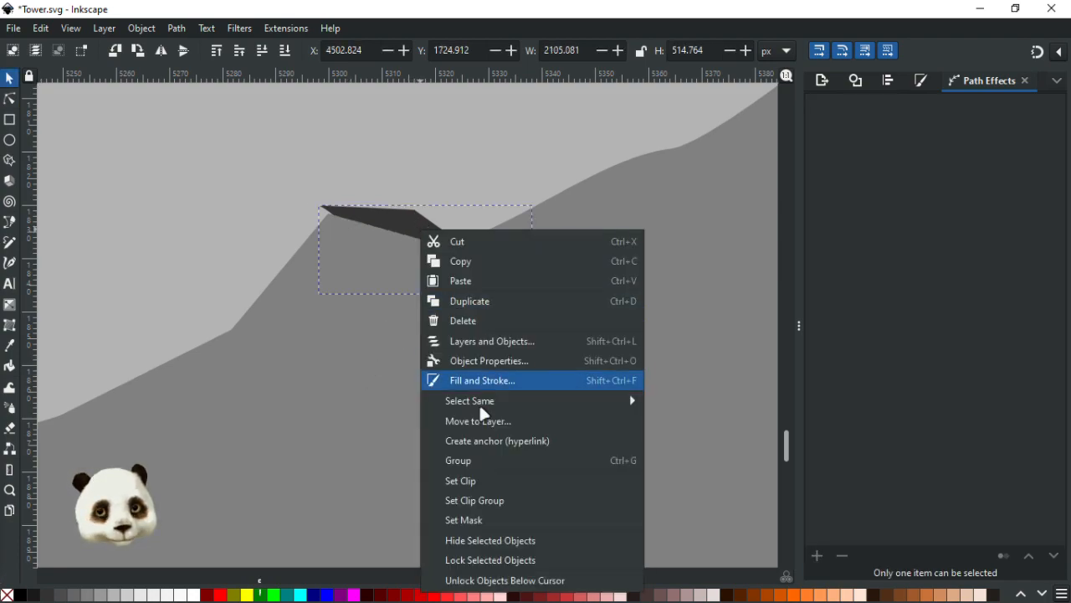
pyautogui.click(167, 25)
pyautogui.click(171, 29)
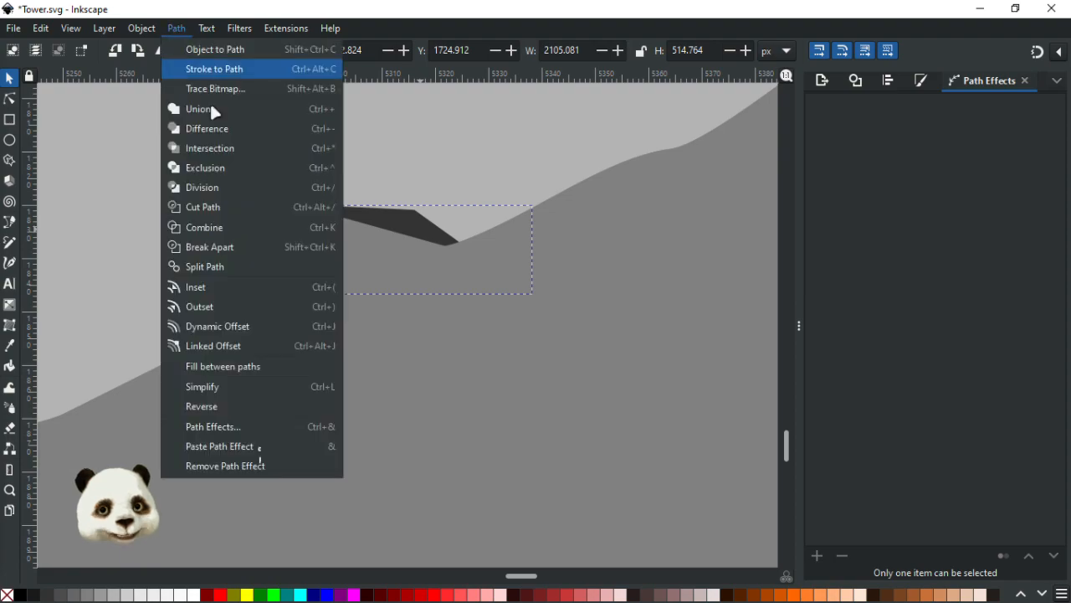
pyautogui.click(233, 148)
pyautogui.click(370, 170)
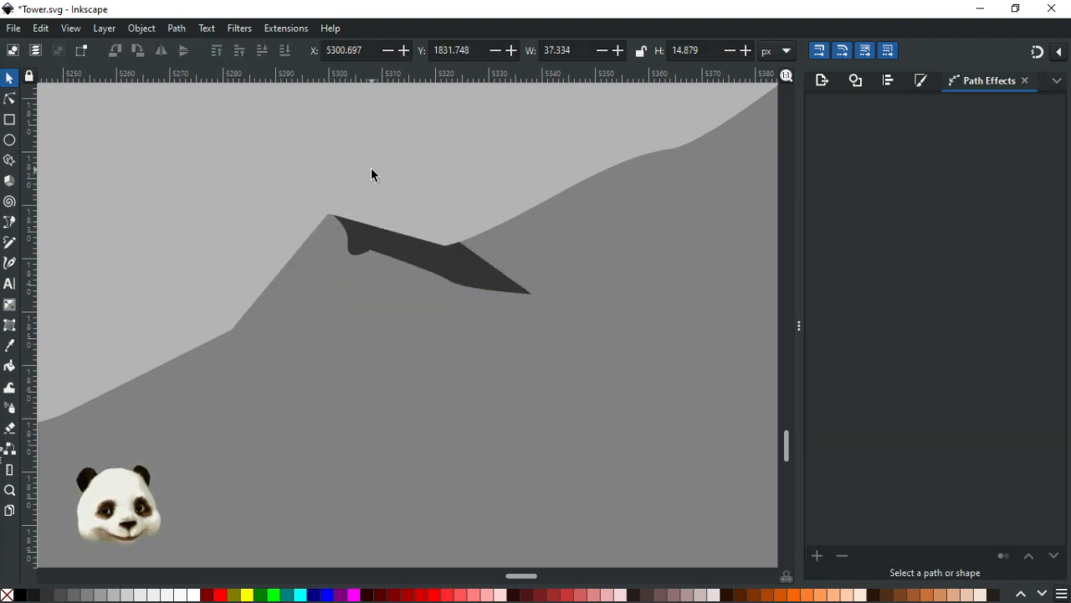
# Step: Delete the extra node on the shadow shape's upper edge and curve the edge smoothly toward its right tip
pyautogui.click(12, 98)
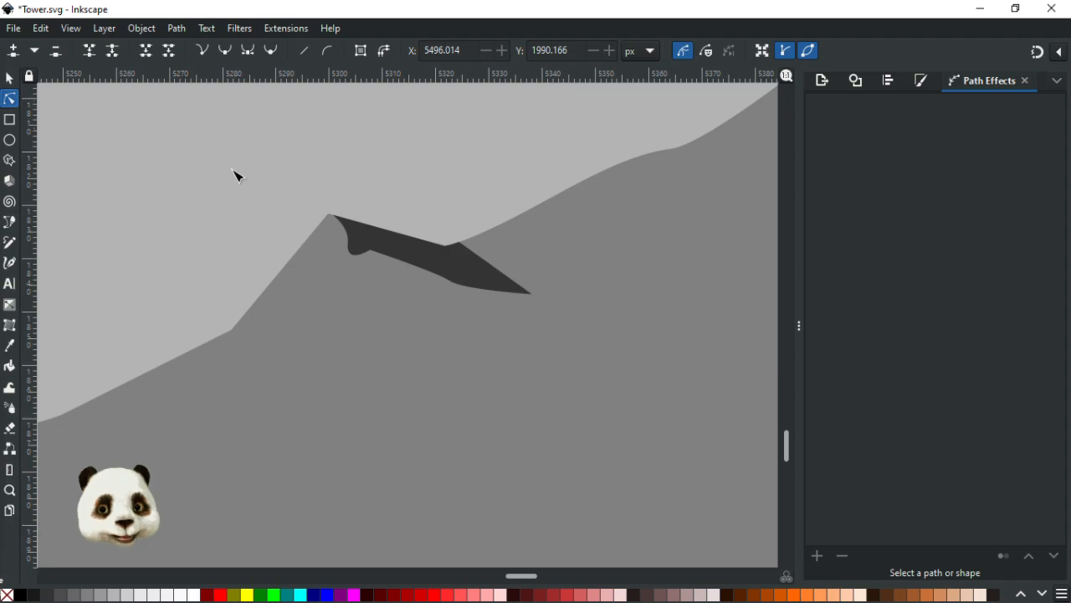
pyautogui.scroll(3, 428, 226)
pyautogui.click(513, 280)
pyautogui.click(512, 274)
pyautogui.press('Delete')
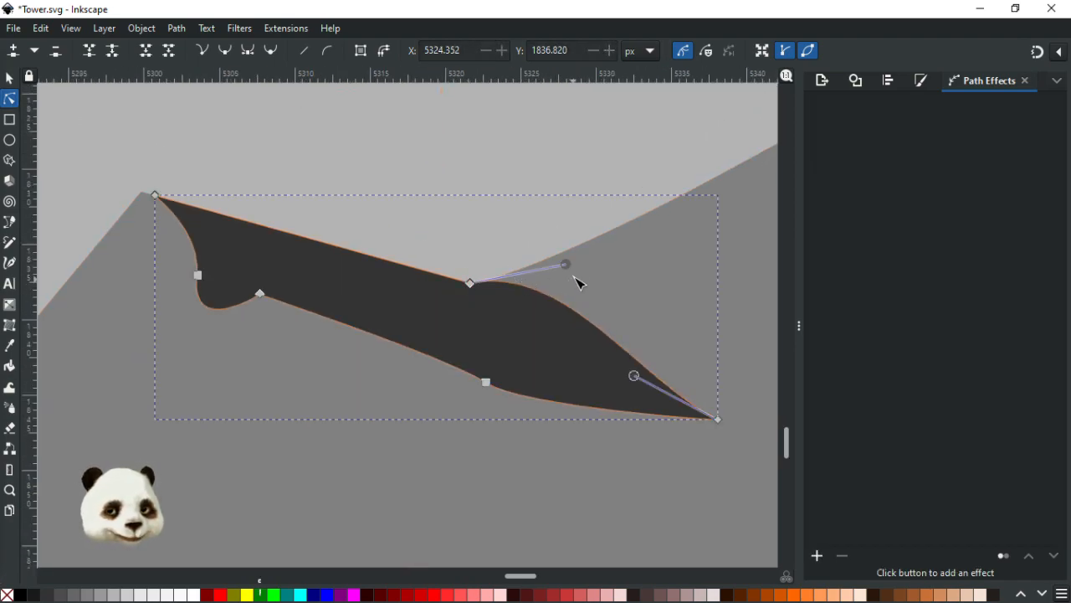
pyautogui.moveTo(570, 267); pyautogui.dragTo(608, 321)
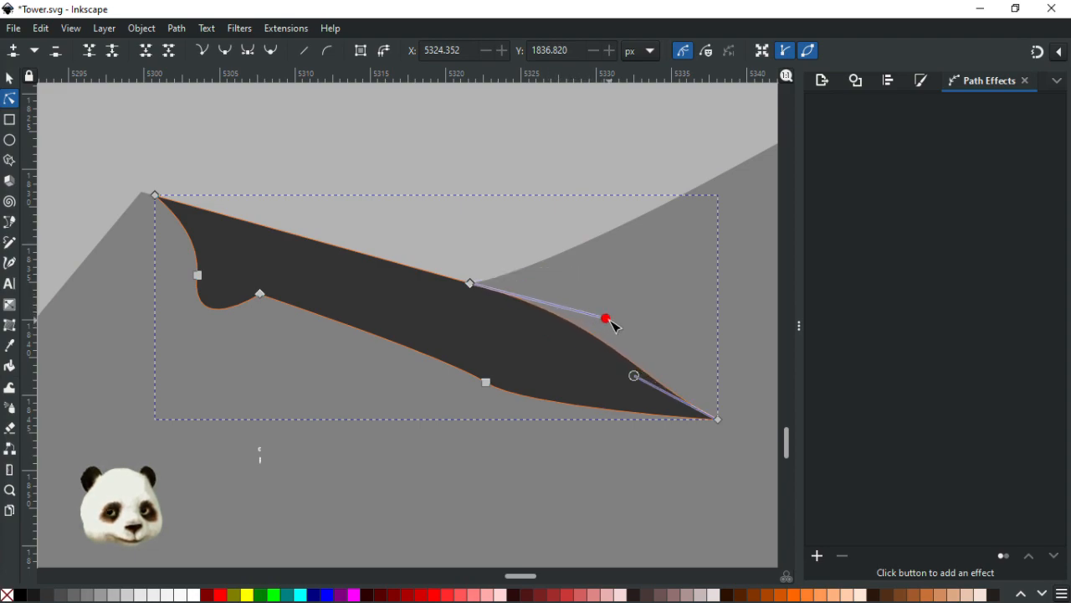
# Step: Adjust the node handles along the shadow shape's lower edge to soften its notch and arch the edge beside it
pyautogui.click(198, 276)
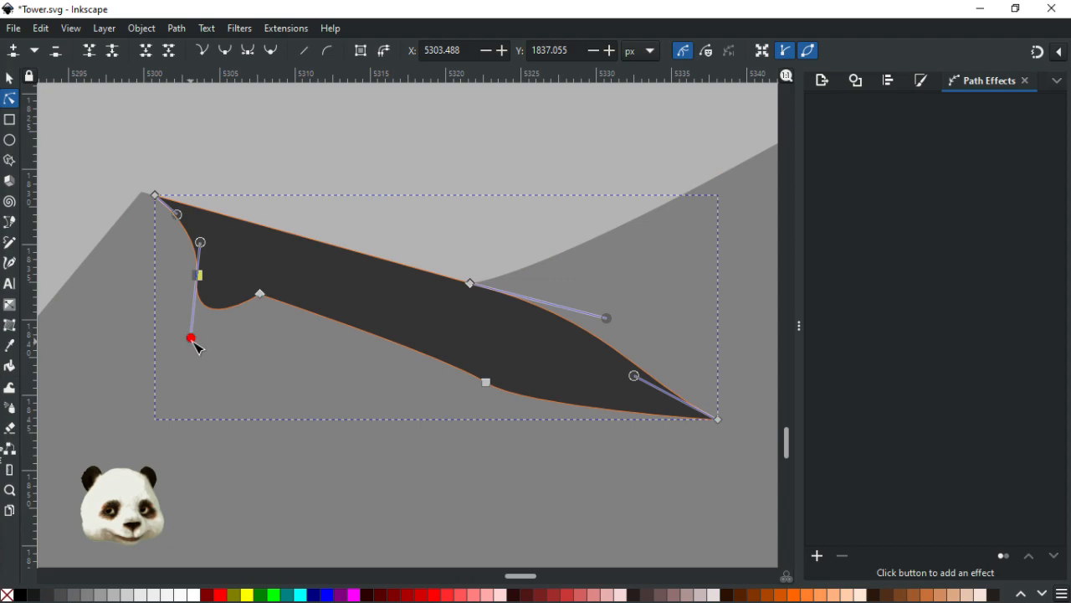
pyautogui.moveTo(193, 339); pyautogui.dragTo(217, 343)
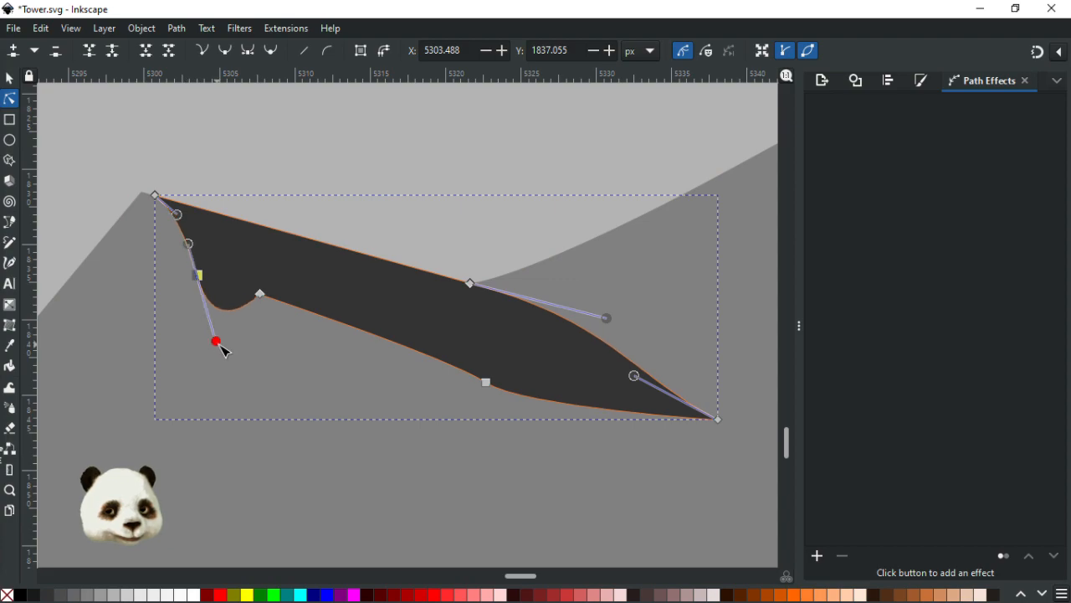
pyautogui.click(261, 295)
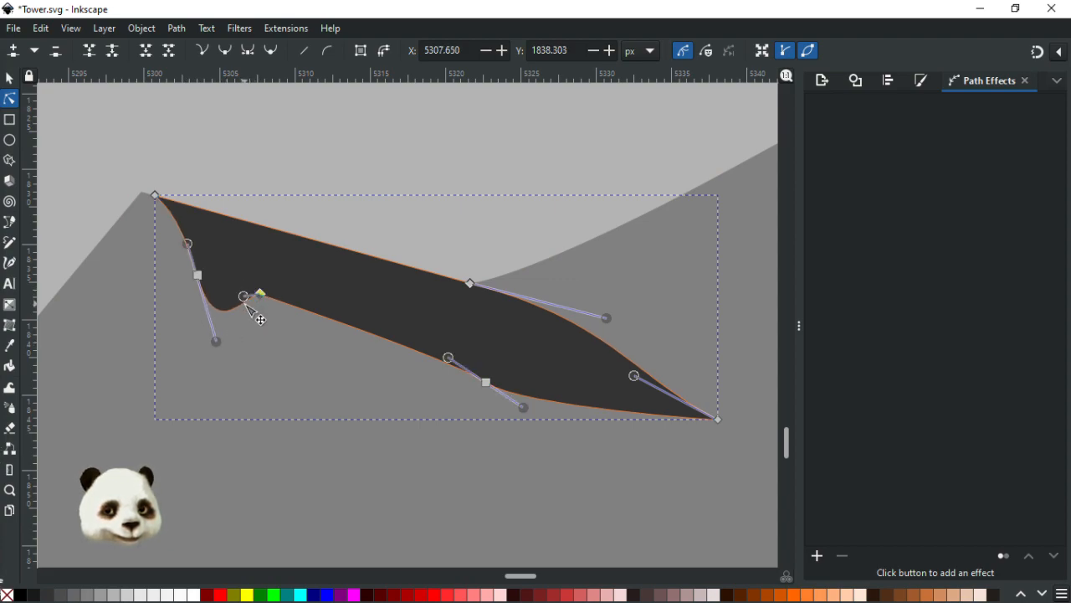
pyautogui.moveTo(299, 303); pyautogui.dragTo(305, 298)
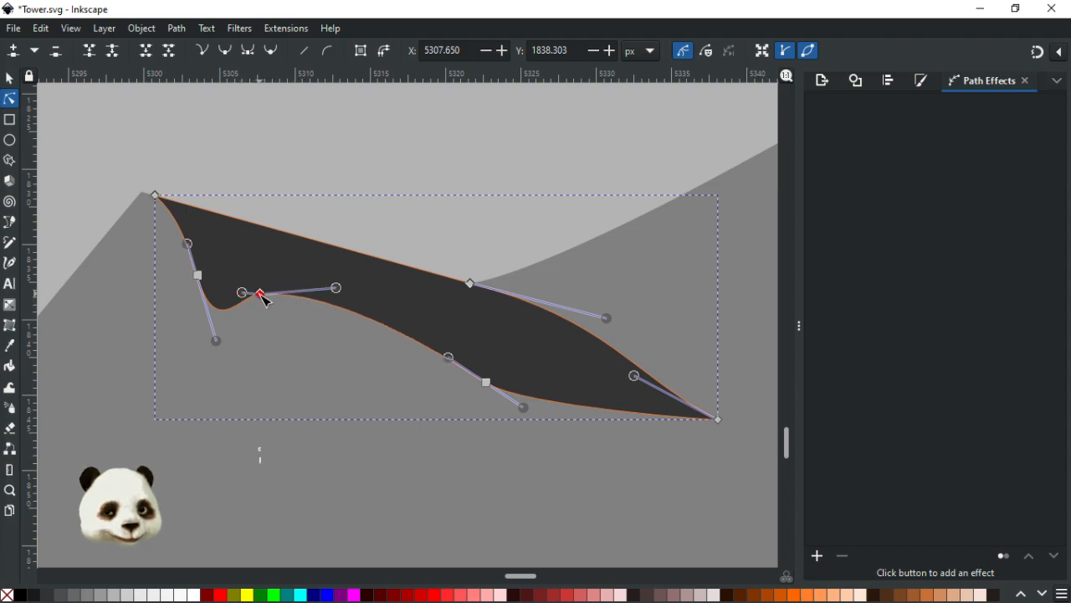
pyautogui.click(377, 175)
pyautogui.scroll(-4, 376, 184)
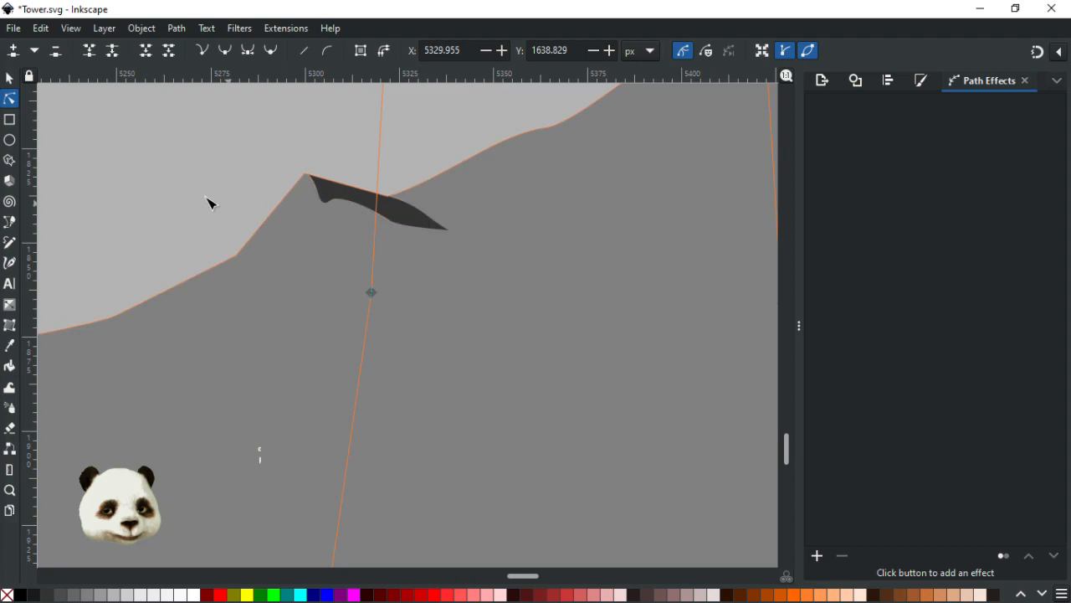
pyautogui.click(197, 199)
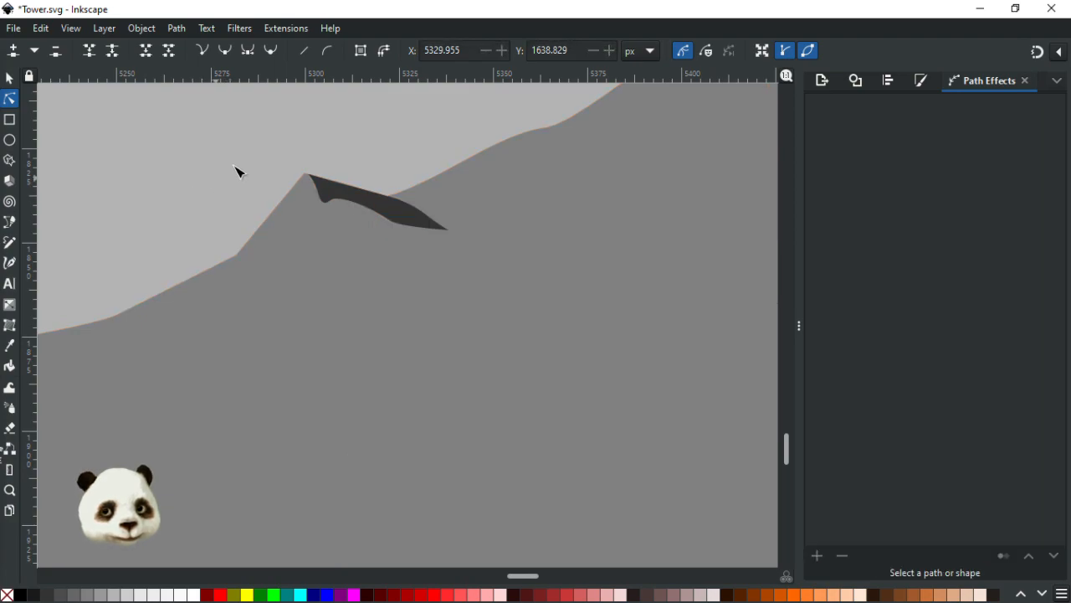
# Step: Toggle snapping and move the shadow shape's upper-left node onto the bump's peak at about X 5299.8, Y 1831.5 px
pyautogui.scroll(6, 227, 175)
pyautogui.click(548, 217)
pyautogui.scroll(1, 548, 218)
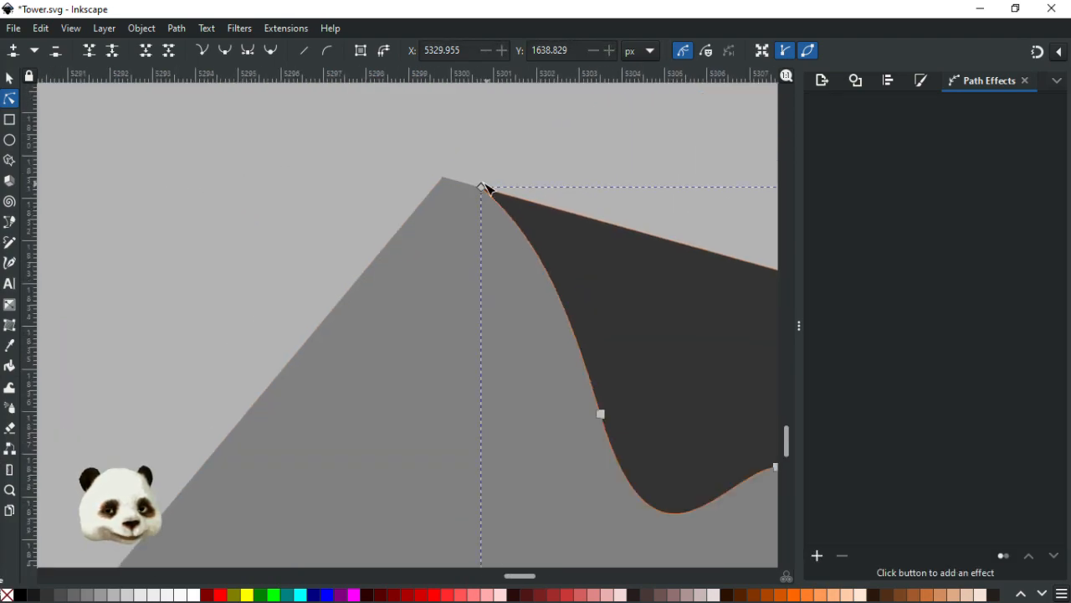
pyautogui.moveTo(484, 189)
pyautogui.mouseDown()
pyautogui.moveTo(446, 181)
pyautogui.moveTo(484, 184)
pyautogui.mouseUp()
pyautogui.click(1037, 51)
pyautogui.click(490, 142)
pyautogui.click(491, 141)
pyautogui.scroll(-4, 490, 141)
pyautogui.scroll(-5, 490, 147)
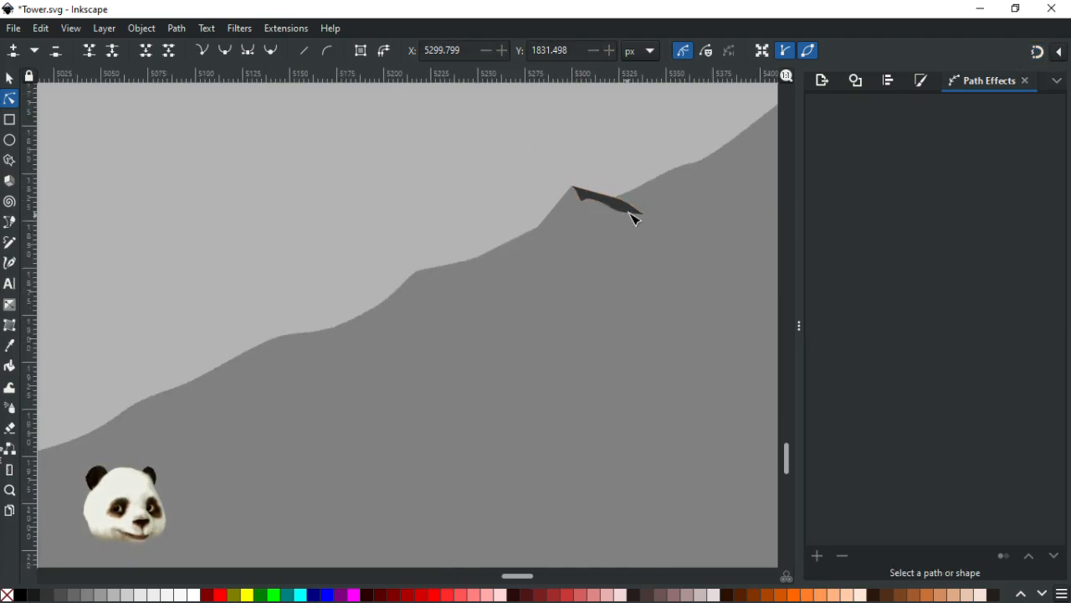
# Step: Thicken the shadow shape by pulling its lower-edge nodes down, and extend its right tip to about X 5342.4, Y 1849.0 px
pyautogui.scroll(6, 591, 206)
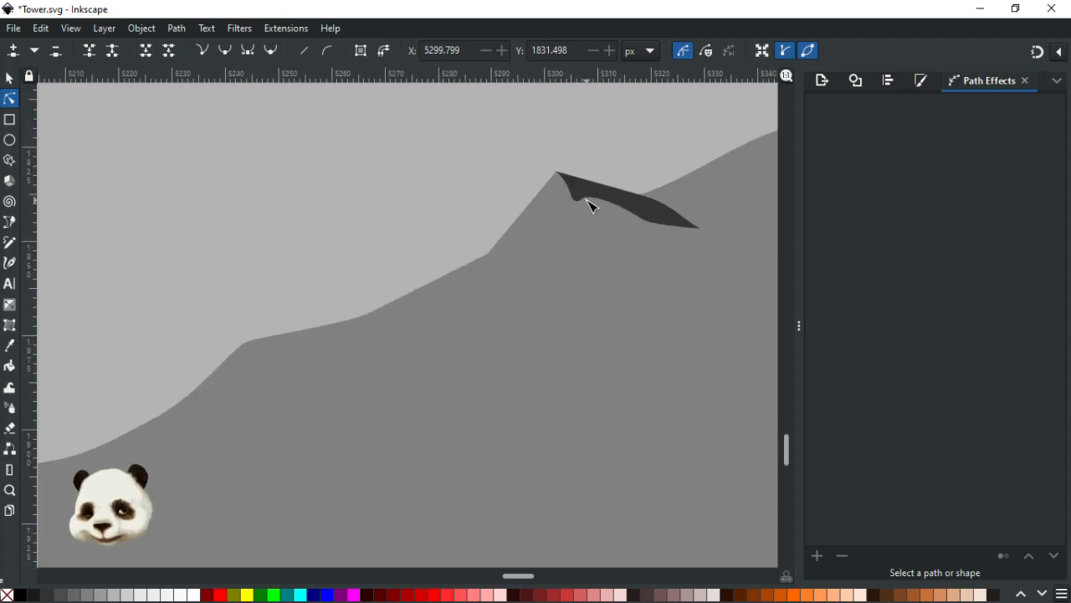
pyautogui.click(541, 196)
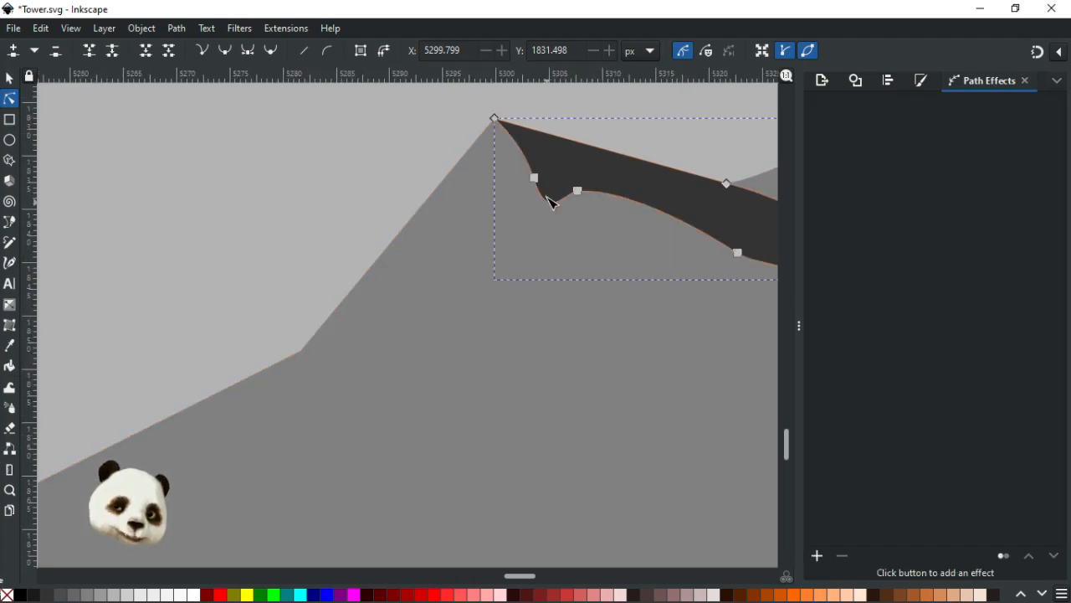
pyautogui.click(553, 200)
pyautogui.moveTo(582, 192); pyautogui.dragTo(581, 228)
pyautogui.moveTo(532, 199); pyautogui.dragTo(387, 154)
pyautogui.moveTo(556, 225); pyautogui.dragTo(567, 254)
pyautogui.moveTo(721, 253); pyautogui.dragTo(767, 277)
pyautogui.click(574, 130)
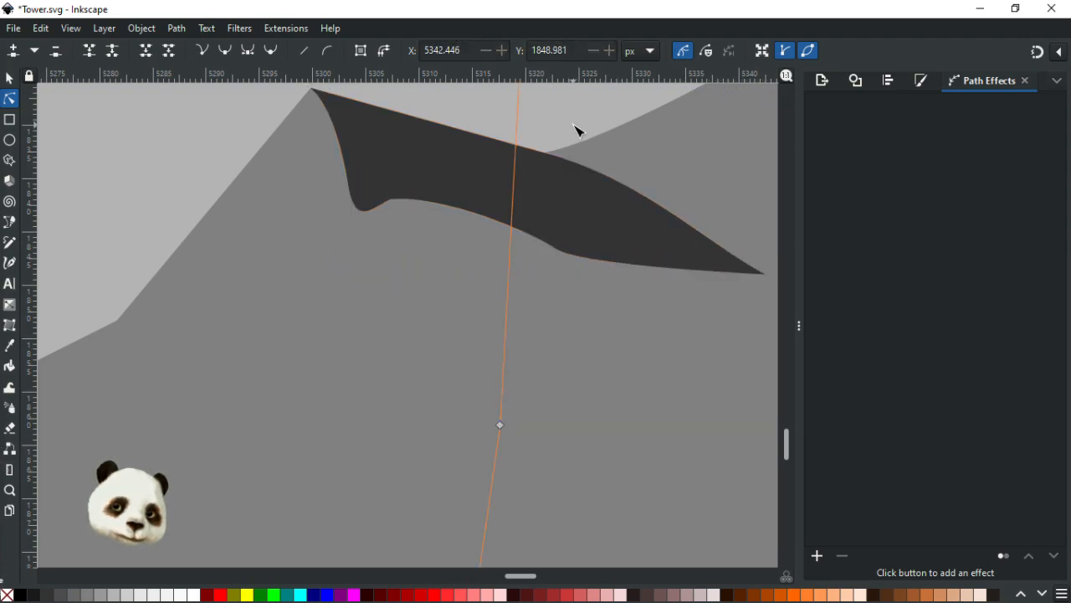
pyautogui.press('Escape')
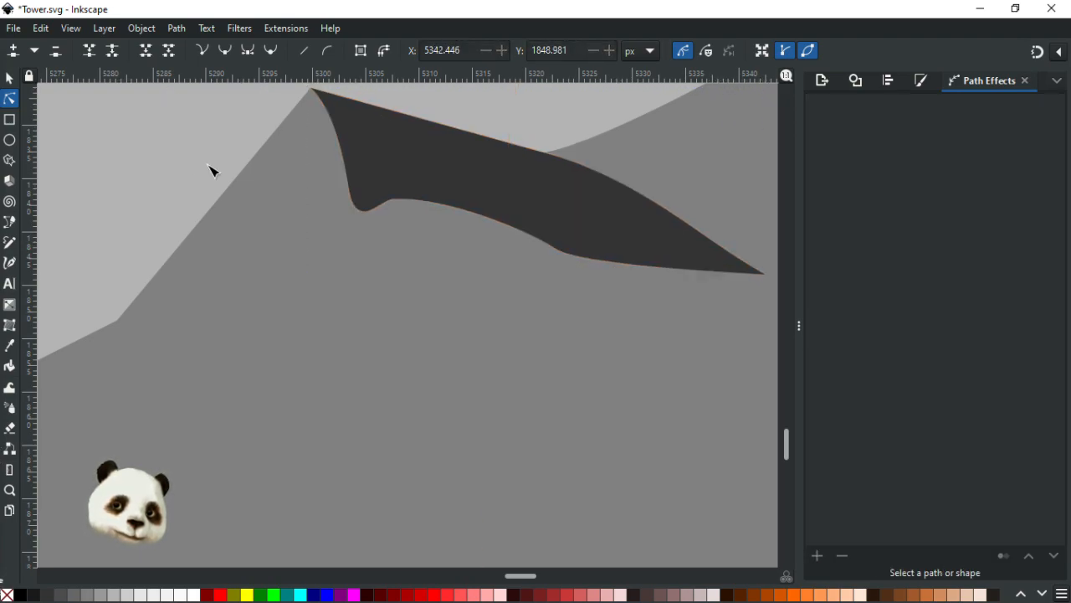
# Step: Save the drawing with the shaded ridge bump
pyautogui.scroll(-10, 272, 234)
pyautogui.scroll(1, 221, 350)
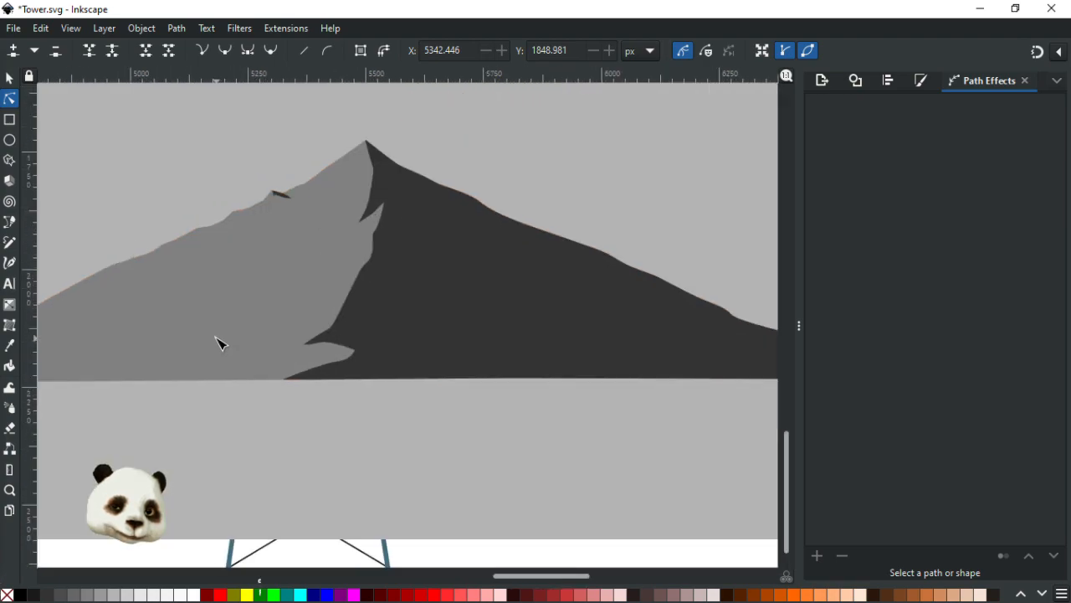
pyautogui.hotkey('ctrl', 's')
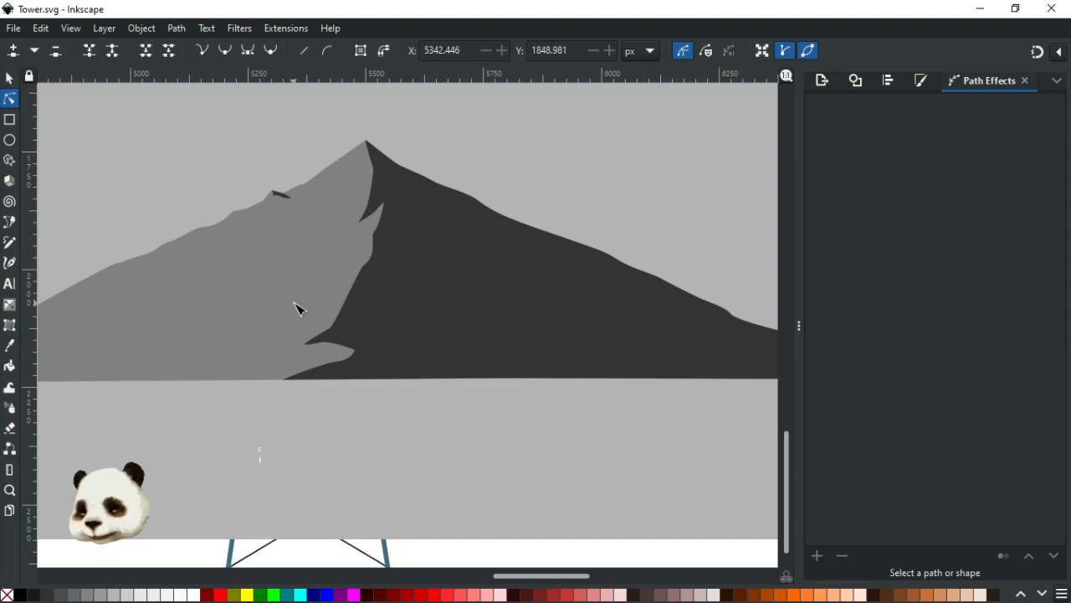
# Step: Draw a closed curved patch about 88 by 97 px on the mountain's dark face and fill it with the light face's gray
pyautogui.scroll(1, 429, 248)
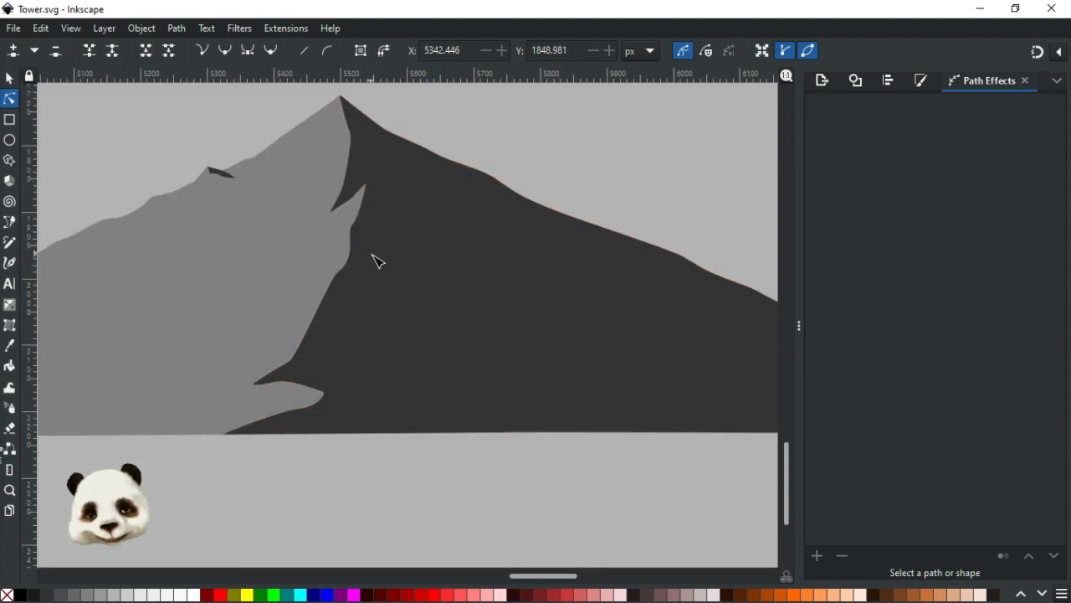
pyautogui.press('b')
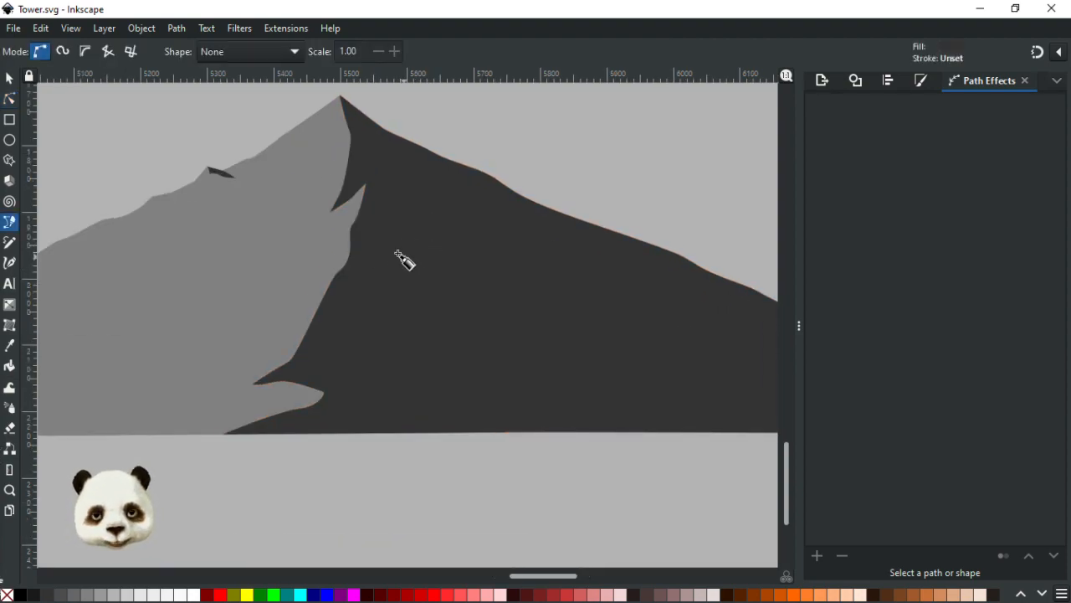
pyautogui.click(399, 262)
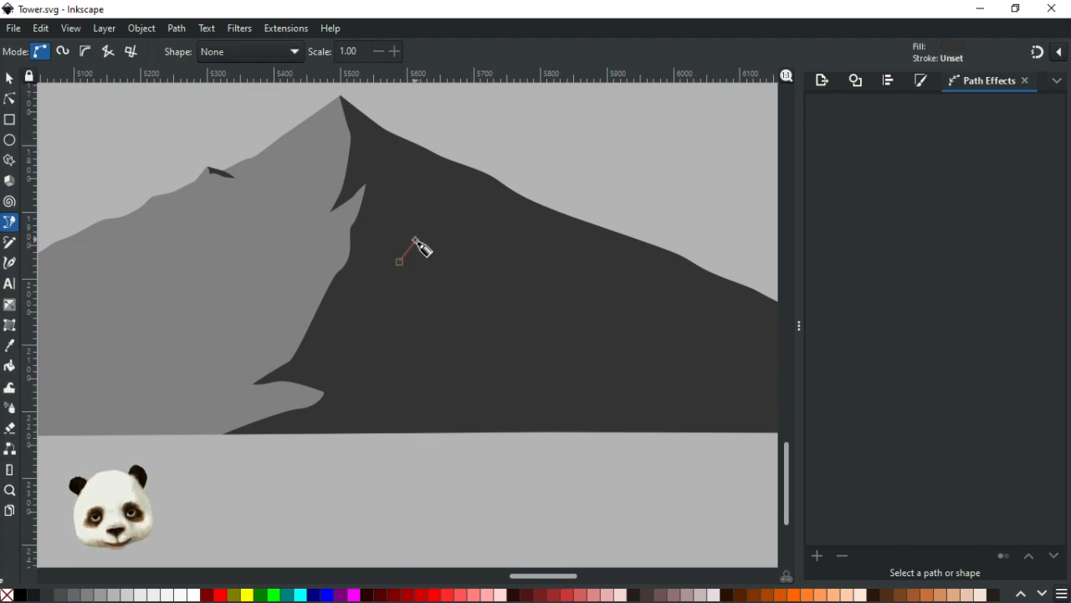
pyautogui.moveTo(417, 241); pyautogui.dragTo(441, 228)
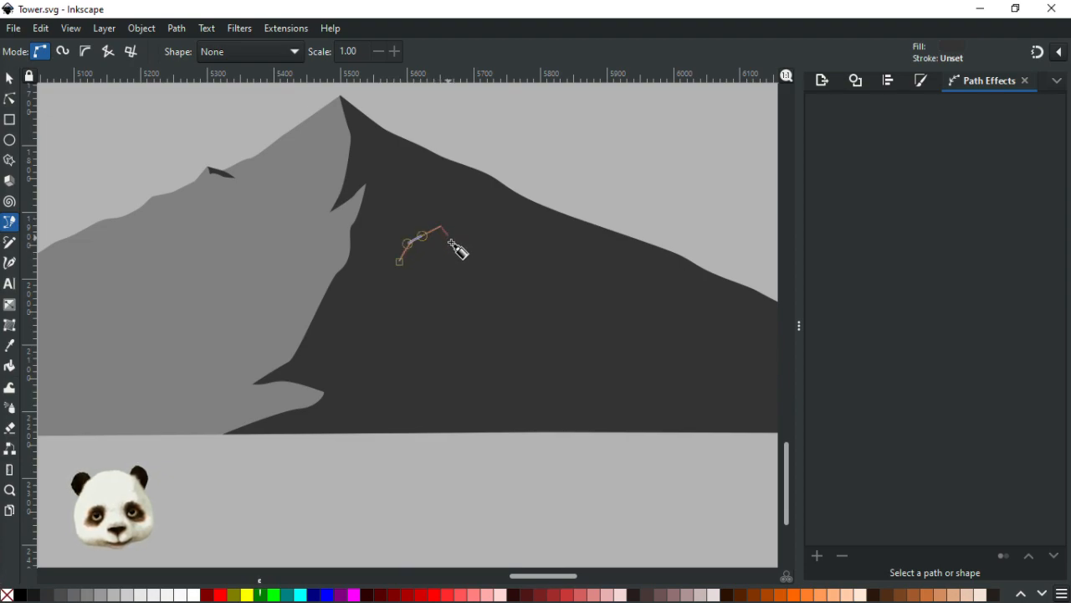
pyautogui.moveTo(439, 282); pyautogui.dragTo(390, 286)
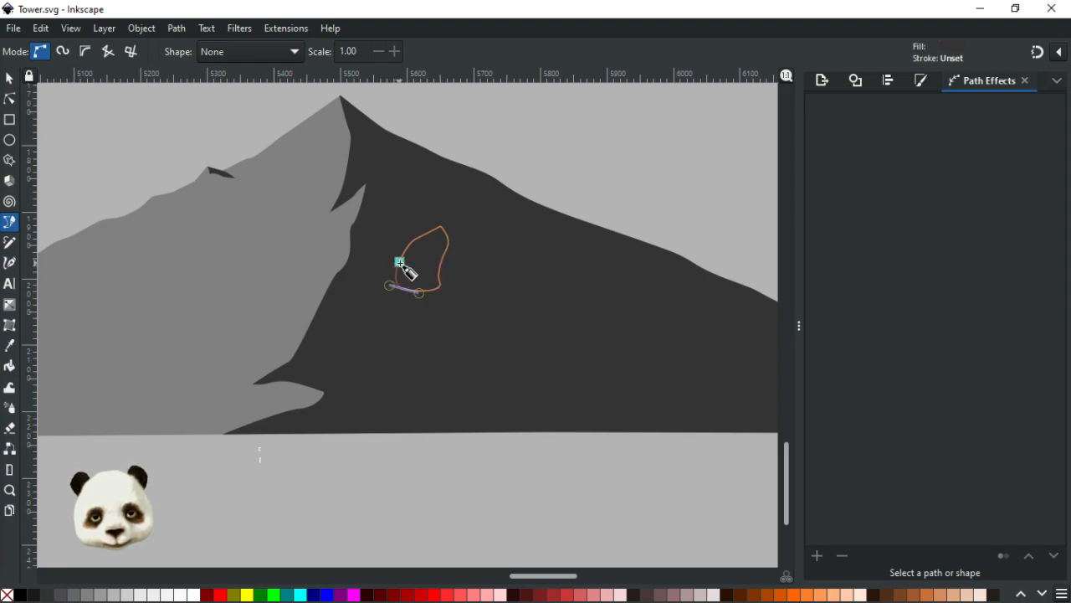
pyautogui.click(405, 258)
pyautogui.press('d')
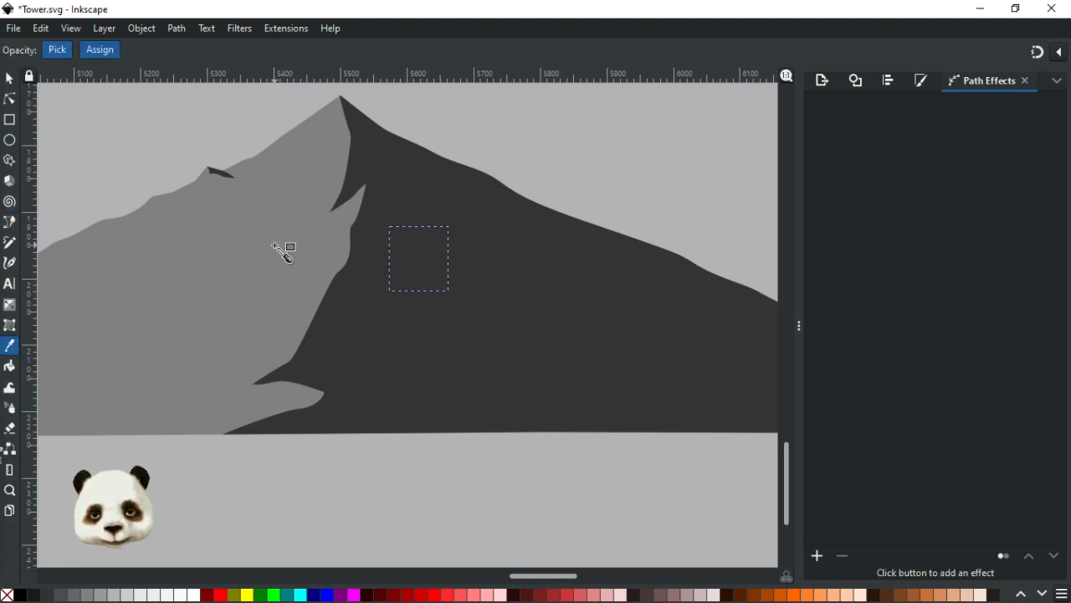
pyautogui.click(280, 286)
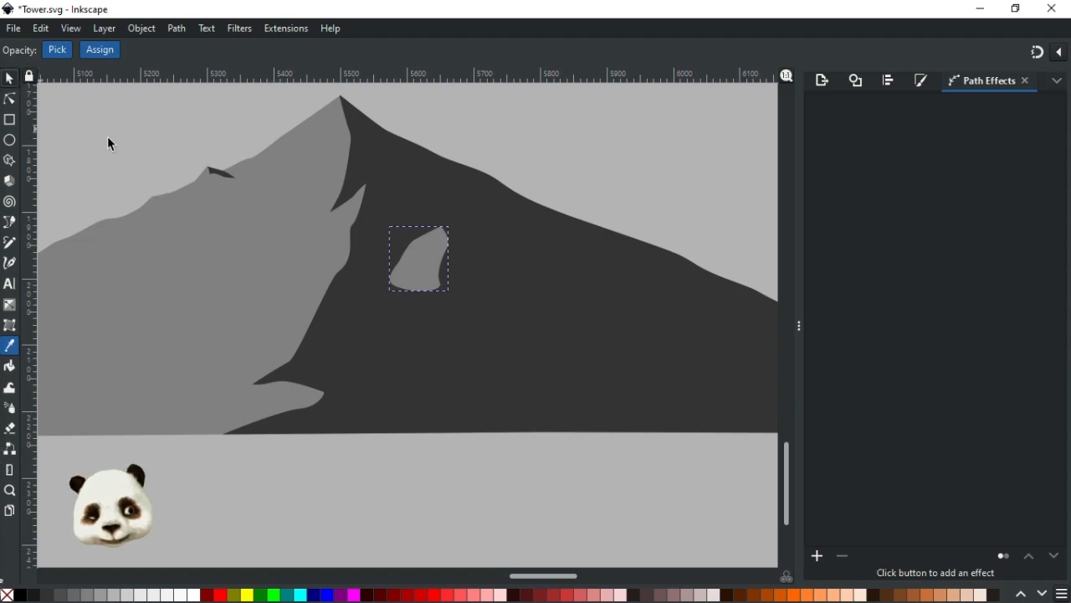
# Step: Try to form a sharp notch in the patch's lower edge by pulling an added node up to X 5610.863, Y 2000.068 px
pyautogui.click(9, 78)
pyautogui.keyDown('ctrl'); pyautogui.scroll(2, 435, 289); pyautogui.keyUp('ctrl')
pyautogui.press('n')
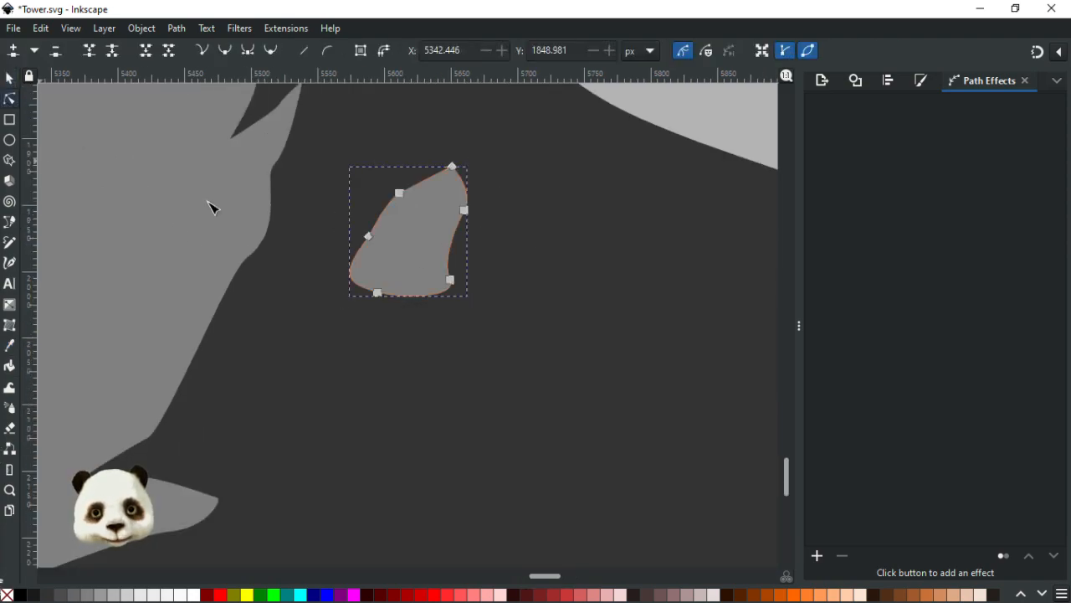
pyautogui.keyDown('ctrl'); pyautogui.scroll(2, 363, 240); pyautogui.keyUp('ctrl')
pyautogui.moveTo(423, 347); pyautogui.dragTo(449, 356)
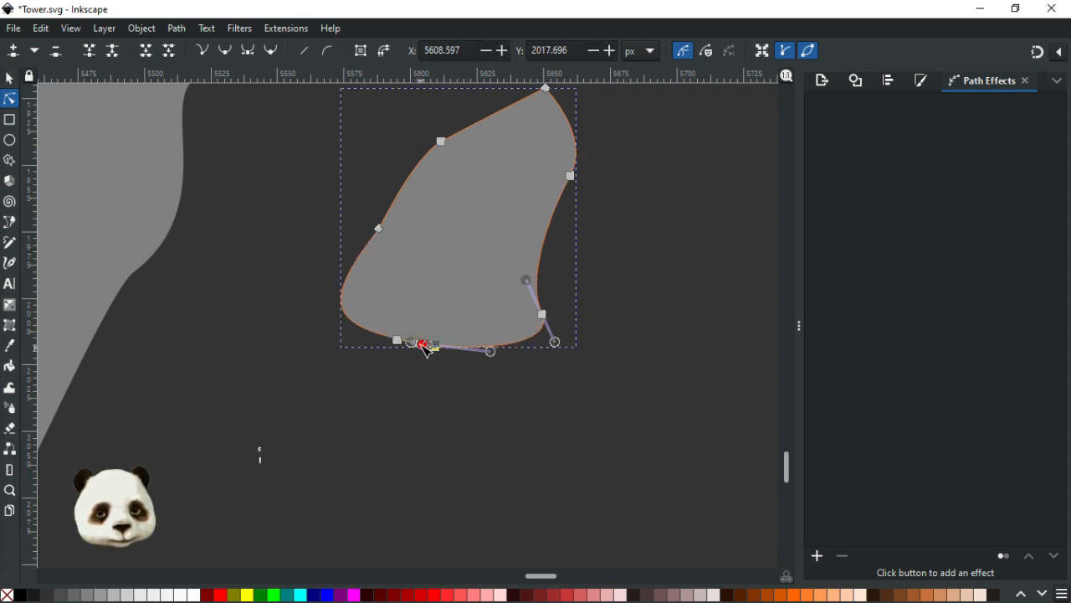
pyautogui.moveTo(422, 350); pyautogui.dragTo(444, 304)
pyautogui.scroll(2, 445, 347)
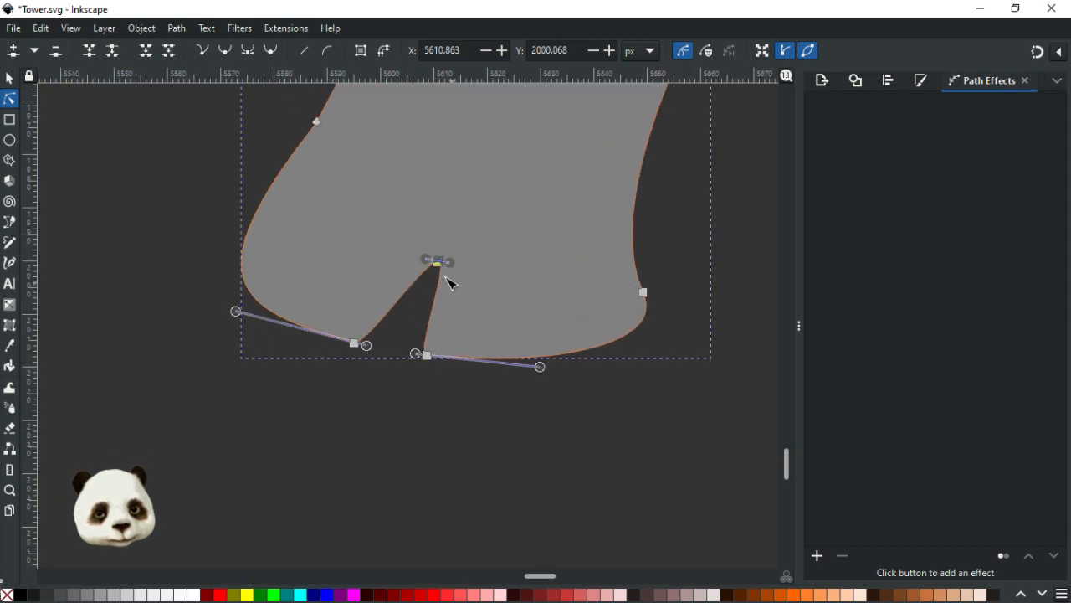
pyautogui.keyDown('ctrl'); pyautogui.click(427, 259); pyautogui.keyUp('ctrl')
pyautogui.keyDown('ctrl'); pyautogui.click(451, 263); pyautogui.keyUp('ctrl')
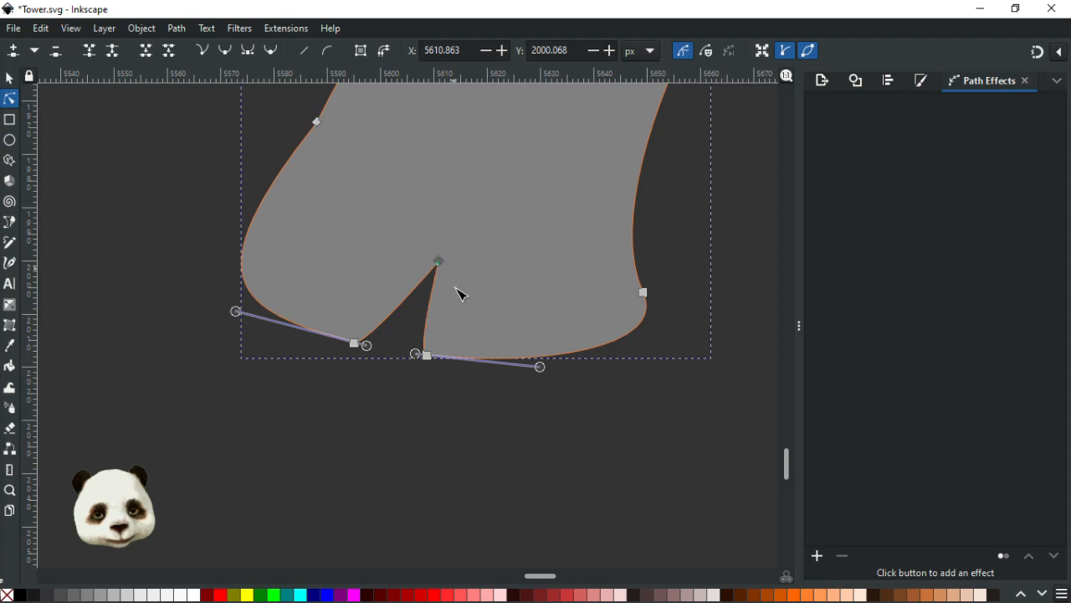
# Step: Try to bend the notch's right side, including with an extra node, and undo the attempts
pyautogui.moveTo(426, 316); pyautogui.dragTo(407, 323)
pyautogui.hotkey('ctrl', 'z')
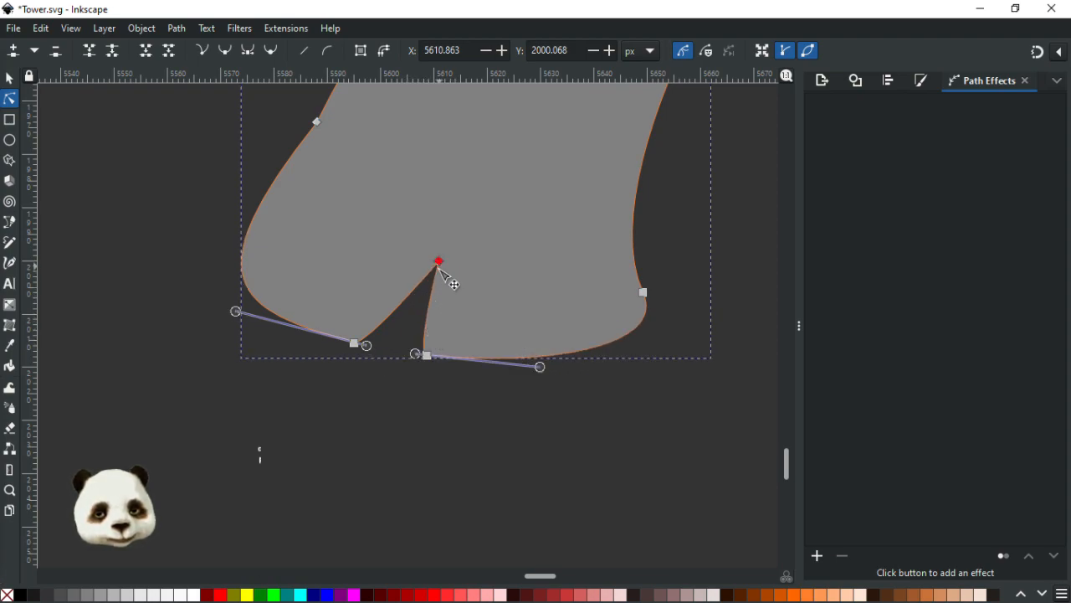
pyautogui.keyDown('ctrl'); pyautogui.click(426, 355); pyautogui.keyUp('ctrl')
pyautogui.hotkey('ctrl', 'z')
pyautogui.click(430, 307)
pyautogui.moveTo(431, 307); pyautogui.dragTo(441, 299)
pyautogui.hotkey('ctrl', 'z')
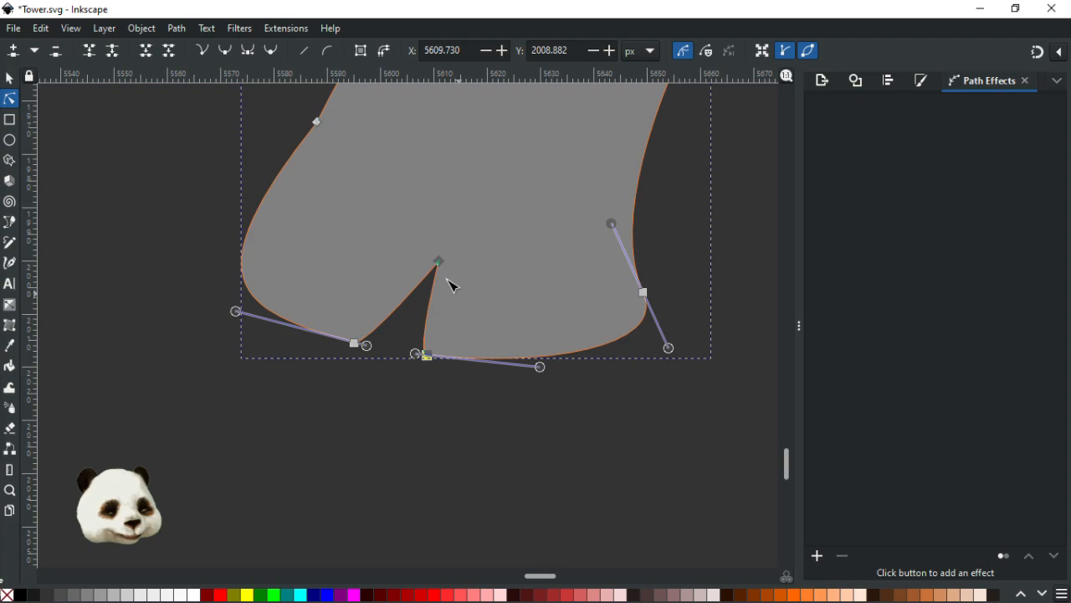
pyautogui.keyDown('ctrl'); pyautogui.scroll(-3, 449, 293); pyautogui.keyUp('ctrl')
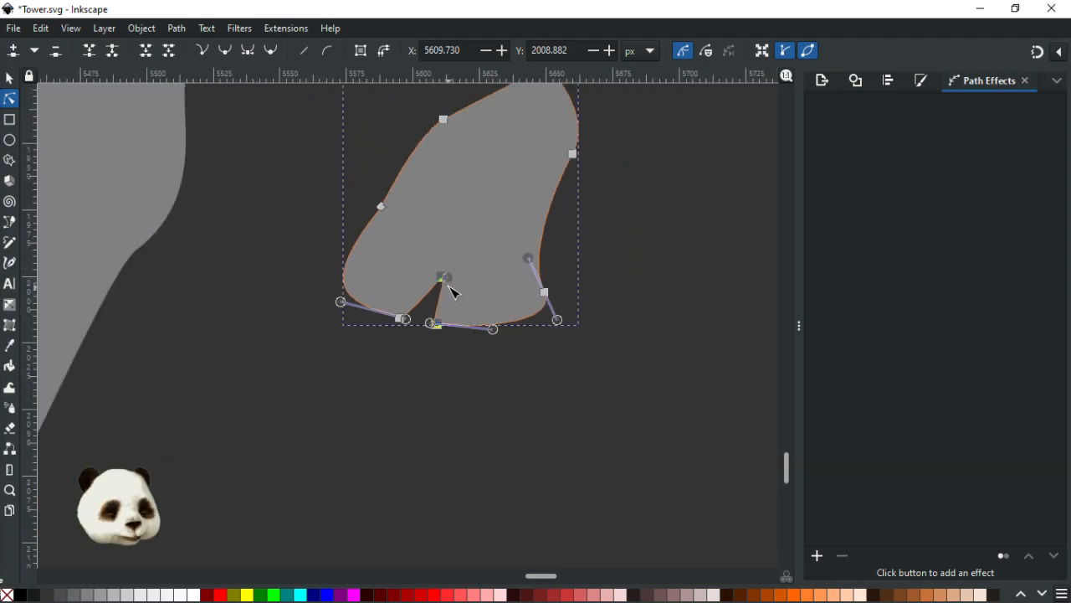
pyautogui.keyDown('ctrl'); pyautogui.scroll(2, 500, 275); pyautogui.keyUp('ctrl')
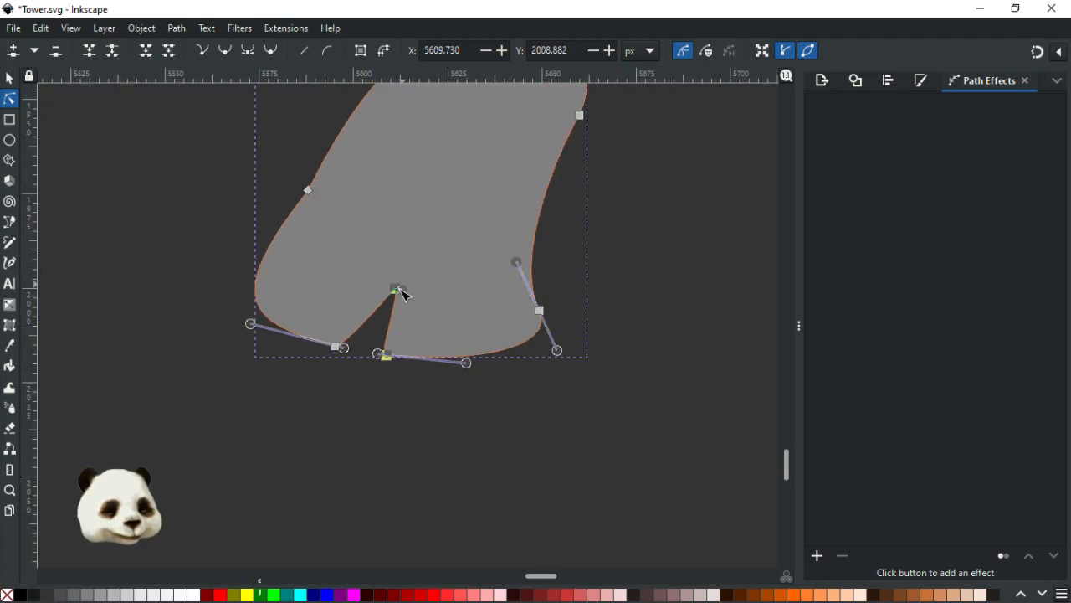
# Step: Try to curve both sides of the notch by pulling handles out of its tip node toward the opening
pyautogui.moveTo(403, 296); pyautogui.dragTo(374, 333)
pyautogui.click(399, 290)
pyautogui.moveTo(368, 327)
pyautogui.mouseDown()
pyautogui.moveTo(371, 317)
pyautogui.moveTo(268, 402)
pyautogui.moveTo(402, 302)
pyautogui.moveTo(379, 310)
pyautogui.mouseUp()
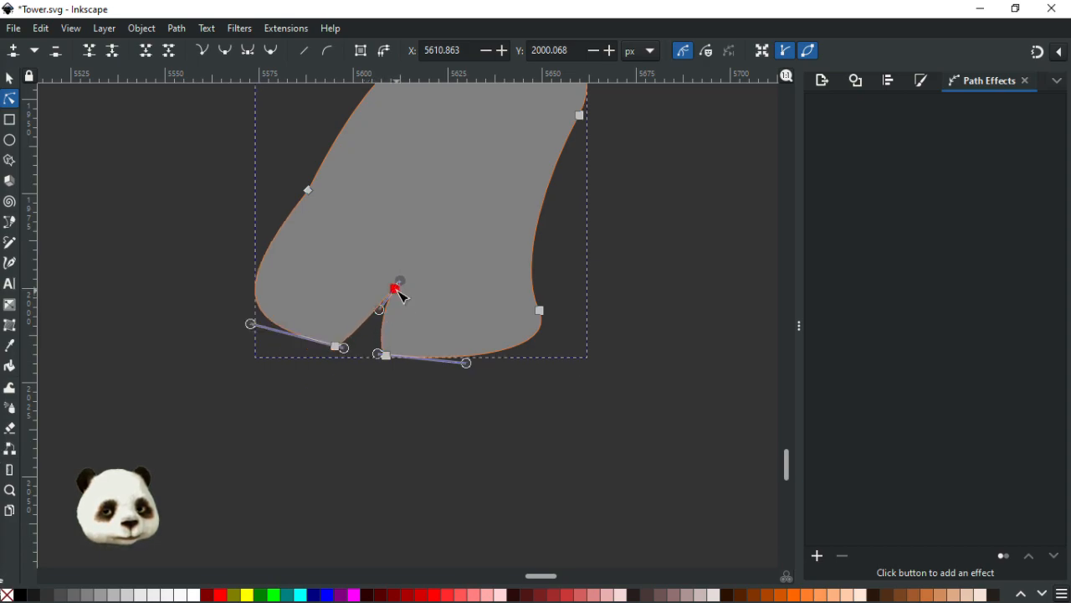
pyautogui.keyDown('ctrl'); pyautogui.click(397, 290); pyautogui.keyUp('ctrl')
pyautogui.keyDown('ctrl'); pyautogui.click(397, 291); pyautogui.keyUp('ctrl')
pyautogui.moveTo(423, 301); pyautogui.dragTo(365, 308)
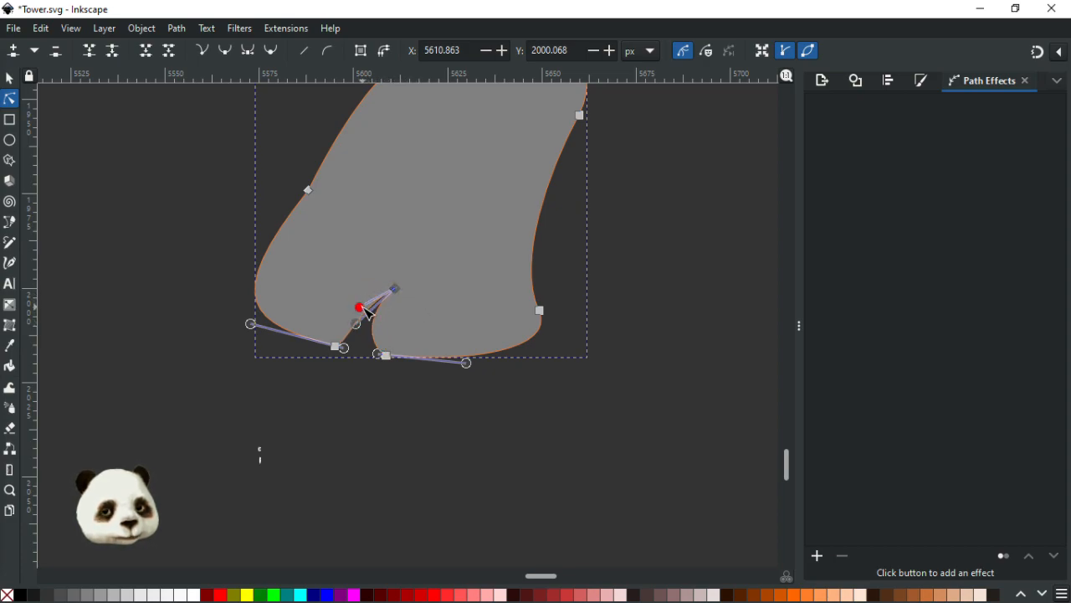
# Step: Undo all notch edits to restore the patch's smooth lower edge
pyautogui.click(333, 412)
pyautogui.click(323, 403)
pyautogui.scroll(-4, 322, 402)
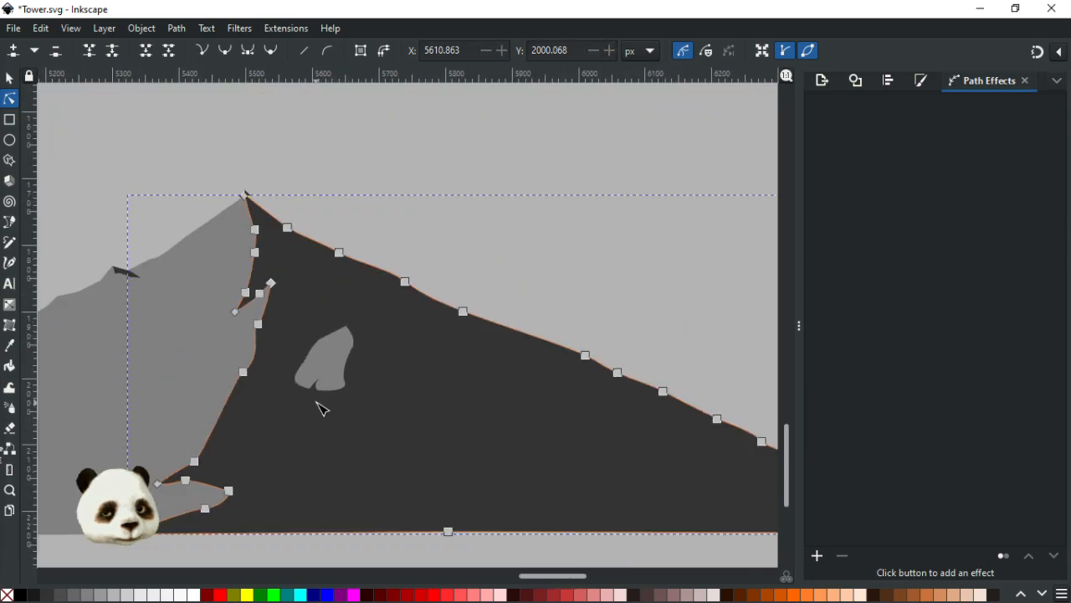
pyautogui.scroll(4, 332, 391)
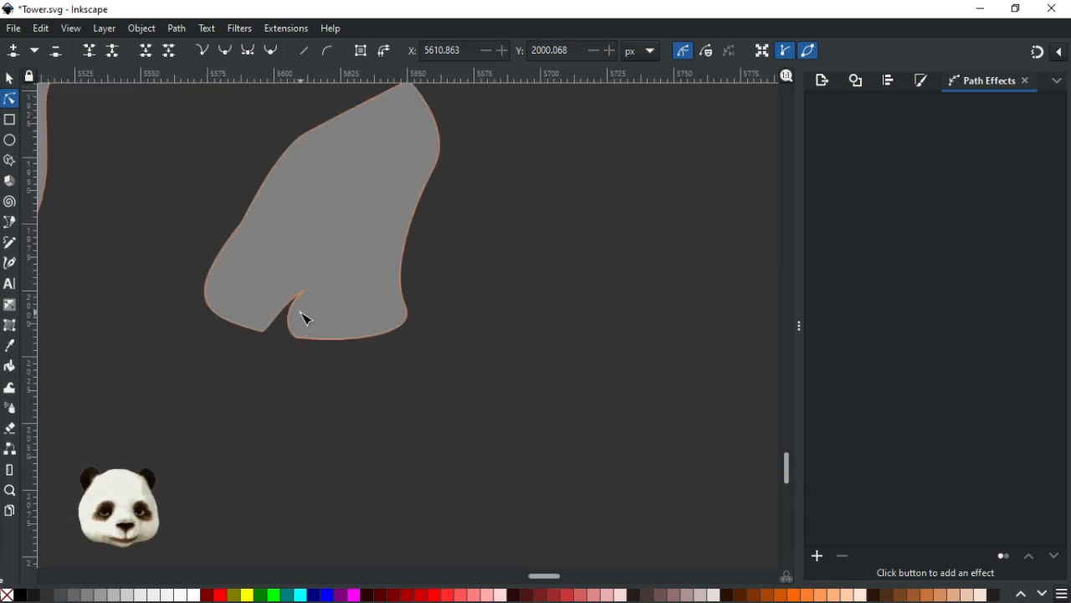
pyautogui.hotkey('ctrl', 'z')
pyautogui.hotkey('ctrl', 'z')
pyautogui.hotkey('ctrl', 'z')
pyautogui.hotkey('ctrl', 'z')
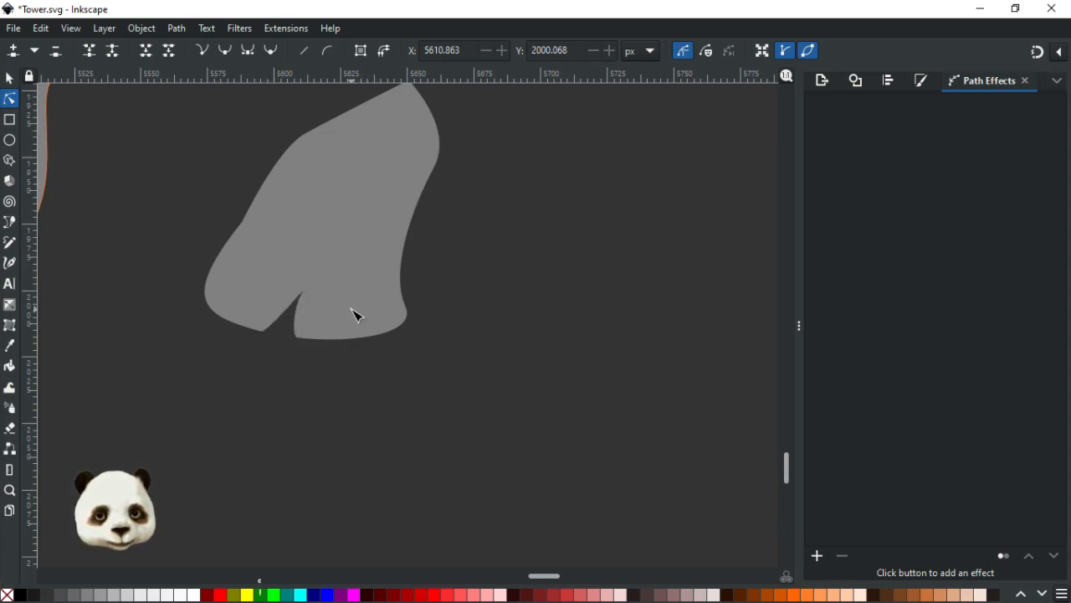
pyautogui.hotkey('ctrl', 'z')
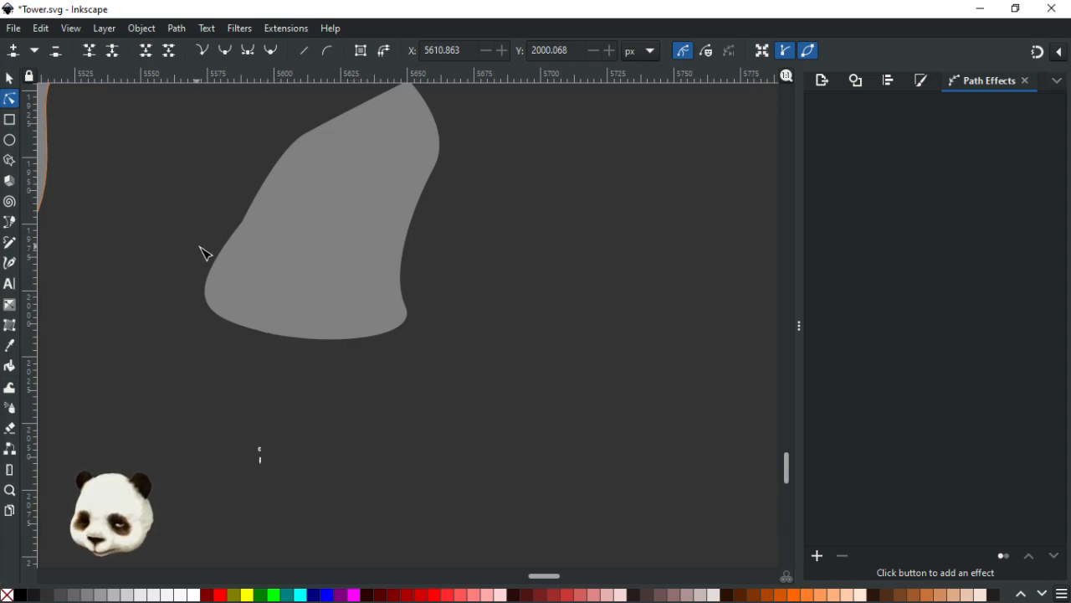
# Step: Start a jagged path across the patch's lower edge, with uneven spikes reaching into the patch from its lower-left corner
pyautogui.press('b')
pyautogui.click(218, 328)
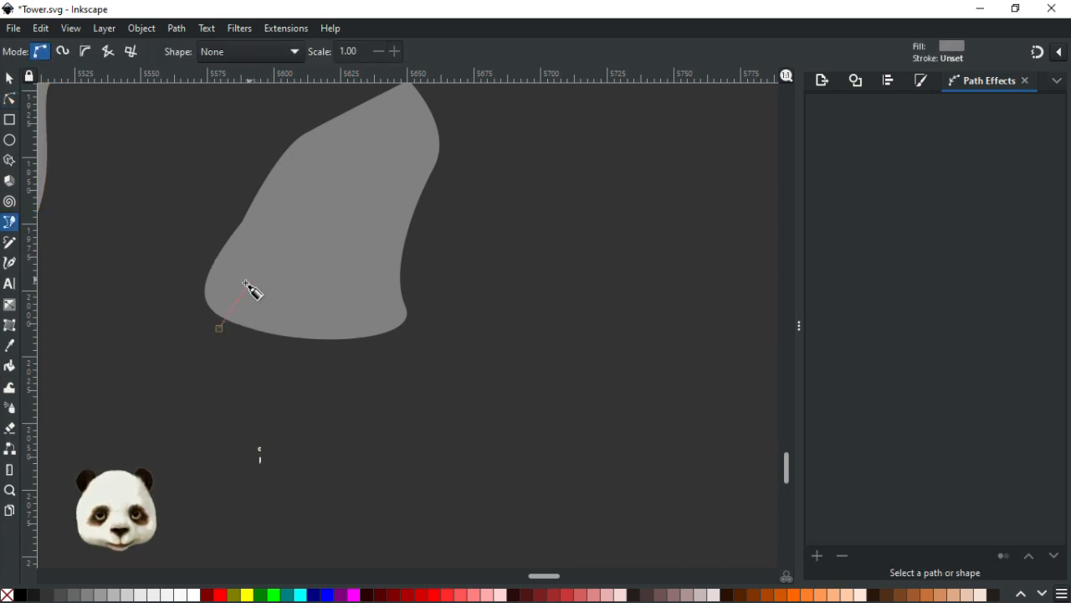
pyautogui.click(259, 268)
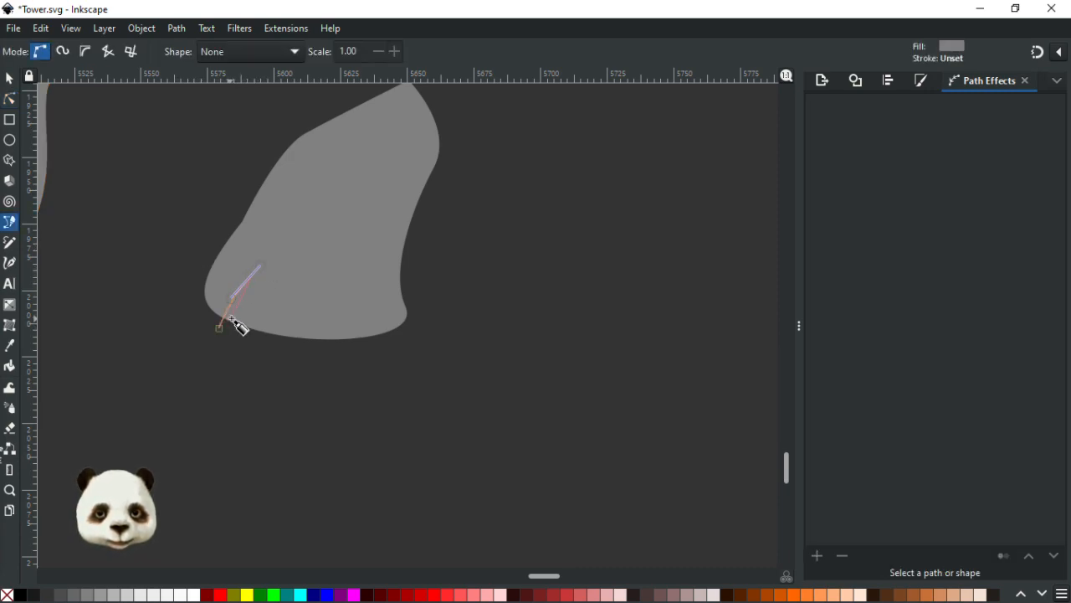
pyautogui.keyDown('ctrl'); pyautogui.scroll(1, 251, 287); pyautogui.keyUp('ctrl')
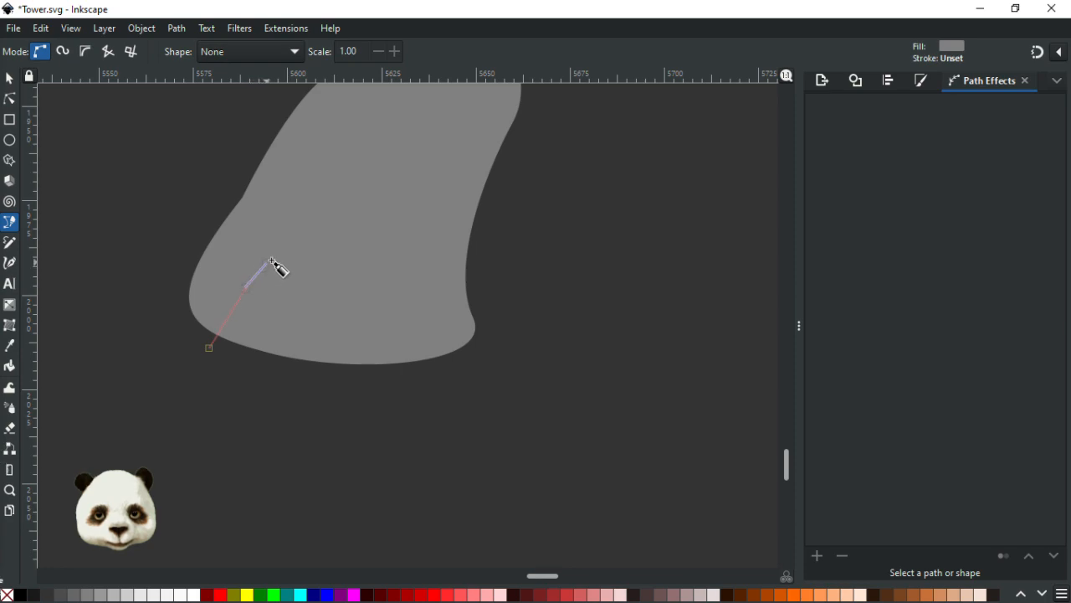
pyautogui.click(245, 309)
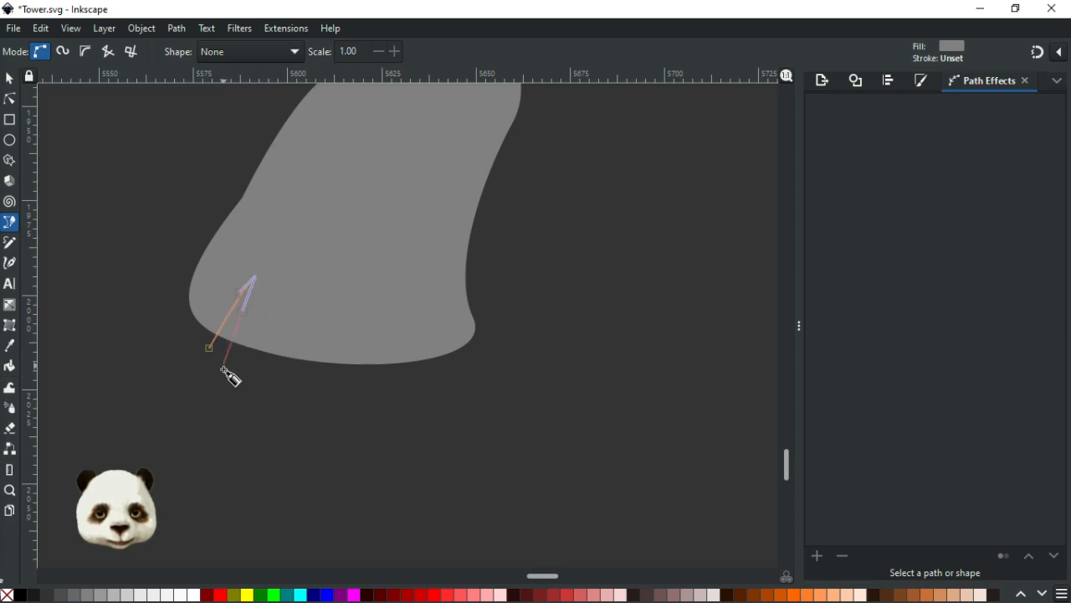
pyautogui.moveTo(224, 370); pyautogui.dragTo(224, 382)
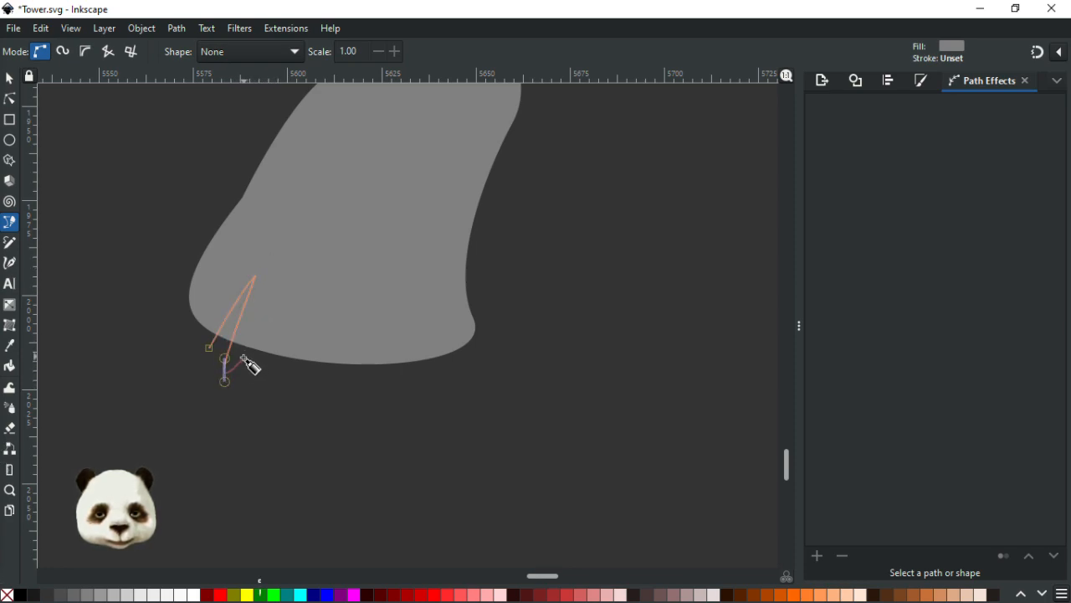
pyautogui.moveTo(255, 334)
pyautogui.mouseDown()
pyautogui.moveTo(272, 314)
pyautogui.moveTo(253, 350)
pyautogui.mouseUp()
pyautogui.click(247, 383)
pyautogui.click(274, 378)
pyautogui.moveTo(302, 328); pyautogui.dragTo(332, 334)
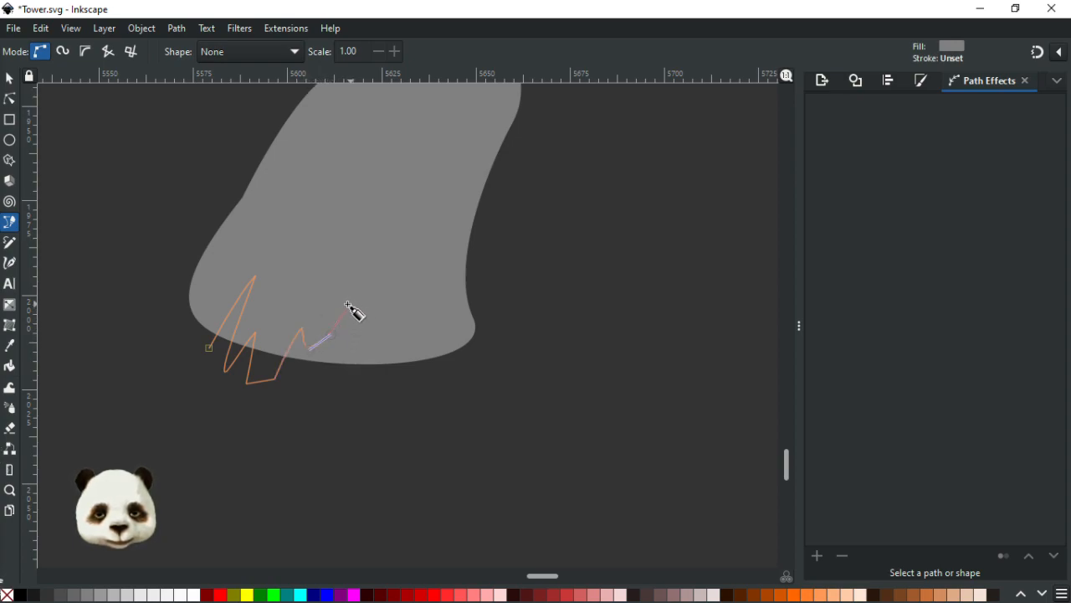
# Step: Extend the jagged path with two more spikes and close it below the patch back at its starting point
pyautogui.moveTo(351, 285); pyautogui.dragTo(365, 316)
pyautogui.click(339, 349)
pyautogui.press('BackSpace')
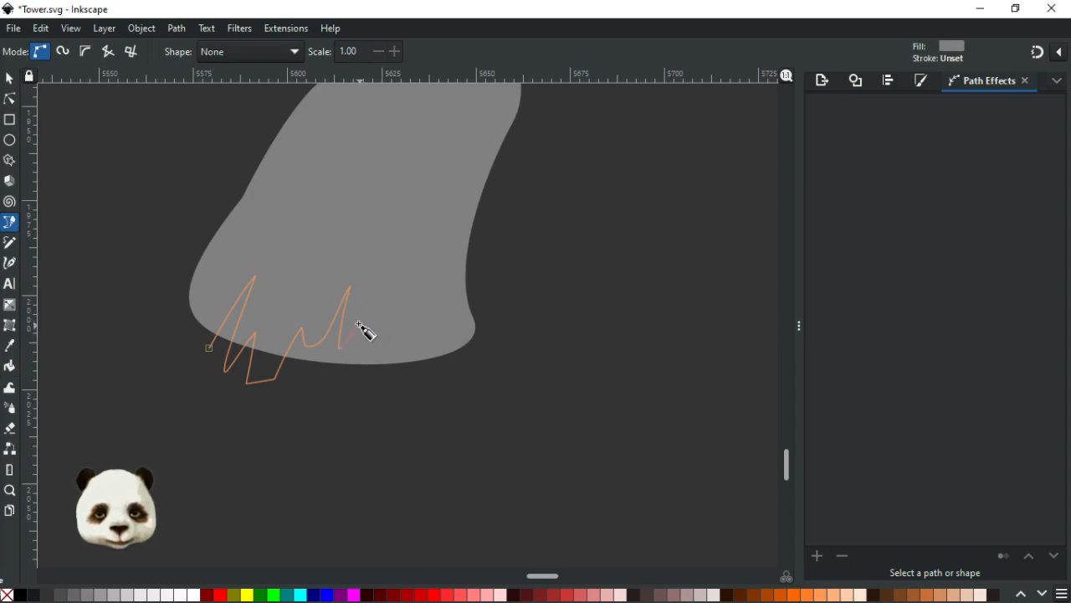
pyautogui.moveTo(353, 336); pyautogui.dragTo(384, 375)
pyautogui.click(390, 392)
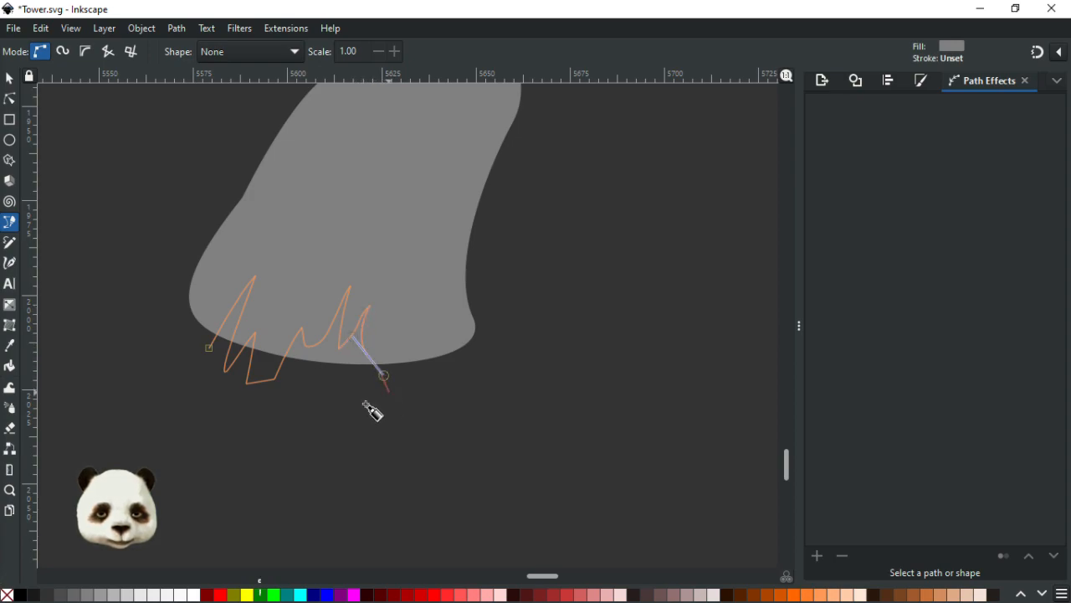
pyautogui.moveTo(223, 395); pyautogui.dragTo(222, 402)
pyautogui.click(209, 348)
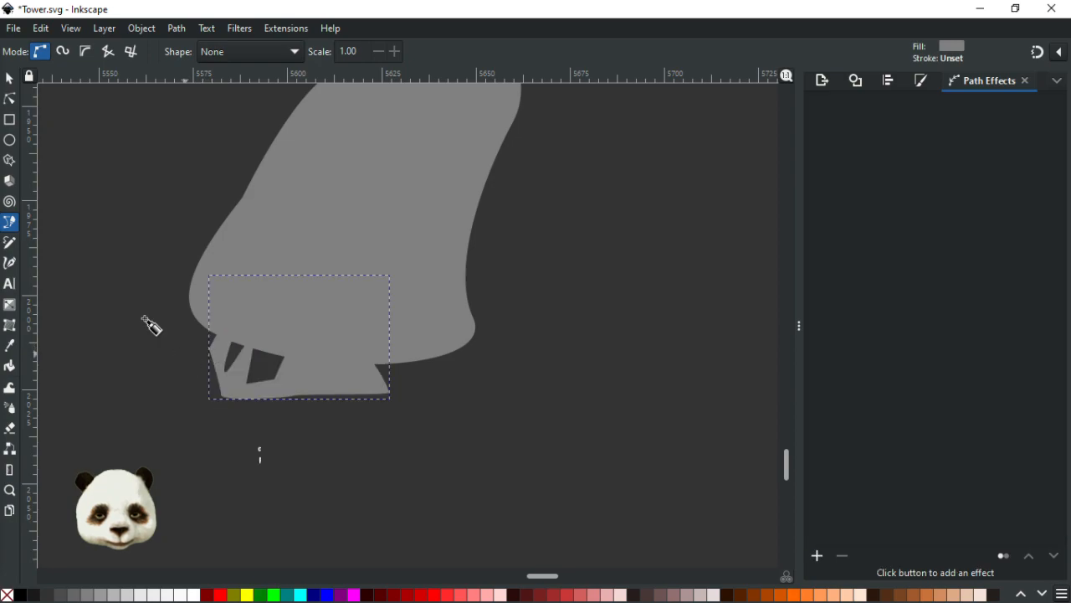
# Step: Subtract the jagged shape from the gray patch to cut notches into its lower edge, and deselect it
pyautogui.click(9, 78)
pyautogui.keyDown('shift'); pyautogui.click(418, 191); pyautogui.keyUp('shift')
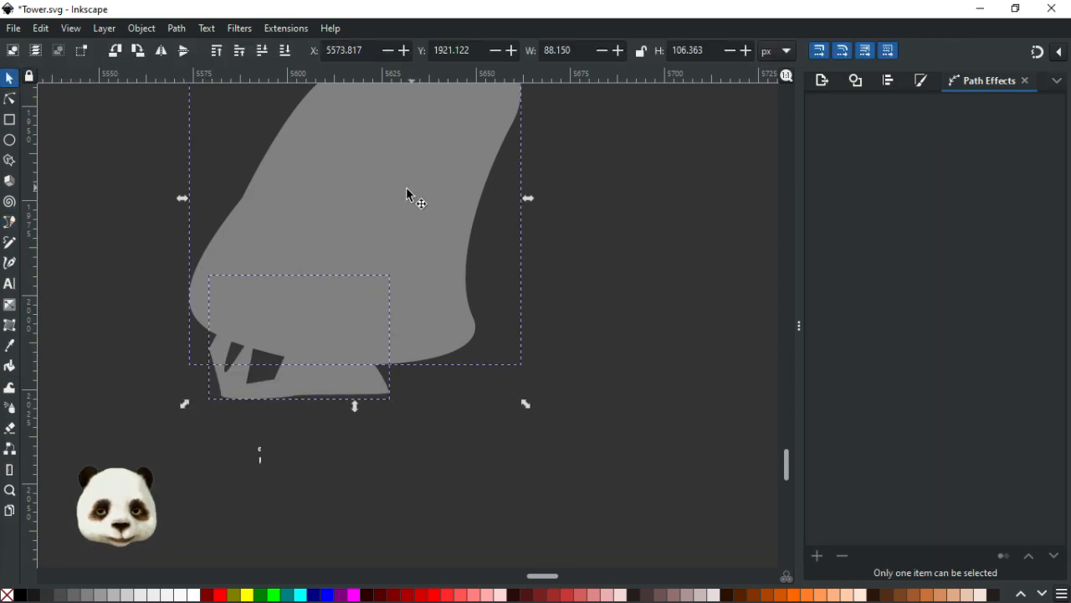
pyautogui.hotkey('ctrl', '+')
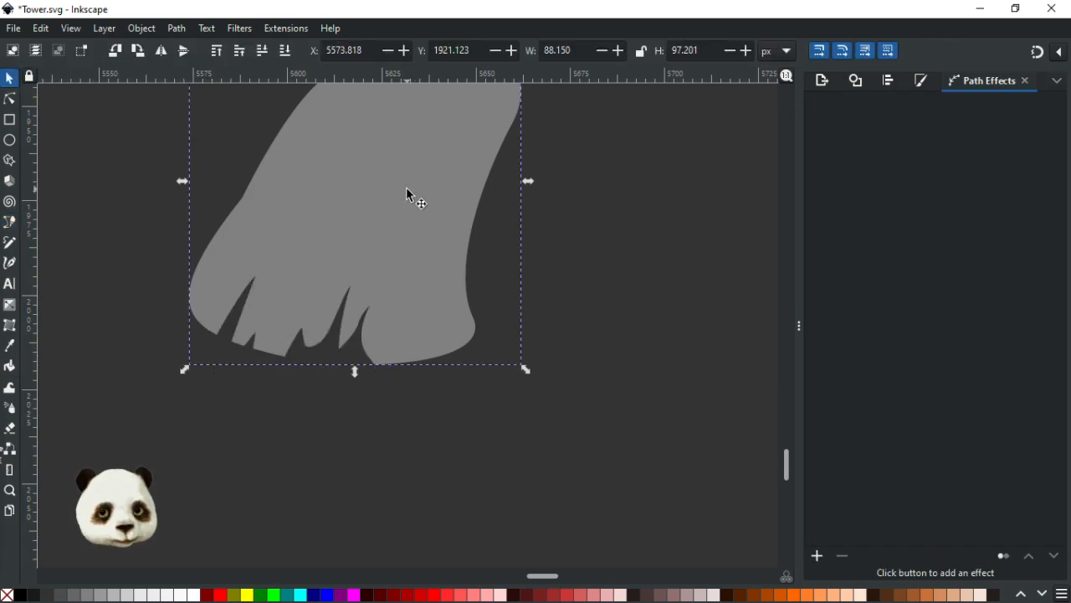
pyautogui.scroll(-5, 404, 195)
pyautogui.press('Escape')
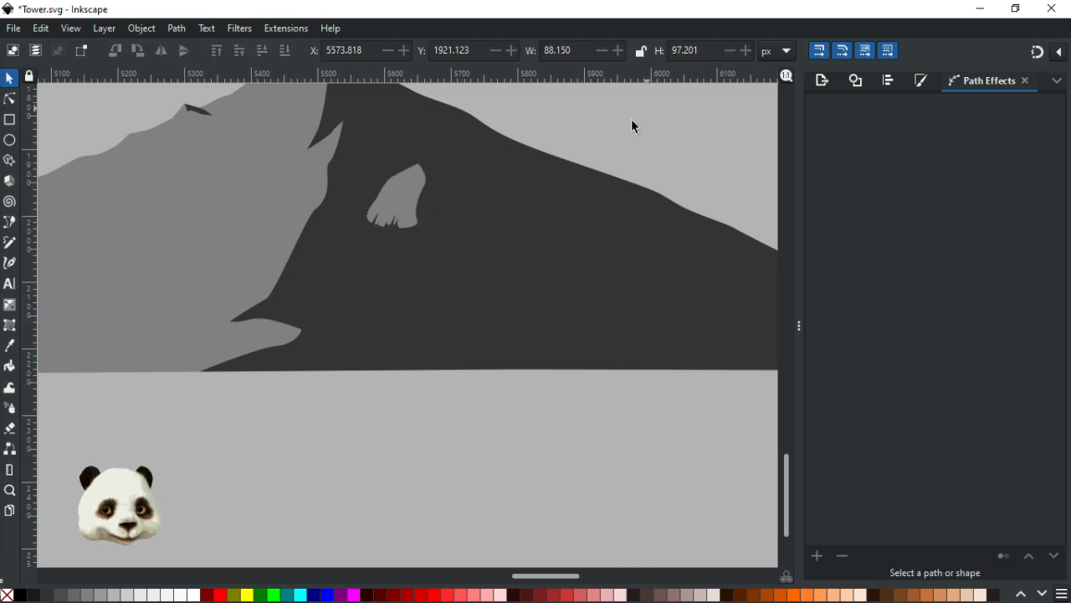
# Step: Edit the small gray patch's nodes and pull the tip of its rightmost lower notch slightly up and to the right
pyautogui.scroll(-6, 605, 159)
pyautogui.scroll(6, 494, 352)
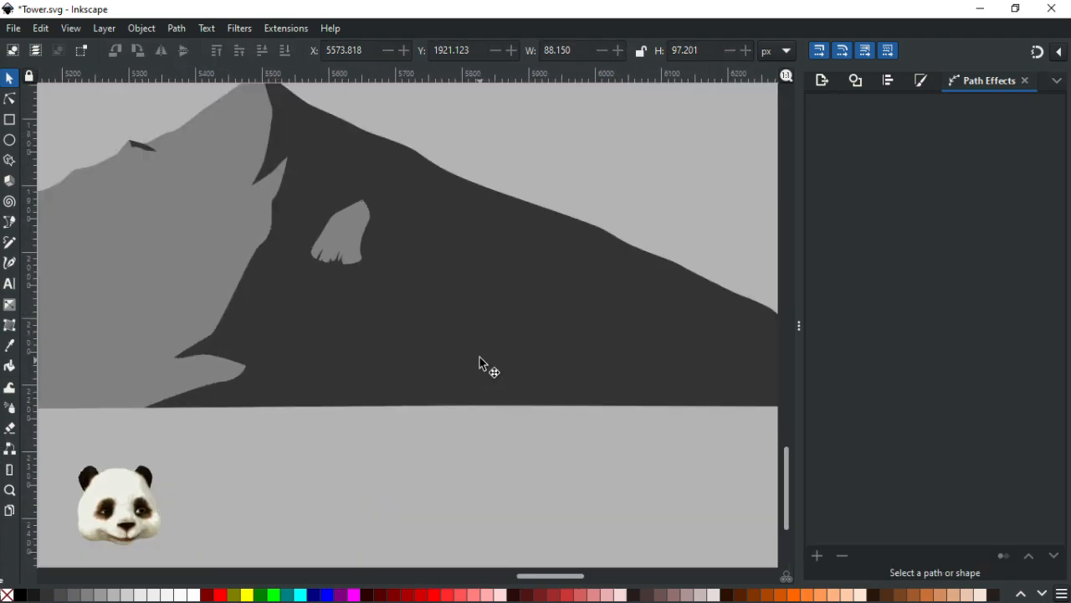
pyautogui.click(10, 99)
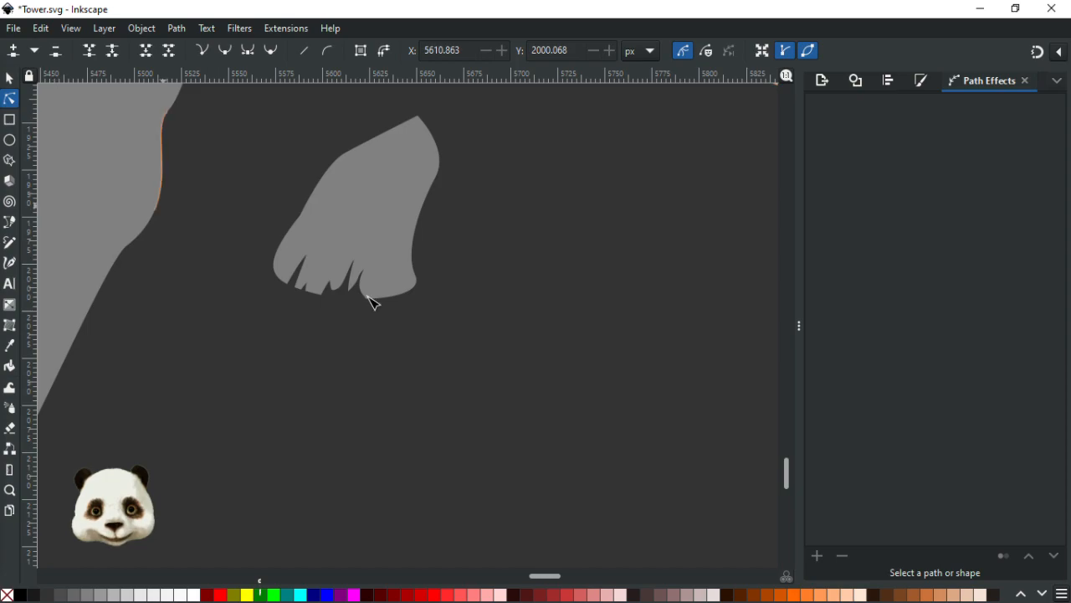
pyautogui.scroll(3, 371, 299)
pyautogui.click(353, 224)
pyautogui.moveTo(333, 235)
pyautogui.mouseDown()
pyautogui.moveTo(350, 254)
pyautogui.moveTo(327, 255)
pyautogui.mouseUp()
pyautogui.hotkey('ctrl', 'z')
pyautogui.moveTo(355, 216); pyautogui.dragTo(364, 208)
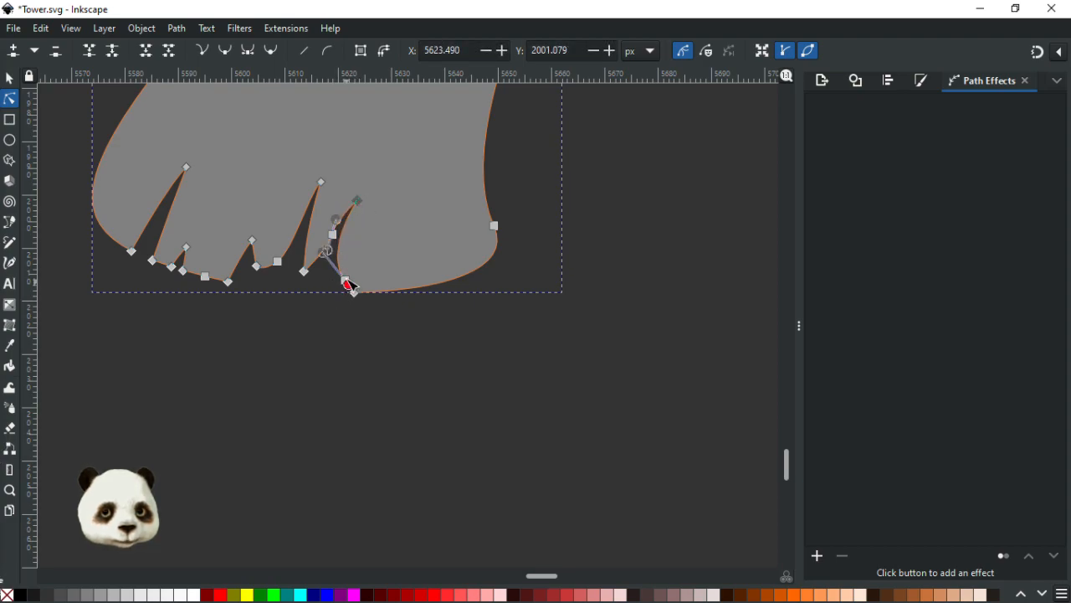
# Step: Delete the extra node on the rightmost notch's right edge and reshape both sides of the notch
pyautogui.keyDown('ctrl'); pyautogui.scroll(2, 366, 279); pyautogui.keyUp('ctrl')
pyautogui.click(310, 293)
pyautogui.press('Delete')
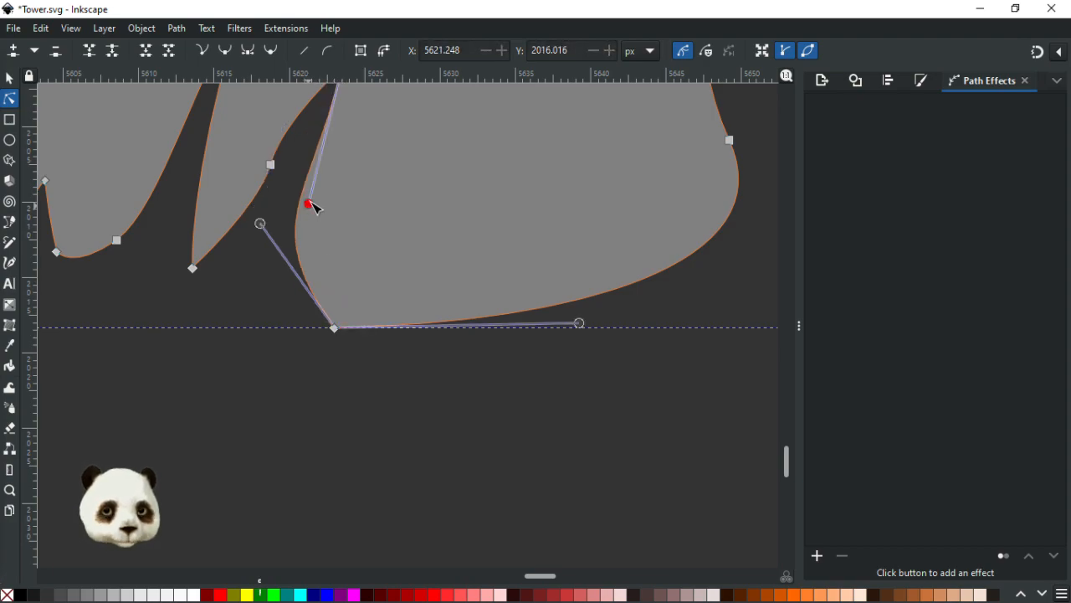
pyautogui.moveTo(261, 224); pyautogui.dragTo(293, 268)
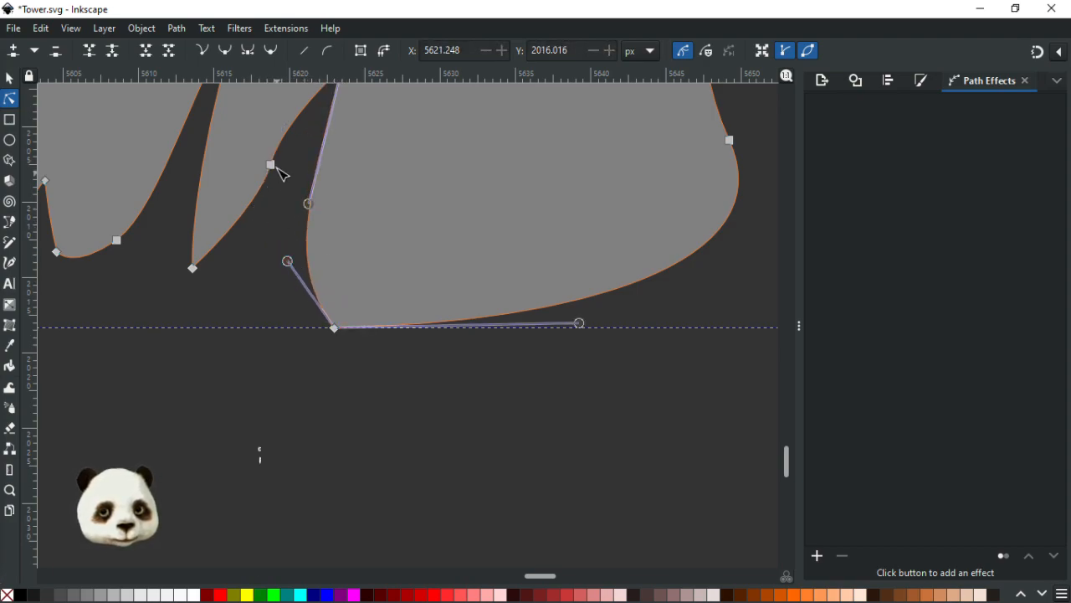
pyautogui.moveTo(272, 166); pyautogui.dragTo(257, 187)
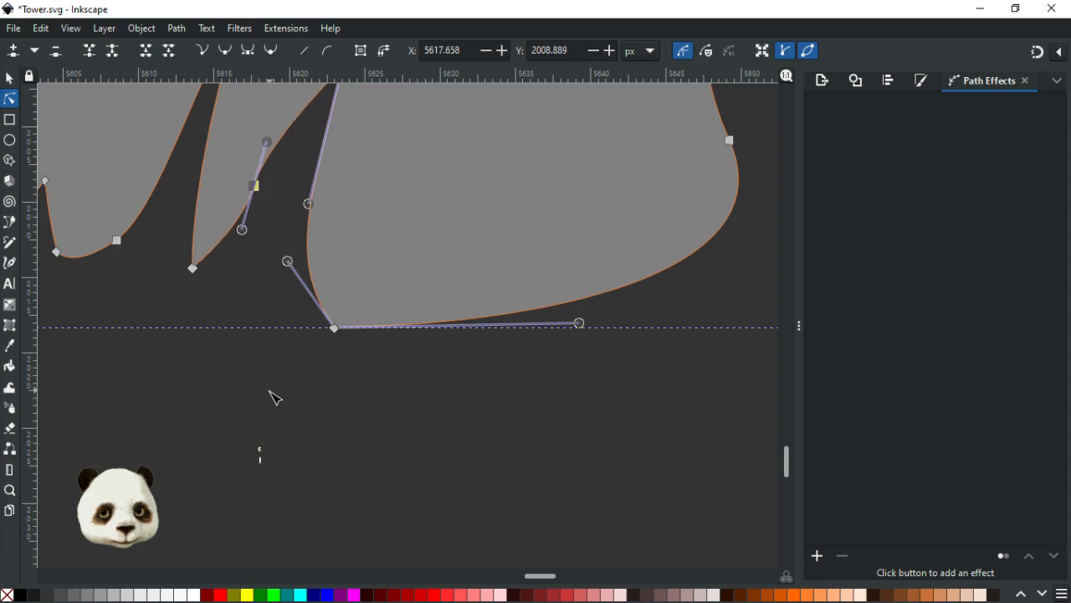
pyautogui.click(279, 395)
# Step: Deselect everything and save the drawing
pyautogui.keyDown('ctrl'); pyautogui.scroll(-4, 284, 392); pyautogui.keyUp('ctrl')
pyautogui.keyDown('ctrl'); pyautogui.scroll(-3, 311, 409); pyautogui.keyUp('ctrl')
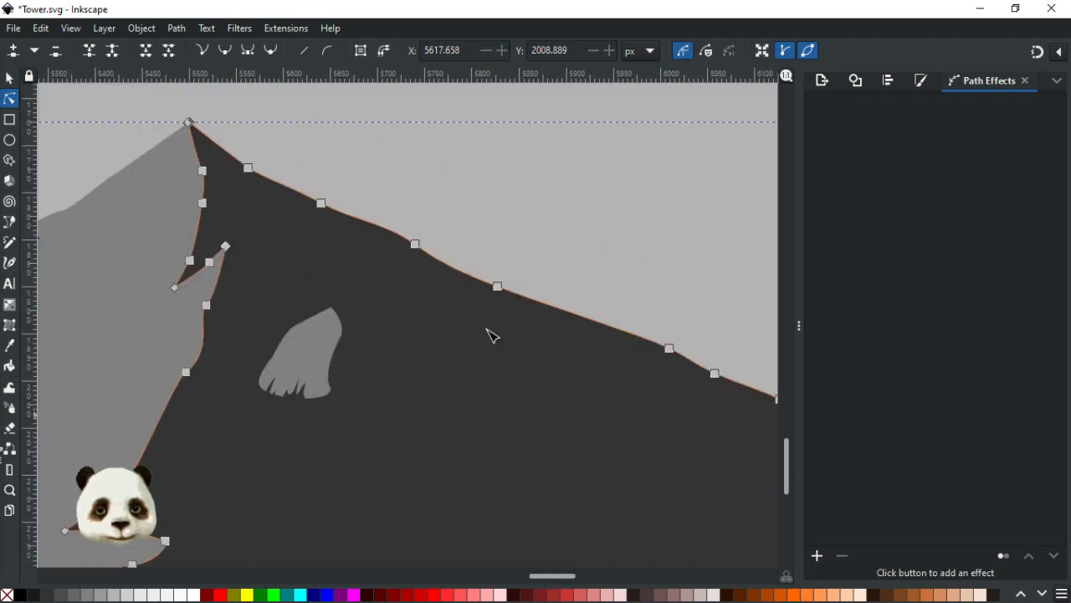
pyautogui.click(510, 207)
pyautogui.click(579, 182)
pyautogui.keyDown('ctrl'); pyautogui.scroll(-5, 595, 253); pyautogui.keyUp('ctrl')
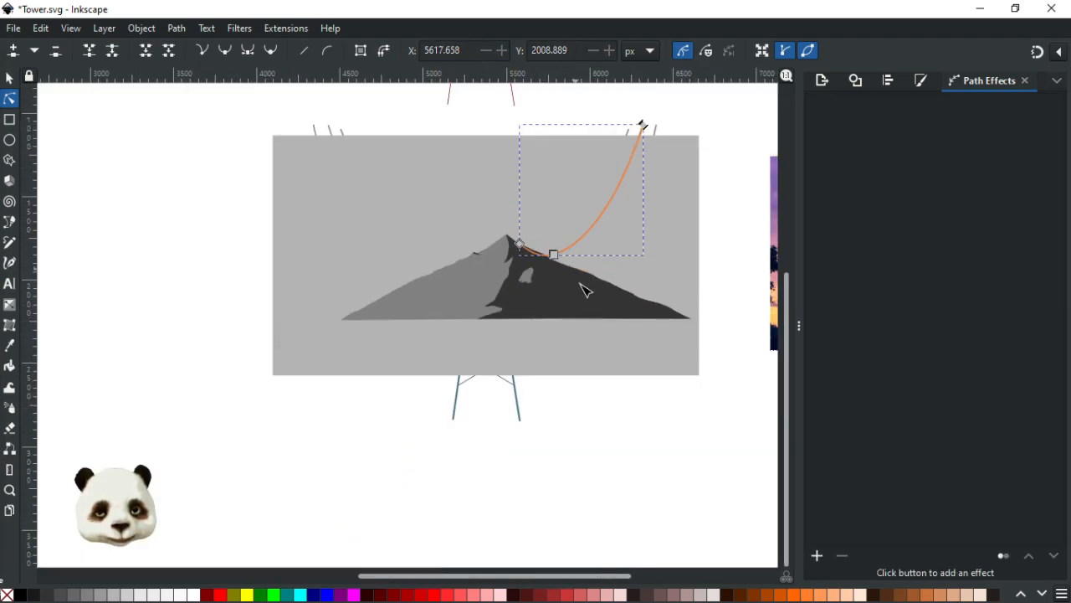
pyautogui.click(623, 453)
pyautogui.hotkey('ctrl', 's')
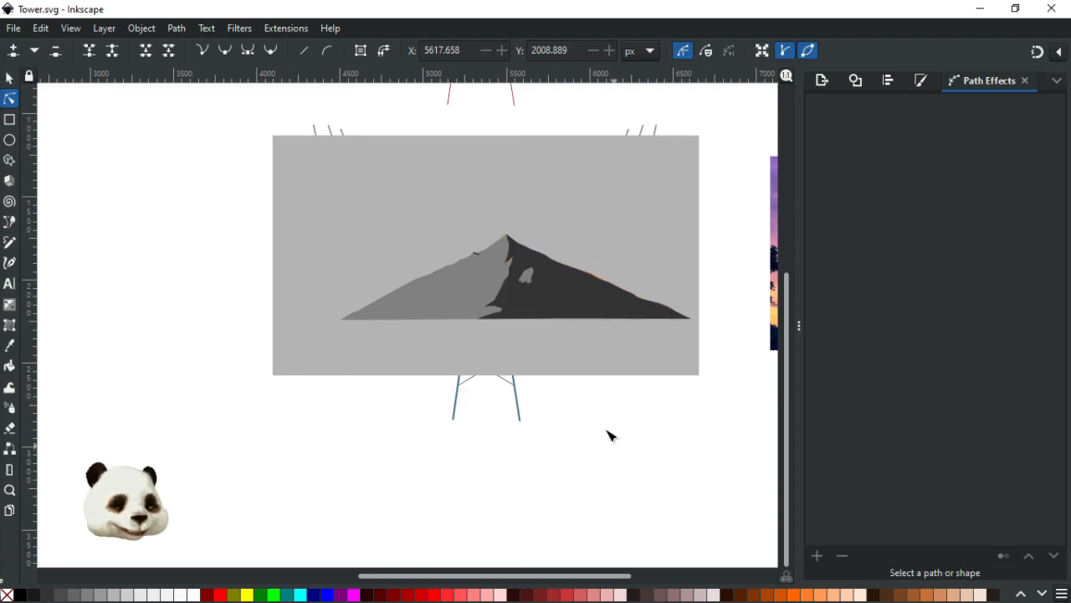
pyautogui.keyDown('ctrl'); pyautogui.scroll(2, 581, 375); pyautogui.keyUp('ctrl')
pyautogui.keyDown('ctrl'); pyautogui.scroll(-2, 583, 406); pyautogui.keyUp('ctrl')
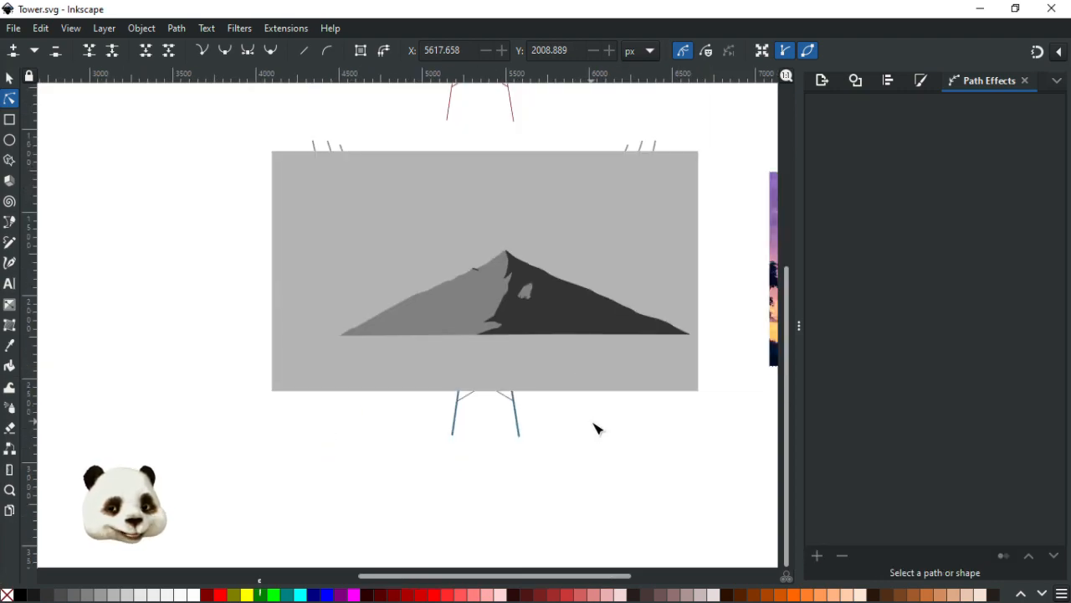
pyautogui.keyDown('ctrl'); pyautogui.scroll(1, 589, 424); pyautogui.keyUp('ctrl')
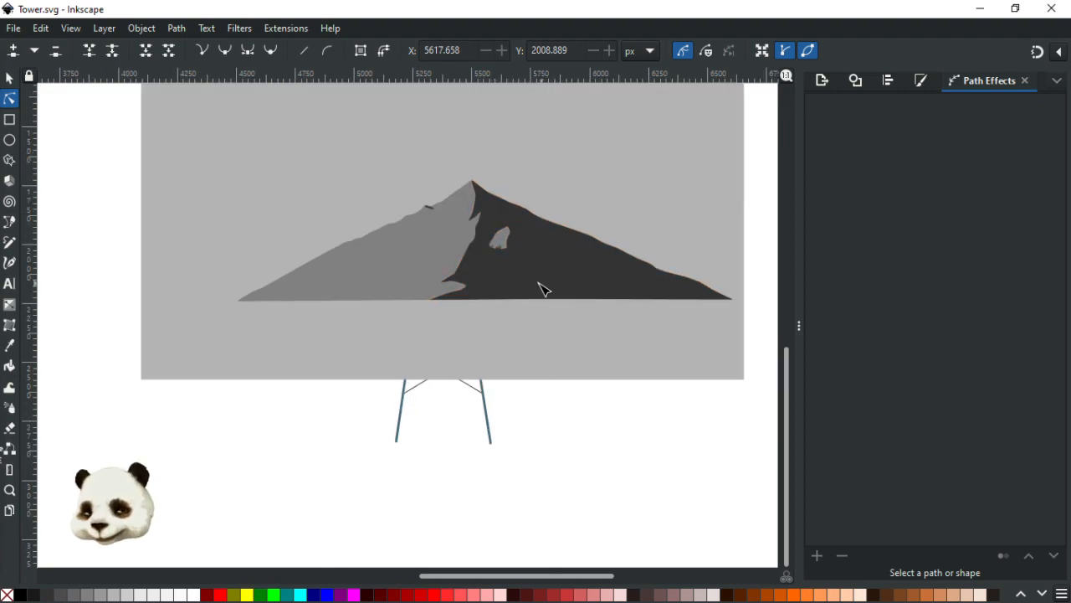
pyautogui.keyDown('ctrl'); pyautogui.scroll(-2, 542, 289); pyautogui.keyUp('ctrl')
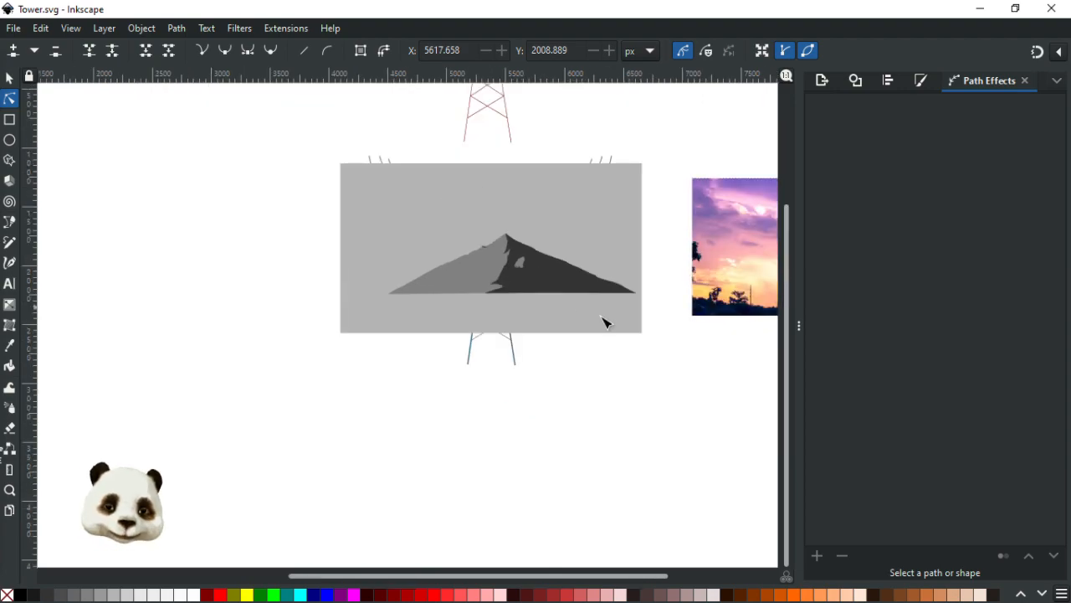
pyautogui.keyDown('ctrl'); pyautogui.scroll(1, 601, 313); pyautogui.keyUp('ctrl')
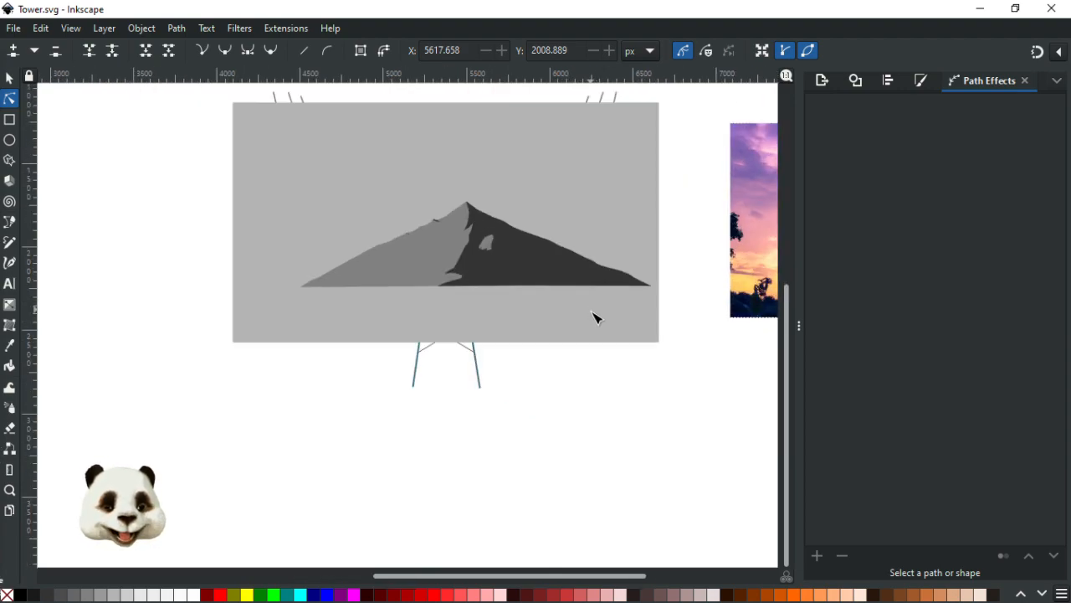
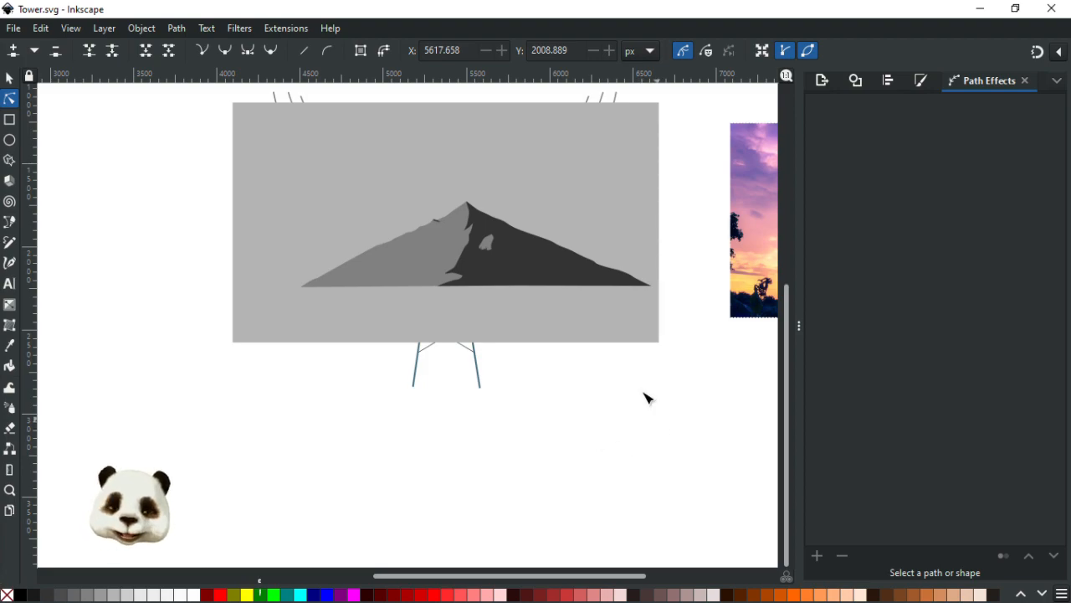
# Step: Start a pen path on the main mountain's dark slope and draw a ridge line up over a small peak to a taller second peak
pyautogui.scroll(3, 559, 306)
pyautogui.moveTo(559, 306); pyautogui.dragTo(388, 411)
pyautogui.press('b')
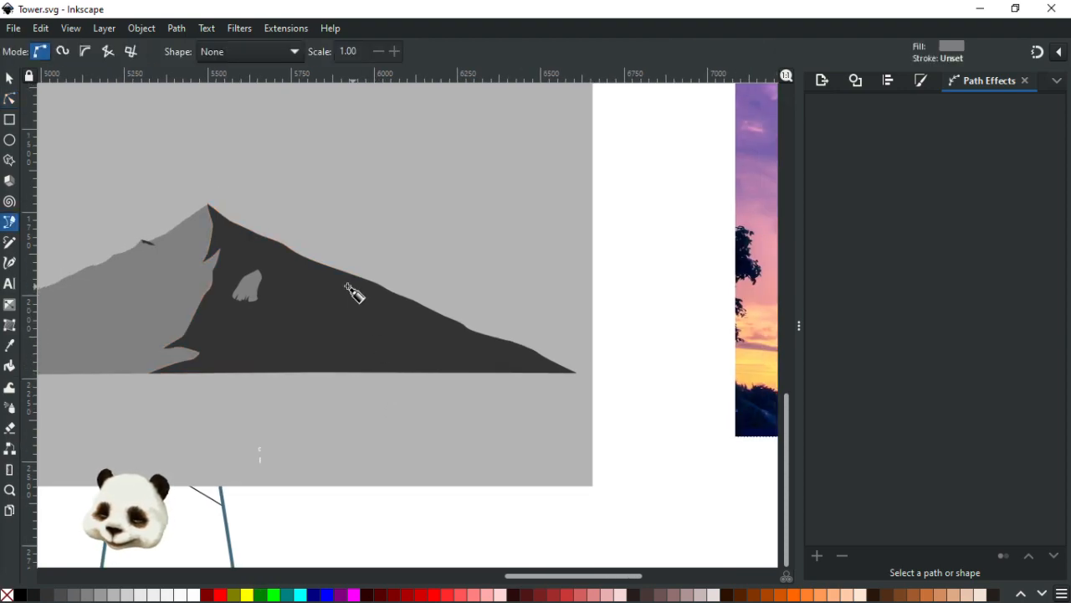
pyautogui.click(295, 262)
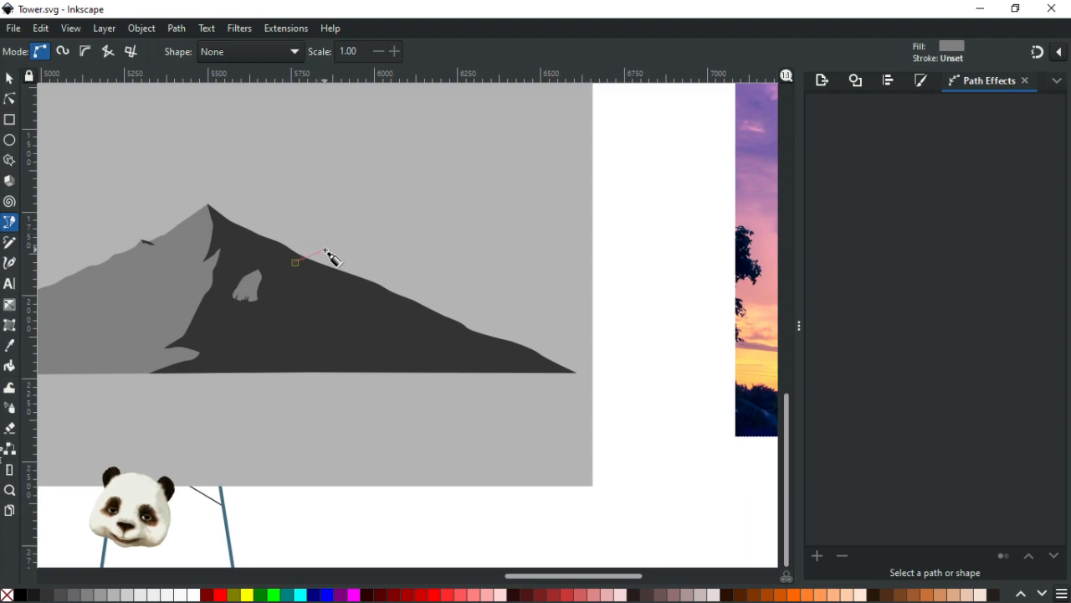
pyautogui.scroll(2, 327, 253)
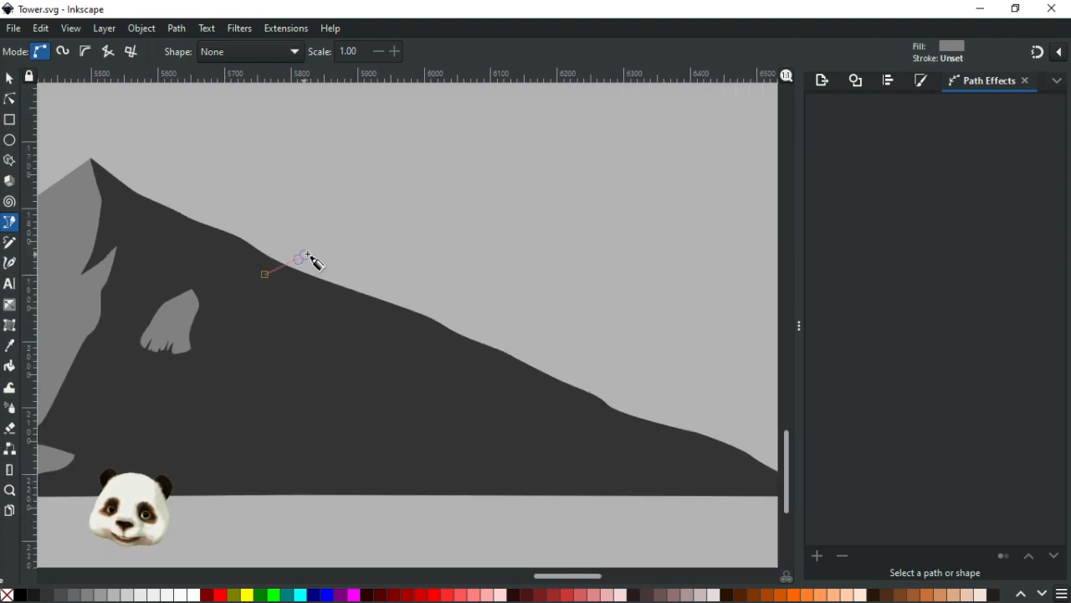
pyautogui.click(369, 224)
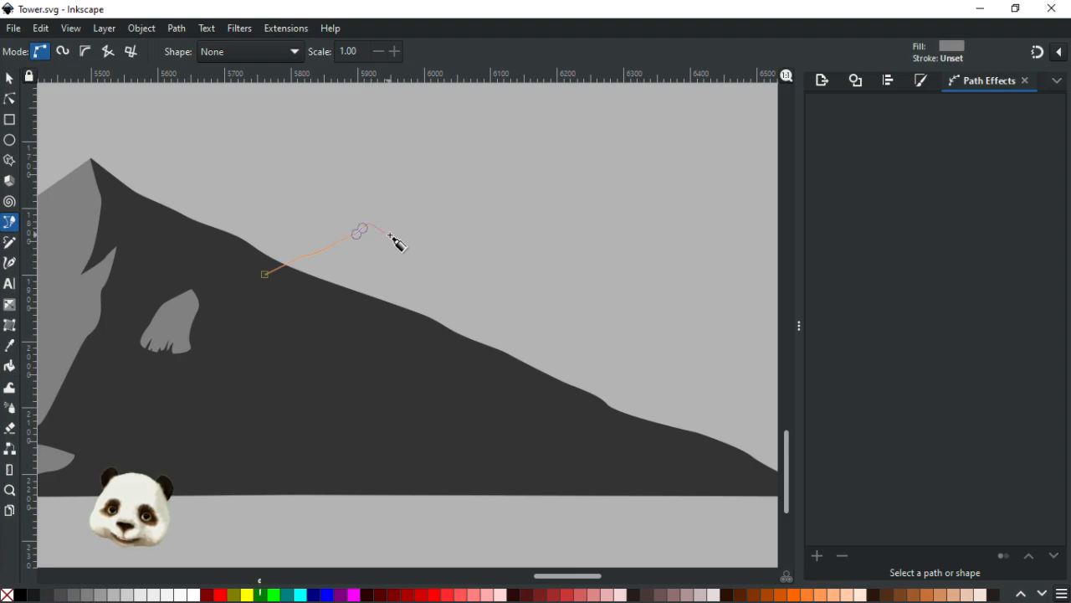
pyautogui.moveTo(391, 237); pyautogui.dragTo(482, 219)
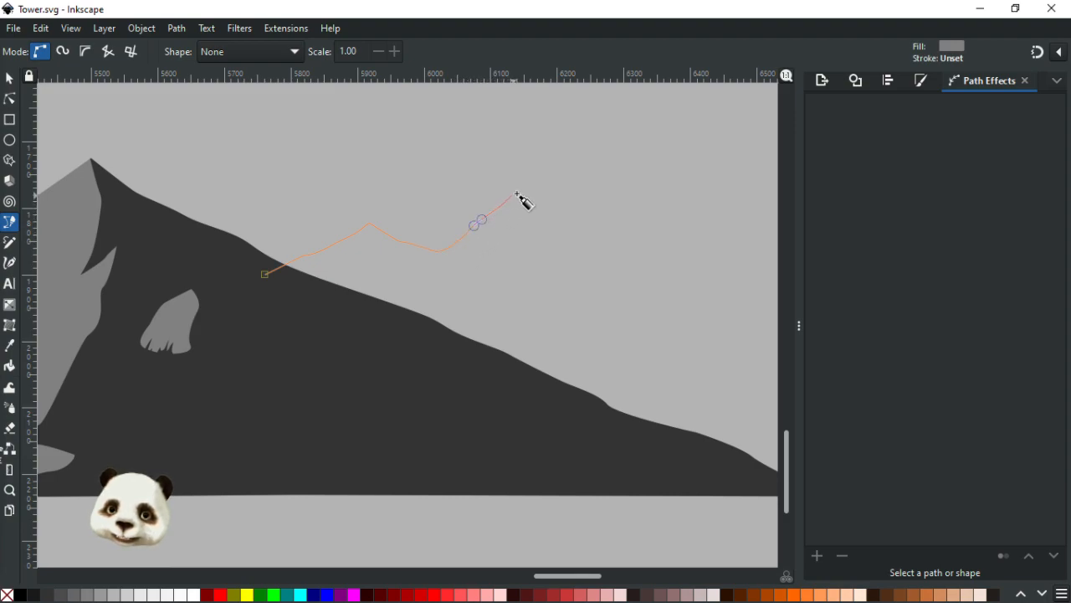
pyautogui.click(517, 194)
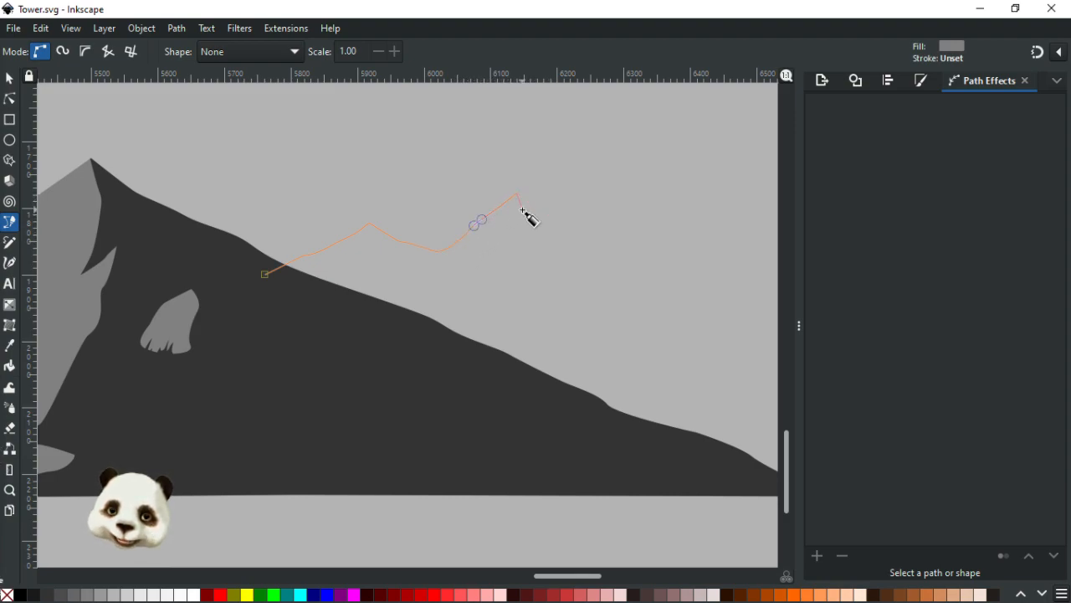
# Step: Extend the ridge down past the background's right edge and close it across the dark slope into a mountain about 950 by 368 px
pyautogui.moveTo(528, 210); pyautogui.dragTo(738, 314)
pyautogui.moveTo(627, 306); pyautogui.dragTo(435, 293)
pyautogui.moveTo(585, 313); pyautogui.dragTo(709, 369)
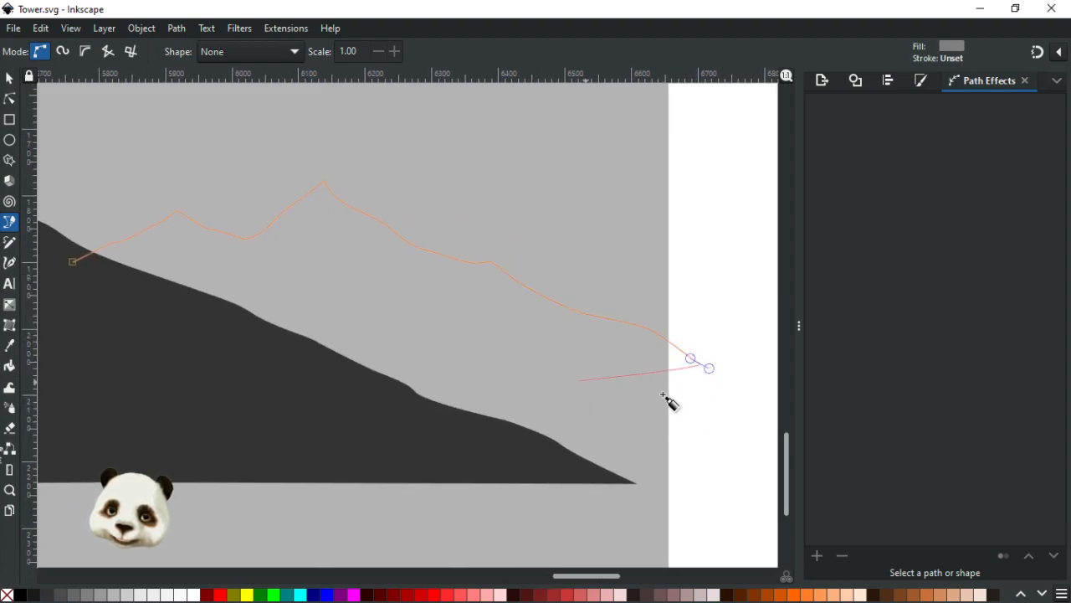
pyautogui.click(702, 426)
pyautogui.moveTo(427, 398); pyautogui.dragTo(320, 391)
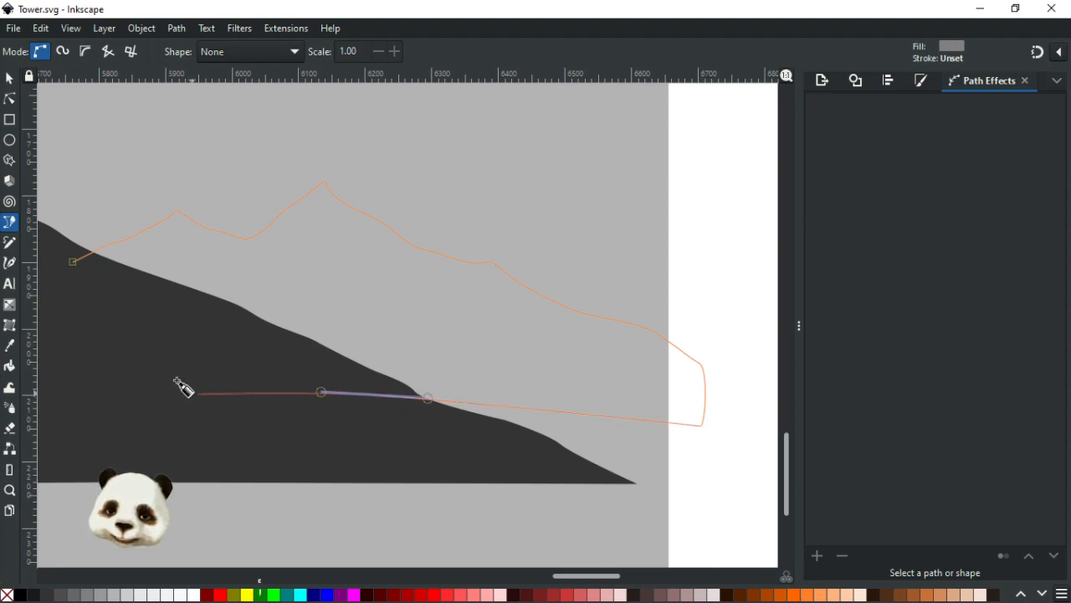
pyautogui.click(73, 262)
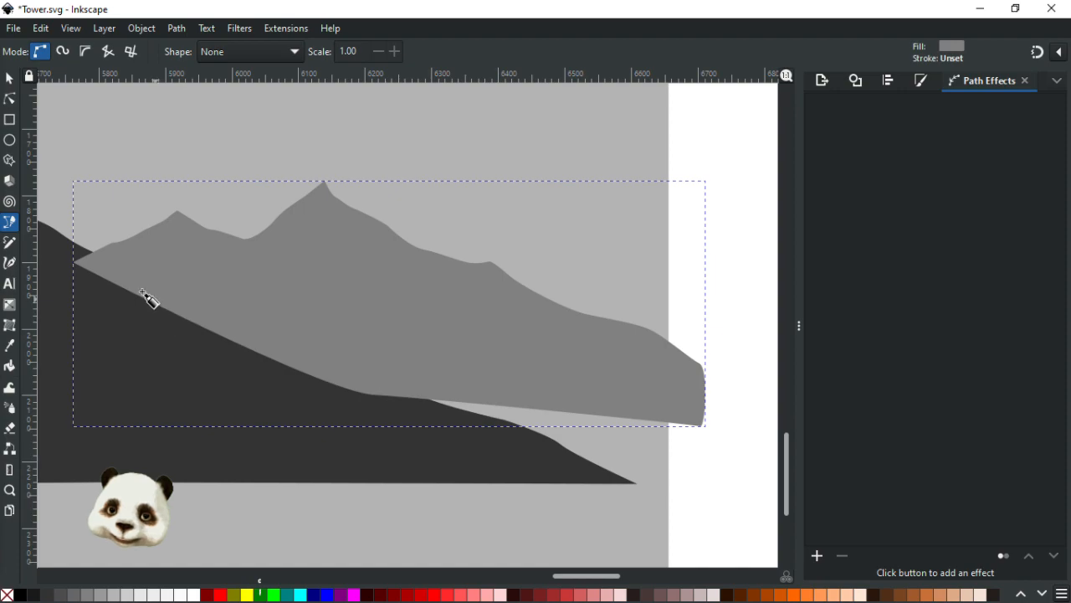
# Step: Fill the new mountain with the dark slope's gray at lightness 26 and place it behind the main mountain
pyautogui.press('d')
pyautogui.click(145, 319)
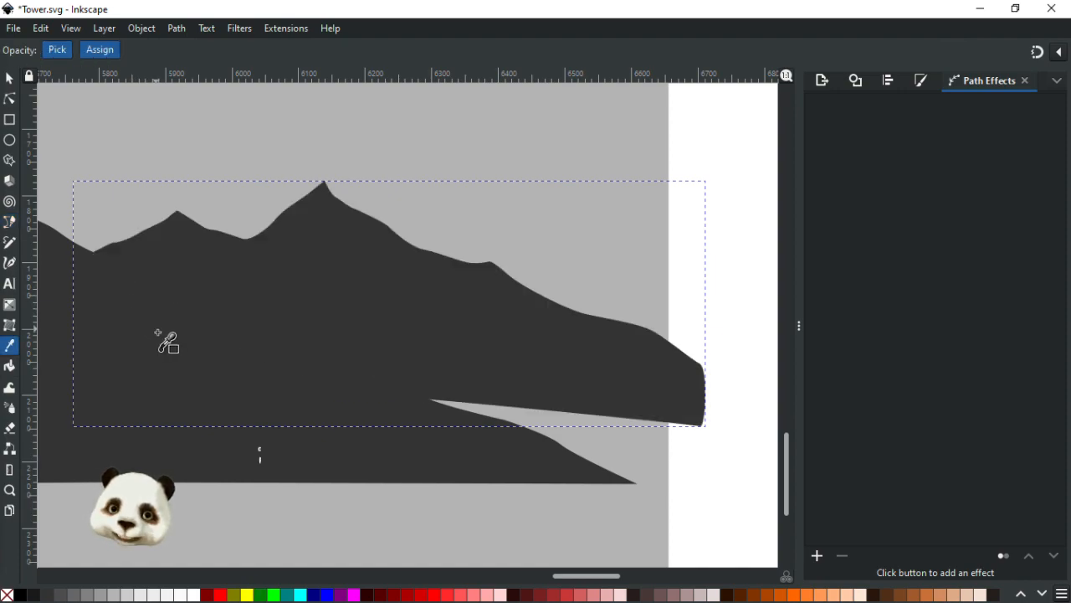
pyautogui.scroll(-5, 168, 343)
pyautogui.hscroll(-5, 323, 359)
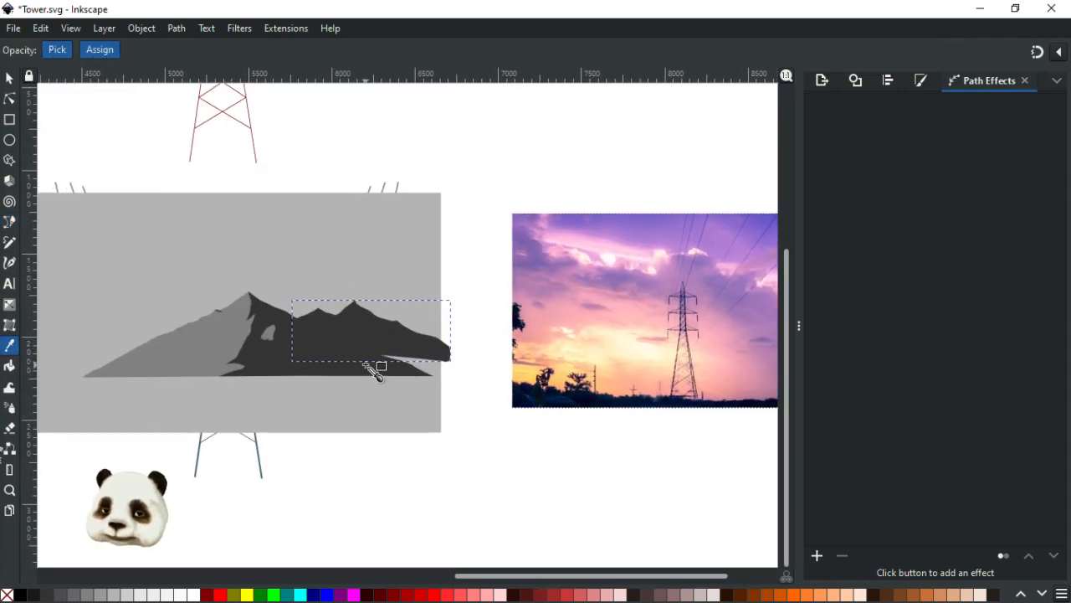
pyautogui.scroll(2, 402, 386)
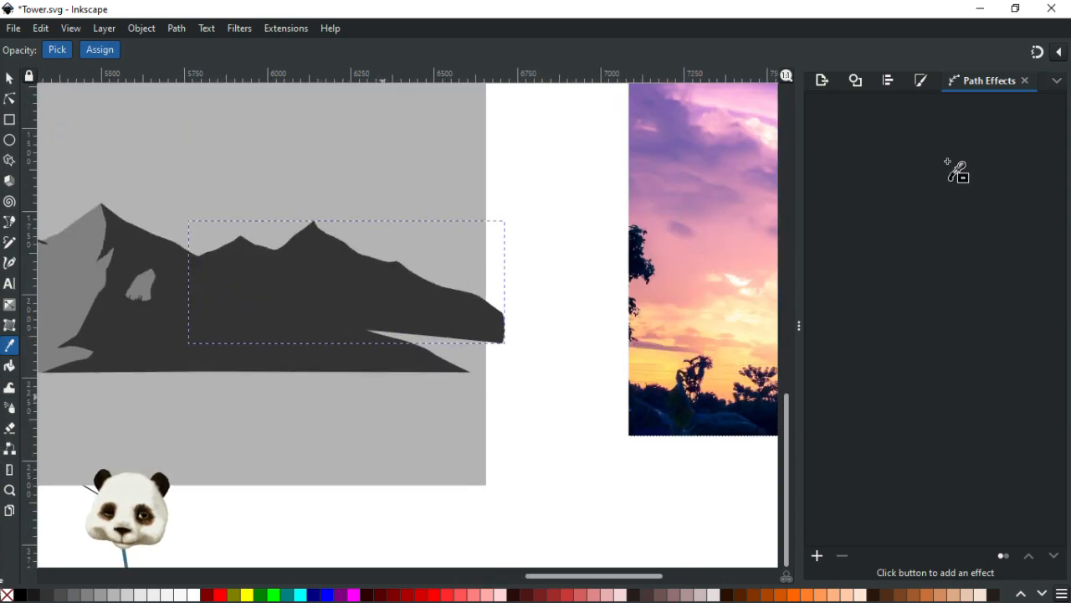
pyautogui.hotkey('ctrl', 'shift', 'f')
pyautogui.moveTo(853, 248); pyautogui.dragTo(864, 247)
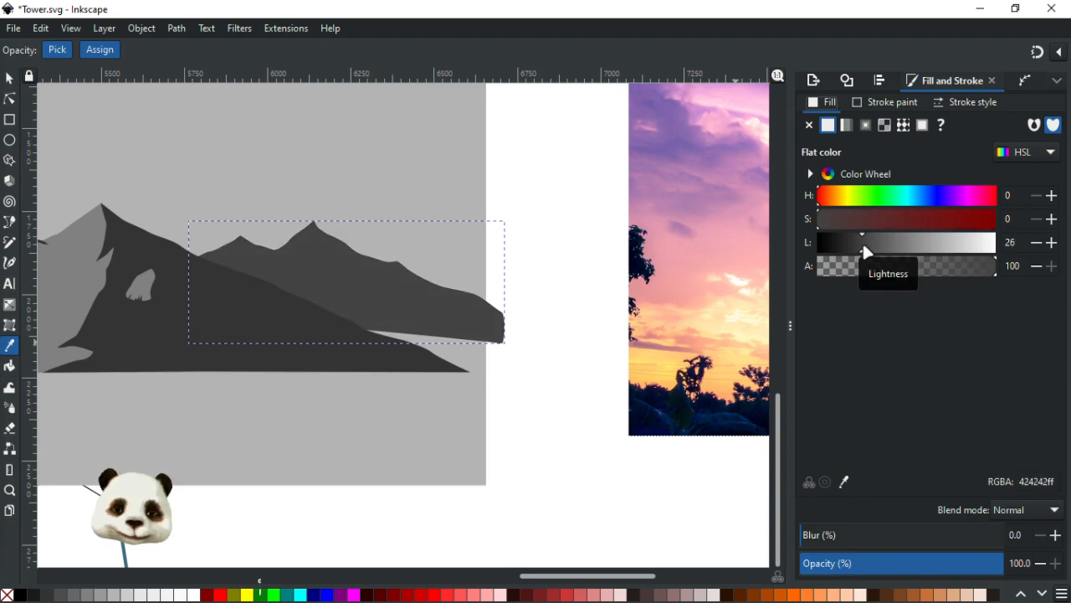
# Step: Deselect the new background mountain and save the file
pyautogui.click(9, 79)
pyautogui.click(544, 151)
pyautogui.keyDown('ctrl'); pyautogui.scroll(-3, 462, 192); pyautogui.keyUp('ctrl')
pyautogui.hotkey('ctrl', 's')
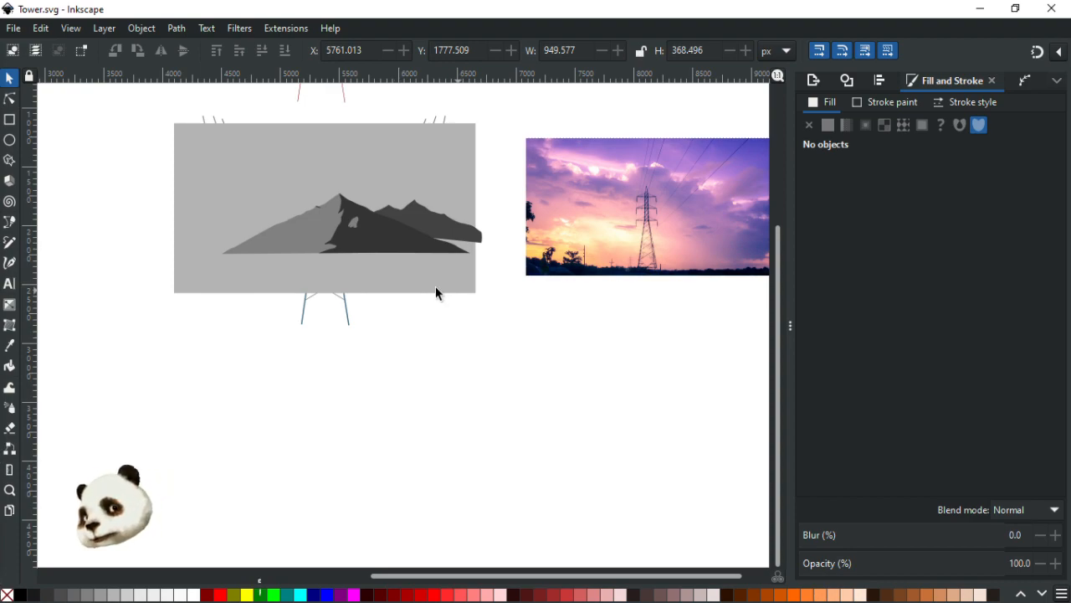
# Step: Move the background mountain slightly down and right to about X 5808, Y 1817 px, then deselect it and save
pyautogui.click(449, 225)
pyautogui.moveTo(449, 226); pyautogui.dragTo(458, 235)
pyautogui.press('Escape')
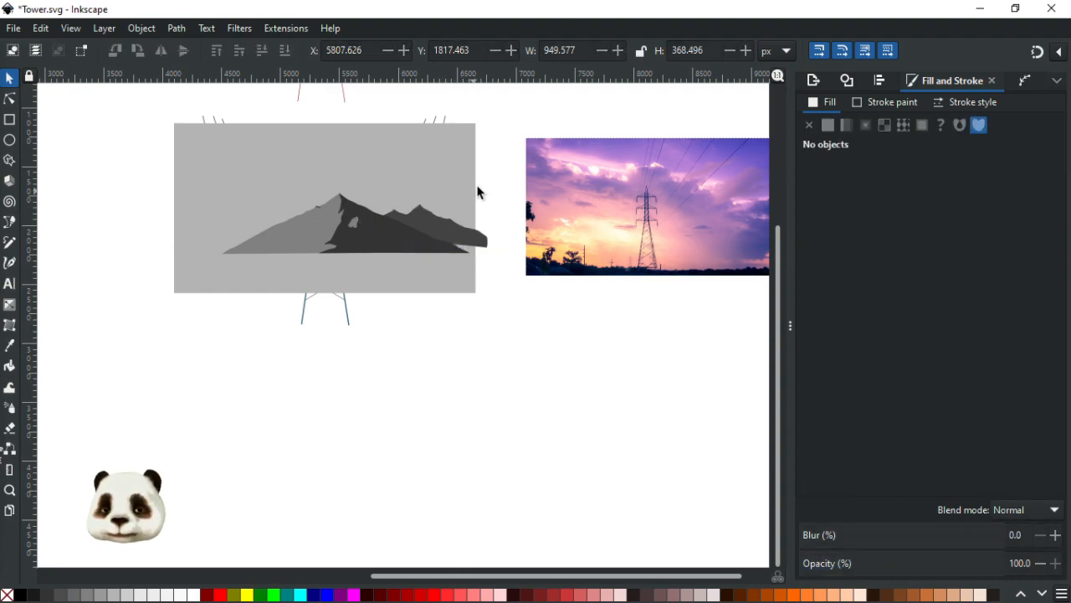
pyautogui.hotkey('ctrl', 's')
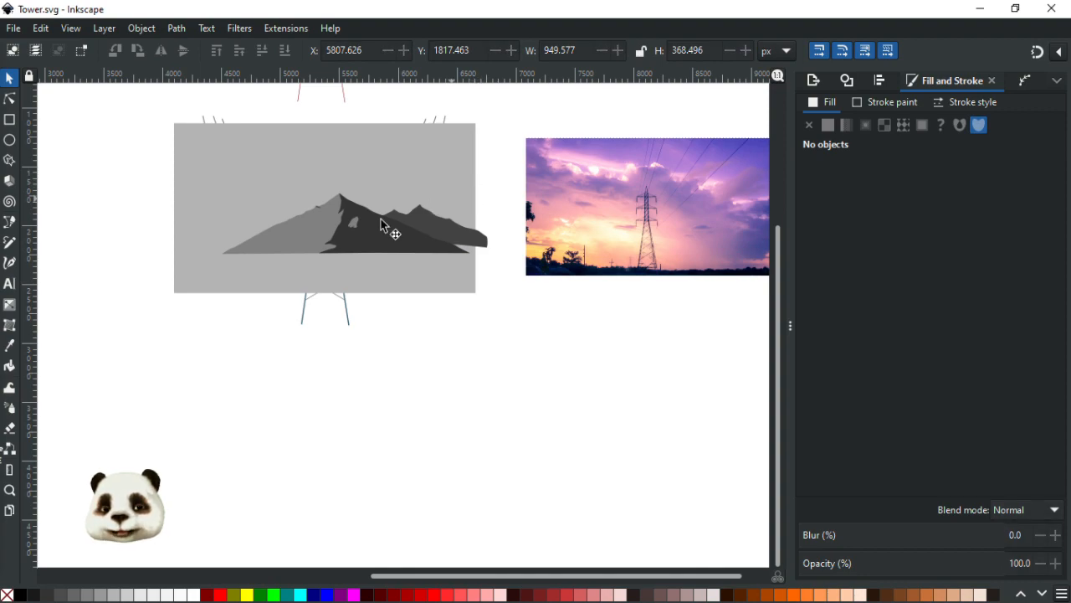
# Step: Start a background mountain outline with the Bezier pen at the light slope's base, rising leftward over a shoulder to a peak around X 4700 px
pyautogui.scroll(2, 288, 206)
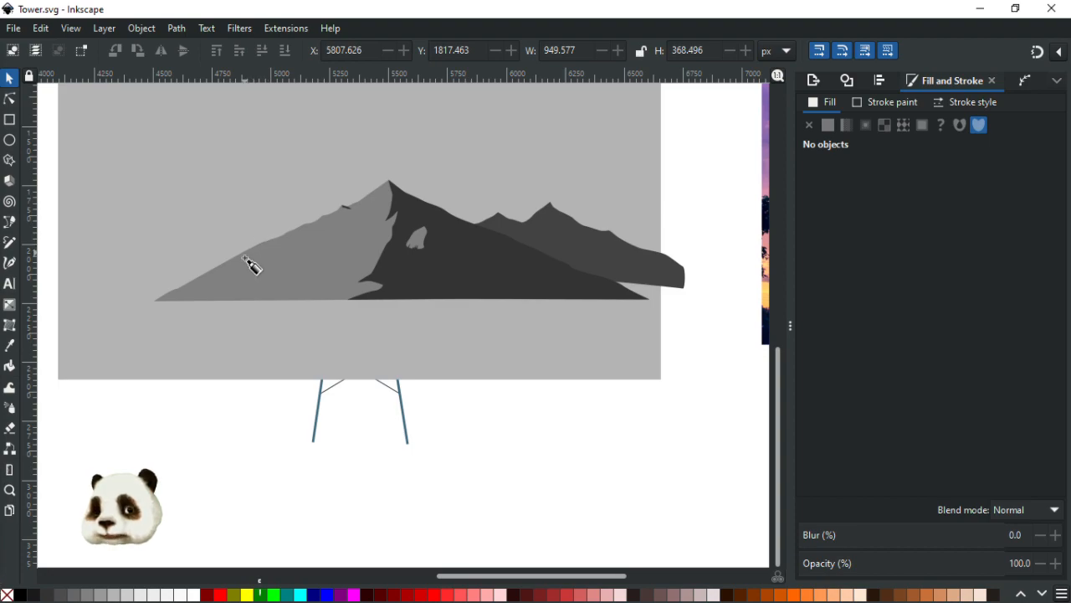
pyautogui.press('b')
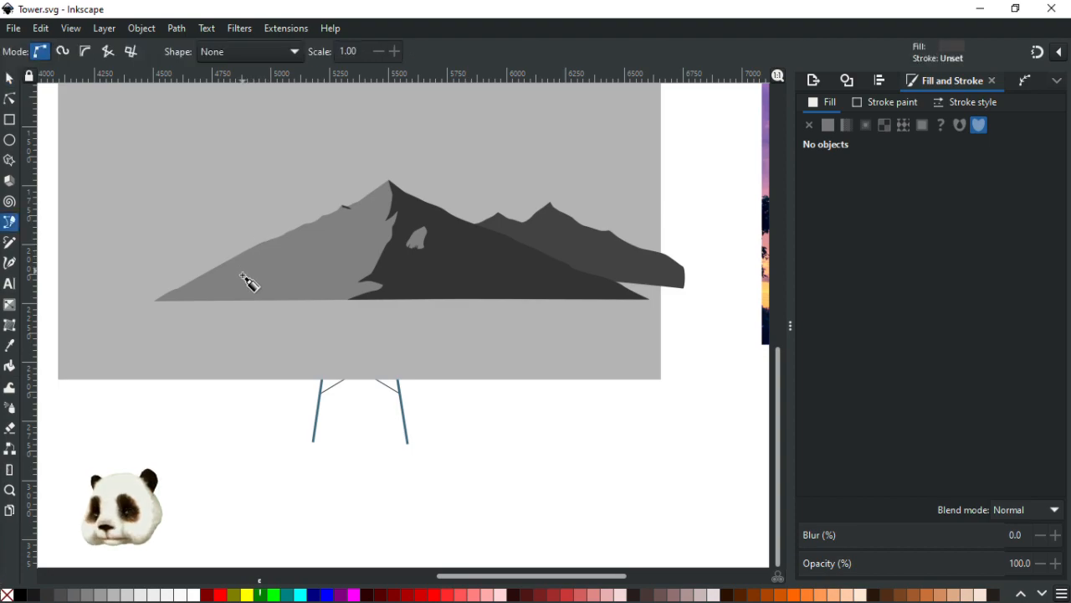
pyautogui.click(279, 304)
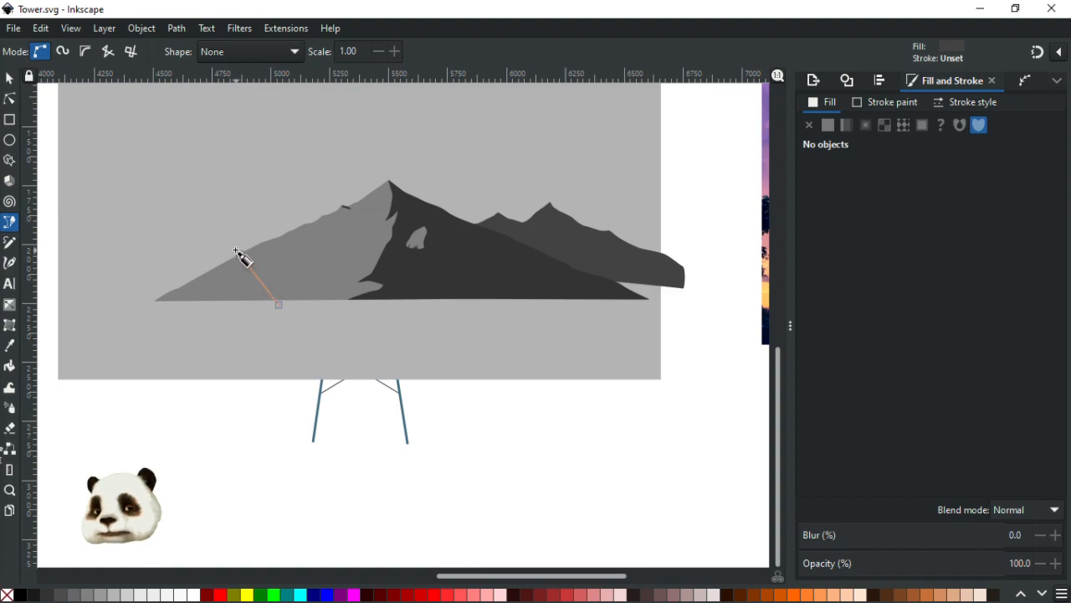
pyautogui.scroll(1, 232, 243)
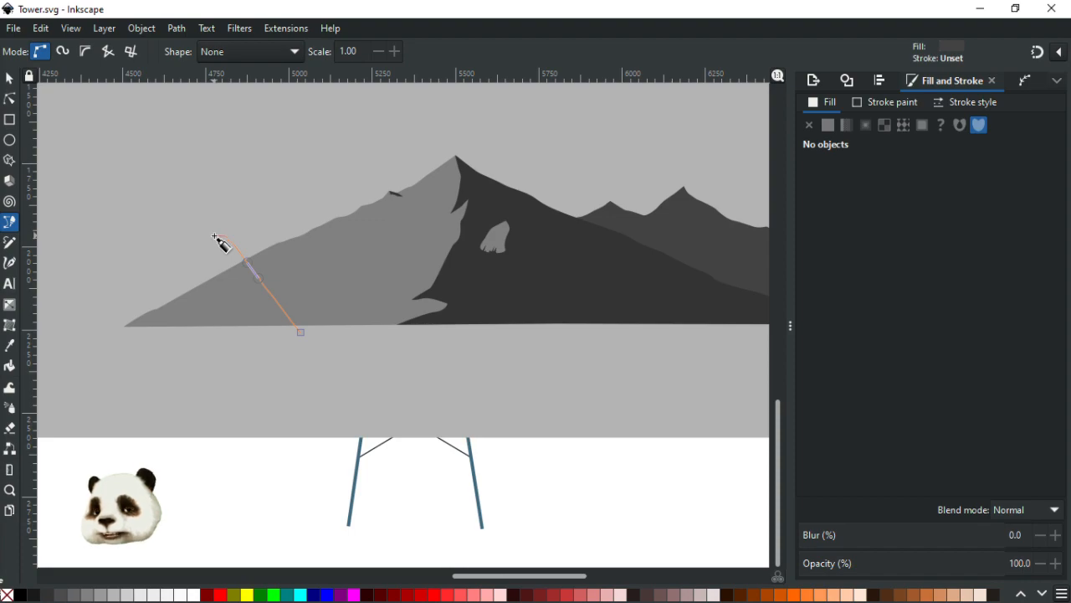
pyautogui.scroll(3, 219, 242)
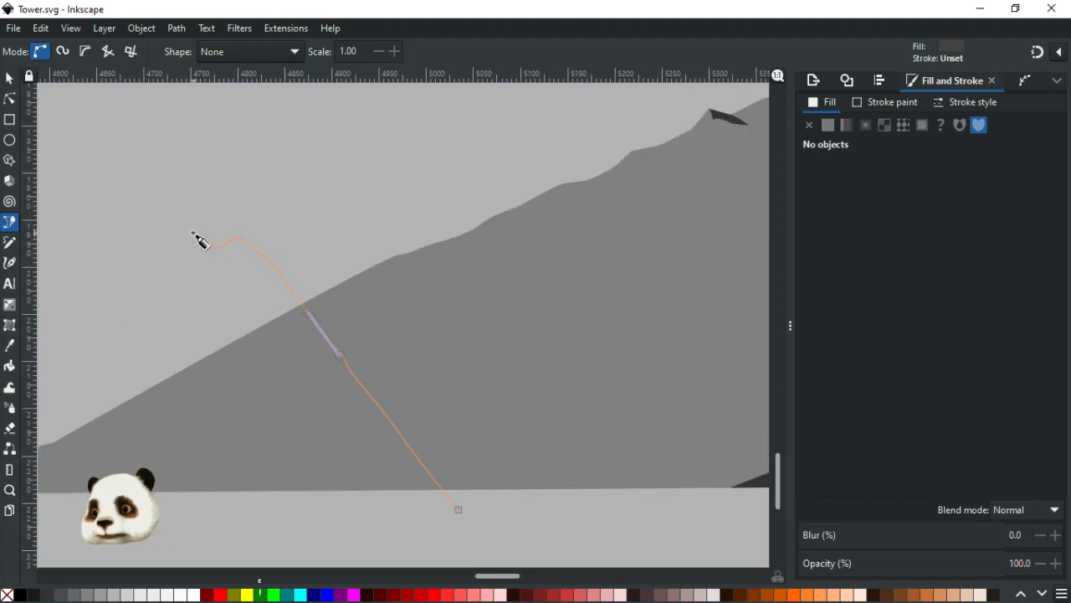
pyautogui.click(177, 226)
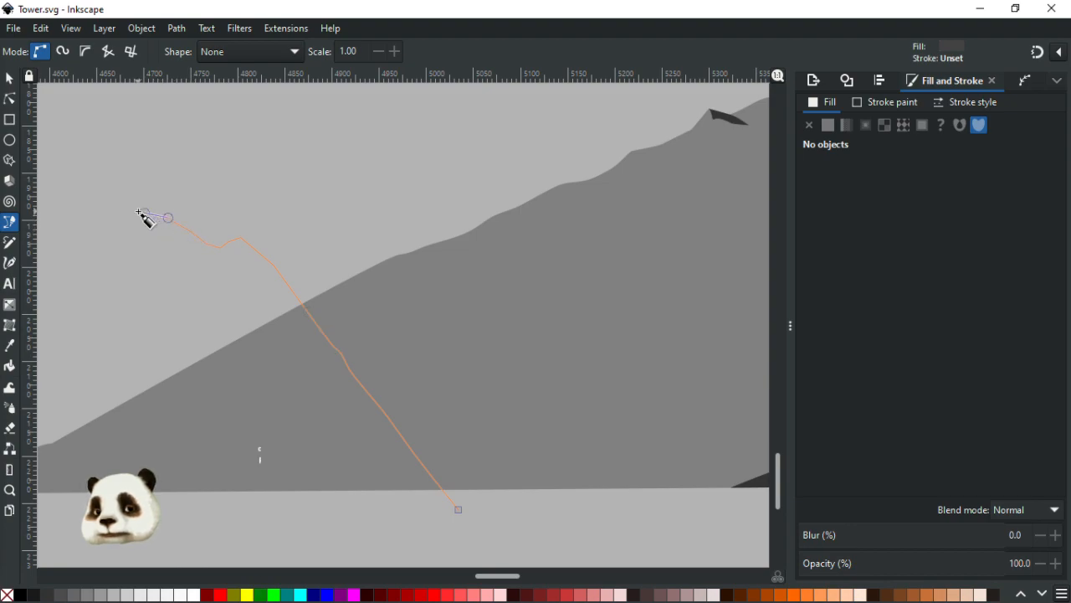
pyautogui.click(144, 216)
pyautogui.hscroll(-8, 296, 210)
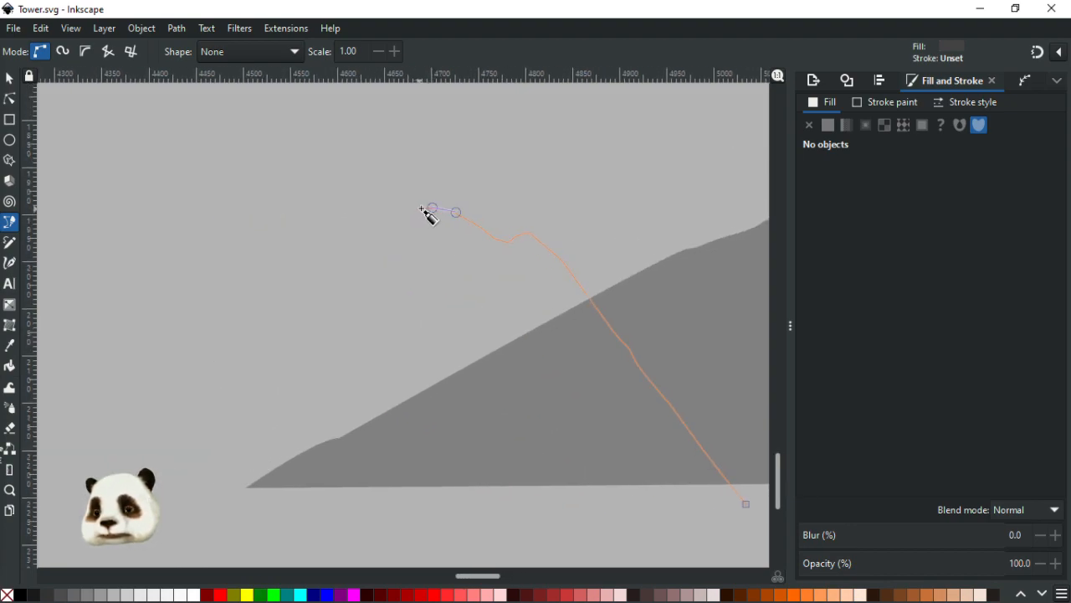
pyautogui.moveTo(417, 217); pyautogui.dragTo(398, 225)
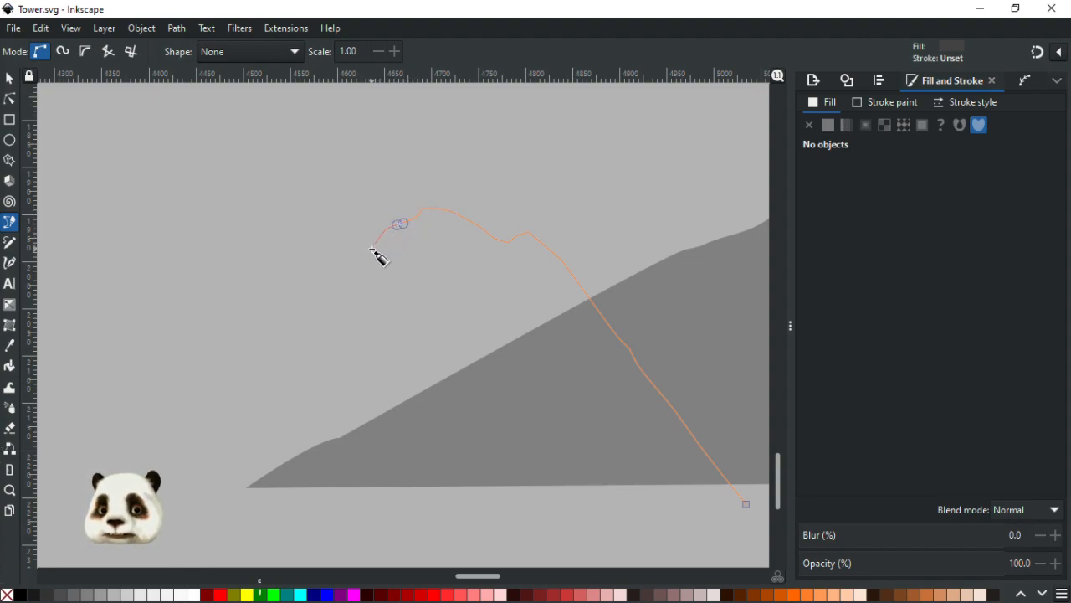
# Step: Continue the ridge leftward from the peak through two smaller, uneven bumps, descending to around X 4450 px
pyautogui.click(385, 236)
pyautogui.moveTo(371, 253); pyautogui.dragTo(368, 255)
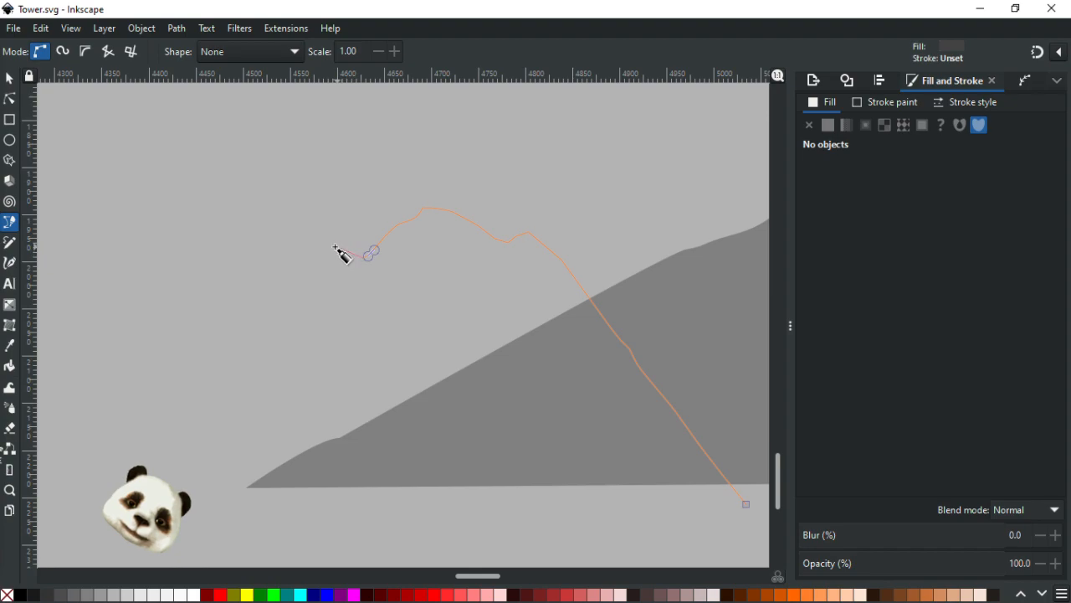
pyautogui.moveTo(347, 256); pyautogui.dragTo(334, 246)
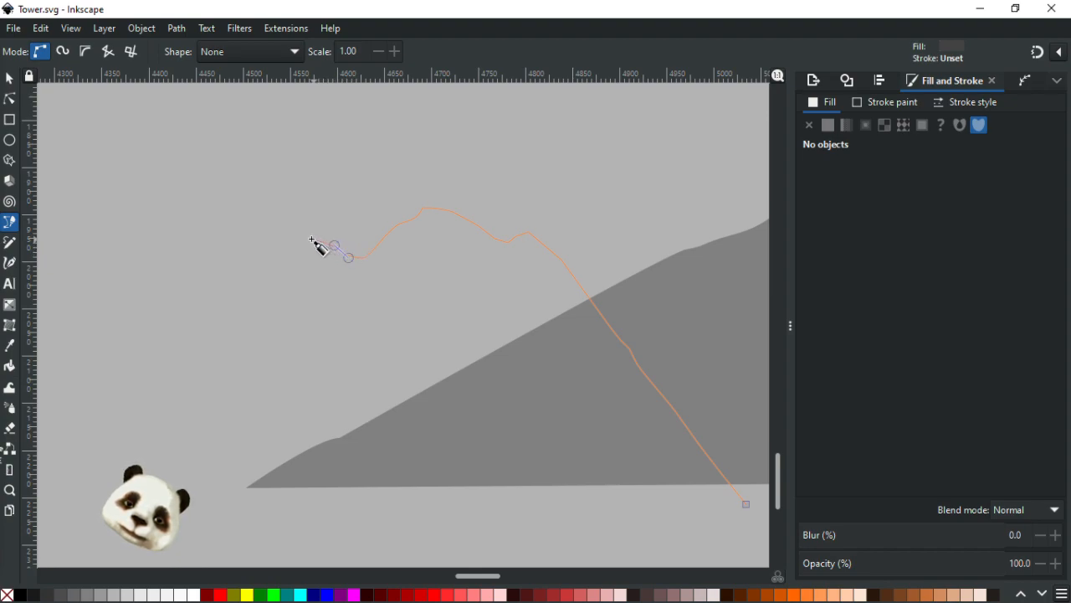
pyautogui.click(303, 239)
pyautogui.moveTo(292, 253); pyautogui.dragTo(288, 255)
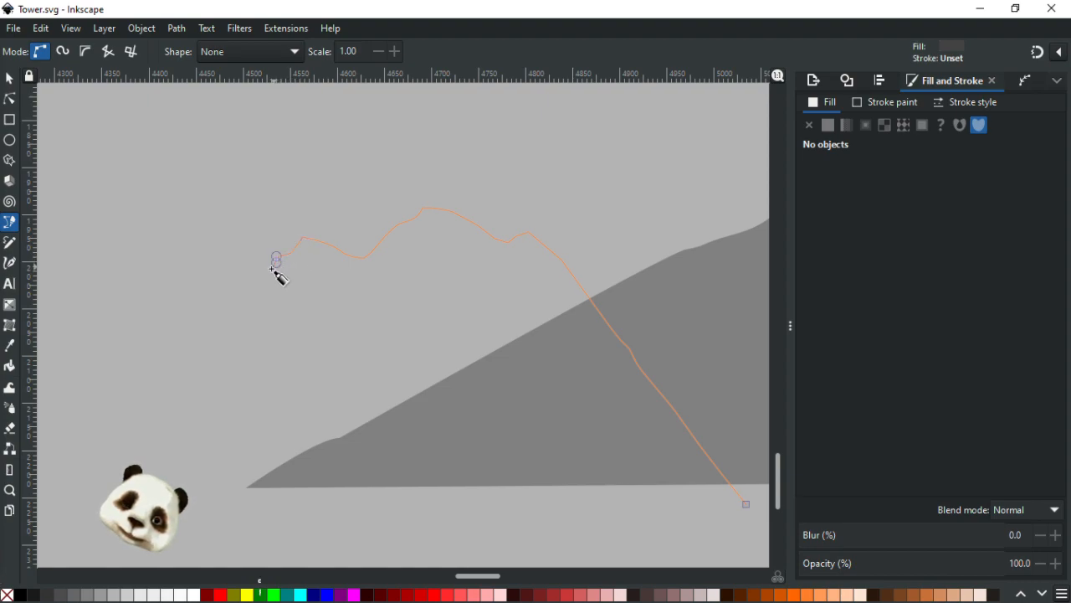
pyautogui.moveTo(263, 269); pyautogui.dragTo(239, 257)
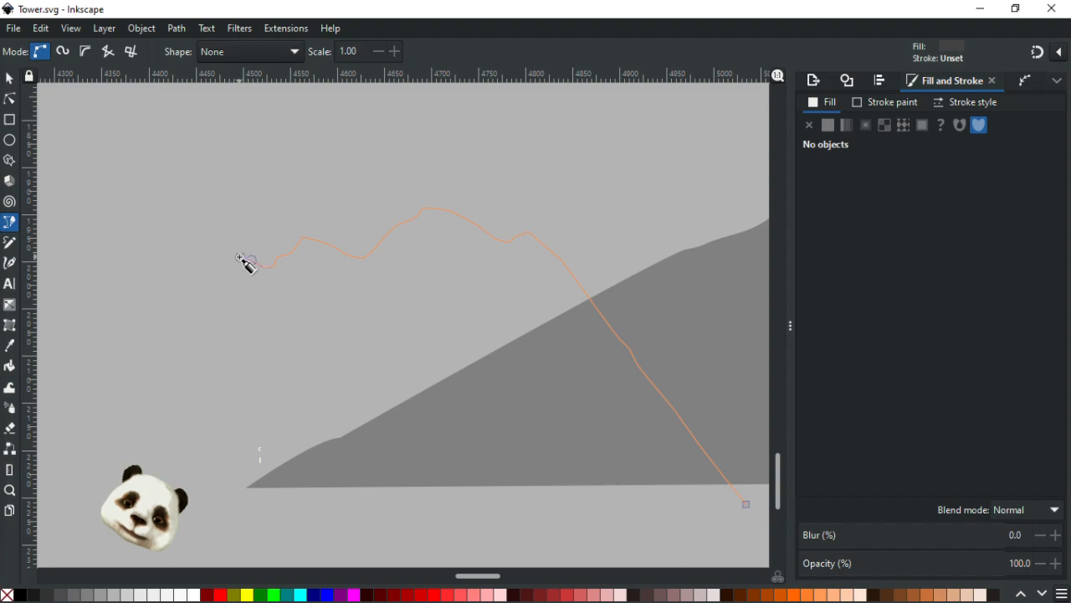
pyautogui.click(238, 257)
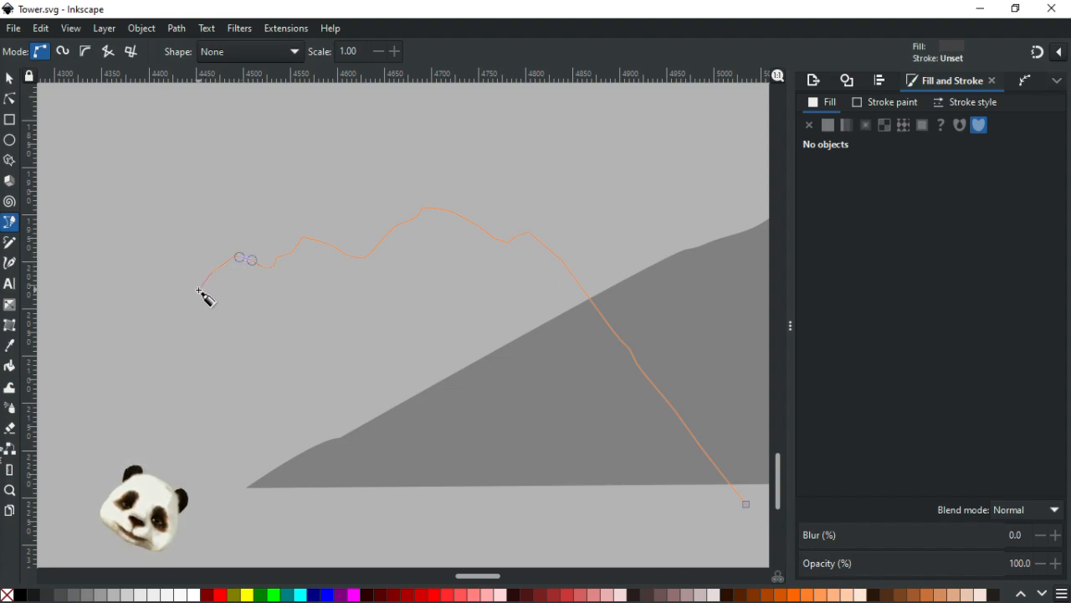
pyautogui.click(202, 289)
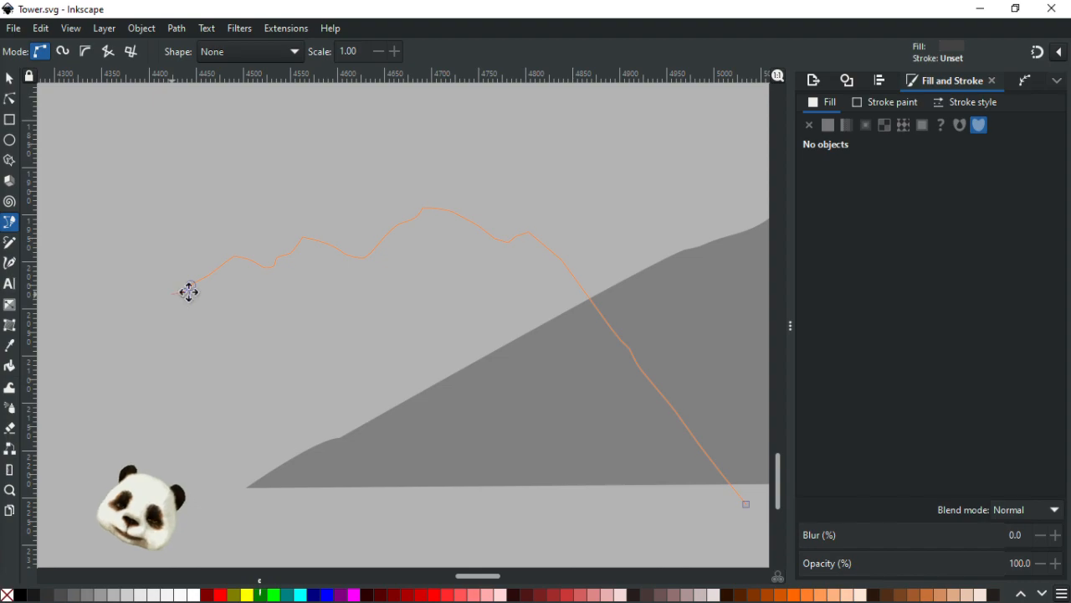
# Step: Extend the ridge through a wide, shallow valley and up to a low peak around X 4250 px
pyautogui.moveTo(189, 292); pyautogui.dragTo(399, 249)
pyautogui.click(367, 265)
pyautogui.click(334, 268)
pyautogui.click(315, 264)
pyautogui.click(287, 244)
pyautogui.click(257, 231)
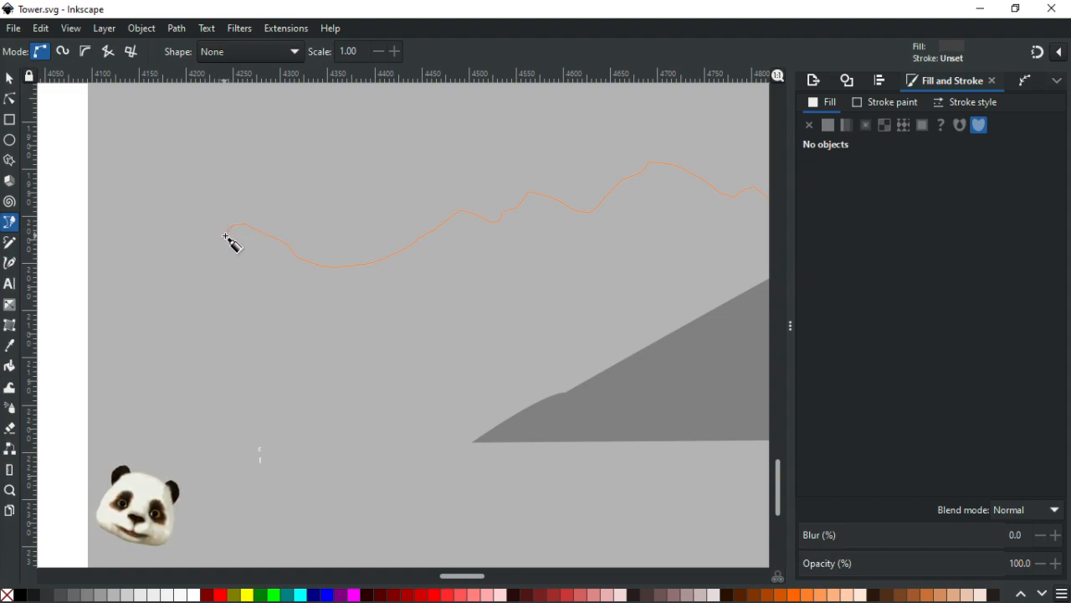
# Step: Carry the ridge down the low peak's far side and over small bumps past the background's left edge
pyautogui.click(222, 241)
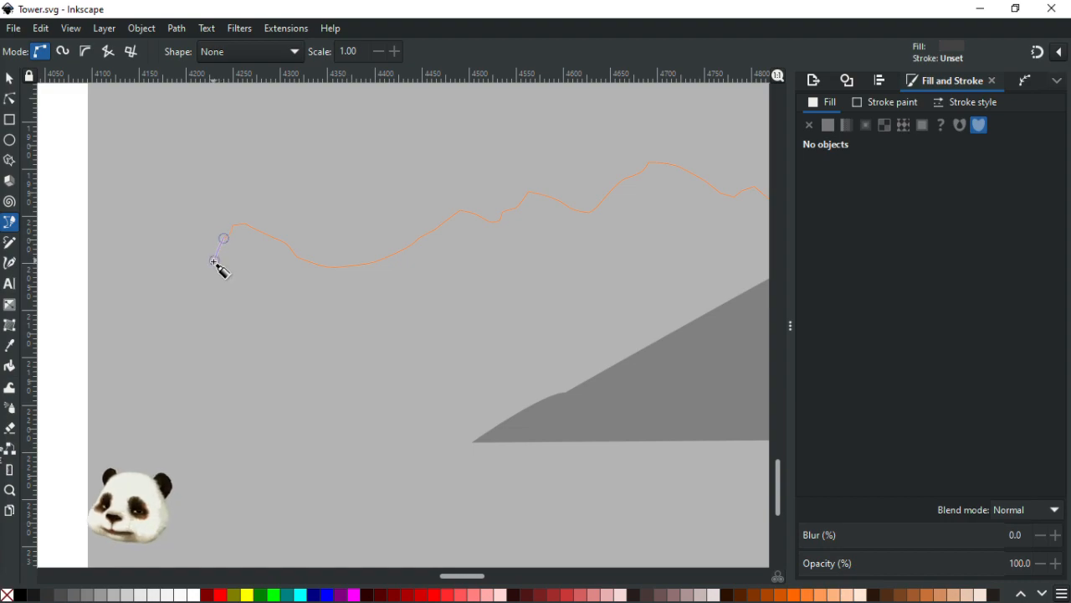
pyautogui.click(205, 257)
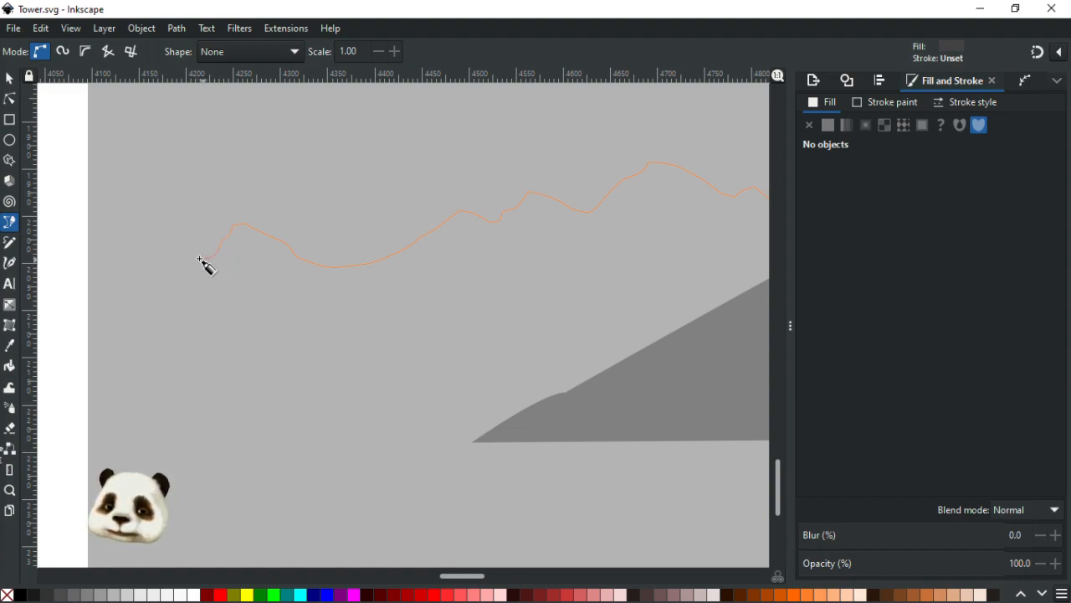
pyautogui.click(170, 269)
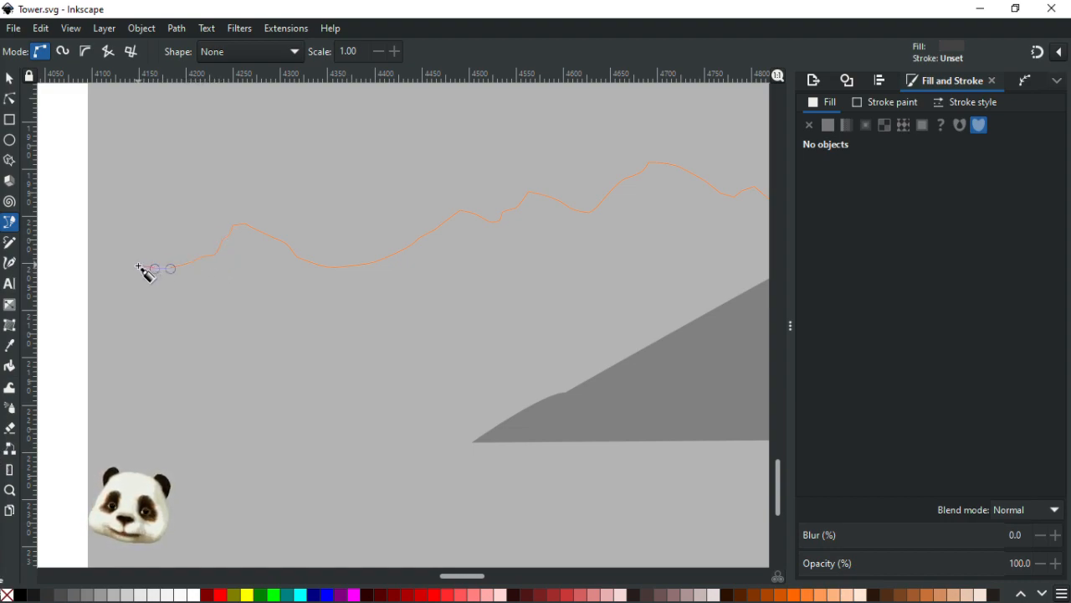
pyautogui.click(134, 267)
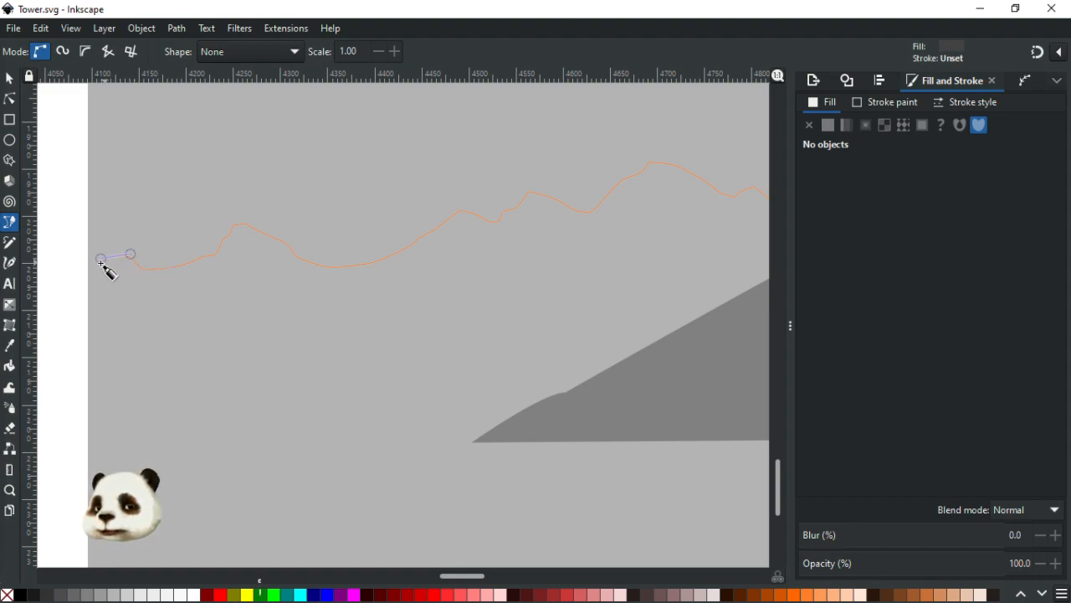
pyautogui.moveTo(77, 256); pyautogui.dragTo(61, 258)
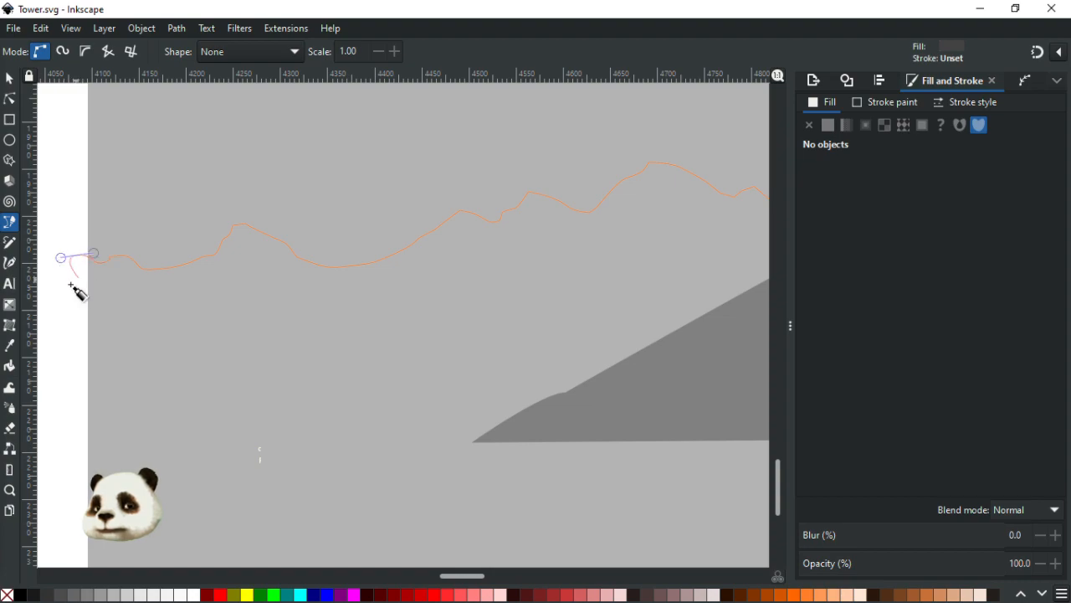
# Step: Run the outline down outside the background and along the mountain base, closing it at its starting point
pyautogui.click(59, 353)
pyautogui.moveTo(283, 365); pyautogui.dragTo(296, 366)
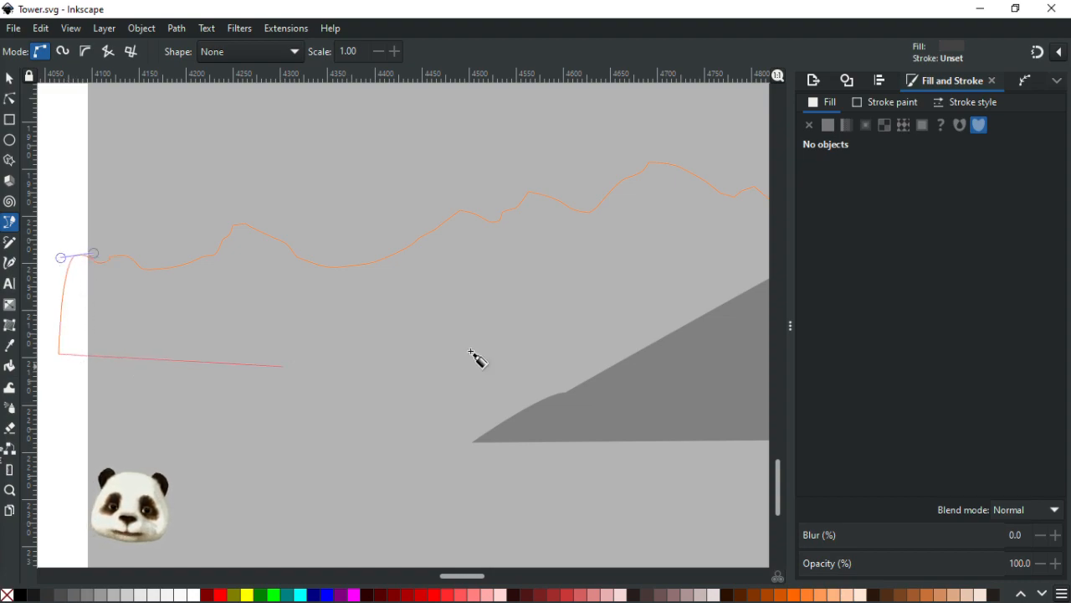
pyautogui.moveTo(559, 349); pyautogui.dragTo(259, 318)
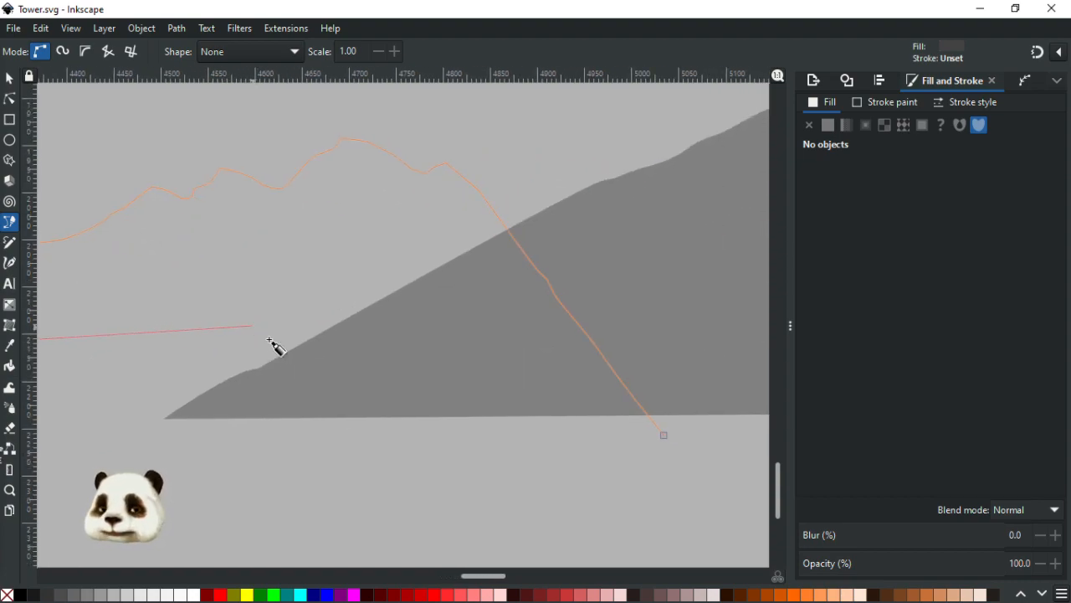
pyautogui.moveTo(501, 229); pyautogui.dragTo(703, 145)
pyautogui.click(195, 244)
pyautogui.moveTo(428, 248); pyautogui.dragTo(448, 248)
pyautogui.moveTo(568, 266); pyautogui.dragTo(67, 290)
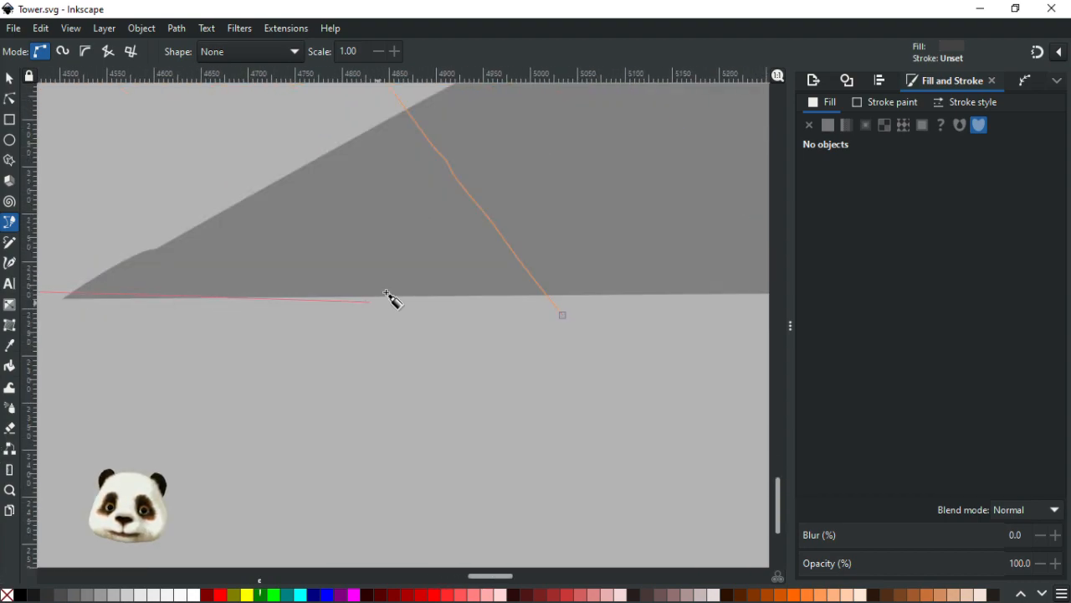
pyautogui.moveTo(427, 284); pyautogui.dragTo(666, 421)
pyautogui.click(561, 311)
# Step: Fill the new left mountain with the main mountain's light gray, set its lightness to 54 and save the file
pyautogui.press('d')
pyautogui.moveTo(576, 359); pyautogui.dragTo(157, 475)
pyautogui.click(527, 335)
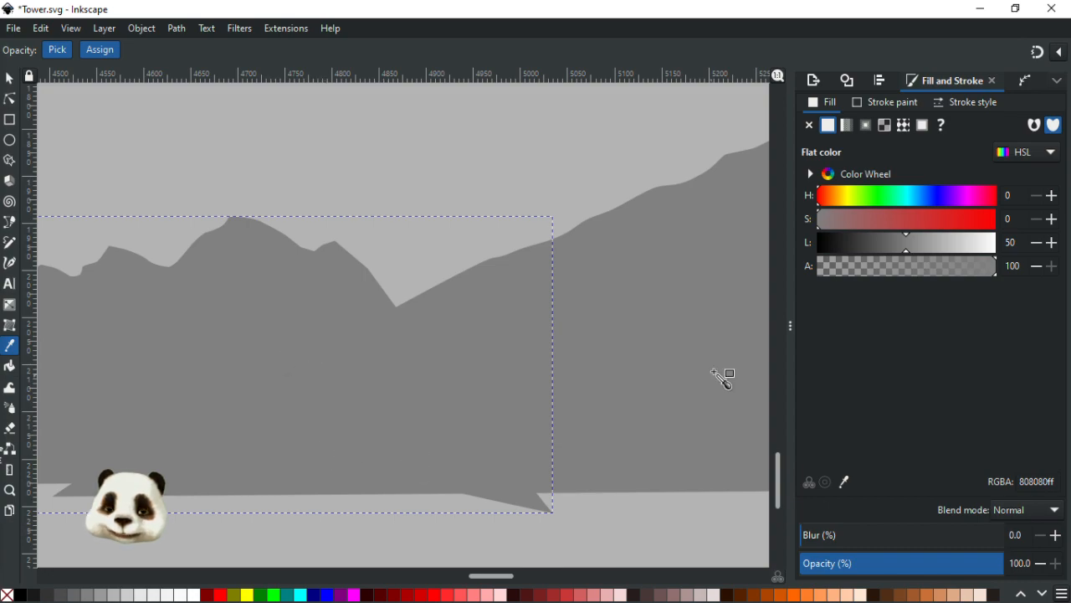
pyautogui.moveTo(905, 249); pyautogui.dragTo(913, 250)
pyautogui.hotkey('ctrl', 's')
# Step: Start a shading outline at the left mountain's base and curve it up to just below its small right peak
pyautogui.press('b')
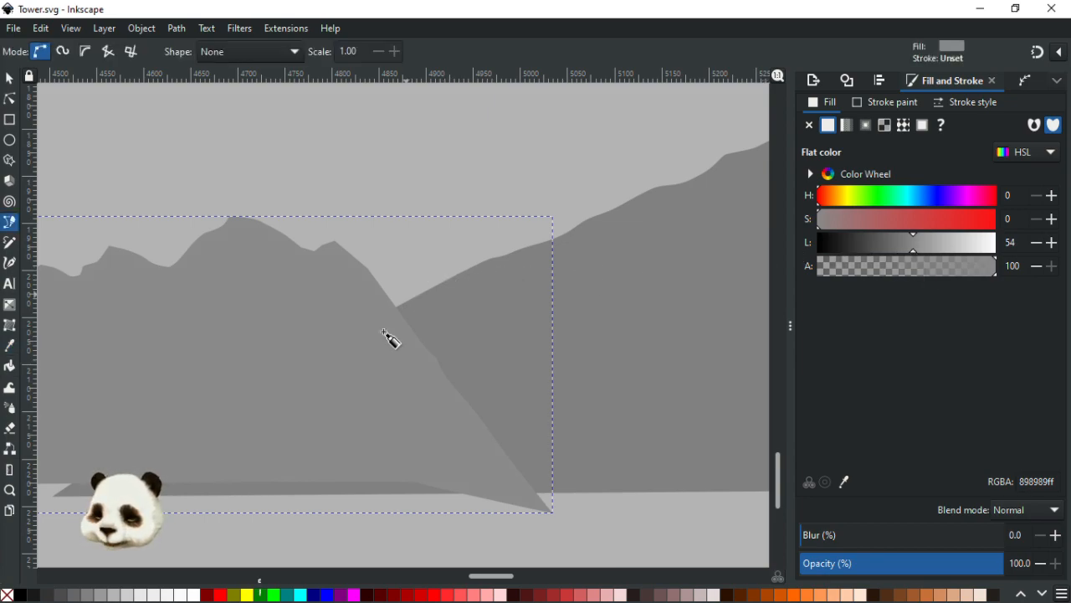
pyautogui.click(441, 504)
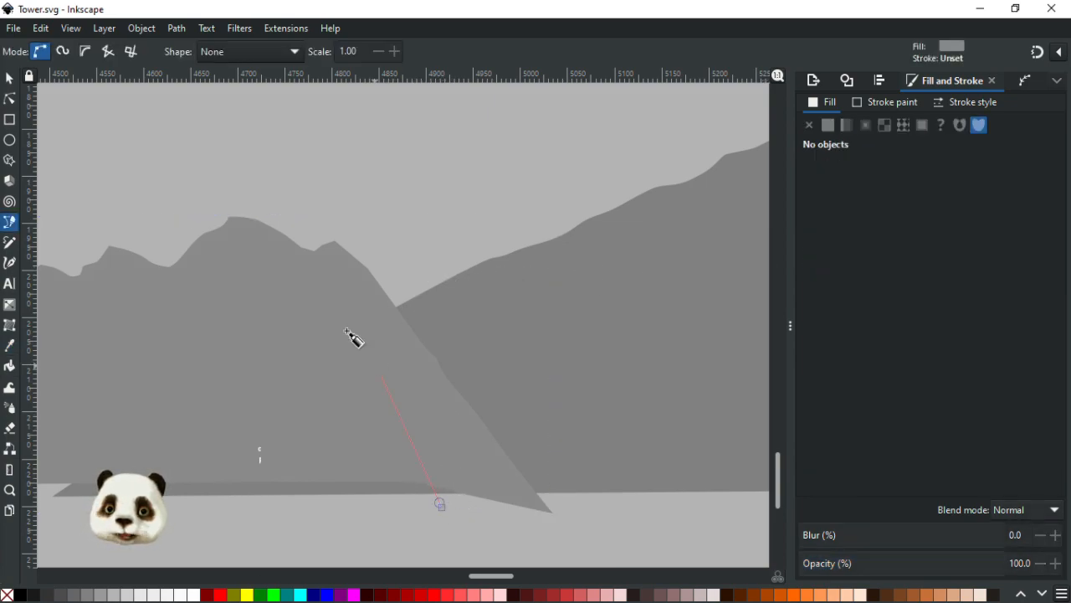
pyautogui.click(341, 281)
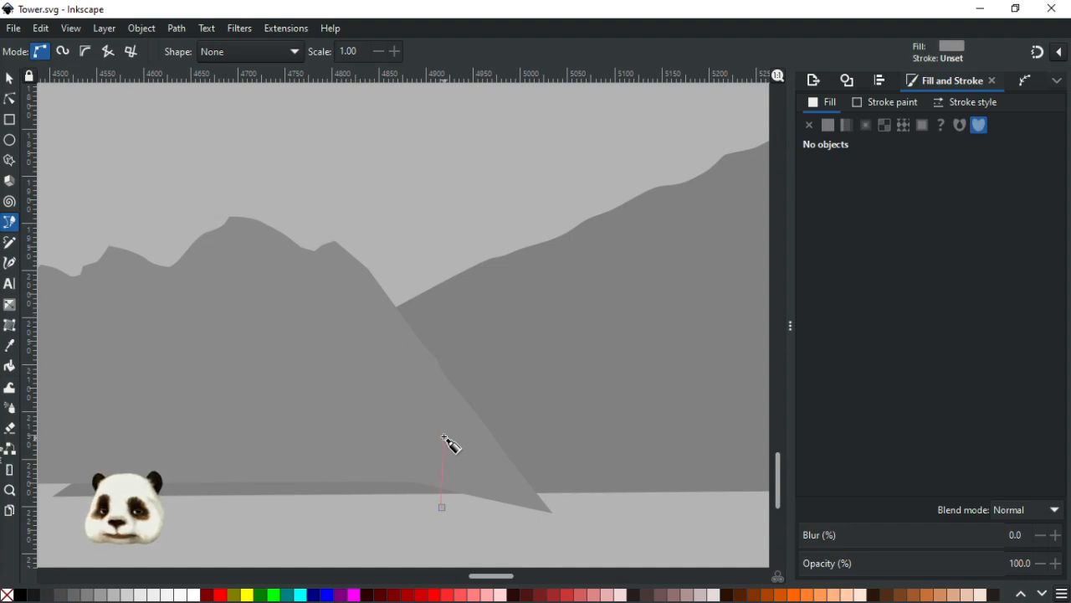
pyautogui.moveTo(369, 354); pyautogui.dragTo(343, 295)
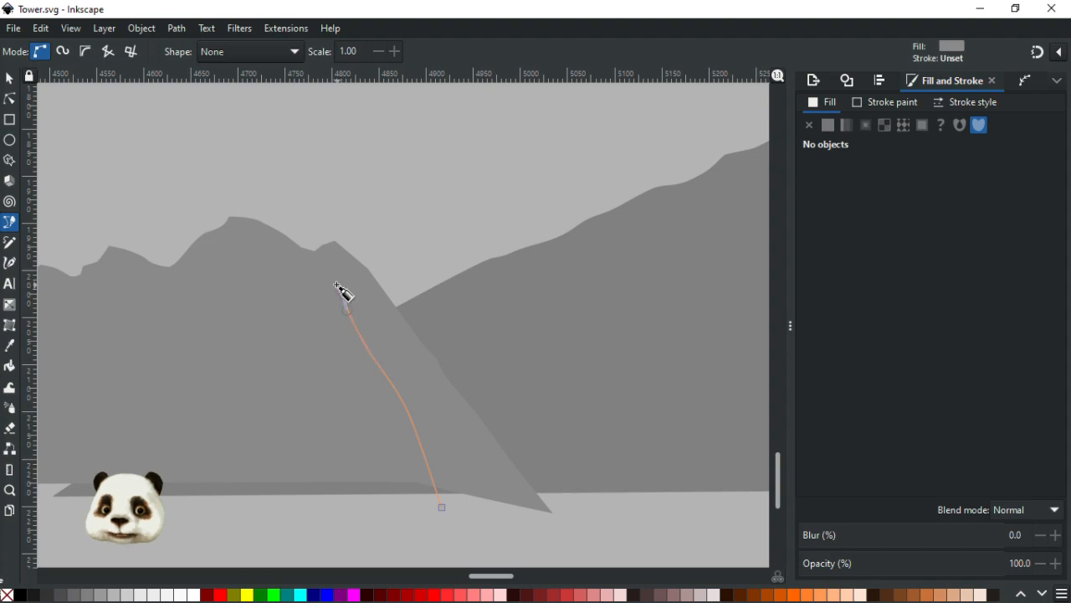
pyautogui.scroll(1, 332, 274)
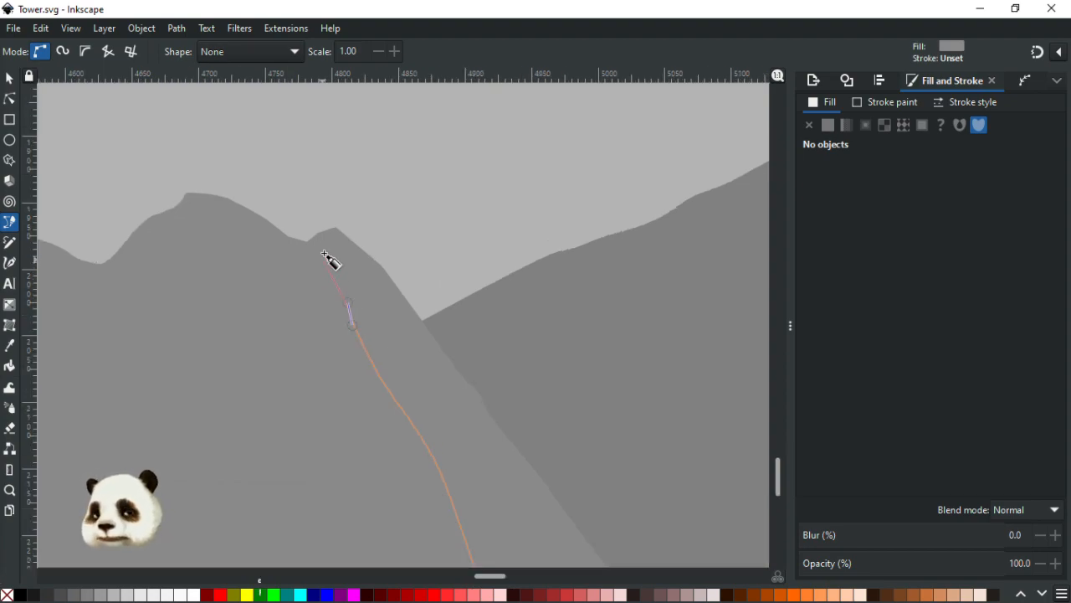
pyautogui.press('BackSpace')
pyautogui.moveTo(340, 255); pyautogui.dragTo(333, 235)
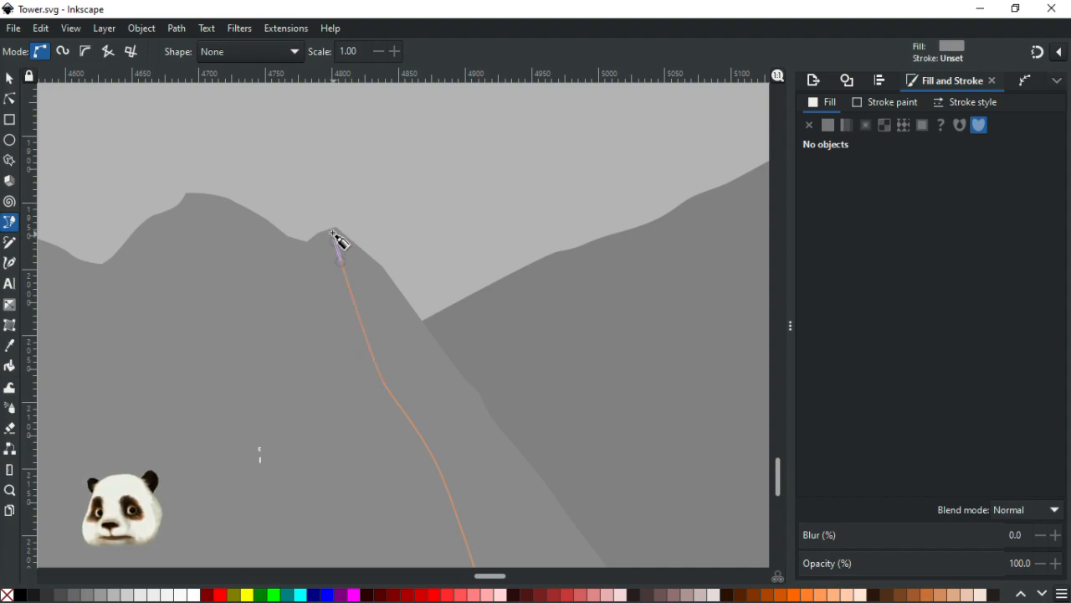
# Step: Trace the shading outline over the small peak just inside its crest and start down its left side
pyautogui.keyDown('ctrl'); pyautogui.scroll(2, 333, 233); pyautogui.keyUp('ctrl')
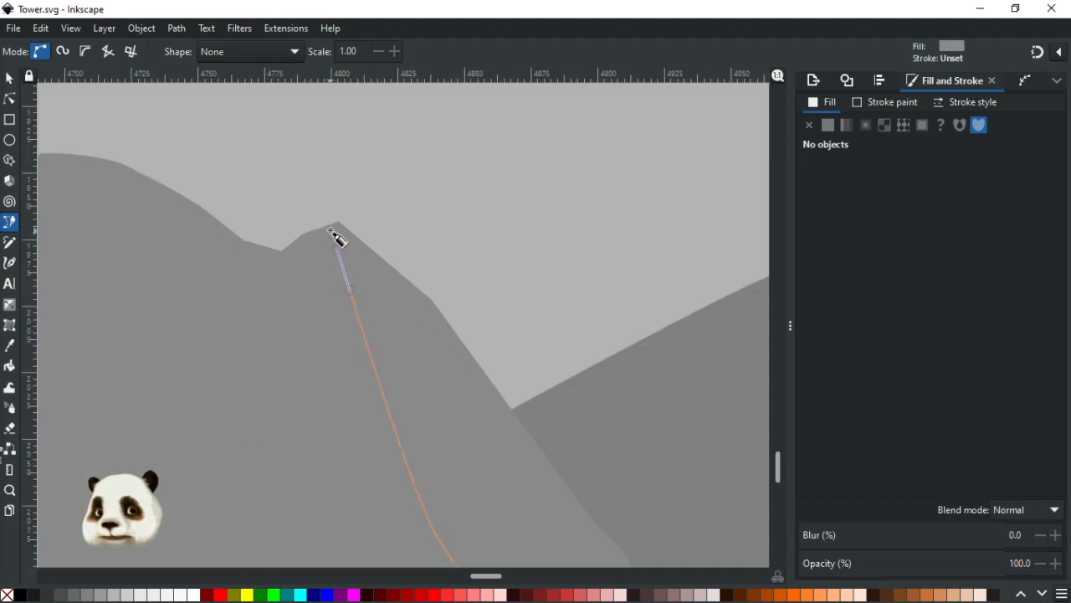
pyautogui.scroll(1, 333, 234)
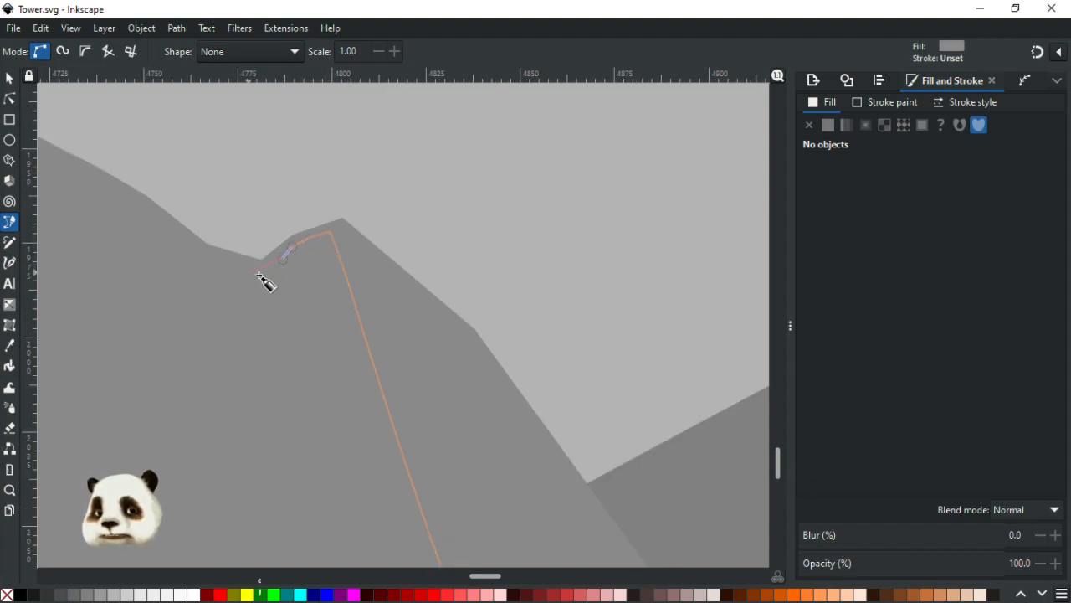
pyautogui.moveTo(260, 306); pyautogui.dragTo(242, 330)
pyautogui.moveTo(227, 367); pyautogui.dragTo(429, 264)
pyautogui.keyDown('ctrl'); pyautogui.scroll(-2, 431, 284); pyautogui.keyUp('ctrl')
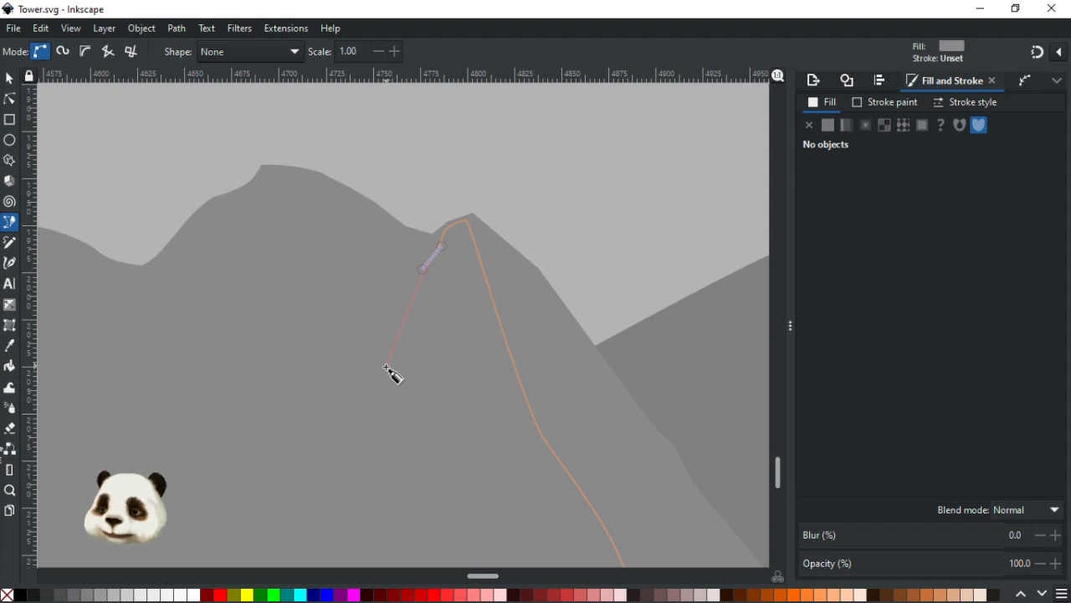
# Step: Trace finger-like shadow lobes across the left mountain and carry the shading outline up to the crest of its main peak
pyautogui.moveTo(361, 388); pyautogui.dragTo(365, 278)
pyautogui.moveTo(325, 318); pyautogui.dragTo(280, 367)
pyautogui.moveTo(260, 403); pyautogui.dragTo(222, 407)
pyautogui.moveTo(252, 357); pyautogui.dragTo(222, 338)
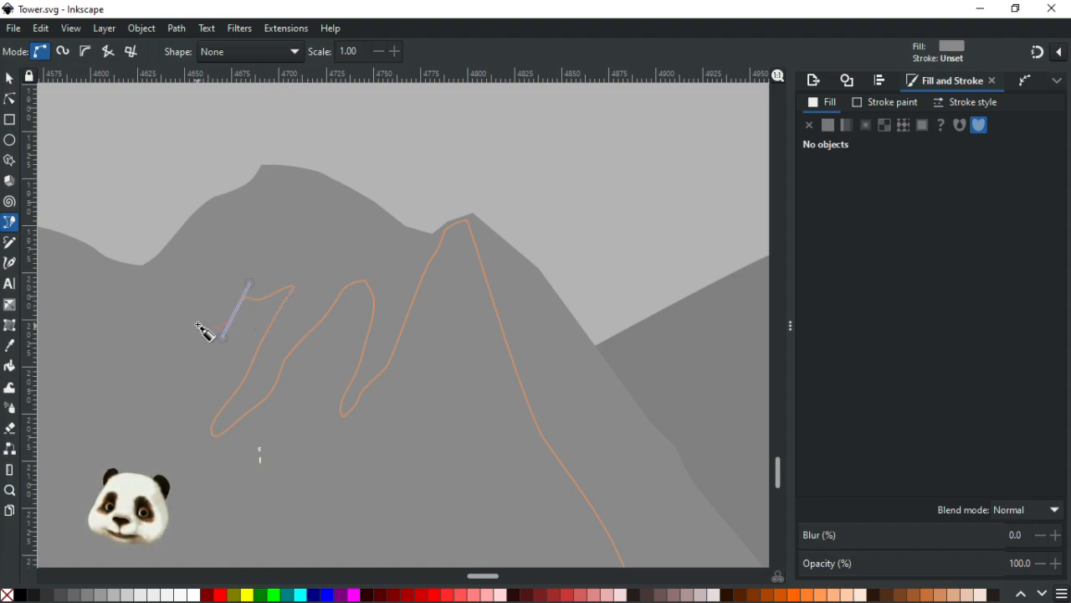
pyautogui.moveTo(207, 303); pyautogui.dragTo(259, 241)
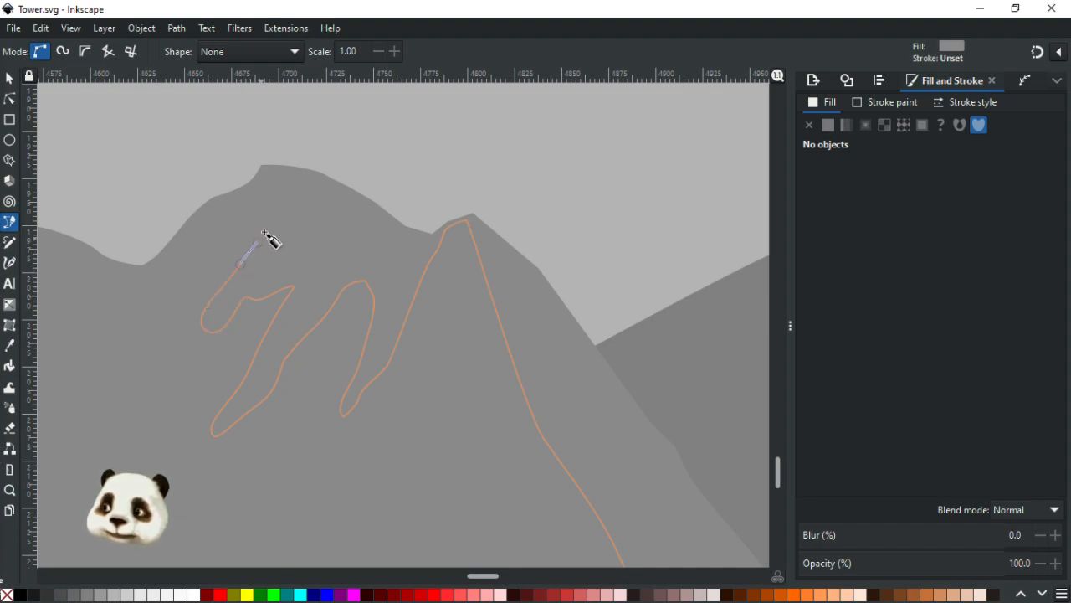
pyautogui.moveTo(296, 209); pyautogui.dragTo(275, 165)
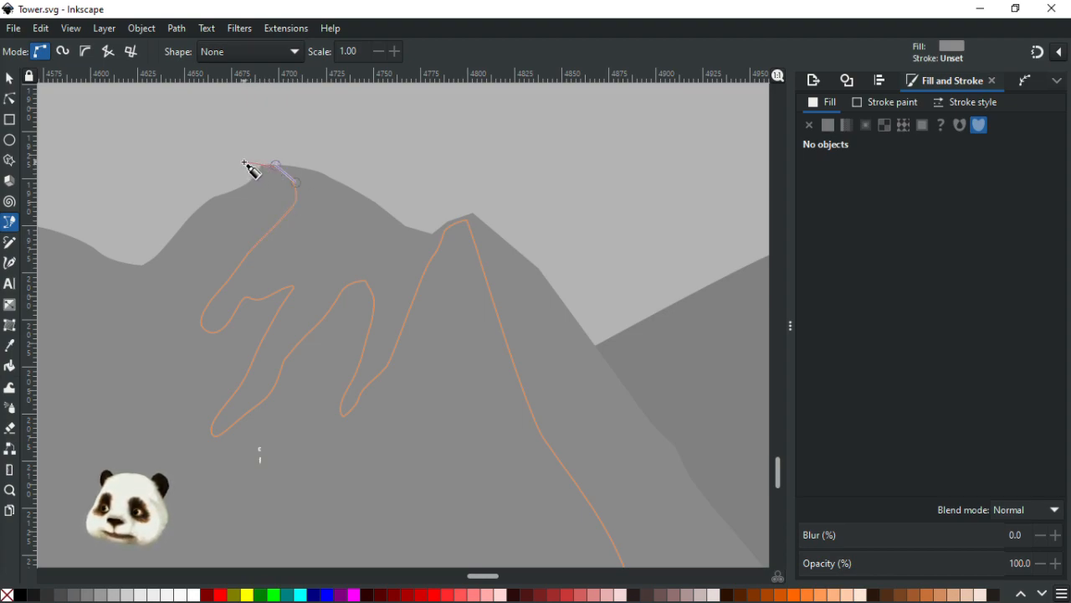
# Step: Run the shading outline outside the crest and down past the mountain's base, closing it at its starting point
pyautogui.click(244, 162)
pyautogui.click(270, 126)
pyautogui.click(560, 170)
pyautogui.click(638, 284)
pyautogui.moveTo(627, 272); pyautogui.dragTo(513, 83)
pyautogui.scroll(-2, 650, 186)
pyautogui.click(666, 223)
pyautogui.click(724, 304)
pyautogui.click(587, 281)
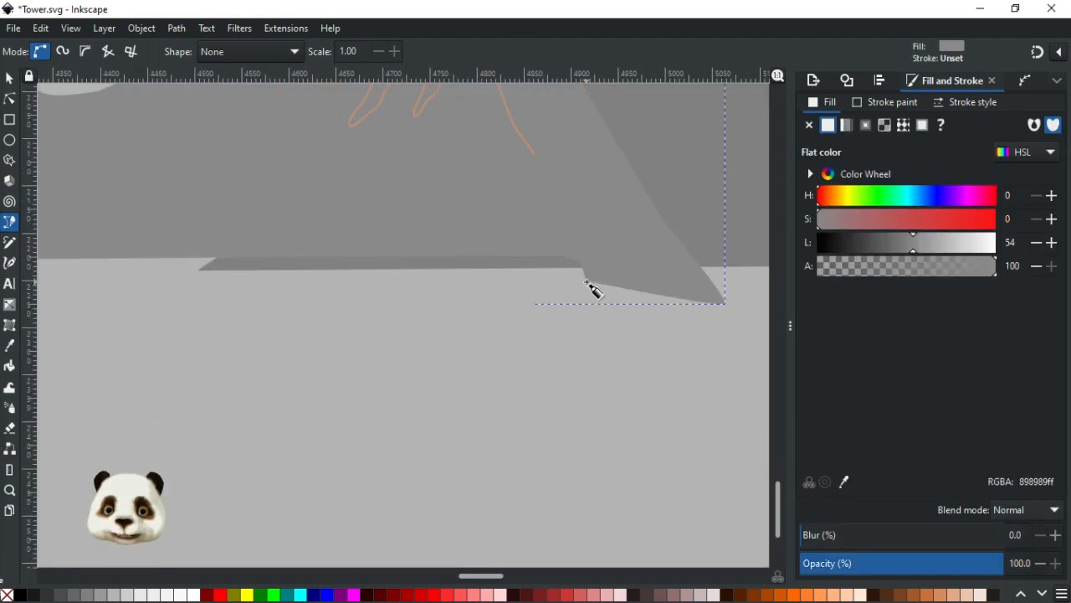
pyautogui.moveTo(532, 315); pyautogui.dragTo(223, 535)
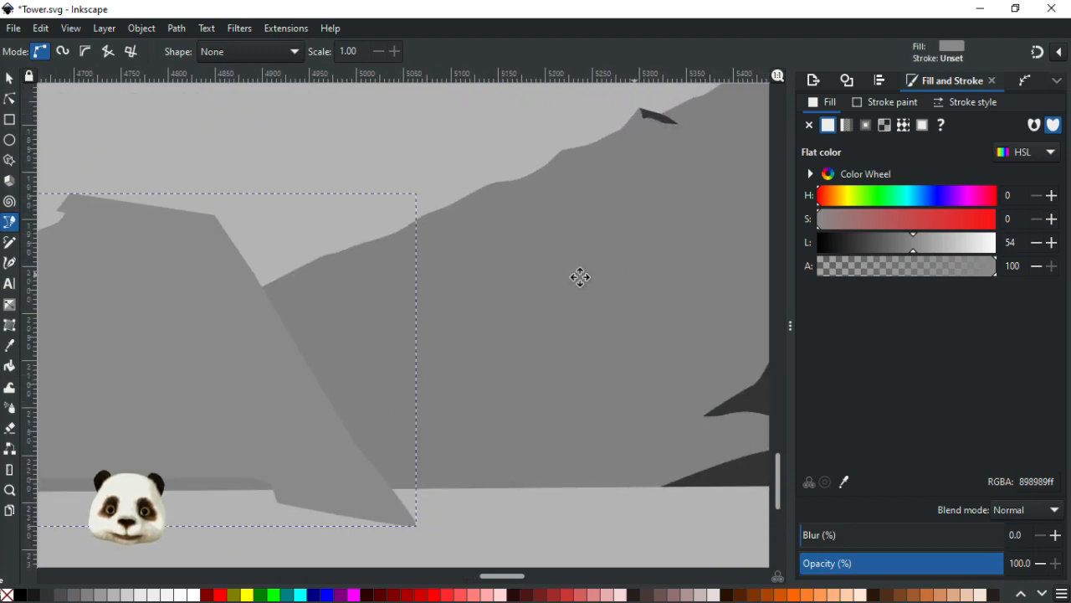
# Step: Fill the new shading shape with the dark gray picked from the main mountain's shaded side
pyautogui.moveTo(634, 277); pyautogui.dragTo(390, 290)
pyautogui.press('d')
pyautogui.click(614, 348)
pyautogui.moveTo(388, 342); pyautogui.dragTo(762, 395)
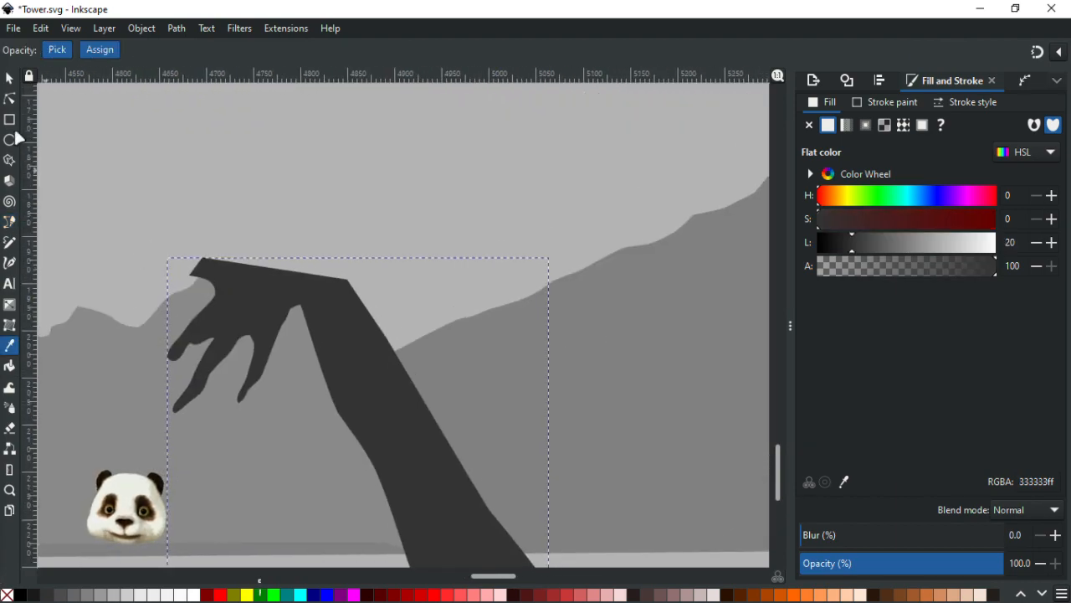
# Step: Trim the shading to the left mountain's silhouette by intersecting it with a duplicate of the mountain raised above it
pyautogui.click(10, 79)
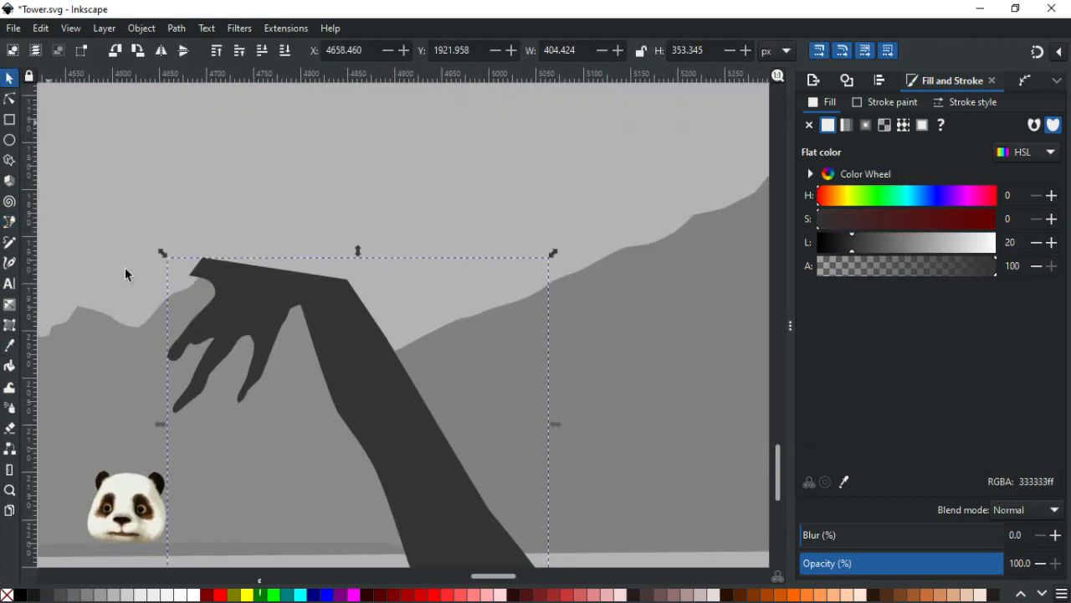
pyautogui.click(155, 424)
pyautogui.press('pageup')
pyautogui.click(342, 296)
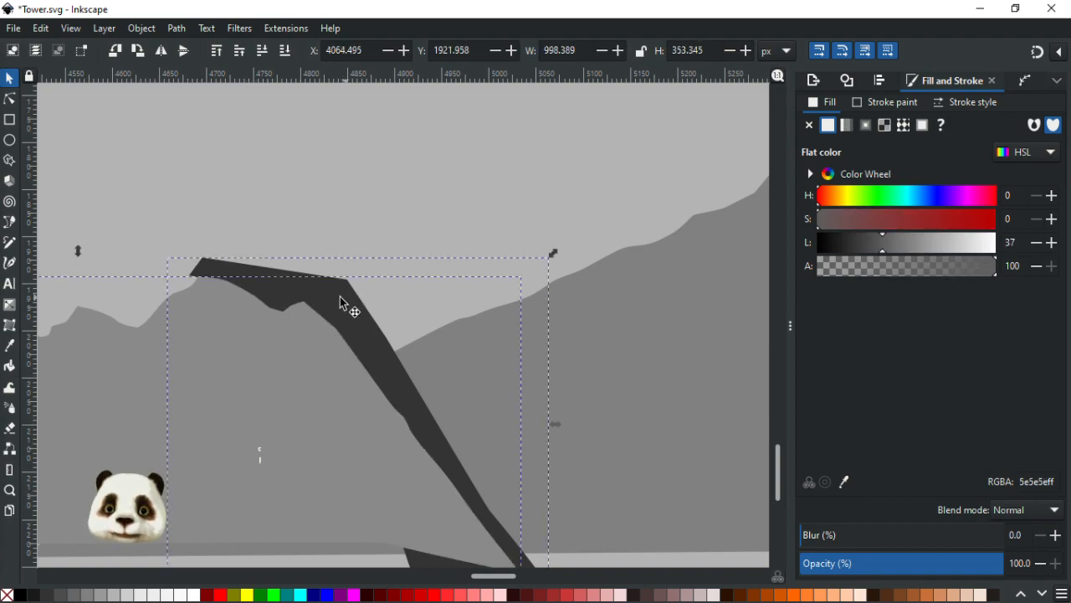
pyautogui.hotkey('ctrl', '*')
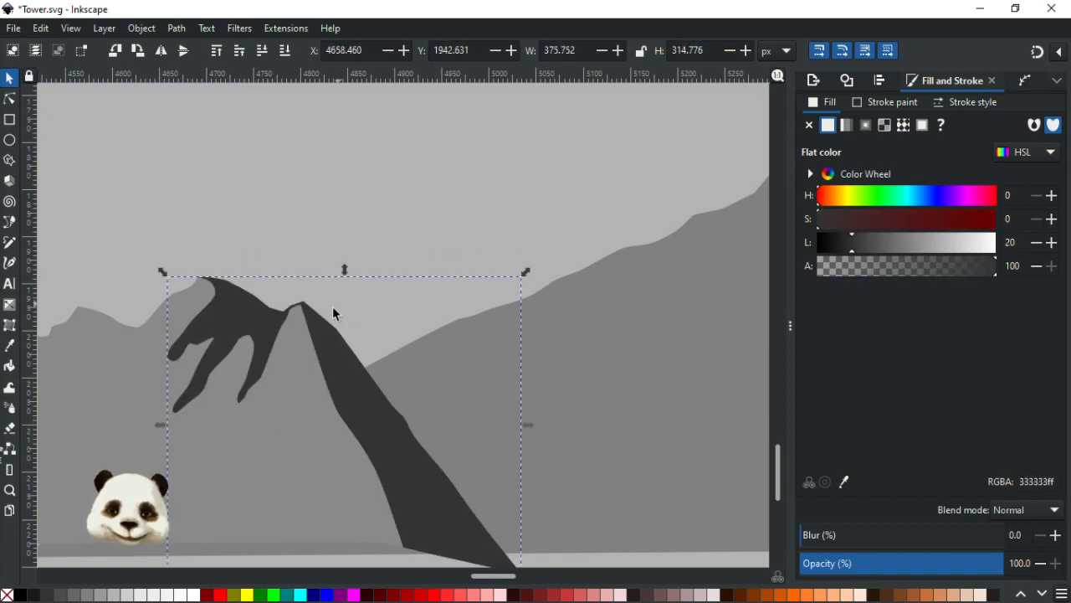
# Step: Curve the shading's crest segments around the dip beside the small peak and adjust the nearby inner-edge node
pyautogui.scroll(2, 270, 342)
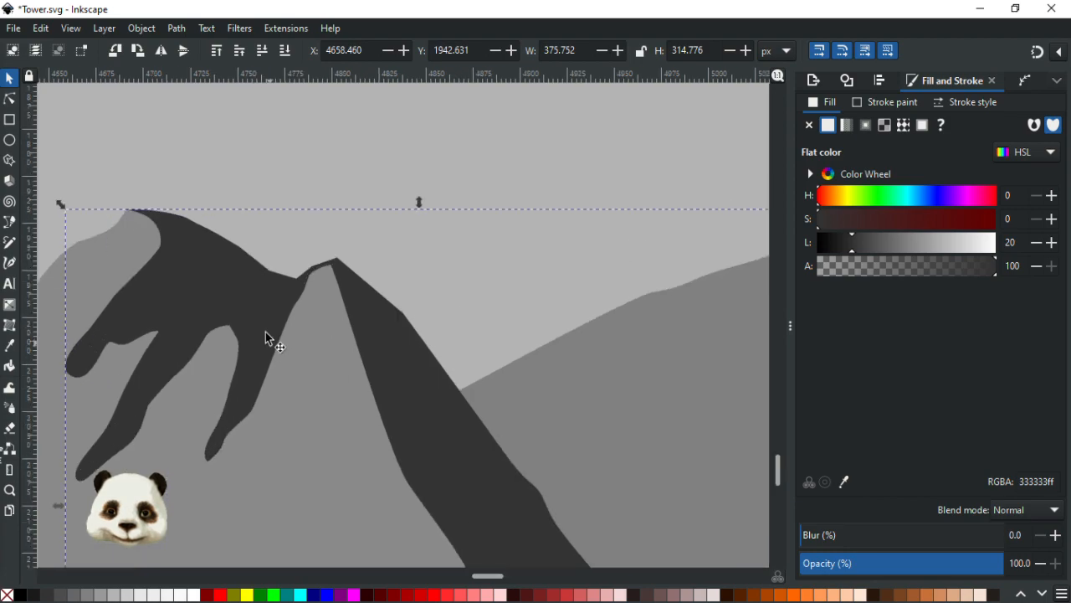
pyautogui.click(8, 102)
pyautogui.scroll(3, 249, 239)
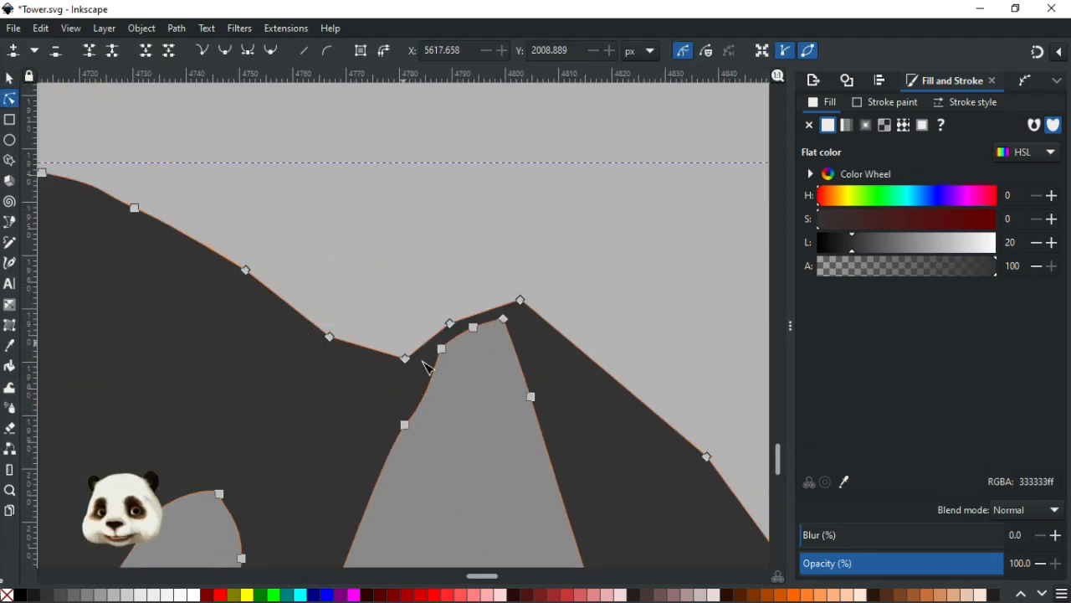
pyautogui.moveTo(433, 341); pyautogui.dragTo(425, 342)
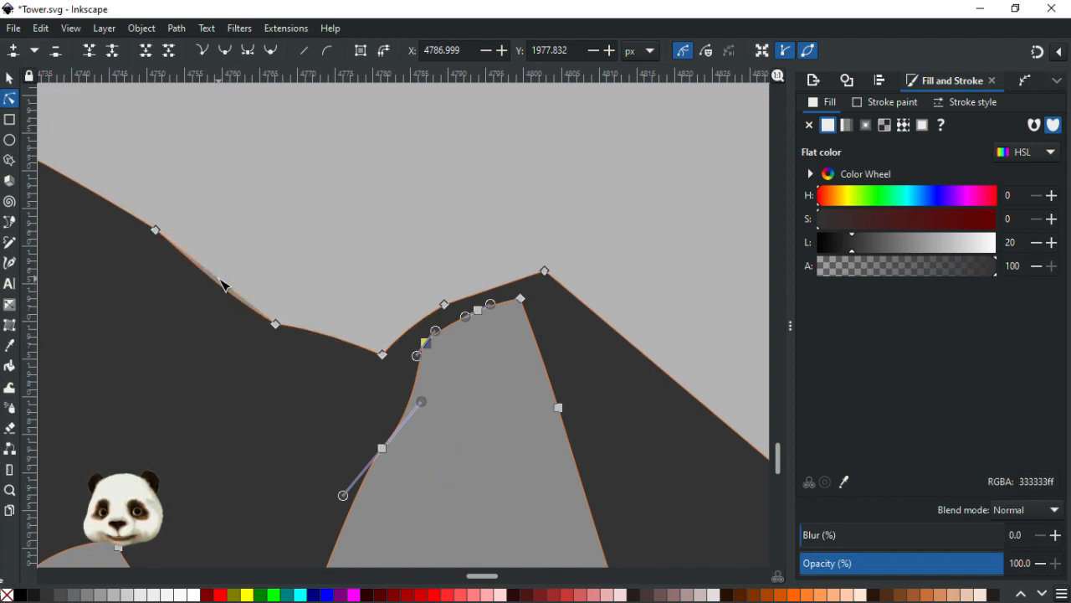
pyautogui.press('Escape')
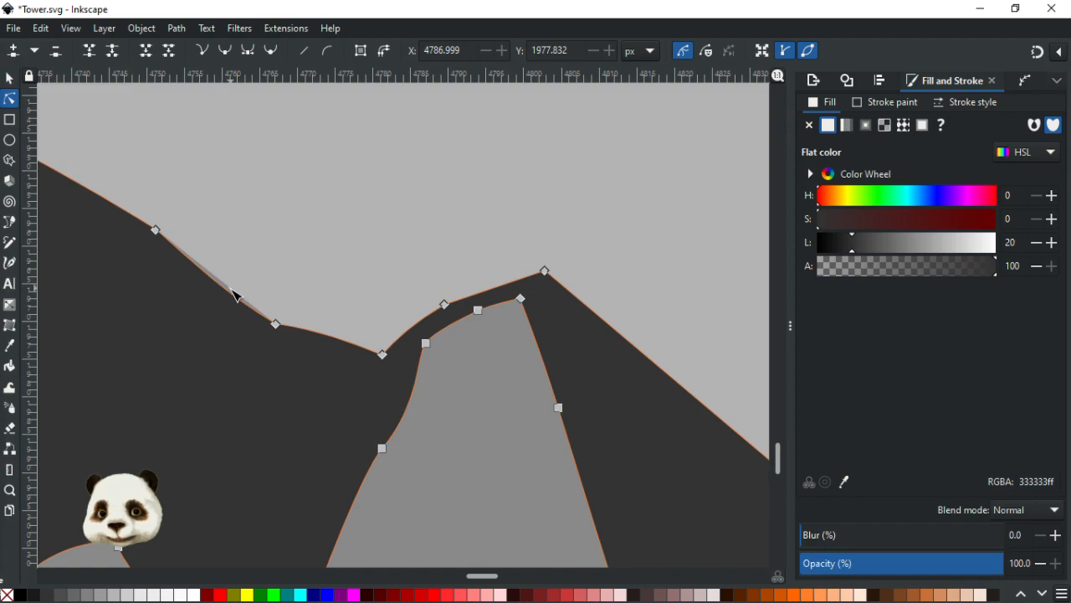
# Step: Bend the left mountain's crest segment above the dip so it follows the shading's curved edge
pyautogui.click(233, 293)
pyautogui.scroll(3, 215, 281)
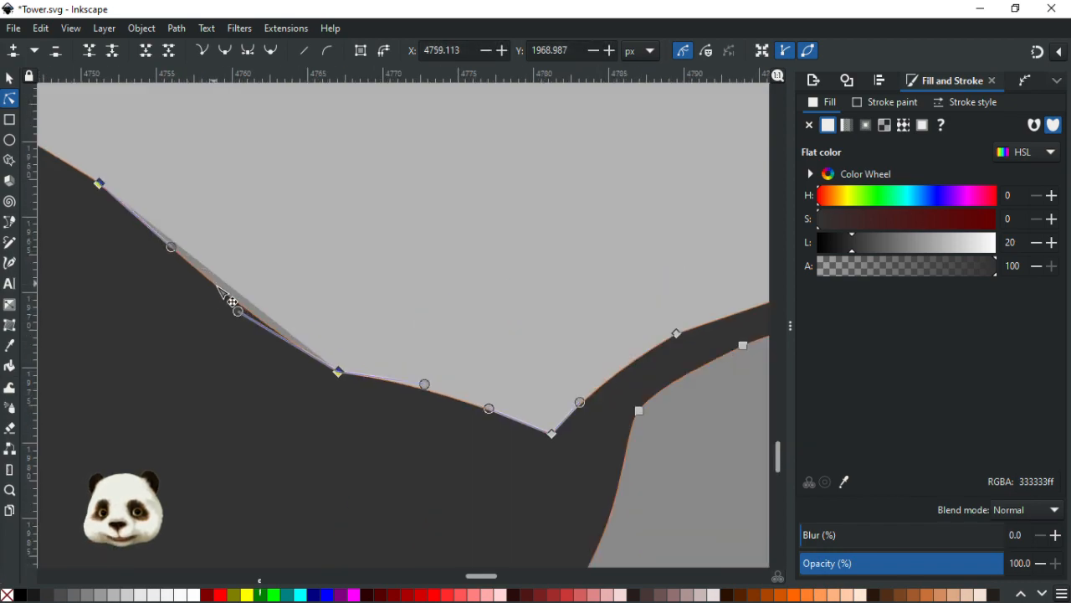
pyautogui.click(227, 284)
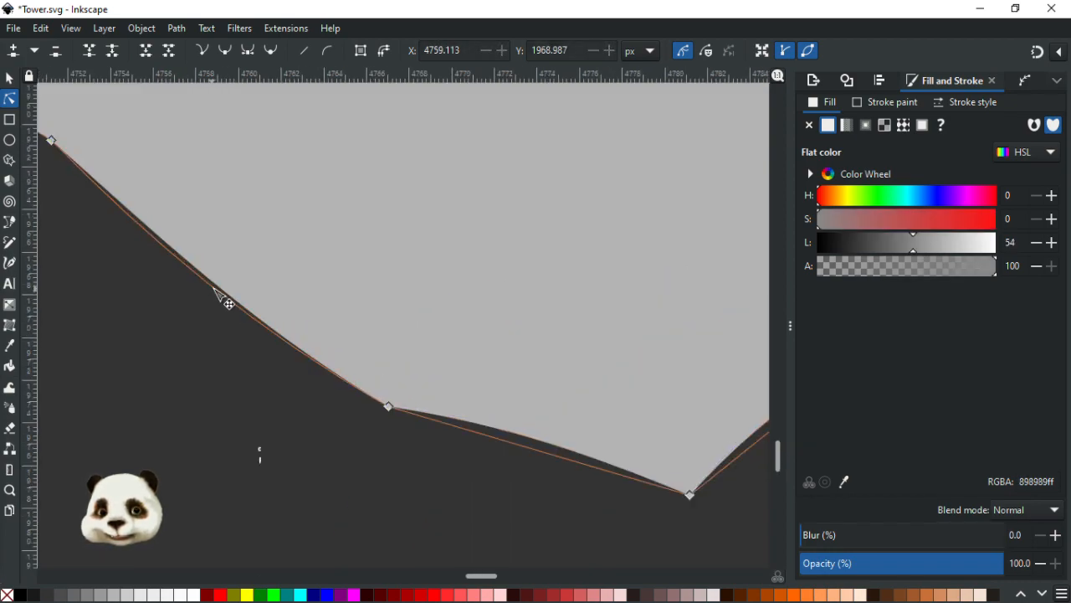
pyautogui.scroll(-3, 224, 291)
pyautogui.moveTo(171, 231); pyautogui.dragTo(370, 375)
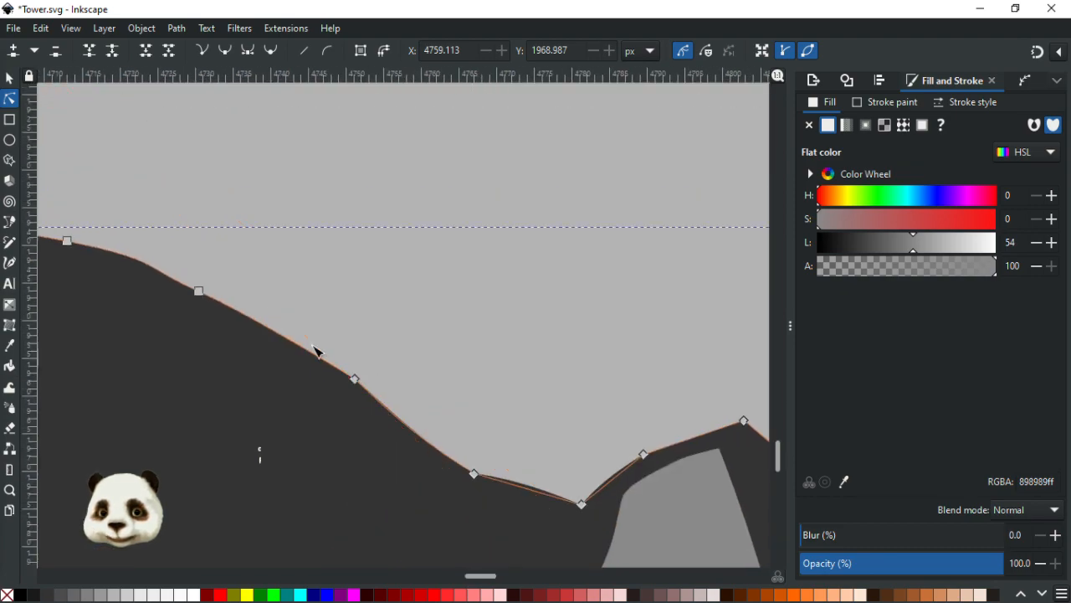
pyautogui.click(559, 314)
pyautogui.scroll(-5, 561, 326)
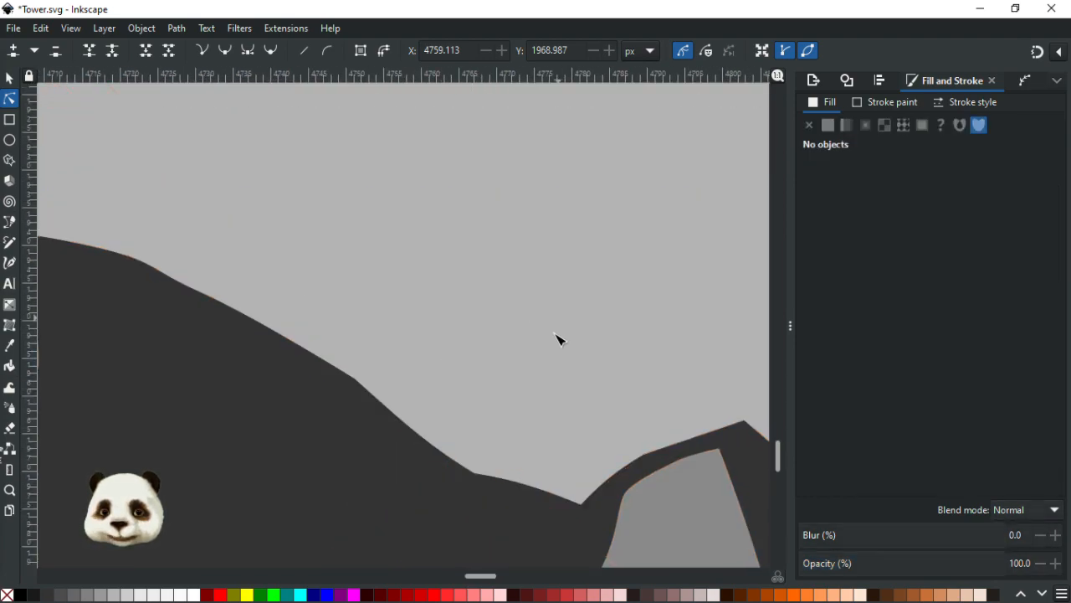
# Step: Move the shading's inner-edge nodes closer to the small peak's summit, reshape that edge and save the file
pyautogui.scroll(-2, 709, 326)
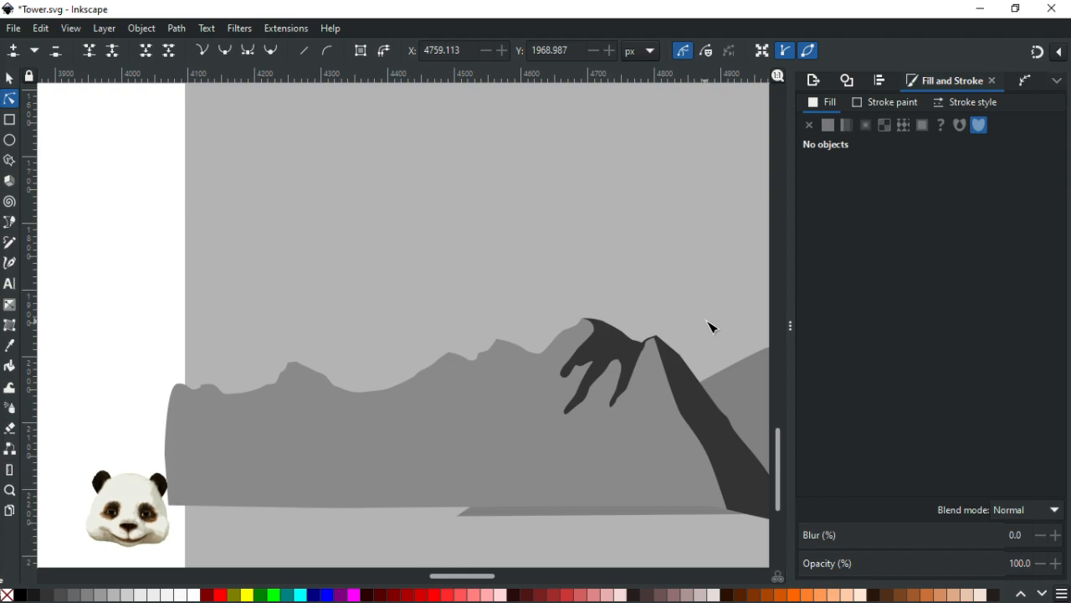
pyautogui.scroll(2, 710, 324)
pyautogui.scroll(2, 522, 447)
pyautogui.scroll(3, 462, 335)
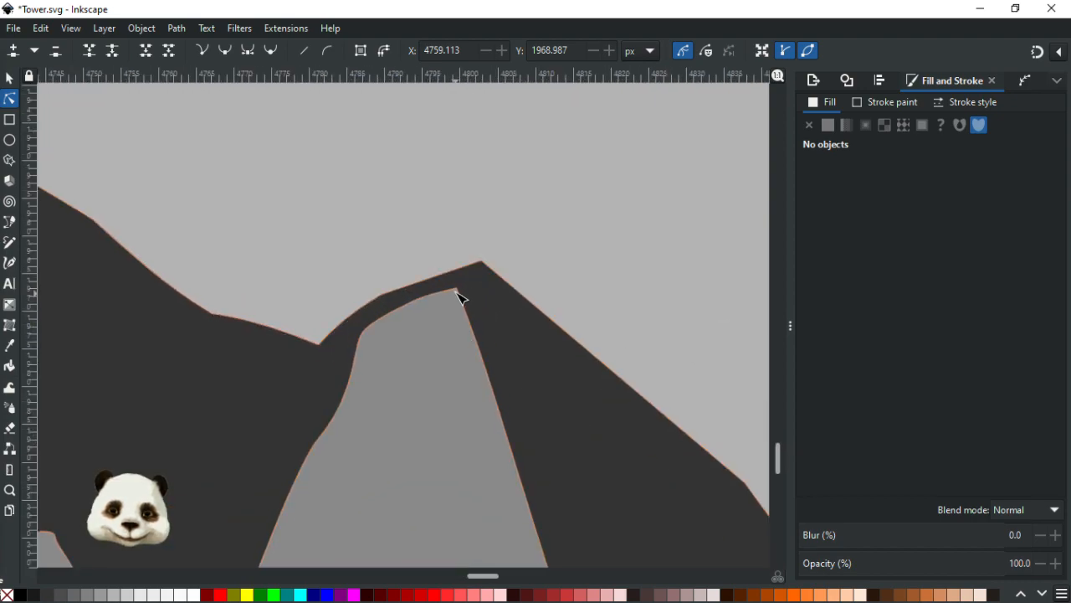
pyautogui.click(458, 292)
pyautogui.moveTo(468, 284); pyautogui.dragTo(365, 359)
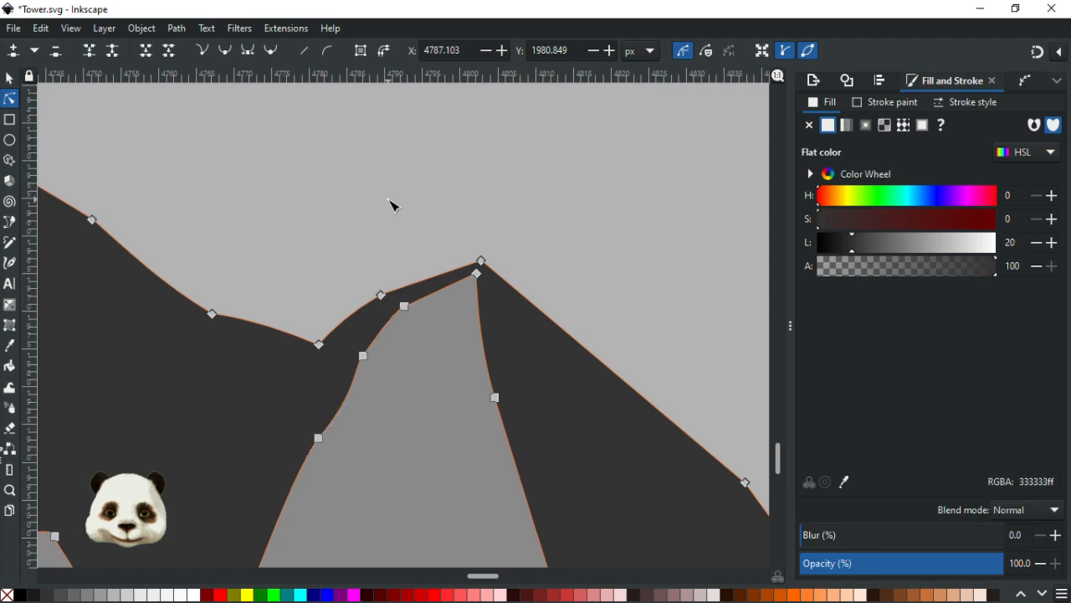
pyautogui.click(393, 206)
pyautogui.scroll(-6, 650, 259)
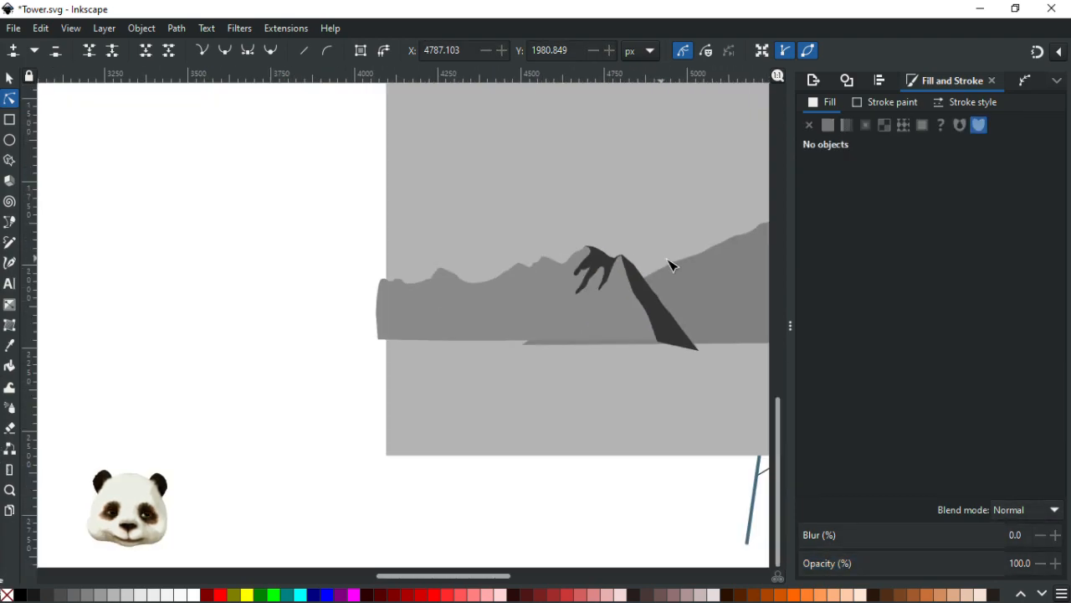
pyautogui.moveTo(689, 210); pyautogui.dragTo(434, 233)
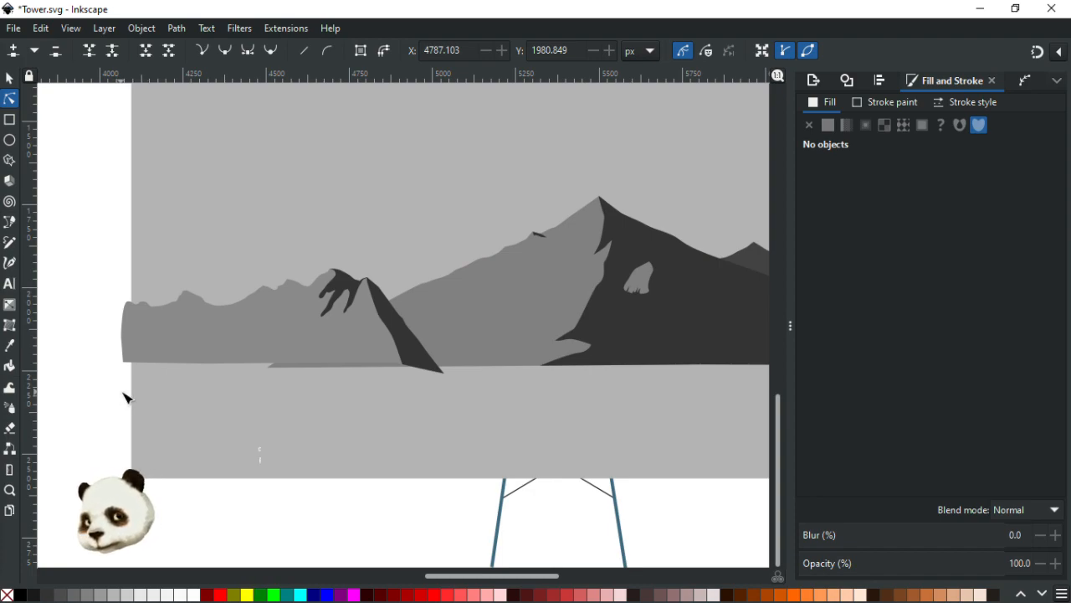
pyautogui.hotkey('ctrl', 's')
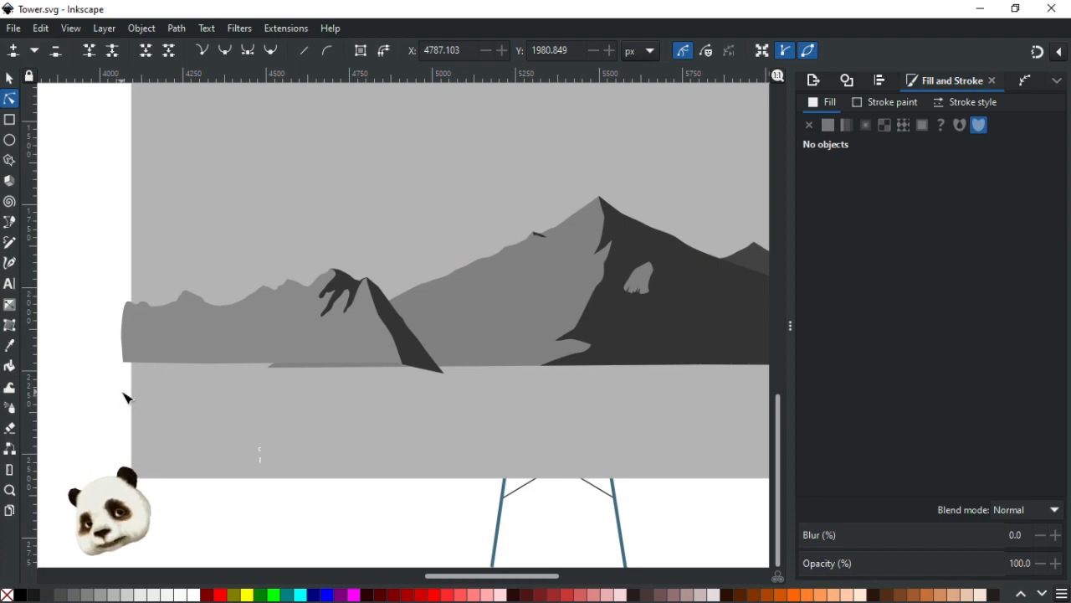
# Step: Bend the left mountain's base downward and lower its base node and the shading's inner base corner to match
pyautogui.scroll(-2, 141, 400)
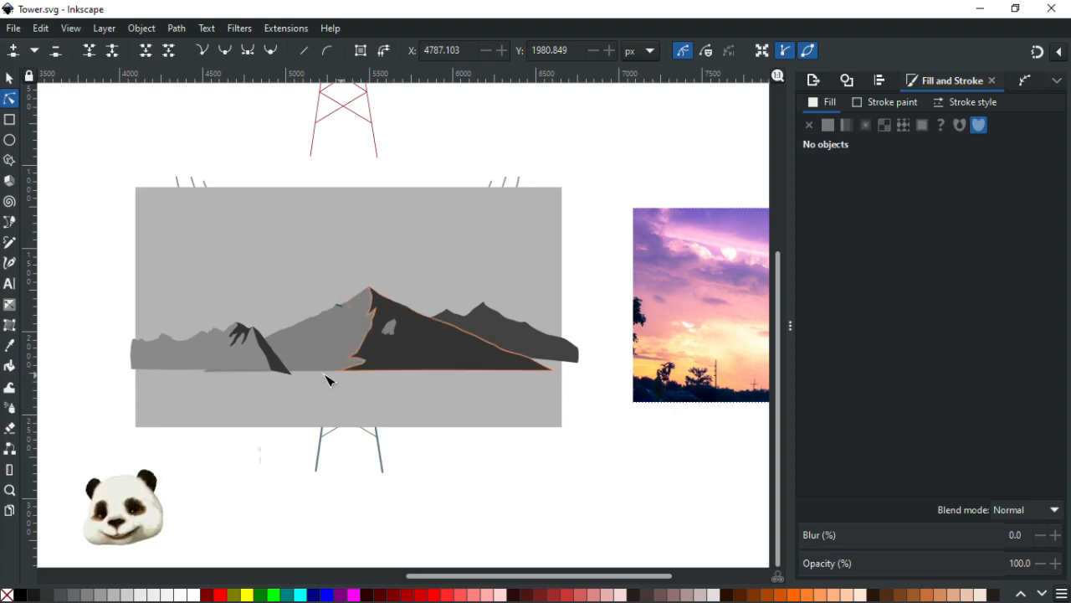
pyautogui.scroll(6, 327, 381)
pyautogui.scroll(-6, 227, 409)
pyautogui.scroll(5, 227, 408)
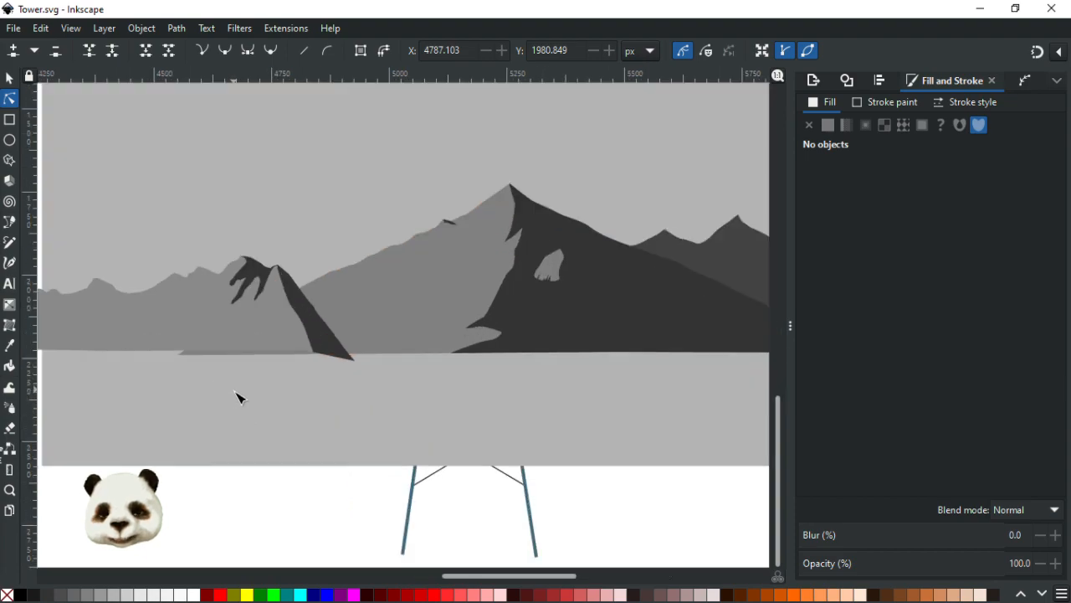
pyautogui.click(378, 278)
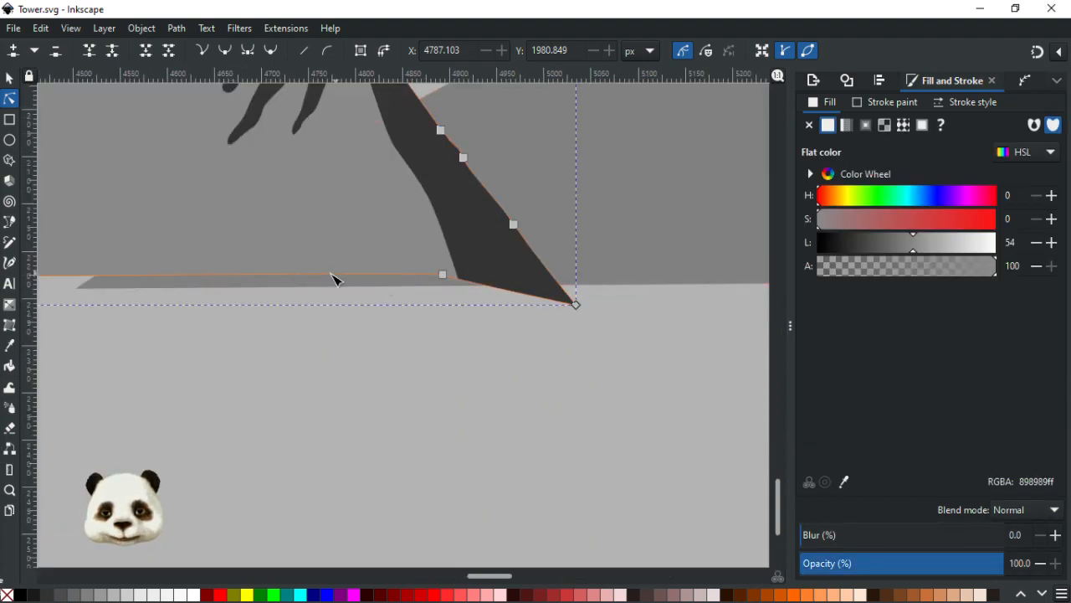
pyautogui.moveTo(328, 277); pyautogui.dragTo(319, 299)
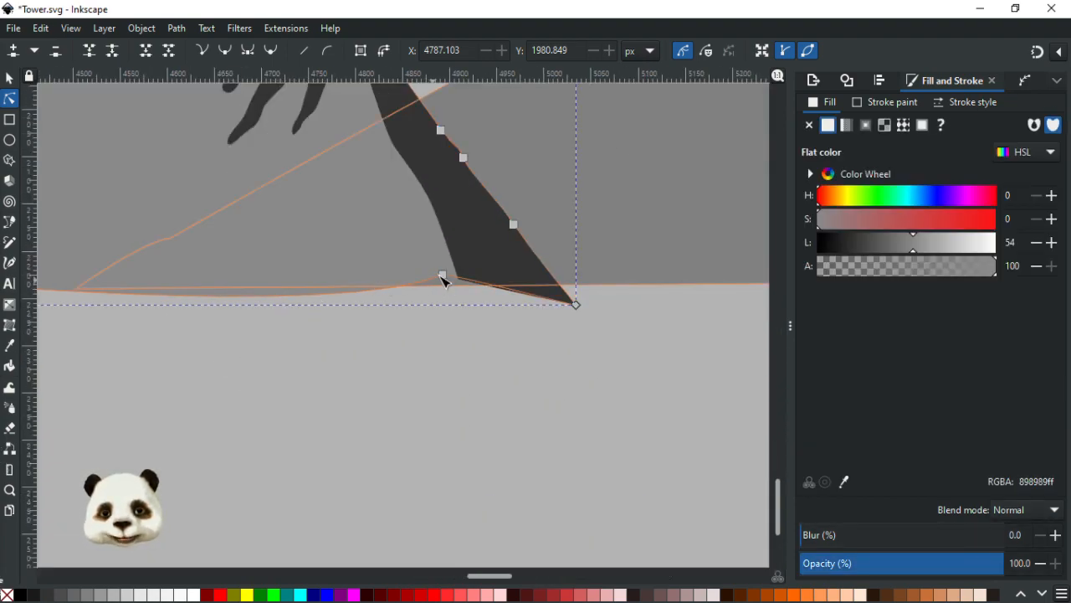
pyautogui.moveTo(442, 275)
pyautogui.mouseDown()
pyautogui.moveTo(425, 299)
pyautogui.moveTo(457, 298)
pyautogui.mouseUp()
pyautogui.click(460, 281)
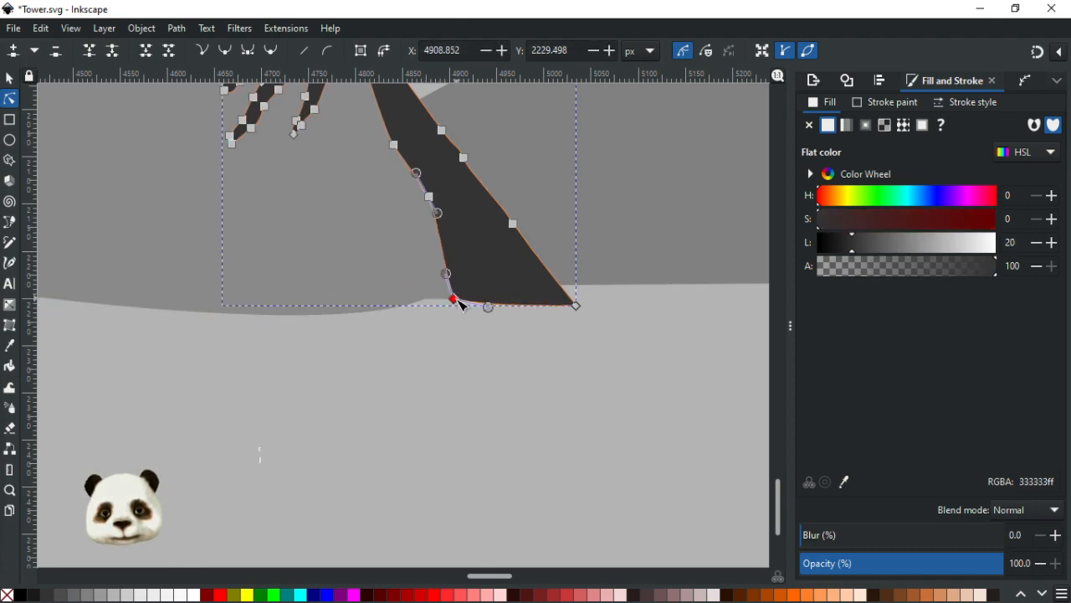
pyautogui.click(473, 355)
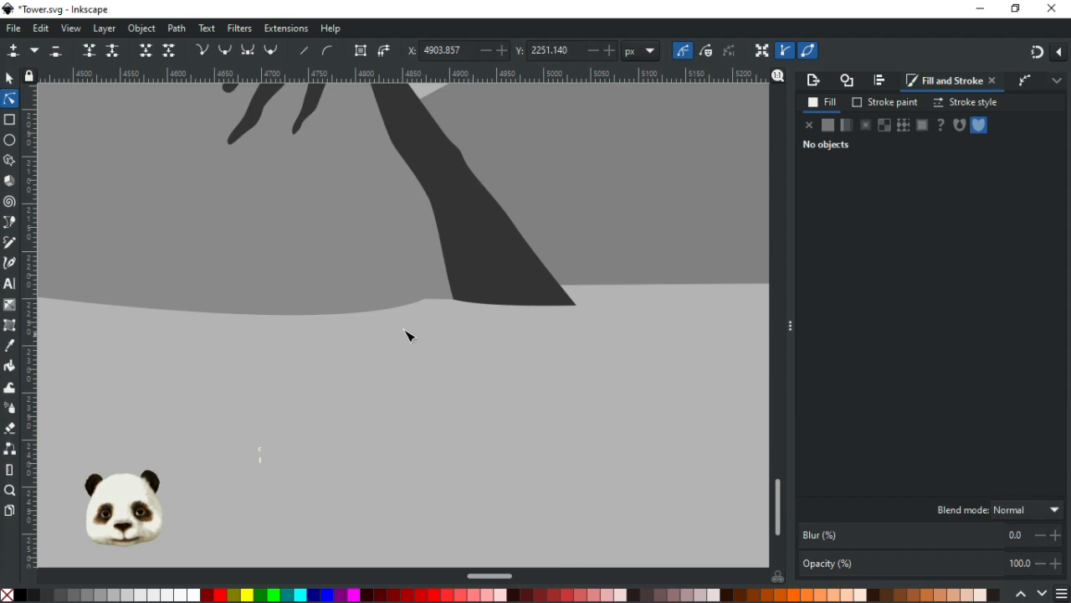
# Step: Lower the left mountain's outer base corner just outside the background's edge
pyautogui.keyDown('ctrl'); pyautogui.scroll(-4, 366, 337); pyautogui.keyUp('ctrl')
pyautogui.keyDown('ctrl'); pyautogui.scroll(-1, 279, 332); pyautogui.keyUp('ctrl')
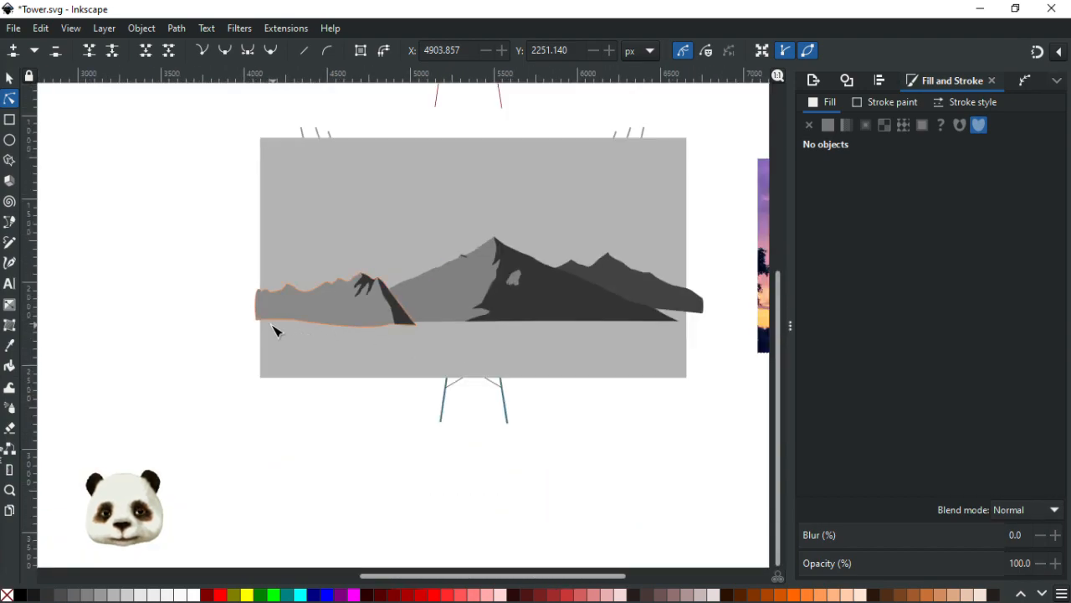
pyautogui.keyDown('ctrl'); pyautogui.scroll(1, 323, 332); pyautogui.keyUp('ctrl')
pyautogui.keyDown('ctrl'); pyautogui.scroll(1, 395, 329); pyautogui.keyUp('ctrl')
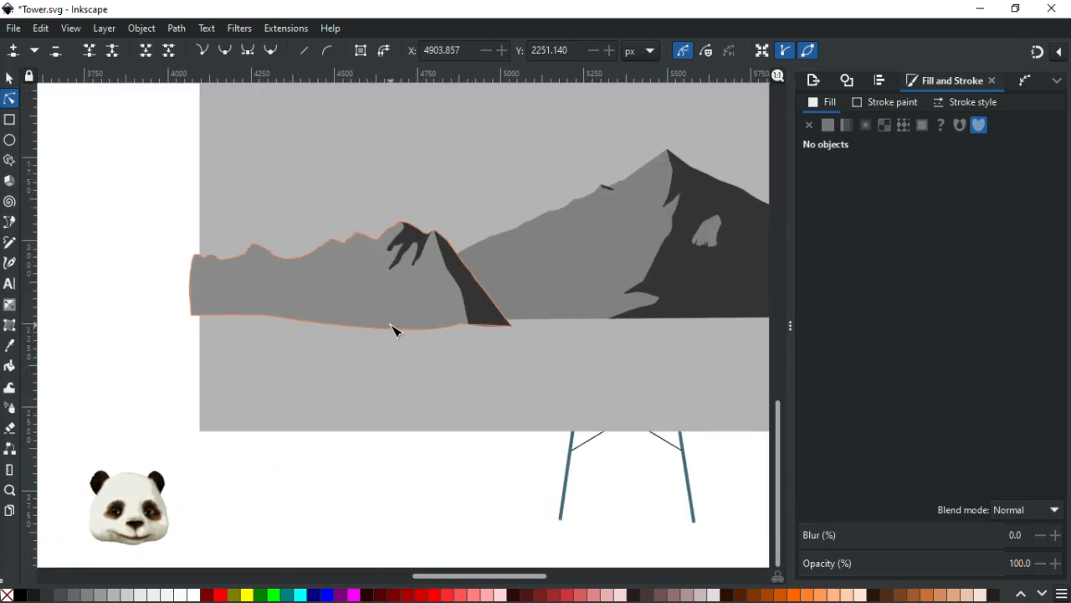
pyautogui.keyDown('ctrl'); pyautogui.scroll(1, 398, 330); pyautogui.keyUp('ctrl')
pyautogui.scroll(3, 703, 348)
pyautogui.keyDown('ctrl'); pyautogui.scroll(-2, 578, 352); pyautogui.keyUp('ctrl')
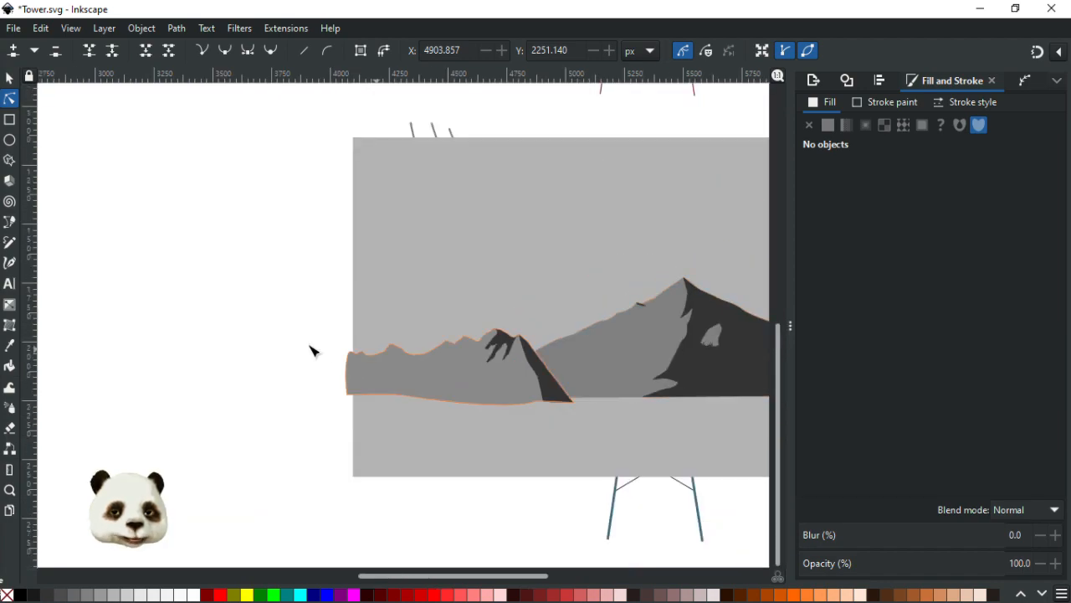
pyautogui.keyDown('ctrl'); pyautogui.scroll(2, 401, 431); pyautogui.keyUp('ctrl')
pyautogui.click(307, 358)
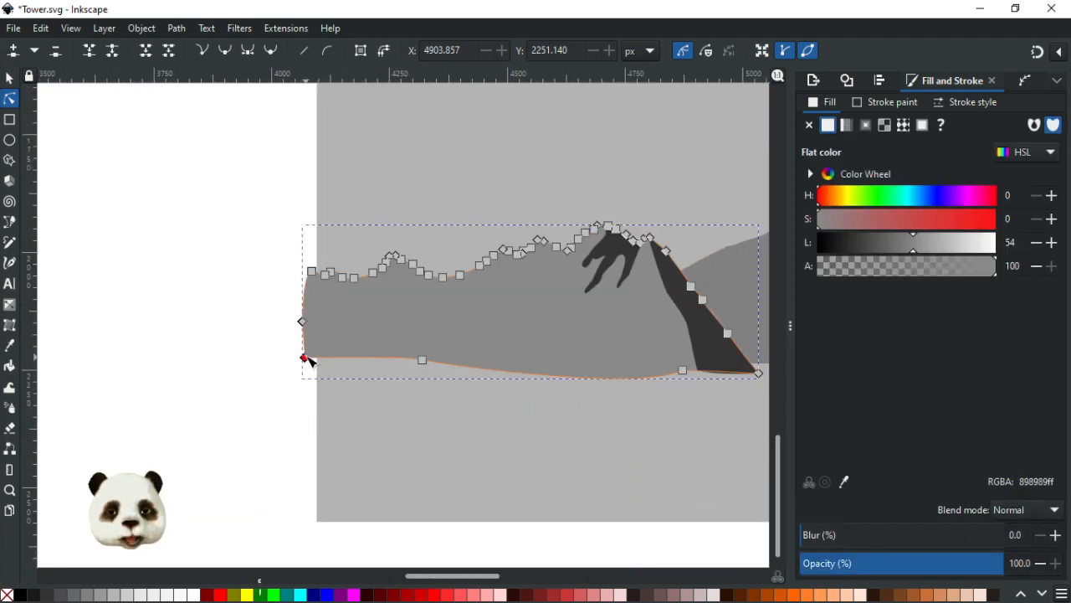
pyautogui.moveTo(307, 361); pyautogui.dragTo(308, 374)
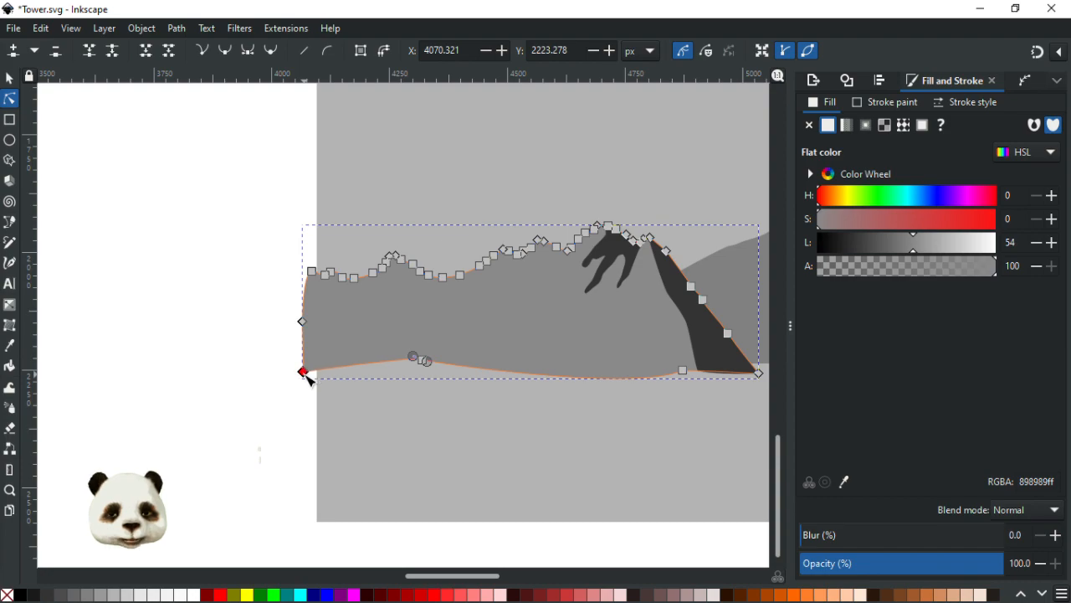
pyautogui.click(268, 447)
pyautogui.click(268, 451)
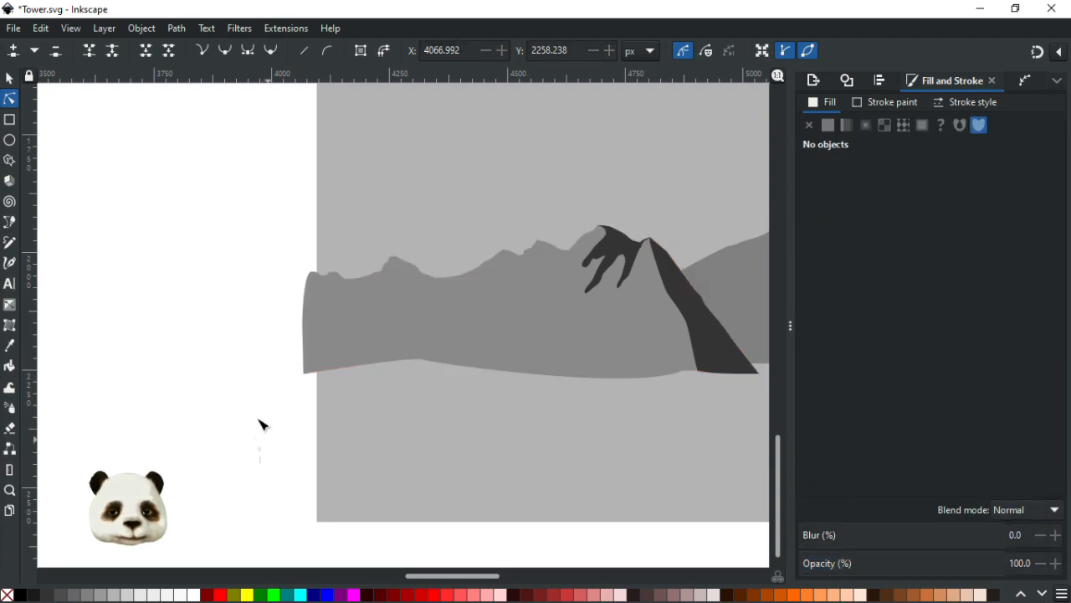
# Step: Move the main mountain shading's outer base corner slightly outward and down, adjust its base edge and save the file
pyautogui.keyDown('ctrl'); pyautogui.scroll(-5, 267, 434); pyautogui.keyUp('ctrl')
pyautogui.keyDown('ctrl'); pyautogui.scroll(2, 326, 423); pyautogui.keyUp('ctrl')
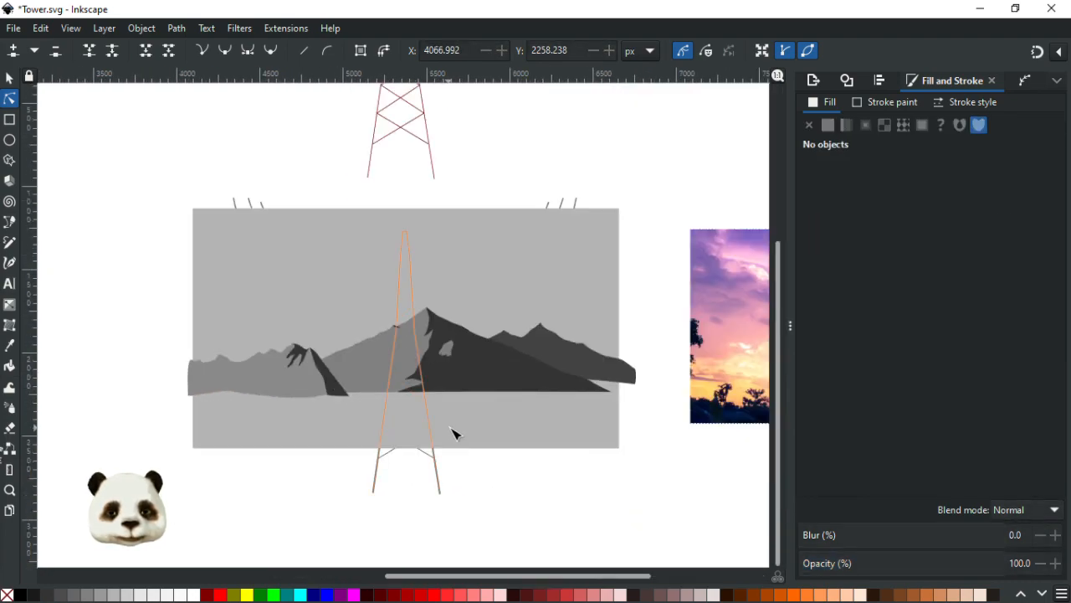
pyautogui.keyDown('ctrl'); pyautogui.scroll(2, 650, 441); pyautogui.keyUp('ctrl')
pyautogui.keyDown('ctrl'); pyautogui.scroll(2, 576, 334); pyautogui.keyUp('ctrl')
pyautogui.click(556, 310)
pyautogui.moveTo(555, 309); pyautogui.dragTo(567, 314)
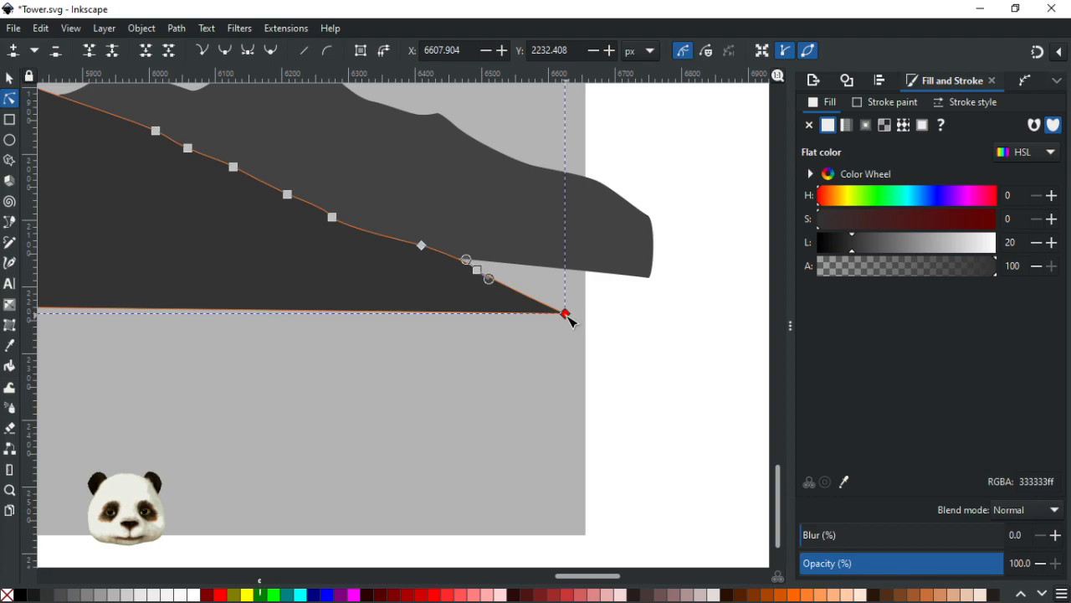
pyautogui.moveTo(337, 313); pyautogui.dragTo(329, 314)
pyautogui.press('Escape')
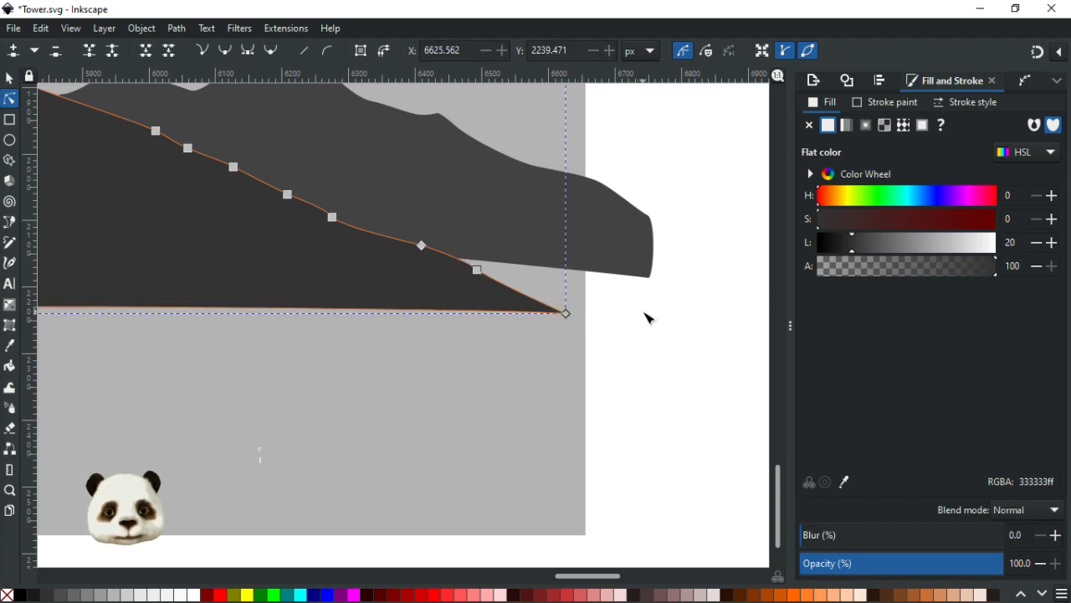
pyautogui.keyDown('ctrl'); pyautogui.scroll(-5, 636, 315); pyautogui.keyUp('ctrl')
pyautogui.press('Escape')
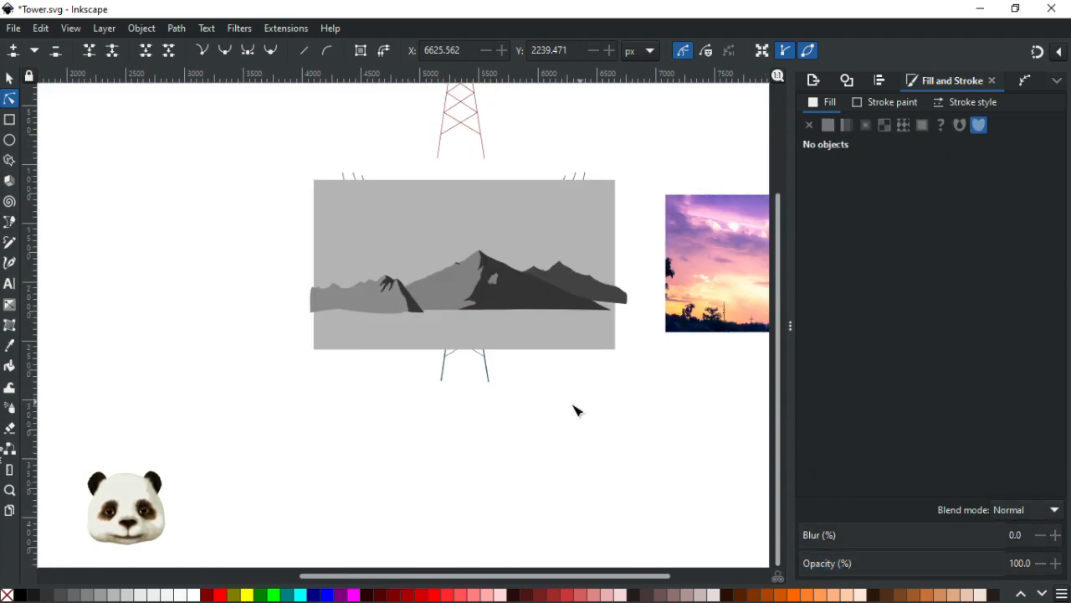
pyautogui.keyDown('ctrl'); pyautogui.scroll(-1, 515, 386); pyautogui.keyUp('ctrl')
pyautogui.hotkey('ctrl', 's')
# Step: Try to draw a closed dark shape with the Pen tool to widen the left mountain's shading over the main mountain's slope
pyautogui.keyDown('ctrl'); pyautogui.scroll(2, 503, 395); pyautogui.keyUp('ctrl')
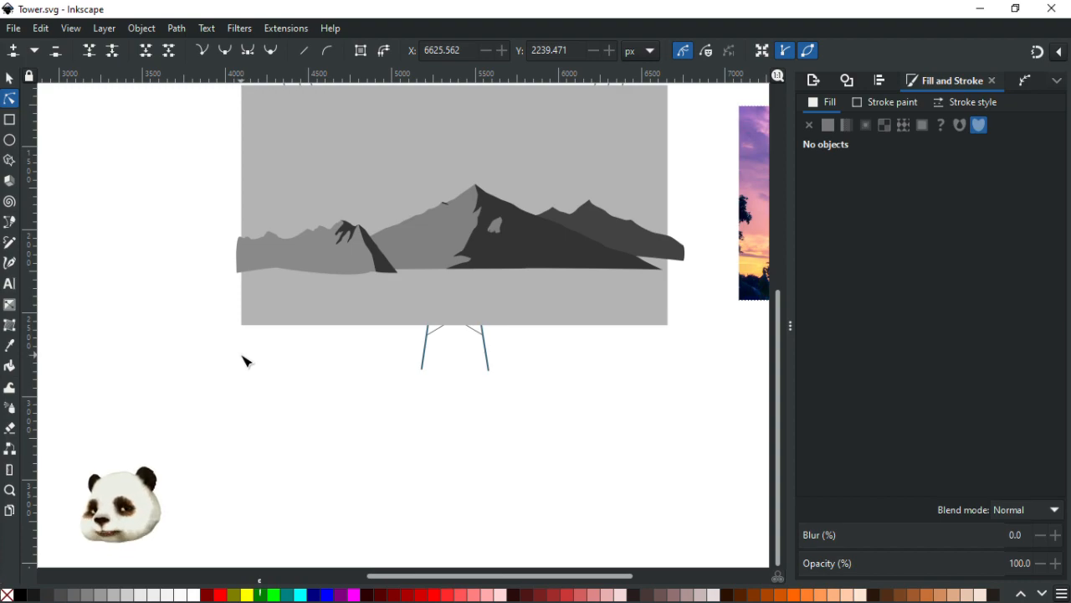
pyautogui.keyDown('ctrl'); pyautogui.scroll(2, 411, 244); pyautogui.keyUp('ctrl')
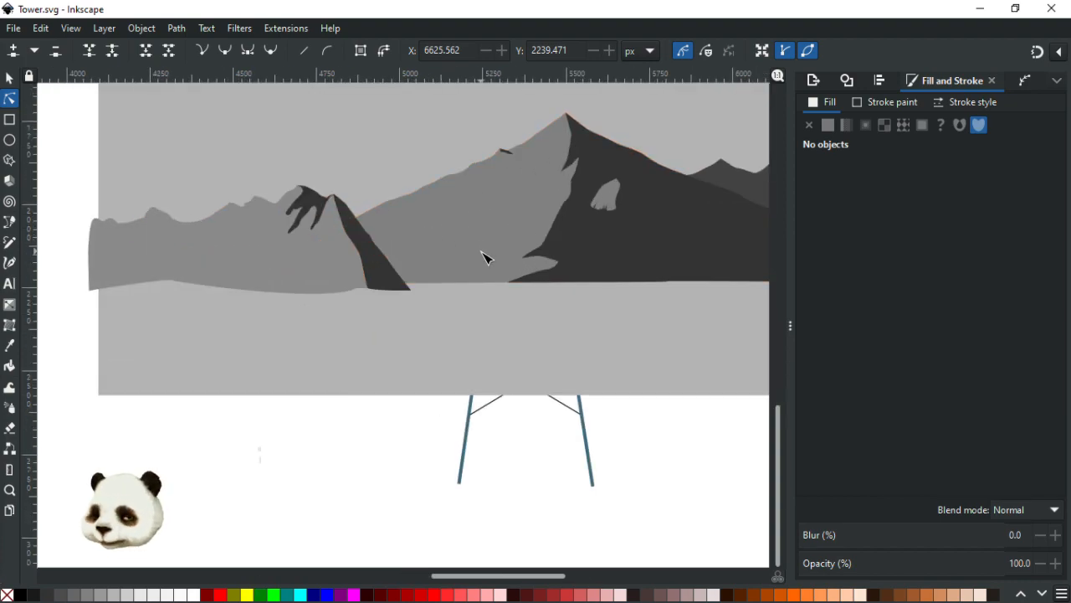
pyautogui.press('b')
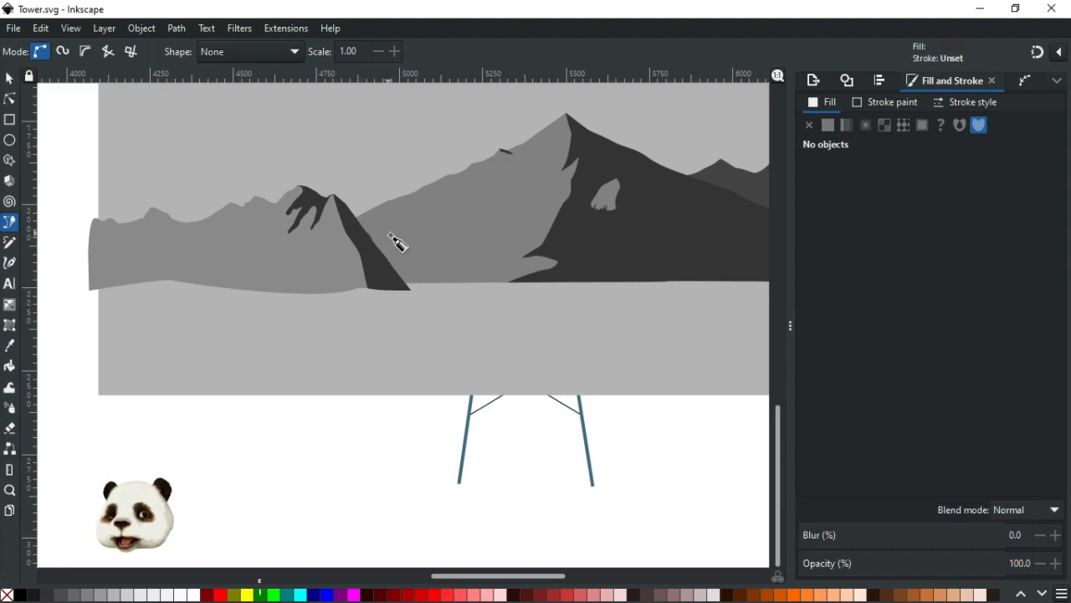
pyautogui.keyDown('ctrl'); pyautogui.scroll(4, 390, 240); pyautogui.keyUp('ctrl')
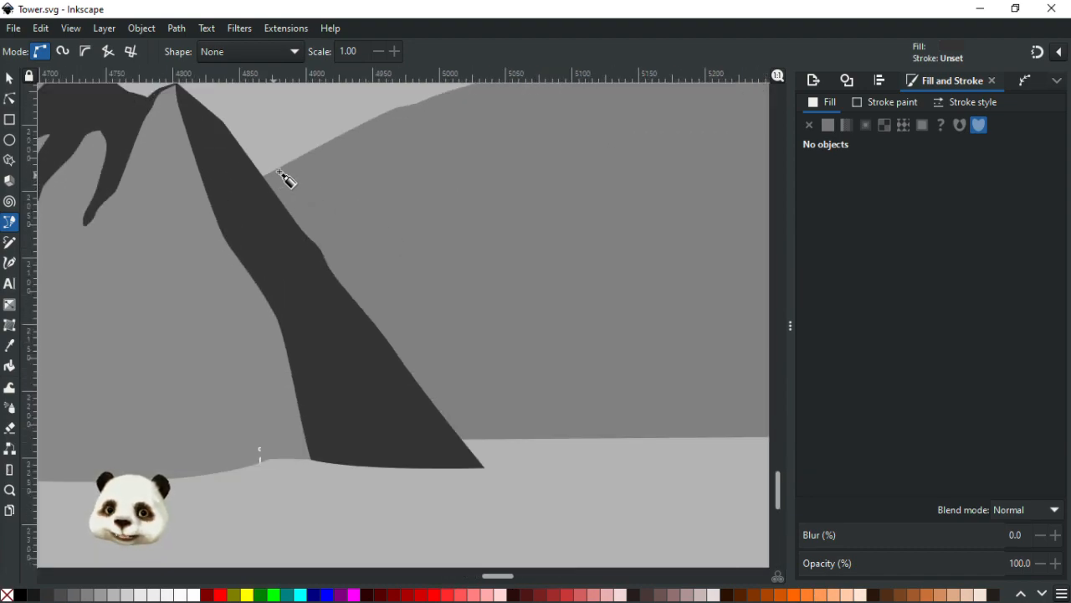
pyautogui.click(328, 143)
pyautogui.click(325, 204)
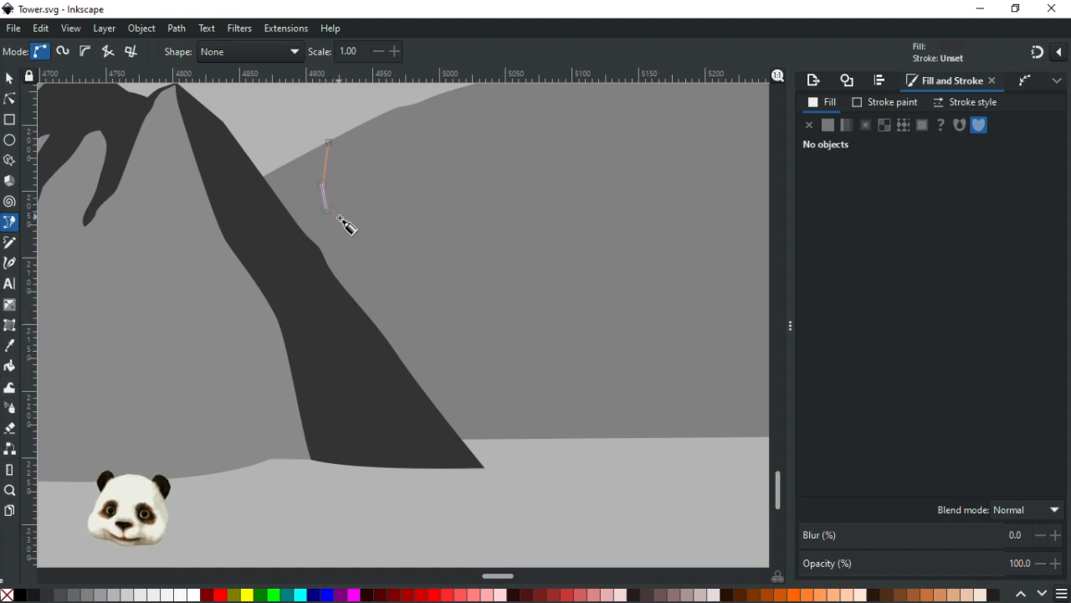
pyautogui.click(381, 259)
pyautogui.click(504, 404)
pyautogui.click(508, 443)
pyautogui.click(403, 446)
pyautogui.click(241, 191)
pyautogui.click(263, 151)
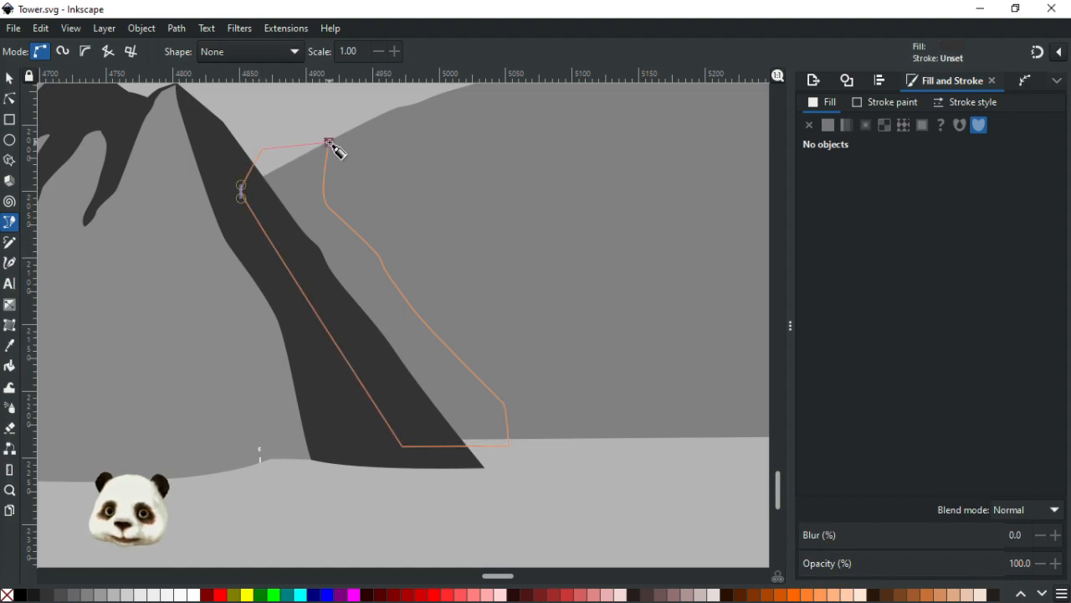
pyautogui.click(328, 141)
pyautogui.scroll(-4, 327, 266)
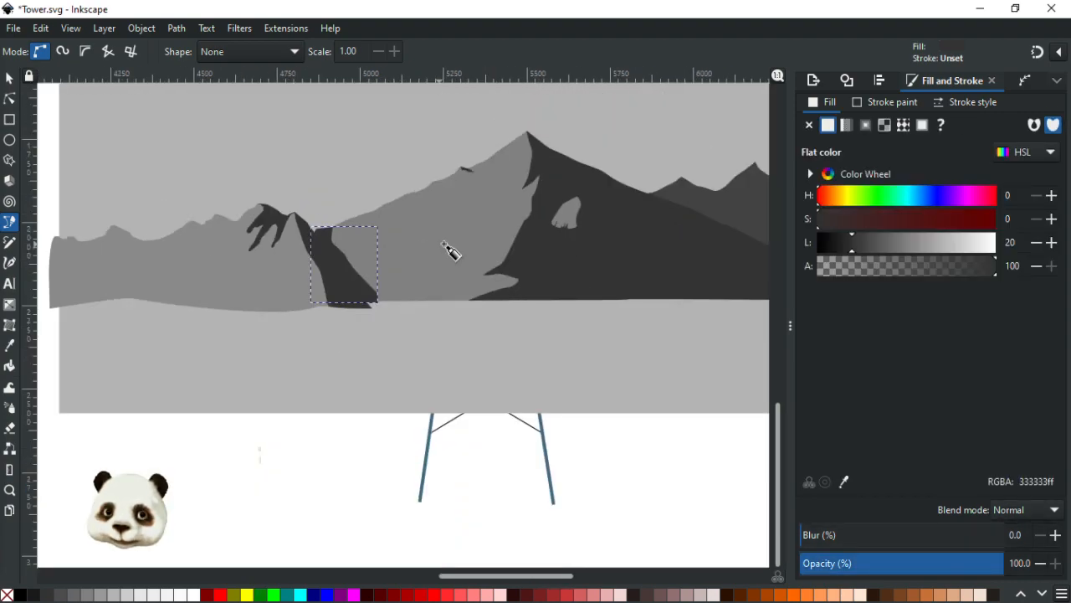
# Step: Delete the extra dark shape drawn over the left mountain's shading and save the file
pyautogui.press('Escape')
pyautogui.press('s')
pyautogui.scroll(-3, 411, 399)
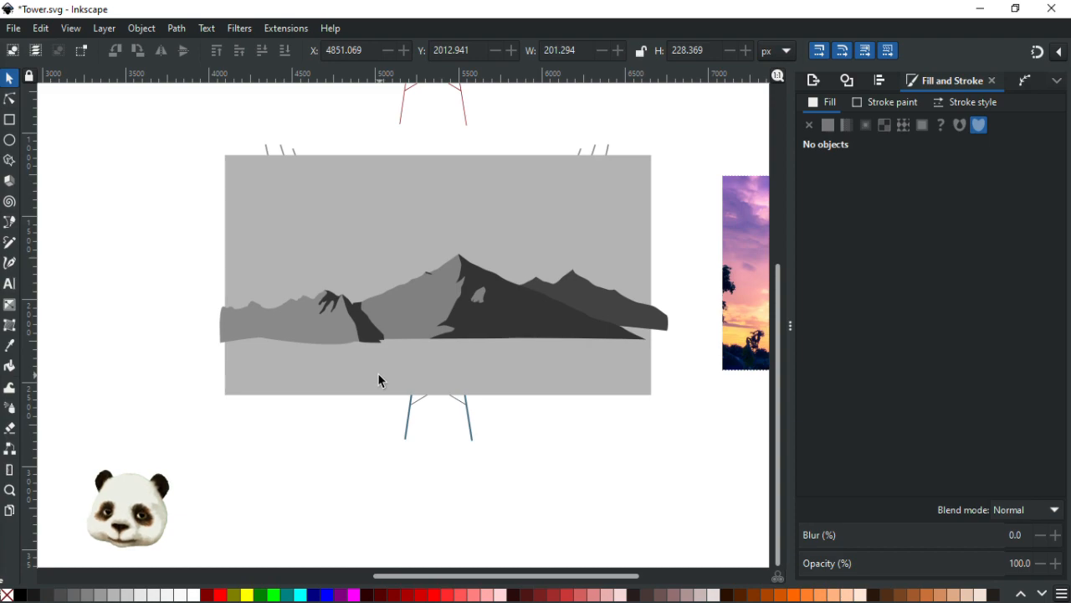
pyautogui.scroll(1, 372, 377)
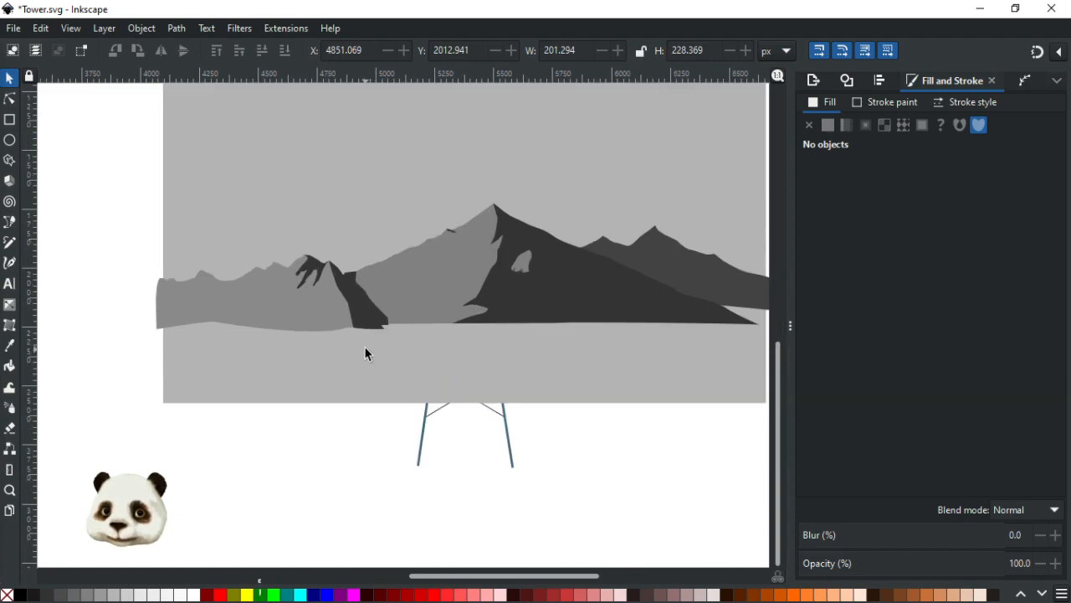
pyautogui.scroll(1, 365, 352)
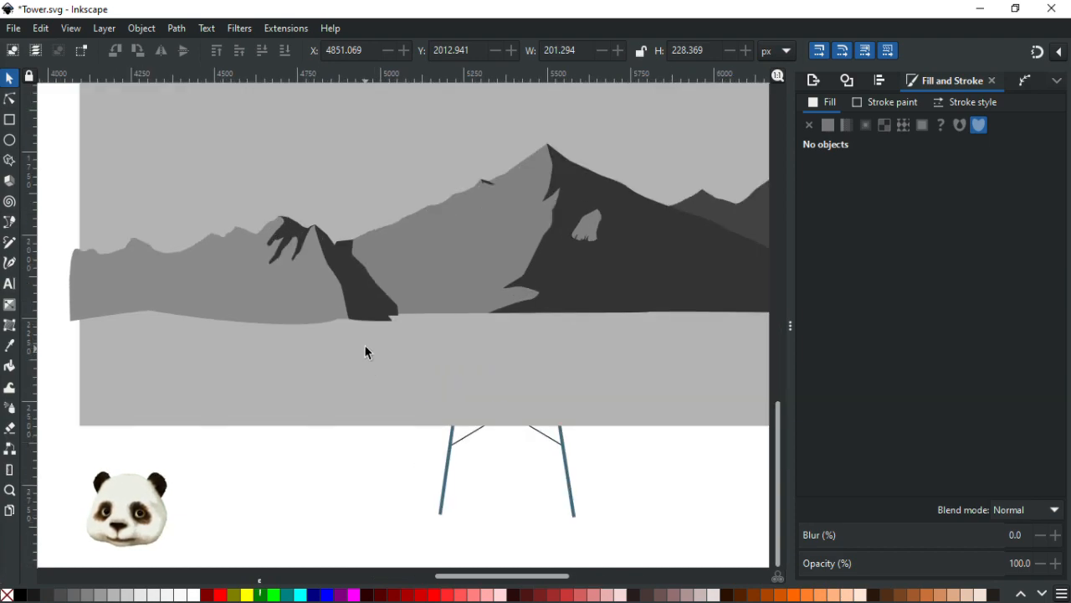
pyautogui.click(348, 247)
pyautogui.press('Escape')
pyautogui.hotkey('ctrl', 's')
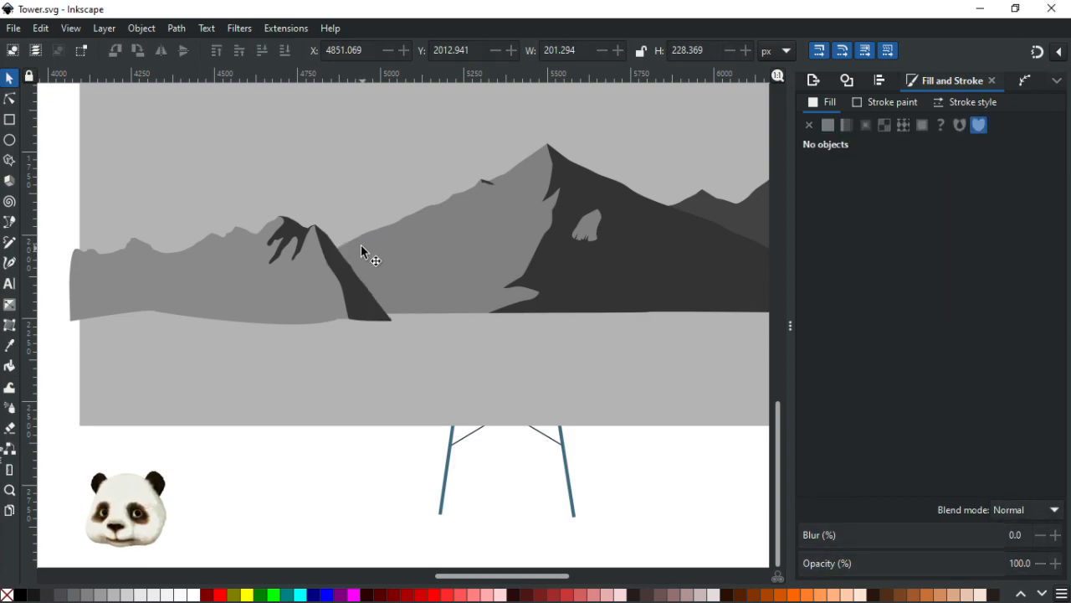
# Step: Add two nodes where the left shading's outer edge meets the main mountain's slope and pull the lower one out onto the slope line
pyautogui.scroll(8, 361, 244)
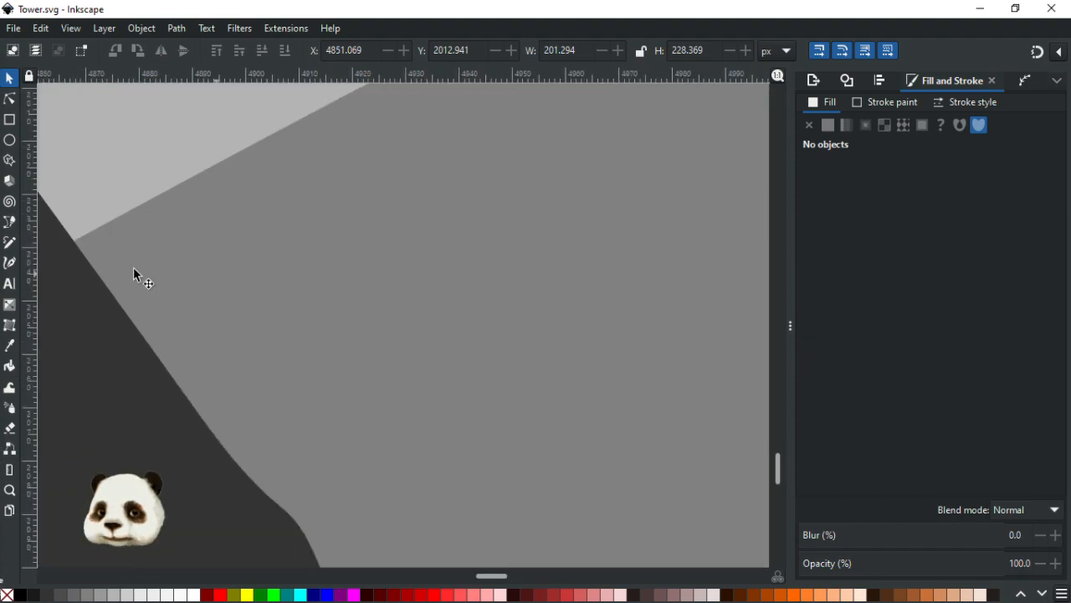
pyautogui.doubleClick(92, 268)
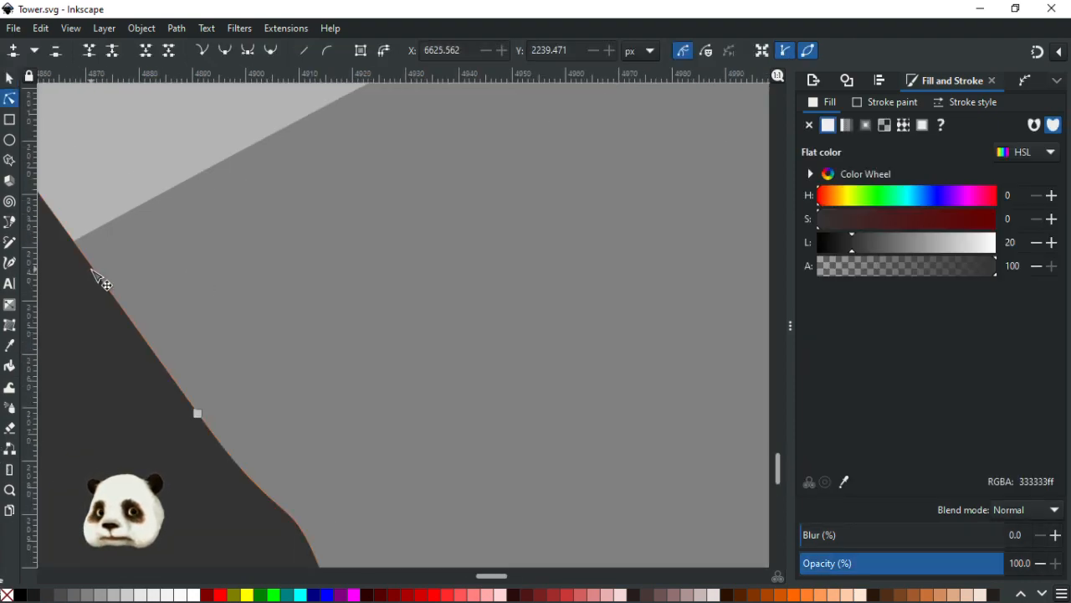
pyautogui.doubleClick(74, 245)
pyautogui.doubleClick(97, 272)
pyautogui.moveTo(96, 270); pyautogui.dragTo(135, 219)
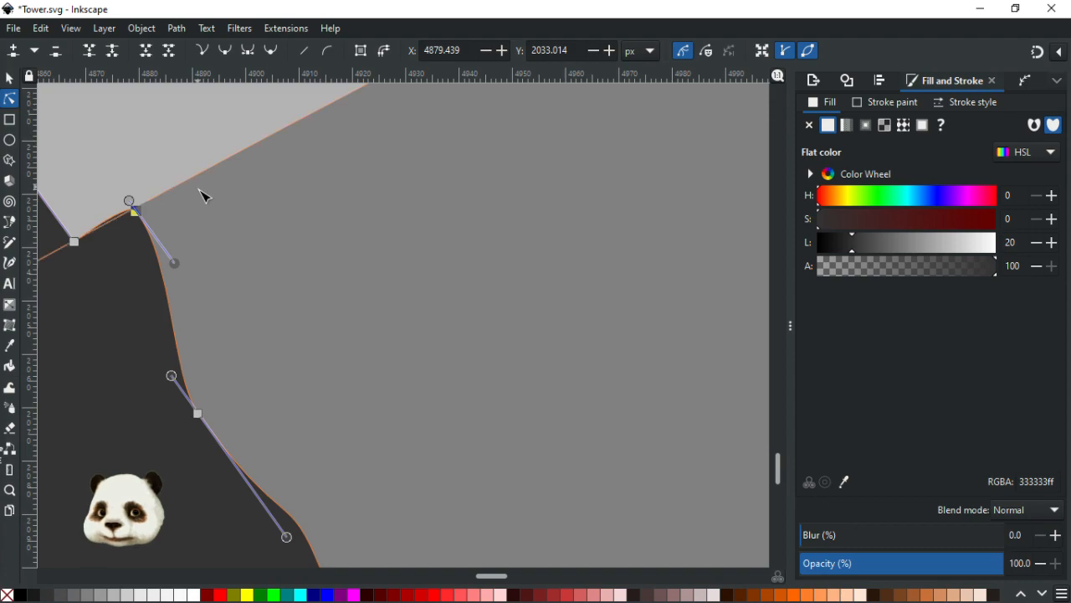
pyautogui.press('Escape')
pyautogui.keyDown('ctrl'); pyautogui.scroll(-2, 184, 148); pyautogui.keyUp('ctrl')
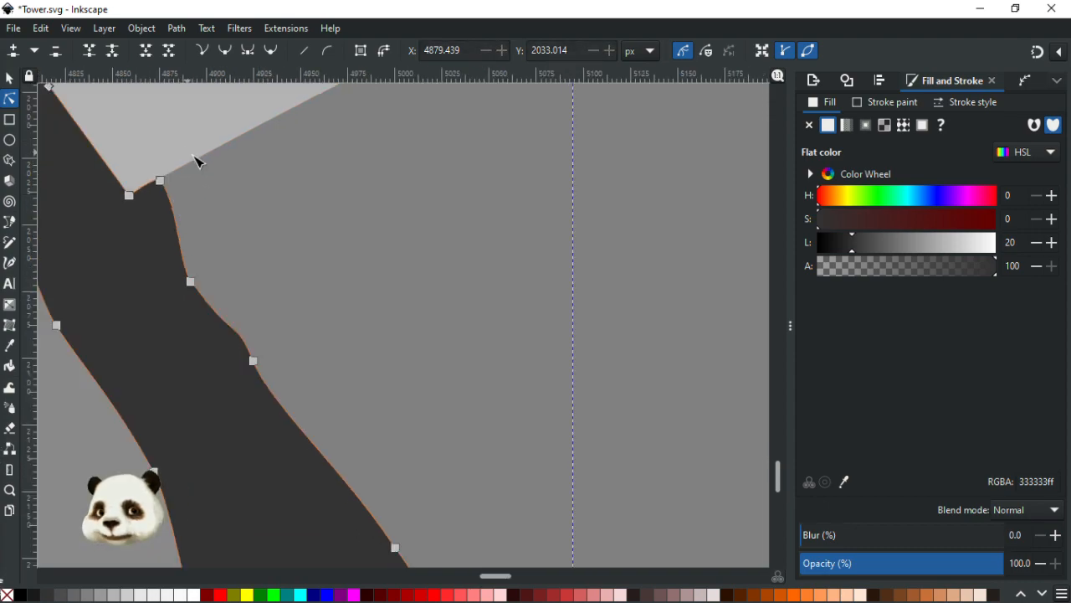
pyautogui.keyDown('ctrl'); pyautogui.scroll(-4, 199, 160); pyautogui.keyUp('ctrl')
pyautogui.press('Escape')
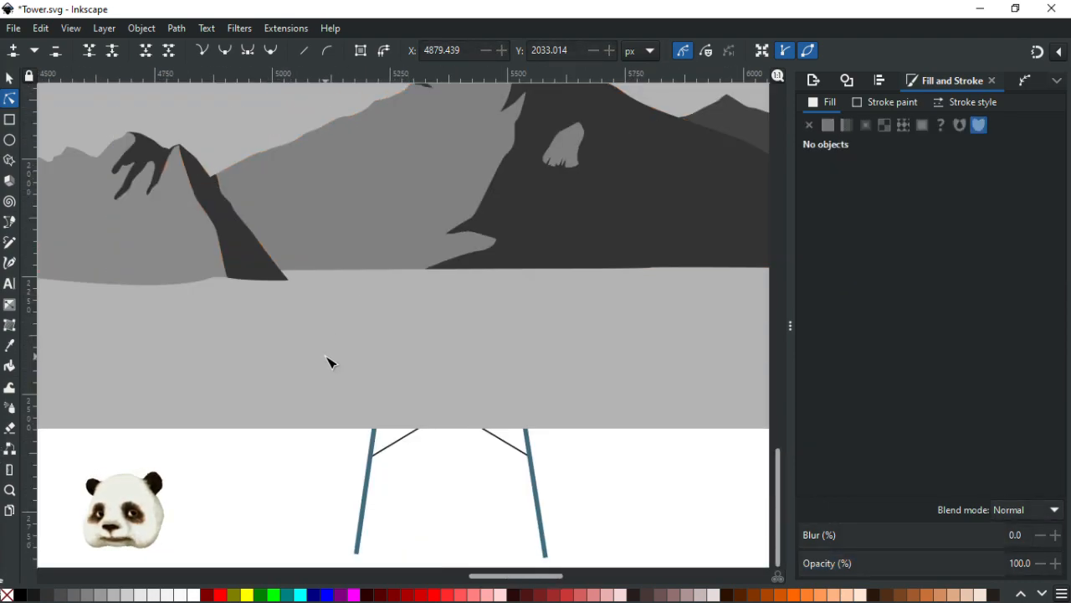
# Step: Move the middle nodes of the left shading's outer edge outward to widen its slope
pyautogui.keyDown('ctrl'); pyautogui.scroll(-2, 328, 362); pyautogui.keyUp('ctrl')
pyautogui.keyDown('ctrl'); pyautogui.scroll(2, 232, 318); pyautogui.keyUp('ctrl')
pyautogui.keyDown('ctrl'); pyautogui.scroll(2, 364, 196); pyautogui.keyUp('ctrl')
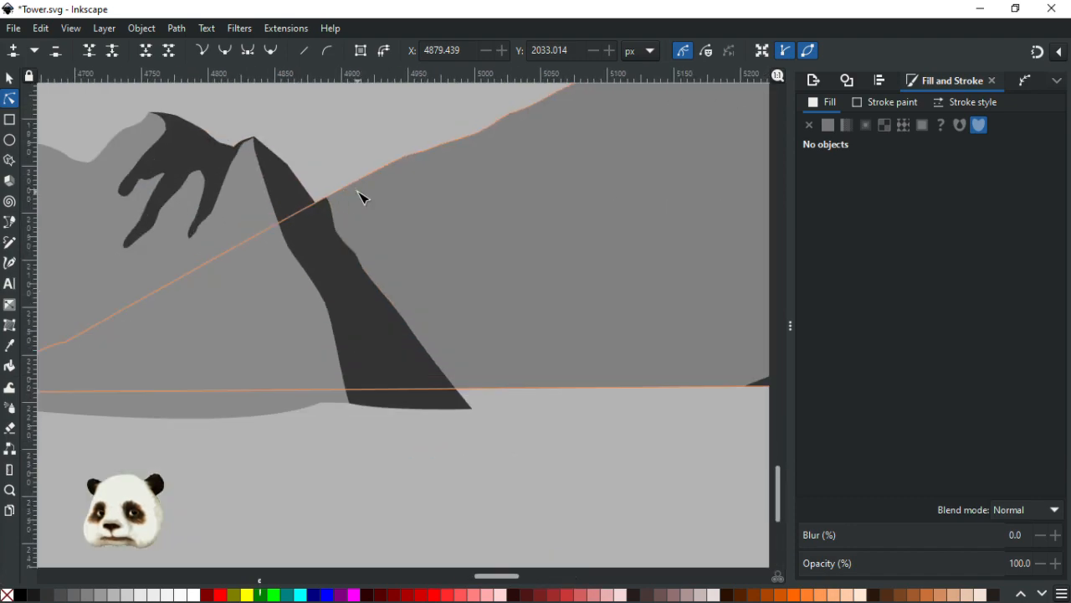
pyautogui.keyDown('ctrl'); pyautogui.scroll(2, 349, 263); pyautogui.keyUp('ctrl')
pyautogui.keyDown('ctrl'); pyautogui.scroll(2, 344, 266); pyautogui.keyUp('ctrl')
pyautogui.click(330, 267)
pyautogui.moveTo(294, 222); pyautogui.dragTo(485, 430)
pyautogui.moveTo(398, 337); pyautogui.dragTo(430, 324)
pyautogui.moveTo(506, 409); pyautogui.dragTo(363, 244)
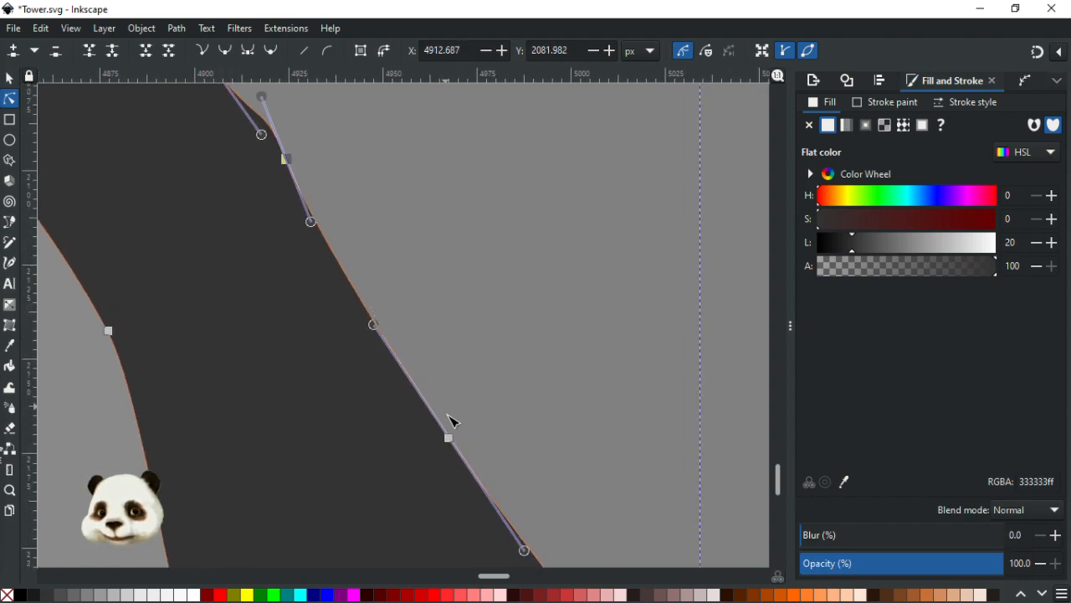
pyautogui.moveTo(452, 444); pyautogui.dragTo(486, 426)
pyautogui.click(561, 366)
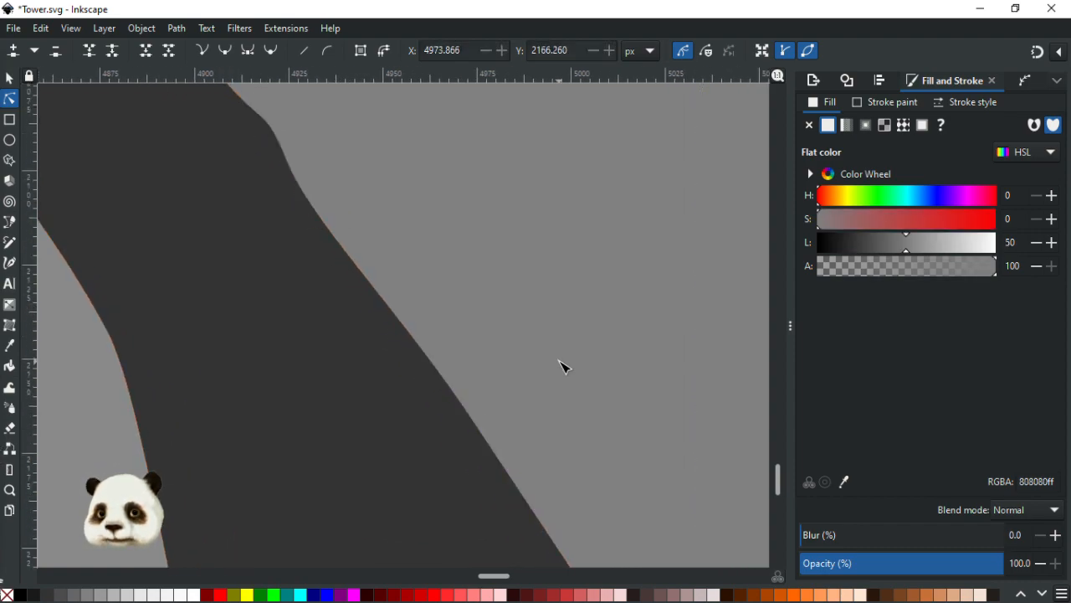
# Step: Extend the left shading's outer base corner outward and pull the edge node above it outward to broaden the slope
pyautogui.scroll(-7, 561, 366)
pyautogui.click(115, 247)
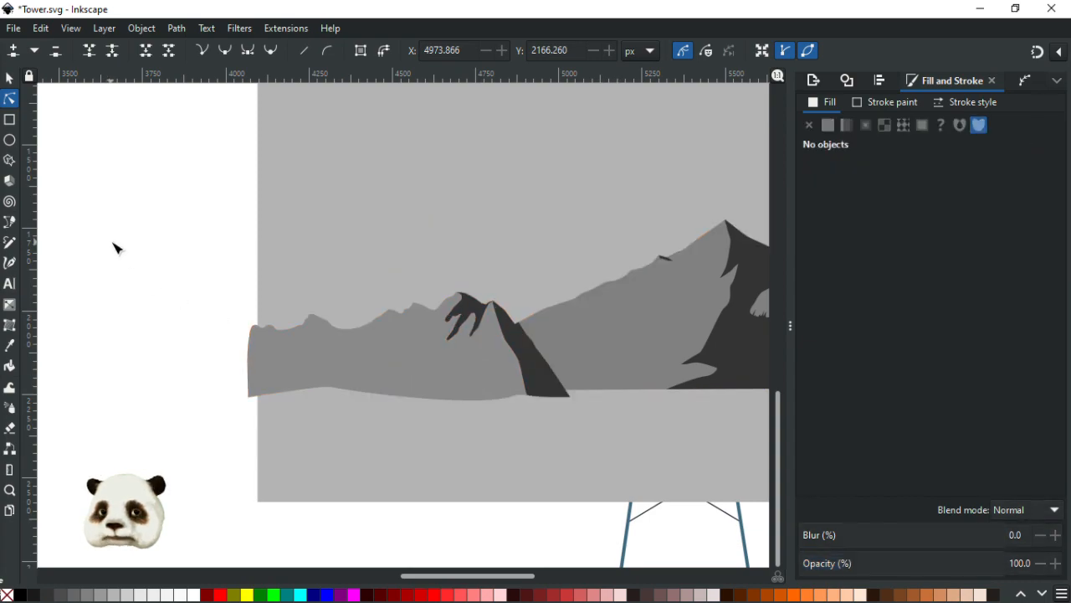
pyautogui.scroll(1, 644, 402)
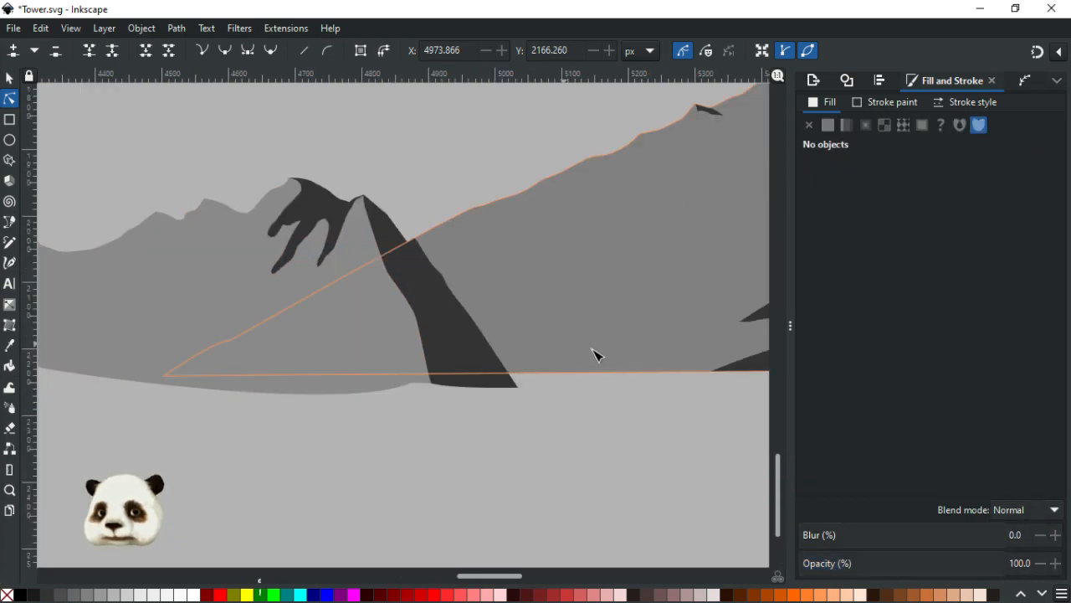
pyautogui.scroll(2, 595, 354)
pyautogui.click(405, 383)
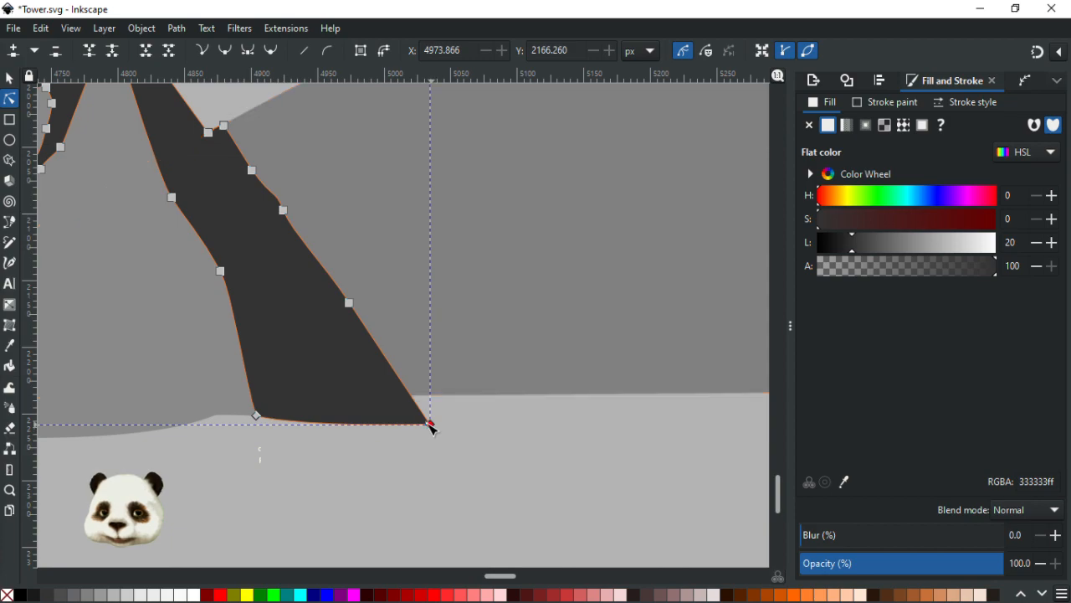
pyautogui.moveTo(430, 425); pyautogui.dragTo(565, 431)
pyautogui.moveTo(347, 300); pyautogui.dragTo(388, 291)
pyautogui.hotkey('ctrl', 'z')
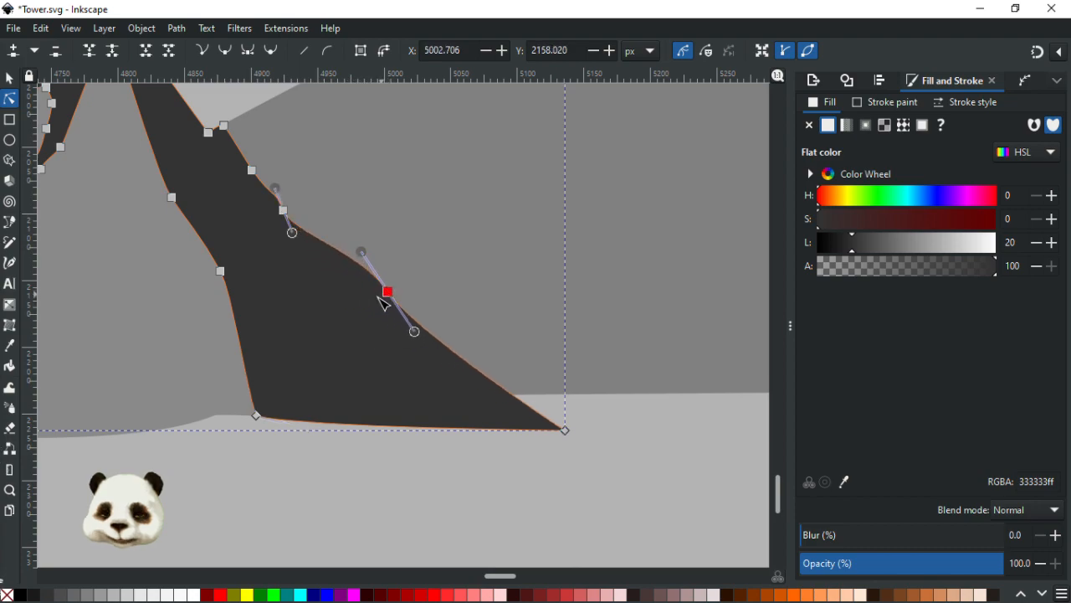
pyautogui.scroll(-6, 349, 308)
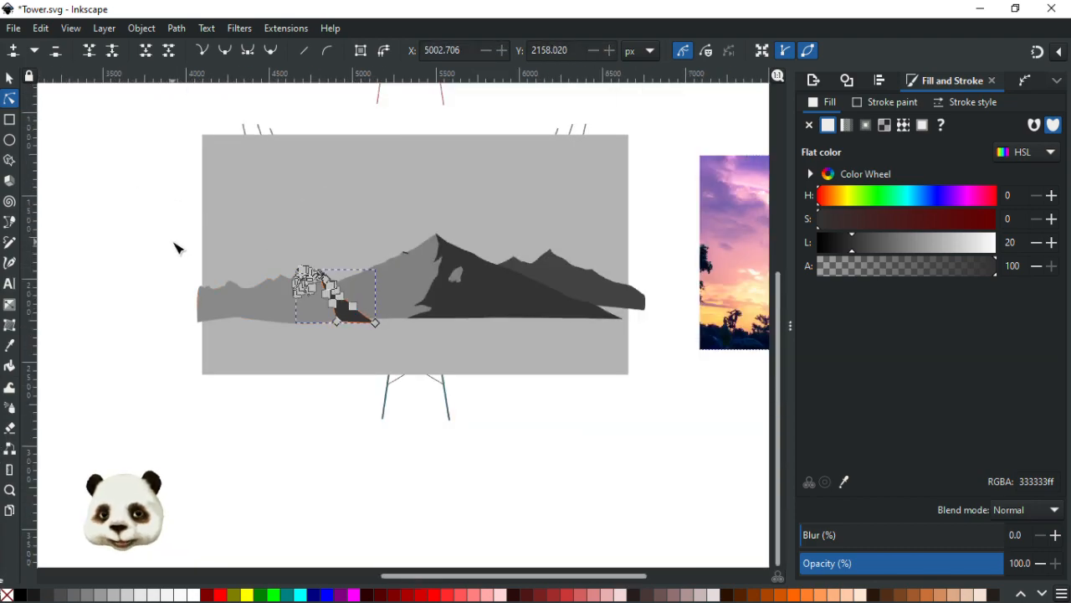
pyautogui.click(176, 247)
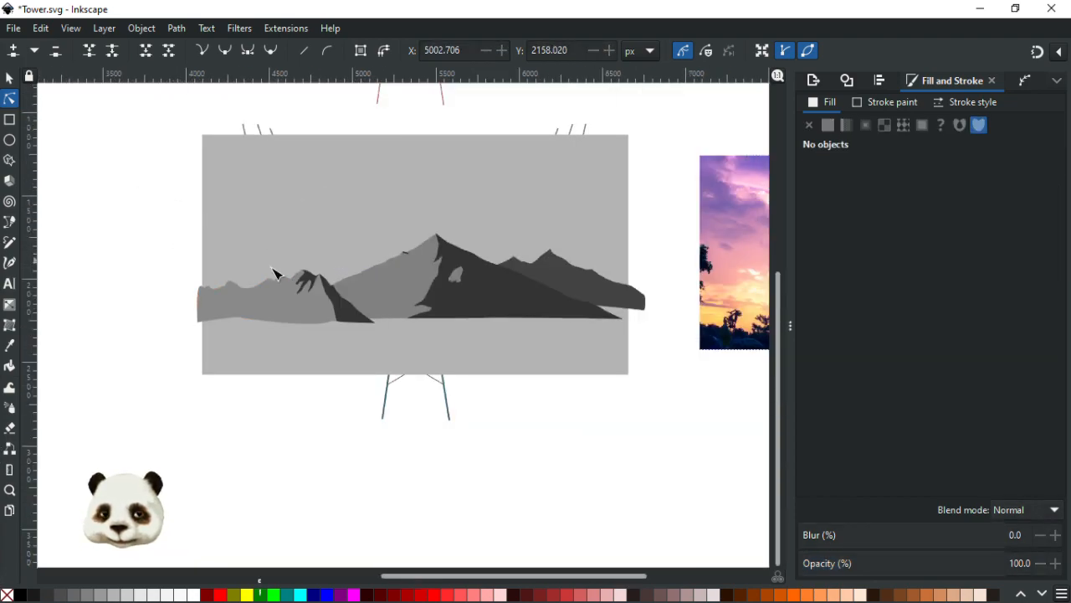
# Step: Add two nodes where the left shading's outer edge crosses the main mountain's base and pull the upper one outward into a pointed spur
pyautogui.scroll(1, 378, 331)
pyautogui.scroll(2, 377, 331)
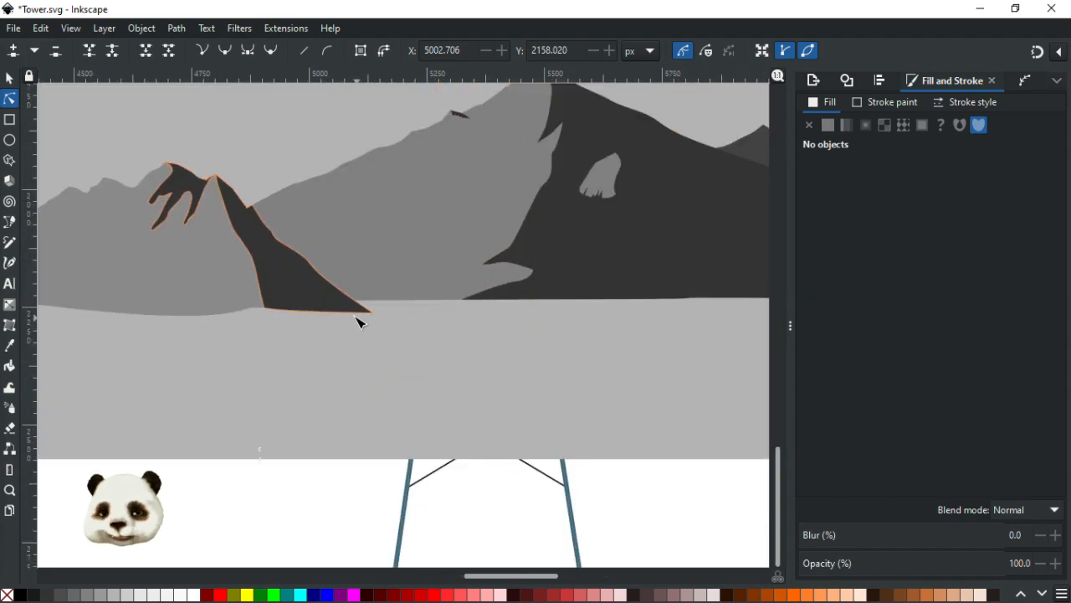
pyautogui.scroll(2, 367, 312)
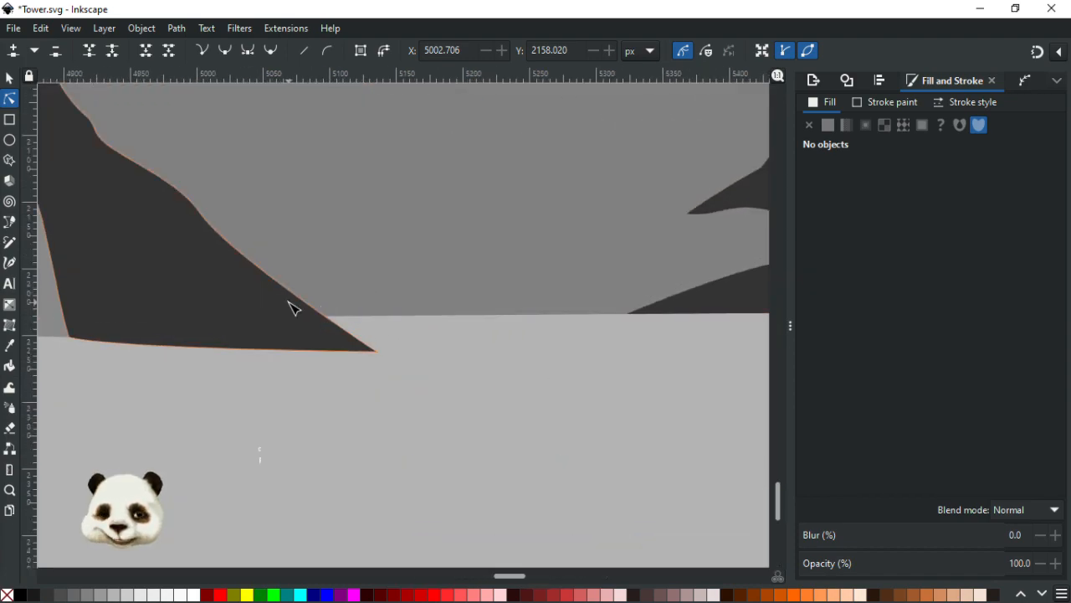
pyautogui.scroll(3, 293, 308)
pyautogui.click(395, 348)
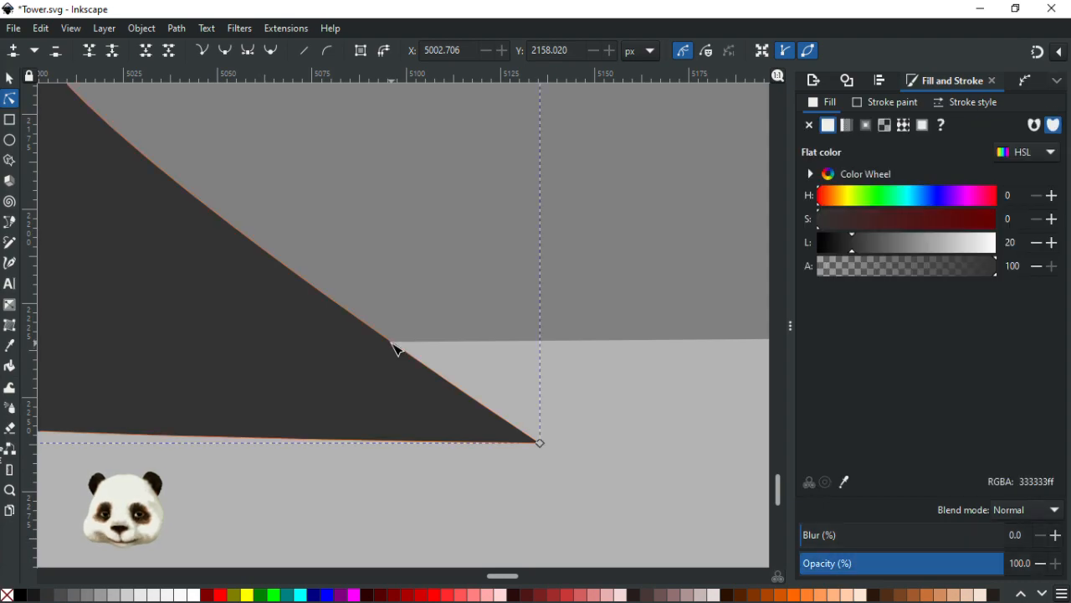
pyautogui.click(391, 342)
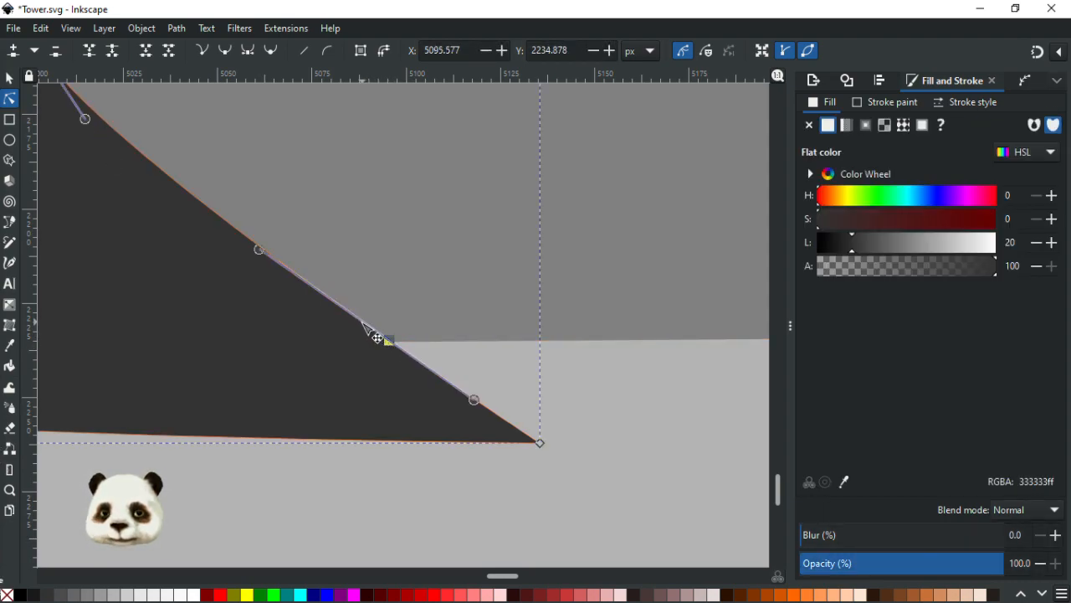
pyautogui.doubleClick(362, 323)
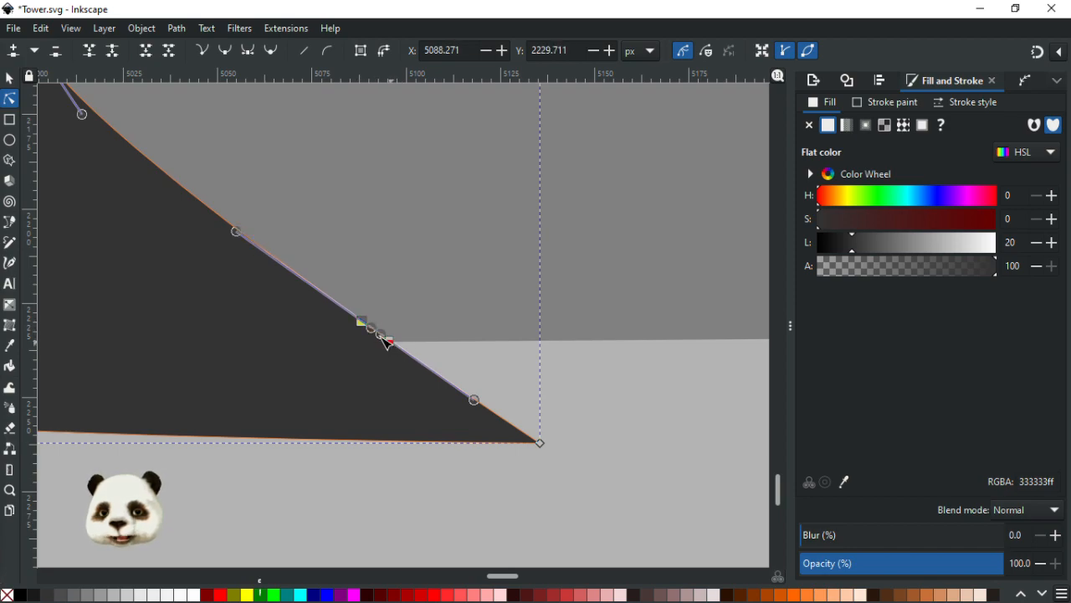
pyautogui.moveTo(362, 322); pyautogui.dragTo(459, 338)
pyautogui.moveTo(386, 336); pyautogui.dragTo(389, 341)
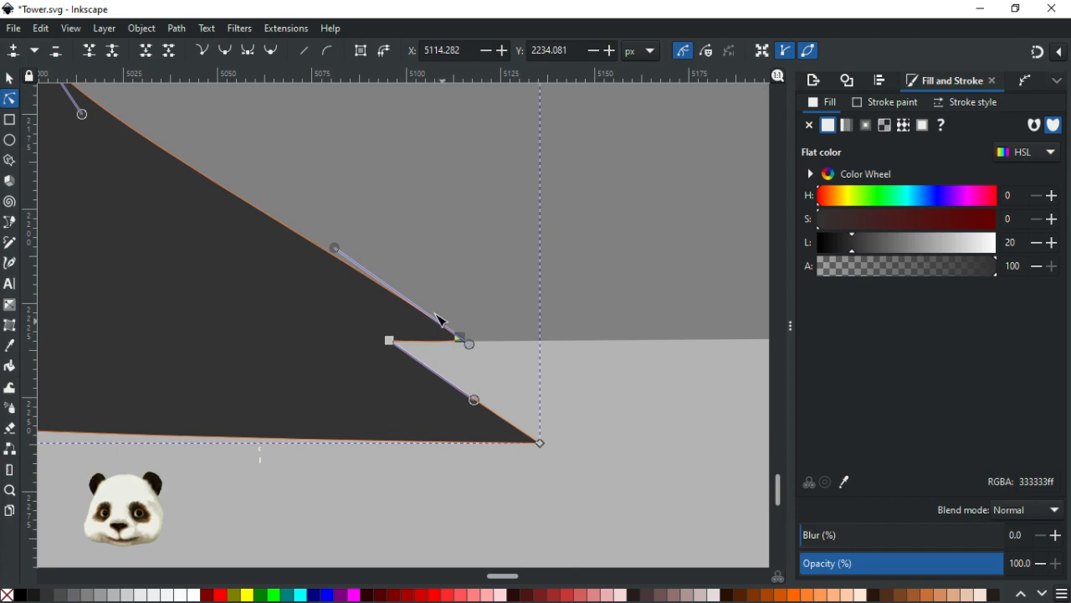
# Step: Finish editing the left mountain's shading outline, deselect it and save the drawing
pyautogui.scroll(-4, 423, 303)
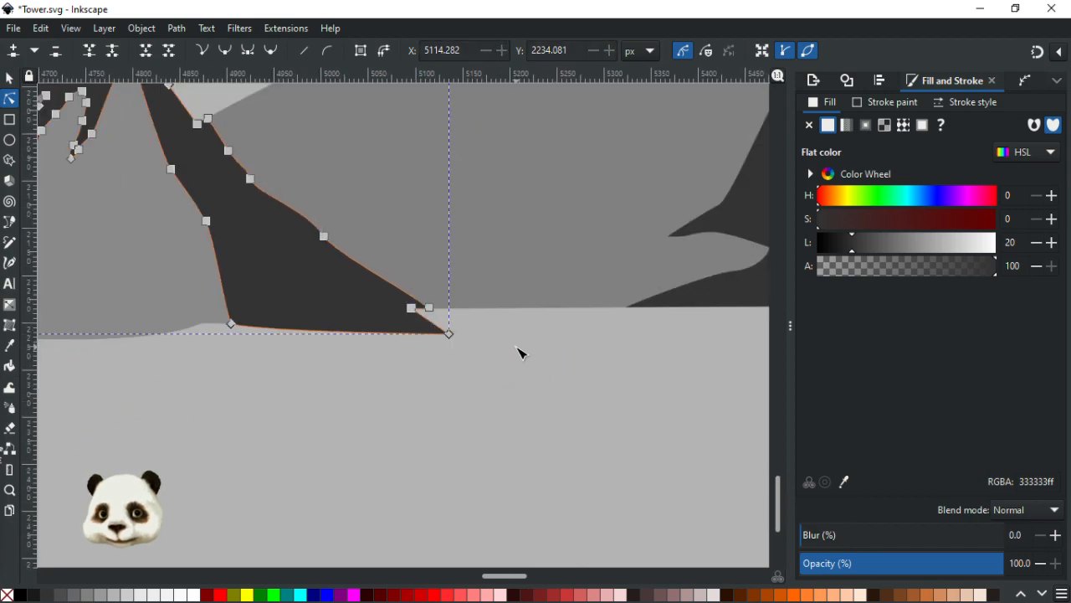
pyautogui.press('Escape')
pyautogui.scroll(-3, 519, 354)
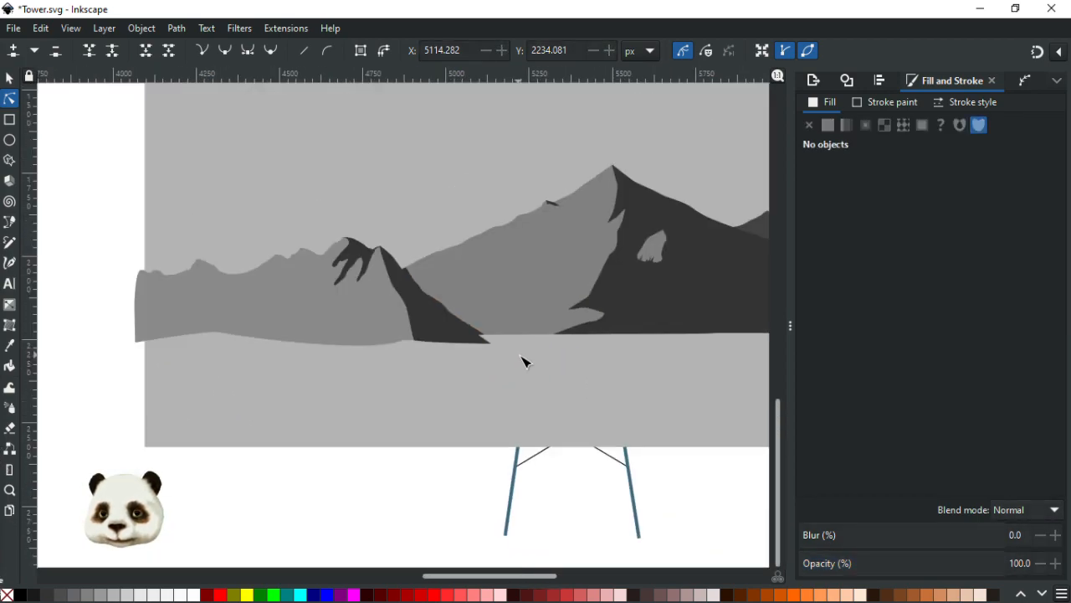
pyautogui.hotkey('ctrl', 's')
# Step: Draw a closed dark shading shape with the Pen tool, rising diagonally from the main mountain's base beside the left shading, with a small side peak
pyautogui.scroll(-2, 527, 363)
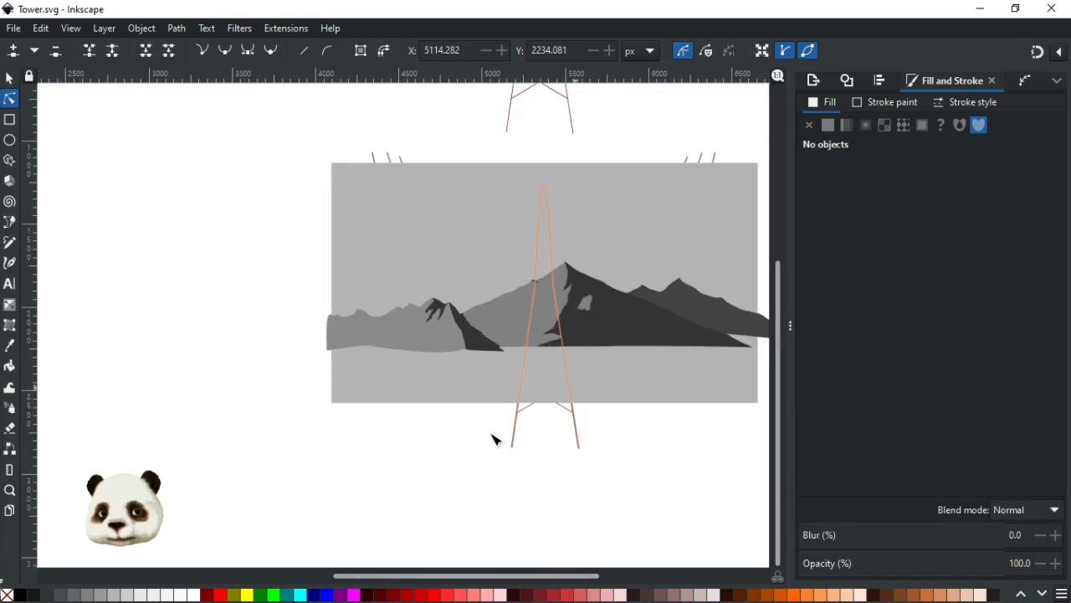
pyautogui.scroll(1, 422, 389)
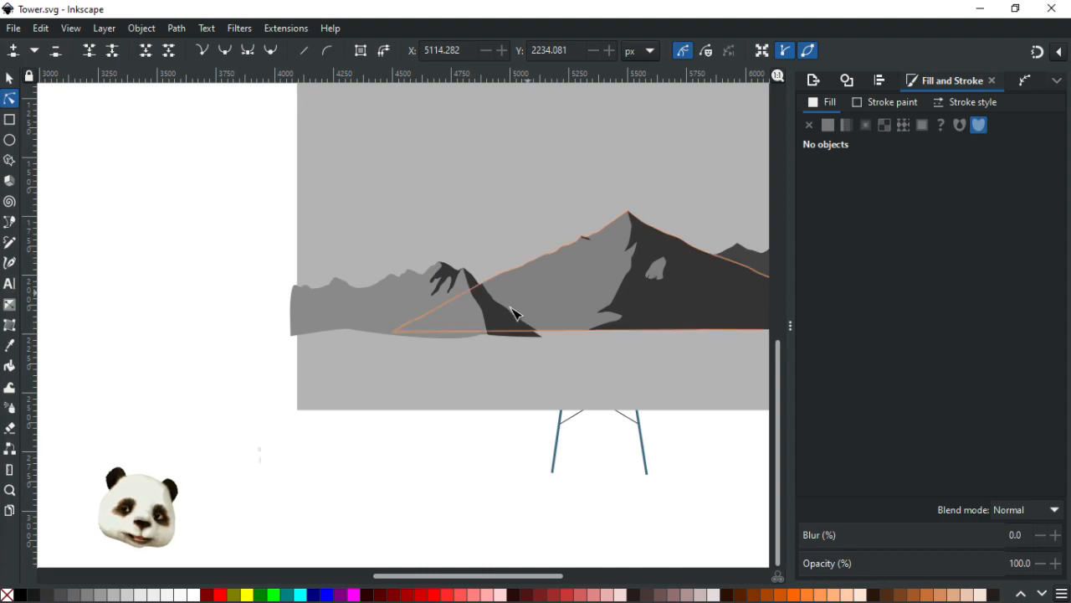
pyautogui.moveTo(311, 379); pyautogui.dragTo(119, 411)
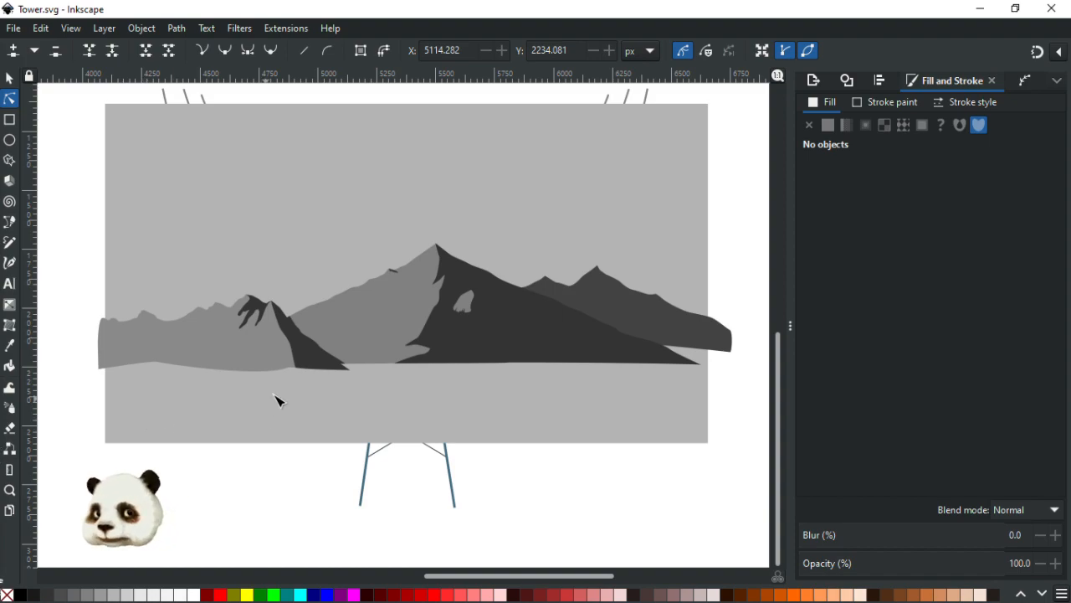
pyautogui.scroll(2, 369, 406)
pyautogui.scroll(1, 427, 287)
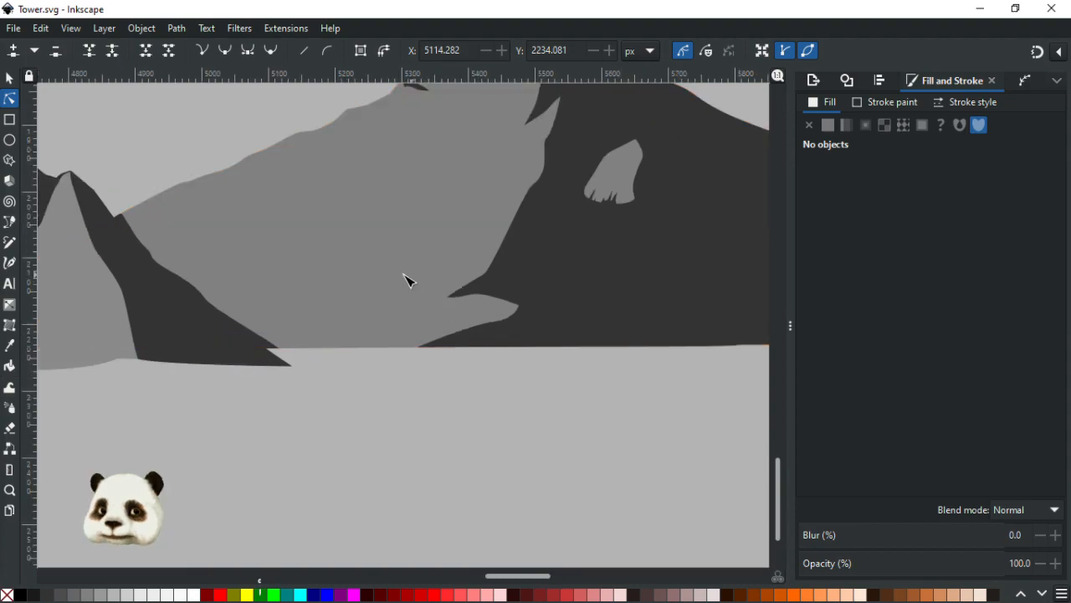
pyautogui.press('b')
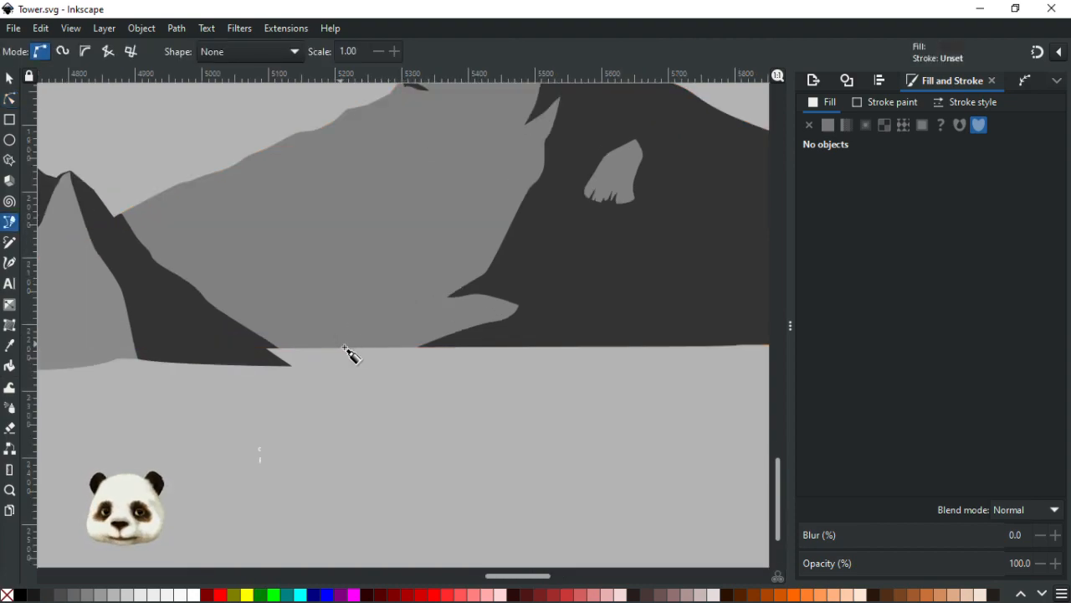
pyautogui.click(359, 345)
pyautogui.click(398, 291)
pyautogui.click(448, 268)
pyautogui.press('BackSpace')
pyautogui.press('BackSpace')
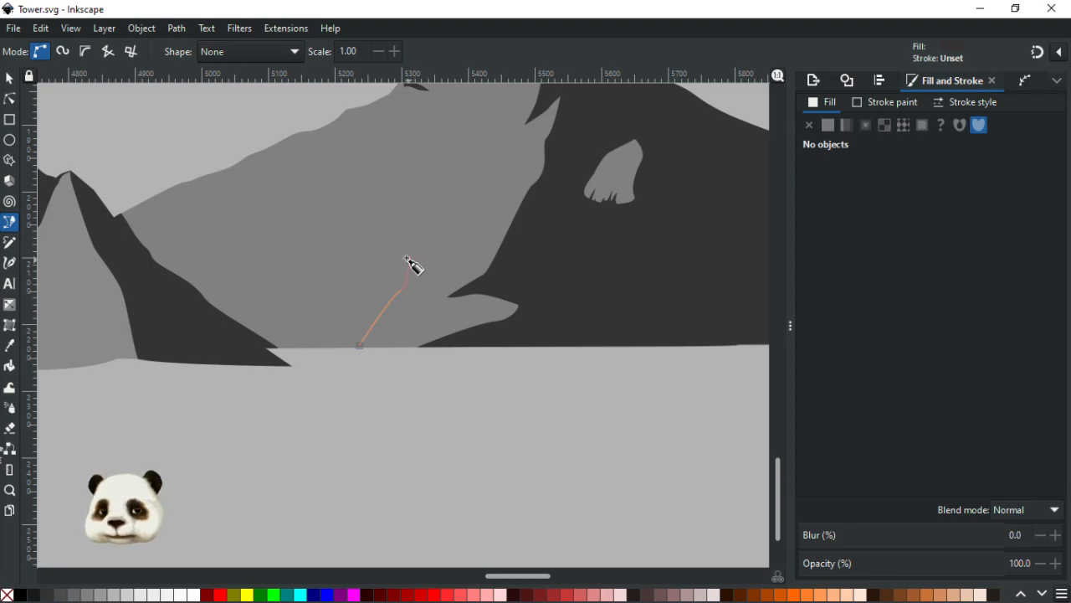
pyautogui.moveTo(391, 276); pyautogui.dragTo(428, 226)
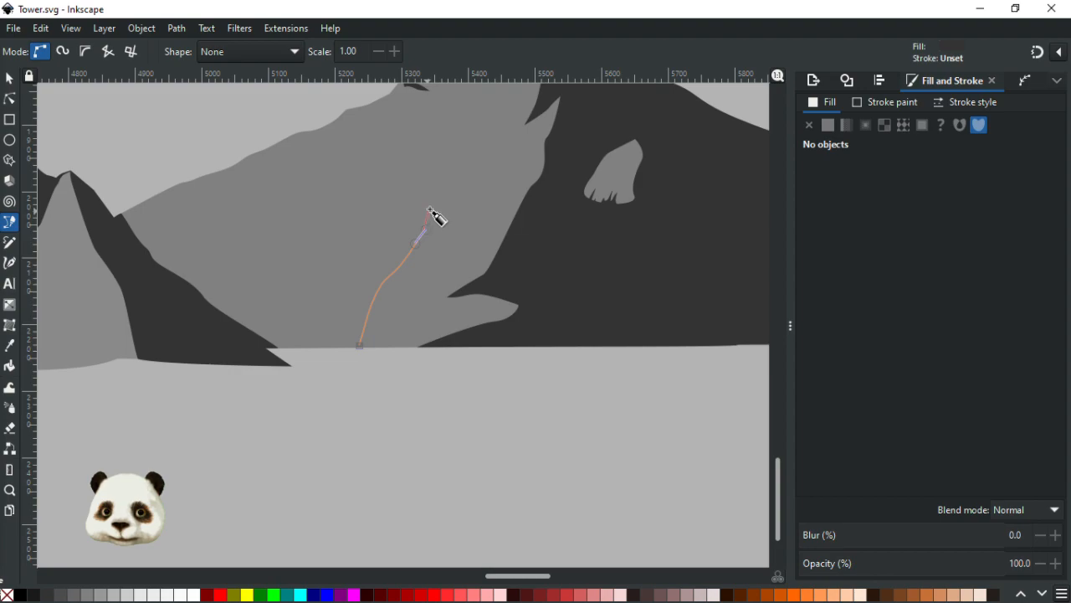
pyautogui.moveTo(425, 205); pyautogui.dragTo(293, 284)
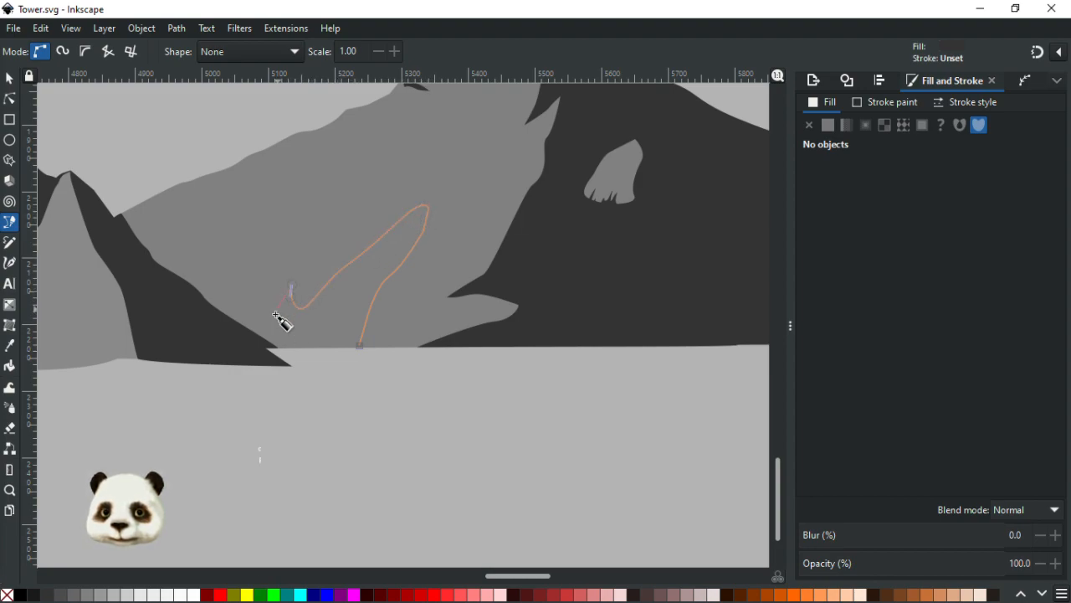
pyautogui.click(261, 345)
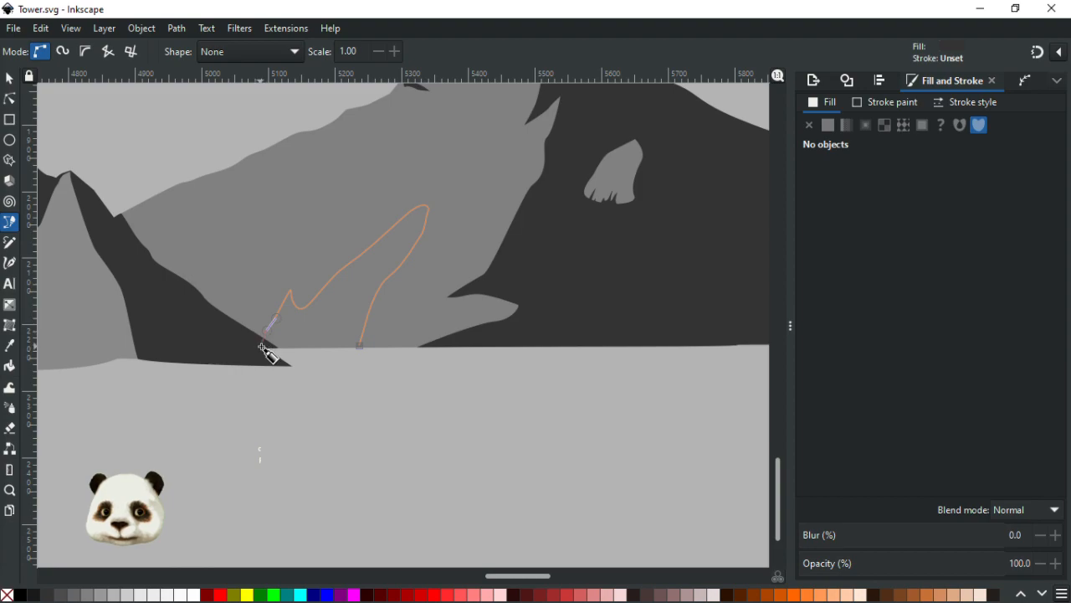
pyautogui.click(359, 346)
pyautogui.scroll(-2, 373, 343)
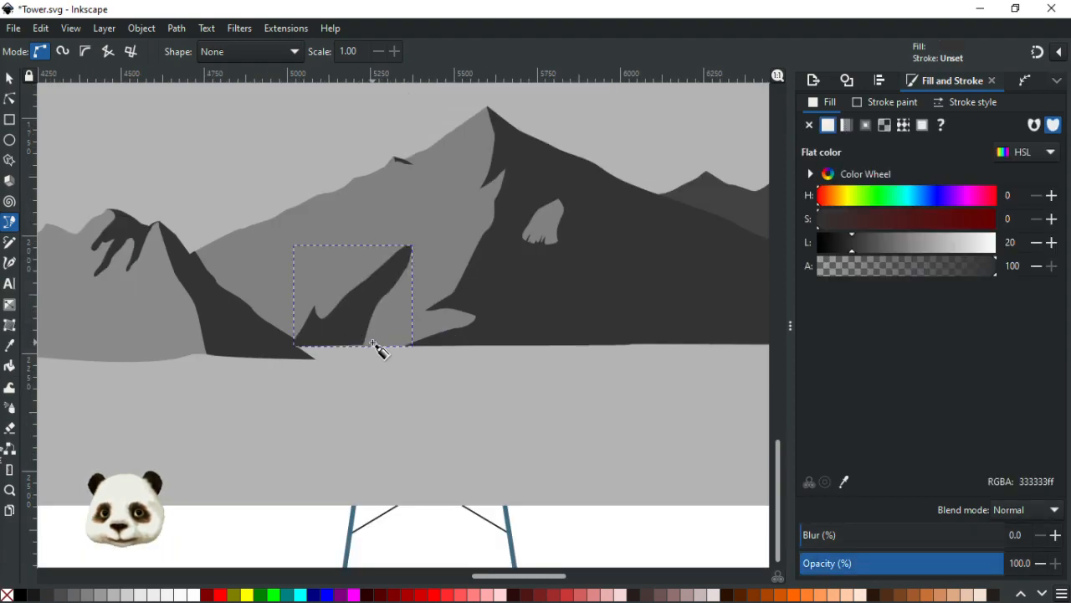
# Step: Examine the new diagonal shading at the main mountain's base against the whole landscape and up close
pyautogui.scroll(-1, 373, 344)
pyautogui.click(9, 78)
pyautogui.click(263, 179)
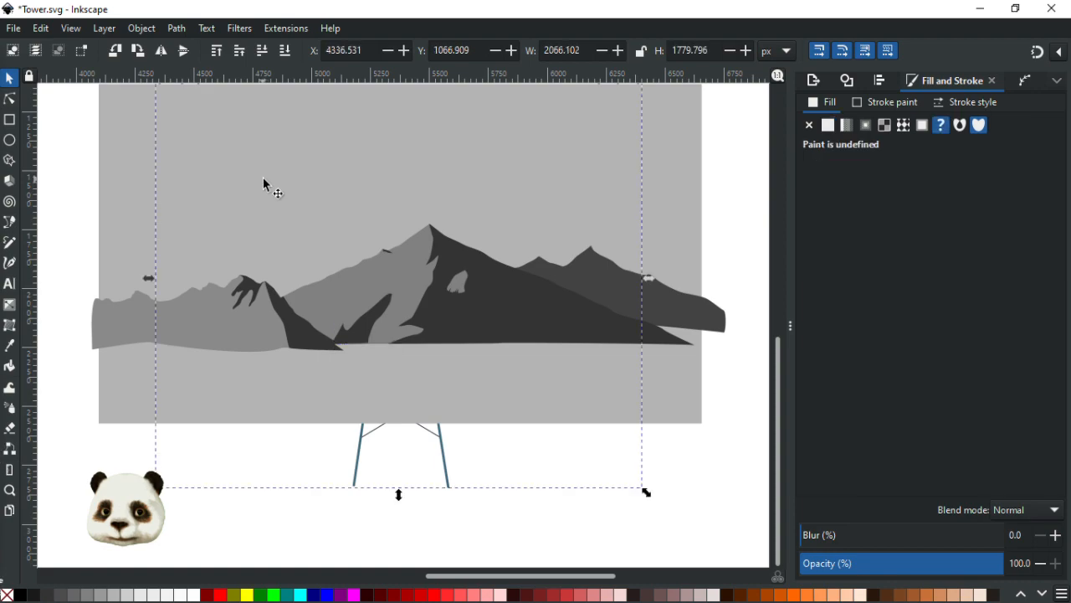
pyautogui.scroll(-3, 292, 197)
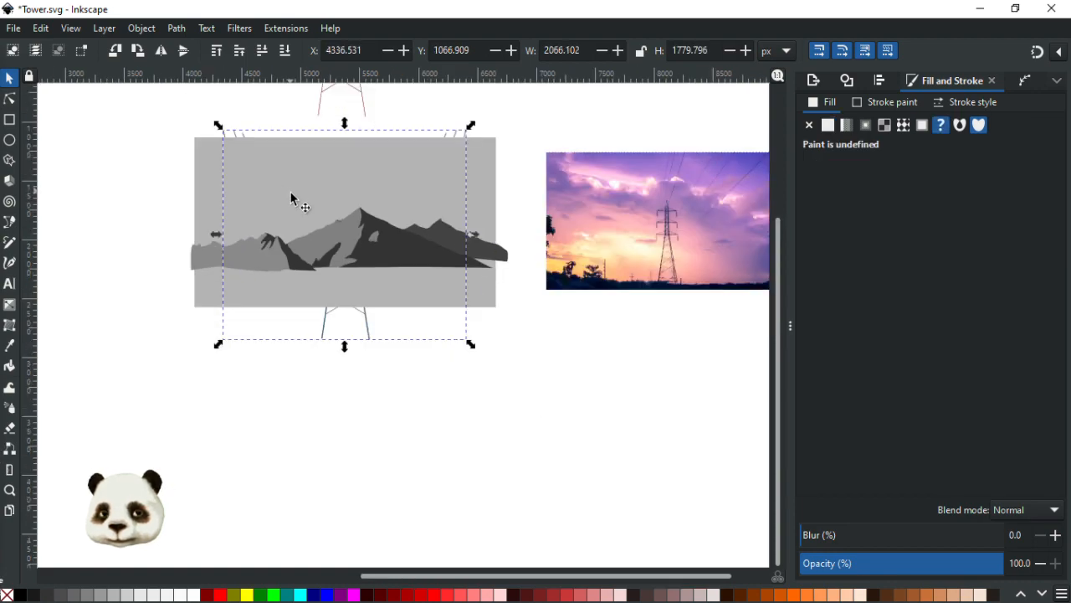
pyautogui.scroll(3, 293, 201)
pyautogui.scroll(-2, 383, 318)
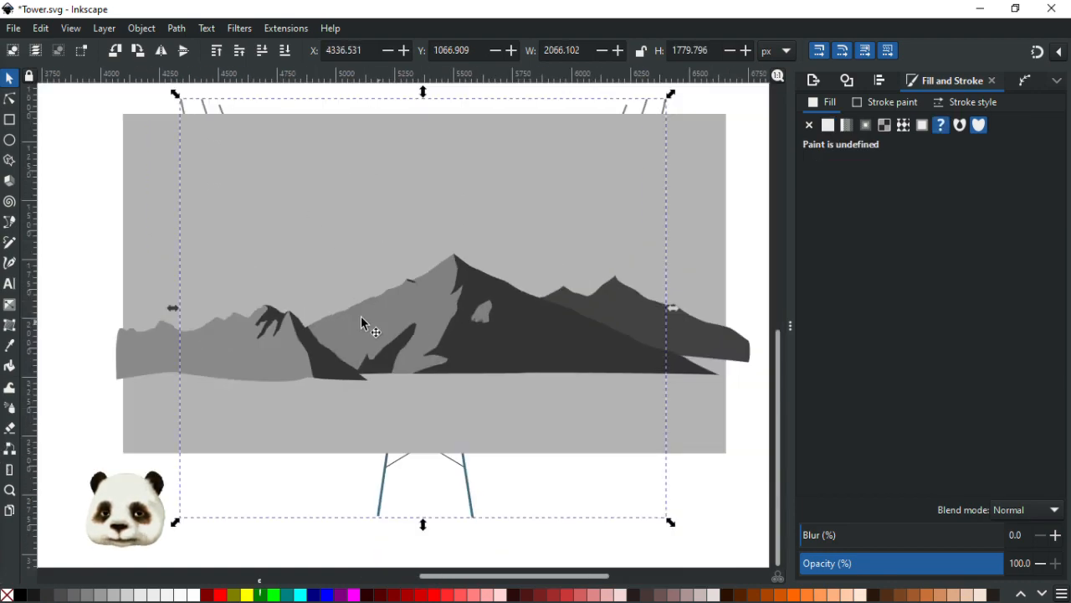
pyautogui.scroll(1, 391, 409)
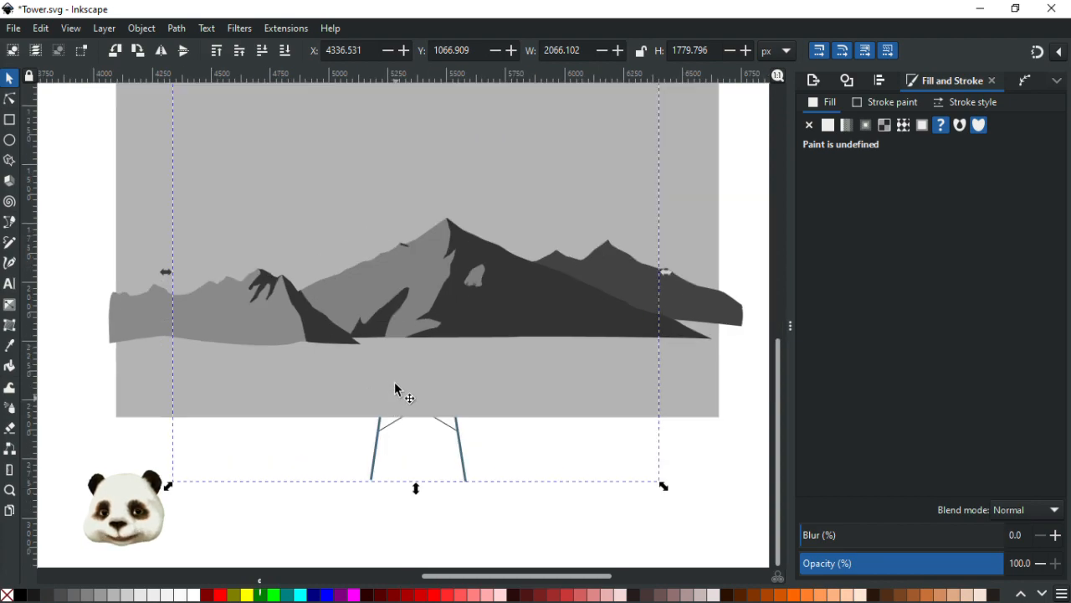
pyautogui.scroll(2, 383, 347)
pyautogui.scroll(3, 390, 292)
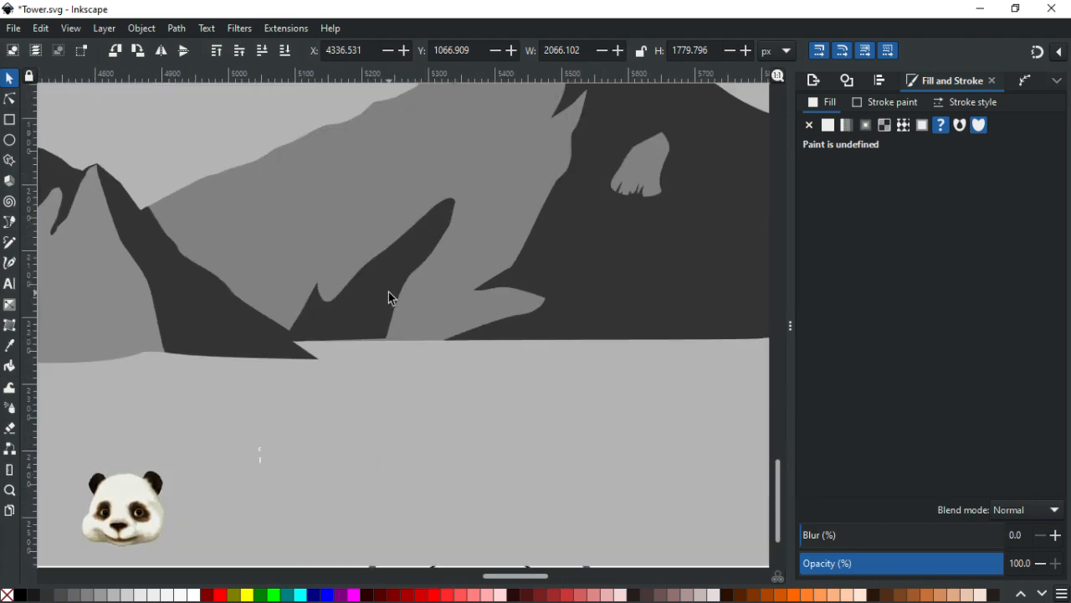
pyautogui.scroll(-6, 392, 283)
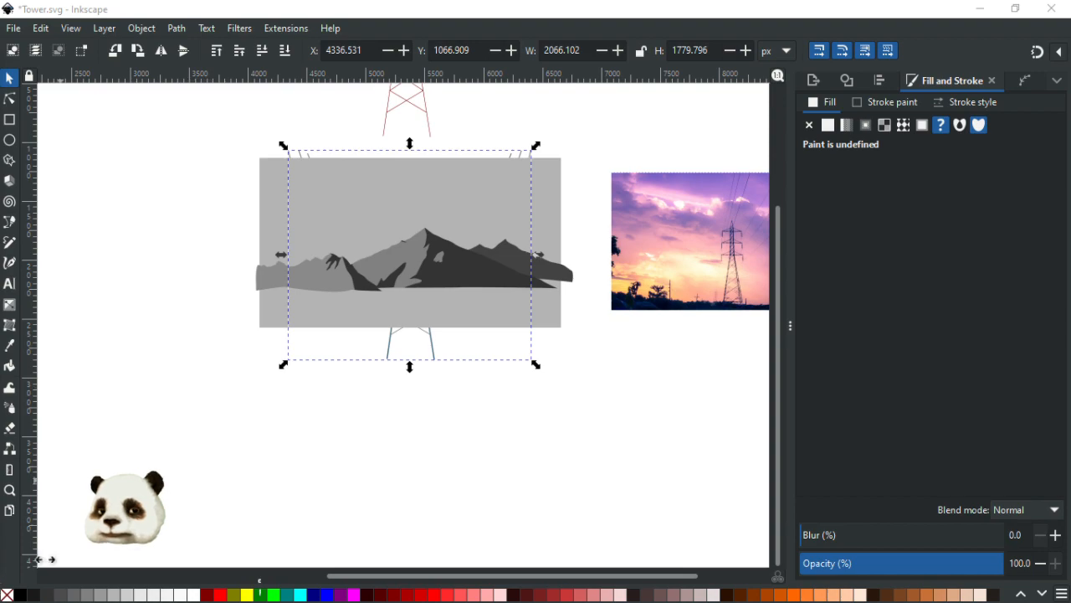
pyautogui.scroll(3, 442, 290)
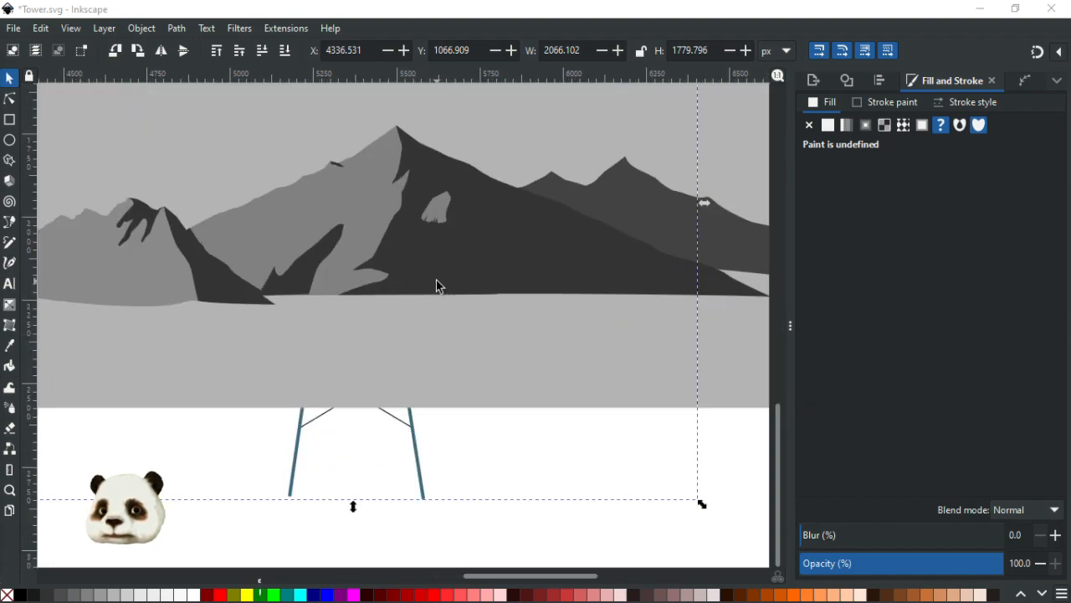
pyautogui.scroll(-4, 436, 279)
pyautogui.scroll(3, 419, 282)
pyautogui.scroll(4, 641, 376)
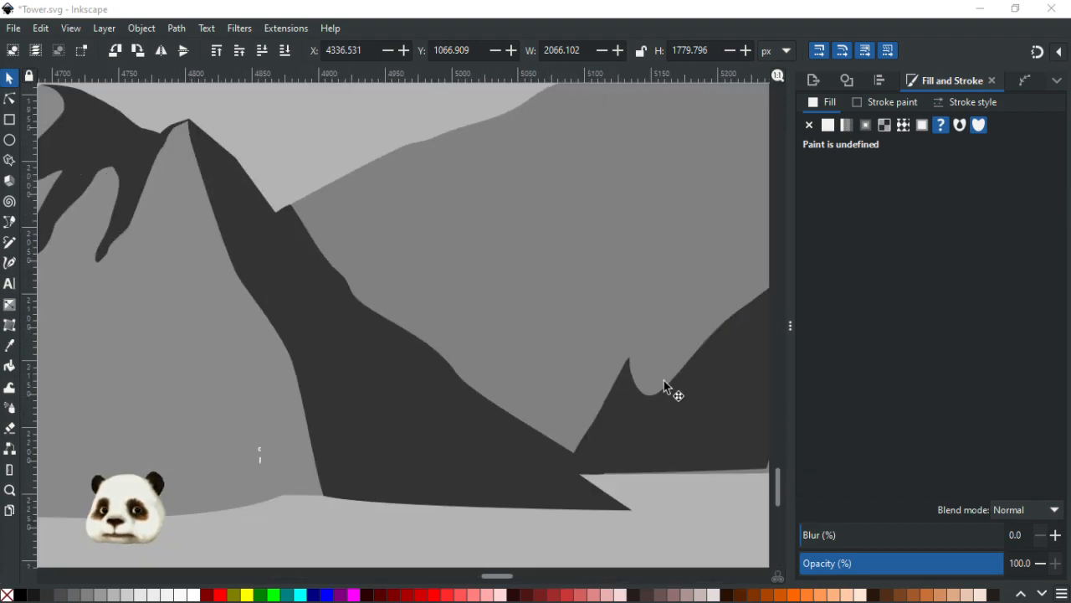
# Step: Pull the diagonal shading's inner base corner down onto the main mountain's base line and save the drawing
pyautogui.scroll(3, 497, 312)
pyautogui.scroll(3, 176, 189)
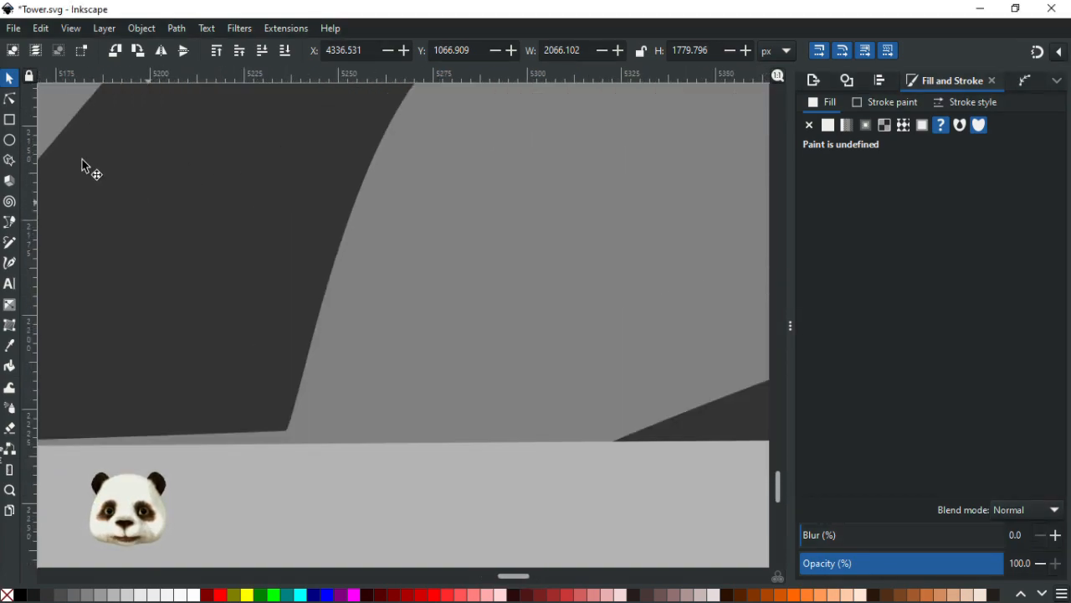
pyautogui.click(9, 100)
pyautogui.click(284, 432)
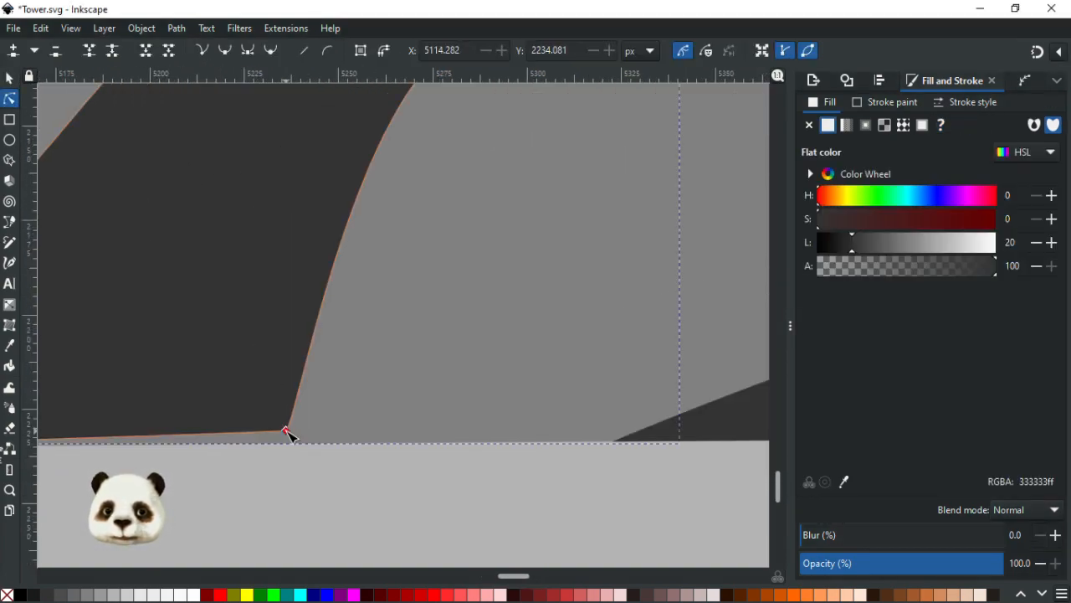
pyautogui.moveTo(285, 435); pyautogui.dragTo(283, 446)
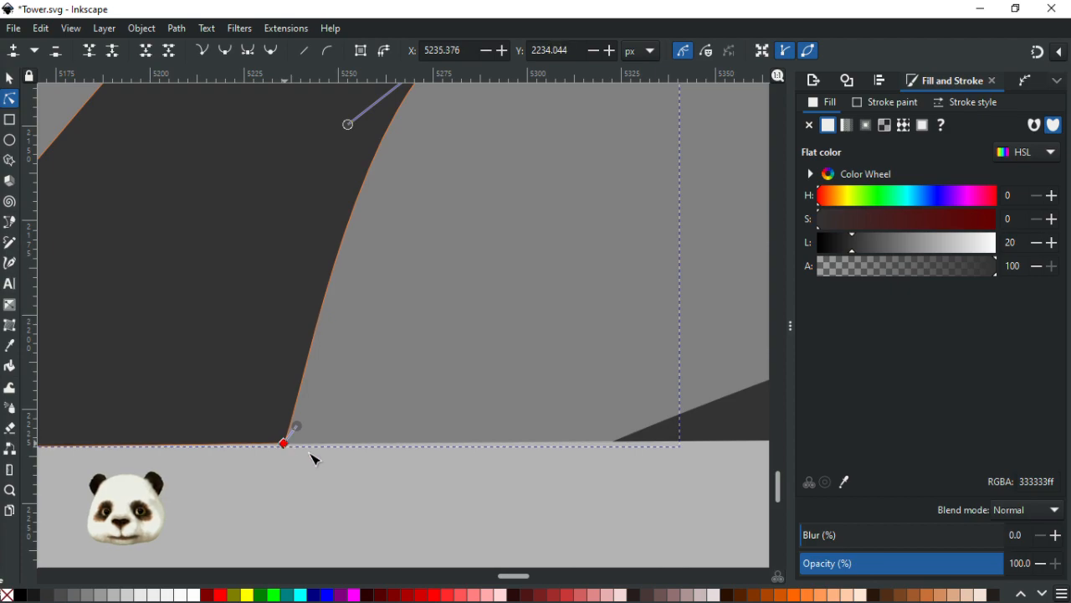
pyautogui.press('Escape')
pyautogui.scroll(-8, 349, 476)
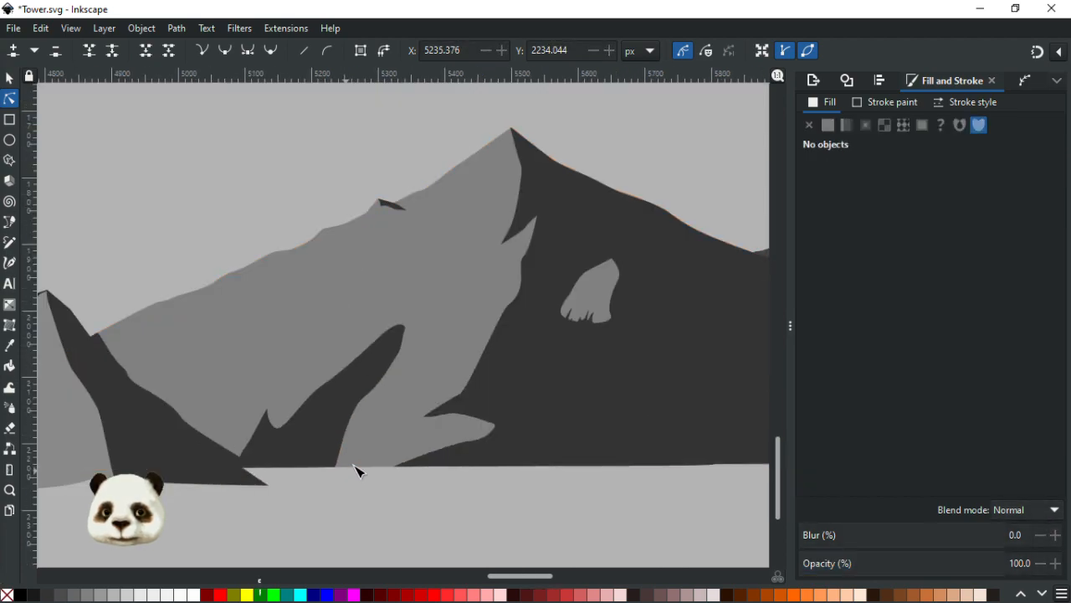
pyautogui.scroll(-2, 361, 471)
pyautogui.scroll(3, 306, 466)
pyautogui.hotkey('ctrl', 's')
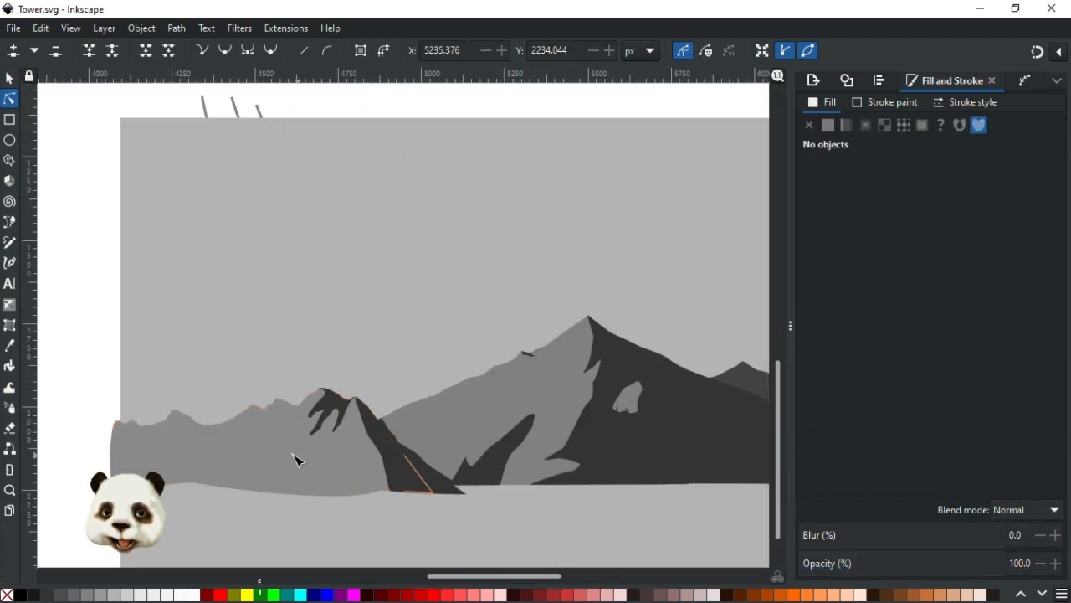
# Step: Darken the right background mountain's fill to lightness 24 and deselect it
pyautogui.scroll(-2, 407, 461)
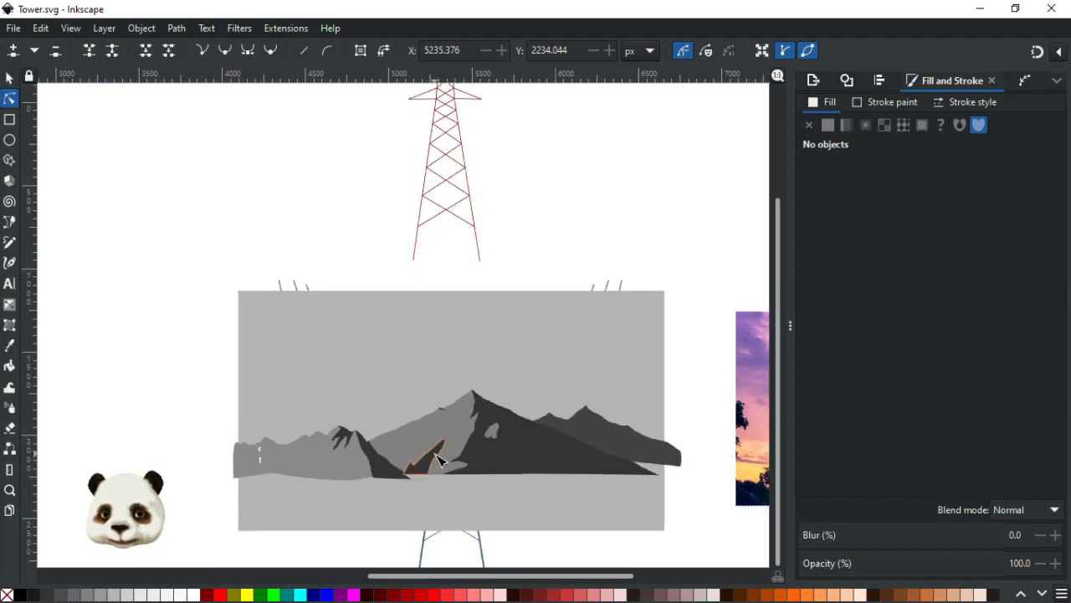
pyautogui.click(625, 450)
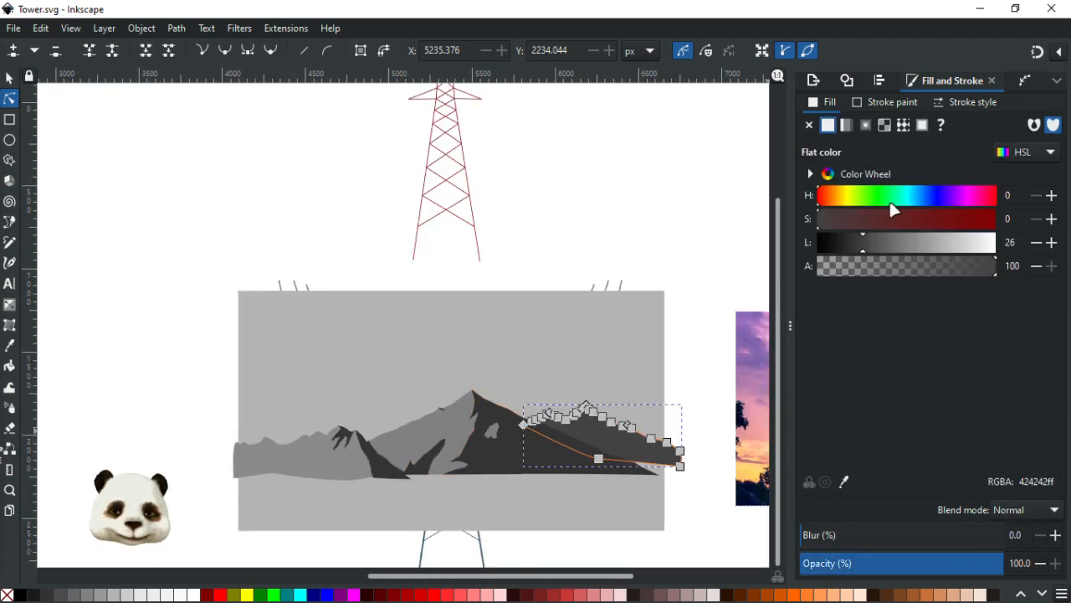
pyautogui.click(859, 241)
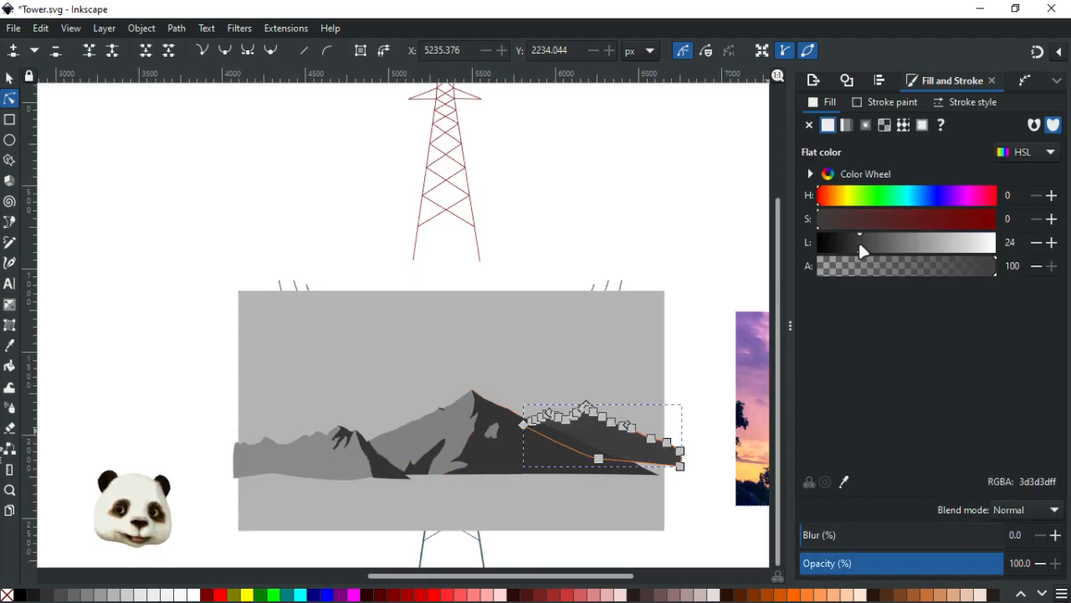
pyautogui.click(678, 239)
# Step: Move the lower-edge nodes of the small dark patch on the main mountain's left ridge downward to thicken it
pyautogui.scroll(-2, 512, 265)
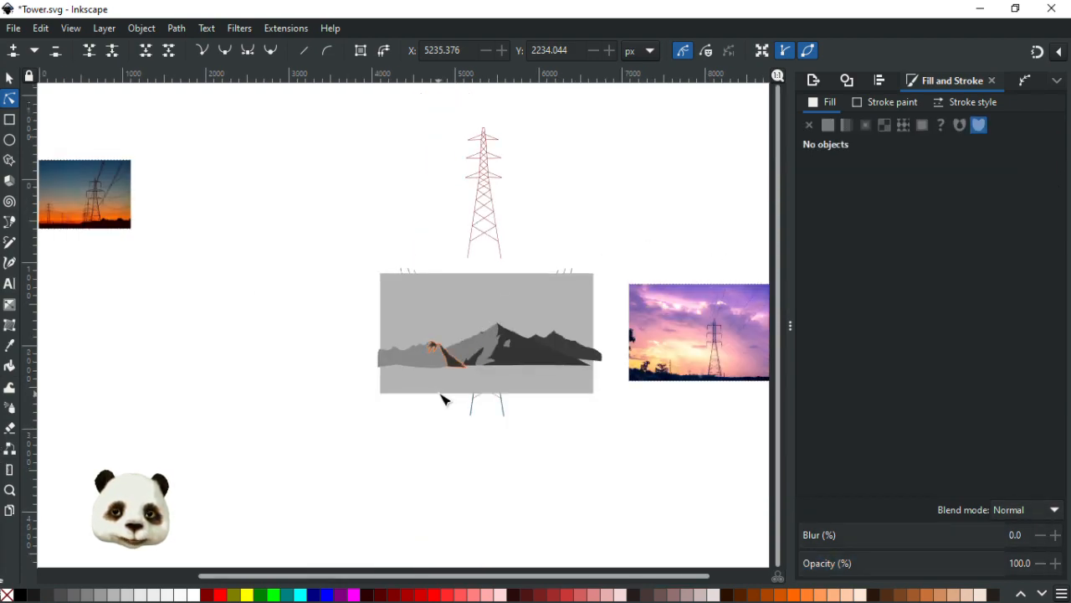
pyautogui.scroll(2, 548, 376)
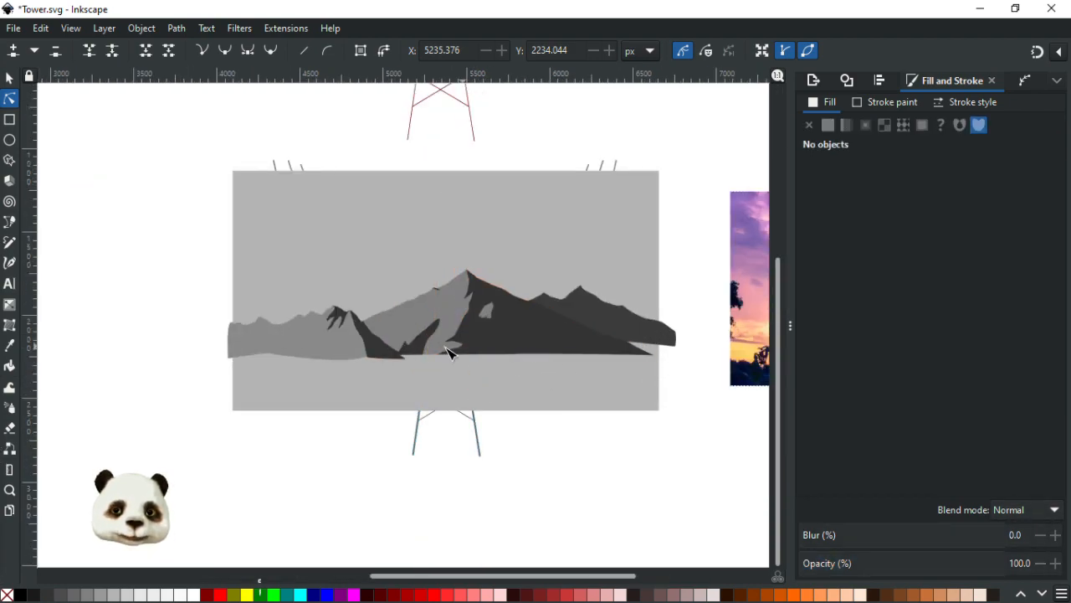
pyautogui.scroll(2, 435, 346)
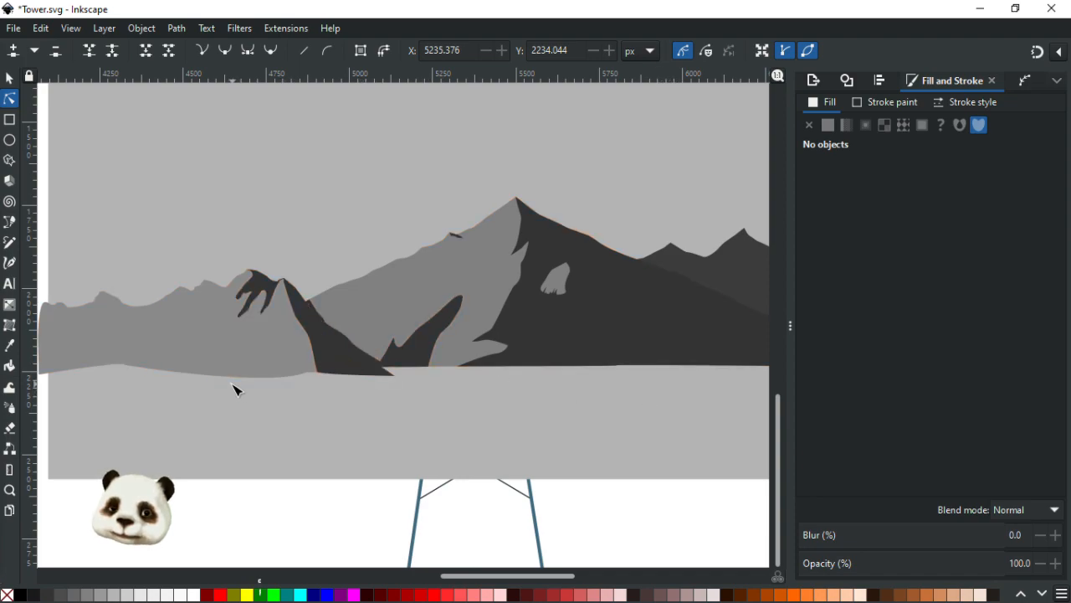
pyautogui.scroll(6, 450, 213)
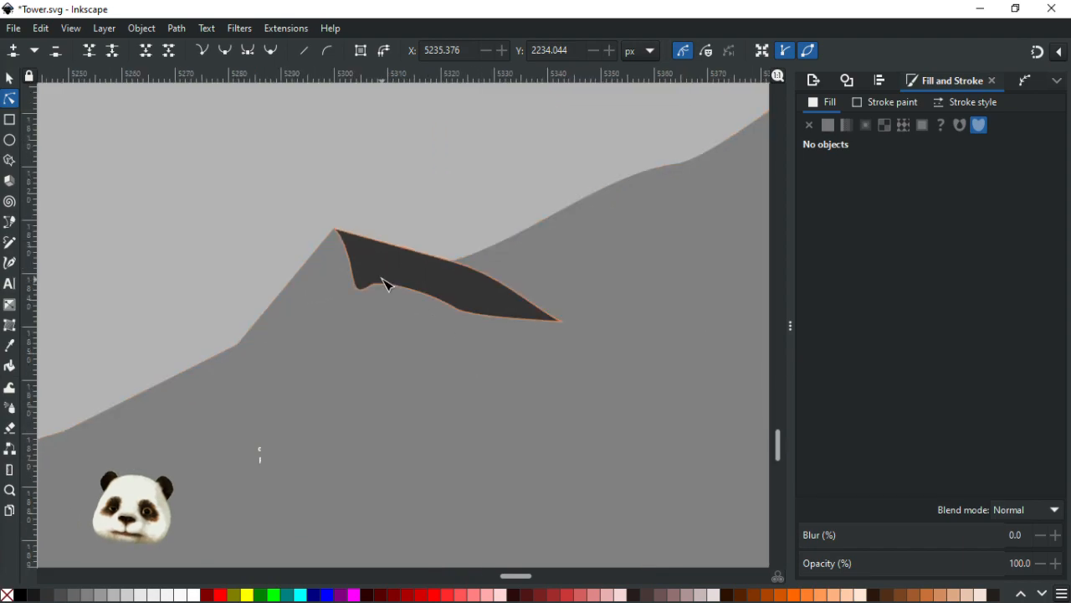
pyautogui.click(344, 285)
pyautogui.moveTo(344, 285); pyautogui.dragTo(523, 352)
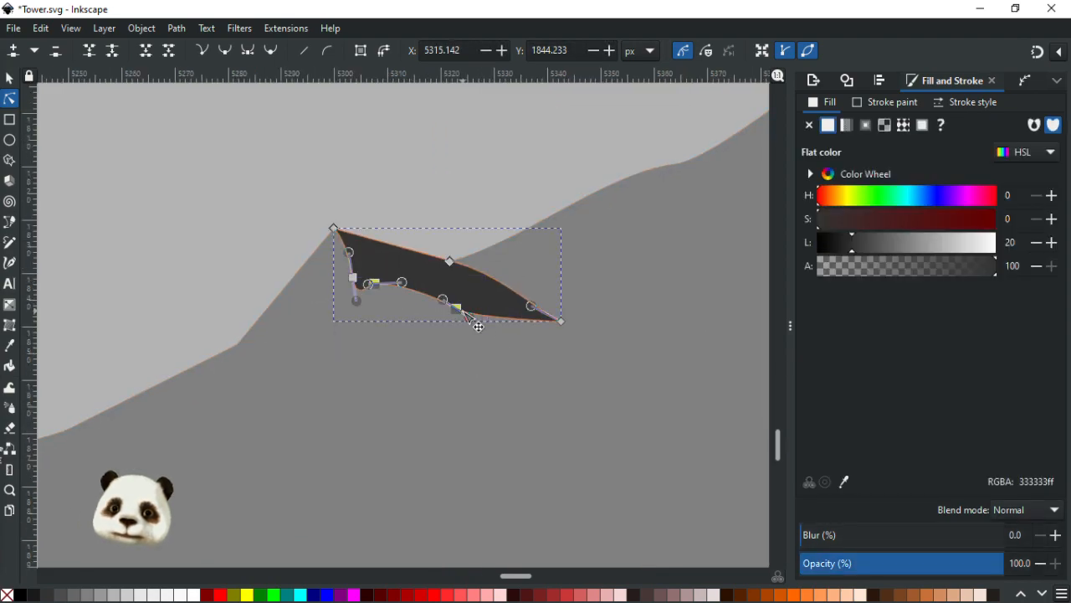
pyautogui.moveTo(460, 310); pyautogui.dragTo(464, 324)
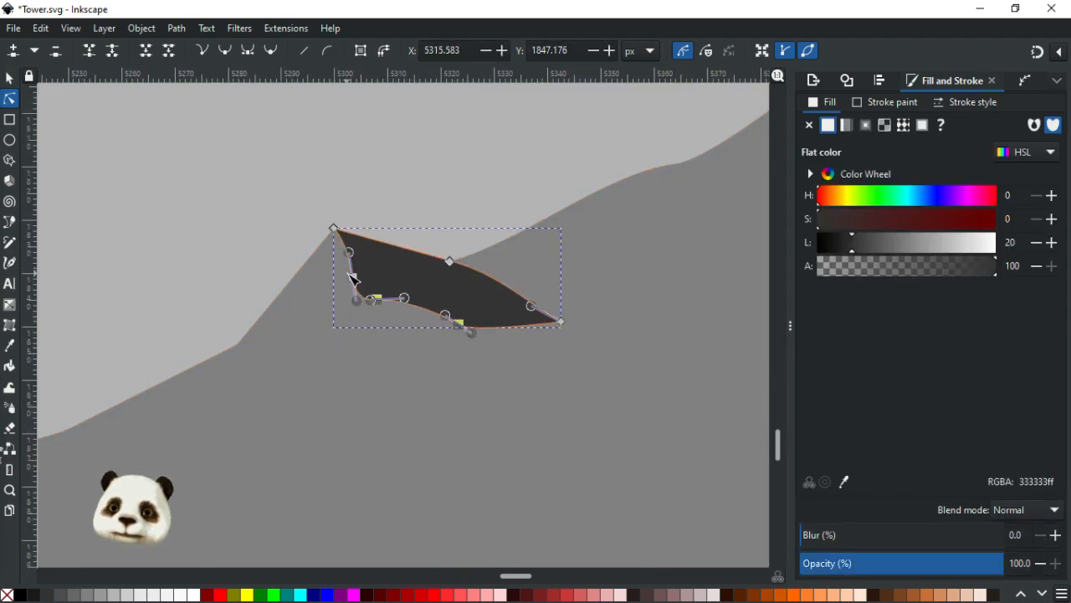
pyautogui.click(436, 200)
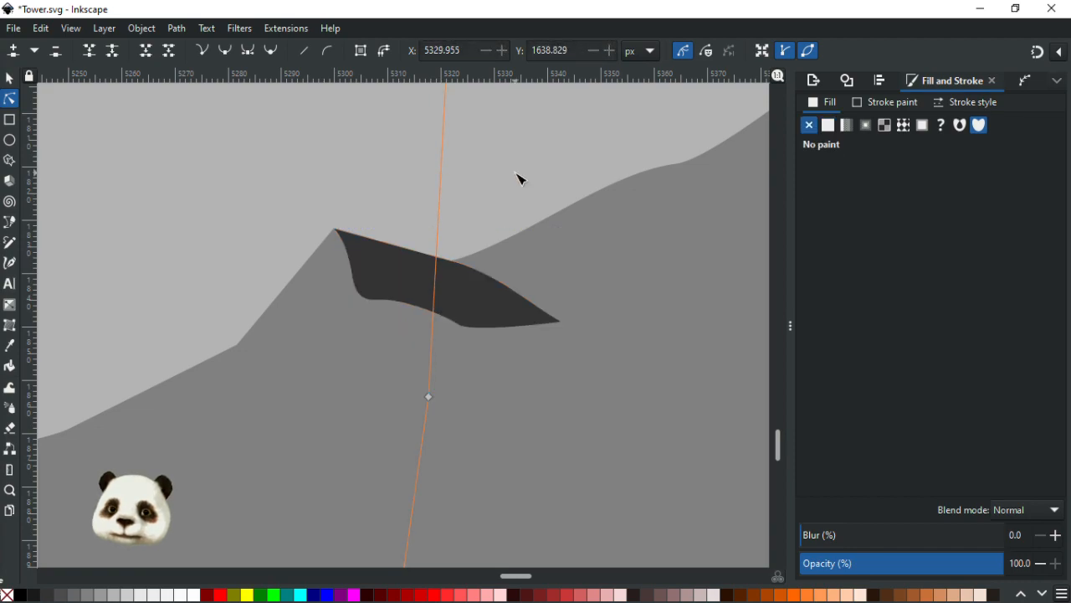
# Step: Deselect the small dark patch on the main mountain's left ridge and save the drawing
pyautogui.press('Escape')
pyautogui.scroll(-11, 373, 210)
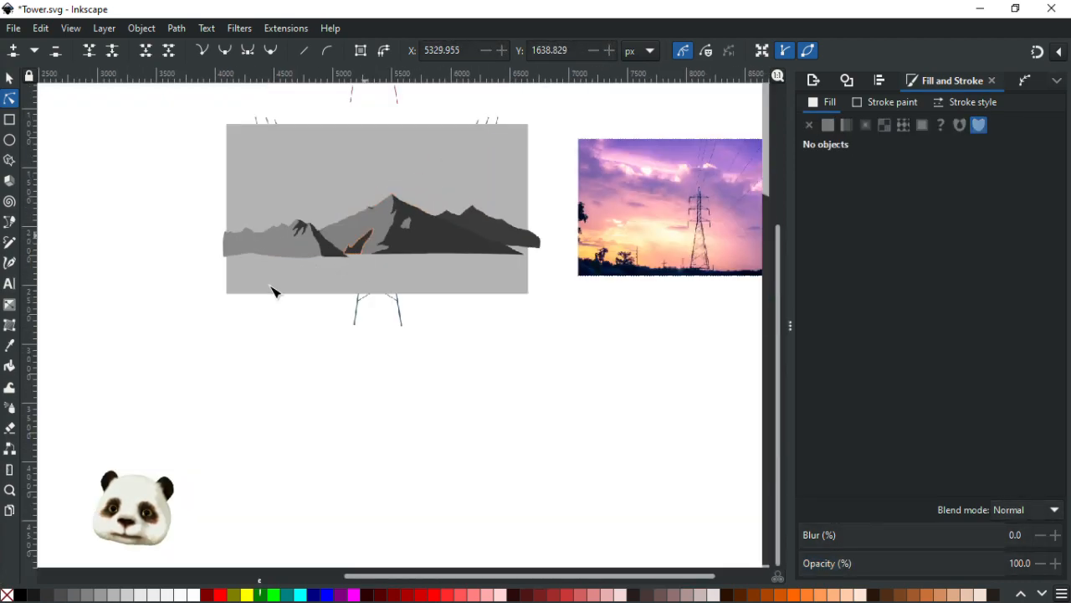
pyautogui.scroll(5, 183, 243)
pyautogui.hotkey('ctrl', 's')
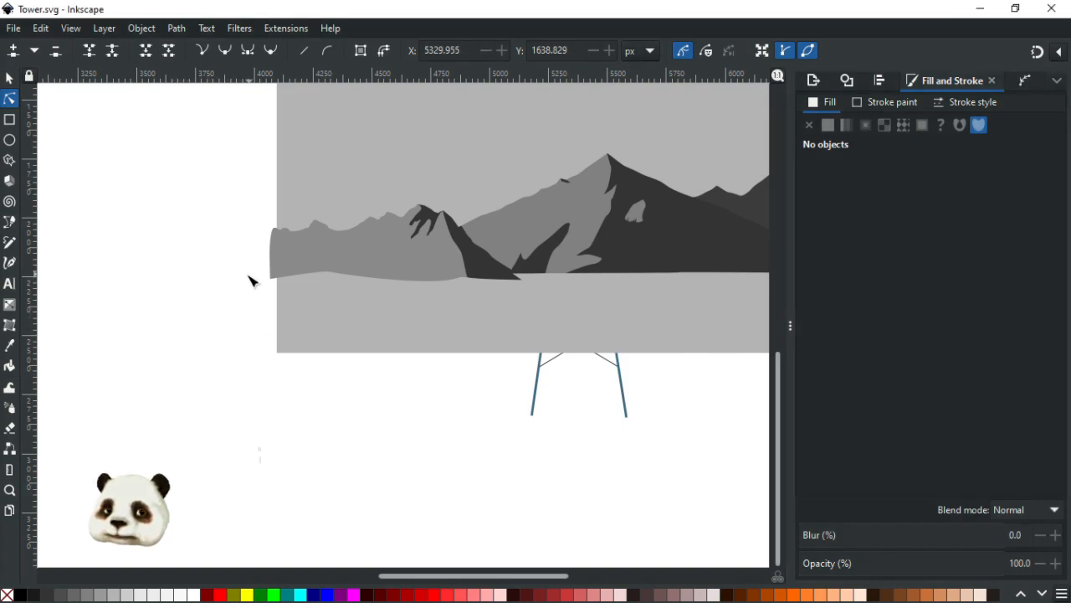
# Step: Start a Bezier outline at the left mountain's small peak beside the finger-shaped shading and curve its left edge down the slope
pyautogui.moveTo(251, 280); pyautogui.dragTo(175, 394)
pyautogui.scroll(3, 292, 366)
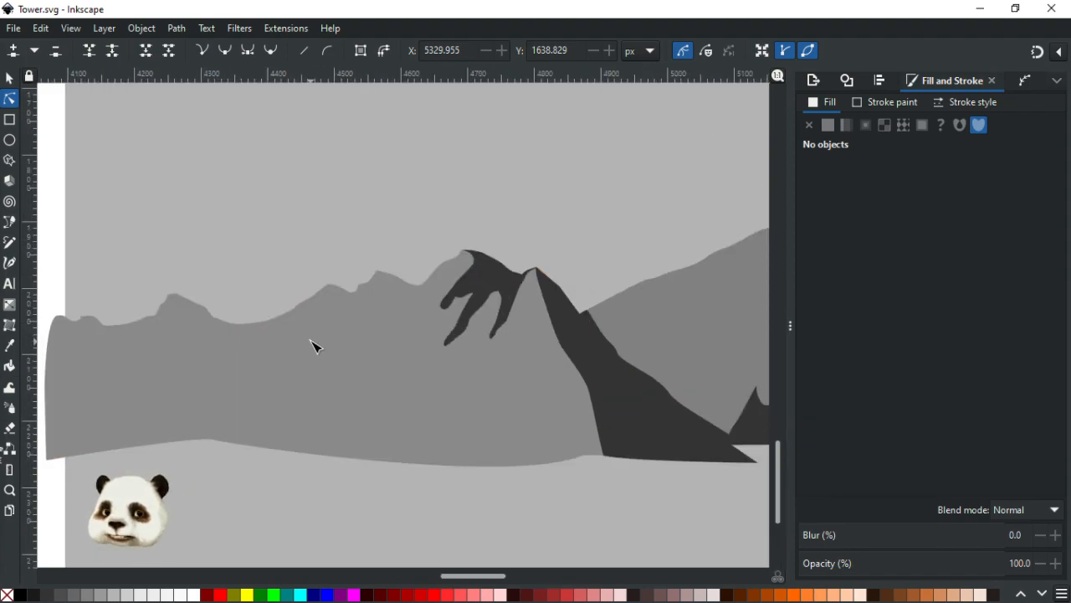
pyautogui.press('b')
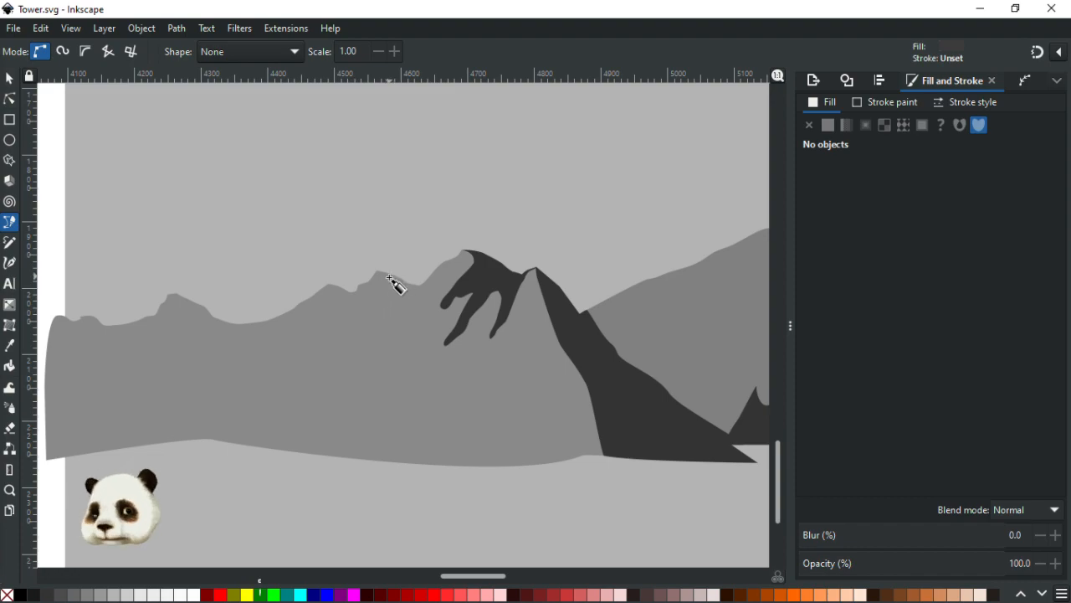
pyautogui.scroll(3, 390, 285)
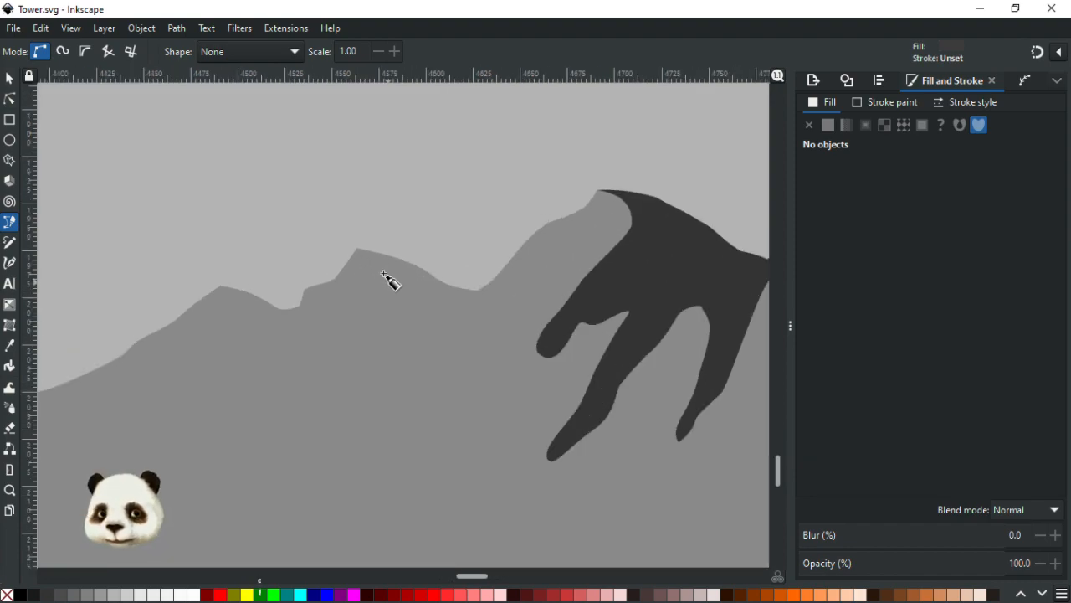
pyautogui.click(349, 244)
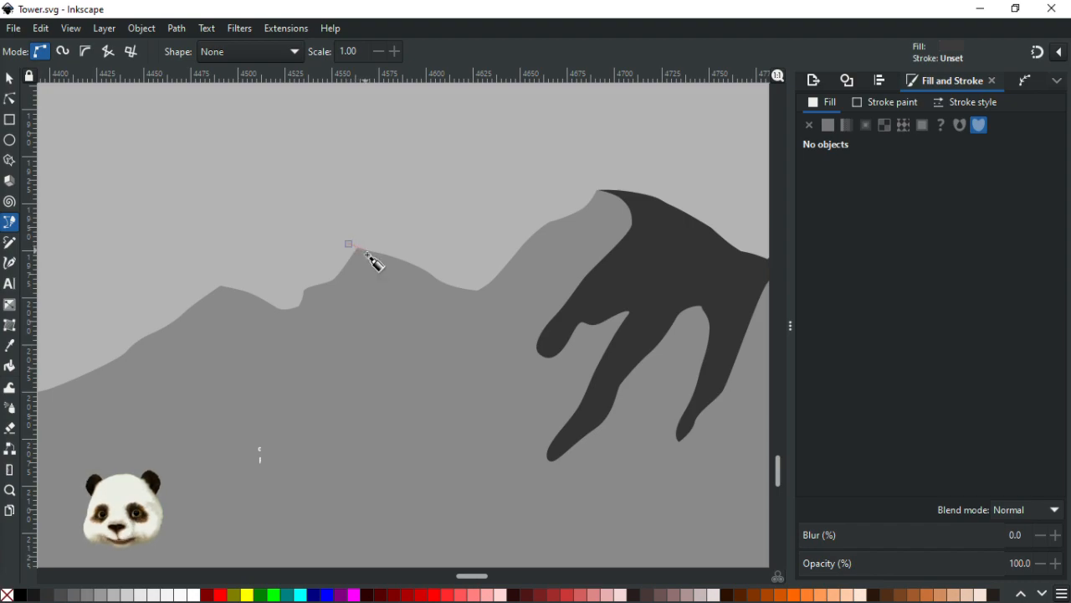
pyautogui.moveTo(408, 306); pyautogui.dragTo(409, 326)
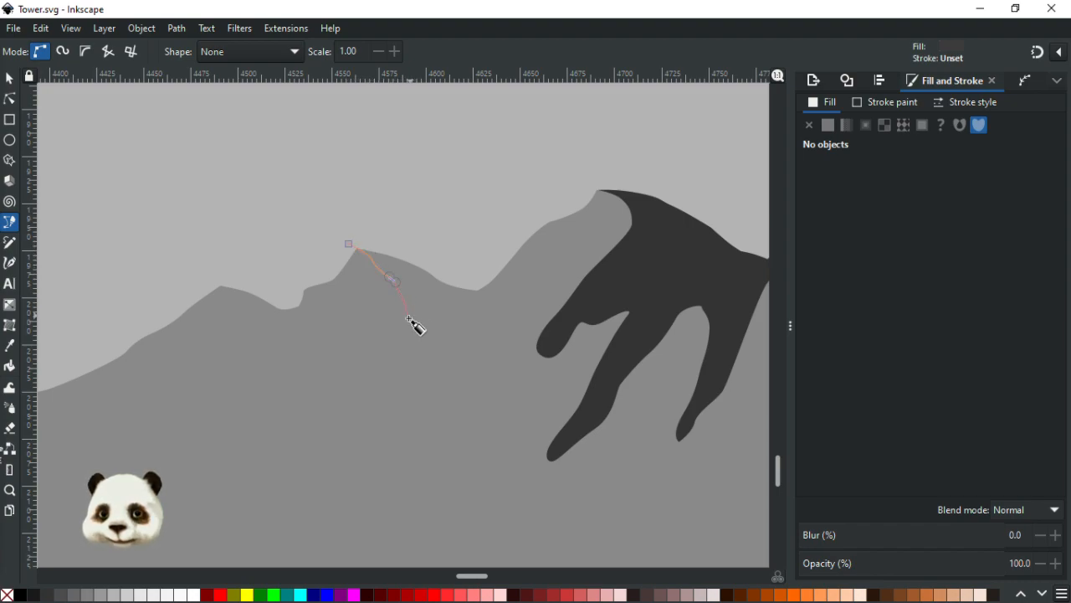
pyautogui.moveTo(417, 372); pyautogui.dragTo(410, 390)
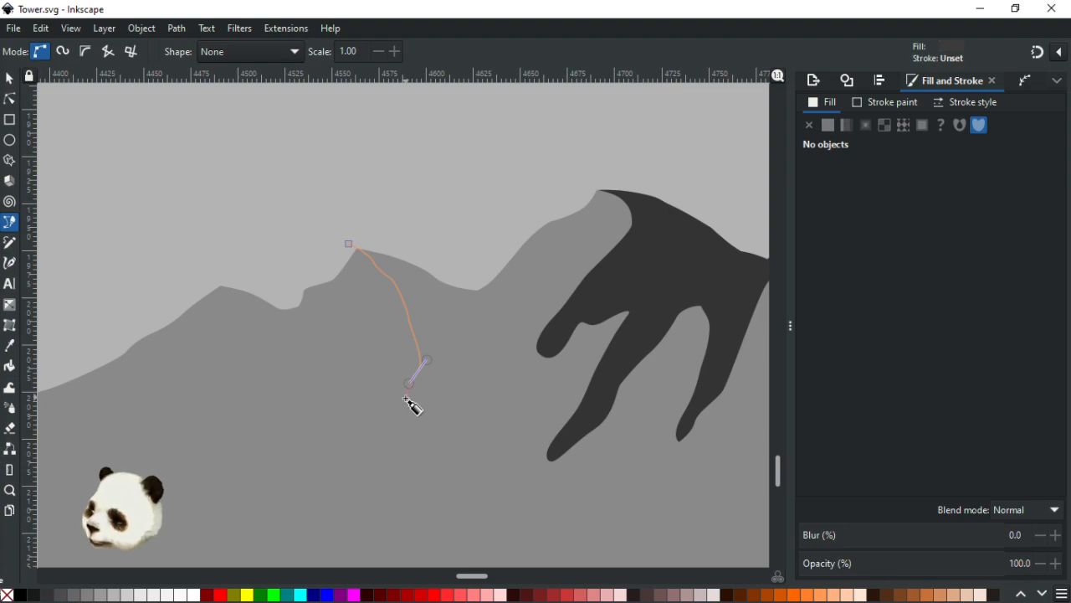
pyautogui.scroll(-2, 408, 403)
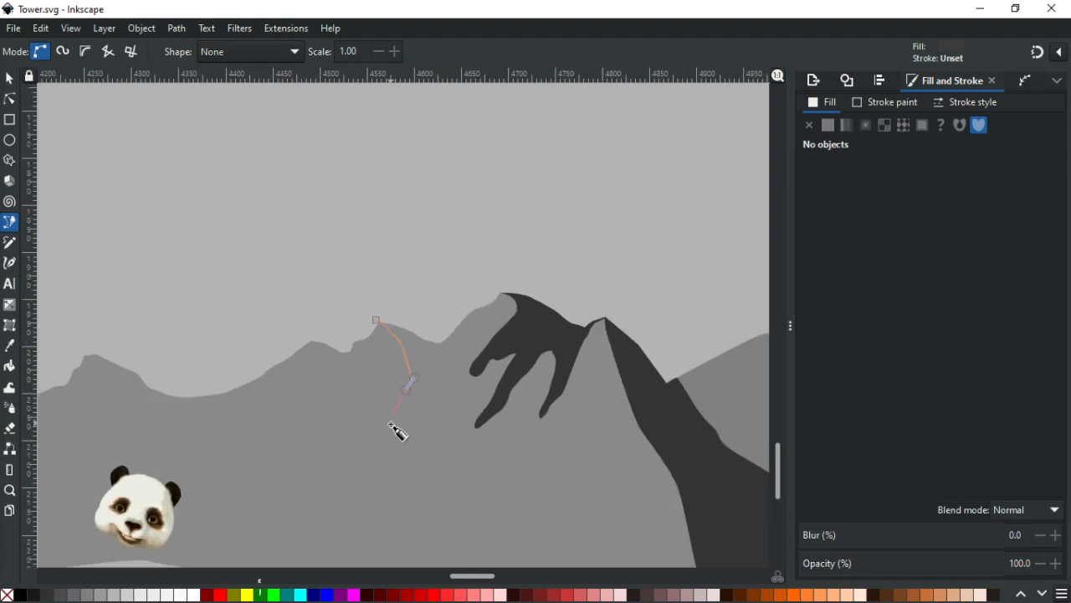
pyautogui.scroll(2, 396, 433)
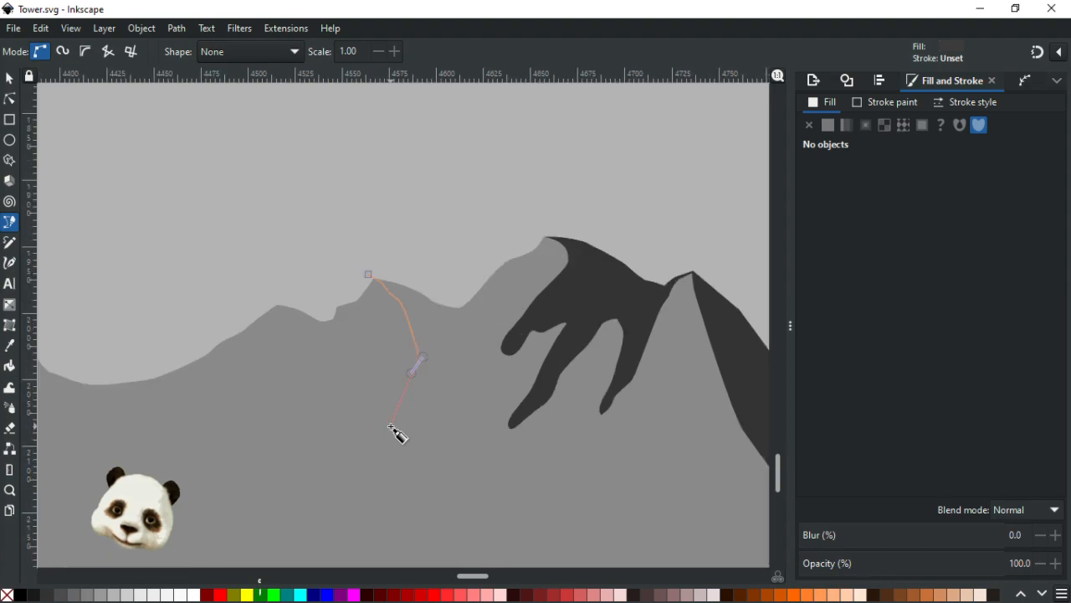
pyautogui.moveTo(391, 424); pyautogui.dragTo(417, 418)
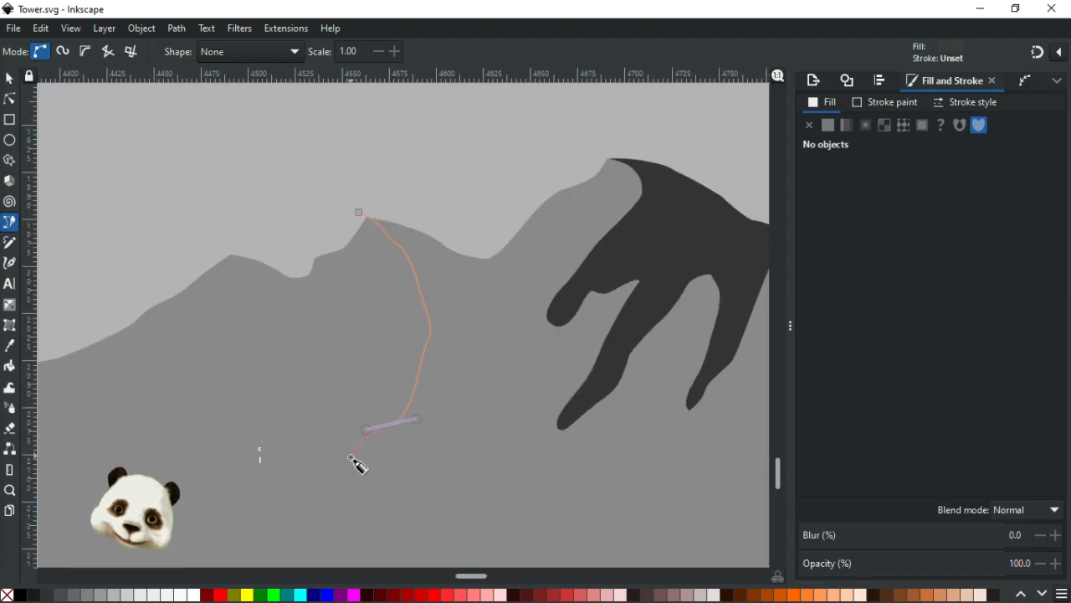
# Step: Shape the outline's forked lower end, run its right edge up over the ridge and close the shading shape, about 80 px wide
pyautogui.click(423, 452)
pyautogui.moveTo(391, 505); pyautogui.dragTo(386, 536)
pyautogui.moveTo(425, 491); pyautogui.dragTo(440, 471)
pyautogui.moveTo(447, 395); pyautogui.dragTo(466, 364)
pyautogui.moveTo(481, 298); pyautogui.dragTo(459, 203)
pyautogui.moveTo(414, 150); pyautogui.dragTo(396, 149)
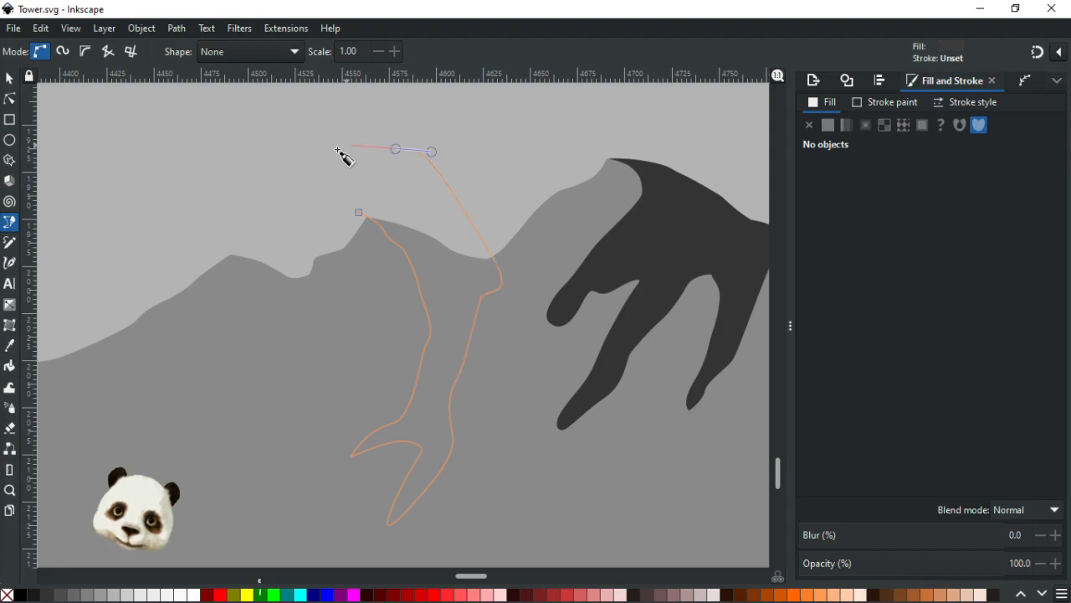
pyautogui.click(358, 212)
pyautogui.keyDown('ctrl'); pyautogui.scroll(-4, 361, 265); pyautogui.keyUp('ctrl')
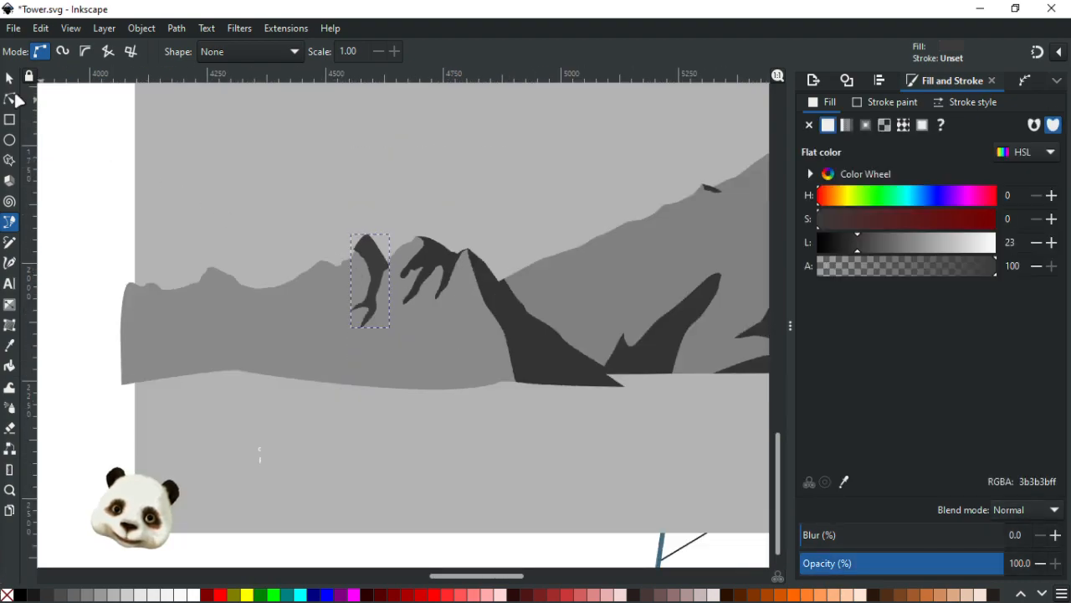
# Step: Trim the forked shading to the left mountain by intersecting it with a duplicate of the mountain, and save the drawing
pyautogui.click(5, 78)
pyautogui.click(307, 322)
pyautogui.hotkey('ctrl', 'd')
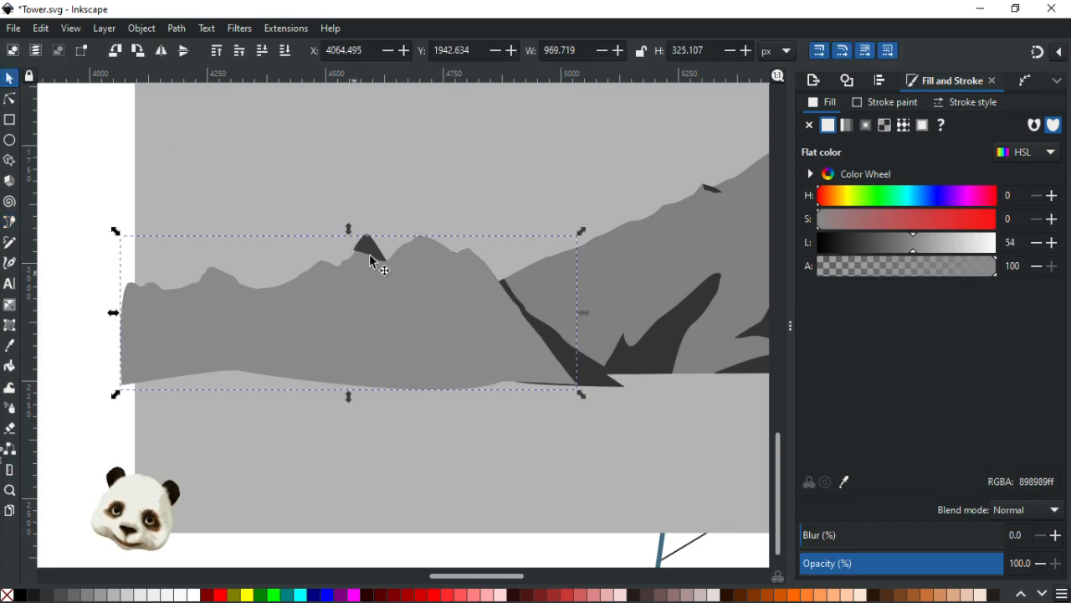
pyautogui.keyDown('shift'); pyautogui.click(372, 242); pyautogui.keyUp('shift')
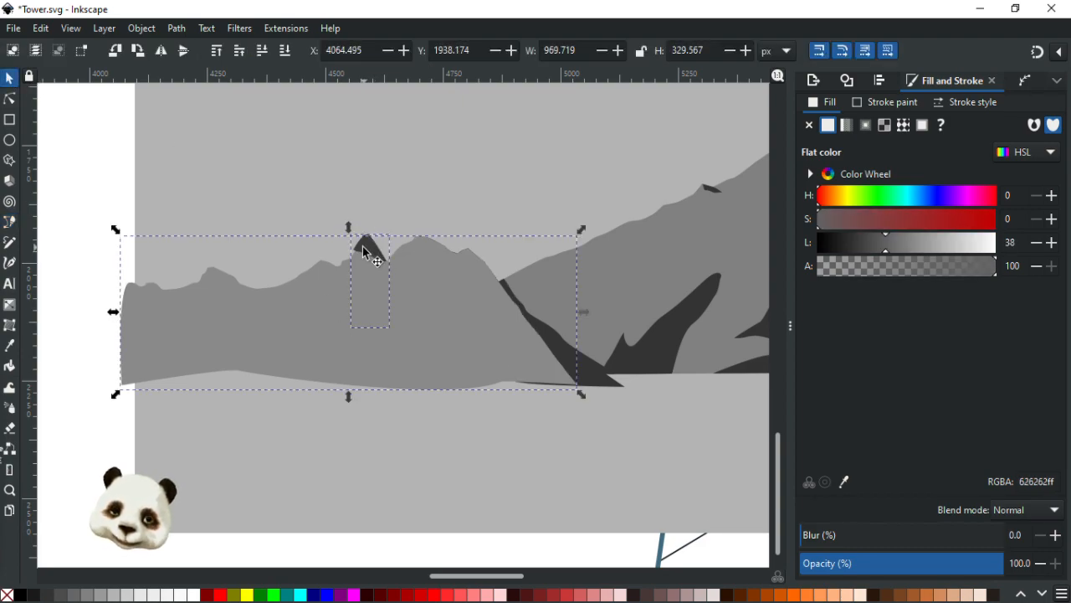
pyautogui.hotkey('ctrl', '*')
pyautogui.press('Escape')
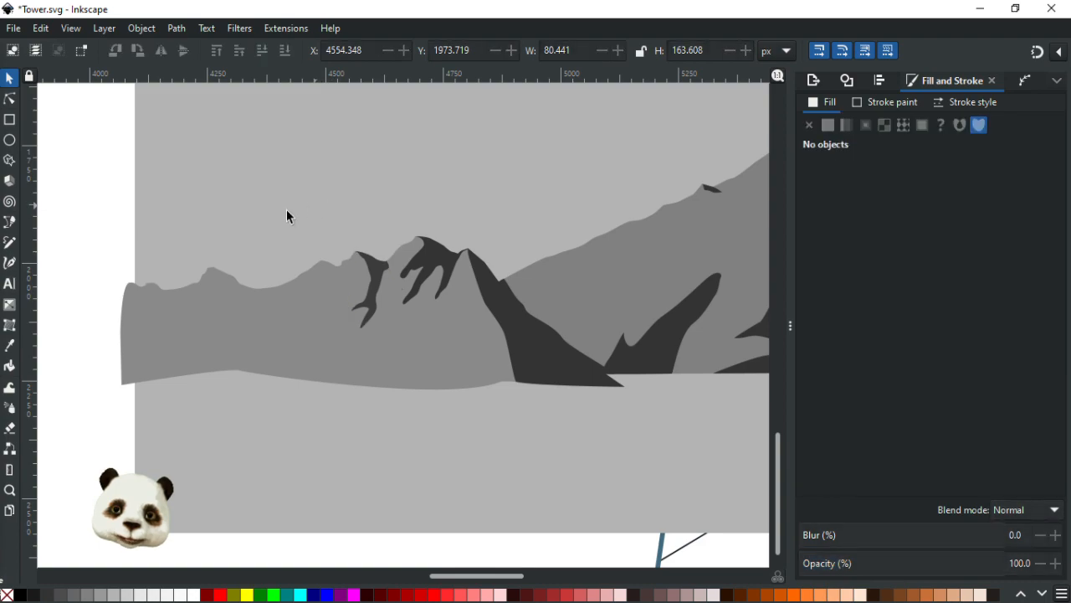
pyautogui.keyDown('ctrl'); pyautogui.scroll(-1, 244, 230); pyautogui.keyUp('ctrl')
pyautogui.keyDown('ctrl'); pyautogui.scroll(2, 222, 230); pyautogui.keyUp('ctrl')
pyautogui.hotkey('ctrl', 's')
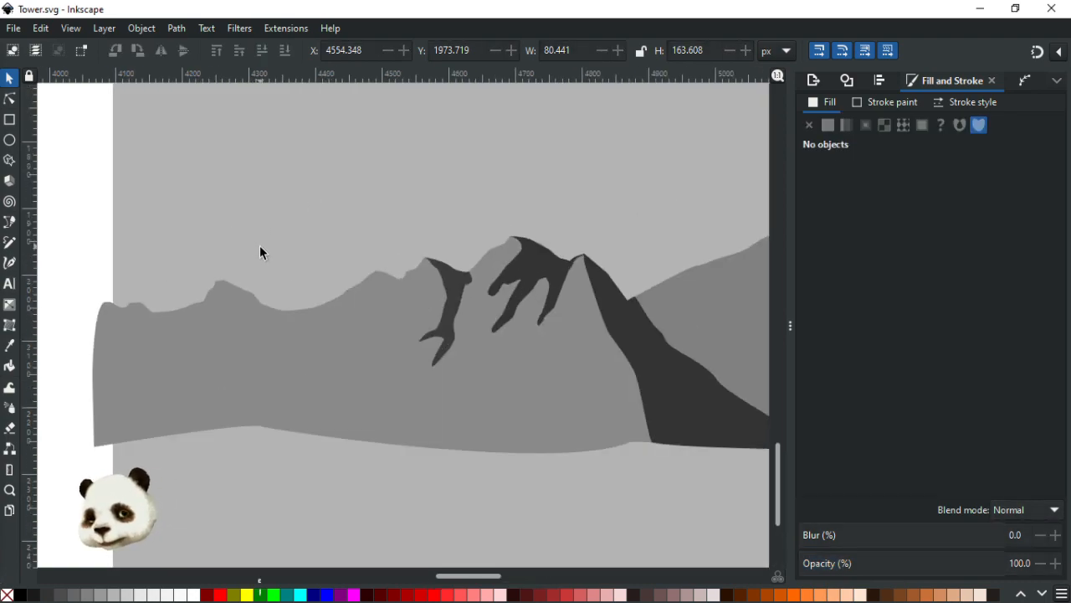
# Step: Start a Bezier outline at the next peak to the left and curve its left edge down to a first prong
pyautogui.press('b')
pyautogui.keyDown('ctrl'); pyautogui.scroll(3, 516, 374); pyautogui.keyUp('ctrl')
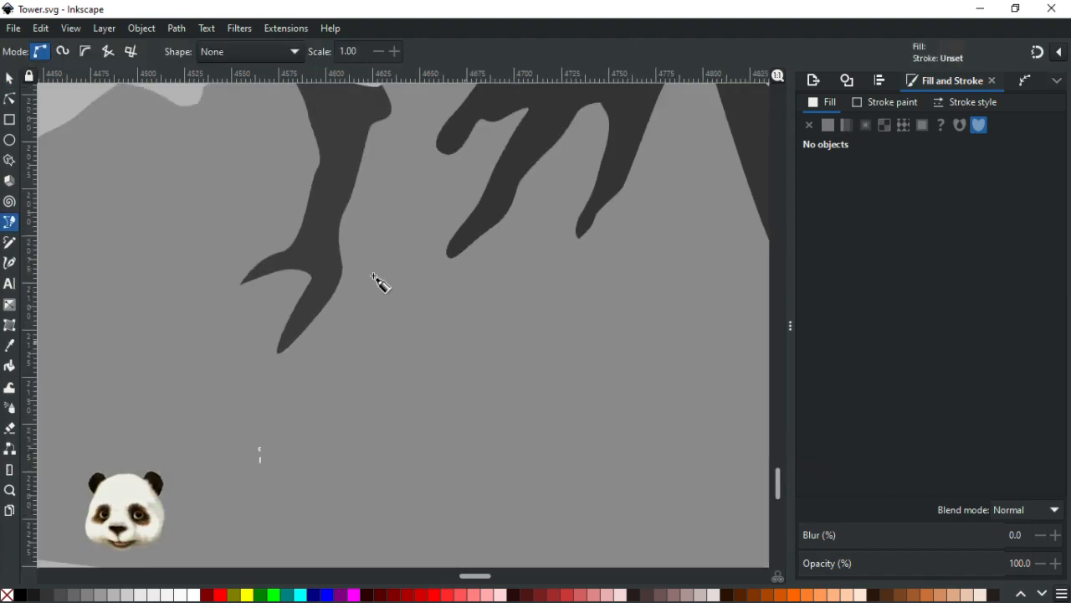
pyautogui.moveTo(232, 228); pyautogui.dragTo(475, 382)
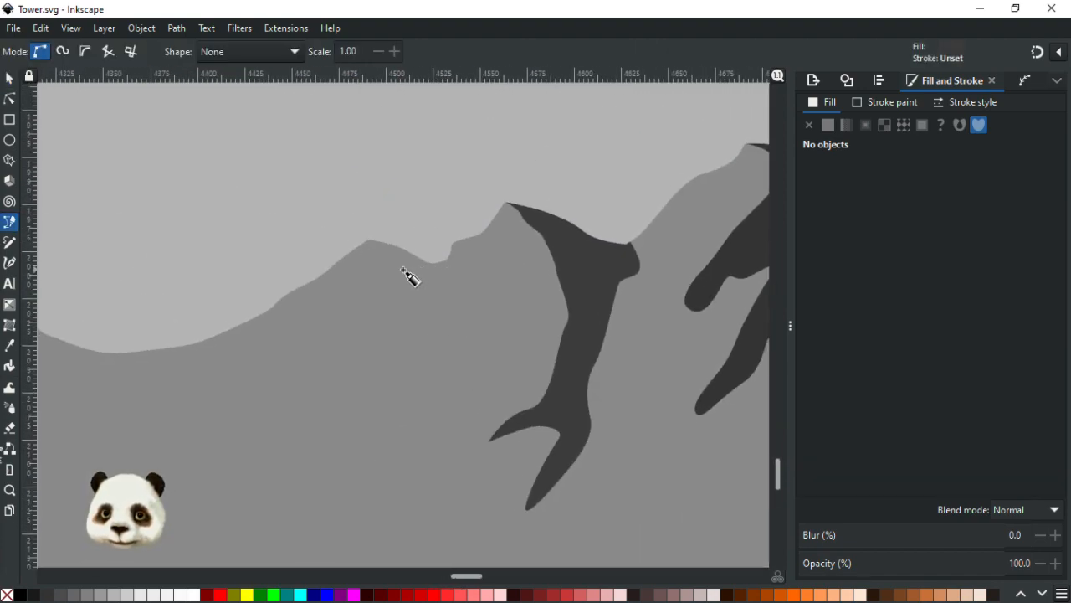
pyautogui.click(354, 225)
pyautogui.moveTo(379, 240); pyautogui.dragTo(390, 274)
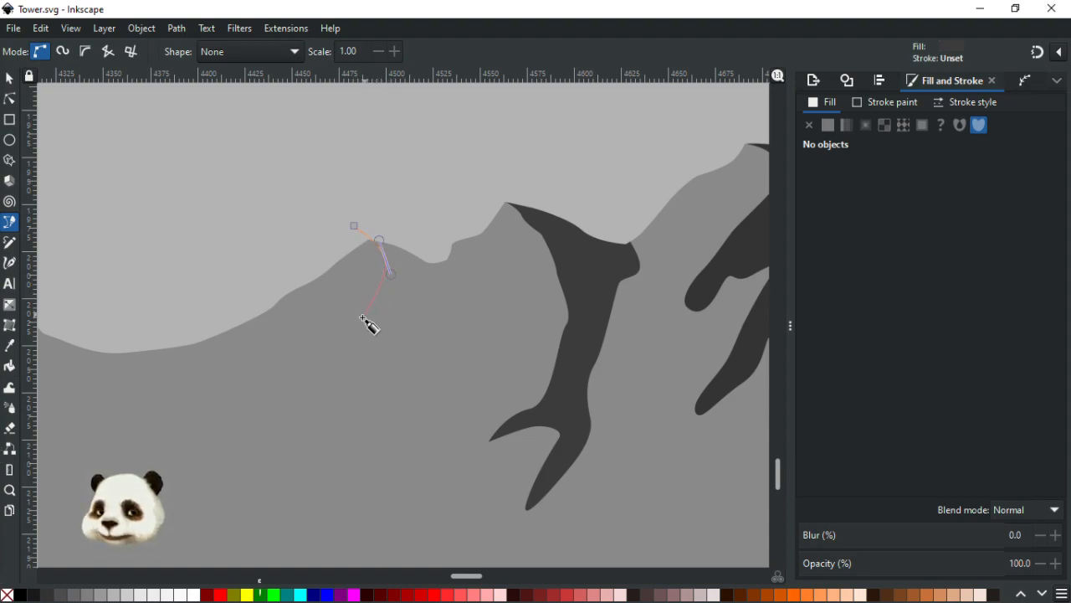
pyautogui.moveTo(278, 371); pyautogui.dragTo(261, 397)
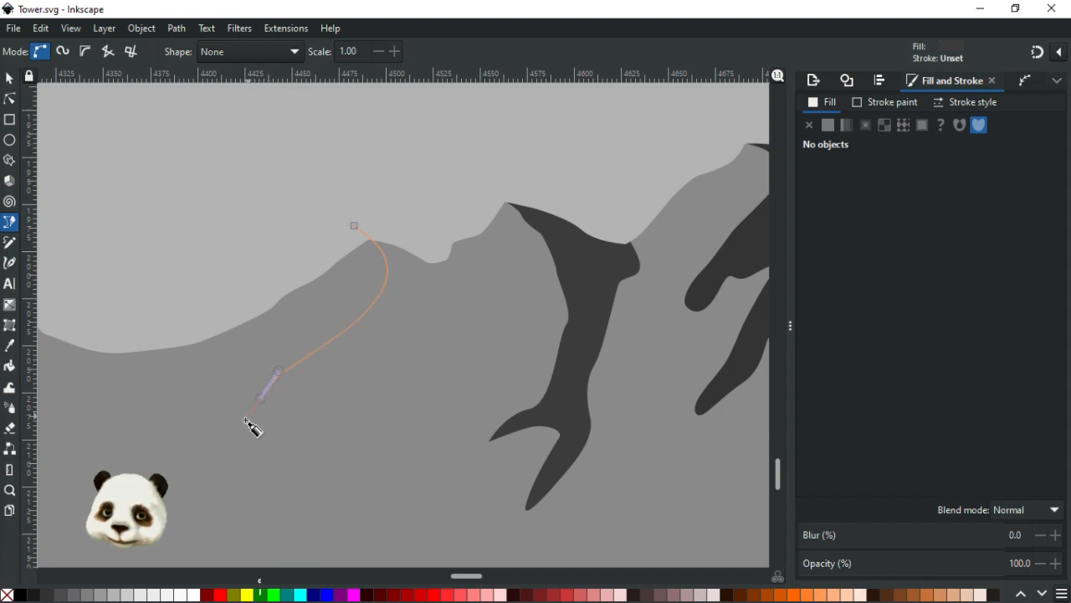
pyautogui.moveTo(225, 470); pyautogui.dragTo(201, 505)
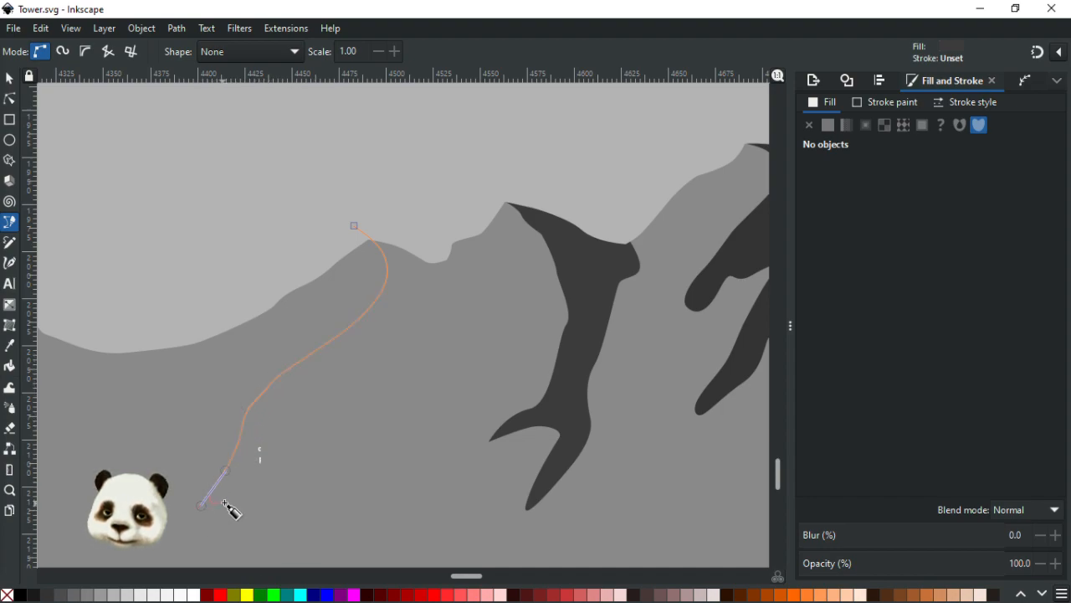
# Step: Extend the outline down past the mountain's base, with a narrow notch there, and back up the right side
pyautogui.moveTo(303, 452); pyautogui.dragTo(325, 446)
pyautogui.scroll(-5, 502, 276)
pyautogui.hscroll(-3, 502, 276)
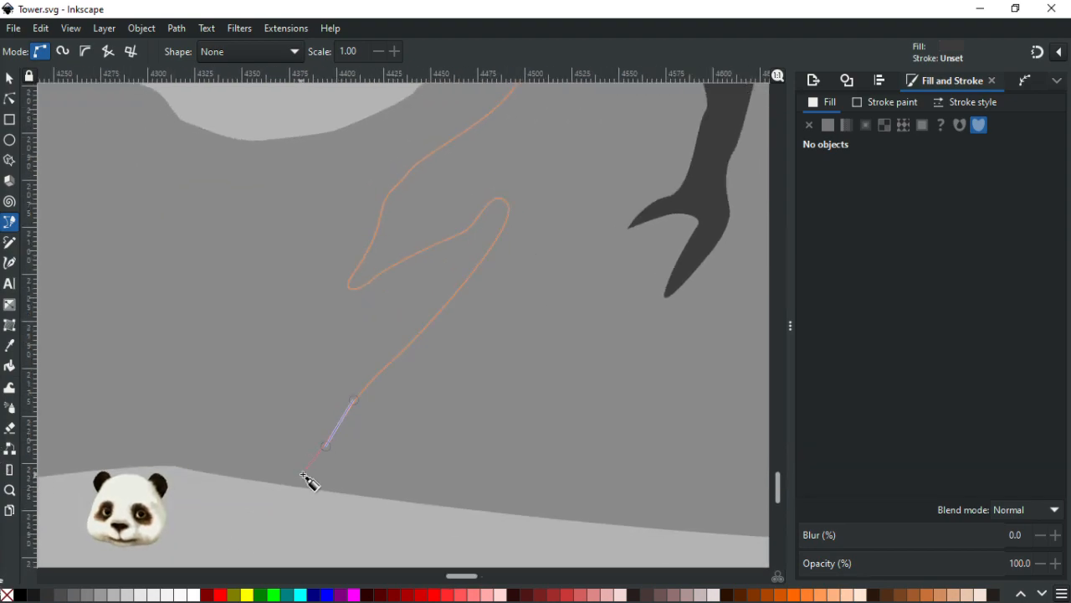
pyautogui.moveTo(275, 502); pyautogui.dragTo(374, 516)
pyautogui.moveTo(444, 459); pyautogui.dragTo(466, 437)
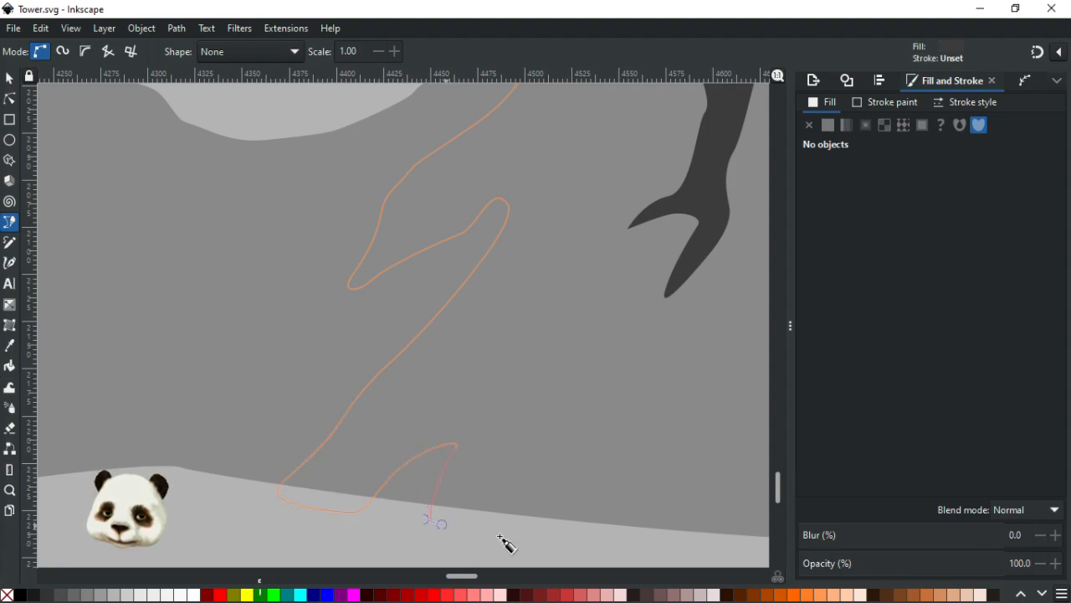
pyautogui.moveTo(508, 384); pyautogui.dragTo(534, 352)
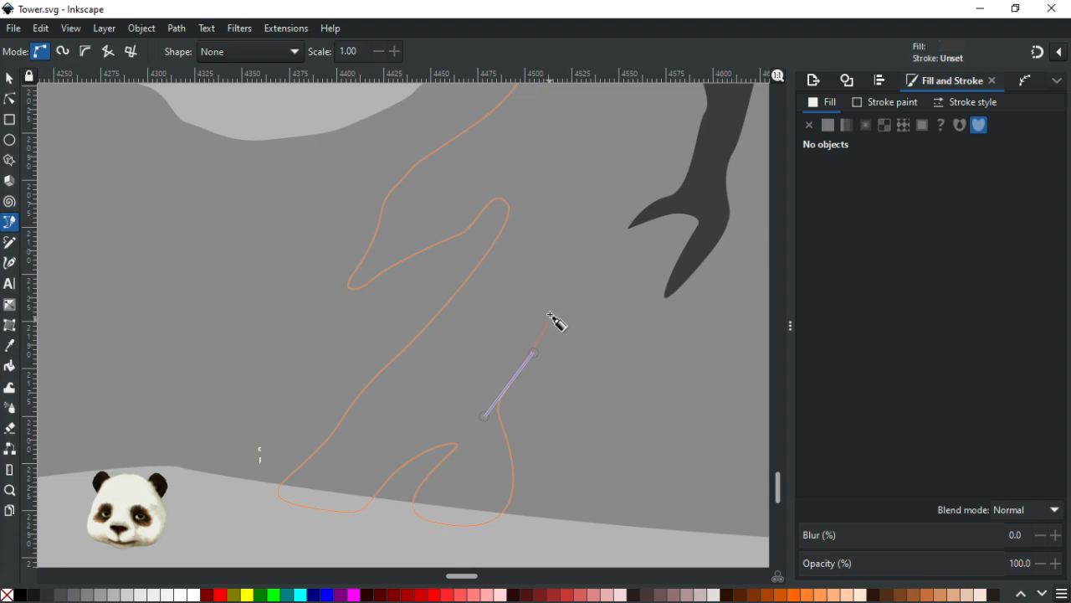
# Step: Shape the outline's right edge with two short prongs, bring it over the ridge and close the branching shading, about 198 px wide
pyautogui.moveTo(551, 303); pyautogui.dragTo(583, 277)
pyautogui.moveTo(576, 210); pyautogui.dragTo(595, 191)
pyautogui.moveTo(607, 153); pyautogui.dragTo(483, 343)
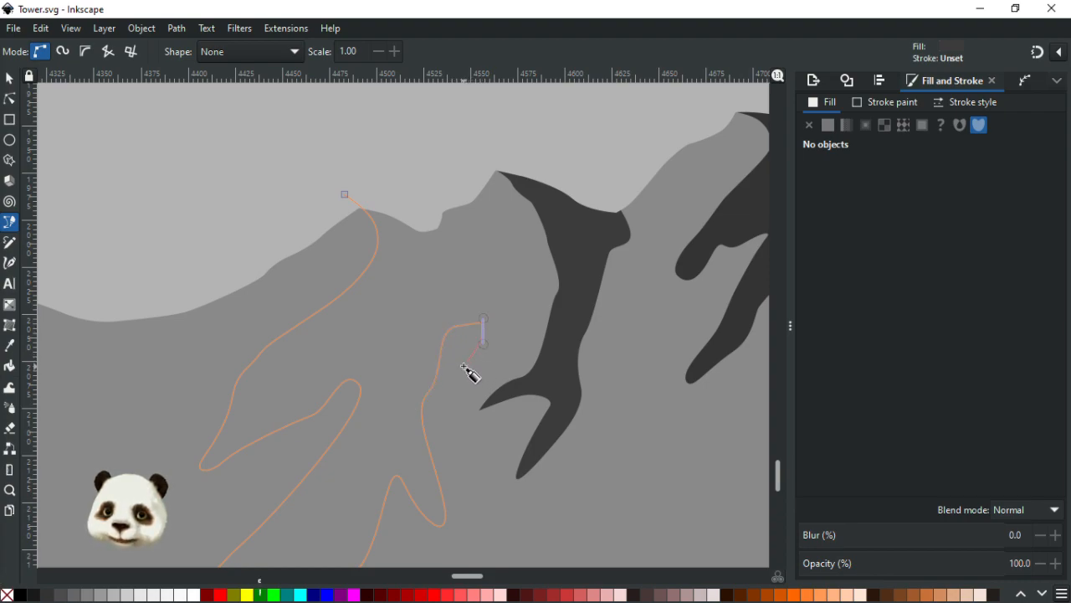
pyautogui.moveTo(504, 358); pyautogui.dragTo(508, 301)
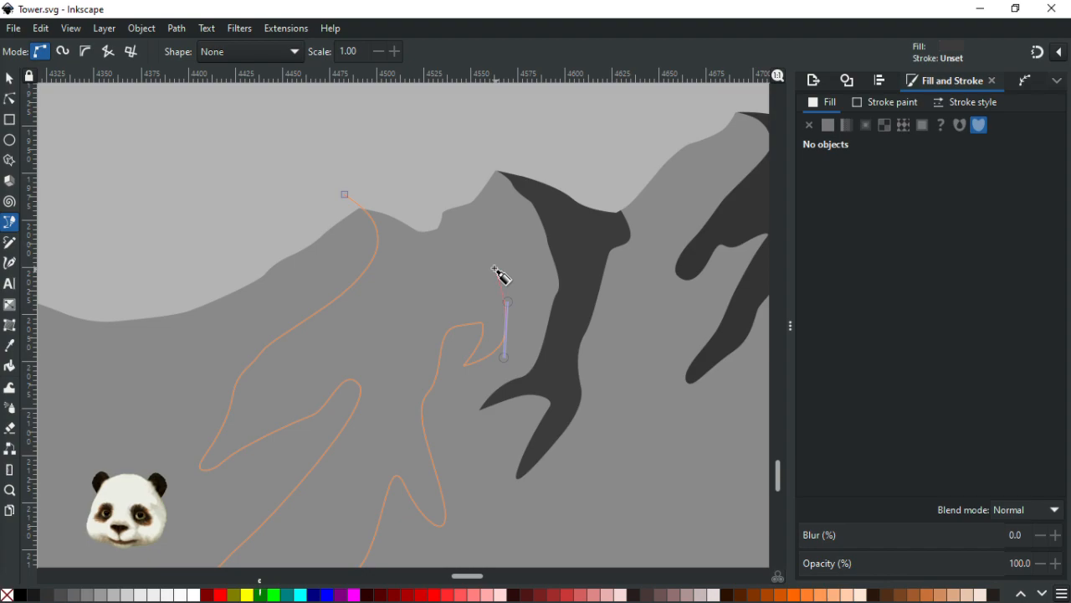
pyautogui.click(461, 230)
pyautogui.moveTo(435, 203); pyautogui.dragTo(385, 182)
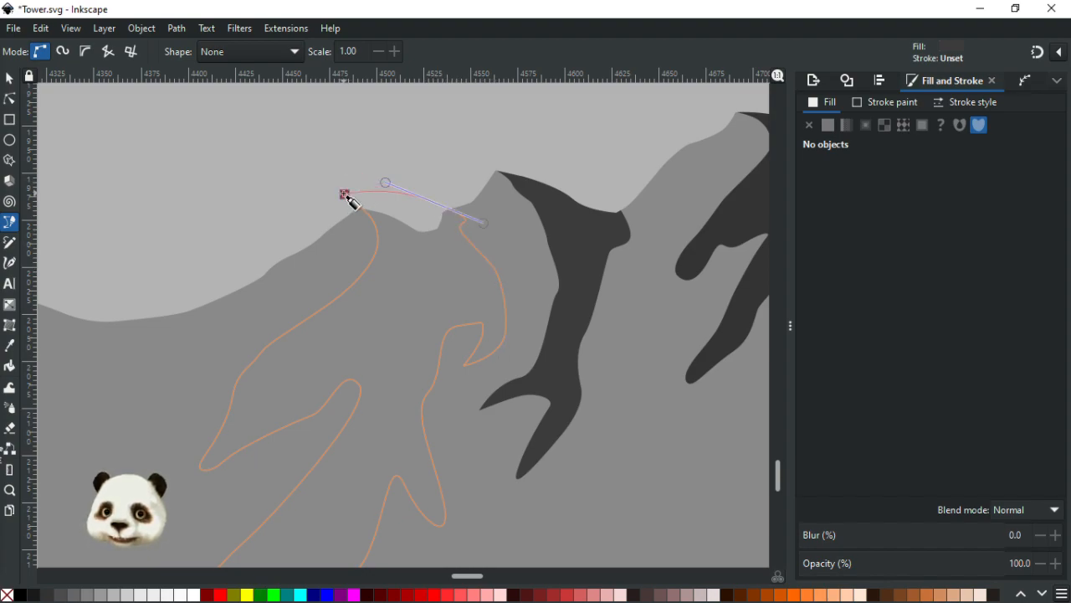
pyautogui.click(345, 194)
pyautogui.scroll(-3, 437, 256)
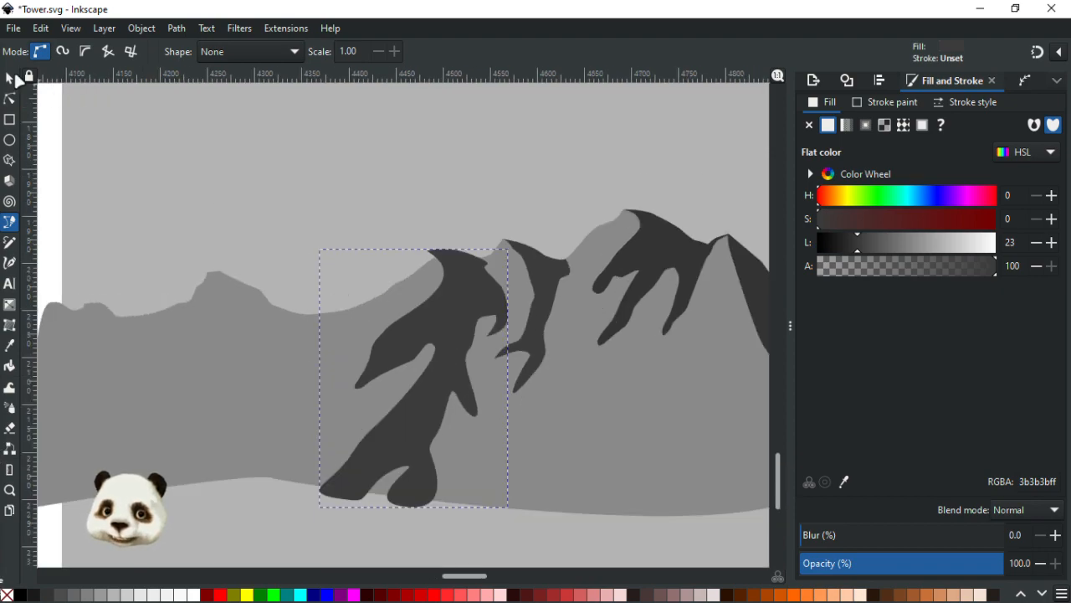
# Step: Intersect the large branching shading with a duplicate of the left mountain to cut it at the ridge and base line, and deselect it
pyautogui.click(10, 82)
pyautogui.click(276, 343)
pyautogui.press('Home')
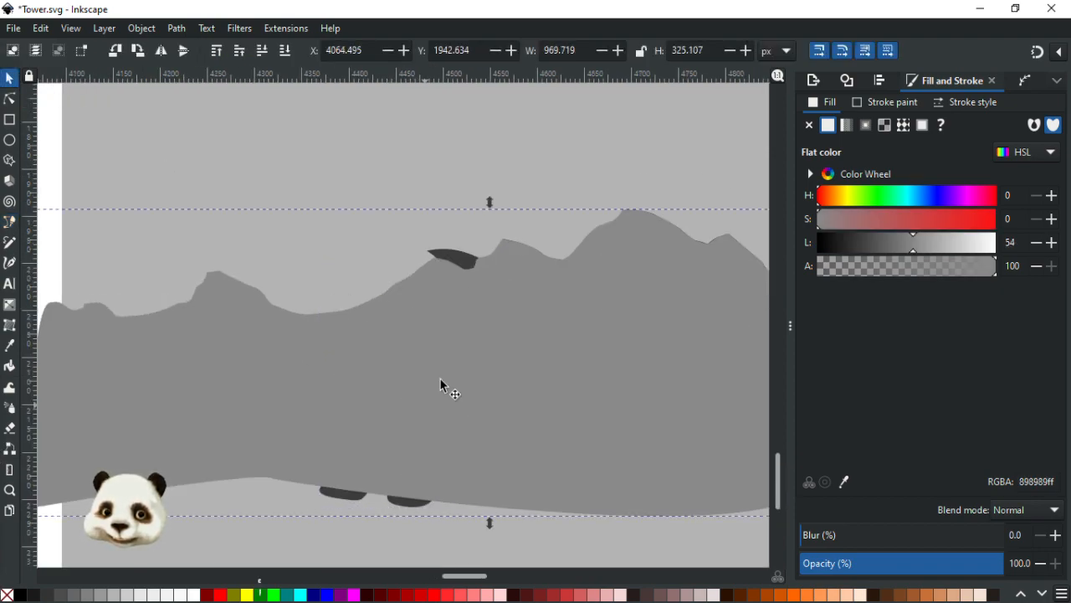
pyautogui.click(452, 254)
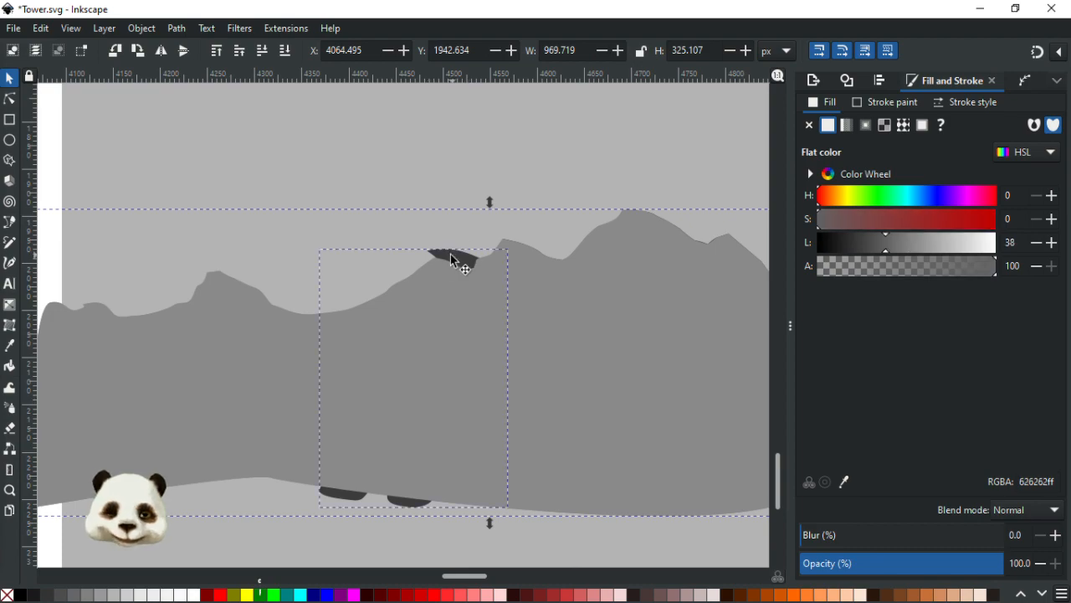
pyautogui.hotkey('ctrl', '*')
pyautogui.press('Escape')
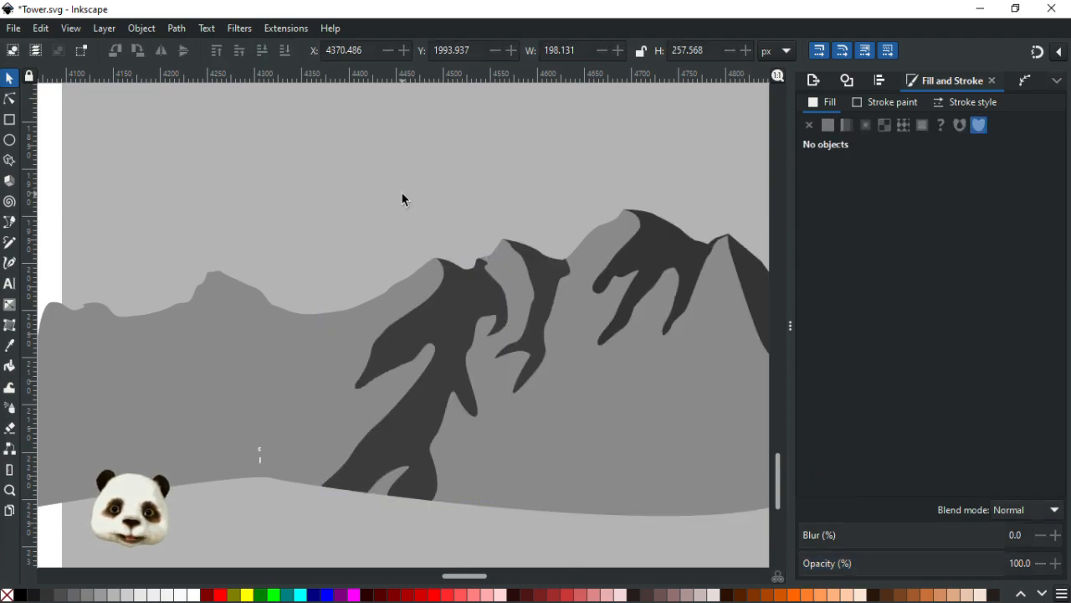
pyautogui.scroll(-3, 403, 198)
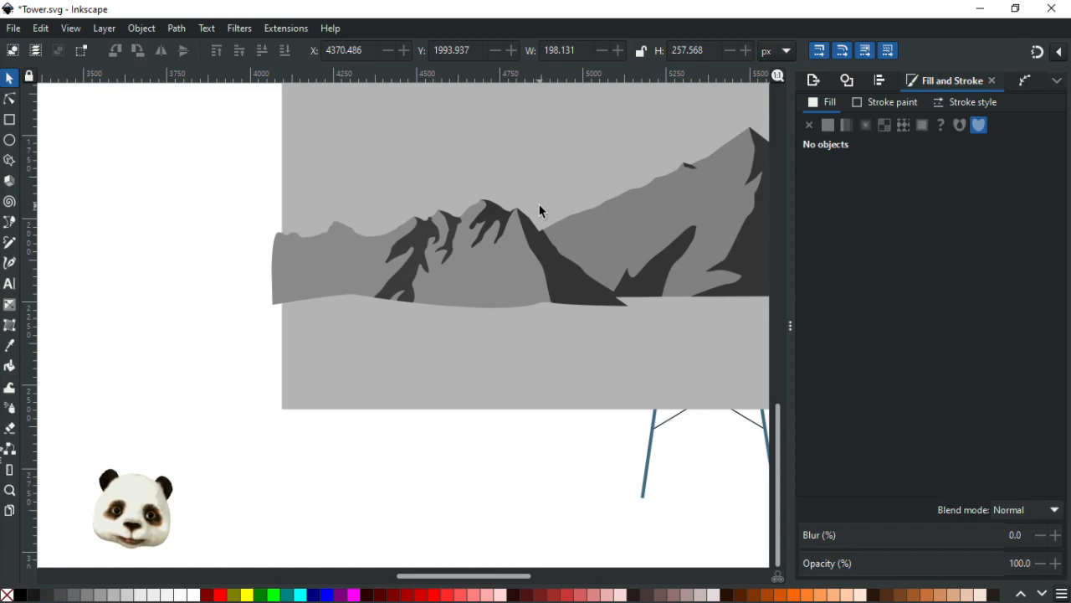
pyautogui.scroll(-1, 540, 211)
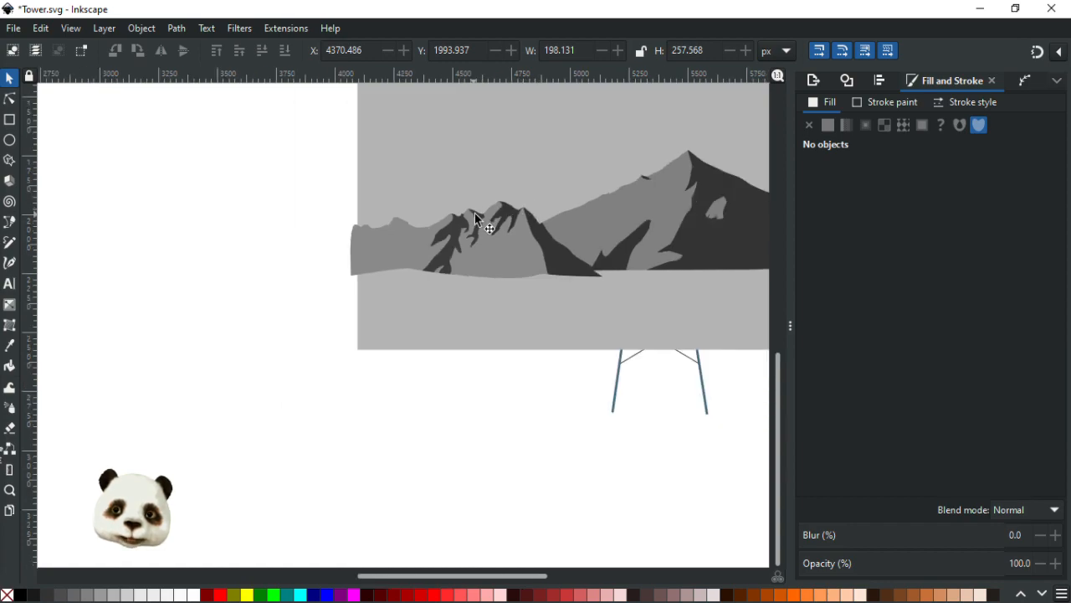
pyautogui.scroll(2, 514, 243)
pyautogui.scroll(-2, 516, 272)
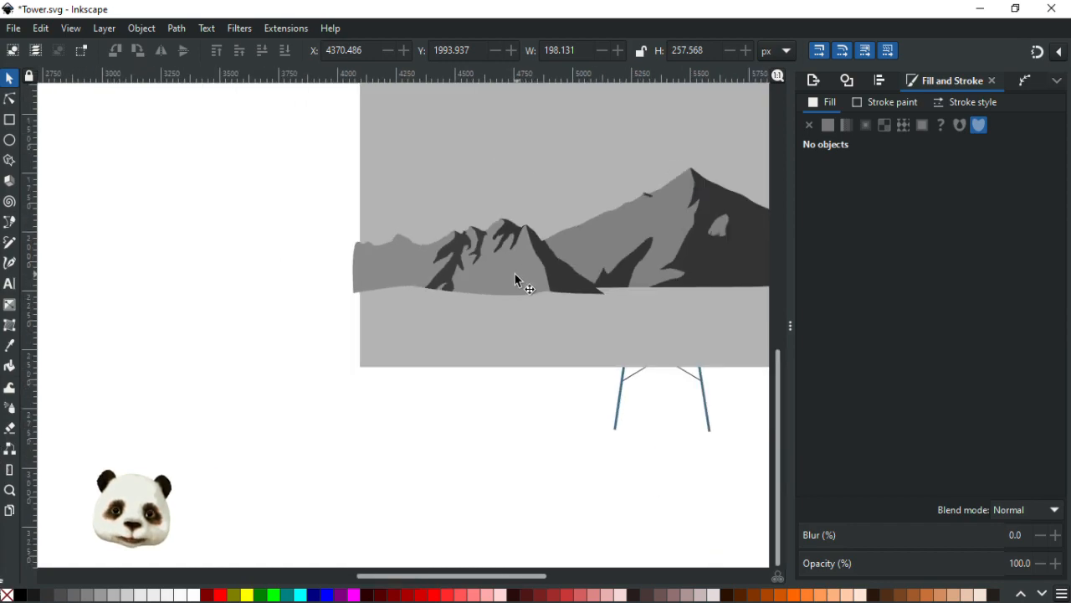
# Step: Save the drawing
pyautogui.scroll(-2, 602, 261)
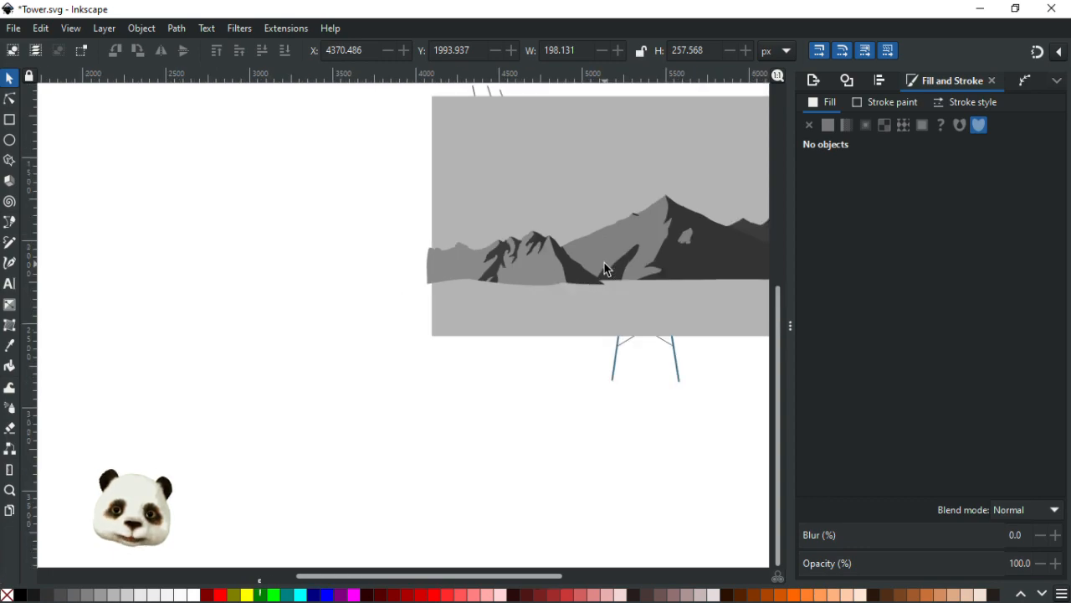
pyautogui.scroll(3, 625, 257)
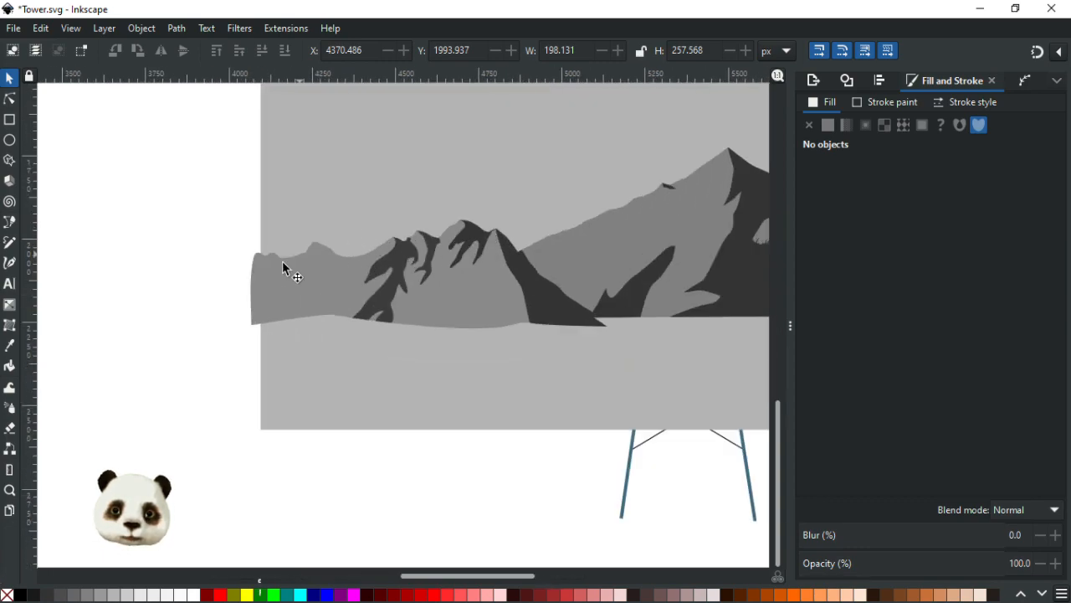
pyautogui.scroll(1, 282, 263)
pyautogui.hotkey('ctrl', 's')
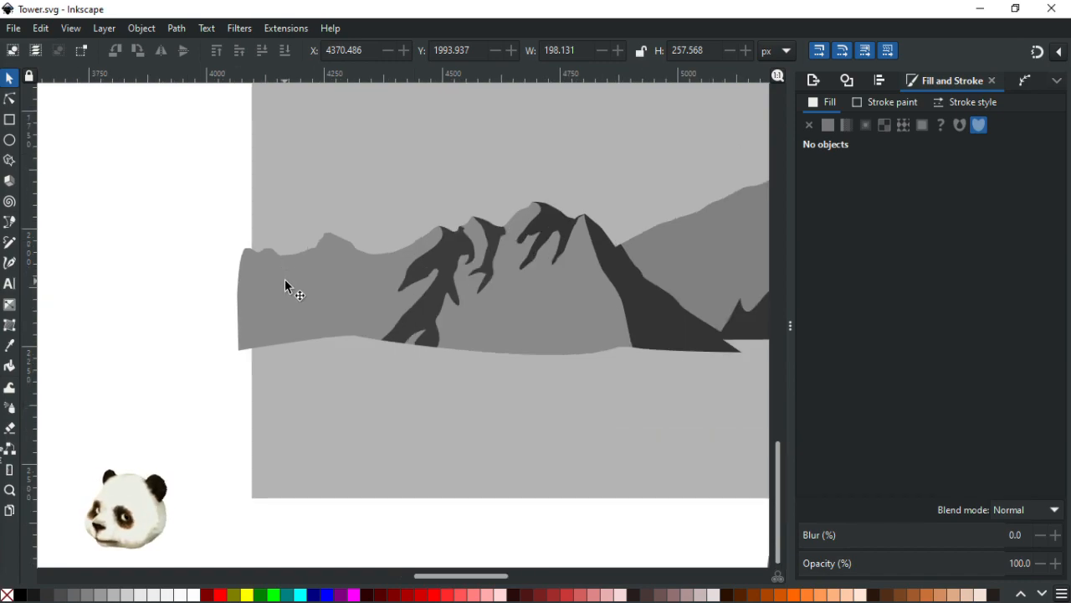
pyautogui.scroll(2, 249, 259)
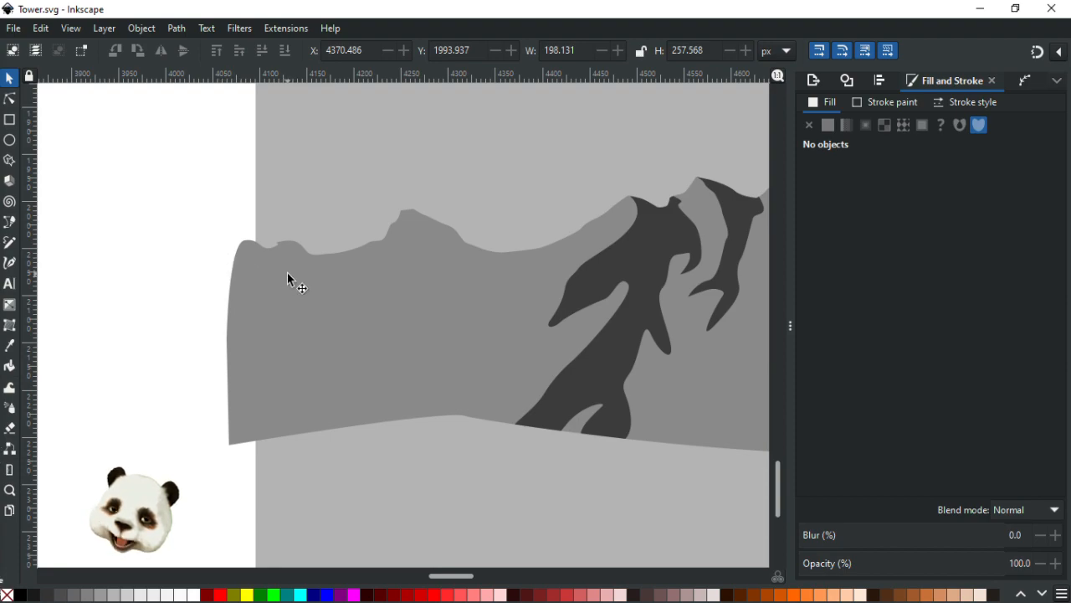
# Step: Start a Bezier outline at the small peak near the left mountain's left end and shape two downward prongs below it
pyautogui.press('b')
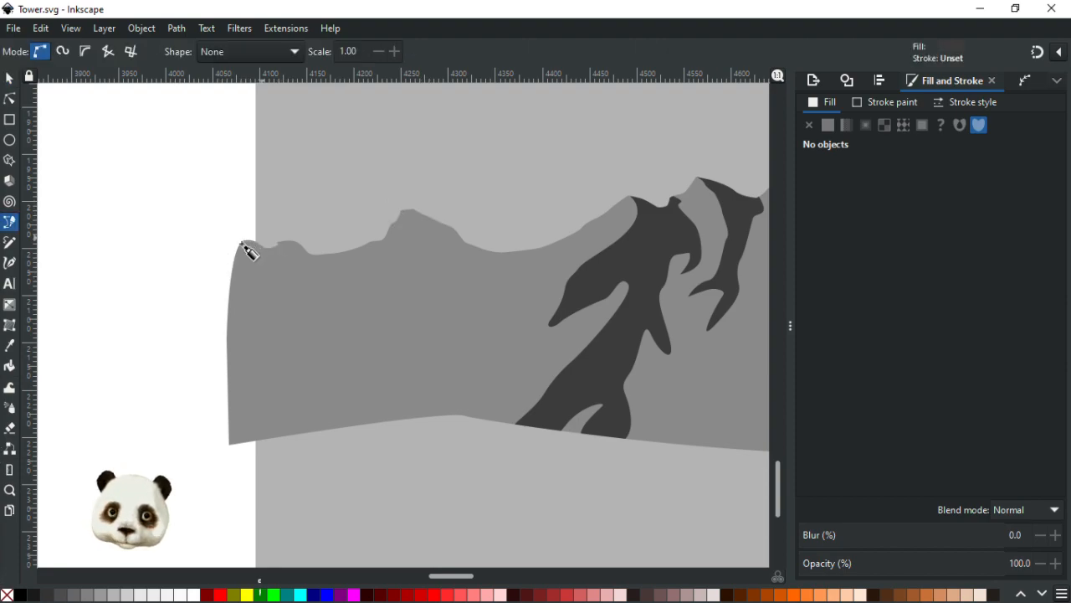
pyautogui.scroll(-4, 361, 260)
pyautogui.scroll(-3, 366, 279)
pyautogui.scroll(3, 390, 297)
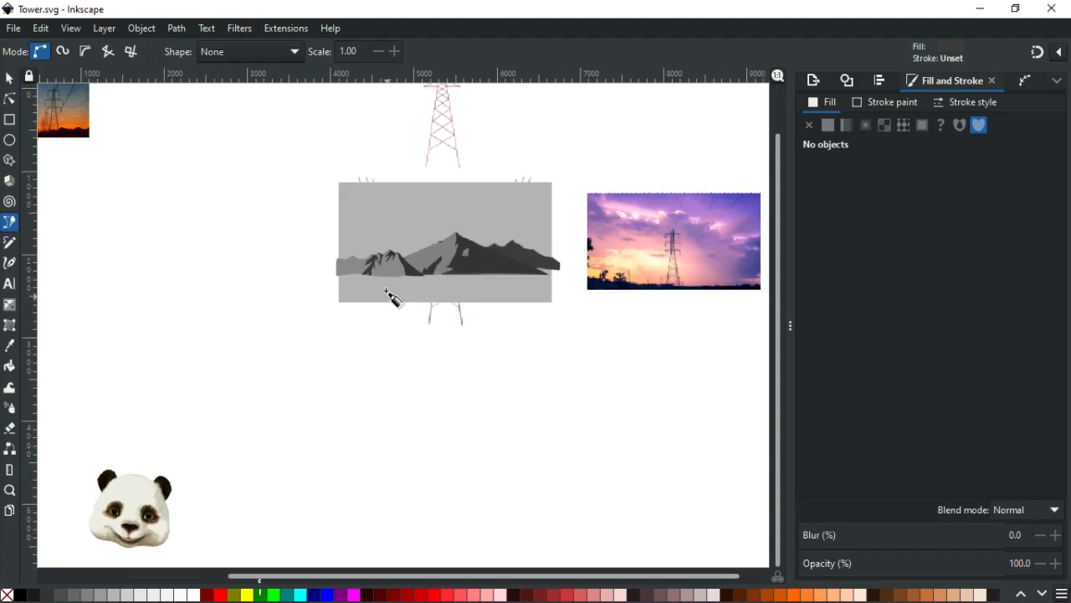
pyautogui.scroll(2, 378, 261)
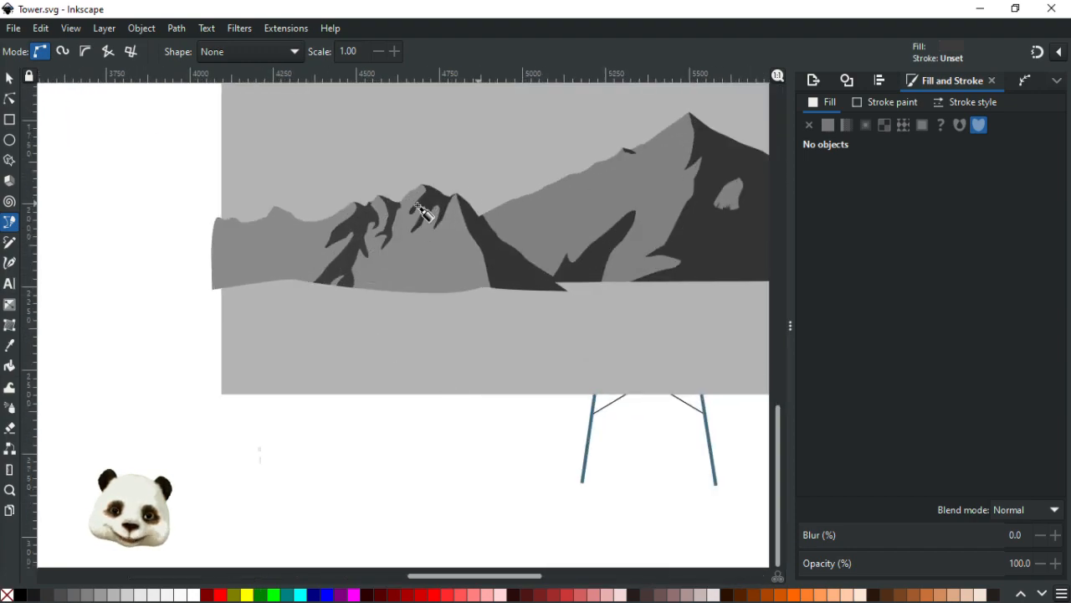
pyautogui.scroll(1, 289, 205)
pyautogui.scroll(1, 251, 217)
pyautogui.scroll(3, 218, 228)
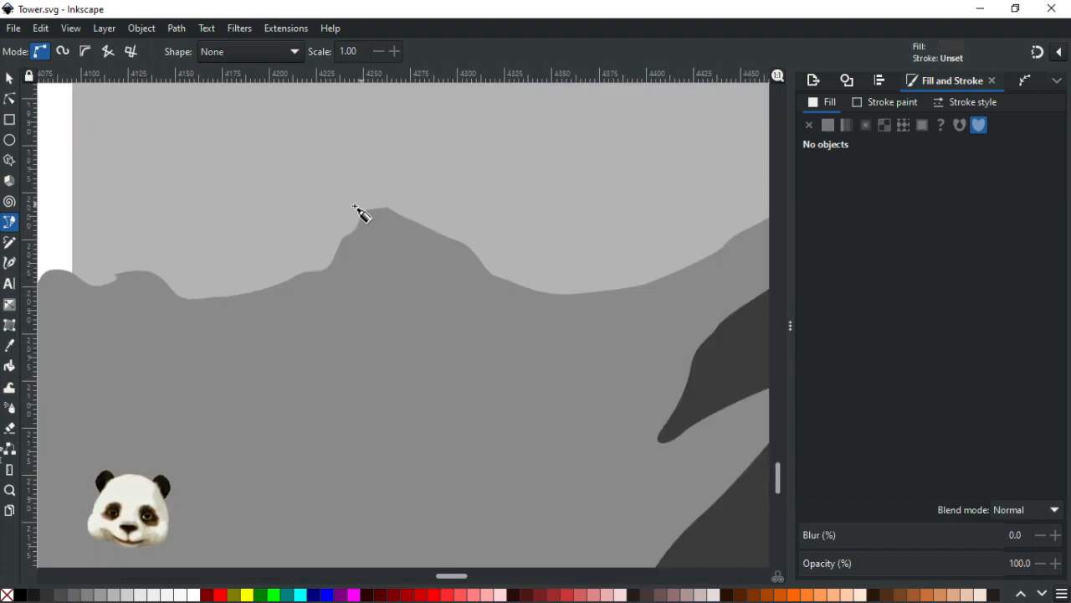
pyautogui.moveTo(409, 240); pyautogui.dragTo(405, 272)
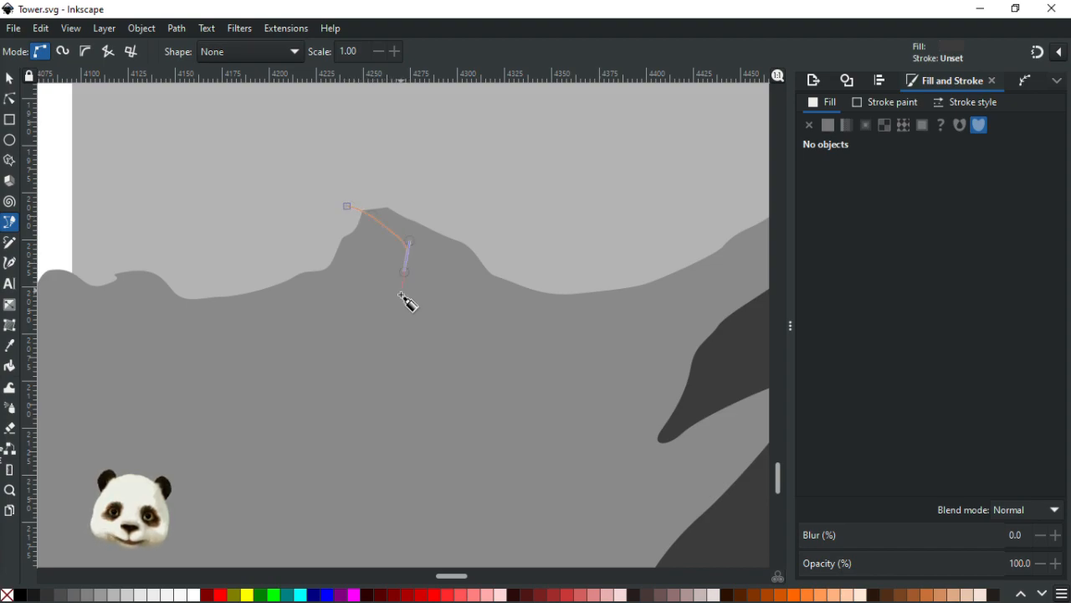
pyautogui.moveTo(385, 400); pyautogui.dragTo(452, 352)
pyautogui.click(508, 379)
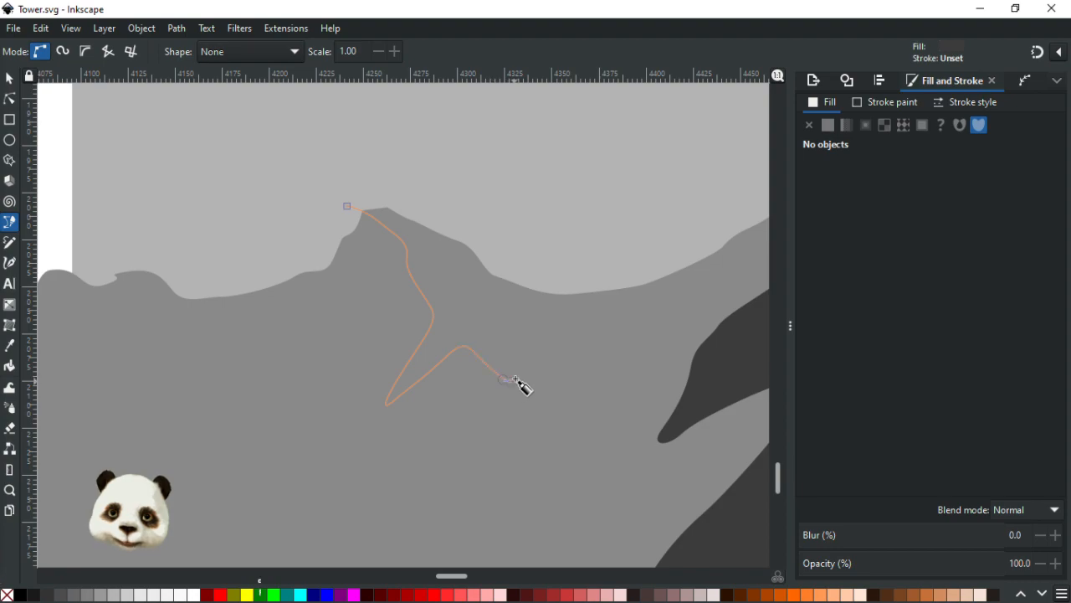
# Step: Bring the outline back up to a short point at the ridge's right slope and close the shading over the peak, about 112 px wide
pyautogui.moveTo(498, 303); pyautogui.dragTo(507, 273)
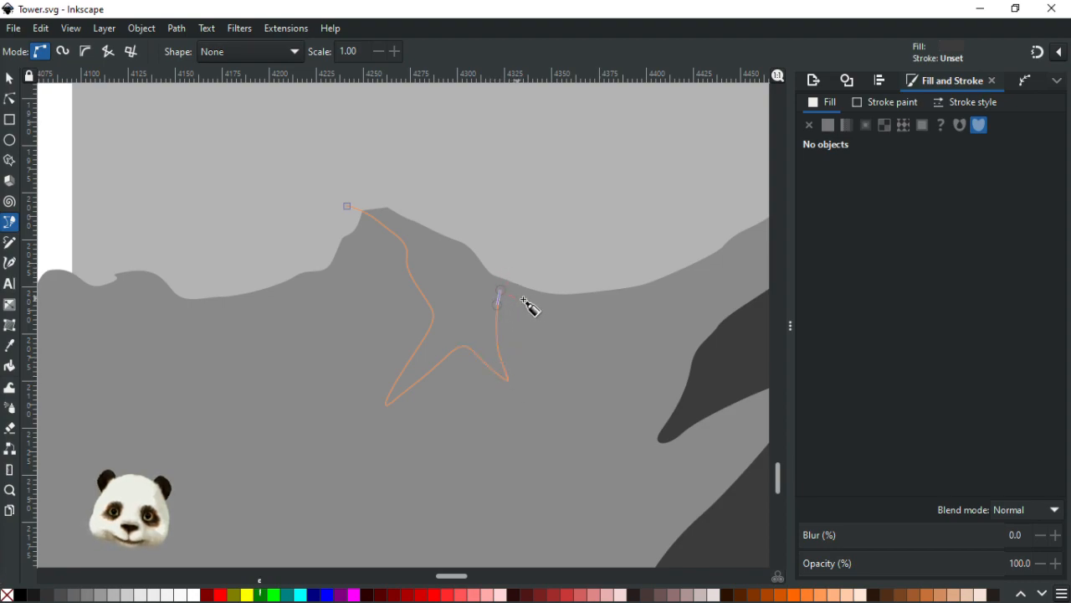
pyautogui.moveTo(561, 315); pyautogui.dragTo(494, 210)
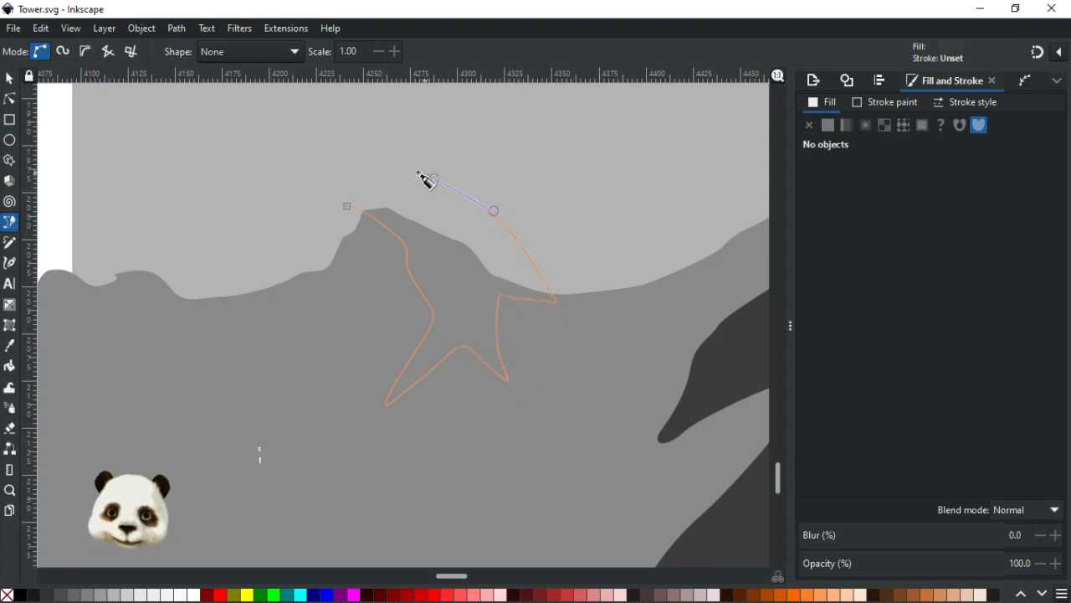
pyautogui.click(347, 206)
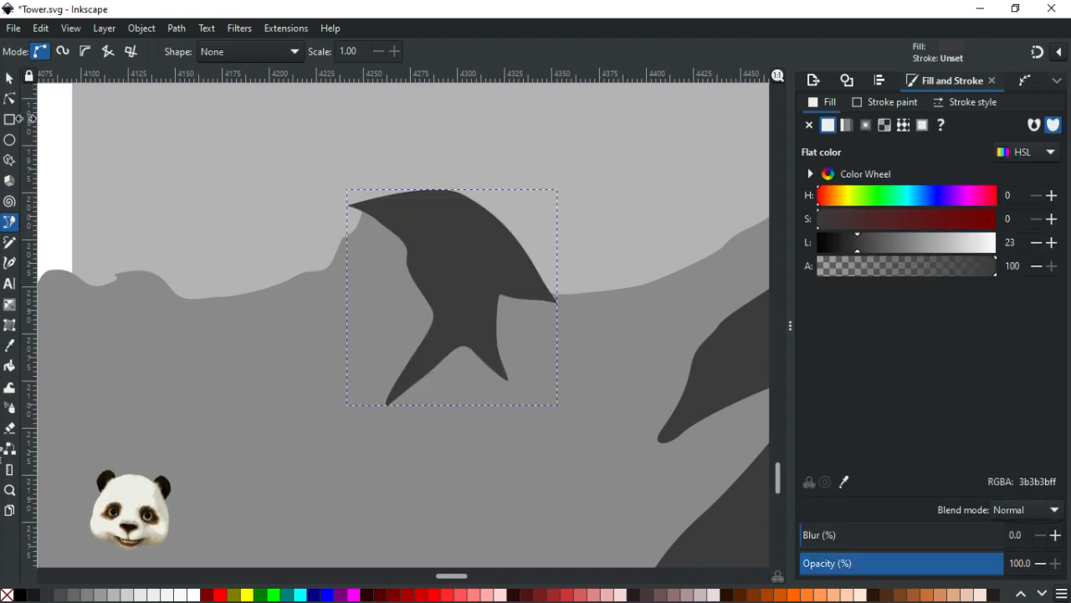
# Step: Intersect the small pronged shading with a duplicate of the left mountain to cut it at the ridge line
pyautogui.click(10, 80)
pyautogui.click(275, 338)
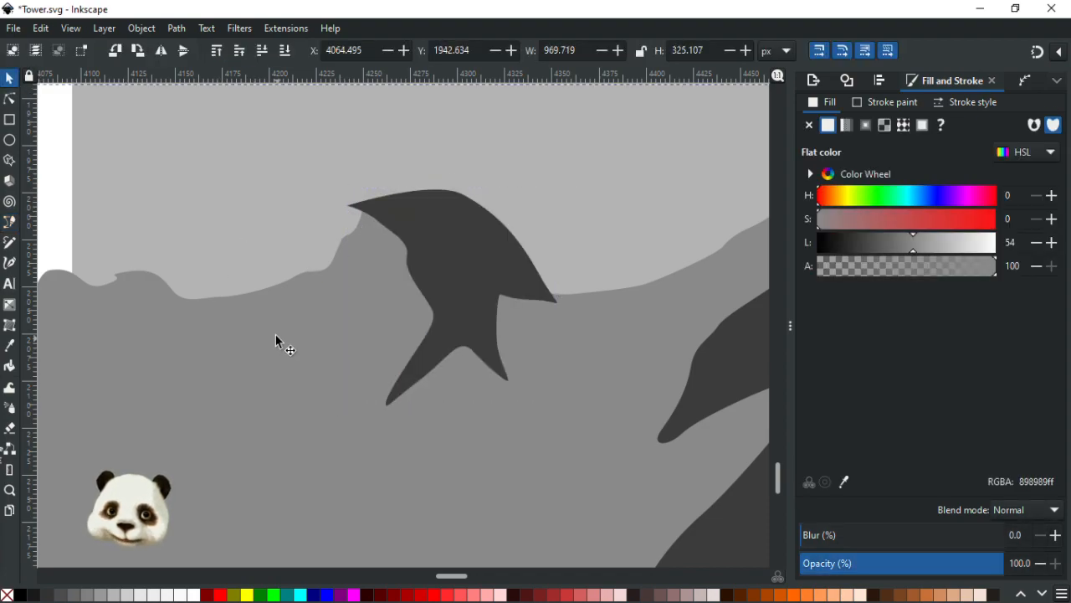
pyautogui.press('Home')
pyautogui.click(459, 220)
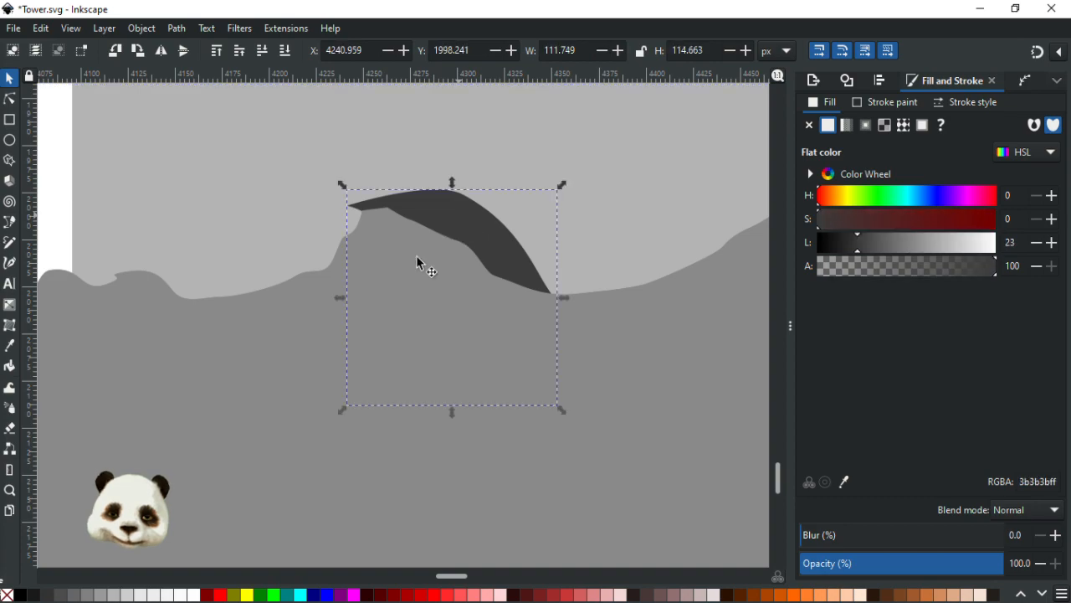
pyautogui.hotkey('ctrl', 'z')
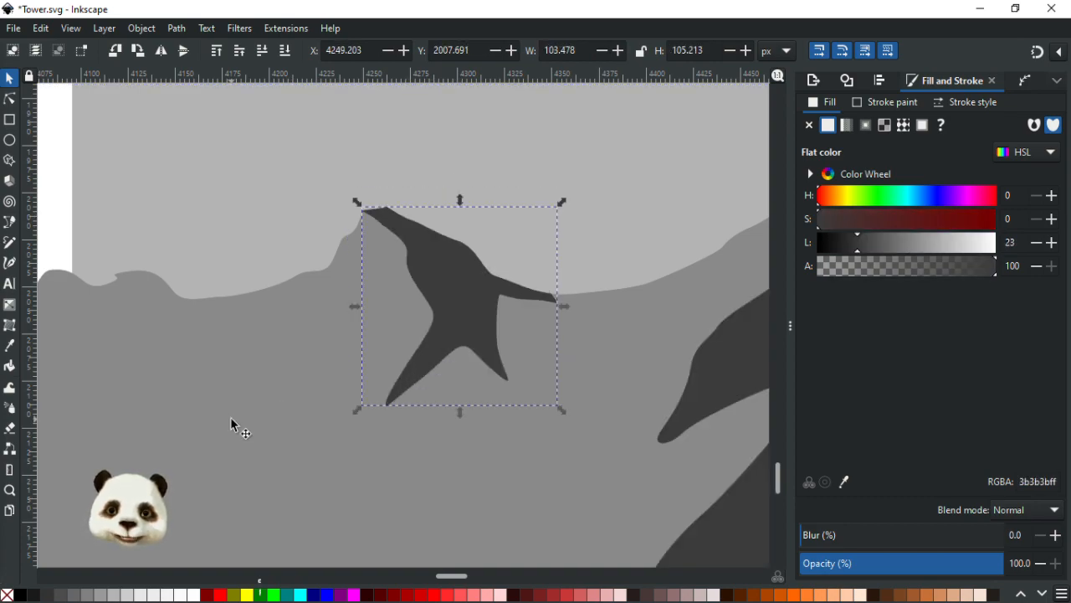
# Step: Edit the left mountain's nodes to smooth the kink in the ridge between its two leftmost bumps
pyautogui.click(10, 99)
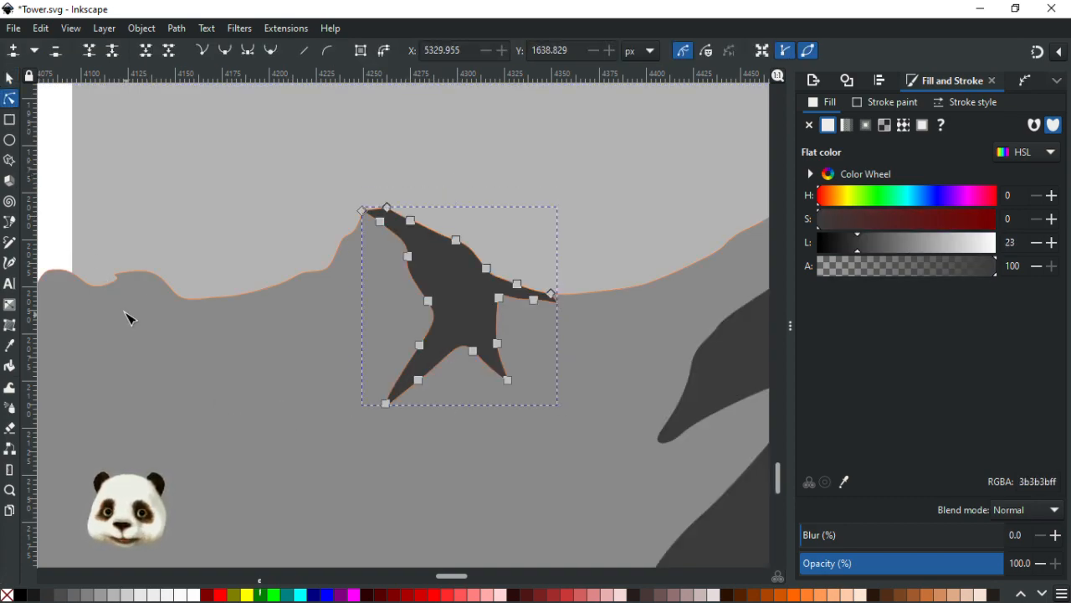
pyautogui.scroll(4, 79, 208)
pyautogui.click(97, 172)
pyautogui.click(98, 169)
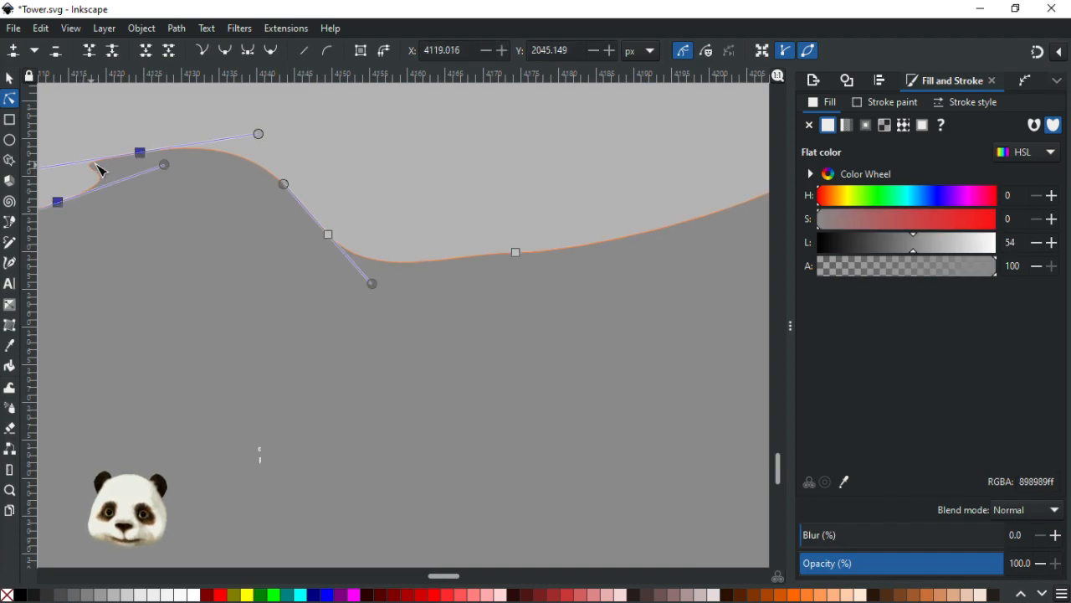
pyautogui.hscroll(-5, 460, 226)
pyautogui.scroll(1, 460, 226)
pyautogui.hscroll(-2, 460, 226)
pyautogui.scroll(1, 460, 226)
pyautogui.moveTo(341, 243); pyautogui.dragTo(482, 231)
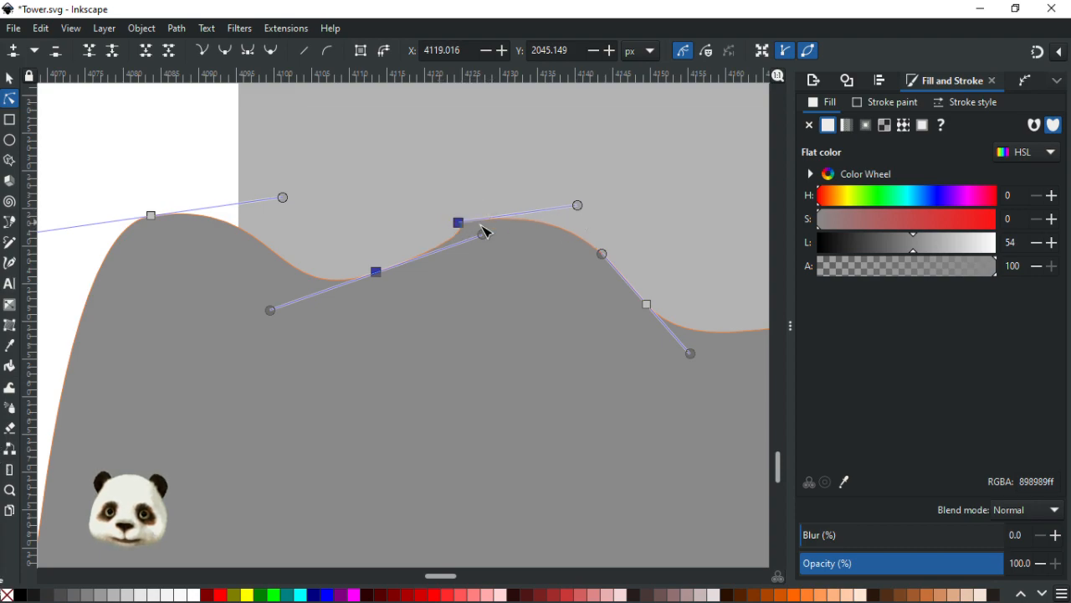
pyautogui.keyDown('ctrl'); pyautogui.click(459, 224); pyautogui.keyUp('ctrl')
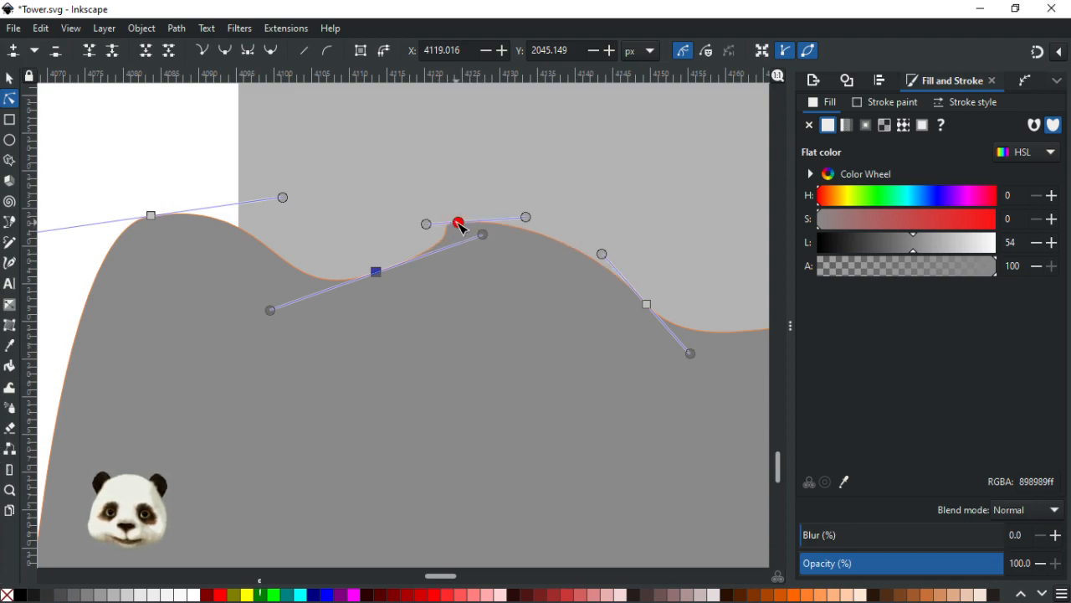
pyautogui.keyDown('ctrl'); pyautogui.keyDown('alt'); pyautogui.click(458, 224); pyautogui.keyUp('alt'); pyautogui.keyUp('ctrl')
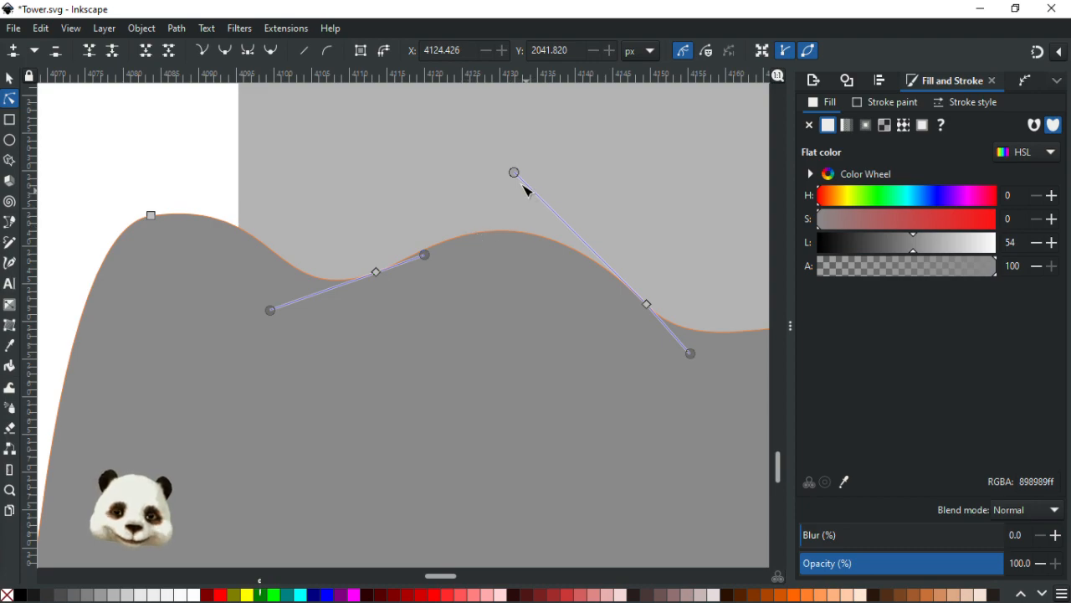
pyautogui.hotkey('ctrl', 'z')
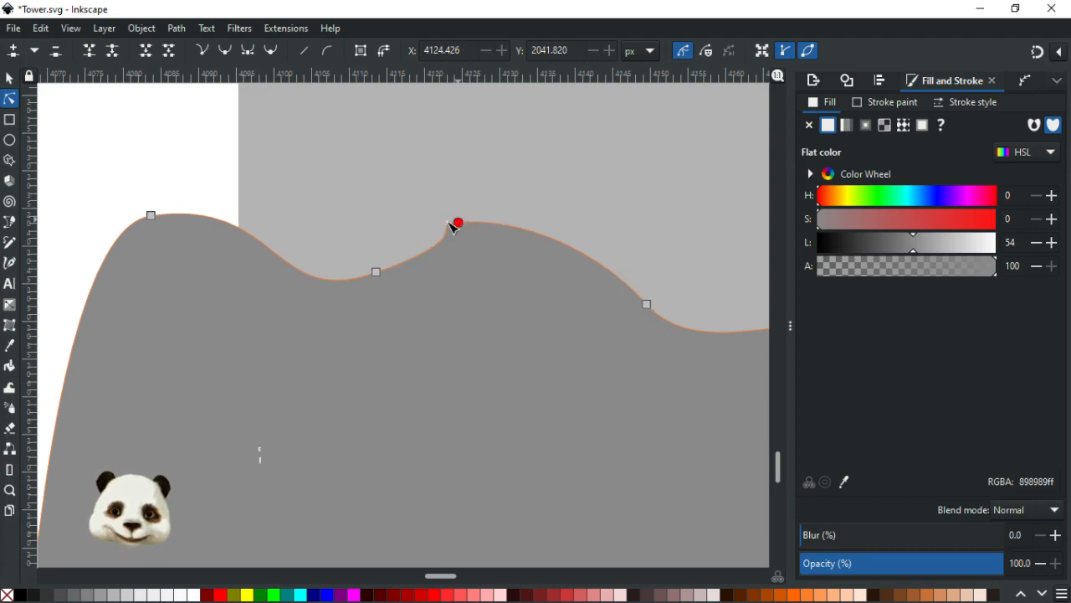
# Step: Deselect the left mountain and save the drawing
pyautogui.scroll(-3, 203, 210)
pyautogui.press('Escape')
pyautogui.scroll(-3, 172, 259)
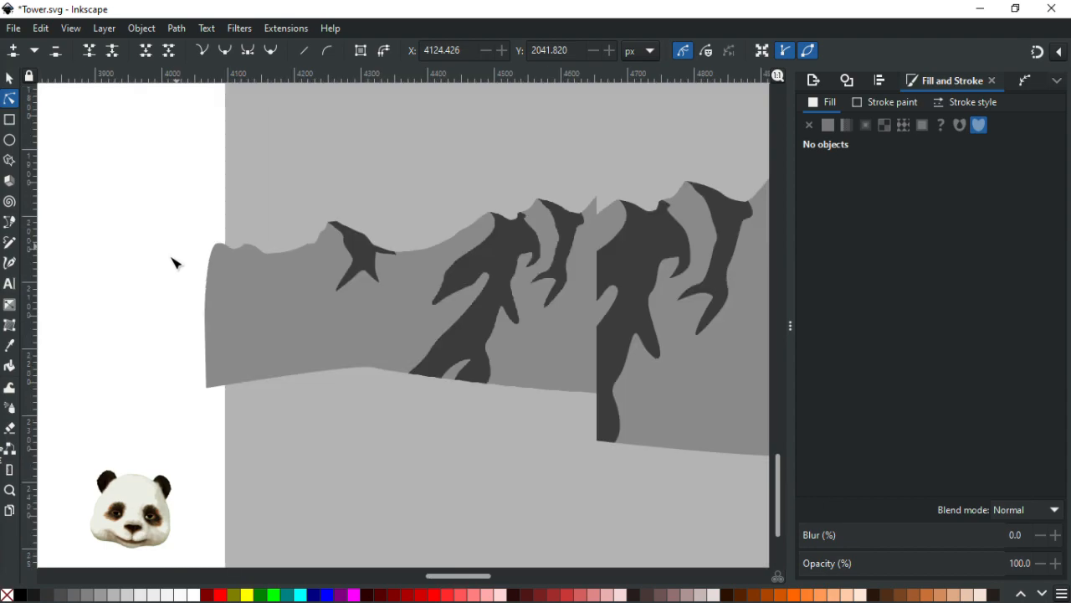
pyautogui.scroll(-1, 168, 326)
pyautogui.hotkey('ctrl', 's')
# Step: Reshape the left mountain's base edge by raising its curve slightly under the large branching shading
pyautogui.scroll(-3, 174, 335)
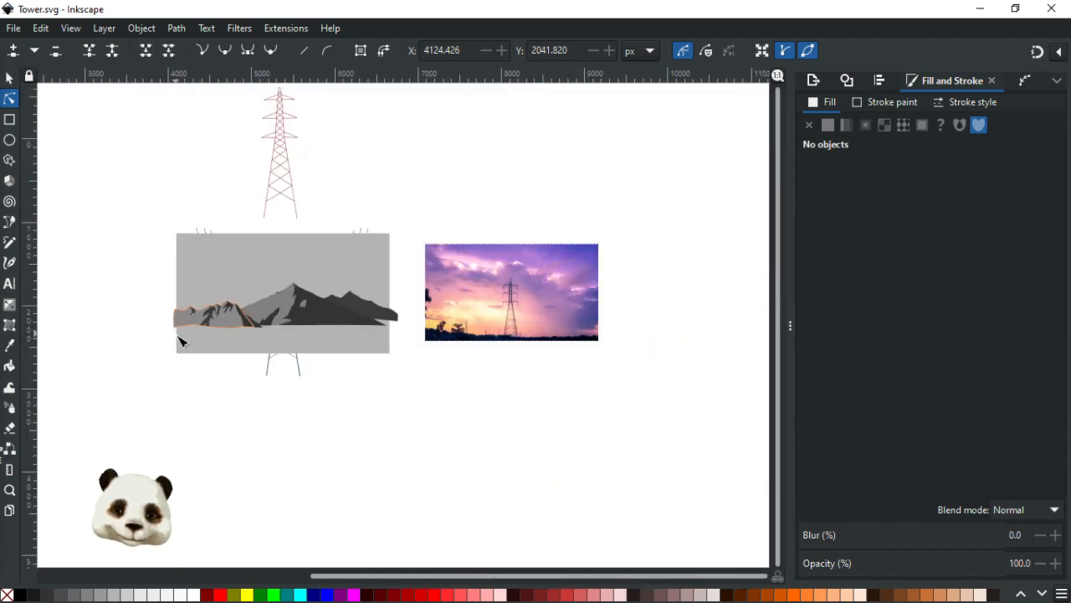
pyautogui.scroll(1, 326, 398)
pyautogui.scroll(1, 154, 339)
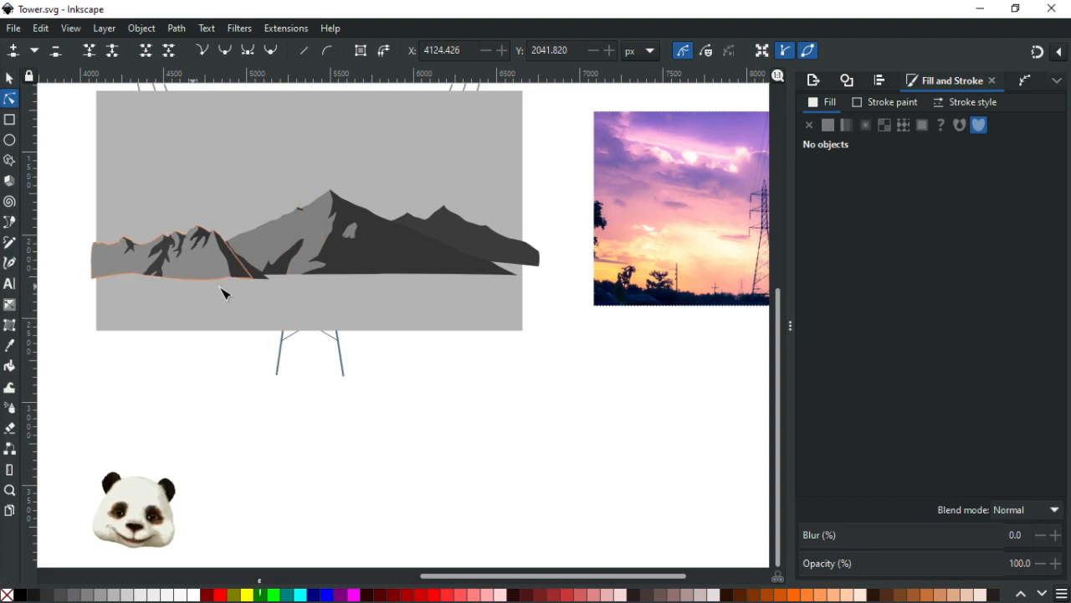
pyautogui.scroll(3, 223, 291)
pyautogui.moveTo(185, 293); pyautogui.dragTo(323, 301)
pyautogui.click(303, 285)
pyautogui.scroll(1, 249, 286)
pyautogui.scroll(2, 249, 286)
pyautogui.moveTo(318, 276); pyautogui.dragTo(311, 265)
pyautogui.moveTo(251, 289); pyautogui.dragTo(461, 365)
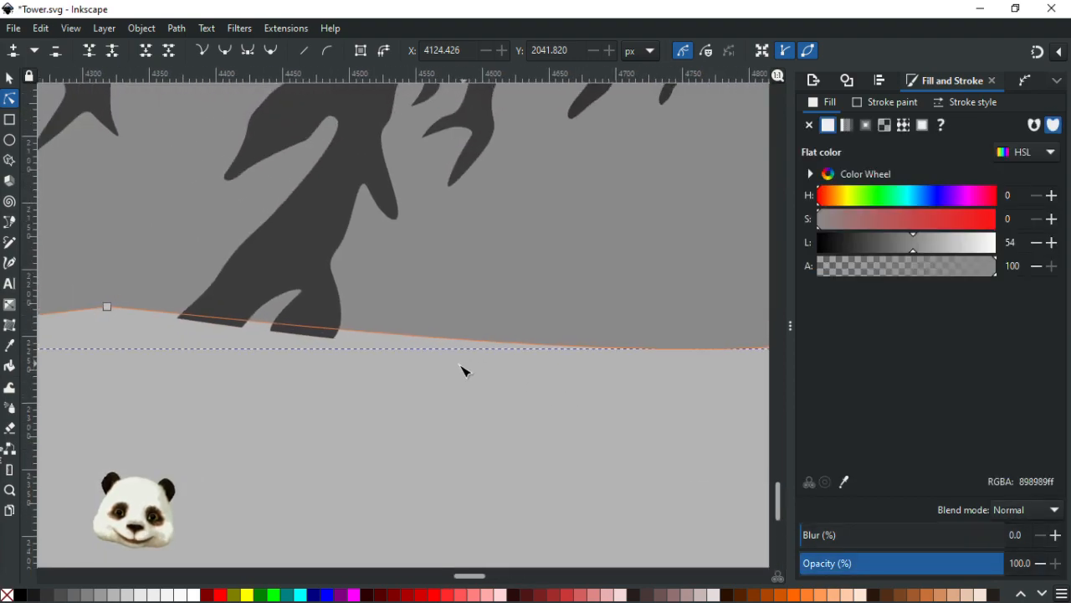
# Step: Lower the corner node of the left mountain's base edge slightly, just left of the branching shading
pyautogui.click(198, 324)
pyautogui.scroll(-3, 398, 388)
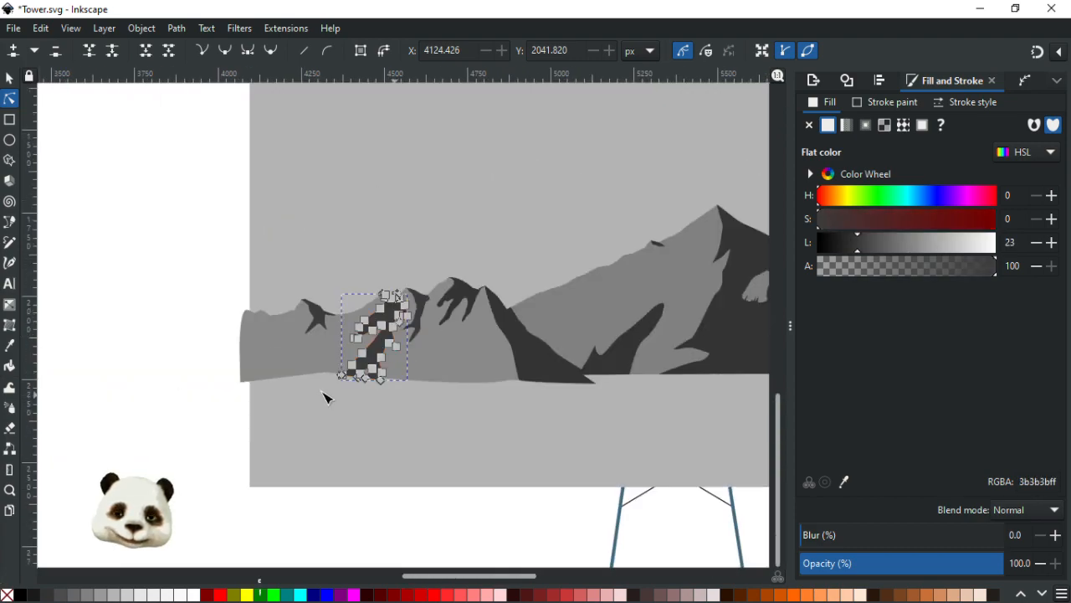
pyautogui.click(126, 392)
pyautogui.scroll(2, 259, 344)
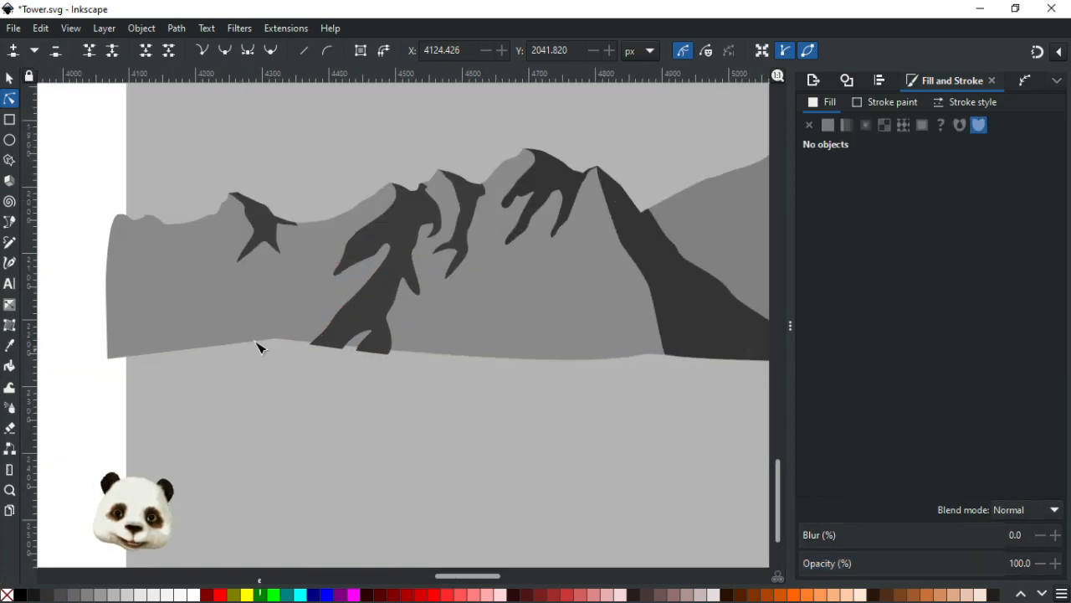
pyautogui.click(277, 344)
pyautogui.scroll(3, 259, 337)
pyautogui.click(312, 341)
pyautogui.moveTo(313, 342); pyautogui.dragTo(305, 349)
pyautogui.click(540, 414)
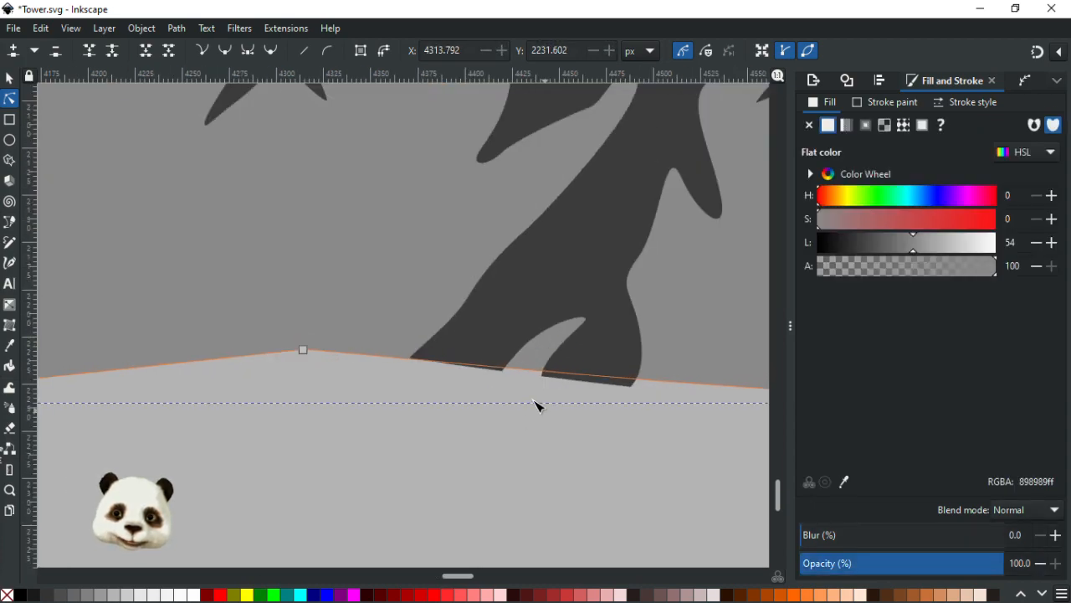
# Step: Duplicate the left mountain and stack the copy in front of its dark shading shapes
pyautogui.hscroll(3, 509, 371)
pyautogui.scroll(-2, 287, 302)
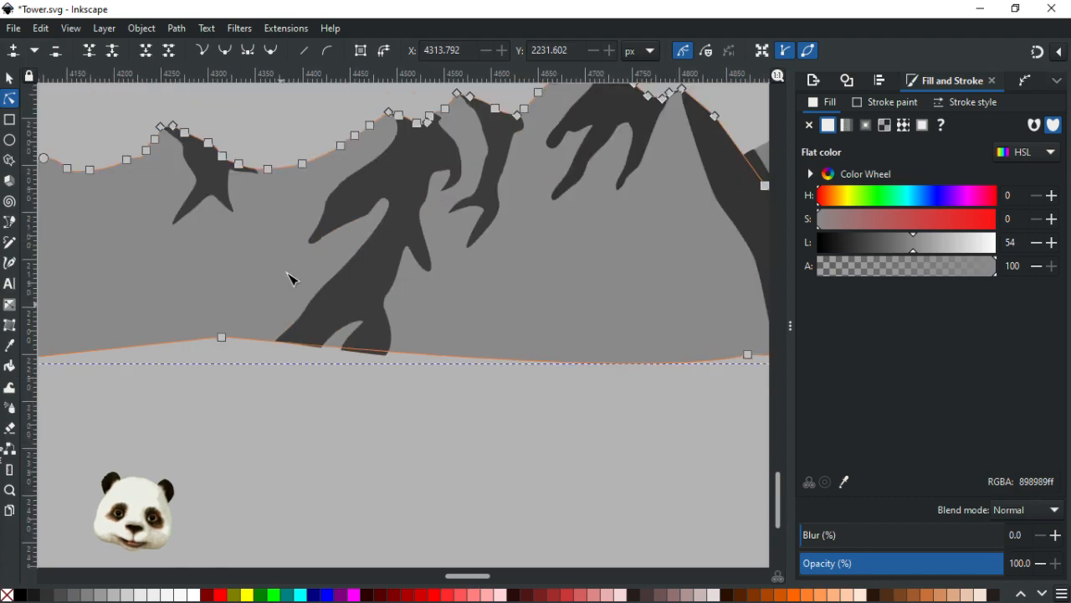
pyautogui.click(9, 77)
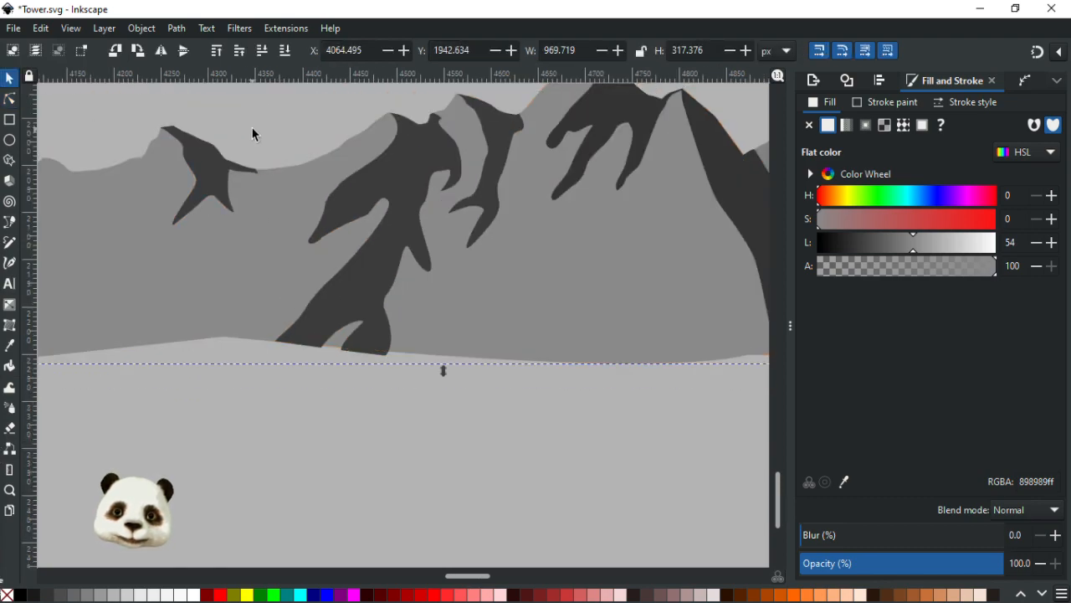
pyautogui.click(339, 304)
pyautogui.press('pagedown')
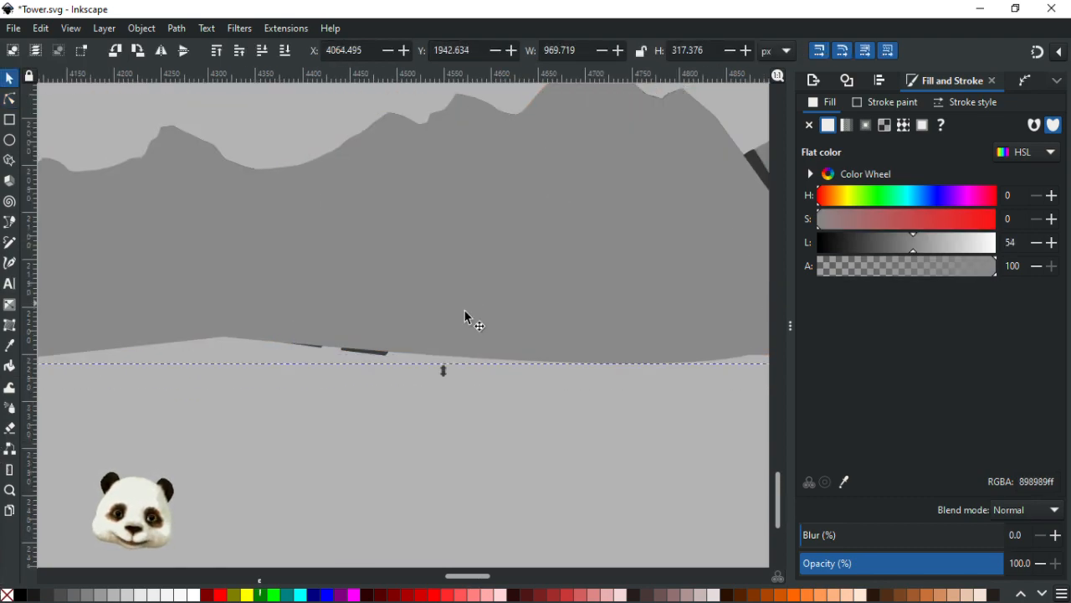
# Step: Intersect the large branching shading with the mountain copy to trim its overhang below the base edge, and save the drawing
pyautogui.press('Escape')
pyautogui.scroll(3, 363, 368)
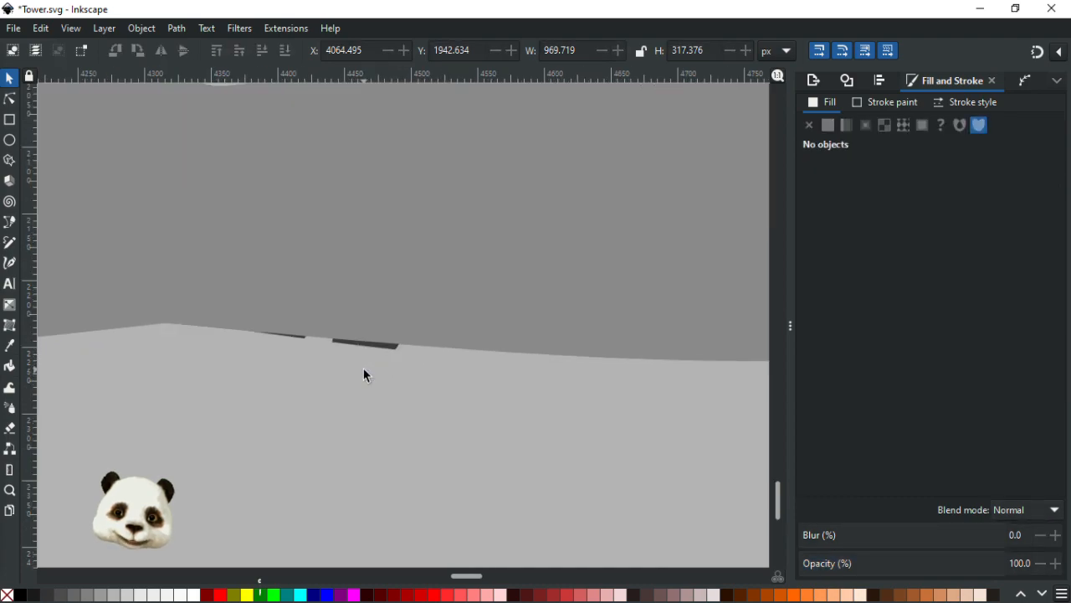
pyautogui.click(397, 319)
pyautogui.press('Escape')
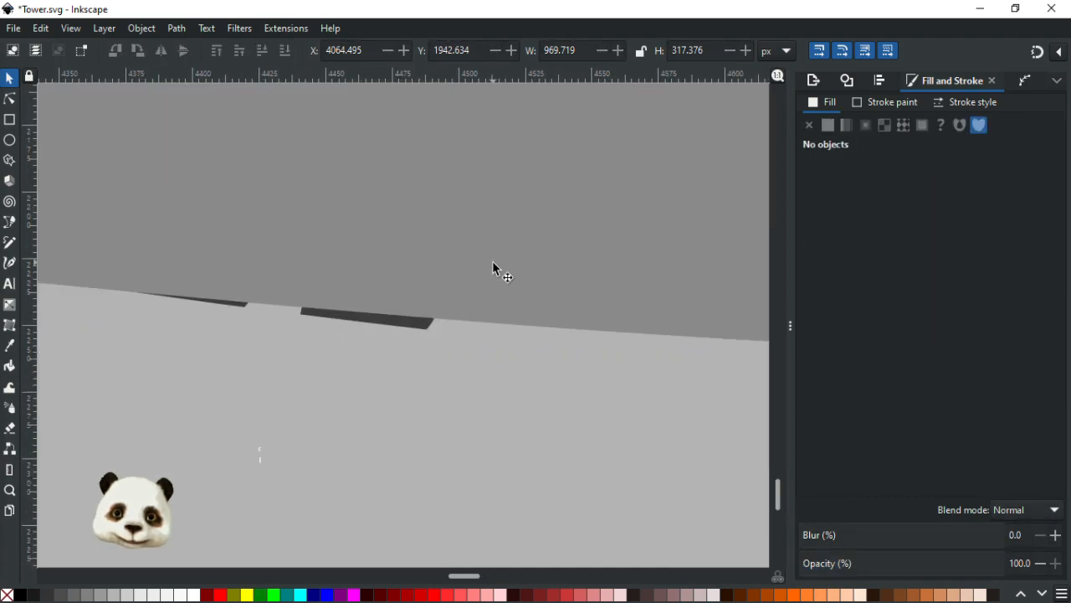
pyautogui.click(419, 325)
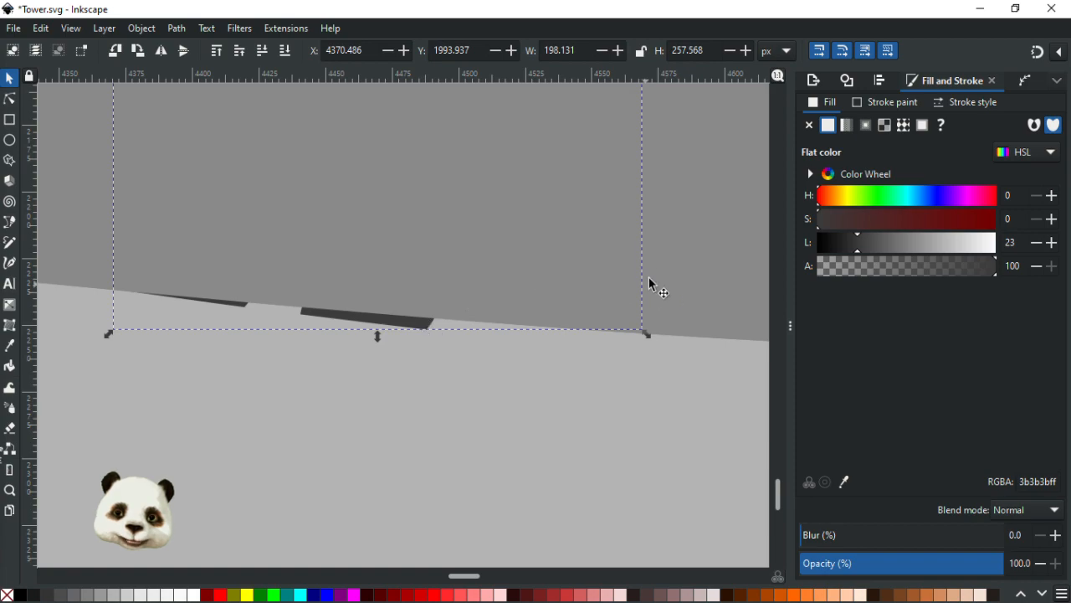
pyautogui.hotkey('ctrl', '*')
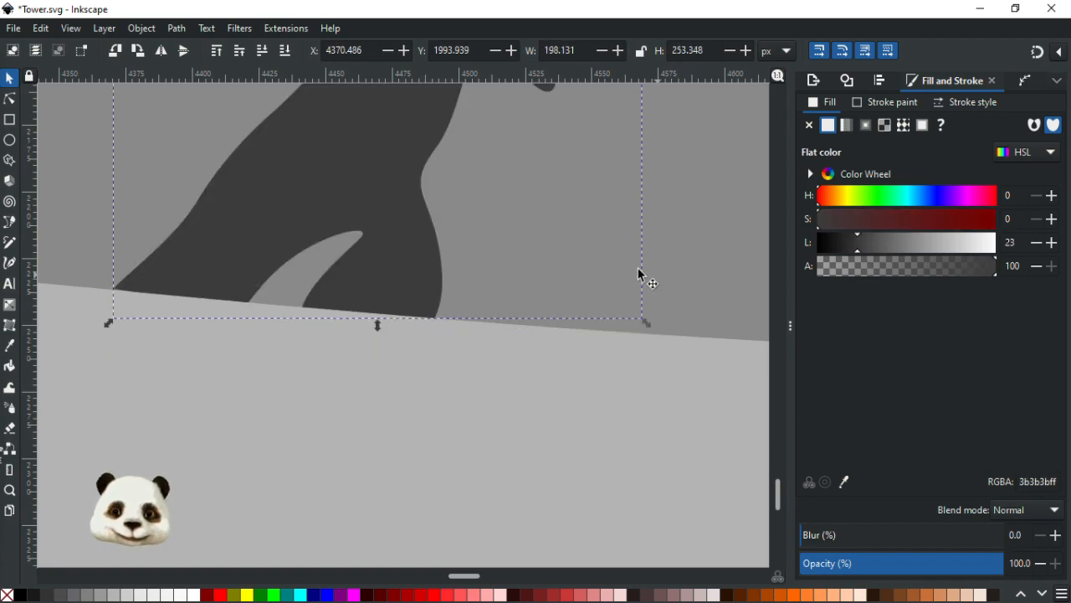
pyautogui.scroll(-5, 611, 280)
pyautogui.hotkey('ctrl', 's')
pyautogui.scroll(-4, 380, 322)
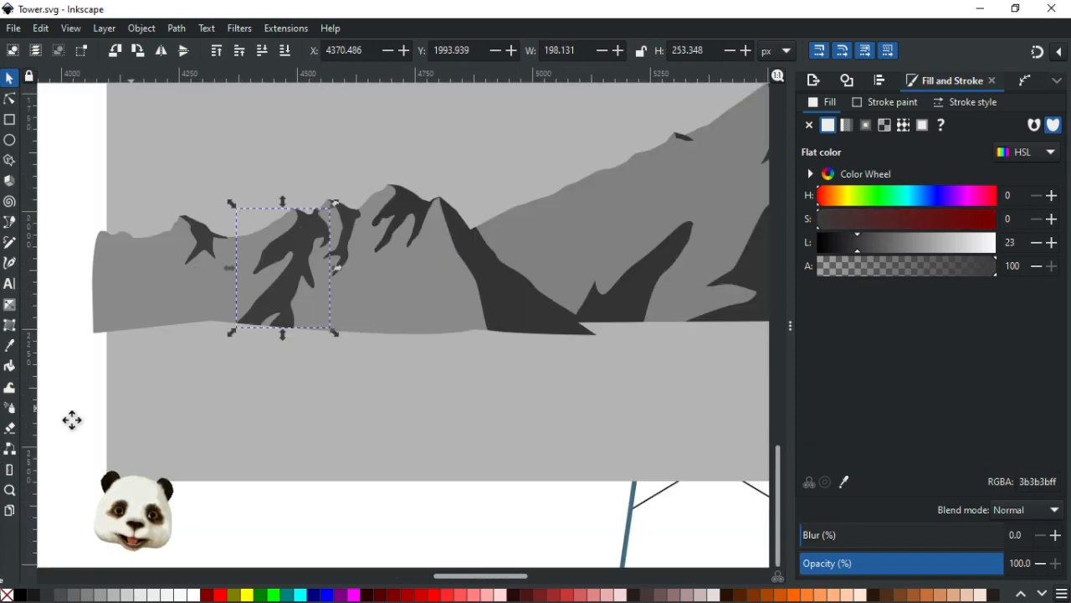
pyautogui.click(354, 223)
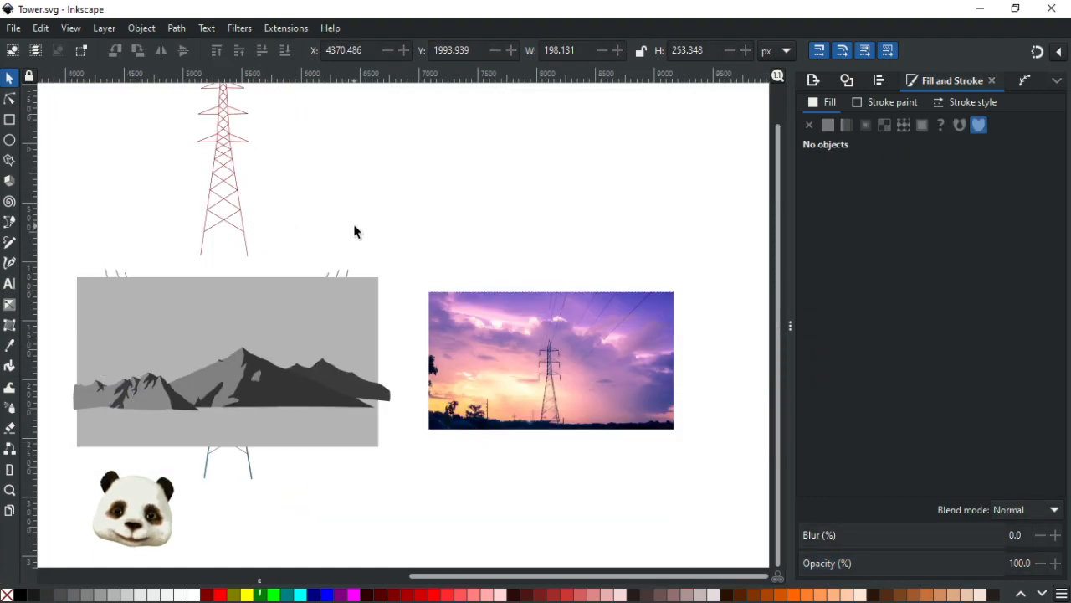
# Step: Draw a closed water shape with the Pen tool, spanning the mountains' full width from behind their bases to below the gray background
pyautogui.scroll(4, 226, 397)
pyautogui.moveTo(226, 397); pyautogui.dragTo(427, 284)
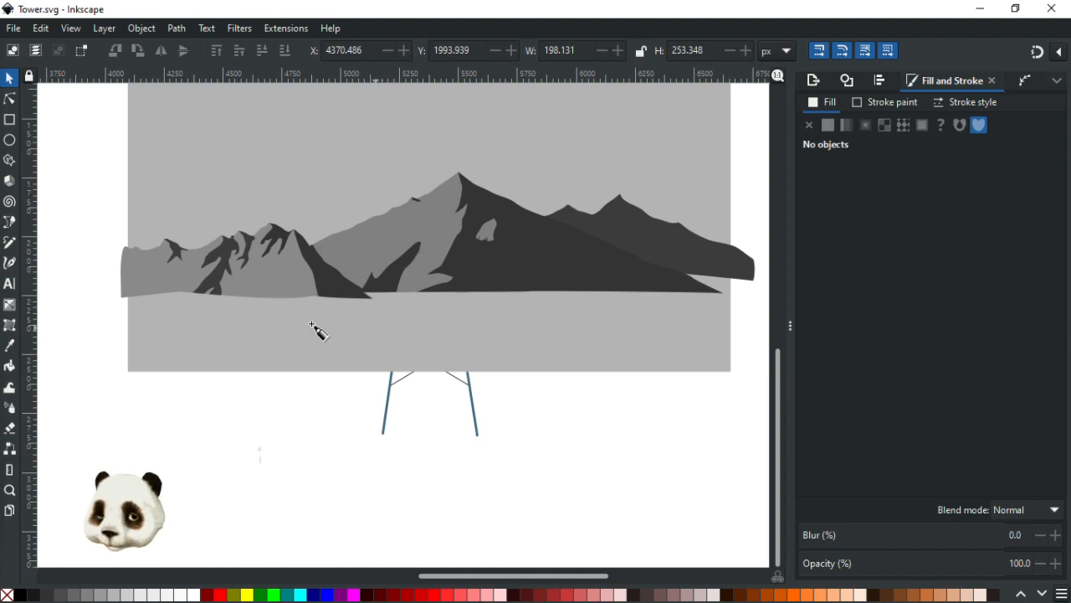
pyautogui.press('b')
pyautogui.click(98, 284)
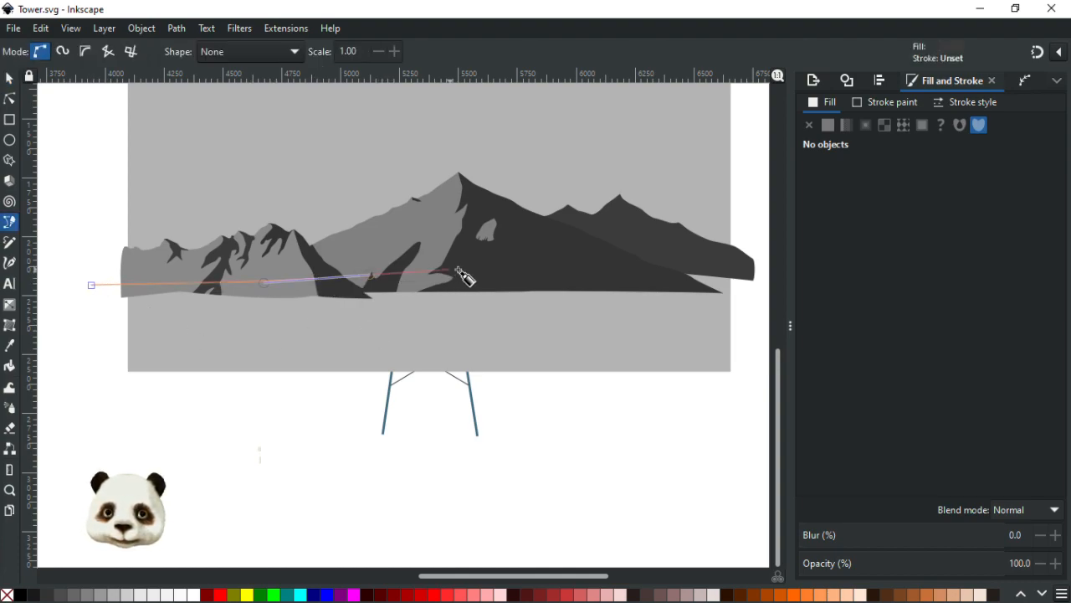
pyautogui.moveTo(691, 265); pyautogui.dragTo(719, 264)
pyautogui.click(755, 273)
pyautogui.click(758, 366)
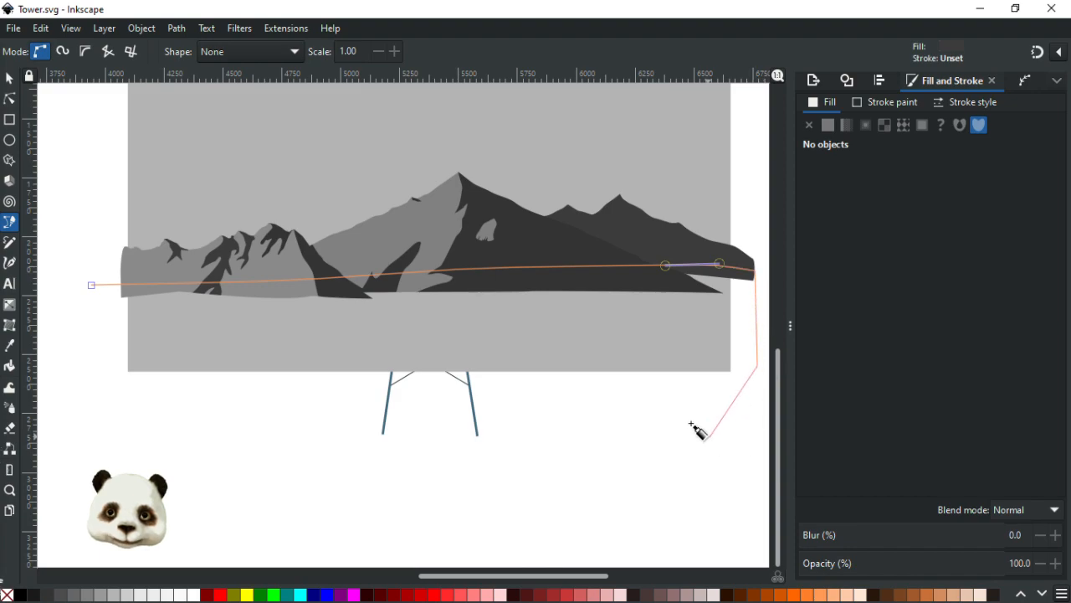
pyautogui.click(701, 410)
pyautogui.click(83, 385)
pyautogui.click(92, 285)
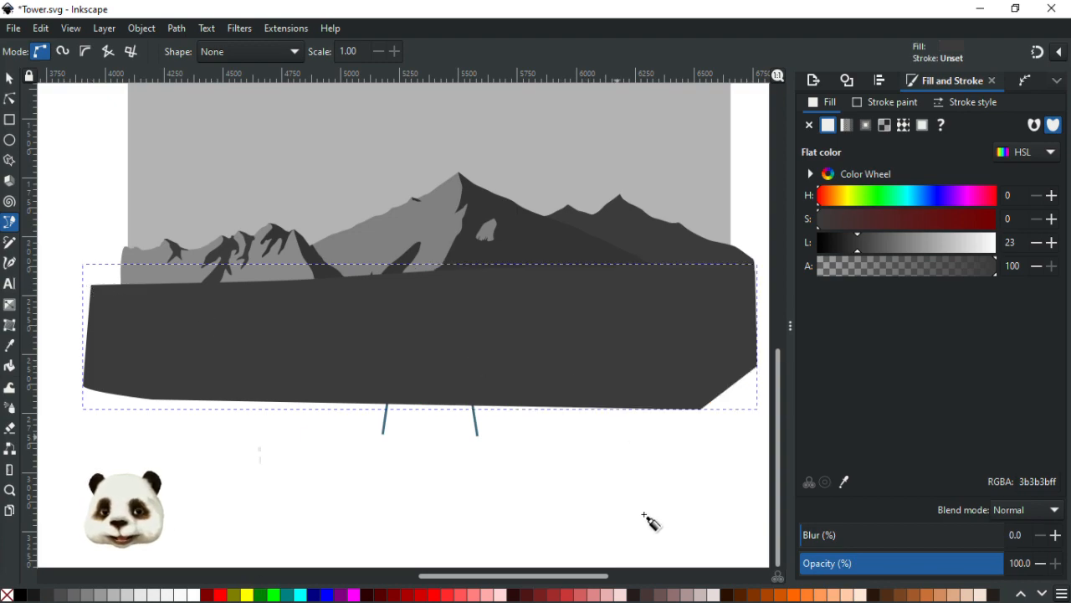
# Step: Fill the water shape with cyan and stack it behind the mountains but in front of the gray background
pyautogui.click(300, 595)
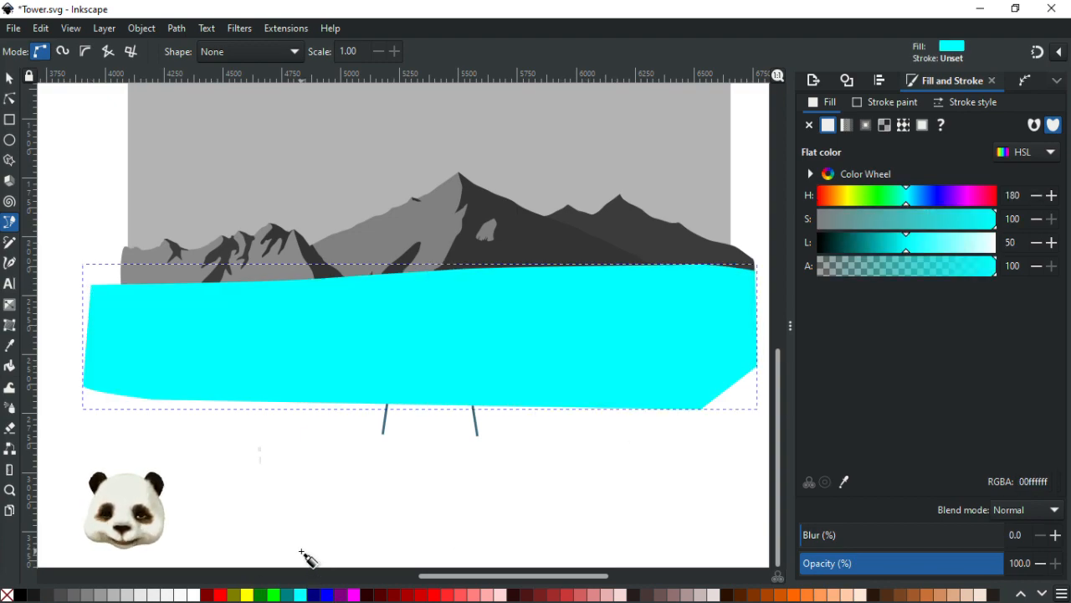
pyautogui.press('pagedown')
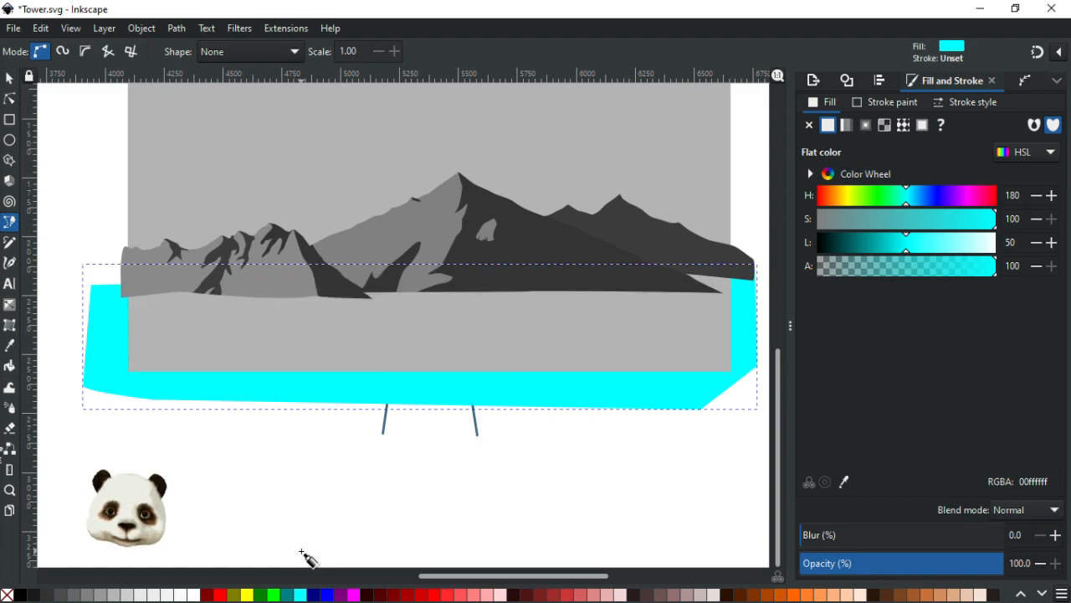
pyautogui.press('pageup')
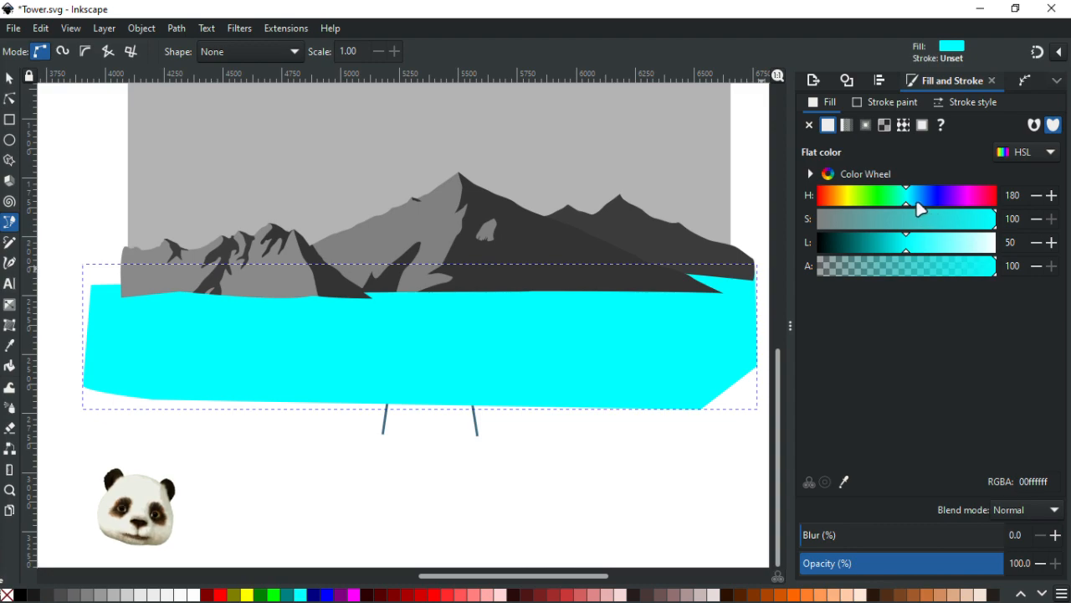
# Step: Change the water's fill to a muted teal with hue 181, saturation 39 and lightness 44, and save the drawing
pyautogui.moveTo(910, 206); pyautogui.dragTo(889, 224)
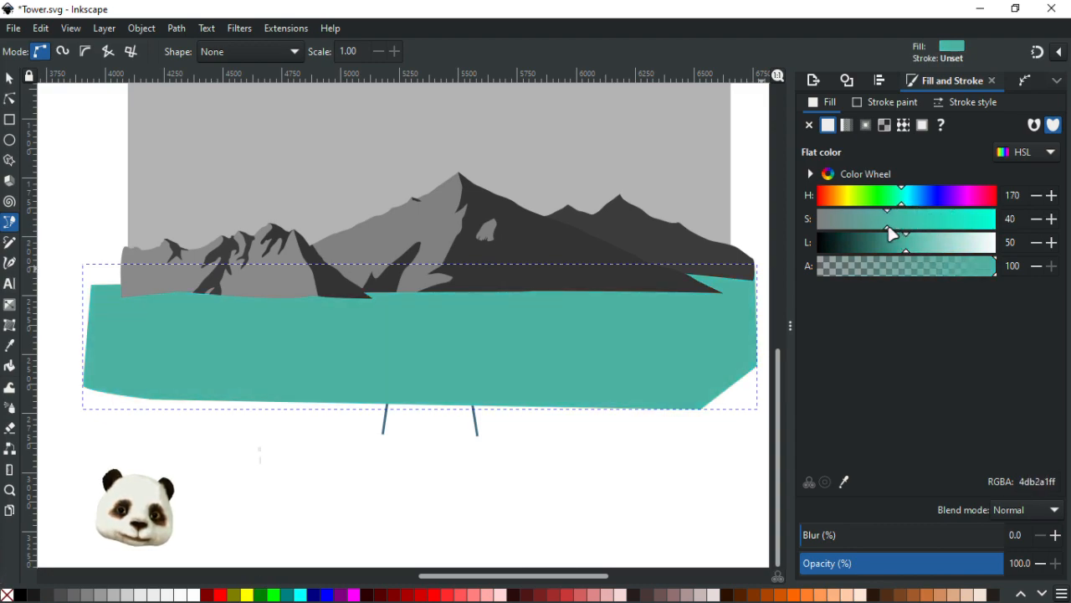
pyautogui.click(896, 248)
pyautogui.moveTo(907, 210); pyautogui.dragTo(910, 208)
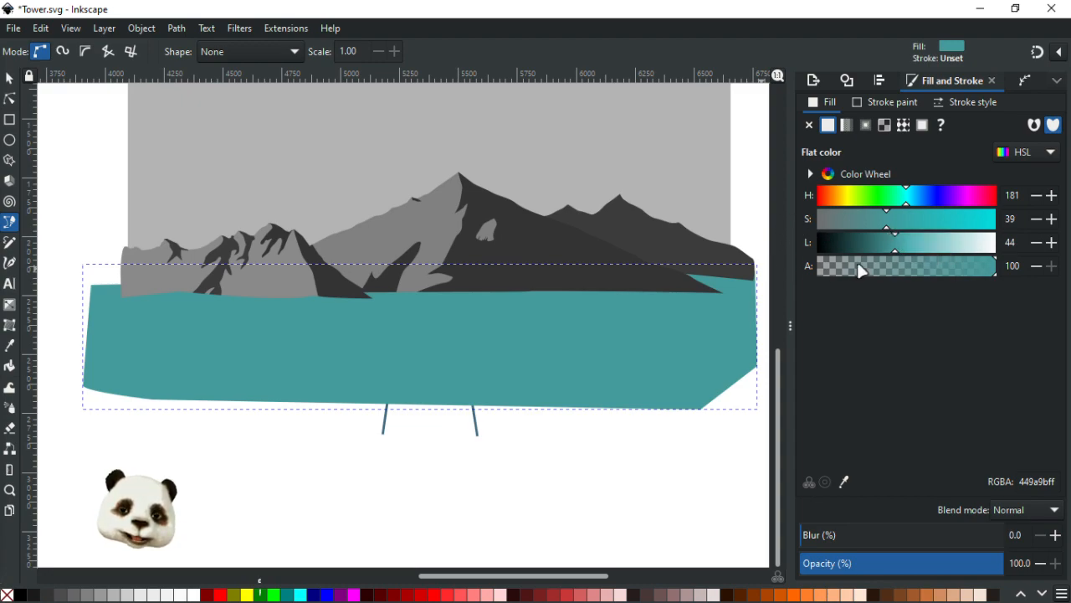
pyautogui.hotkey('ctrl', 's')
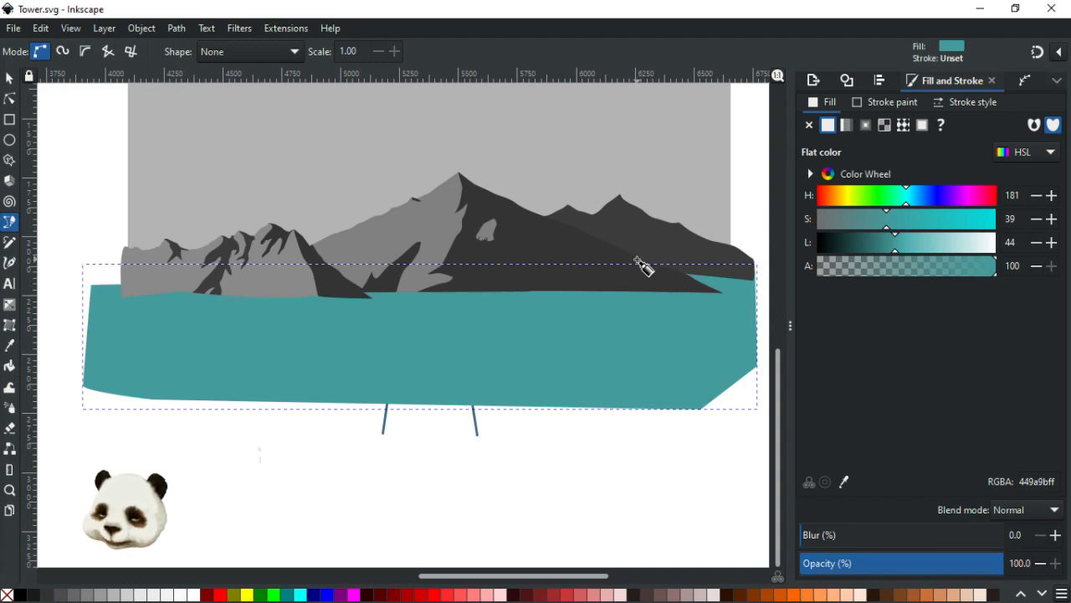
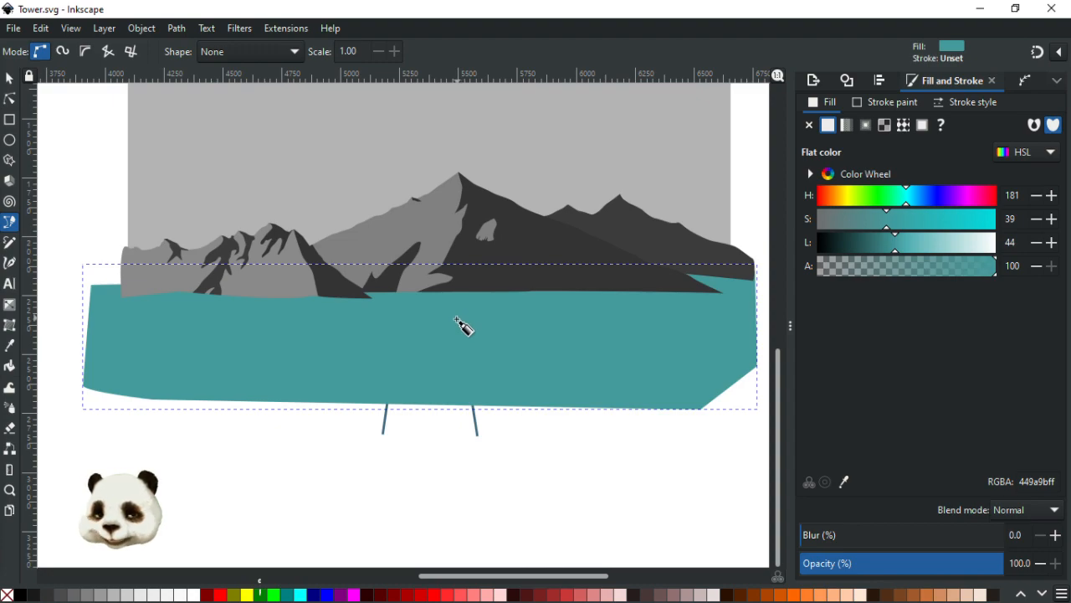
# Step: Apply a vertical linear gradient to the water and set its lower stop to the water's opaque teal, 449a9b
pyautogui.press('g')
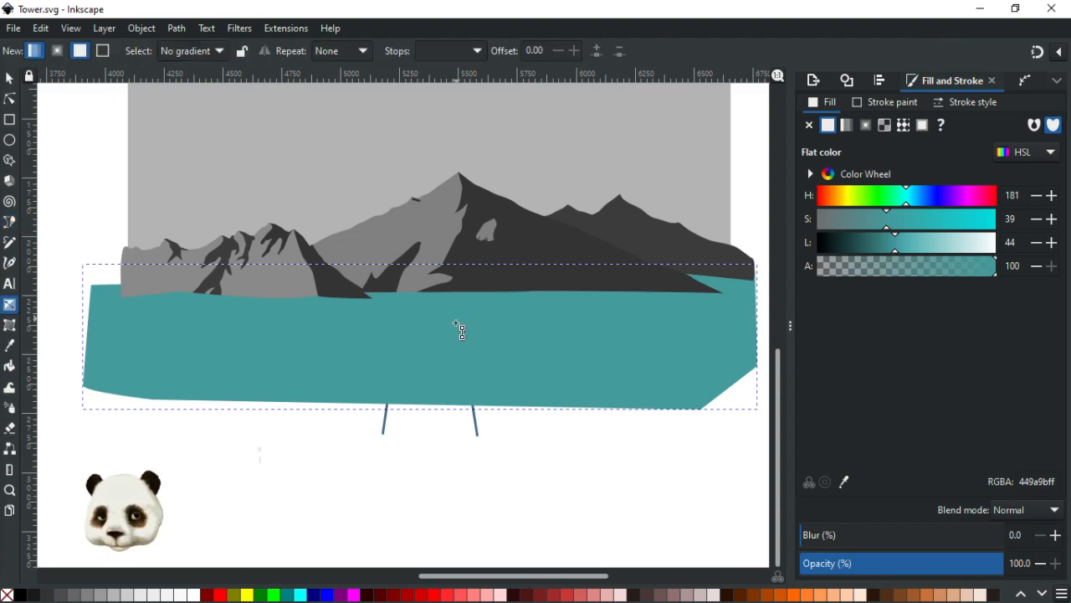
pyautogui.moveTo(434, 322); pyautogui.dragTo(433, 399)
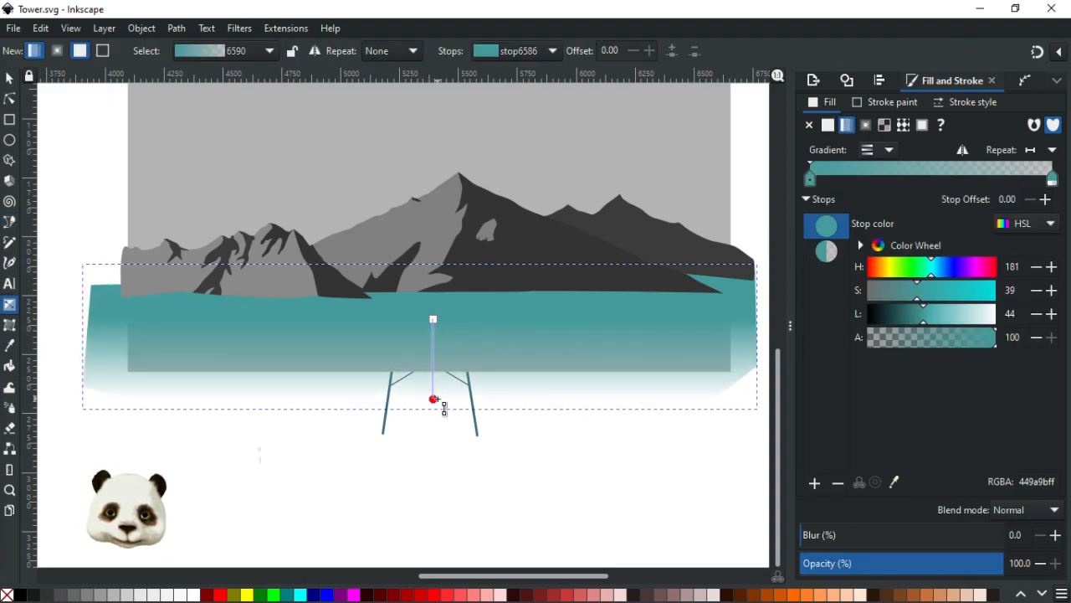
pyautogui.click(434, 400)
pyautogui.press('d')
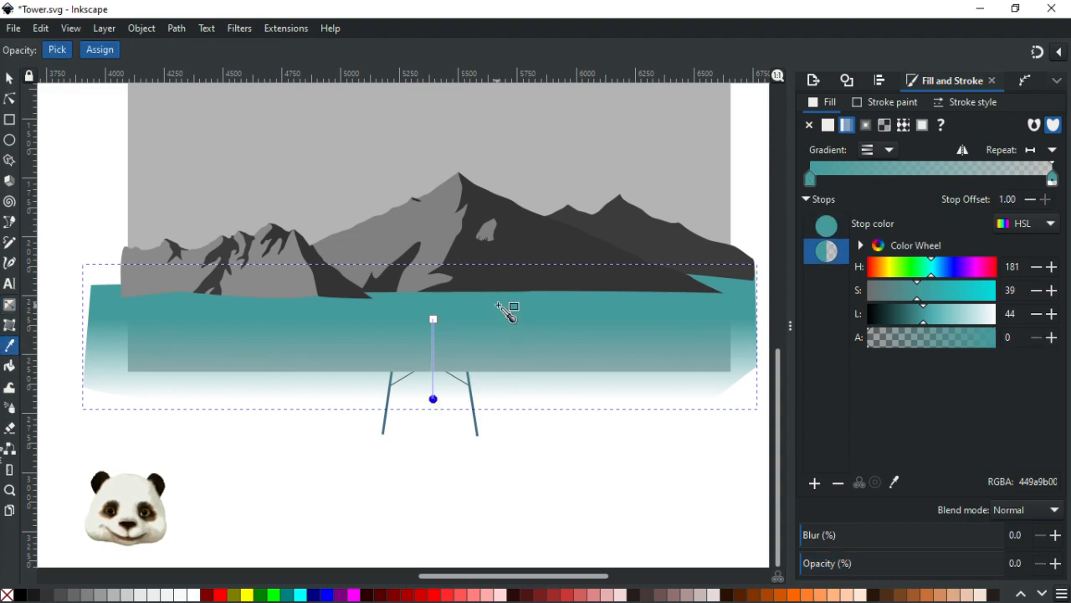
pyautogui.click(507, 306)
# Step: Set the water gradient's upper stop to a darker blue with hue 192, saturation 36 and lightness 35
pyautogui.click(433, 319)
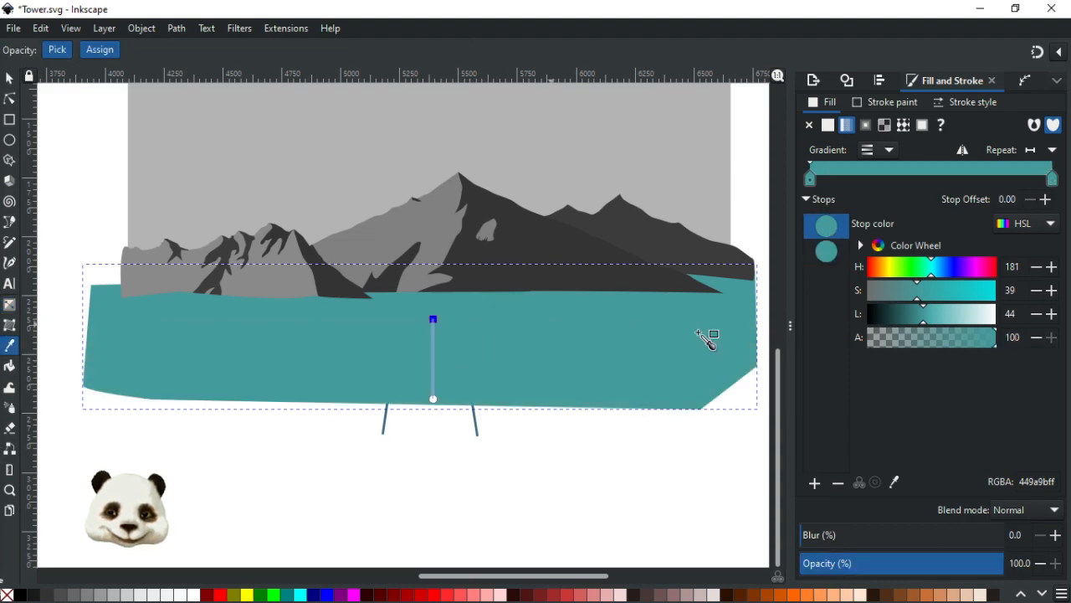
pyautogui.click(915, 313)
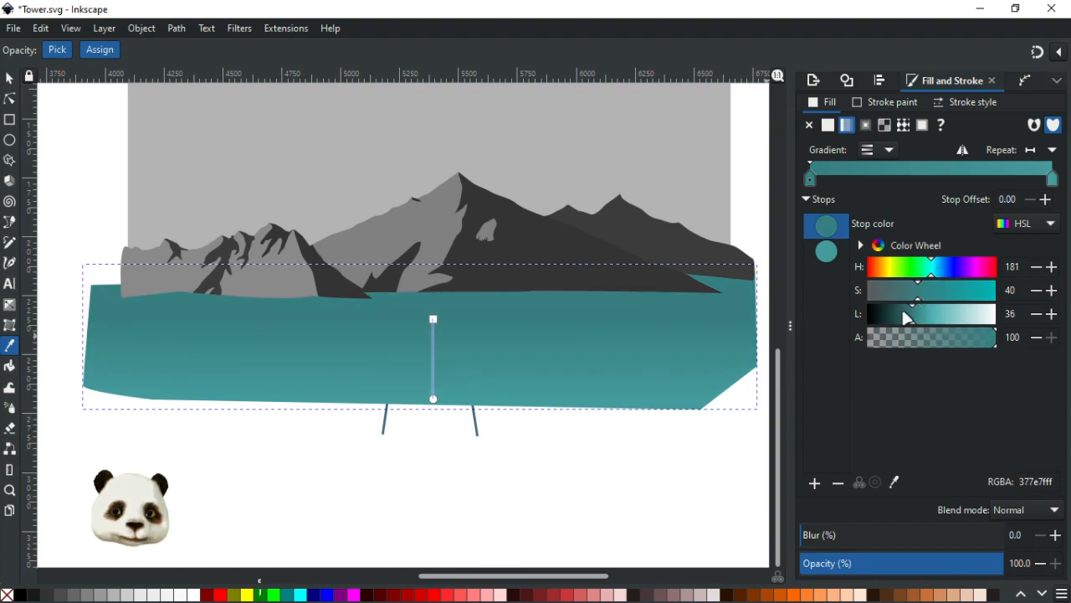
pyautogui.moveTo(921, 301); pyautogui.dragTo(935, 273)
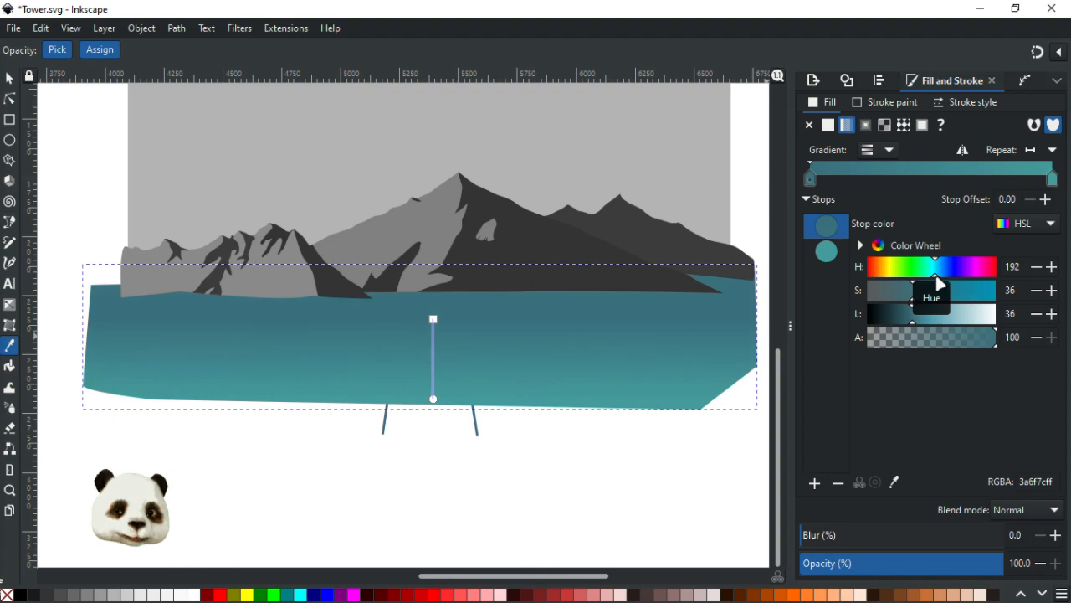
pyautogui.click(911, 315)
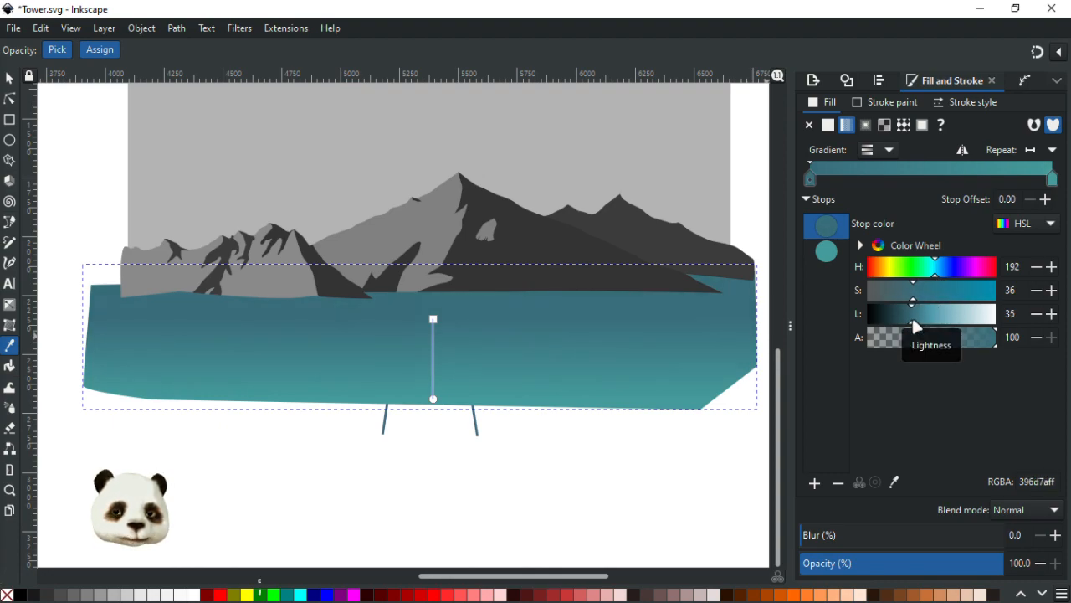
# Step: Move both ends of the water gradient lower so the dark blue extends further below the mountains, and save the drawing
pyautogui.keyDown('ctrl'); pyautogui.scroll(-1, 750, 311); pyautogui.keyUp('ctrl')
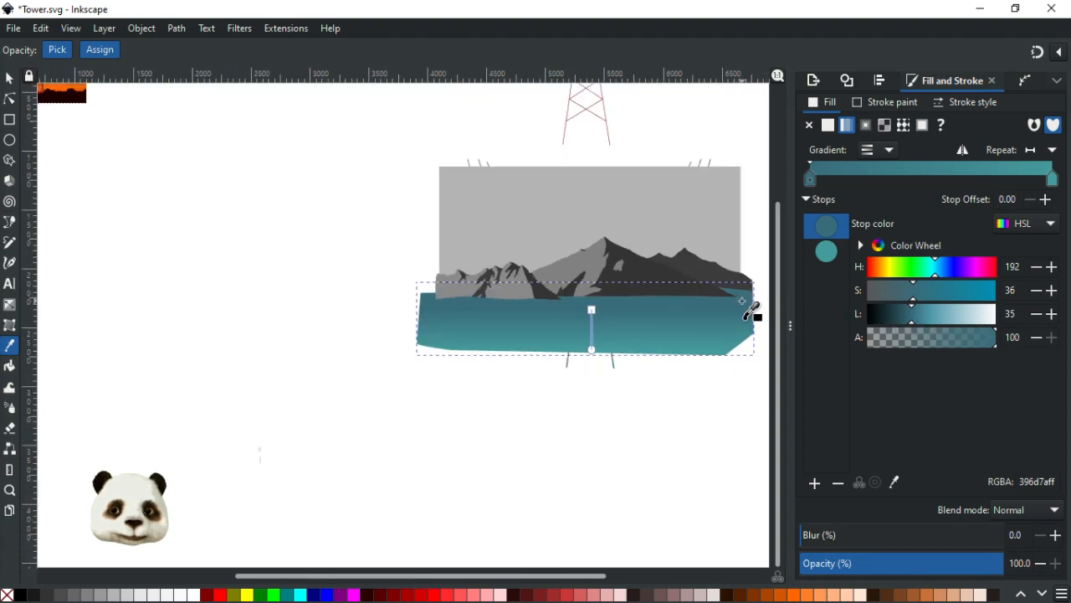
pyautogui.moveTo(529, 309)
pyautogui.mouseDown()
pyautogui.moveTo(529, 289)
pyautogui.moveTo(529, 322)
pyautogui.mouseUp()
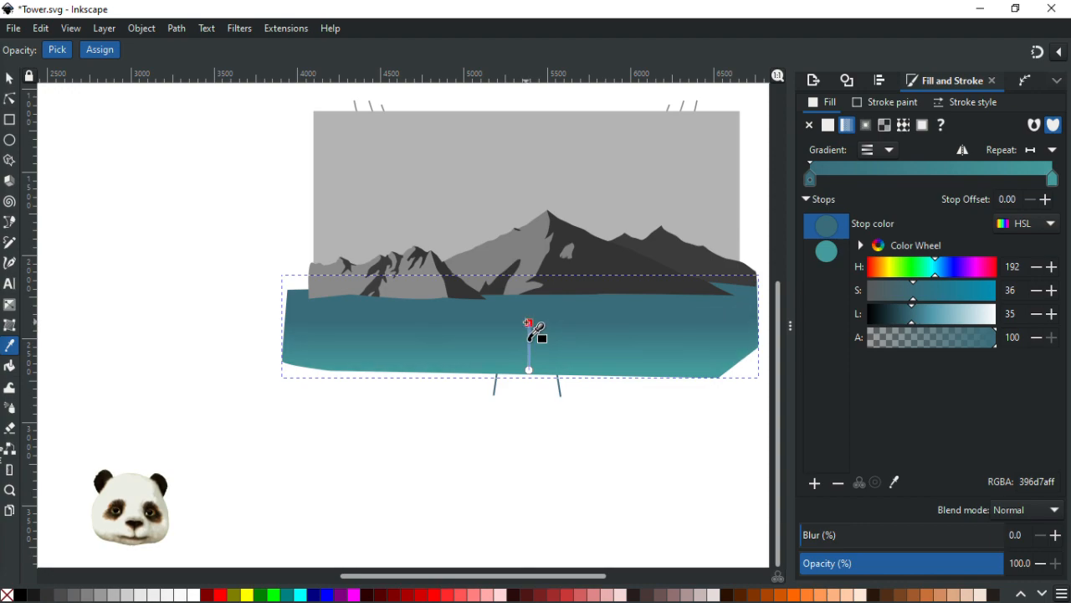
pyautogui.moveTo(529, 370)
pyautogui.mouseDown()
pyautogui.moveTo(531, 402)
pyautogui.moveTo(529, 384)
pyautogui.mouseUp()
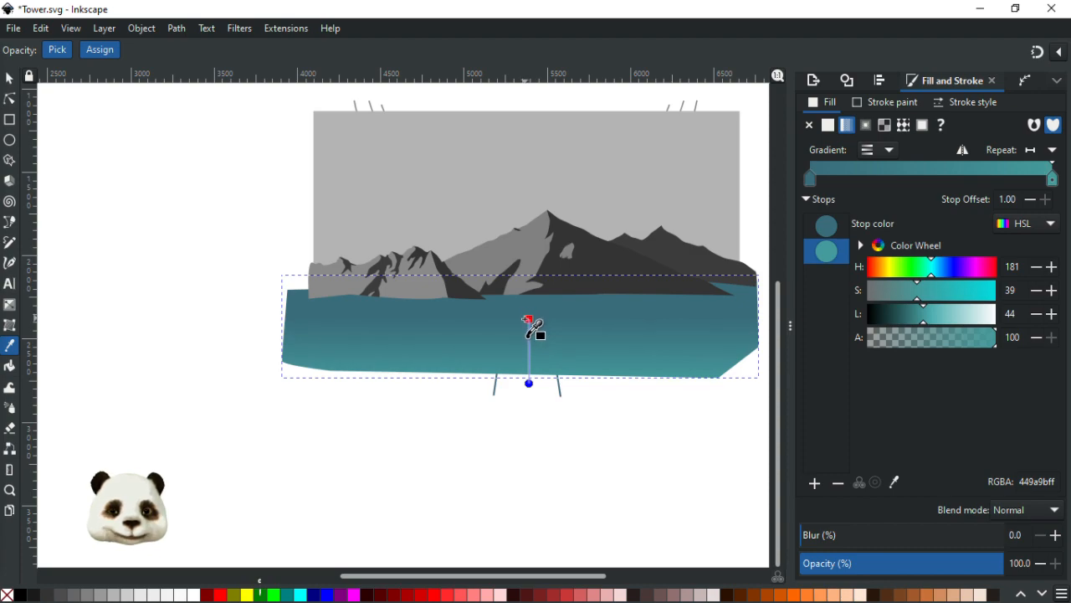
pyautogui.moveTo(527, 319)
pyautogui.mouseDown()
pyautogui.moveTo(526, 343)
pyautogui.moveTo(523, 334)
pyautogui.mouseUp()
pyautogui.scroll(2, 540, 335)
pyautogui.scroll(-3, 542, 336)
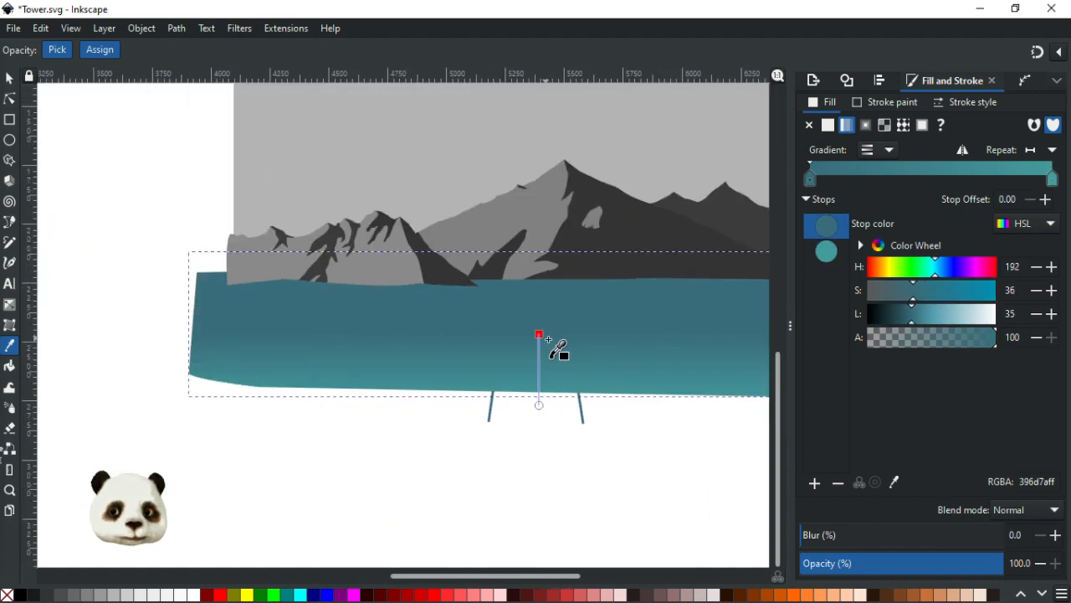
pyautogui.scroll(4, 586, 331)
pyautogui.scroll(-2, 510, 329)
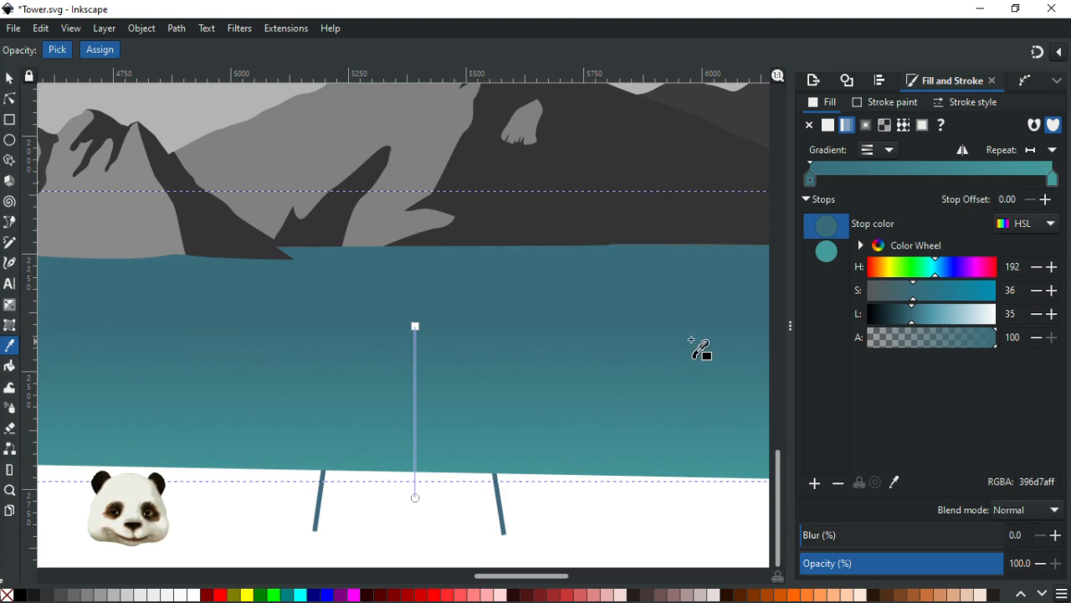
pyautogui.scroll(-6, 703, 356)
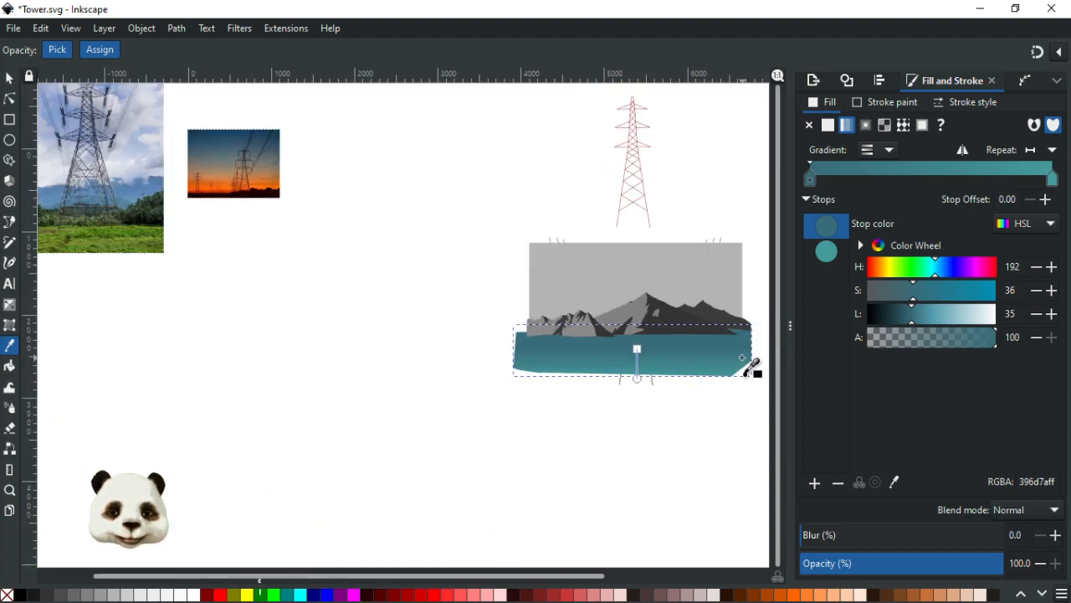
pyautogui.scroll(3, 741, 359)
pyautogui.hotkey('ctrl', 's')
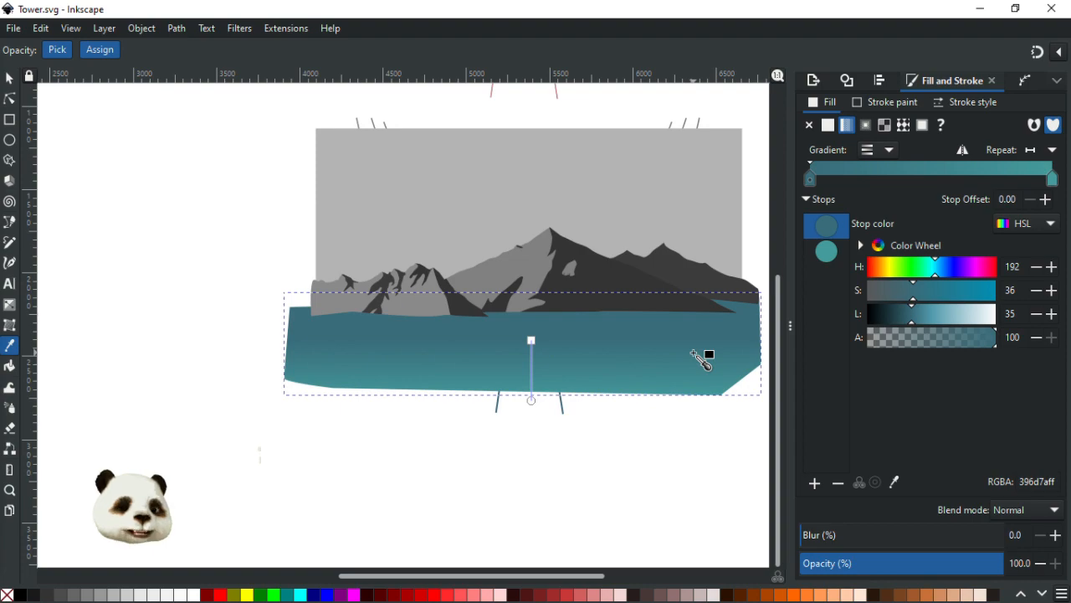
pyautogui.scroll(3, 575, 320)
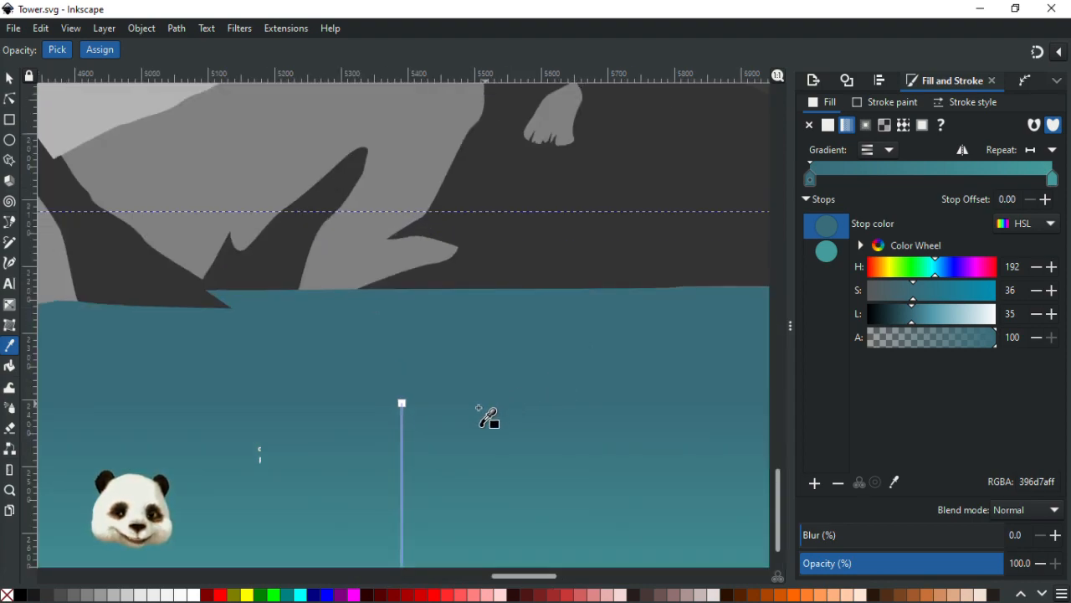
# Step: Extend the teal end of the water gradient straight down, well below the water's lower edge
pyautogui.scroll(-2, 473, 408)
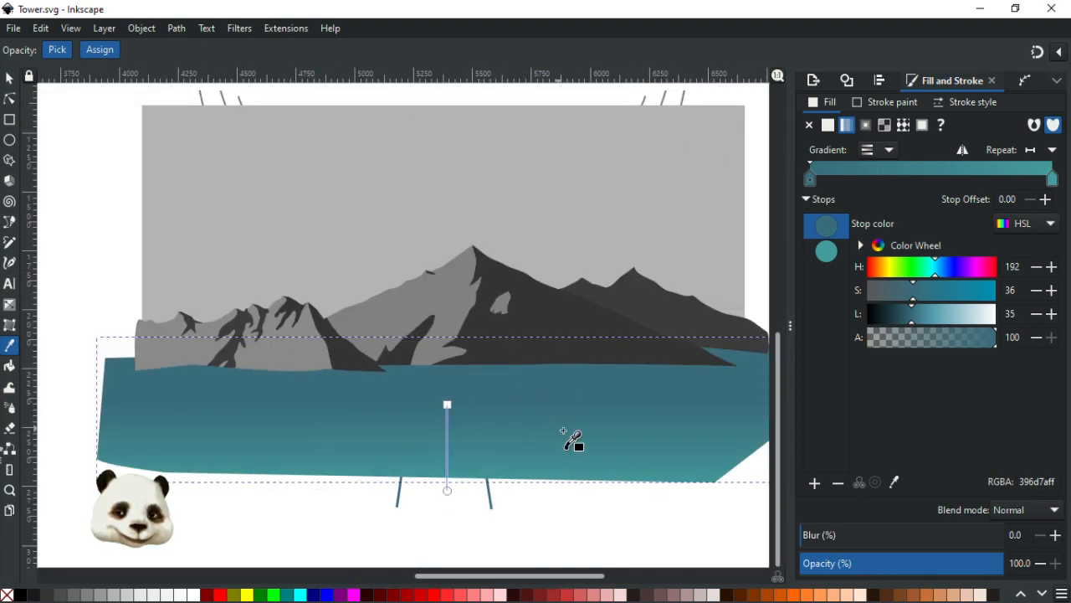
pyautogui.scroll(-1, 569, 433)
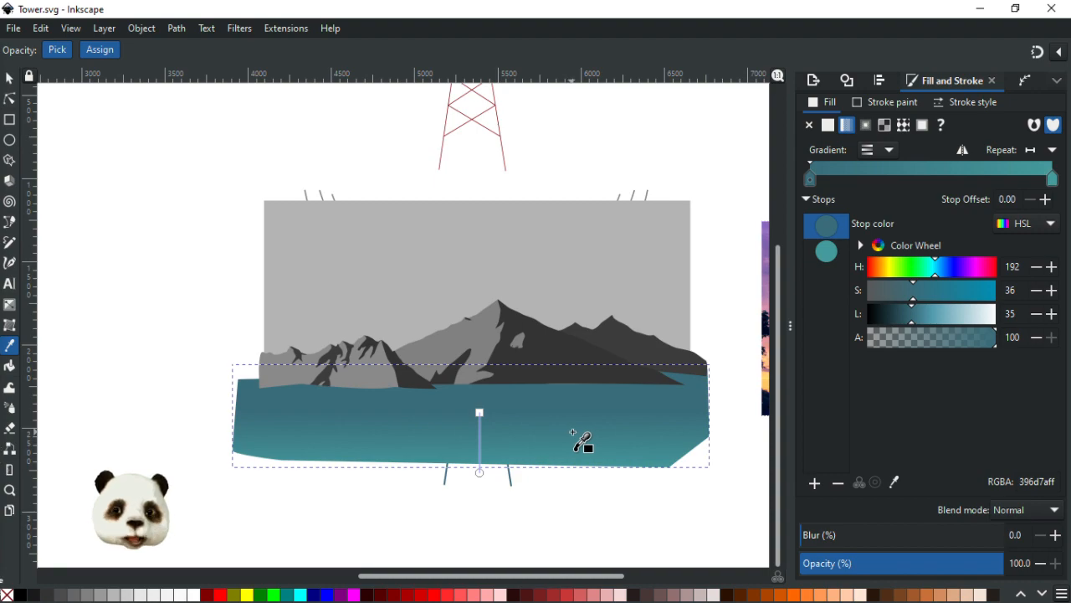
pyautogui.scroll(3, 574, 447)
pyautogui.scroll(-3, 509, 431)
pyautogui.scroll(-2, 500, 427)
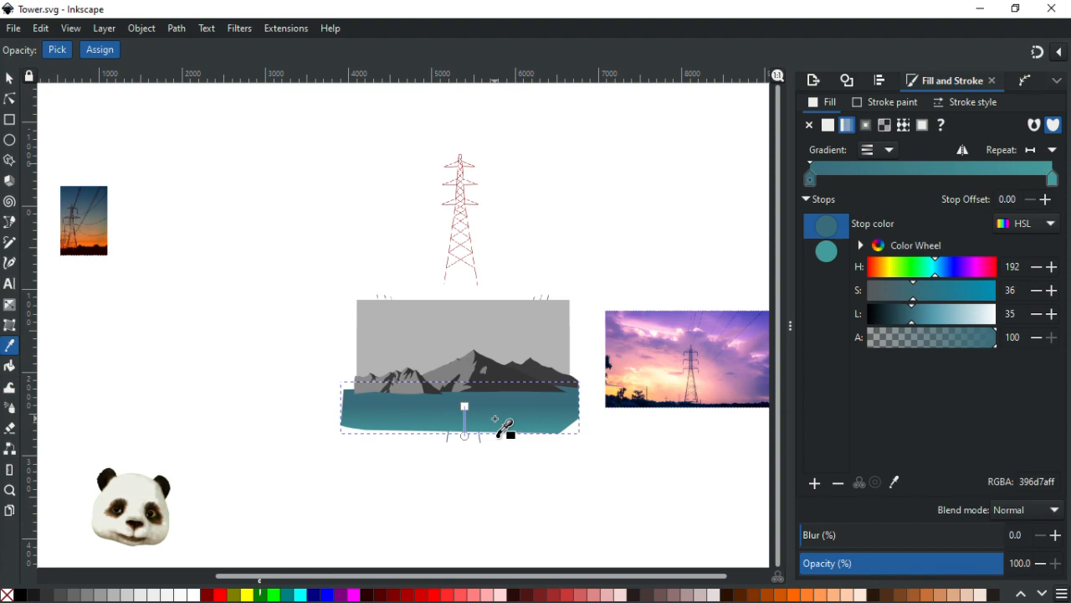
pyautogui.scroll(-1, 505, 429)
pyautogui.scroll(3, 506, 428)
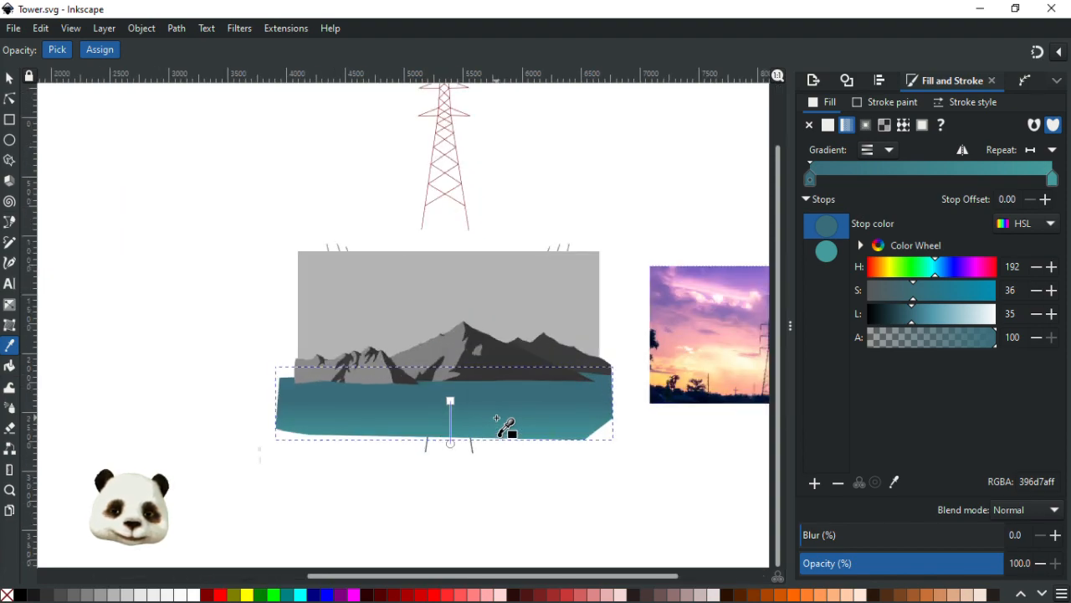
pyautogui.scroll(1, 507, 428)
pyautogui.scroll(1, 507, 427)
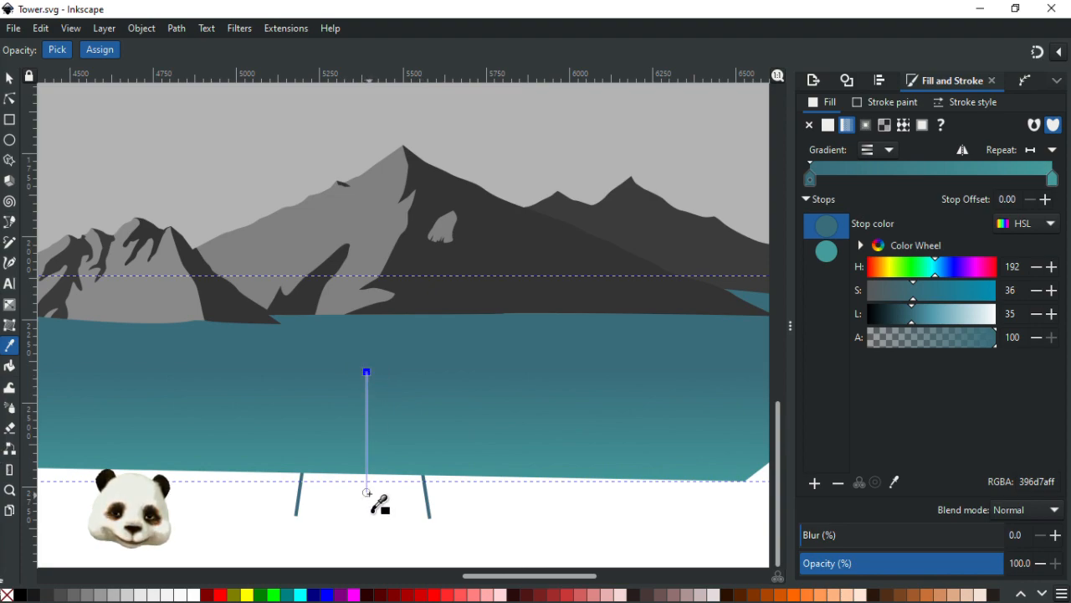
pyautogui.moveTo(366, 492); pyautogui.dragTo(376, 556)
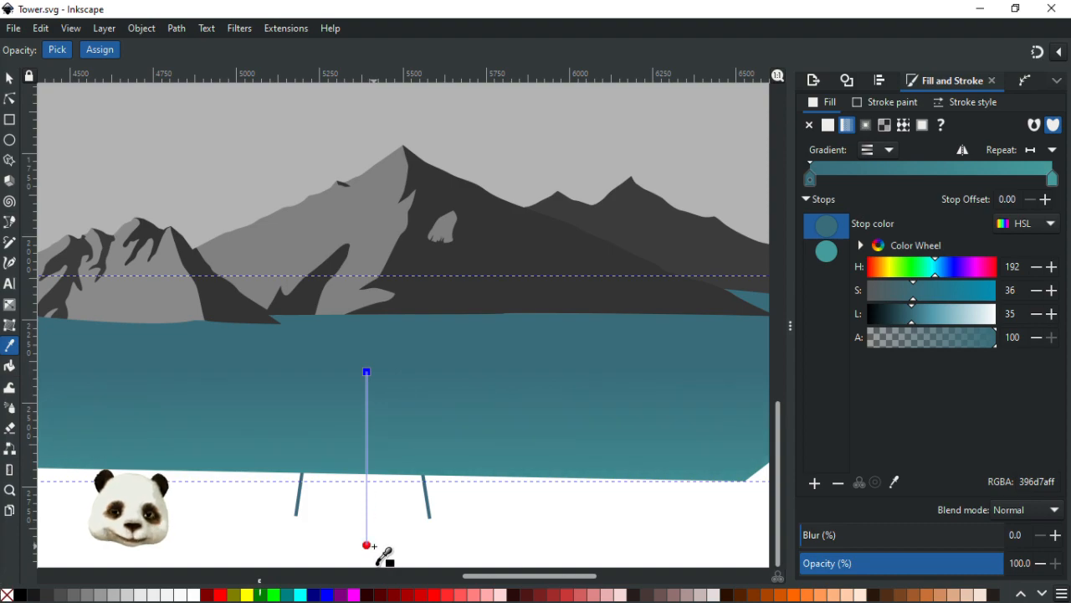
pyautogui.click(368, 372)
# Step: Fine-tune the teal end of the water gradient slightly below the tower's feet, and save the drawing
pyautogui.scroll(-3, 383, 411)
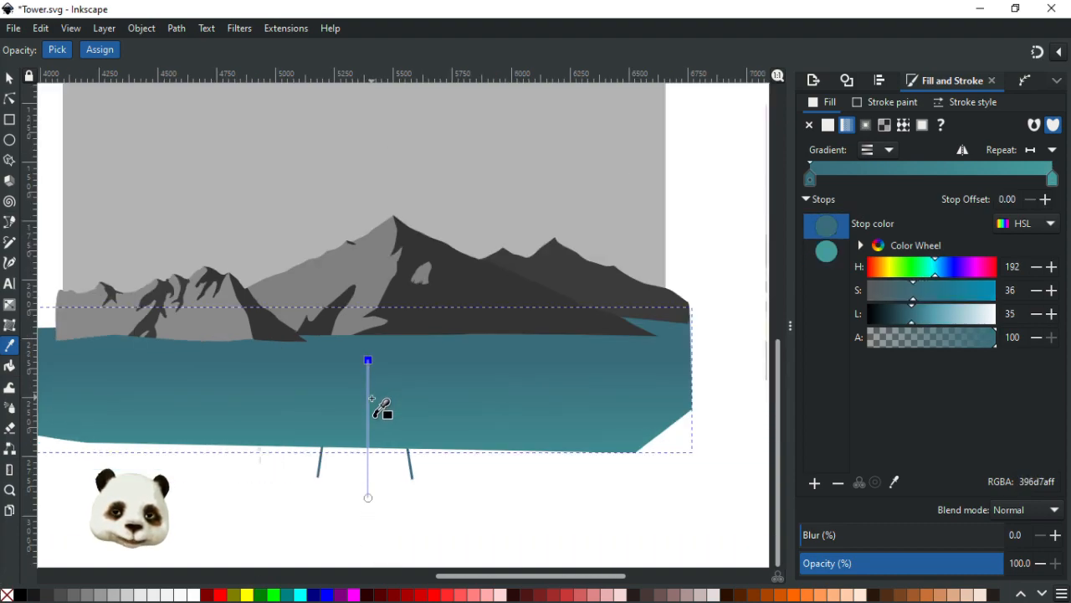
pyautogui.moveTo(368, 469)
pyautogui.mouseDown()
pyautogui.moveTo(368, 499)
pyautogui.moveTo(370, 473)
pyautogui.mouseUp()
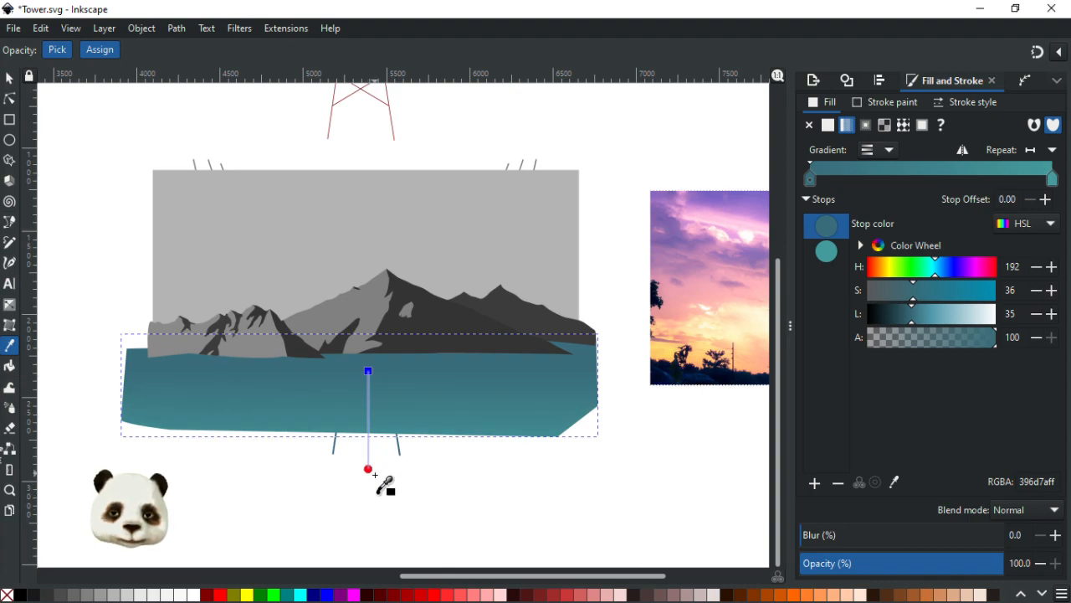
pyautogui.click(369, 460)
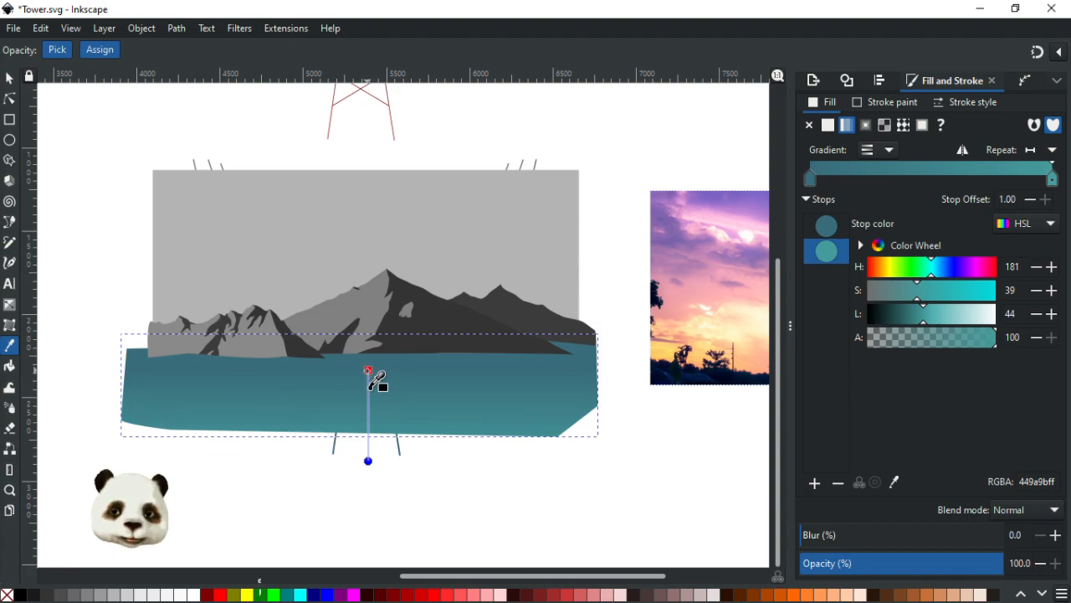
pyautogui.click(368, 371)
pyautogui.keyDown('ctrl'); pyautogui.scroll(2, 557, 432); pyautogui.keyUp('ctrl')
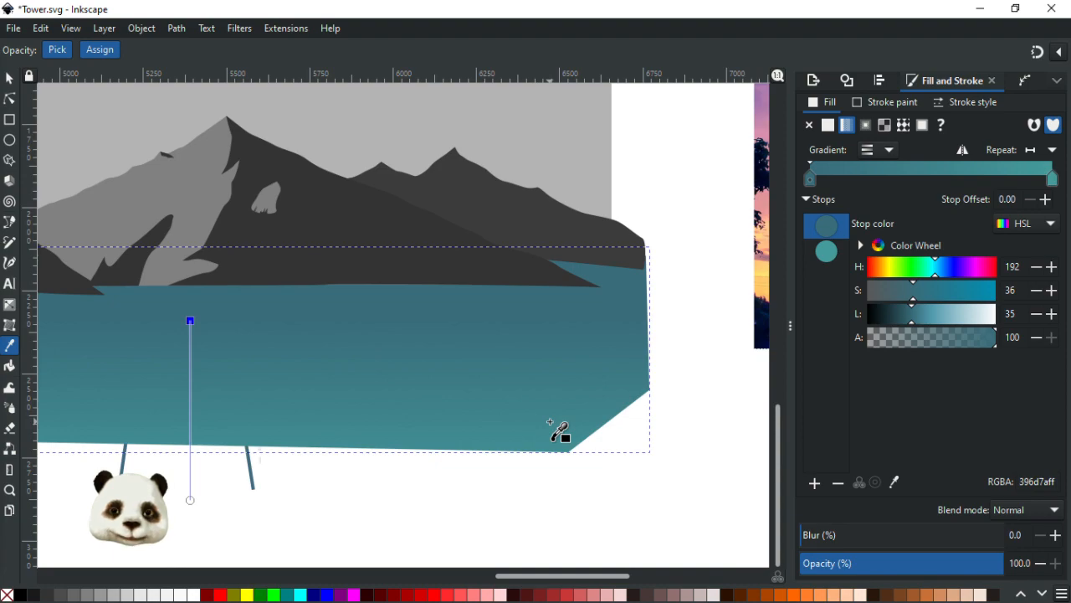
pyautogui.hotkey('ctrl', 's')
pyautogui.keyDown('ctrl'); pyautogui.scroll(-2, 427, 356); pyautogui.keyUp('ctrl')
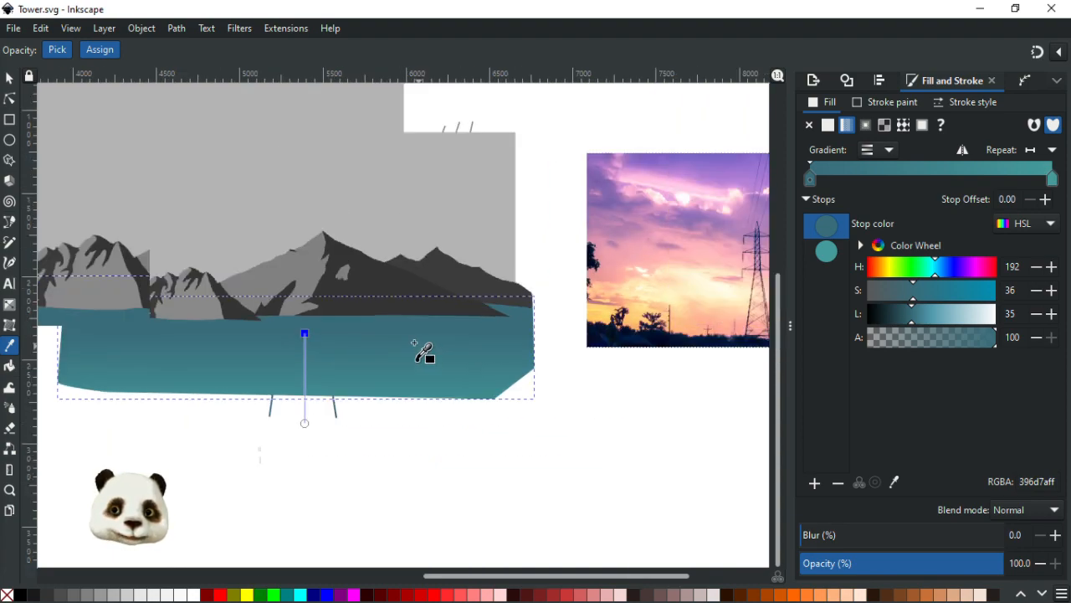
# Step: Try to group the mountain shapes together with the main mountain's base shape
pyautogui.click(10, 79)
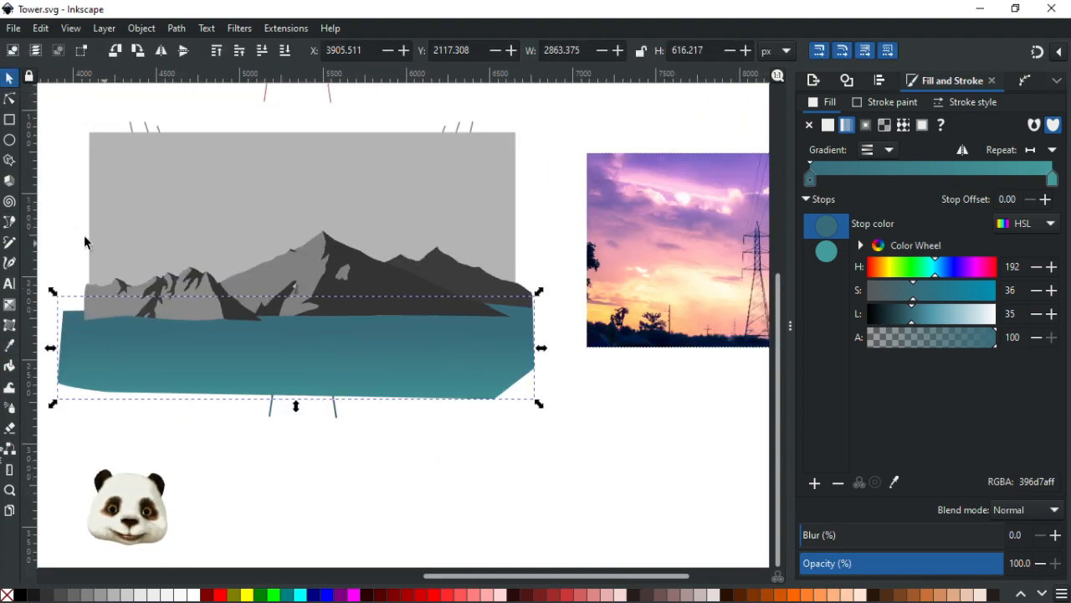
pyautogui.moveTo(72, 236); pyautogui.dragTo(578, 341)
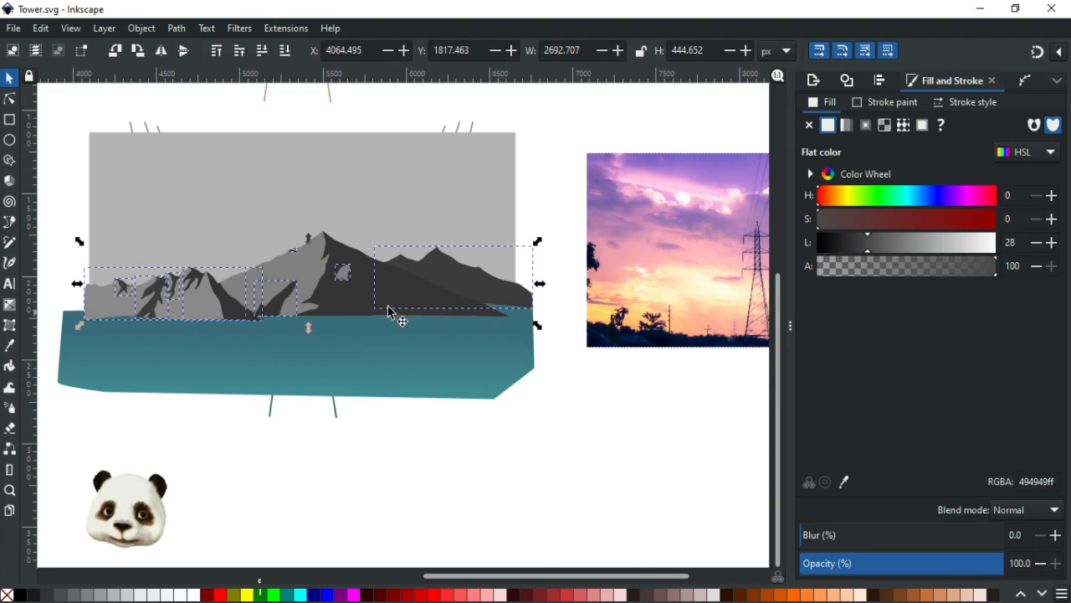
pyautogui.keyDown('shift'); pyautogui.click(301, 272); pyautogui.keyUp('shift')
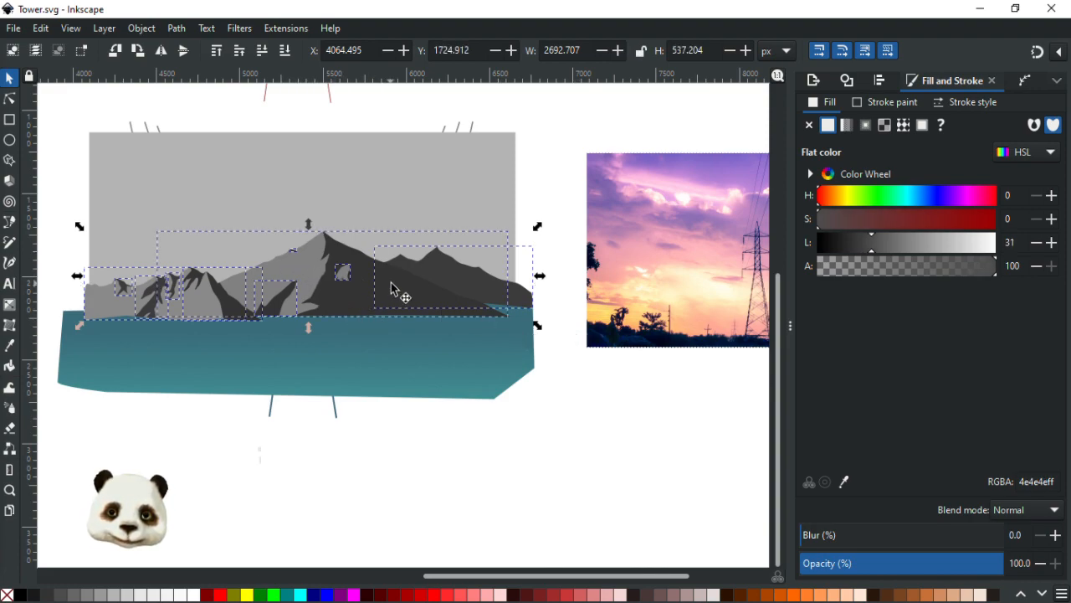
pyautogui.hotkey('ctrl', 'g')
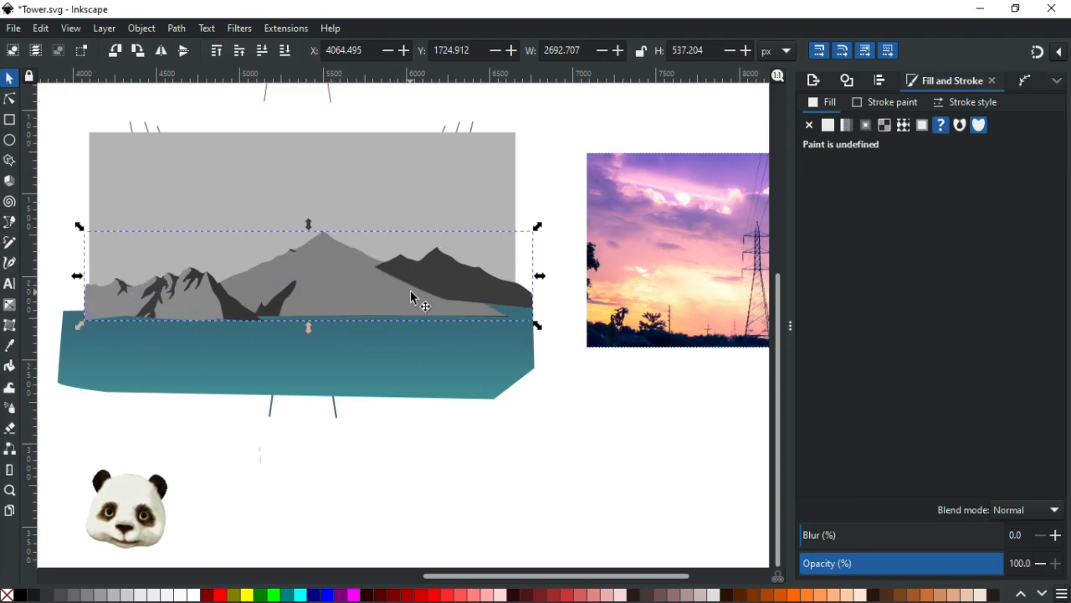
pyautogui.hotkey('ctrl', 's')
pyautogui.press('Escape')
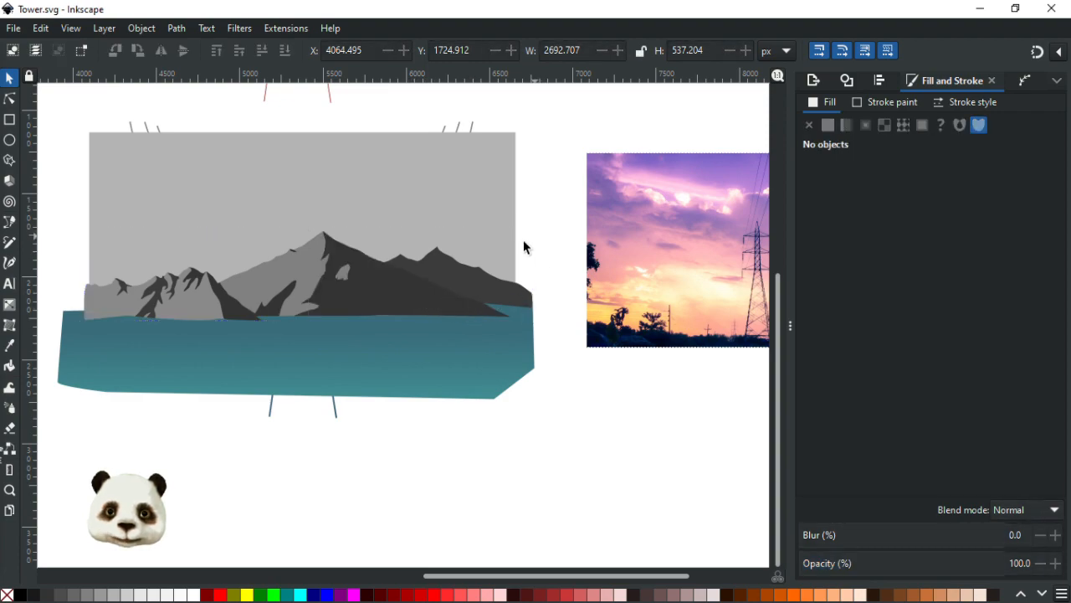
# Step: Try to select all the mountain shapes with a touch path across the range, and clear the selection
pyautogui.moveTo(546, 256)
pyautogui.mouseDown()
pyautogui.moveTo(503, 282)
pyautogui.moveTo(432, 287)
pyautogui.mouseUp()
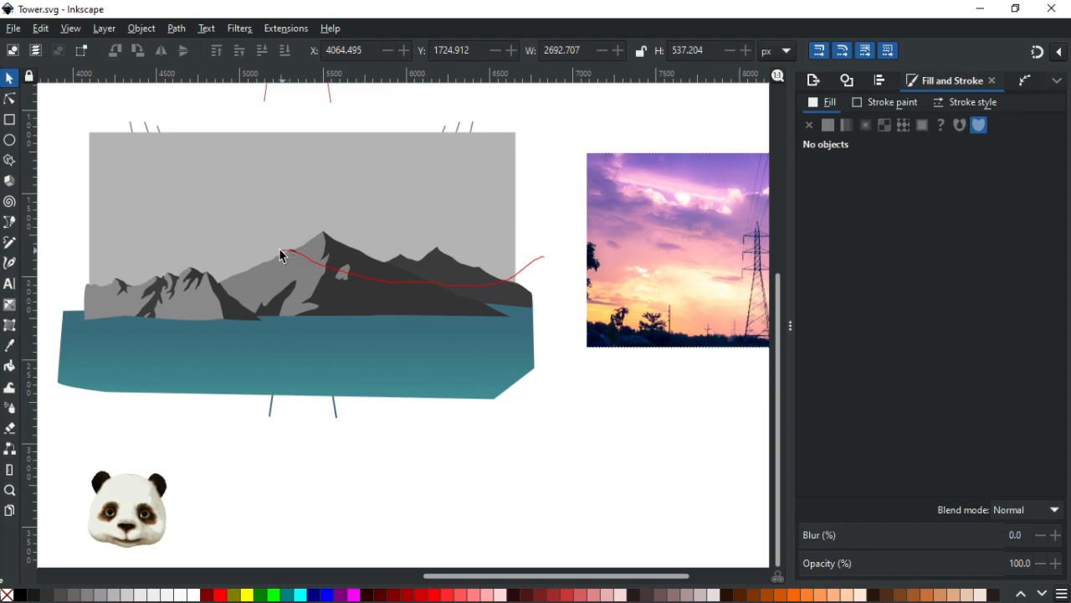
pyautogui.moveTo(287, 300); pyautogui.dragTo(275, 308)
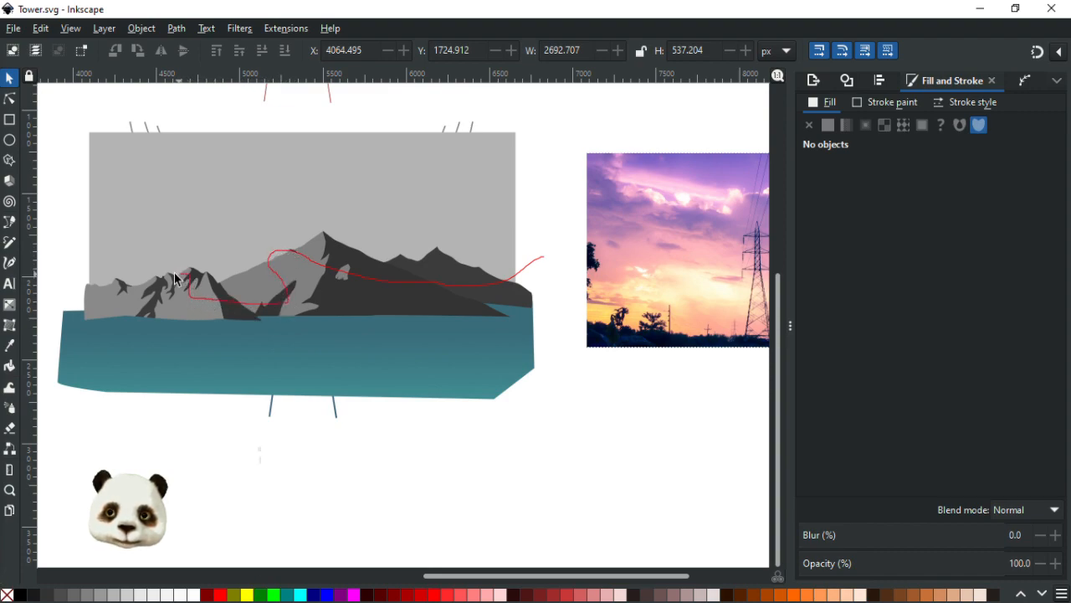
pyautogui.moveTo(103, 289); pyautogui.dragTo(93, 298)
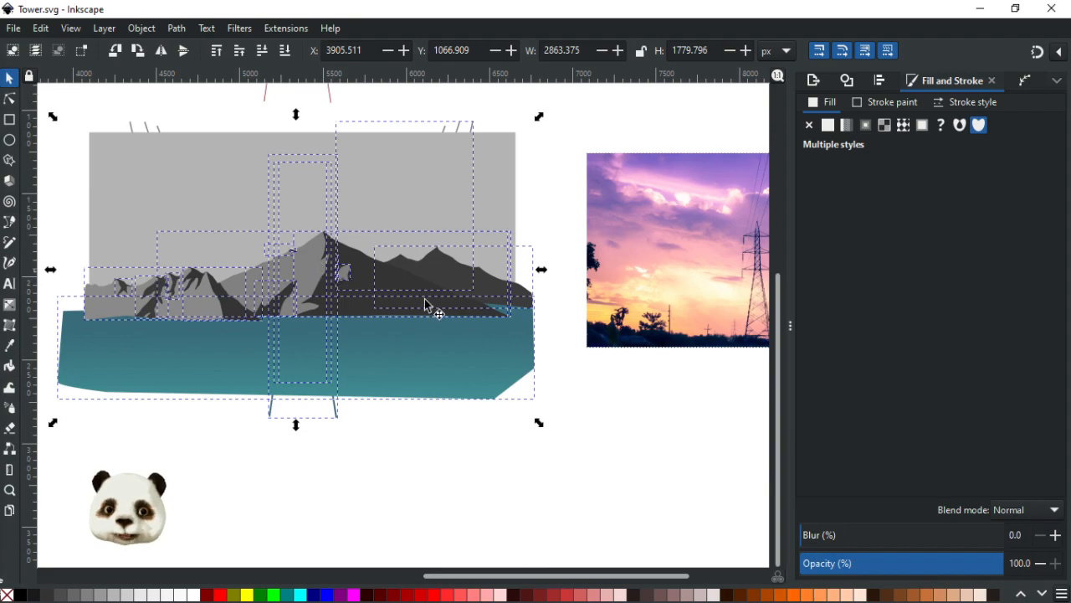
pyautogui.click(595, 451)
# Step: Move the tower with its power lines horizontally out of the landscape to the empty canvas on its left
pyautogui.scroll(-3, 586, 433)
pyautogui.click(499, 431)
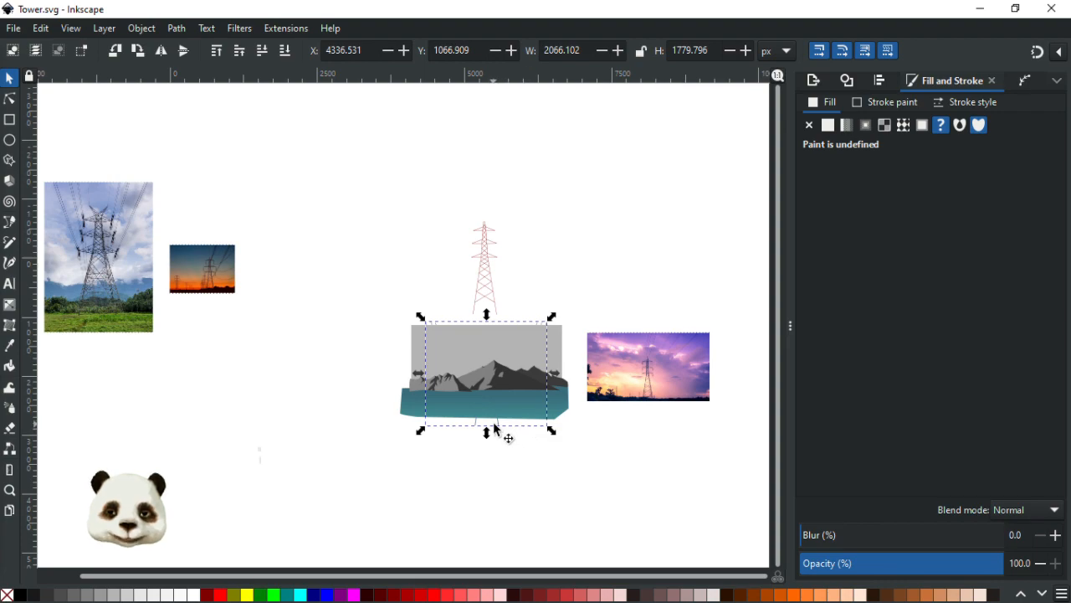
pyautogui.moveTo(461, 416); pyautogui.dragTo(294, 419)
pyautogui.hotkey('ctrl', 'z')
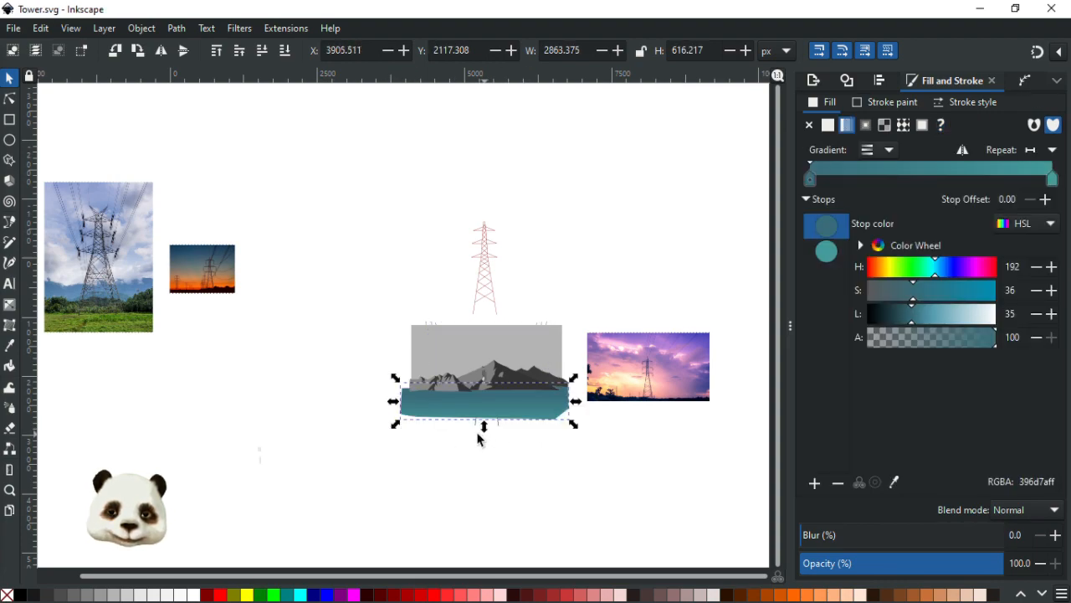
pyautogui.click(476, 432)
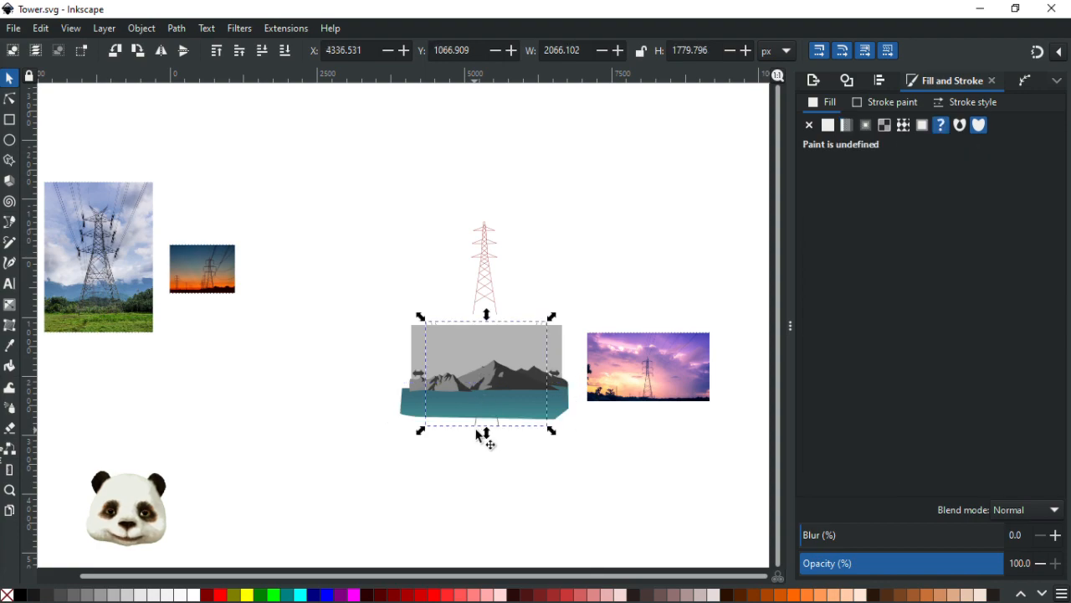
pyautogui.moveTo(481, 432)
pyautogui.mouseDown()
pyautogui.moveTo(298, 421)
pyautogui.moveTo(289, 432)
pyautogui.mouseUp()
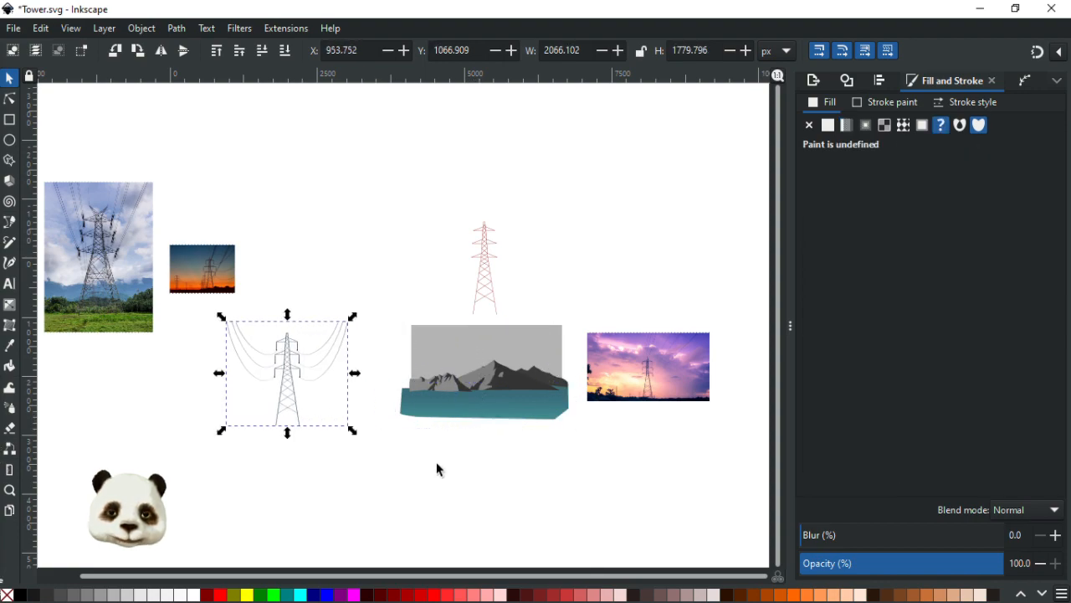
pyautogui.click(507, 467)
# Step: Select all the mountain shapes across the range without the water or sky, and group them
pyautogui.scroll(1, 535, 445)
pyautogui.moveTo(592, 286)
pyautogui.mouseDown()
pyautogui.moveTo(432, 383)
pyautogui.moveTo(329, 385)
pyautogui.mouseUp()
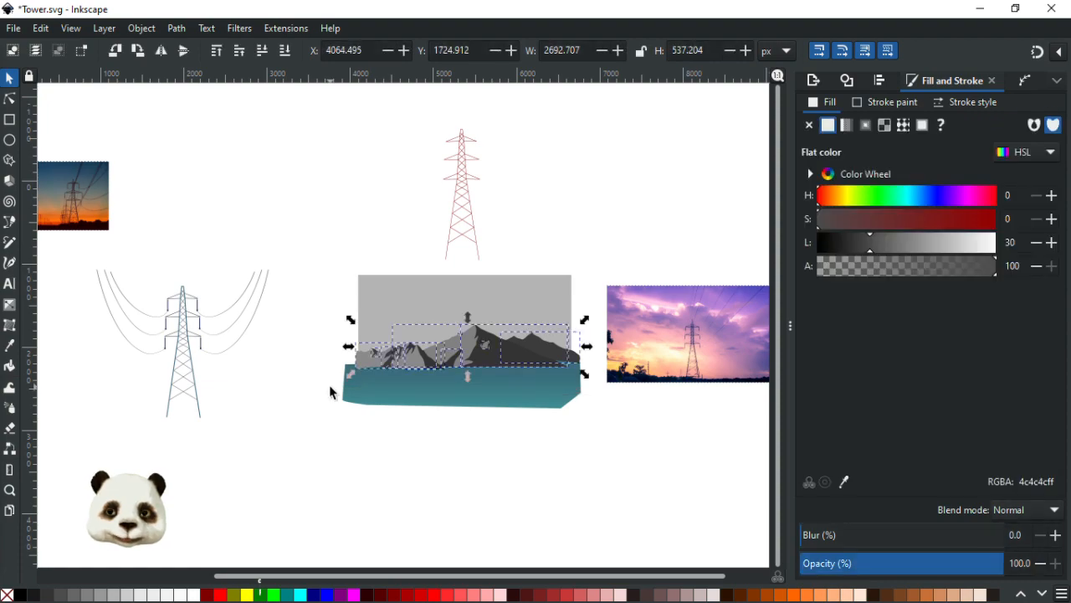
pyautogui.hotkey('ctrl', 'g')
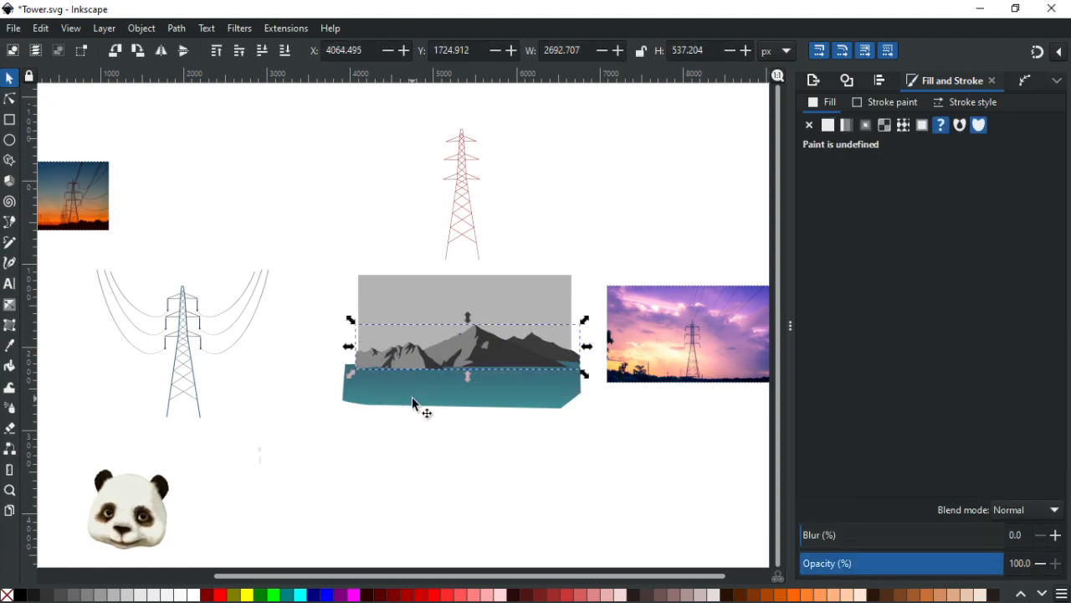
# Step: Duplicate the mountain group and flip the copy downward over the water as a reflection about 269 px high
pyautogui.scroll(2, 586, 376)
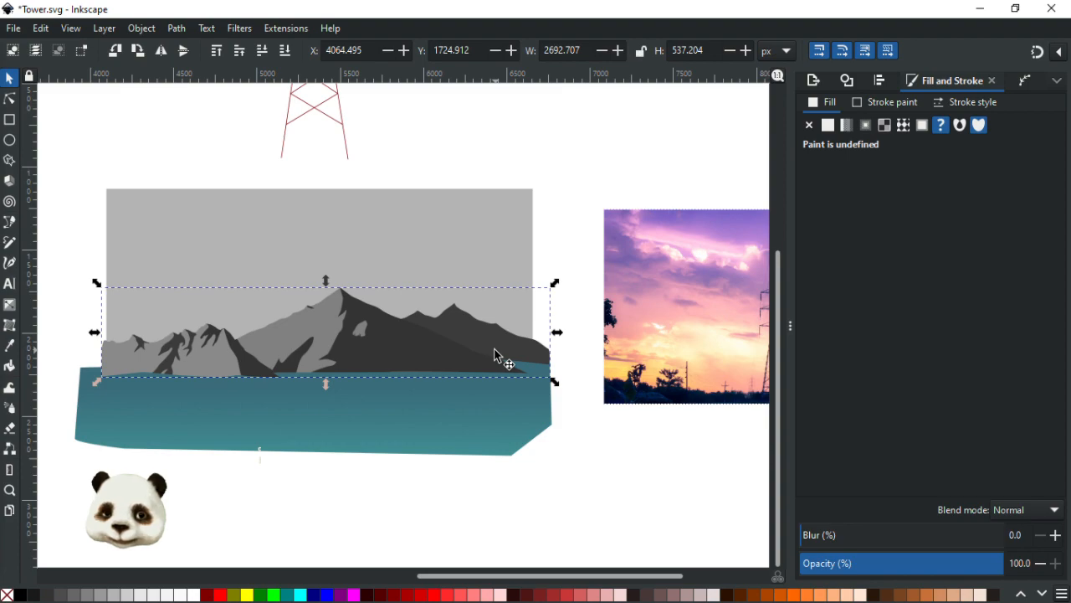
pyautogui.hotkey('ctrl', 'd')
pyautogui.moveTo(326, 281); pyautogui.dragTo(325, 429)
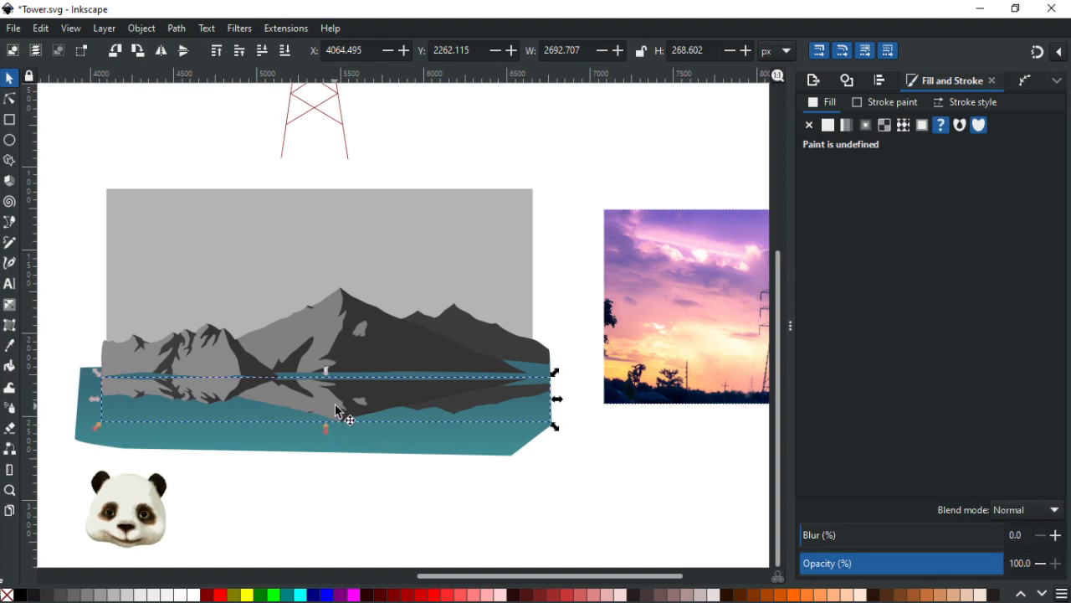
# Step: Set the mountain reflection's opacity to 40%
pyautogui.scroll(-3, 368, 389)
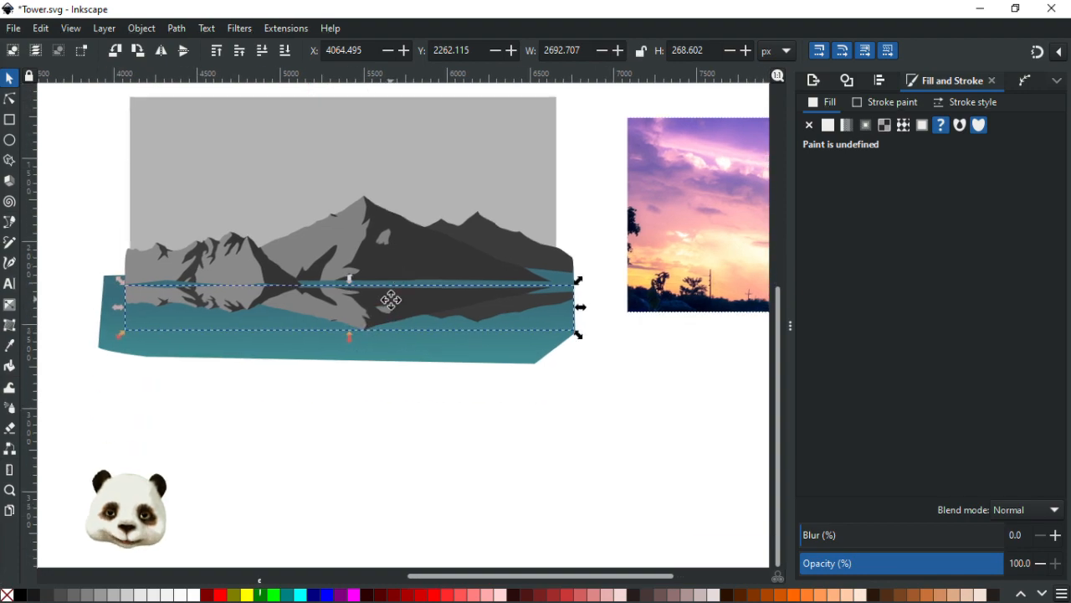
pyautogui.scroll(2, 343, 327)
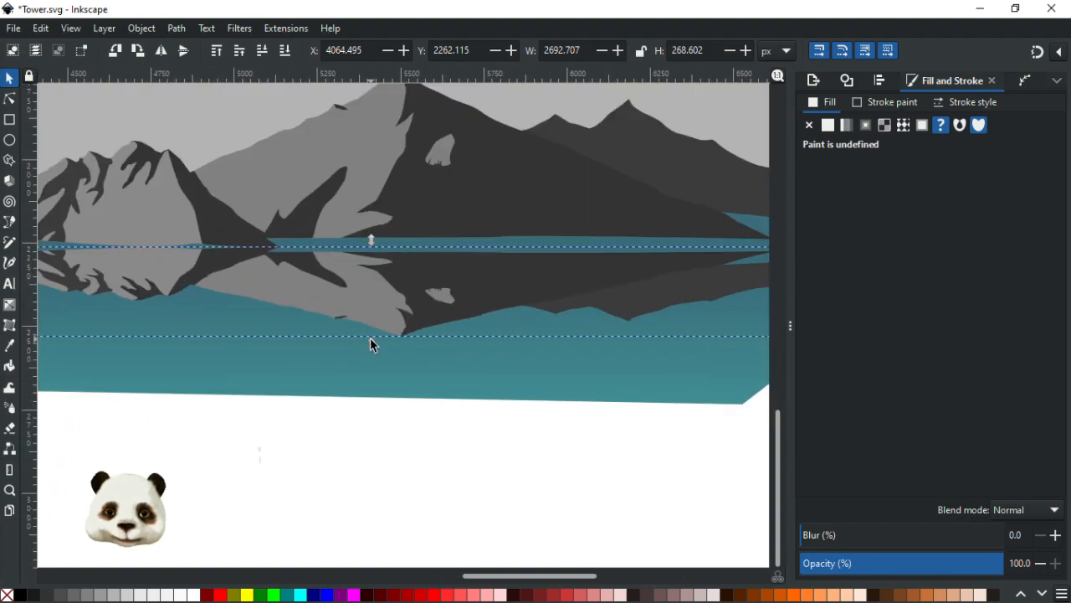
pyautogui.scroll(-1, 370, 337)
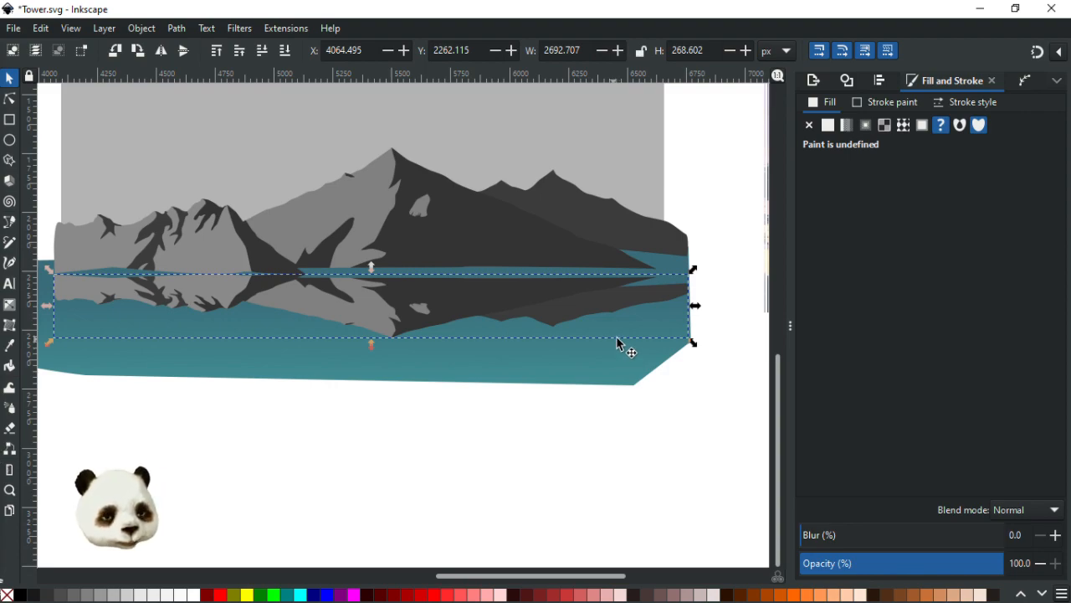
pyautogui.moveTo(906, 564); pyautogui.dragTo(873, 569)
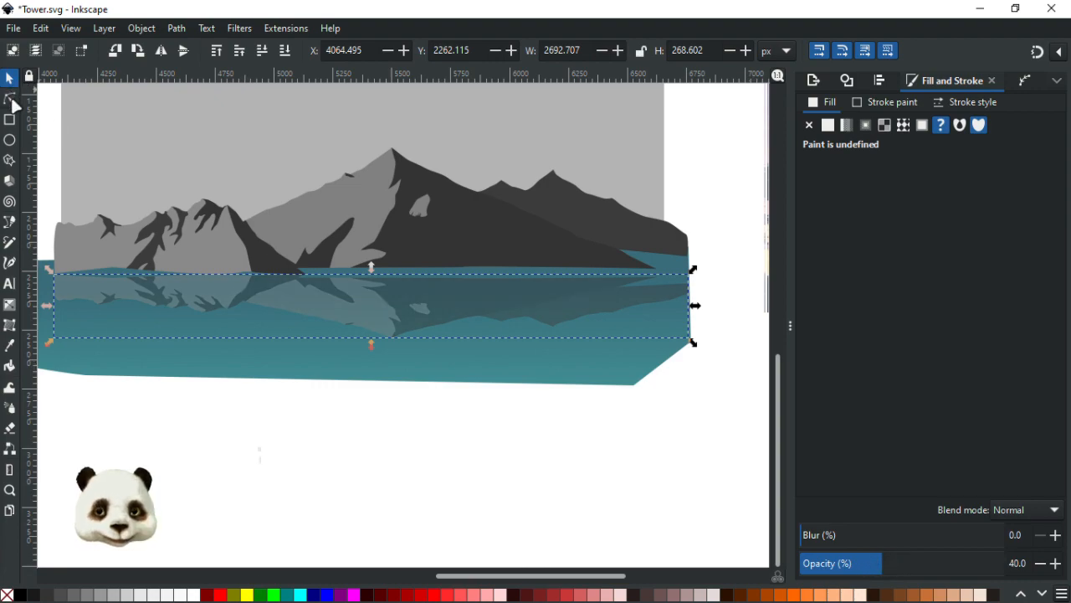
# Step: Enter the mountain reflection group and move the central mountain's reflection shapes up together to about Y 2230 px, meeting the shoreline
pyautogui.click(10, 98)
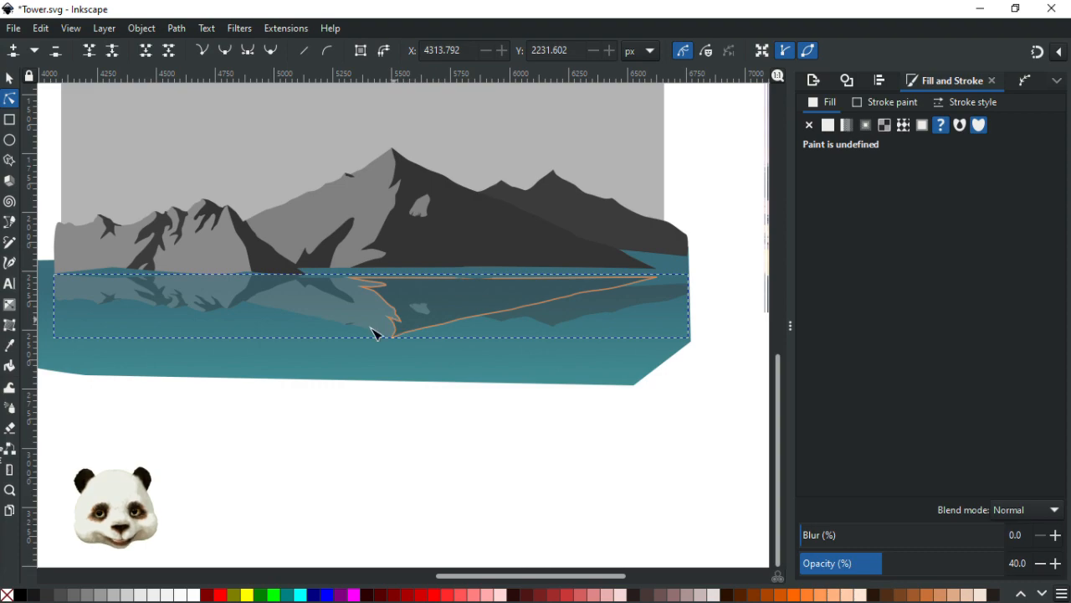
pyautogui.click(9, 77)
pyautogui.doubleClick(334, 304)
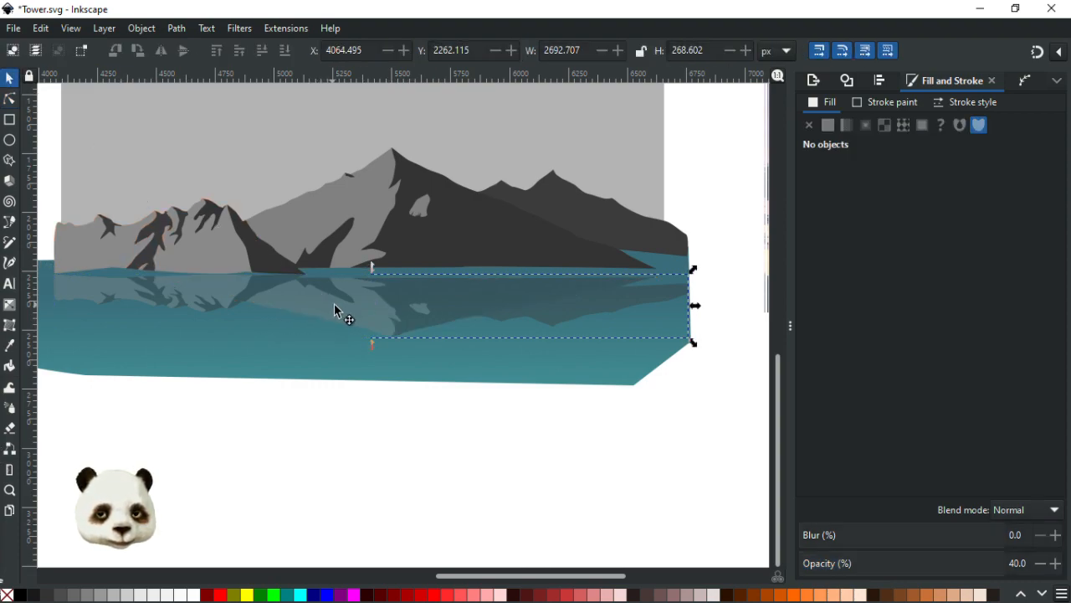
pyautogui.click(342, 299)
pyautogui.keyDown('shift'); pyautogui.click(371, 314); pyautogui.keyUp('shift')
pyautogui.keyDown('shift'); pyautogui.click(427, 309); pyautogui.keyUp('shift')
pyautogui.click(392, 306)
pyautogui.moveTo(390, 306); pyautogui.dragTo(383, 313)
pyautogui.keyDown('shift'); pyautogui.click(361, 318); pyautogui.keyUp('shift')
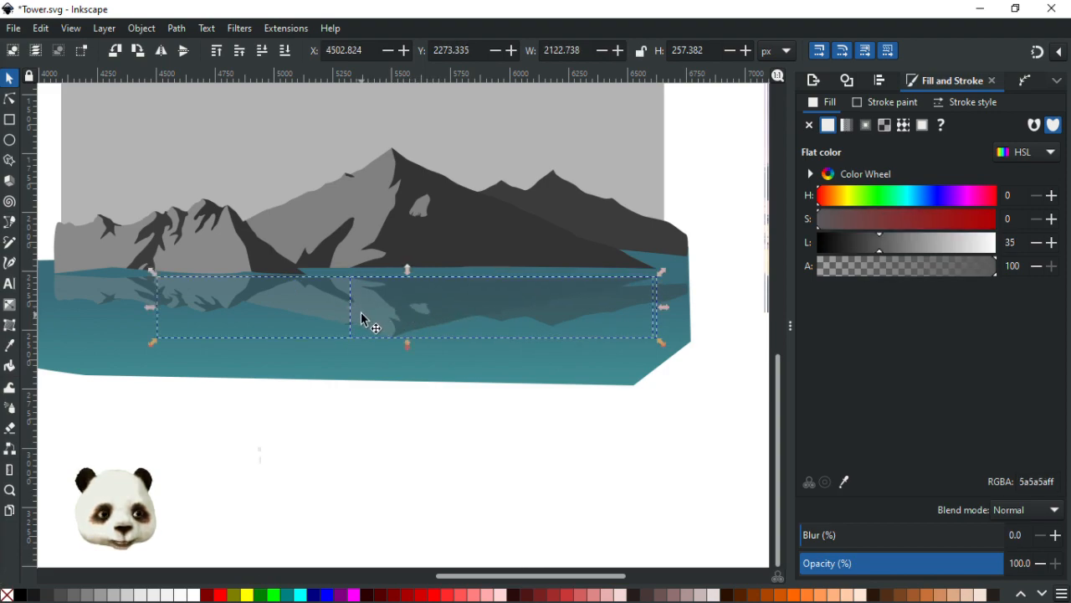
pyautogui.keyDown('shift'); pyautogui.click(334, 294); pyautogui.keyUp('shift')
pyautogui.moveTo(341, 311); pyautogui.dragTo(339, 302)
pyautogui.press('Up')
pyautogui.press('Up')
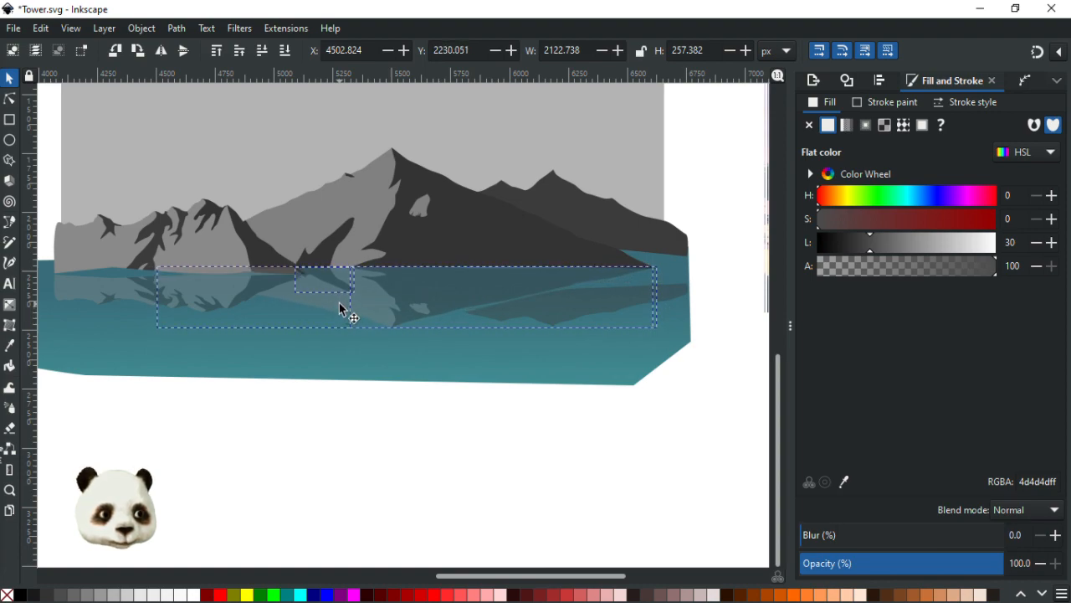
pyautogui.click(403, 427)
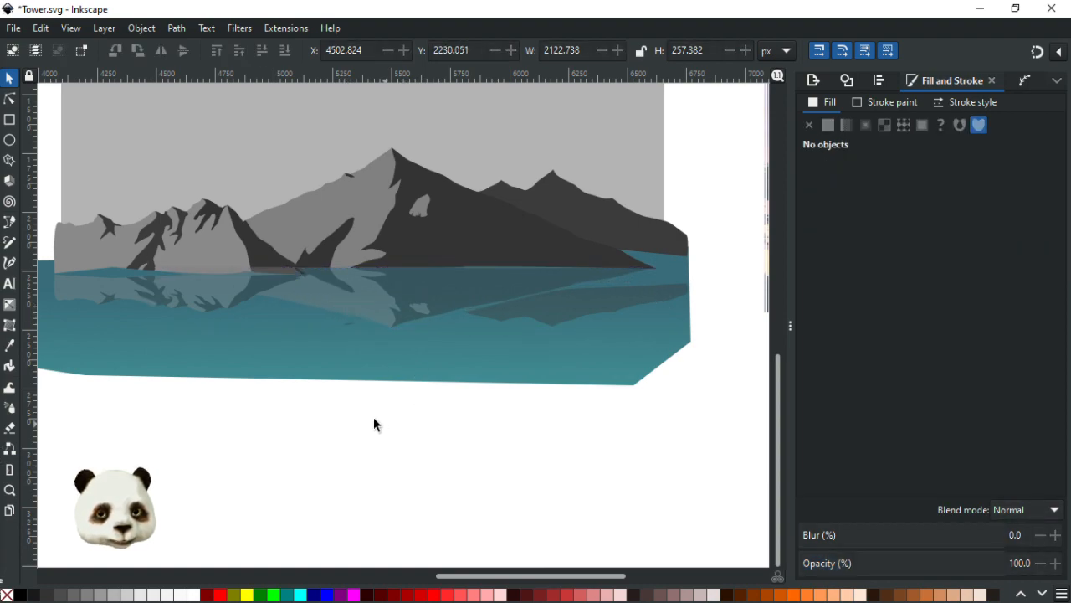
# Step: Move the small detached dark sliver up onto the lower edge of the central mountain's light reflection
pyautogui.hscroll(2, 510, 360)
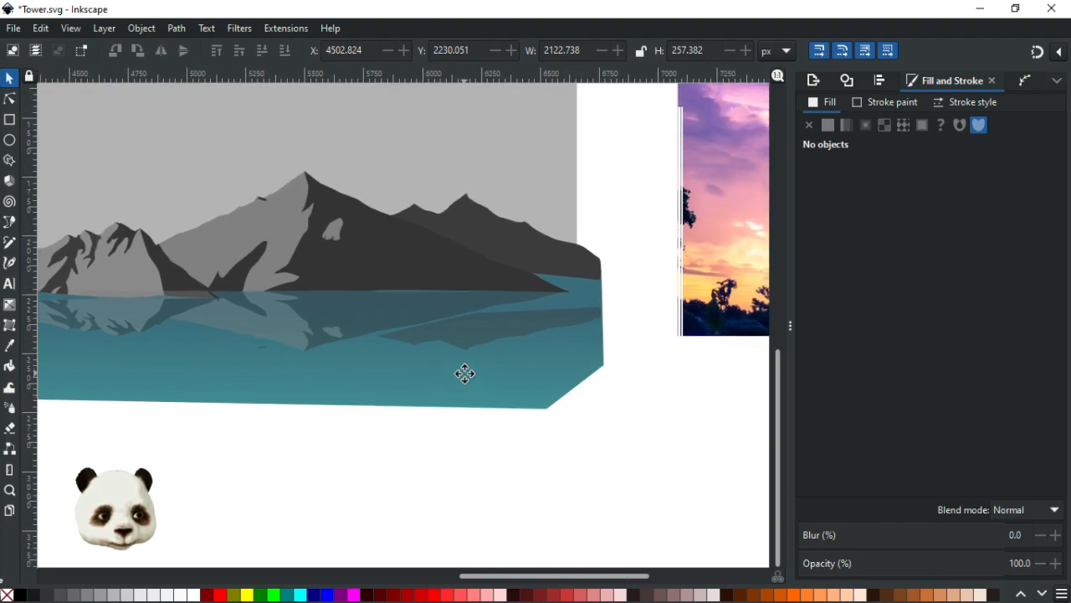
pyautogui.keyDown('ctrl'); pyautogui.scroll(3, 259, 350); pyautogui.keyUp('ctrl')
pyautogui.keyDown('ctrl'); pyautogui.scroll(1, 260, 347); pyautogui.keyUp('ctrl')
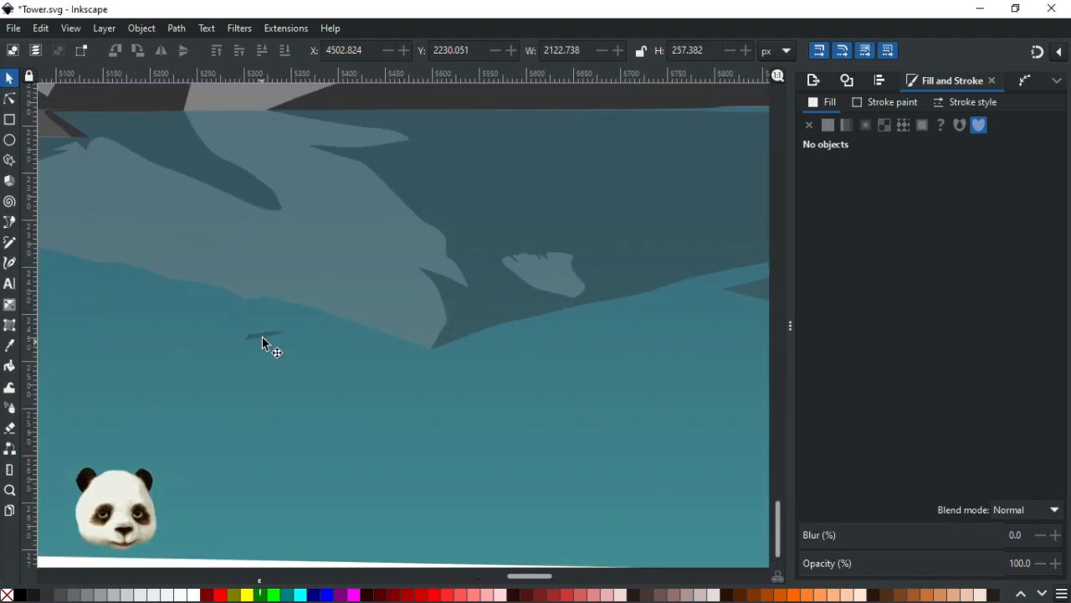
pyautogui.click(262, 337)
pyautogui.moveTo(262, 336); pyautogui.dragTo(262, 299)
pyautogui.click(282, 358)
pyautogui.keyDown('ctrl'); pyautogui.scroll(-5, 305, 355); pyautogui.keyUp('ctrl')
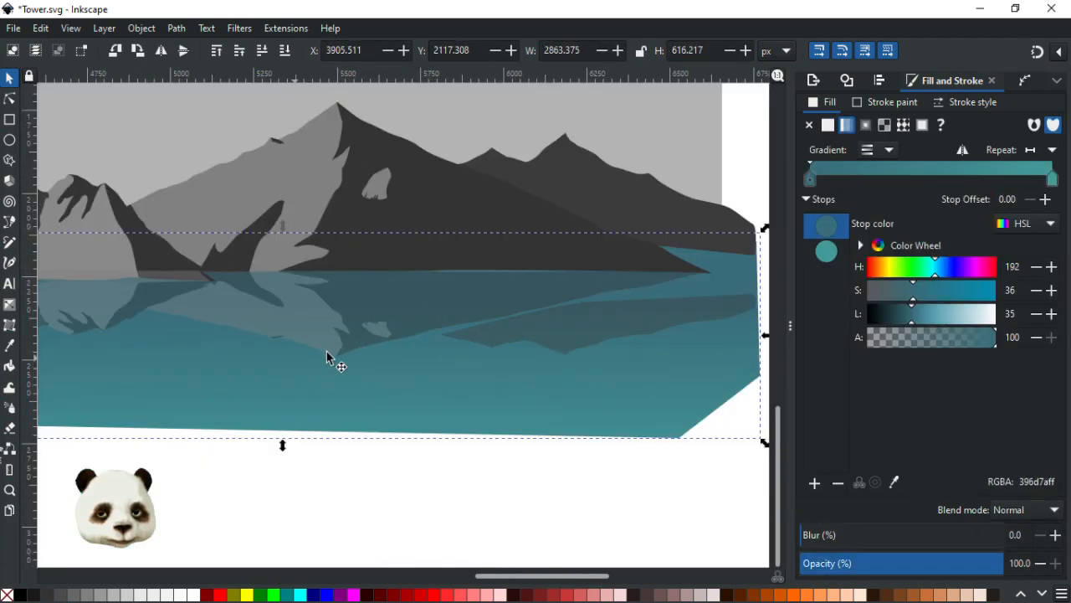
# Step: Fine-position the small dark sliver at about X 5300, Y 2425 px against the reflection's edge
pyautogui.keyDown('ctrl'); pyautogui.scroll(10, 282, 360); pyautogui.keyUp('ctrl')
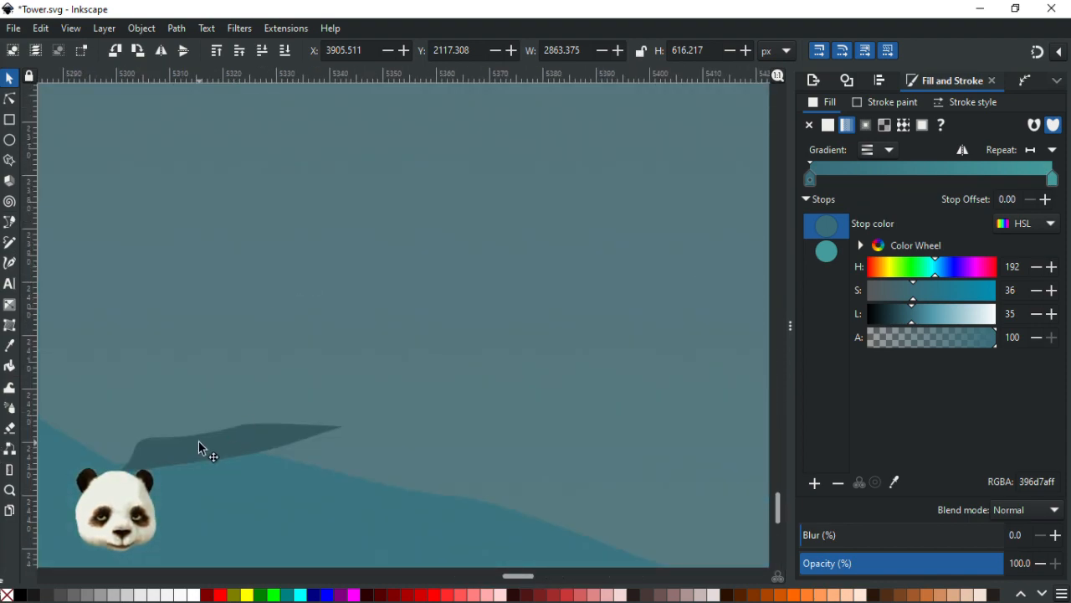
pyautogui.click(222, 443)
pyautogui.press('Escape')
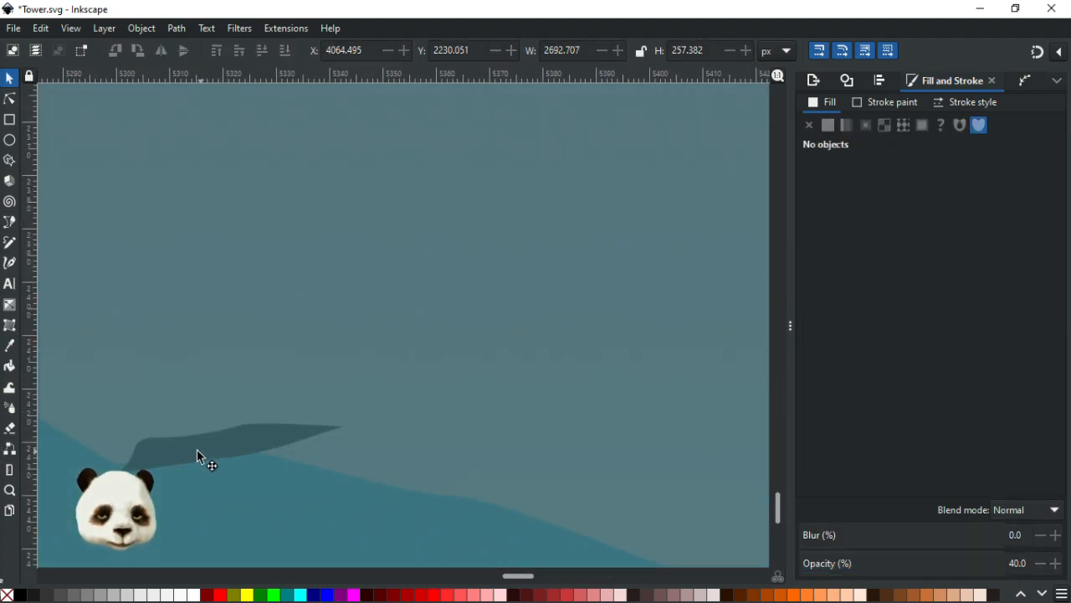
pyautogui.click(201, 450)
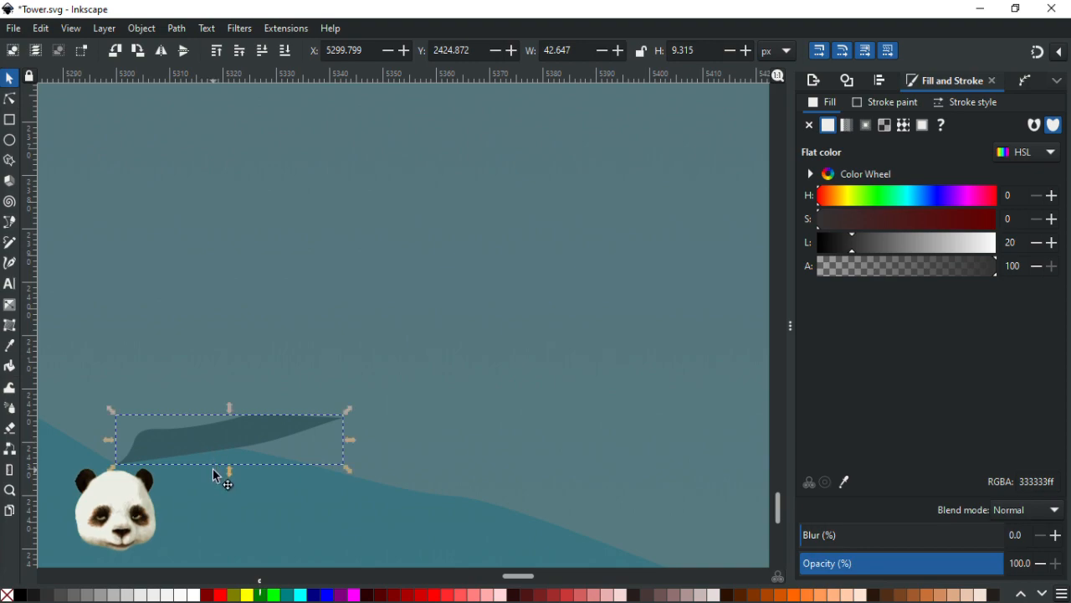
pyautogui.click(214, 473)
pyautogui.keyDown('ctrl'); pyautogui.scroll(-6, 302, 464); pyautogui.keyUp('ctrl')
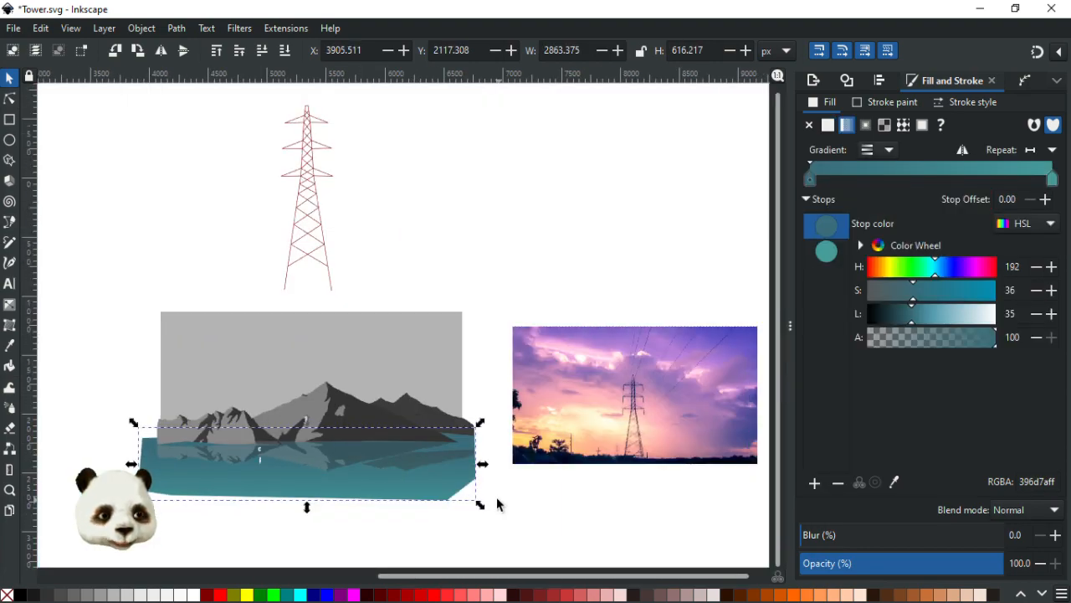
# Step: Within the reflection group, move the far-right mountain's reflection up to about Y 2182 px so it meets the shore
pyautogui.keyDown('ctrl'); pyautogui.scroll(4, 497, 504); pyautogui.keyUp('ctrl')
pyautogui.click(244, 335)
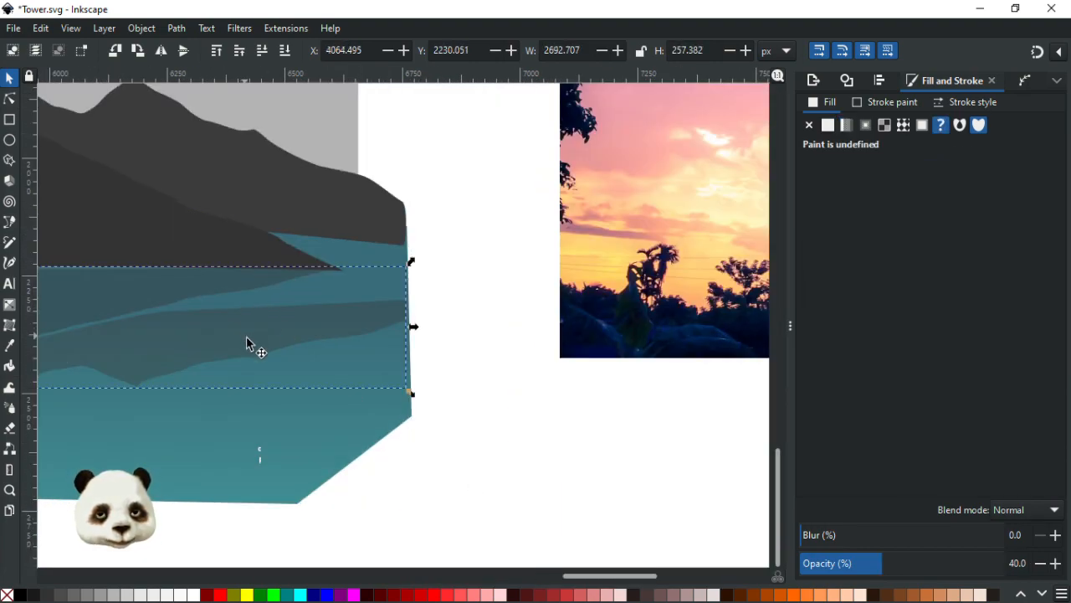
pyautogui.doubleClick(247, 338)
pyautogui.click(255, 339)
pyautogui.moveTo(255, 339); pyautogui.dragTo(264, 287)
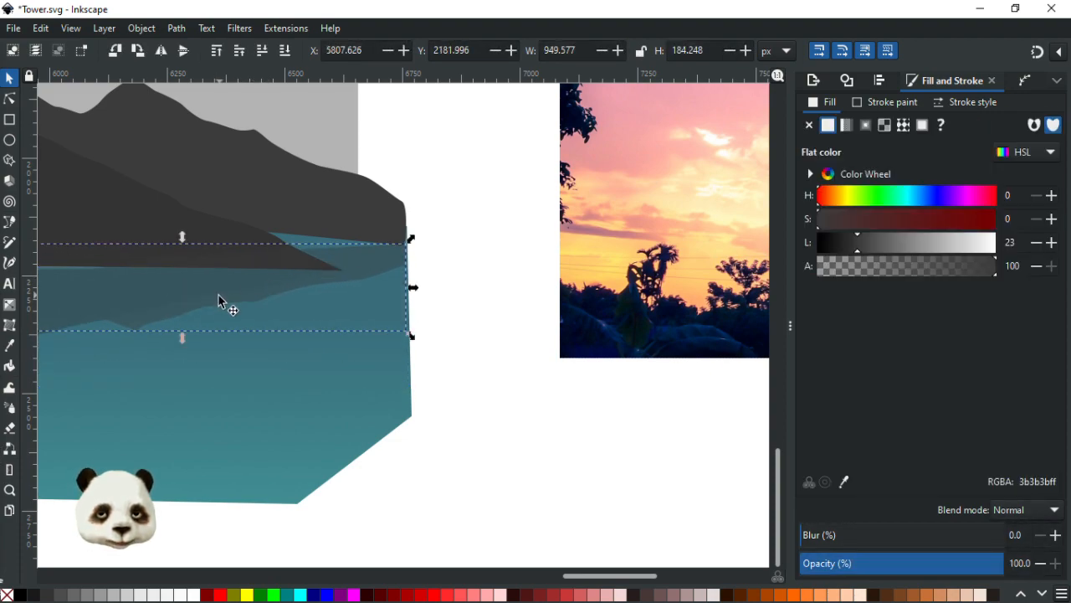
# Step: Raise the middle node on the upper edge of the large dark mountain's reflection to about Y 2216 px
pyautogui.moveTo(203, 330); pyautogui.dragTo(385, 368)
pyautogui.keyDown('ctrl'); pyautogui.scroll(1, 147, 341); pyautogui.keyUp('ctrl')
pyautogui.click(77, 324)
pyautogui.moveTo(169, 351); pyautogui.dragTo(344, 434)
pyautogui.doubleClick(286, 390)
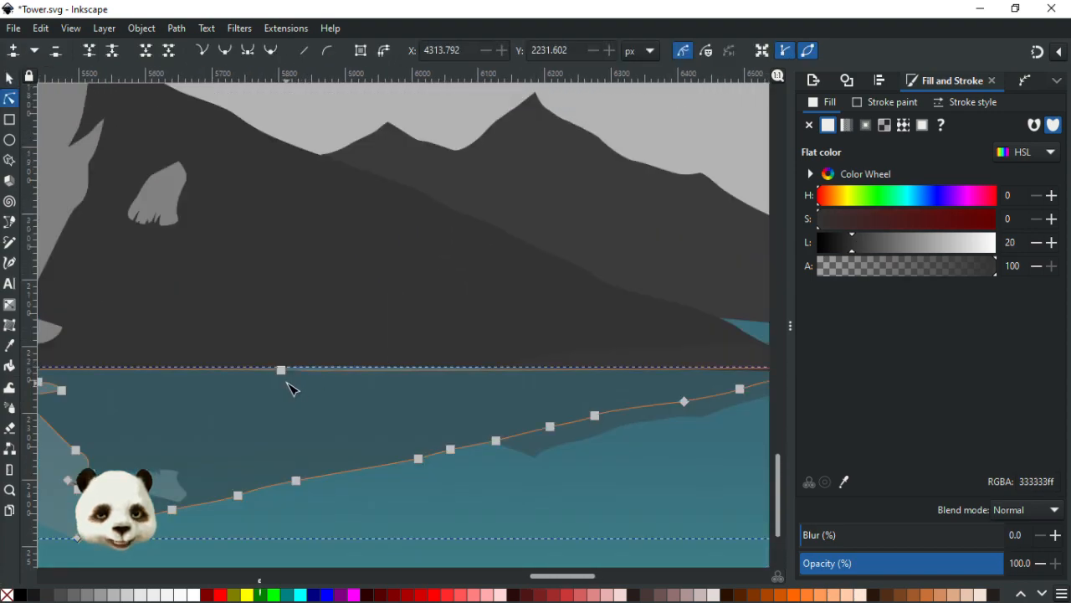
pyautogui.moveTo(280, 369); pyautogui.dragTo(280, 358)
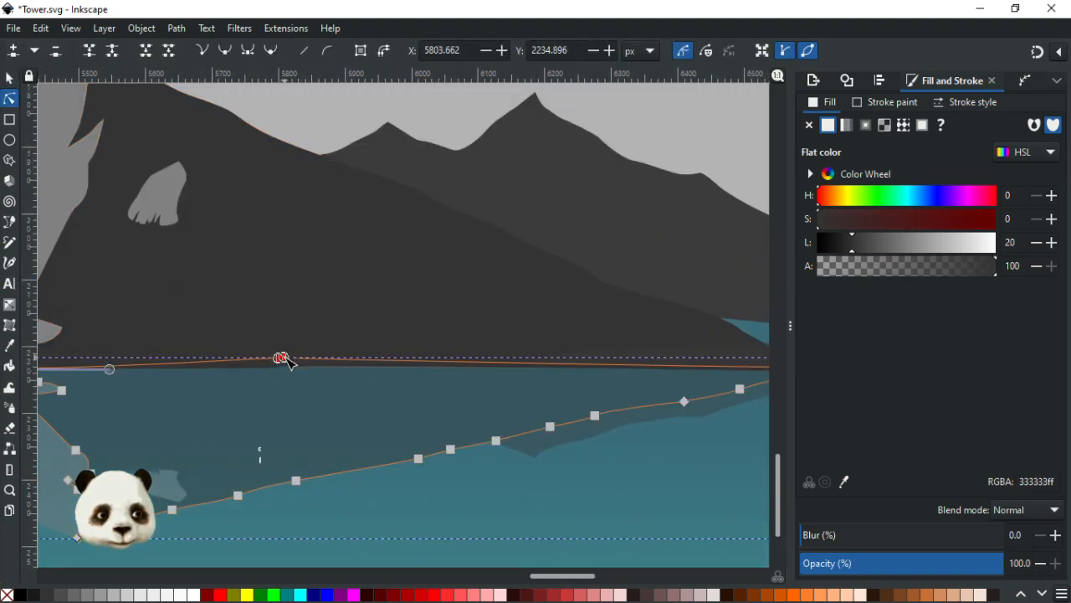
# Step: Raise the middle upper node of the far-right mountain's reflection to about Y 2133 px, covering the water gap below the mountain
pyautogui.moveTo(421, 409); pyautogui.dragTo(186, 366)
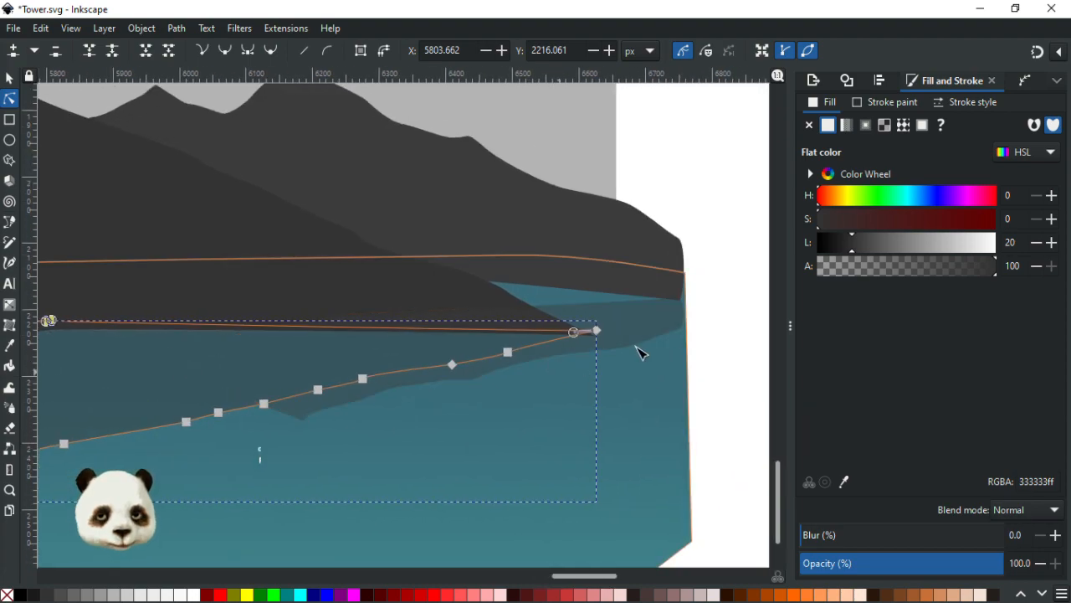
pyautogui.click(658, 326)
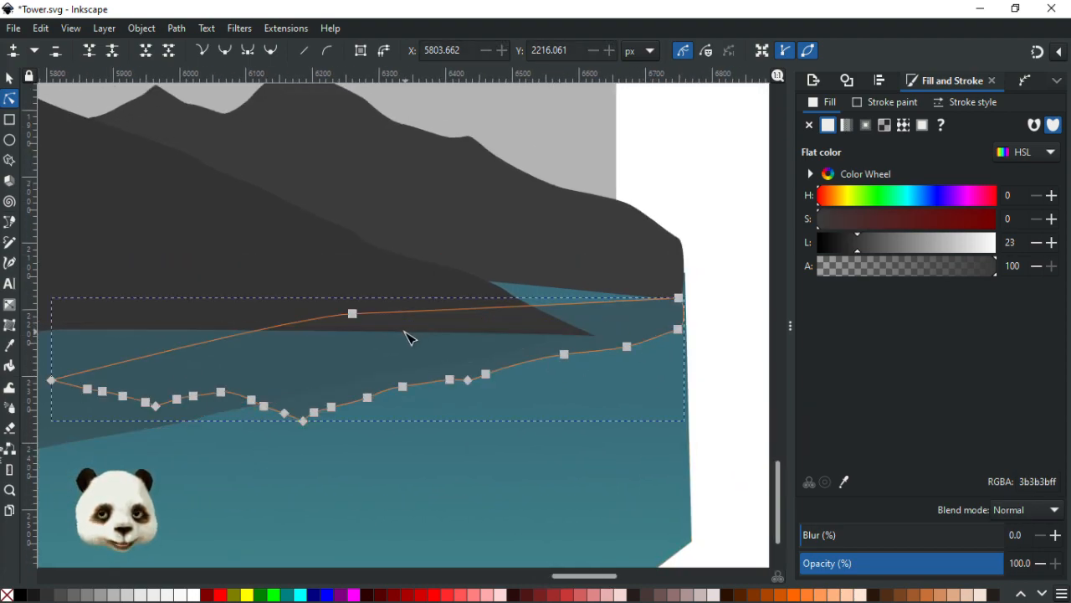
pyautogui.moveTo(360, 308); pyautogui.dragTo(357, 265)
pyautogui.hotkey('ctrl', 'z')
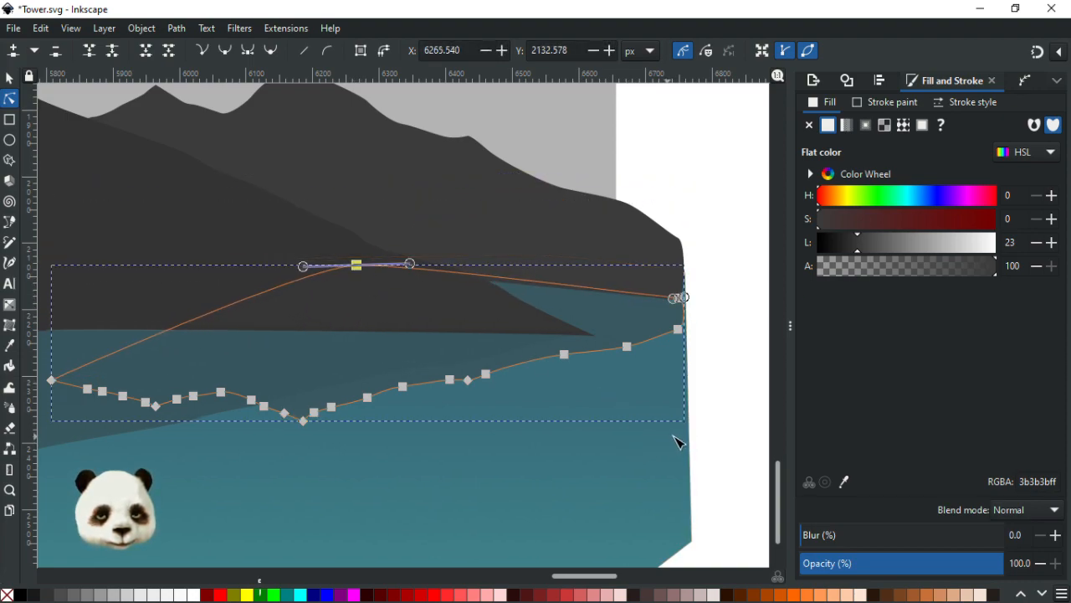
pyautogui.press('Escape')
pyautogui.press('Escape')
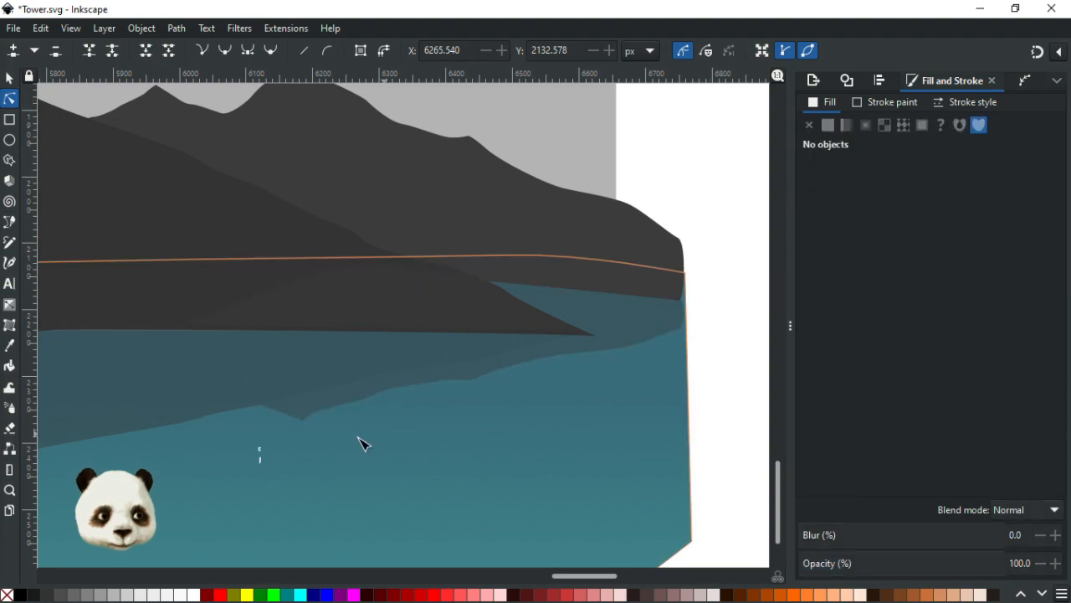
# Step: Raise the upper middle and corner nodes of the light left mountain's reflection to close the gap along its shoreline
pyautogui.scroll(-2, 355, 446)
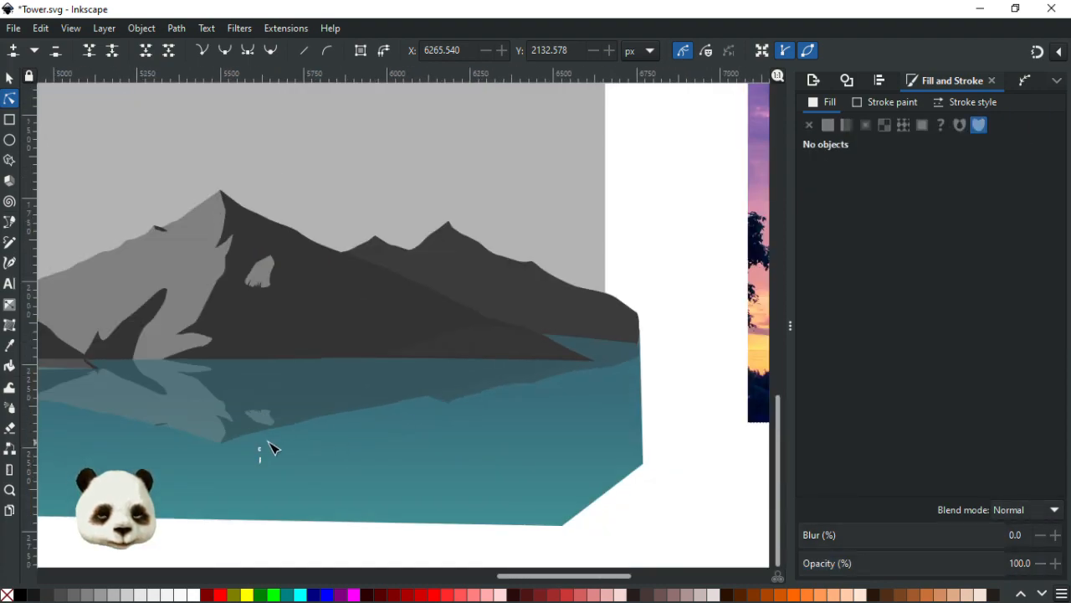
pyautogui.scroll(2, 522, 378)
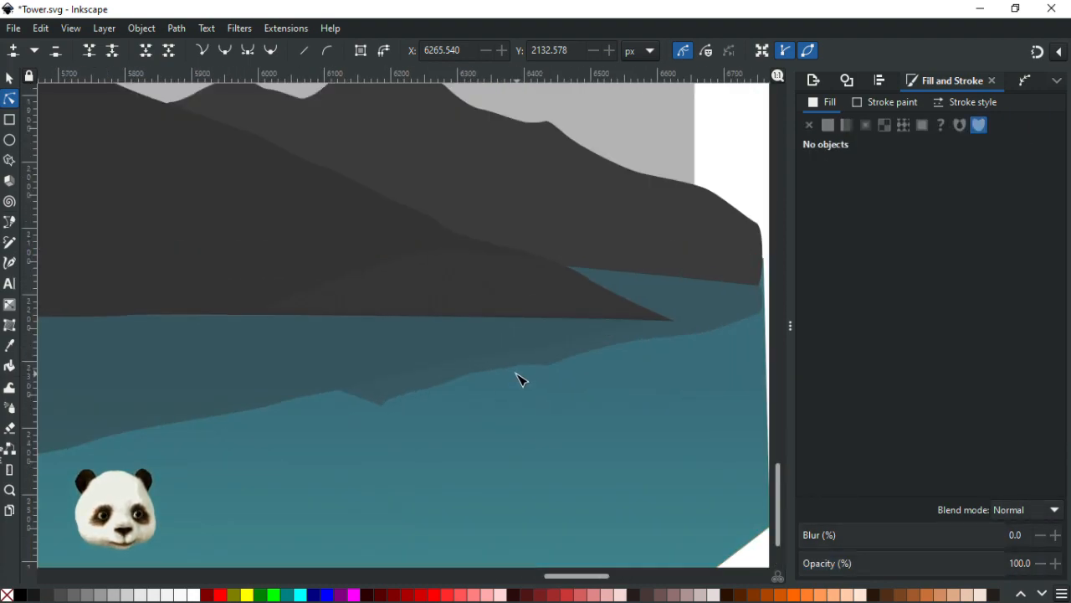
pyautogui.scroll(-4, 339, 381)
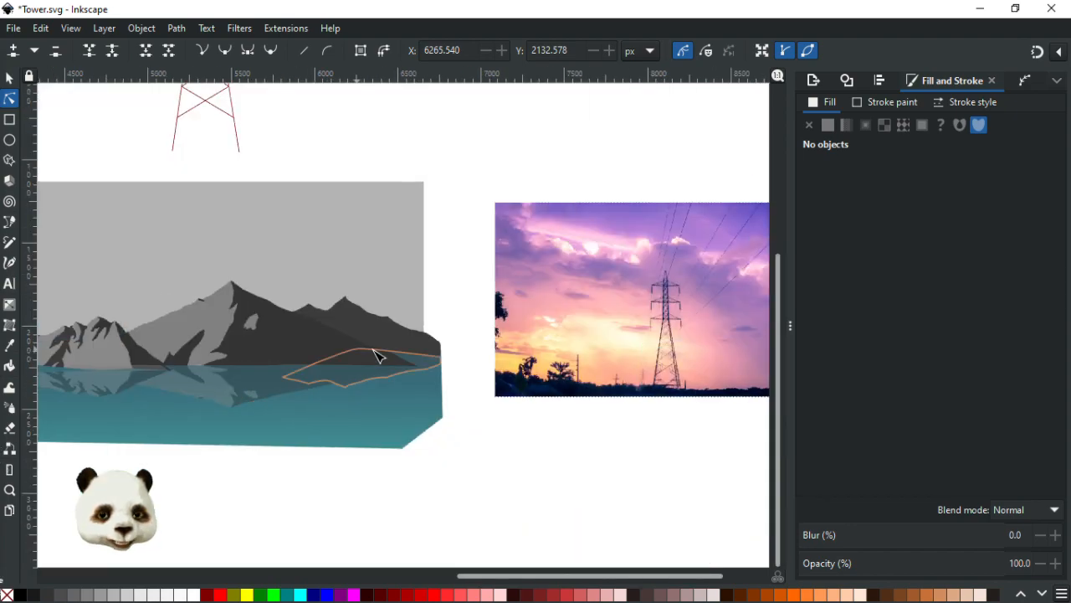
pyautogui.hscroll(-4, 209, 412)
pyautogui.scroll(3, 173, 410)
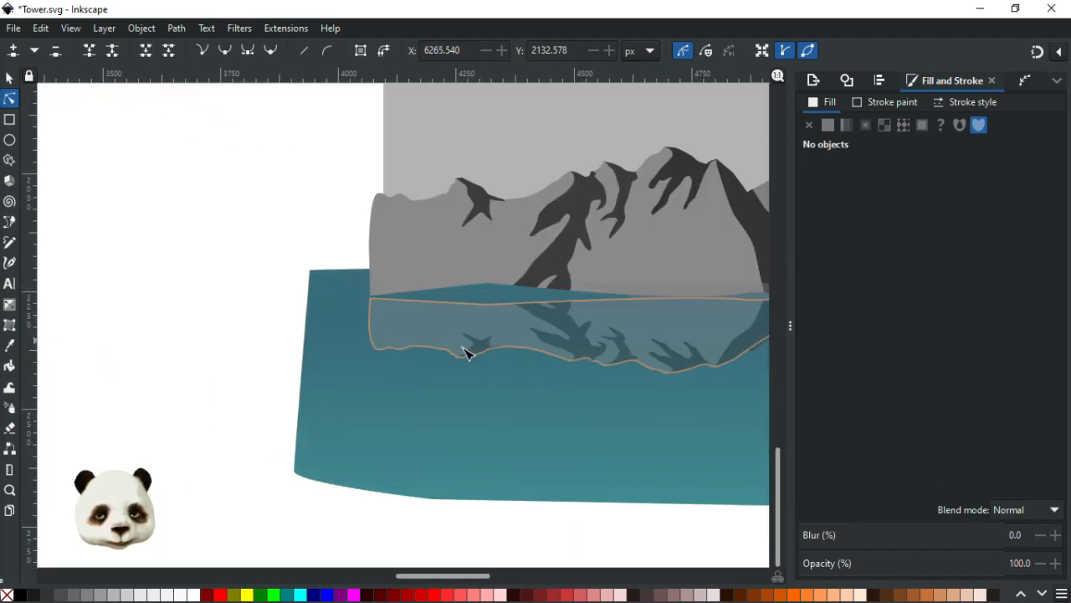
pyautogui.scroll(2, 514, 335)
pyautogui.hscroll(4, 527, 313)
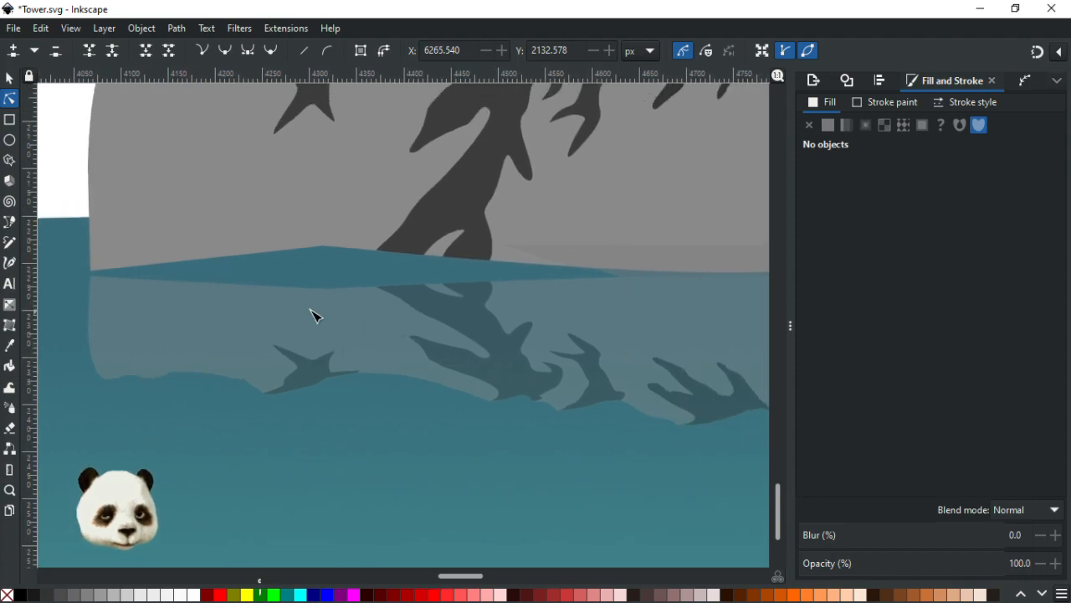
pyautogui.click(328, 301)
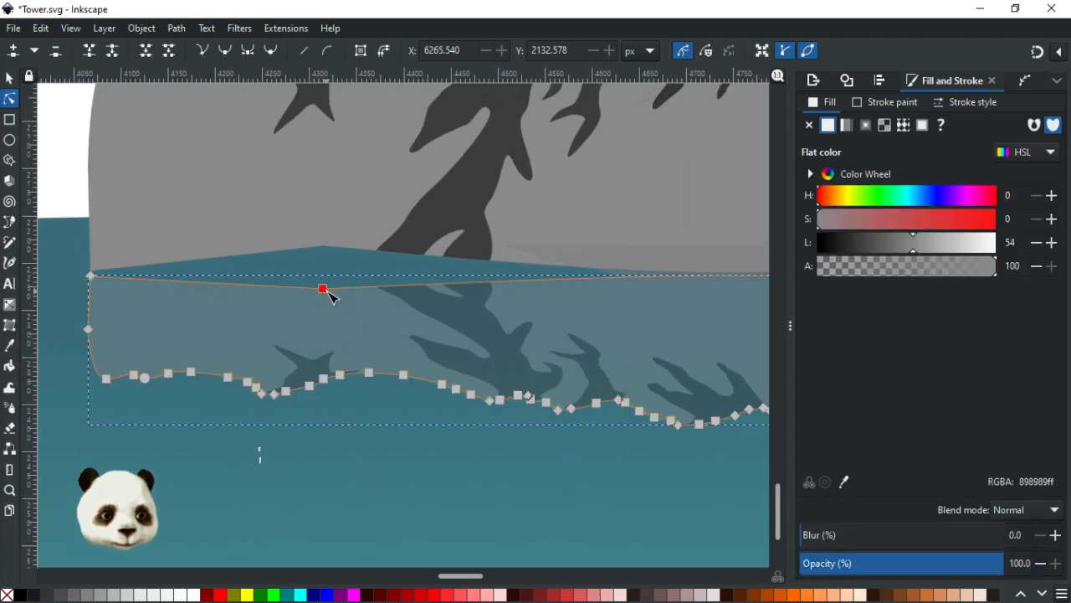
pyautogui.moveTo(326, 291); pyautogui.dragTo(327, 241)
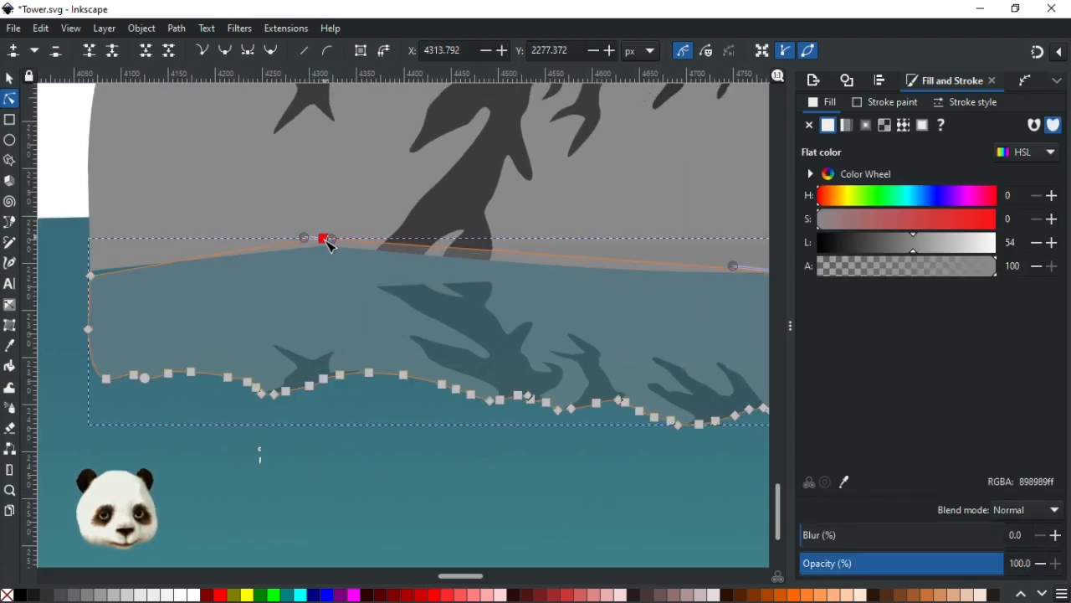
pyautogui.click(91, 275)
pyautogui.moveTo(92, 276); pyautogui.dragTo(90, 268)
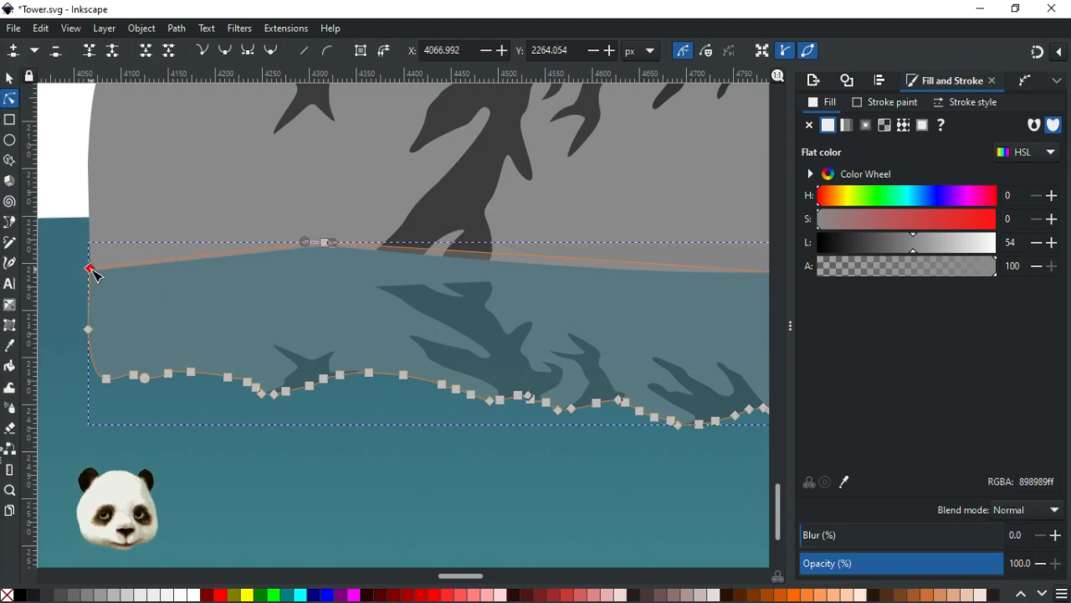
# Step: Select the upper nodes of the branching dark patch in the left reflection and move them up toward the shoreline
pyautogui.moveTo(296, 325); pyautogui.dragTo(105, 343)
pyautogui.click(215, 310)
pyautogui.moveTo(159, 293); pyautogui.dragTo(338, 325)
pyautogui.moveTo(216, 290); pyautogui.dragTo(195, 310)
pyautogui.keyDown('ctrl'); pyautogui.scroll(2, 190, 308); pyautogui.keyUp('ctrl')
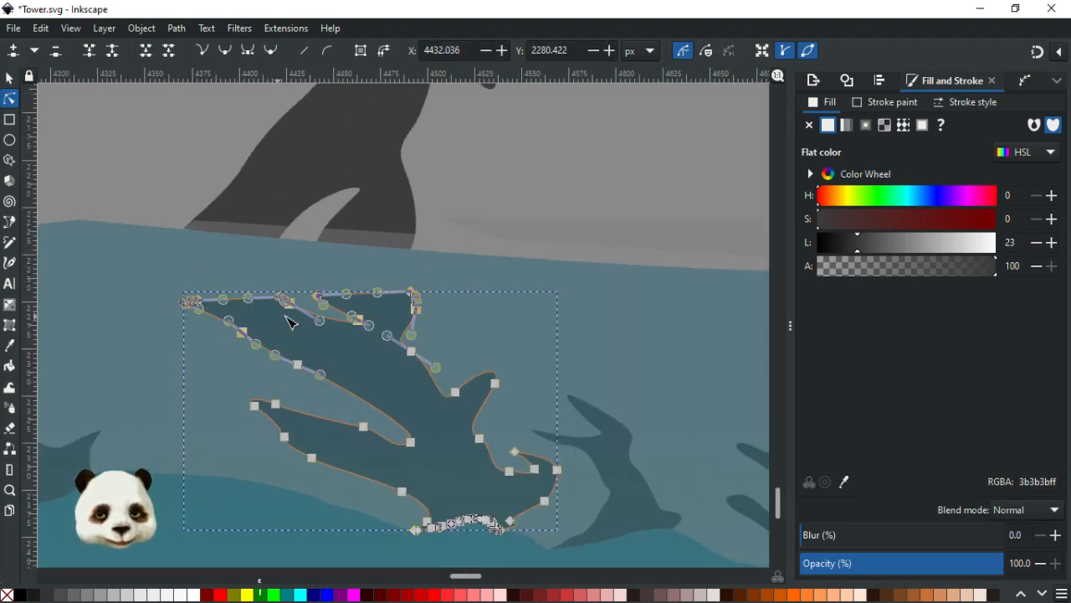
pyautogui.moveTo(299, 311); pyautogui.dragTo(298, 268)
pyautogui.moveTo(543, 395); pyautogui.dragTo(600, 466)
pyautogui.click(257, 407)
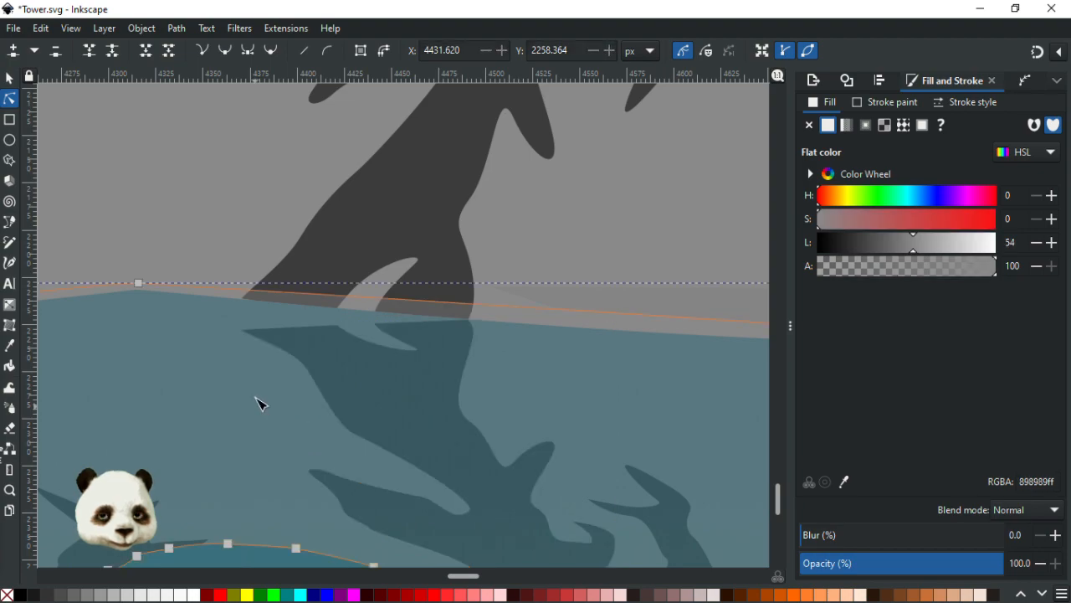
# Step: Raise the dark patch's corner node on the inner side of its notch to the shoreline
pyautogui.scroll(1, 281, 333)
pyautogui.click(423, 324)
pyautogui.moveTo(419, 324); pyautogui.dragTo(420, 307)
pyautogui.keyDown('ctrl'); pyautogui.click(500, 317); pyautogui.keyUp('ctrl')
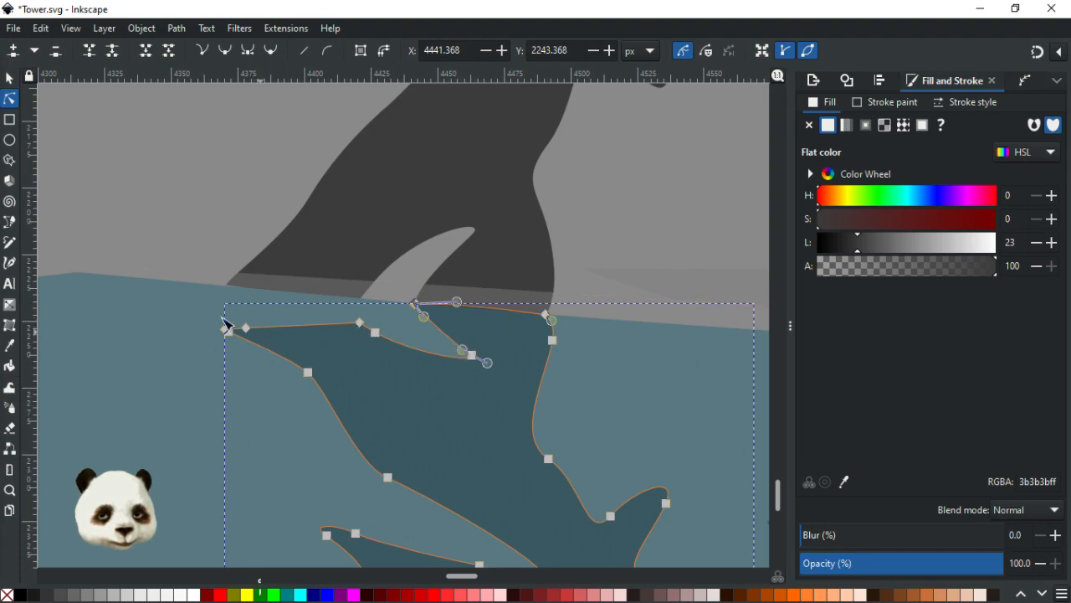
pyautogui.click(229, 332)
pyautogui.moveTo(230, 332); pyautogui.dragTo(281, 357)
pyautogui.hotkey('ctrl', 'z')
pyautogui.scroll(4, 230, 340)
pyautogui.moveTo(228, 306); pyautogui.dragTo(184, 302)
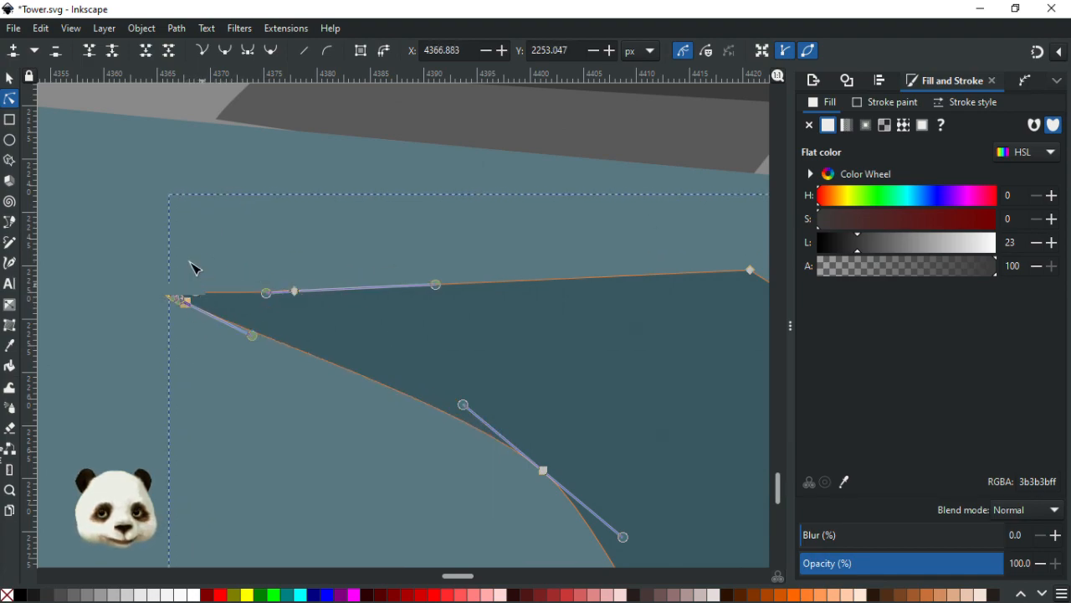
pyautogui.hotkey('ctrl', 'z')
# Step: Raise the left tip nodes and the notch-side upper node of the dark patch's reflection to the shoreline
pyautogui.scroll(-2, 211, 267)
pyautogui.moveTo(167, 252); pyautogui.dragTo(390, 321)
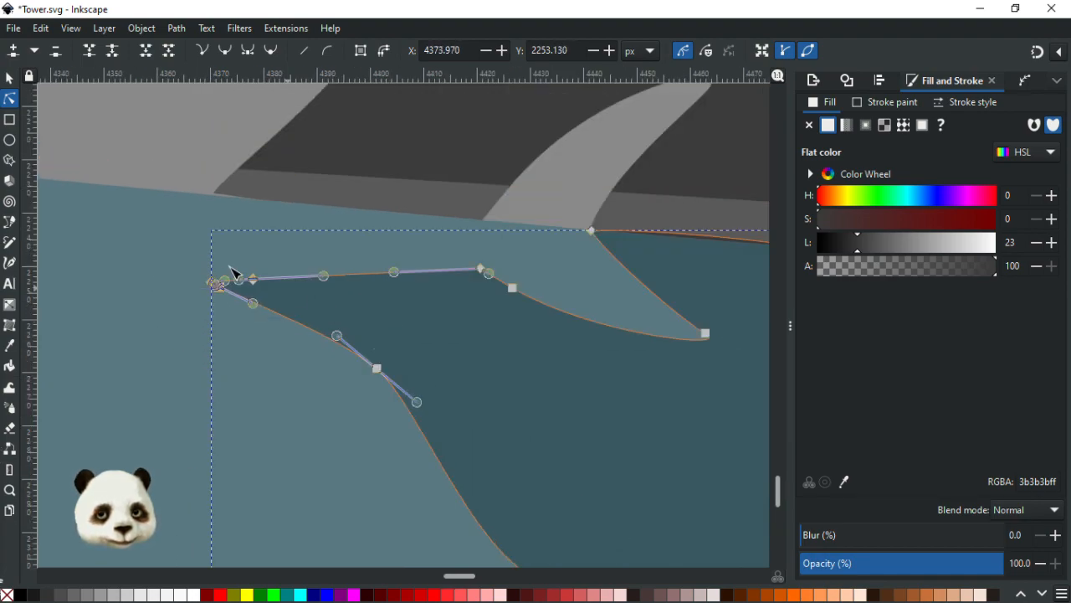
pyautogui.moveTo(258, 256); pyautogui.dragTo(262, 202)
pyautogui.click(207, 238)
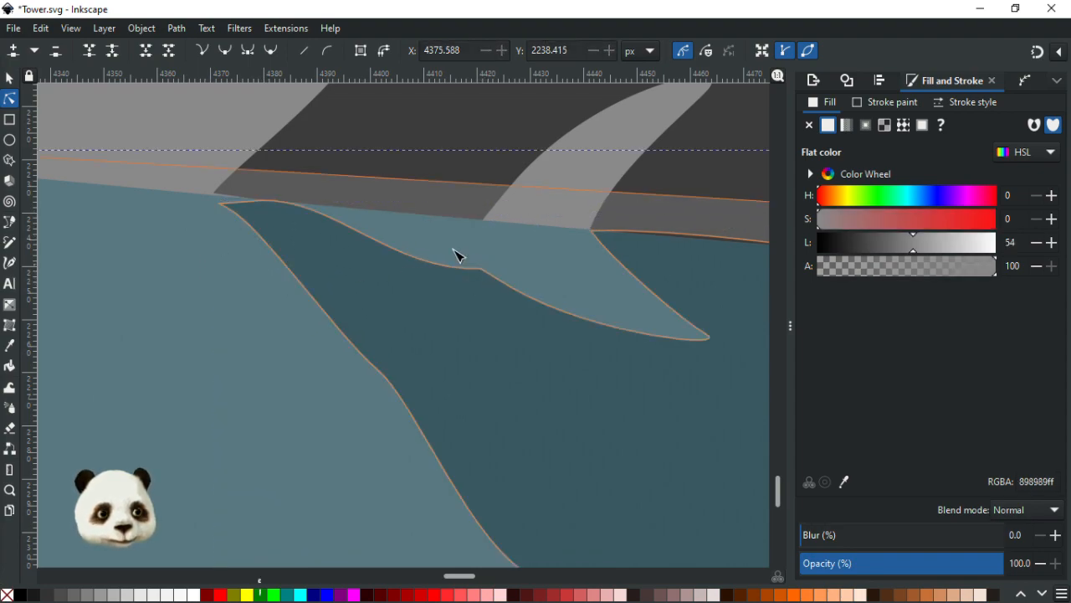
pyautogui.click(490, 282)
pyautogui.moveTo(482, 270); pyautogui.dragTo(483, 216)
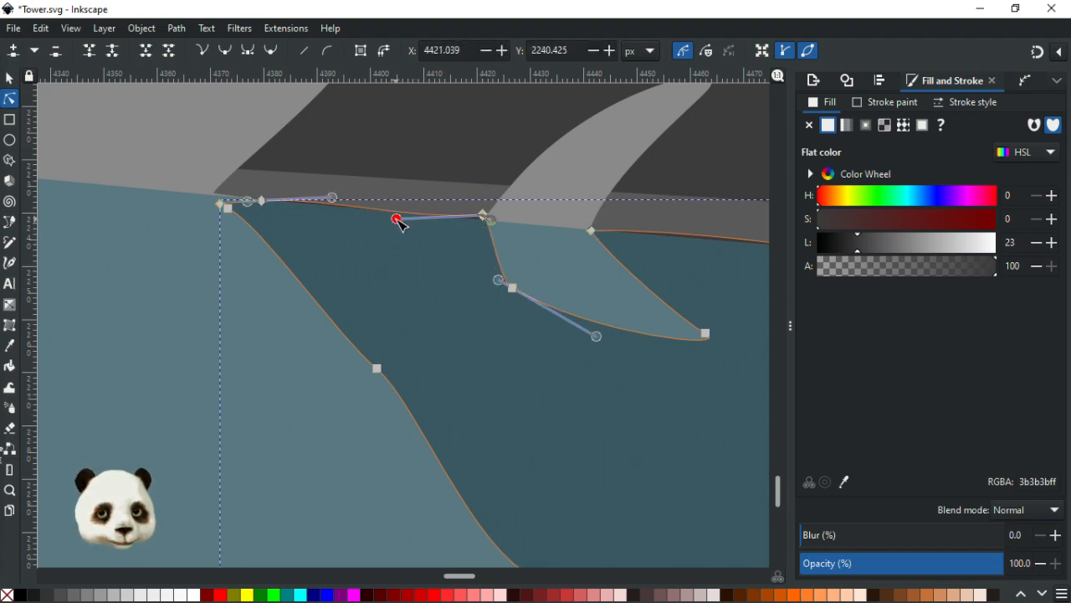
# Step: Refine the reflected dark patch's left tip node to about X 4370, Y 2237 px and raise its neighbouring upper node to the shoreline
pyautogui.keyDown('ctrl'); pyautogui.scroll(4, 394, 244); pyautogui.keyUp('ctrl')
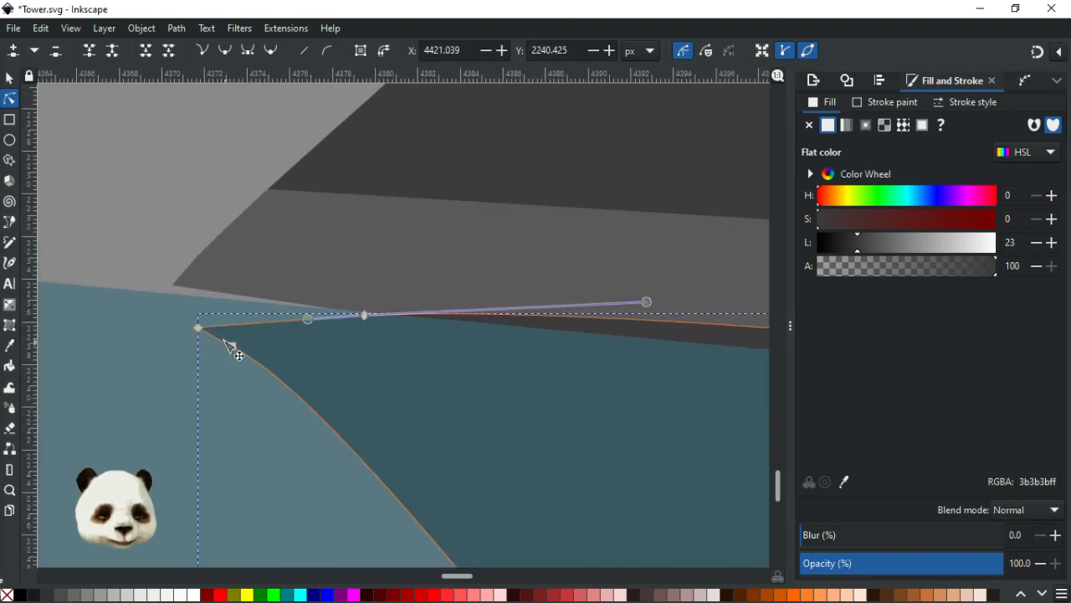
pyautogui.moveTo(168, 311)
pyautogui.mouseDown()
pyautogui.moveTo(240, 346)
pyautogui.moveTo(186, 286)
pyautogui.moveTo(169, 293)
pyautogui.moveTo(176, 298)
pyautogui.mouseUp()
pyautogui.moveTo(172, 293); pyautogui.dragTo(171, 292)
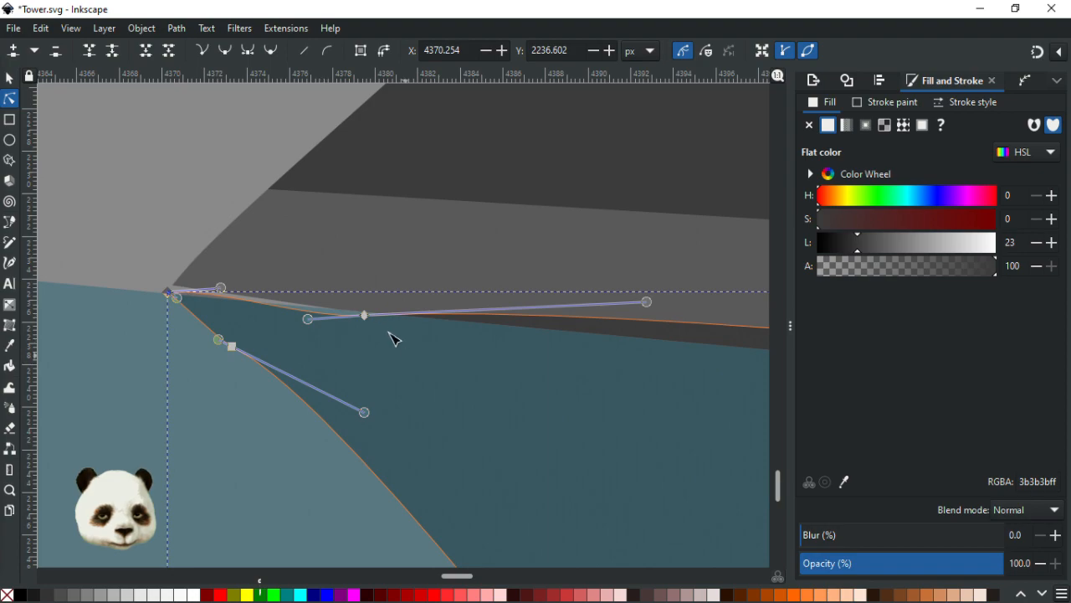
pyautogui.moveTo(369, 323); pyautogui.dragTo(371, 306)
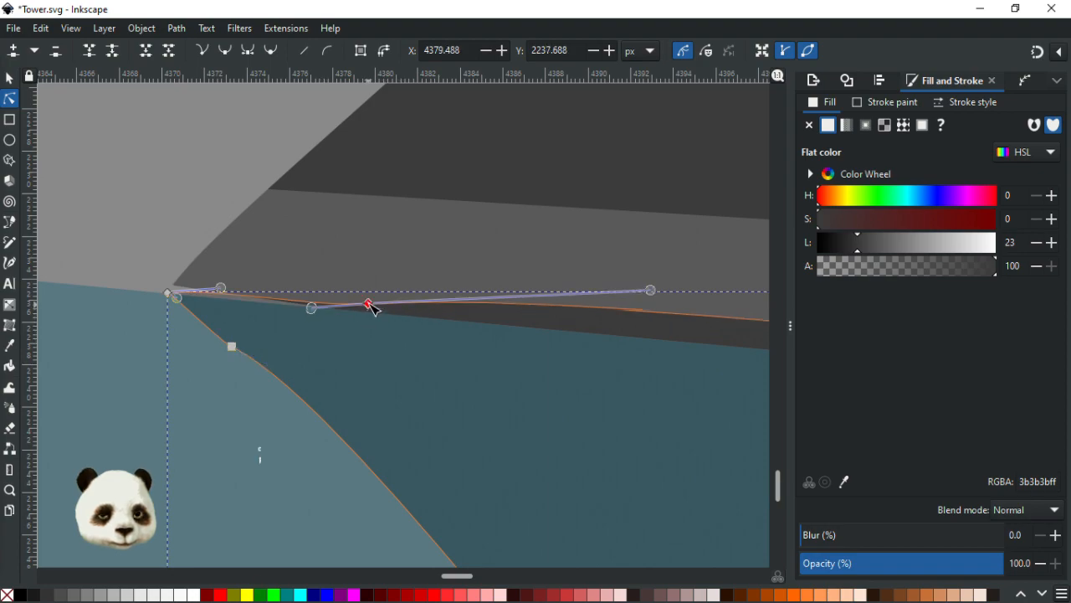
# Step: Move the lower-left tip node of the left mountain's dark patch to the shoreline at about X 4370, Y 2237 px
pyautogui.click(201, 281)
pyautogui.click(411, 167)
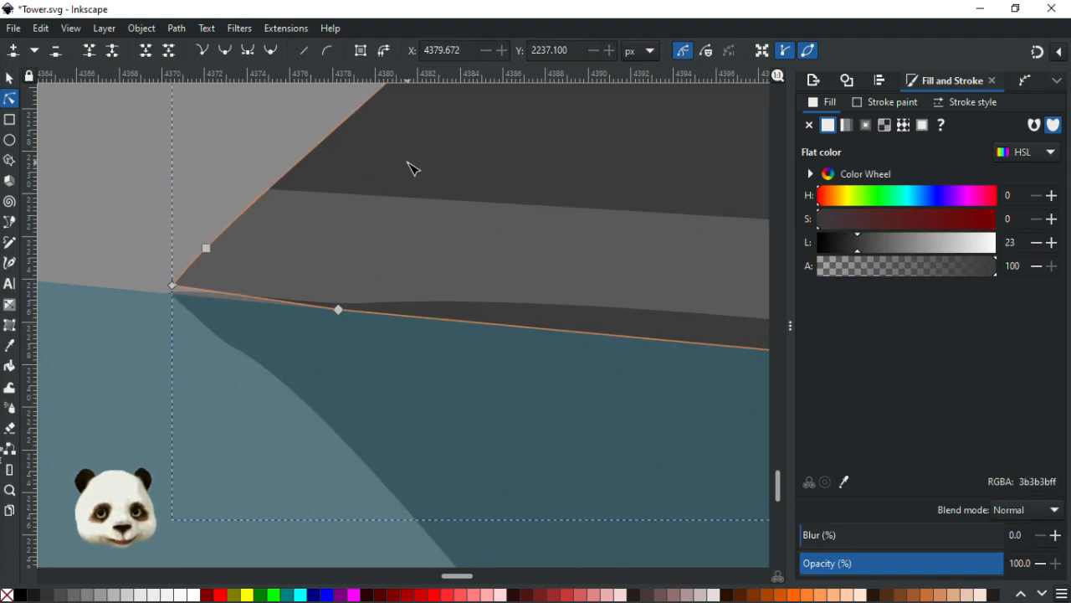
pyautogui.click(172, 287)
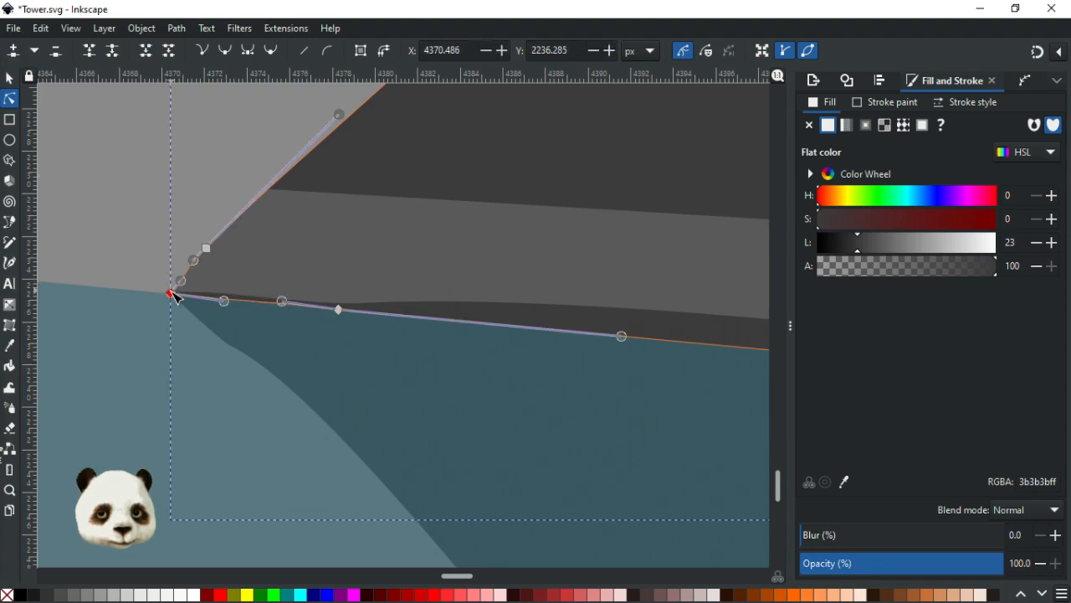
pyautogui.click(164, 349)
pyautogui.scroll(-12, 176, 350)
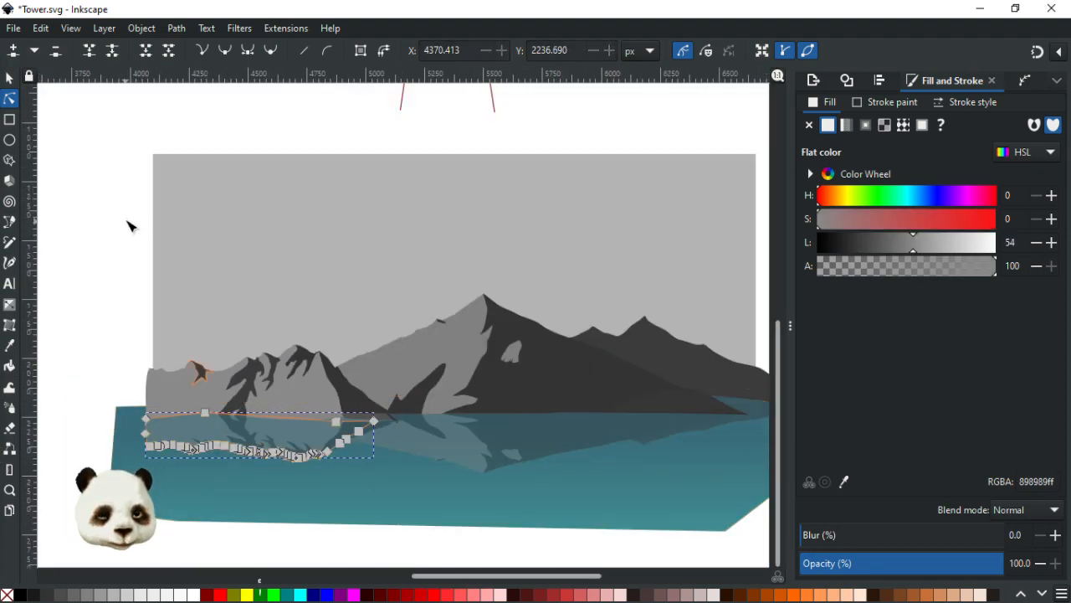
pyautogui.click(130, 226)
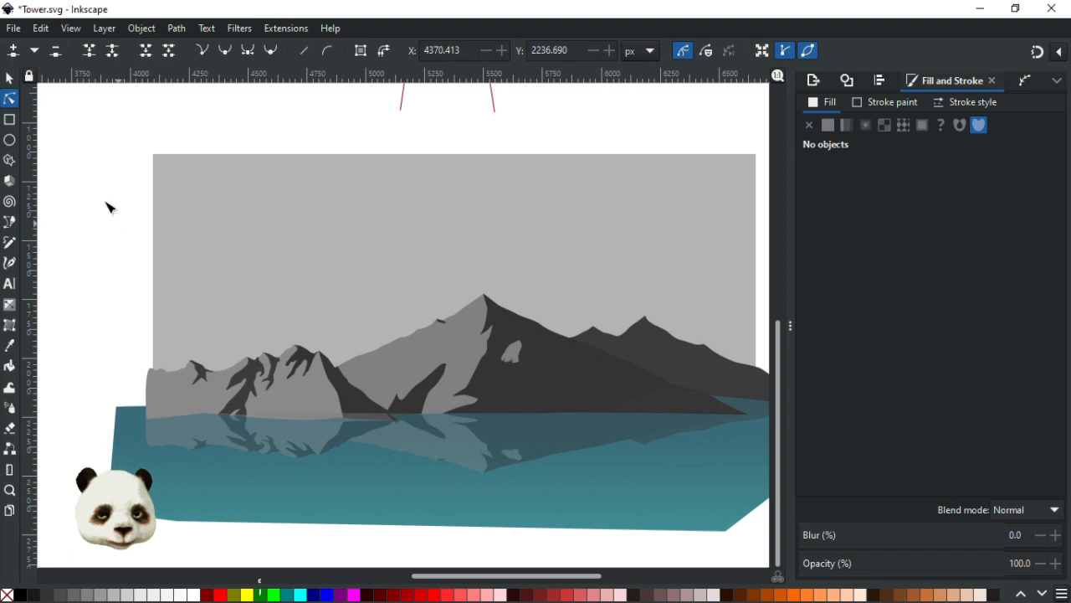
# Step: Reorder the reflection group so that it lies behind the mountains but above the lake
pyautogui.click(10, 81)
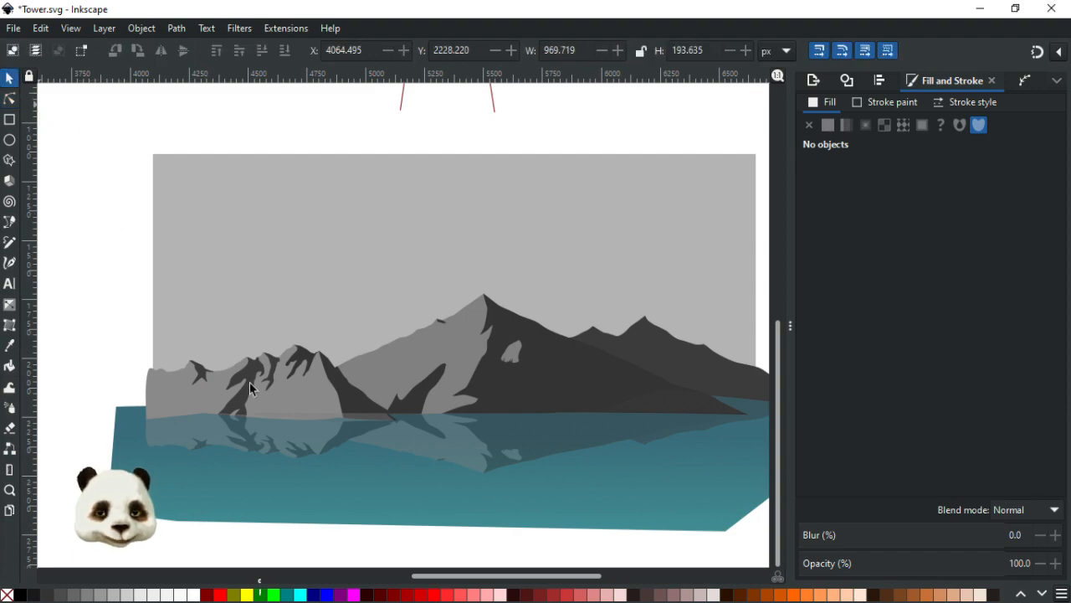
pyautogui.click(312, 441)
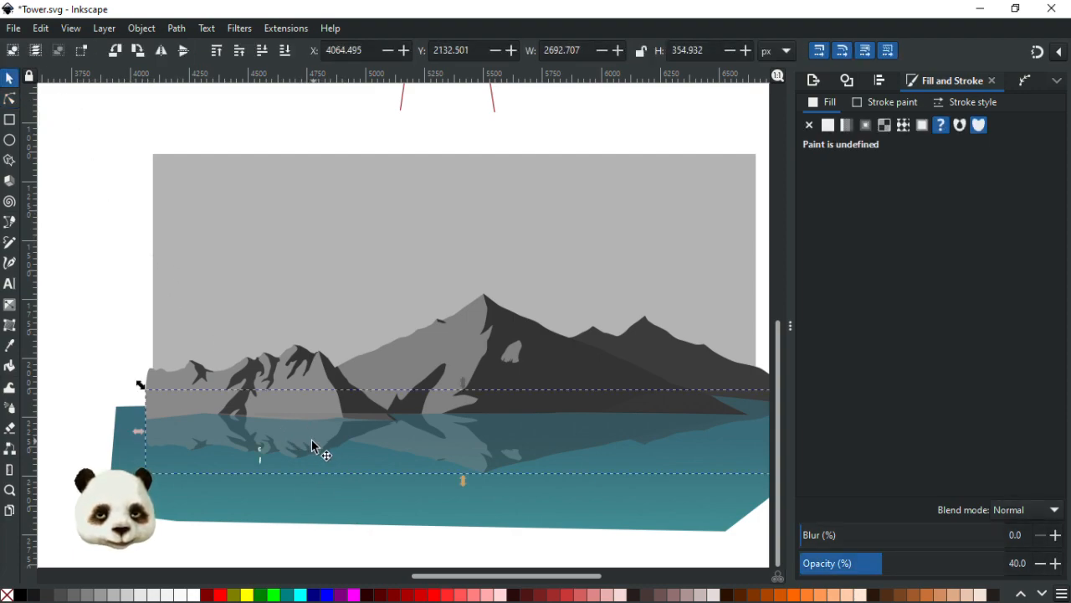
pyautogui.press('pagedown')
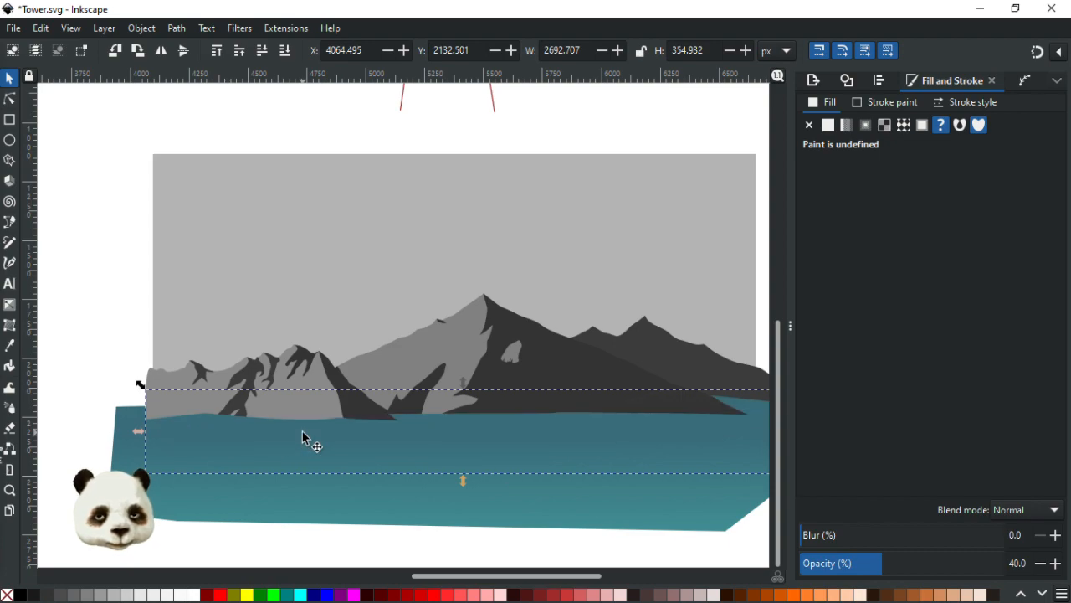
pyautogui.press('pageup')
pyautogui.click(130, 217)
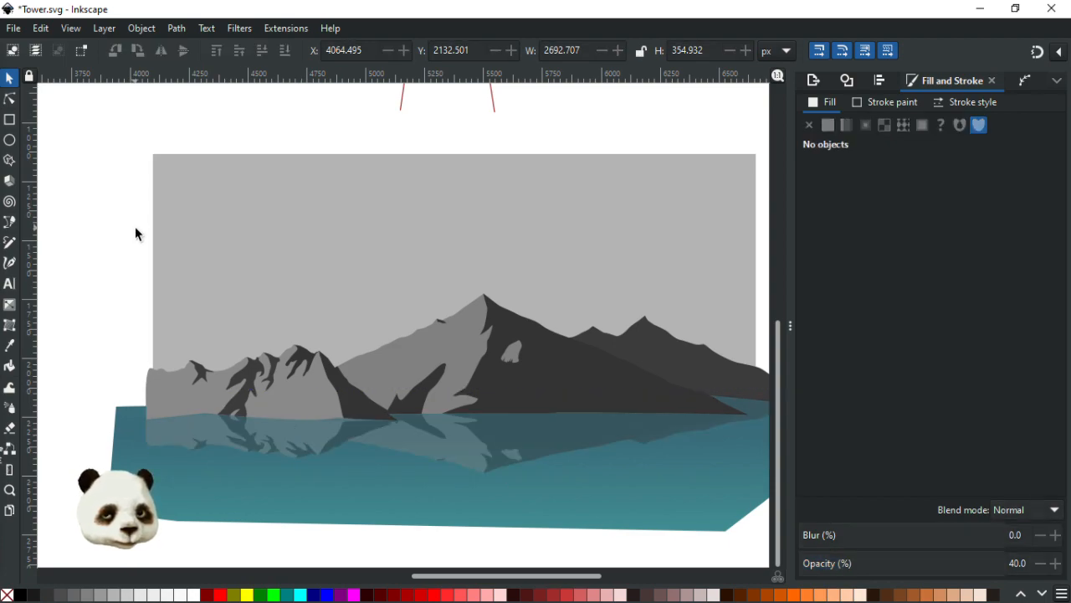
# Step: Extend both handles of the middle shoreline node on the light left mountain to round its lower edge
pyautogui.scroll(-3, 134, 226)
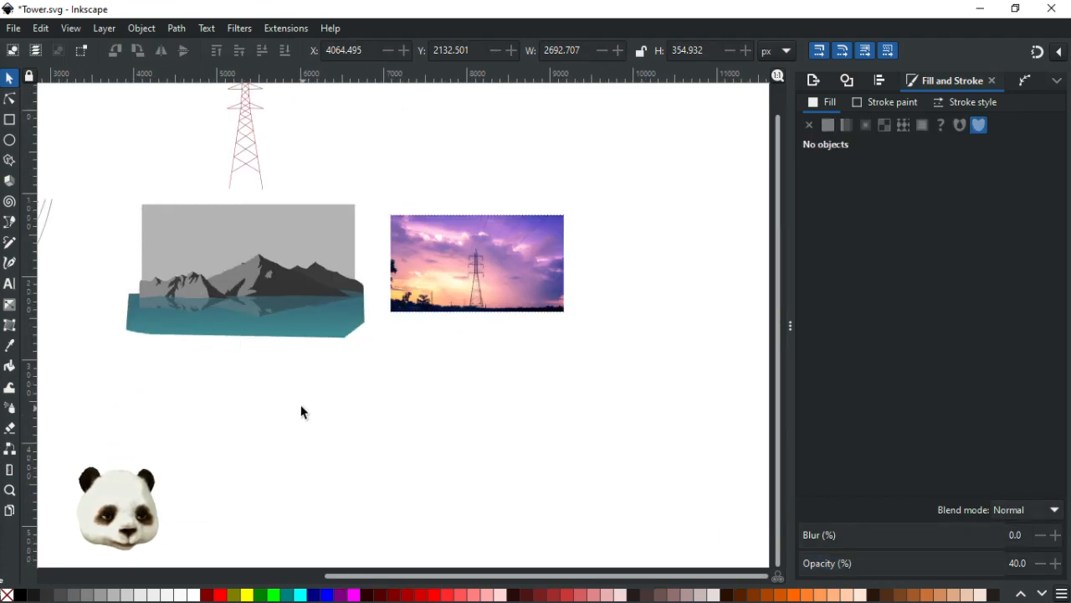
pyautogui.scroll(4, 134, 322)
pyautogui.scroll(5, 292, 239)
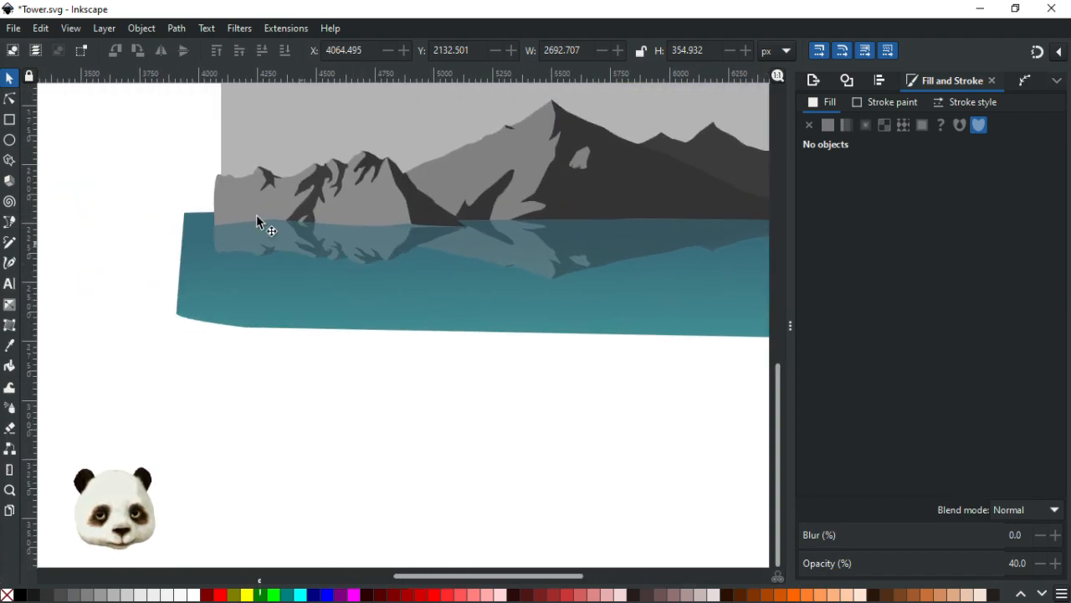
pyautogui.click(290, 215)
pyautogui.scroll(4, 289, 215)
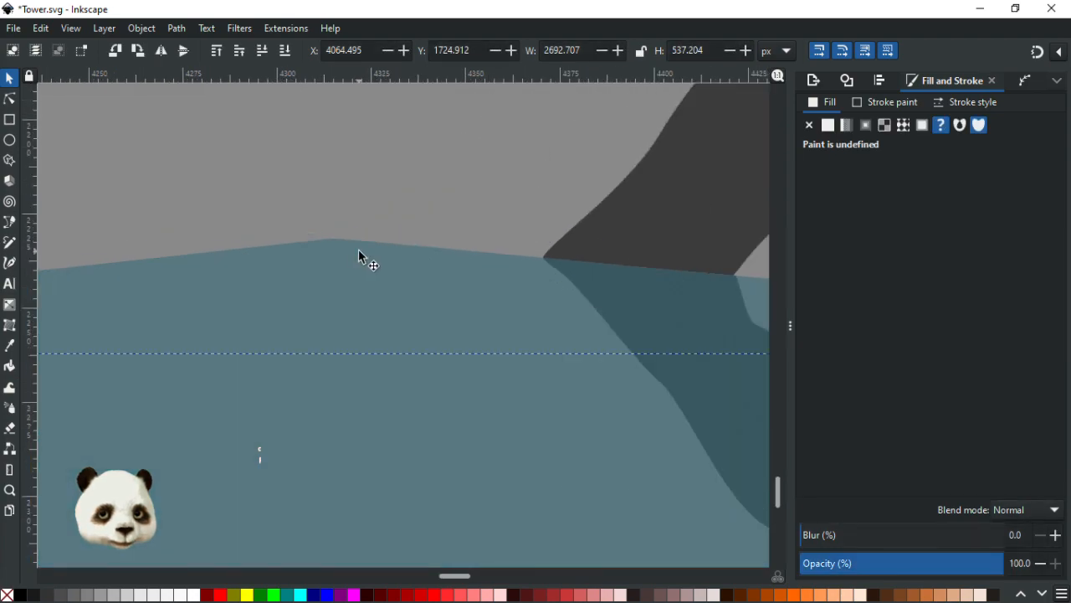
pyautogui.click(341, 242)
pyautogui.press('n')
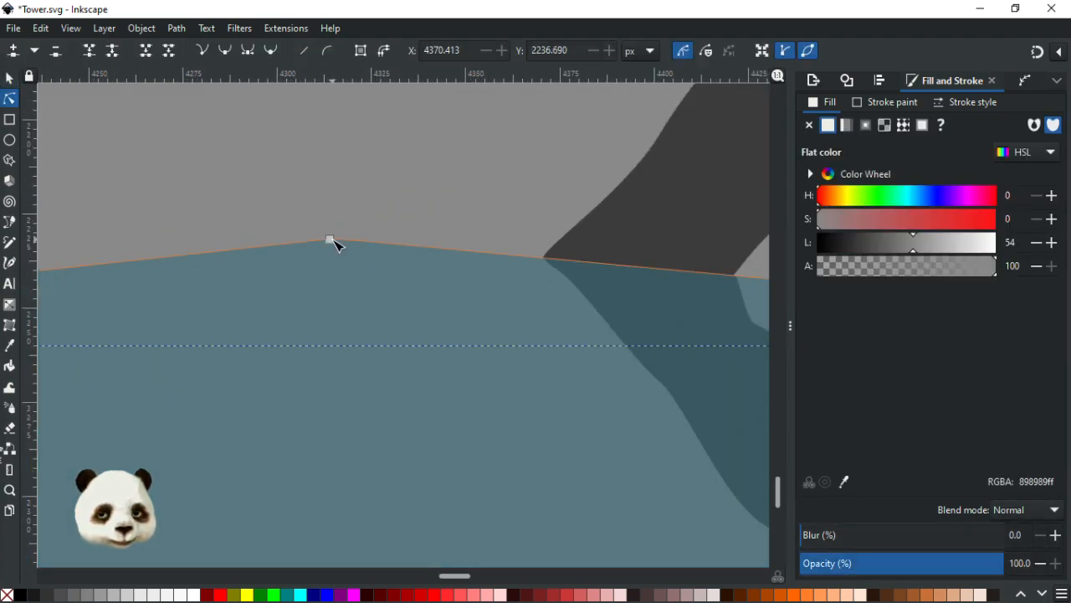
pyautogui.click(330, 240)
pyautogui.moveTo(361, 237); pyautogui.dragTo(453, 237)
pyautogui.moveTo(251, 240); pyautogui.dragTo(108, 246)
pyautogui.hotkey('ctrl', 'l')
pyautogui.scroll(-5, 334, 431)
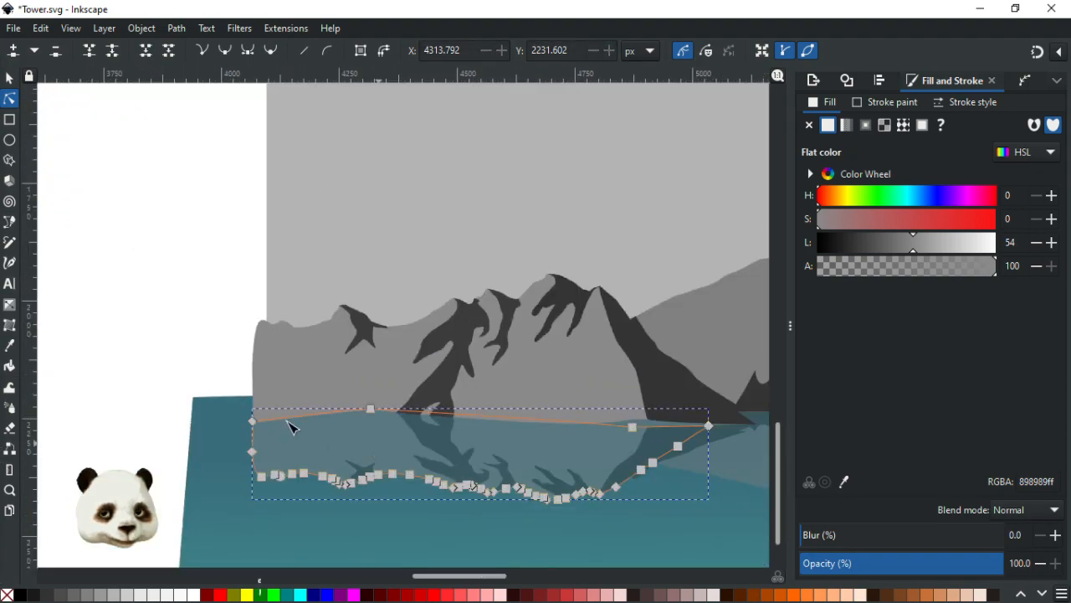
pyautogui.click(160, 303)
# Step: Lower the middle shoreline node of the light left mountain to about Y 2239 px
pyautogui.scroll(-1, 172, 322)
pyautogui.scroll(-1, 172, 323)
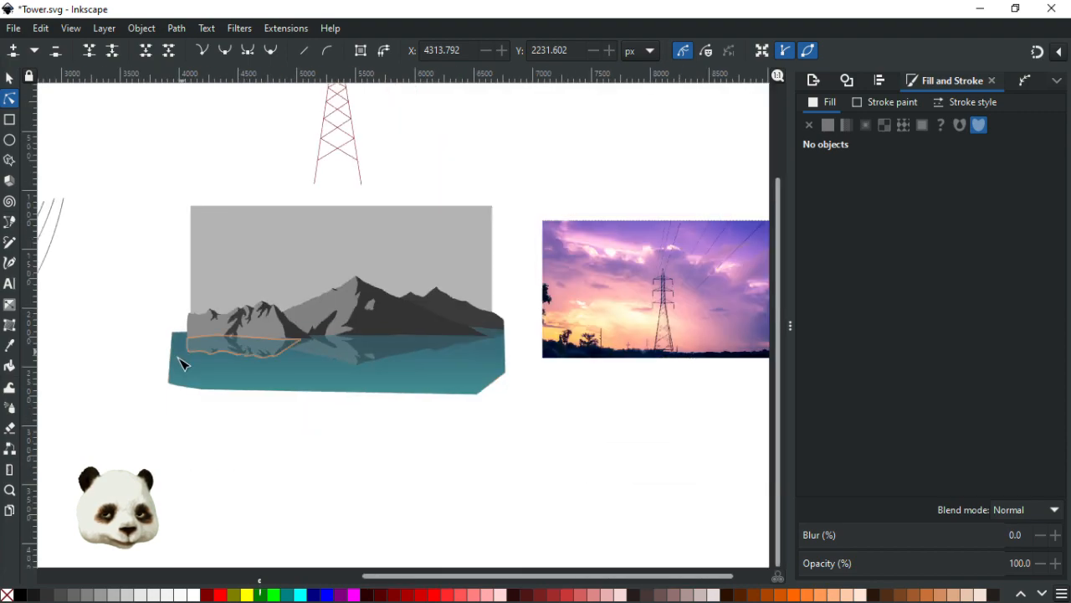
pyautogui.scroll(5, 180, 355)
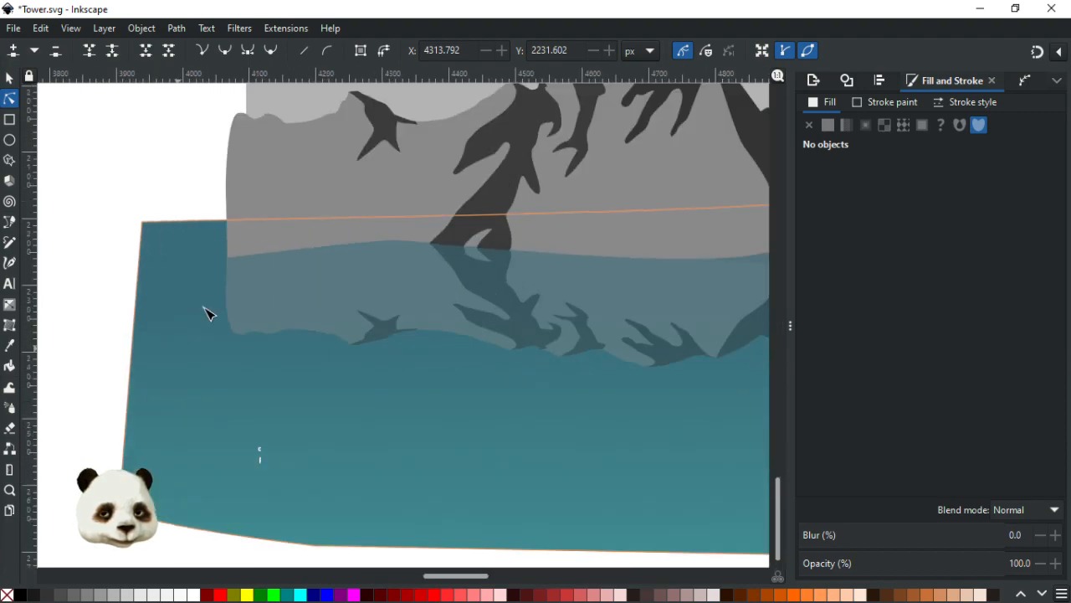
pyautogui.scroll(3, 375, 205)
pyautogui.click(434, 315)
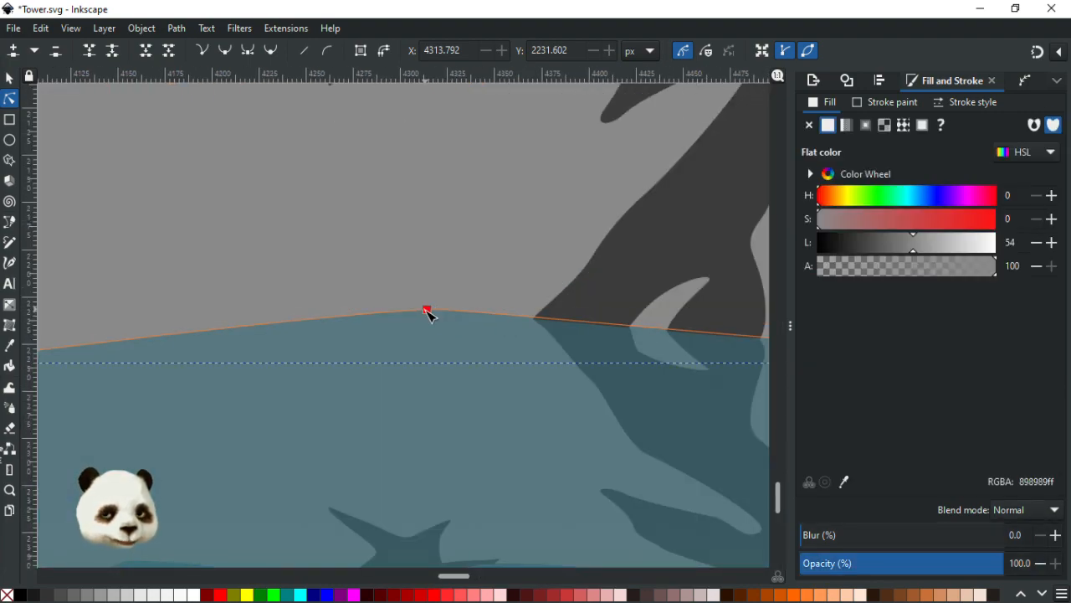
pyautogui.moveTo(427, 311); pyautogui.dragTo(432, 333)
# Step: Move the left tip nodes and notch-side bottom node of the mountain's dark patch down to the shoreline, straightening the edge between them
pyautogui.click(542, 325)
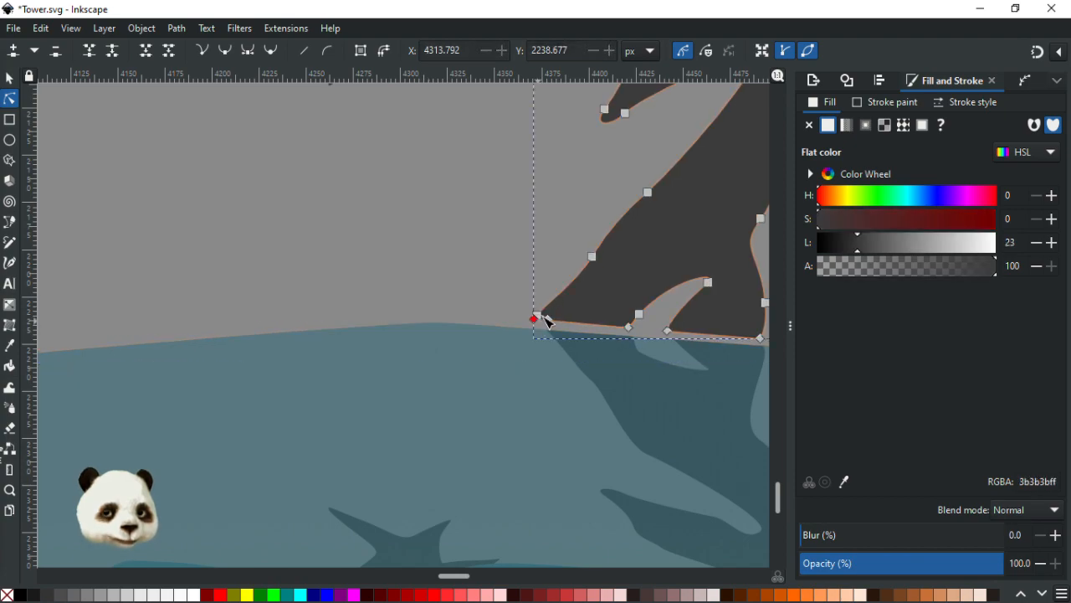
pyautogui.moveTo(543, 319)
pyautogui.mouseDown()
pyautogui.moveTo(567, 335)
pyautogui.moveTo(557, 329)
pyautogui.mouseUp()
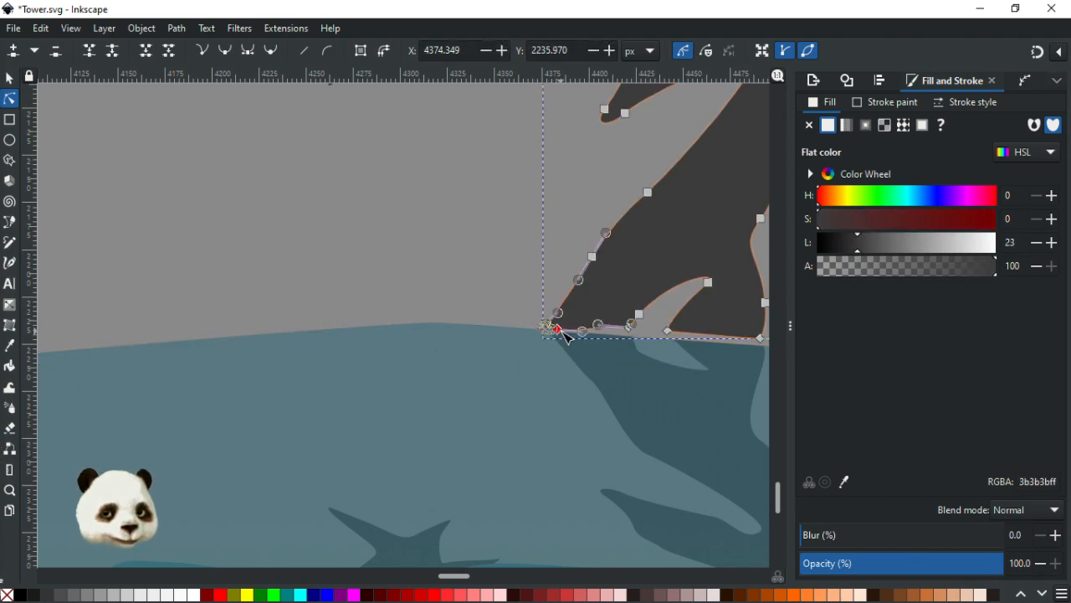
pyautogui.scroll(4, 694, 360)
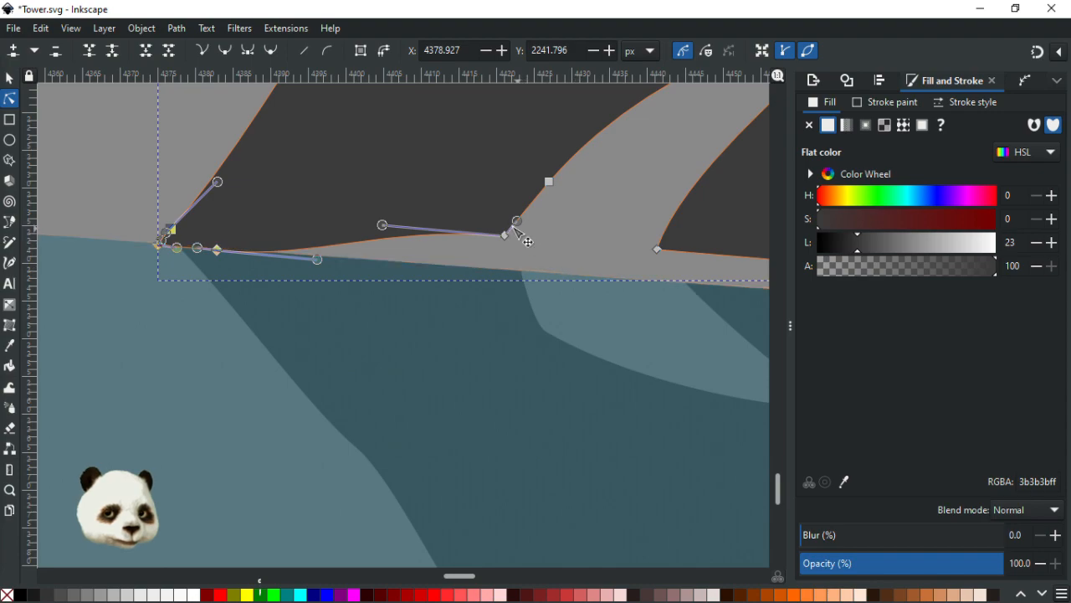
pyautogui.moveTo(505, 235); pyautogui.dragTo(524, 275)
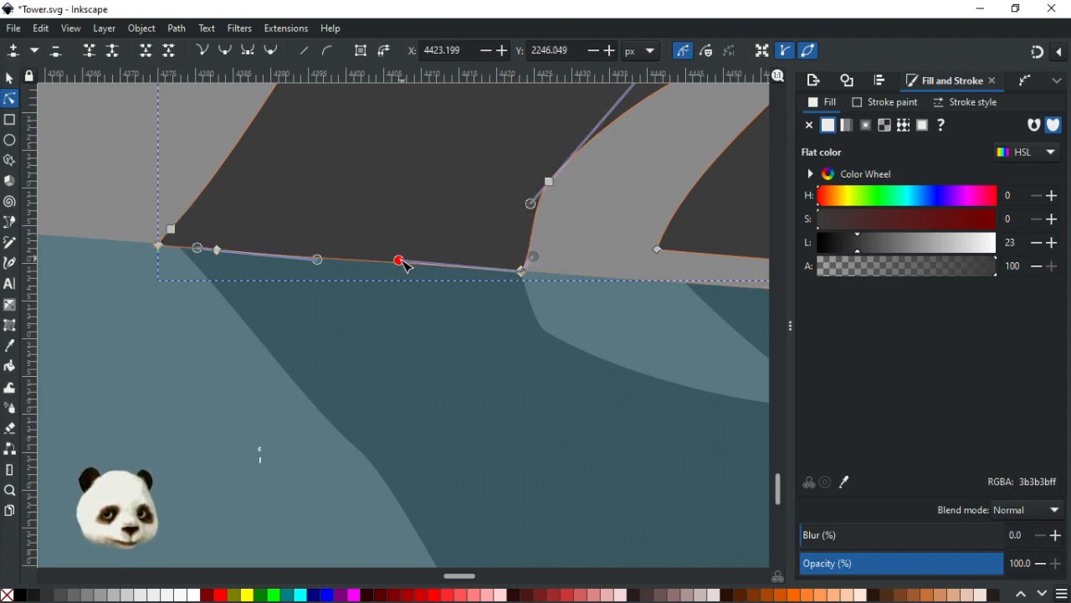
pyautogui.click(164, 323)
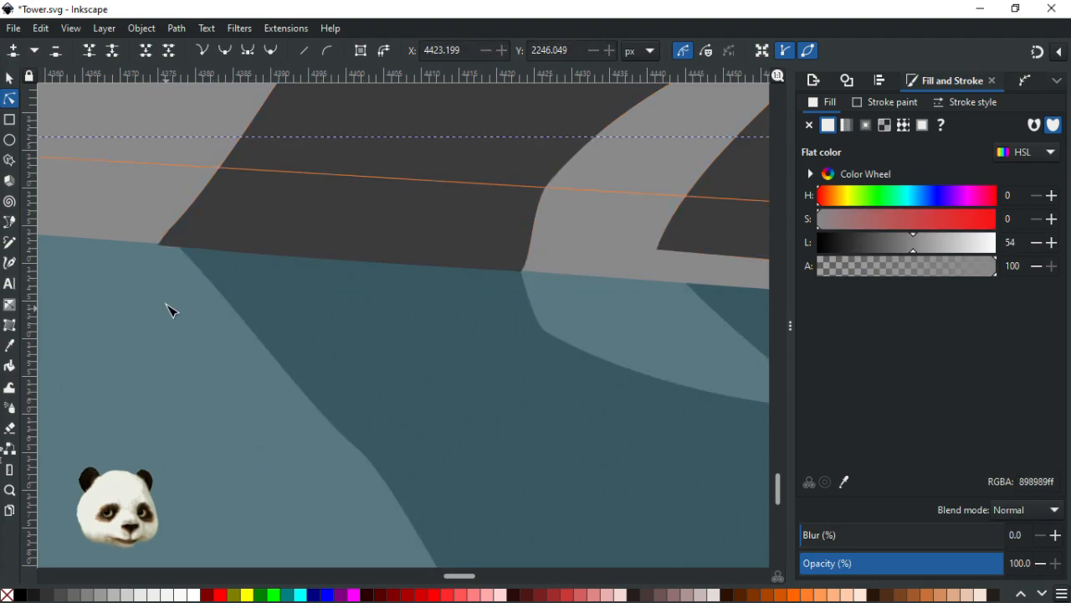
pyautogui.scroll(-12, 164, 318)
pyautogui.click(98, 208)
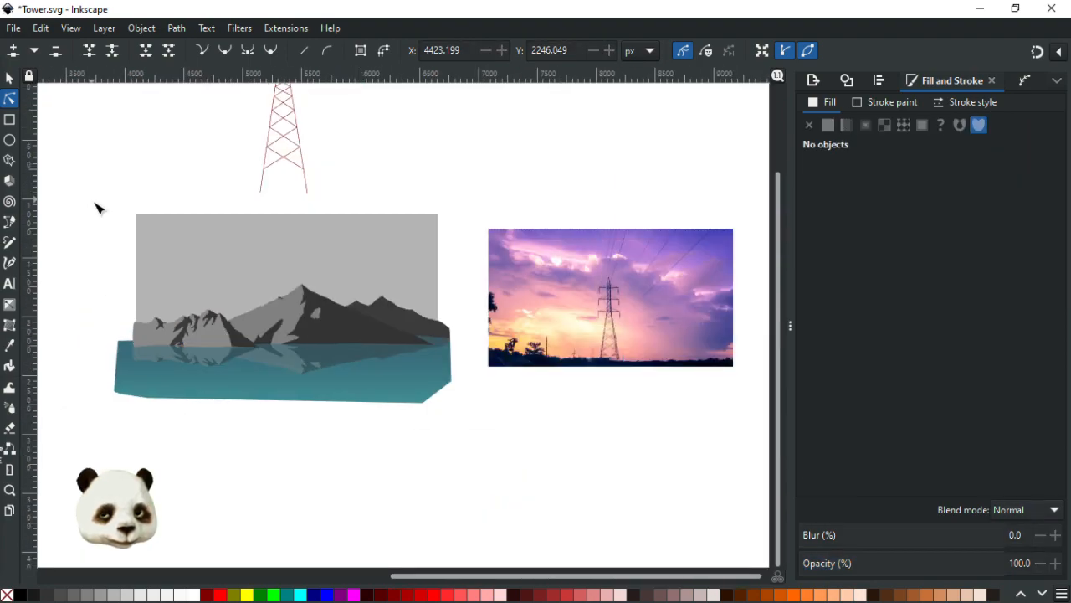
# Step: Move both bottom corner nodes of the dark patch's section right of the notch down to the shoreline
pyautogui.scroll(2, 80, 297)
pyautogui.scroll(2, 307, 488)
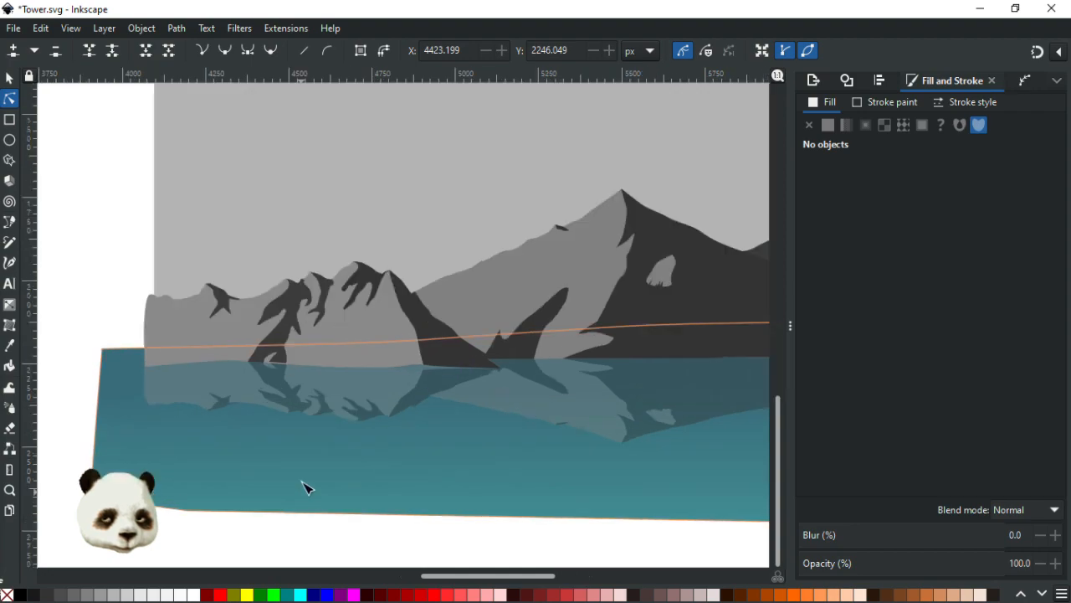
pyautogui.scroll(2, 210, 106)
pyautogui.scroll(2, 214, 117)
pyautogui.scroll(1, 213, 117)
pyautogui.click(203, 156)
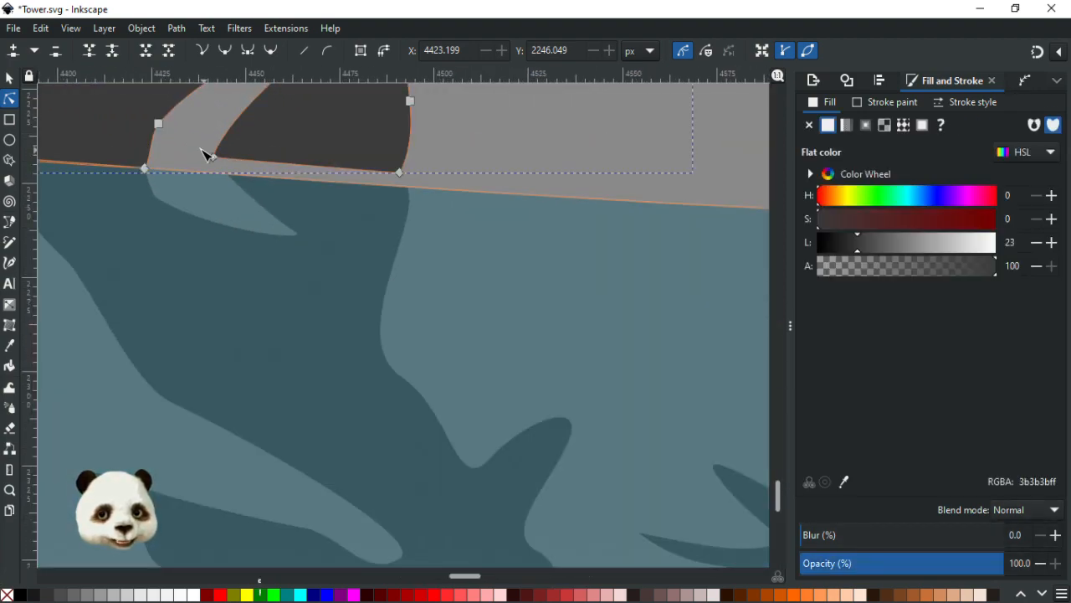
pyautogui.click(212, 156)
pyautogui.moveTo(216, 158); pyautogui.dragTo(231, 175)
pyautogui.moveTo(406, 178); pyautogui.dragTo(413, 192)
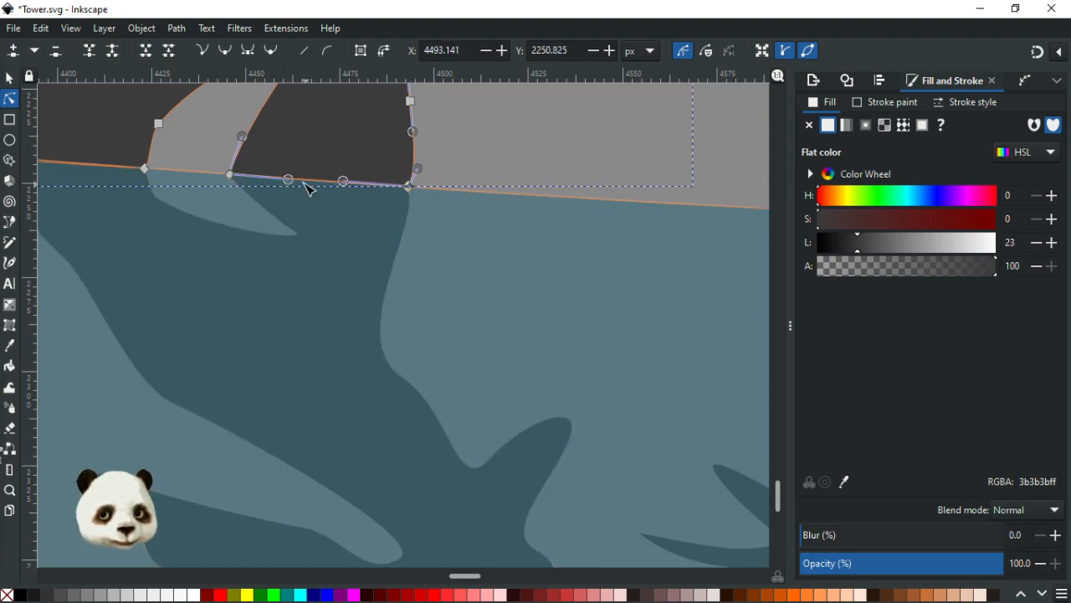
# Step: Straighten the bottom edge of the dark patch's section right of the notch and nudge both its corner nodes onto the shoreline
pyautogui.scroll(3, 307, 186)
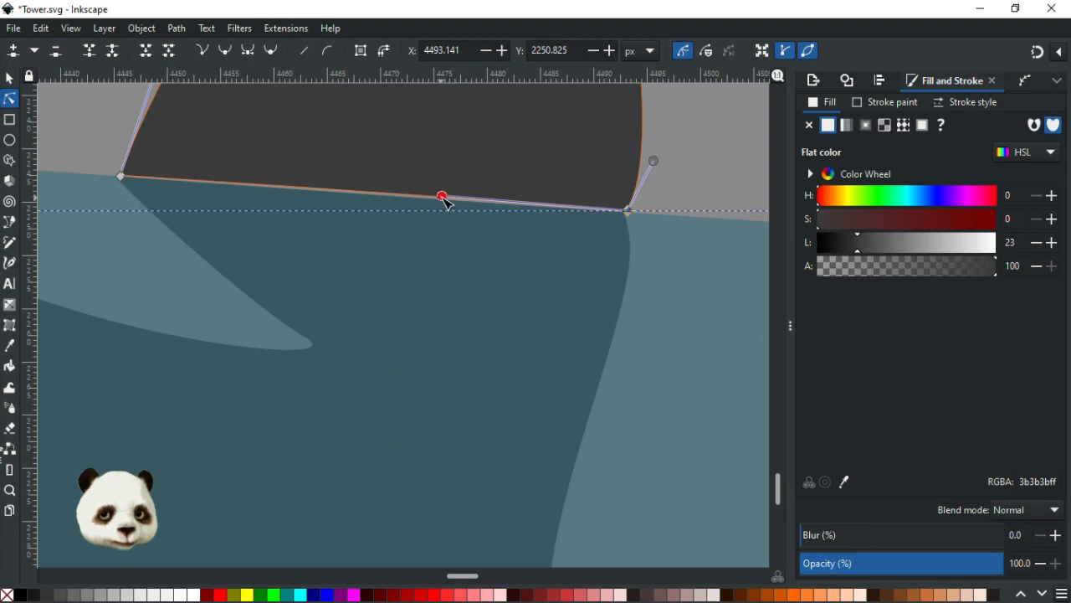
pyautogui.click(699, 270)
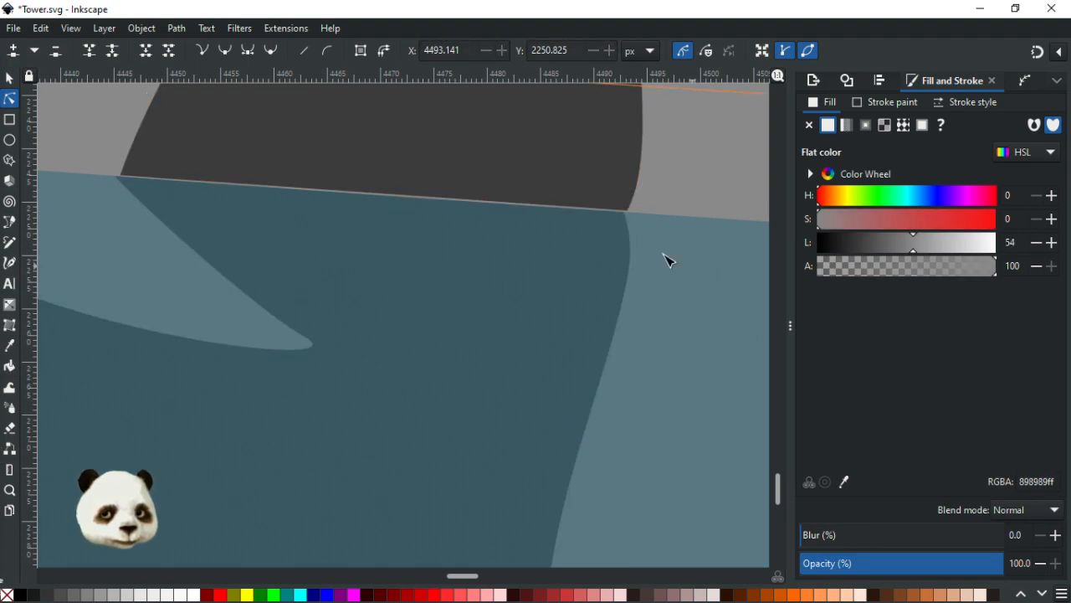
pyautogui.click(635, 213)
pyautogui.click(628, 216)
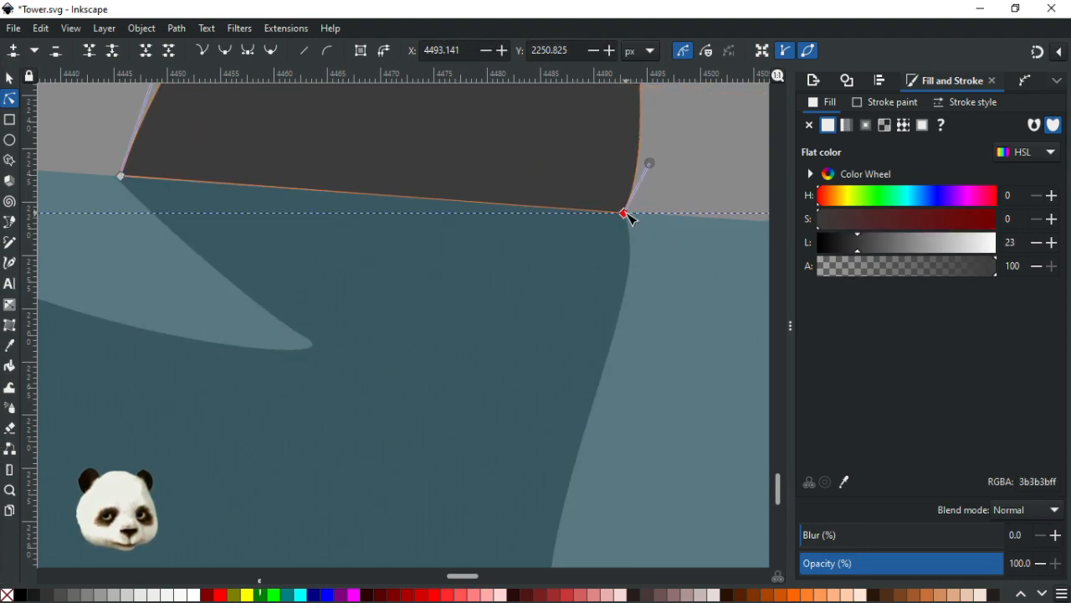
pyautogui.click(669, 318)
pyautogui.click(123, 174)
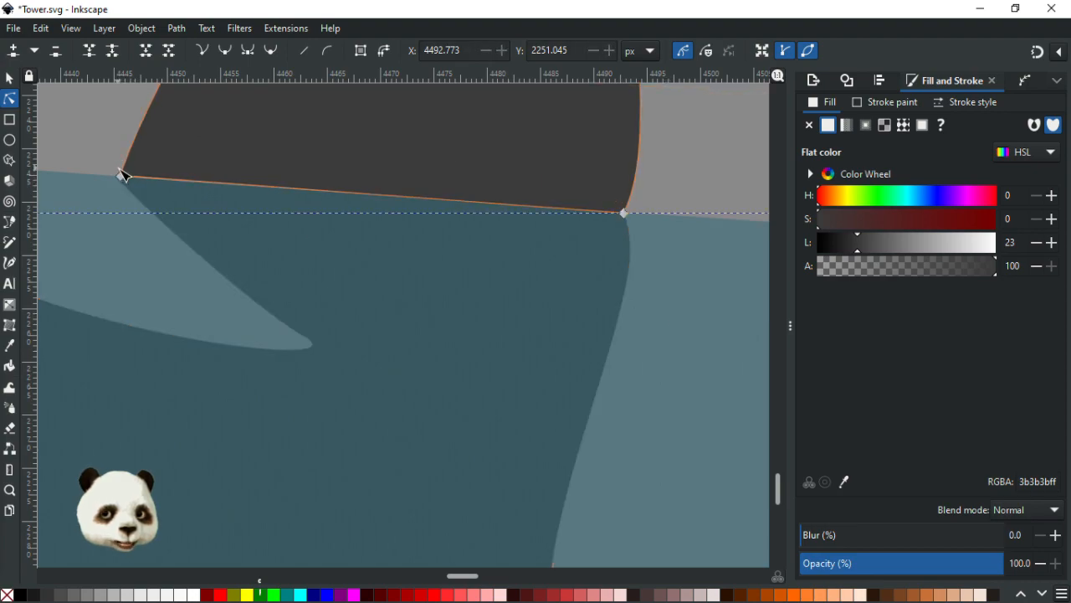
pyautogui.moveTo(123, 180); pyautogui.dragTo(118, 179)
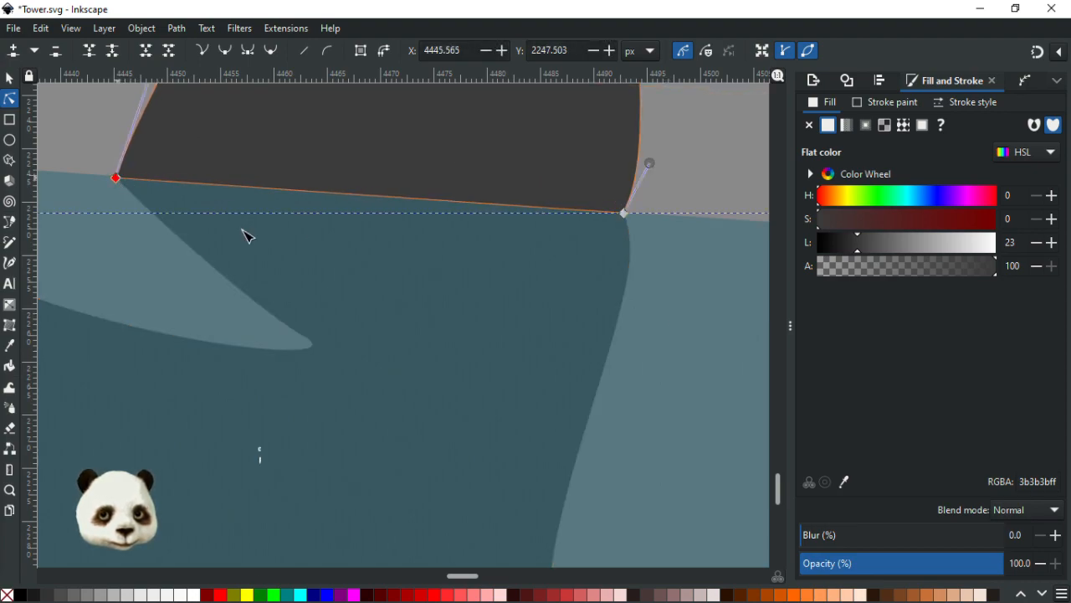
pyautogui.click(657, 336)
# Step: Deselect the path and save the drawing with the whole landscape in view
pyautogui.scroll(-10, 657, 336)
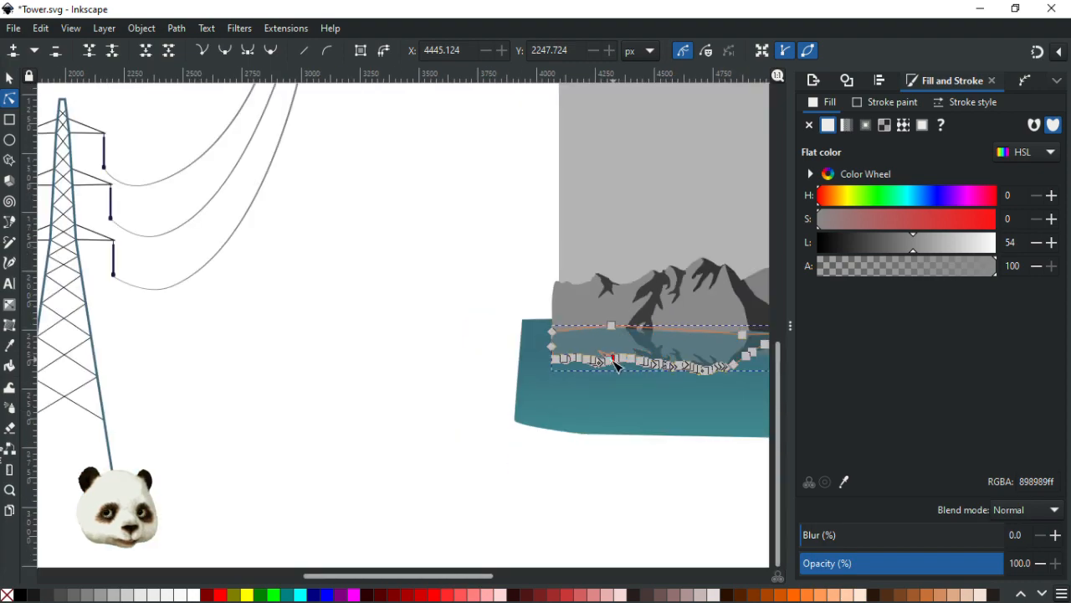
pyautogui.click(500, 294)
pyautogui.moveTo(500, 293); pyautogui.dragTo(232, 270)
pyautogui.scroll(2, 242, 302)
pyautogui.scroll(-2, 209, 301)
pyautogui.scroll(-1, 209, 302)
pyautogui.hotkey('ctrl', 's')
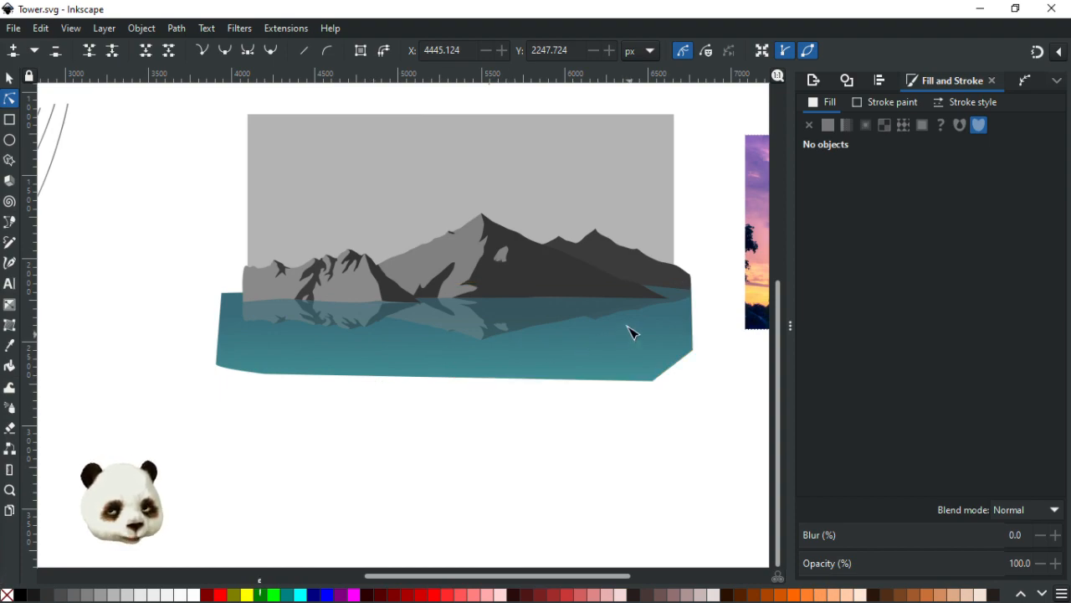
# Step: Level the handles of the large dark mountain's middle shoreline node to smooth the kink in its lower edge
pyautogui.scroll(6, 632, 333)
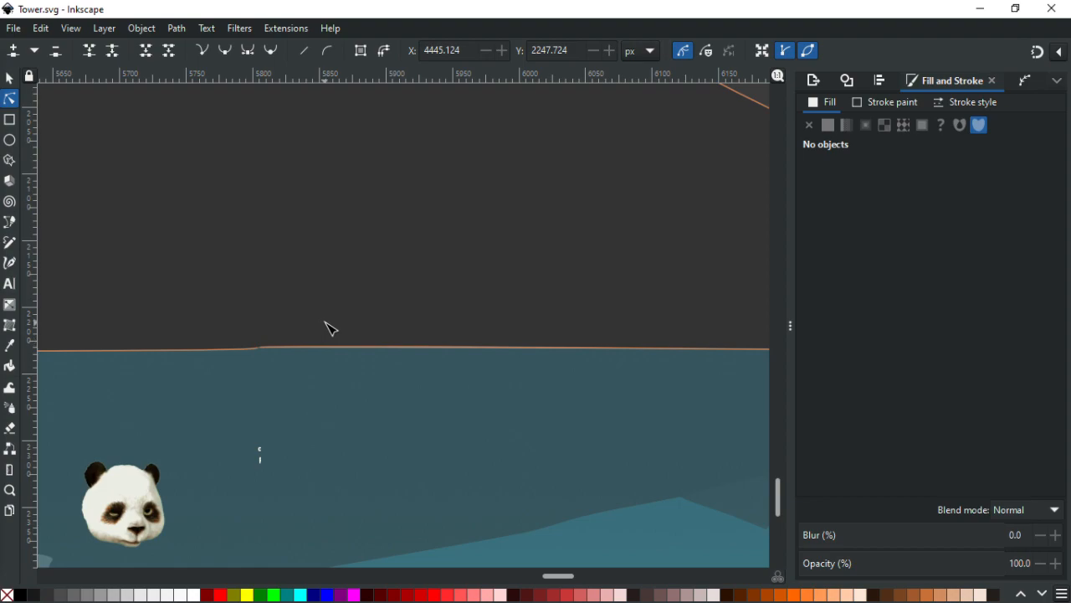
pyautogui.click(275, 347)
pyautogui.scroll(2, 285, 352)
pyautogui.click(190, 337)
pyautogui.moveTo(207, 345); pyautogui.dragTo(226, 345)
pyautogui.hotkey('ctrl', 'z')
pyautogui.hotkey('ctrl', 'shift', 'z')
pyautogui.click(192, 339)
pyautogui.scroll(7, 174, 343)
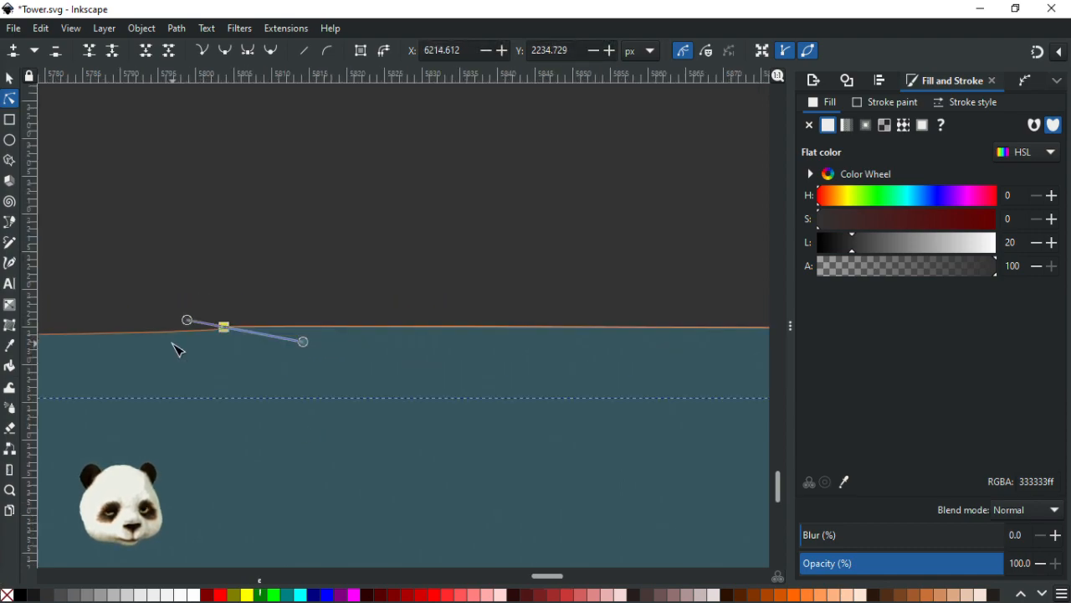
pyautogui.moveTo(495, 371); pyautogui.dragTo(86, 313)
pyautogui.scroll(-2, 341, 441)
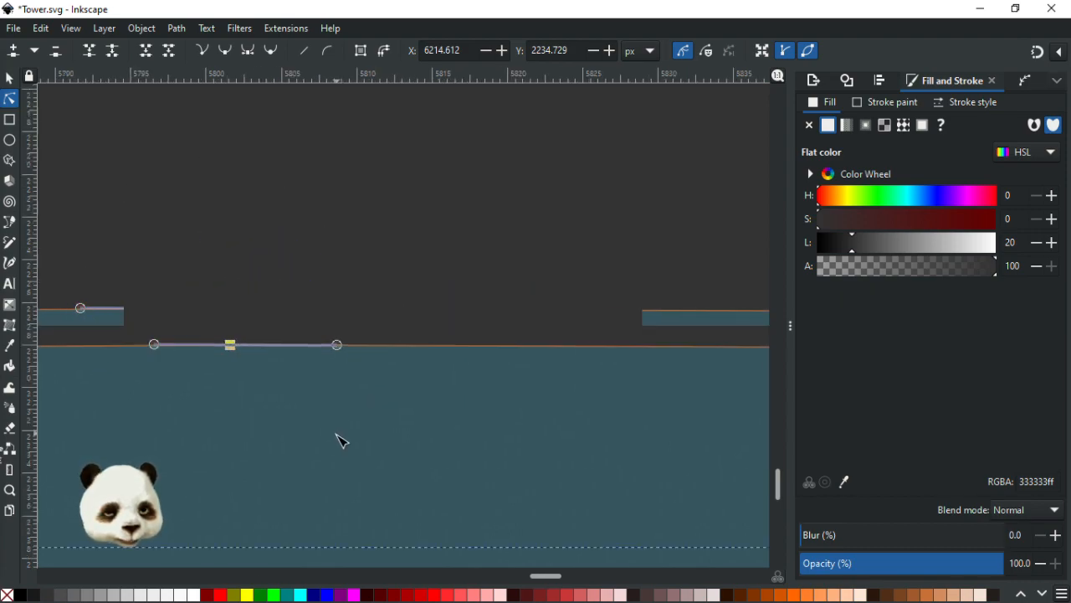
pyautogui.scroll(-10, 342, 441)
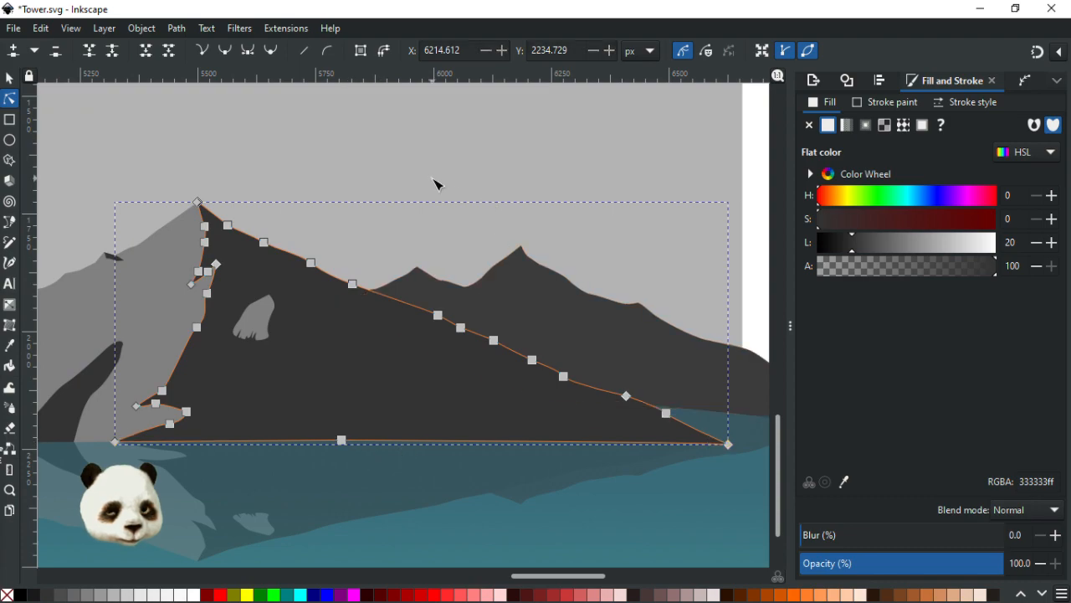
# Step: Deselect the large dark mountain and save the drawing
pyautogui.press('Escape')
pyautogui.scroll(-5, 495, 289)
pyautogui.hotkey('ctrl', 's')
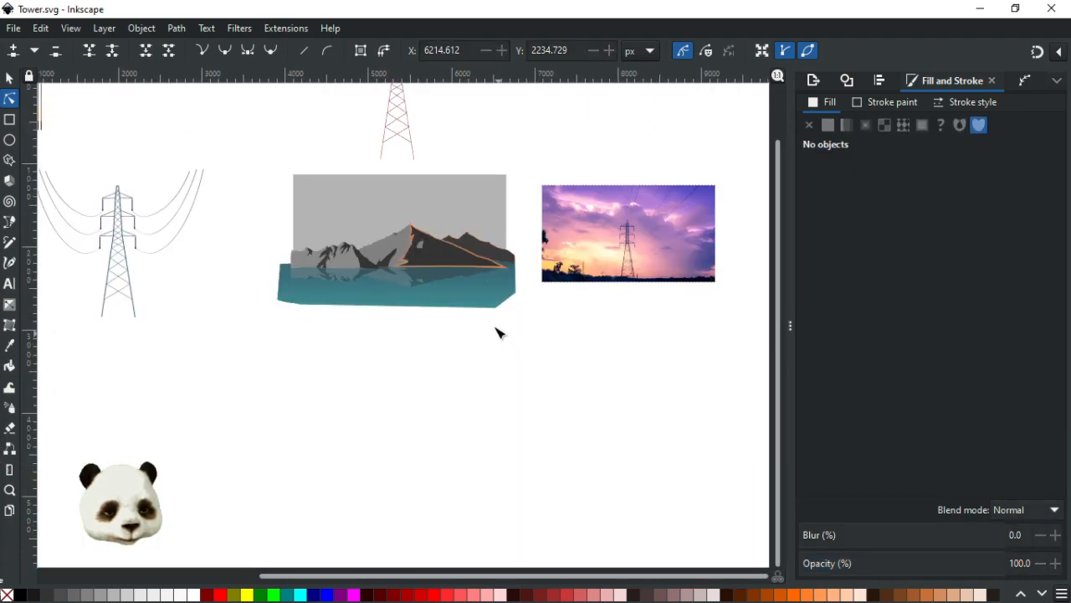
# Step: Lower the upper-left node of the dark patch's reflection to about X 4374, Y 2242 px so it meets the patch's shoreline corner
pyautogui.scroll(3, 474, 289)
pyautogui.click(471, 285)
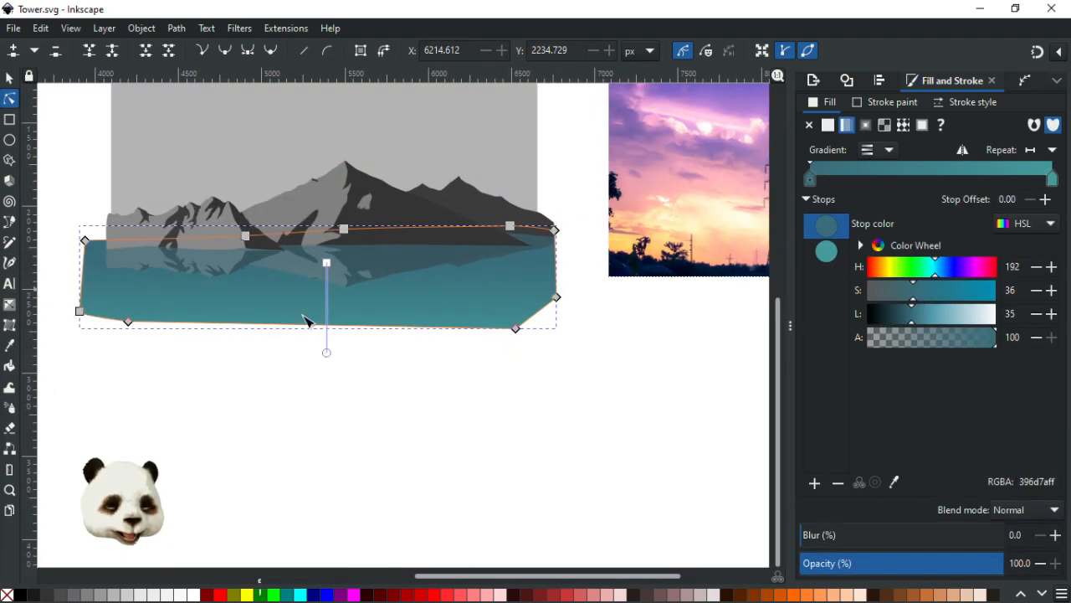
pyautogui.press('Escape')
pyautogui.scroll(3, 243, 368)
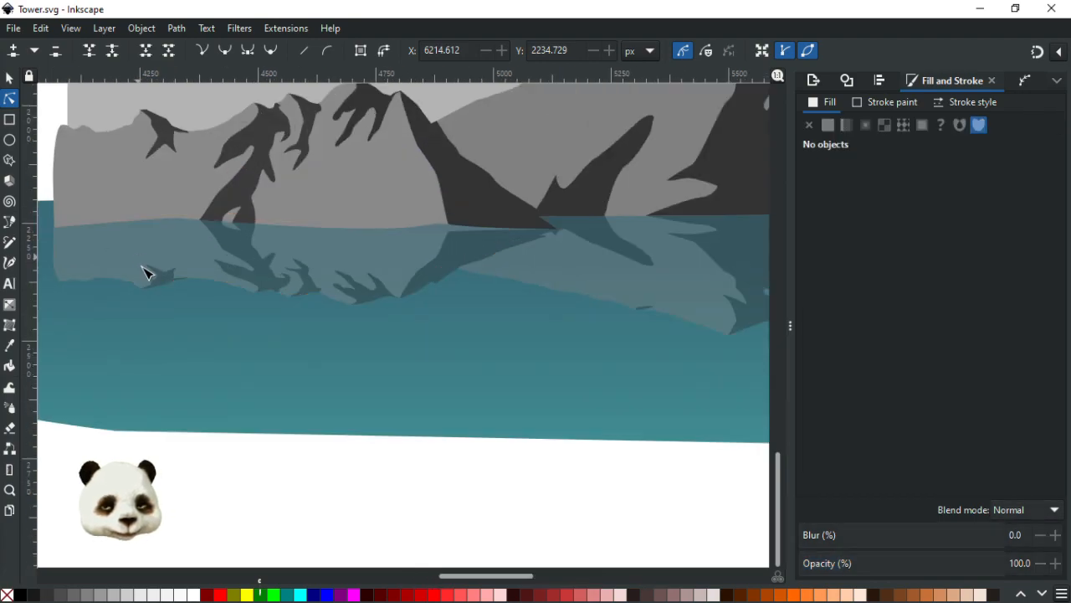
pyautogui.scroll(7, 222, 300)
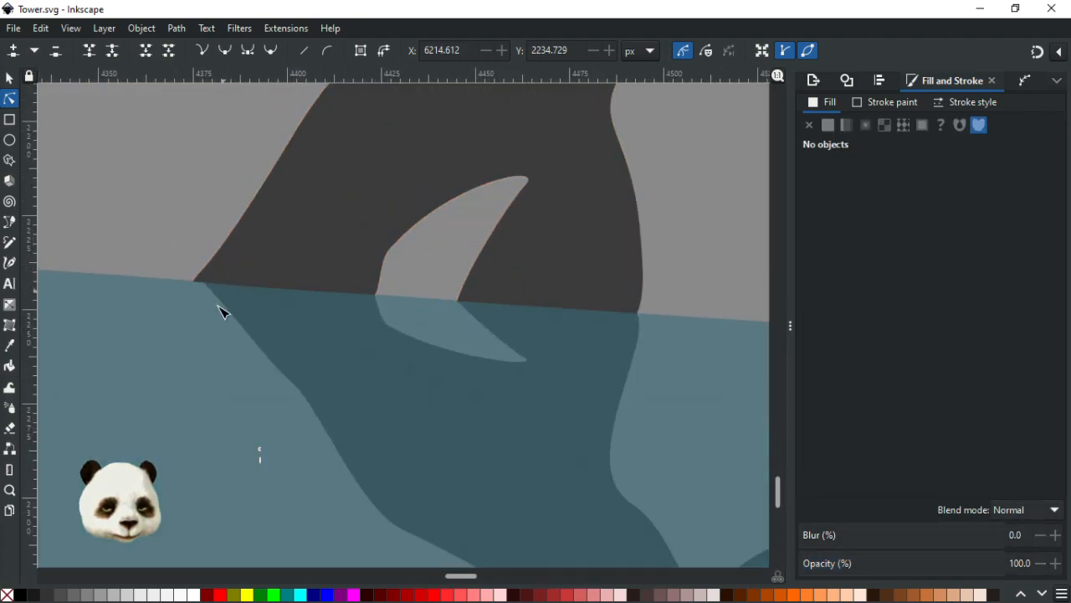
pyautogui.click(219, 294)
pyautogui.moveTo(186, 269); pyautogui.dragTo(186, 274)
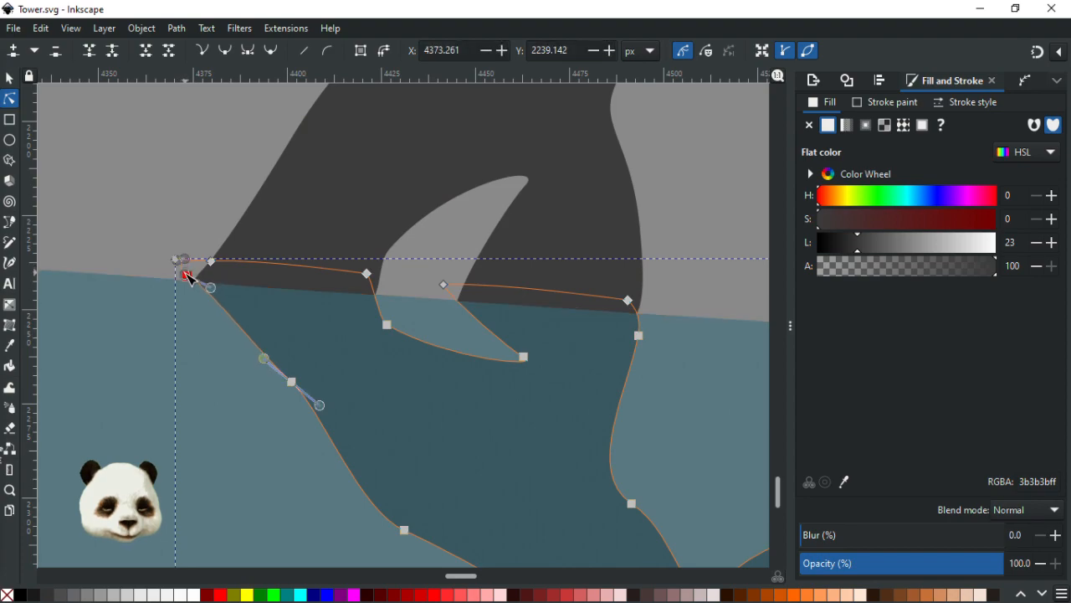
pyautogui.click(192, 335)
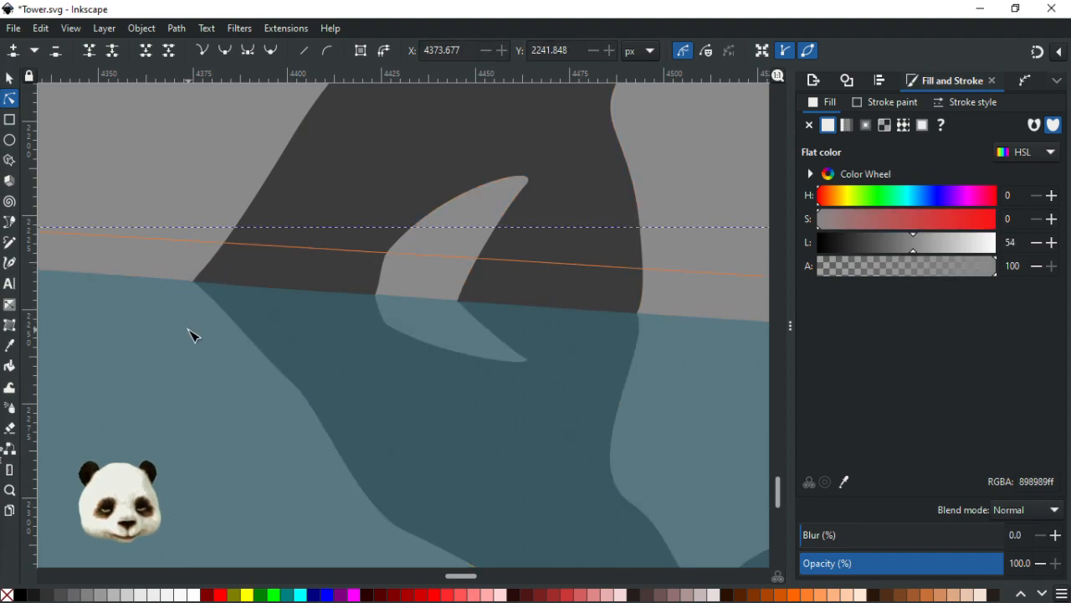
pyautogui.scroll(-9, 195, 339)
pyautogui.click(389, 469)
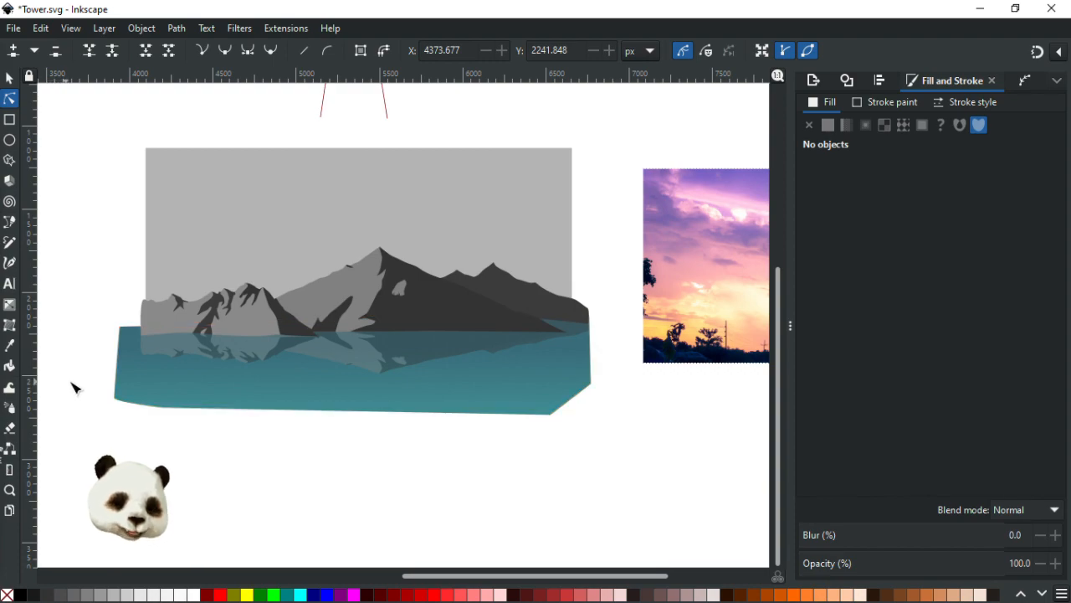
# Step: Reduce the opacity of the grouped mountain reflections to 20%
pyautogui.click(461, 400)
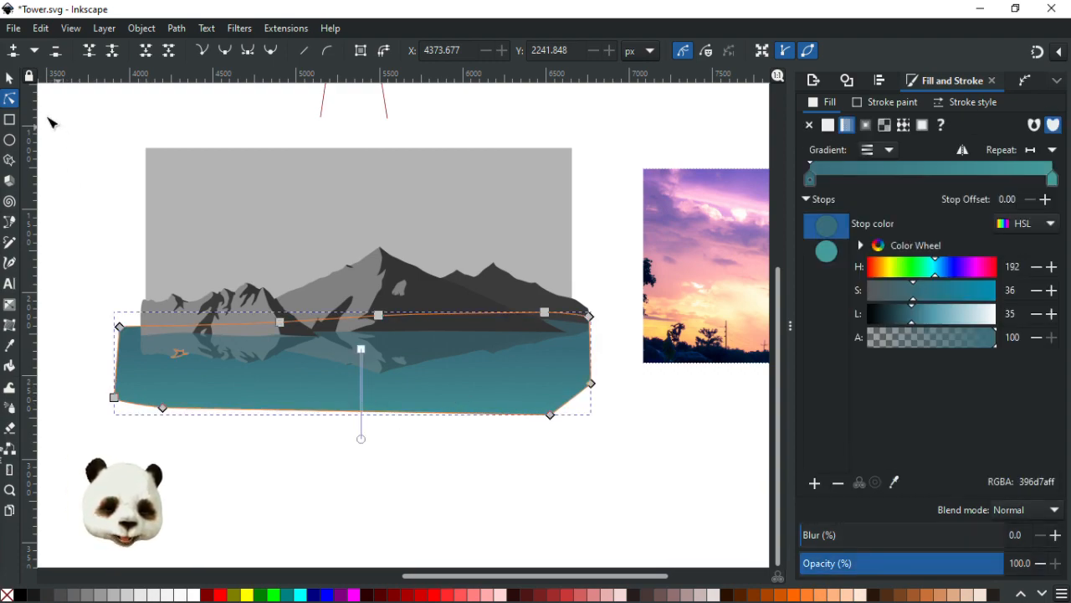
pyautogui.click(10, 78)
pyautogui.click(375, 419)
pyautogui.click(382, 362)
pyautogui.moveTo(881, 571); pyautogui.dragTo(852, 568)
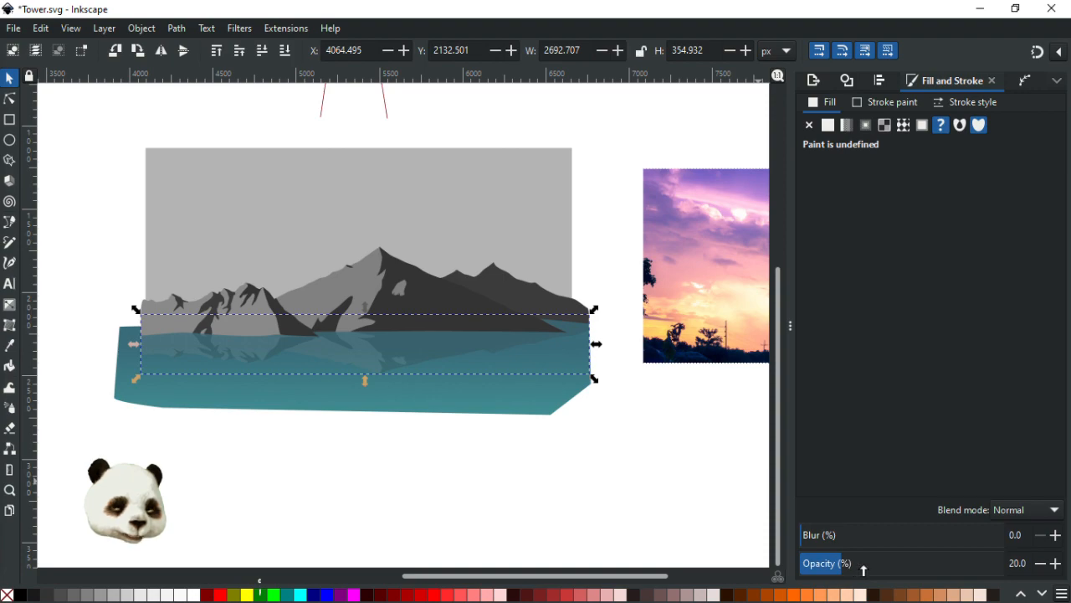
pyautogui.moveTo(825, 571); pyautogui.dragTo(846, 573)
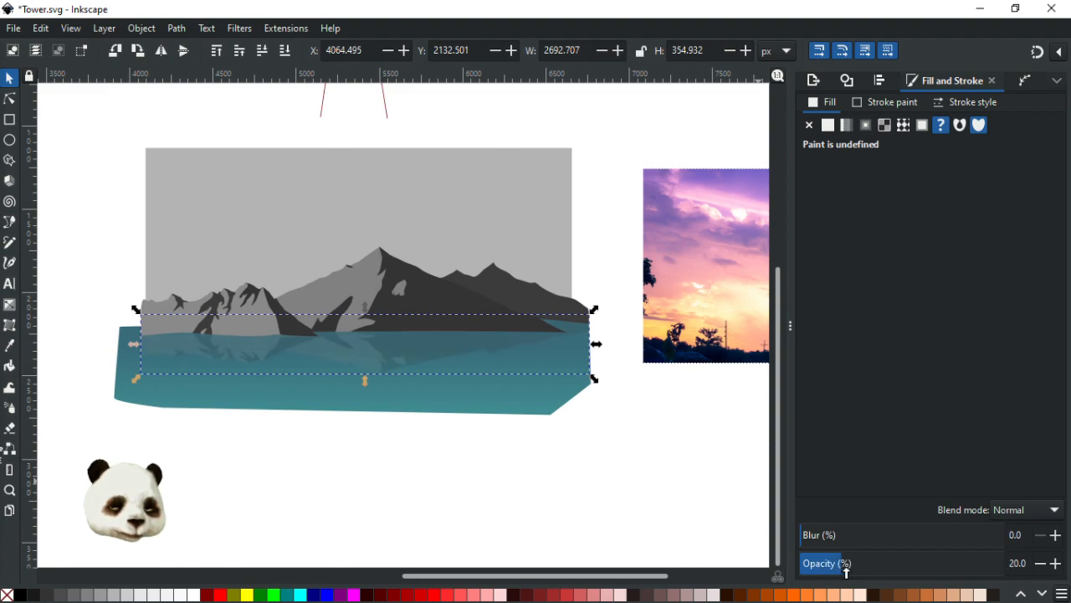
pyautogui.click(823, 571)
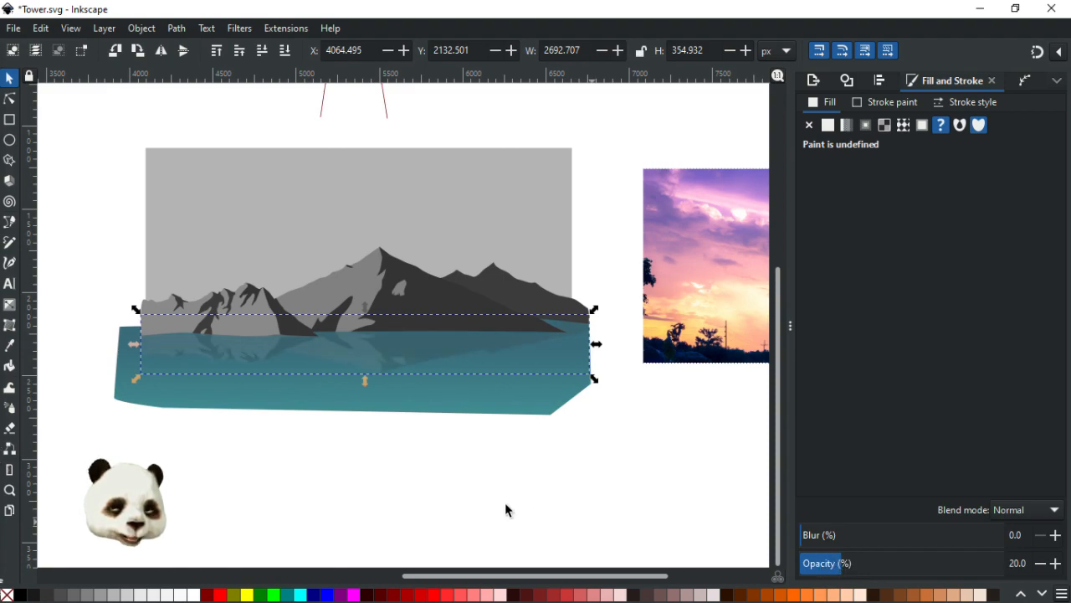
pyautogui.click(626, 491)
# Step: Raise the top-left corner node of the left mountain's dark slope reflection to the slope's lower corner on the shoreline
pyautogui.click(528, 411)
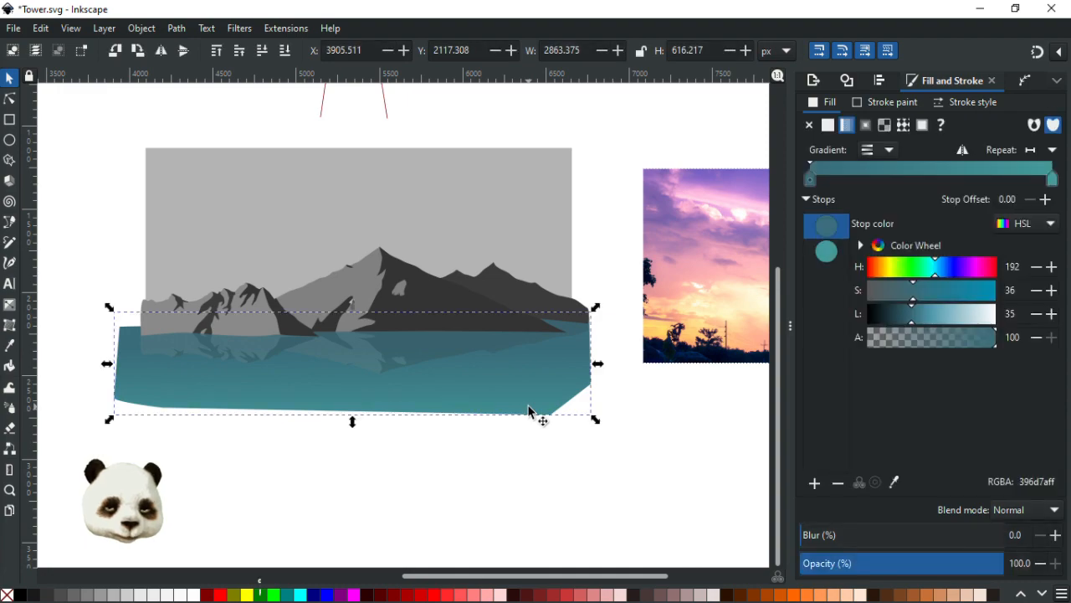
pyautogui.press('g')
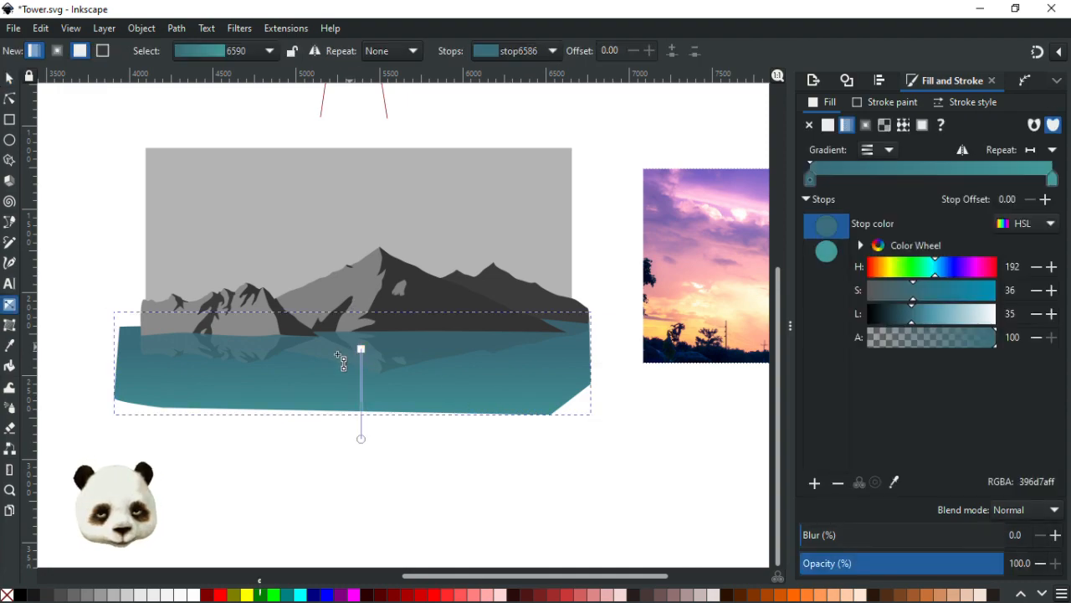
pyautogui.scroll(3, 327, 367)
pyautogui.scroll(4, 194, 293)
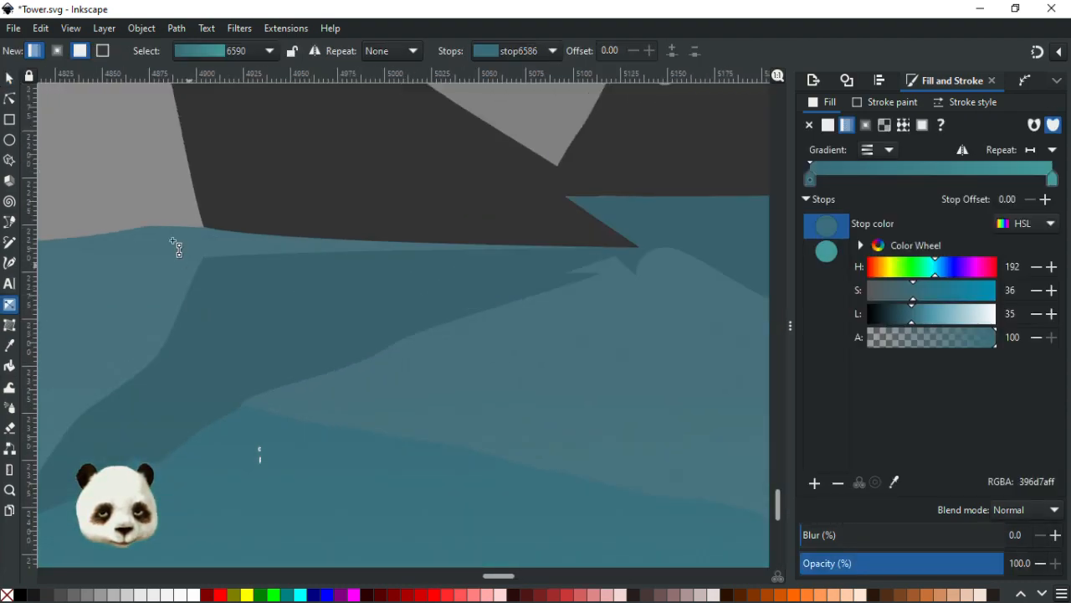
pyautogui.press('n')
pyautogui.click(203, 273)
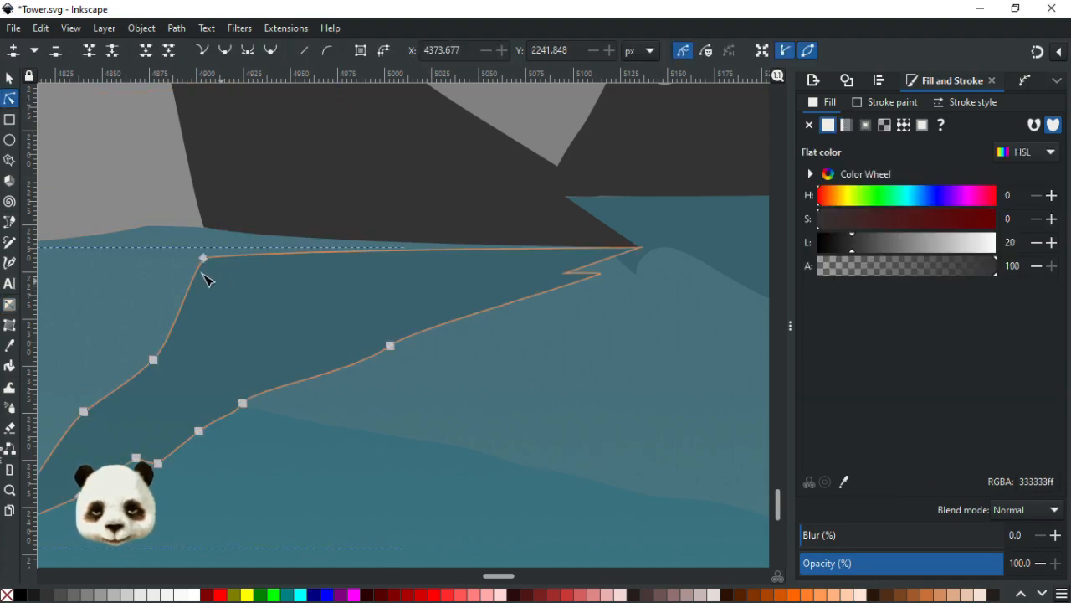
pyautogui.moveTo(205, 255); pyautogui.dragTo(204, 228)
# Step: Move the upper right node of the light left mountain's reflection up behind the mountain, to about X 4889, Y 2242 px
pyautogui.click(144, 282)
pyautogui.moveTo(143, 256); pyautogui.dragTo(175, 210)
pyautogui.scroll(-5, 390, 401)
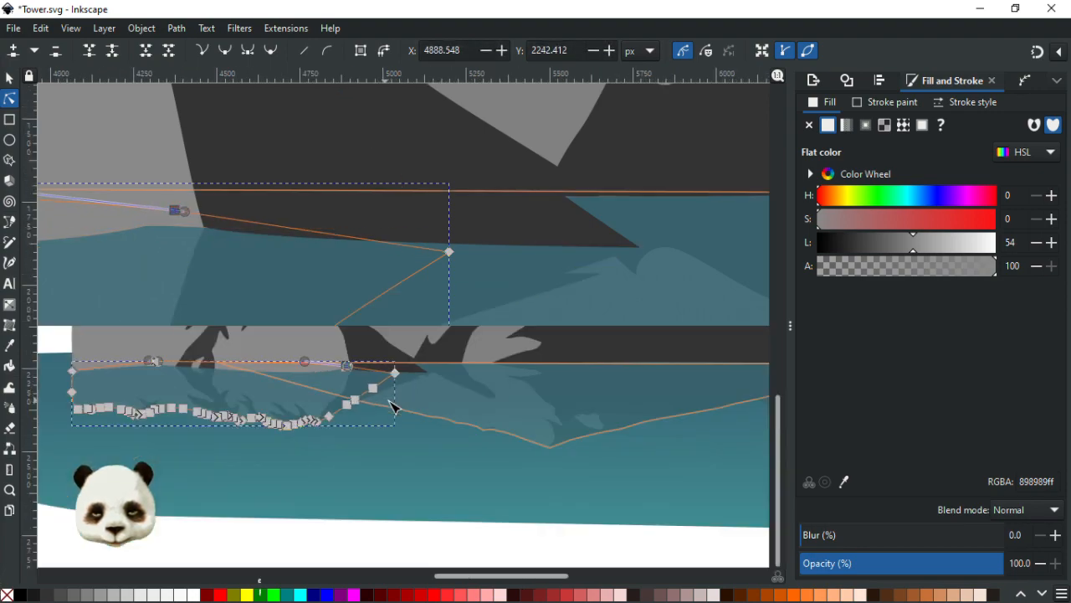
pyautogui.scroll(-2, 192, 536)
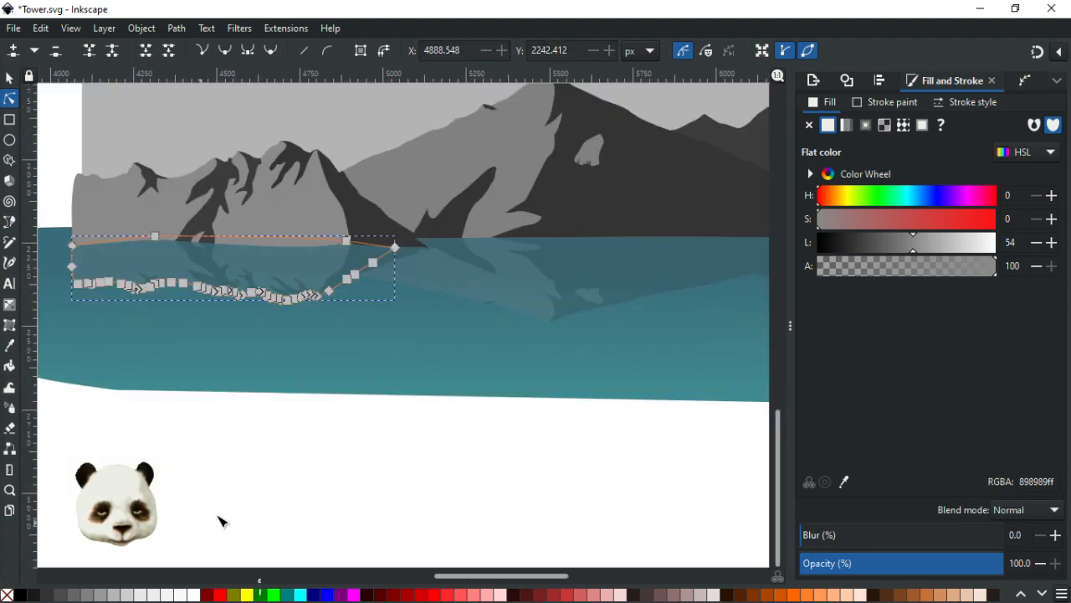
pyautogui.click(416, 500)
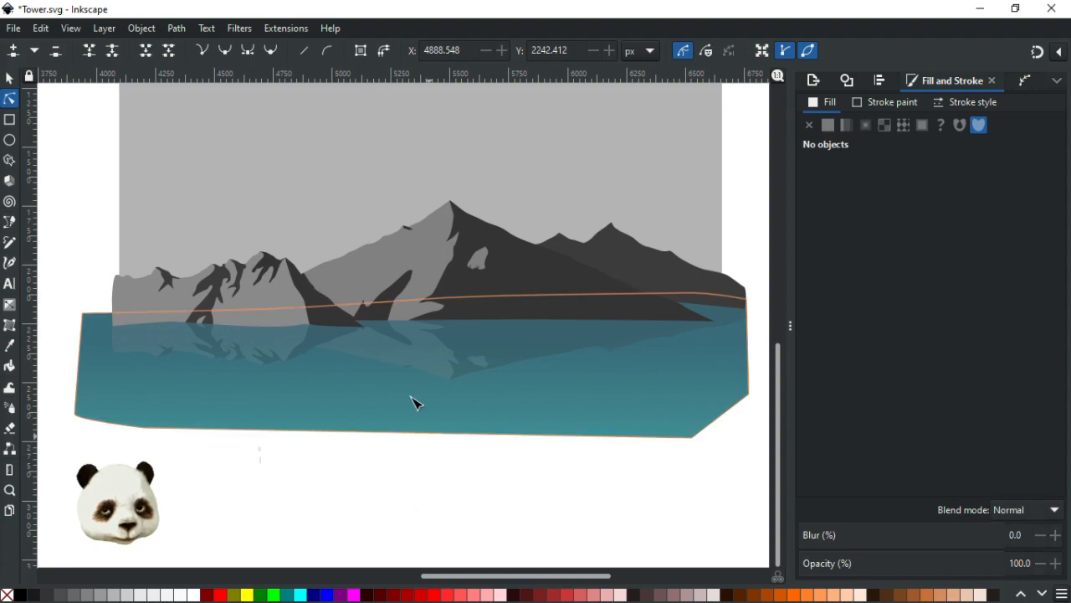
# Step: Delete the extra node at about X 5114, Y 2276 px near the right tip of the left mountain's dark slope reflection
pyautogui.scroll(3, 377, 329)
pyautogui.scroll(-1, 402, 392)
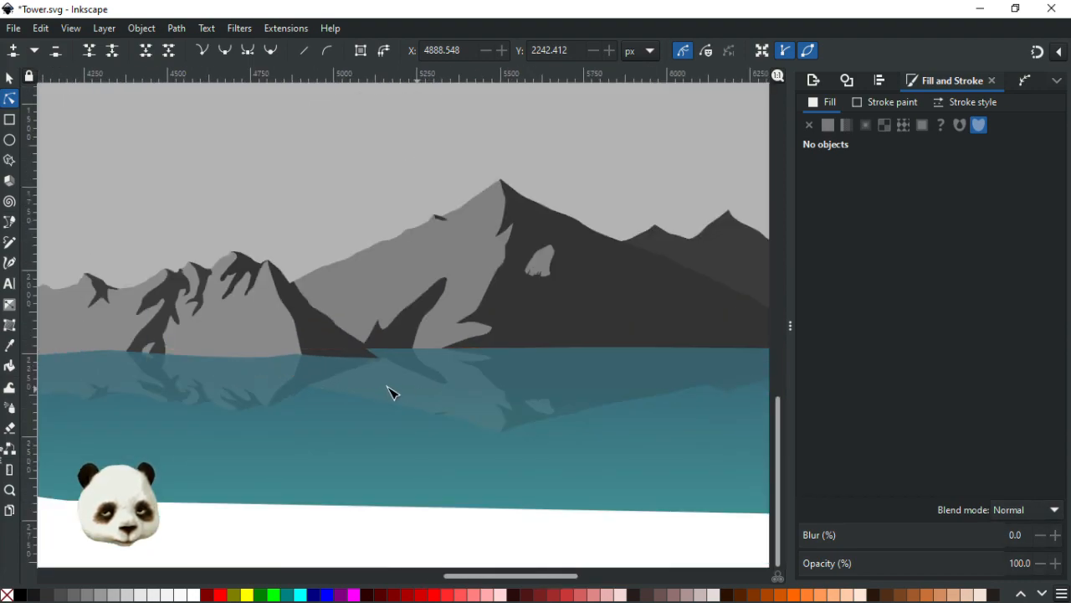
pyautogui.scroll(6, 390, 390)
pyautogui.click(384, 314)
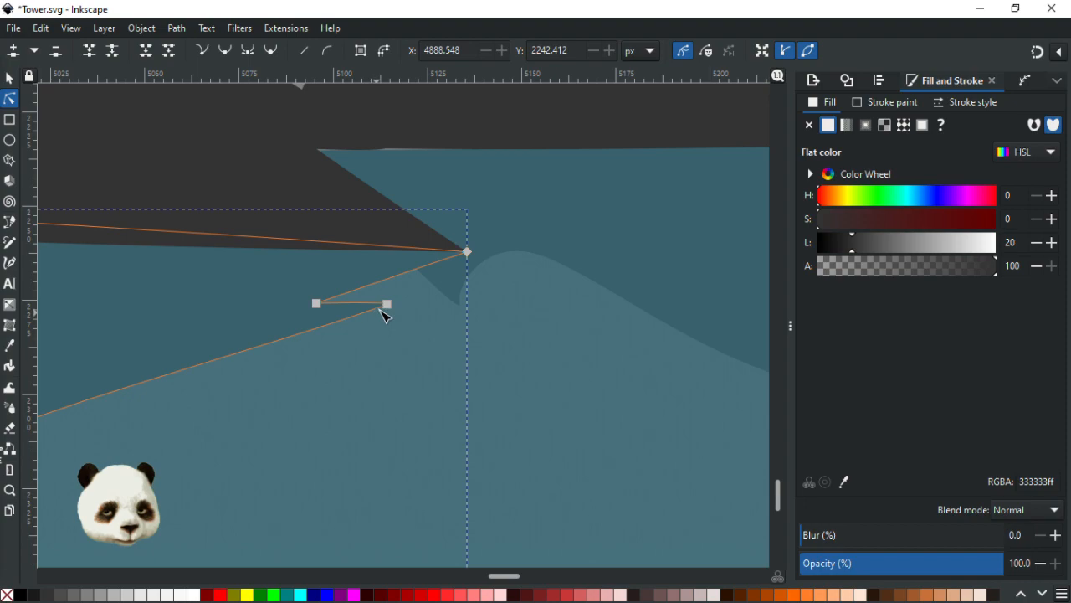
pyautogui.click(389, 306)
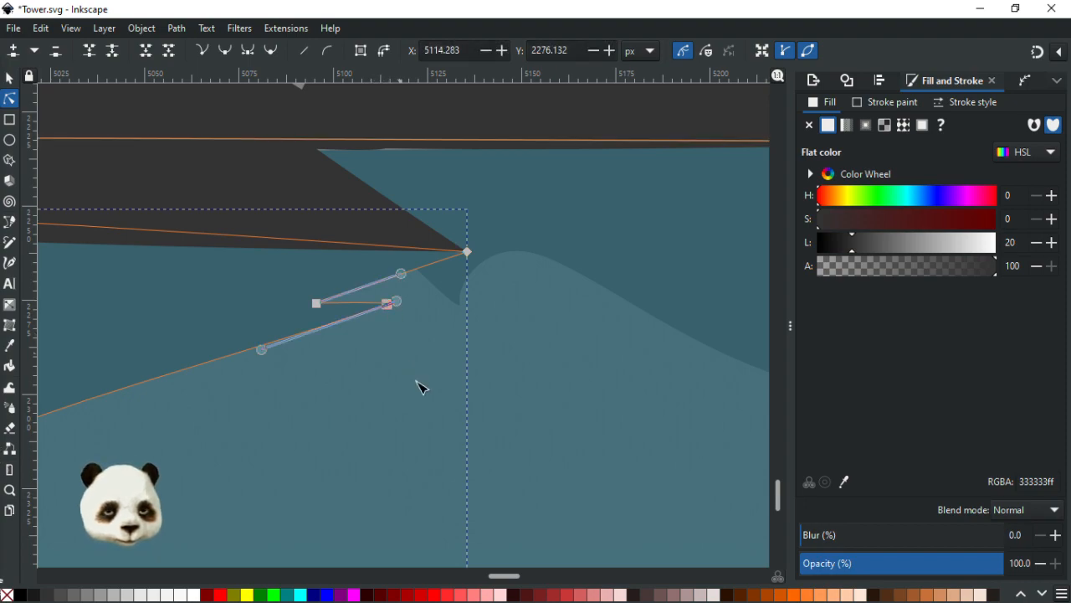
pyautogui.scroll(2, 399, 335)
pyautogui.scroll(-5, 382, 327)
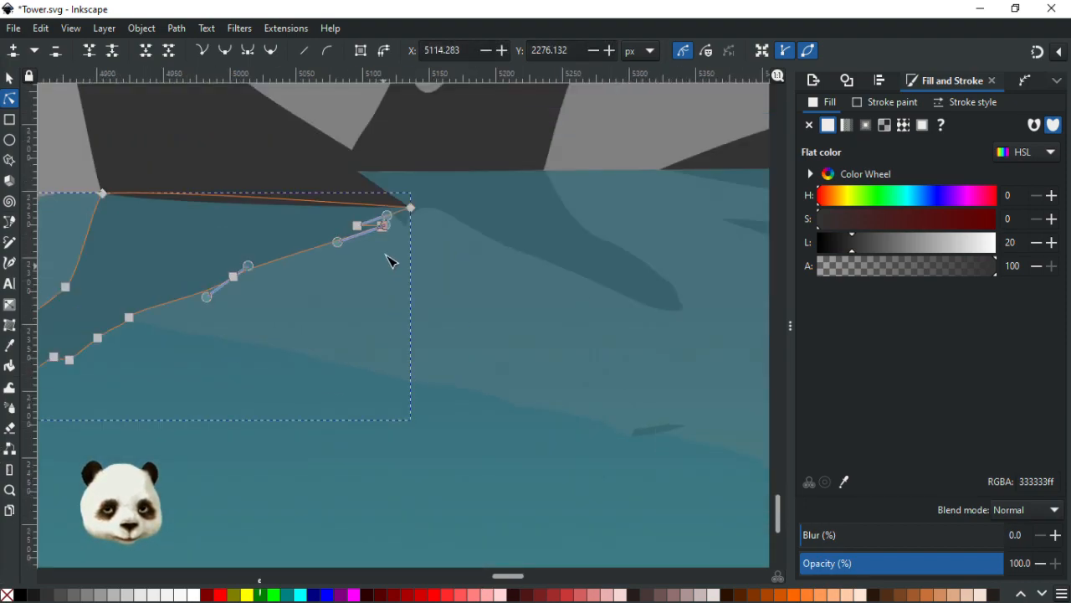
pyautogui.scroll(1, 388, 232)
pyautogui.scroll(-1, 388, 232)
pyautogui.moveTo(375, 277); pyautogui.dragTo(355, 335)
pyautogui.keyDown('shift'); pyautogui.click(339, 282); pyautogui.keyUp('shift')
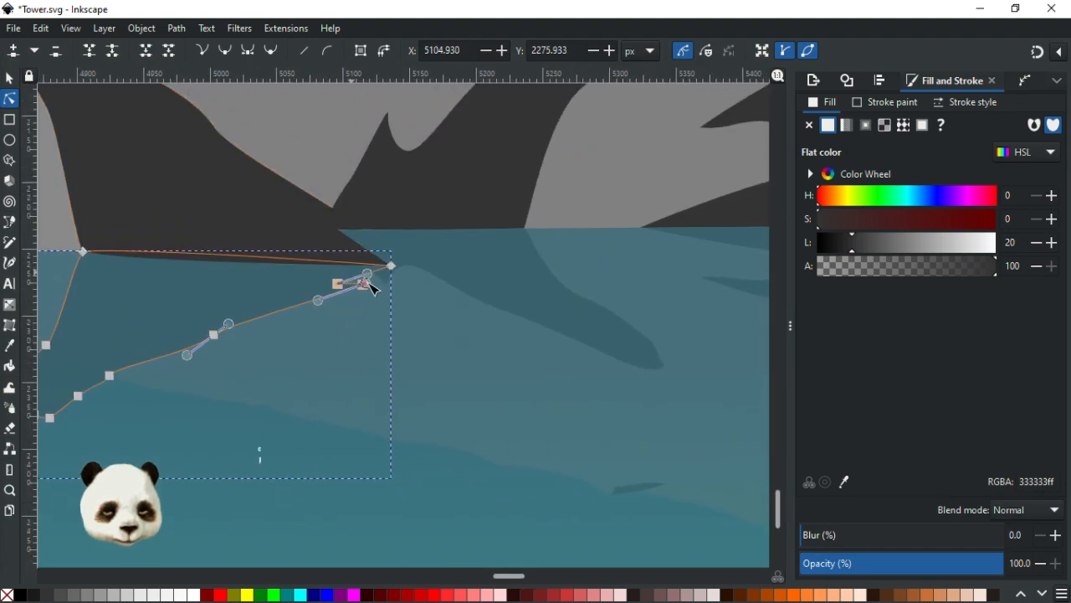
pyautogui.scroll(5, 361, 301)
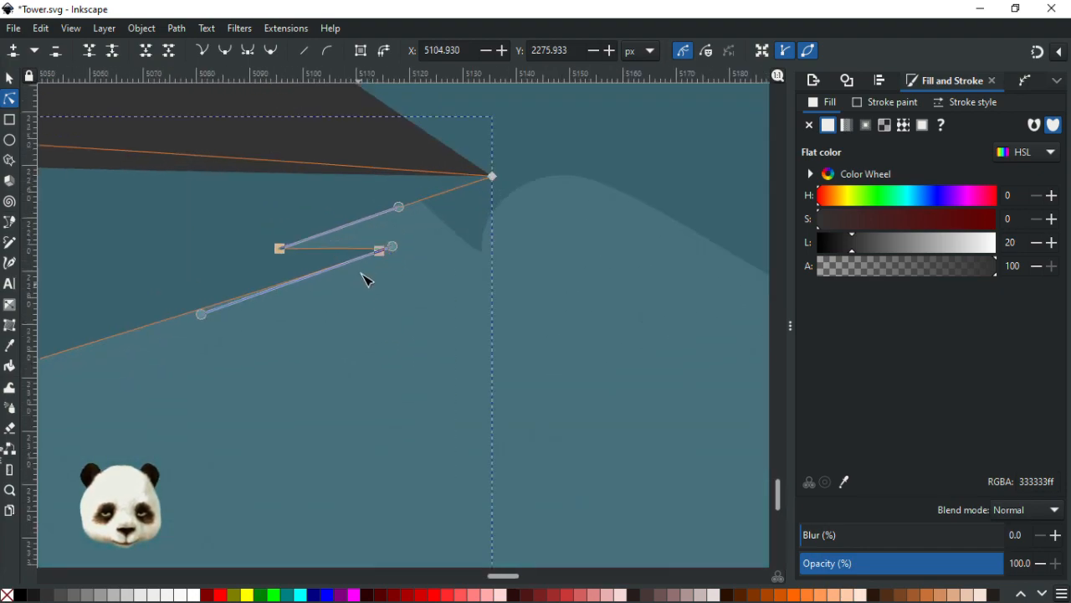
pyautogui.press('Escape')
pyautogui.click(375, 251)
pyautogui.click(380, 250)
pyautogui.press('Delete')
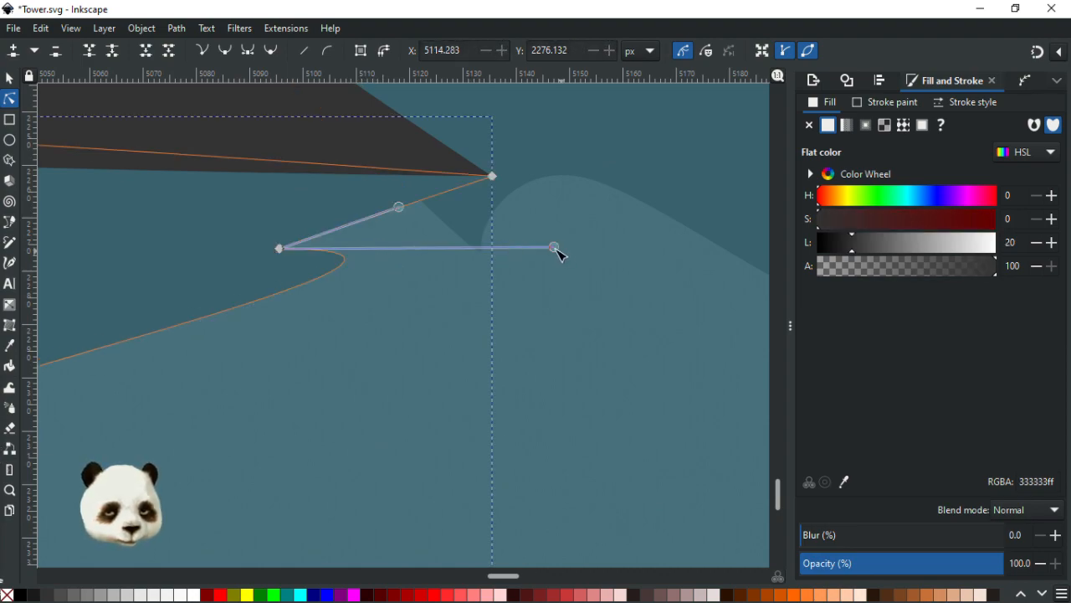
pyautogui.scroll(-8, 347, 363)
pyautogui.press('Escape')
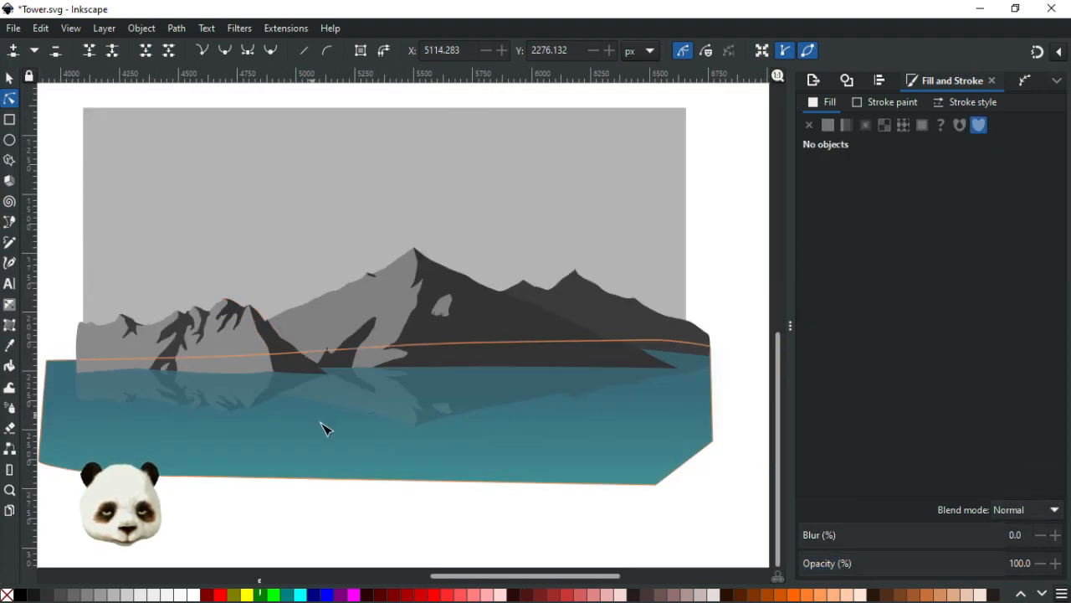
# Step: Save the document with the cleaned-up mountain reflections
pyautogui.scroll(-3, 343, 432)
pyautogui.hotkey('ctrl', 's')
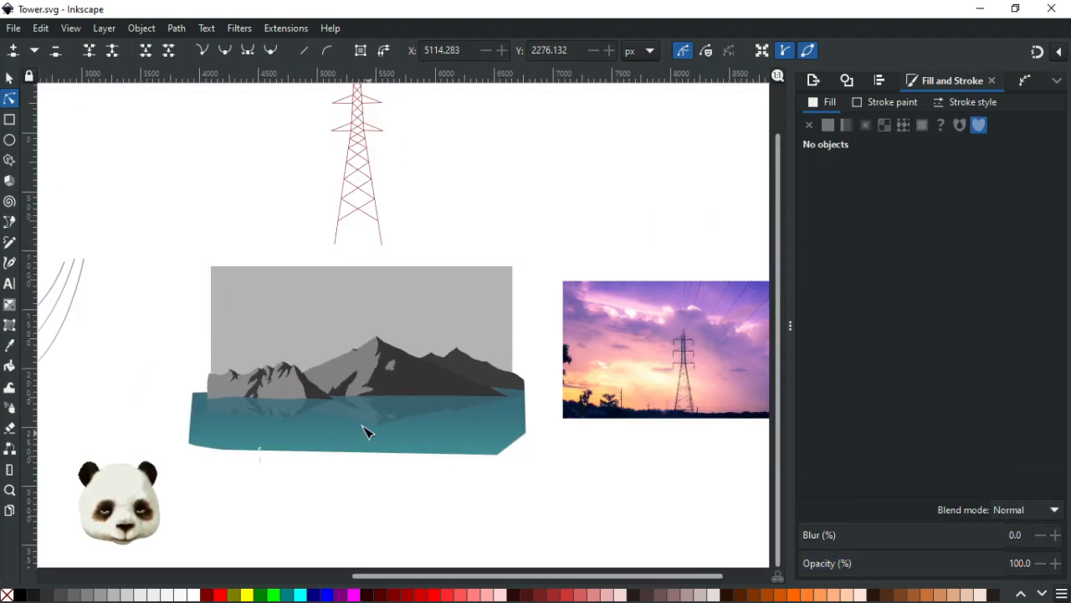
pyautogui.scroll(-3, 366, 430)
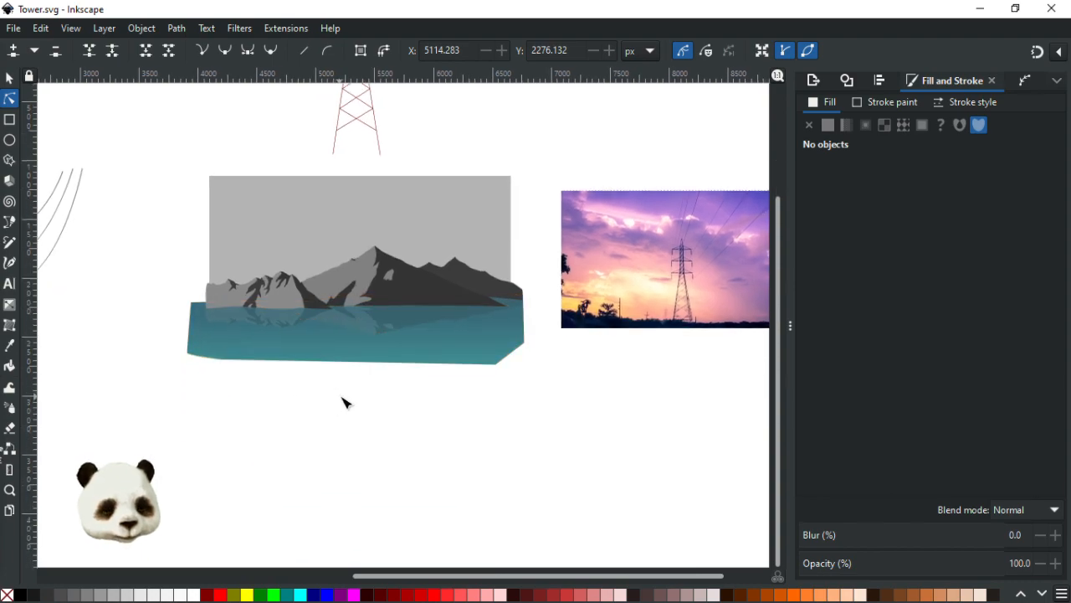
pyautogui.scroll(-2, 345, 403)
pyautogui.scroll(2, 366, 411)
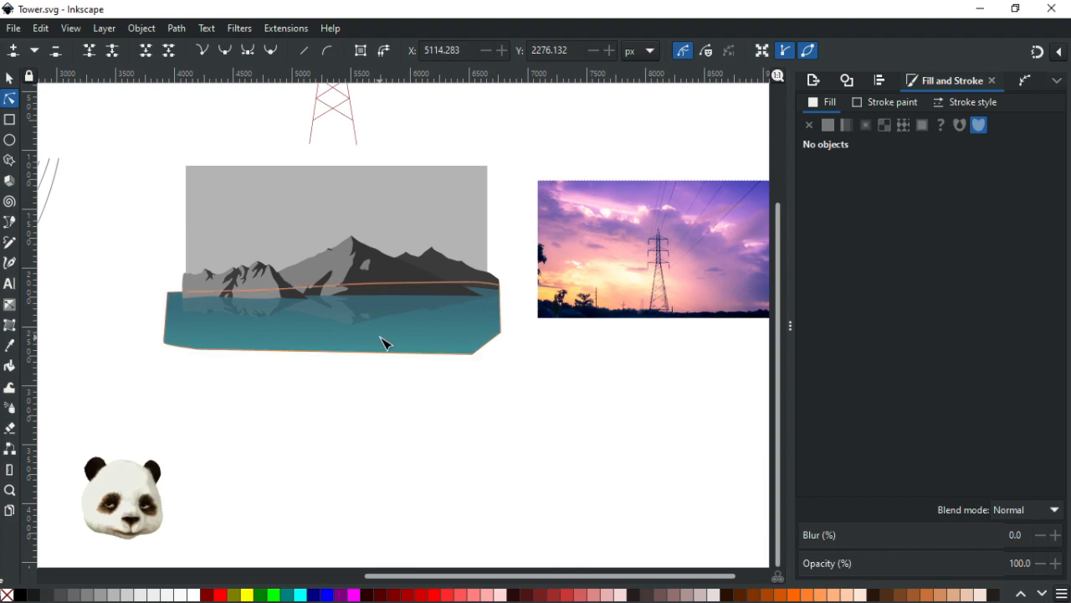
# Step: Mute the upper colour stop of the lake's gradient to hue 191, saturation 27 and lightness 28
pyautogui.click(381, 343)
pyautogui.scroll(2, 322, 358)
pyautogui.click(358, 271)
pyautogui.moveTo(910, 319); pyautogui.dragTo(903, 319)
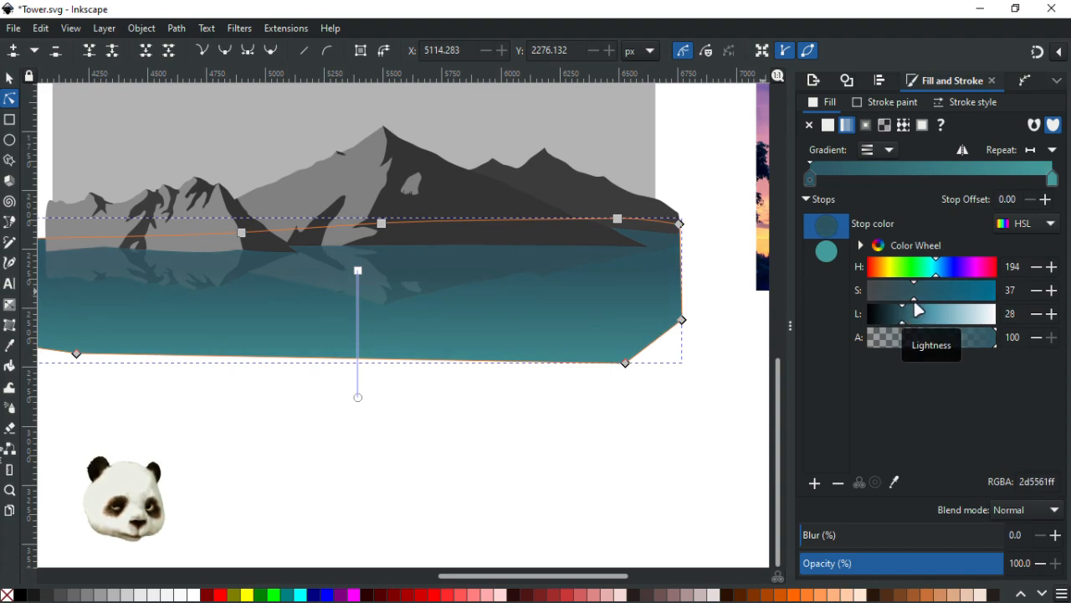
pyautogui.click(909, 291)
pyautogui.moveTo(911, 294); pyautogui.dragTo(903, 295)
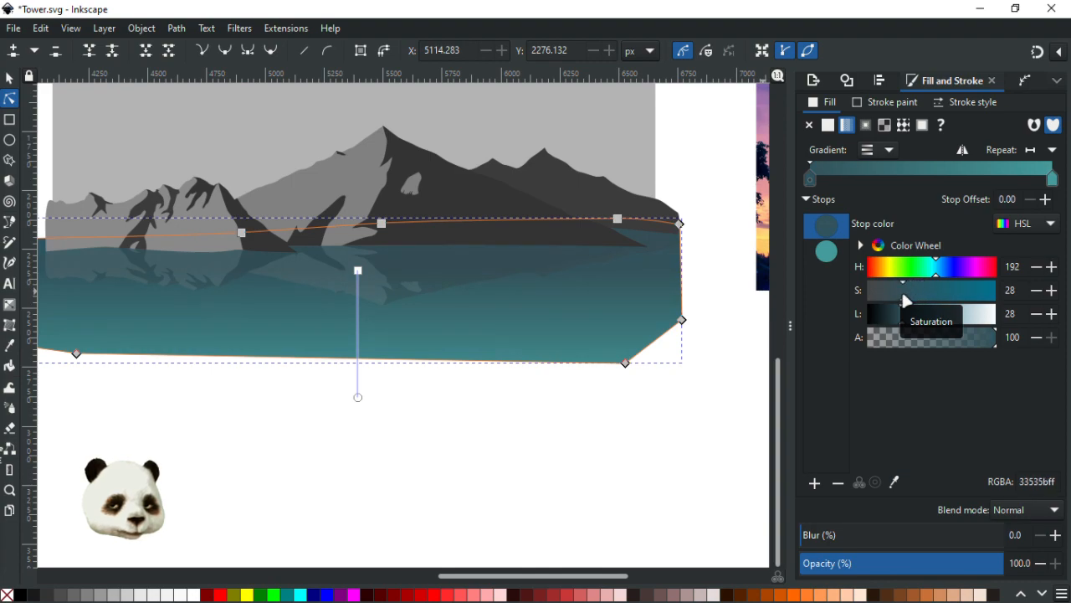
pyautogui.click(902, 294)
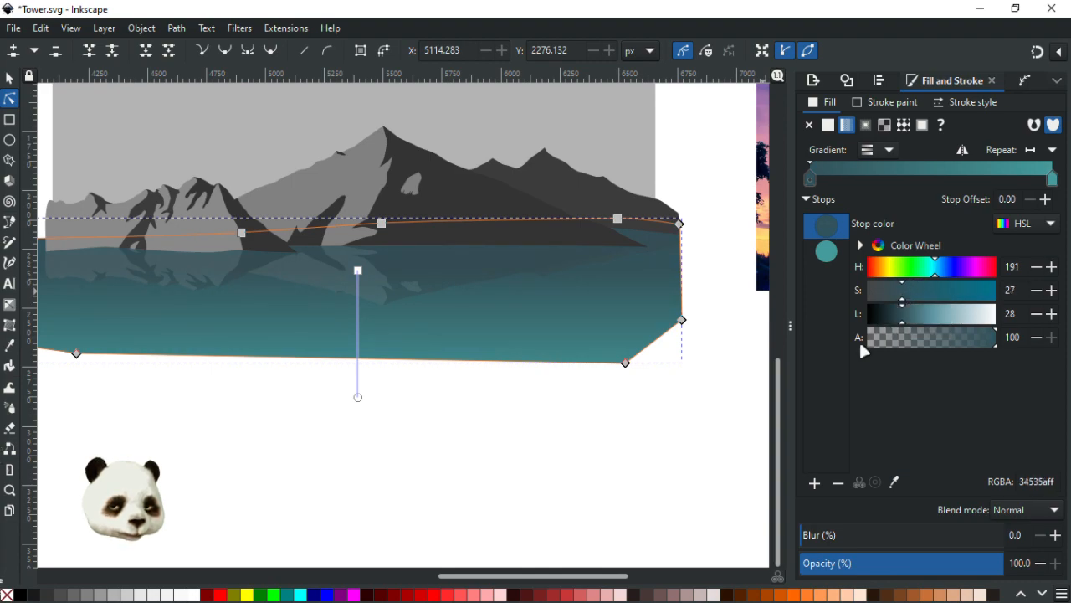
# Step: Set the lower colour stop of the lake's gradient to hue 179, saturation 34 and lightness 44, and save the document
pyautogui.click(357, 397)
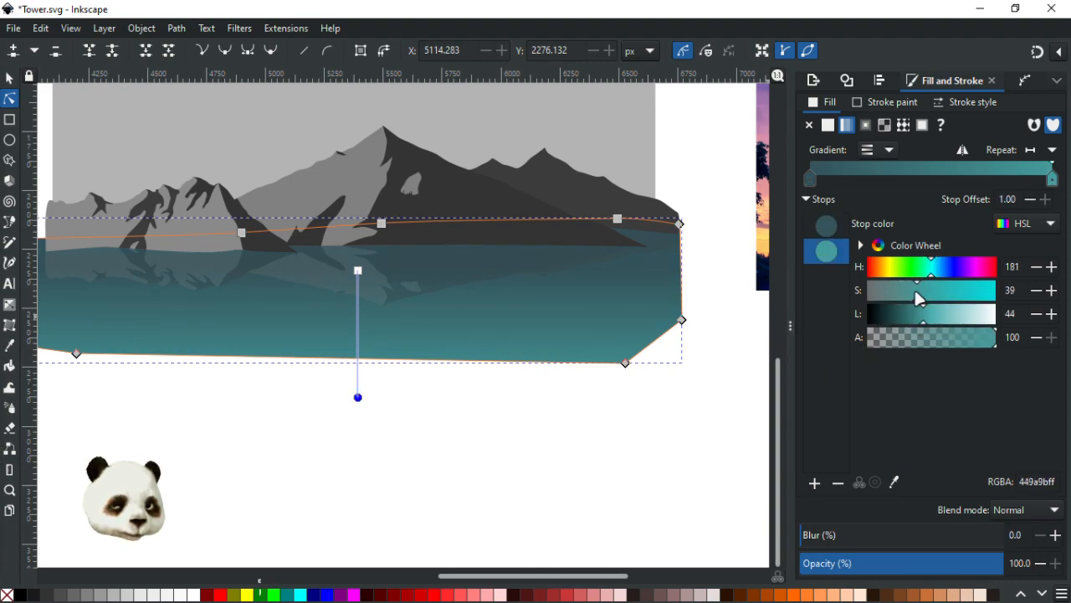
pyautogui.moveTo(921, 296); pyautogui.dragTo(915, 302)
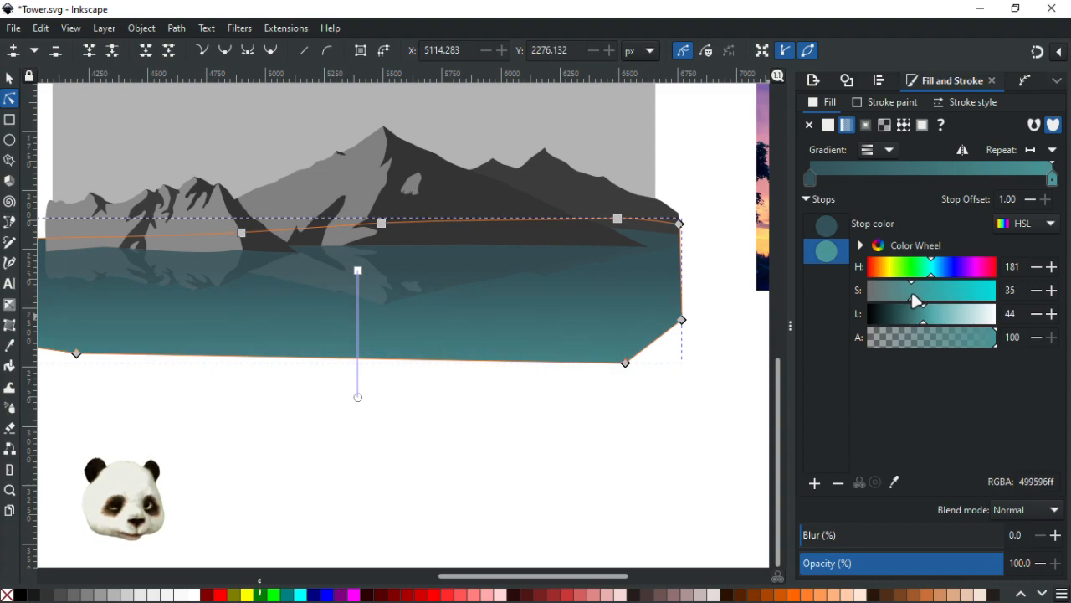
pyautogui.moveTo(923, 318); pyautogui.dragTo(925, 321)
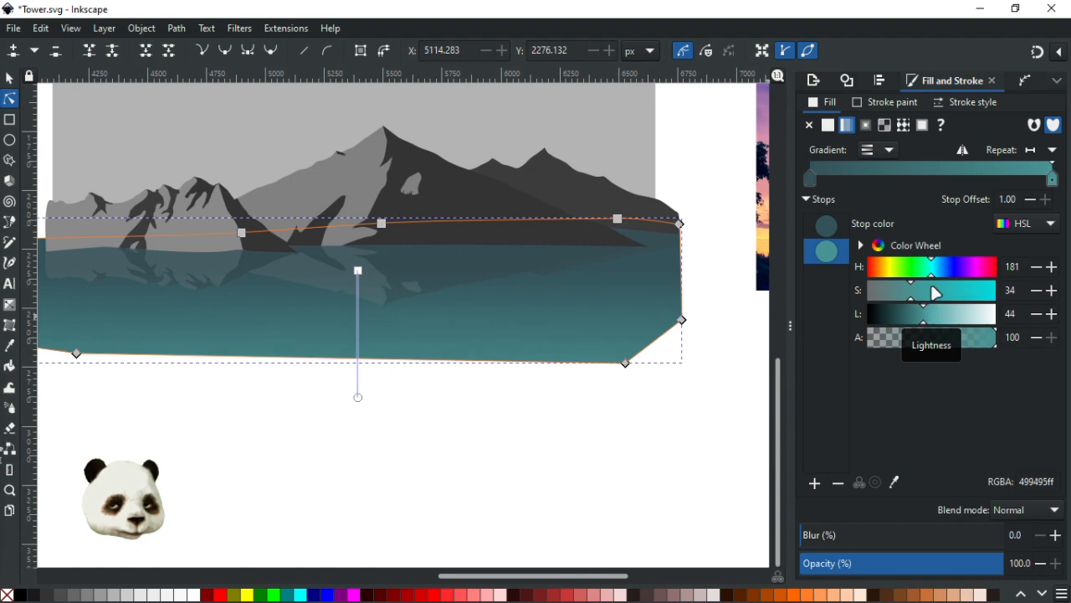
pyautogui.moveTo(932, 270); pyautogui.dragTo(935, 276)
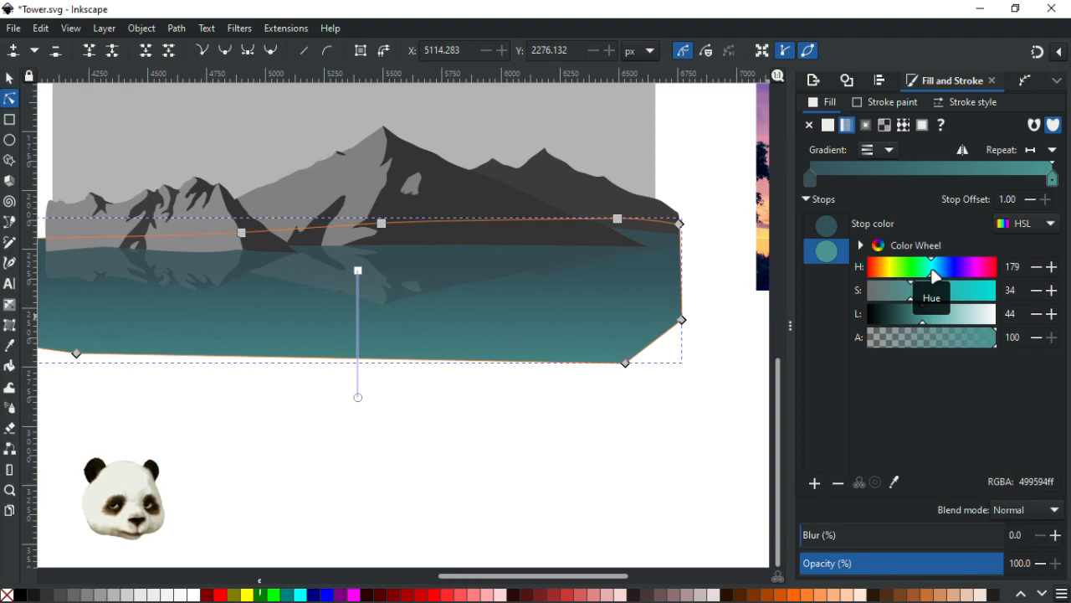
pyautogui.click(593, 432)
pyautogui.hotkey('ctrl', 's')
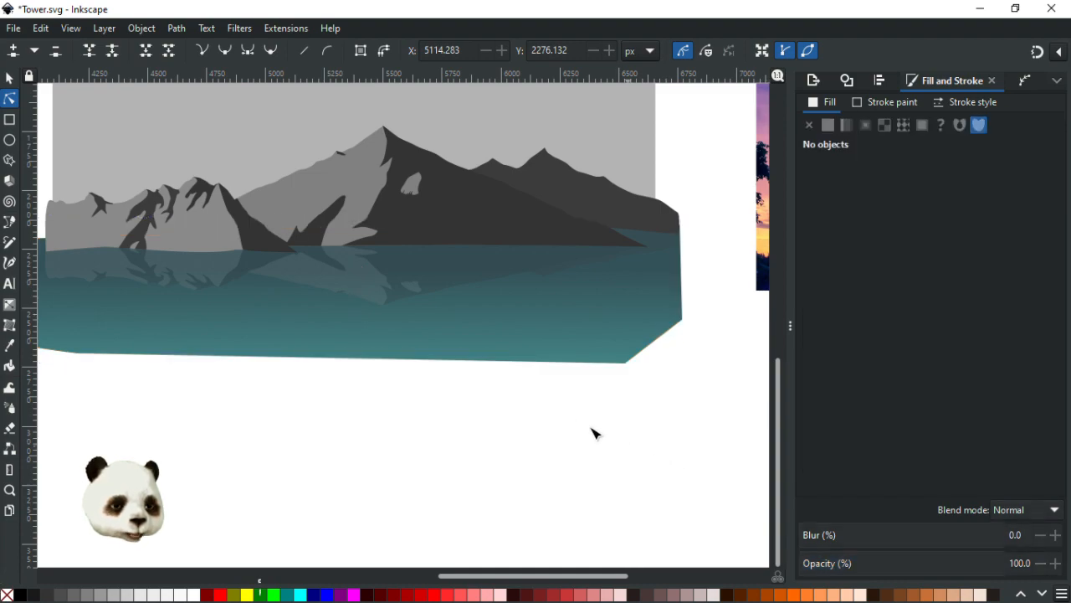
# Step: Move the power tower group with its wires horizontally onto the mountain and lake scene, to about X 4410 px
pyautogui.scroll(-4, 505, 406)
pyautogui.scroll(3, 493, 381)
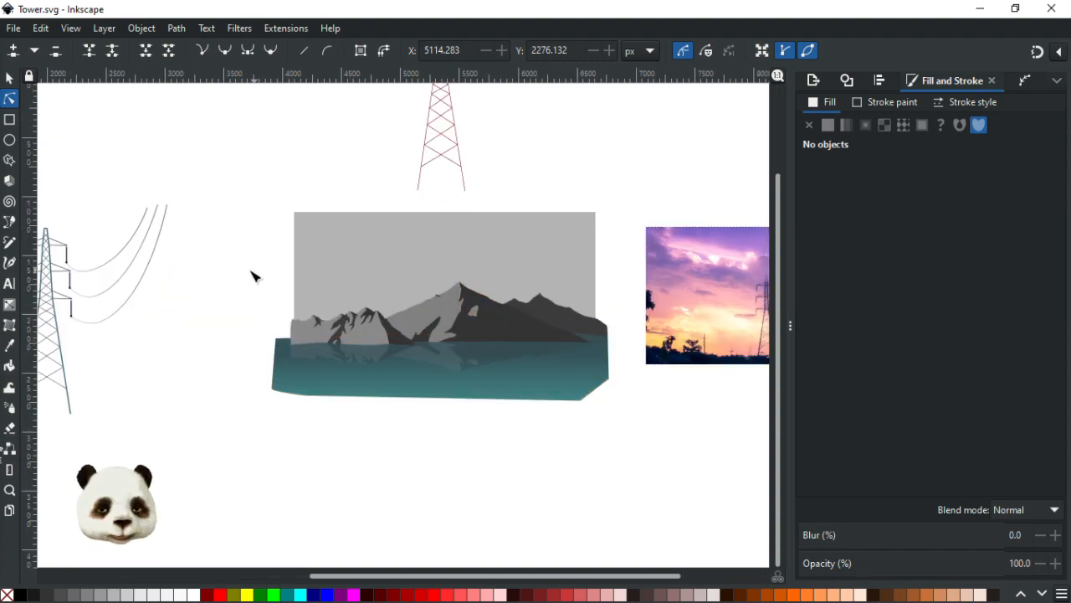
pyautogui.scroll(-1, 251, 275)
pyautogui.click(9, 78)
pyautogui.click(124, 335)
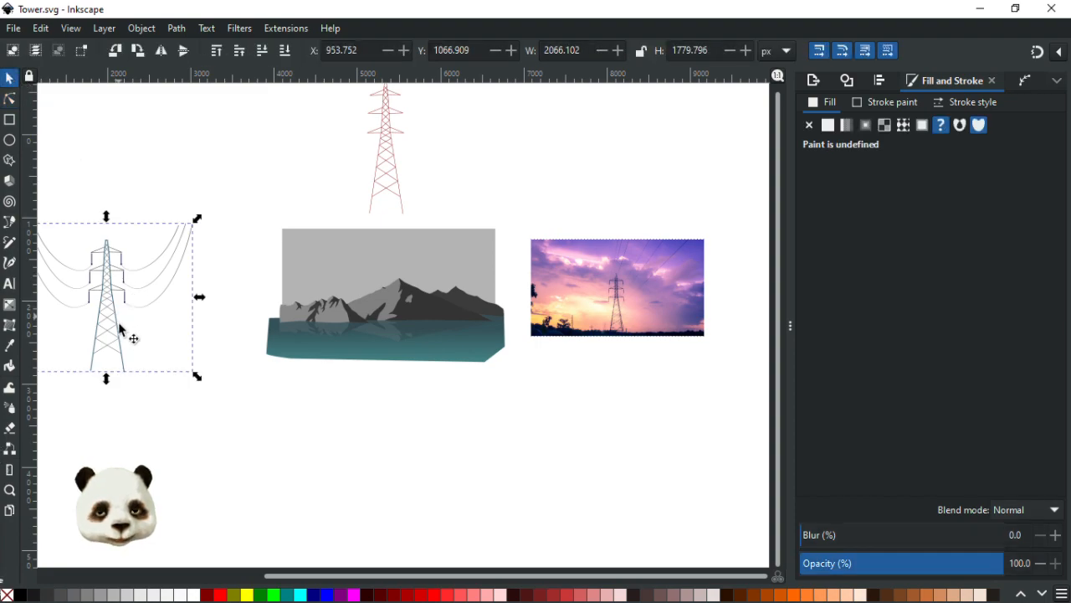
pyautogui.moveTo(157, 338); pyautogui.dragTo(402, 349)
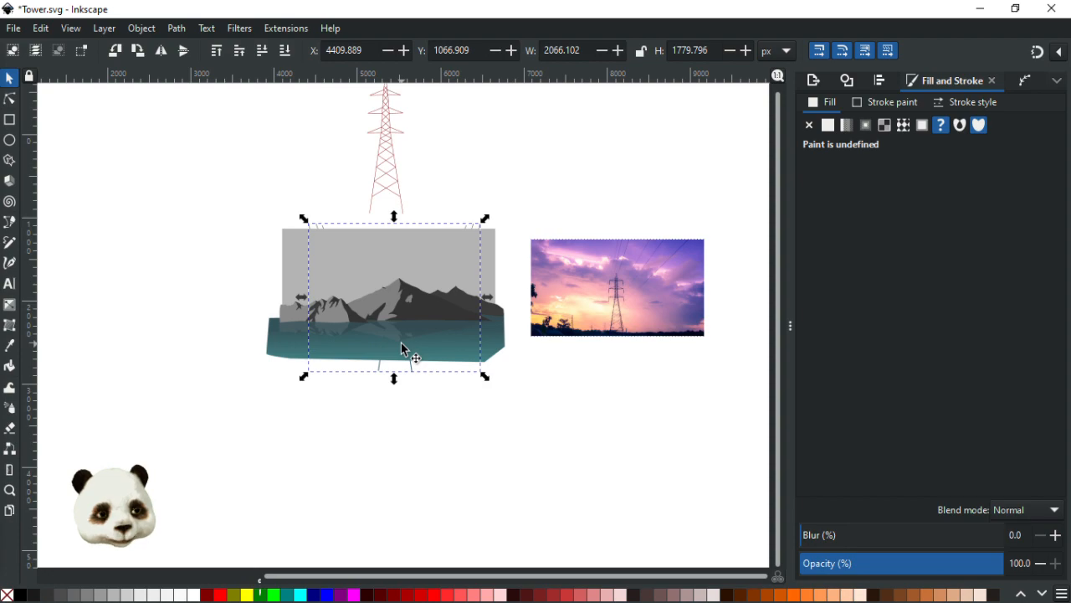
pyautogui.scroll(2, 402, 349)
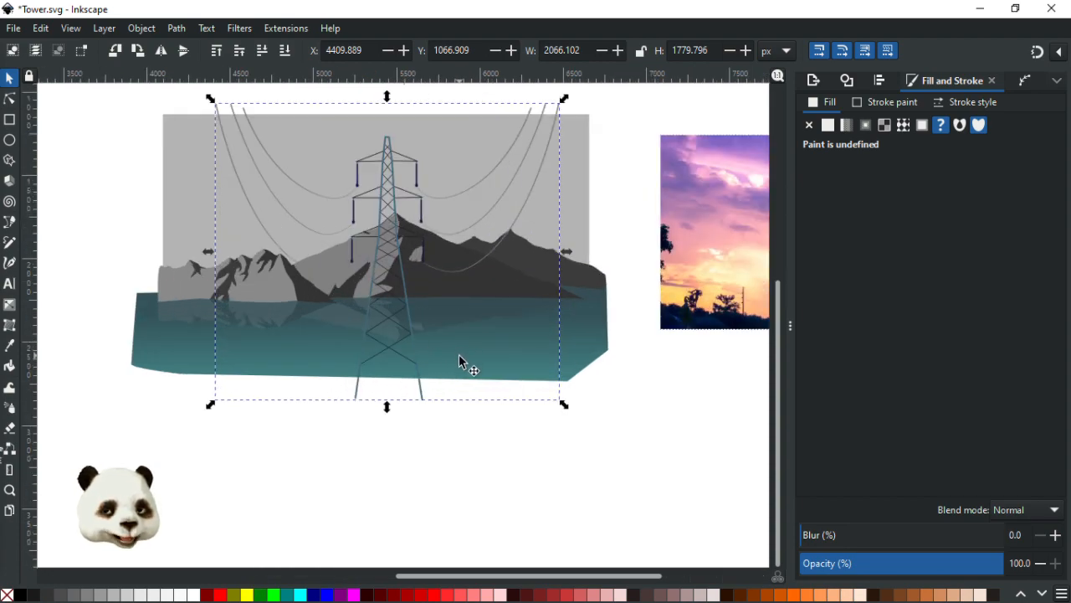
pyautogui.click(643, 466)
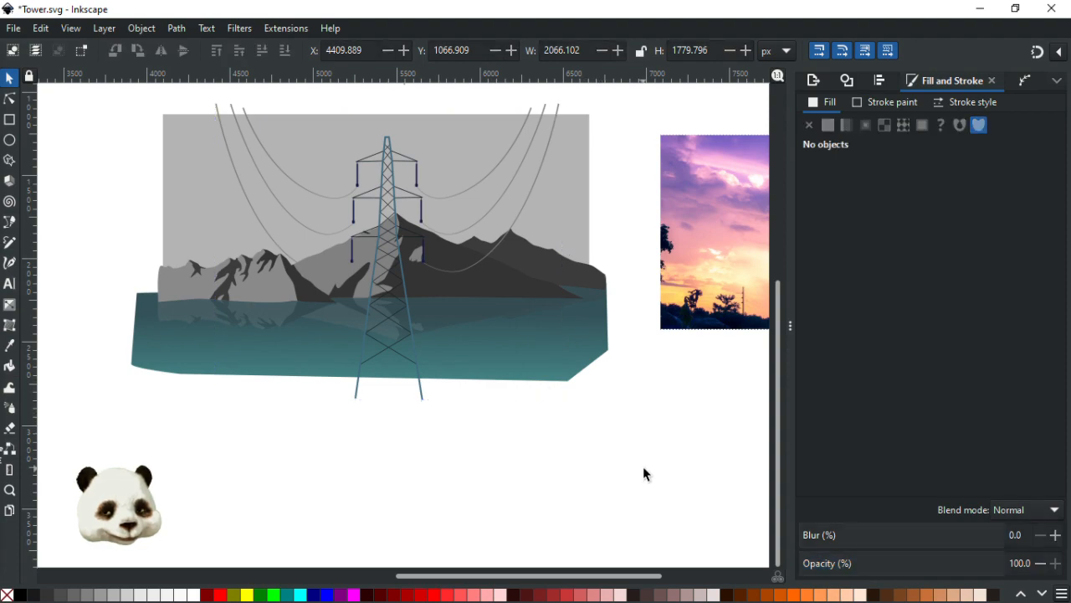
# Step: Check the tower's legs against the lake's lower edge and save the document
pyautogui.scroll(-2, 642, 463)
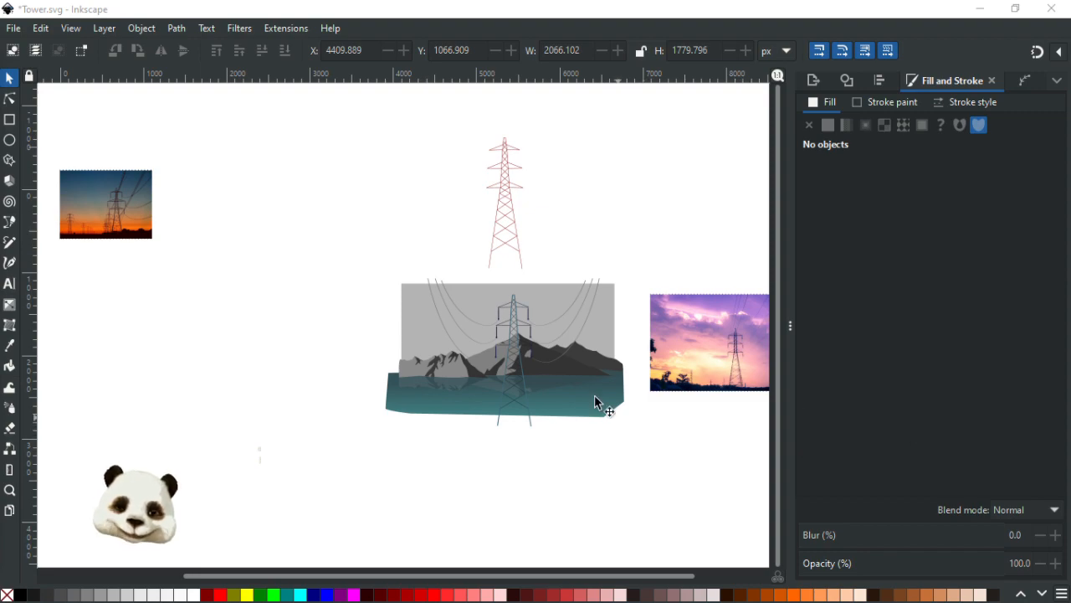
pyautogui.scroll(4, 594, 395)
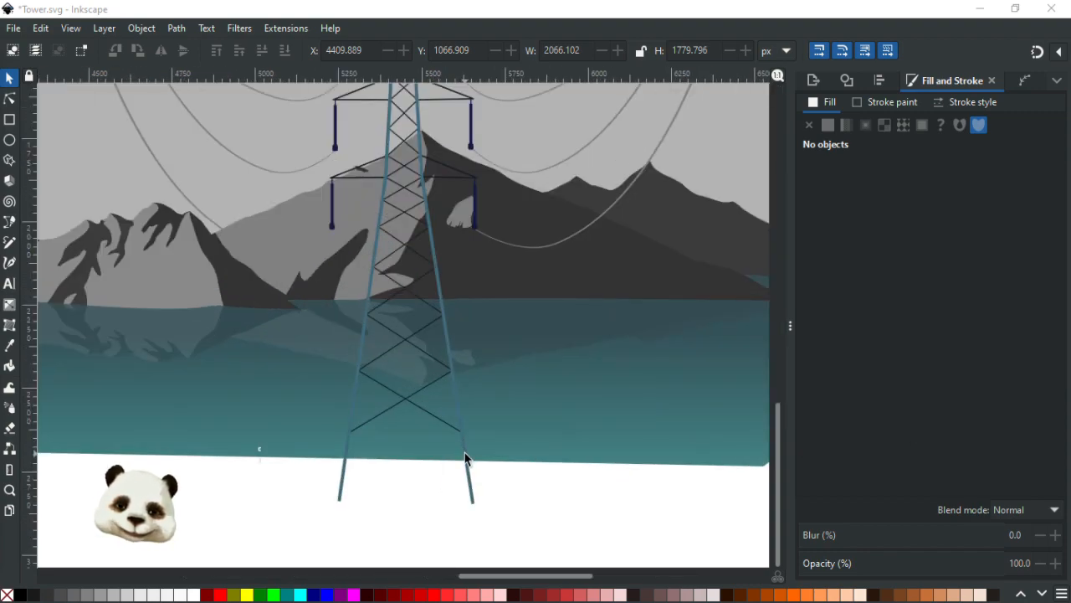
pyautogui.scroll(-1, 466, 457)
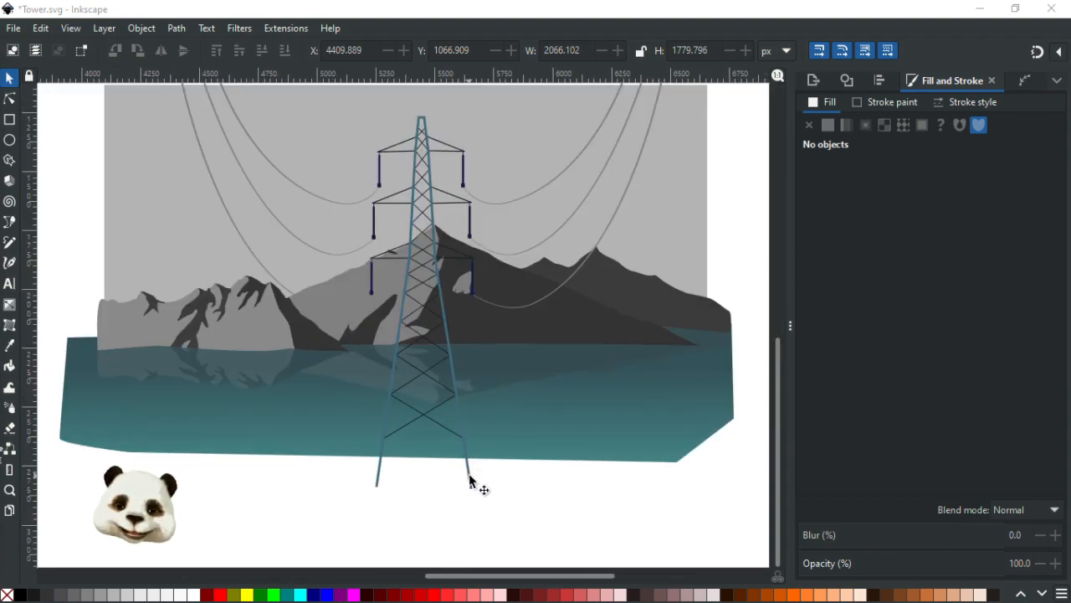
pyautogui.click(469, 479)
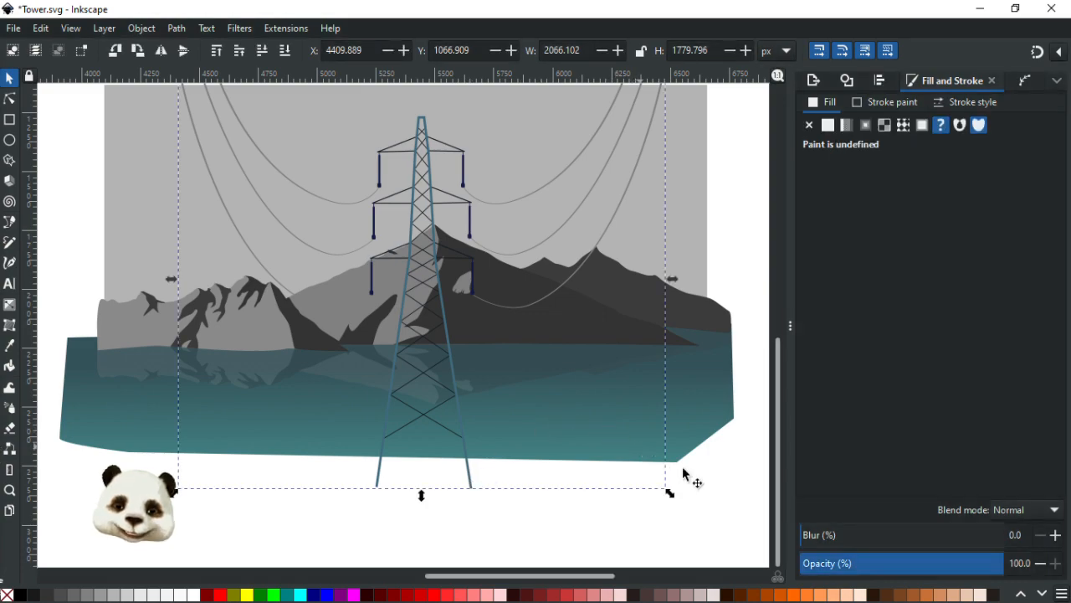
pyautogui.click(692, 517)
pyautogui.hotkey('ctrl', 's')
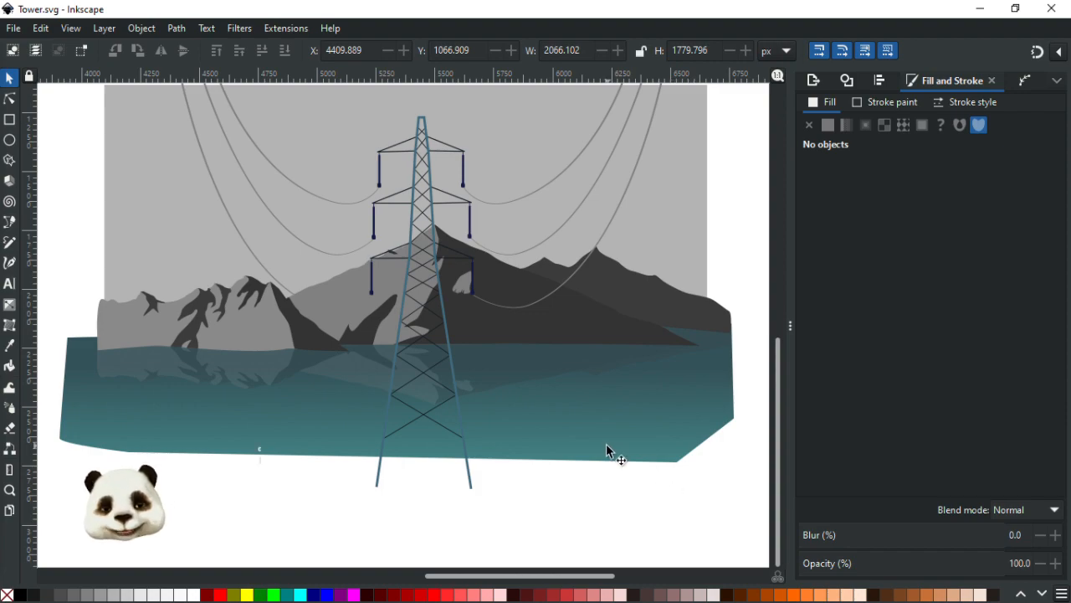
# Step: Recolour the large mountain's dark right slope to orange-brown with hue 30, saturation 100 and lightness 33
pyautogui.moveTo(590, 428); pyautogui.dragTo(622, 504)
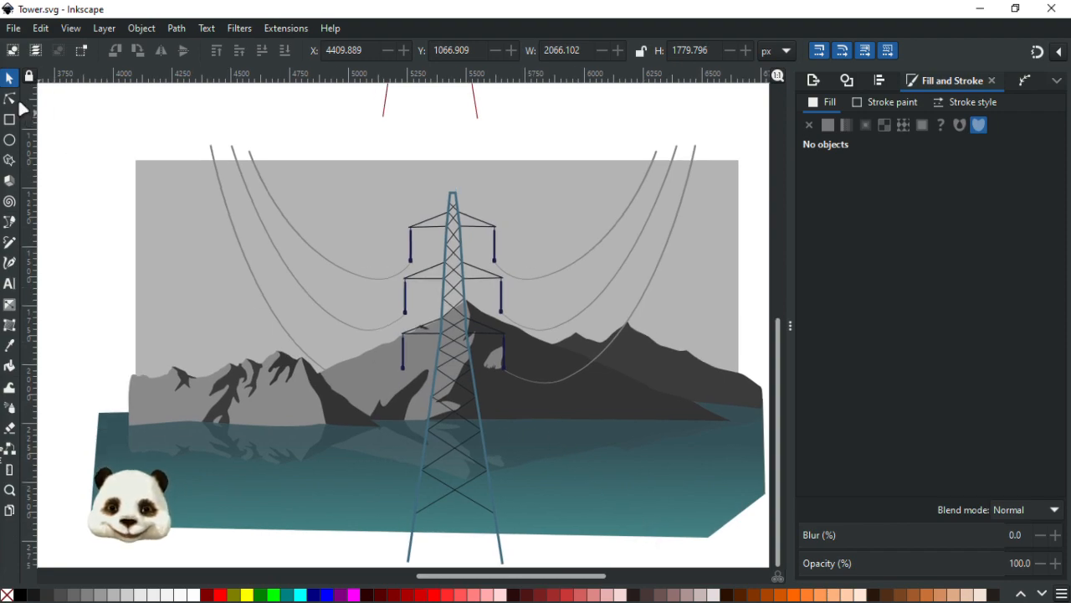
pyautogui.doubleClick(622, 410)
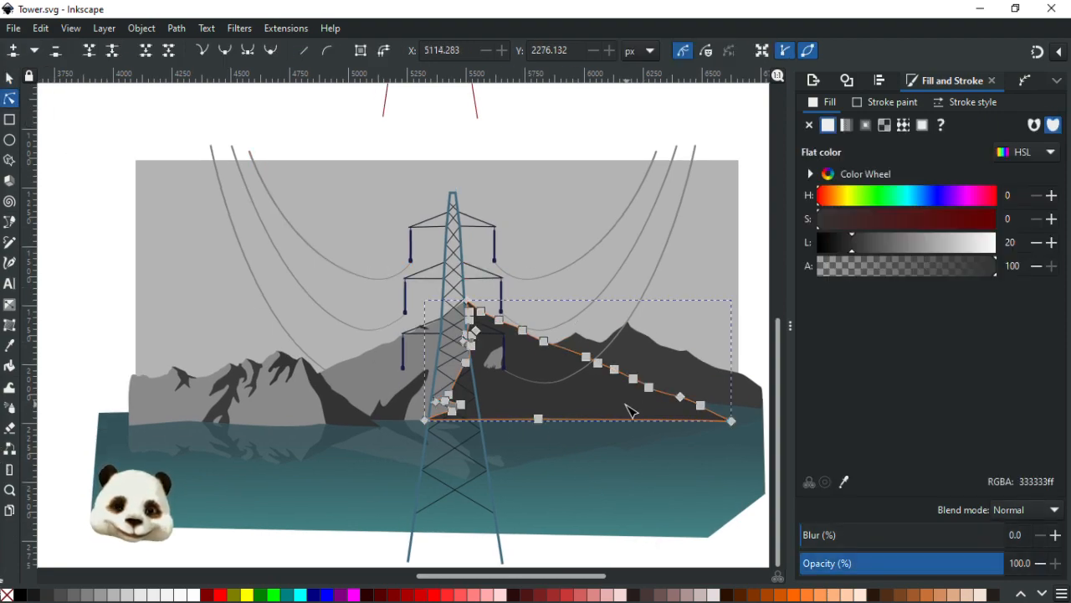
pyautogui.moveTo(837, 199); pyautogui.dragTo(838, 205)
pyautogui.click(863, 221)
pyautogui.moveTo(862, 242)
pyautogui.mouseDown()
pyautogui.moveTo(879, 242)
pyautogui.moveTo(863, 244)
pyautogui.mouseUp()
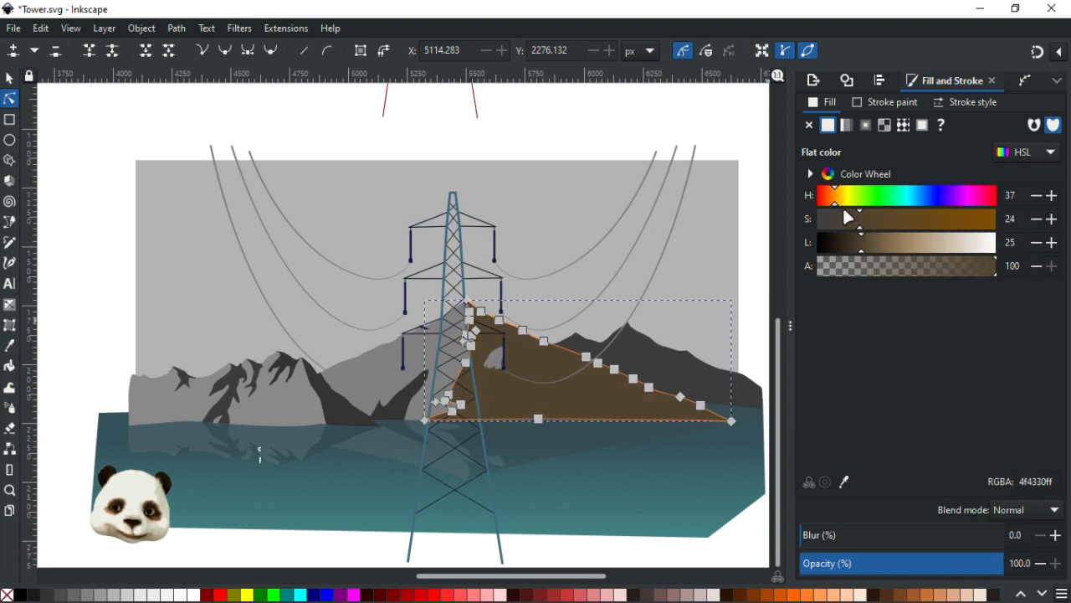
pyautogui.moveTo(837, 206); pyautogui.dragTo(998, 220)
pyautogui.moveTo(842, 205); pyautogui.dragTo(838, 206)
pyautogui.moveTo(863, 240); pyautogui.dragTo(854, 242)
pyautogui.moveTo(838, 206); pyautogui.dragTo(840, 206)
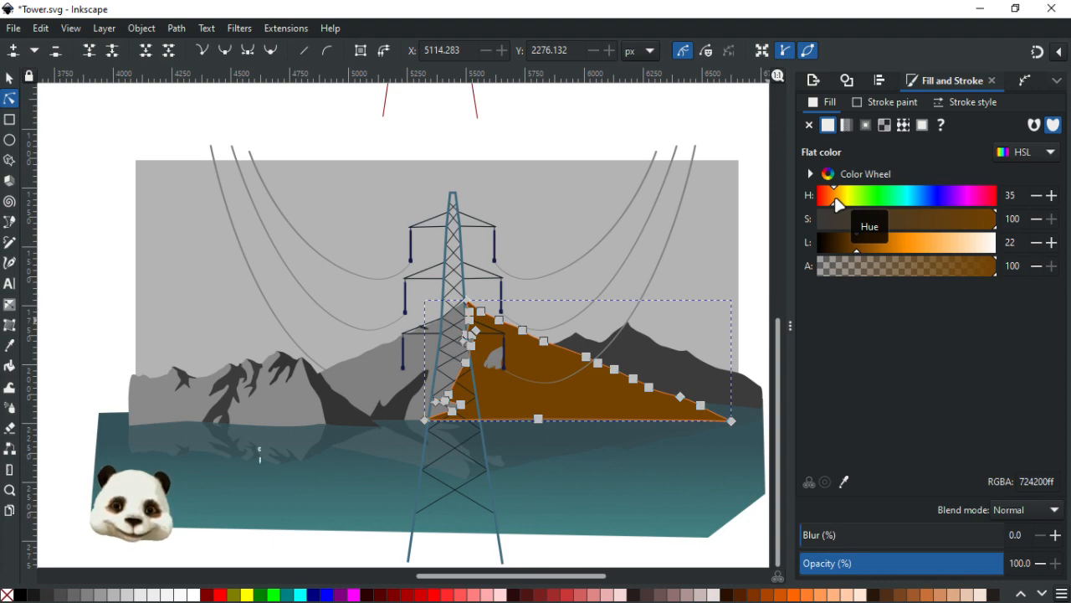
pyautogui.moveTo(832, 209)
pyautogui.mouseDown()
pyautogui.moveTo(904, 191)
pyautogui.moveTo(974, 195)
pyautogui.moveTo(834, 204)
pyautogui.mouseUp()
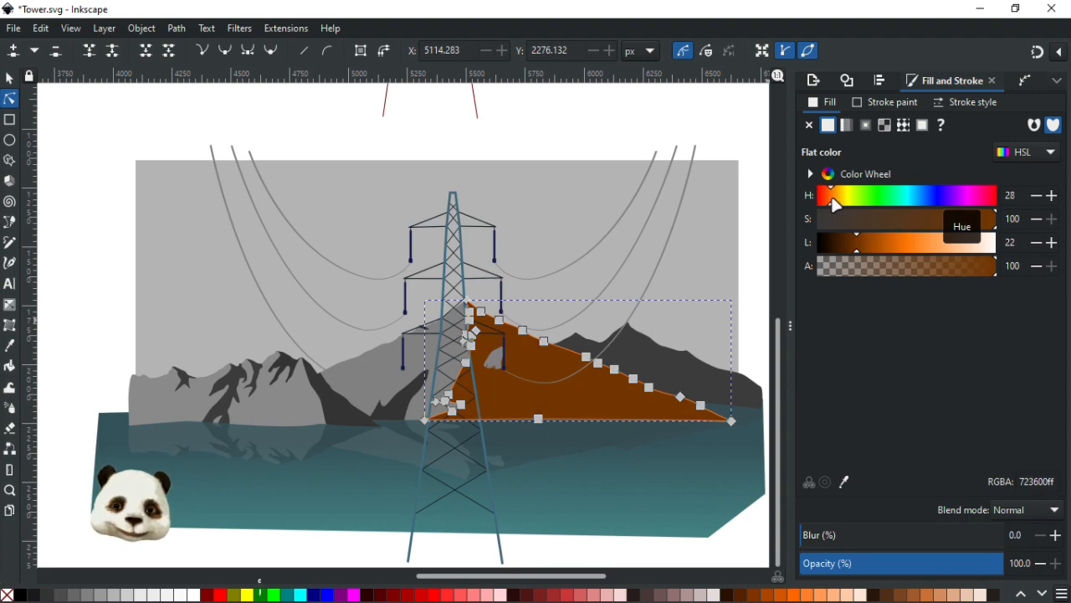
pyautogui.moveTo(859, 242); pyautogui.dragTo(875, 242)
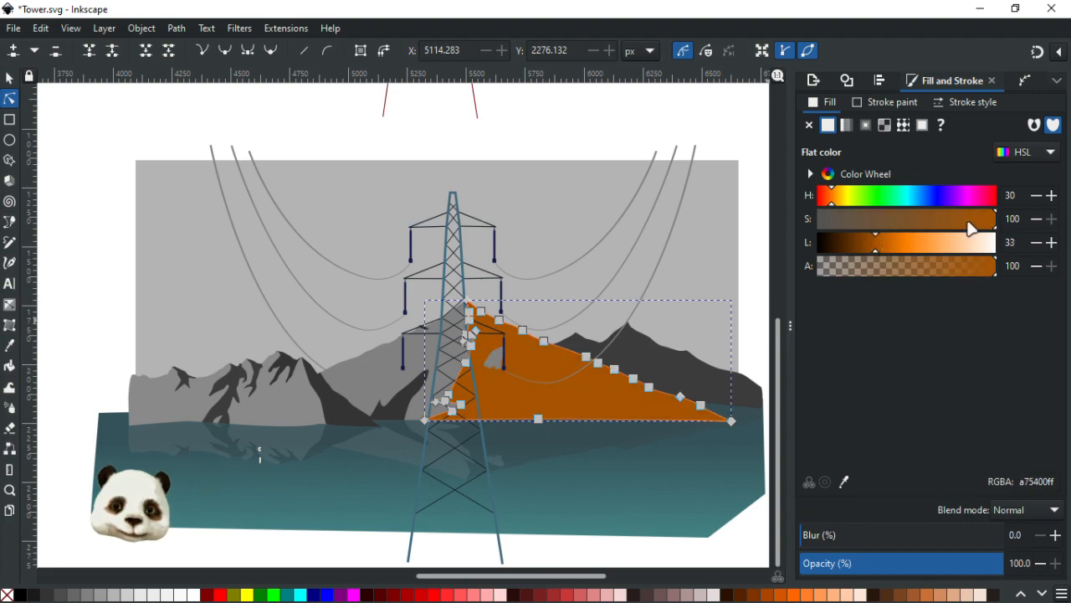
# Step: Try hues 25, 33 and 30 on the large mountain's right slope
pyautogui.moveTo(831, 204); pyautogui.dragTo(829, 201)
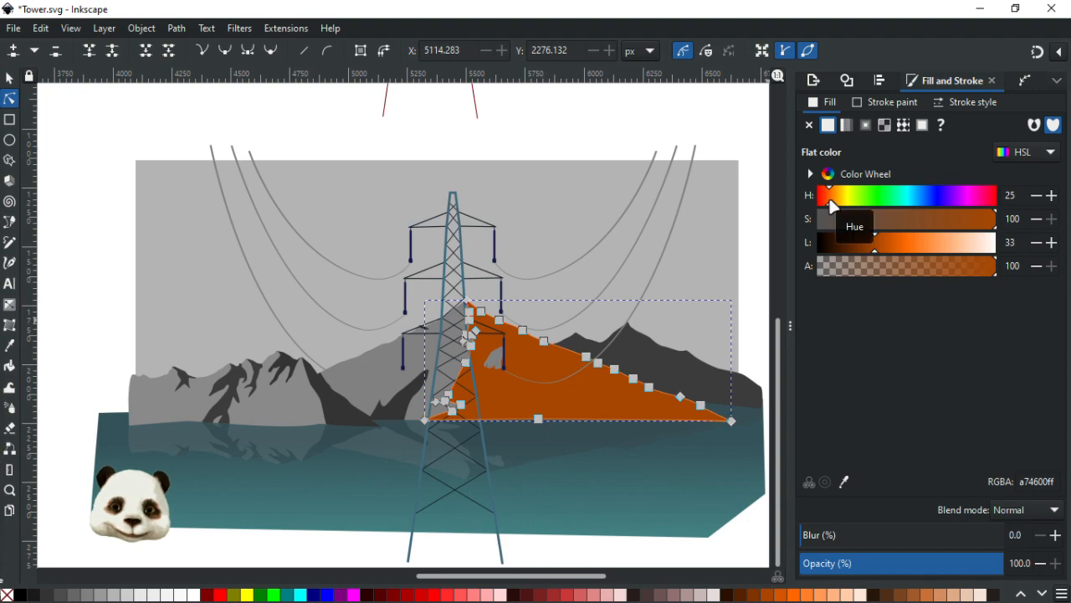
pyautogui.moveTo(831, 202); pyautogui.dragTo(834, 202)
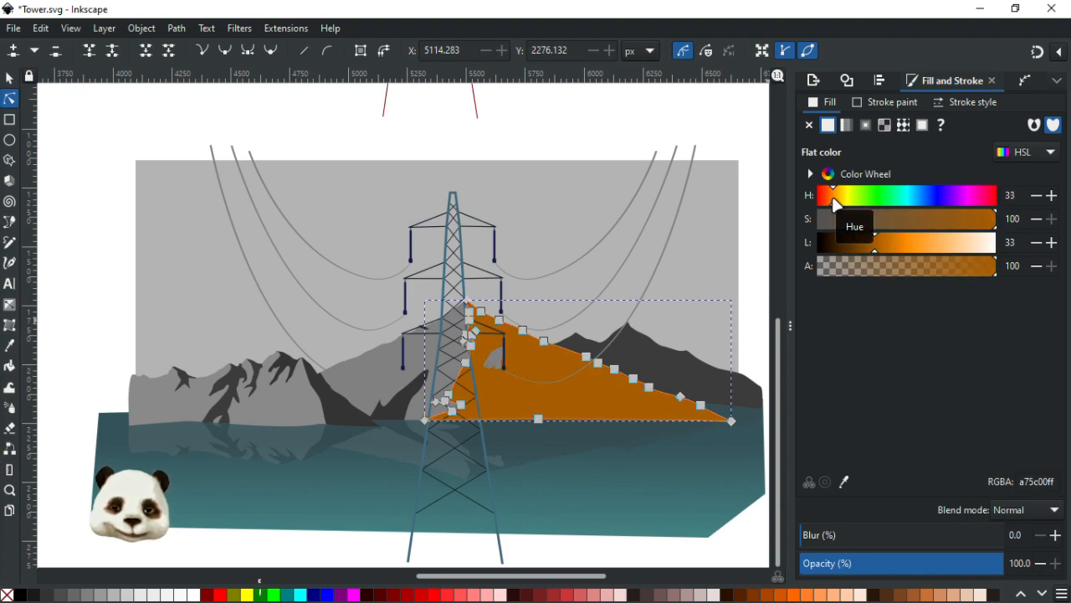
pyautogui.click(1035, 196)
pyautogui.click(1036, 196)
pyautogui.click(1035, 196)
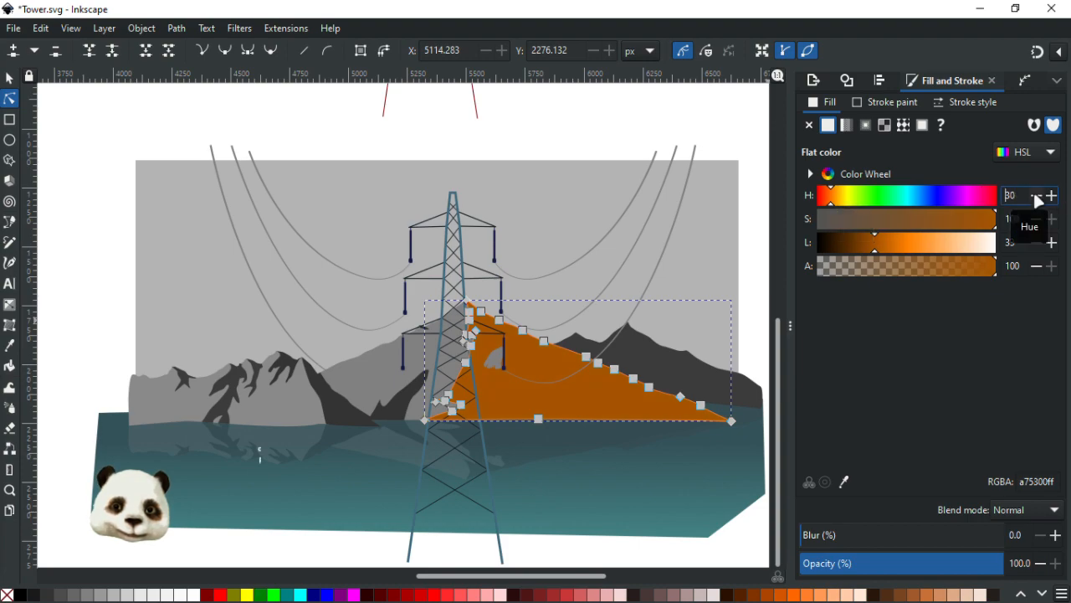
# Step: Set the large mountain's right slope fill to hue 24, saturation 67 and lightness 35
pyautogui.click(880, 242)
pyautogui.moveTo(881, 245)
pyautogui.mouseDown()
pyautogui.moveTo(899, 247)
pyautogui.moveTo(872, 245)
pyautogui.mouseUp()
pyautogui.click(1037, 197)
pyautogui.click(1037, 197)
pyautogui.click(1037, 197)
pyautogui.click(1037, 198)
pyautogui.click(1037, 198)
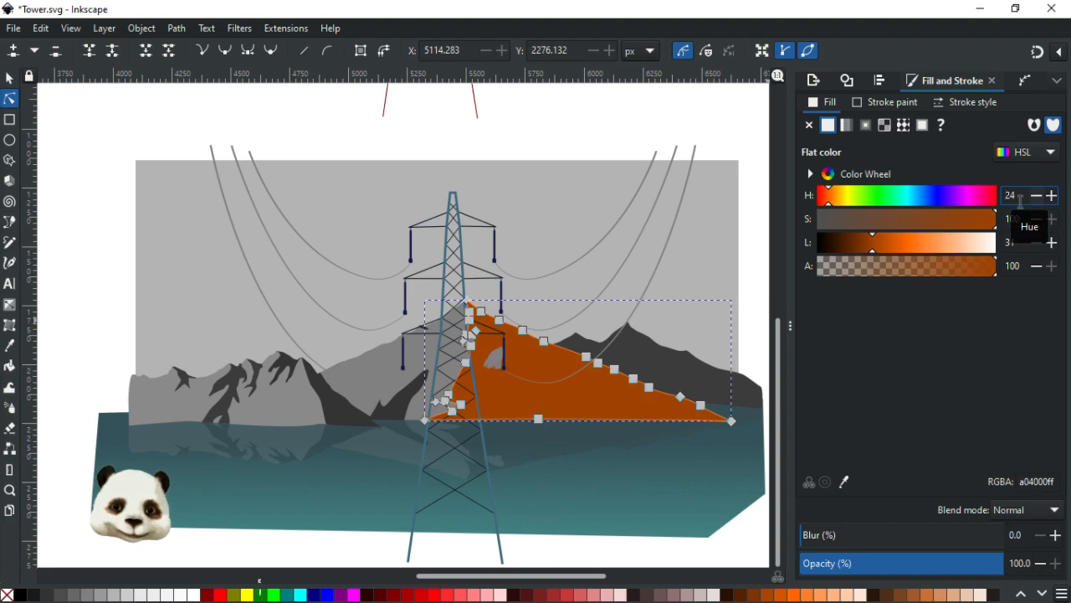
pyautogui.moveTo(986, 222); pyautogui.dragTo(939, 224)
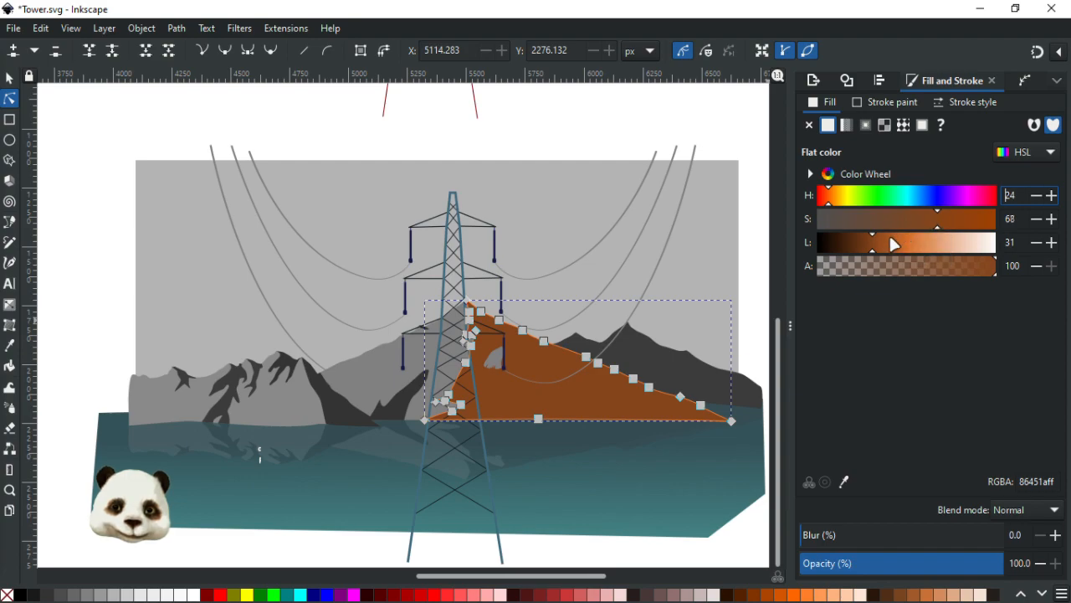
pyautogui.moveTo(878, 244); pyautogui.dragTo(879, 243)
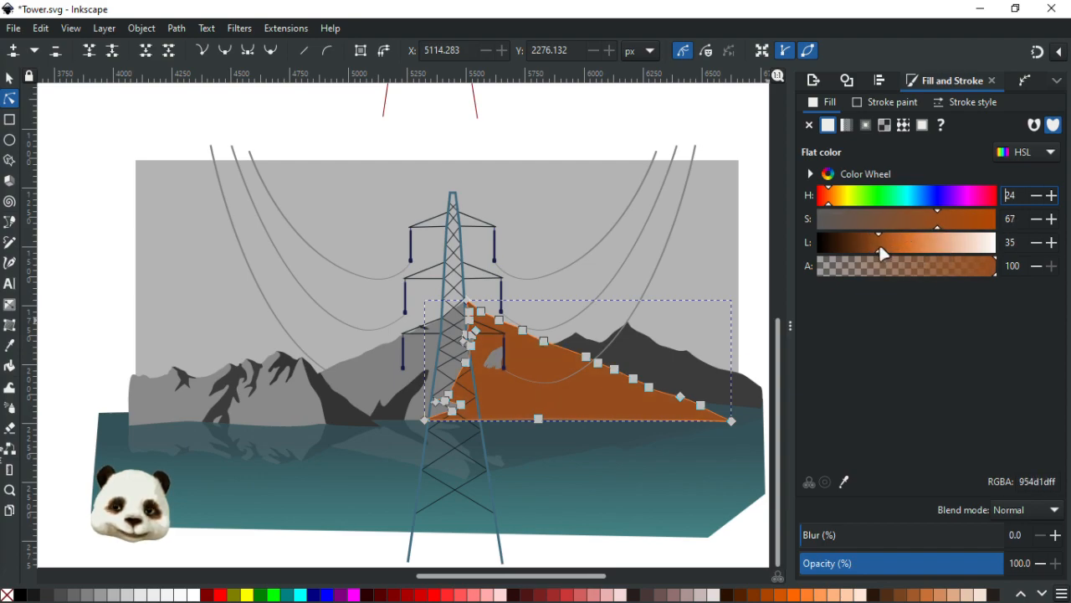
pyautogui.click(632, 132)
pyautogui.scroll(-3, 632, 134)
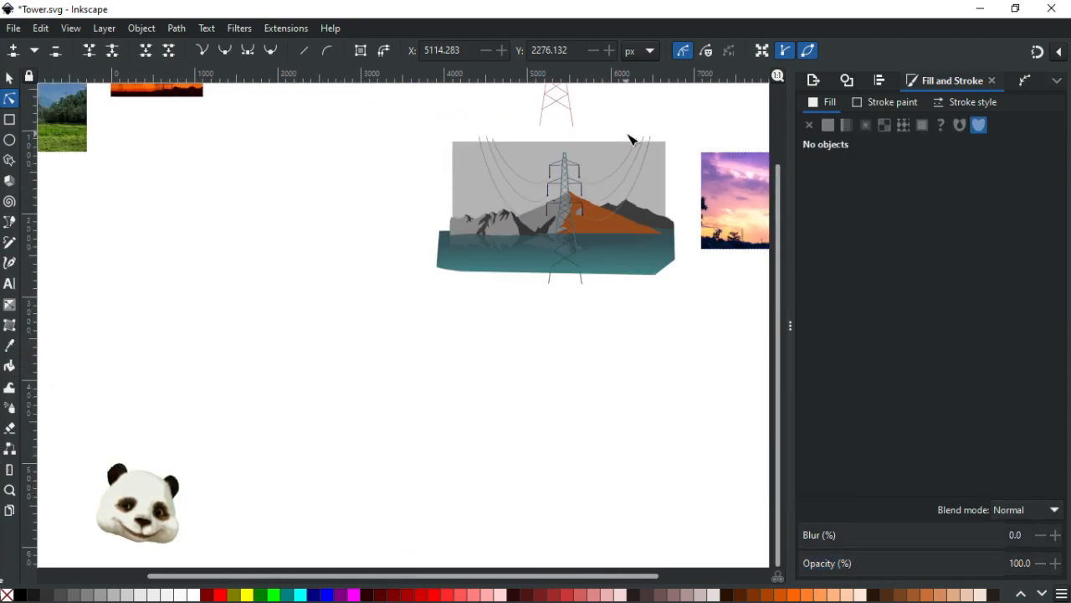
pyautogui.press('5')
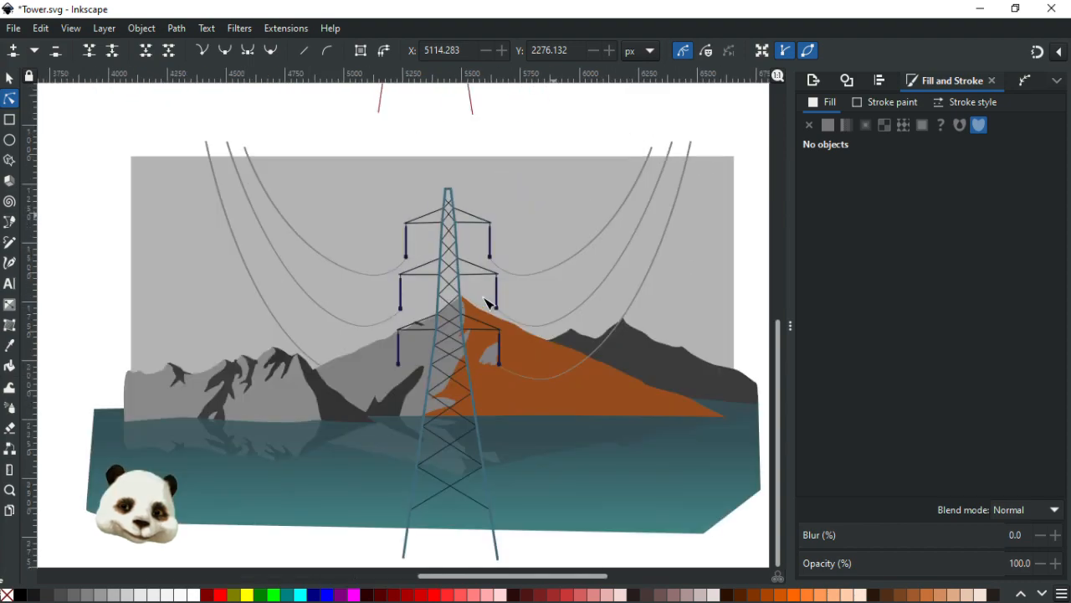
# Step: Recolour the large mountain's grey left face from the right slope's colour, set it to hue 27, saturation 38 and lightness 54, and save the document
pyautogui.click(423, 365)
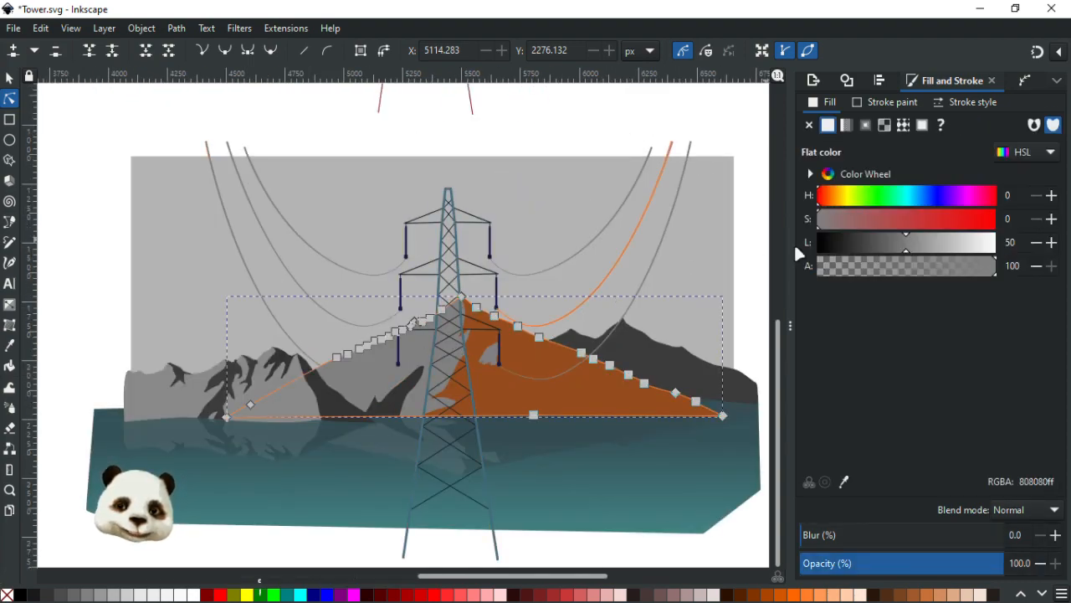
pyautogui.press('d')
pyautogui.click(582, 387)
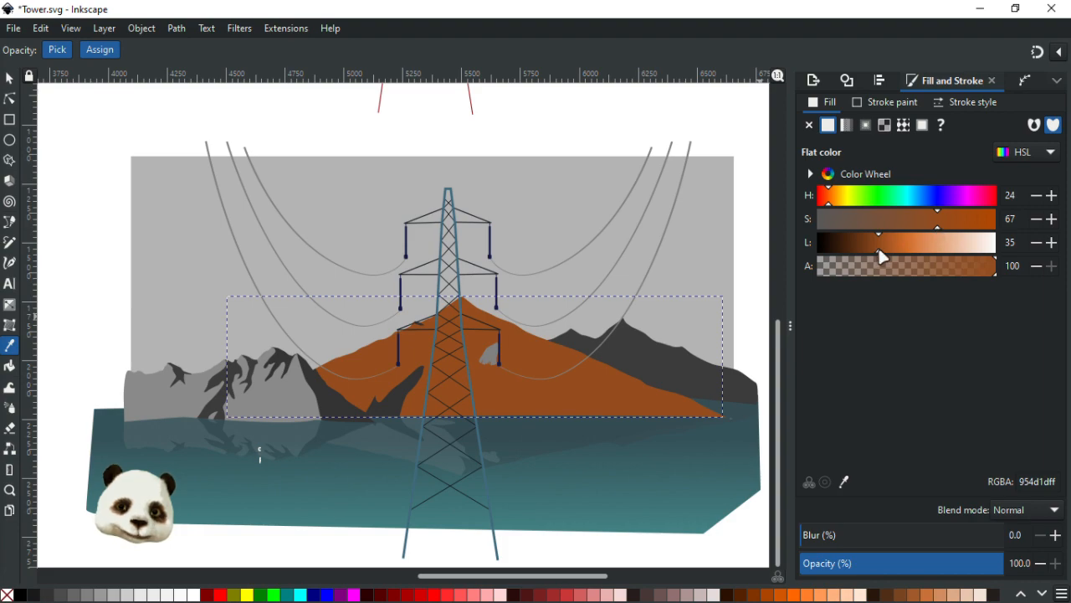
pyautogui.moveTo(877, 245)
pyautogui.mouseDown()
pyautogui.moveTo(911, 245)
pyautogui.moveTo(923, 222)
pyautogui.moveTo(890, 226)
pyautogui.mouseUp()
pyautogui.click(887, 224)
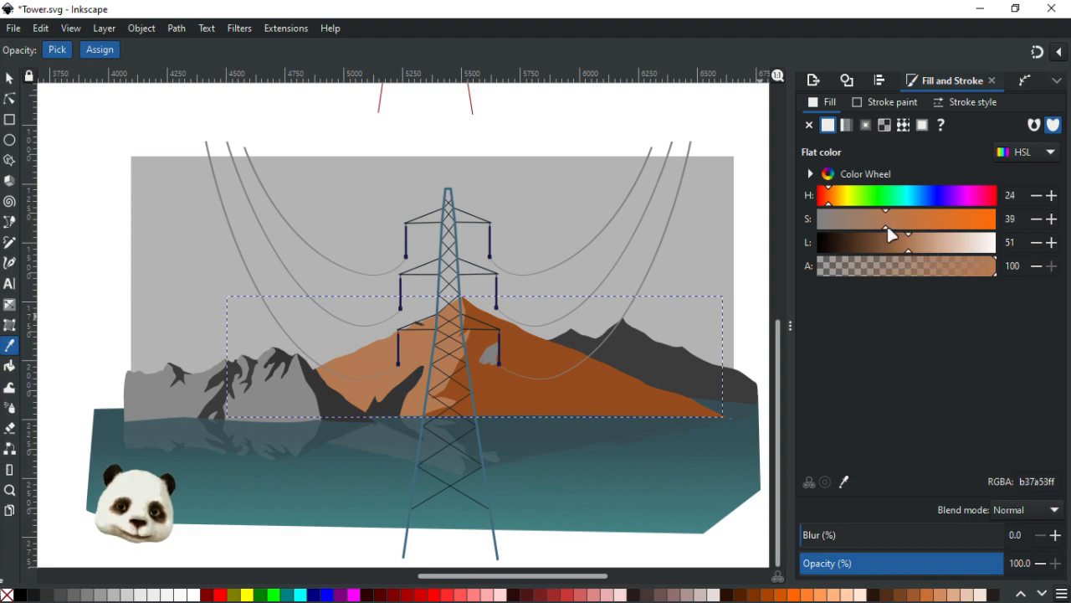
pyautogui.moveTo(828, 204); pyautogui.dragTo(830, 204)
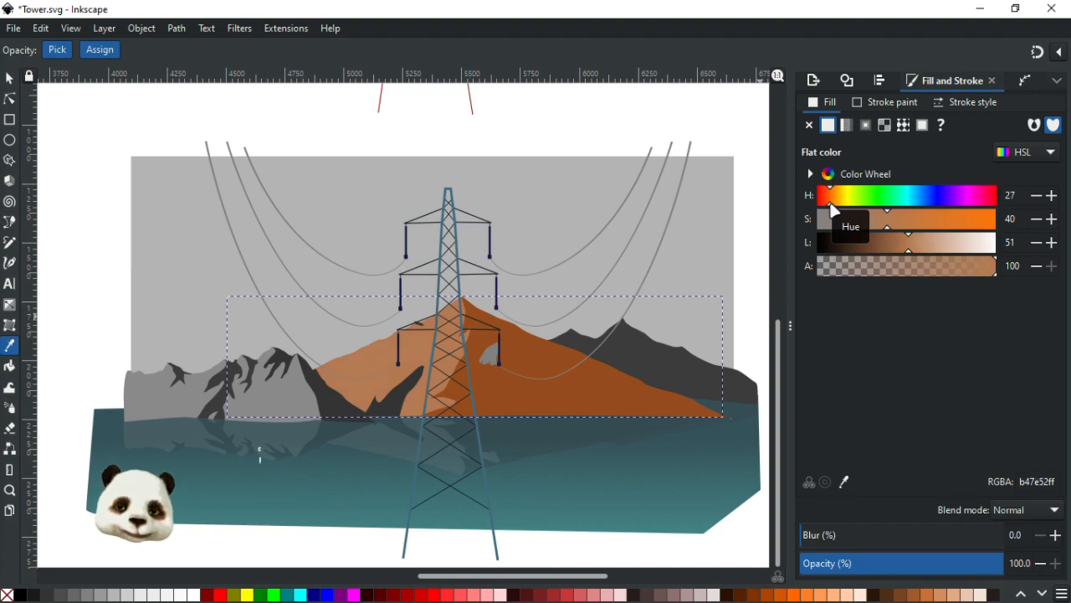
pyautogui.moveTo(888, 224); pyautogui.dragTo(915, 252)
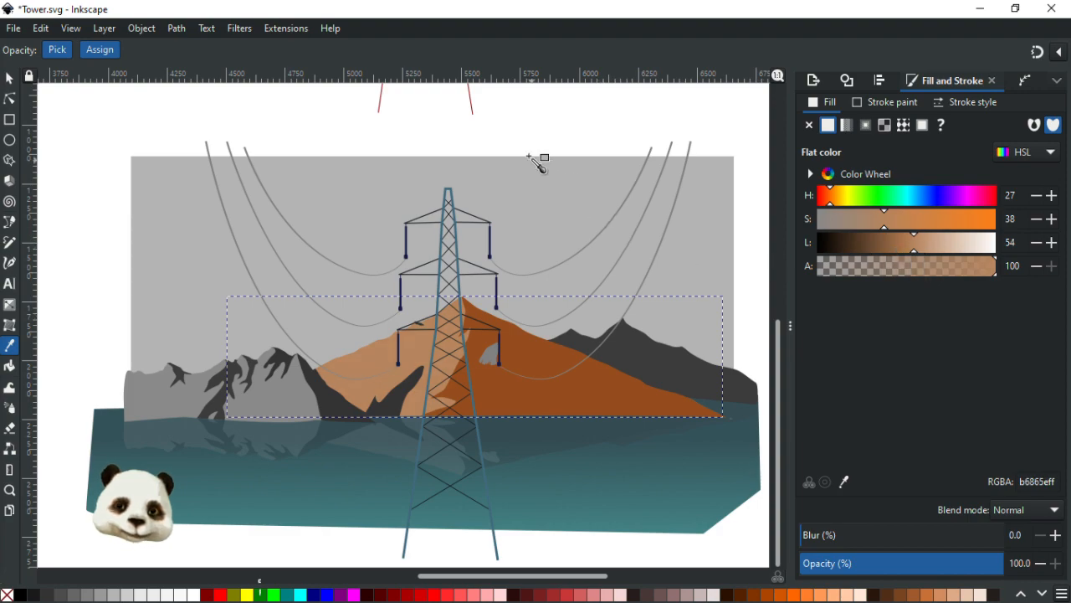
pyautogui.click(10, 79)
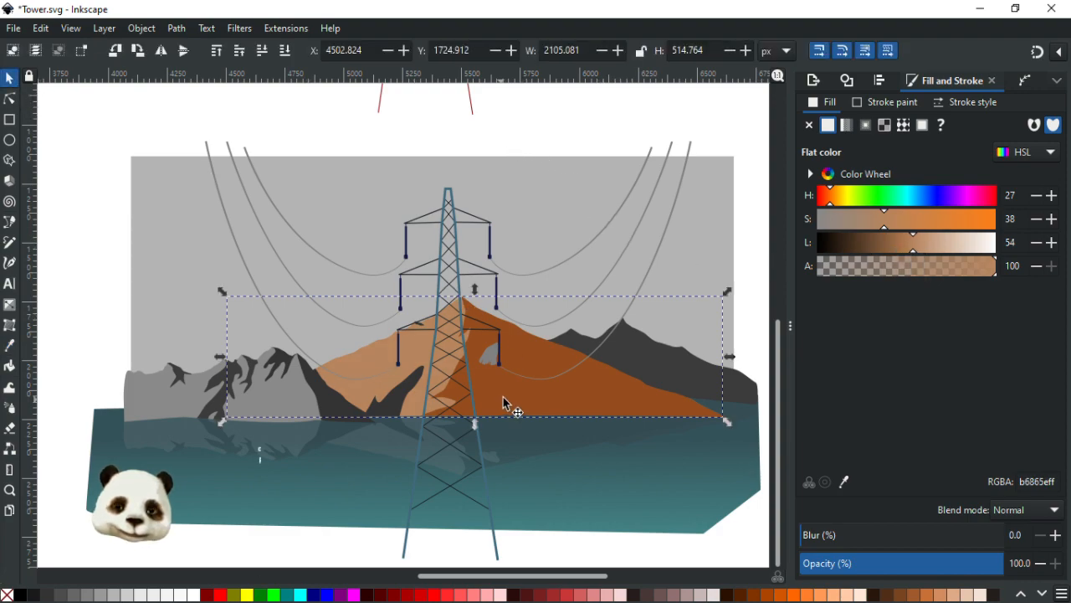
pyautogui.scroll(1, 495, 356)
pyautogui.hotkey('ctrl', 's')
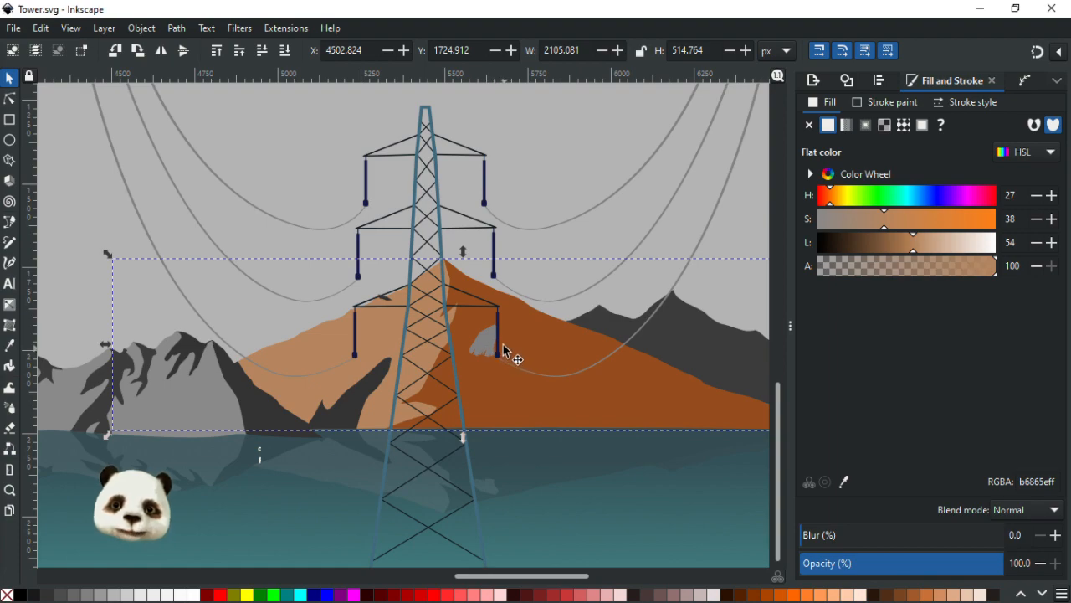
# Step: Fill the small grey highlight patch on the large mountain's right slope with the left face's light orange-brown
pyautogui.click(486, 349)
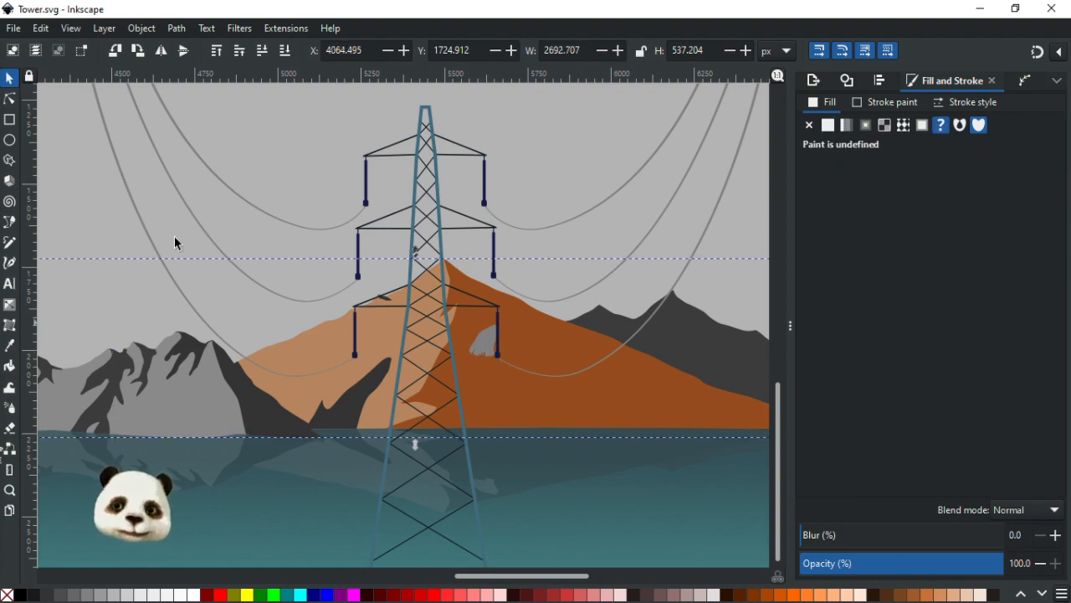
pyautogui.press('n')
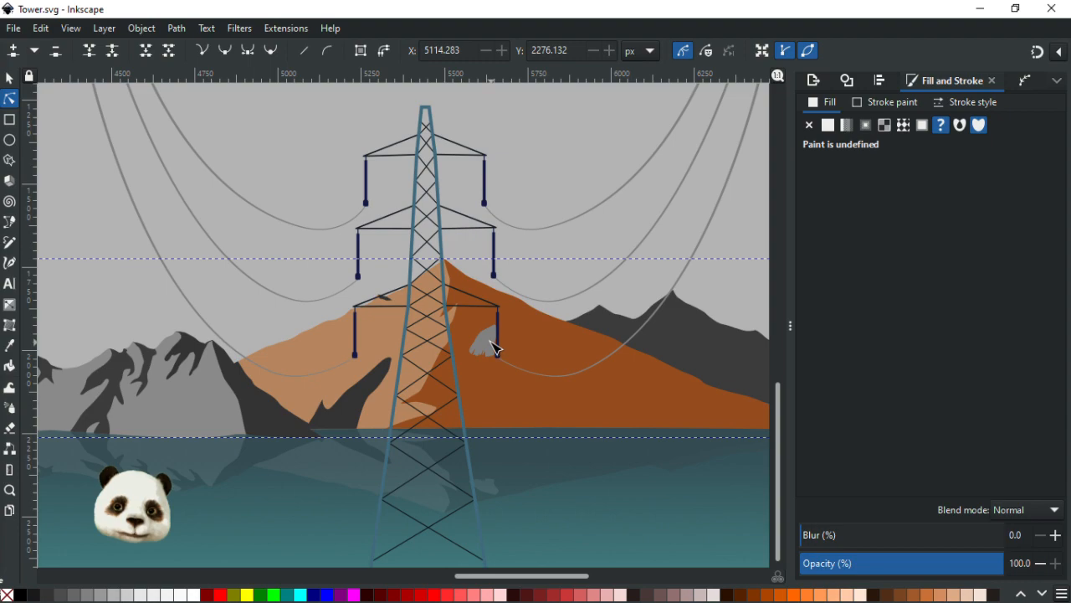
pyautogui.click(489, 347)
pyautogui.press('d')
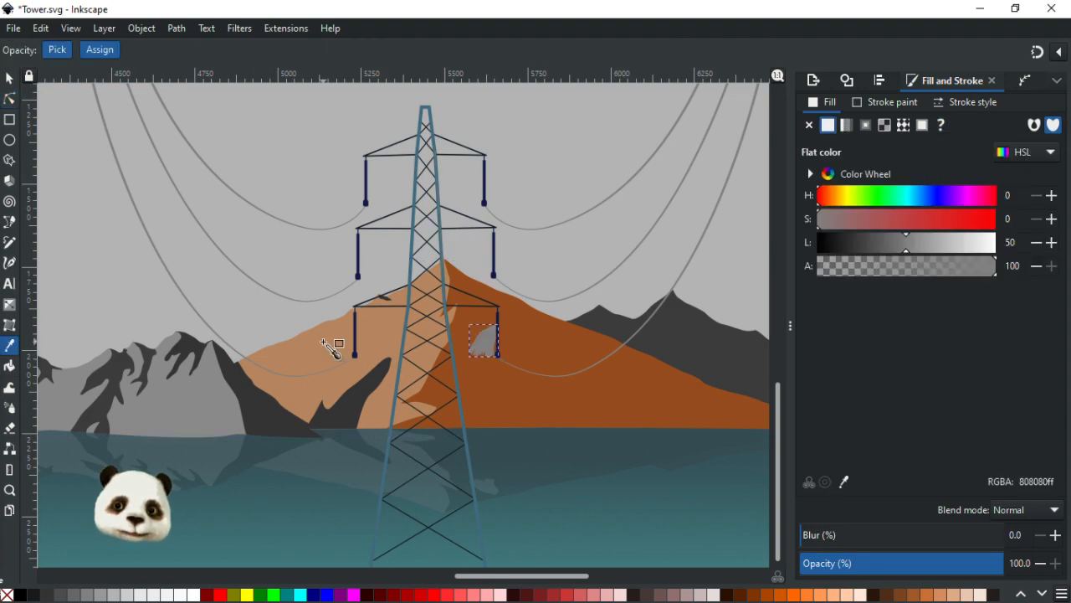
pyautogui.click(325, 357)
pyautogui.click(9, 78)
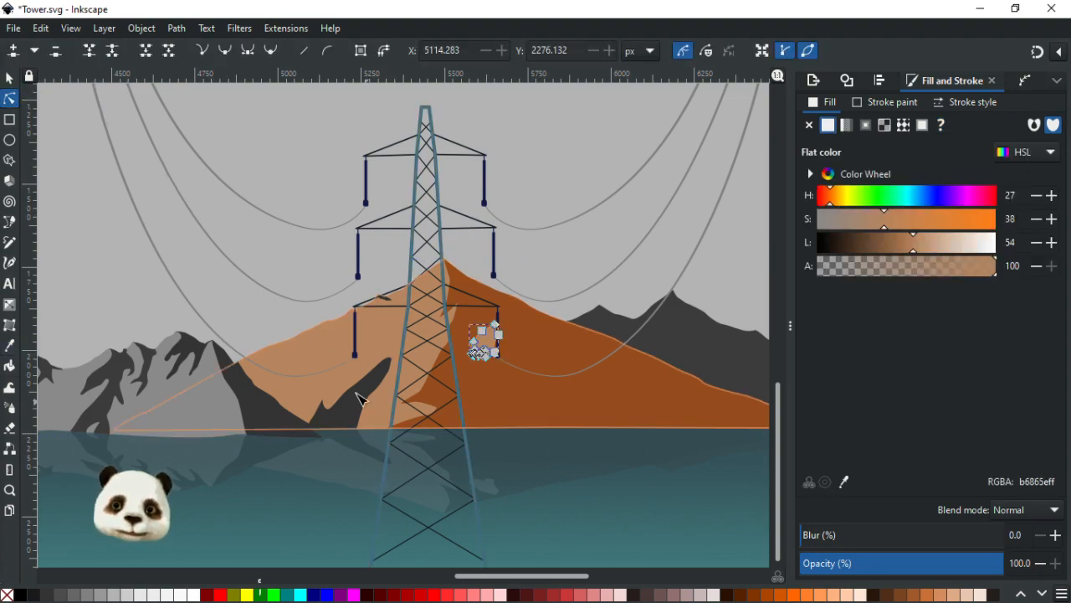
# Step: Fill the dark grey shadow shape at the base of the large mountain's left face with the right slope's orange-brown
pyautogui.click(356, 393)
pyautogui.press('d')
pyautogui.click(645, 418)
pyautogui.scroll(-2, 653, 419)
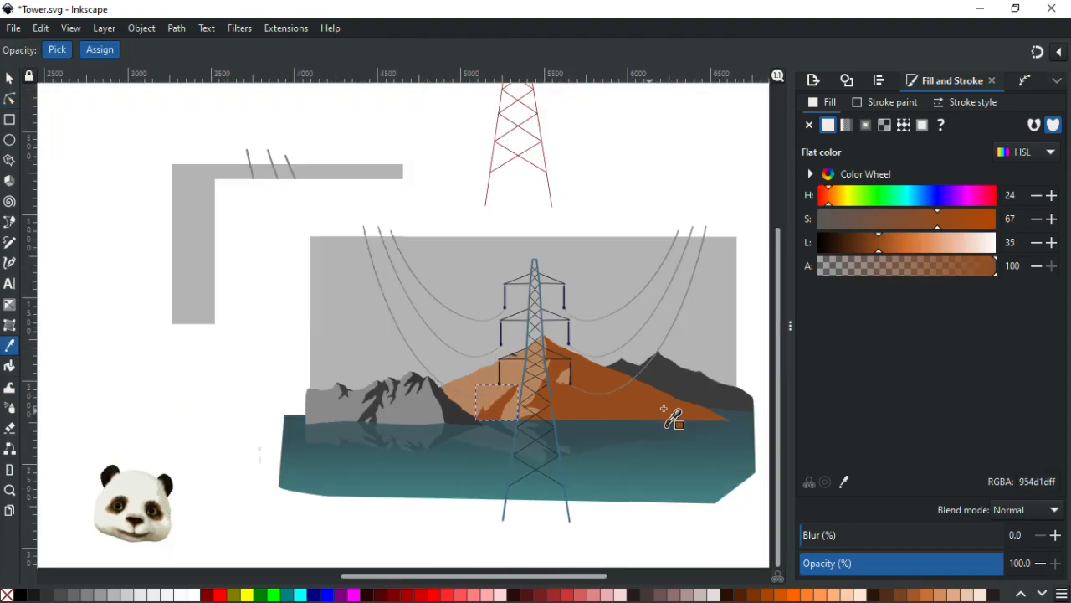
pyautogui.scroll(-1, 701, 425)
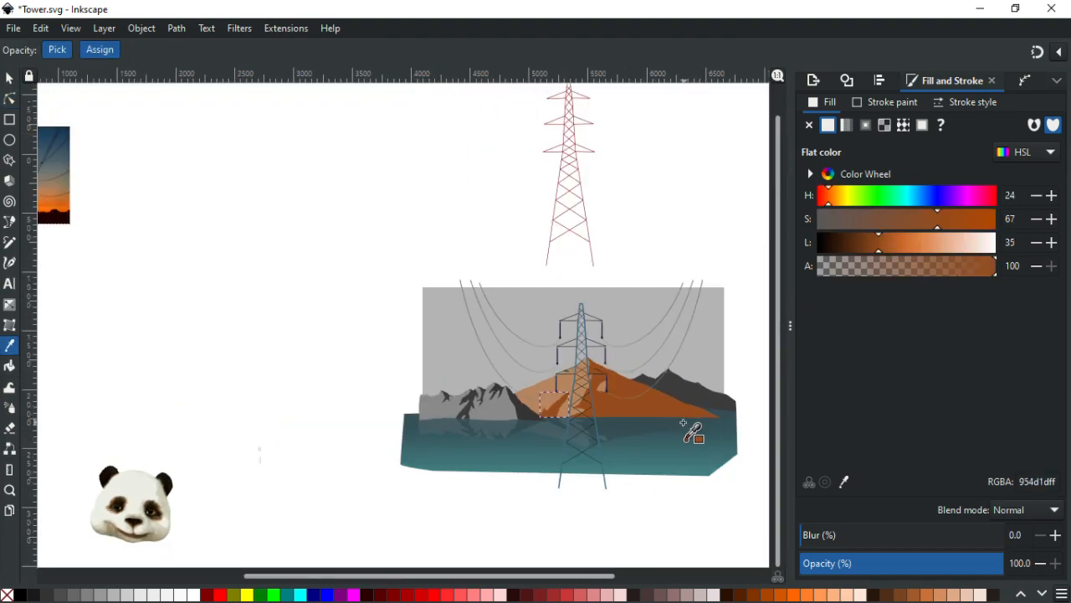
pyautogui.scroll(1, 689, 430)
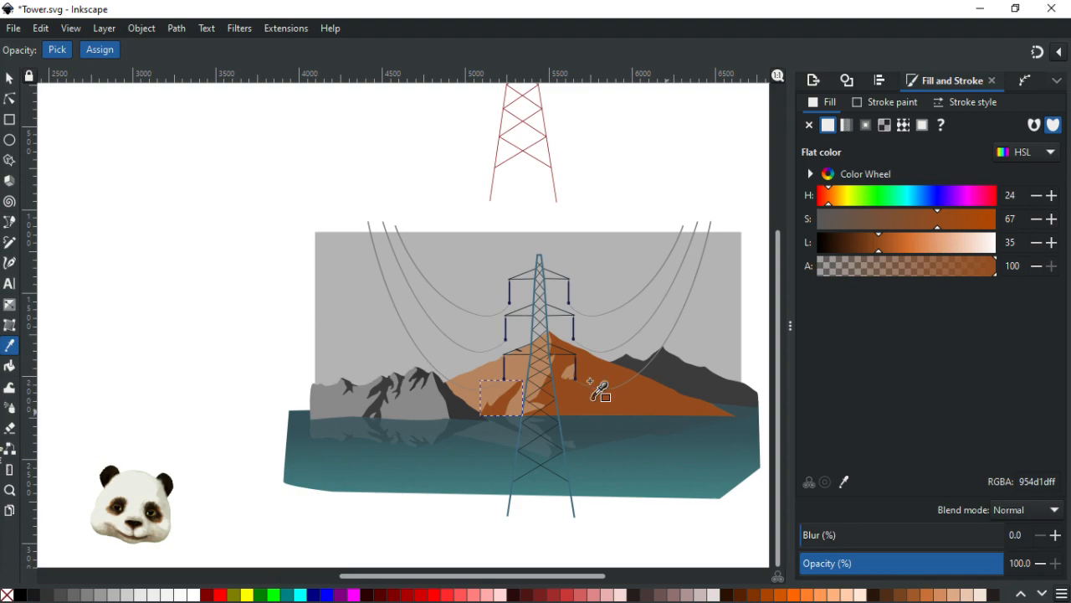
# Step: Darken the large mountain's right slope to hue 22, saturation 61 and lightness 30
pyautogui.click(9, 98)
pyautogui.click(641, 395)
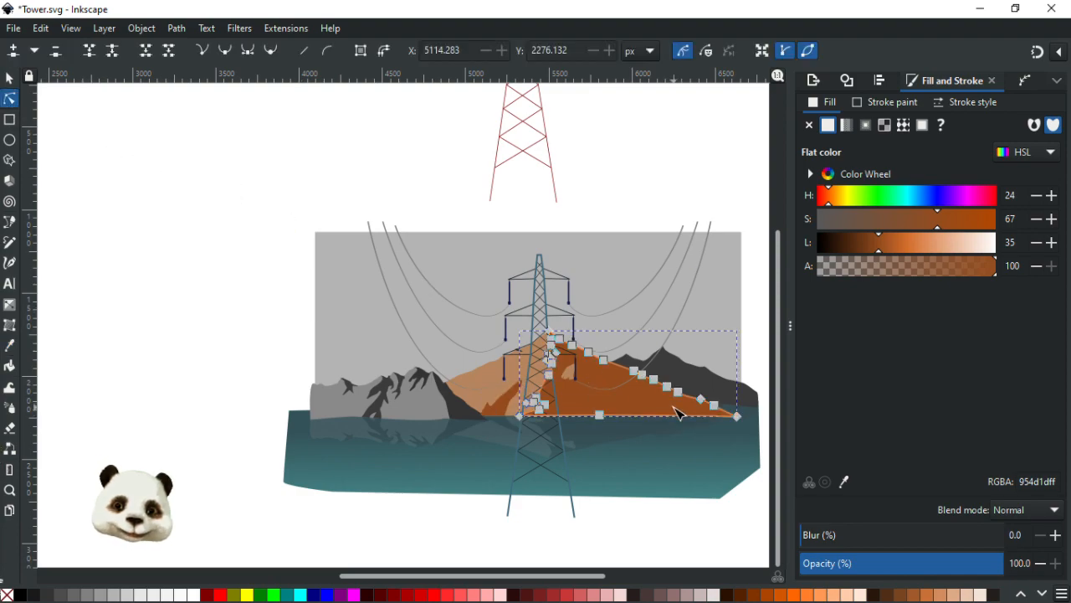
pyautogui.scroll(2, 774, 297)
pyautogui.moveTo(877, 244); pyautogui.dragTo(870, 247)
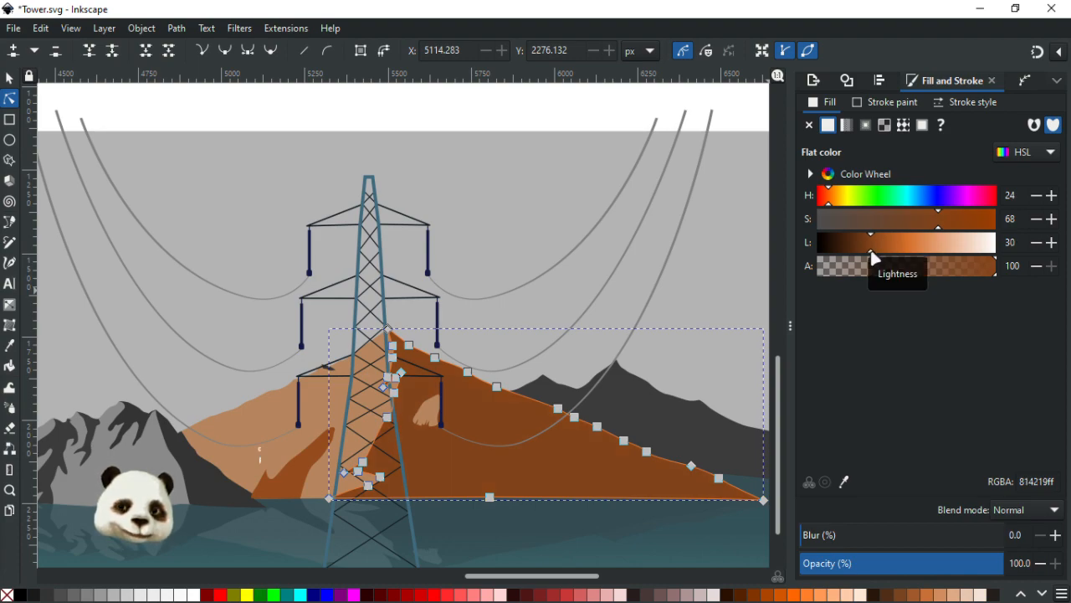
pyautogui.click(935, 232)
pyautogui.moveTo(924, 233)
pyautogui.mouseDown()
pyautogui.moveTo(911, 233)
pyautogui.moveTo(928, 235)
pyautogui.mouseUp()
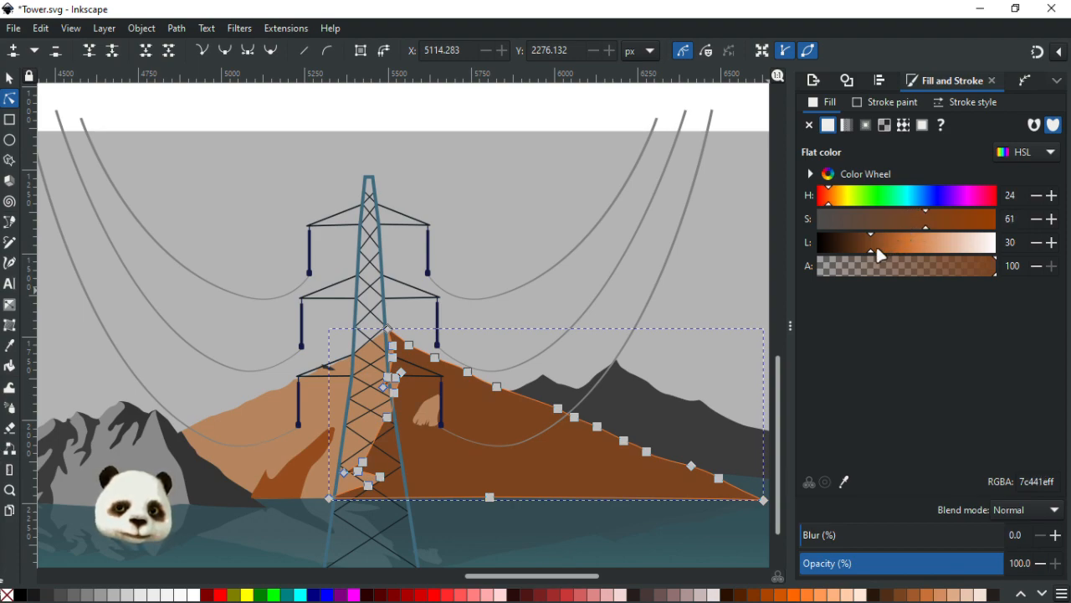
pyautogui.moveTo(829, 204); pyautogui.dragTo(827, 201)
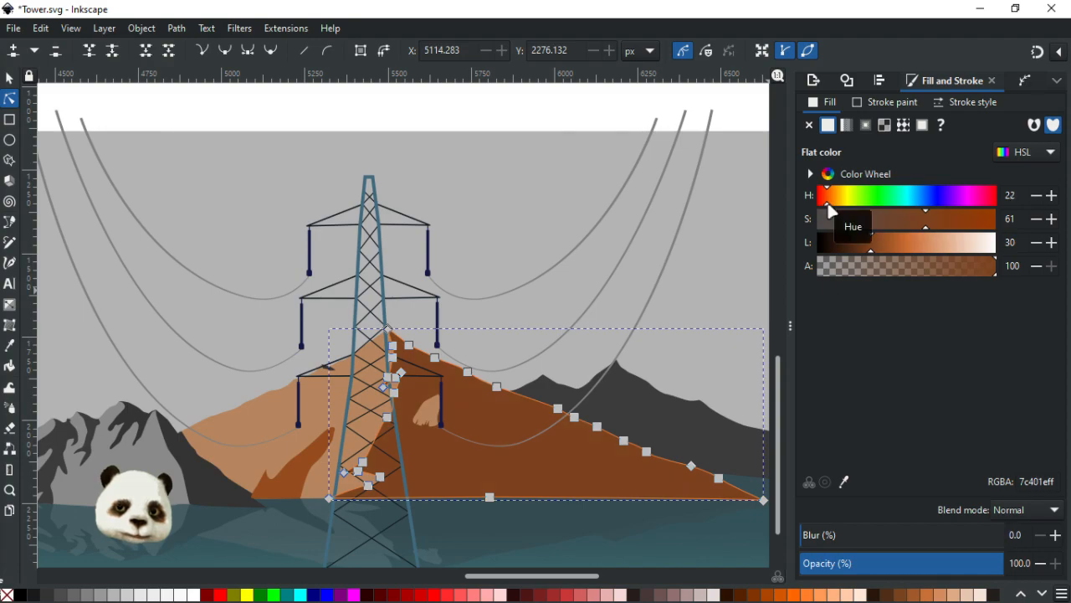
pyautogui.click(491, 132)
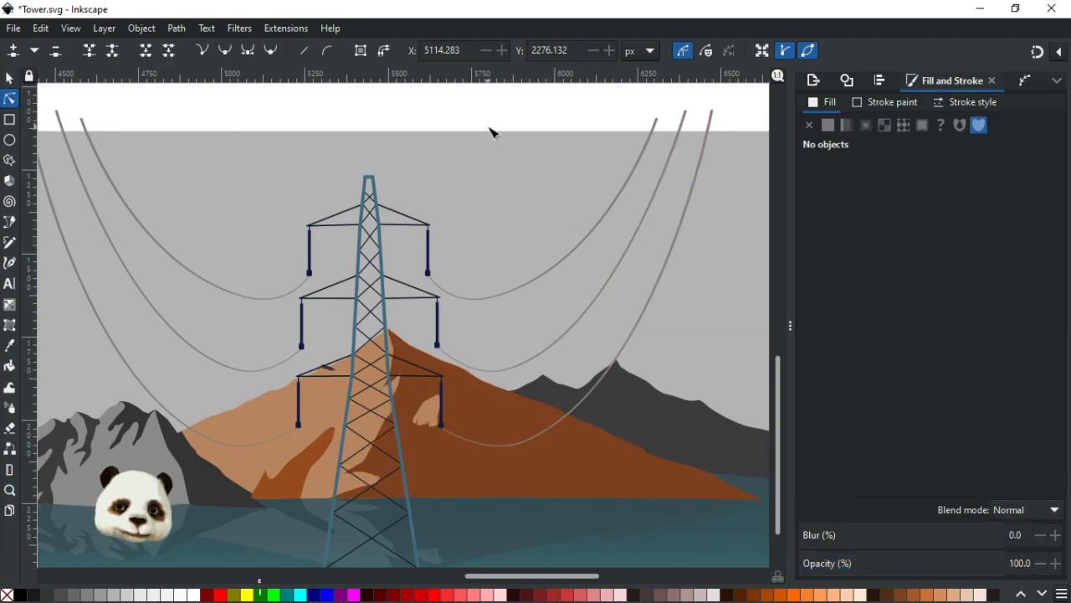
# Step: Examine the recoloured large mountain against the lake, its reflection and the rest of the scene
pyautogui.scroll(-3, 501, 160)
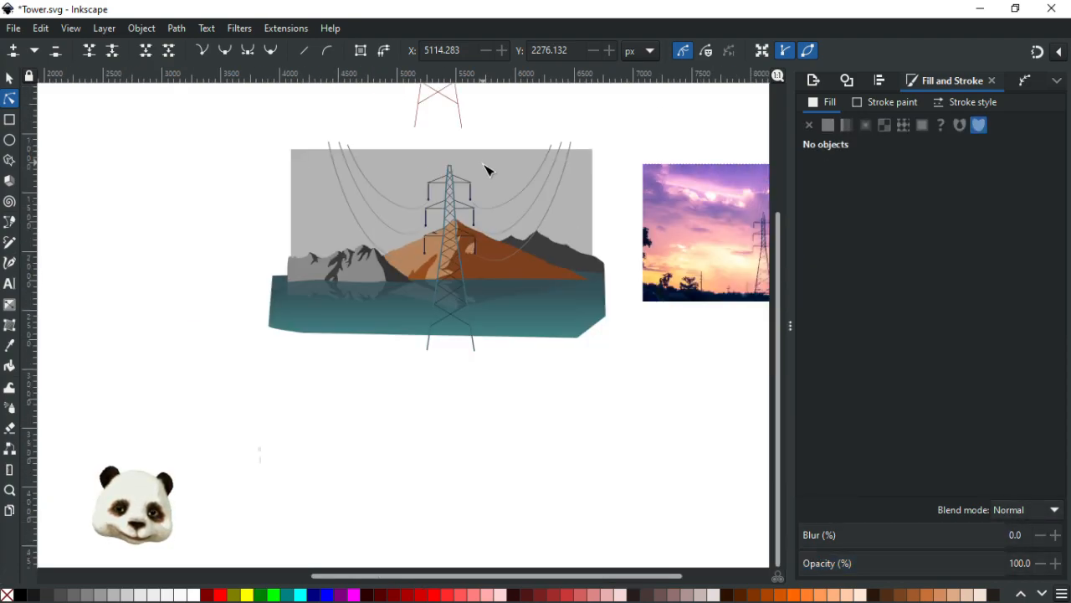
pyautogui.scroll(3, 486, 167)
pyautogui.scroll(3, 557, 477)
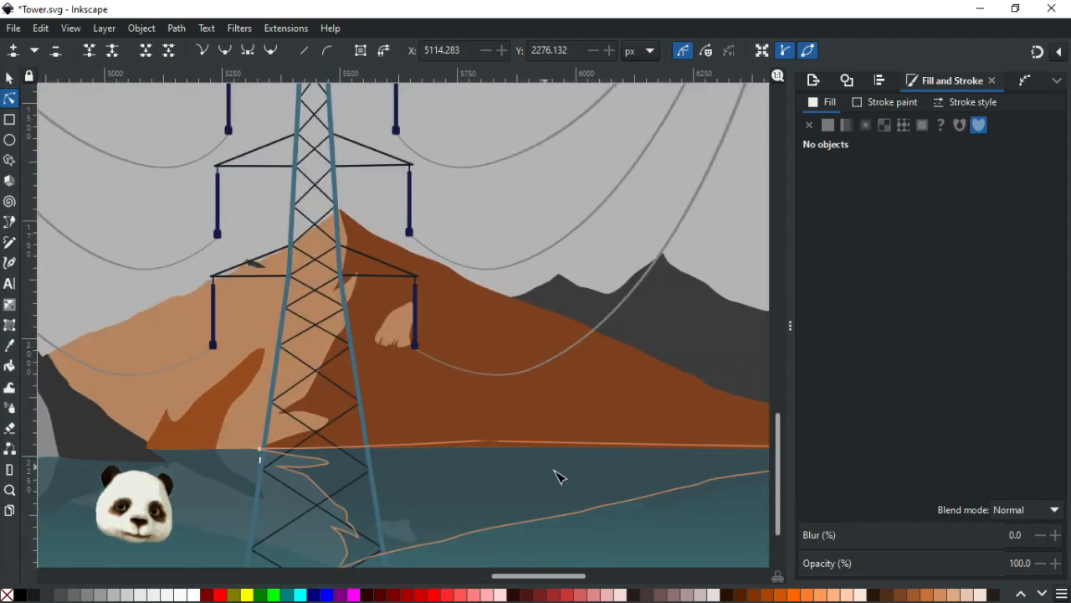
pyautogui.scroll(-7, 586, 461)
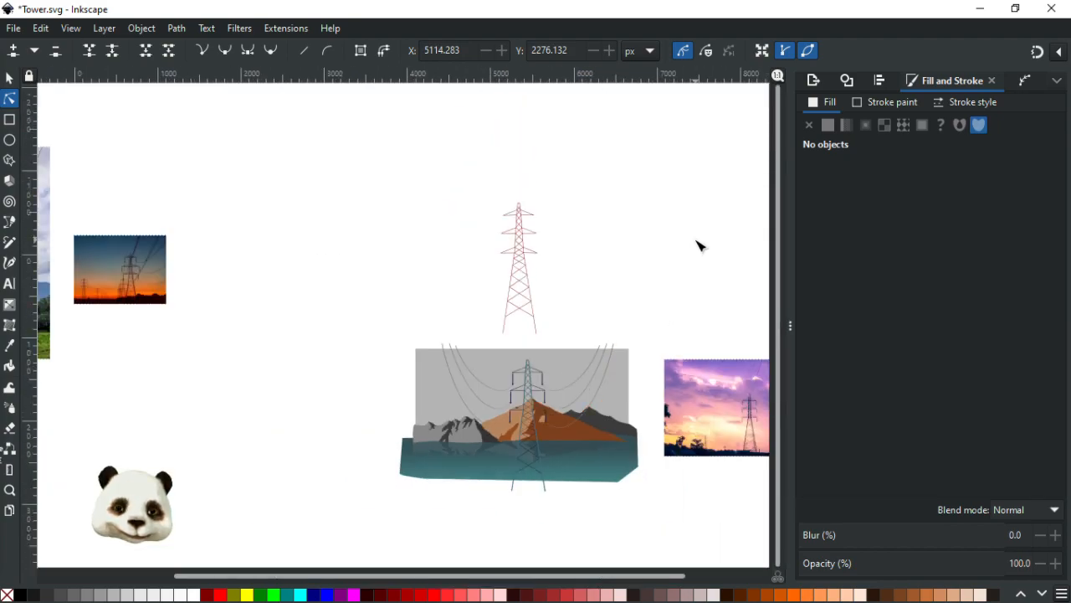
pyautogui.scroll(-1, 695, 247)
pyautogui.scroll(1, 677, 257)
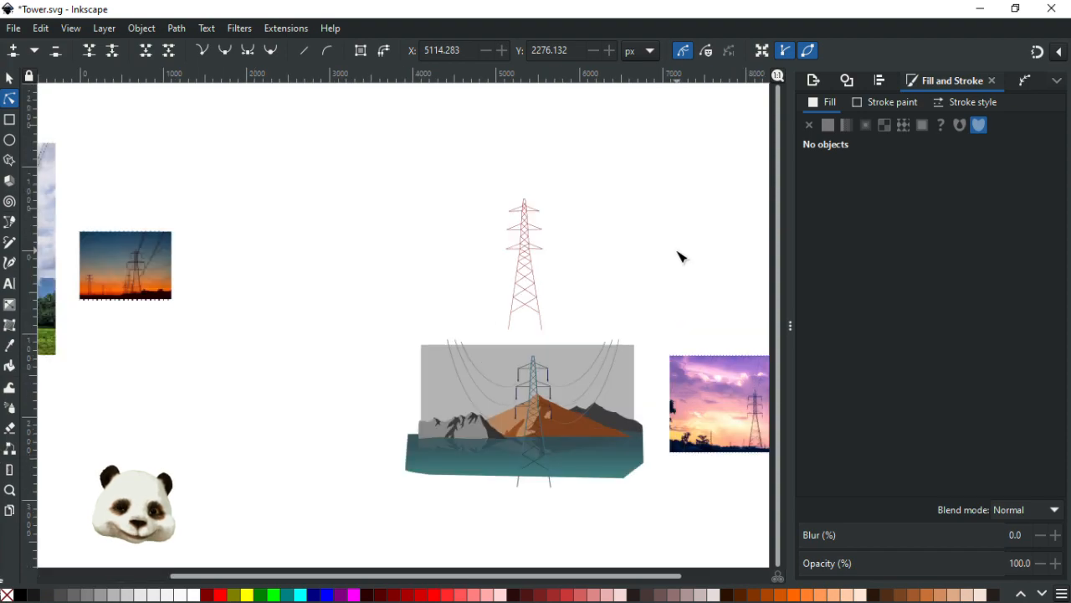
pyautogui.scroll(1, 655, 308)
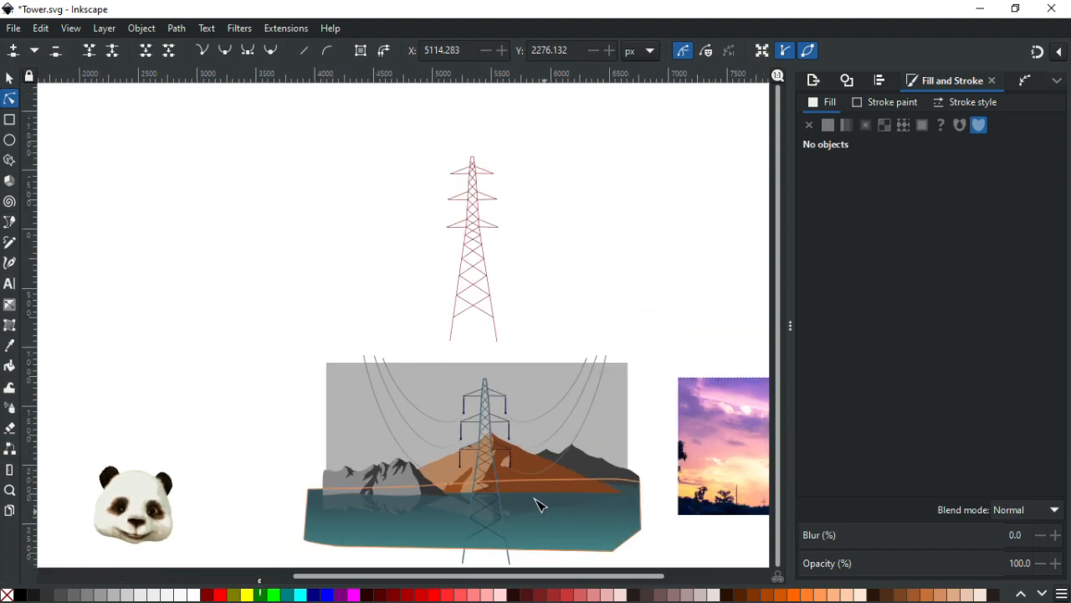
pyautogui.moveTo(632, 285); pyautogui.dragTo(620, 169)
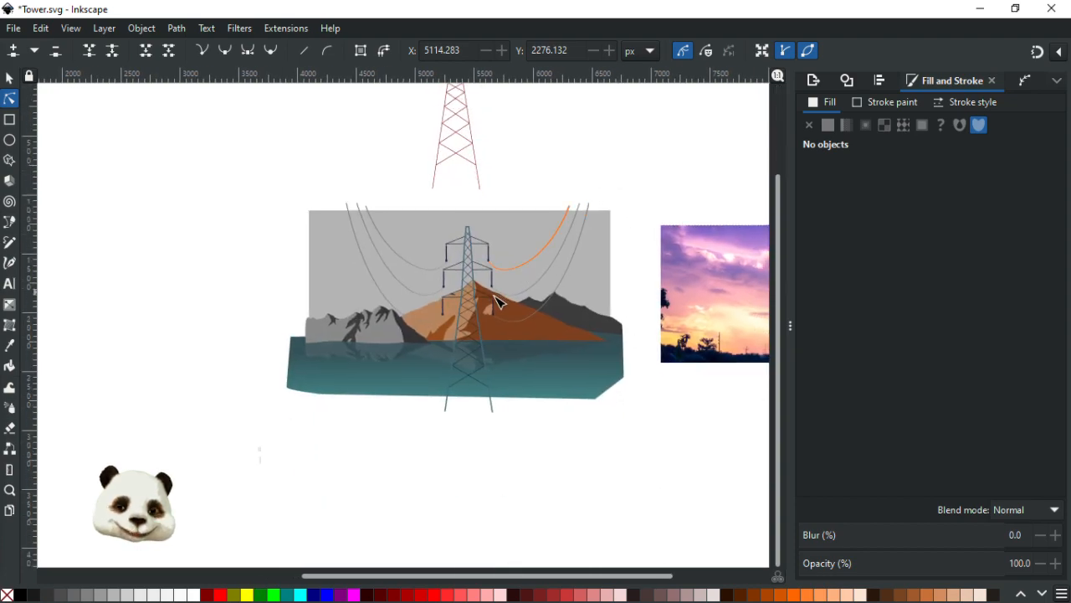
pyautogui.scroll(2, 500, 303)
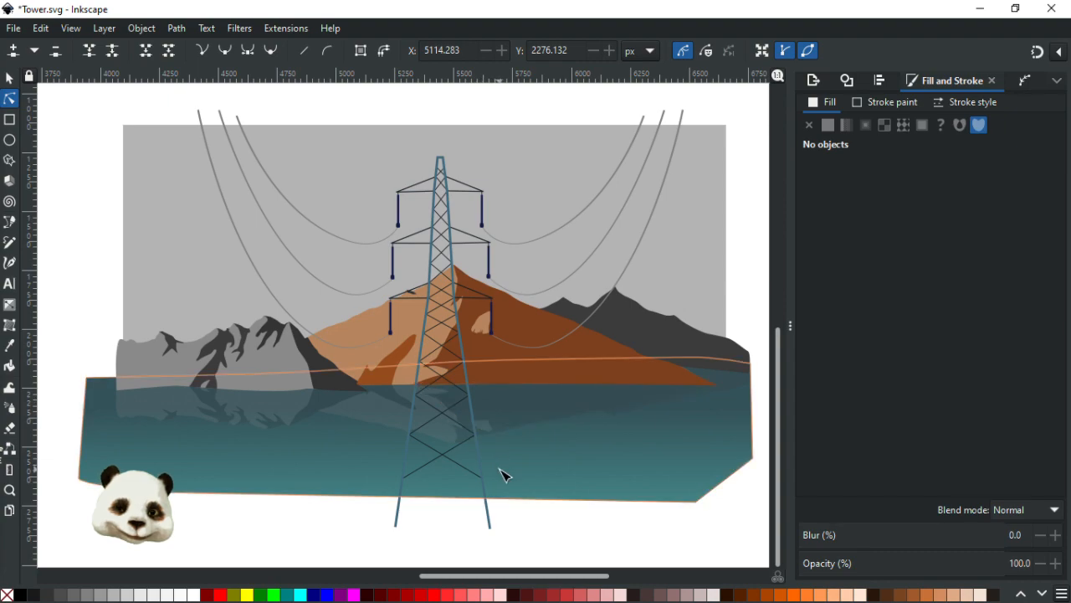
pyautogui.click(639, 378)
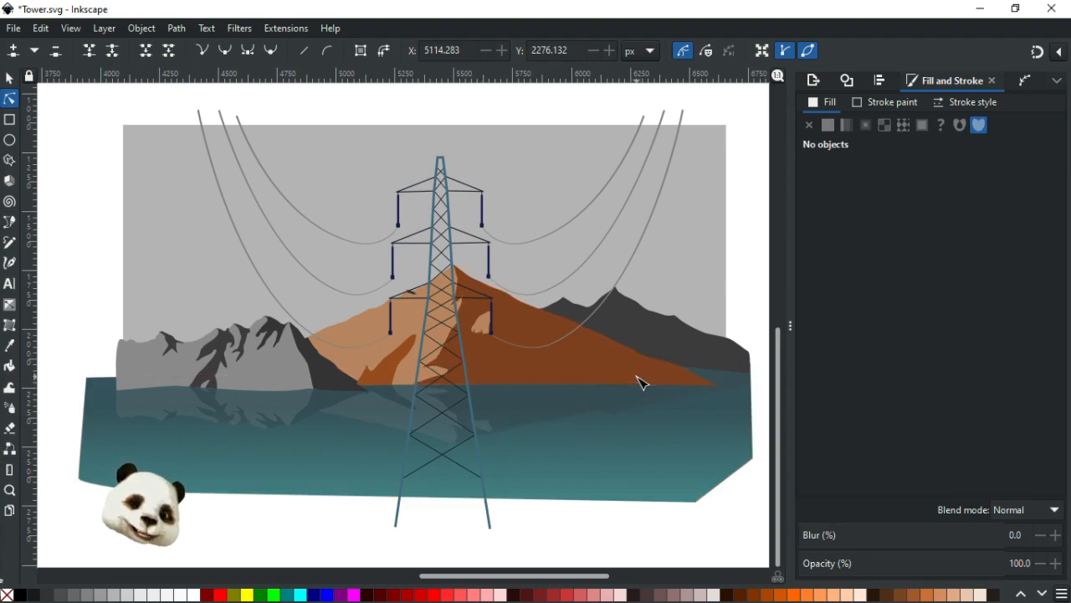
# Step: Shift the hue of the large mountain's right slope to 28 and save the drawing
pyautogui.moveTo(827, 203)
pyautogui.mouseDown()
pyautogui.moveTo(874, 204)
pyautogui.moveTo(831, 203)
pyautogui.mouseUp()
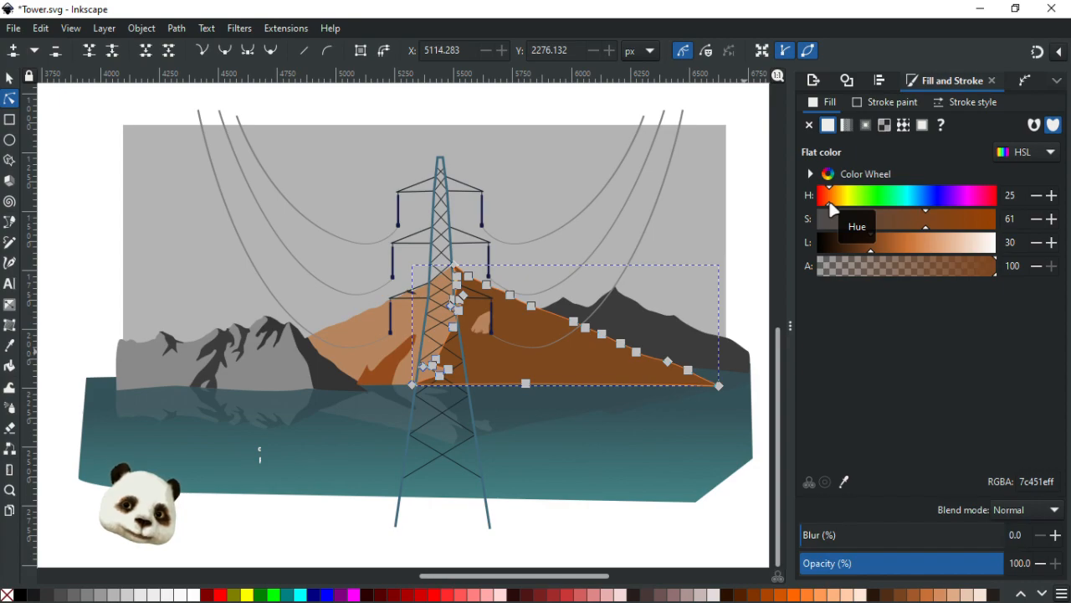
pyautogui.click(441, 115)
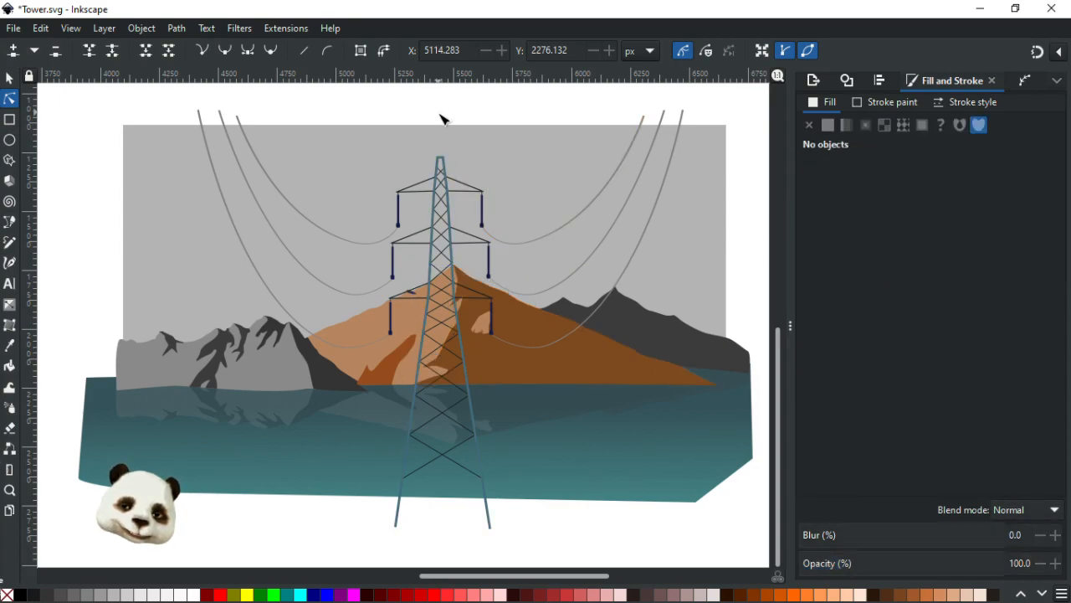
pyautogui.scroll(3, 441, 118)
pyautogui.hotkey('ctrl', 's')
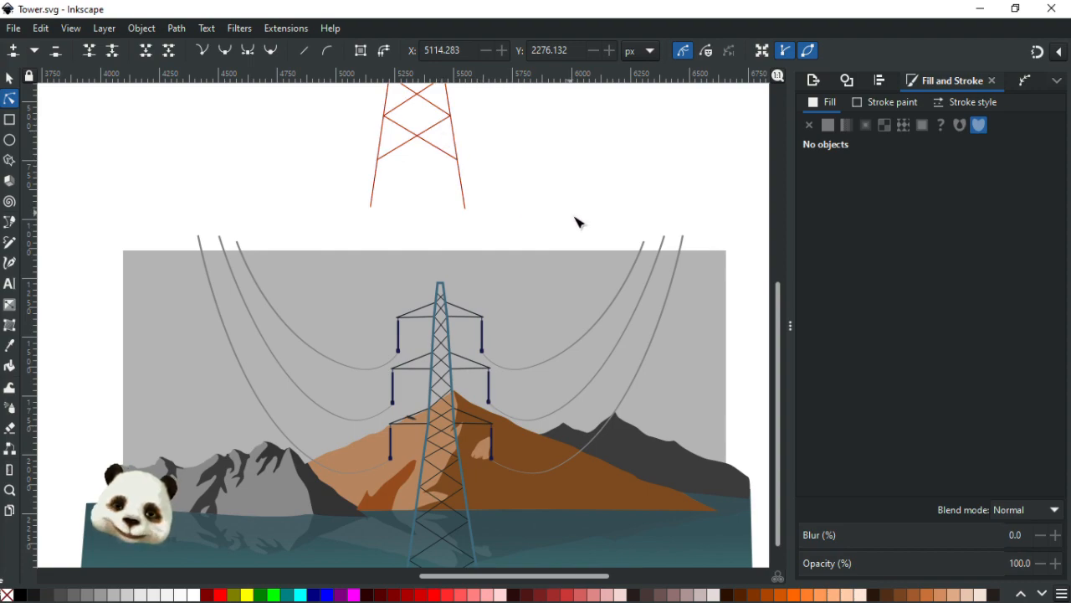
# Step: Draw a small circle with a radius of about 85 px on the blank canvas beside the scene as a colour swatch
pyautogui.moveTo(416, 298); pyautogui.dragTo(509, 160)
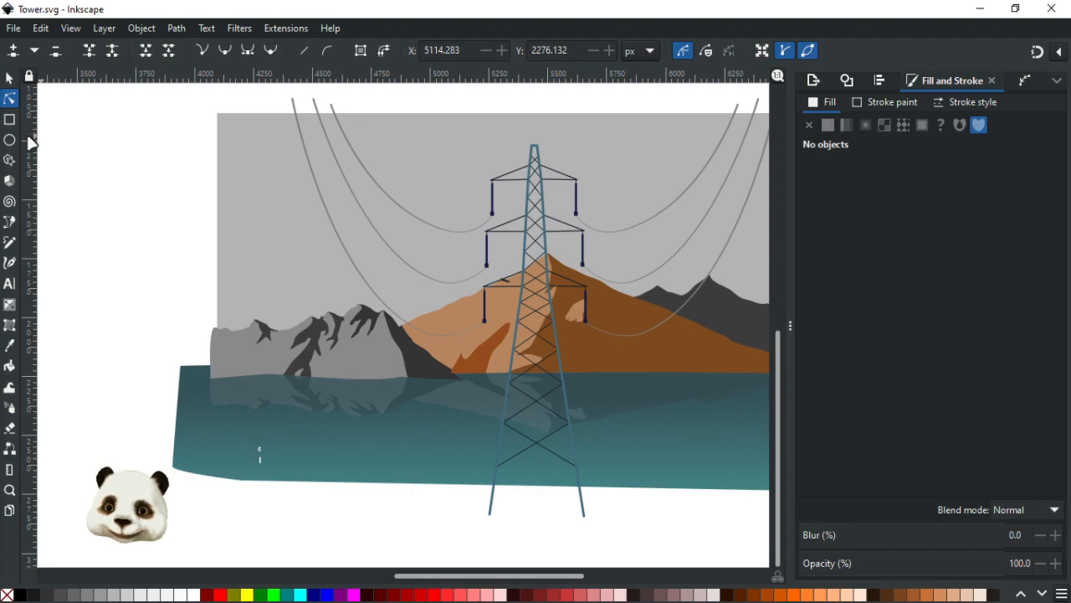
pyautogui.click(9, 139)
pyautogui.click(90, 176)
pyautogui.moveTo(110, 201); pyautogui.dragTo(112, 203)
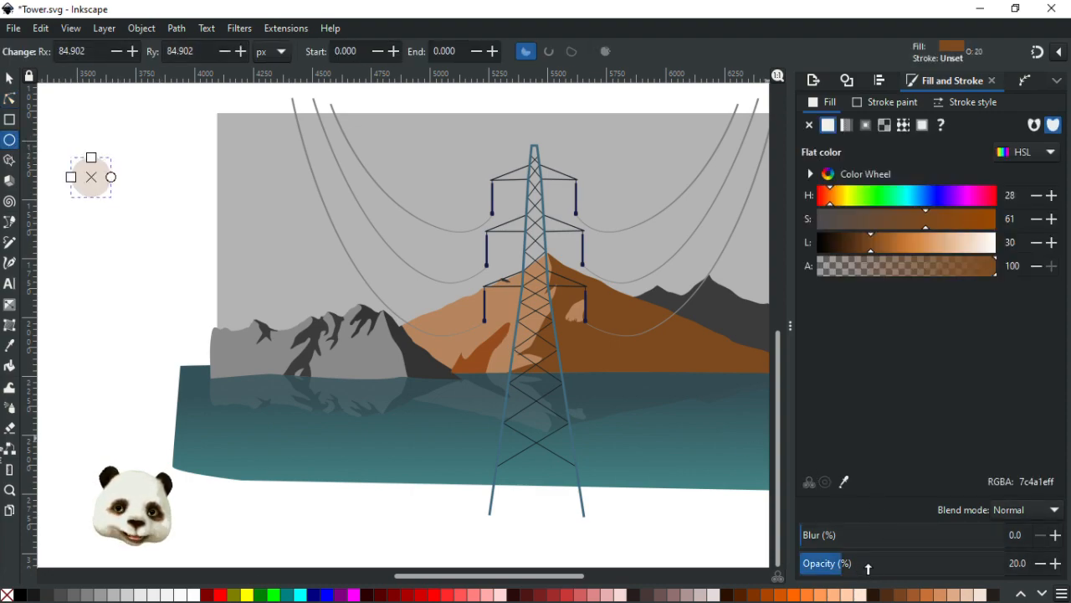
# Step: Raise the swatch circle's opacity to 100% so it shows the right slope's dark brown
pyautogui.click(9, 99)
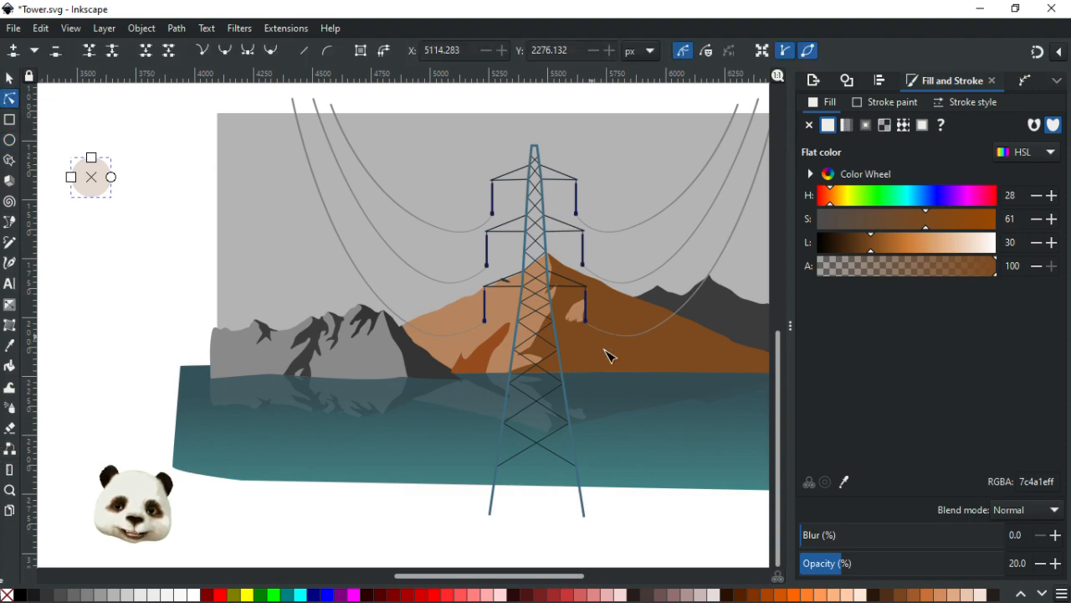
pyautogui.click(607, 356)
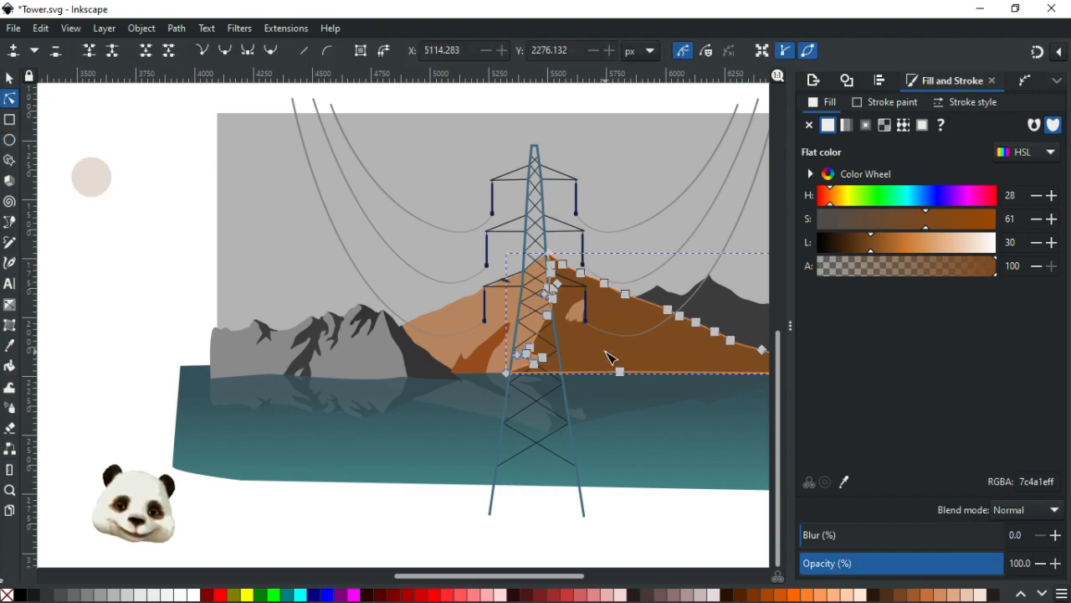
pyautogui.click(438, 342)
pyautogui.click(91, 176)
pyautogui.moveTo(903, 569); pyautogui.dragTo(1009, 569)
pyautogui.press('d')
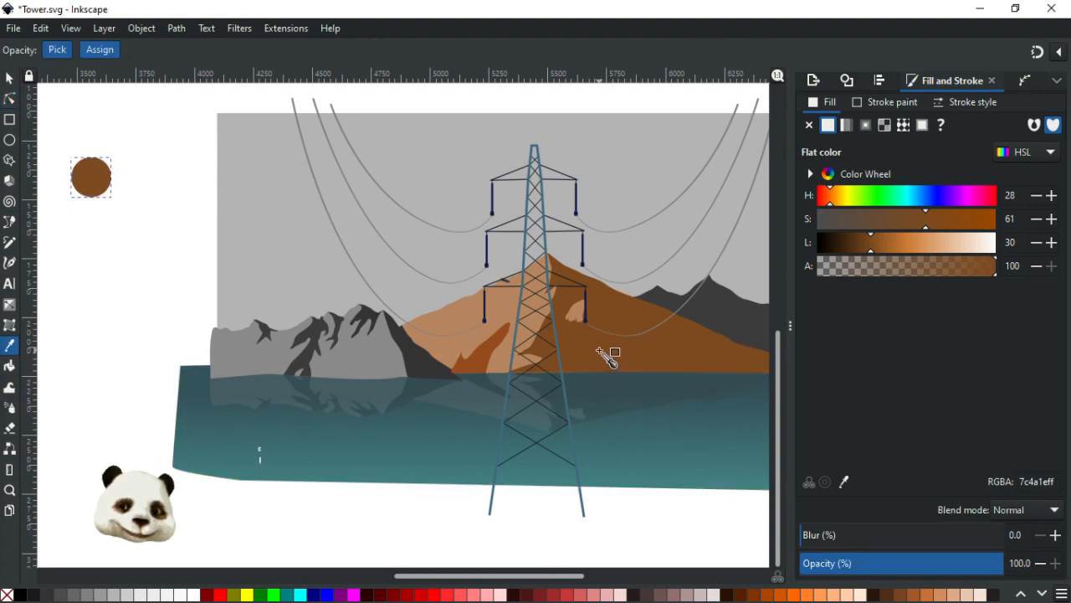
# Step: Duplicate the brown swatch, place the copy below it and fill it with the left face's light orange-brown
pyautogui.click(9, 77)
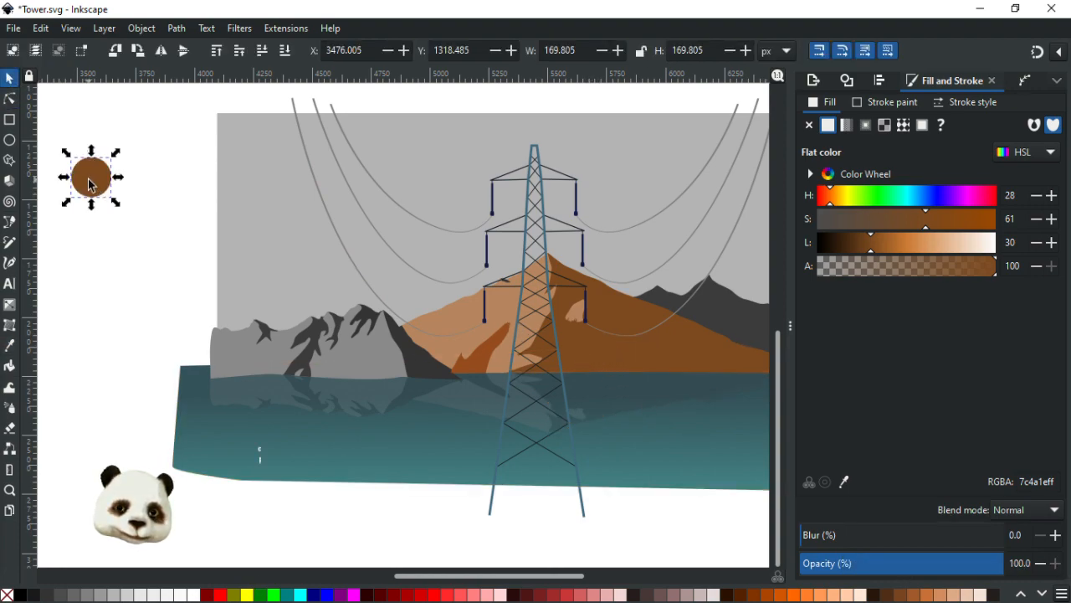
pyautogui.click(90, 180)
pyautogui.moveTo(92, 176); pyautogui.dragTo(91, 232)
pyautogui.hotkey('ctrl', 'd')
pyautogui.moveTo(95, 188); pyautogui.dragTo(99, 260)
pyautogui.press('d')
pyautogui.click(466, 323)
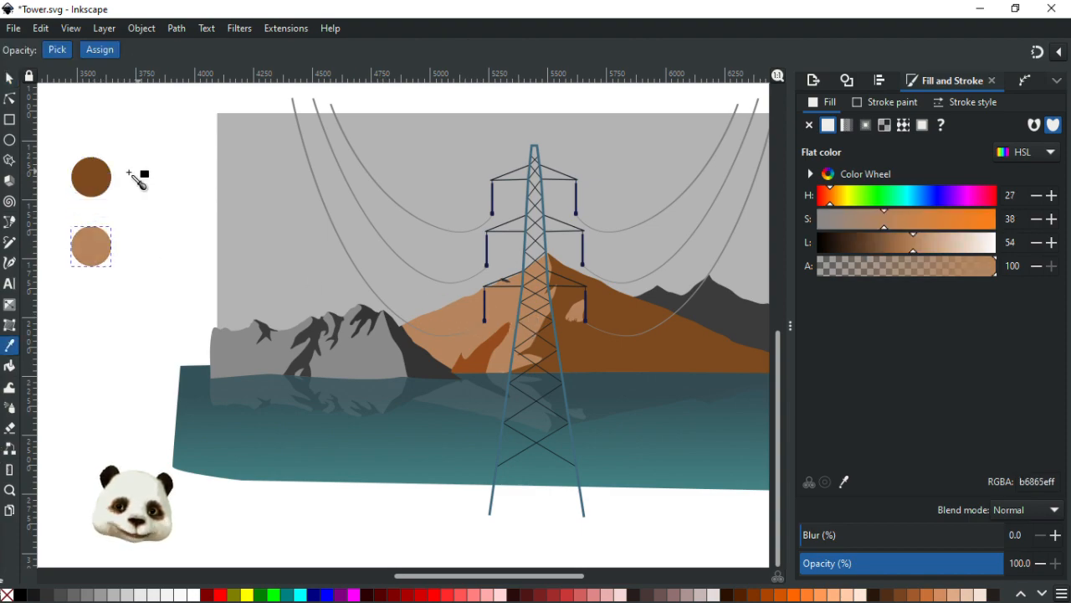
# Step: Deselect the colour swatches and save the drawing
pyautogui.click(9, 78)
pyautogui.click(94, 181)
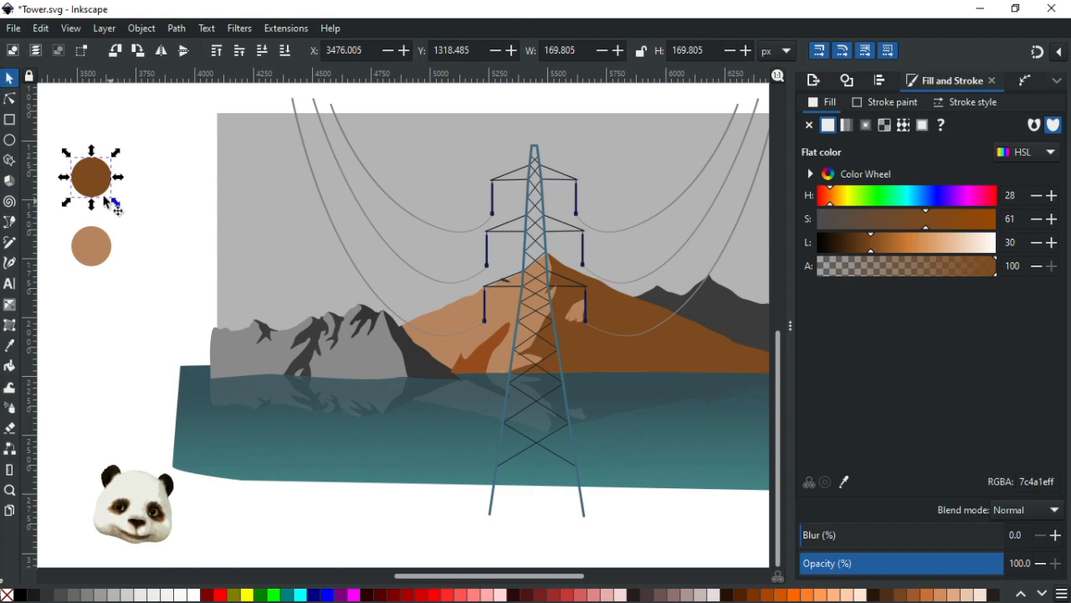
pyautogui.doubleClick(96, 186)
pyautogui.click(10, 80)
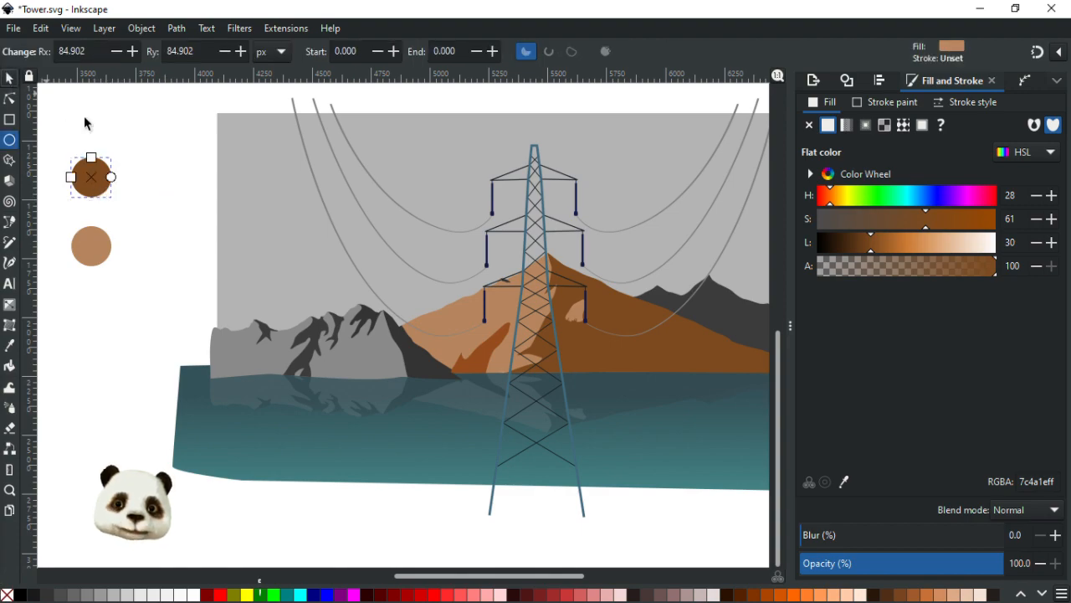
pyautogui.click(90, 117)
pyautogui.hotkey('ctrl', 's')
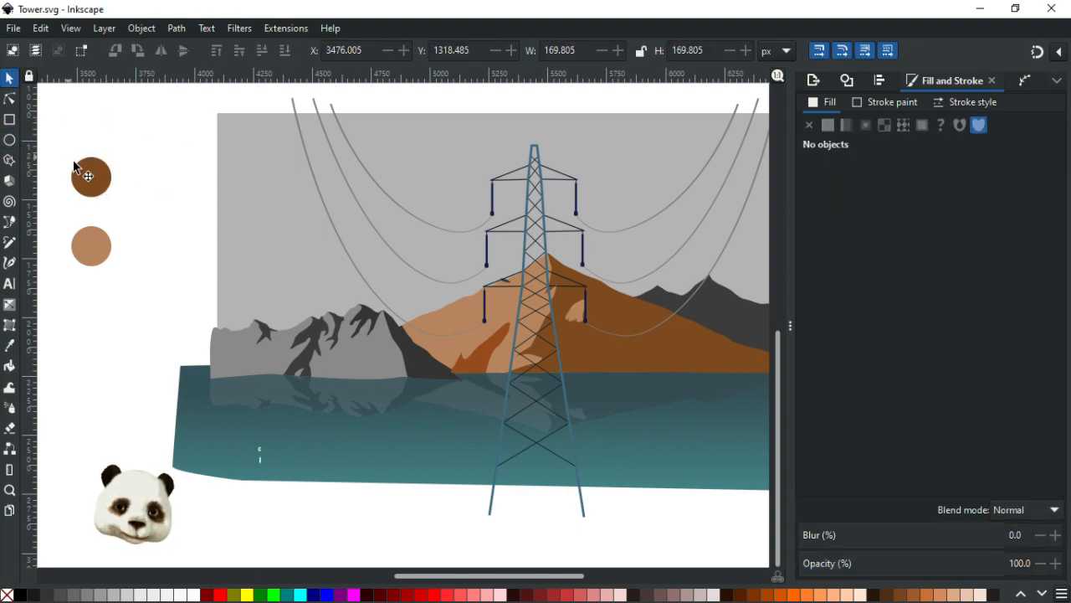
# Step: Duplicate both swatches alongside the originals and fill the upper copy with the rocky mountain's dark grey shadow colour
pyautogui.click(98, 184)
pyautogui.keyDown('shift'); pyautogui.click(103, 251); pyautogui.keyUp('shift')
pyautogui.hotkey('ctrl', 'd')
pyautogui.moveTo(103, 250); pyautogui.dragTo(154, 250)
pyautogui.click(143, 129)
pyautogui.click(144, 168)
pyautogui.press('d')
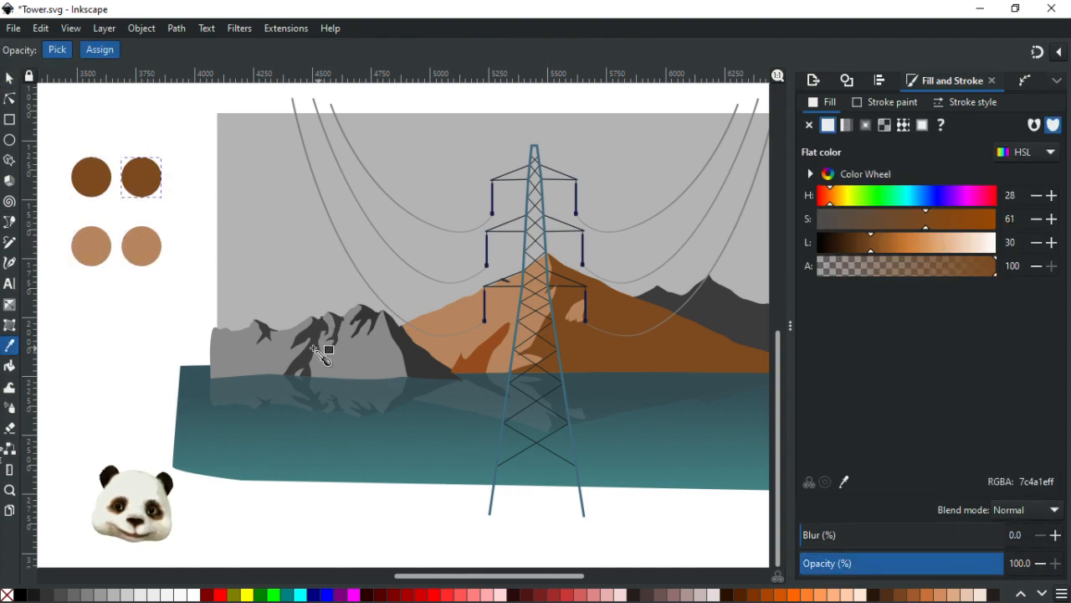
pyautogui.click(314, 339)
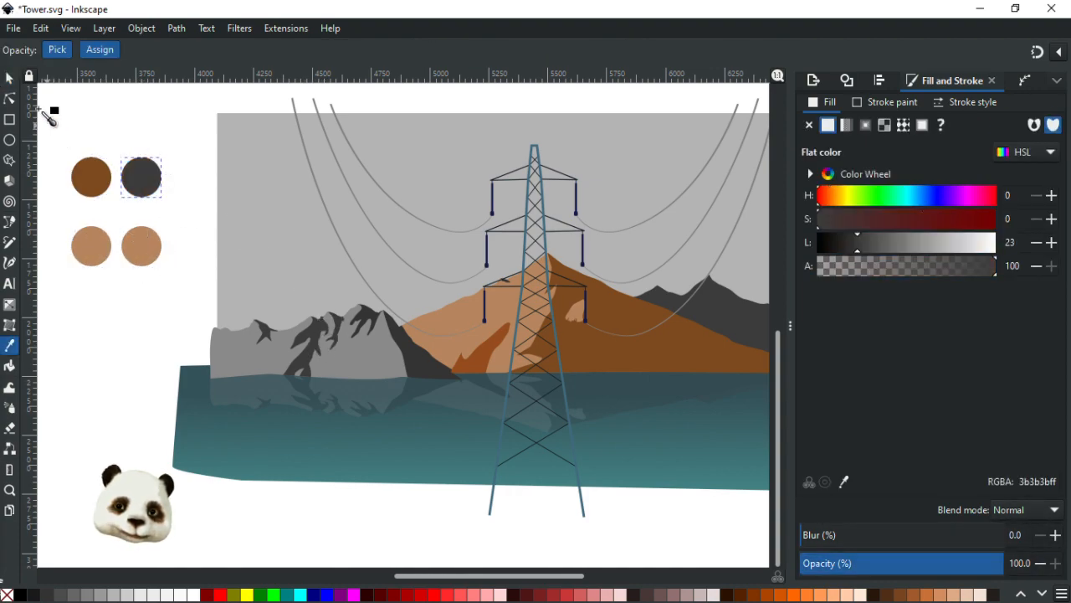
# Step: Try to fill the lower copied swatch with the rocky mountain's light grey, and save the drawing
pyautogui.click(10, 80)
pyautogui.click(150, 249)
pyautogui.press('d')
pyautogui.click(277, 358)
pyautogui.click(95, 108)
pyautogui.hotkey('ctrl', 's')
# Step: Draw a closed sky shape with the Pen tool around the grey backdrop, its lower edge running across the mountains
pyautogui.scroll(-2, 209, 166)
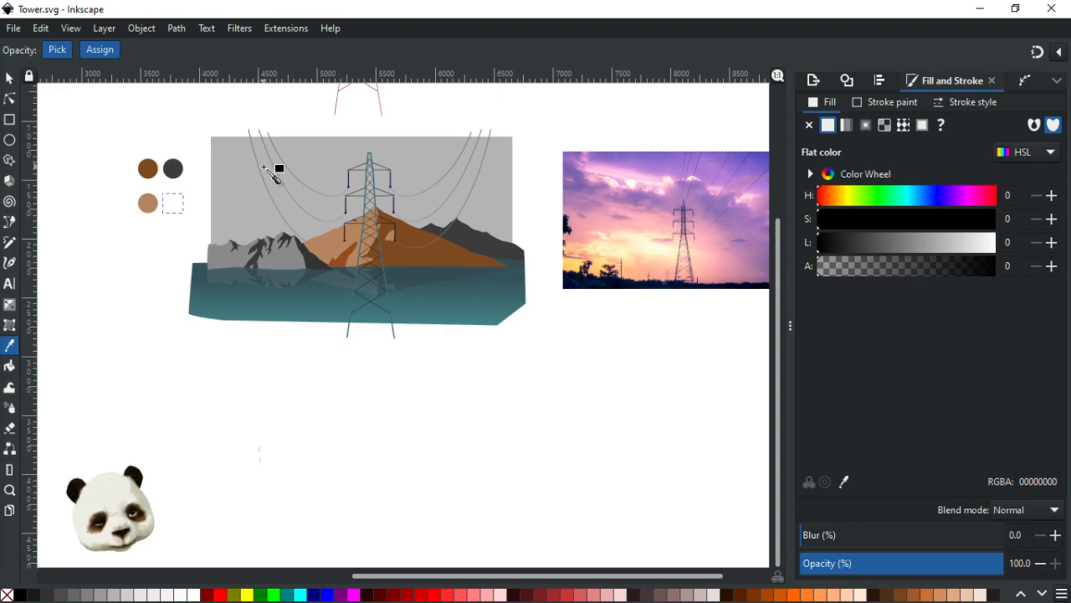
pyautogui.press('b')
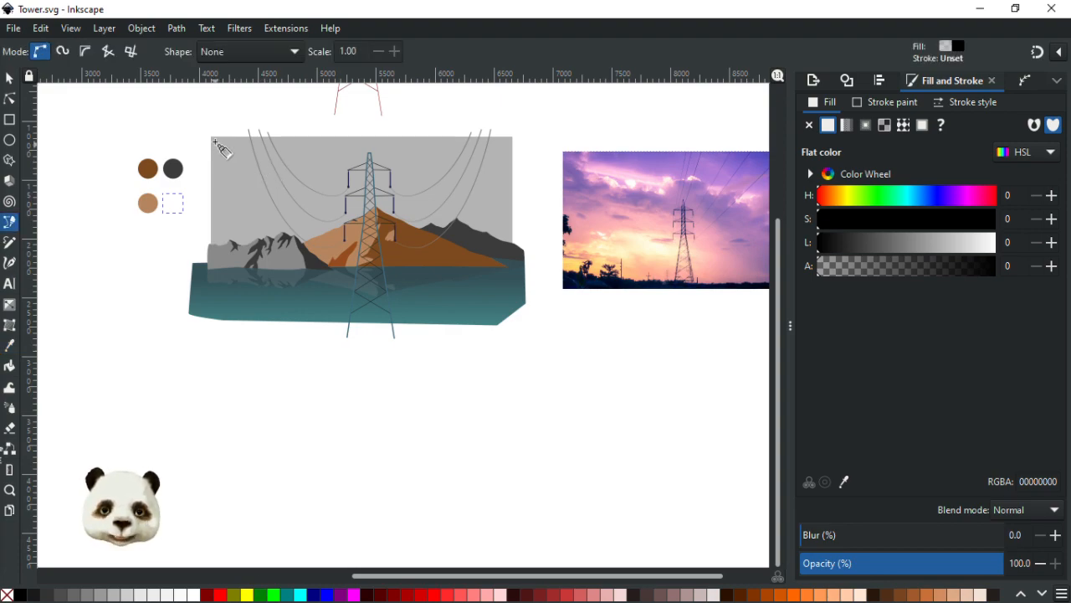
pyautogui.click(203, 131)
pyautogui.click(205, 251)
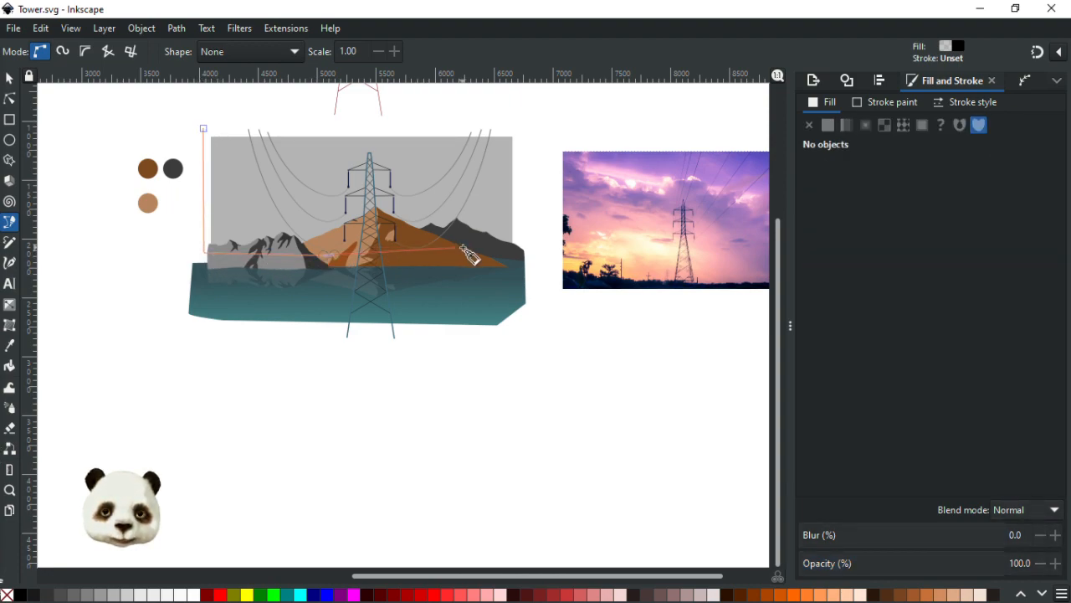
pyautogui.click(539, 250)
pyautogui.click(530, 118)
pyautogui.click(265, 126)
pyautogui.click(204, 129)
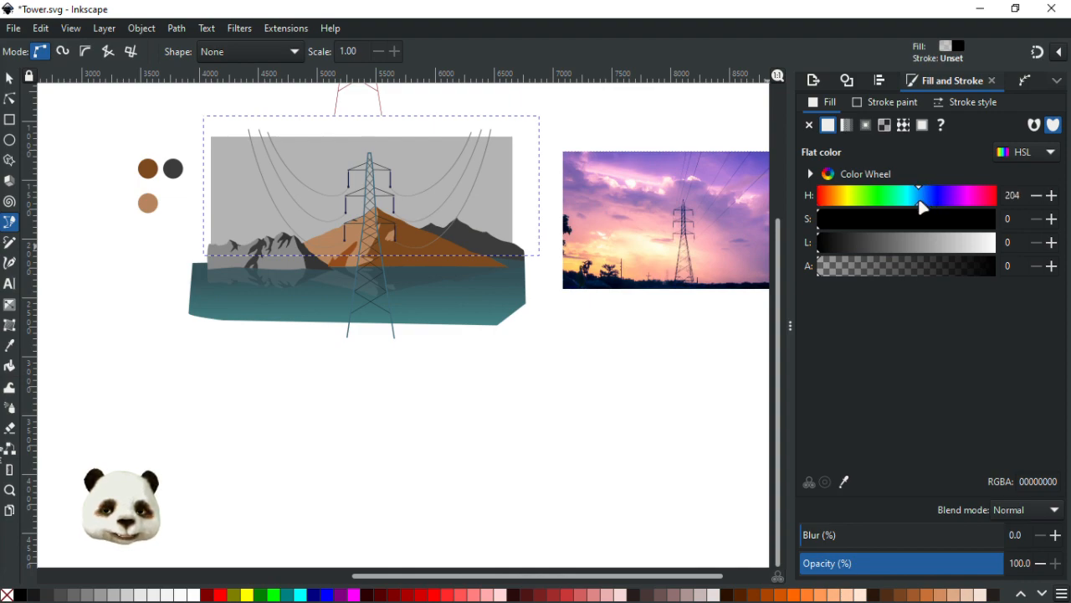
# Step: Make the sky shape fully opaque and fill it turquoise with hue 187, saturation 50 and lightness 55
pyautogui.moveTo(881, 267); pyautogui.dragTo(1050, 265)
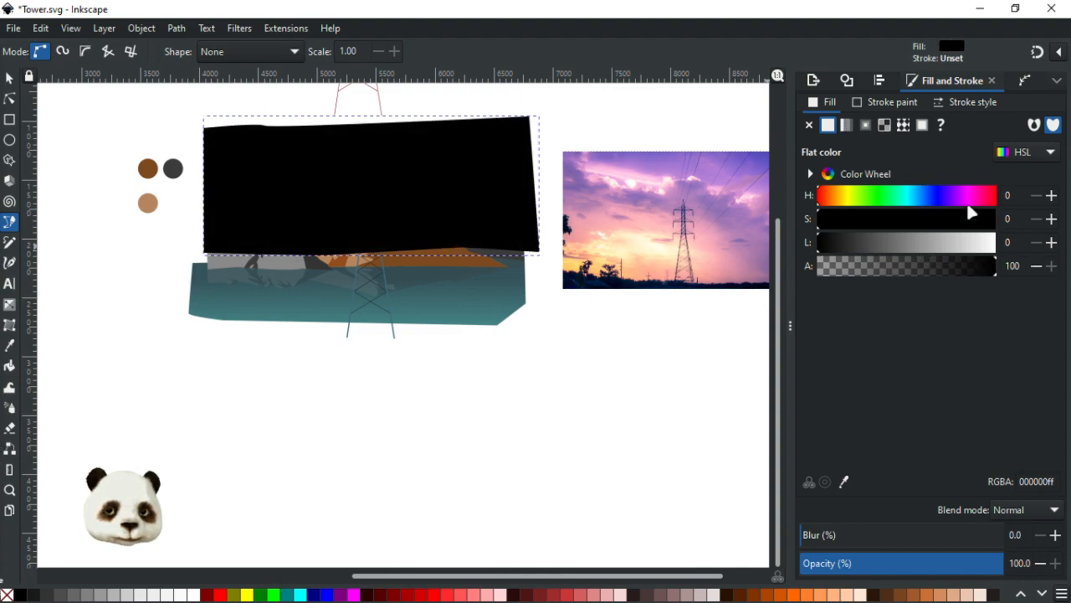
pyautogui.moveTo(862, 197); pyautogui.dragTo(935, 206)
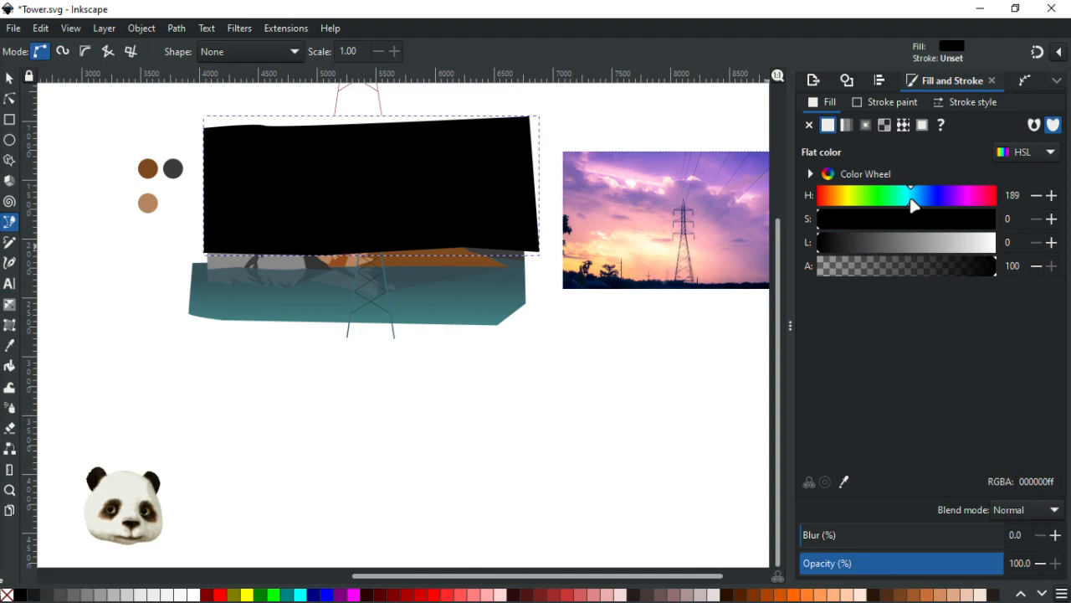
pyautogui.moveTo(875, 248); pyautogui.dragTo(907, 219)
pyautogui.click(909, 199)
pyautogui.click(913, 200)
# Step: Lower the sky shape in the stacking order until it sits behind the tower and mountains, in front of the grey backdrop
pyautogui.press('pagedown')
pyautogui.press('pagedown')
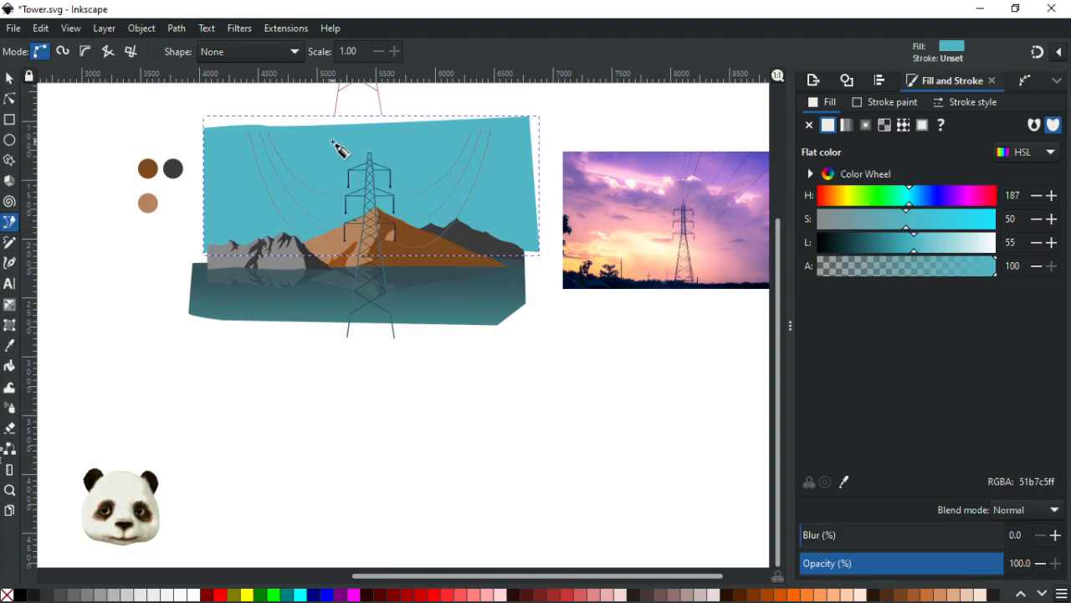
pyautogui.press('pageup')
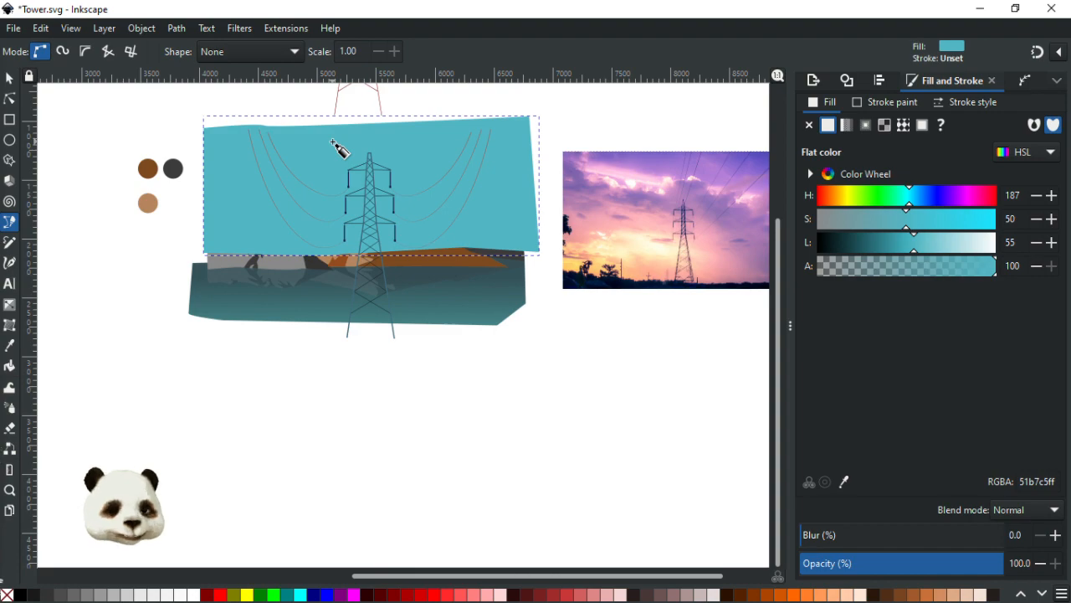
pyautogui.press('pagedown')
pyautogui.press('pagedown')
pyautogui.press('pageup')
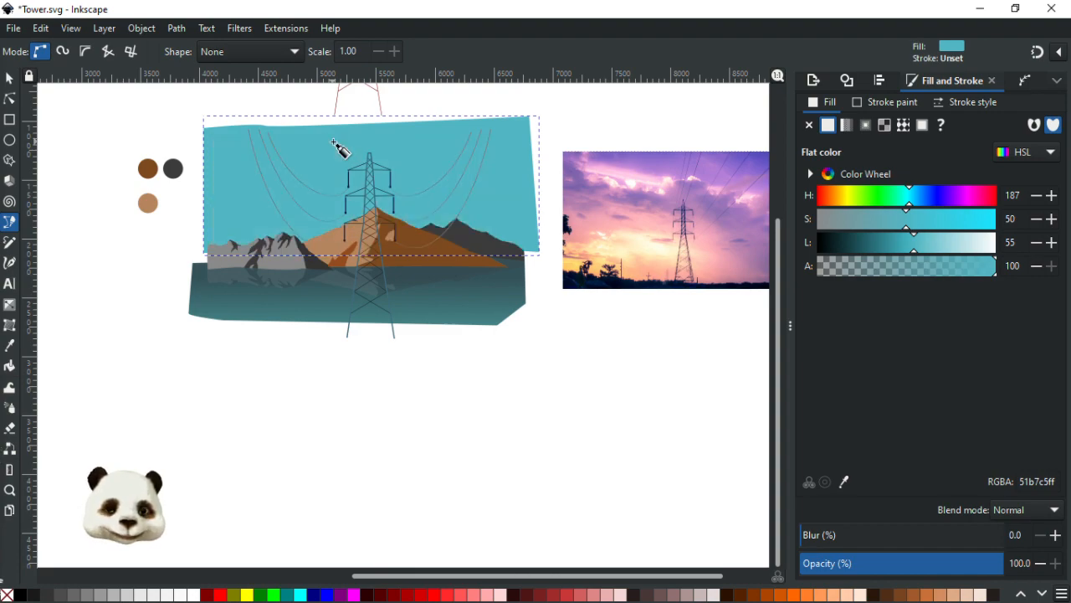
# Step: Set the sky's lightness to 51 and apply a vertical linear gradient running from its upper part down to the mountains
pyautogui.scroll(1, 341, 143)
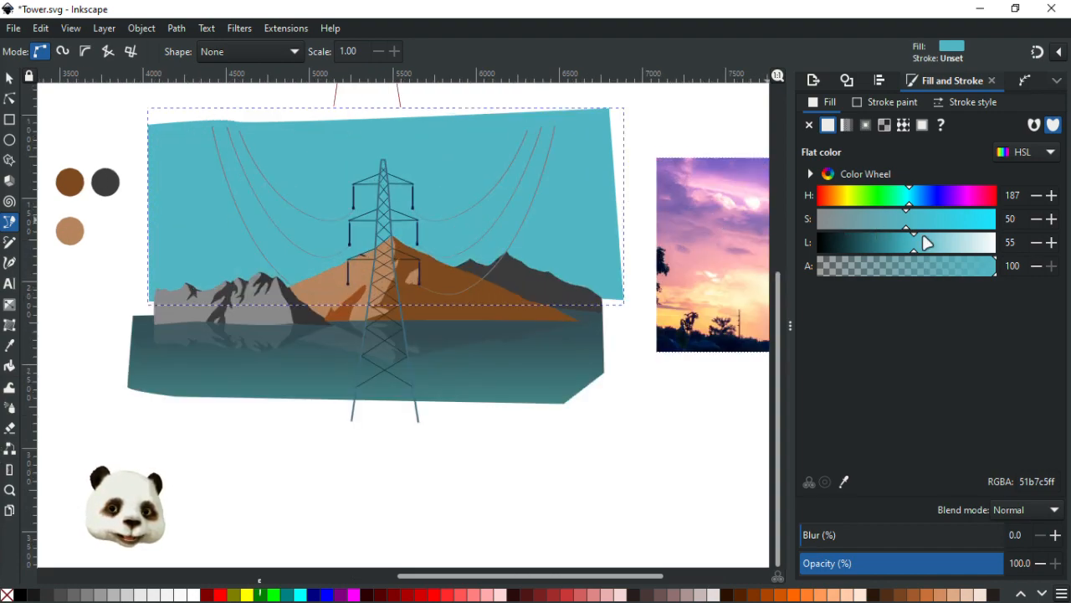
pyautogui.moveTo(921, 253); pyautogui.dragTo(909, 254)
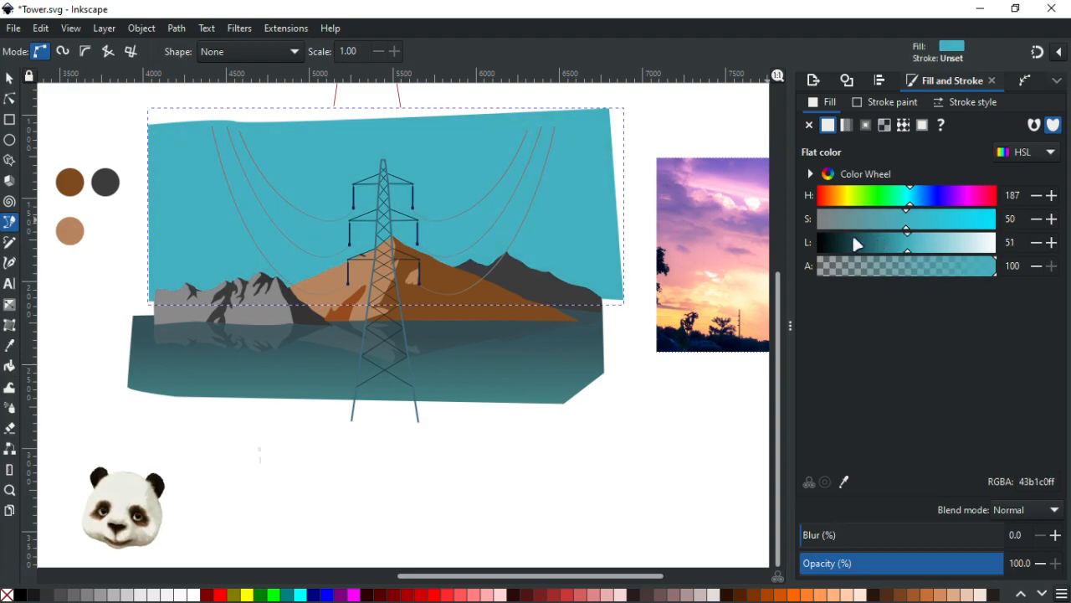
pyautogui.press('g')
pyautogui.moveTo(322, 138); pyautogui.dragTo(323, 277)
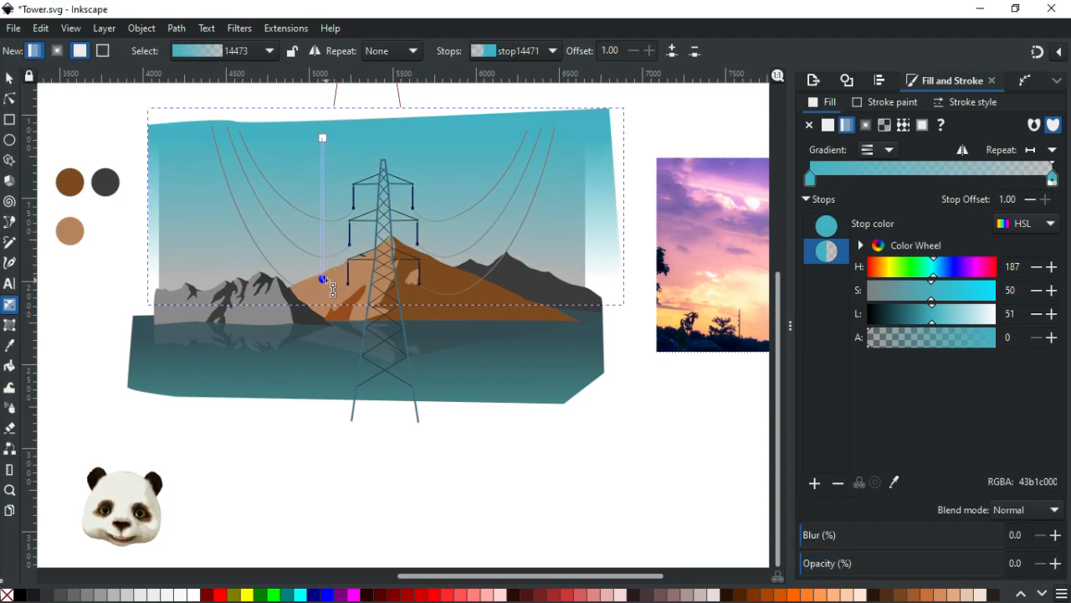
# Step: Make the sky gradient's lower stop fully opaque slate blue with hue 205, saturation 23 and lightness 32
pyautogui.press('d')
pyautogui.moveTo(919, 318); pyautogui.dragTo(1020, 334)
pyautogui.moveTo(897, 314); pyautogui.dragTo(909, 317)
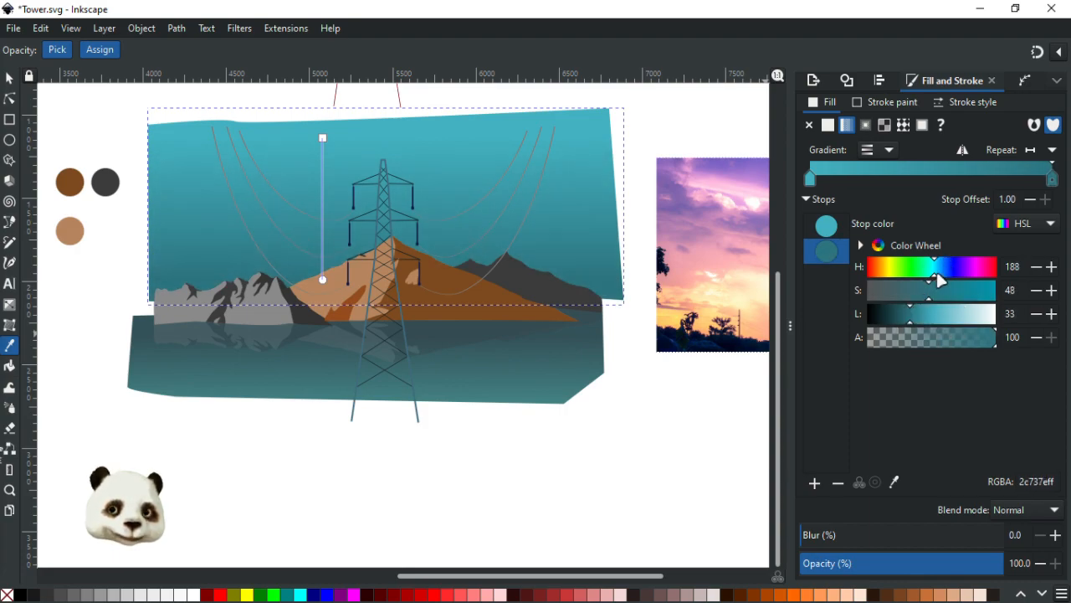
pyautogui.moveTo(921, 294); pyautogui.dragTo(918, 299)
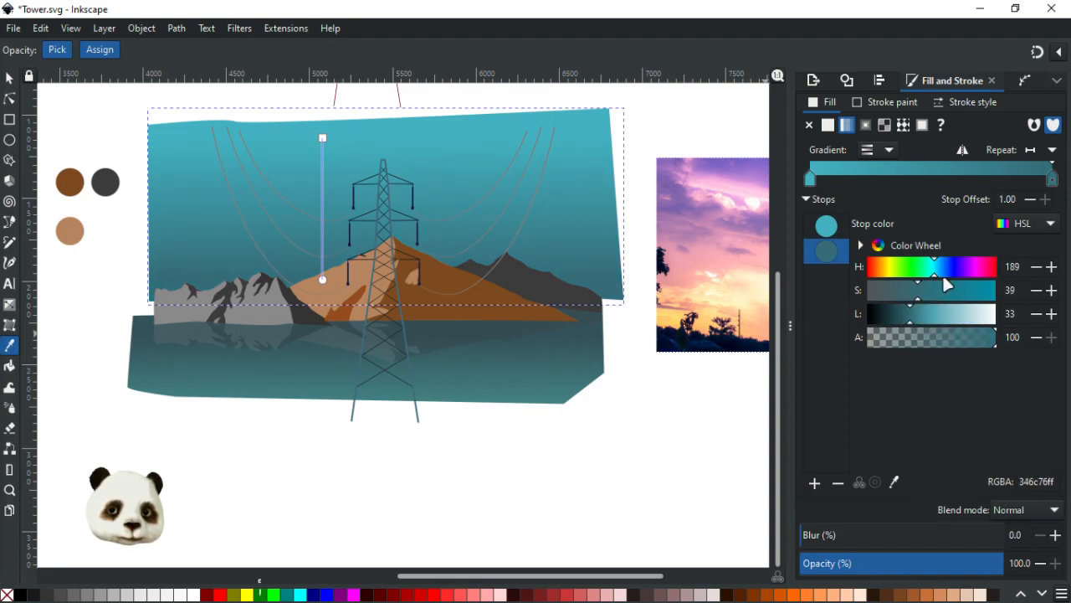
pyautogui.click(938, 268)
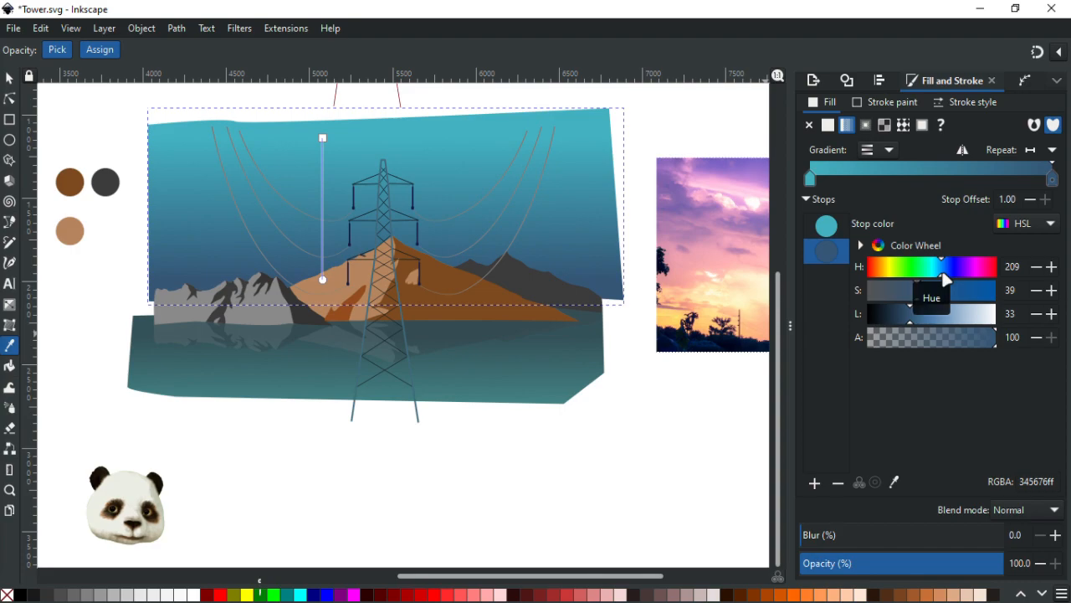
pyautogui.moveTo(938, 278); pyautogui.dragTo(942, 278)
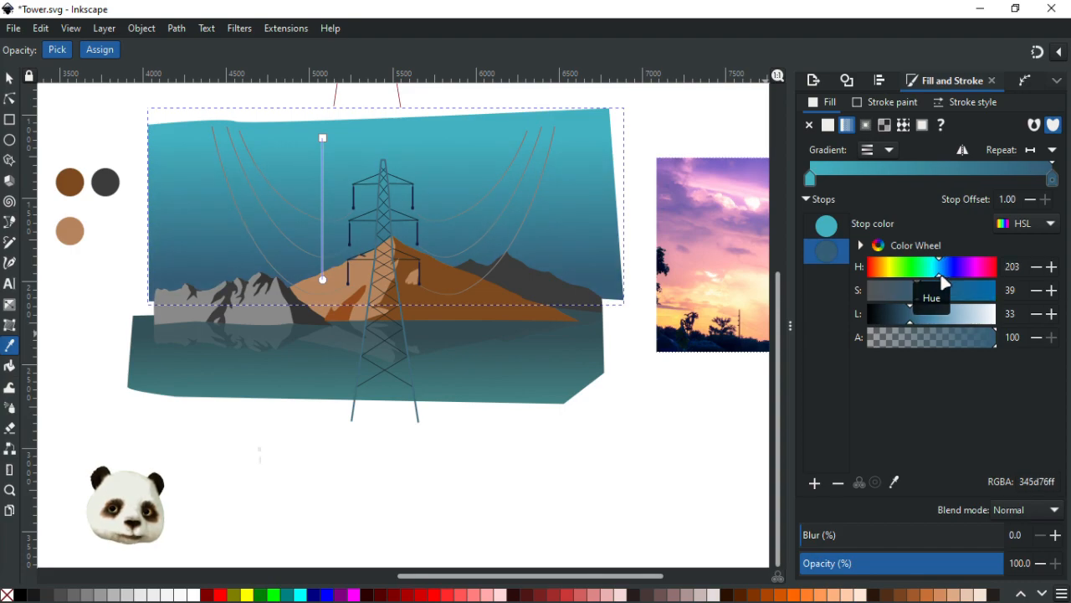
pyautogui.click(909, 318)
pyautogui.moveTo(918, 297); pyautogui.dragTo(887, 292)
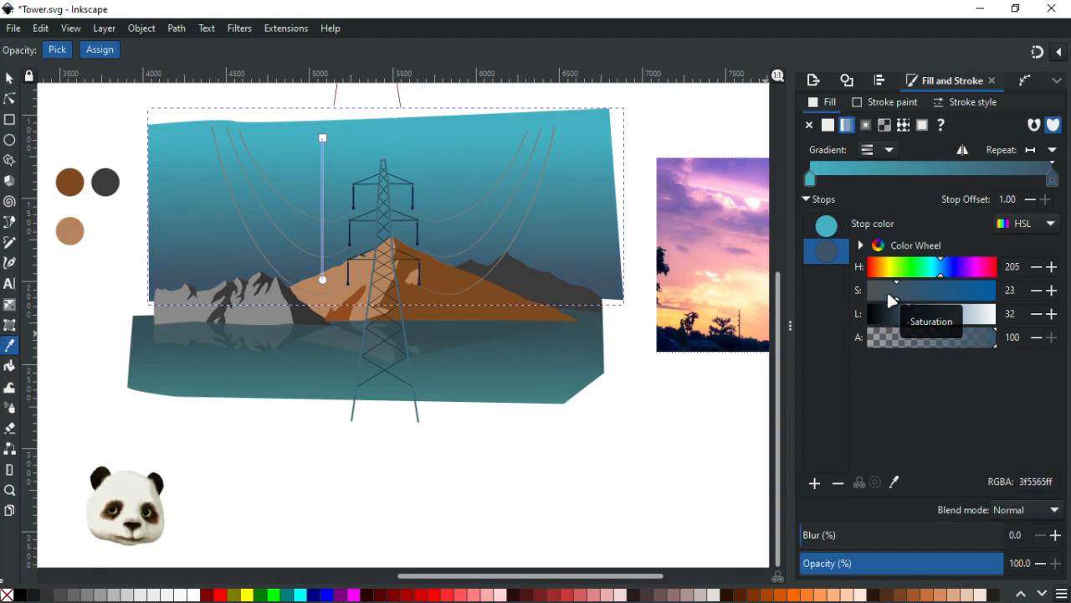
# Step: Brighten the sky gradient's upper stop to saturation 52 and lightness 55
pyautogui.click(323, 138)
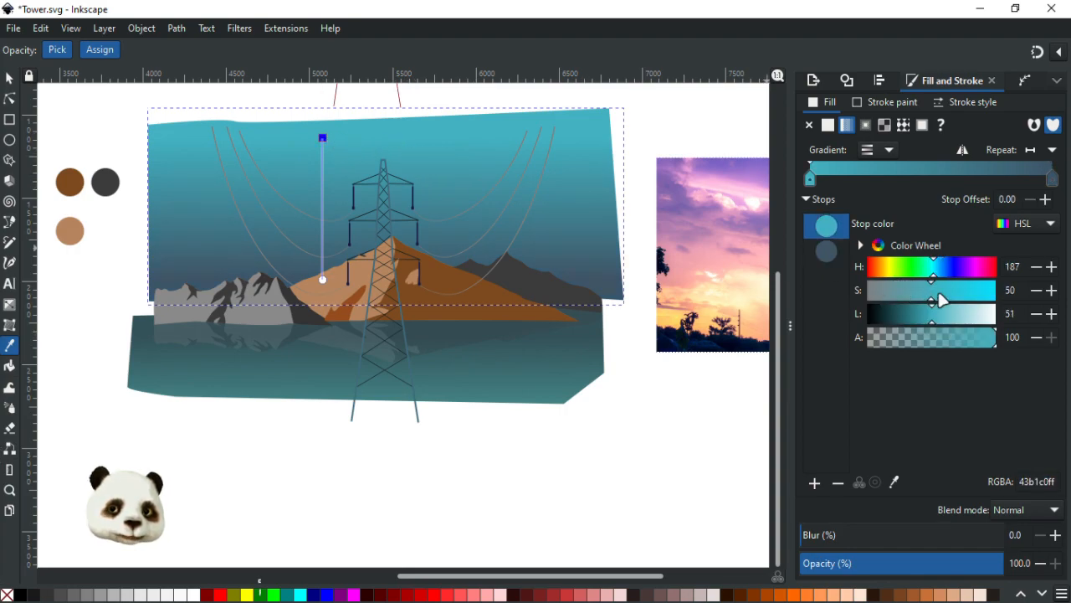
pyautogui.moveTo(932, 304)
pyautogui.mouseDown()
pyautogui.moveTo(921, 319)
pyautogui.moveTo(942, 327)
pyautogui.mouseUp()
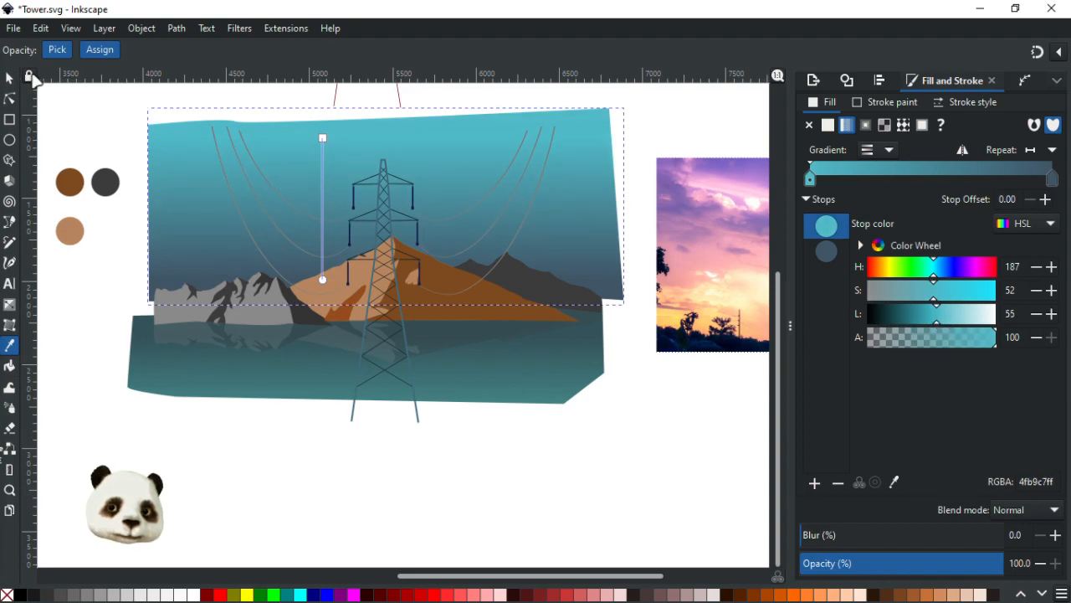
pyautogui.scroll(5, 318, 227)
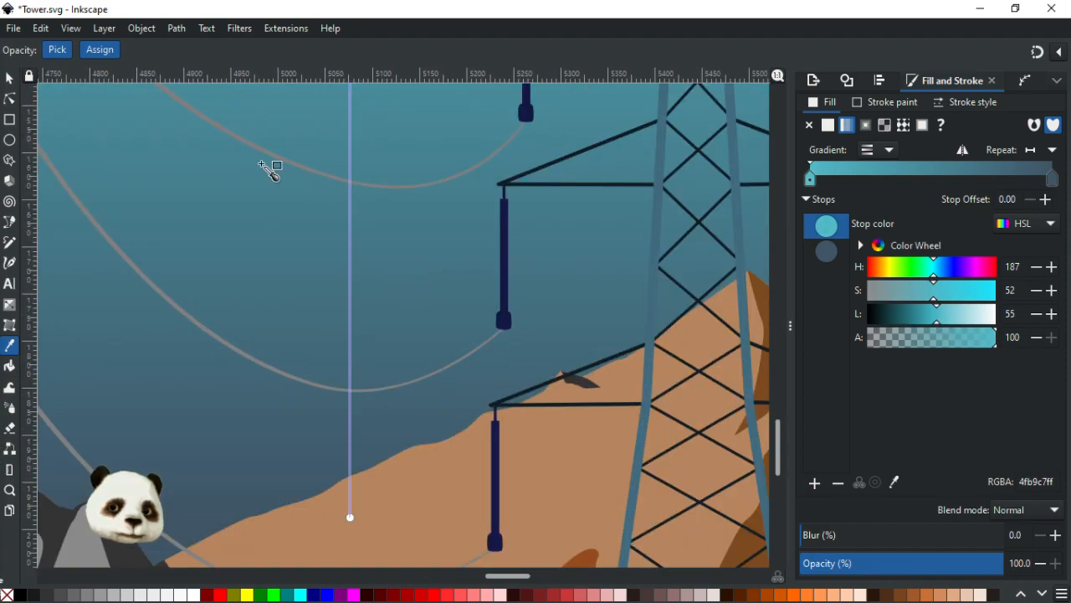
# Step: Recolour the small dark patch near the central mountain's peak with the mountain's dark brown shade
pyautogui.click(10, 99)
pyautogui.click(584, 383)
pyautogui.moveTo(670, 382); pyautogui.dragTo(257, 250)
pyautogui.press('d')
pyautogui.click(535, 304)
pyautogui.scroll(-3, 466, 265)
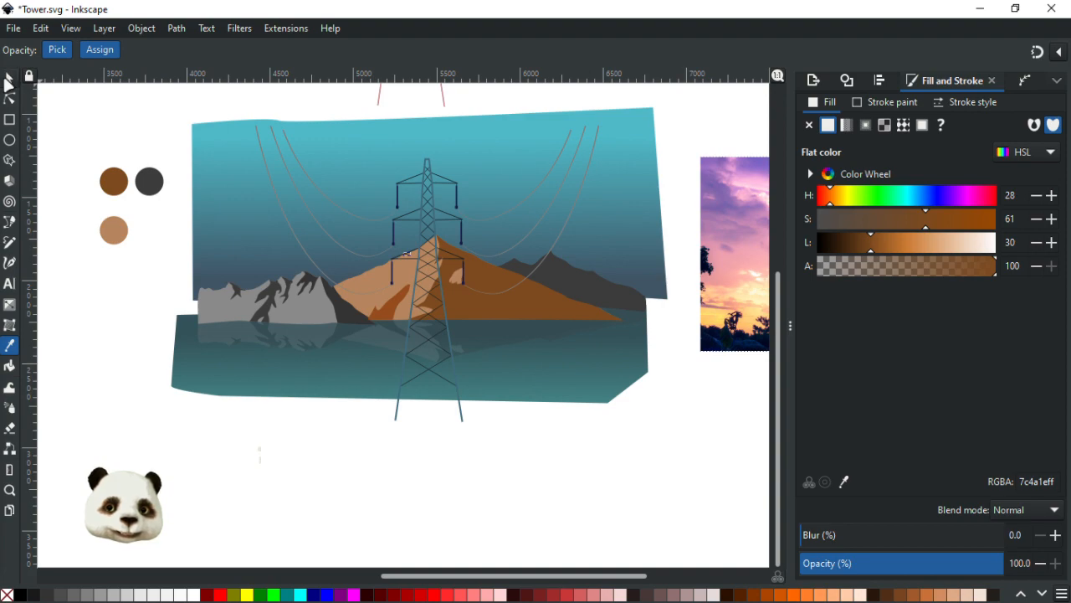
# Step: Recolour the sky gradient's lower stop with the dark brown sampled from the central mountain
pyautogui.click(8, 81)
pyautogui.click(335, 137)
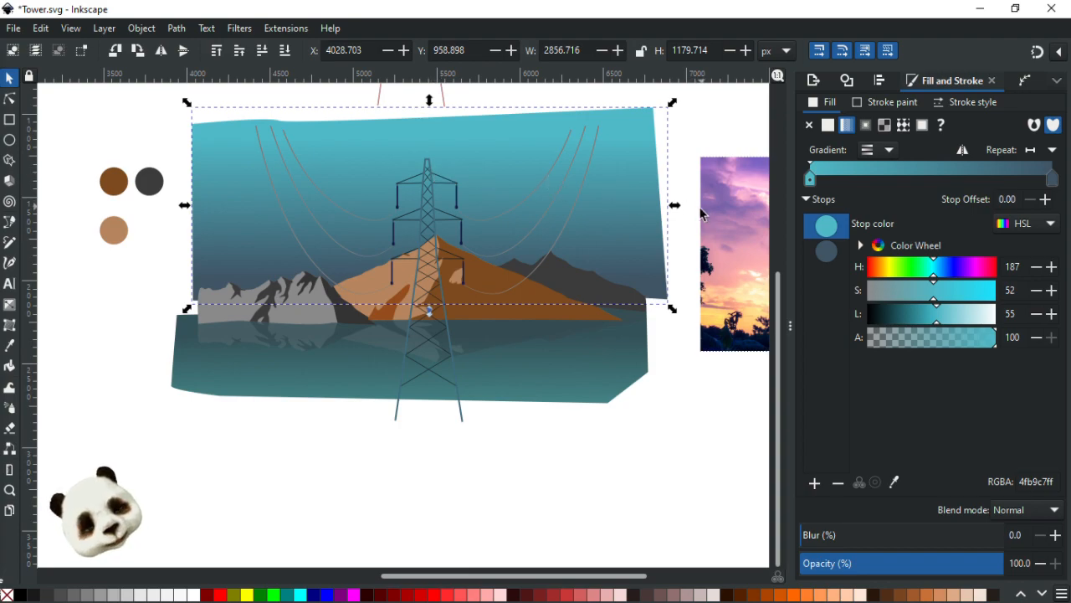
pyautogui.press('d')
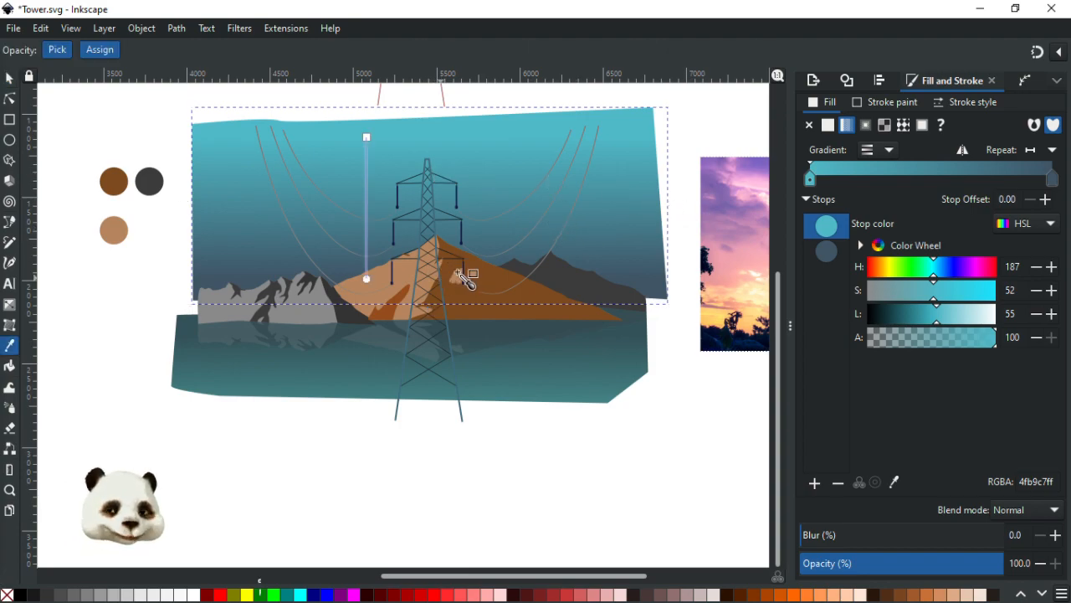
pyautogui.click(509, 266)
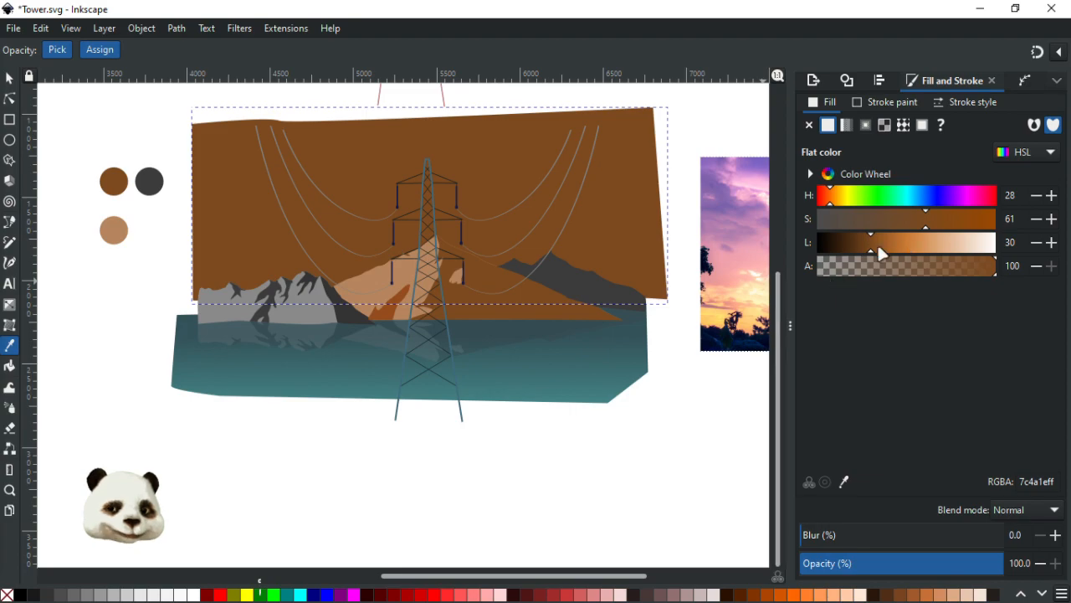
pyautogui.hotkey('ctrl', 'z')
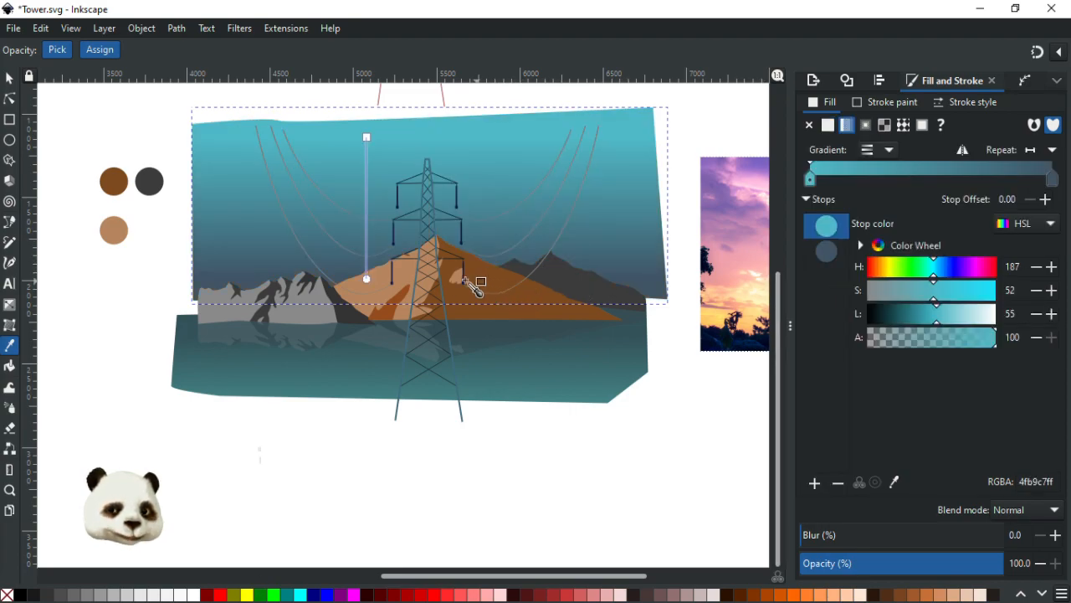
pyautogui.click(367, 278)
pyautogui.click(497, 274)
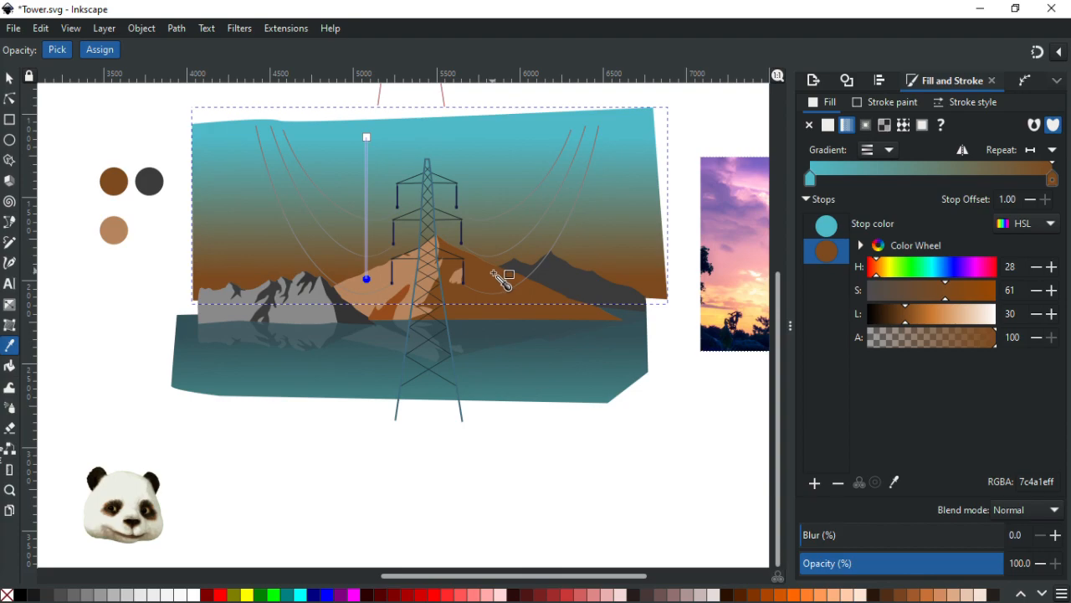
pyautogui.click(366, 136)
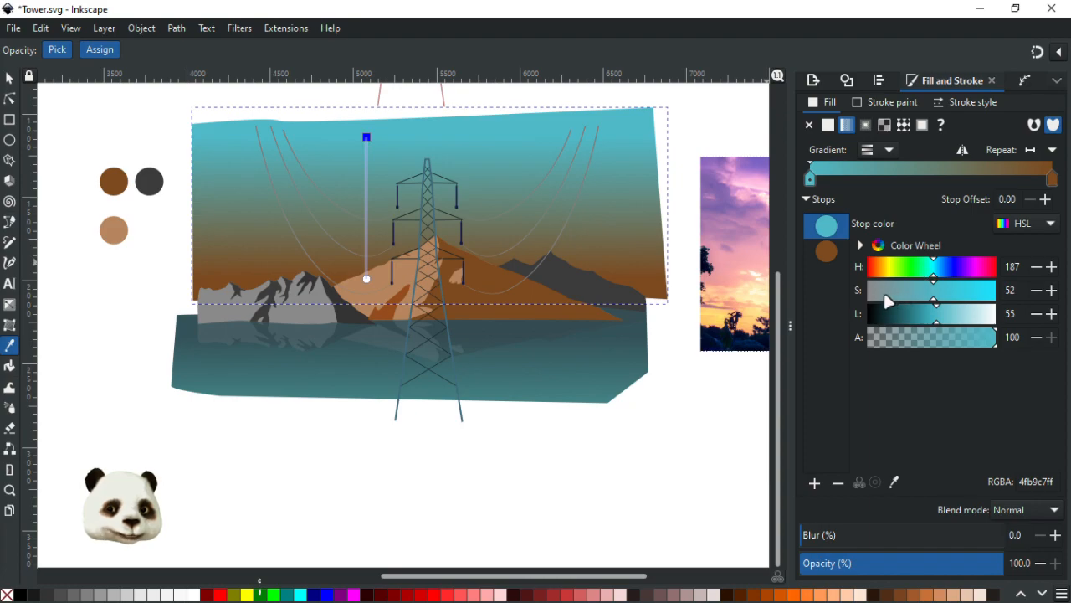
pyautogui.click(364, 291)
pyautogui.hotkey('ctrl', 'z')
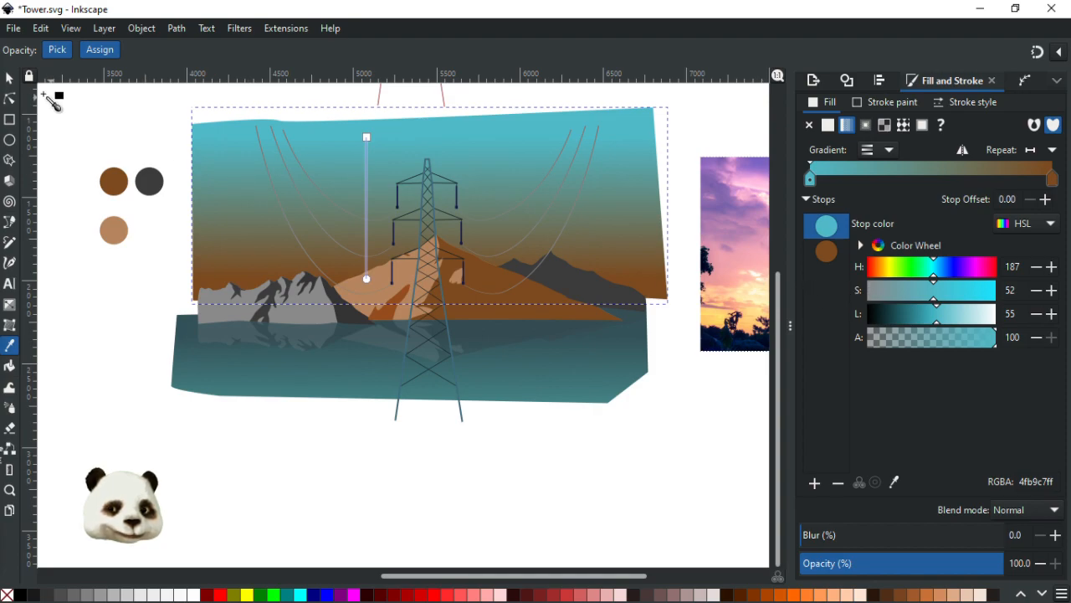
# Step: Examine how the sky gradient works with the mountains, lake and tower, both close up and as a whole
pyautogui.click(9, 78)
pyautogui.click(123, 123)
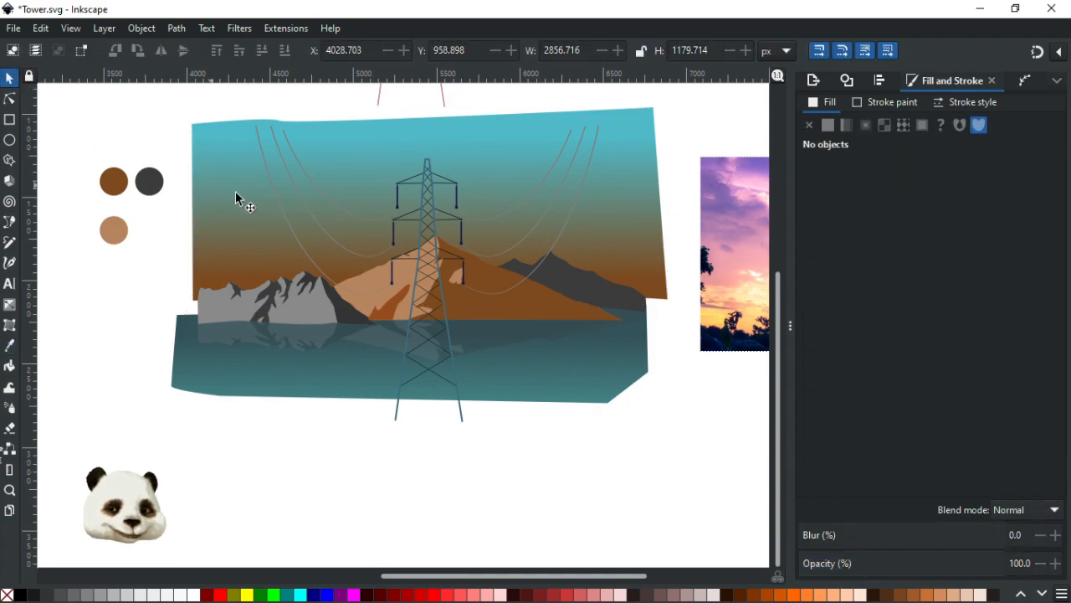
pyautogui.scroll(-2, 246, 188)
pyautogui.scroll(3, 251, 186)
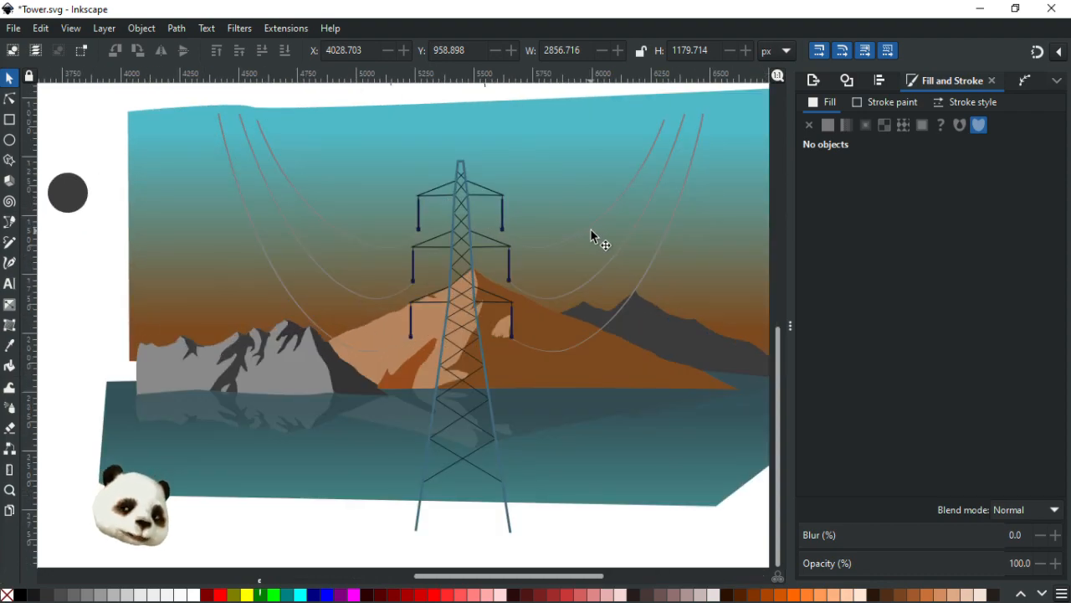
pyautogui.keyDown('ctrl'); pyautogui.scroll(-2, 590, 229); pyautogui.keyUp('ctrl')
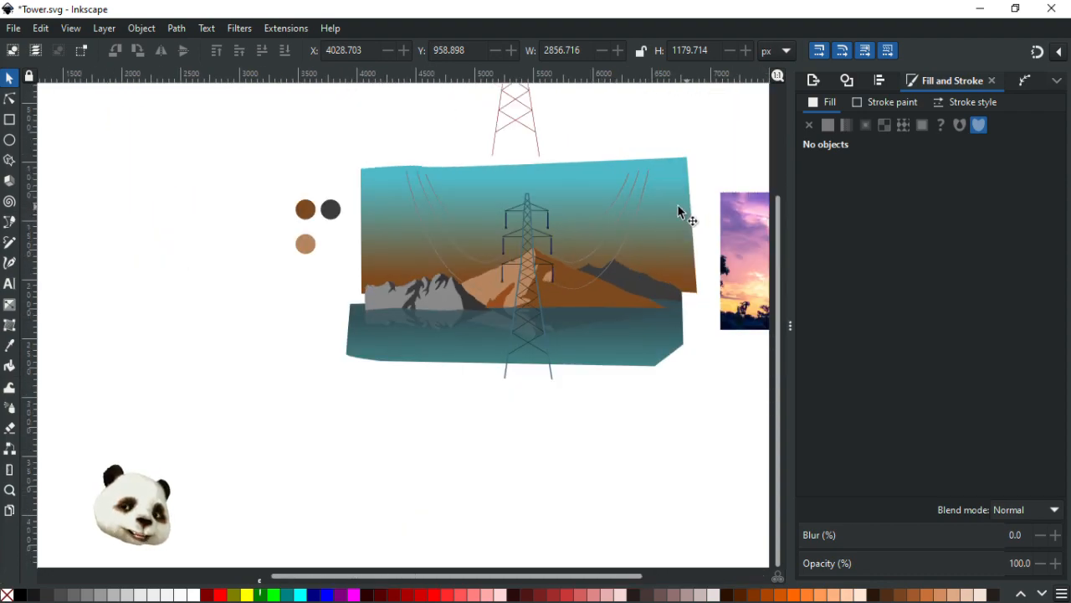
pyautogui.keyDown('ctrl'); pyautogui.scroll(3, 555, 292); pyautogui.keyUp('ctrl')
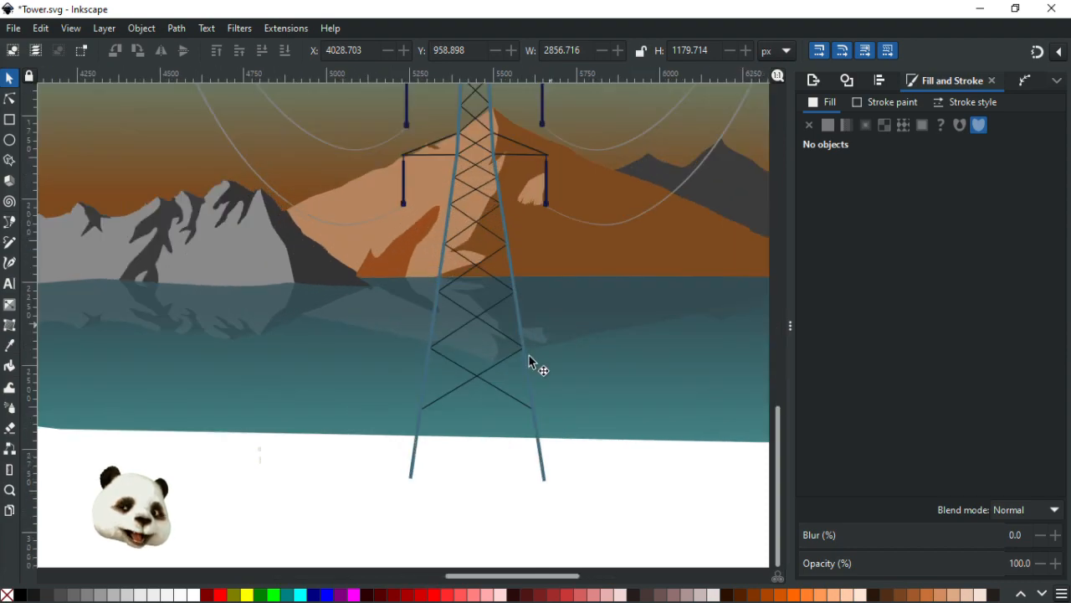
pyautogui.click(546, 470)
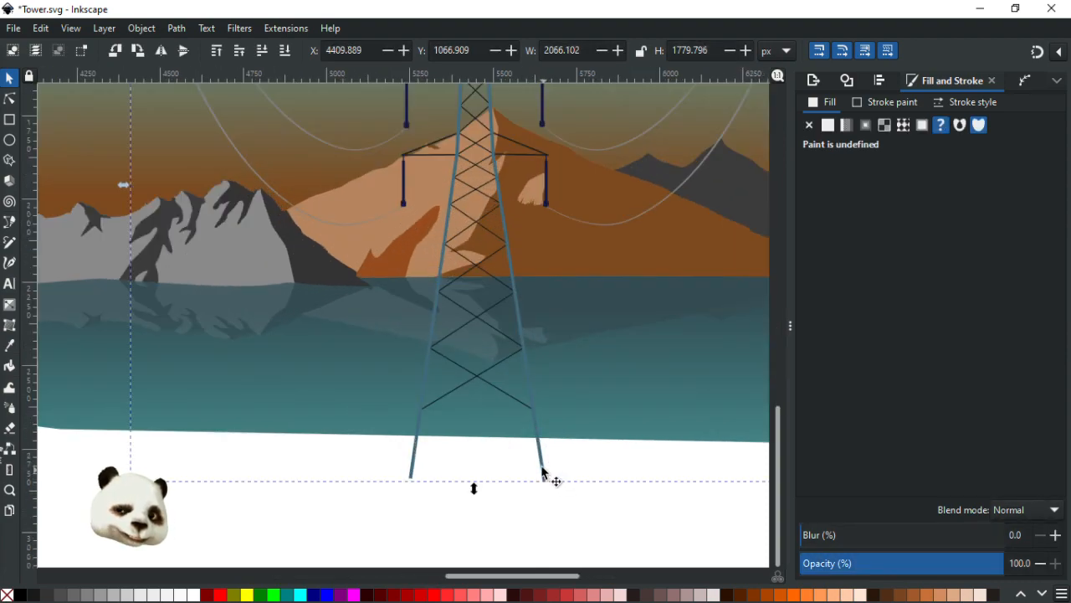
pyautogui.keyDown('ctrl'); pyautogui.scroll(-3, 460, 363); pyautogui.keyUp('ctrl')
pyautogui.keyDown('ctrl'); pyautogui.scroll(2, 444, 343); pyautogui.keyUp('ctrl')
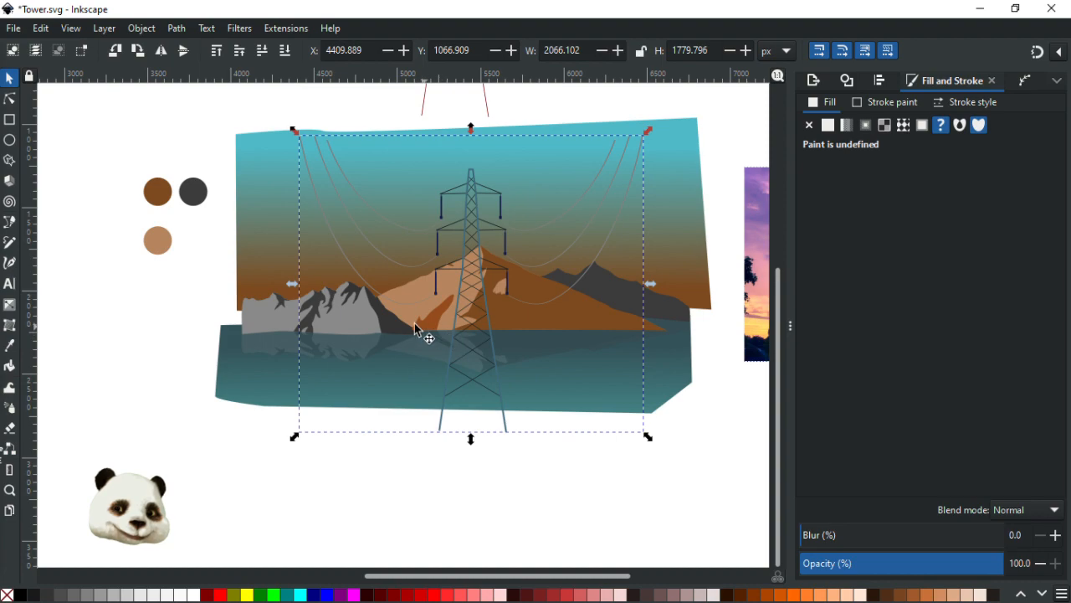
pyautogui.keyDown('ctrl'); pyautogui.scroll(1, 421, 330); pyautogui.keyUp('ctrl')
# Step: Fill the large dark shadow on the left mountain's right slope with the rust brown of the central mountain's shadow
pyautogui.press('d')
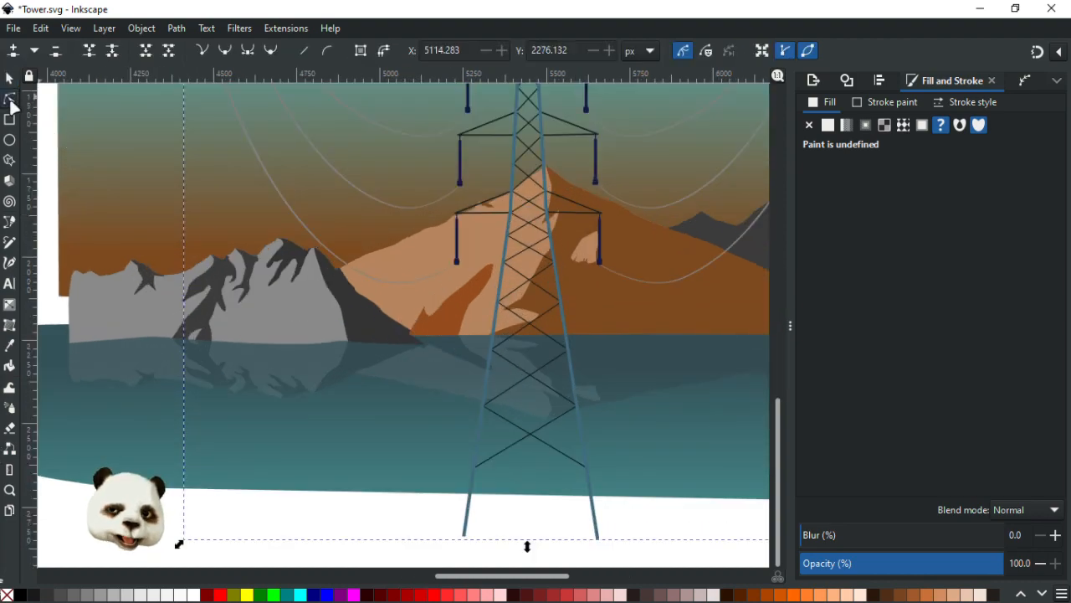
pyautogui.click(369, 321)
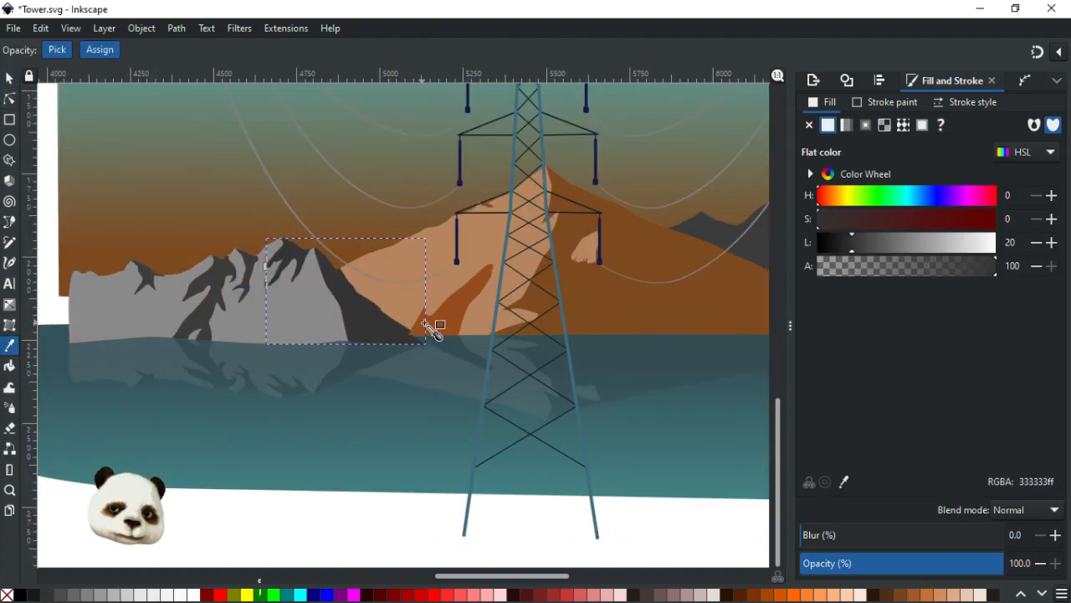
pyautogui.click(460, 308)
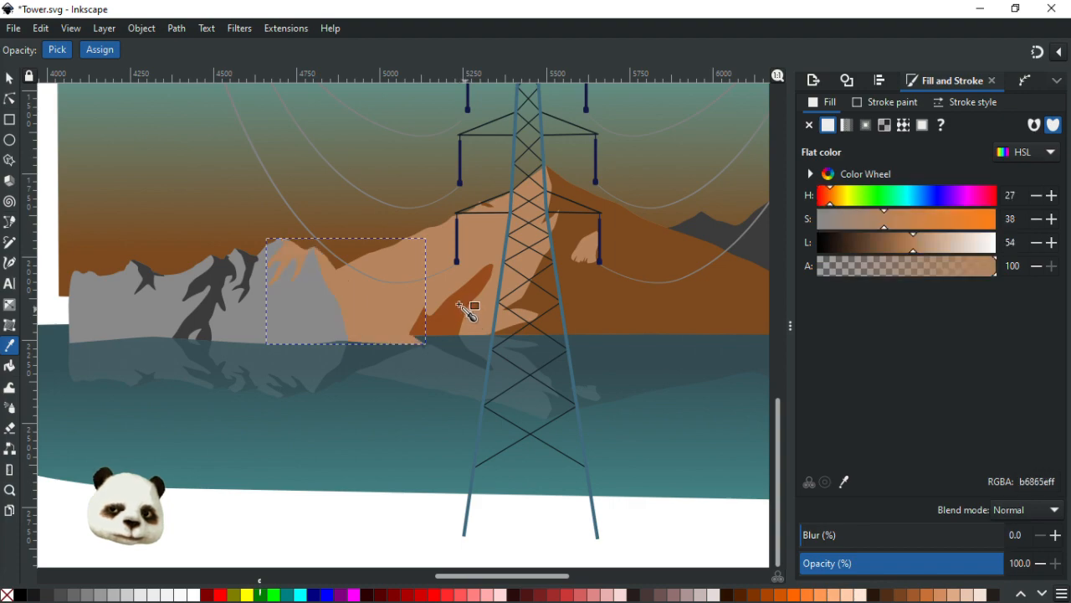
pyautogui.click(458, 304)
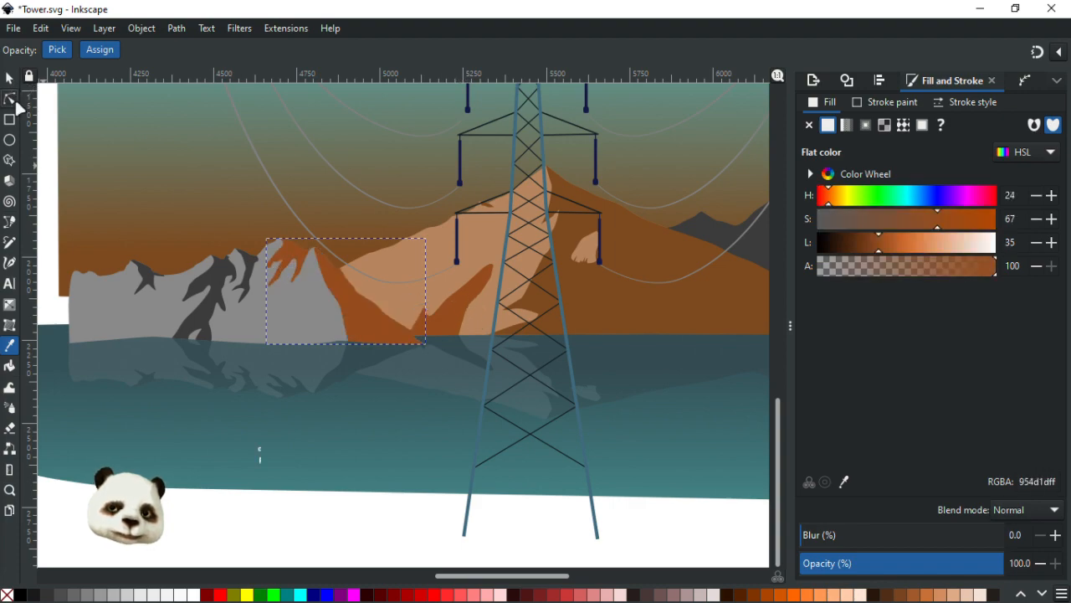
# Step: Recolour the three remaining dark shadow patches on the left mountain with the same rust brown
pyautogui.click(12, 100)
pyautogui.click(247, 268)
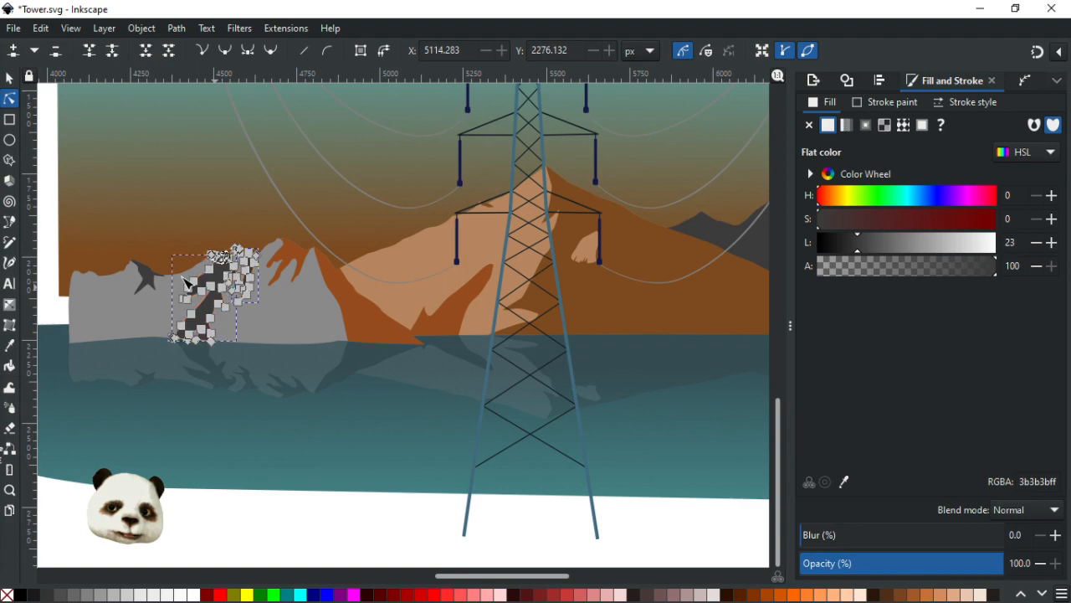
pyautogui.press('d')
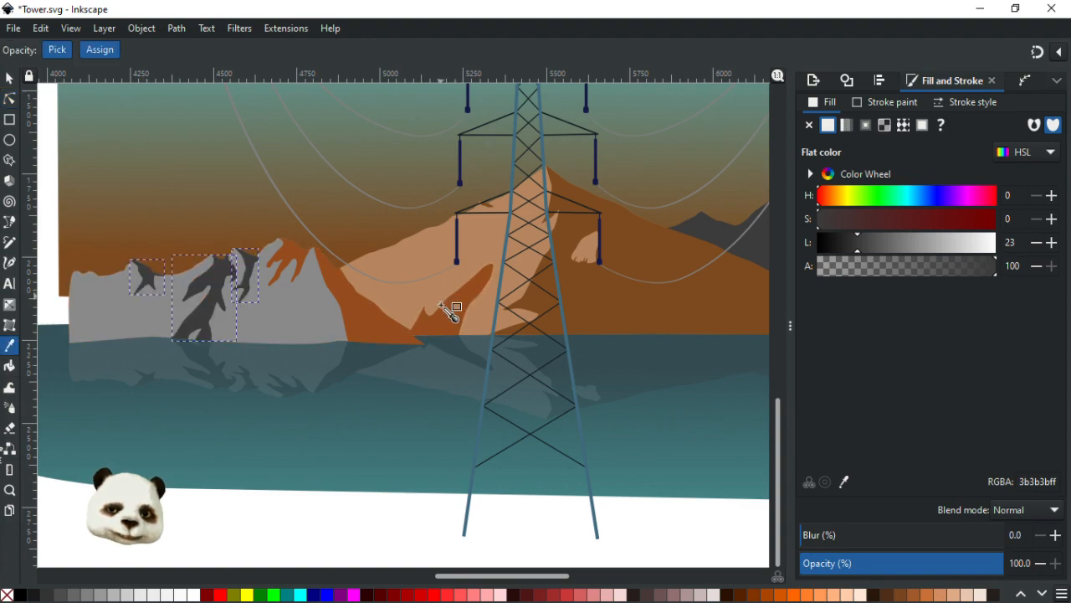
pyautogui.click(466, 311)
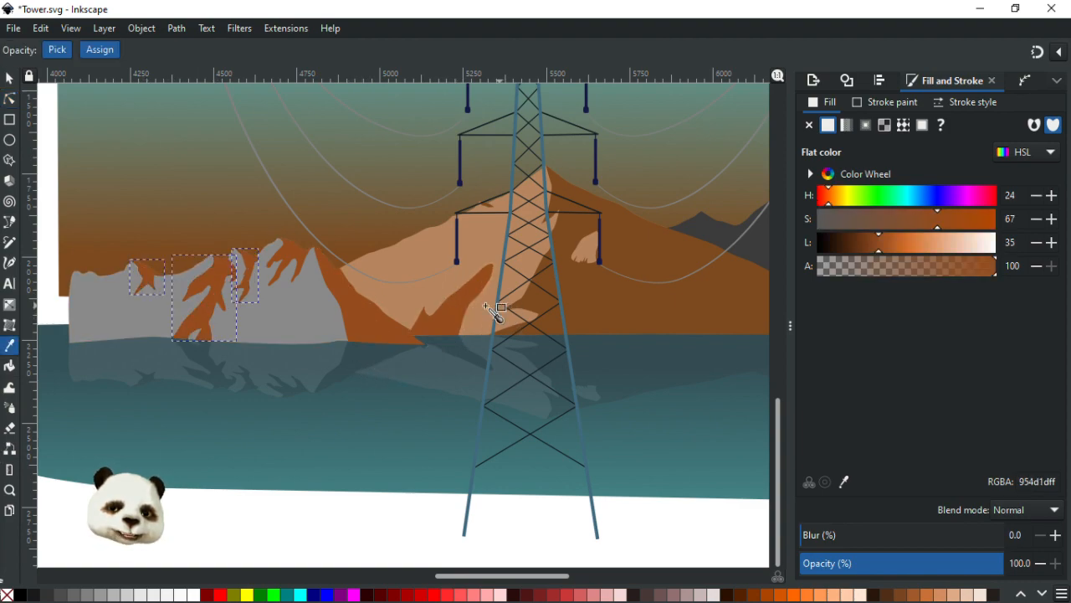
# Step: Fill the left mountain's grey base shape with the light tan sampled from the central mountain
pyautogui.scroll(-1, 494, 305)
pyautogui.scroll(1, 365, 259)
pyautogui.click(10, 99)
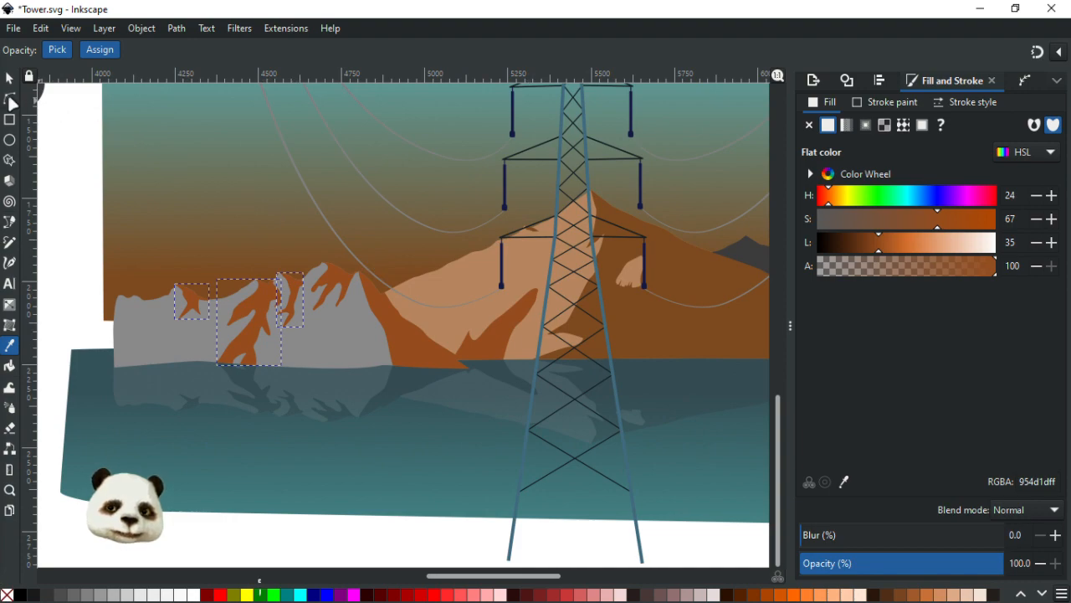
pyautogui.click(329, 346)
pyautogui.press('d')
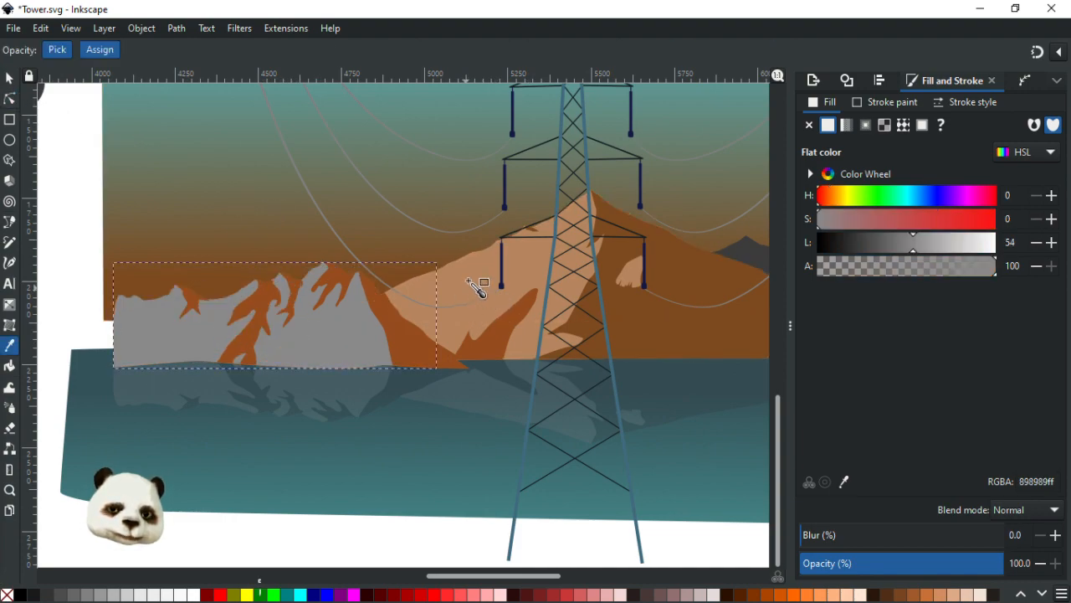
pyautogui.click(477, 284)
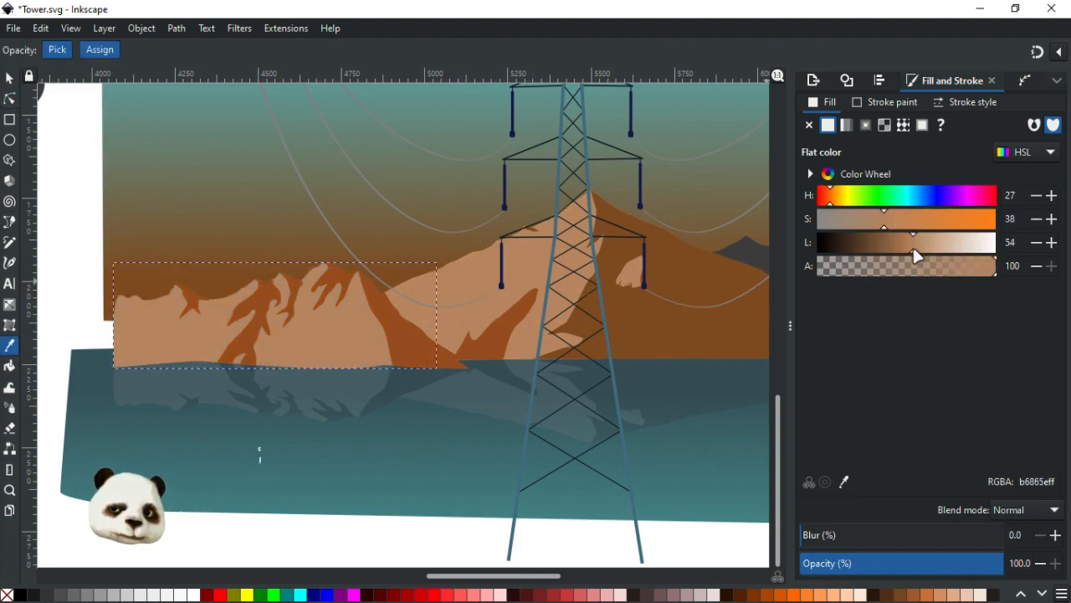
# Step: Lighten the left mountain's tan fill to lightness 57, keeping its saturation at 38
pyautogui.hscroll(5, 502, 288)
pyautogui.hscroll(-3, 468, 289)
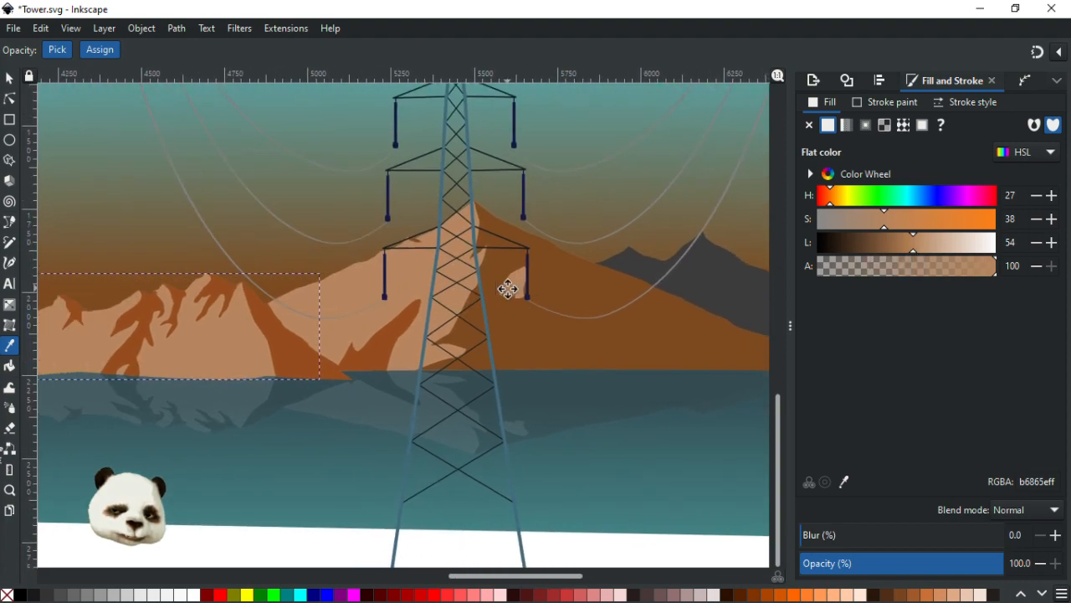
pyautogui.hscroll(-1, 650, 287)
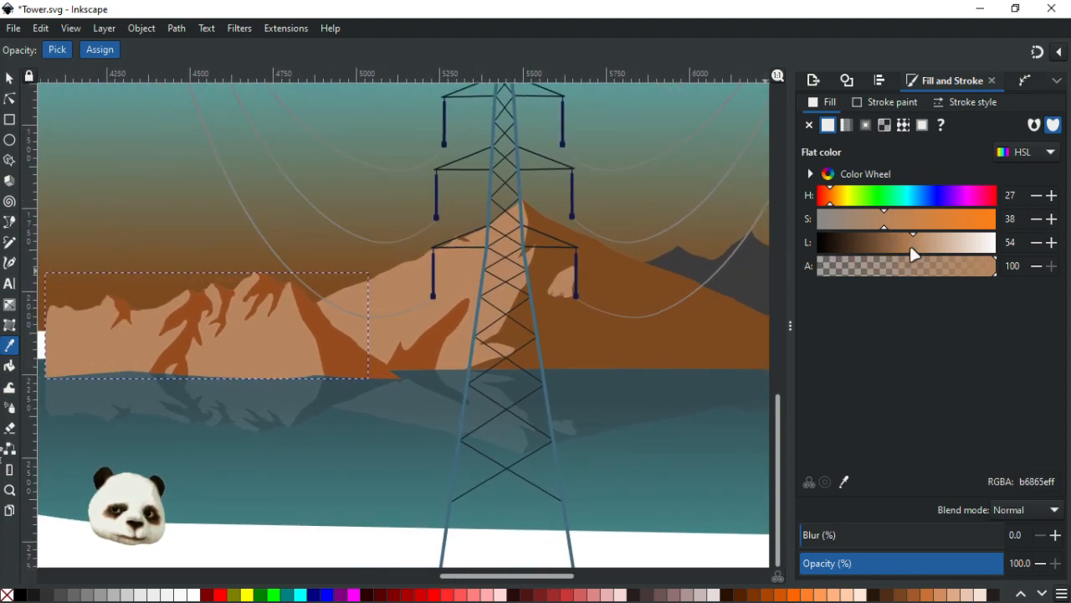
pyautogui.moveTo(888, 224); pyautogui.dragTo(896, 221)
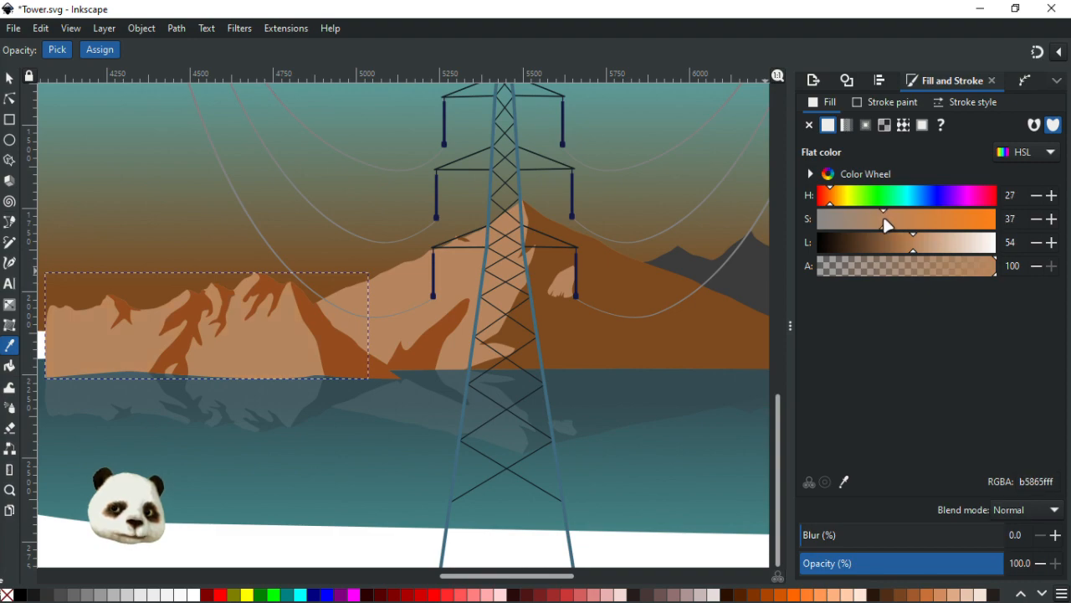
pyautogui.click(919, 251)
pyautogui.moveTo(919, 253); pyautogui.dragTo(927, 244)
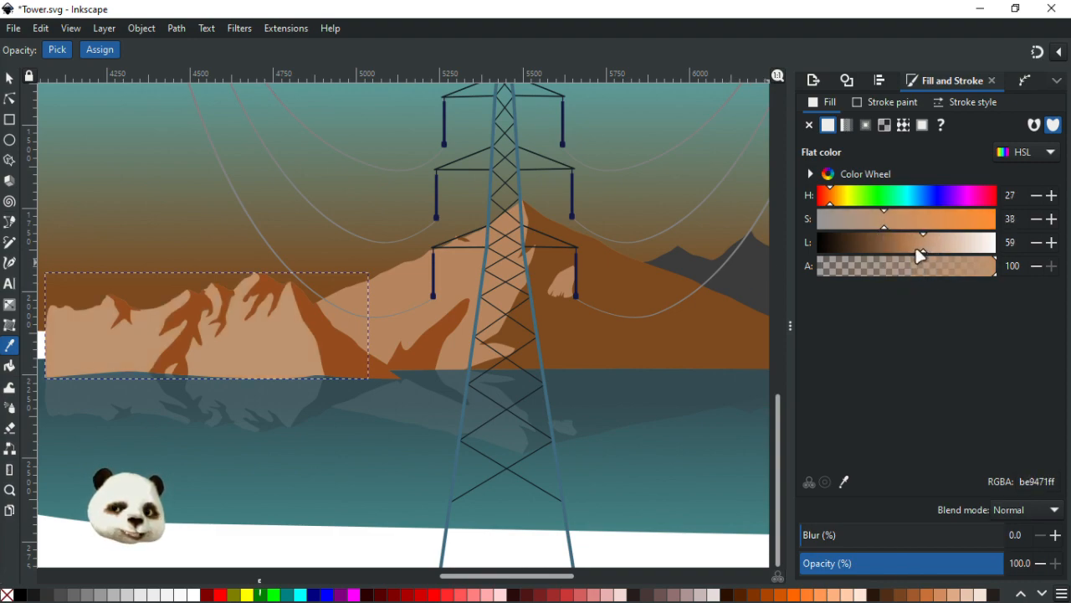
pyautogui.click(921, 255)
# Step: Fill the distant dark grey mountain on the right with the central mountain's dark brown
pyautogui.hscroll(5, 686, 264)
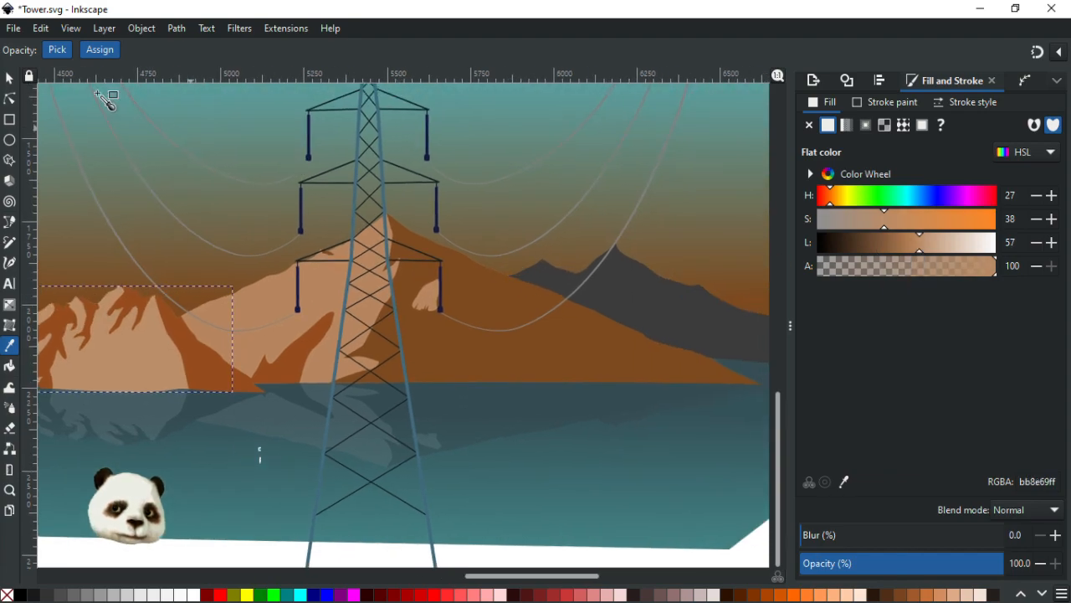
pyautogui.click(9, 98)
pyautogui.click(622, 287)
pyautogui.press('d')
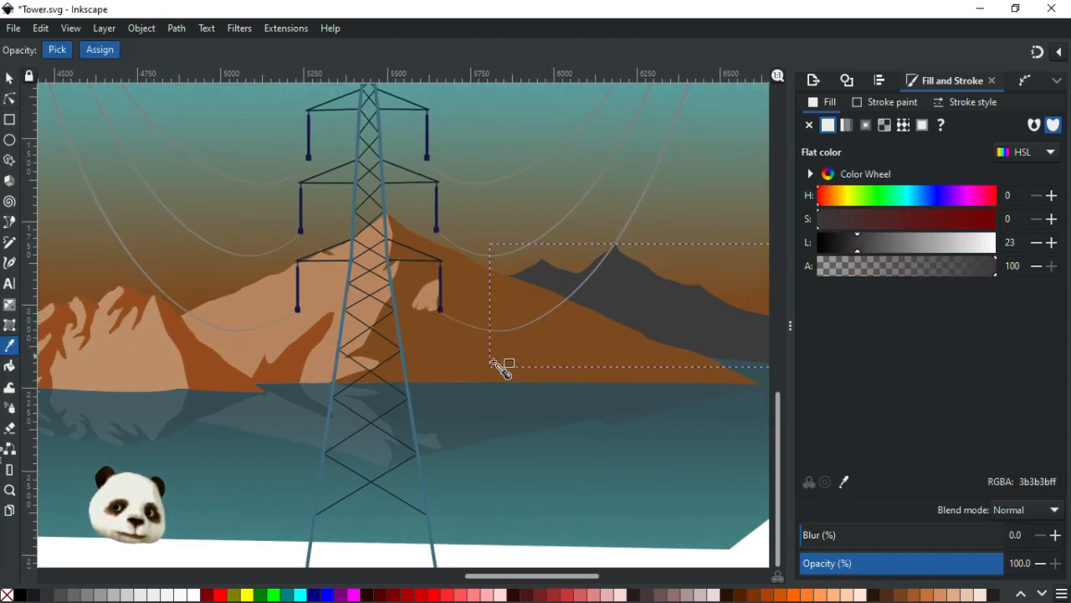
pyautogui.click(457, 350)
# Step: Set the distant right mountain's lightness to 29 and deselect it
pyautogui.scroll(-1, 457, 340)
pyautogui.scroll(1, 502, 339)
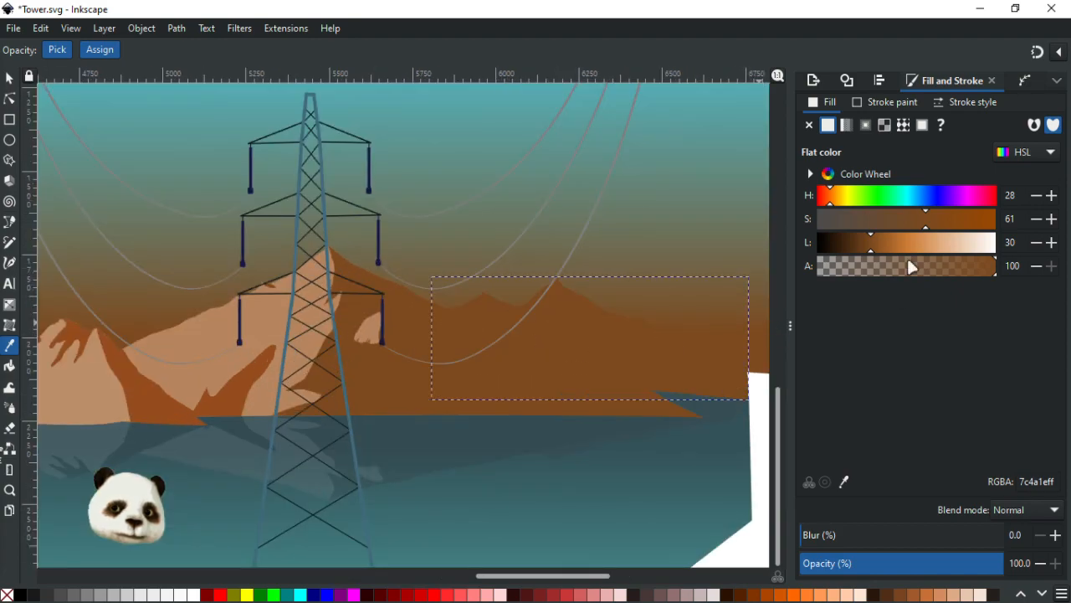
pyautogui.moveTo(871, 248); pyautogui.dragTo(876, 249)
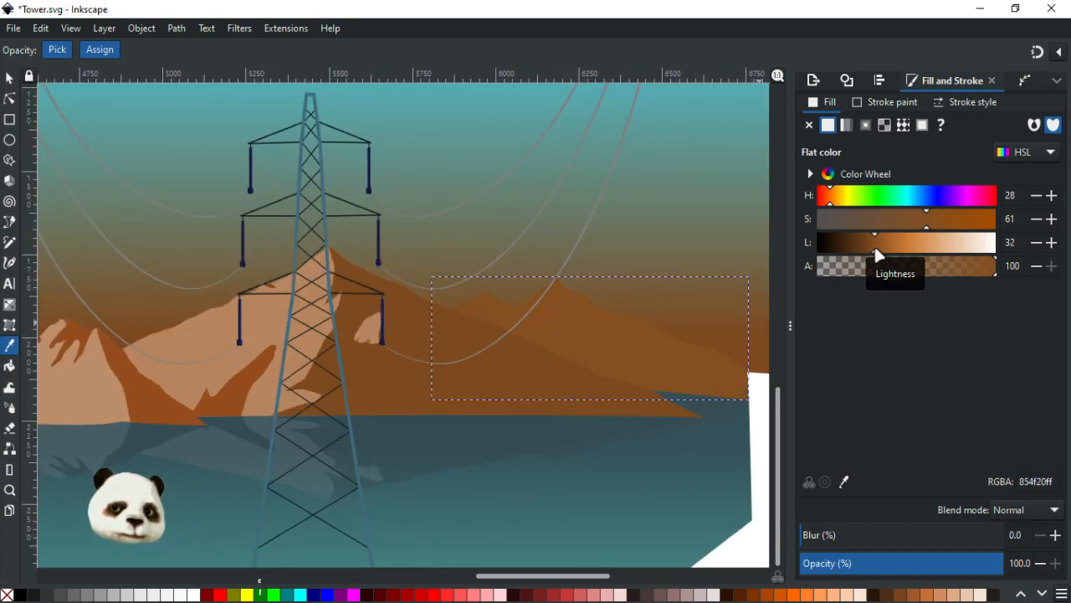
pyautogui.moveTo(875, 249); pyautogui.dragTo(867, 251)
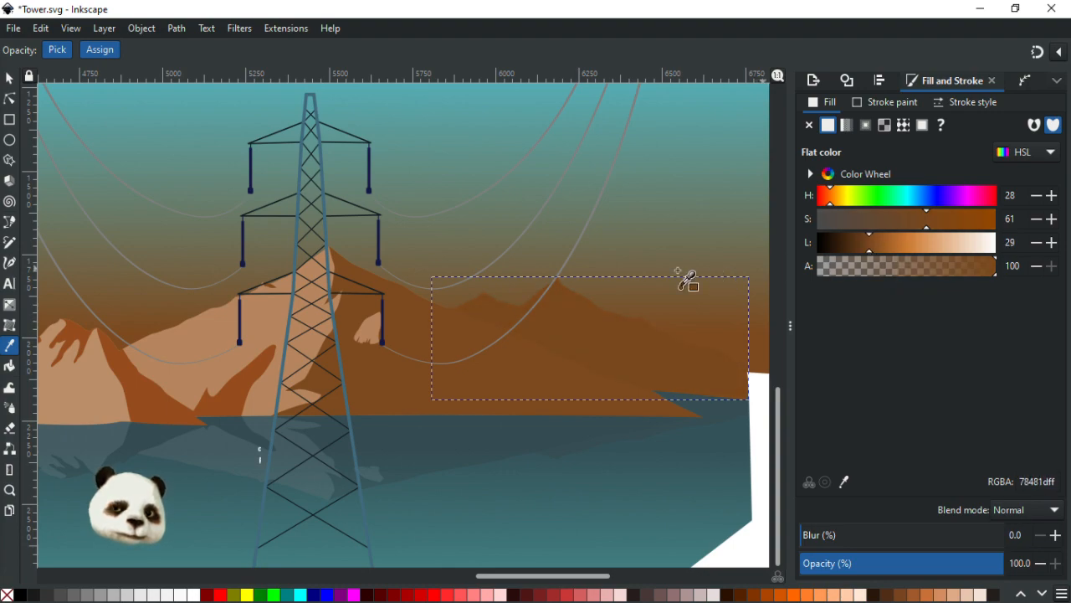
pyautogui.scroll(-1, 674, 276)
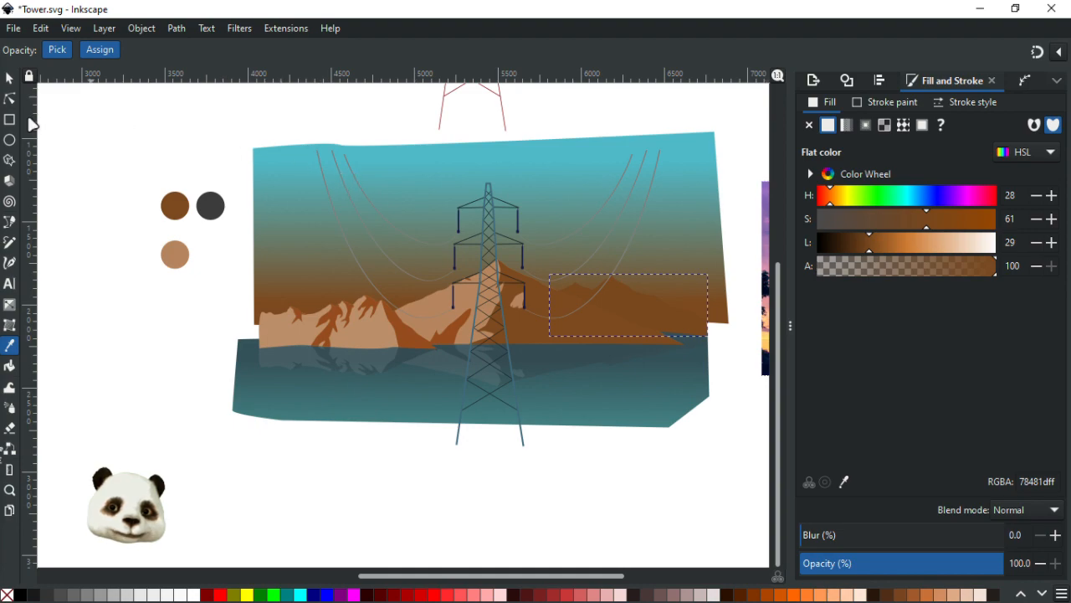
pyautogui.click(10, 80)
pyautogui.press('Escape')
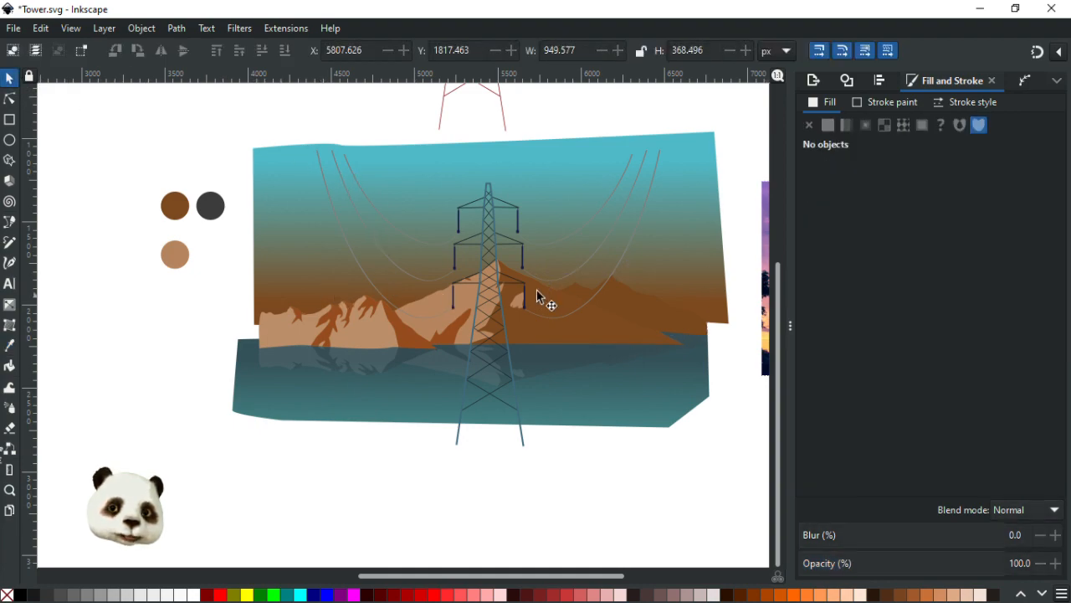
# Step: Set the sky gradient's lower brown stop to hue 31, saturation 64 and lightness 30
pyautogui.hscroll(5, 536, 235)
pyautogui.scroll(-1, 522, 225)
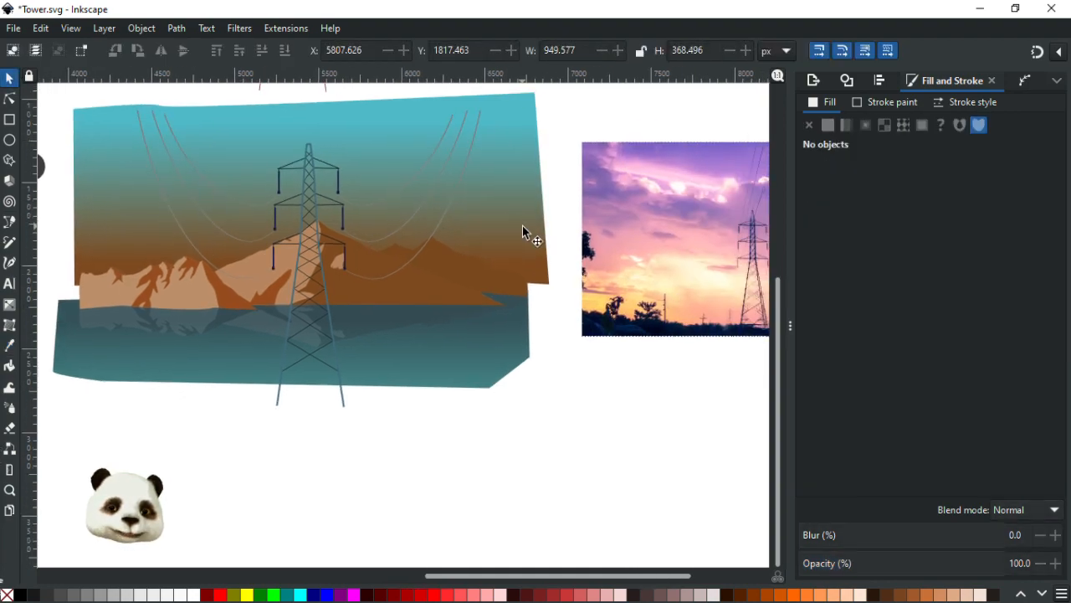
pyautogui.click(12, 99)
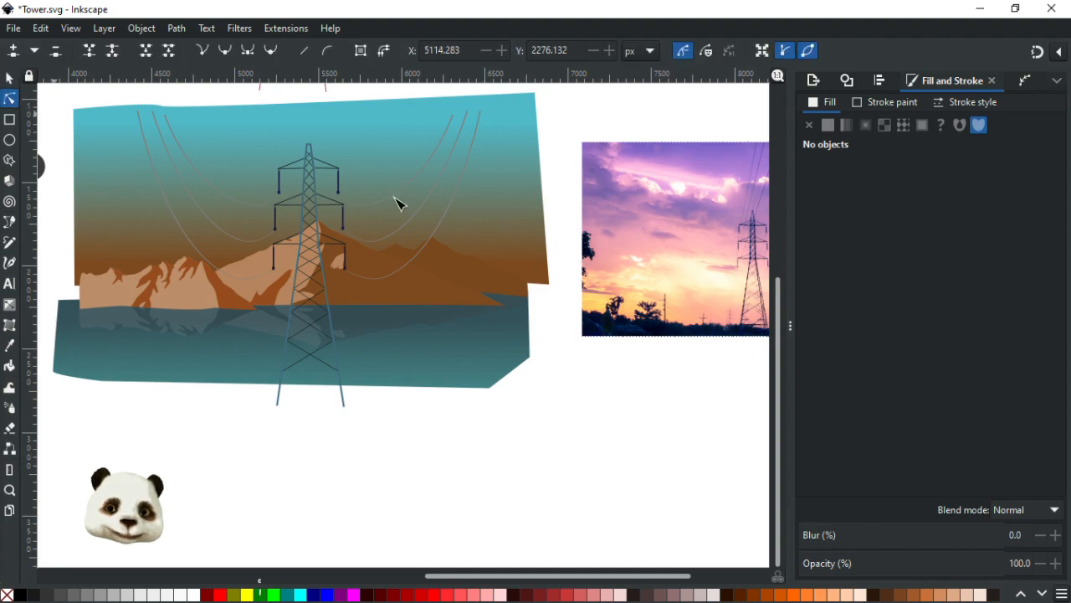
pyautogui.click(498, 214)
pyautogui.click(248, 264)
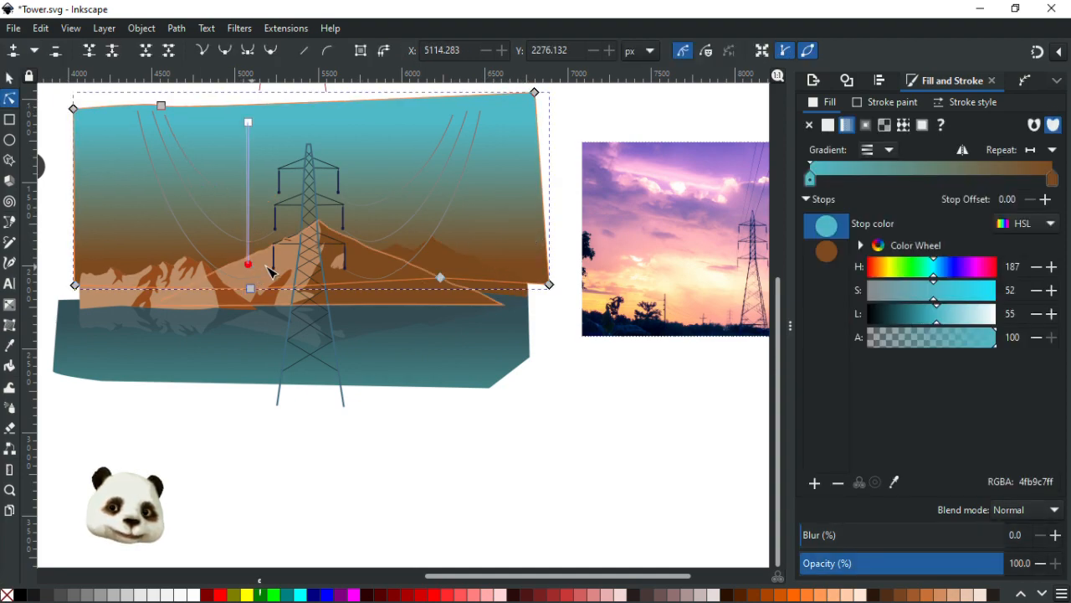
pyautogui.moveTo(944, 301)
pyautogui.mouseDown()
pyautogui.moveTo(884, 314)
pyautogui.moveTo(911, 317)
pyautogui.moveTo(909, 331)
pyautogui.moveTo(935, 304)
pyautogui.moveTo(954, 308)
pyautogui.mouseUp()
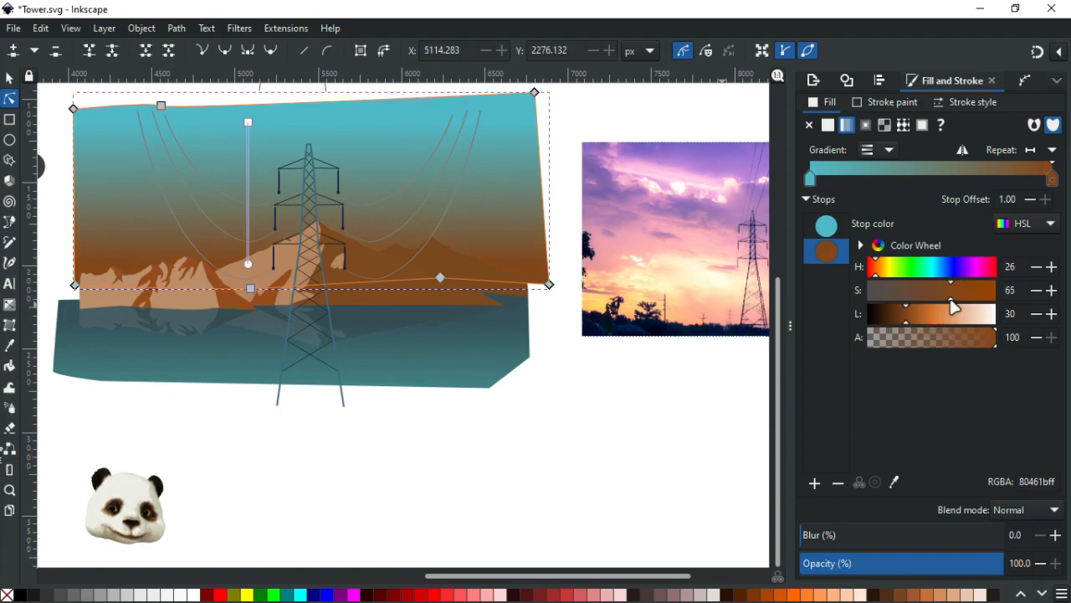
pyautogui.moveTo(876, 271); pyautogui.dragTo(878, 274)
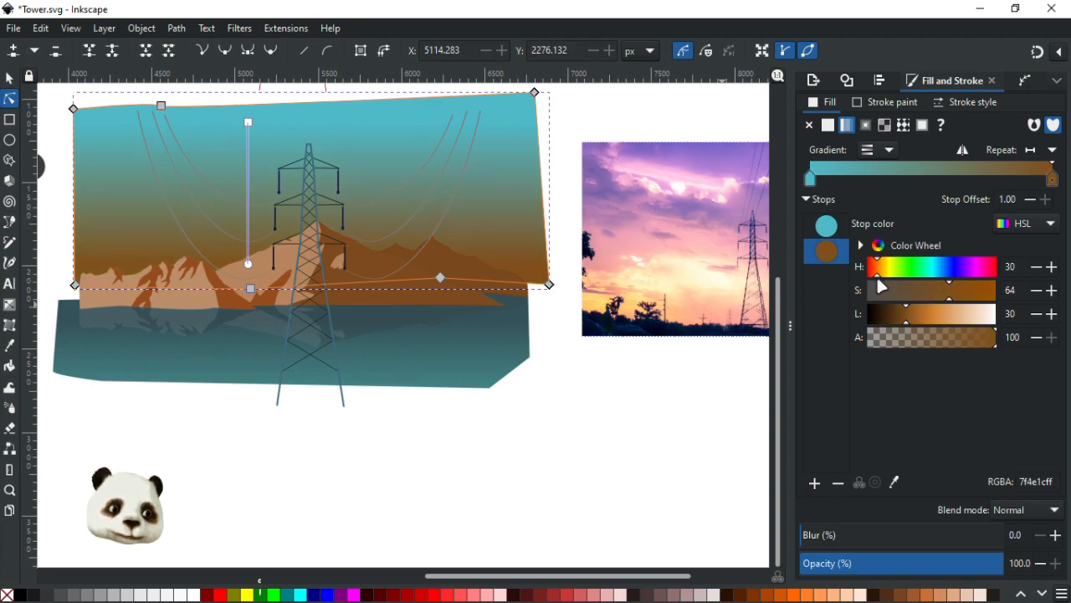
pyautogui.moveTo(877, 274); pyautogui.dragTo(881, 276)
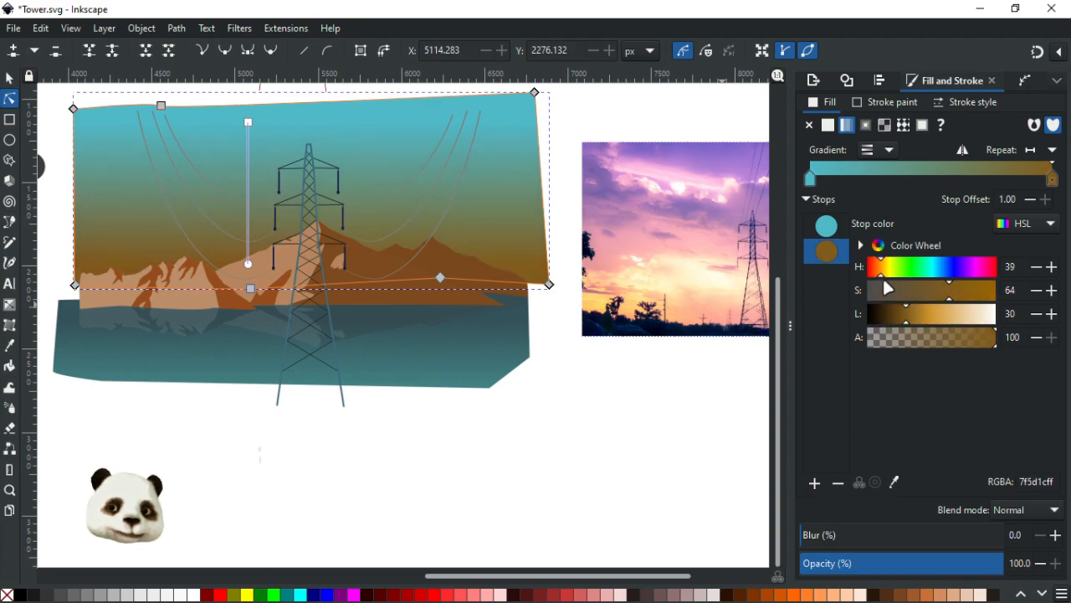
pyautogui.moveTo(882, 278); pyautogui.dragTo(879, 280)
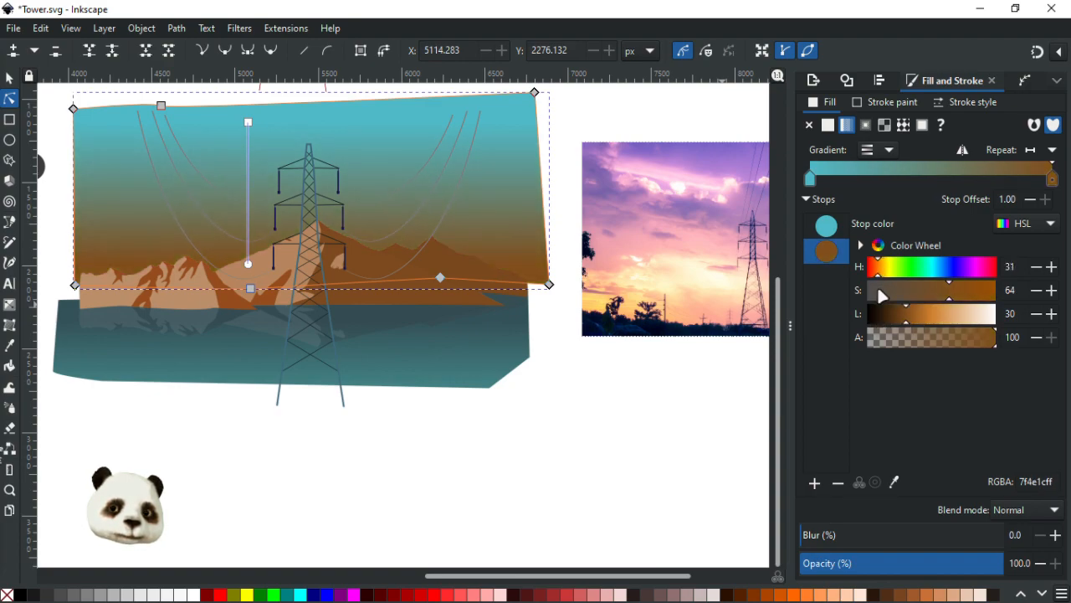
# Step: Recolour the sky gradient's upper stop to muted blue with hue 203, saturation 31 and lightness 41, deselect the sky and save
pyautogui.click(249, 123)
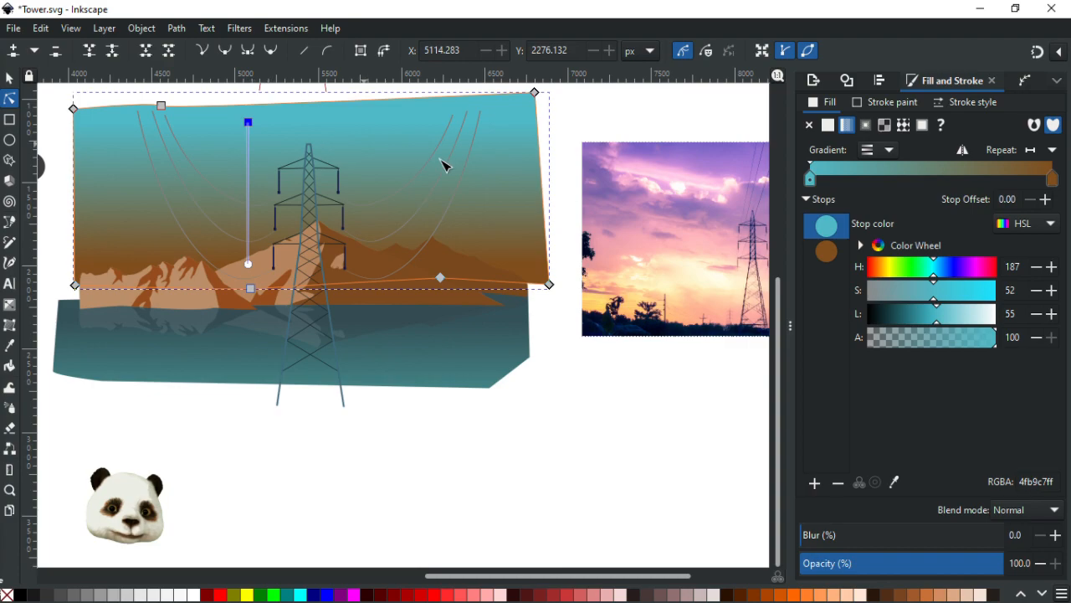
pyautogui.moveTo(937, 319); pyautogui.dragTo(935, 277)
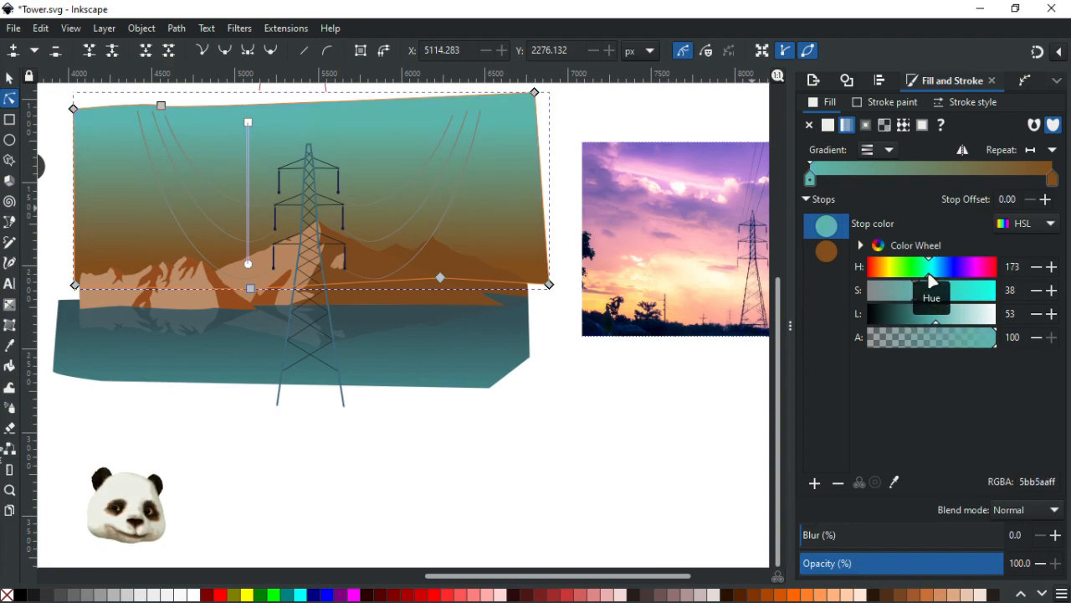
pyautogui.moveTo(935, 277); pyautogui.dragTo(943, 283)
pyautogui.moveTo(937, 321)
pyautogui.mouseDown()
pyautogui.moveTo(924, 322)
pyautogui.moveTo(906, 298)
pyautogui.moveTo(918, 298)
pyautogui.moveTo(907, 300)
pyautogui.moveTo(920, 322)
pyautogui.mouseUp()
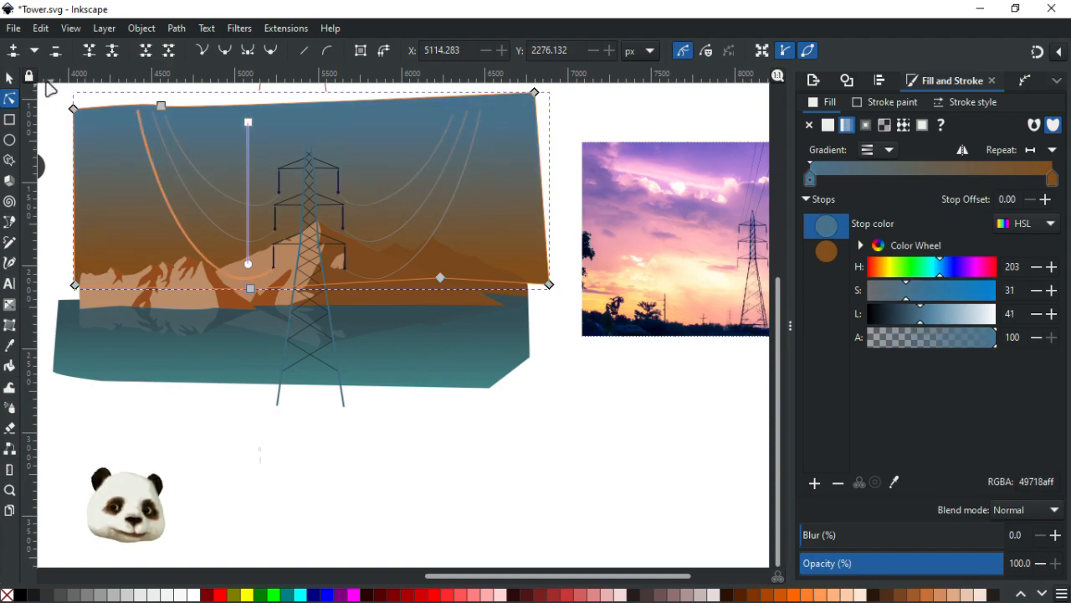
pyautogui.click(10, 79)
pyautogui.click(456, 439)
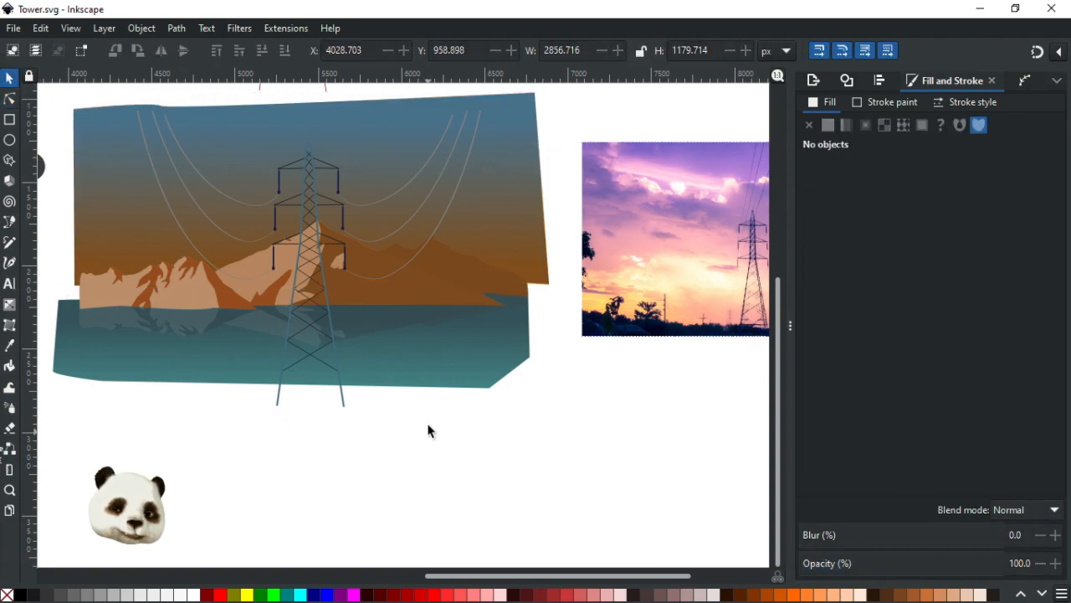
# Step: Set the stroke width of the tower's two main legs inside the tower group to 15 px and save the document
pyautogui.scroll(-2, 383, 397)
pyautogui.scroll(2, 267, 296)
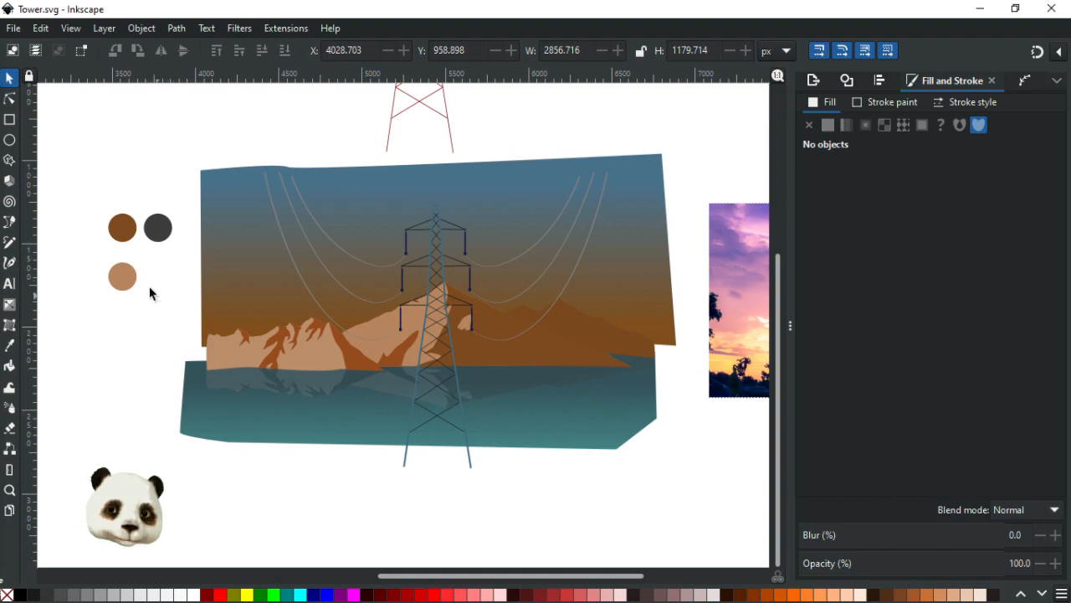
pyautogui.scroll(1, 155, 295)
pyautogui.moveTo(265, 252); pyautogui.dragTo(109, 270)
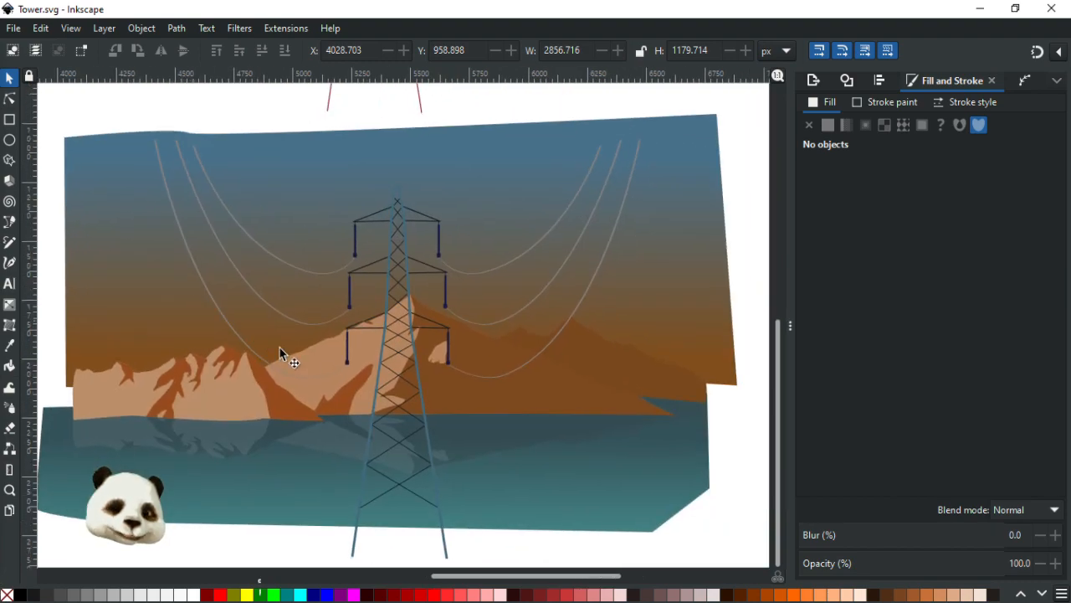
pyautogui.moveTo(362, 356); pyautogui.dragTo(466, 284)
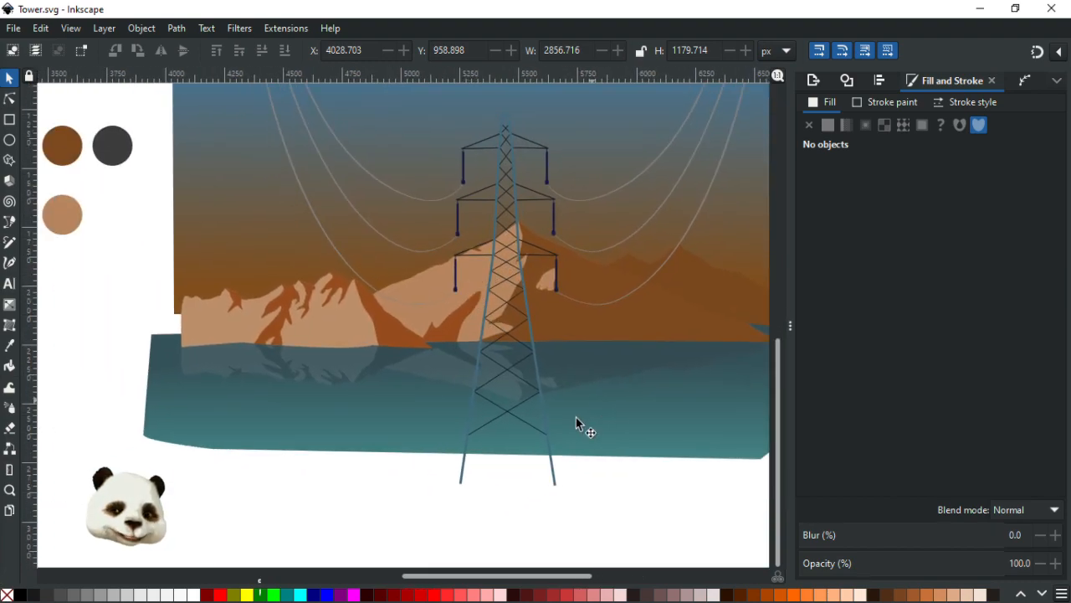
pyautogui.click(554, 474)
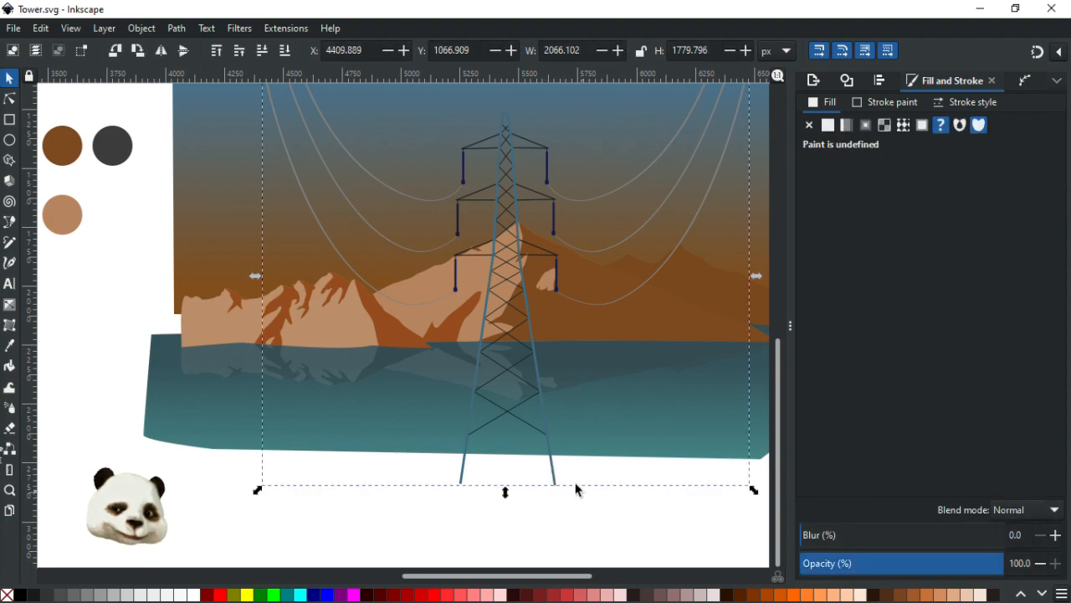
pyautogui.keyDown('ctrl'); pyautogui.scroll(3, 577, 492); pyautogui.keyUp('ctrl')
pyautogui.doubleClick(512, 450)
pyautogui.click(514, 452)
pyautogui.keyDown('ctrl'); pyautogui.scroll(-2, 515, 424); pyautogui.keyUp('ctrl')
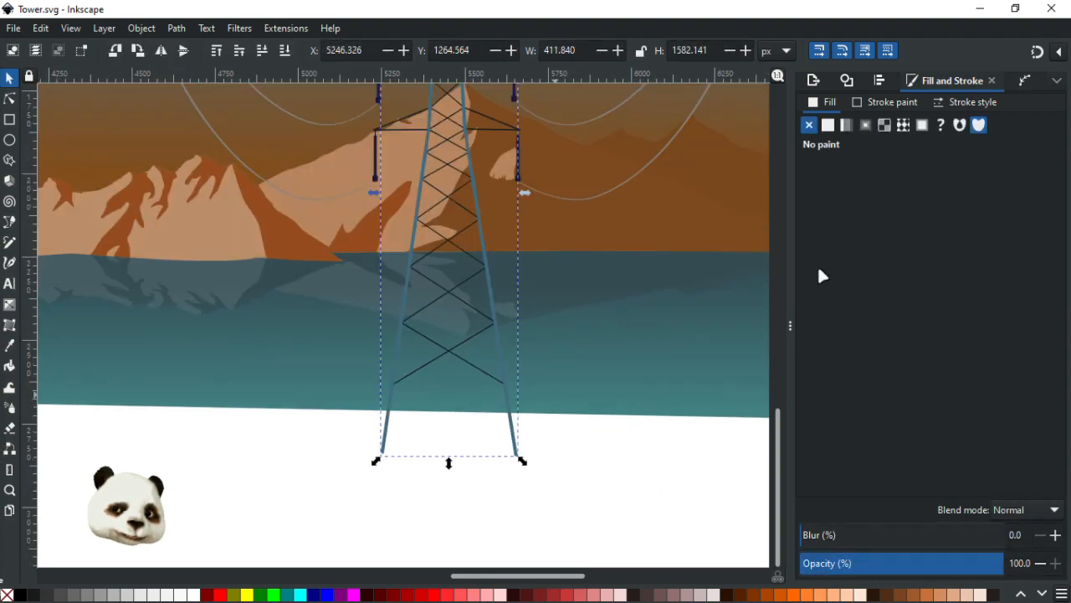
pyautogui.click(973, 103)
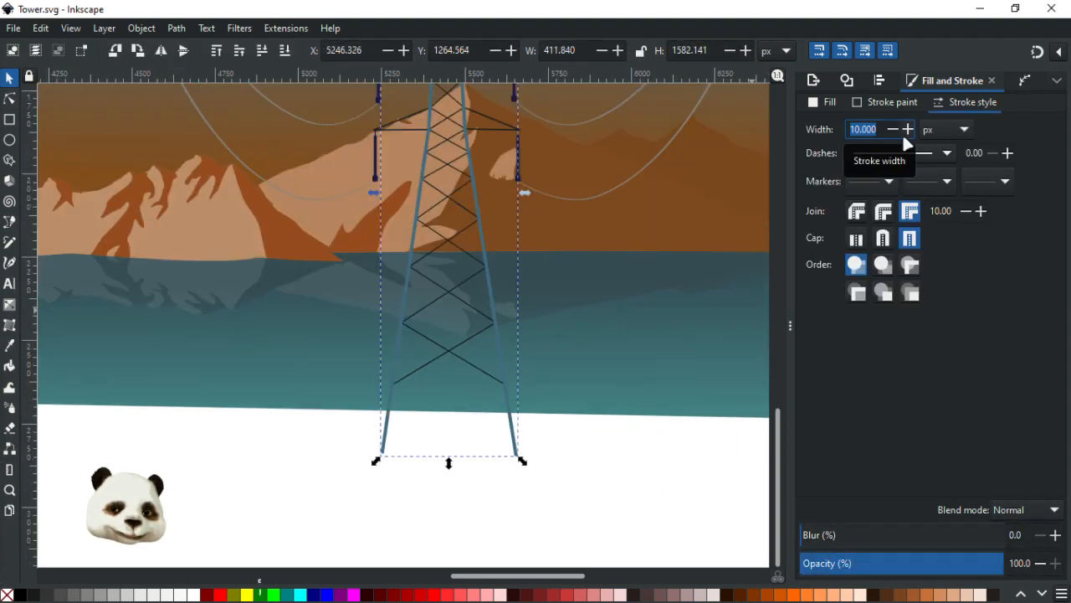
pyautogui.write('15')
pyautogui.press('Return')
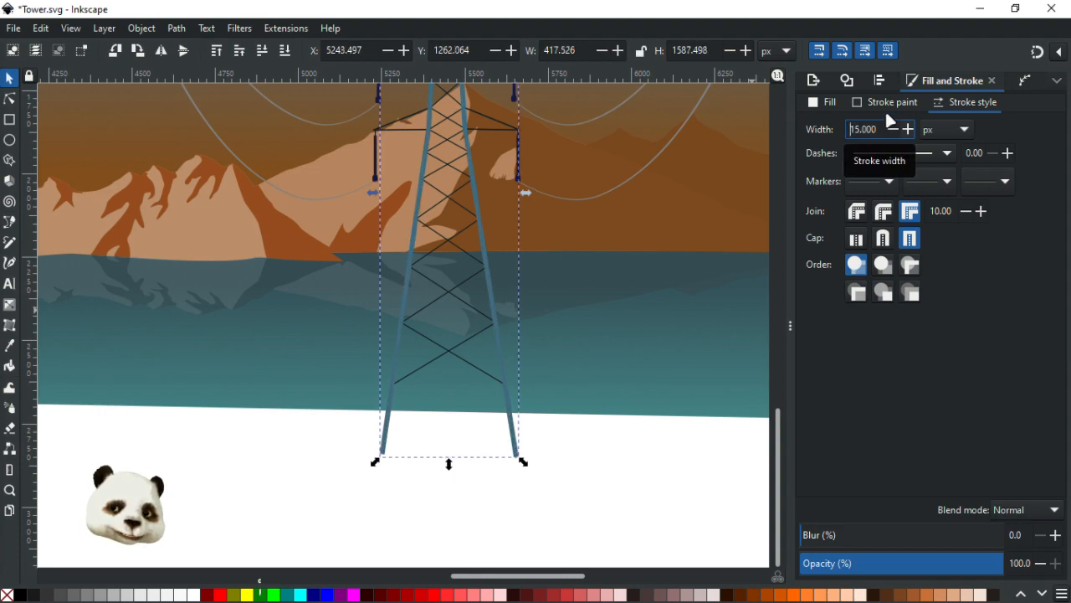
pyautogui.moveTo(525, 300); pyautogui.dragTo(469, 425)
pyautogui.hotkey('ctrl', 's')
# Step: Try lighter grey stroke colours on the tower's two main legs
pyautogui.scroll(-4, 469, 437)
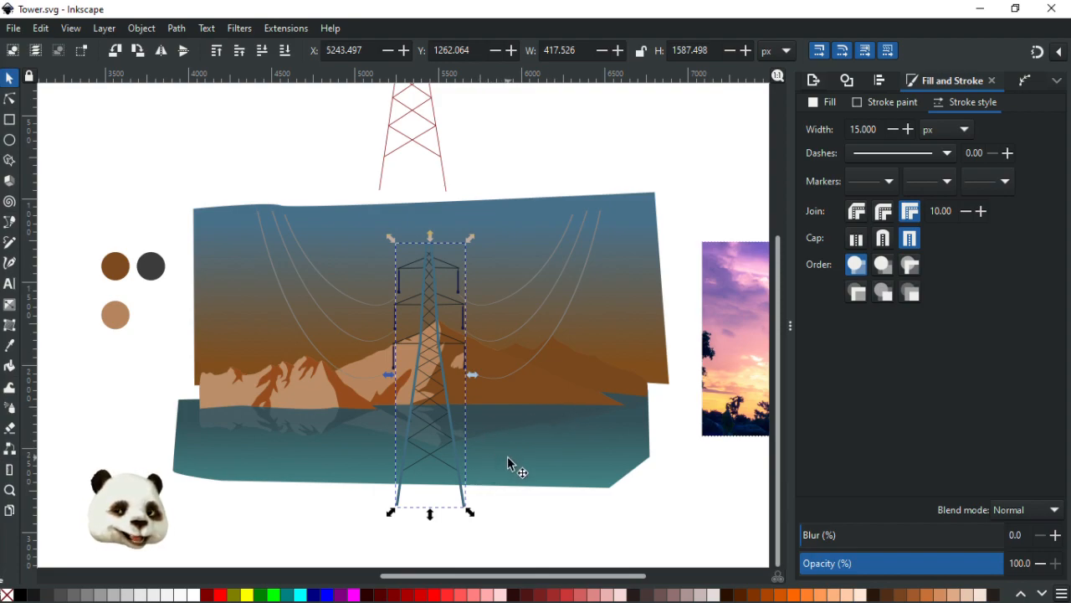
pyautogui.scroll(2, 508, 456)
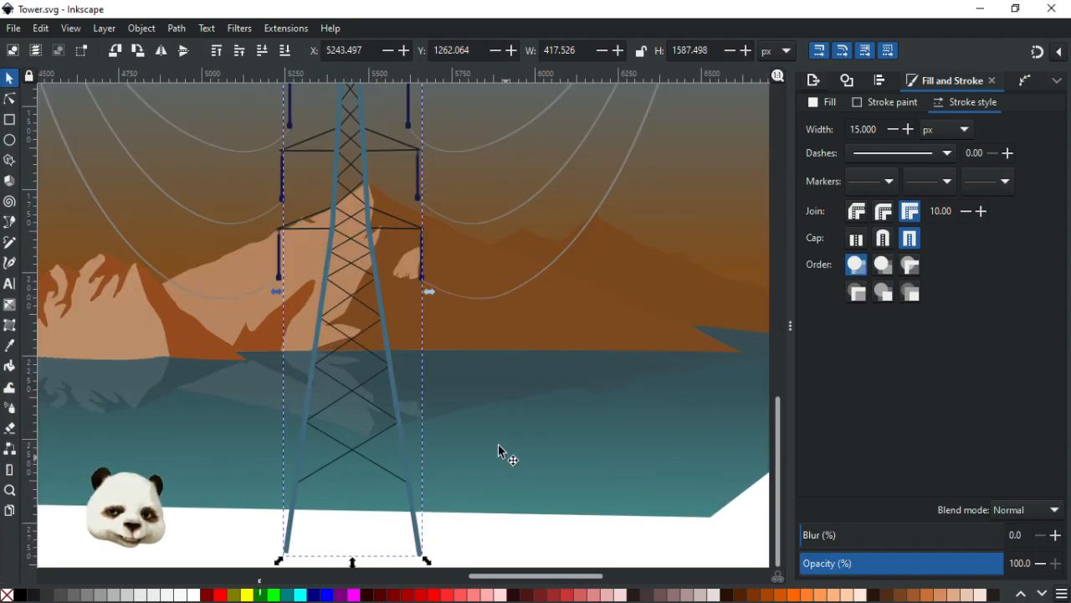
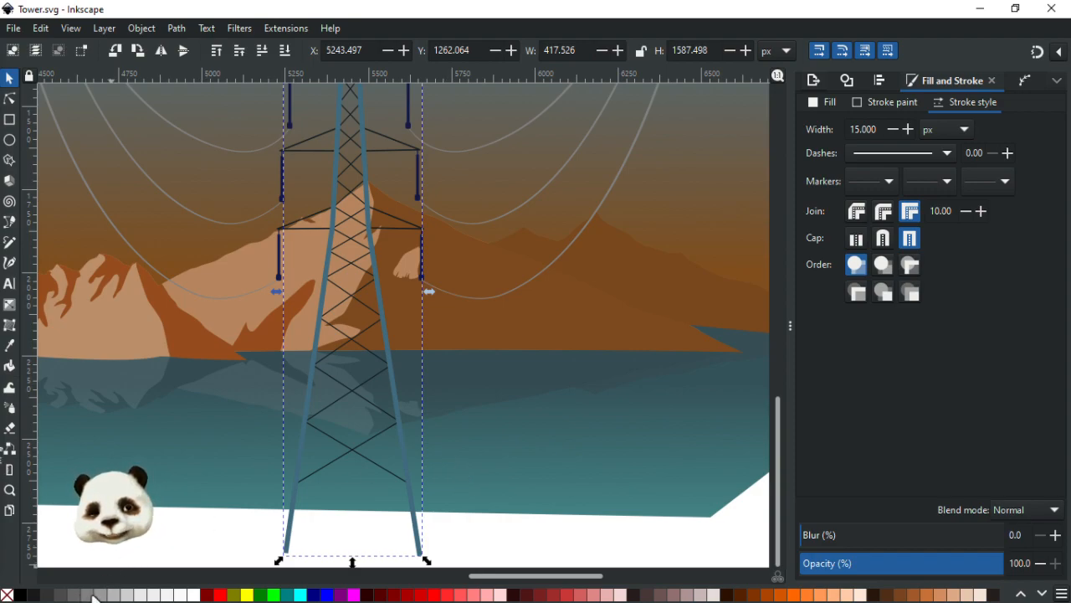
pyautogui.click(127, 596)
pyautogui.hotkey('ctrl', 'z')
pyautogui.click(127, 596)
pyautogui.keyDown('ctrl'); pyautogui.scroll(-1, 239, 443); pyautogui.keyUp('ctrl')
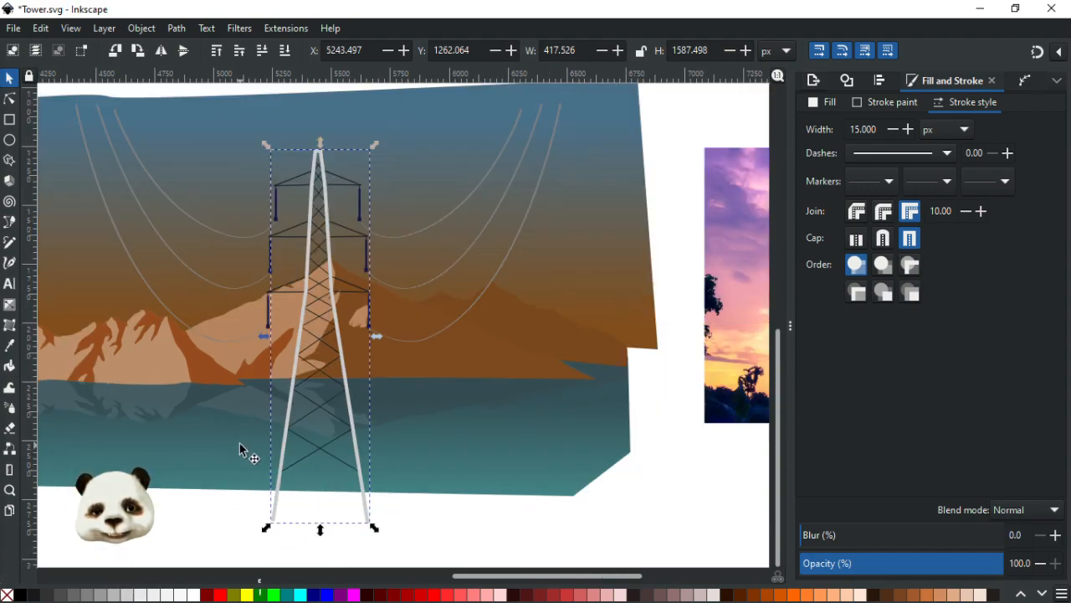
pyautogui.keyDown('ctrl'); pyautogui.scroll(2, 287, 407); pyautogui.keyUp('ctrl')
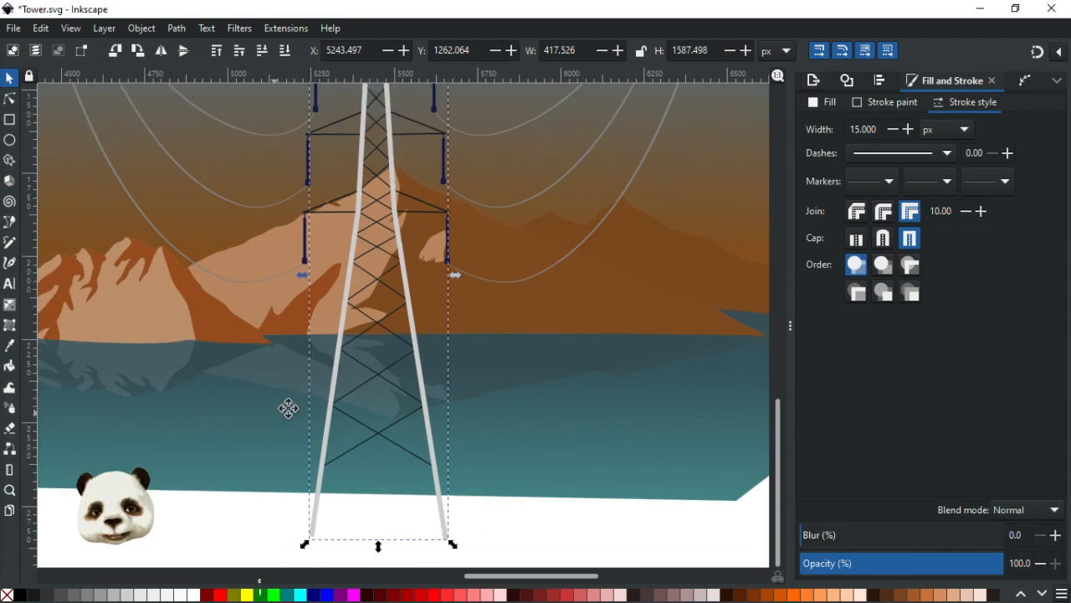
pyautogui.click(105, 596)
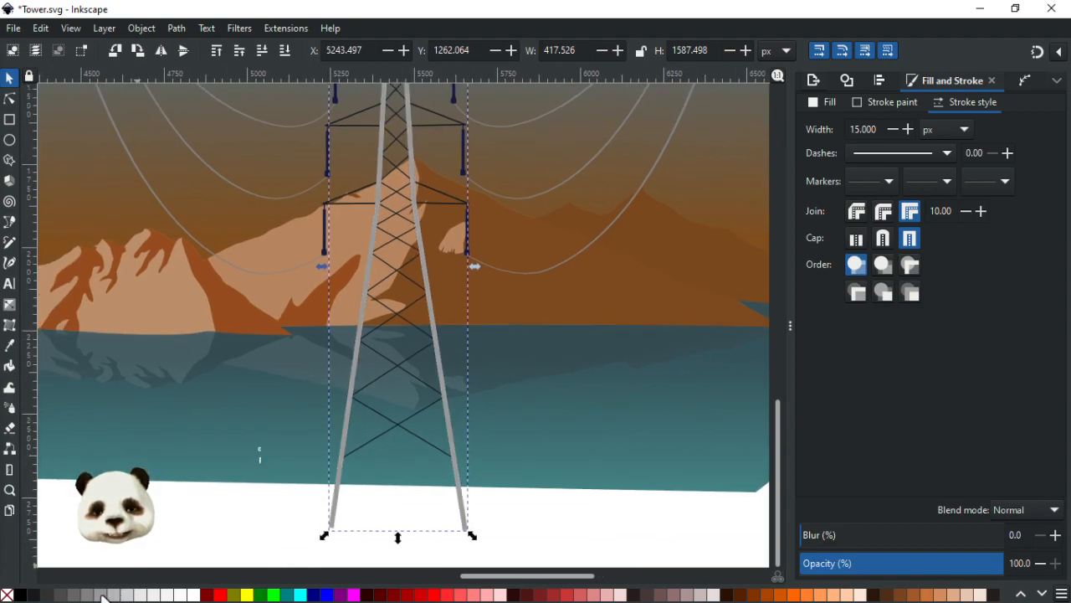
pyautogui.keyDown('ctrl'); pyautogui.scroll(-1, 284, 418); pyautogui.keyUp('ctrl')
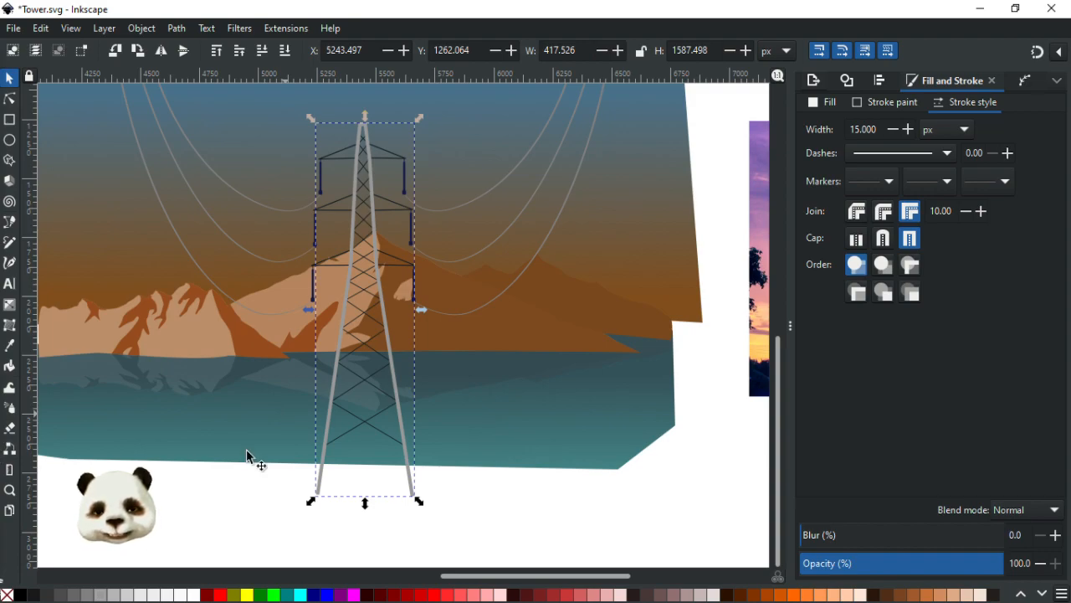
# Step: Give the tower's main legs a medium grey stroke and save the document
pyautogui.keyDown('shift'); pyautogui.click(77, 593); pyautogui.keyUp('shift')
pyautogui.keyDown('shift'); pyautogui.click(84, 593); pyautogui.keyUp('shift')
pyautogui.hotkey('ctrl', 's')
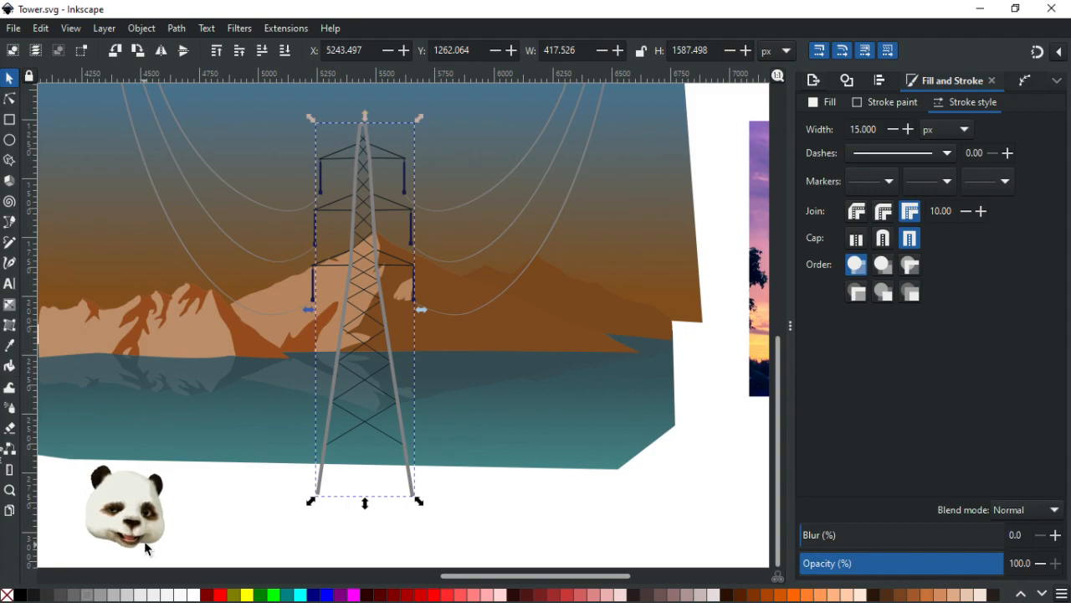
pyautogui.scroll(-2, 220, 498)
pyautogui.scroll(1, 260, 435)
pyautogui.scroll(1, 259, 427)
pyautogui.scroll(-2, 257, 426)
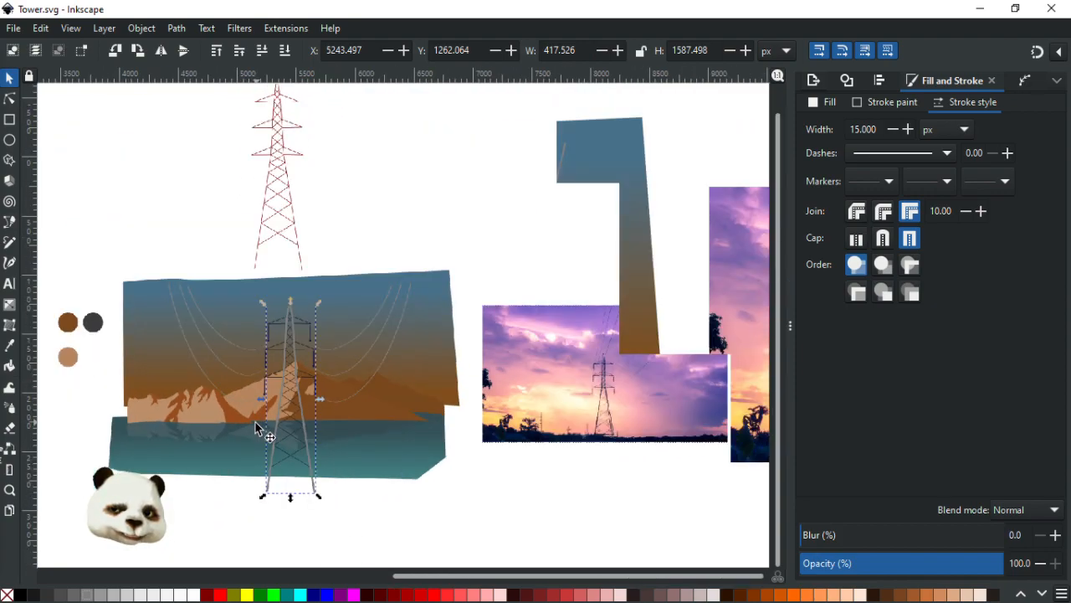
pyautogui.scroll(1, 203, 451)
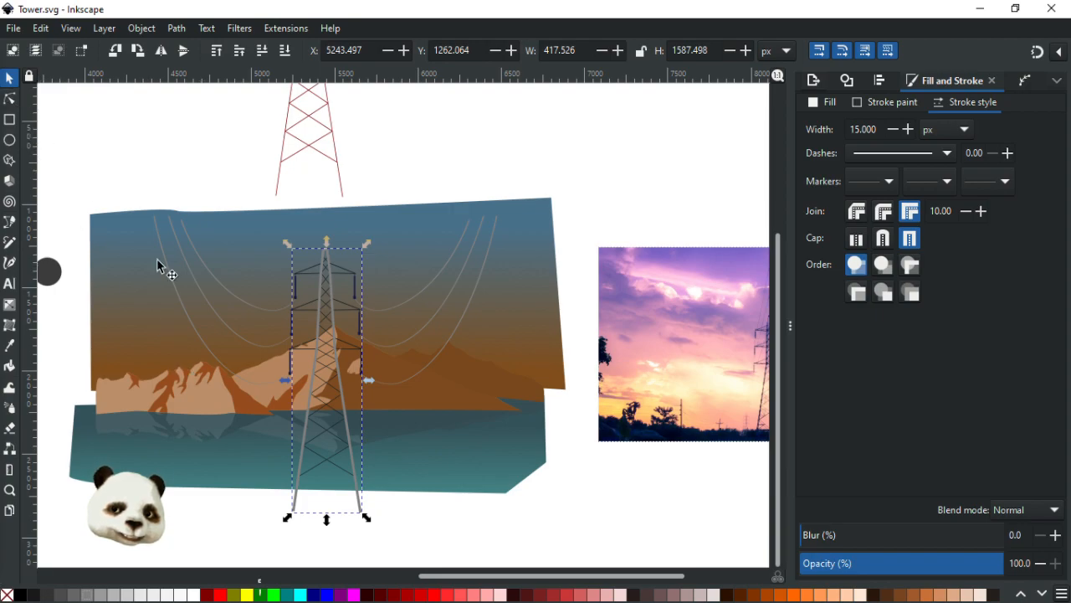
pyautogui.scroll(-2, 259, 343)
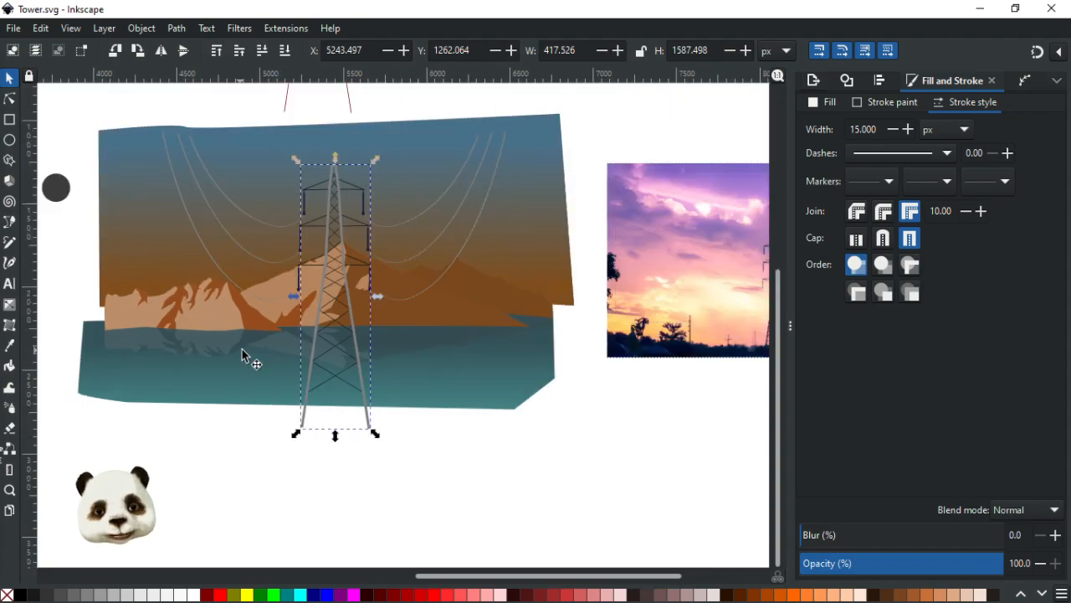
# Step: Try a horizontal linear gradient fill across the tower's main legs and undo it
pyautogui.keyDown('ctrl'); pyautogui.scroll(2, 240, 349); pyautogui.keyUp('ctrl')
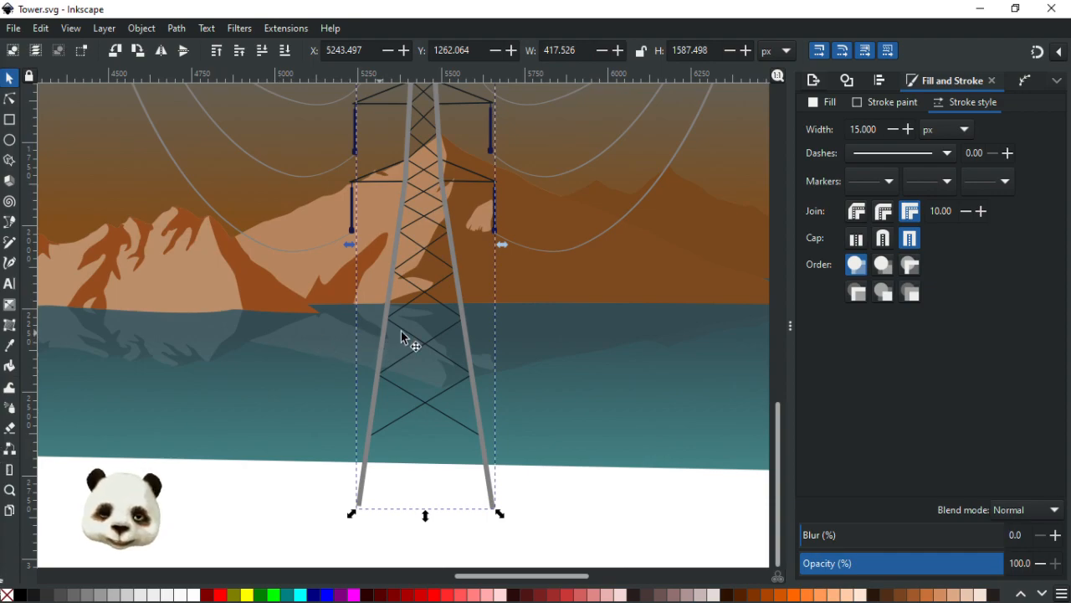
pyautogui.press('g')
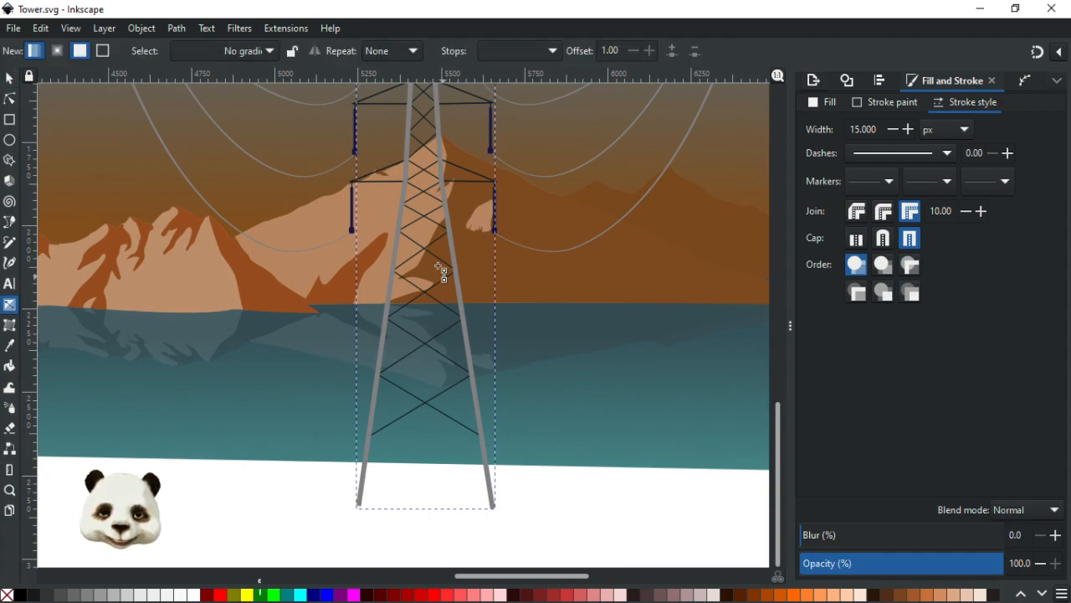
pyautogui.keyDown('ctrl'); pyautogui.scroll(1, 429, 239); pyautogui.keyUp('ctrl')
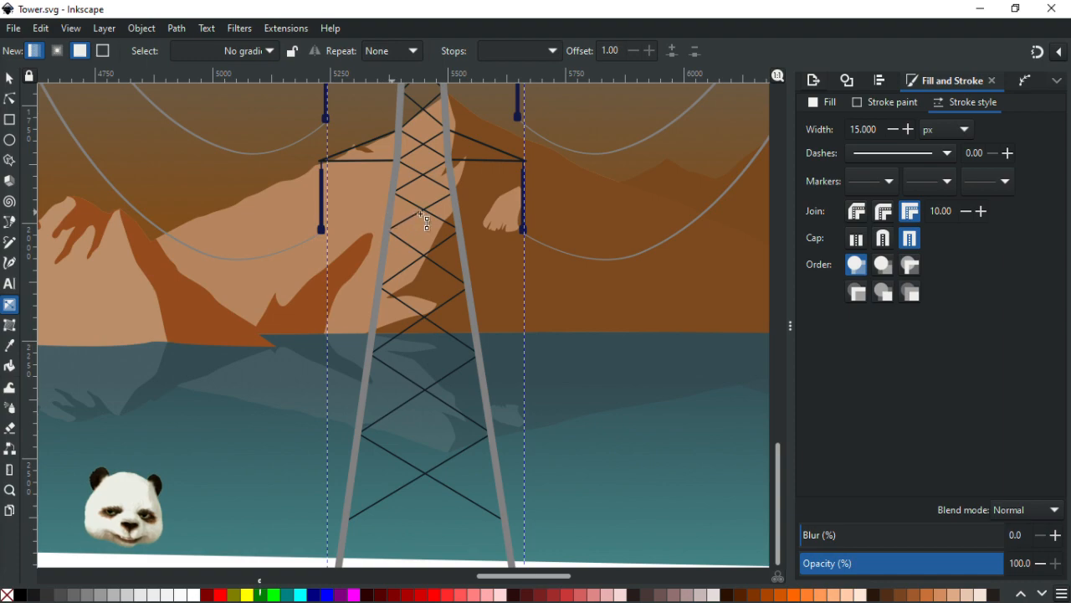
pyautogui.moveTo(387, 212); pyautogui.dragTo(441, 213)
pyautogui.press('z')
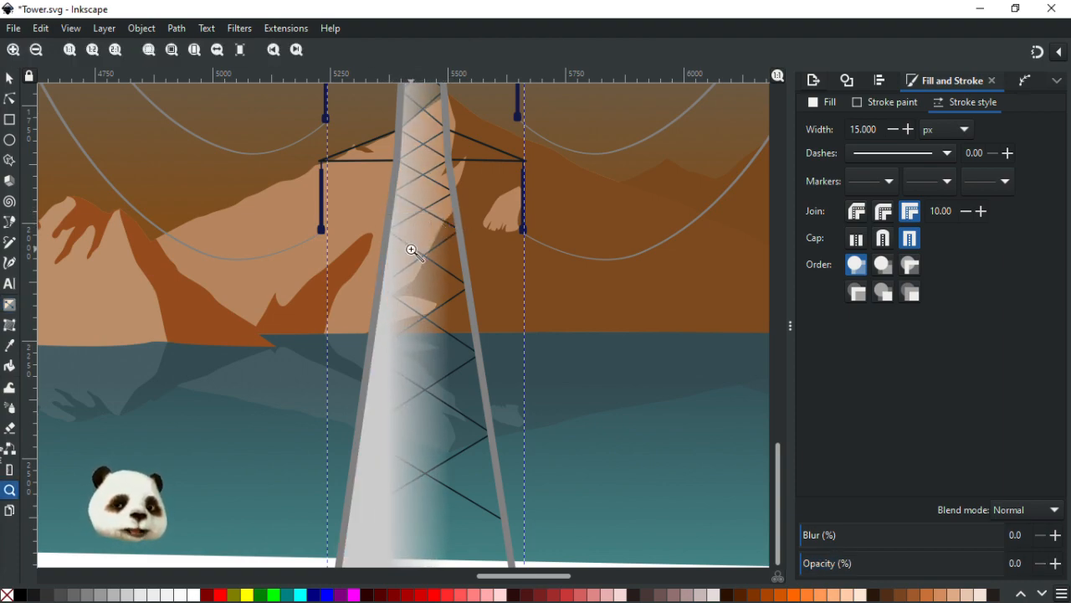
pyautogui.hotkey('ctrl', 'z')
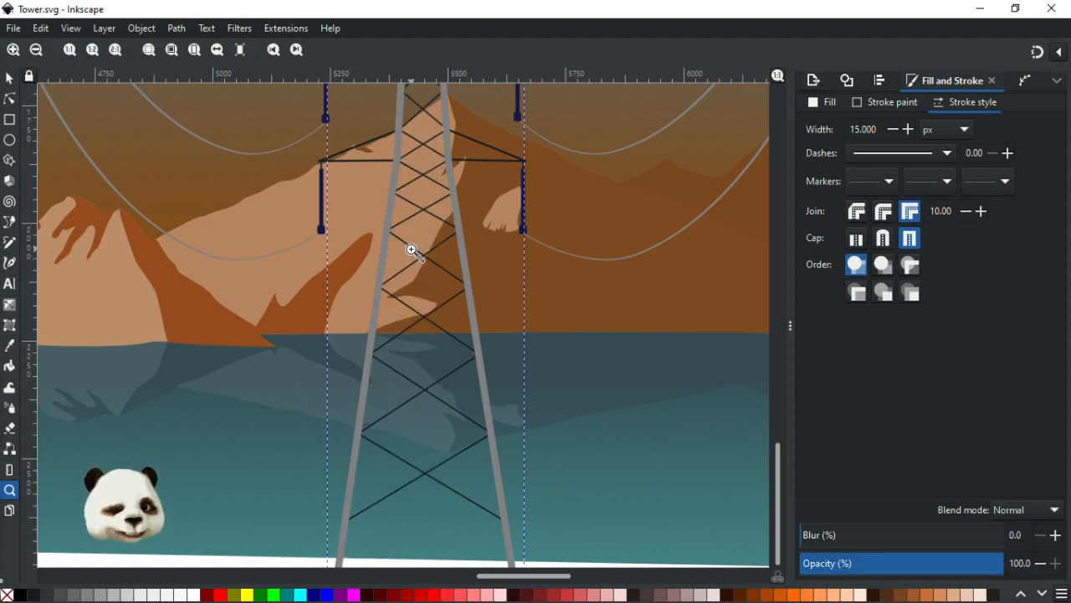
pyautogui.click(9, 78)
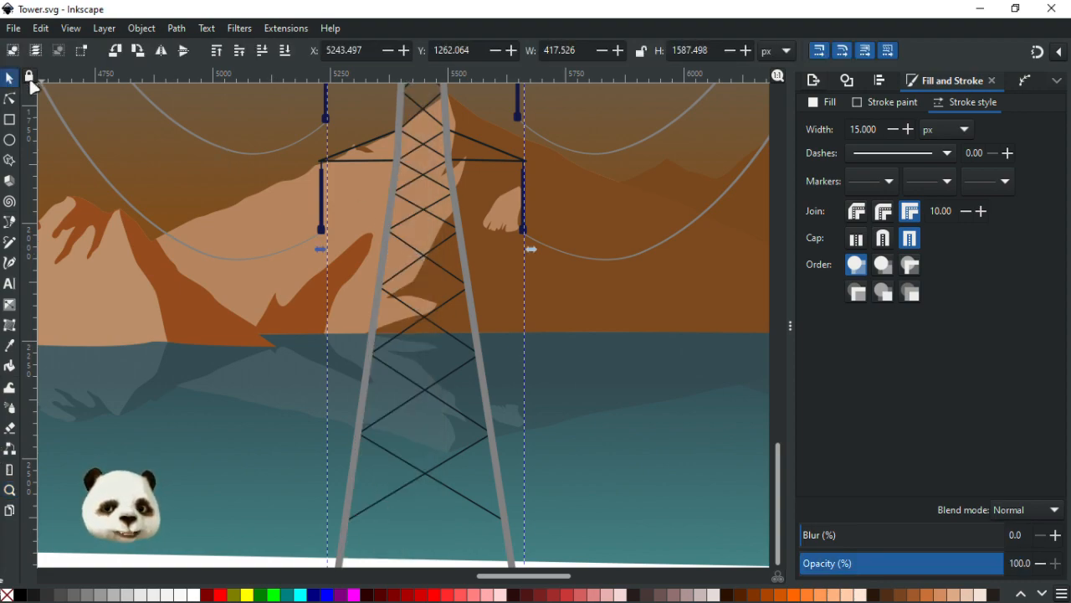
# Step: Convert the strokes of the tower's main legs to paths and apply a horizontal linear gradient across both legs, ending in grey on the right
pyautogui.click(390, 217)
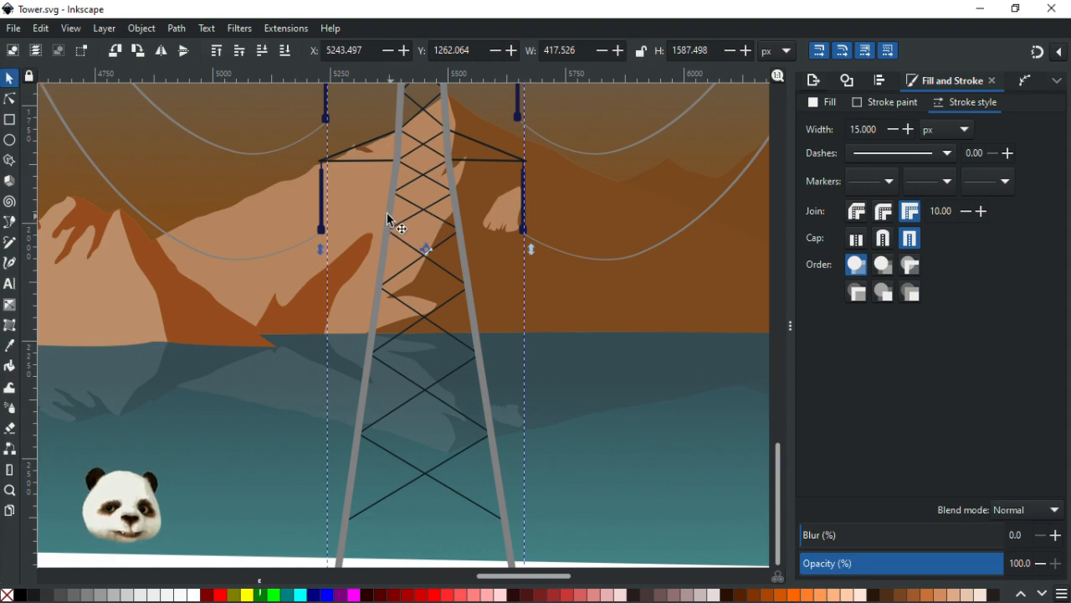
pyautogui.click(176, 22)
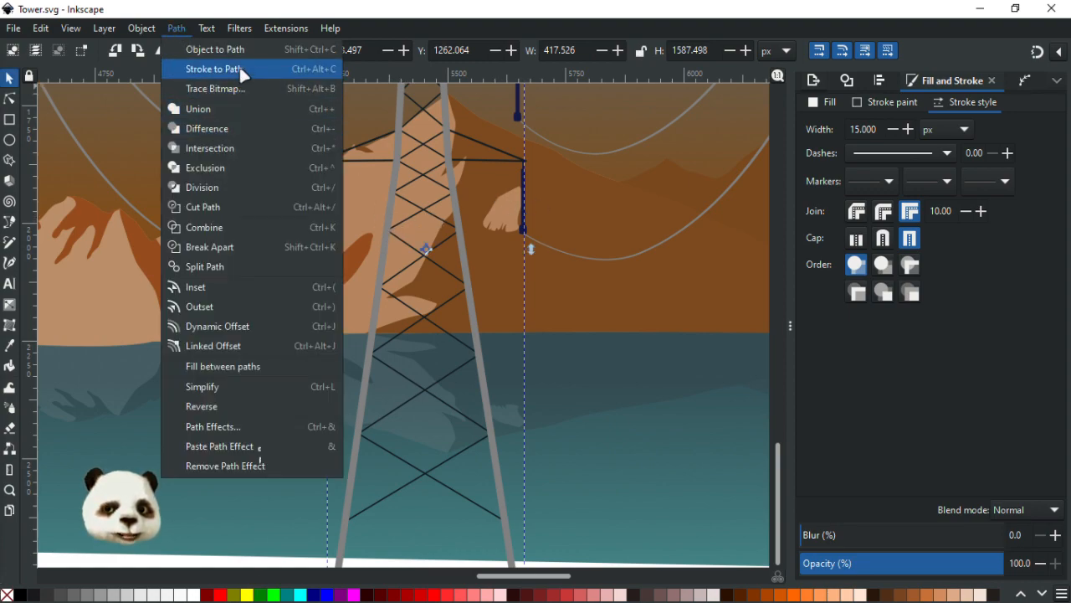
pyautogui.click(239, 70)
pyautogui.press('g')
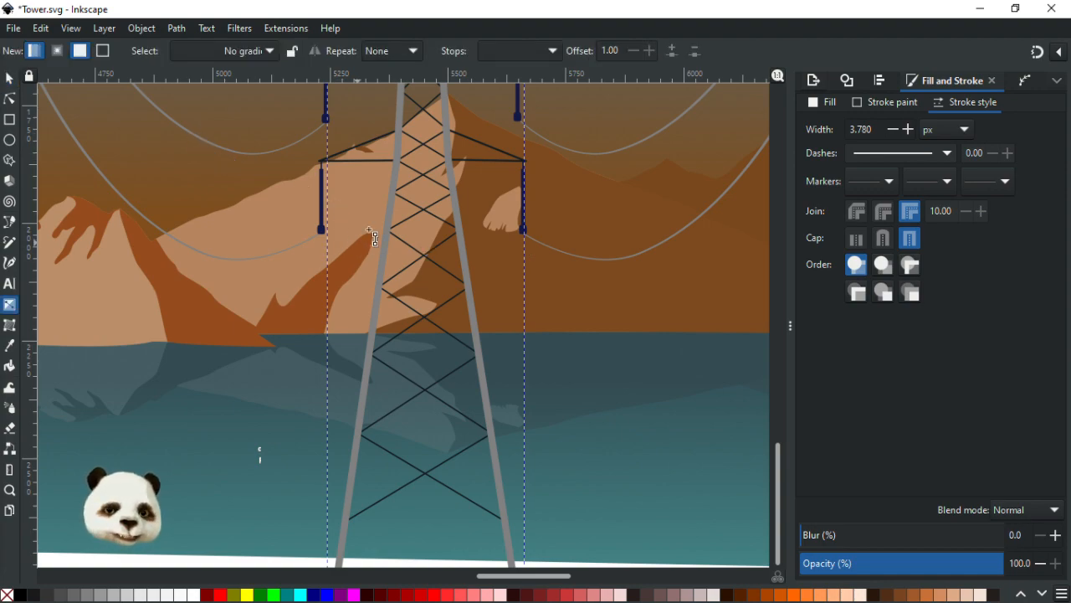
pyautogui.moveTo(388, 219); pyautogui.dragTo(450, 220)
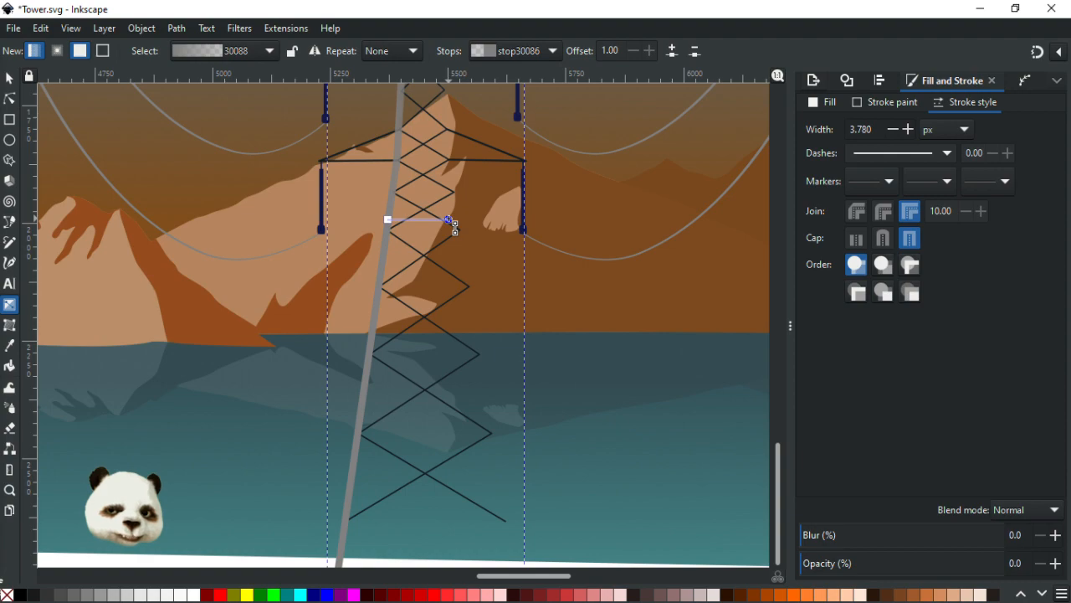
pyautogui.press('d')
pyautogui.click(393, 230)
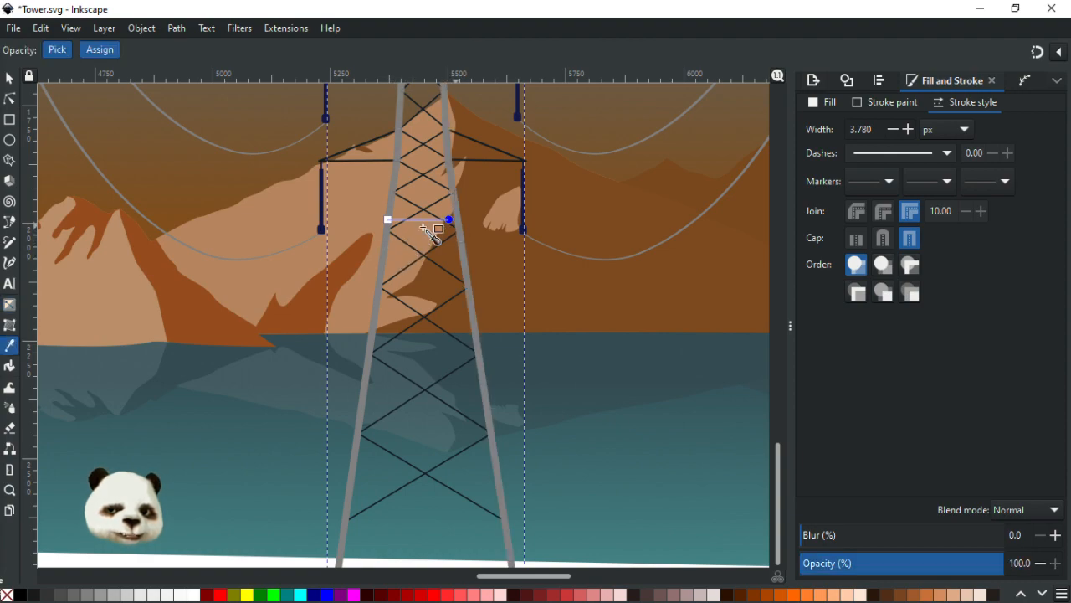
# Step: Colour the gradient's left stop with the mountain's sampled dark brown, adjusted to hue 24, saturation 68 and lightness 41
pyautogui.click(387, 219)
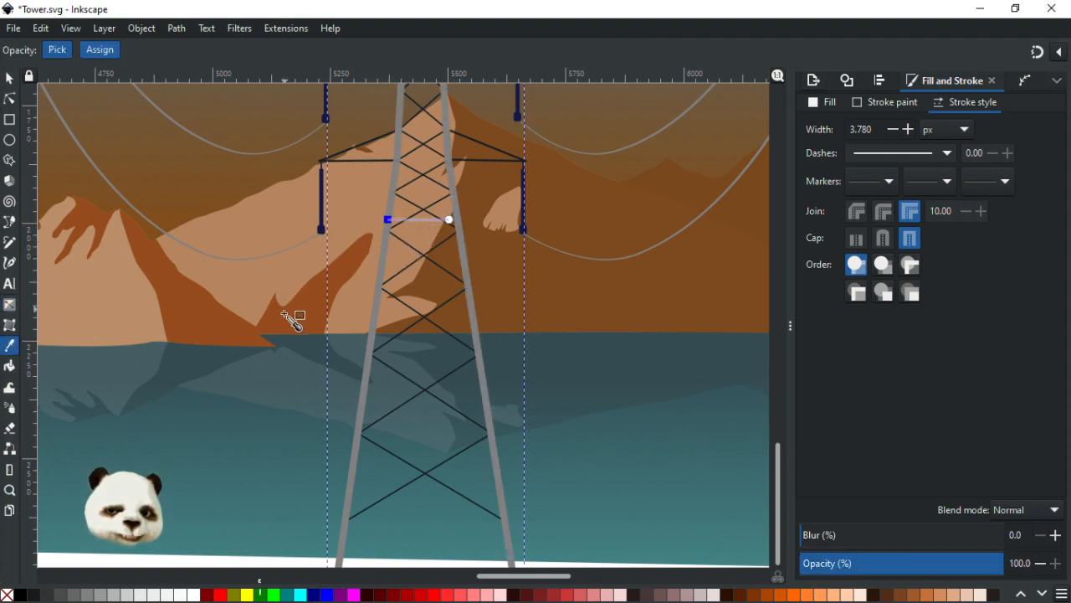
pyautogui.click(357, 308)
pyautogui.scroll(-2, 401, 318)
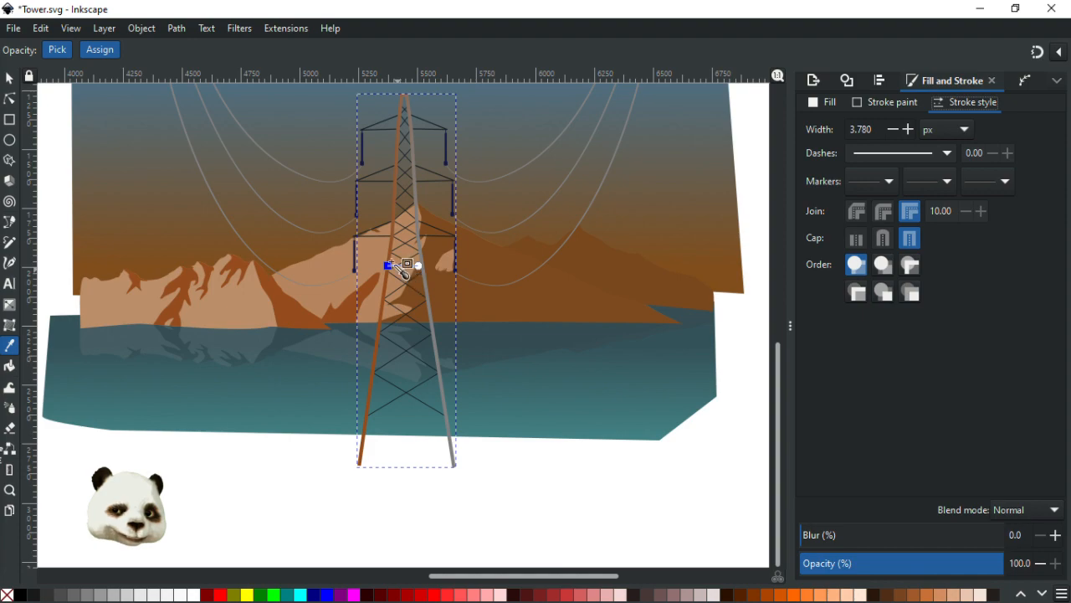
pyautogui.click(827, 100)
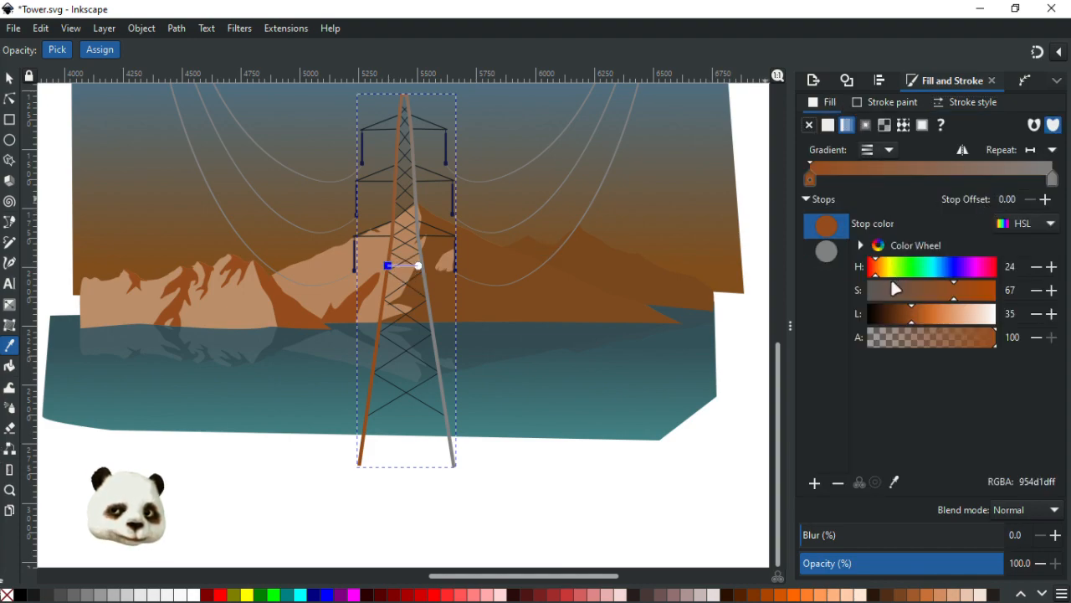
pyautogui.moveTo(913, 317); pyautogui.dragTo(921, 317)
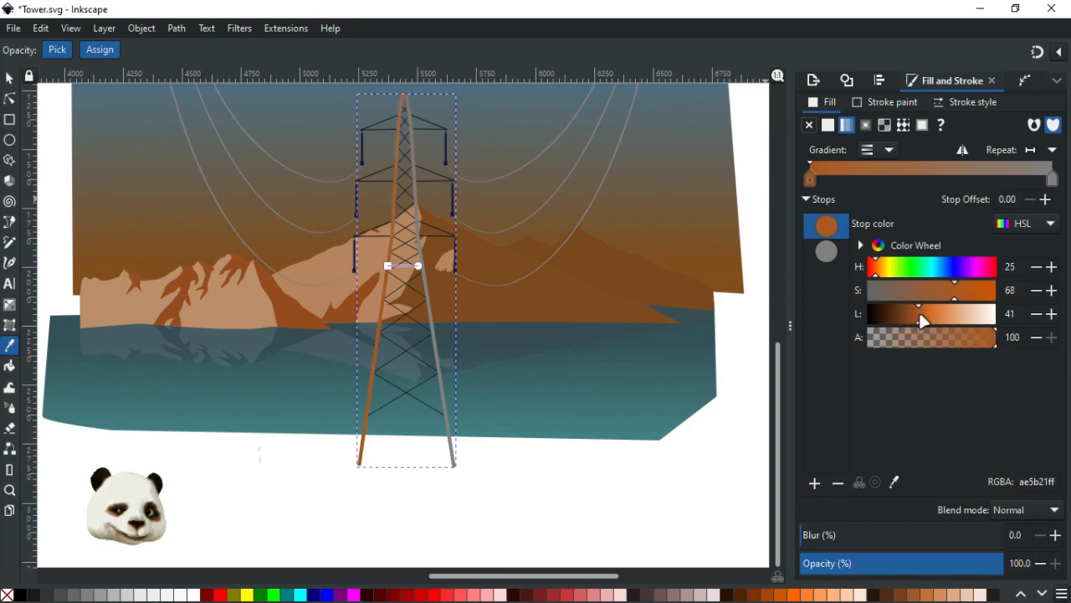
pyautogui.click(877, 269)
pyautogui.scroll(3, 879, 273)
pyautogui.moveTo(880, 273); pyautogui.dragTo(876, 272)
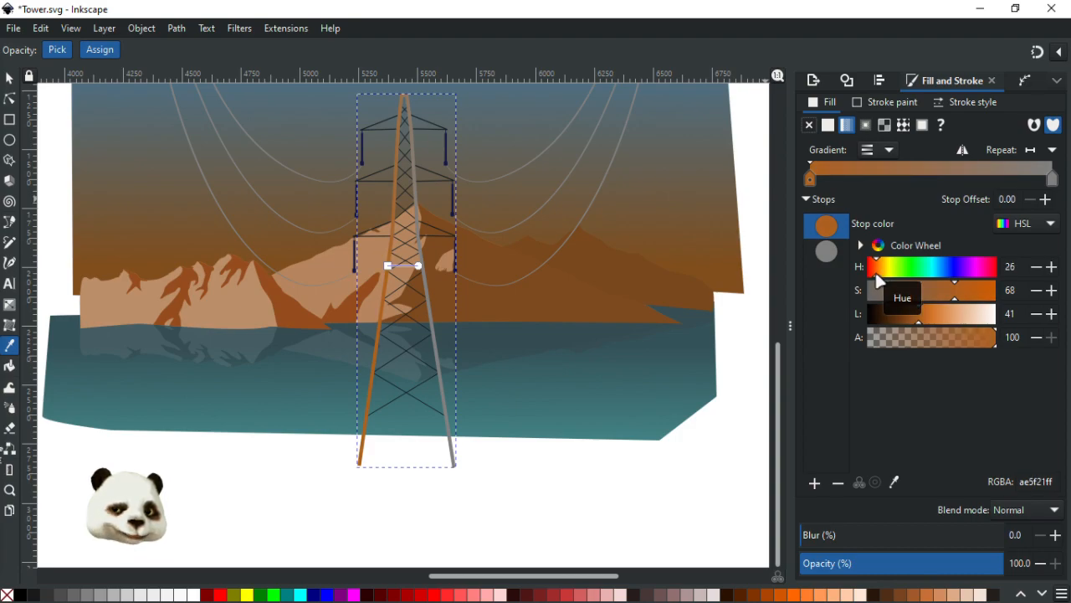
pyautogui.scroll(-1, 876, 272)
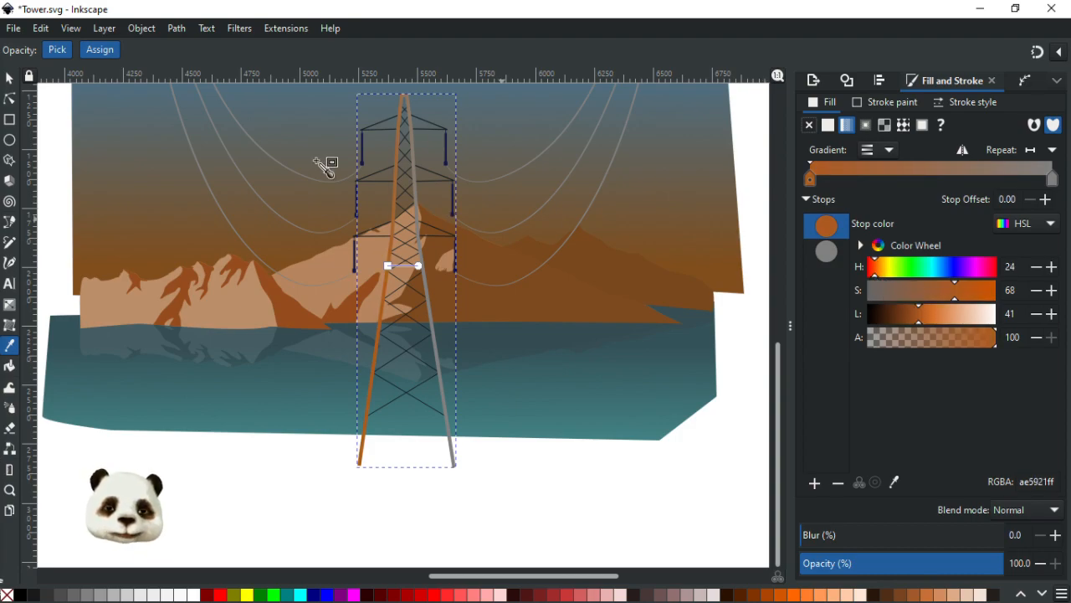
# Step: Try a flat grey fill sampled from the right leg on the tower's main legs
pyautogui.click(10, 78)
pyautogui.scroll(2, 446, 377)
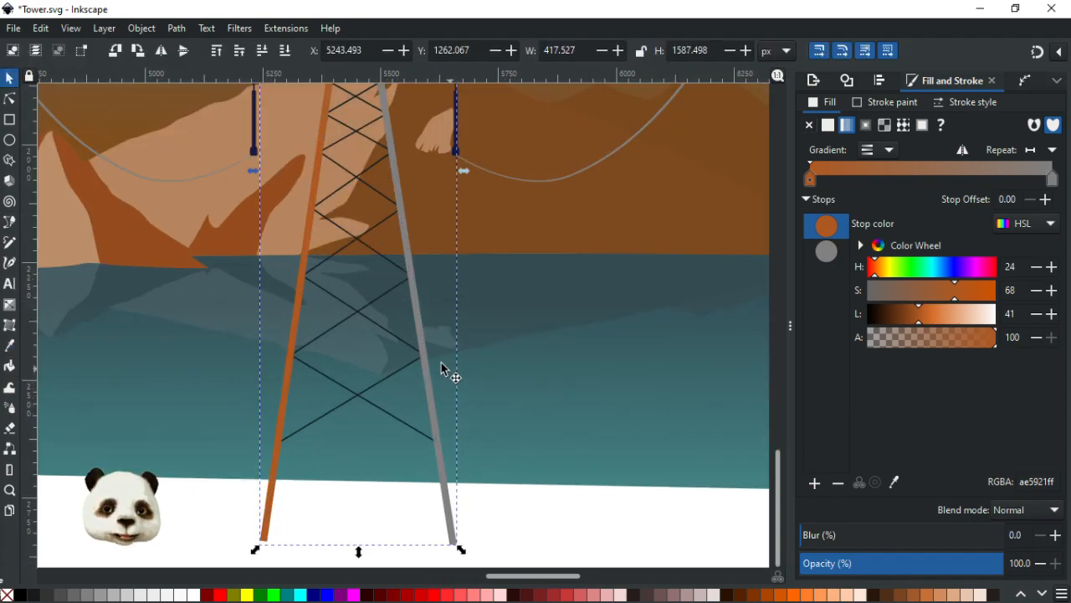
pyautogui.click(421, 334)
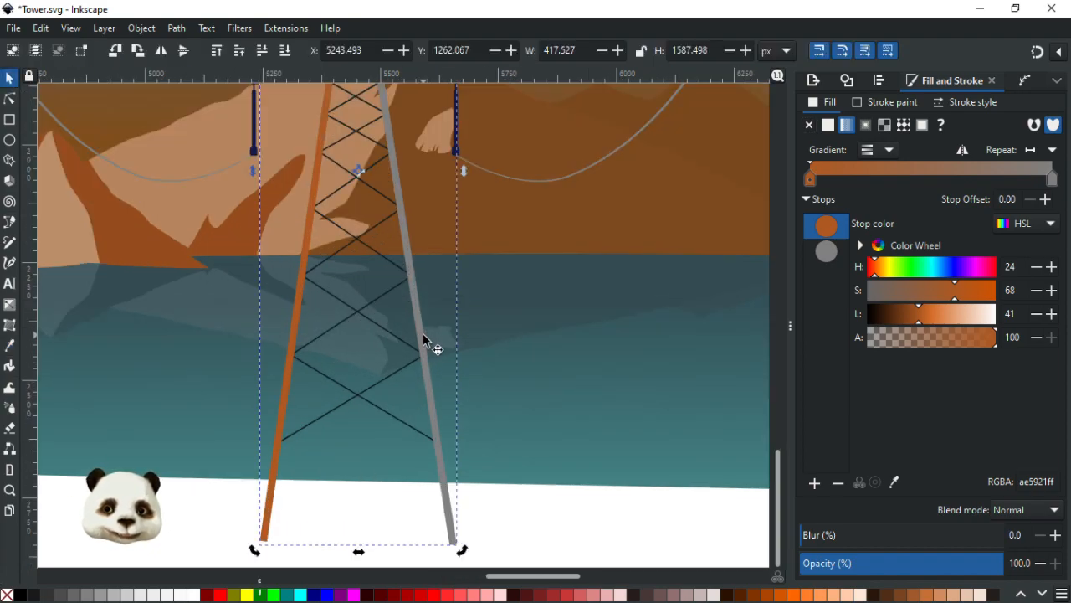
pyautogui.press('g')
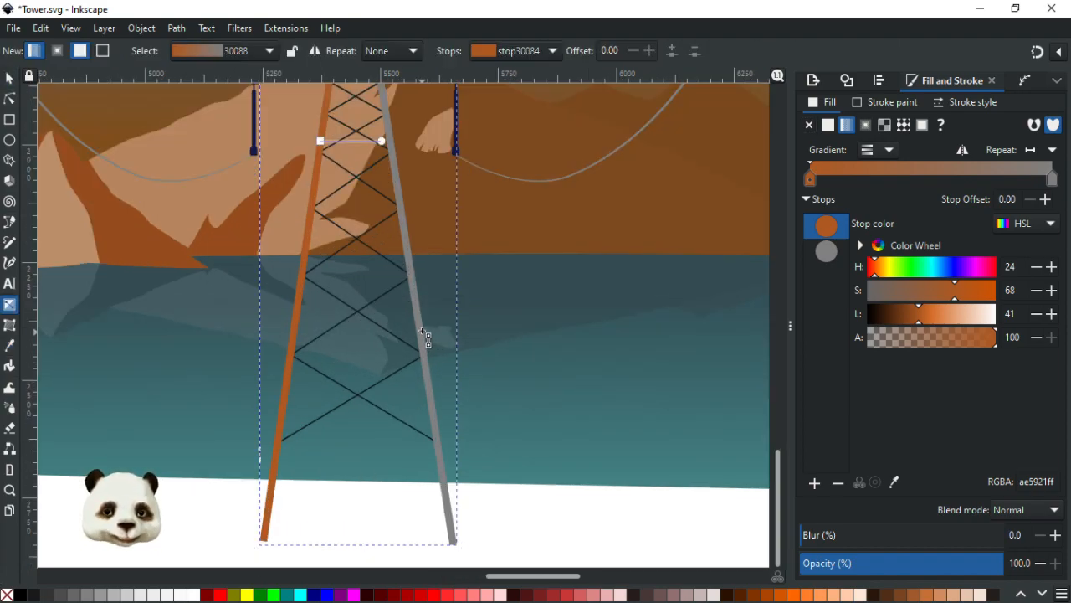
pyautogui.press('d')
pyautogui.click(420, 331)
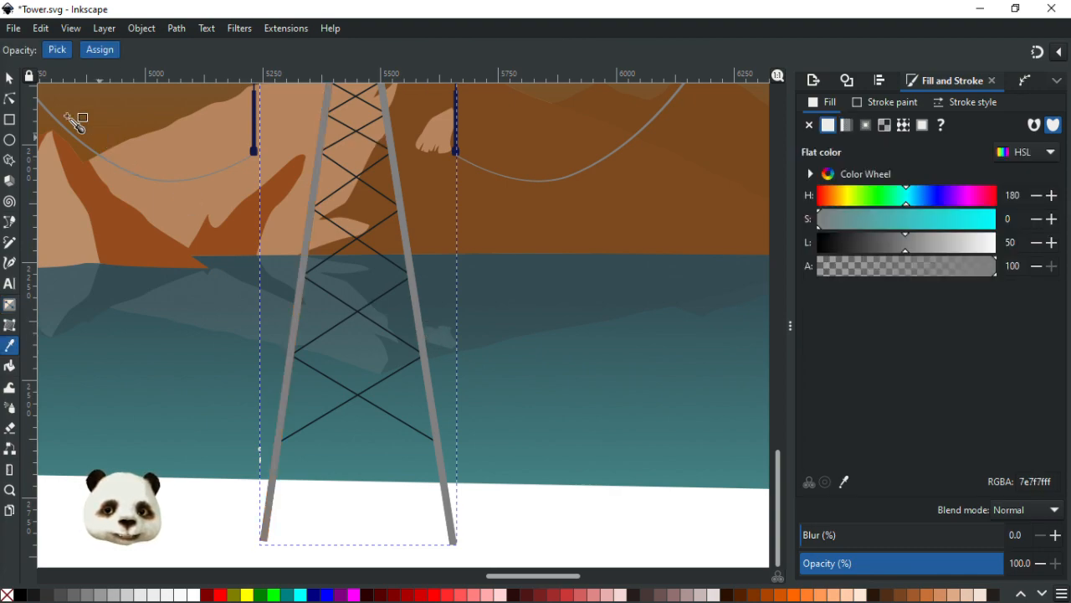
pyautogui.click(9, 81)
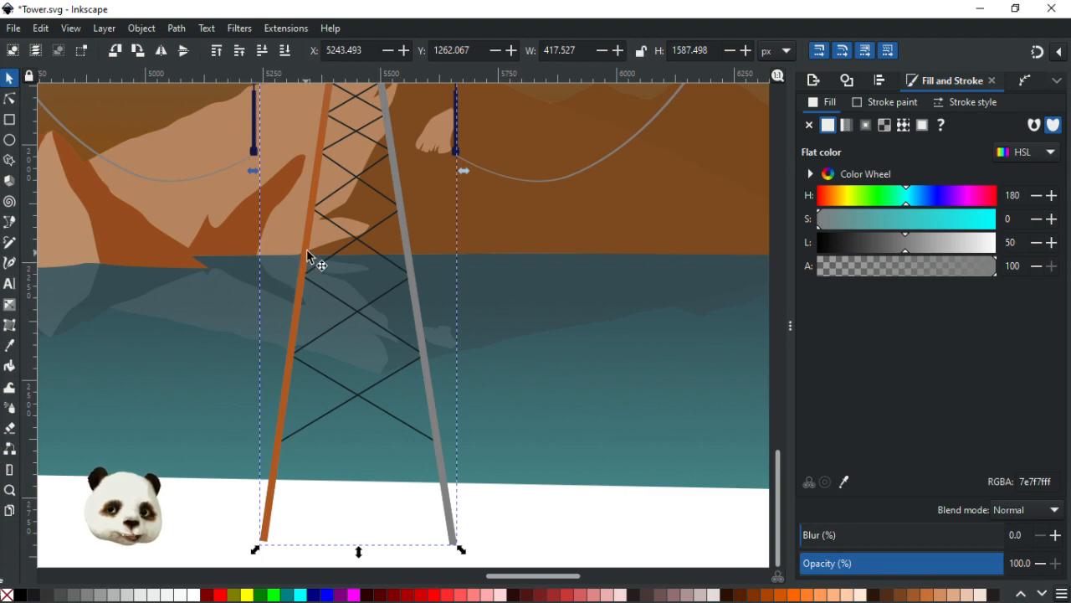
# Step: Lower the opacity of the tower's main legs to 60%
pyautogui.click(923, 559)
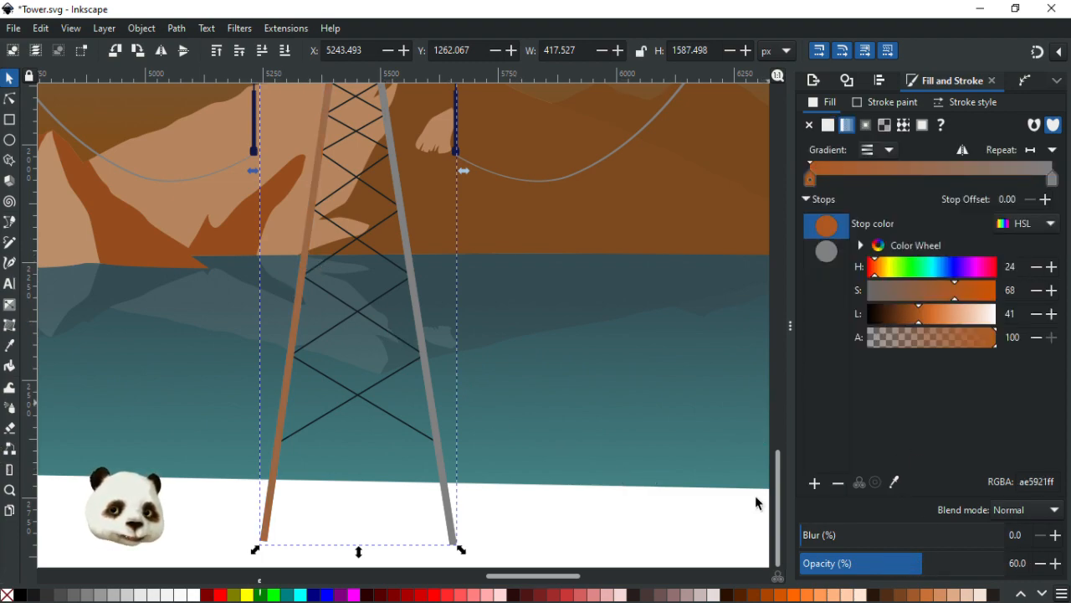
pyautogui.scroll(-2, 556, 270)
pyautogui.scroll(3, 486, 359)
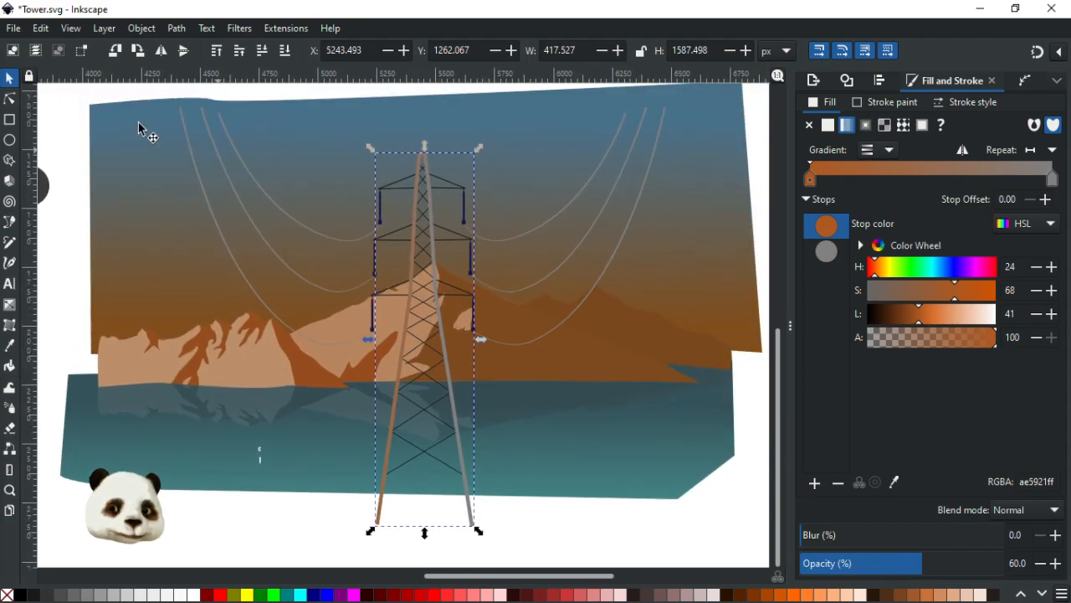
# Step: Widen the legs' gradient by moving its grey end beyond the right leg and its brown end beyond the left leg
pyautogui.click(10, 97)
pyautogui.moveTo(437, 325)
pyautogui.mouseDown()
pyautogui.moveTo(472, 326)
pyautogui.moveTo(449, 325)
pyautogui.mouseUp()
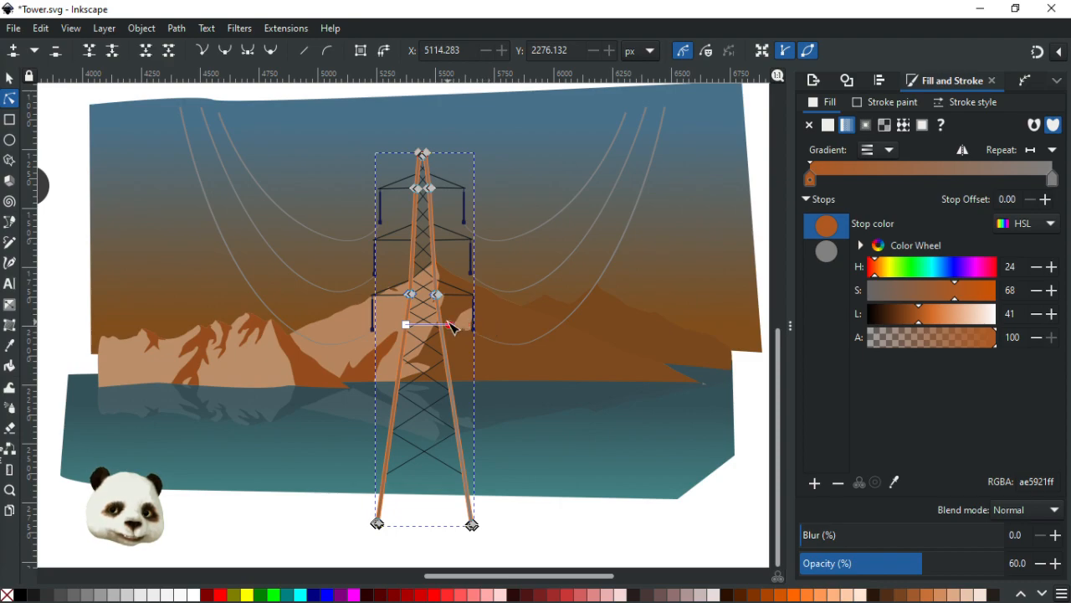
pyautogui.click(459, 324)
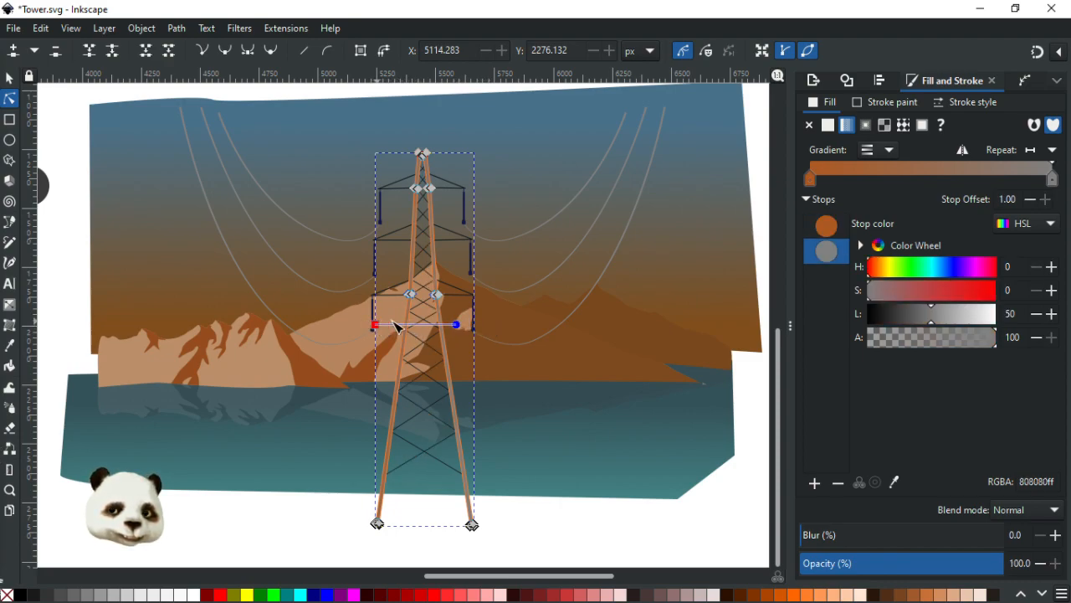
pyautogui.click(382, 325)
pyautogui.scroll(2, 401, 350)
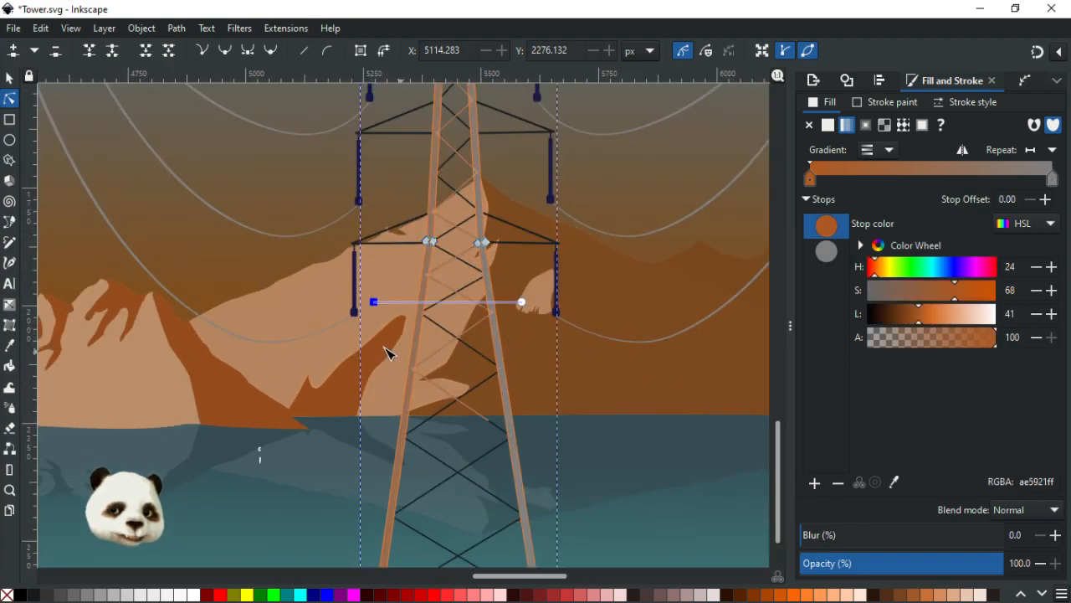
pyautogui.click(419, 324)
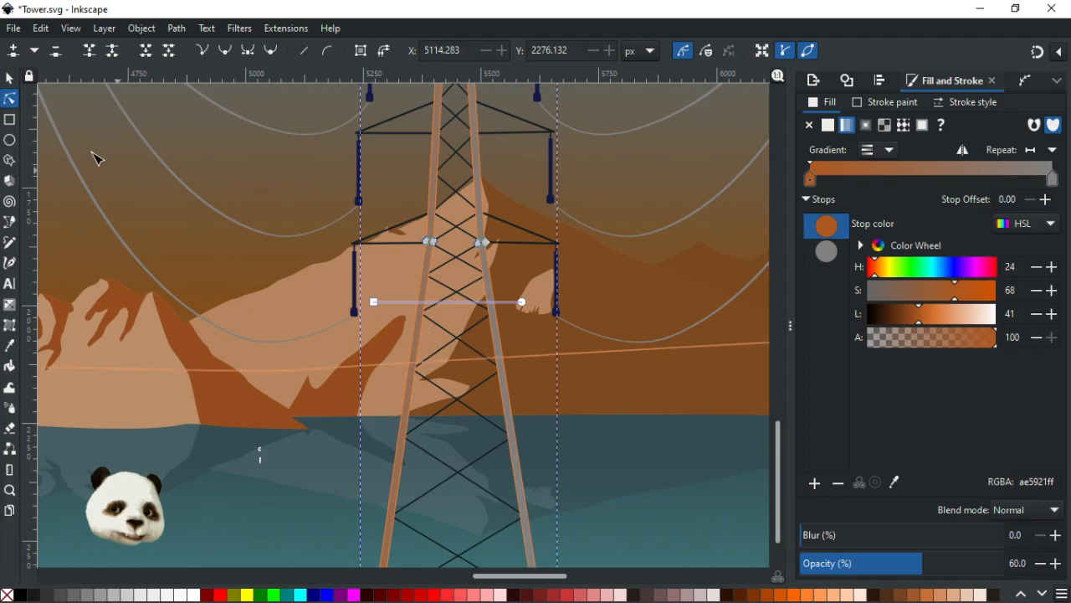
# Step: Set the opacity of the tower's main legs to 50%, deselect them and save the document
pyautogui.click(869, 563)
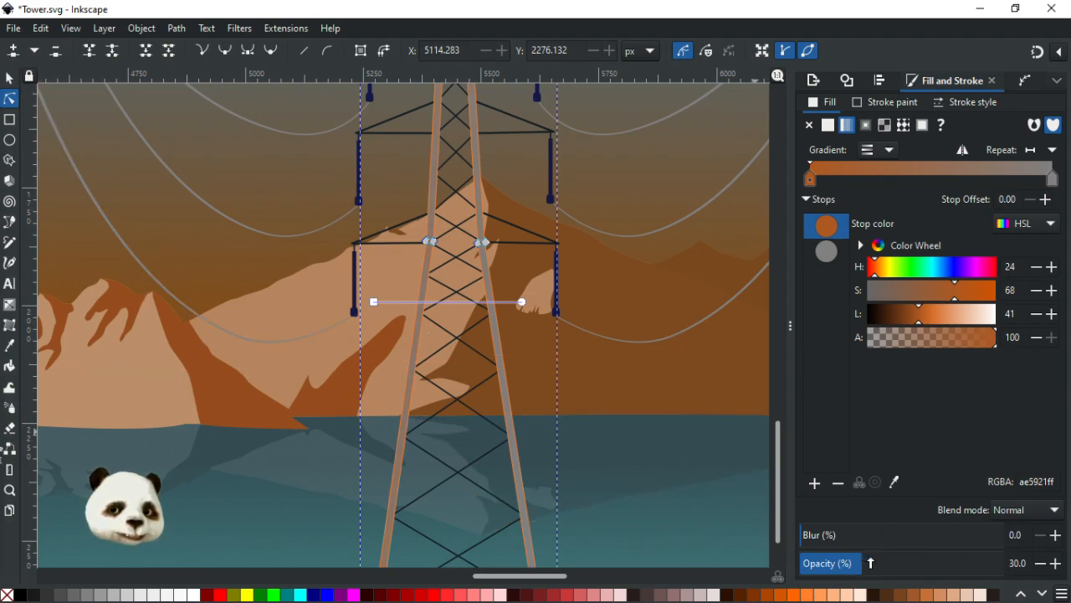
pyautogui.click(897, 562)
pyautogui.keyDown('ctrl'); pyautogui.scroll(-2, 627, 425); pyautogui.keyUp('ctrl')
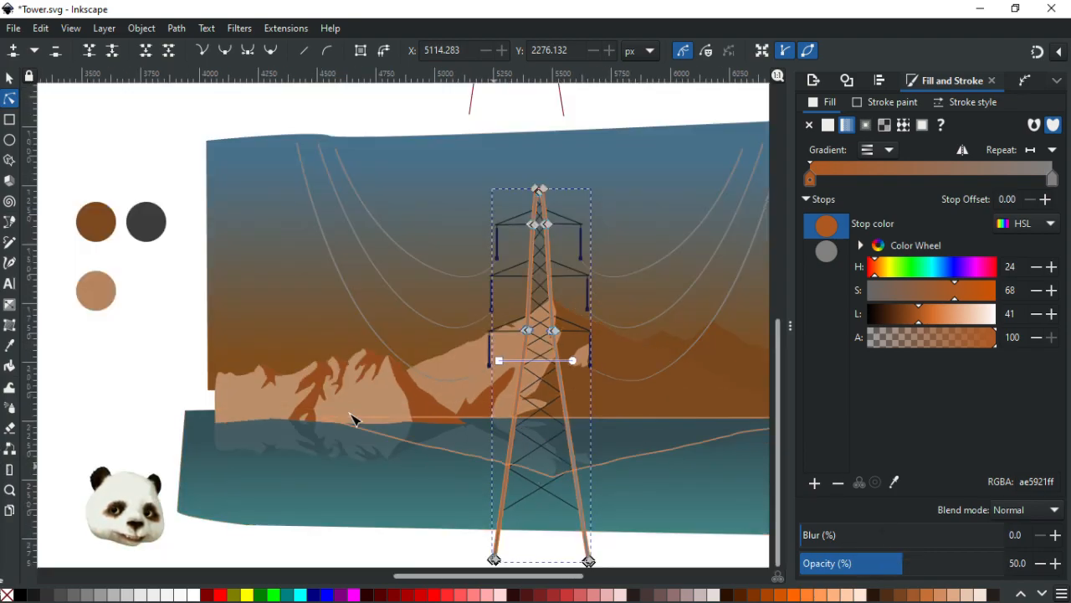
pyautogui.click(142, 358)
pyautogui.moveTo(256, 355); pyautogui.dragTo(110, 328)
pyautogui.keyDown('ctrl'); pyautogui.scroll(-1, 293, 414); pyautogui.keyUp('ctrl')
pyautogui.hotkey('ctrl', 's')
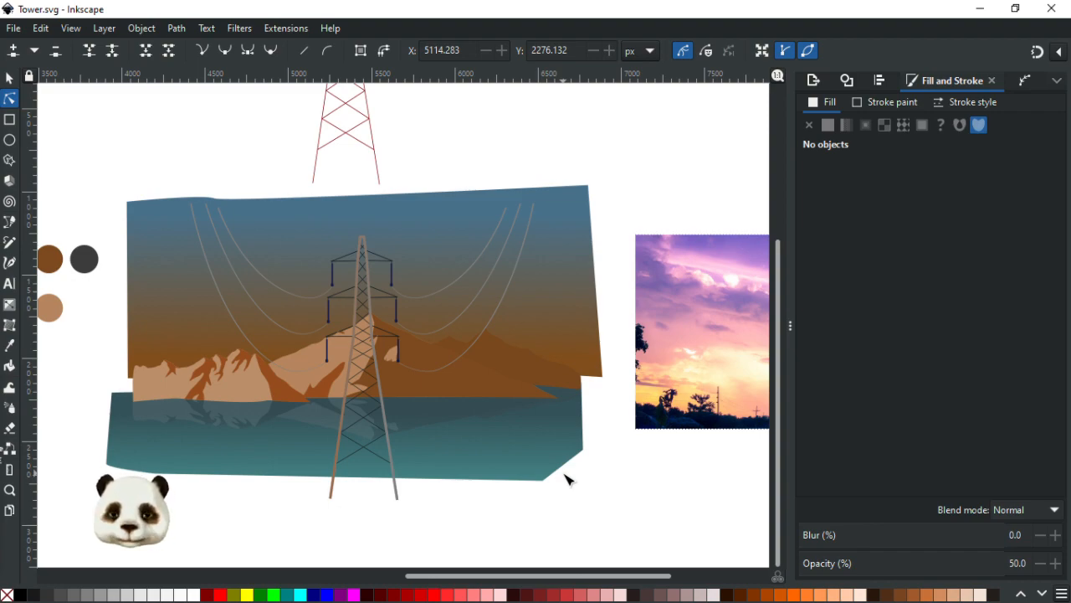
# Step: Convert the stroke of the zigzag cross-brace that ends low on the right leg to a path
pyautogui.keyDown('ctrl'); pyautogui.scroll(4, 360, 444); pyautogui.keyUp('ctrl')
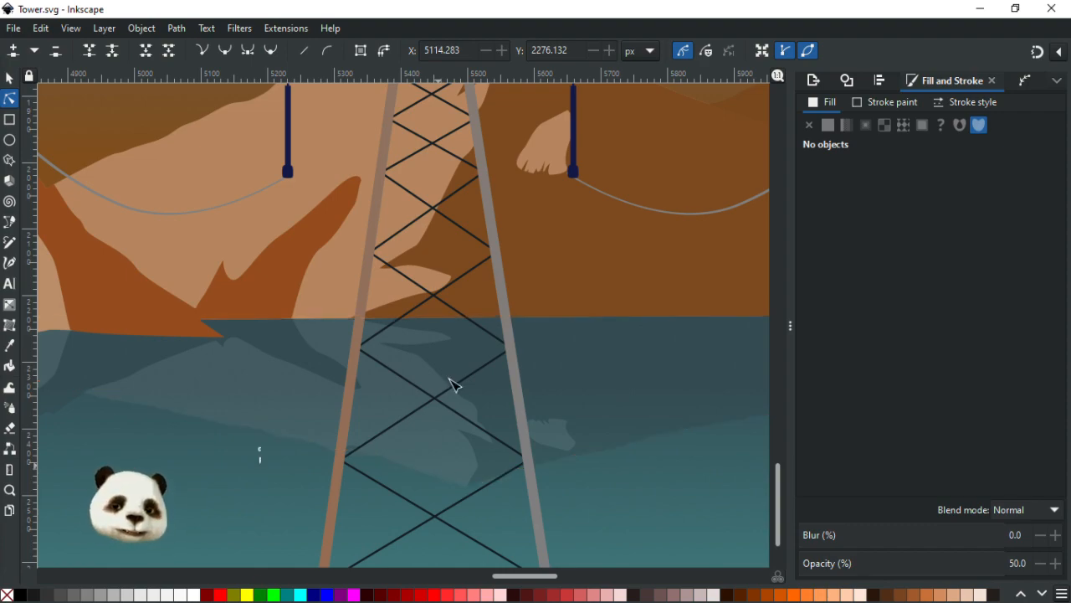
pyautogui.keyDown('ctrl'); pyautogui.scroll(-2, 450, 383); pyautogui.keyUp('ctrl')
pyautogui.click(469, 259)
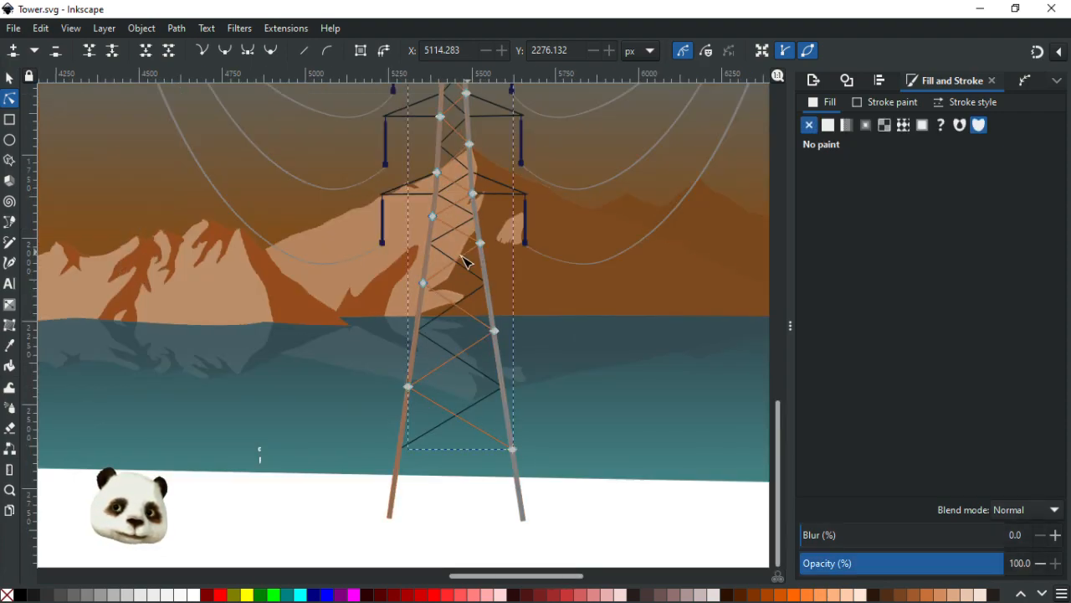
pyautogui.keyDown('shift'); pyautogui.click(443, 256); pyautogui.keyUp('shift')
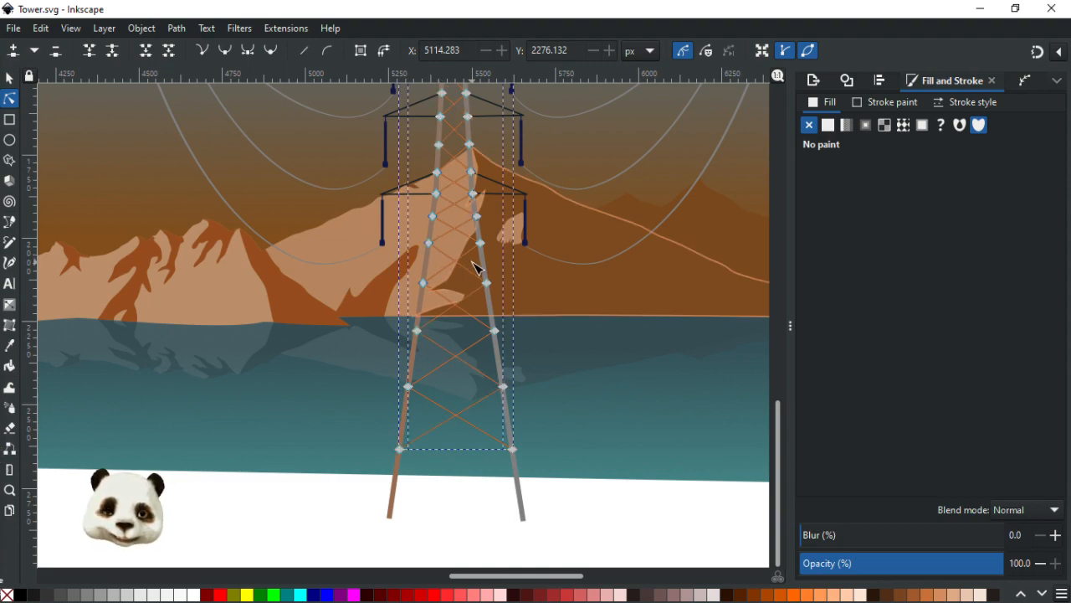
pyautogui.press('Escape')
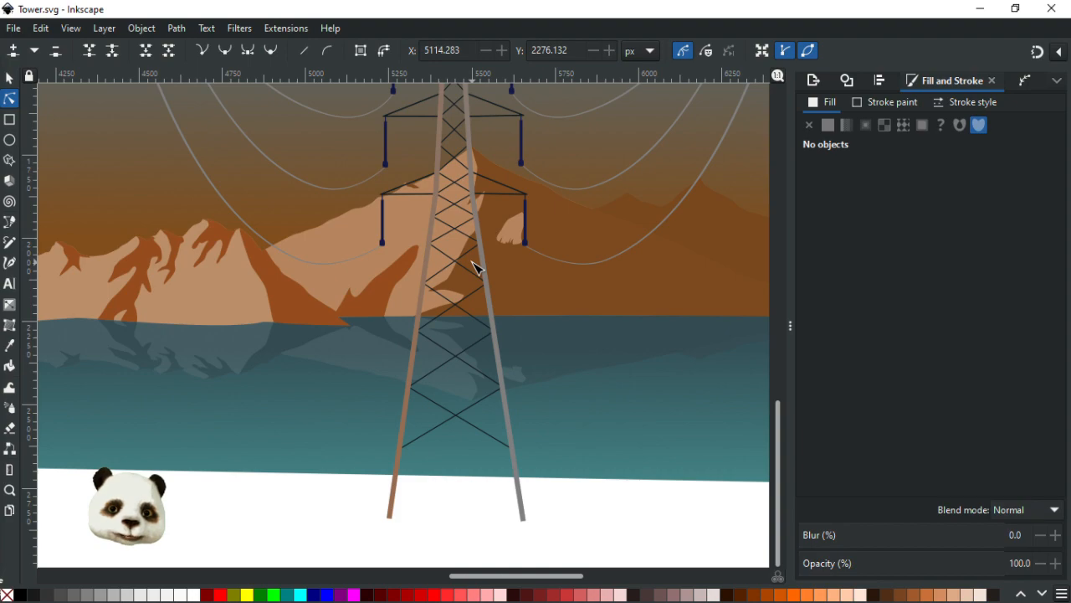
pyautogui.click(474, 266)
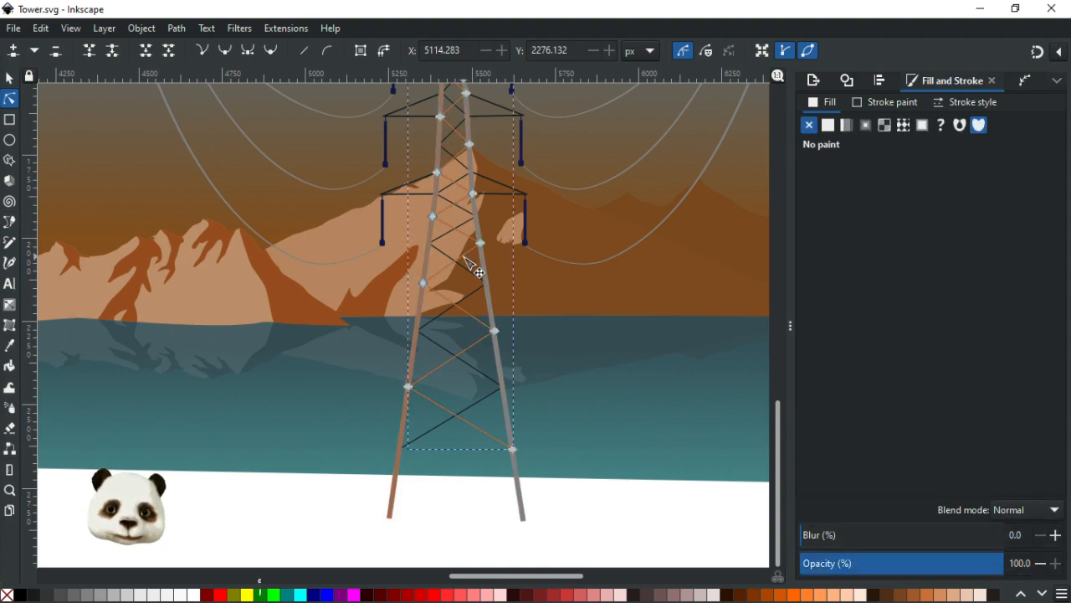
pyautogui.click(177, 28)
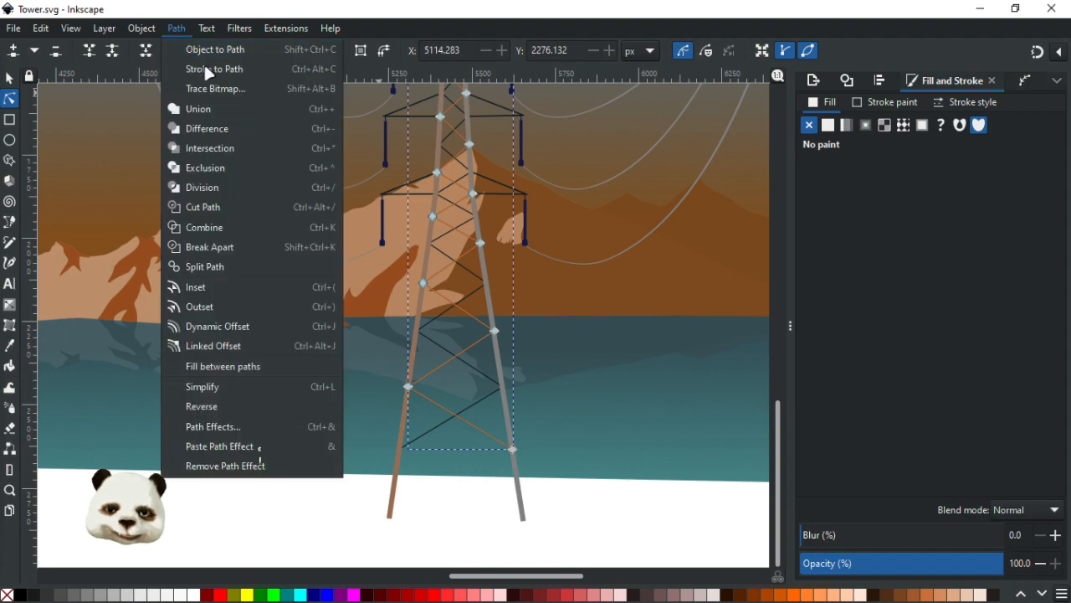
pyautogui.click(208, 74)
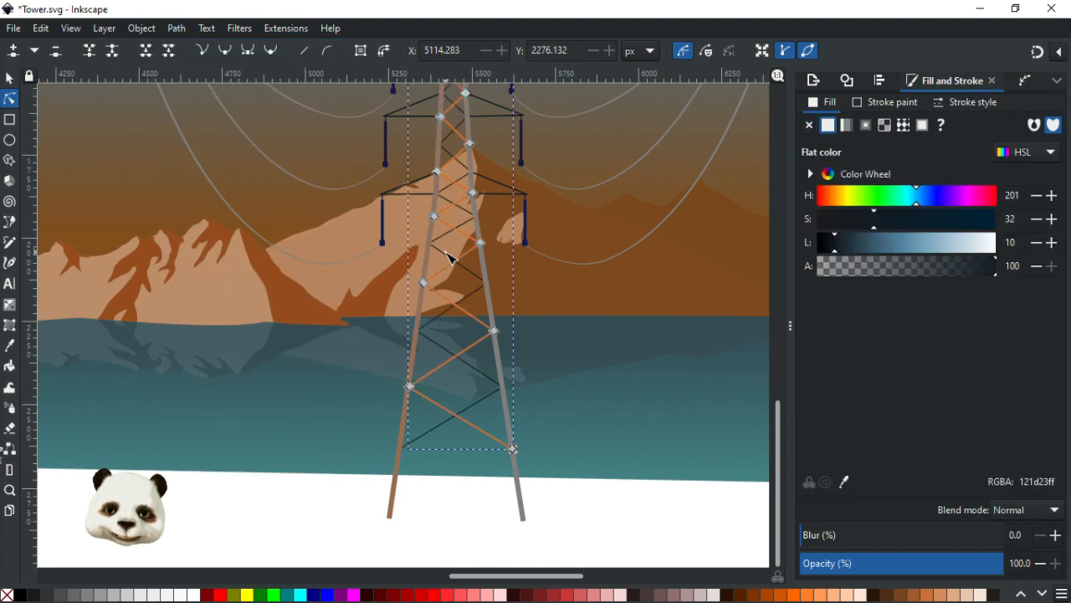
# Step: Convert the stroke of the other zigzag cross-brace, ending low on the left leg, to a path
pyautogui.click(449, 257)
pyautogui.click(201, 26)
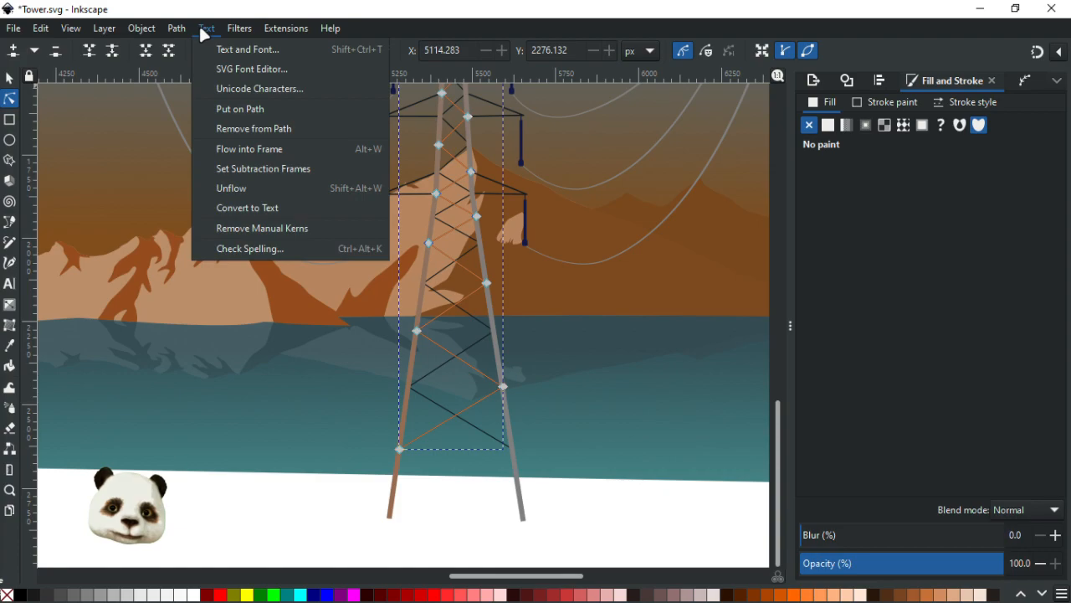
pyautogui.moveTo(177, 28)
pyautogui.click(214, 68)
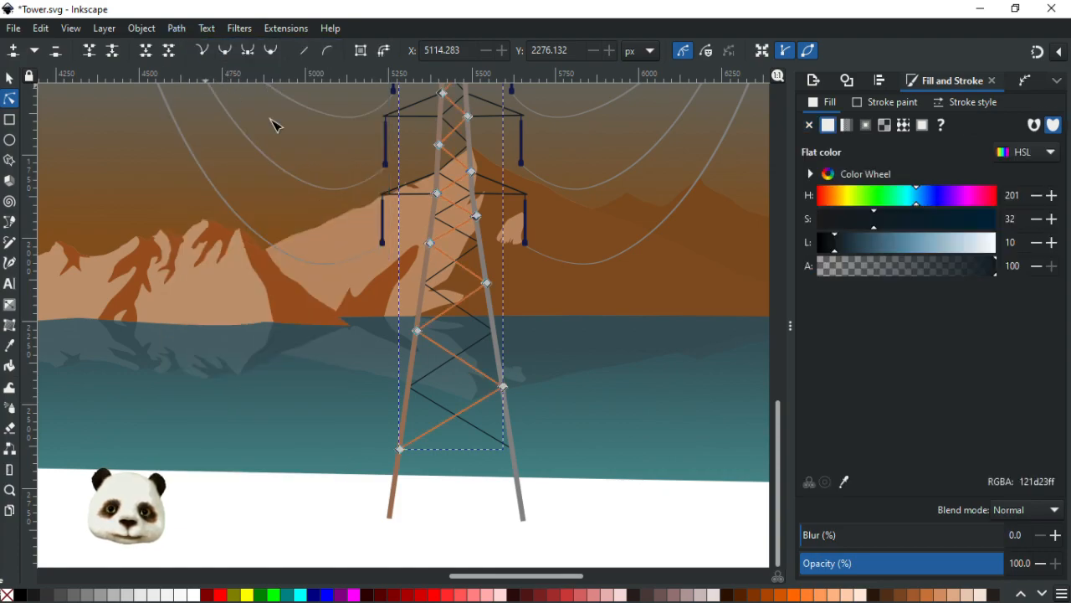
# Step: Convert the strokes of the tower's cross-arms on both sides of the legs to paths
pyautogui.click(410, 188)
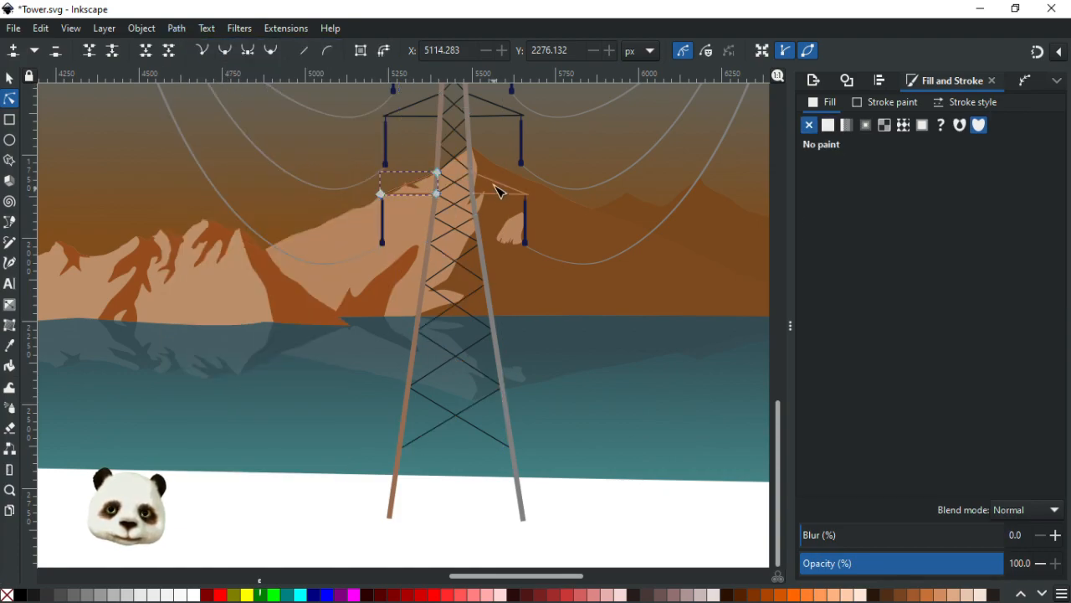
pyautogui.moveTo(445, 241); pyautogui.dragTo(374, 419)
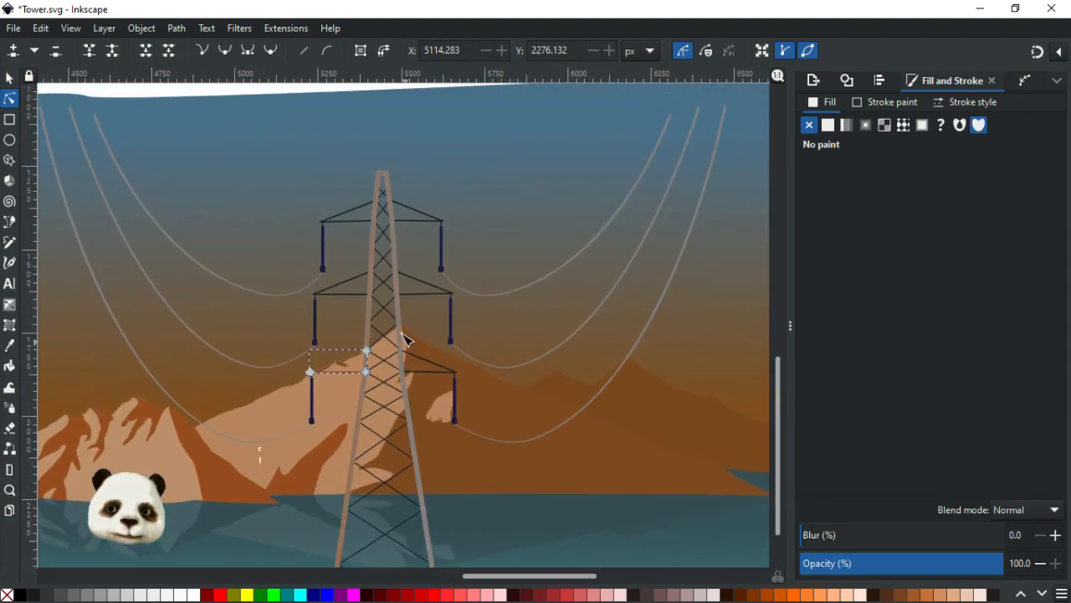
pyautogui.click(348, 273)
pyautogui.click(350, 279)
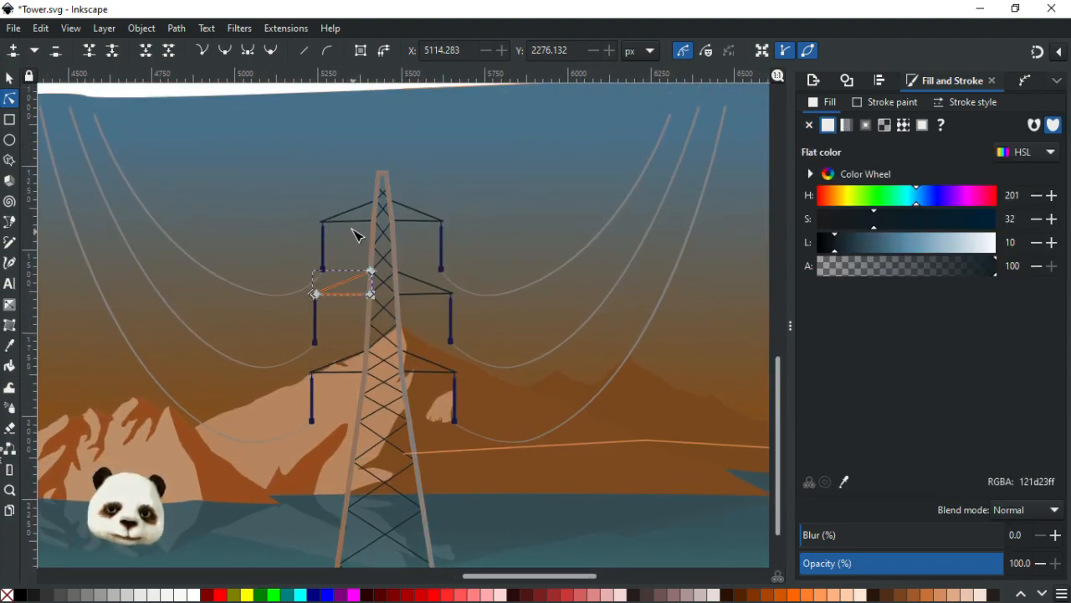
pyautogui.click(350, 221)
pyautogui.click(434, 293)
pyautogui.hotkey('ctrl', 'shift', 'v')
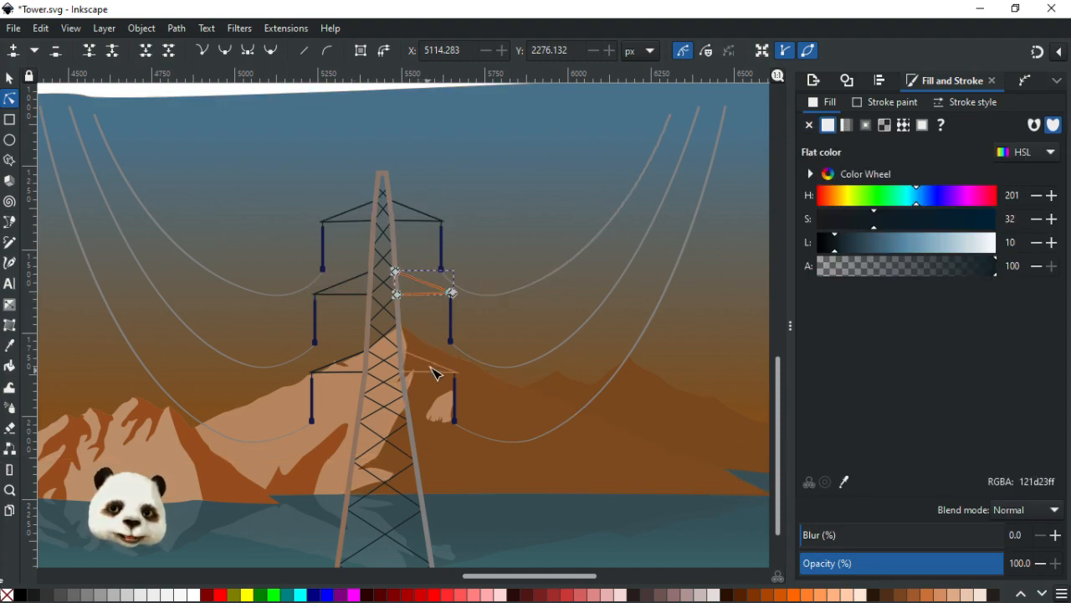
pyautogui.click(449, 375)
pyautogui.hotkey('ctrl', 'shift', 'v')
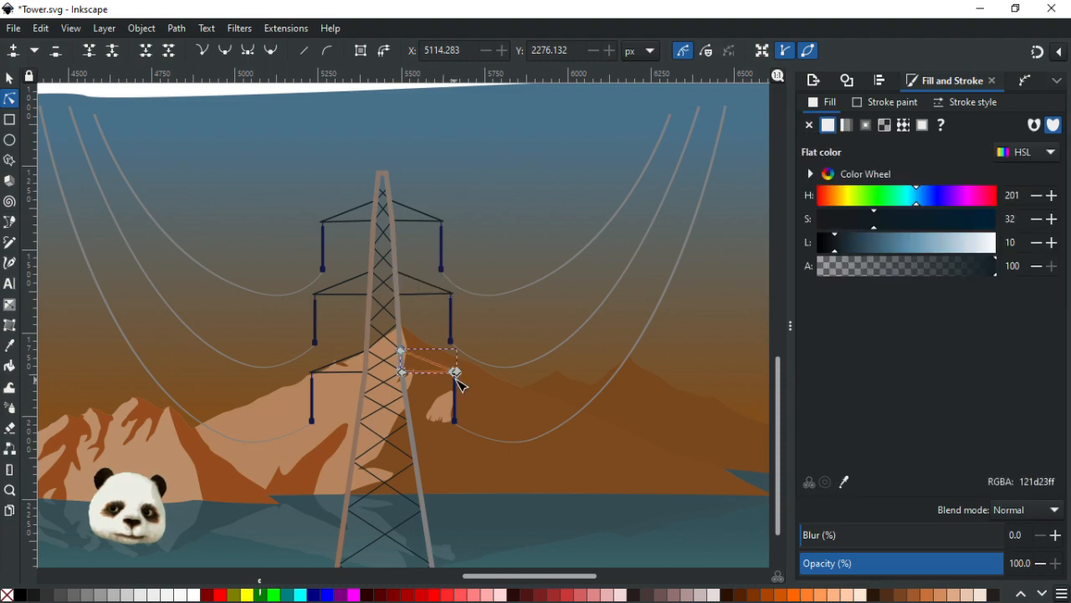
pyautogui.click(9, 78)
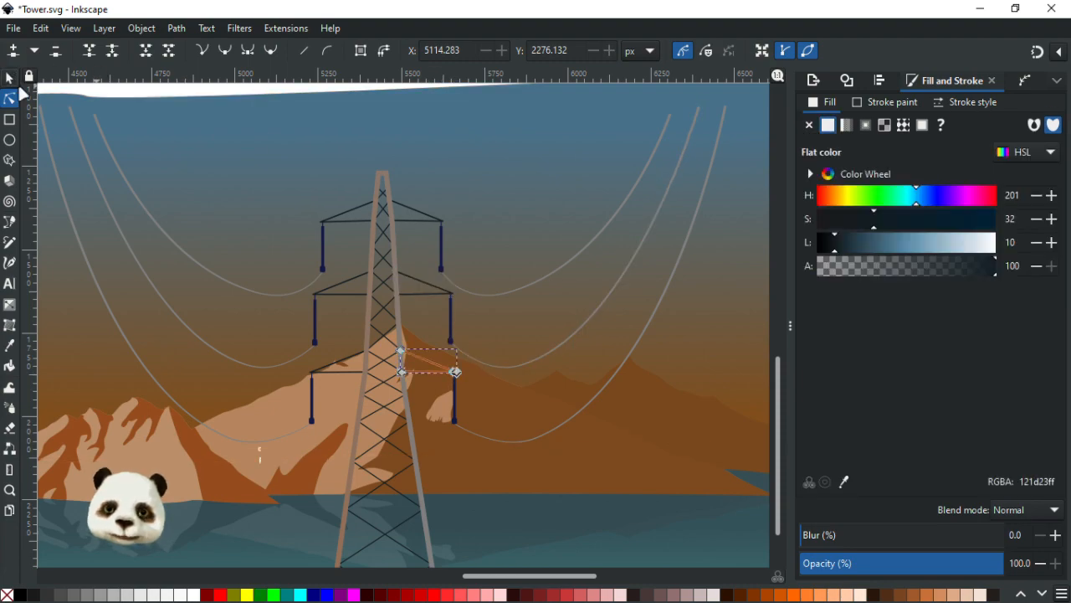
pyautogui.click(386, 284)
pyautogui.moveTo(385, 289); pyautogui.dragTo(432, 268)
pyautogui.hotkey('ctrl', 'z')
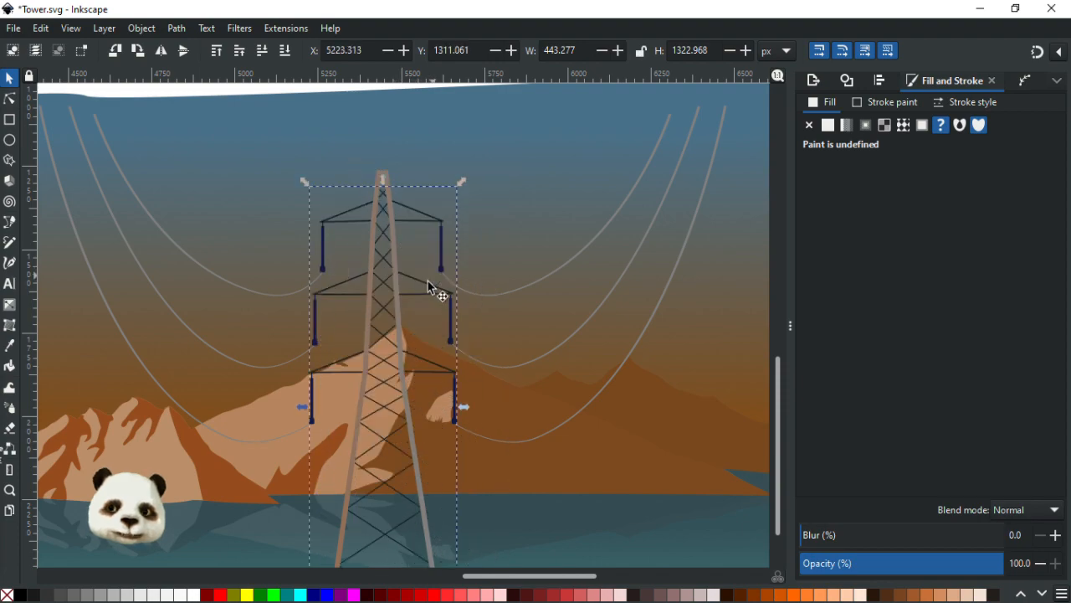
pyautogui.keyDown('ctrl'); pyautogui.click(384, 307); pyautogui.keyUp('ctrl')
pyautogui.moveTo(378, 309); pyautogui.dragTo(386, 351)
pyautogui.press('Escape')
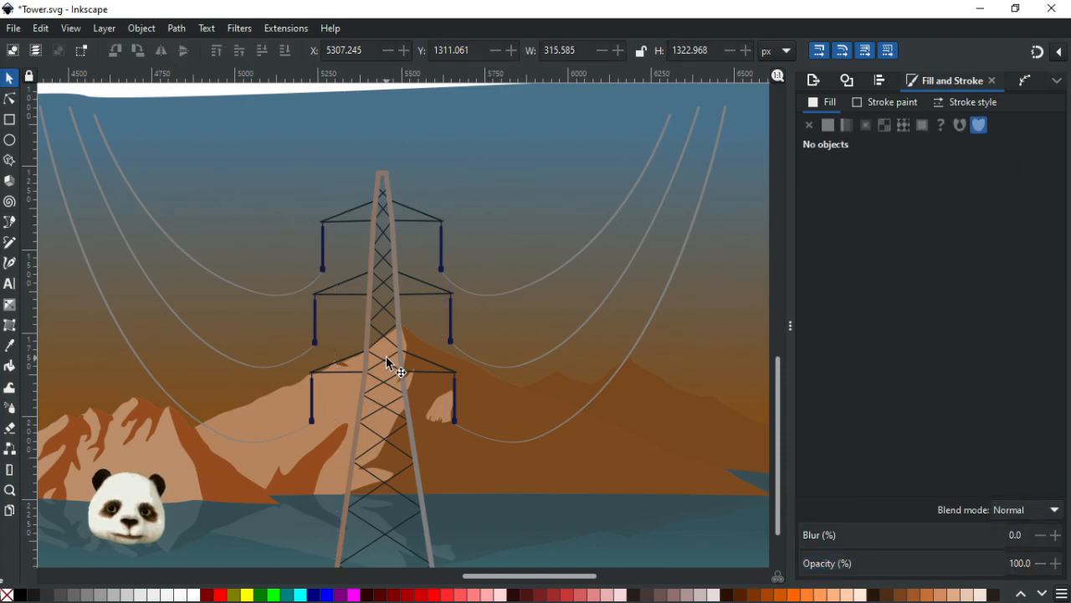
pyautogui.keyDown('ctrl'); pyautogui.click(390, 359); pyautogui.keyUp('ctrl')
pyautogui.press('Escape')
# Step: Select both zigzag cross-braces between the legs and group them
pyautogui.doubleClick(376, 358)
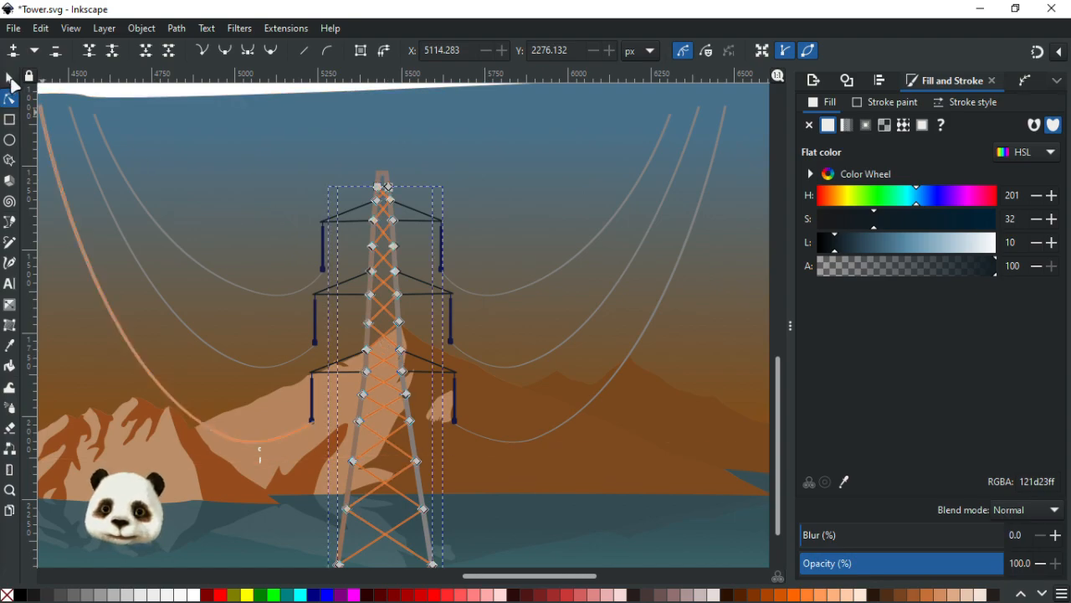
pyautogui.click(9, 78)
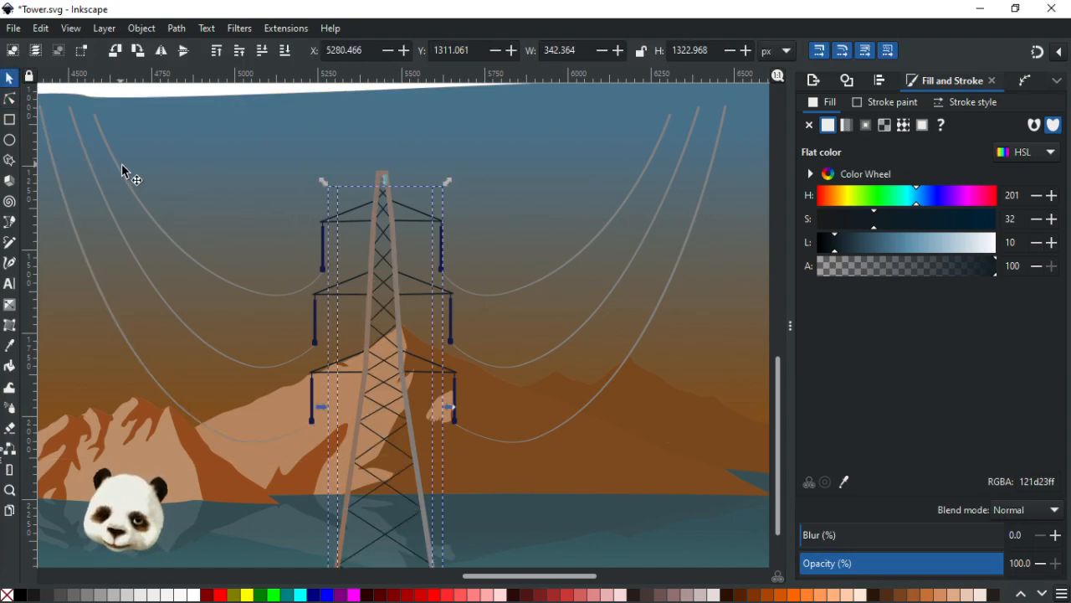
pyautogui.hotkey('ctrl', 'g')
# Step: Fill the grouped braces with the colour picked from the right leg, darkened to lightness 42, and save the document
pyautogui.scroll(-6, 360, 268)
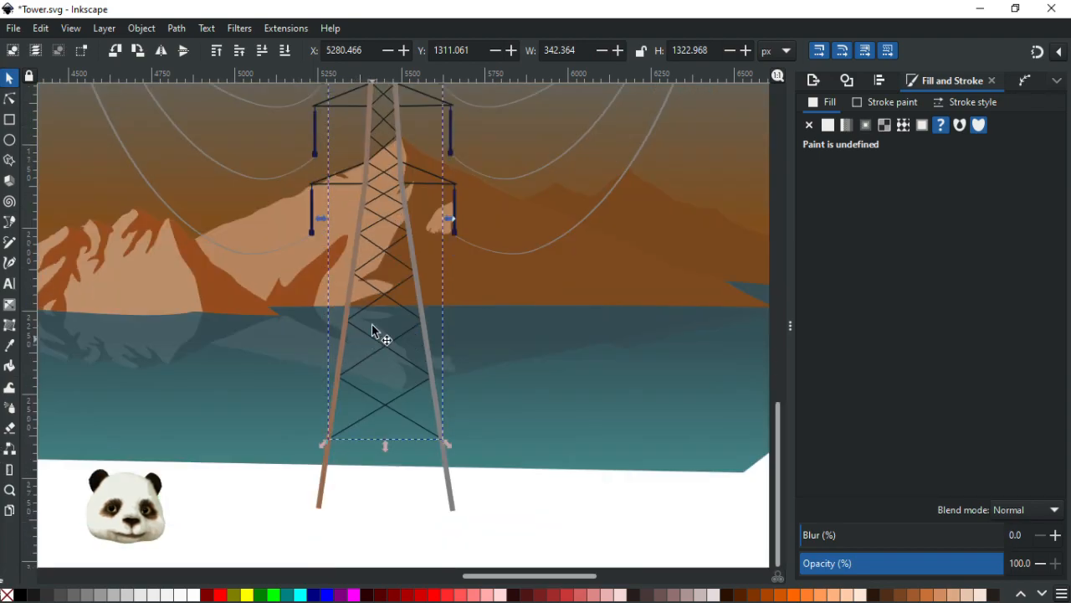
pyautogui.keyDown('ctrl'); pyautogui.scroll(1, 371, 327); pyautogui.keyUp('ctrl')
pyautogui.press('d')
pyautogui.click(441, 282)
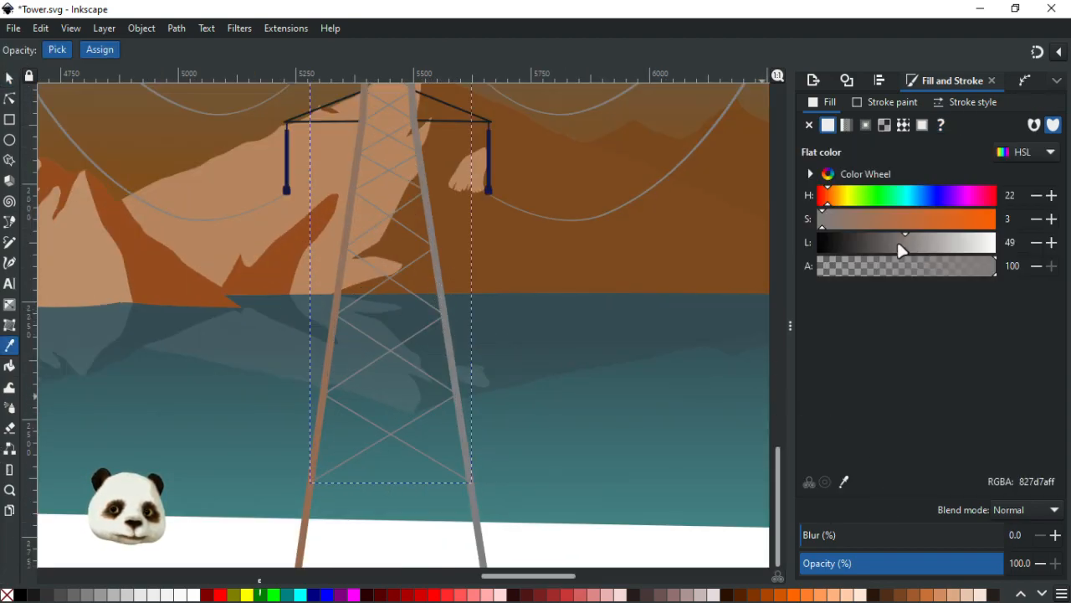
pyautogui.moveTo(905, 243); pyautogui.dragTo(892, 243)
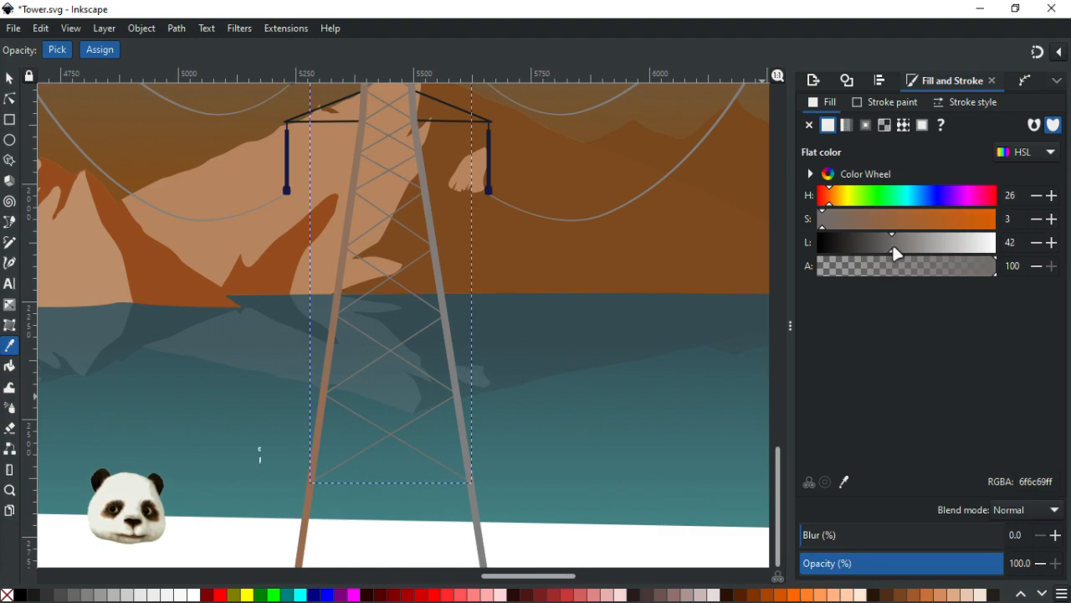
pyautogui.keyDown('ctrl'); pyautogui.scroll(-3, 556, 306); pyautogui.keyUp('ctrl')
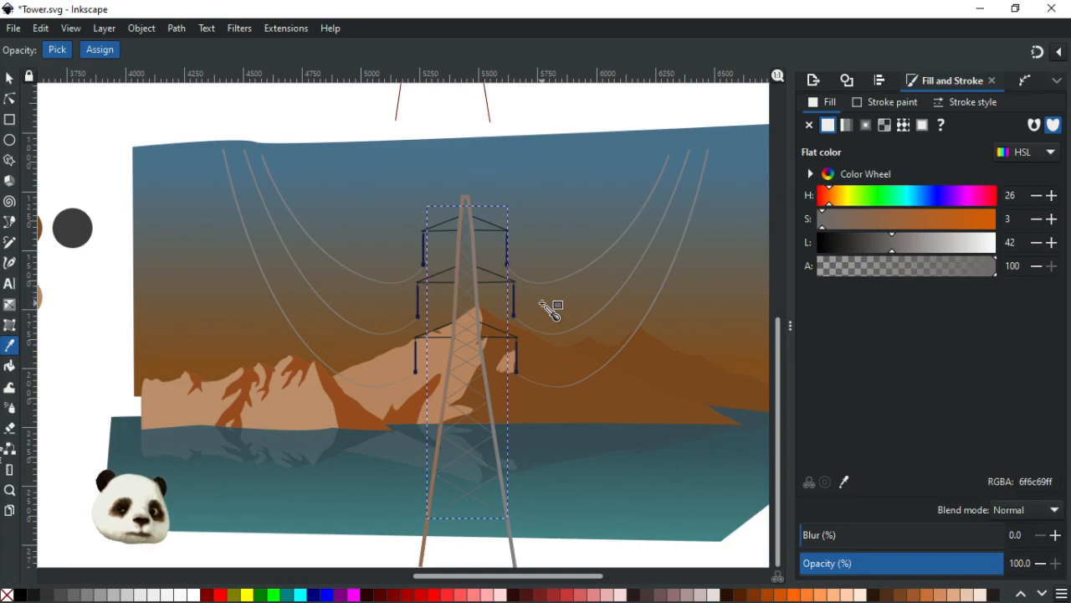
pyautogui.keyDown('ctrl'); pyautogui.scroll(3, 552, 311); pyautogui.keyUp('ctrl')
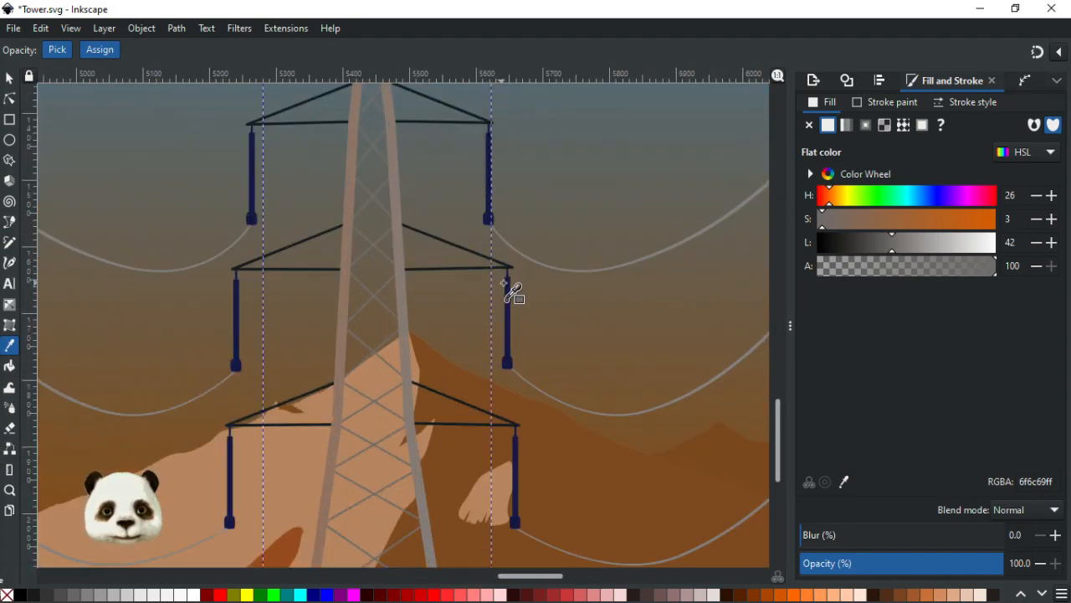
pyautogui.hotkey('ctrl', 's')
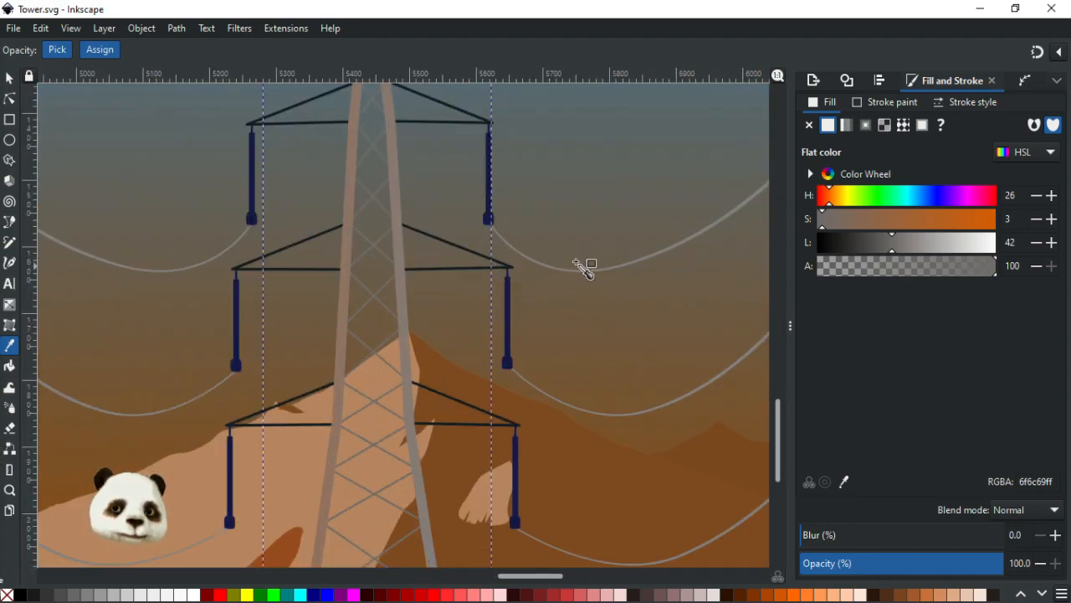
# Step: Darken the braces' fill to a lightness of 30
pyautogui.keyDown('ctrl'); pyautogui.scroll(-1, 433, 293); pyautogui.keyUp('ctrl')
pyautogui.keyDown('ctrl'); pyautogui.scroll(-2, 433, 294); pyautogui.keyUp('ctrl')
pyautogui.keyDown('ctrl'); pyautogui.scroll(1, 433, 297); pyautogui.keyUp('ctrl')
pyautogui.moveTo(883, 244); pyautogui.dragTo(873, 253)
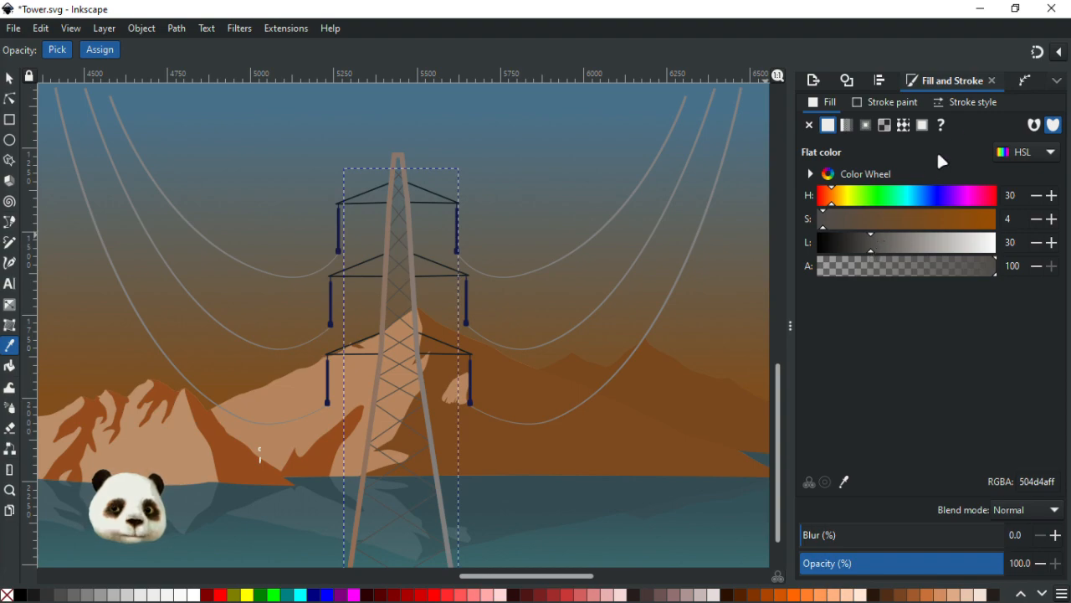
# Step: Add an Offset path effect to the grouped zigzag braces
pyautogui.click(973, 100)
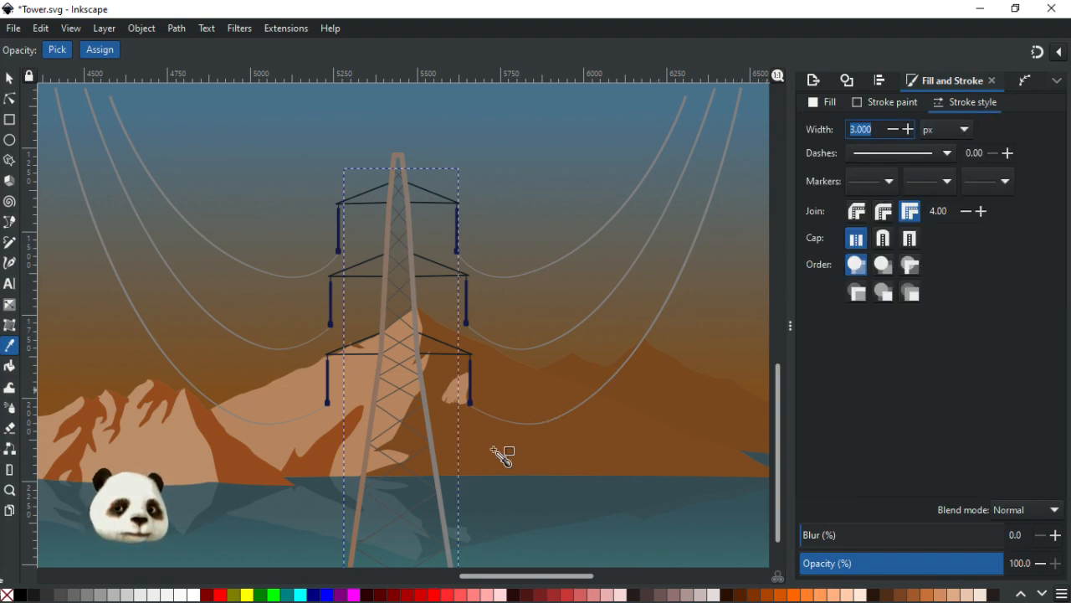
pyautogui.scroll(1, 435, 455)
pyautogui.click(1021, 81)
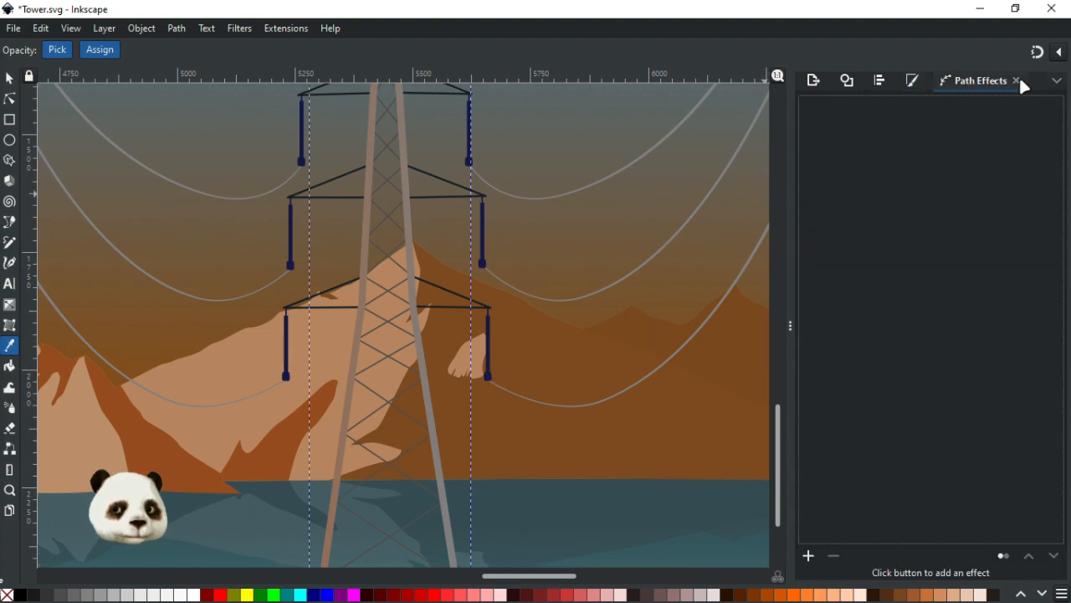
pyautogui.click(809, 556)
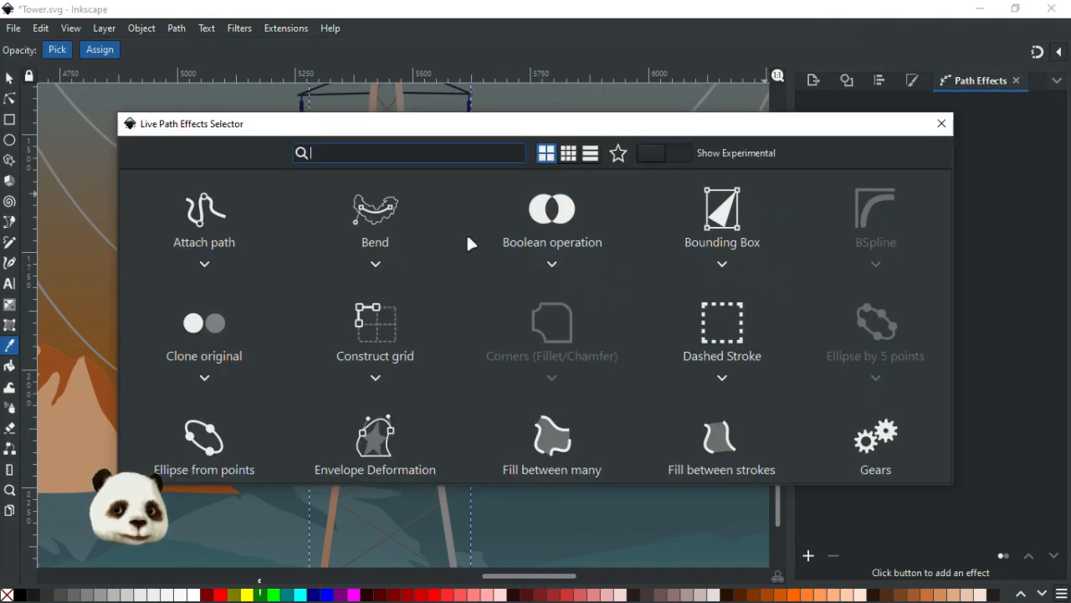
pyautogui.scroll(-3, 741, 381)
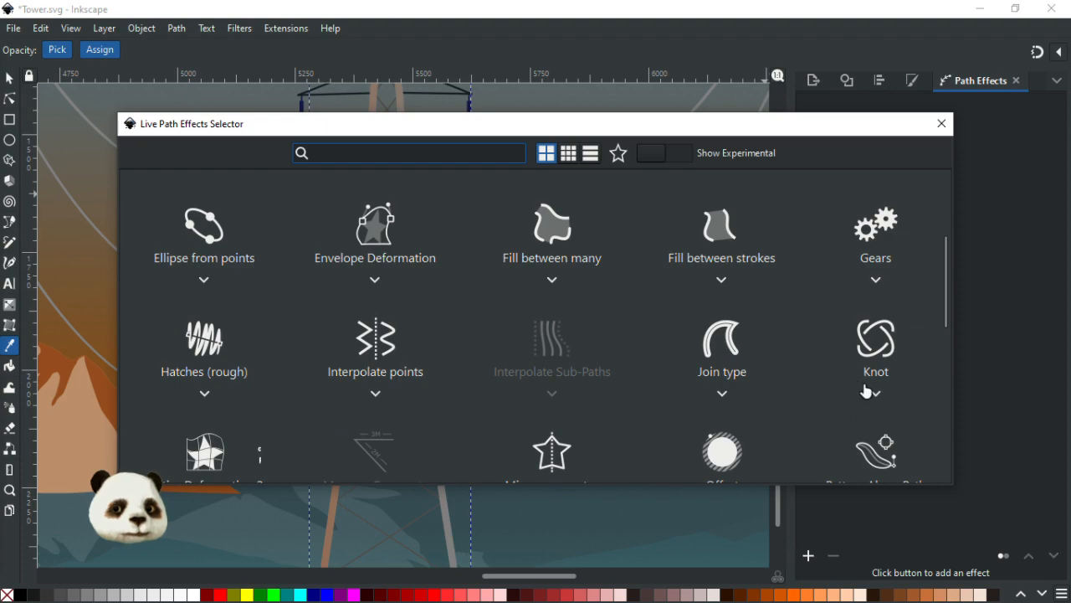
pyautogui.click(723, 453)
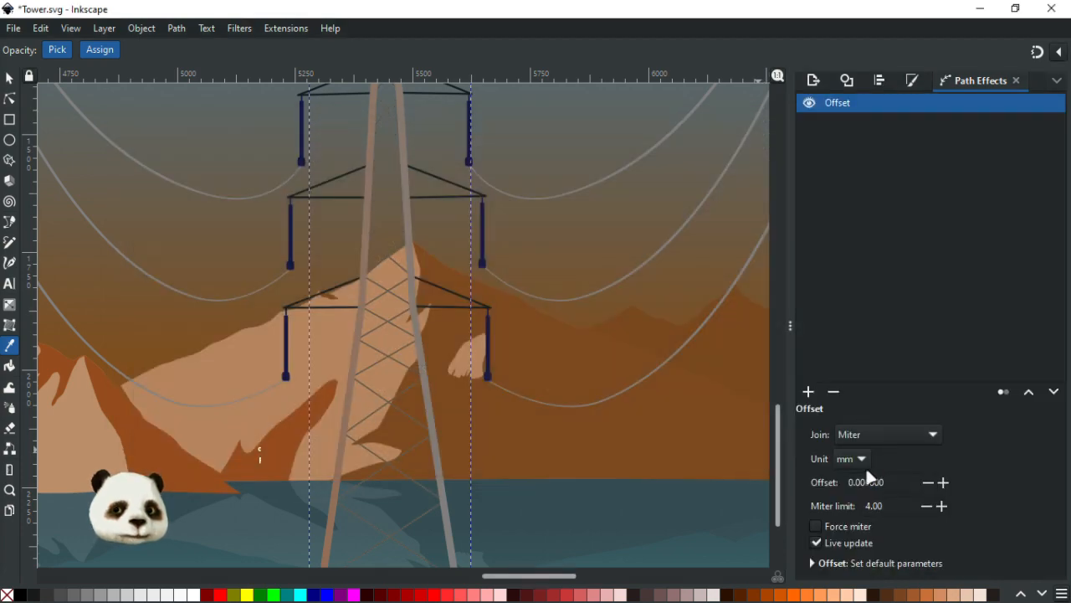
# Step: Thicken the braces by setting their path effect offset to 0.7 mm
pyautogui.click(943, 483)
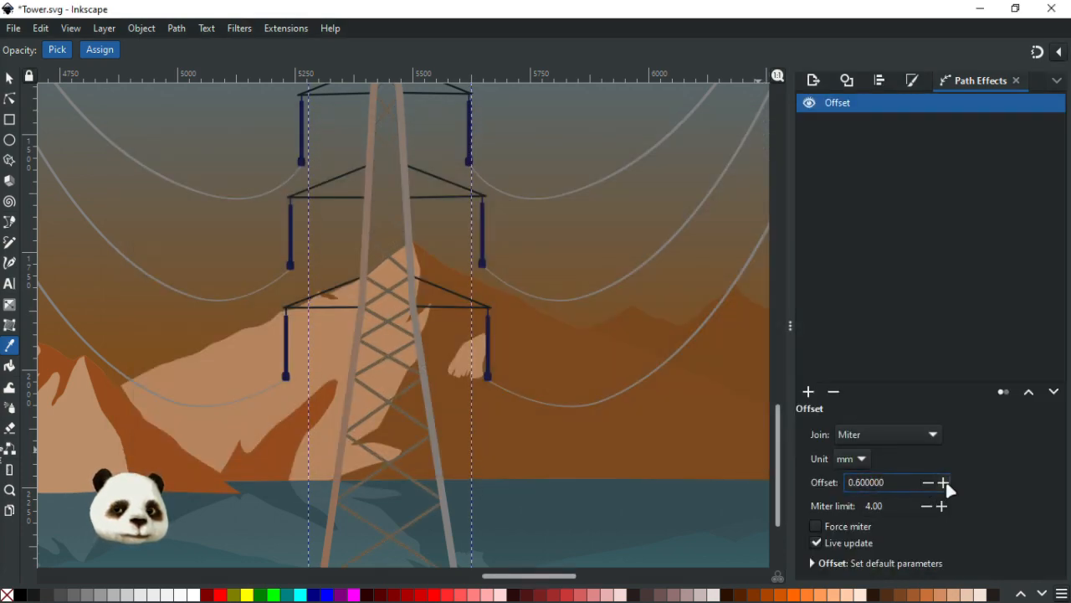
pyautogui.click(945, 483)
pyautogui.click(945, 483)
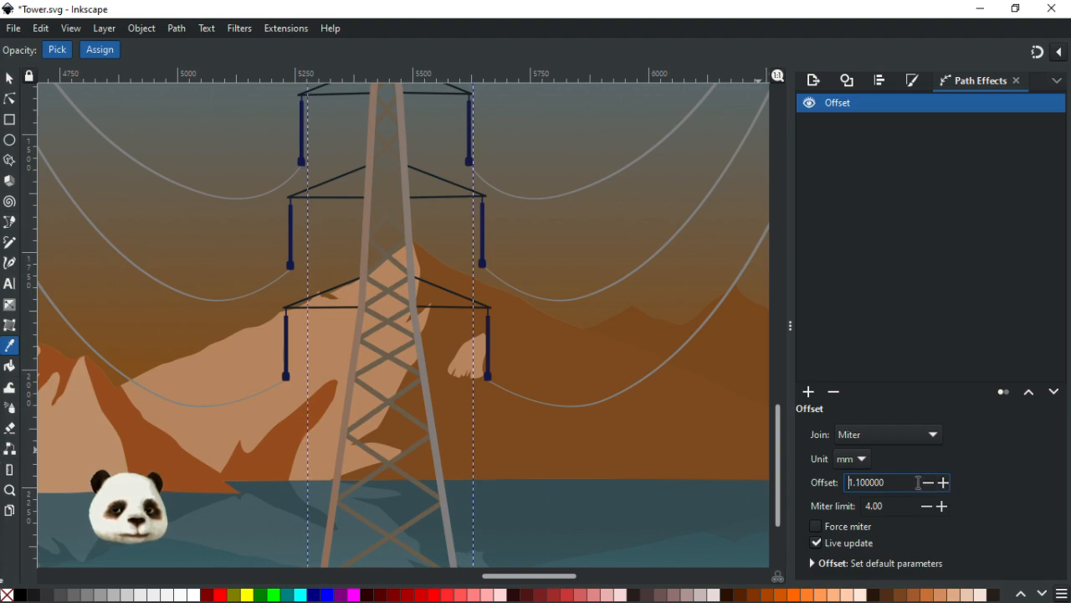
pyautogui.click(928, 482)
pyautogui.click(928, 482)
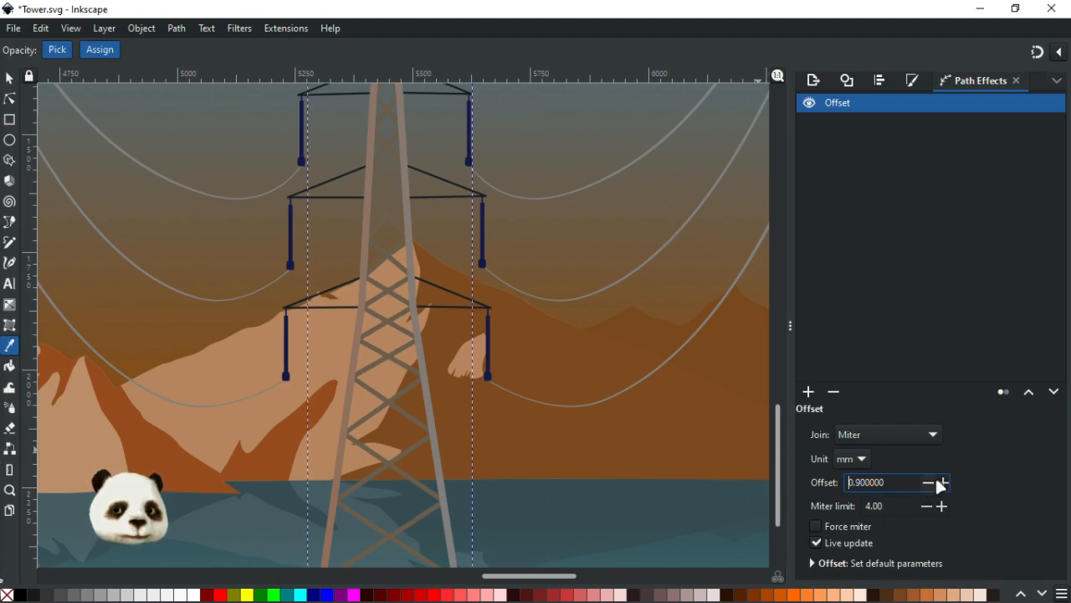
pyautogui.click(933, 480)
pyautogui.click(933, 479)
pyautogui.click(933, 480)
pyautogui.scroll(-2, 647, 442)
pyautogui.scroll(1, 652, 441)
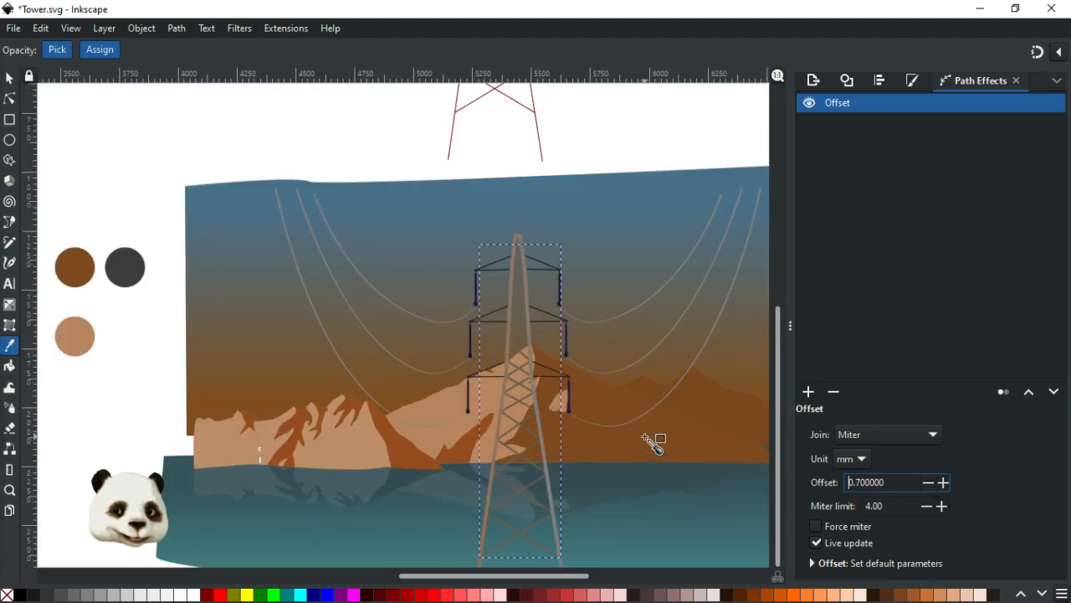
pyautogui.scroll(1, 553, 446)
pyautogui.scroll(1, 554, 446)
# Step: Reset the braces' path effect offset to 0 and raise it to 0.6 mm
pyautogui.hotkey('ctrl', 'a')
pyautogui.write('0')
pyautogui.press('Return')
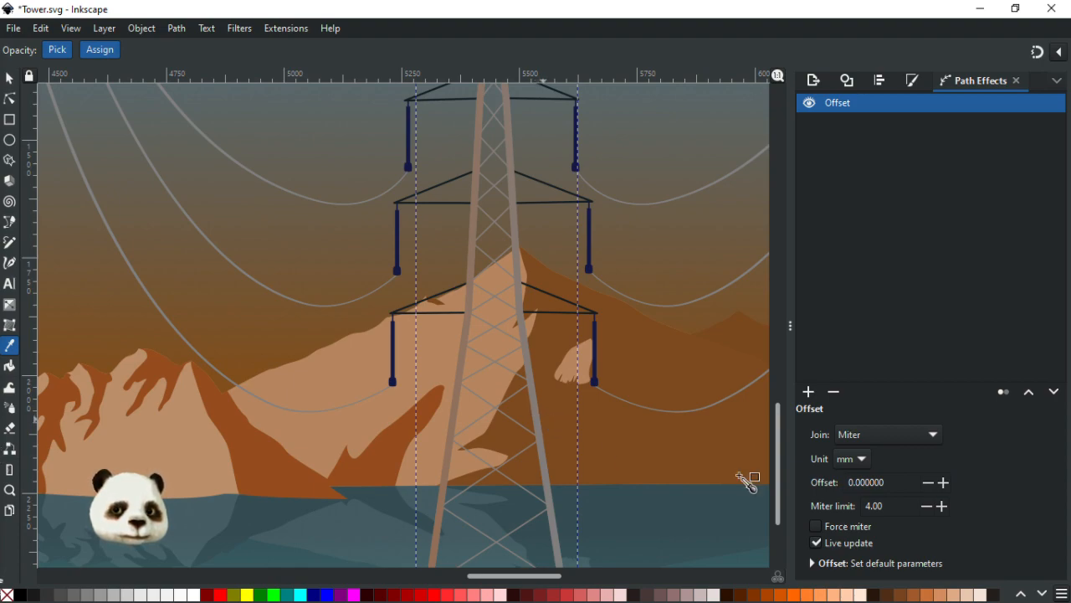
pyautogui.click(944, 483)
pyautogui.click(943, 483)
pyautogui.click(943, 483)
pyautogui.click(943, 483)
pyautogui.click(944, 483)
pyautogui.click(944, 482)
pyautogui.click(926, 483)
# Step: Deselect the thickened braces and save the document
pyautogui.click(9, 78)
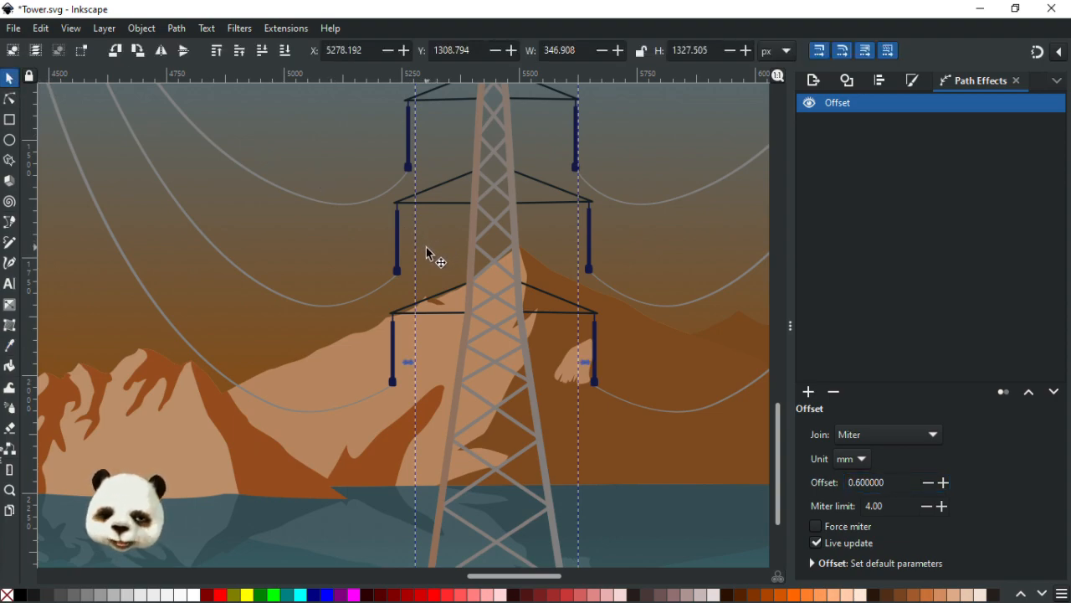
pyautogui.press('Escape')
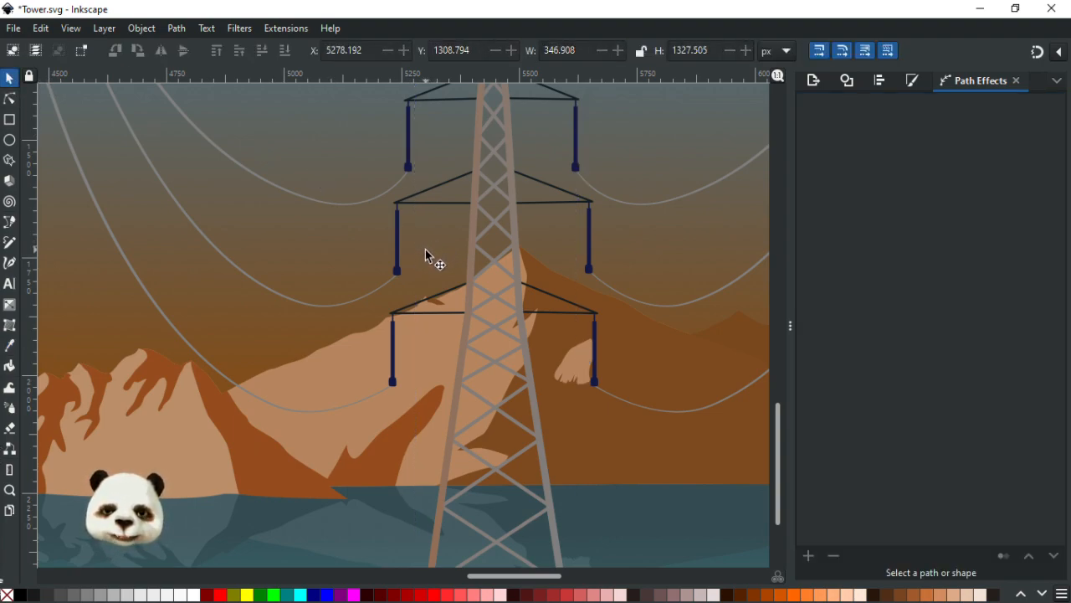
pyautogui.hotkey('ctrl', 's')
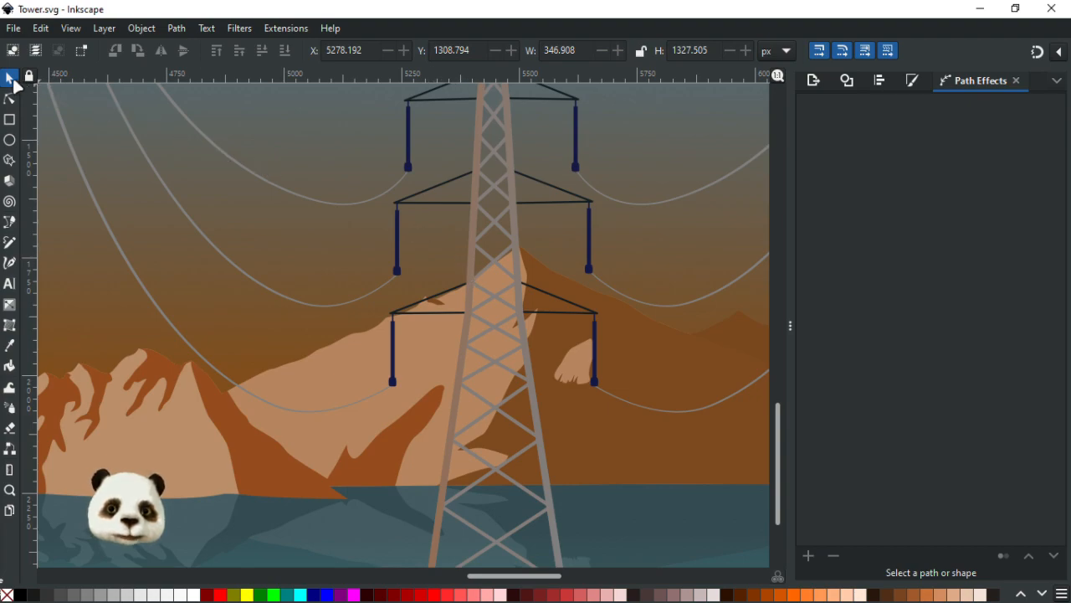
# Step: Try moving the braces sideways off the tower, undo the move and deselect them
pyautogui.click(495, 230)
pyautogui.moveTo(494, 230); pyautogui.dragTo(574, 226)
pyautogui.hotkey('ctrl', 'z')
pyautogui.scroll(-3, 602, 263)
pyautogui.click(578, 492)
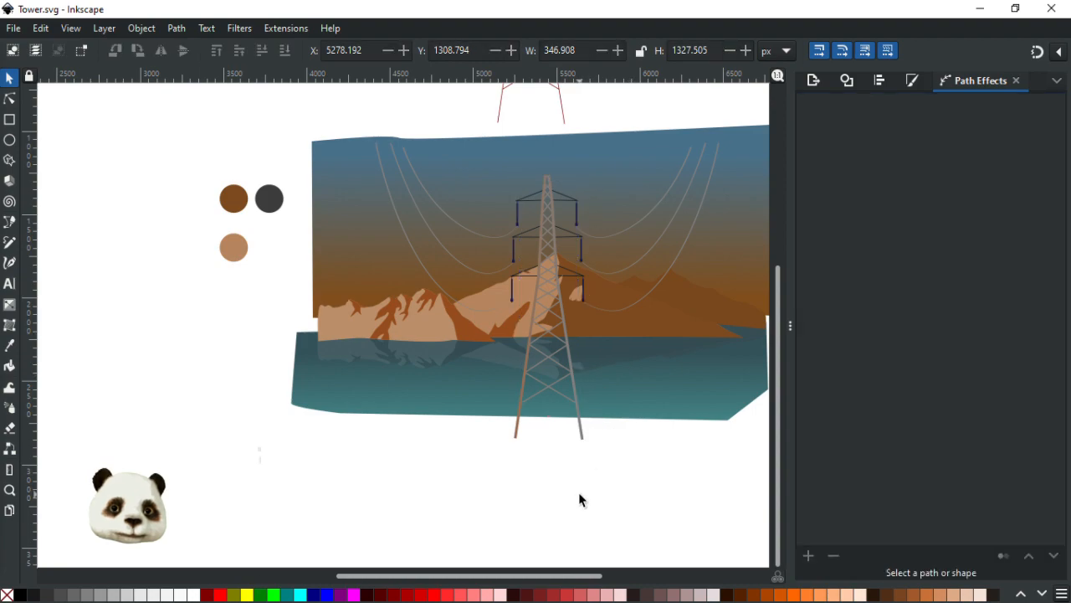
pyautogui.scroll(2, 591, 327)
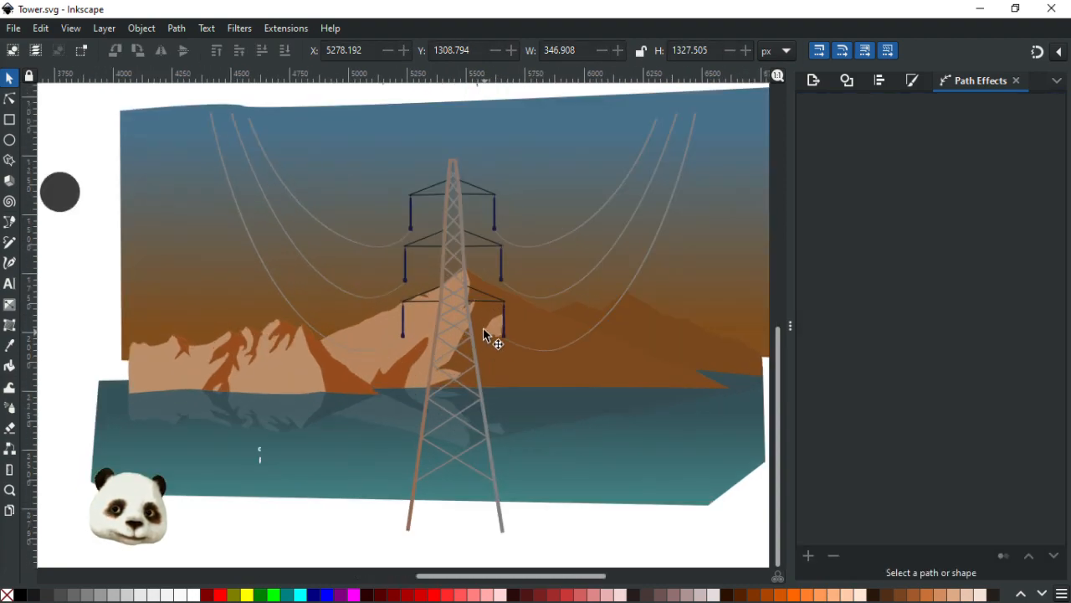
pyautogui.scroll(-2, 480, 318)
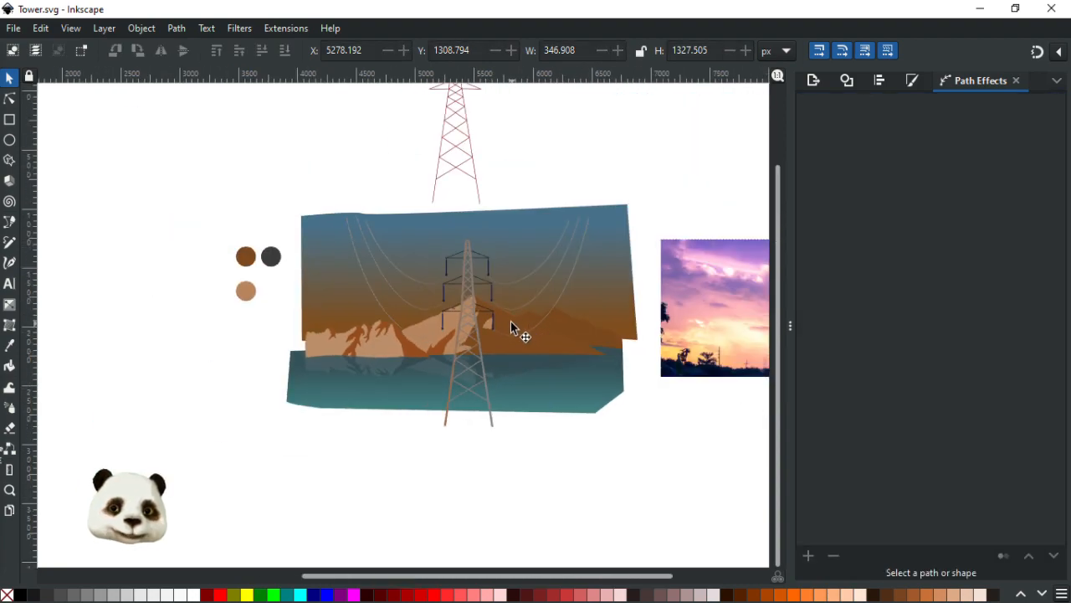
pyautogui.scroll(1, 512, 327)
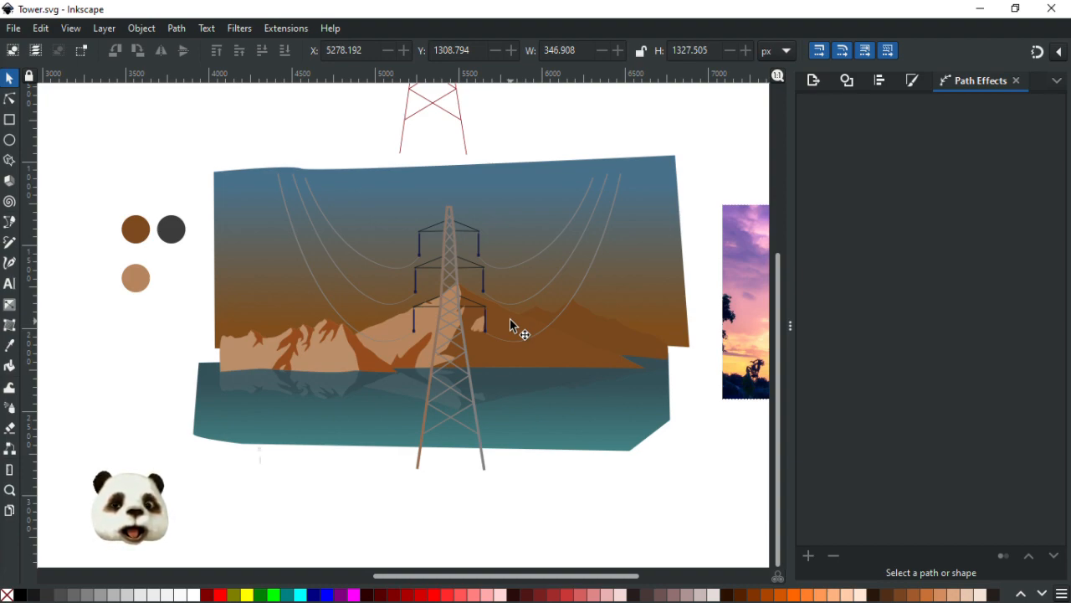
pyautogui.scroll(-2, 502, 303)
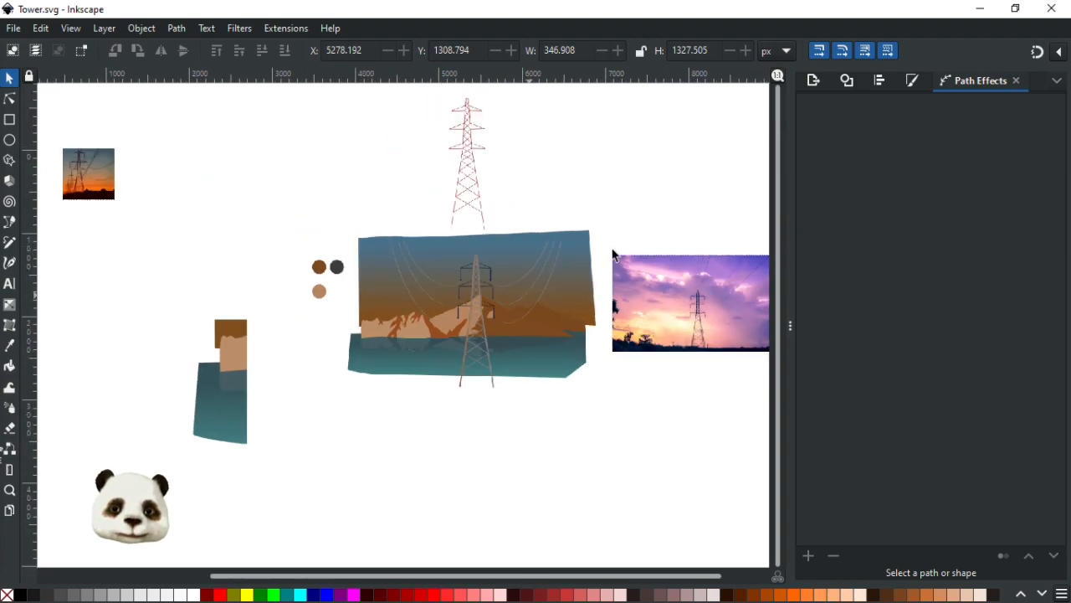
# Step: Group the sky, mountains, lake, power lines and tower into one object and deselect it
pyautogui.moveTo(459, 368); pyautogui.dragTo(339, 410)
pyautogui.scroll(2, 440, 287)
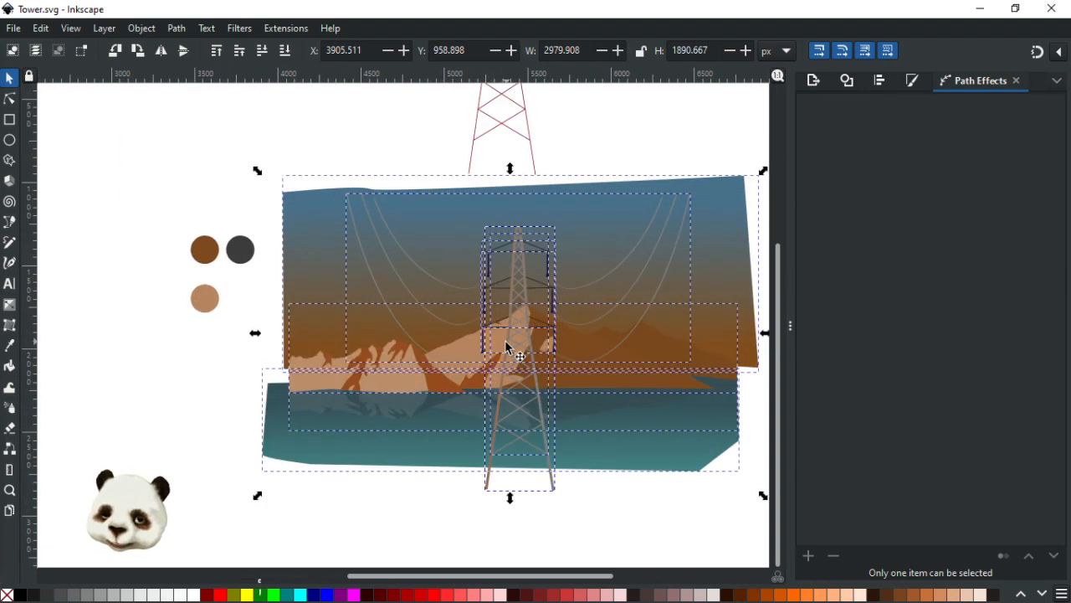
pyautogui.hotkey('ctrl', 'g')
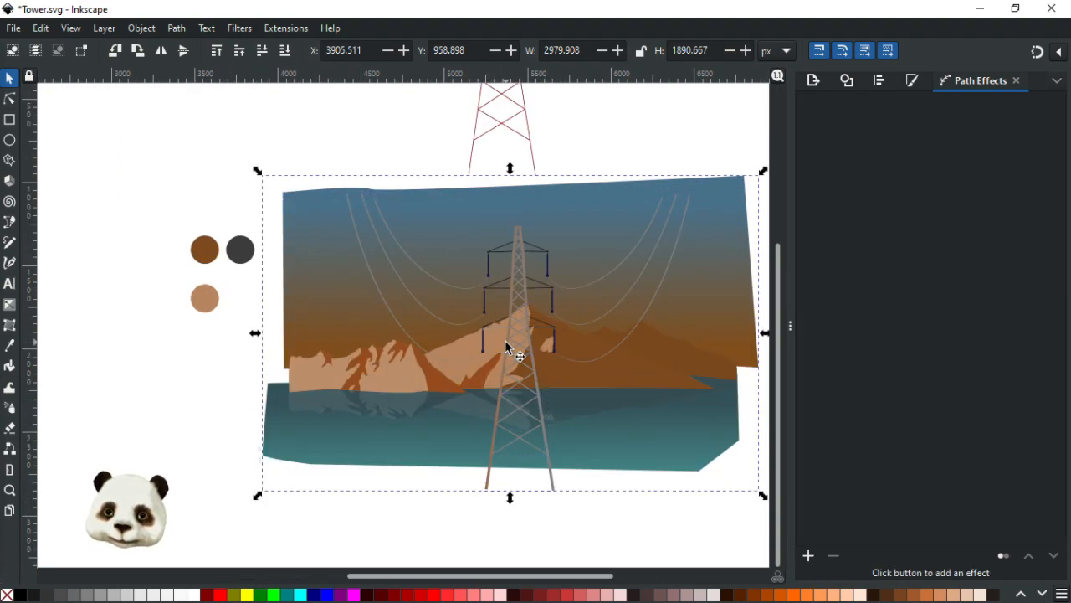
pyautogui.click(202, 403)
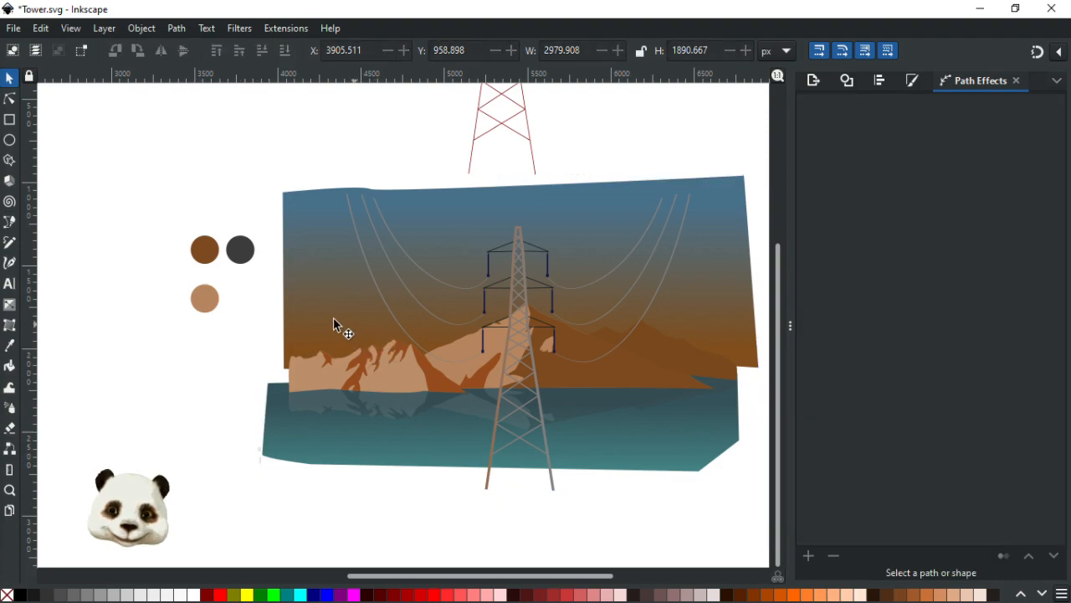
# Step: Bring the 2560 × 1440 px frame rectangle to the front of the artwork and fill it with magenta
pyautogui.press('Tab')
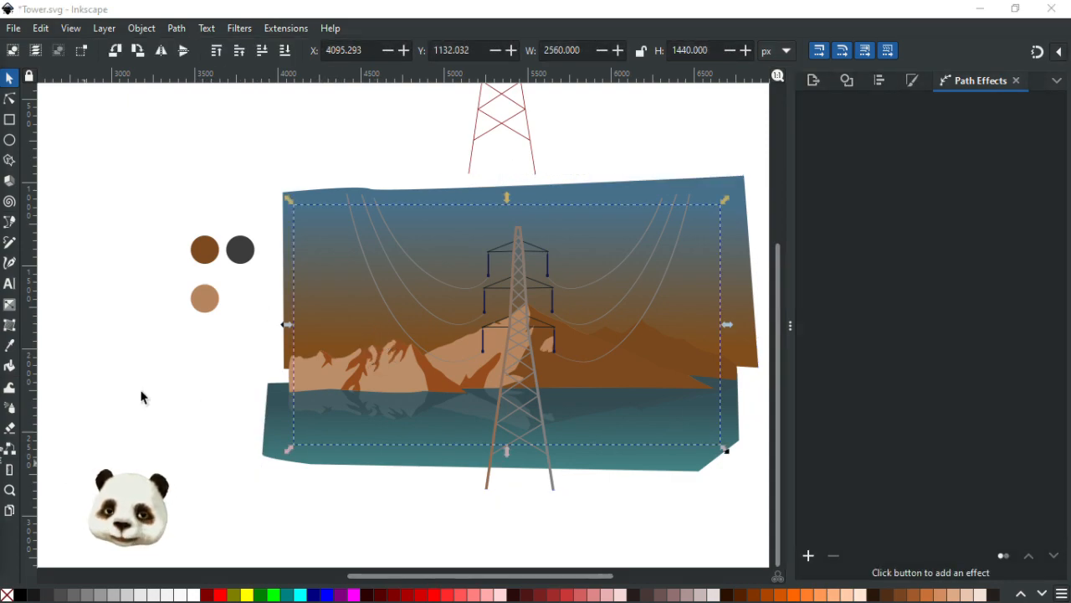
pyautogui.press('Home')
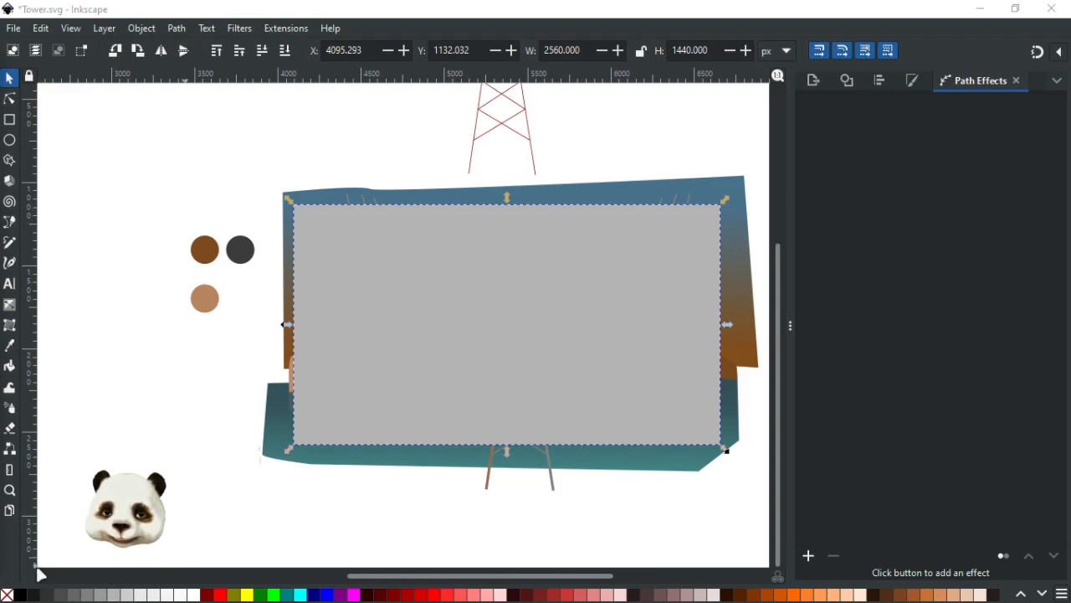
pyautogui.click(357, 598)
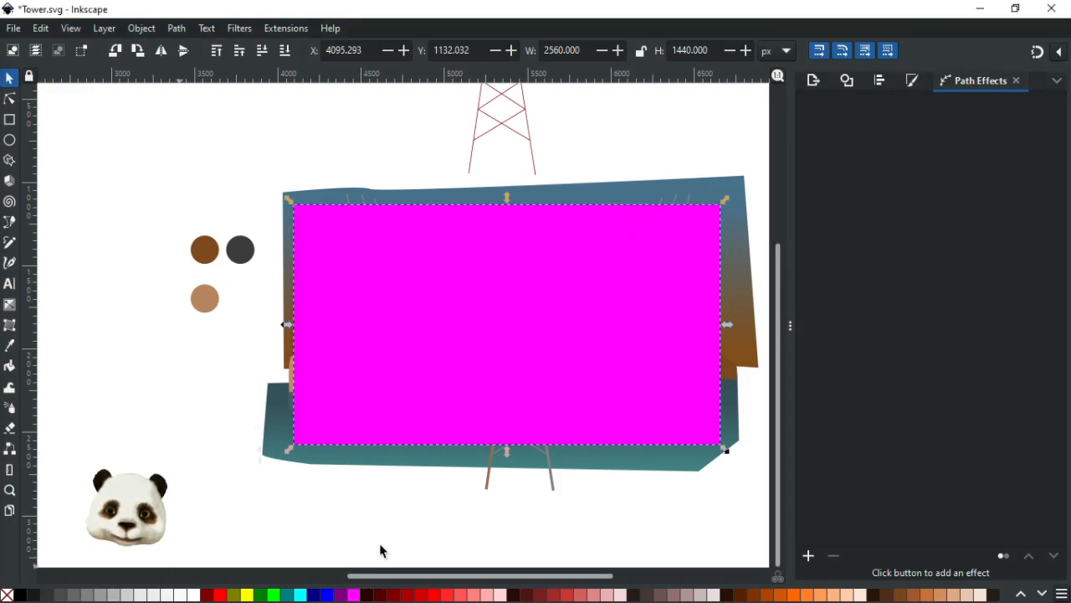
# Step: Clip the grouped illustration to the magenta rectangle, deselect it and save the document
pyautogui.keyDown('shift'); pyautogui.click(270, 424); pyautogui.keyUp('shift')
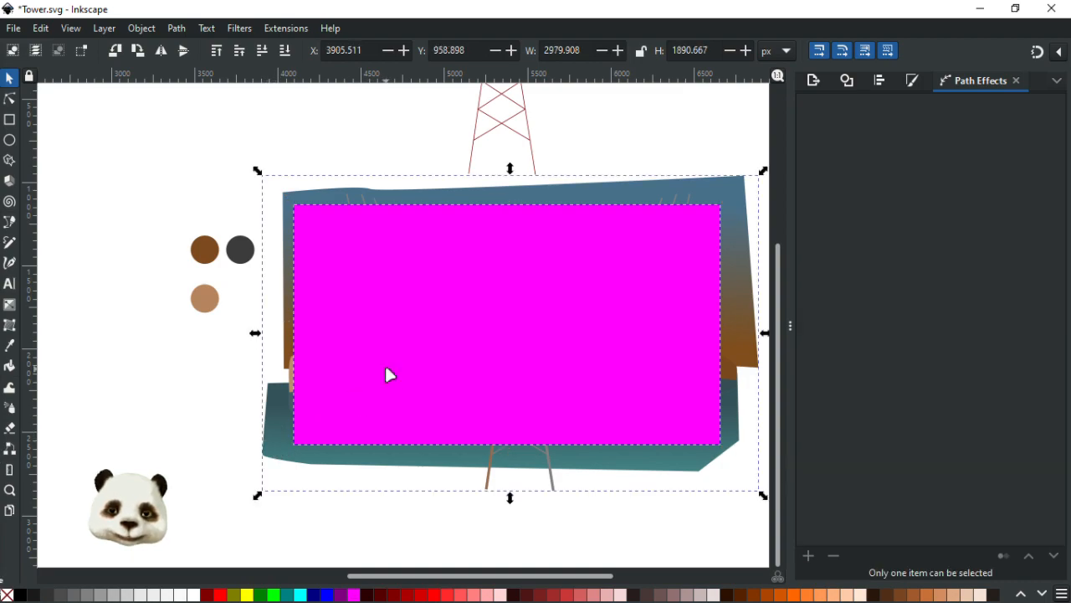
pyautogui.rightClick(385, 367)
pyautogui.click(457, 257)
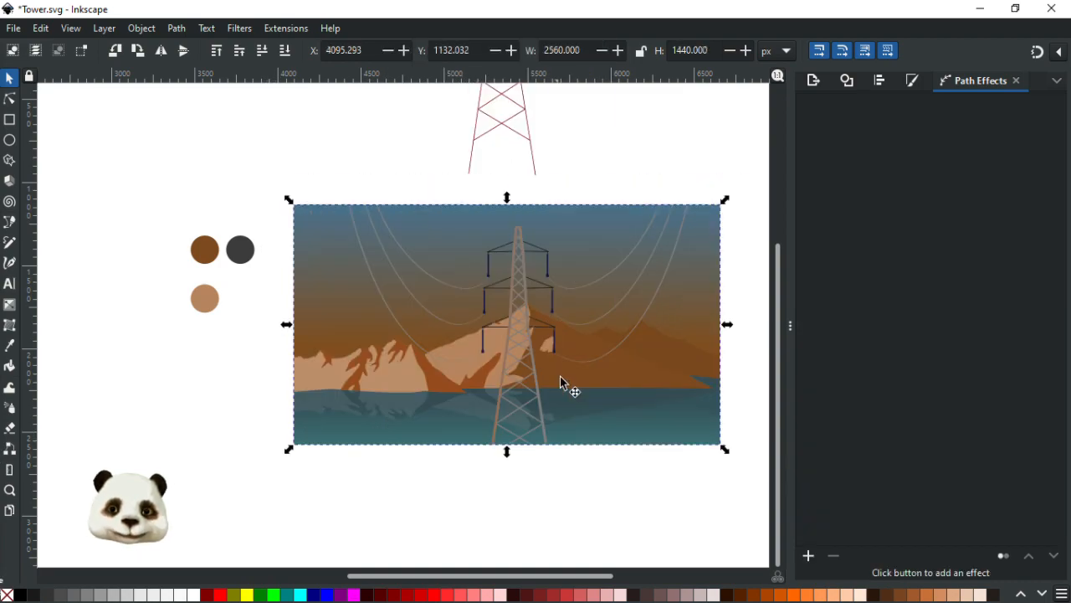
pyautogui.click(471, 519)
pyautogui.hscroll(3, 495, 485)
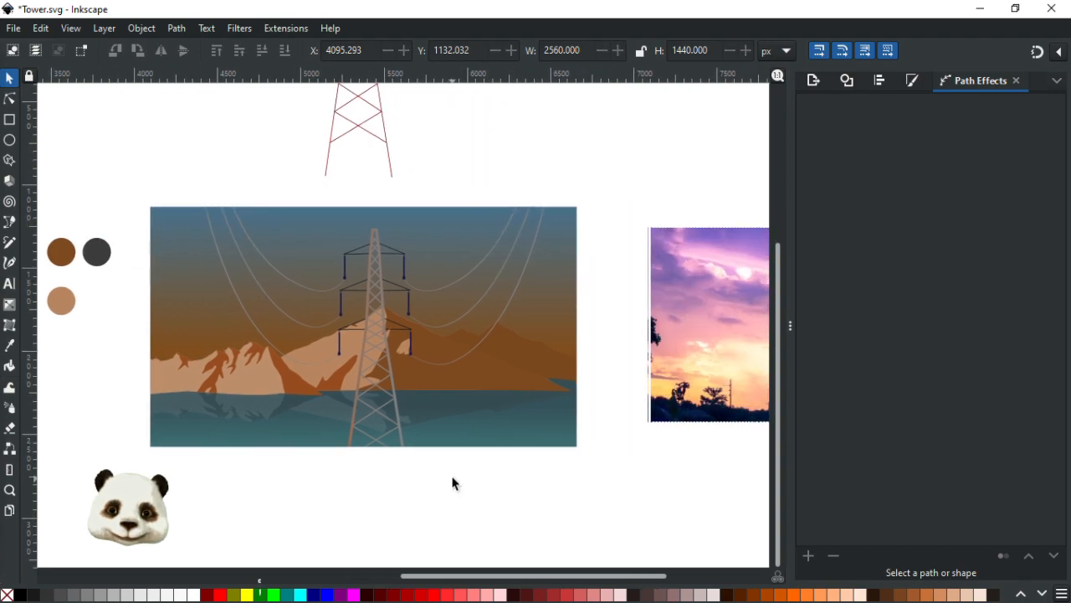
pyautogui.scroll(-1, 452, 481)
pyautogui.scroll(2, 437, 440)
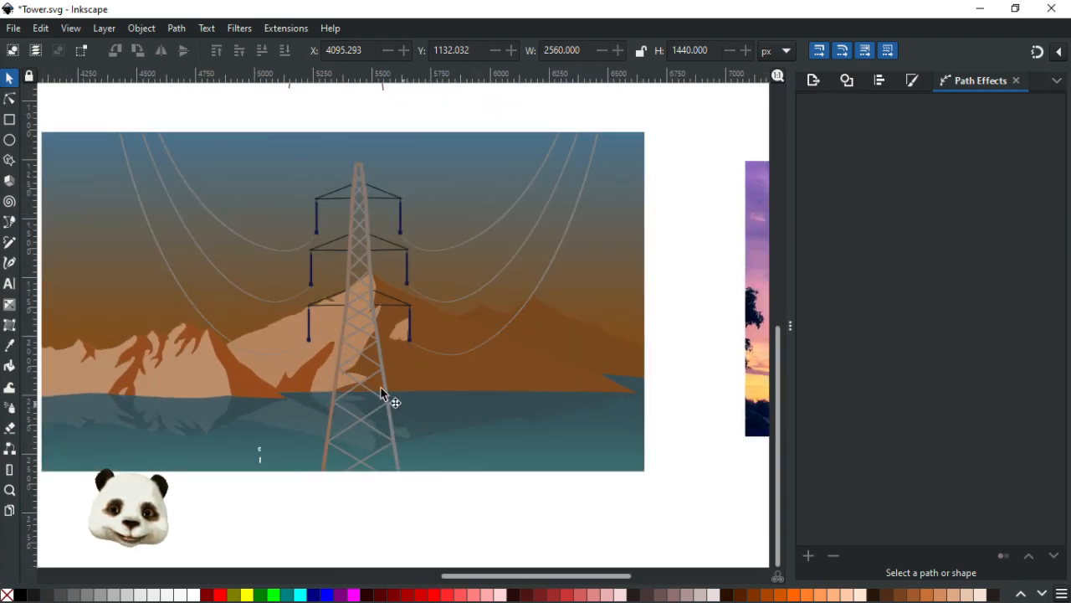
pyautogui.hotkey('ctrl', 's')
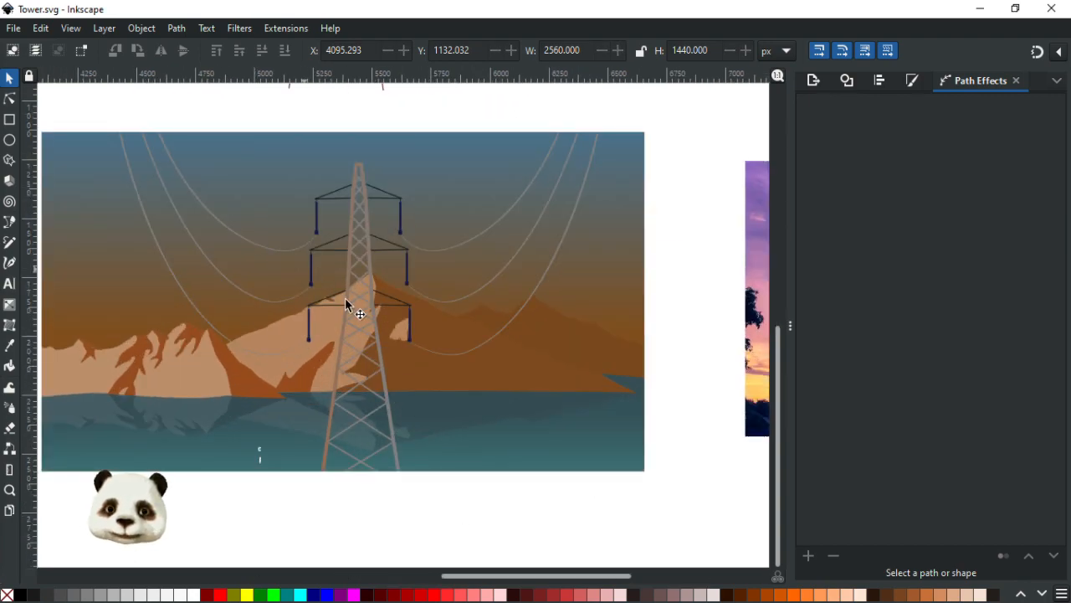
# Step: Try moving the clipped illustration sideways and undo the move
pyautogui.click(379, 354)
pyautogui.moveTo(382, 357); pyautogui.dragTo(355, 357)
pyautogui.hotkey('ctrl', 'z')
# Step: Enter the clipped illustration's group and select the tower legs inside it
pyautogui.doubleClick(366, 351)
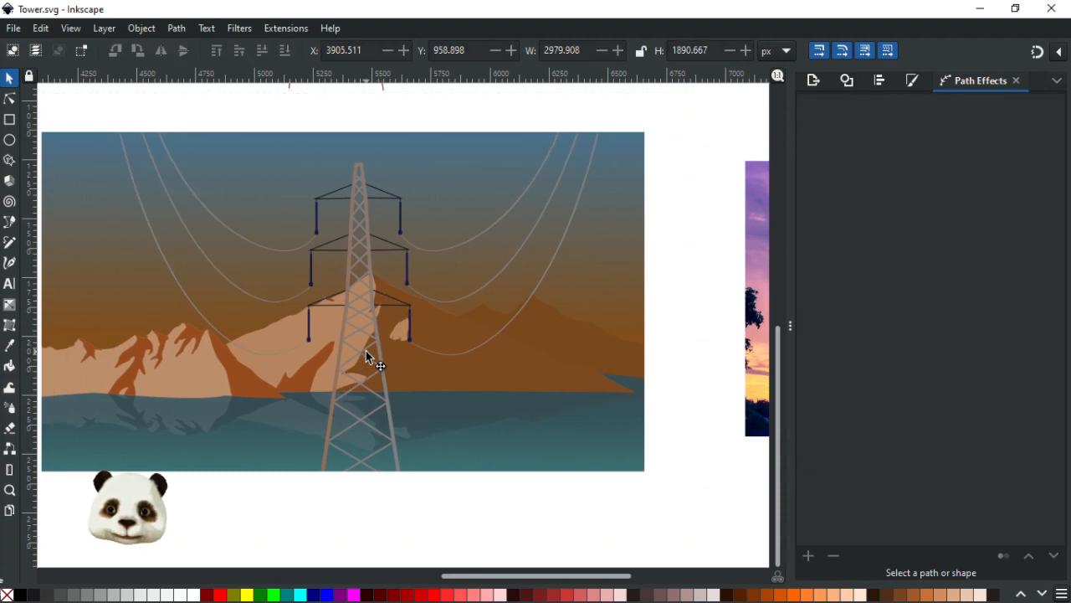
pyautogui.click(366, 351)
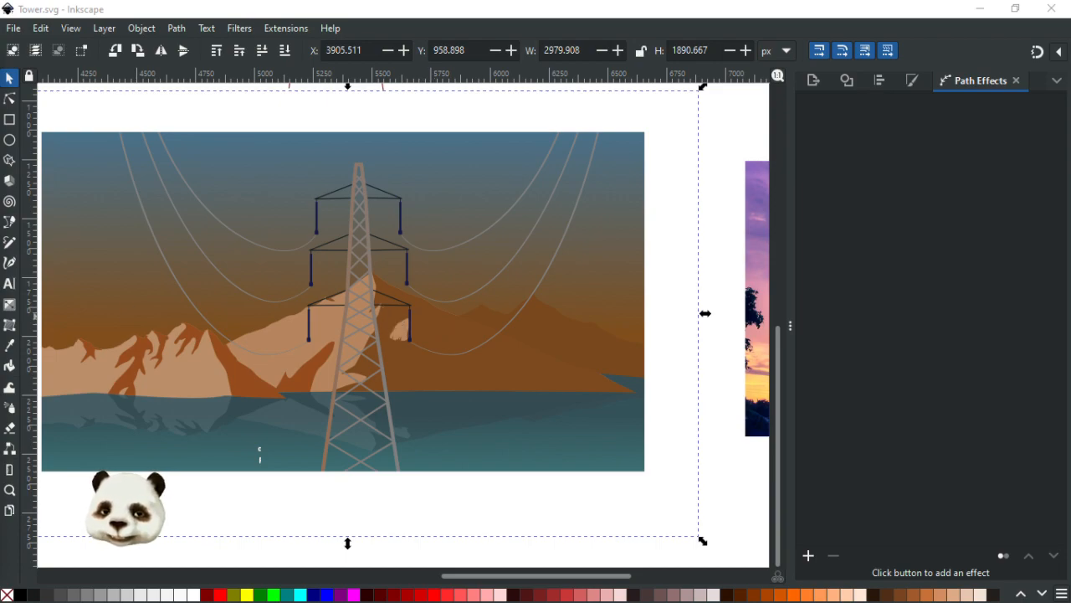
pyautogui.keyDown('ctrl'); pyautogui.click(312, 361); pyautogui.keyUp('ctrl')
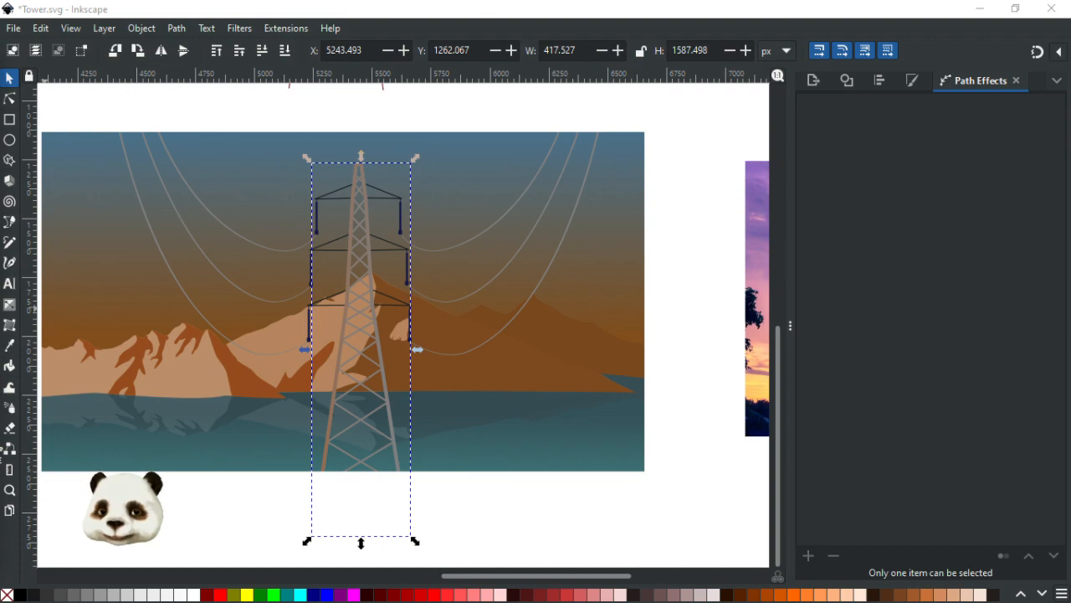
# Step: Check how the tower is put together by selecting its braces and cross-arms in turn
pyautogui.click(361, 420)
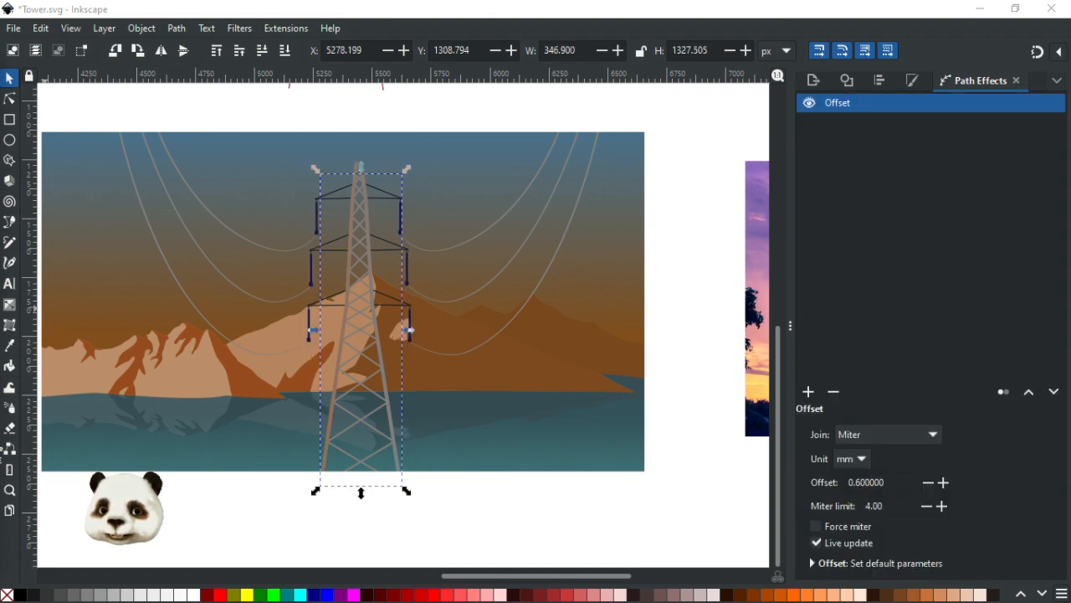
pyautogui.click(387, 305)
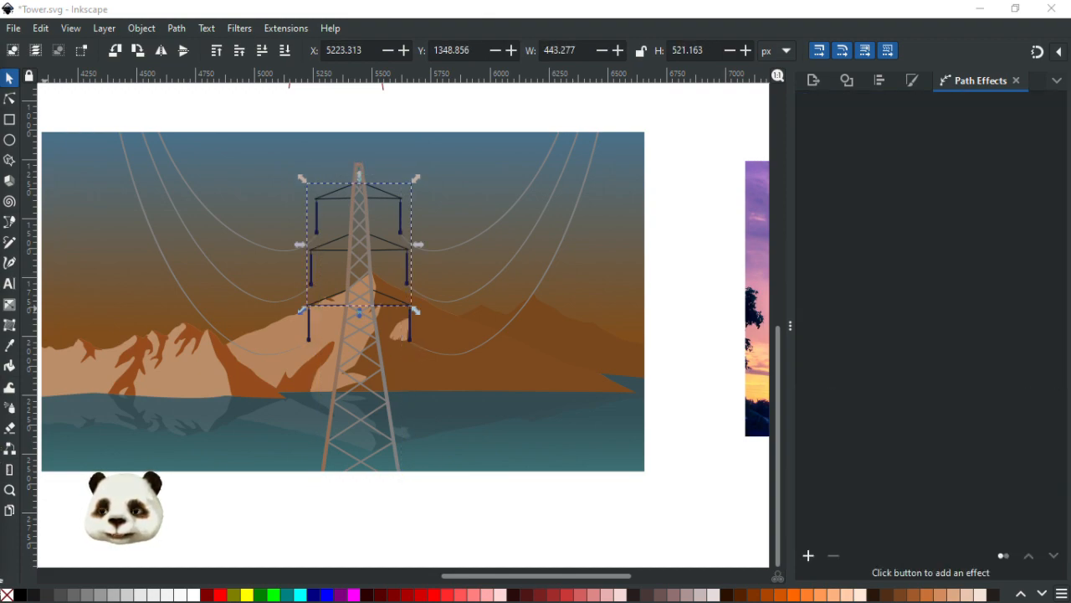
pyautogui.doubleClick(390, 303)
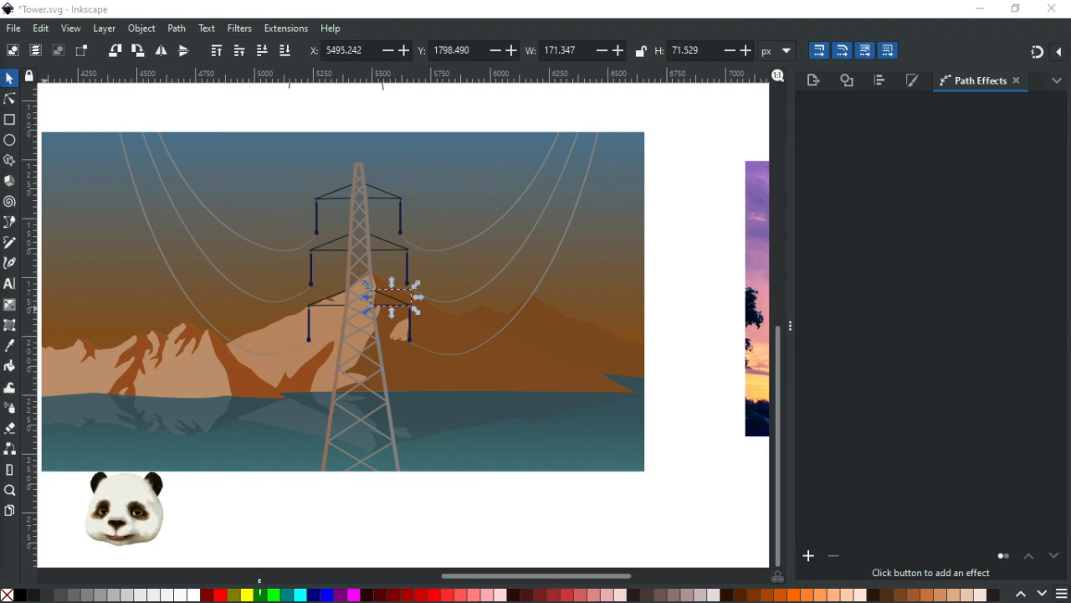
pyautogui.click(329, 298)
pyautogui.click(360, 330)
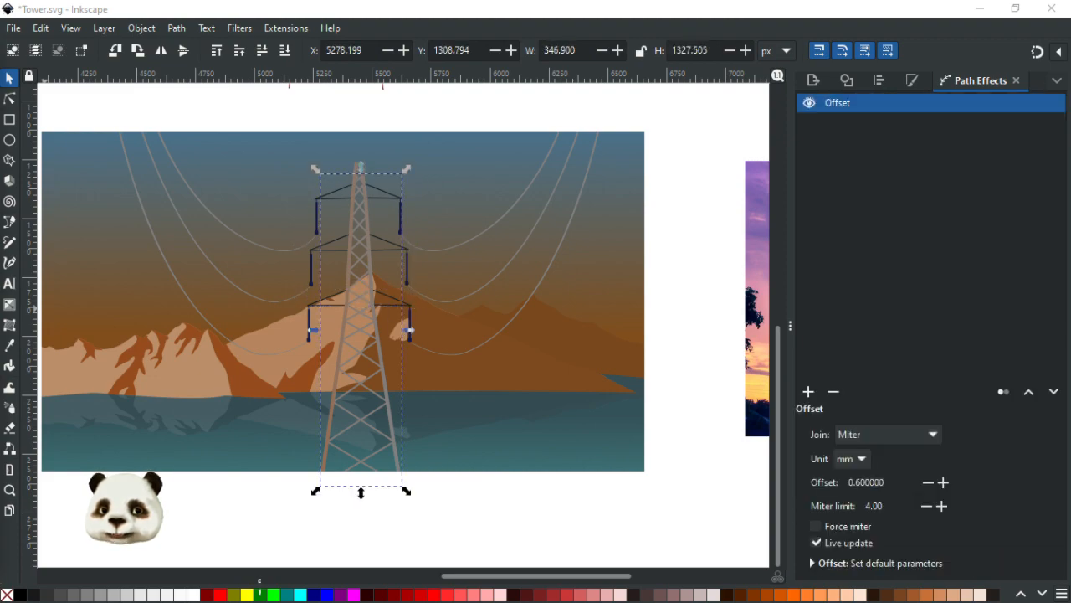
# Step: Group all the tower's parts with the power lines inside the clipped illustration and save the document
pyautogui.scroll(-2, 158, 252)
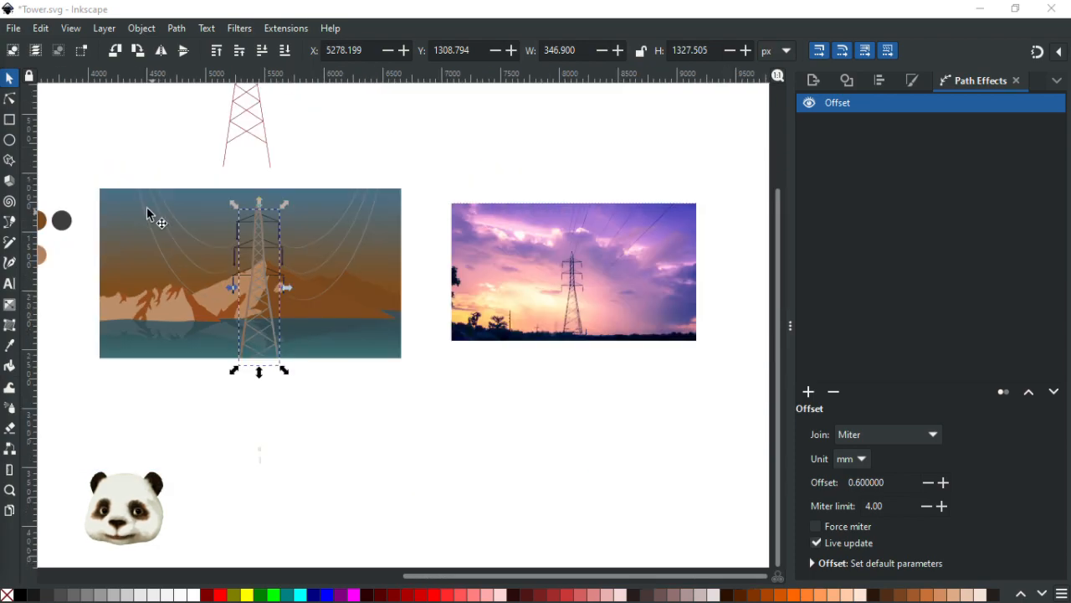
pyautogui.moveTo(99, 142); pyautogui.dragTo(382, 409)
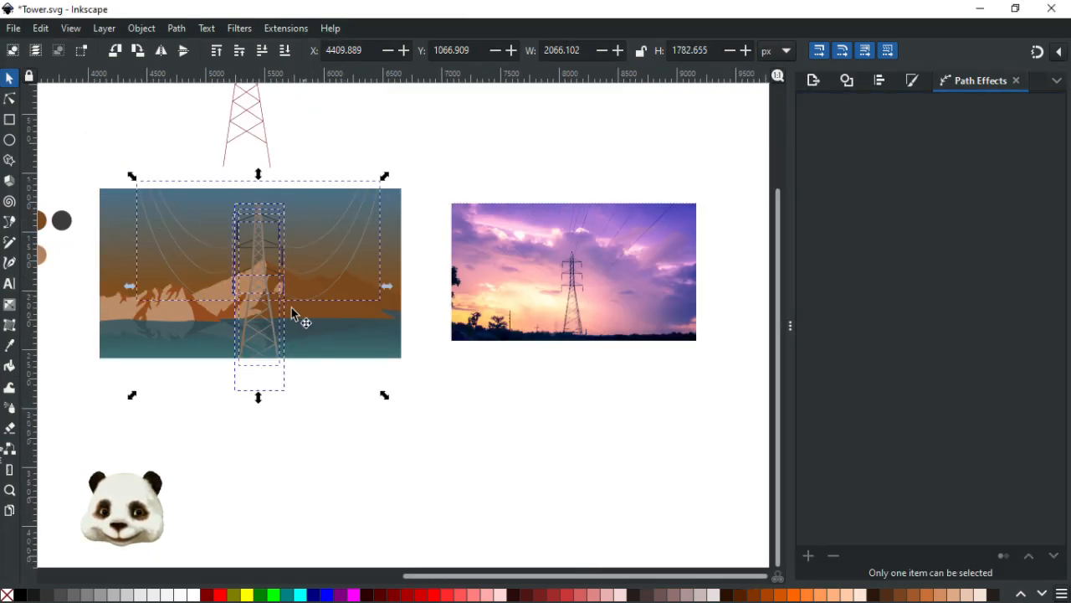
pyautogui.scroll(2, 291, 307)
pyautogui.moveTo(256, 278); pyautogui.dragTo(339, 268)
pyautogui.hotkey('ctrl', 'z')
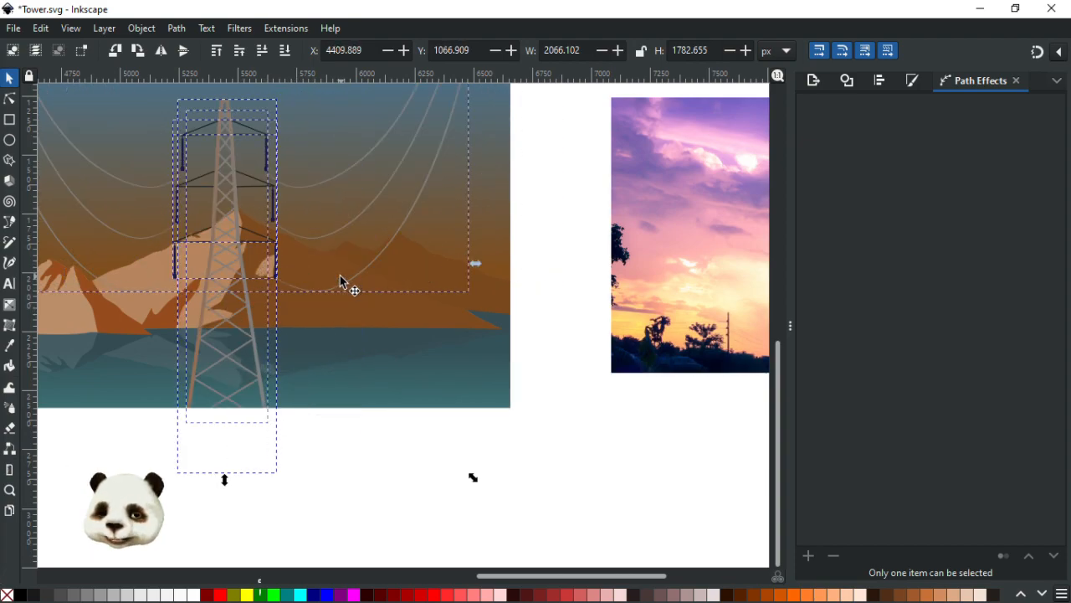
pyautogui.hotkey('ctrl', 'g')
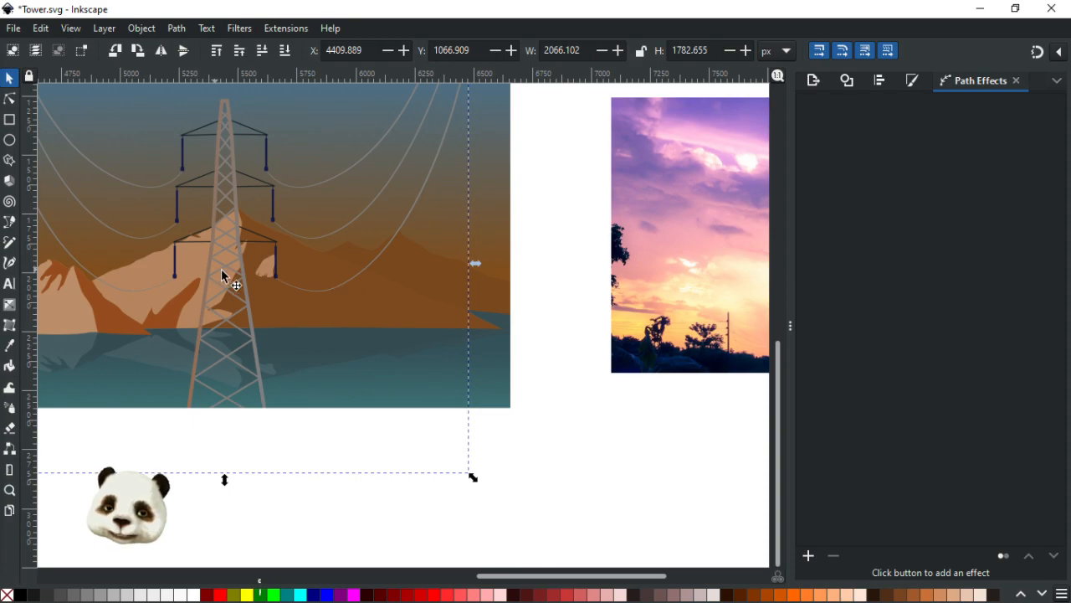
pyautogui.moveTo(274, 276); pyautogui.dragTo(382, 361)
pyautogui.hotkey('ctrl', 's')
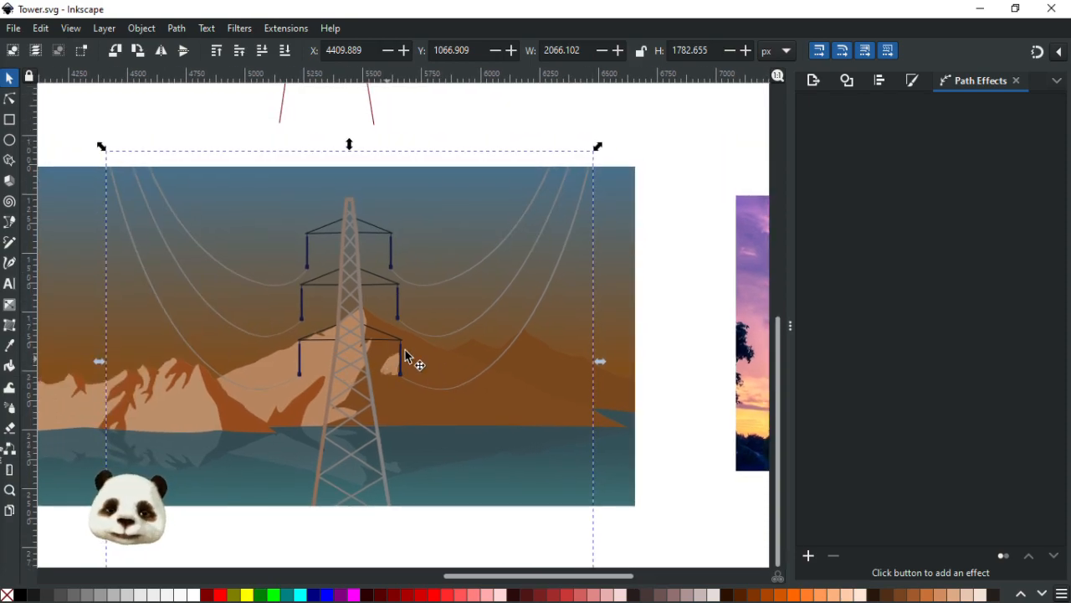
pyautogui.scroll(-2, 471, 365)
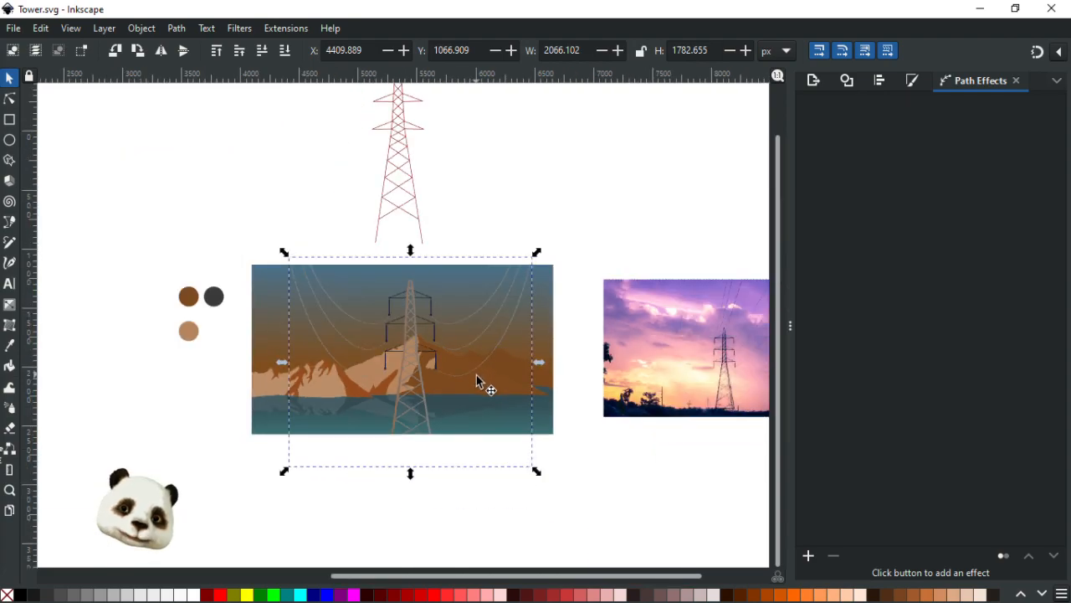
pyautogui.scroll(5, 474, 370)
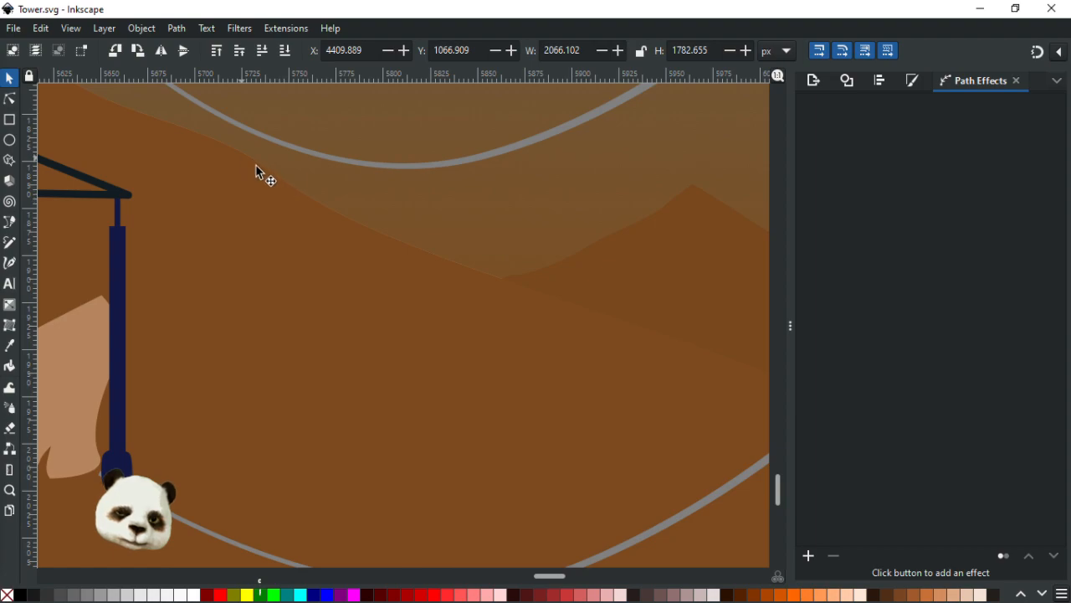
pyautogui.scroll(-5, 387, 288)
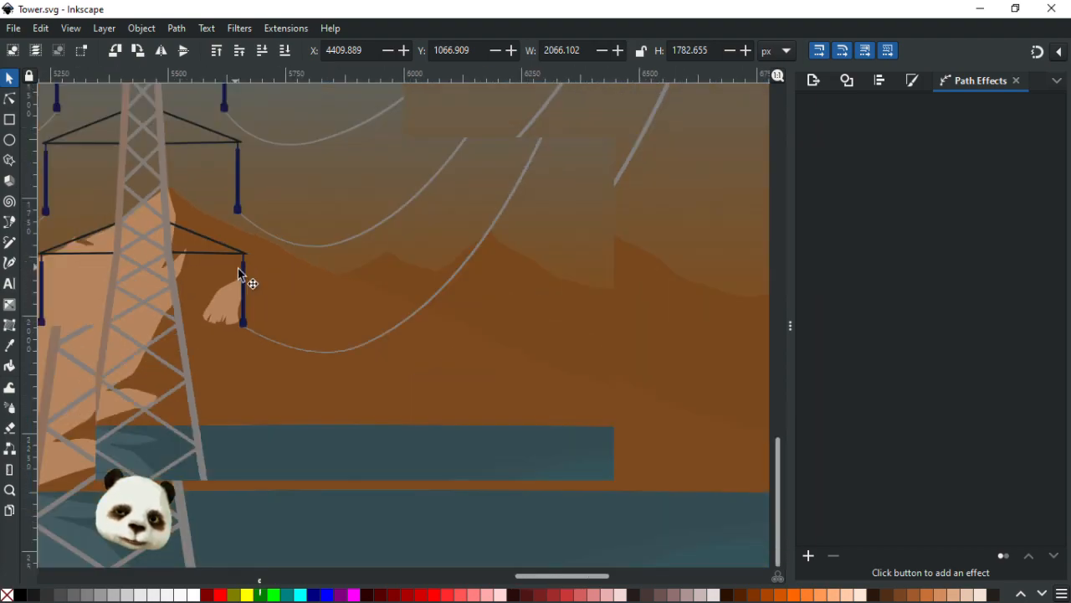
pyautogui.scroll(-3, 239, 274)
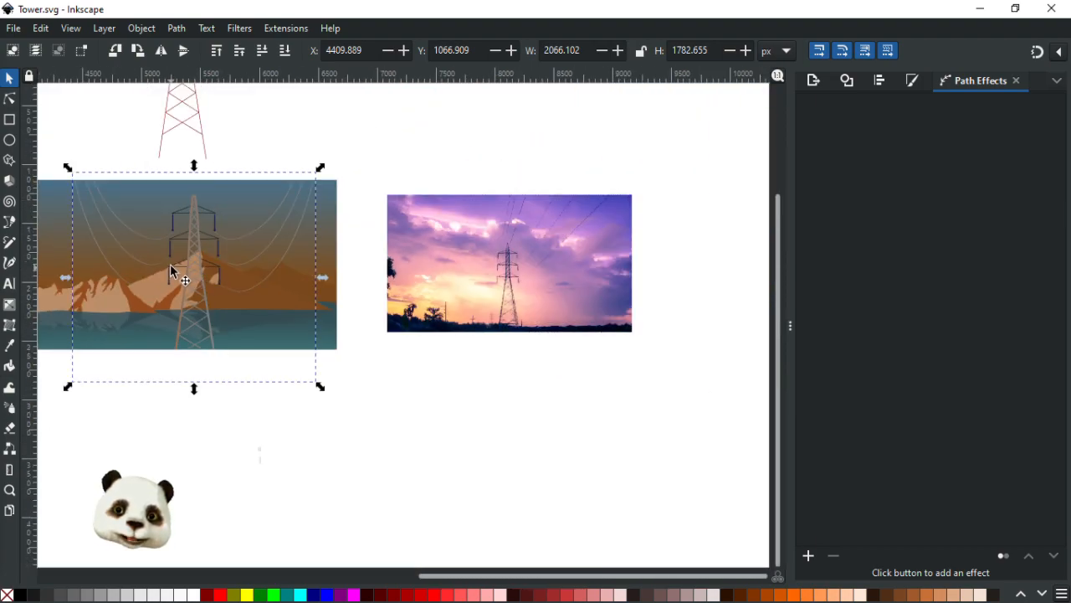
# Step: Adjust the nodes along the right-hand slope of the large mountain behind the tower and save the drawing
pyautogui.scroll(5, 333, 251)
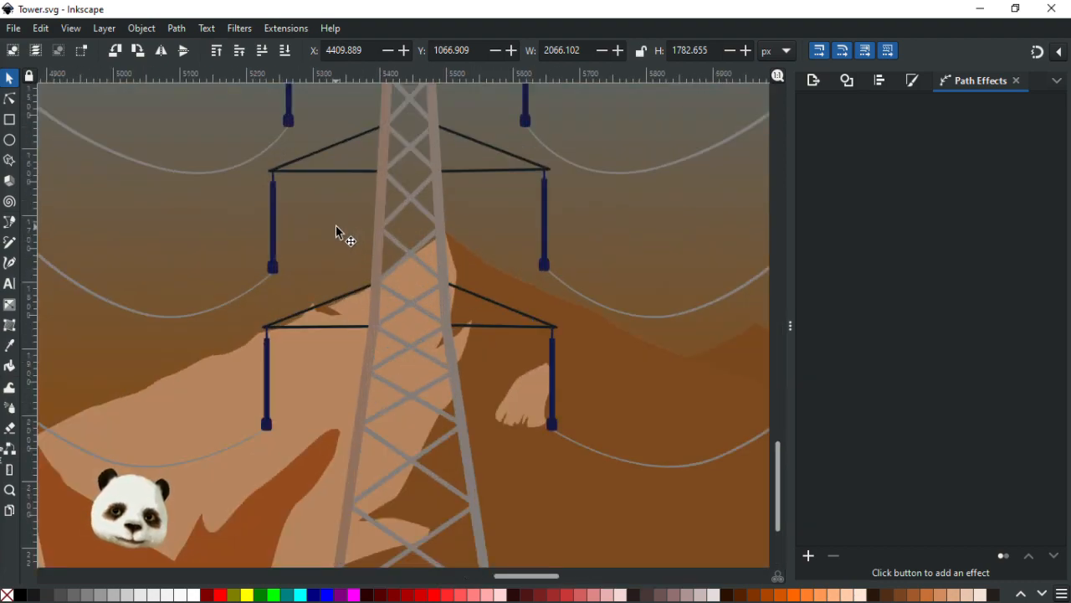
pyautogui.scroll(2, 567, 272)
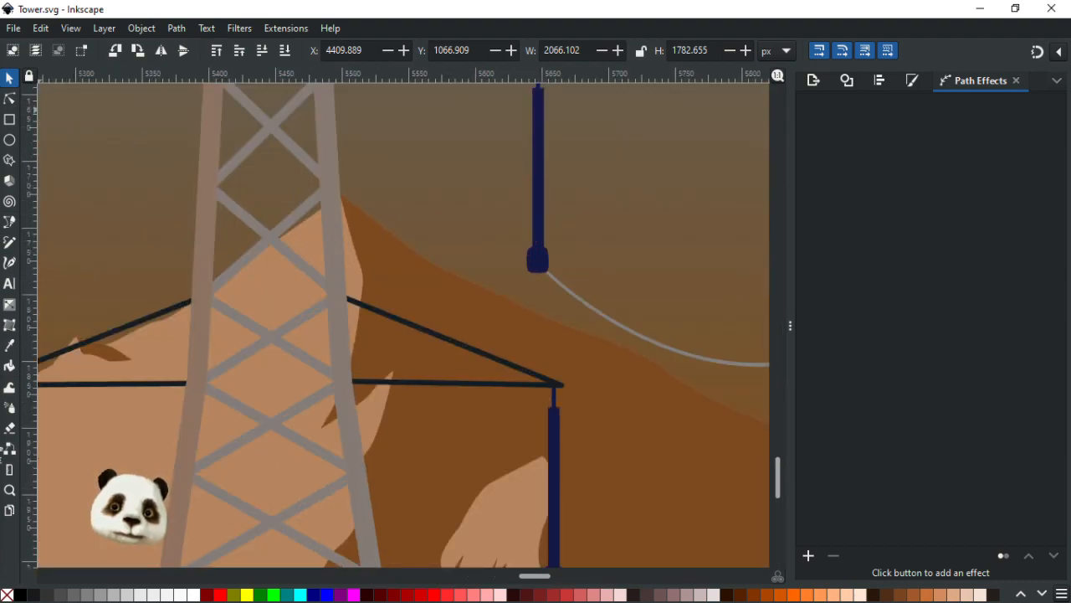
pyautogui.click(9, 99)
pyautogui.click(323, 249)
pyautogui.moveTo(424, 267); pyautogui.dragTo(526, 314)
pyautogui.moveTo(662, 367); pyautogui.dragTo(655, 378)
pyautogui.moveTo(562, 313); pyautogui.dragTo(240, 209)
pyautogui.moveTo(458, 324); pyautogui.dragTo(449, 330)
pyautogui.click(496, 311)
pyautogui.scroll(-4, 499, 305)
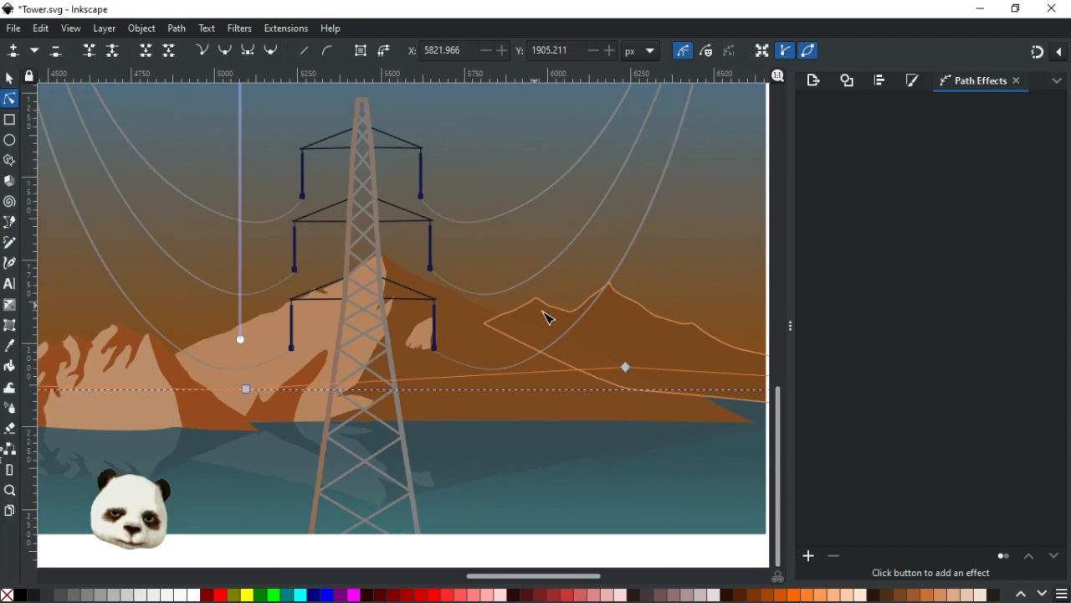
pyautogui.hotkey('ctrl', 's')
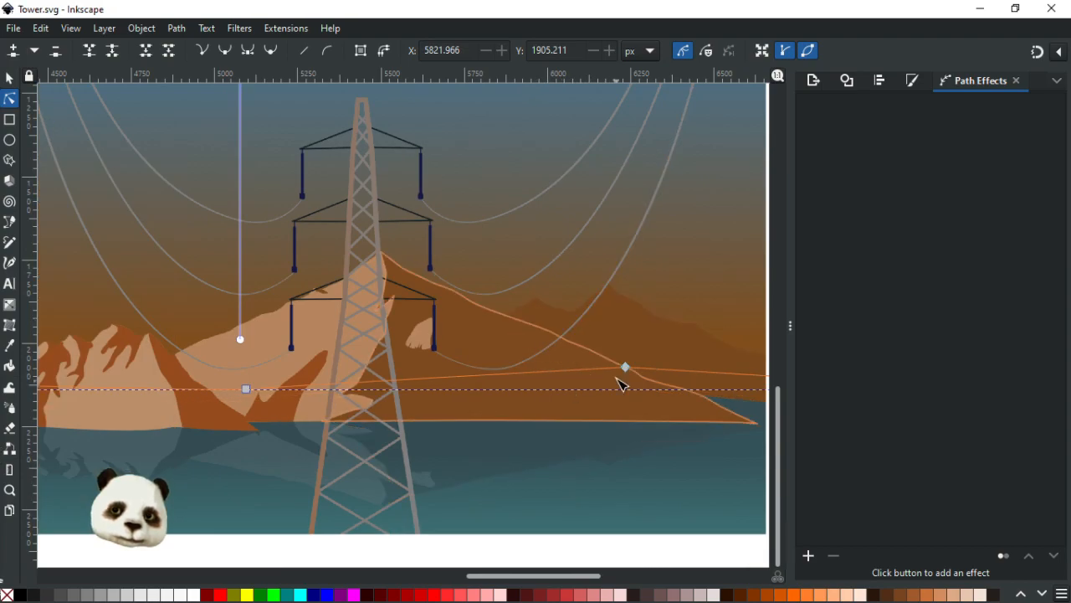
# Step: Pull the light base shape's ridge nodes slightly inward beneath the dark shading between the left mountain's two highest peaks
pyautogui.scroll(4, 622, 377)
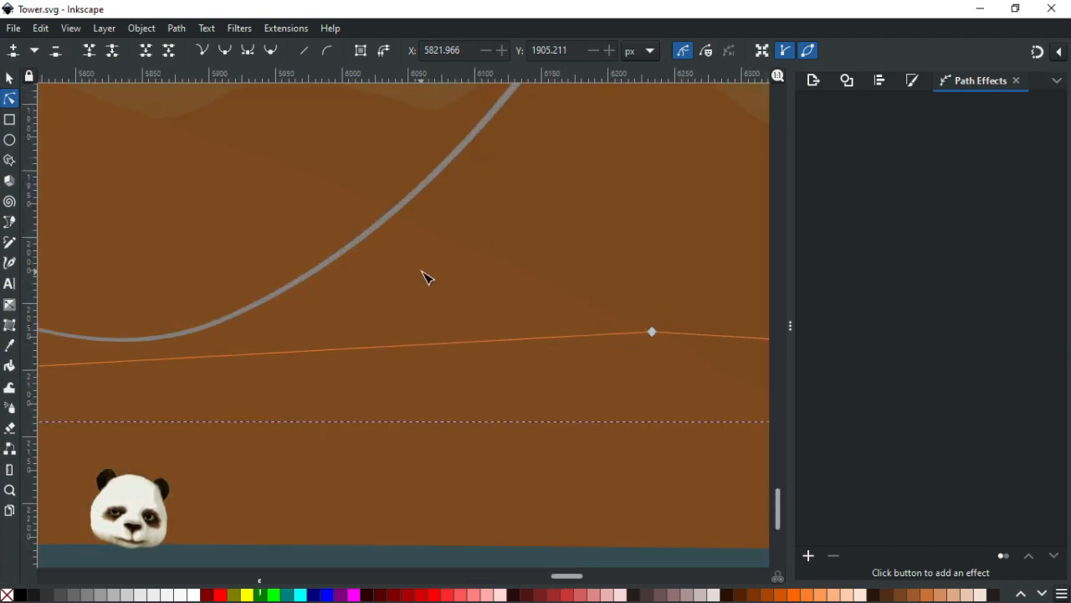
pyautogui.scroll(-6, 469, 318)
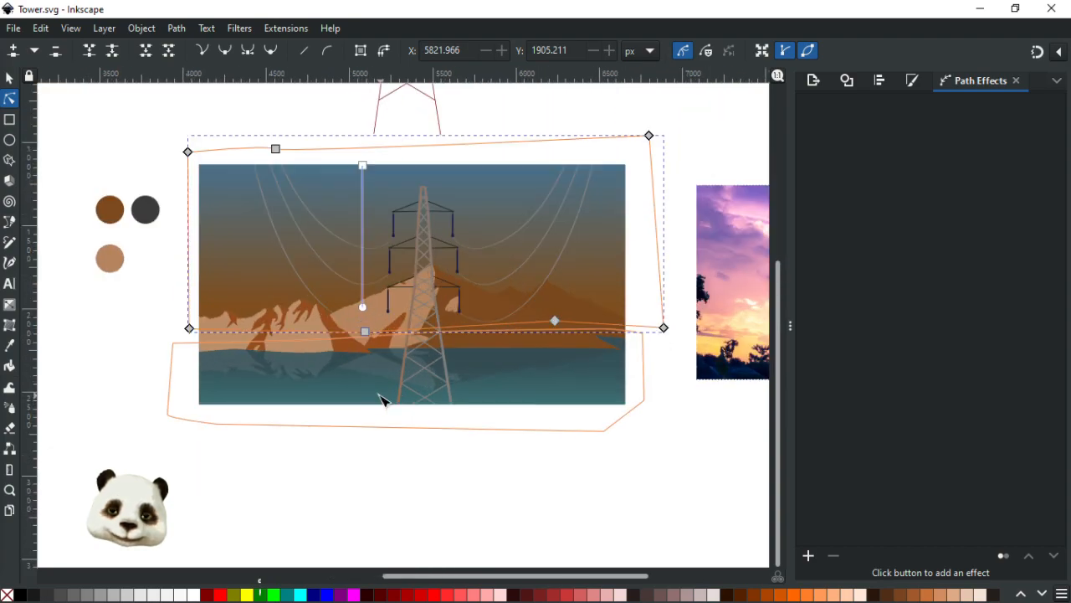
pyautogui.scroll(5, 251, 347)
pyautogui.click(424, 243)
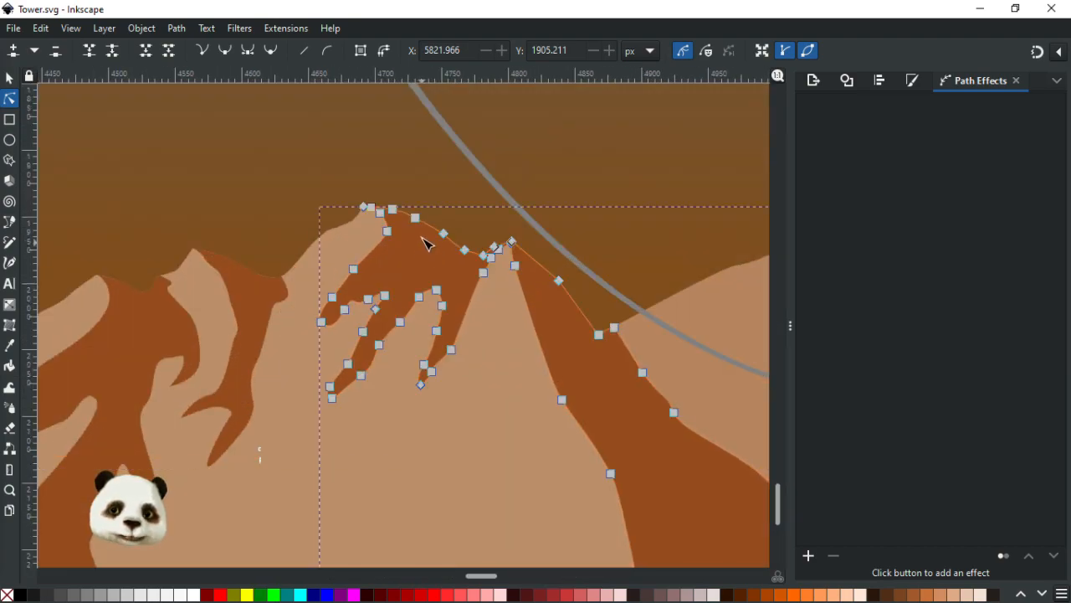
pyautogui.click(359, 253)
pyautogui.scroll(2, 406, 239)
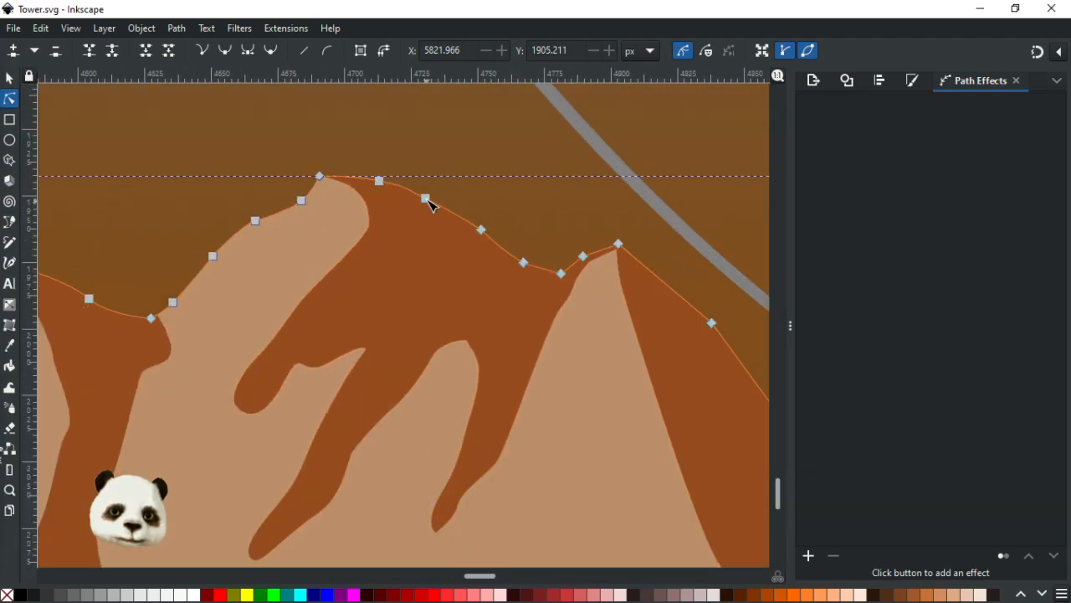
pyautogui.moveTo(425, 200); pyautogui.dragTo(427, 206)
pyautogui.moveTo(380, 182); pyautogui.dragTo(377, 188)
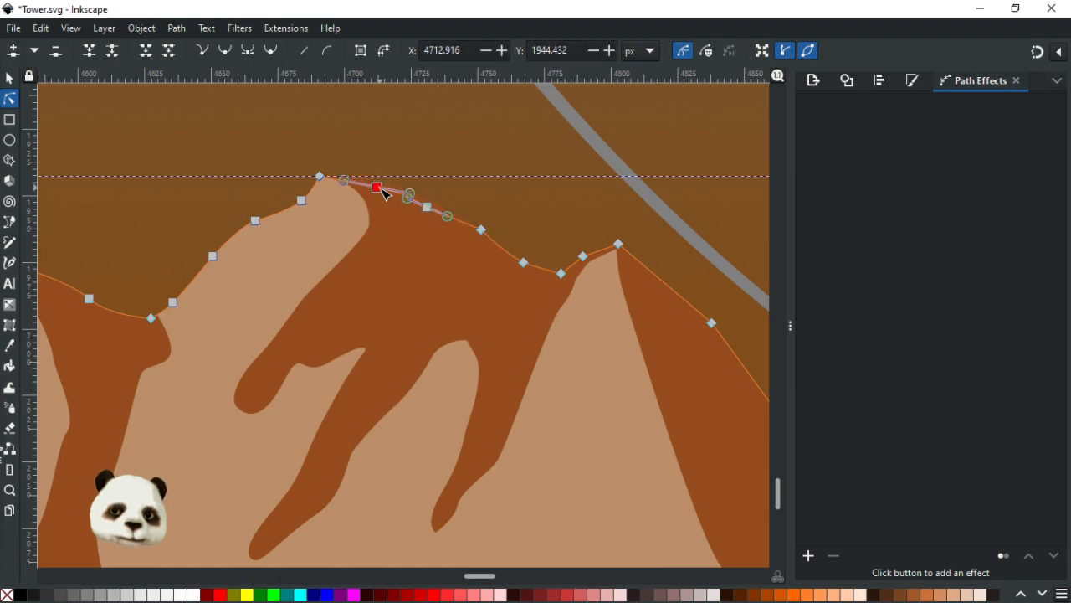
pyautogui.moveTo(482, 230); pyautogui.dragTo(477, 235)
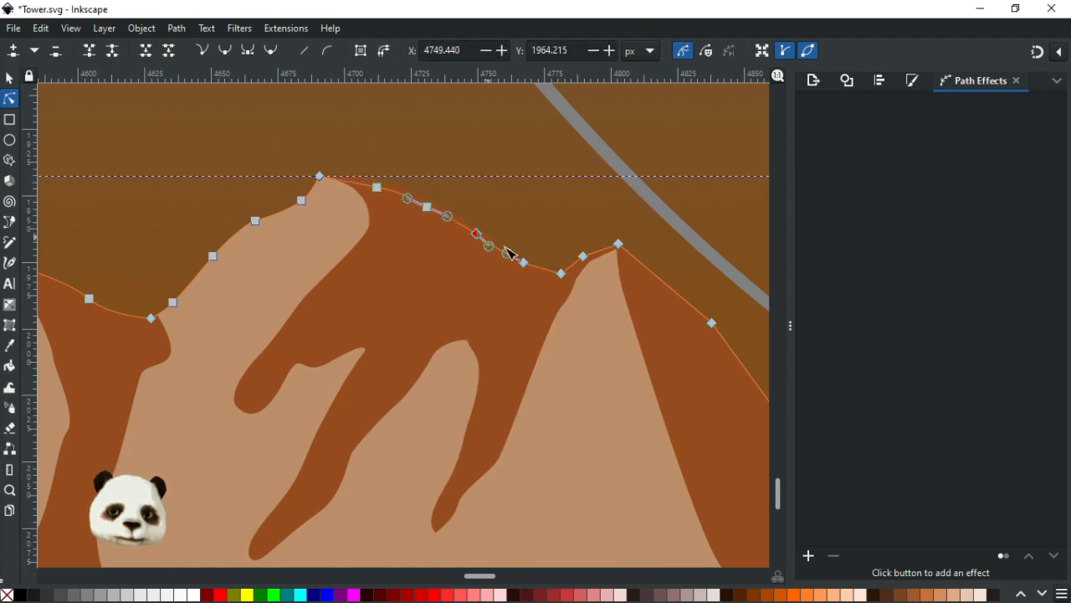
pyautogui.moveTo(523, 263); pyautogui.dragTo(515, 269)
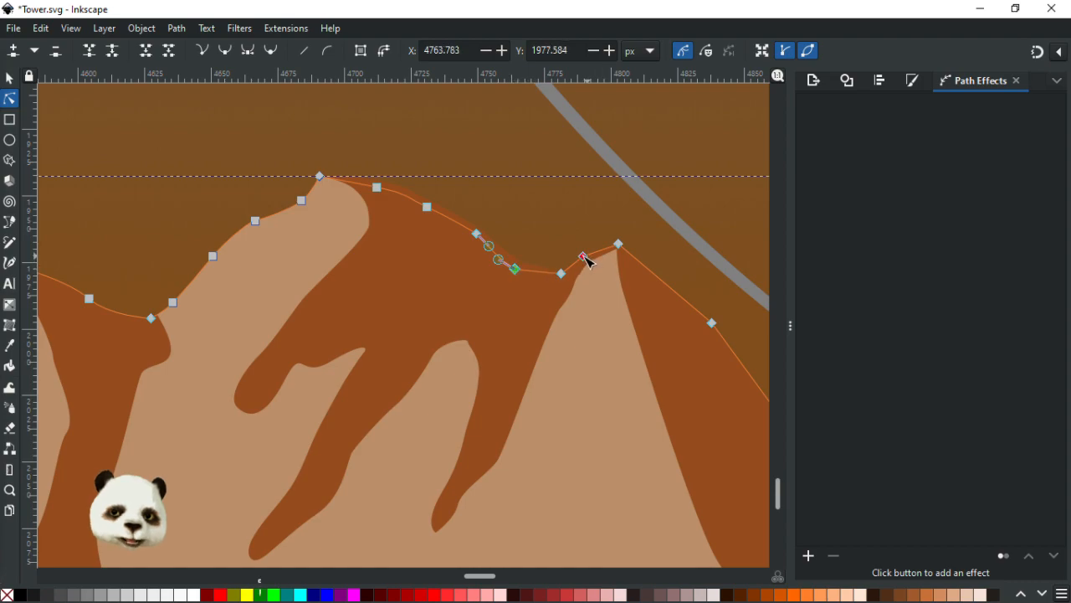
pyautogui.moveTo(585, 259); pyautogui.dragTo(621, 249)
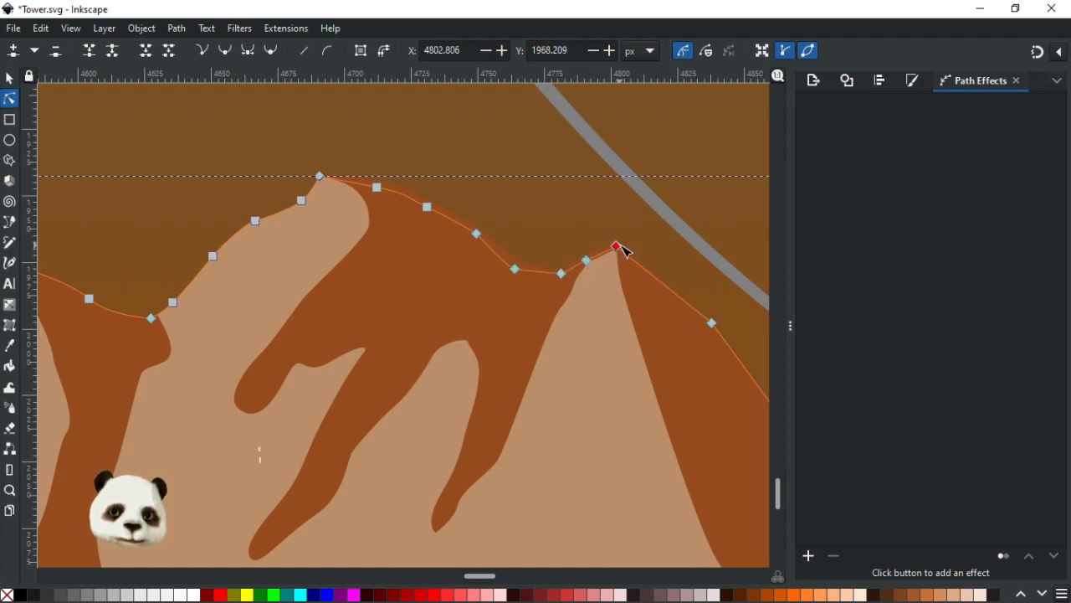
# Step: Nudge the light base shape's nodes inward along the left mountain's long right-hand slope
pyautogui.hscroll(5, 586, 297)
pyautogui.scroll(-1, 586, 297)
pyautogui.click(541, 287)
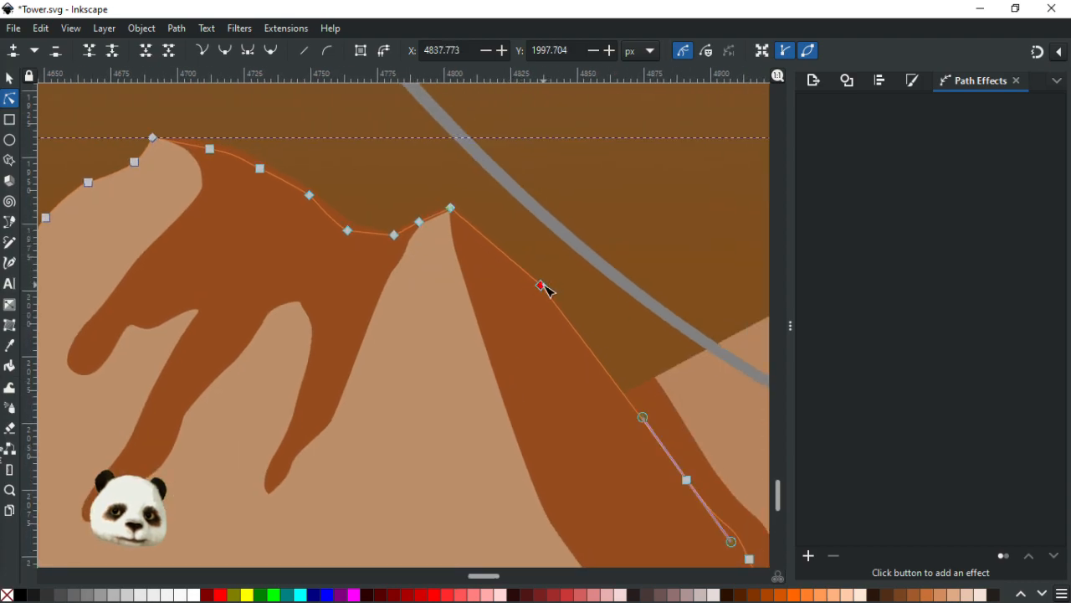
pyautogui.click(686, 481)
pyautogui.keyDown('ctrl'); pyautogui.scroll(-2, 340, 411); pyautogui.keyUp('ctrl')
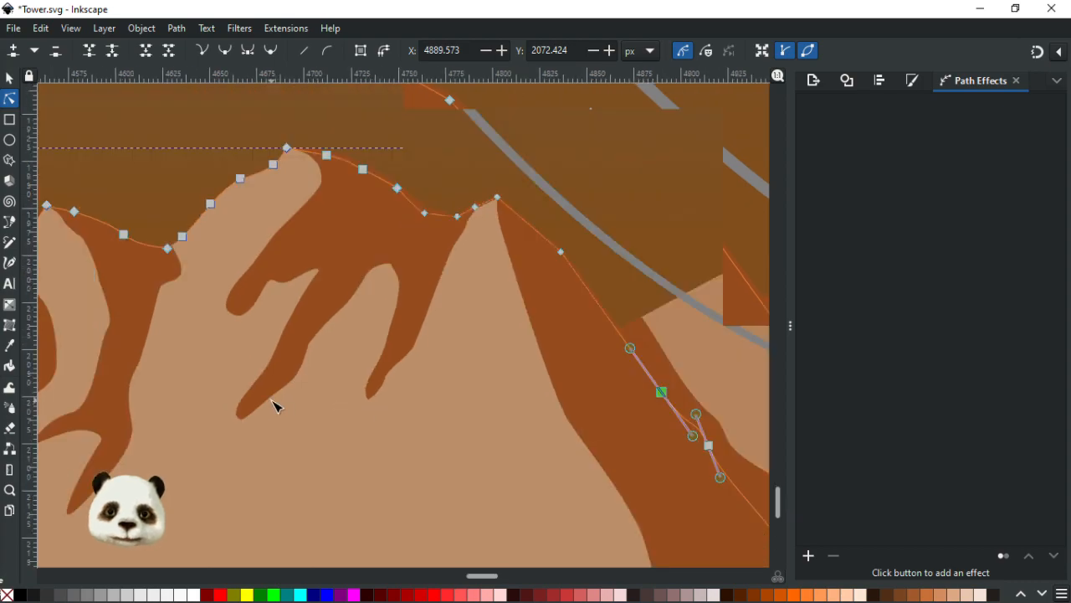
# Step: Reposition the light base shape's ridge nodes under the dark shading around the left mountain's middle peaks and the dip between them
pyautogui.click(144, 160)
pyautogui.keyDown('ctrl'); pyautogui.scroll(-6, 213, 230); pyautogui.keyUp('ctrl')
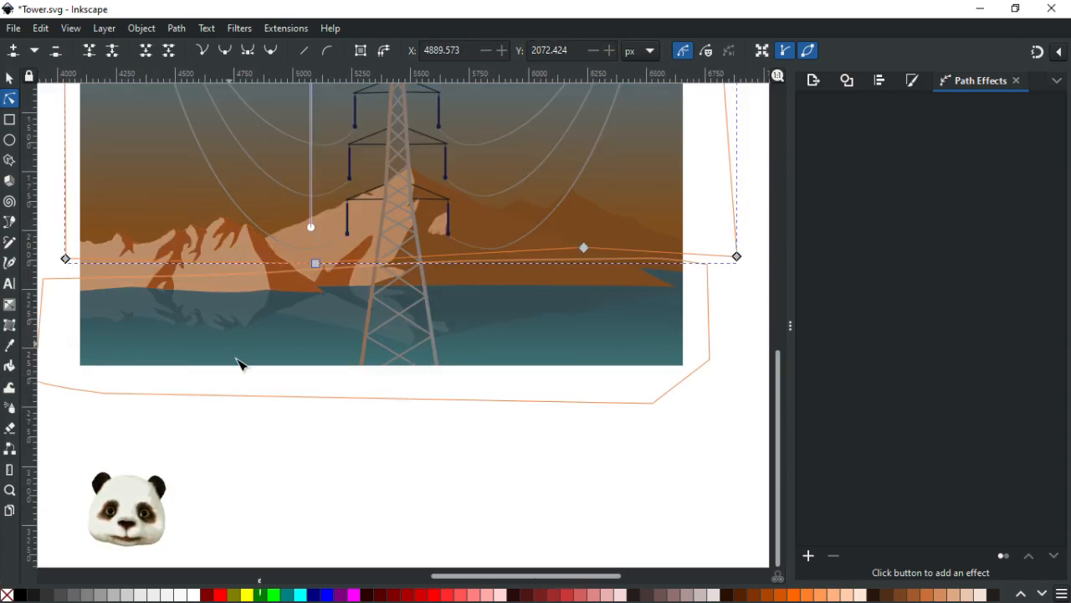
pyautogui.keyDown('ctrl'); pyautogui.scroll(2, 156, 234); pyautogui.keyUp('ctrl')
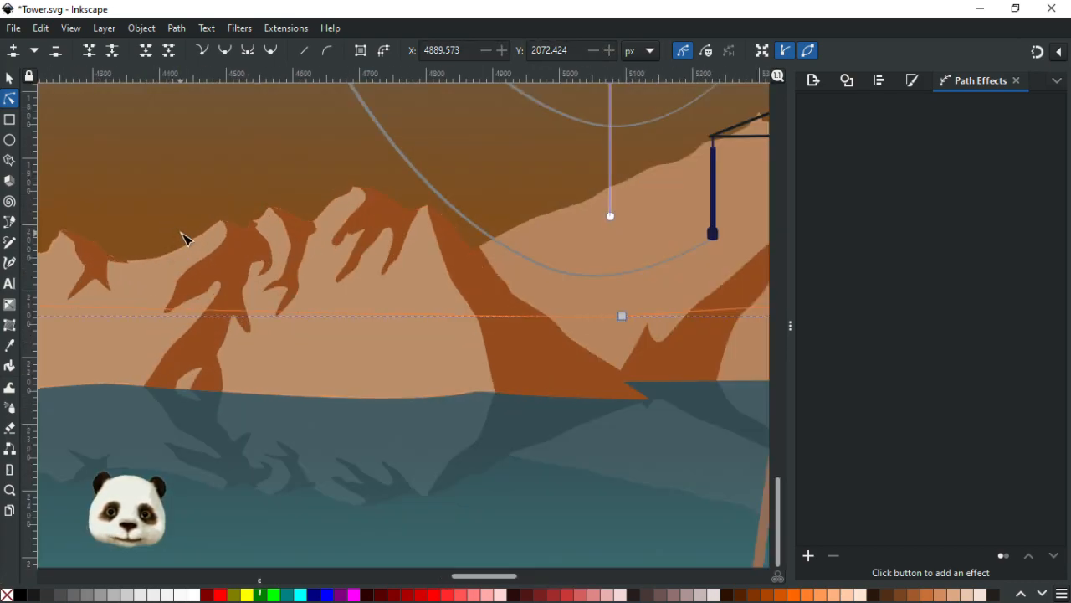
pyautogui.keyDown('ctrl'); pyautogui.scroll(2, 184, 238); pyautogui.keyUp('ctrl')
pyautogui.click(474, 373)
pyautogui.keyDown('ctrl'); pyautogui.scroll(2, 347, 162); pyautogui.keyUp('ctrl')
pyautogui.keyDown('ctrl'); pyautogui.scroll(2, 473, 240); pyautogui.keyUp('ctrl')
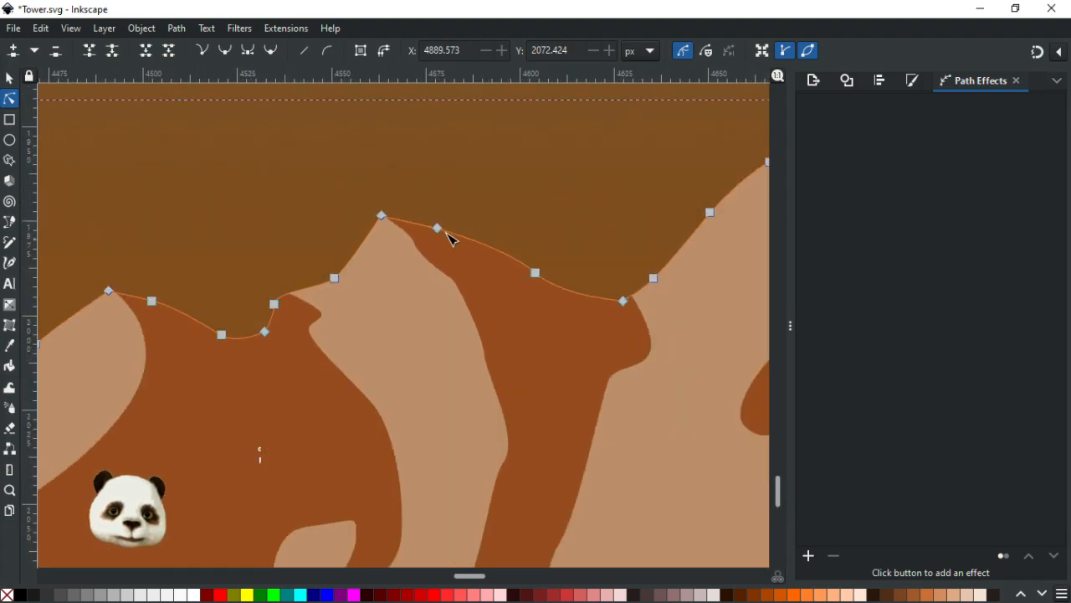
pyautogui.moveTo(437, 229); pyautogui.dragTo(438, 235)
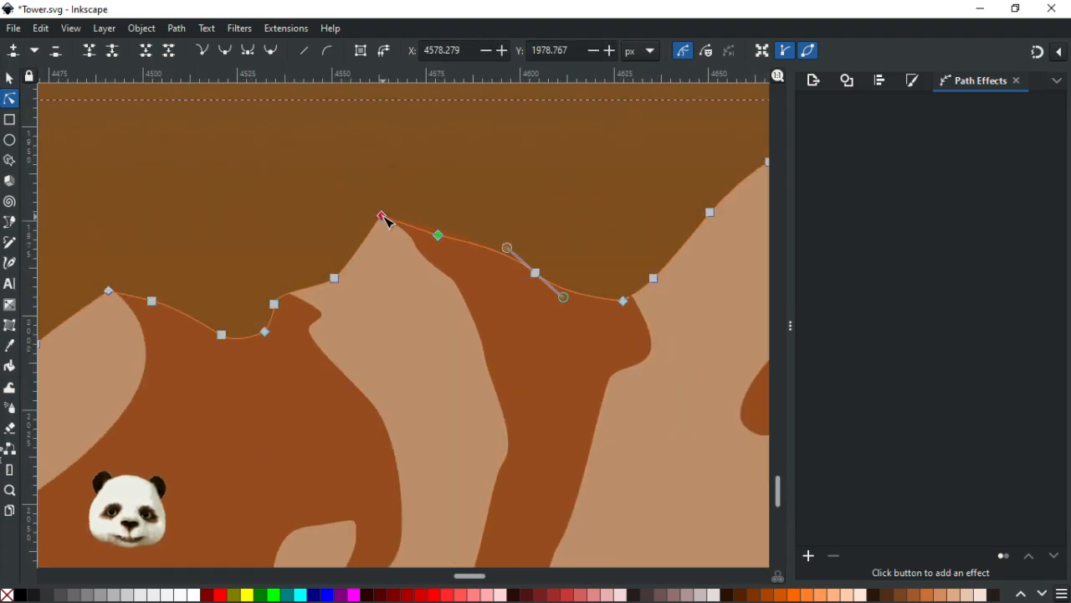
pyautogui.moveTo(536, 273); pyautogui.dragTo(536, 278)
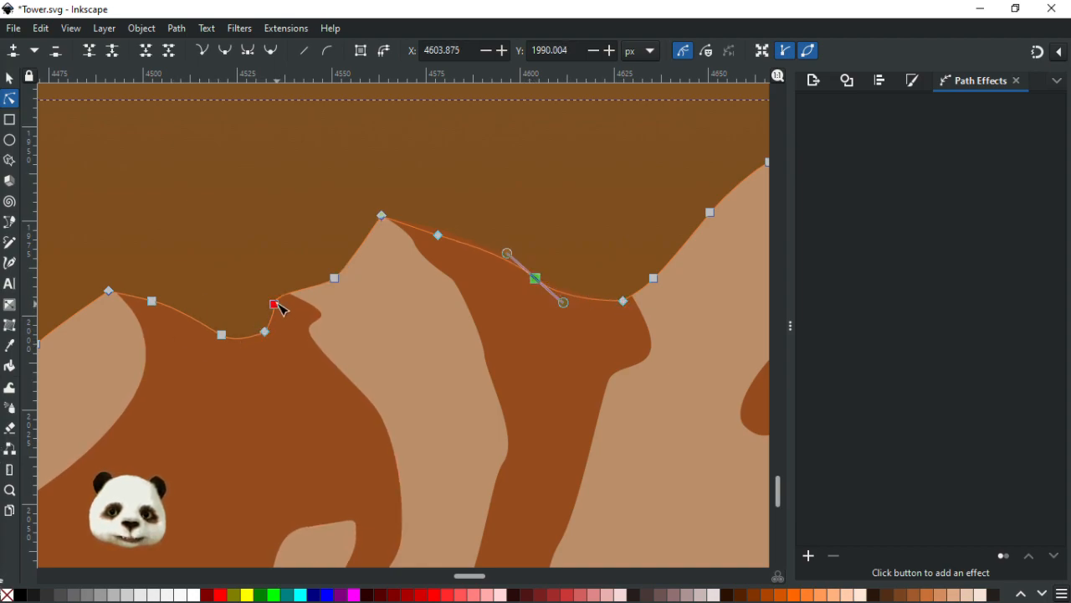
pyautogui.moveTo(275, 305); pyautogui.dragTo(281, 307)
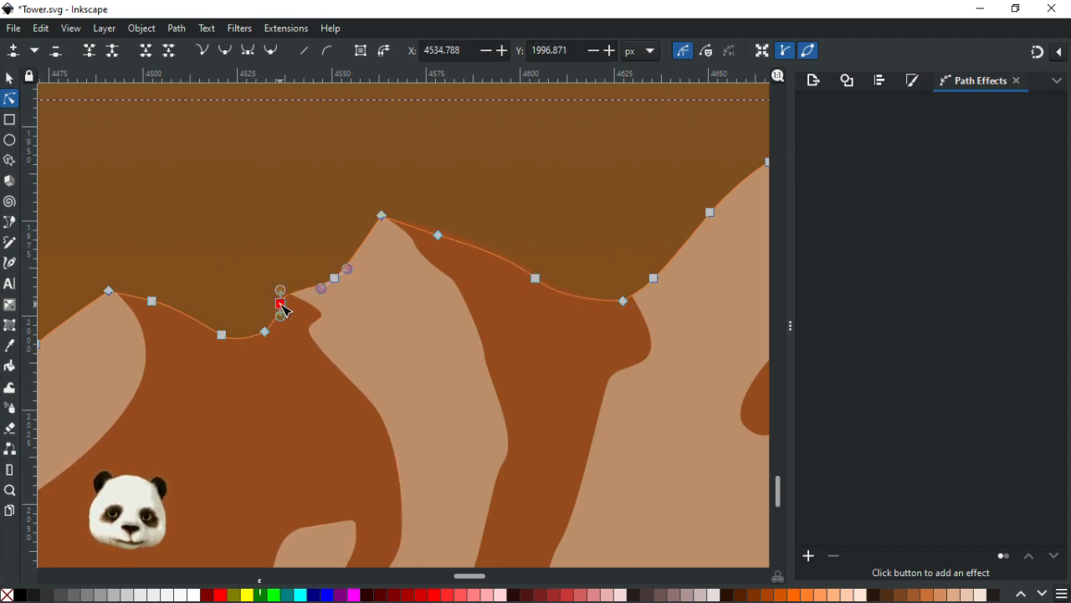
pyautogui.moveTo(227, 338)
pyautogui.mouseDown()
pyautogui.moveTo(222, 345)
pyautogui.moveTo(222, 336)
pyautogui.mouseUp()
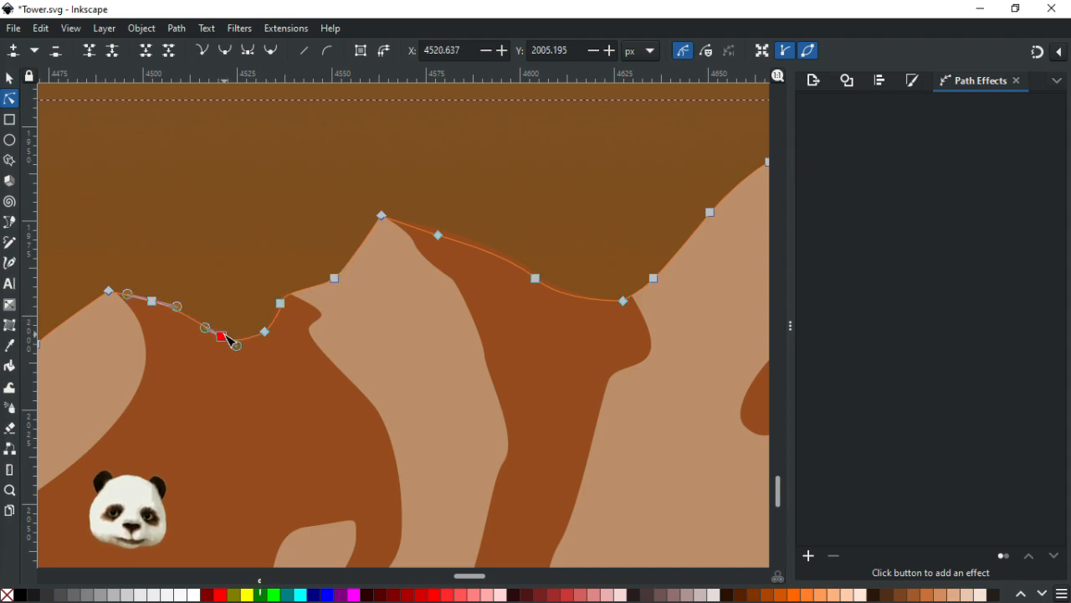
pyautogui.click(268, 337)
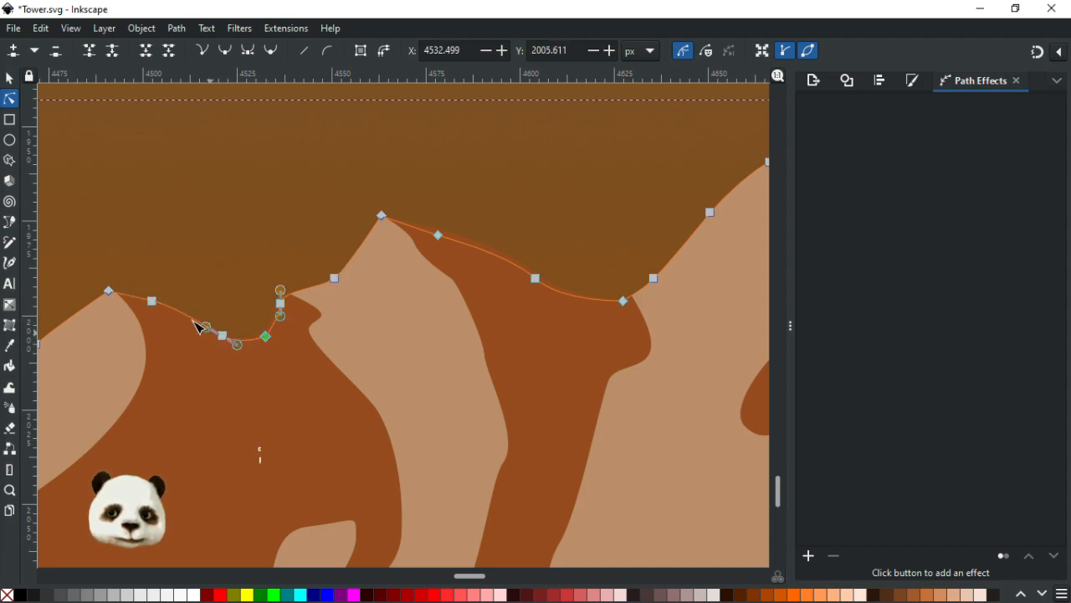
pyautogui.moveTo(153, 307); pyautogui.dragTo(153, 310)
# Step: Tuck the light base shape's ridge nodes beneath the dark shading on the leftmost peak and save the drawing
pyautogui.moveTo(273, 300); pyautogui.dragTo(577, 266)
pyautogui.moveTo(117, 406); pyautogui.dragTo(533, 276)
pyautogui.moveTo(176, 322); pyautogui.dragTo(466, 330)
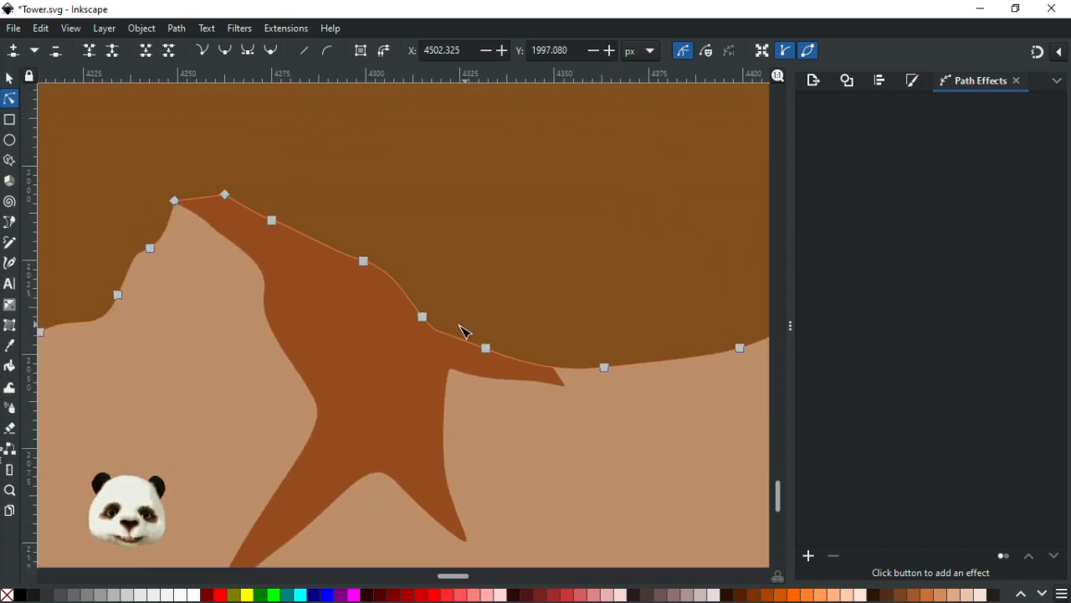
pyautogui.moveTo(230, 197); pyautogui.dragTo(273, 227)
pyautogui.moveTo(373, 269); pyautogui.dragTo(370, 274)
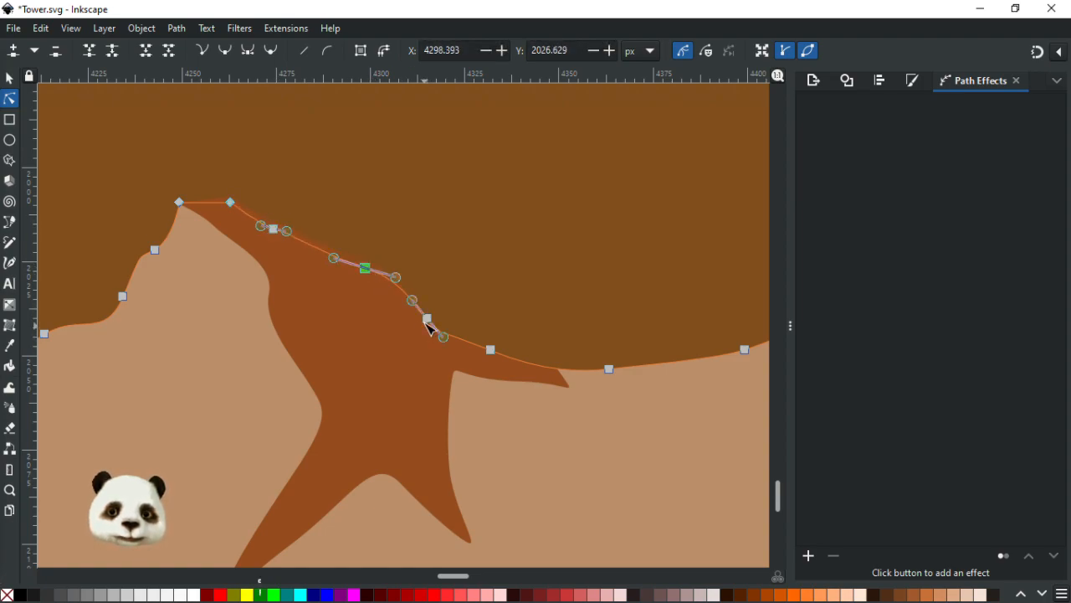
pyautogui.moveTo(429, 320); pyautogui.dragTo(423, 324)
pyautogui.moveTo(495, 358); pyautogui.dragTo(491, 359)
pyautogui.click(553, 273)
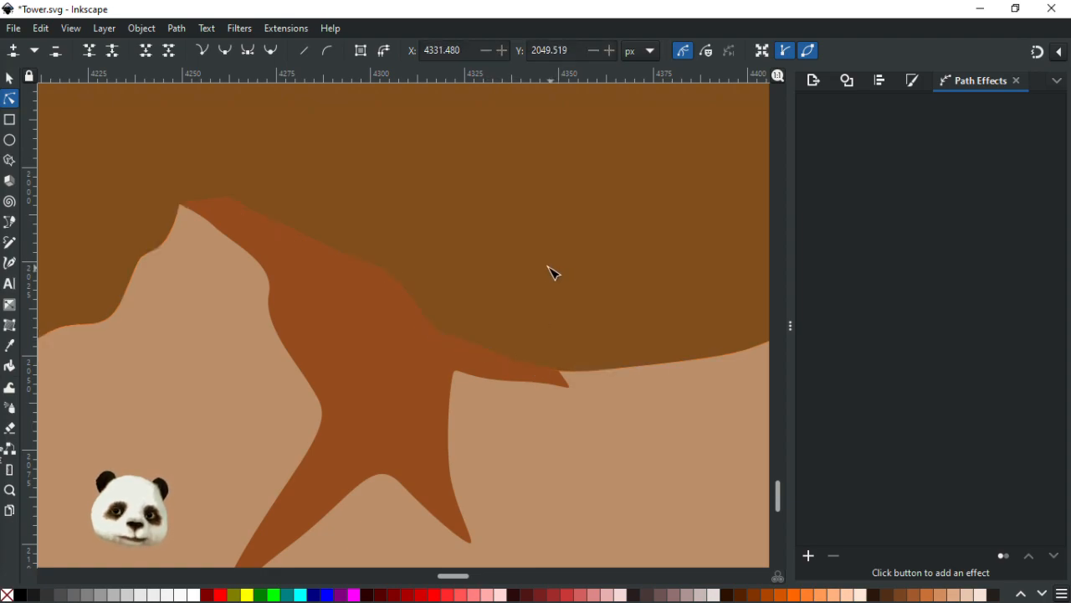
pyautogui.scroll(-5, 553, 273)
pyautogui.hotkey('ctrl', 's')
# Step: Select the start stop of the tower frame's gradient and set the frame's opacity to 100%
pyautogui.scroll(-2, 576, 283)
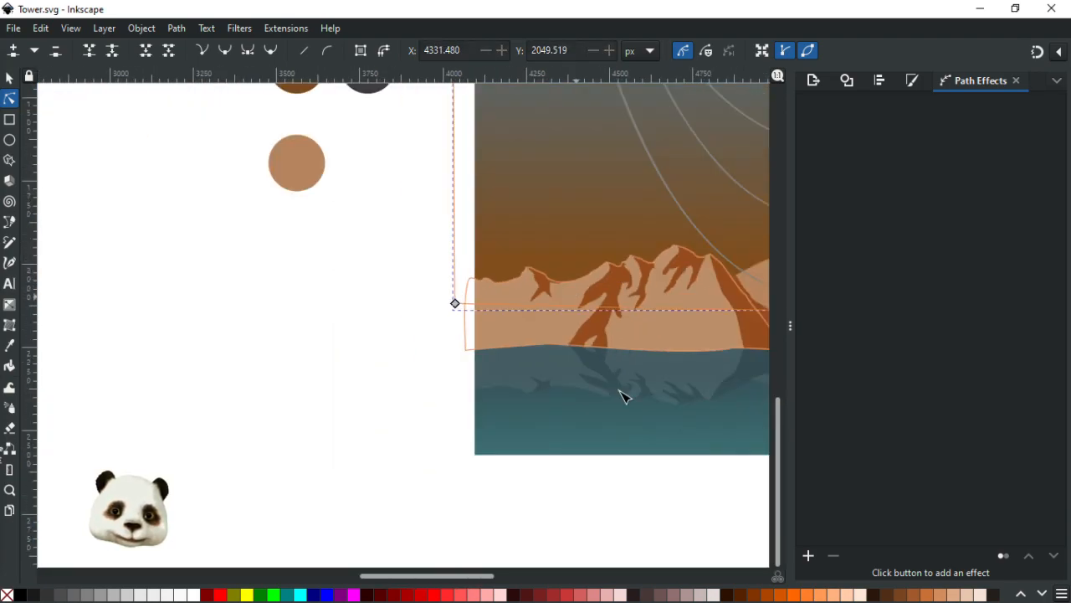
pyautogui.click(421, 343)
pyautogui.moveTo(421, 342); pyautogui.dragTo(21, 337)
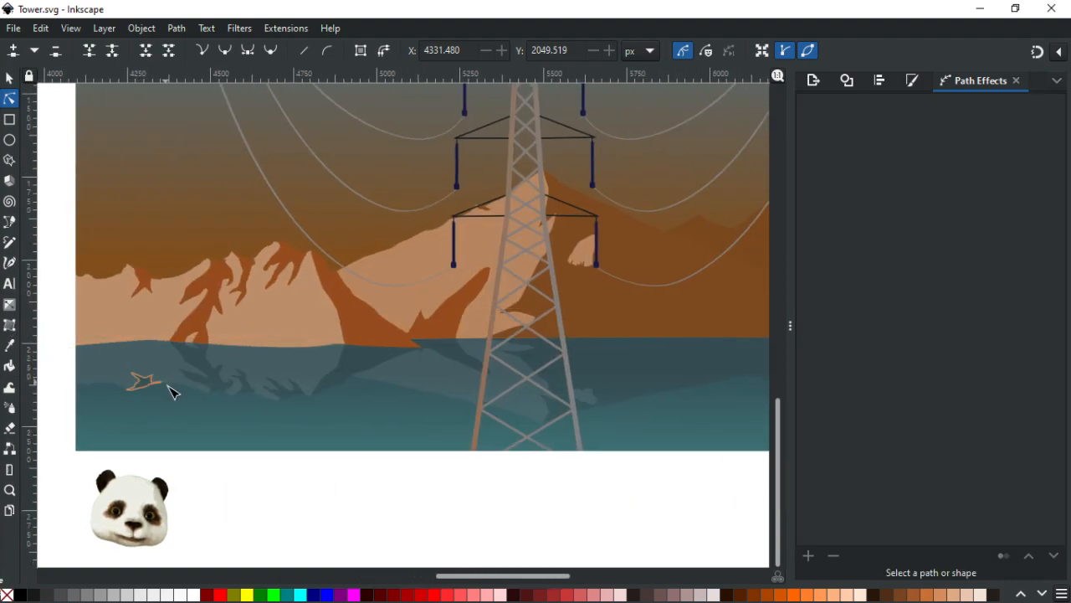
pyautogui.scroll(-1, 338, 488)
pyautogui.scroll(-1, 356, 502)
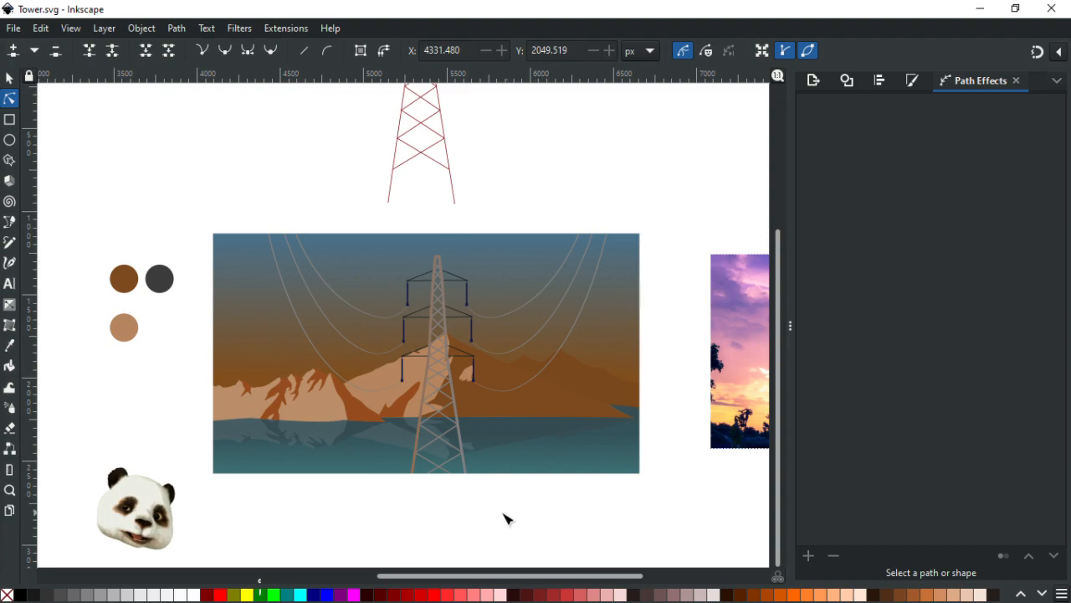
pyautogui.scroll(2, 503, 514)
pyautogui.click(337, 371)
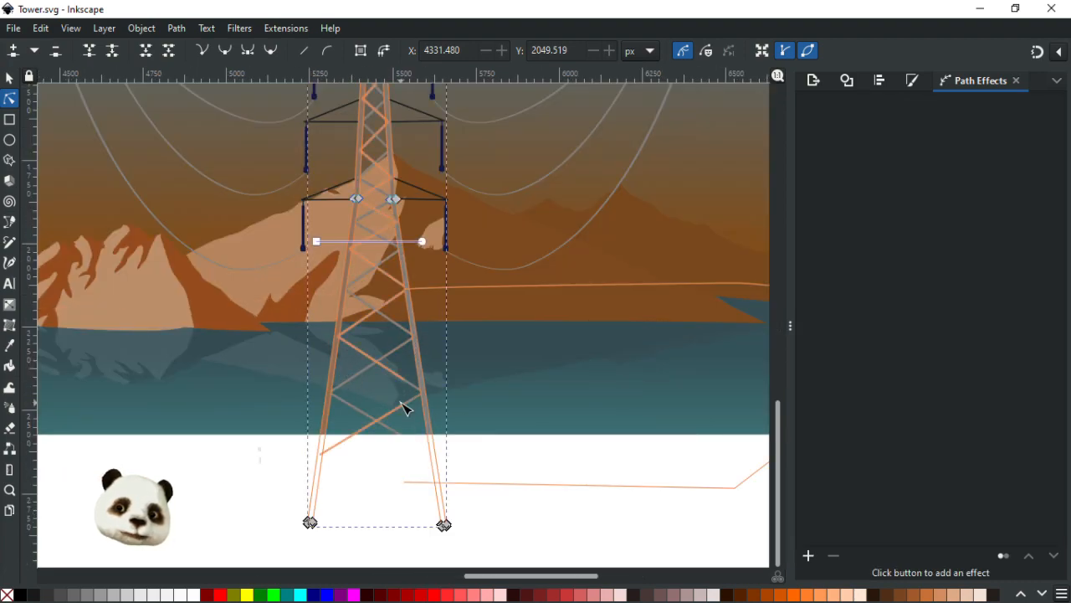
pyautogui.scroll(3, 595, 394)
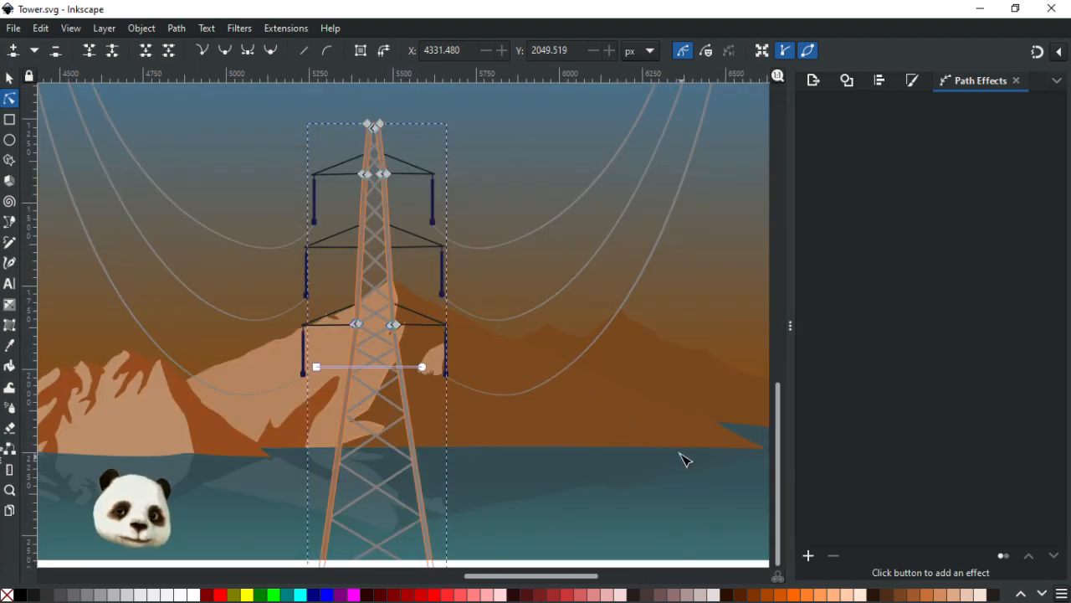
pyautogui.click(316, 367)
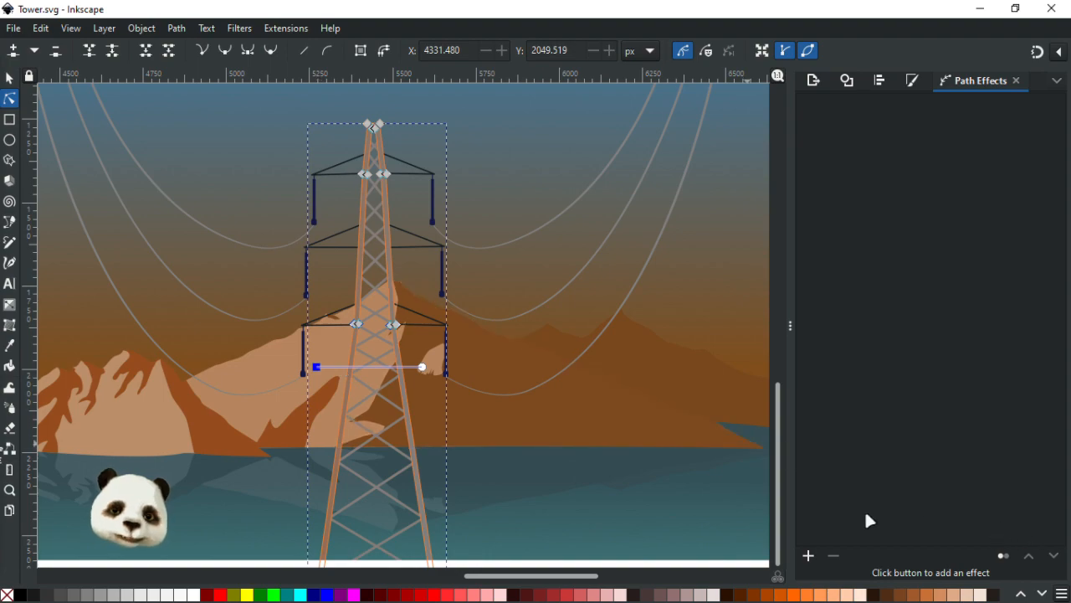
pyautogui.hotkey('ctrl', 'shift', 'f')
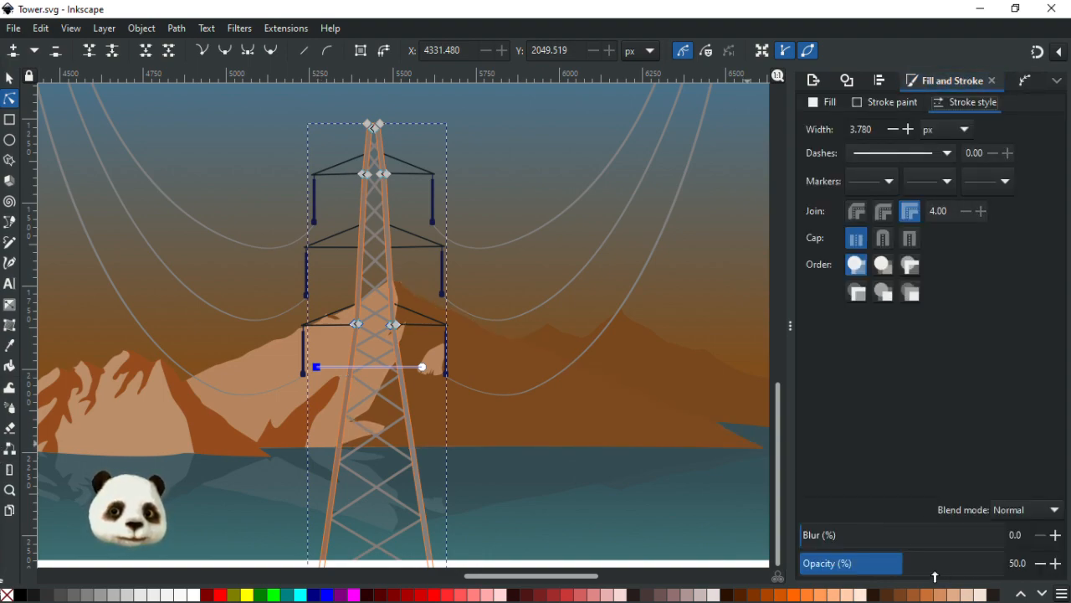
pyautogui.moveTo(922, 567); pyautogui.dragTo(1068, 563)
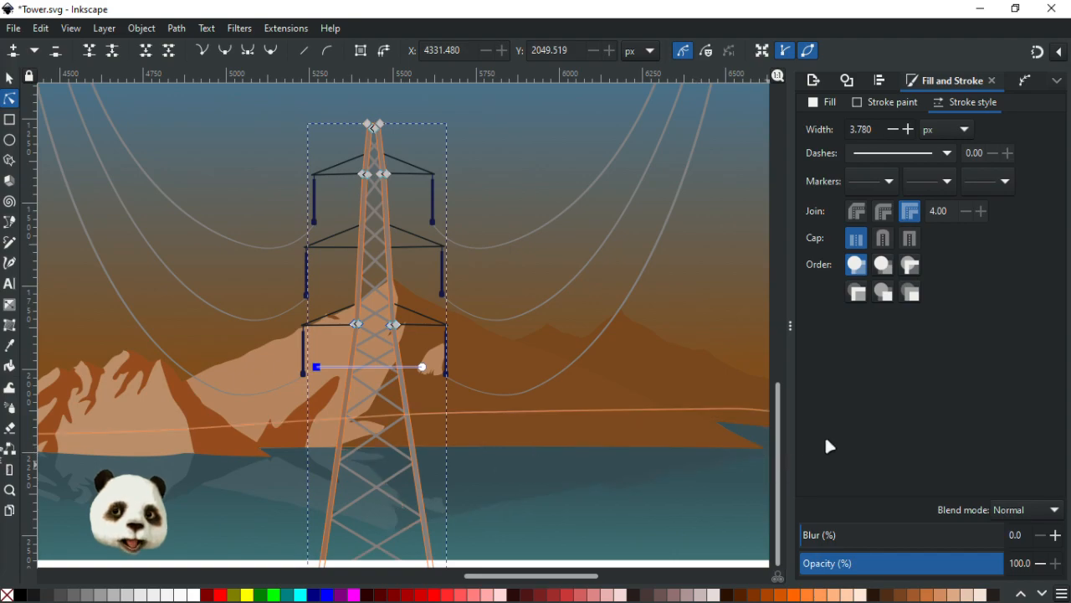
# Step: Darken the start stop of the tower frame's fill gradient to a lightness of 13
pyautogui.click(827, 102)
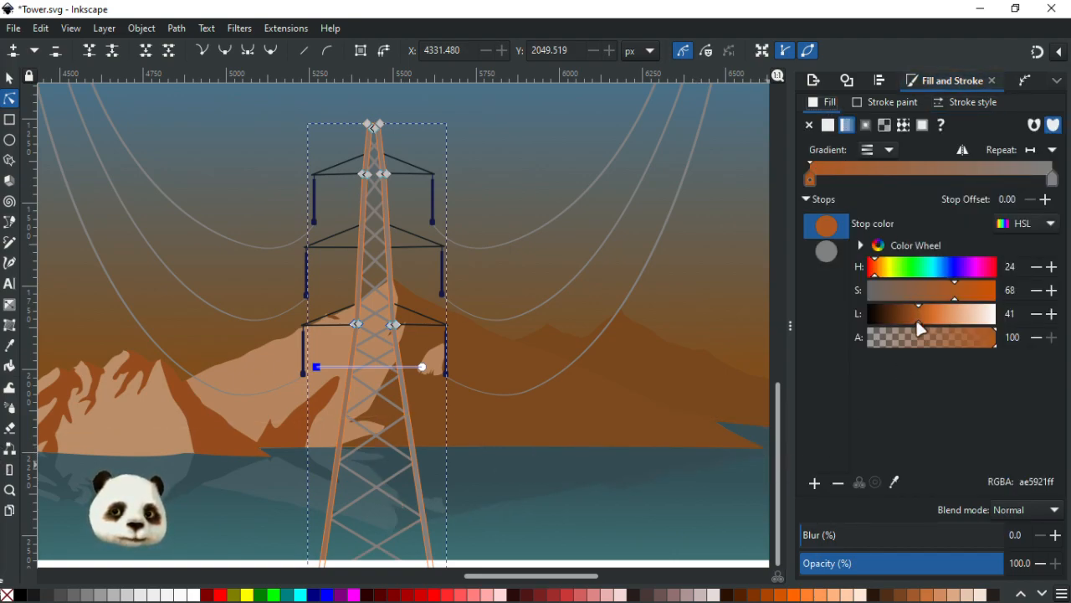
pyautogui.moveTo(912, 318); pyautogui.dragTo(885, 316)
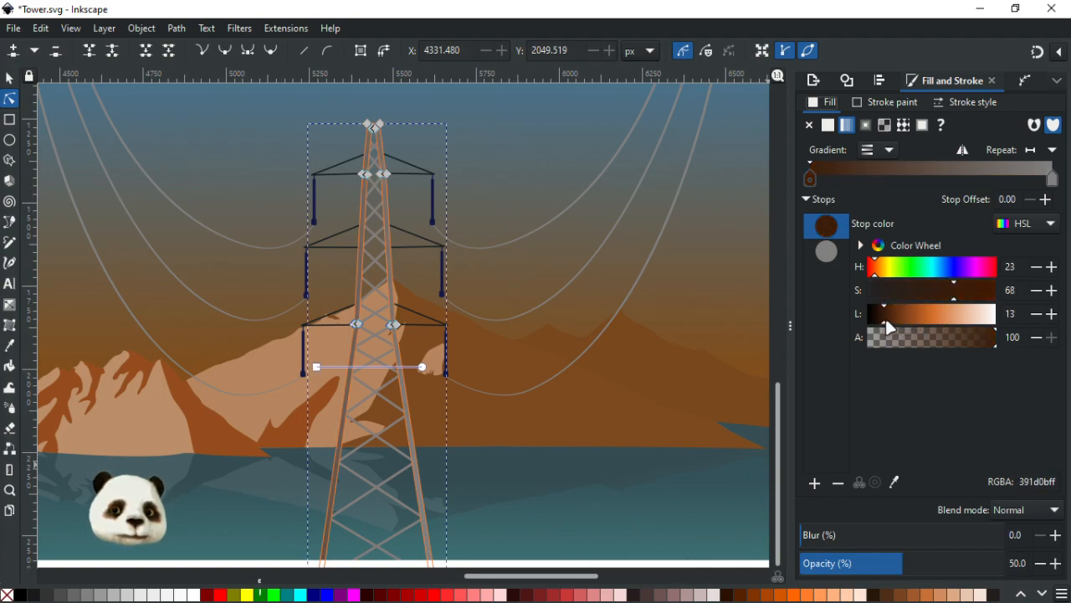
# Step: Darken the start stop of the tower frame's gradient to a lightness of 3 and set the frame's opacity to 50%
pyautogui.moveTo(944, 551); pyautogui.dragTo(1068, 565)
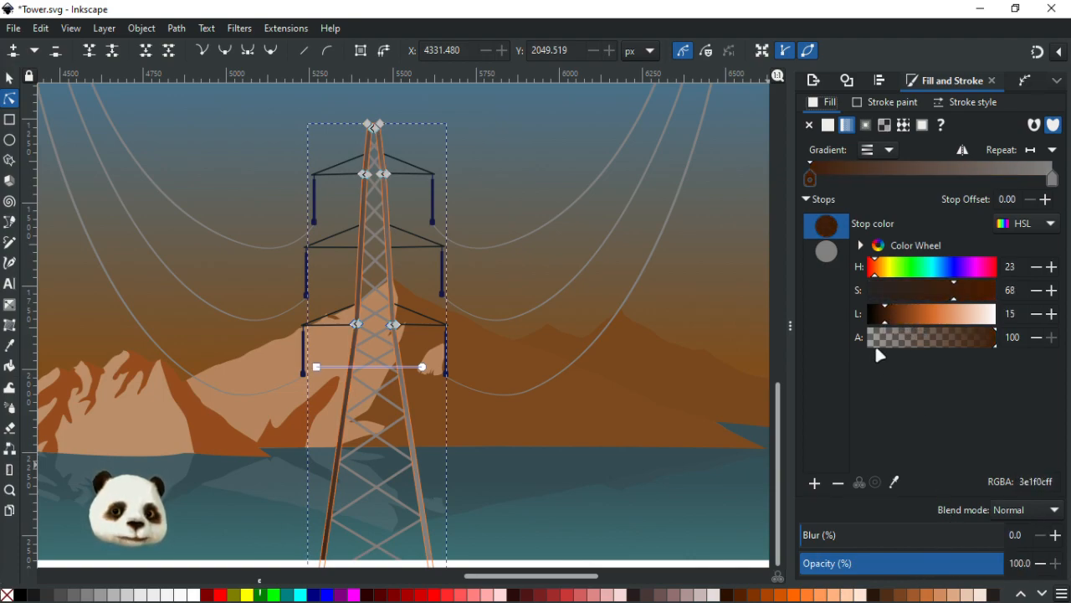
pyautogui.moveTo(883, 315); pyautogui.dragTo(869, 314)
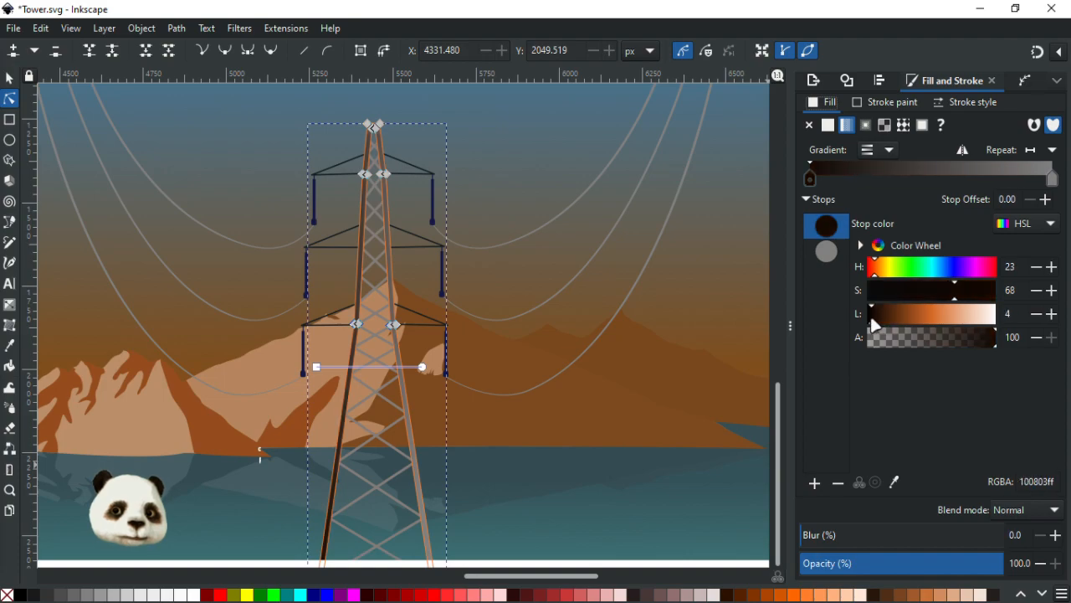
pyautogui.click(902, 567)
# Step: Stretch the tower frame's fill gradient horizontally by moving its grey end stop well past the tower's right side, and deselect the frame
pyautogui.scroll(-3, 574, 377)
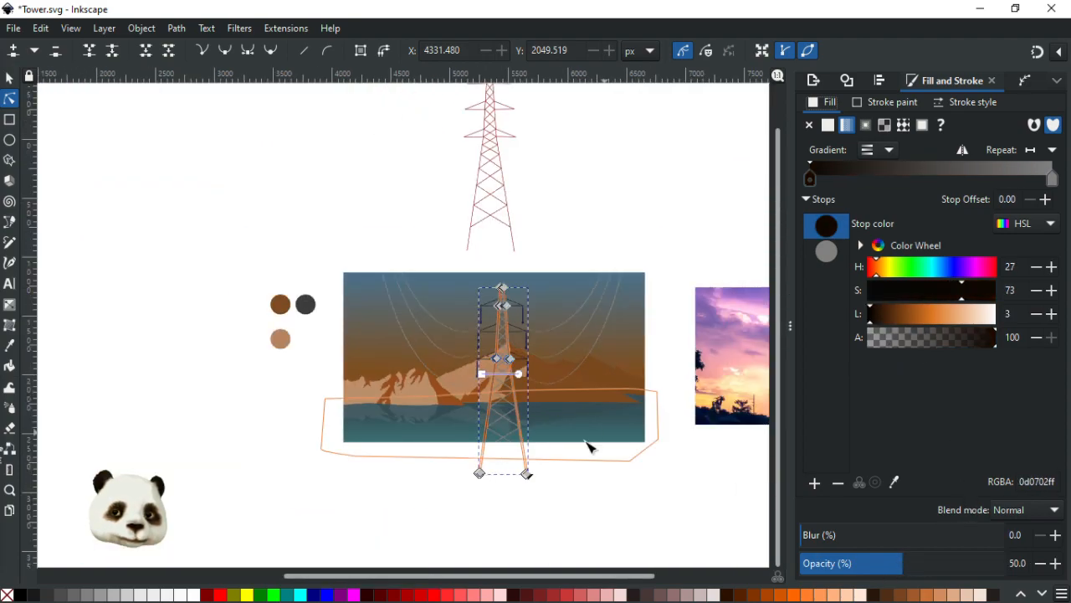
pyautogui.scroll(3, 514, 464)
pyautogui.moveTo(545, 280); pyautogui.dragTo(638, 285)
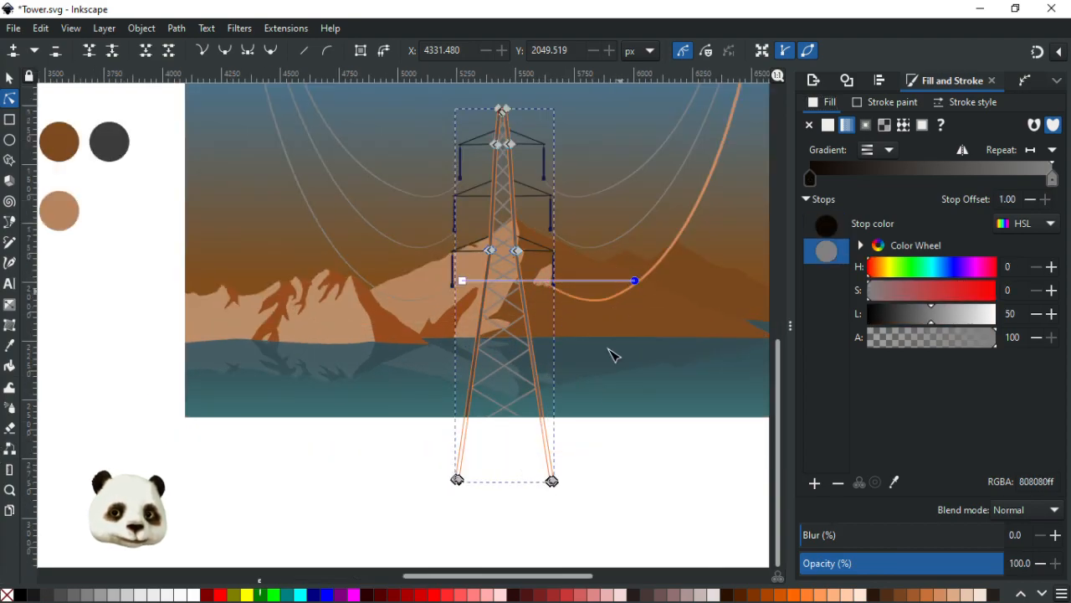
pyautogui.click(654, 532)
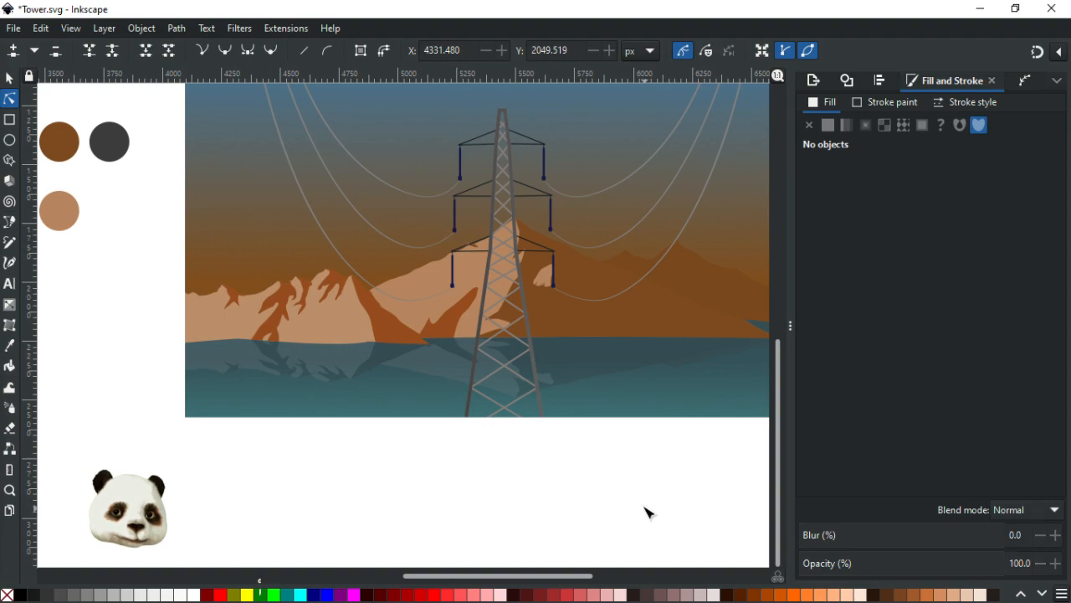
pyautogui.scroll(-3, 644, 511)
pyautogui.scroll(3, 622, 490)
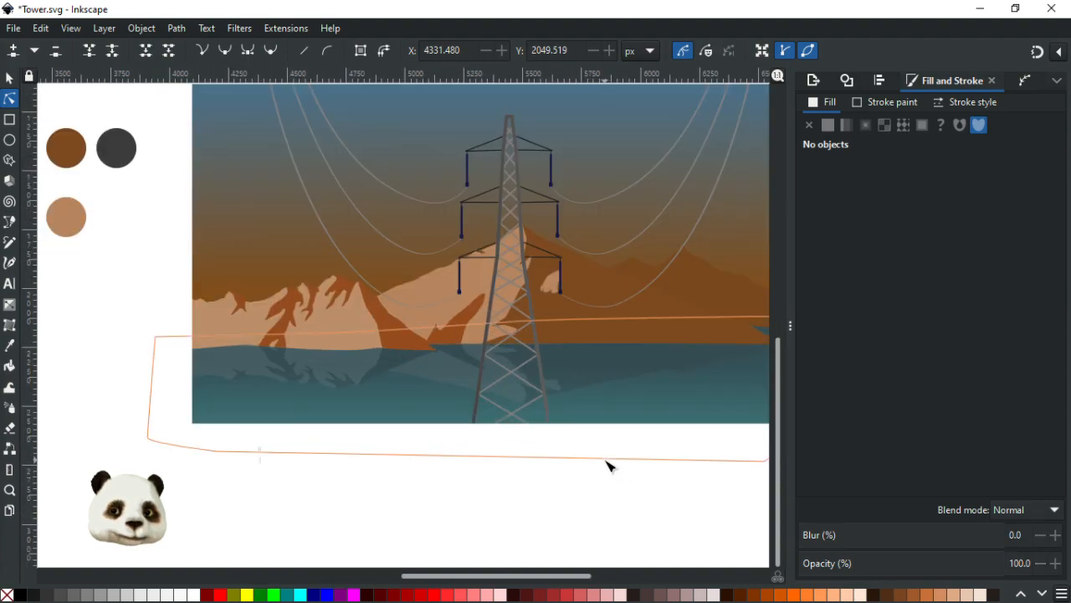
# Step: Select the top-left hanging insulator and darken its navy fill to a lightness of 12
pyautogui.scroll(3, 521, 402)
pyautogui.click(463, 266)
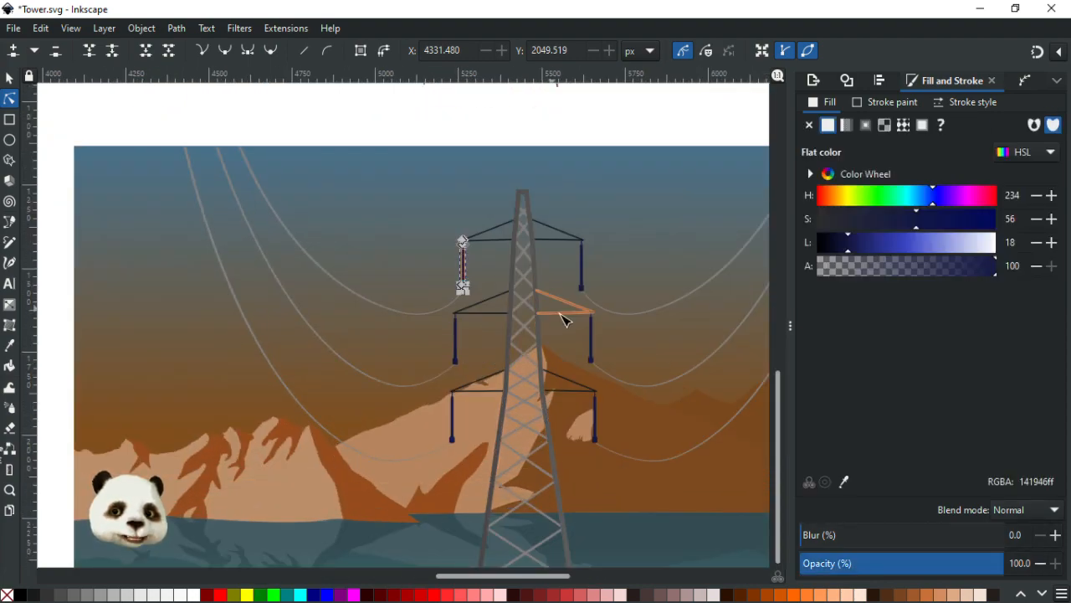
pyautogui.click(10, 79)
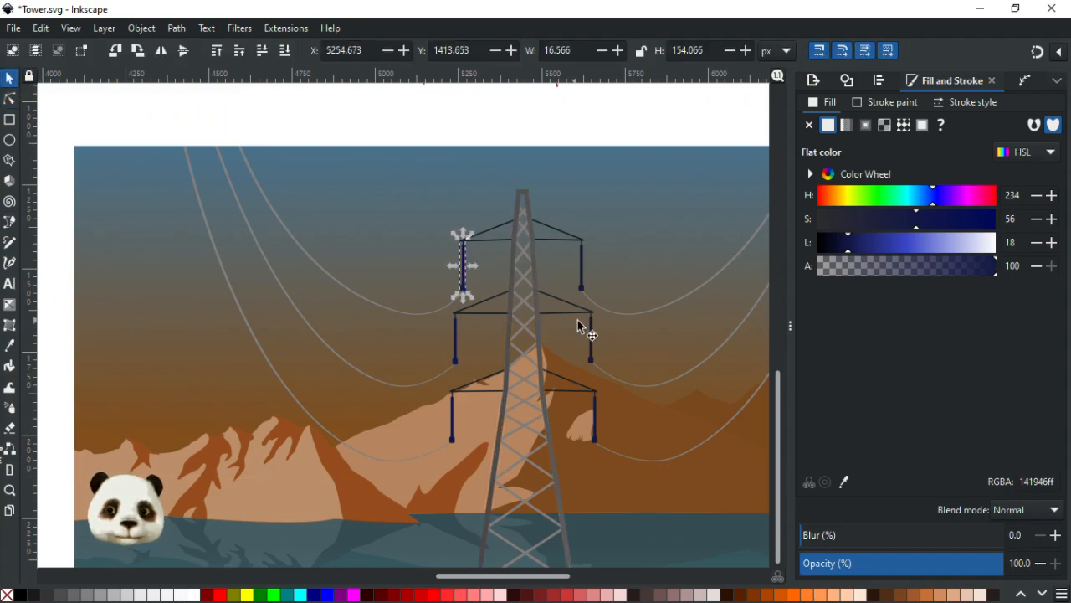
pyautogui.scroll(2, 591, 314)
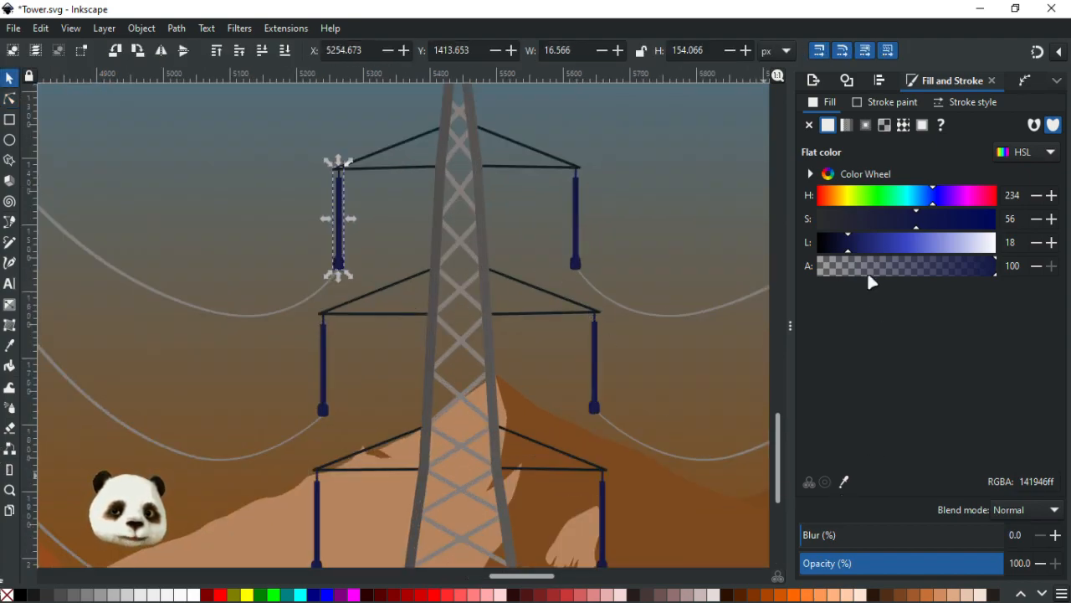
pyautogui.moveTo(849, 243)
pyautogui.mouseDown()
pyautogui.moveTo(877, 244)
pyautogui.moveTo(825, 244)
pyautogui.moveTo(847, 252)
pyautogui.moveTo(838, 250)
pyautogui.mouseUp()
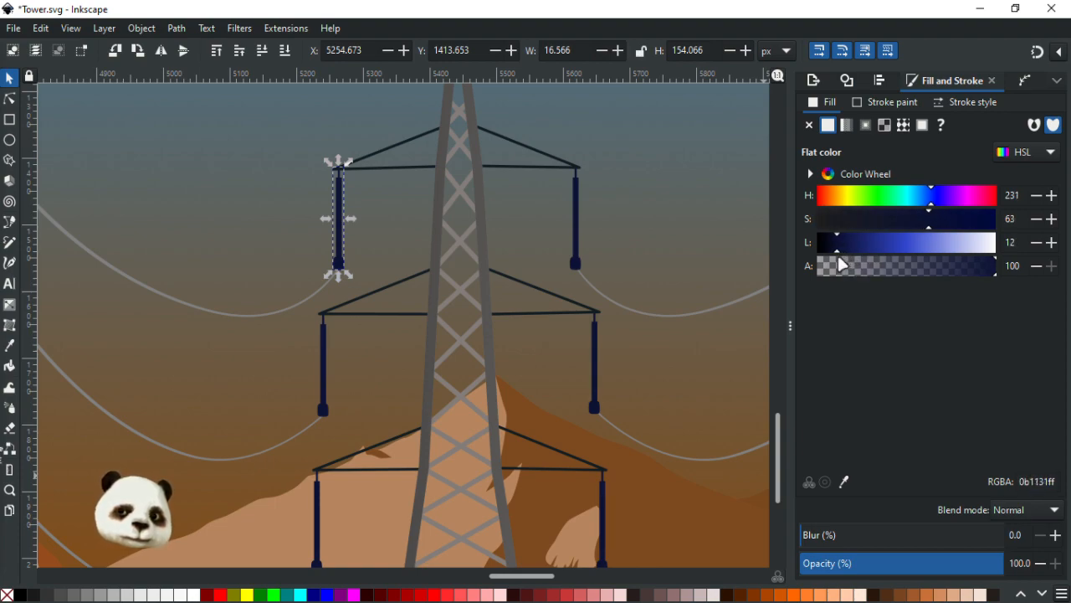
# Step: Recolour the top-left insulator with the grey sampled from the tower leg, darkened to a lightness of 17
pyautogui.press('d')
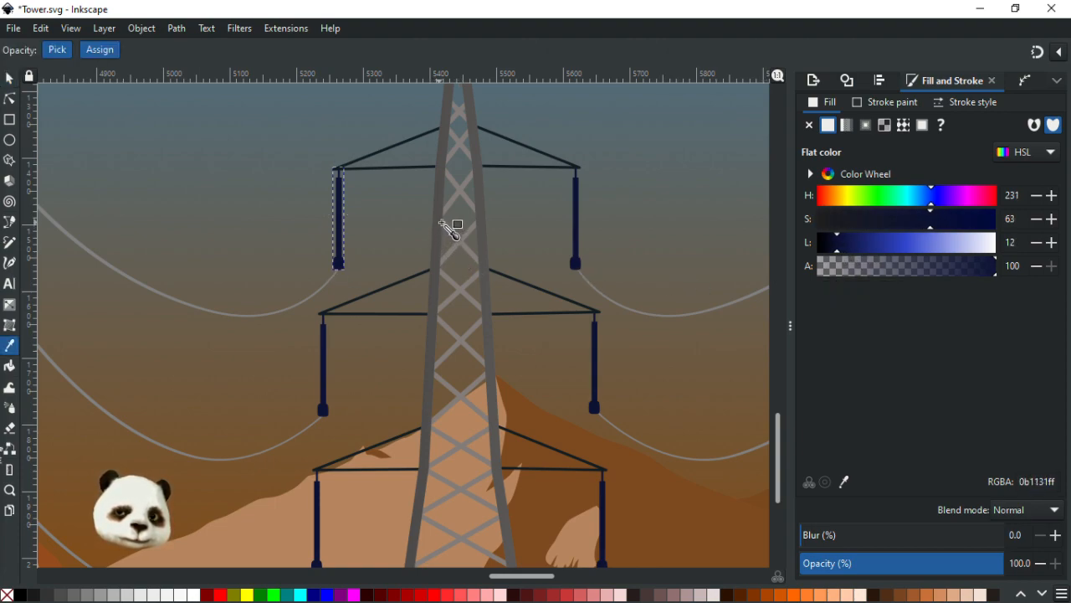
pyautogui.click(441, 223)
pyautogui.moveTo(874, 250); pyautogui.dragTo(850, 251)
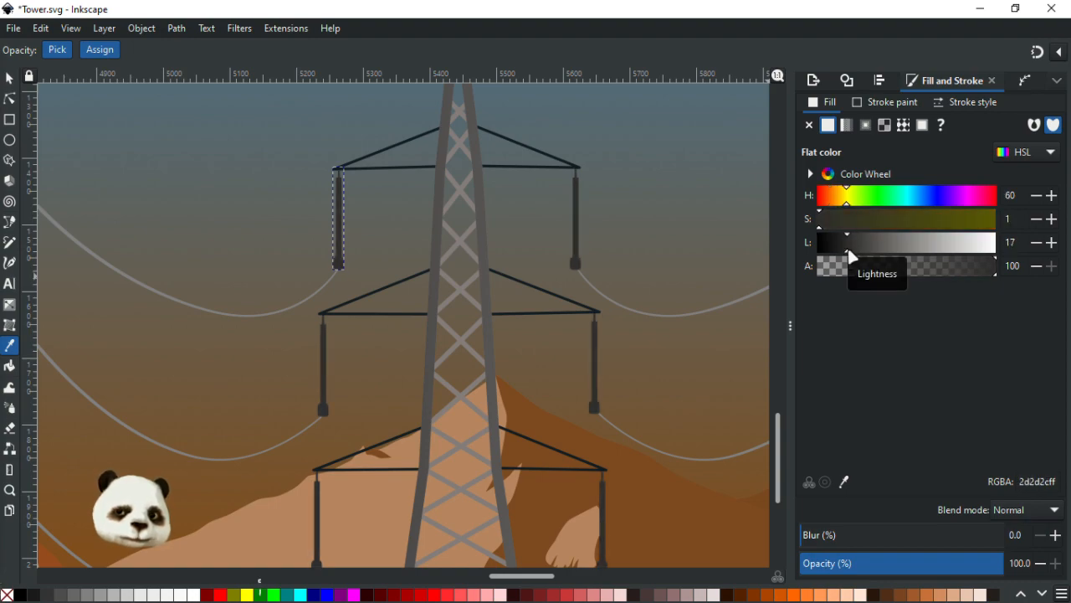
# Step: Examine the recoloured insulators against the lattice and crossarms, both close up and within the whole landscape
pyautogui.keyDown('ctrl'); pyautogui.scroll(-3, 669, 311); pyautogui.keyUp('ctrl')
pyautogui.keyDown('ctrl'); pyautogui.scroll(1, 613, 281); pyautogui.keyUp('ctrl')
pyautogui.keyDown('ctrl'); pyautogui.scroll(3, 507, 287); pyautogui.keyUp('ctrl')
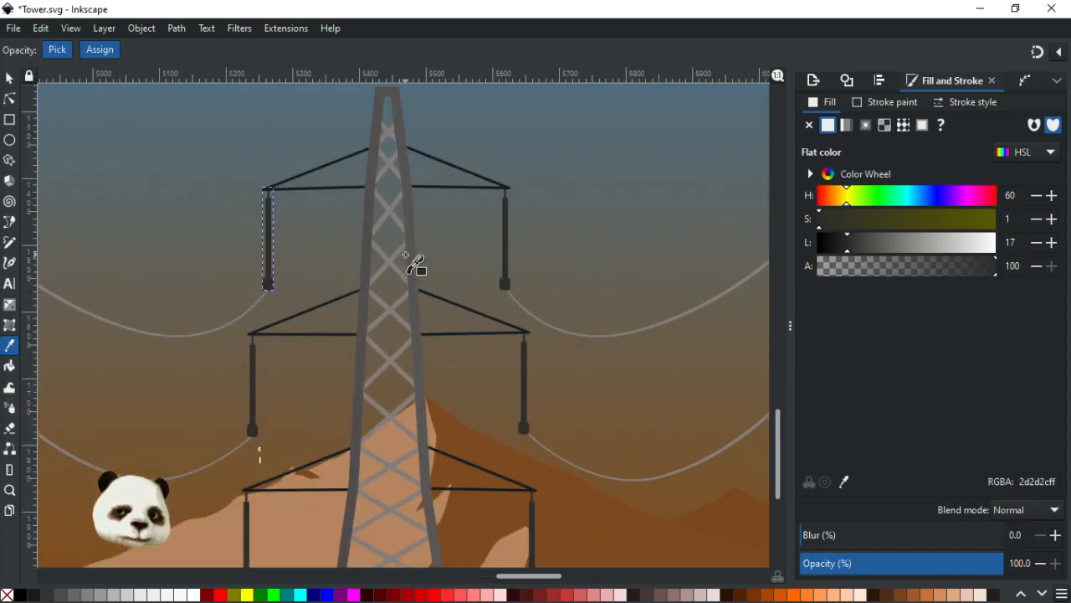
pyautogui.keyDown('ctrl'); pyautogui.scroll(3, 411, 253); pyautogui.keyUp('ctrl')
pyautogui.keyDown('ctrl'); pyautogui.scroll(-1, 397, 248); pyautogui.keyUp('ctrl')
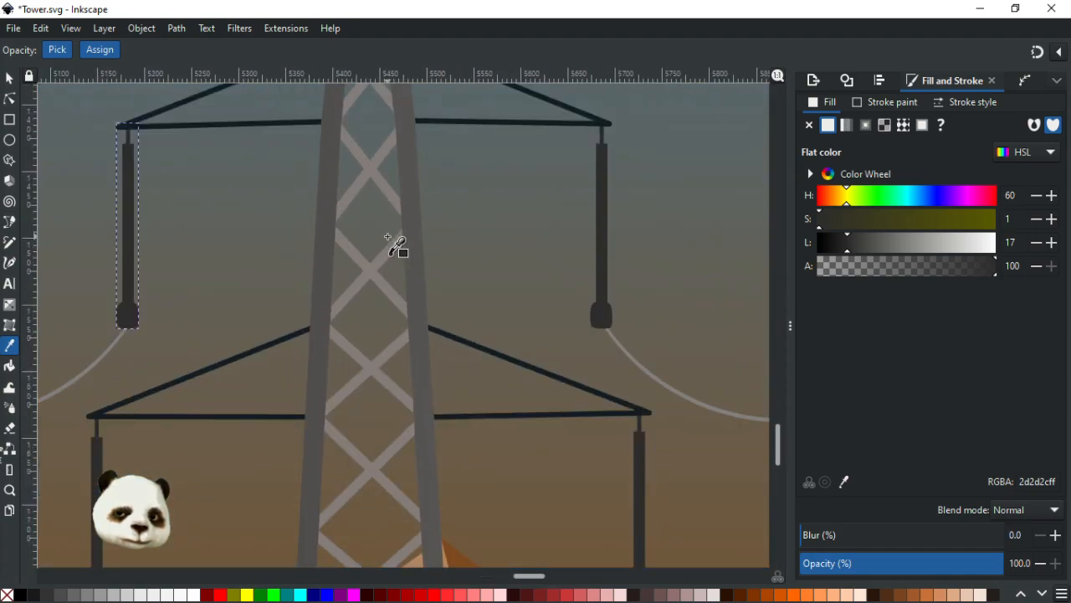
pyautogui.keyDown('ctrl'); pyautogui.scroll(-4, 397, 249); pyautogui.keyUp('ctrl')
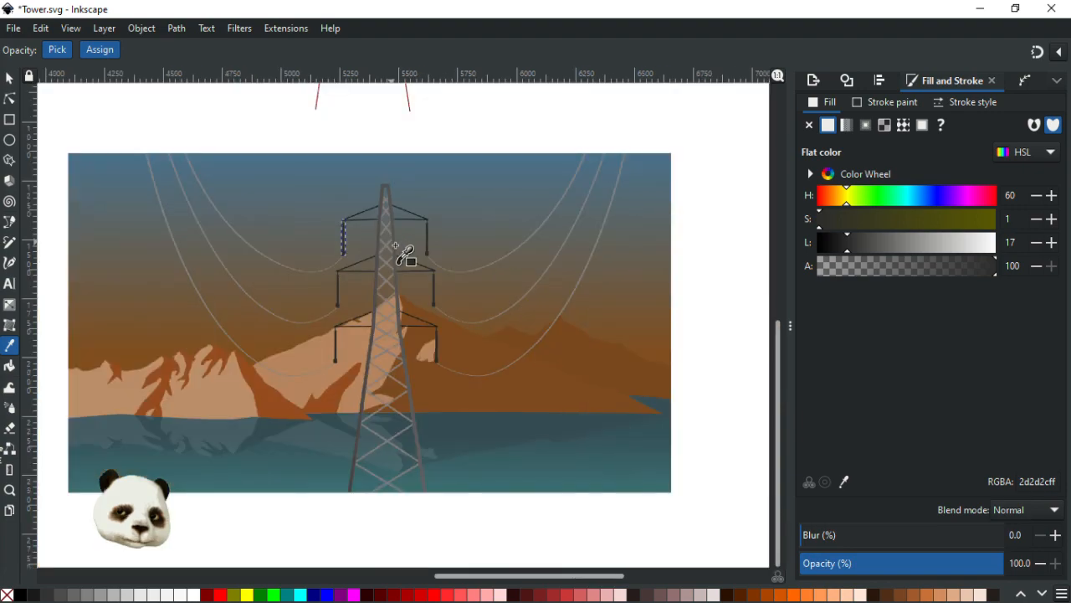
pyautogui.keyDown('ctrl'); pyautogui.scroll(-1, 416, 340); pyautogui.keyUp('ctrl')
pyautogui.keyDown('ctrl'); pyautogui.scroll(2, 383, 349); pyautogui.keyUp('ctrl')
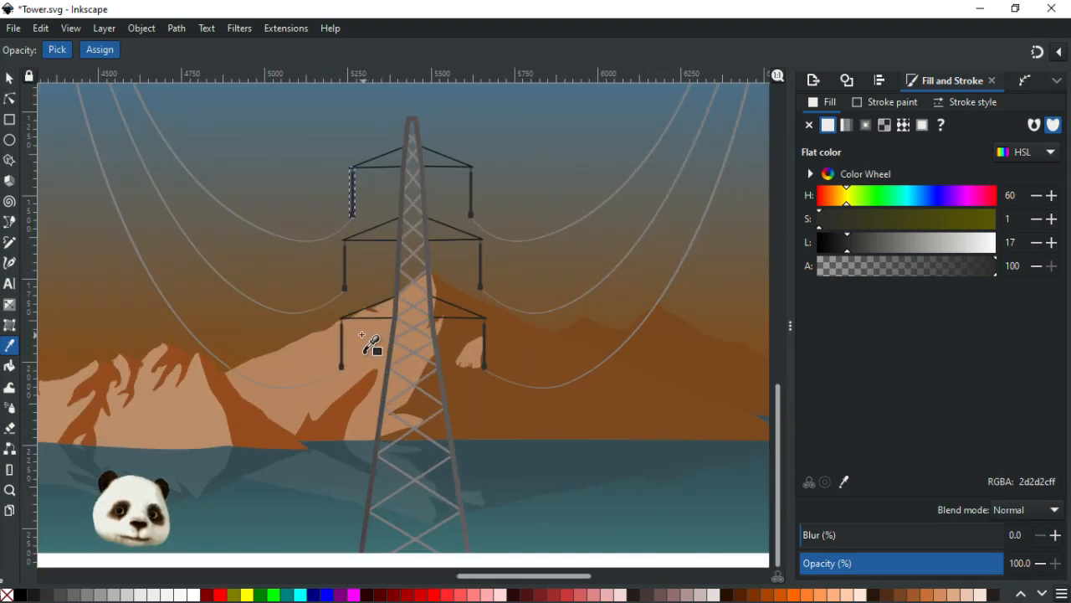
pyautogui.keyDown('ctrl'); pyautogui.scroll(1, 371, 313); pyautogui.keyUp('ctrl')
pyautogui.keyDown('ctrl'); pyautogui.scroll(-3, 411, 376); pyautogui.keyUp('ctrl')
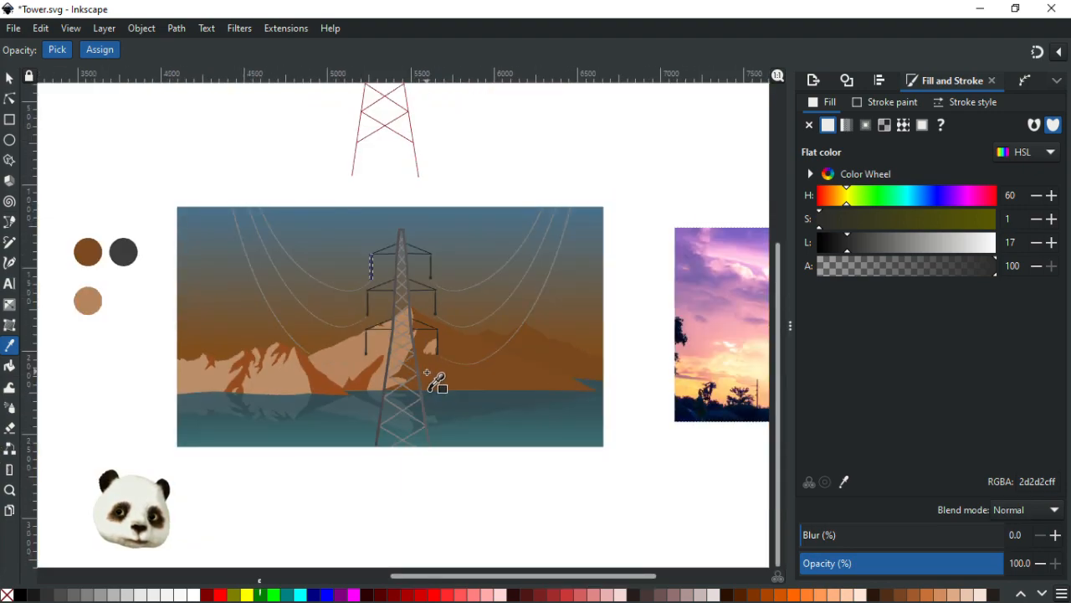
pyautogui.keyDown('ctrl'); pyautogui.scroll(1, 435, 383); pyautogui.keyUp('ctrl')
pyautogui.keyDown('ctrl'); pyautogui.scroll(3, 343, 331); pyautogui.keyUp('ctrl')
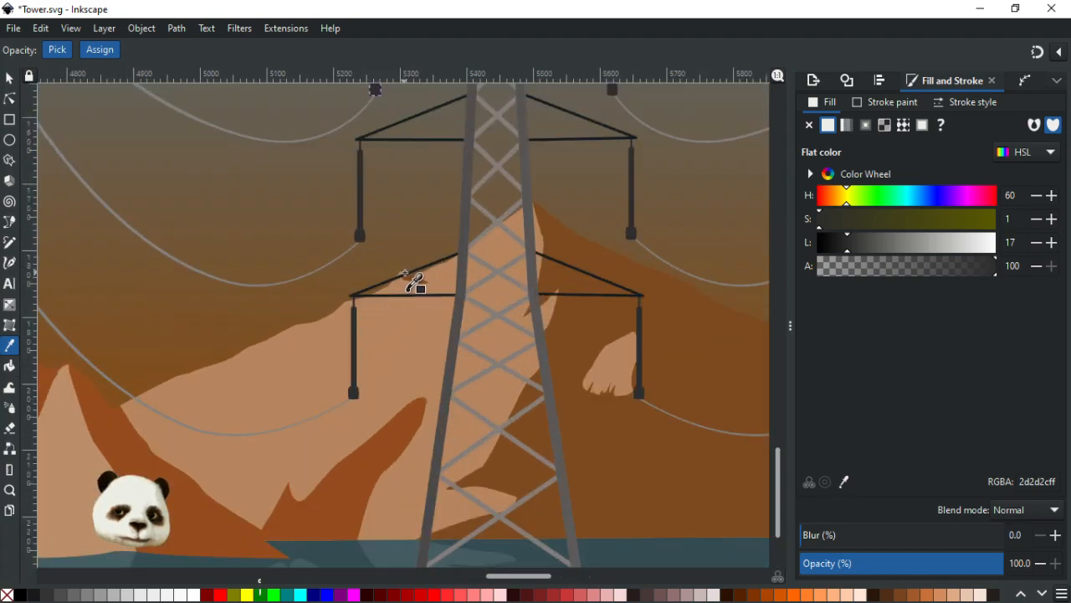
pyautogui.keyDown('ctrl'); pyautogui.scroll(2, 418, 293); pyautogui.keyUp('ctrl')
pyautogui.keyDown('ctrl'); pyautogui.scroll(-5, 418, 314); pyautogui.keyUp('ctrl')
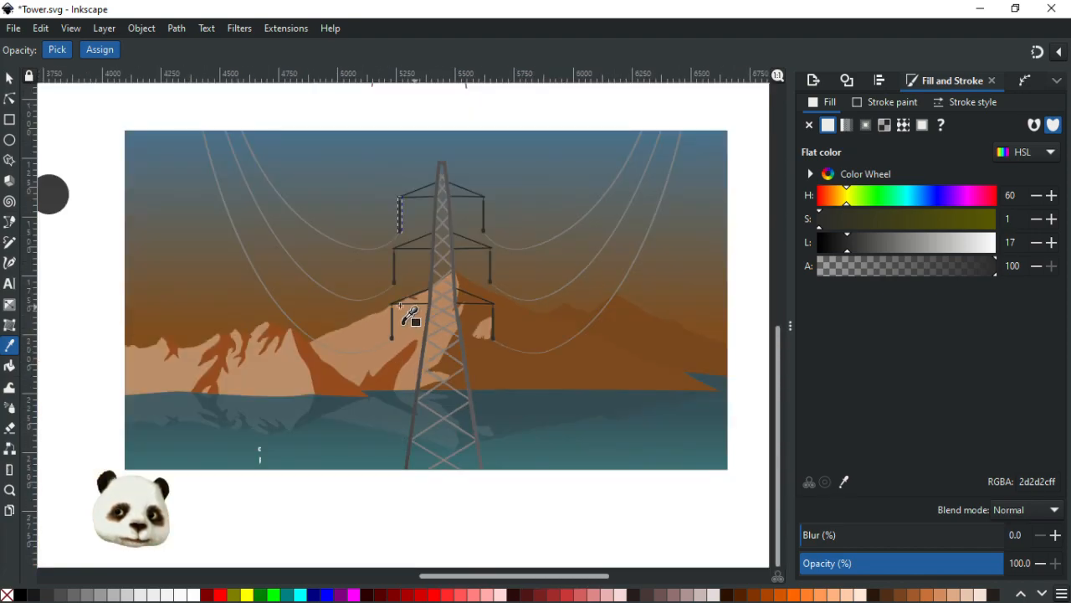
# Step: Nudge the group of tower and power lines up by 6 px and save the drawing
pyautogui.click(9, 77)
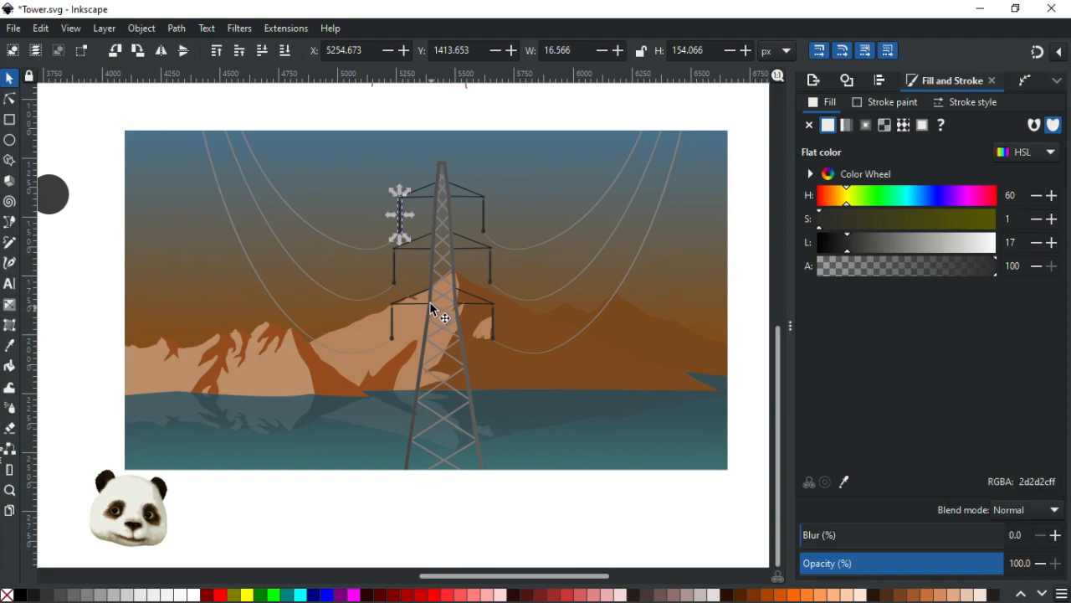
pyautogui.click(517, 487)
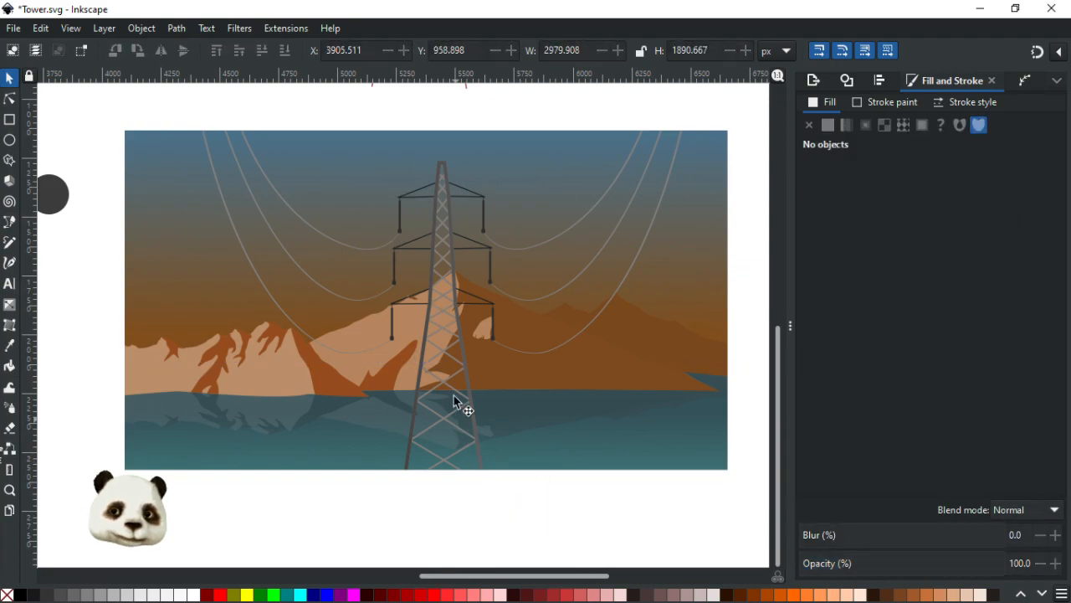
pyautogui.click(465, 376)
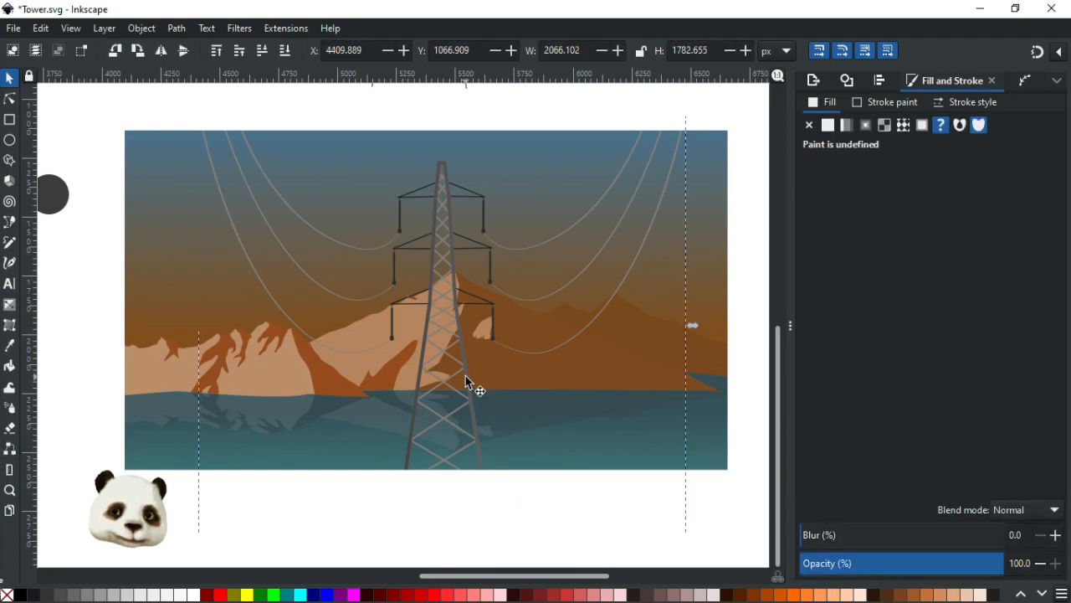
pyautogui.press('Up')
pyautogui.press('Up')
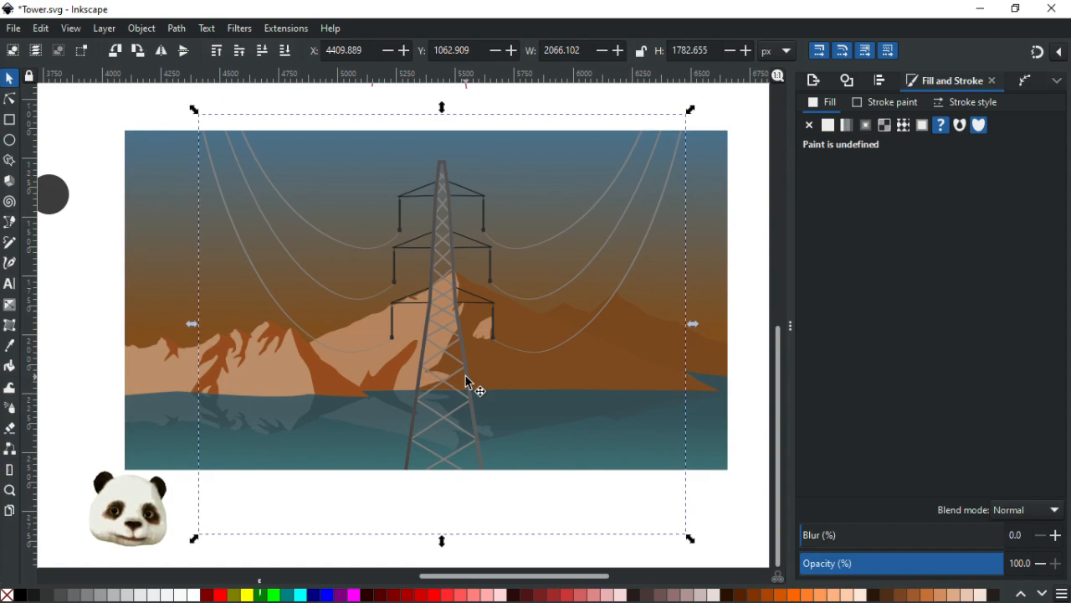
pyautogui.press('Up')
pyautogui.scroll(4, 432, 316)
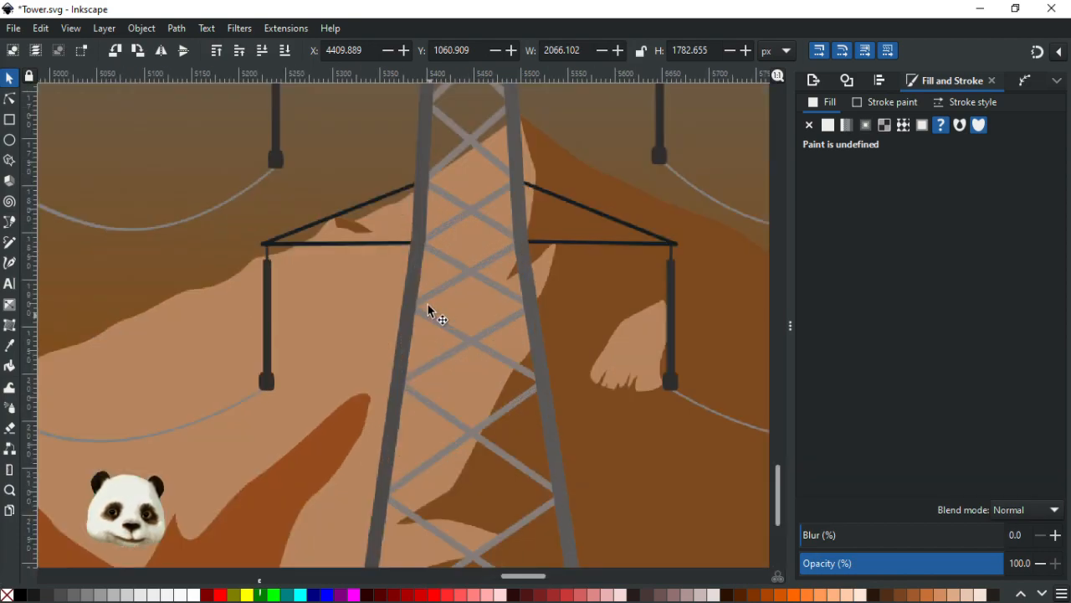
pyautogui.scroll(-4, 416, 288)
pyautogui.scroll(-2, 427, 344)
pyautogui.click(416, 505)
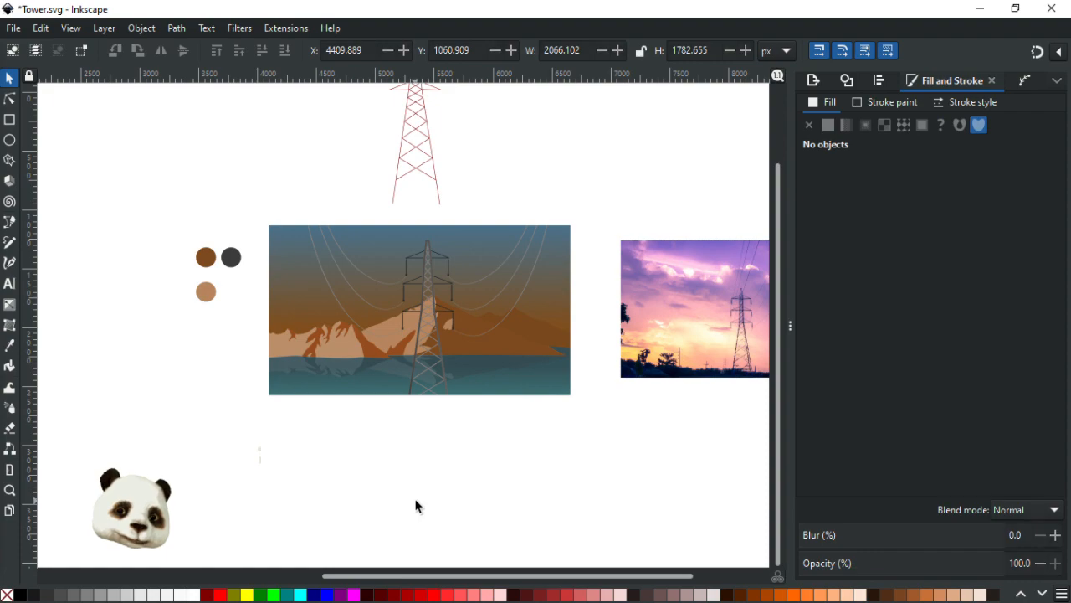
pyautogui.hotkey('ctrl', 's')
# Step: Examine the whole landscape next to the reference photo and inspect the upper part of the tower
pyautogui.scroll(2, 454, 452)
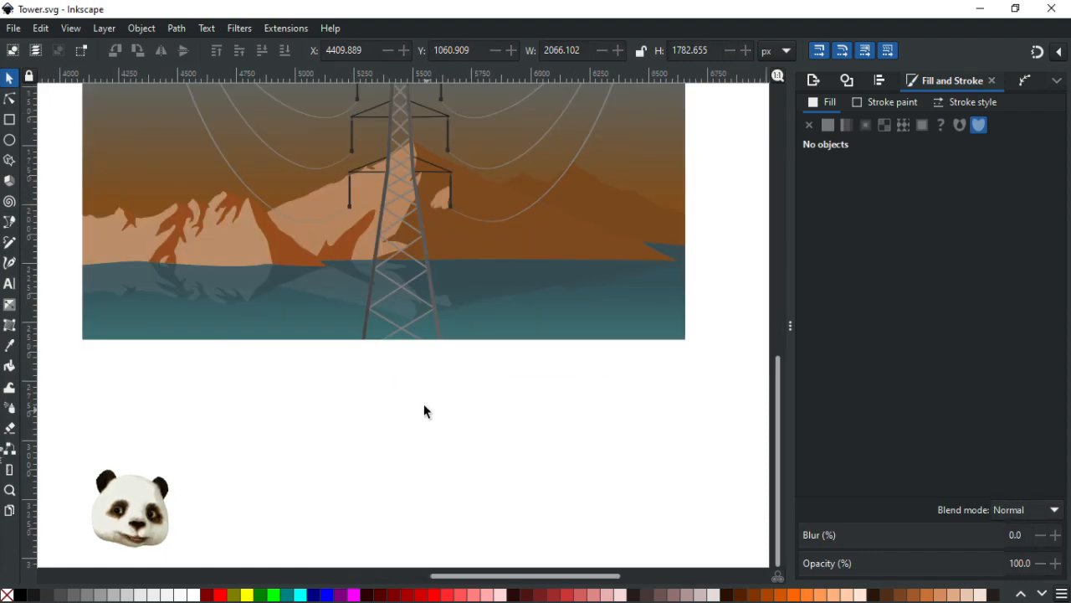
pyautogui.scroll(4, 424, 410)
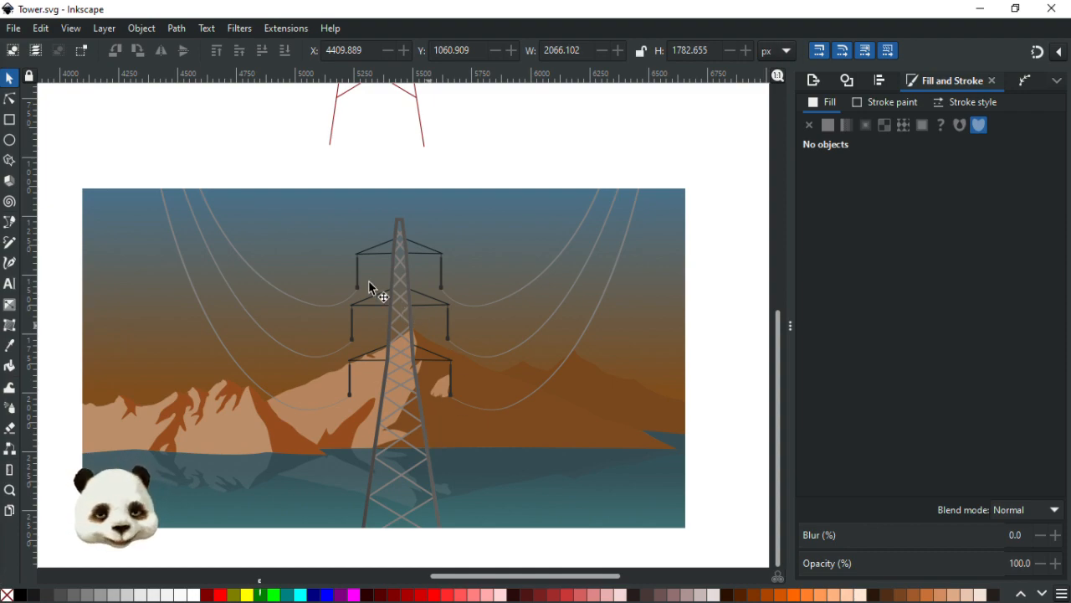
pyautogui.scroll(2, 394, 293)
pyautogui.scroll(-2, 431, 209)
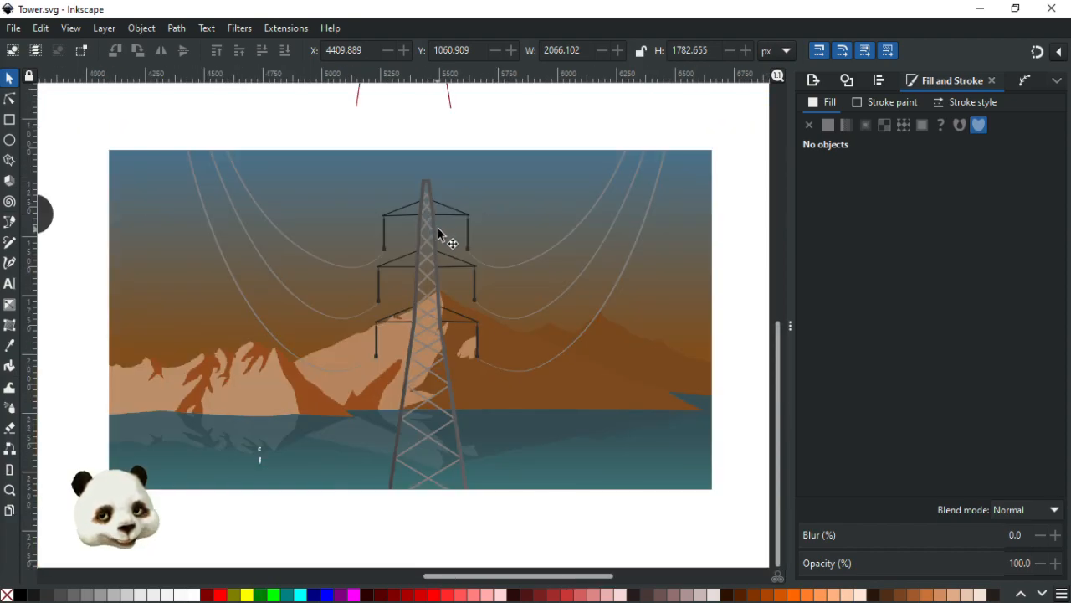
pyautogui.scroll(-3, 439, 234)
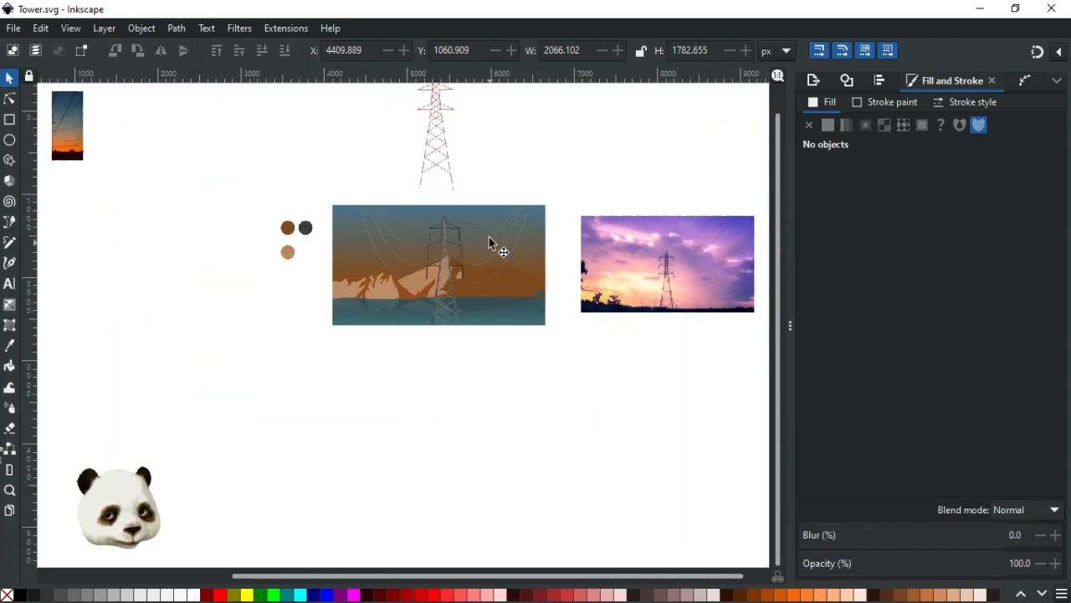
pyautogui.scroll(2, 493, 243)
pyautogui.scroll(3, 413, 234)
pyautogui.scroll(1, 405, 215)
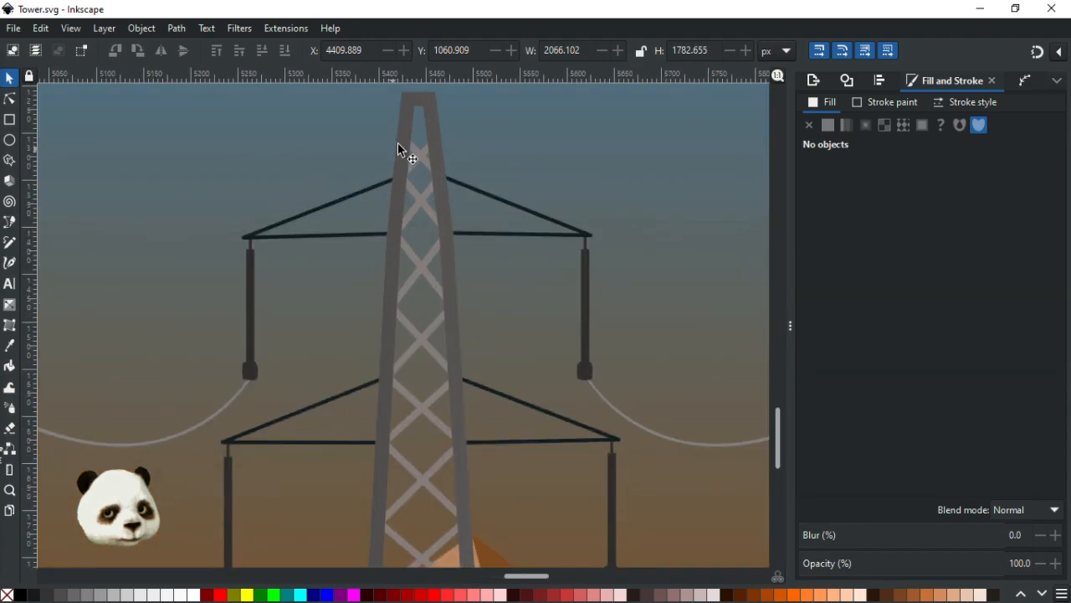
# Step: Select the tower frame inside the tower group and undo the stray move made to it
pyautogui.doubleClick(409, 129)
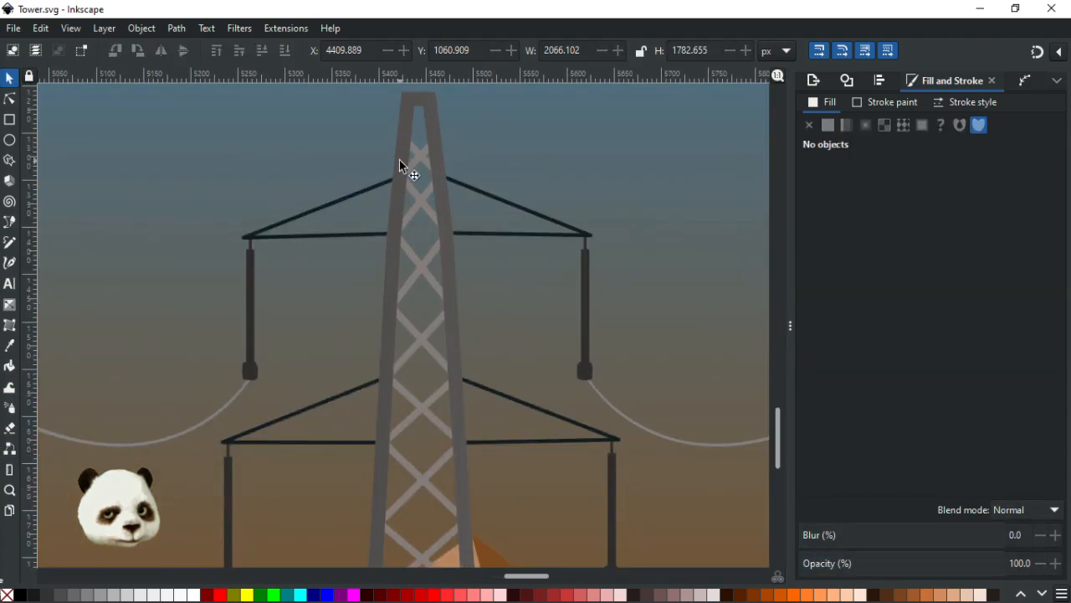
pyautogui.click(402, 165)
pyautogui.scroll(-2, 400, 201)
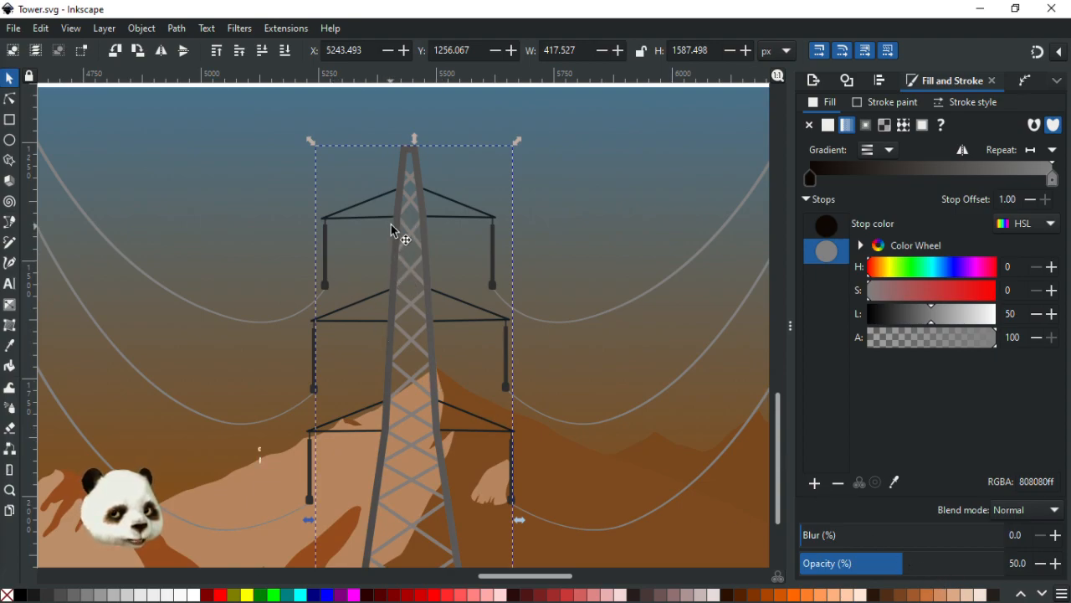
pyautogui.moveTo(398, 216); pyautogui.dragTo(376, 248)
pyautogui.hotkey('ctrl', 'z')
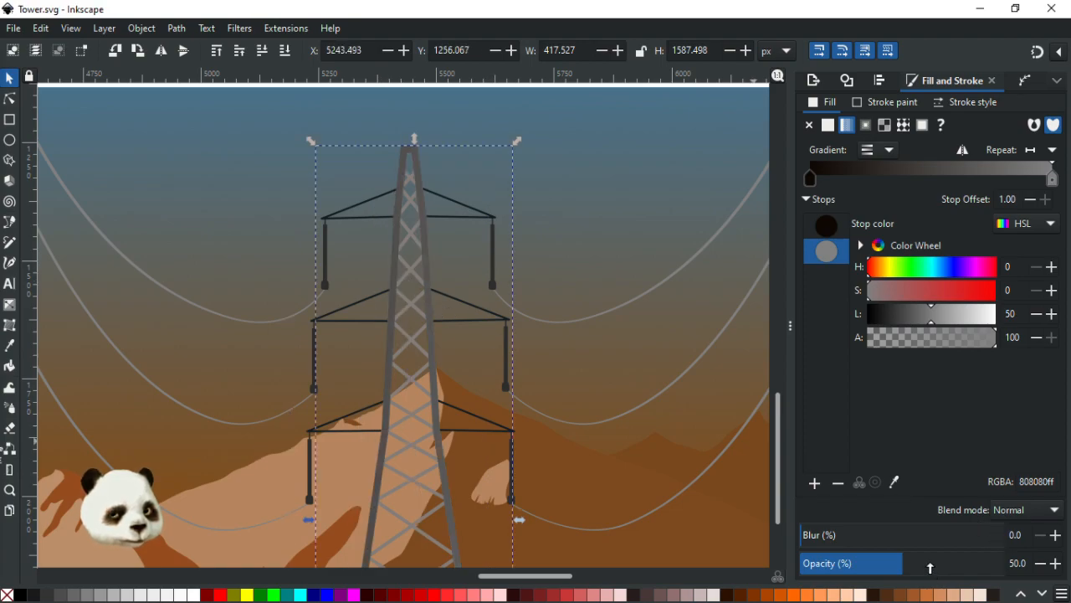
# Step: Change the start stop of the tower frame's gradient to a golden brown with hue 37, saturation 68 and lightness 27
pyautogui.click(811, 179)
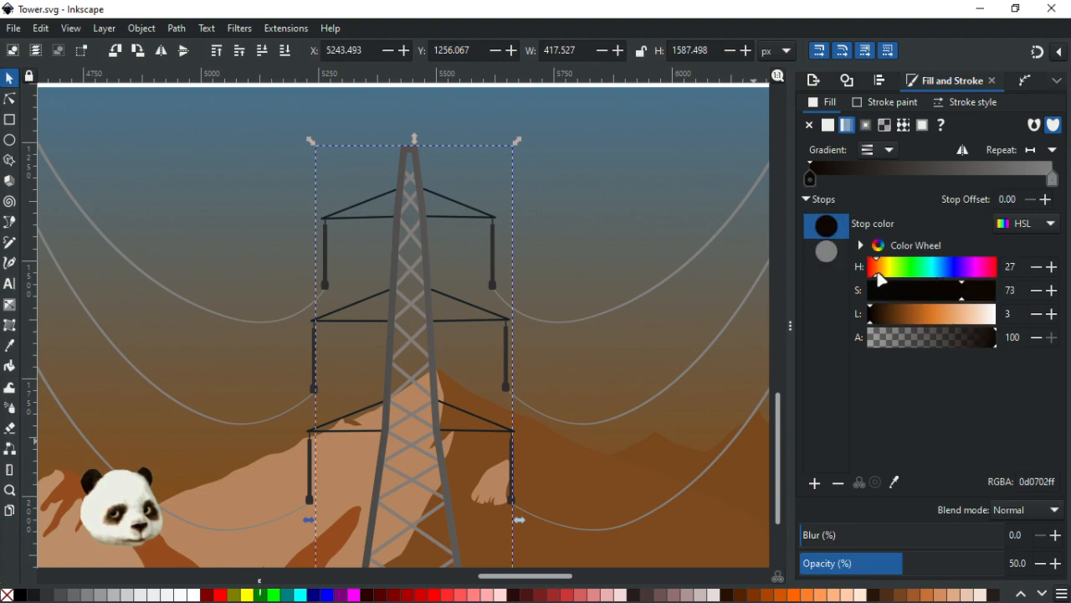
pyautogui.moveTo(879, 273); pyautogui.dragTo(880, 274)
pyautogui.moveTo(880, 314)
pyautogui.mouseDown()
pyautogui.moveTo(916, 313)
pyautogui.moveTo(904, 313)
pyautogui.mouseUp()
pyautogui.scroll(-2, 662, 311)
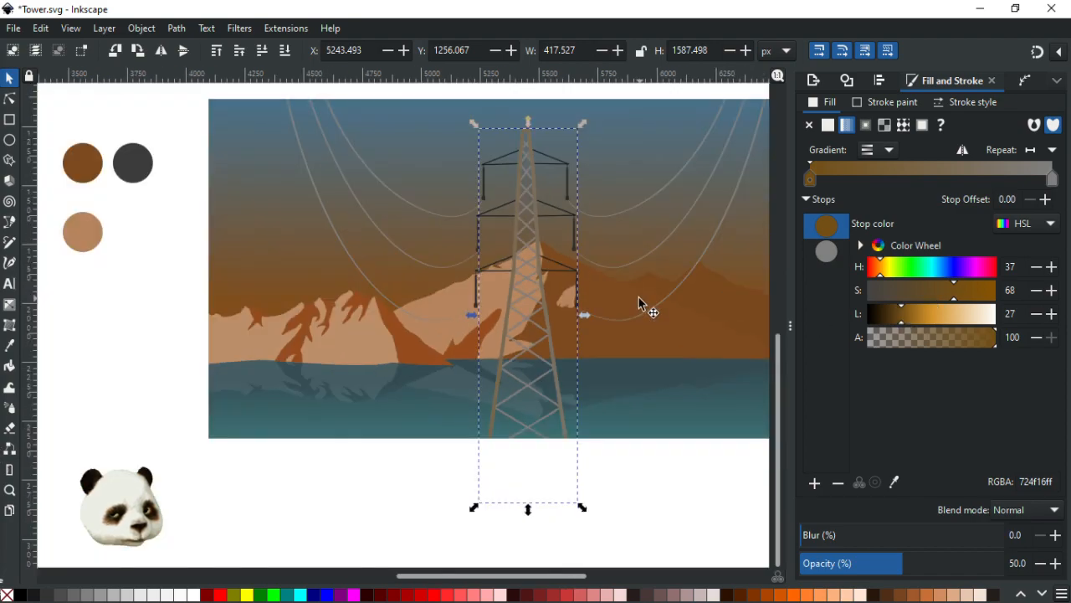
# Step: Change the start stop of the tower frame's gradient to hue 31, saturation 74, lightness 35 and return the frame's opacity to 50%
pyautogui.scroll(2, 642, 293)
pyautogui.scroll(-1, 642, 272)
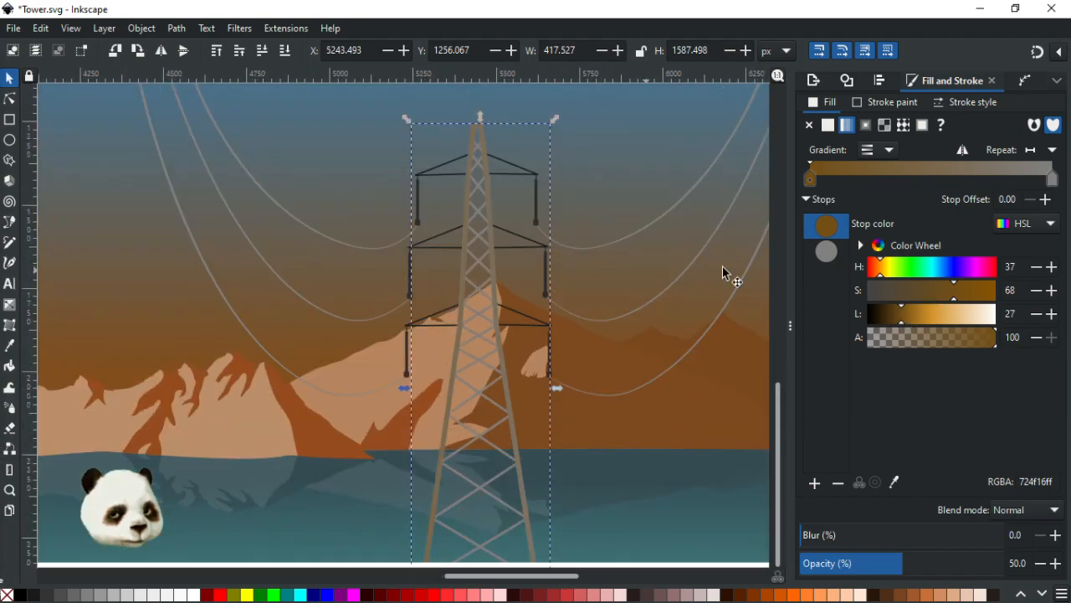
pyautogui.moveTo(950, 298); pyautogui.dragTo(880, 276)
pyautogui.click(936, 268)
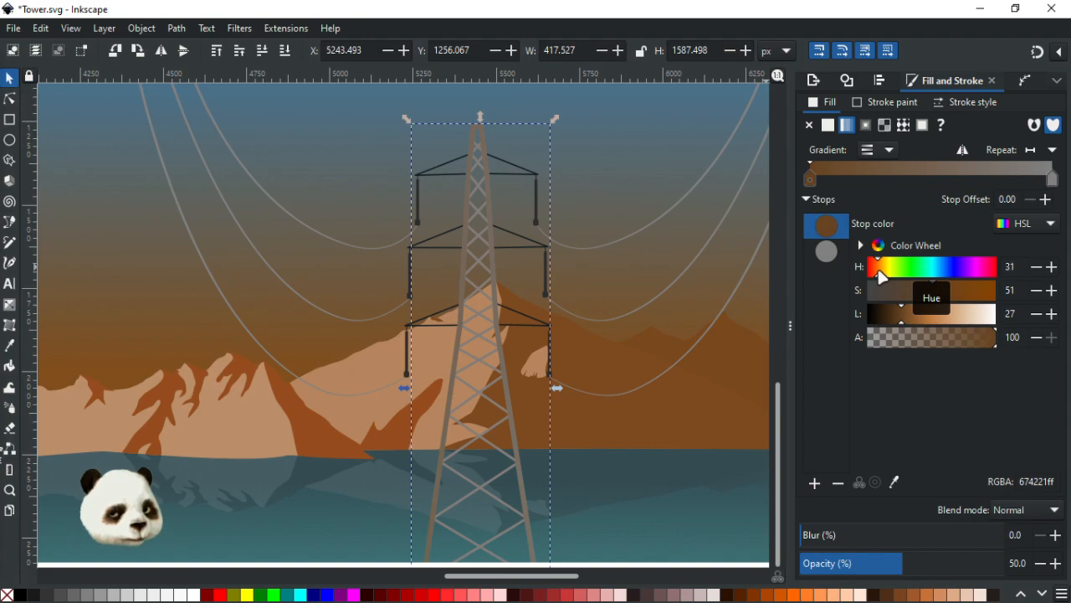
pyautogui.moveTo(902, 315); pyautogui.dragTo(1068, 569)
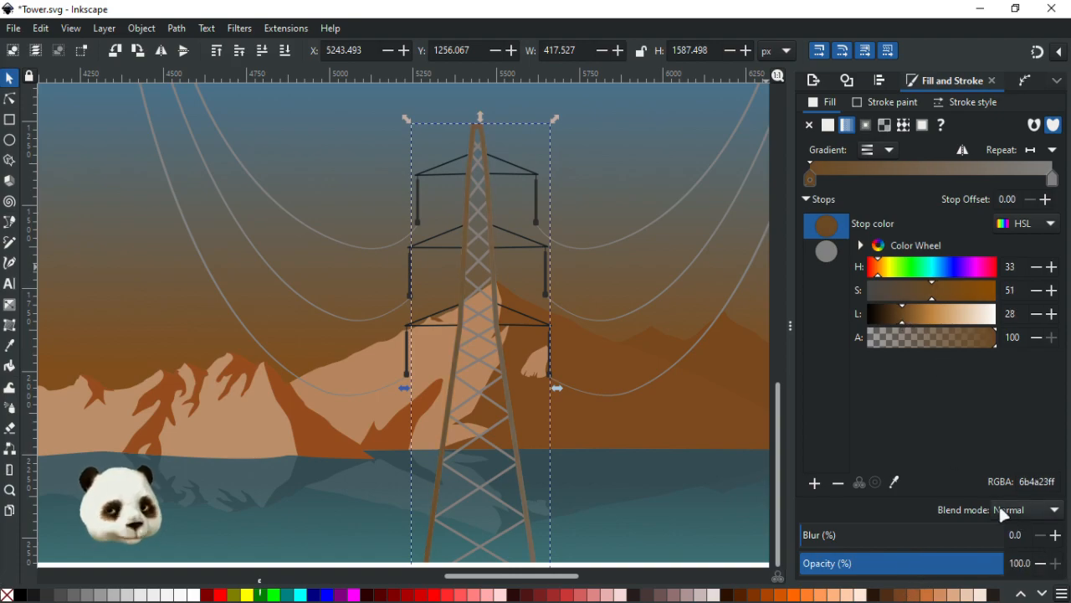
pyautogui.moveTo(906, 315)
pyautogui.mouseDown()
pyautogui.moveTo(956, 301)
pyautogui.moveTo(951, 312)
pyautogui.moveTo(910, 314)
pyautogui.mouseUp()
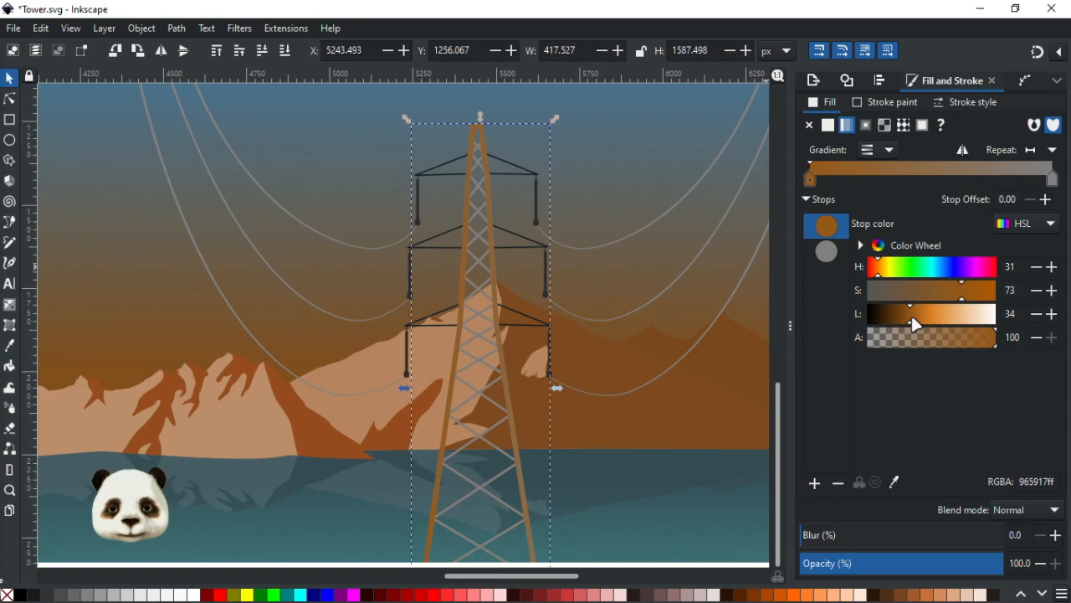
pyautogui.moveTo(958, 566); pyautogui.dragTo(918, 568)
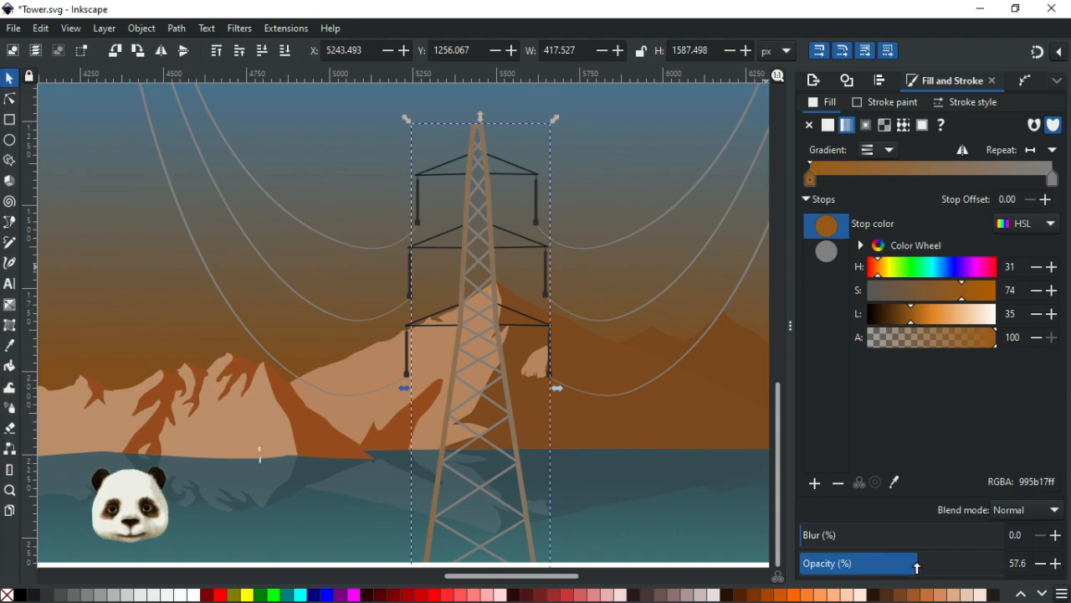
pyautogui.moveTo(921, 568); pyautogui.dragTo(895, 569)
pyautogui.scroll(-2, 560, 401)
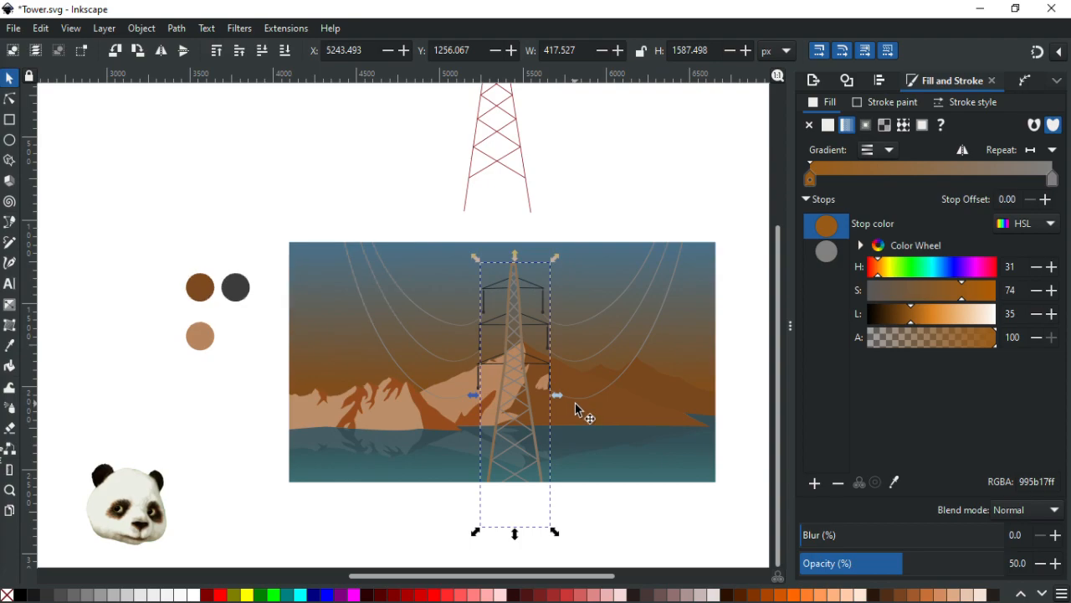
pyautogui.scroll(1, 598, 423)
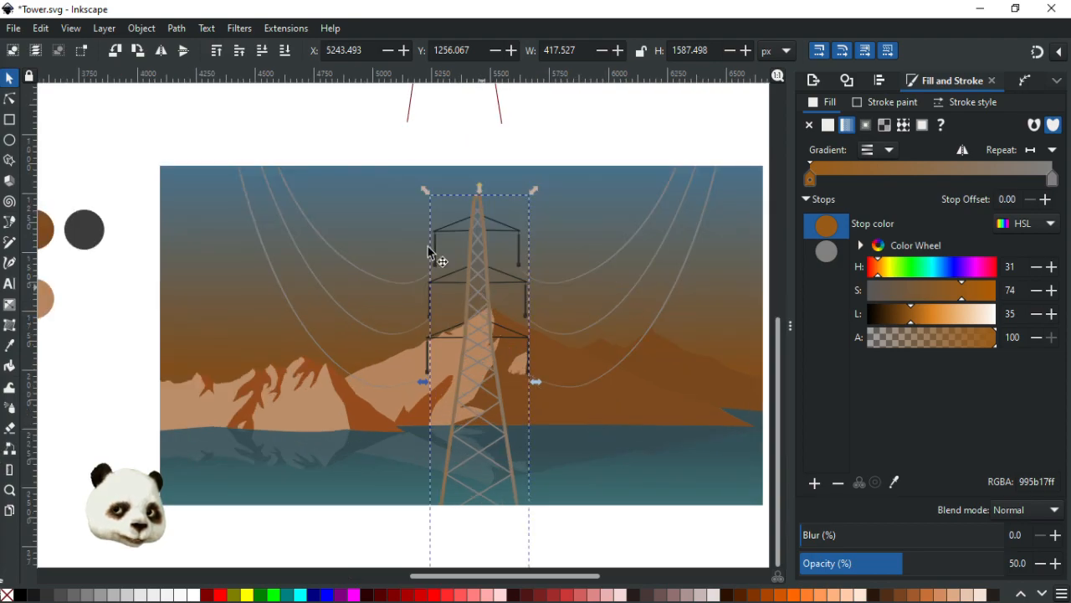
# Step: Recolour the tower's crossed lattice braces with the dark colour 121d23 picked from the crossarm, and clear the selection
pyautogui.click(11, 102)
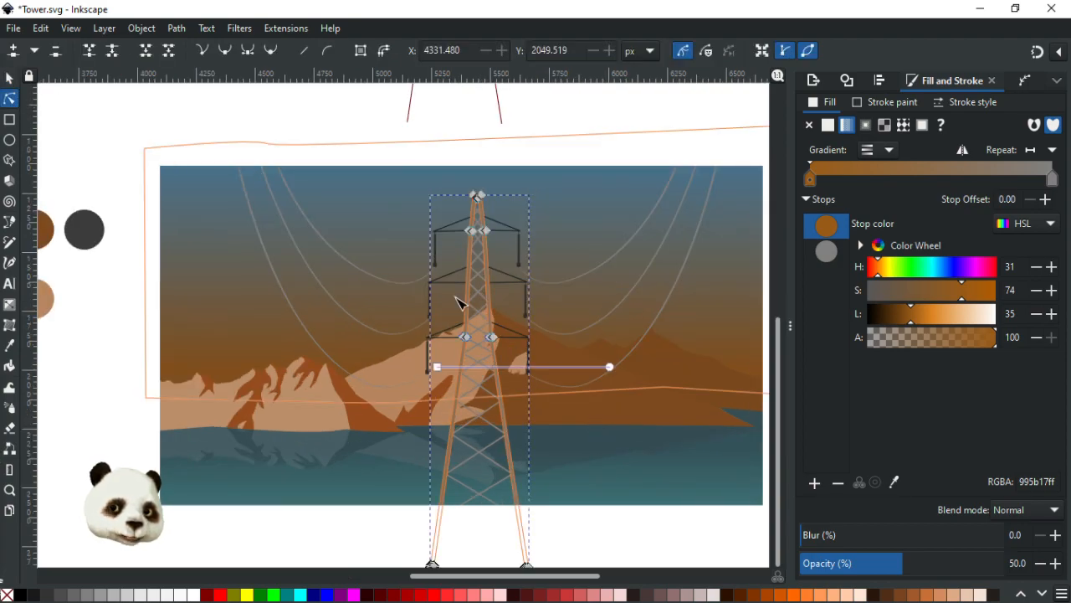
pyautogui.click(481, 368)
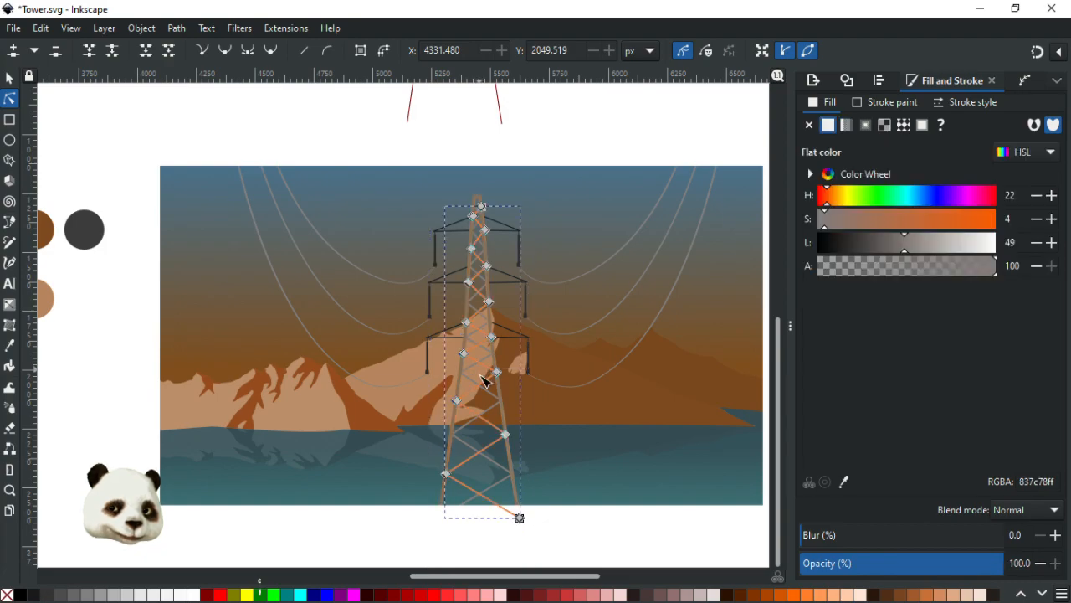
pyautogui.scroll(4, 506, 263)
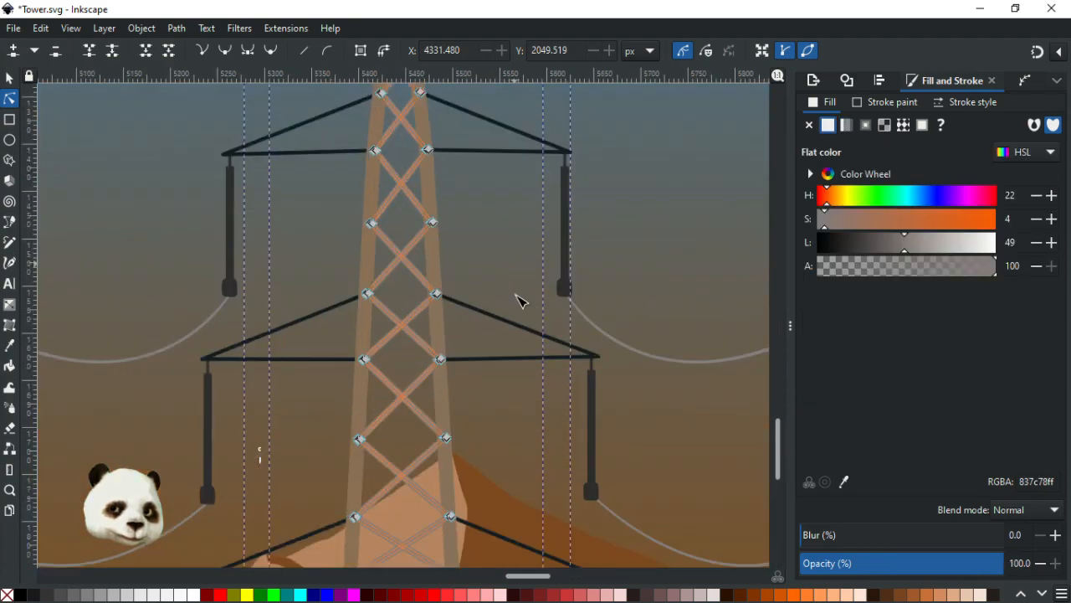
pyautogui.press('d')
pyautogui.click(501, 322)
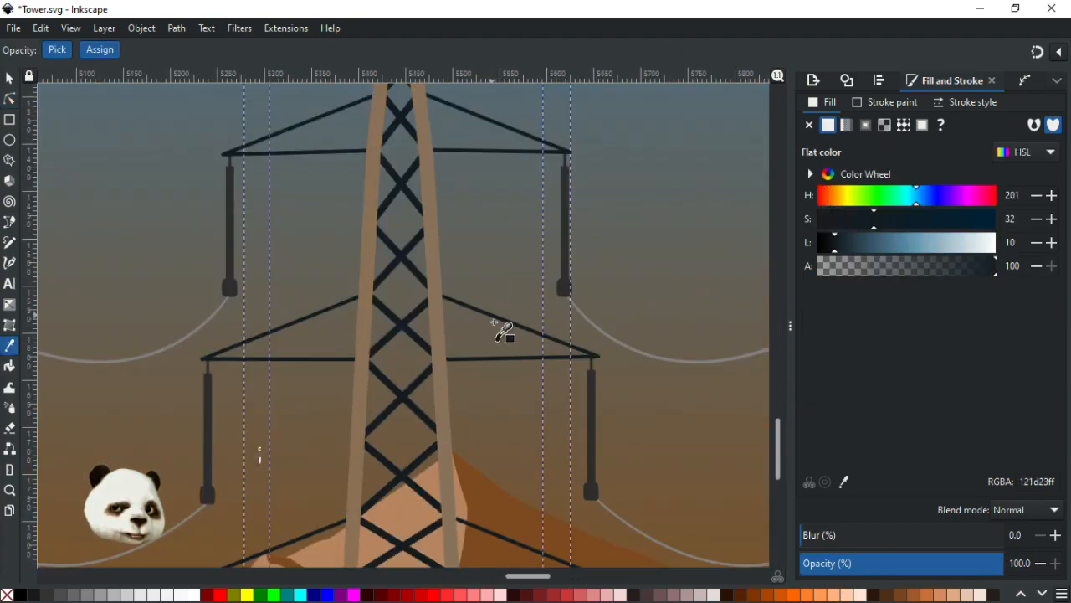
pyautogui.scroll(-3, 502, 327)
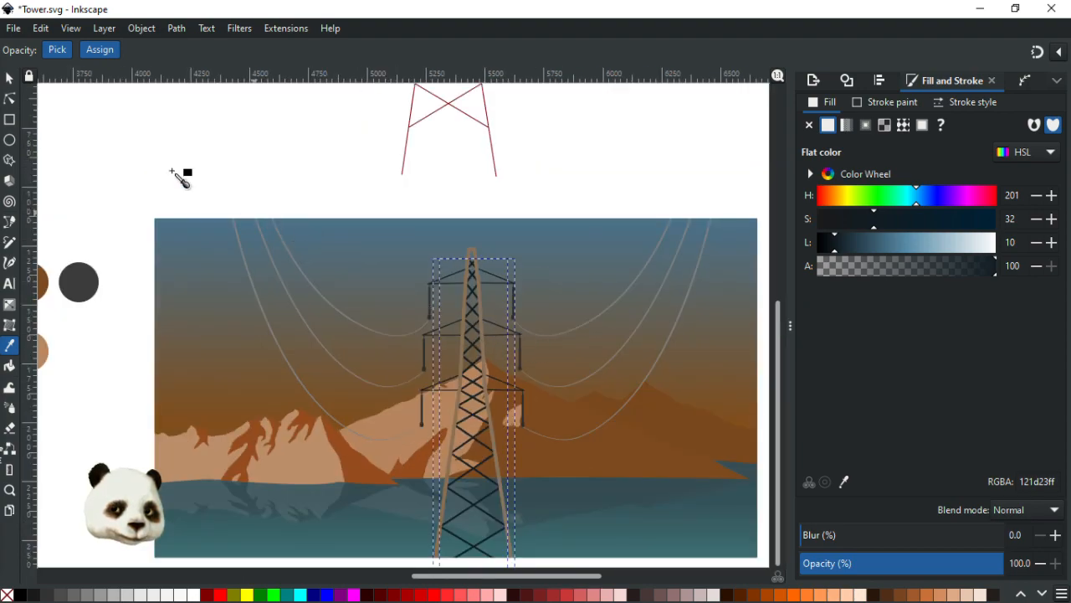
pyautogui.click(10, 79)
pyautogui.click(10, 99)
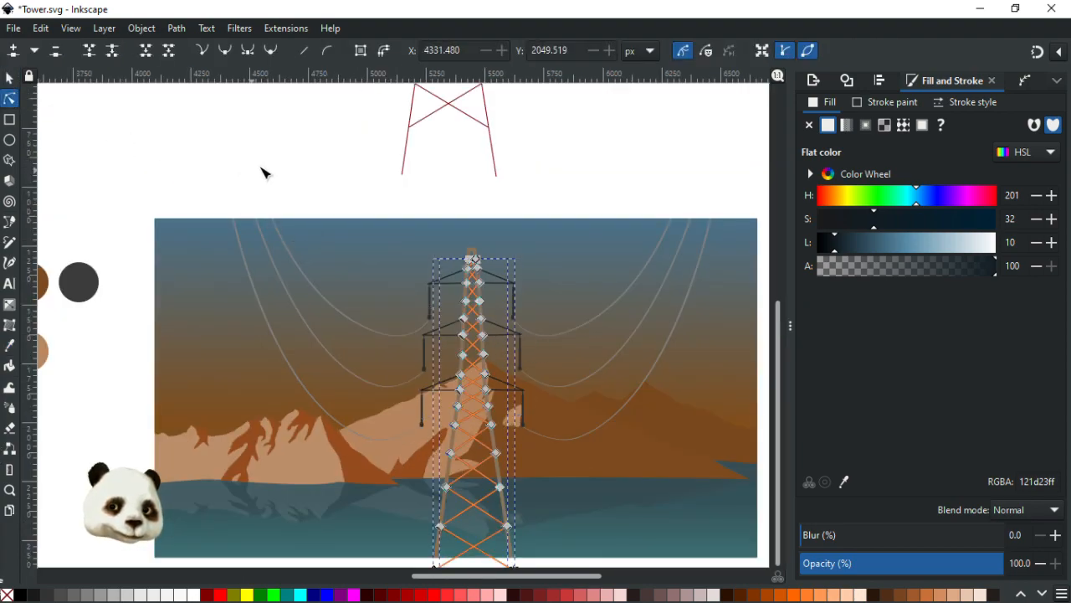
pyautogui.press('Escape')
pyautogui.scroll(-2, 282, 184)
pyautogui.scroll(1, 297, 186)
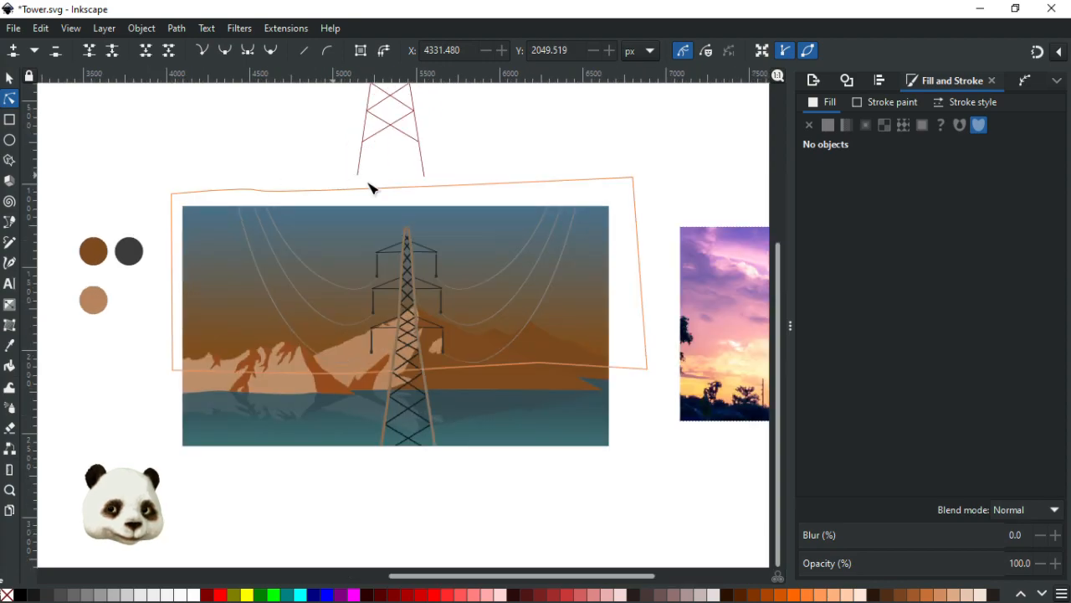
# Step: Darken the start stop of the tower frame's gradient to hue 29, saturation 73, lightness 20 and set the frame's opacity to 80%
pyautogui.scroll(2, 457, 277)
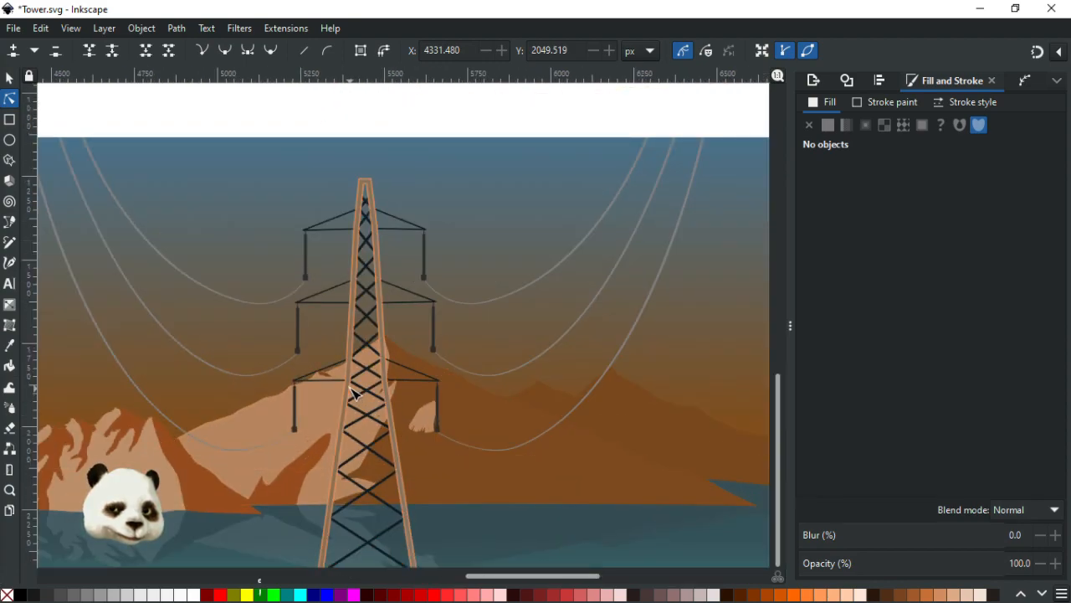
pyautogui.click(358, 408)
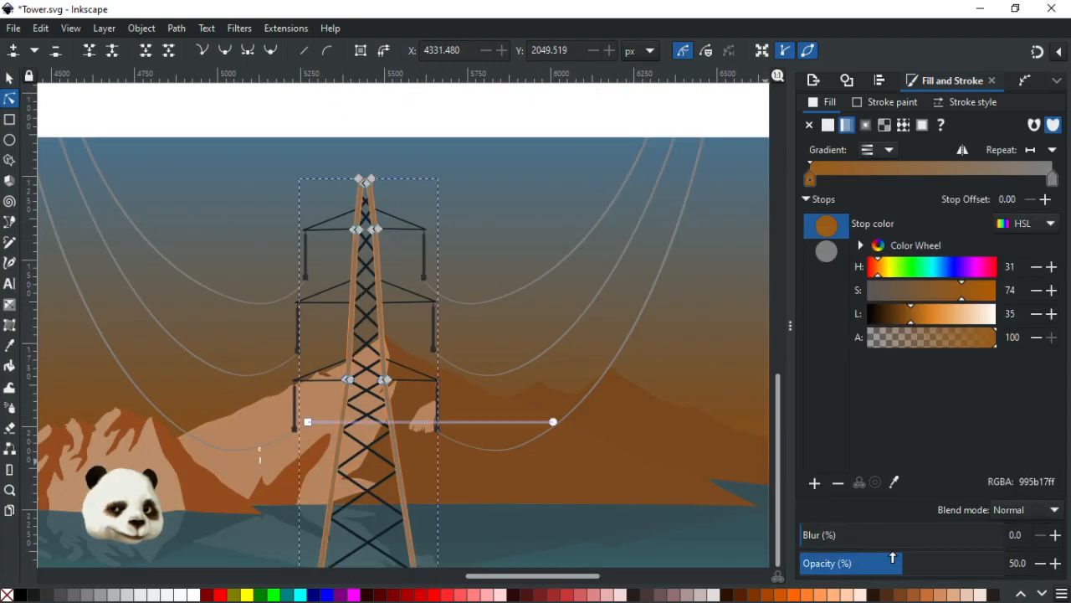
pyautogui.moveTo(908, 316); pyautogui.dragTo(893, 318)
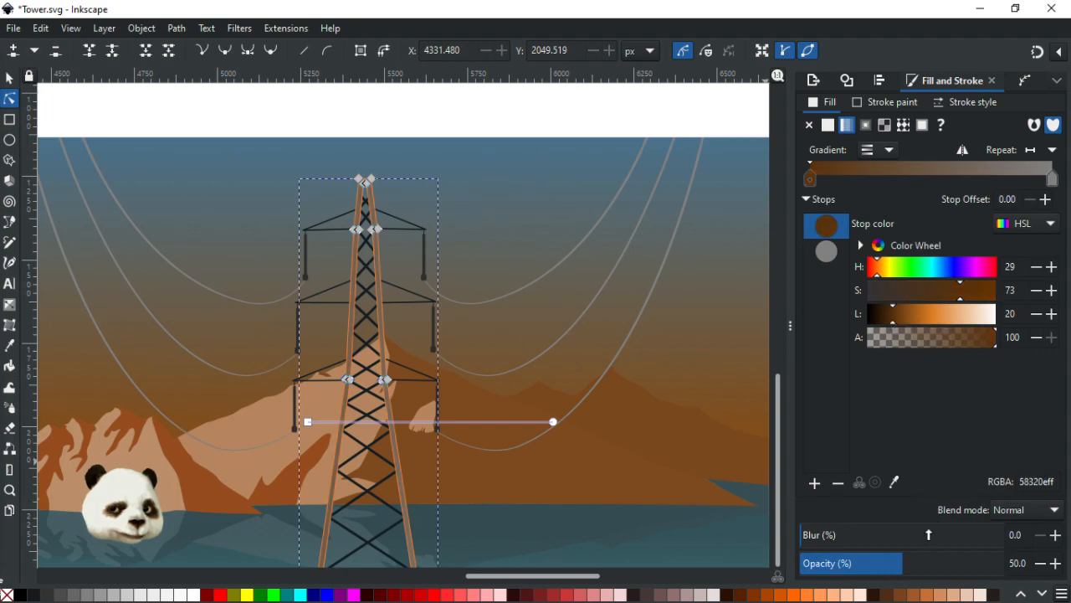
pyautogui.moveTo(926, 564); pyautogui.dragTo(958, 568)
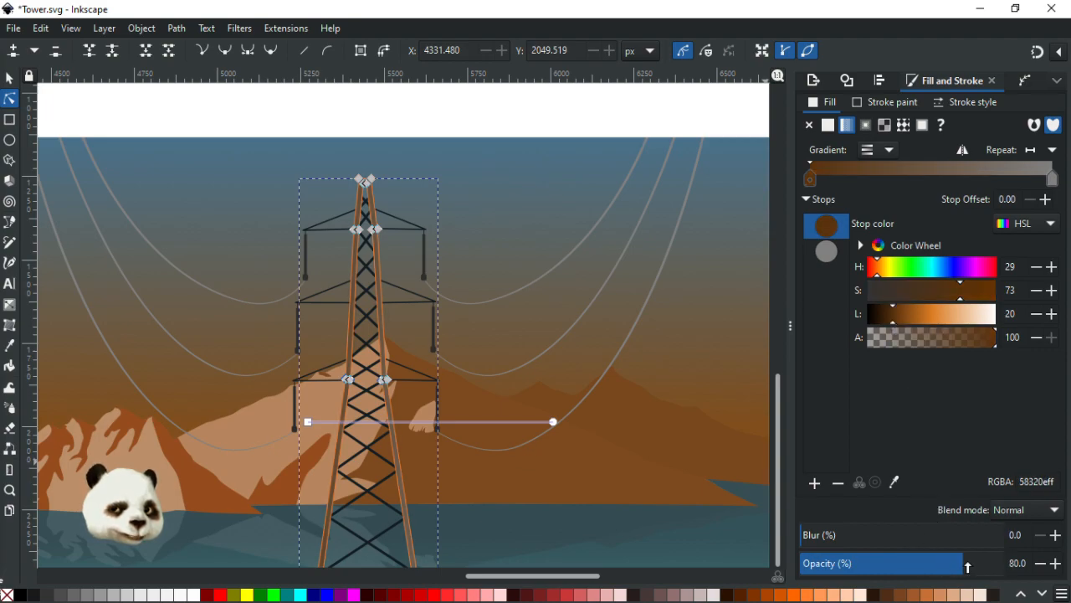
pyautogui.scroll(-3, 466, 335)
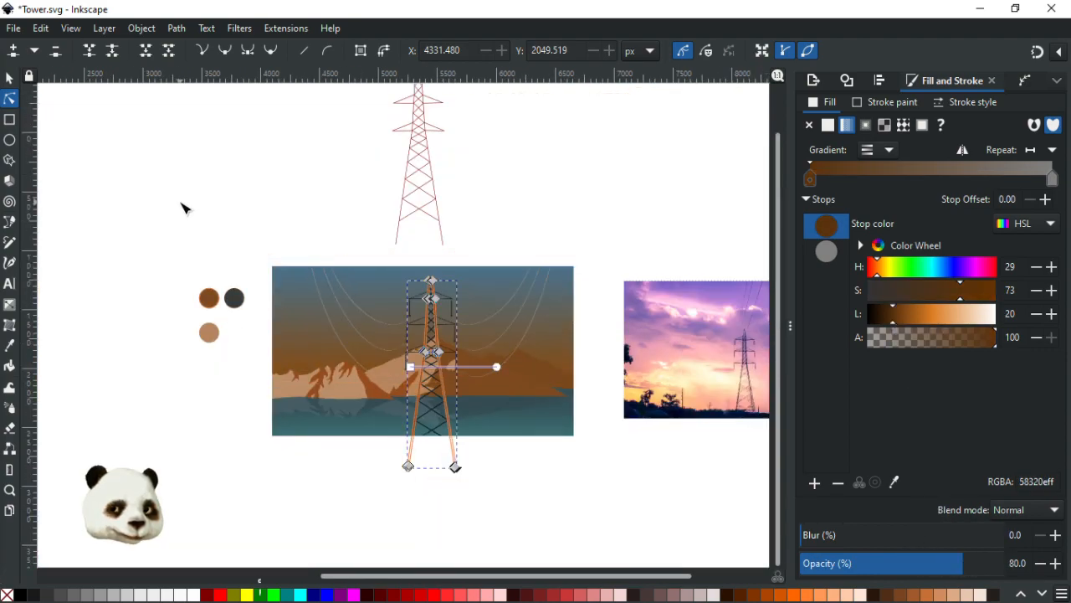
# Step: Clear the selection and save the drawing
pyautogui.click(186, 209)
pyautogui.scroll(2, 213, 229)
pyautogui.moveTo(686, 471); pyautogui.dragTo(519, 298)
pyautogui.hotkey('ctrl', 's')
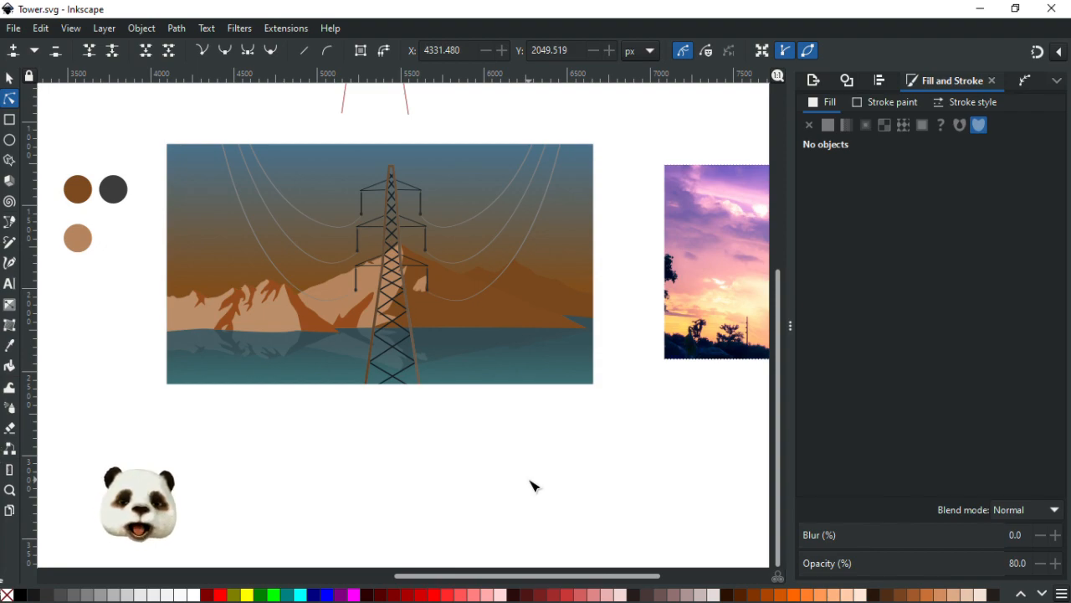
# Step: Recolour the flat grey copy of the tower frame beneath the gradient frame with the dark colour 121d23 picked from the lattice braces
pyautogui.scroll(3, 452, 374)
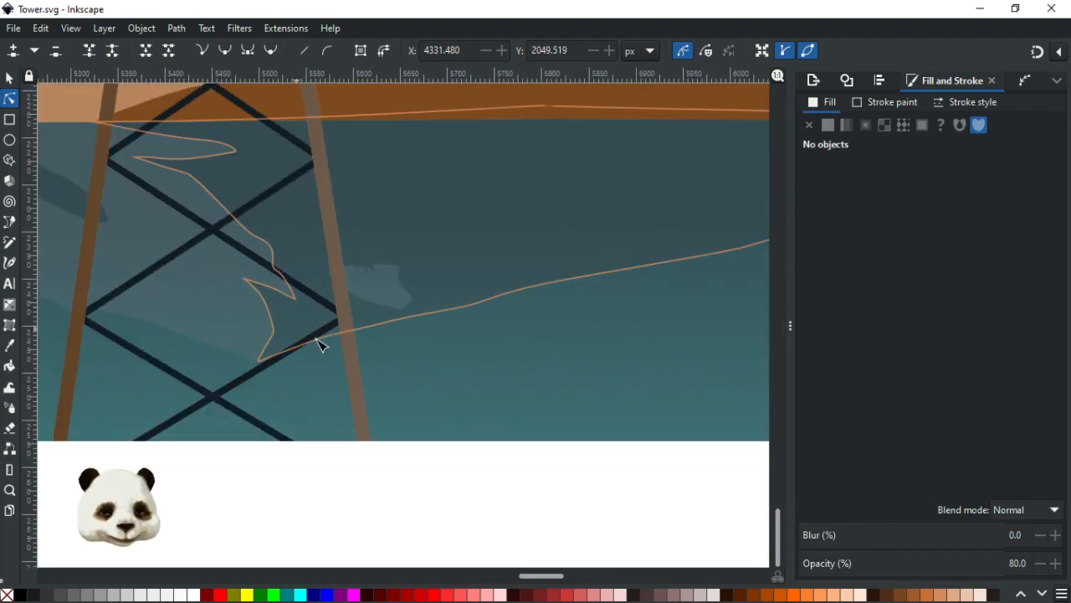
pyautogui.scroll(-1, 430, 497)
pyautogui.scroll(1, 438, 507)
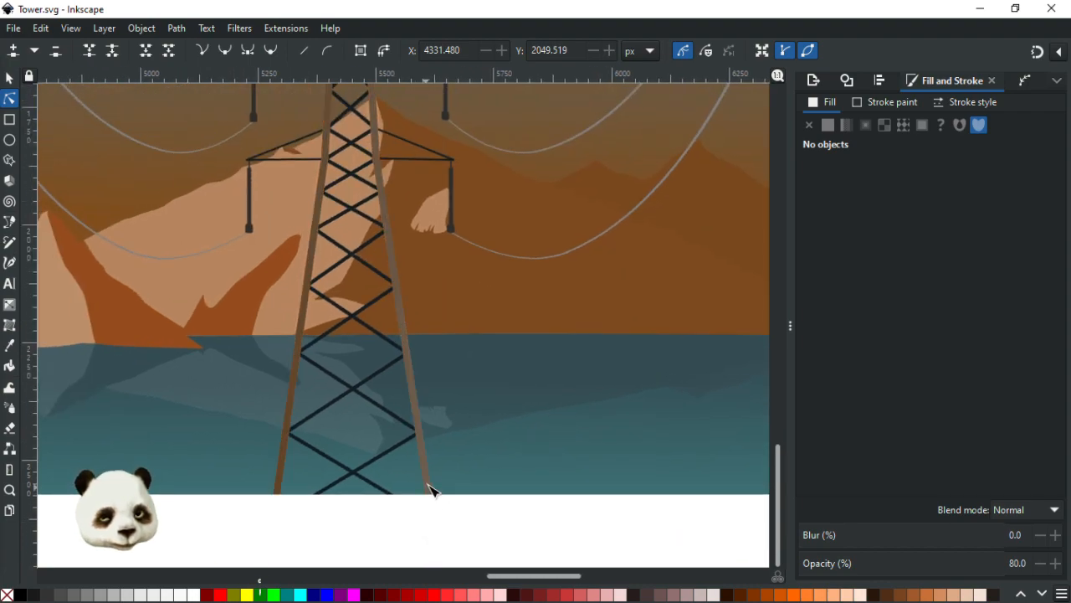
pyautogui.click(434, 487)
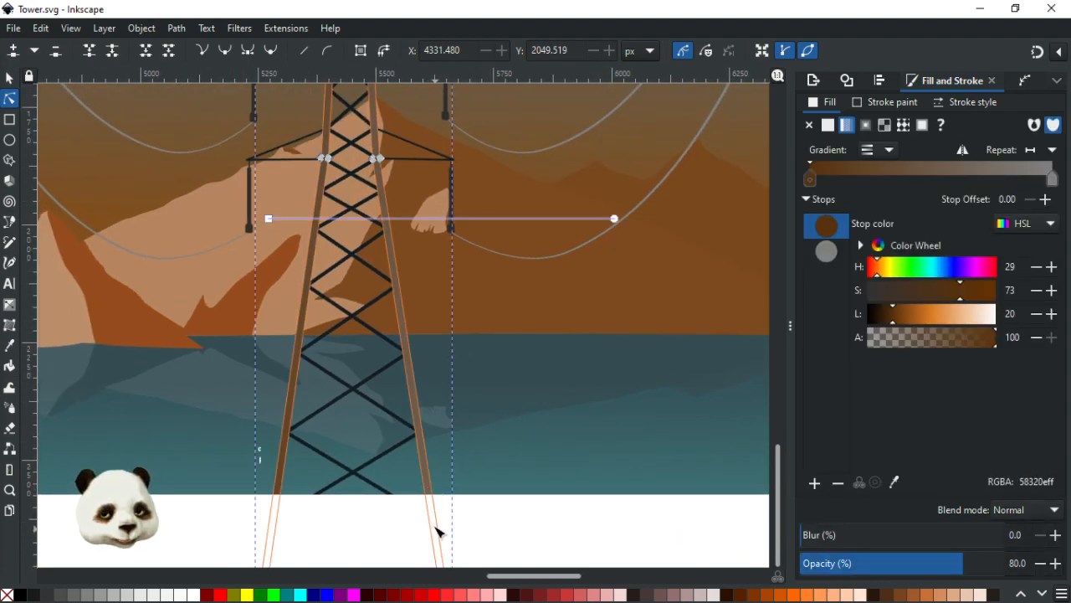
pyautogui.click(9, 78)
pyautogui.moveTo(401, 351); pyautogui.dragTo(378, 360)
pyautogui.hotkey('ctrl', 'z')
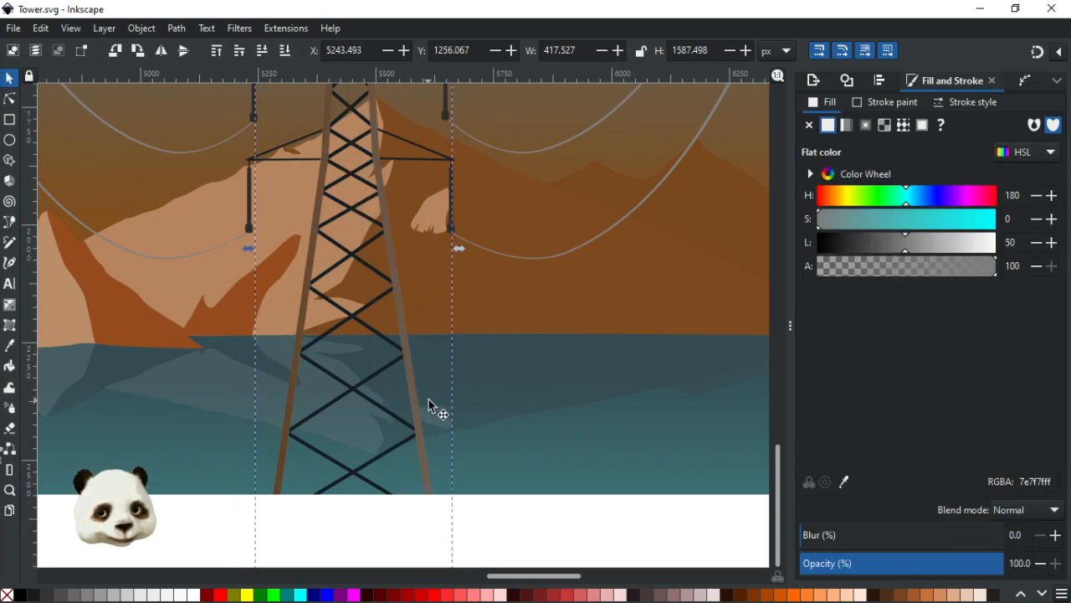
pyautogui.scroll(5, 398, 242)
pyautogui.press('d')
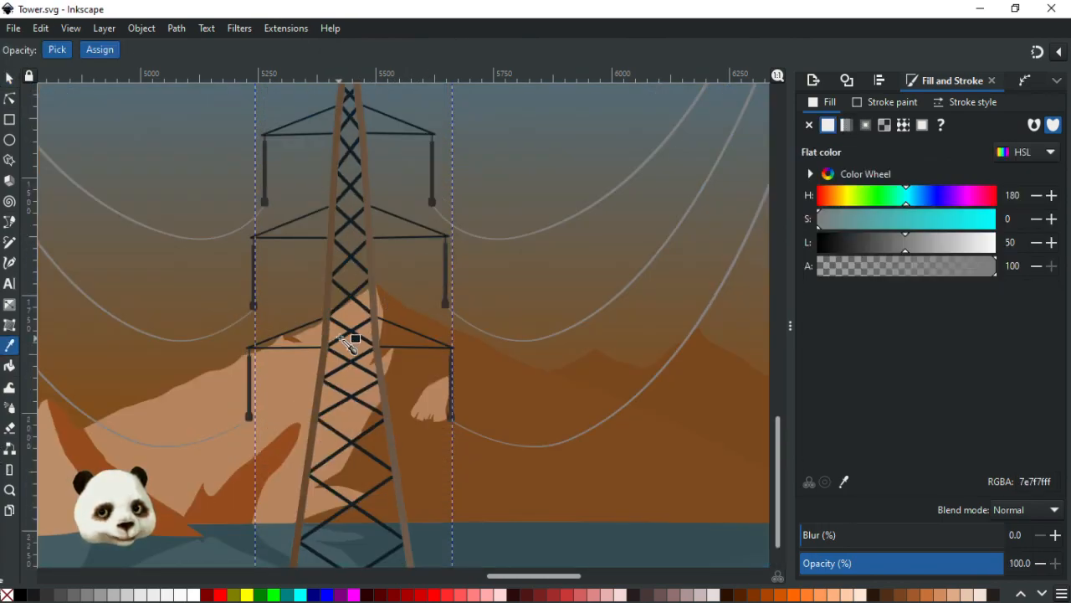
pyautogui.click(363, 343)
pyautogui.scroll(-2, 373, 348)
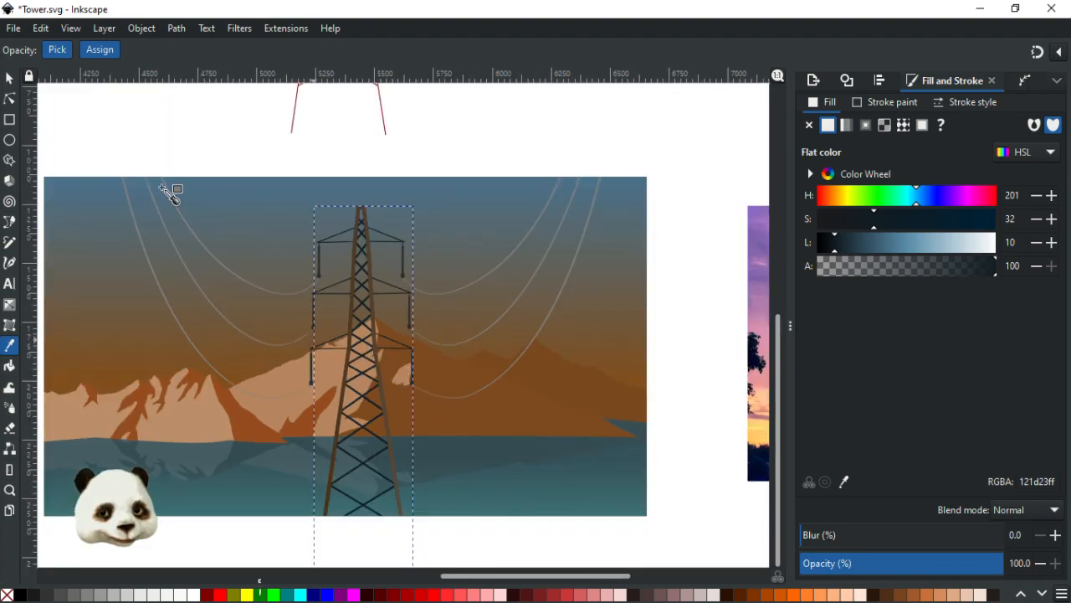
pyautogui.click(11, 96)
pyautogui.press('Escape')
pyautogui.press('s')
# Step: Try the tower without the brown gradient frame on top and compare it with the gradient version
pyautogui.click(360, 216)
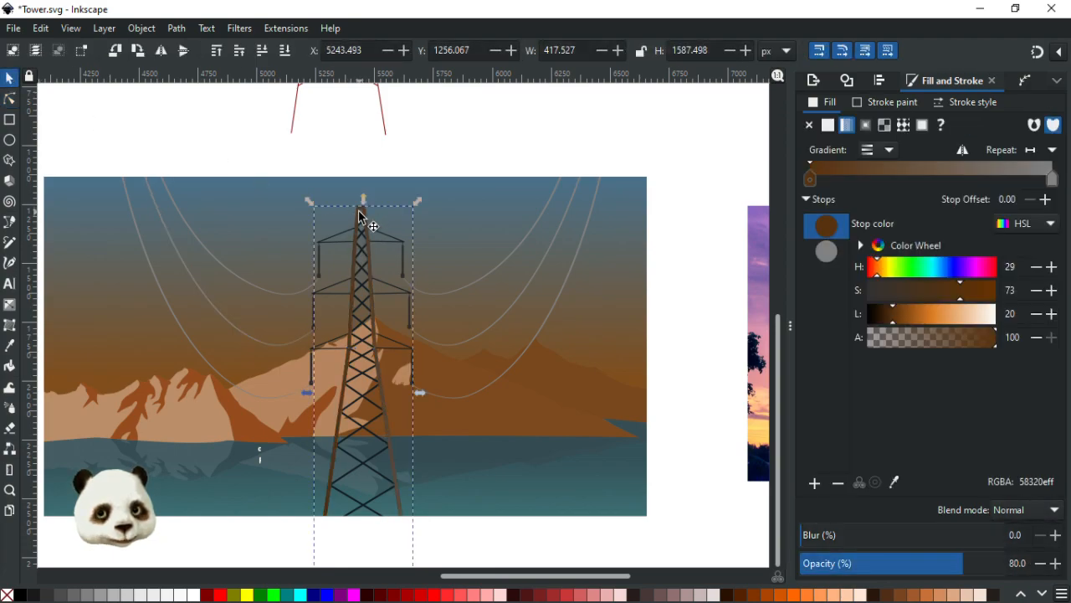
pyautogui.press('Escape')
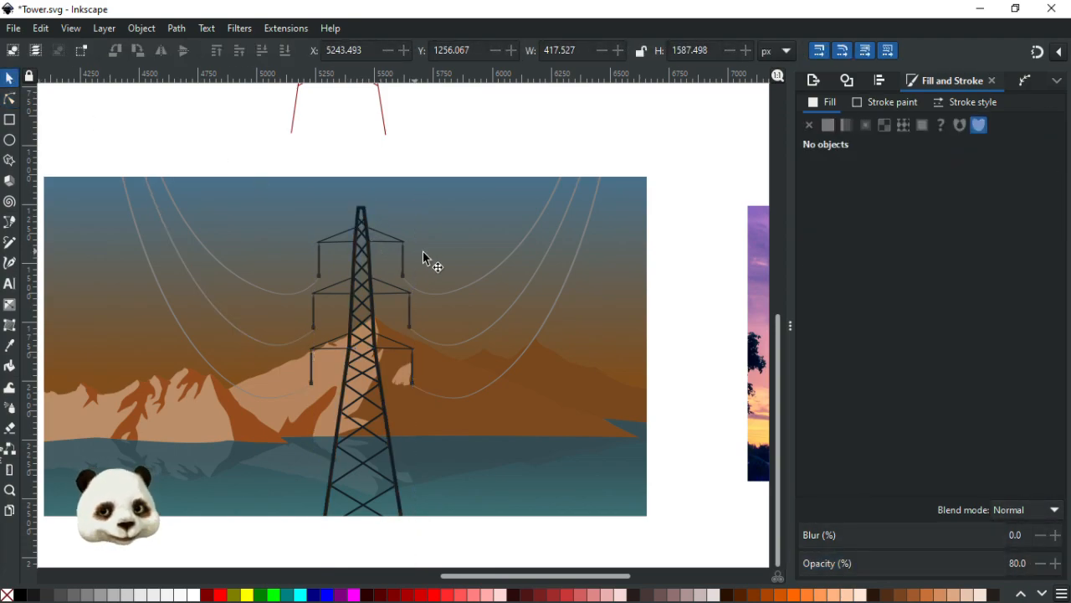
pyautogui.scroll(-1, 414, 250)
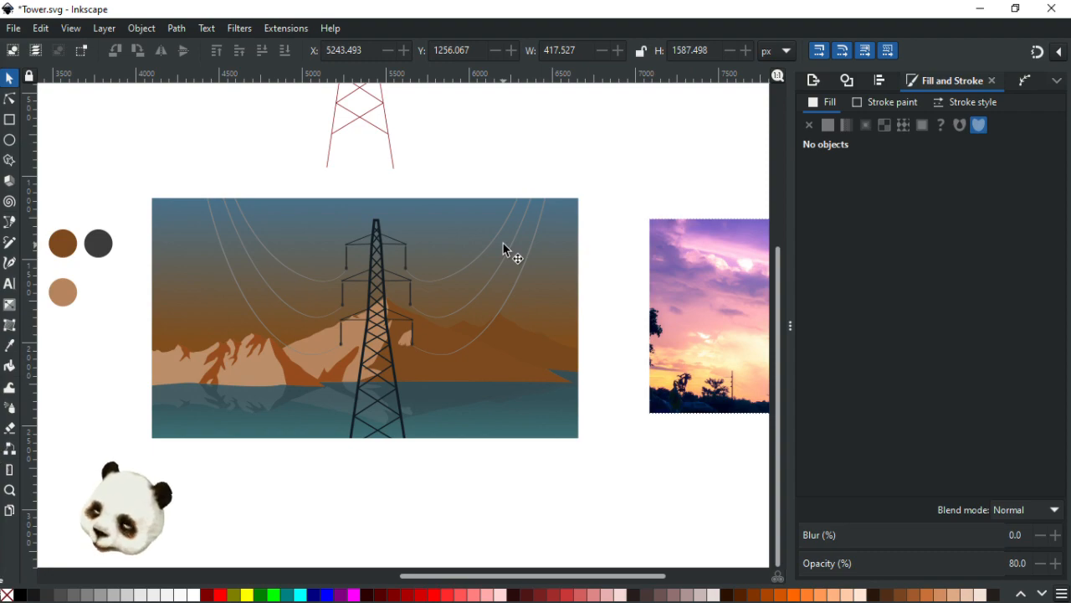
pyautogui.scroll(1, 467, 245)
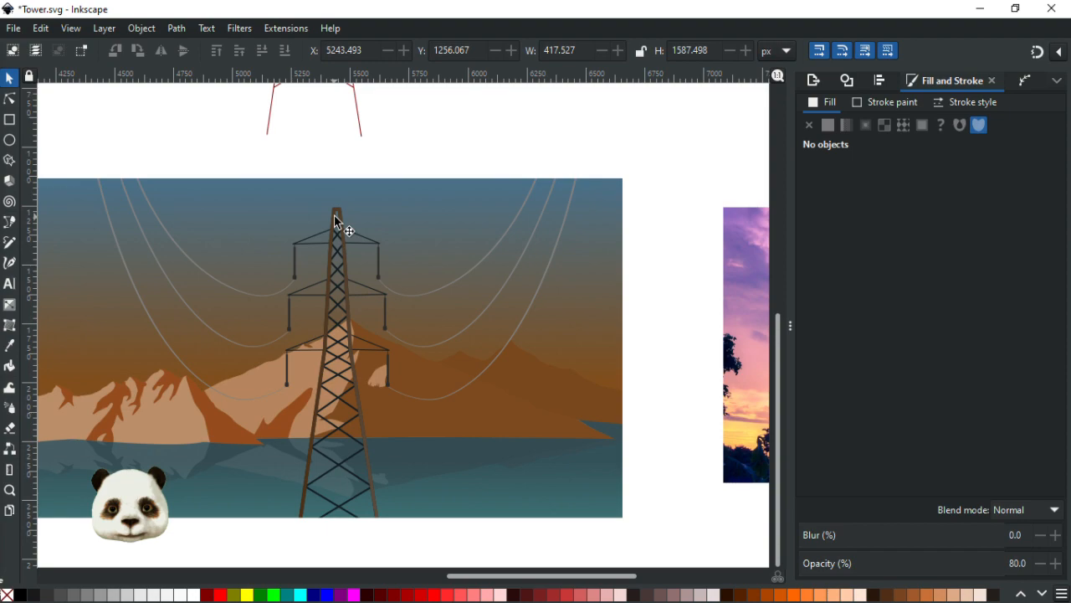
# Step: Give the power lines a fully opaque radial gradient fill, centred on the tower's middle and reaching horizontally almost to the outer wires
pyautogui.click(238, 291)
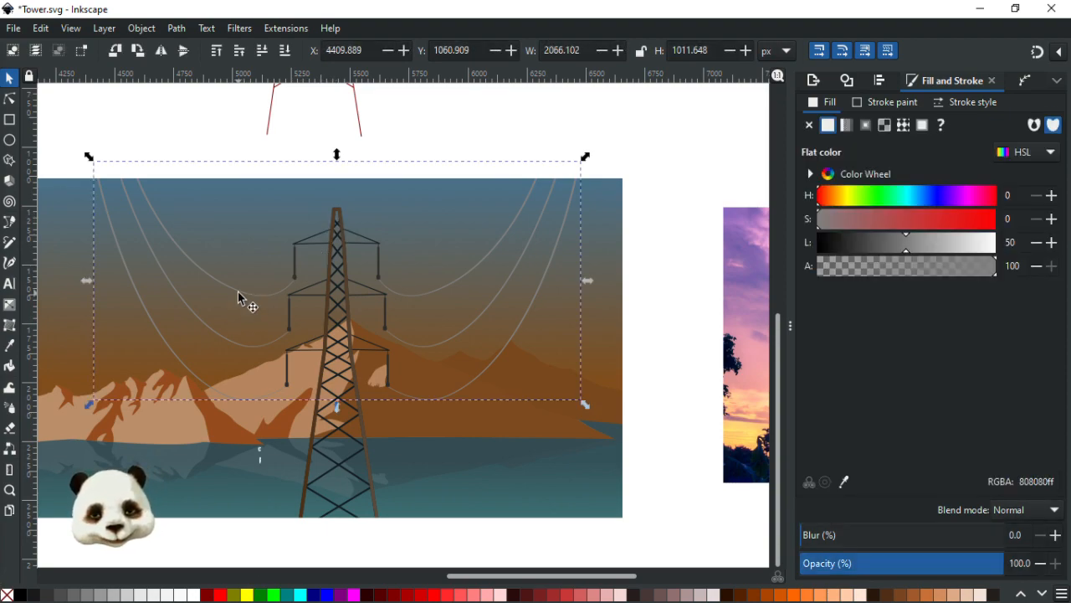
pyautogui.keyDown('ctrl'); pyautogui.click(238, 298); pyautogui.keyUp('ctrl')
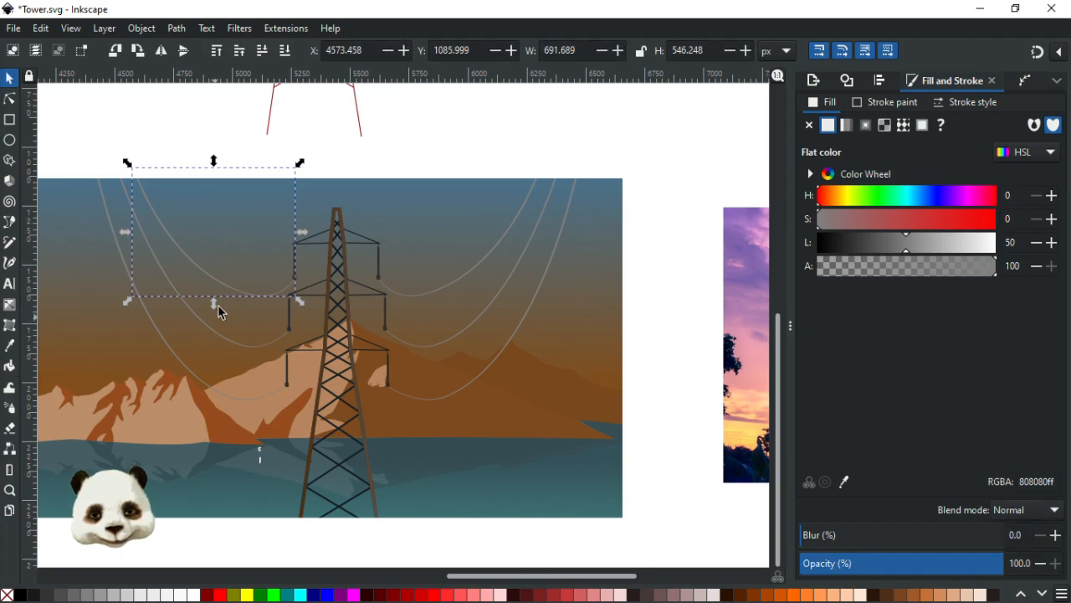
pyautogui.press('Tab')
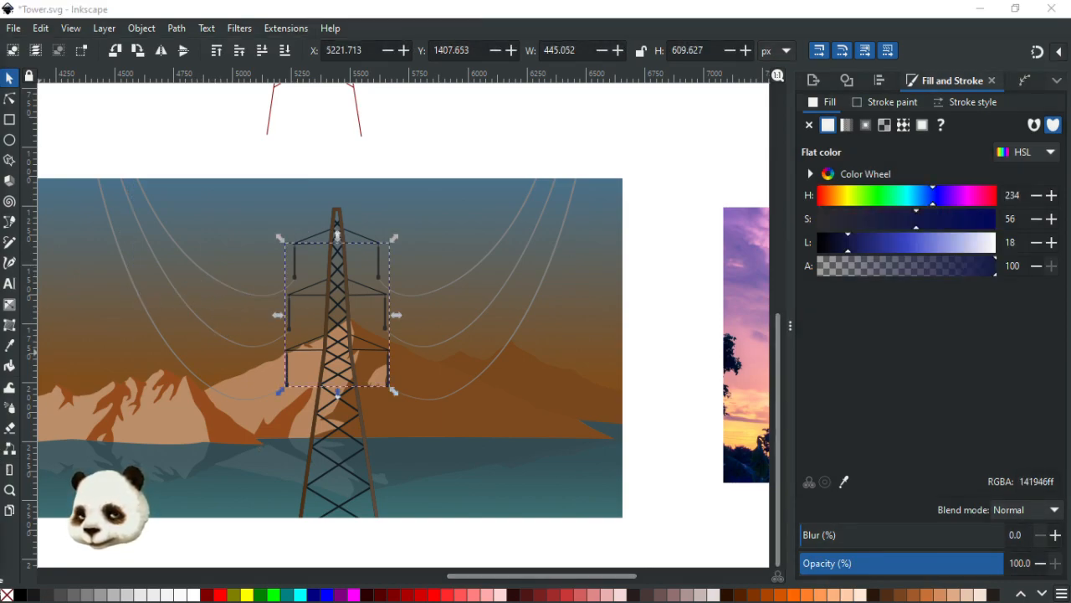
pyautogui.click(216, 285)
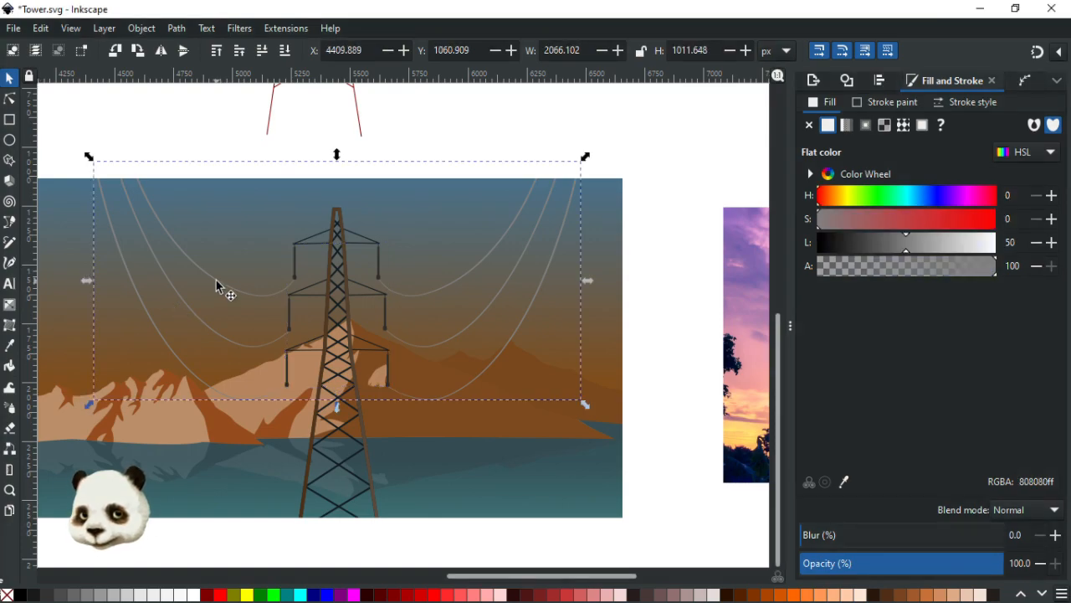
pyautogui.moveTo(216, 285)
pyautogui.mouseDown()
pyautogui.moveTo(228, 249)
pyautogui.moveTo(216, 279)
pyautogui.mouseUp()
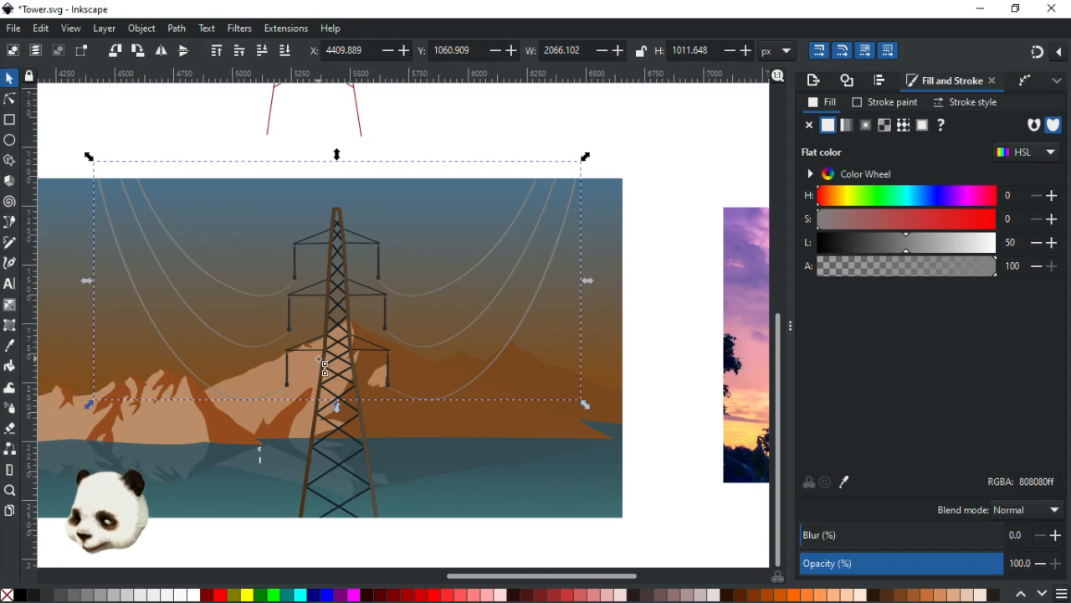
pyautogui.press('g')
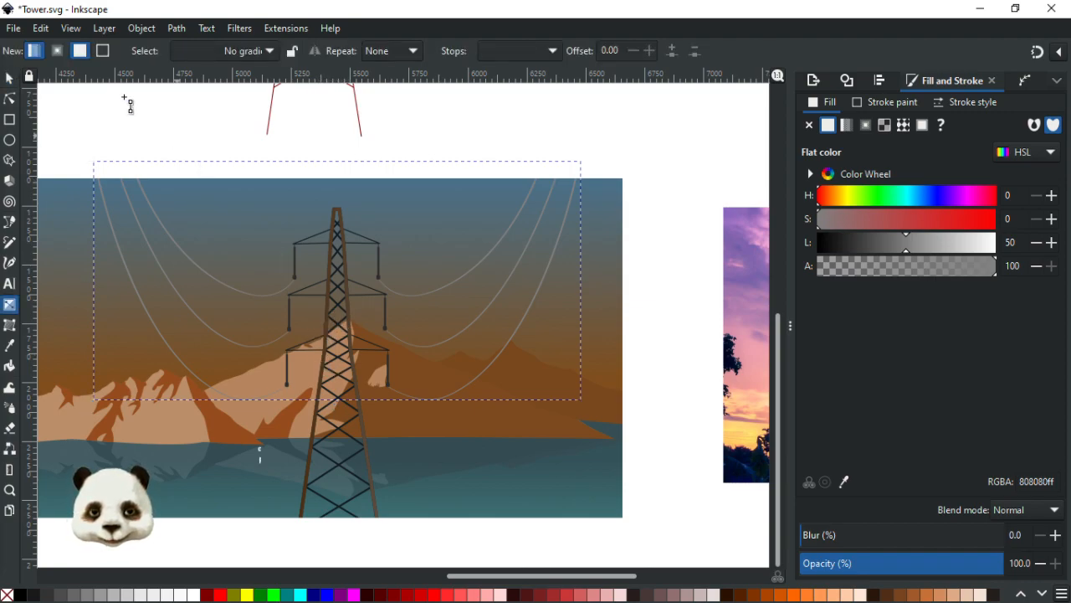
pyautogui.click(57, 50)
pyautogui.moveTo(340, 316); pyautogui.dragTo(553, 328)
pyautogui.moveTo(908, 333); pyautogui.dragTo(995, 338)
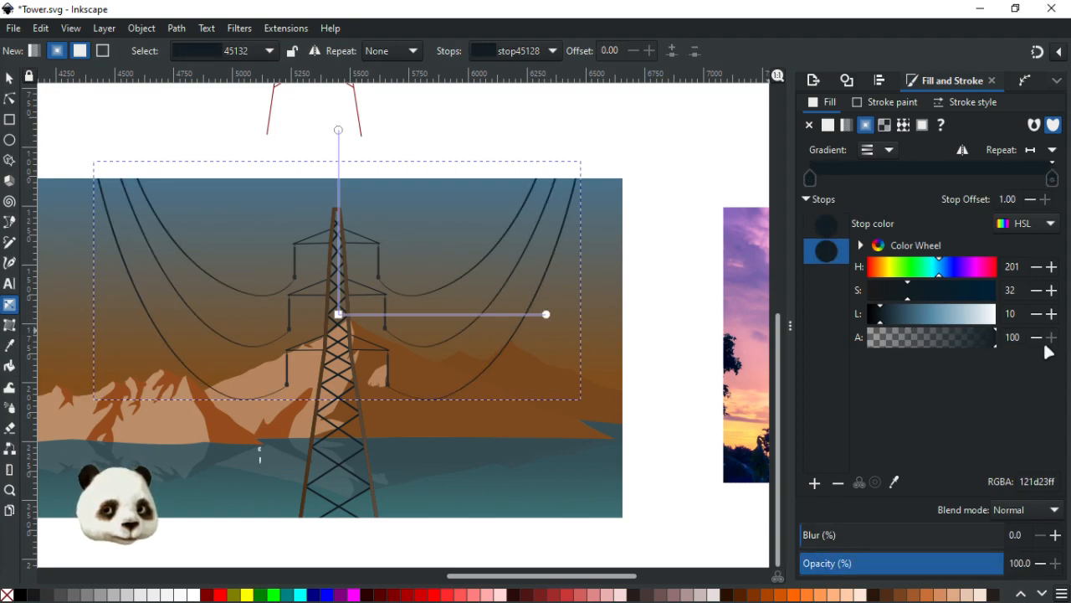
# Step: Lighten the outer stop of the power lines' radial gradient to hue 200, saturation 33, lightness 16
pyautogui.click(551, 320)
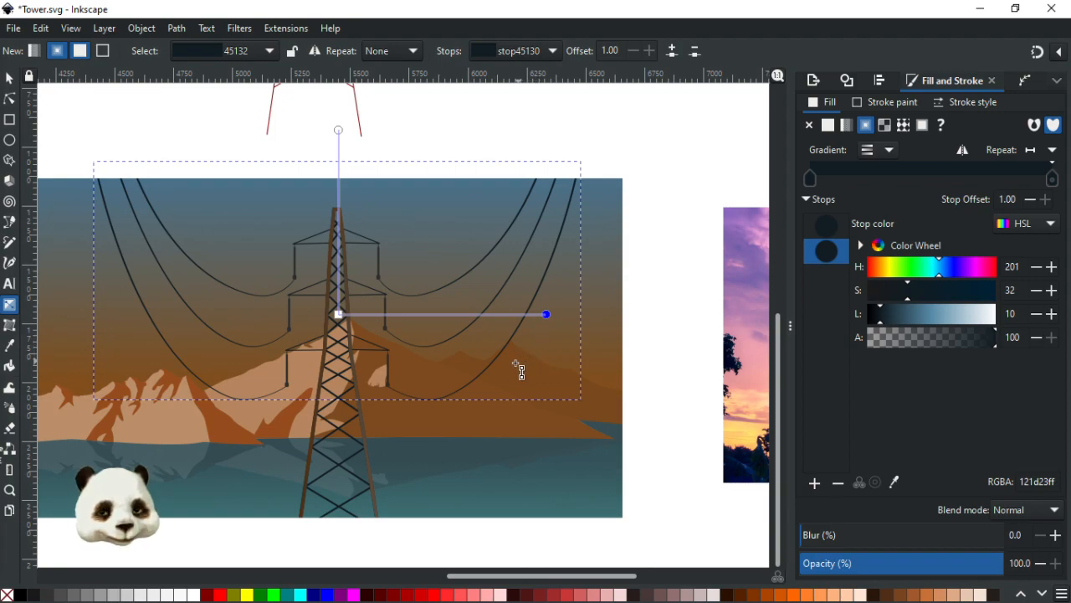
pyautogui.click(342, 132)
pyautogui.moveTo(876, 319); pyautogui.dragTo(902, 317)
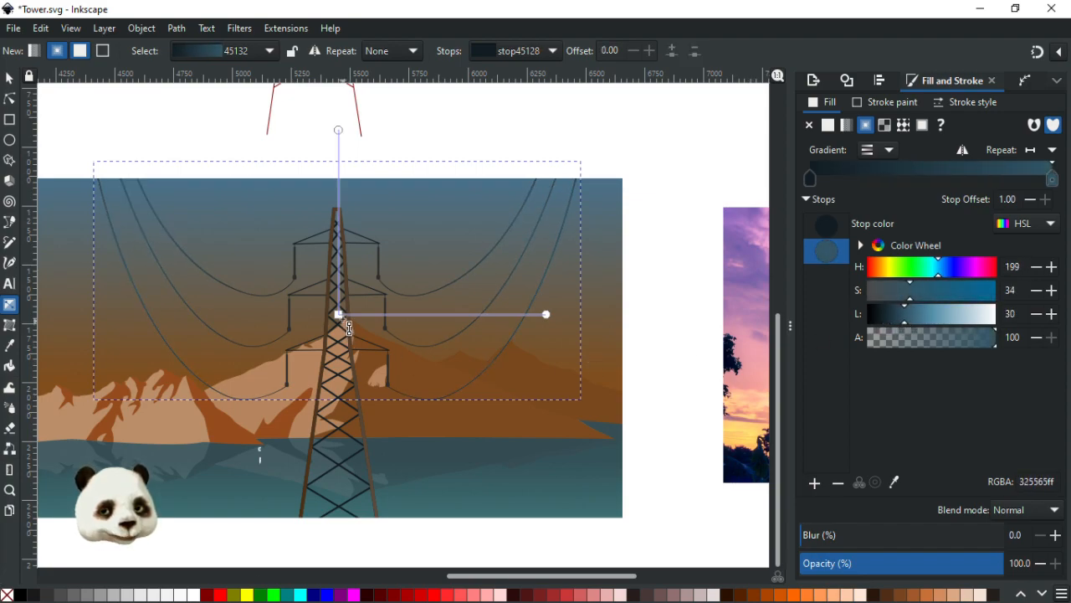
pyautogui.click(906, 318)
pyautogui.moveTo(906, 315); pyautogui.dragTo(885, 318)
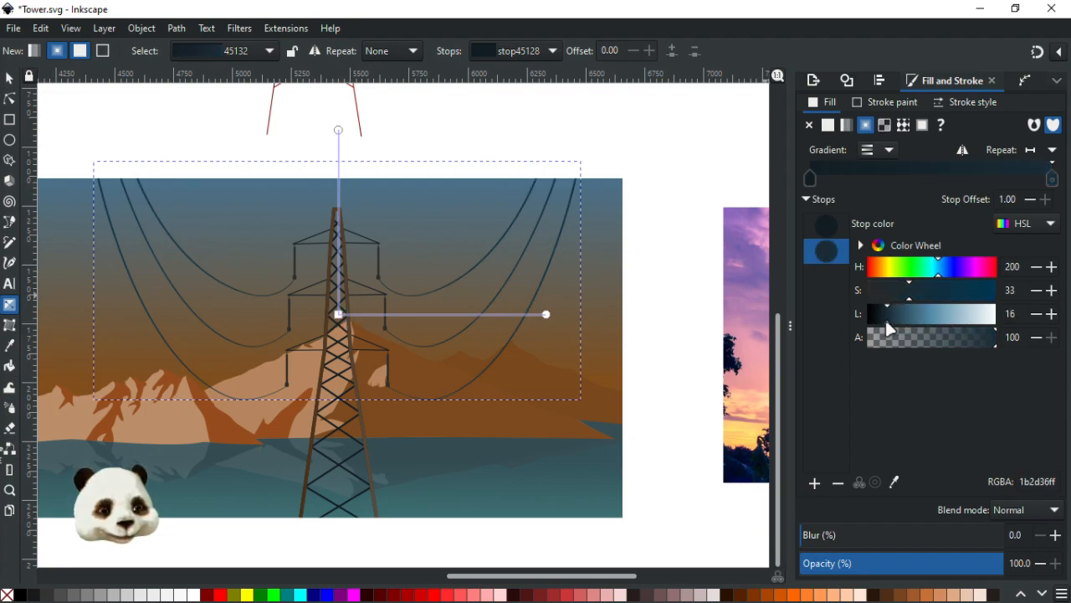
# Step: Recolour the centre stop of the power lines' radial gradient to hue 183, saturation 19, lightness 24
pyautogui.click(339, 314)
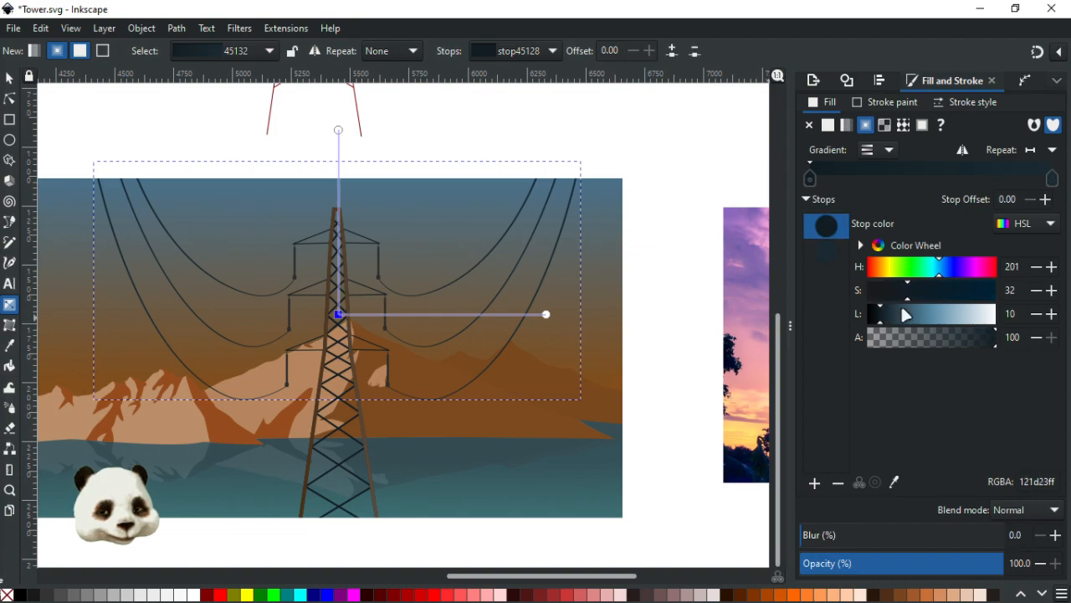
pyautogui.moveTo(892, 320); pyautogui.dragTo(943, 276)
pyautogui.click(943, 272)
pyautogui.moveTo(896, 317)
pyautogui.mouseDown()
pyautogui.moveTo(907, 311)
pyautogui.moveTo(893, 291)
pyautogui.moveTo(898, 317)
pyautogui.mouseUp()
pyautogui.moveTo(943, 267); pyautogui.dragTo(932, 285)
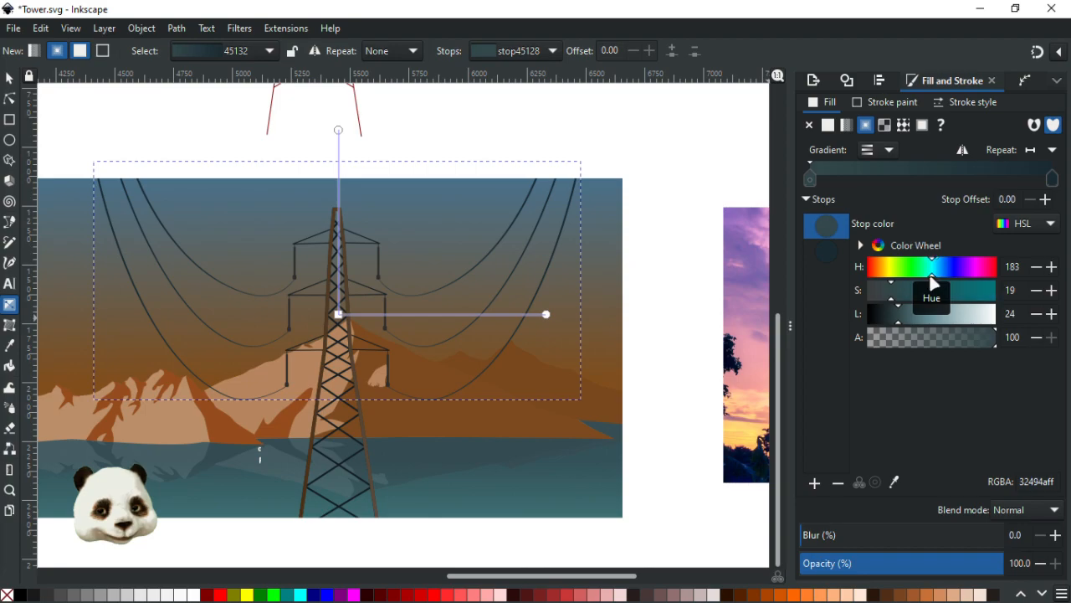
# Step: Darken the outer stop of the power lines' radial gradient to hue 205, saturation 32, lightness 12
pyautogui.scroll(-2, 657, 312)
pyautogui.scroll(1, 658, 311)
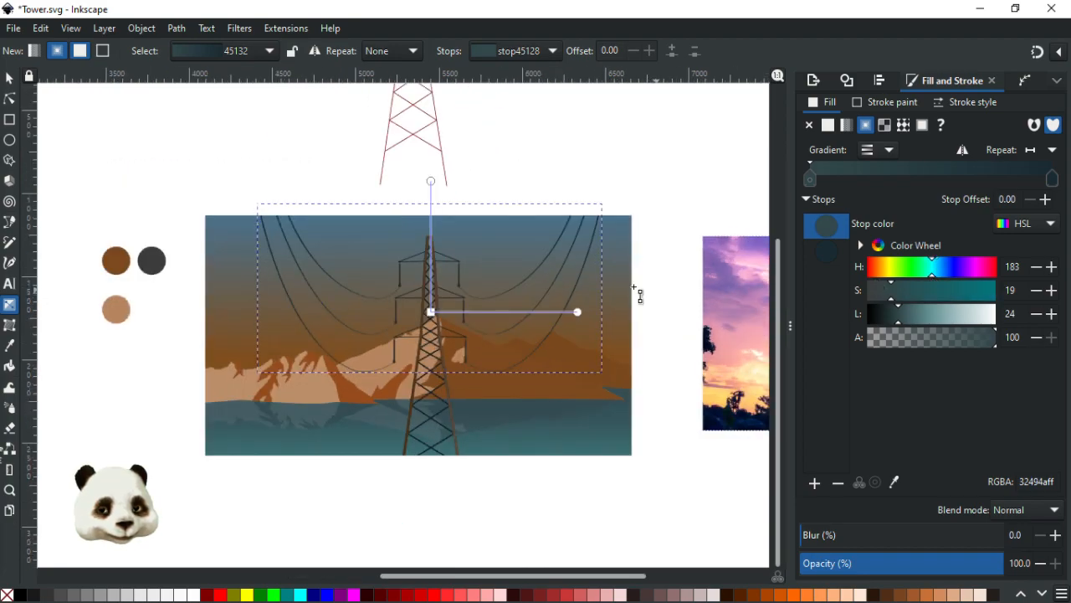
pyautogui.click(578, 311)
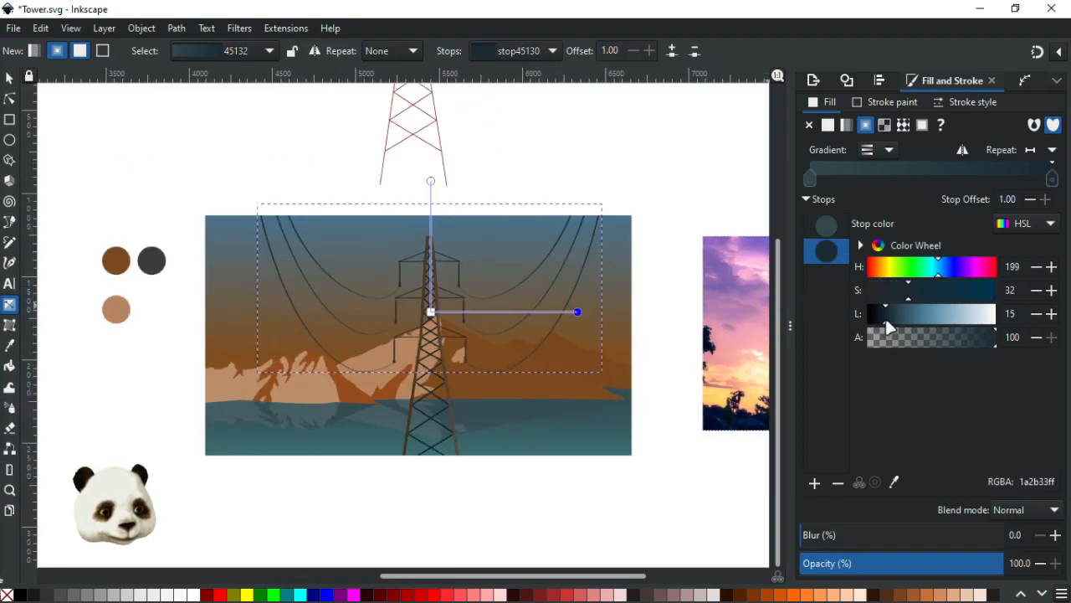
pyautogui.moveTo(884, 315); pyautogui.dragTo(881, 315)
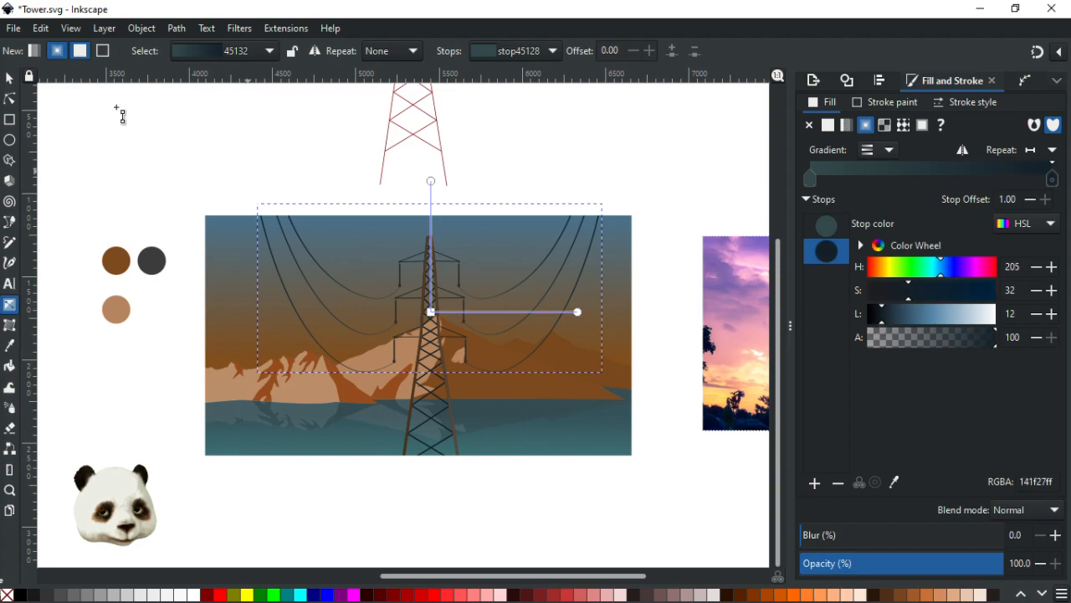
# Step: Clear the selection and save the drawing
pyautogui.click(9, 78)
pyautogui.click(202, 164)
pyautogui.hotkey('ctrl', 's')
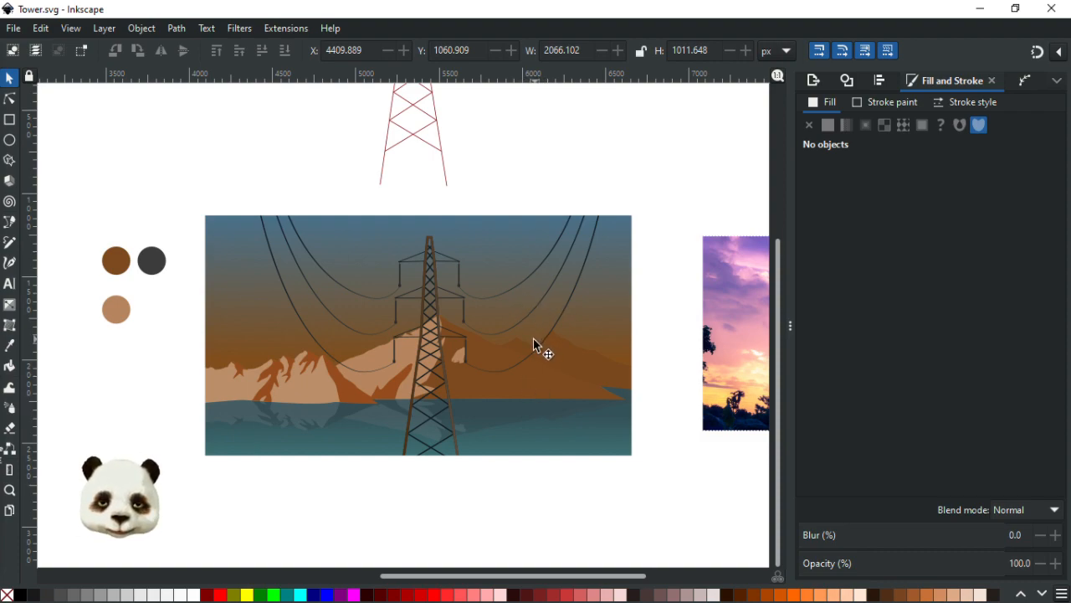
# Step: Try the gradient tower frame at 40% and 50% opacity, and set it to 100%
pyautogui.scroll(2, 505, 343)
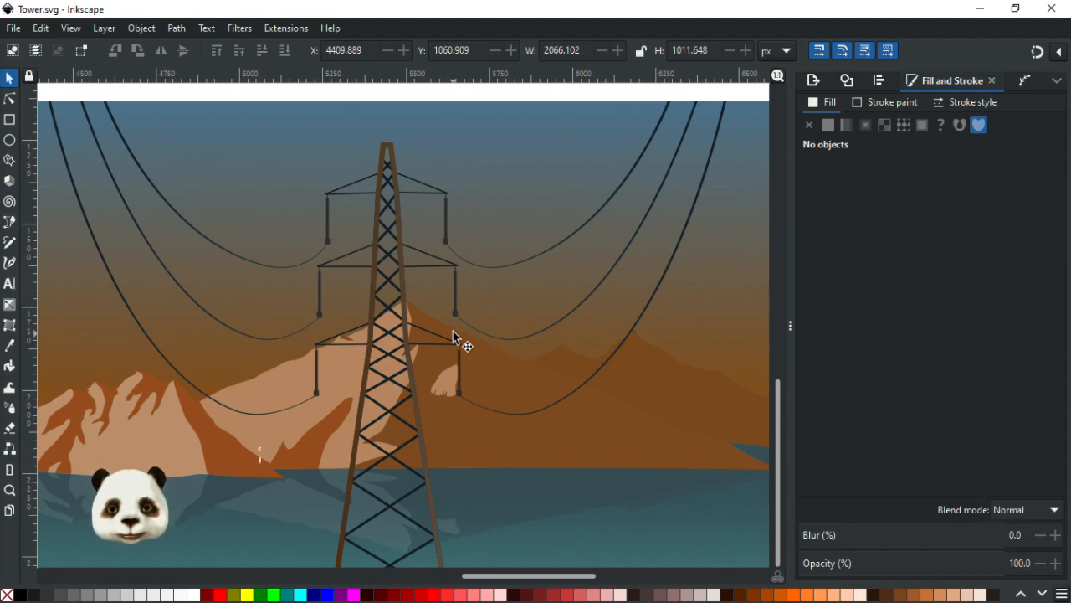
pyautogui.scroll(-2, 450, 407)
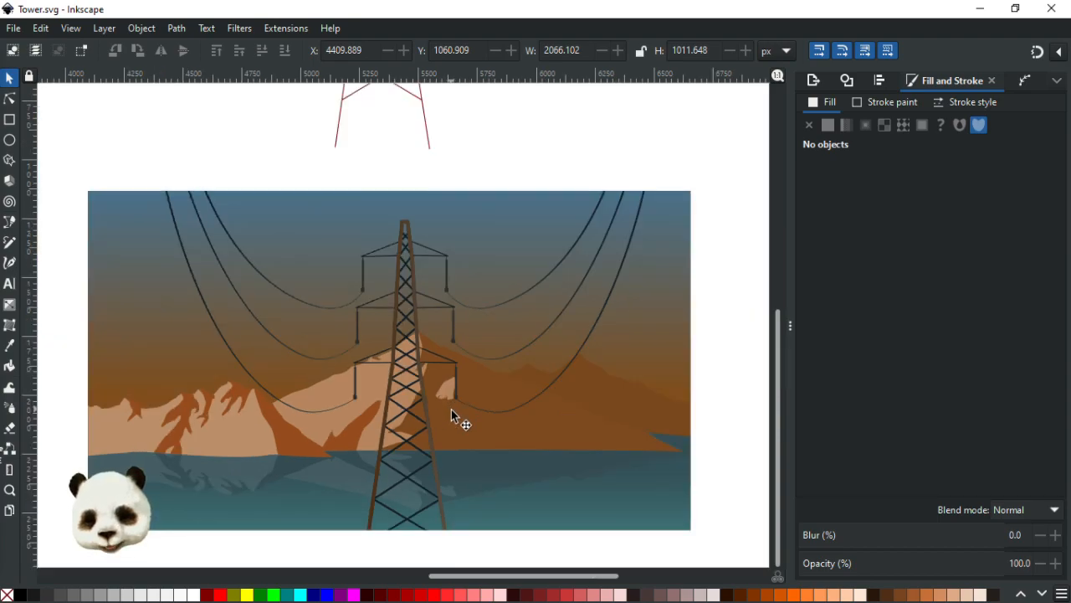
pyautogui.scroll(2, 450, 371)
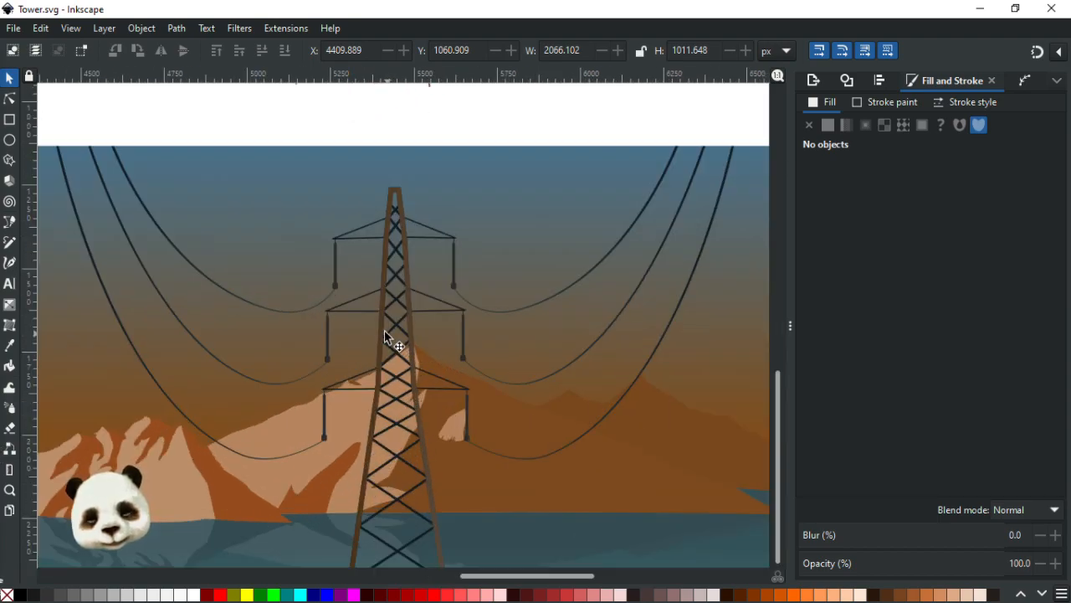
pyautogui.click(394, 327)
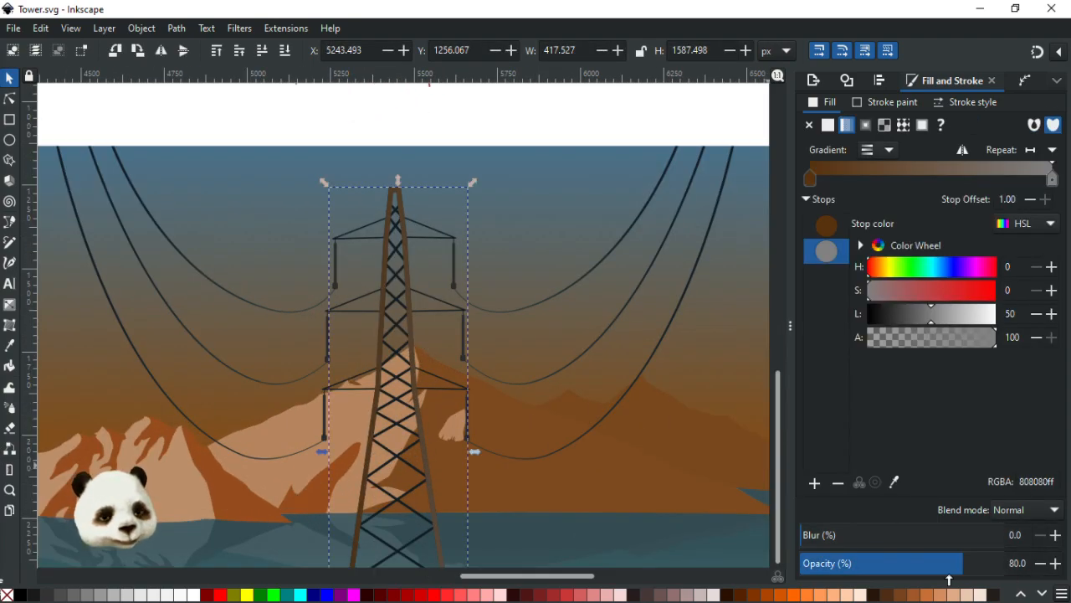
pyautogui.moveTo(909, 564); pyautogui.dragTo(880, 561)
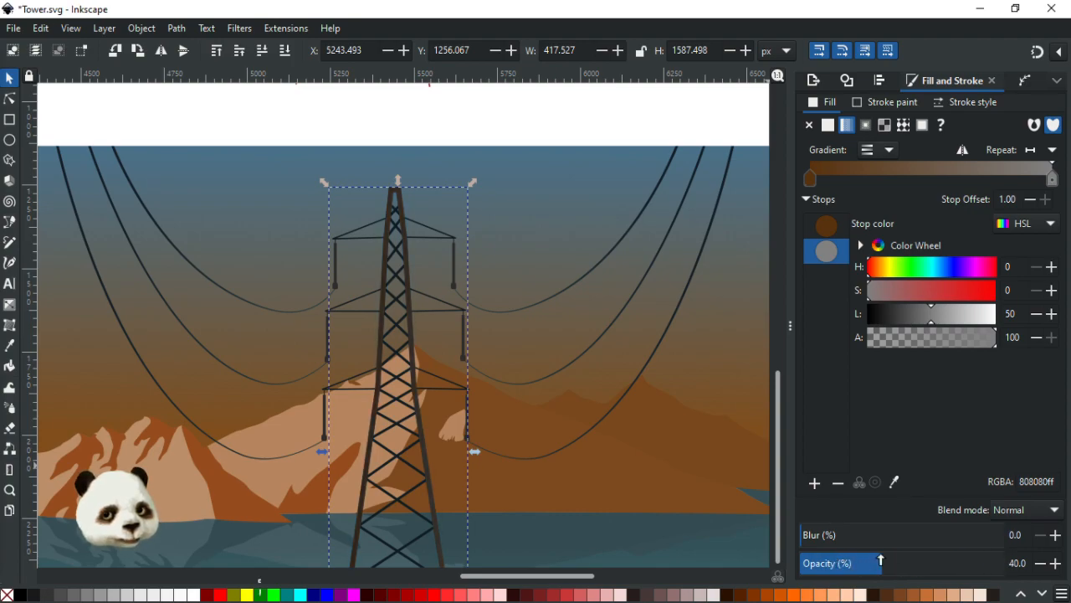
pyautogui.click(903, 563)
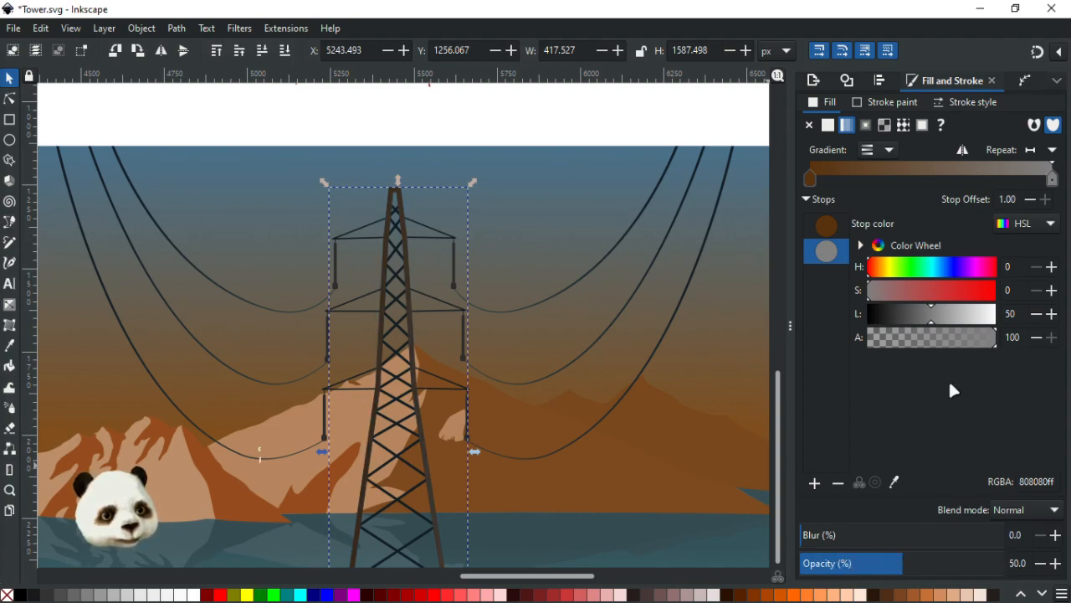
pyautogui.moveTo(919, 564); pyautogui.dragTo(1068, 572)
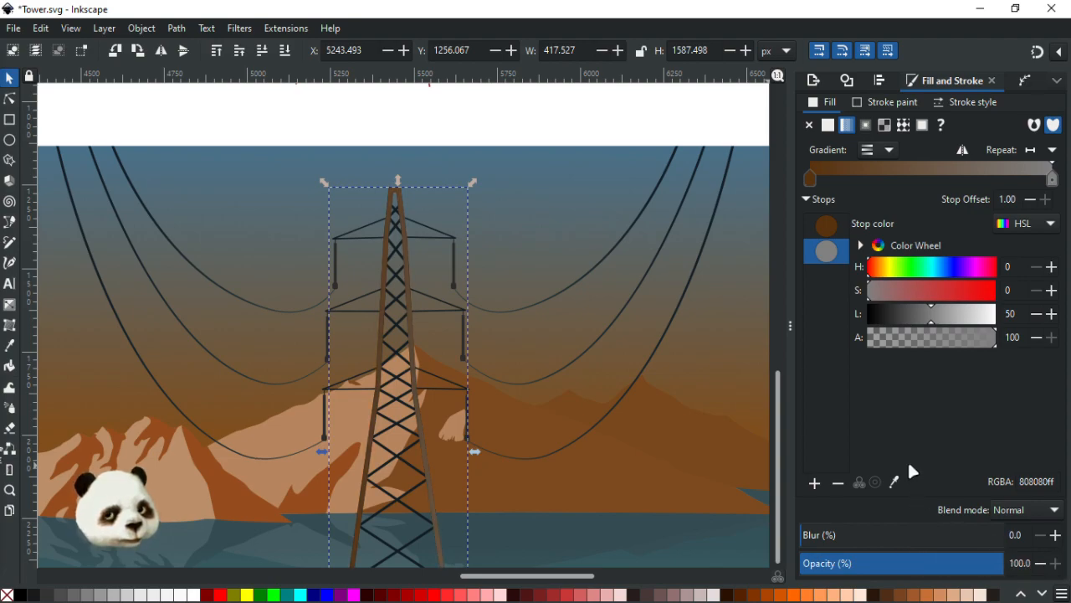
# Step: Brighten the start stop of the tower frame's gradient to hue 29, saturation 74, lightness 50 and set the frame's opacity to 50%
pyautogui.click(11, 99)
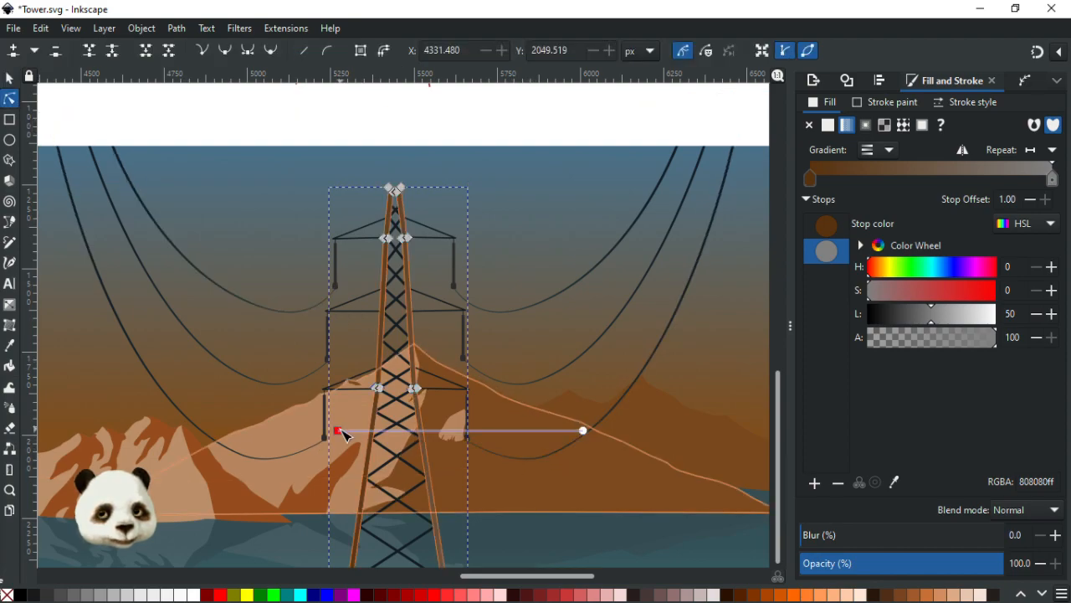
pyautogui.click(337, 430)
pyautogui.moveTo(916, 316); pyautogui.dragTo(930, 318)
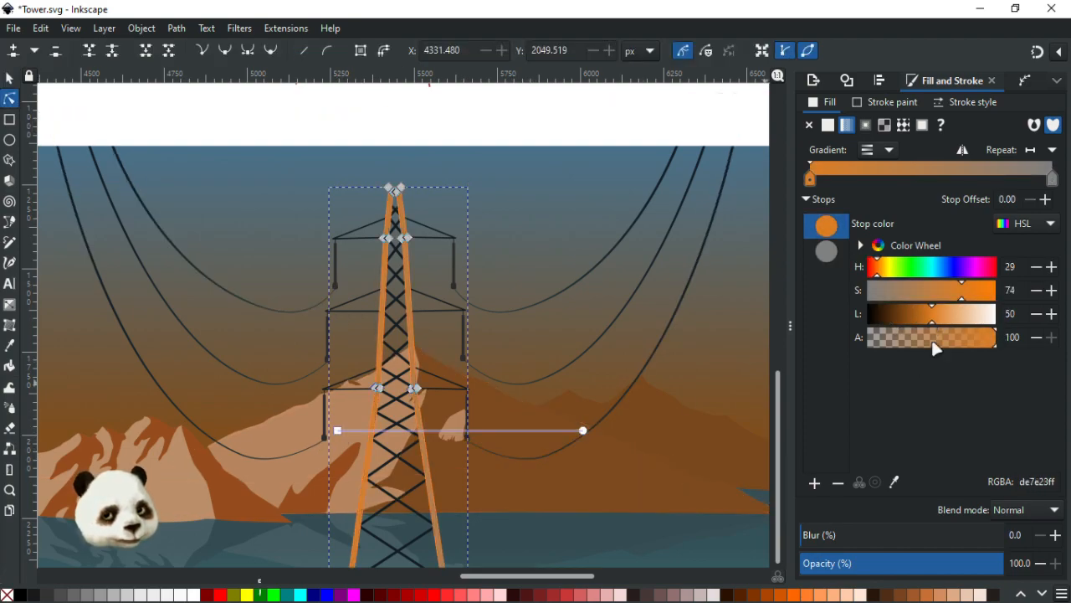
pyautogui.moveTo(929, 556); pyautogui.dragTo(861, 565)
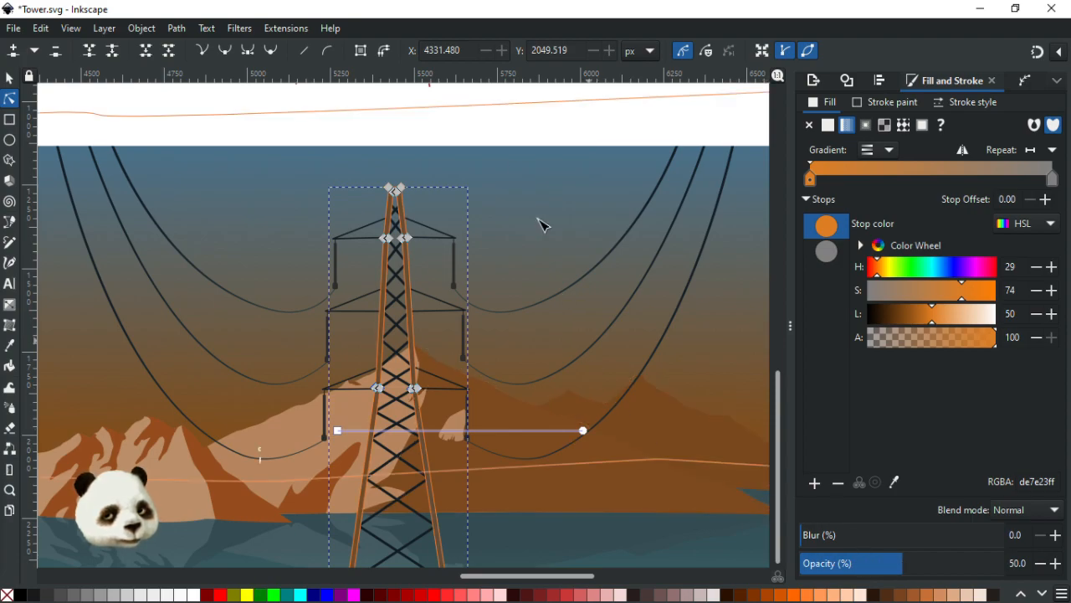
pyautogui.click(454, 131)
pyautogui.scroll(-2, 454, 134)
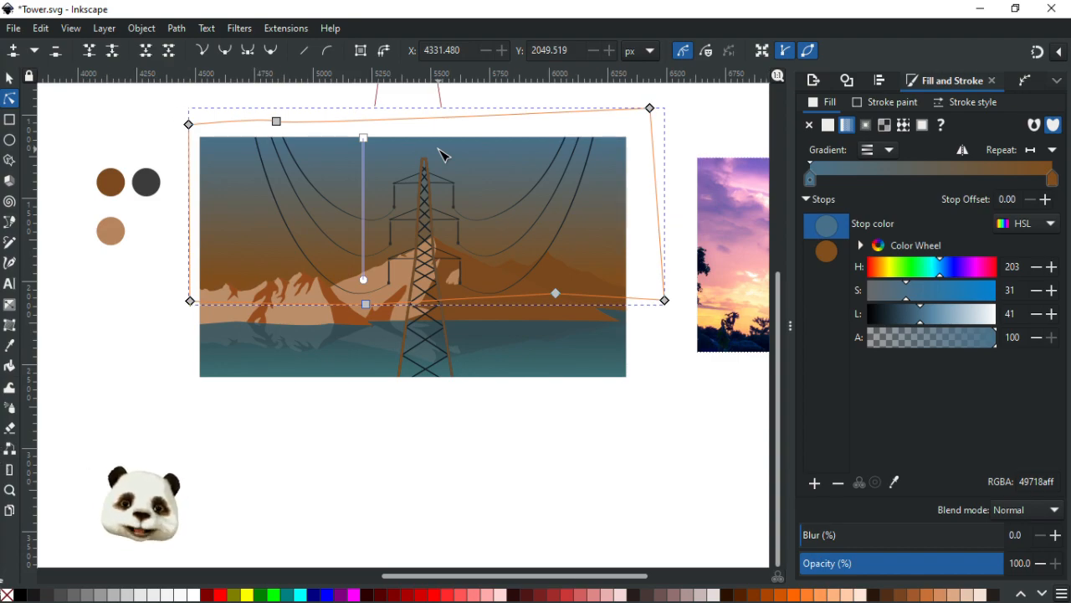
pyautogui.scroll(1, 444, 155)
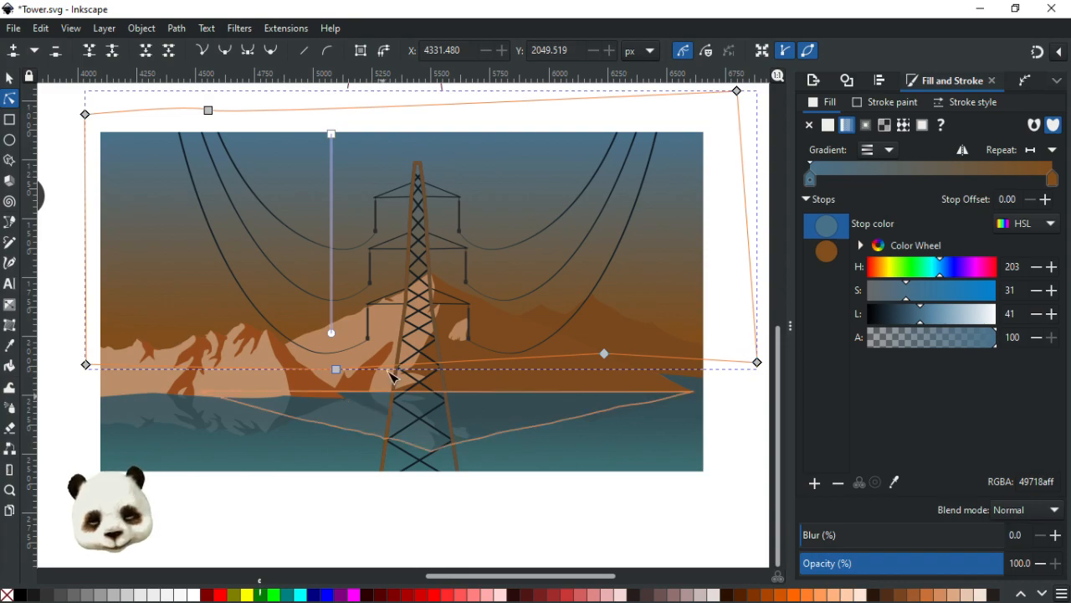
# Step: Recolour the tower frame's gradient with picked mountain colours: start stop b6865e from the light face, end stop 7c4a1e from the shaded face
pyautogui.scroll(2, 411, 316)
pyautogui.click(411, 317)
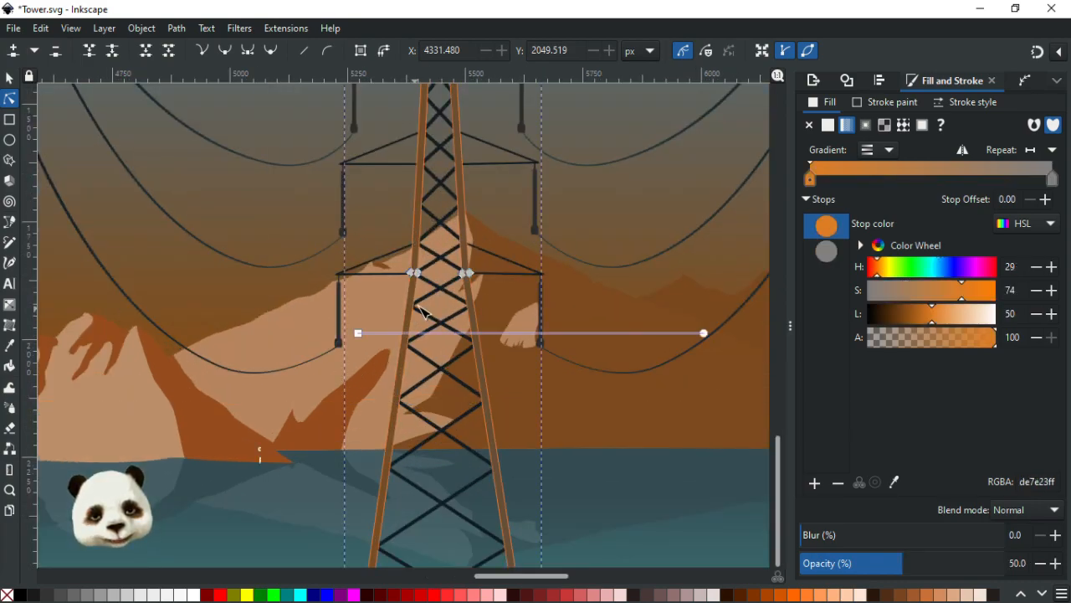
pyautogui.click(358, 333)
pyautogui.press('d')
pyautogui.click(375, 313)
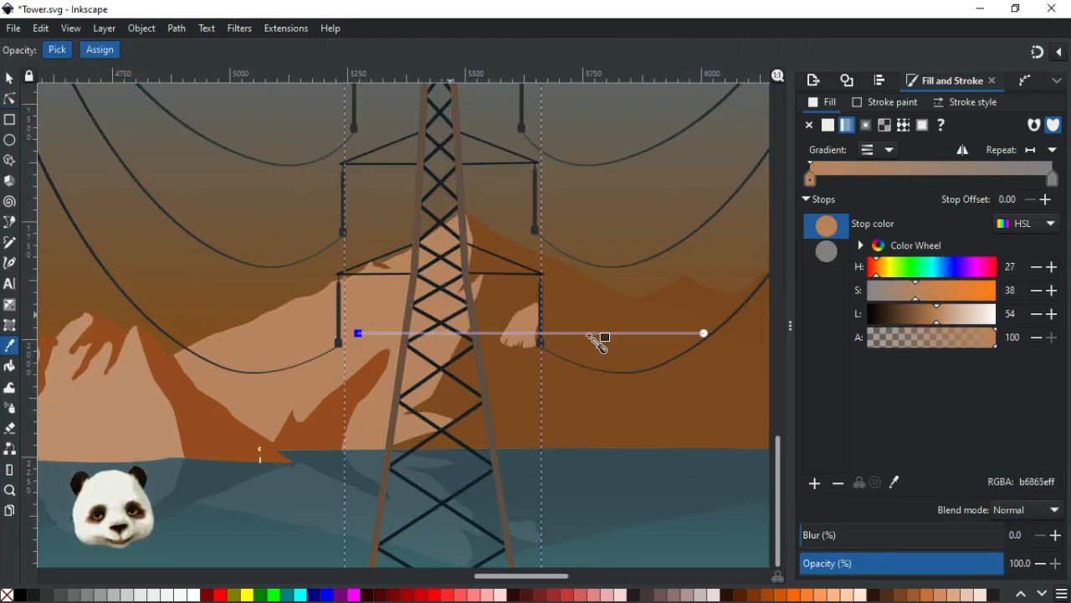
pyautogui.click(703, 333)
pyautogui.click(617, 315)
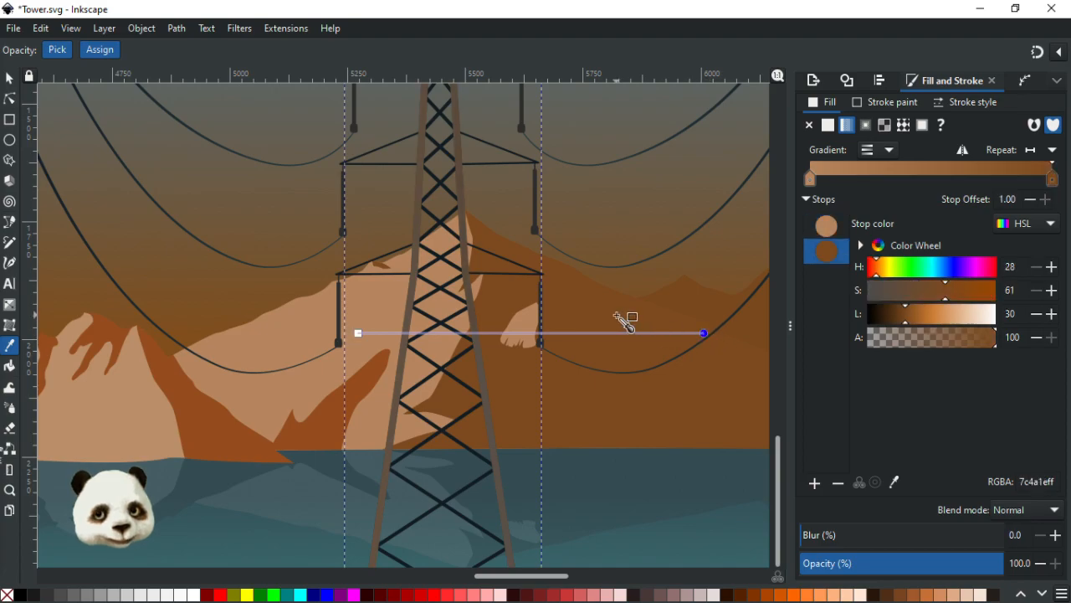
# Step: Select the gradient tower frame inside the tower group and set its opacity to 70%
pyautogui.keyDown('ctrl'); pyautogui.scroll(-2, 619, 318); pyautogui.keyUp('ctrl')
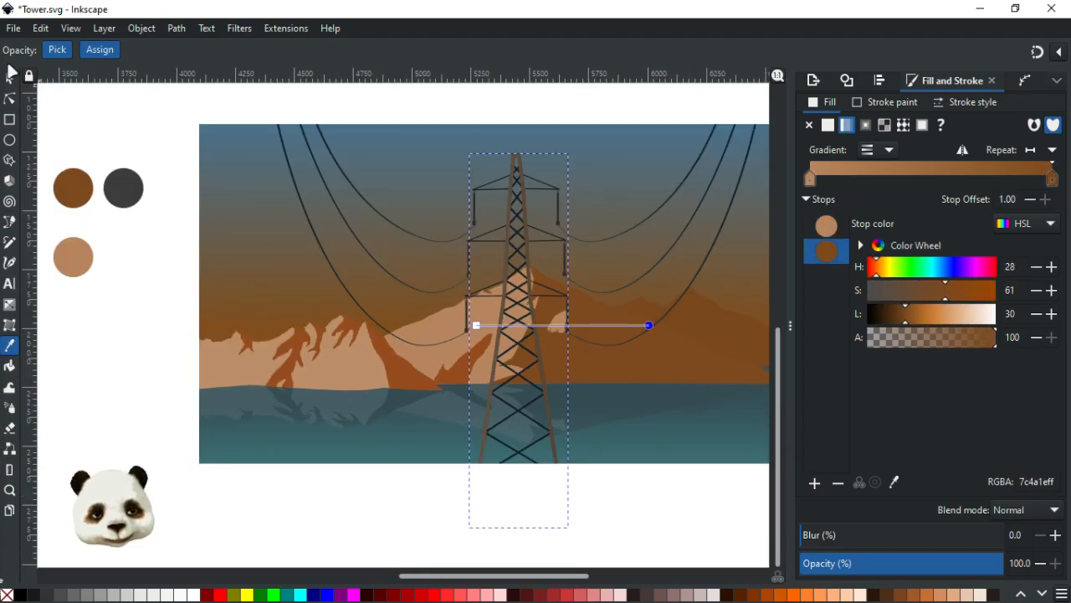
pyautogui.click(10, 80)
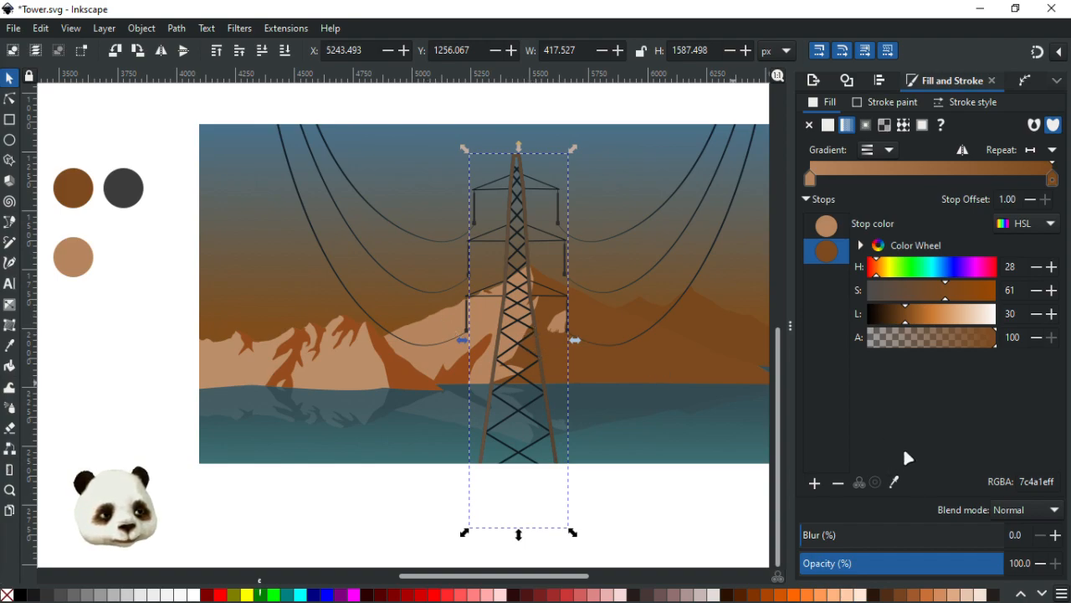
pyautogui.click(534, 317)
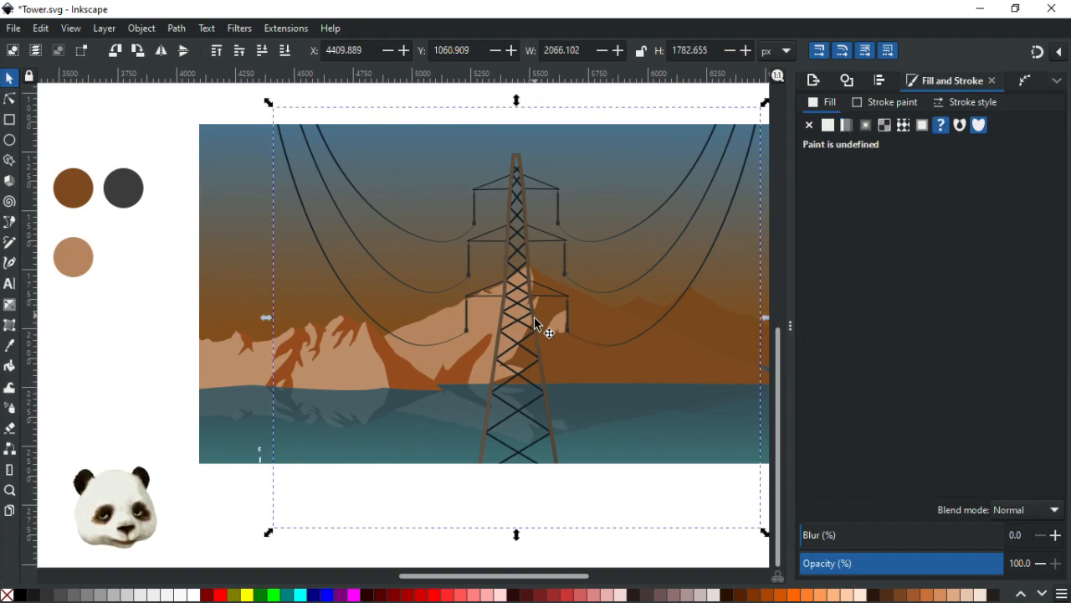
pyautogui.doubleClick(534, 322)
pyautogui.click(534, 323)
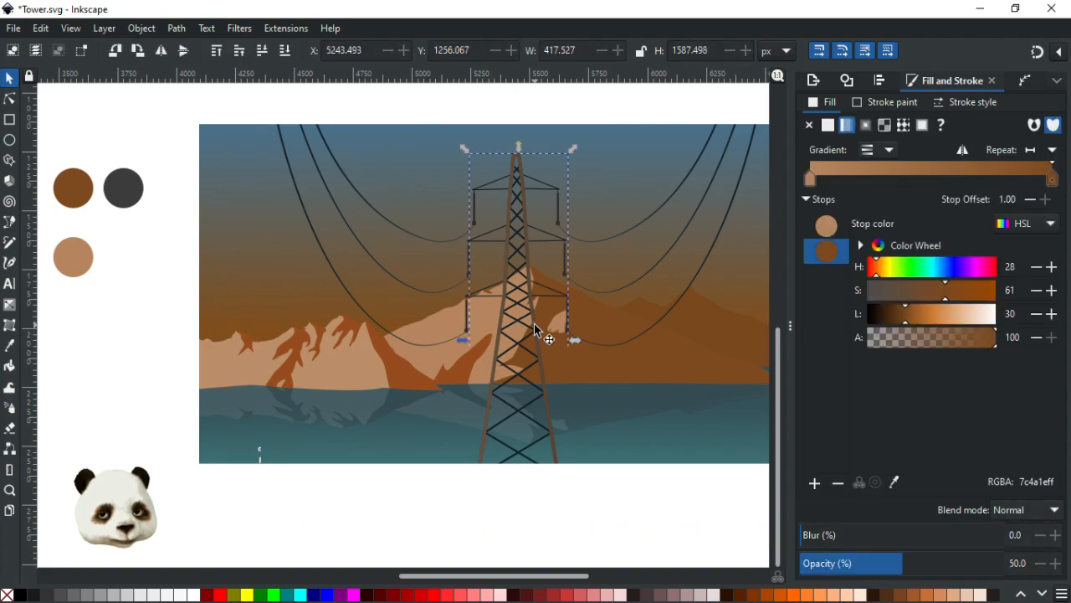
pyautogui.moveTo(940, 561)
pyautogui.mouseDown()
pyautogui.moveTo(1044, 567)
pyautogui.moveTo(937, 569)
pyautogui.mouseUp()
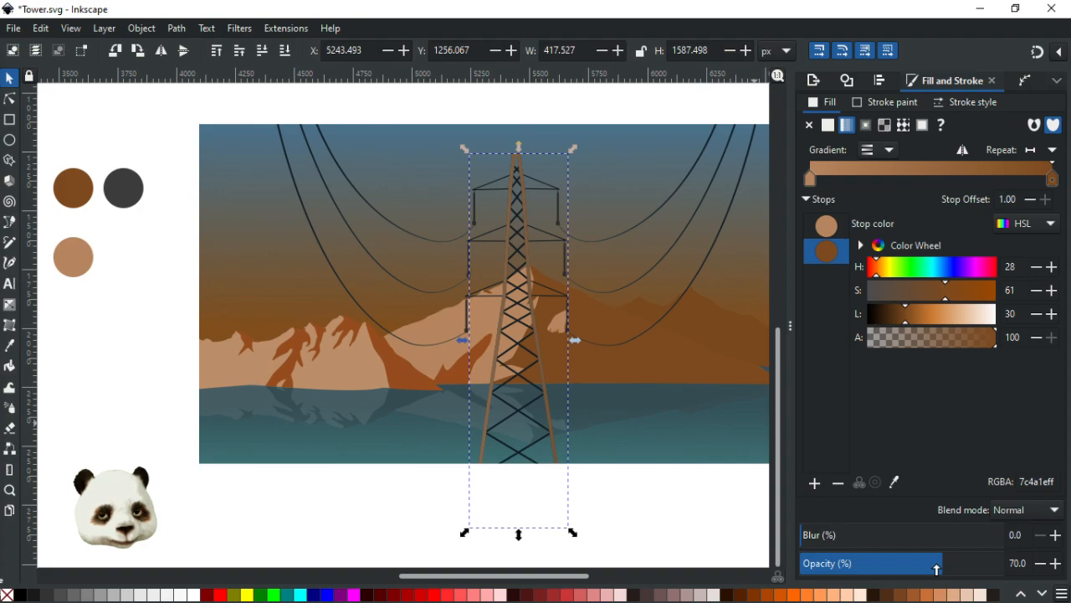
# Step: Try the tower frame in the Multiply and Overlay blend modes, and set it to Color Dodge at 70% opacity
pyautogui.click(1043, 512)
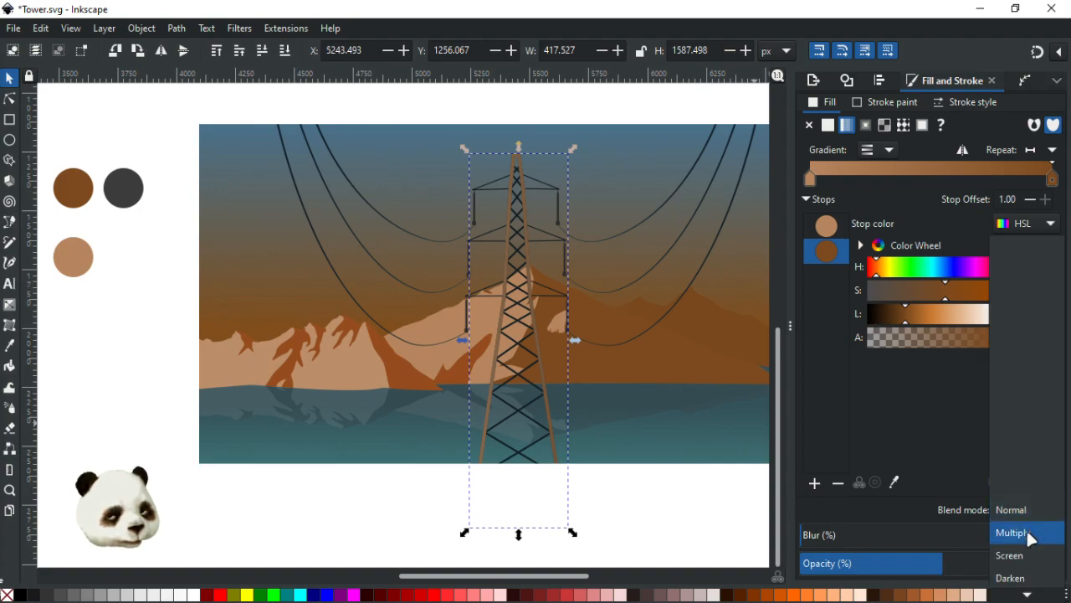
pyautogui.click(1028, 535)
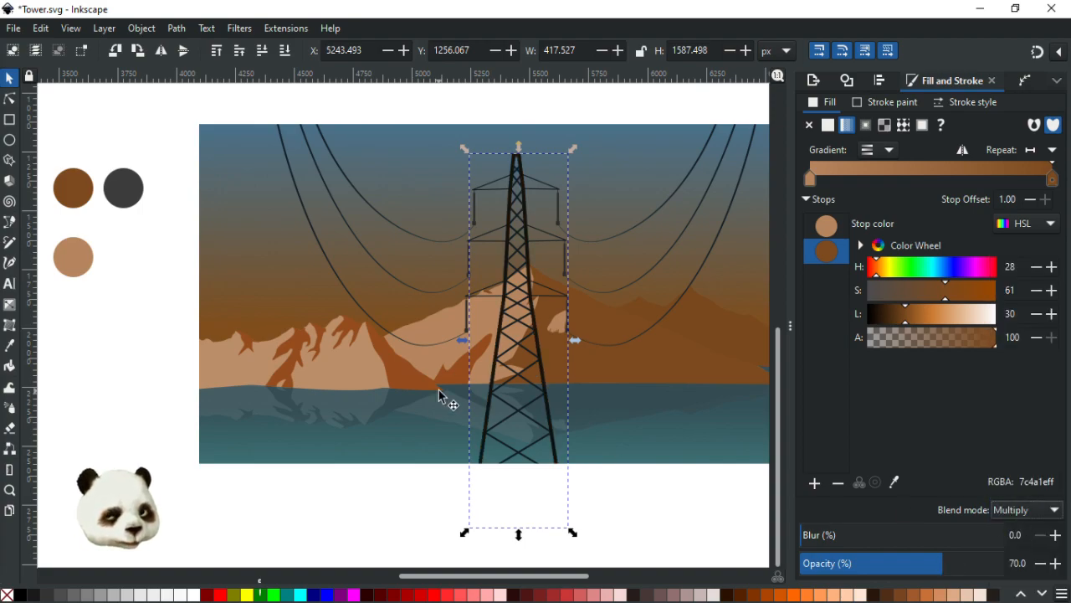
pyautogui.press('Down')
pyautogui.press('Down')
pyautogui.press('Down')
pyautogui.press('Down')
pyautogui.press('Down')
pyautogui.press('Down')
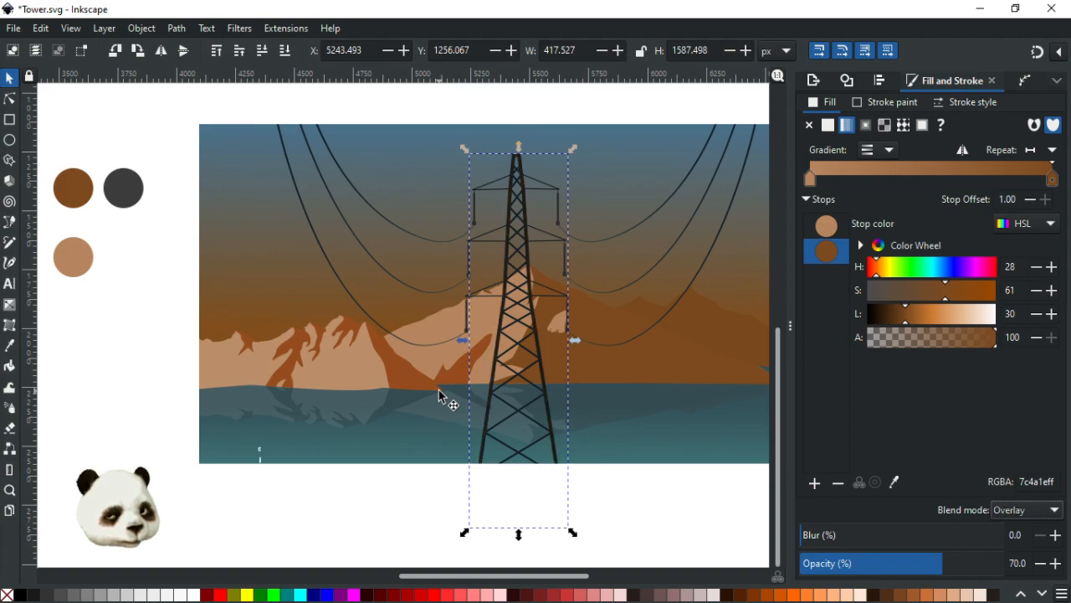
pyautogui.press('Down')
pyautogui.moveTo(961, 571)
pyautogui.mouseDown()
pyautogui.moveTo(1051, 569)
pyautogui.moveTo(941, 571)
pyautogui.mouseUp()
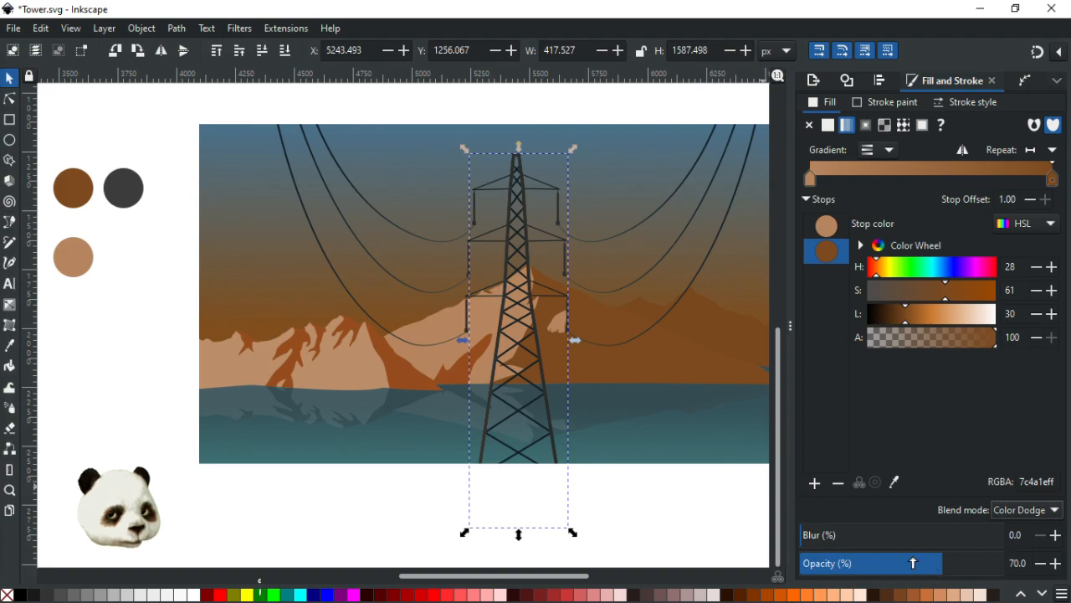
# Step: Shorten the tower frame's horizontal gradient from both ends so it spans only the width between the tower's legs
pyautogui.click(13, 100)
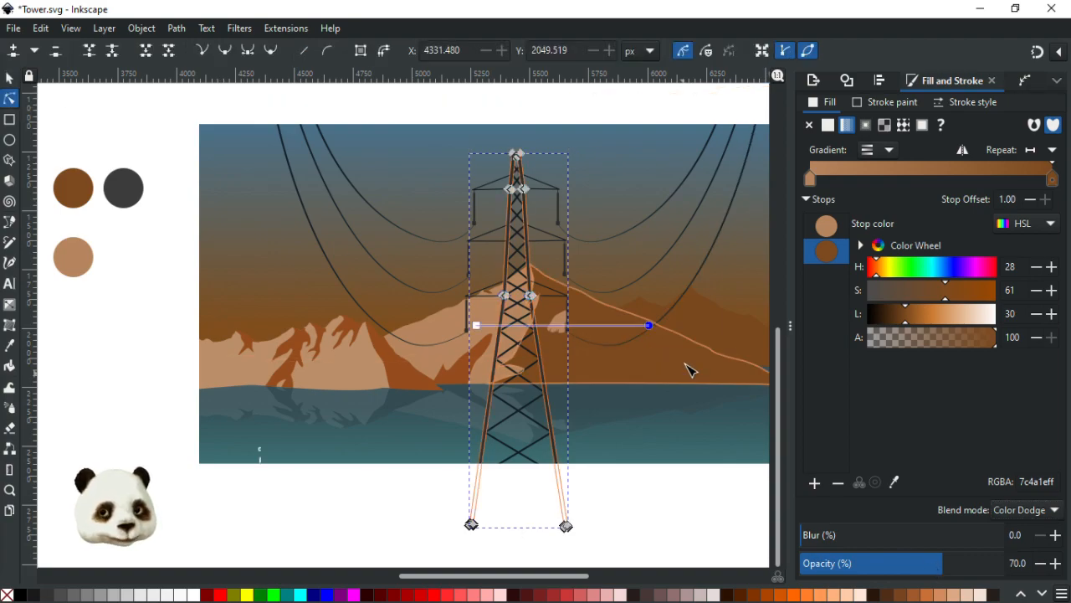
pyautogui.moveTo(649, 326); pyautogui.dragTo(545, 328)
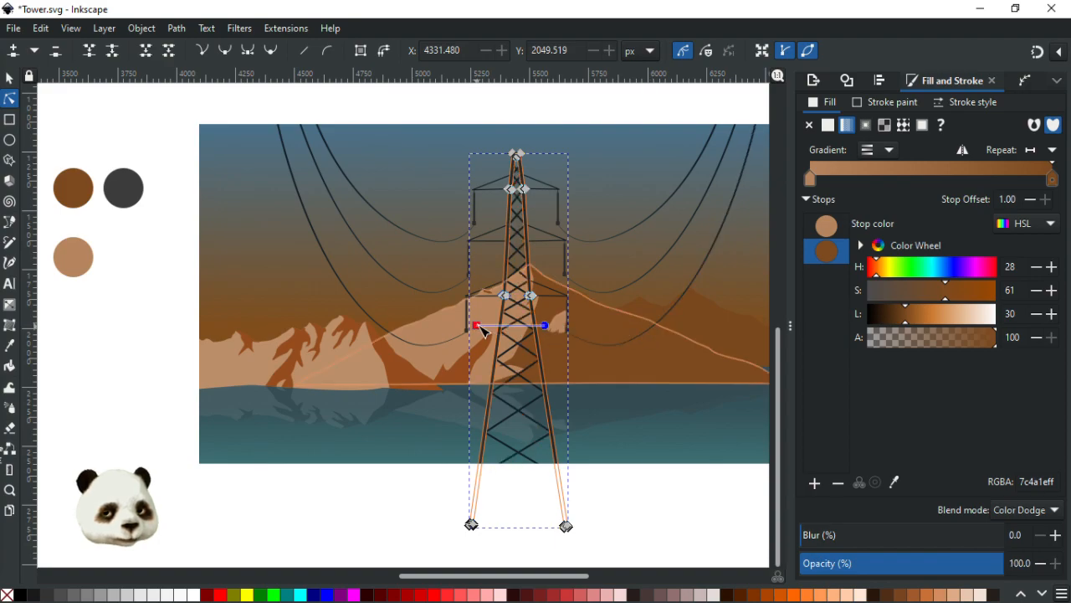
pyautogui.moveTo(477, 324); pyautogui.dragTo(492, 325)
pyautogui.scroll(3, 539, 266)
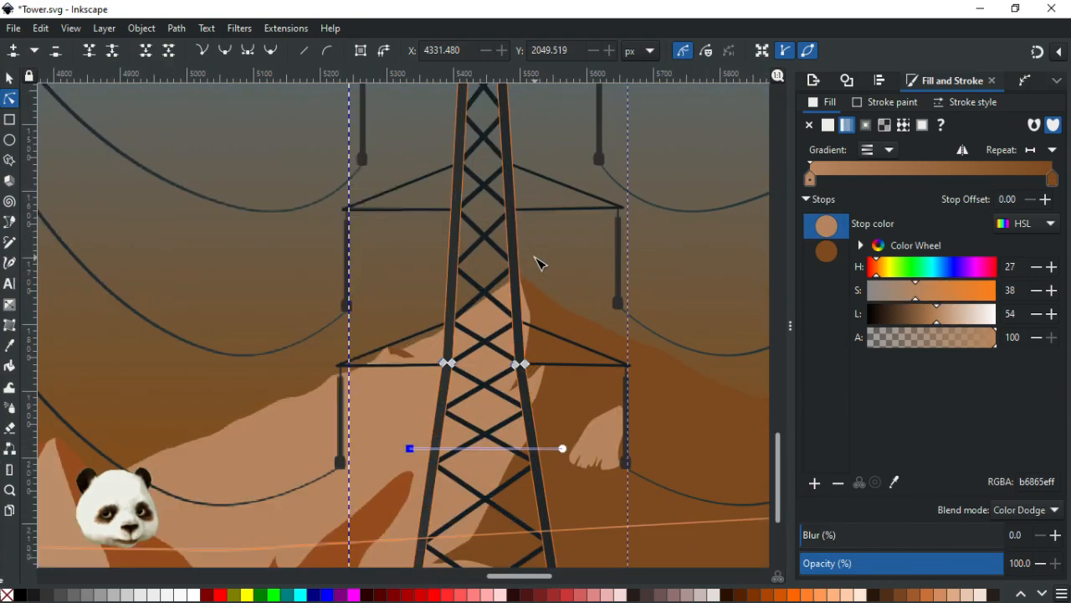
pyautogui.moveTo(566, 449); pyautogui.dragTo(530, 448)
pyautogui.moveTo(409, 450); pyautogui.dragTo(444, 448)
pyautogui.scroll(-3, 390, 360)
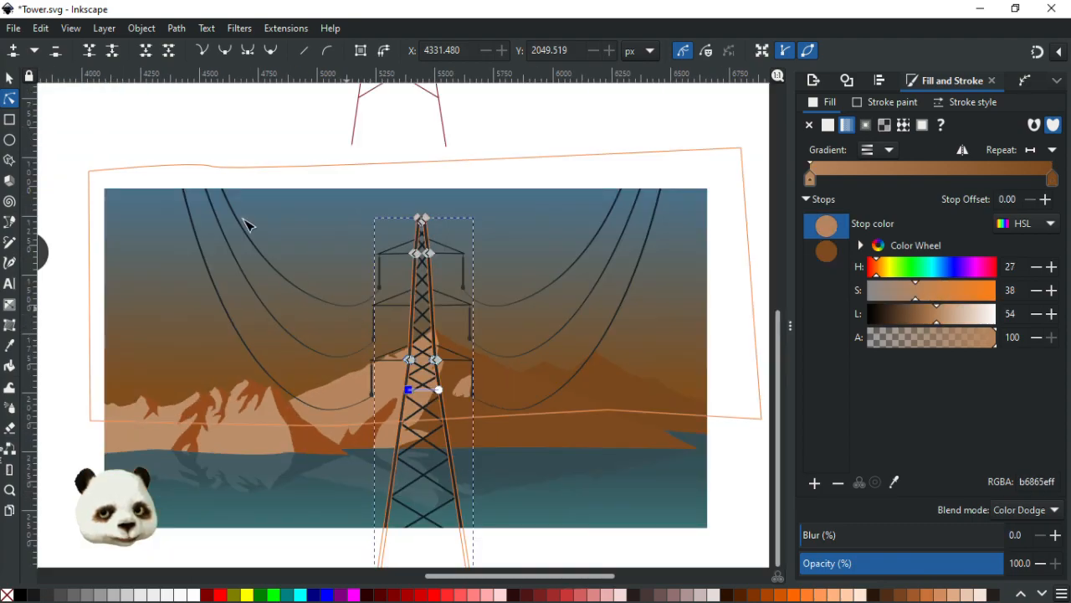
# Step: Clear the tower frame selection and save the drawing
pyautogui.click(10, 78)
pyautogui.click(132, 140)
pyautogui.hotkey('ctrl', 's')
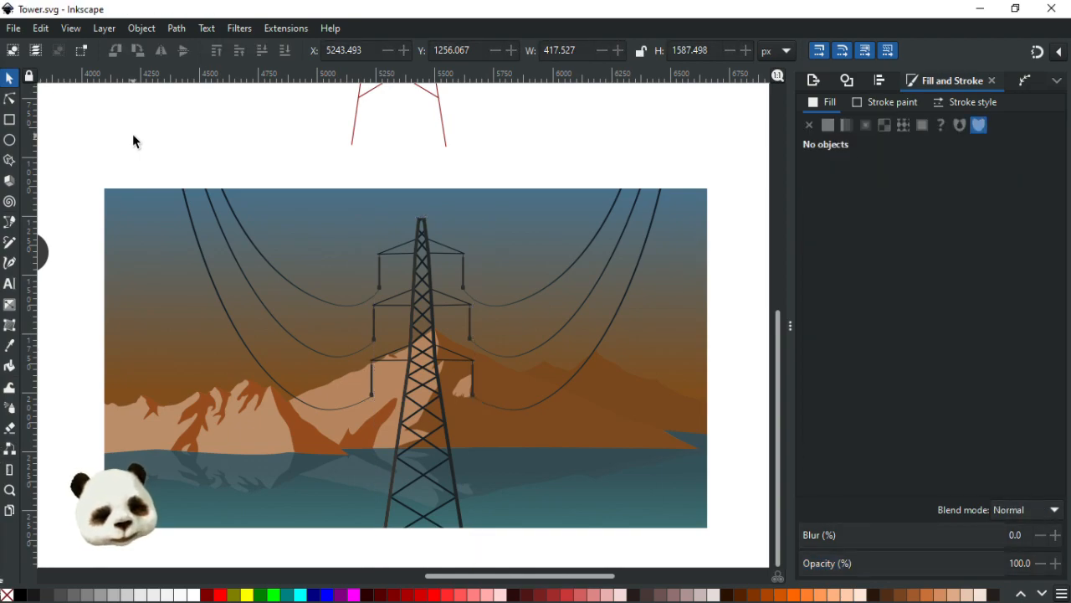
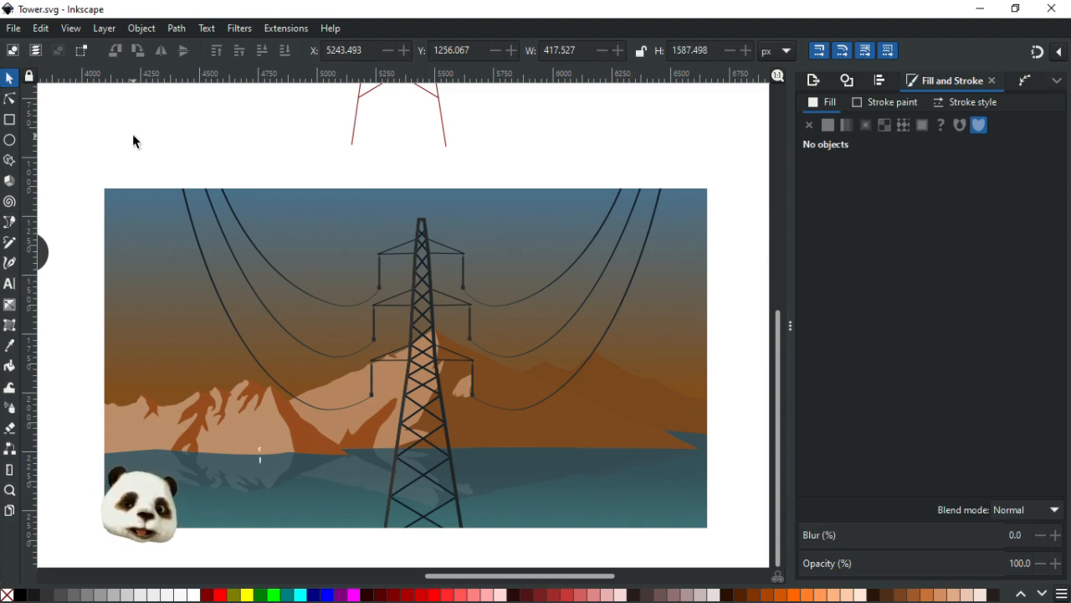
pyautogui.keyDown('ctrl'); pyautogui.scroll(-2, 436, 251); pyautogui.keyUp('ctrl')
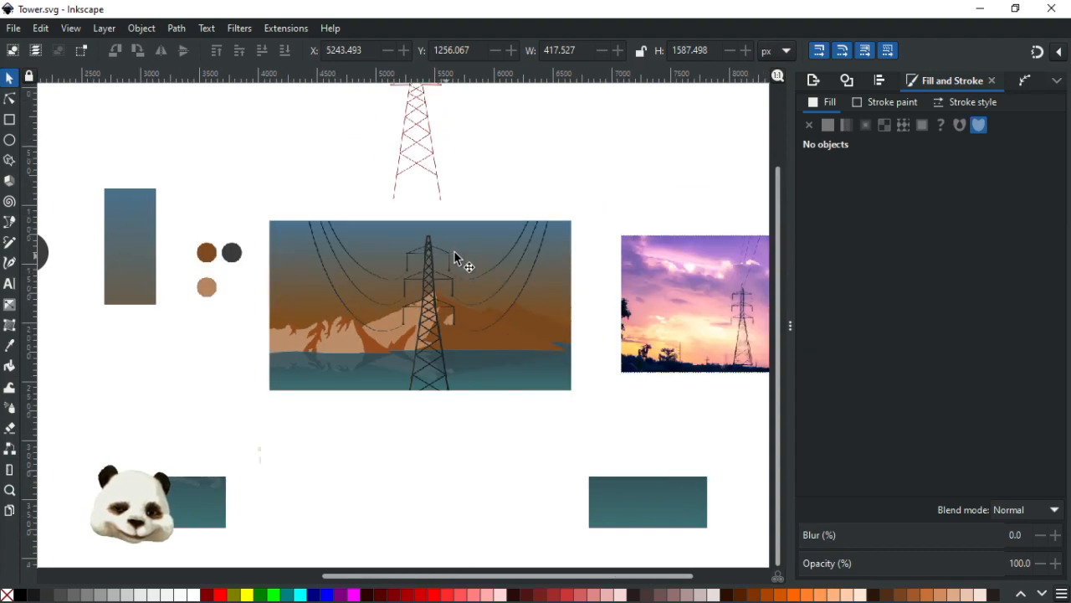
pyautogui.keyDown('ctrl'); pyautogui.scroll(2, 506, 297); pyautogui.keyUp('ctrl')
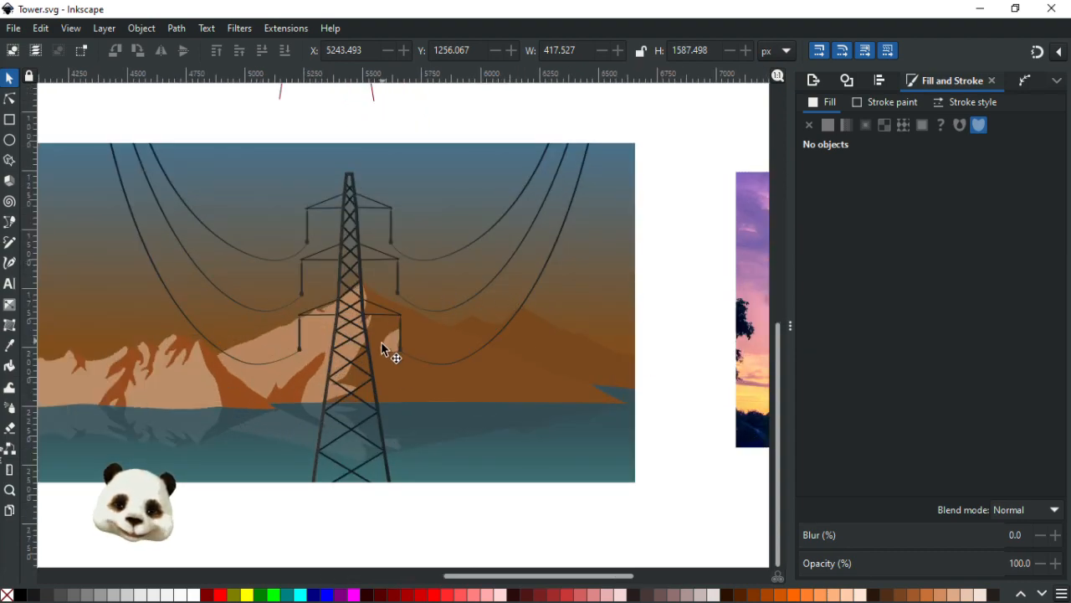
pyautogui.moveTo(459, 397); pyautogui.dragTo(518, 393)
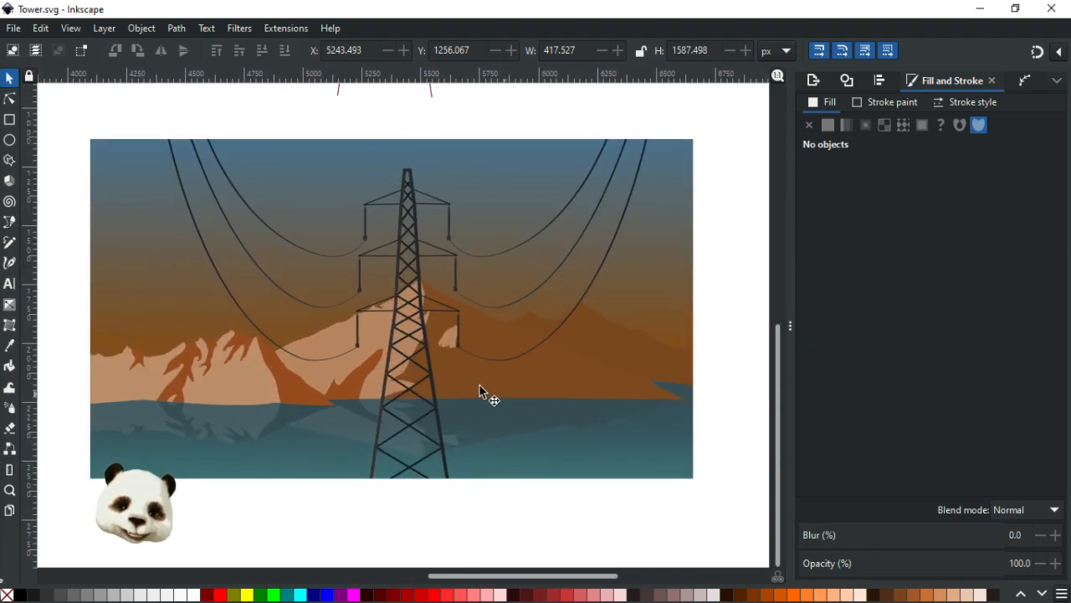
pyautogui.keyDown('ctrl'); pyautogui.scroll(2, 440, 373); pyautogui.keyUp('ctrl')
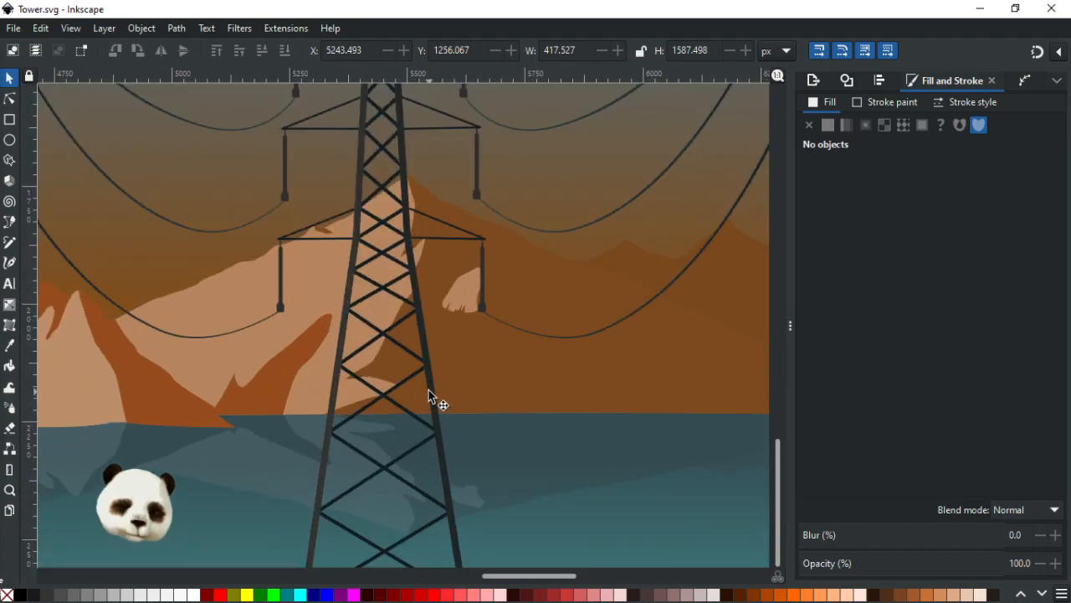
pyautogui.keyDown('ctrl'); pyautogui.scroll(-3, 428, 389); pyautogui.keyUp('ctrl')
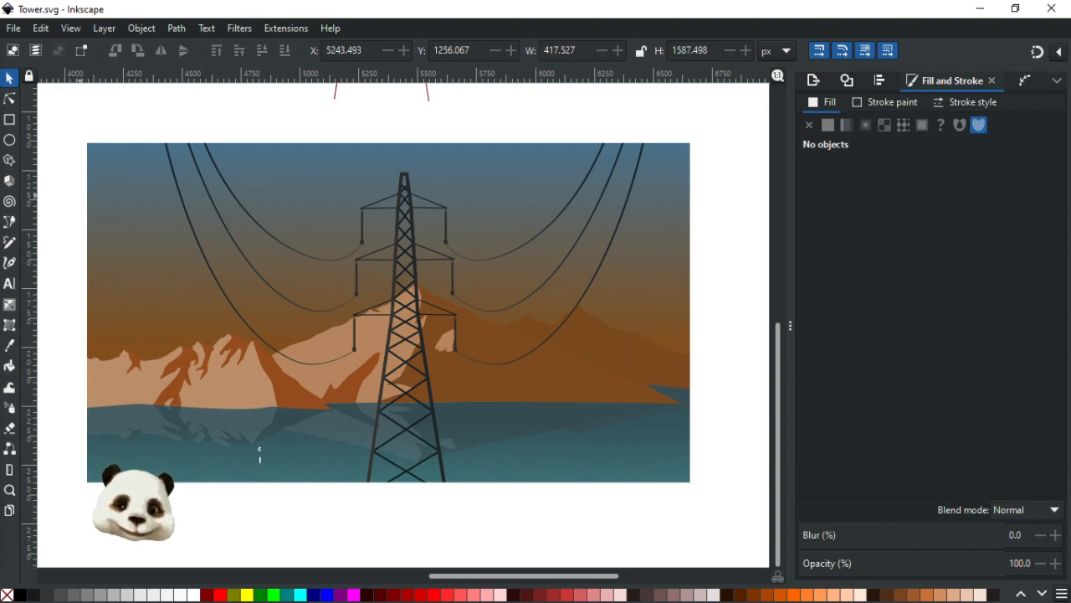
# Step: Brighten the brown end stop of the sky's gradient to hue 31, saturation 64, lightness 34
pyautogui.click(9, 98)
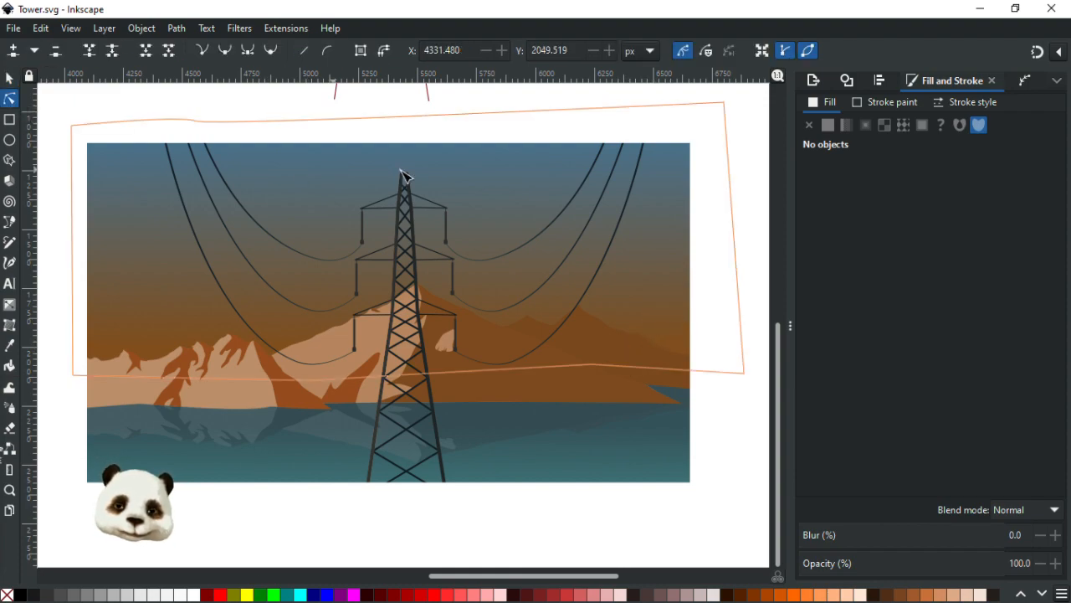
pyautogui.click(489, 184)
pyautogui.moveTo(319, 376); pyautogui.dragTo(323, 350)
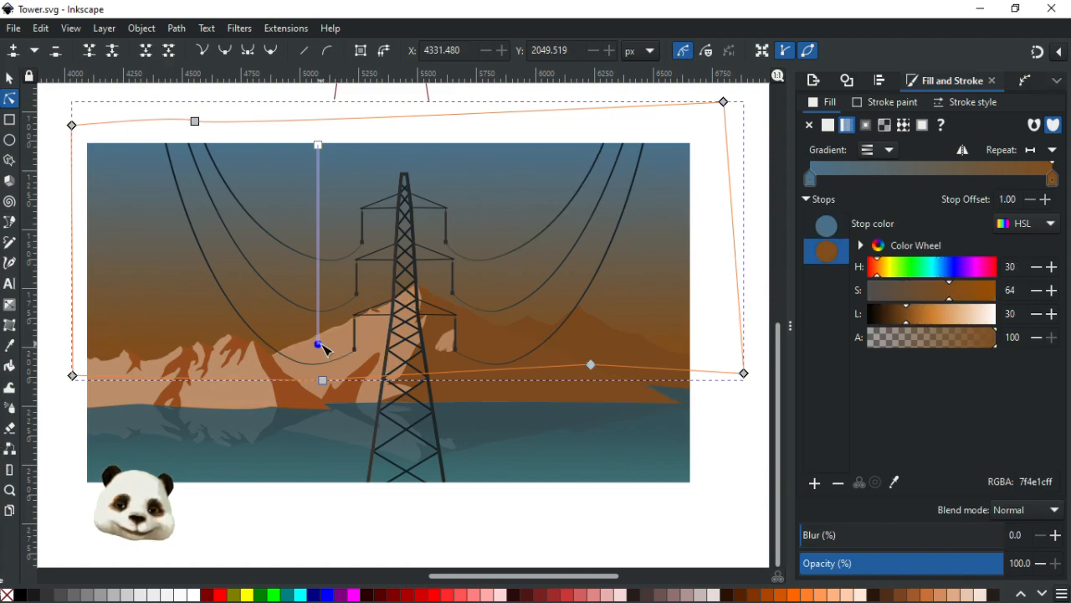
pyautogui.click(904, 313)
pyautogui.moveTo(904, 311); pyautogui.dragTo(908, 312)
pyautogui.scroll(-2, 715, 377)
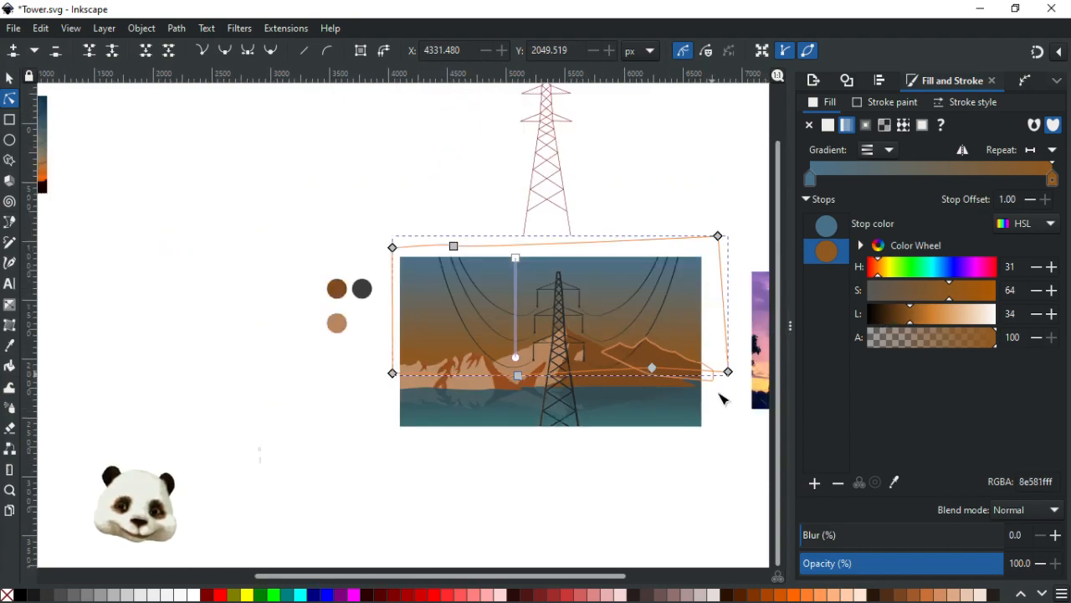
# Step: Try lightness 45 on the blue start stop of the sky's gradient, and set it to hue 201, saturation 31, lightness 41
pyautogui.click(515, 258)
pyautogui.scroll(3, 662, 268)
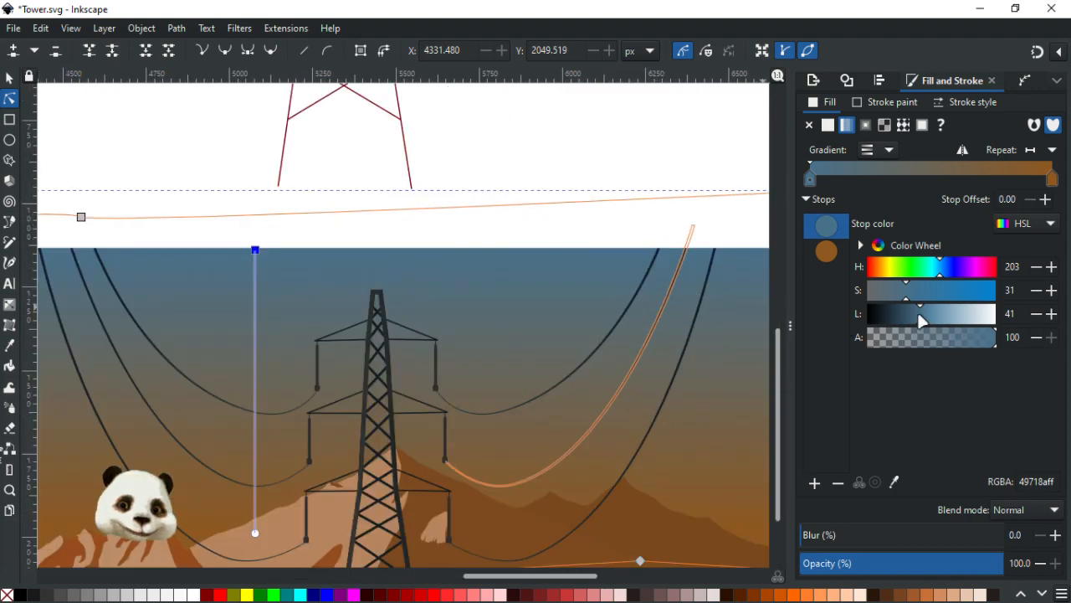
pyautogui.moveTo(921, 315); pyautogui.dragTo(927, 321)
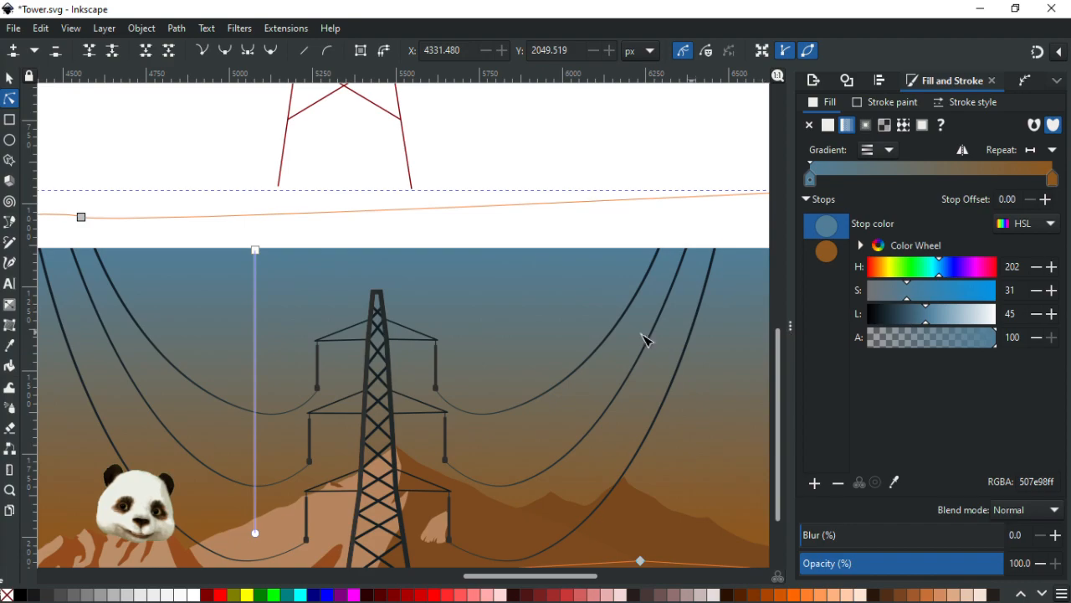
pyautogui.scroll(-2, 662, 337)
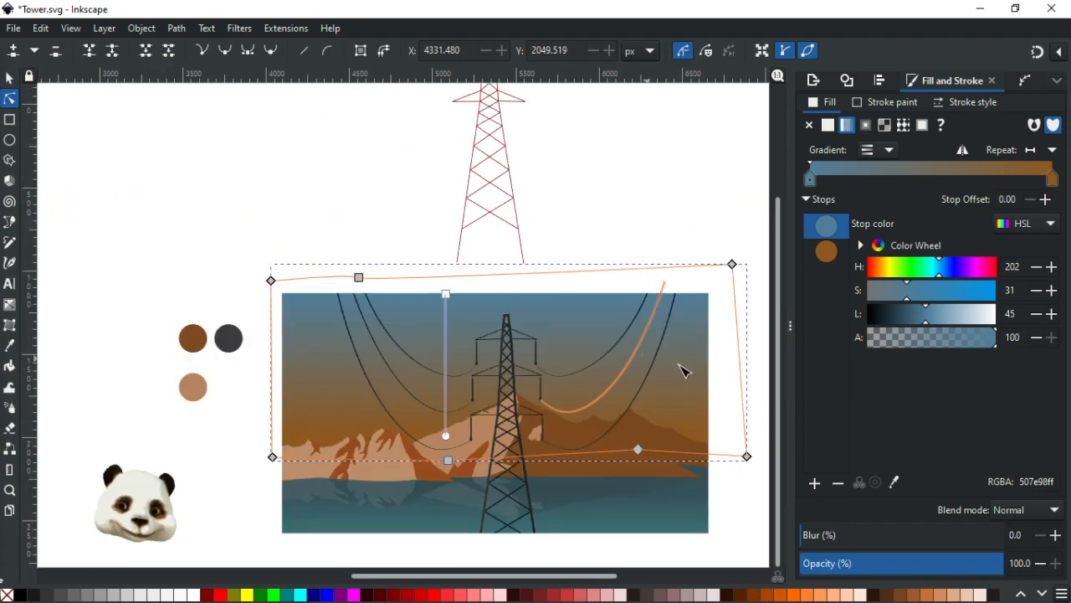
pyautogui.click(916, 314)
pyautogui.moveTo(918, 317); pyautogui.dragTo(920, 317)
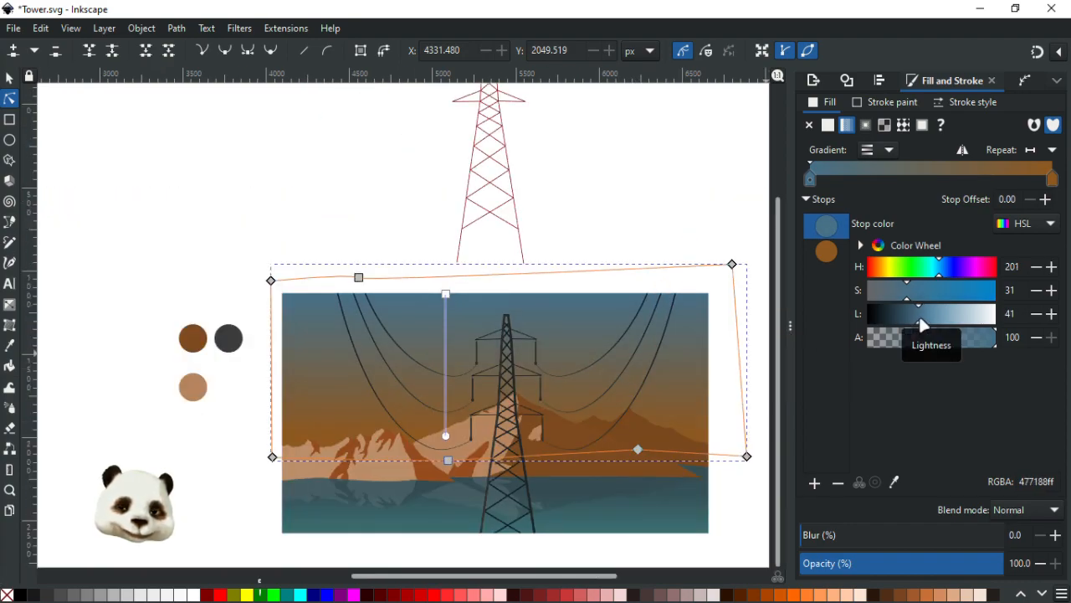
# Step: Deselect the sky and save the drawing
pyautogui.click(251, 229)
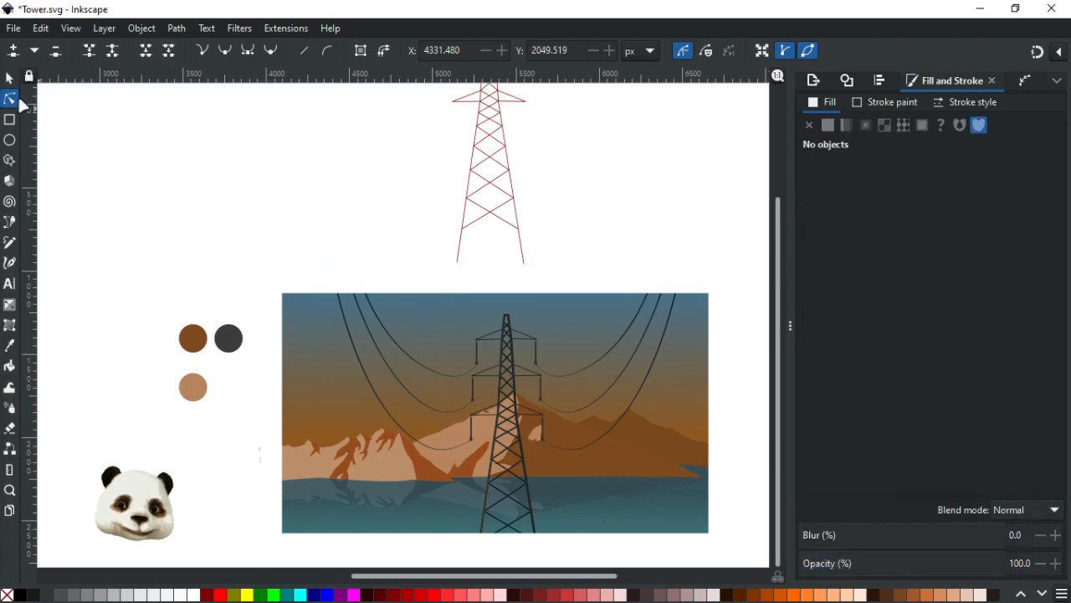
pyautogui.click(10, 80)
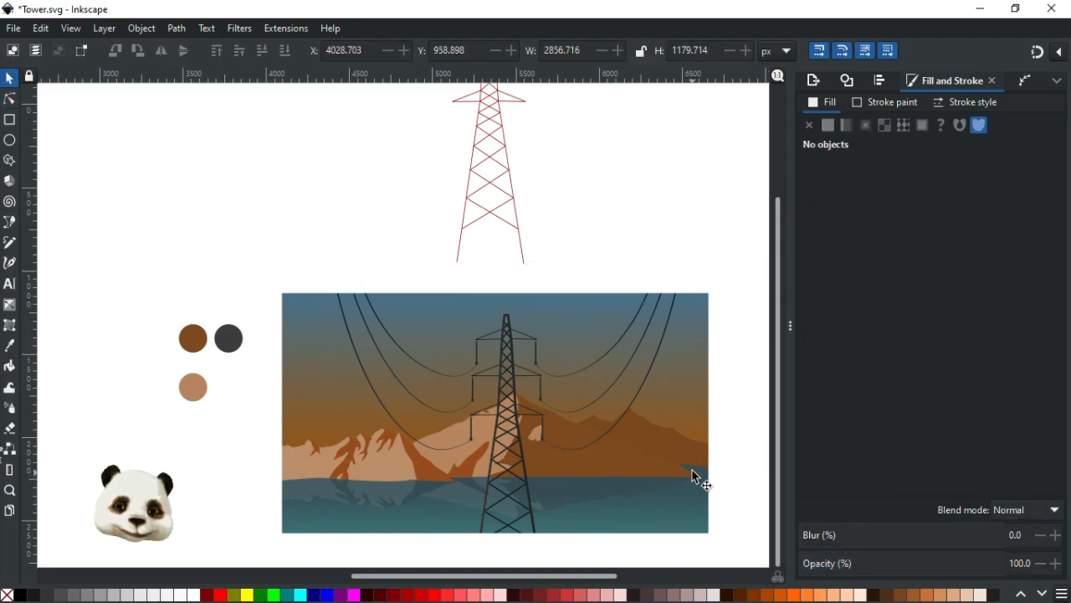
pyautogui.hotkey('ctrl', 's')
# Step: Select the gradient tower frame inside the group and move it about 61 px to the right, off the dark frame beneath
pyautogui.keyDown('ctrl'); pyautogui.scroll(2, 578, 540); pyautogui.keyUp('ctrl')
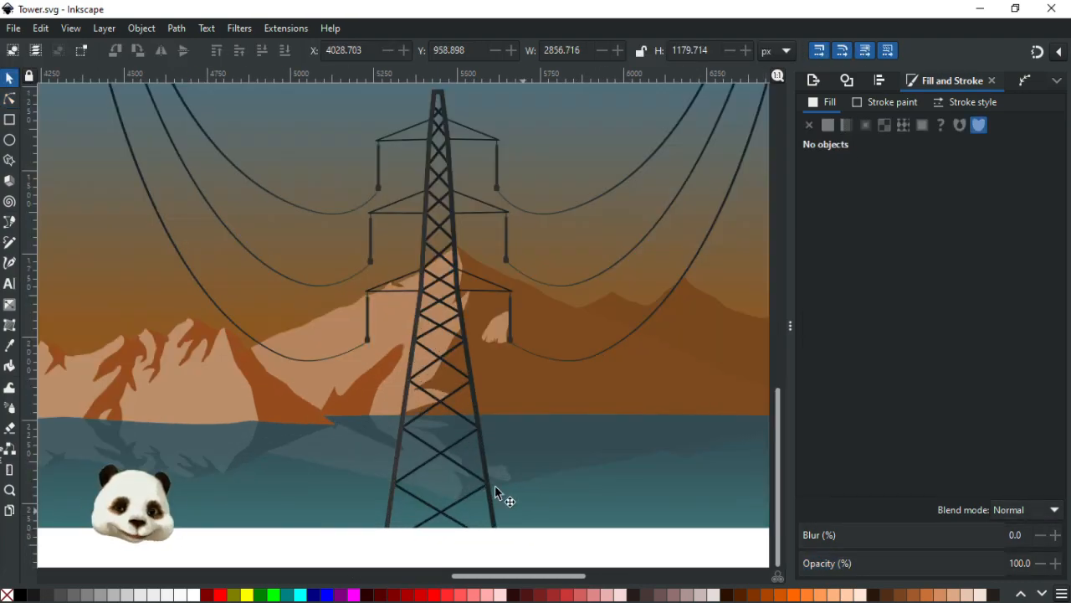
pyautogui.click(488, 482)
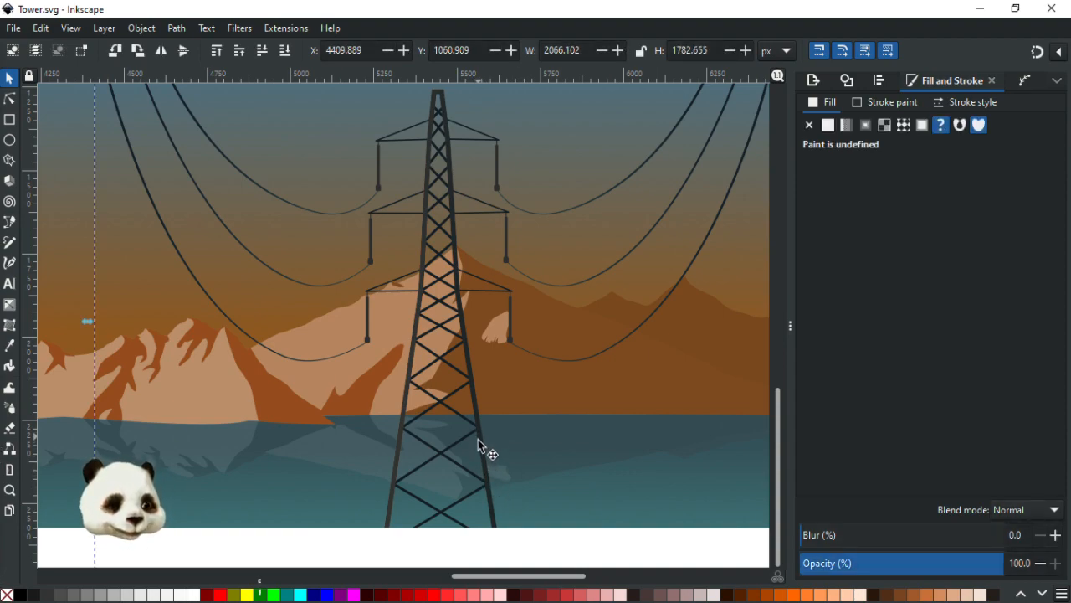
pyautogui.doubleClick(483, 448)
pyautogui.click(483, 456)
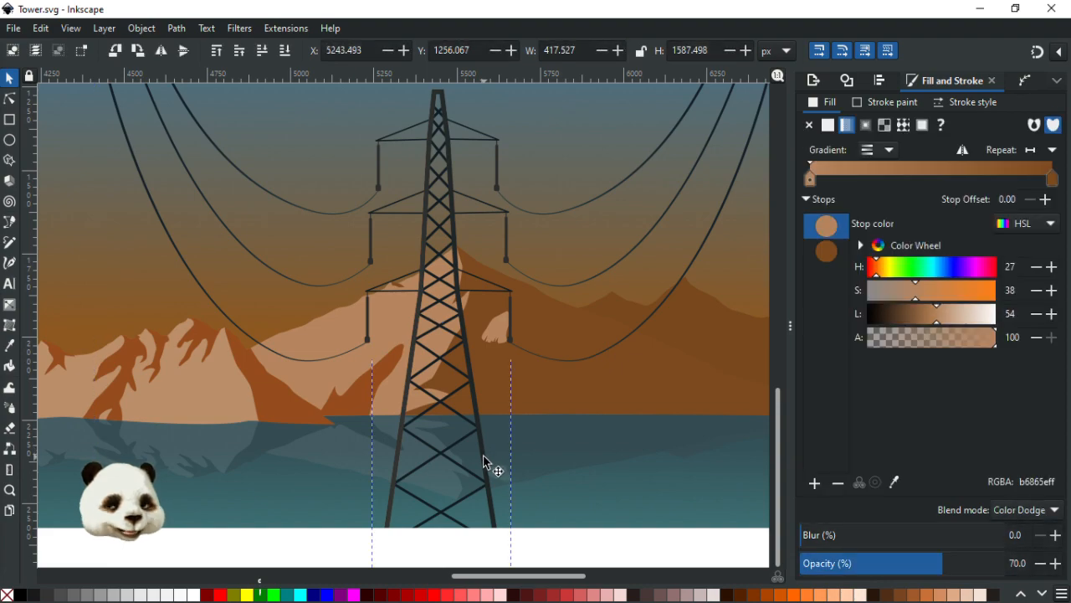
pyautogui.moveTo(483, 460); pyautogui.dragTo(415, 446)
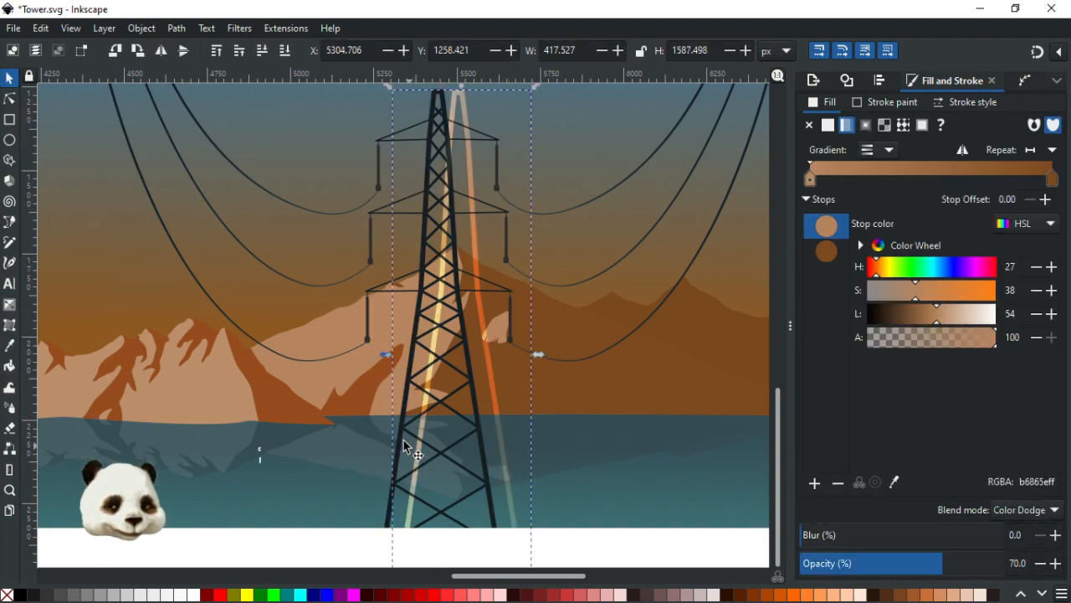
# Step: Select the dark tower frame, save the drawing, and undo the gradient frame's move
pyautogui.click(401, 436)
pyautogui.hotkey('ctrl', 's')
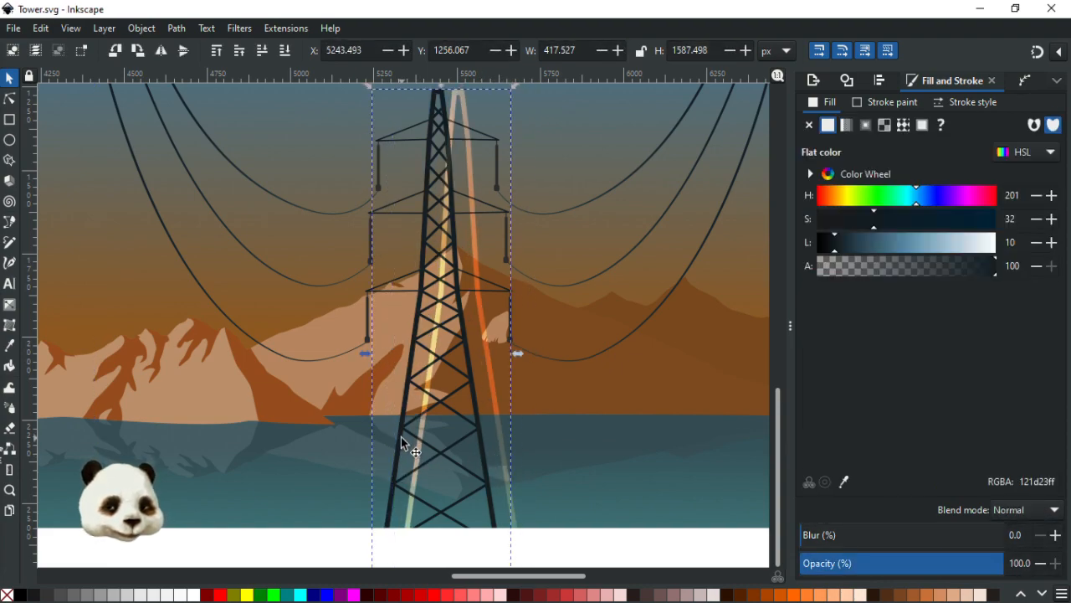
pyautogui.hotkey('ctrl', 'z')
pyautogui.moveTo(494, 253); pyautogui.dragTo(479, 400)
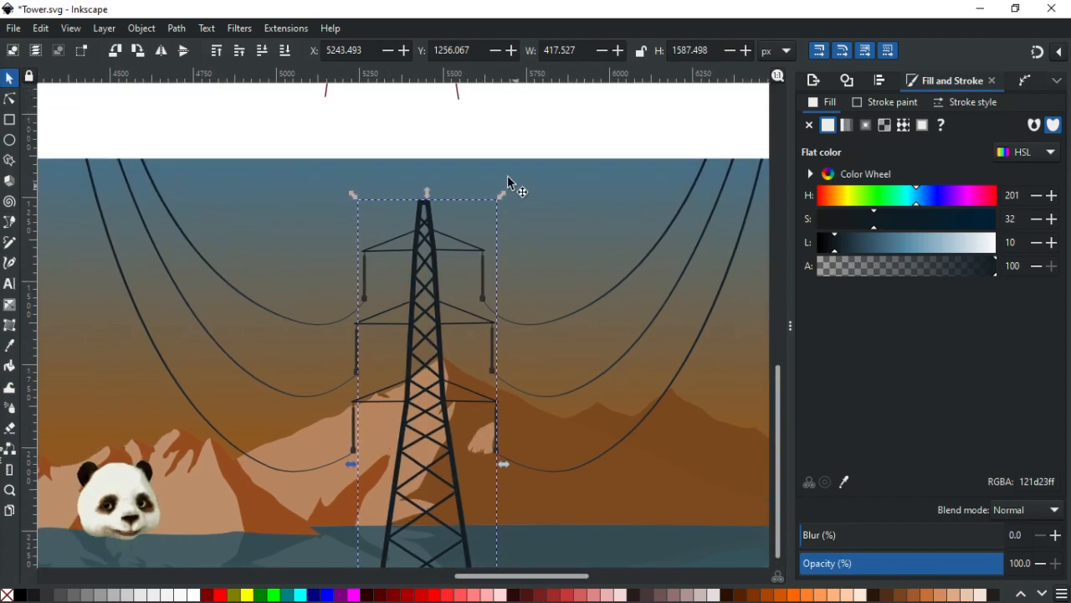
# Step: Undo a trial resize of the dark tower frame and narrow the frame about its centre to about 333 px wide
pyautogui.moveTo(502, 198); pyautogui.dragTo(499, 216)
pyautogui.hotkey('ctrl', 'z')
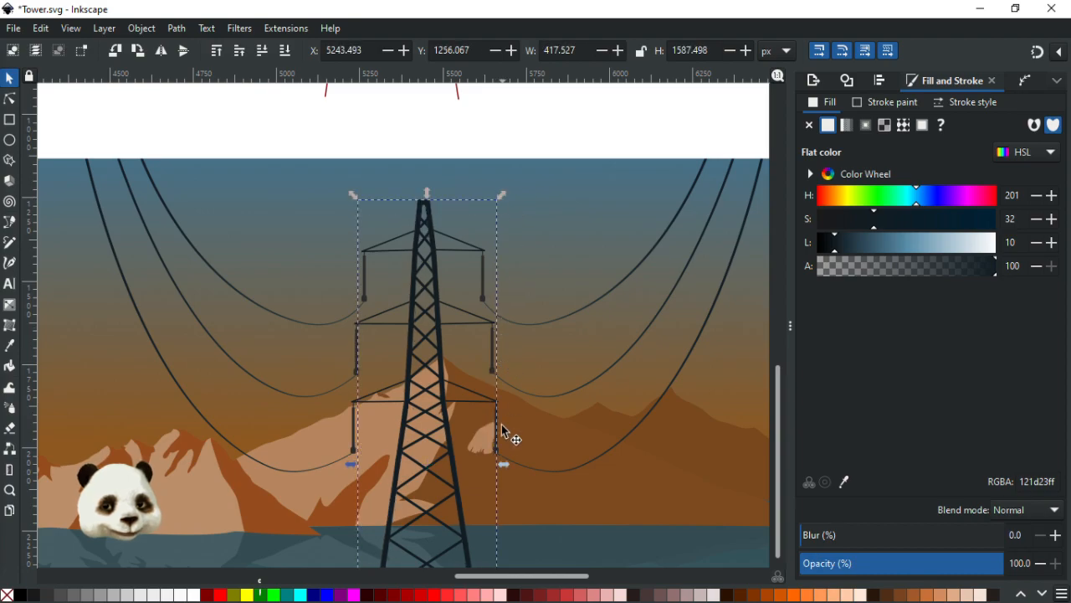
pyautogui.moveTo(503, 464); pyautogui.dragTo(483, 463)
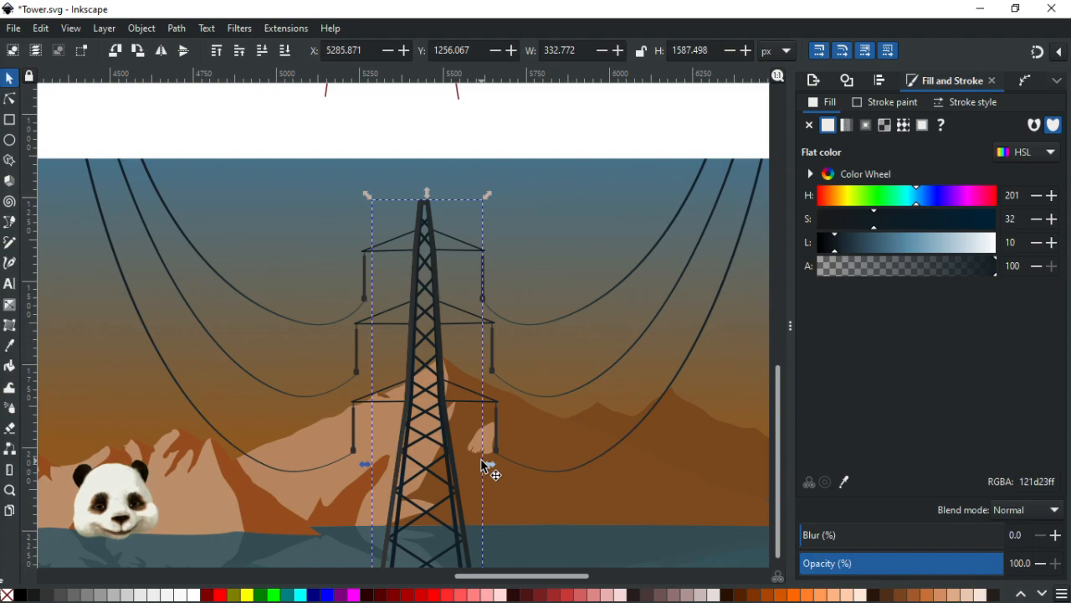
# Step: Nudge the narrowed dark frame about 1.7 px to the left and deselect it
pyautogui.scroll(-3, 484, 465)
pyautogui.keyDown('ctrl'); pyautogui.scroll(-3, 469, 418); pyautogui.keyUp('ctrl')
pyautogui.keyDown('ctrl'); pyautogui.scroll(1, 483, 395); pyautogui.keyUp('ctrl')
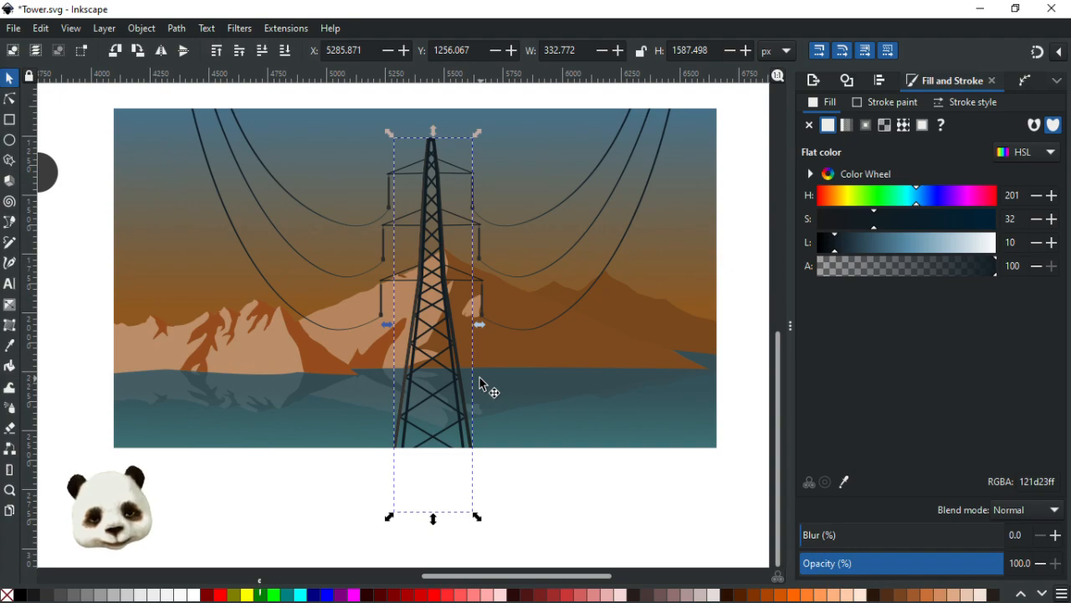
pyautogui.scroll(-3, 486, 383)
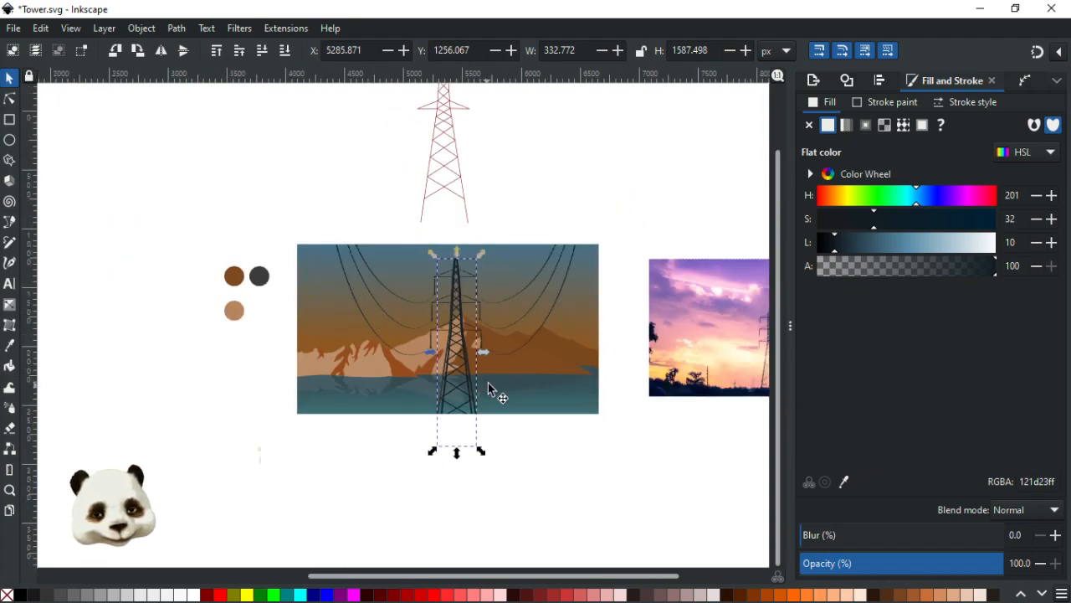
pyautogui.scroll(4, 500, 355)
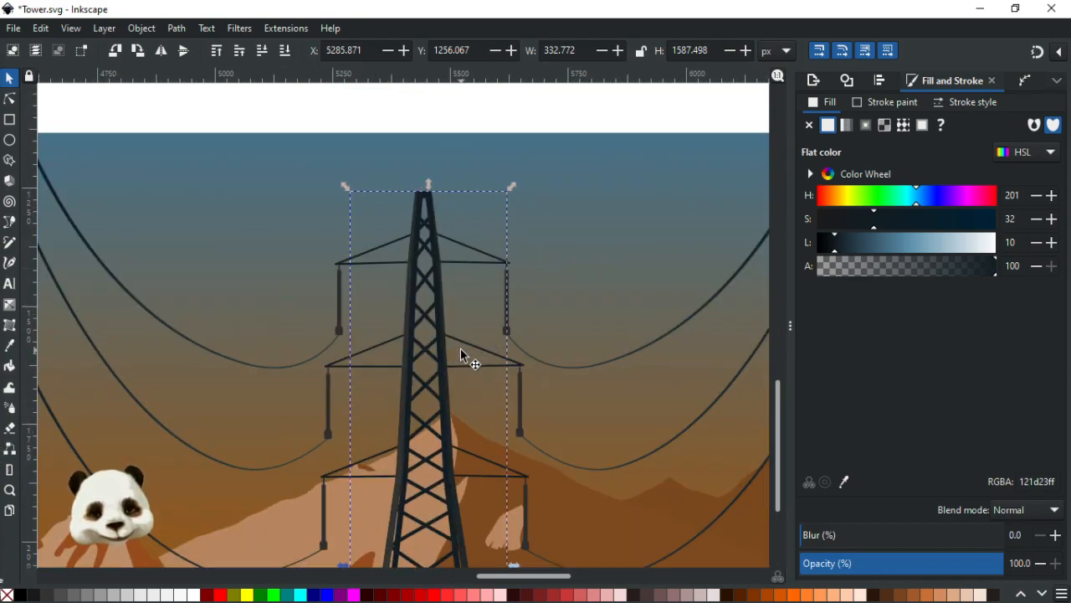
pyautogui.hotkey('alt', 'Left')
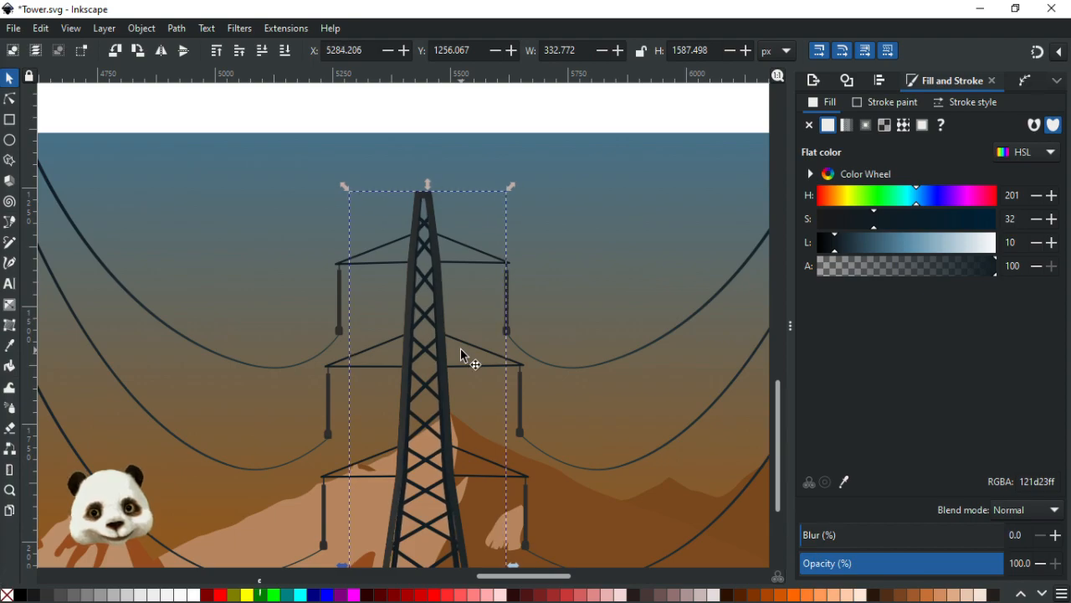
pyautogui.scroll(-2, 459, 348)
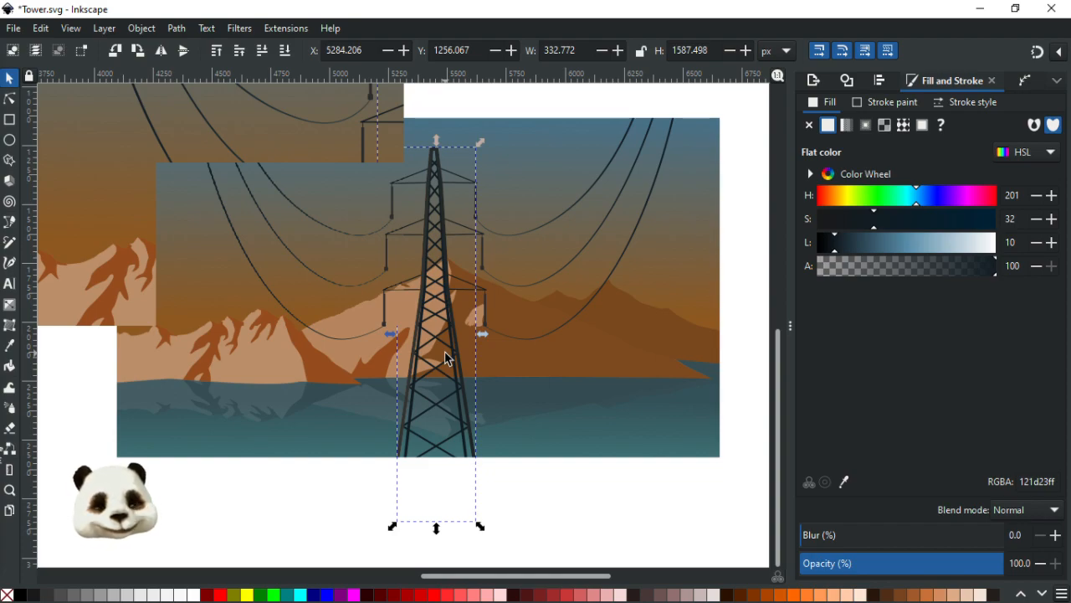
pyautogui.click(309, 529)
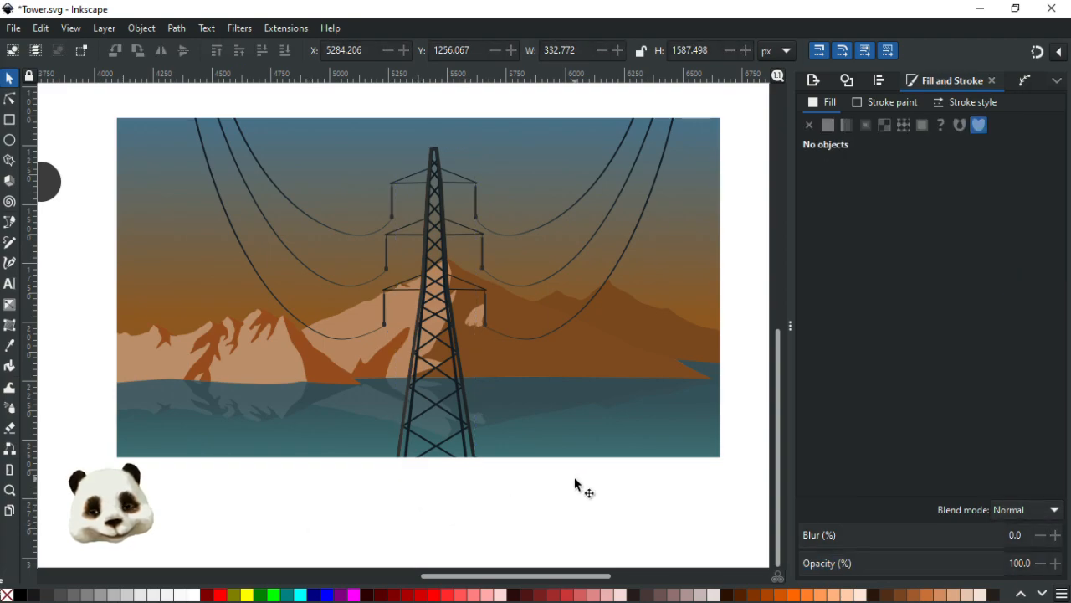
# Step: Select the rear cross-bracing of the tower and narrow it about its centre to about 281 px wide
pyautogui.scroll(-1, 576, 491)
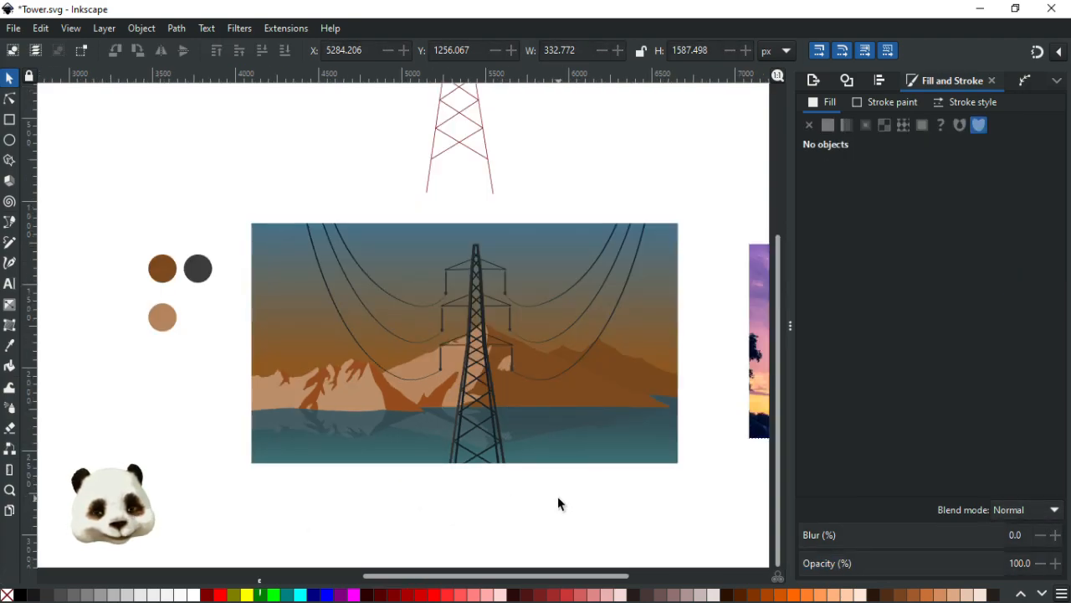
pyautogui.scroll(1, 557, 499)
pyautogui.scroll(1, 492, 476)
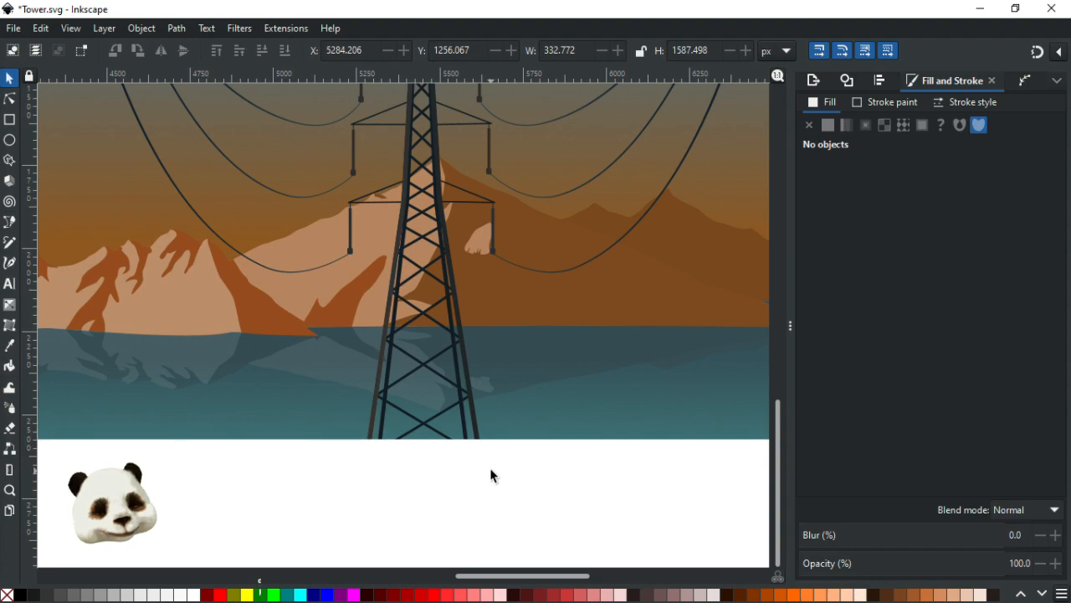
pyautogui.scroll(-1, 474, 430)
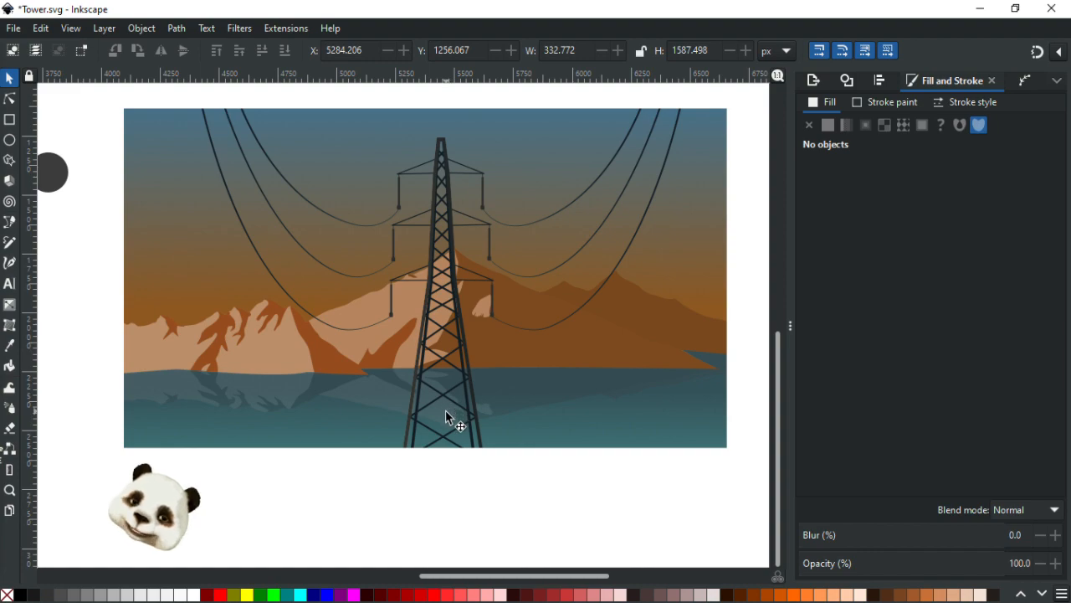
pyautogui.click(449, 404)
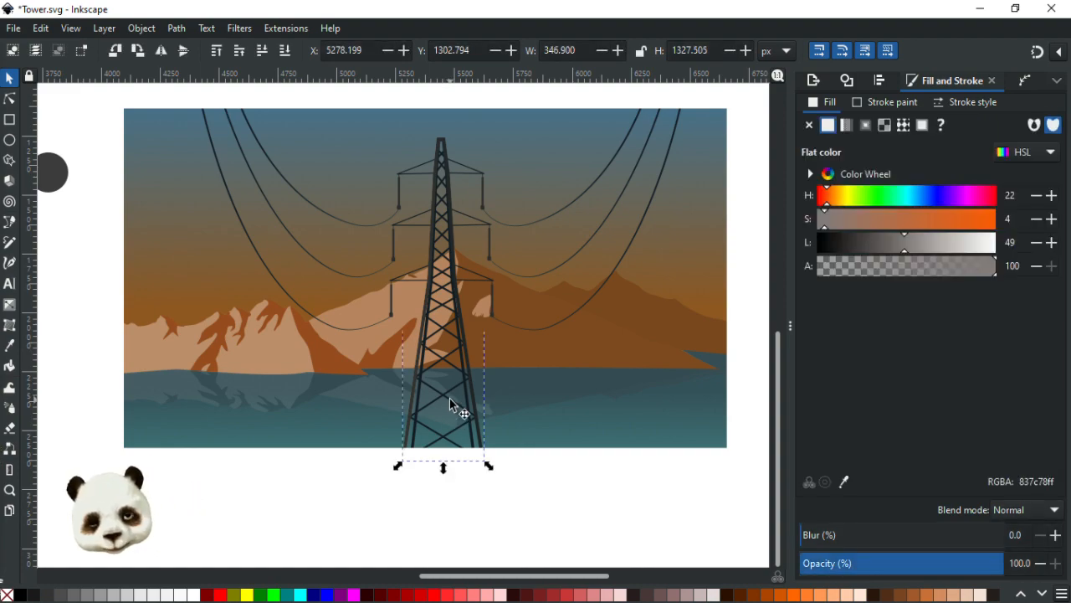
pyautogui.keyDown('ctrl'); pyautogui.scroll(2, 450, 404); pyautogui.keyUp('ctrl')
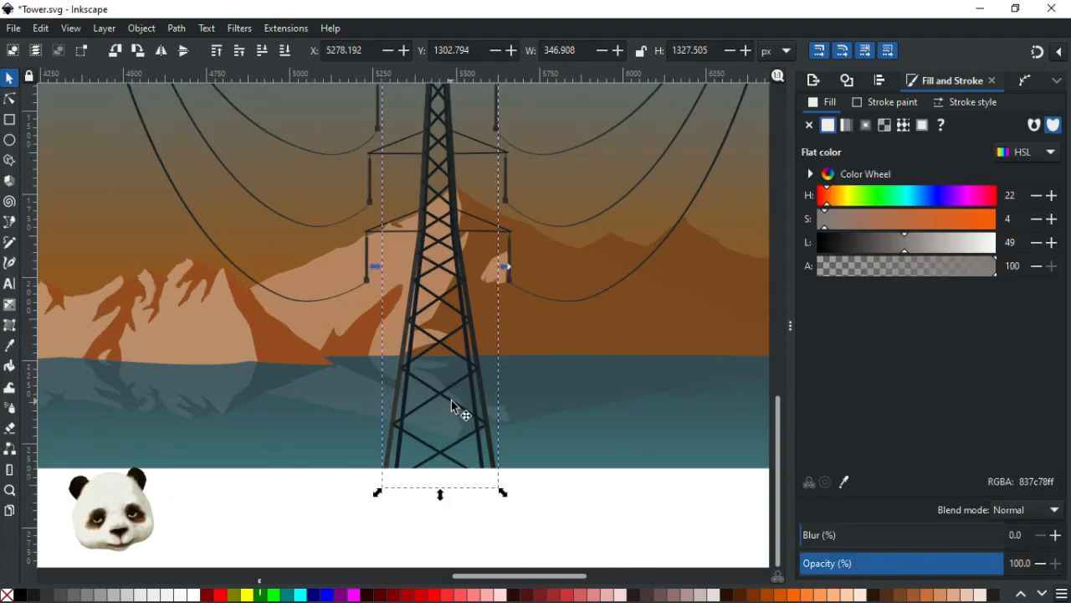
pyautogui.keyDown('ctrl'); pyautogui.keyDown('shift'); pyautogui.moveTo(507, 266); pyautogui.dragTo(493, 269); pyautogui.keyUp('shift'); pyautogui.keyUp('ctrl')
pyautogui.hotkey('ctrl', 'z')
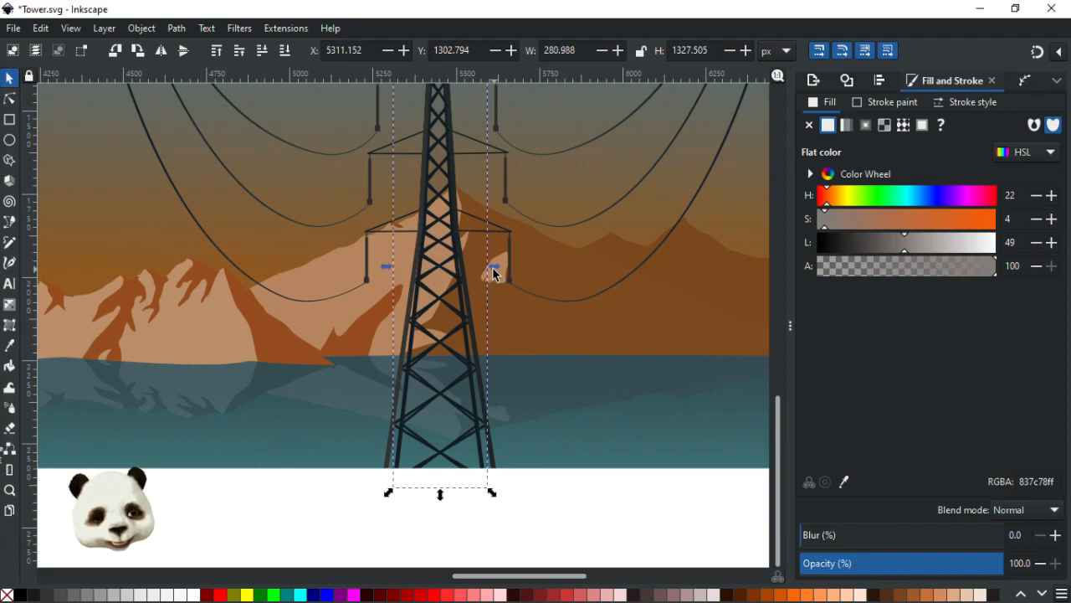
# Step: Move the narrowed rear cross-bracing up 30 px so its braces sit offset from the front ones
pyautogui.press('Up')
pyautogui.press('Up')
pyautogui.press('Up')
pyautogui.press('Up')
pyautogui.press('Up')
pyautogui.press('Up')
pyautogui.press('Up')
pyautogui.press('Up')
pyautogui.press('Up')
pyautogui.press('Up')
pyautogui.press('Up')
pyautogui.press('Up')
pyautogui.press('Up')
pyautogui.press('Up')
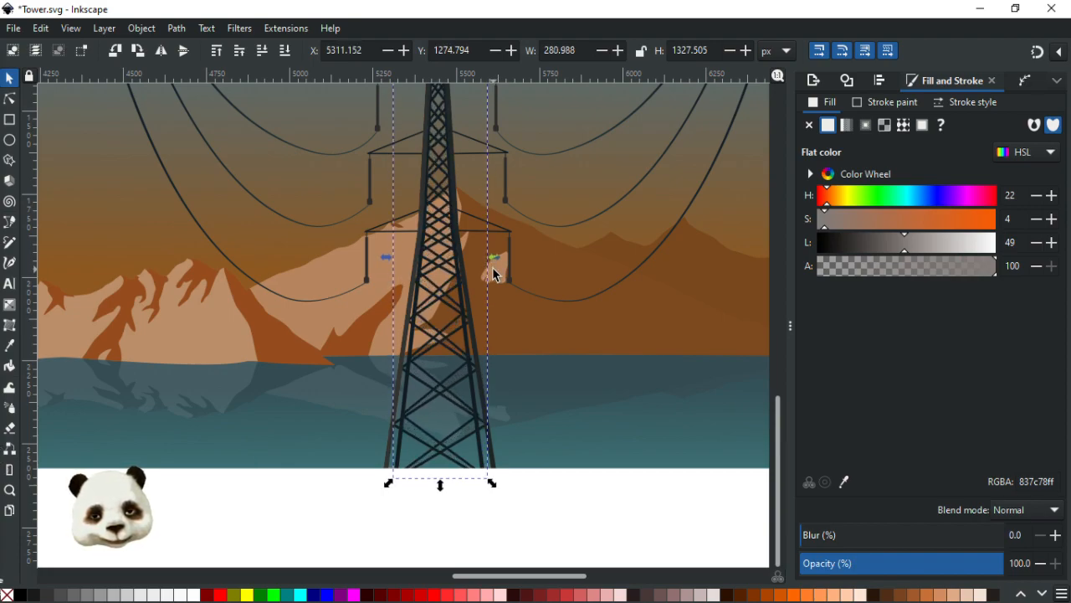
pyautogui.press('Up')
pyautogui.scroll(8, 493, 272)
pyautogui.scroll(-4, 494, 282)
pyautogui.keyDown('ctrl'); pyautogui.scroll(-2, 494, 285); pyautogui.keyUp('ctrl')
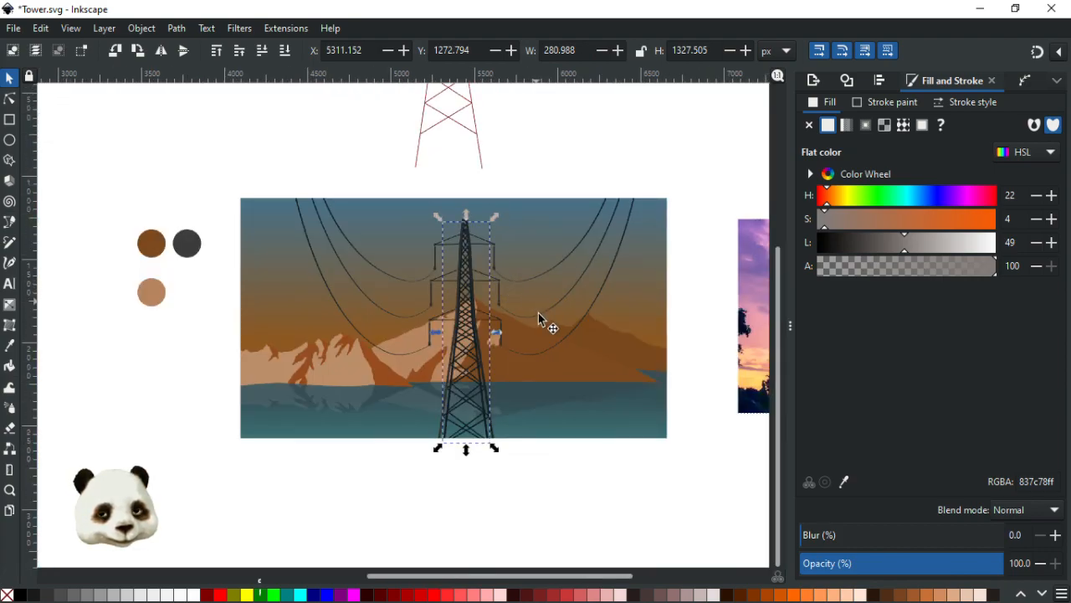
pyautogui.keyDown('ctrl'); pyautogui.scroll(1, 539, 314); pyautogui.keyUp('ctrl')
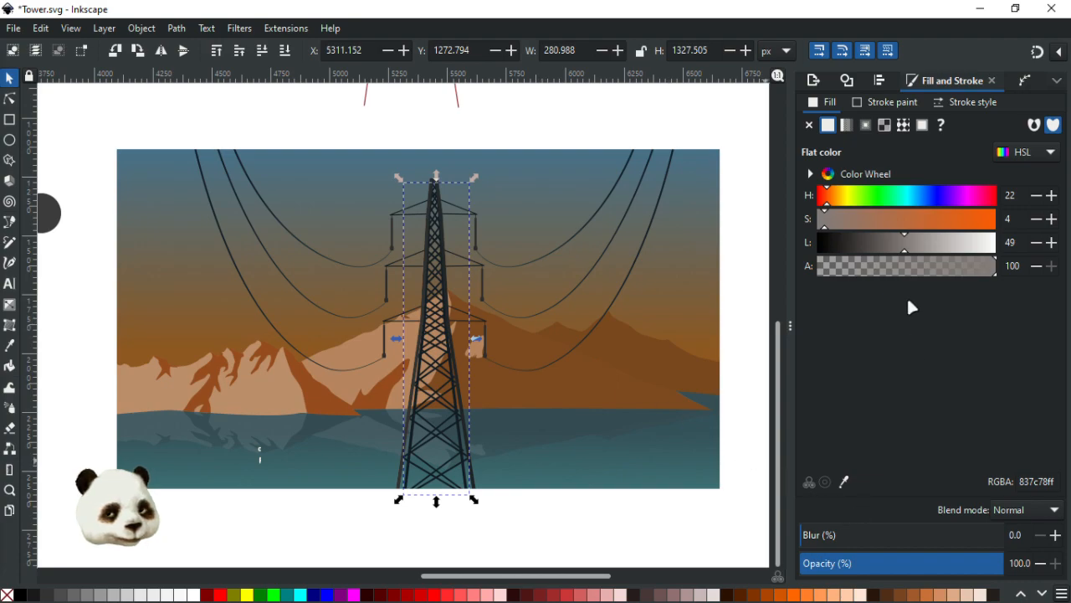
# Step: Sample the tower's dark blue-grey onto the rear cross-bracing and adjust the fill to hue 203, saturation 11, lightness 19
pyautogui.keyDown('ctrl'); pyautogui.scroll(2, 471, 400); pyautogui.keyUp('ctrl')
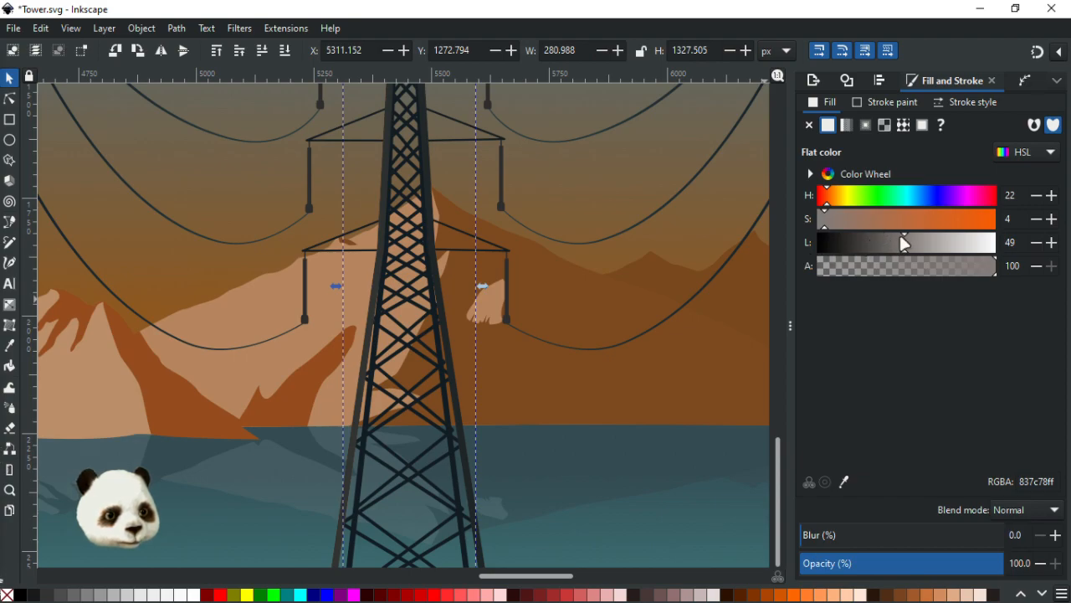
pyautogui.moveTo(903, 247); pyautogui.dragTo(877, 251)
pyautogui.press('d')
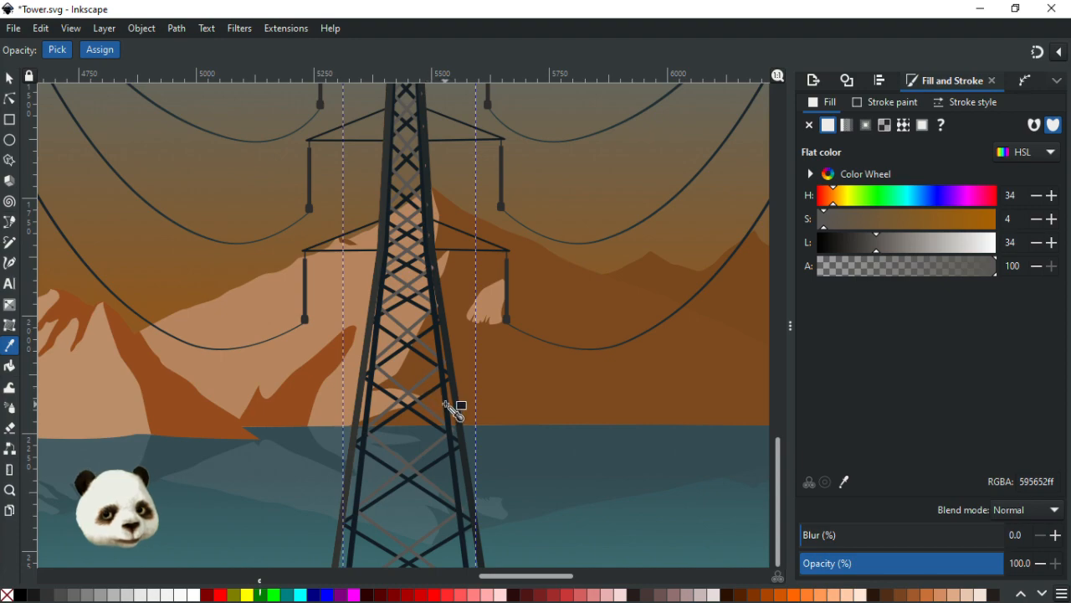
pyautogui.click(445, 398)
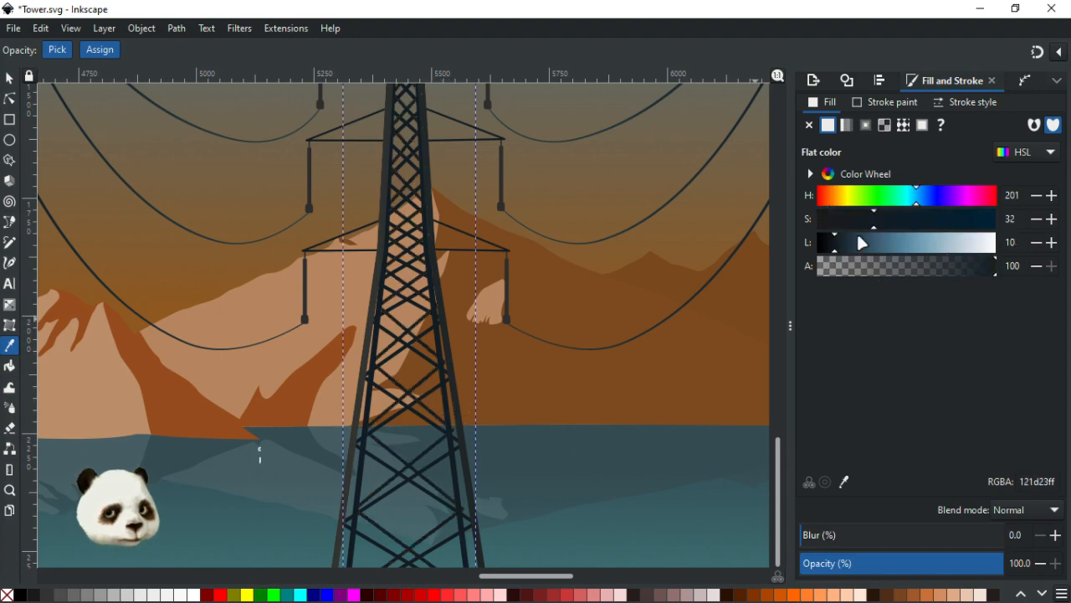
pyautogui.moveTo(837, 247)
pyautogui.mouseDown()
pyautogui.moveTo(850, 247)
pyautogui.moveTo(825, 242)
pyautogui.moveTo(843, 243)
pyautogui.mouseUp()
pyautogui.moveTo(849, 246); pyautogui.dragTo(837, 226)
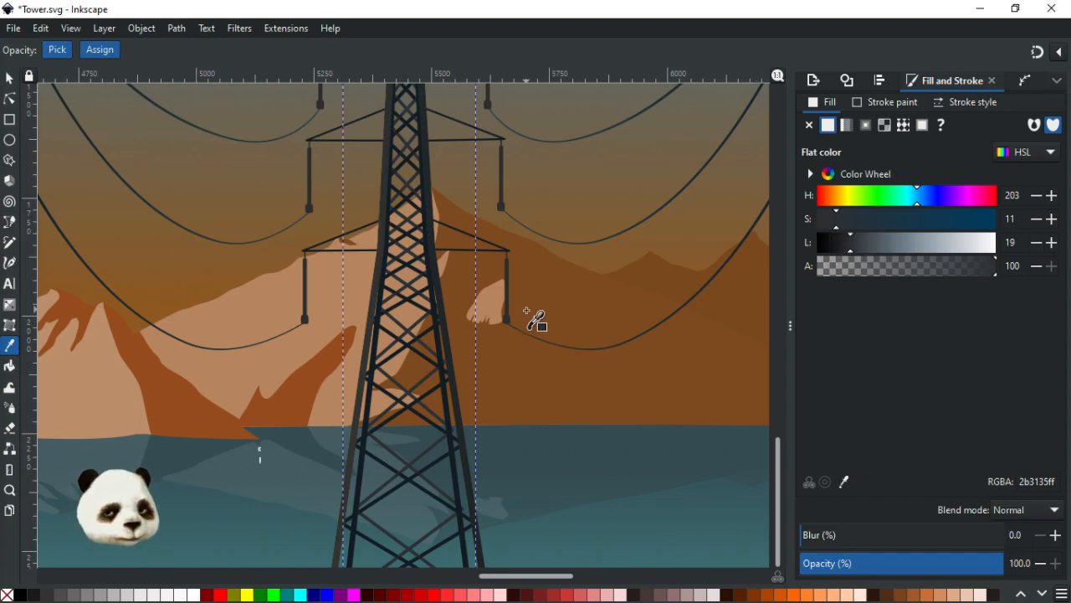
# Step: Lighten the rear cross-bracing's fill to hue 200, saturation 11, lightness 26
pyautogui.scroll(-3, 538, 318)
pyautogui.scroll(1, 519, 318)
pyautogui.scroll(1, 509, 314)
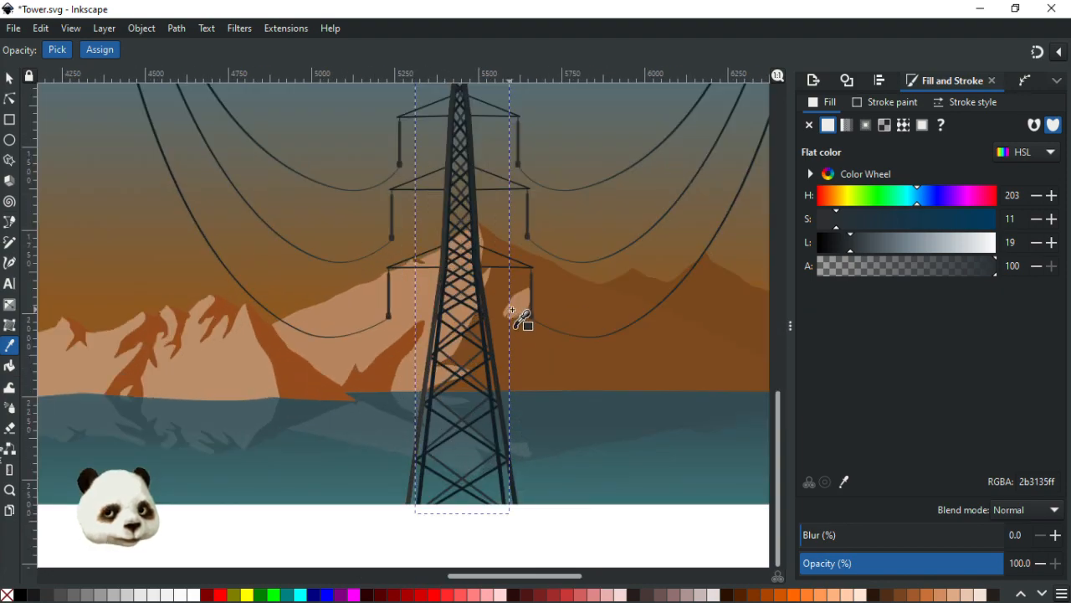
pyautogui.moveTo(850, 251)
pyautogui.mouseDown()
pyautogui.moveTo(877, 244)
pyautogui.moveTo(866, 258)
pyautogui.mouseUp()
pyautogui.scroll(-2, 684, 303)
pyautogui.scroll(2, 684, 304)
# Step: Select the dark frame behind the gradient frame, fill it with the rear cross-bracing's sampled colour, and deselect it
pyautogui.click(7, 100)
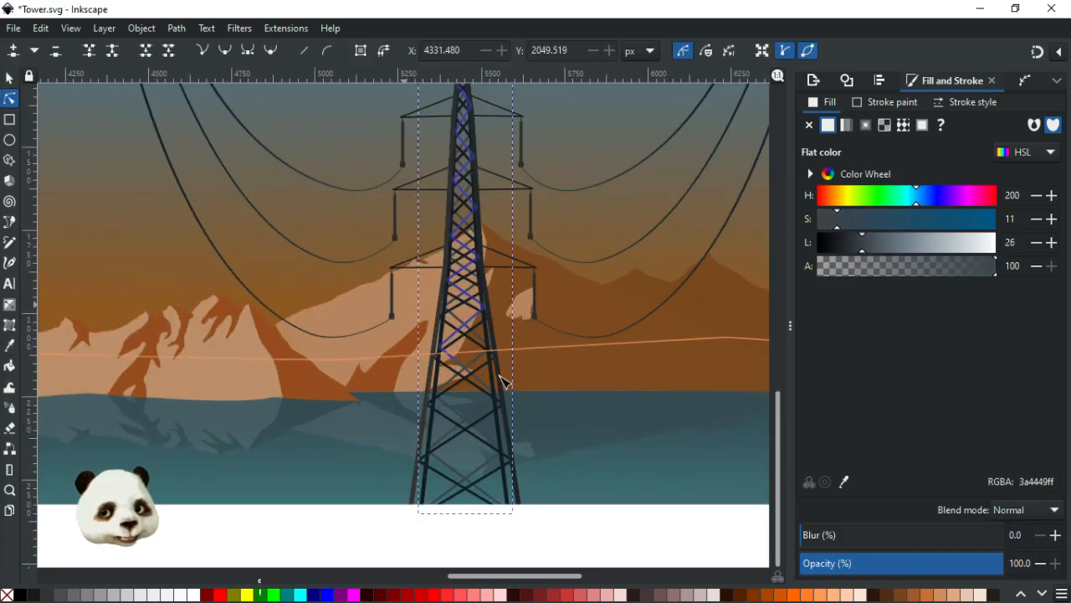
pyautogui.click(502, 433)
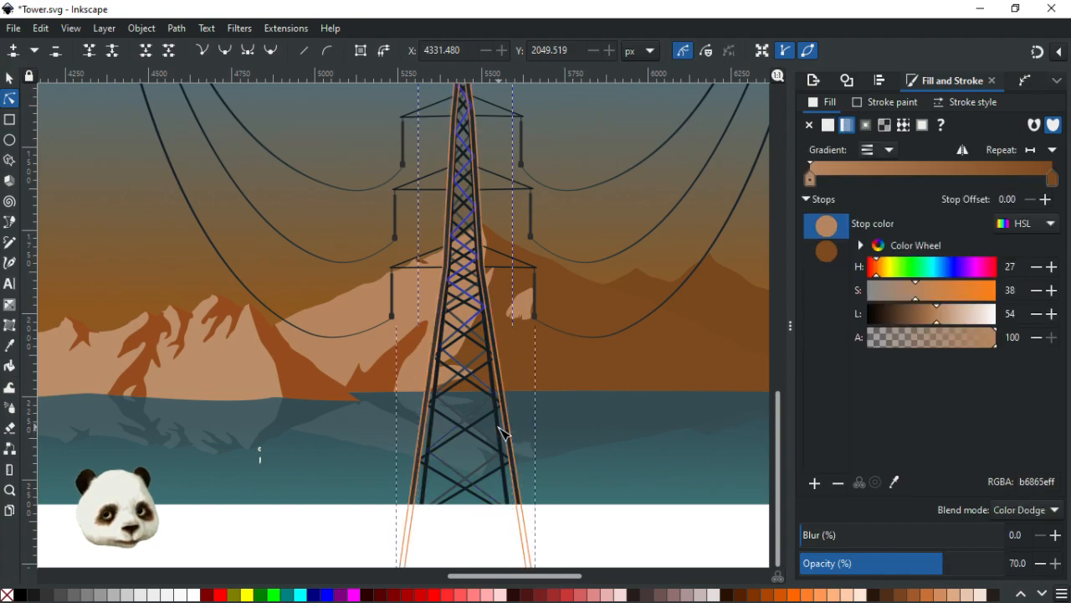
pyautogui.click(503, 434)
pyautogui.press('d')
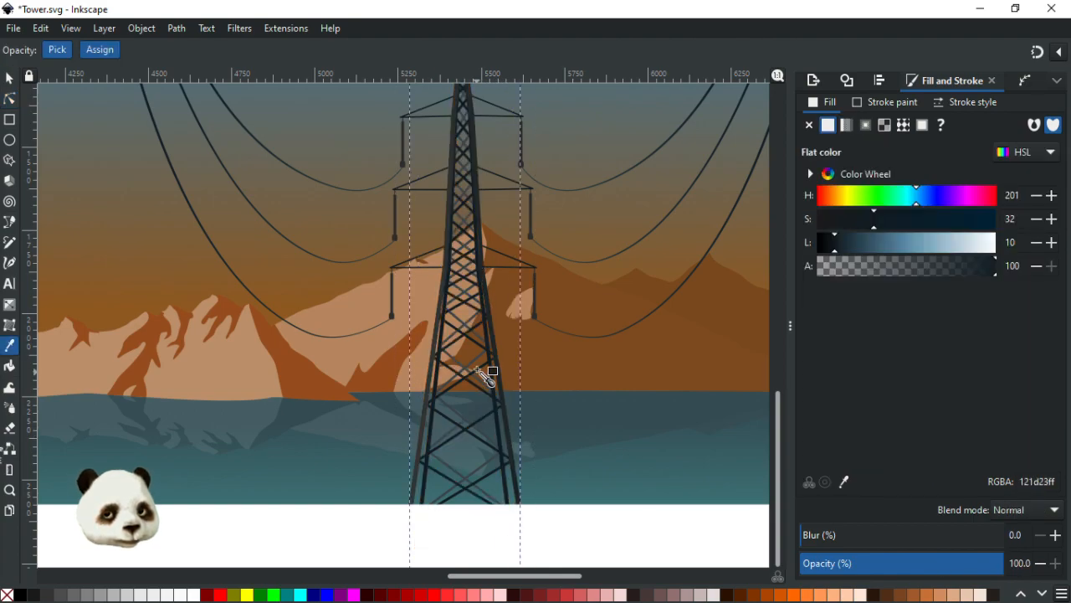
pyautogui.click(491, 358)
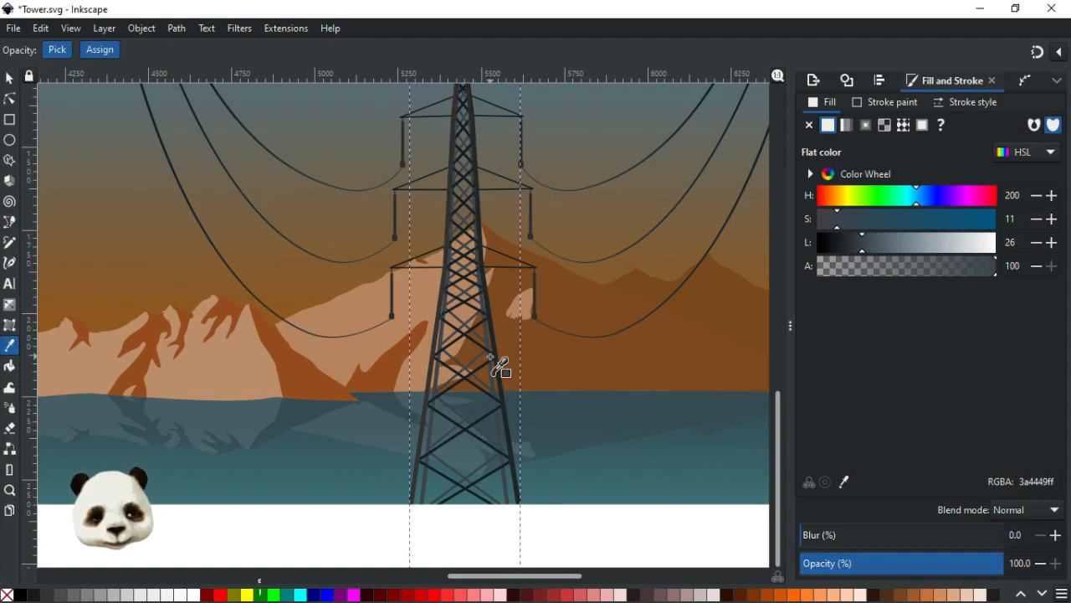
pyautogui.scroll(-2, 500, 366)
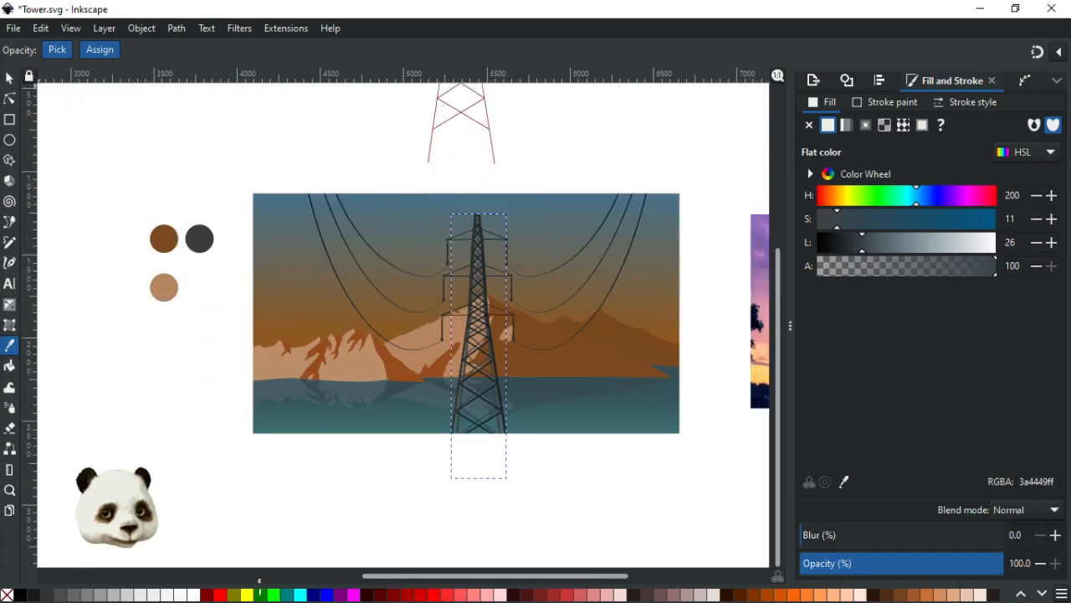
pyautogui.click(9, 78)
pyautogui.click(101, 145)
# Step: Examine the tower's depth effect up close and within the whole landscape composition
pyautogui.scroll(-1, 178, 195)
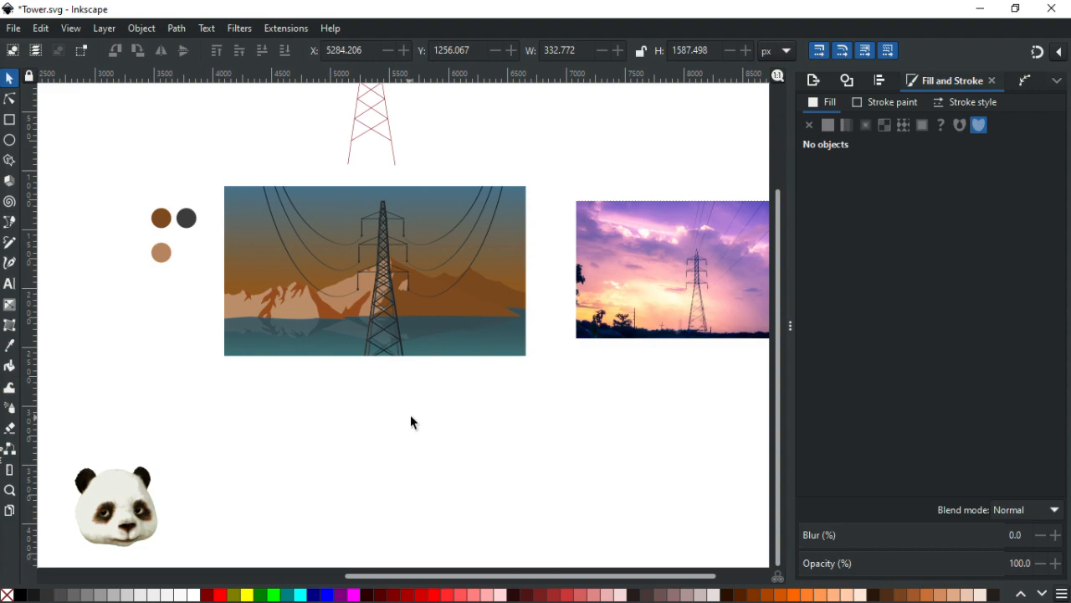
pyautogui.scroll(1, 410, 414)
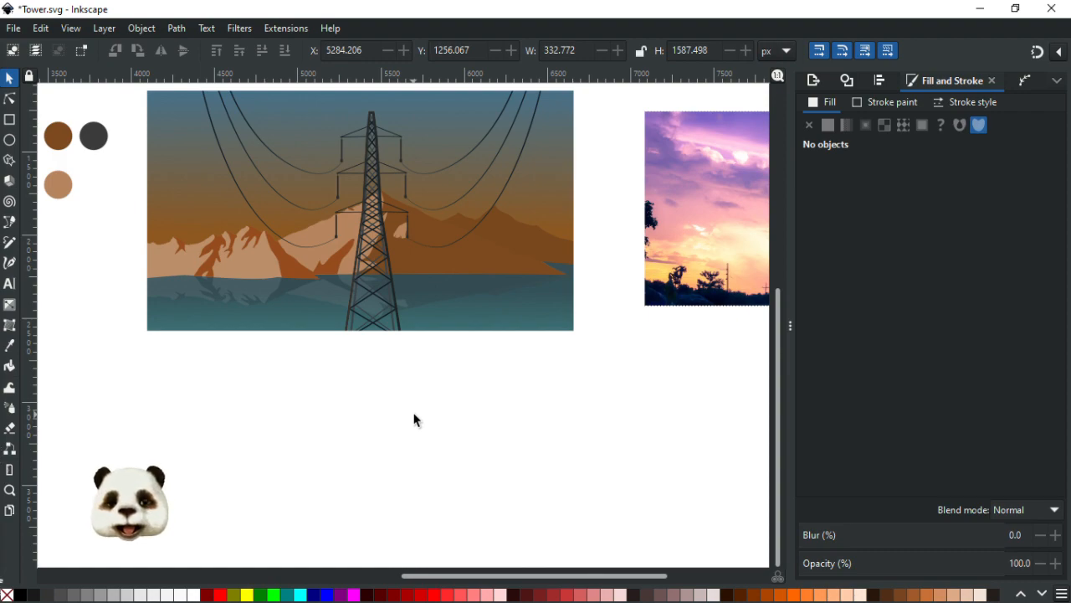
pyautogui.scroll(3, 362, 259)
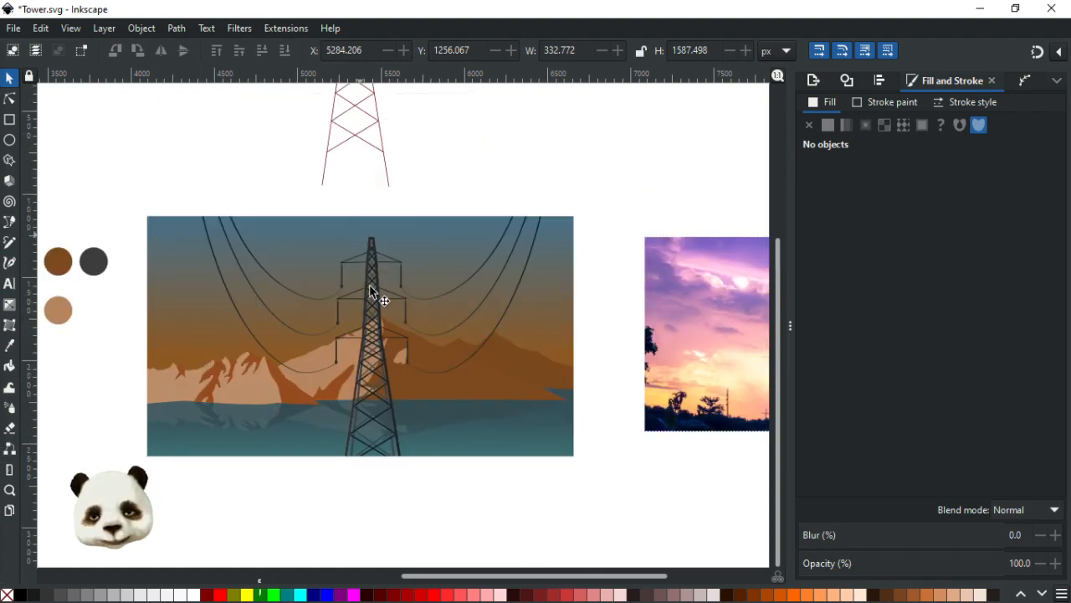
pyautogui.keyDown('ctrl'); pyautogui.scroll(3, 373, 285); pyautogui.keyUp('ctrl')
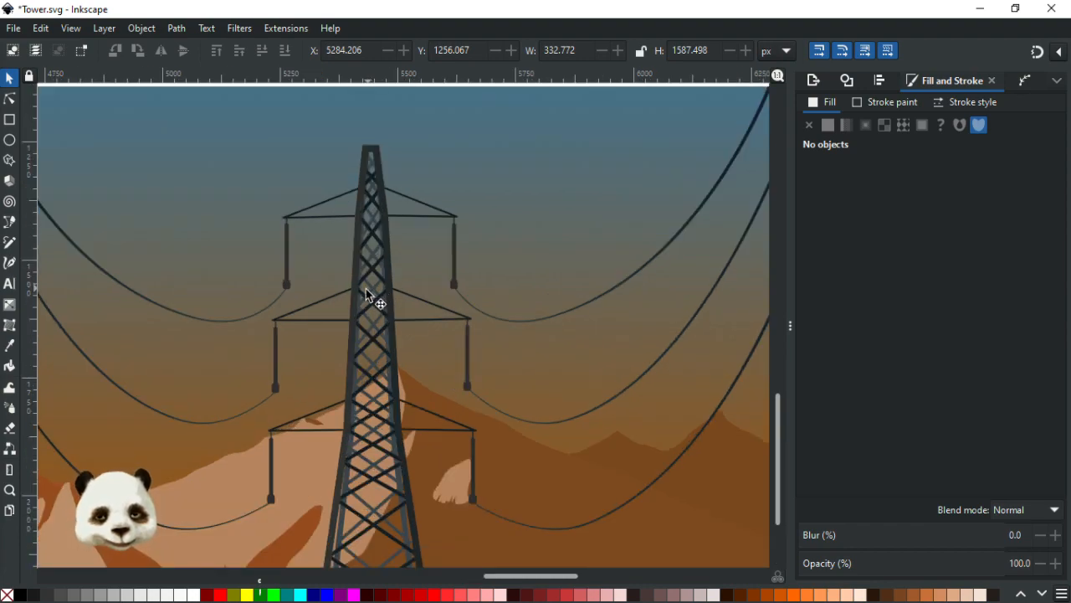
pyautogui.keyDown('ctrl'); pyautogui.scroll(-1, 373, 303); pyautogui.keyUp('ctrl')
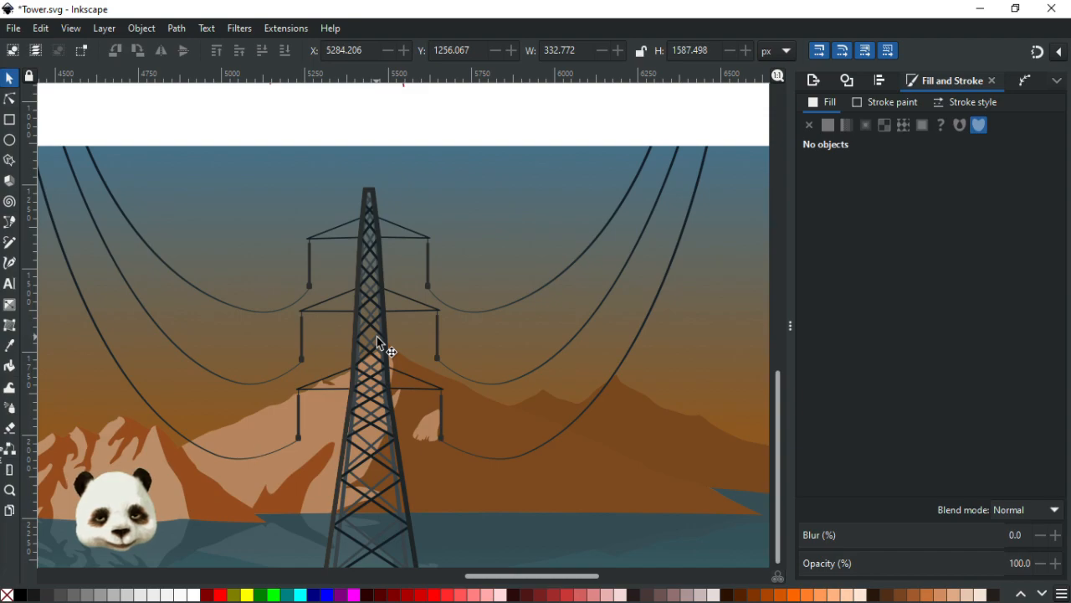
pyautogui.scroll(-3, 389, 335)
pyautogui.keyDown('ctrl'); pyautogui.scroll(-1, 402, 326); pyautogui.keyUp('ctrl')
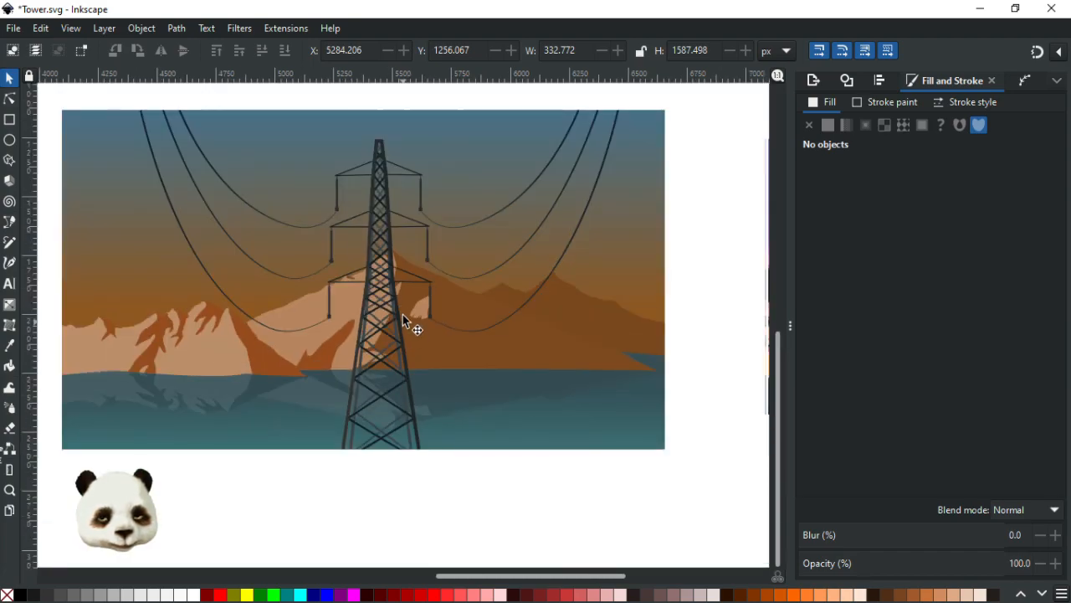
pyautogui.scroll(2, 402, 312)
pyautogui.keyDown('ctrl'); pyautogui.scroll(-2, 401, 310); pyautogui.keyUp('ctrl')
pyautogui.keyDown('ctrl'); pyautogui.scroll(3, 401, 311); pyautogui.keyUp('ctrl')
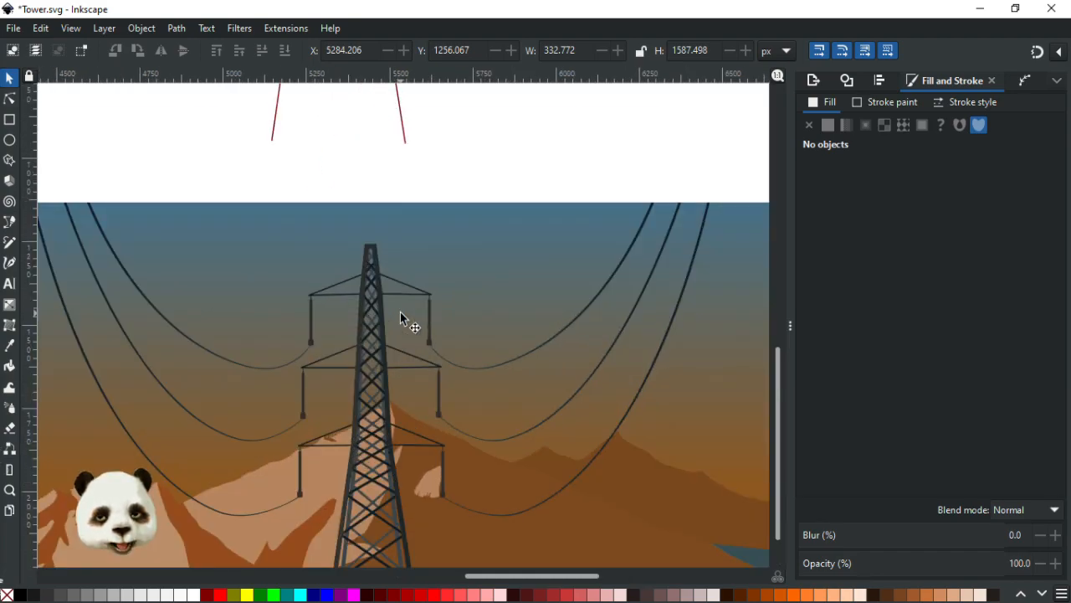
pyautogui.scroll(-2, 400, 311)
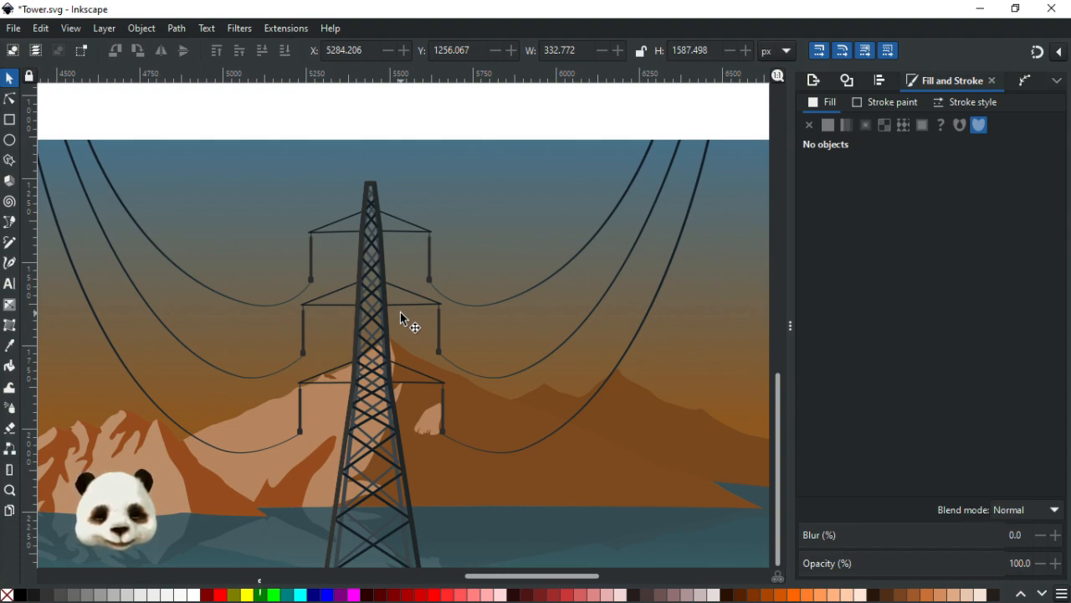
pyautogui.scroll(-1, 400, 311)
pyautogui.keyDown('ctrl'); pyautogui.scroll(-1, 401, 312); pyautogui.keyUp('ctrl')
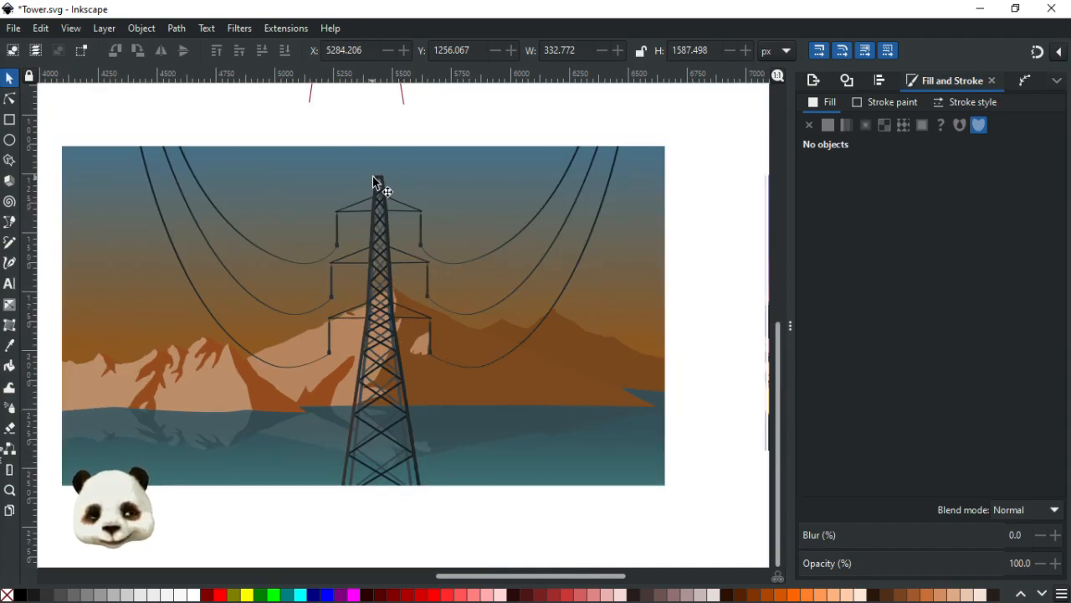
pyautogui.keyDown('ctrl'); pyautogui.scroll(3, 379, 179); pyautogui.keyUp('ctrl')
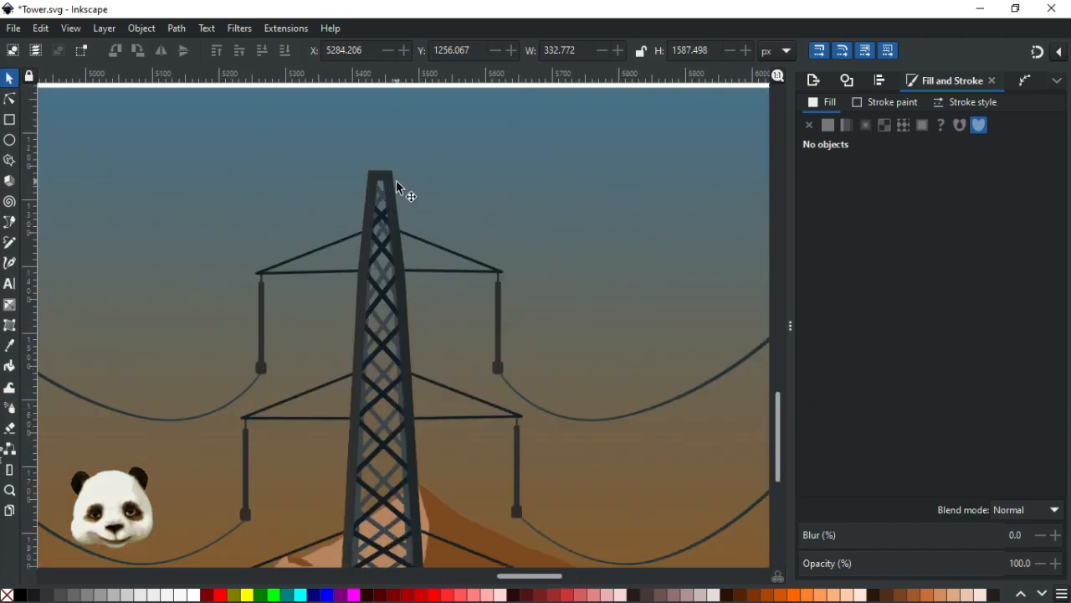
pyautogui.click(10, 99)
pyautogui.scroll(-5, 395, 421)
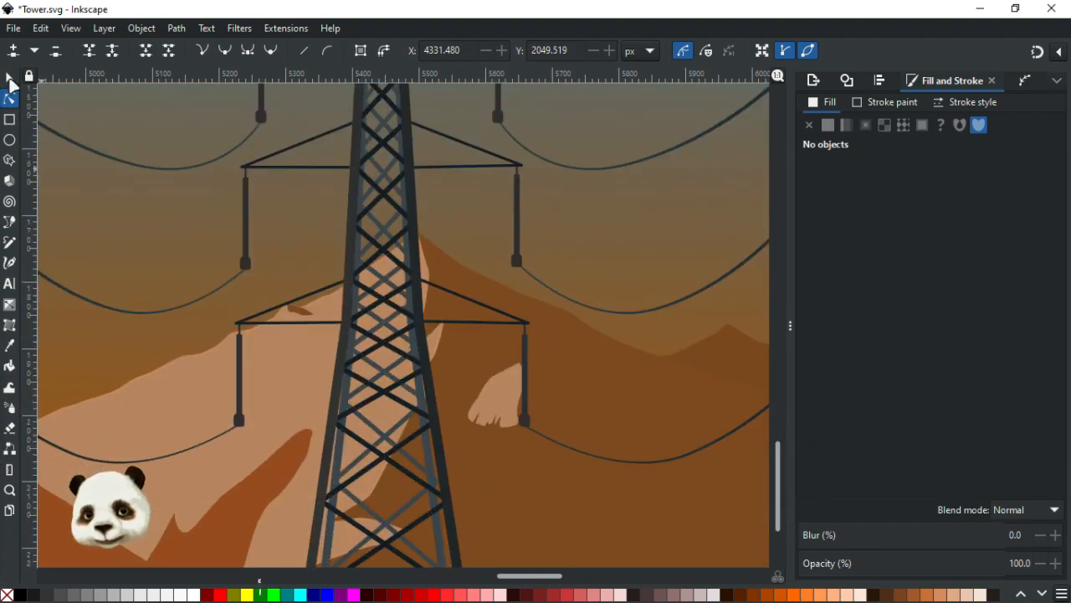
# Step: Narrow both diagonal sets of the rear cross-bracing together to about 251 px wide, keeping them centred in the tower, and deselect
pyautogui.click(9, 78)
pyautogui.doubleClick(364, 424)
pyautogui.click(376, 428)
pyautogui.moveTo(361, 425); pyautogui.dragTo(351, 423)
pyautogui.hotkey('ctrl', 'z')
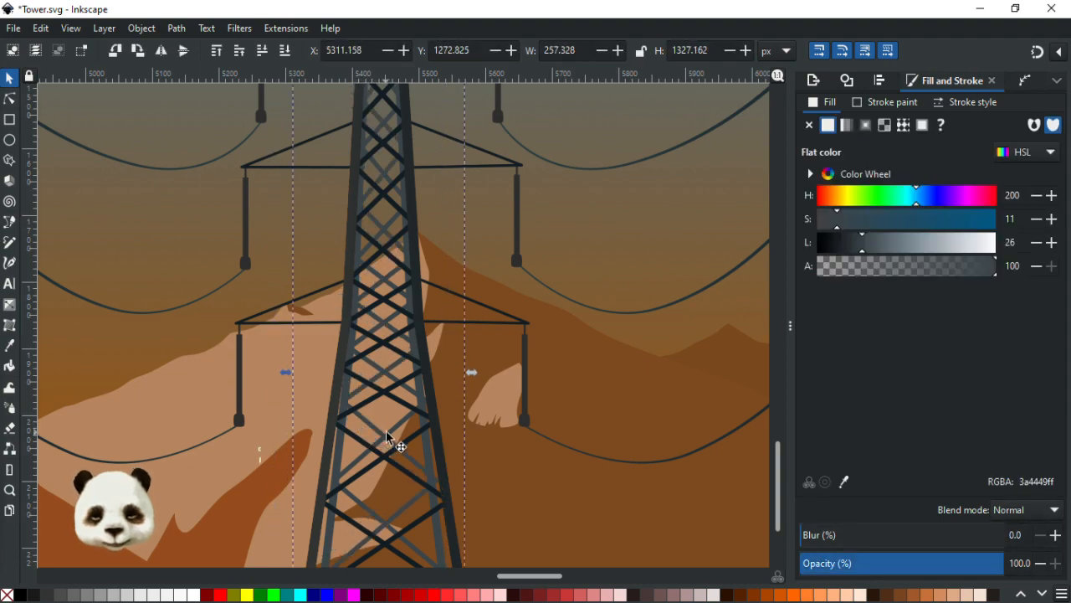
pyautogui.keyDown('shift'); pyautogui.click(399, 427); pyautogui.keyUp('shift')
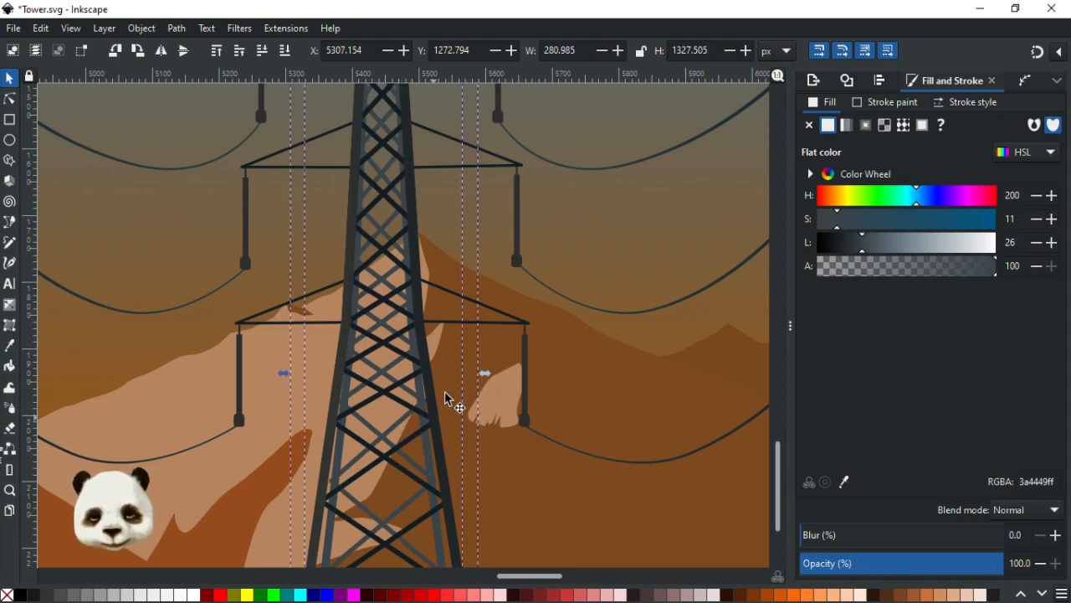
pyautogui.moveTo(485, 374); pyautogui.dragTo(475, 377)
pyautogui.scroll(3, 476, 336)
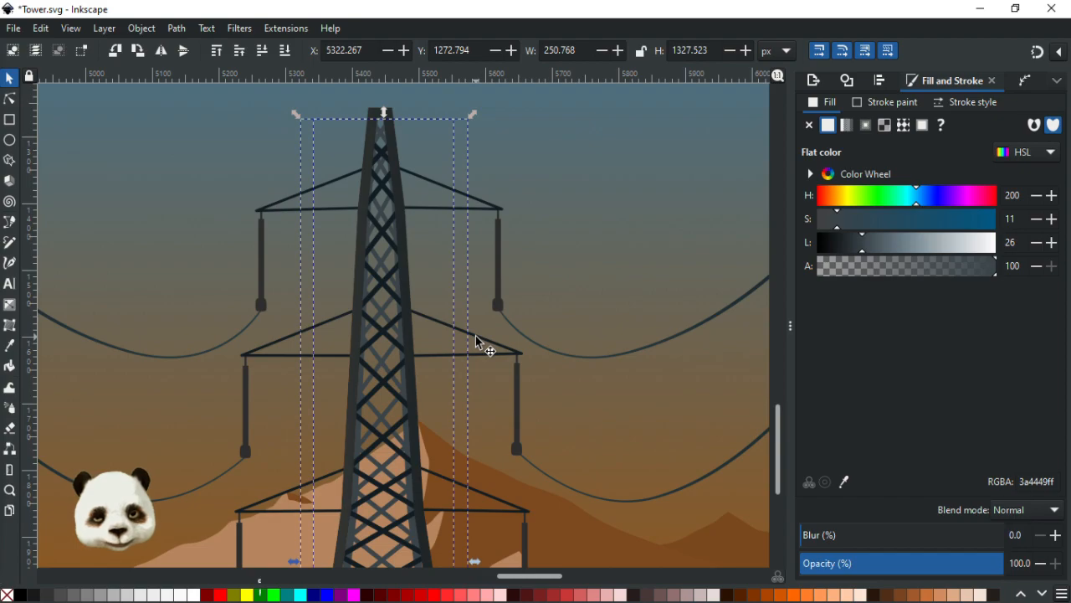
pyautogui.scroll(-12, 476, 336)
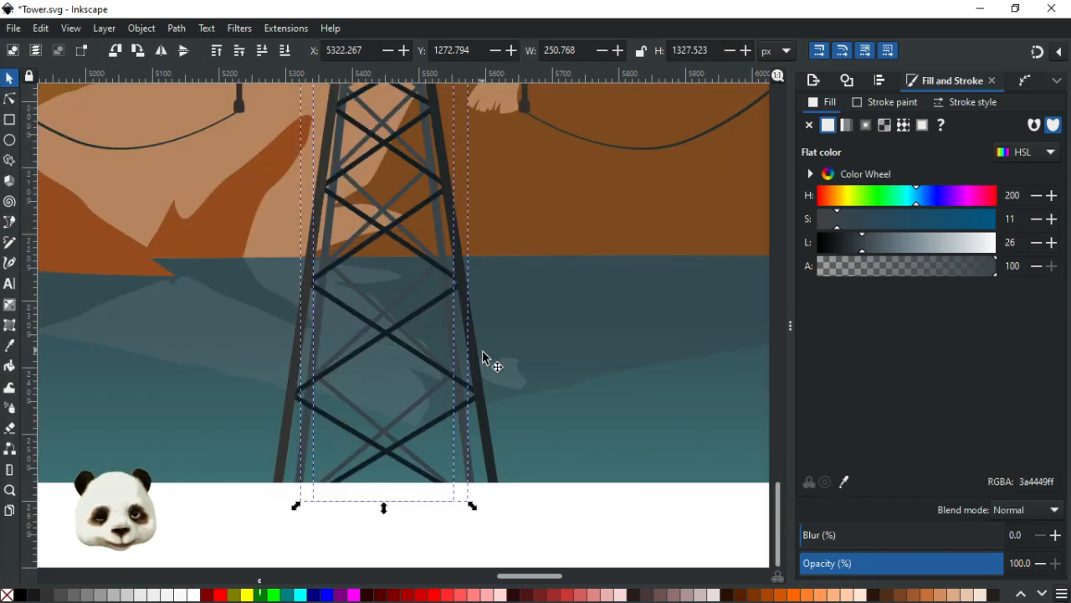
pyautogui.click(540, 539)
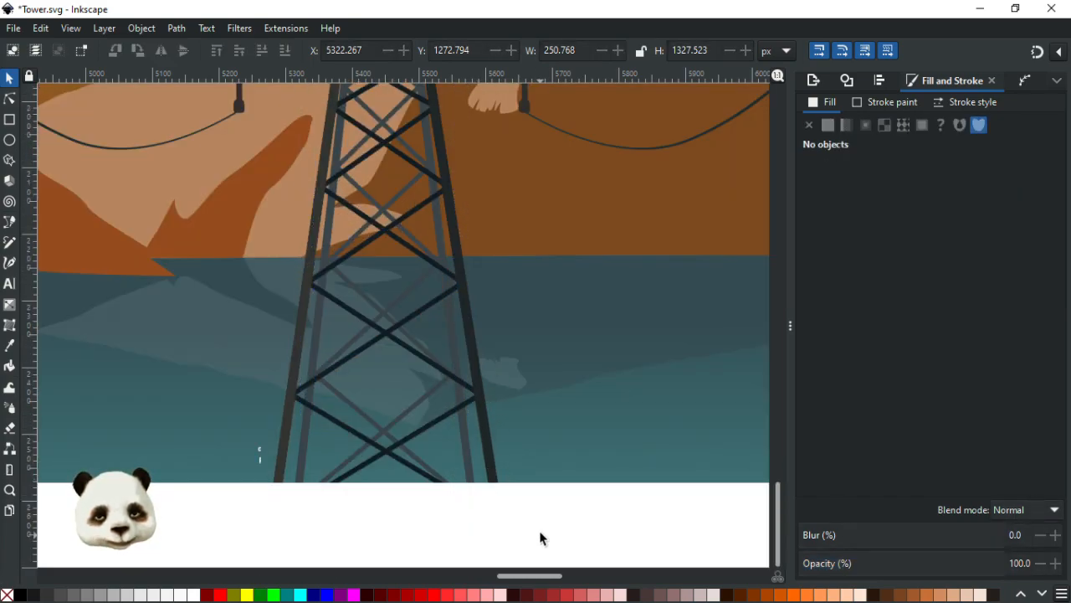
# Step: Select the tower's rear frame and reduce its opacity to 60%
pyautogui.click(466, 448)
pyautogui.scroll(4, 466, 448)
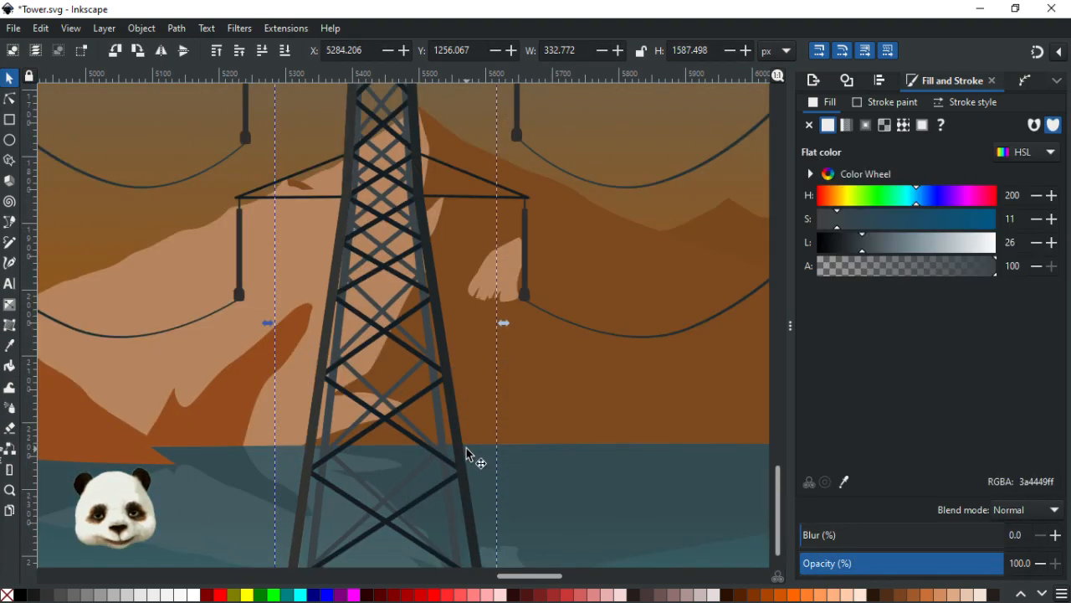
pyautogui.keyDown('ctrl'); pyautogui.scroll(-3, 466, 452); pyautogui.keyUp('ctrl')
pyautogui.keyDown('ctrl'); pyautogui.scroll(1, 452, 464); pyautogui.keyUp('ctrl')
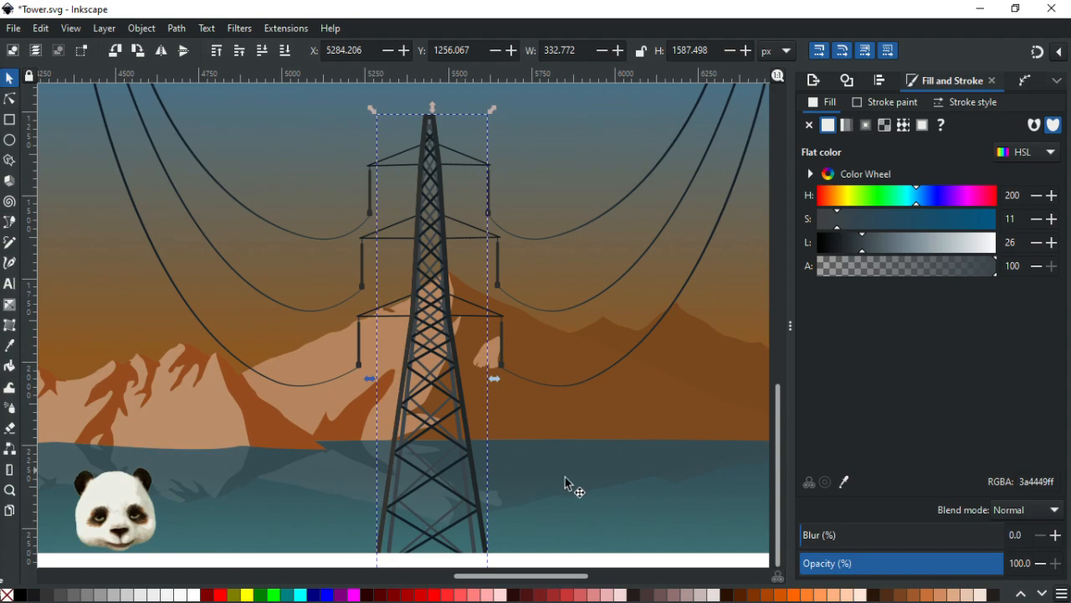
pyautogui.moveTo(958, 568); pyautogui.dragTo(906, 573)
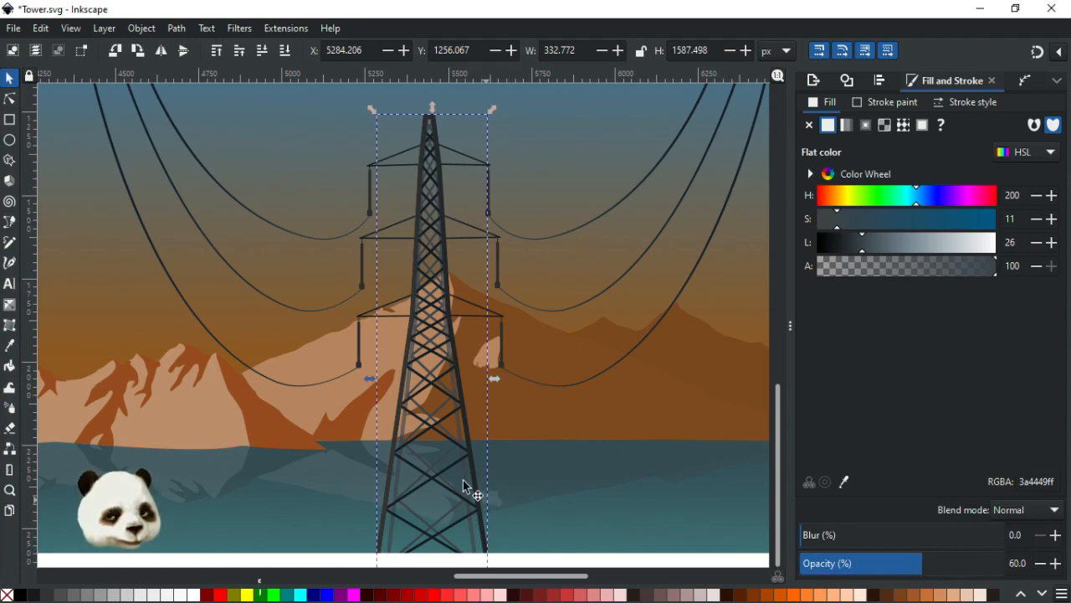
# Step: Reduce the rear cross-bracing's opacity to 60%, deselect it, and save the drawing
pyautogui.click(447, 461)
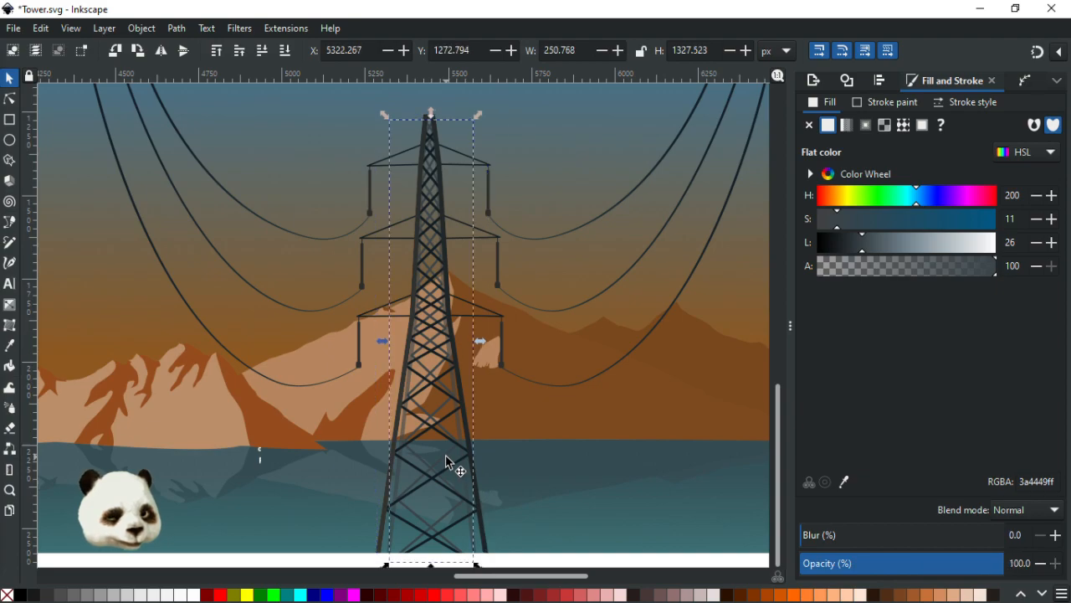
pyautogui.press('Escape')
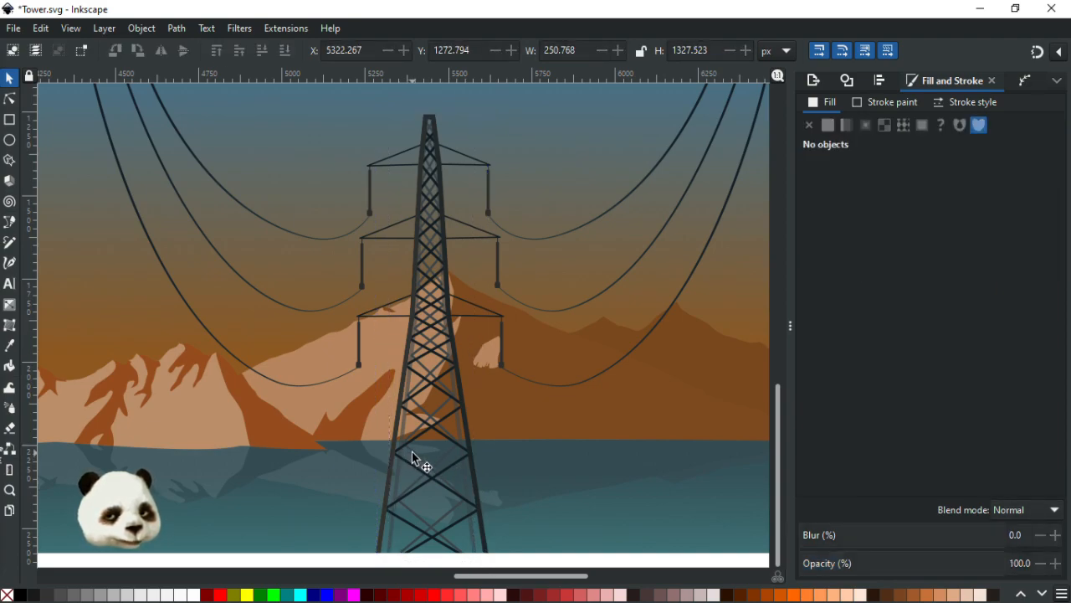
pyautogui.click(416, 459)
pyautogui.moveTo(948, 568); pyautogui.dragTo(942, 569)
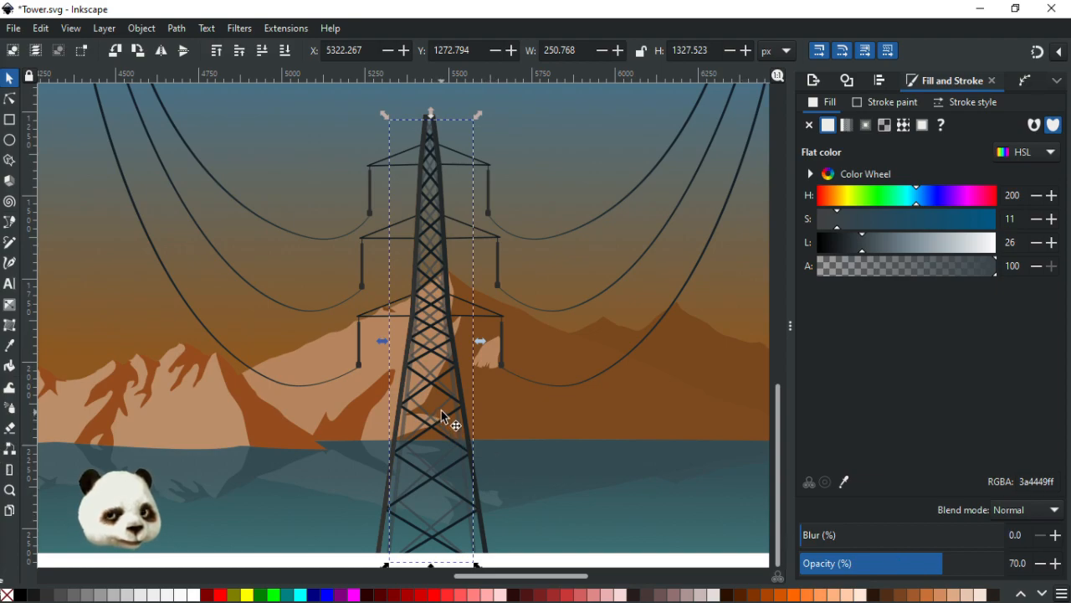
pyautogui.moveTo(448, 407); pyautogui.dragTo(489, 410)
pyautogui.hotkey('ctrl', 'z')
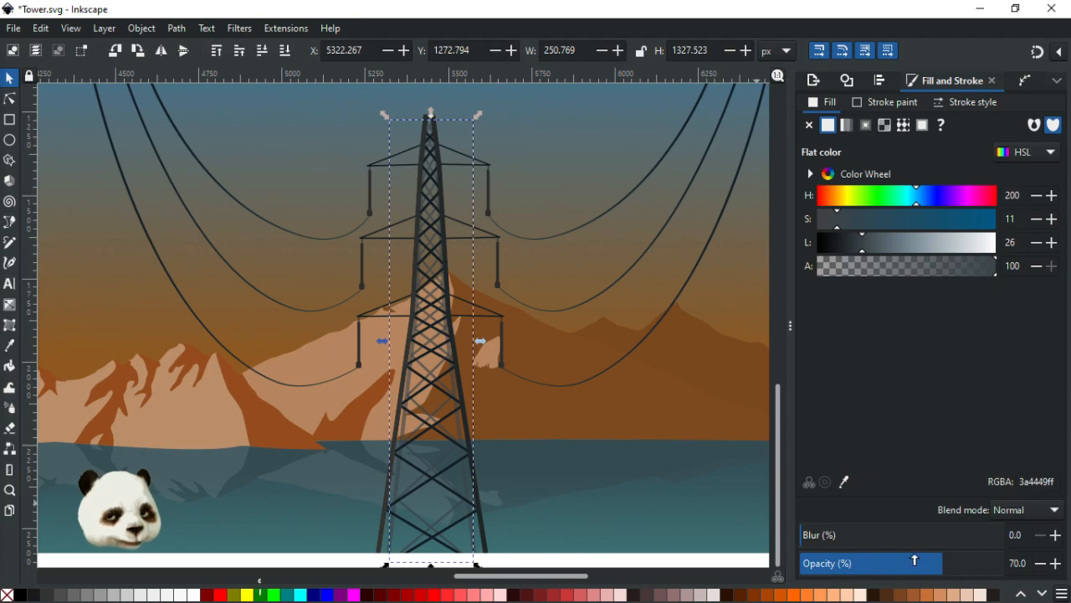
pyautogui.click(920, 563)
pyautogui.keyDown('ctrl'); pyautogui.scroll(-1, 630, 526); pyautogui.keyUp('ctrl')
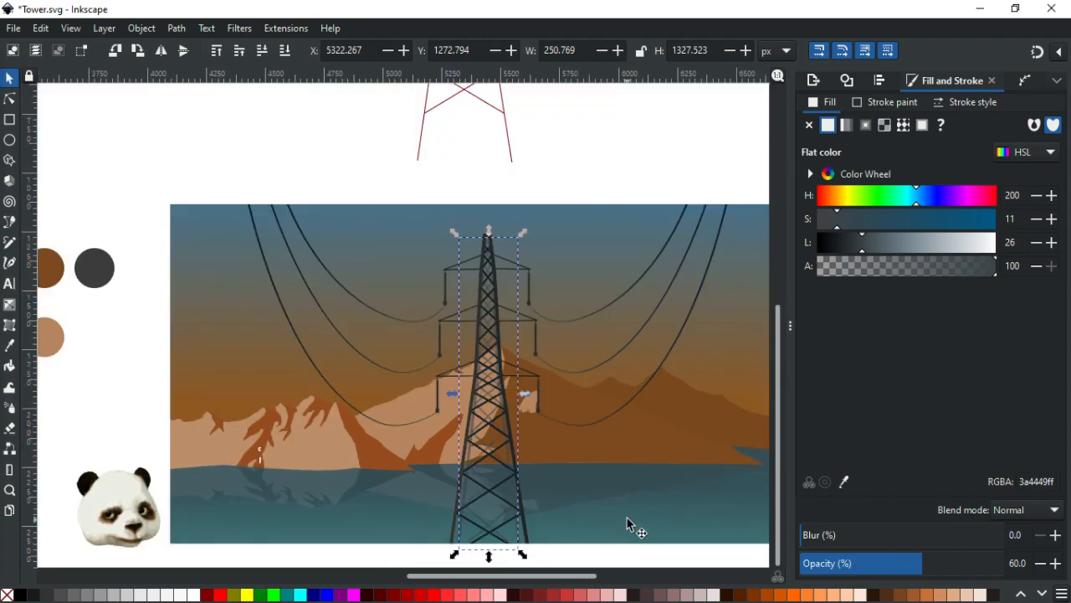
pyautogui.click(82, 411)
pyautogui.hotkey('ctrl', 's')
# Step: Examine the translucent rear frame and cross-bracing up close and within the whole landscape beside the reference photo
pyautogui.keyDown('ctrl'); pyautogui.scroll(-2, 82, 425); pyautogui.keyUp('ctrl')
pyautogui.keyDown('ctrl'); pyautogui.scroll(1, 316, 502); pyautogui.keyUp('ctrl')
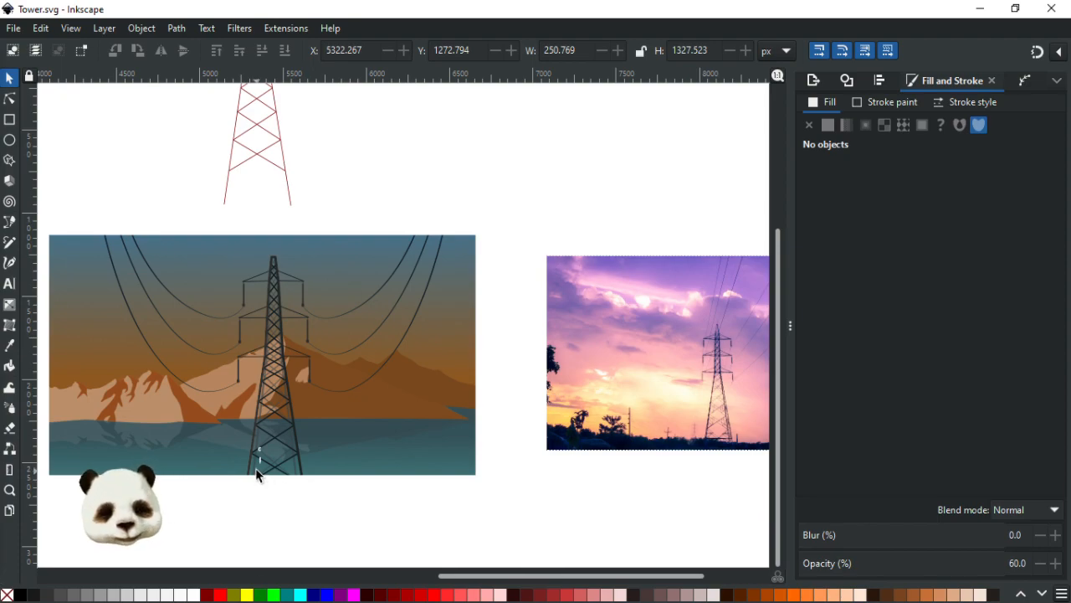
pyautogui.keyDown('ctrl'); pyautogui.scroll(3, 256, 474); pyautogui.keyUp('ctrl')
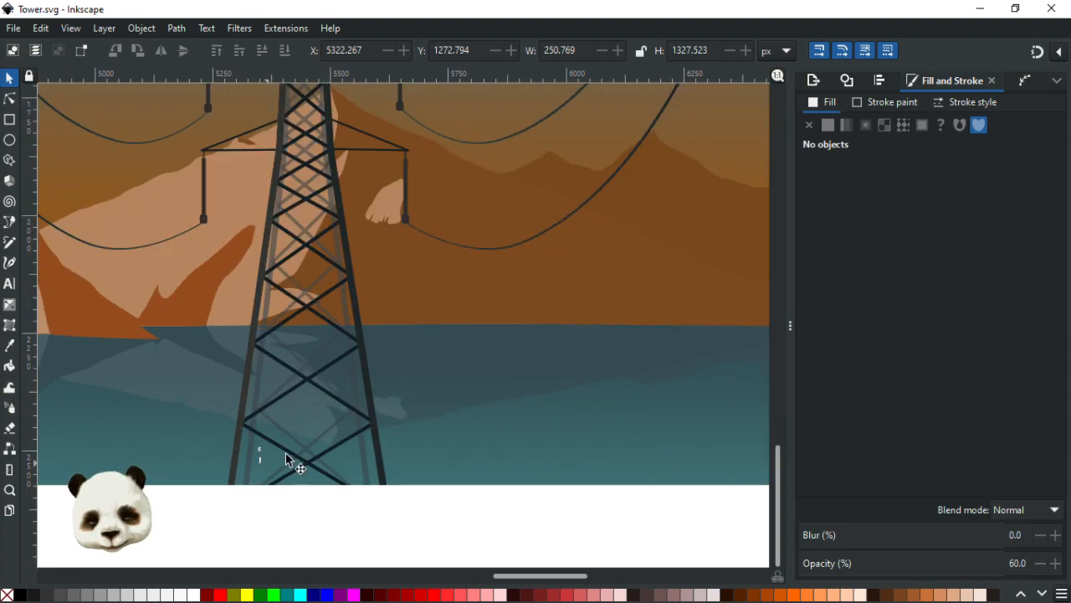
pyautogui.click(354, 380)
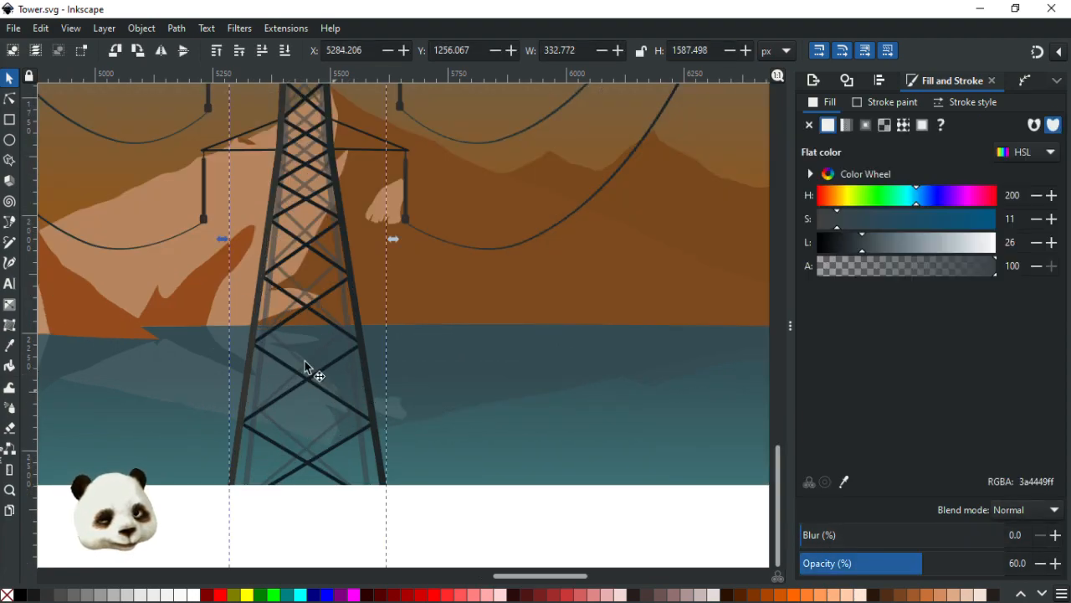
pyautogui.click(324, 350)
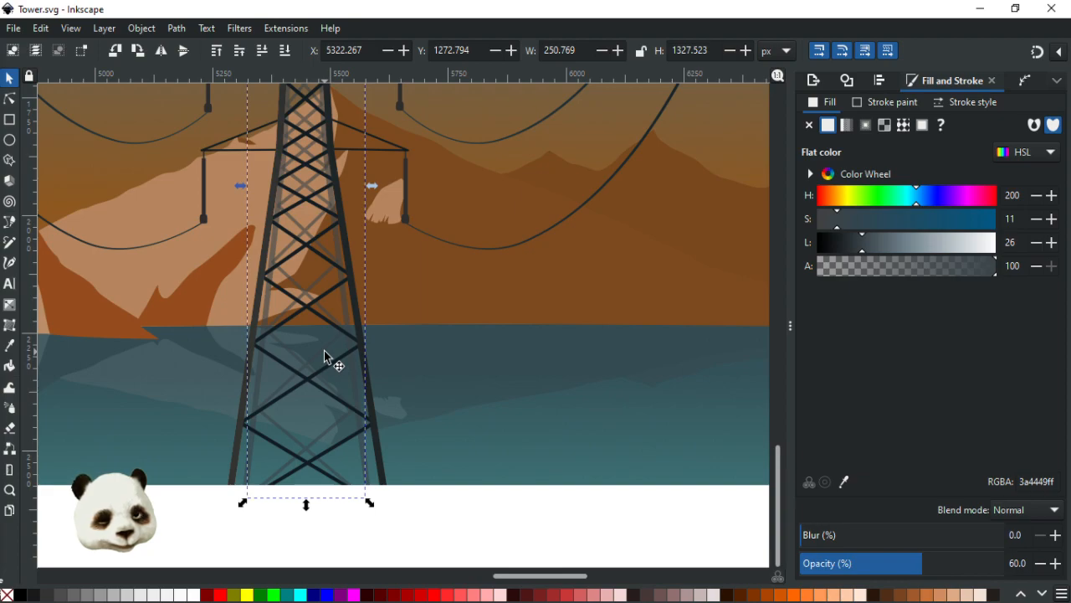
pyautogui.keyDown('ctrl'); pyautogui.scroll(-3, 342, 383); pyautogui.keyUp('ctrl')
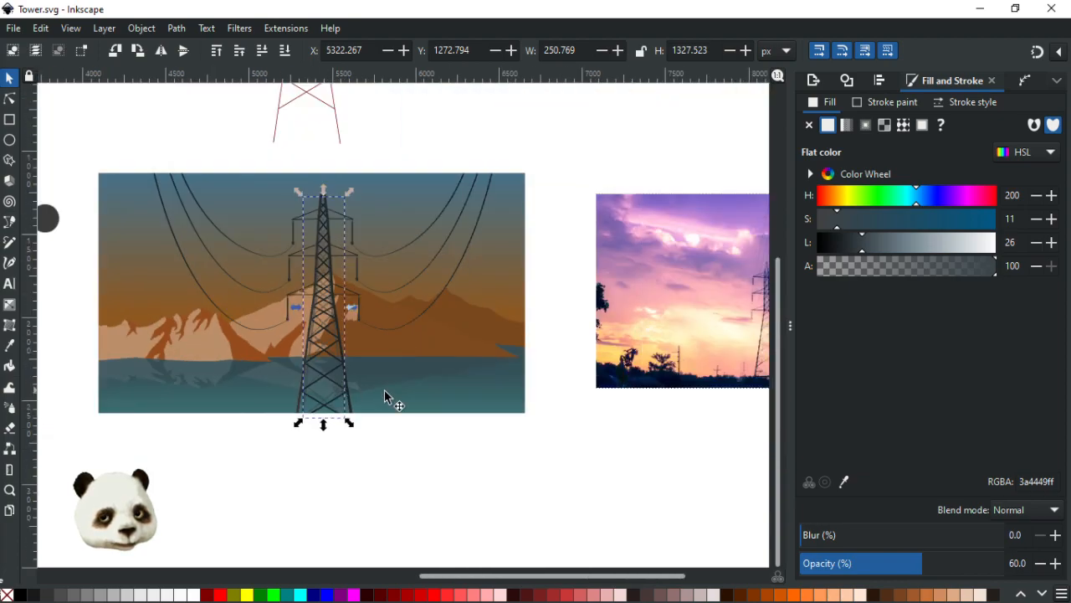
pyautogui.click(481, 511)
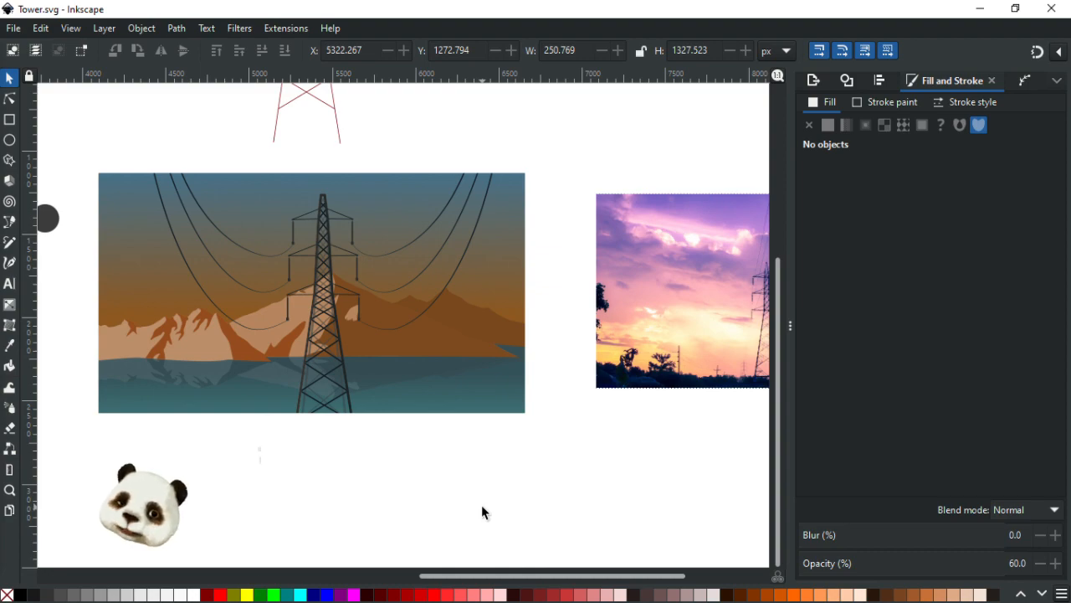
# Step: Darken the fill of the large brown mountain behind the tower by lowering its lightness, and deselect it
pyautogui.click(12, 99)
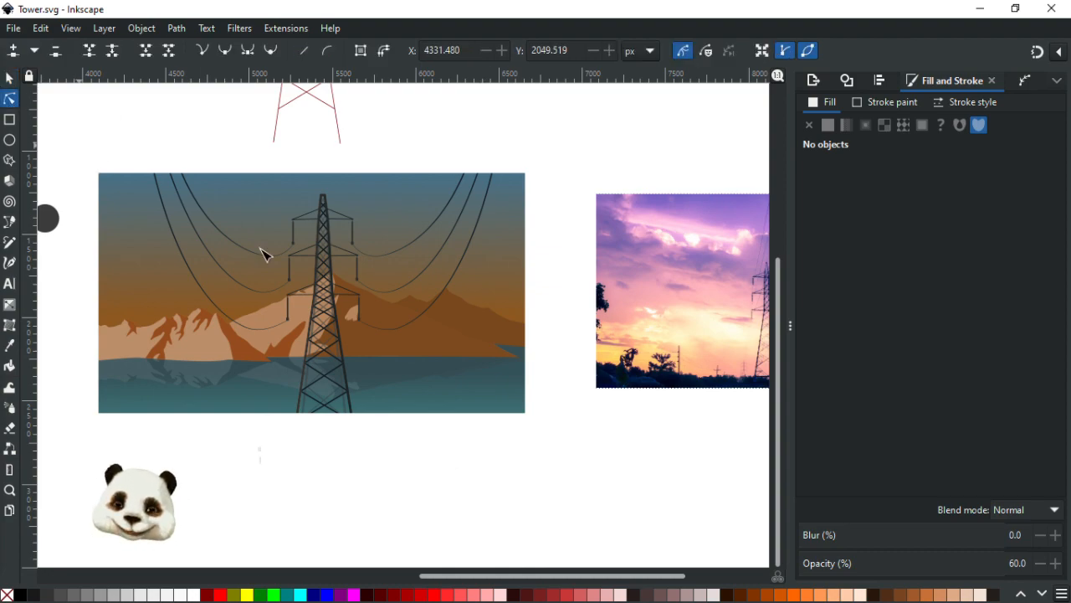
pyautogui.click(410, 355)
pyautogui.moveTo(873, 251); pyautogui.dragTo(864, 251)
pyautogui.click(492, 495)
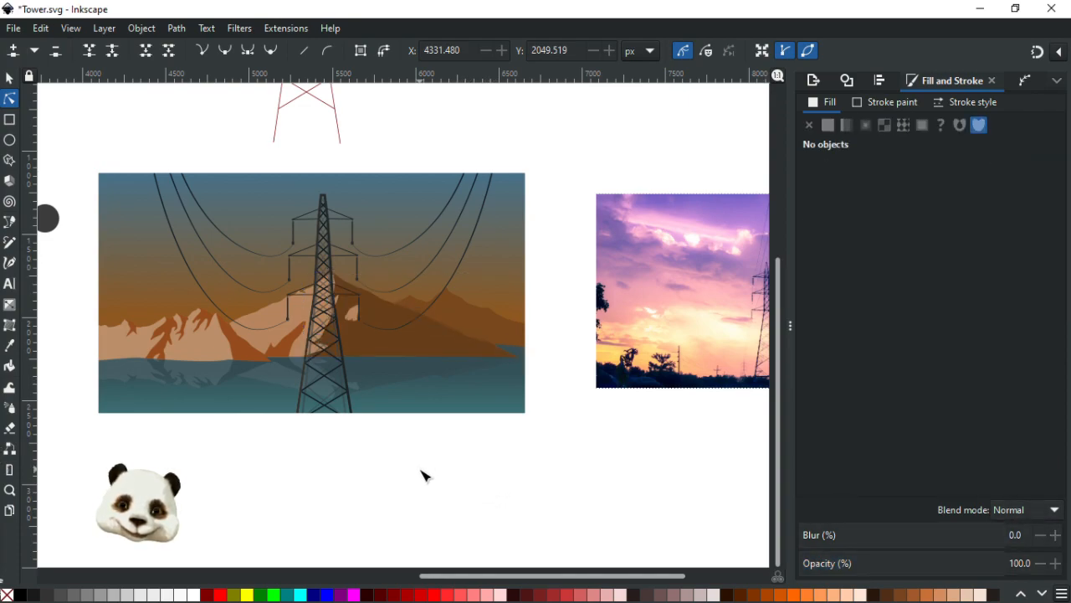
# Step: Inspect the orange-brown shadow shapes on the light mountains by selecting them one at a time
pyautogui.scroll(2, 422, 472)
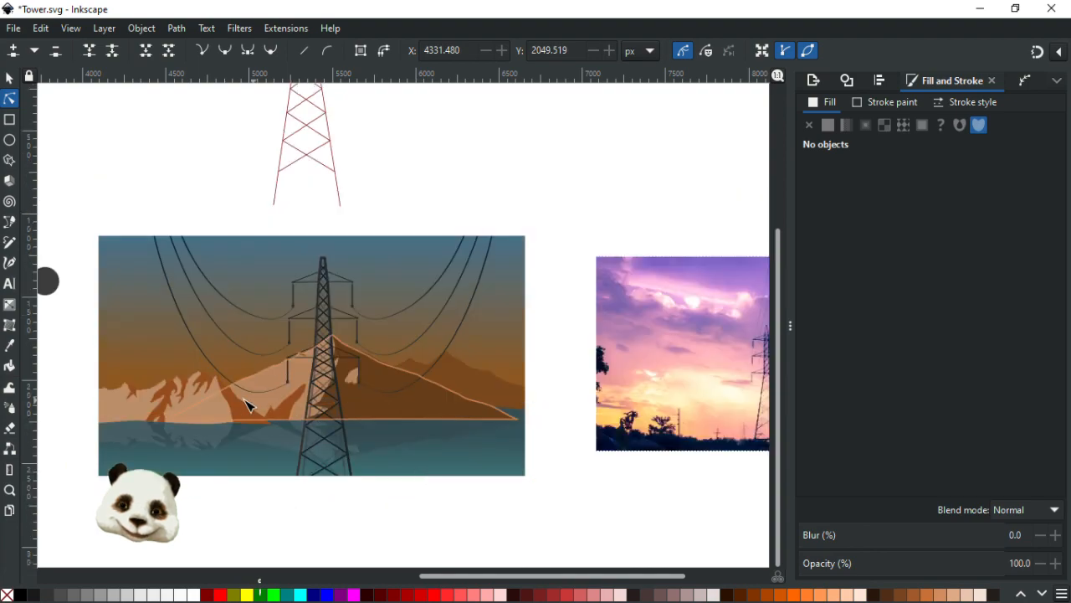
pyautogui.scroll(3, 242, 430)
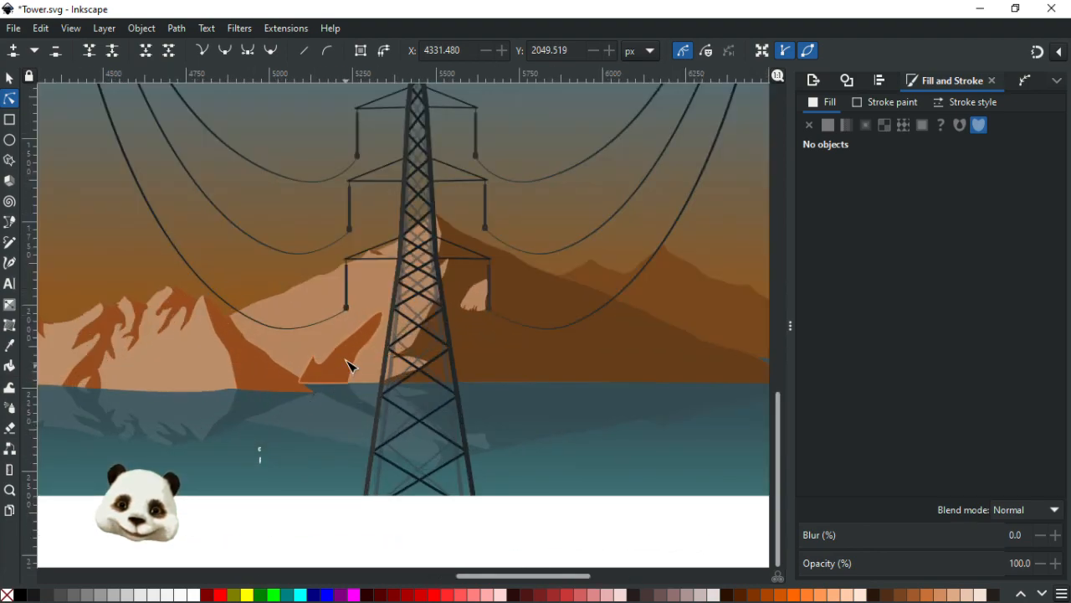
pyautogui.click(347, 371)
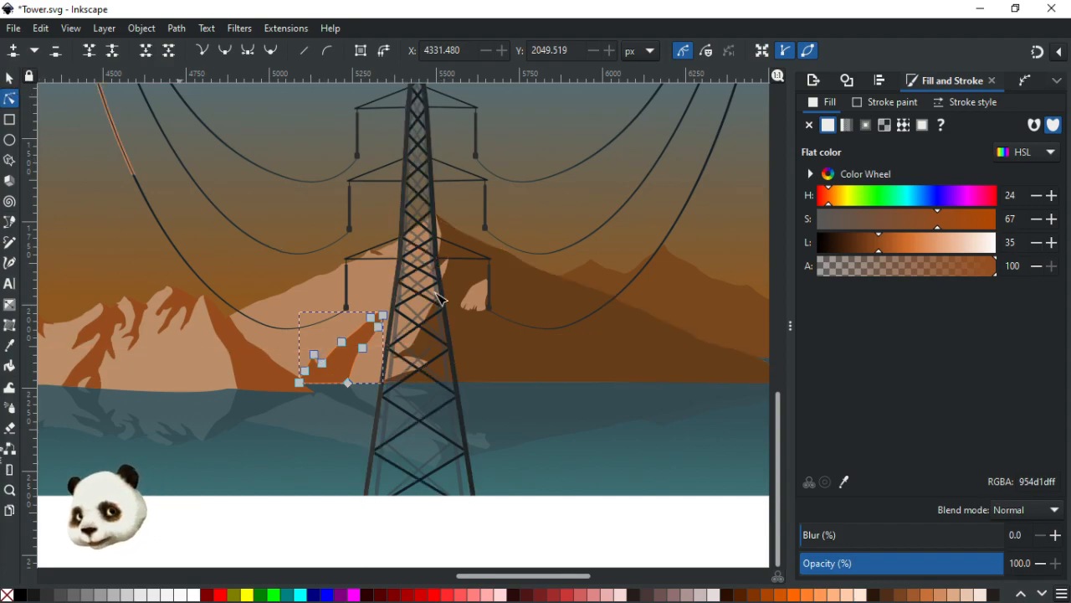
pyautogui.click(255, 362)
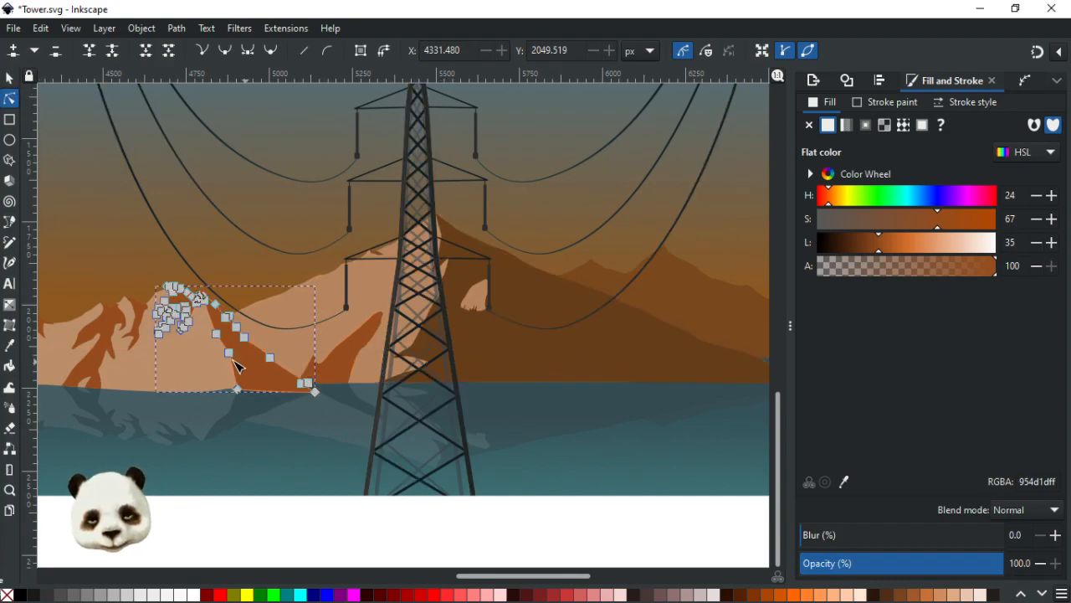
pyautogui.keyDown('ctrl'); pyautogui.scroll(2, 117, 341); pyautogui.keyUp('ctrl')
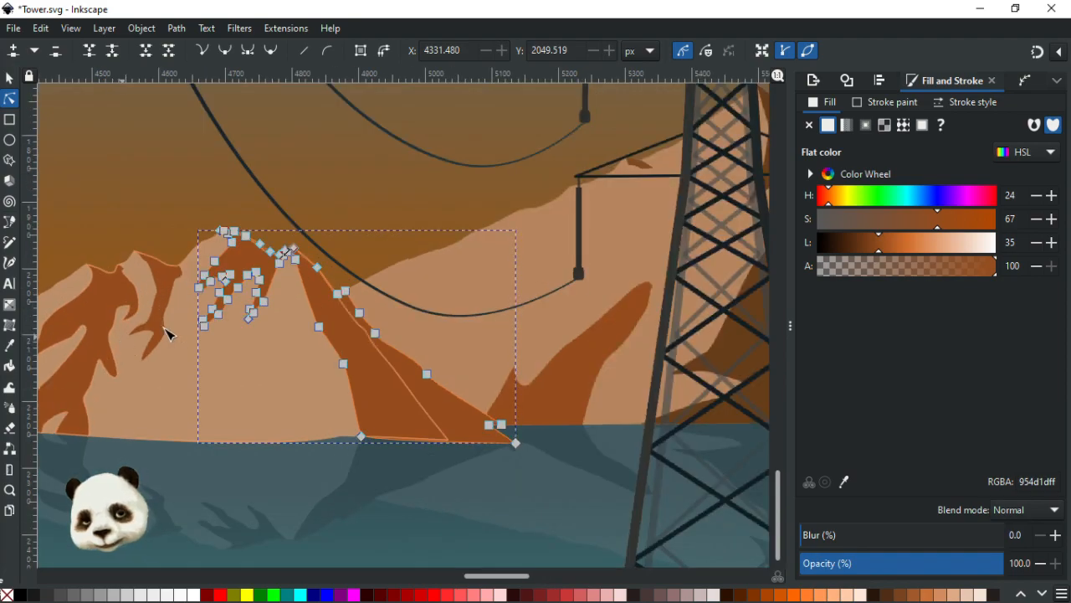
pyautogui.click(165, 287)
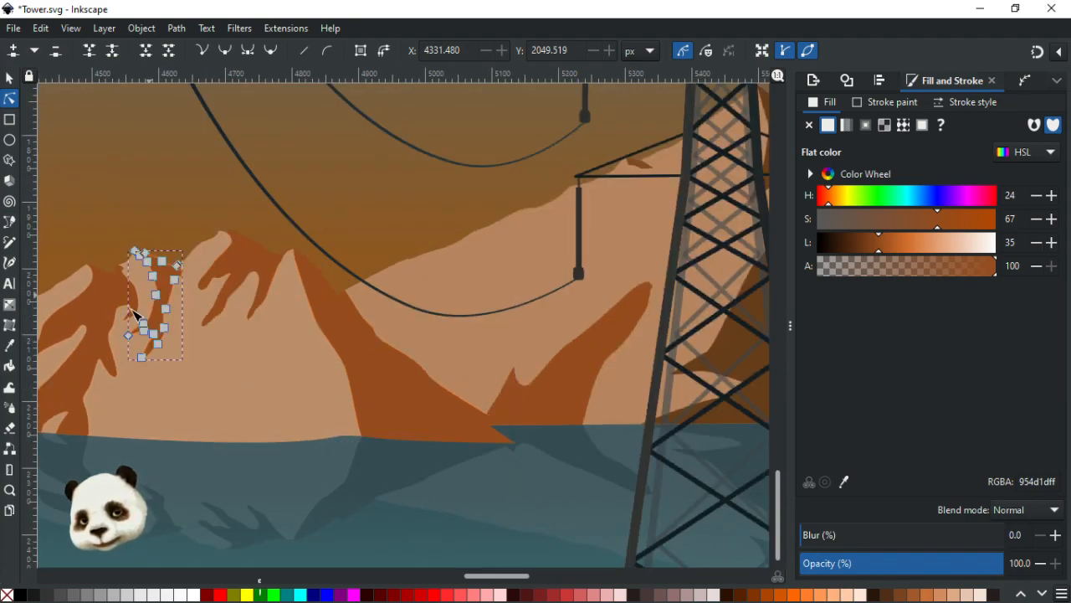
# Step: Select all five orange-brown shadow shapes across the light mountains and group them
pyautogui.click(112, 311)
pyautogui.keyDown('shift'); pyautogui.click(240, 263); pyautogui.keyUp('shift')
pyautogui.keyDown('shift'); pyautogui.click(172, 282); pyautogui.keyUp('shift')
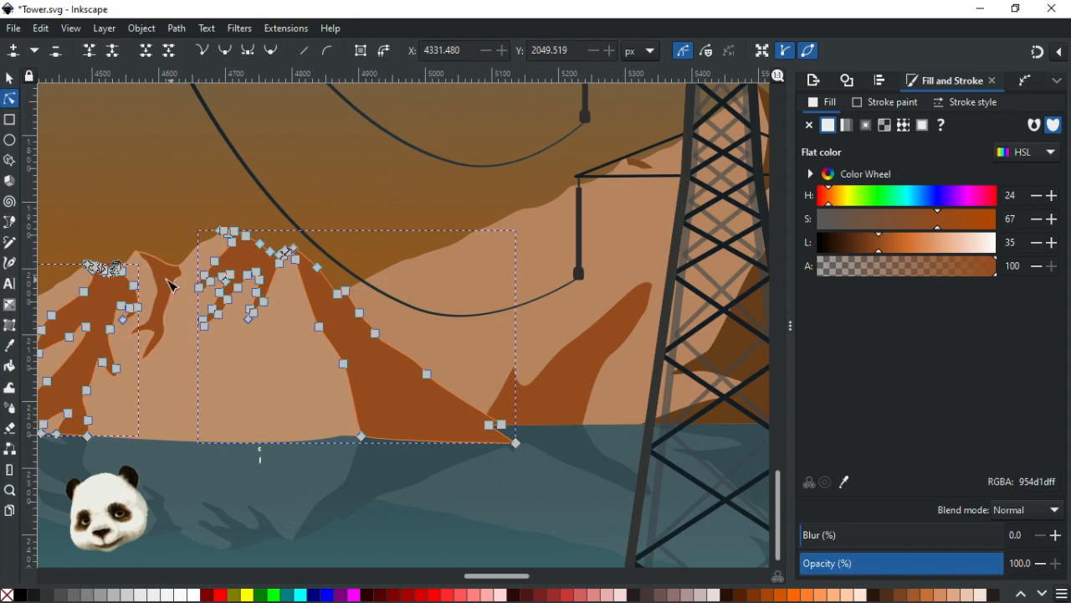
pyautogui.keyDown('shift'); pyautogui.click(573, 400); pyautogui.keyUp('shift')
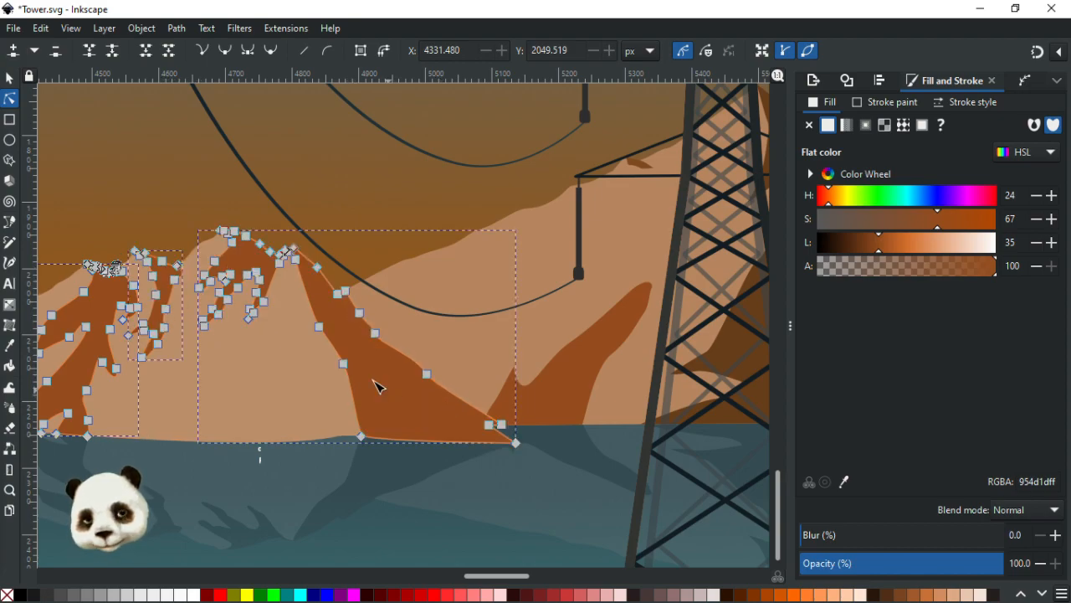
pyautogui.keyDown('ctrl'); pyautogui.scroll(-2, 536, 410); pyautogui.keyUp('ctrl')
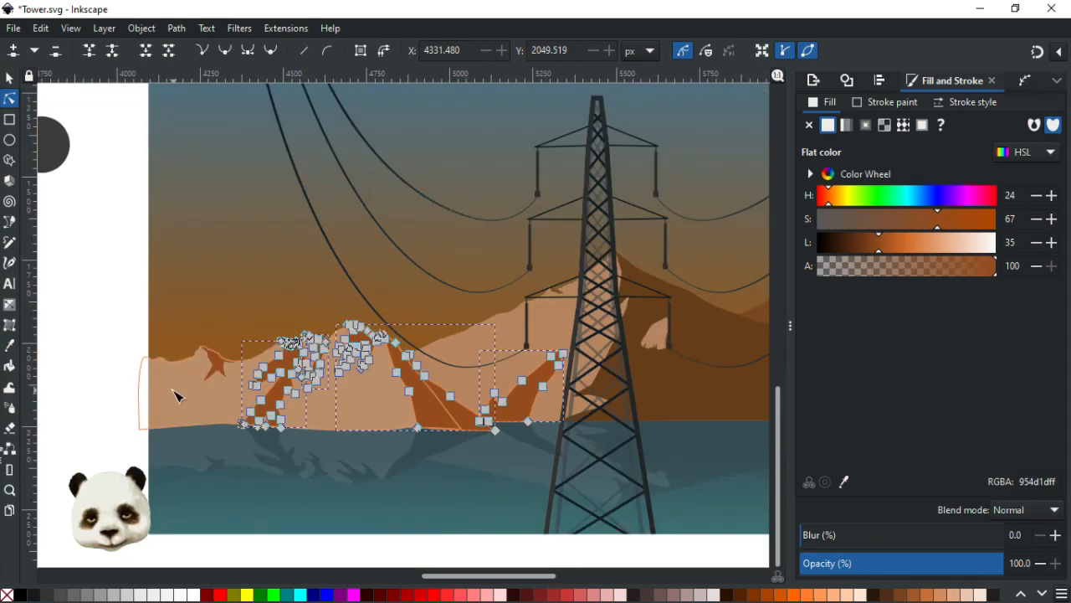
pyautogui.hscroll(-2, 175, 369)
pyautogui.keyDown('ctrl'); pyautogui.scroll(2, 326, 384); pyautogui.keyUp('ctrl')
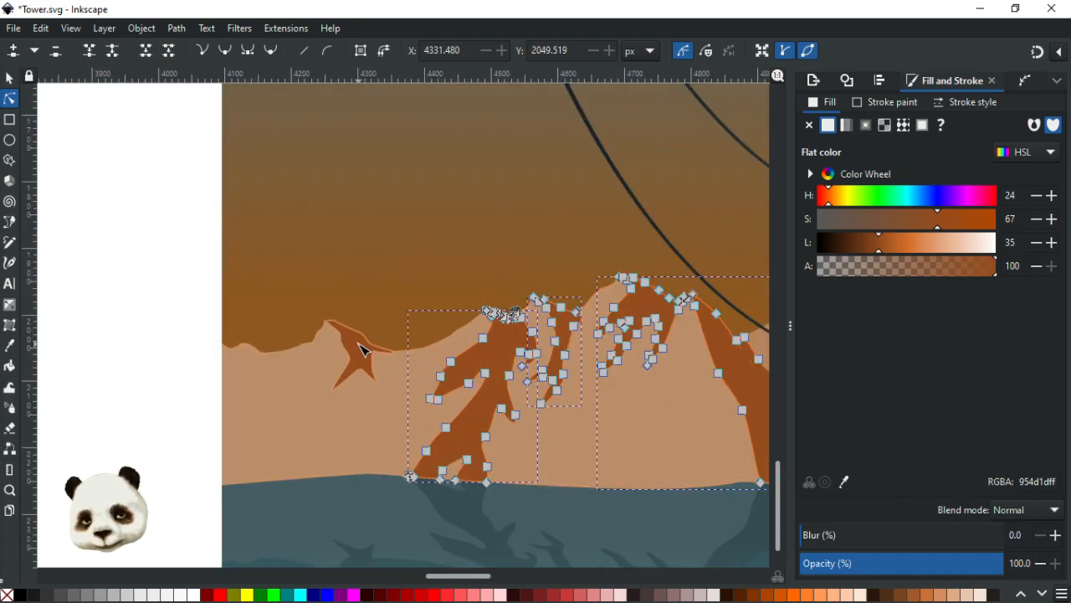
pyautogui.keyDown('shift'); pyautogui.click(364, 349); pyautogui.keyUp('shift')
pyautogui.hotkey('ctrl', 'g')
pyautogui.keyDown('ctrl'); pyautogui.scroll(-3, 474, 396); pyautogui.keyUp('ctrl')
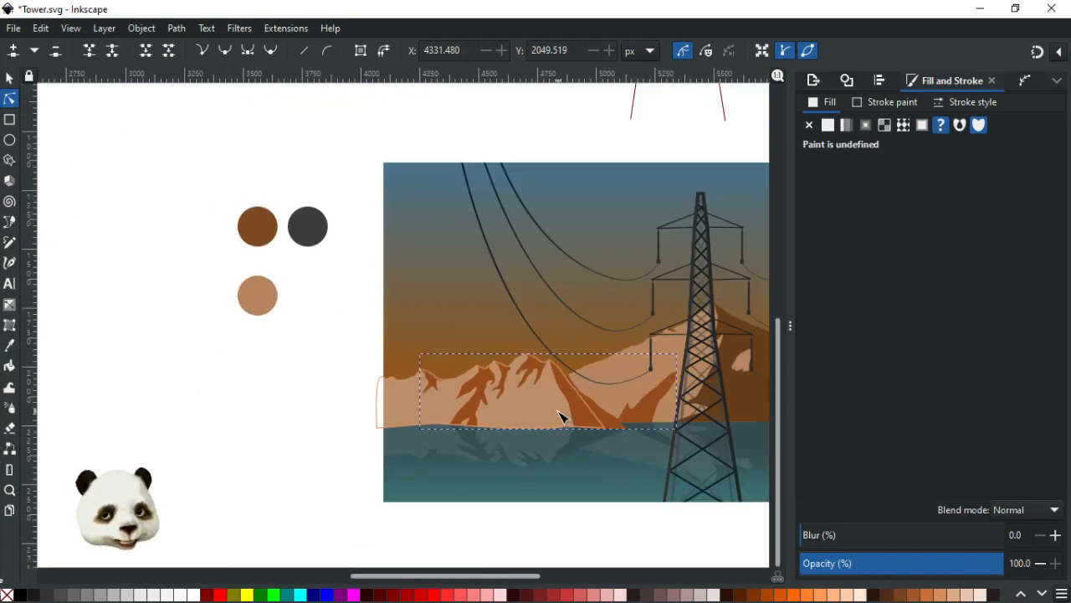
# Step: Select and group the large dark brown mountain behind the tower, and sample its own brown as its fill
pyautogui.moveTo(562, 416); pyautogui.dragTo(252, 417)
pyautogui.keyDown('ctrl'); pyautogui.scroll(2, 519, 414); pyautogui.keyUp('ctrl')
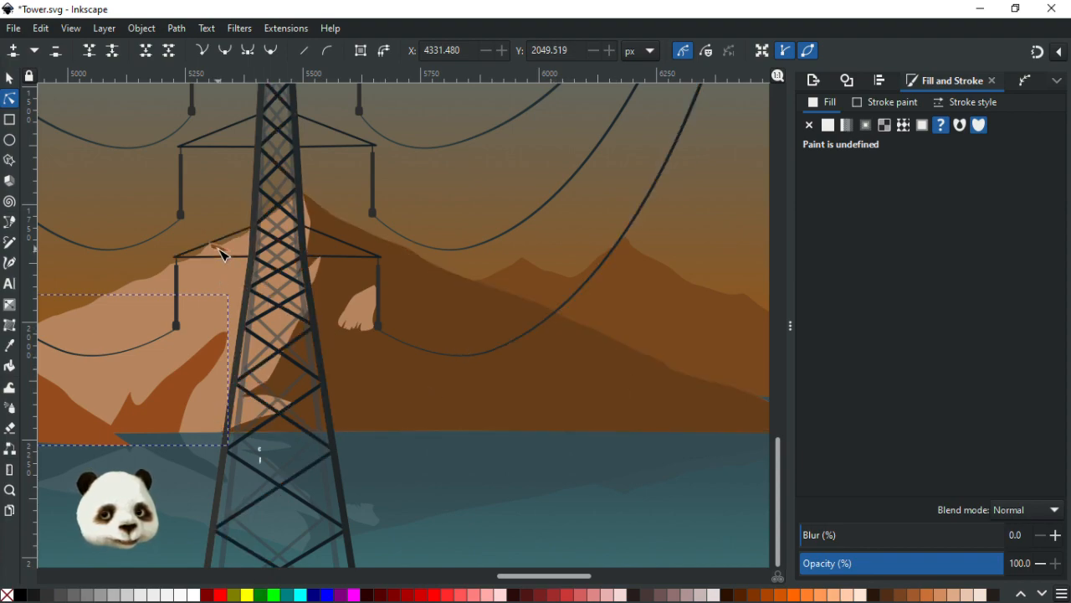
pyautogui.click(484, 390)
pyautogui.hotkey('ctrl', 'g')
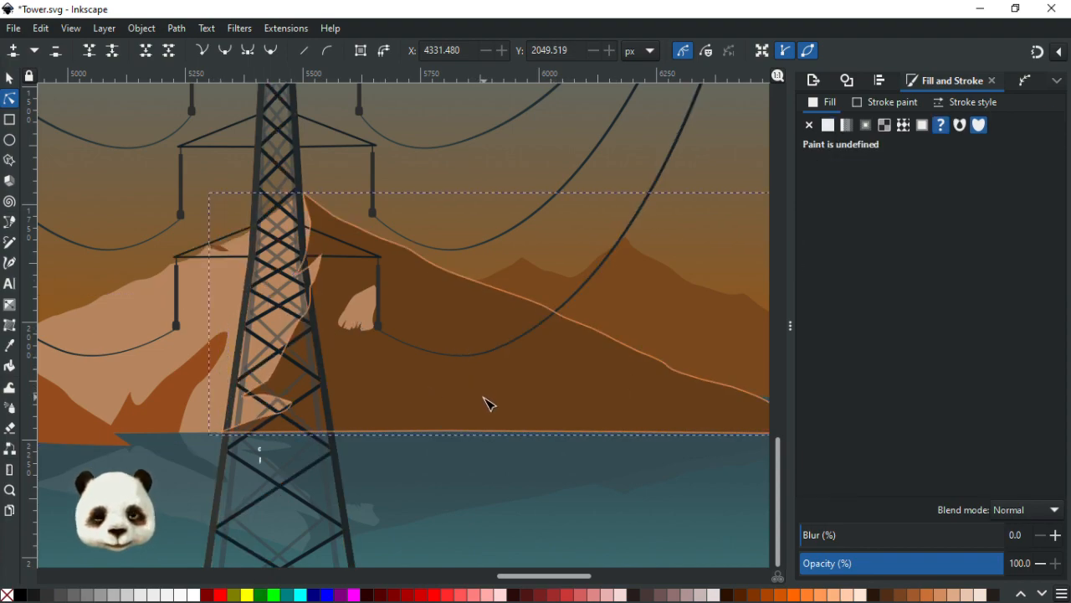
pyautogui.scroll(-1, 471, 416)
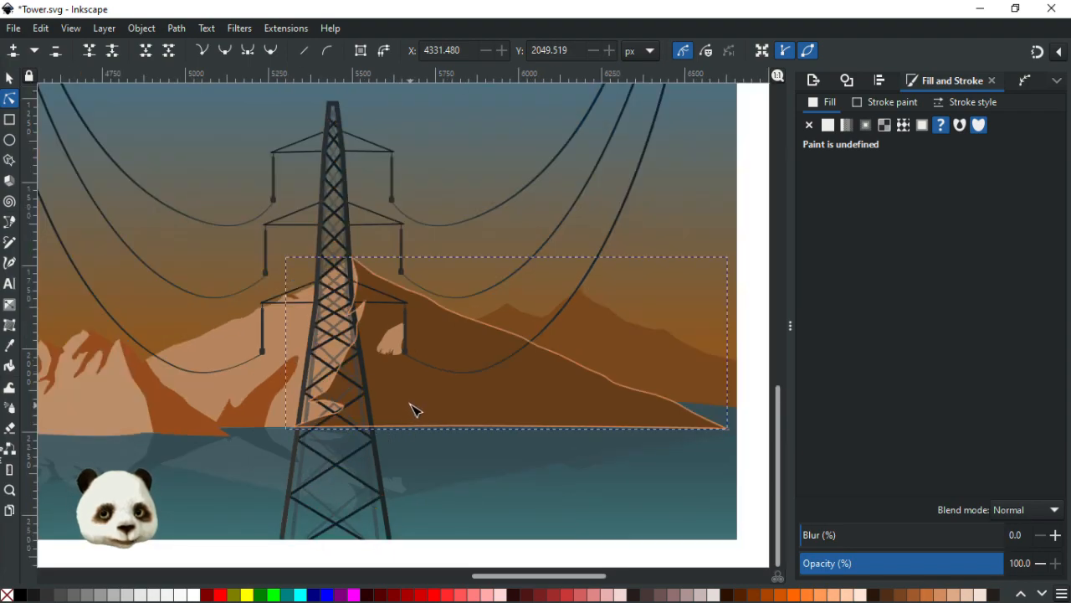
pyautogui.moveTo(432, 394); pyautogui.dragTo(489, 390)
pyautogui.press('d')
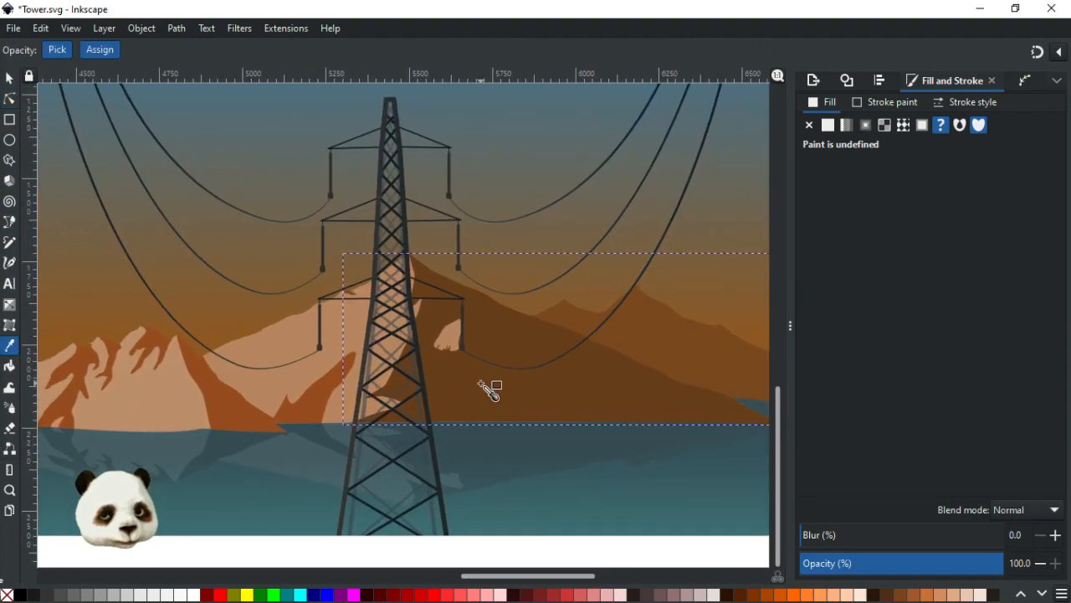
pyautogui.click(468, 394)
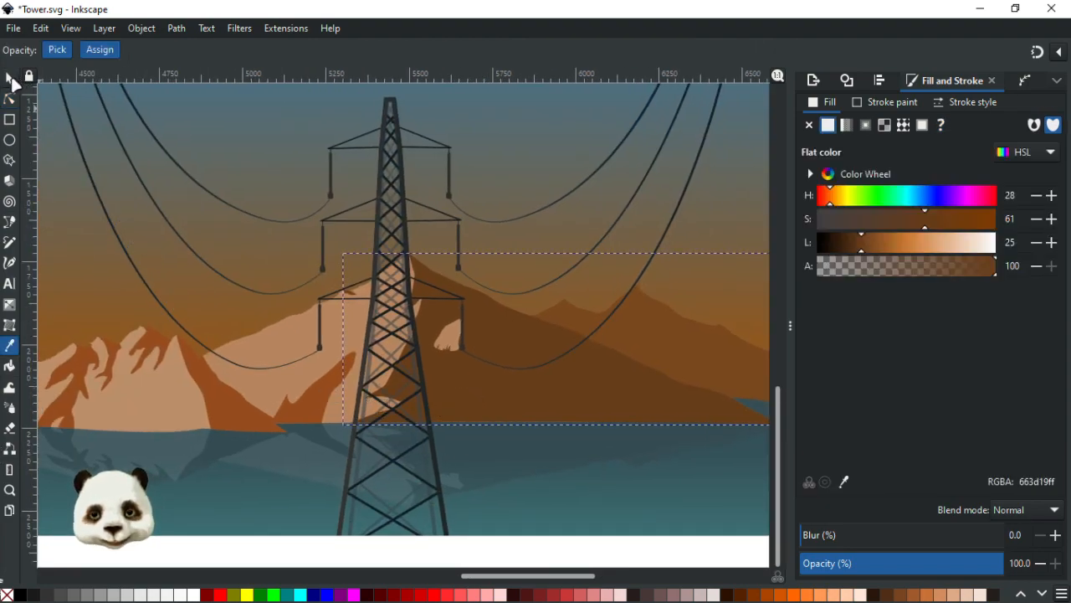
# Step: Recolour the grouped orange-brown shadow shapes on the light mountains with the dark brown sampled from the large mountain
pyautogui.click(9, 78)
pyautogui.click(215, 400)
pyautogui.doubleClick(246, 412)
pyautogui.click(227, 404)
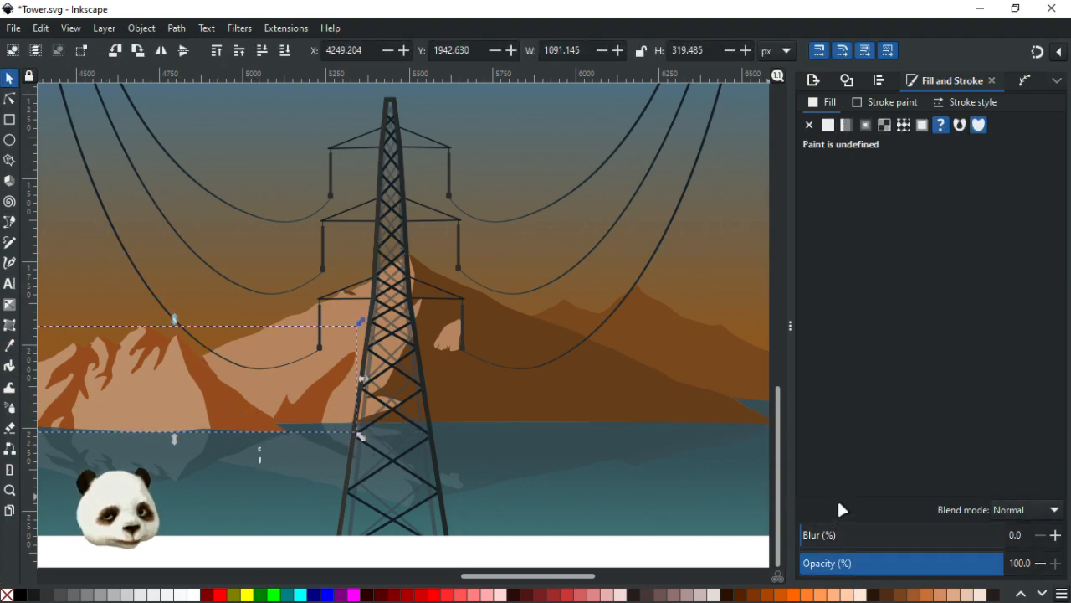
pyautogui.press('d')
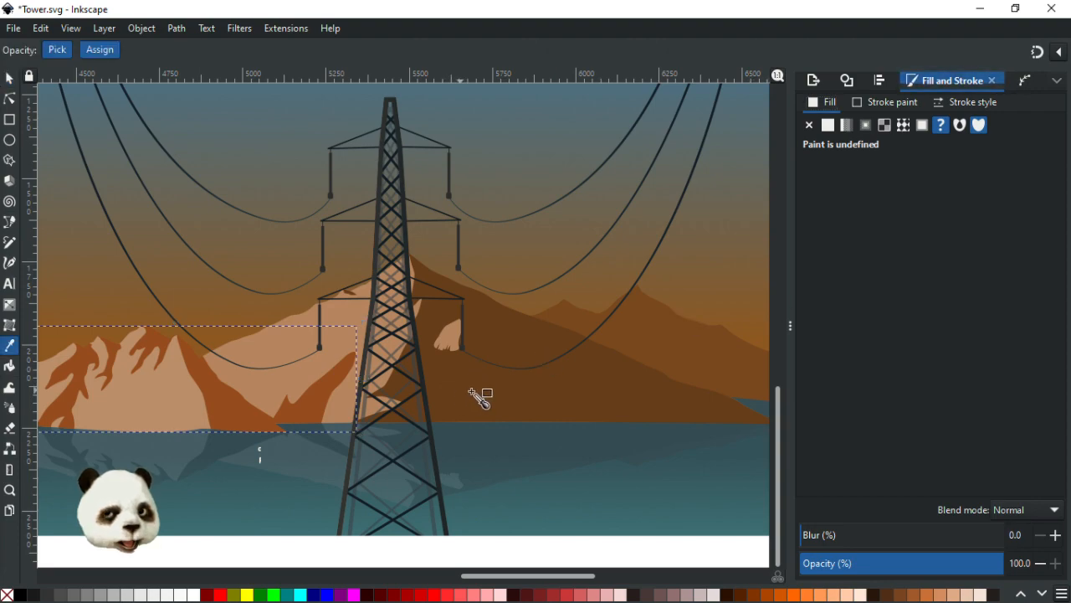
pyautogui.click(480, 395)
# Step: Set the lightness of the grouped mountain shadows' fill to 24, deselect them and save the drawing
pyautogui.moveTo(857, 249); pyautogui.dragTo(853, 253)
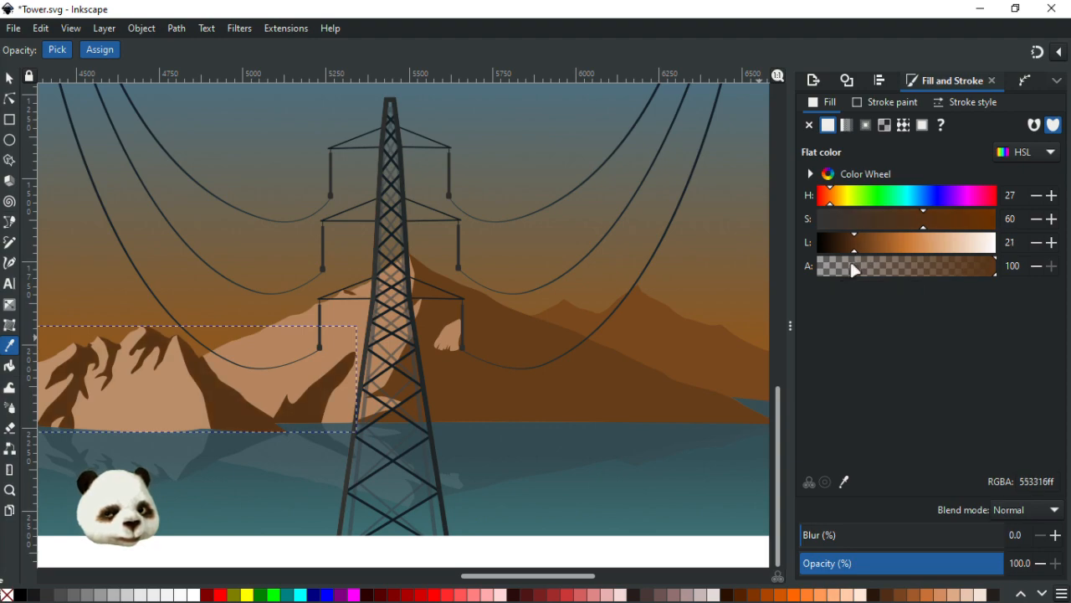
pyautogui.keyDown('ctrl'); pyautogui.scroll(-1, 640, 368); pyautogui.keyUp('ctrl')
pyautogui.click(859, 248)
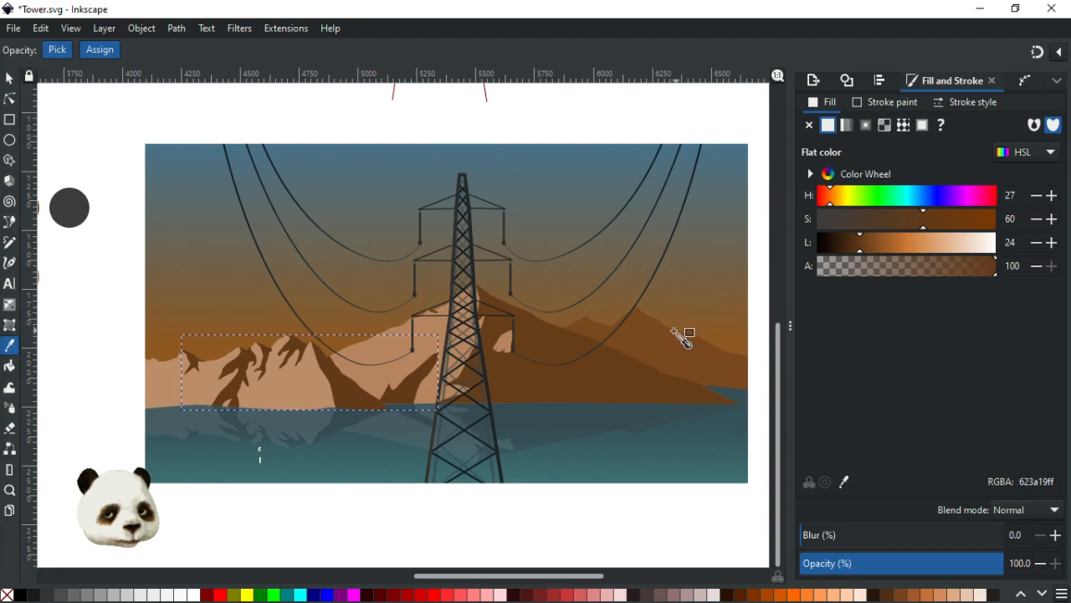
pyautogui.keyDown('ctrl'); pyautogui.scroll(-2, 641, 366); pyautogui.keyUp('ctrl')
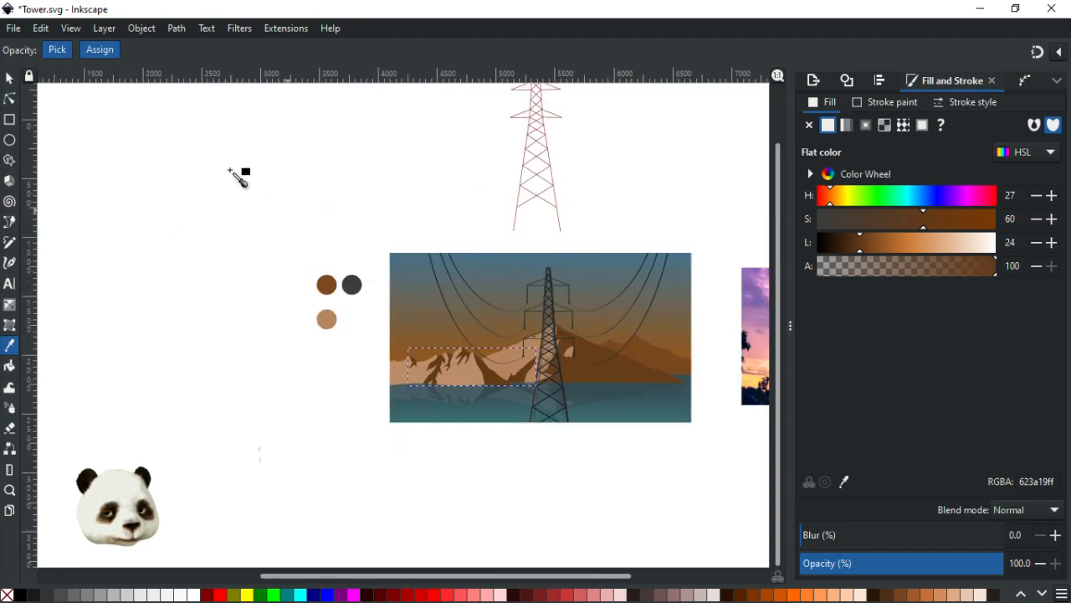
pyautogui.click(9, 78)
pyautogui.click(175, 168)
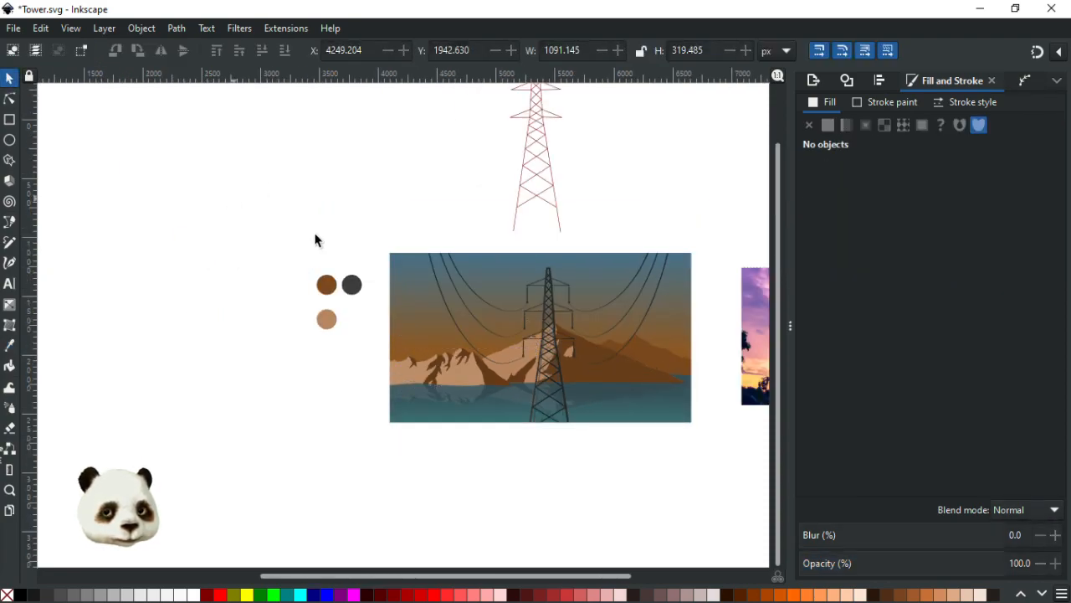
pyautogui.hscroll(5, 215, 231)
pyautogui.keyDown('ctrl'); pyautogui.scroll(1, 204, 268); pyautogui.keyUp('ctrl')
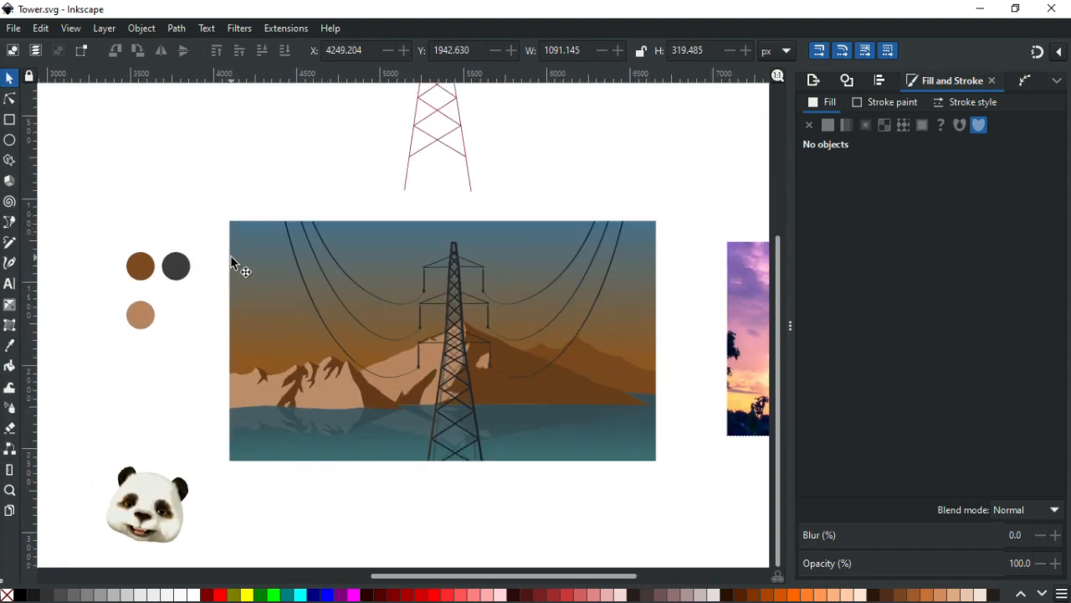
# Step: Nudge the middle node of the large dark mountain's waterline edge down to Y 2232.483 px, and deselect the shapes
pyautogui.keyDown('ctrl'); pyautogui.scroll(4, 511, 443); pyautogui.keyUp('ctrl')
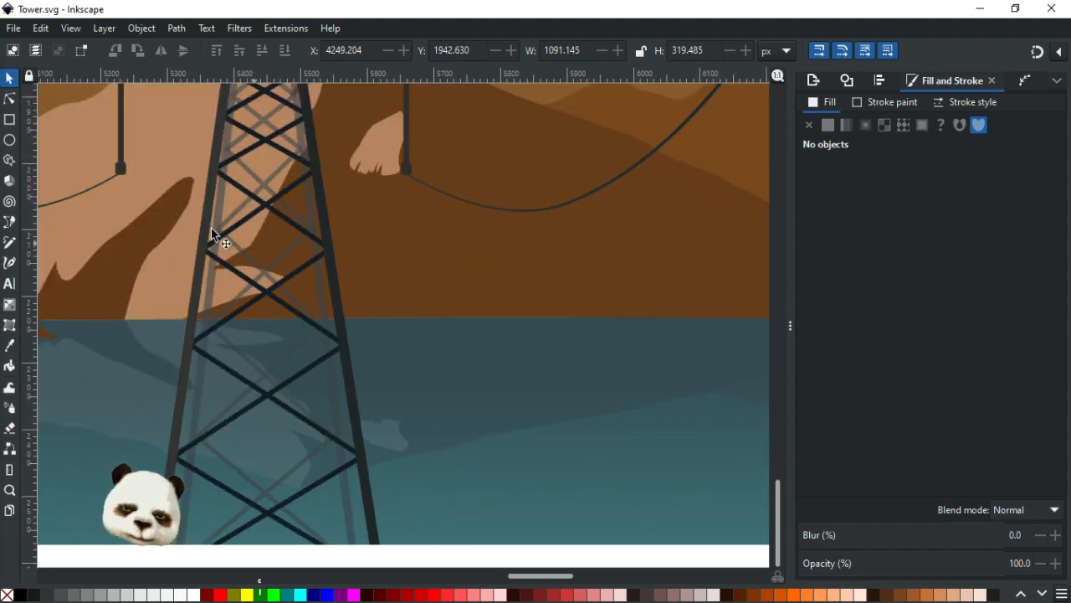
pyautogui.click(9, 99)
pyautogui.click(535, 300)
pyautogui.keyDown('ctrl'); pyautogui.scroll(2, 469, 299); pyautogui.keyUp('ctrl')
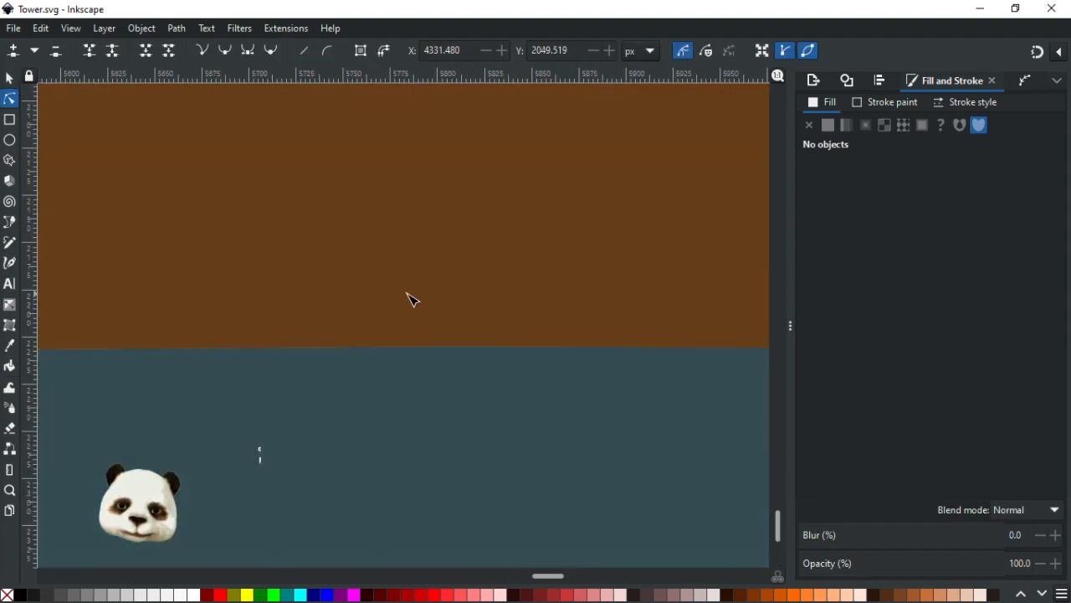
pyautogui.click(366, 343)
pyautogui.click(445, 346)
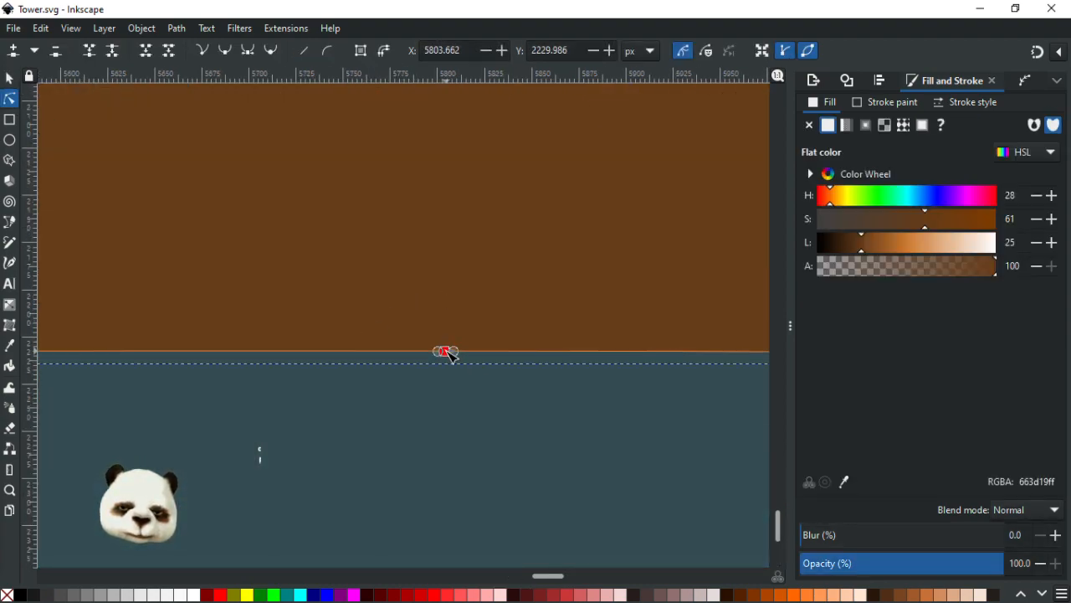
pyautogui.press('Up')
pyautogui.press('Up')
pyautogui.press('Up')
pyautogui.press('Up')
pyautogui.press('Up')
pyautogui.press('Up')
pyautogui.keyDown('ctrl'); pyautogui.scroll(-6, 461, 421); pyautogui.keyUp('ctrl')
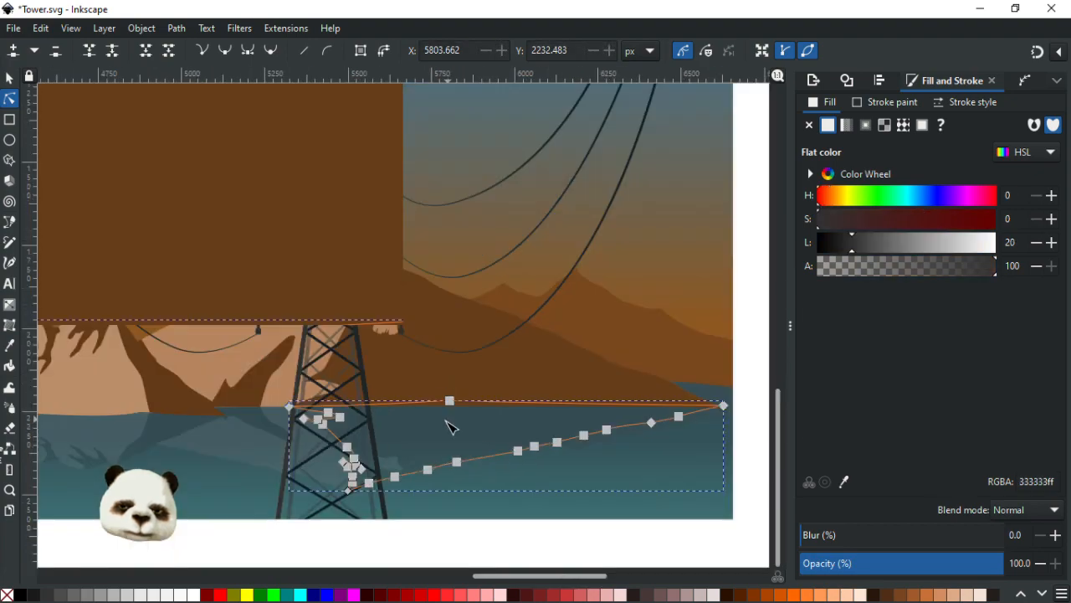
pyautogui.click(370, 526)
pyautogui.click(175, 558)
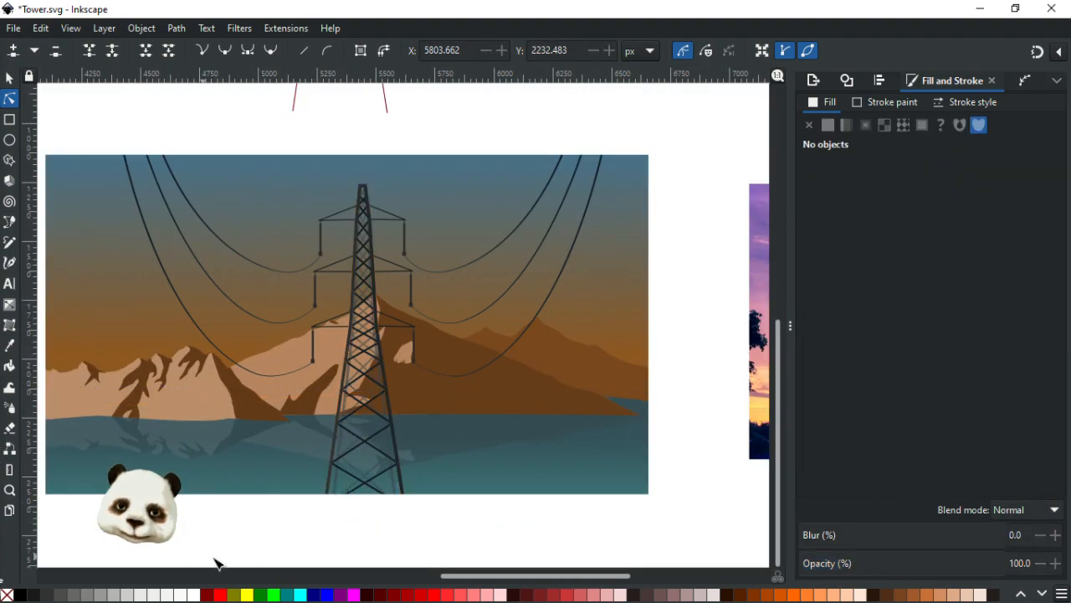
# Step: Extend the dark mountain's right shoreline tip to X 6631.388, Y 2239.471 px, deselect everything and save the drawing
pyautogui.keyDown('ctrl'); pyautogui.scroll(4, 676, 450); pyautogui.keyUp('ctrl')
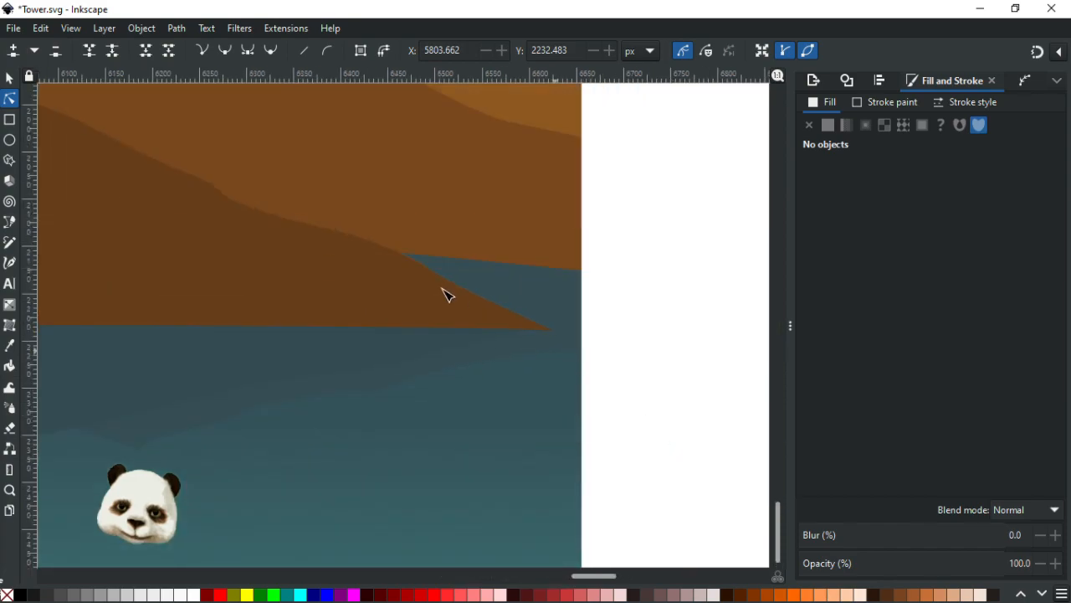
pyautogui.click(425, 293)
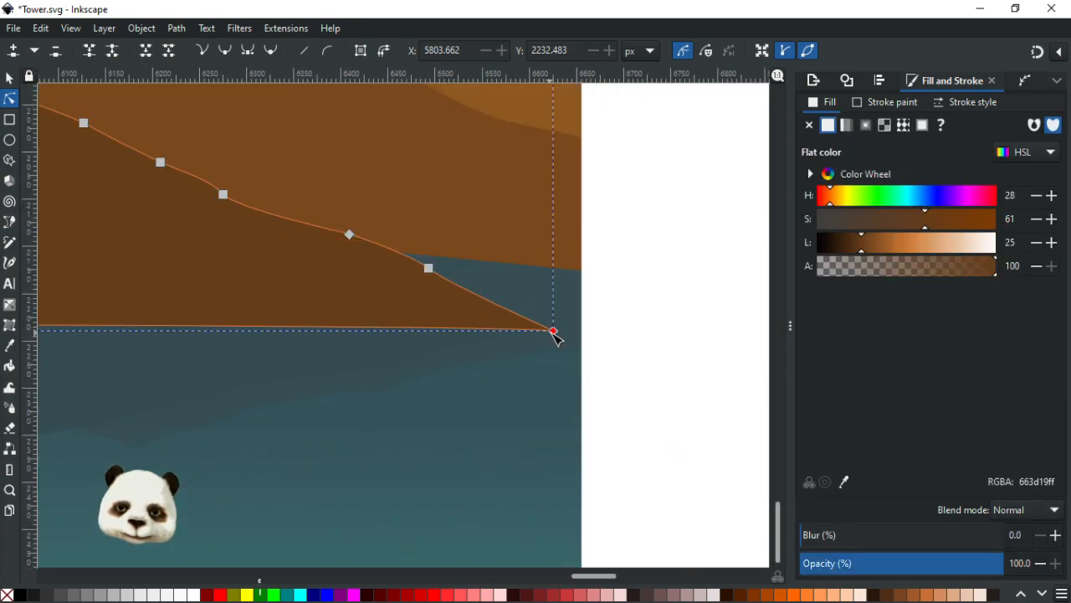
pyautogui.moveTo(554, 331); pyautogui.dragTo(561, 331)
pyautogui.click(657, 348)
pyautogui.keyDown('ctrl'); pyautogui.scroll(-1, 639, 339); pyautogui.keyUp('ctrl')
pyautogui.keyDown('ctrl'); pyautogui.scroll(-3, 638, 337); pyautogui.keyUp('ctrl')
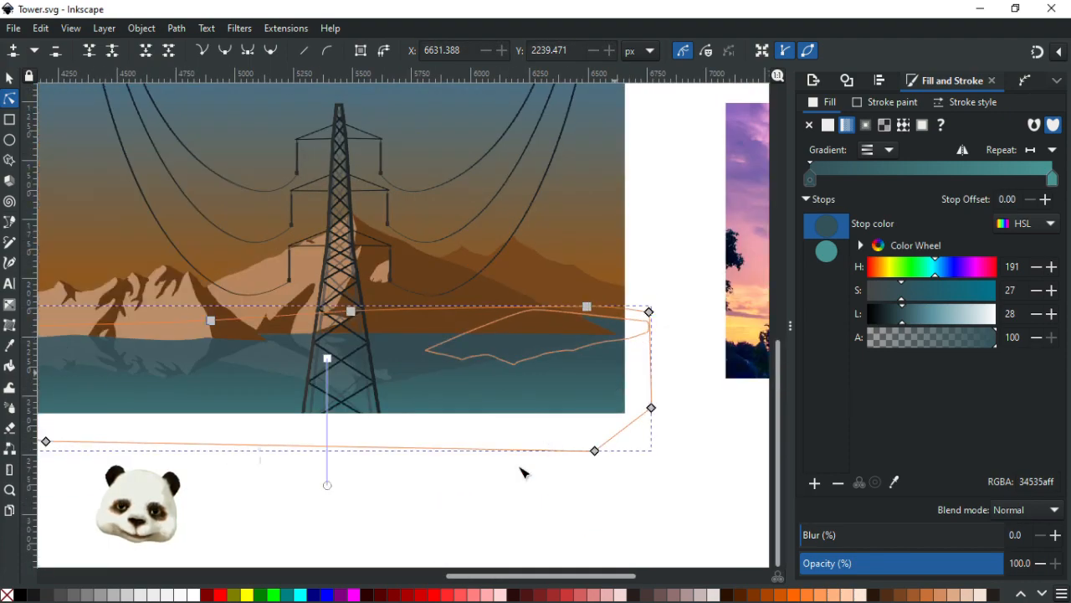
pyautogui.click(389, 518)
pyautogui.hotkey('ctrl', 's')
# Step: Pull the two slope nodes nearest the right tip of the light shape beneath the dark mountain inward under its edge
pyautogui.keyDown('ctrl'); pyautogui.scroll(4, 649, 310); pyautogui.keyUp('ctrl')
pyautogui.keyDown('ctrl'); pyautogui.scroll(1, 647, 311); pyautogui.keyUp('ctrl')
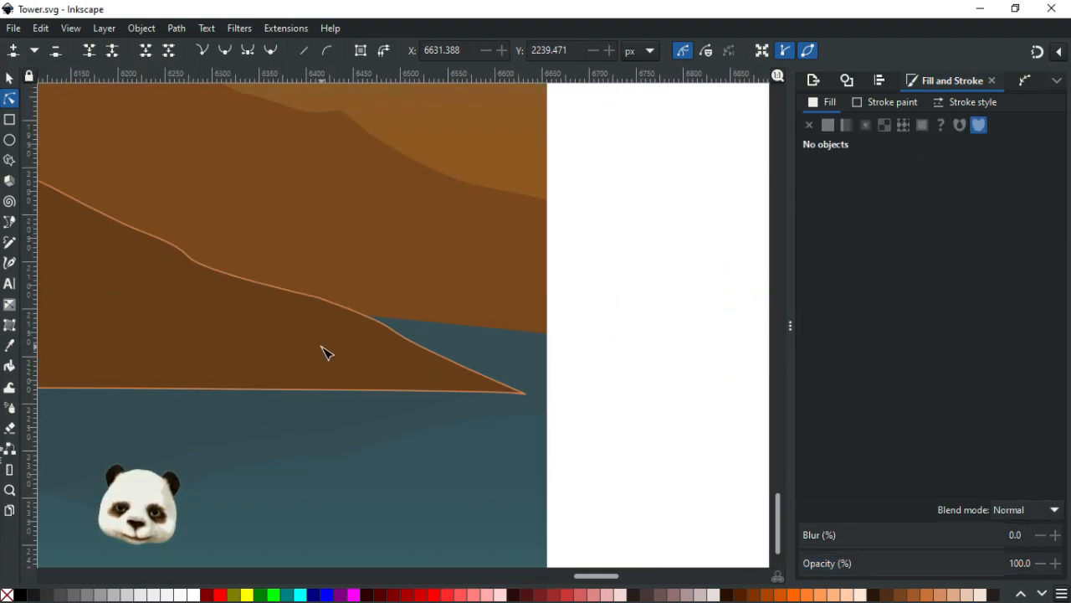
pyautogui.scroll(2, 323, 352)
pyautogui.click(9, 78)
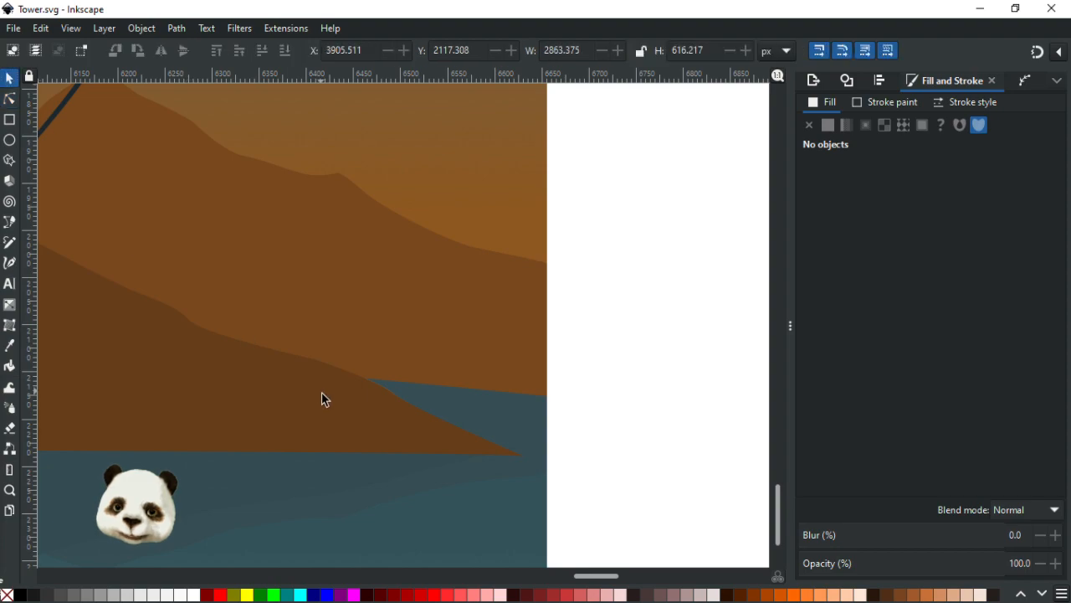
pyautogui.click(322, 391)
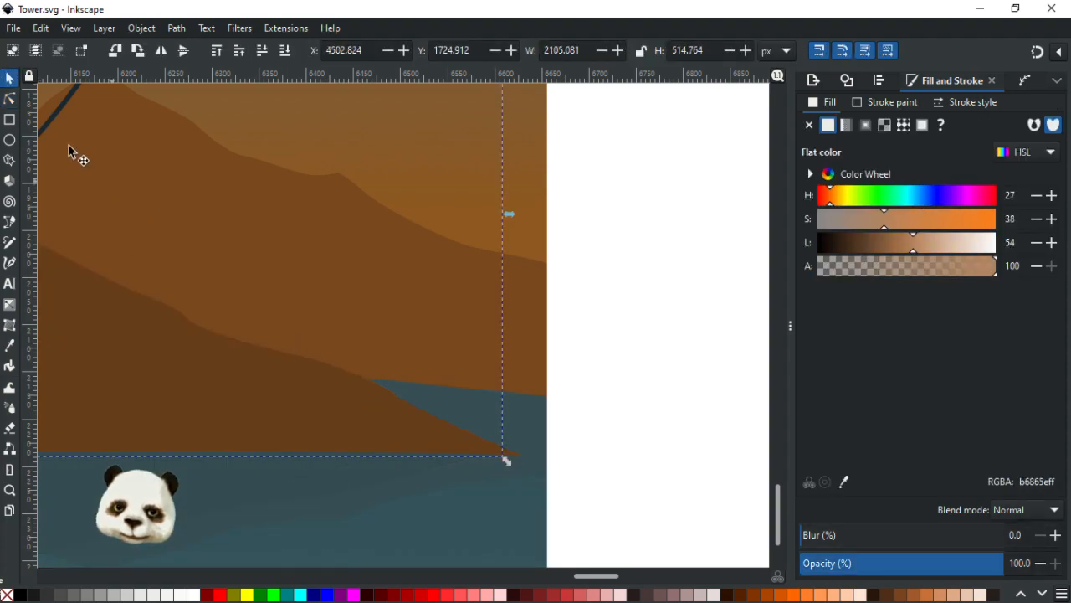
pyautogui.click(10, 98)
pyautogui.moveTo(397, 397)
pyautogui.mouseDown()
pyautogui.moveTo(383, 412)
pyautogui.moveTo(390, 423)
pyautogui.moveTo(387, 407)
pyautogui.mouseUp()
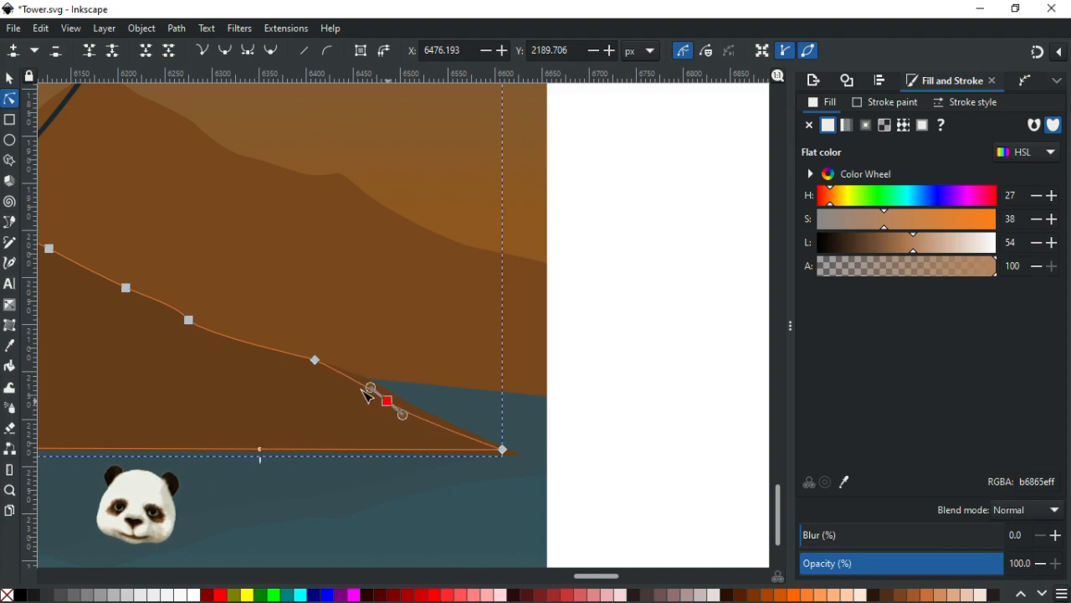
pyautogui.click(314, 363)
pyautogui.moveTo(315, 369); pyautogui.dragTo(312, 372)
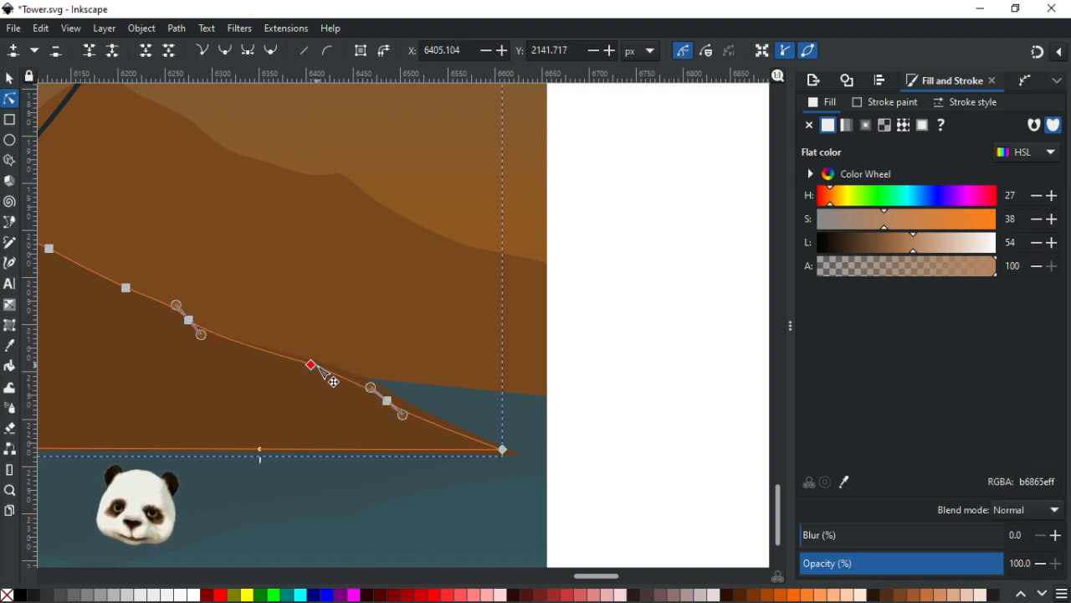
# Step: Pull the remaining slope nodes of the underlying light shape inward beneath the dark mountain, deselect everything and save the drawing
pyautogui.moveTo(188, 319); pyautogui.dragTo(384, 387)
pyautogui.moveTo(358, 347); pyautogui.dragTo(163, 257)
pyautogui.click(165, 253)
pyautogui.click(508, 290)
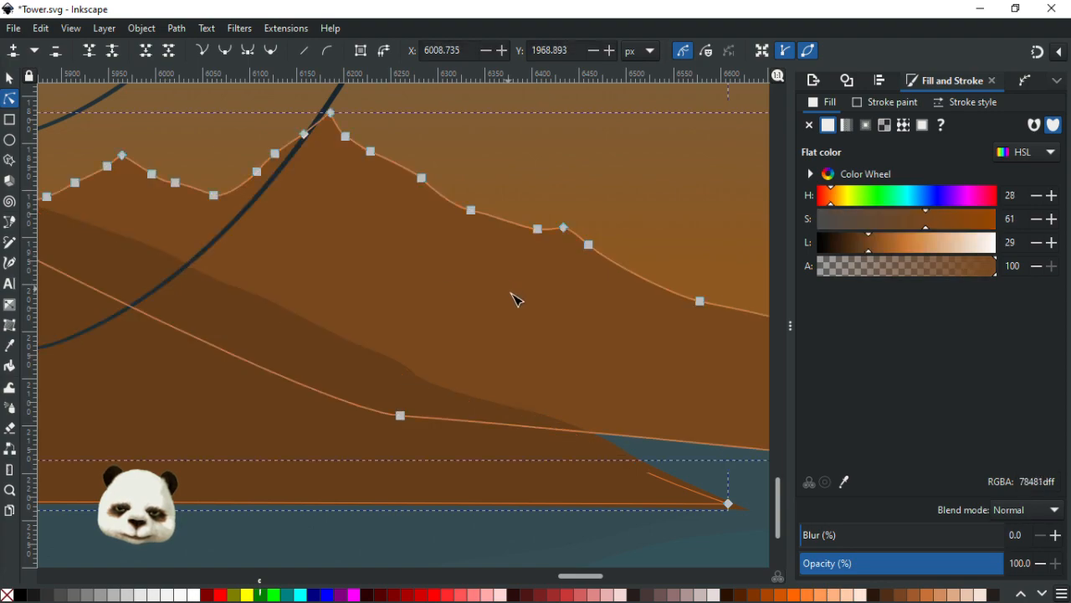
pyautogui.scroll(-5, 623, 378)
pyautogui.click(605, 494)
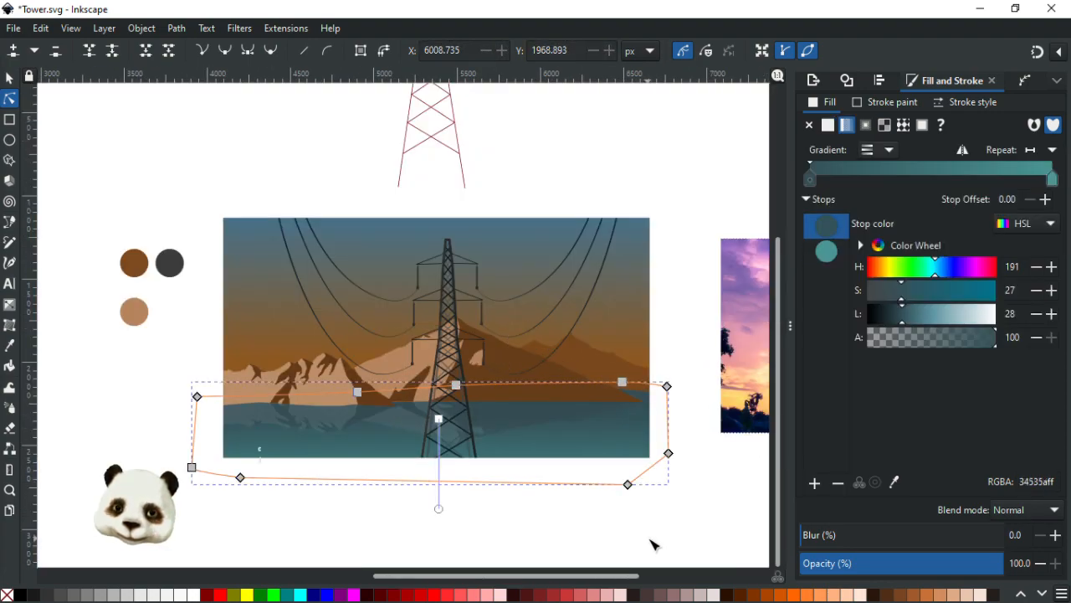
pyautogui.click(655, 544)
pyautogui.hotkey('ctrl', 's')
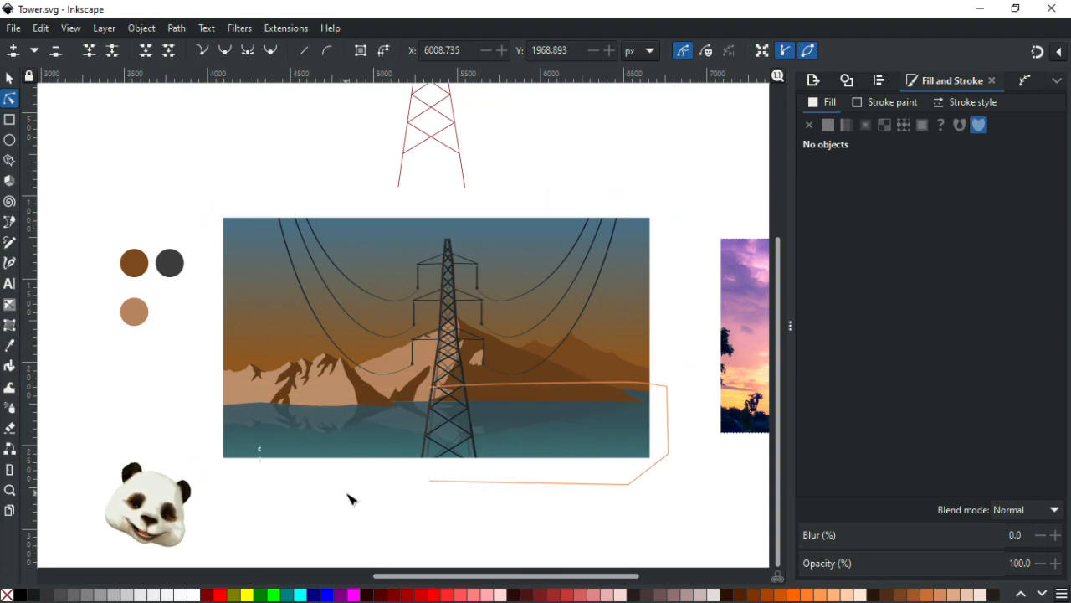
# Step: Shorten the water's vertical gradient by moving its lower teal end slightly upward, and deselect the water
pyautogui.click(390, 447)
pyautogui.moveTo(439, 508)
pyautogui.mouseDown()
pyautogui.moveTo(438, 479)
pyautogui.moveTo(439, 494)
pyautogui.mouseUp()
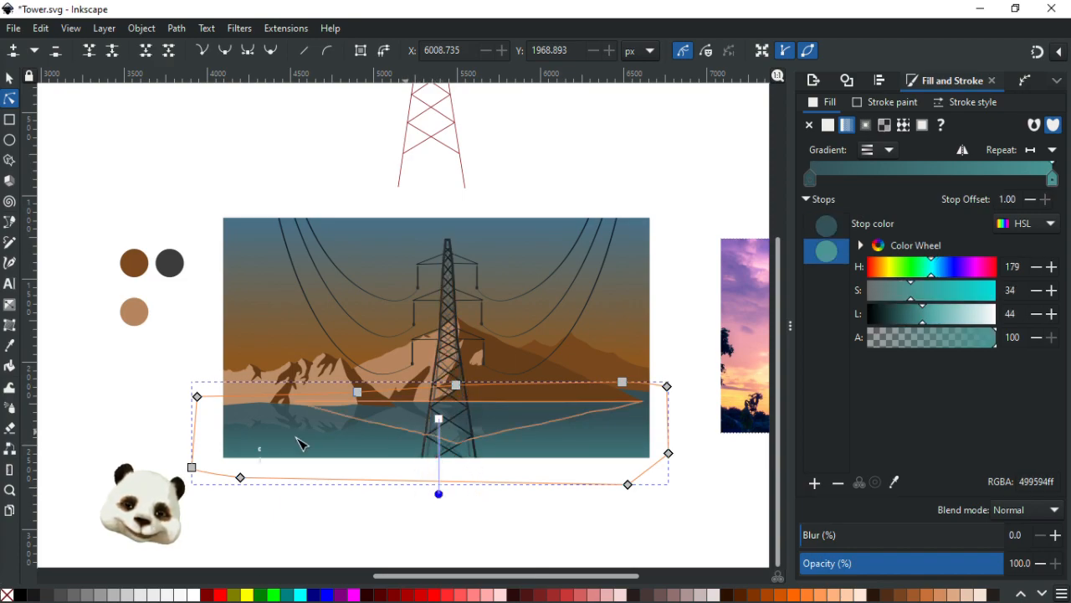
pyautogui.click(159, 407)
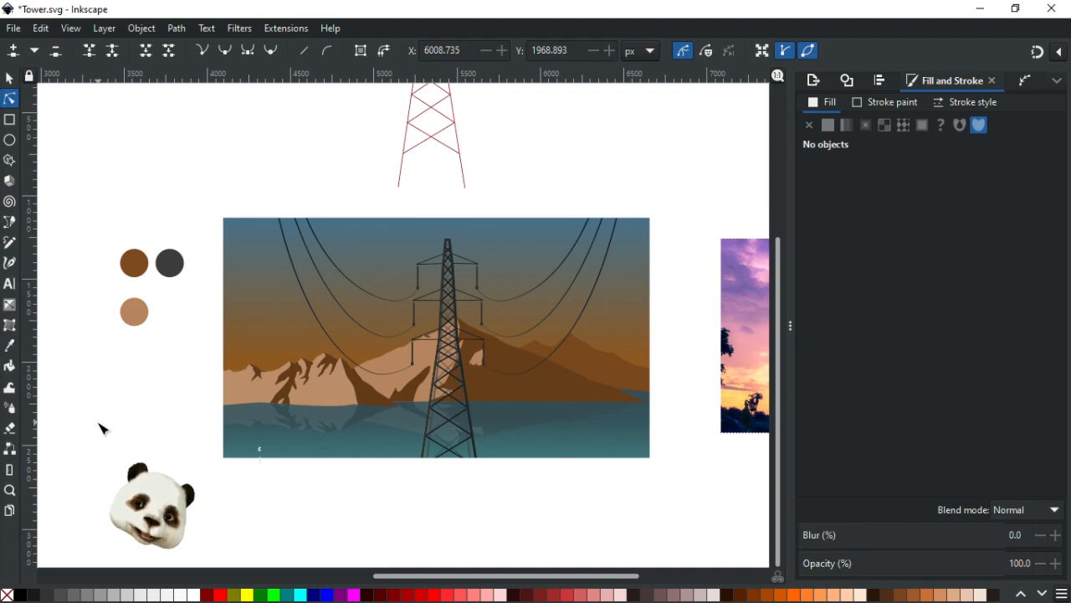
# Step: Move the tower and wires group off the artwork to view the bare landscape, and undo the move
pyautogui.scroll(-2, 99, 428)
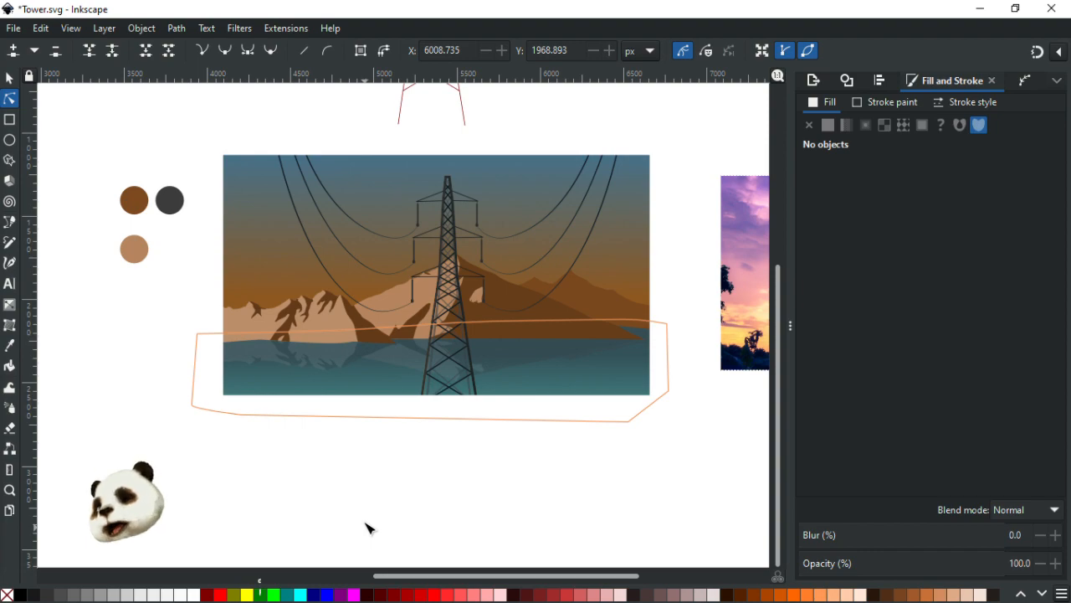
pyautogui.click(9, 78)
pyautogui.click(423, 353)
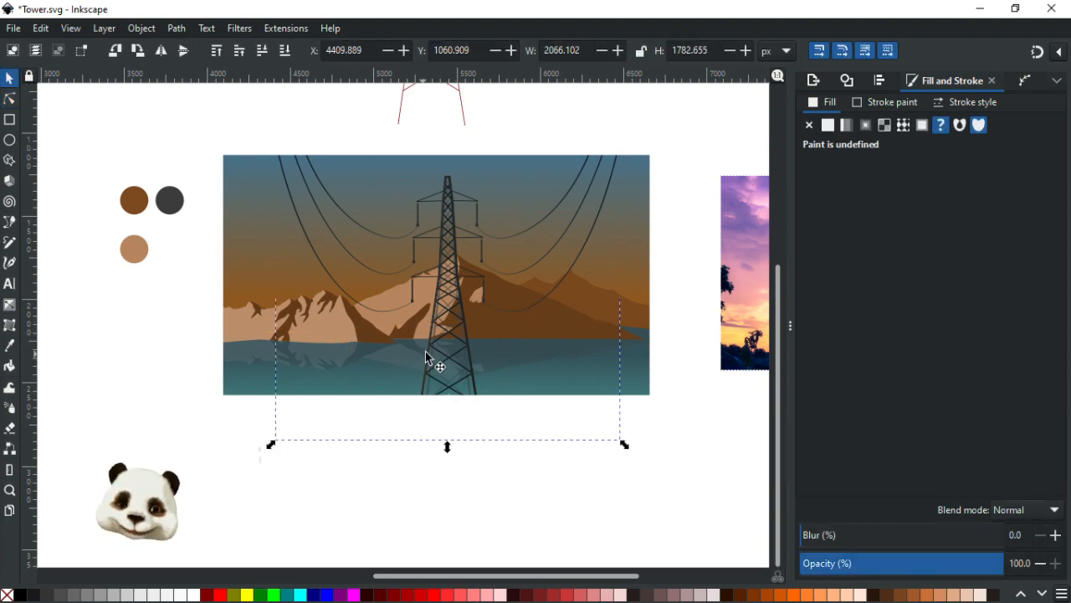
pyautogui.moveTo(432, 352); pyautogui.dragTo(437, 374)
pyautogui.hscroll(10, 426, 423)
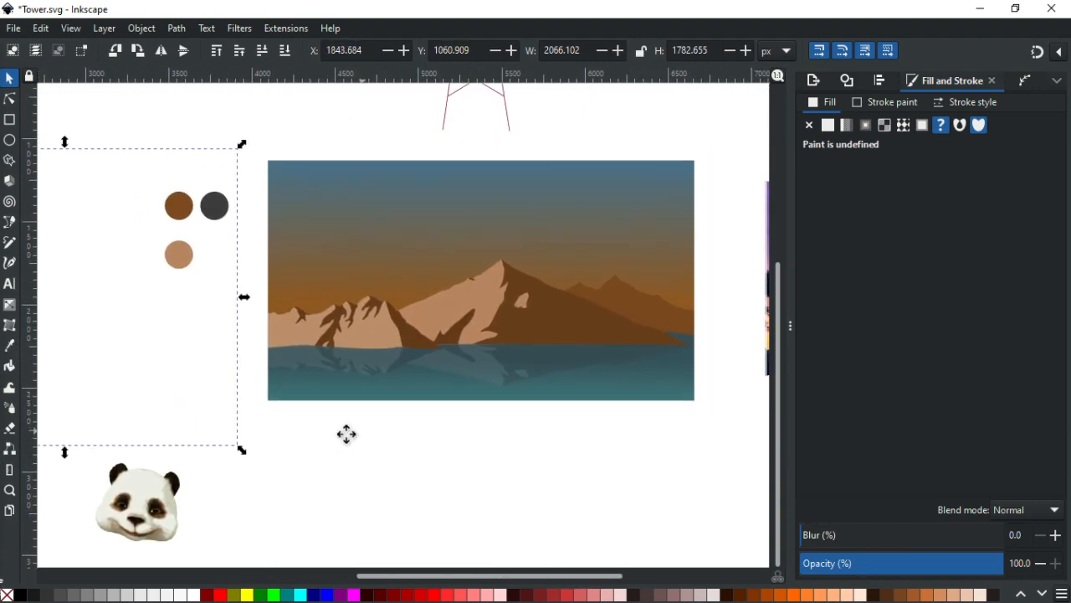
pyautogui.click(454, 488)
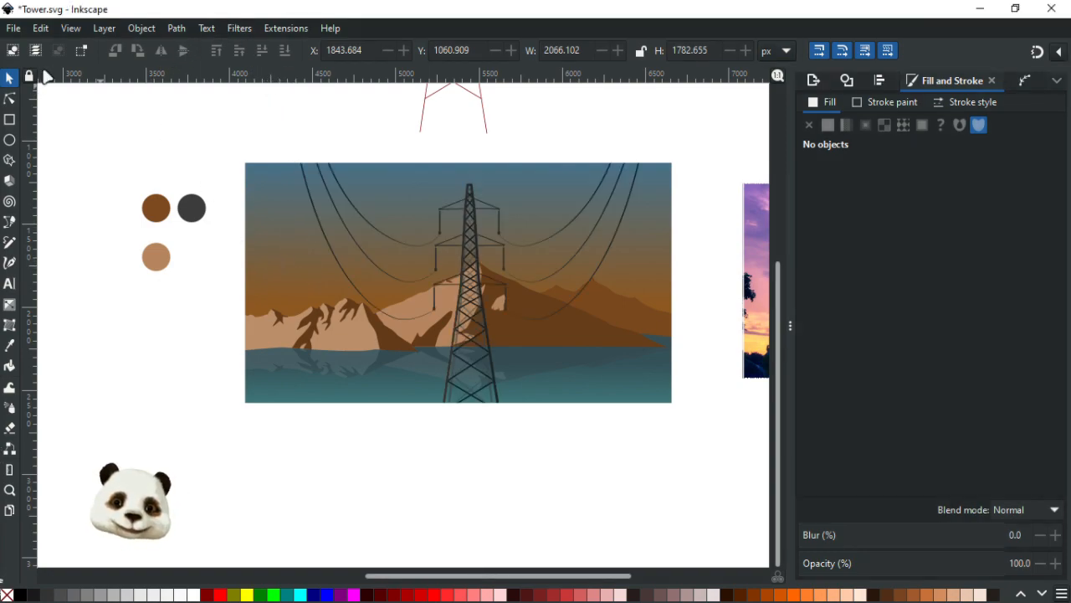
# Step: Try replacing the sky's gradient with a flat light brown sampled from the lit mountain face
pyautogui.click(9, 97)
pyautogui.click(294, 242)
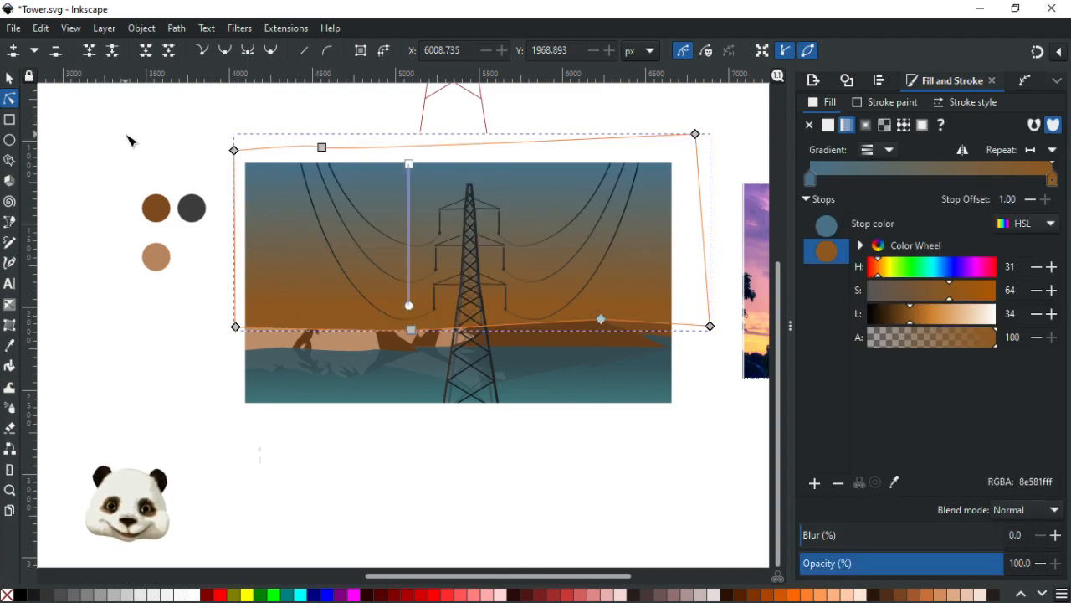
pyautogui.press('d')
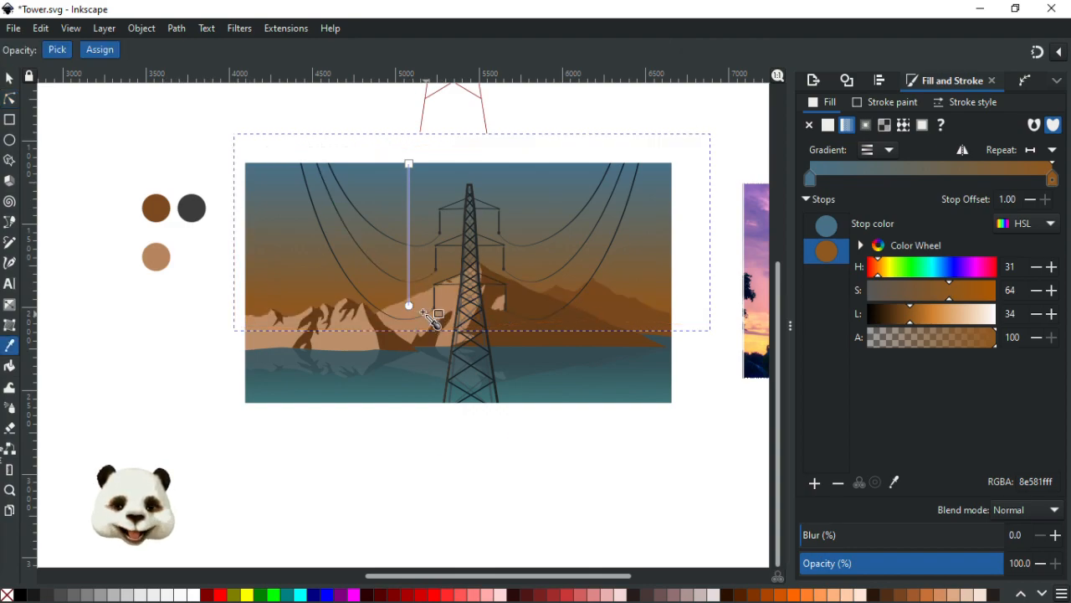
pyautogui.click(426, 322)
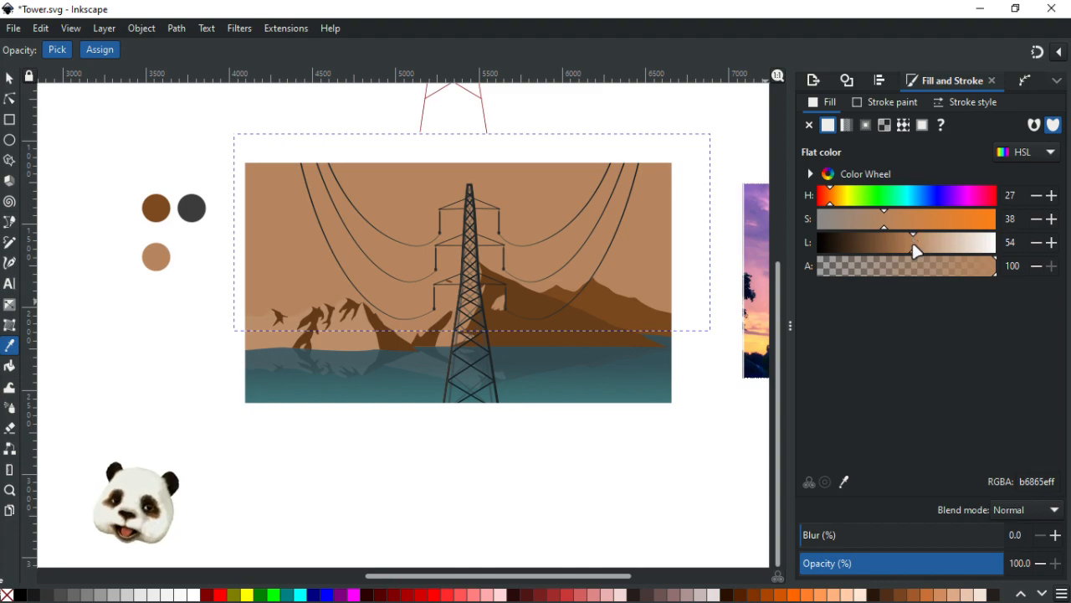
# Step: Try a paler flat sky with hue 24, saturation 36 and lightness 73, and deselect it
pyautogui.moveTo(919, 245); pyautogui.dragTo(964, 240)
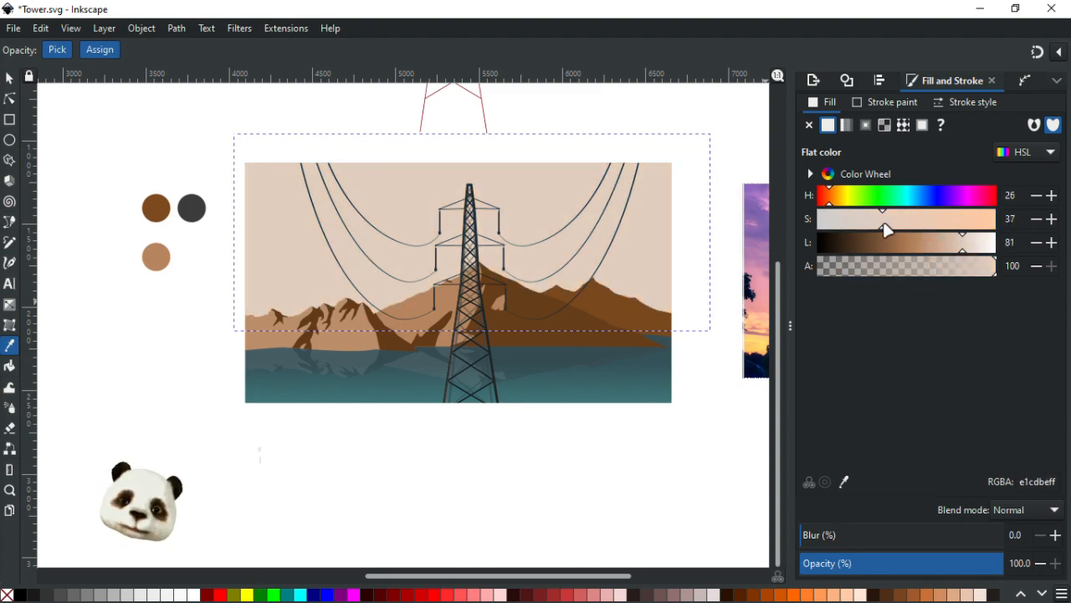
pyautogui.moveTo(884, 227); pyautogui.dragTo(873, 227)
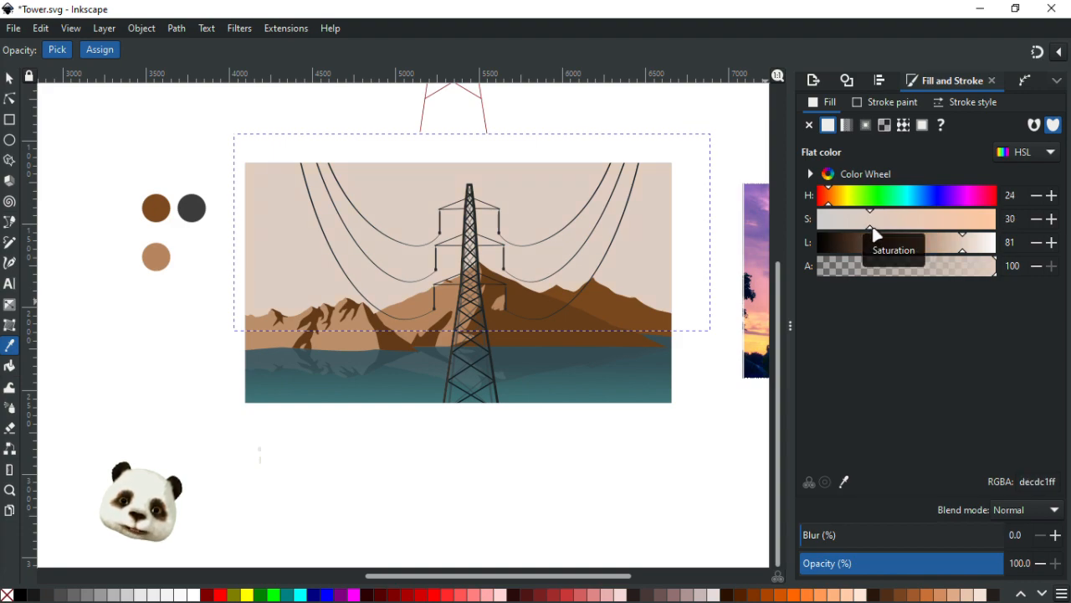
pyautogui.moveTo(959, 250); pyautogui.dragTo(958, 251)
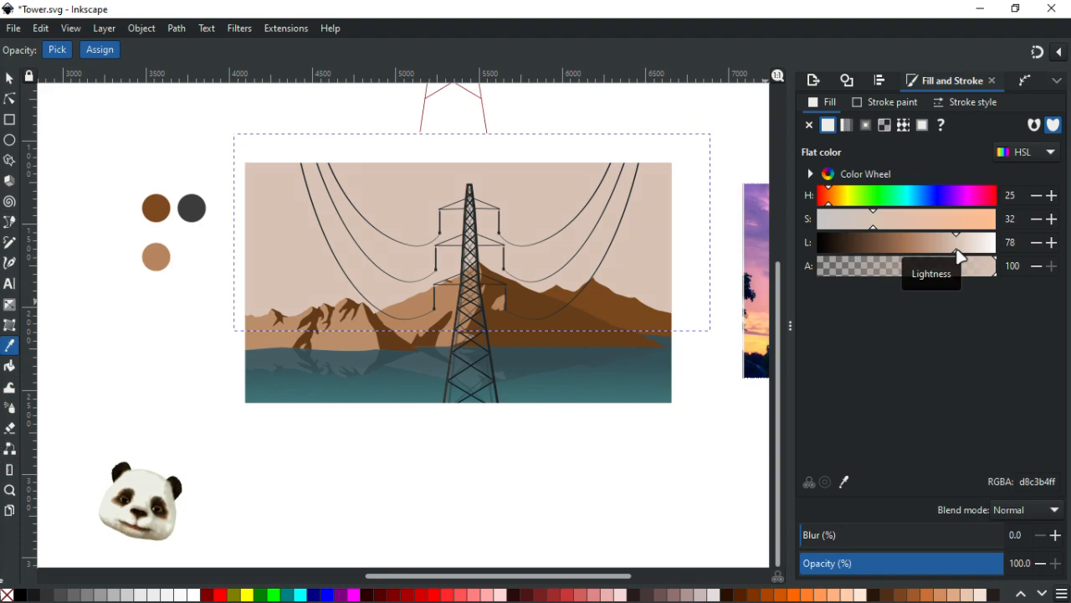
pyautogui.moveTo(958, 251); pyautogui.dragTo(956, 251)
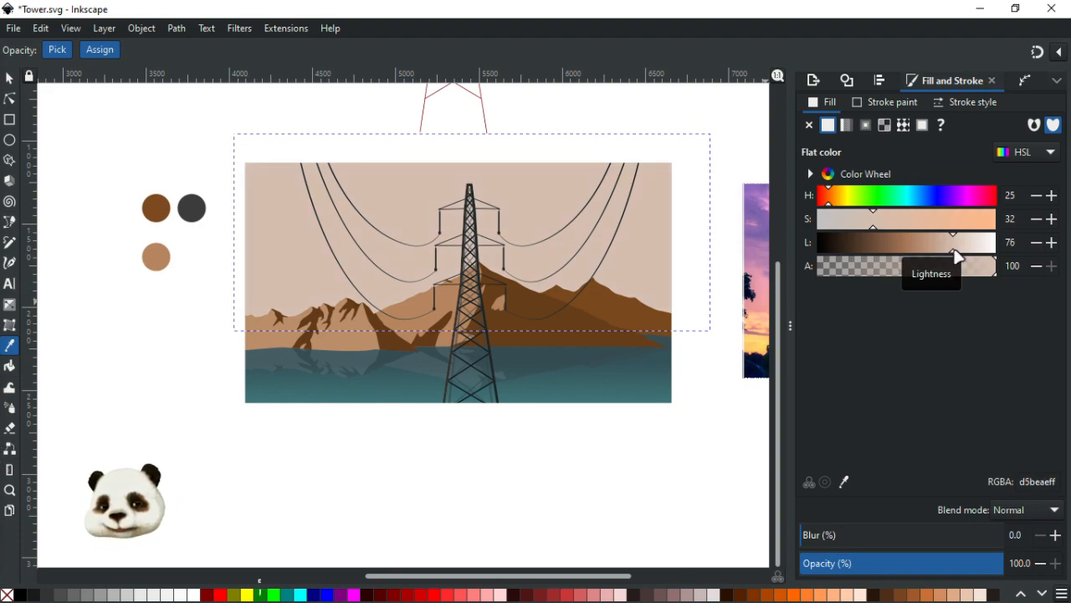
pyautogui.moveTo(872, 225); pyautogui.dragTo(884, 230)
pyautogui.moveTo(826, 207); pyautogui.dragTo(824, 206)
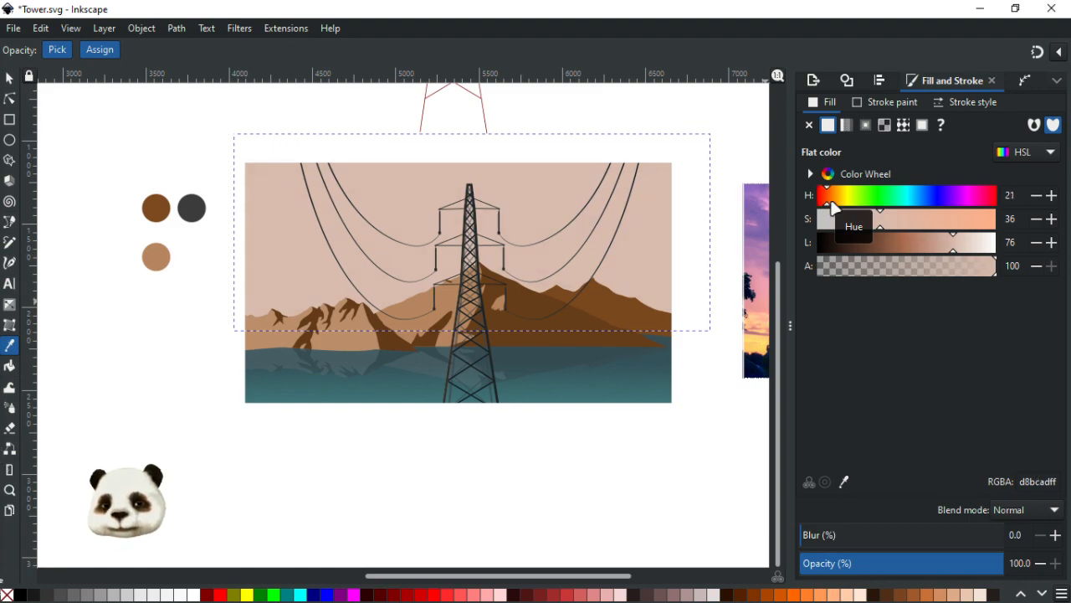
pyautogui.moveTo(826, 205); pyautogui.dragTo(828, 207)
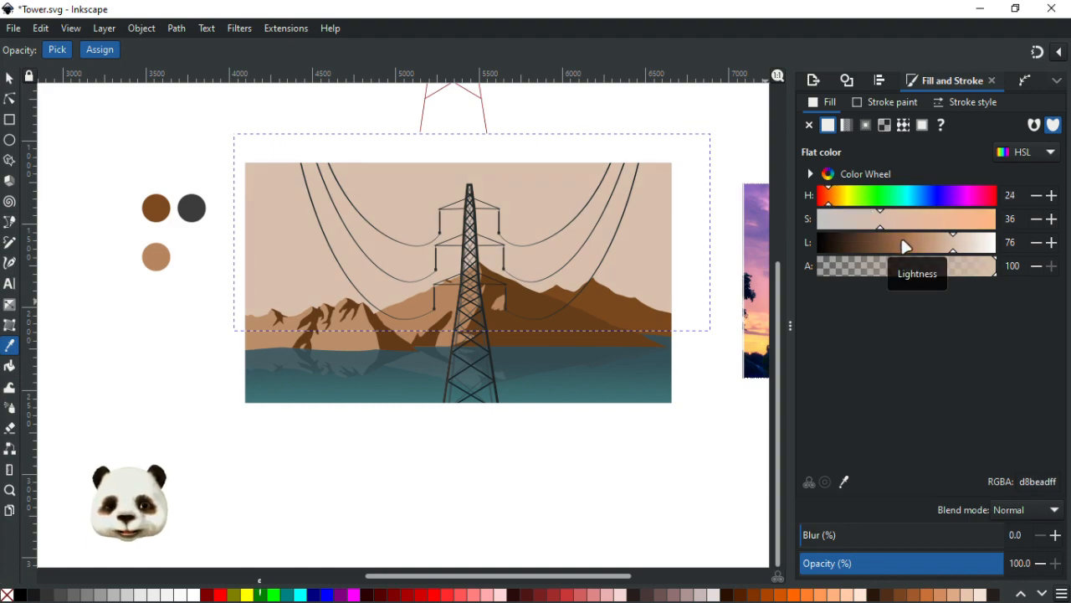
pyautogui.moveTo(950, 251); pyautogui.dragTo(950, 250)
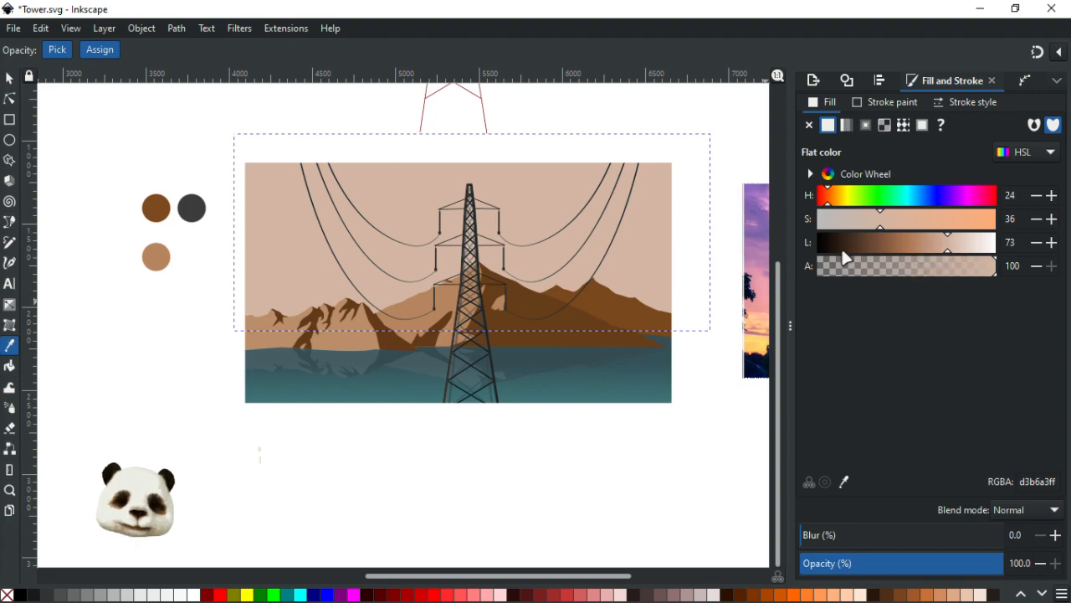
pyautogui.click(9, 78)
pyautogui.click(92, 224)
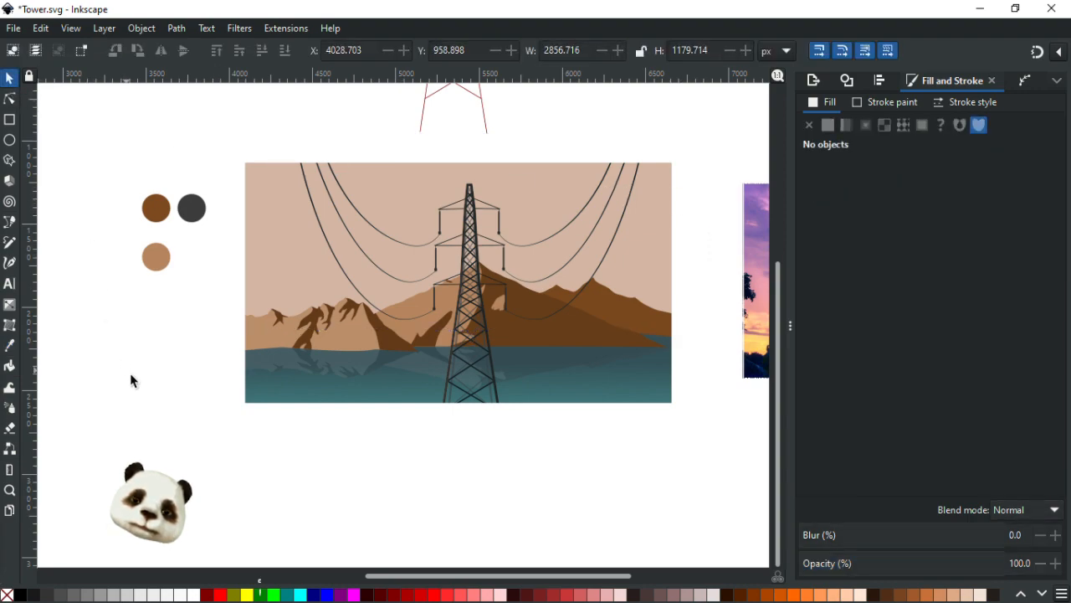
# Step: Compare the flat tan sky with the gradient sky and bring back the gradient version
pyautogui.doubleClick(286, 261)
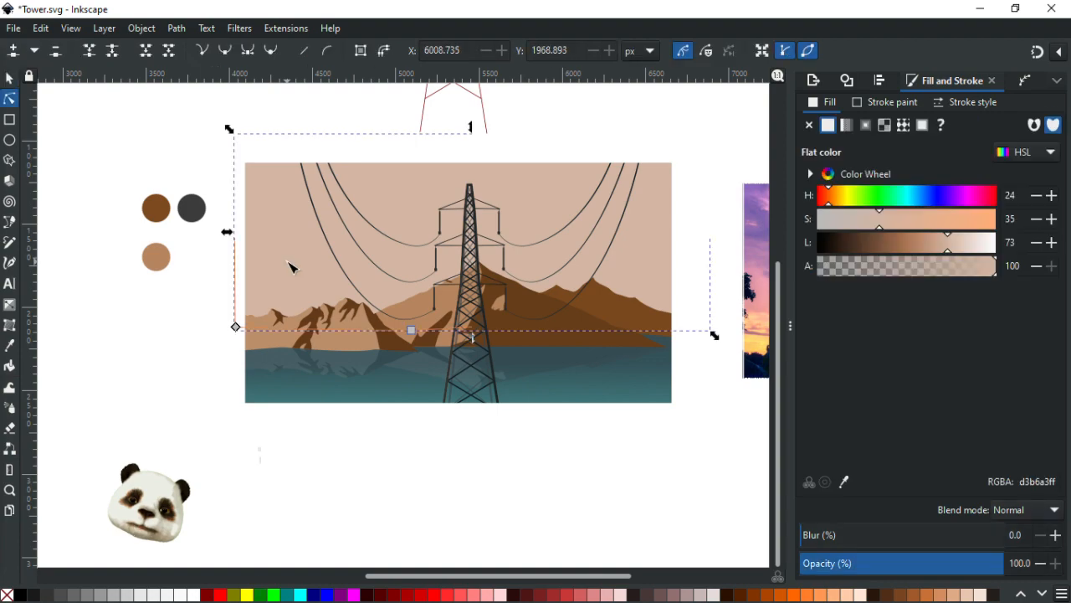
pyautogui.click(11, 79)
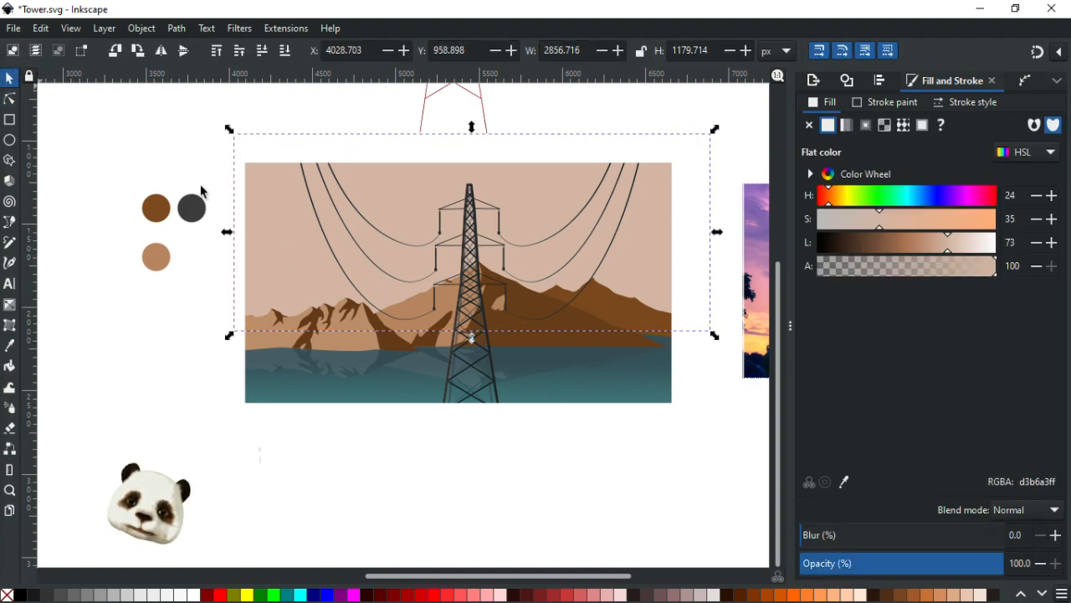
pyautogui.moveTo(323, 270); pyautogui.dragTo(629, 313)
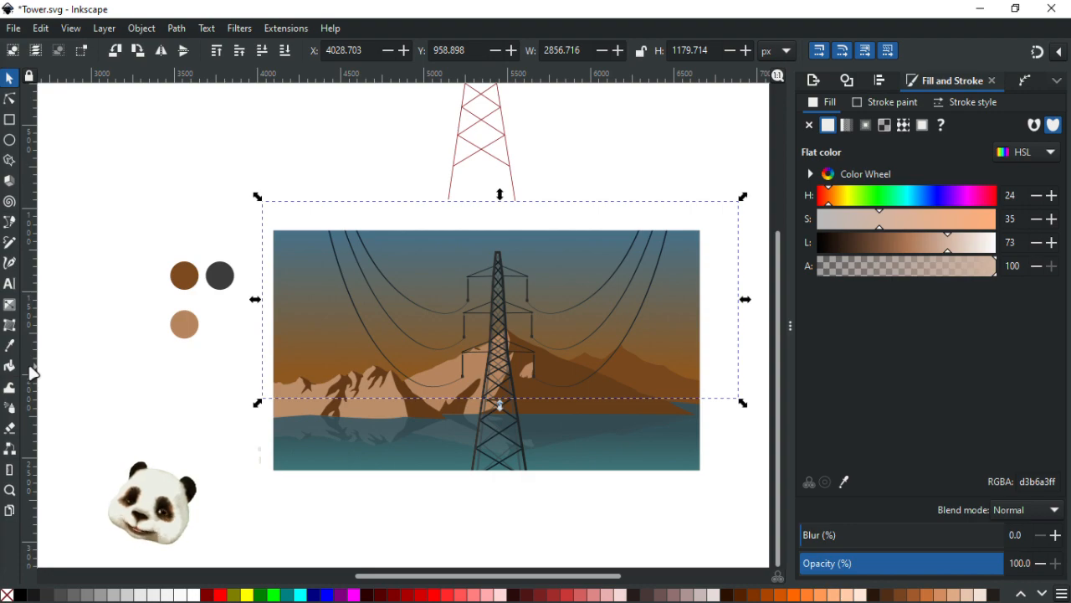
pyautogui.hotkey('ctrl', 'z')
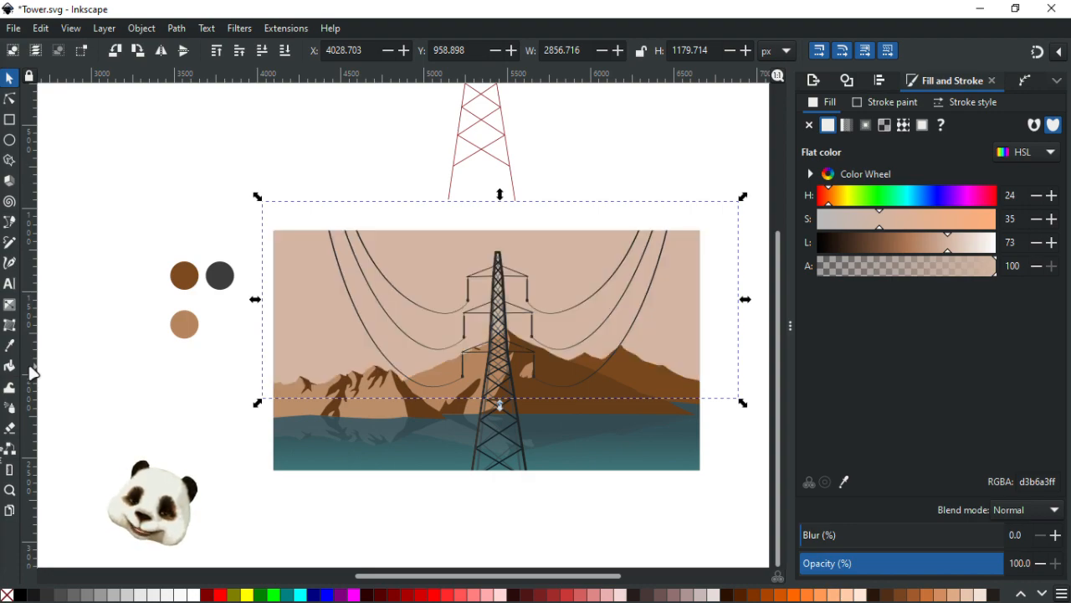
pyautogui.hotkey('ctrl', 'shift', 'z')
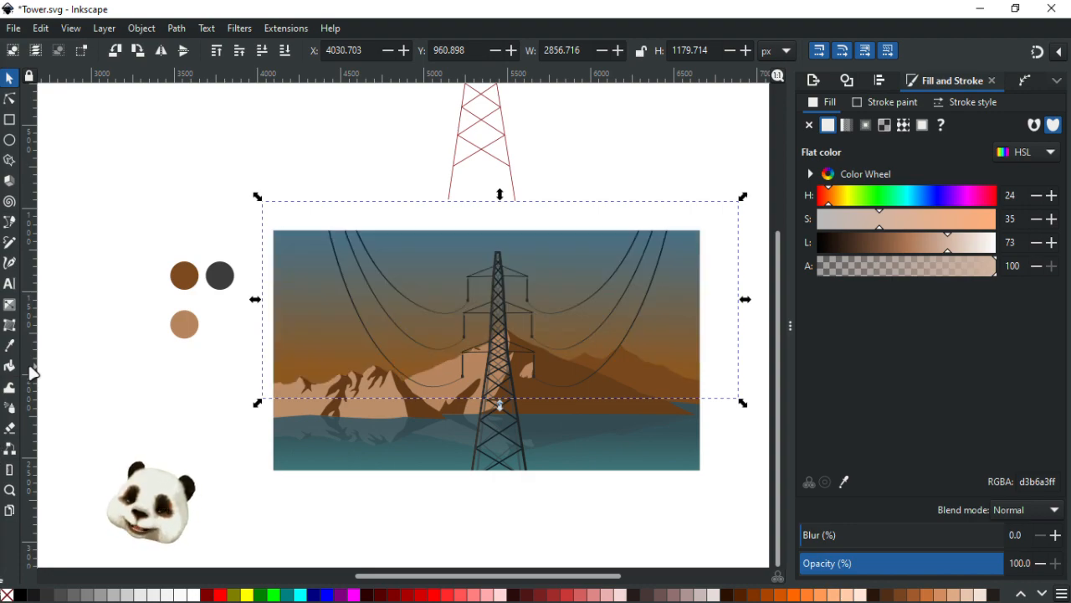
pyautogui.hotkey('ctrl', 'z')
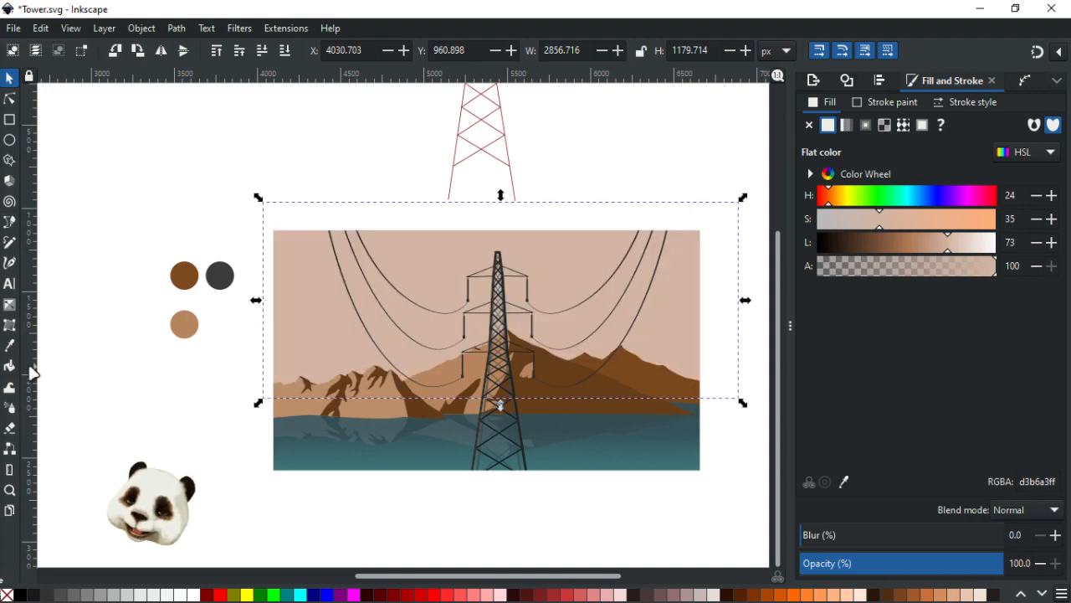
pyautogui.hotkey('ctrl', 'shift', 'z')
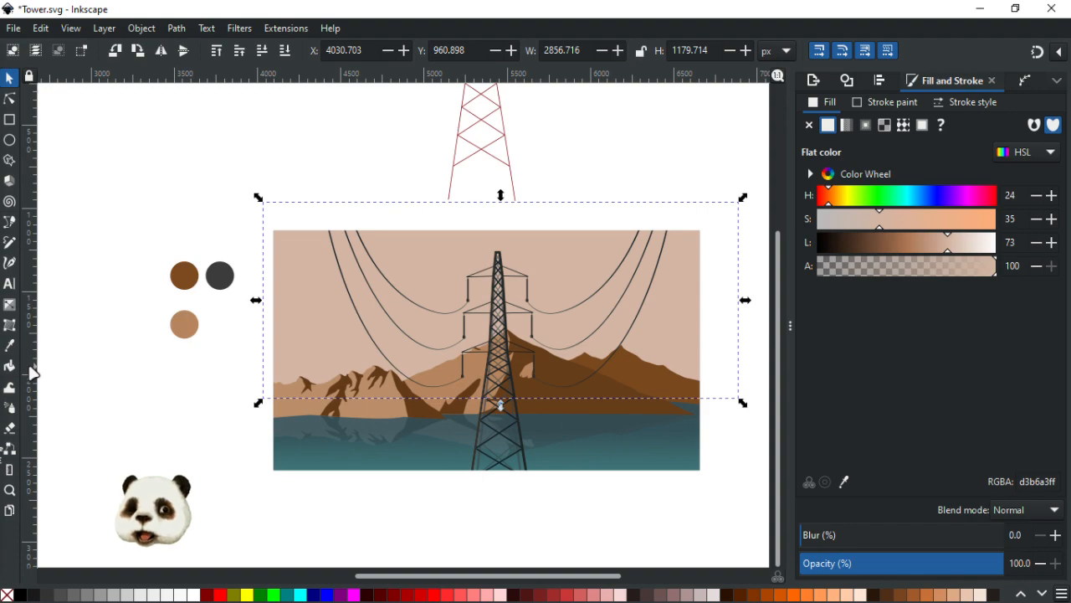
pyautogui.press('pagedown')
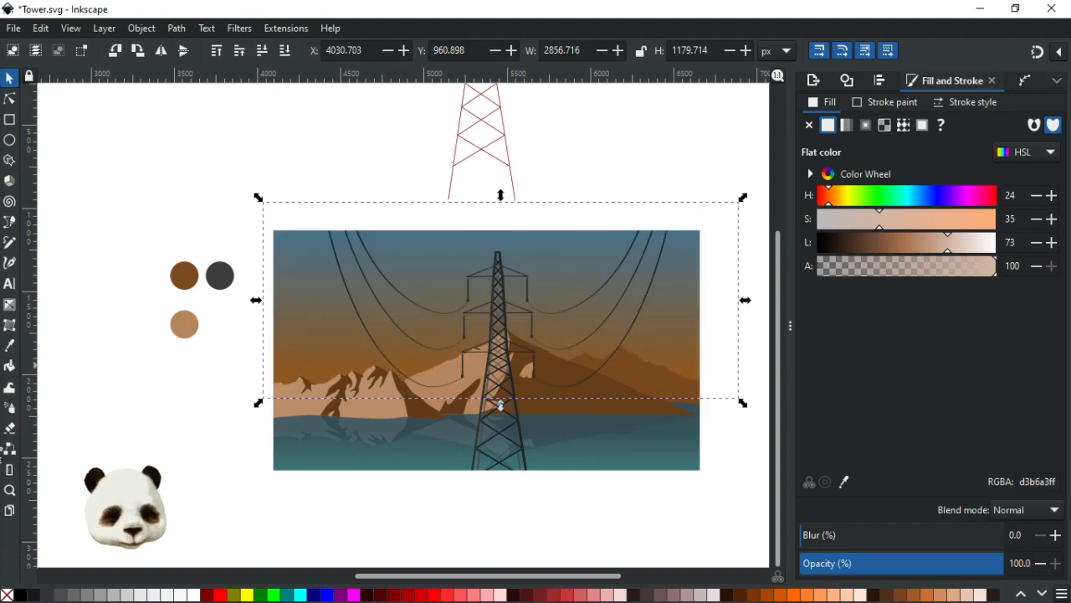
# Step: Enter the tower group, try moving the tower's glowing highlight shape aside and undo the move
pyautogui.click(525, 453)
pyautogui.doubleClick(522, 448)
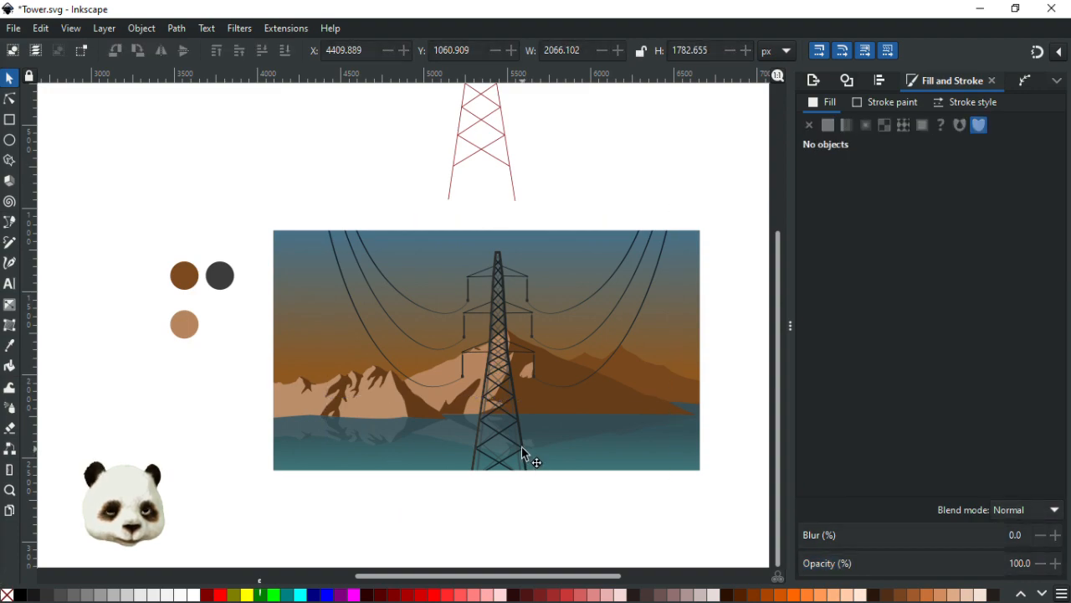
pyautogui.click(522, 446)
pyautogui.moveTo(522, 446); pyautogui.dragTo(500, 449)
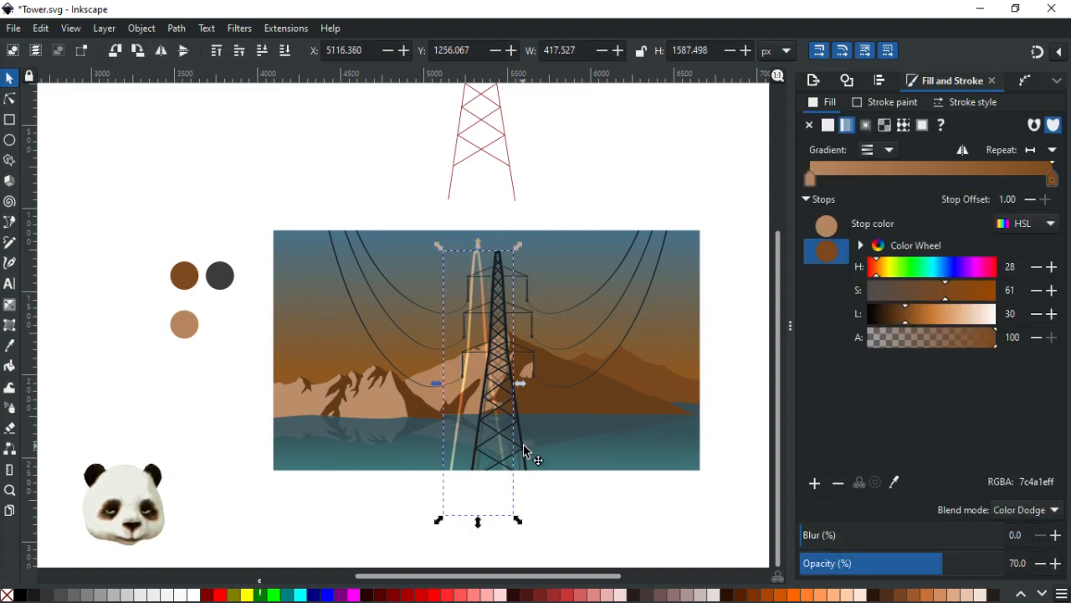
pyautogui.click(523, 445)
pyautogui.hotkey('ctrl', 'z')
# Step: Try filling the tower's outer frame with the dark mountain brown at lightness 7, and undo the recolouring
pyautogui.press('d')
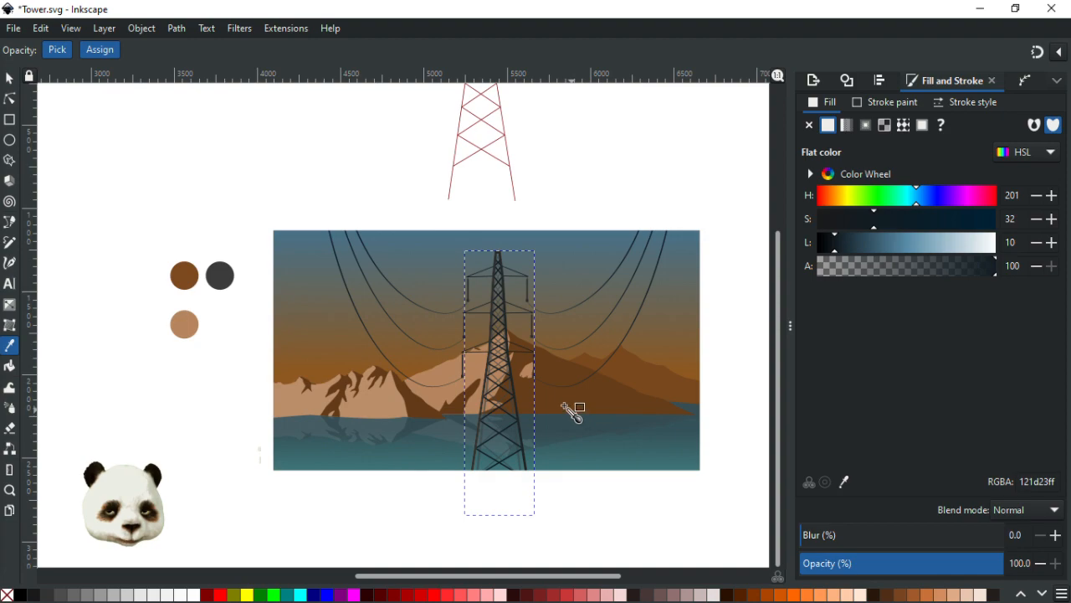
pyautogui.click(564, 406)
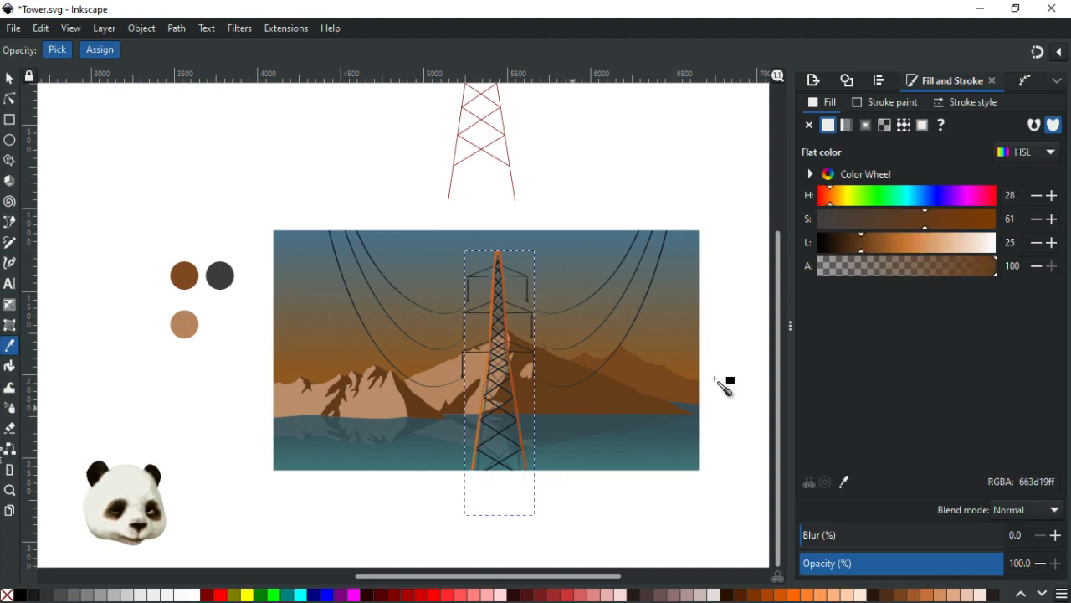
pyautogui.moveTo(863, 243); pyautogui.dragTo(830, 249)
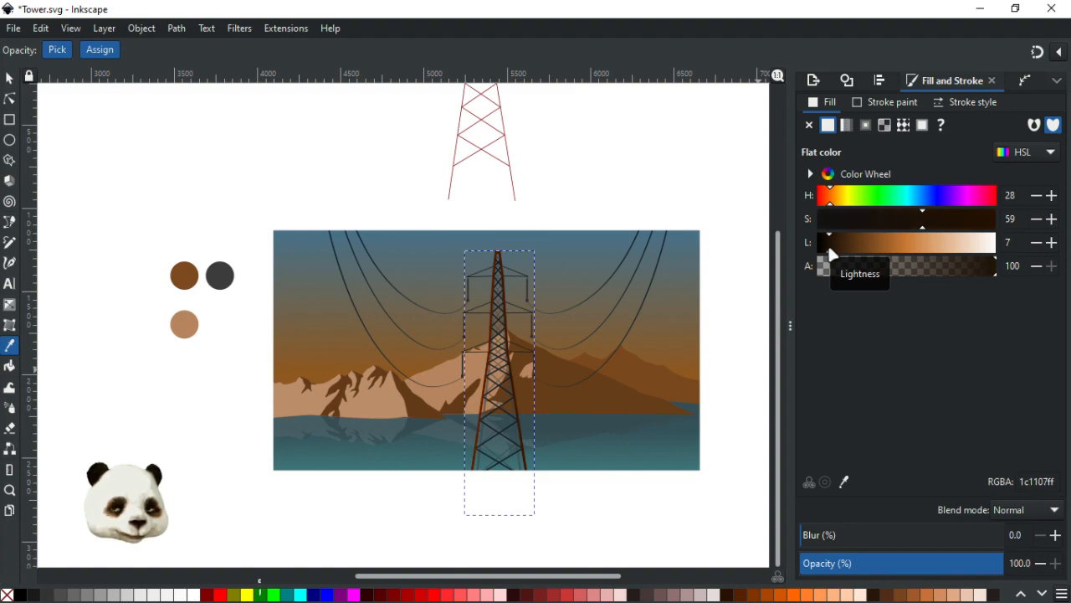
pyautogui.scroll(-1, 684, 349)
pyautogui.click(689, 345)
# Step: Save the drawing and lighten the tower's outer frame to a blue-grey with hue 205, saturation 33 and lightness 32
pyautogui.hotkey('ctrl', 's')
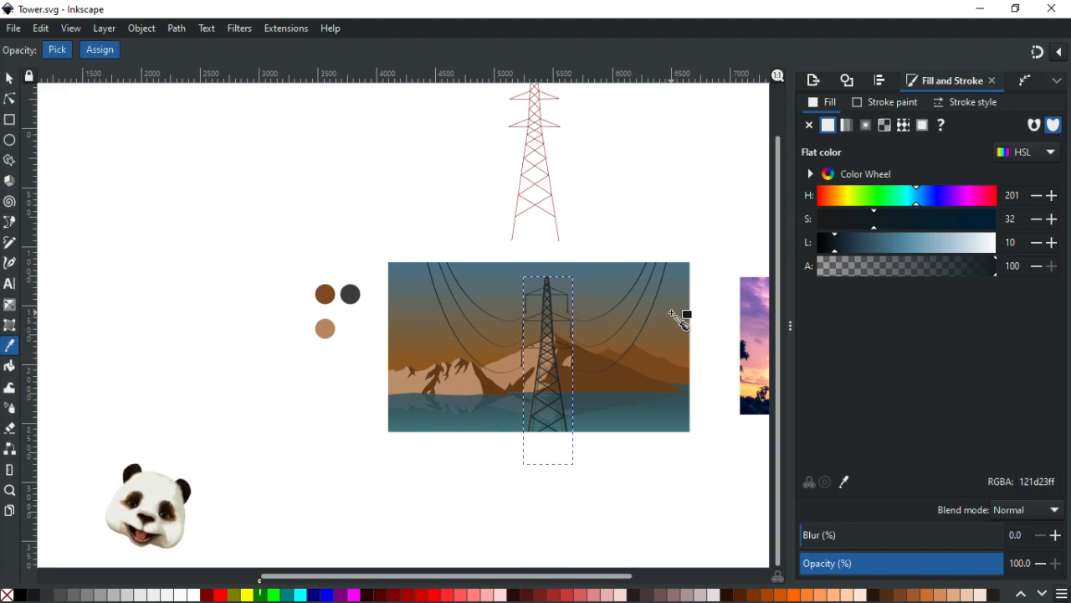
pyautogui.moveTo(839, 240); pyautogui.dragTo(877, 252)
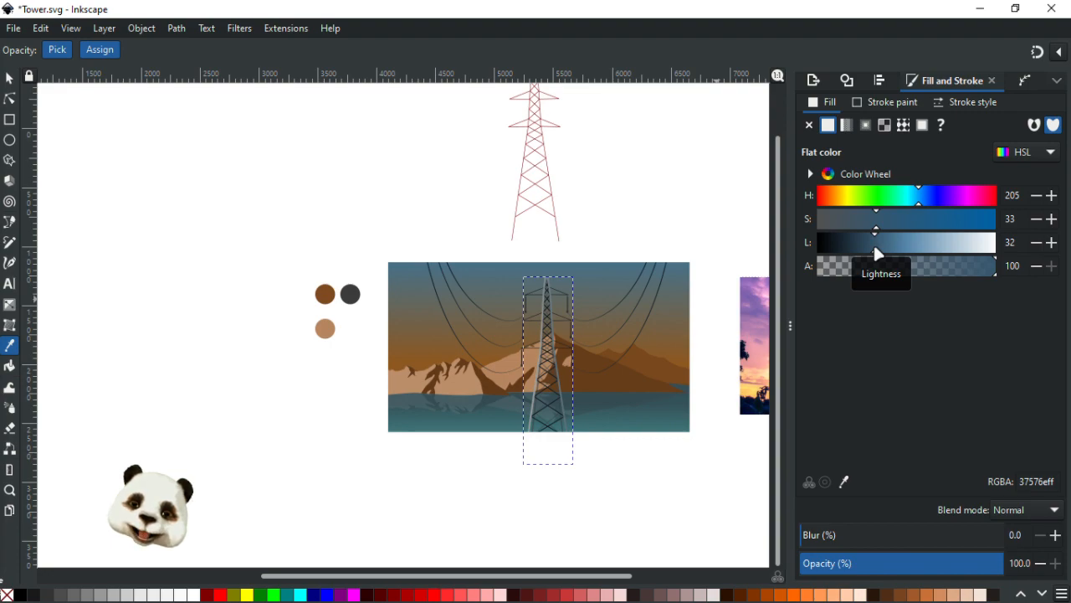
pyautogui.moveTo(877, 252); pyautogui.dragTo(874, 253)
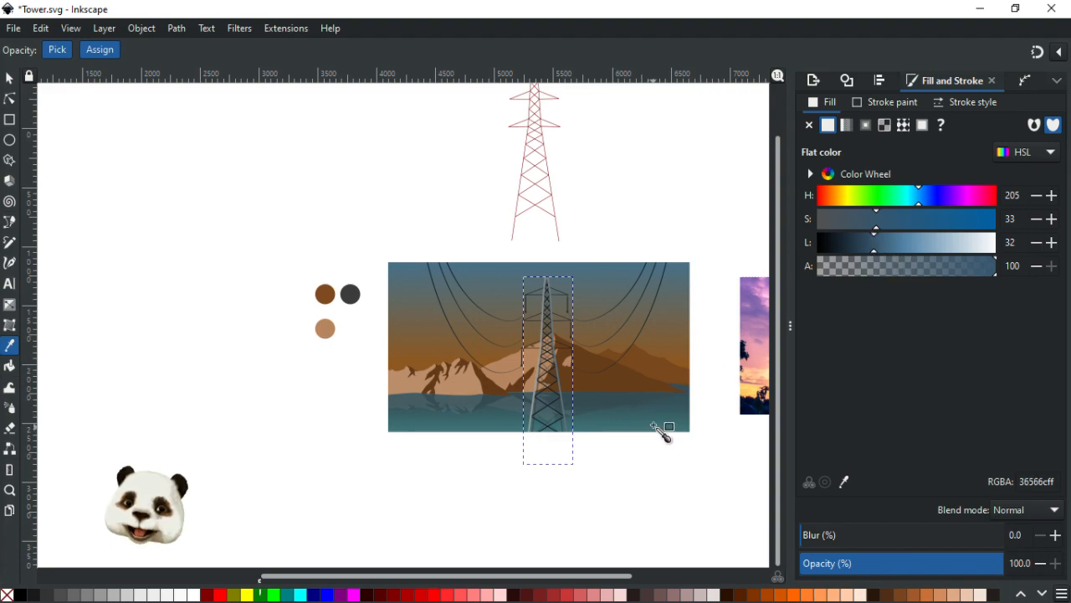
# Step: Fill the tower's cross braces with the blue-grey sampled from its frame, at hue 193, saturation 13 and lightness 41, and deselect them
pyautogui.scroll(2, 551, 390)
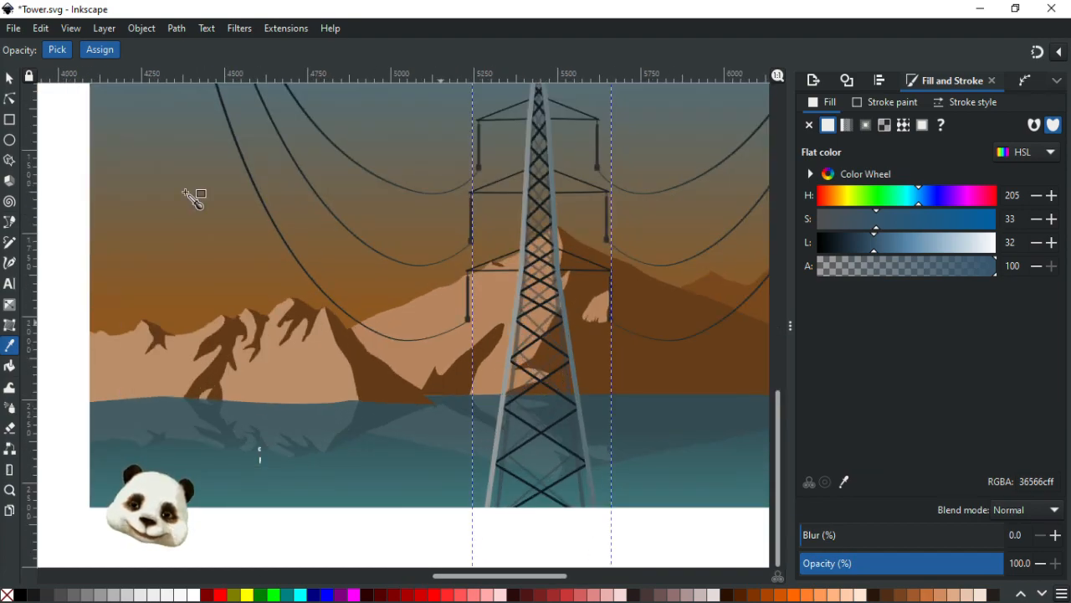
pyautogui.click(9, 78)
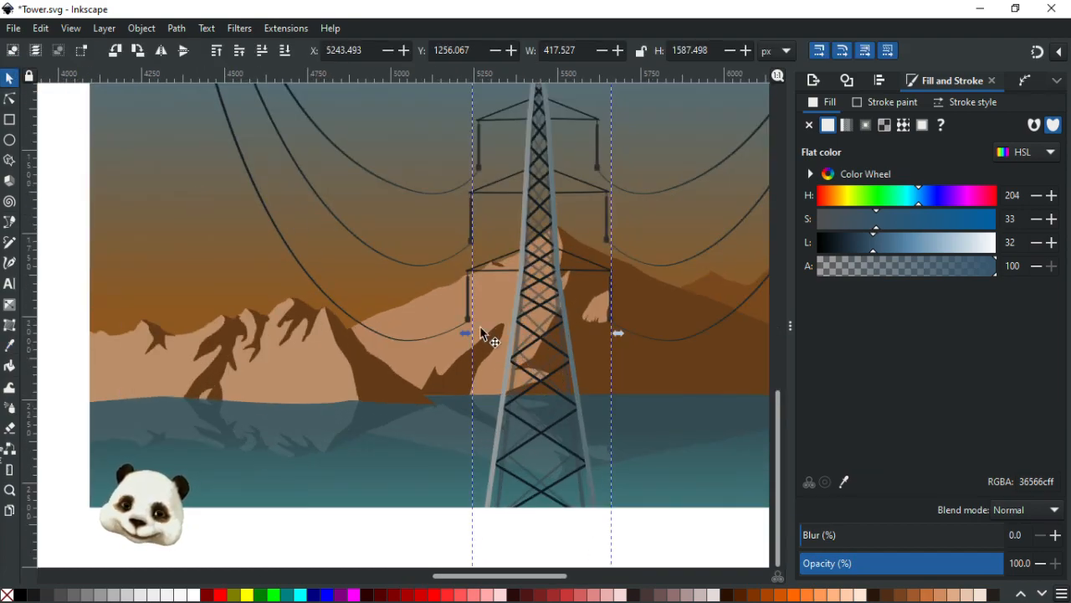
pyautogui.click(552, 377)
pyautogui.press('d')
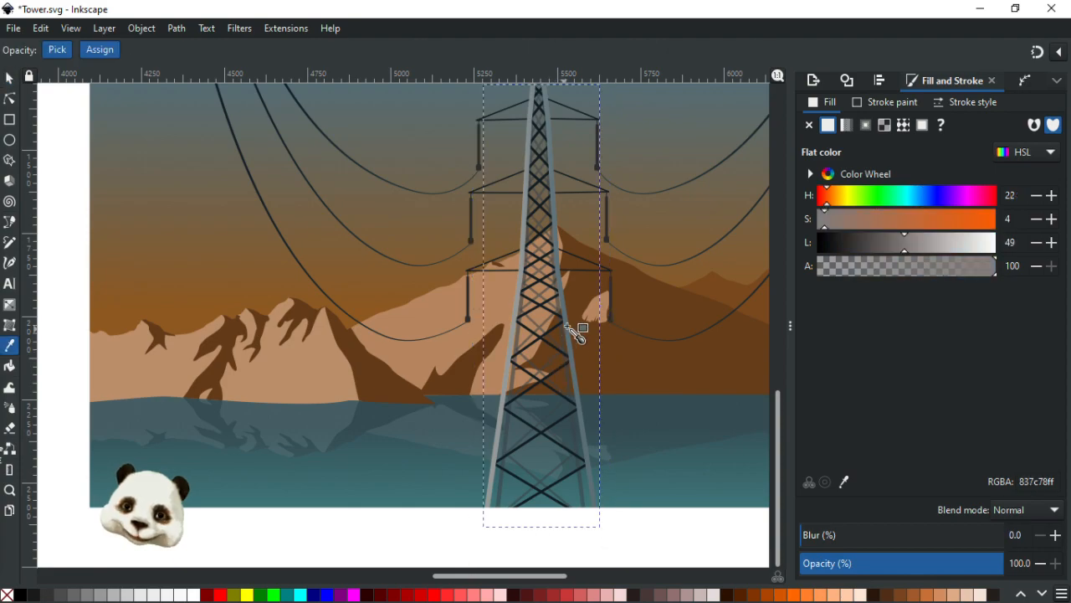
pyautogui.click(567, 323)
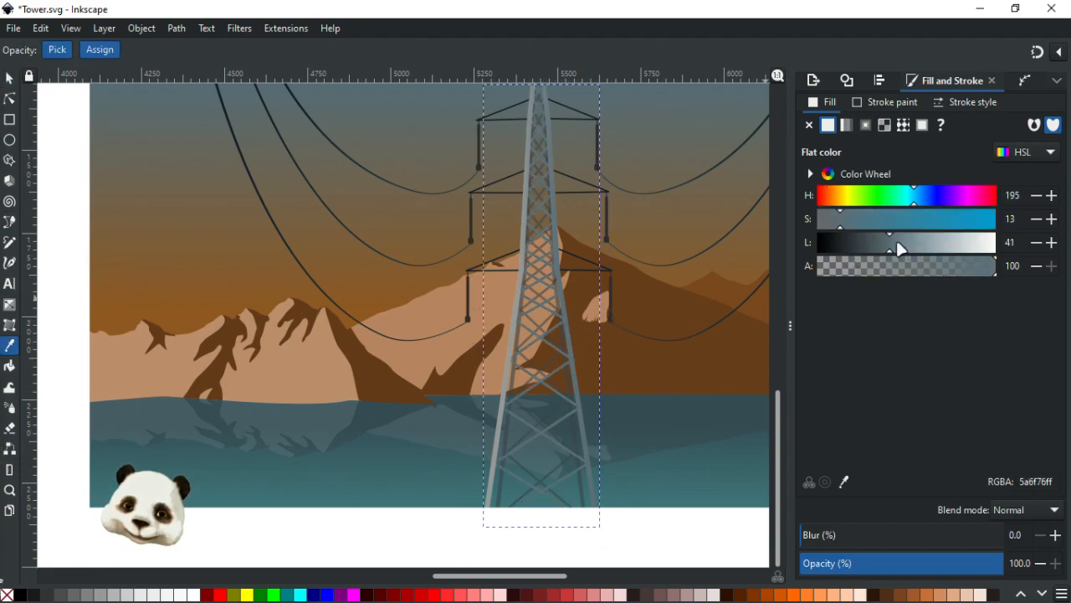
pyautogui.moveTo(891, 244)
pyautogui.mouseDown()
pyautogui.moveTo(871, 241)
pyautogui.moveTo(890, 243)
pyautogui.mouseUp()
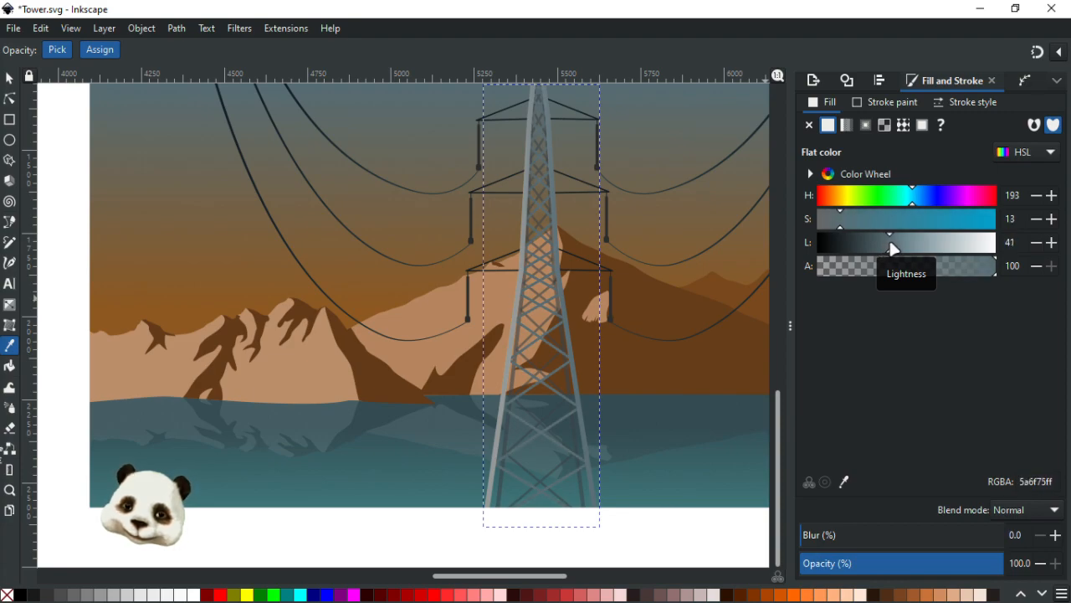
pyautogui.keyDown('ctrl'); pyautogui.scroll(-1, 713, 284); pyautogui.keyUp('ctrl')
pyautogui.moveTo(695, 276); pyautogui.dragTo(604, 332)
pyautogui.keyDown('ctrl'); pyautogui.scroll(-1, 614, 334); pyautogui.keyUp('ctrl')
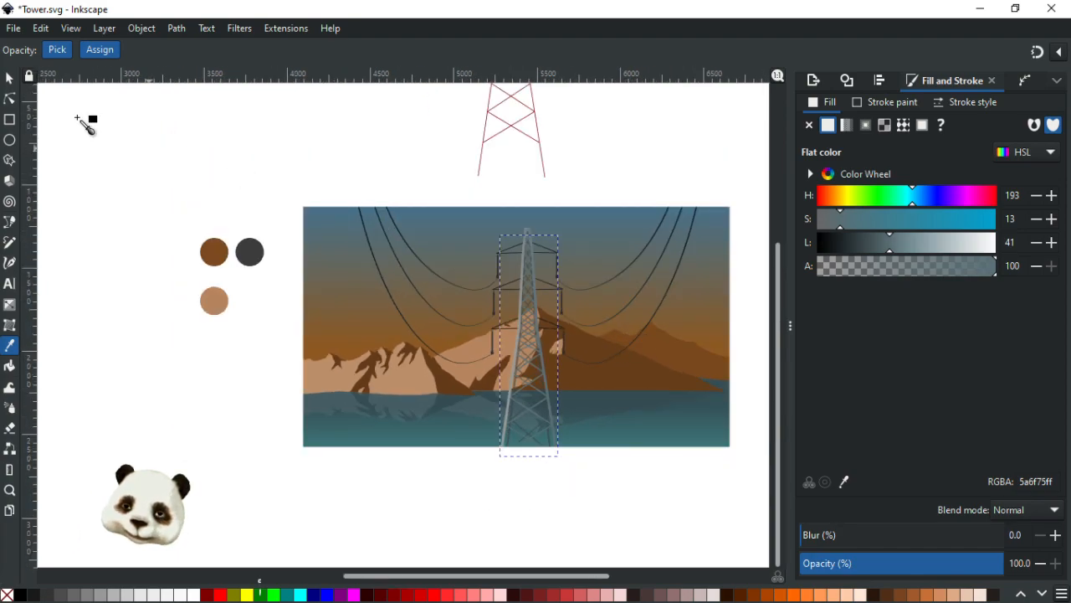
pyautogui.click(9, 78)
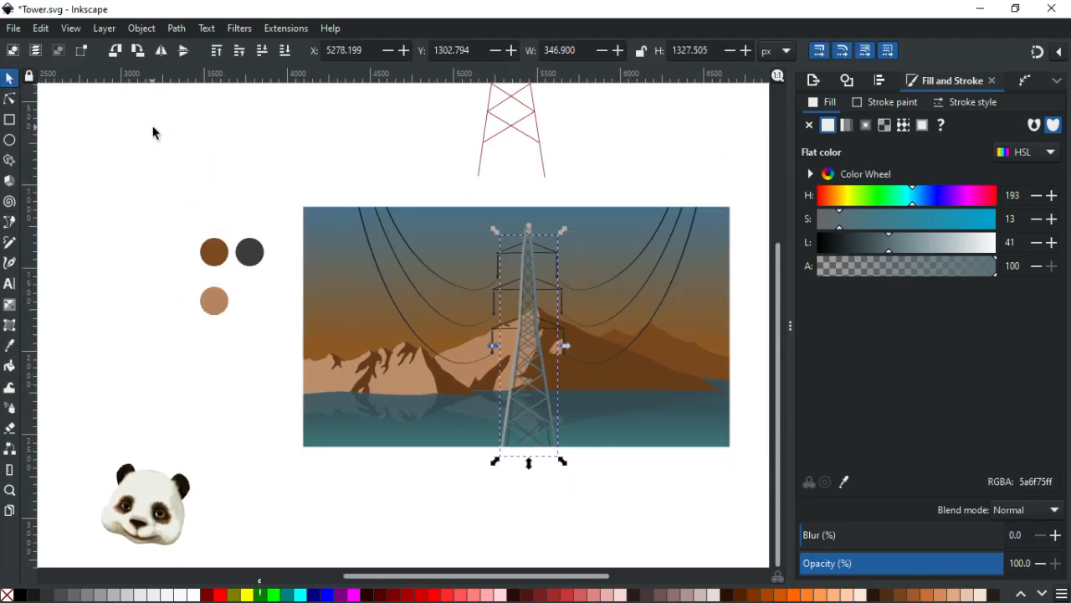
pyautogui.press('Escape')
pyautogui.keyDown('ctrl'); pyautogui.scroll(3, 611, 242); pyautogui.keyUp('ctrl')
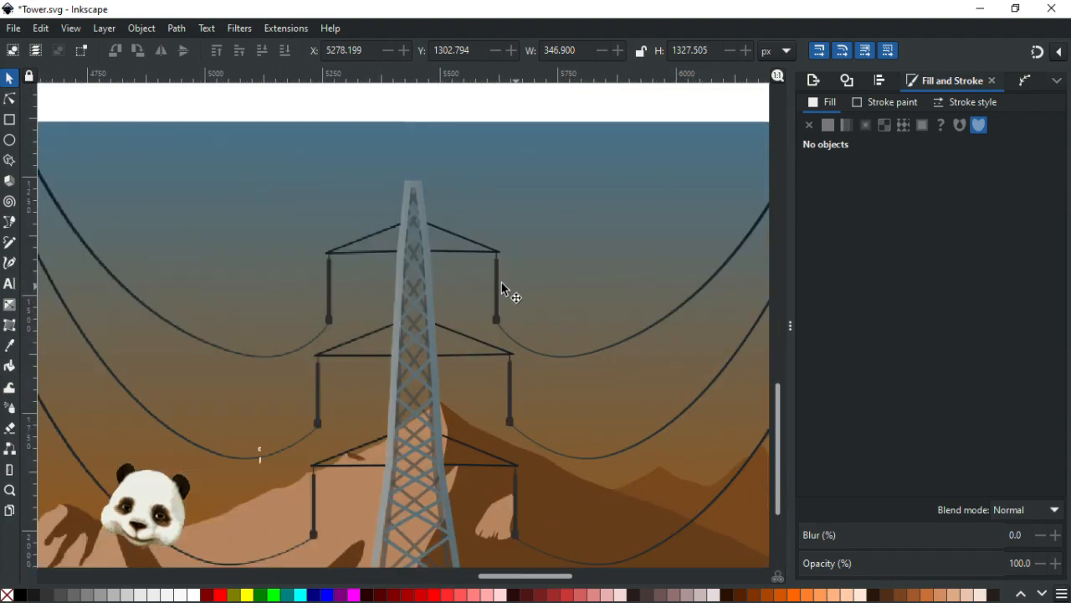
# Step: Fill the tower's crossarms with the dark grey sampled from the rear braces, at hue 135, saturation 3 and lightness 31
pyautogui.click(456, 252)
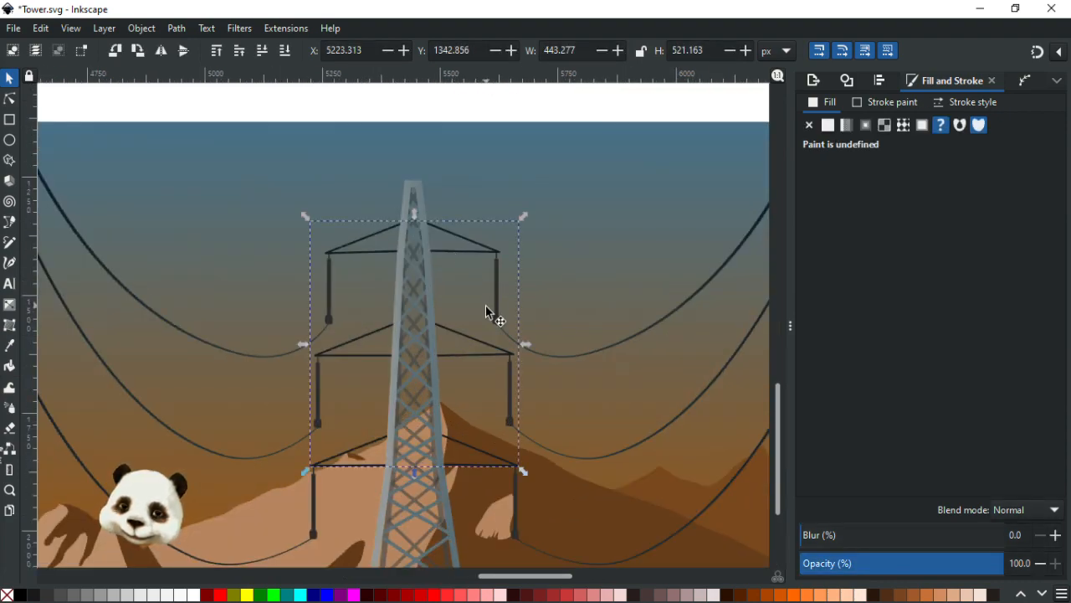
pyautogui.press('d')
pyautogui.keyDown('ctrl'); pyautogui.scroll(2, 418, 324); pyautogui.keyUp('ctrl')
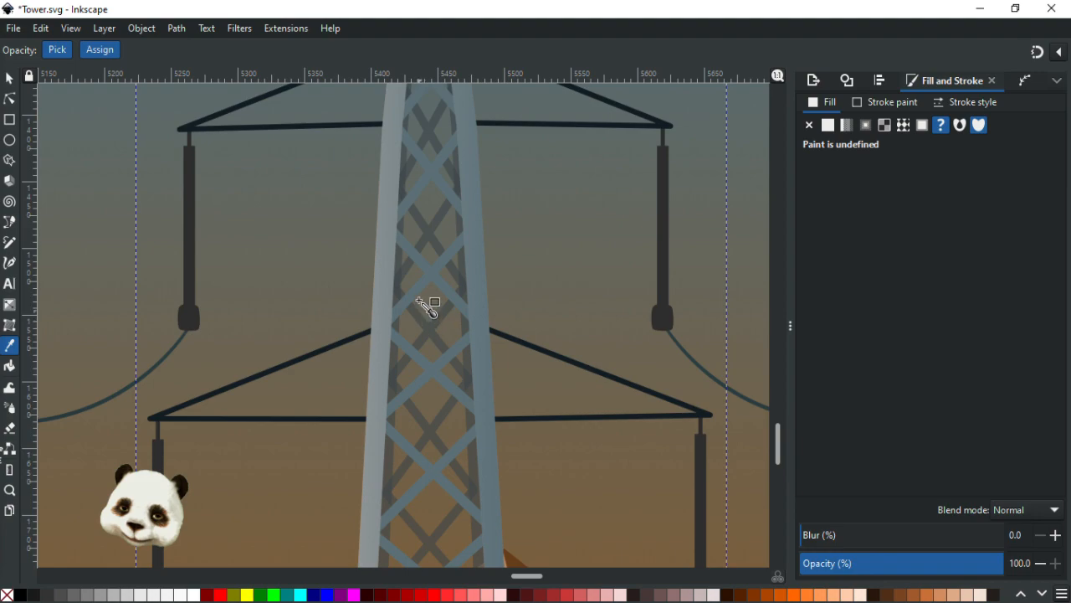
pyautogui.click(425, 280)
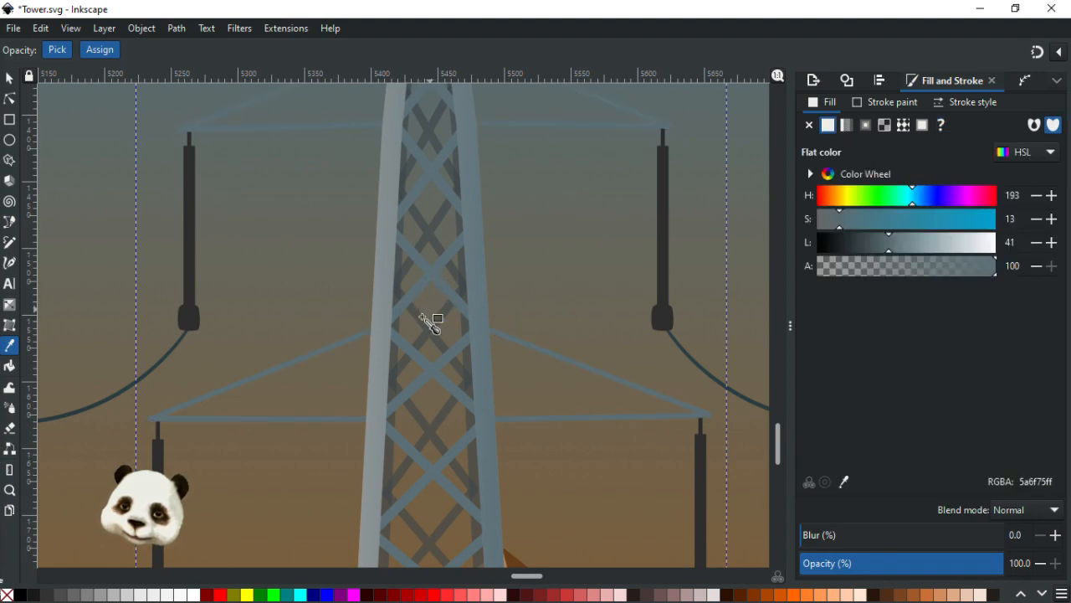
pyautogui.click(418, 311)
pyautogui.keyDown('ctrl'); pyautogui.scroll(-2, 457, 331); pyautogui.keyUp('ctrl')
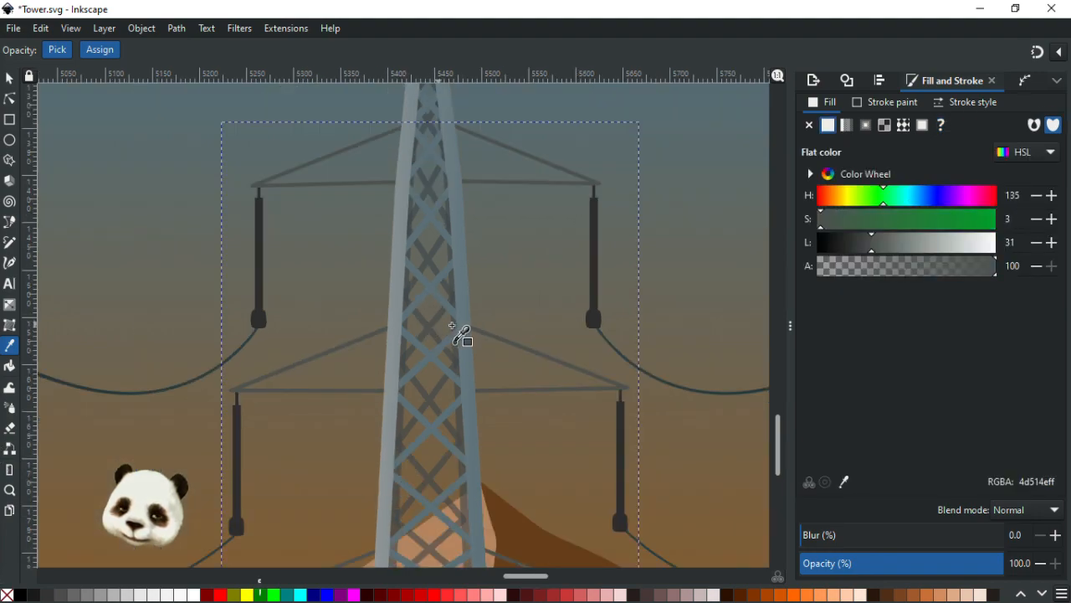
pyautogui.keyDown('ctrl'); pyautogui.scroll(-1, 471, 335); pyautogui.keyUp('ctrl')
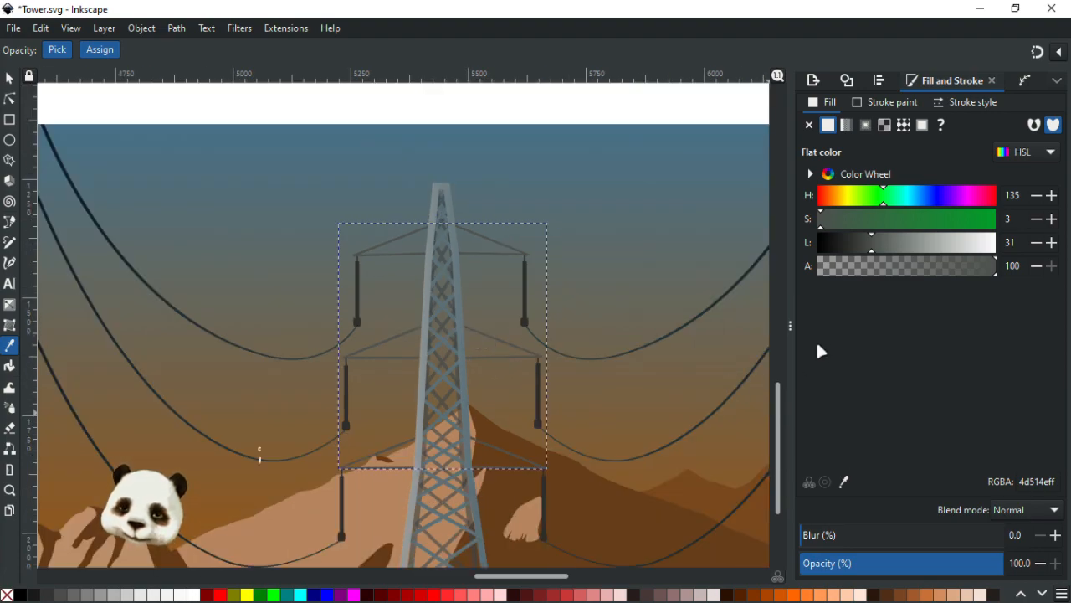
pyautogui.keyDown('ctrl'); pyautogui.scroll(-1, 585, 400); pyautogui.keyUp('ctrl')
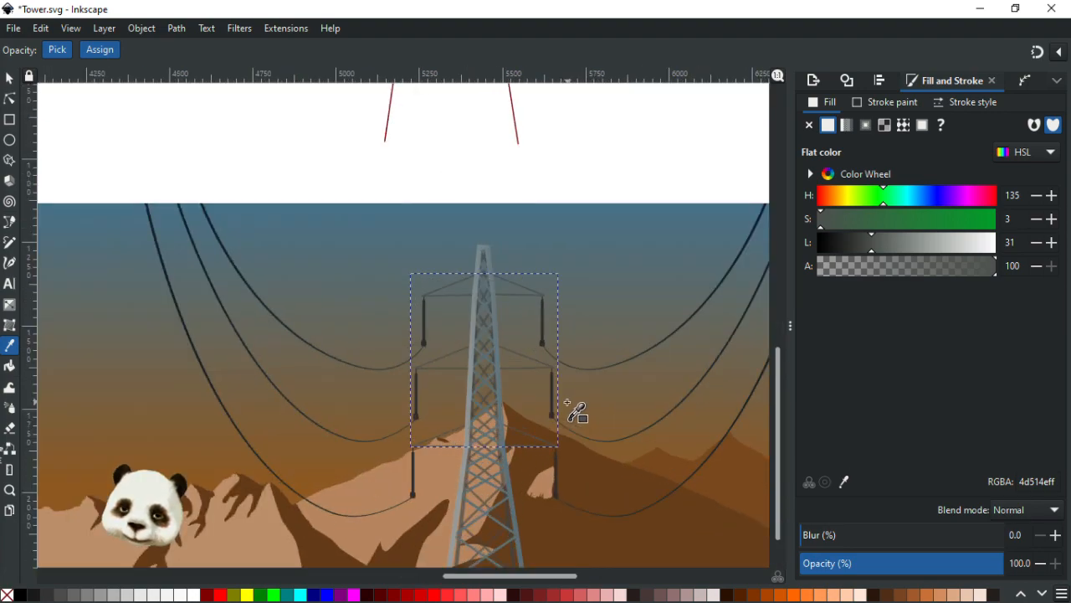
# Step: Try filling the hanging insulators with the light grey sampled from the tower's frame, darkened to lightness 42
pyautogui.click(9, 98)
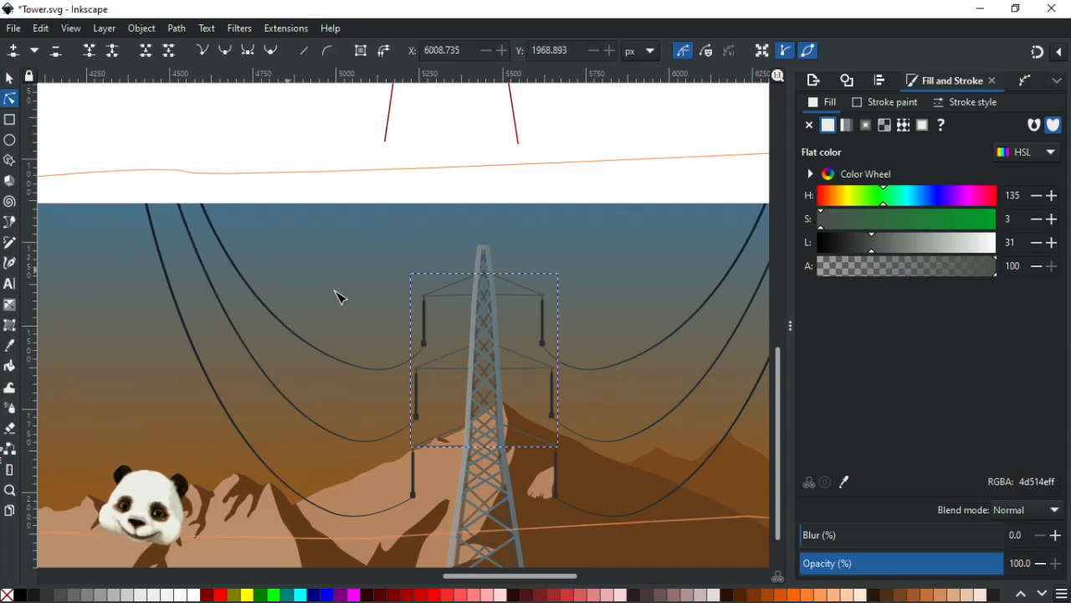
pyautogui.click(9, 78)
pyautogui.keyDown('ctrl'); pyautogui.scroll(3, 325, 298); pyautogui.keyUp('ctrl')
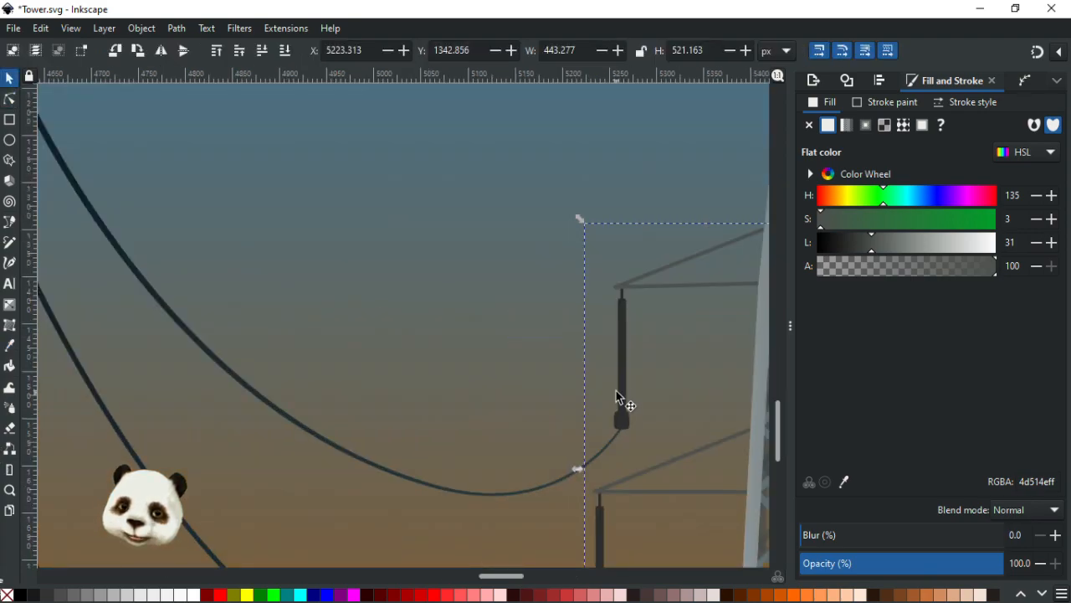
pyautogui.click(620, 369)
pyautogui.moveTo(572, 351); pyautogui.dragTo(243, 267)
pyautogui.click(293, 278)
pyautogui.click(284, 268)
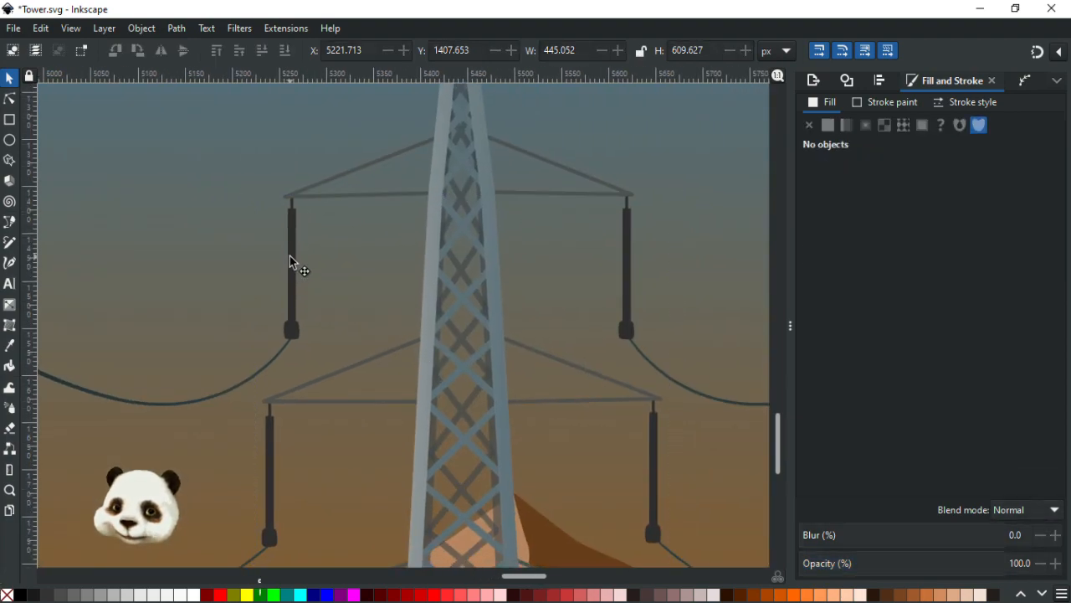
pyautogui.click(291, 258)
pyautogui.press('d')
pyautogui.click(441, 264)
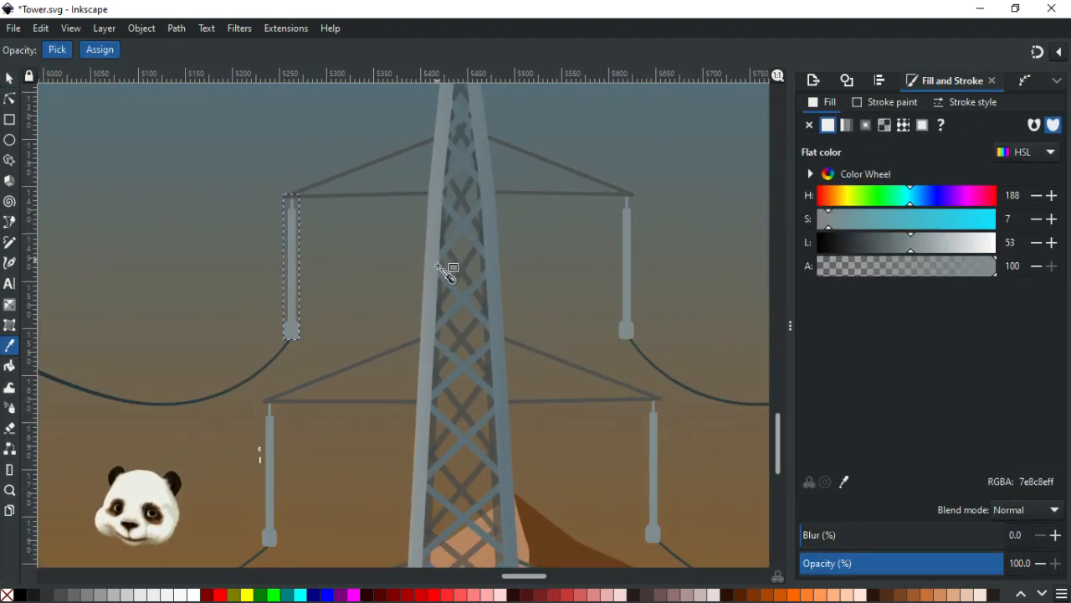
pyautogui.scroll(-4, 443, 309)
pyautogui.scroll(1, 455, 318)
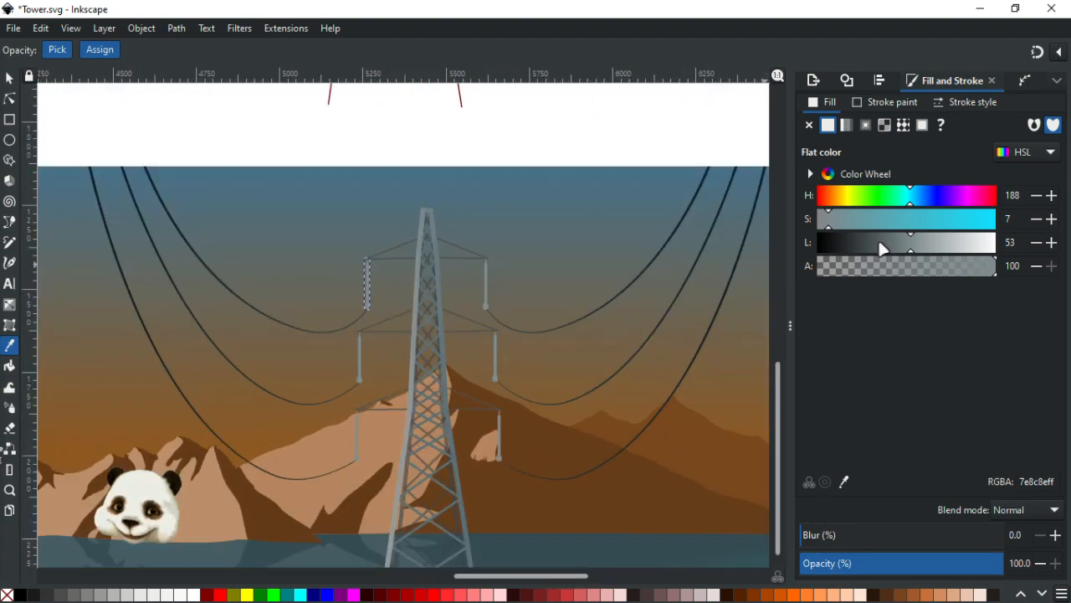
pyautogui.moveTo(899, 242); pyautogui.dragTo(889, 241)
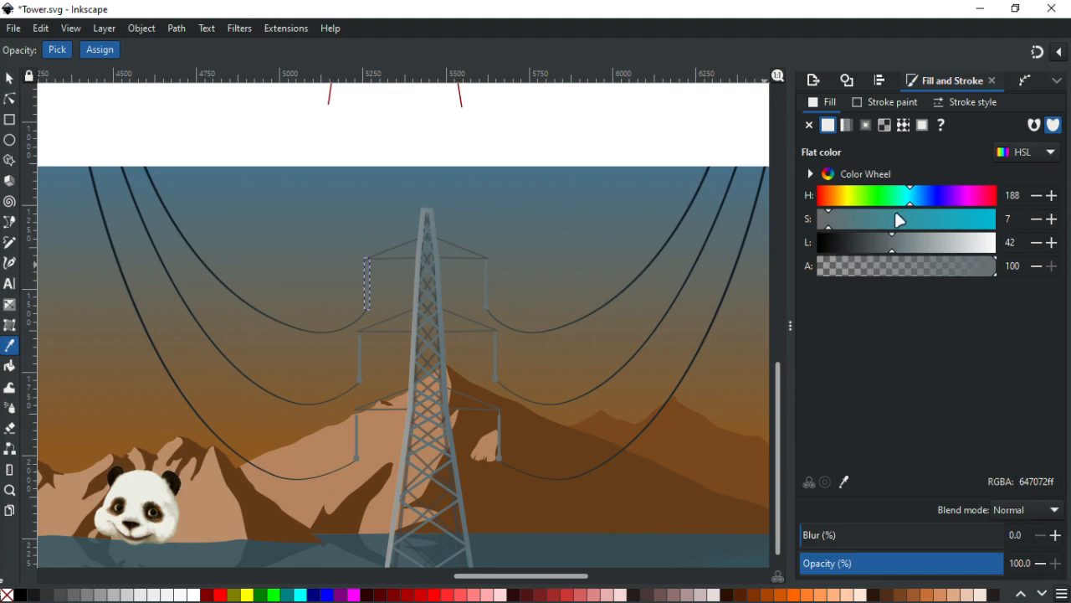
# Step: Fill the insulators with the power cable's dark blue, adjusted to hue 201, saturation 10 and lightness 27, and deselect them
pyautogui.click(692, 276)
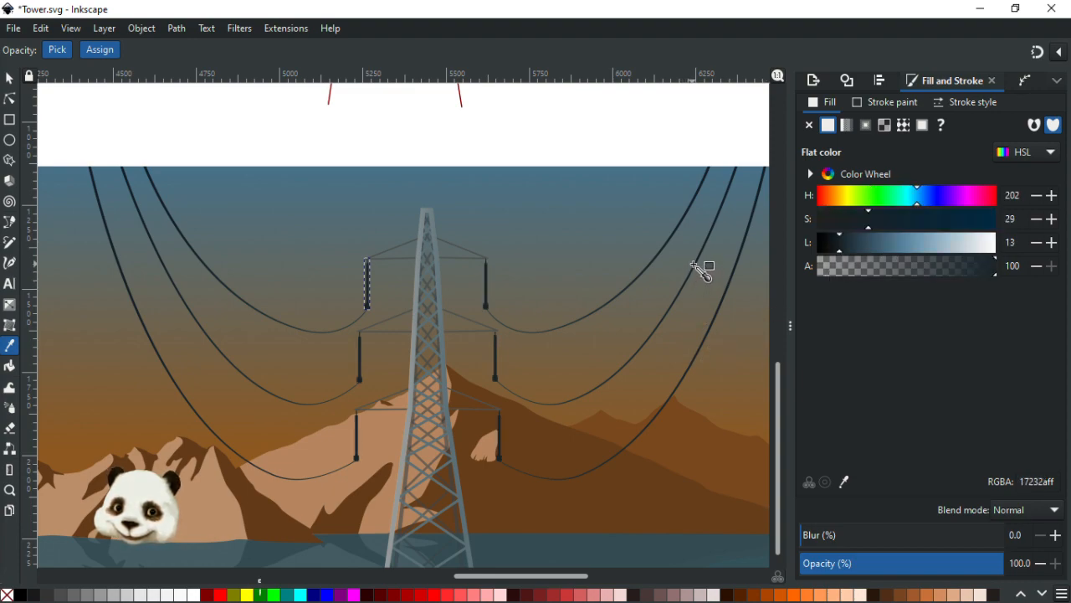
pyautogui.moveTo(845, 245); pyautogui.dragTo(860, 248)
pyautogui.moveTo(870, 219); pyautogui.dragTo(867, 244)
pyautogui.click(10, 78)
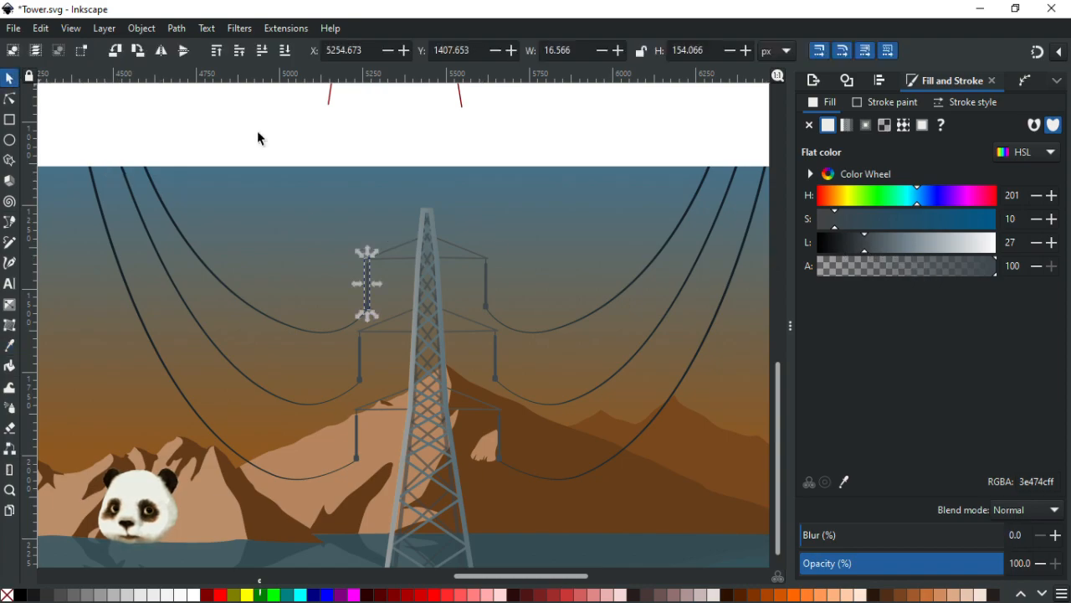
pyautogui.click(367, 140)
# Step: Set the brown gradient overlay on the tower's frame to Normal blend mode and 40% opacity
pyautogui.keyDown('ctrl'); pyautogui.scroll(-2, 379, 164); pyautogui.keyUp('ctrl')
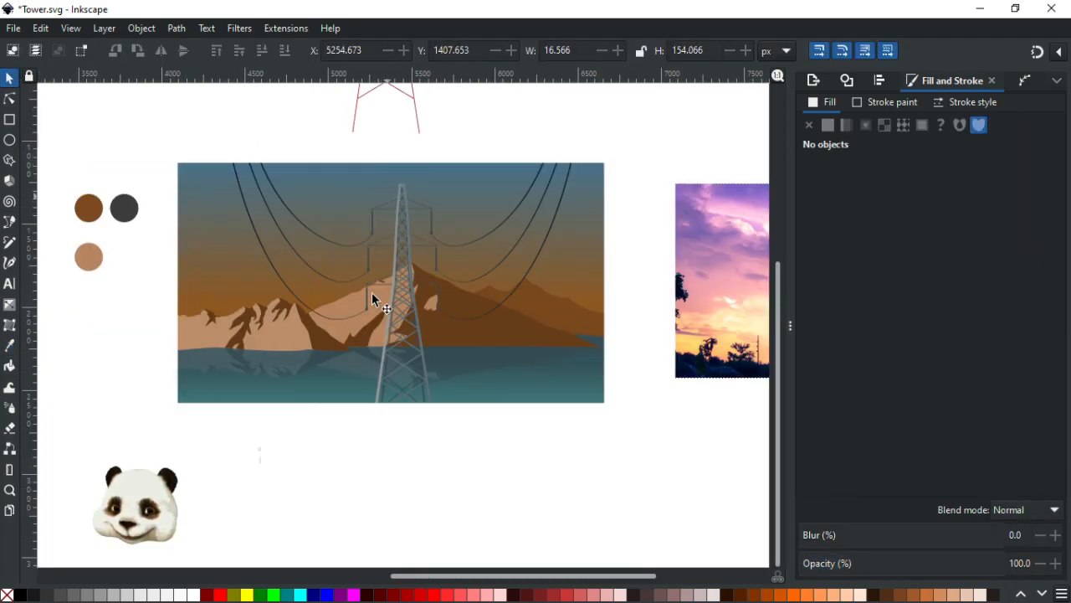
pyautogui.keyDown('ctrl'); pyautogui.scroll(2, 361, 424); pyautogui.keyUp('ctrl')
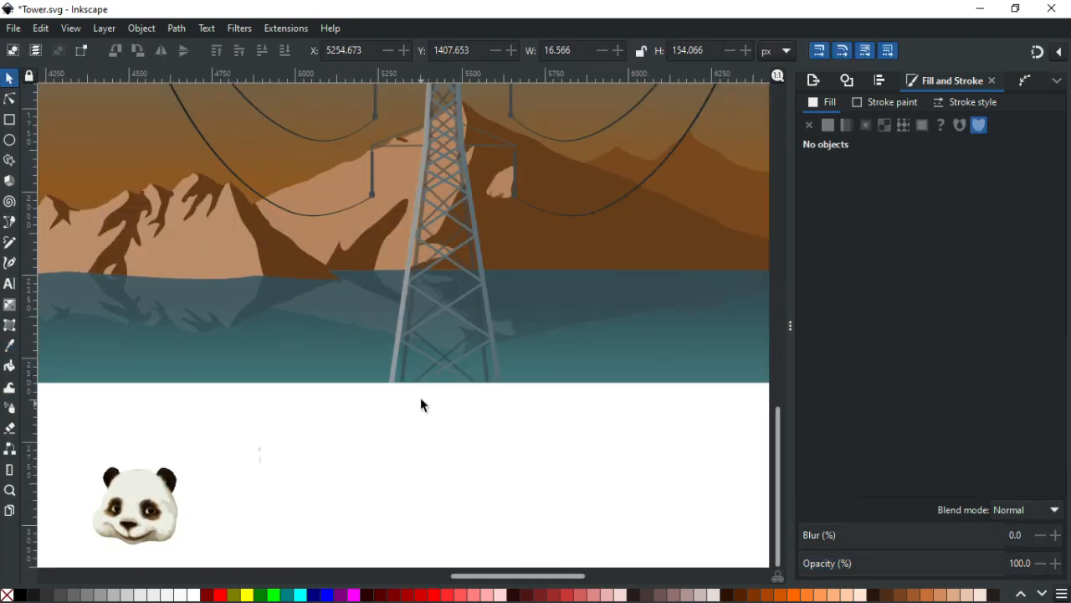
pyautogui.click(405, 292)
pyautogui.click(1047, 510)
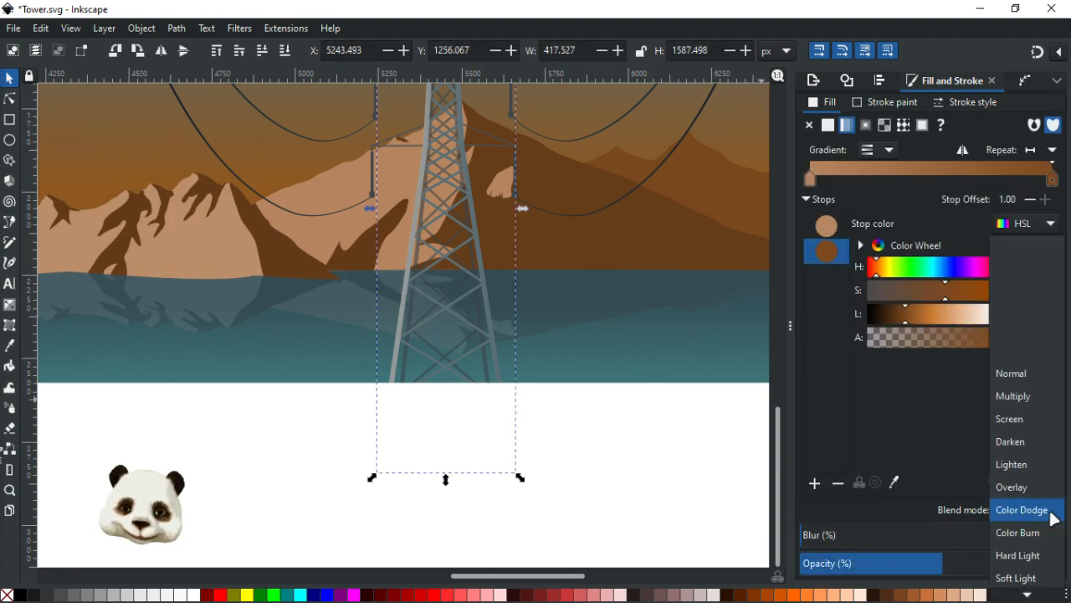
pyautogui.click(1019, 373)
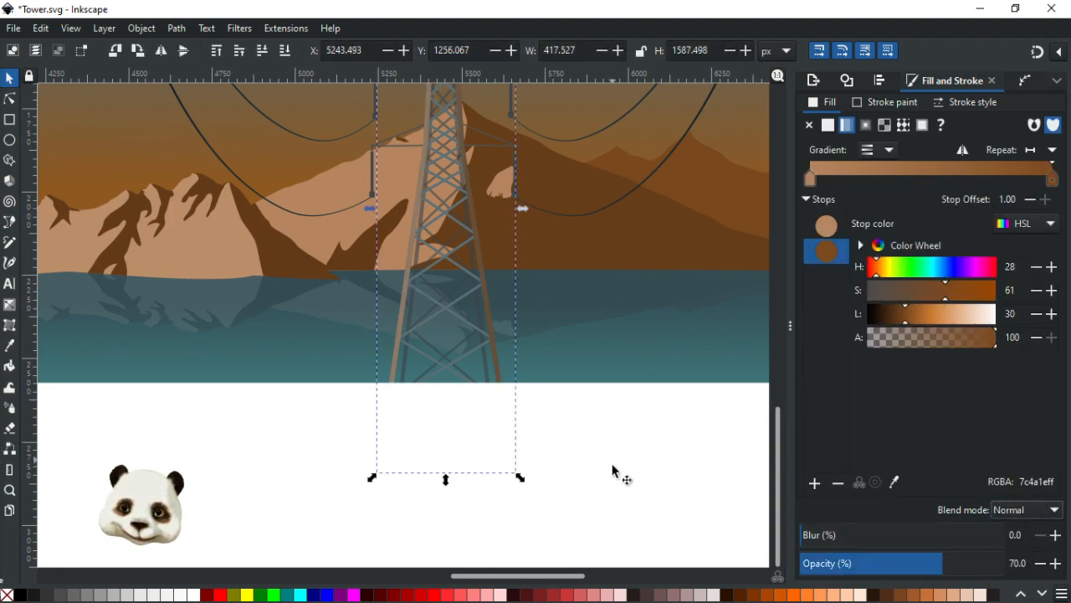
pyautogui.scroll(5, 617, 474)
pyautogui.moveTo(914, 568); pyautogui.dragTo(821, 569)
pyautogui.moveTo(754, 567); pyautogui.dragTo(715, 570)
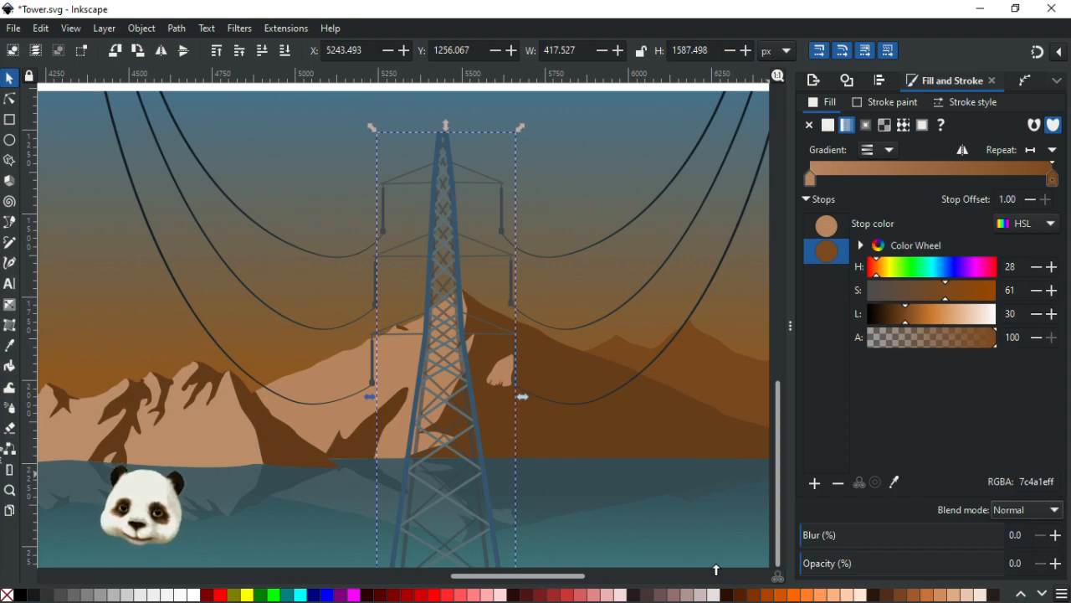
pyautogui.moveTo(720, 570); pyautogui.dragTo(883, 565)
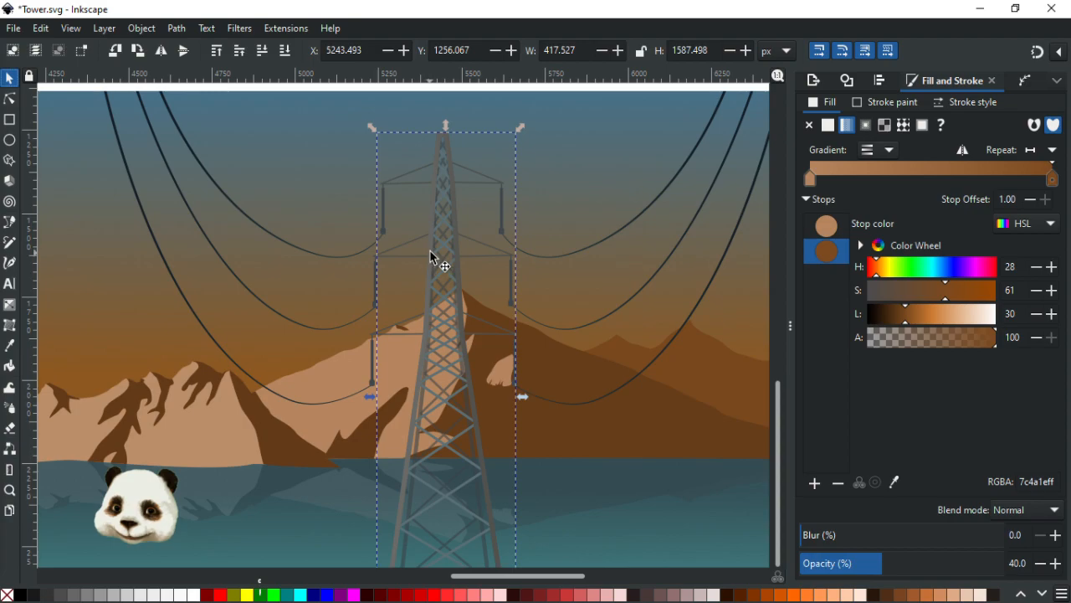
# Step: Fill the frame beneath the gradient overlay with the cross braces' blue-grey, at hue 193, saturation 13 and lightness 41, keeping the overlay in place
pyautogui.scroll(-1, 523, 330)
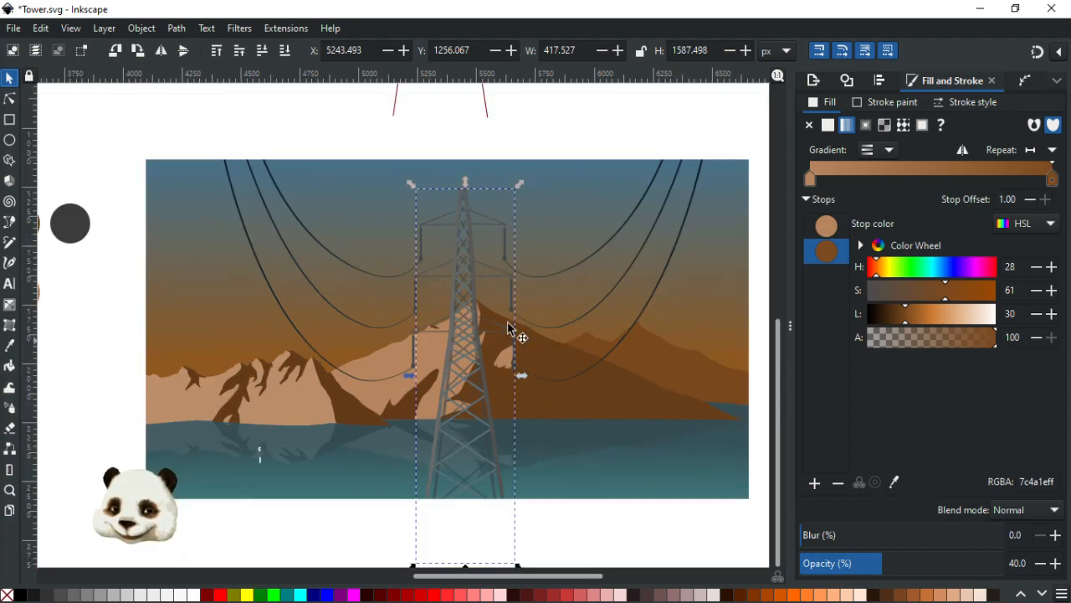
pyautogui.moveTo(464, 284); pyautogui.dragTo(543, 280)
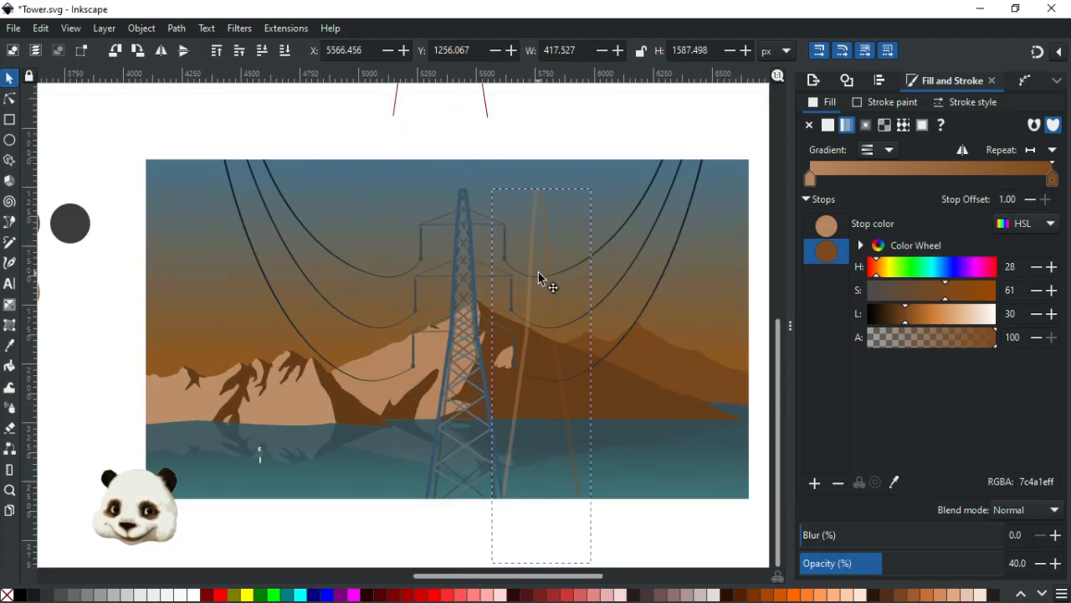
pyautogui.click(462, 310)
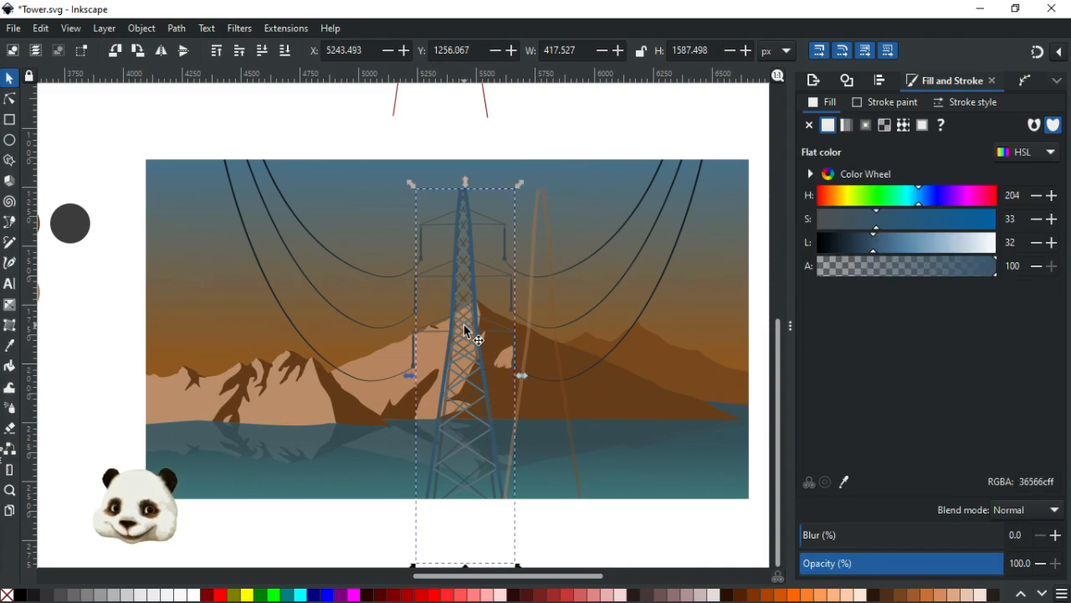
pyautogui.scroll(6, 464, 330)
pyautogui.keyDown('ctrl'); pyautogui.scroll(5, 473, 431); pyautogui.keyUp('ctrl')
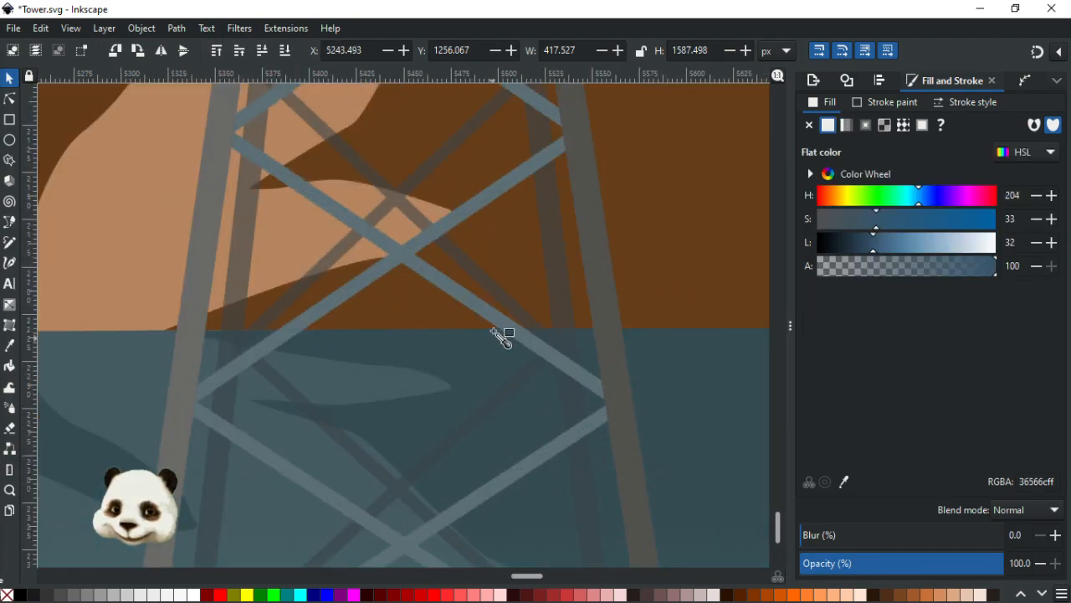
pyautogui.press('d')
pyautogui.click(492, 334)
pyautogui.keyDown('ctrl'); pyautogui.scroll(-4, 494, 336); pyautogui.keyUp('ctrl')
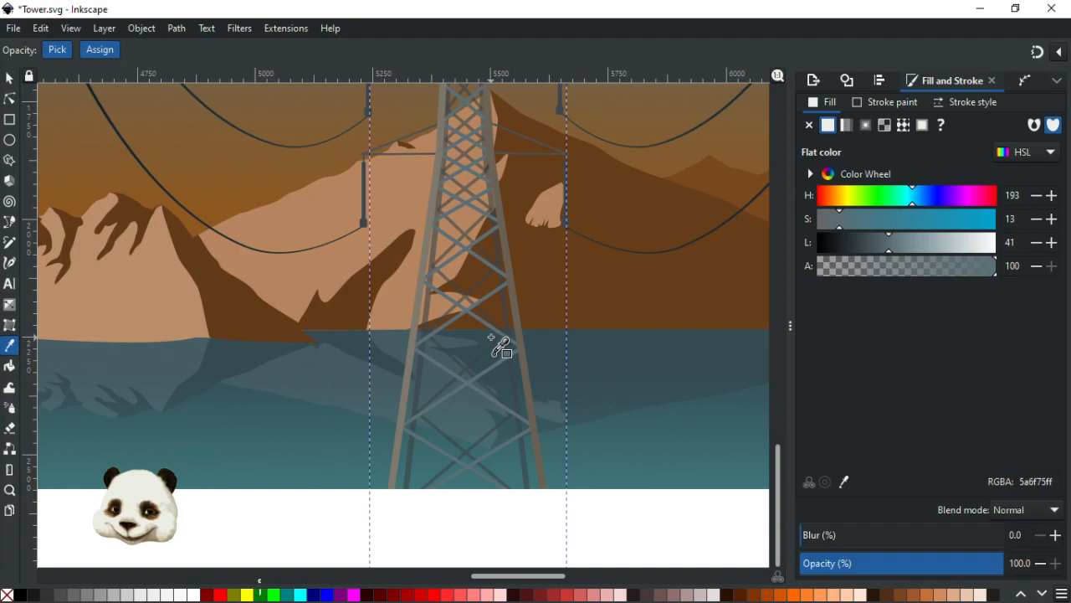
pyautogui.keyDown('ctrl'); pyautogui.scroll(-2, 500, 346); pyautogui.keyUp('ctrl')
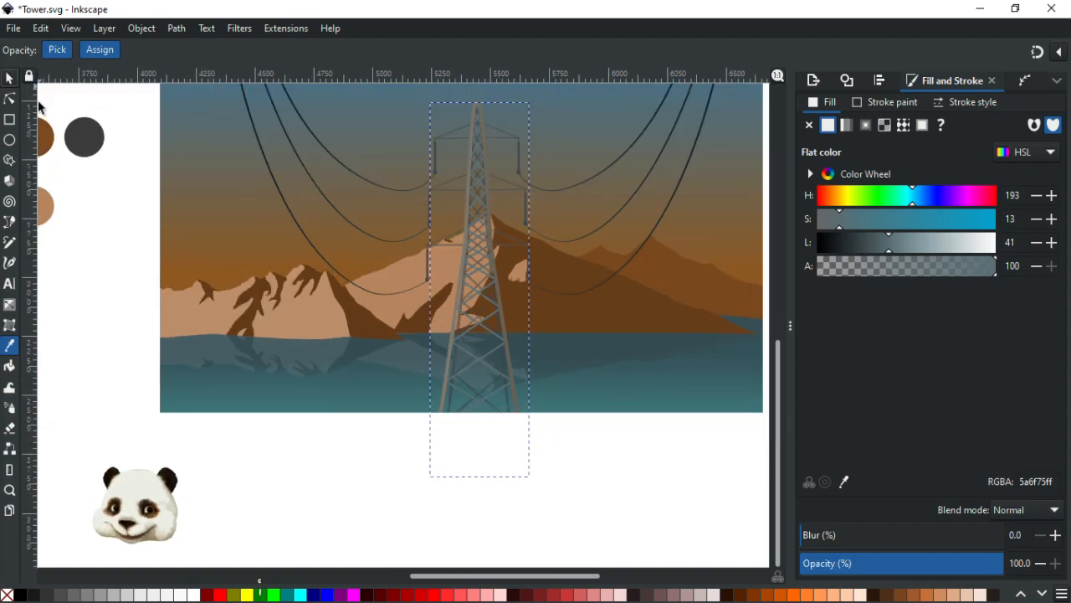
pyautogui.press('s')
pyautogui.click(149, 360)
# Step: Lower the frame's gradient overlay to 20% opacity, deselect it and save the drawing
pyautogui.keyDown('ctrl'); pyautogui.scroll(-2, 292, 362); pyautogui.keyUp('ctrl')
pyautogui.keyDown('ctrl'); pyautogui.scroll(1, 340, 383); pyautogui.keyUp('ctrl')
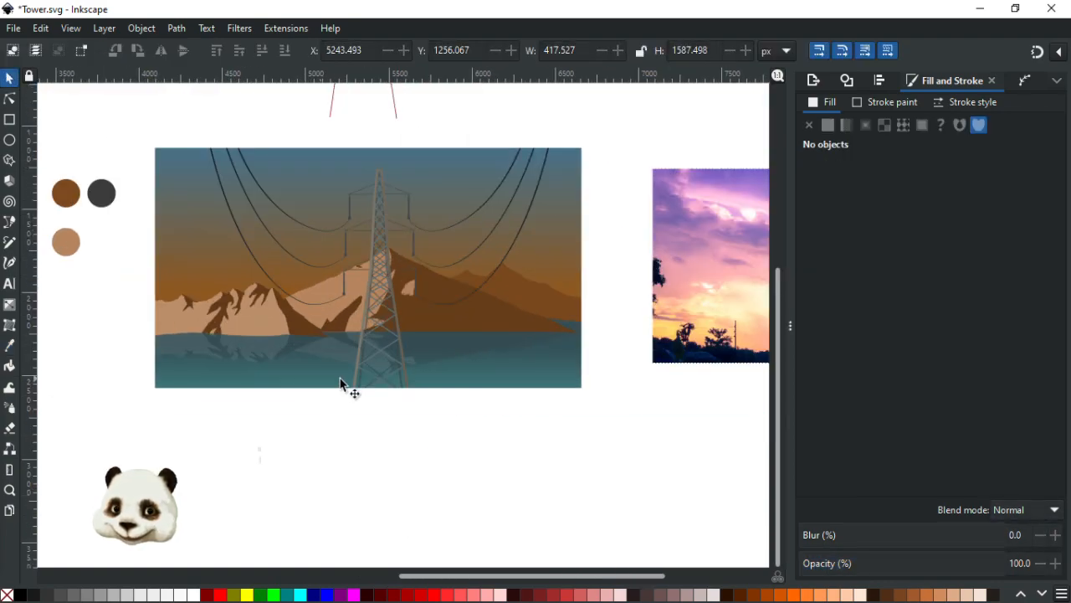
pyautogui.keyDown('ctrl'); pyautogui.scroll(3, 339, 383); pyautogui.keyUp('ctrl')
pyautogui.click(362, 289)
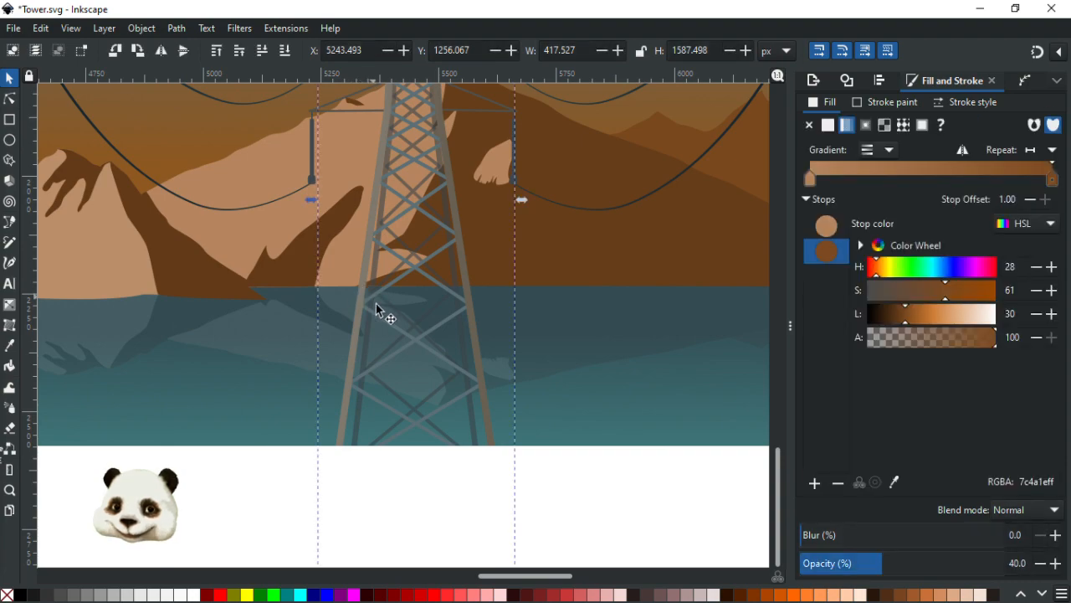
pyautogui.click(841, 564)
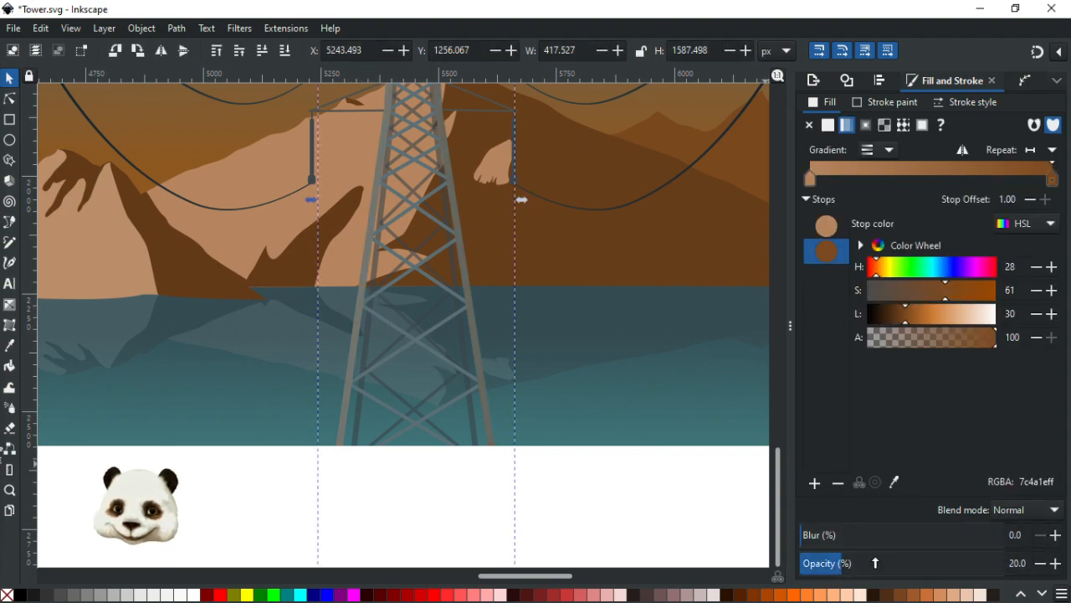
pyautogui.keyDown('ctrl'); pyautogui.scroll(-4, 517, 504); pyautogui.keyUp('ctrl')
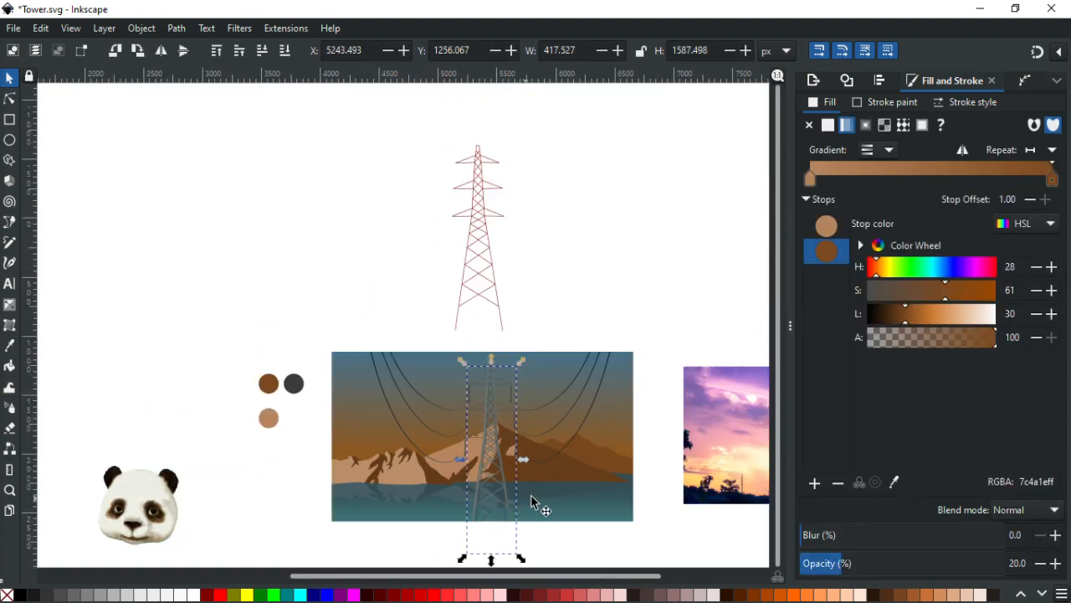
pyautogui.click(589, 286)
pyautogui.hotkey('ctrl', 's')
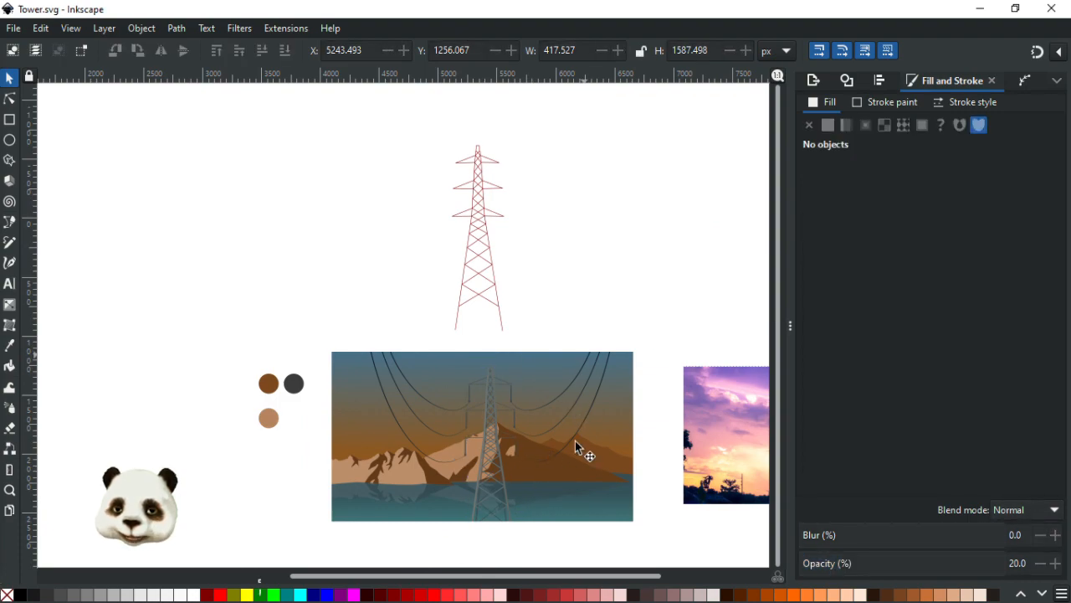
# Step: Set the frame's gradient overlay to 100% opacity and turn its gradient vertical, with the dark brown end near the upper crossarm
pyautogui.keyDown('ctrl'); pyautogui.scroll(1, 577, 458); pyautogui.keyUp('ctrl')
pyautogui.keyDown('ctrl'); pyautogui.scroll(1, 577, 458); pyautogui.keyUp('ctrl')
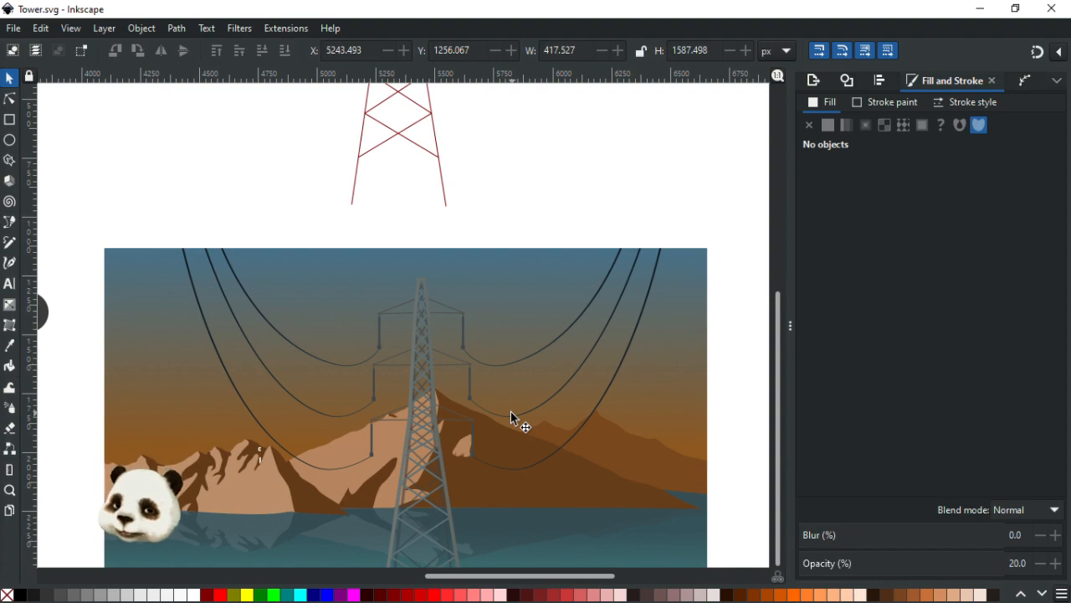
pyautogui.click(10, 99)
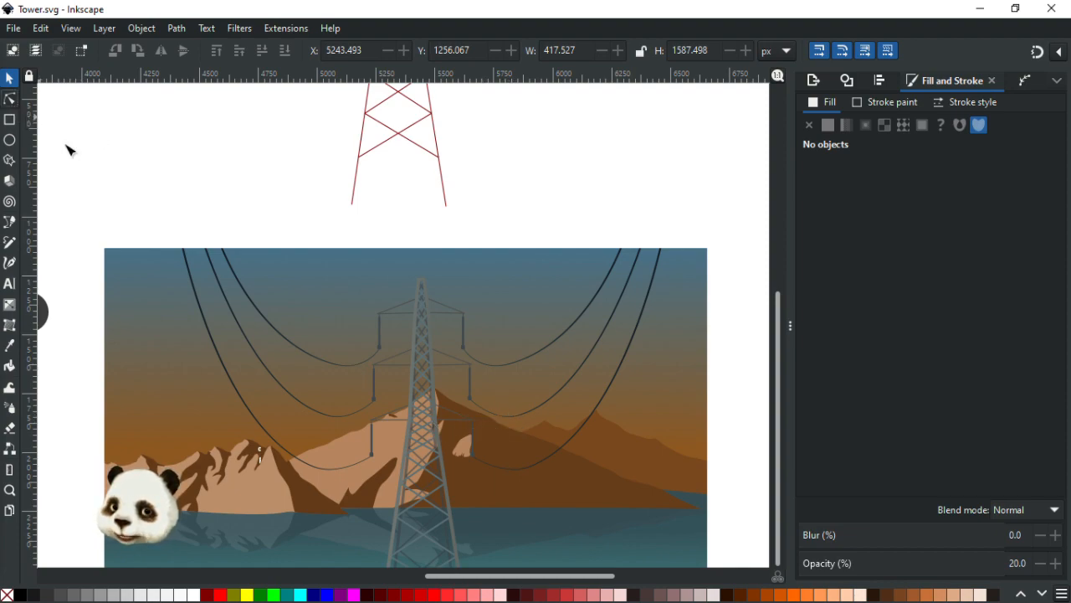
pyautogui.click(409, 449)
pyautogui.moveTo(408, 450); pyautogui.dragTo(440, 316)
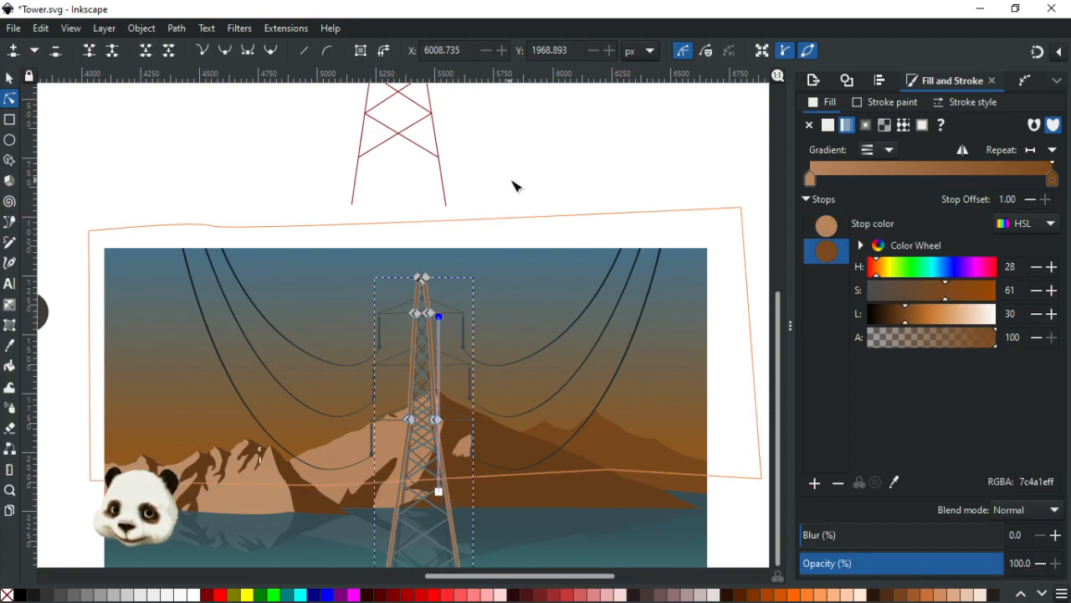
# Step: Reverse the overlay's vertical gradient, placing the light tan end at the mountain peak's height and the dark brown end over the water
pyautogui.click(542, 186)
pyautogui.moveTo(563, 344); pyautogui.dragTo(593, 180)
pyautogui.click(480, 309)
pyautogui.moveTo(469, 318); pyautogui.dragTo(488, 226)
pyautogui.moveTo(468, 144); pyautogui.dragTo(484, 376)
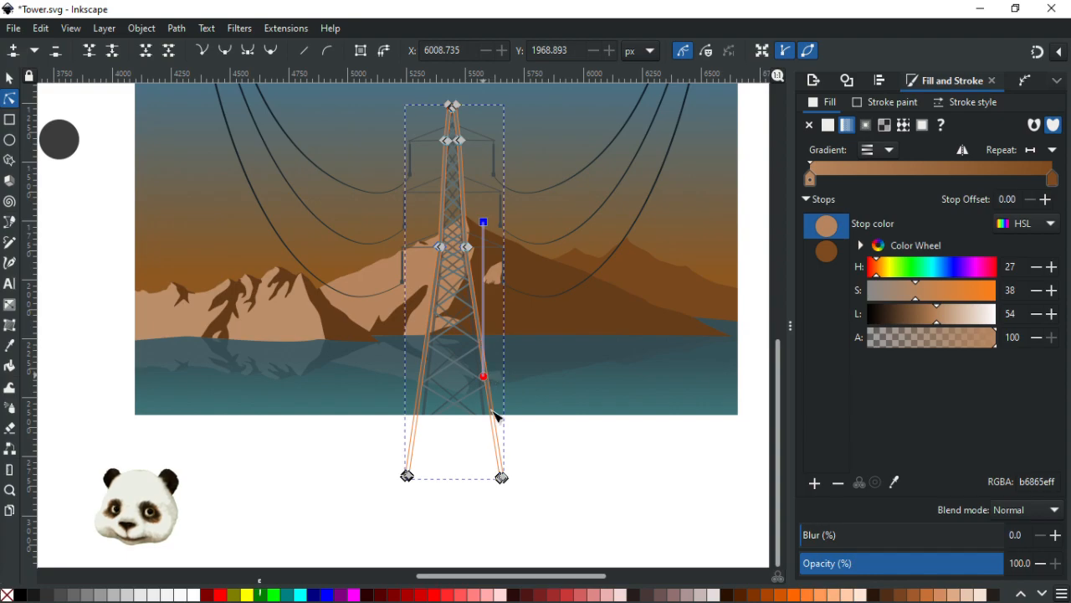
# Step: Deselect the frame's gradient overlay and save the drawing
pyautogui.click(582, 516)
pyautogui.hotkey('ctrl', 's')
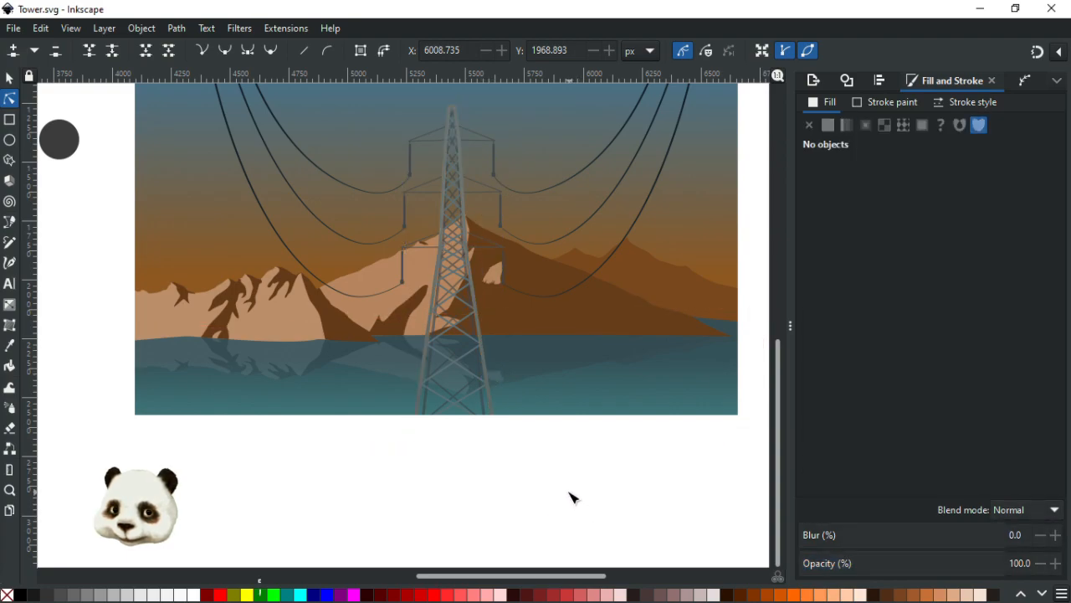
# Step: Darken the insulator hanging from the upper crossarm's left end to hue 198, saturation 10 and lightness 25
pyautogui.keyDown('ctrl'); pyautogui.scroll(-1, 545, 486); pyautogui.keyUp('ctrl')
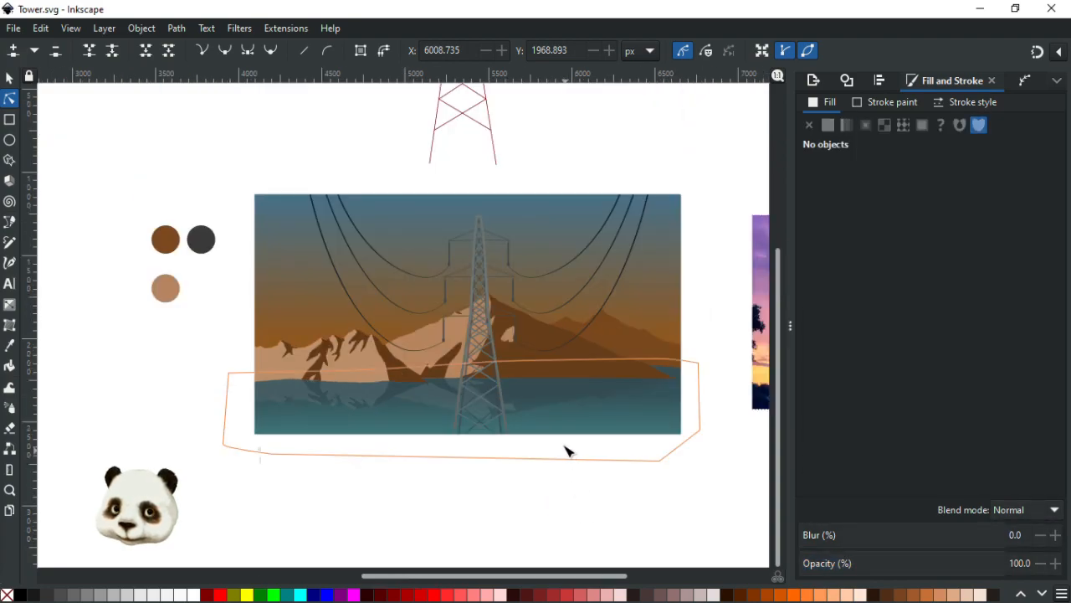
pyautogui.keyDown('ctrl'); pyautogui.scroll(1, 565, 452); pyautogui.keyUp('ctrl')
pyautogui.keyDown('ctrl'); pyautogui.scroll(2, 496, 236); pyautogui.keyUp('ctrl')
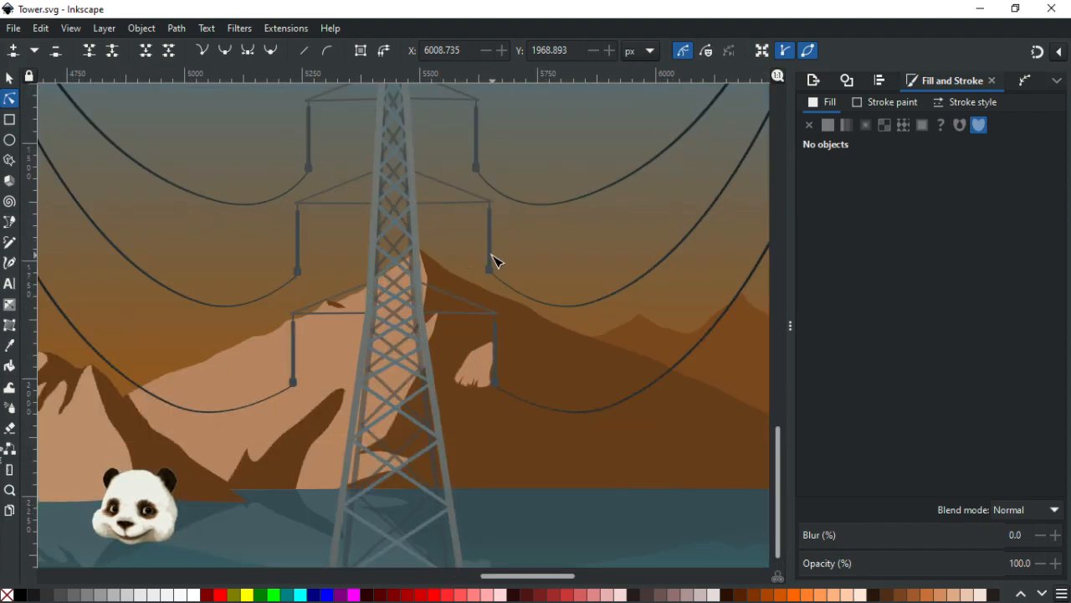
pyautogui.click(310, 149)
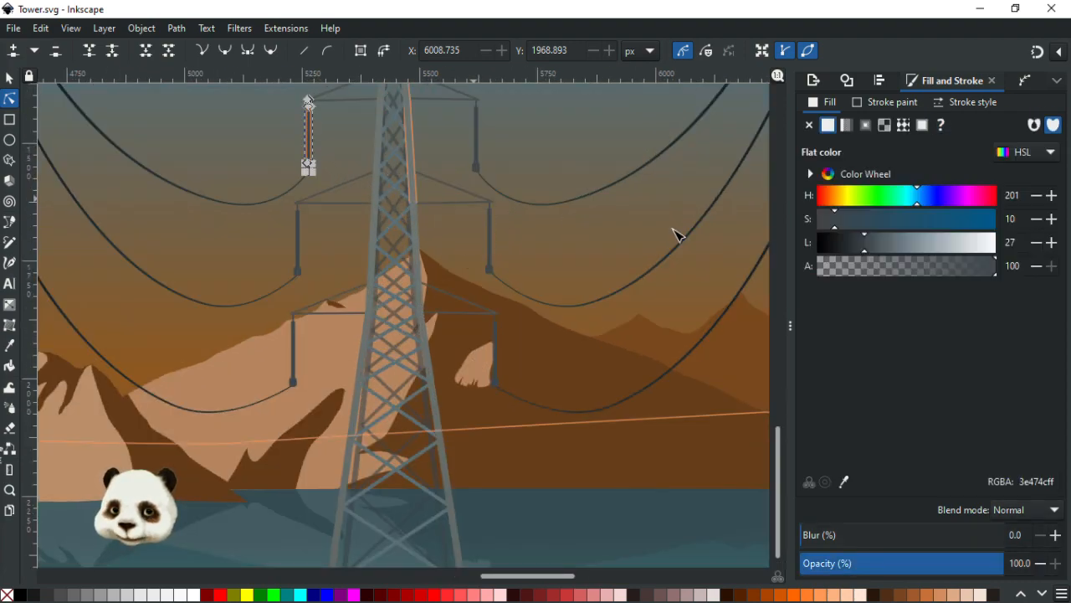
pyautogui.moveTo(866, 244); pyautogui.dragTo(862, 248)
# Step: Select the tower's crossarms on all three levels together as one object
pyautogui.scroll(4, 552, 286)
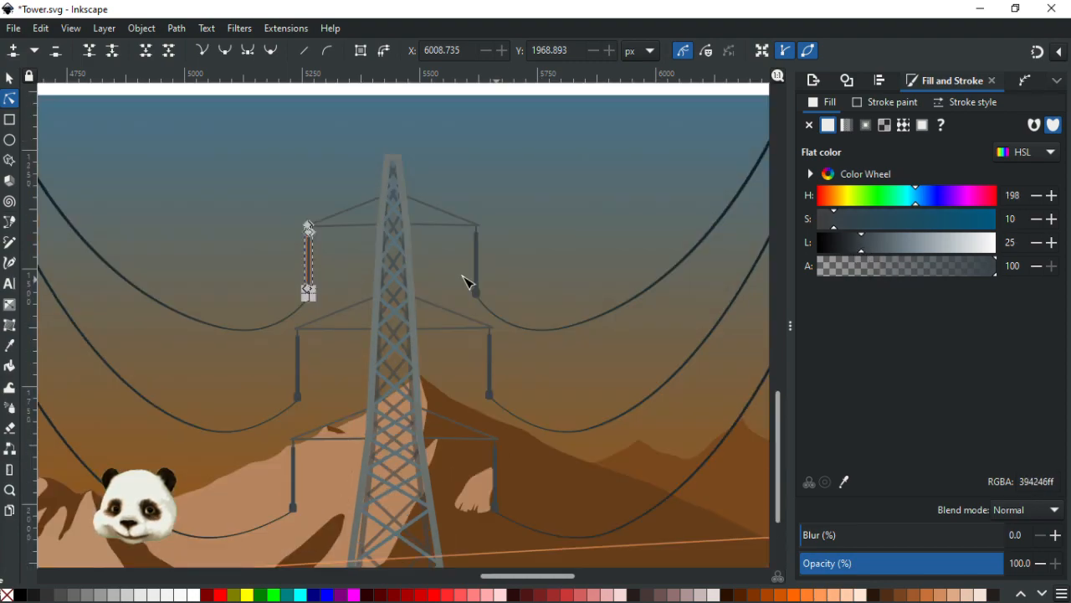
pyautogui.click(344, 216)
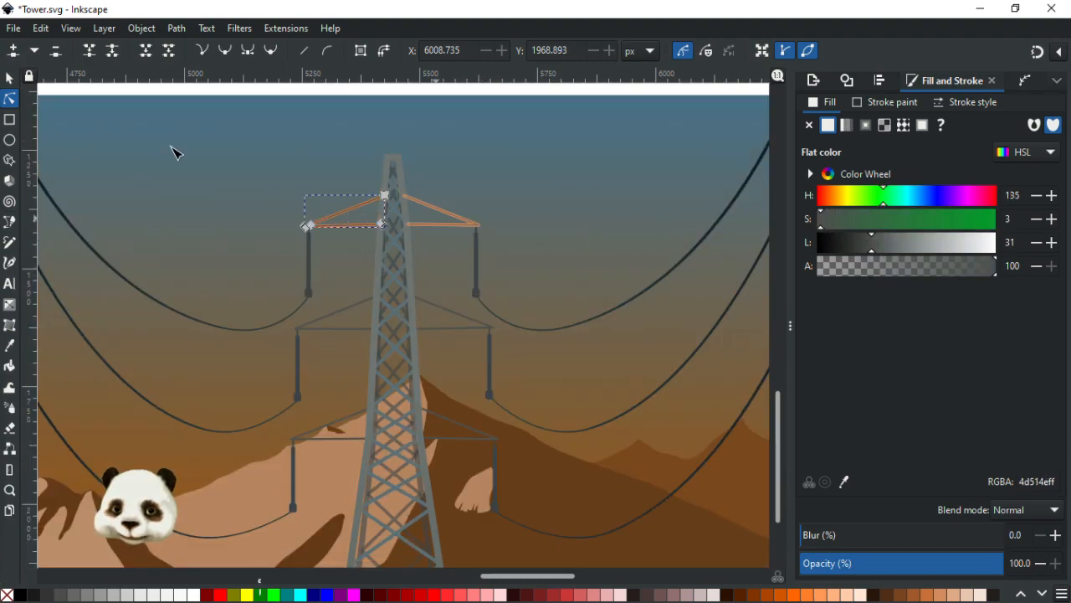
pyautogui.click(10, 77)
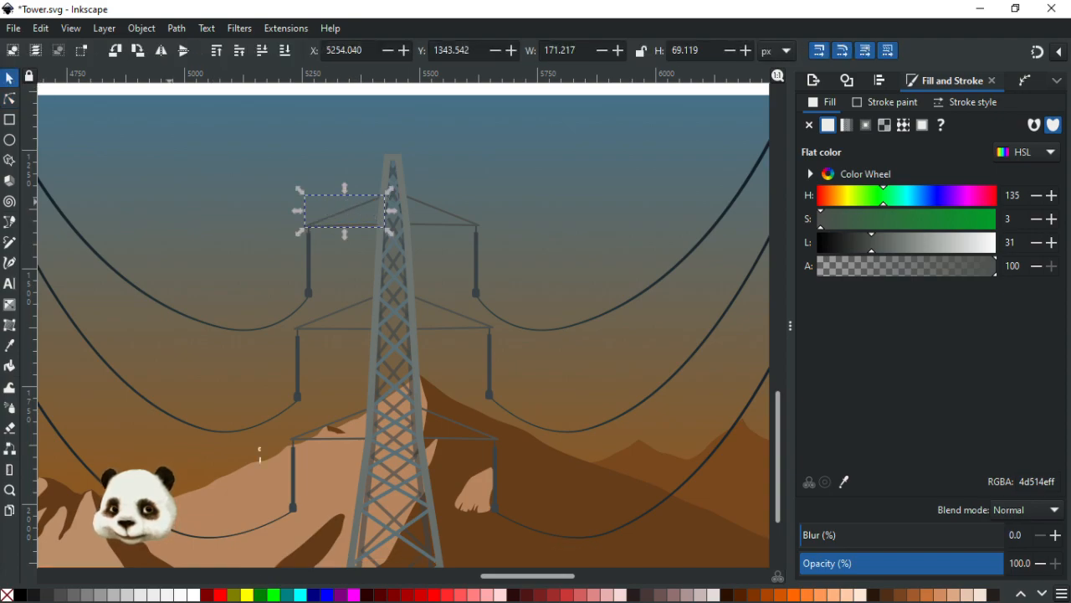
pyautogui.hotkey('ctrl', 'a')
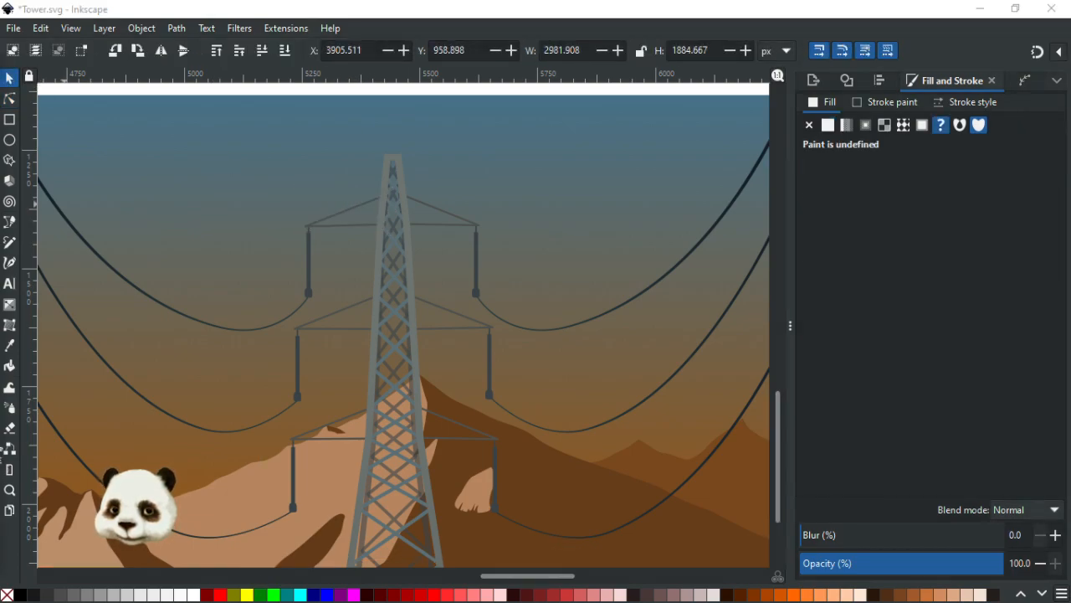
pyautogui.press('Escape')
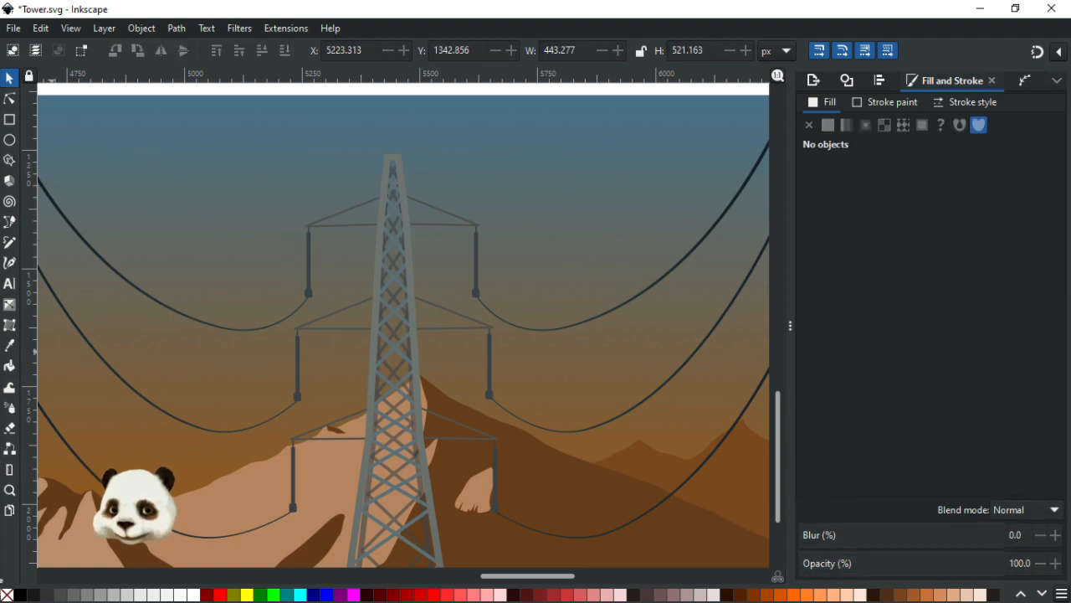
pyautogui.click(351, 226)
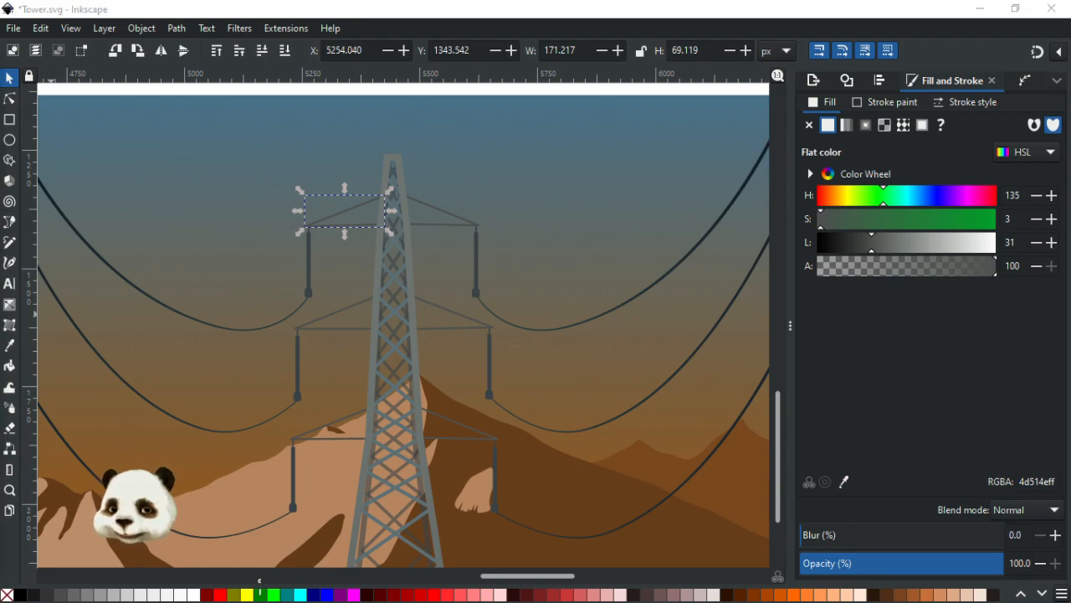
pyautogui.click(393, 351)
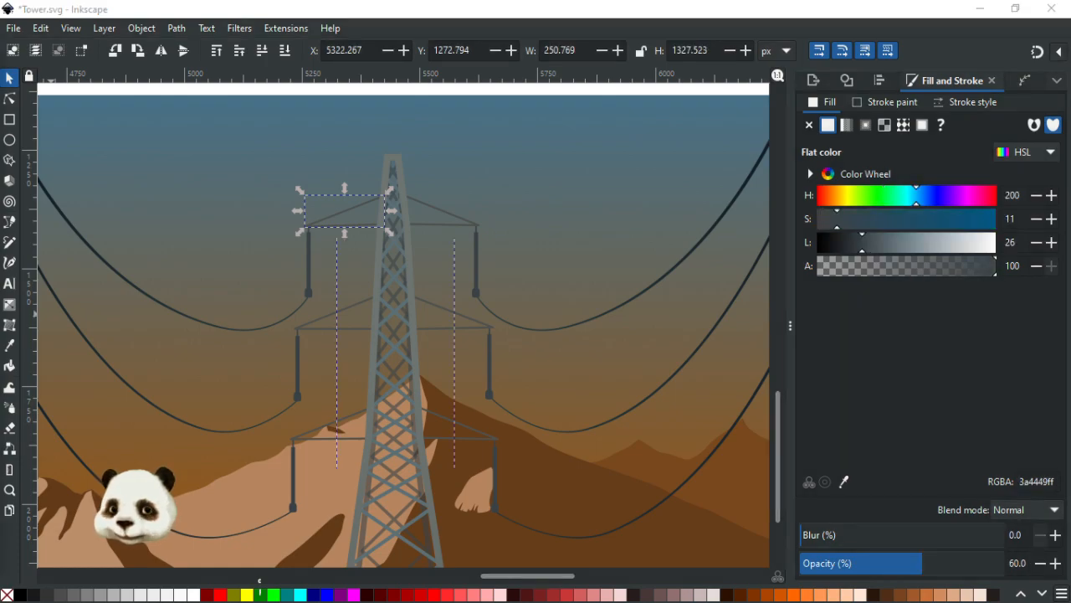
pyautogui.click(330, 219)
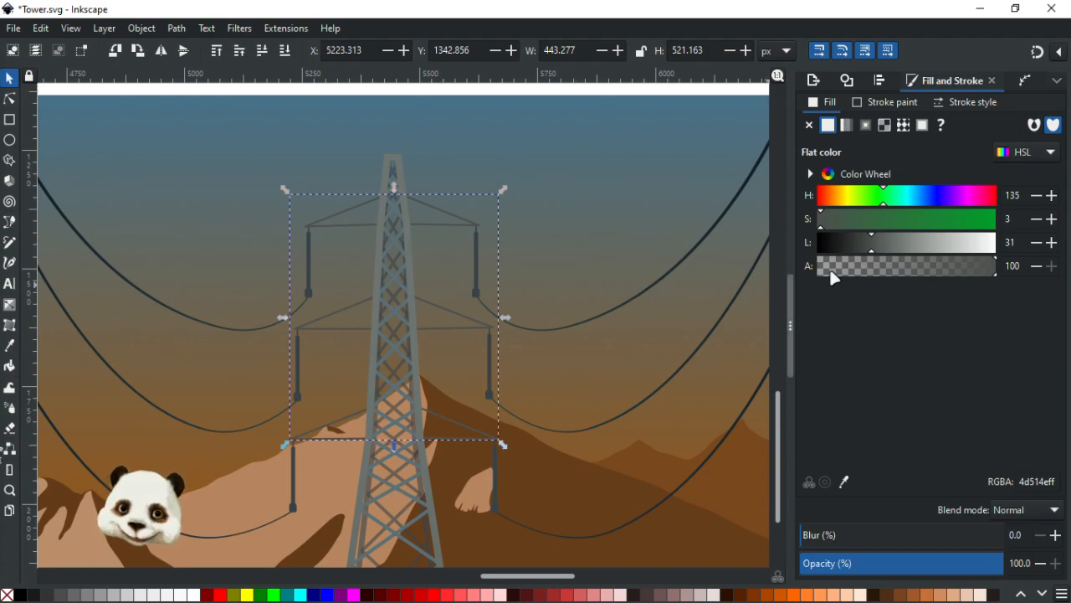
# Step: Try the crossarms' fill at lightness 26, and resample it from the tower's lattice at hue 135, saturation 3 and lightness 31
pyautogui.moveTo(872, 242); pyautogui.dragTo(862, 241)
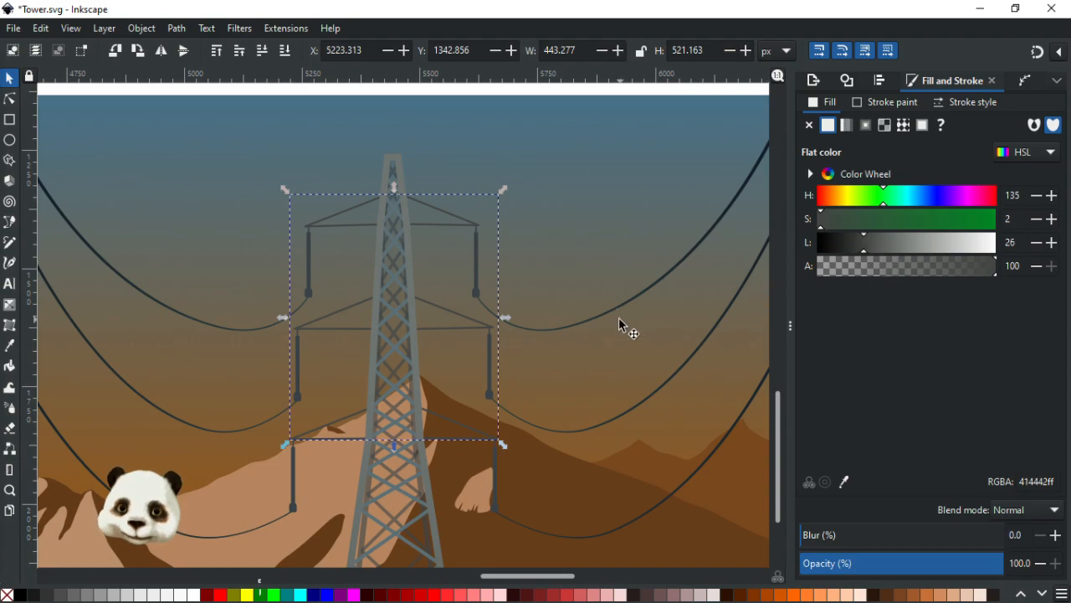
pyautogui.press('d')
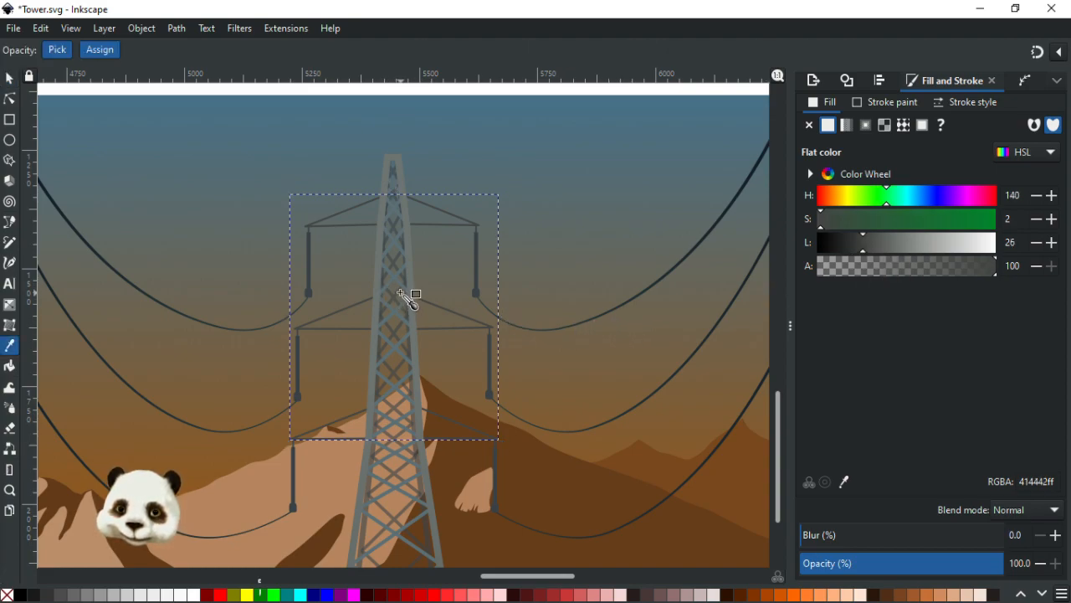
pyautogui.click(400, 293)
pyautogui.click(398, 294)
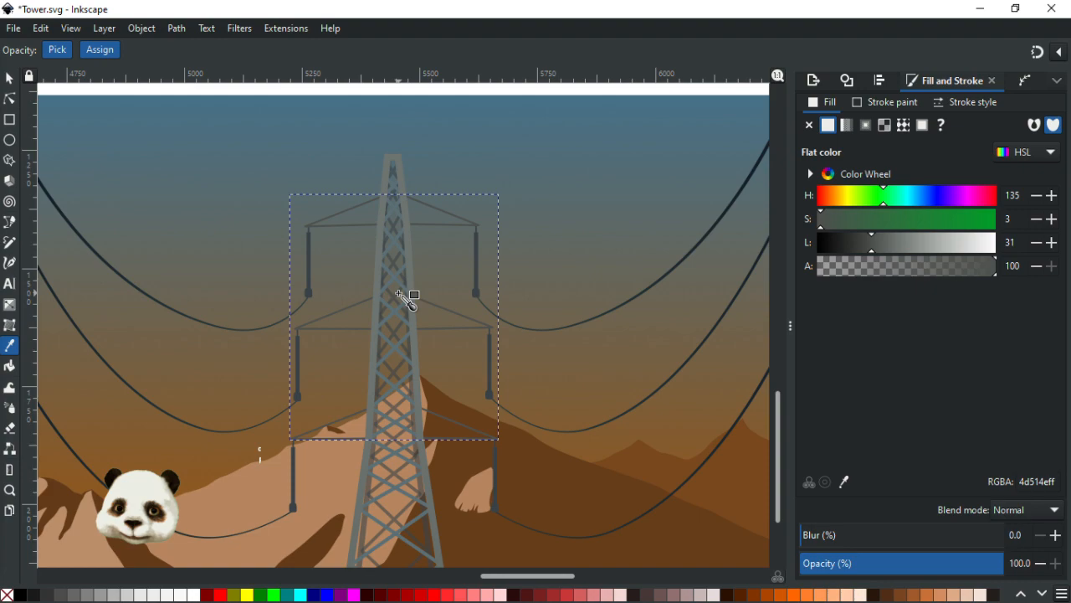
pyautogui.click(401, 295)
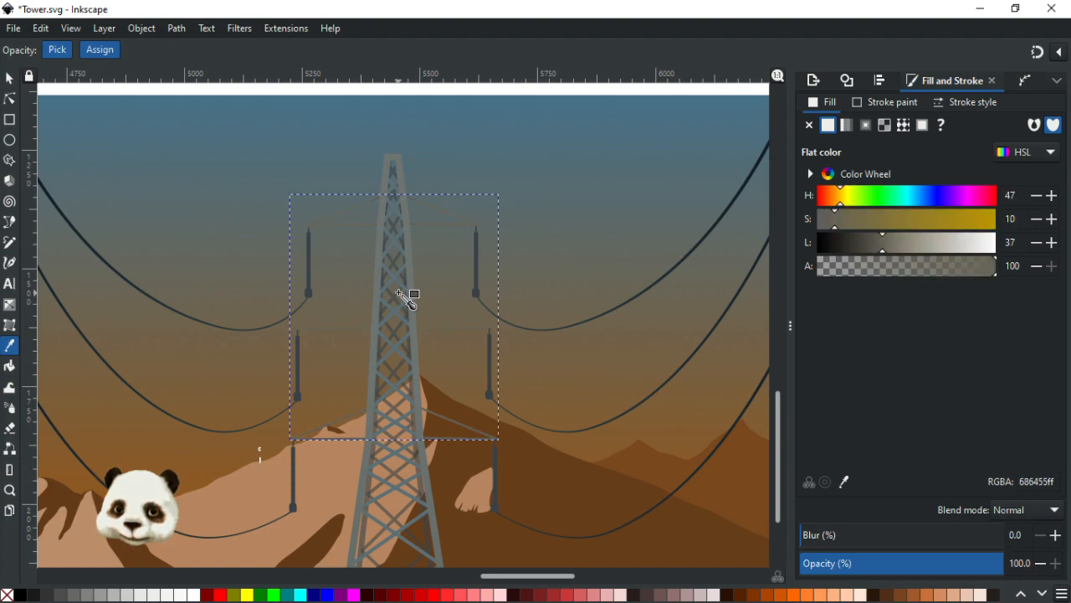
pyautogui.click(397, 292)
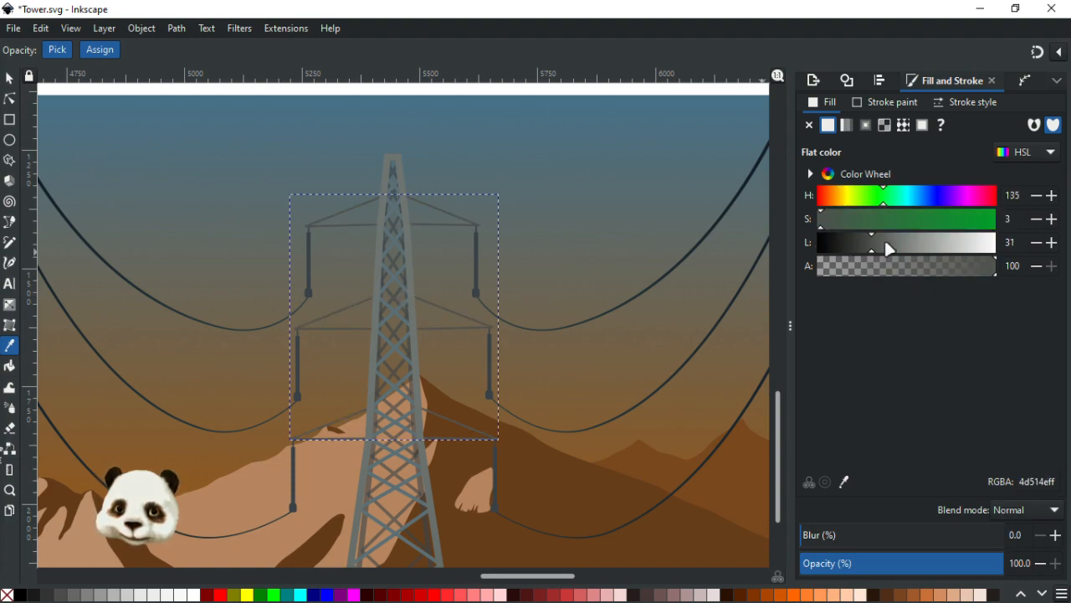
# Step: Deselect the crossarms and save the drawing
pyautogui.scroll(-2, 588, 330)
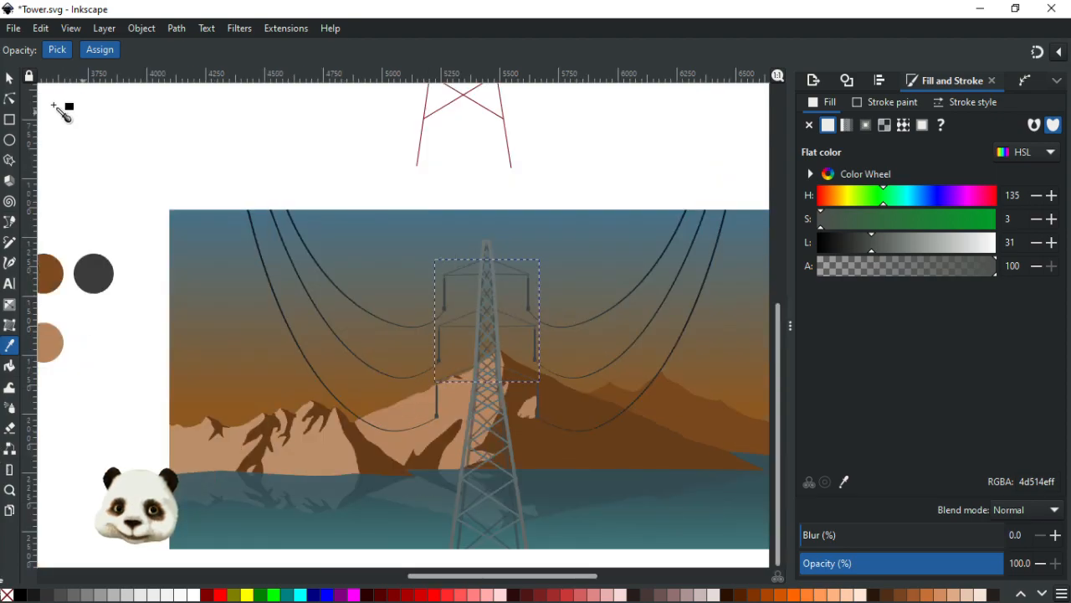
pyautogui.click(9, 78)
pyautogui.click(289, 162)
pyautogui.hotkey('ctrl', 's')
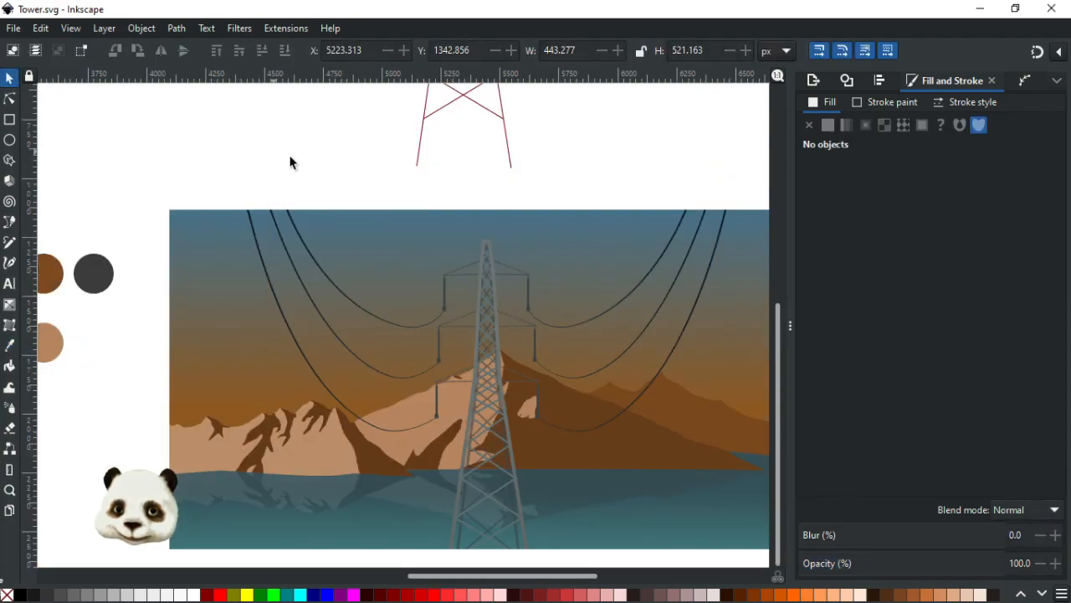
# Step: Darken the crossarms' fill to hue 140, saturation 2 and lightness 24, deselect them and save the drawing
pyautogui.scroll(-2, 332, 188)
pyautogui.scroll(2, 400, 198)
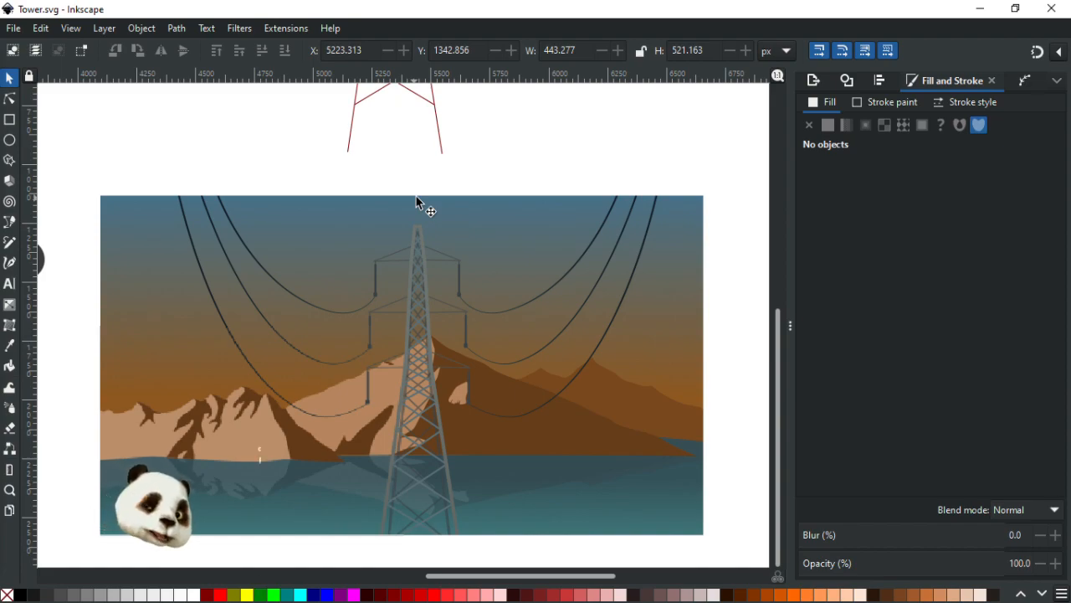
pyautogui.scroll(4, 427, 297)
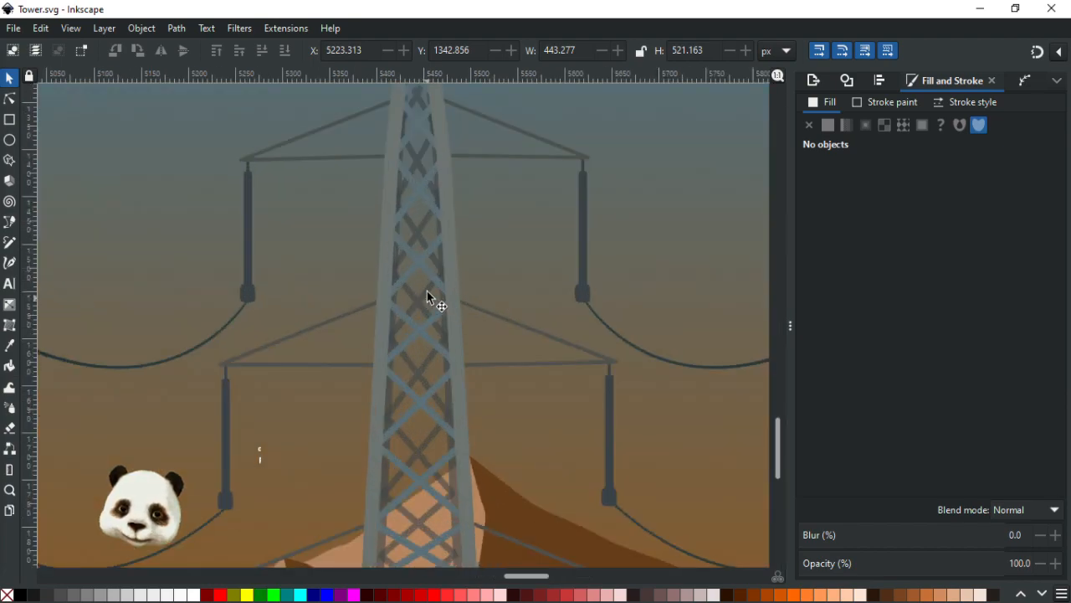
pyautogui.click(504, 157)
pyautogui.moveTo(872, 249); pyautogui.dragTo(858, 249)
pyautogui.scroll(-4, 671, 308)
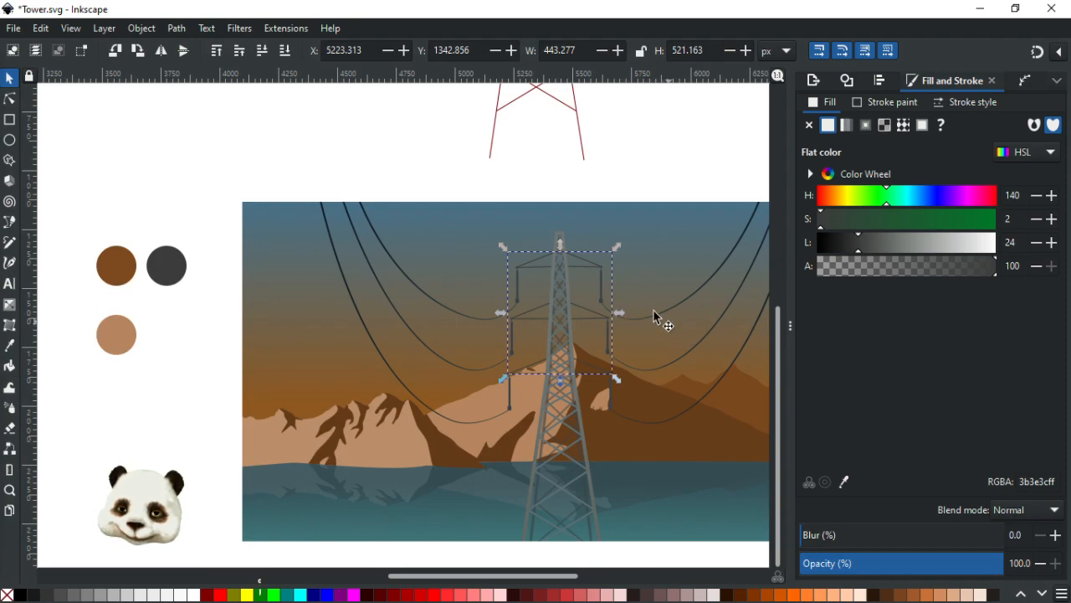
pyautogui.click(680, 160)
pyautogui.moveTo(680, 159); pyautogui.dragTo(550, 183)
pyautogui.scroll(-1, 564, 204)
pyautogui.hotkey('ctrl', 's')
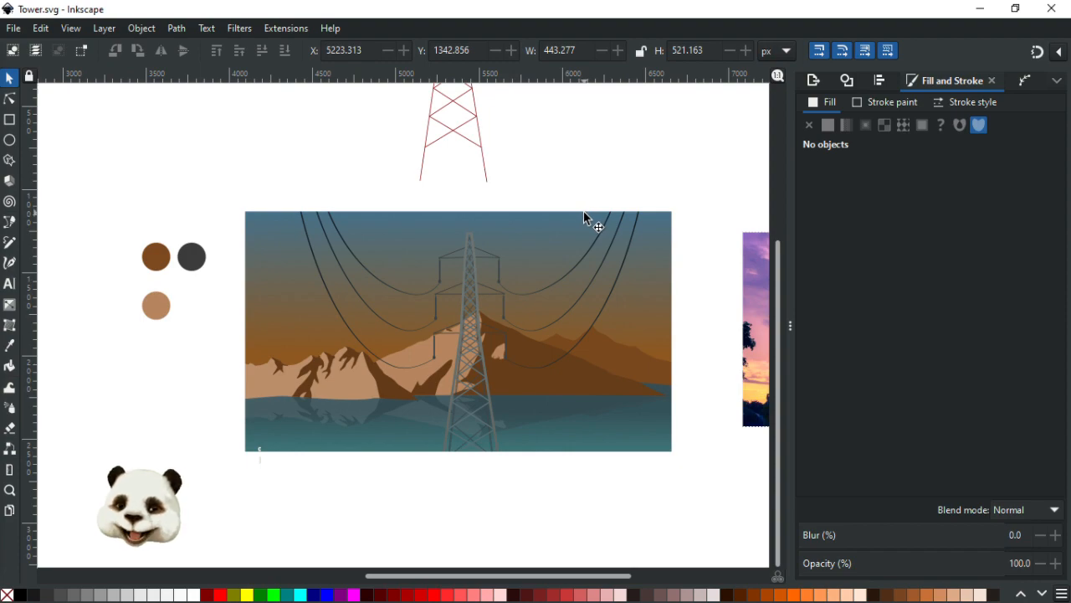